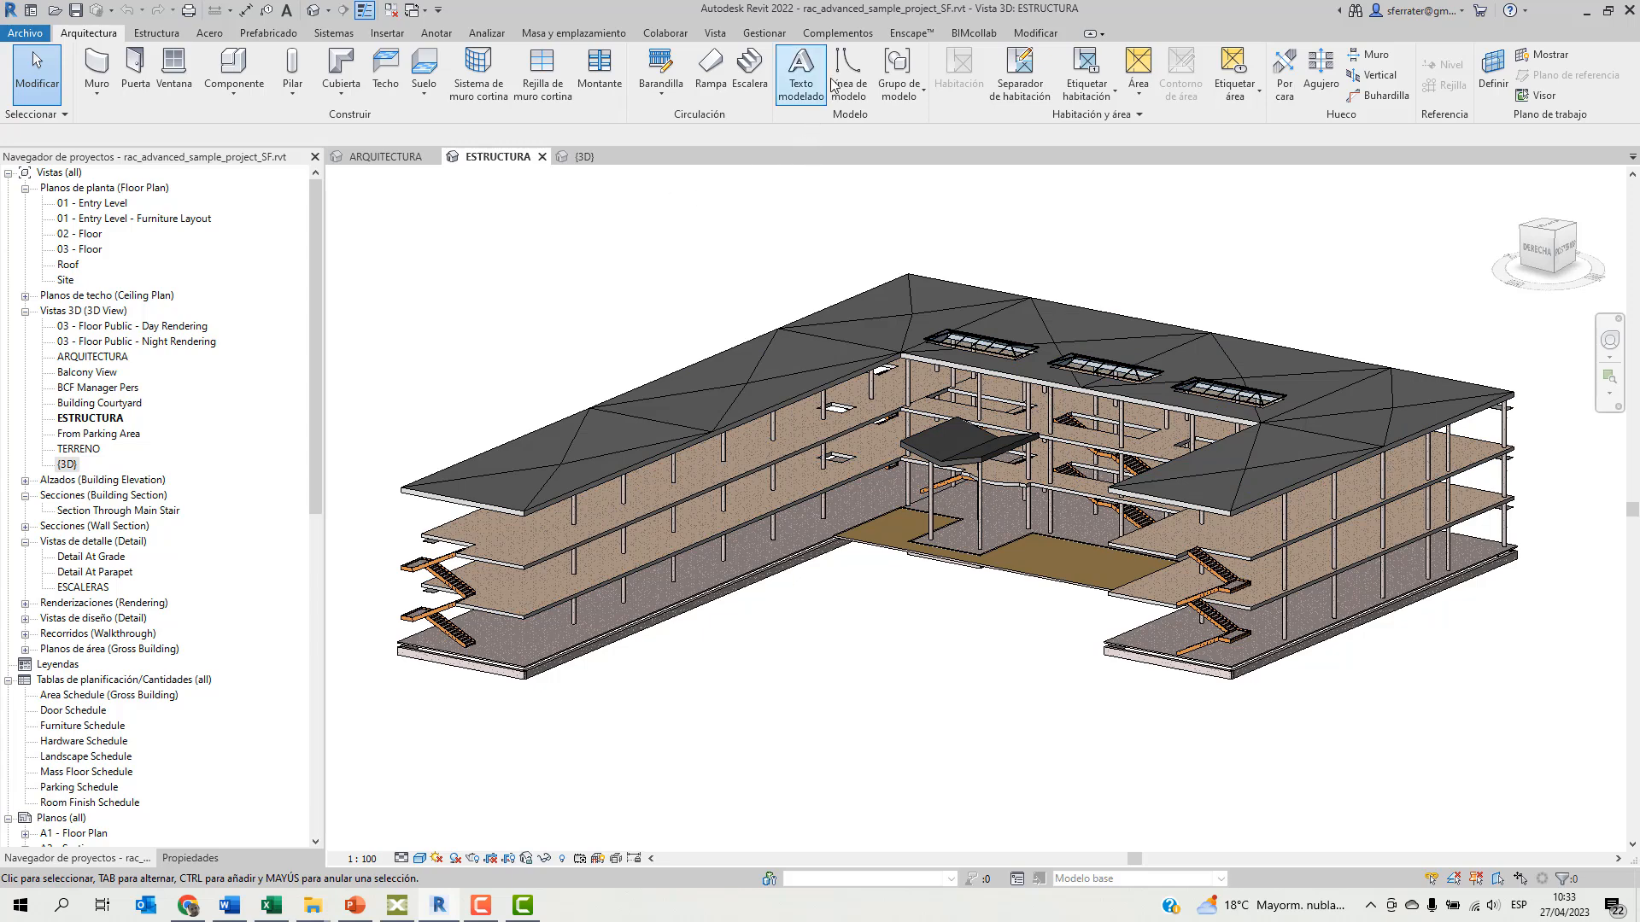
Start a BX3 publication of the ESTRUCTURA view for all documents, limited to the elements in the active view.
left_click(837, 34)
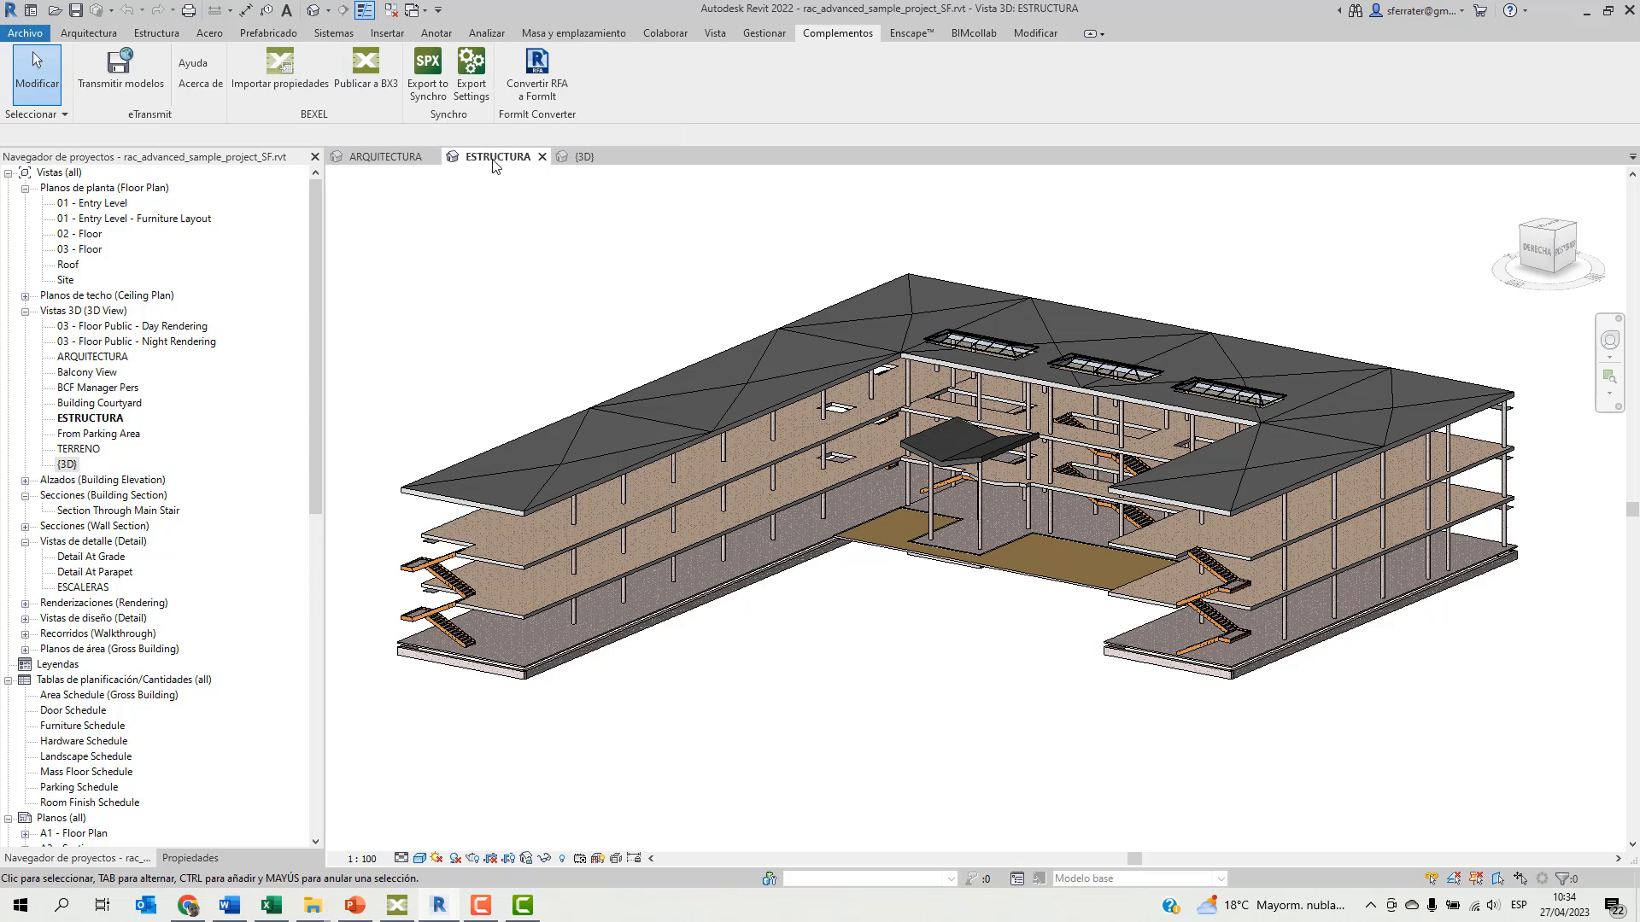
left_click(363, 72)
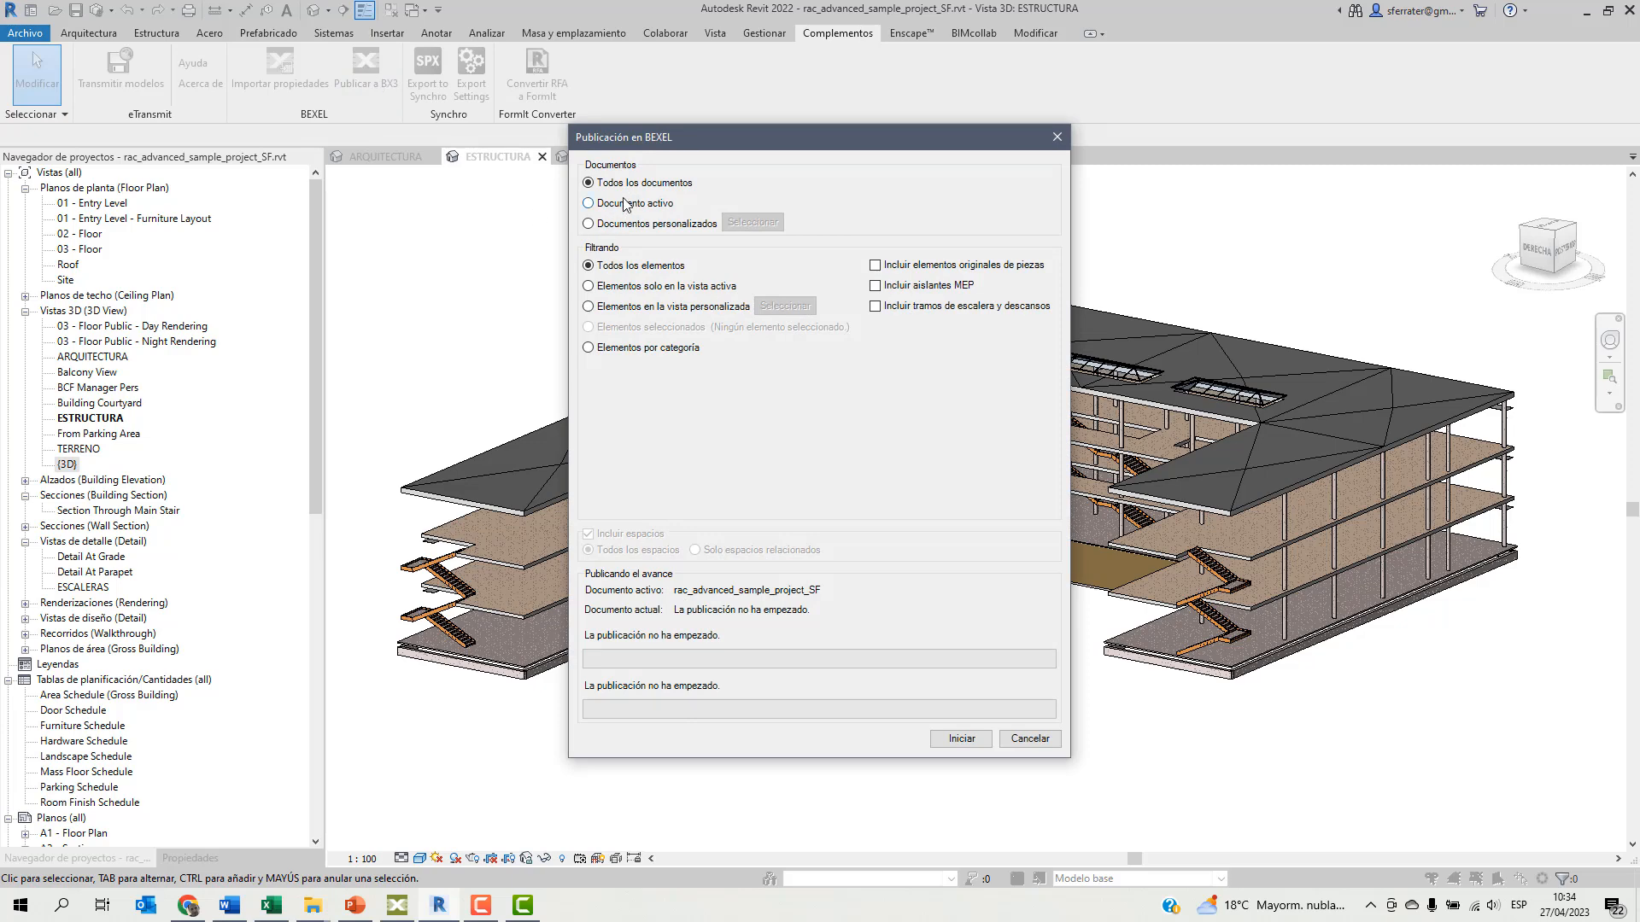
left_click(589, 287)
left_click(961, 739)
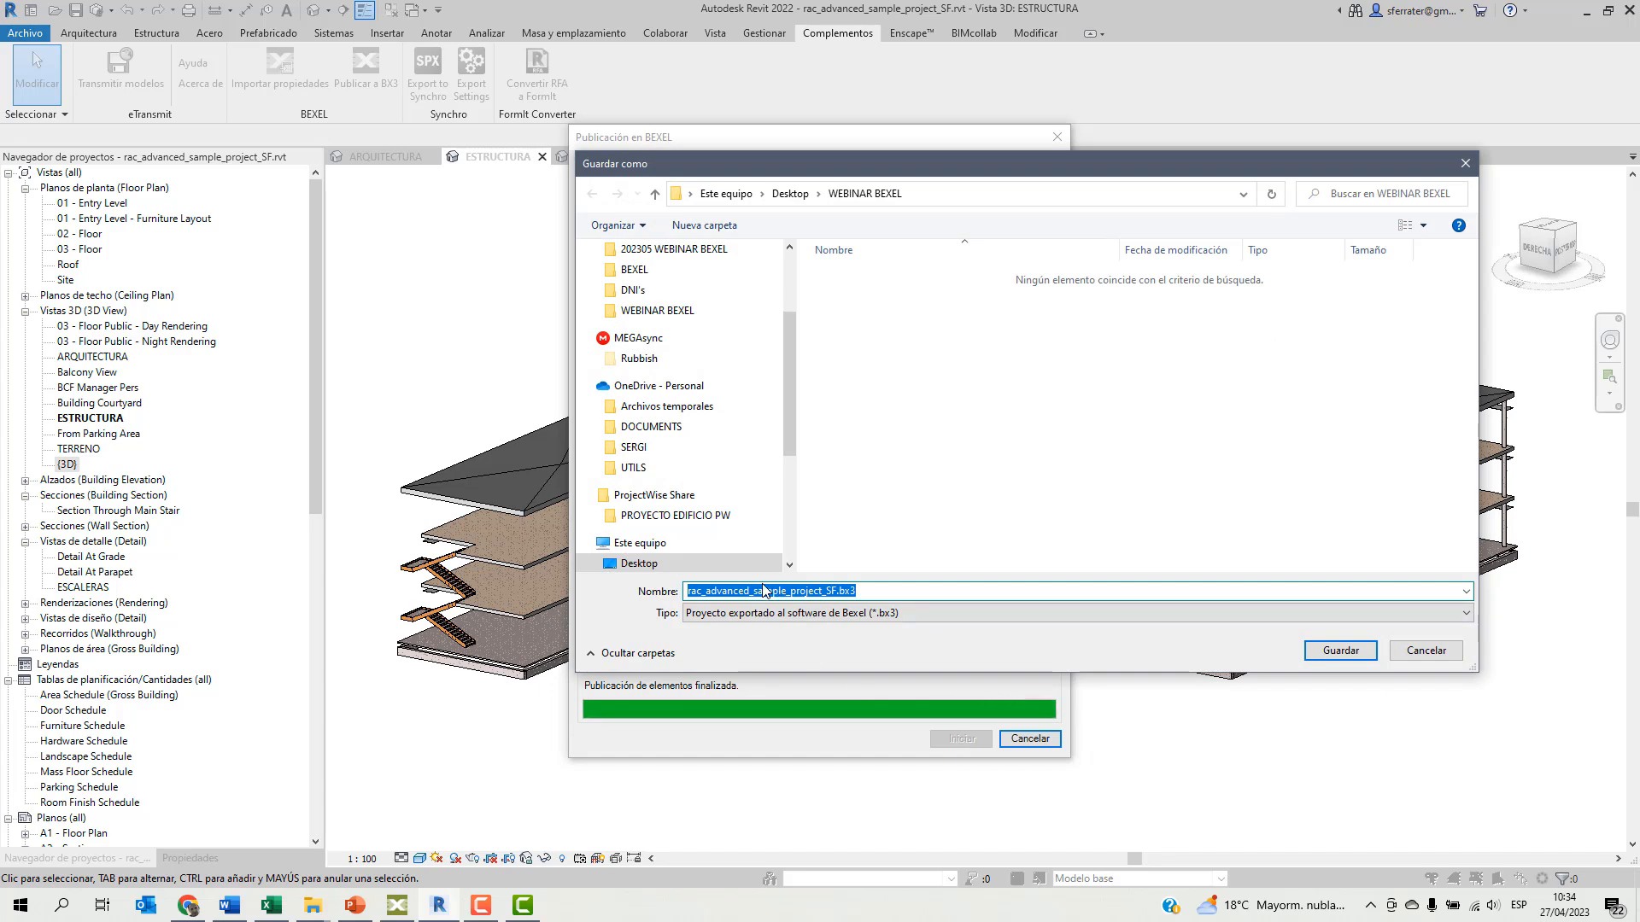
Save the structural export as EST_rac_advanced_sample_project_SF_V0.bx3 in the WEBINAR BEXEL folder and close the publication dialog.
left_click(688, 591)
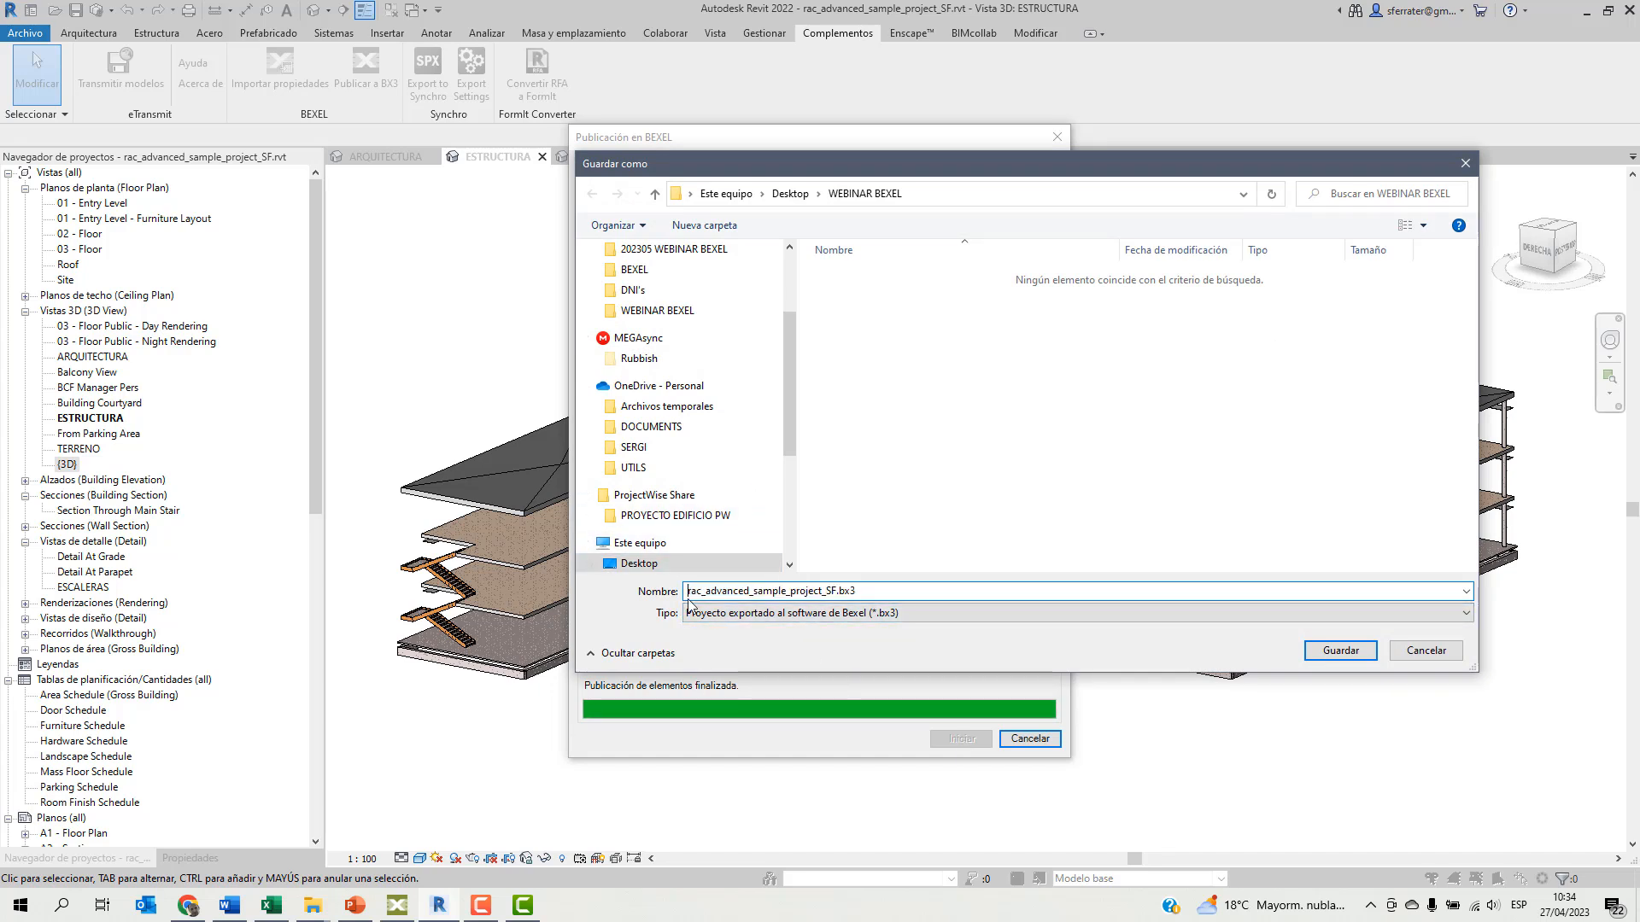
type("EST_")
left_click(858, 591)
type("_V0")
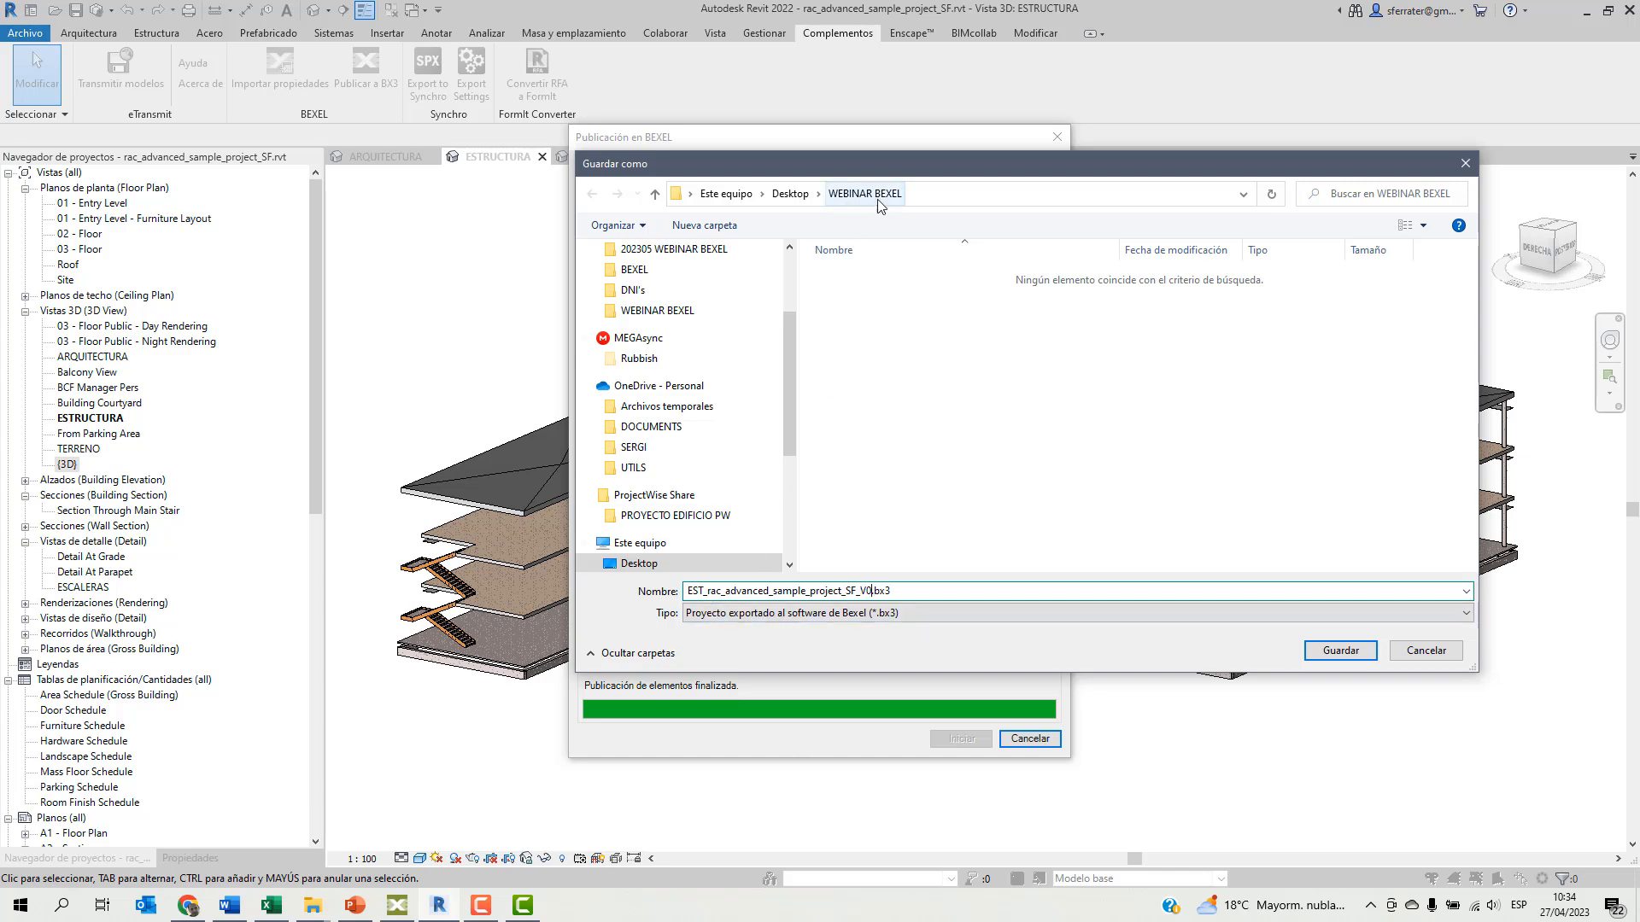
left_click(1341, 651)
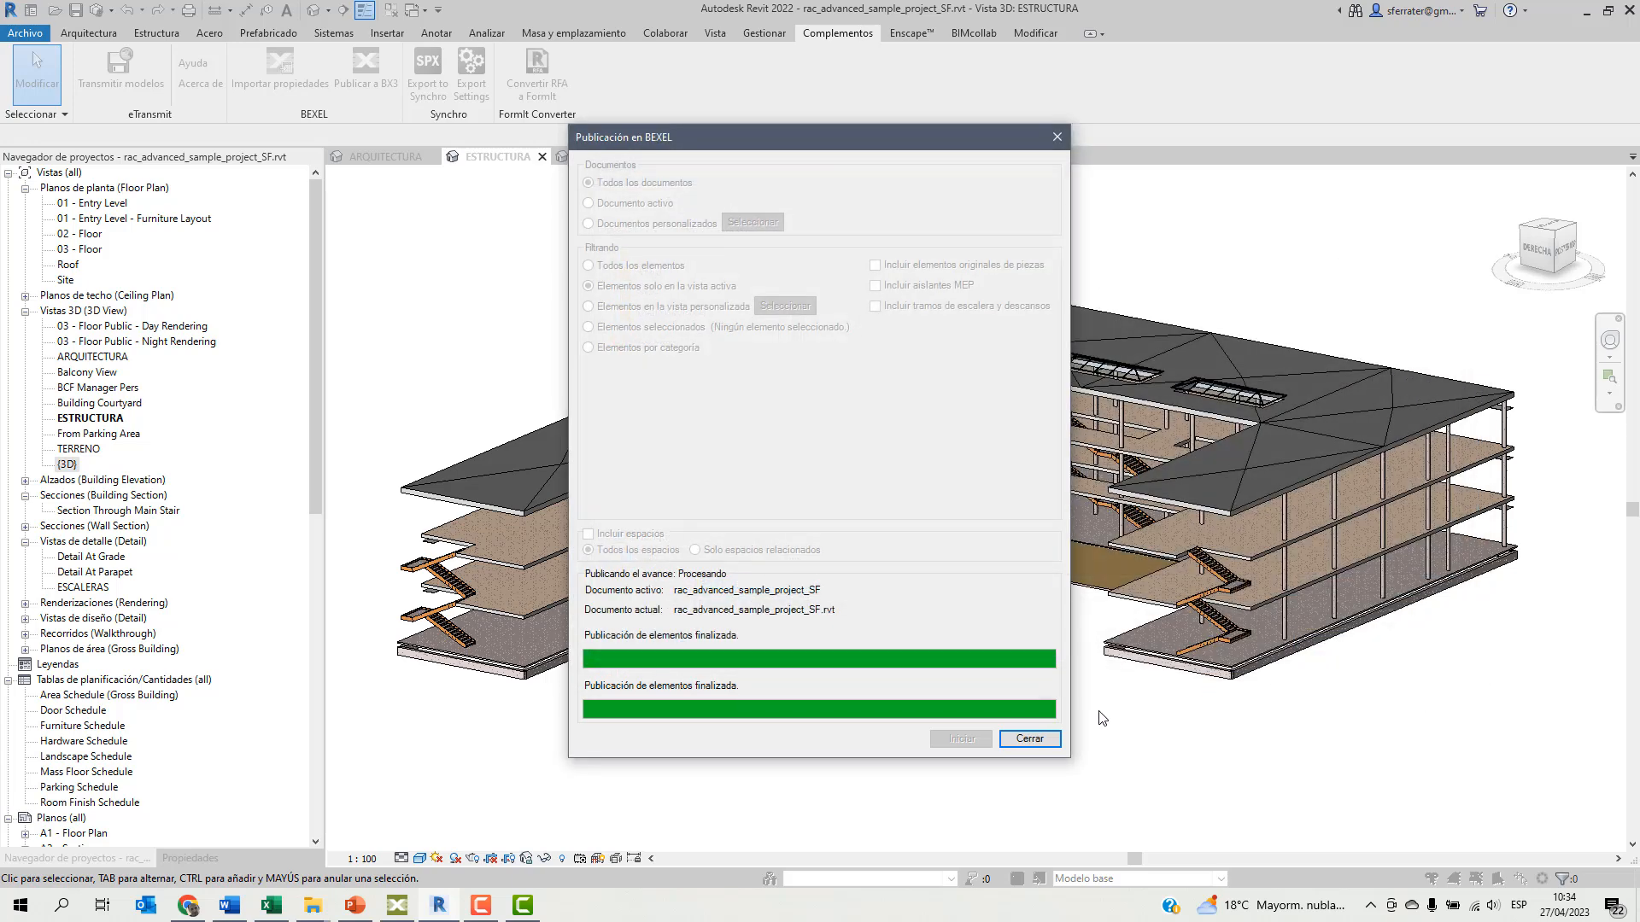
left_click(1029, 739)
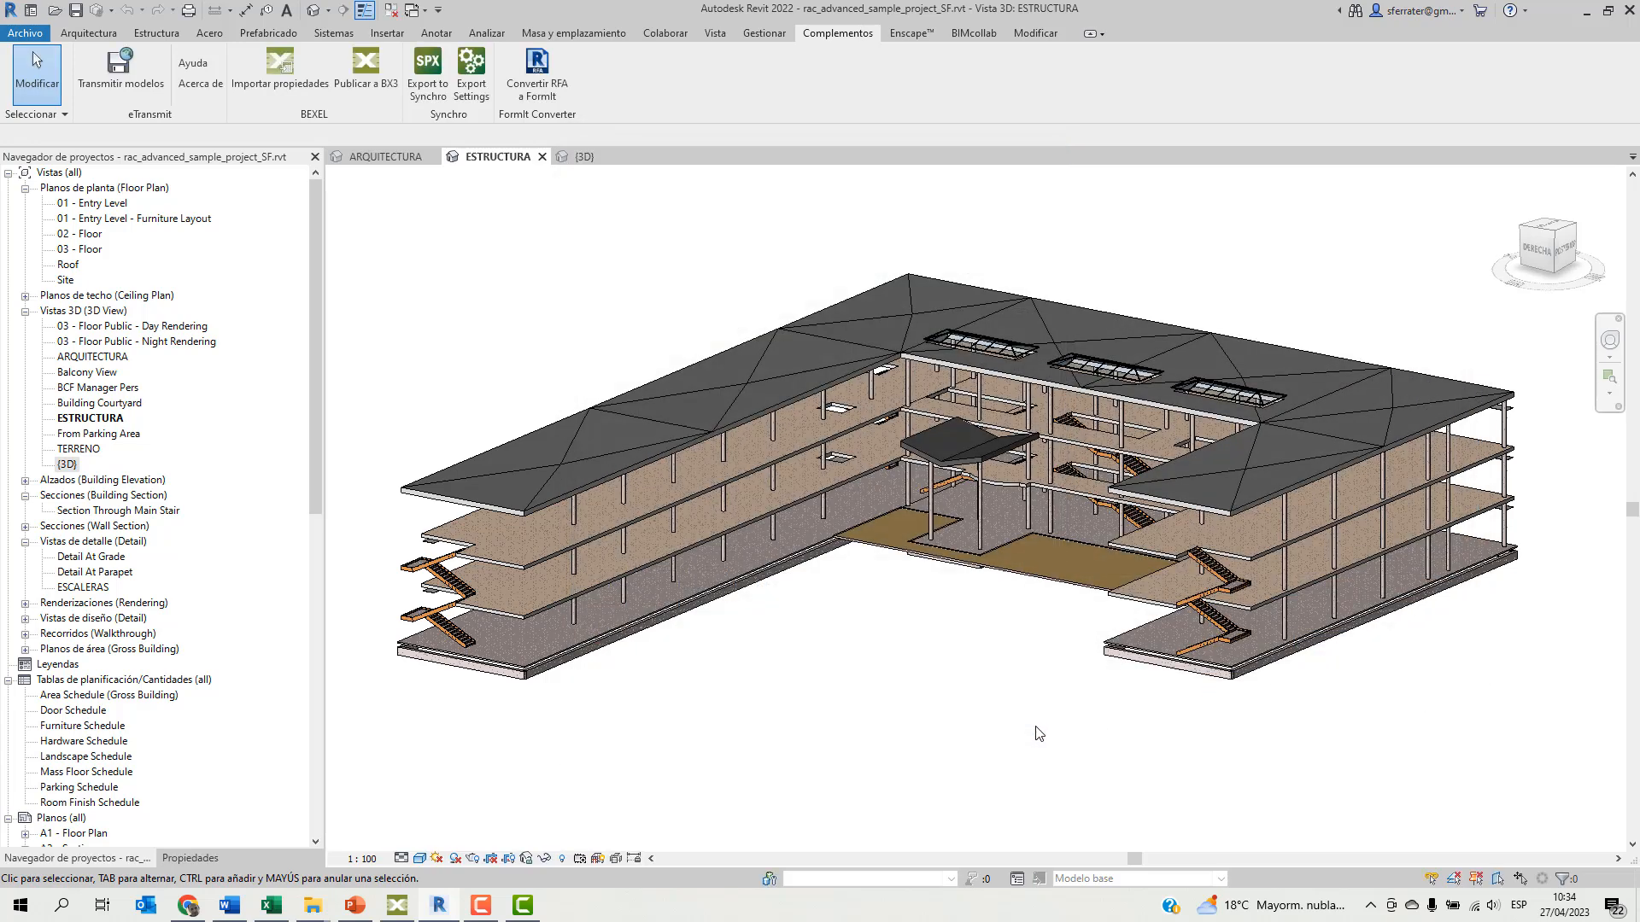
Start a BX3 publication of the ARQUITECTURA view, limited to the active view's elements and with spaces included.
left_click(386, 158)
left_click(370, 70)
left_click(589, 286)
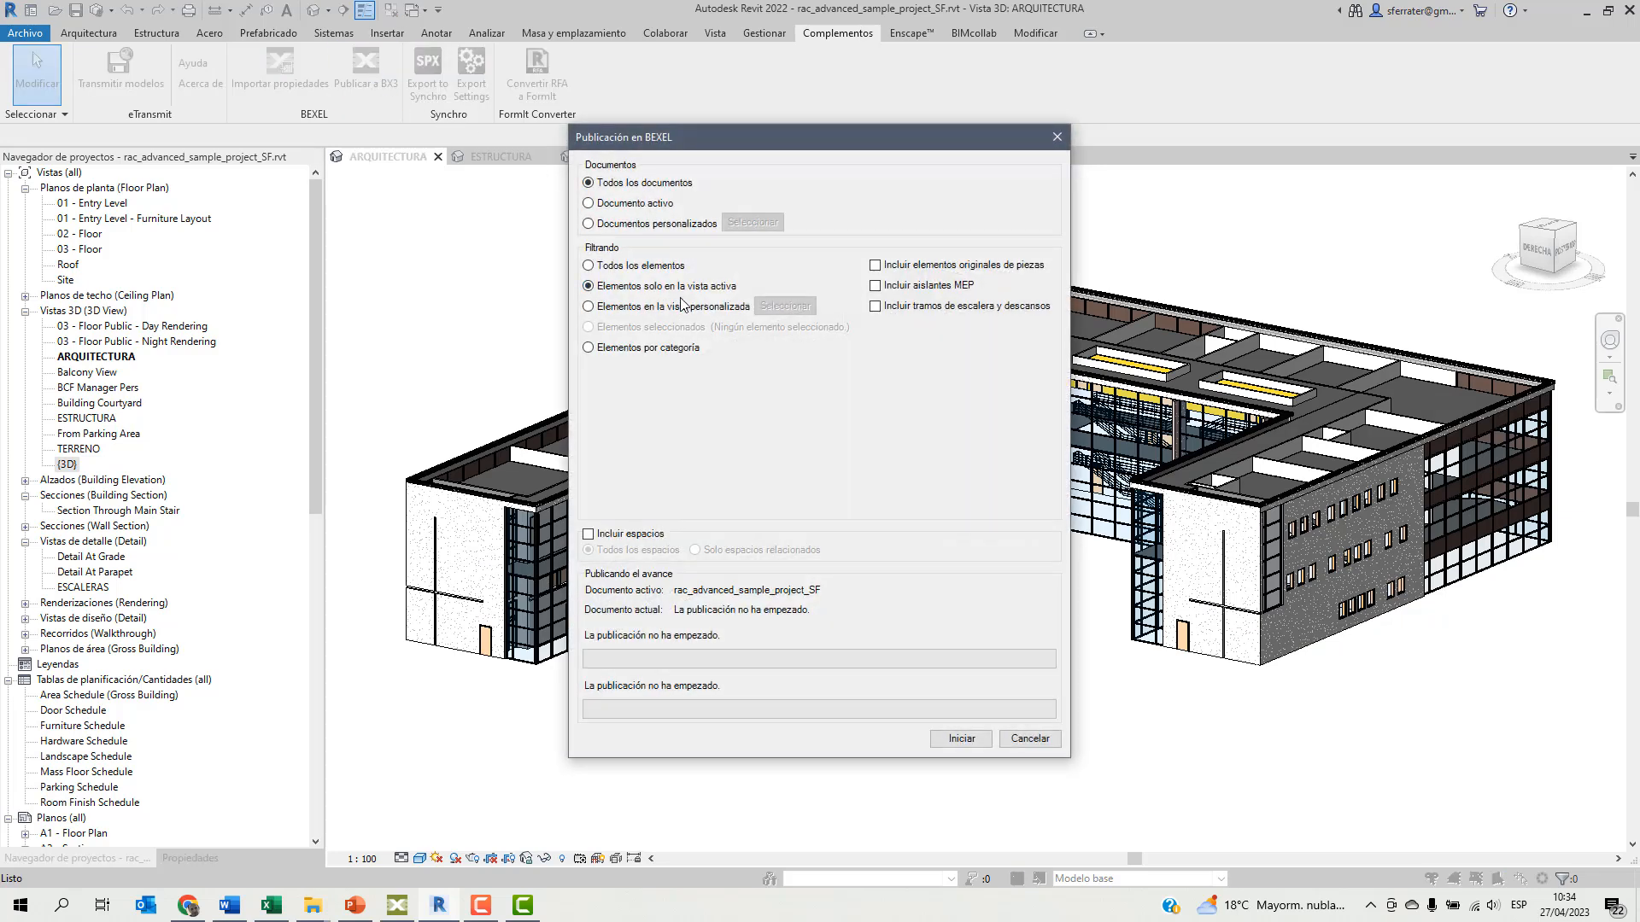
left_click(592, 533)
left_click(957, 739)
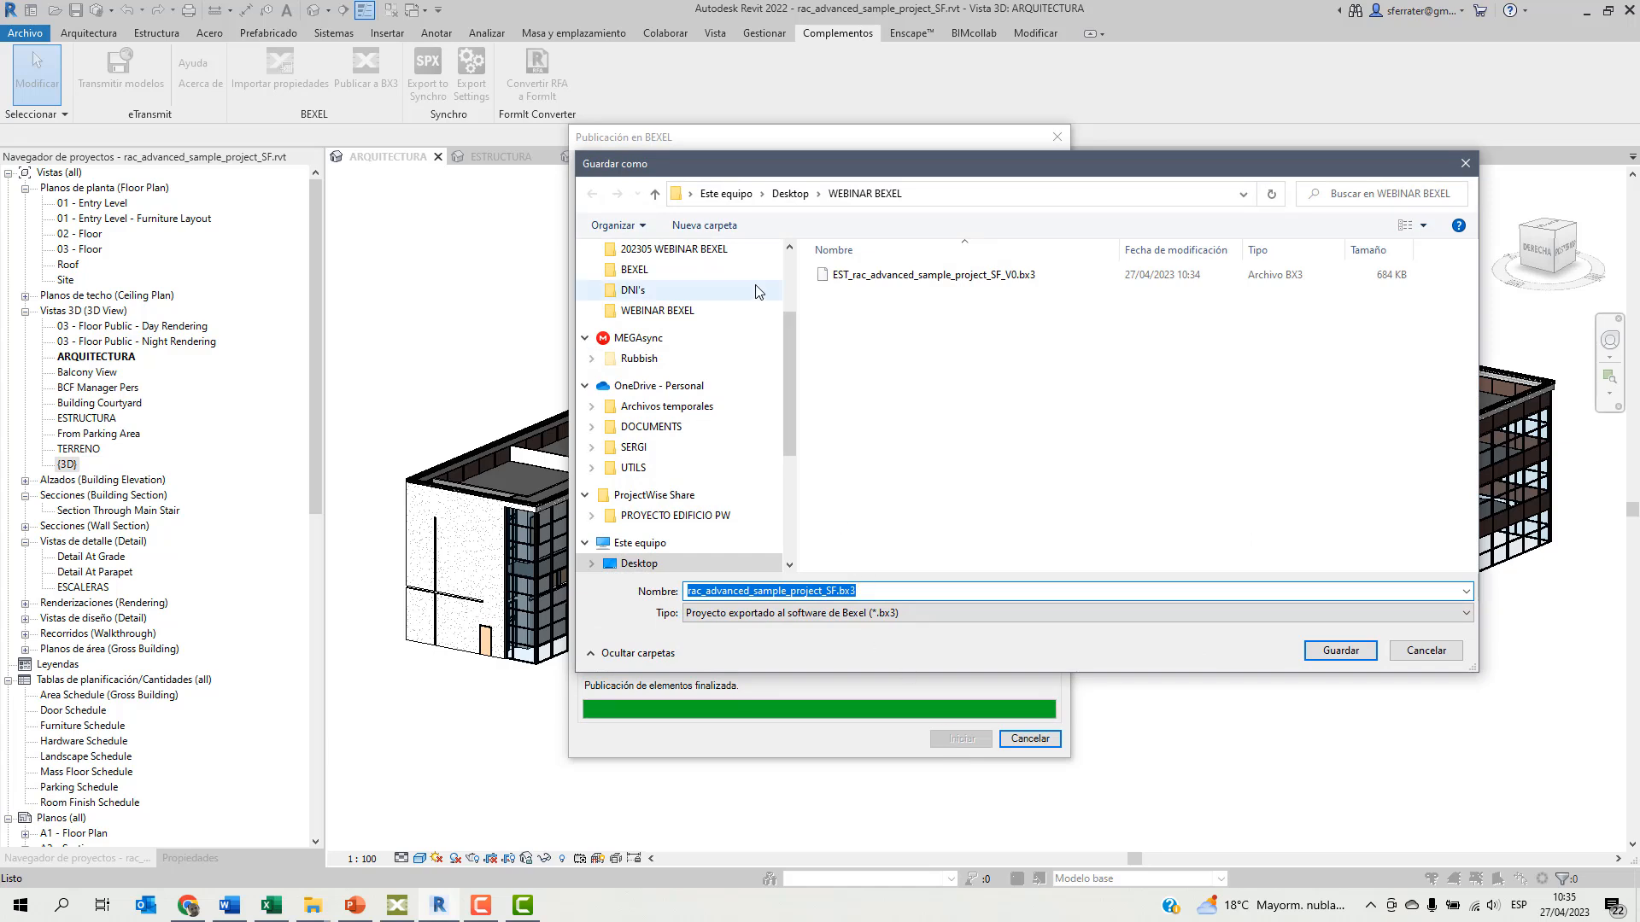
Save the architectural export as ARQ_rac_advanced_sample_project_SF_V0.bx3 in the WEBINAR BEXEL folder and close the publication dialog.
left_click(687, 591)
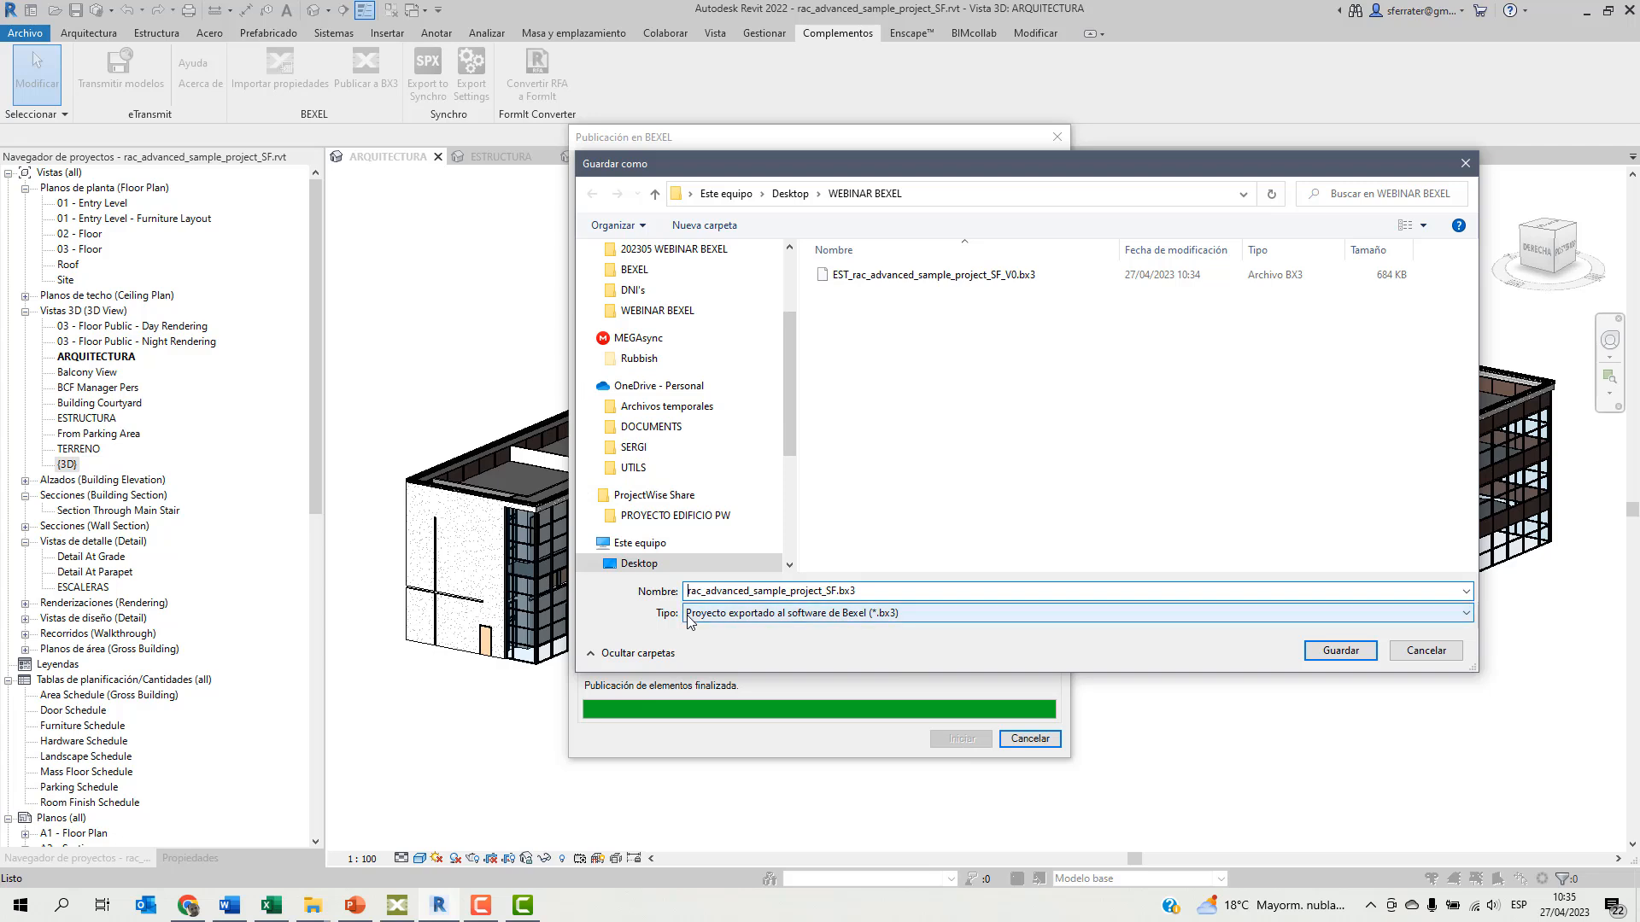
type("arq_")
key("BackSpace")
key("BackSpace")
key("BackSpace")
key("BackSpace")
type("ARQ_")
left_click(861, 590)
type("_V0")
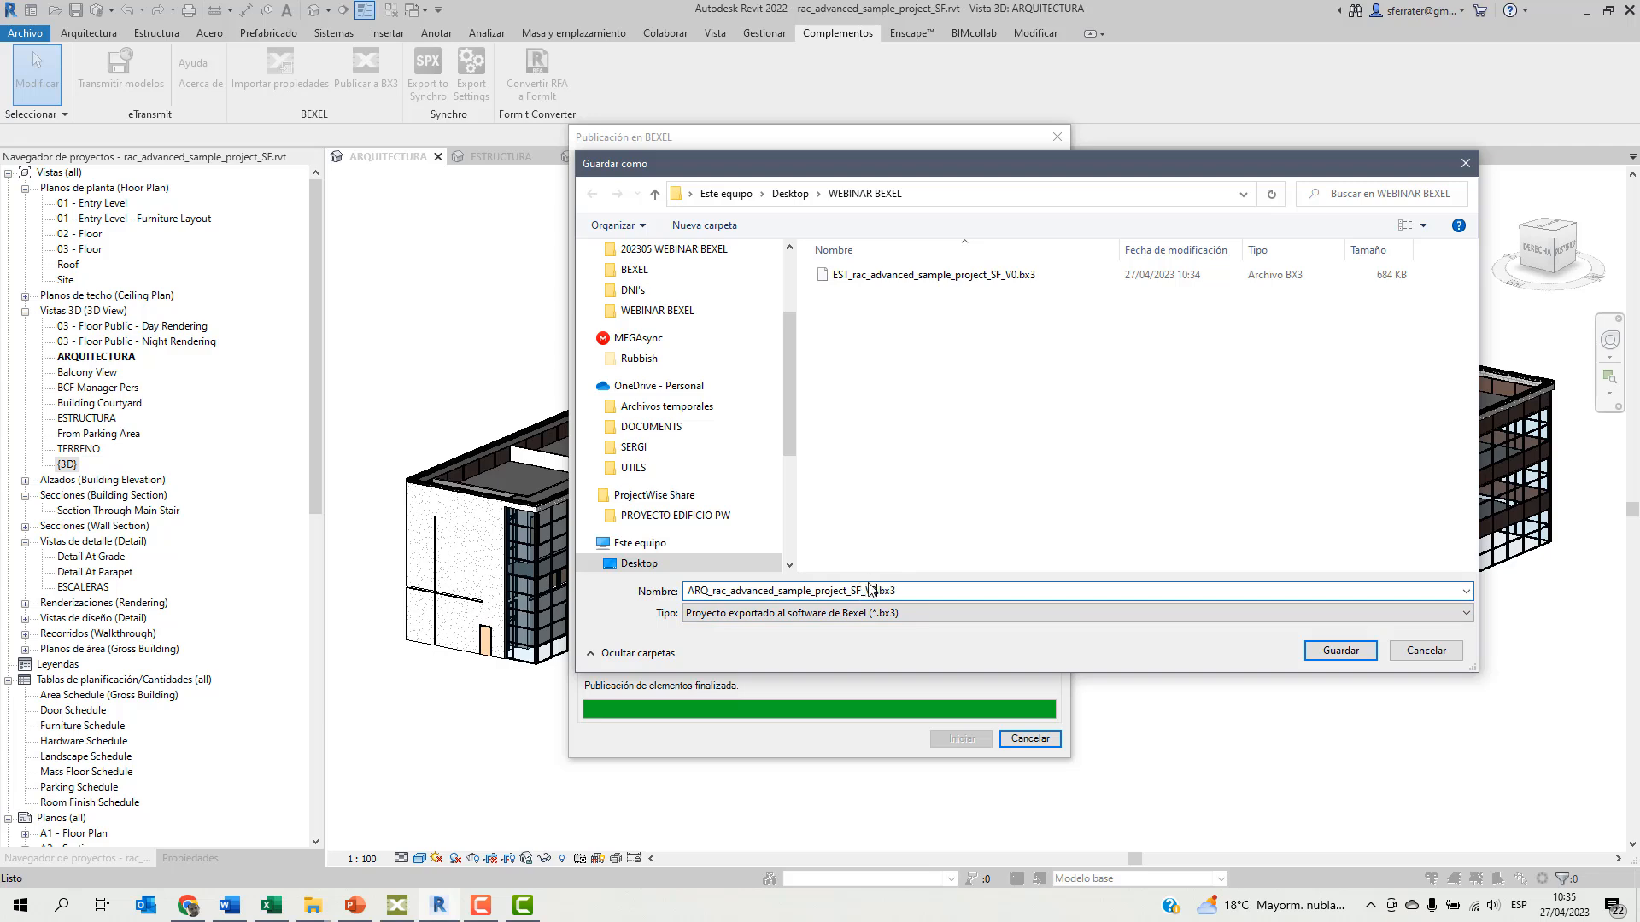
left_click(1340, 652)
left_click(1030, 739)
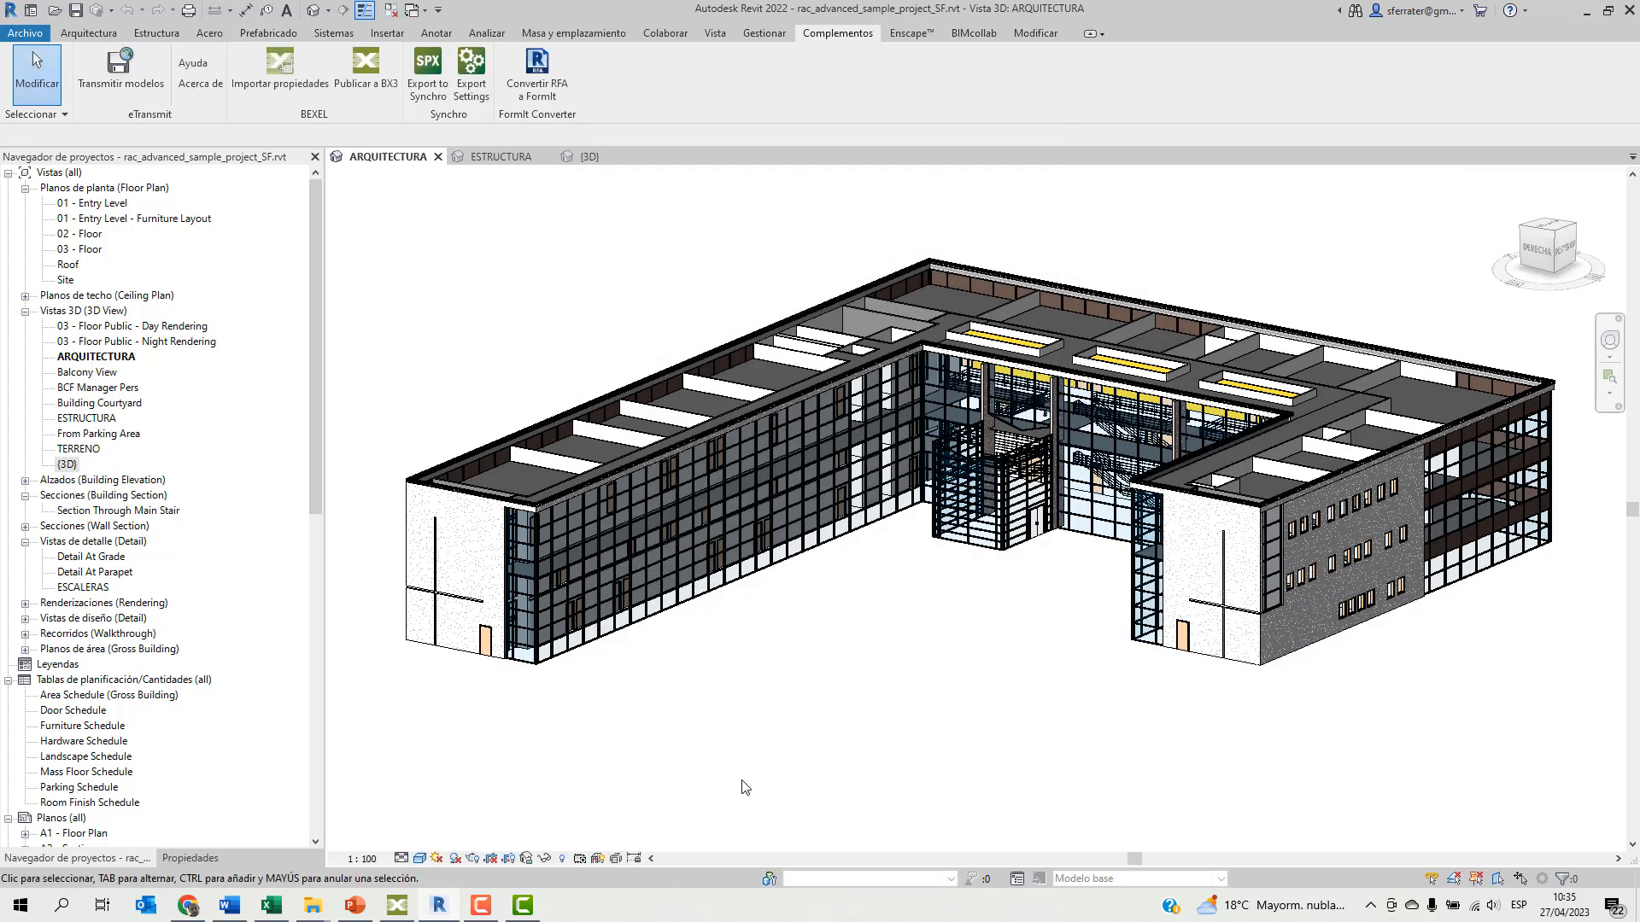
Switch to Bexel Manager and set up a new project named 20230 PROYECTO DEMO with version V0 and version description Arquitectura.
left_click(398, 906)
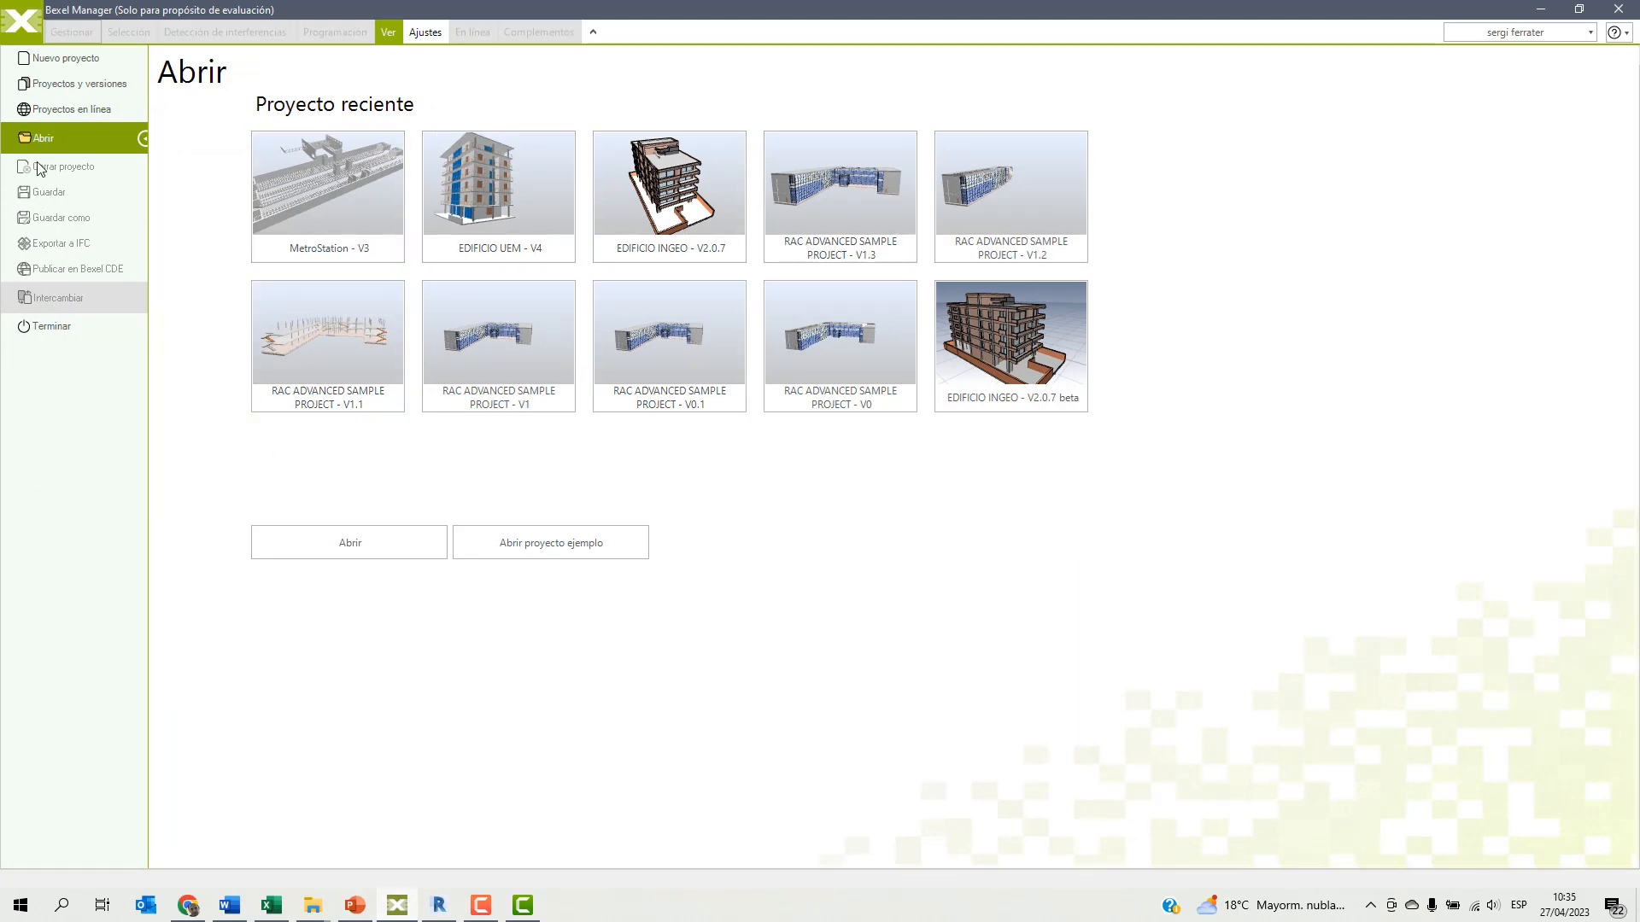
left_click(48, 60)
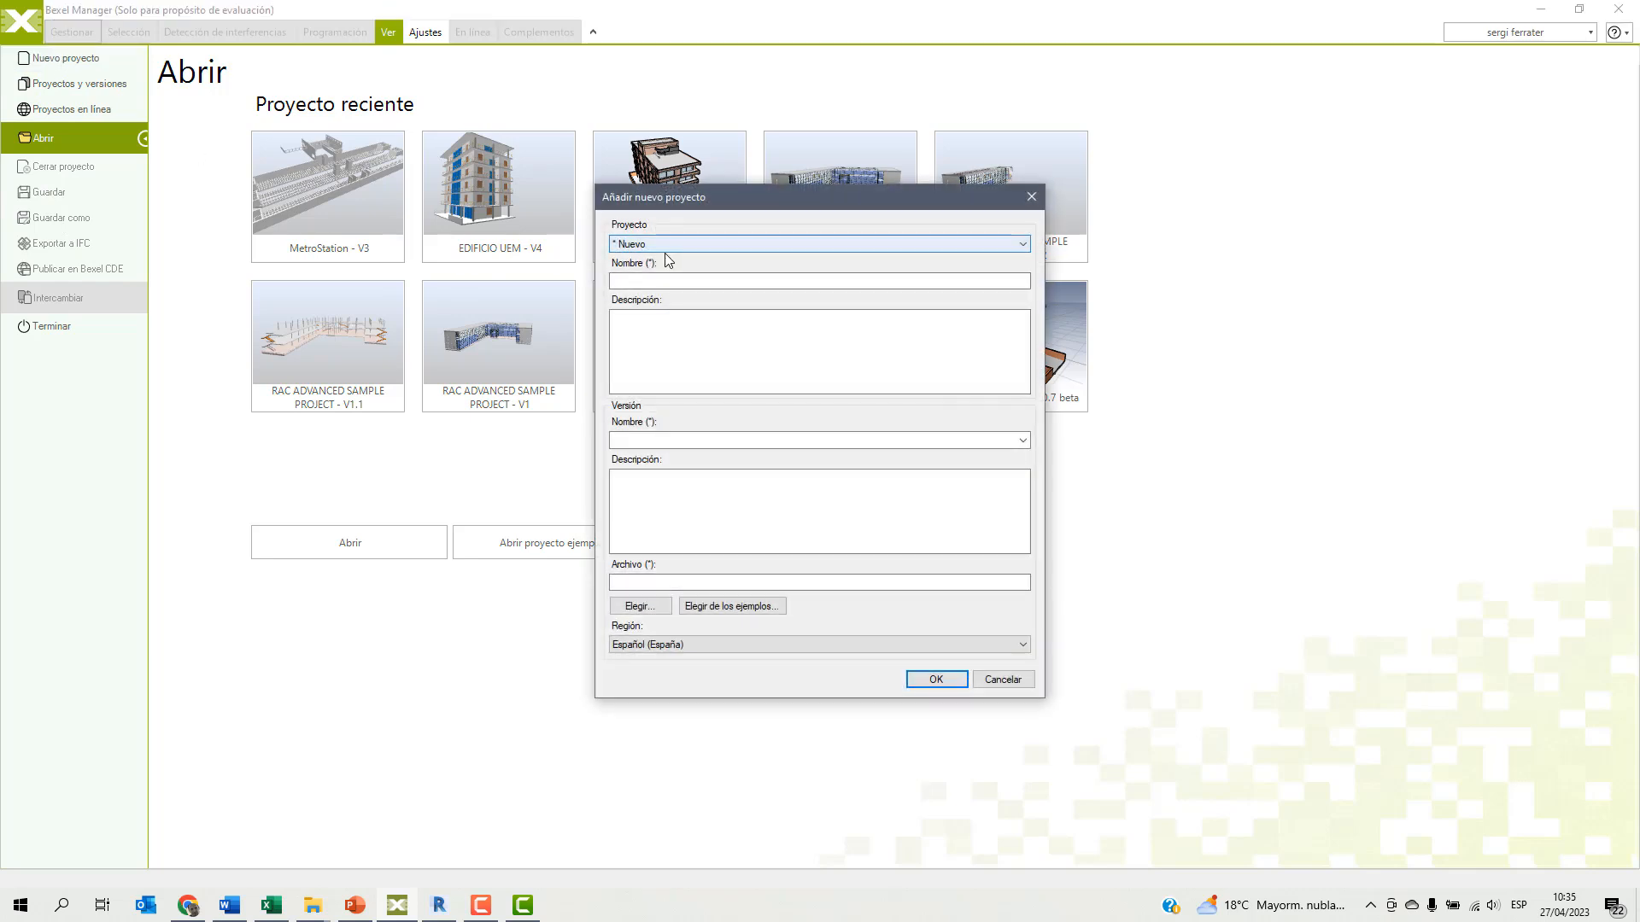
left_click(634, 282)
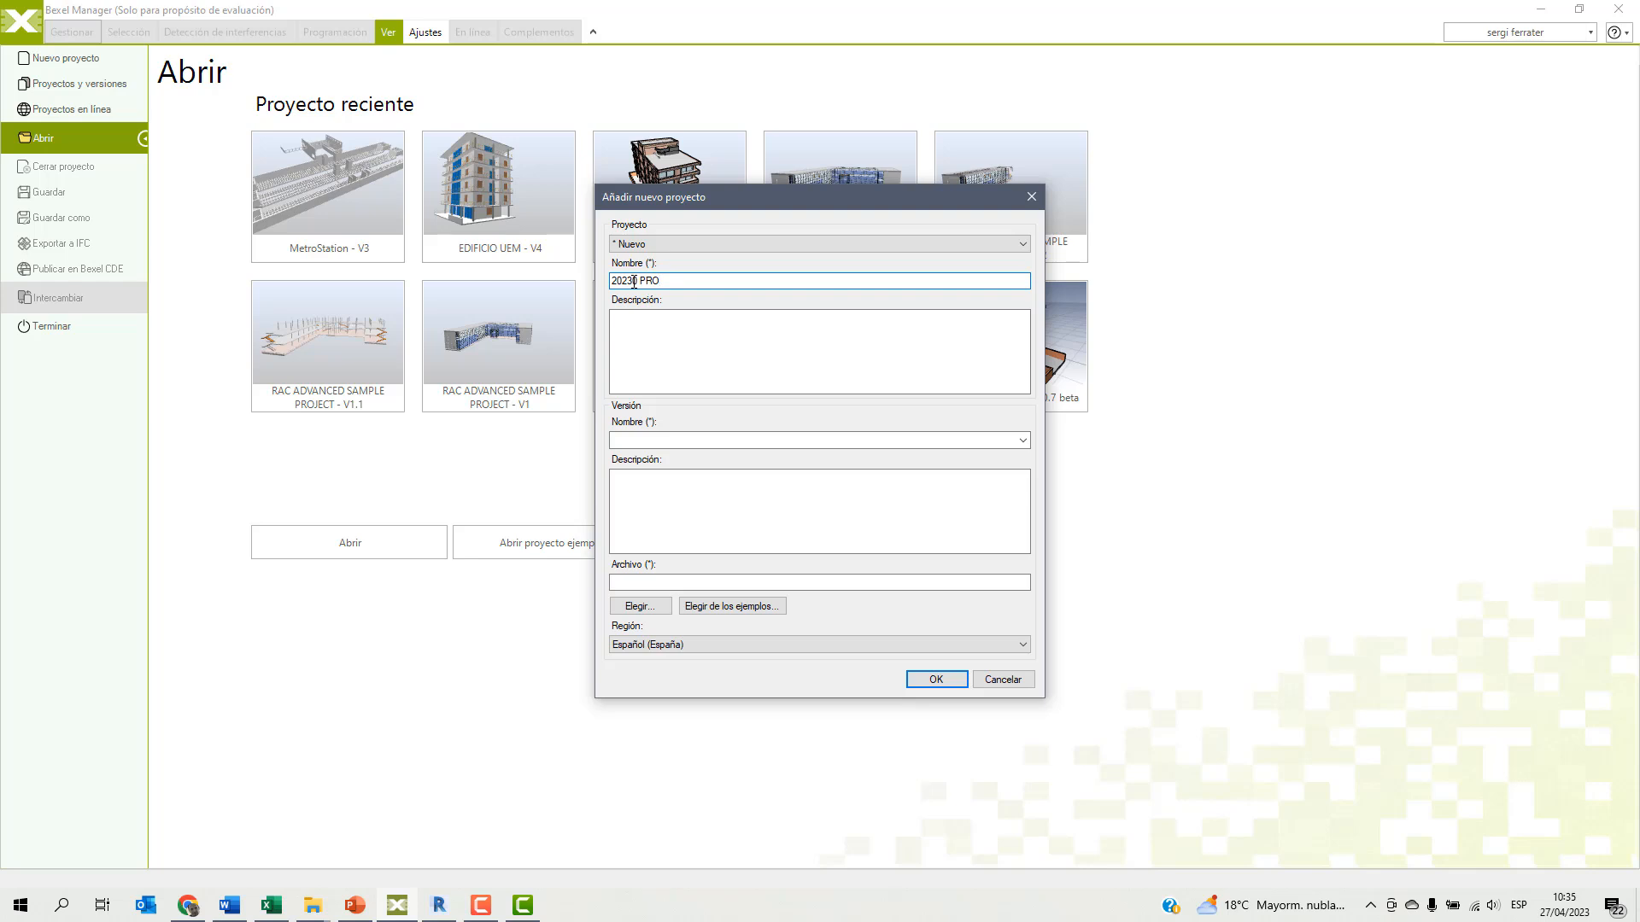
type("EMO")
left_click(625, 440)
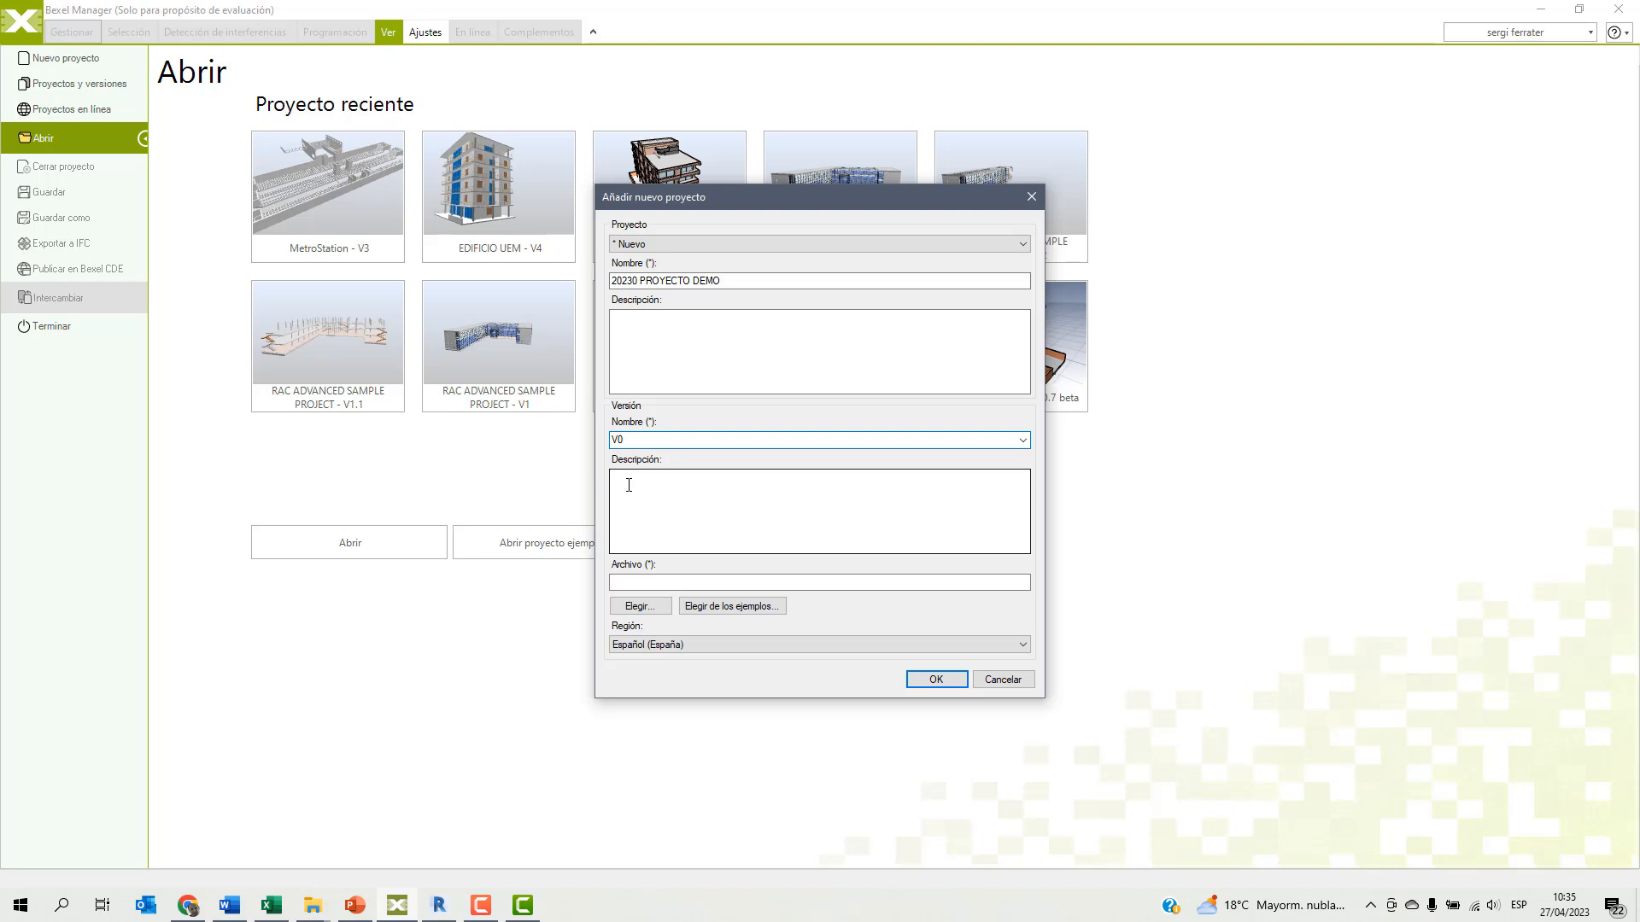
left_click(629, 485)
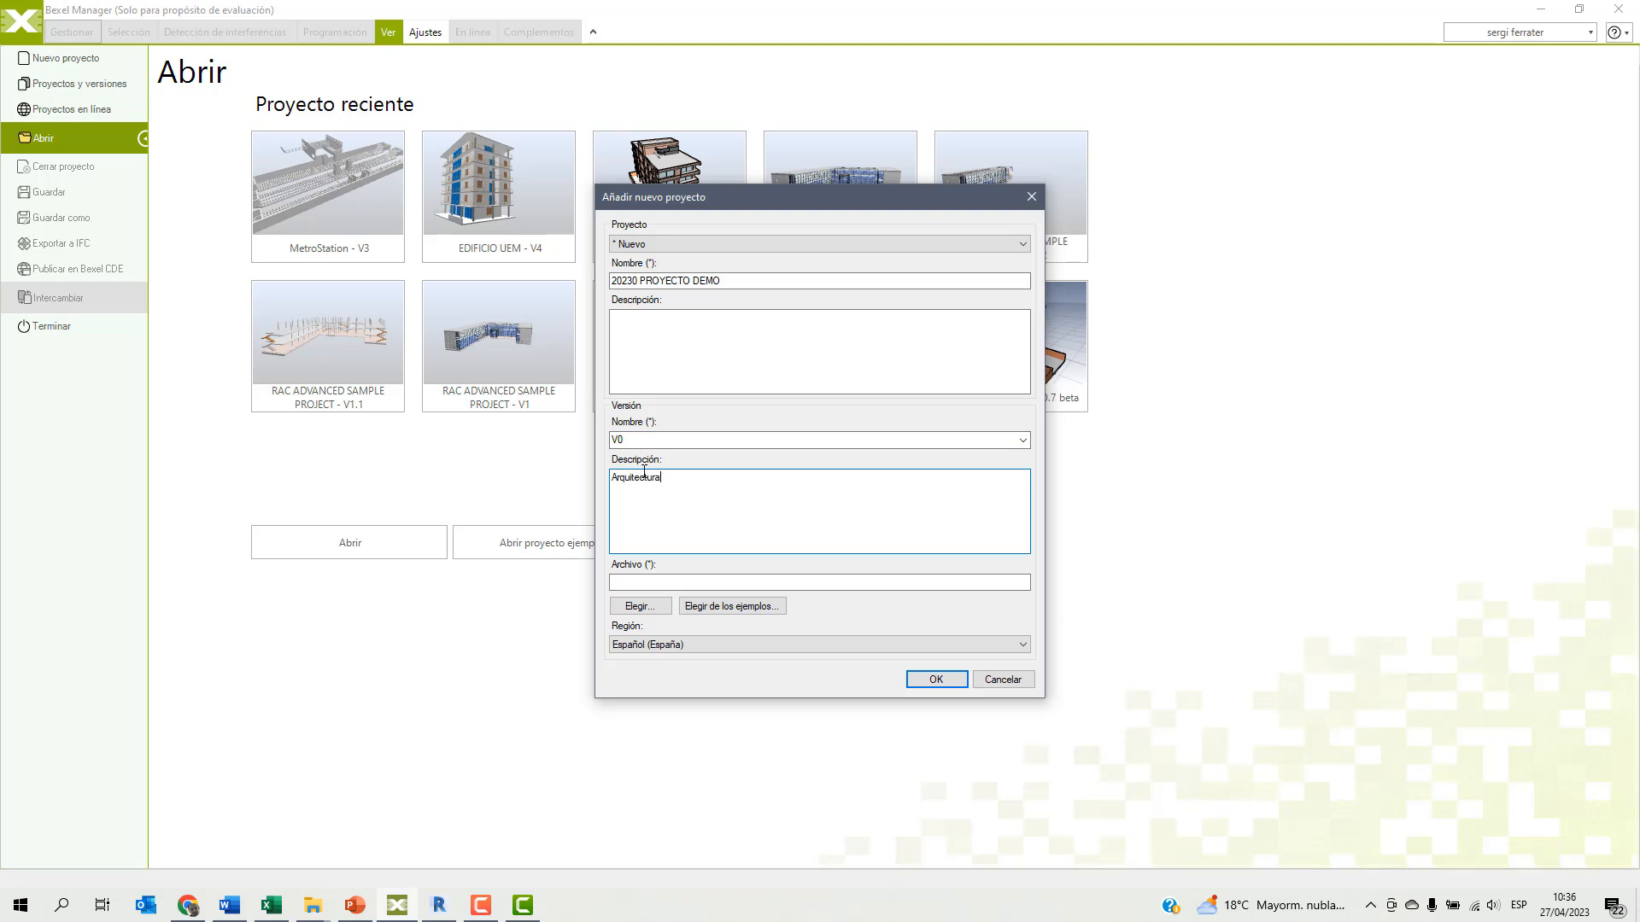
Choose ARQ_rac_advanced_sample_project_SF_V0.bx3 as the version's source file and create the project.
left_click(637, 607)
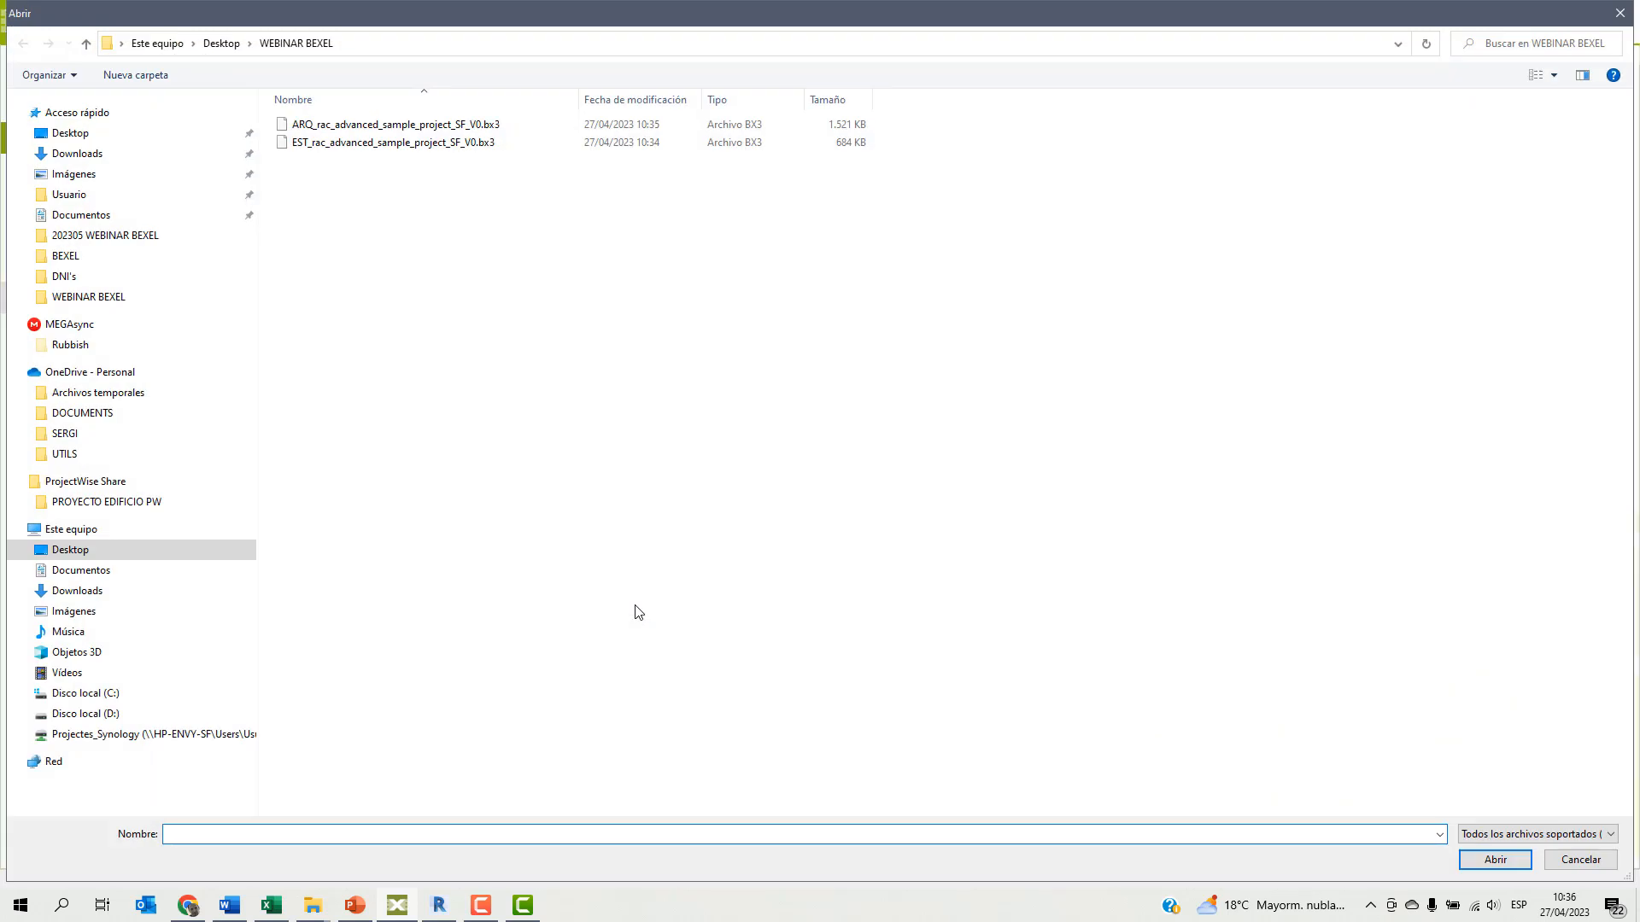
left_click(1479, 832)
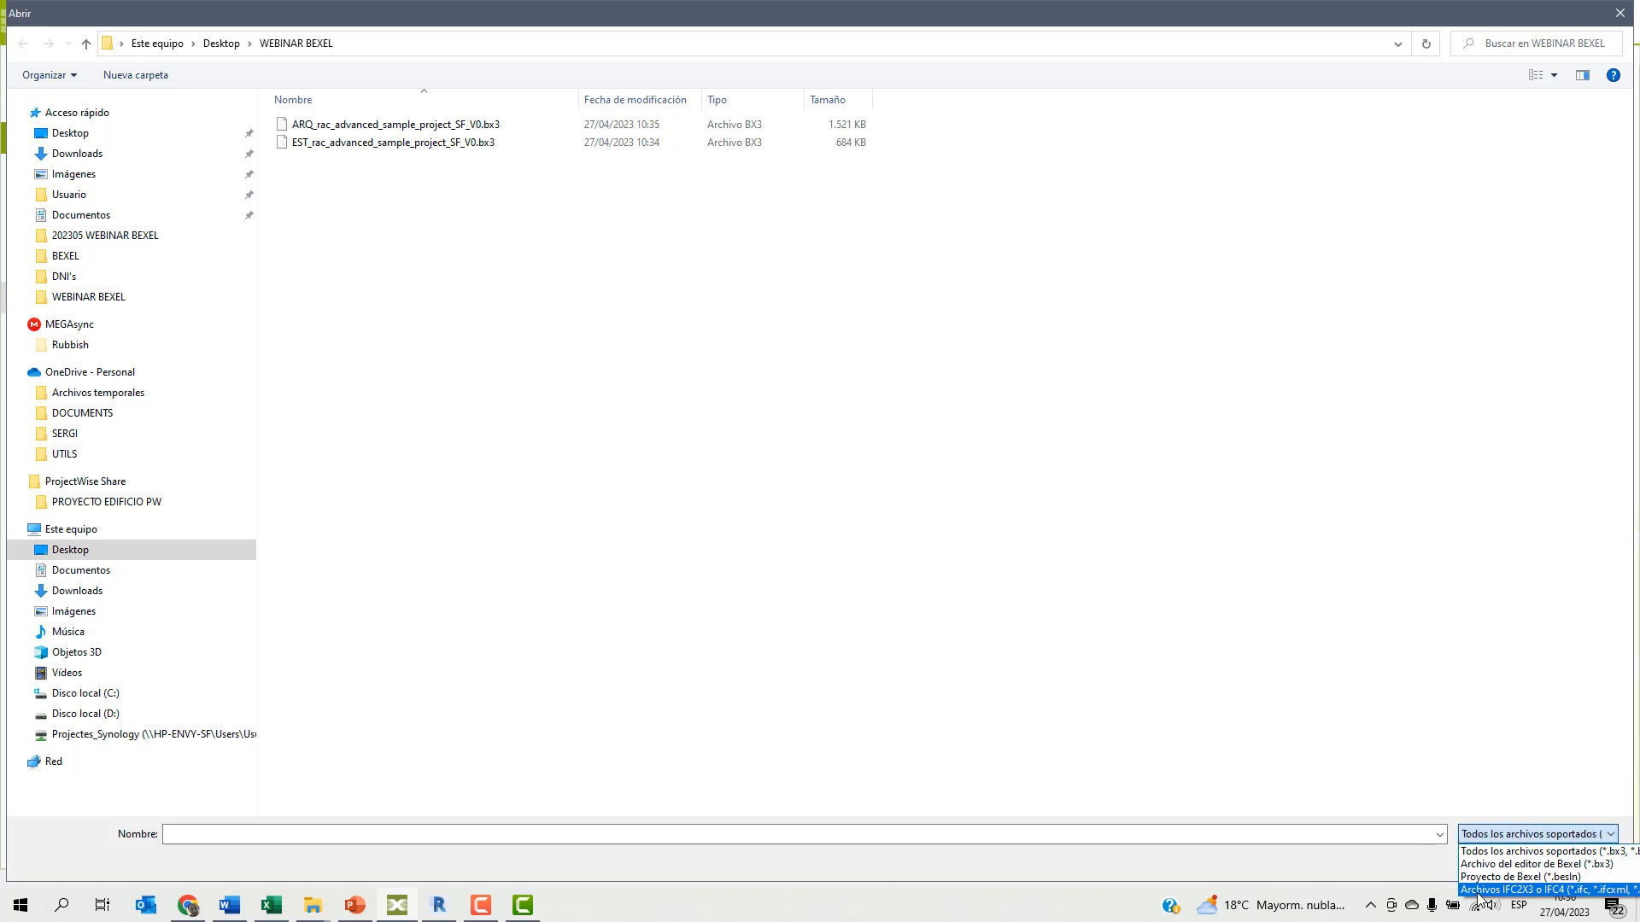
left_click(718, 549)
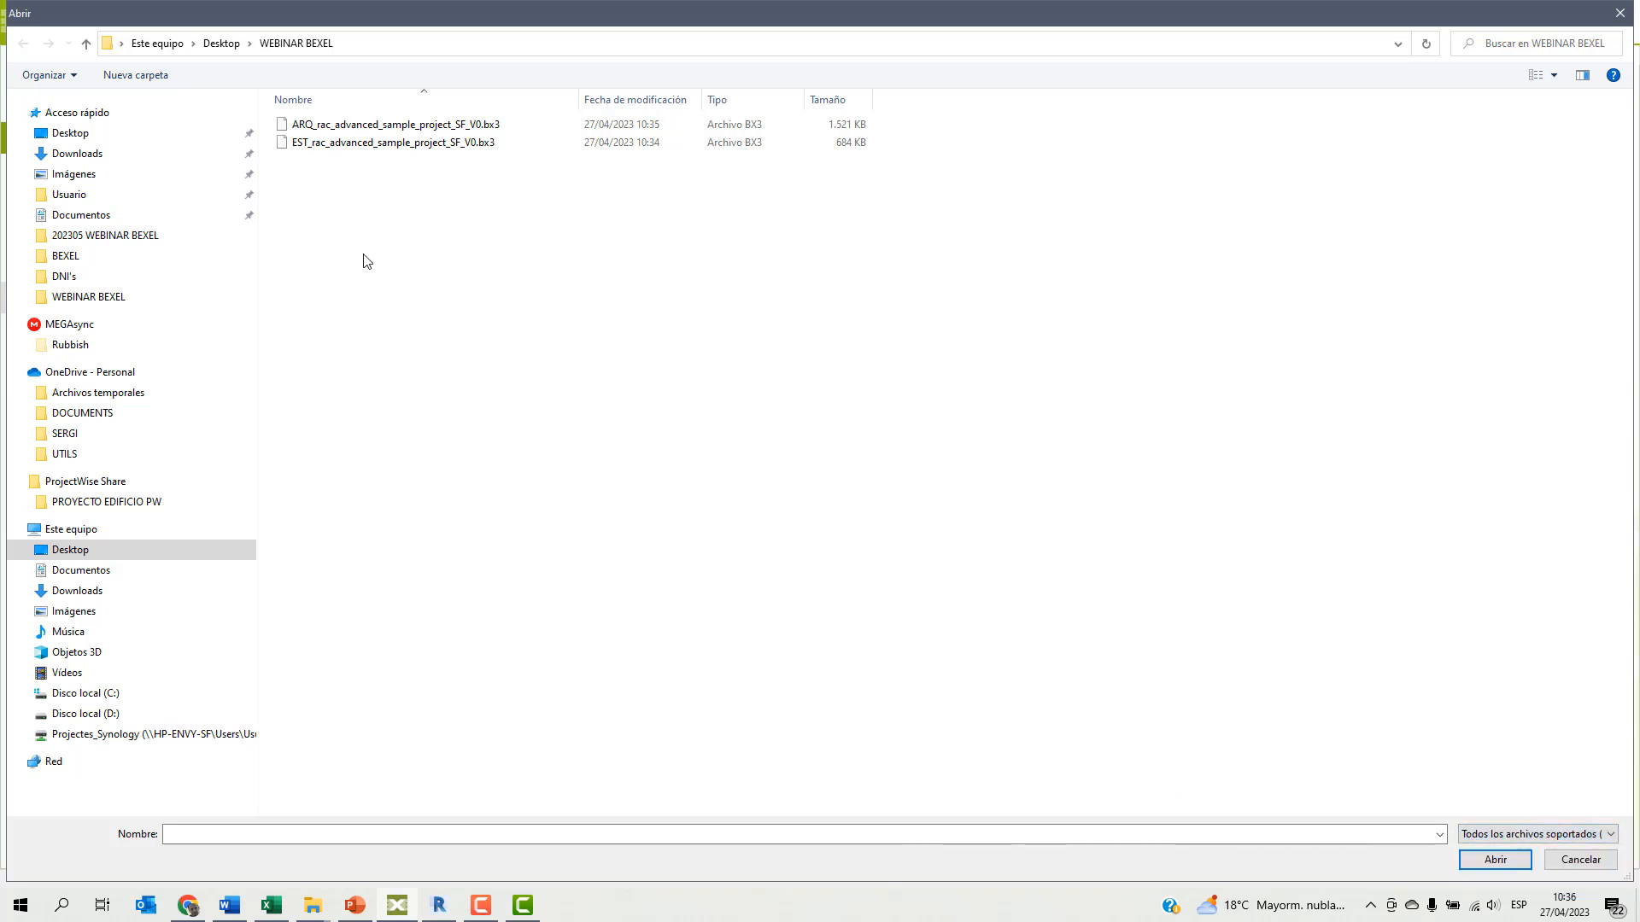
left_click(363, 127)
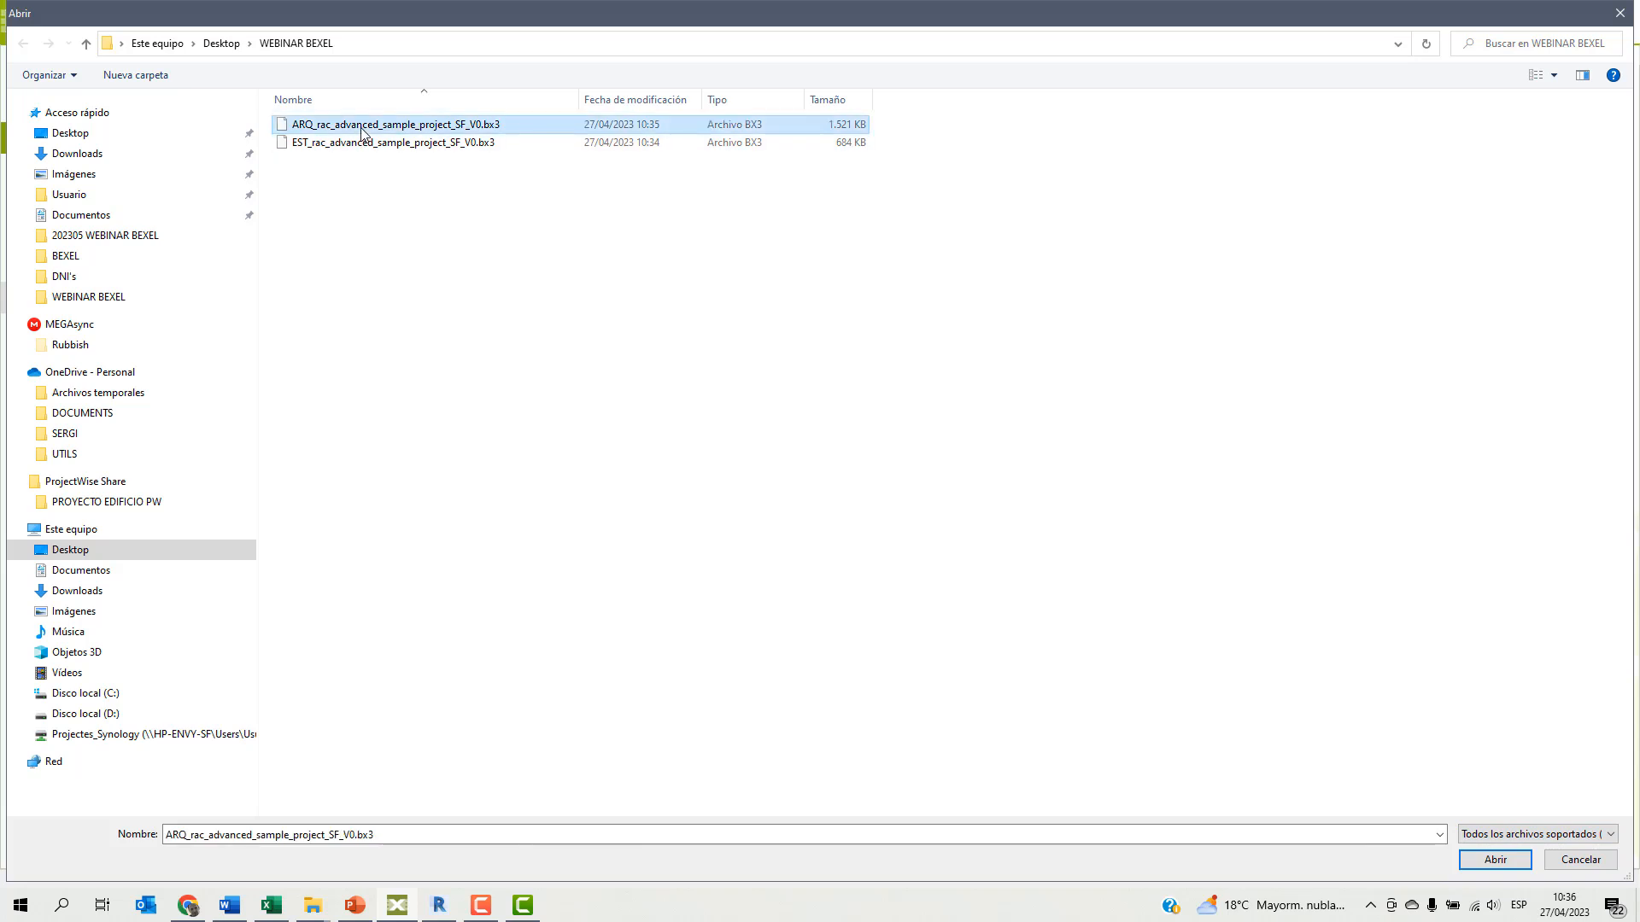
left_click(1496, 863)
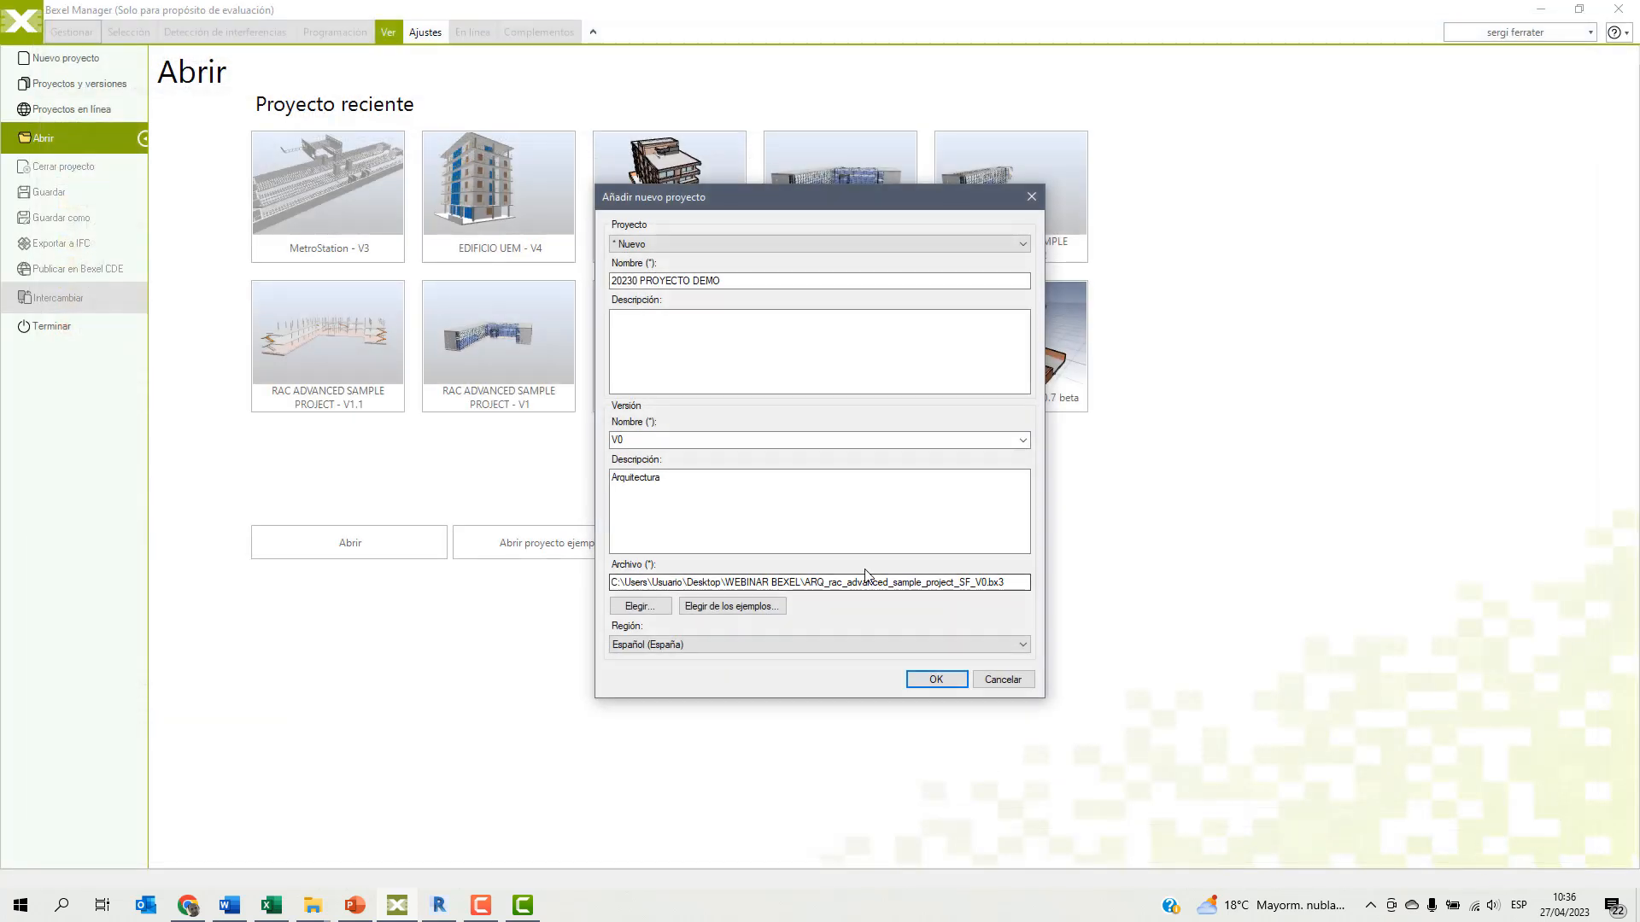
left_click(941, 679)
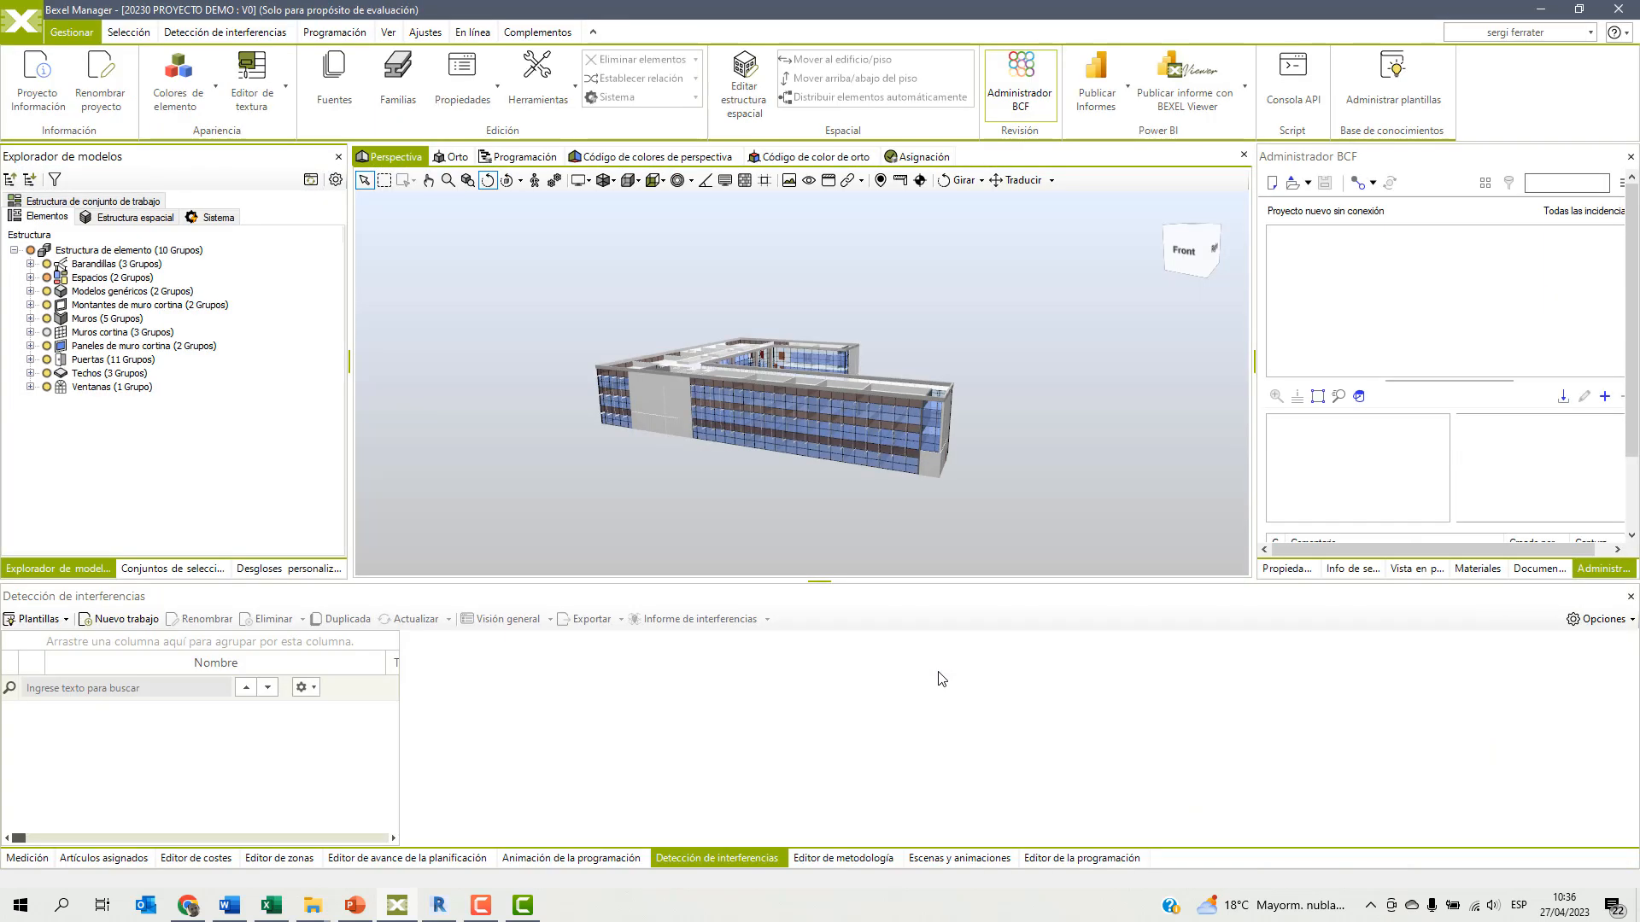
Enlarge the perspective view area and examine the wall groups under Muros in the element structure.
left_click_drag(817, 589, 802, 725)
left_click_drag(788, 586, 719, 586)
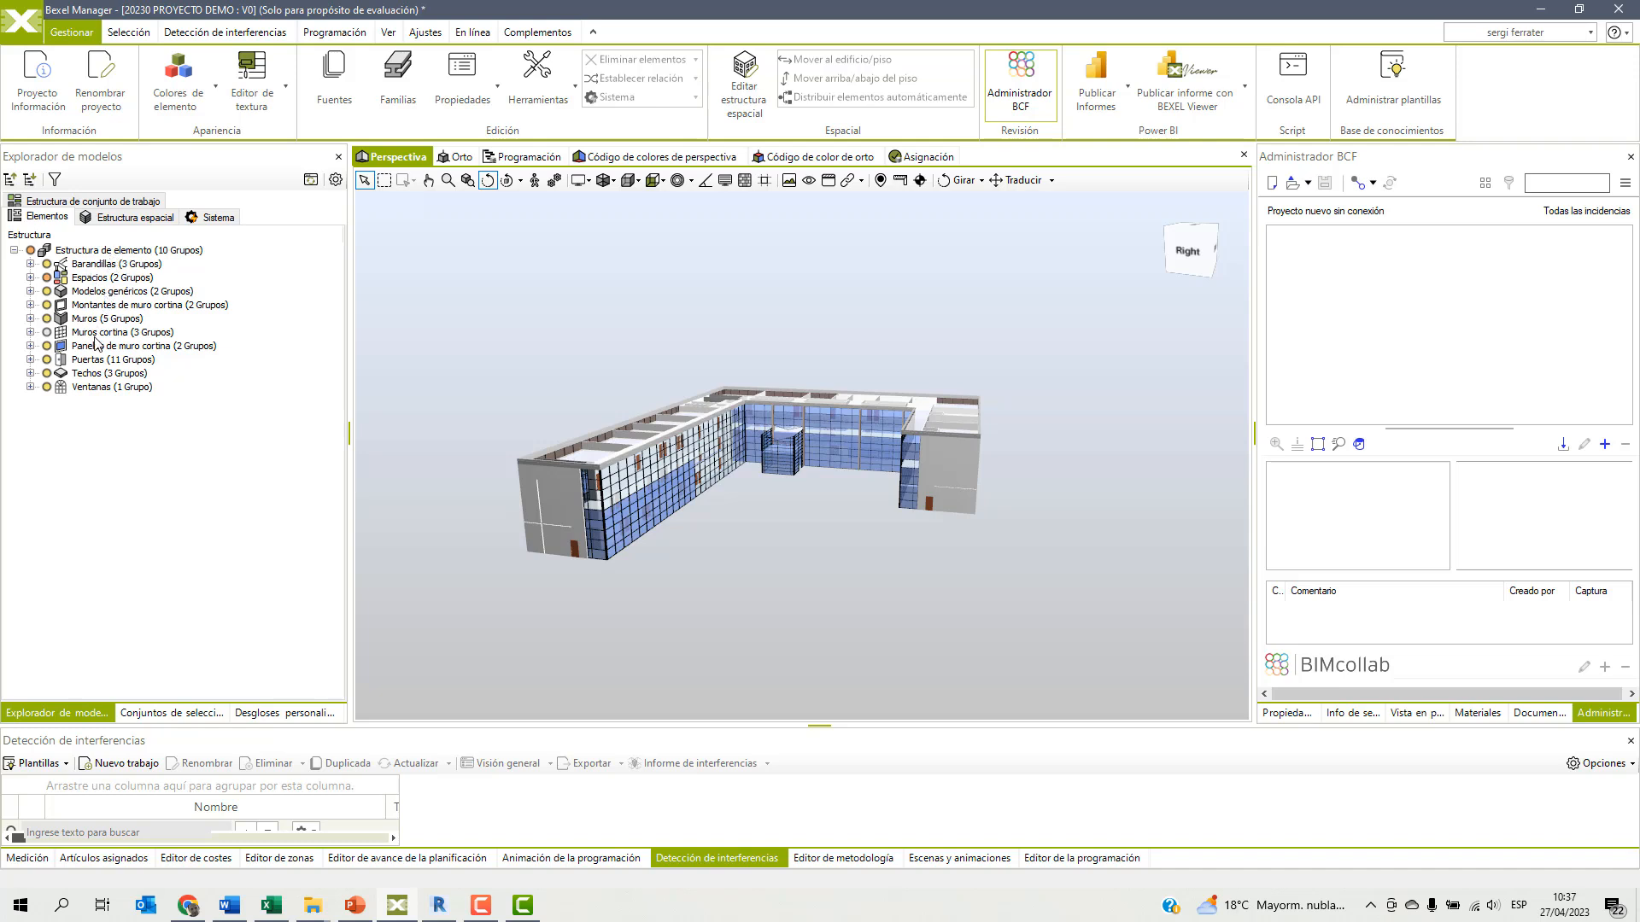
left_click(30, 318)
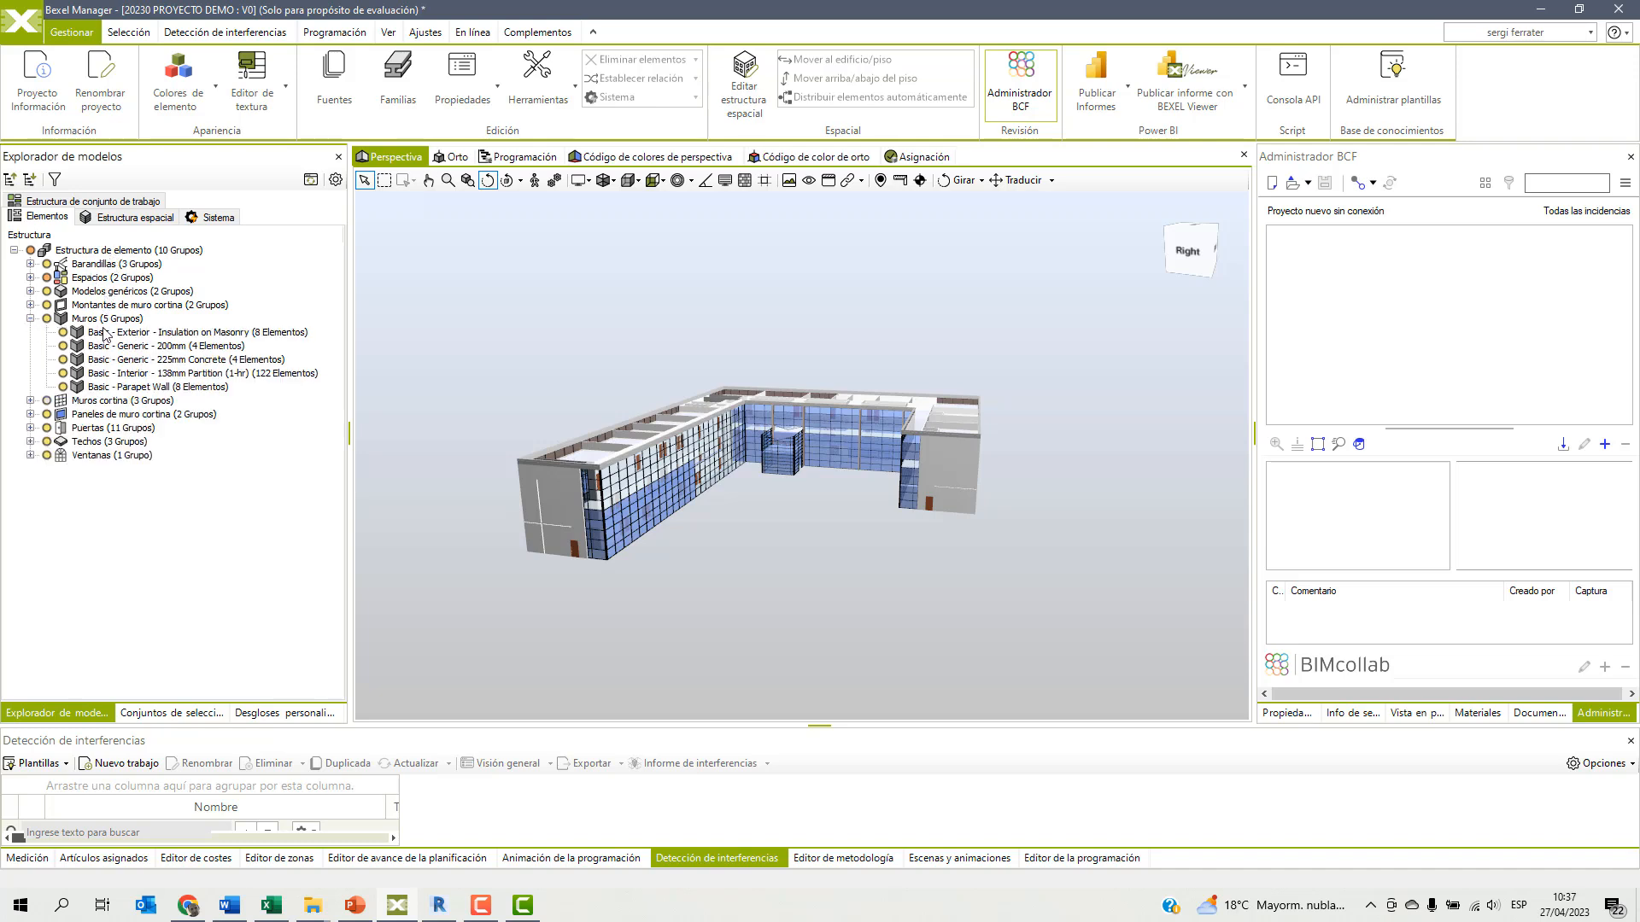
left_click(30, 319)
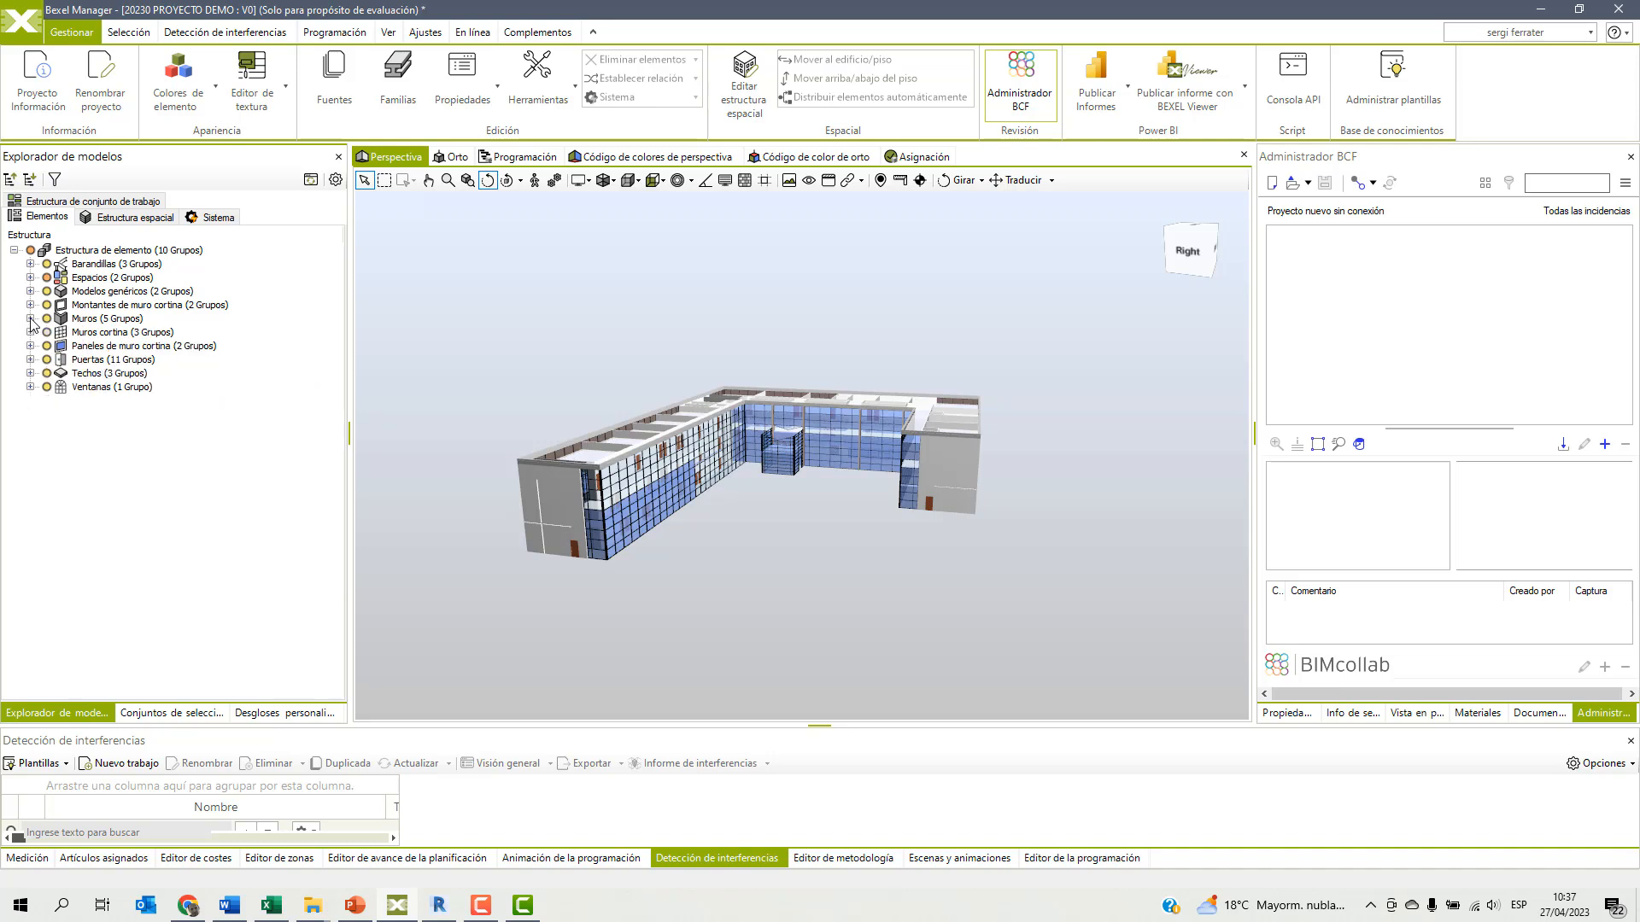
Isolate the spaces (Espacios) of level 02 - Floor from the spatial structure in the perspective view.
left_click(140, 218)
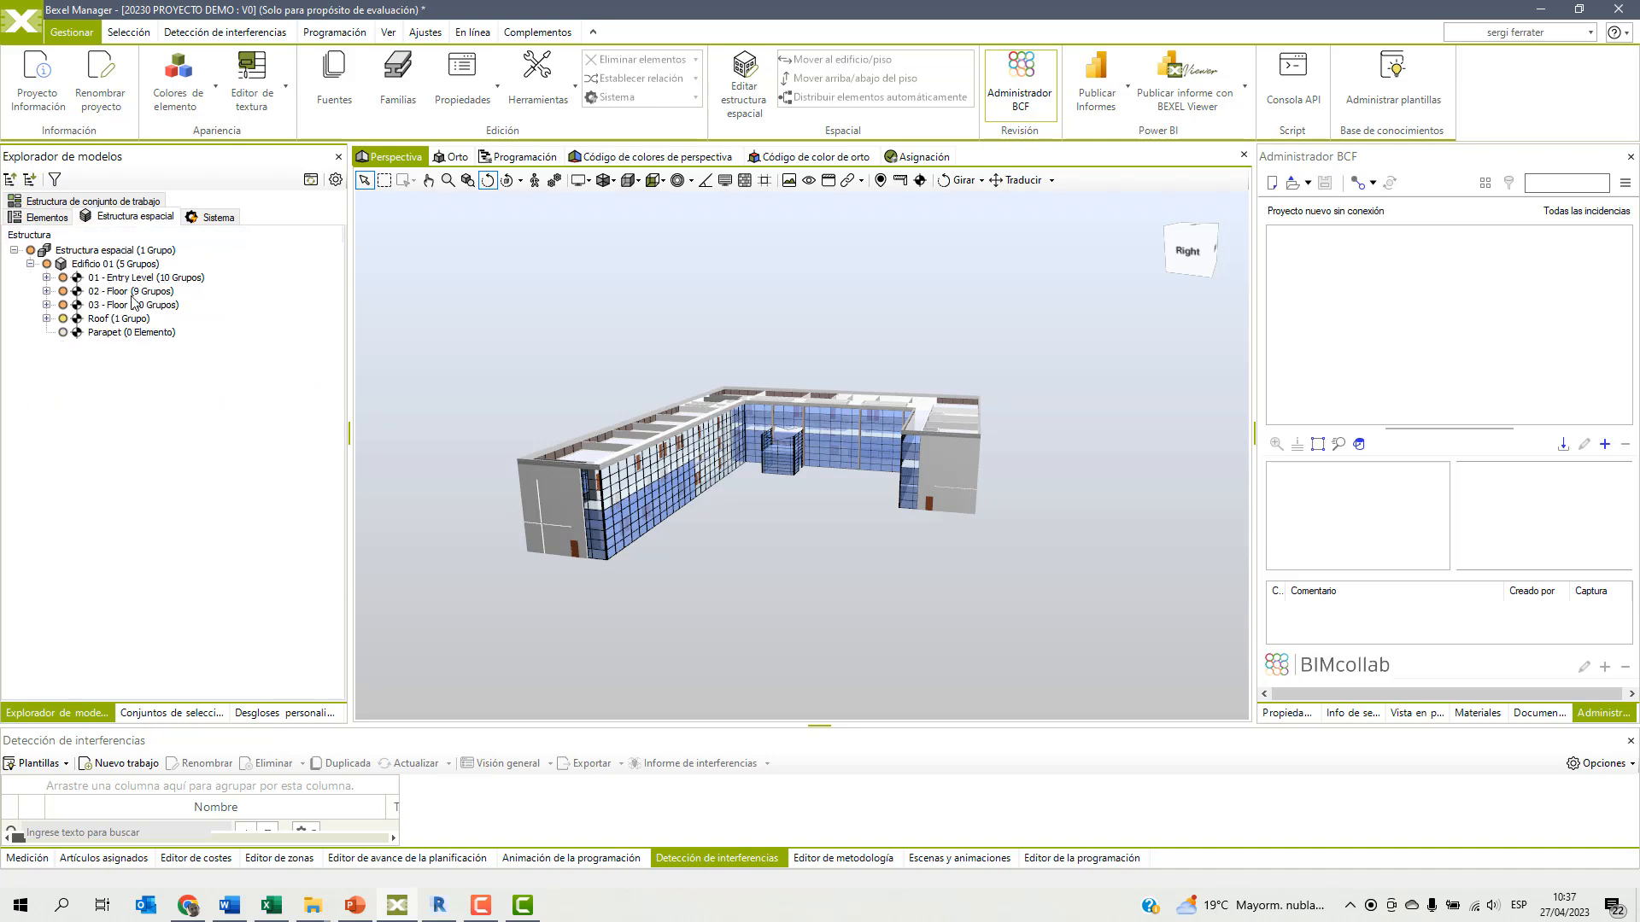
left_click(46, 291)
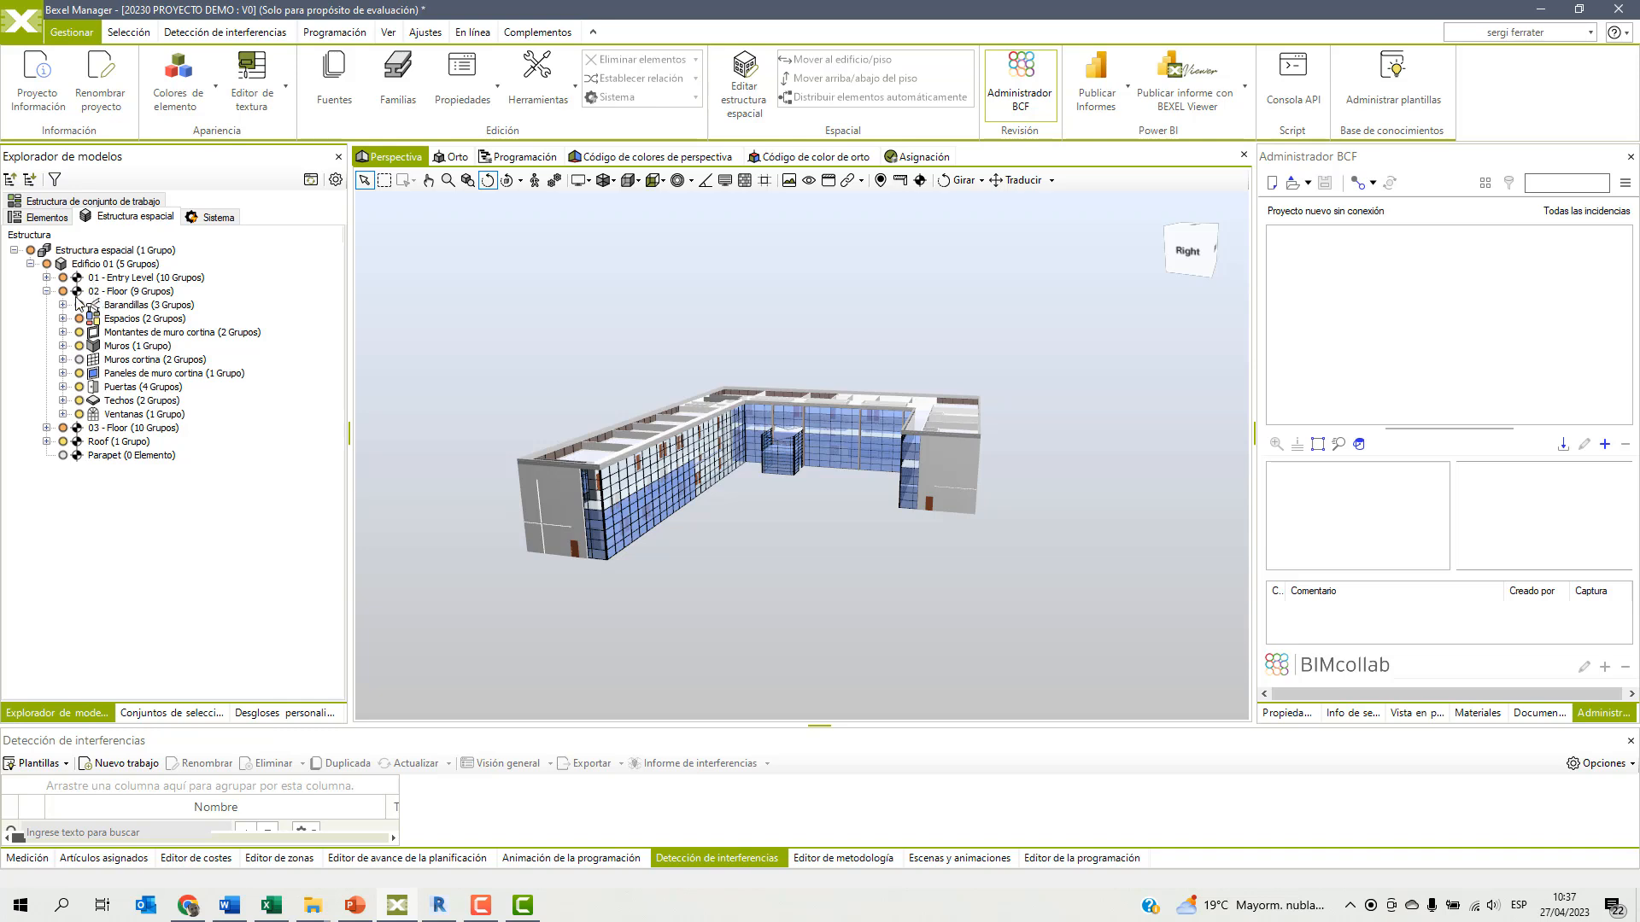
left_click(124, 320)
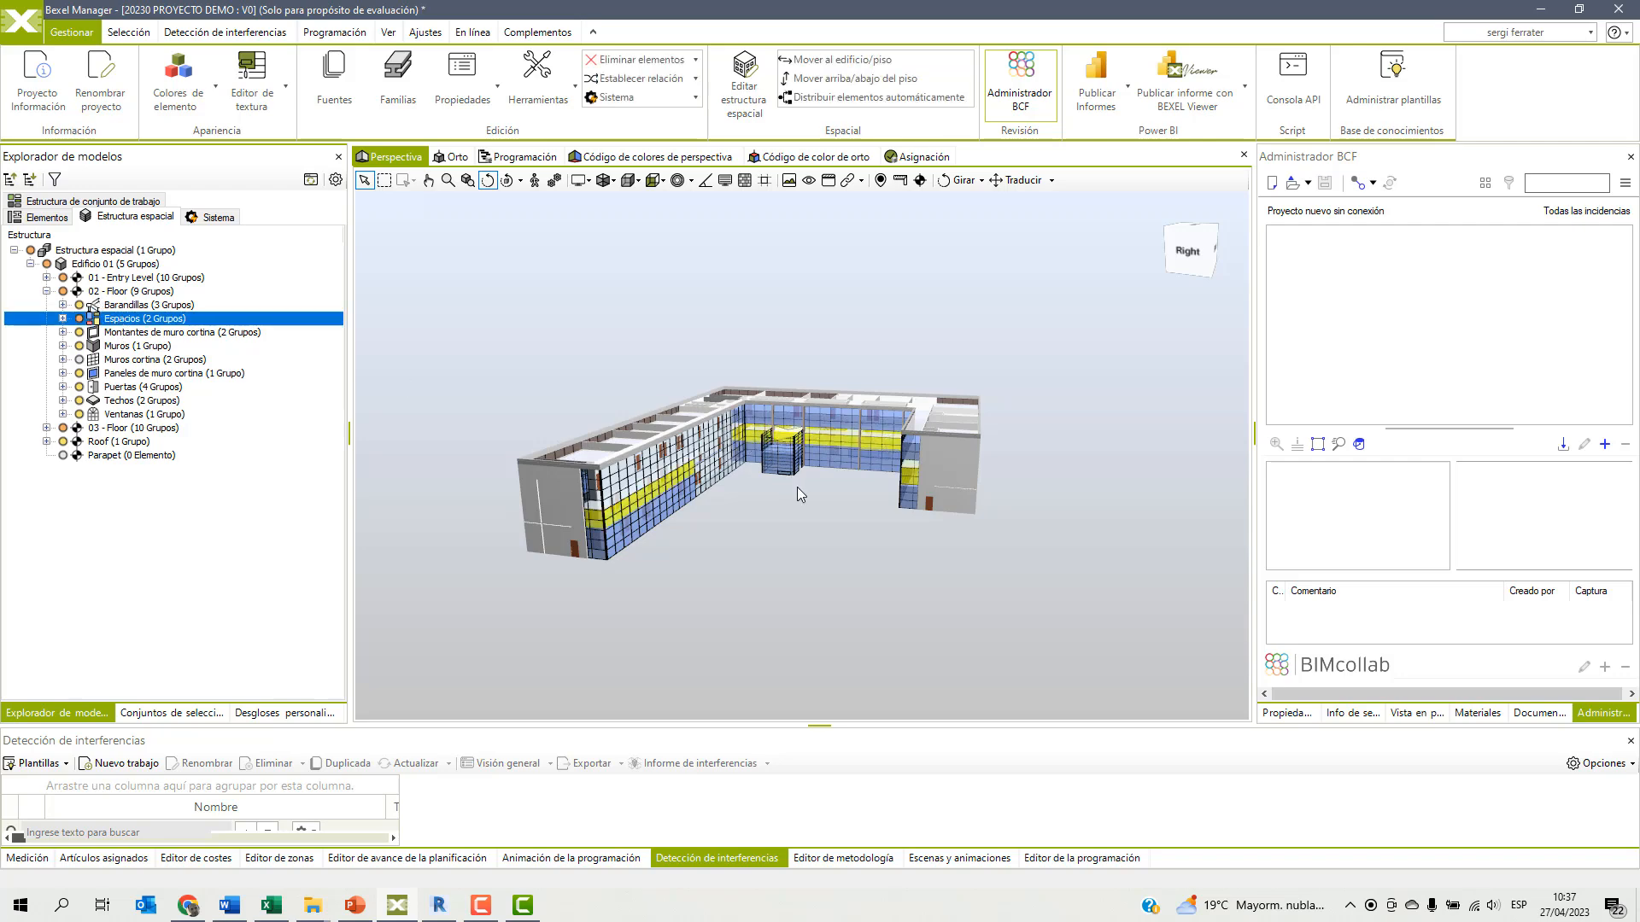
scroll(764, 489, "up", 5)
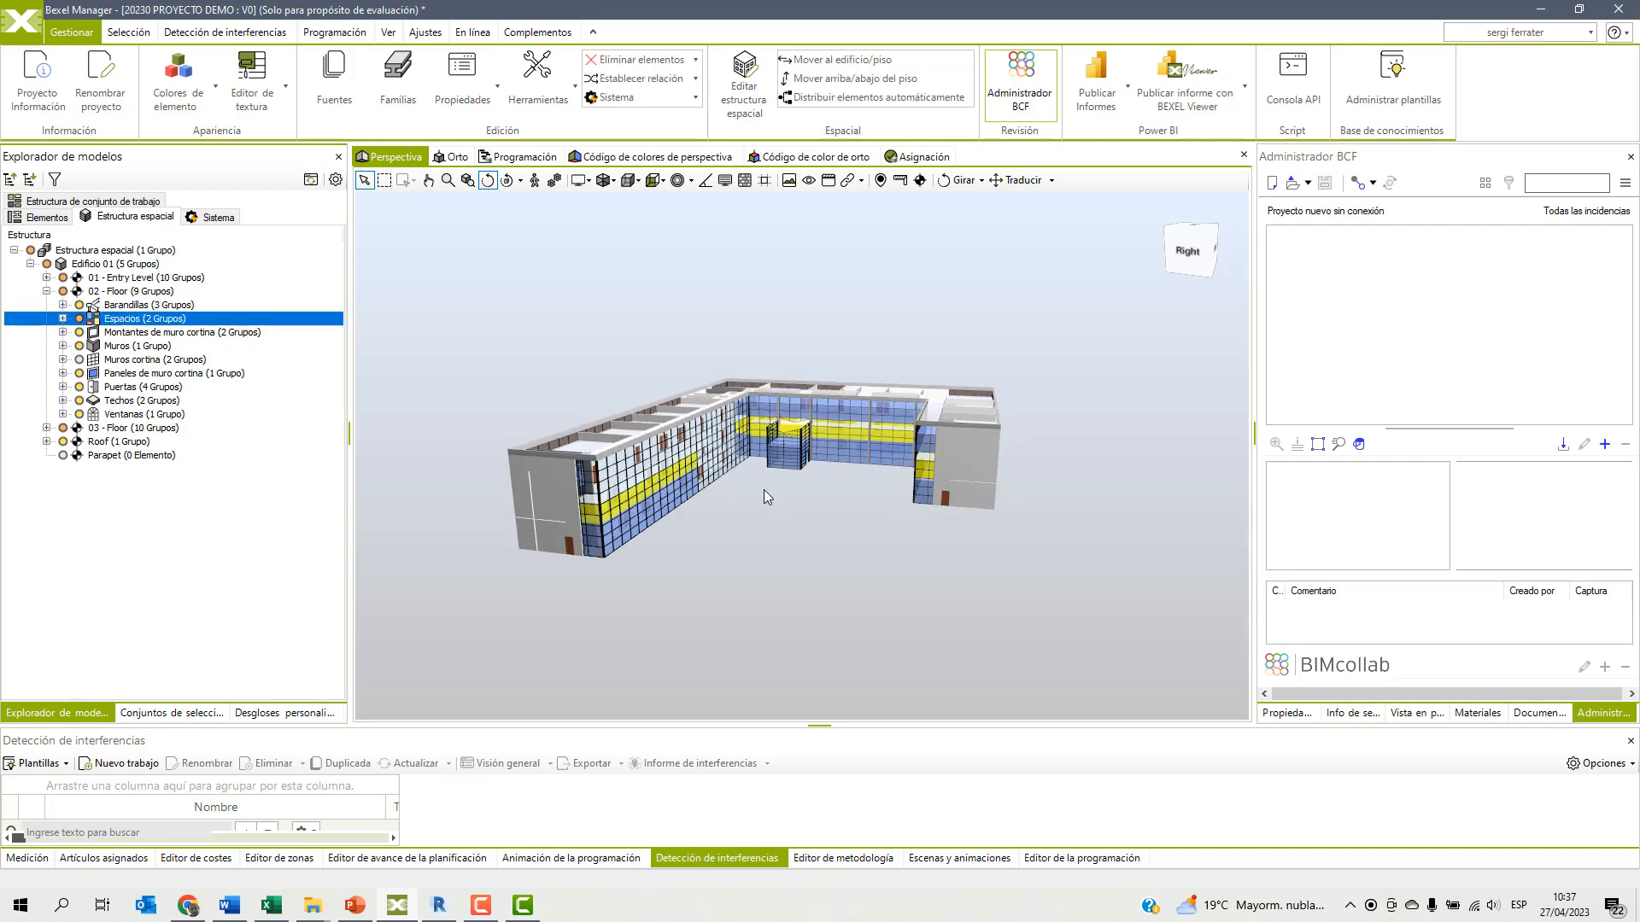
right_click(731, 284)
mouse_move(968, 391)
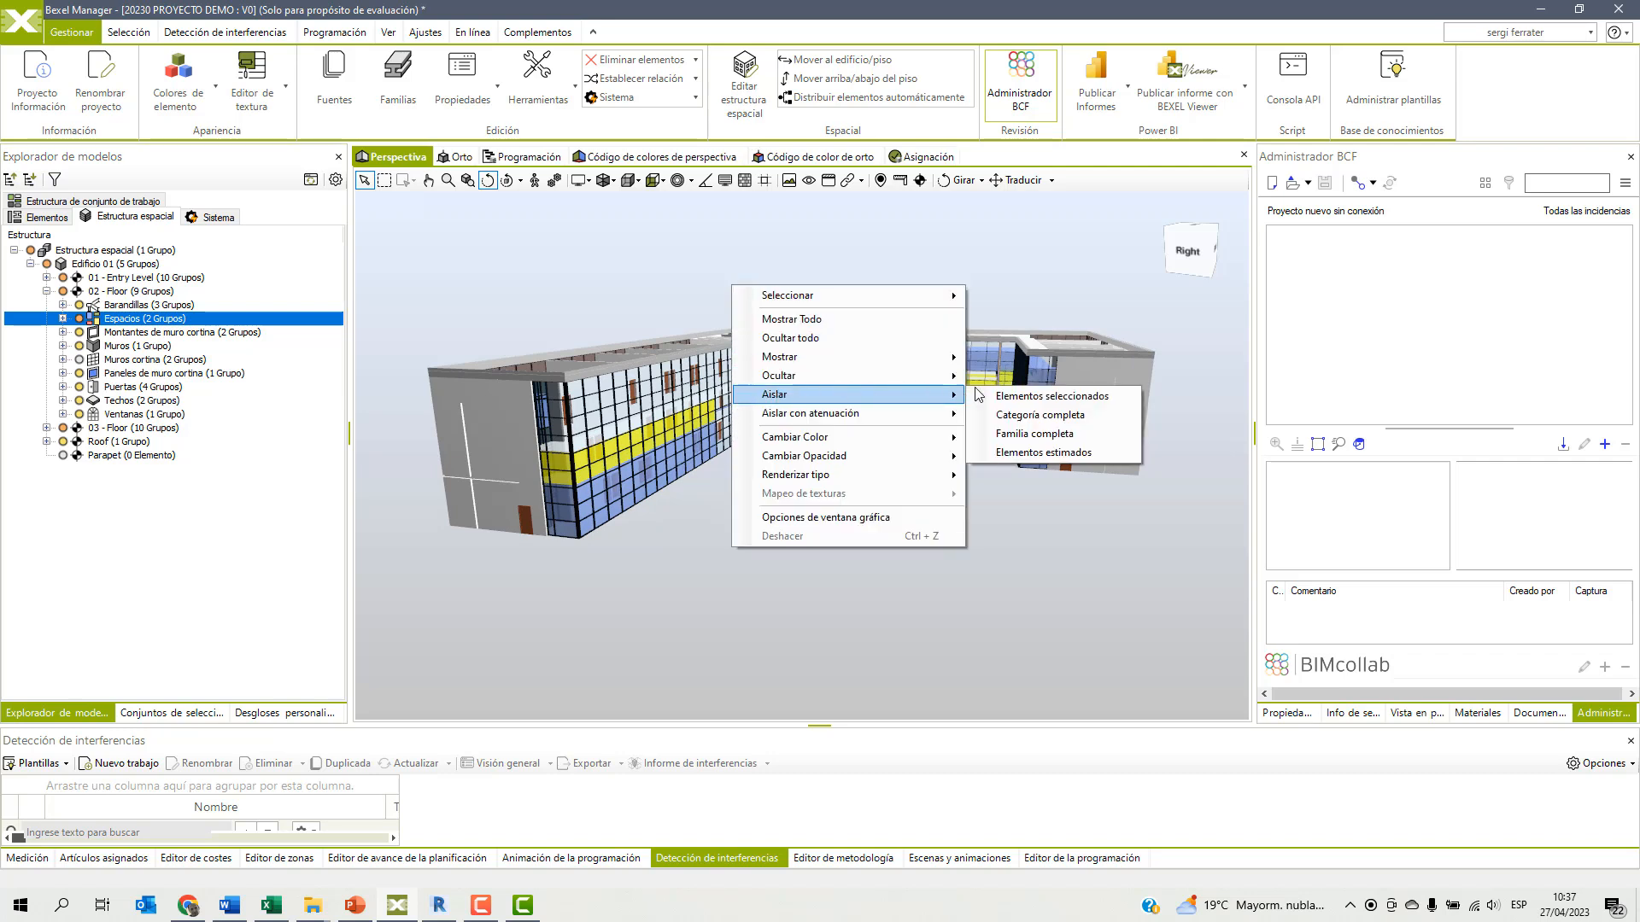
left_click(1050, 396)
left_click(849, 488)
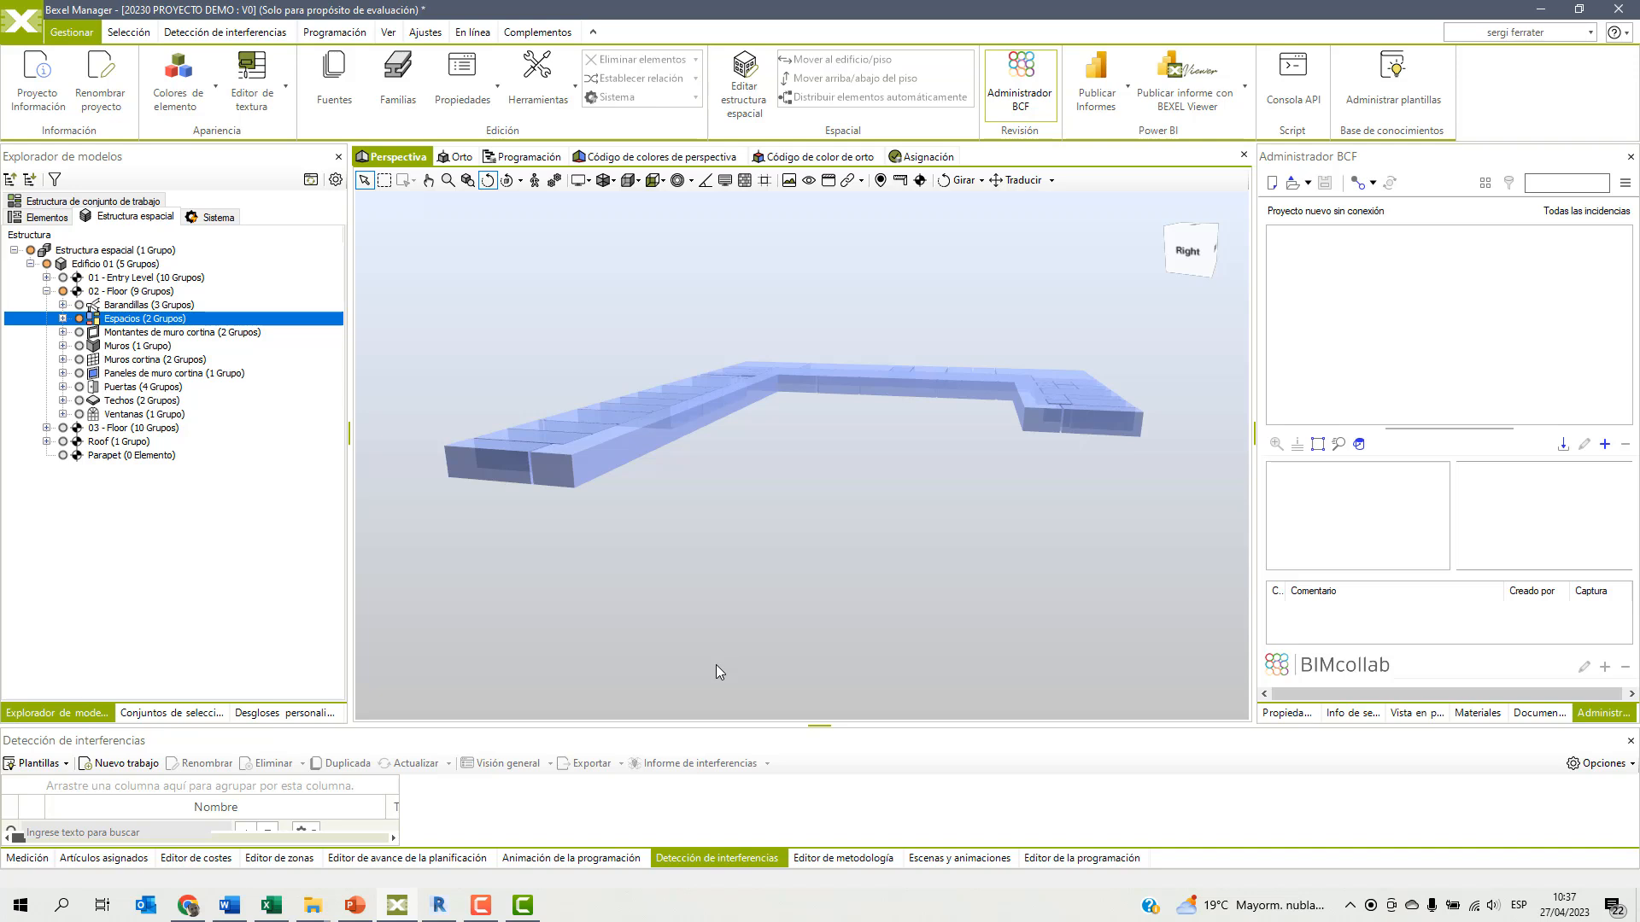
Show the whole building again and check the system structure before returning to the element structure.
double_click(747, 614)
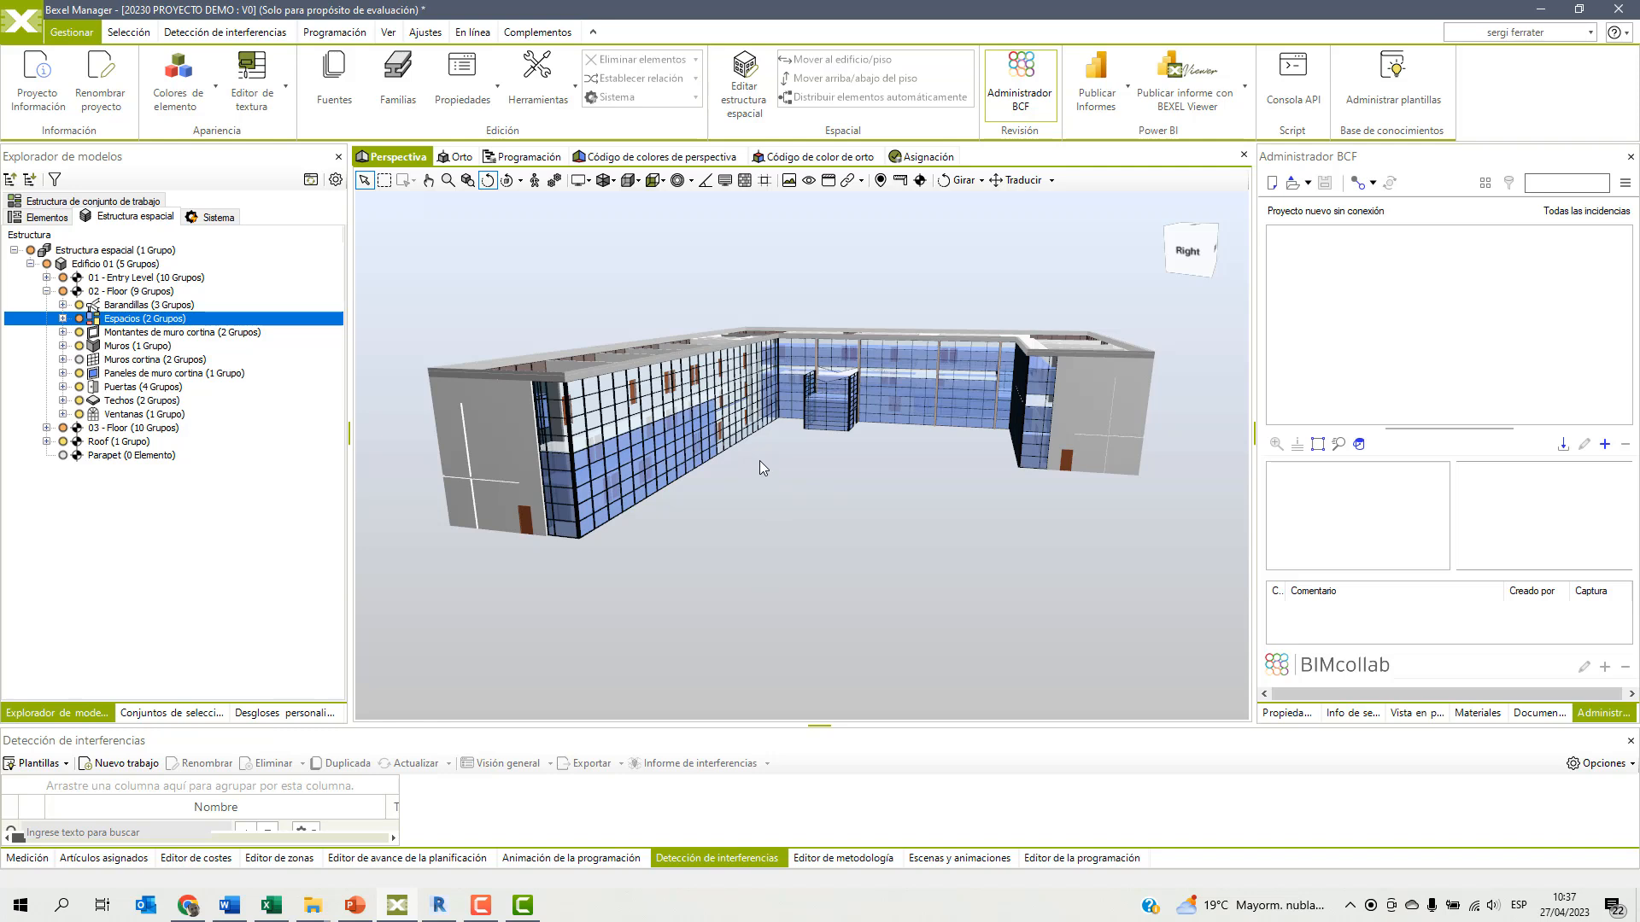
left_click(43, 218)
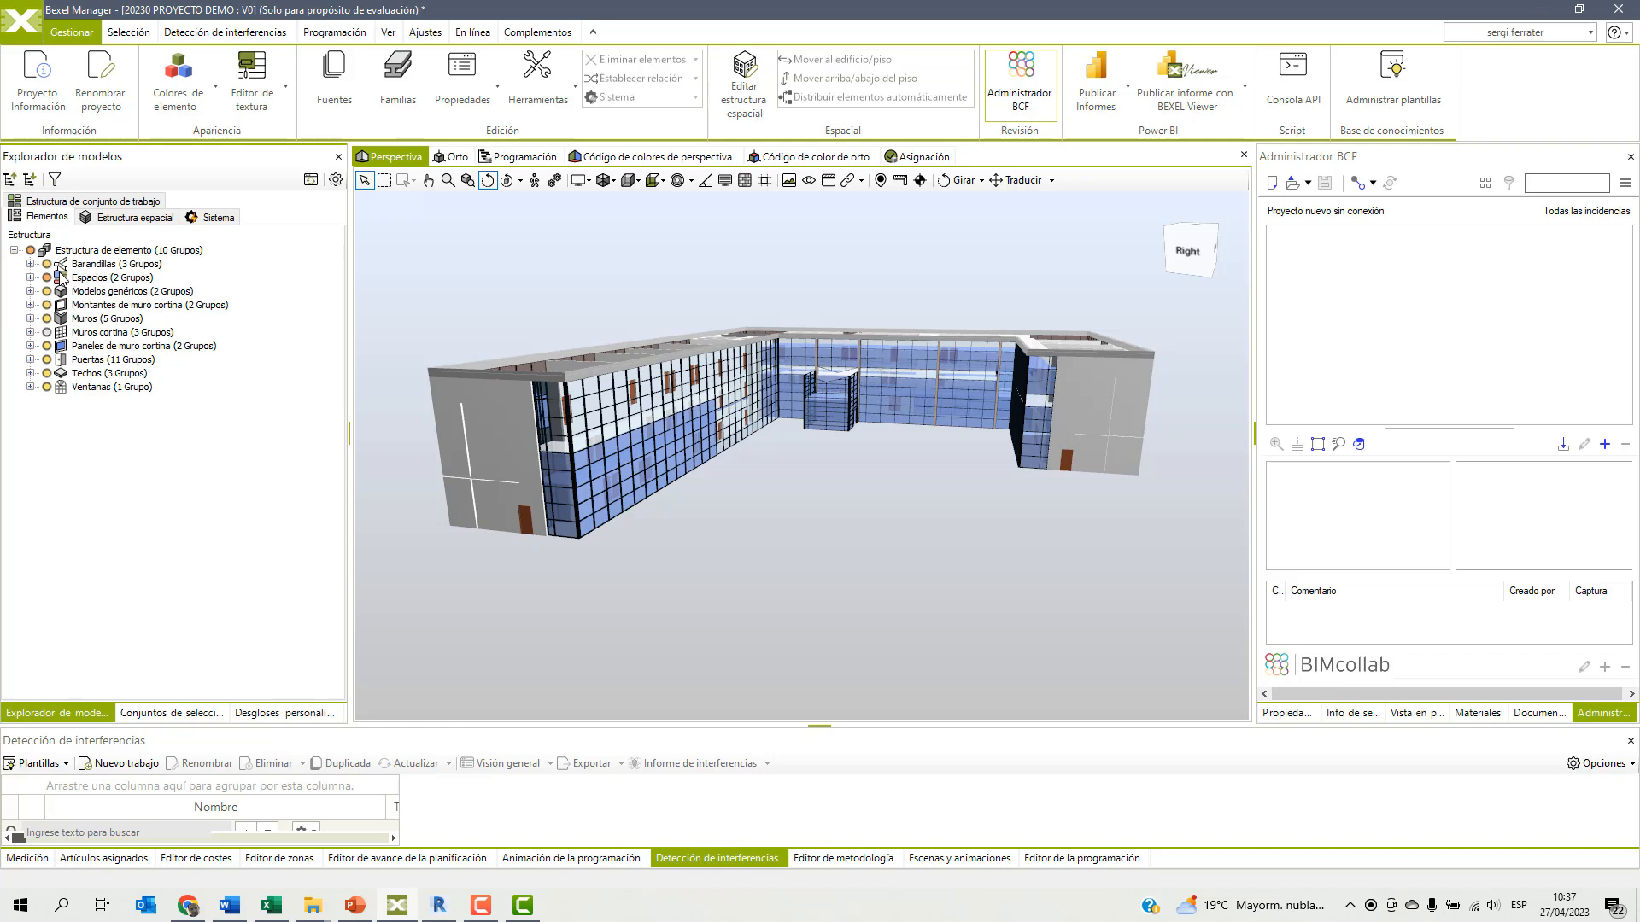
left_click(219, 220)
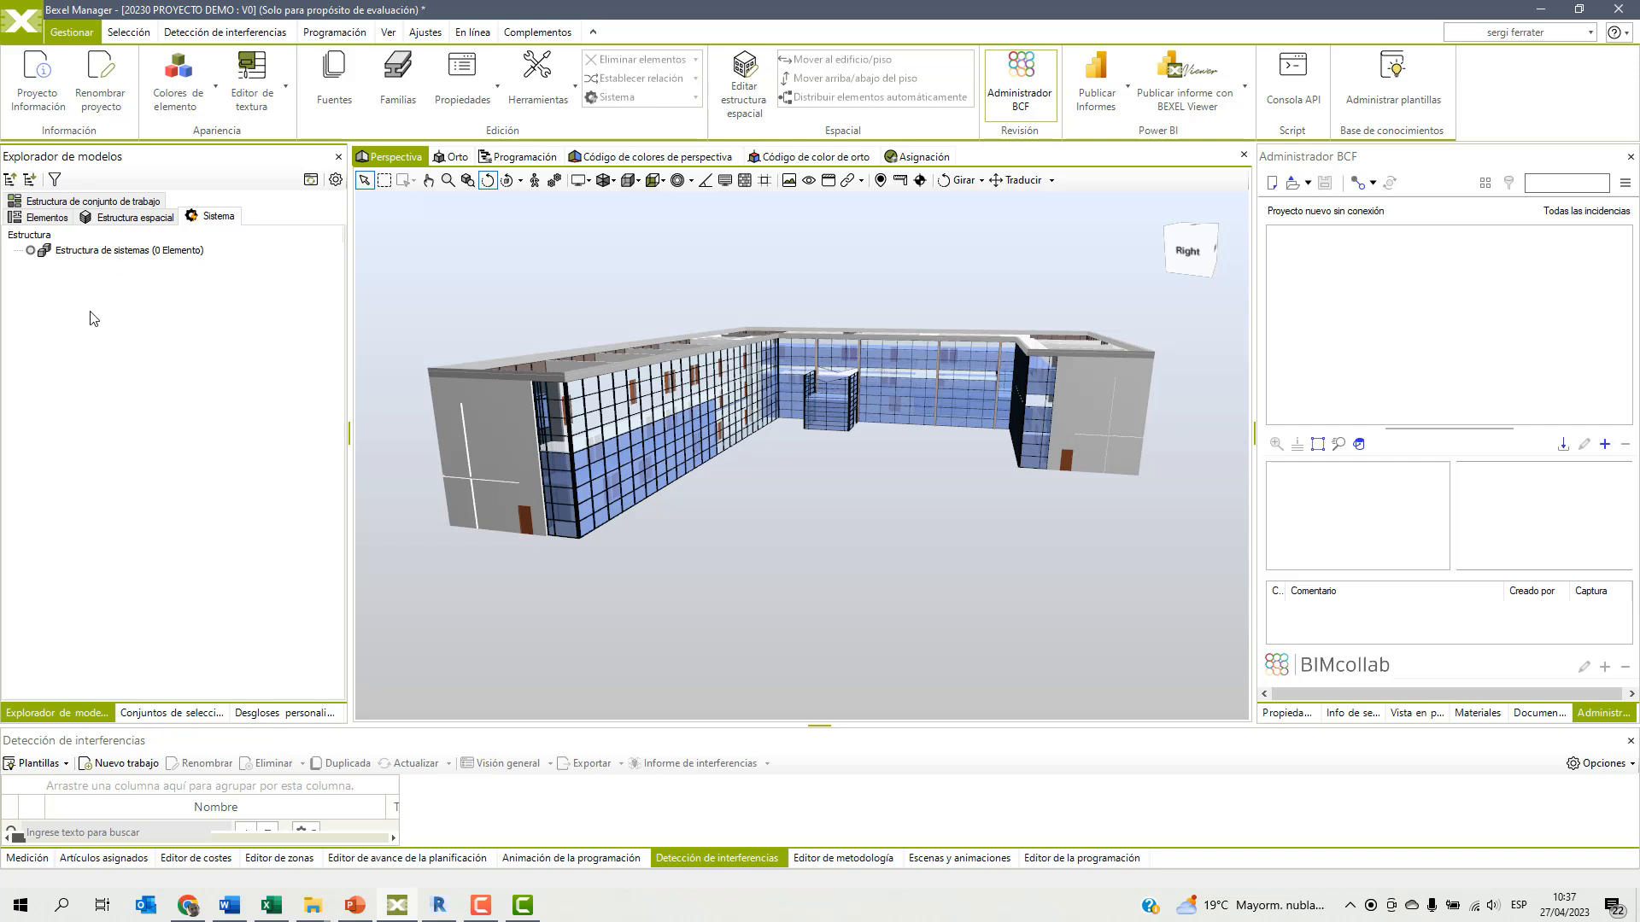
left_click(47, 219)
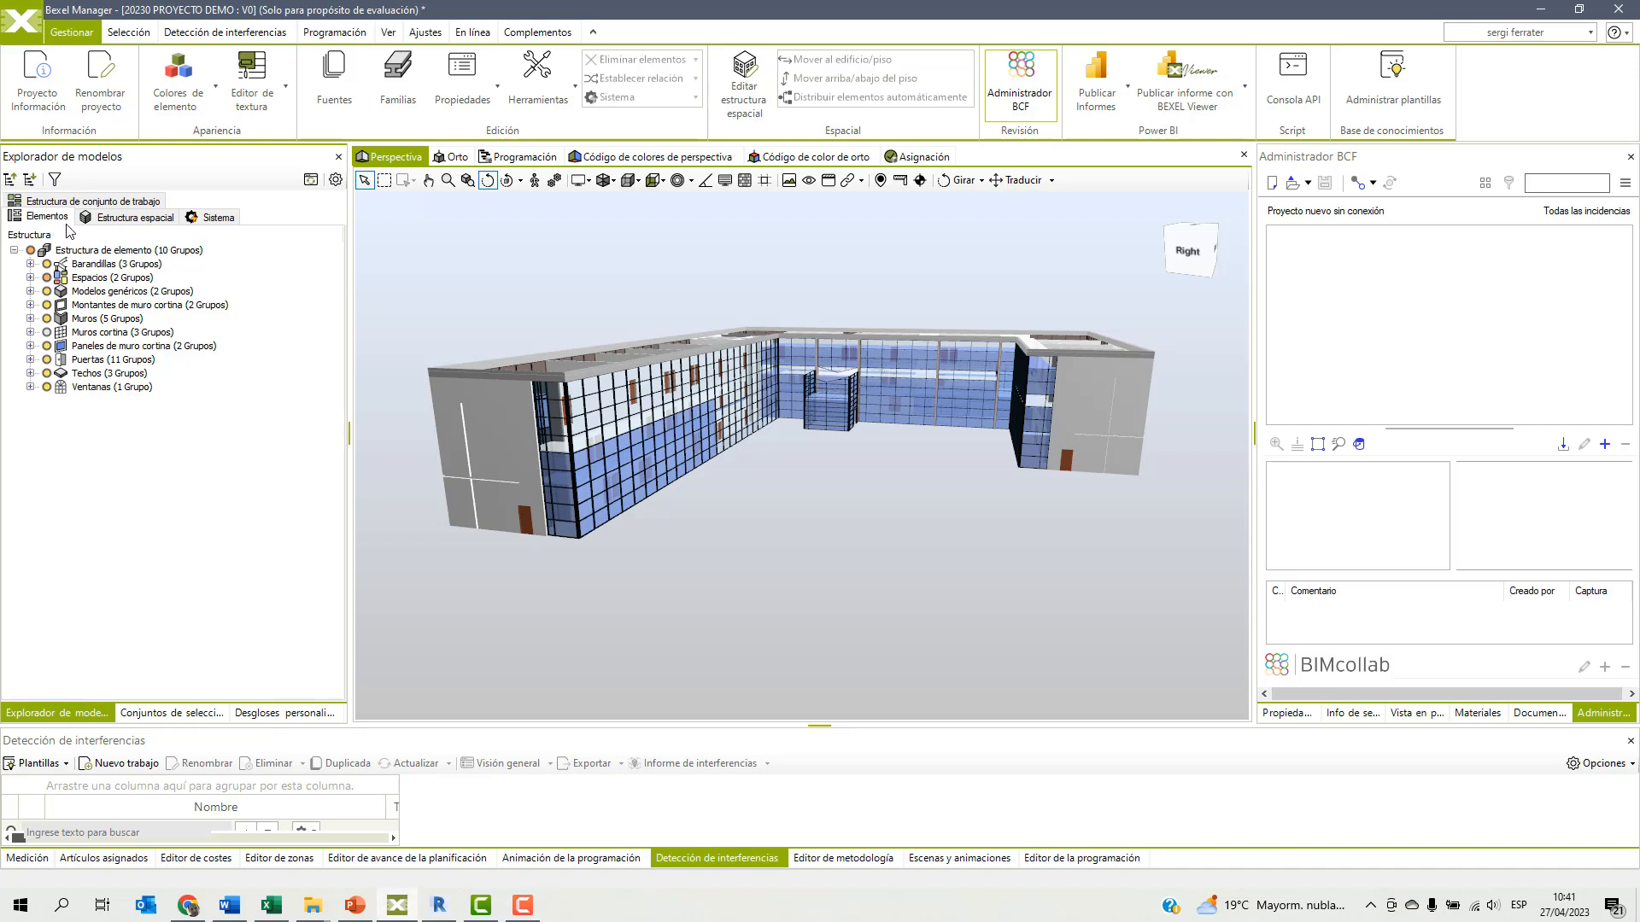
Hide all the walls (Muros) as selected elements in the perspective view and show the full model again.
left_click(83, 320)
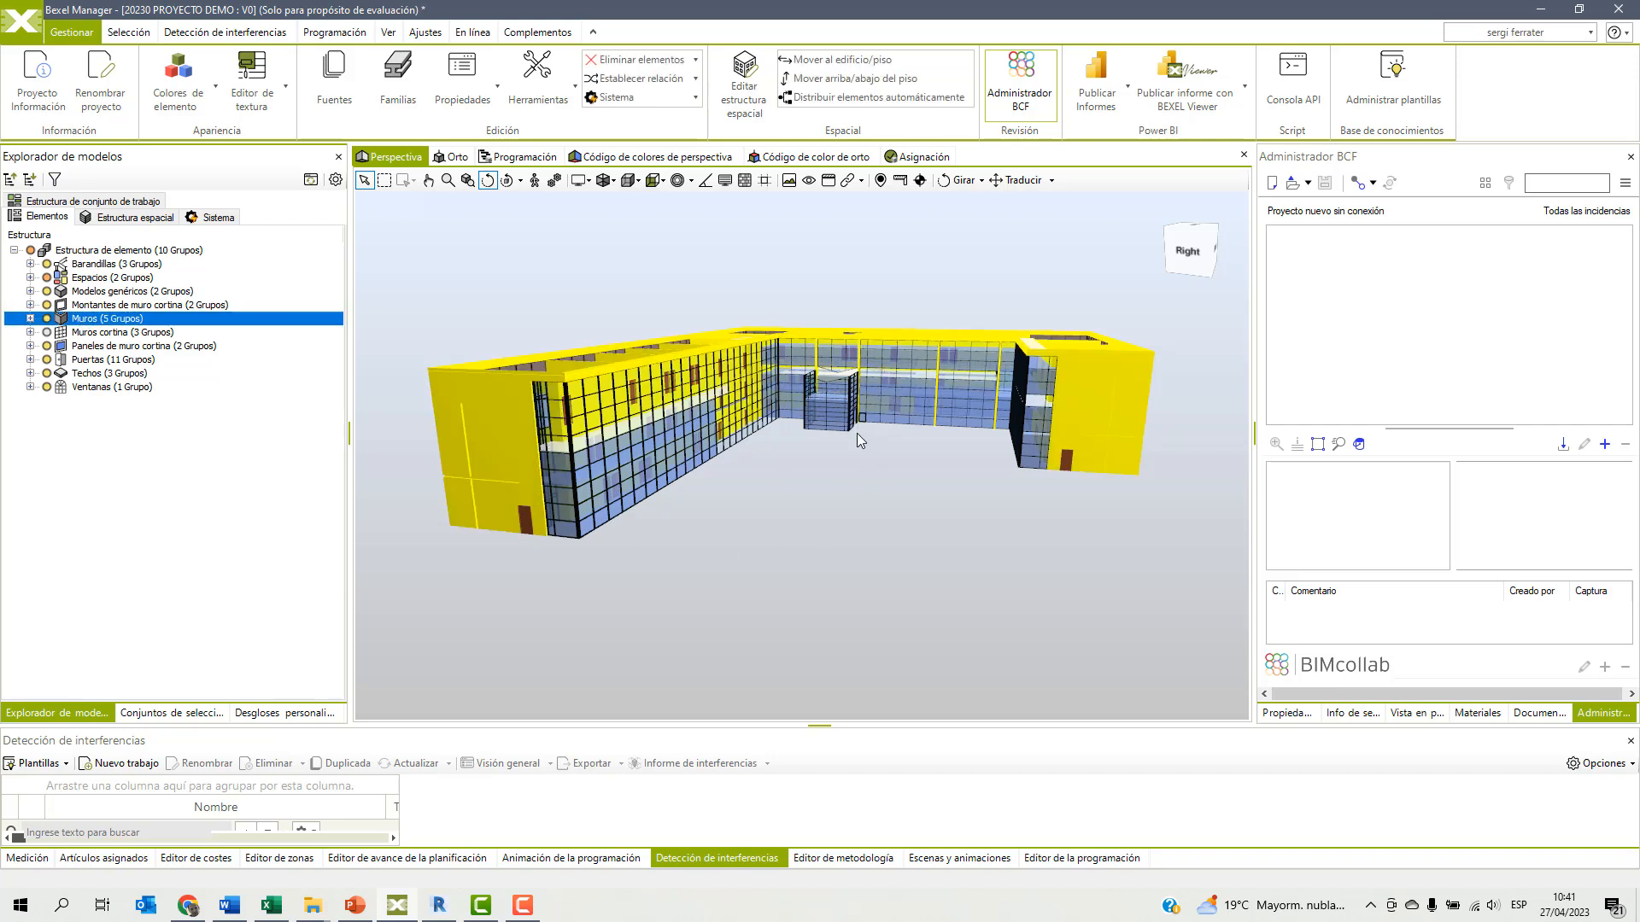
right_click(804, 279)
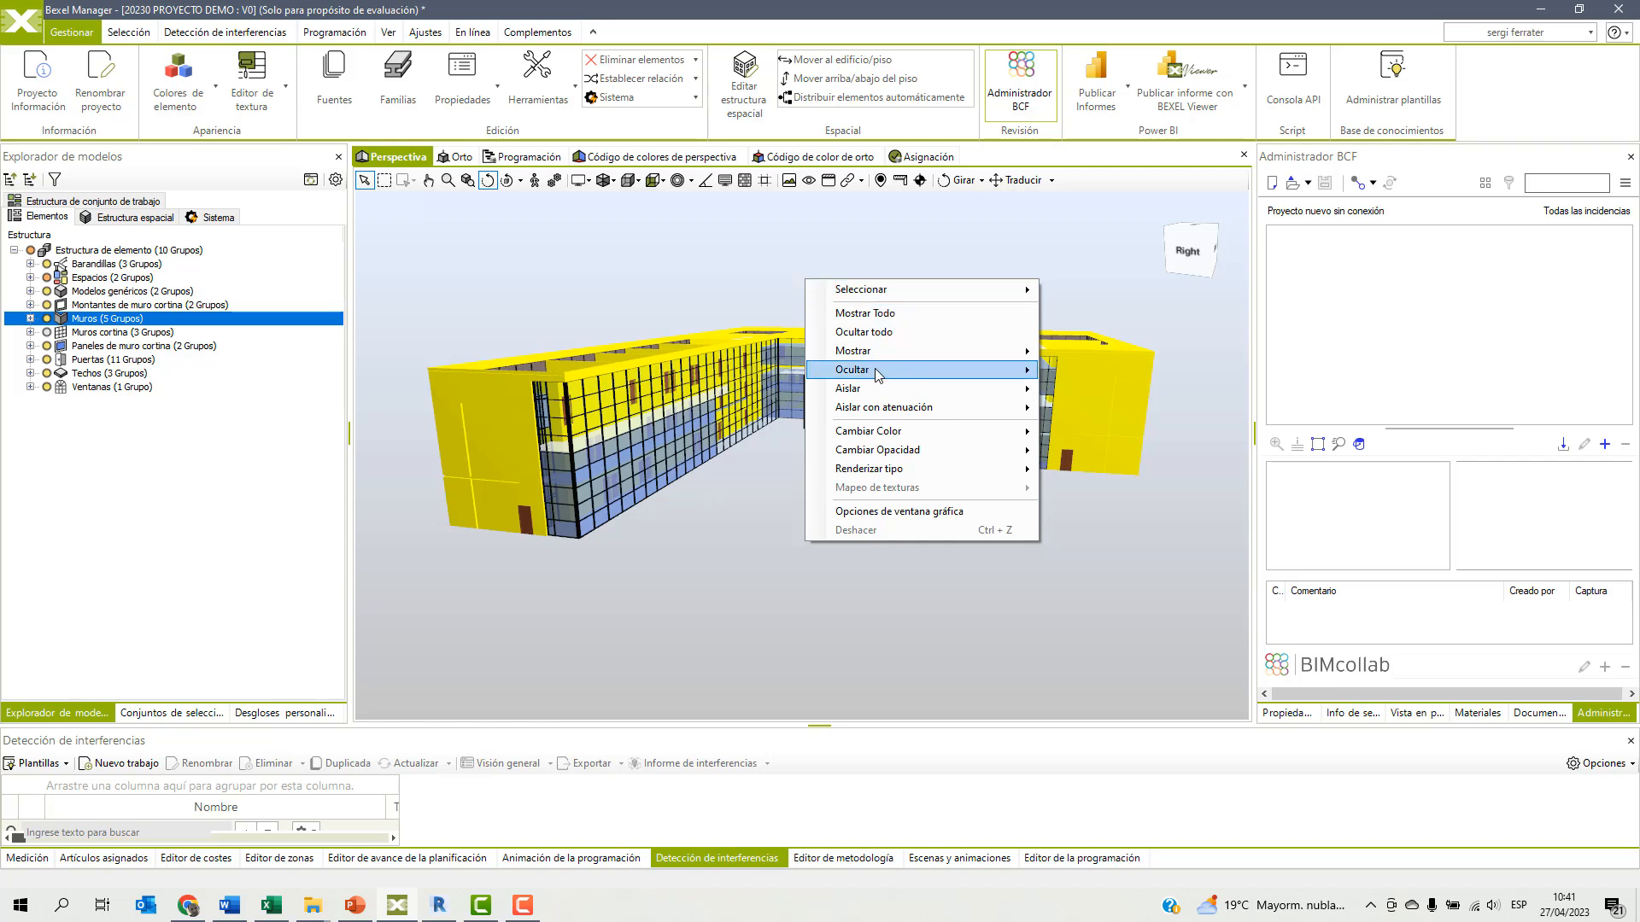
mouse_move(884, 373)
left_click(1119, 371)
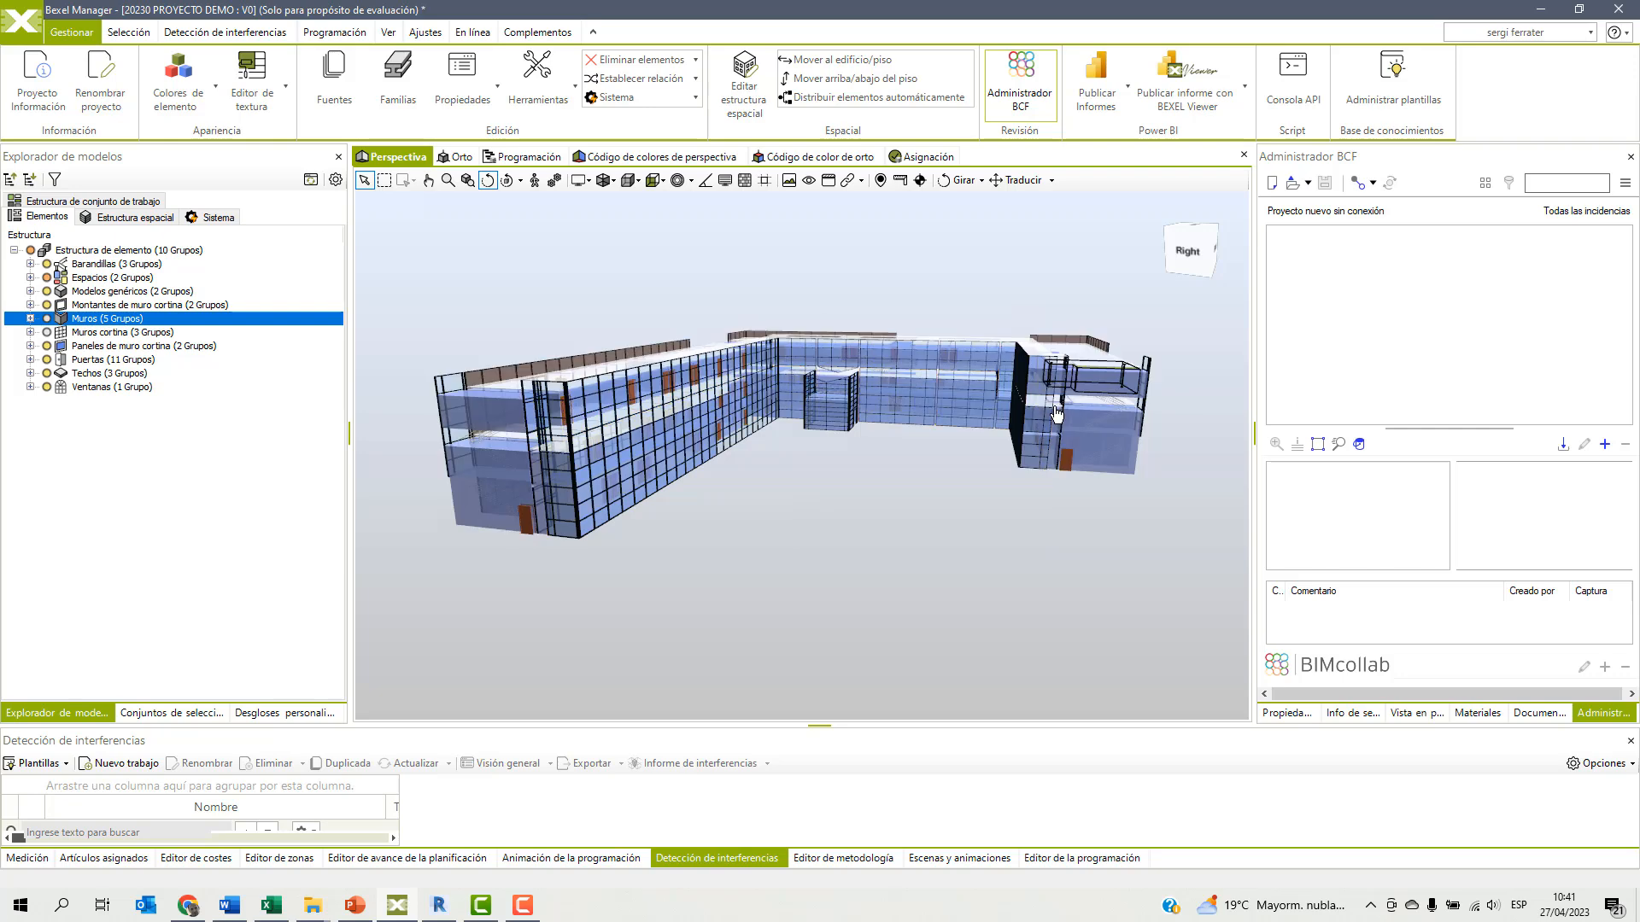
mouse_move(809, 483)
left_mouse_down()
mouse_move(857, 495)
mouse_move(805, 495)
left_mouse_up()
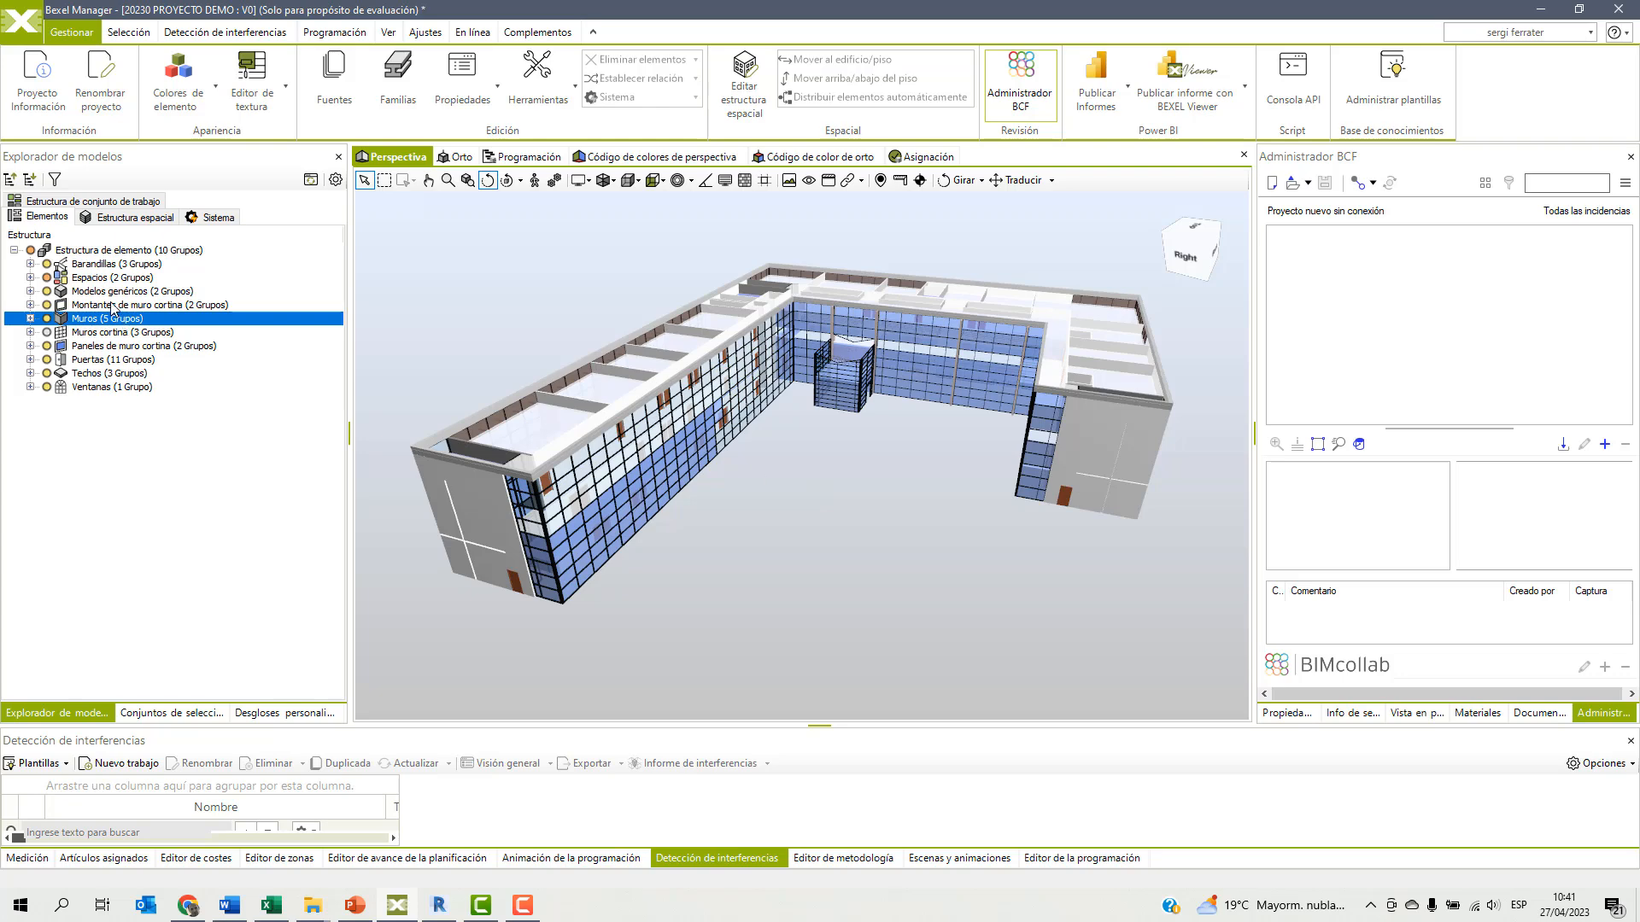
Isolate the Muros elements with attenuation in wireframe at 10%, and bring back the normal display of the model.
left_click(86, 320)
right_click(889, 442)
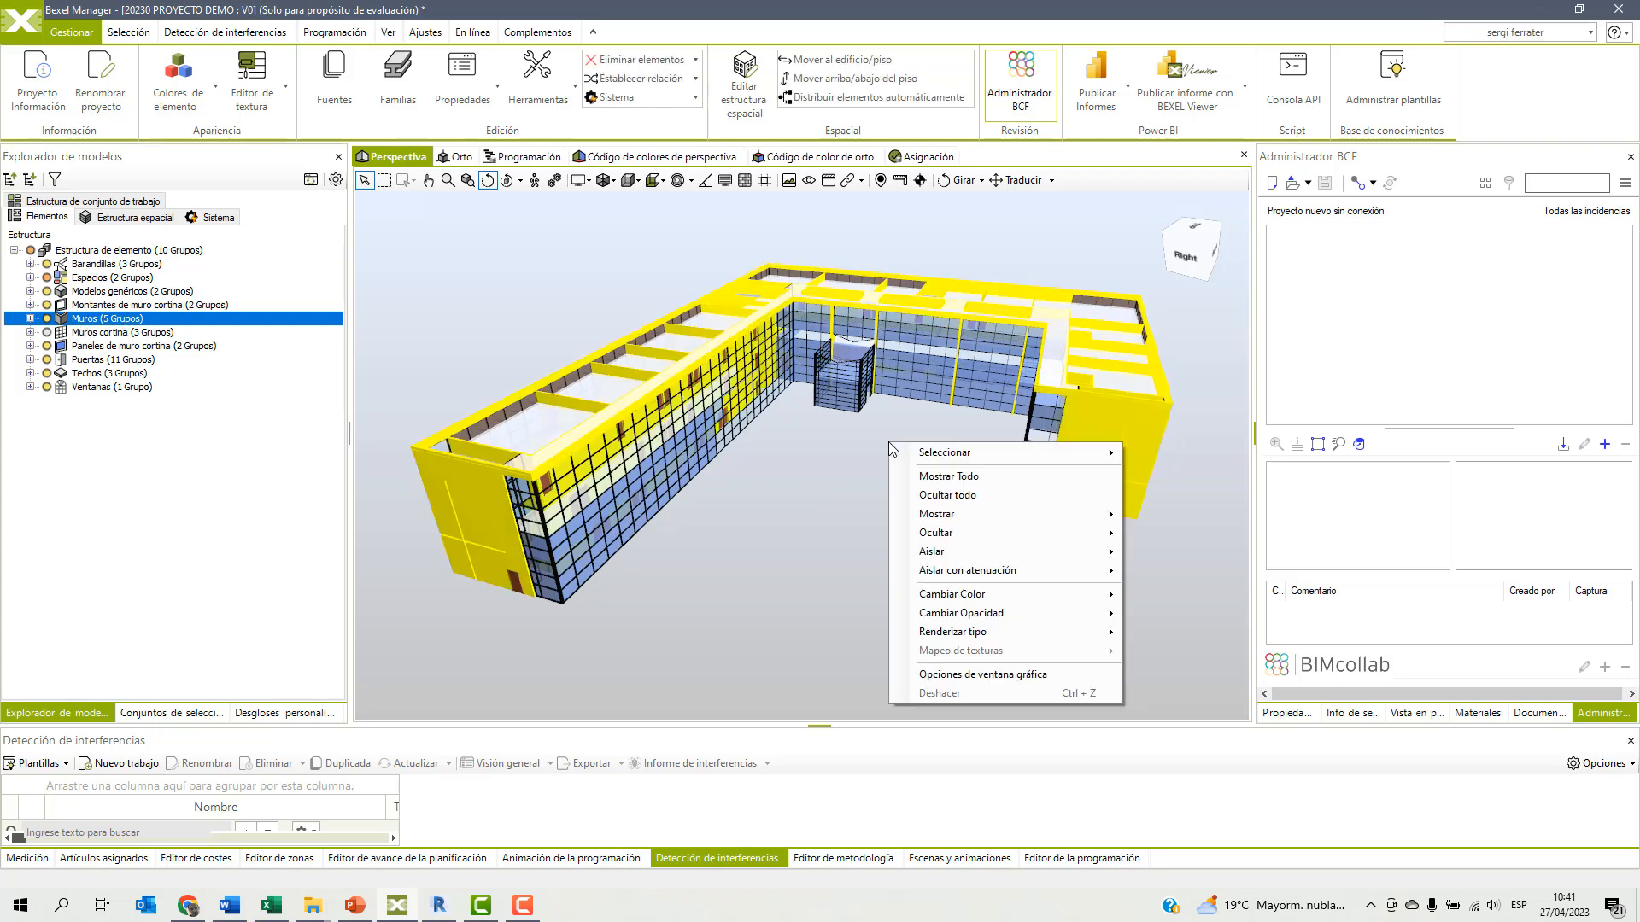
mouse_move(982, 533)
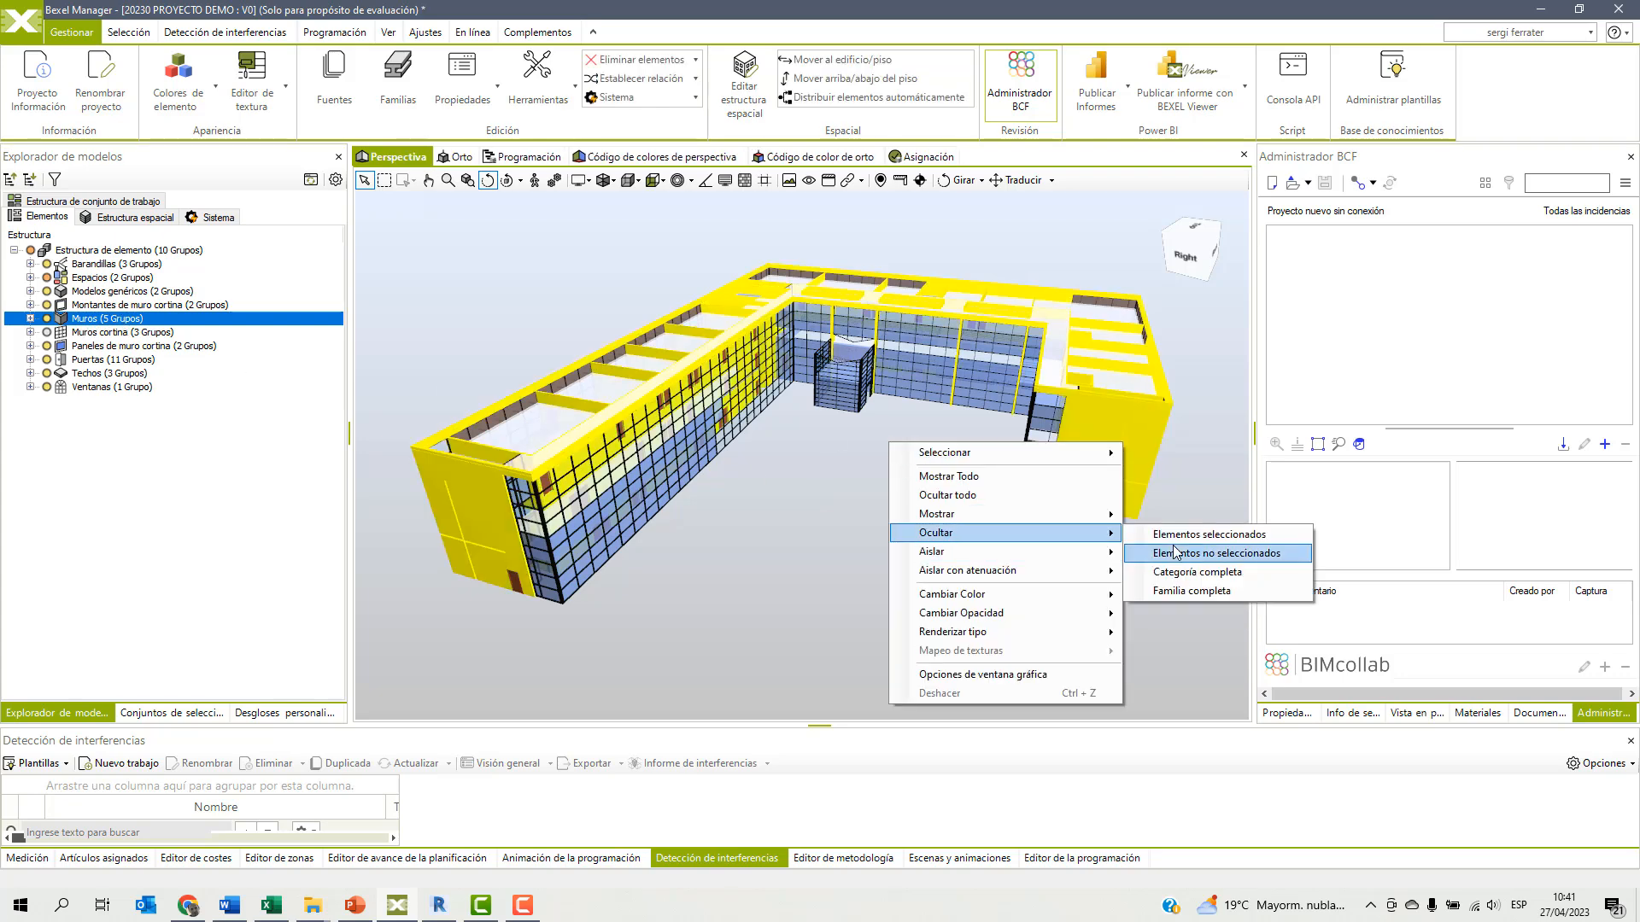
mouse_move(1042, 554)
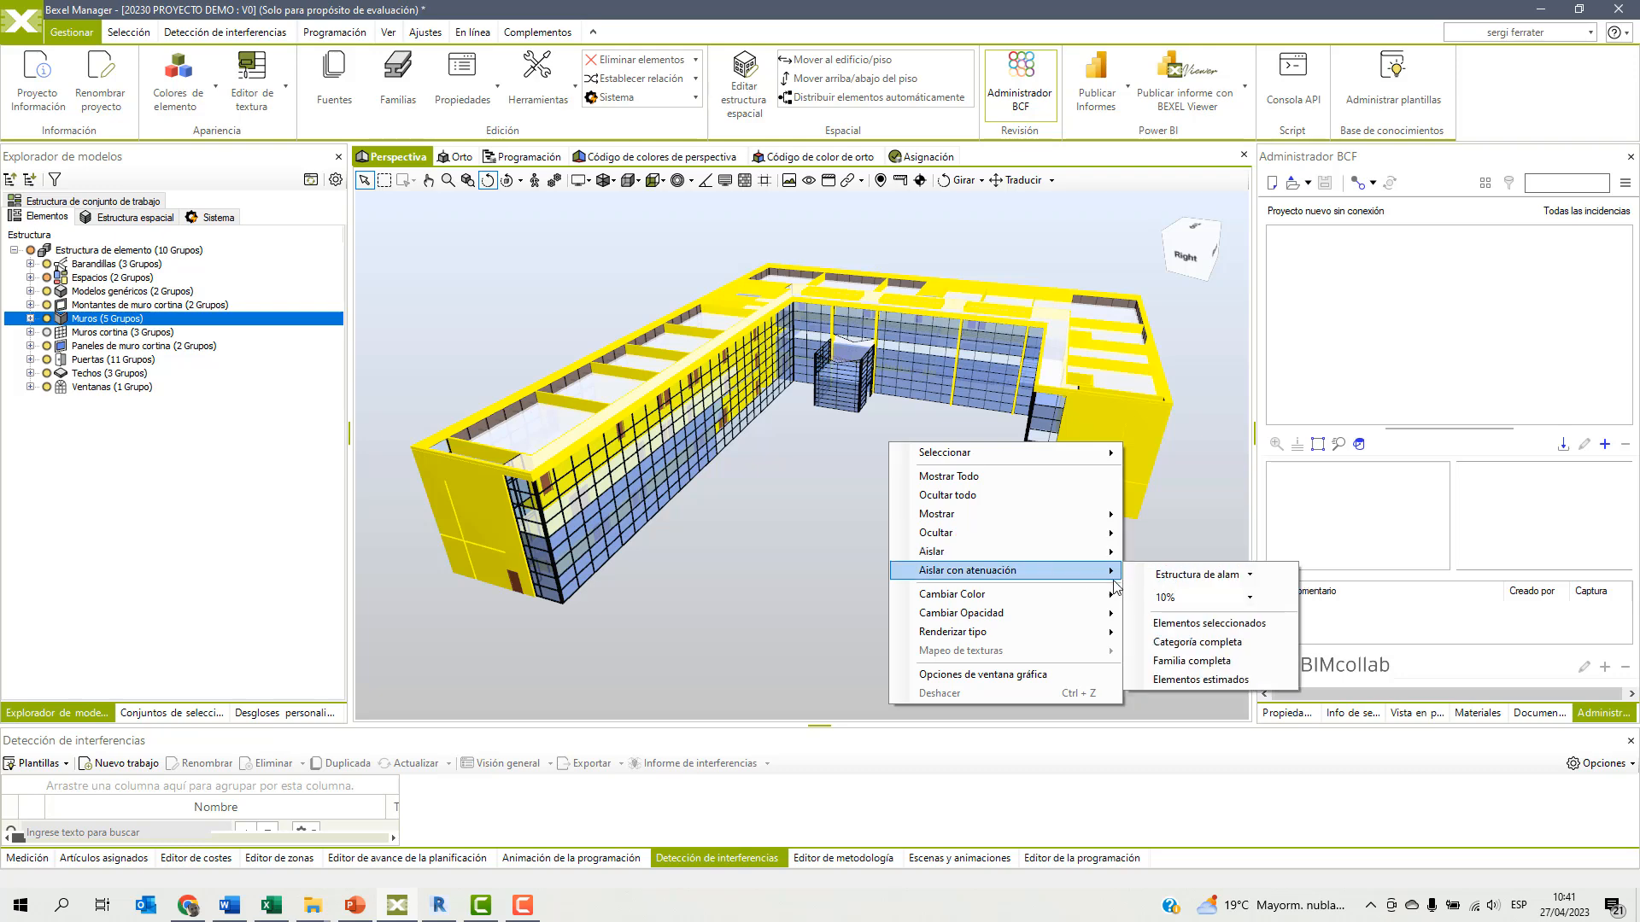
left_click(1188, 624)
mouse_move(809, 515)
left_mouse_down()
mouse_move(835, 515)
mouse_move(792, 509)
mouse_move(878, 488)
mouse_move(786, 502)
left_mouse_up()
left_click(797, 498)
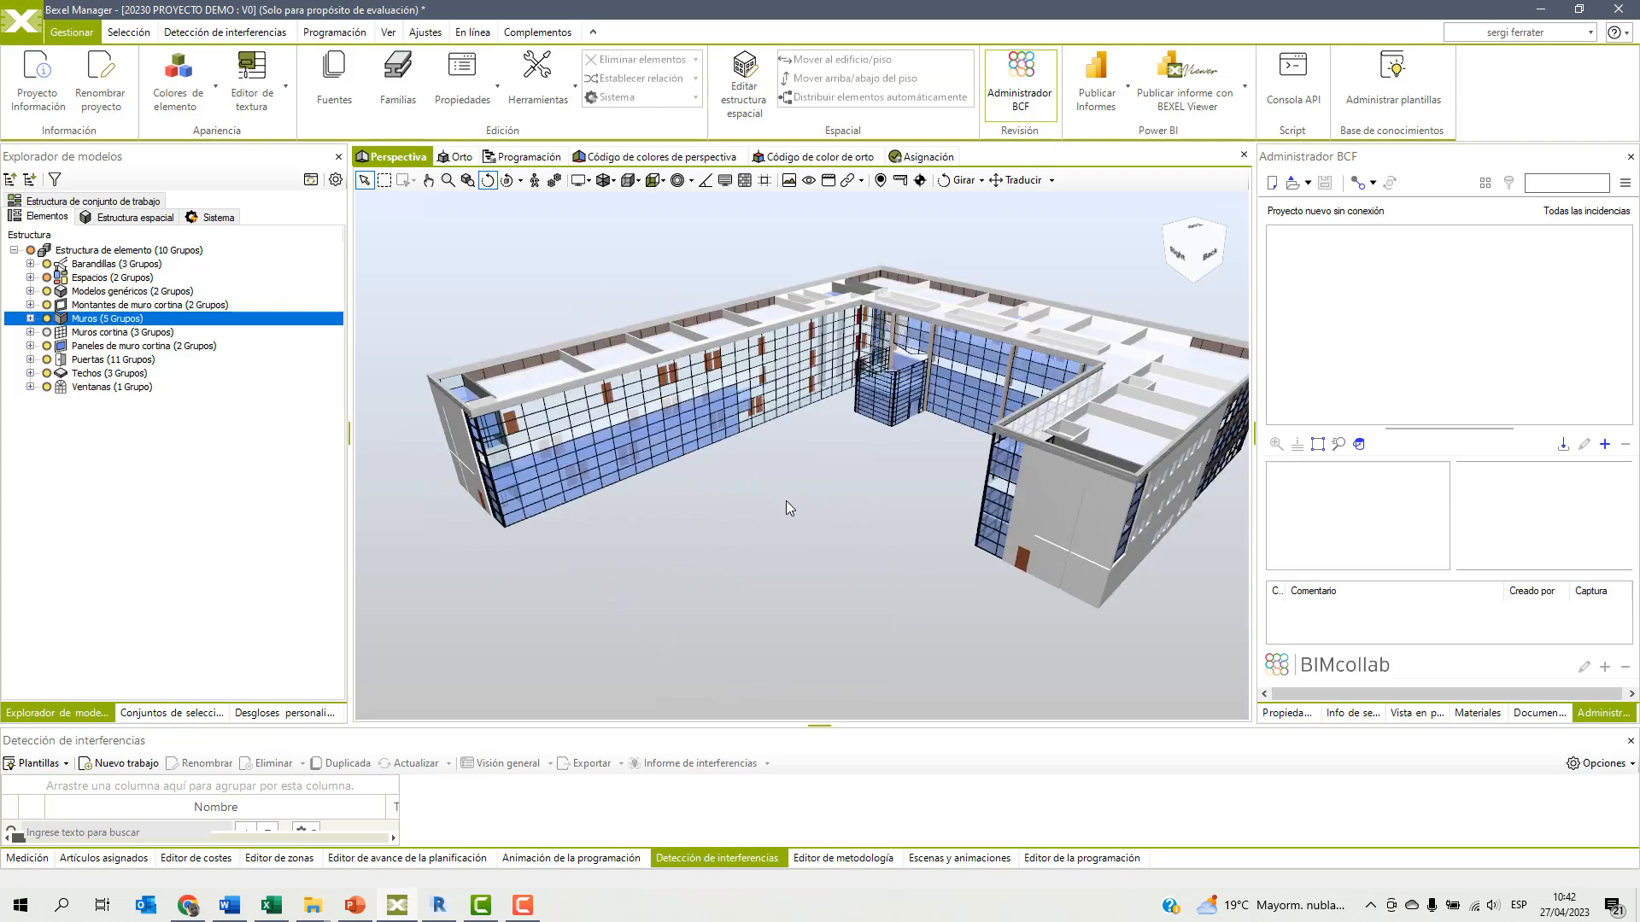
Select an interior partition wall visible from above and extend the selection to its complete family.
middle_click_drag(1178, 405, 943, 480)
left_click(799, 488)
right_click(953, 253)
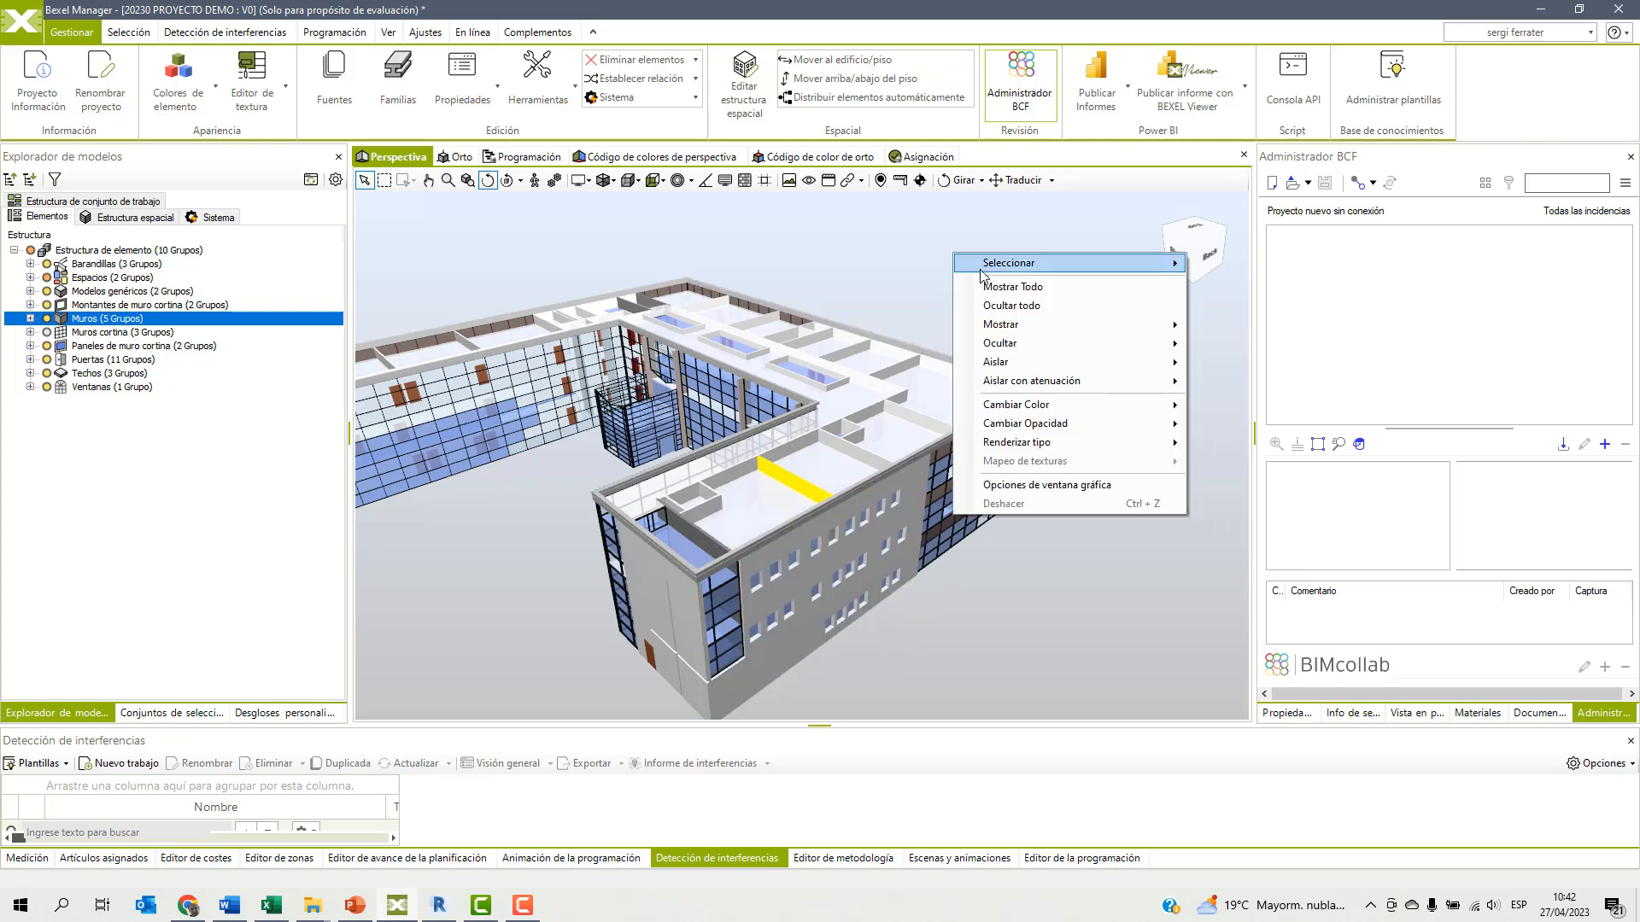
mouse_move(987, 271)
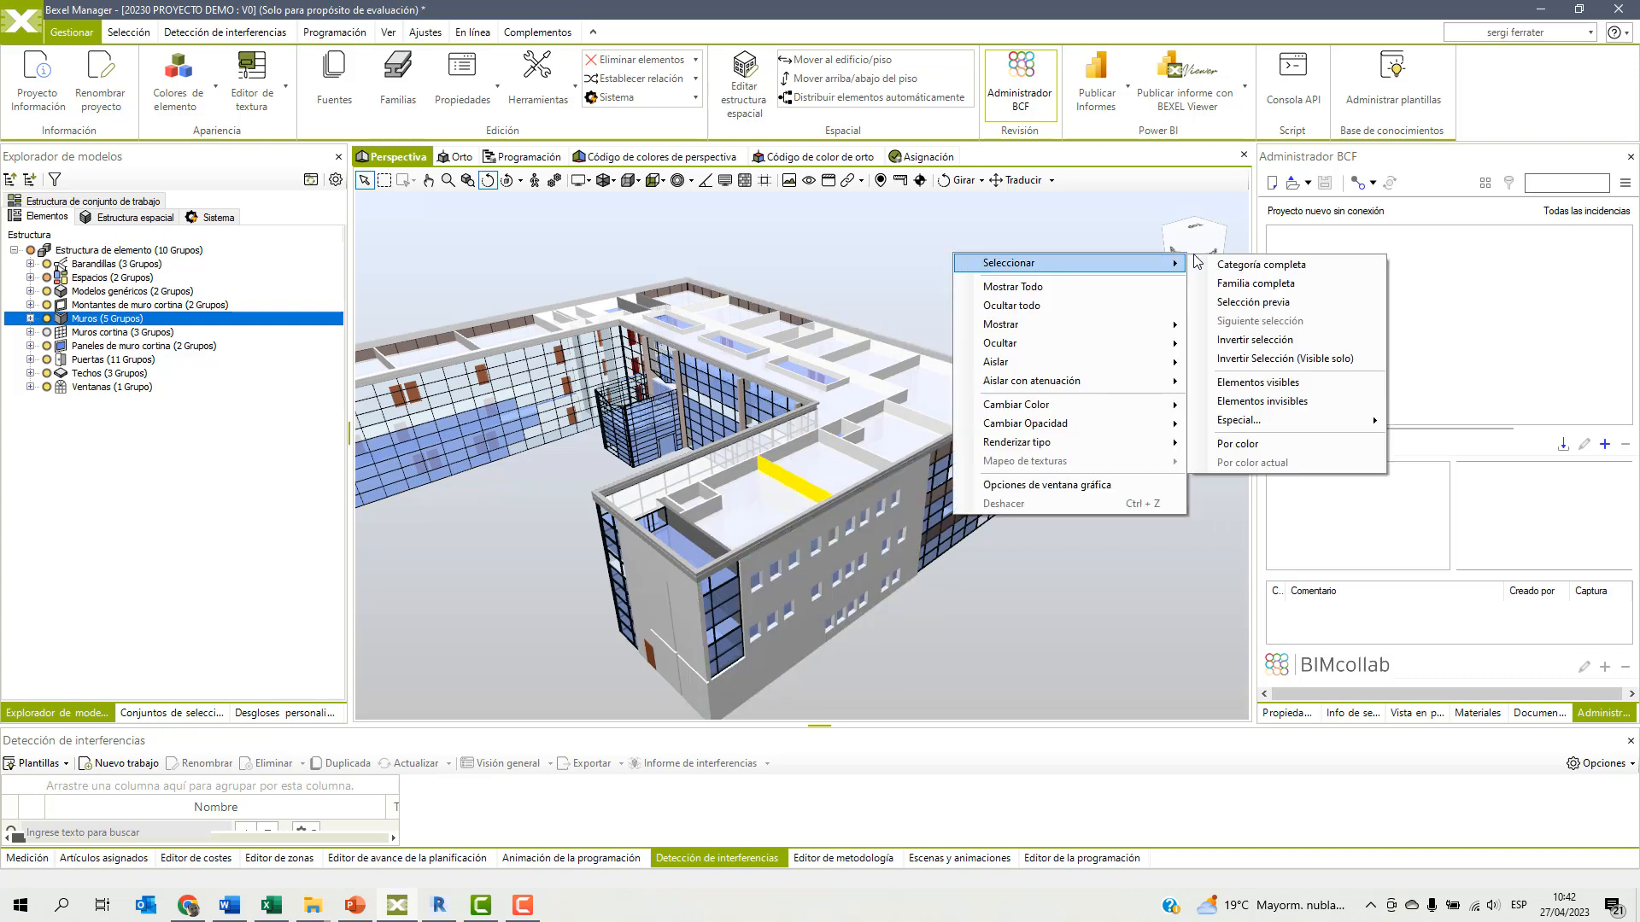
left_click(1254, 283)
Isolate the selected interior partition family in the perspective view.
right_click(1017, 269)
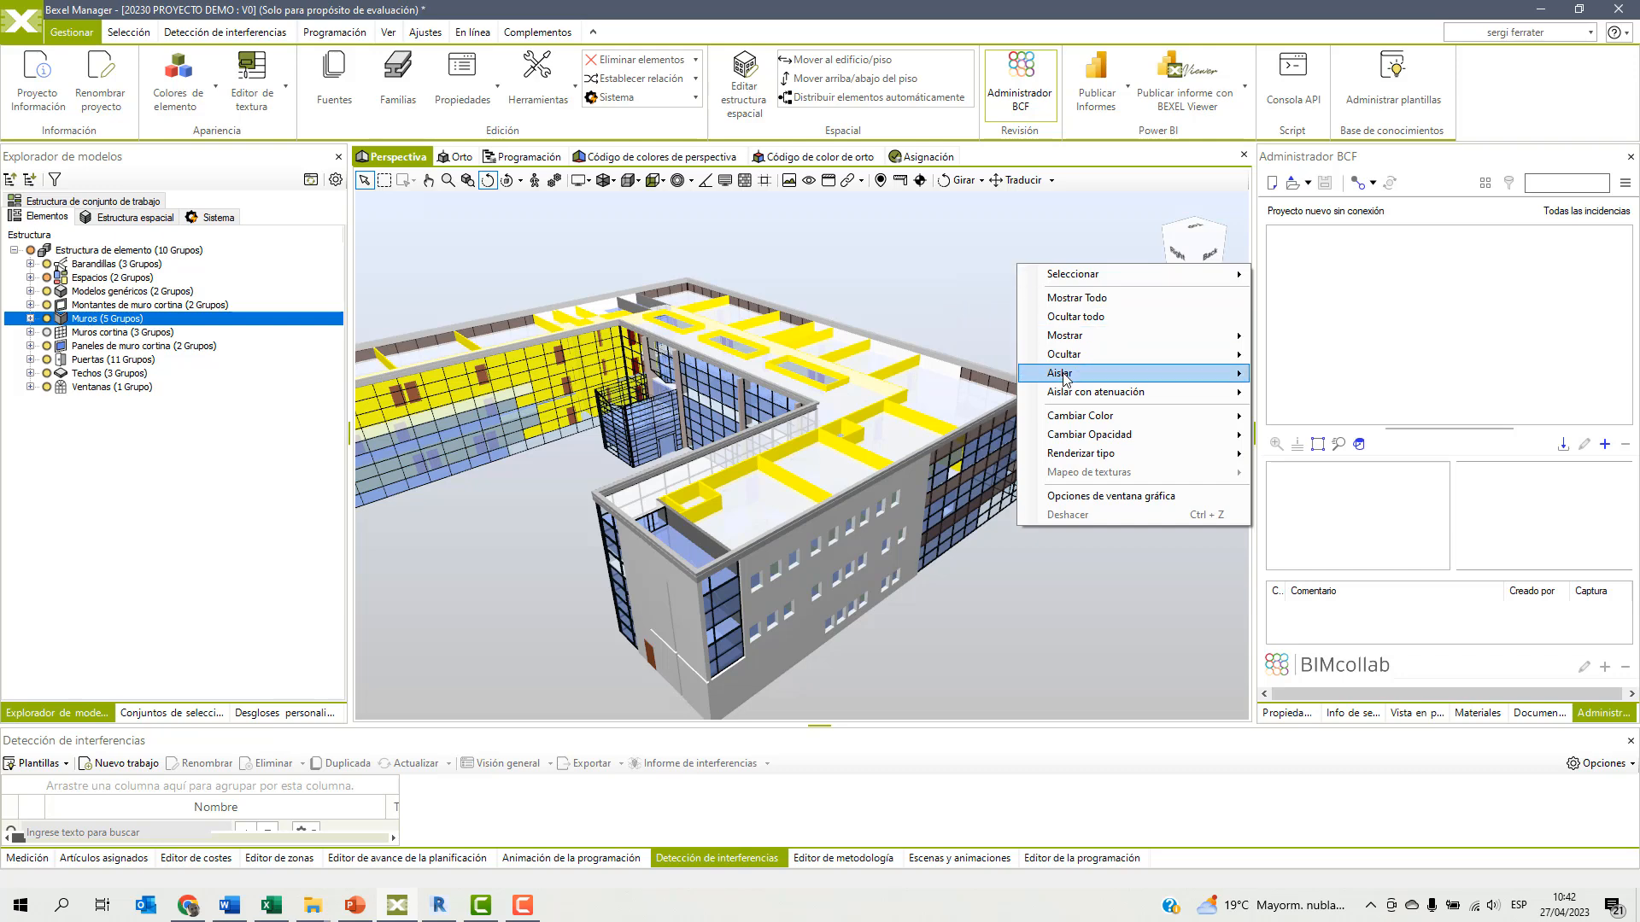
mouse_move(1067, 376)
left_click(1274, 376)
left_click_drag(737, 506, 791, 435)
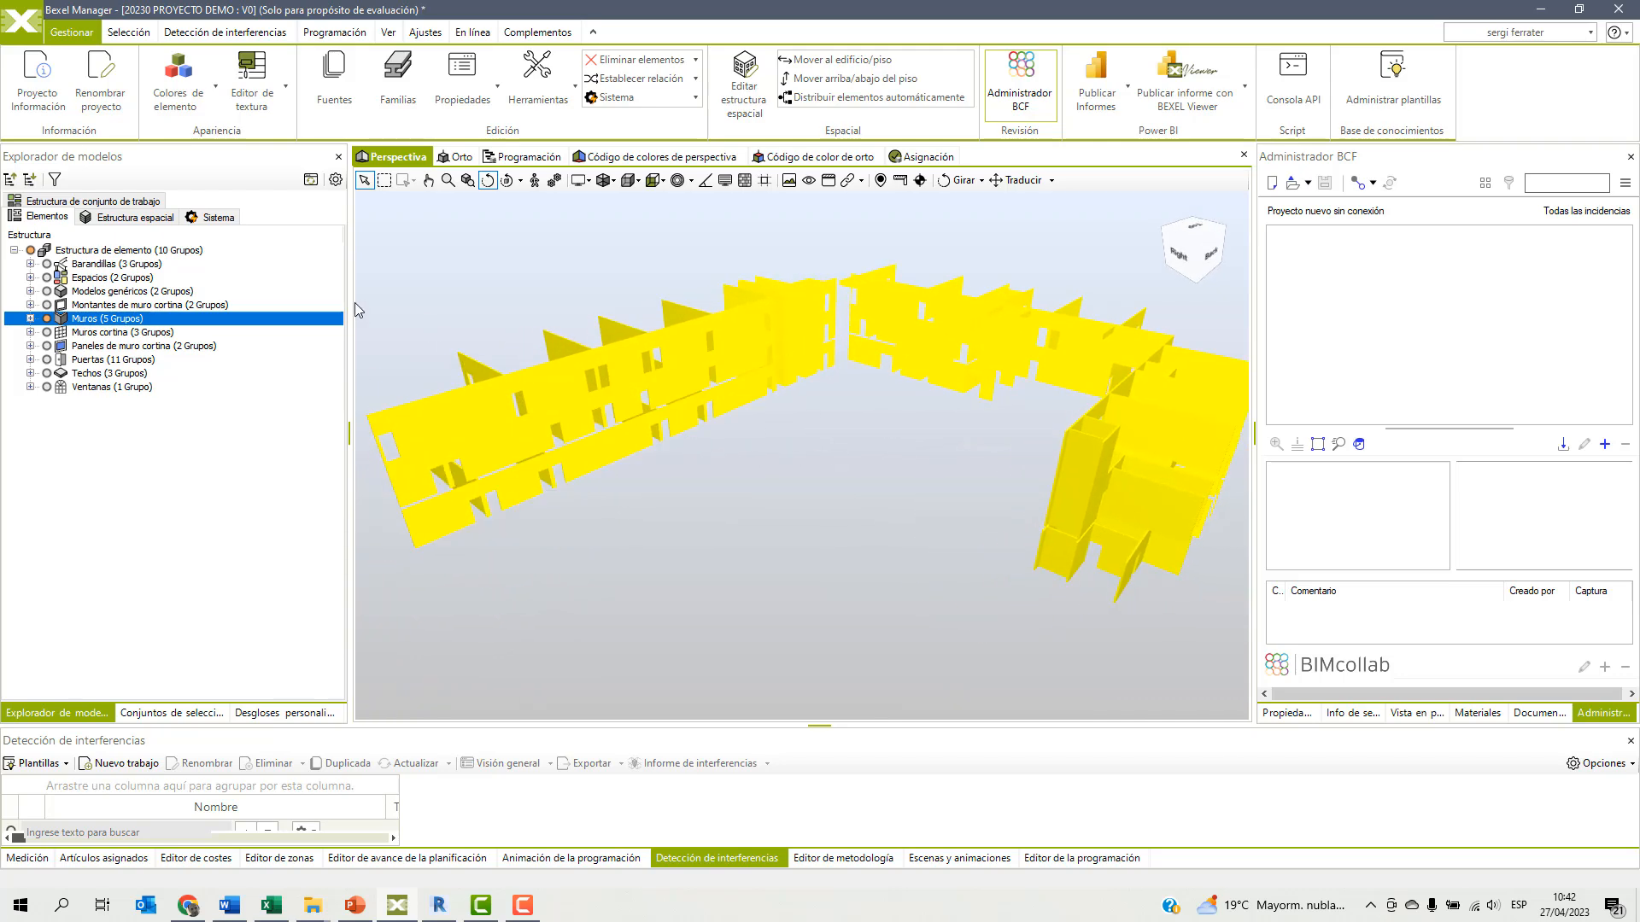
Examine where the isolated partitions sit on each level of the spatial structure and show the full model again.
left_click(137, 219)
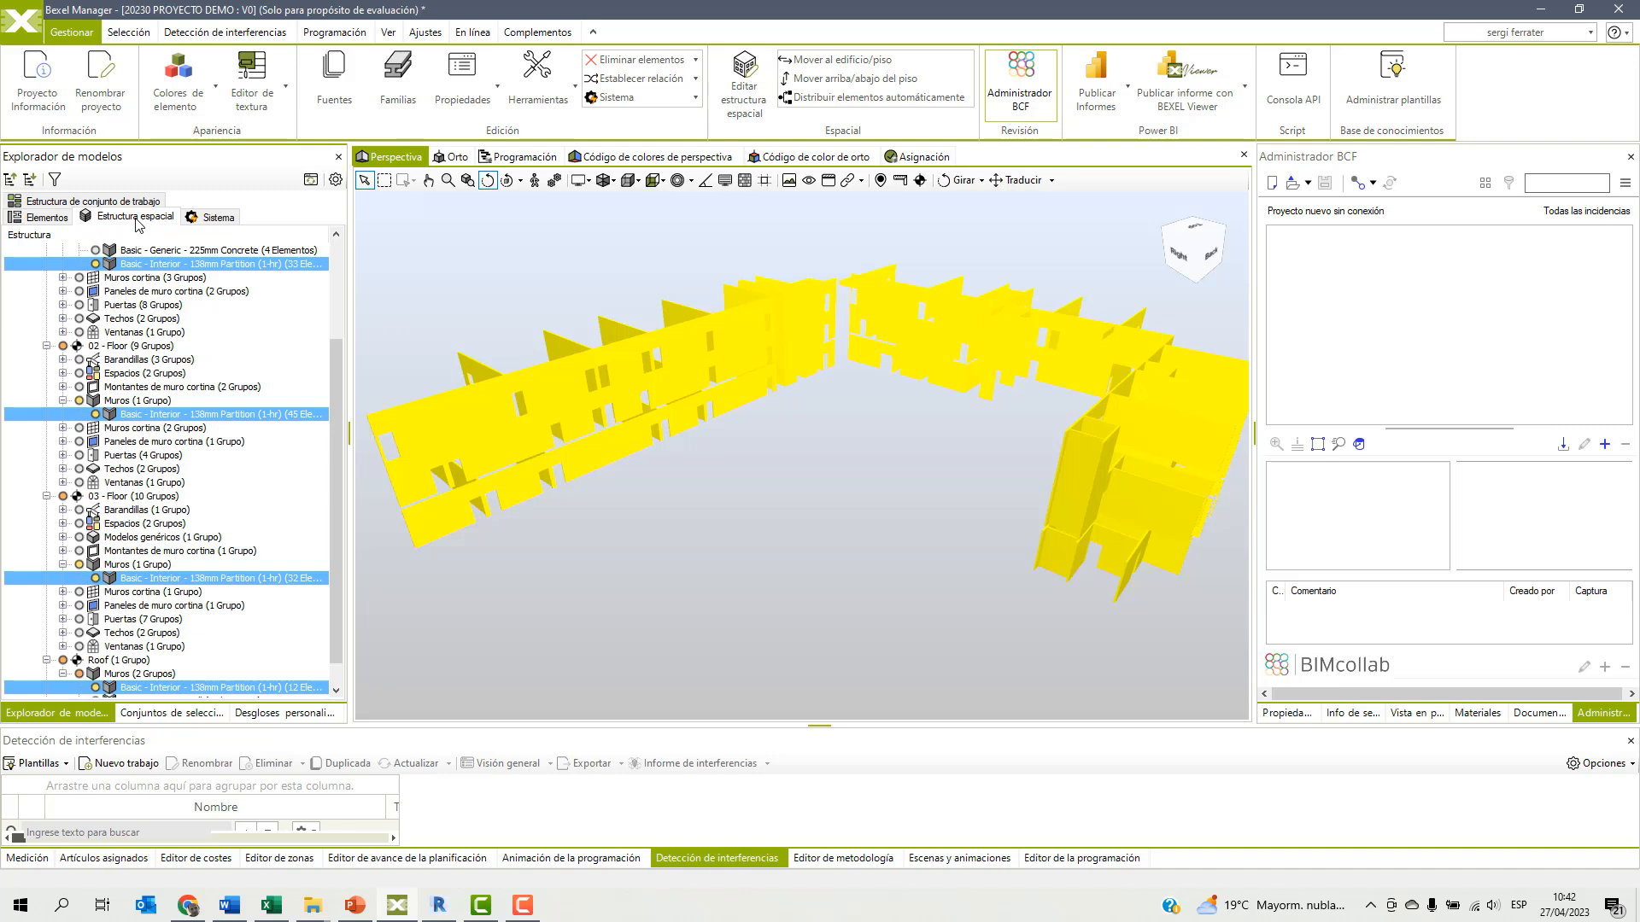
left_click_drag(340, 422, 339, 327)
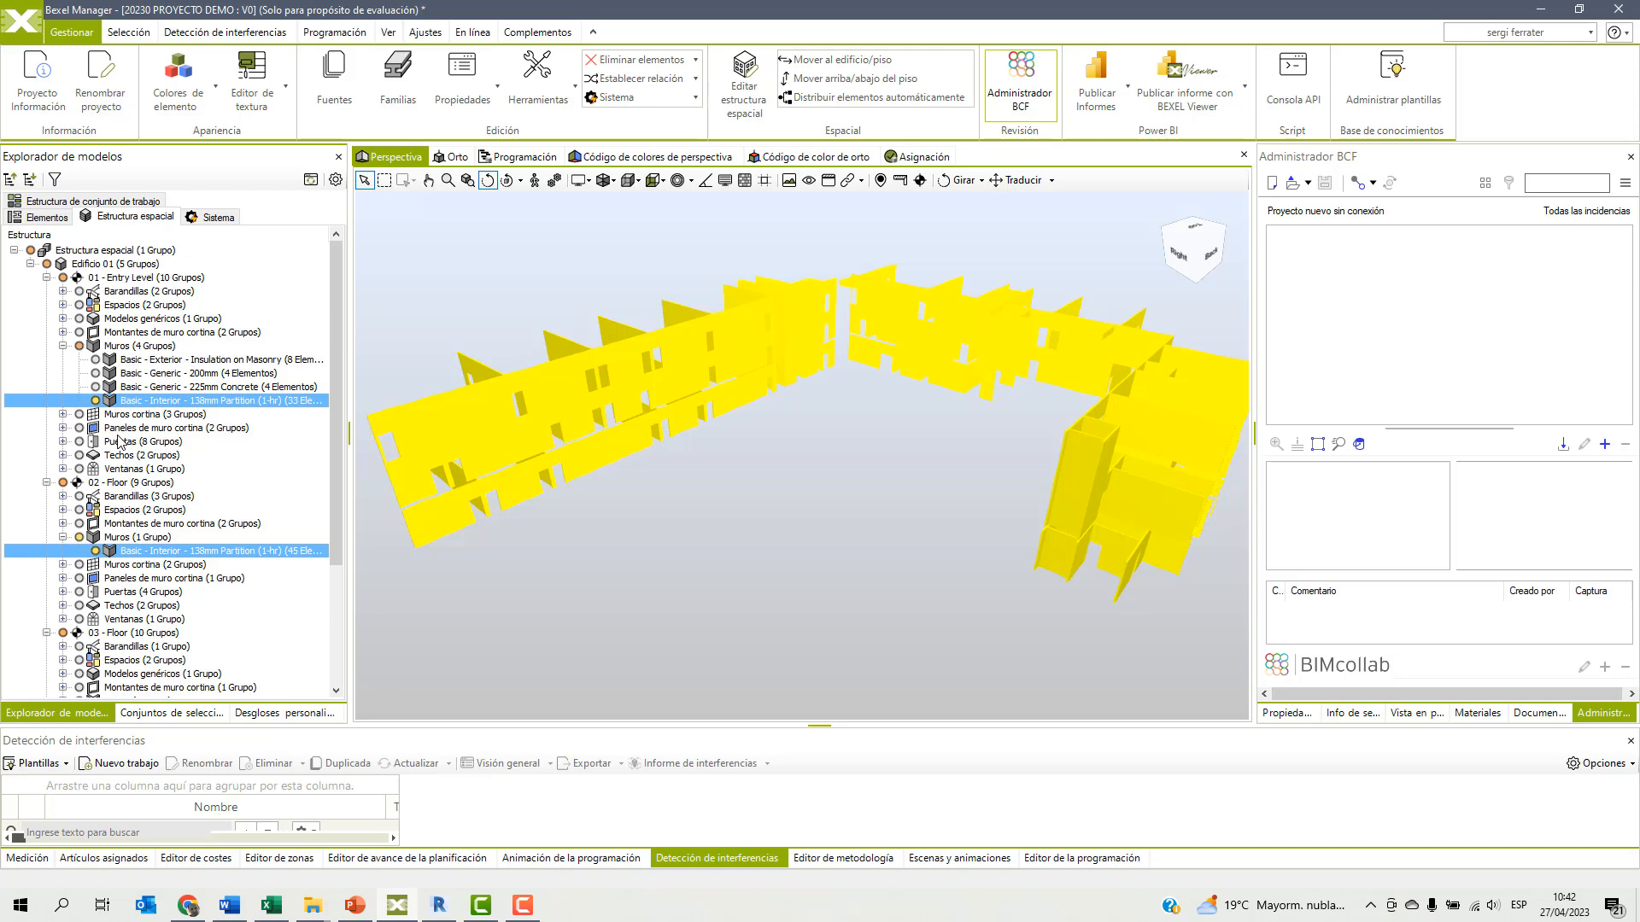
left_click(614, 502)
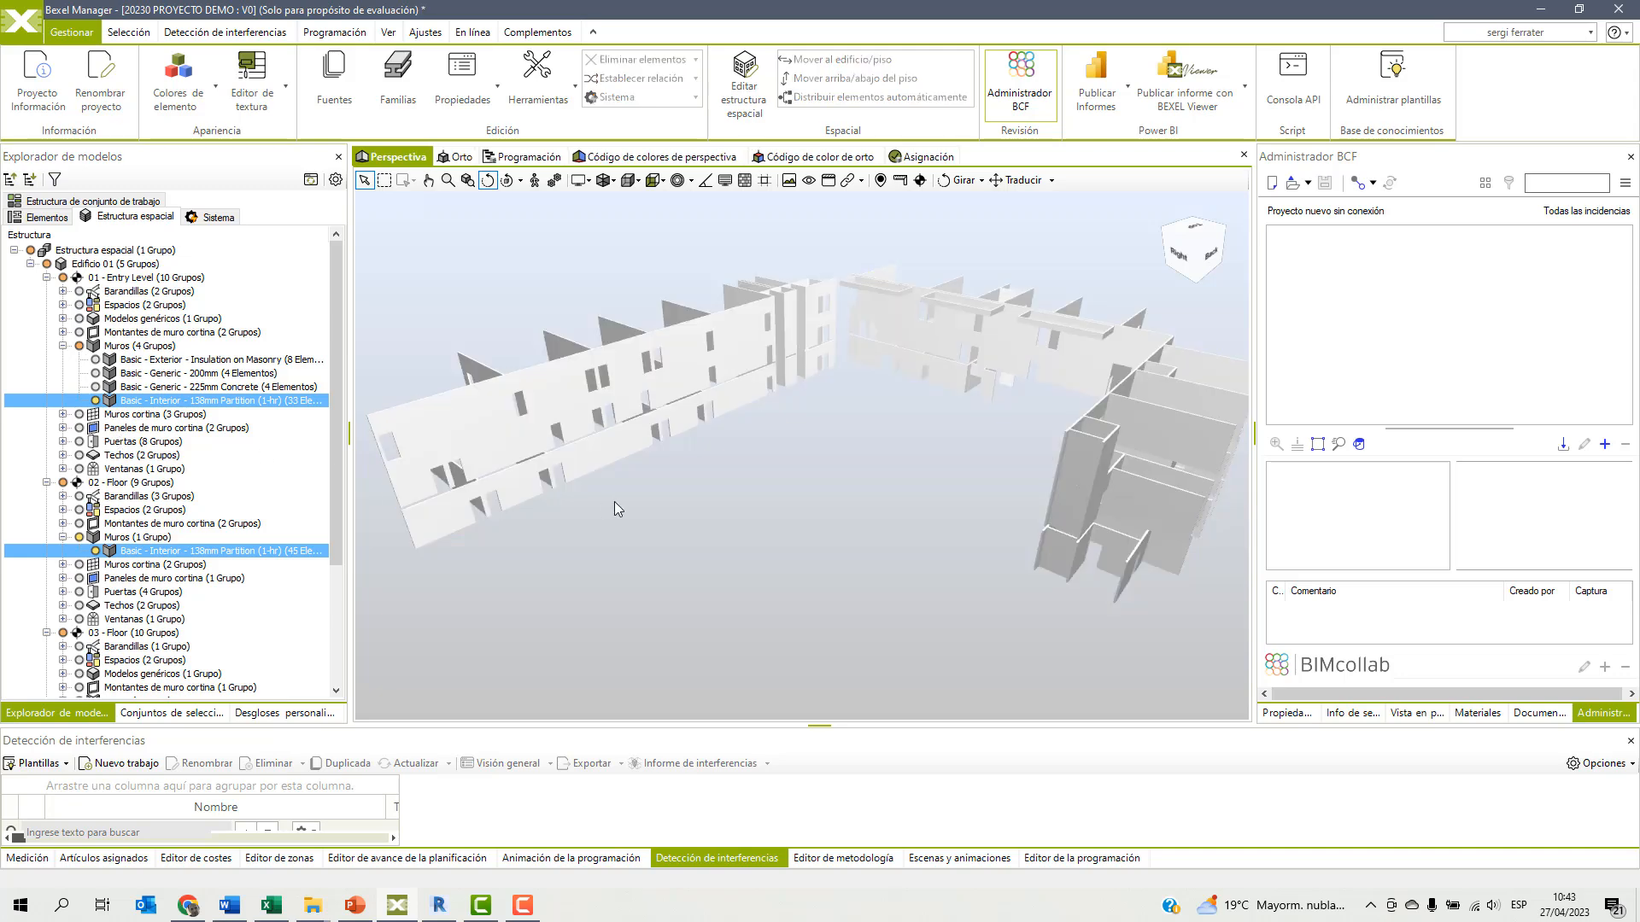
double_click(614, 502)
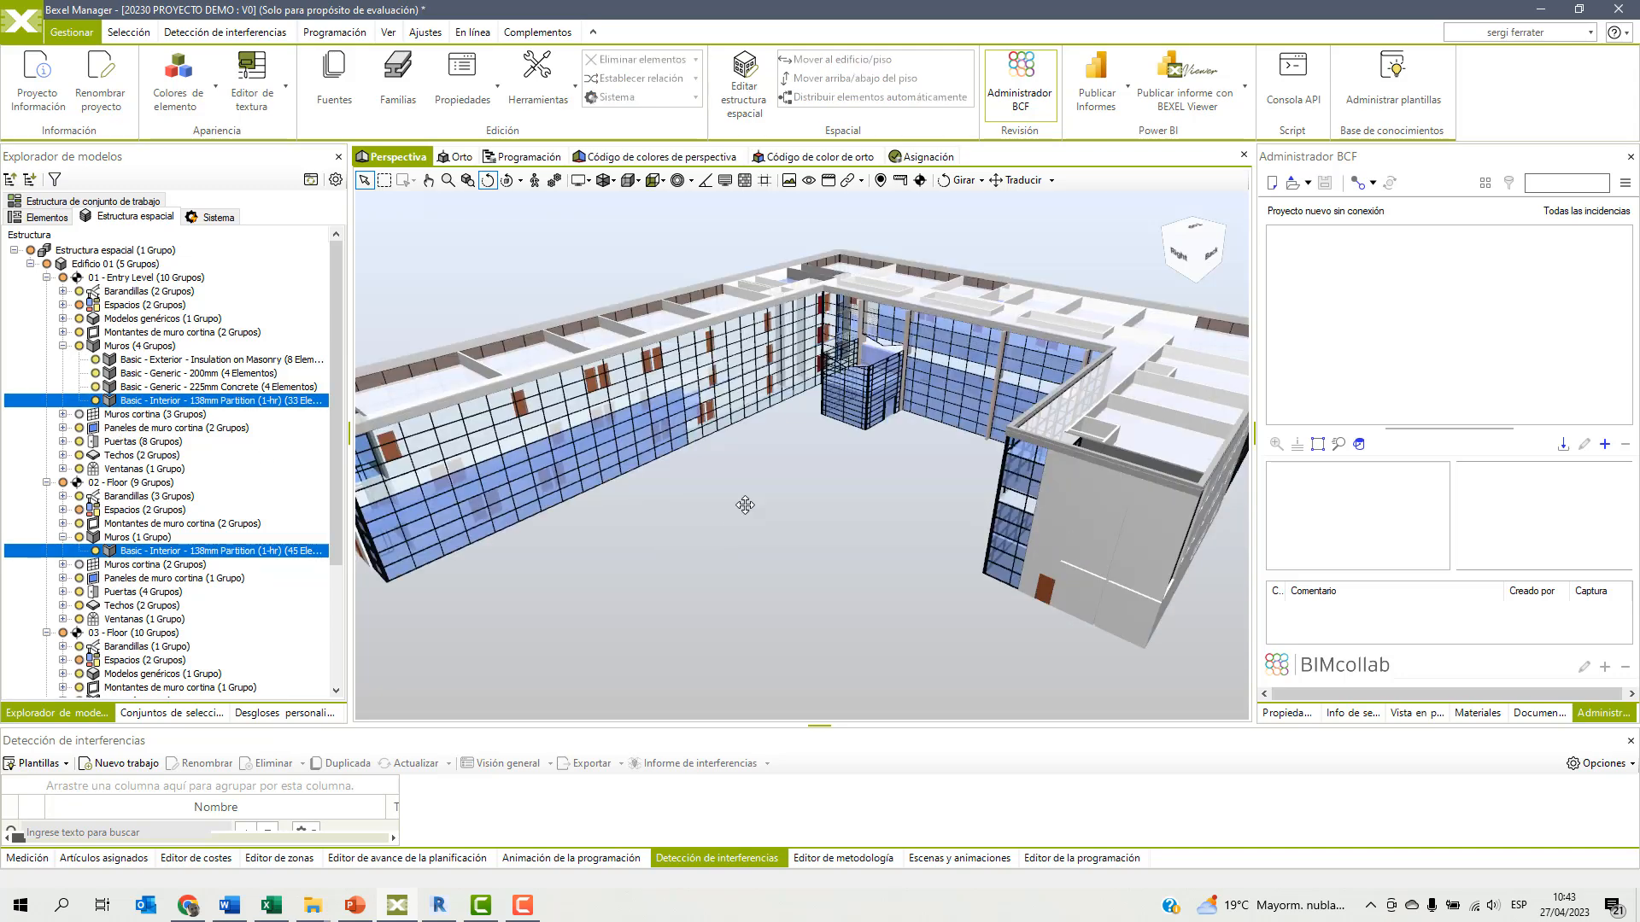
Set the opacity of the exterior wall at the building's end to 40% and restore its normal display.
middle_click_drag(744, 506, 646, 485)
scroll(982, 518, "up", 3)
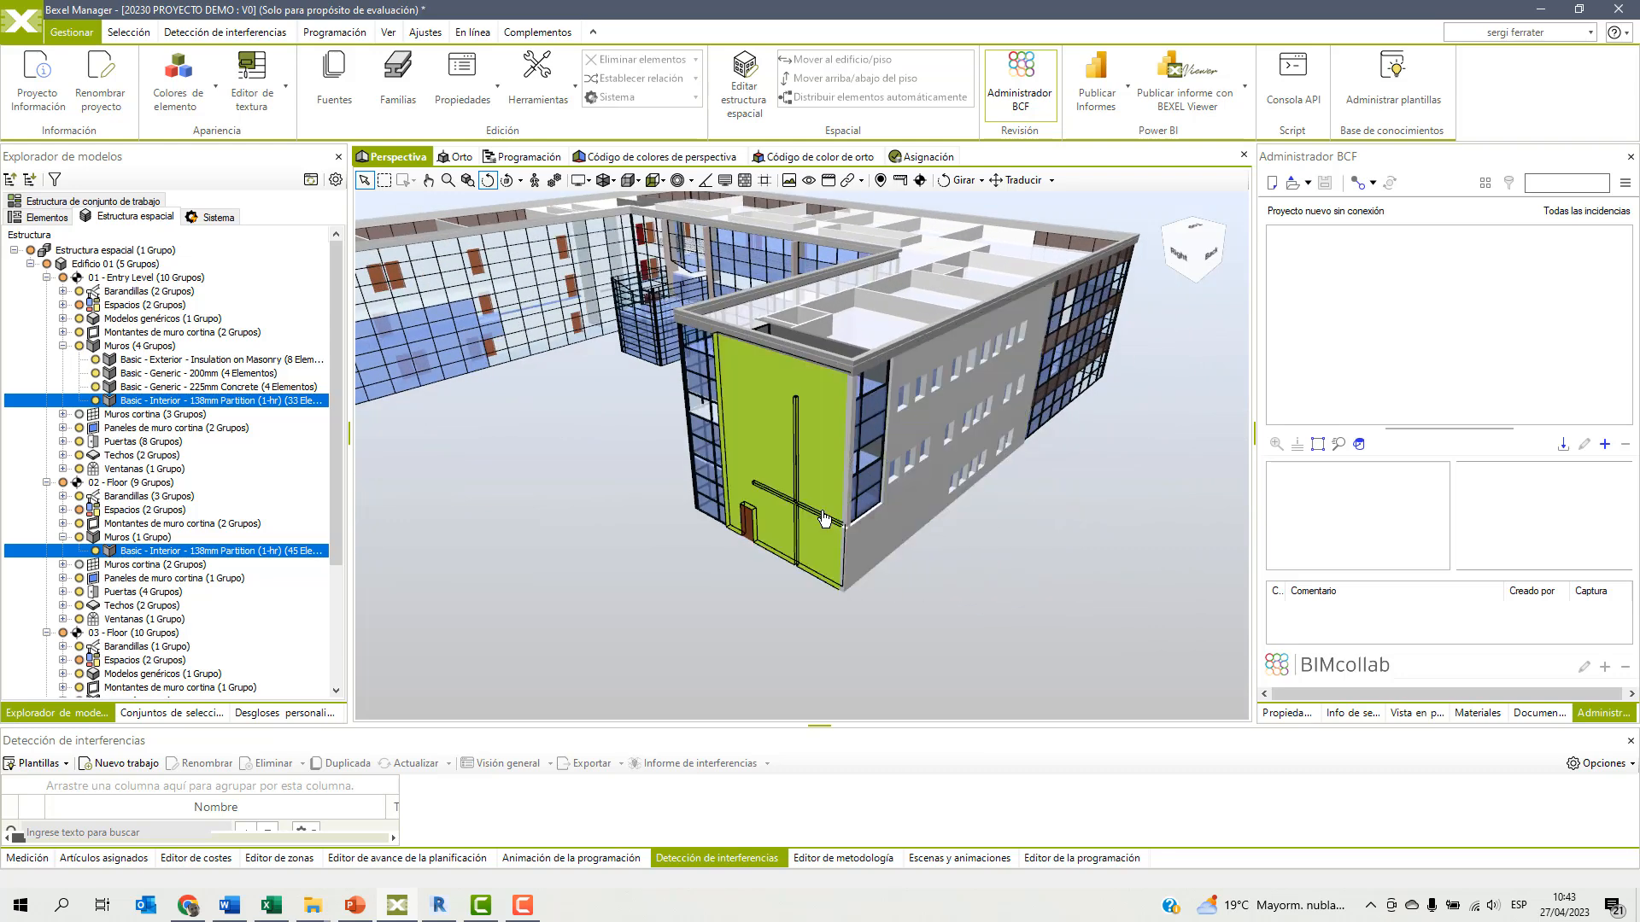
left_click_drag(757, 570, 800, 519)
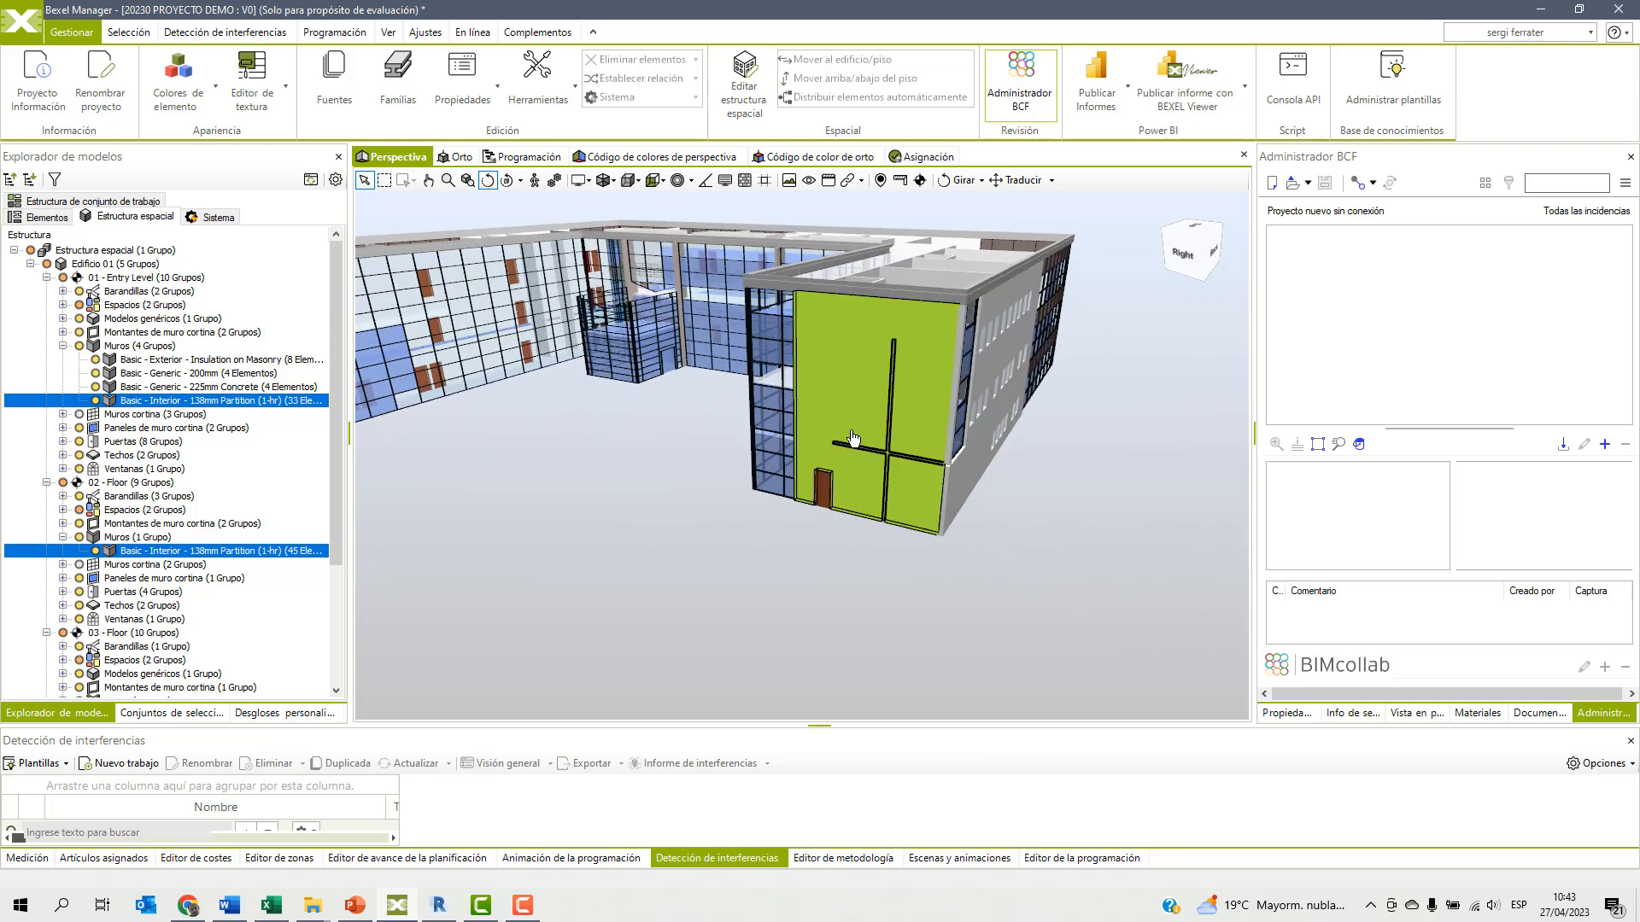
scroll(845, 444, "up", 2)
left_click(842, 447)
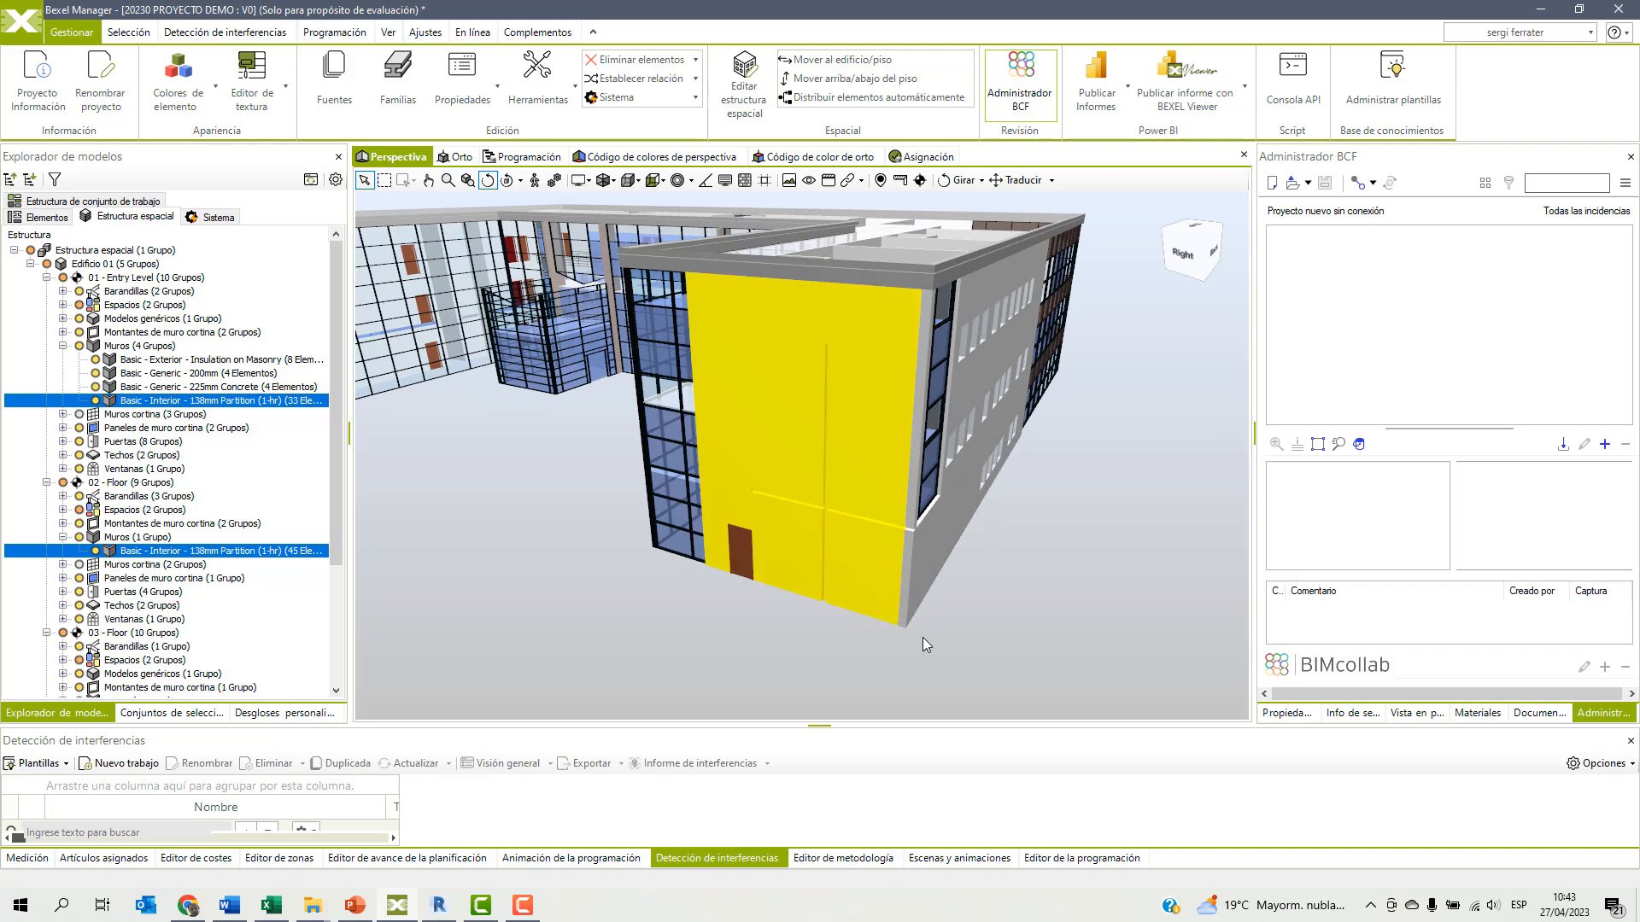
right_click(803, 412)
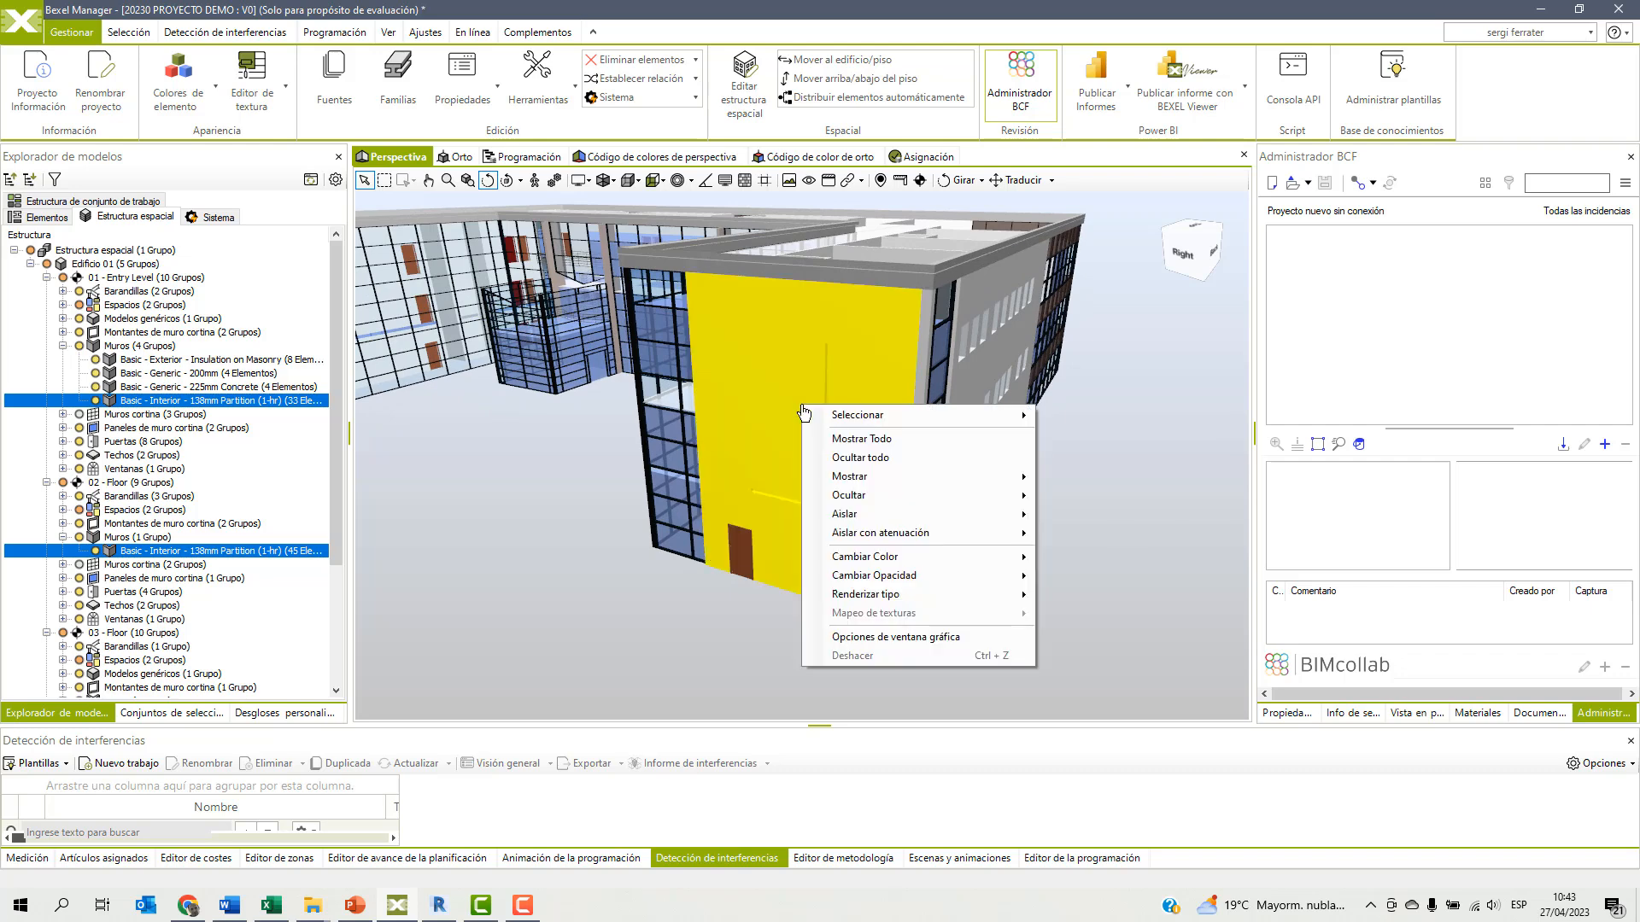
mouse_move(865, 559)
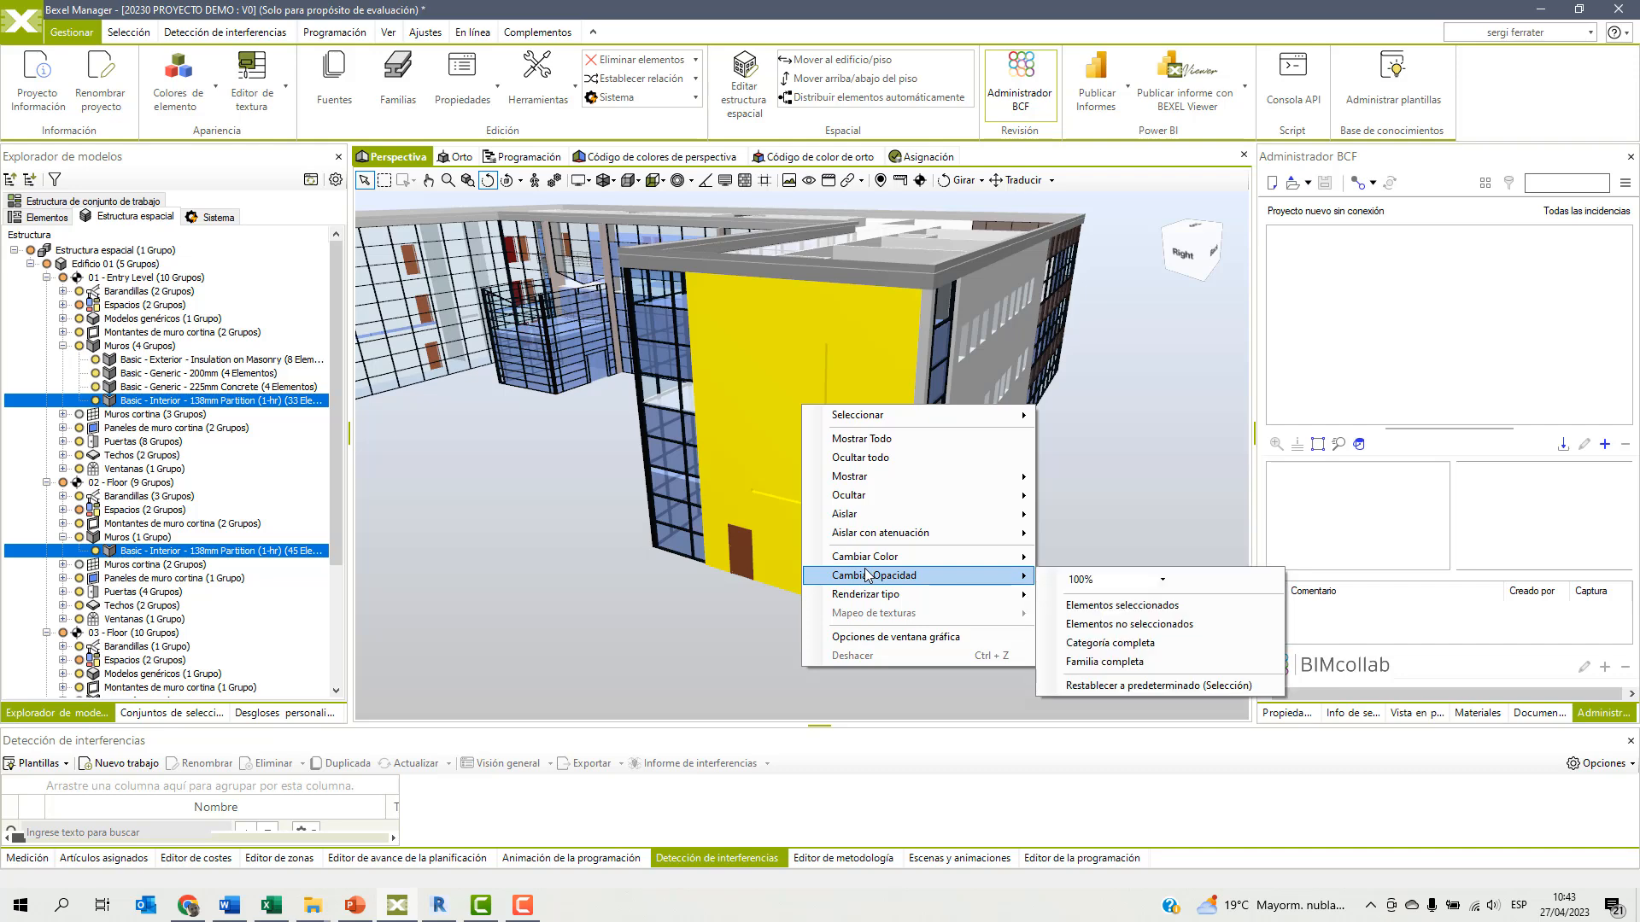
left_click(1101, 580)
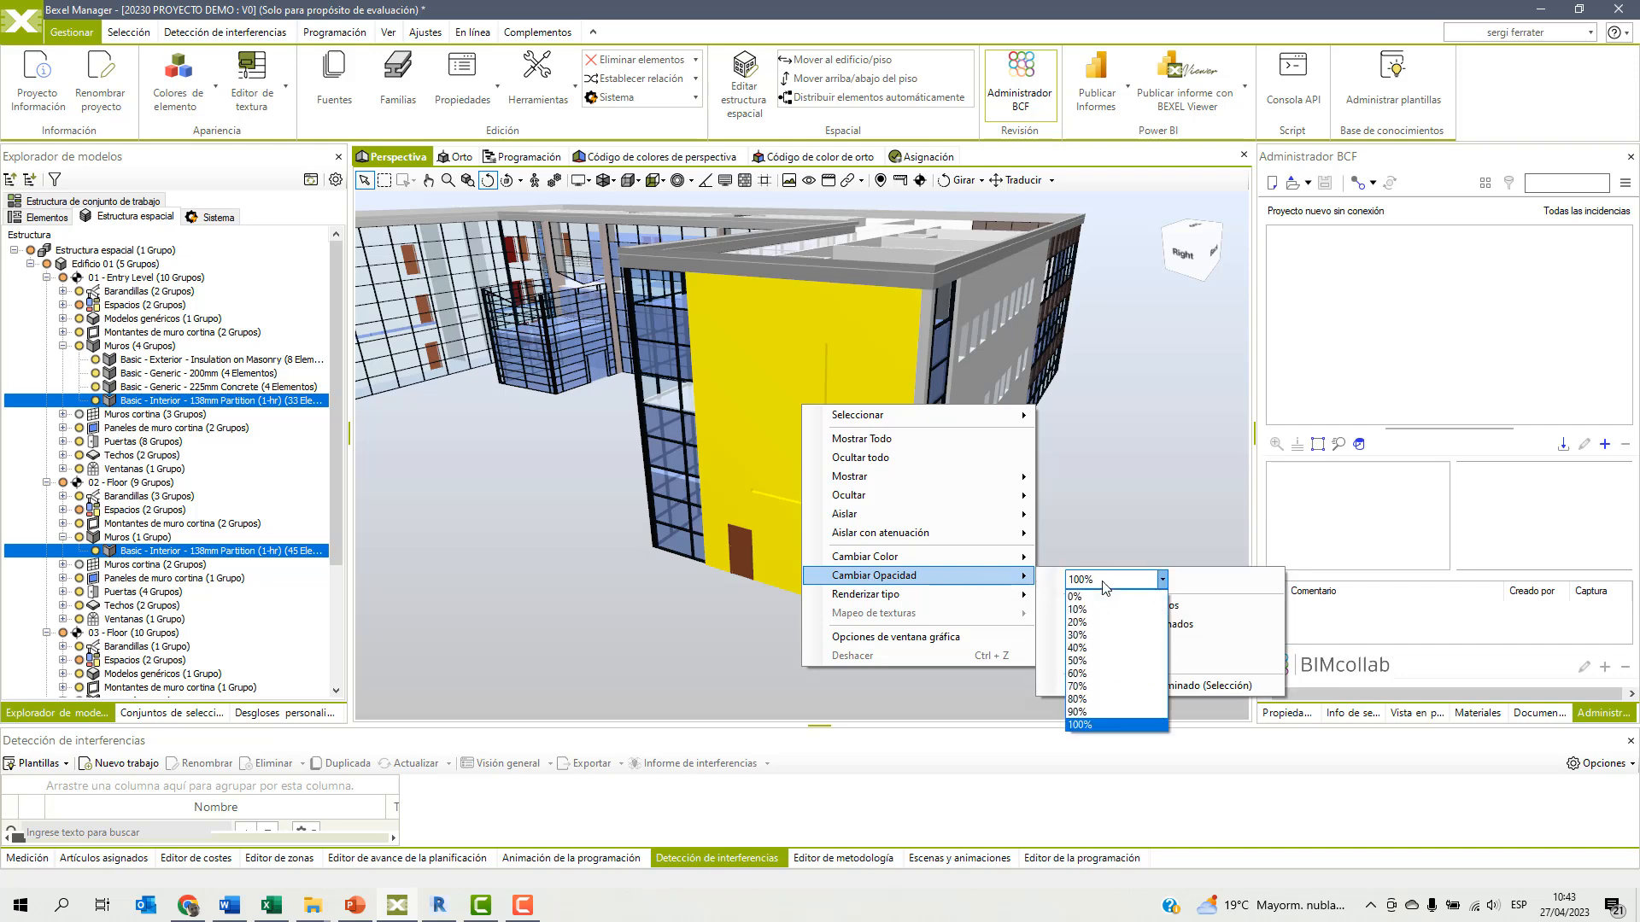
left_click(1096, 648)
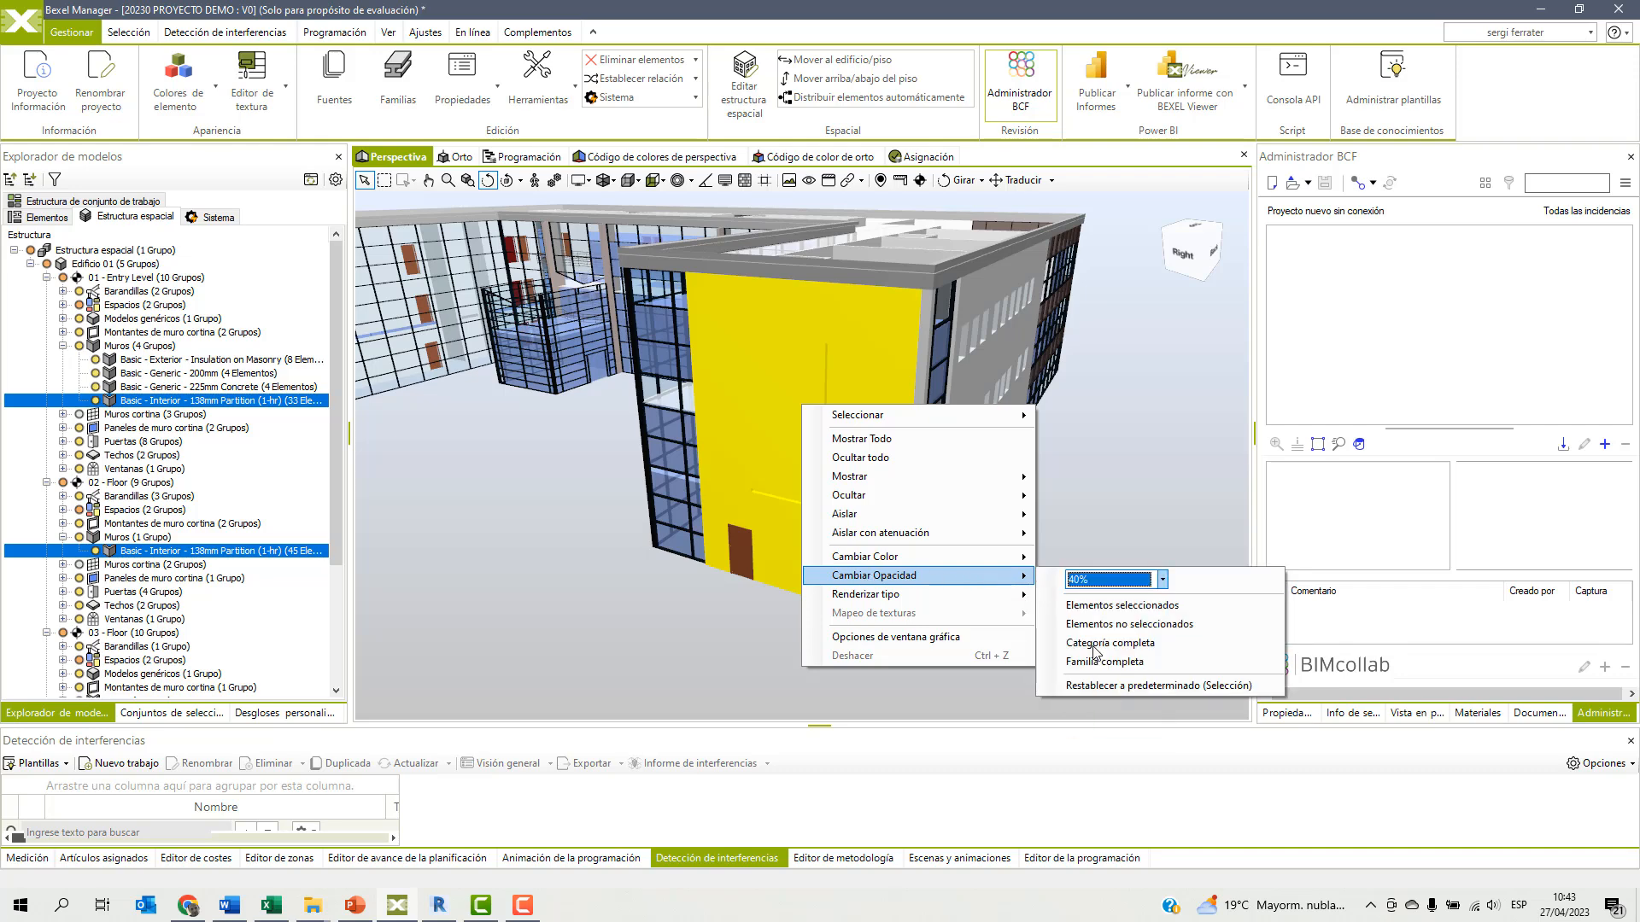
left_click(1126, 606)
scroll(1011, 515, "up", 5)
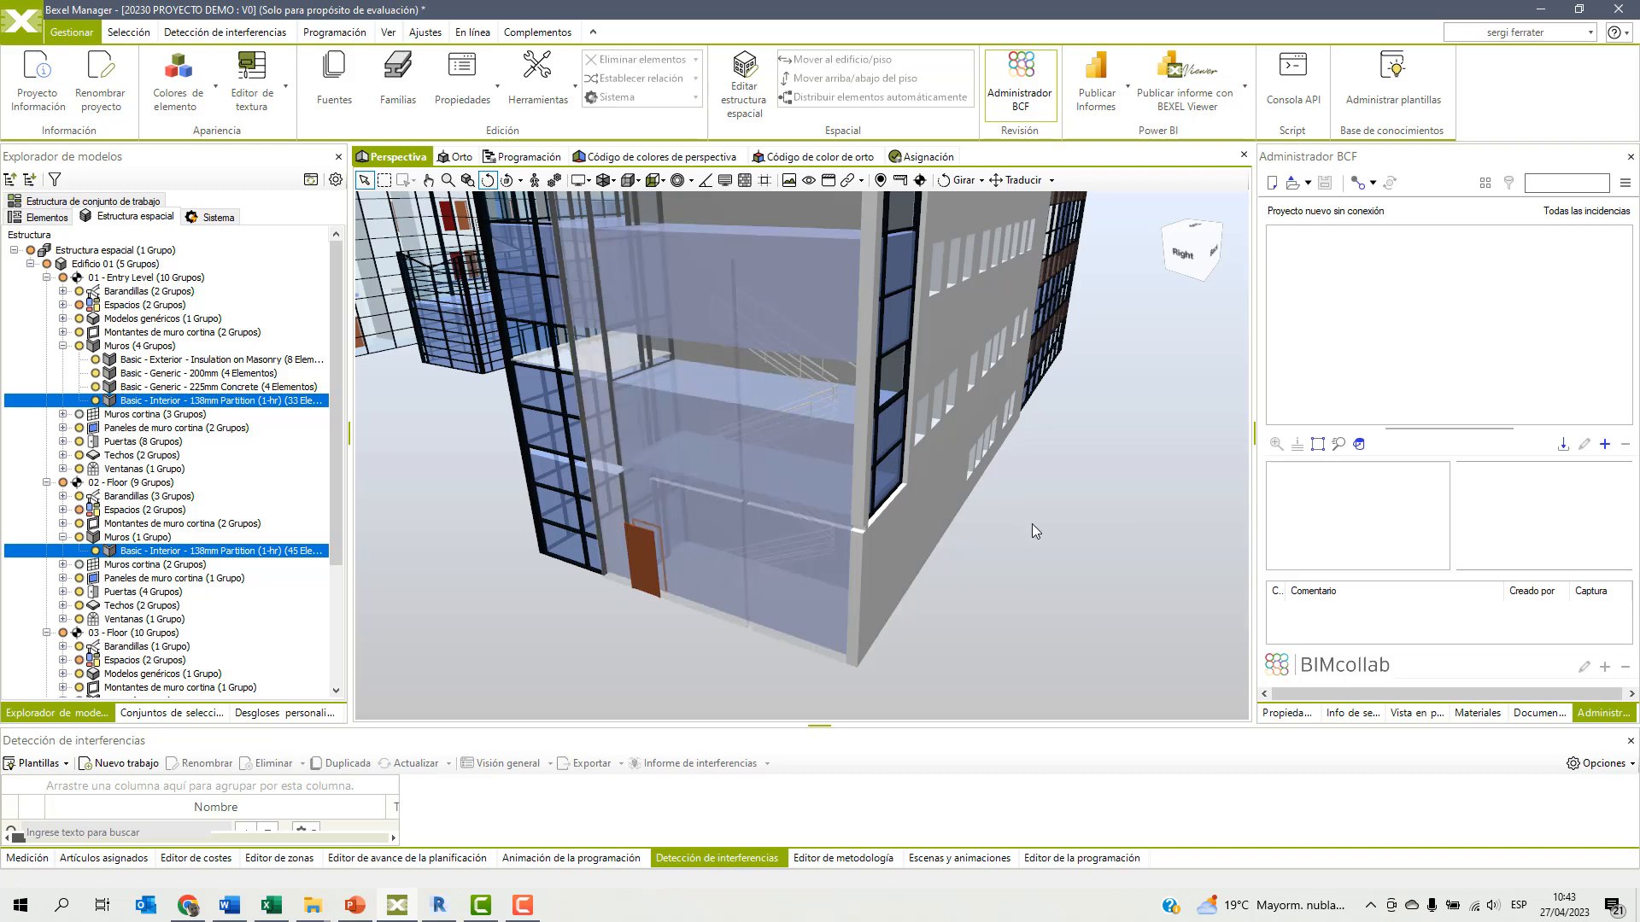
scroll(1031, 524, "down", 5)
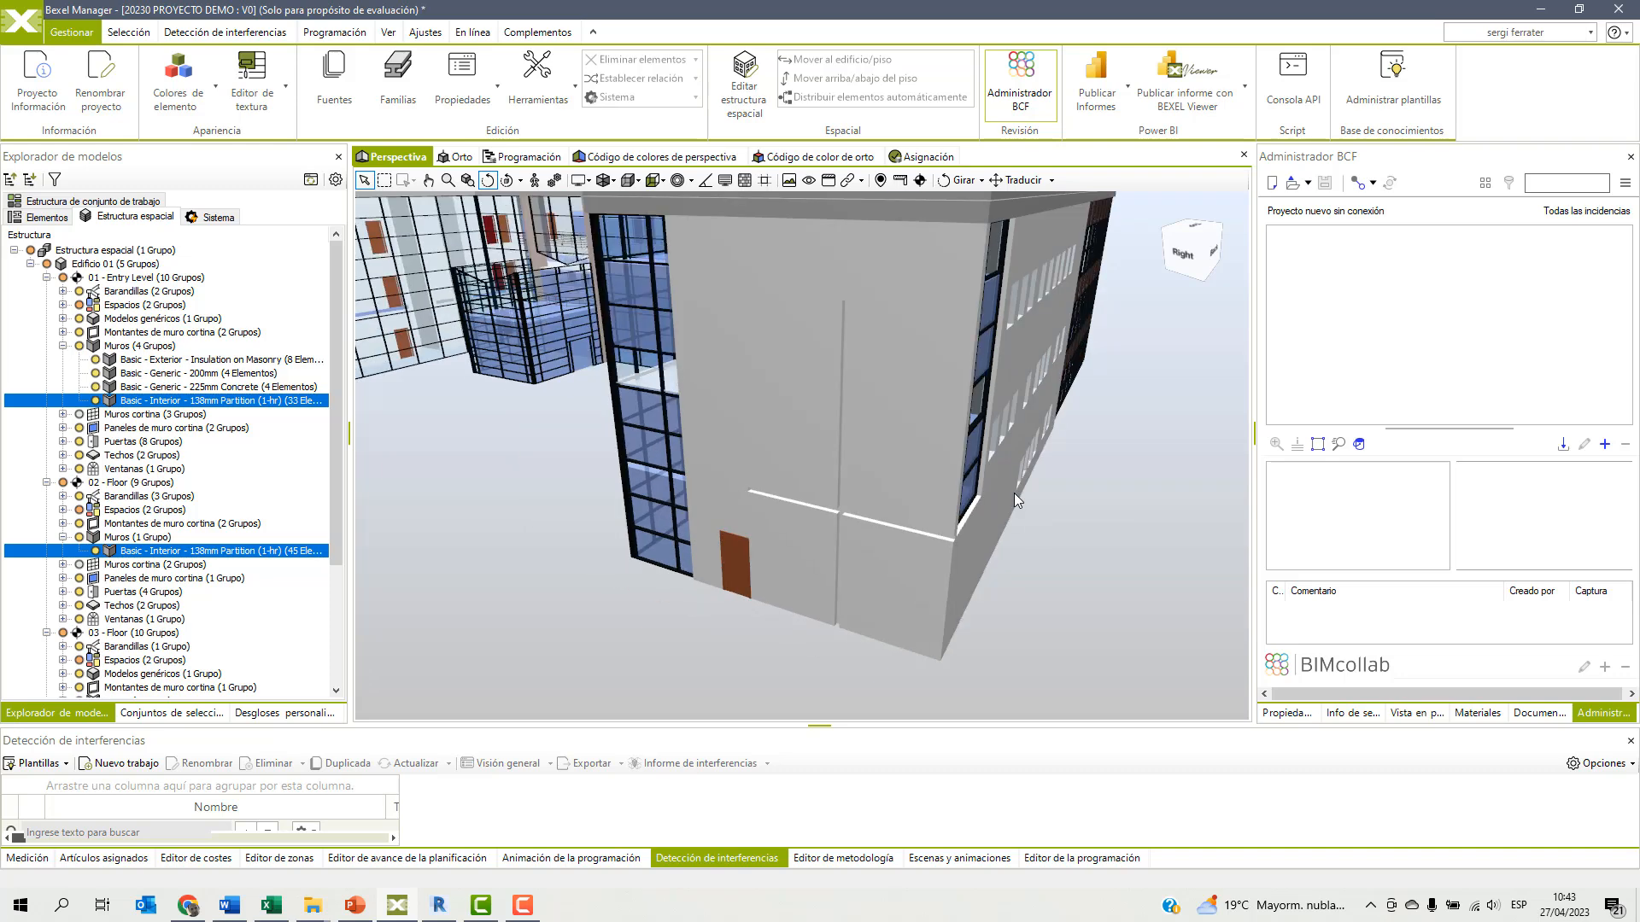
scroll(933, 461, "down", 3)
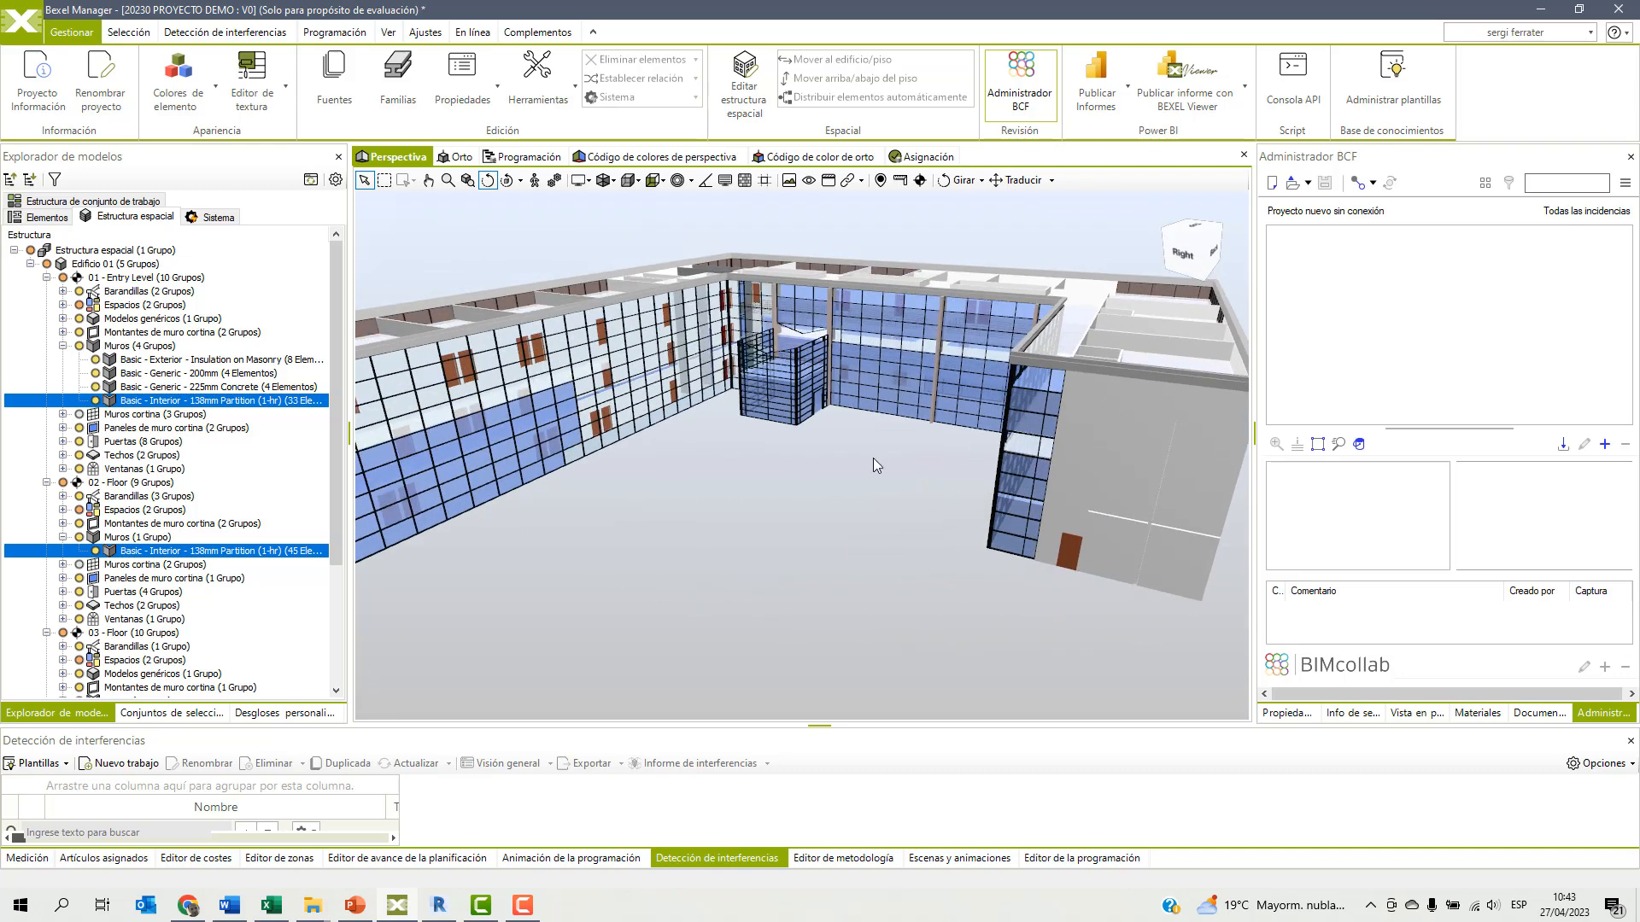
scroll(1041, 422, "down", 3)
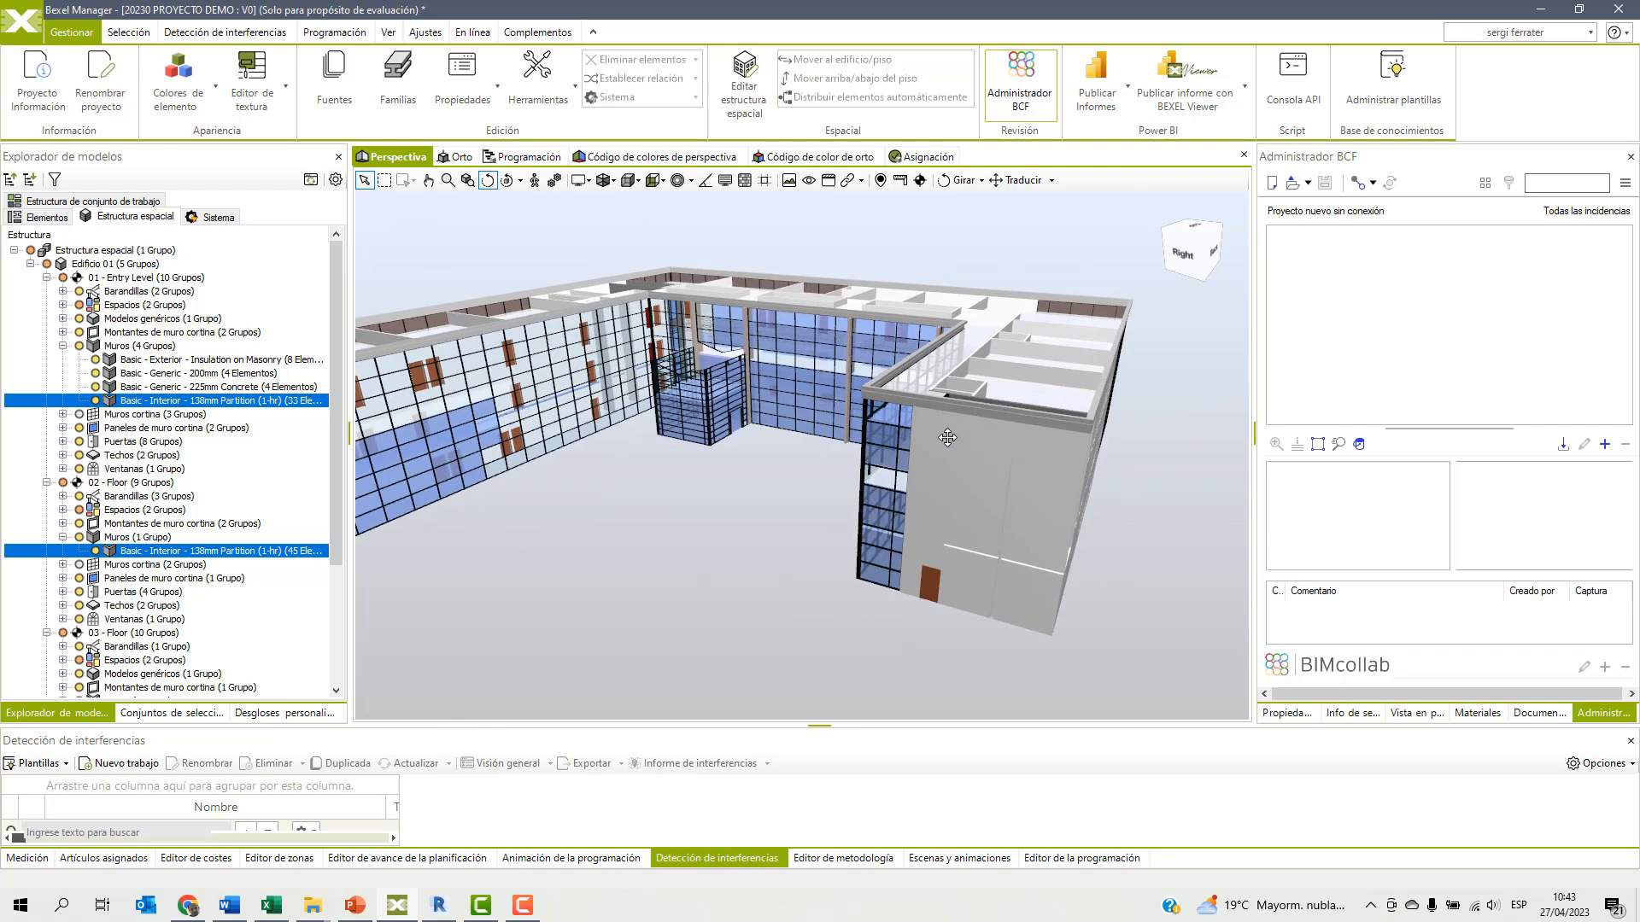
Examine the properties of the exterior end wall, including its calculated quantities, identity data and dimensions, and clear the selection.
left_click(1284, 712)
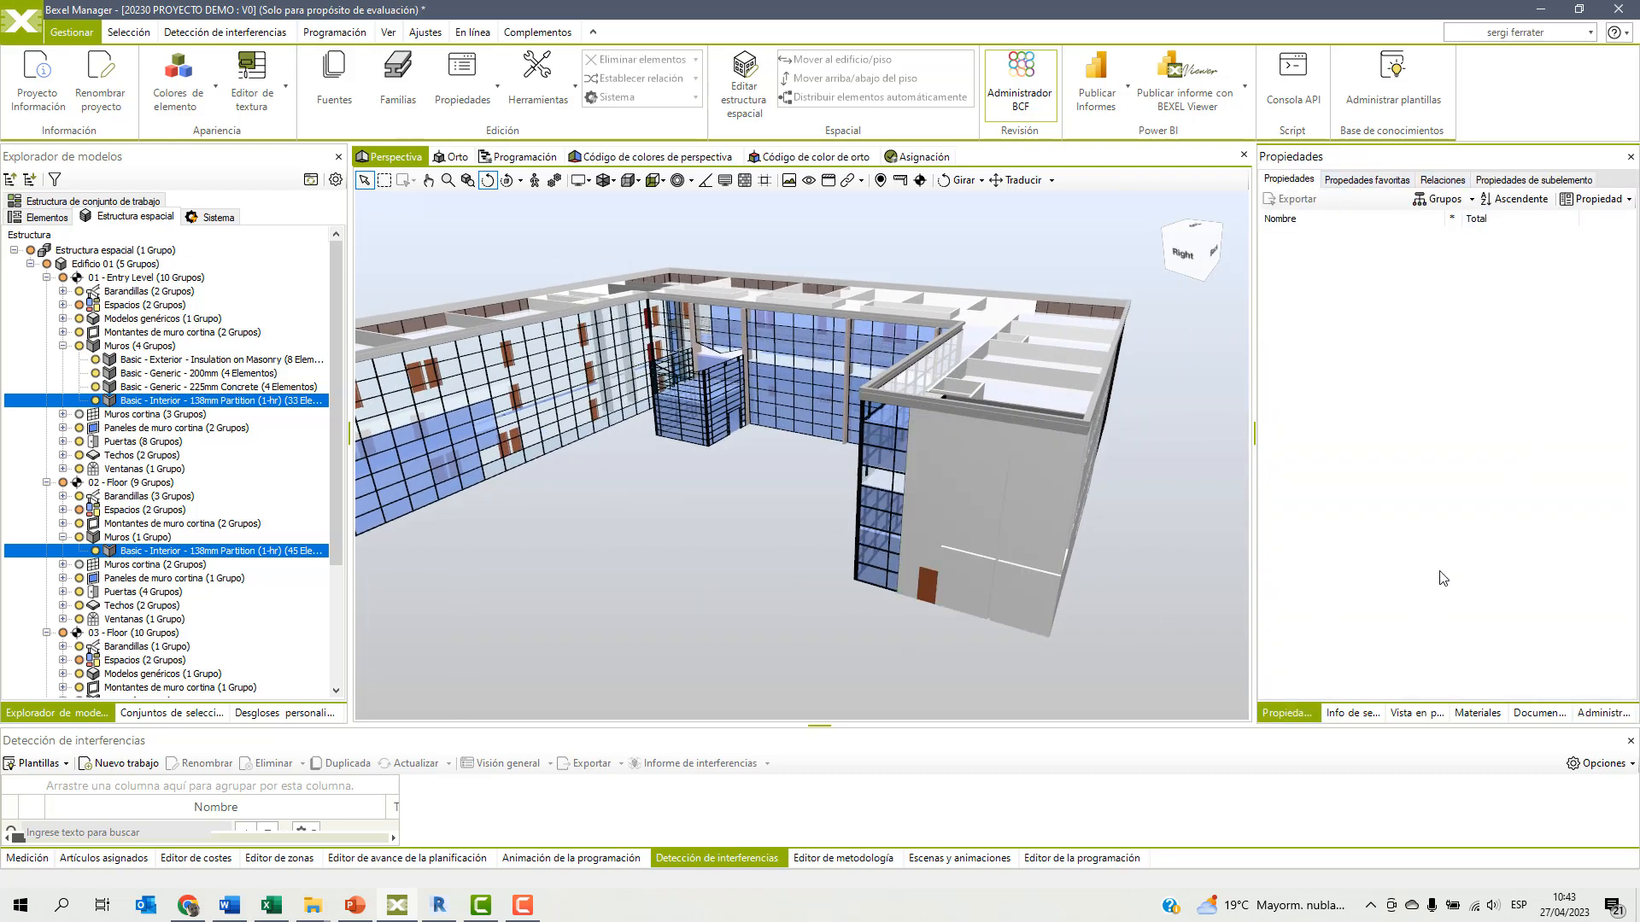
left_click(1016, 500)
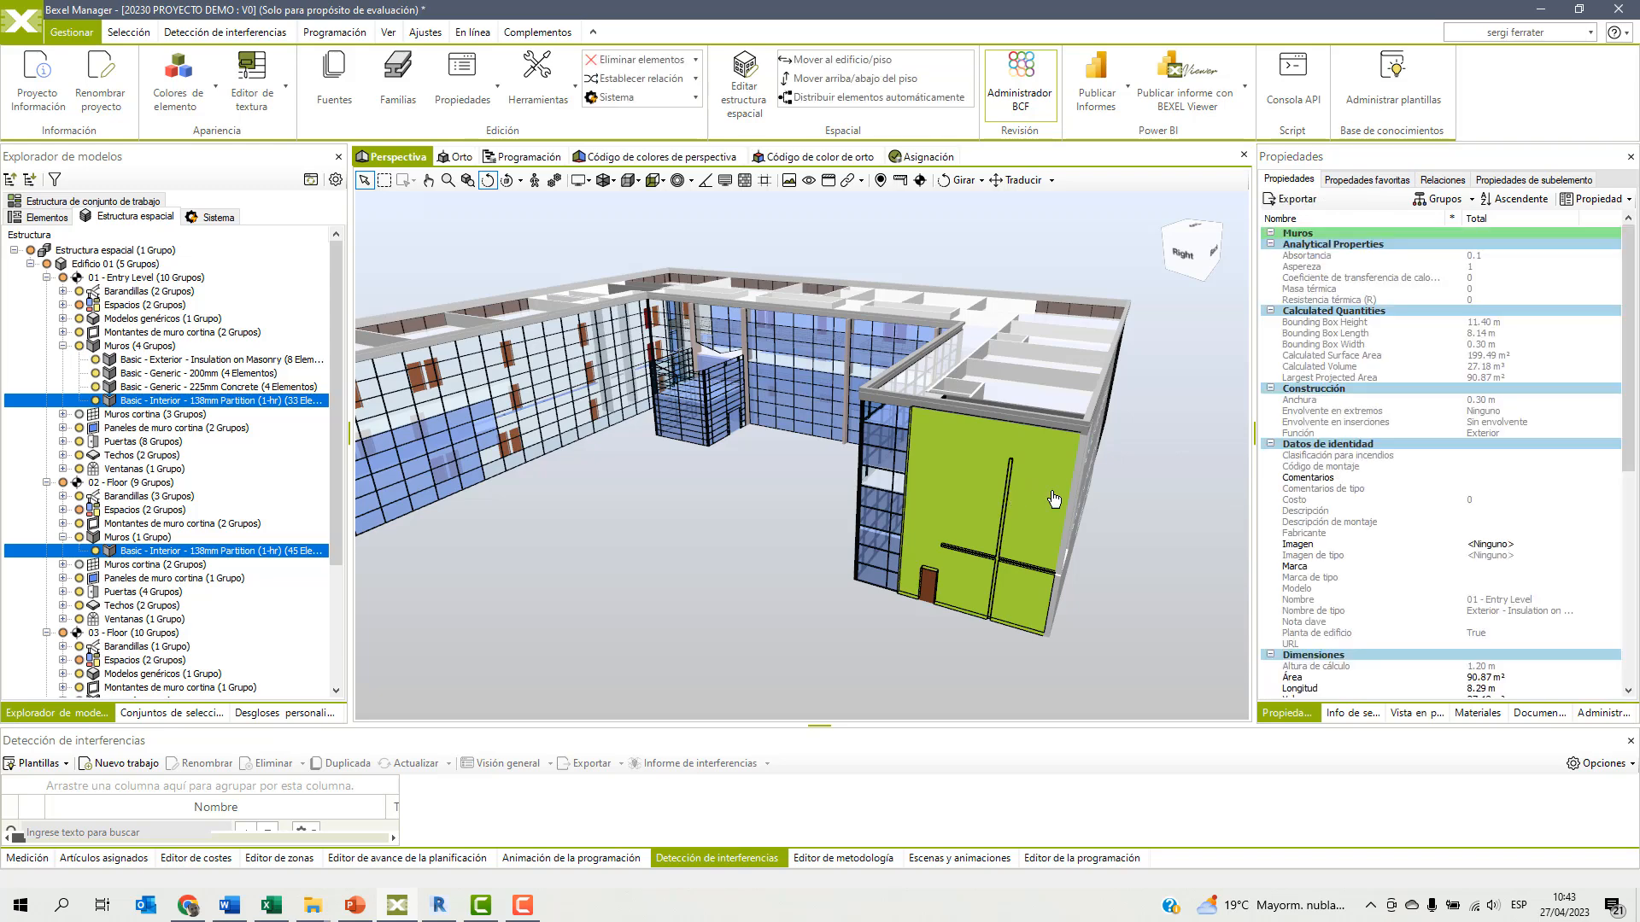
mouse_move(1628, 275)
left_mouse_down()
mouse_move(1612, 445)
mouse_move(1598, 288)
left_mouse_up()
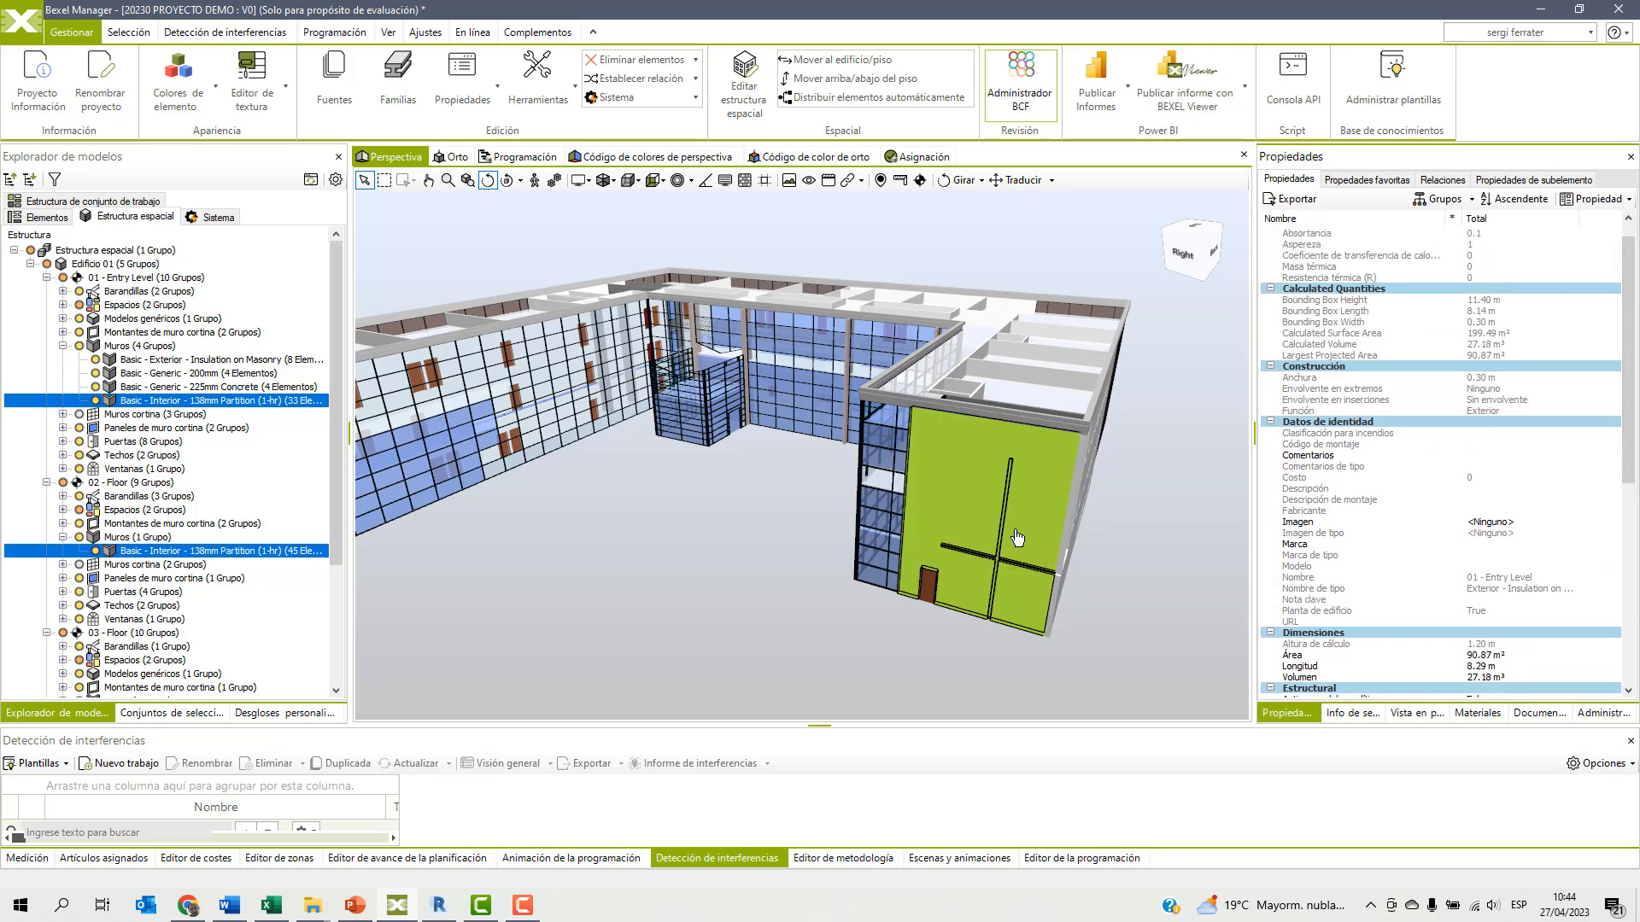
left_click_drag(1114, 546, 1093, 533)
left_click(1093, 532)
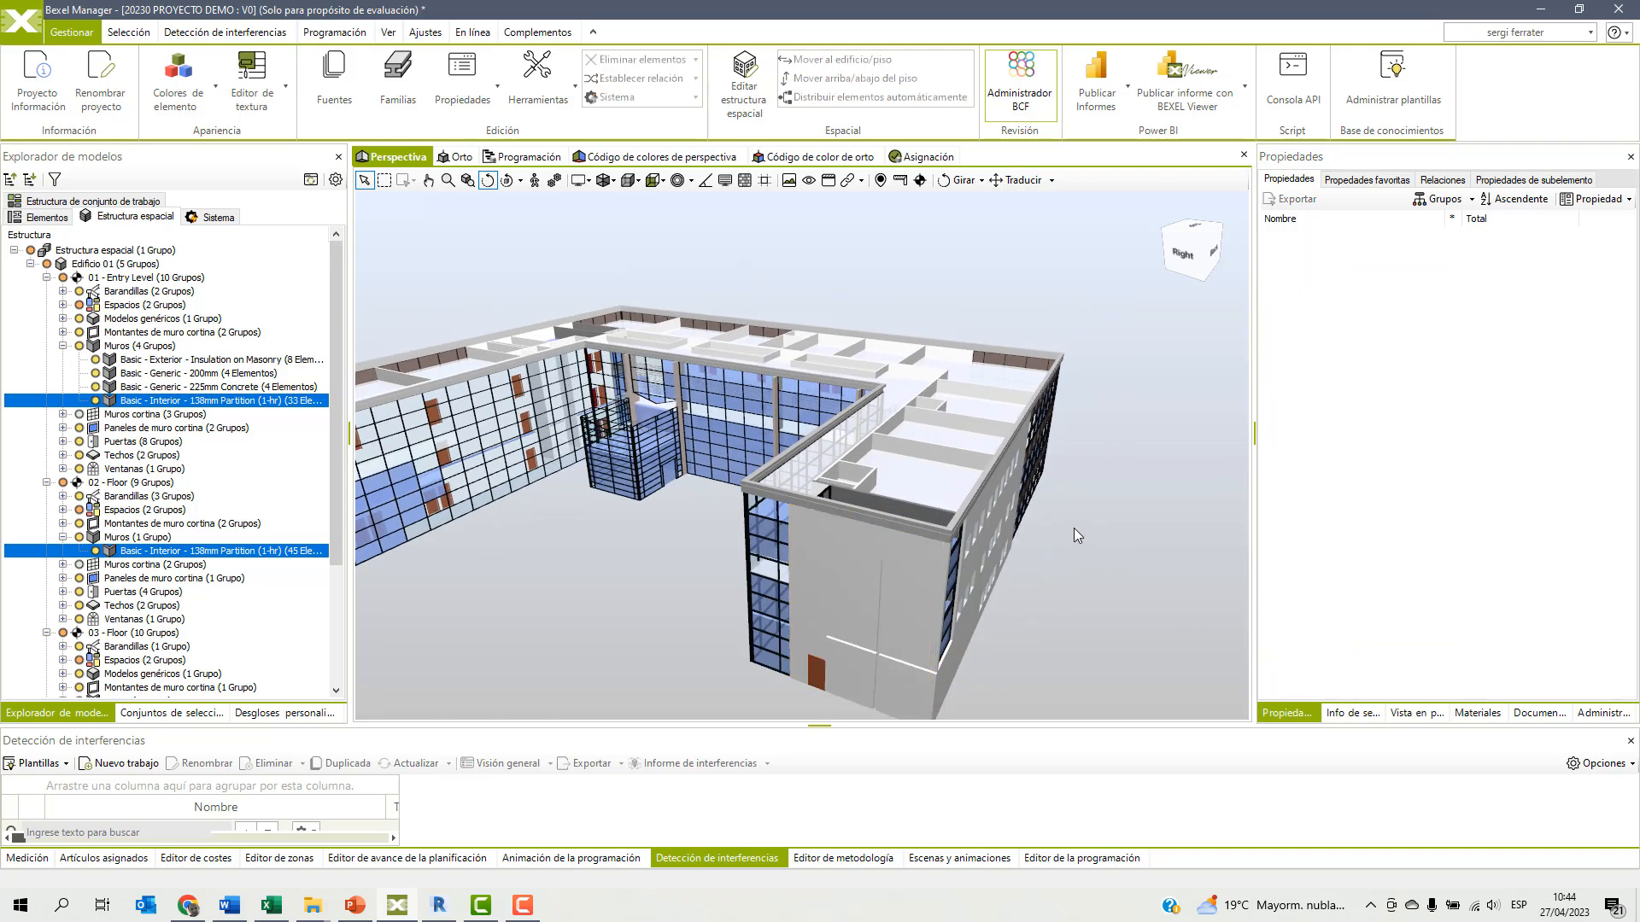
Examine the area, length and volume of two neighbouring top-floor interior partitions near the end wall, one at a time.
left_click(934, 462)
scroll(1426, 488, "down", 3)
scroll(1424, 489, "down", 1)
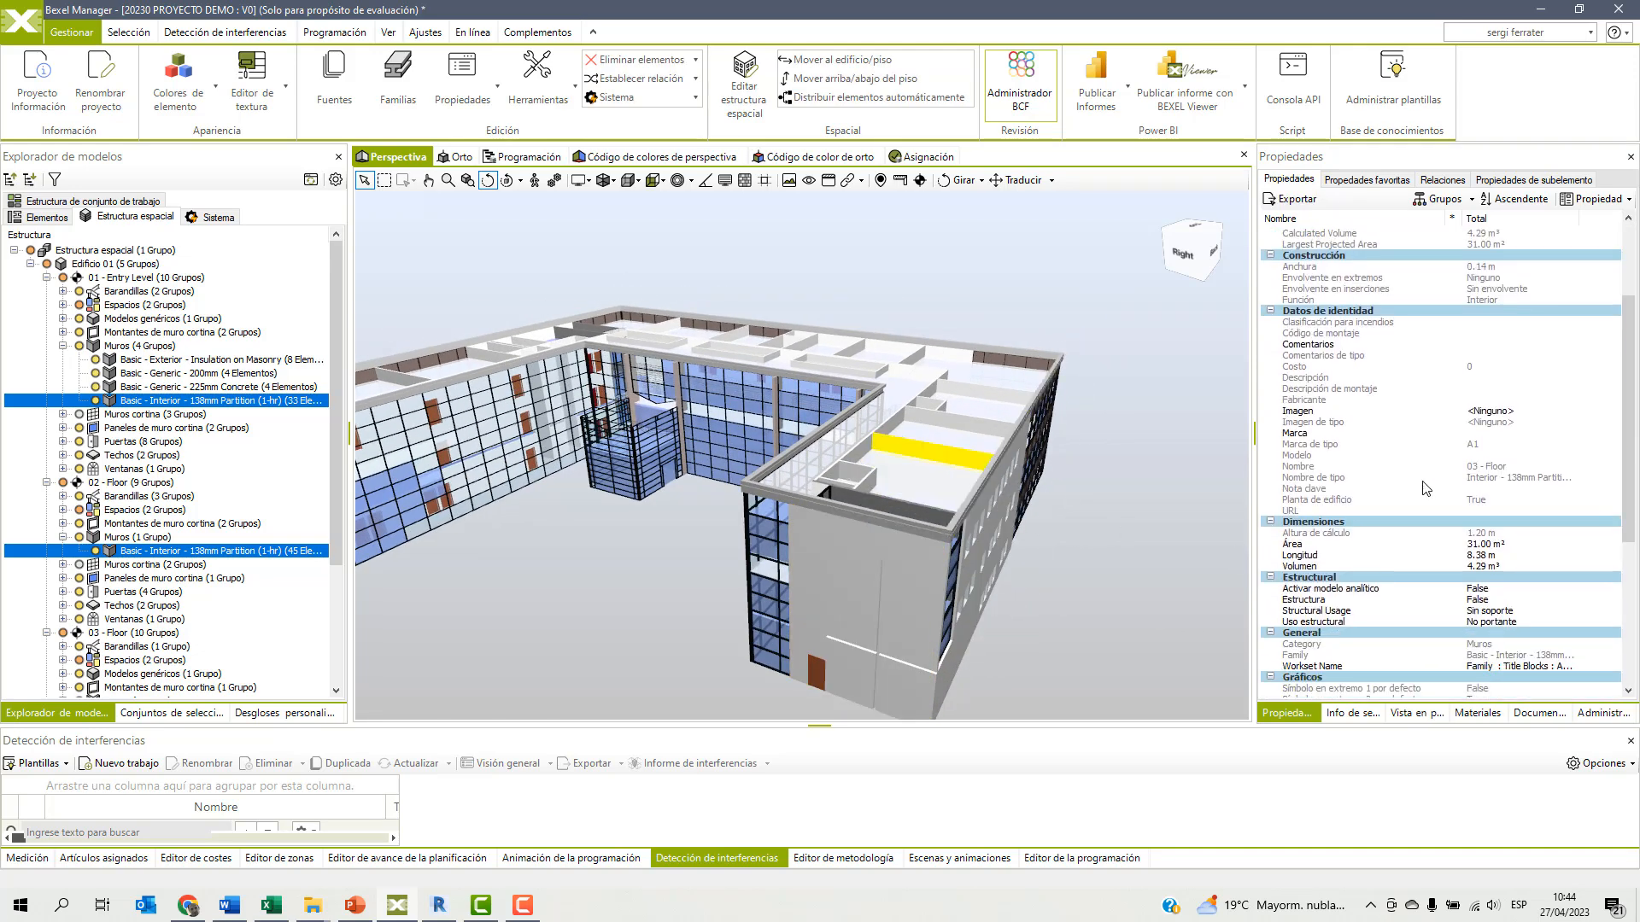
left_click(1300, 555)
left_click(1293, 544)
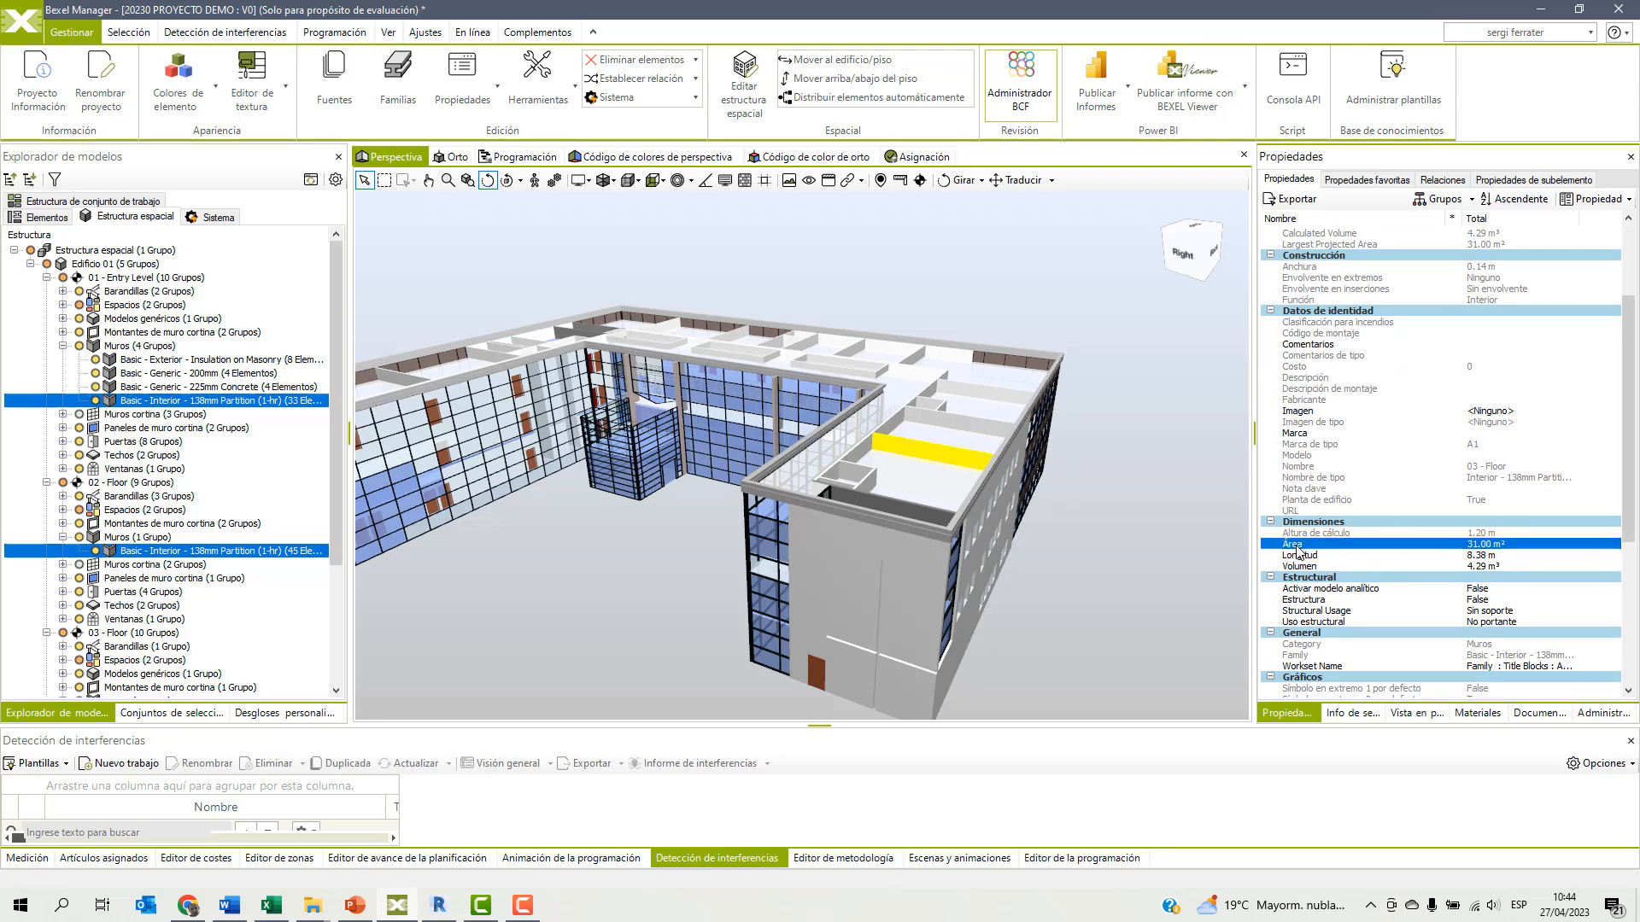
left_click(968, 430)
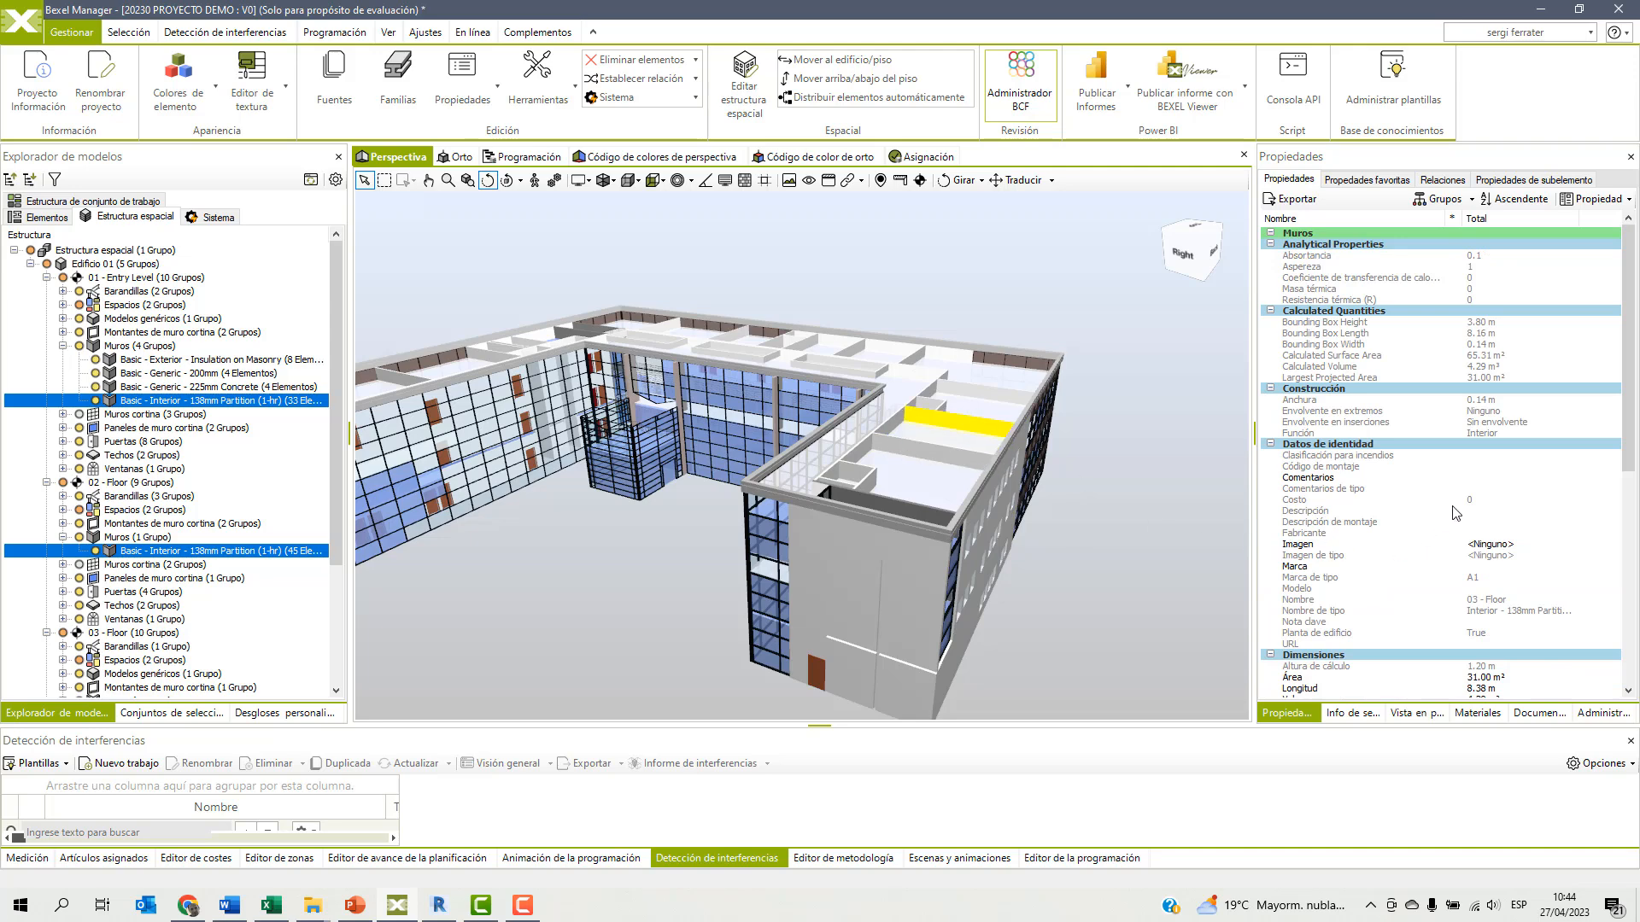
scroll(1454, 504, "down", 7)
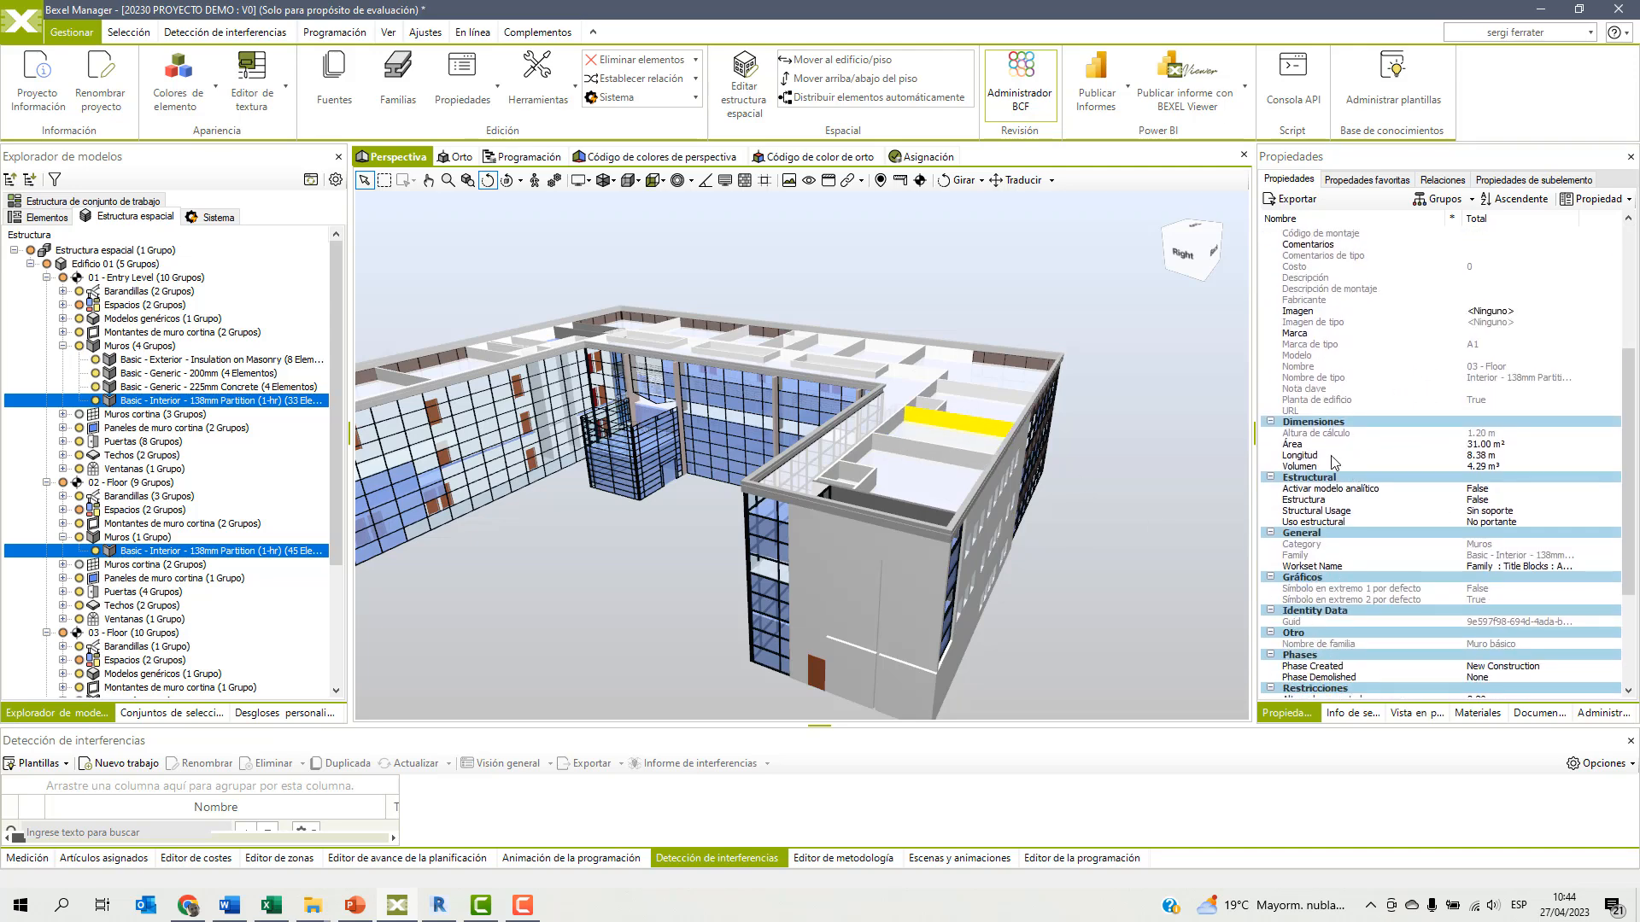
Add the neighbouring partition to the selection, examine the combined dimensions of both partitions and clear the selection.
left_click(924, 452, "ctrl")
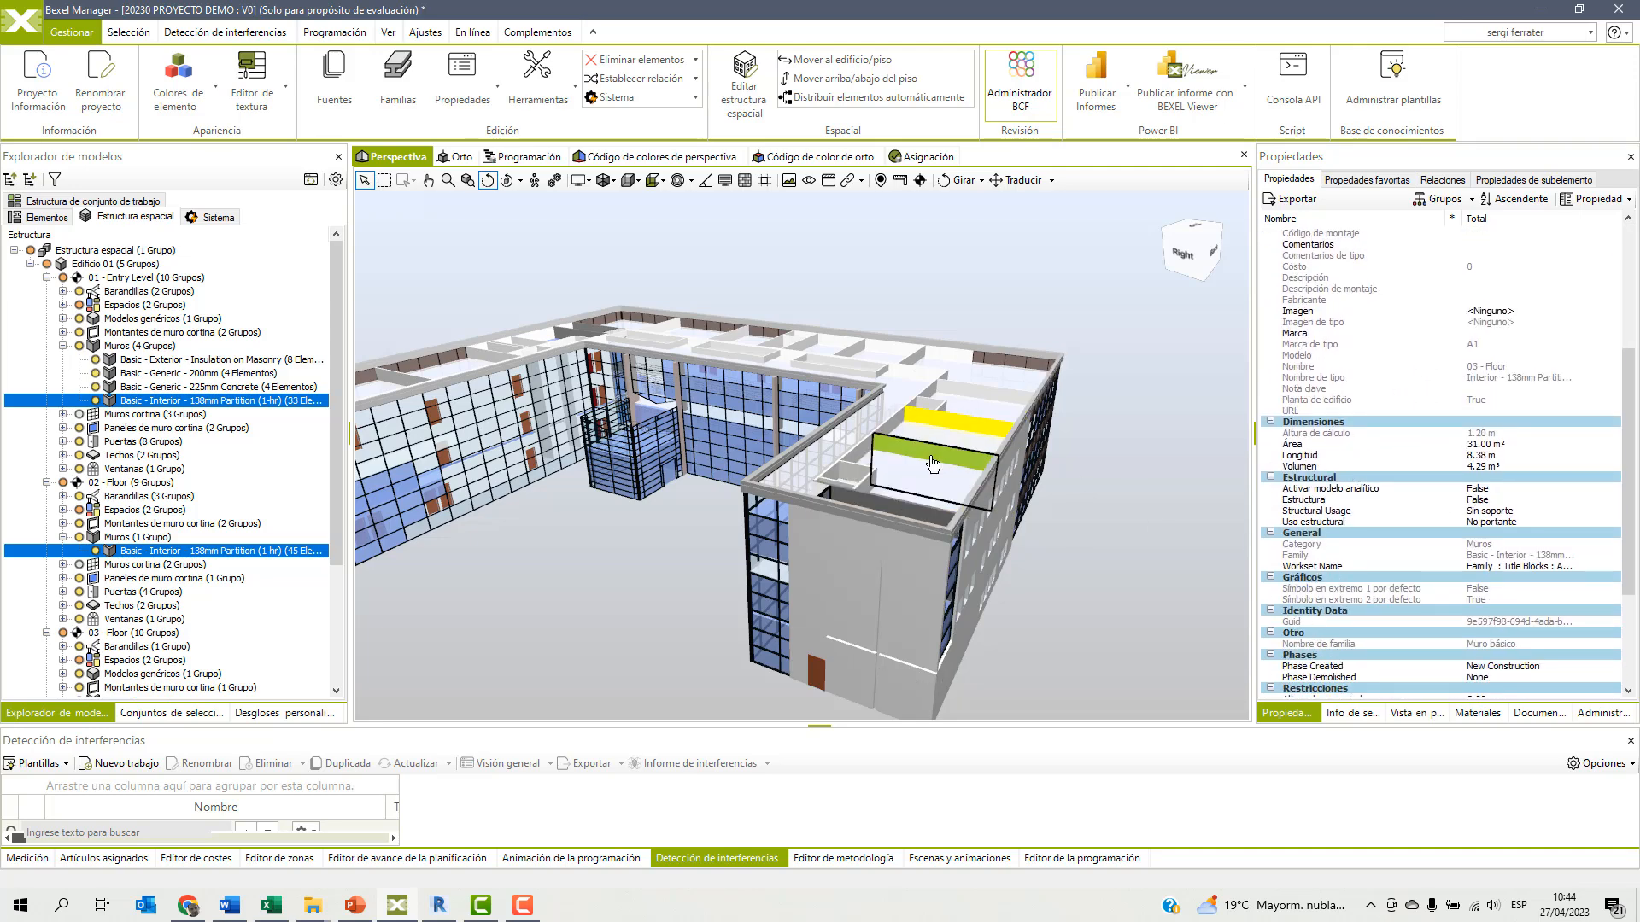
scroll(1277, 528, "down", 5)
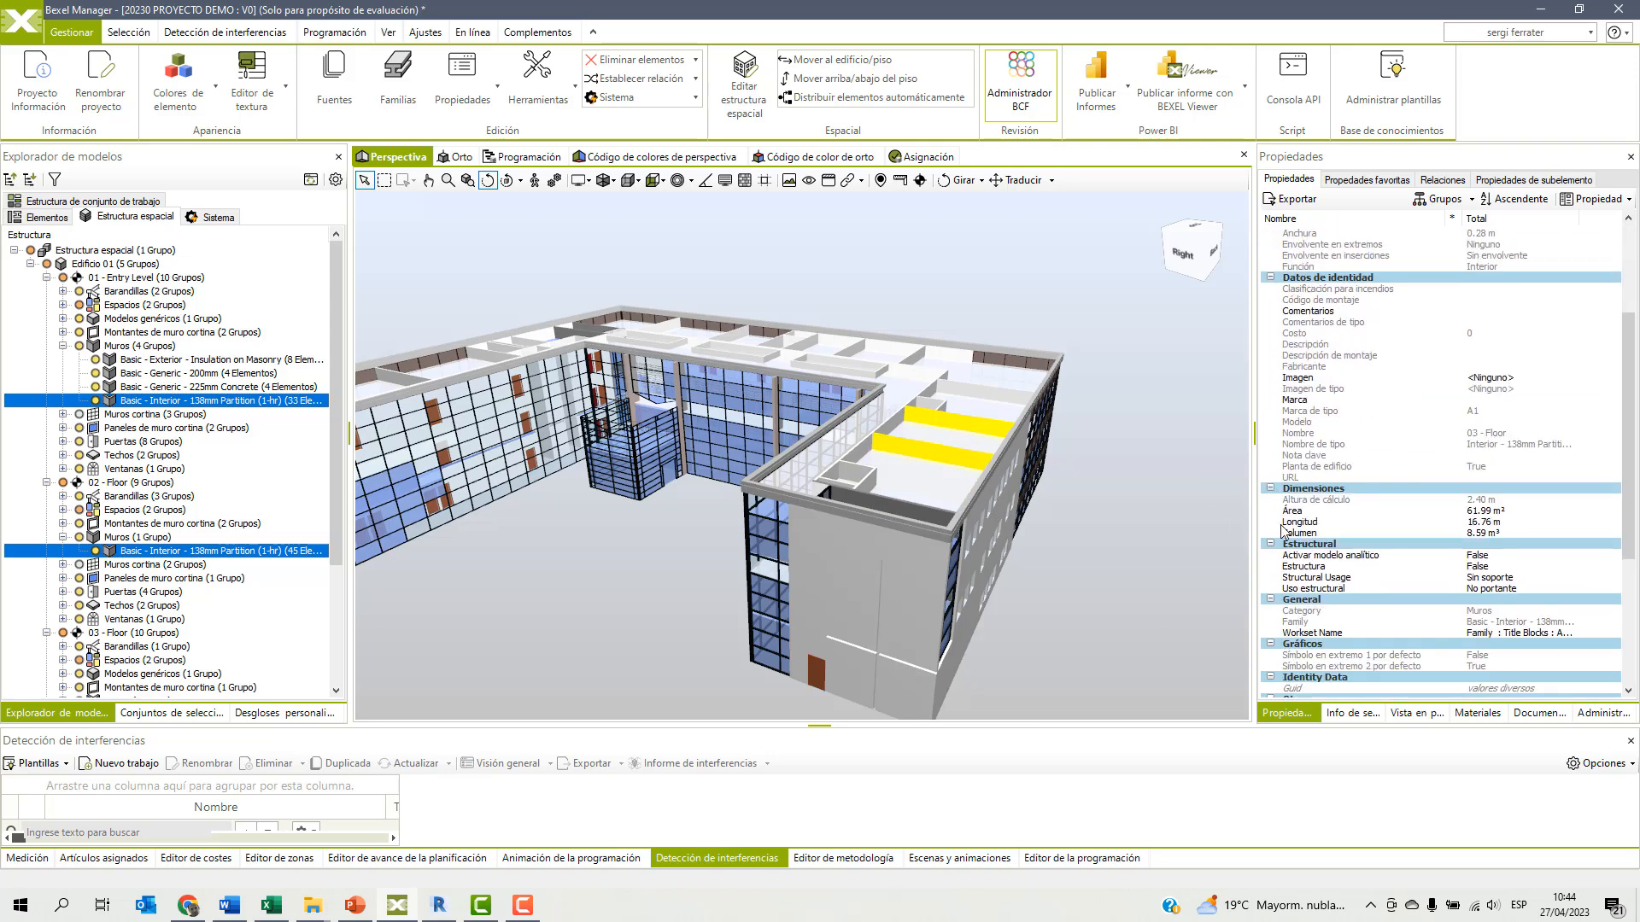
left_click(1295, 522)
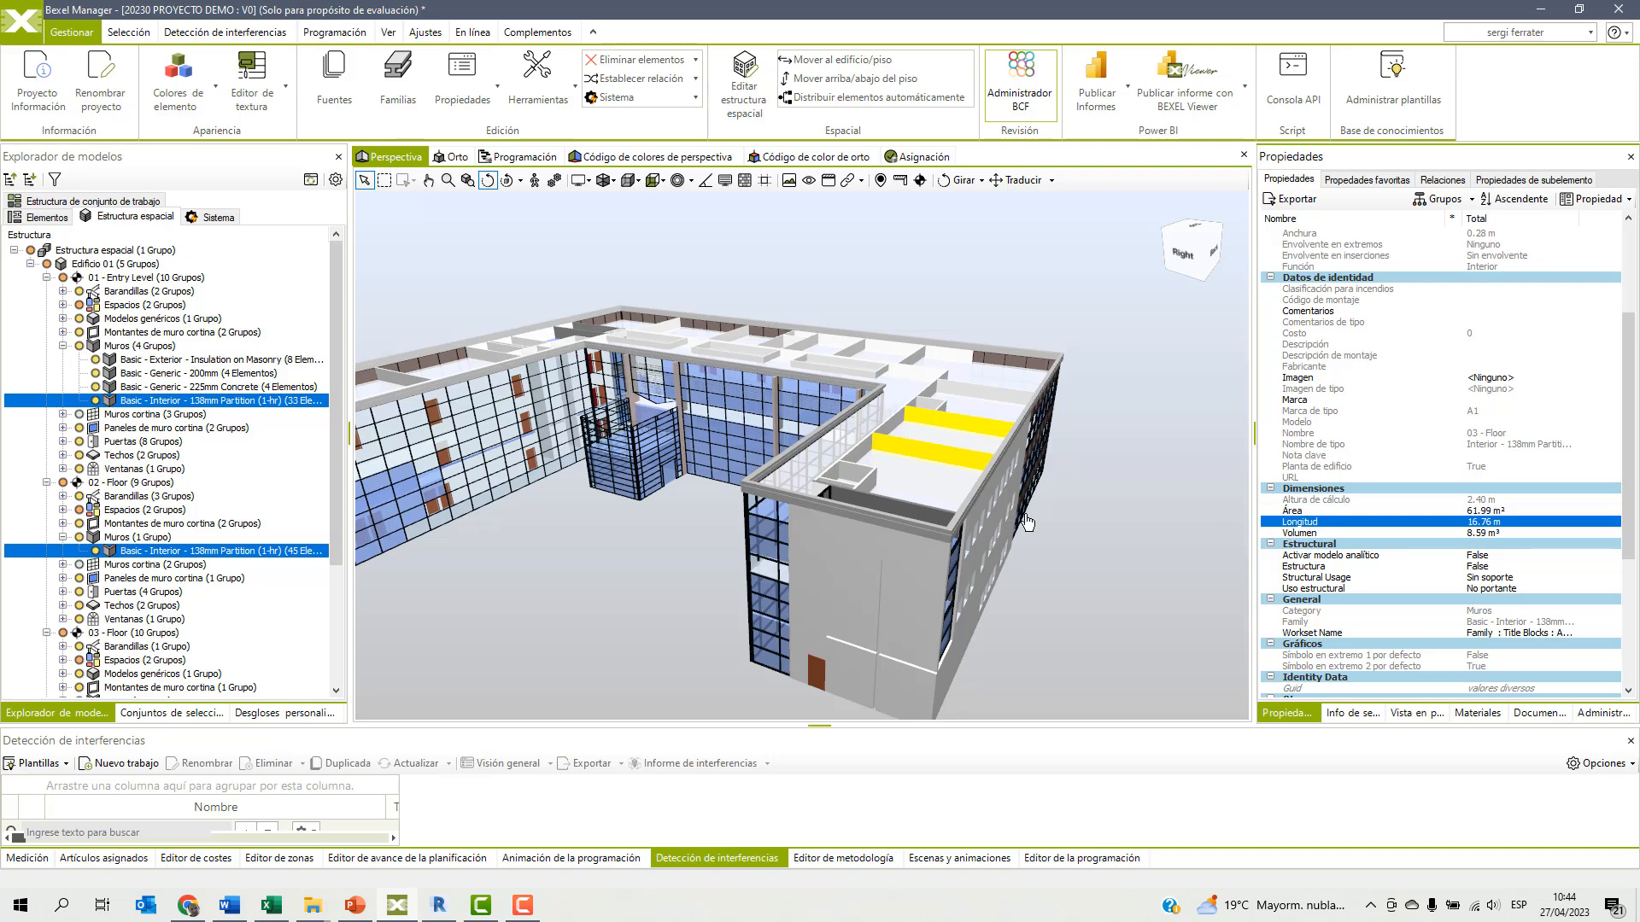
left_click(1100, 526)
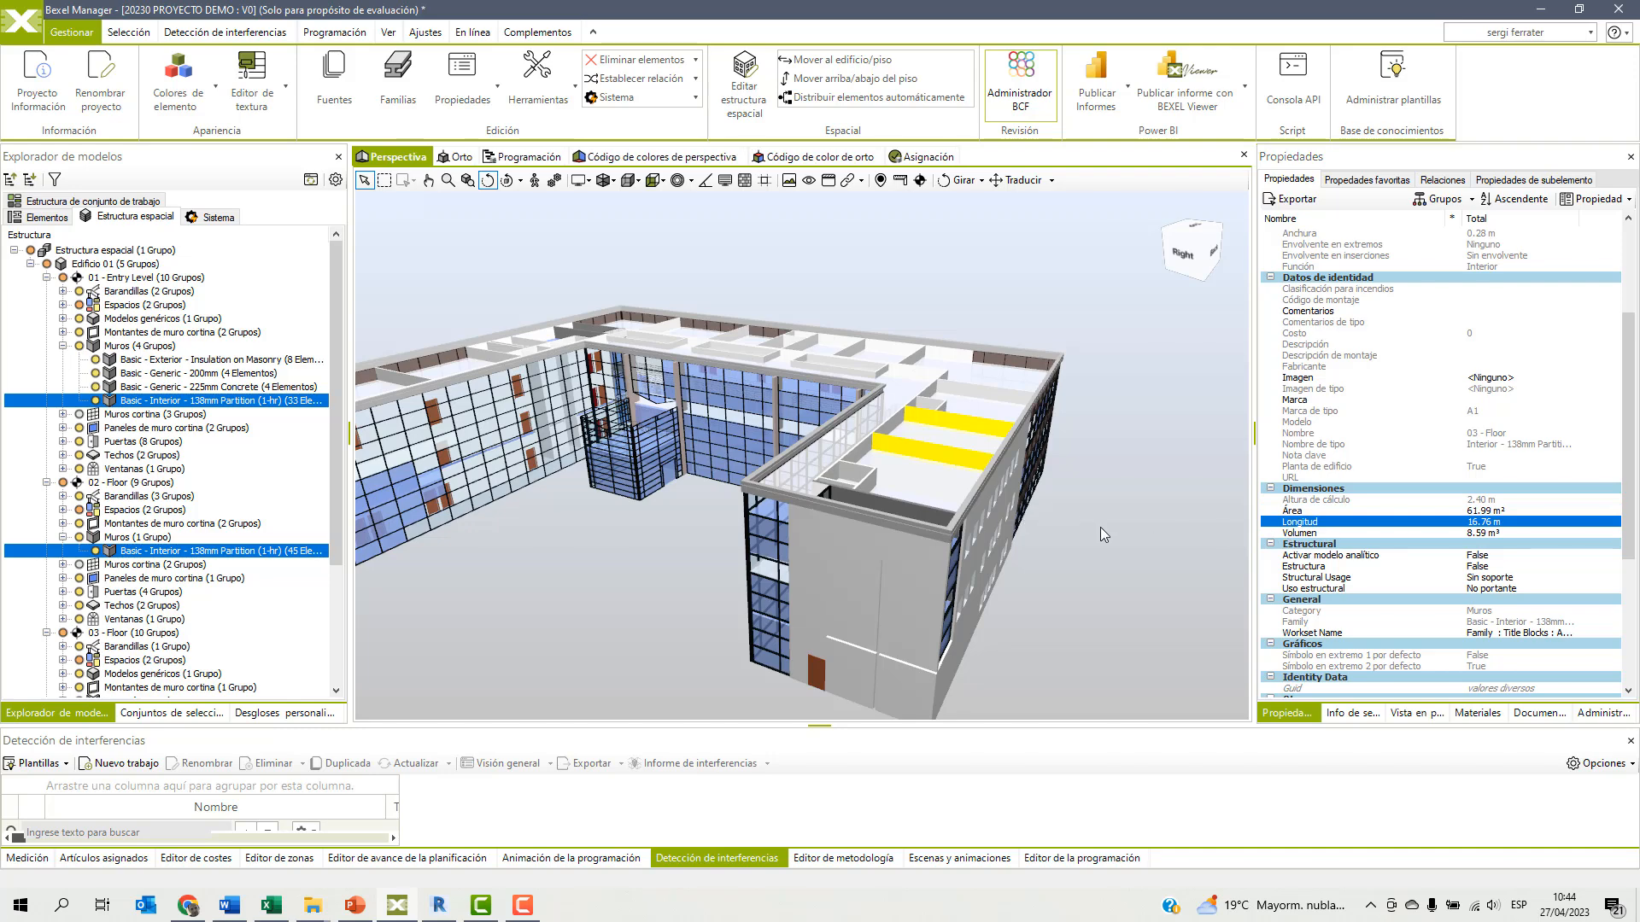
Select the top-floor interior partition nearest the end wall and examine its calculated quantities, construction data and dimensions.
left_click(938, 457)
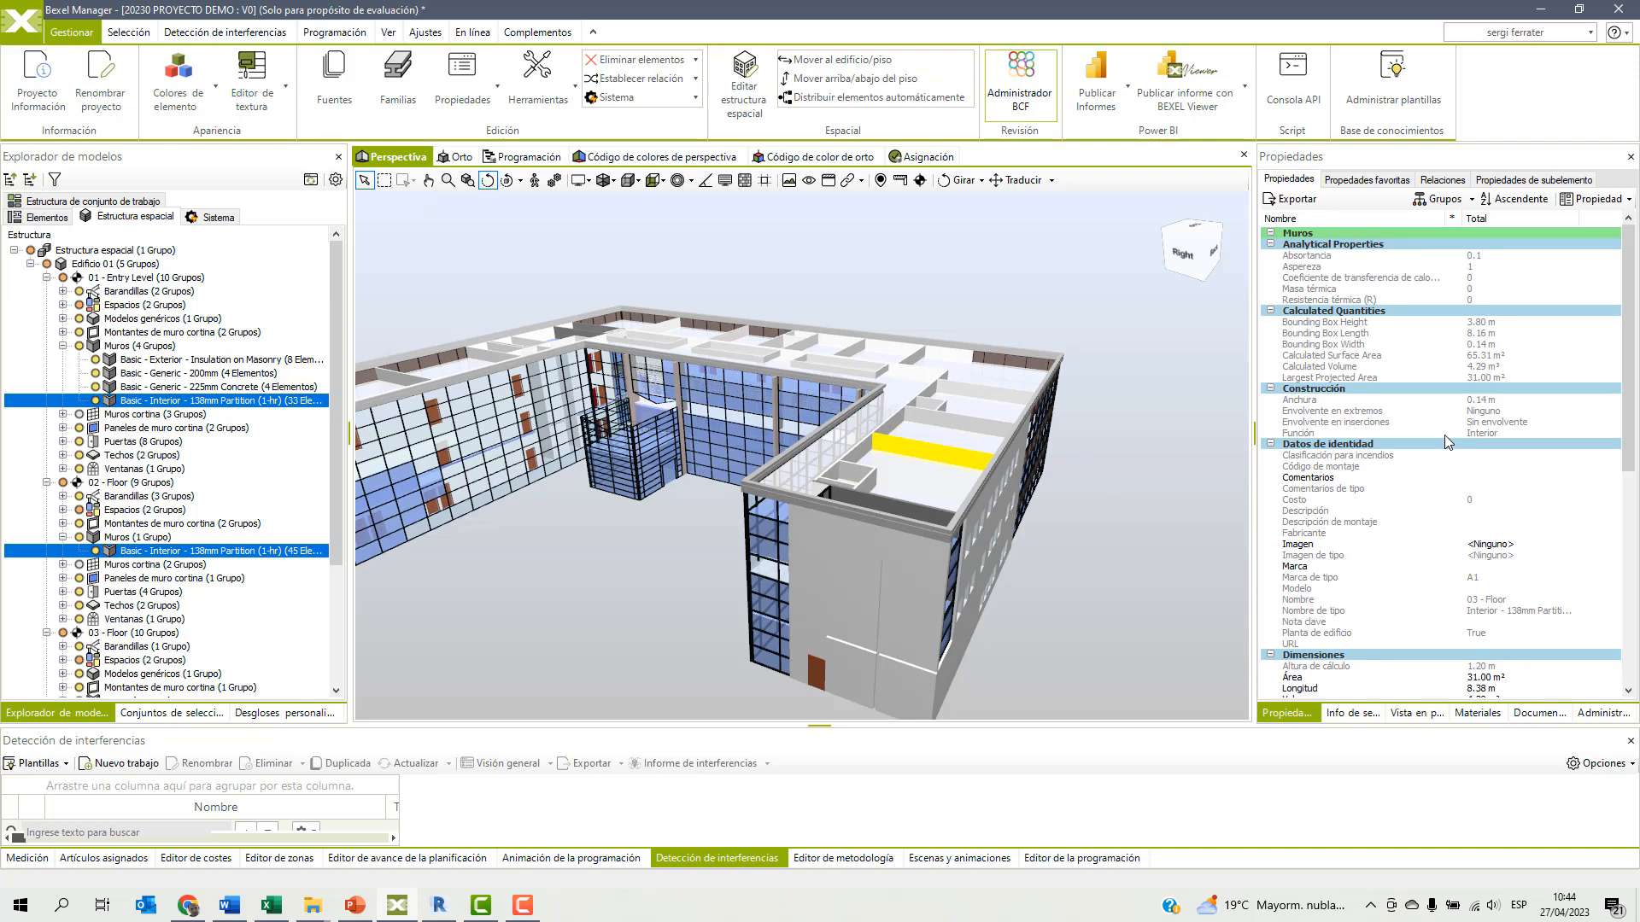
mouse_move(1298, 324)
left_click_drag(1079, 525, 1113, 474)
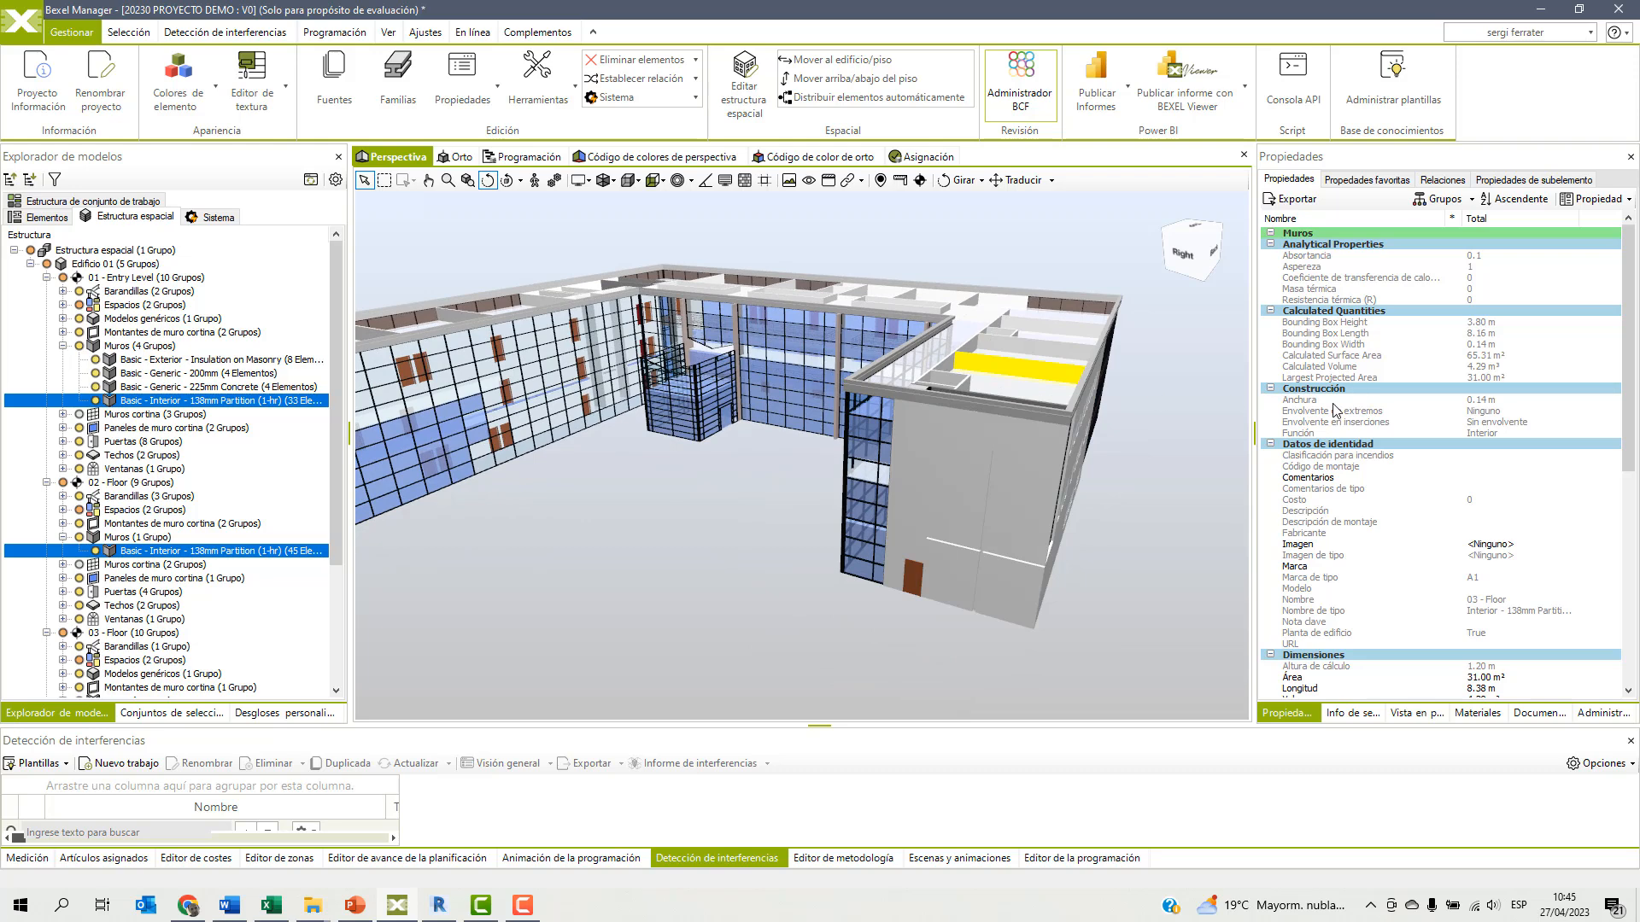
left_click_drag(1137, 461, 1099, 482)
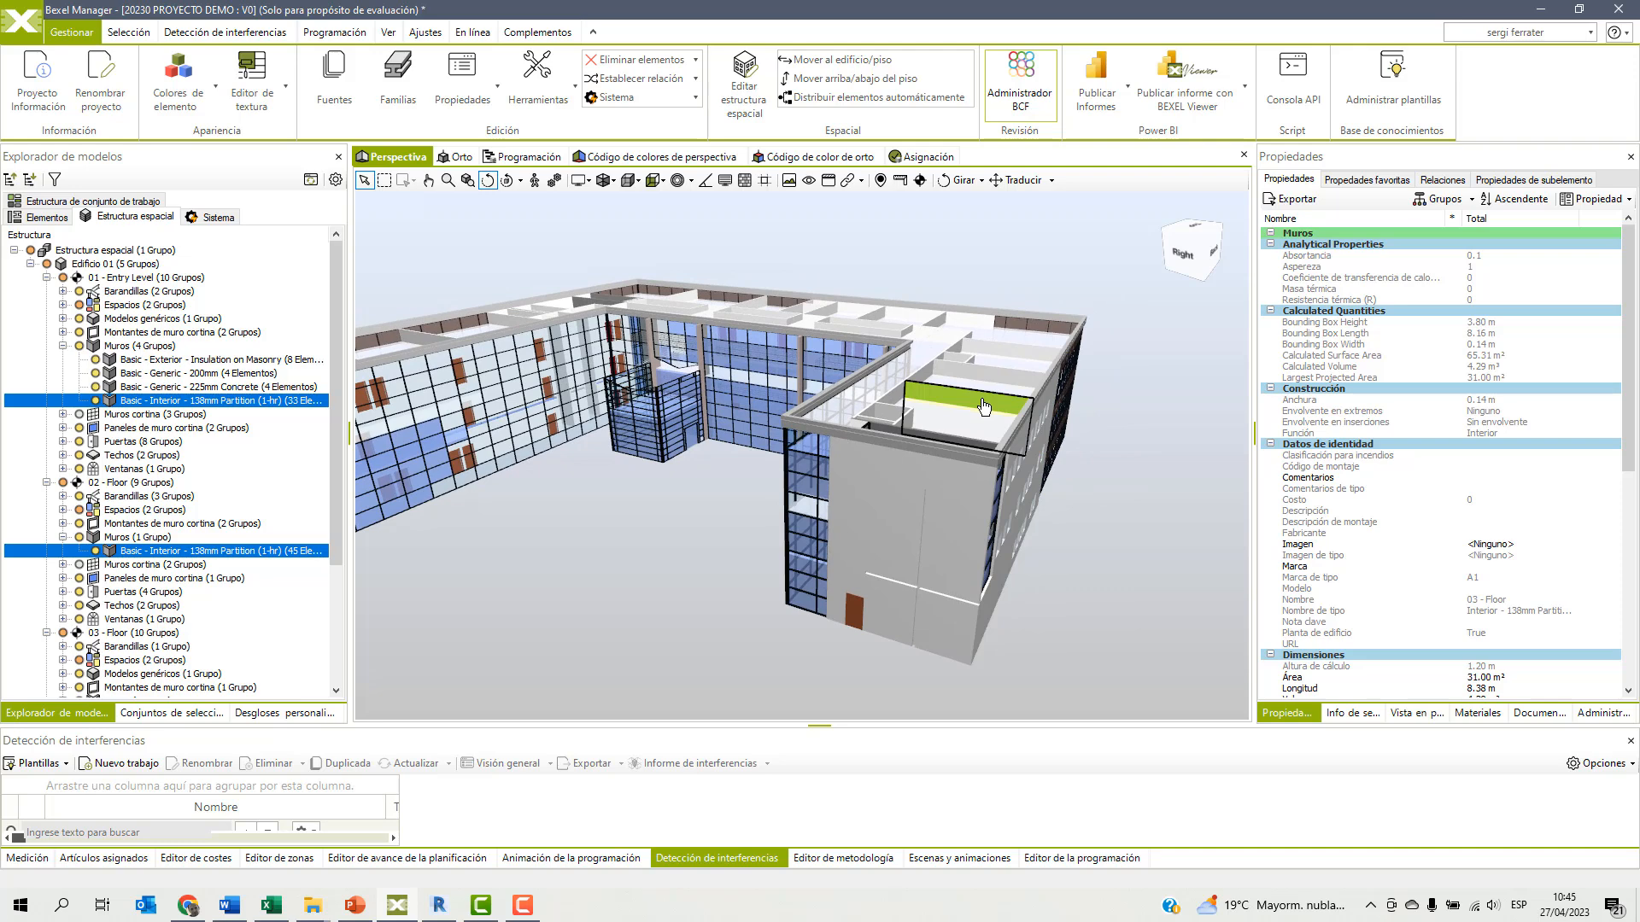
scroll(1407, 427, "down", 4)
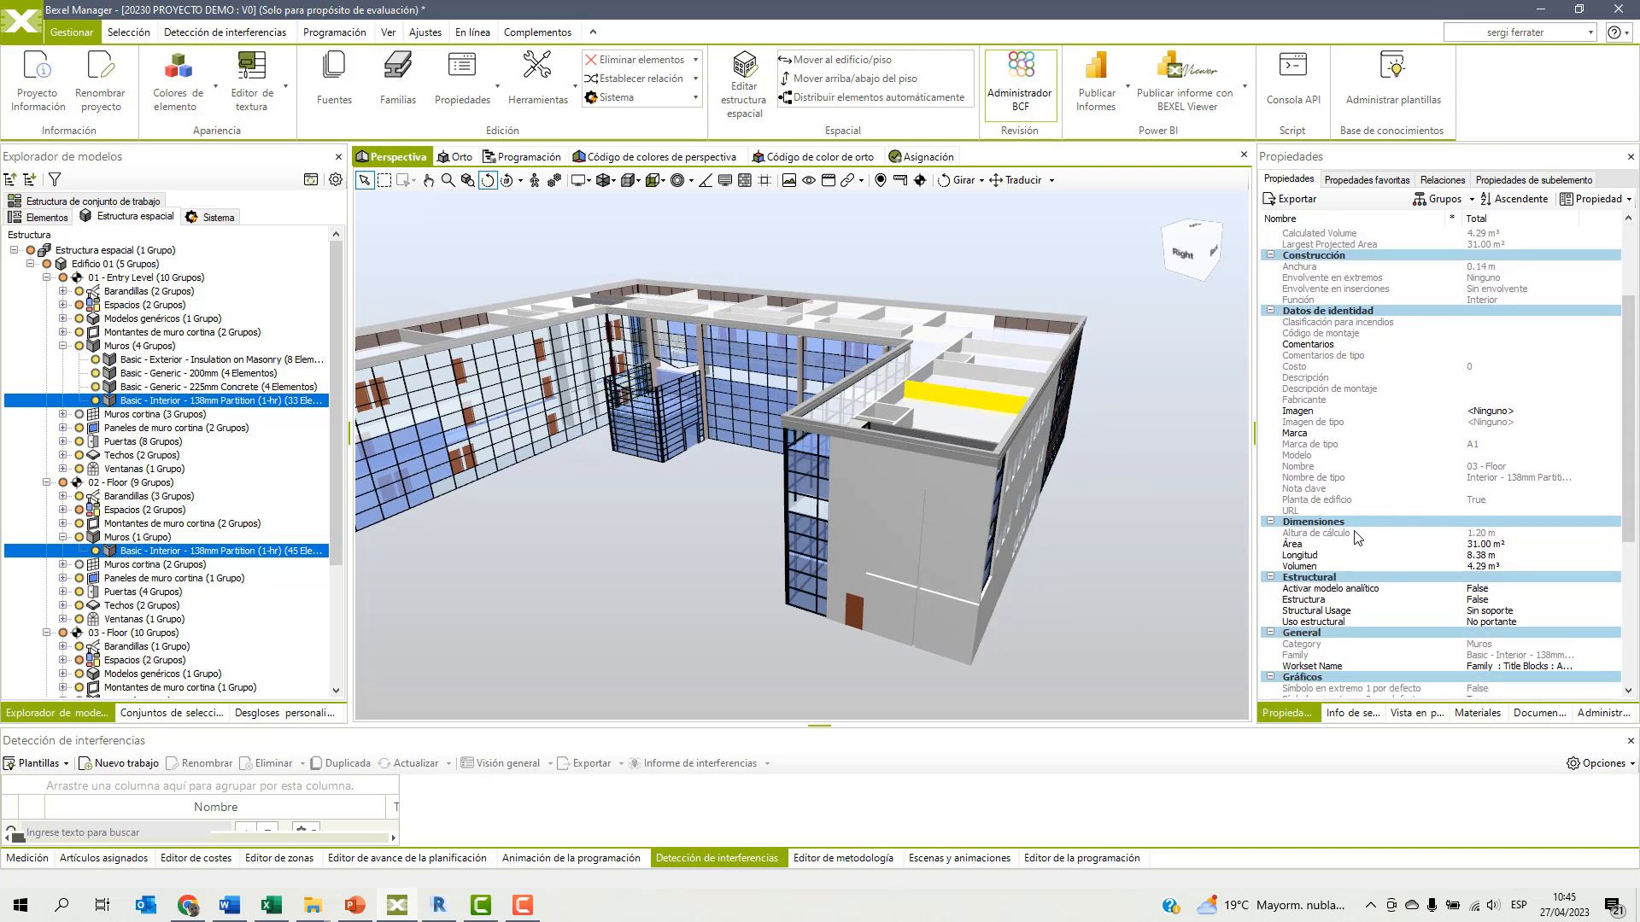
List all values of the partition's Longitud property within the Muros category and look through them.
left_click(1296, 557)
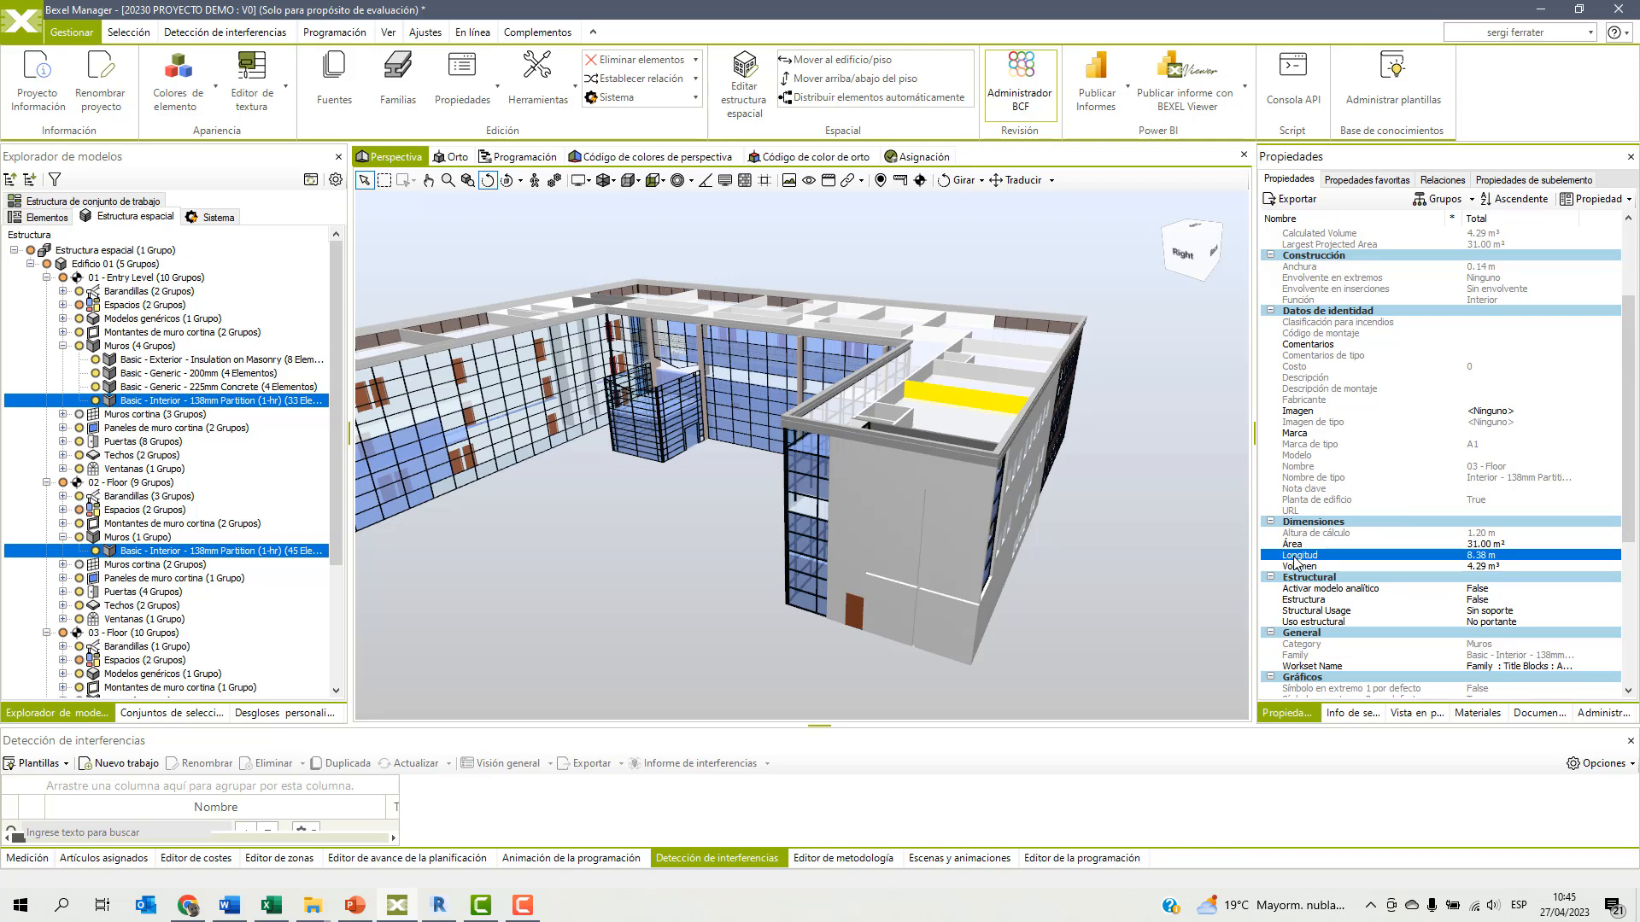
right_click(1296, 562)
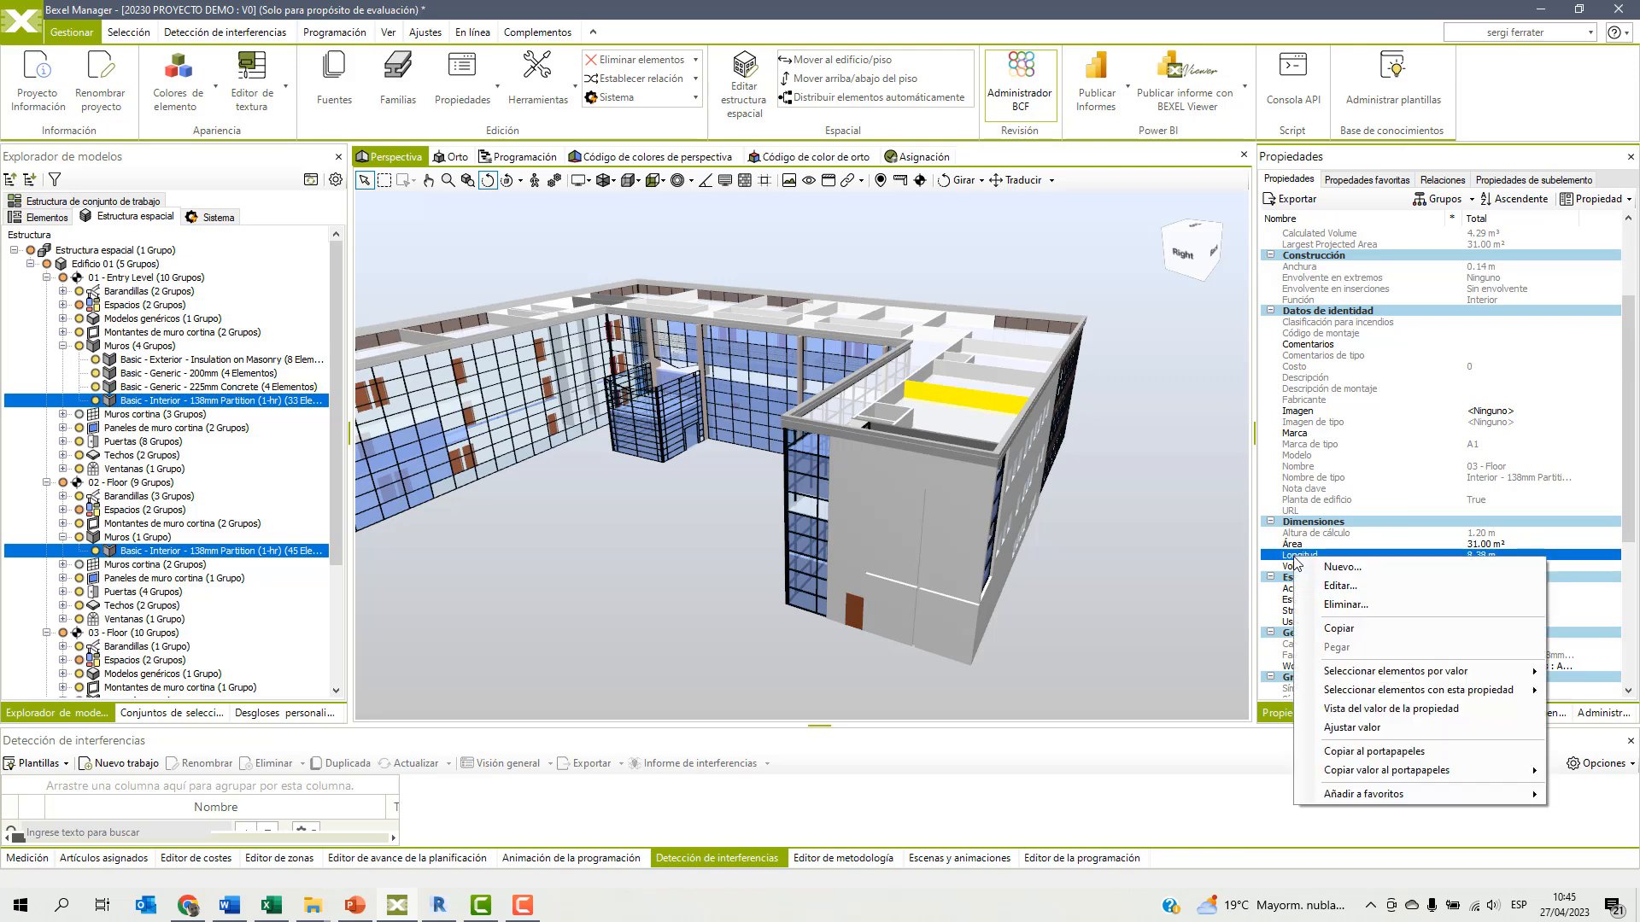
mouse_move(1329, 674)
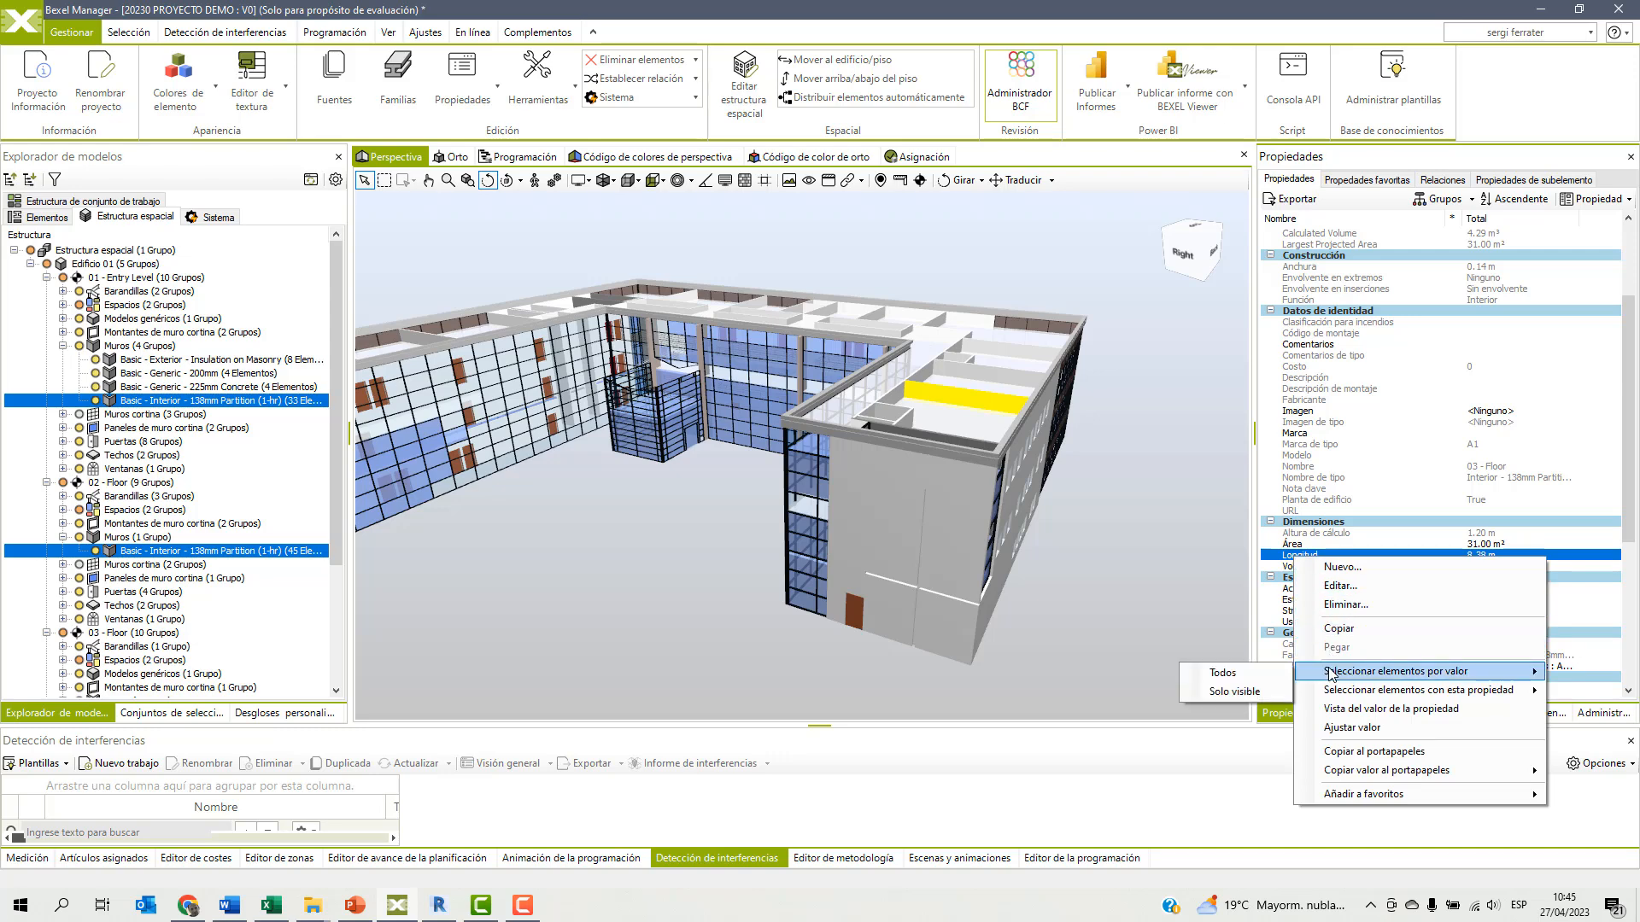
left_click(1340, 710)
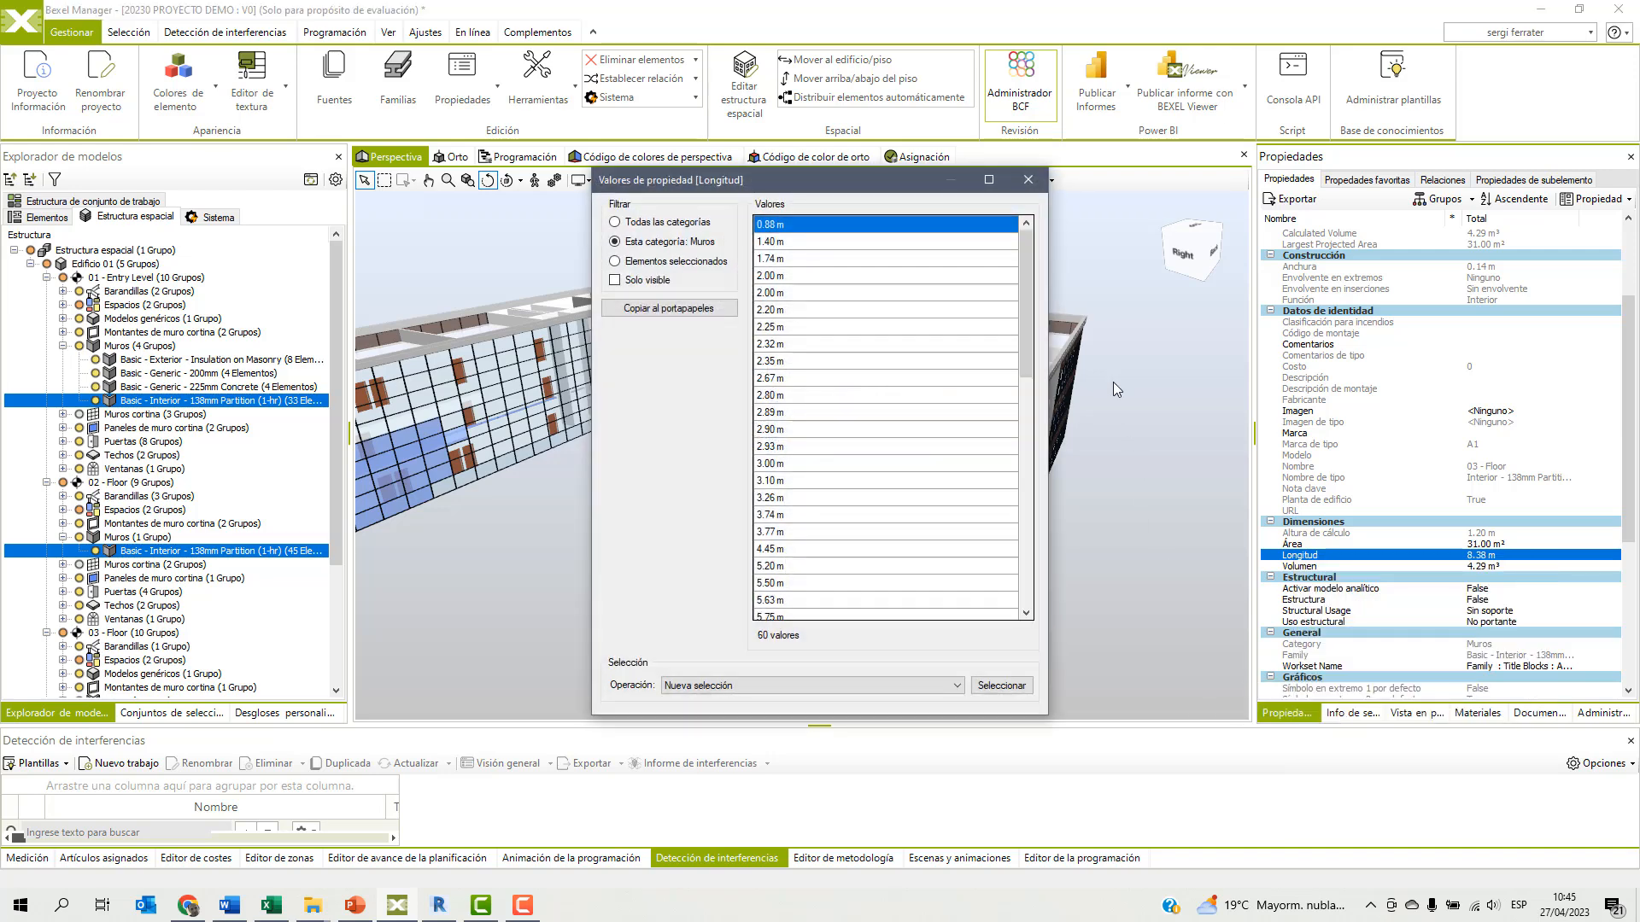
left_click_drag(1028, 306, 1018, 459)
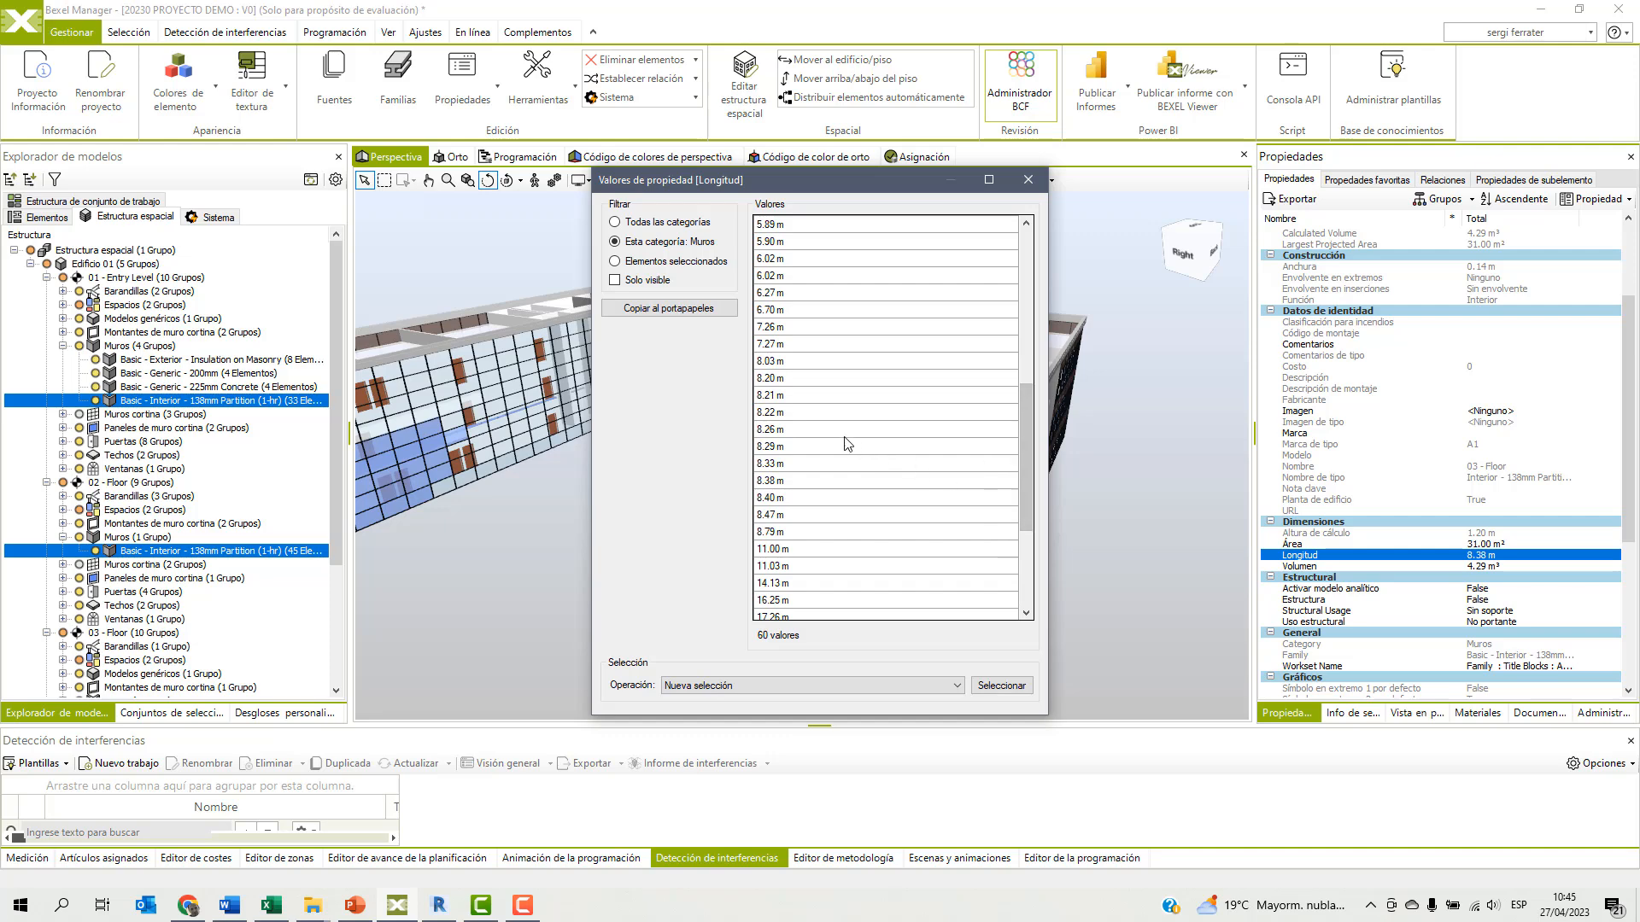
Select the walls whose Longitud value is 8.22 m, 8.26 m or 8.29 m as a new selection.
left_click(781, 414)
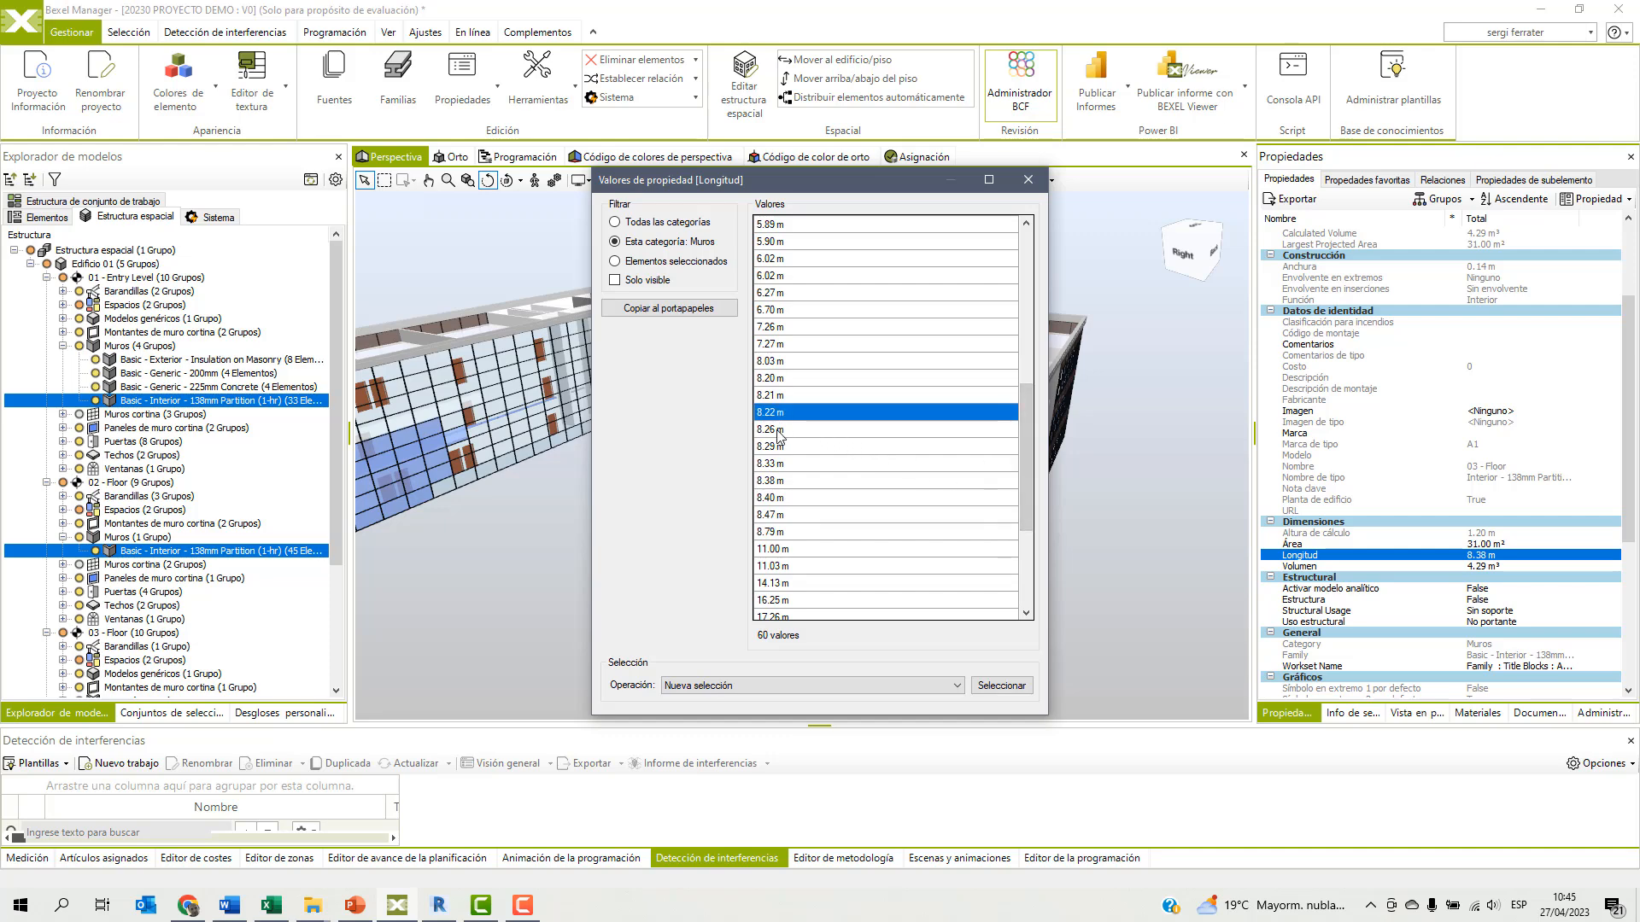
left_click(781, 430, "ctrl")
left_click(777, 449, "ctrl")
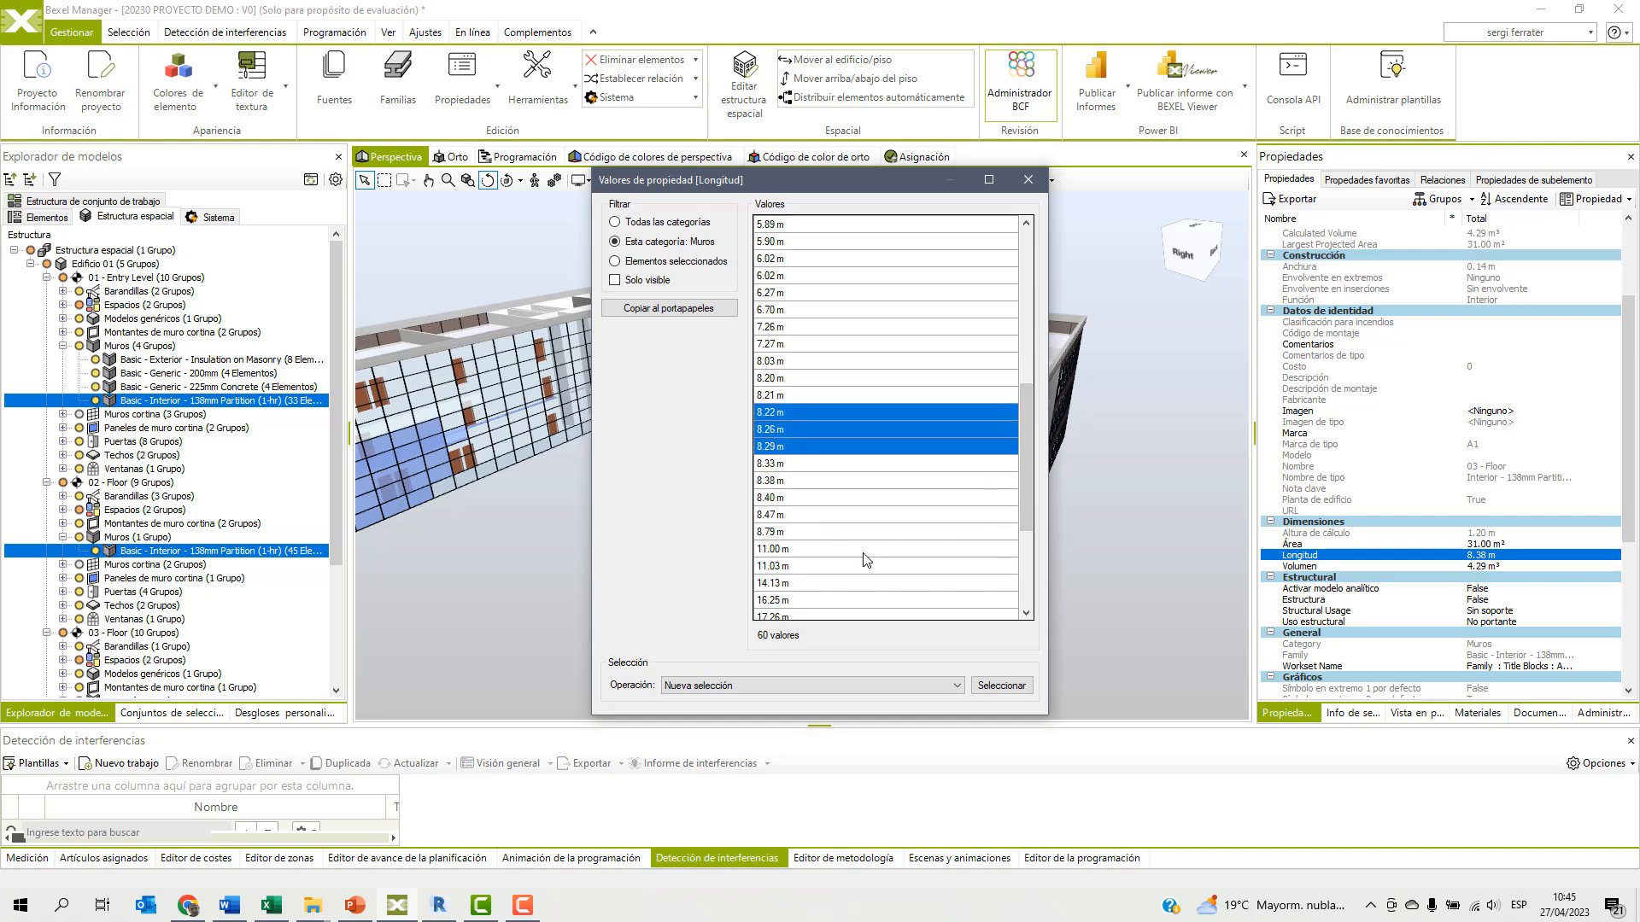
left_click(995, 688)
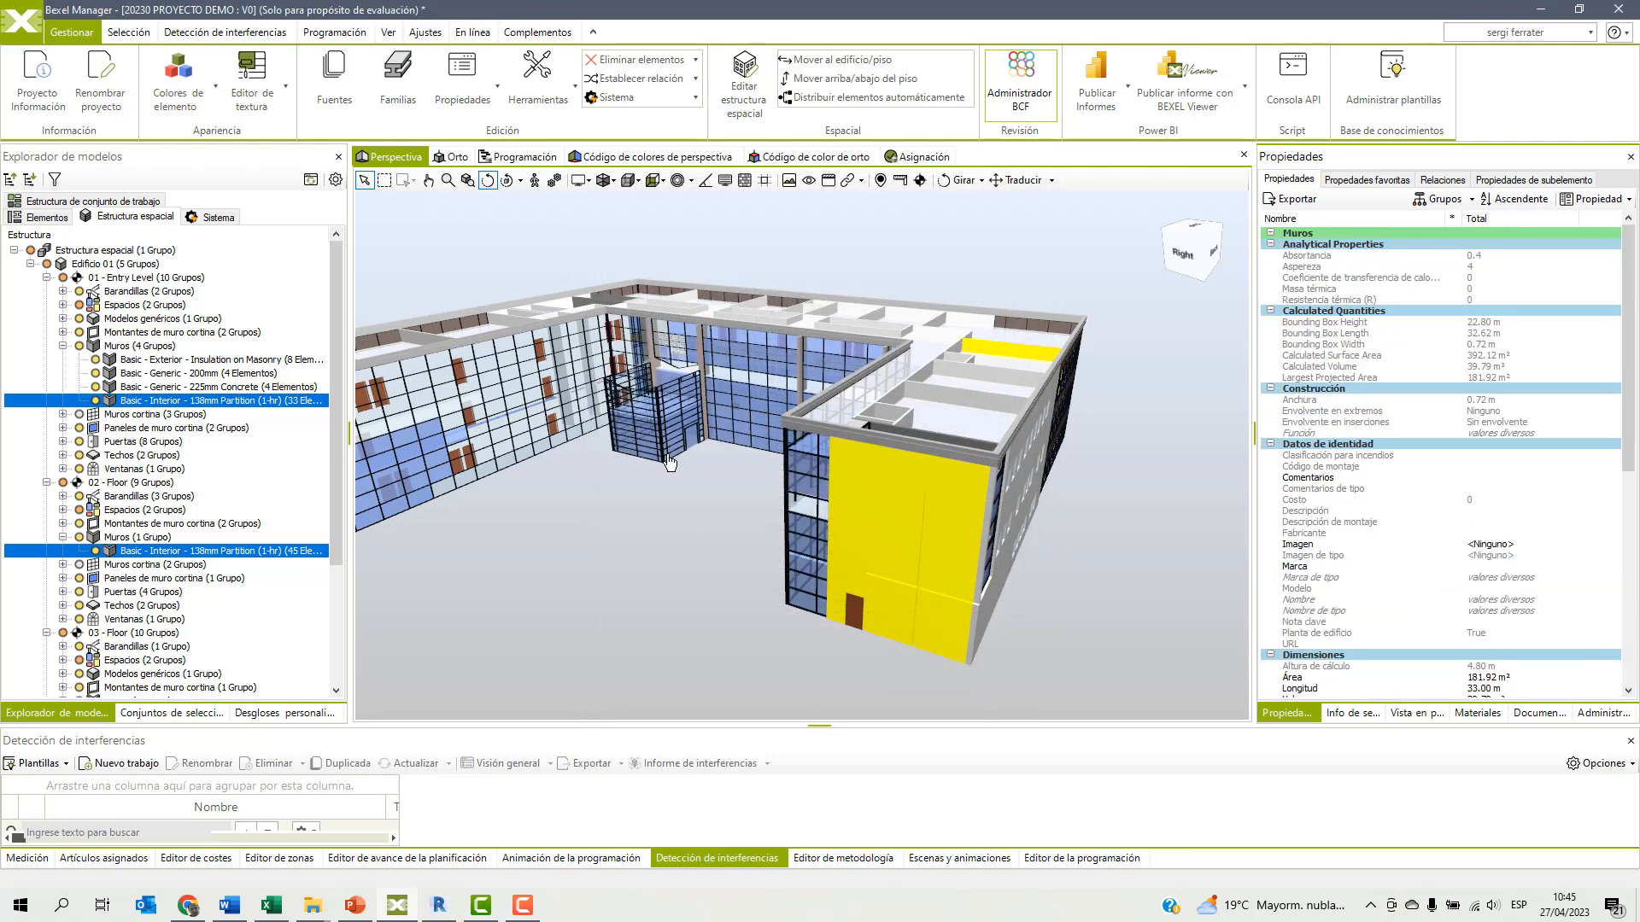
Isolate the selected walls with attenuation, showing the rest of the model as a wireframe at 10%.
right_click(671, 503)
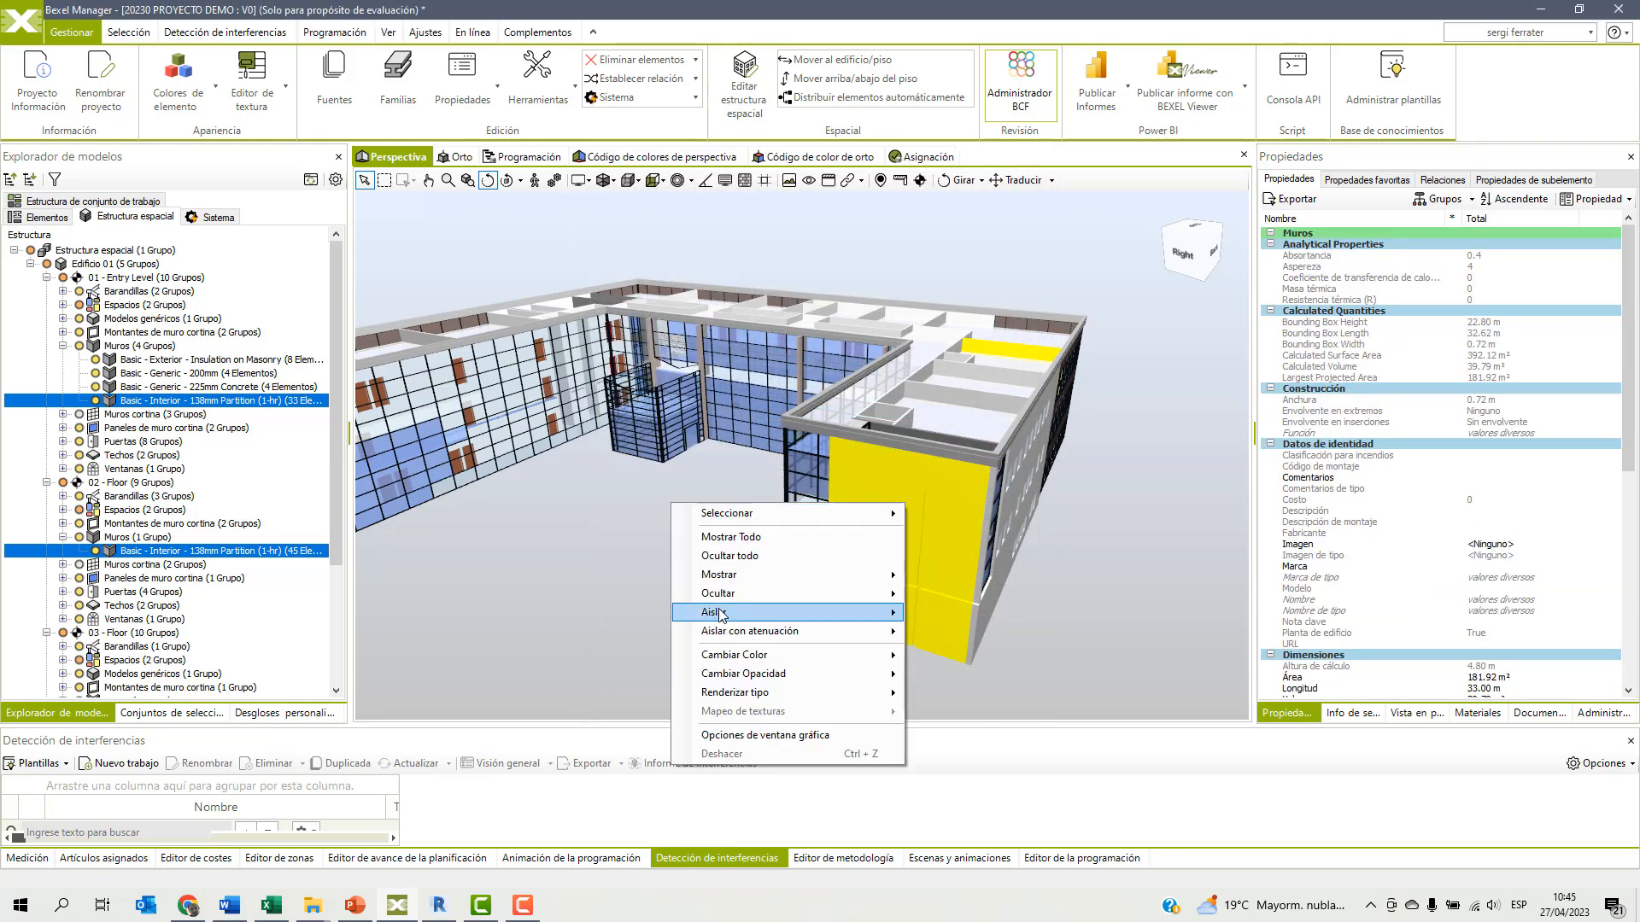
mouse_move(865, 633)
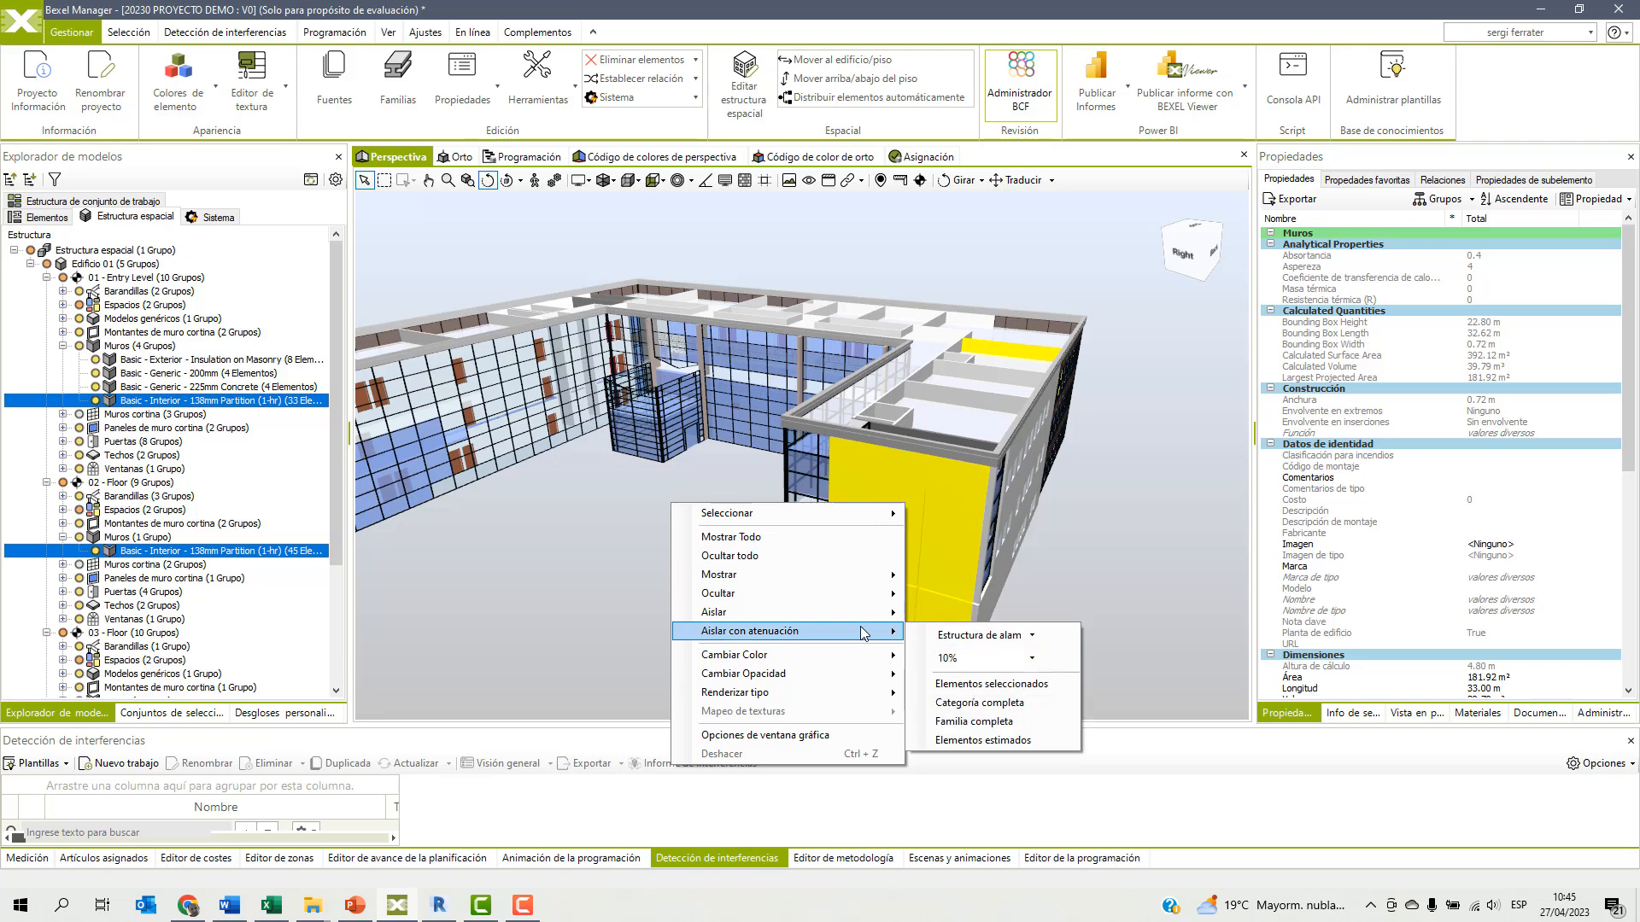
left_click(970, 684)
left_click_drag(1056, 565, 884, 608)
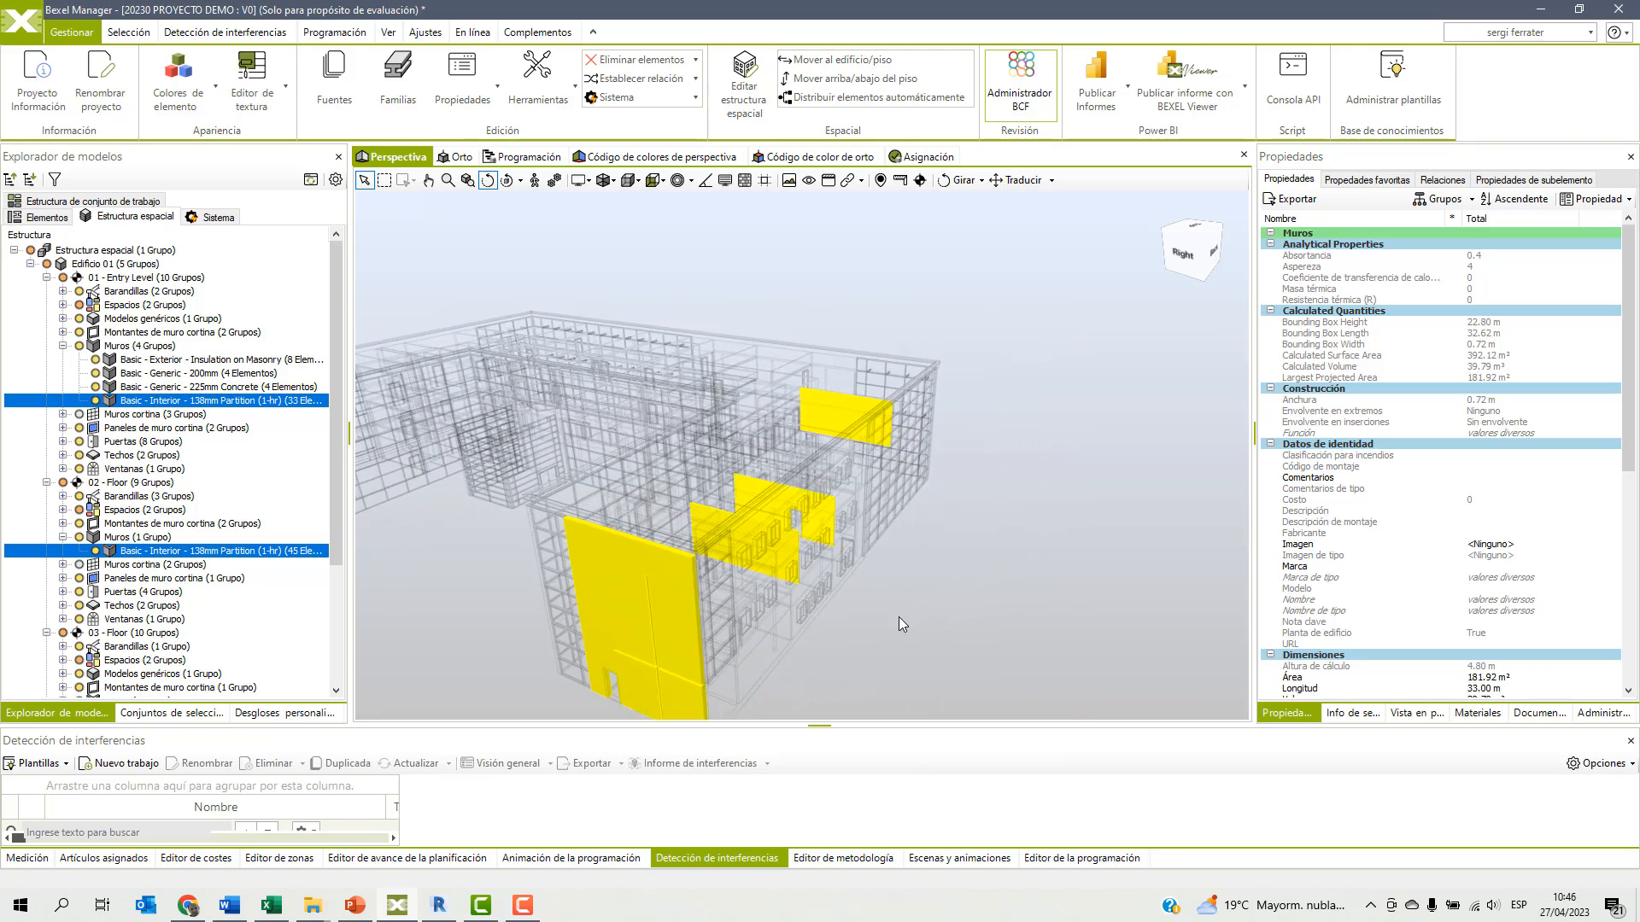
Check the length of two of the isolated interior partitions individually and clear the selection.
left_click(824, 413)
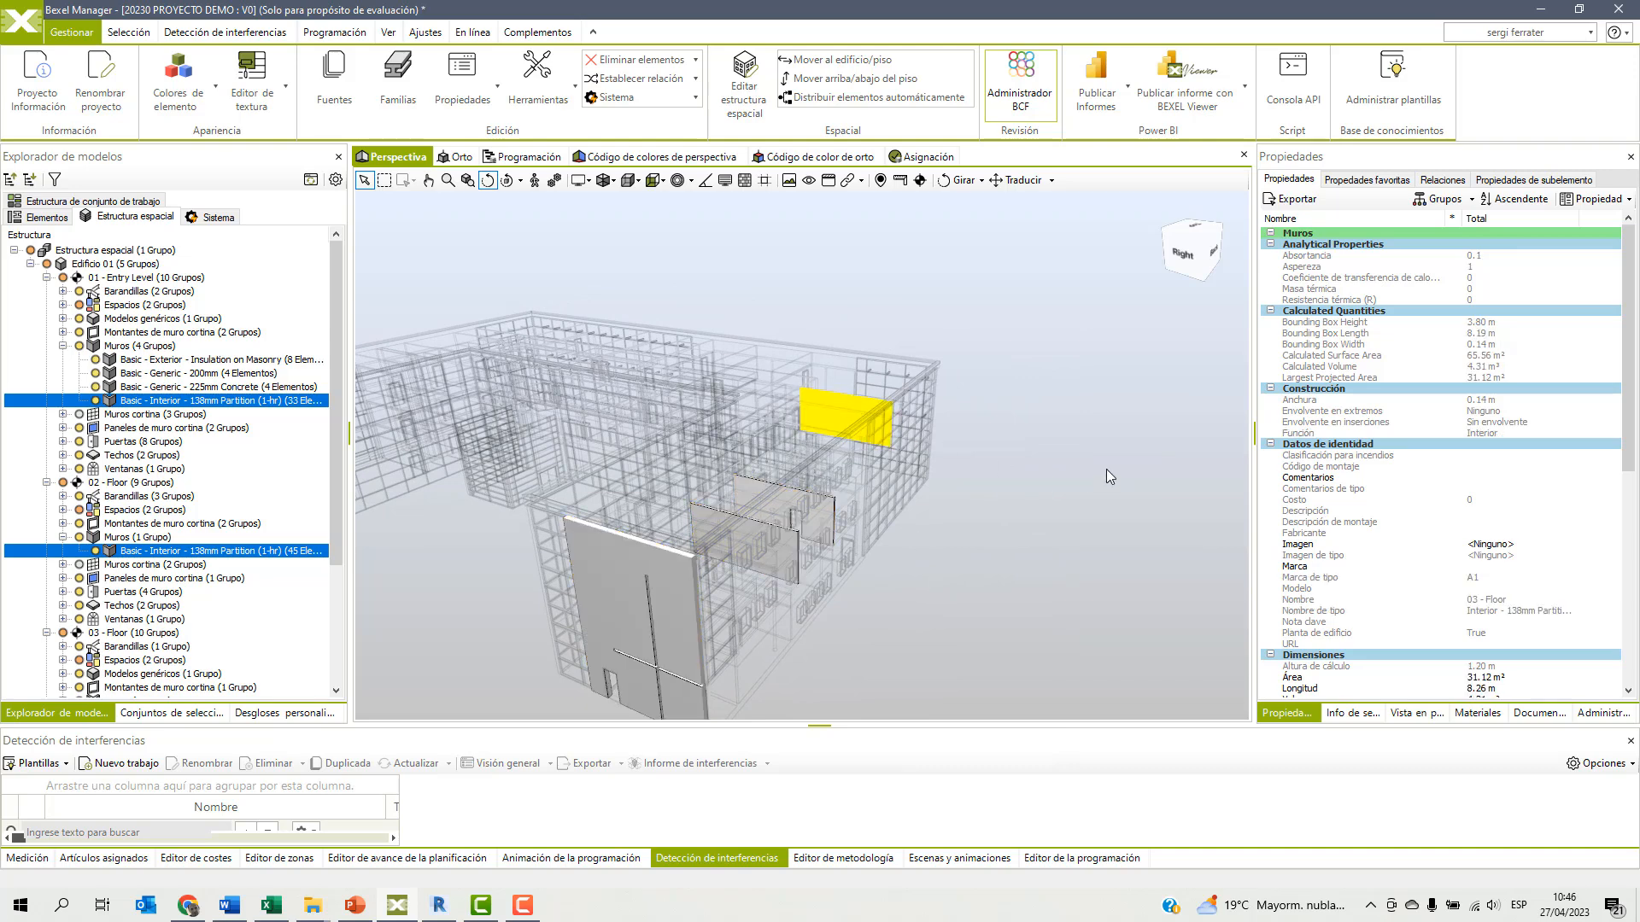
scroll(1385, 468, "down", 4)
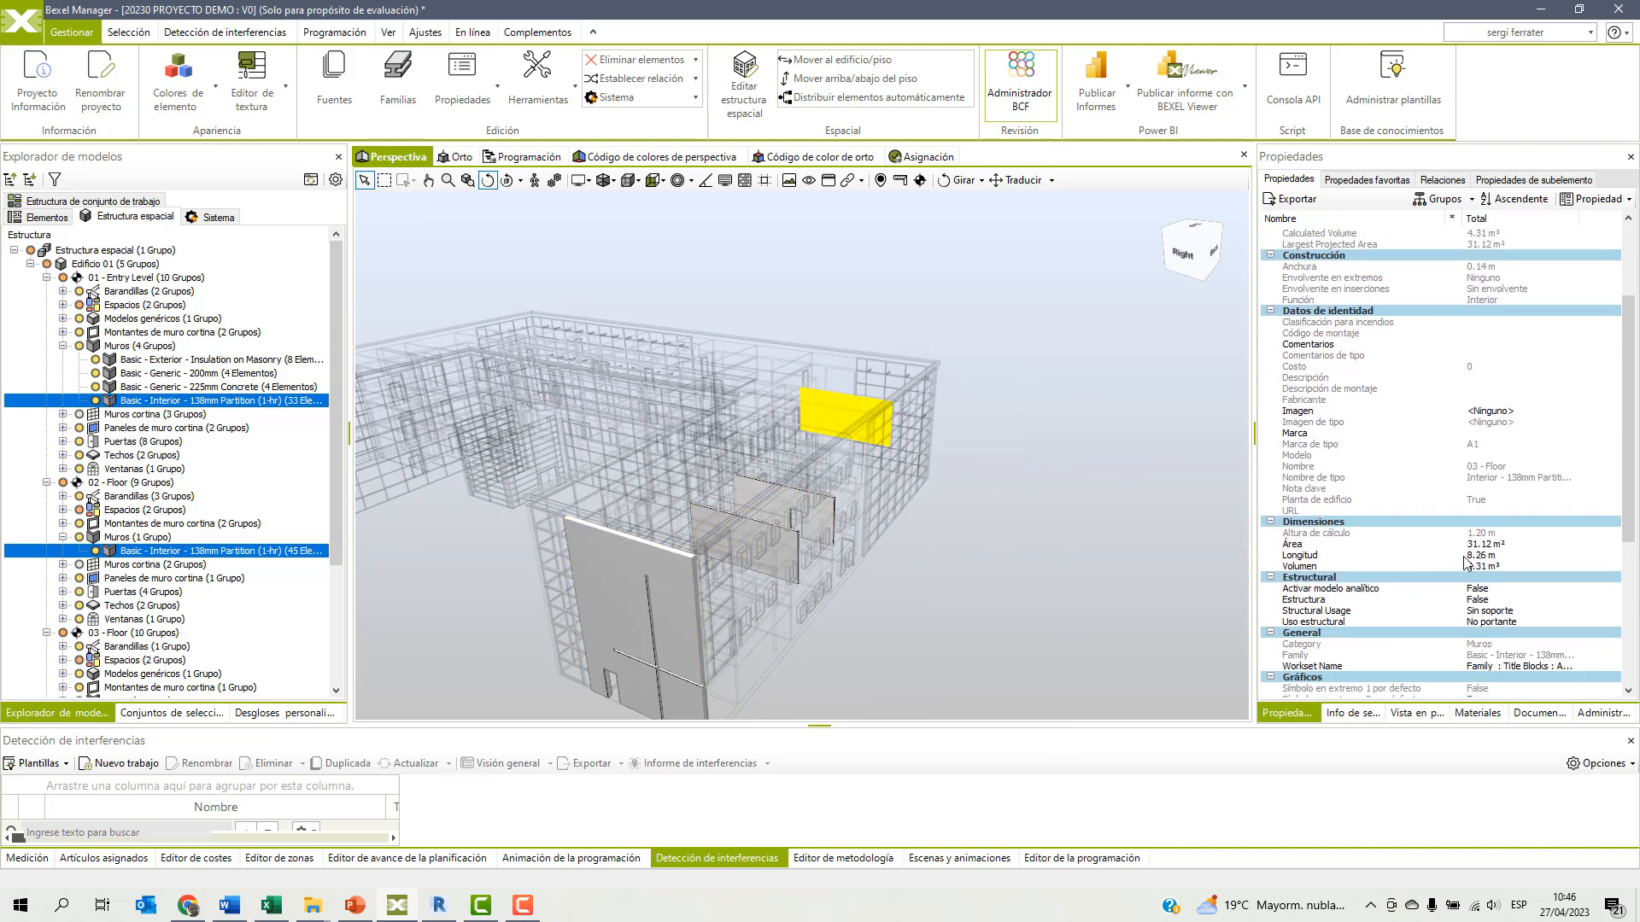
left_click(825, 507)
scroll(1412, 564, "down", 4)
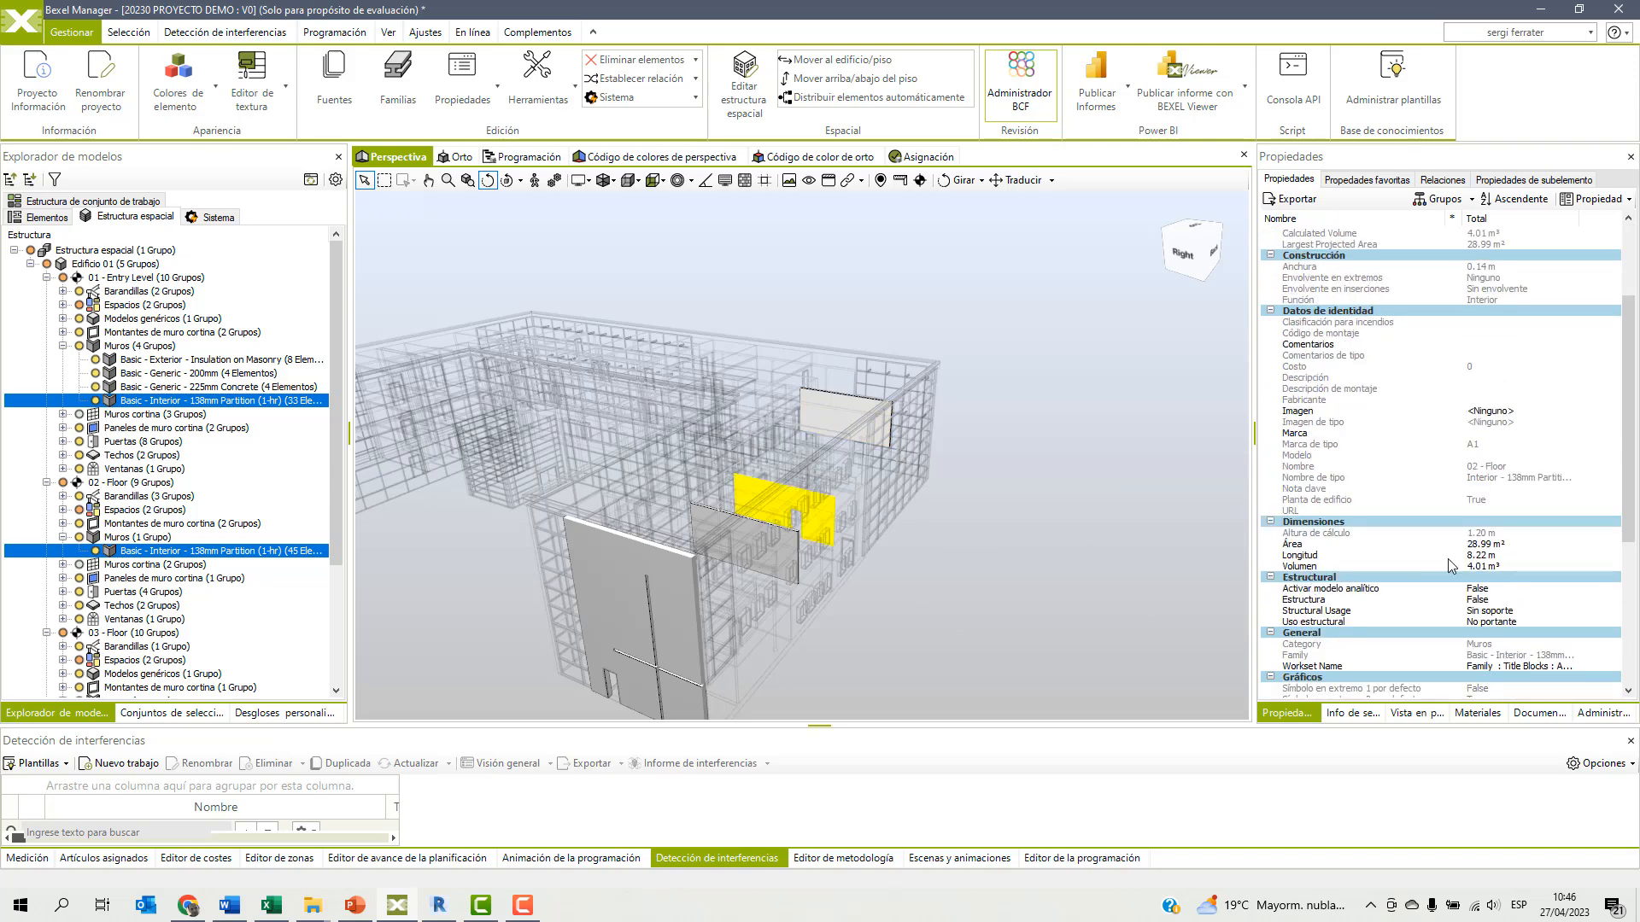
left_click(1115, 536)
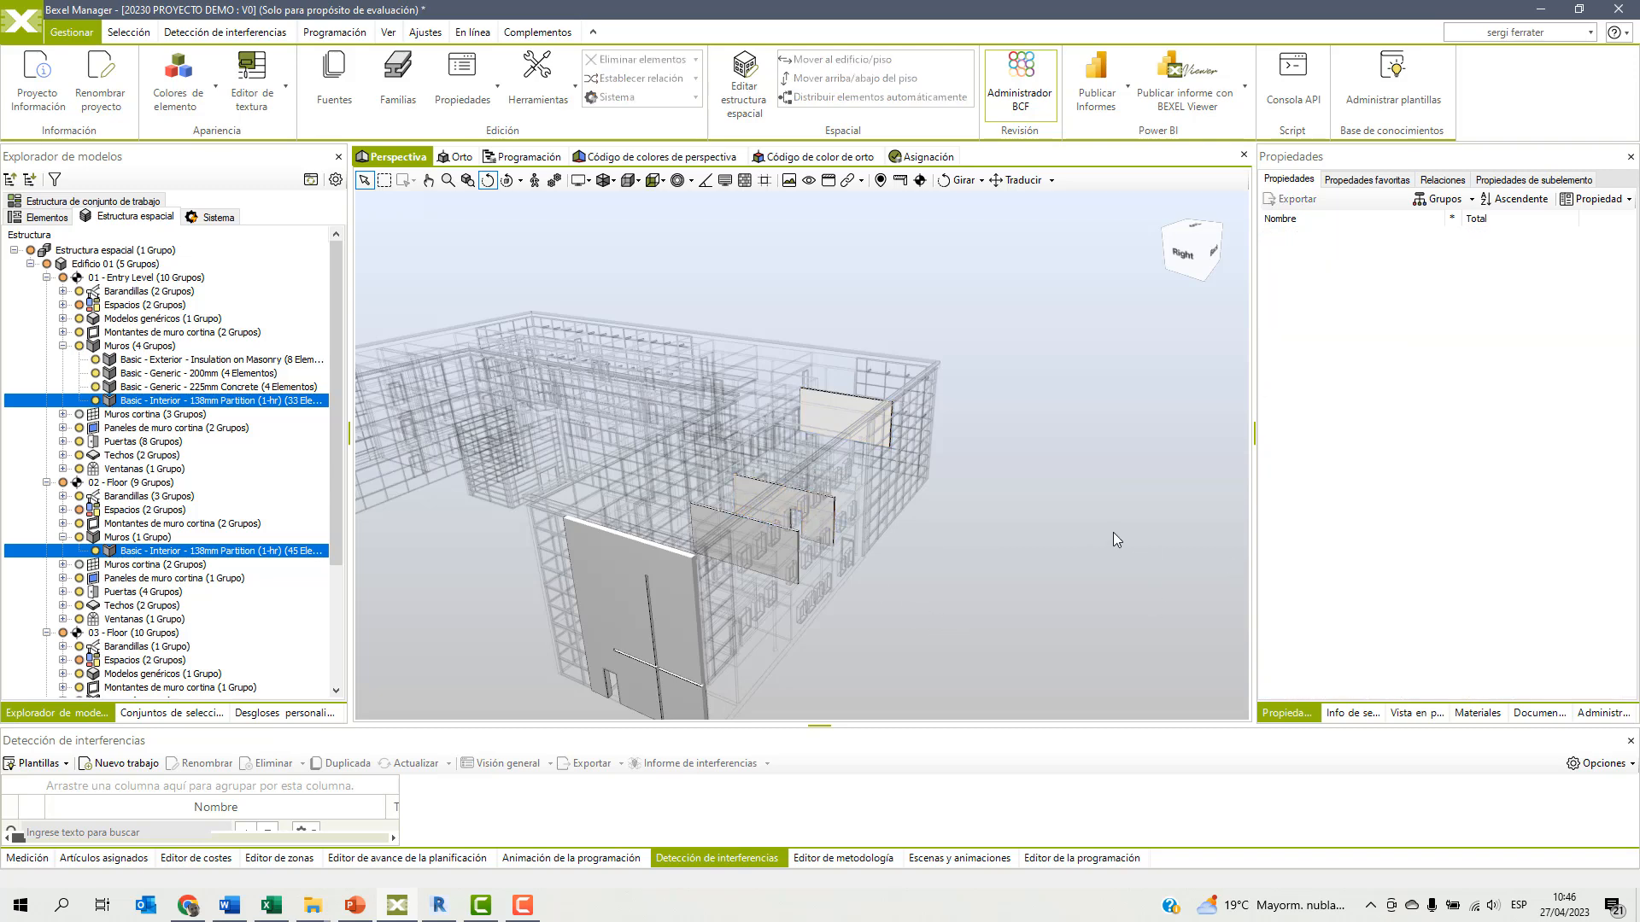
Show the full model again and examine the exterior end wall's identity data, dimensions, phases and constraints.
left_click_drag(996, 484, 1166, 408)
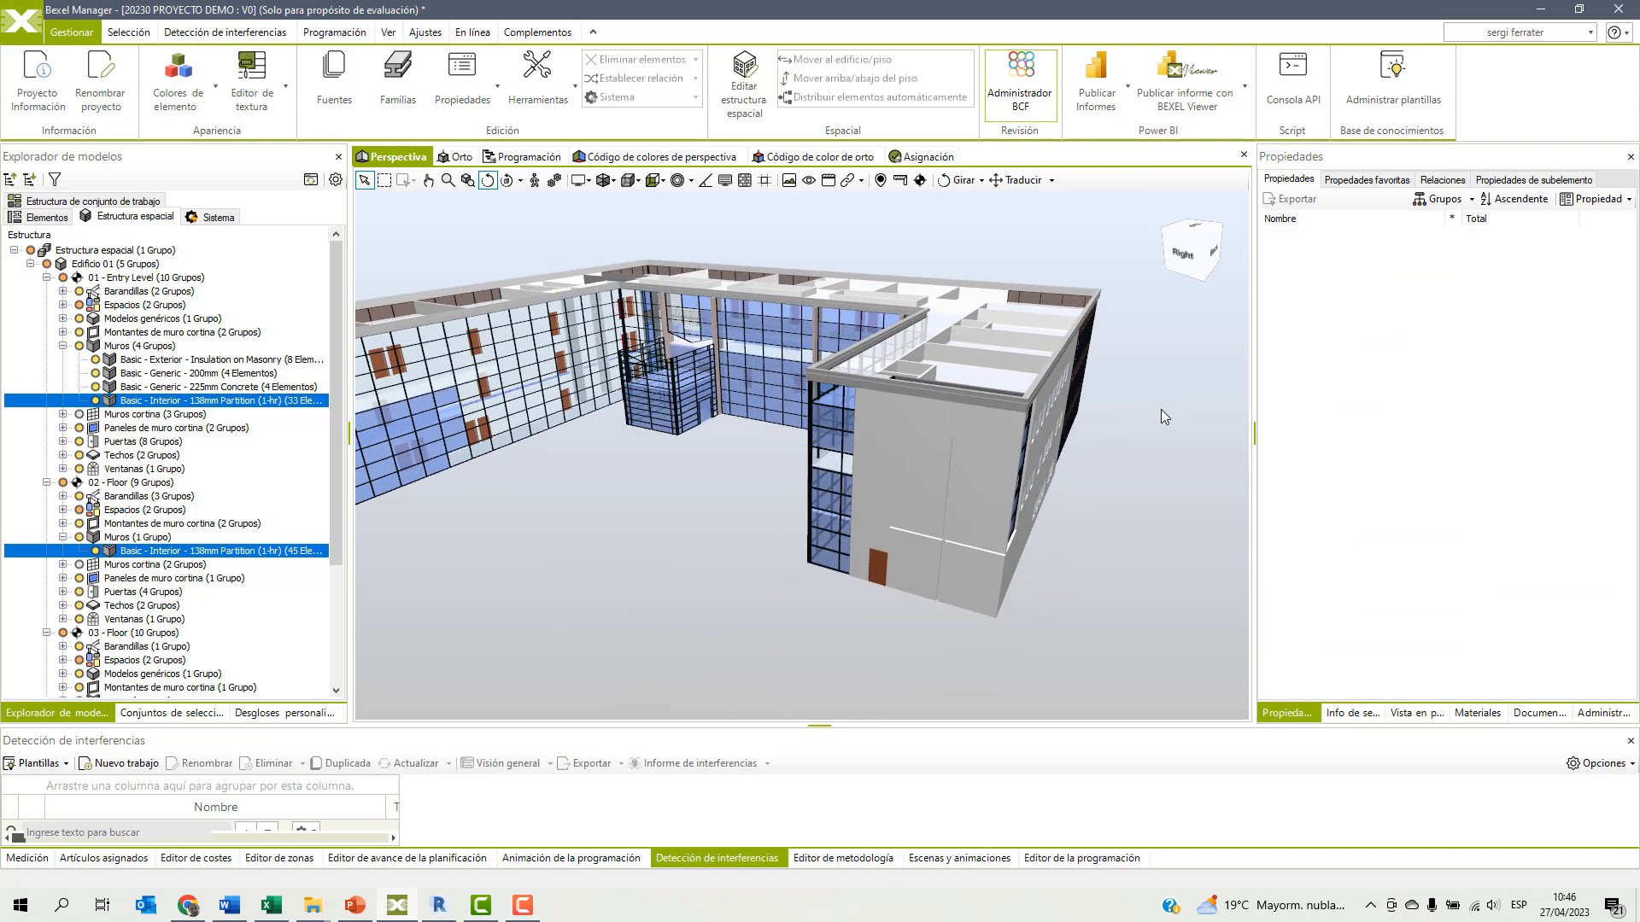
left_click(935, 479)
scroll(1369, 488, "down", 2)
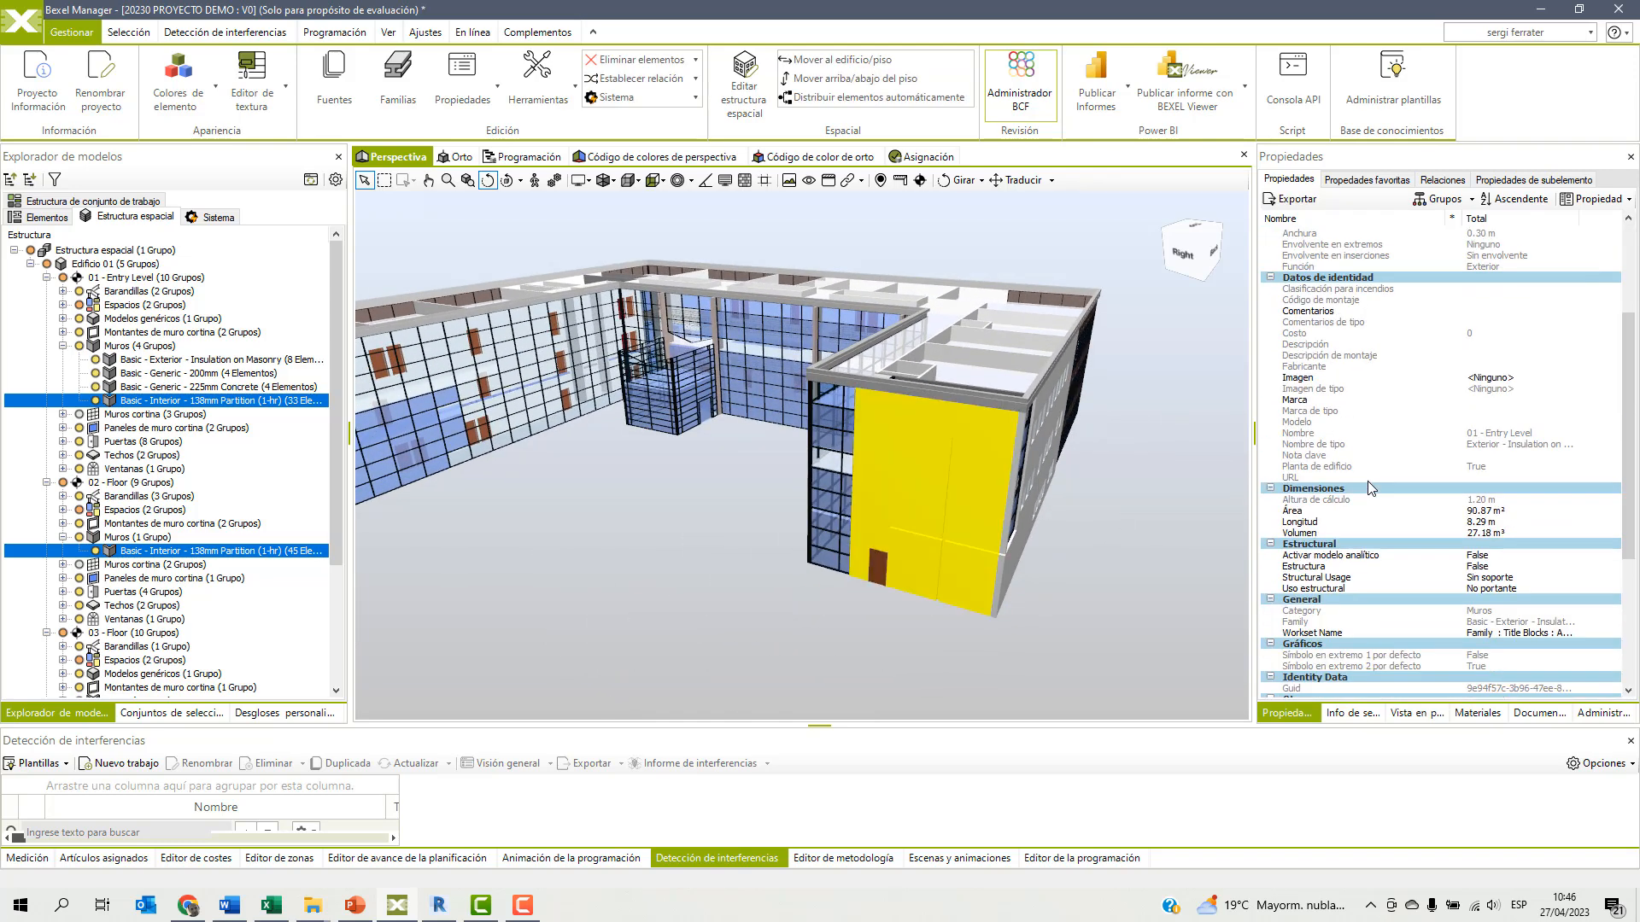
scroll(1367, 487, "down", 4)
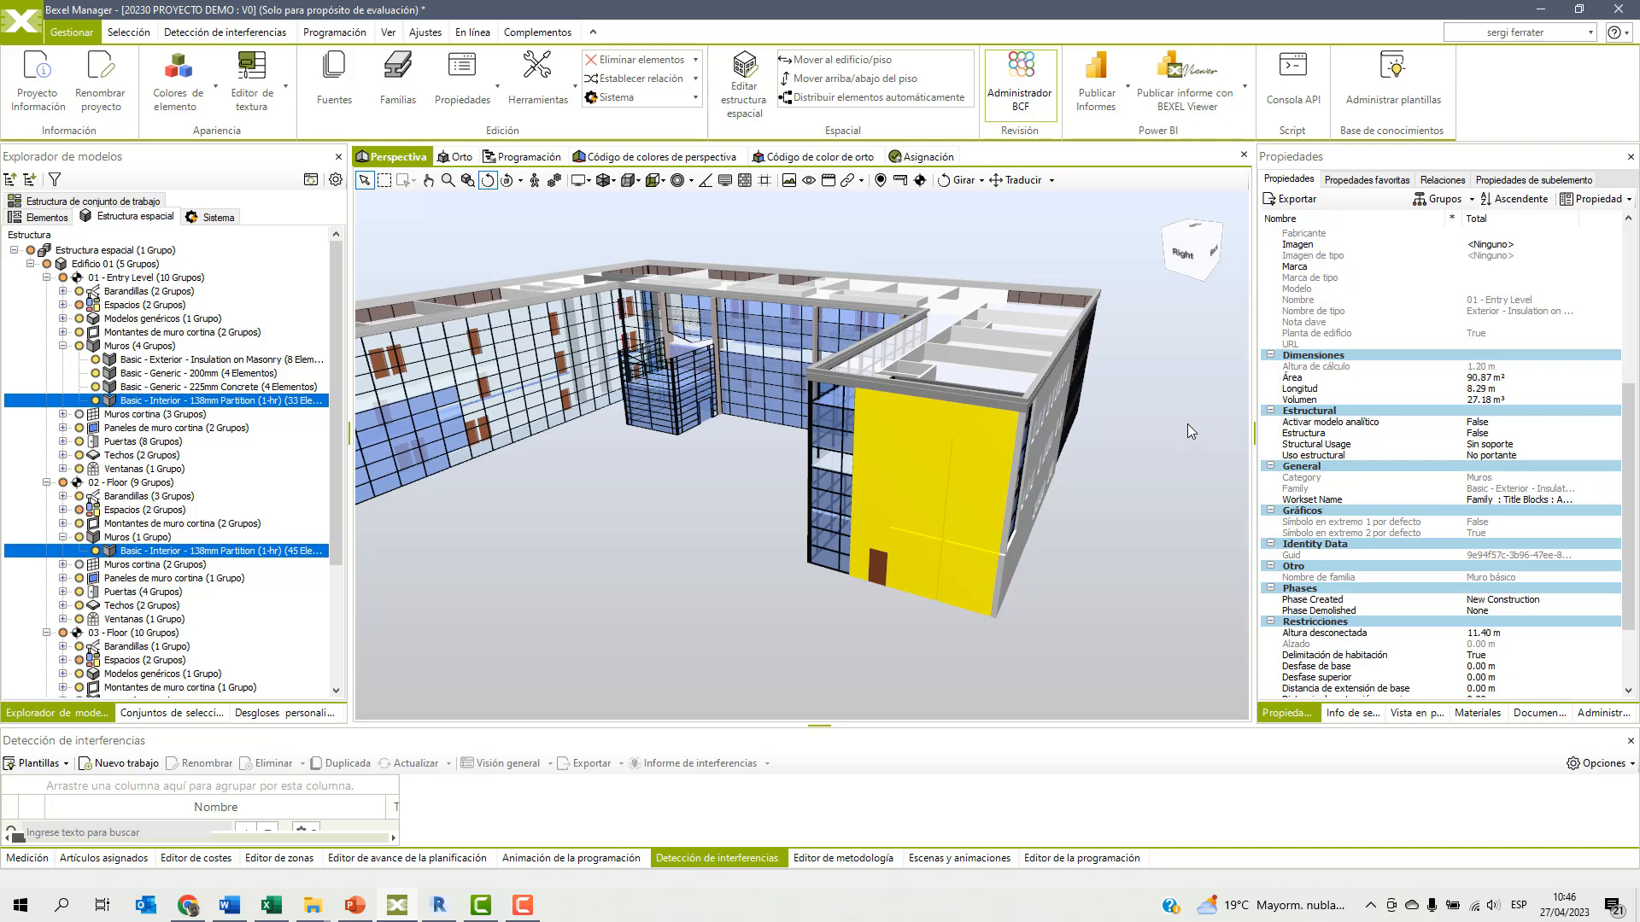
Clear the end wall selection and examine the properties of a top-floor interior partition in the same wing, down to its constraints.
left_click(685, 554)
scroll(704, 534, "down", 2)
middle_click_drag(673, 543, 925, 451)
scroll(911, 459, "down", 2)
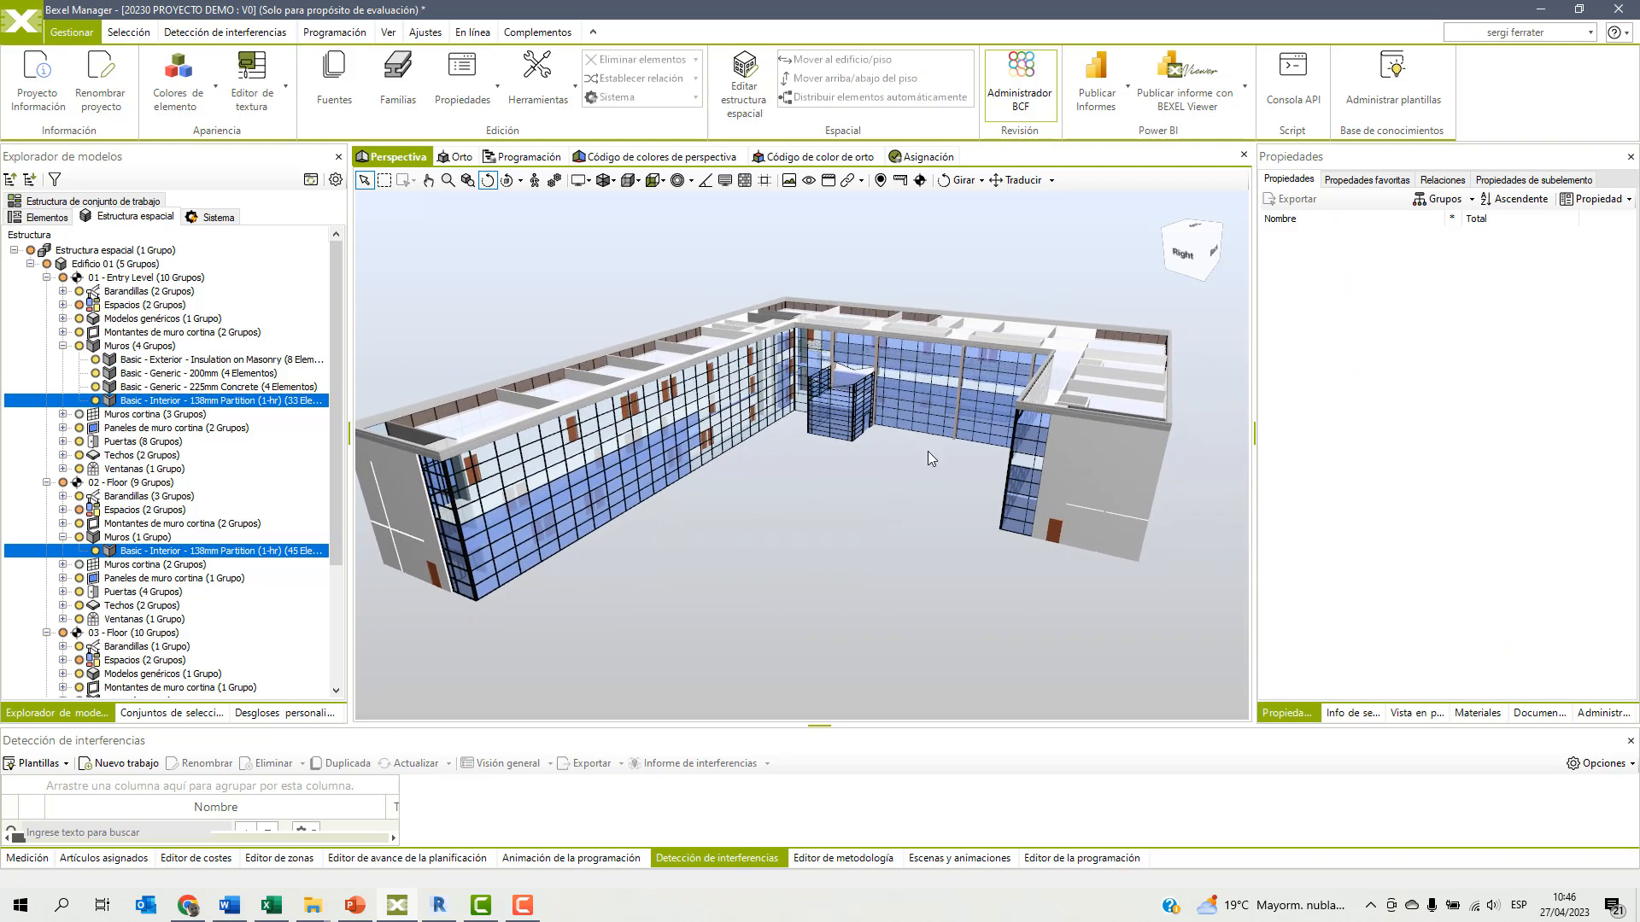
left_click_drag(860, 483, 866, 493)
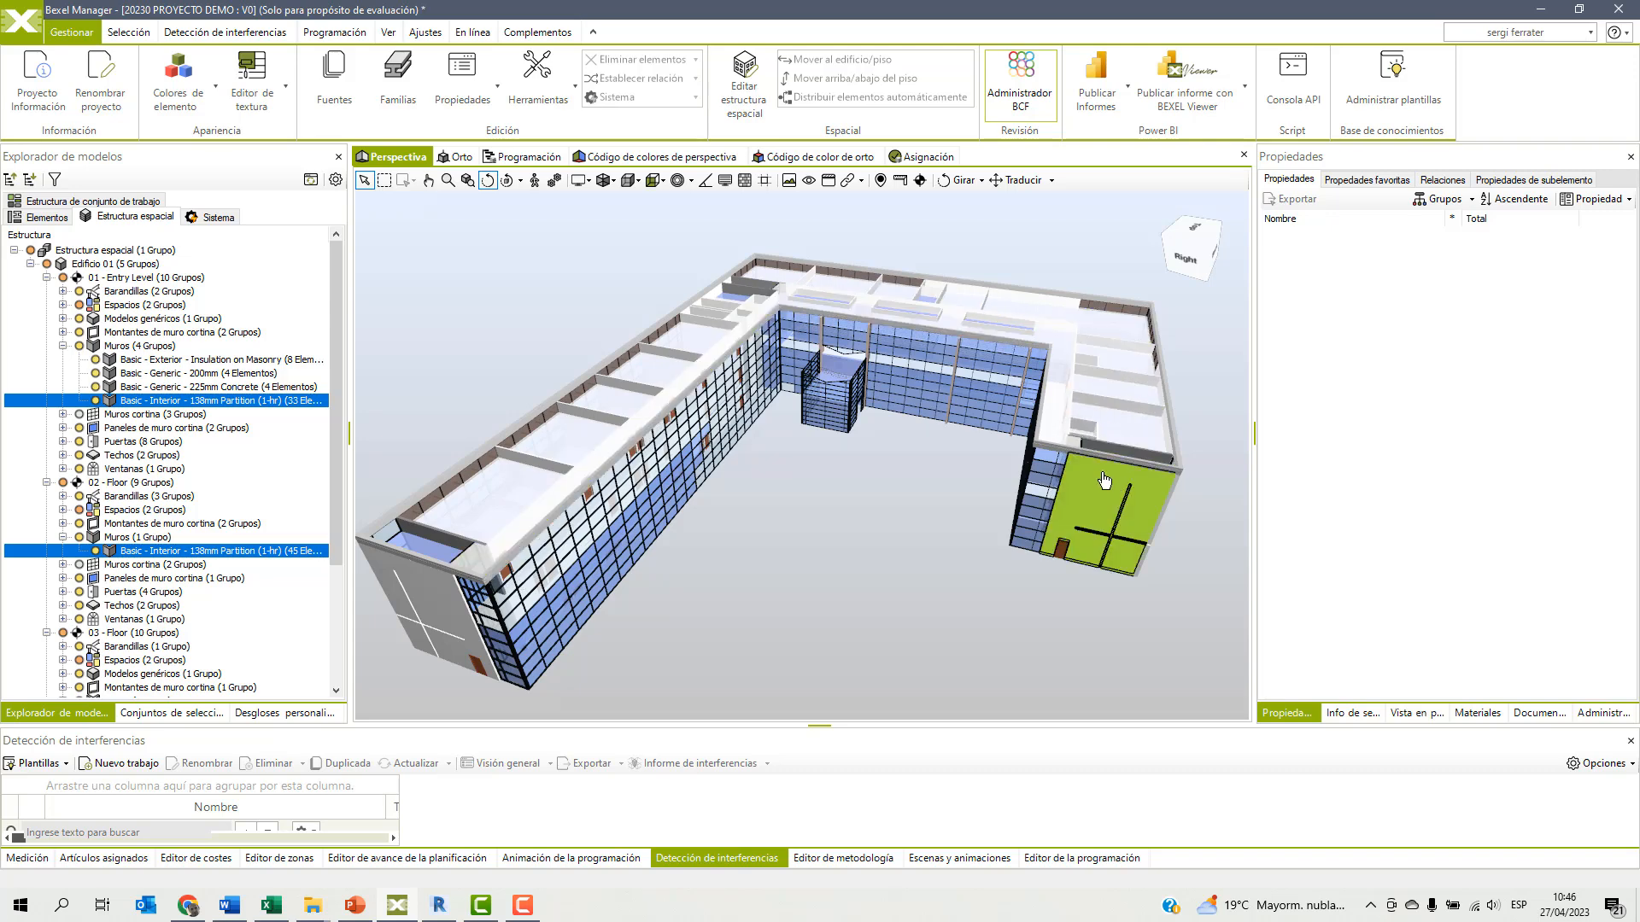
left_click(1123, 409)
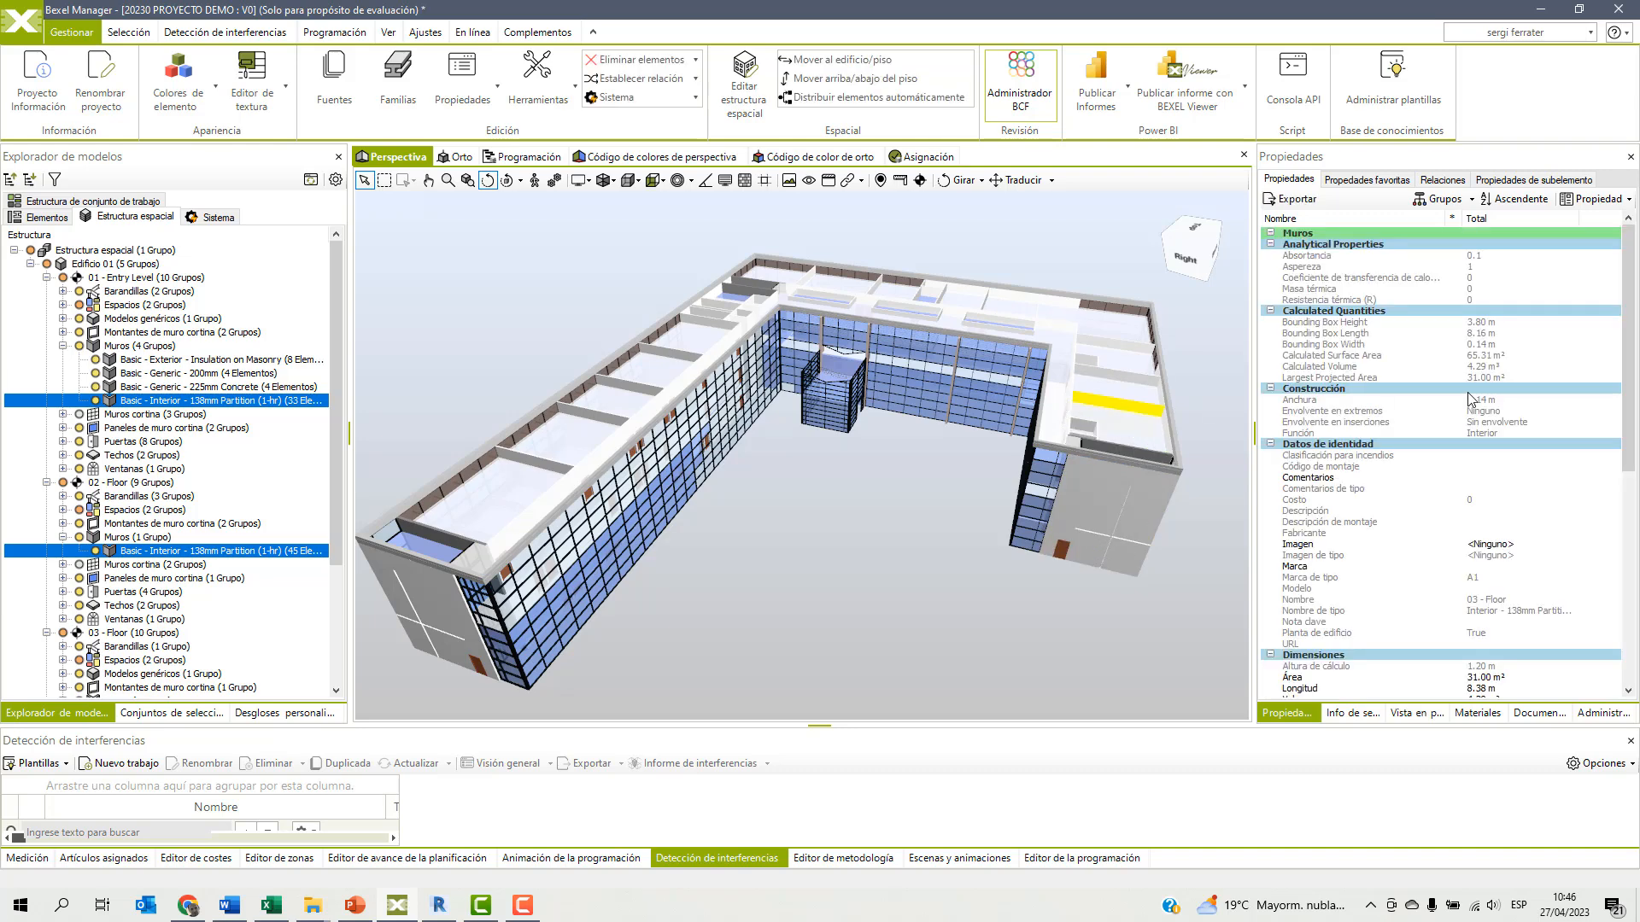
scroll(1470, 399, "down", 10)
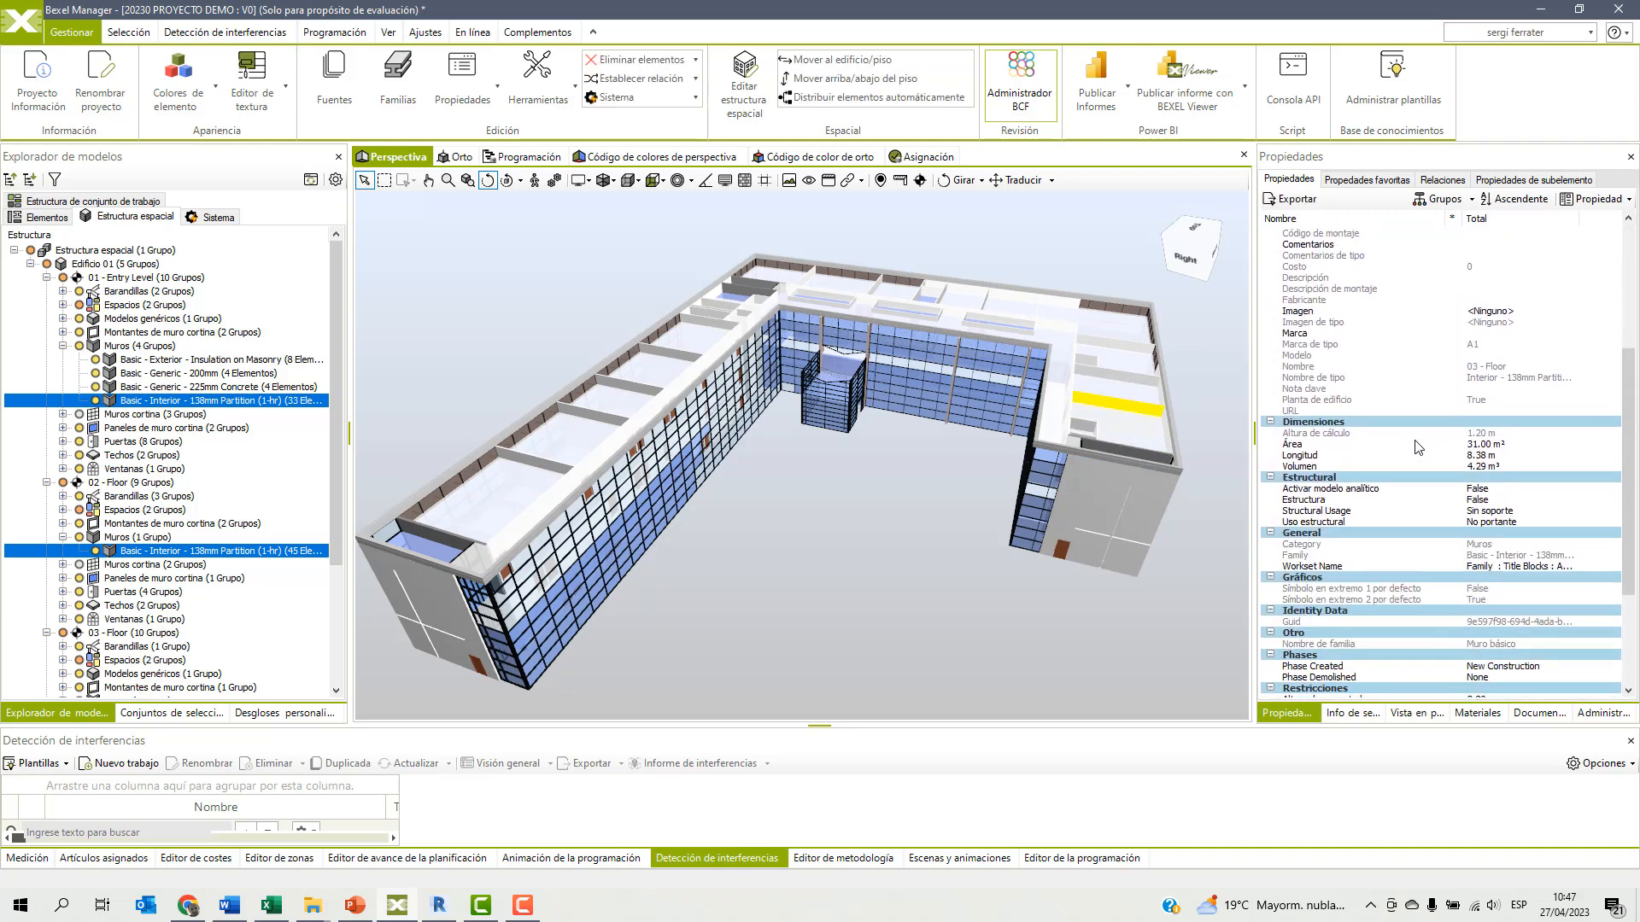
scroll(1414, 439, "up", 5)
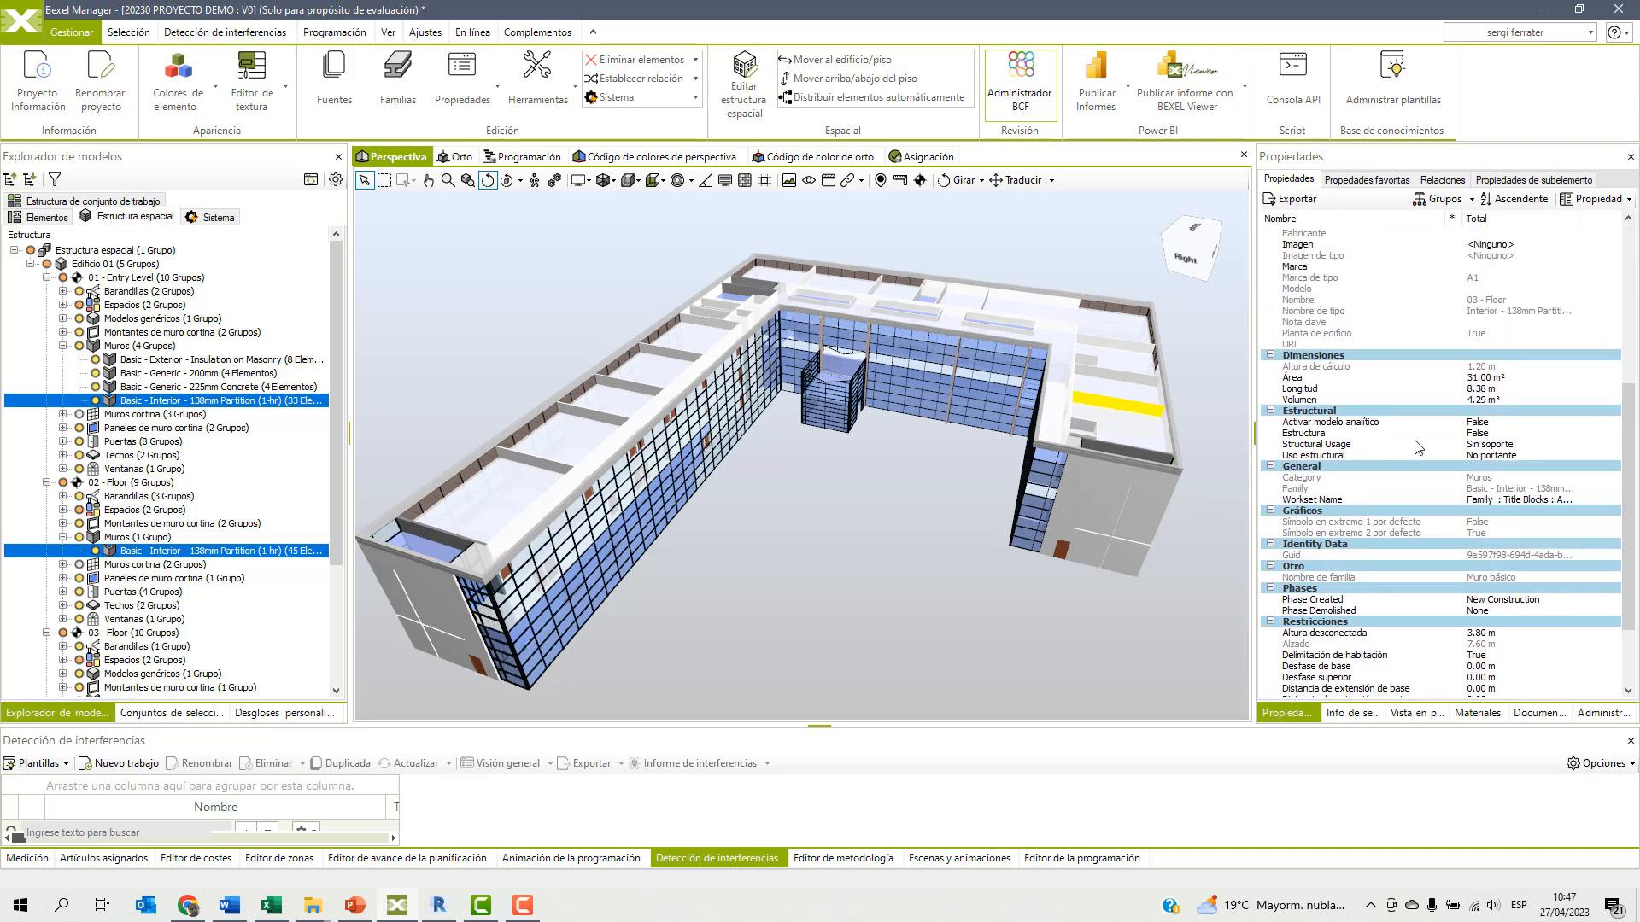
Clear the partition selection, and save and close the current project.
left_click(883, 531)
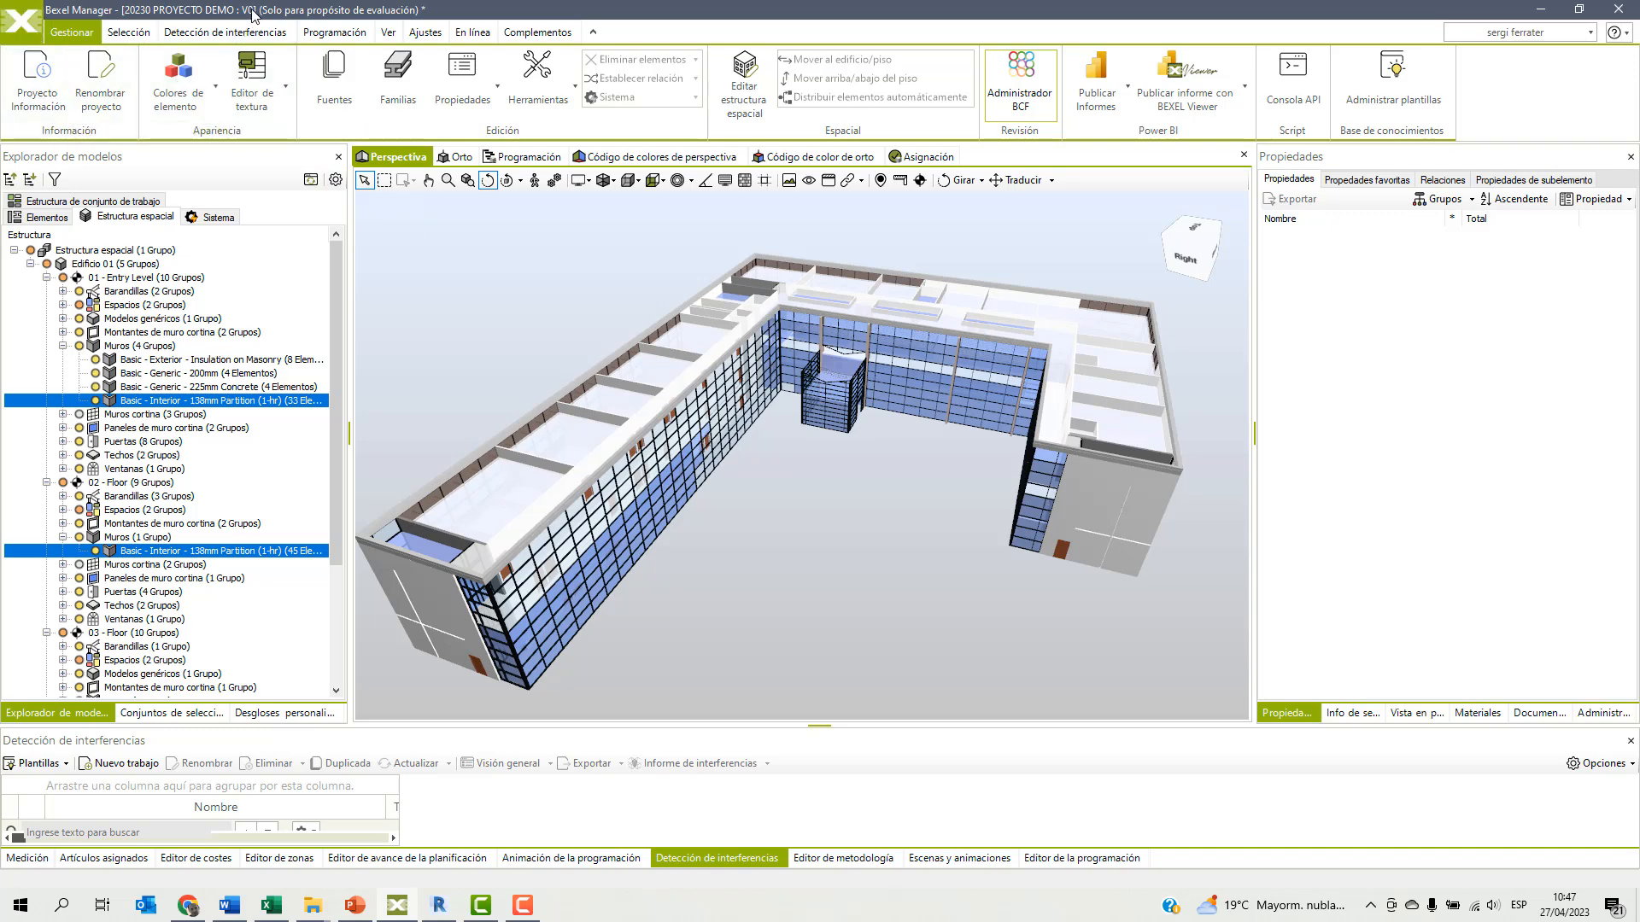
left_click(25, 31)
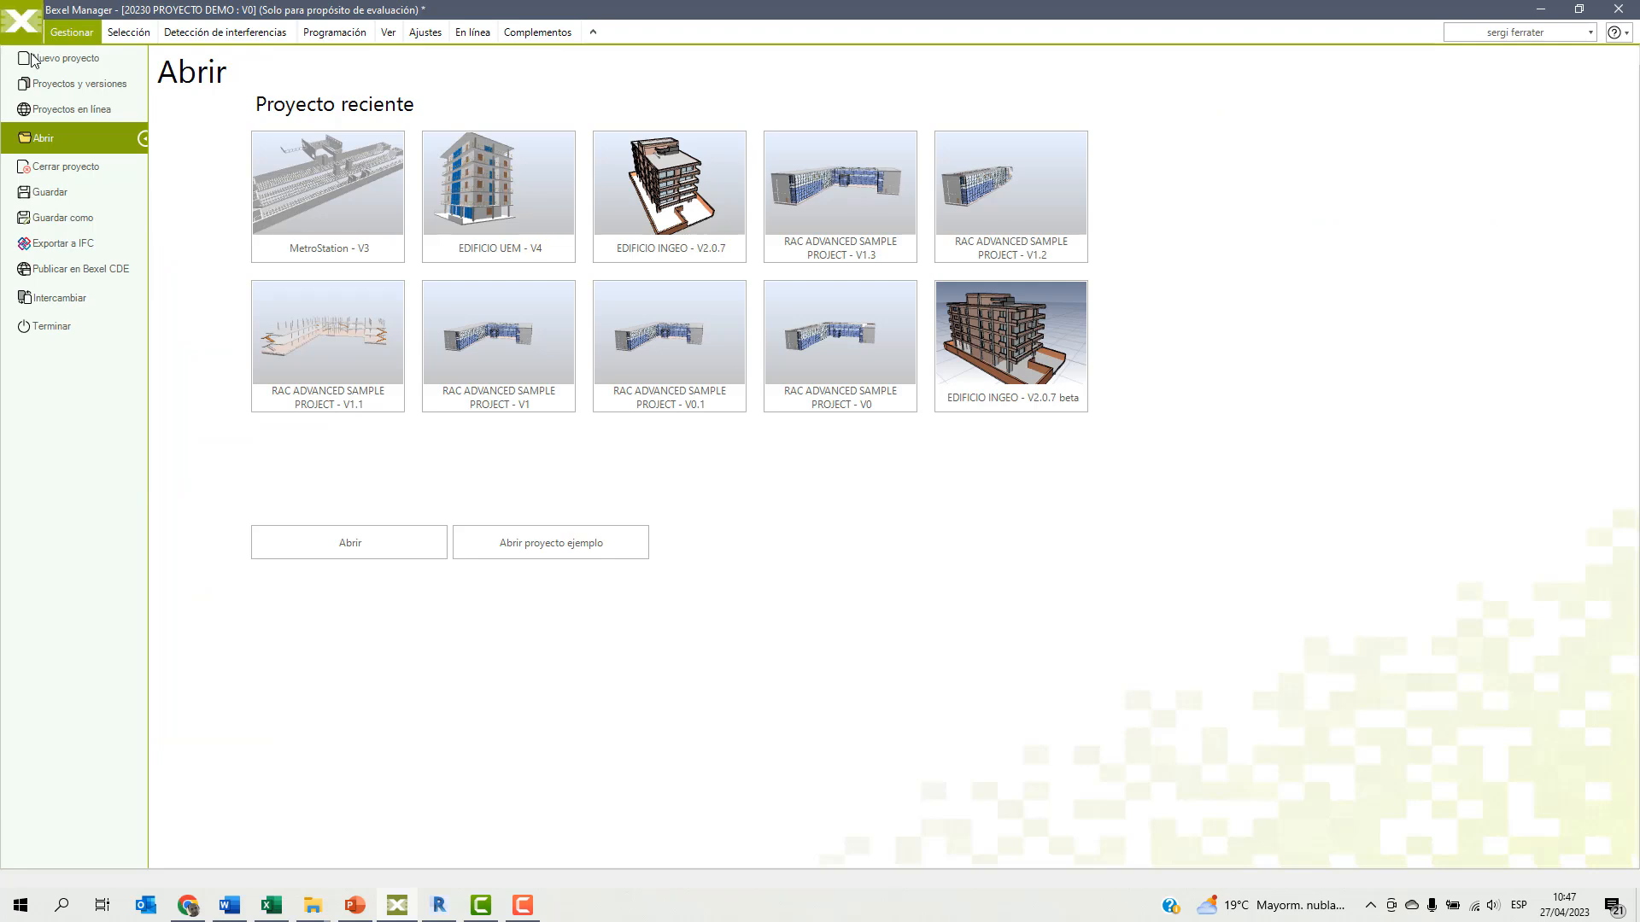
left_click(47, 193)
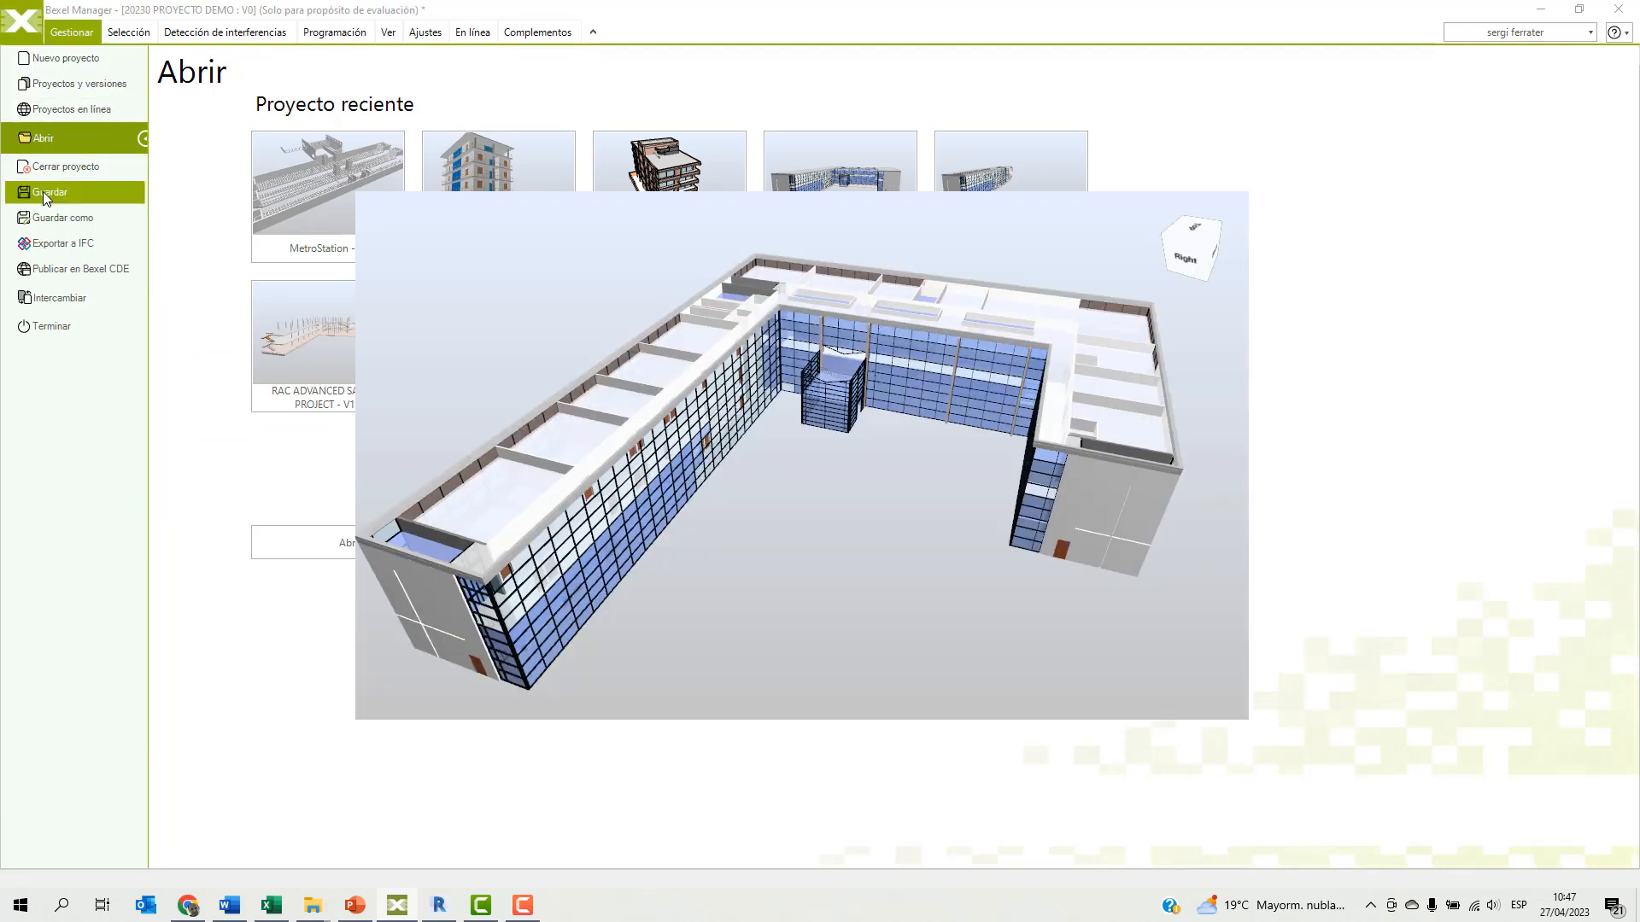
left_click(25, 32)
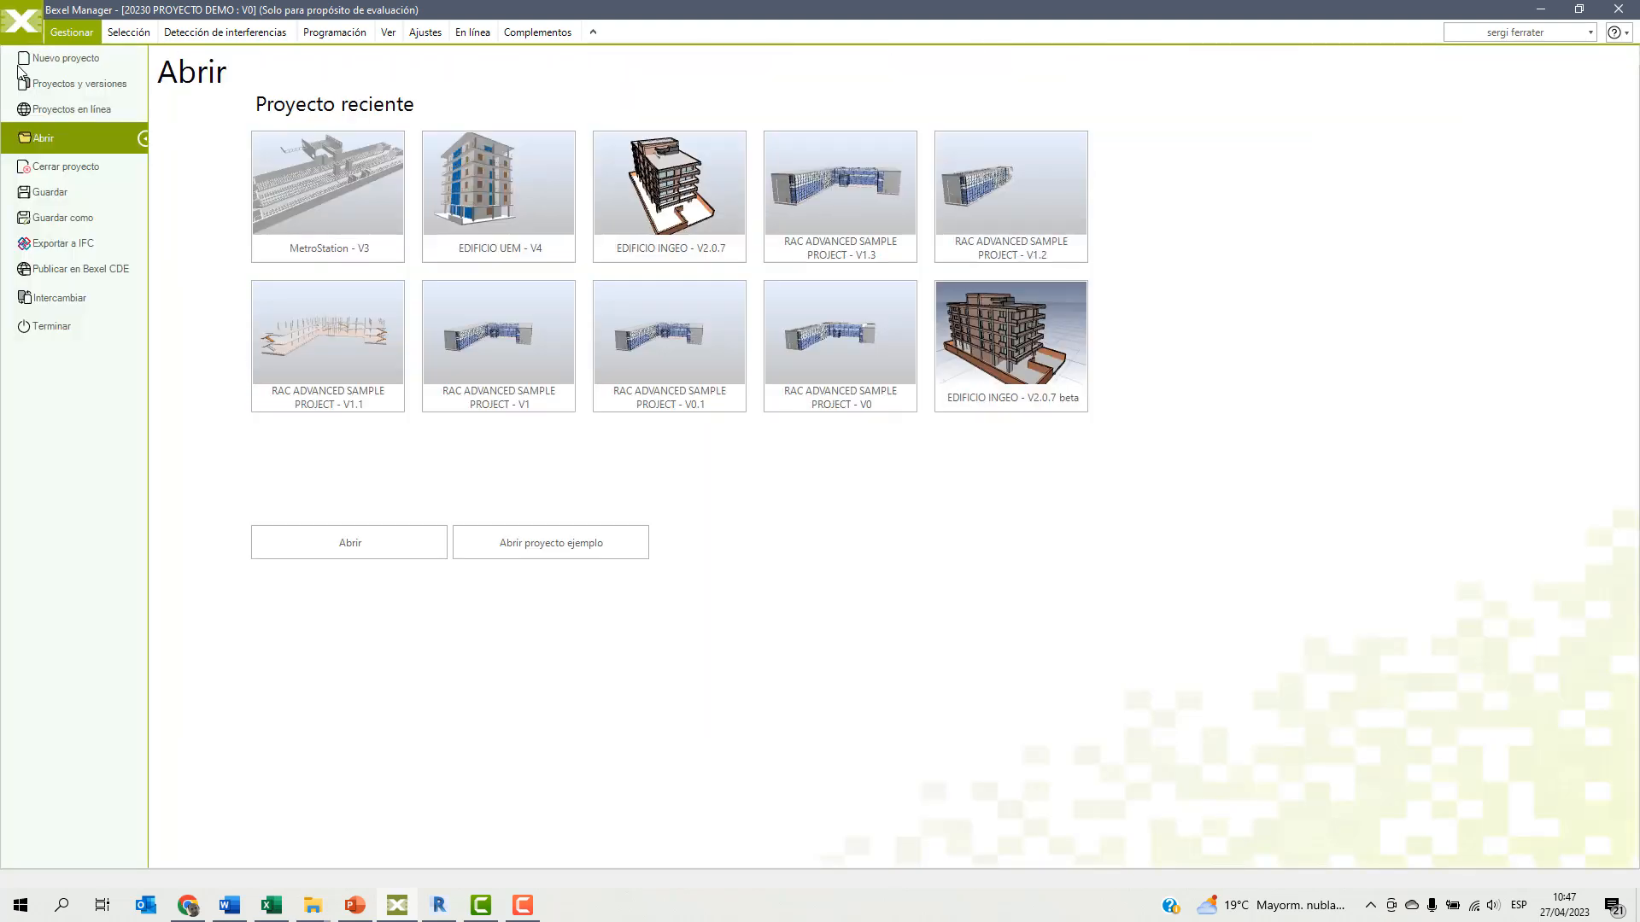
left_click(38, 167)
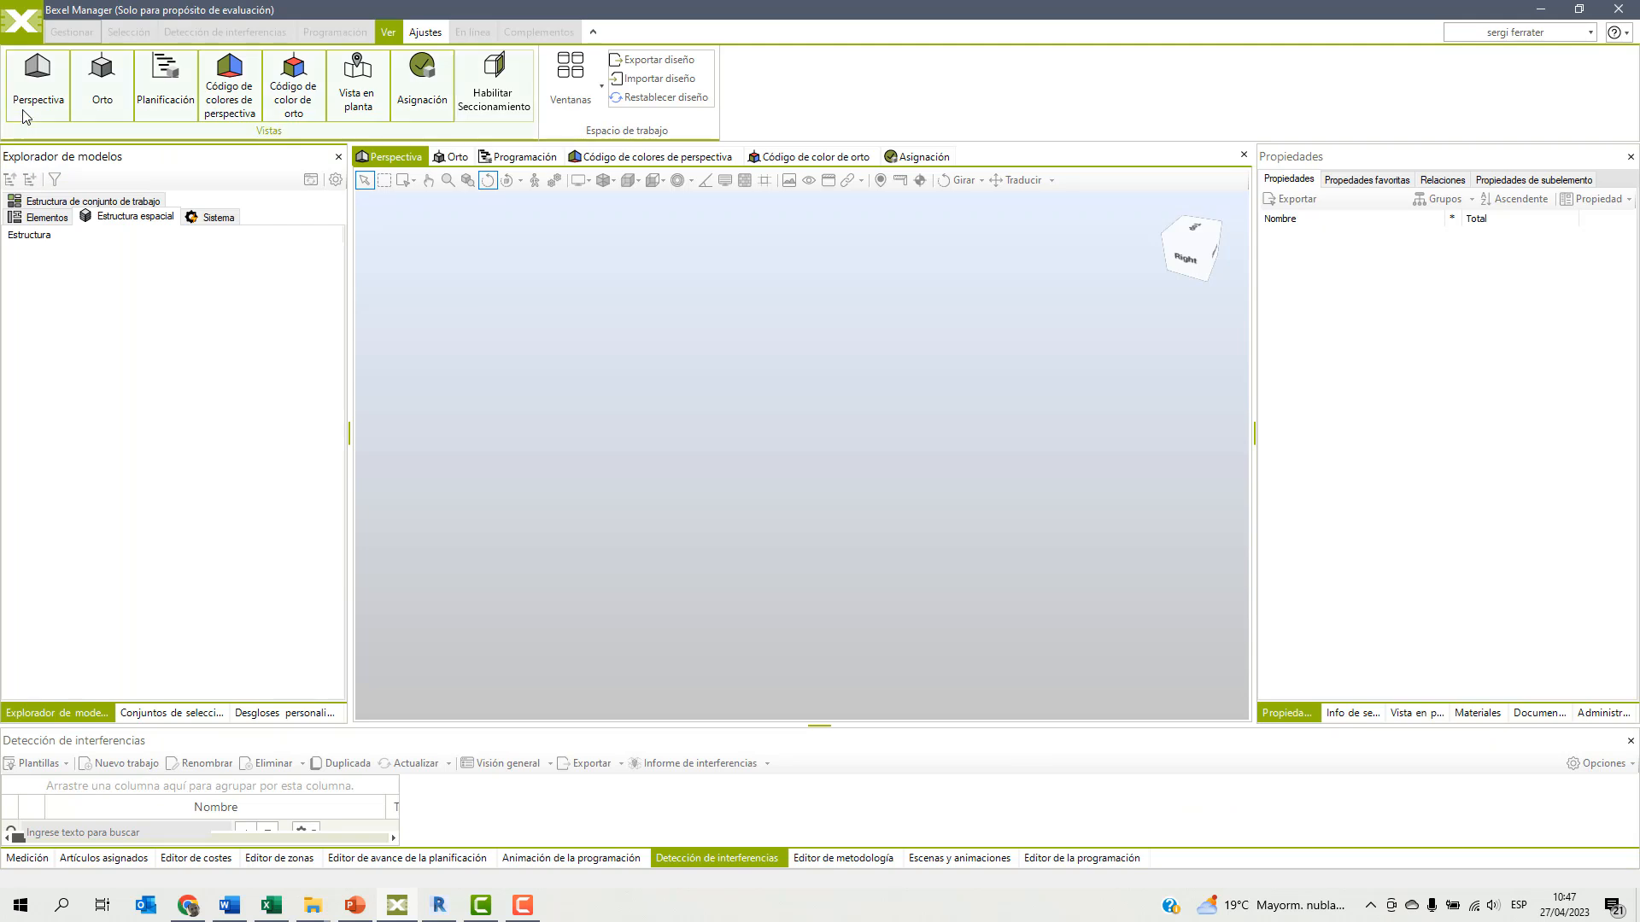
Start an updated version from V0 of 20230 PROYECTO DEMO, naming it V1 with the description "Arquitectura + Estructura".
left_click(21, 25)
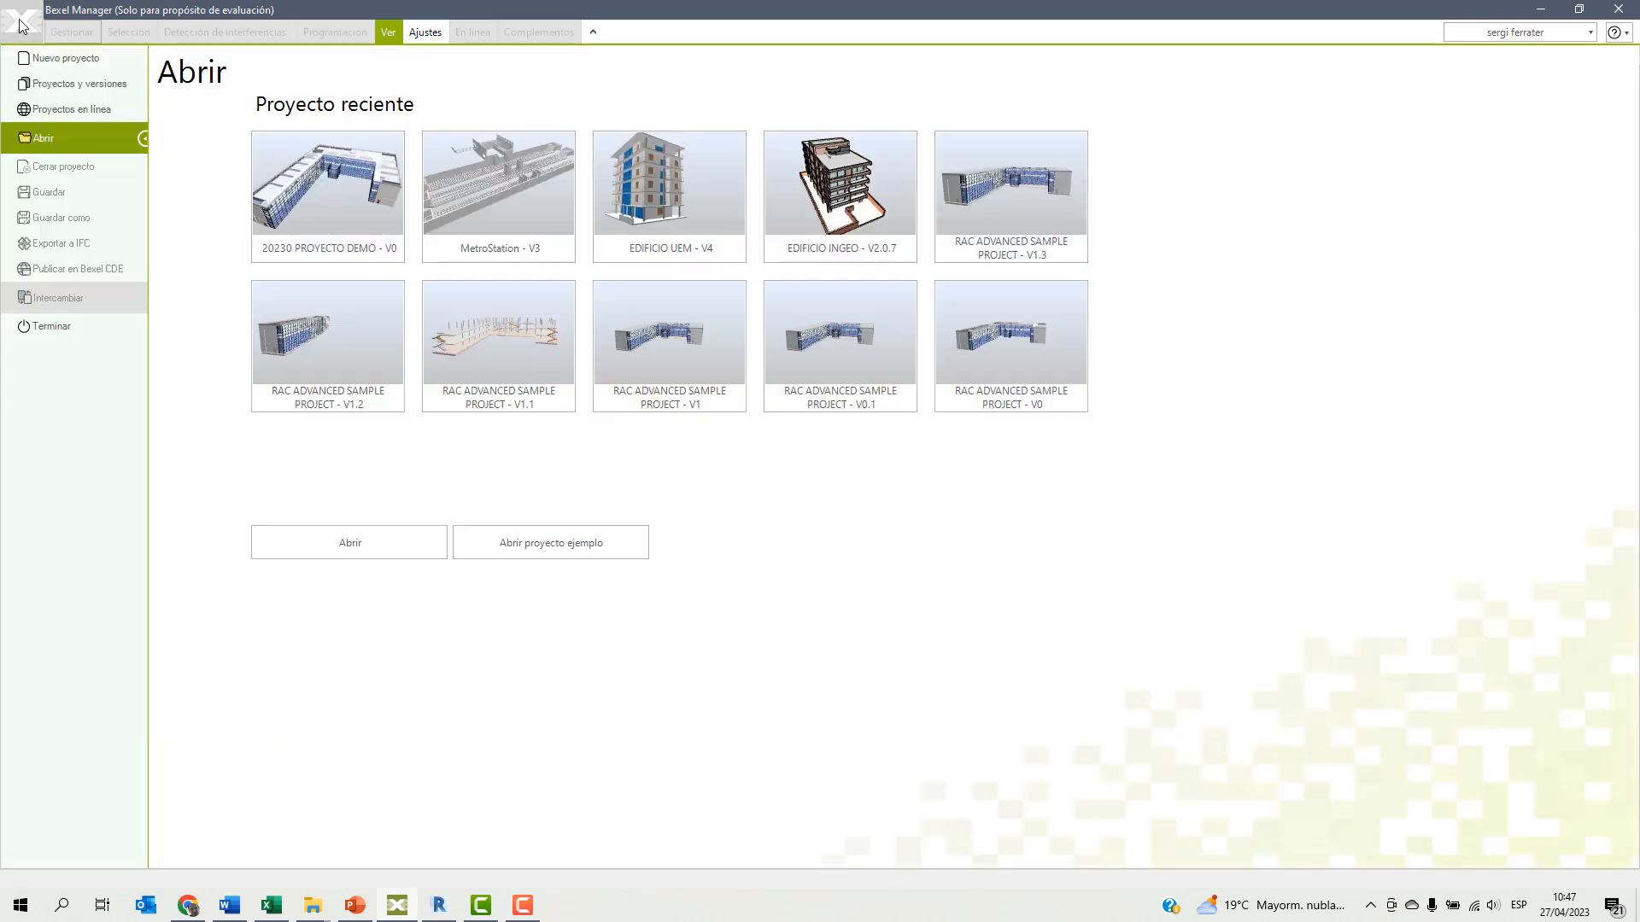
left_click(54, 86)
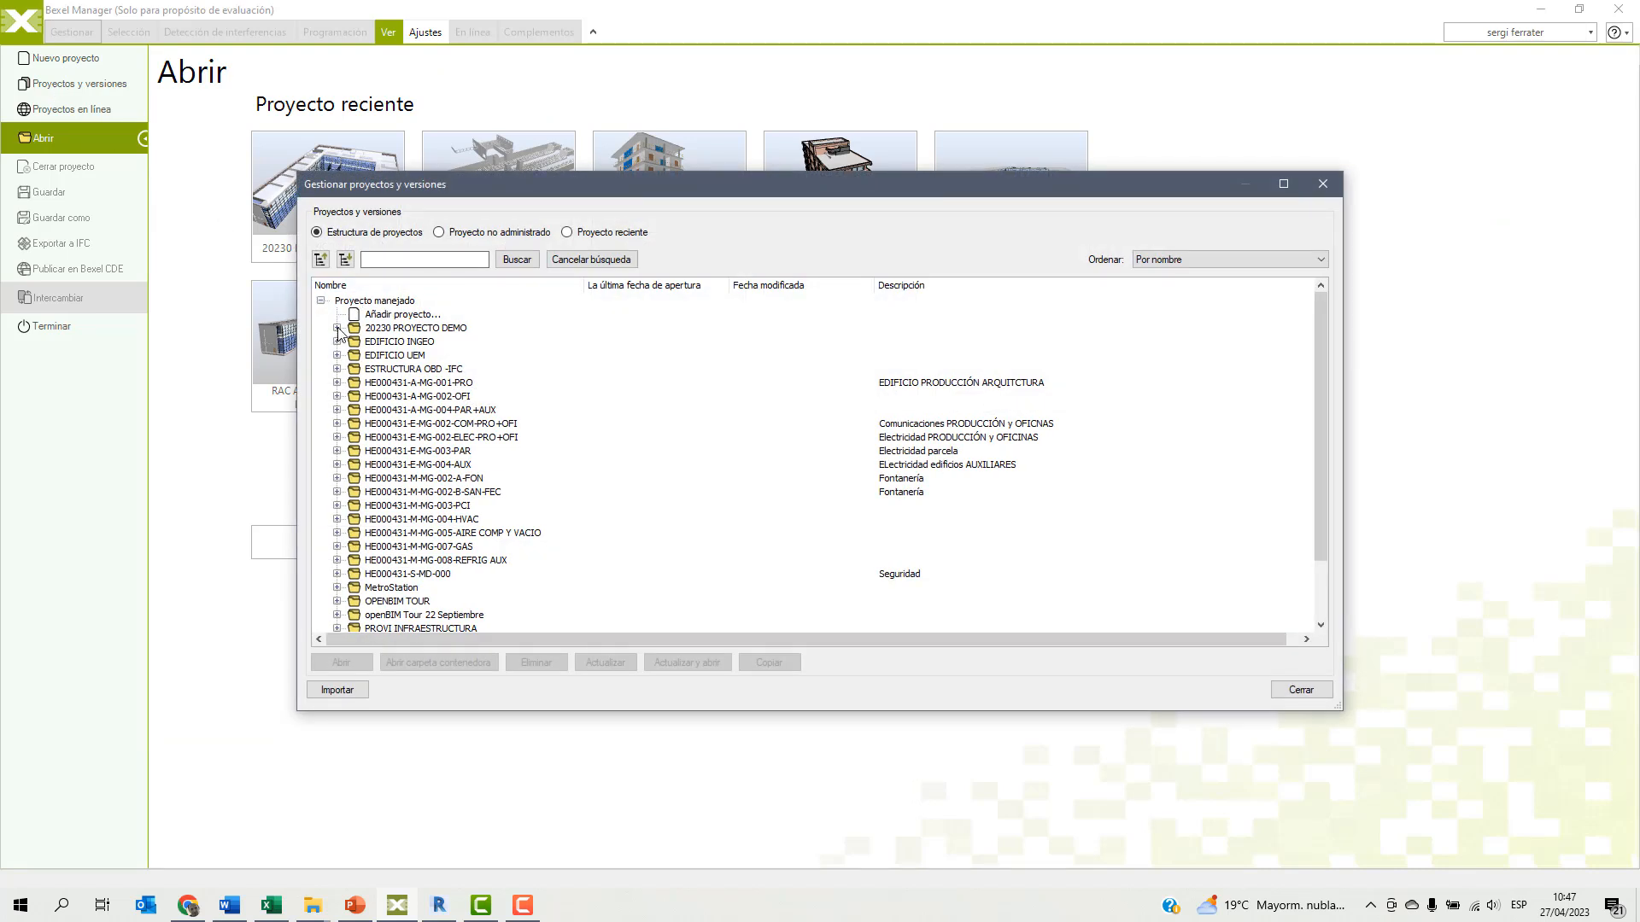
left_click(337, 329)
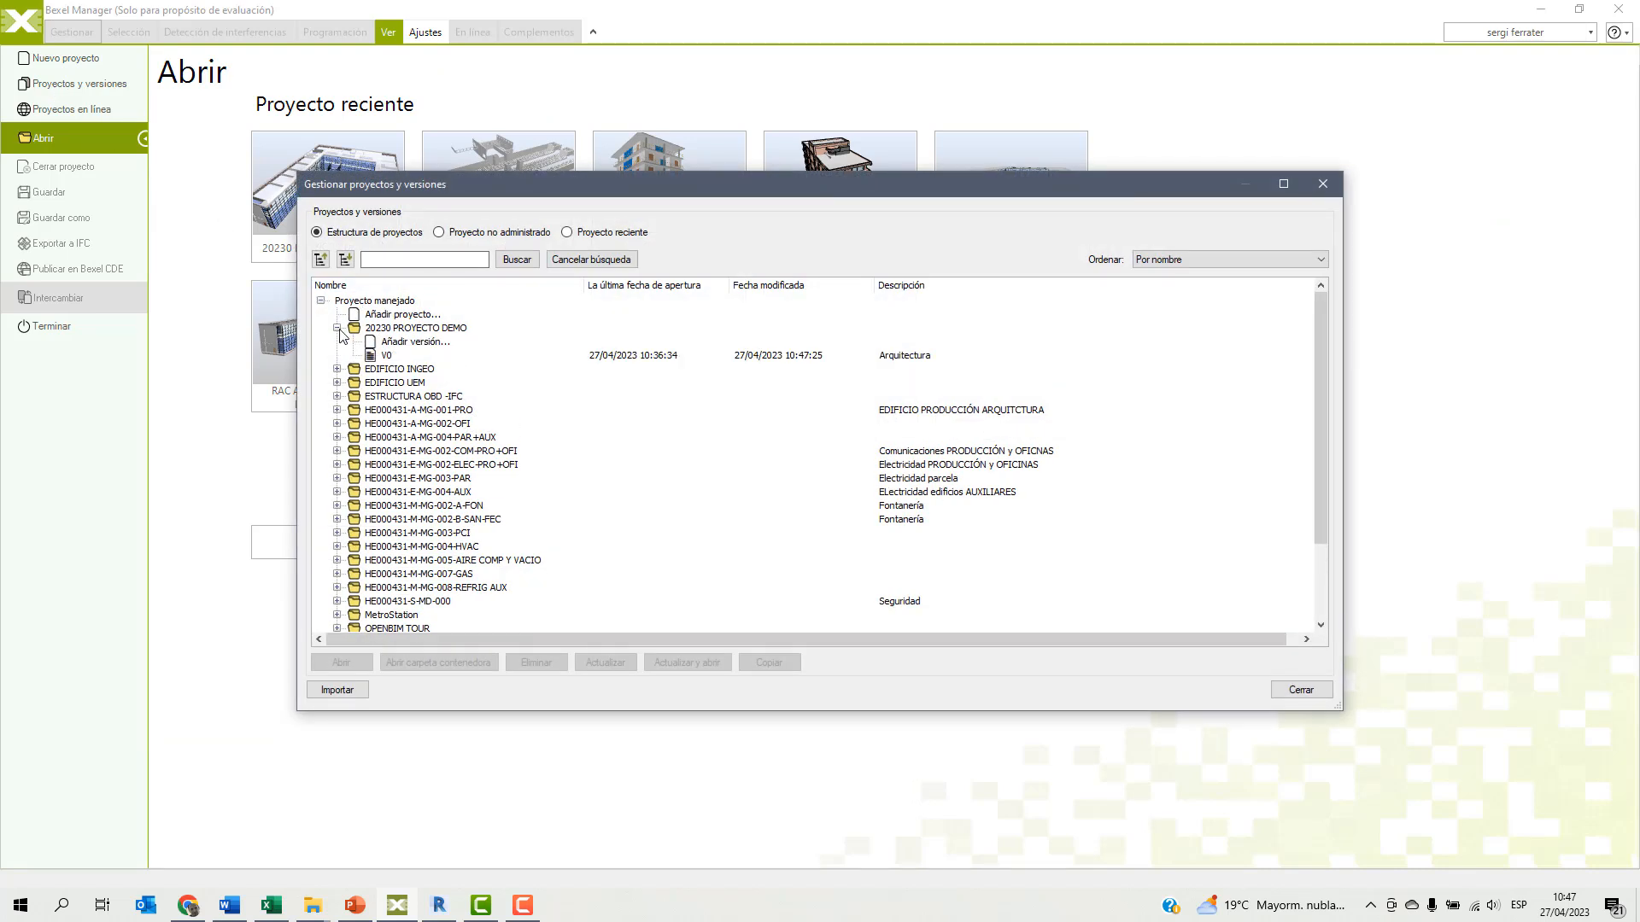
left_click(387, 357)
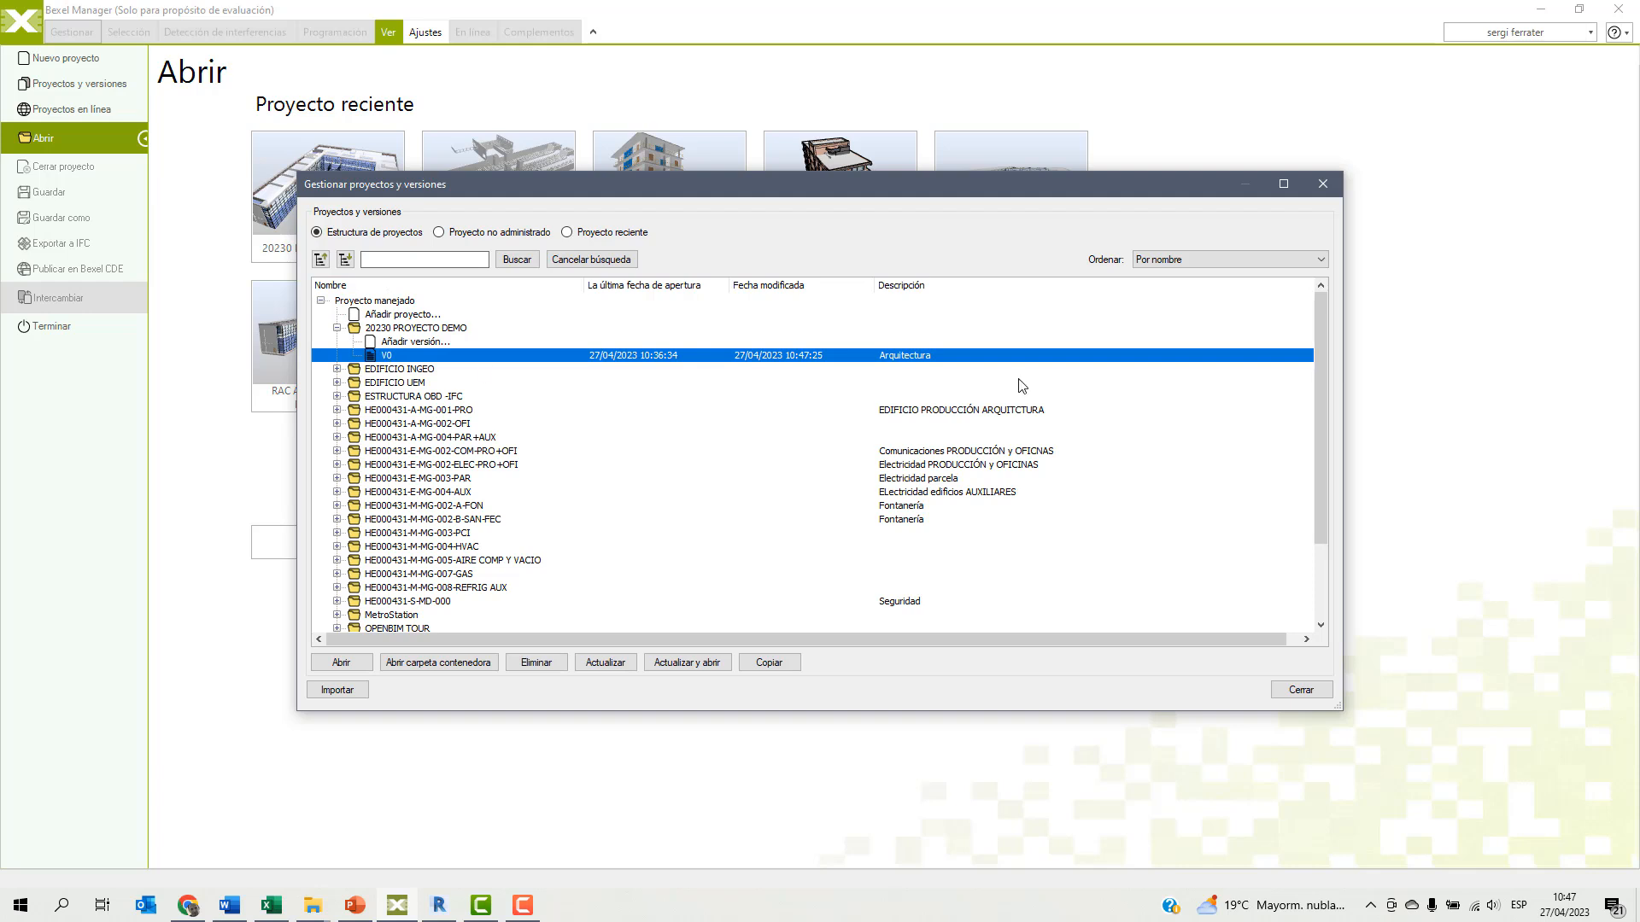
left_click(606, 663)
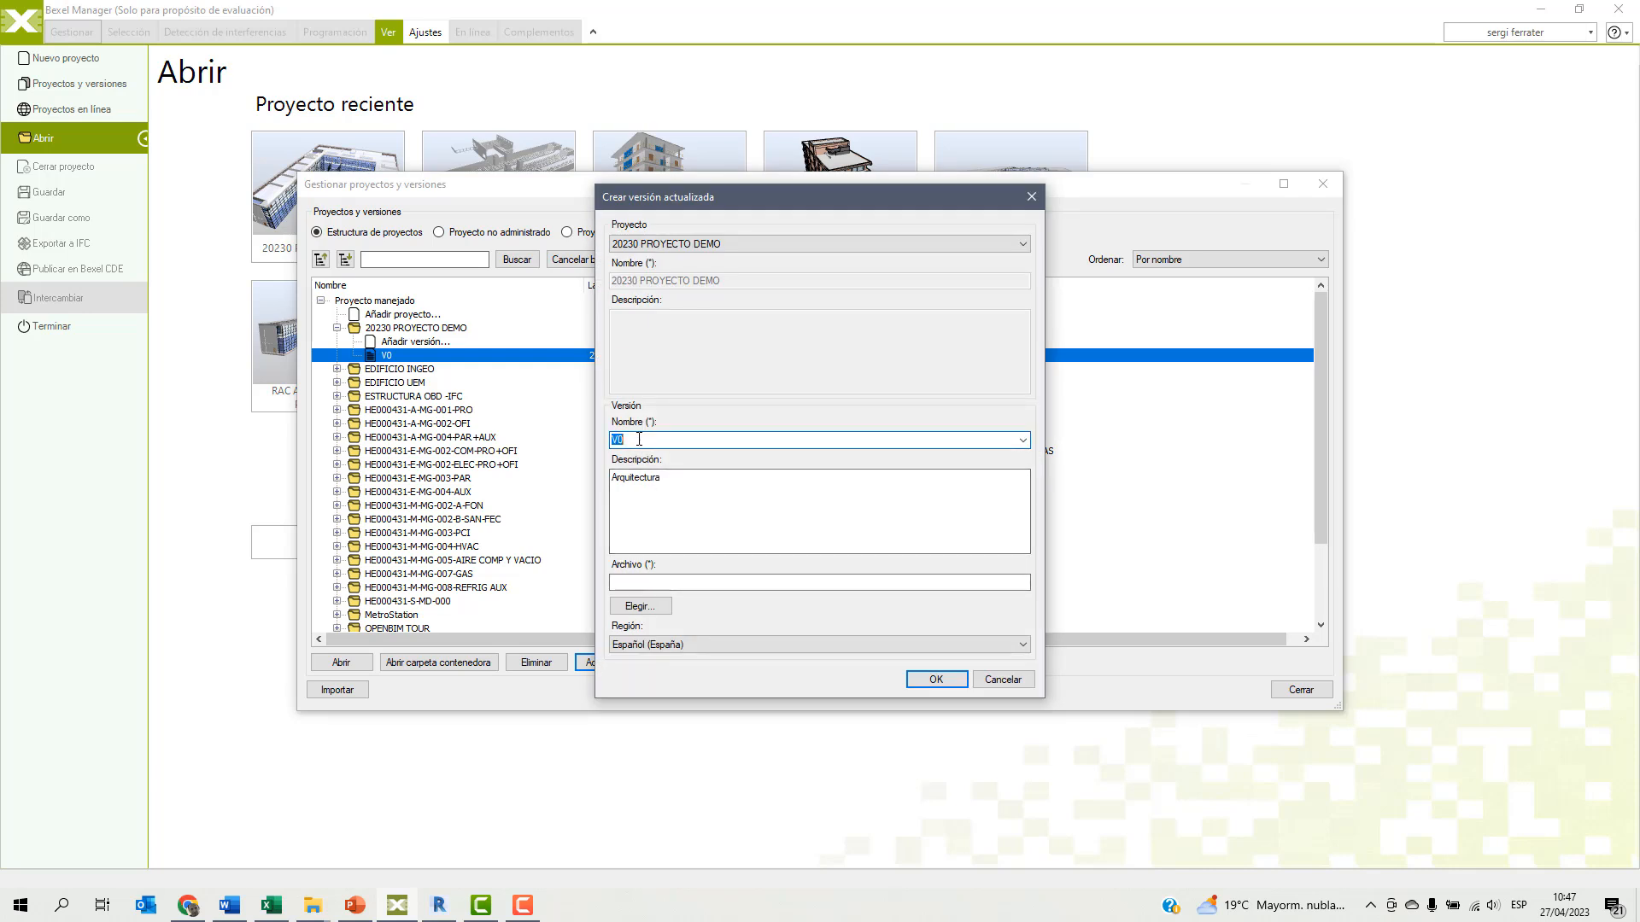
type("V")
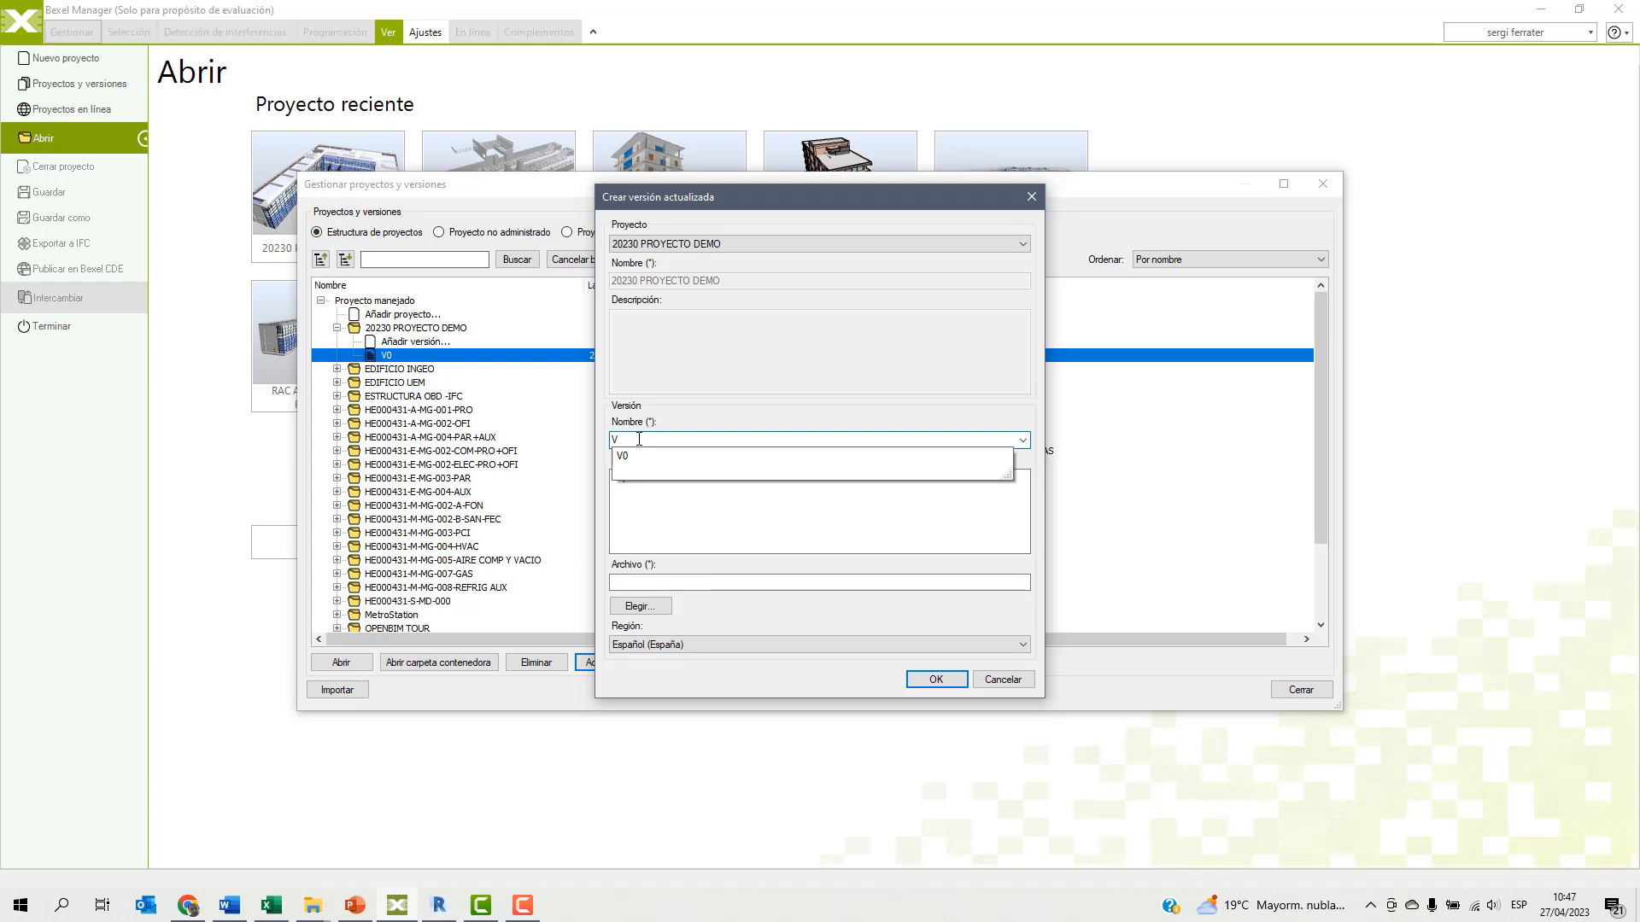
type("1")
left_click(669, 476)
type("Arquitectura")
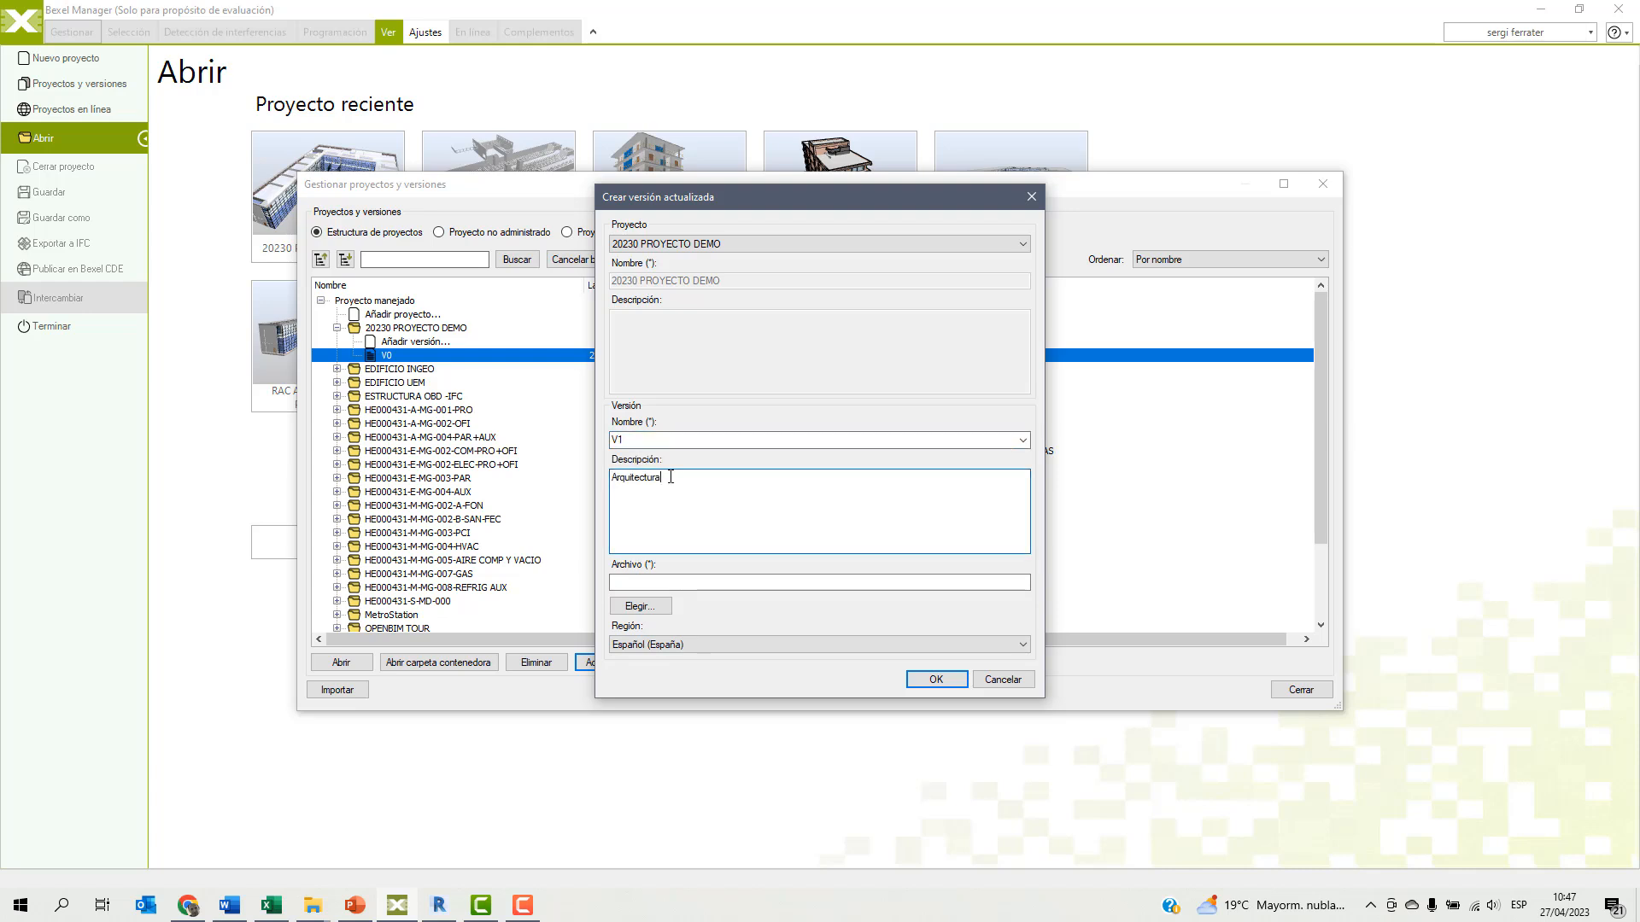
type(" + Estructura")
Choose EST_rac_advanced_sample_project_SF_V0.bx3 from the WEBINAR BEXEL folder as the updated version's file.
left_click(636, 607)
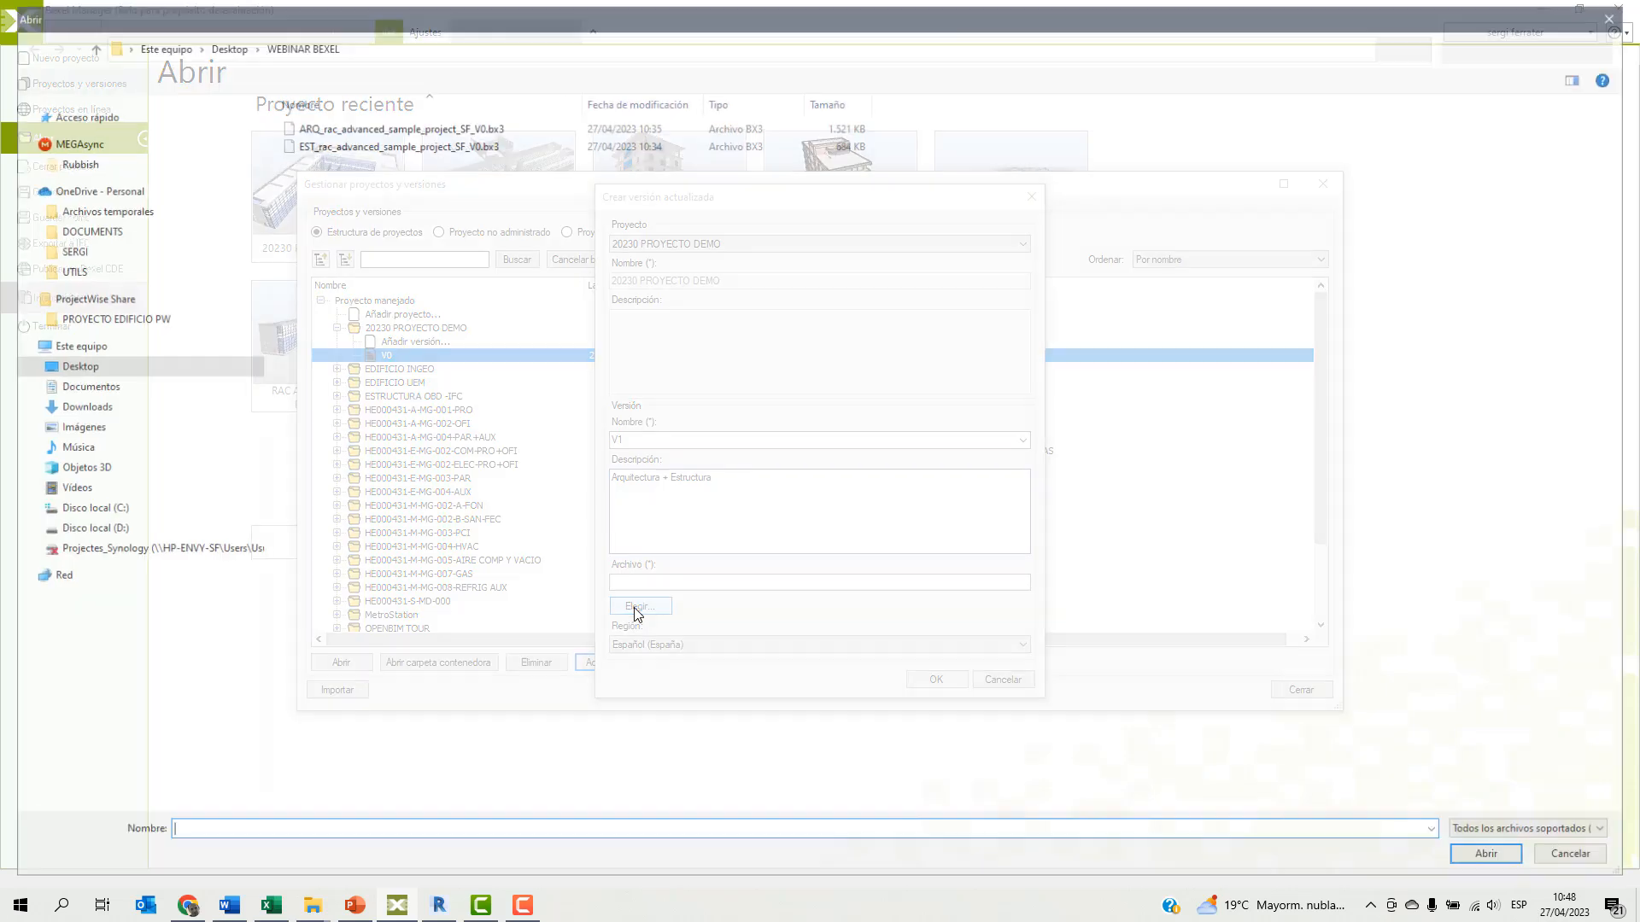
left_click(395, 143)
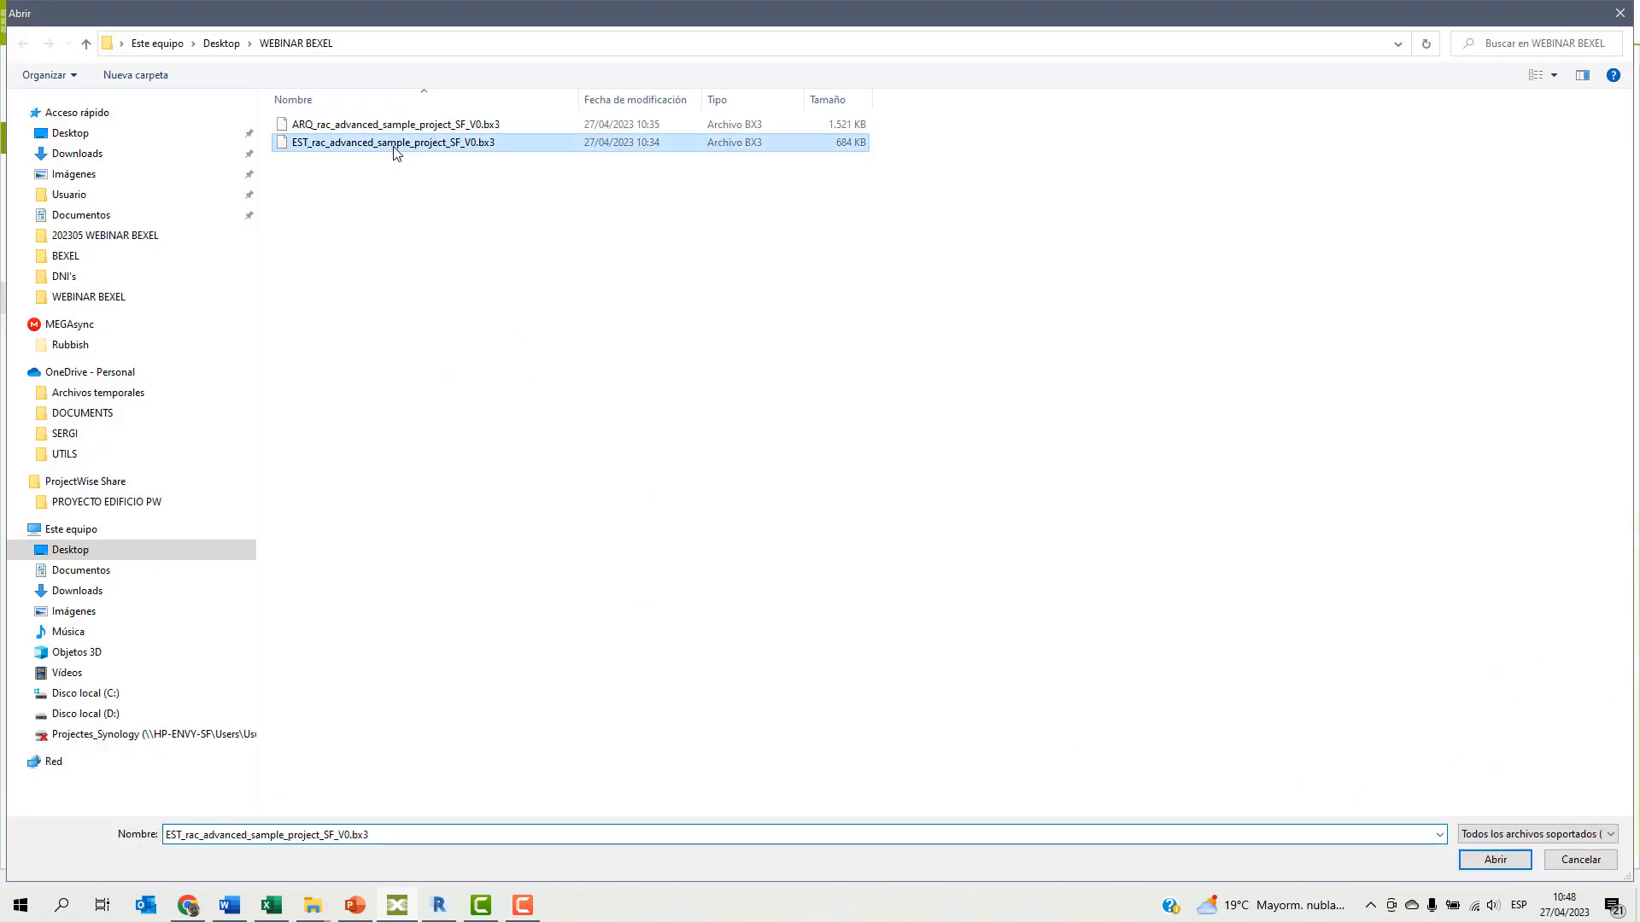
left_click(1497, 862)
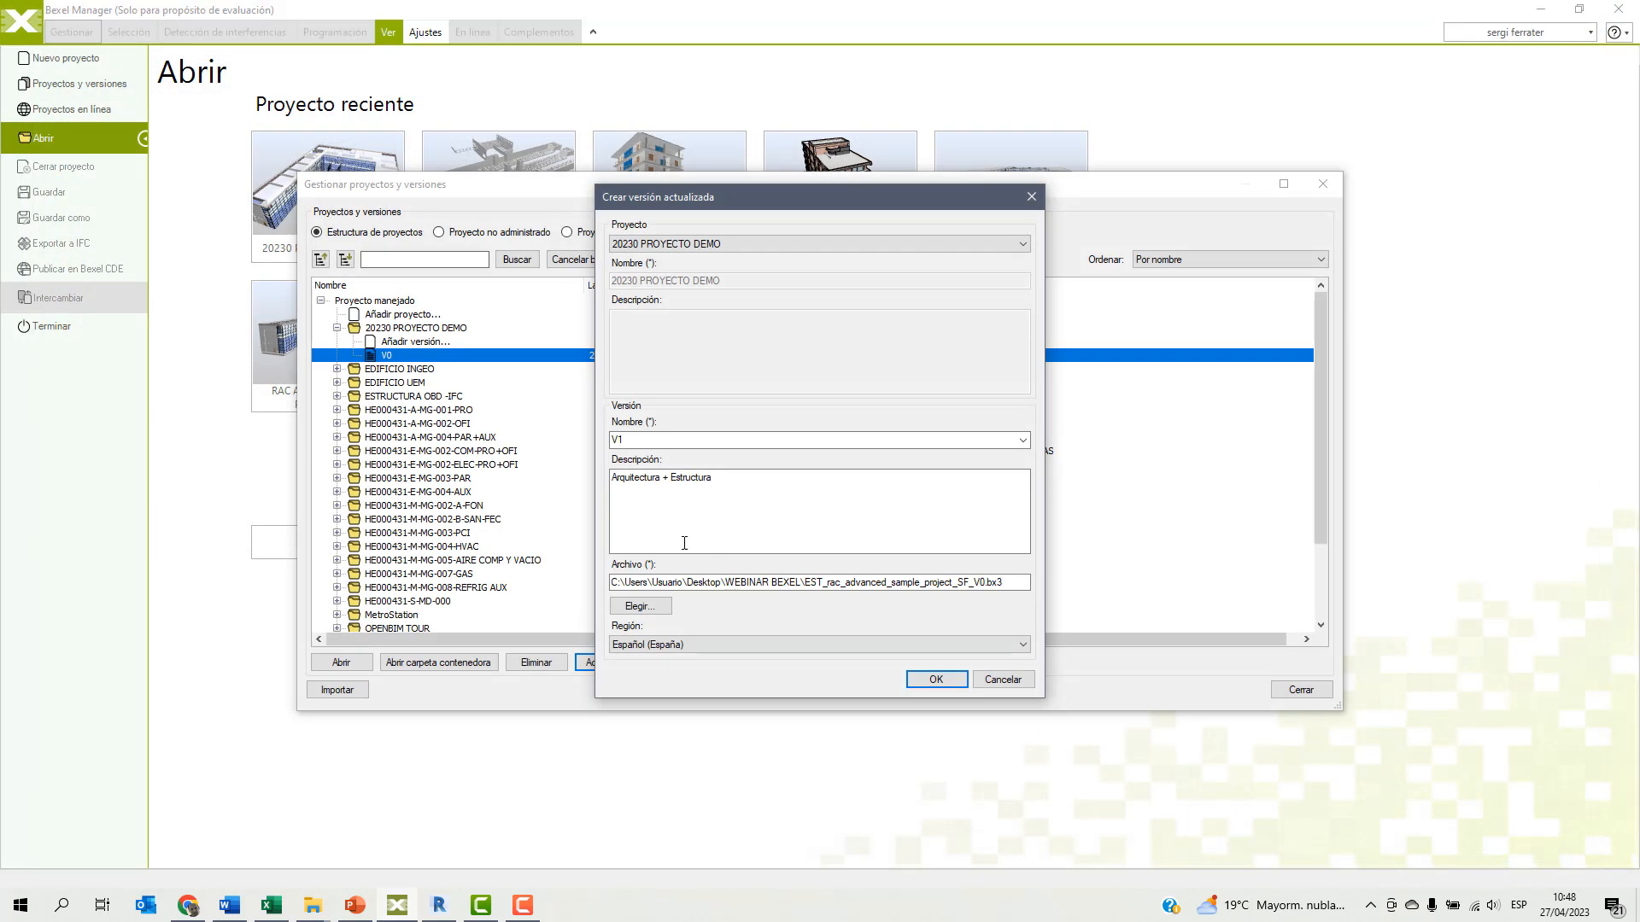
Change the updated version's name to V0.1 and confirm its creation settings.
double_click(634, 440)
type("v0")
key("BackSpace")
key("BackSpace")
type("V0.")
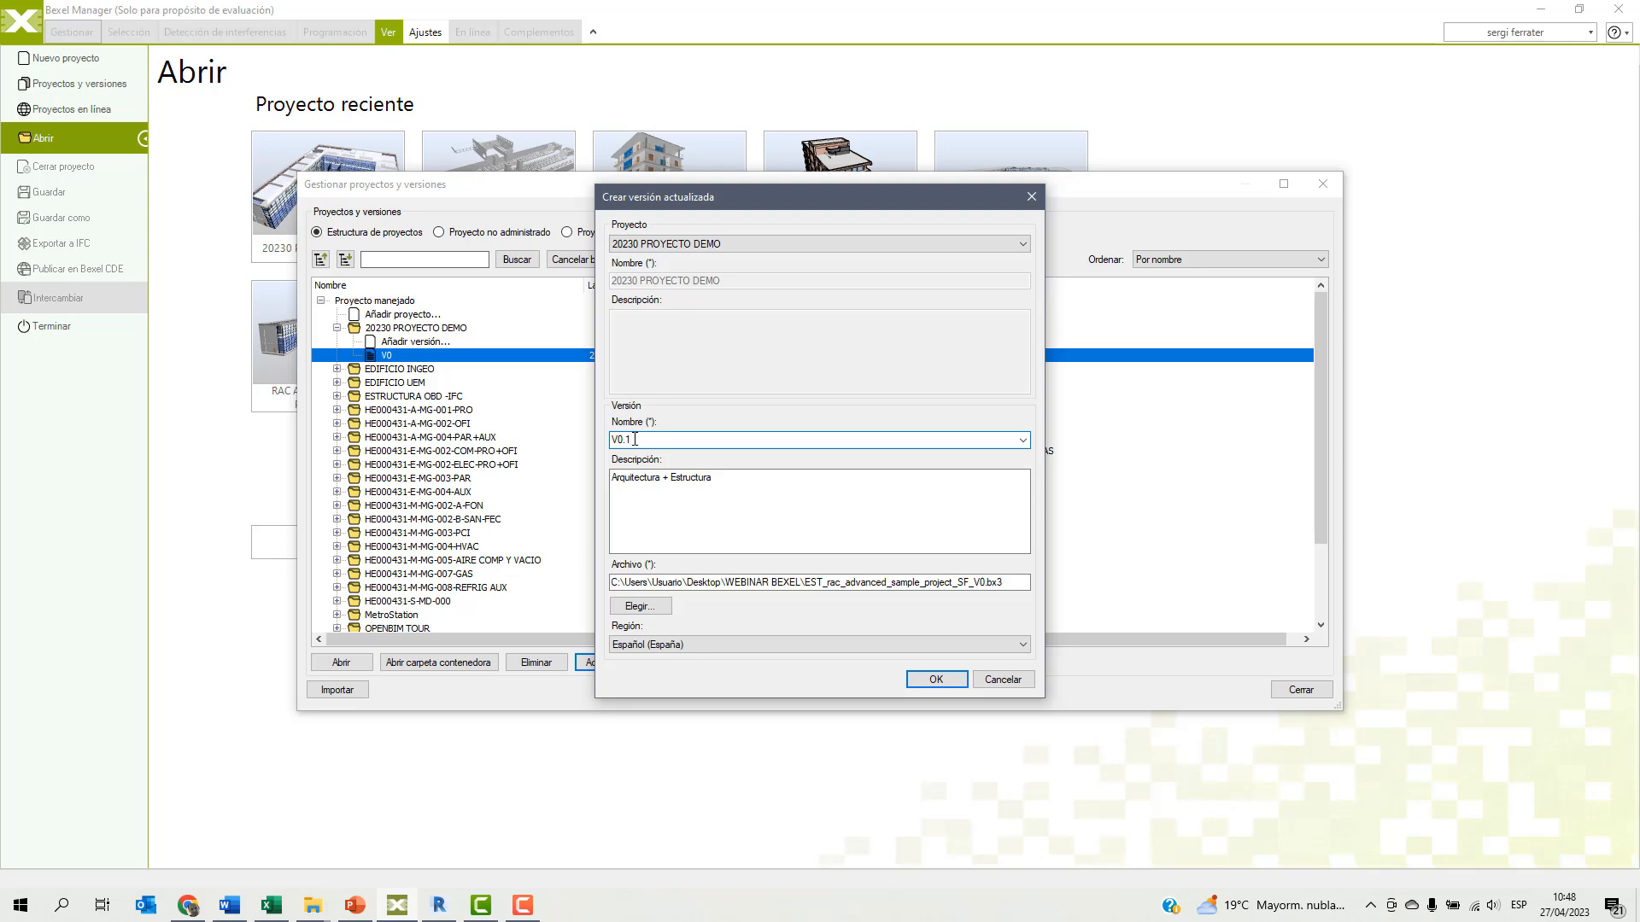
left_click(936, 680)
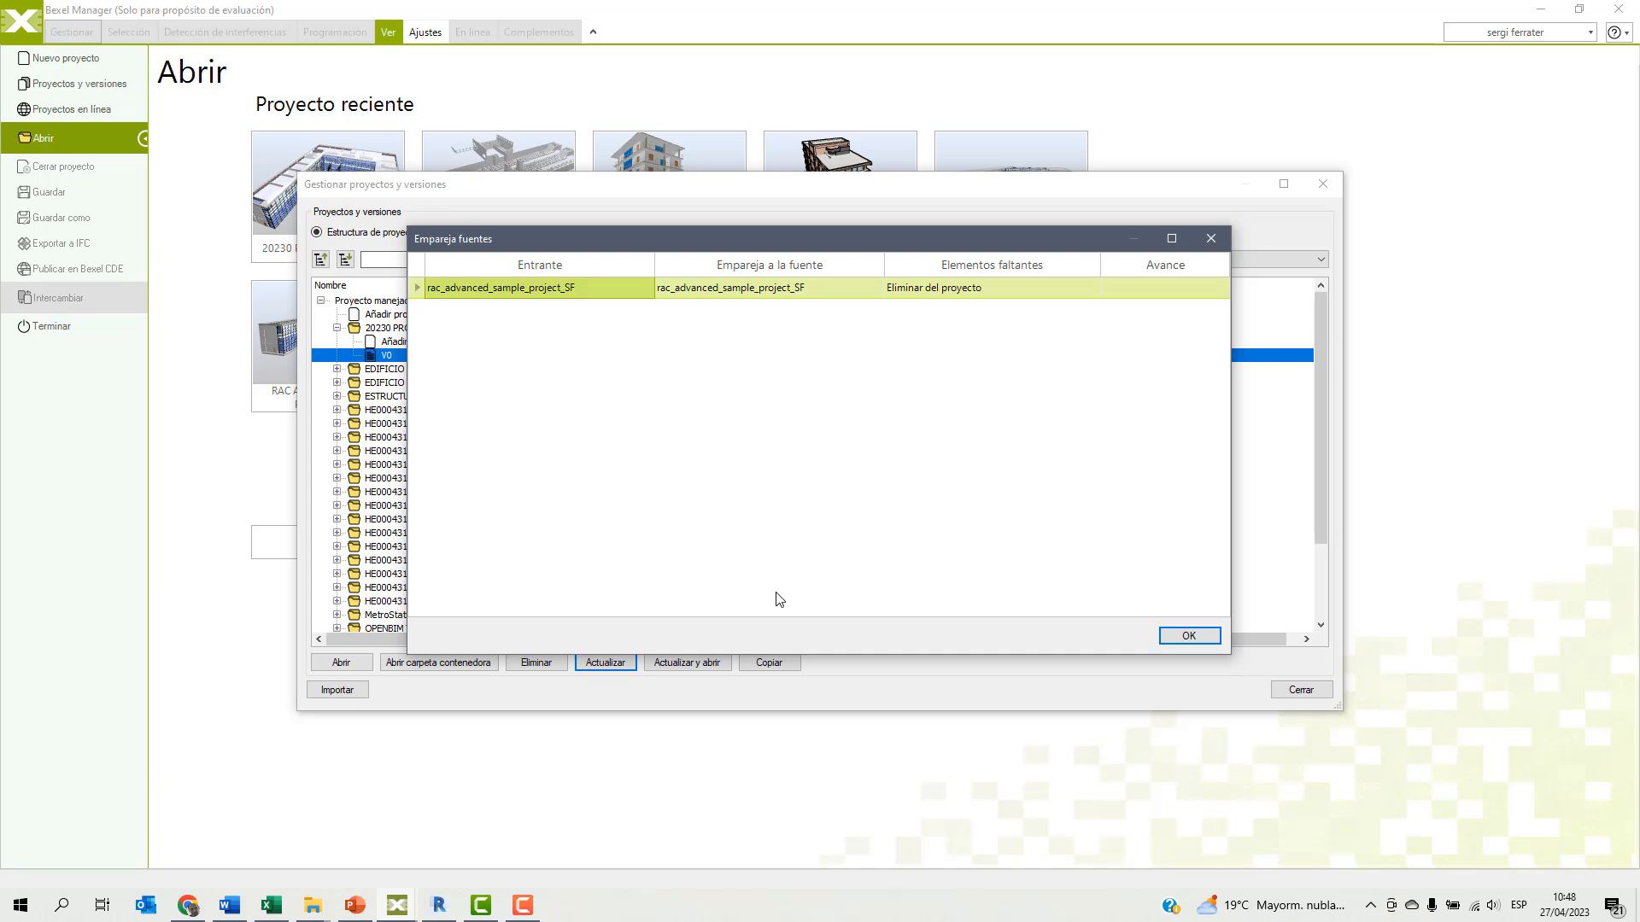
Match the incoming model to a new source named EST_rac_advanced_sample_project_SF, and open project version V0.1.
left_click(858, 287)
left_click(875, 289)
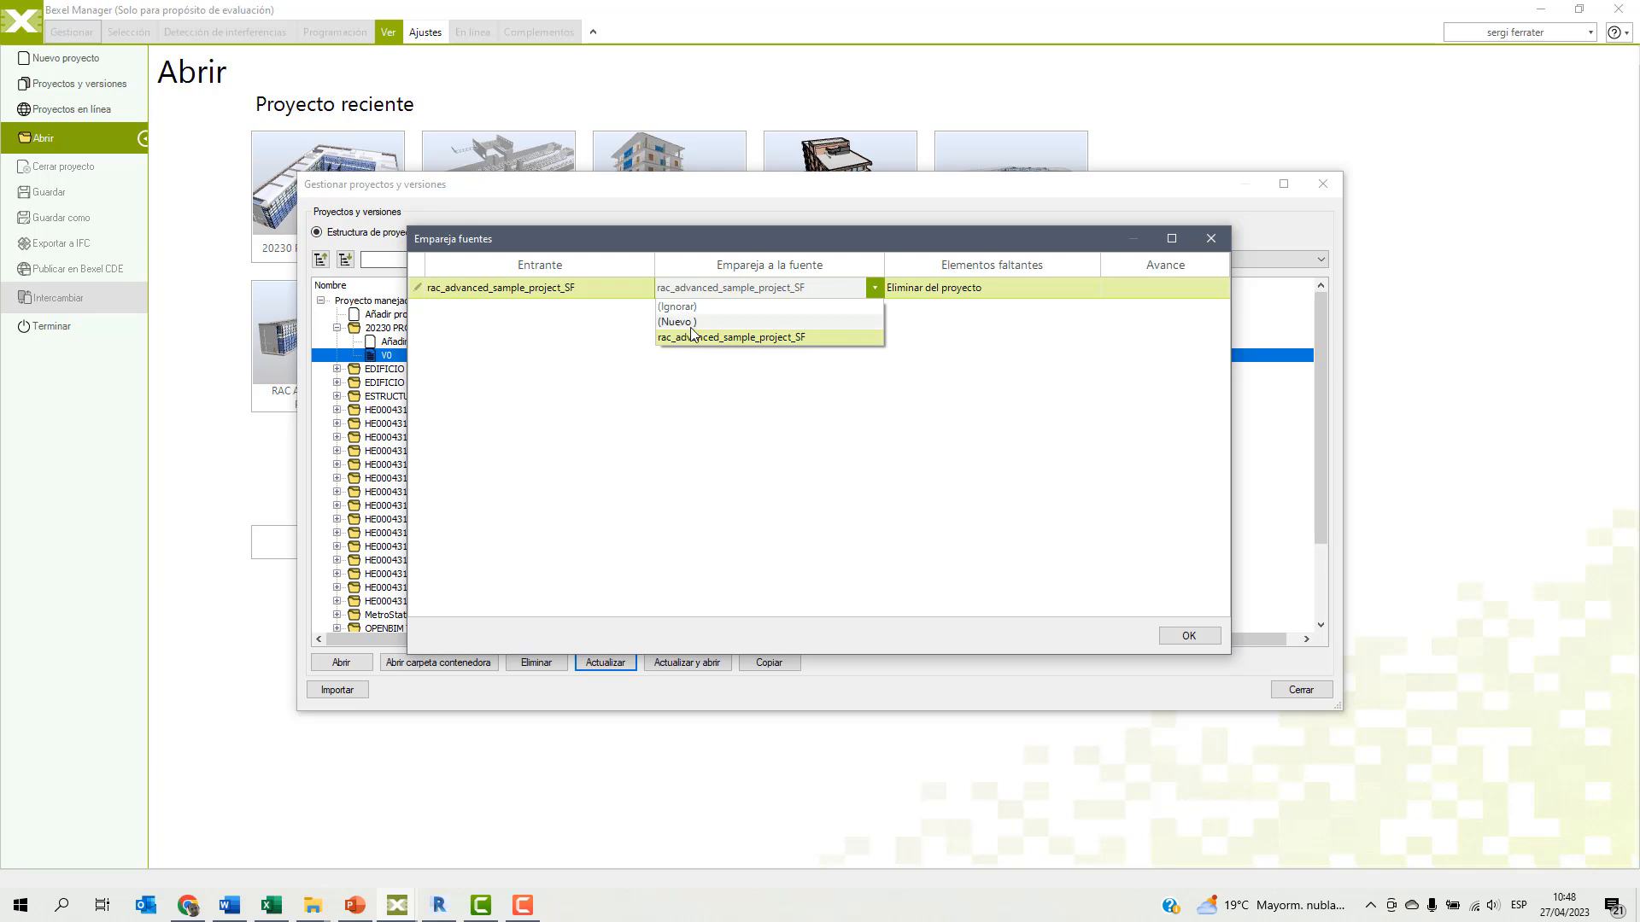
left_click(688, 324)
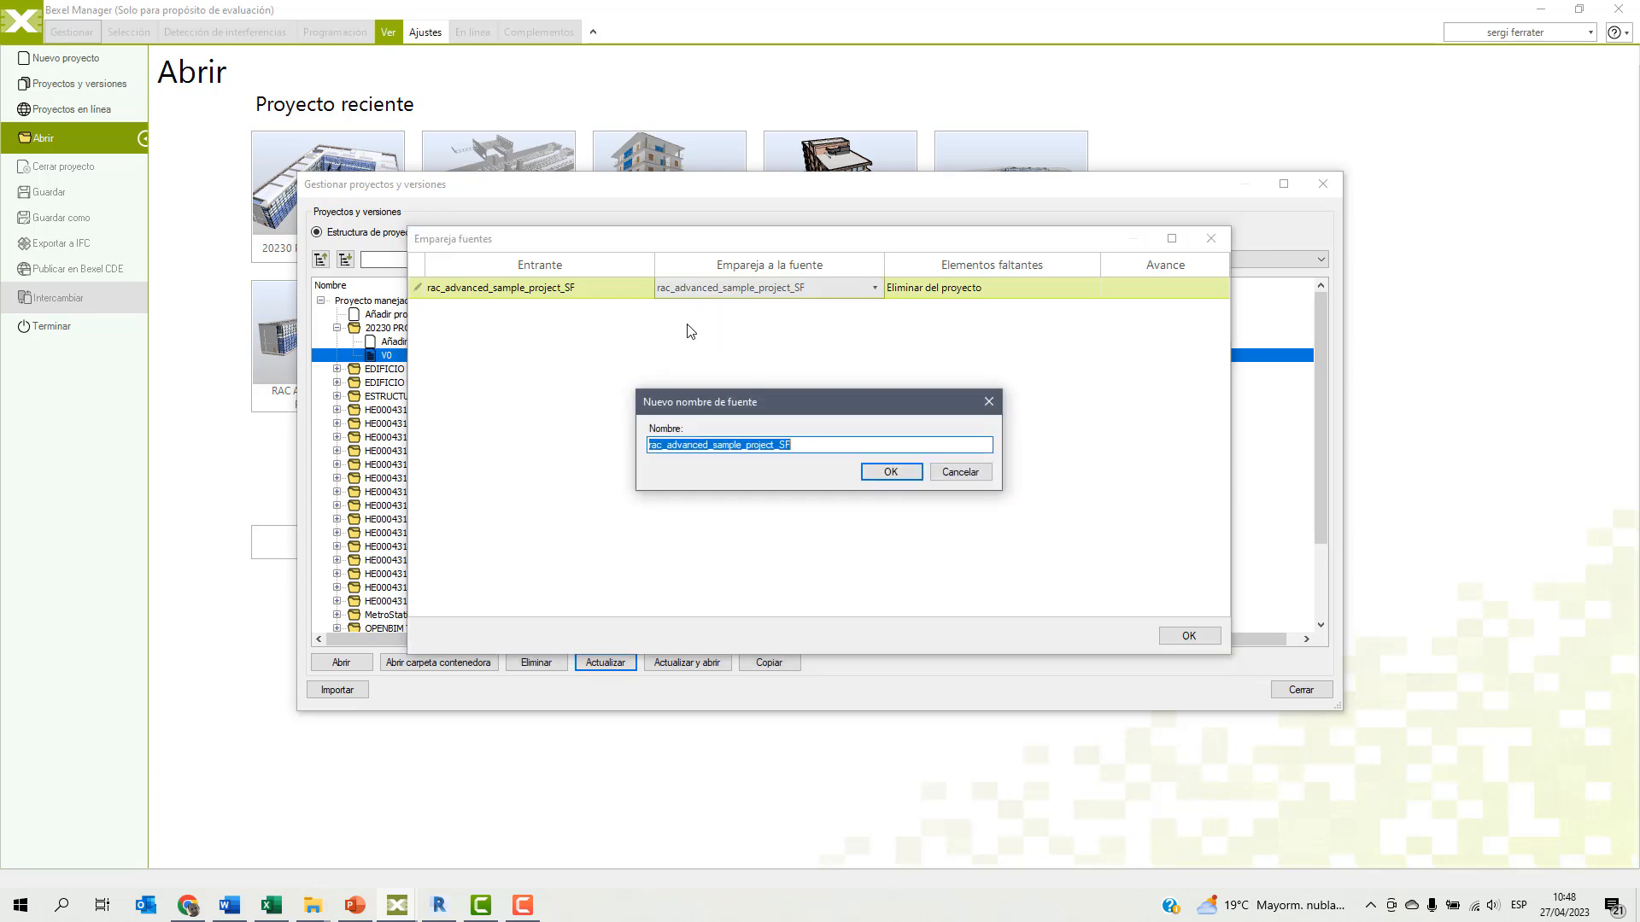
left_click(650, 445)
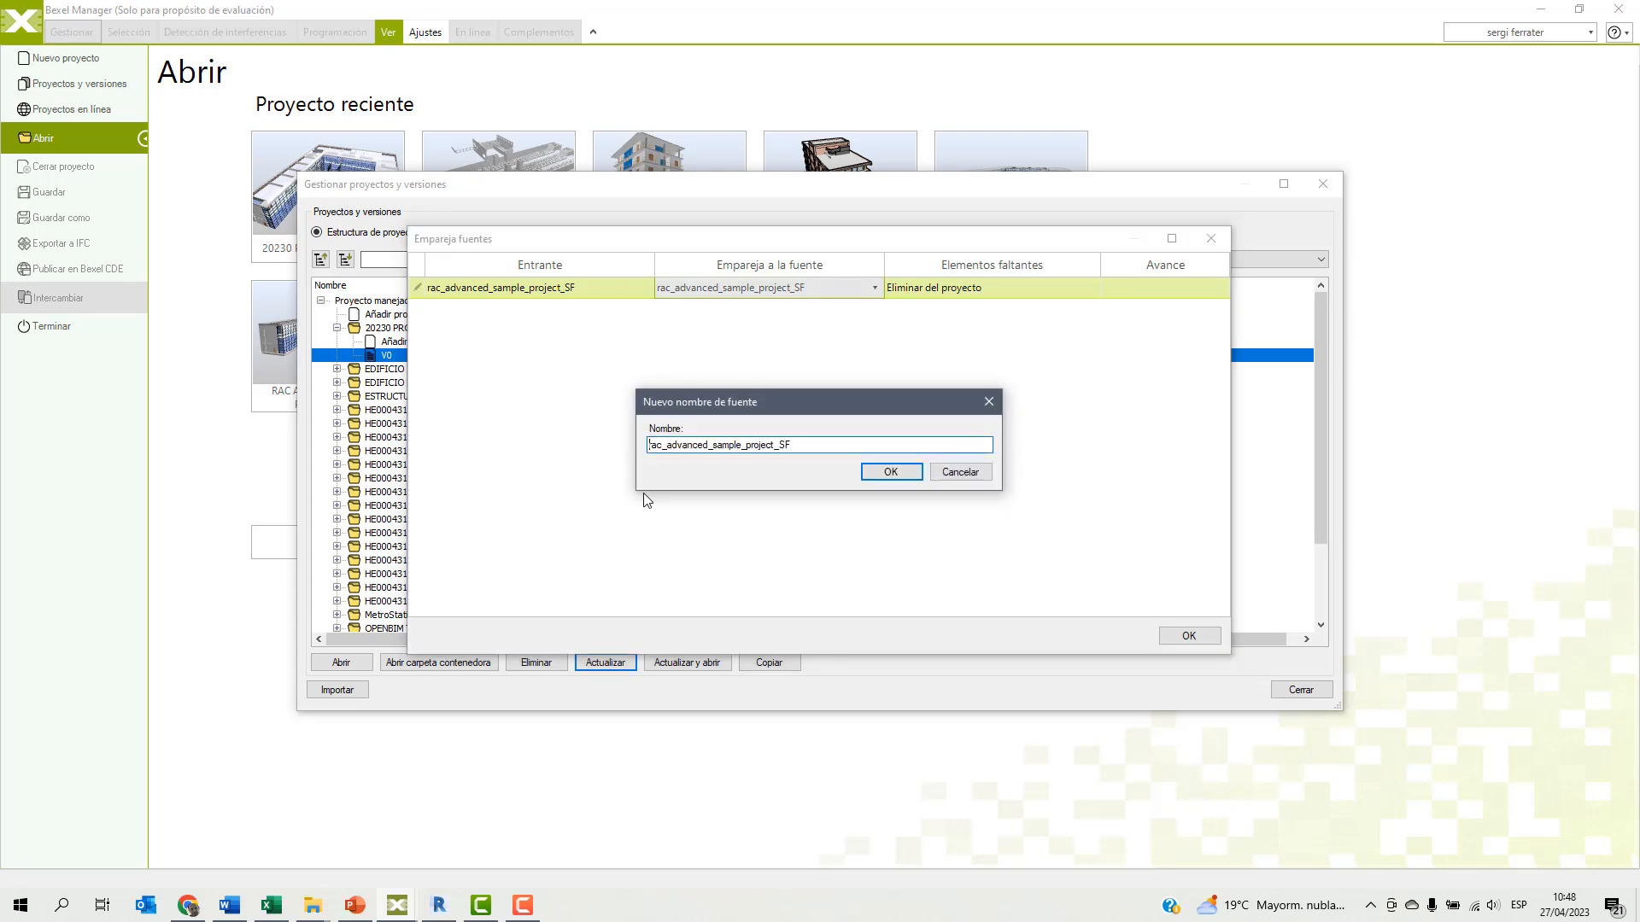
type("EST_")
left_click(887, 473)
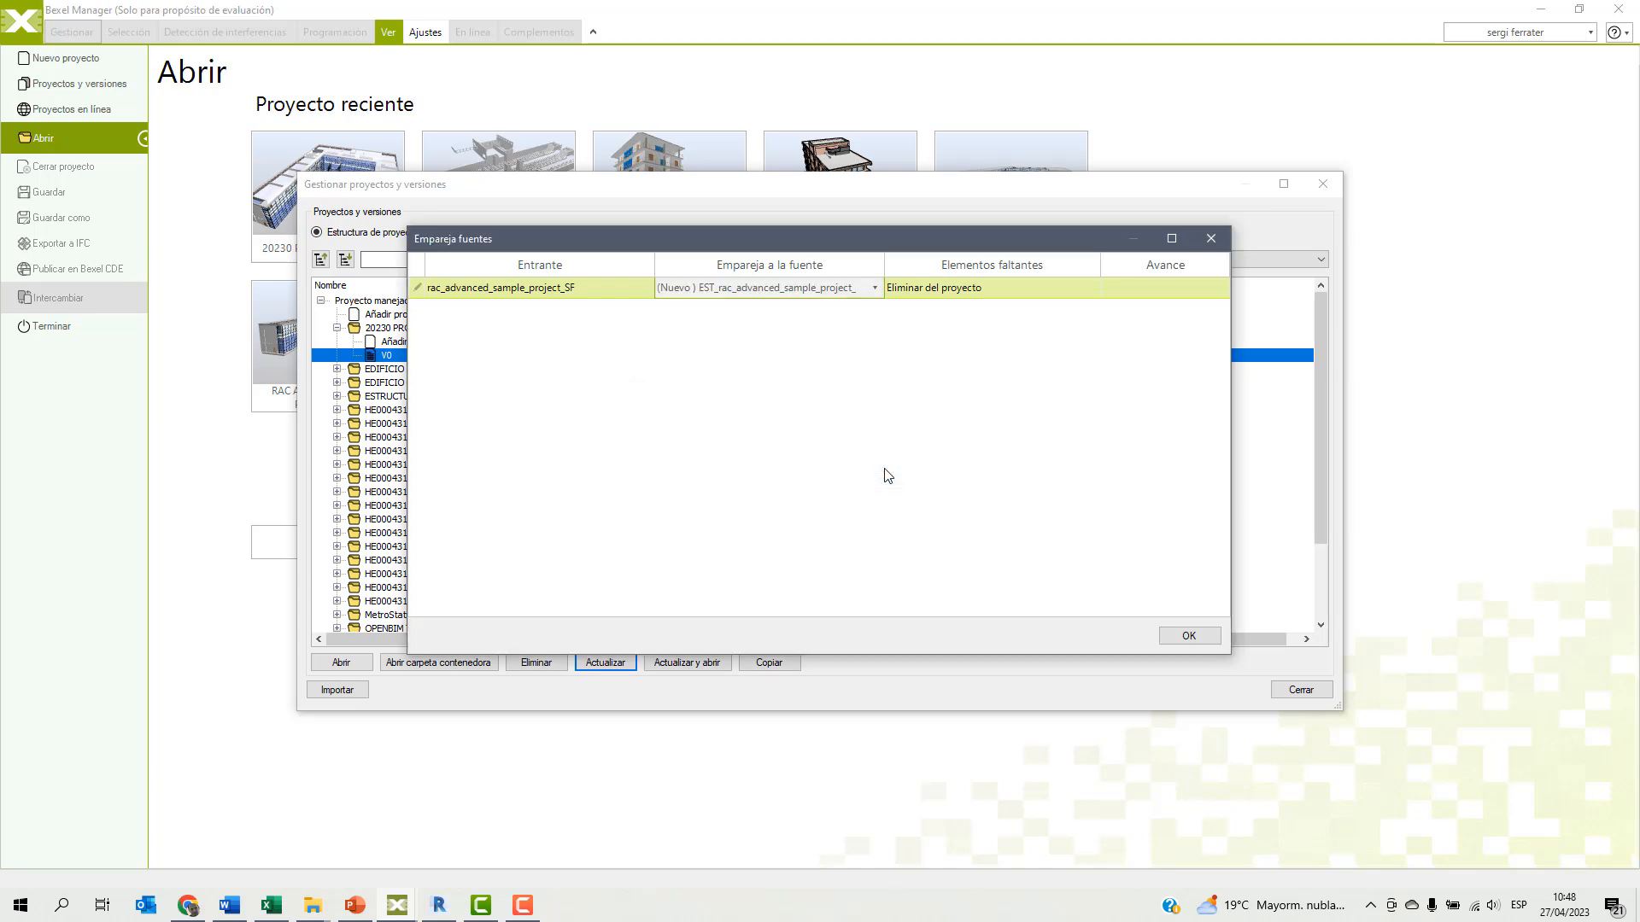
left_click(1185, 632)
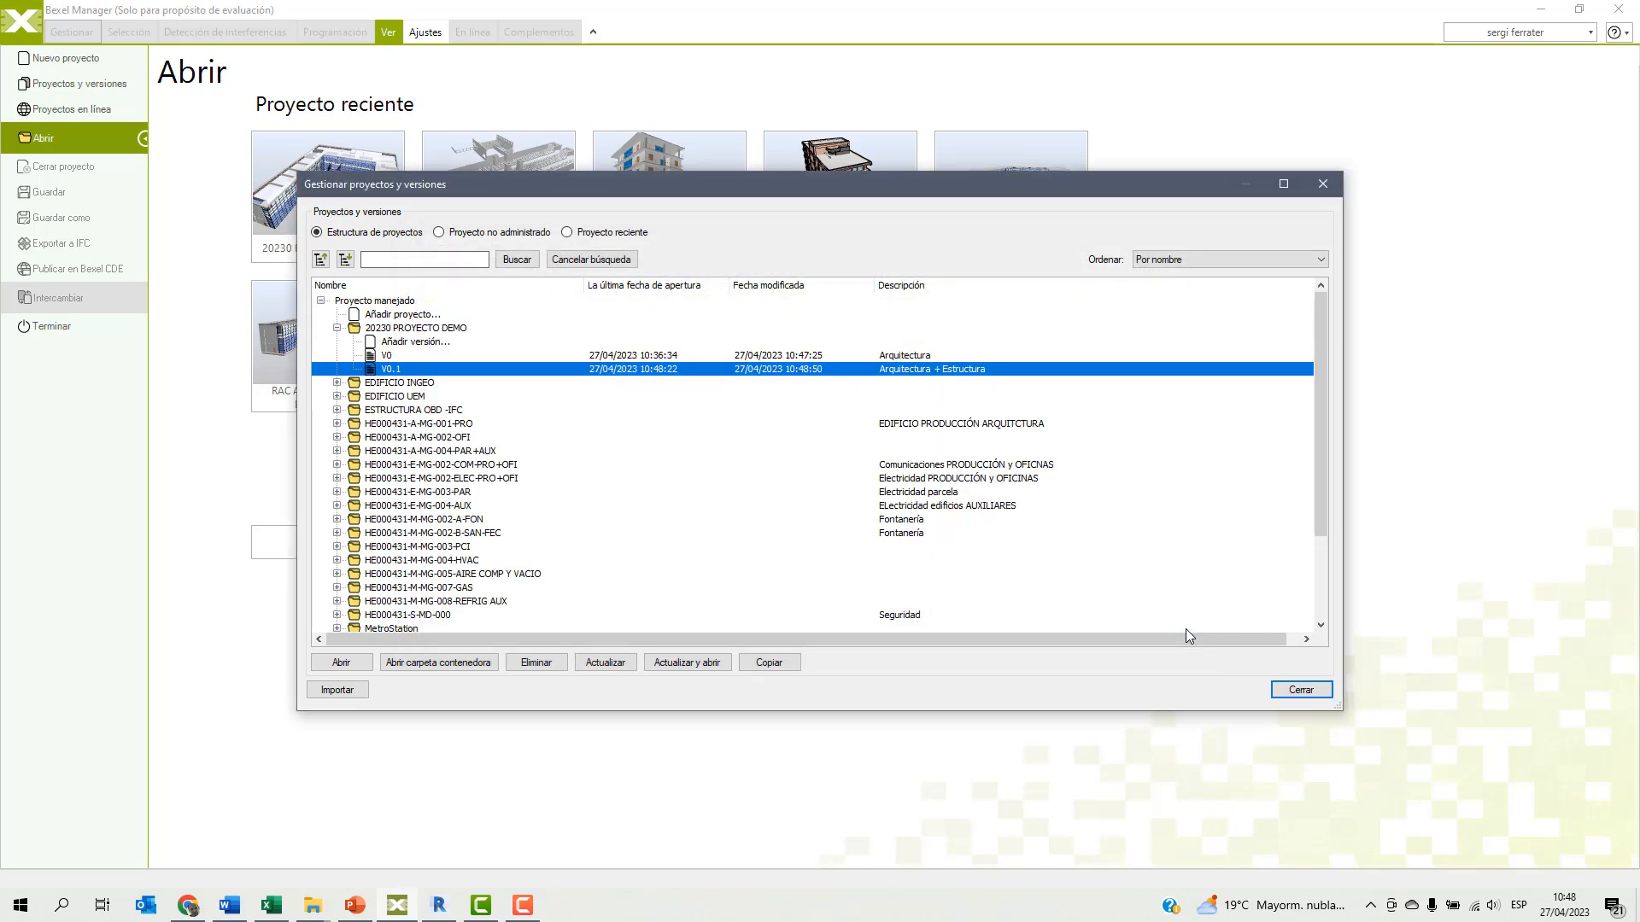
left_click(341, 663)
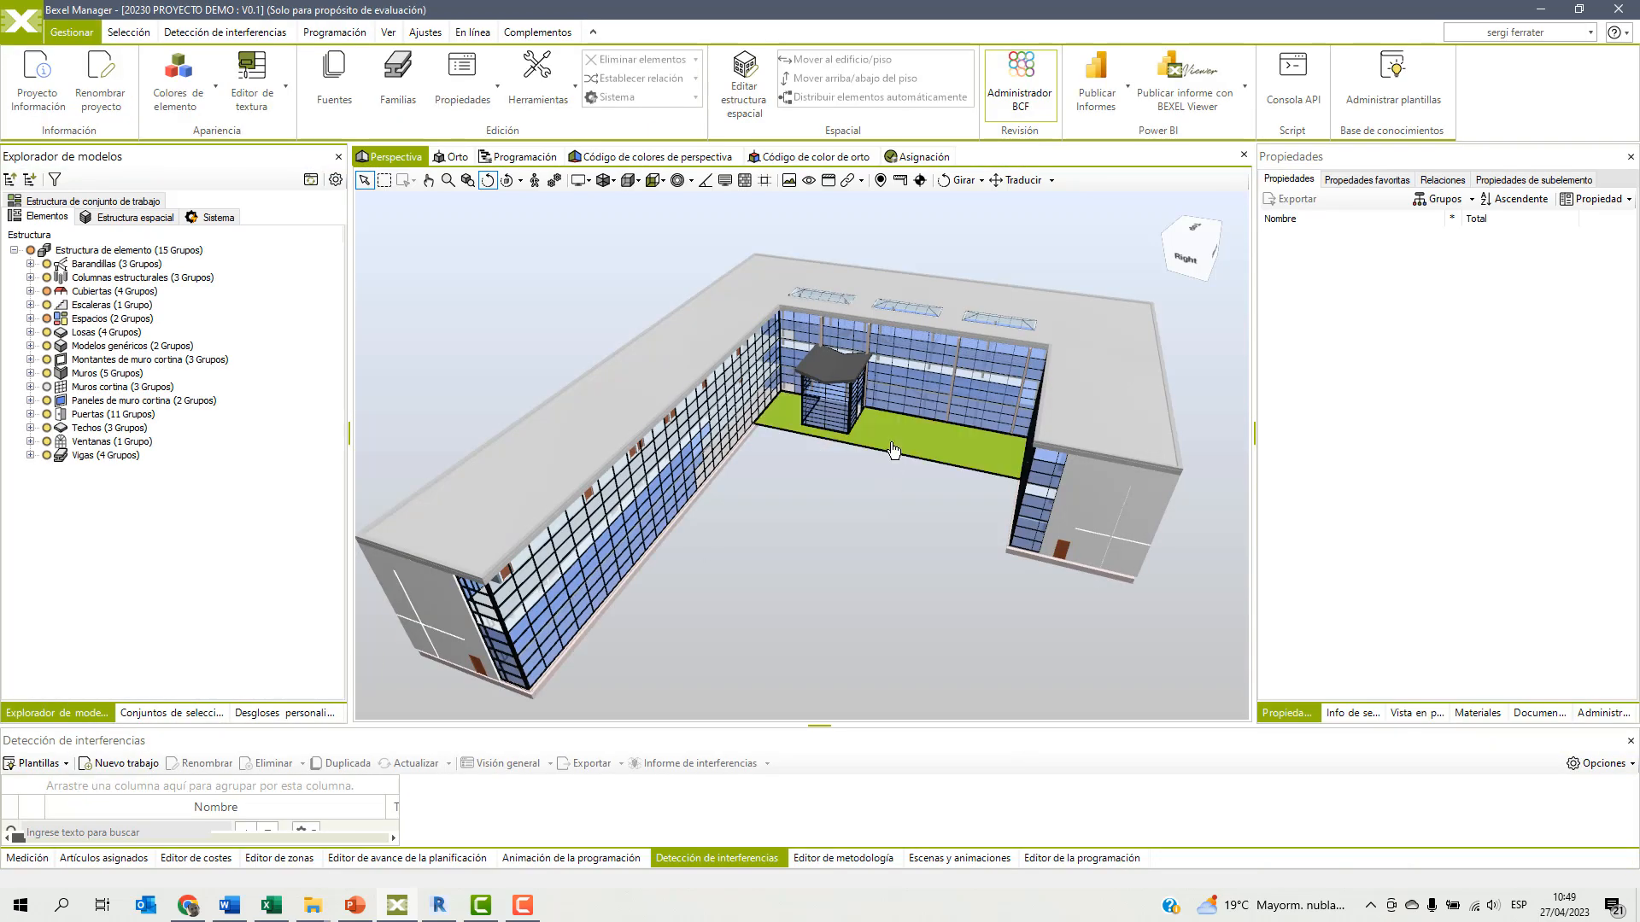
left_click_drag(674, 517, 870, 478)
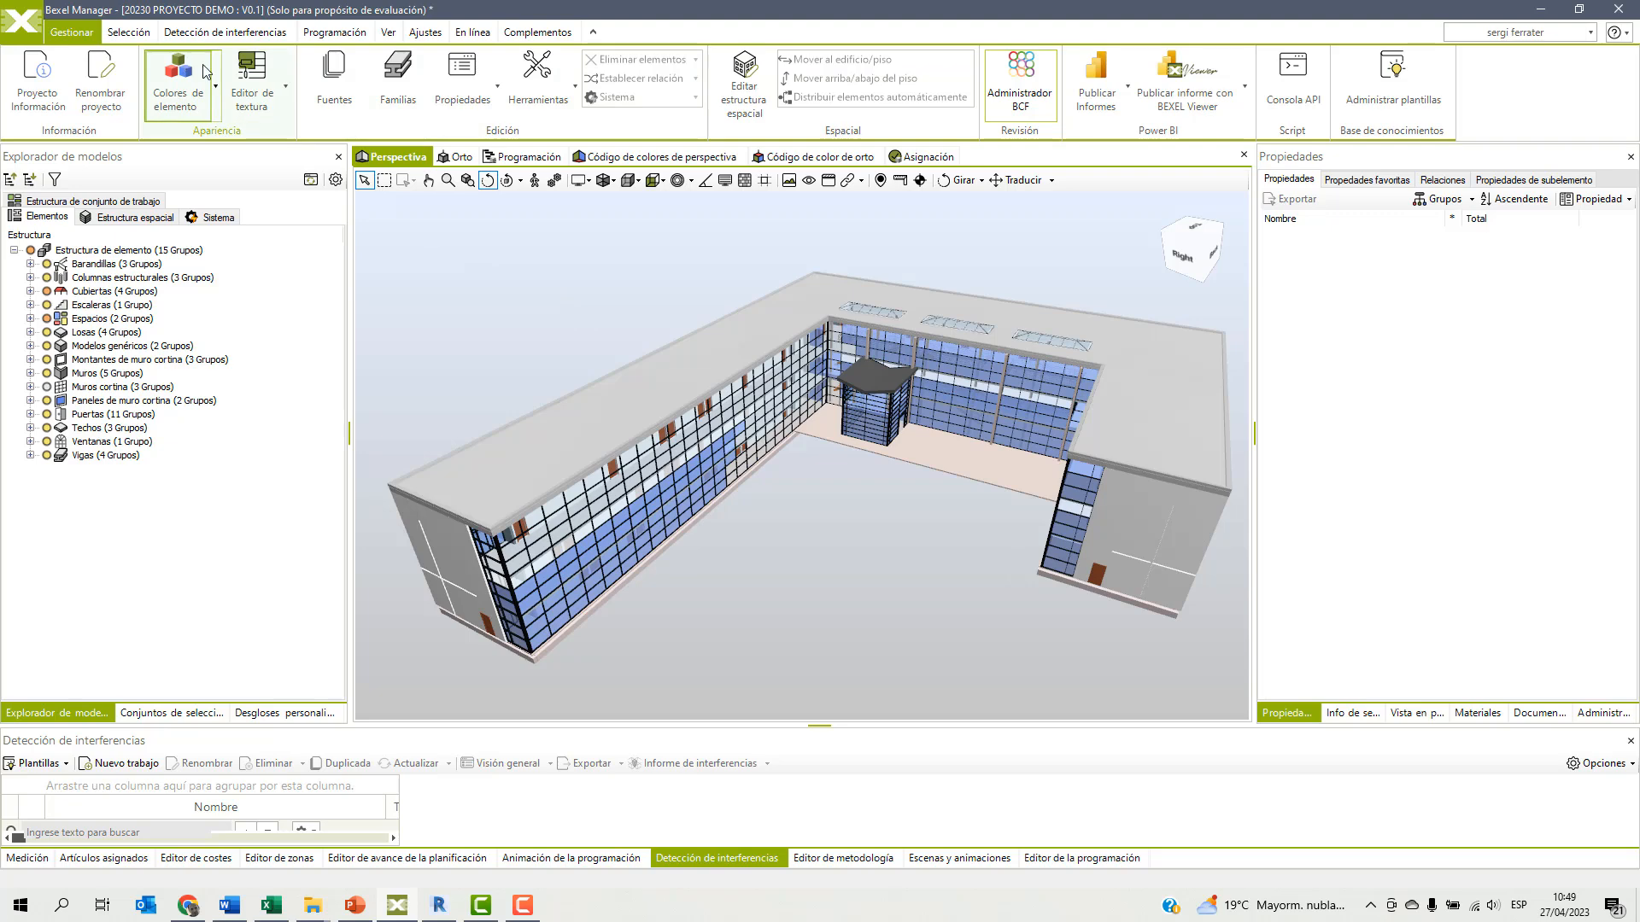
Rename the project source rac_advanced_sample_project_SF to ARQ_rac_advanced_sample_project_SF and close the source manager.
left_click(334, 81)
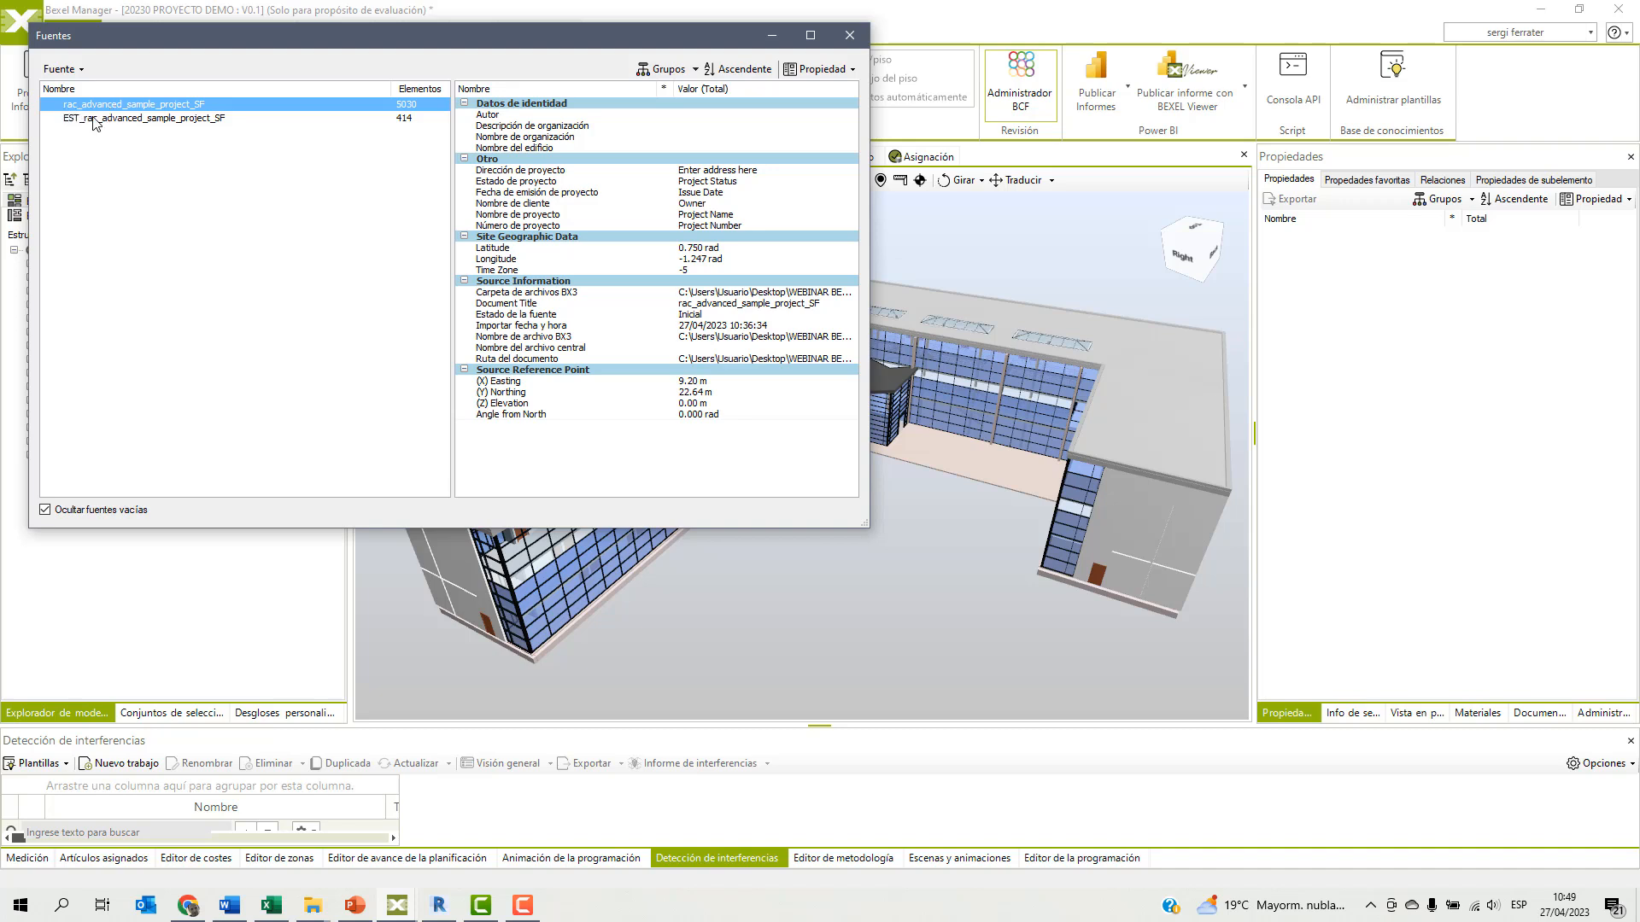
left_click(81, 74)
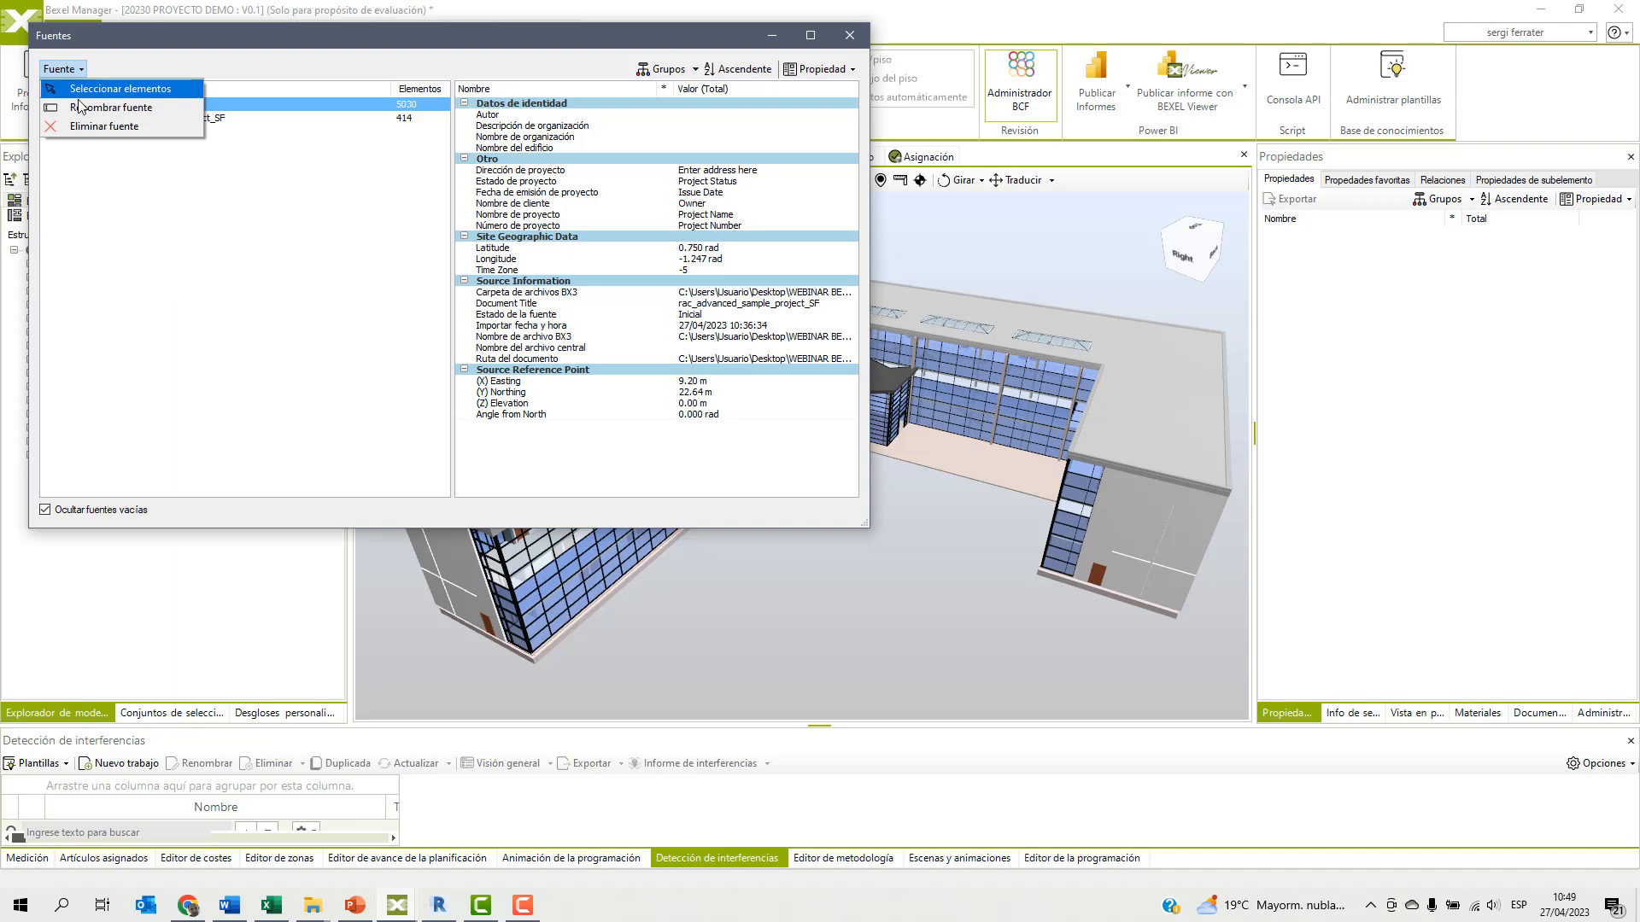
left_click(85, 107)
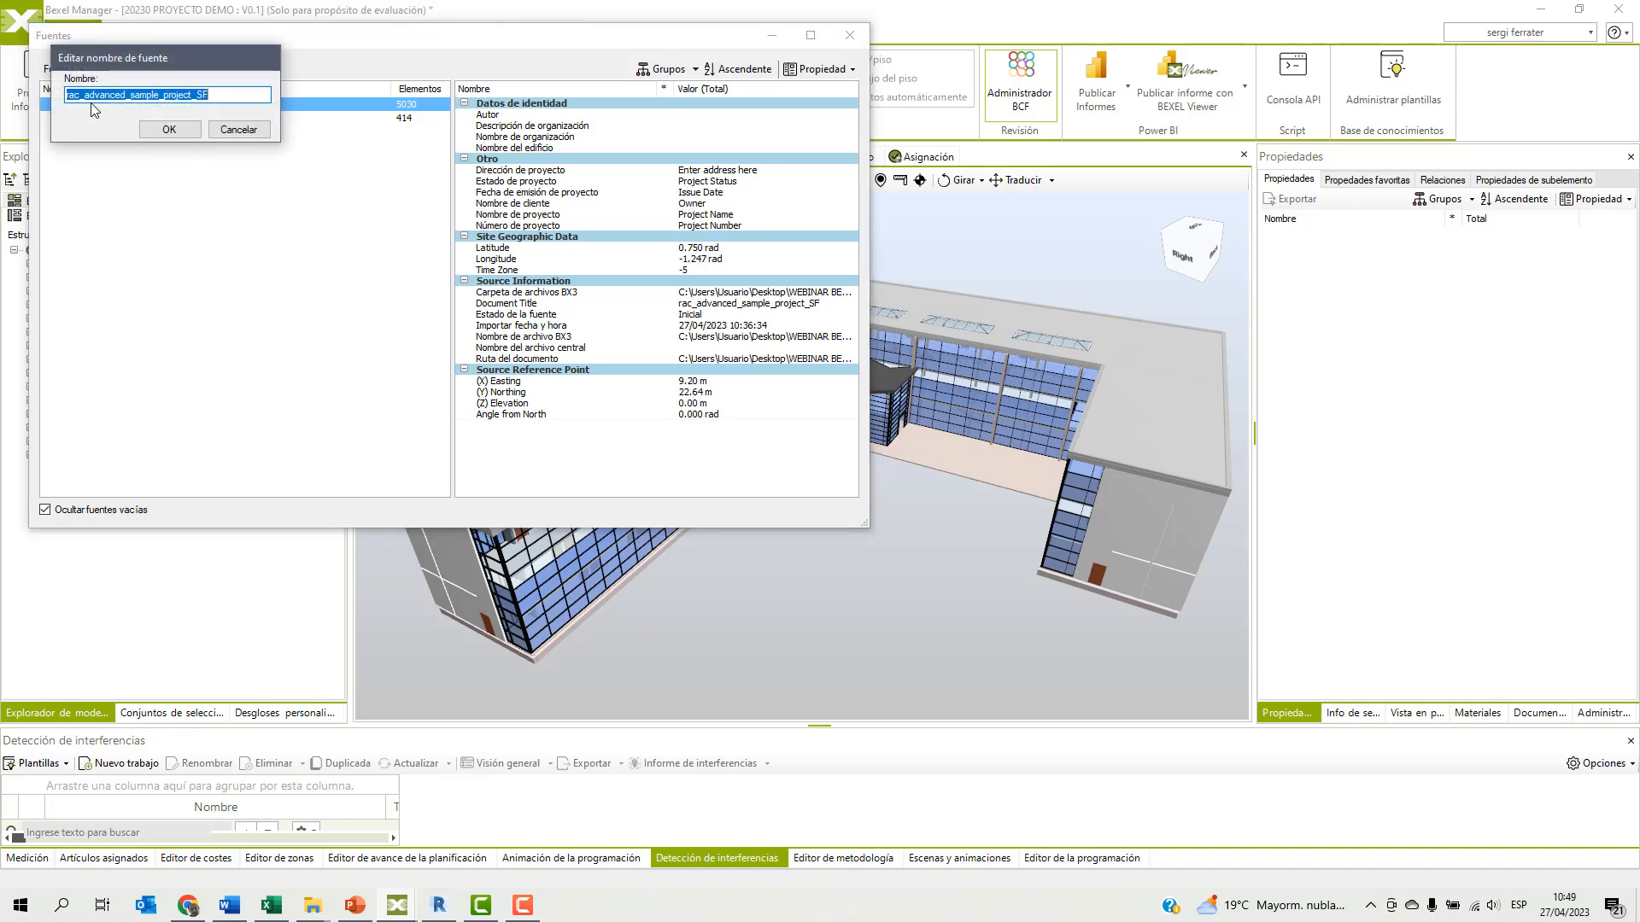
key("Home")
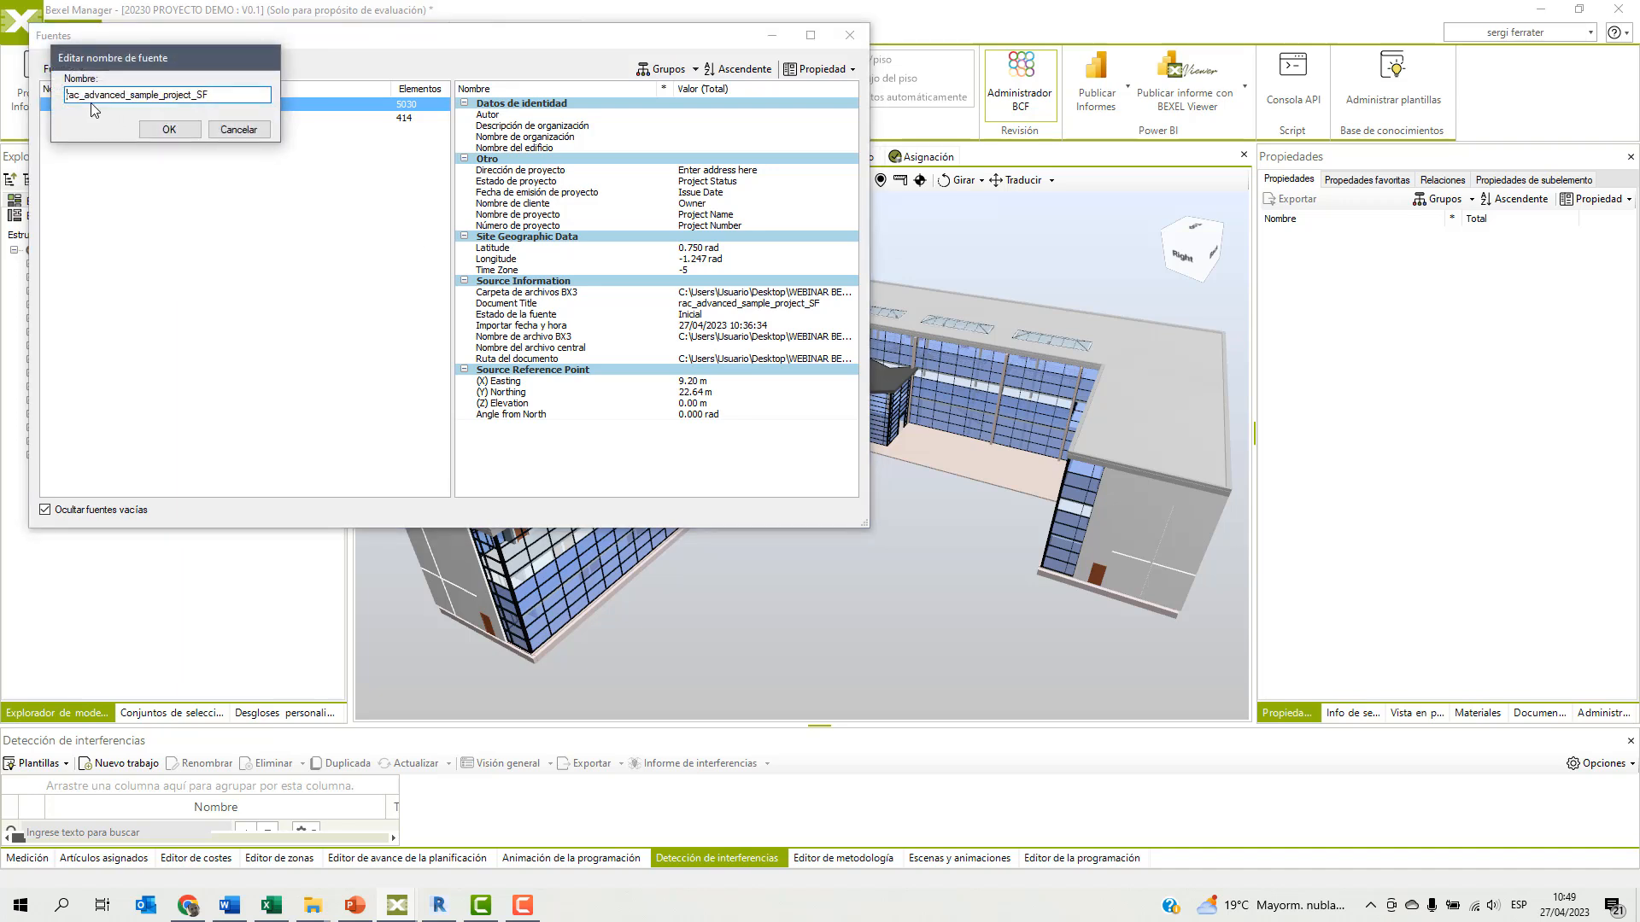
type("ARQ_")
left_click(168, 129)
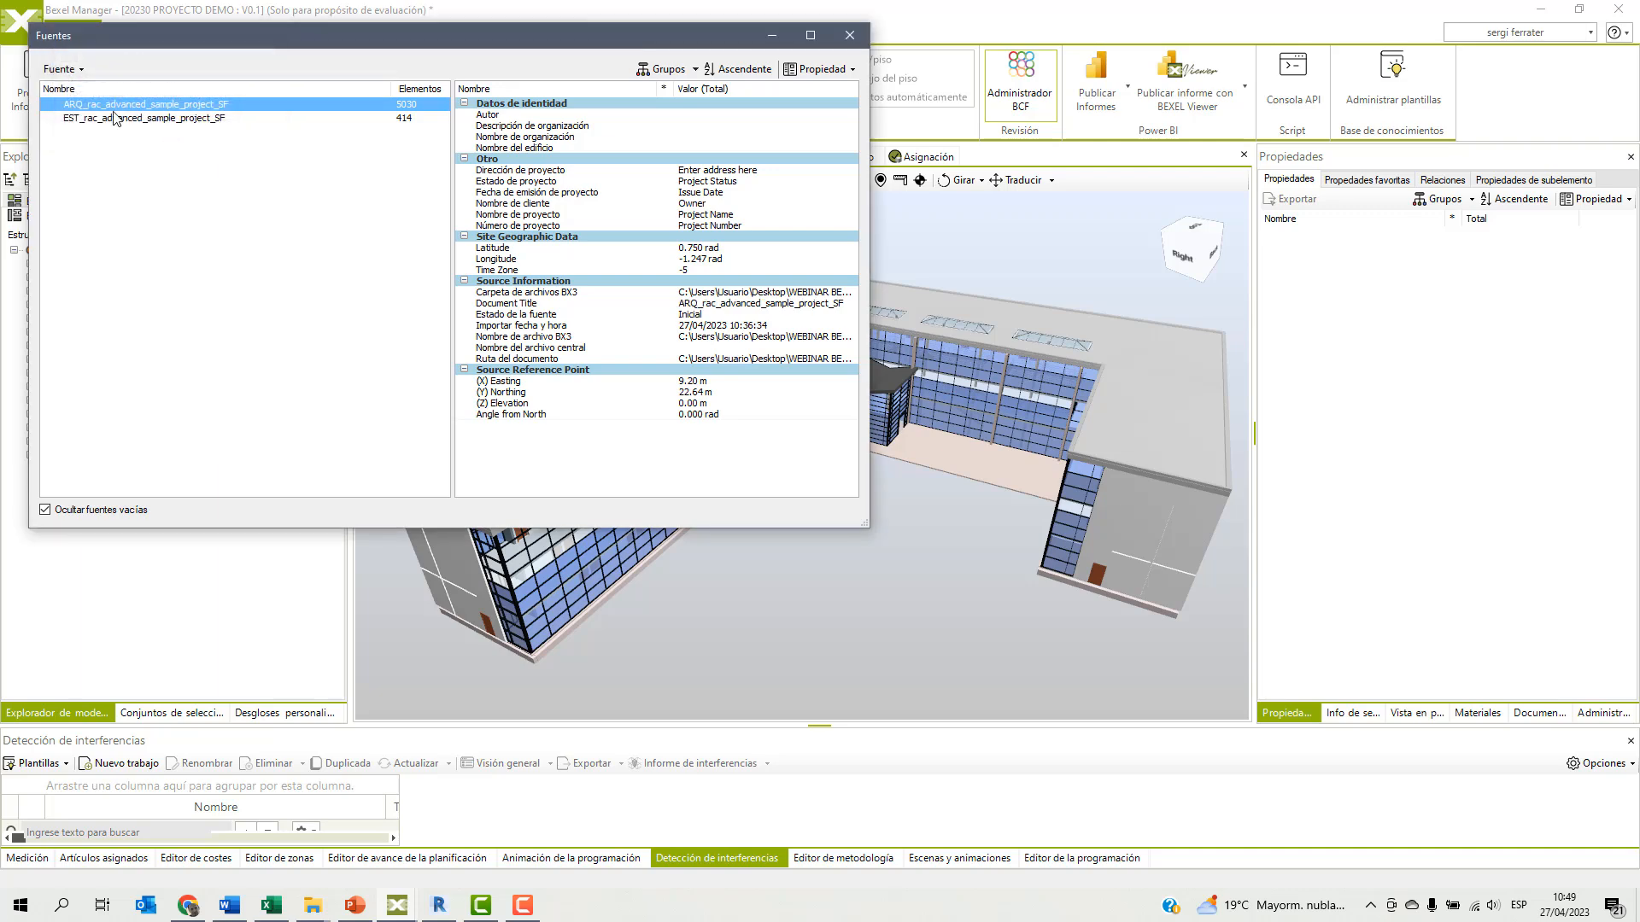
left_click(856, 41)
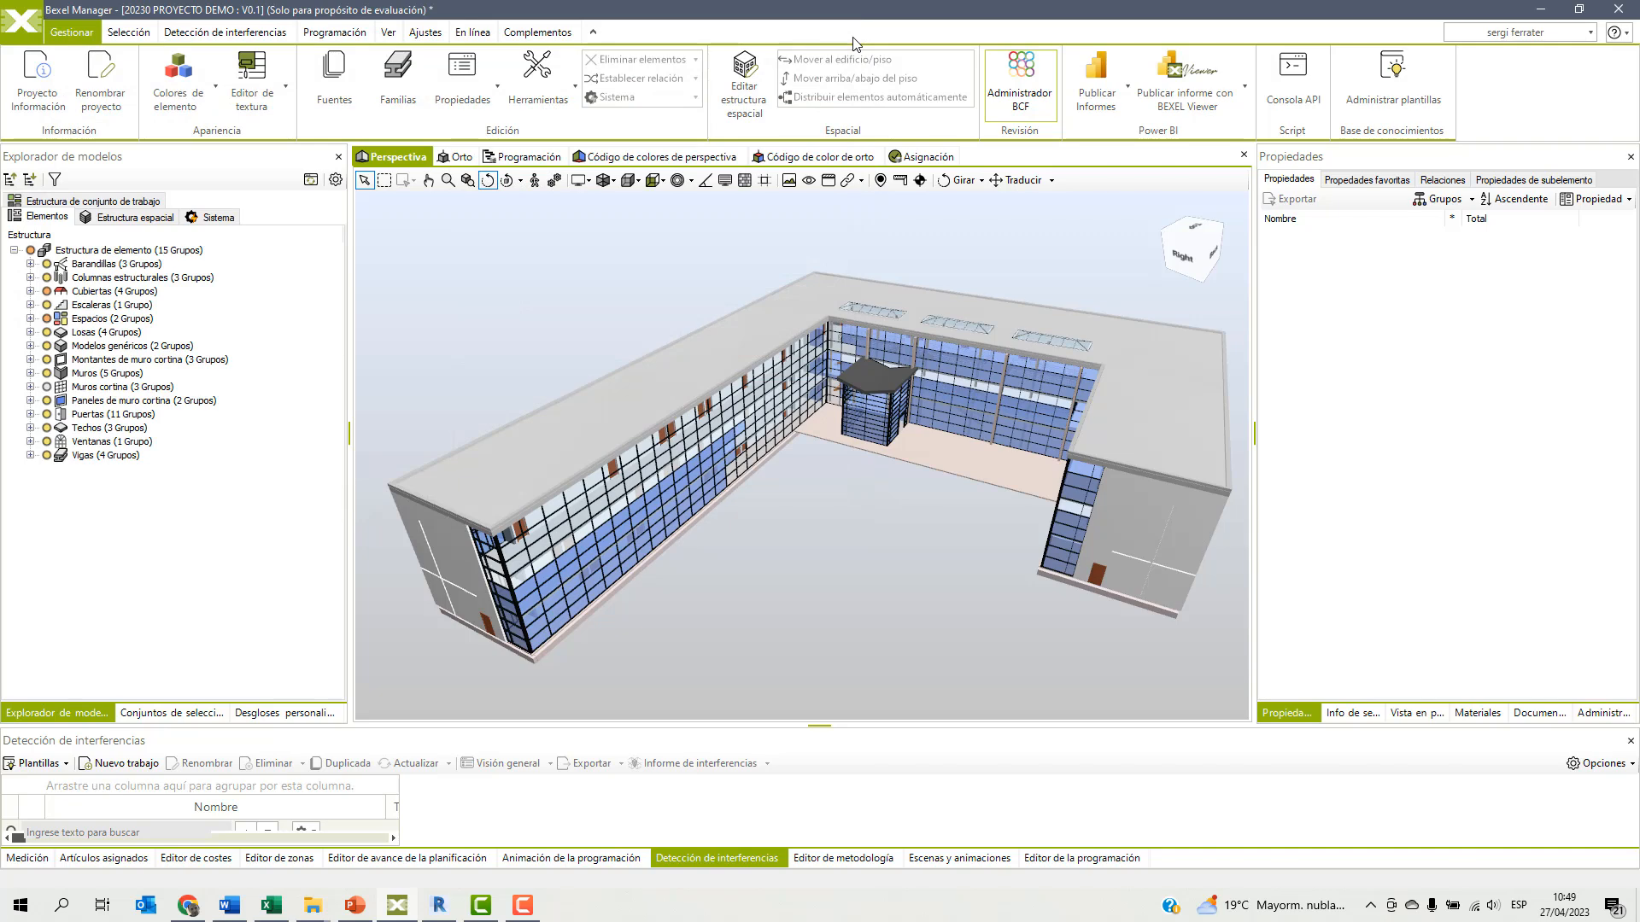
Display the building in the orthographic view from the top (Parte superior).
mouse_move(811, 519)
left_mouse_down()
mouse_move(780, 501)
mouse_move(796, 500)
left_mouse_up()
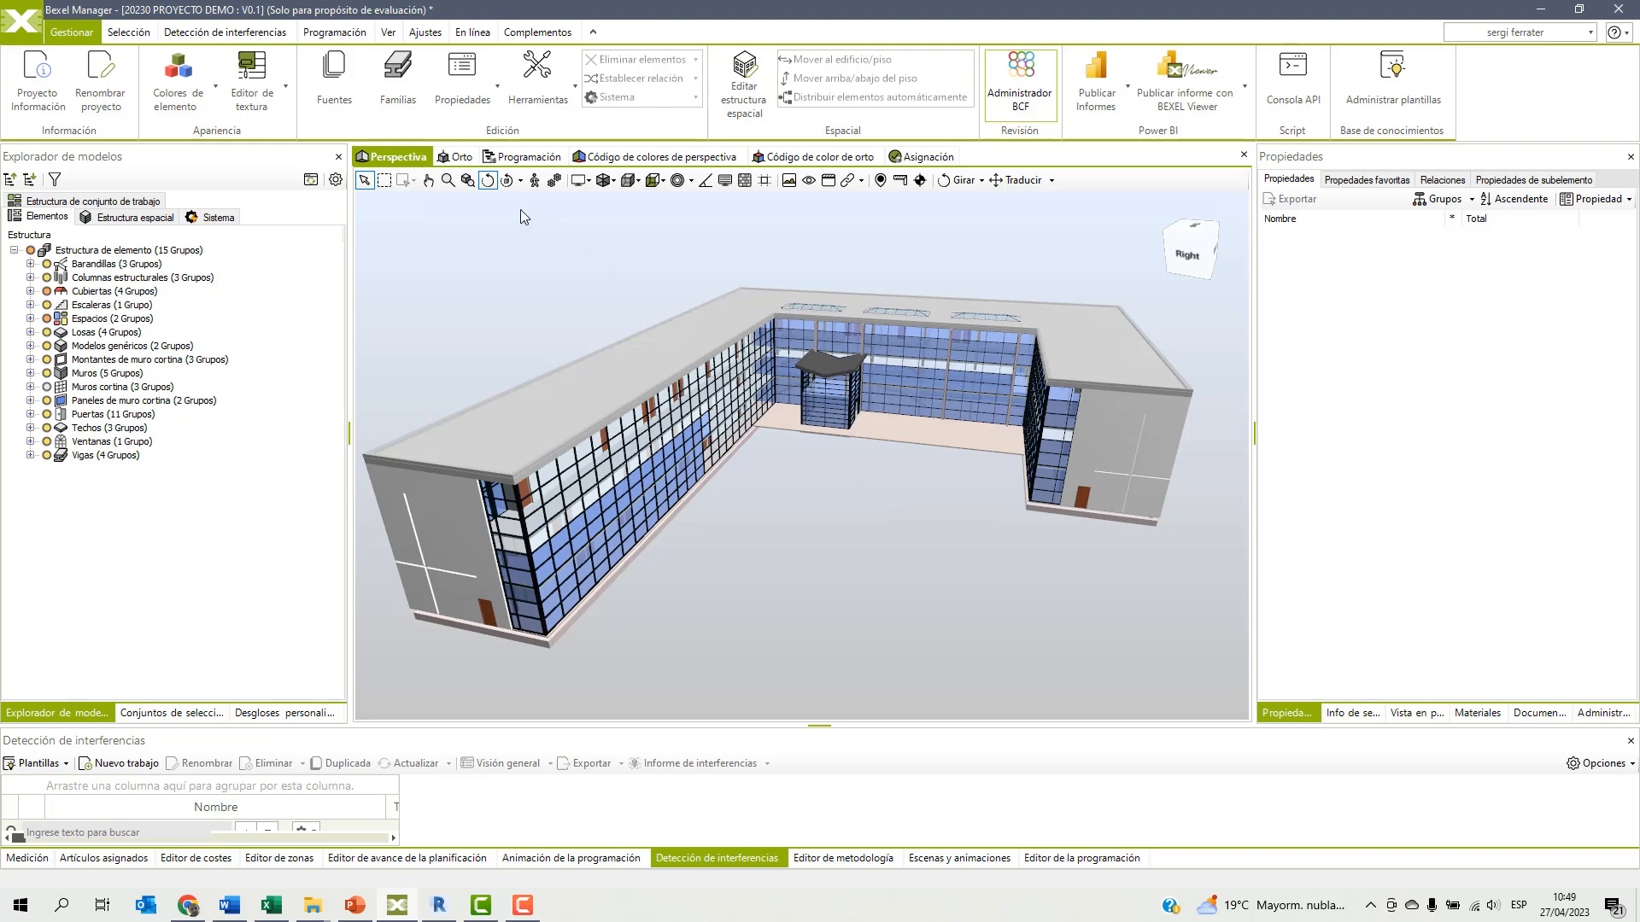
left_click(458, 158)
left_click(617, 181)
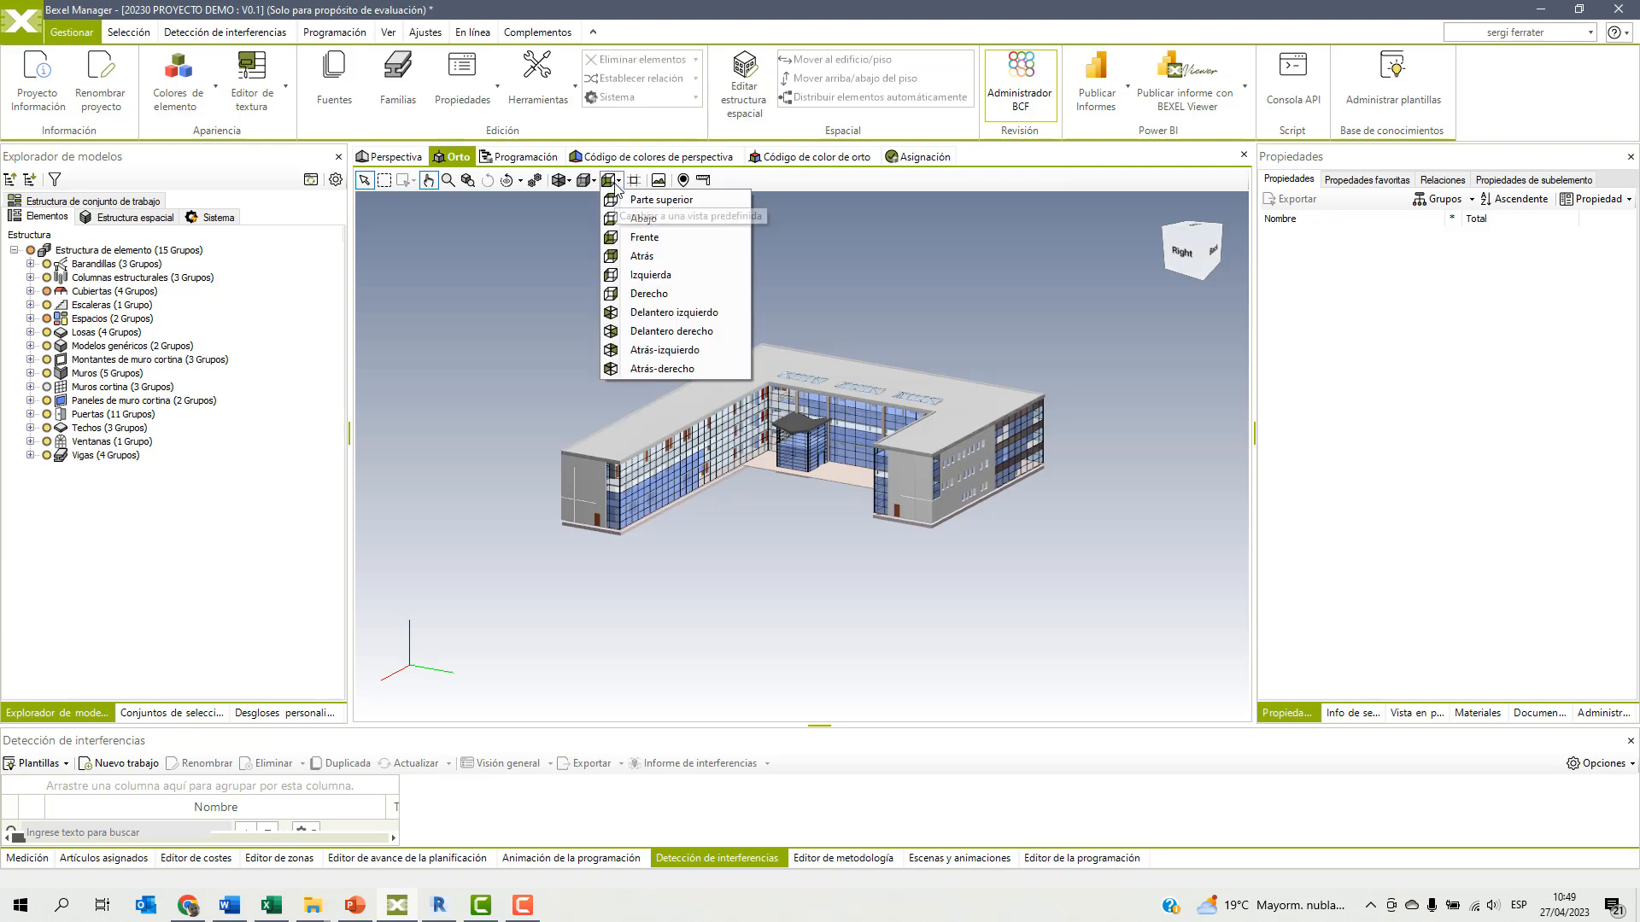
left_click(661, 200)
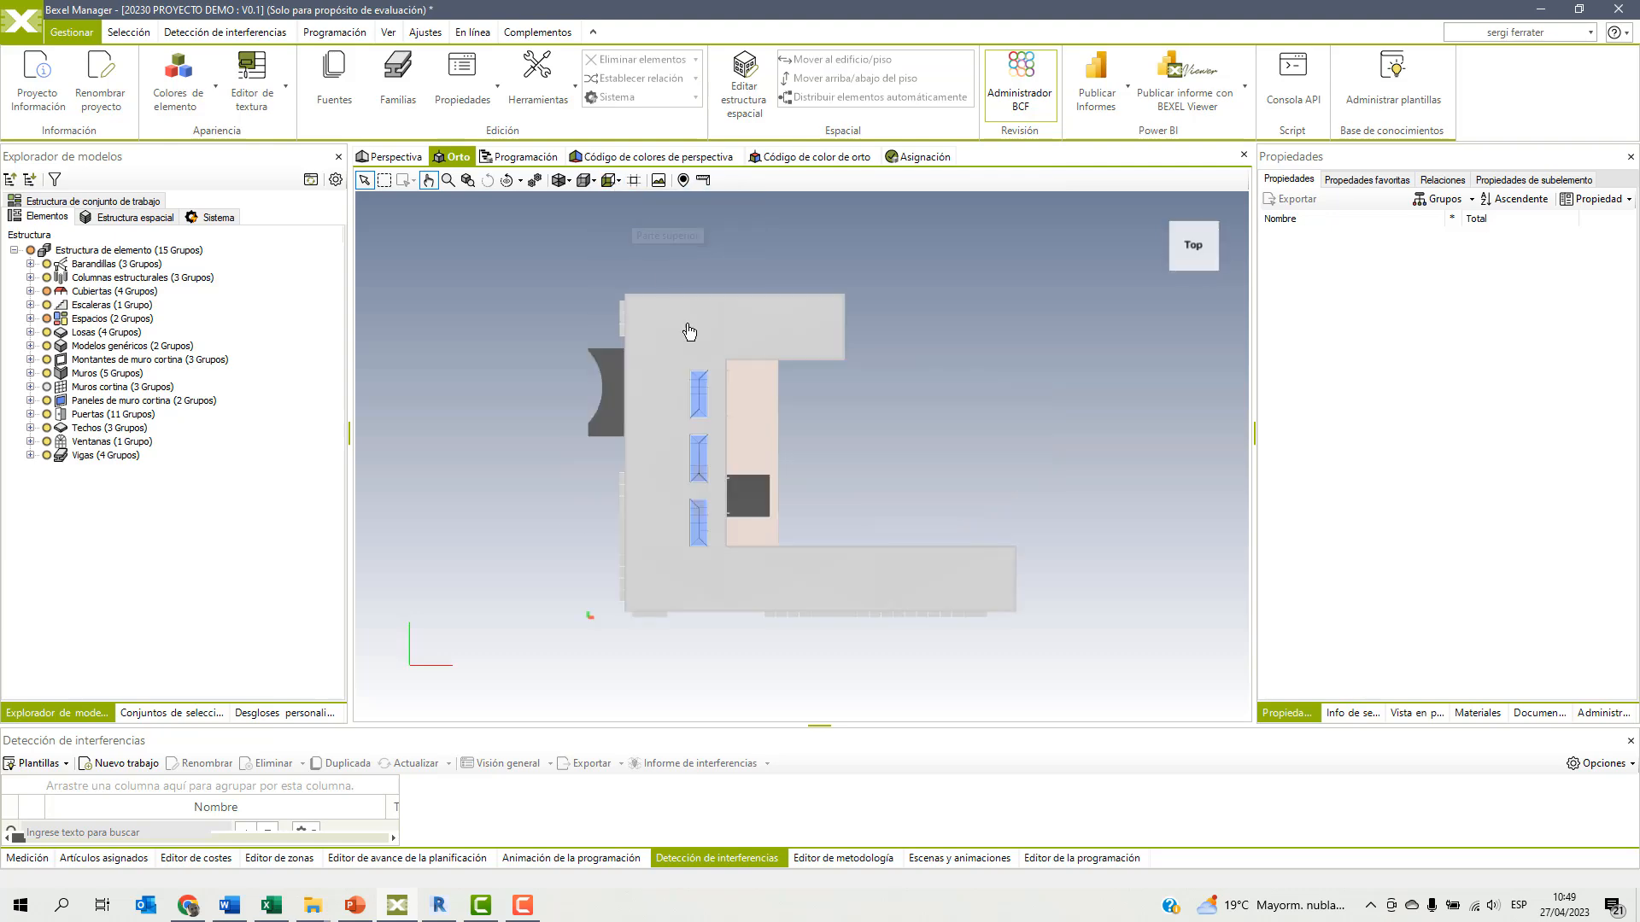
Window-select all elements of the shorter wing opposite the long wing and isolate the selected elements.
left_click(383, 184)
left_click_drag(598, 277, 881, 369)
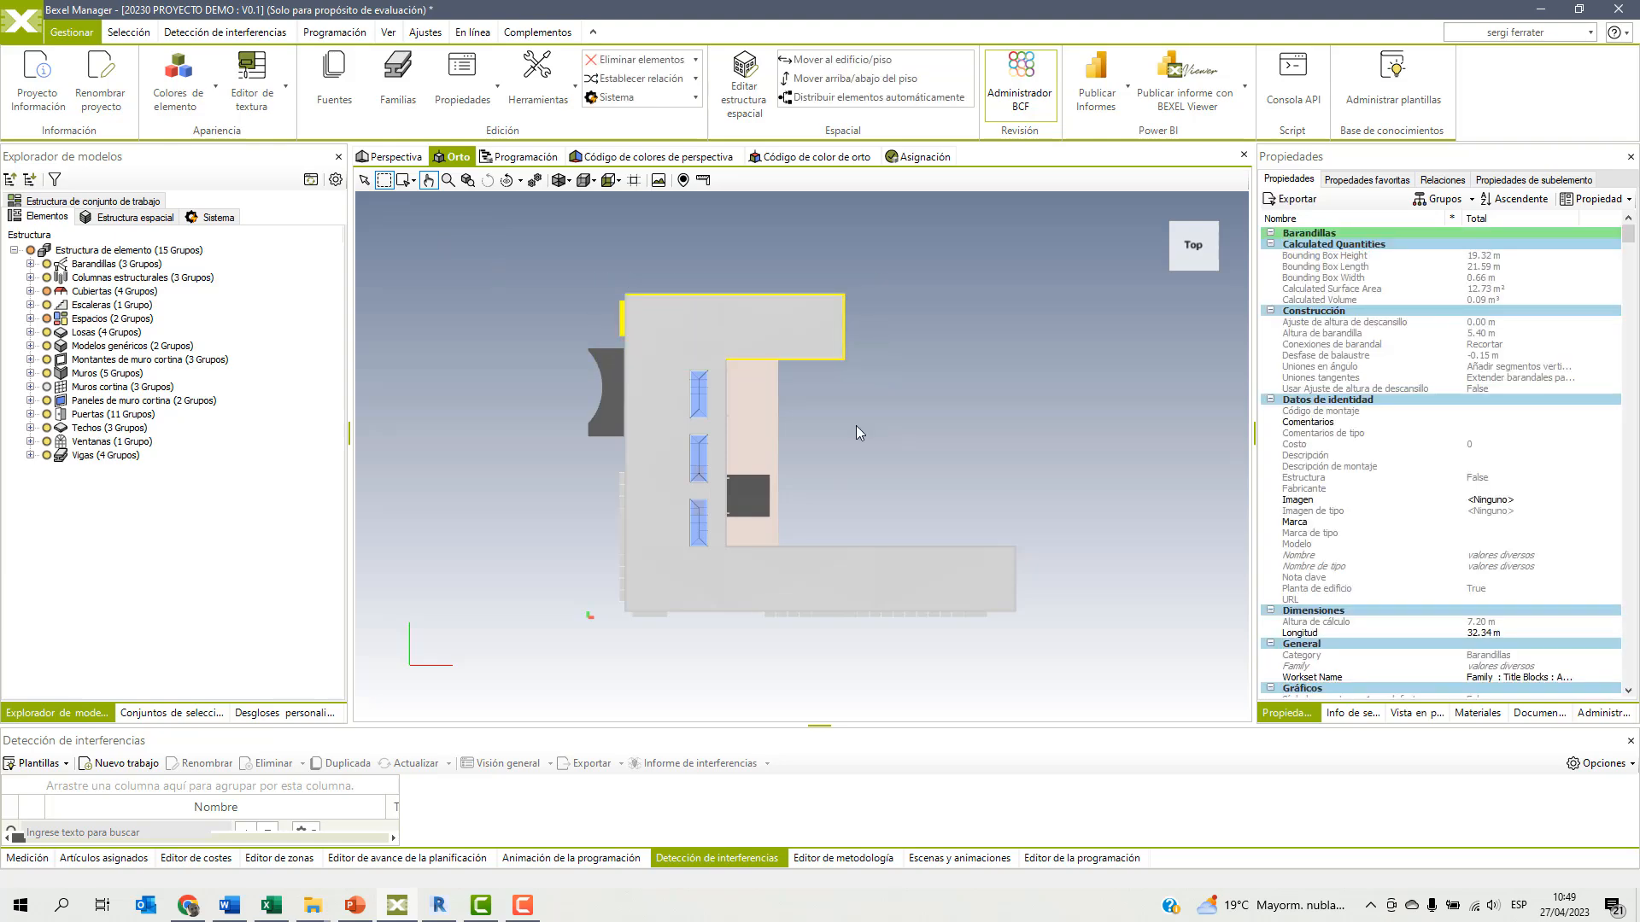
right_click(890, 417)
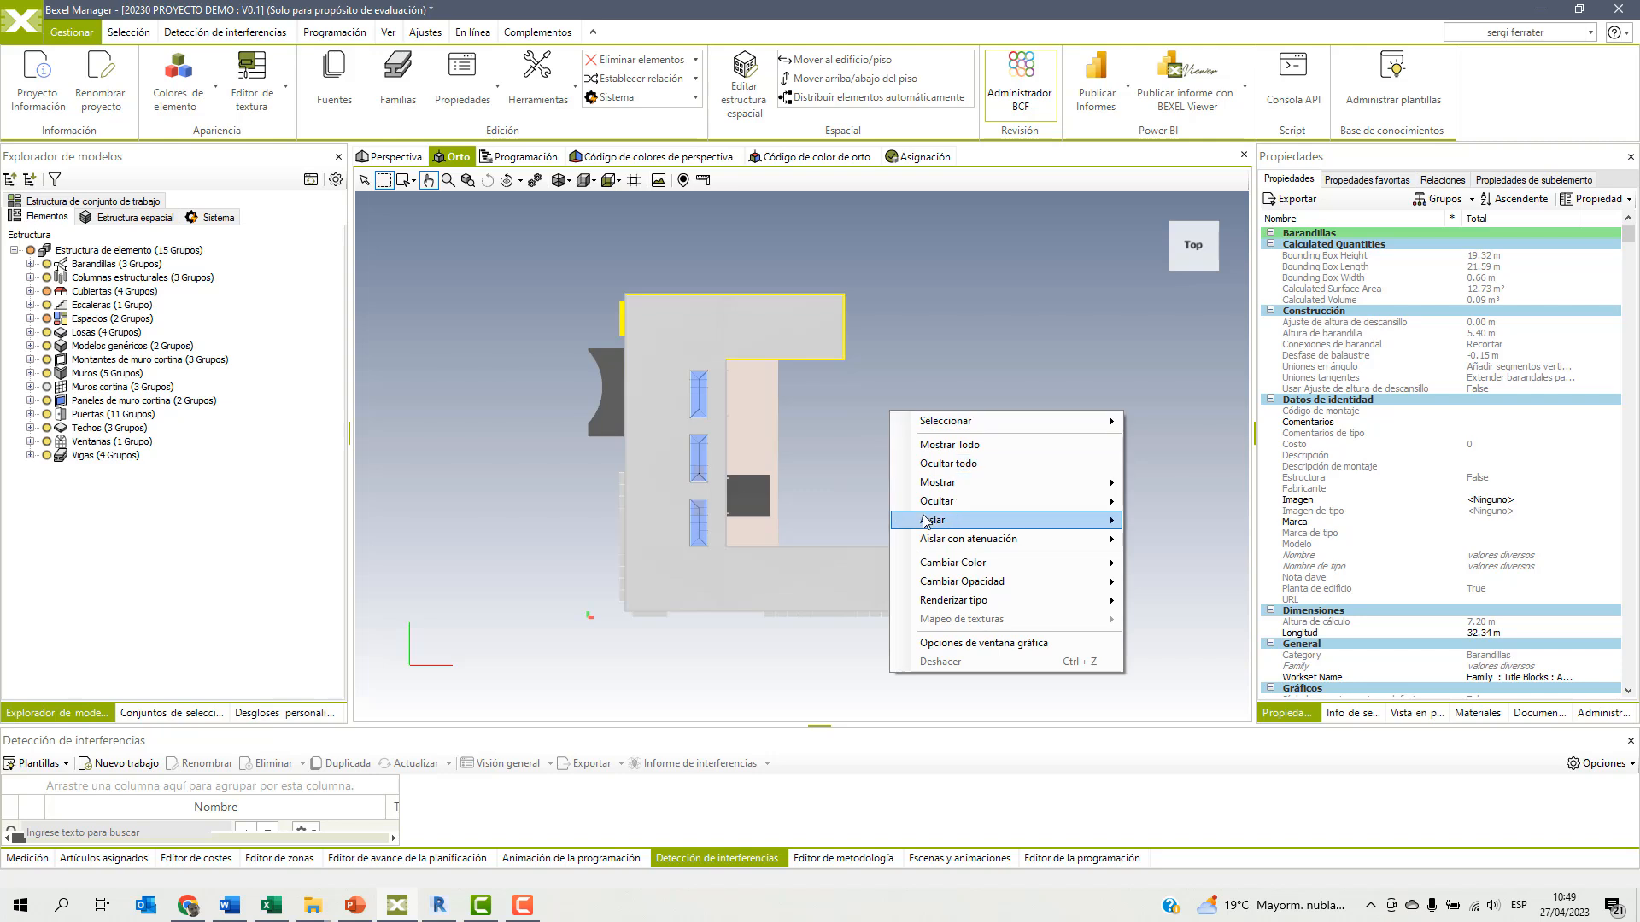
mouse_move(987, 527)
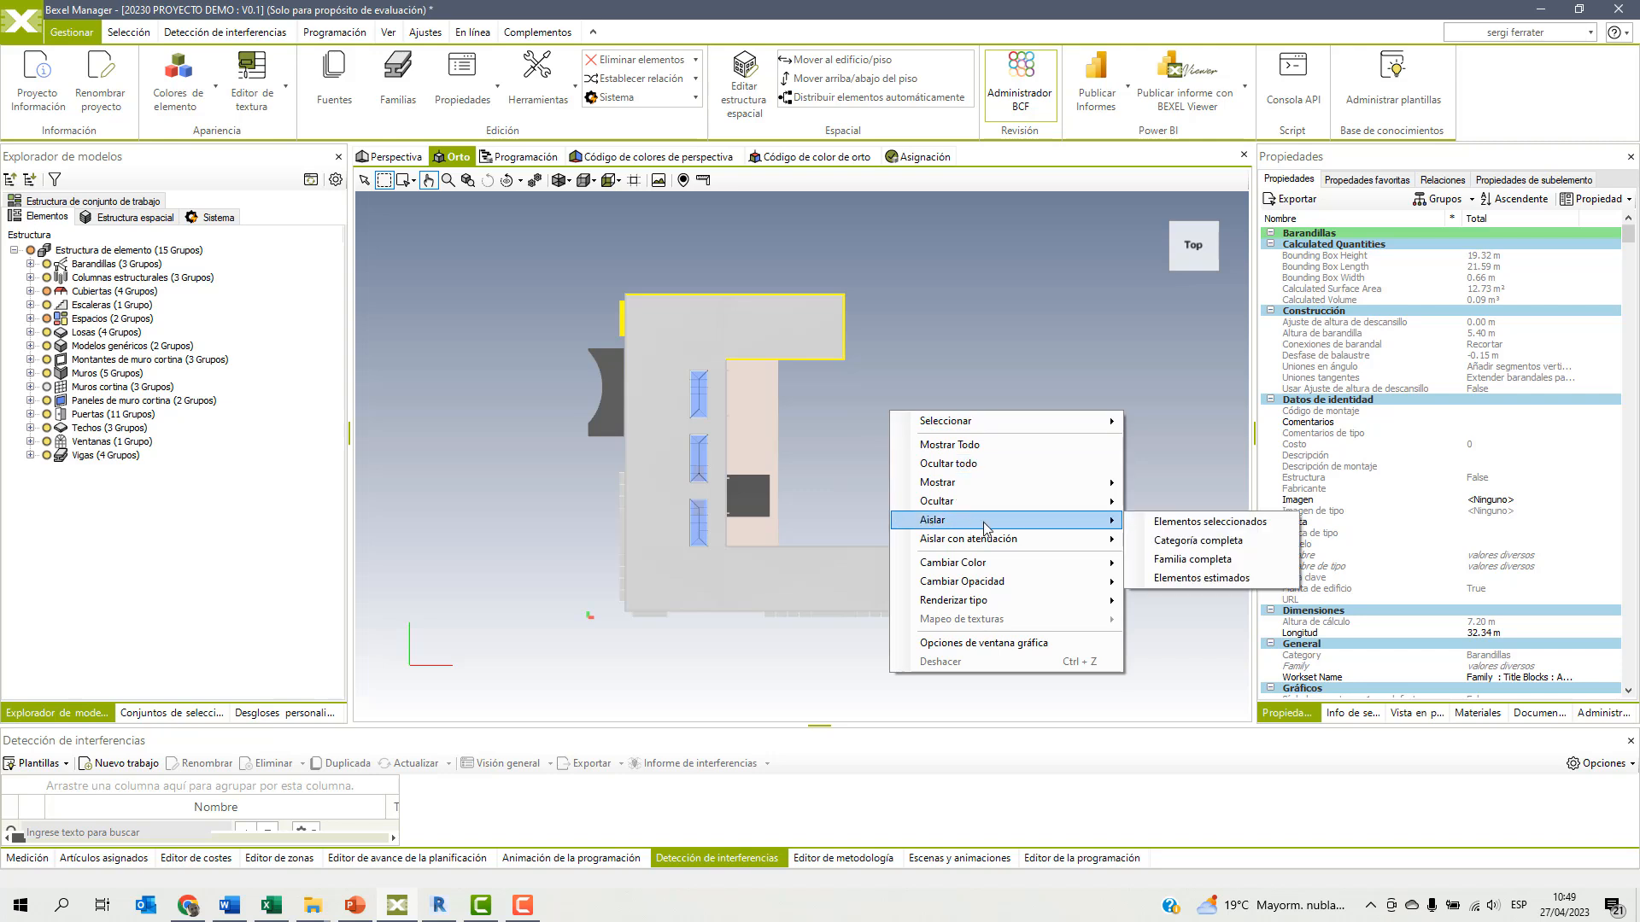
left_click(1176, 529)
mouse_move(1006, 519)
middle_mouse_down()
mouse_move(988, 509)
mouse_move(989, 451)
mouse_move(1002, 496)
middle_mouse_up()
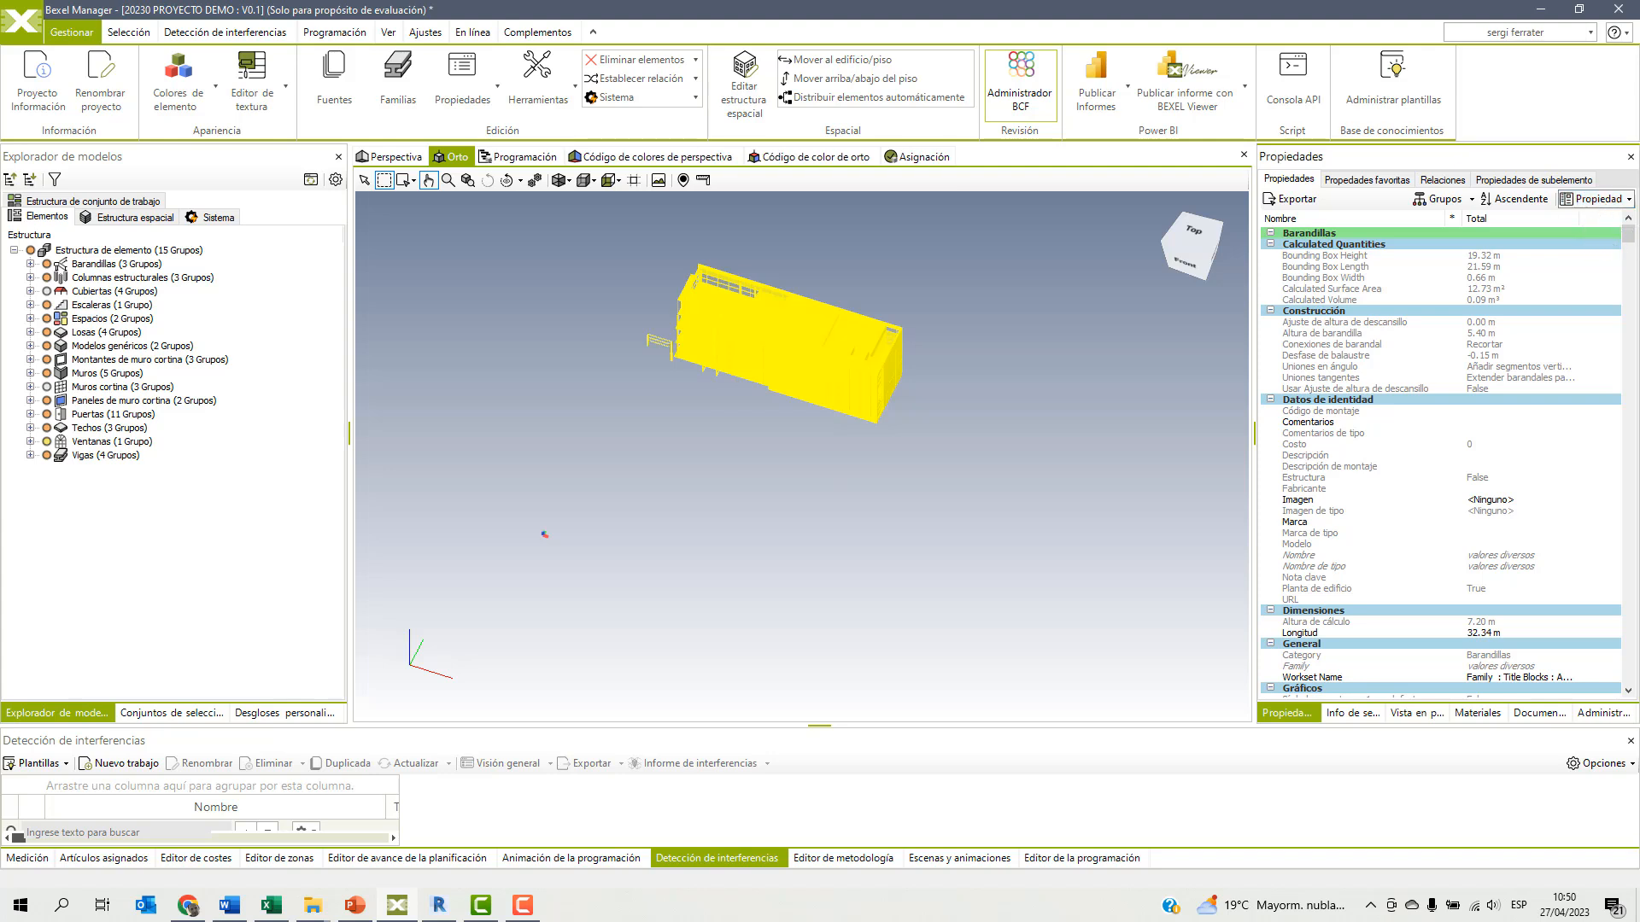
Add a text property ZONA in group Otros with the value ZONA ESTE to all the isolated wing elements.
left_click(1595, 199)
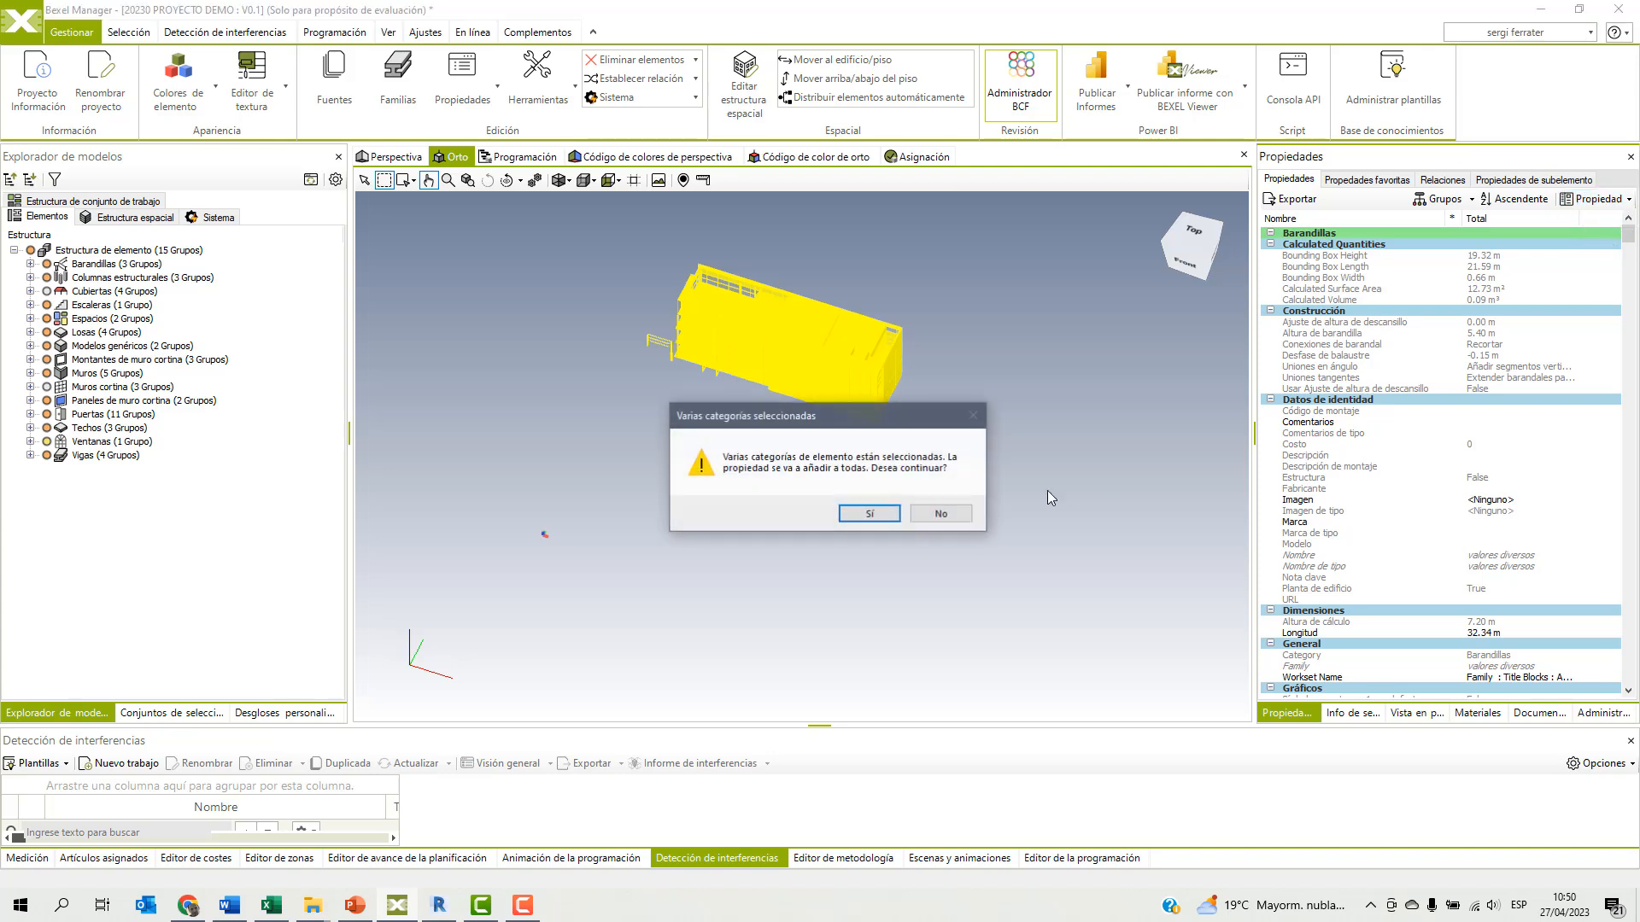
left_click(861, 516)
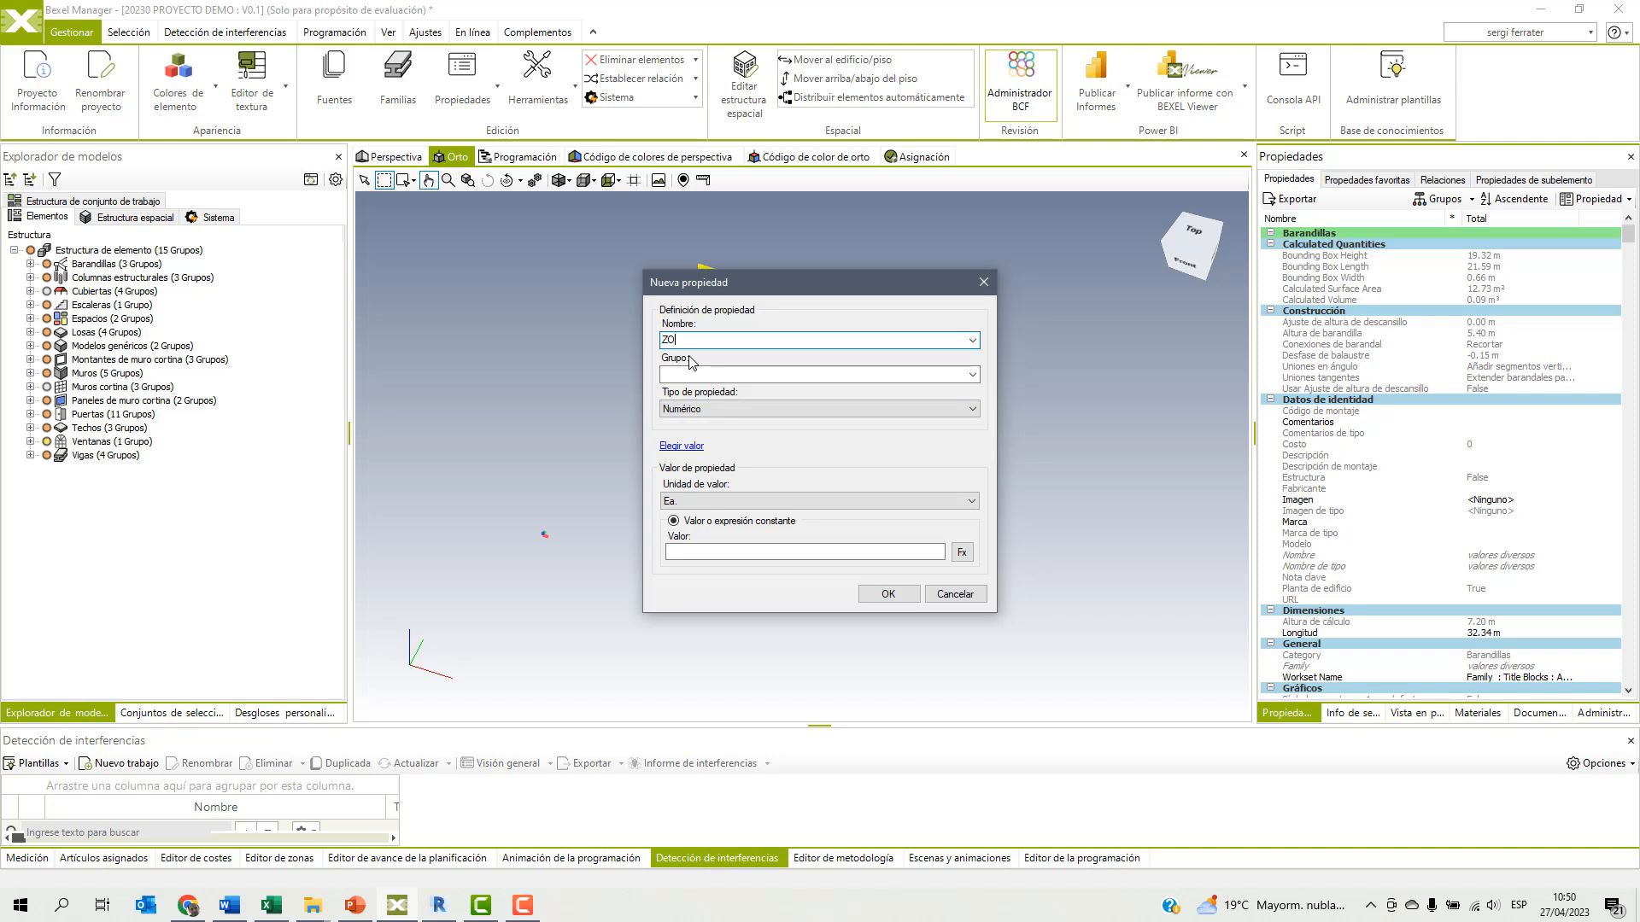
left_click(684, 375)
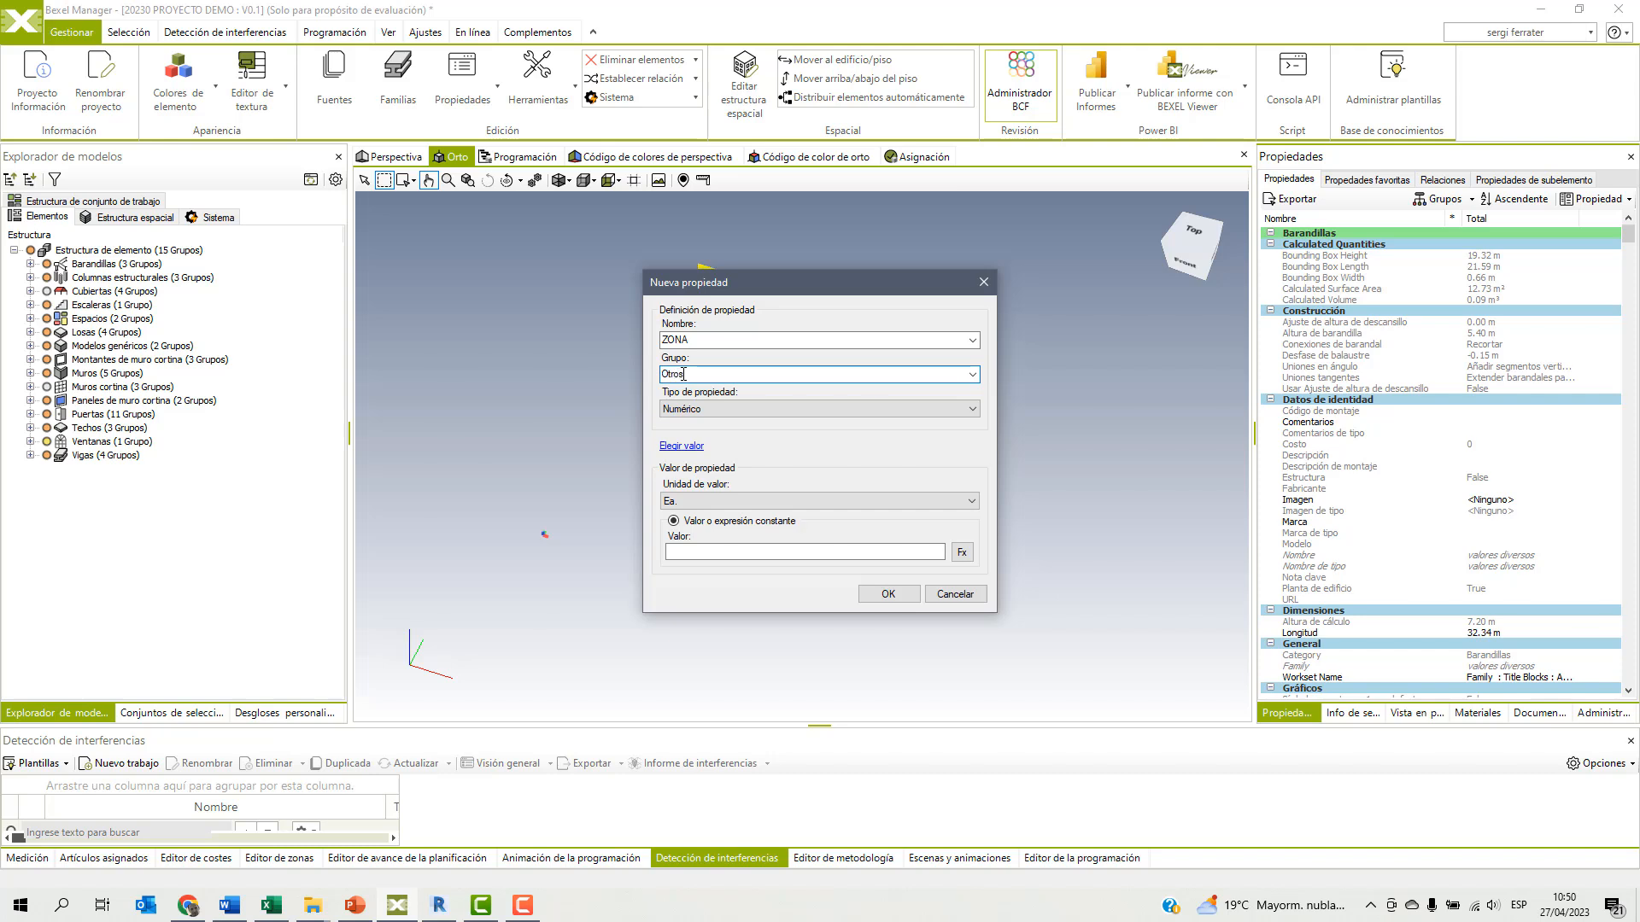
left_click(677, 410)
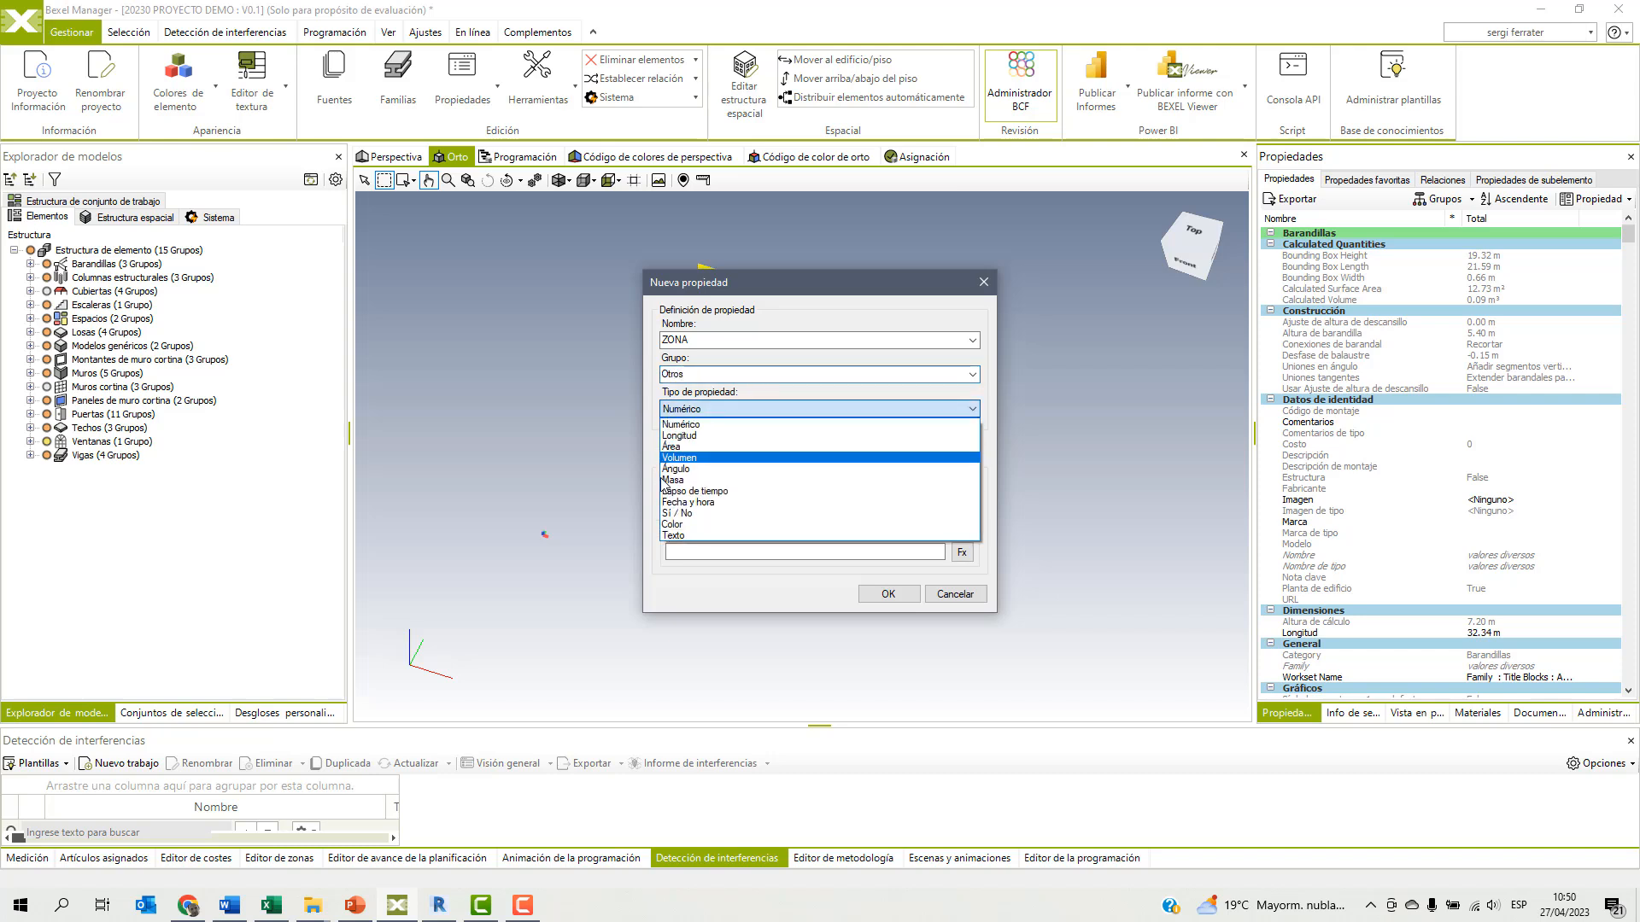
left_click(673, 535)
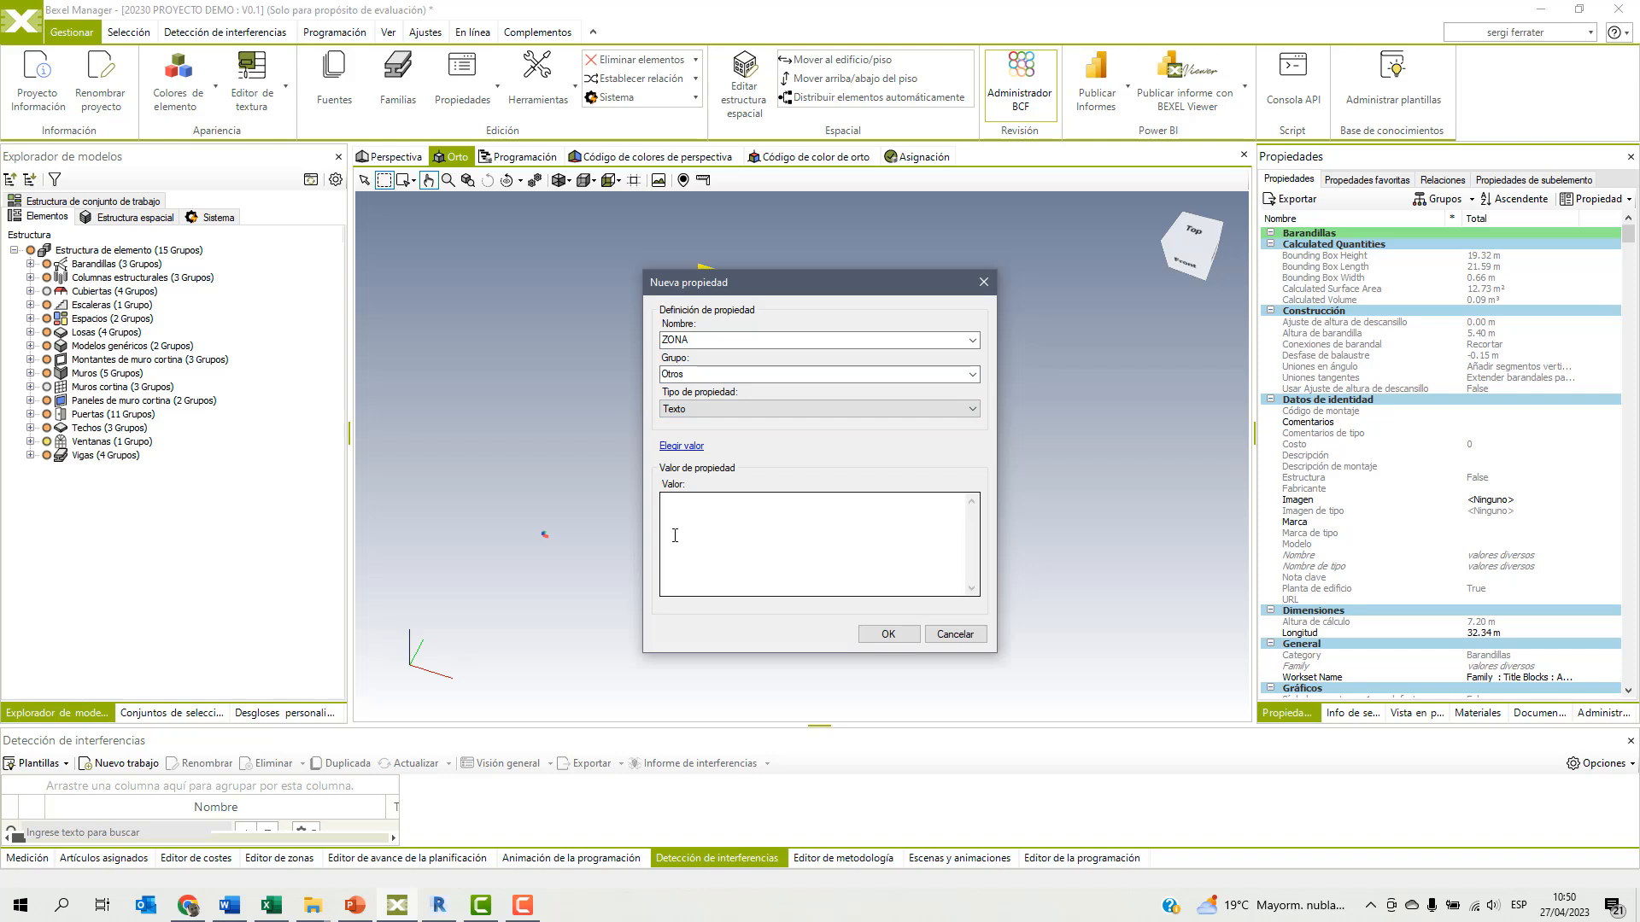
left_click(692, 522)
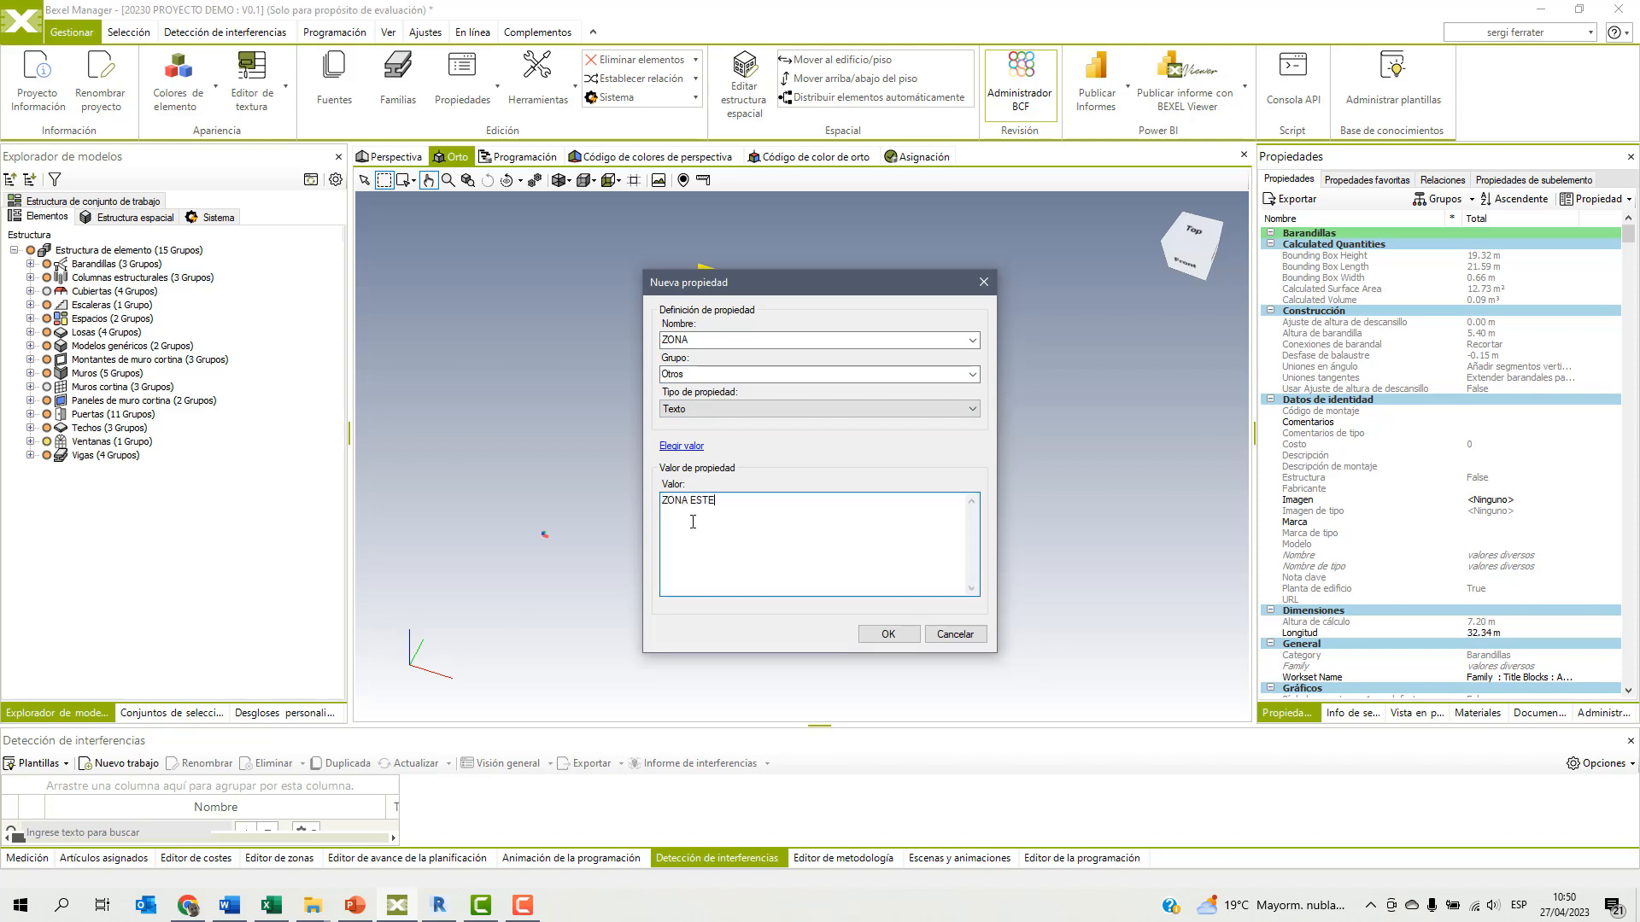
left_click(889, 634)
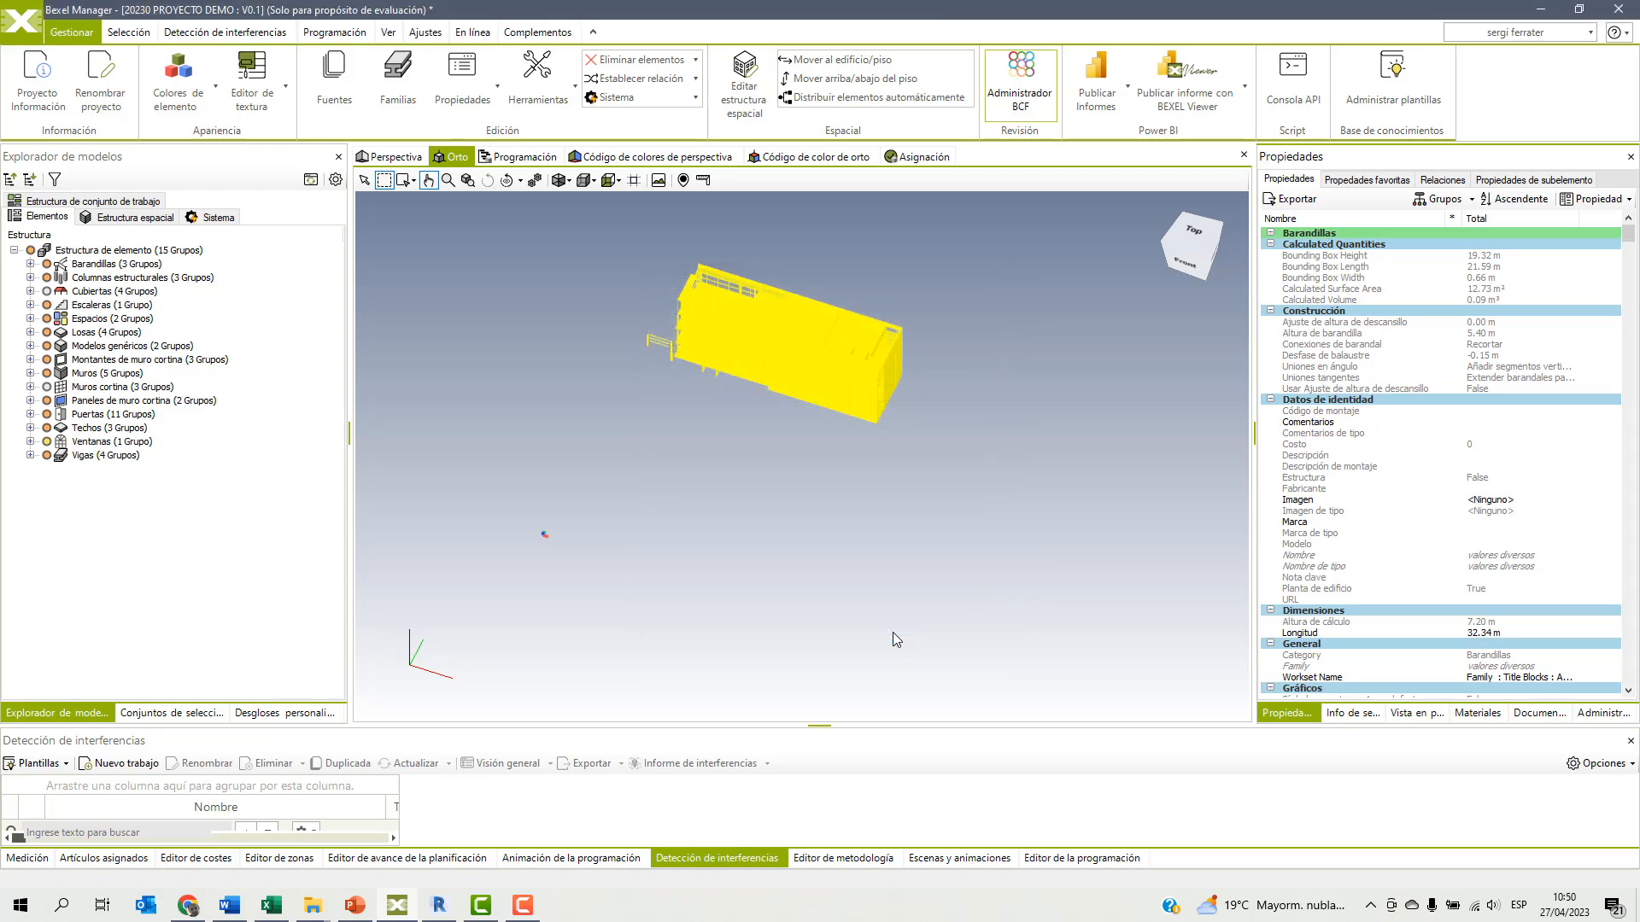
Clear the selection and show all elements of the building again.
left_click(1017, 479)
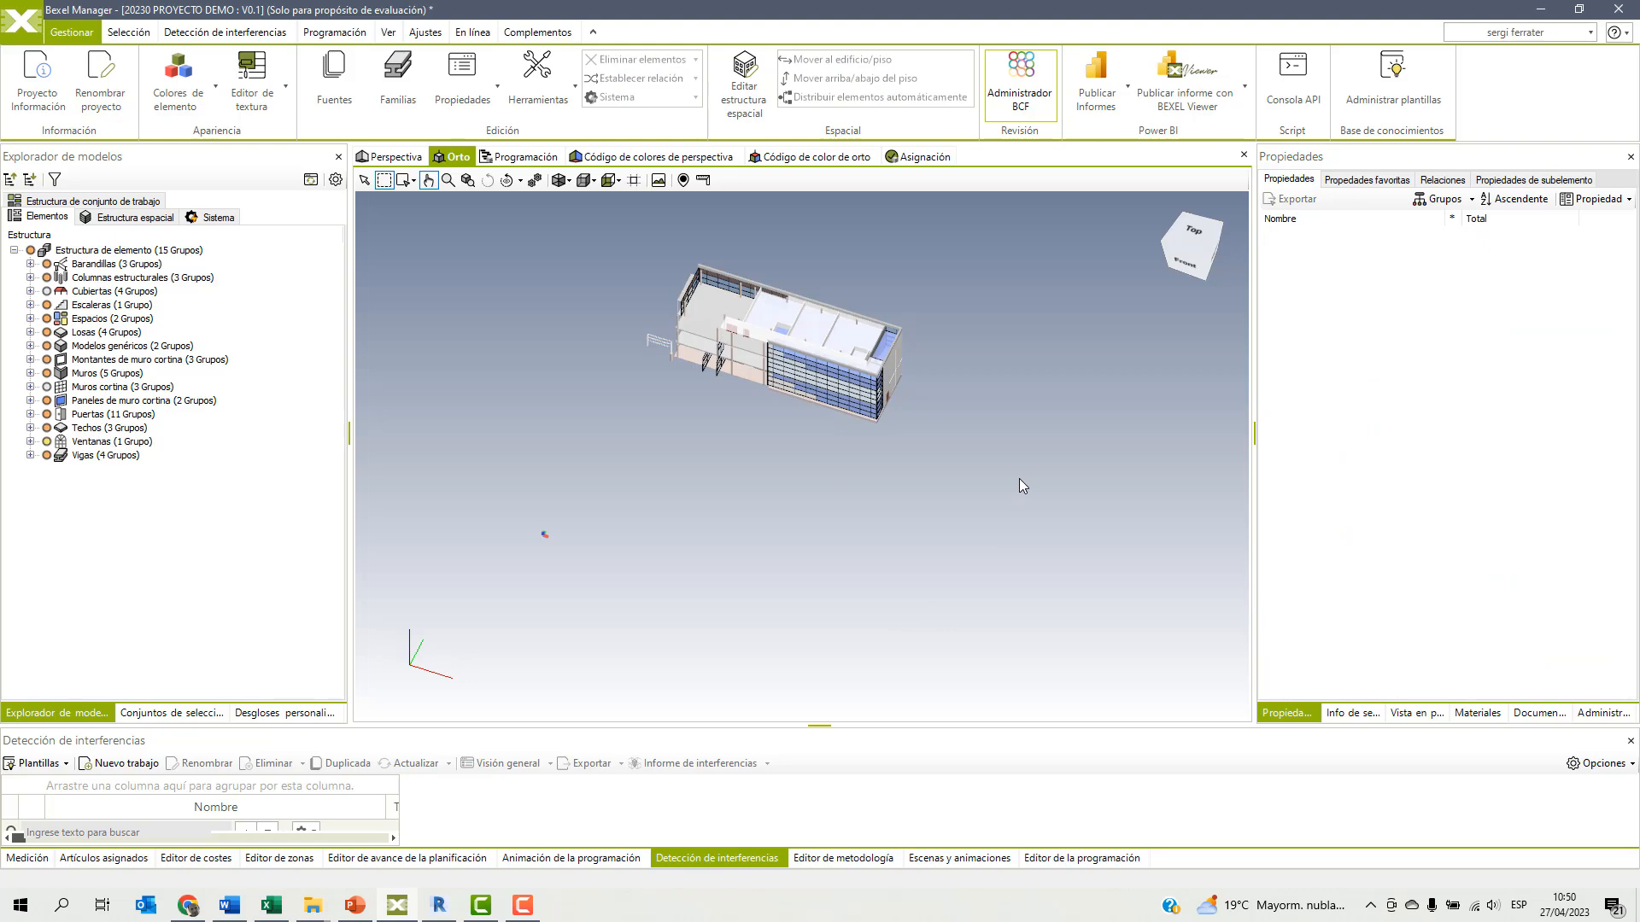
right_click(1019, 479)
left_click(1049, 513)
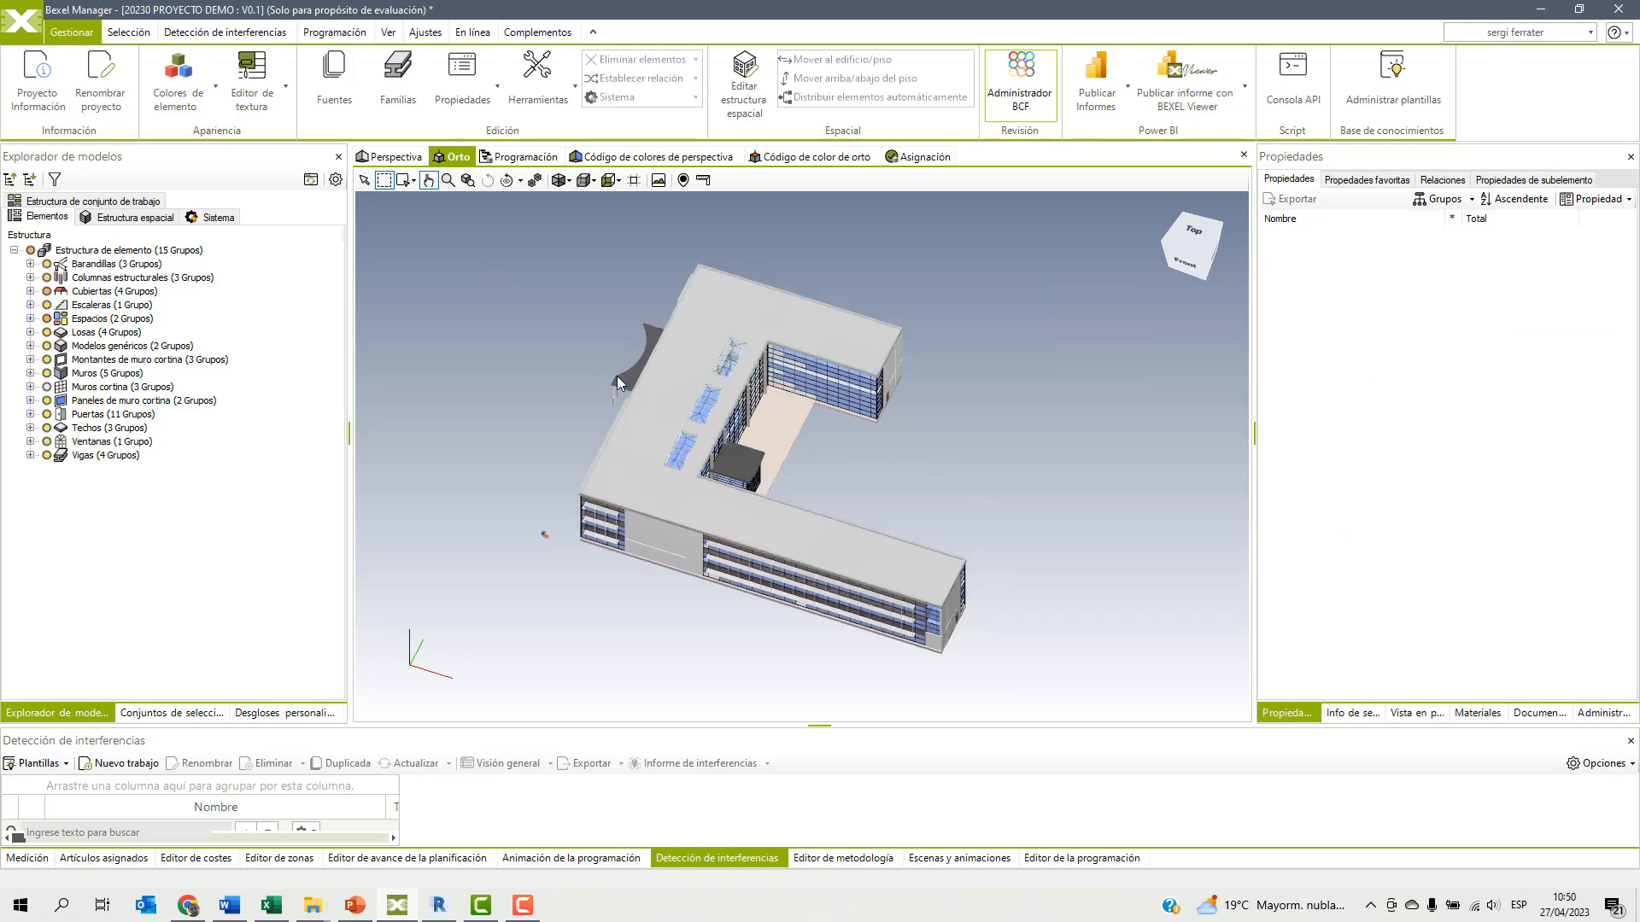
scroll(617, 386, "down", 2)
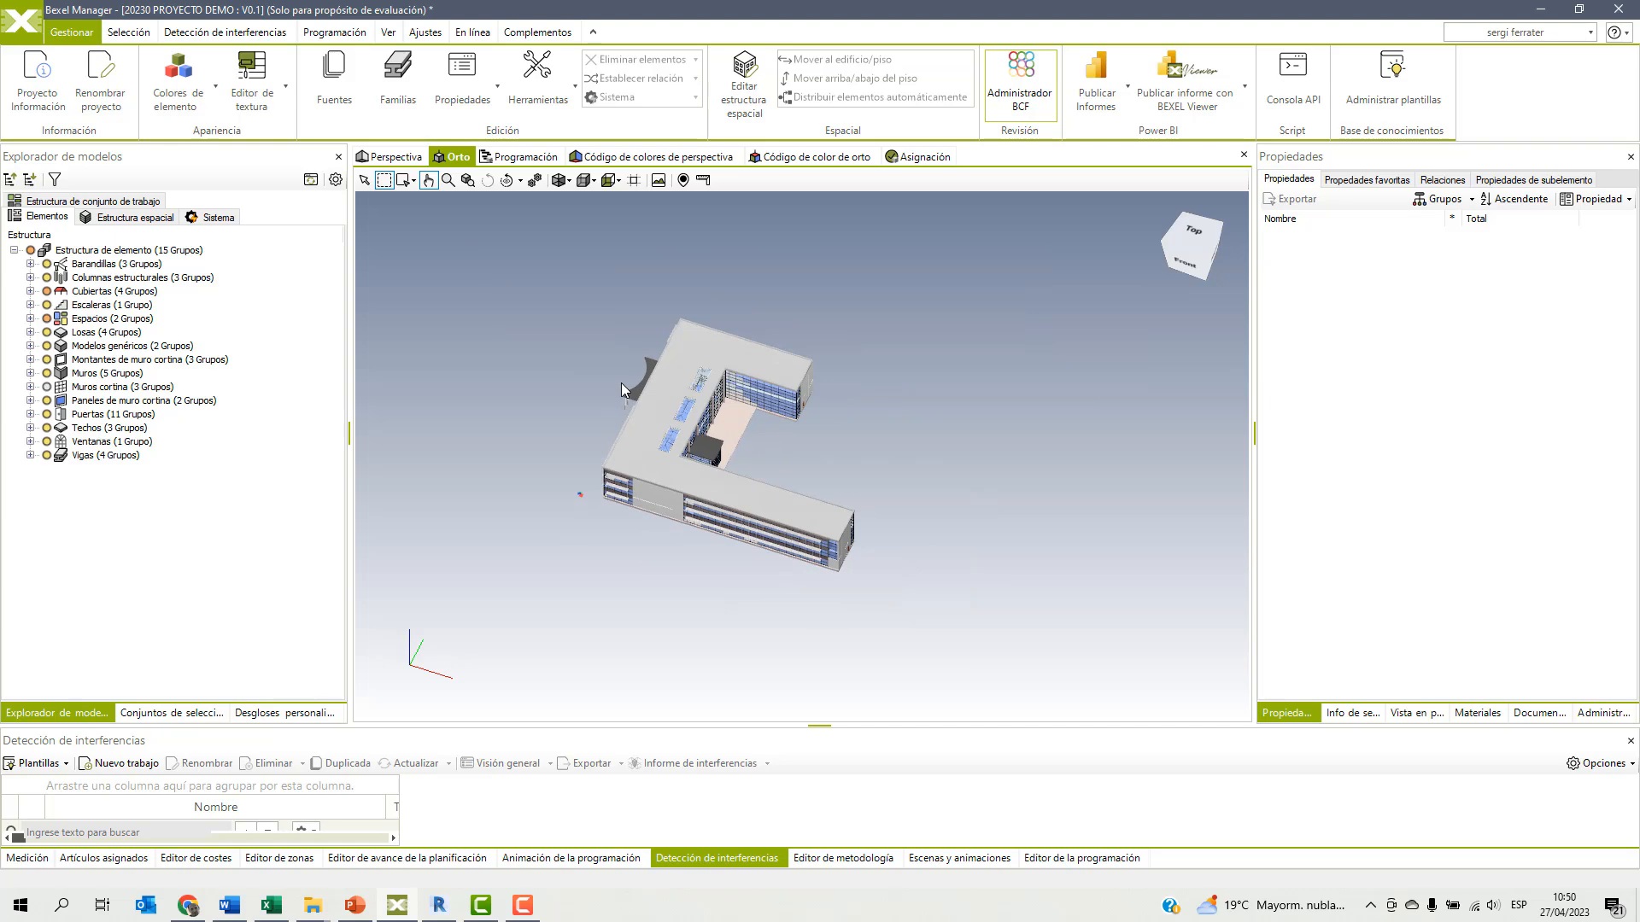
Add a text property ZONA in group Otros with an empty value to the whole element structure, and clear the selection.
left_click(105, 252)
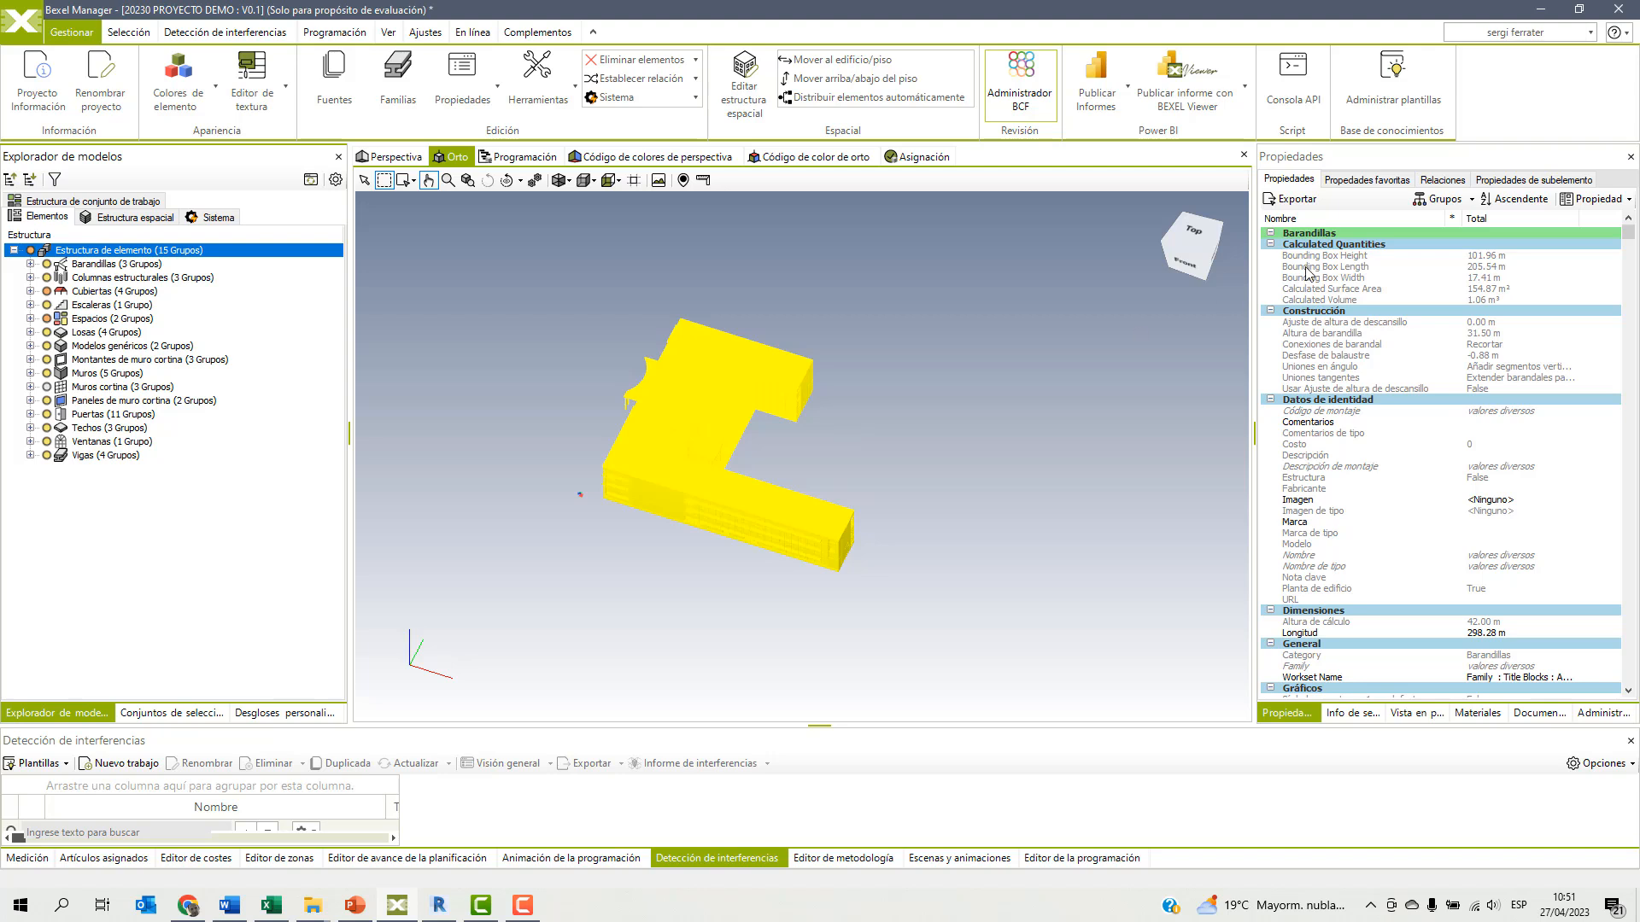
left_click(1596, 199)
left_click(870, 513)
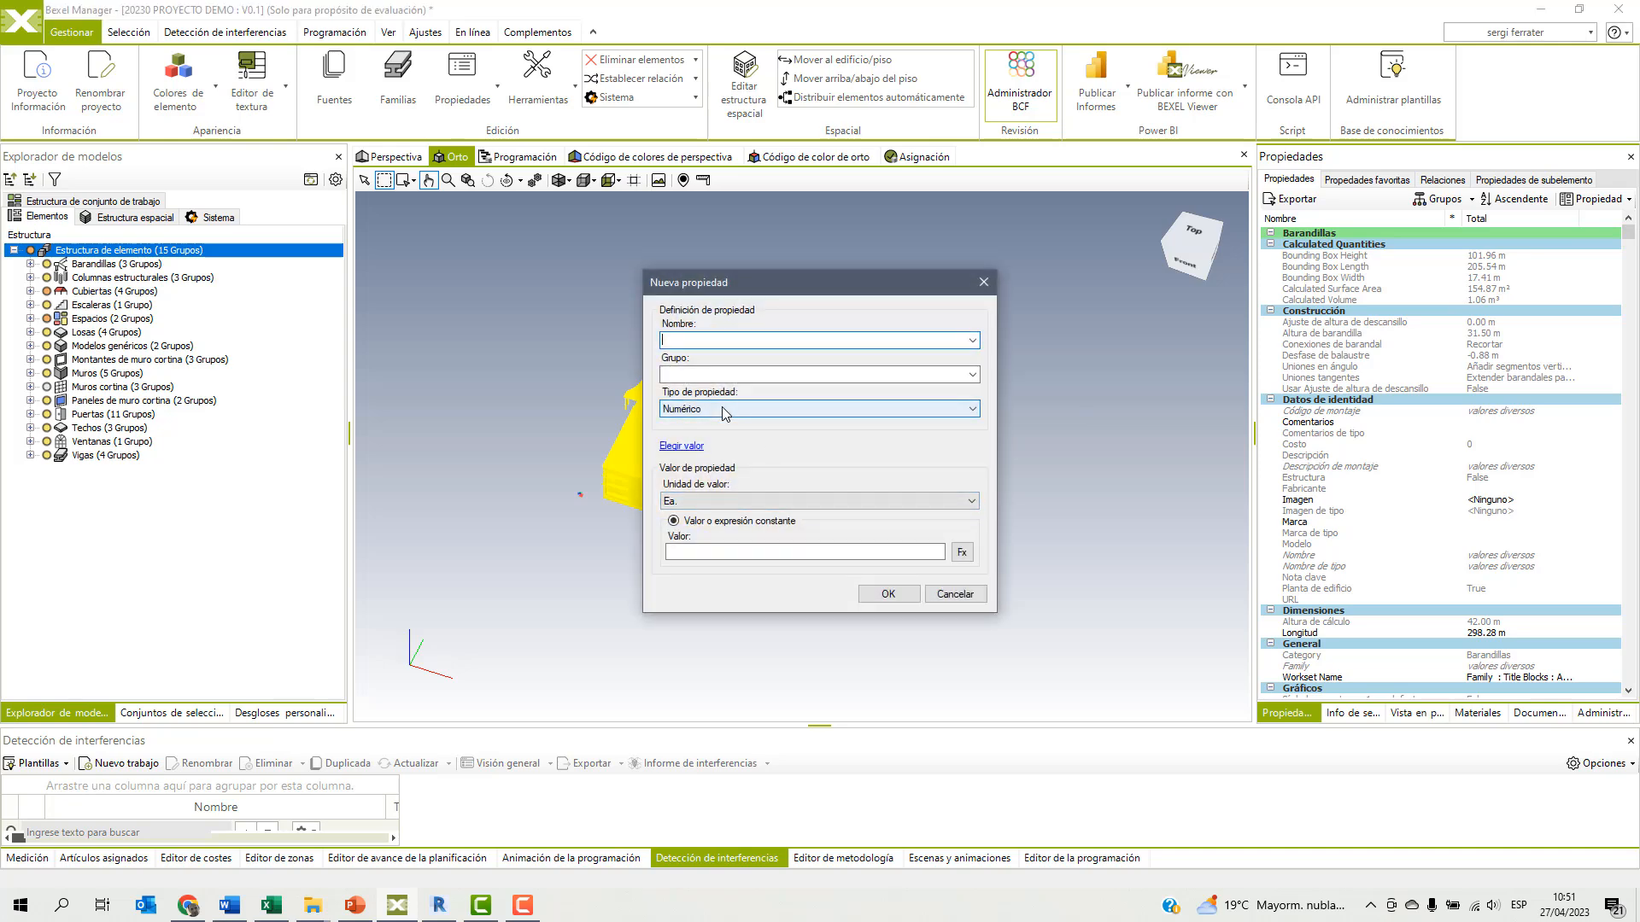
type("ZONA")
left_click(710, 375)
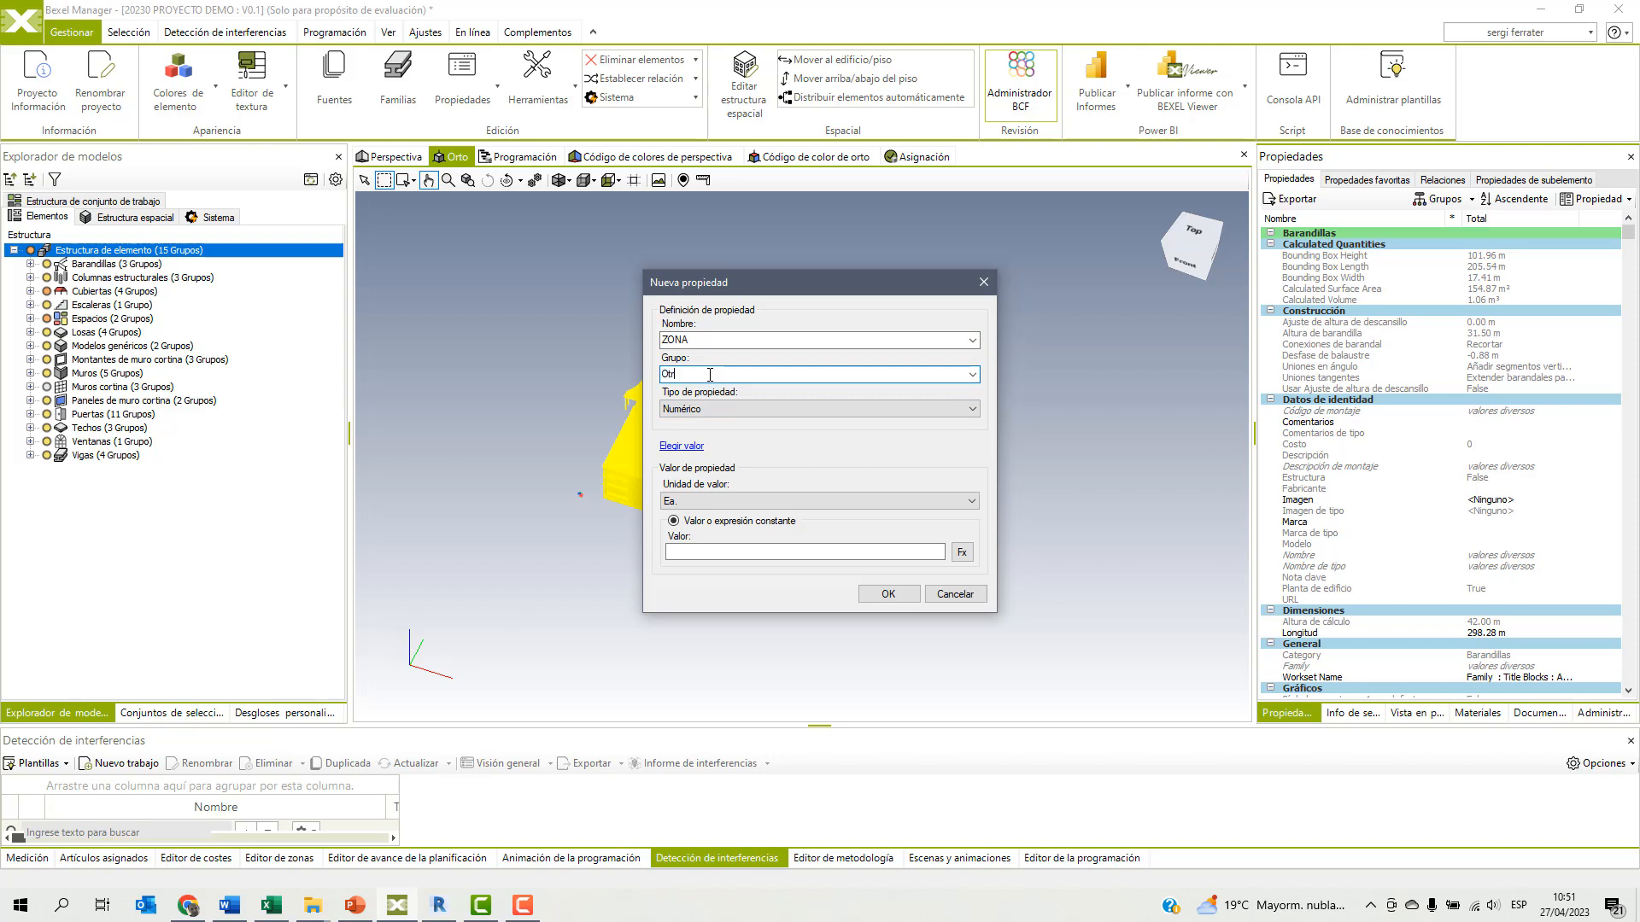
left_click(709, 409)
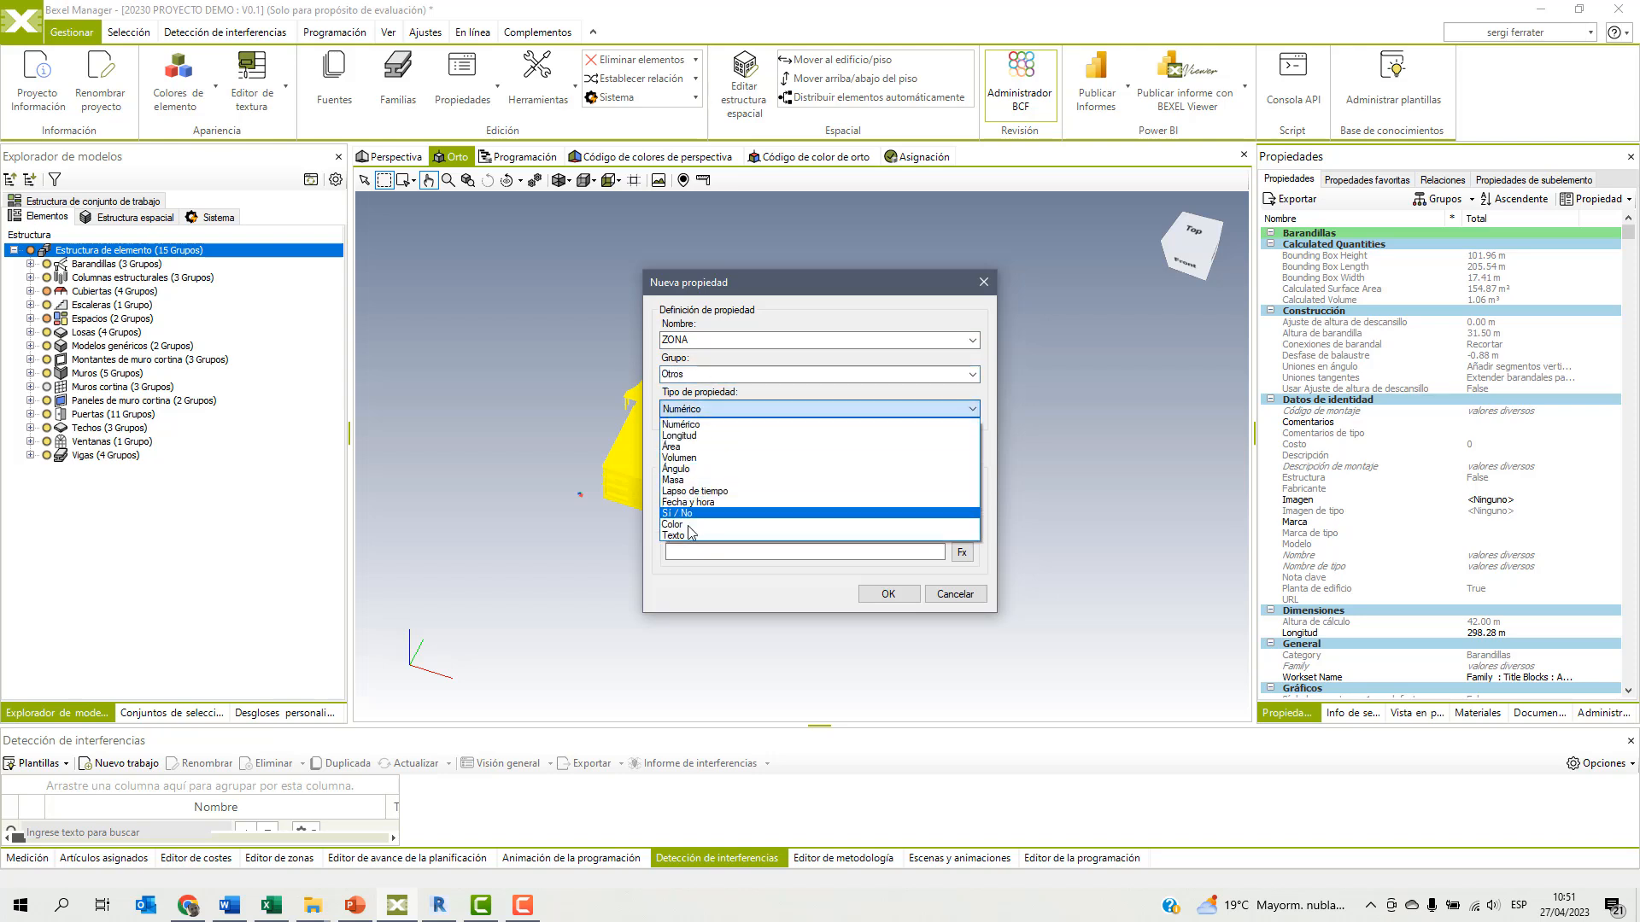
left_click(735, 527)
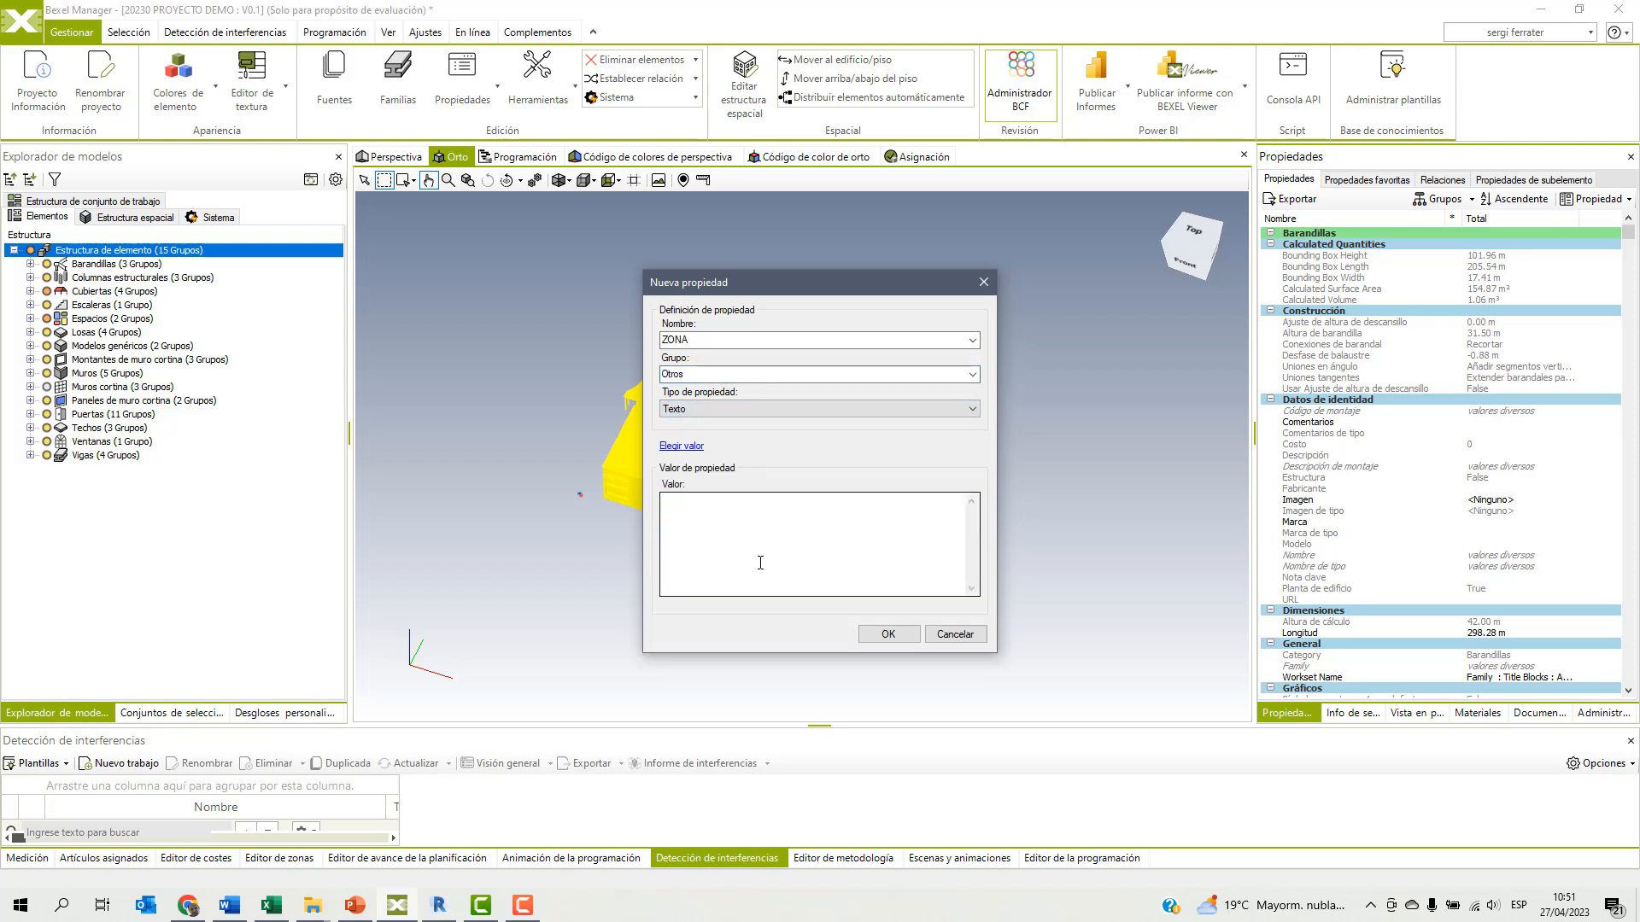
left_click(888, 635)
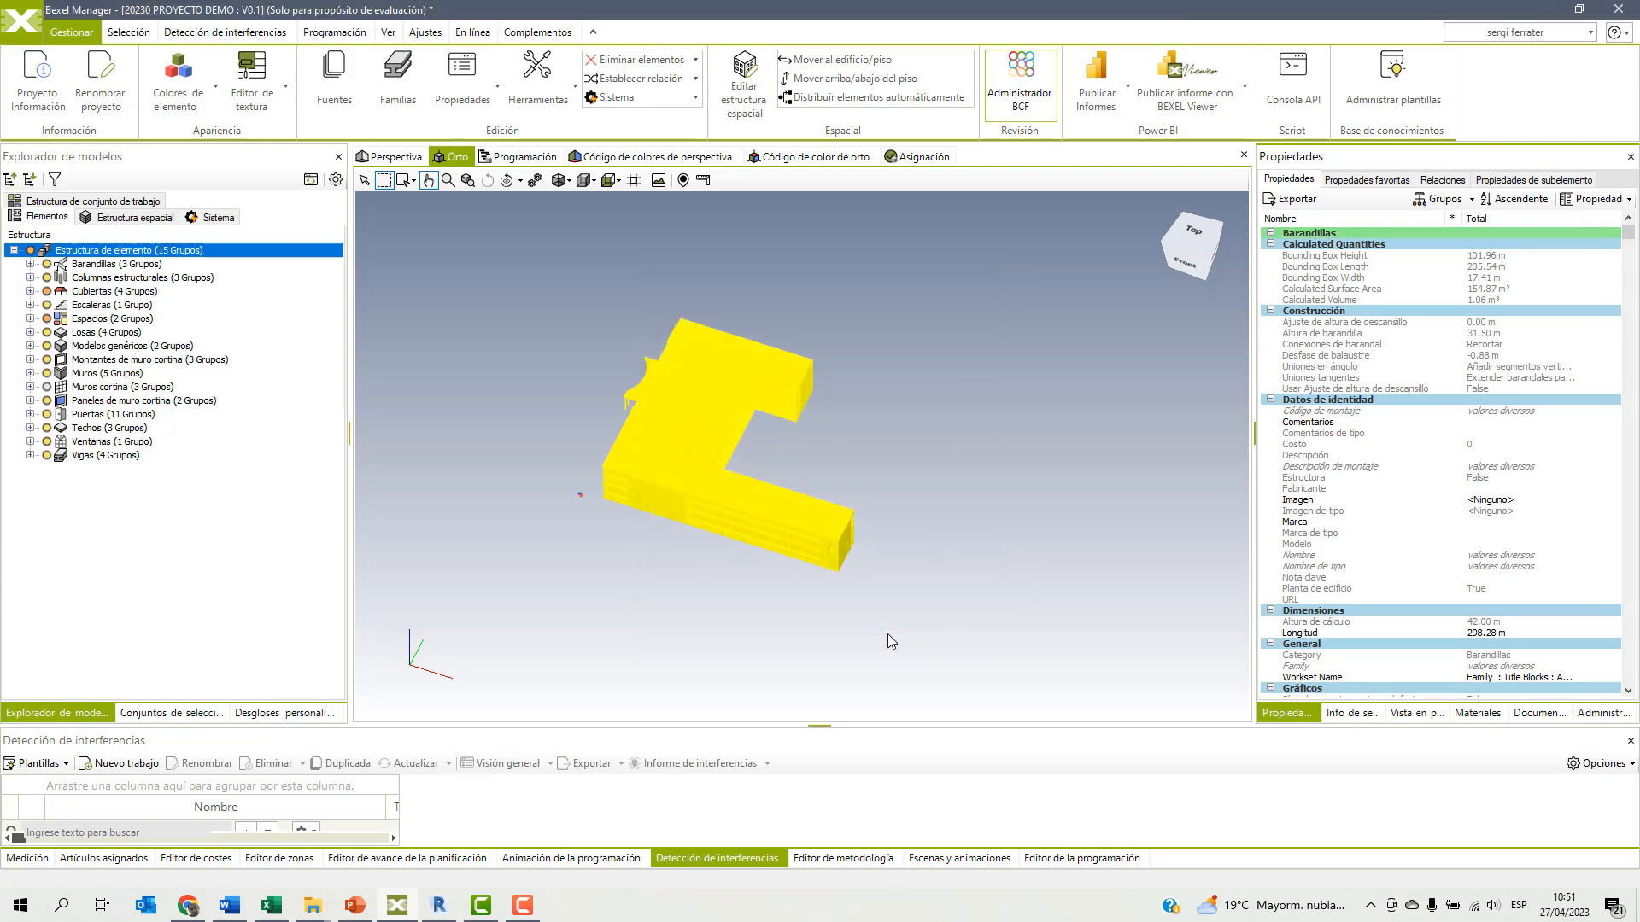
left_click(899, 603)
Check the ZONA property of the exterior end wall on the shorter wing, and deselect the wall.
scroll(787, 432, "up", 5)
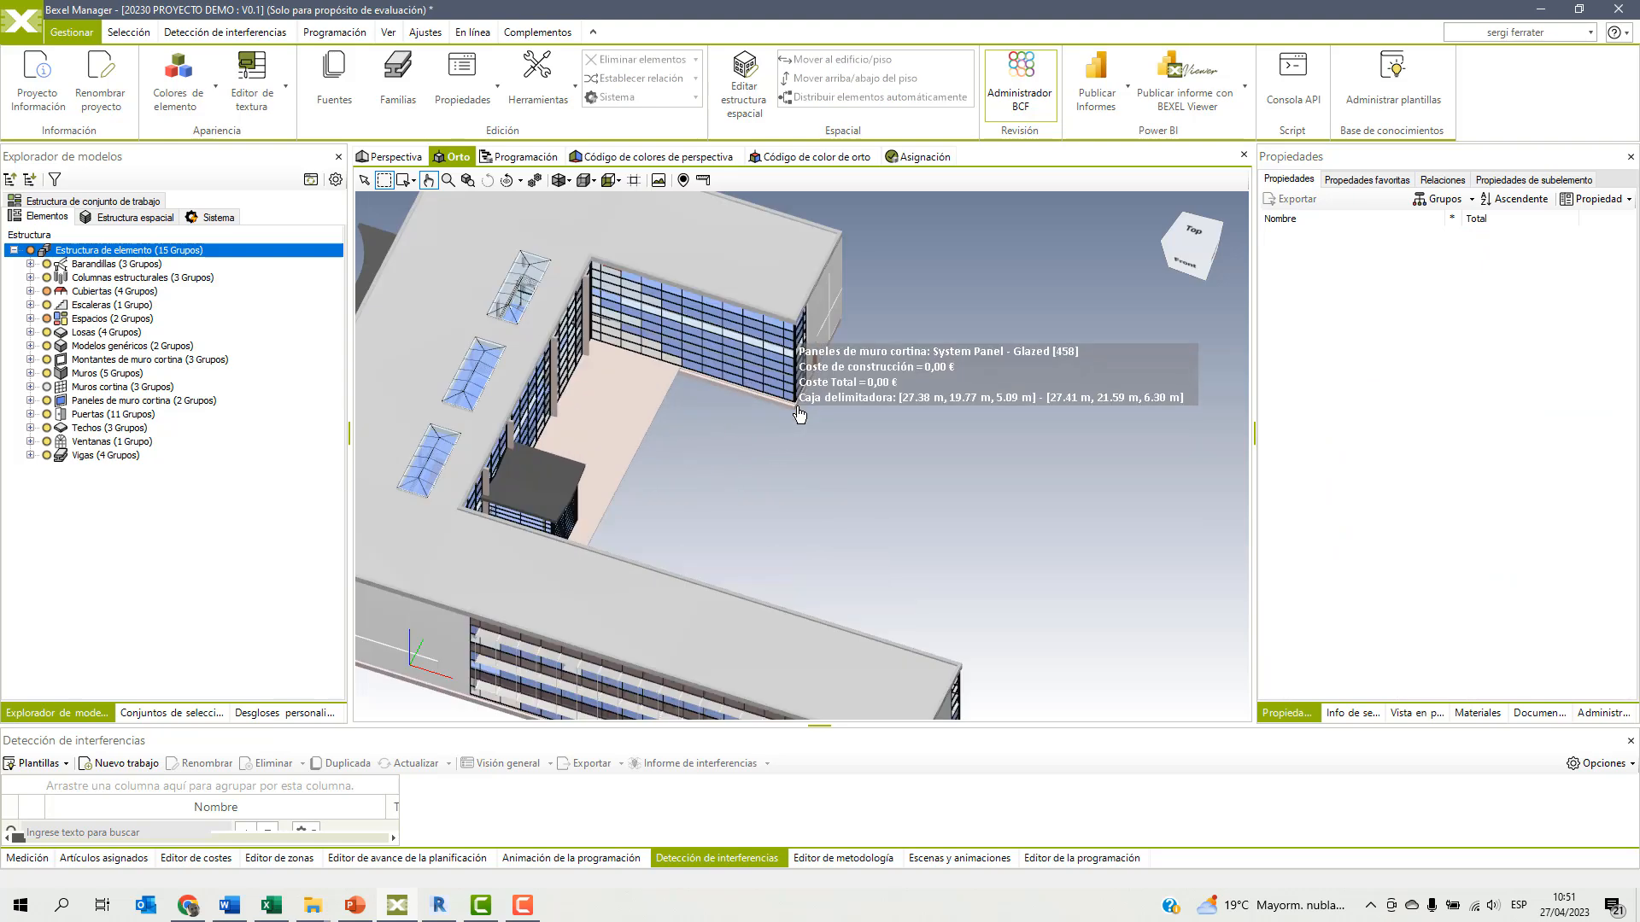
scroll(812, 392, "down", 5)
mouse_move(855, 443)
middle_mouse_down()
mouse_move(791, 432)
mouse_move(844, 426)
middle_mouse_up()
scroll(845, 426, "up", 4)
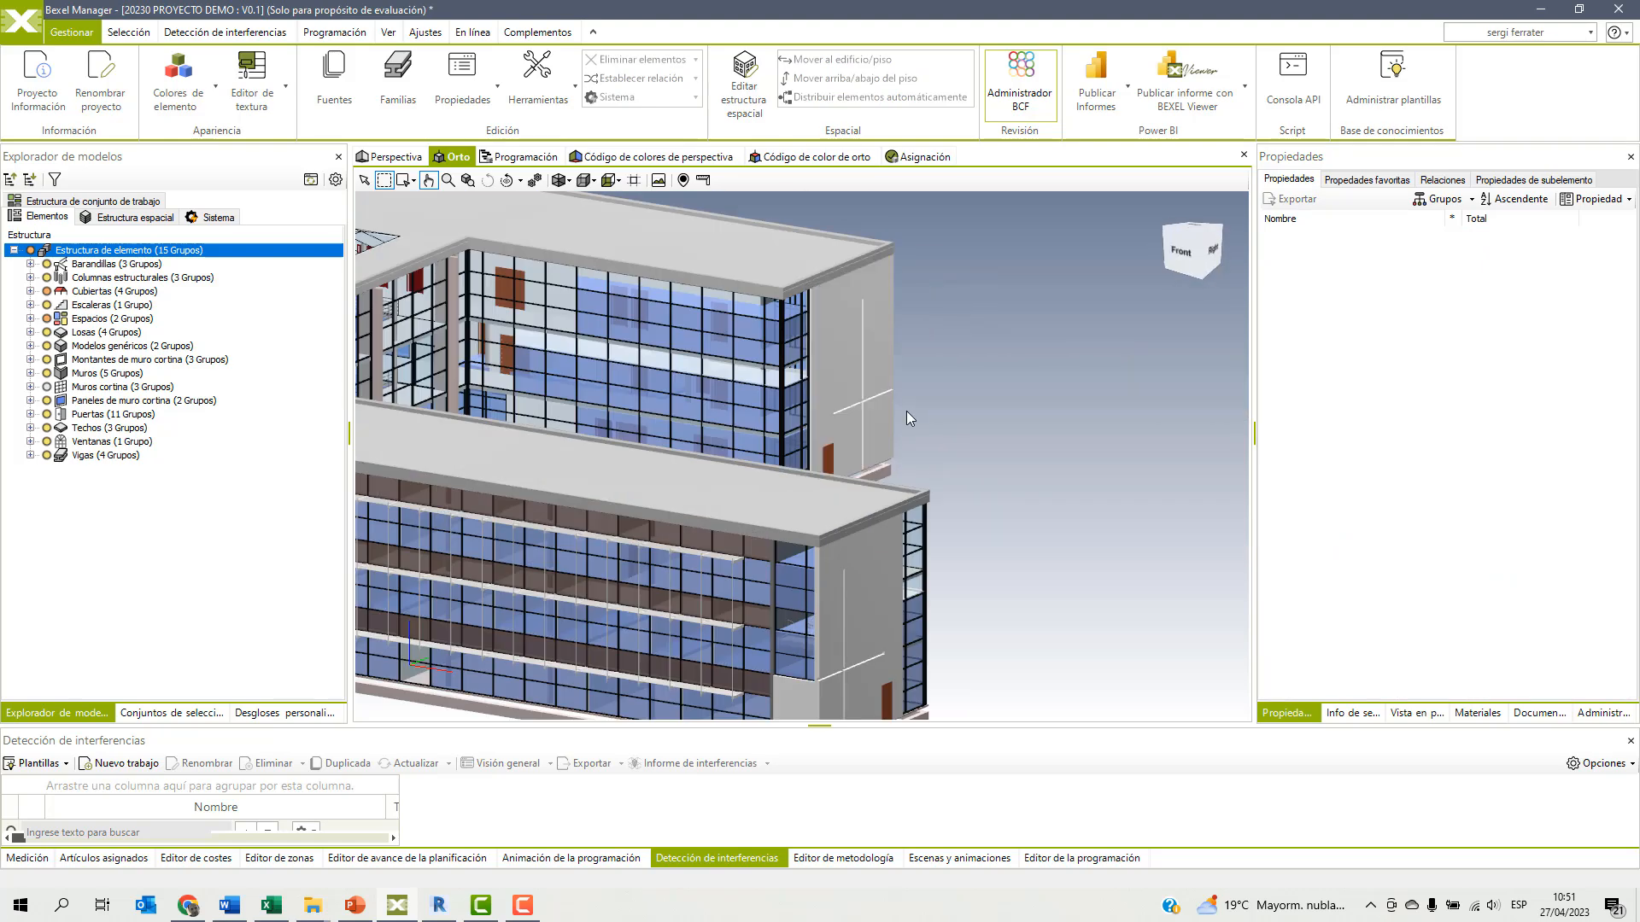
middle_click_drag(949, 422, 861, 446)
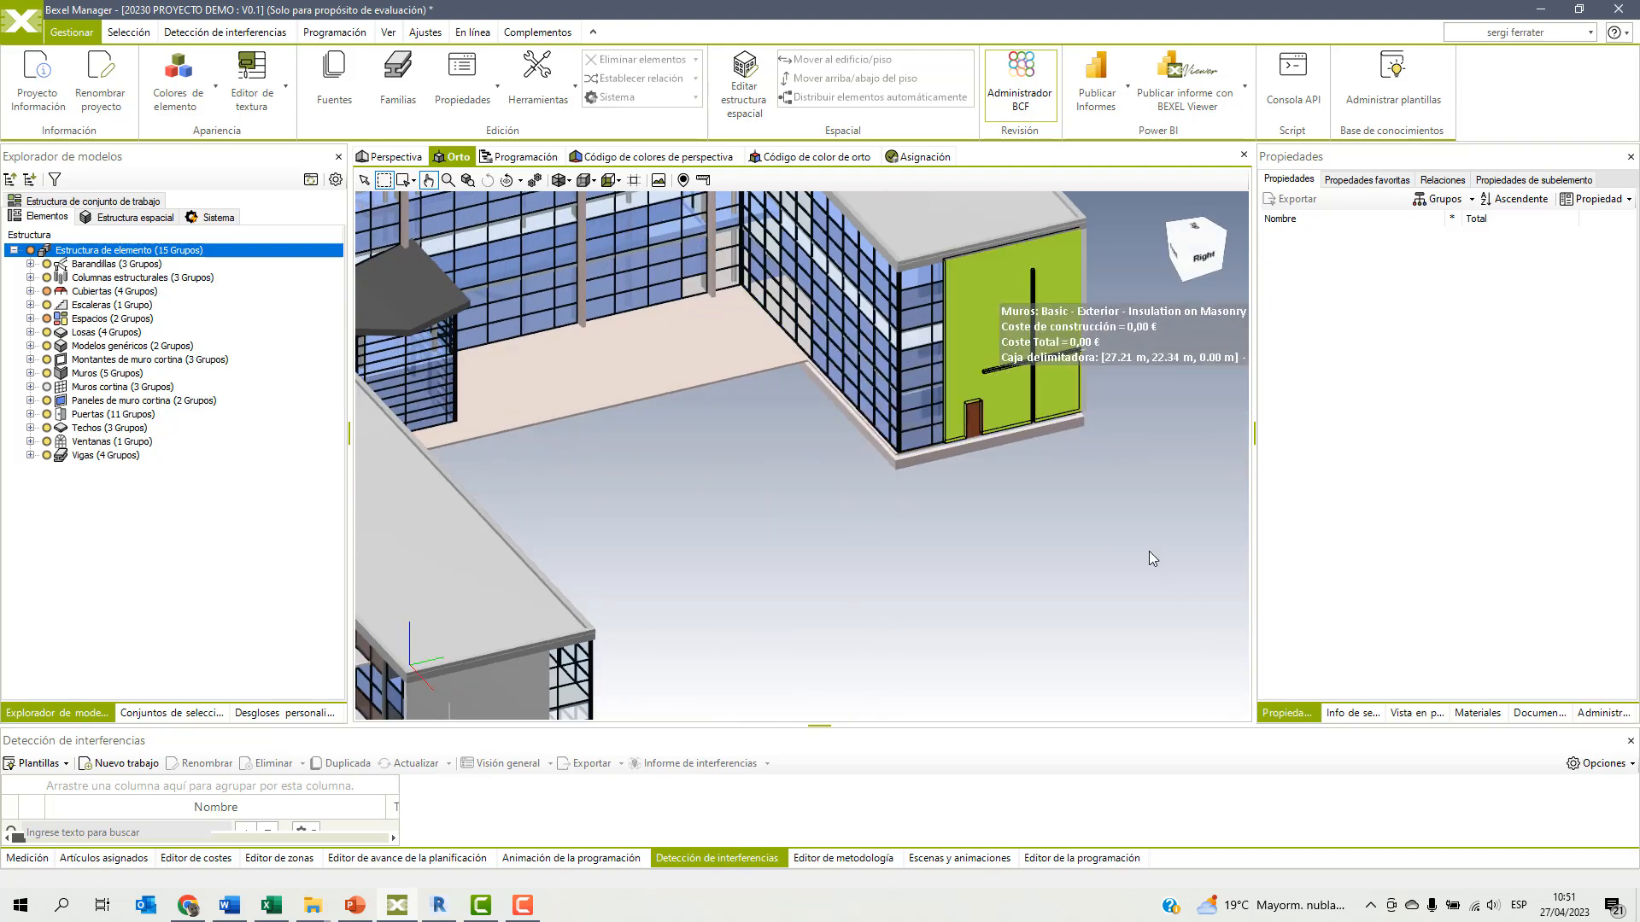
left_click(1005, 380)
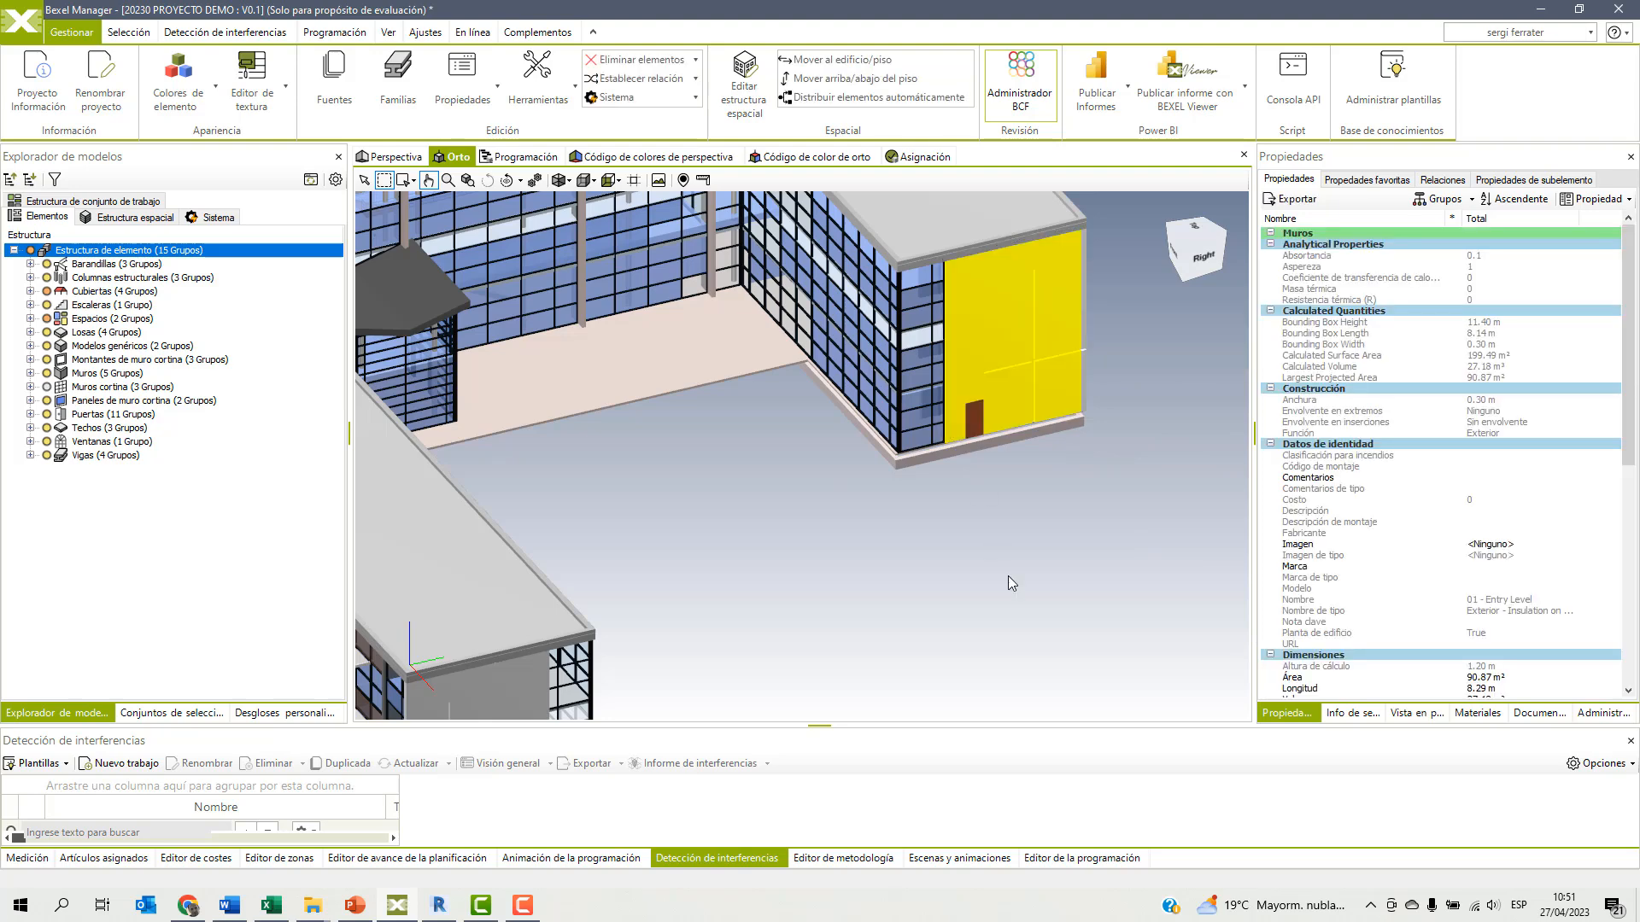
left_click_drag(1621, 371, 1610, 438)
scroll(1605, 452, "down", 4)
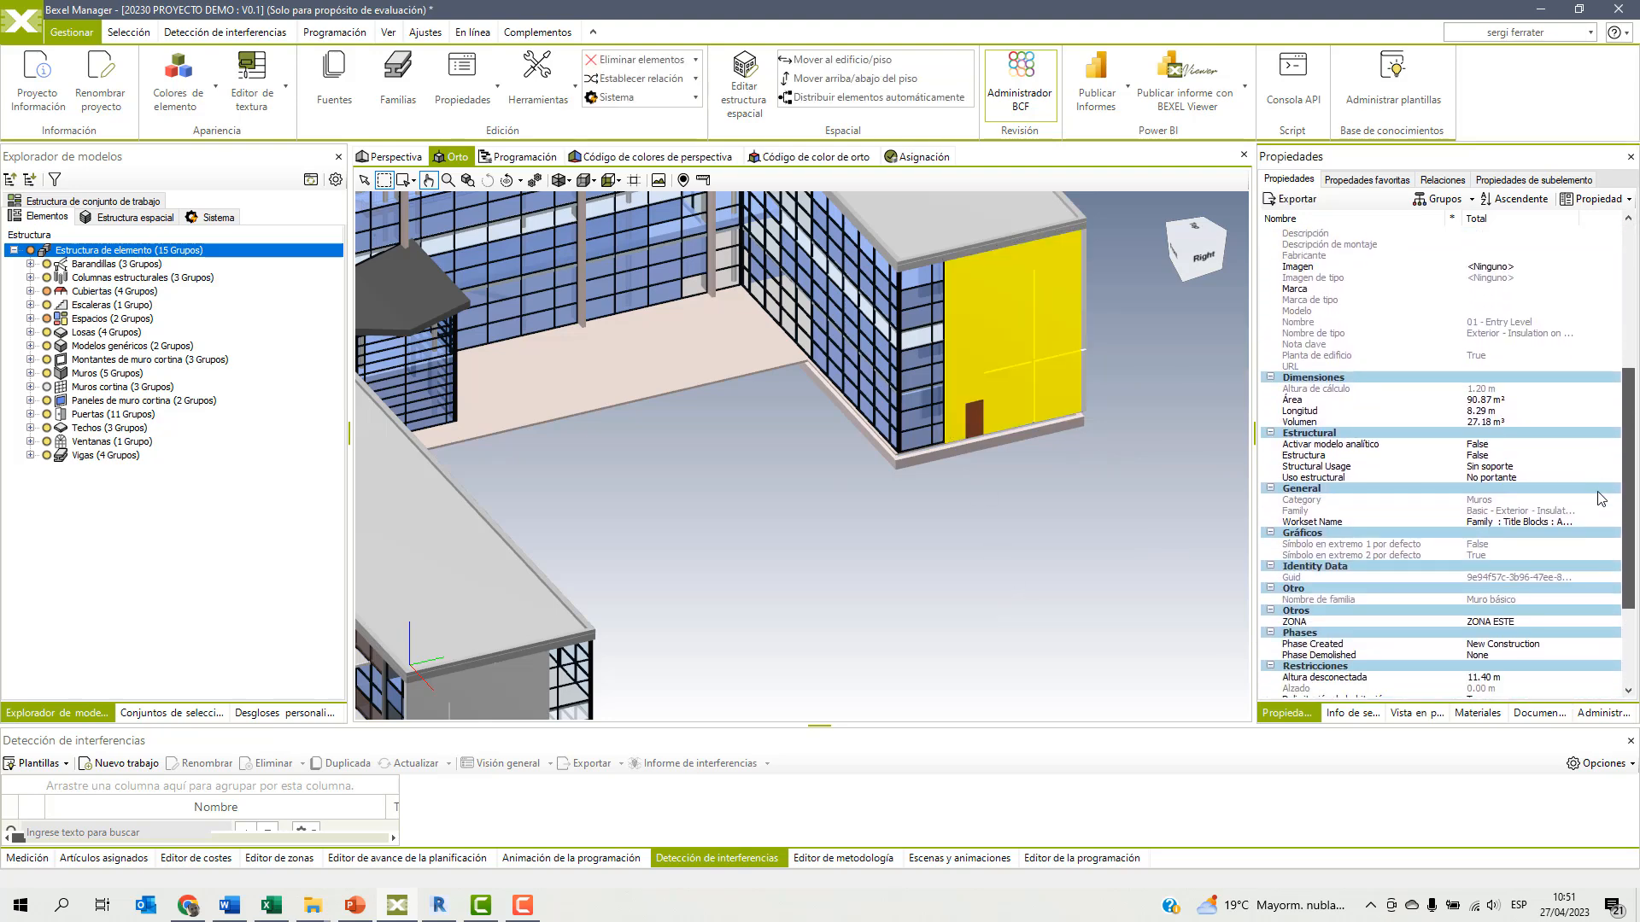
left_click(1300, 621)
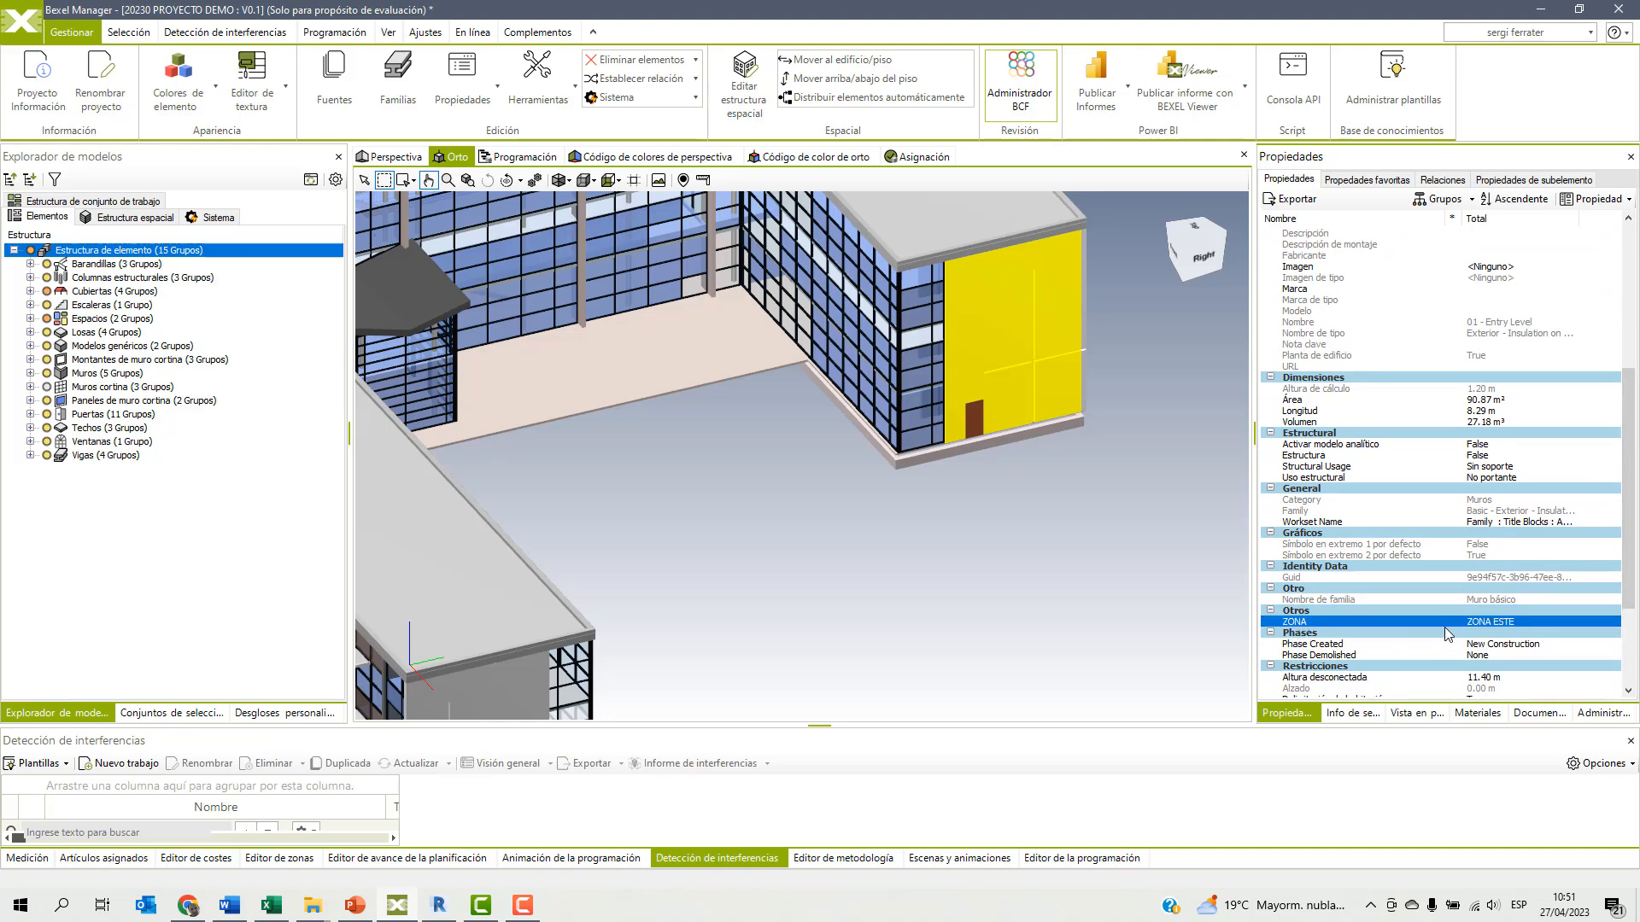
left_click(941, 613)
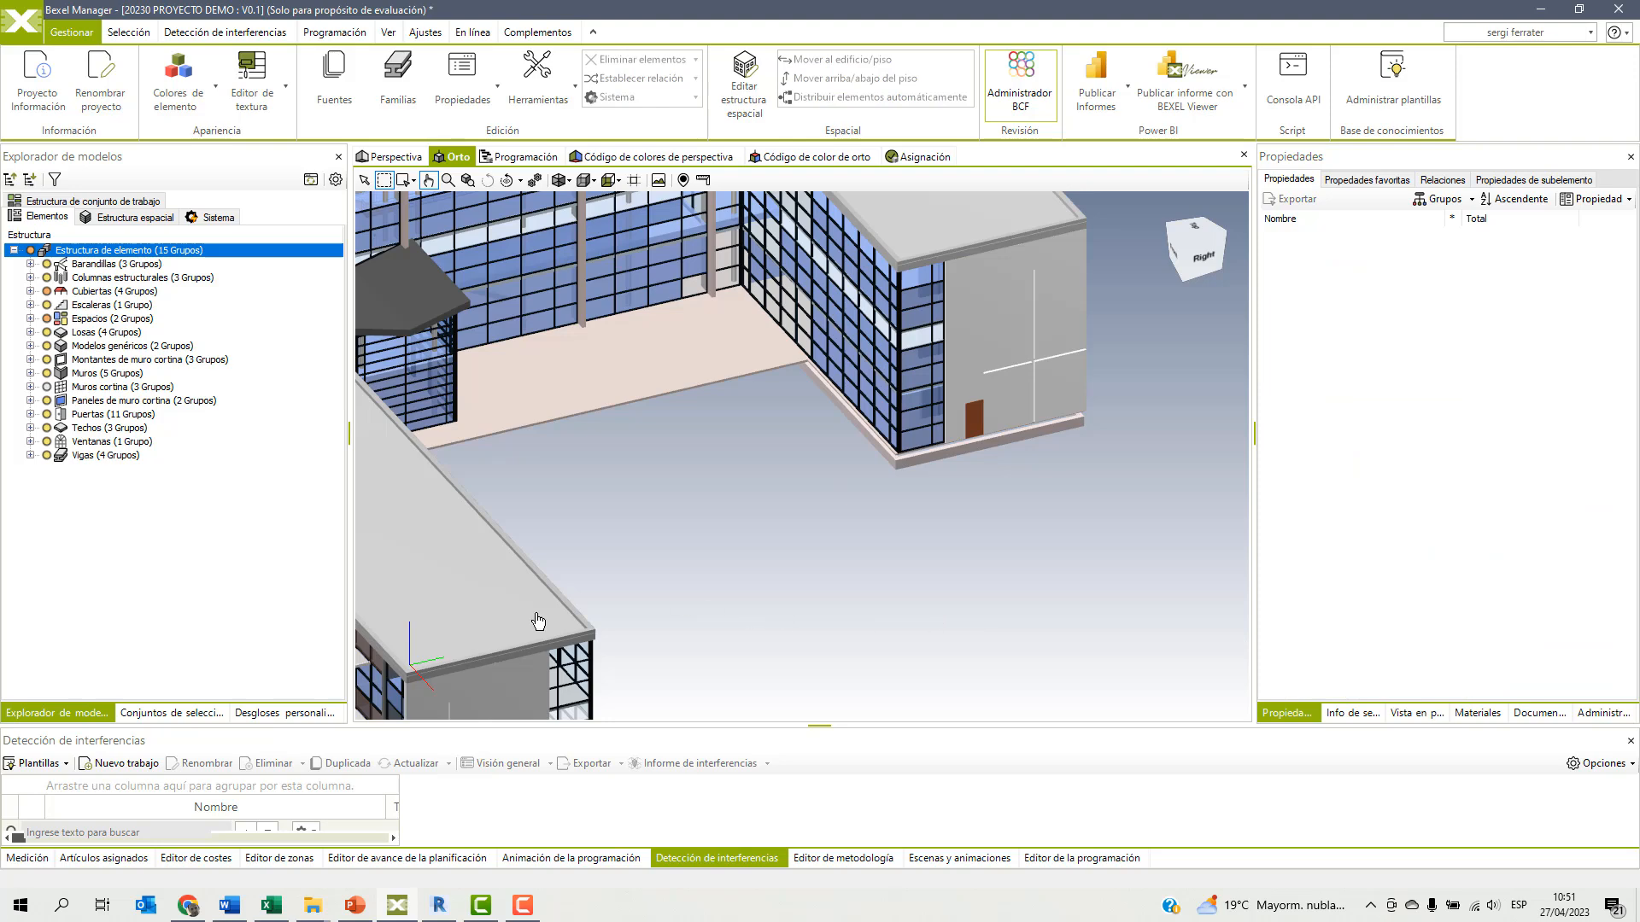
Check the ZONA property of the exterior end wall on the long wing, and deselect the wall.
left_click_drag(481, 654, 767, 582)
left_click(767, 582)
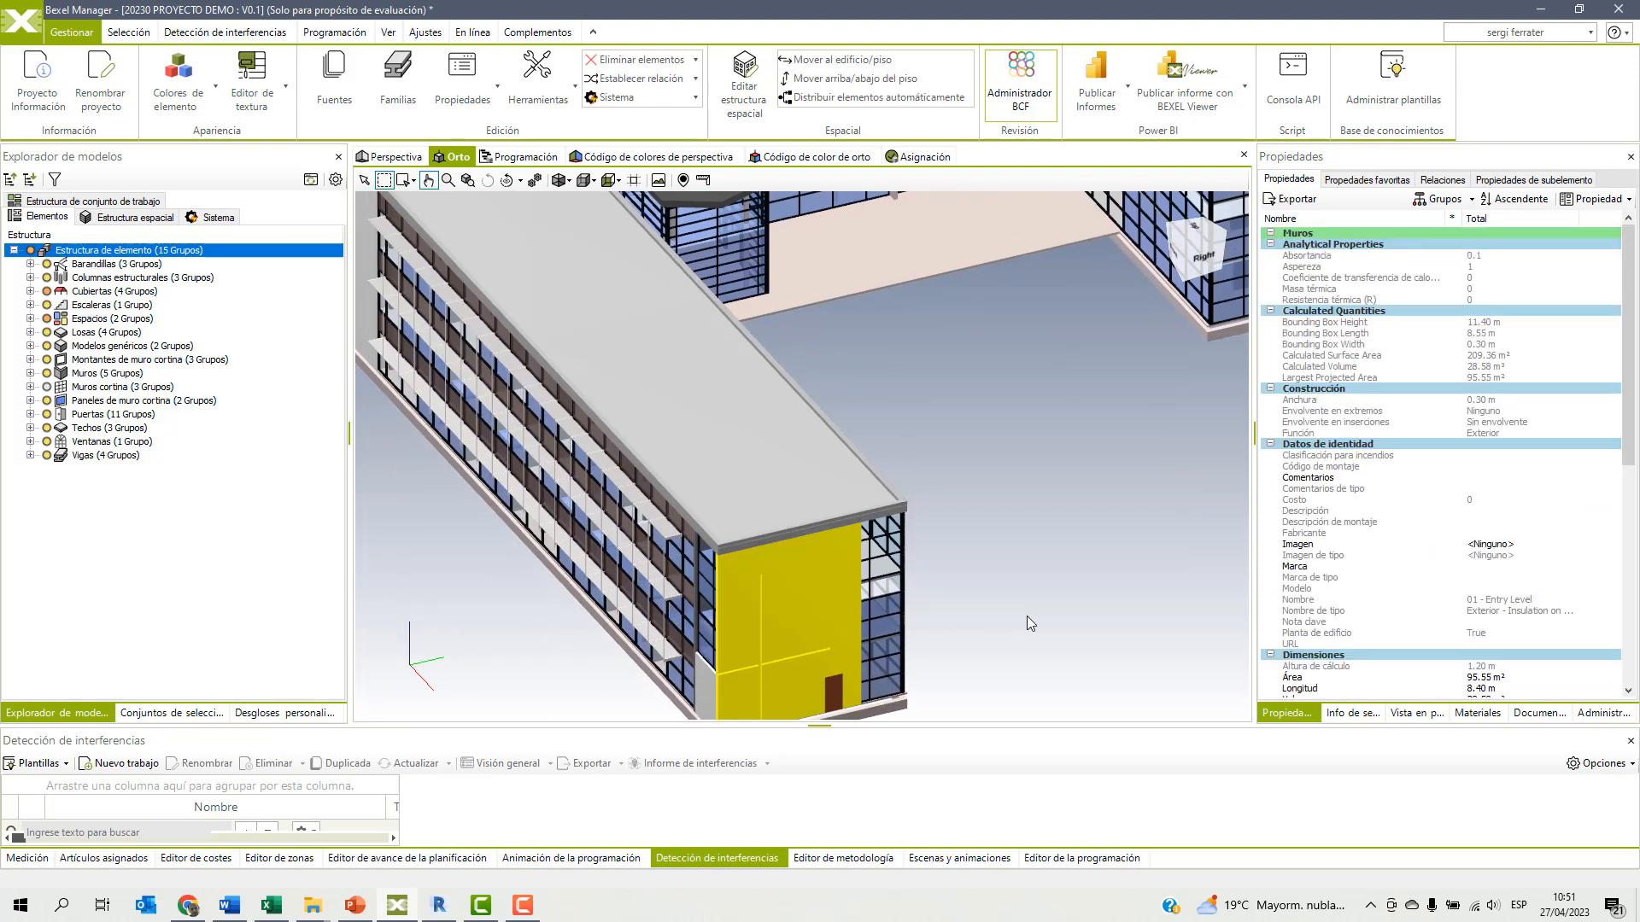
scroll(1413, 500, "down", 10)
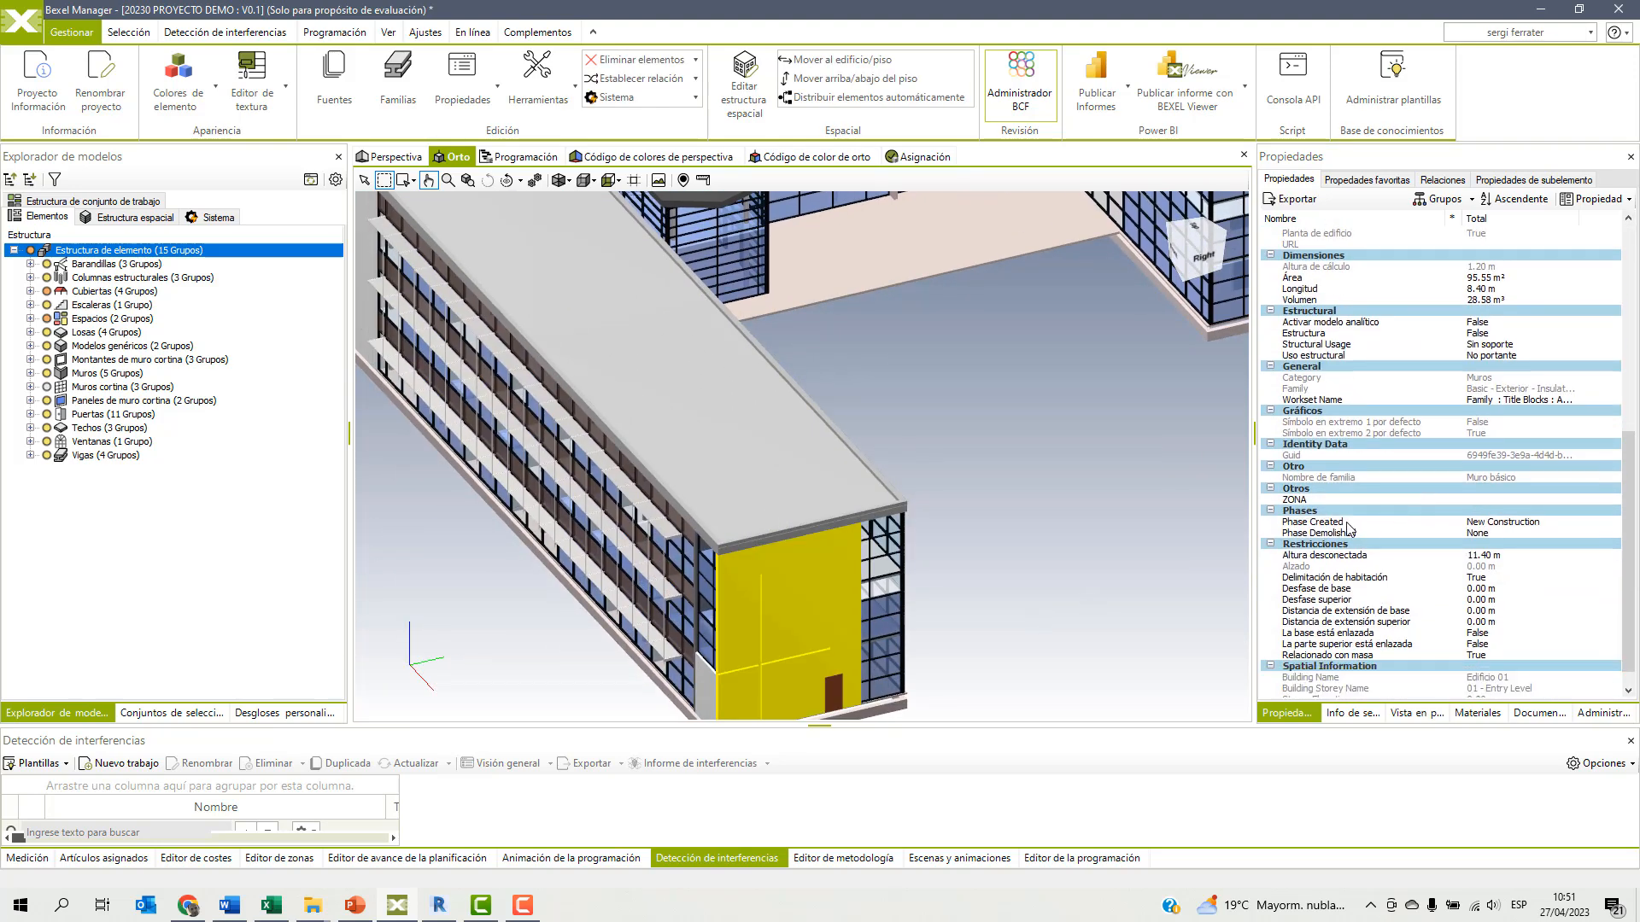
left_click(1293, 502)
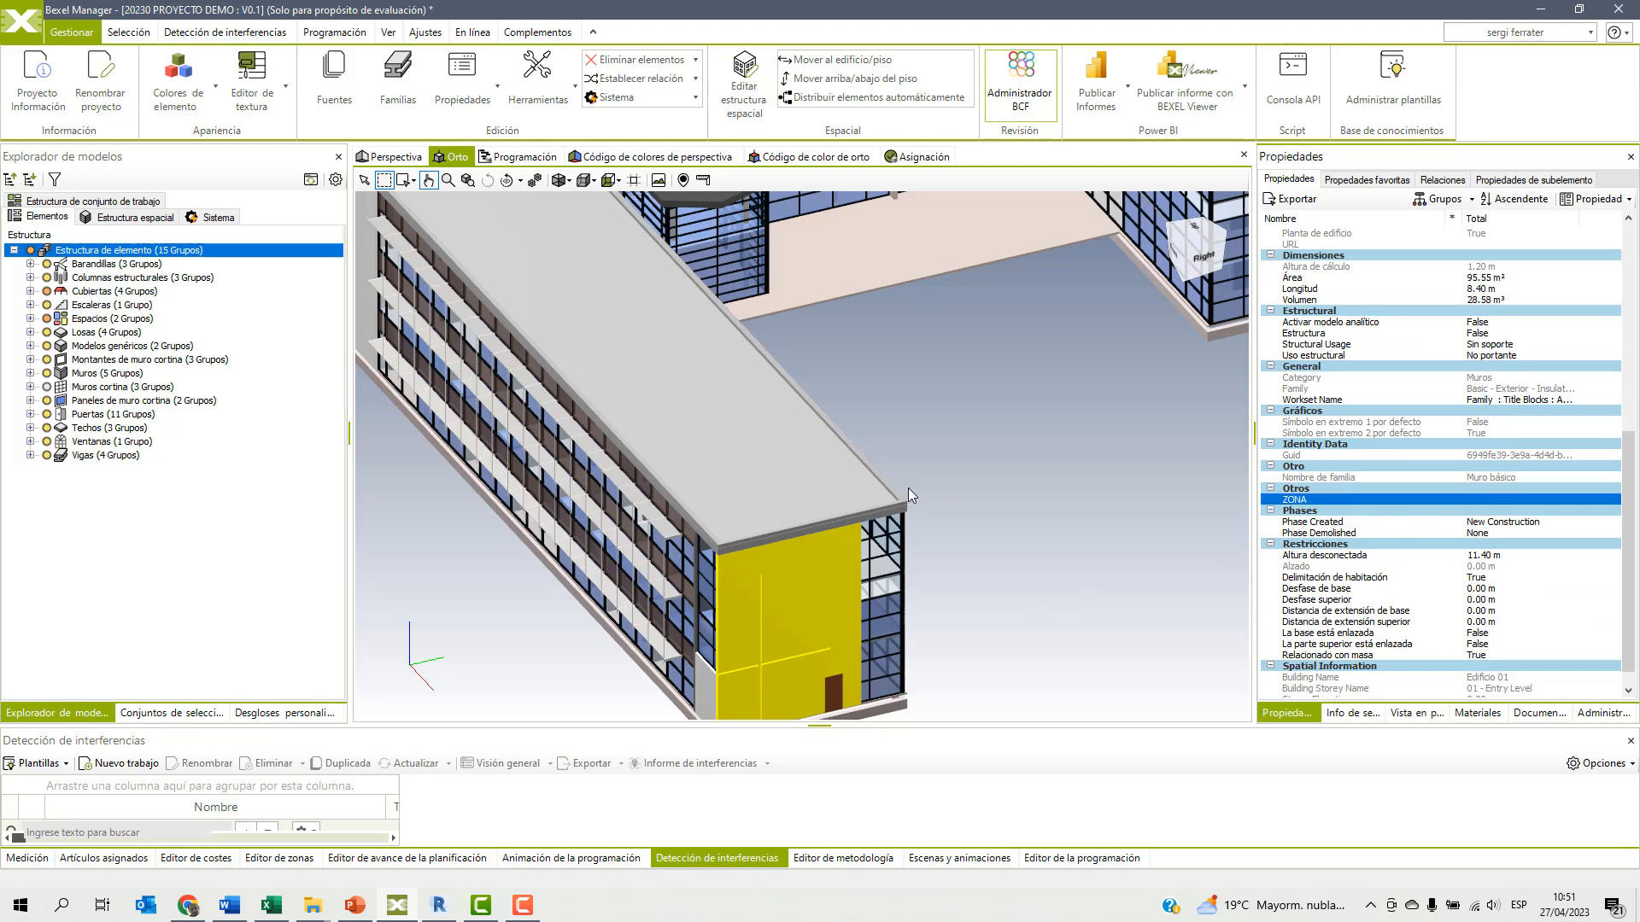
scroll(931, 512, "down", 3)
scroll(943, 562, "down", 2)
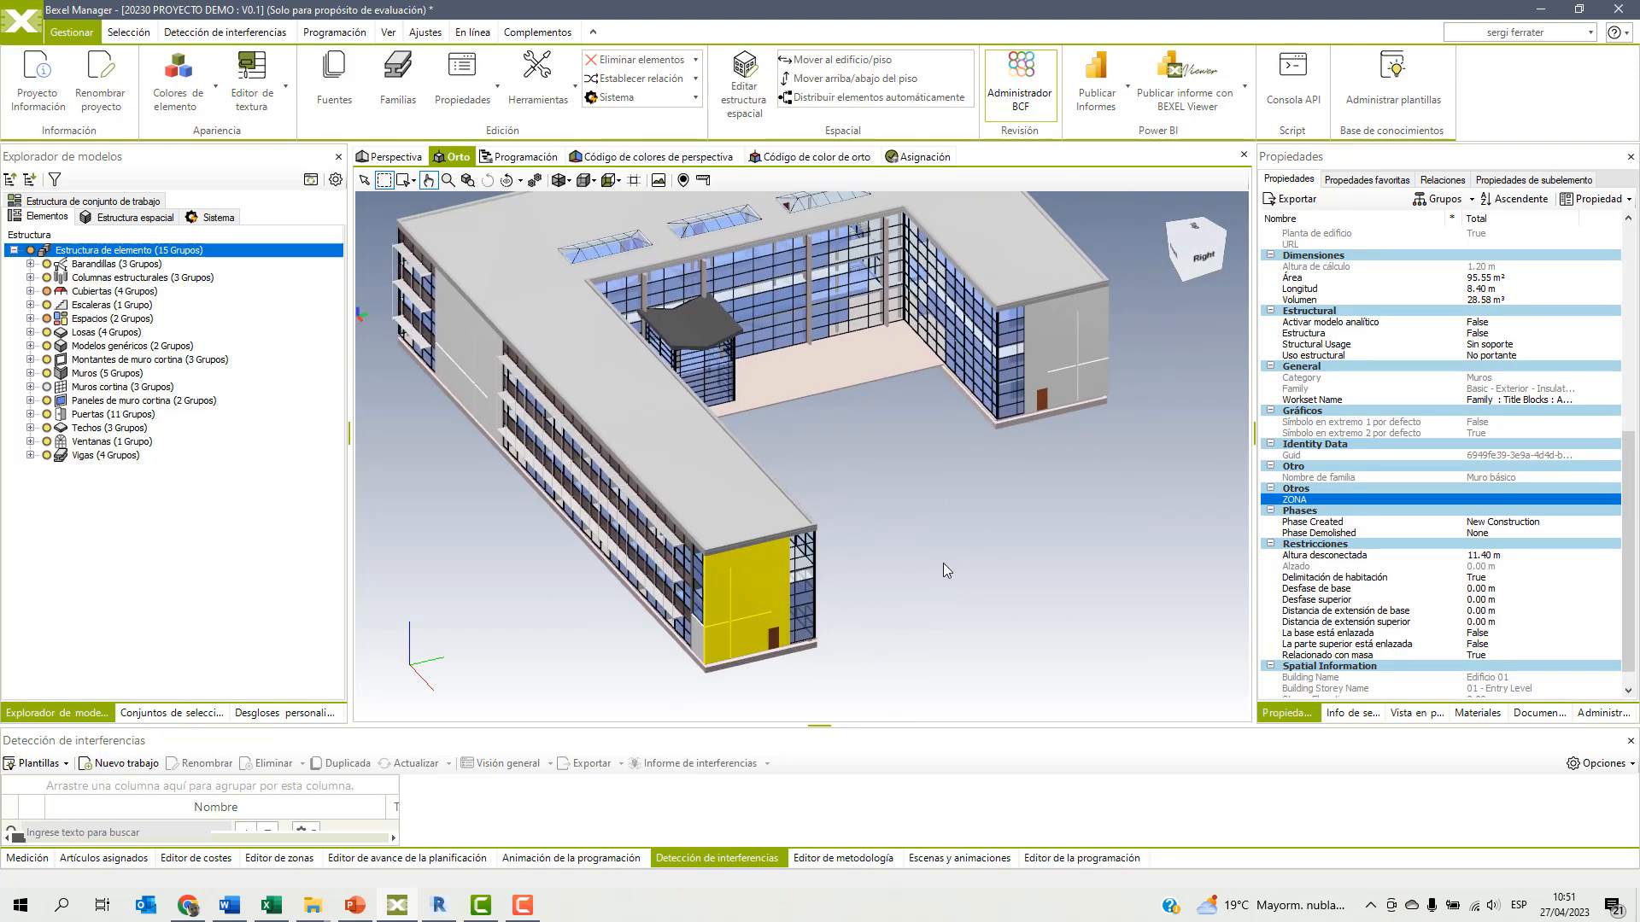
left_click(943, 561)
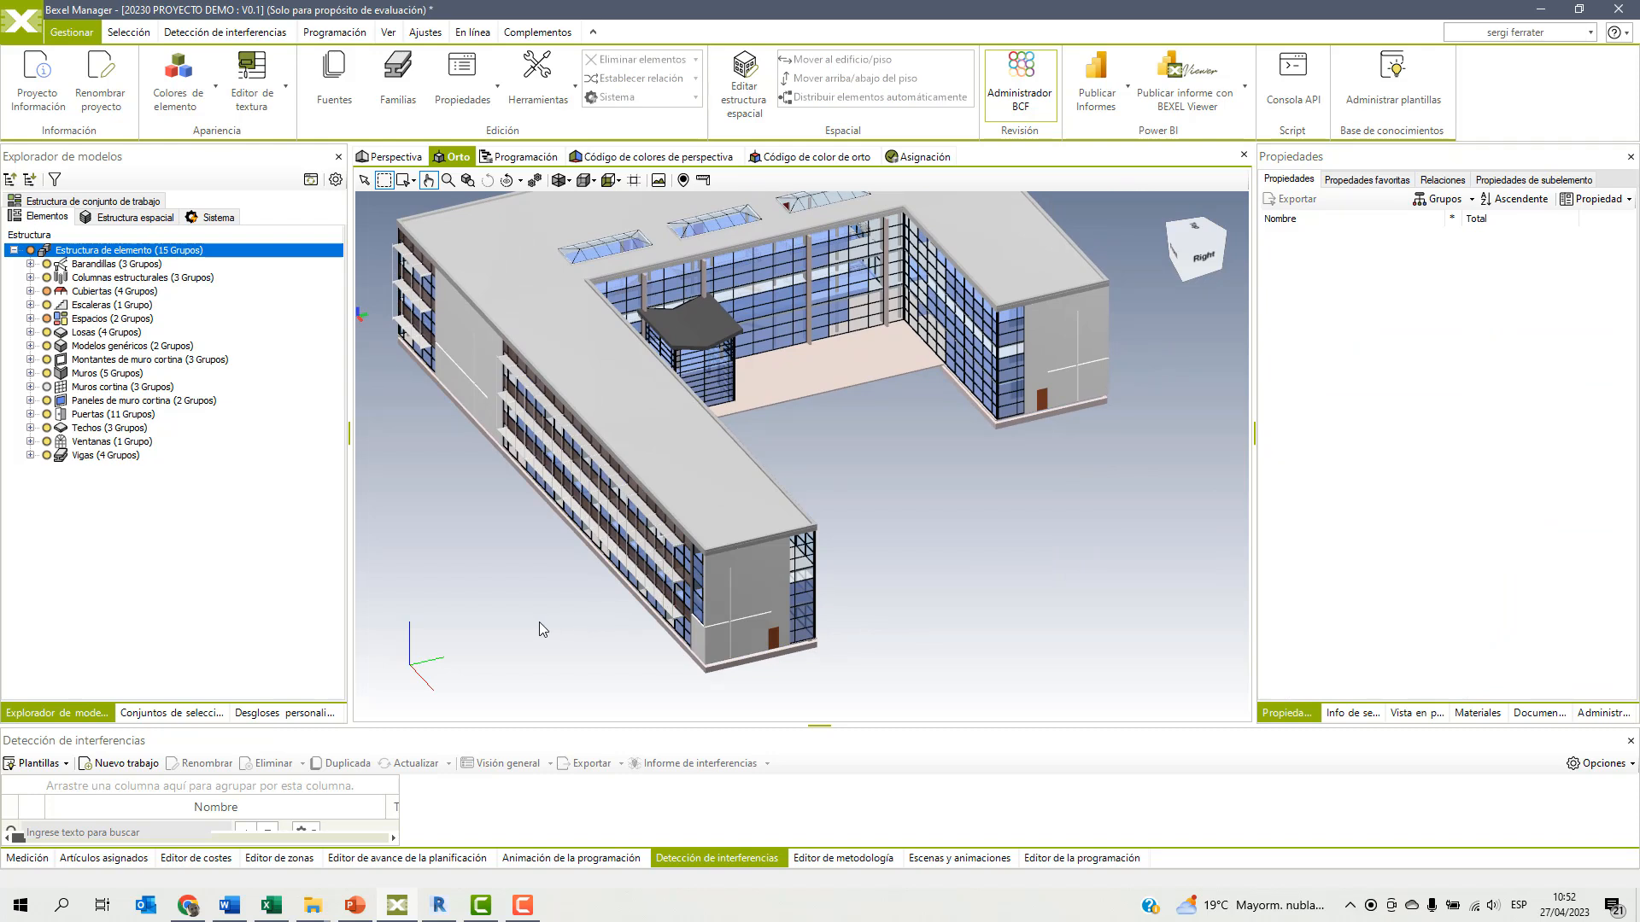
Start a new custom breakdown named ZONA / CATEGORÍA and use all elements of Edificio 01 for it.
left_click(269, 713)
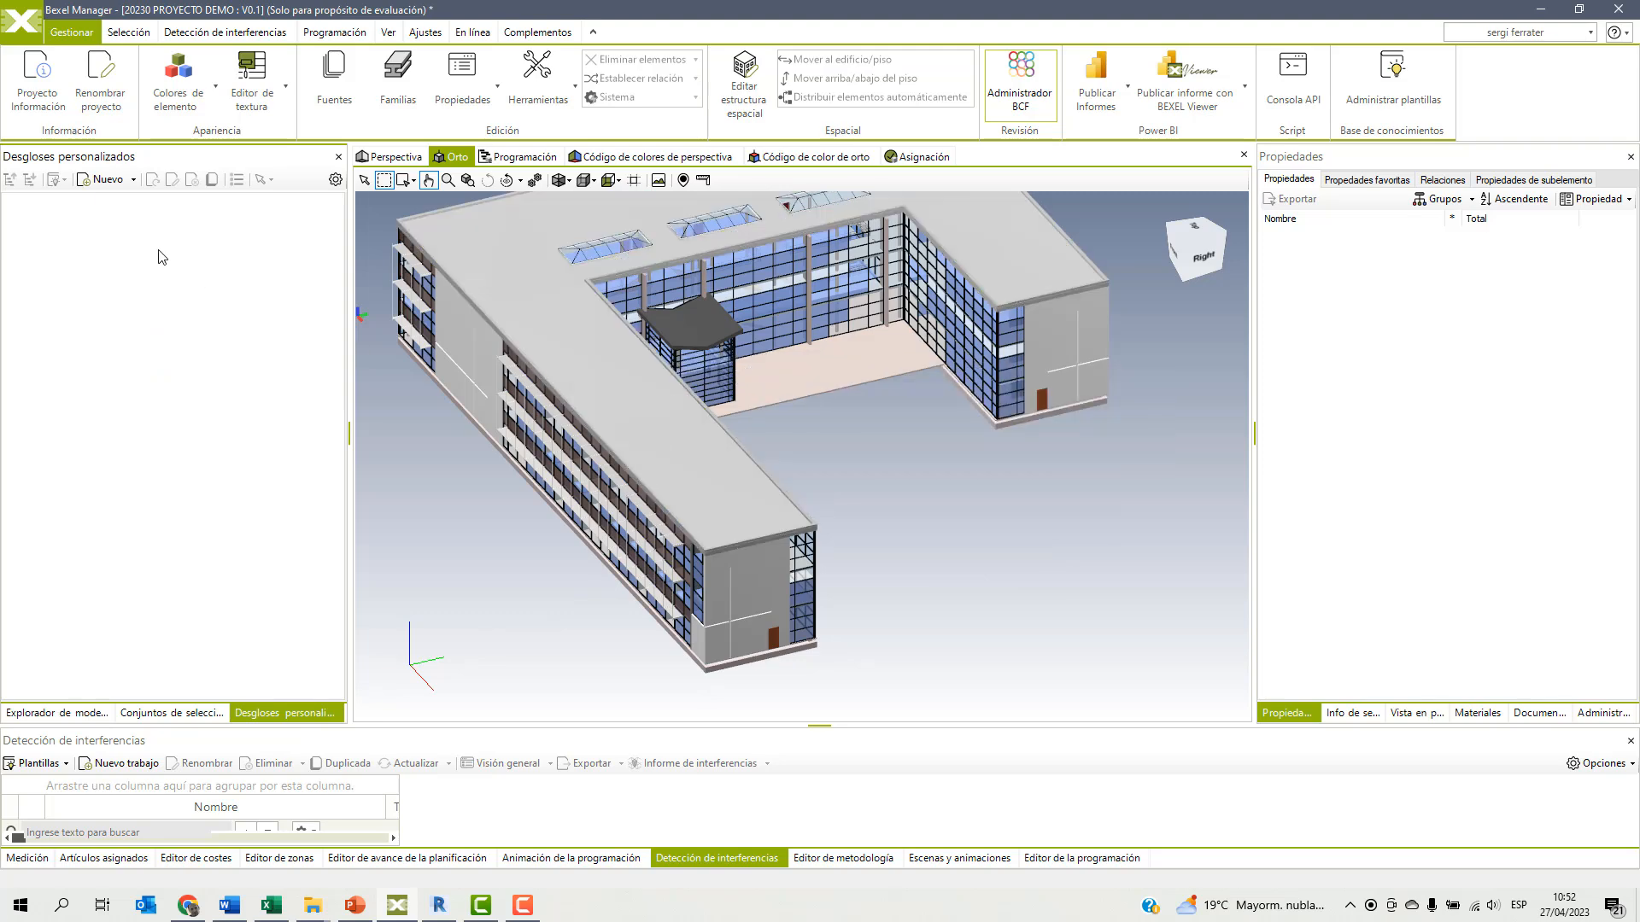
left_click(98, 181)
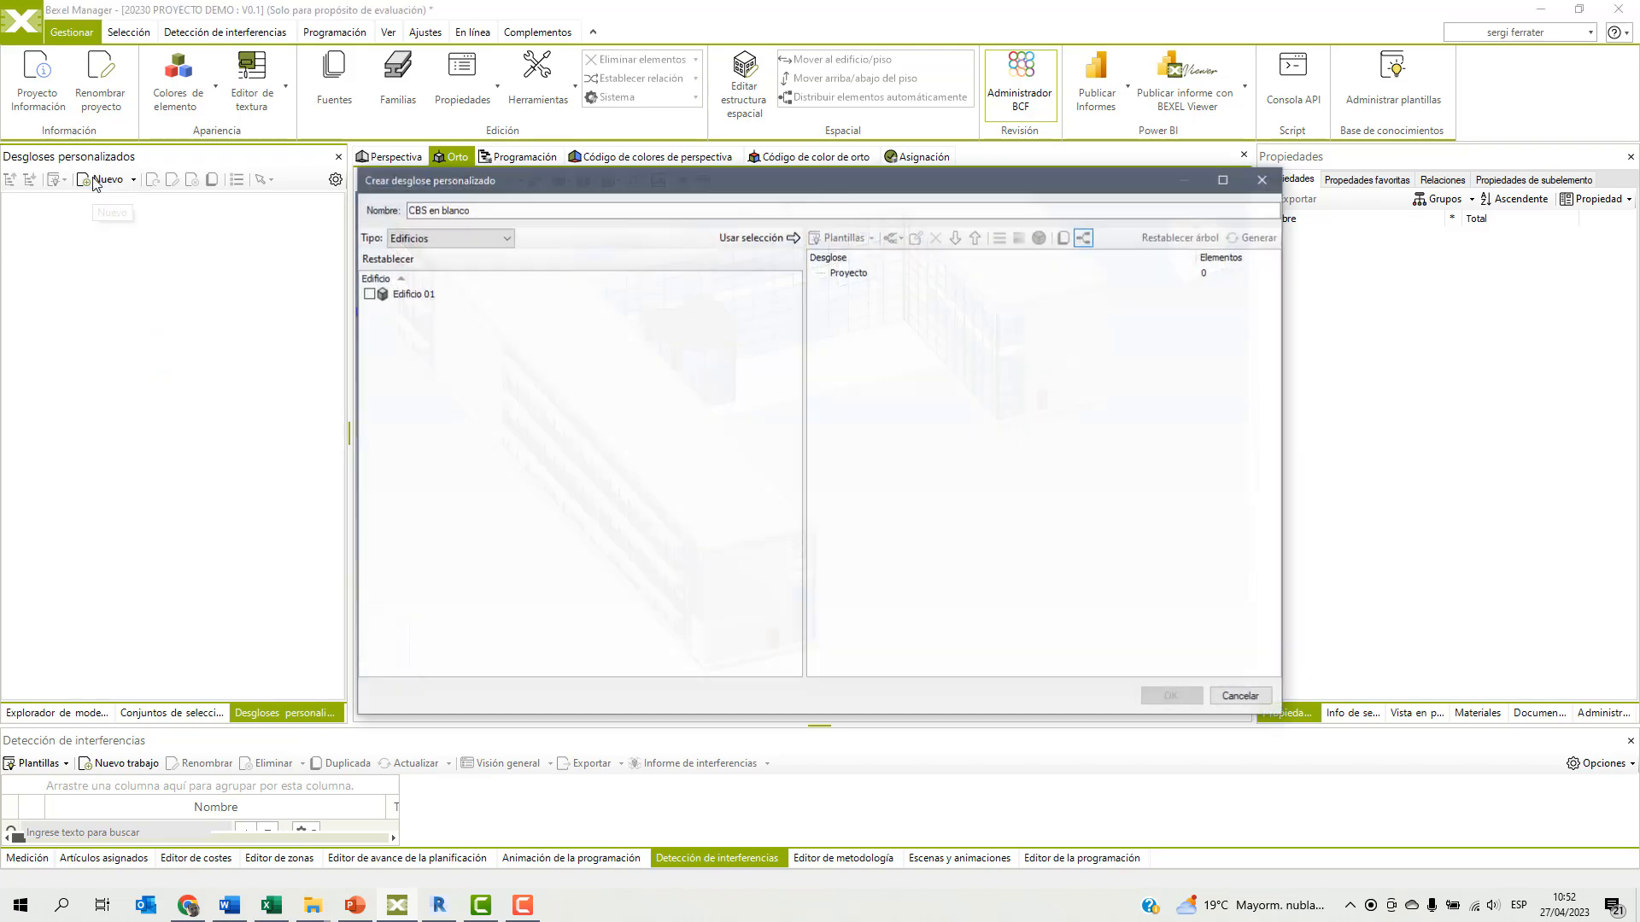
type("ZONA / ")
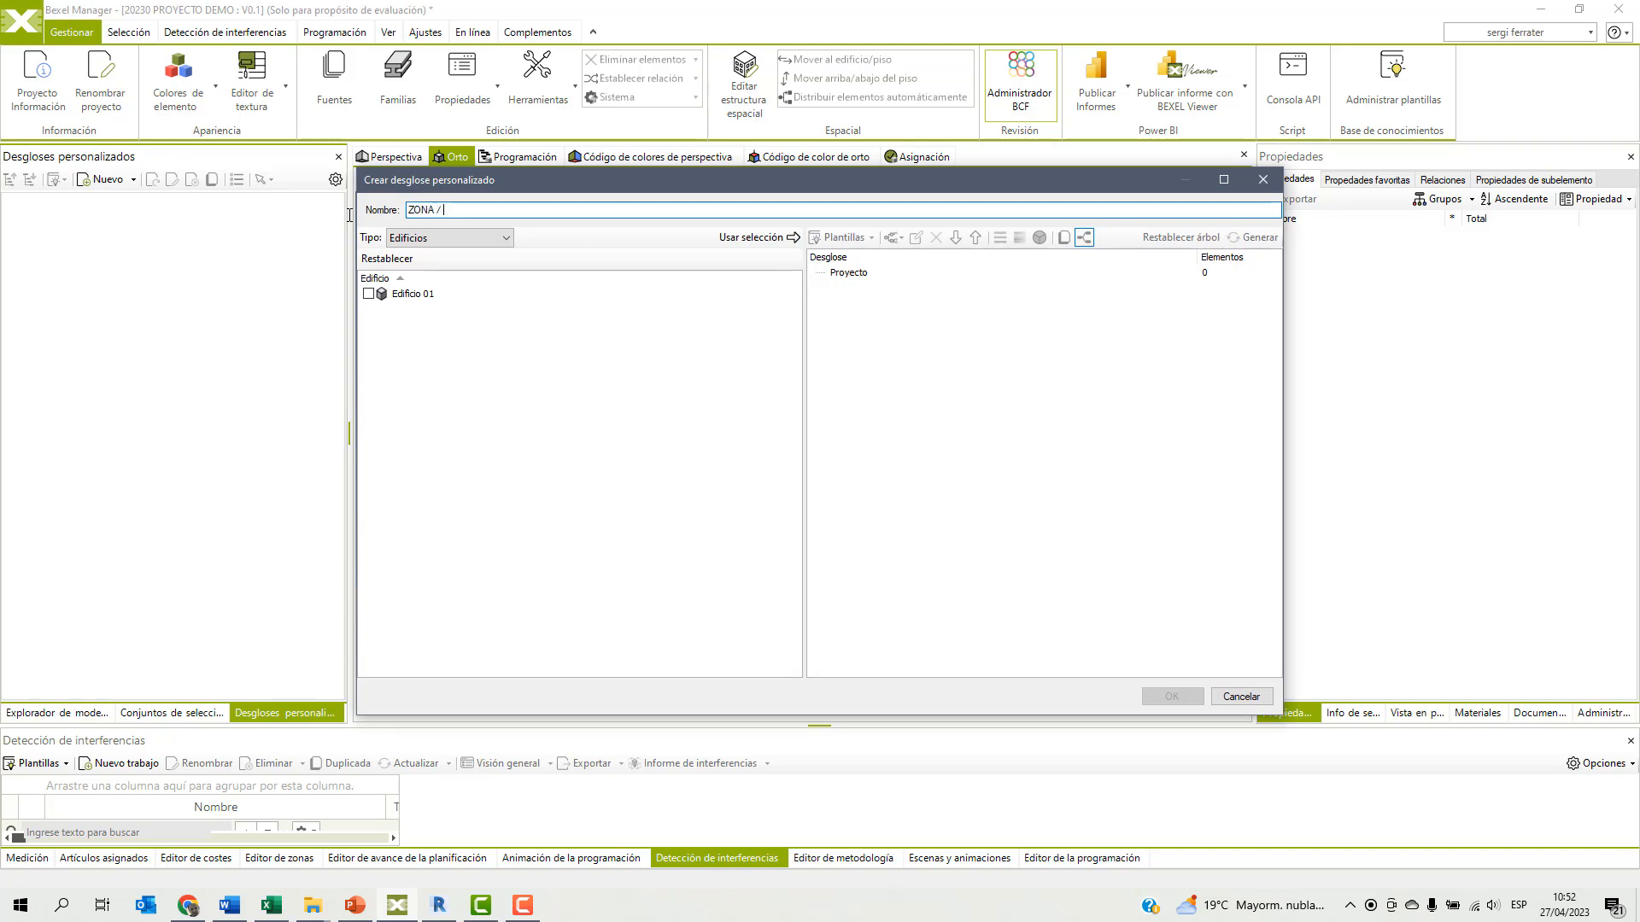
type("CATEGORI")
left_click(458, 238)
left_click(458, 238)
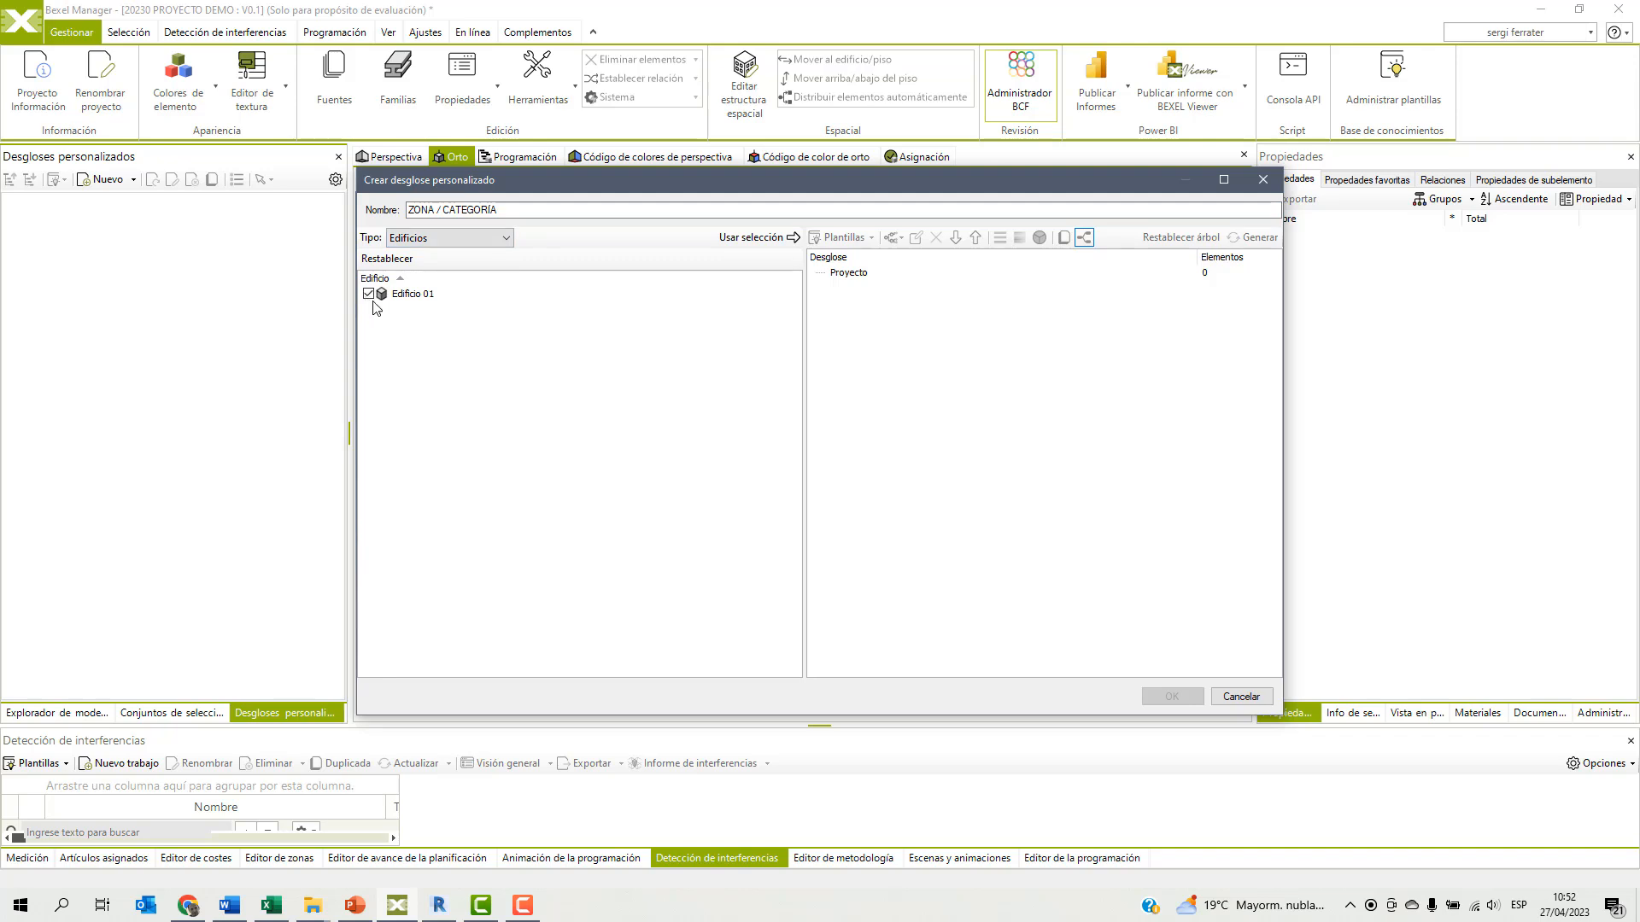
left_click(750, 243)
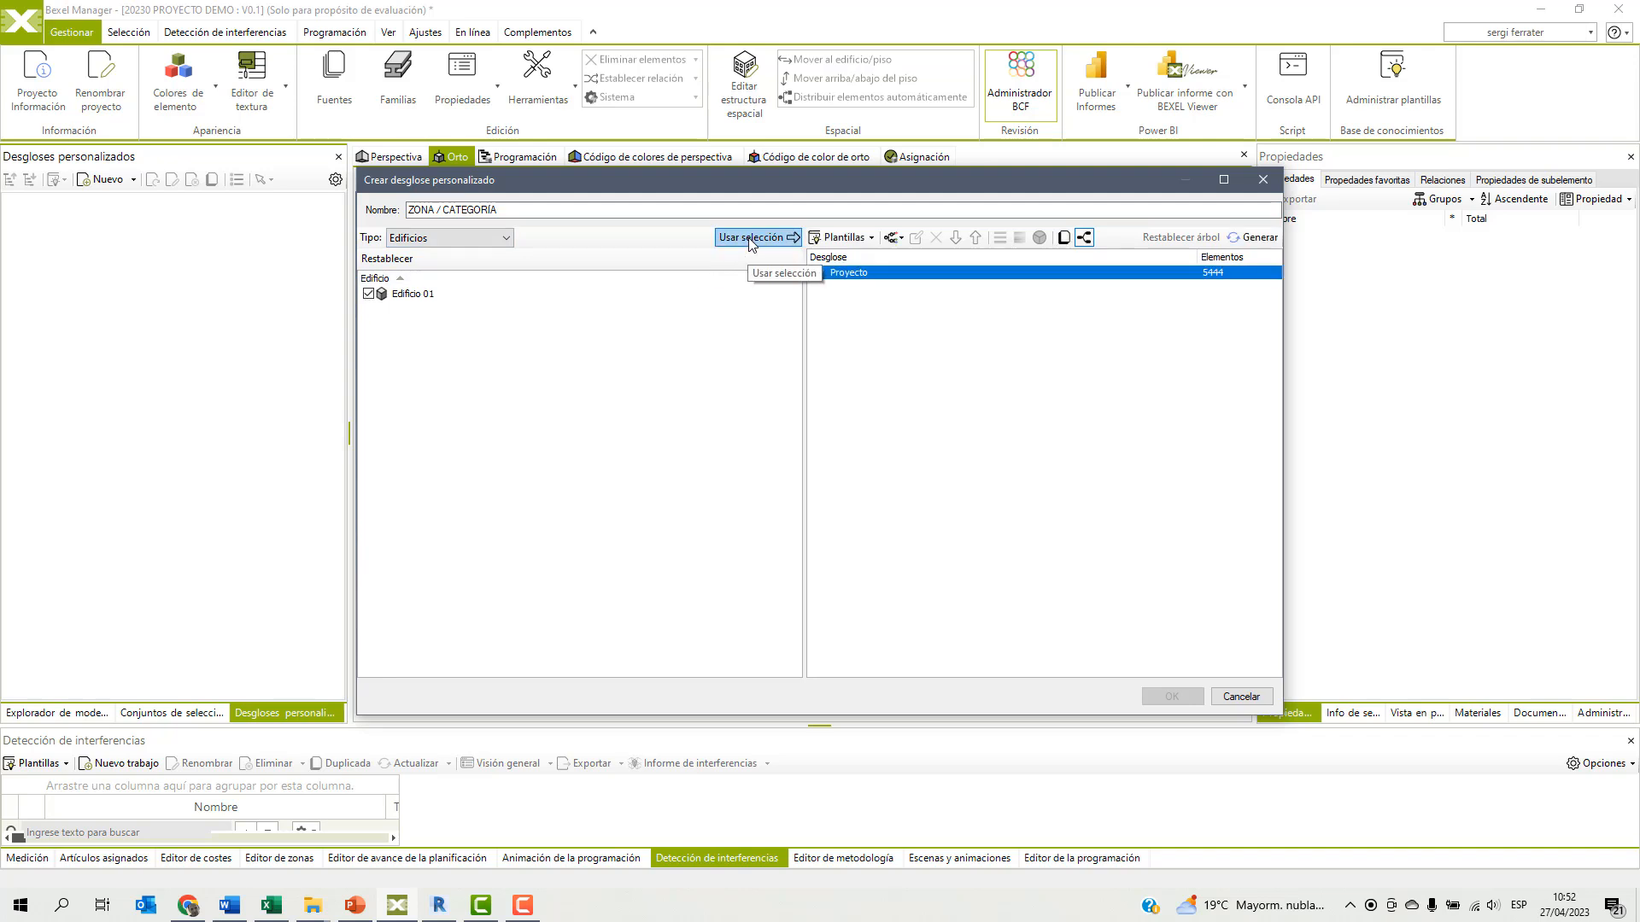
Group the breakdown's Proyecto node by the text property ZONA.
left_click(901, 238)
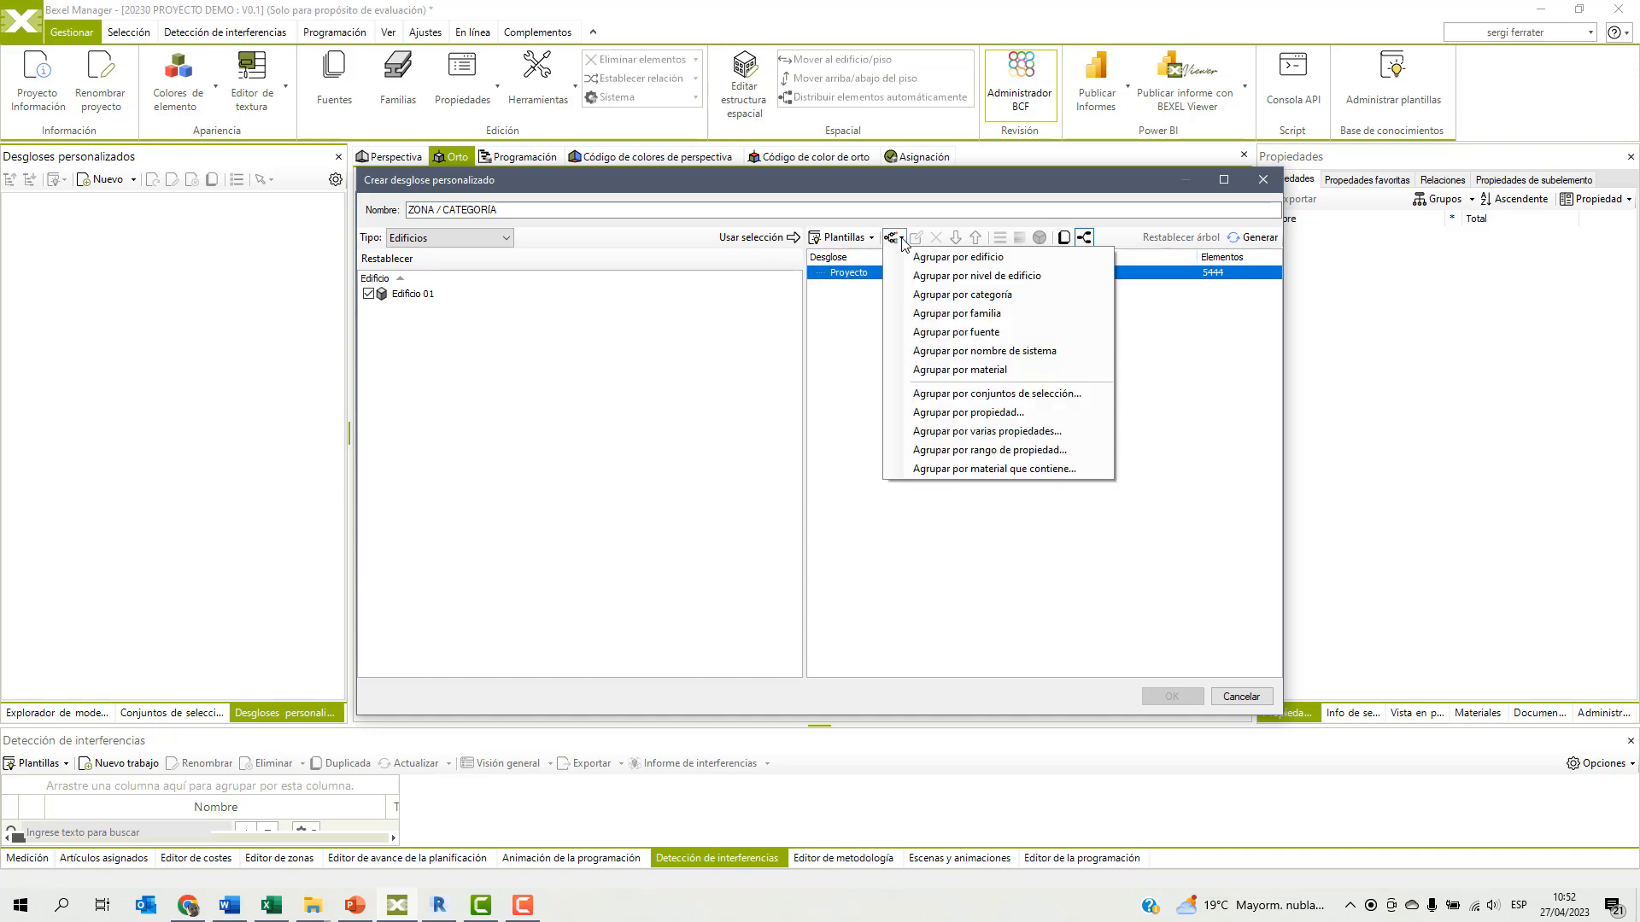
left_click(944, 416)
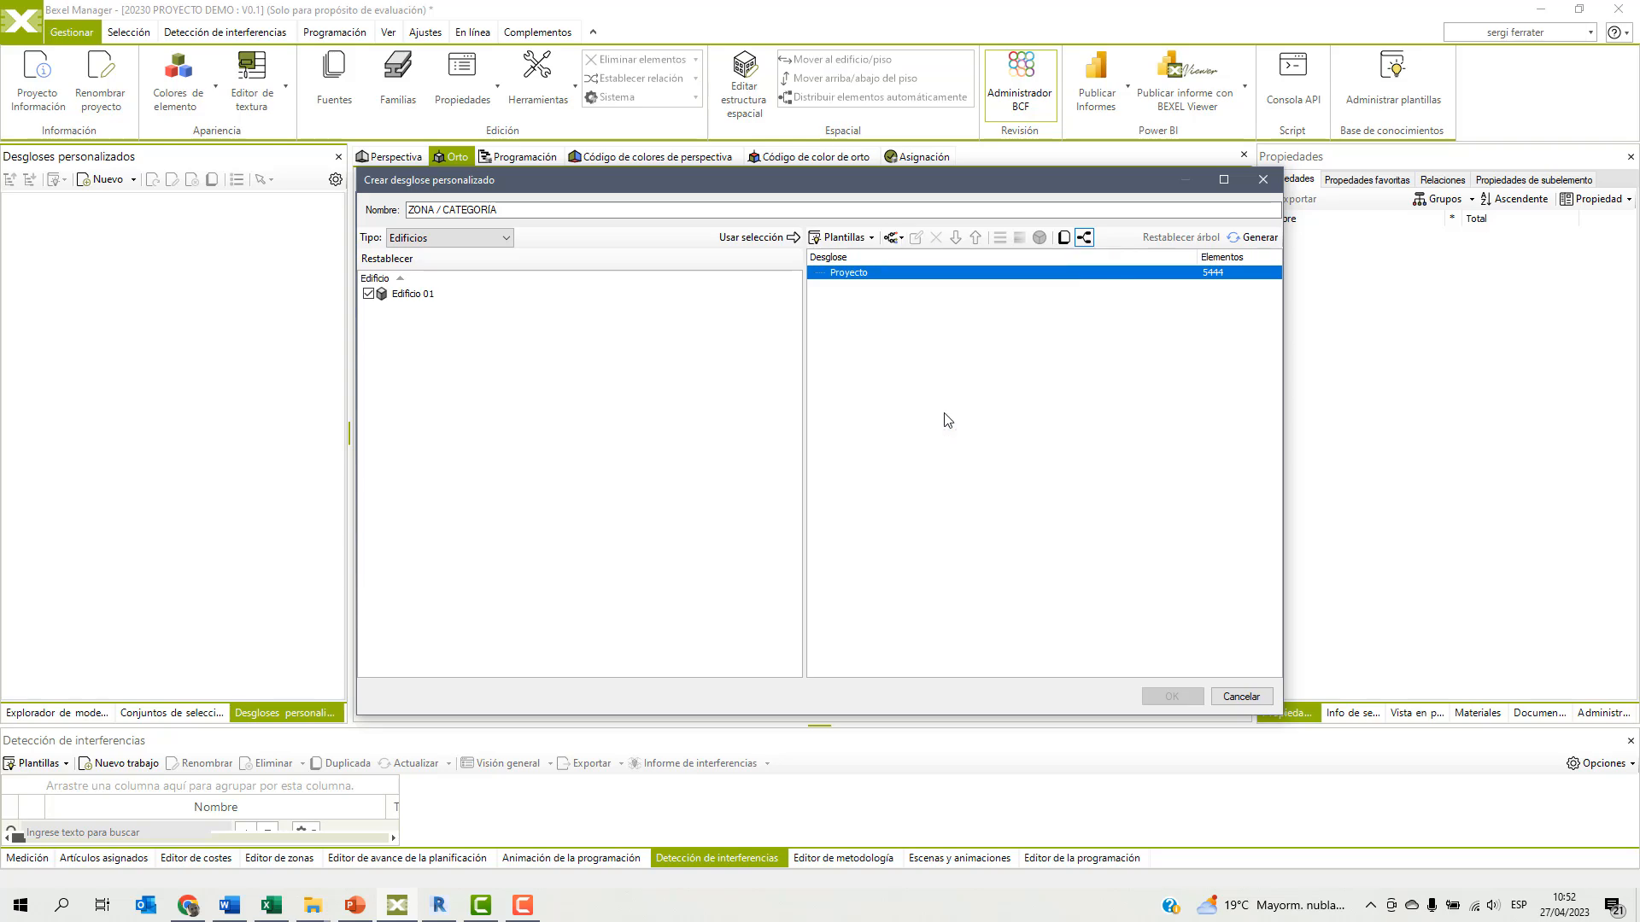
left_click(647, 293)
type("ZONA")
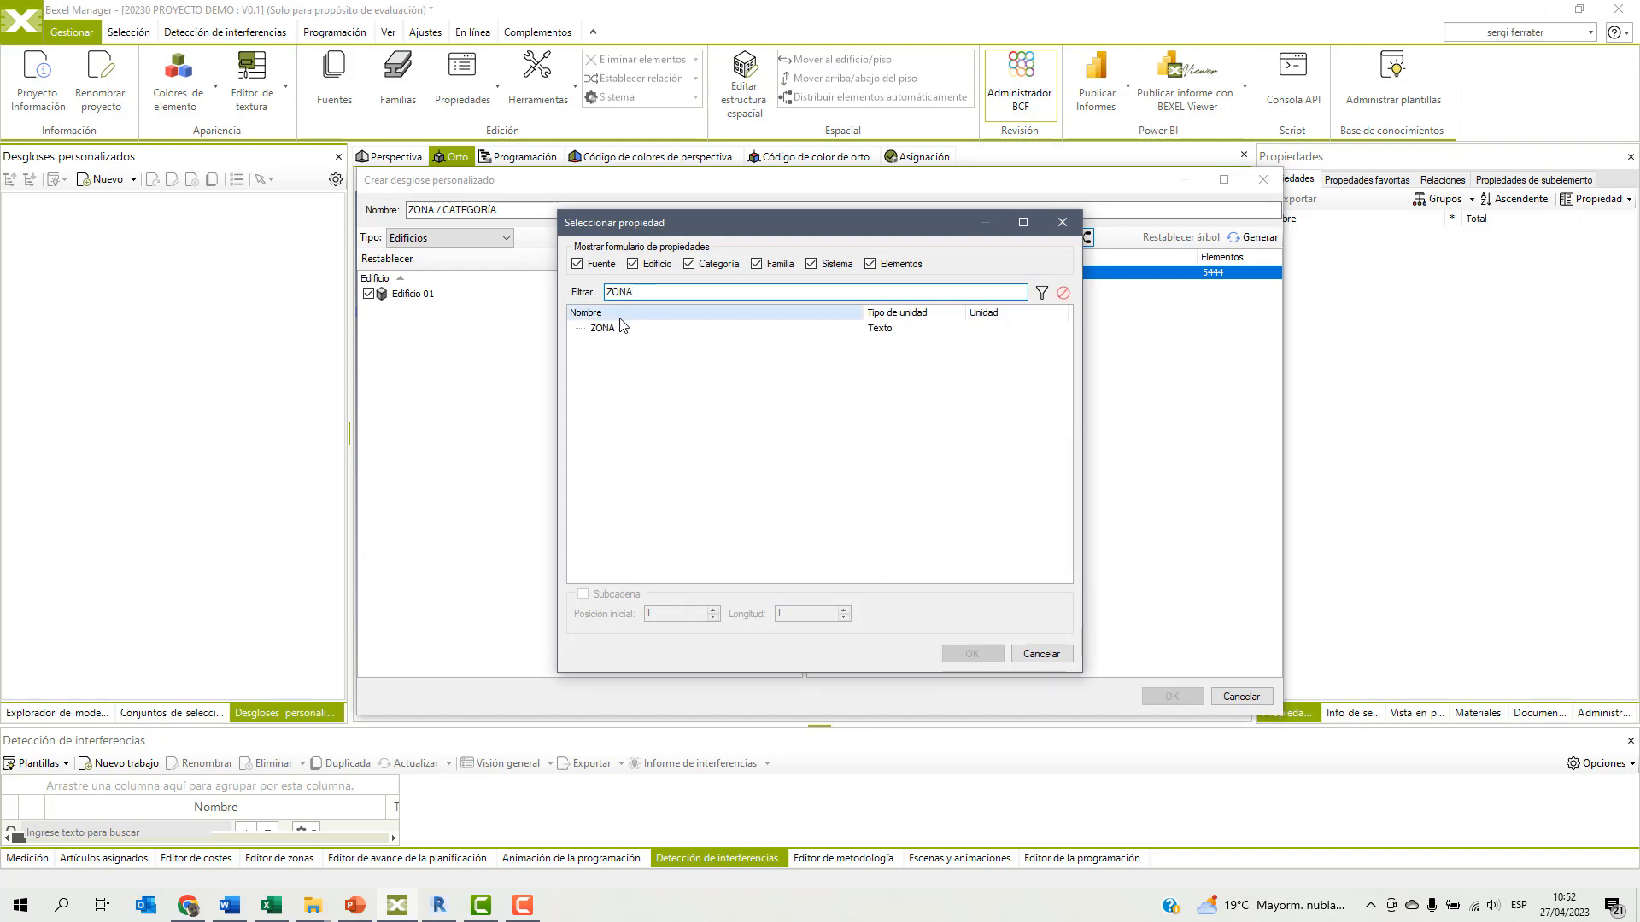
left_click(601, 330)
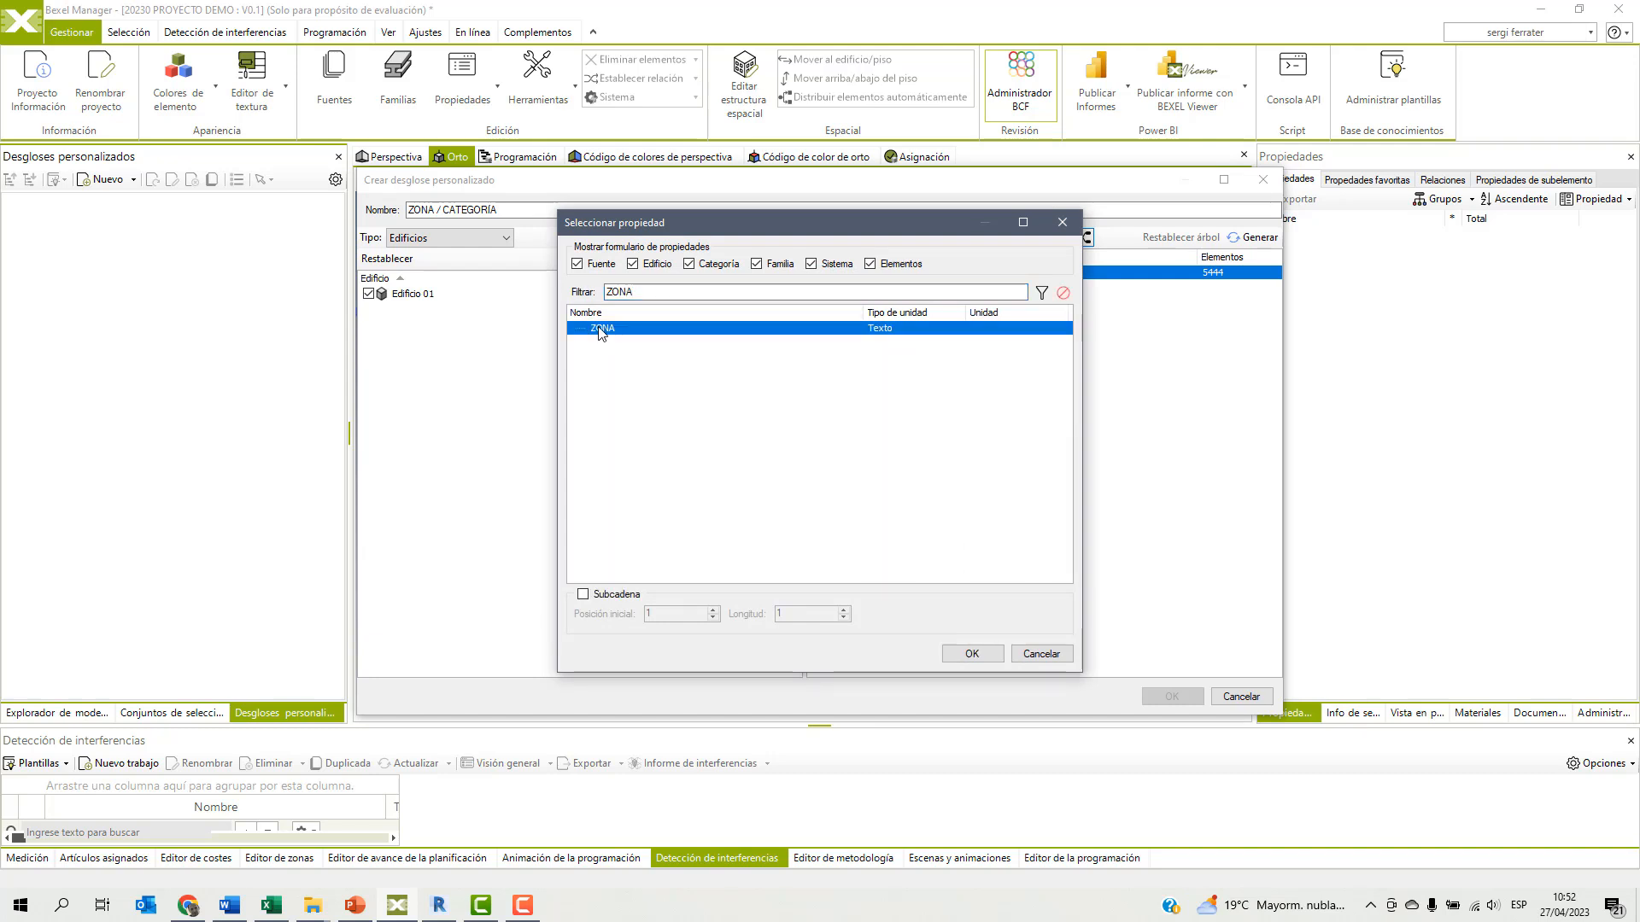
left_click(972, 655)
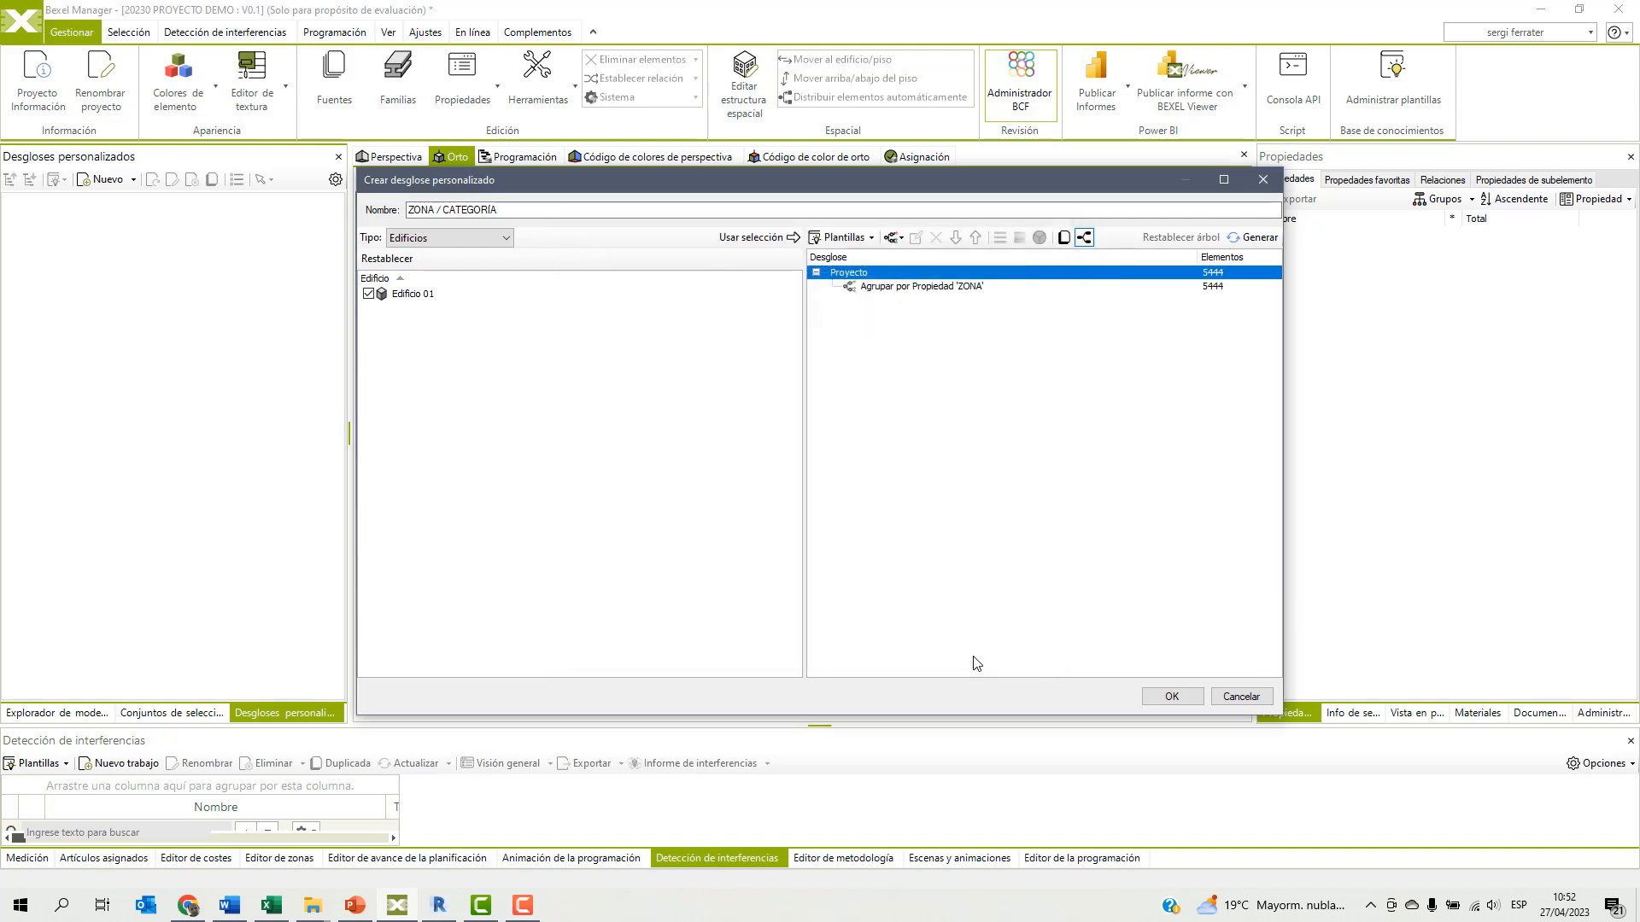
Nest a category grouping under the ZONA grouping and create the breakdown with color coding set on the ZONA level.
left_click(917, 291)
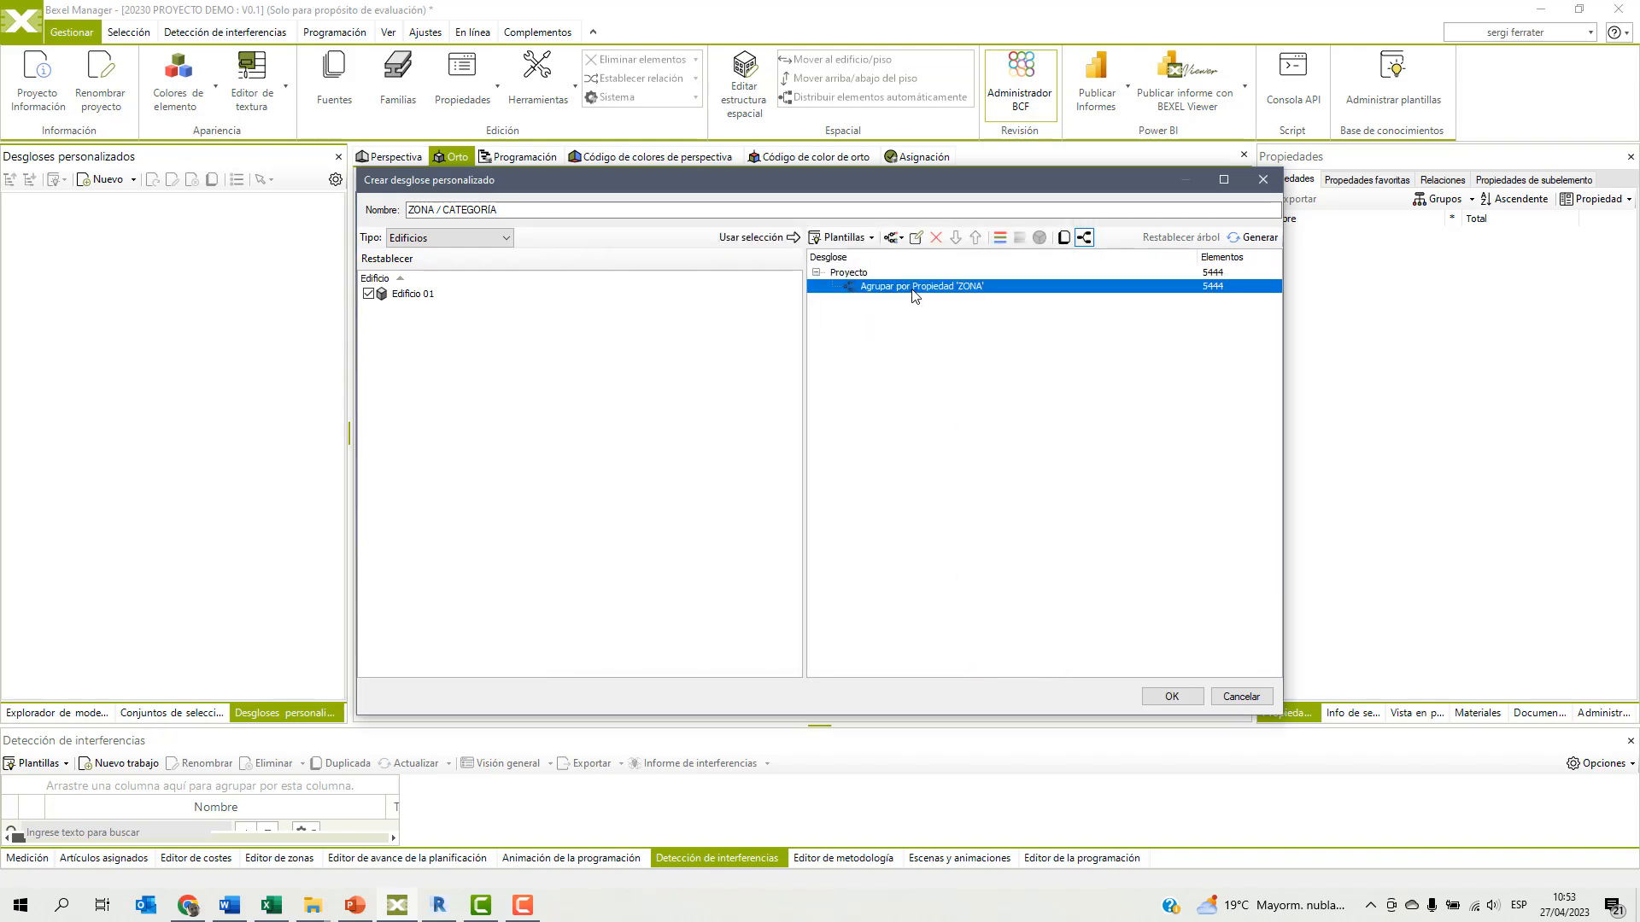
left_click(894, 238)
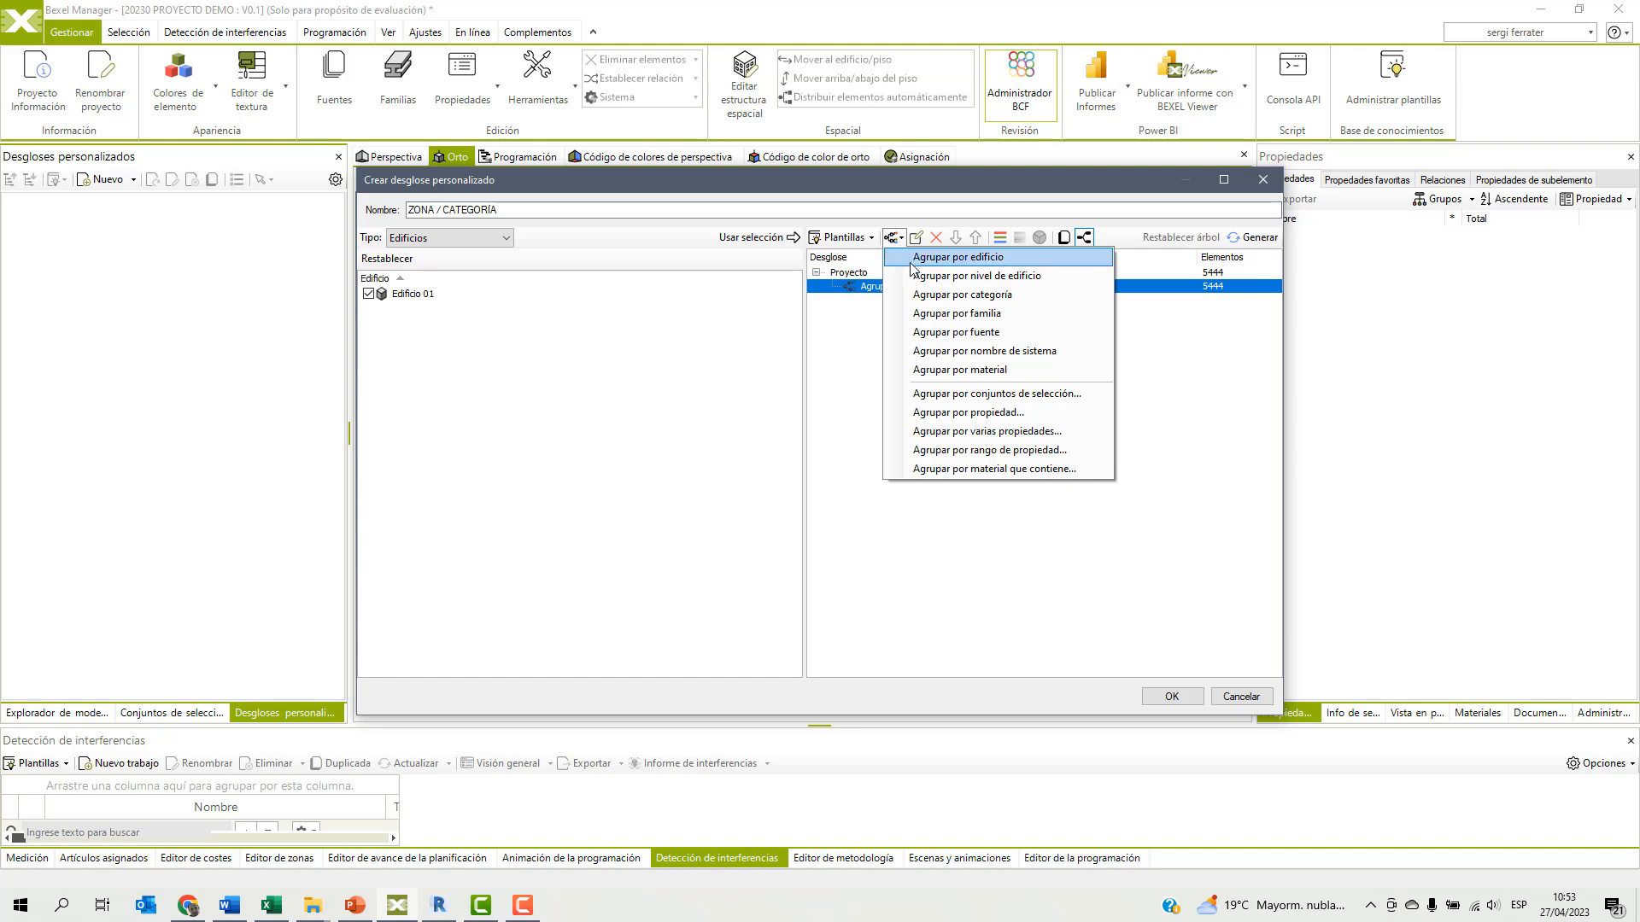
left_click(924, 295)
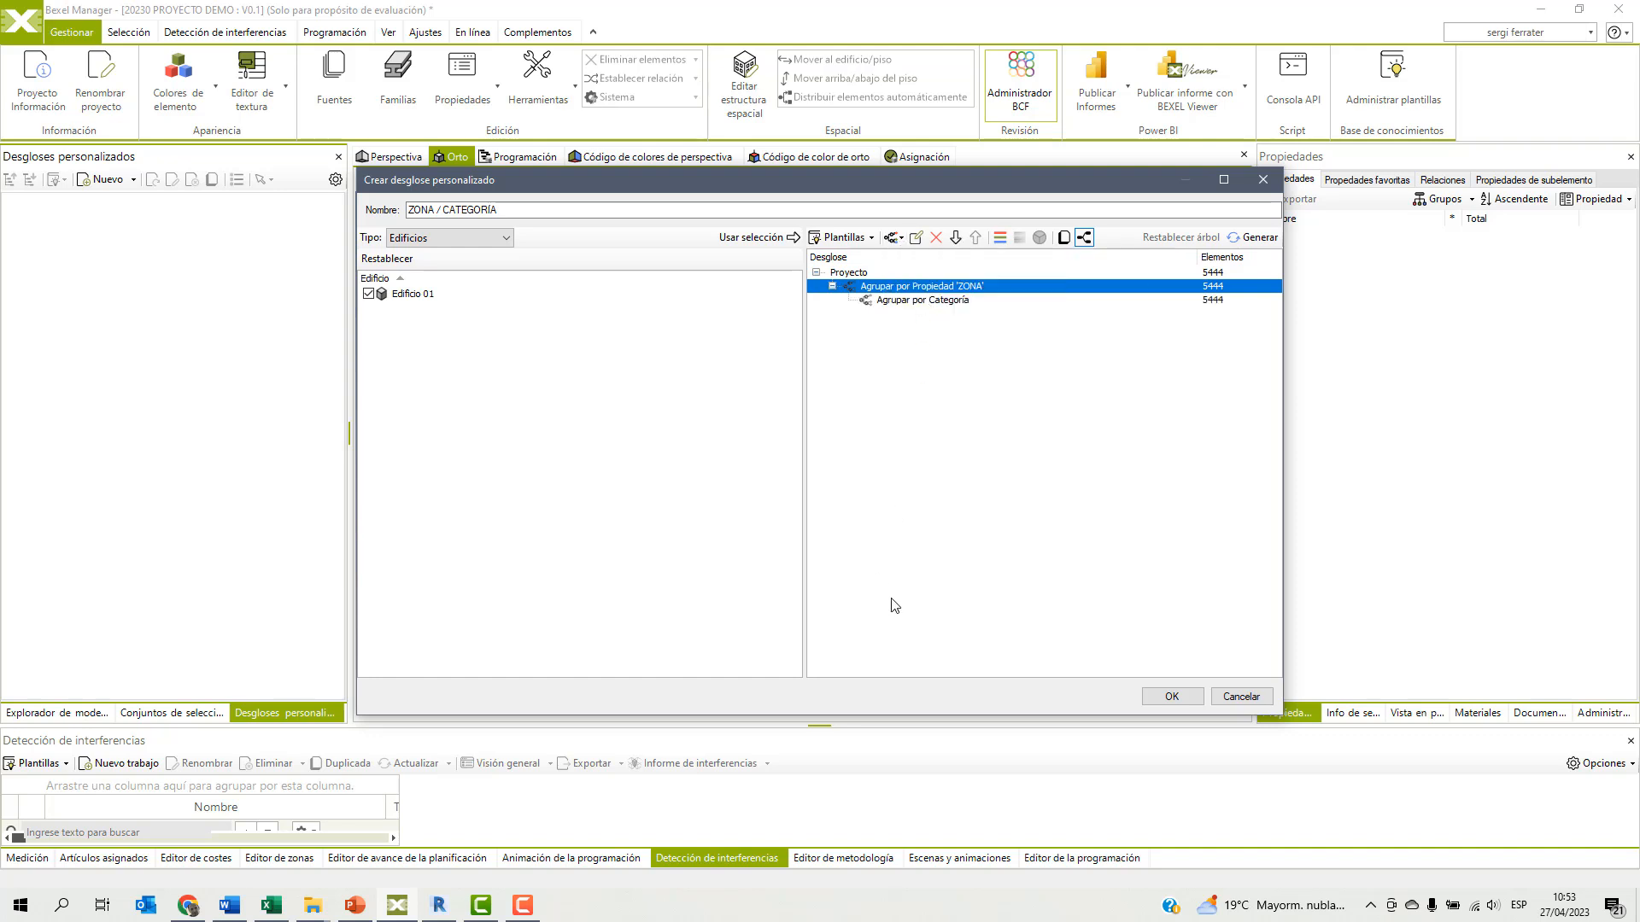
left_click(1001, 238)
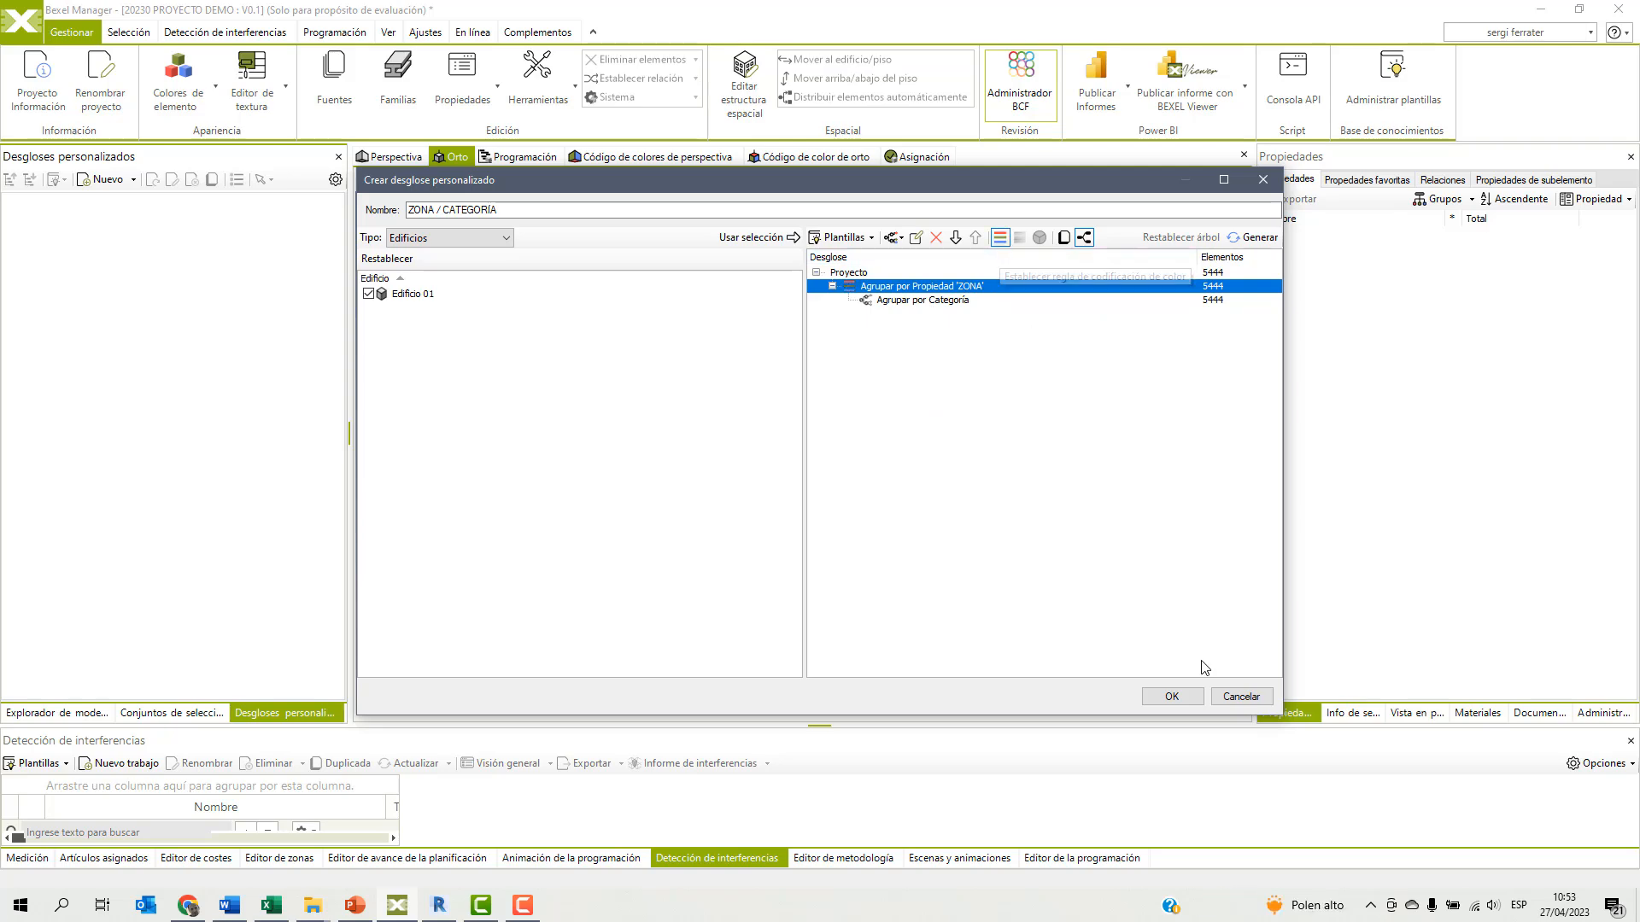
left_click(1172, 696)
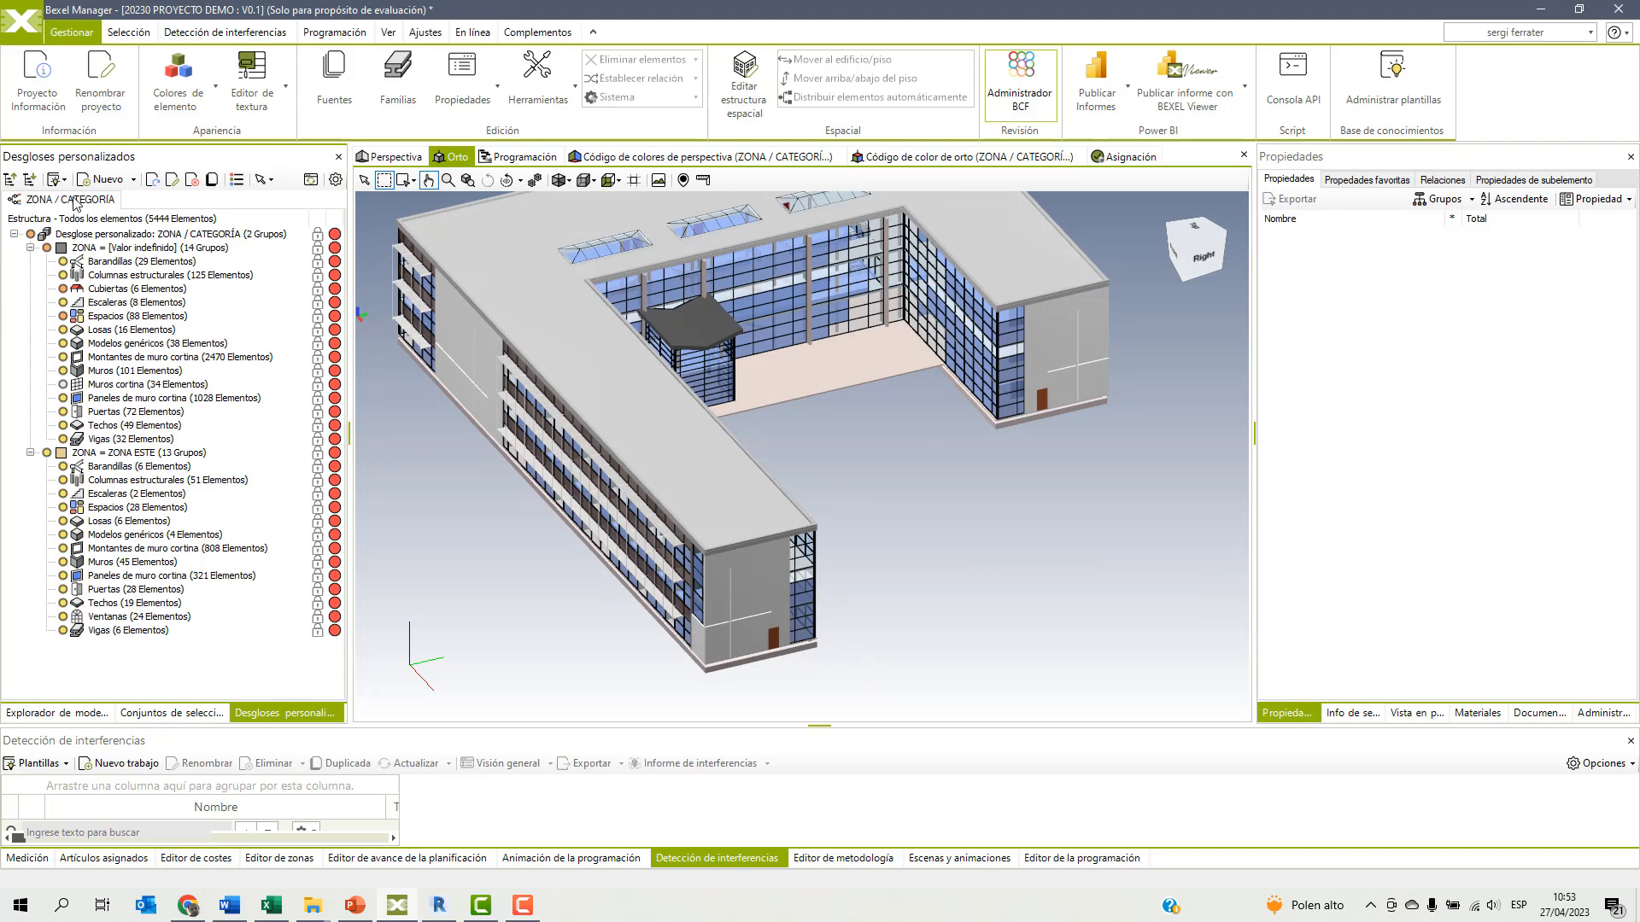
Collapse both zone groups and check in the model which elements belong to ZONA ESTE and which to the undefined value.
left_click(30, 248)
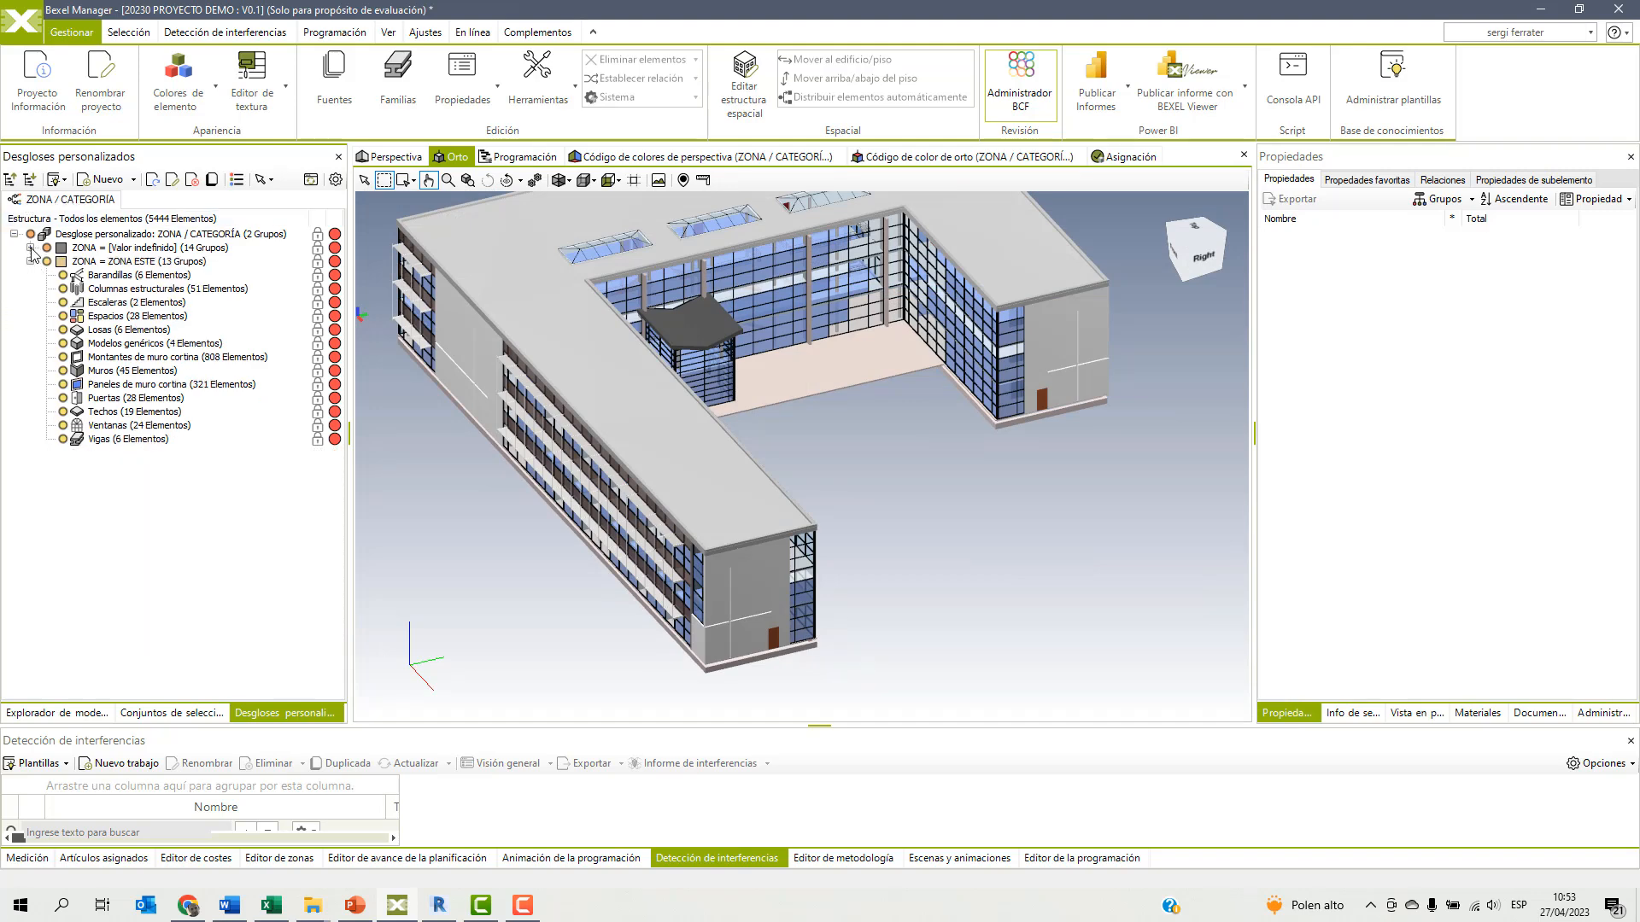
left_click(30, 262)
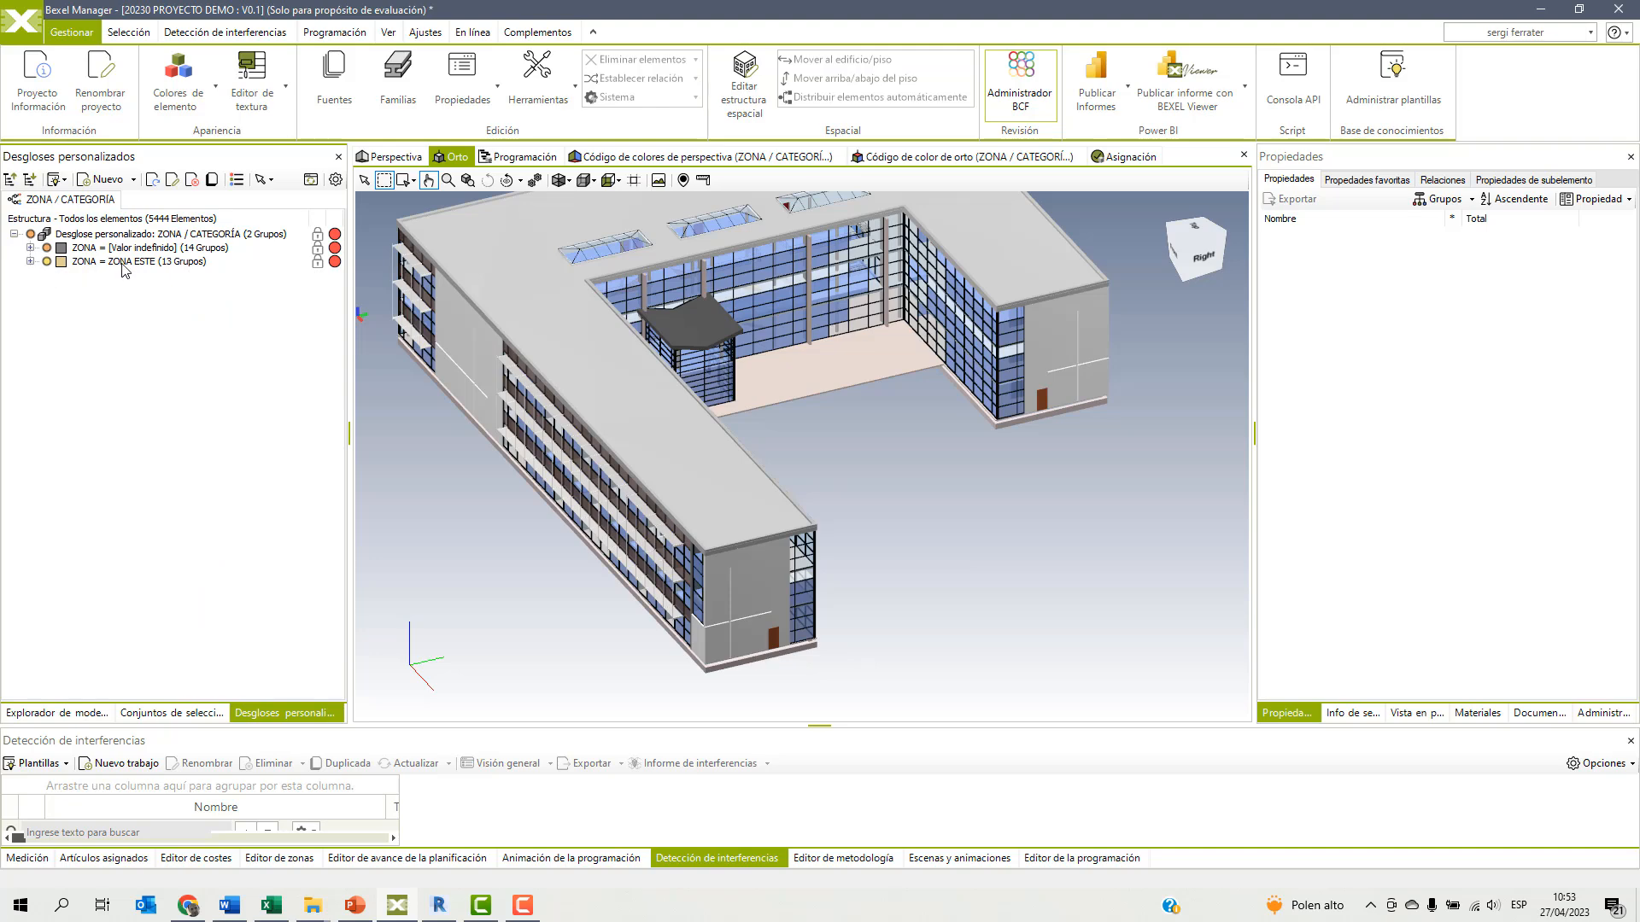
left_click(124, 263)
middle_click_drag(1061, 476, 1031, 537)
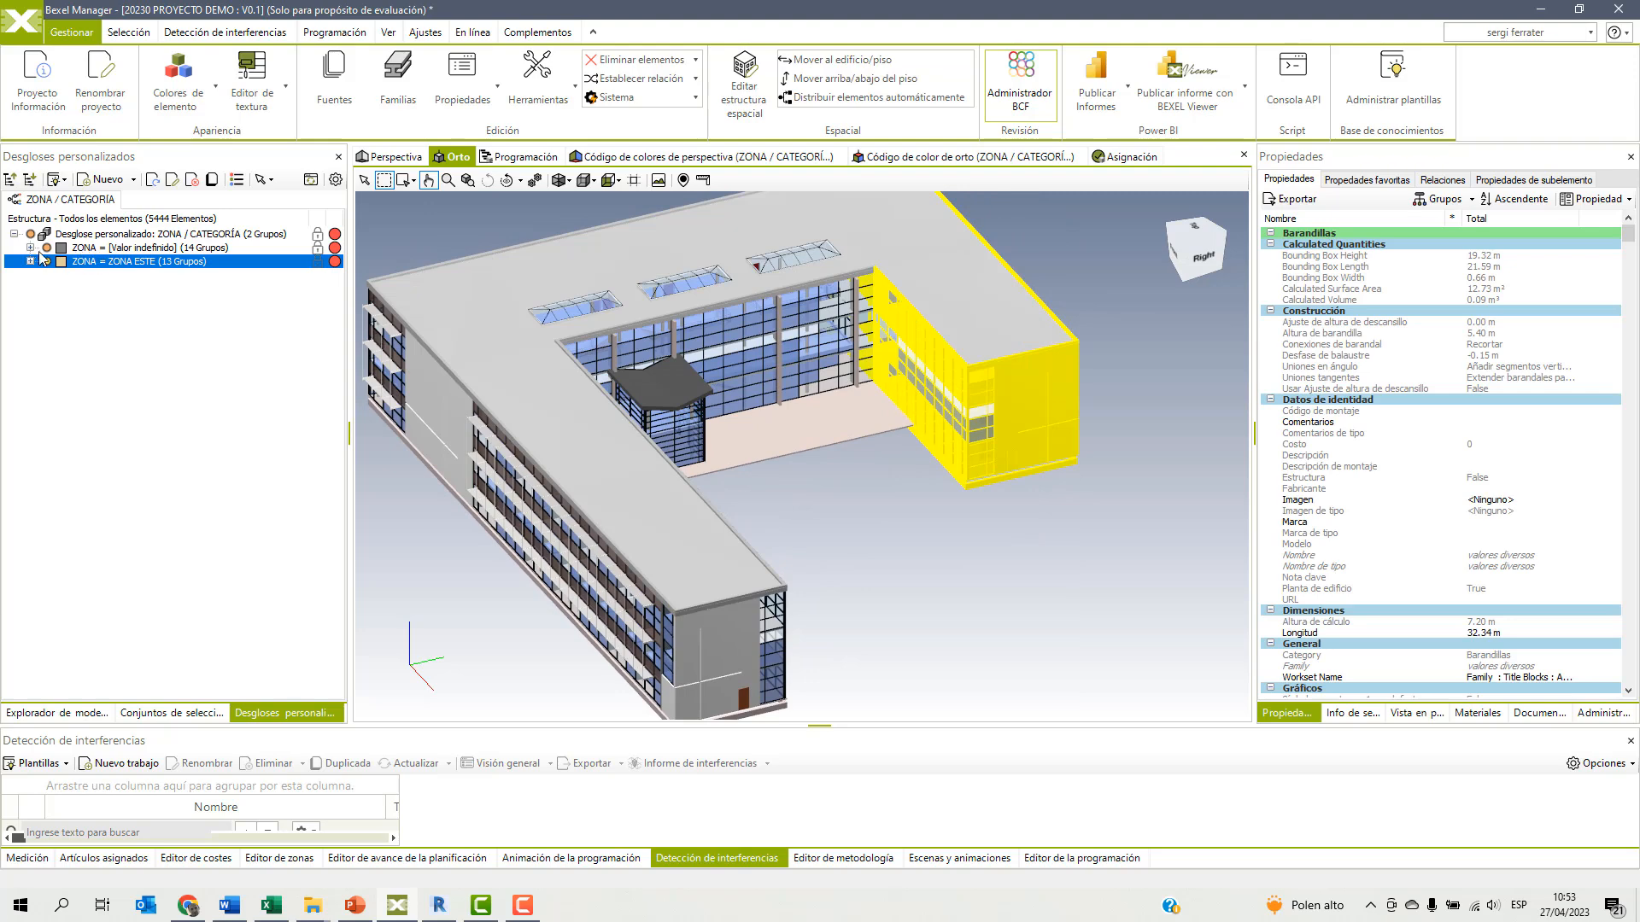
left_click(30, 248)
left_click(30, 248)
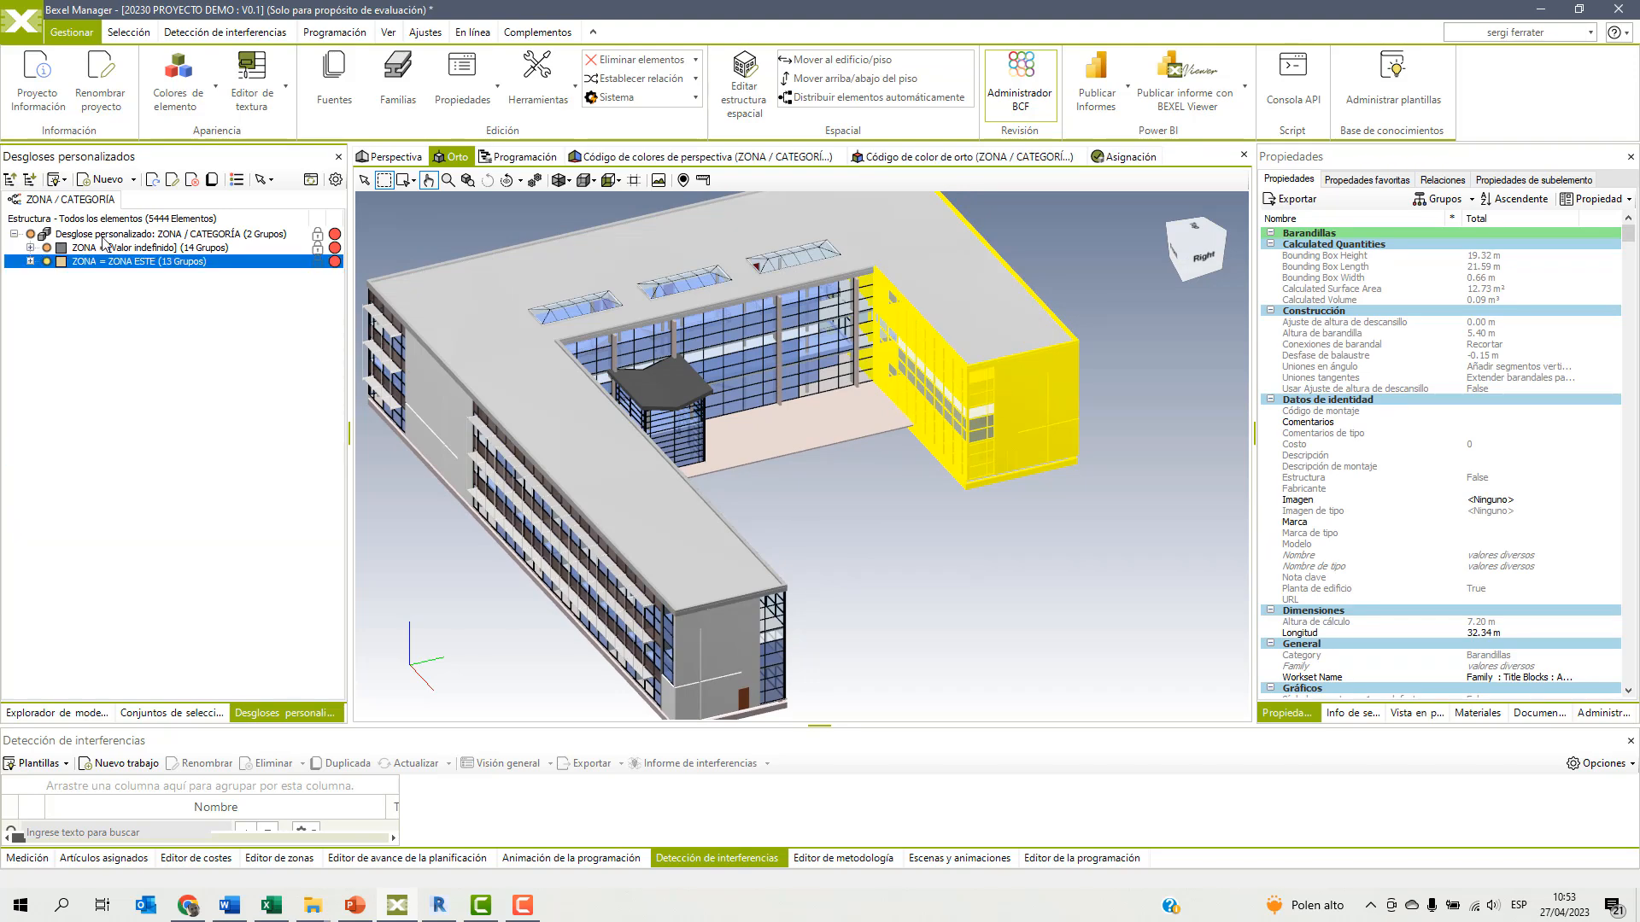
left_click(93, 249)
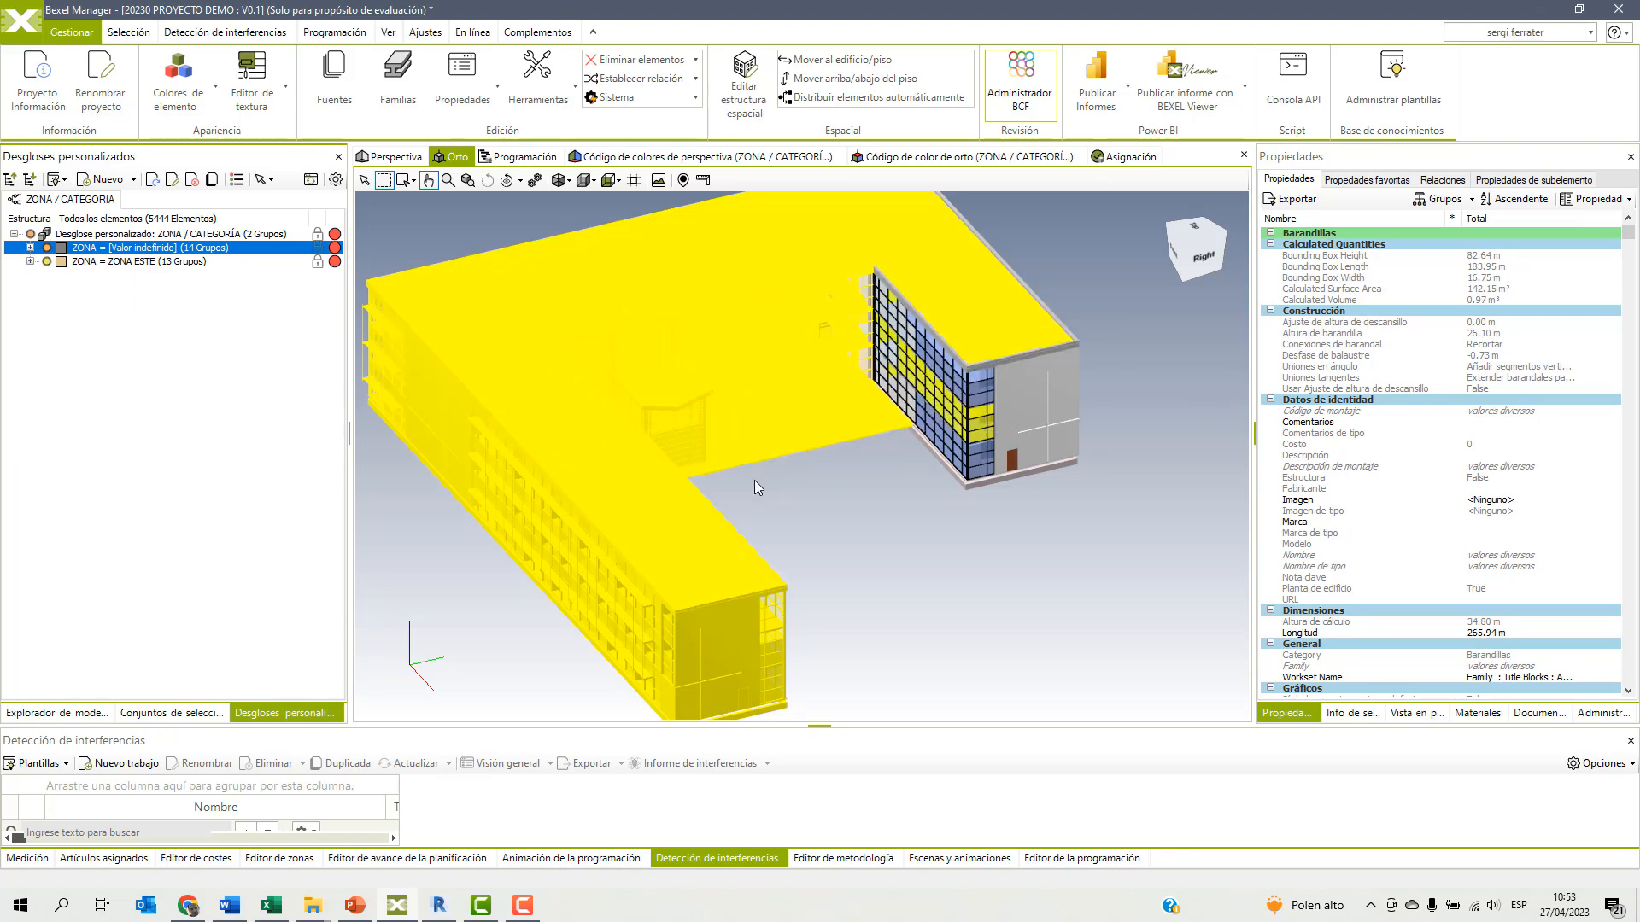
Hide the elements of the ZONA ESTE group in the model.
left_click(94, 263)
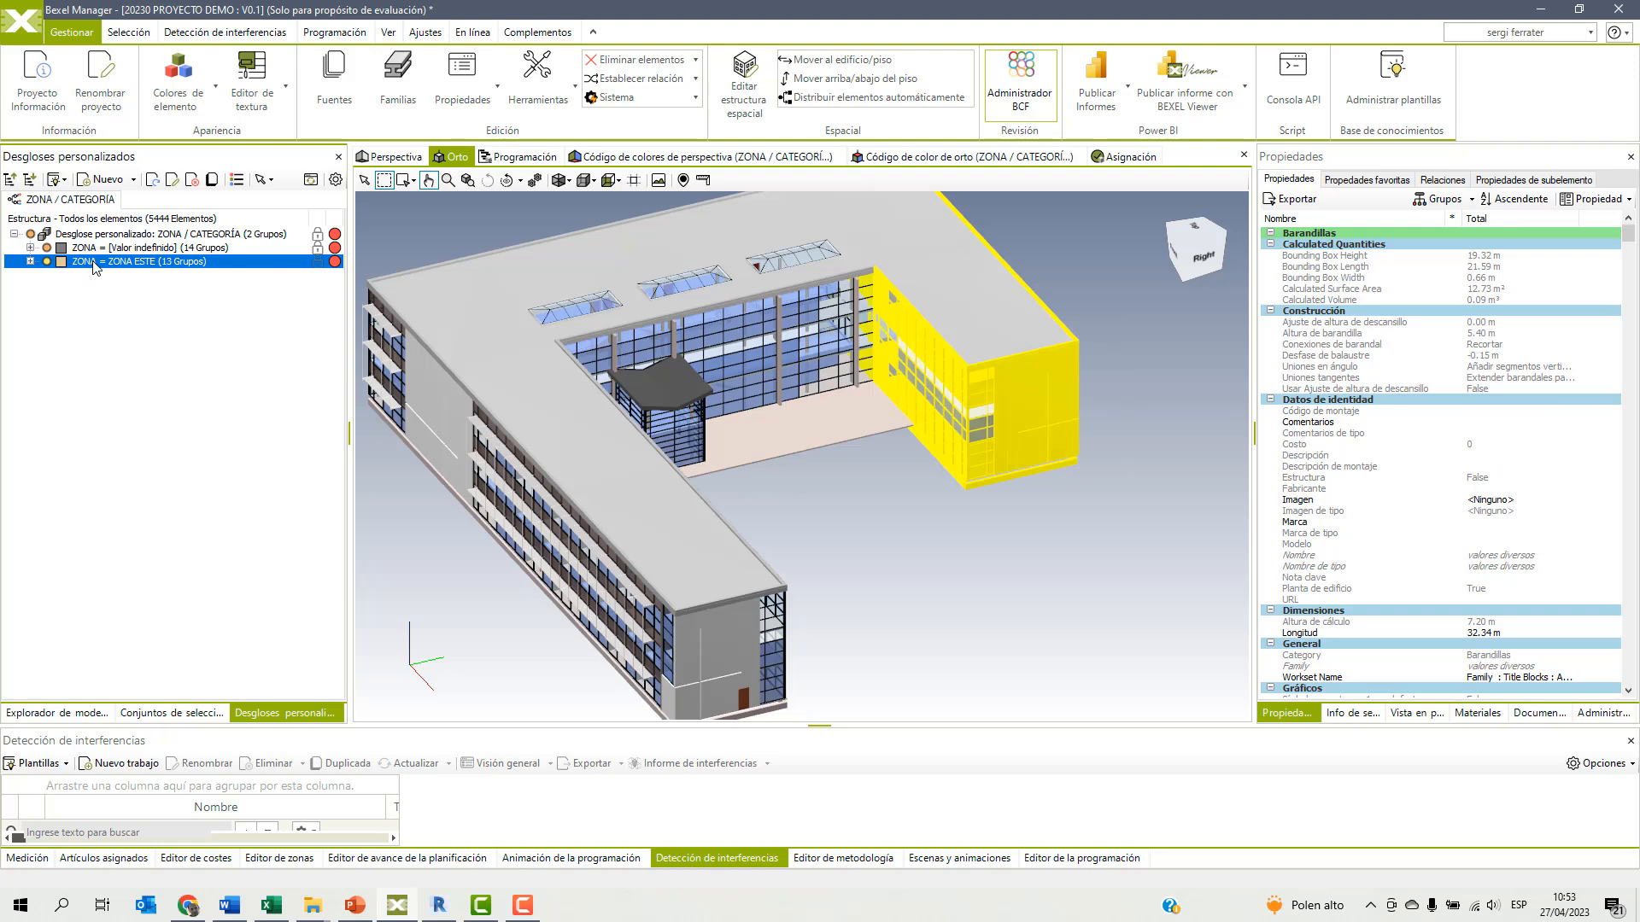
right_click(857, 519)
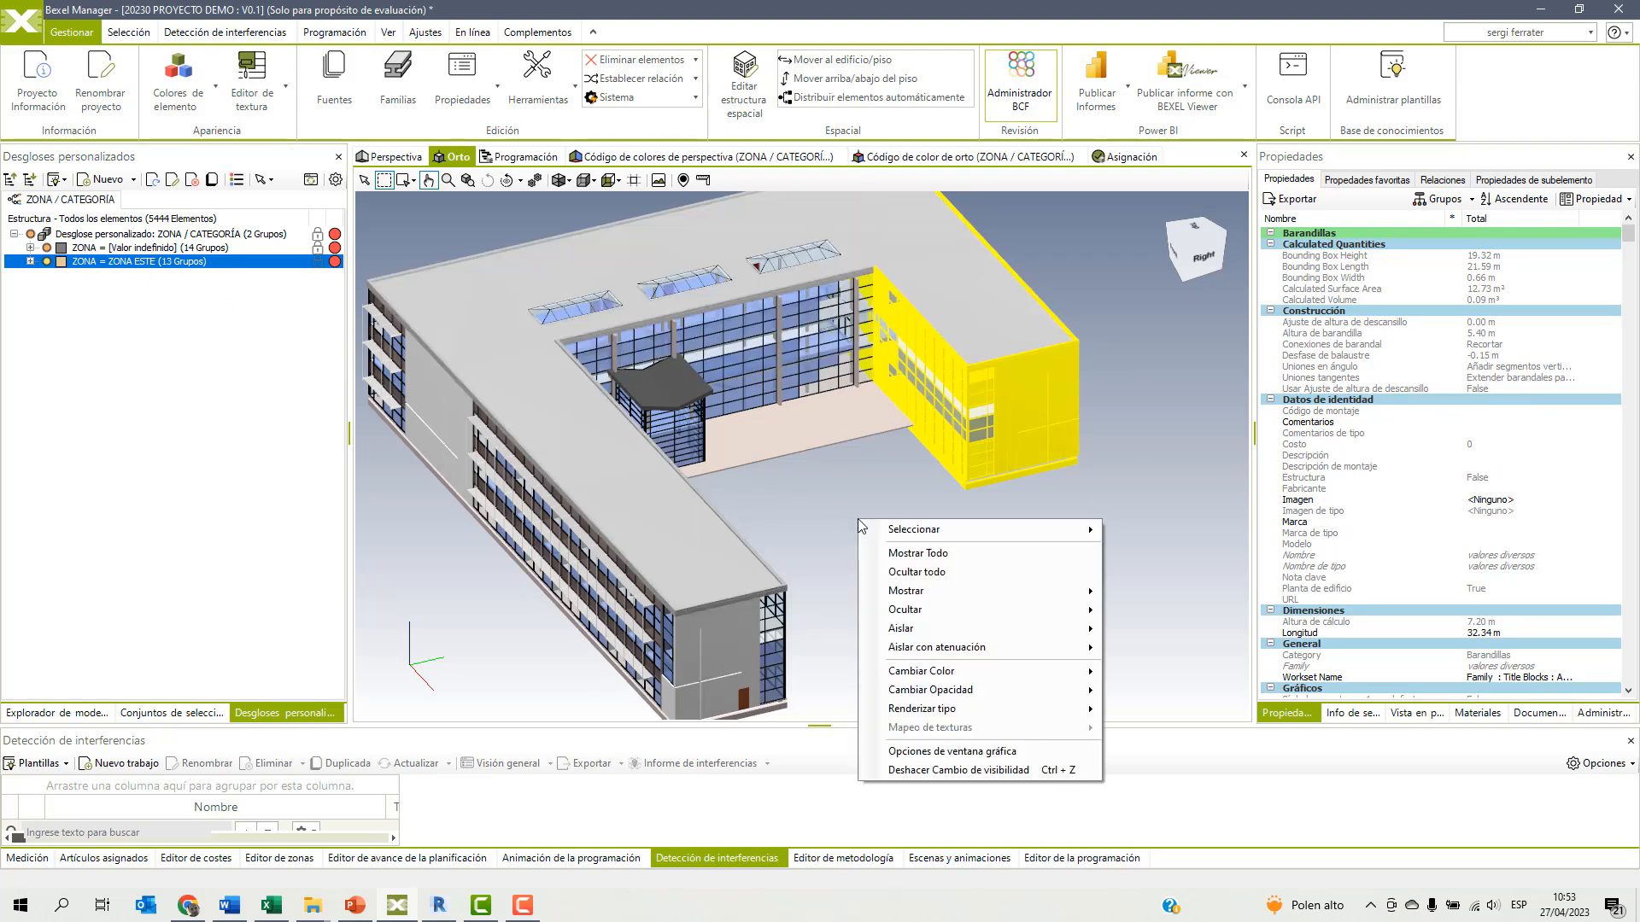
mouse_move(966, 616)
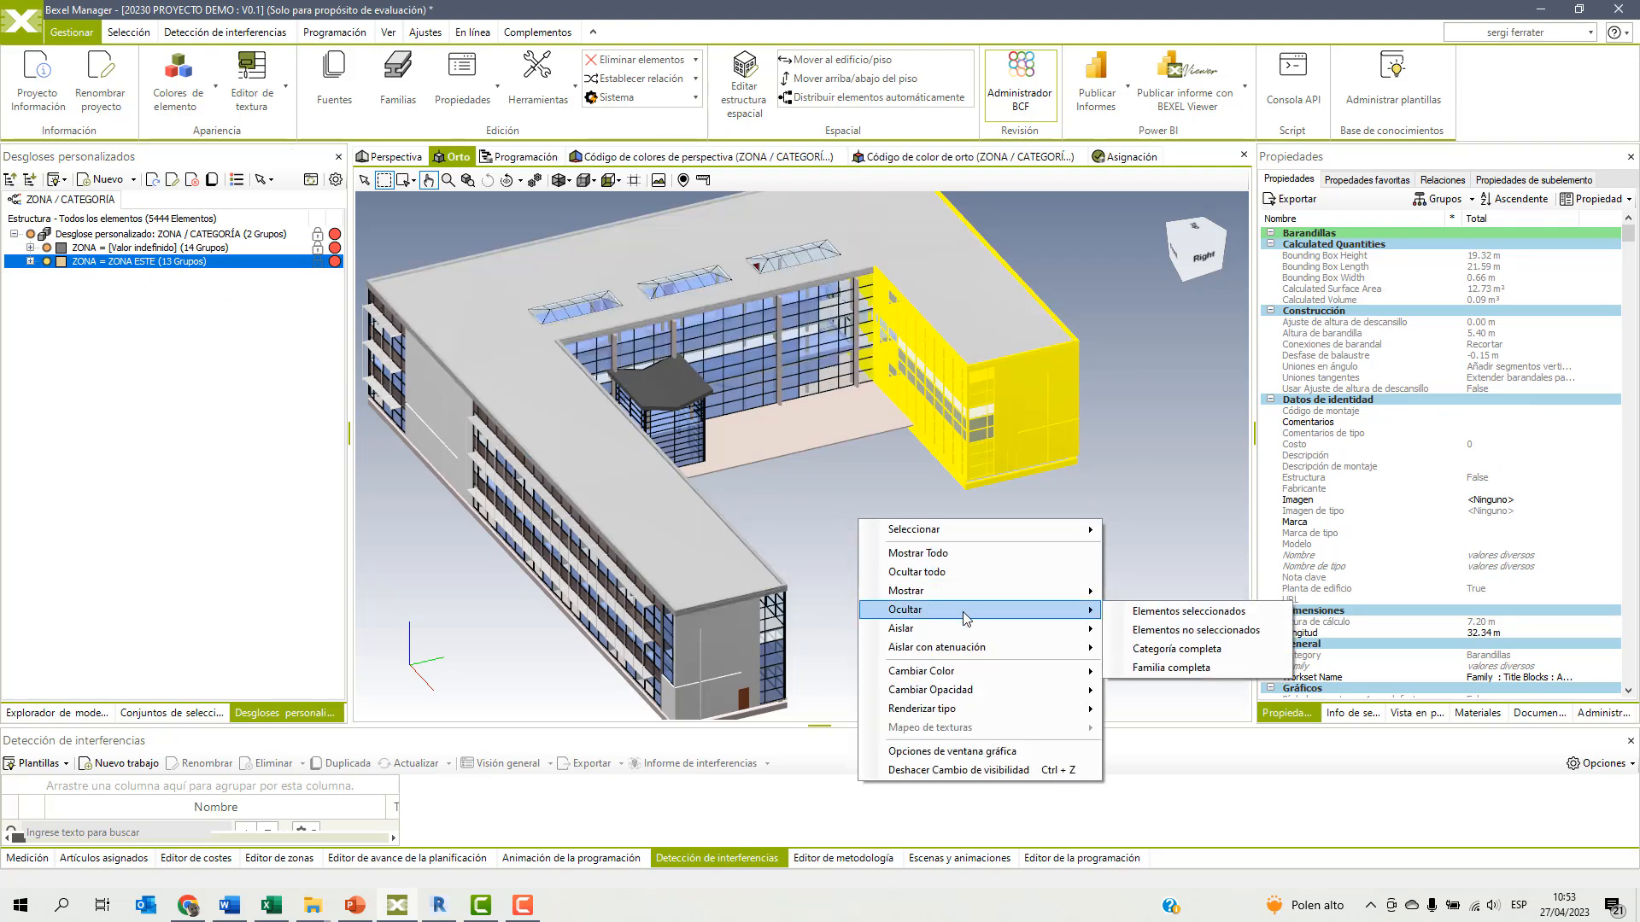
left_click(1140, 611)
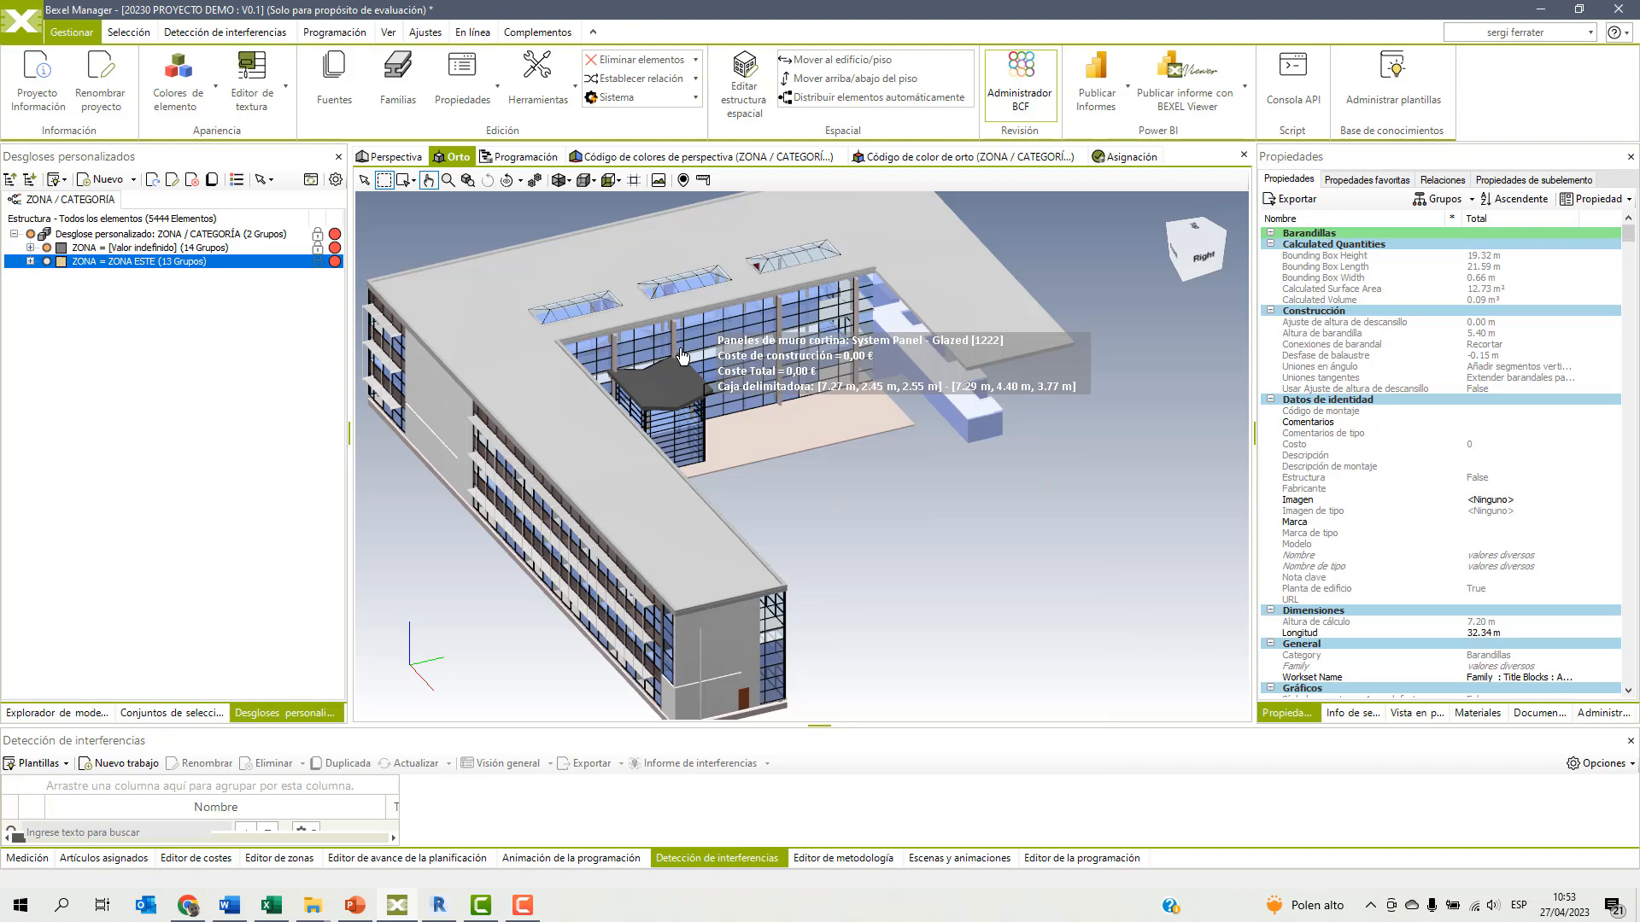
Select the elements of the long wing in top view and set their ZONA property to ZONA OESTE.
left_click(619, 182)
left_click(649, 195)
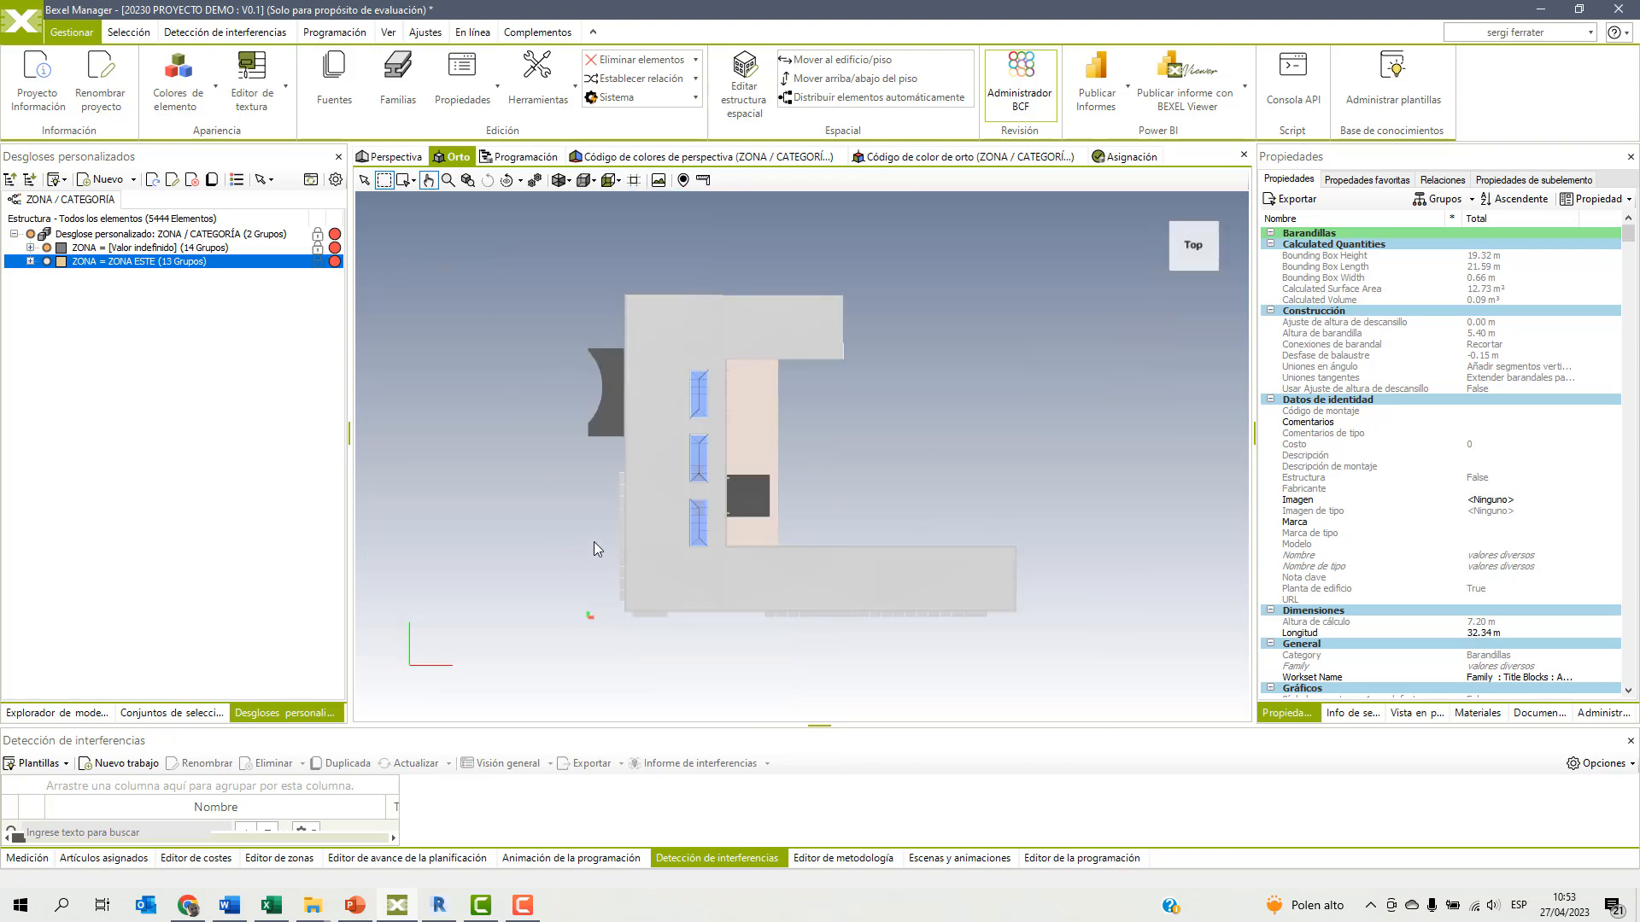
left_click_drag(1067, 625, 1066, 625)
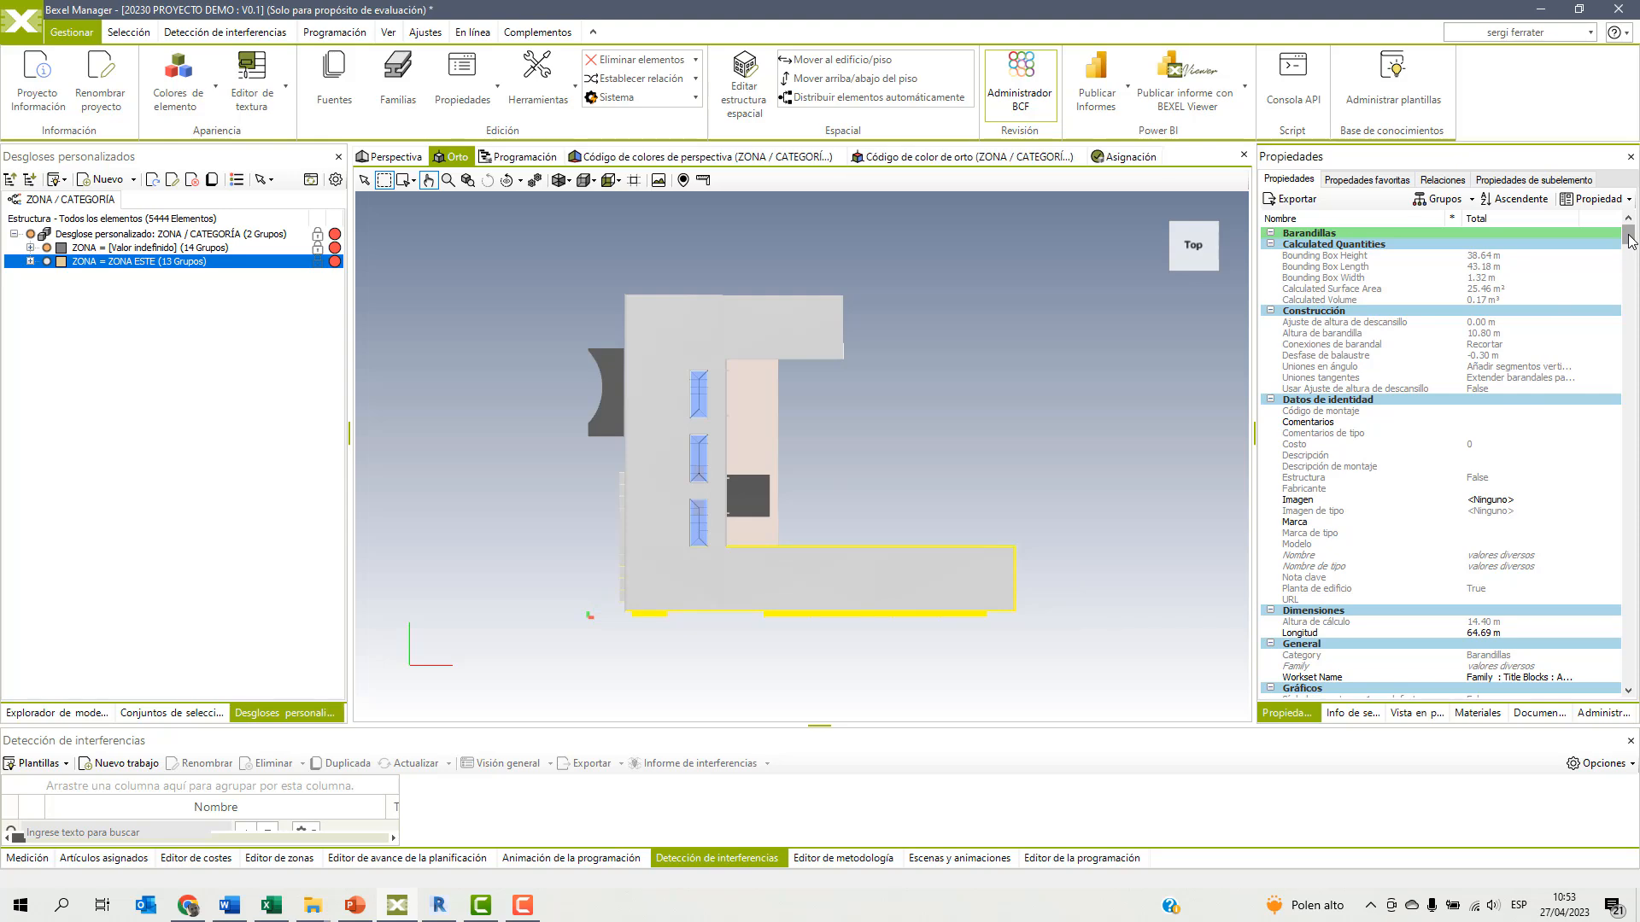
scroll(1527, 387, "down", 6)
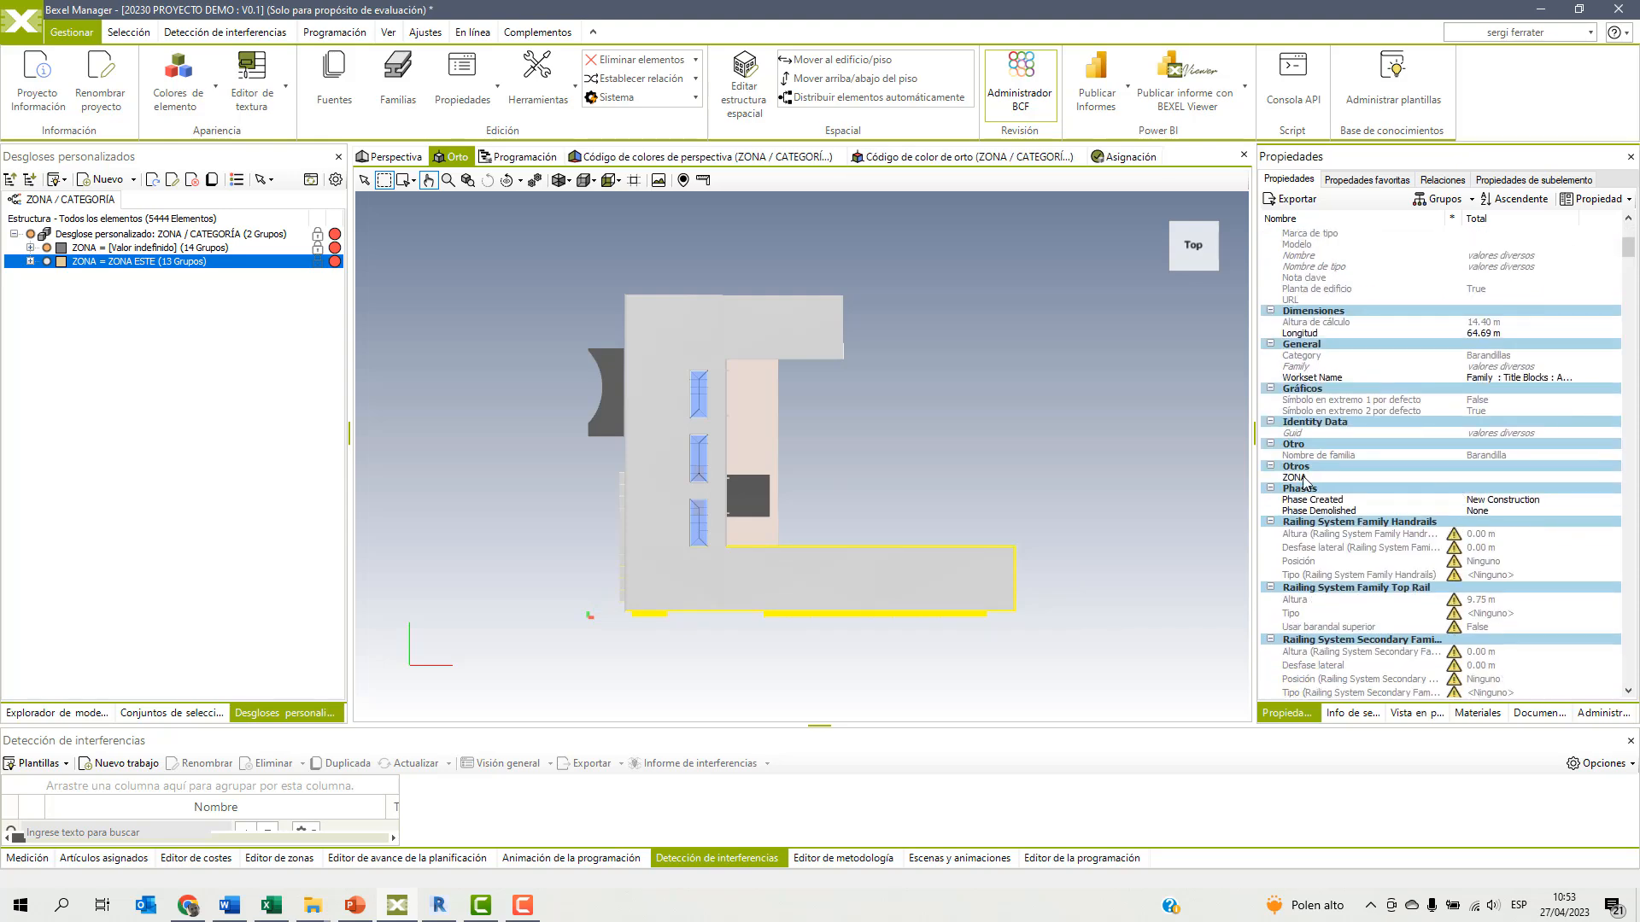
double_click(1299, 478)
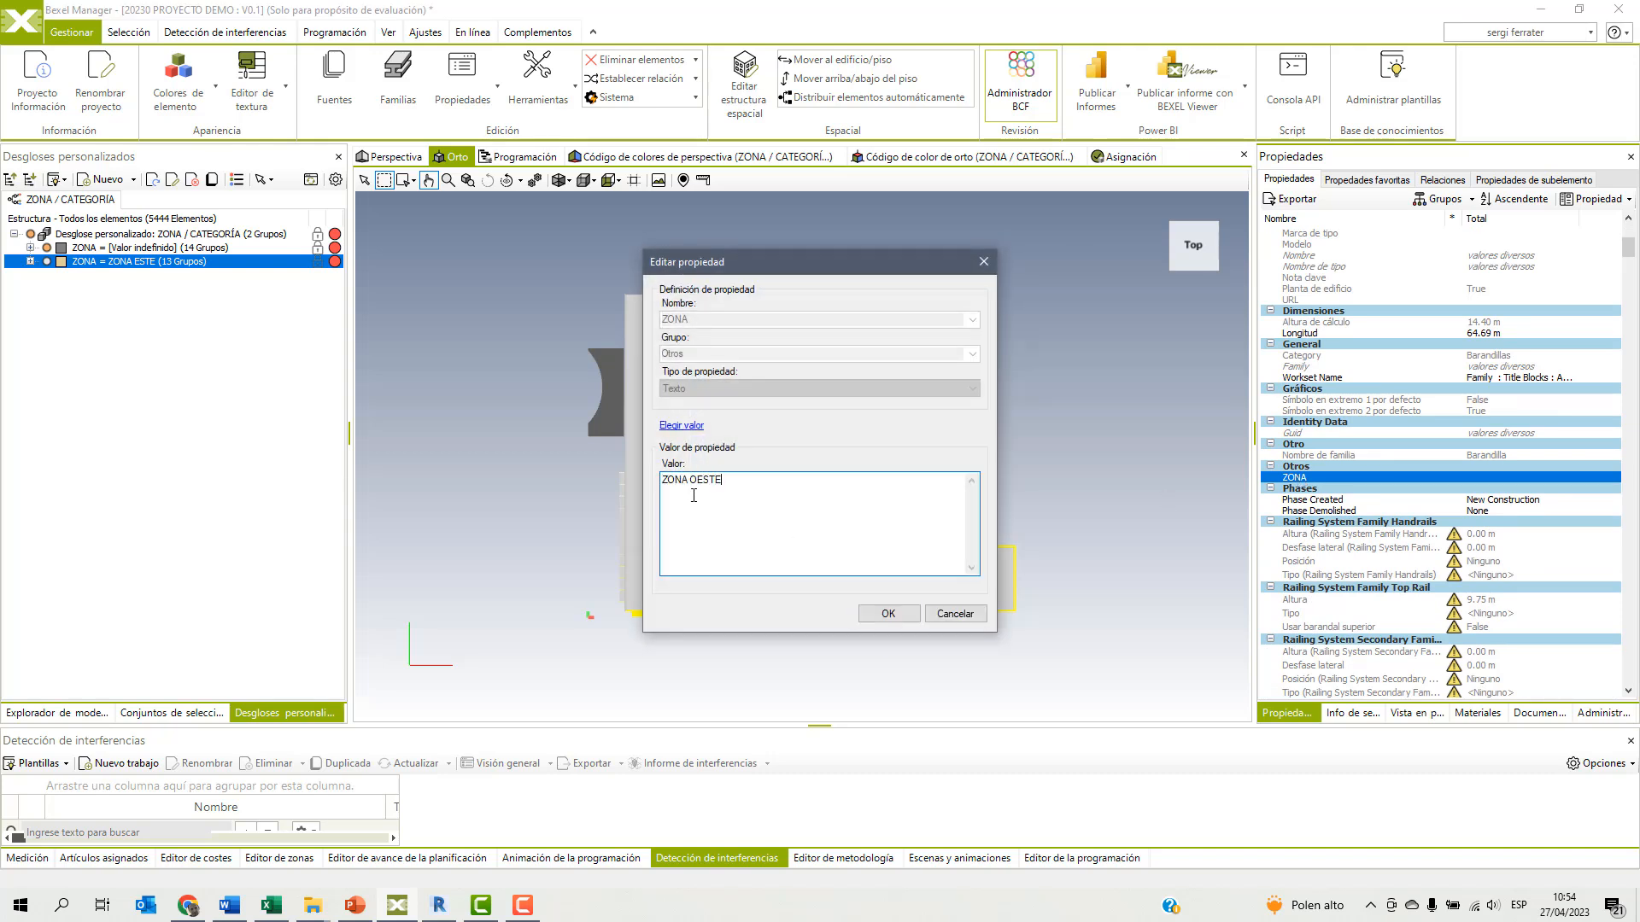
left_click(892, 616)
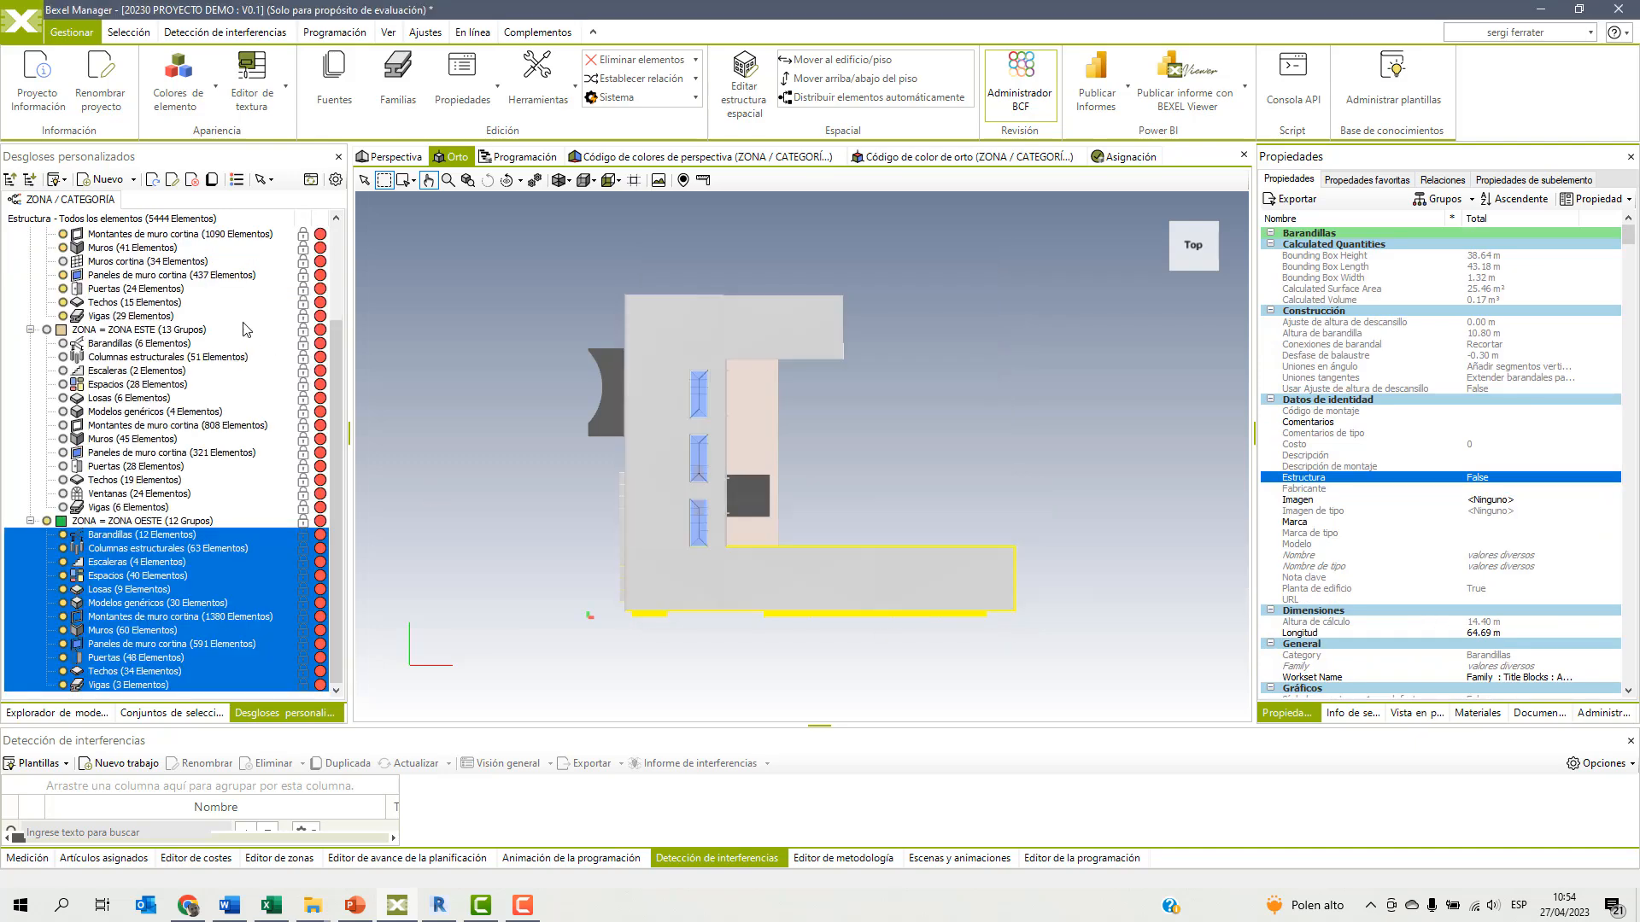
Collapse the undefined, ZONA ESTE and ZONA OESTE groups in the ZONA / CATEGORÍA breakdown.
scroll(98, 252, "up", 3)
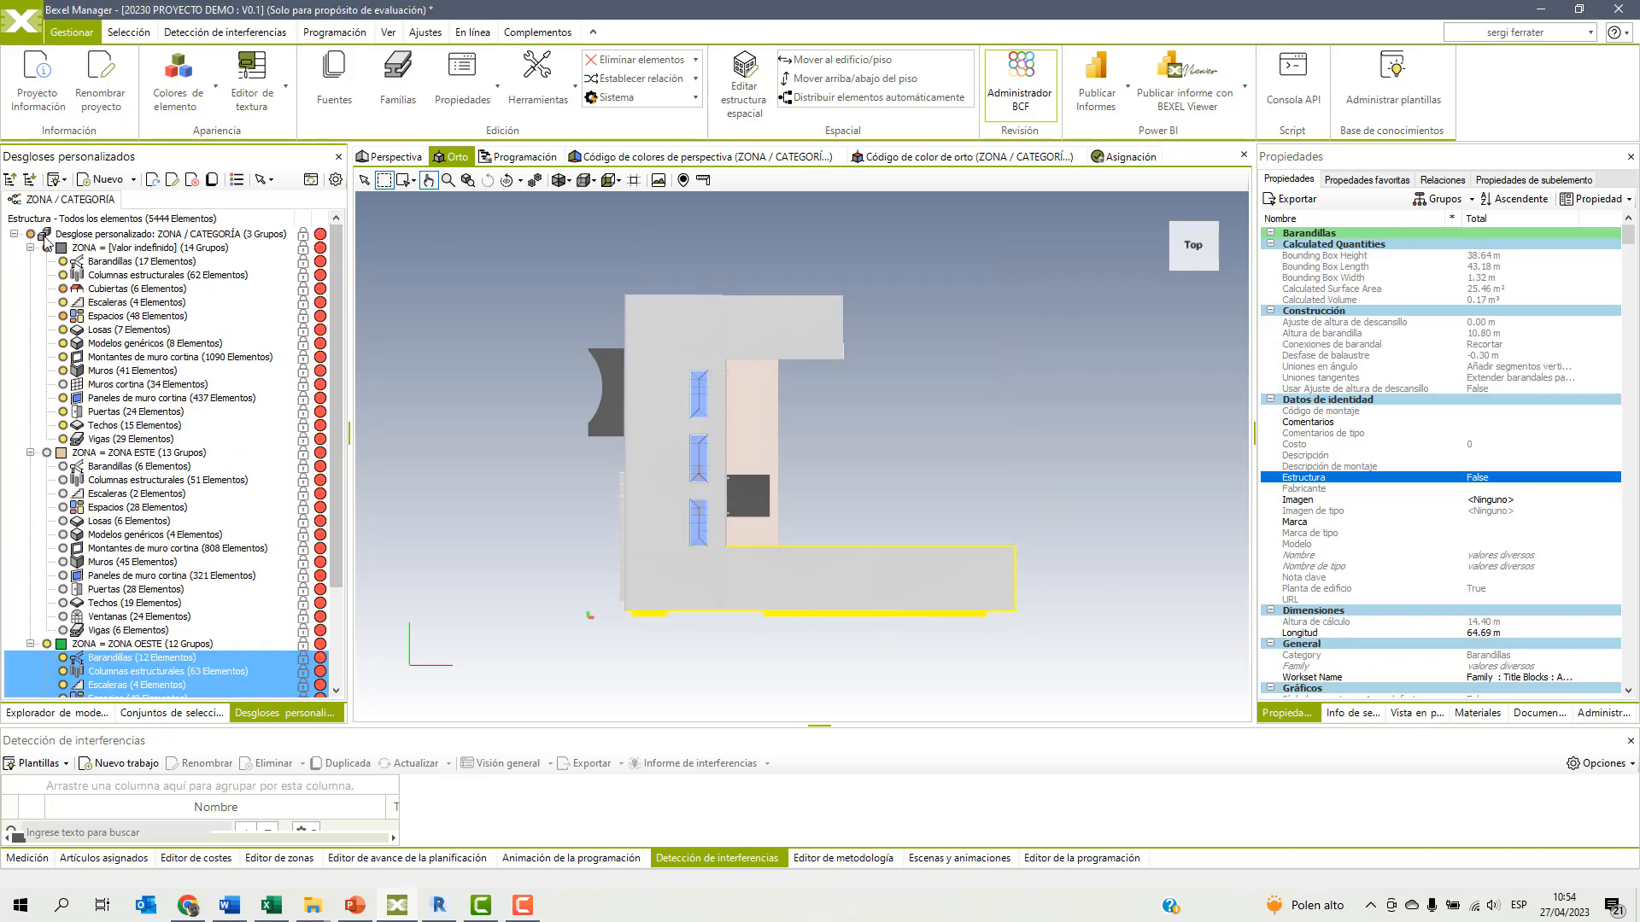
left_click(30, 247)
left_click(30, 262)
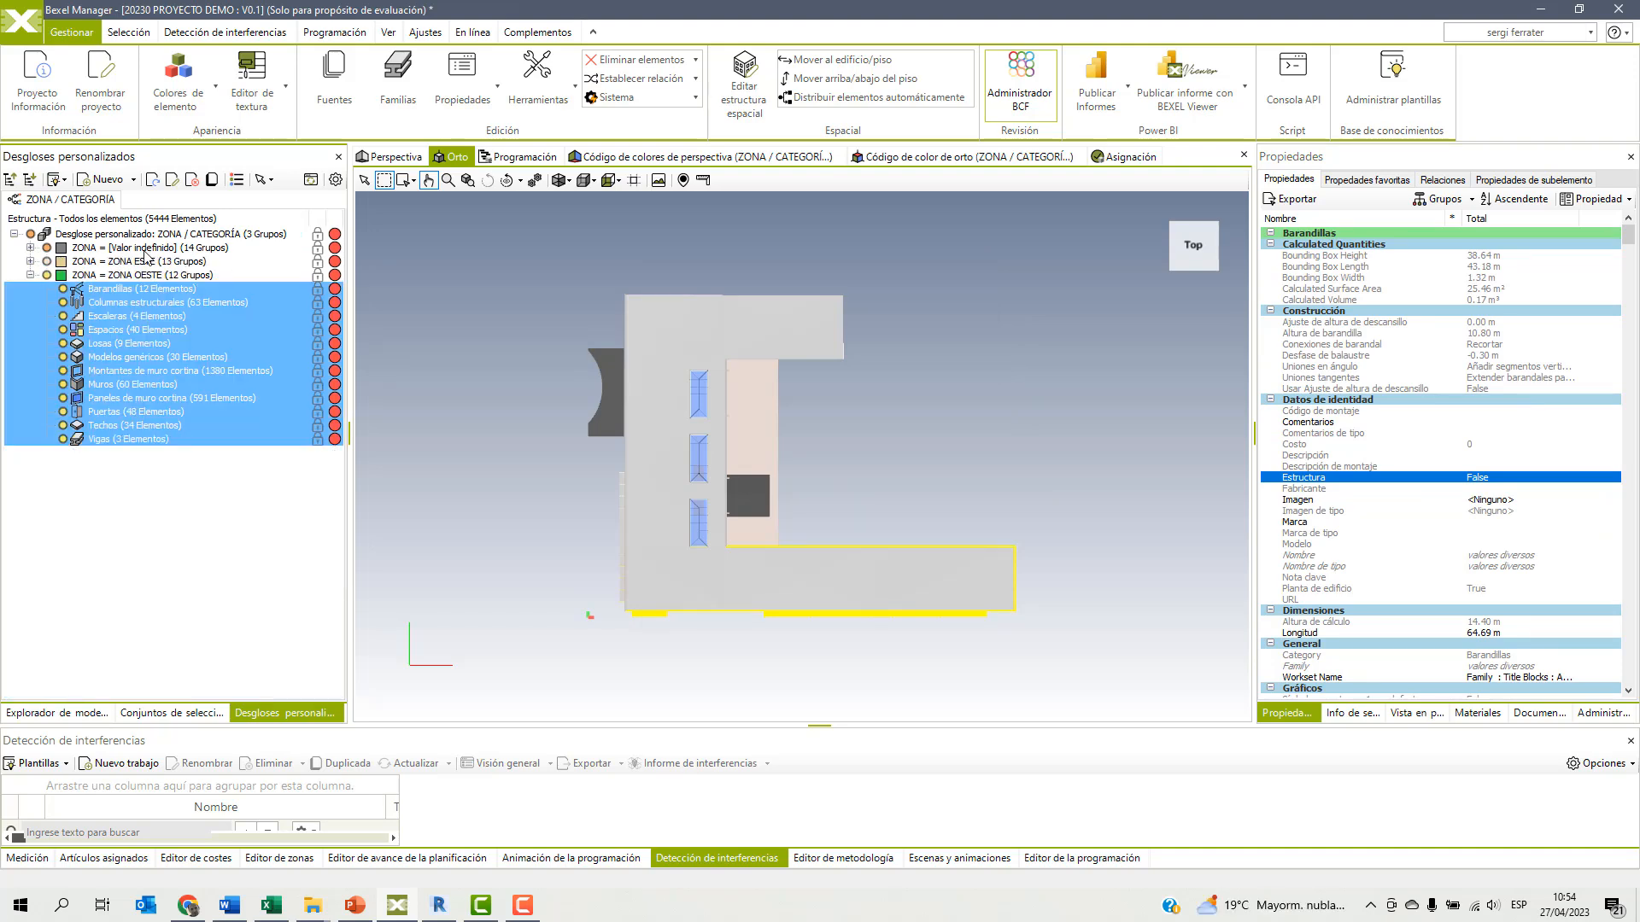
left_click(30, 275)
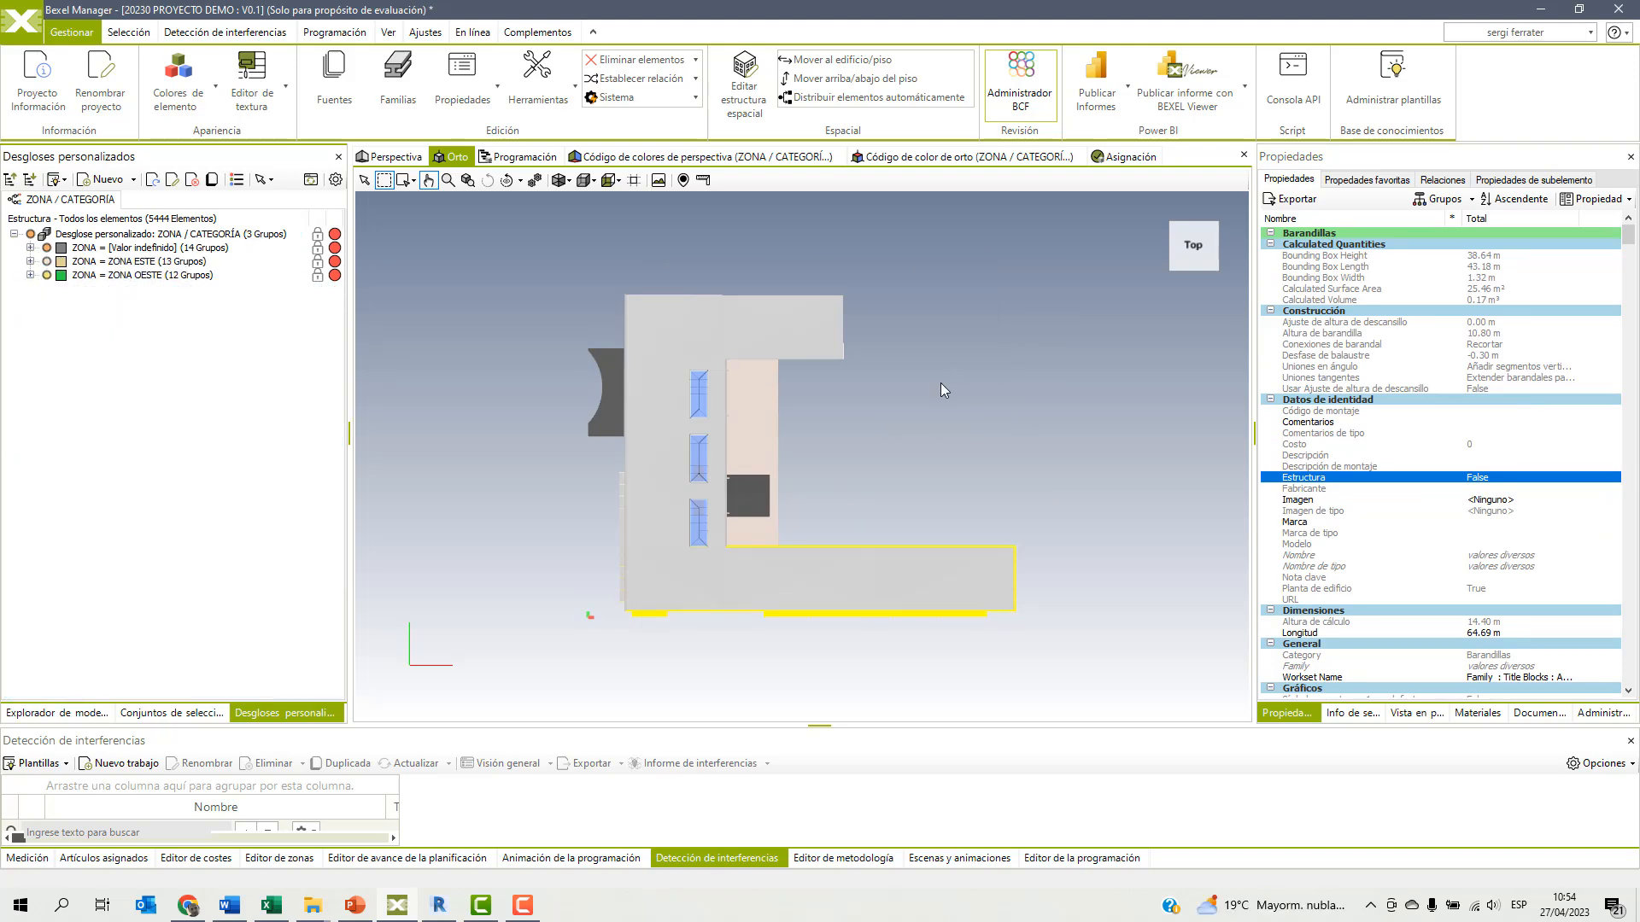
Hide the selected long-wing elements of ZONA OESTE in the model.
right_click(900, 464)
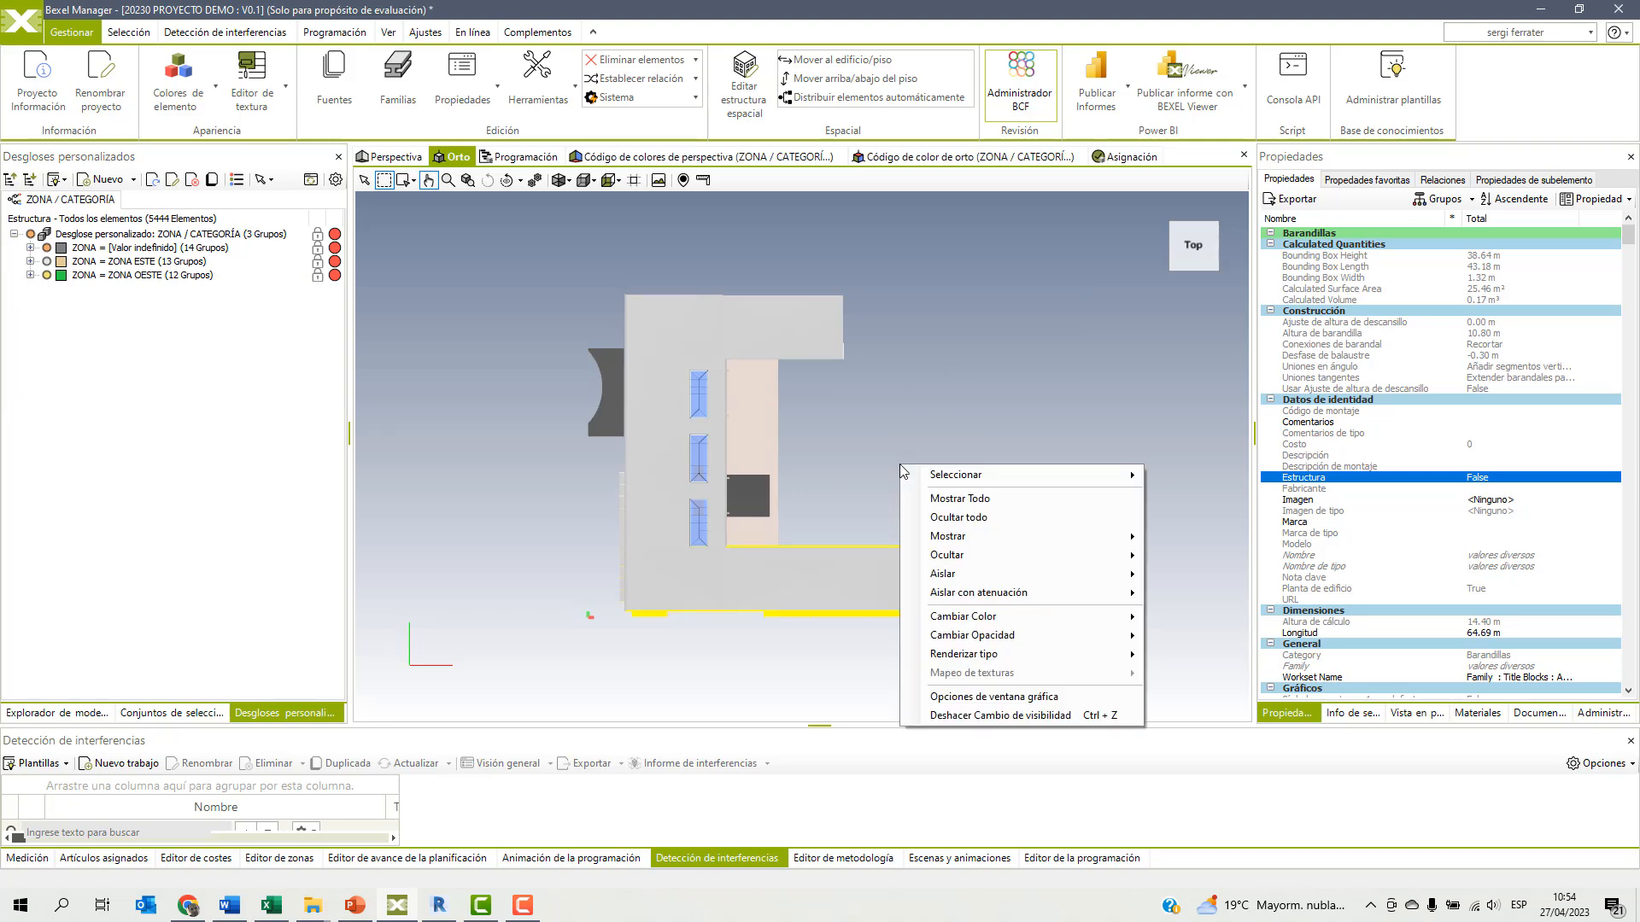
mouse_move(1110, 557)
left_click(1196, 560)
middle_click_drag(1106, 565, 1066, 521)
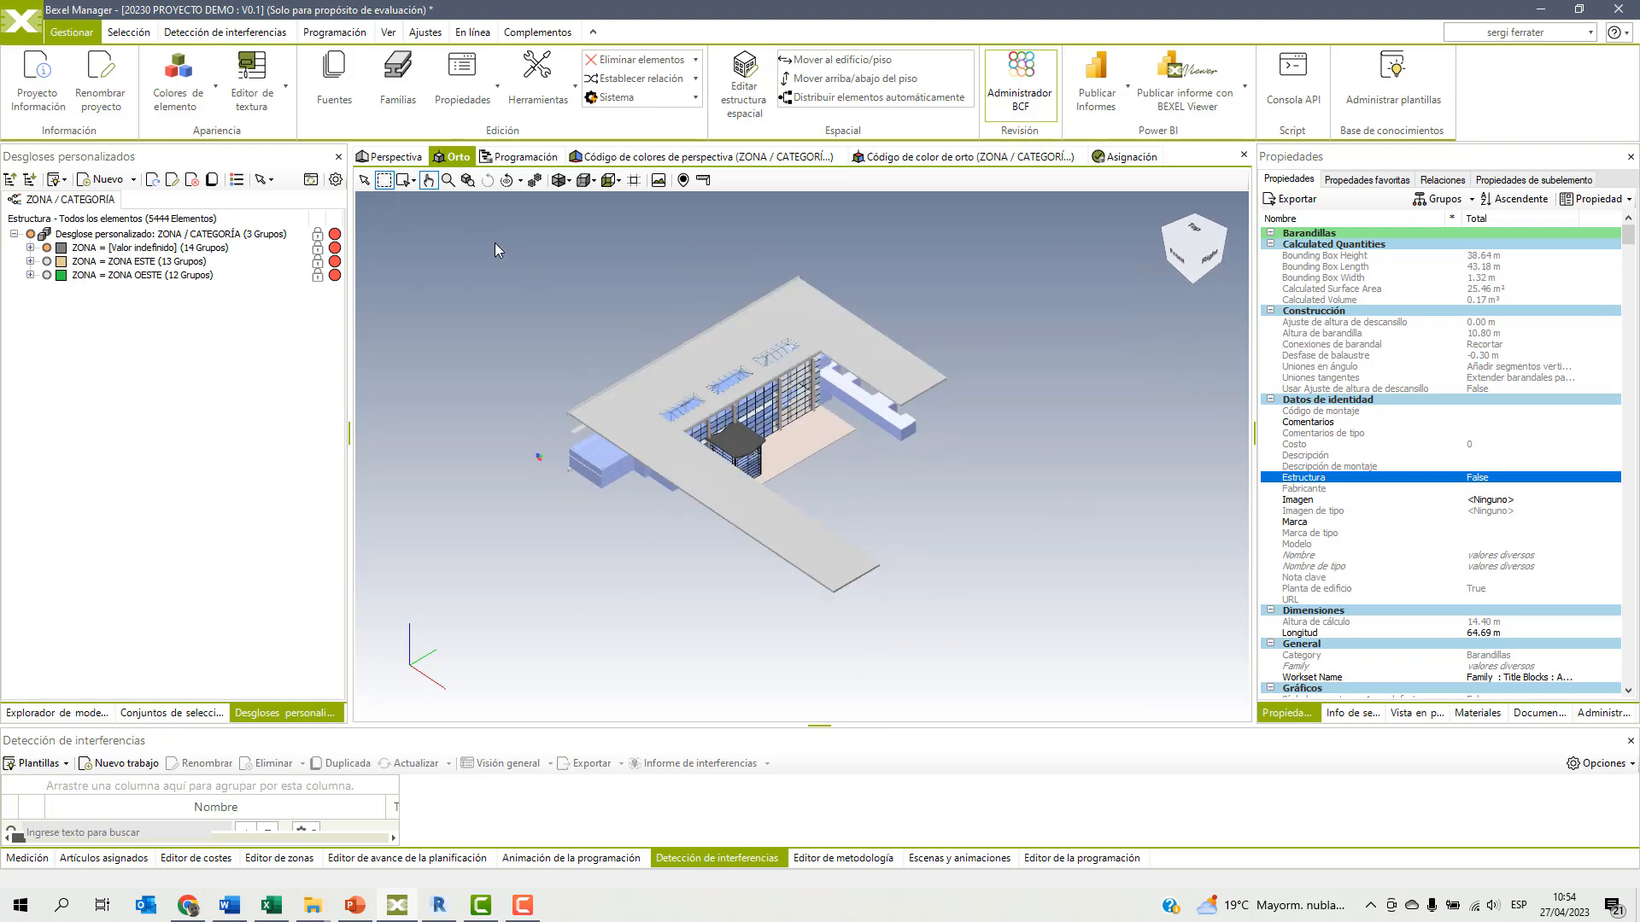
Select the remaining visible elements of the central block and set their ZONA property to ZONA CENTRO.
left_click_drag(457, 224, 1052, 649)
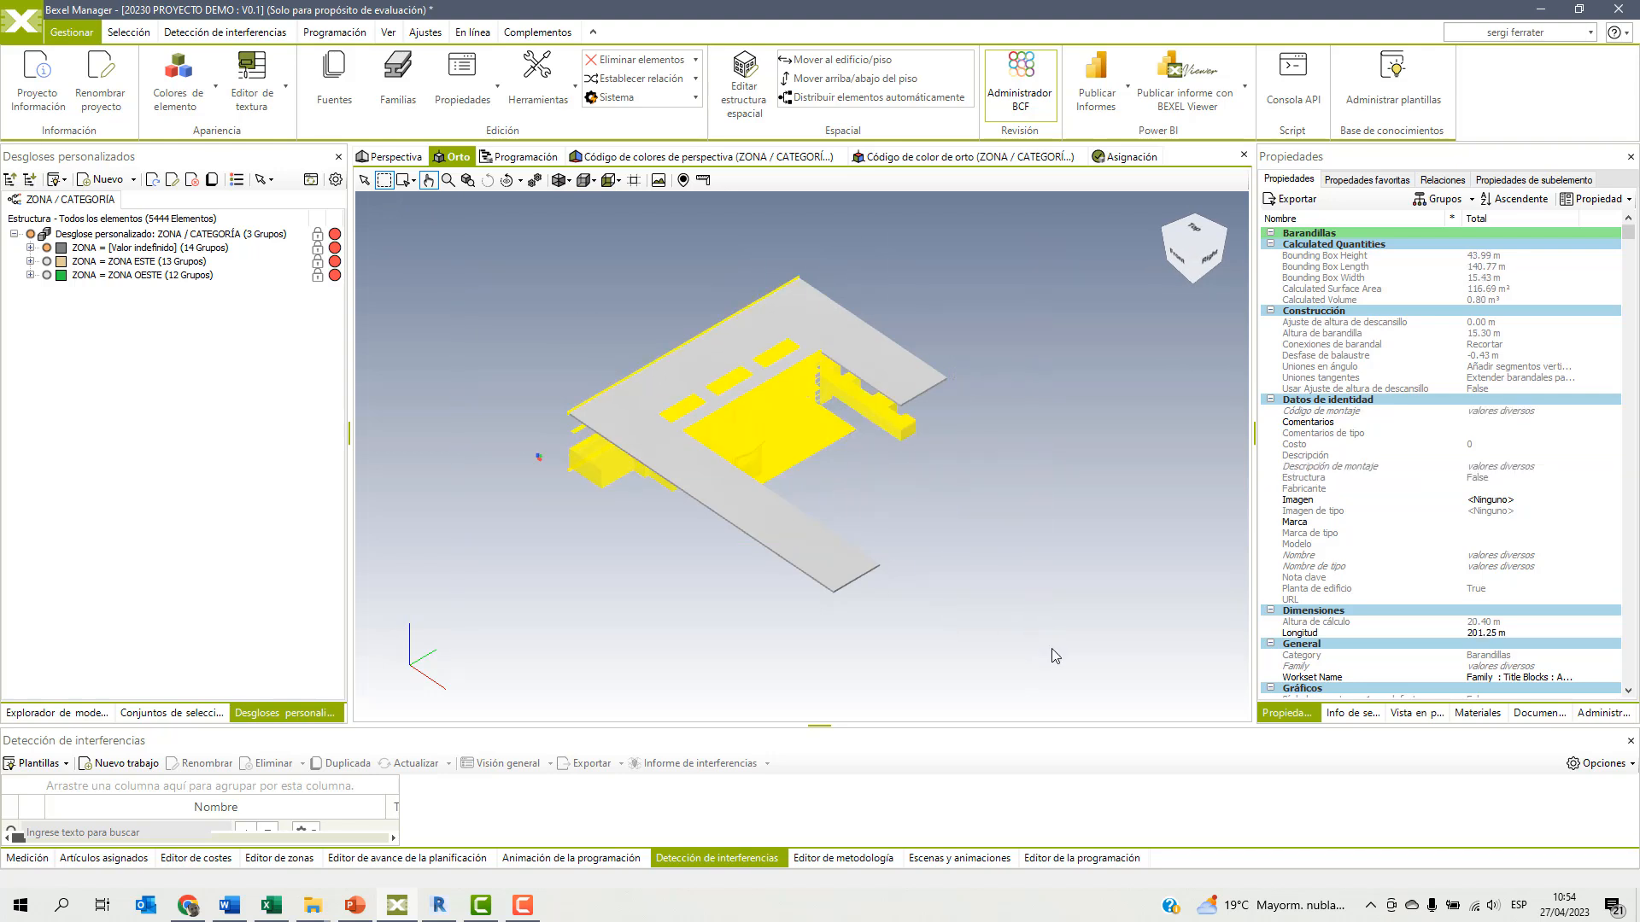
scroll(1392, 565, "down", 5)
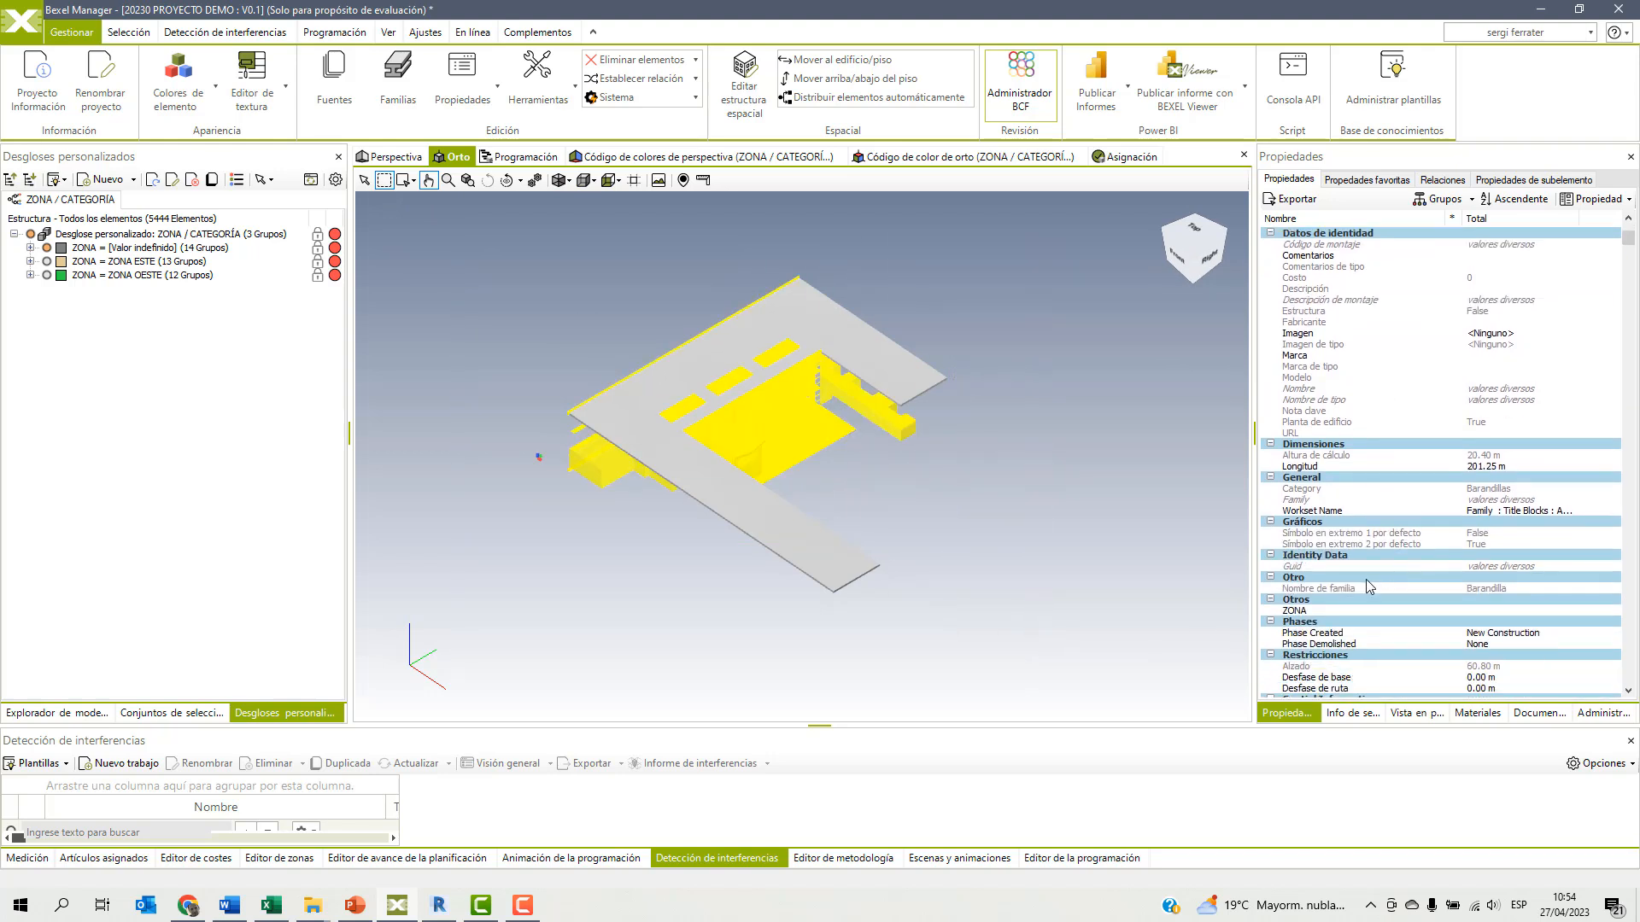
right_click(1296, 611)
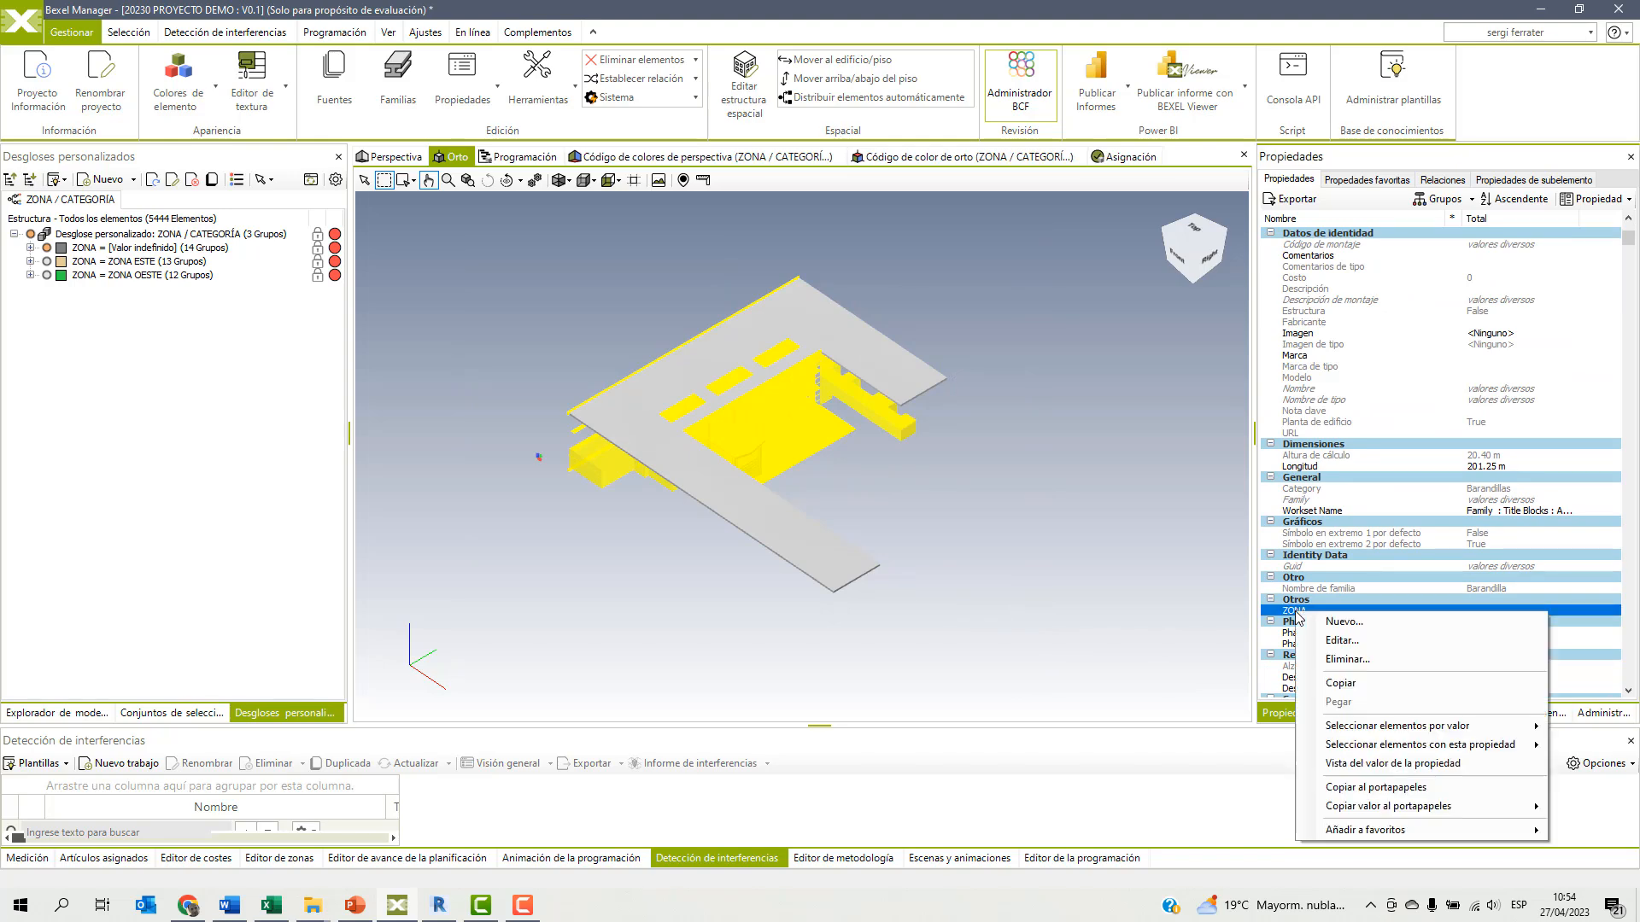
left_click(1322, 640)
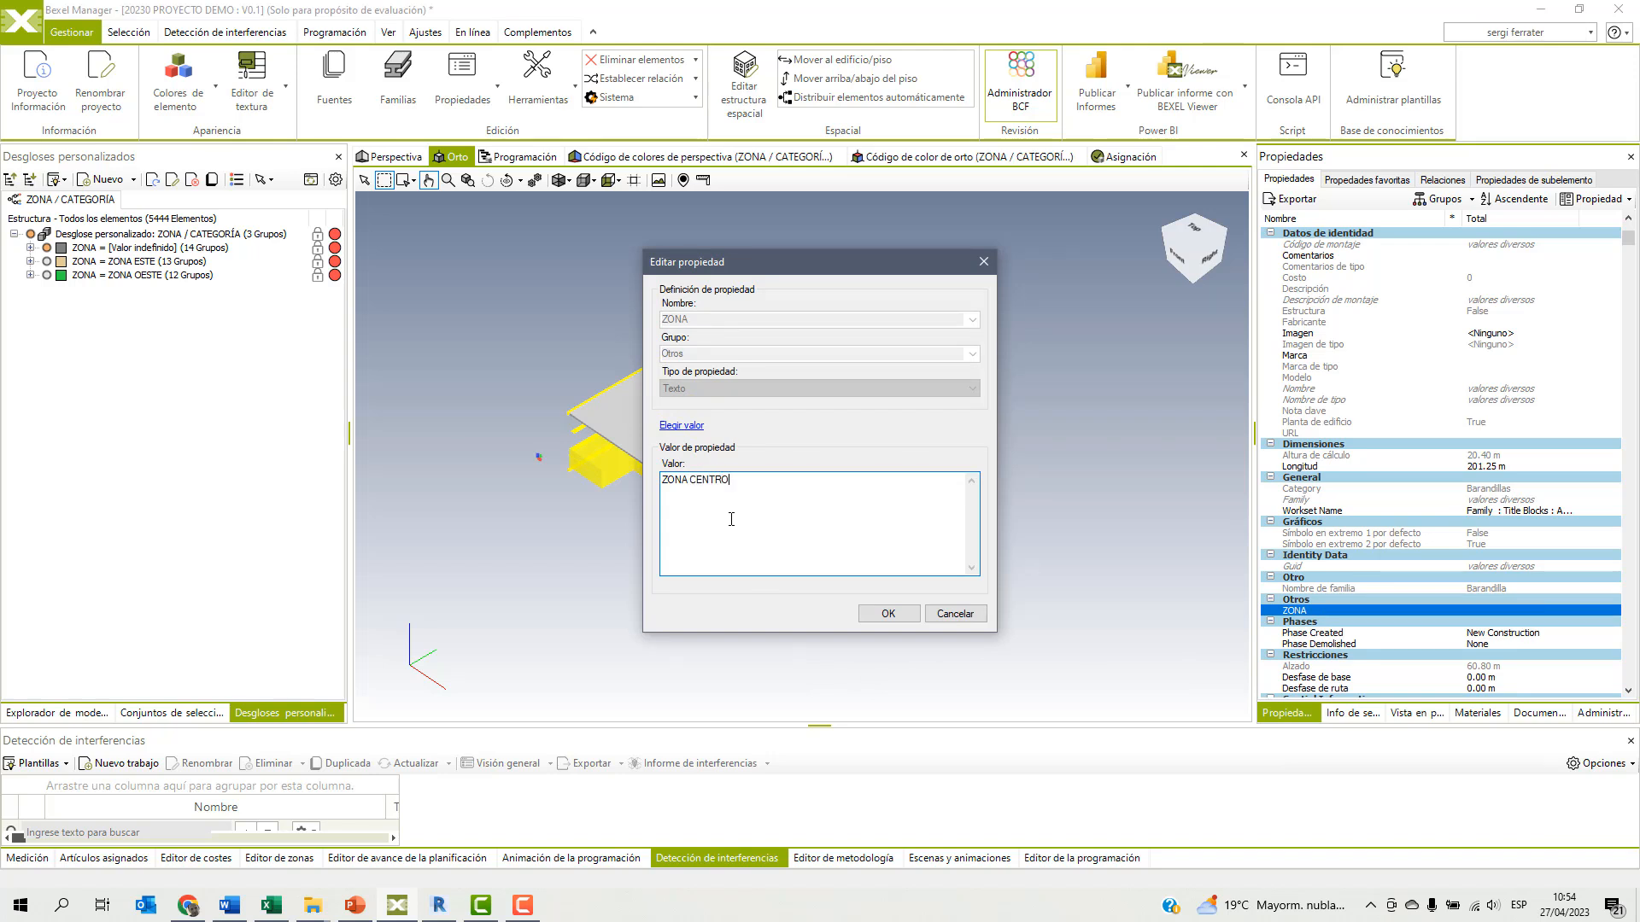
left_click(885, 612)
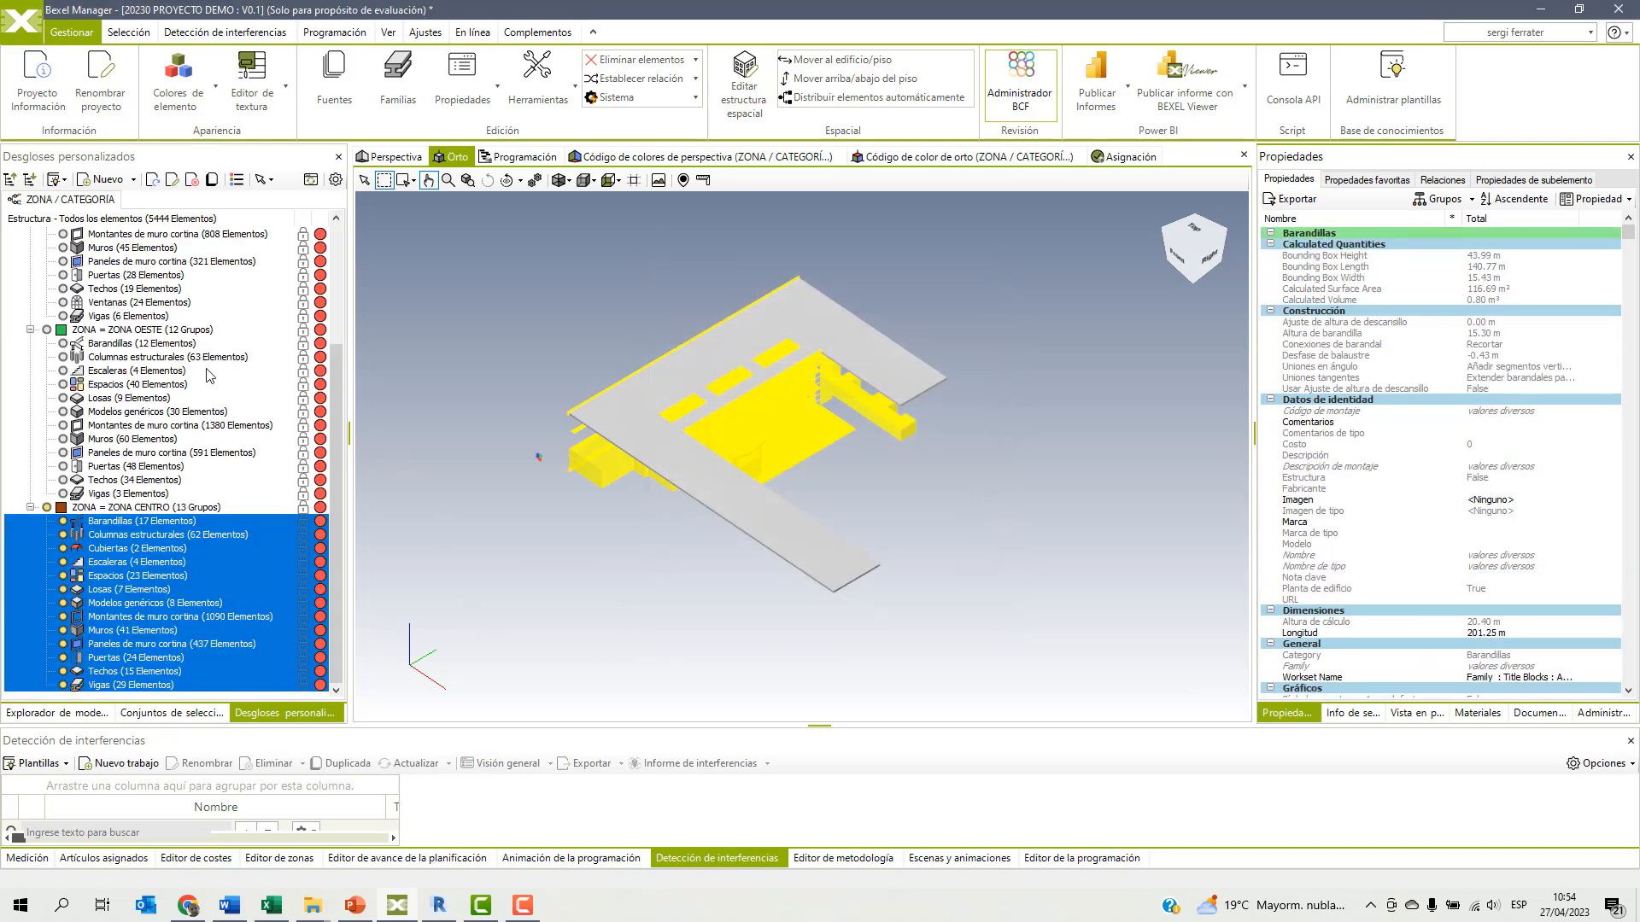
Collapse the whole ZONA / CATEGORÍA breakdown, show all elements in the orthographic model view and clear the selection.
scroll(162, 291, "up", 4)
left_click(109, 233)
right_click(202, 234)
left_click(340, 339)
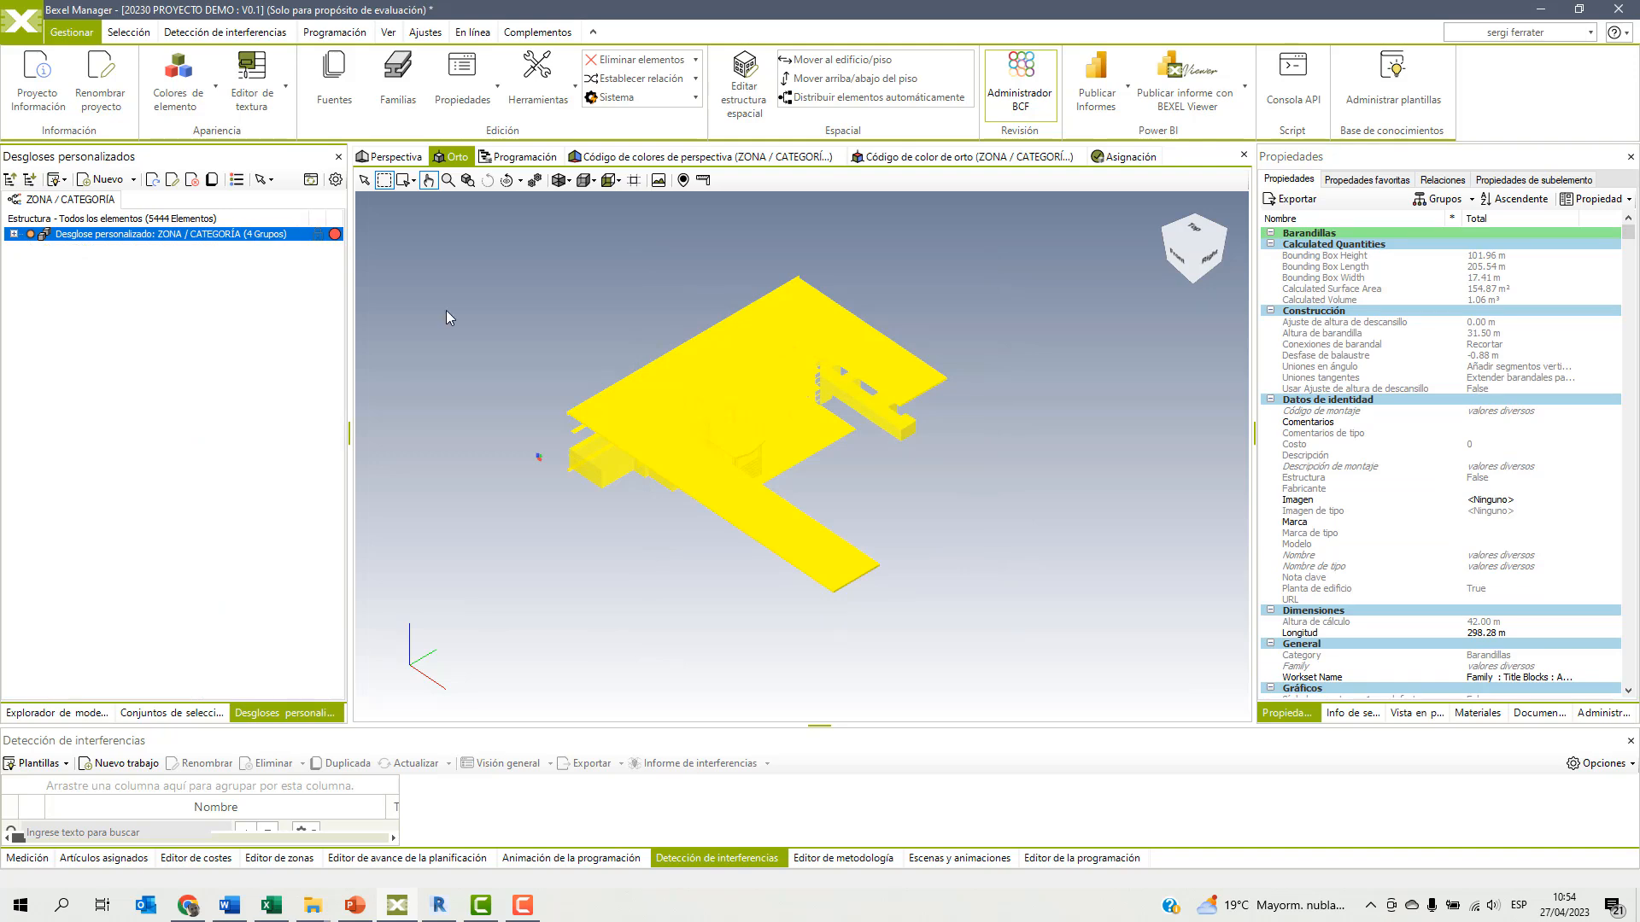
right_click(609, 274)
left_click(666, 307)
left_click(87, 335)
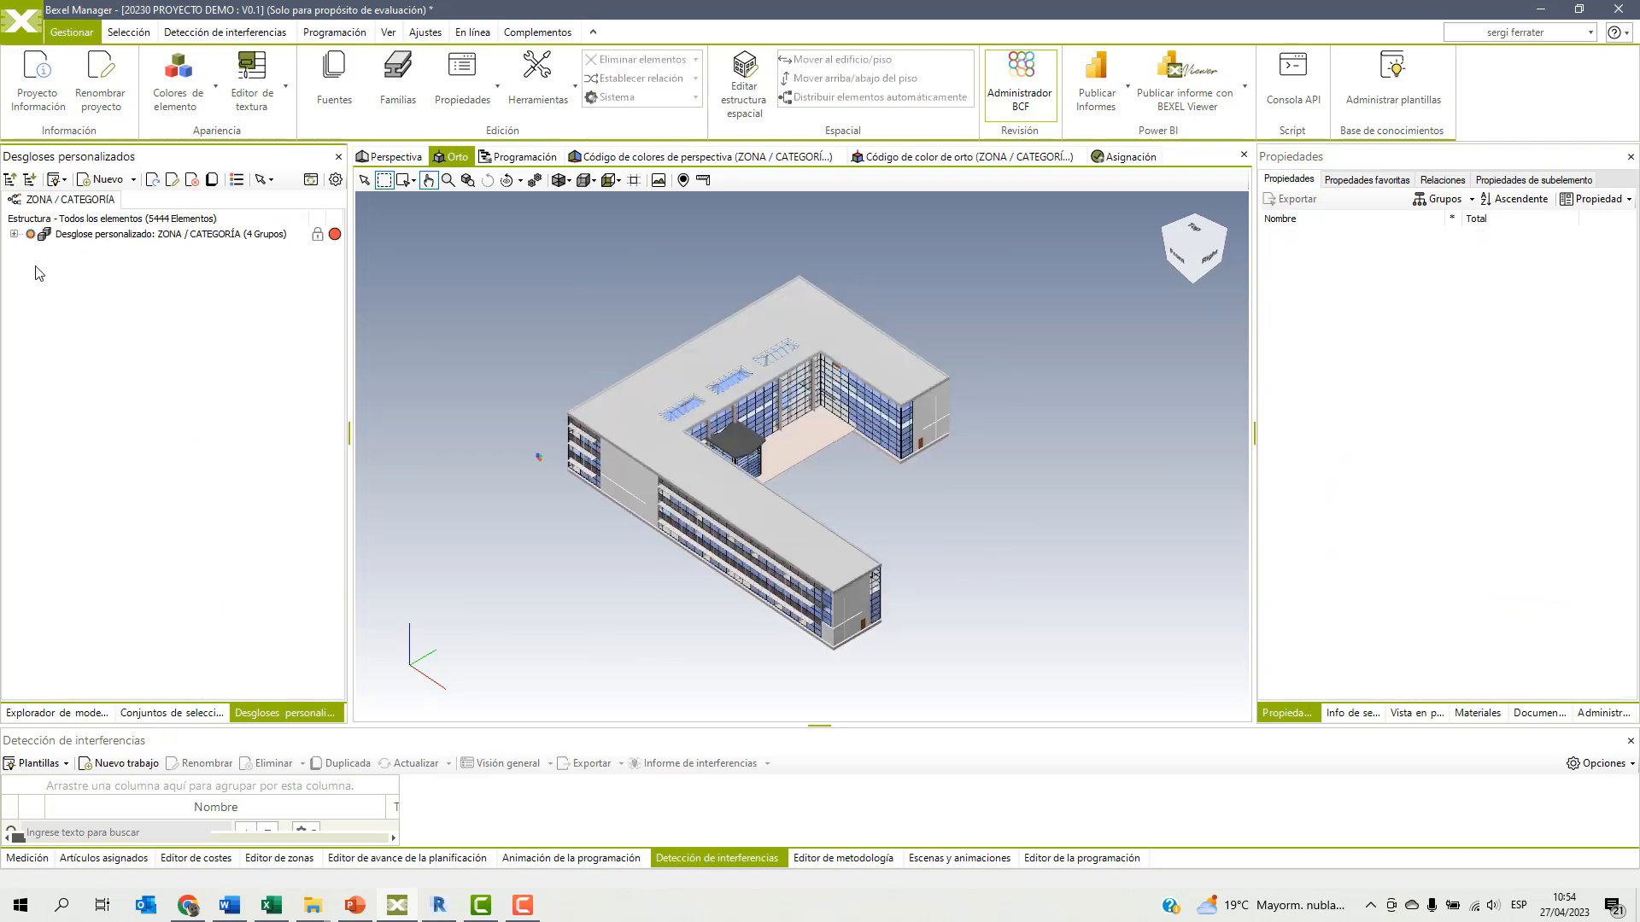
Highlight the ZONA ESTE, ZONA OESTE and ZONA CENTRO groups in turn and inspect the zones in the colour-coded perspective view.
left_click(14, 233)
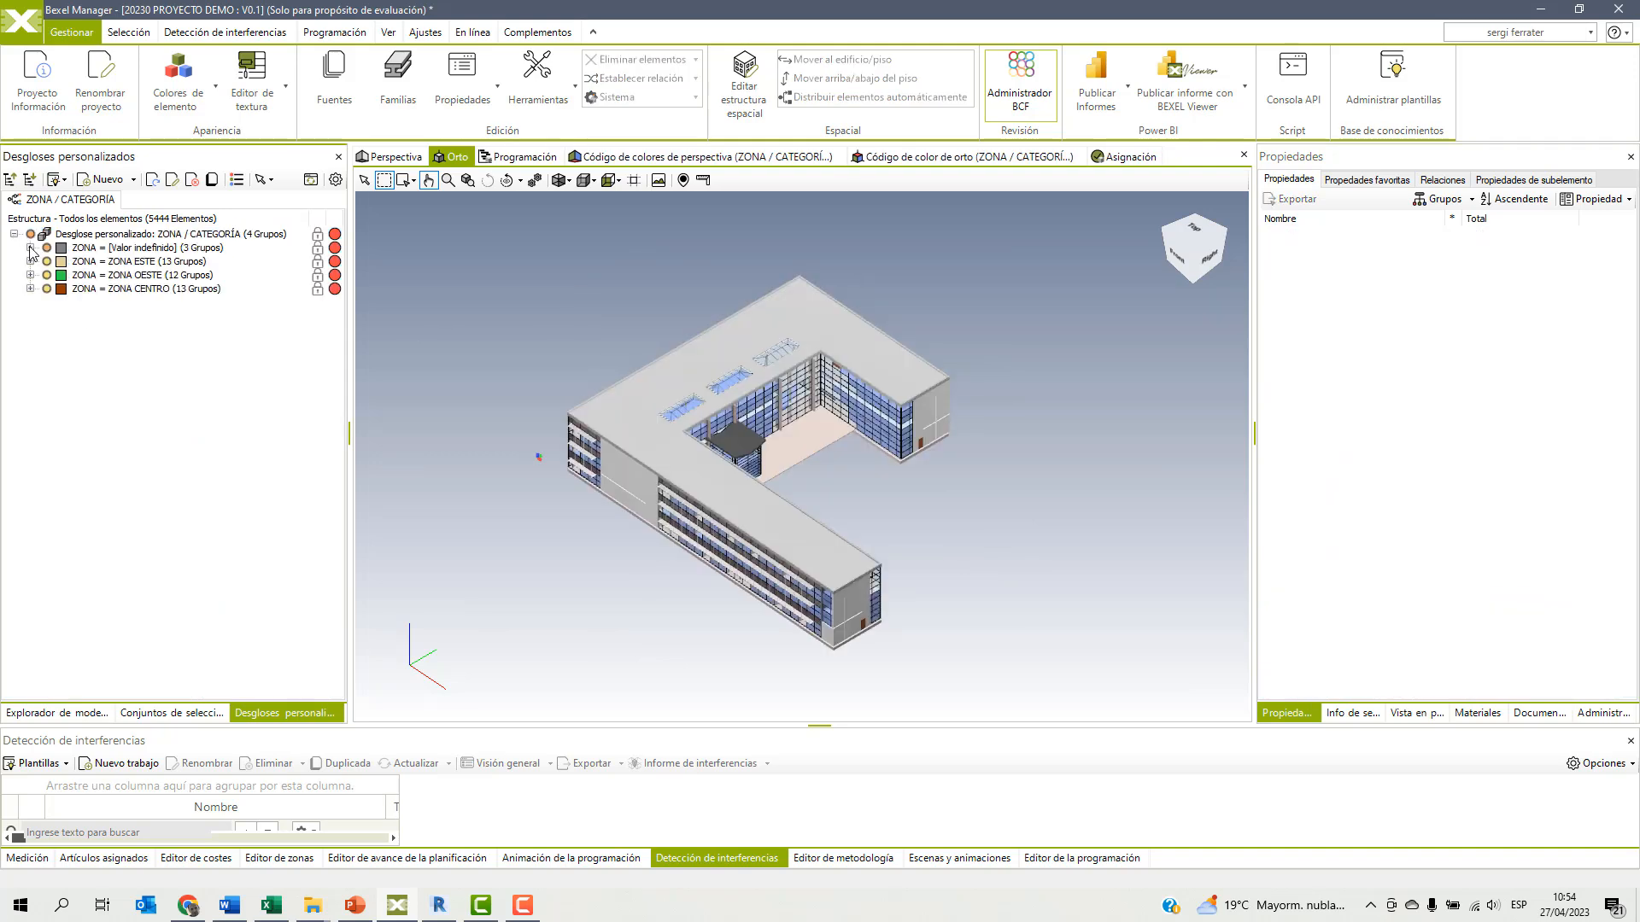
left_click(130, 262)
left_click(132, 275)
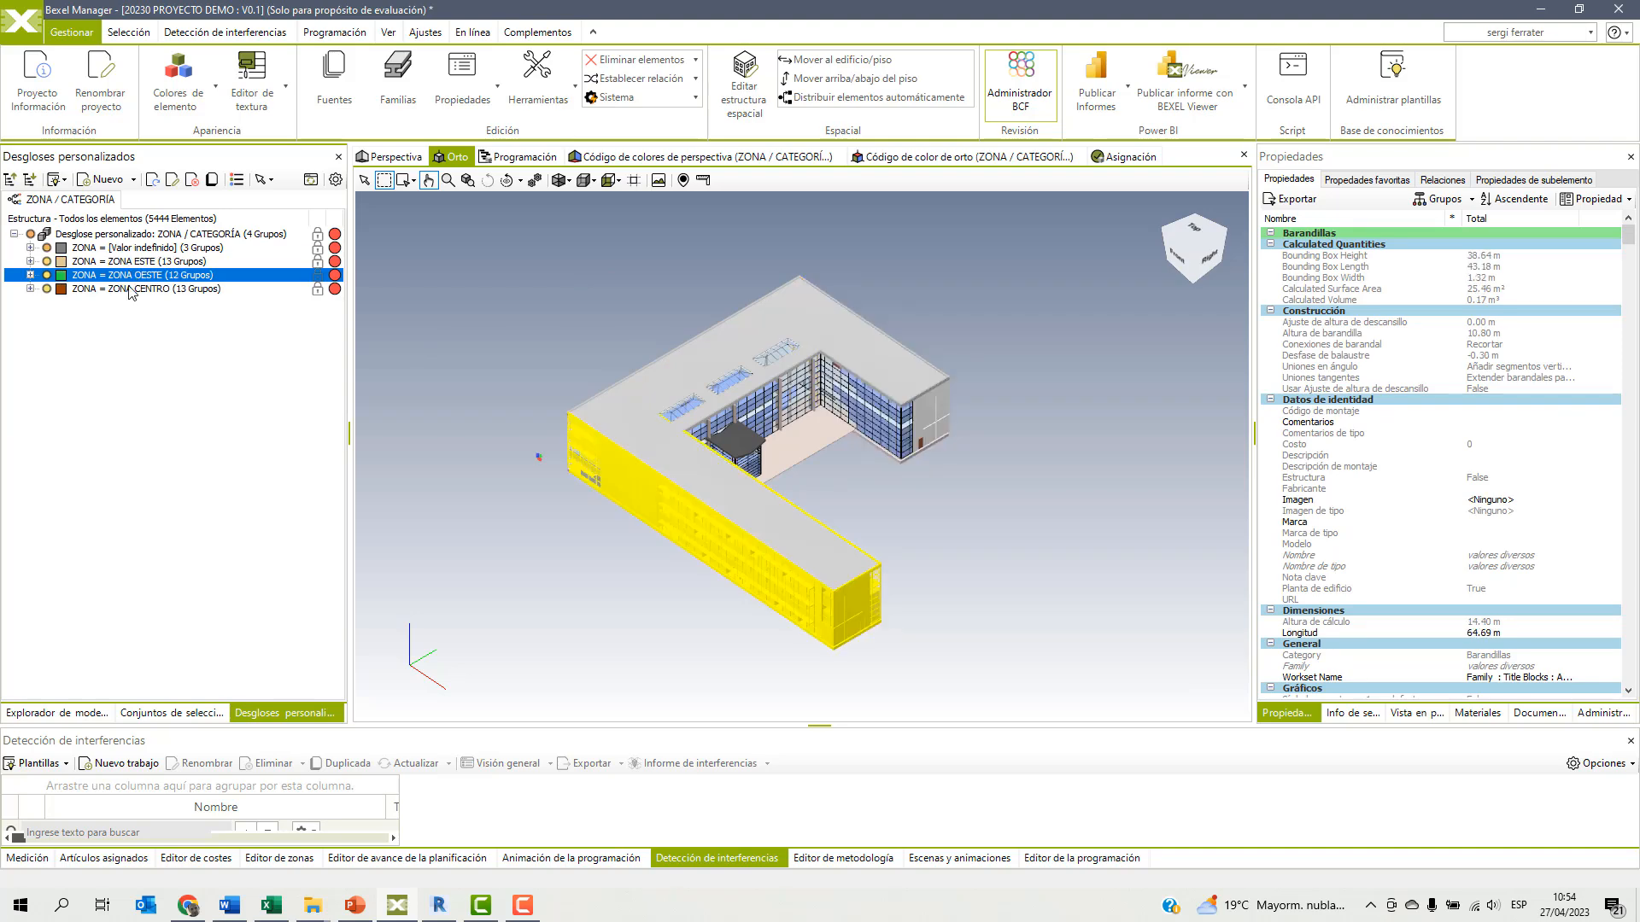
left_click(128, 290)
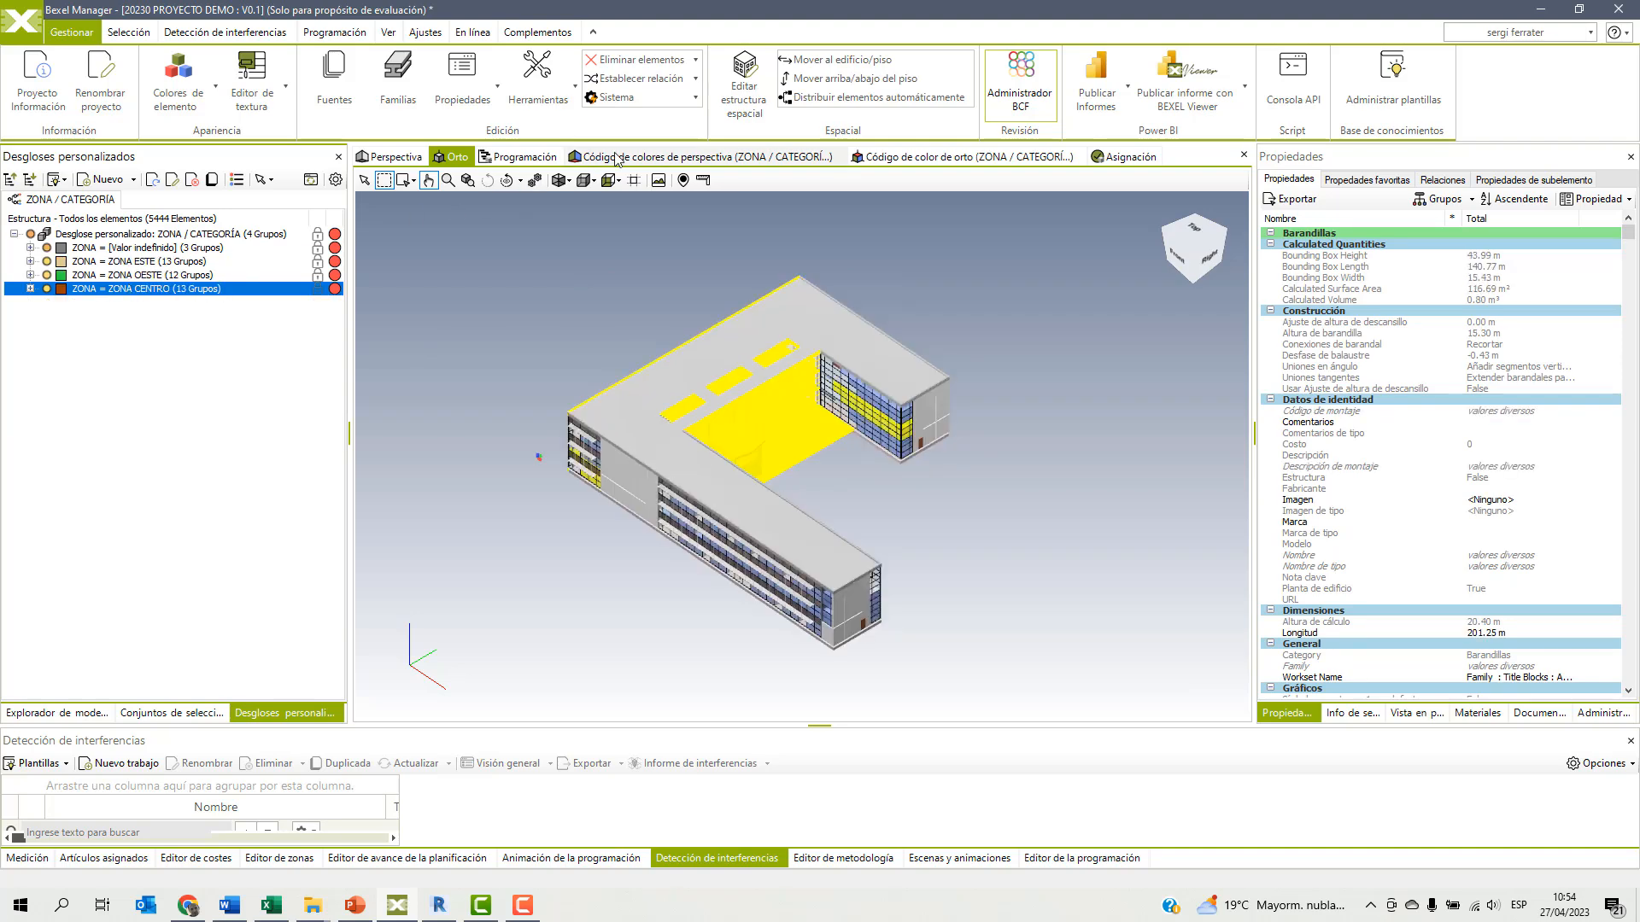
left_click(641, 159)
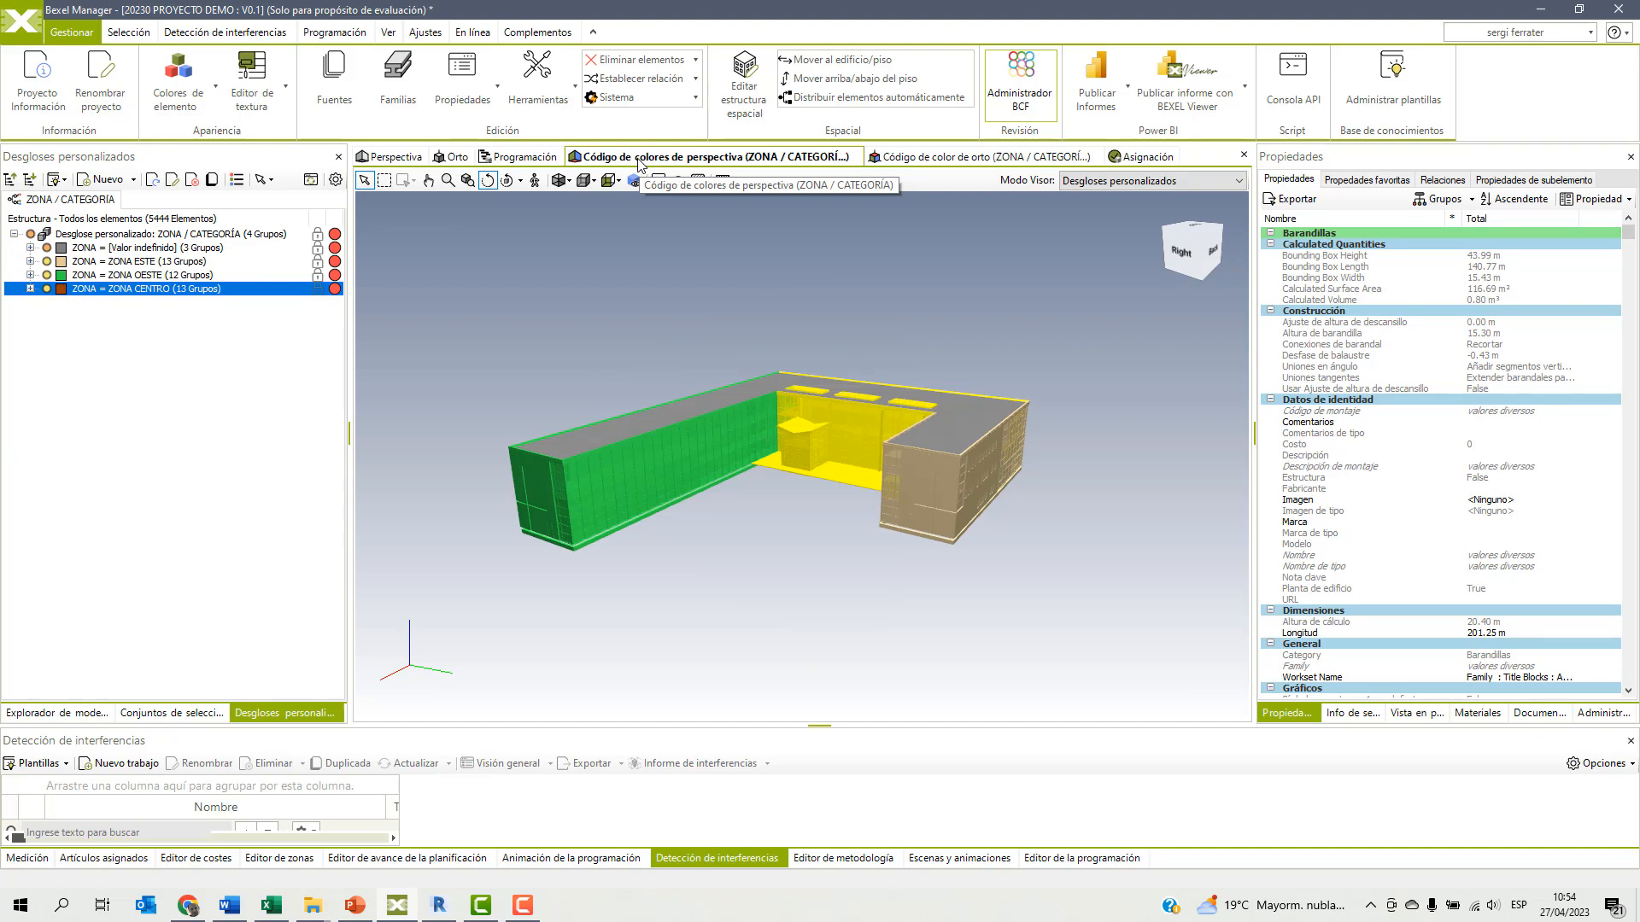
left_click(141, 425)
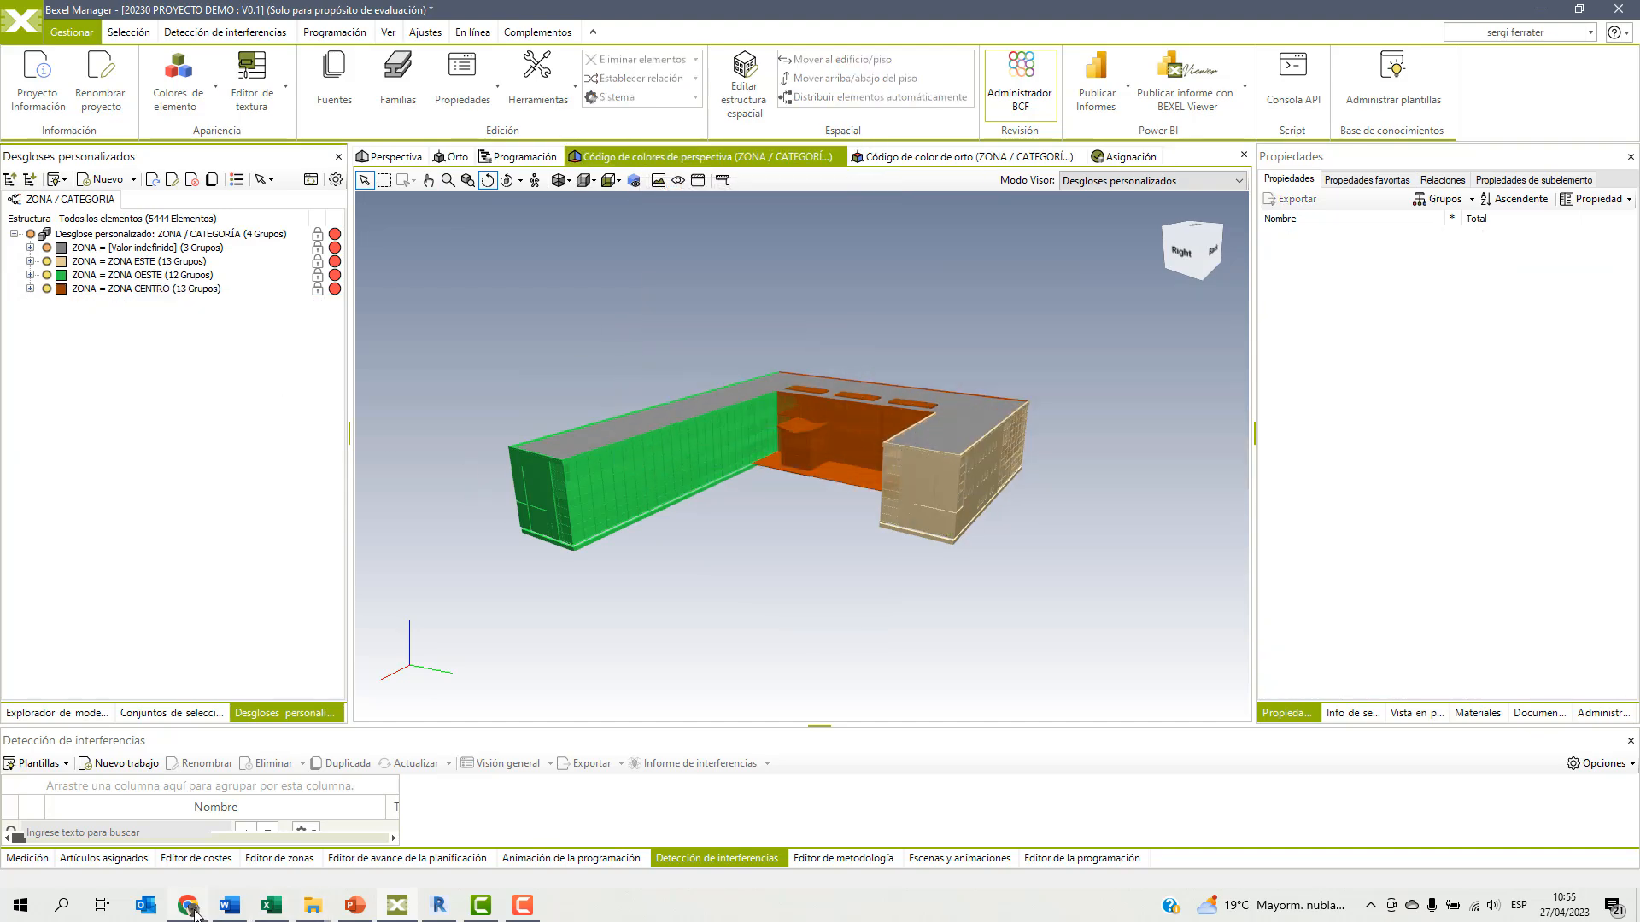
Select the Cubiertas of the undefined ZONA group, review their selection info and isolate them in the model.
left_click(30, 248)
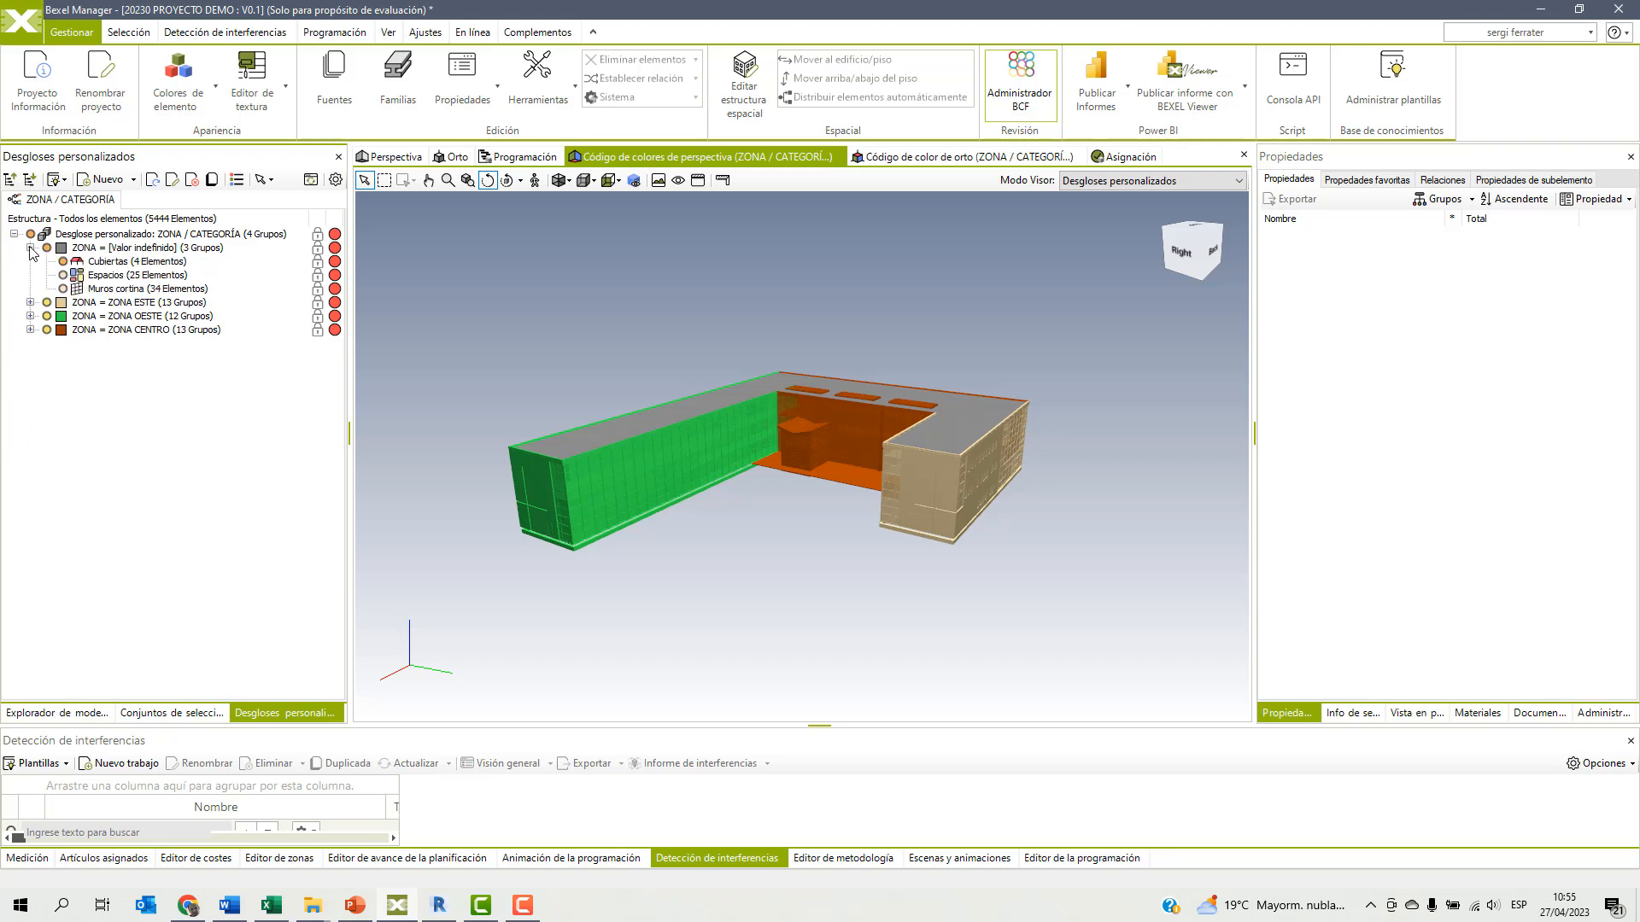
left_click(113, 263)
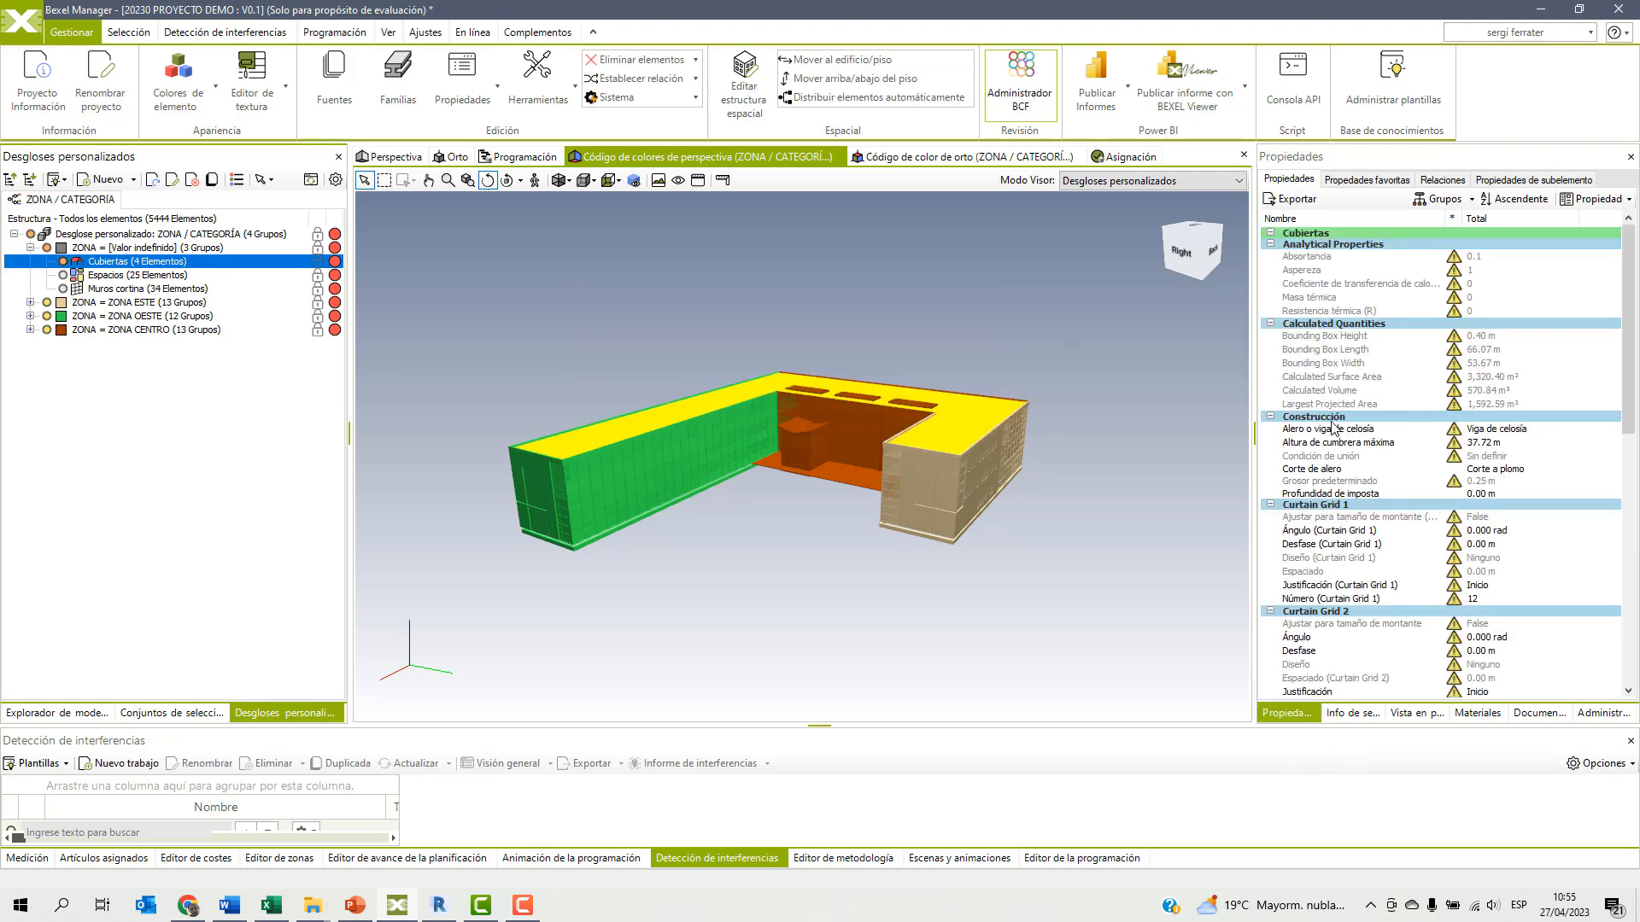
left_click(1353, 714)
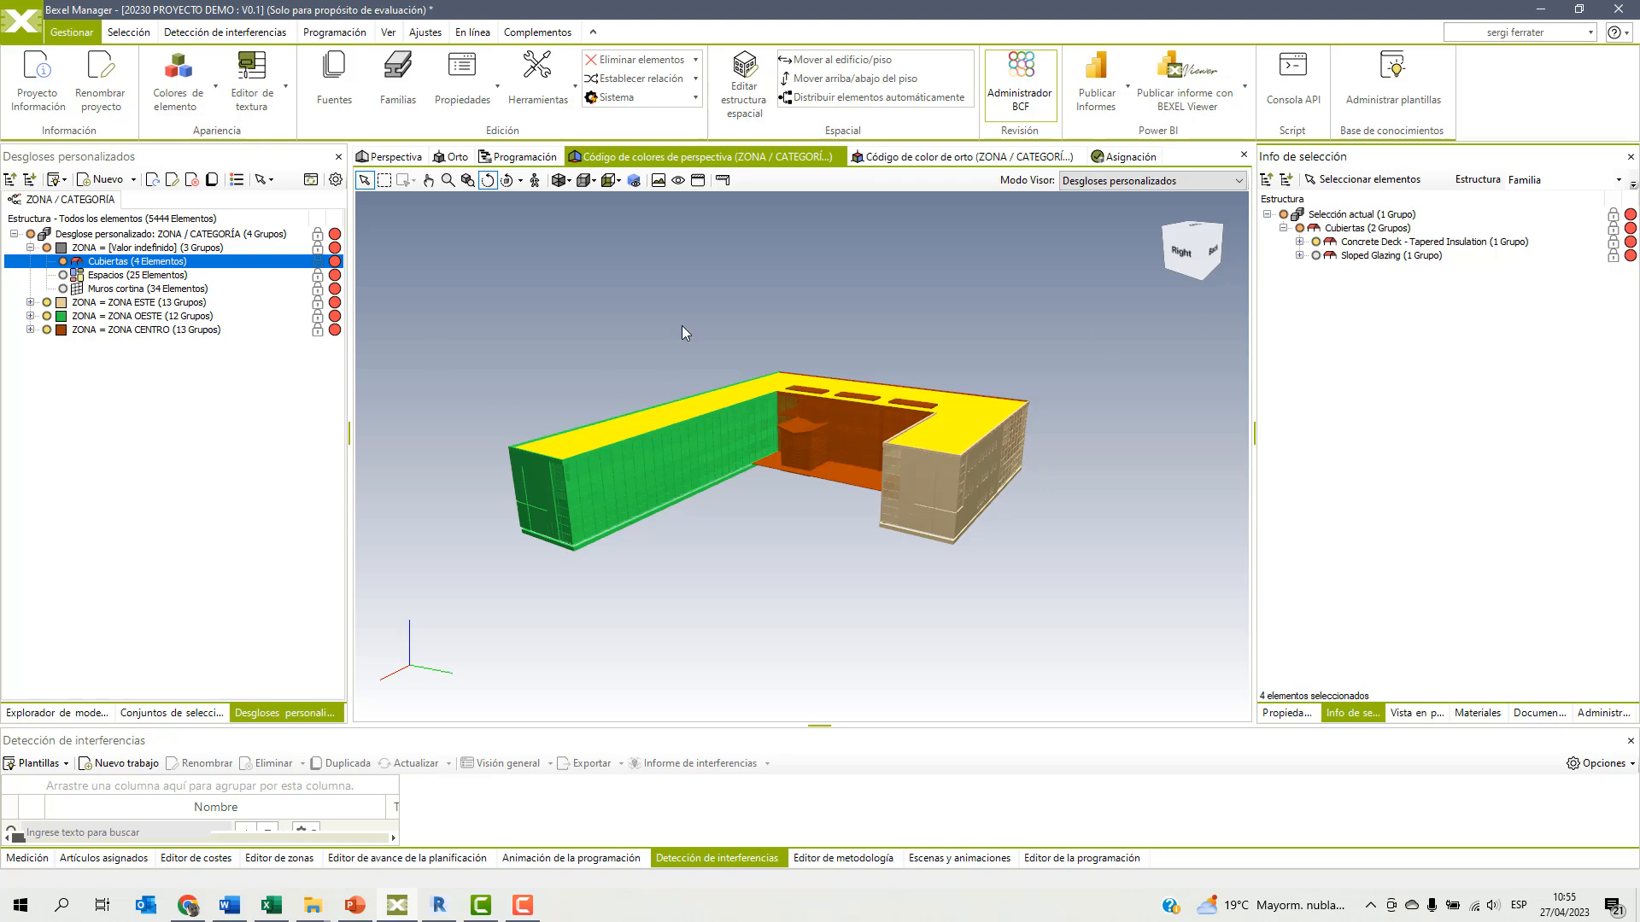
right_click(630, 304)
mouse_move(712, 415)
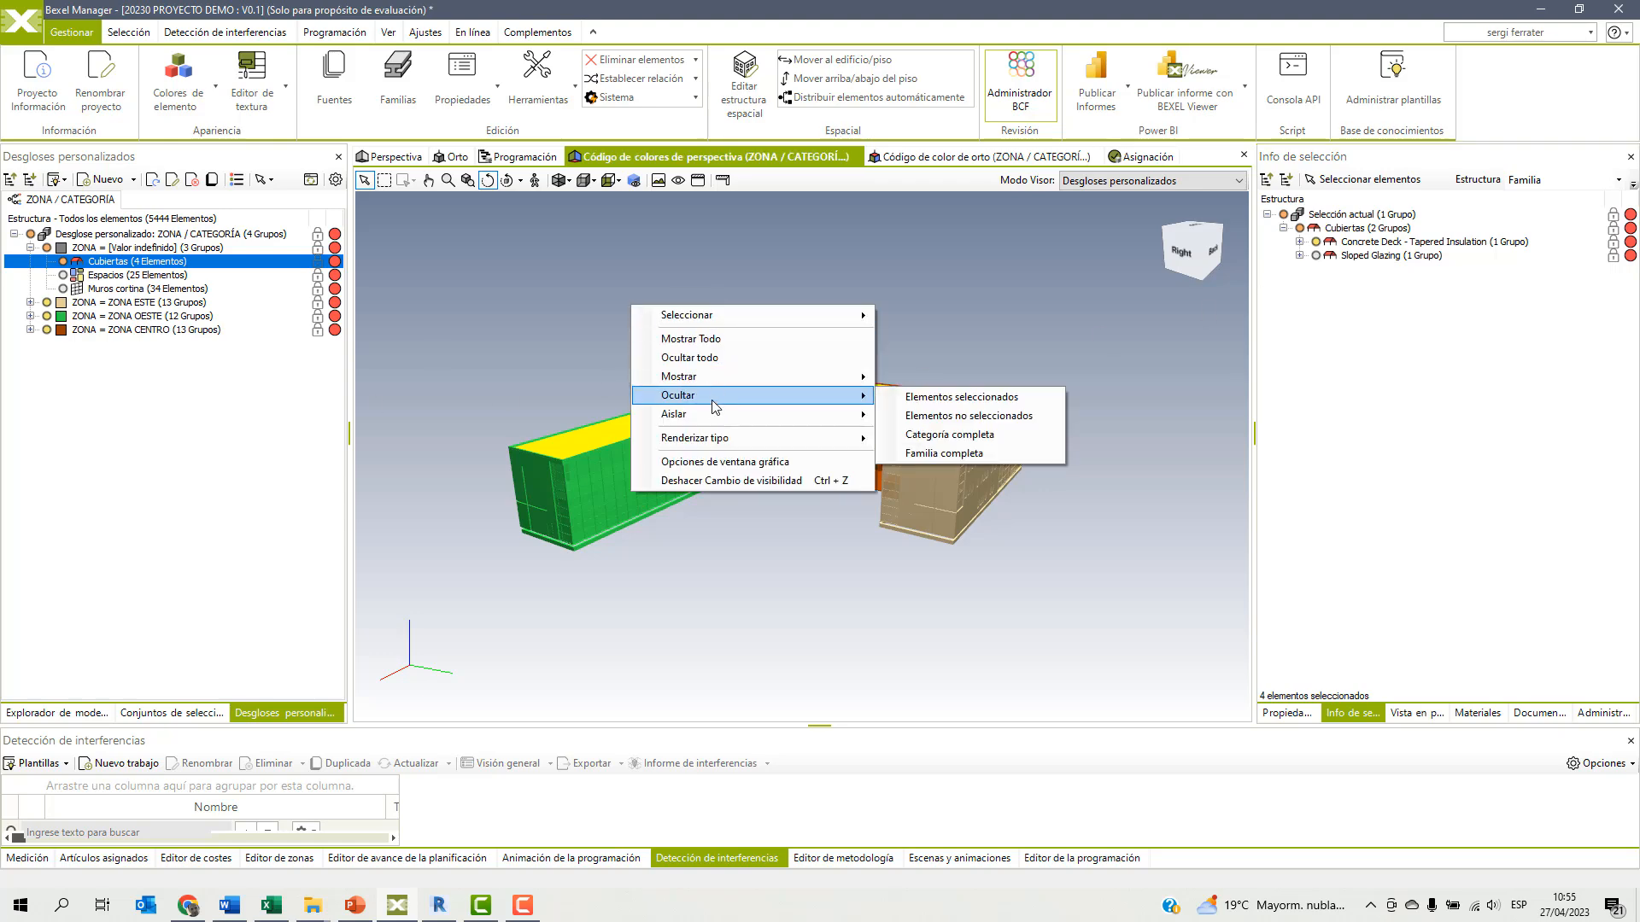
left_click(957, 397)
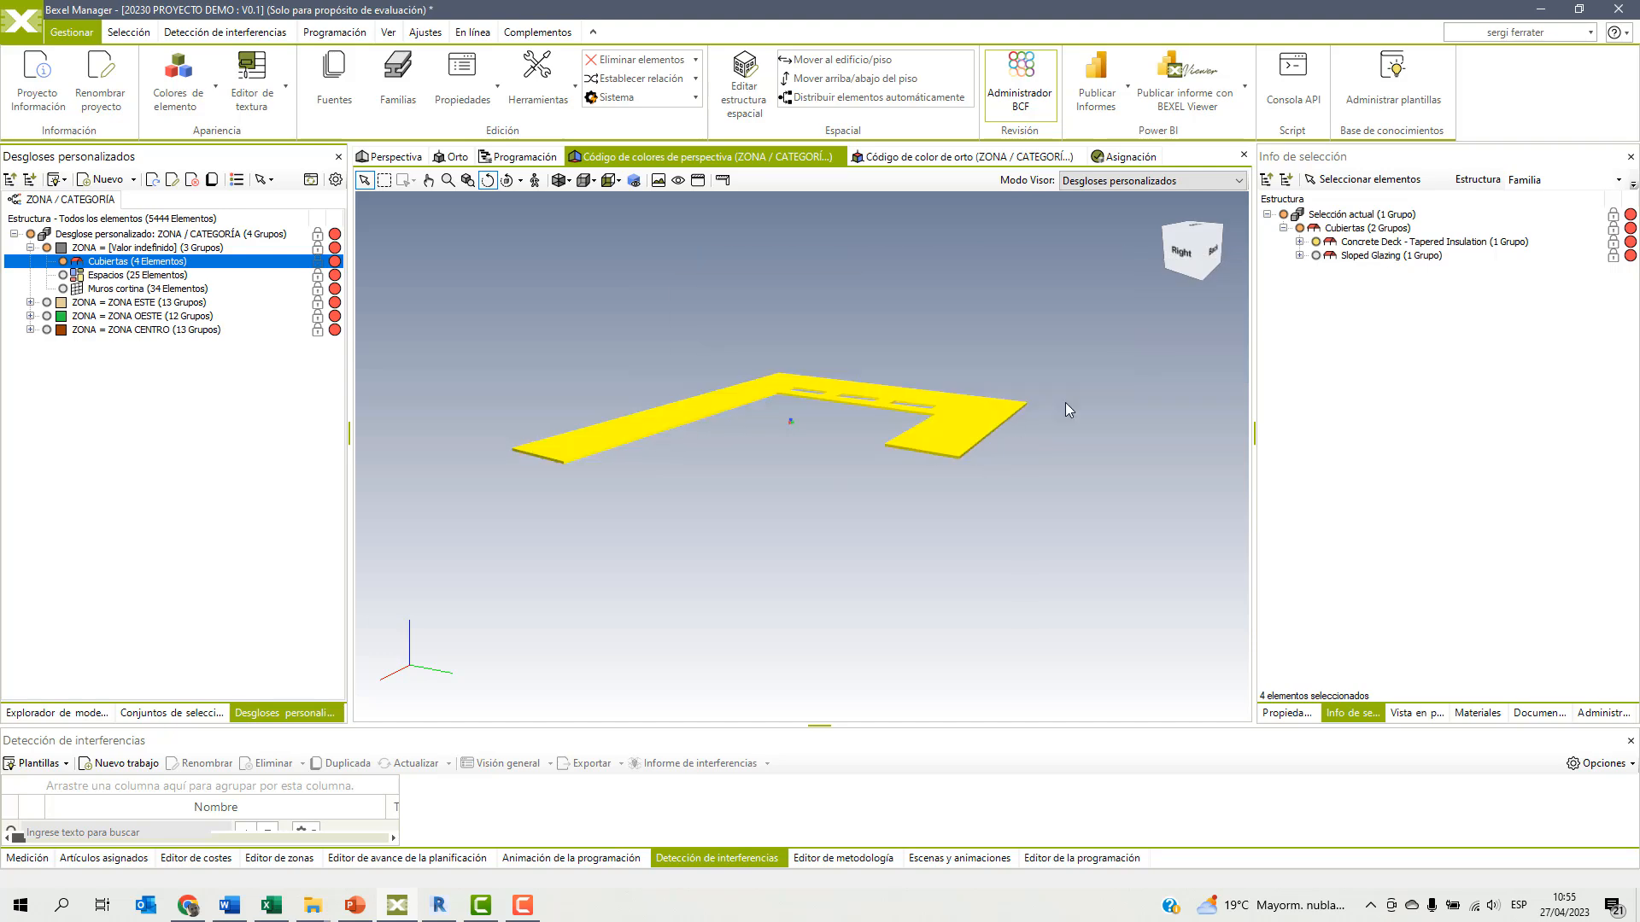
Set the ZONA property of the isolated Cubiertas to ZONA CENTRO.
left_click(1285, 712)
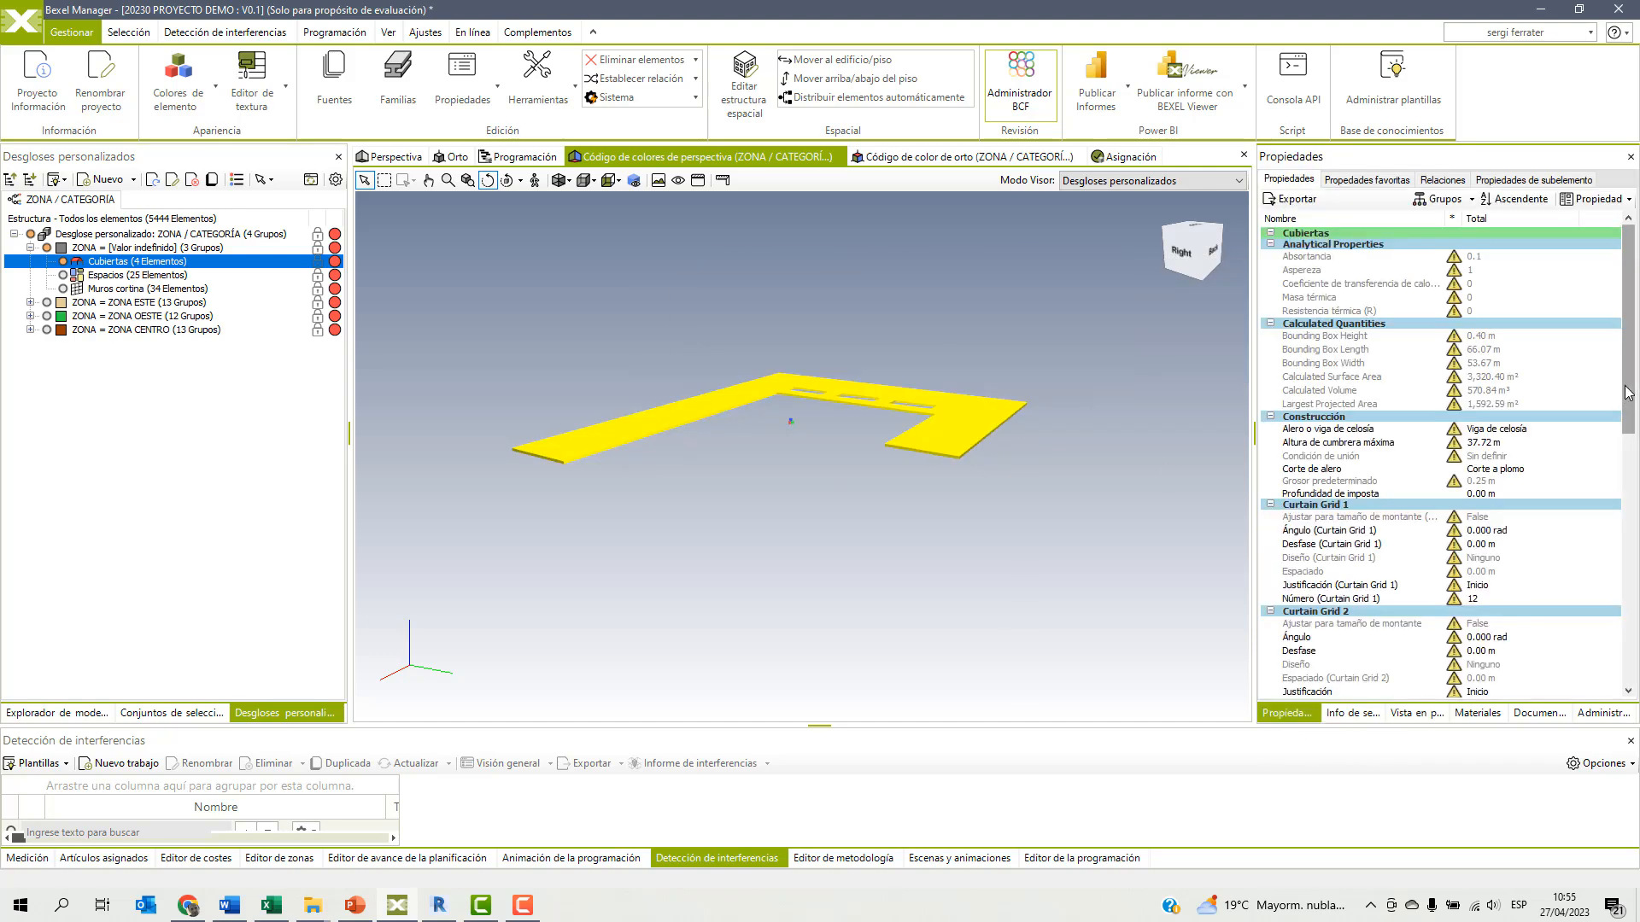
left_click_drag(1631, 389, 1633, 581)
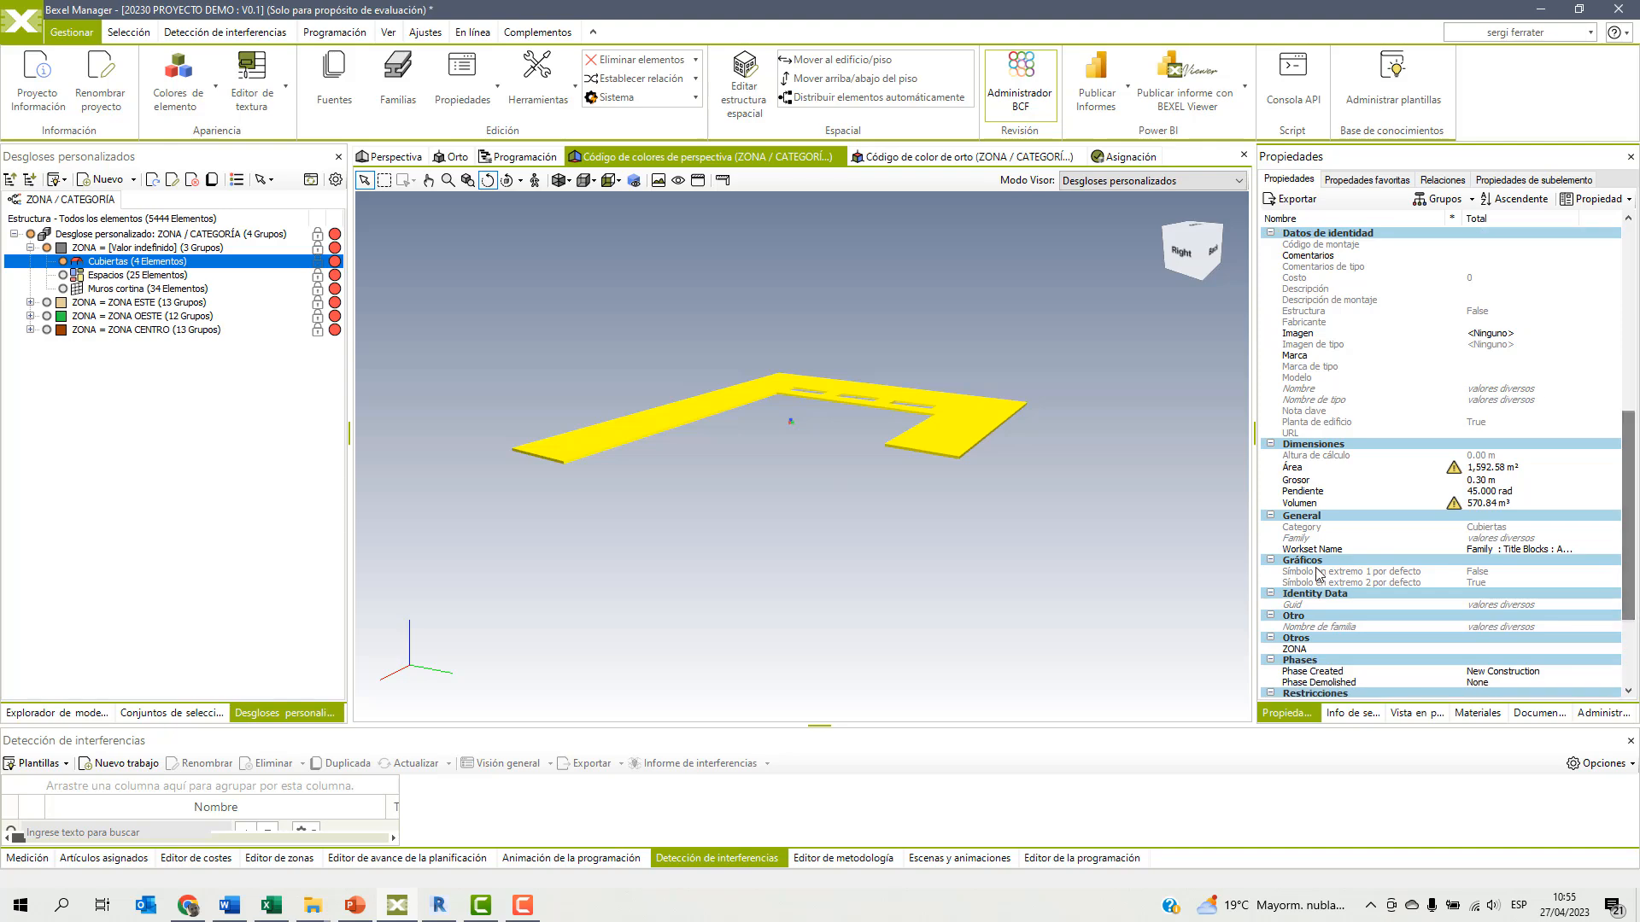
left_click(1294, 651)
double_click(1294, 651)
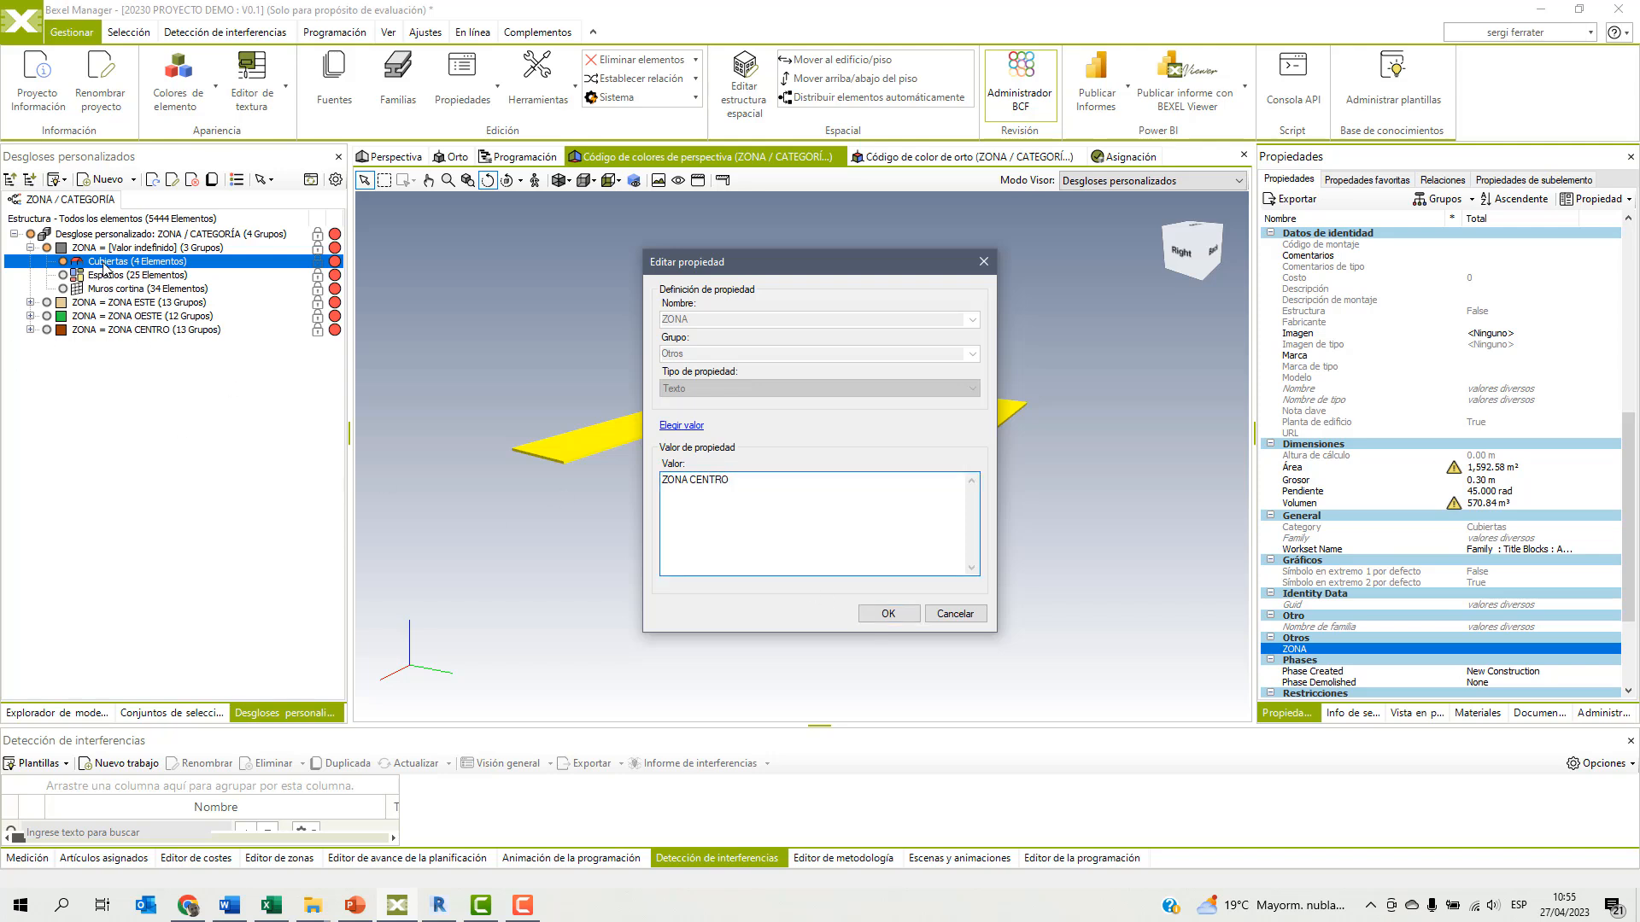
left_click(886, 612)
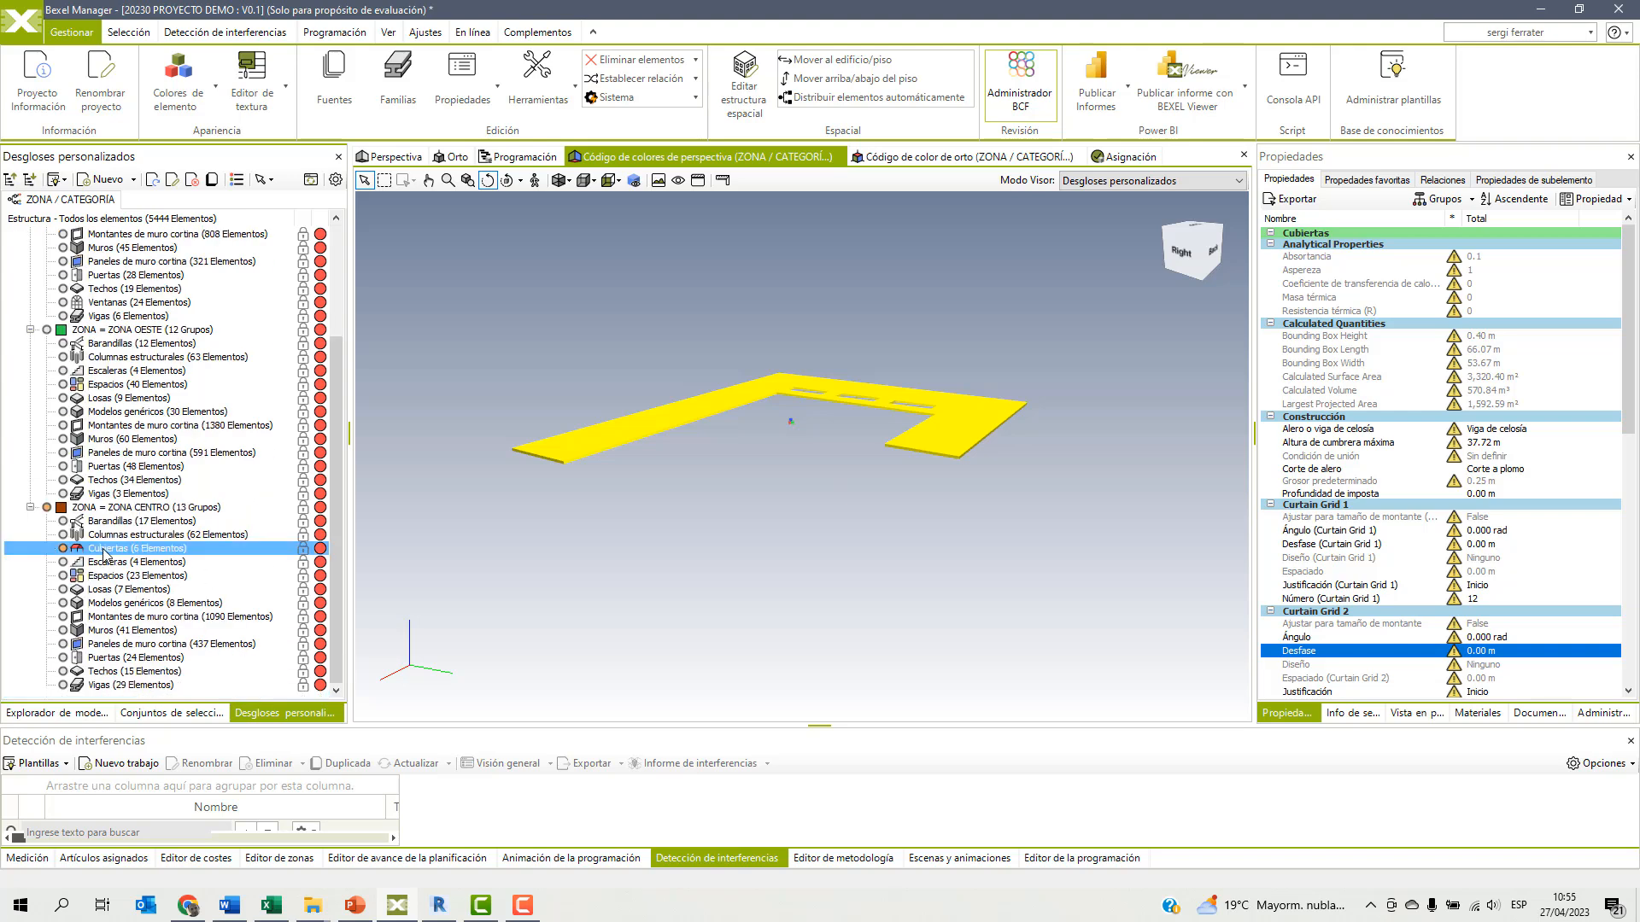
Isolate the Espacios of the undefined ZONA group and check the family they belong to in the selection info.
scroll(121, 473, "up", 3)
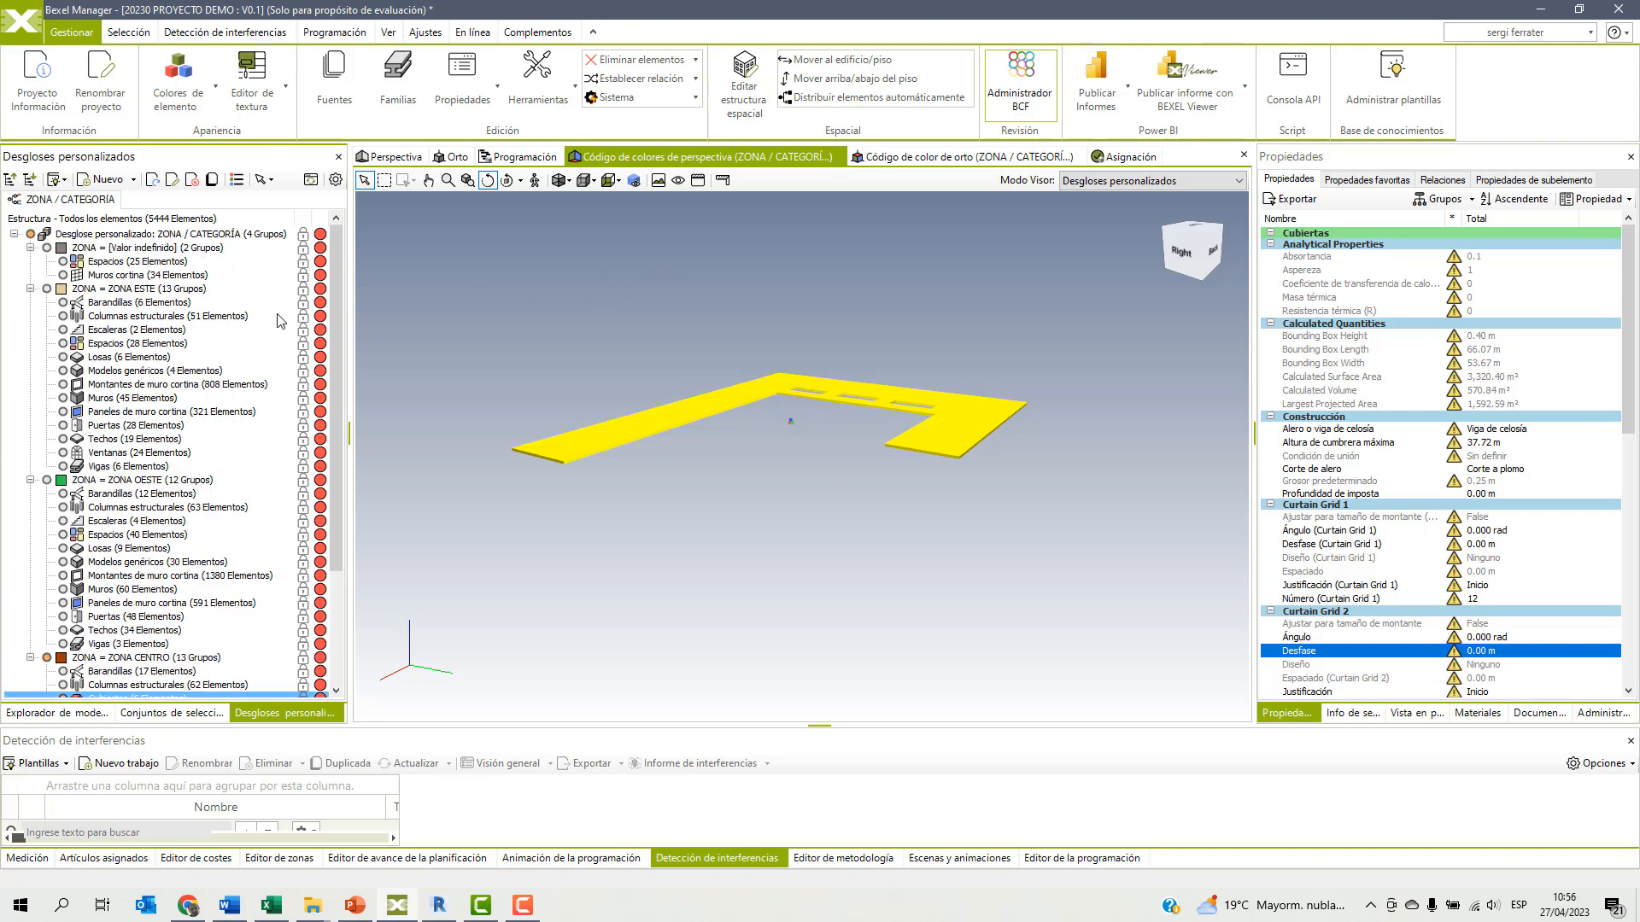
left_click(102, 265)
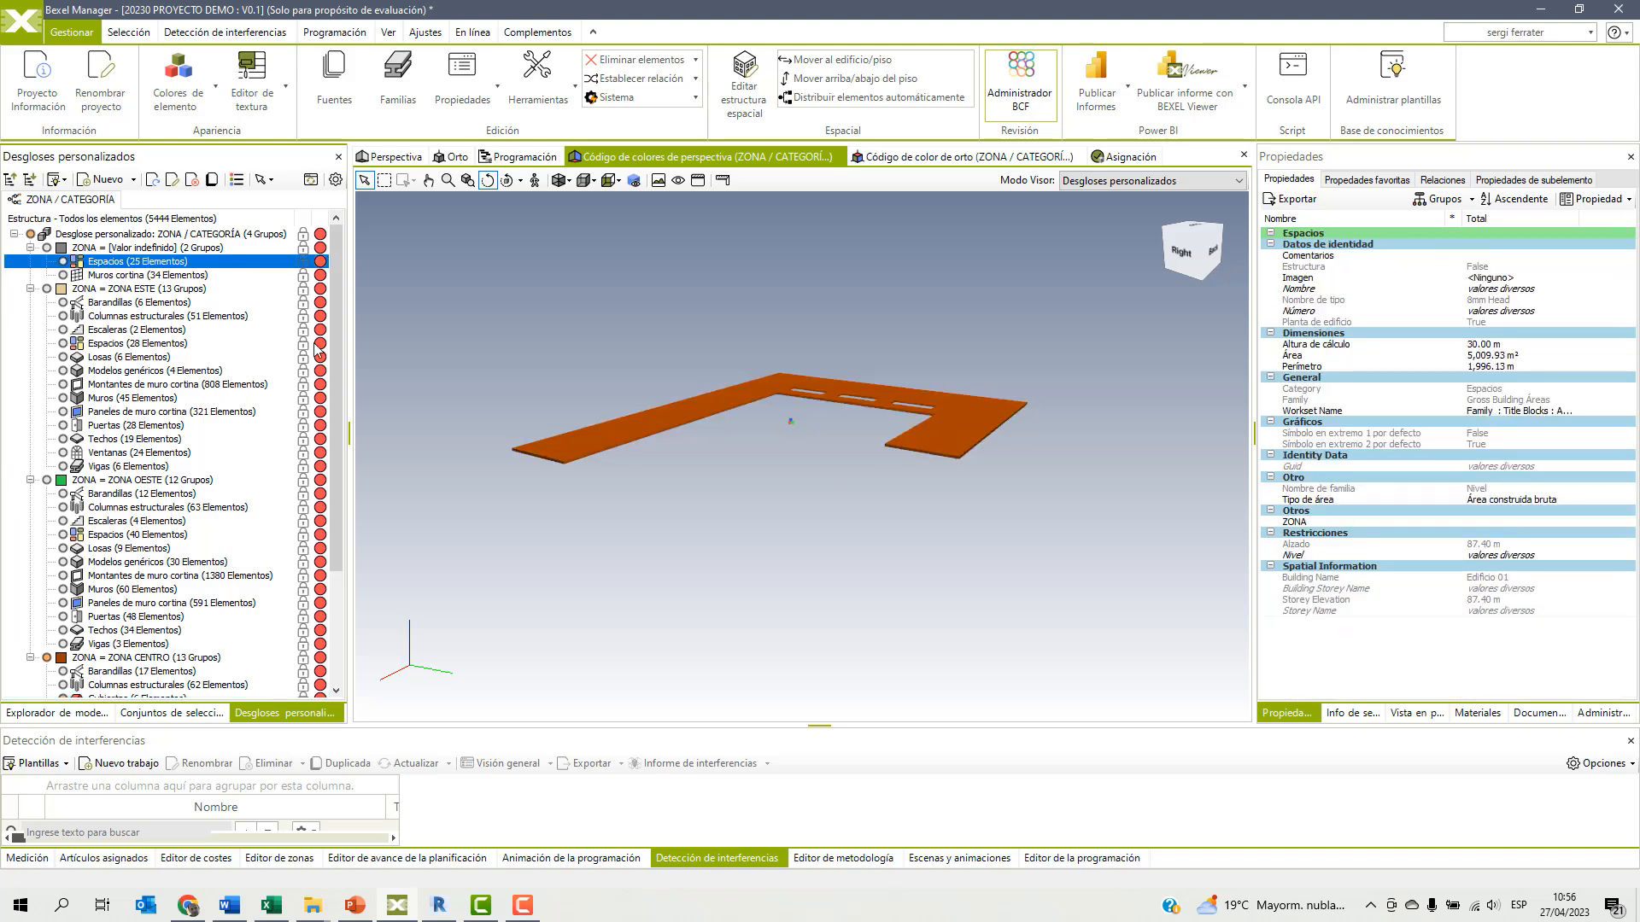
right_click(653, 310)
mouse_move(777, 422)
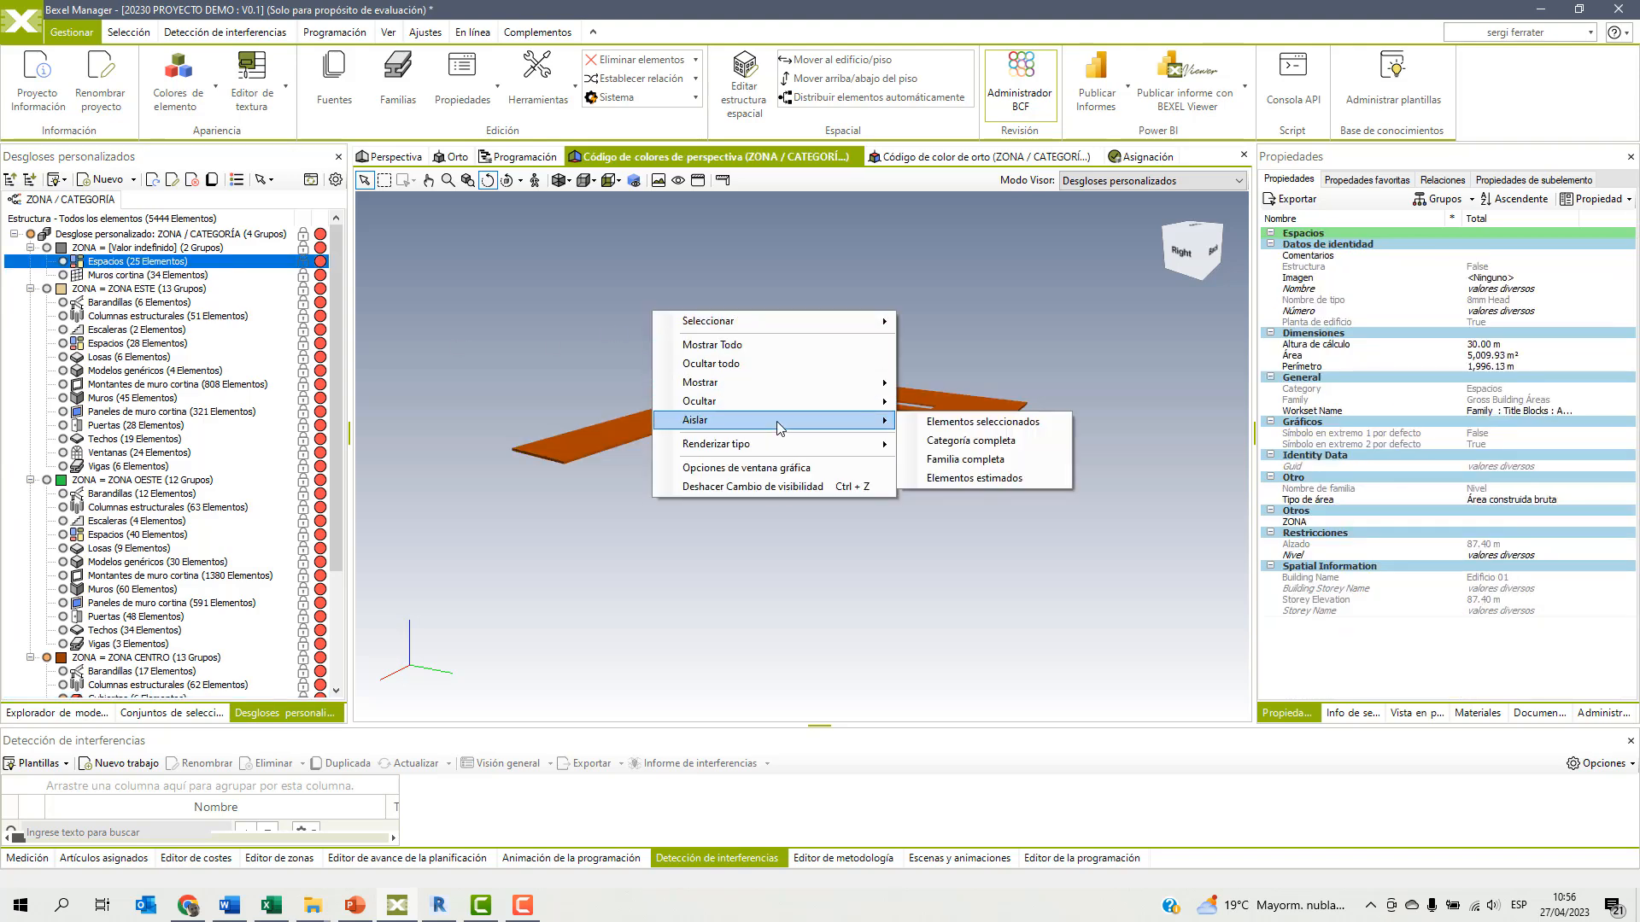
left_click(975, 422)
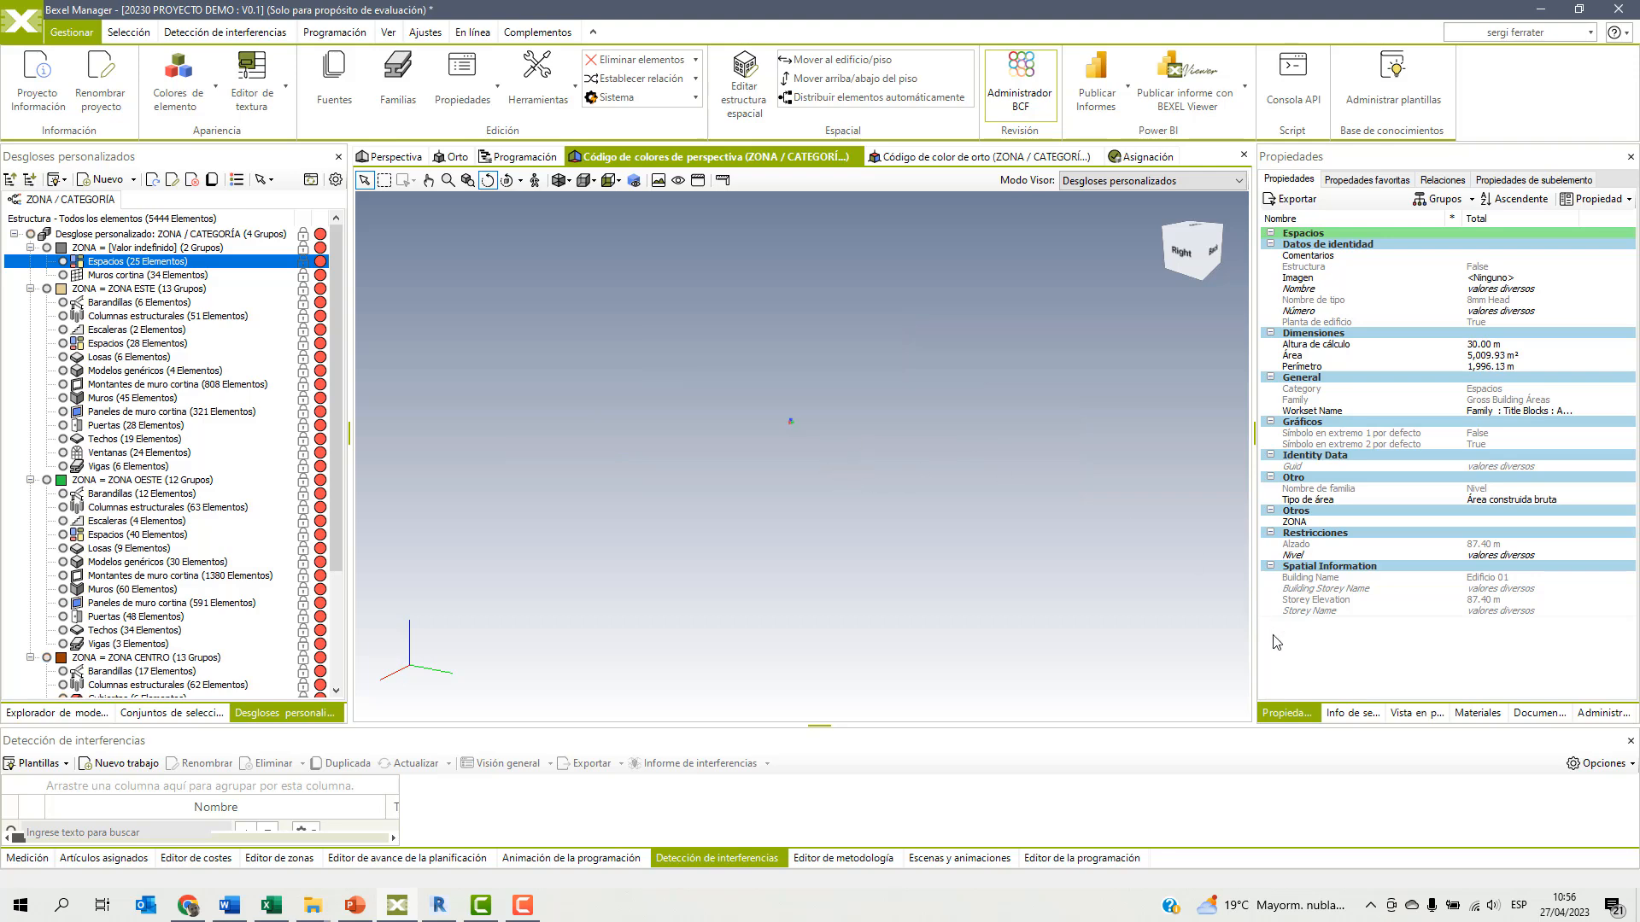
left_click(1354, 714)
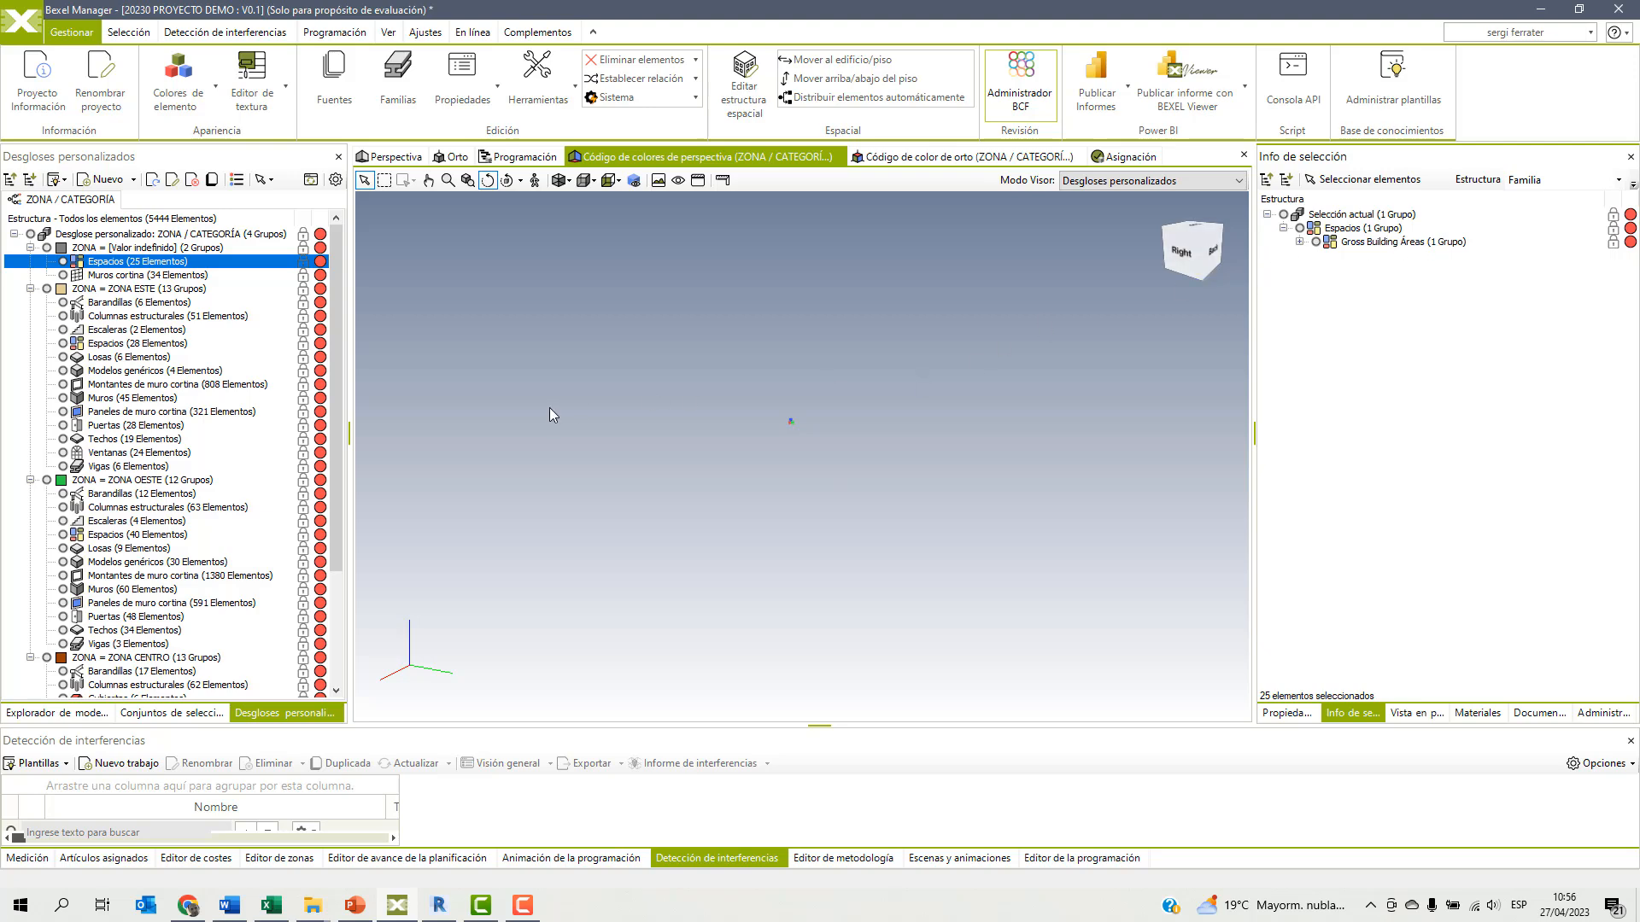
Show all model elements again and collapse the undefined, ZONA ESTE, ZONA OESTE and ZONA CENTRO groups.
right_click(527, 393)
left_click(563, 429)
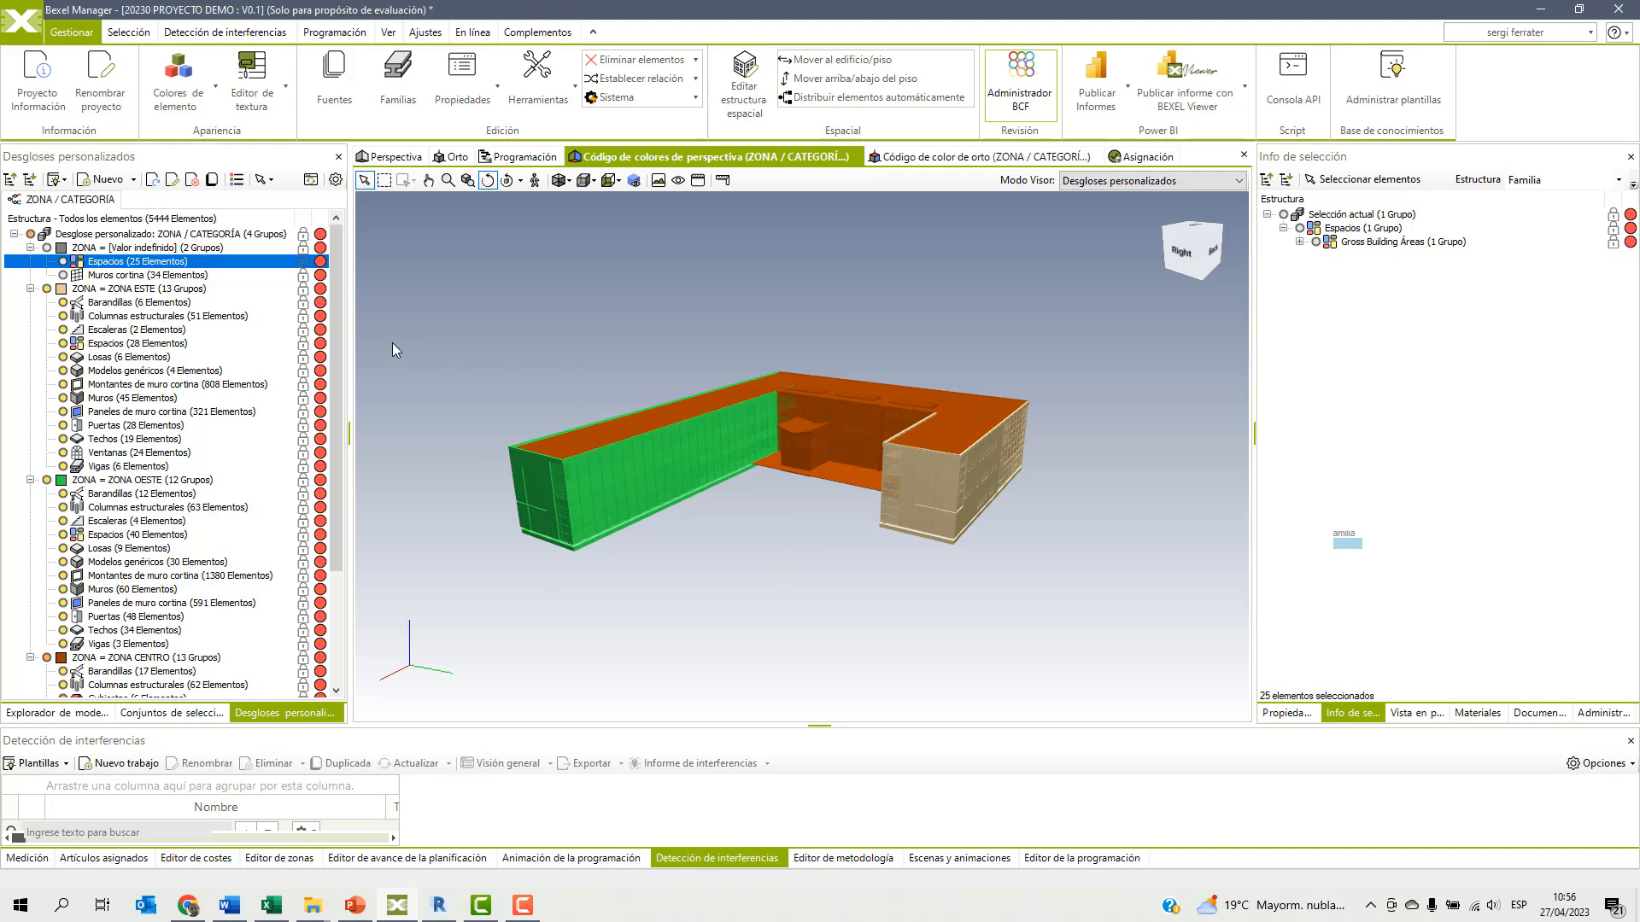
left_click(30, 248)
left_click(30, 261)
left_click(30, 275)
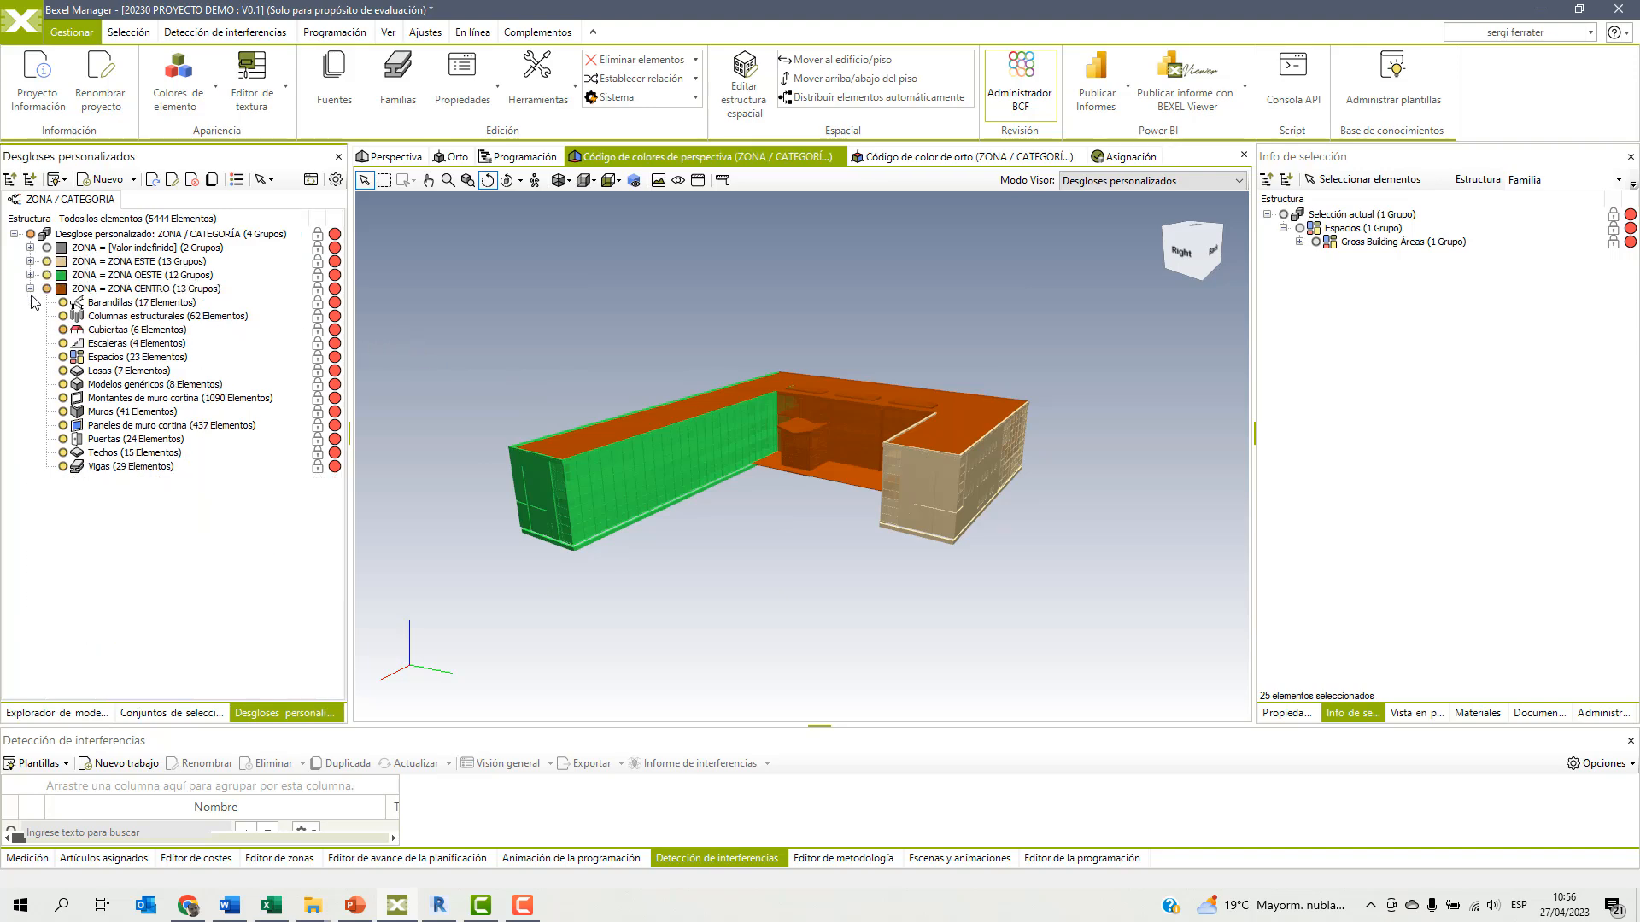
left_click(30, 288)
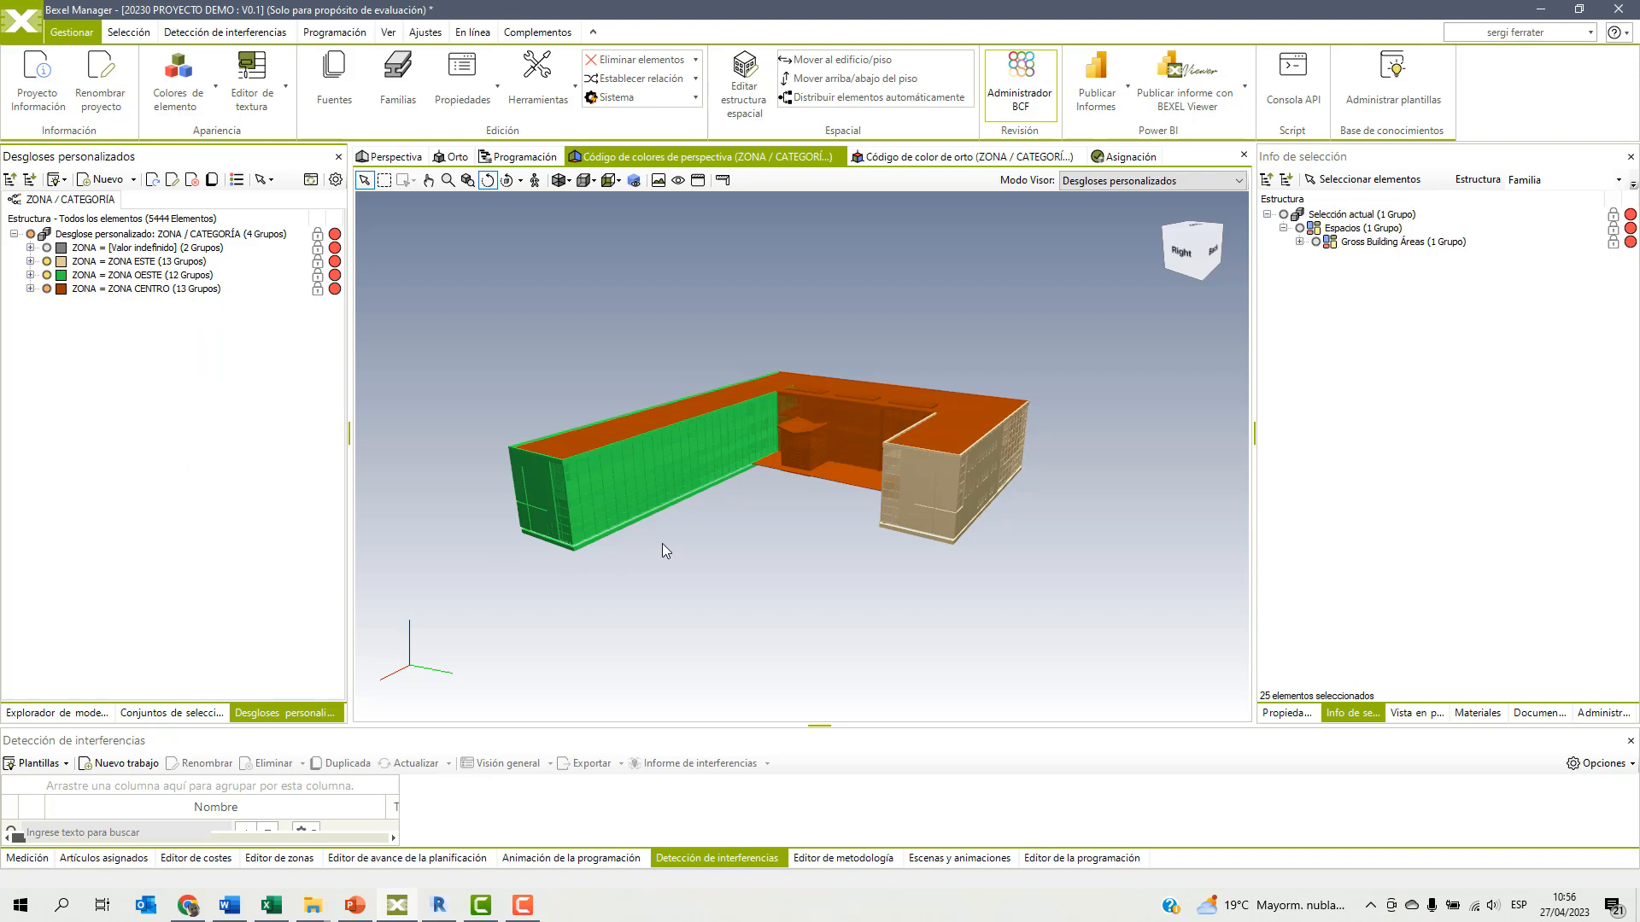
middle_click_drag(673, 520, 707, 542)
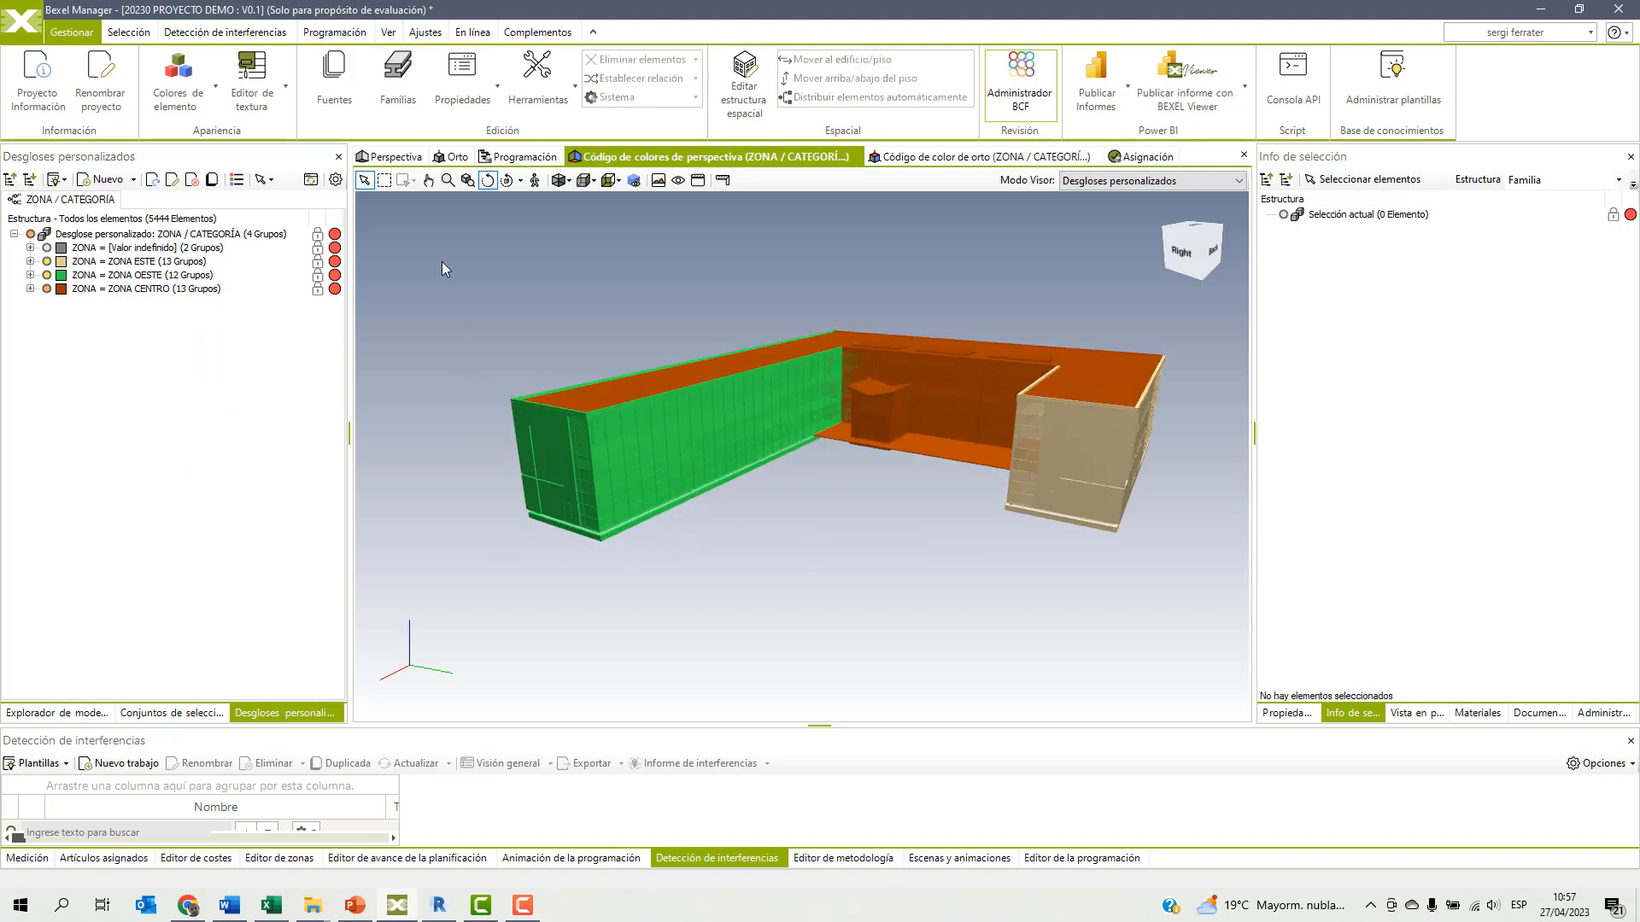
Return to the plain perspective view and create a selection set folder named DETECCION INTERFERENCIAS at the project level.
left_click(395, 159)
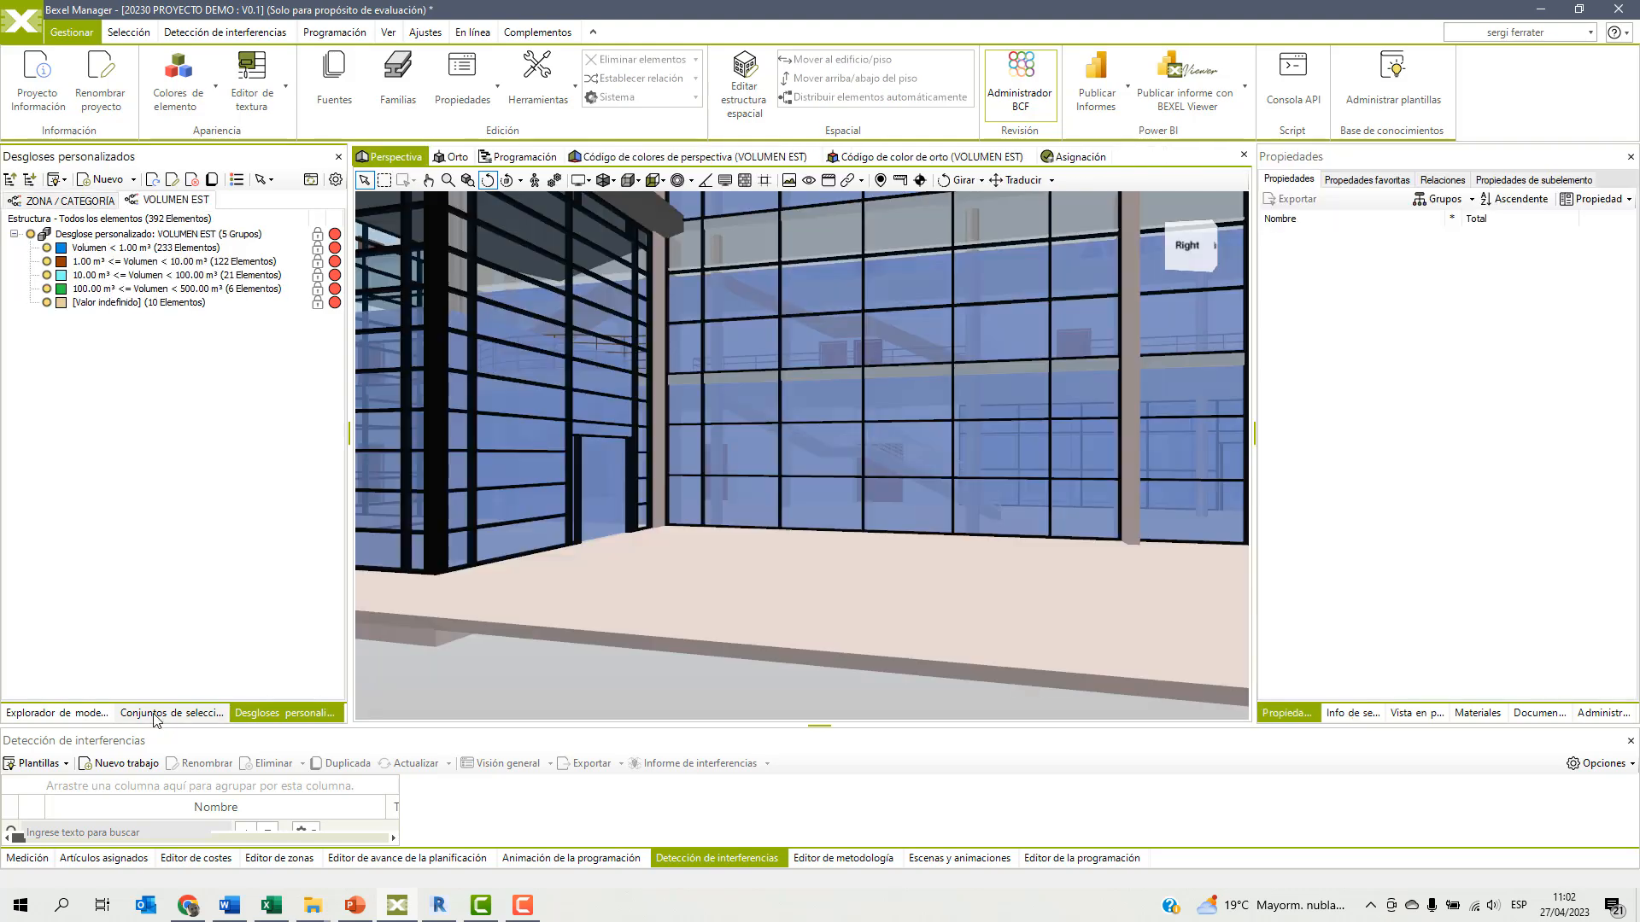
left_click(164, 715)
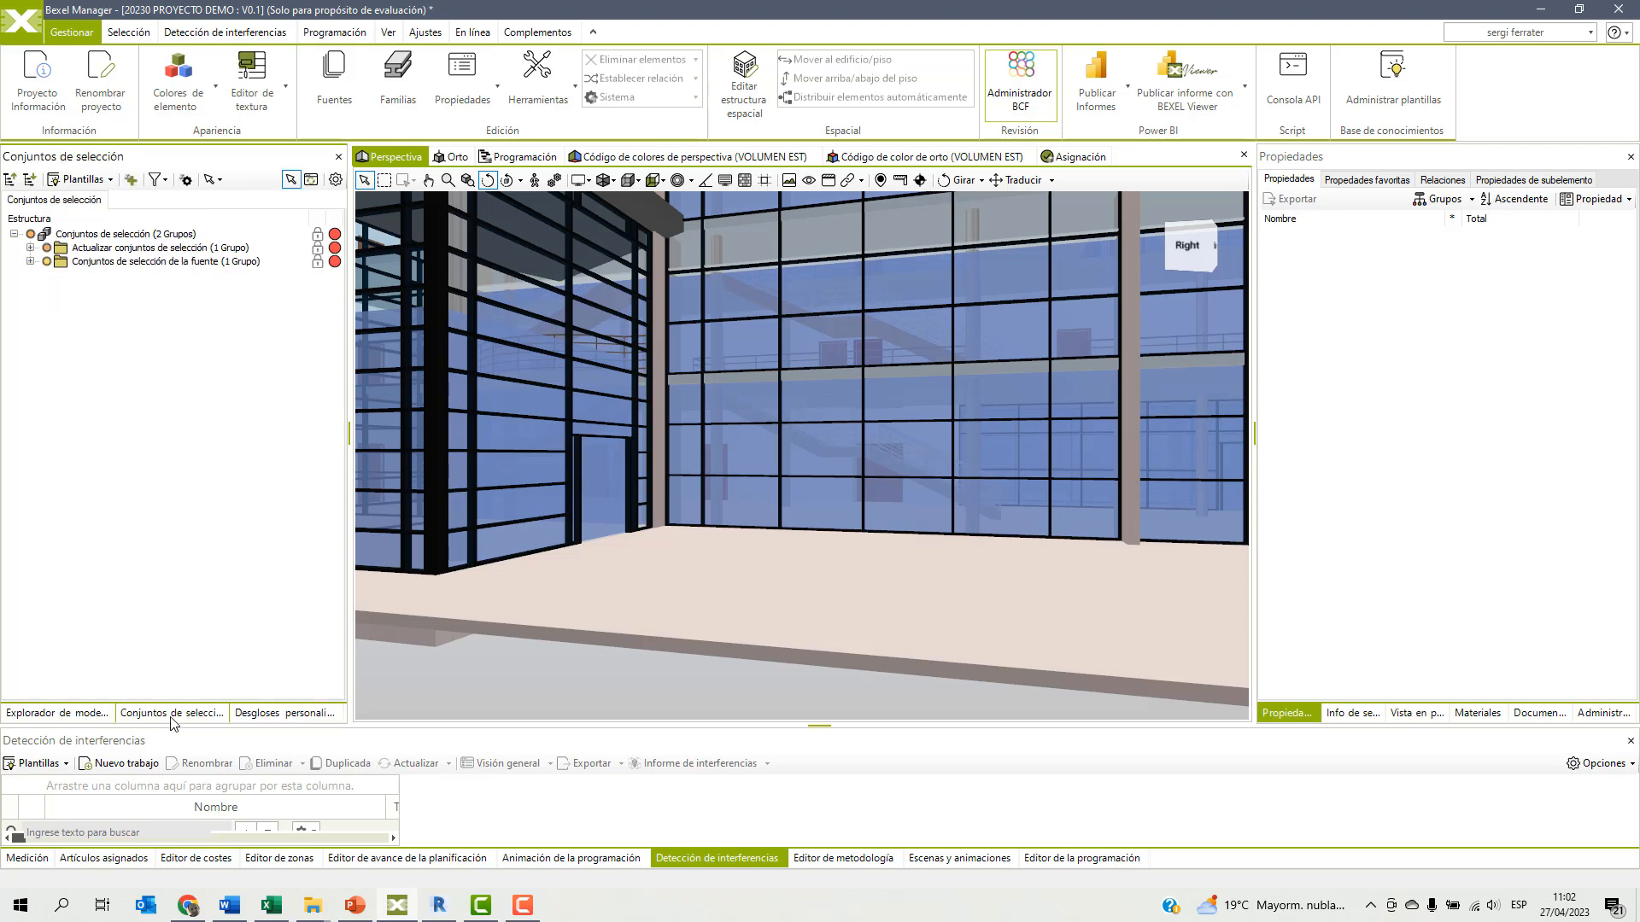
right_click(112, 340)
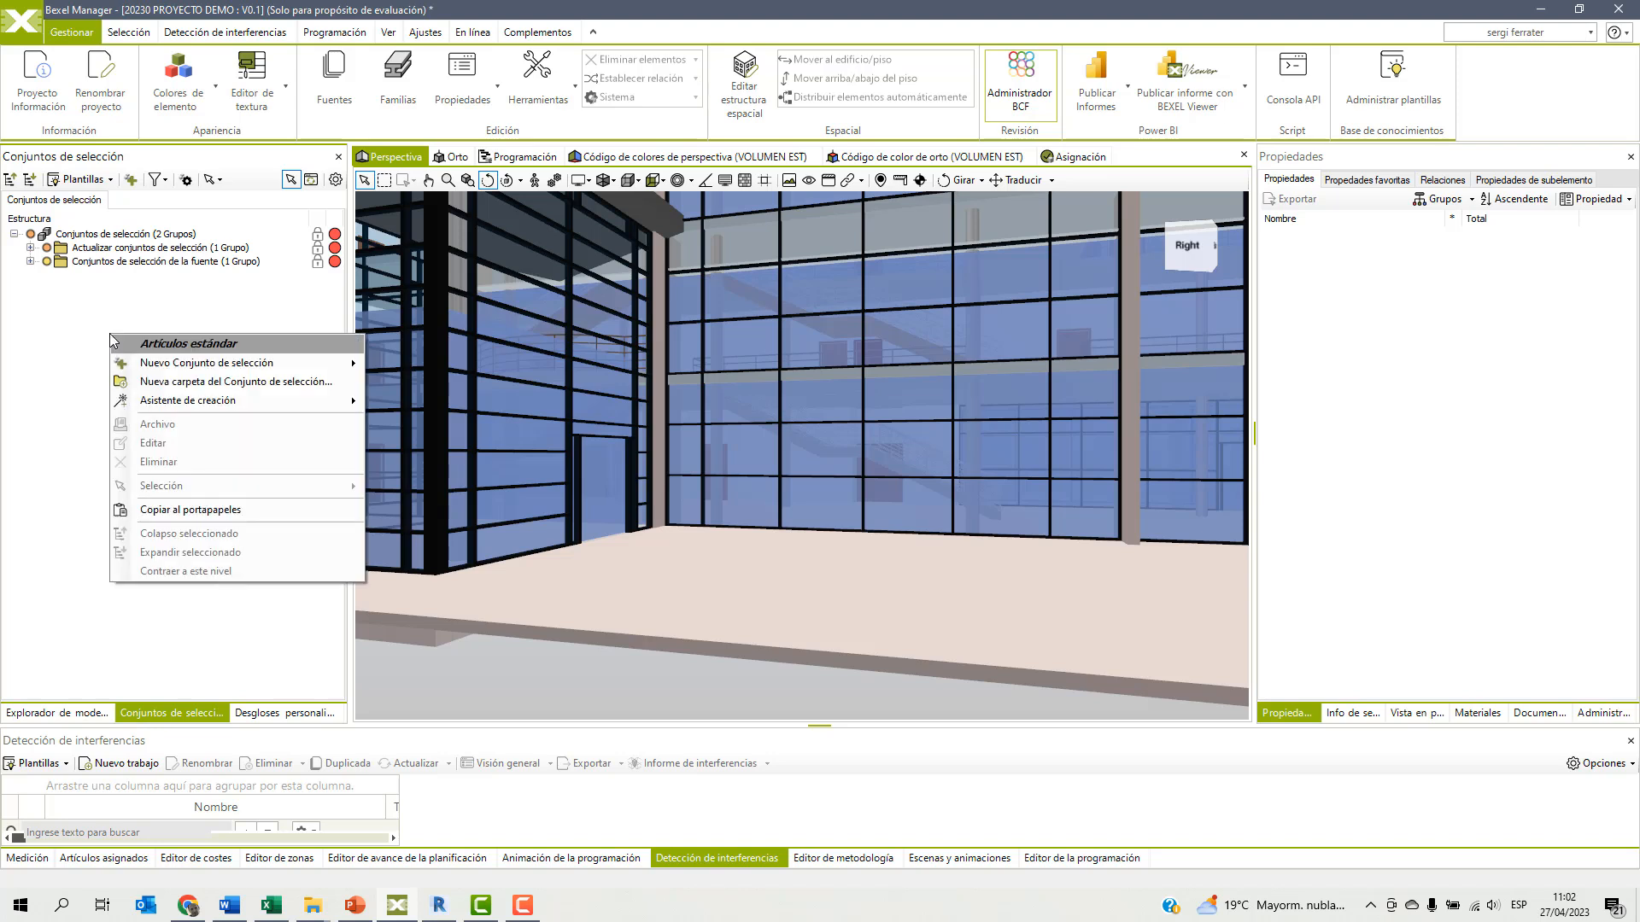
left_click(189, 384)
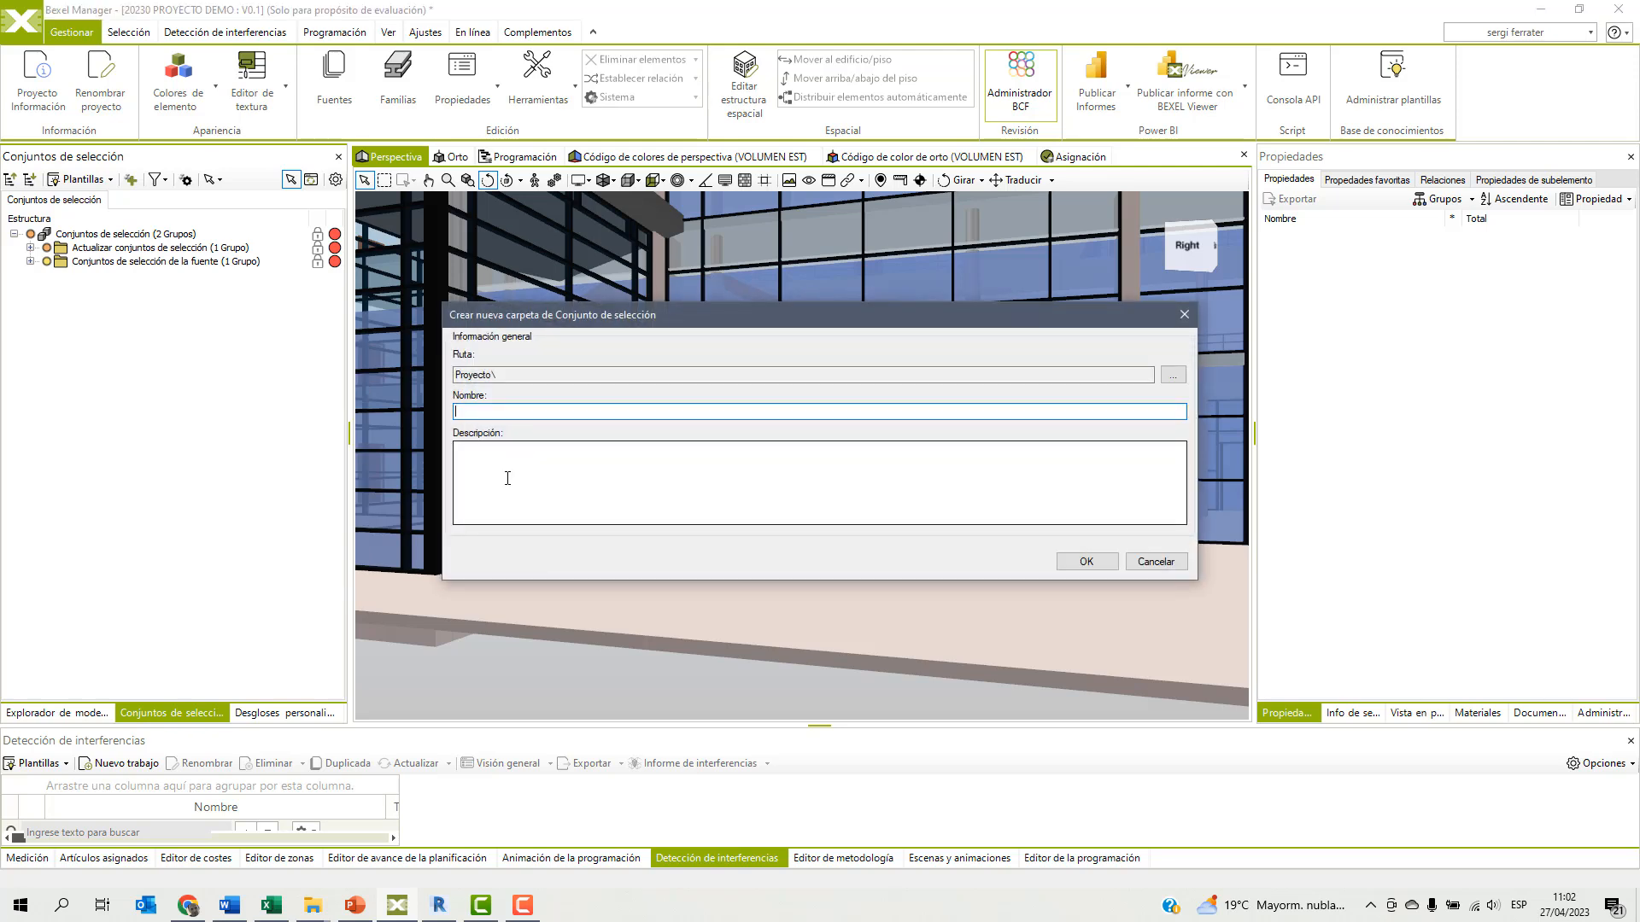
type("DETECCION INTERFERENCIAS")
left_click(1086, 561)
Create another project-level selection set folder named PROGRAMACIÓN 4D.
right_click(139, 328)
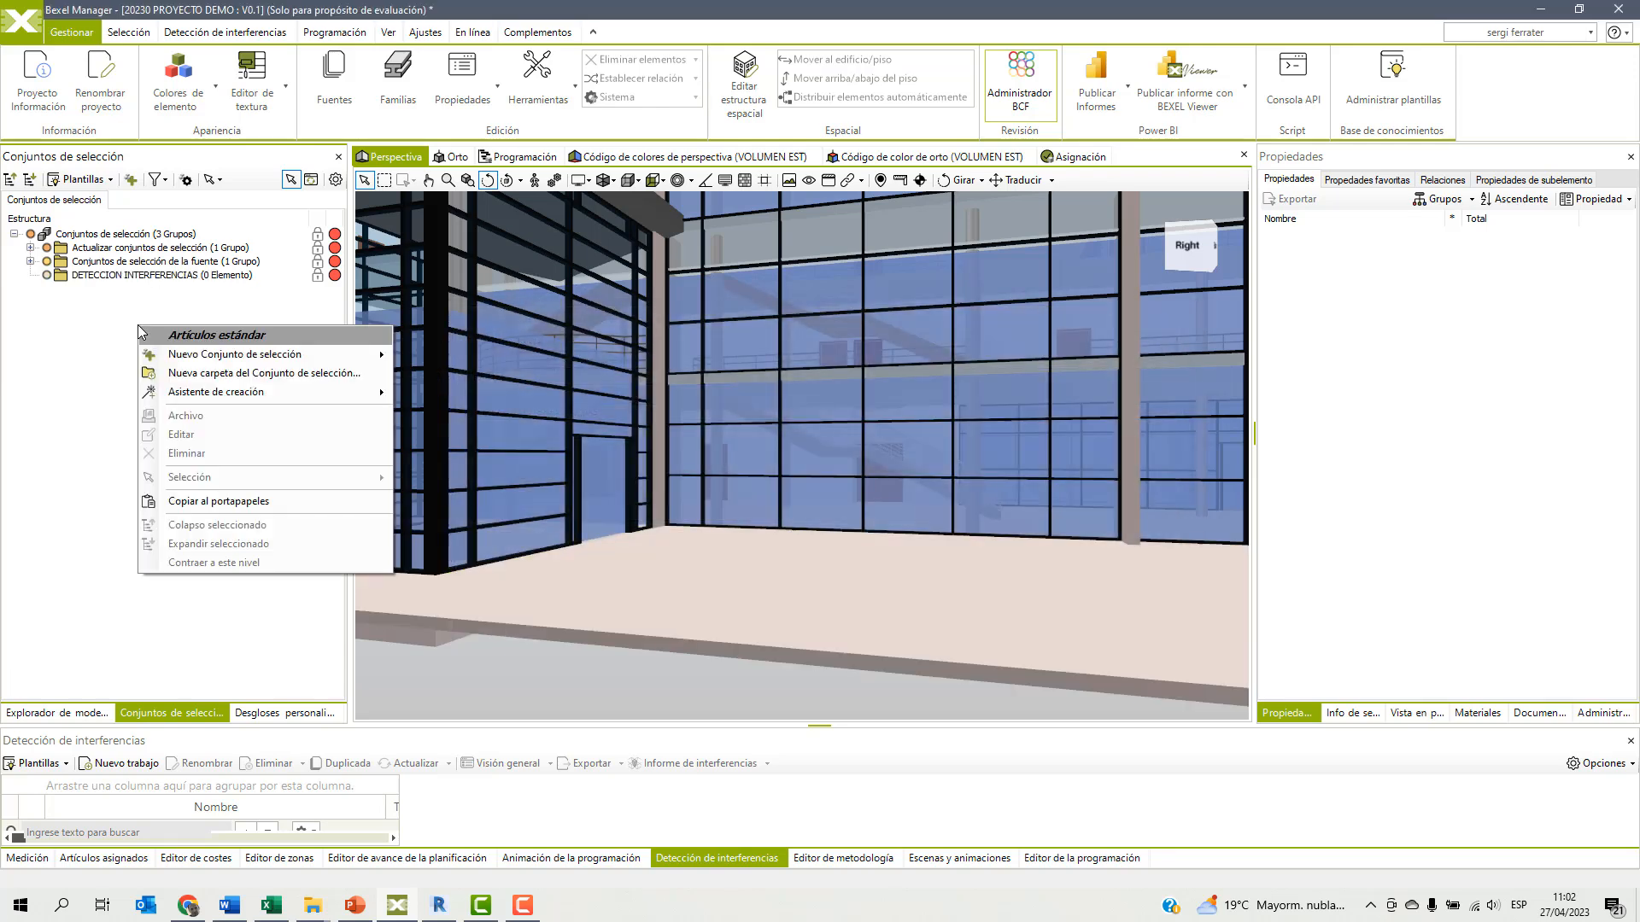
left_click(178, 374)
type("PRO")
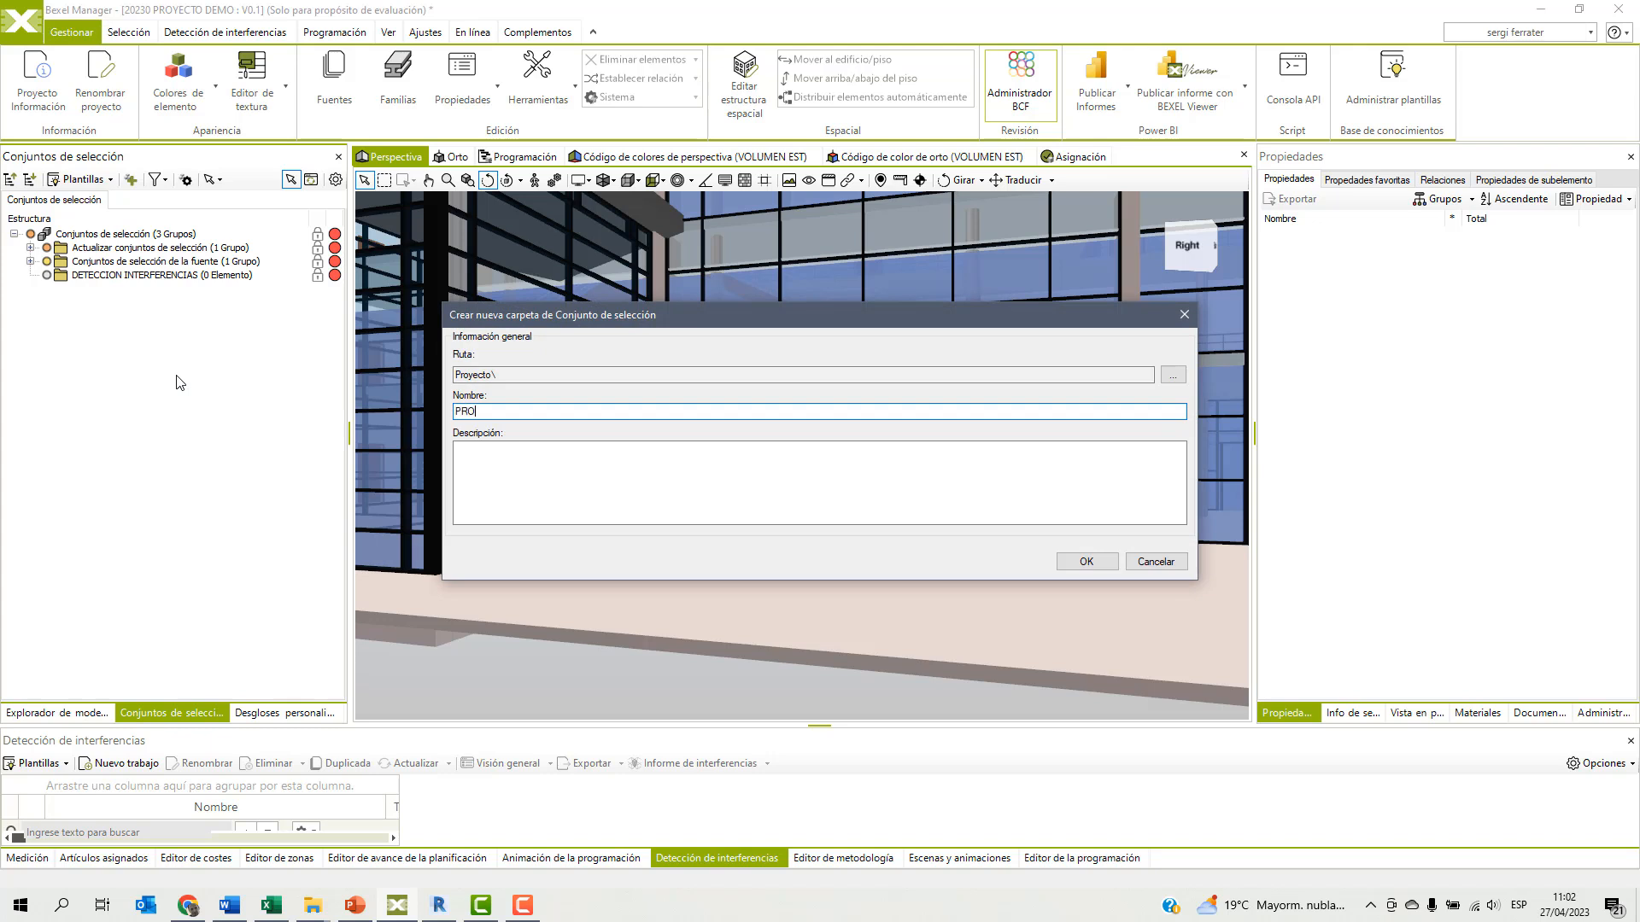
type("GRAMACIÓN 4D")
left_click(1090, 561)
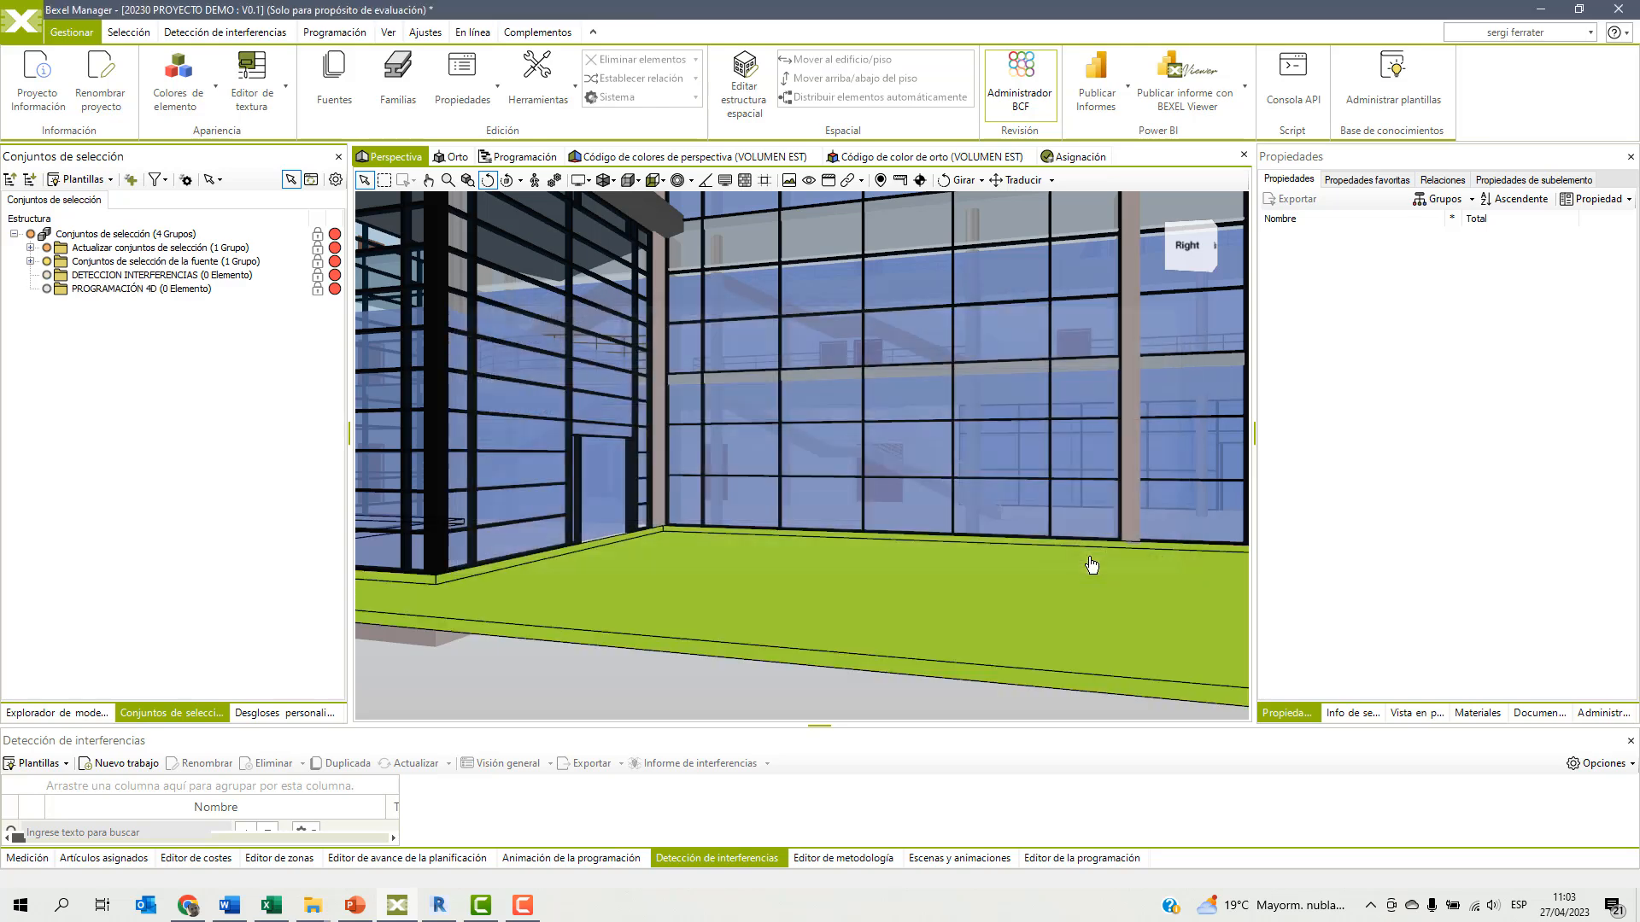
Bring the whole building into view and open the element search.
scroll(909, 516, "down", 5)
left_click_drag(909, 514, 750, 555)
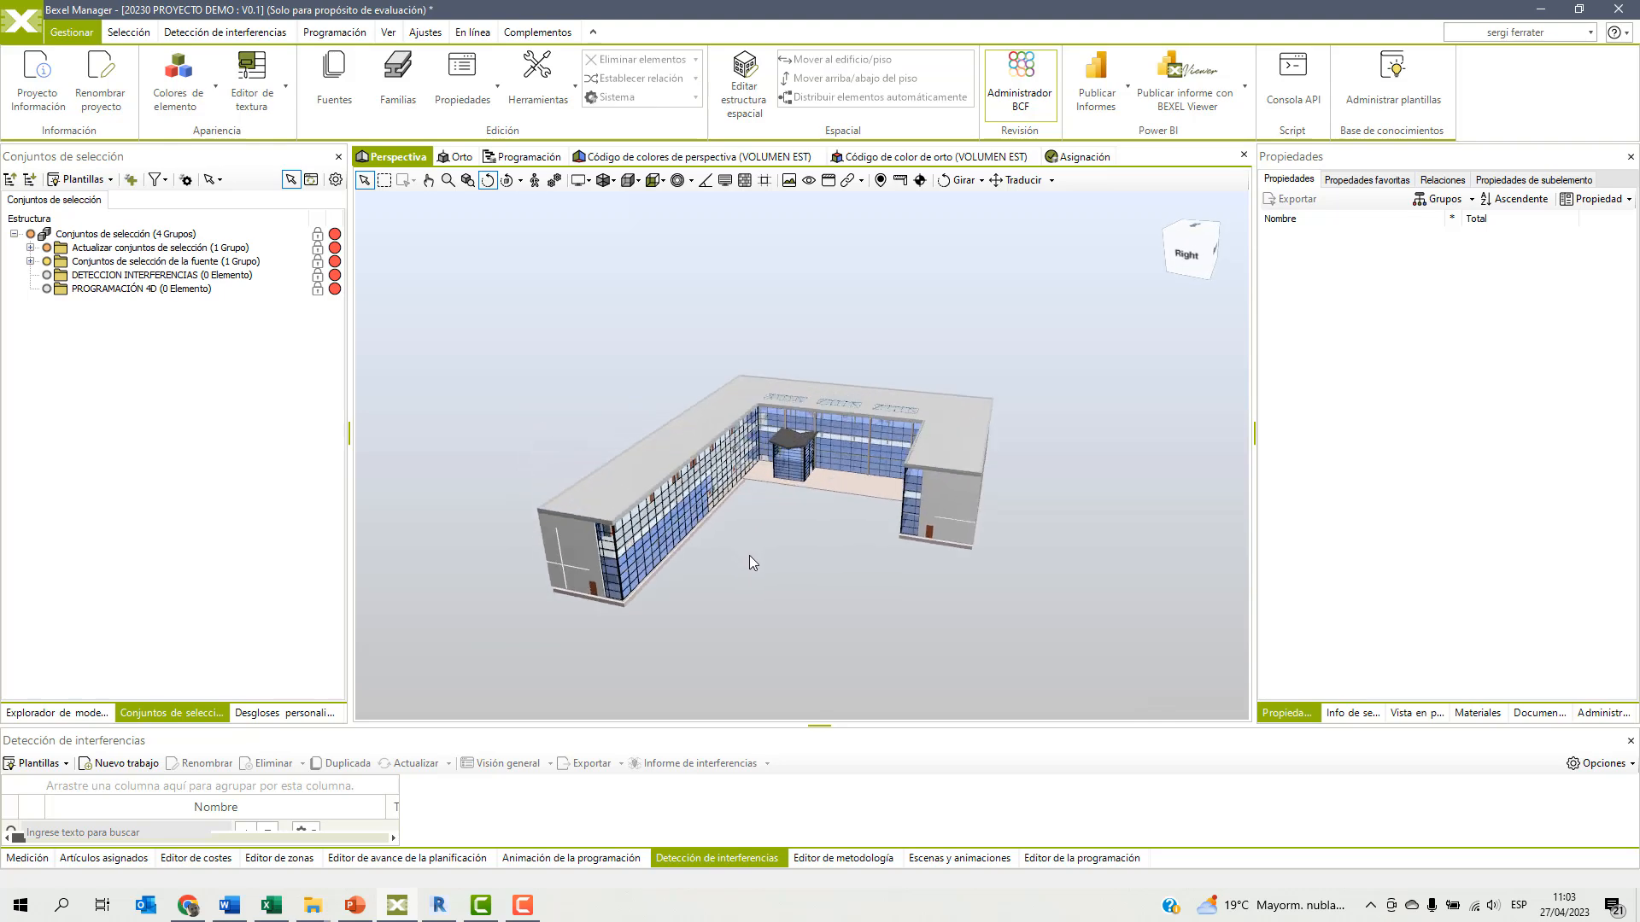
scroll(773, 533, "up", 3)
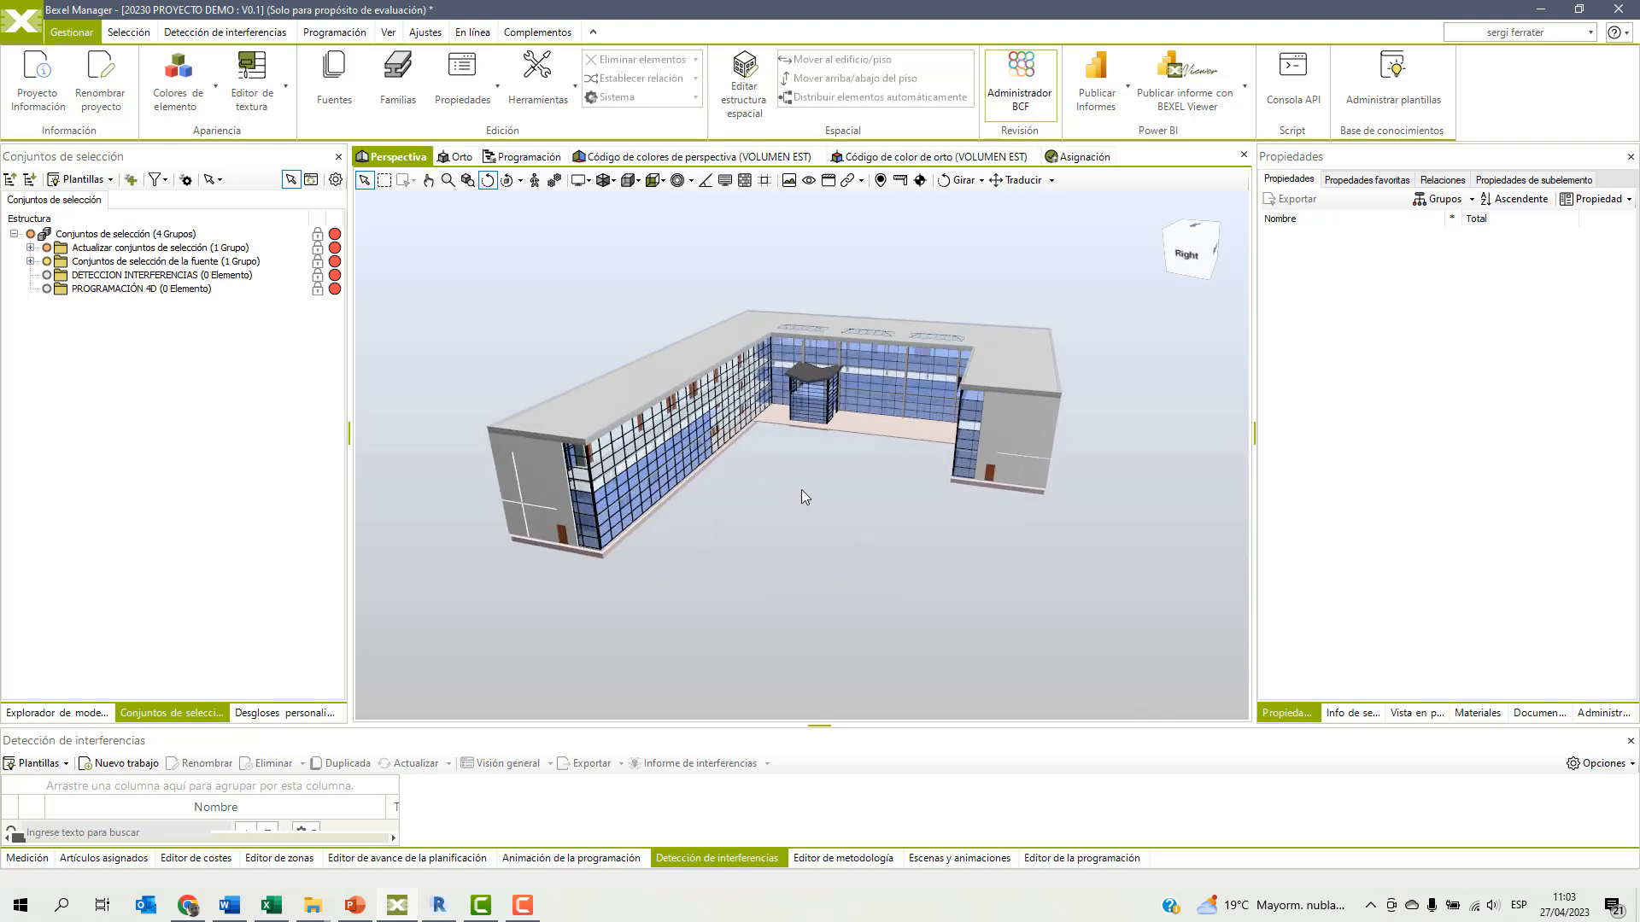
scroll(821, 439, "up", 2)
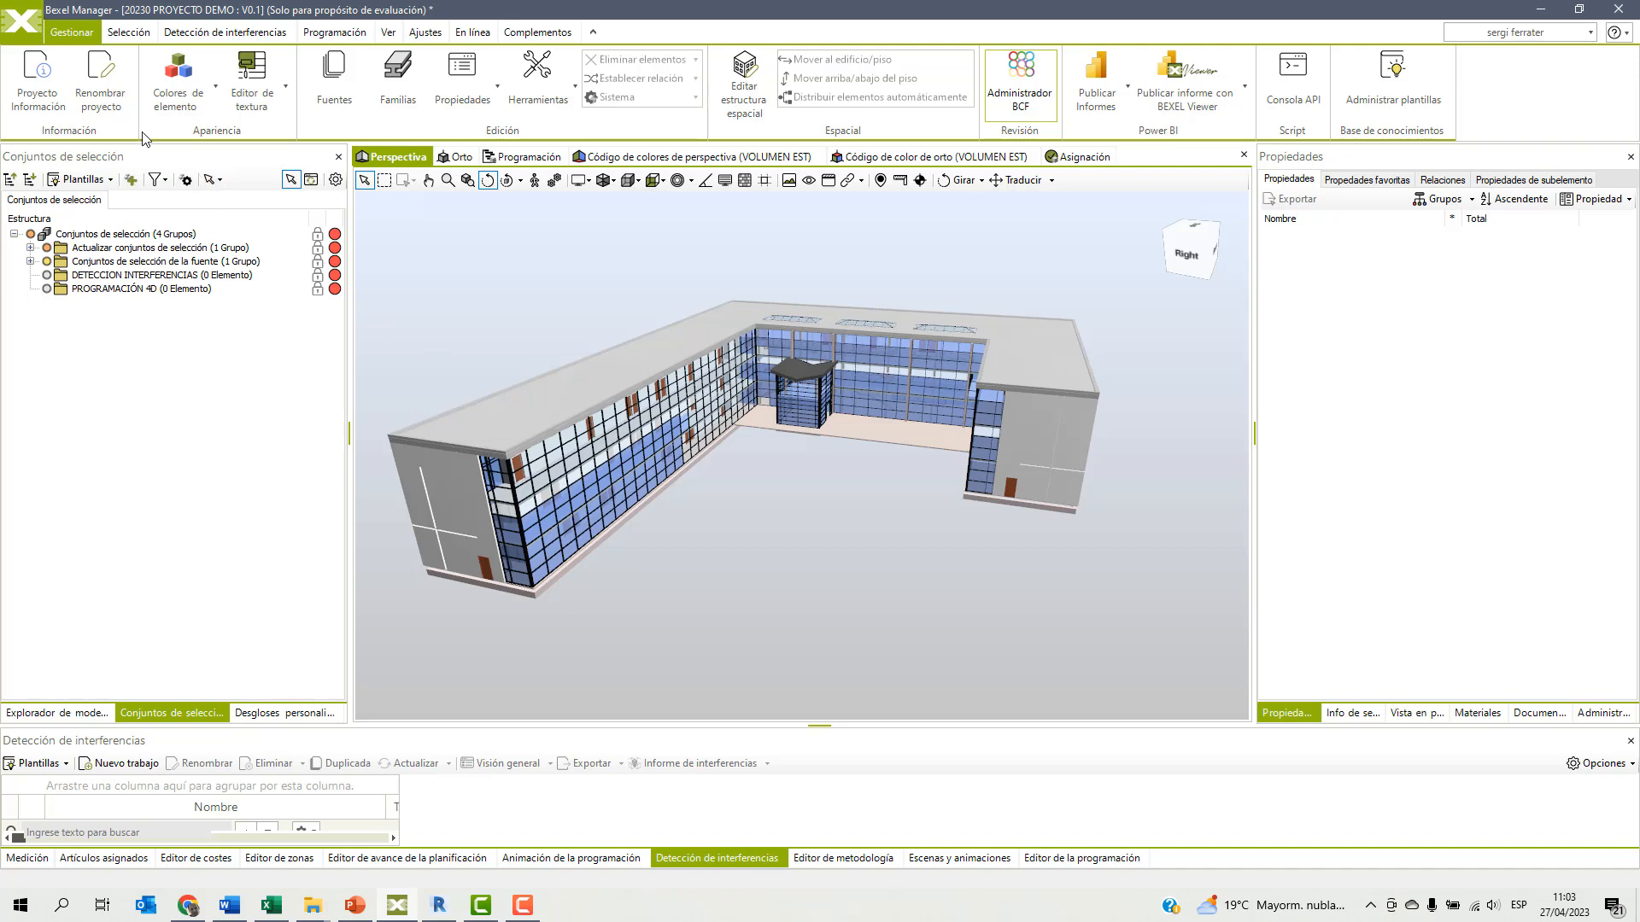
left_click(129, 32)
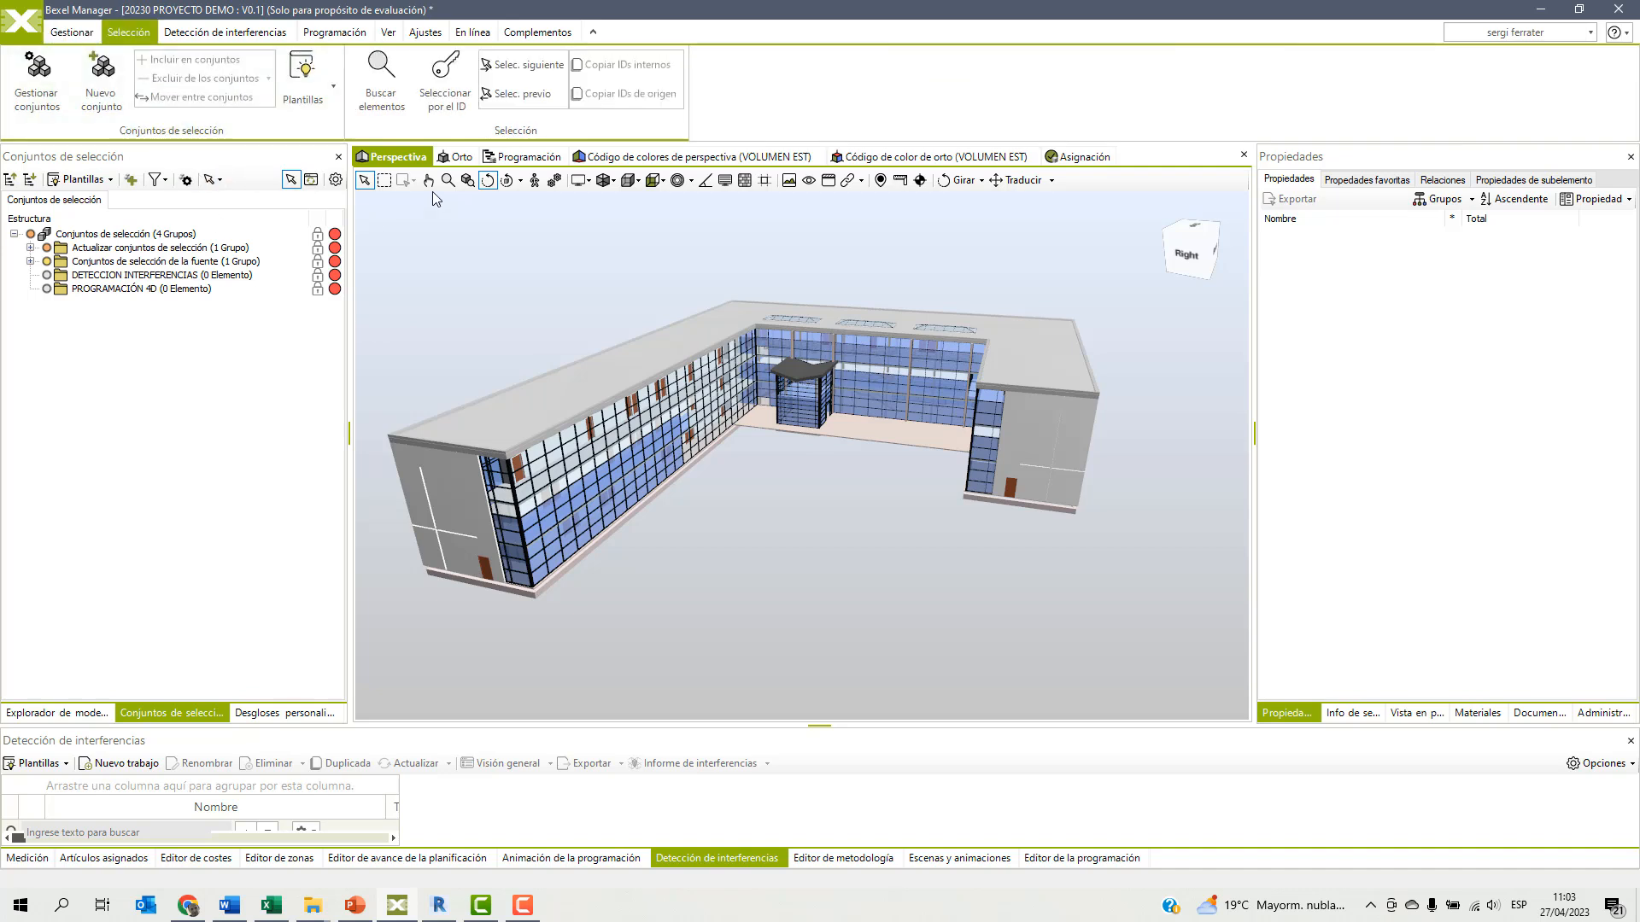
left_click(381, 89)
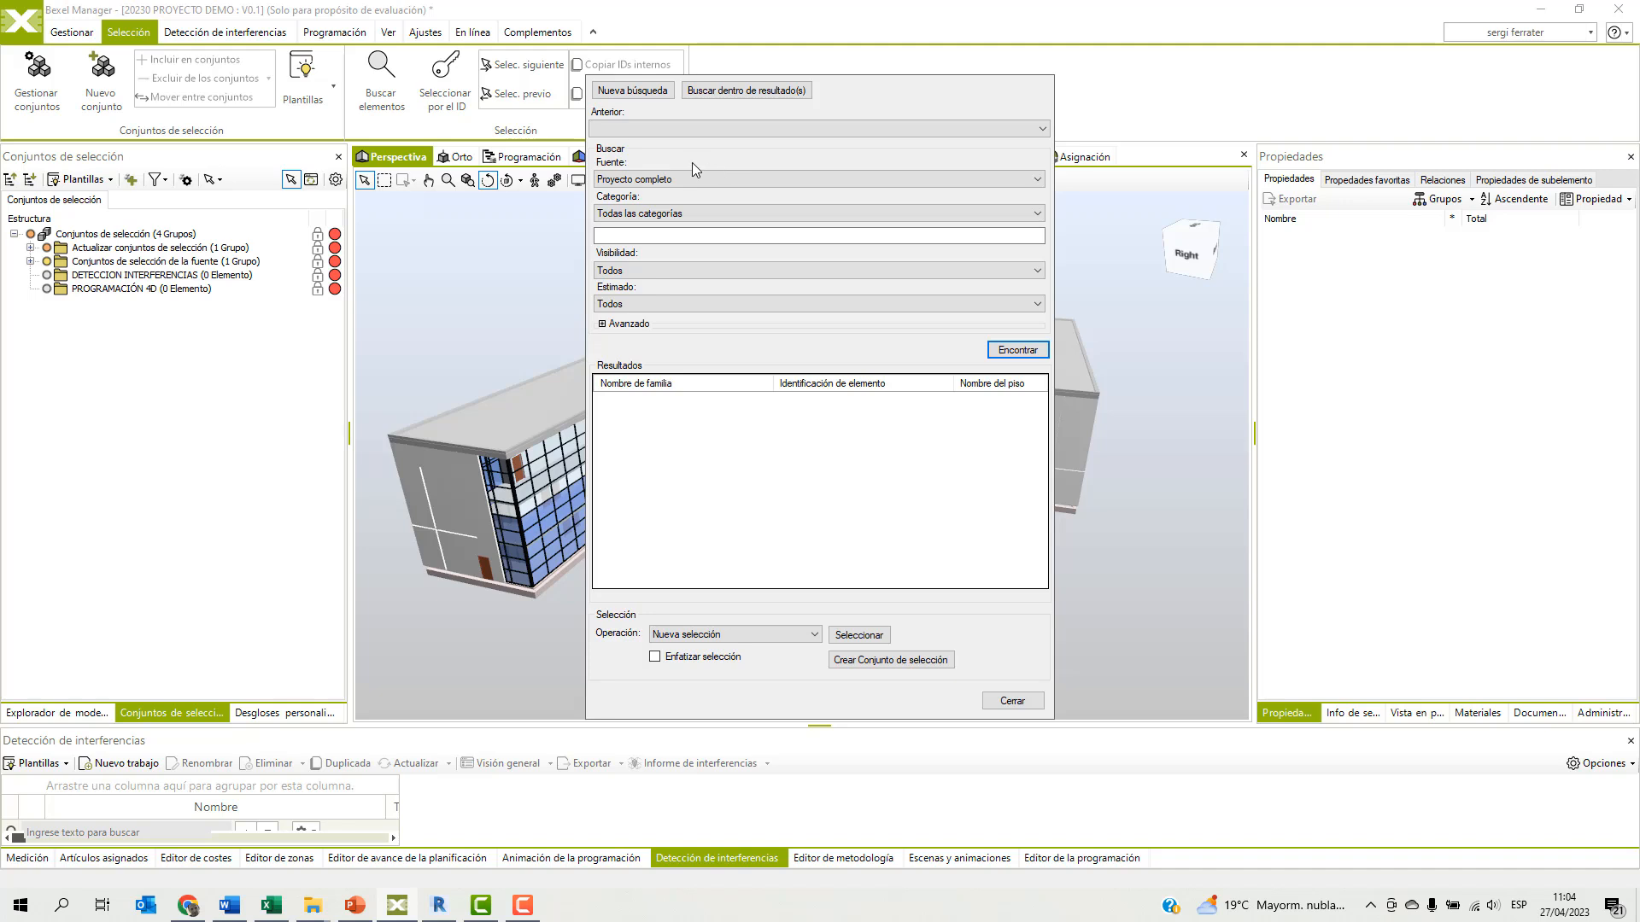
Limit the element search to the EST_rac_advanced_sample_project_SF source and the Columna estructural category.
left_click(660, 180)
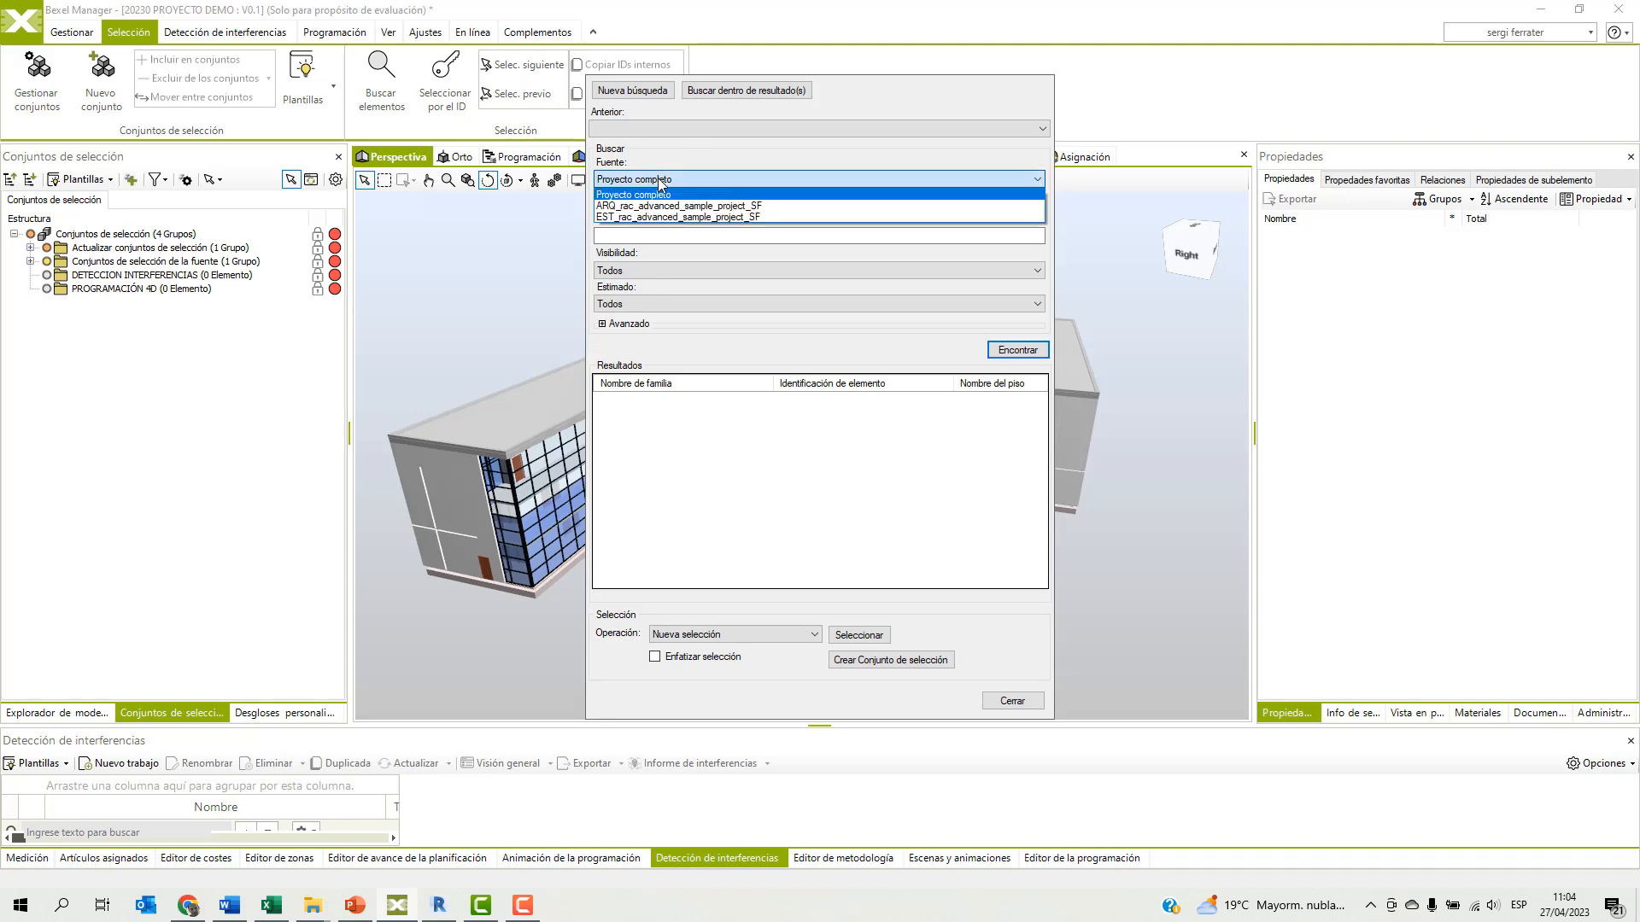
left_click(647, 217)
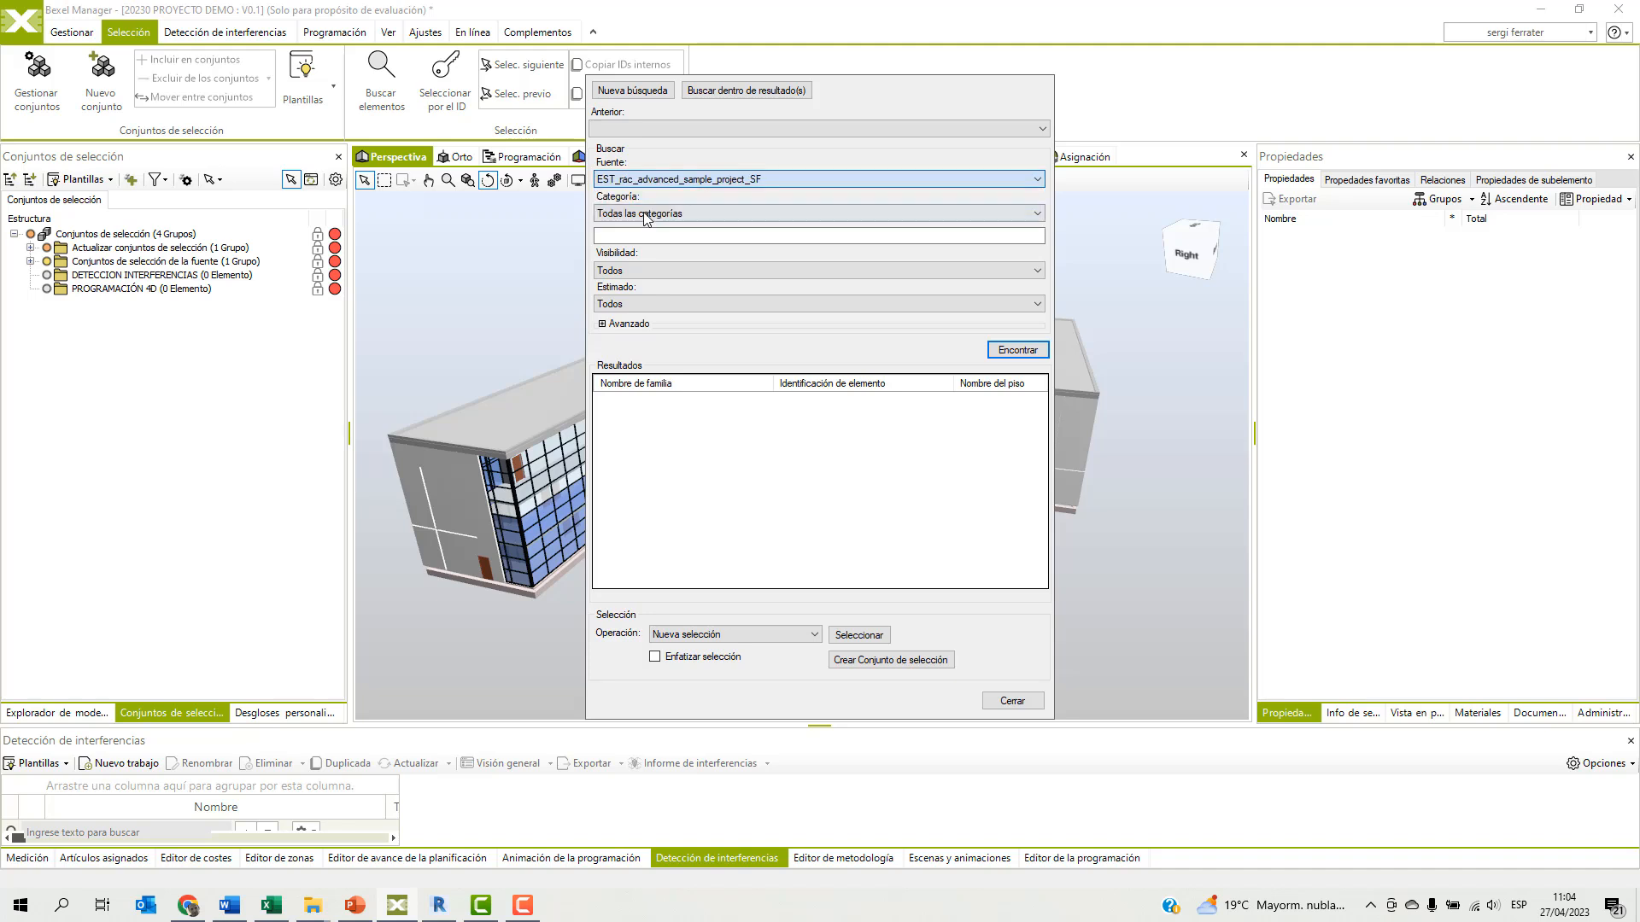
left_click(647, 217)
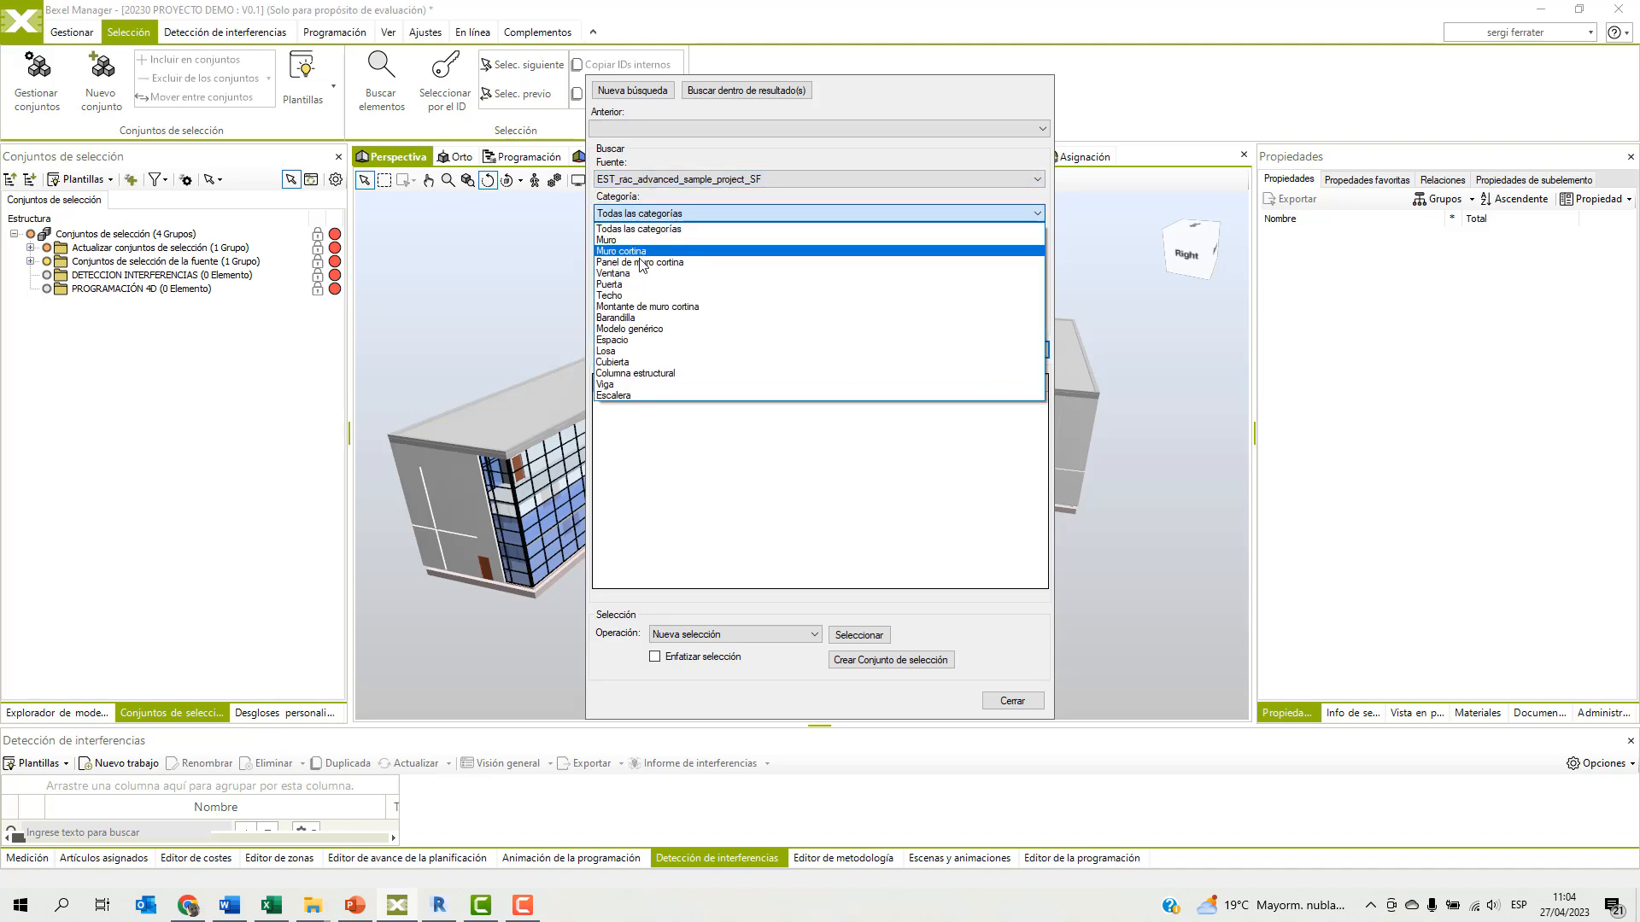
left_click(625, 374)
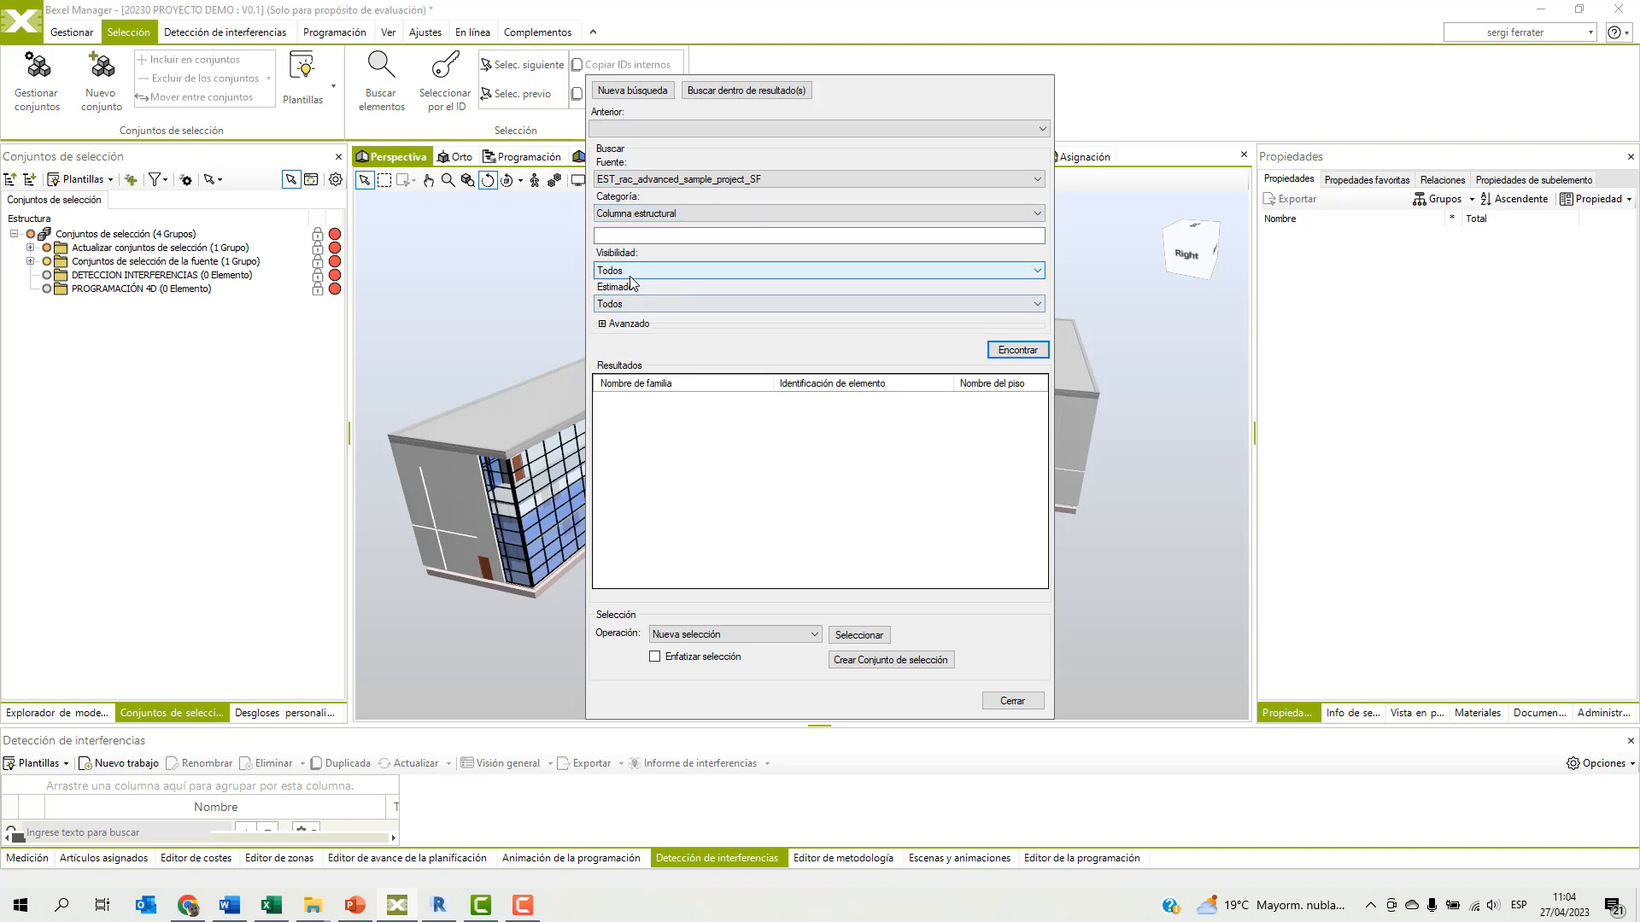
Add an advanced search condition requiring the Longitud property to be less than 3.8 metres.
left_click(602, 323)
left_click(649, 357)
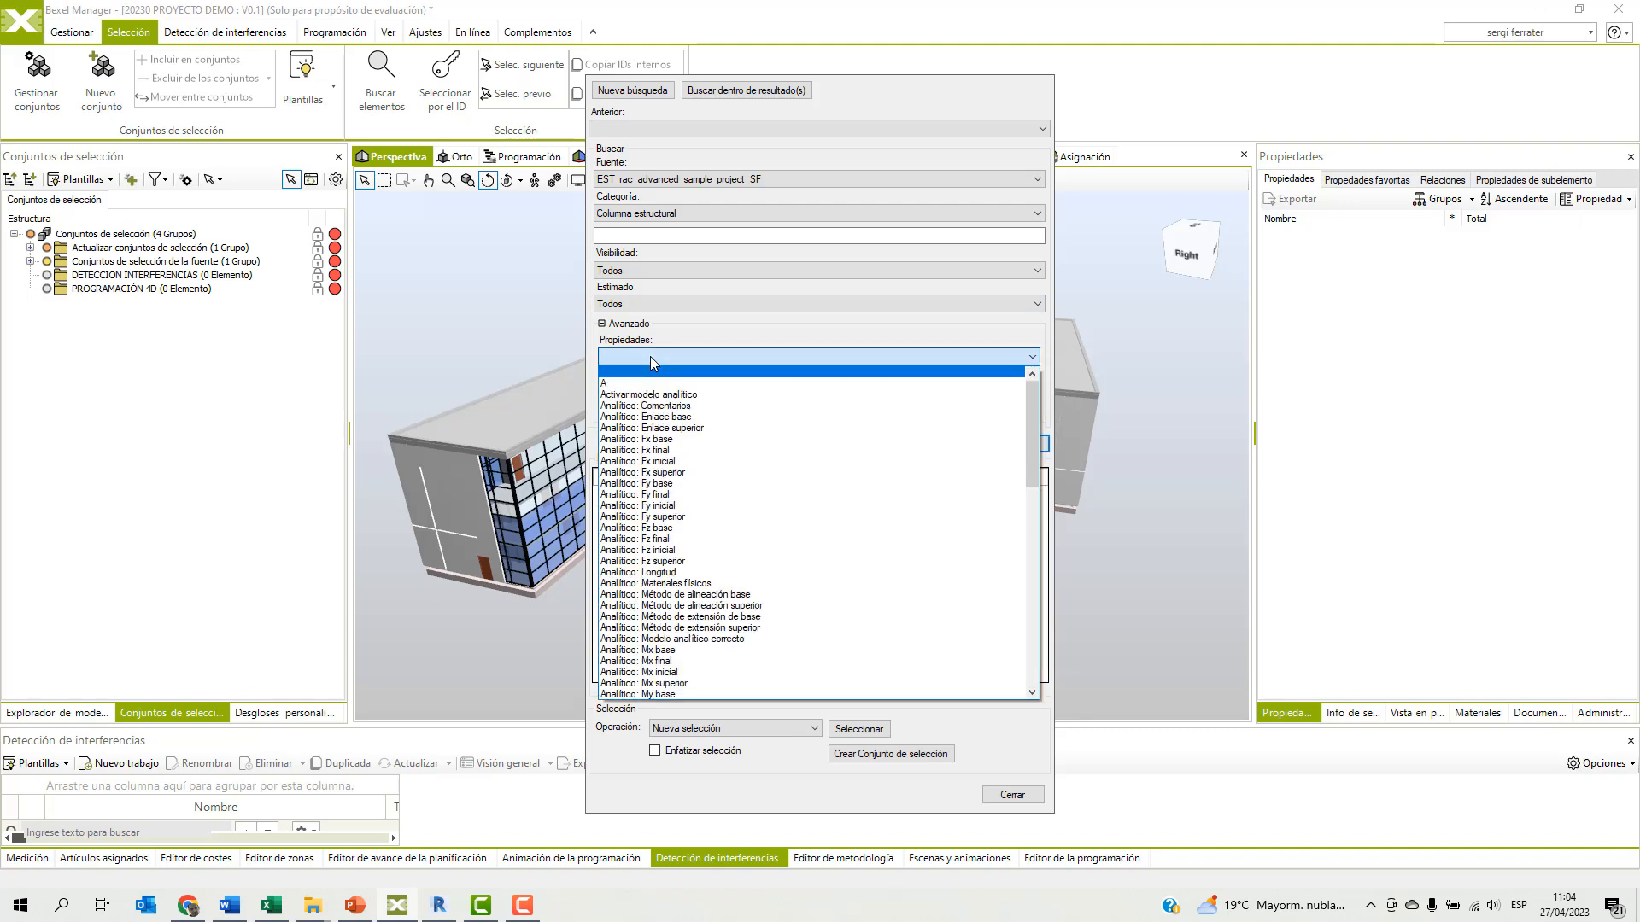
key("l")
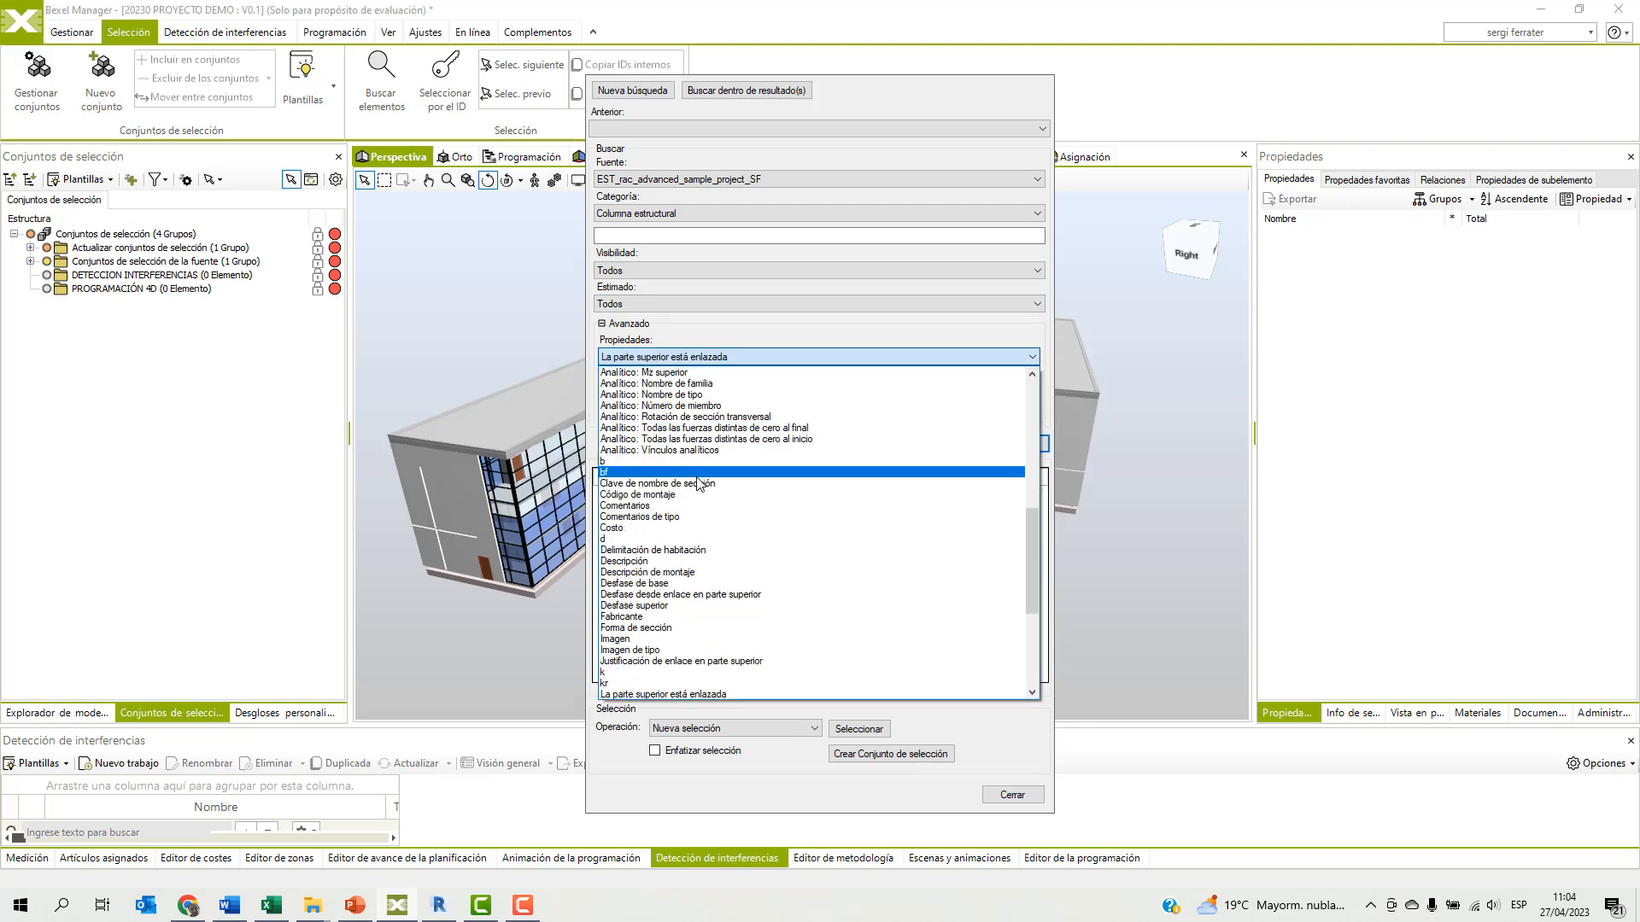
left_click(611, 673)
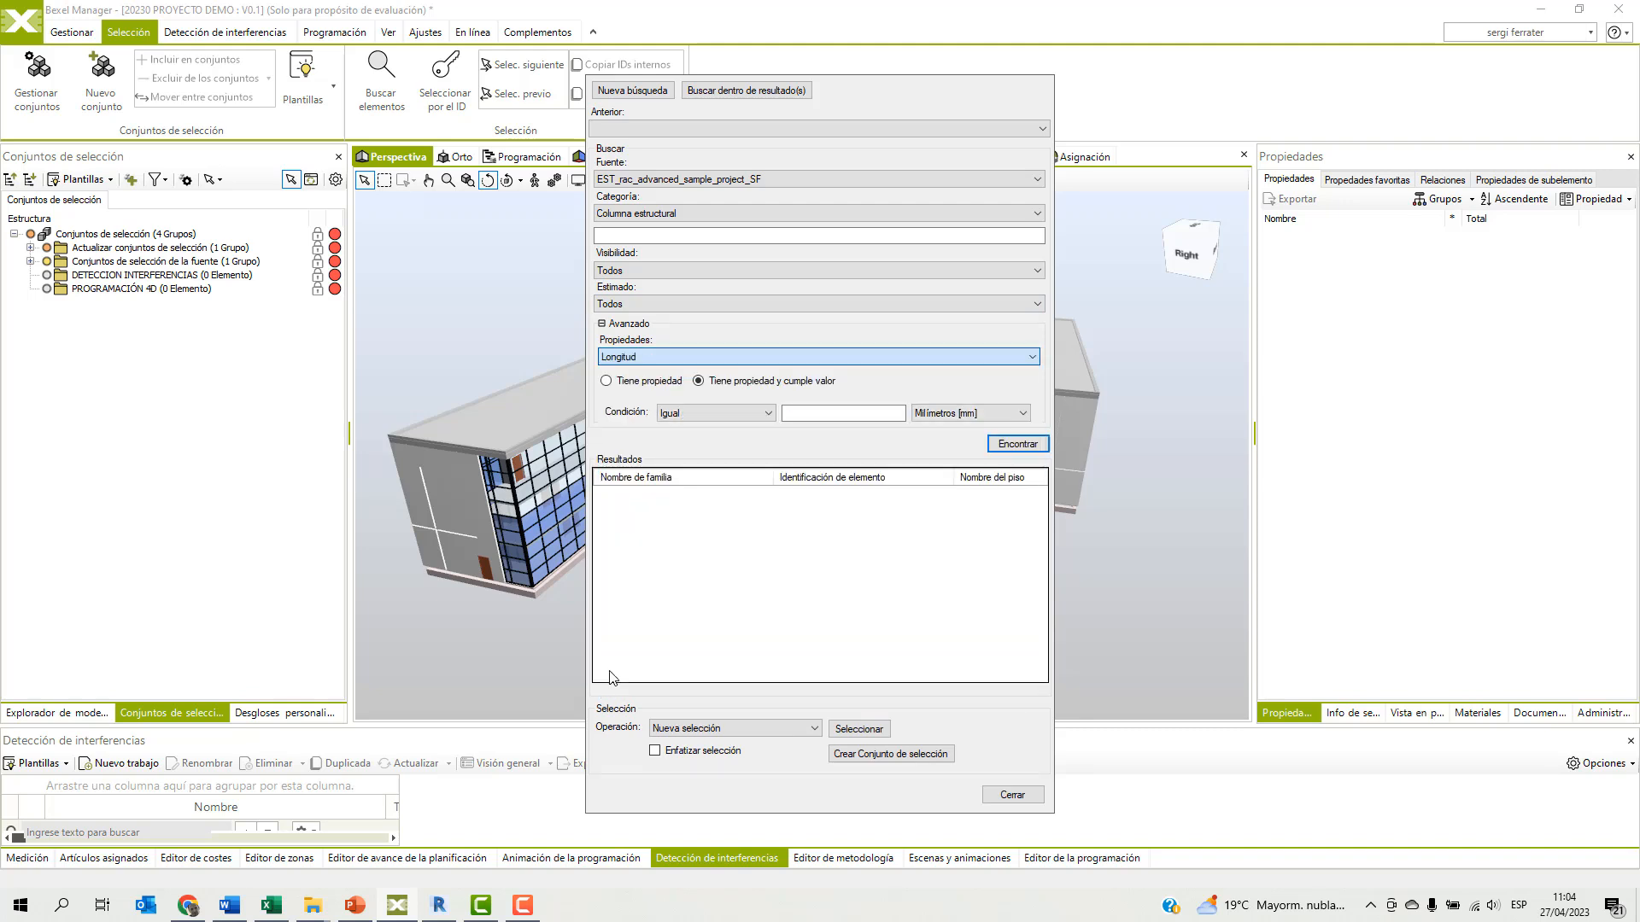
left_click(756, 413)
left_click(709, 428)
left_click(804, 412)
type("3")
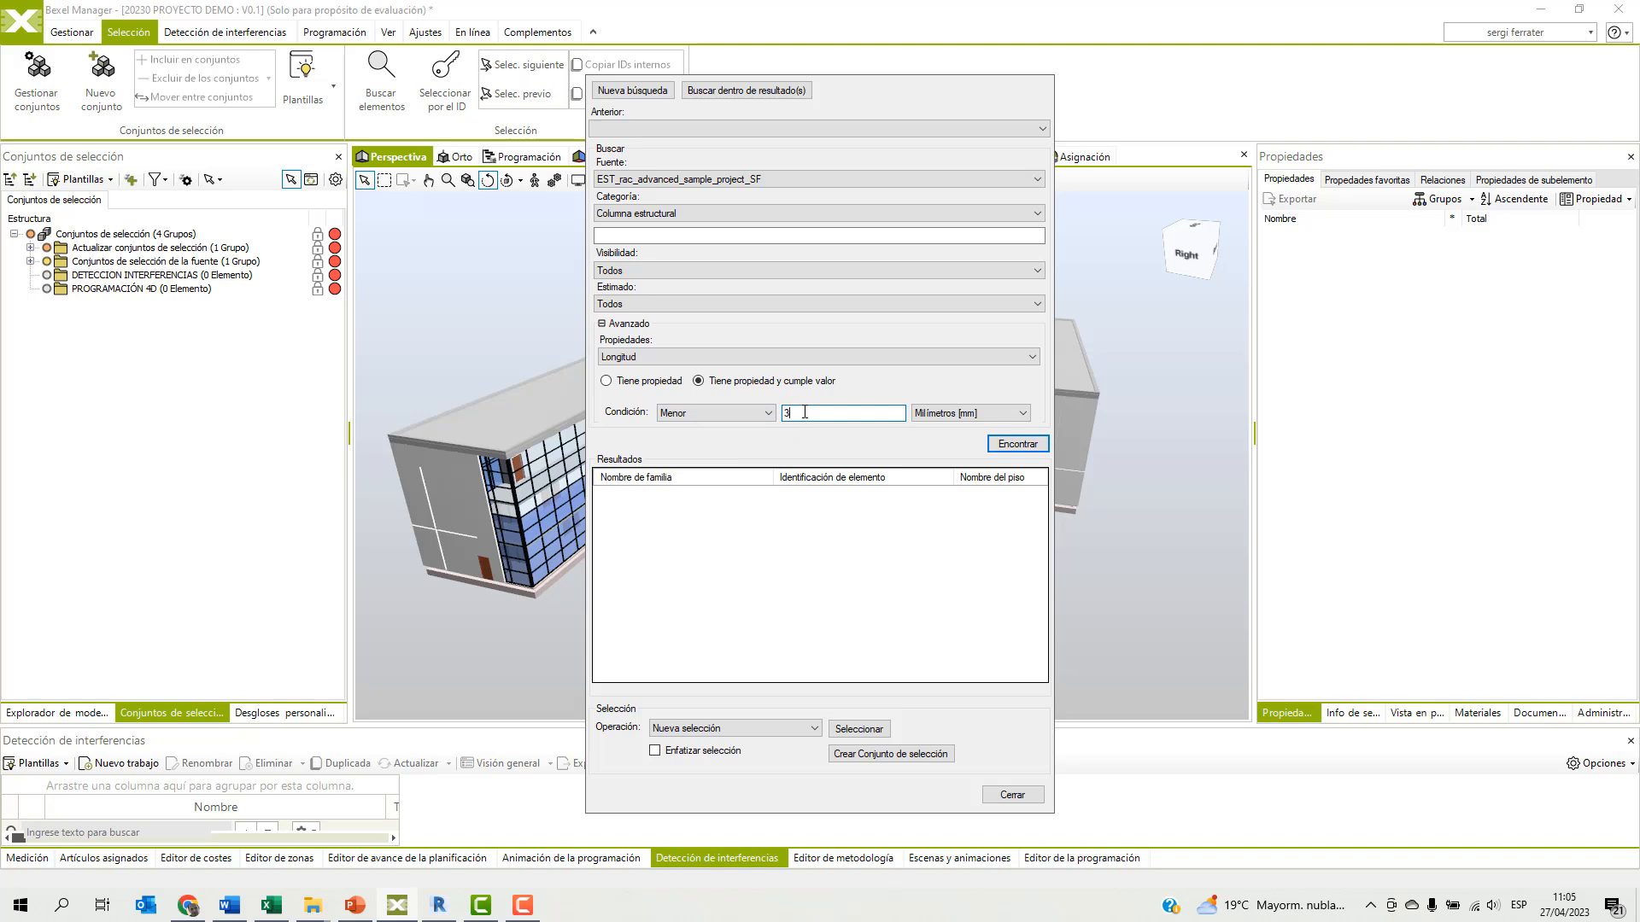
type(".8")
left_click(954, 414)
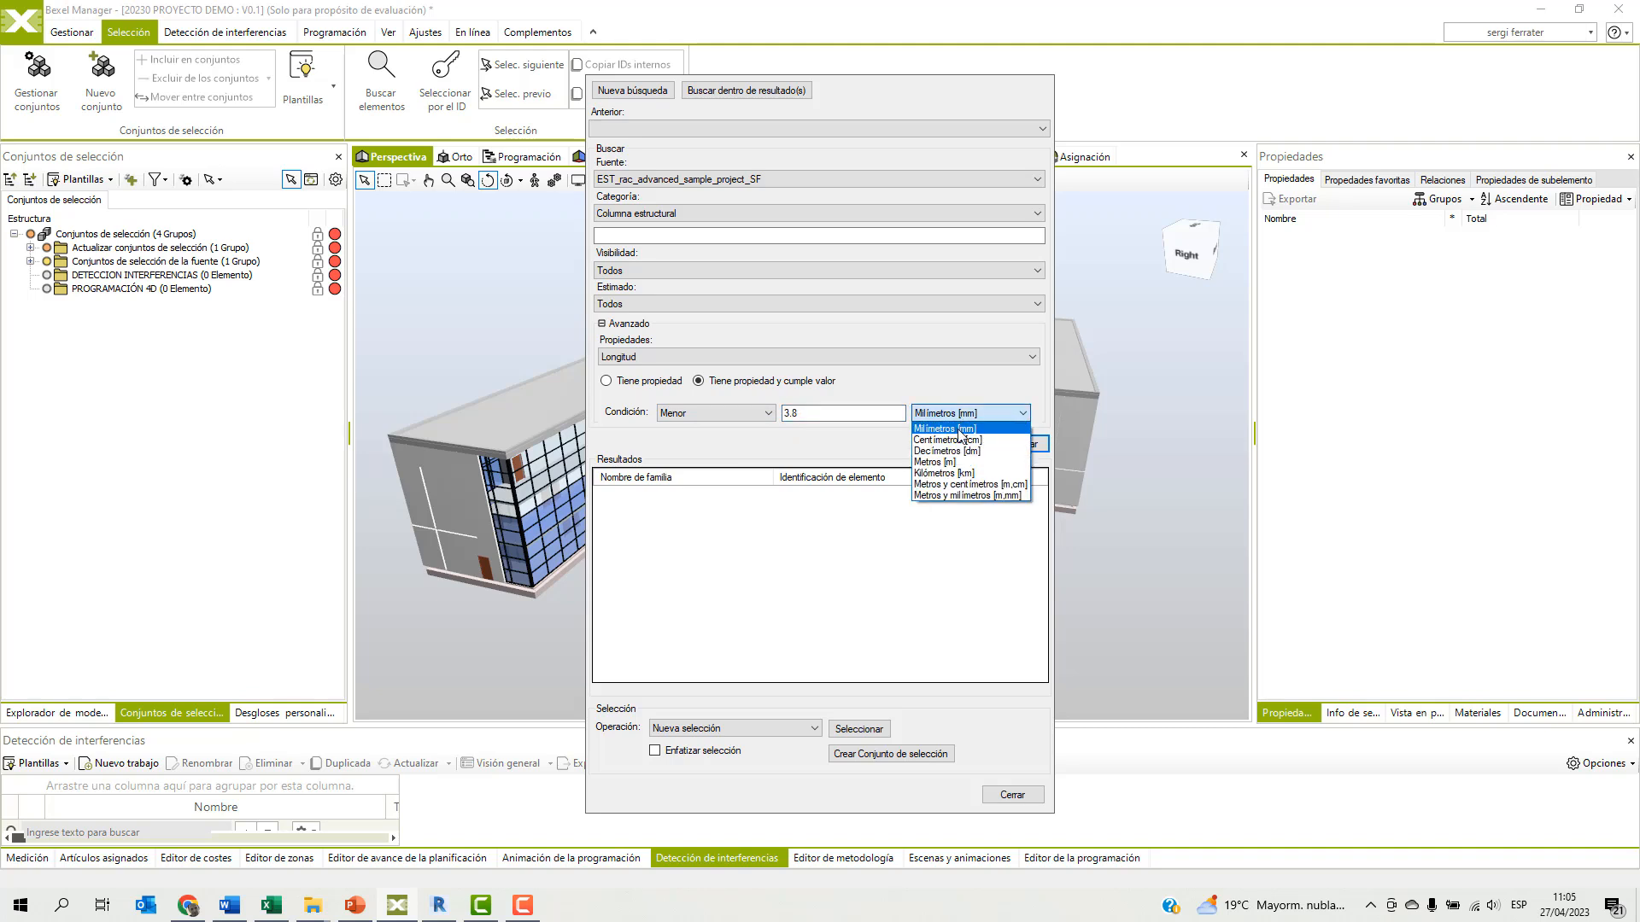
left_click(946, 462)
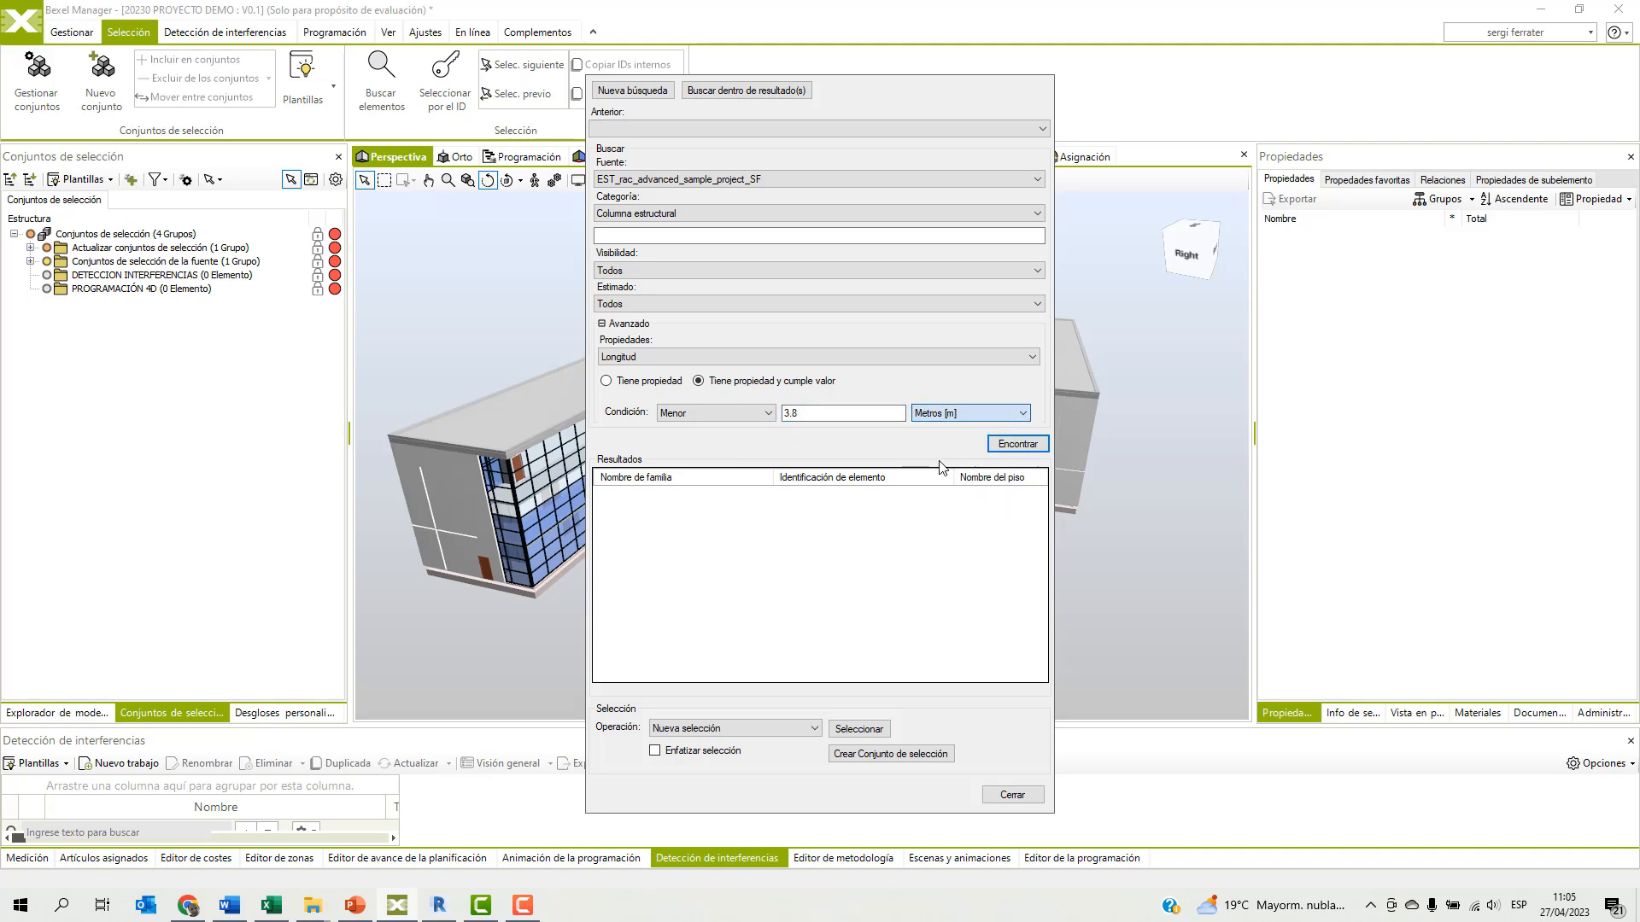
Run the search, select all the structural columns found and close the search.
left_click(1011, 448)
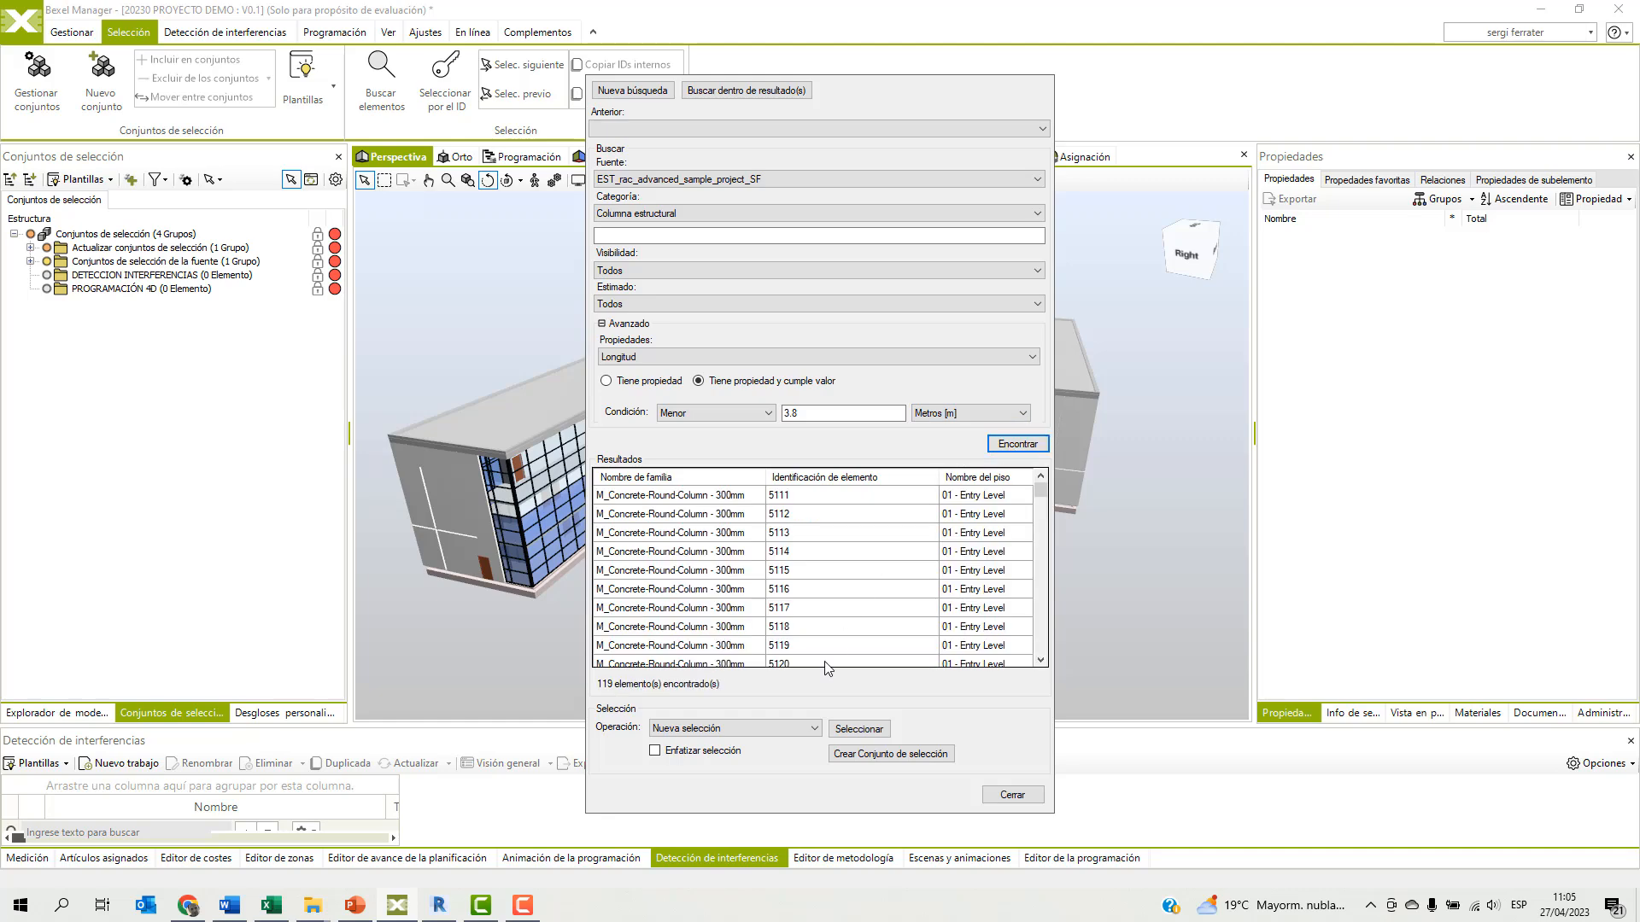
left_click(845, 730)
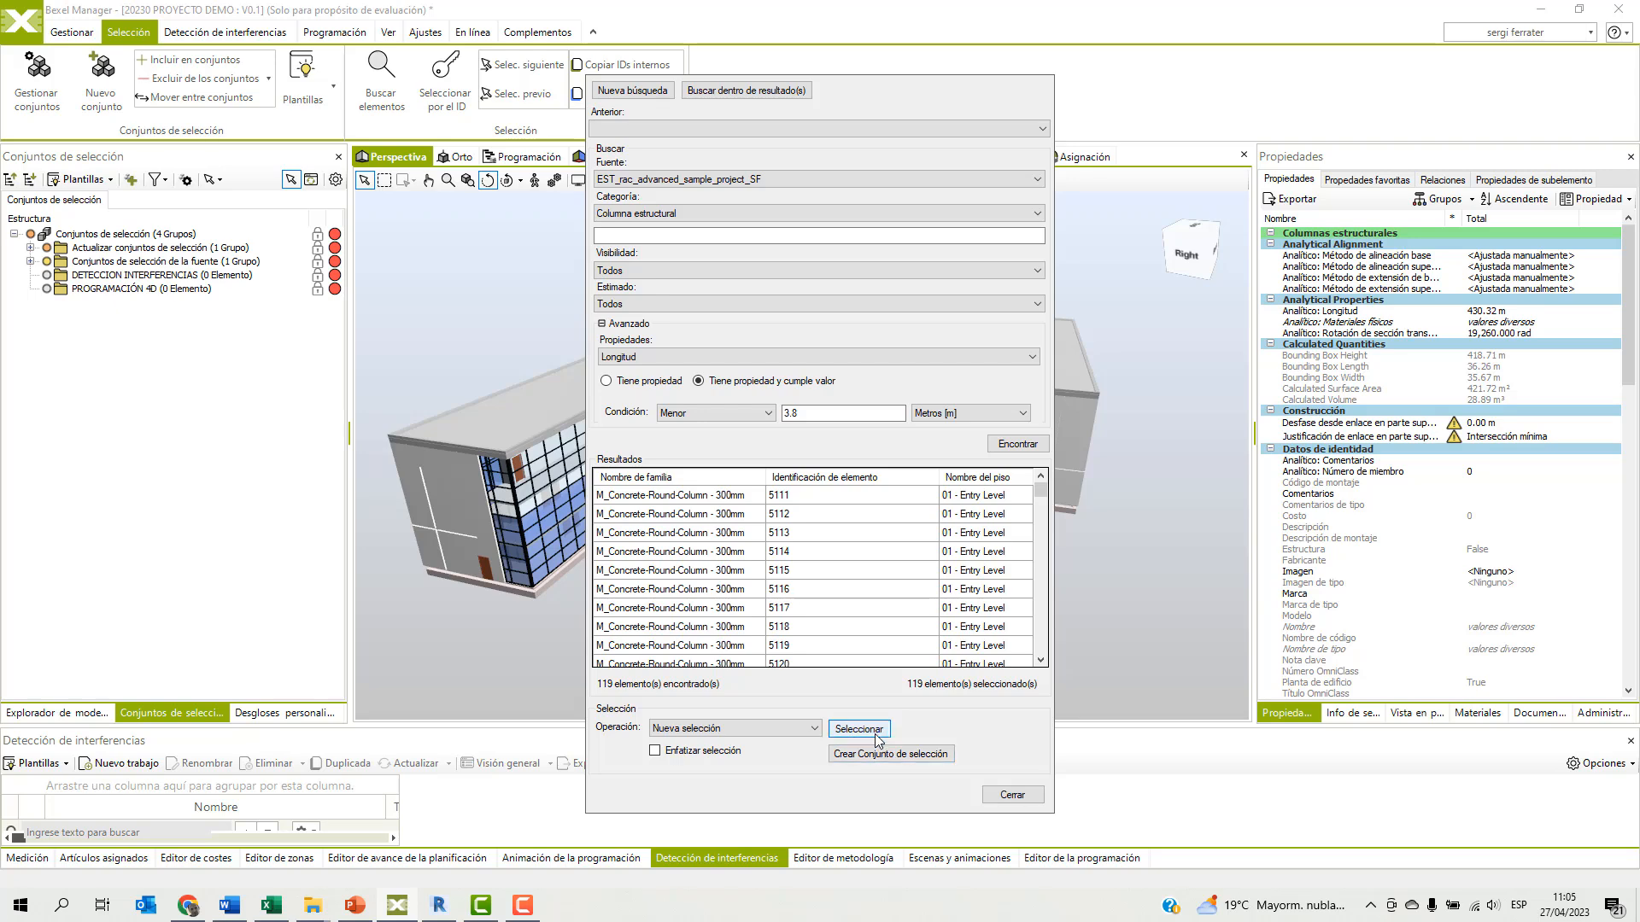
left_click(1018, 798)
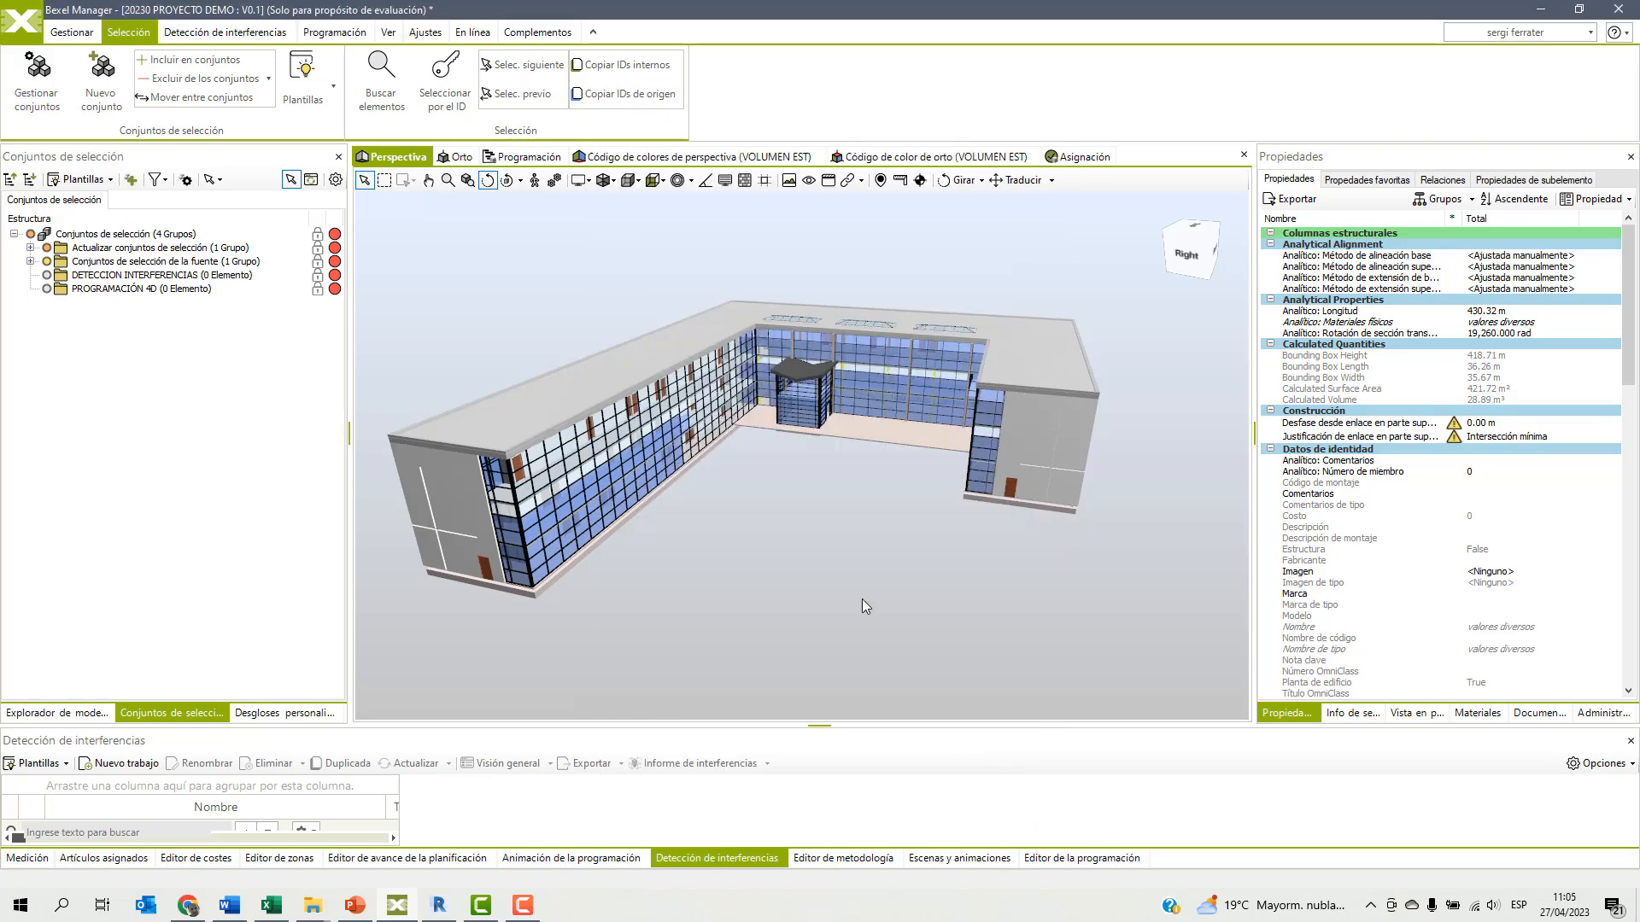
Isolate the selected columns with attenuation, isolate them completely, and clear the selection.
right_click(811, 491)
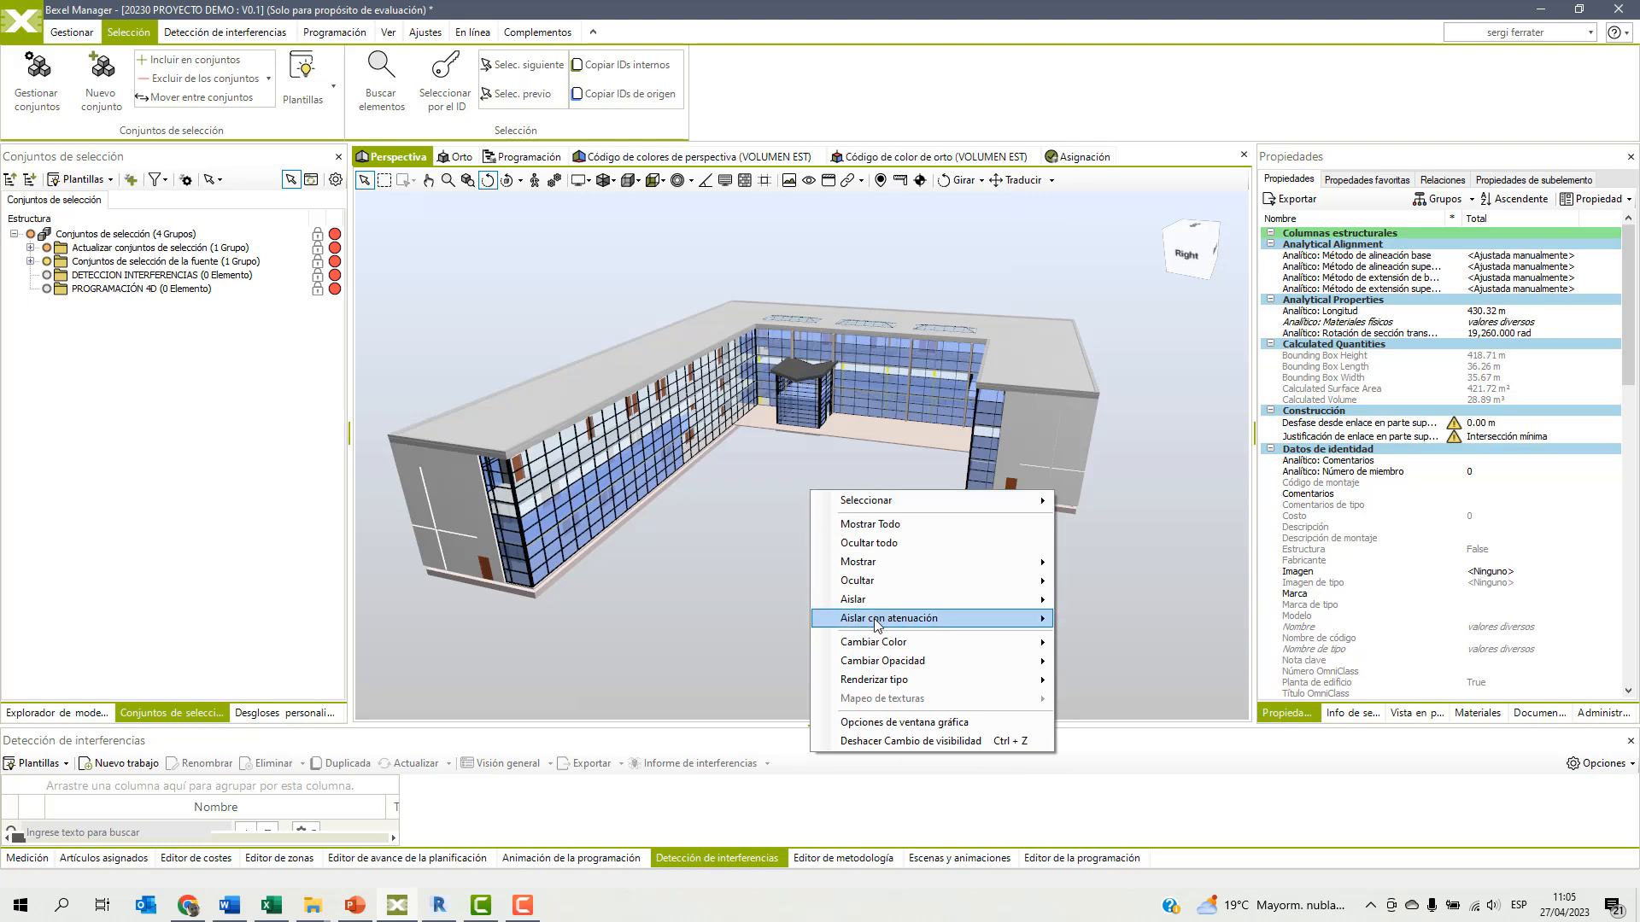
mouse_move(877, 624)
left_click(1119, 670)
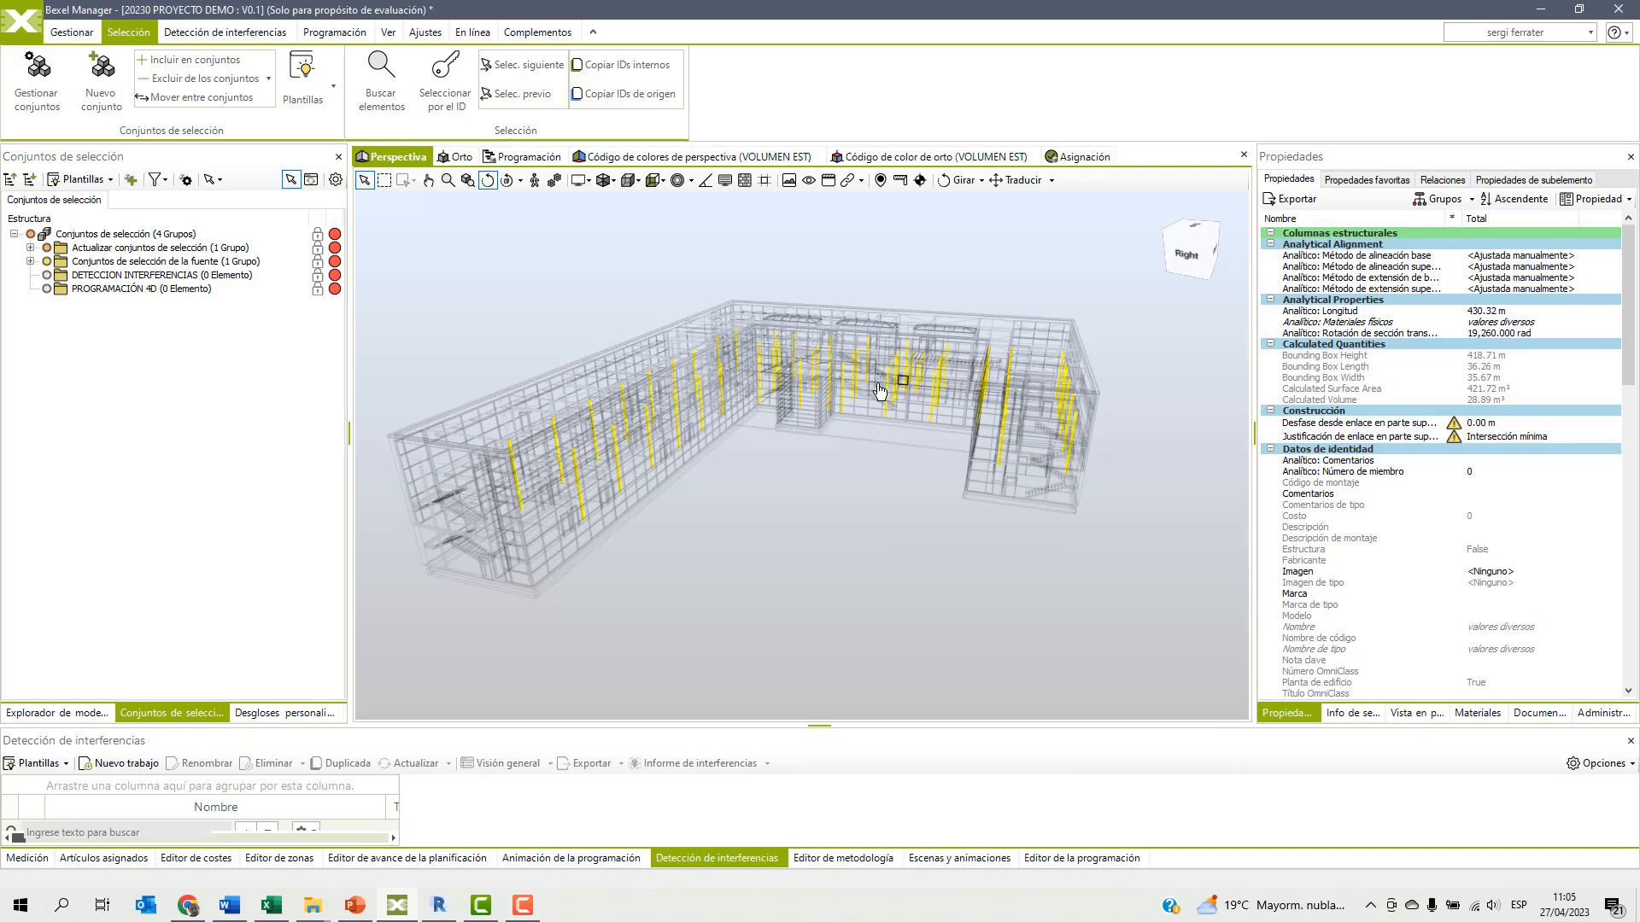
right_click(717, 526)
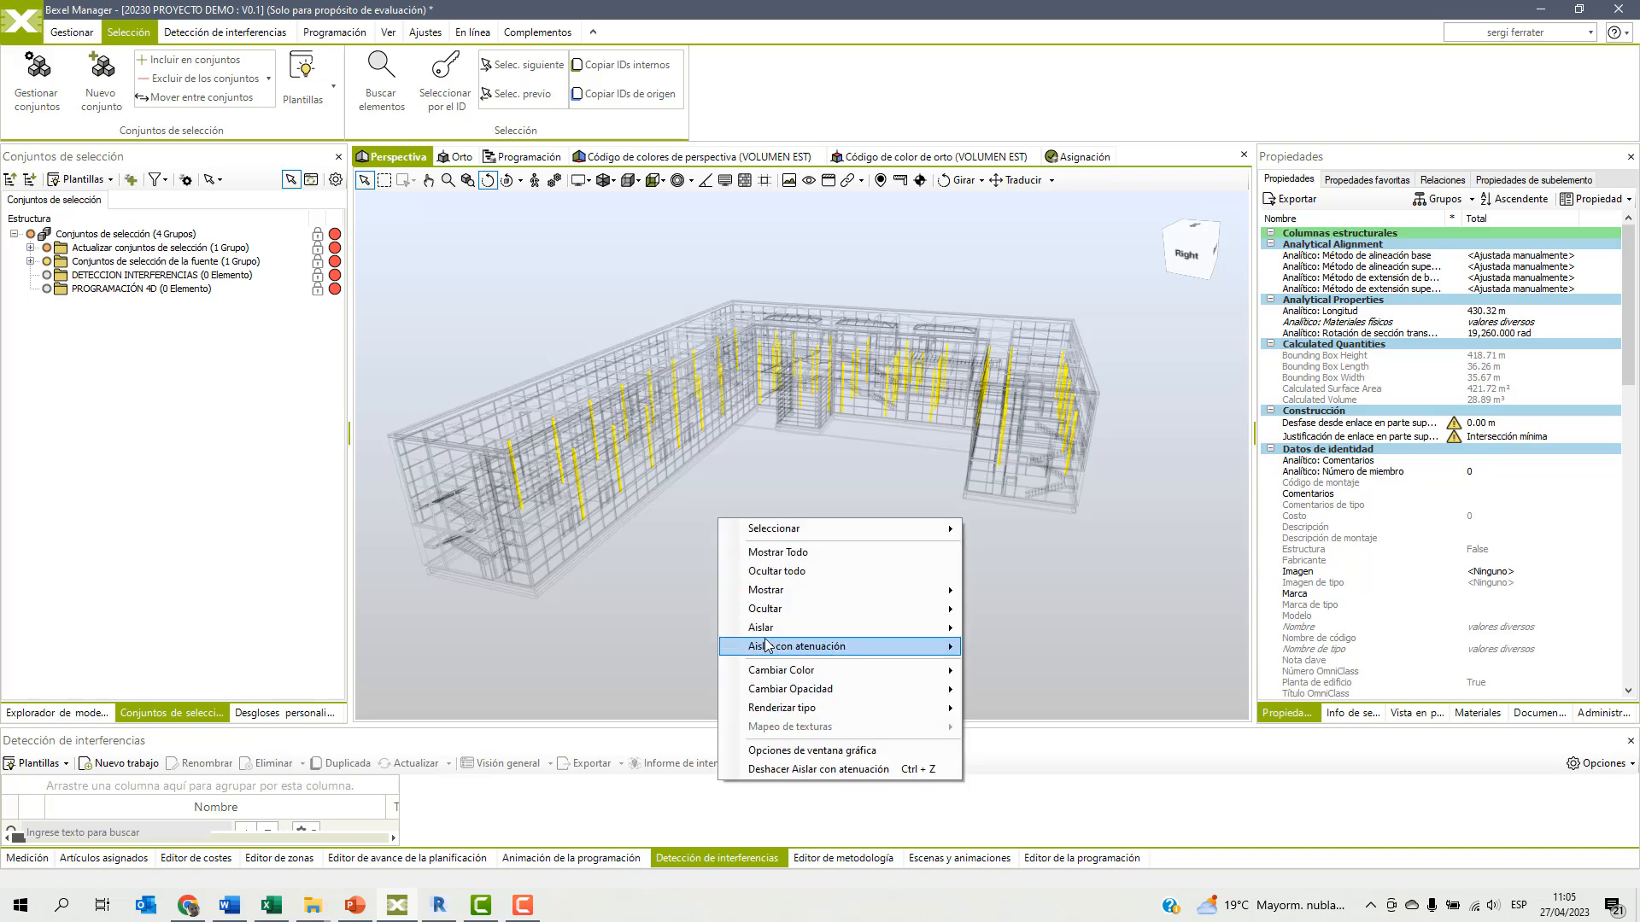
left_click(1004, 632)
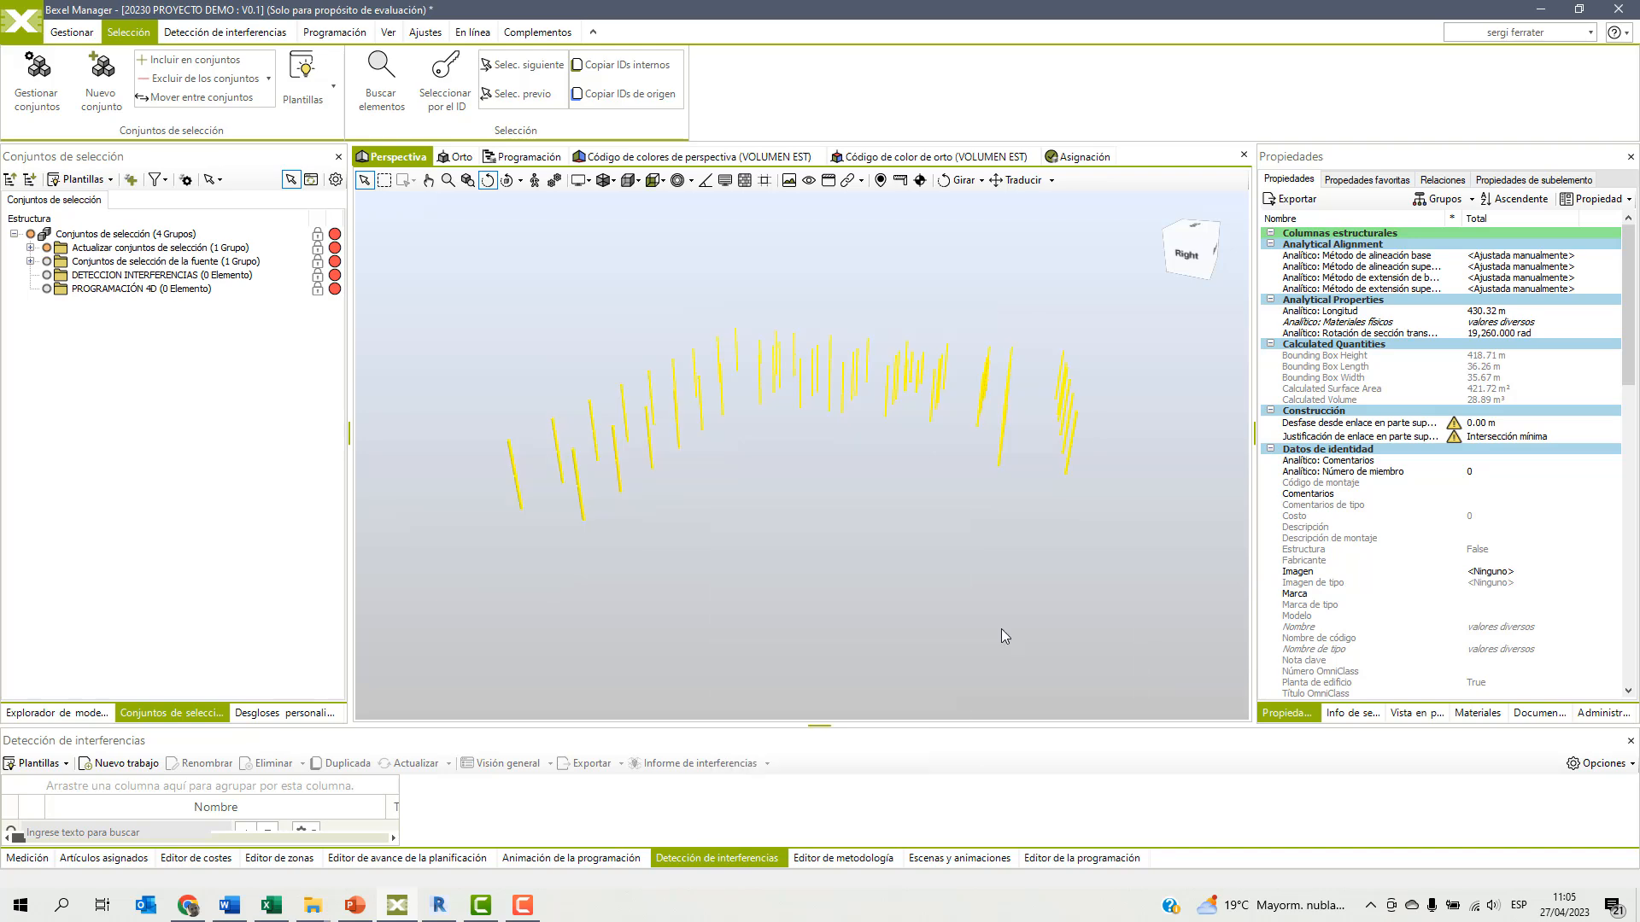
left_click(798, 532)
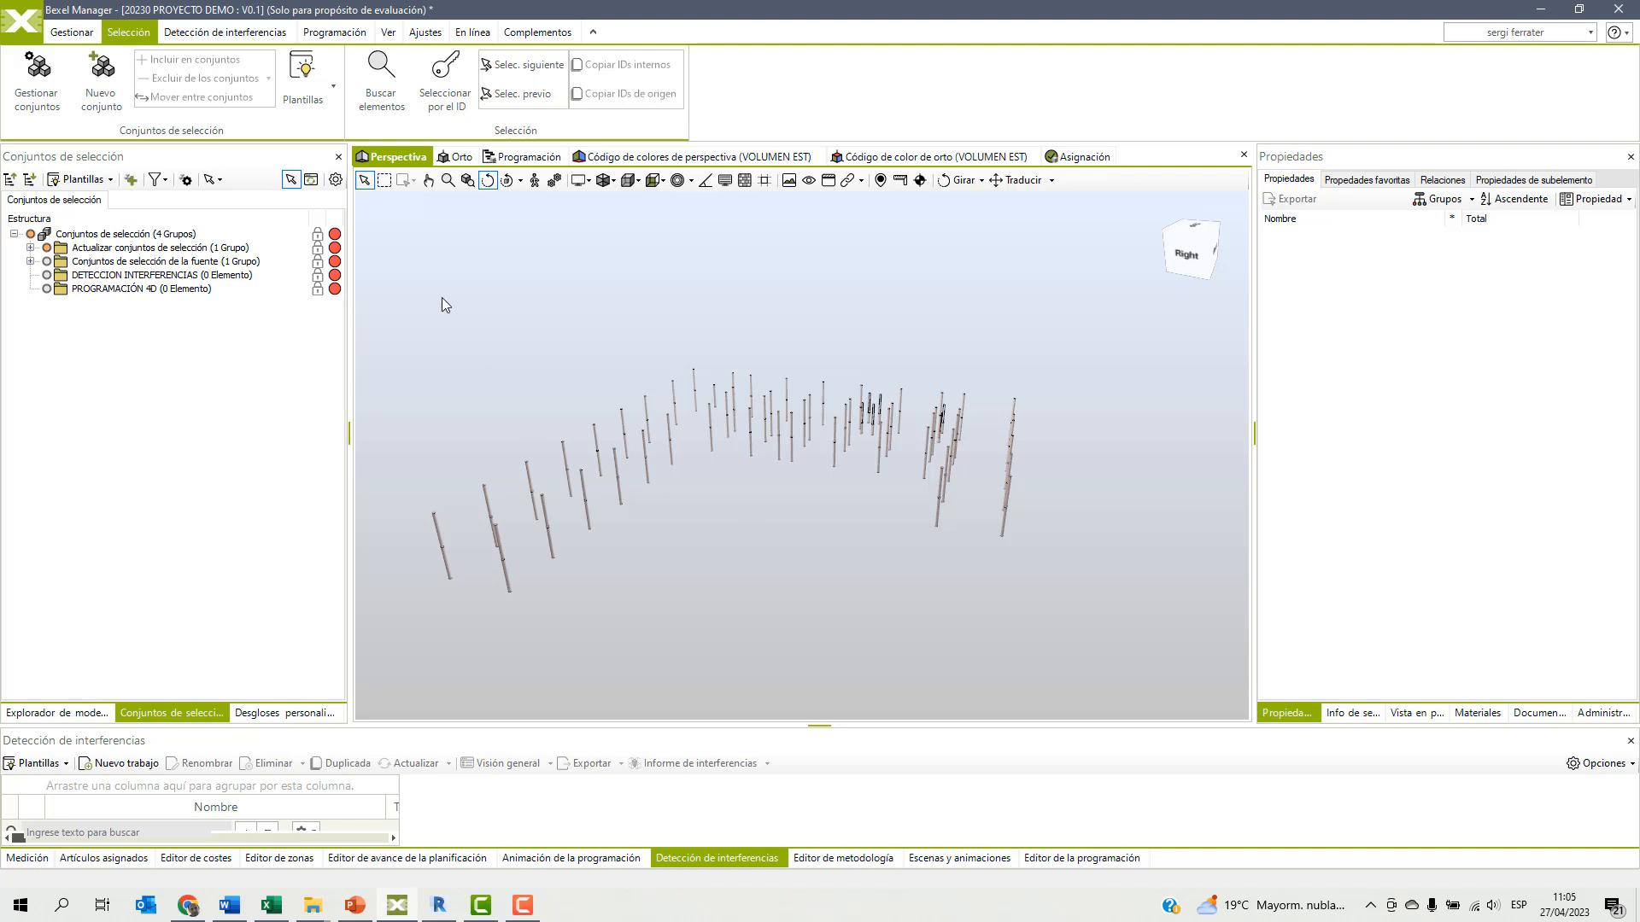
Reopen the element search, load the previous structural column search with Longitud < 3.8 and expand its advanced conditions.
left_click(377, 81)
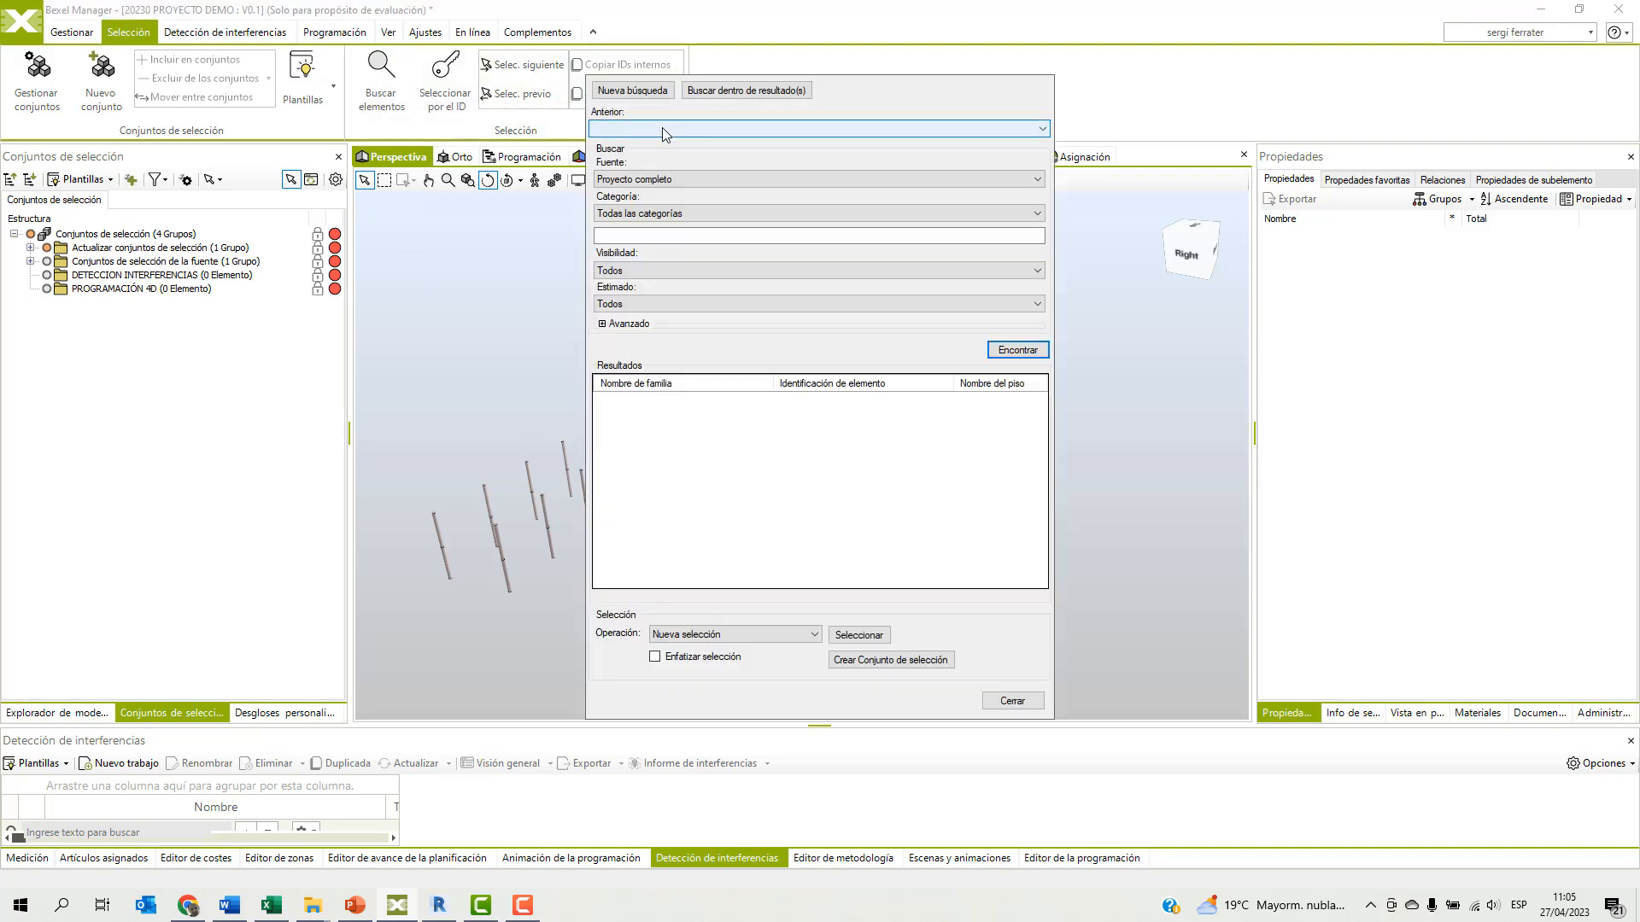
left_click(663, 129)
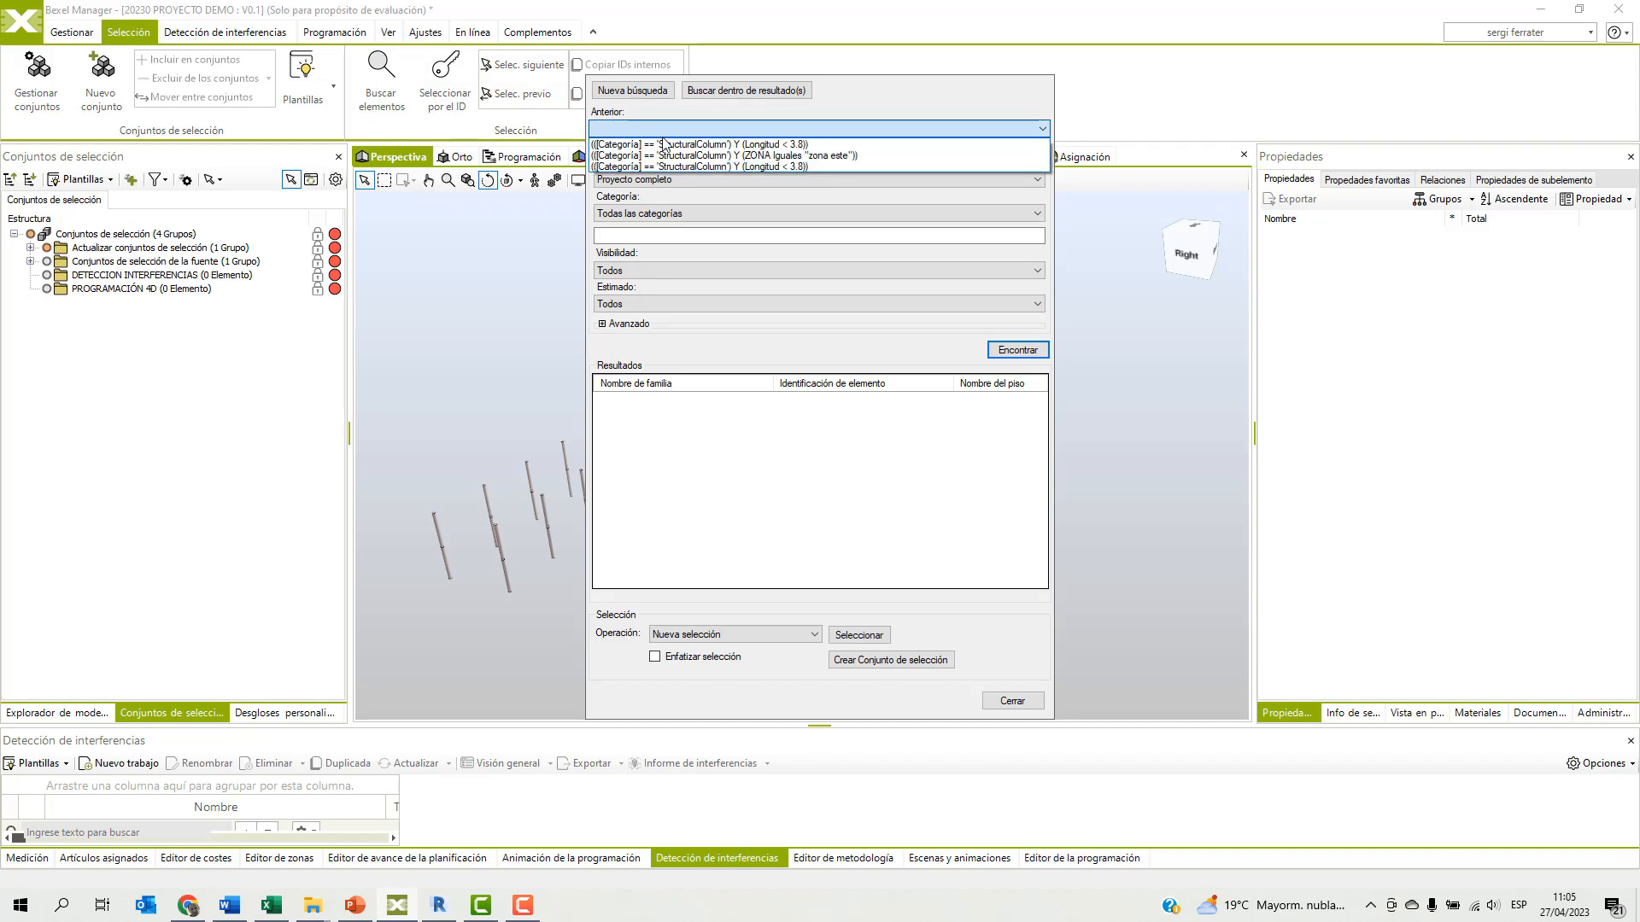
left_click(662, 145)
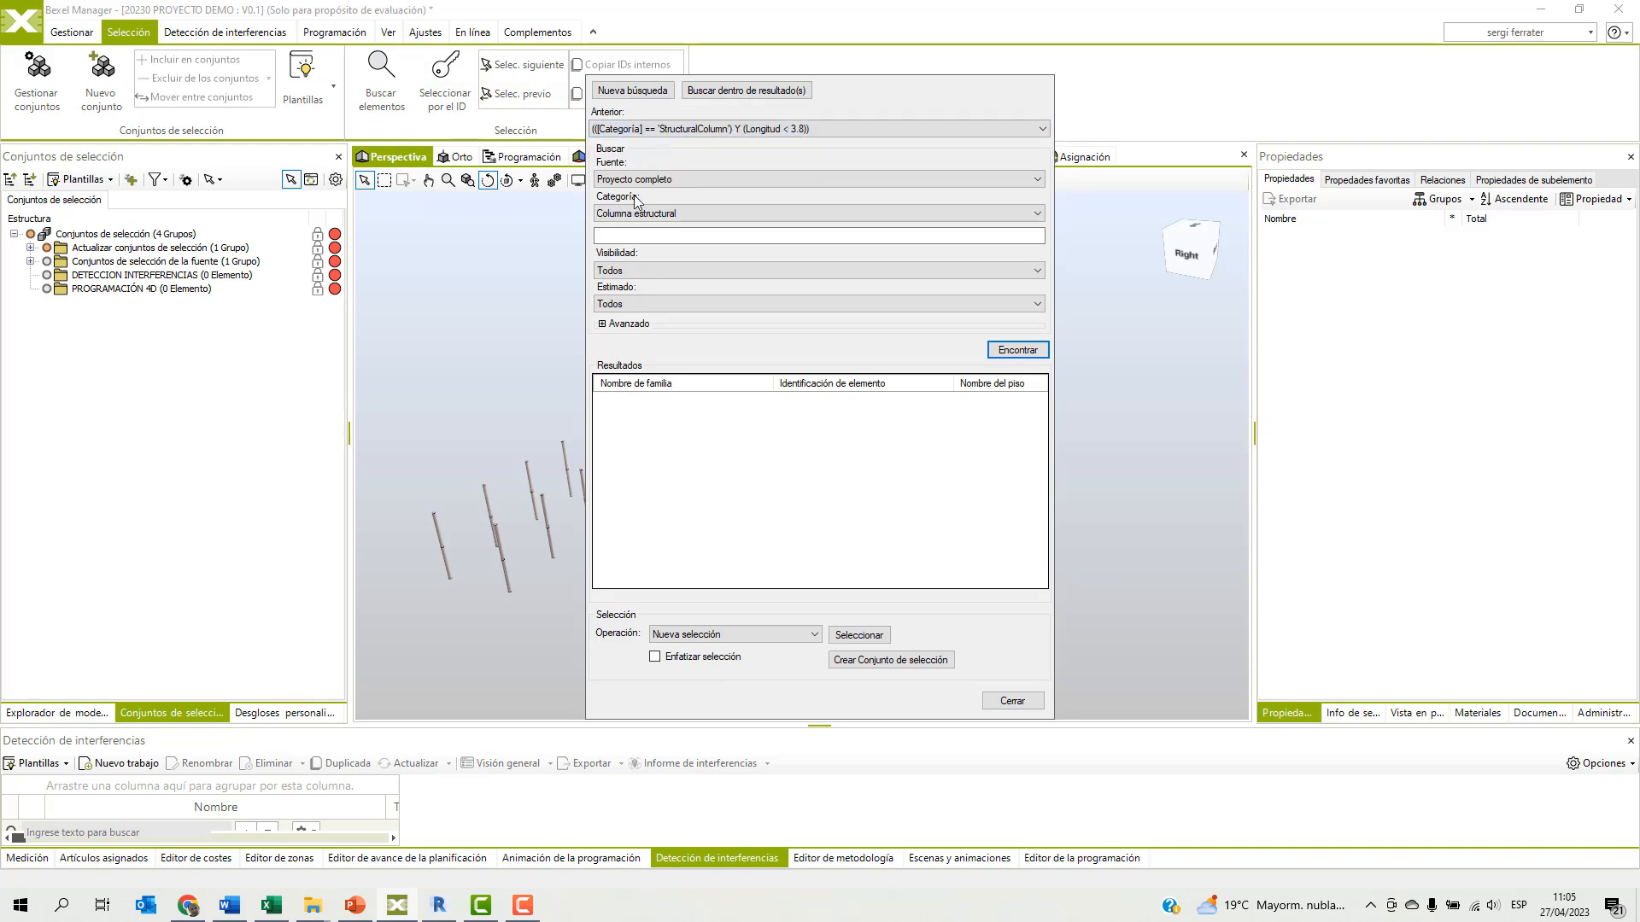
left_click(601, 327)
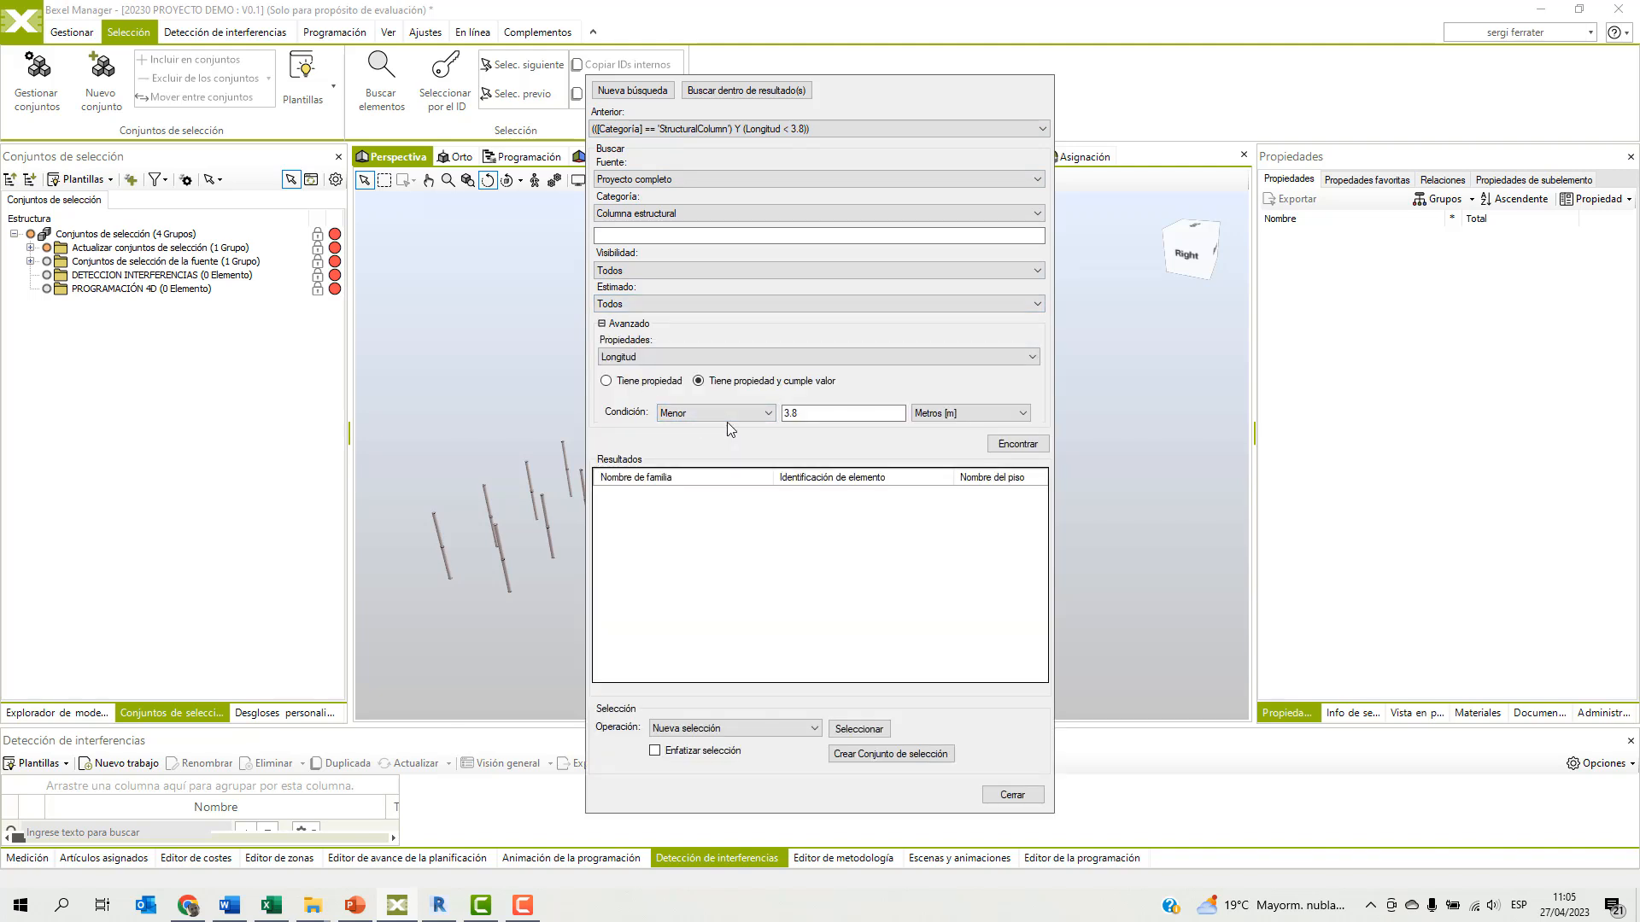
Change the advanced condition to the ZONA property equal to ZONA OESTE.
left_click(688, 359)
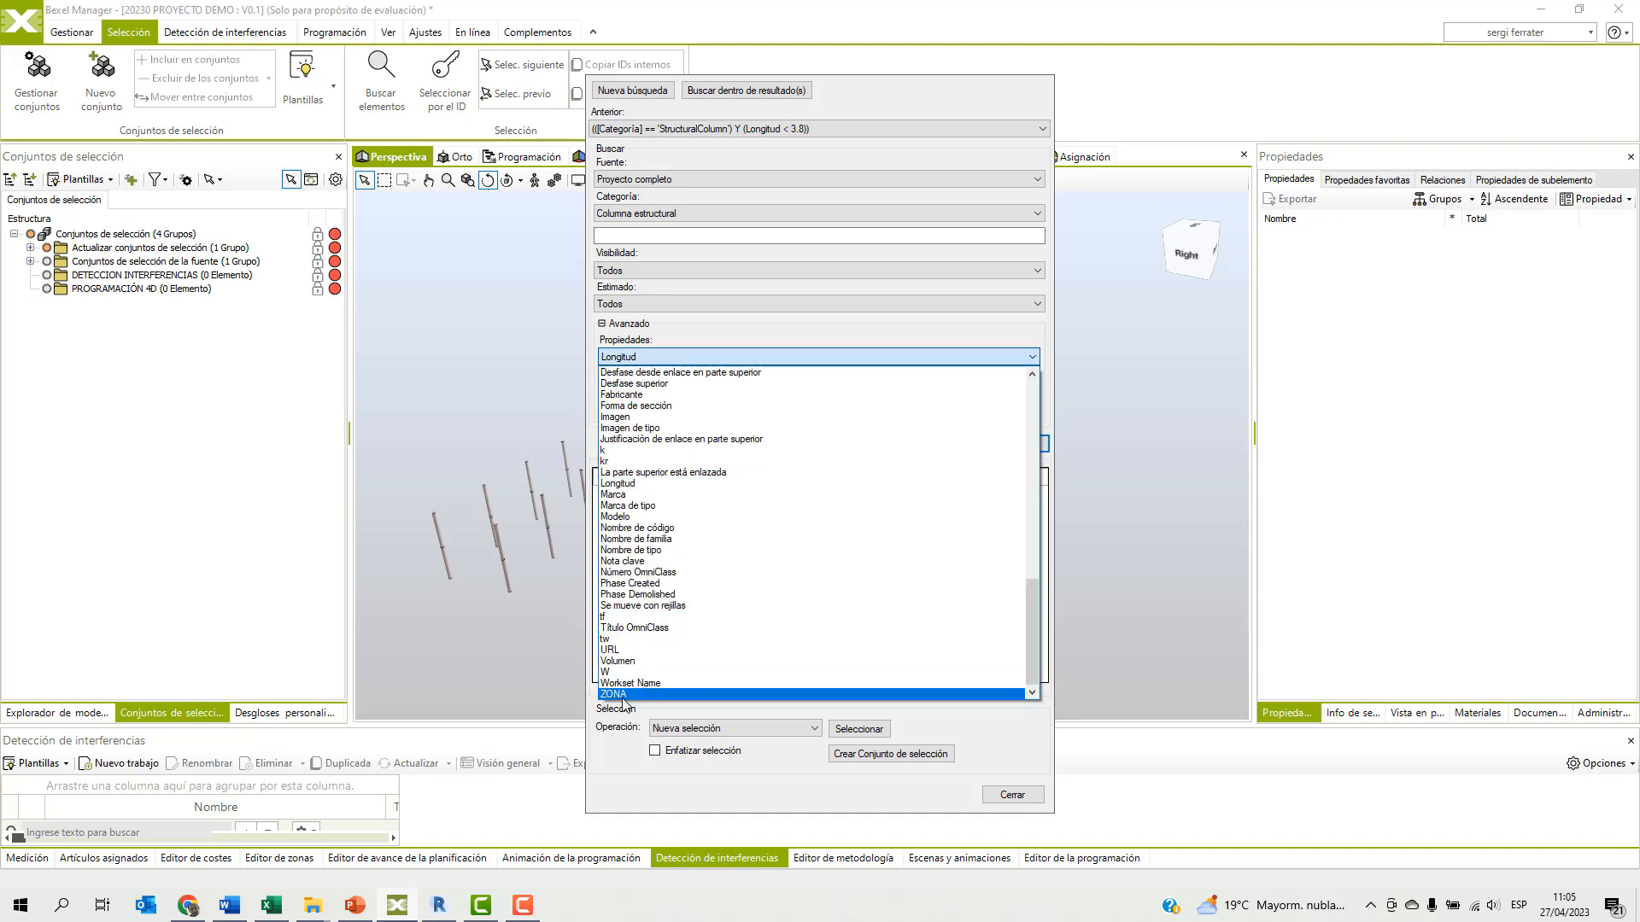
left_click(649, 694)
left_click(793, 415)
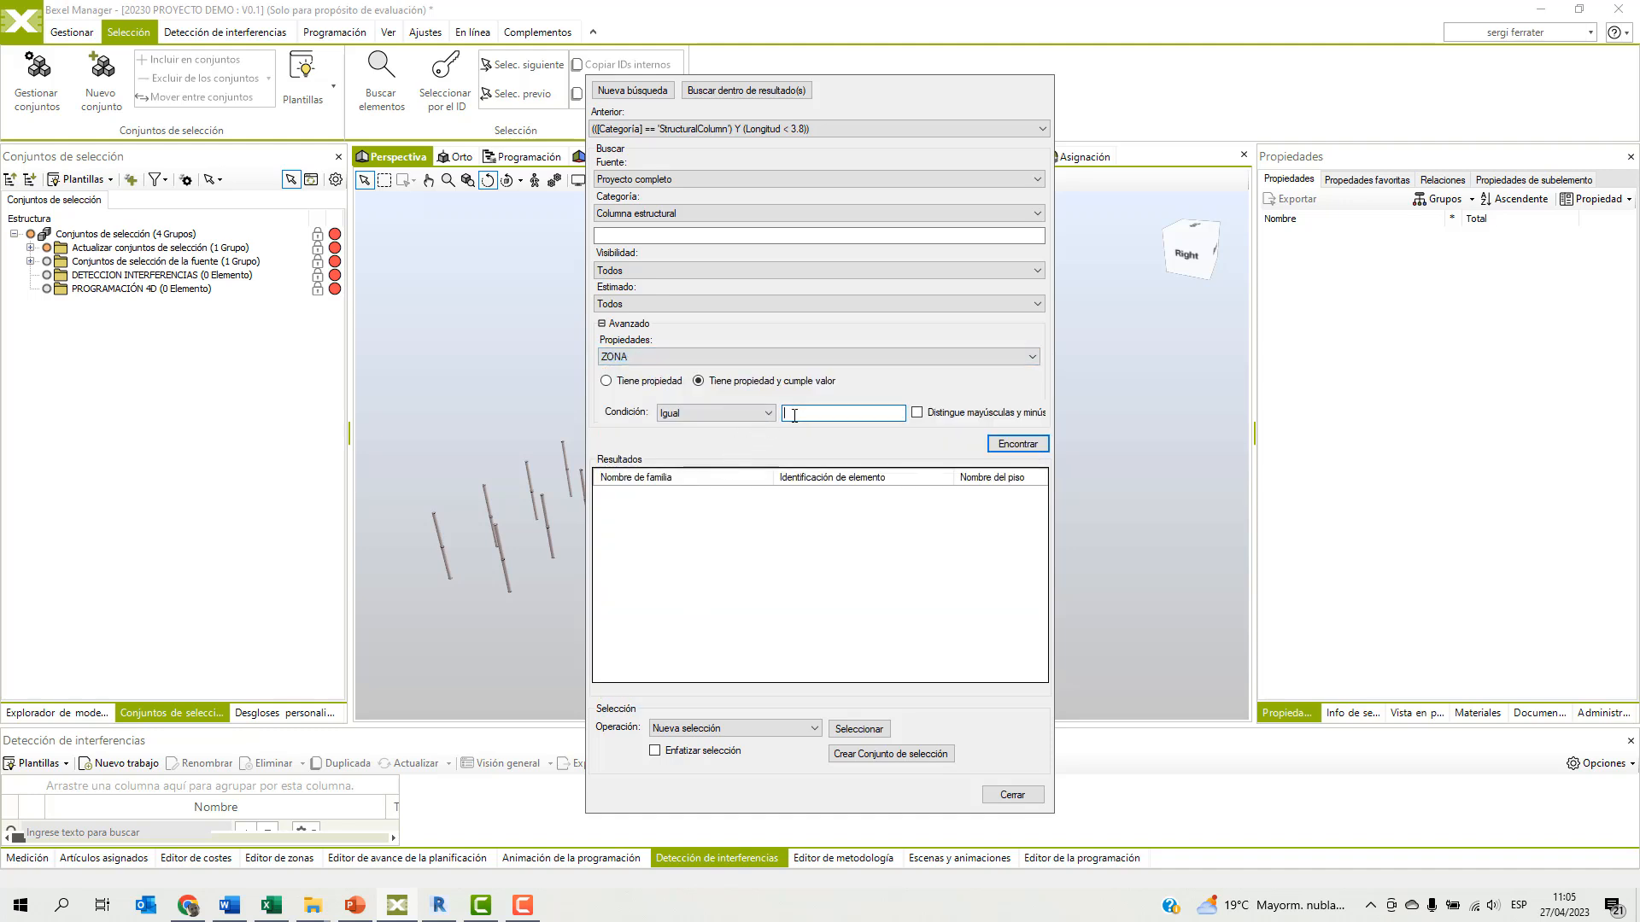
type("ZONA PESTE")
key("BackSpace")
key("BackSpace")
key("BackSpace")
key("BackSpace")
type("OE")
Find the structural columns in ZONA OESTE, select them and close the search.
left_click(1003, 445)
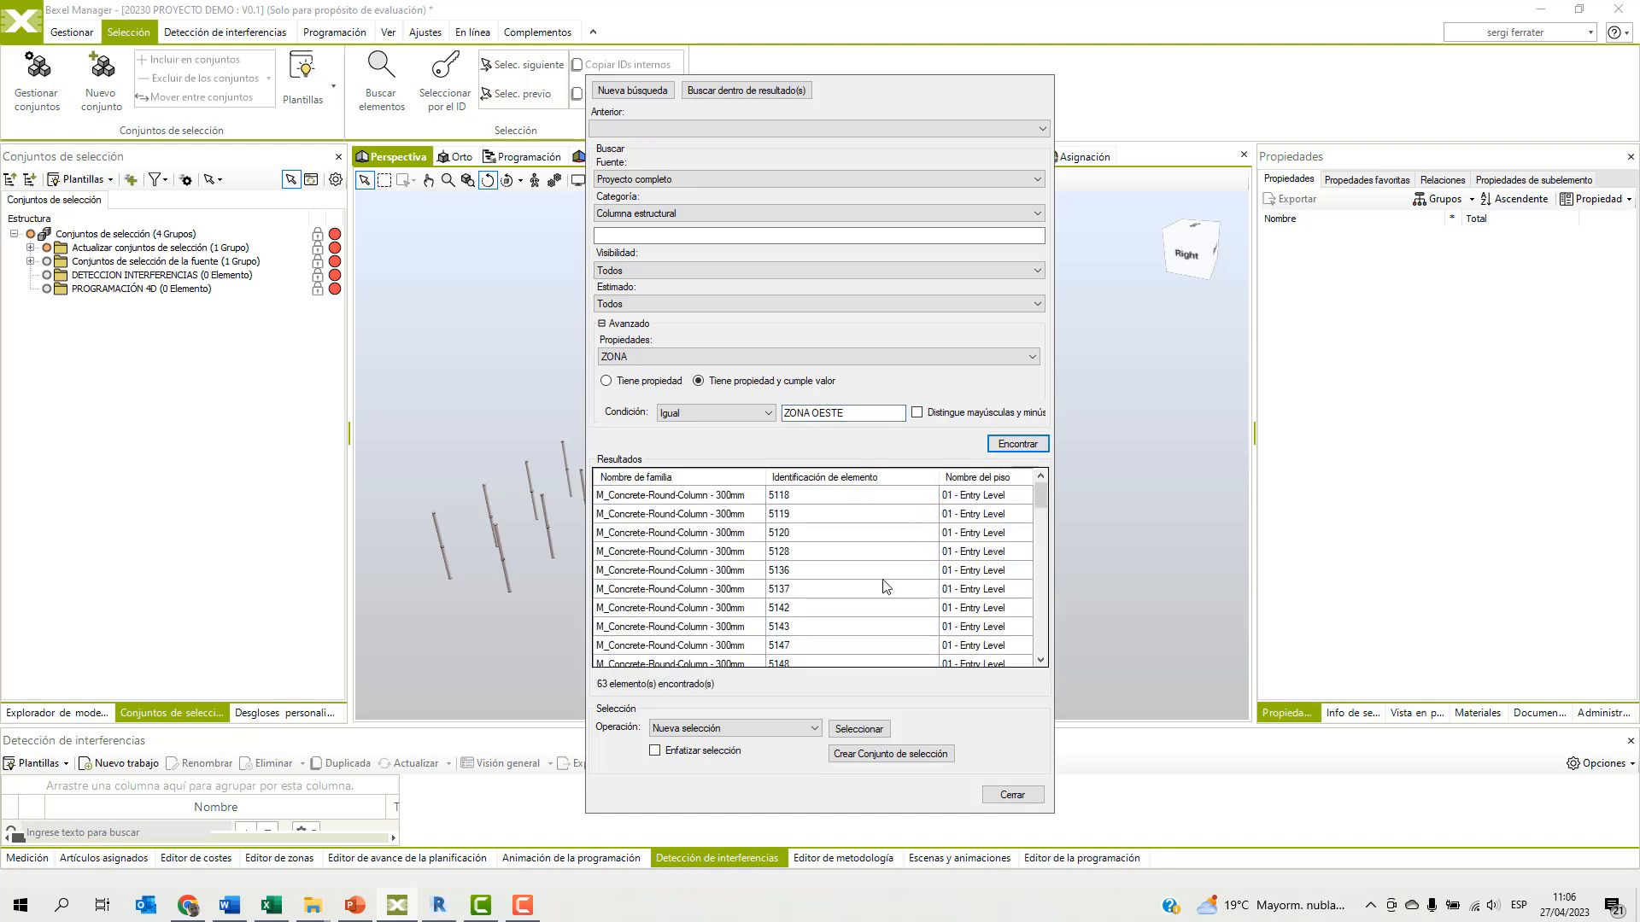
left_click(859, 728)
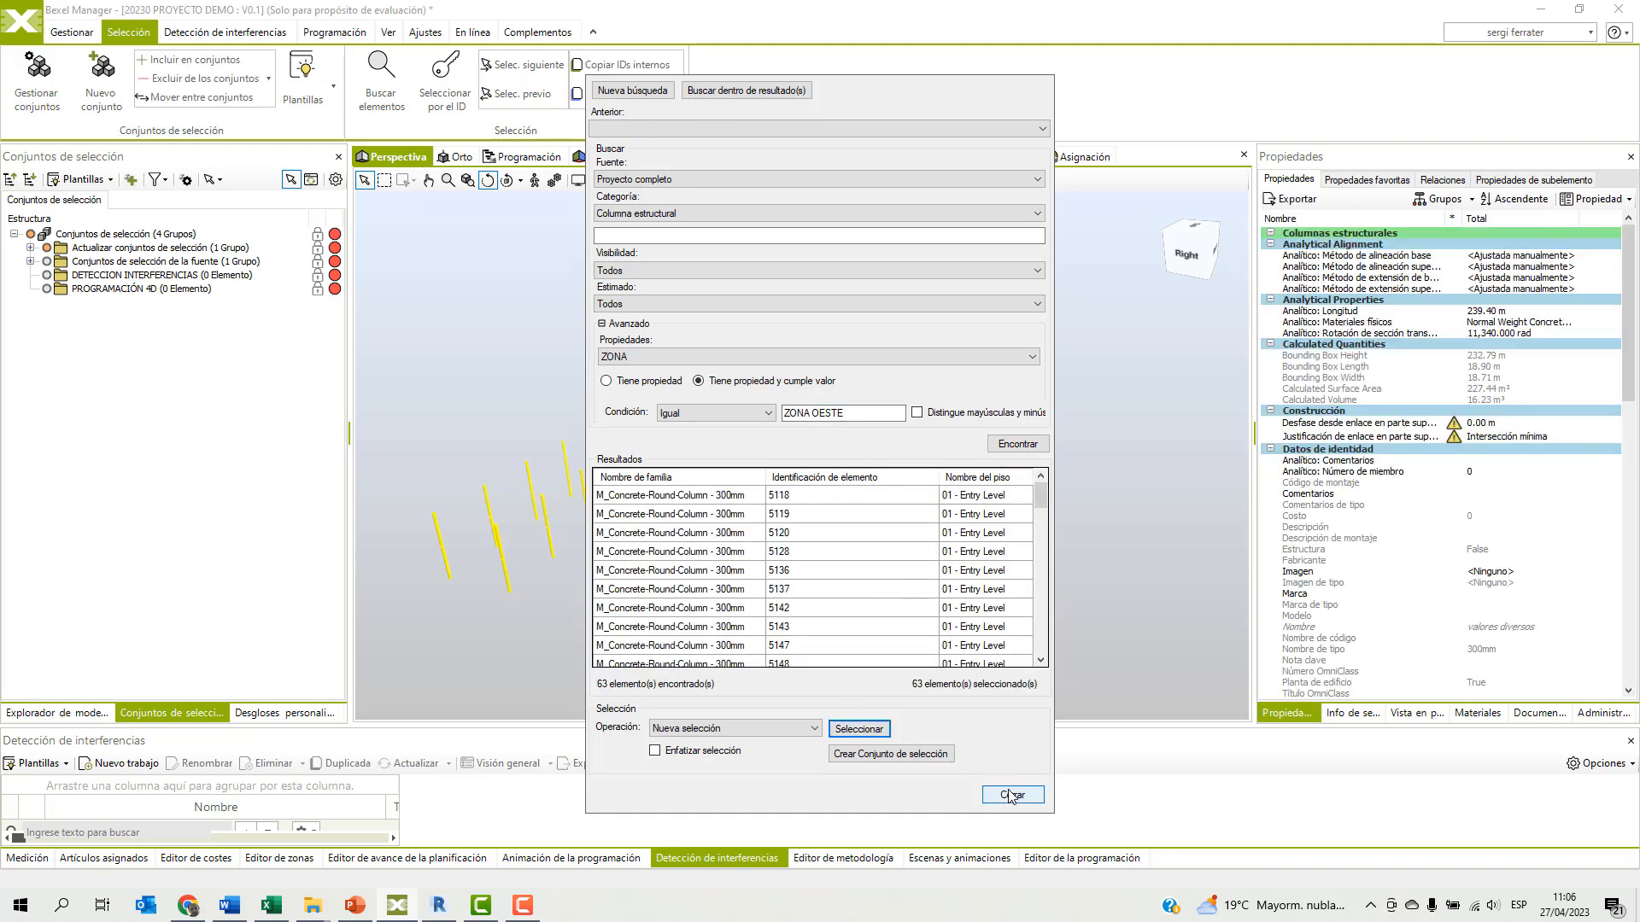
left_click(1010, 795)
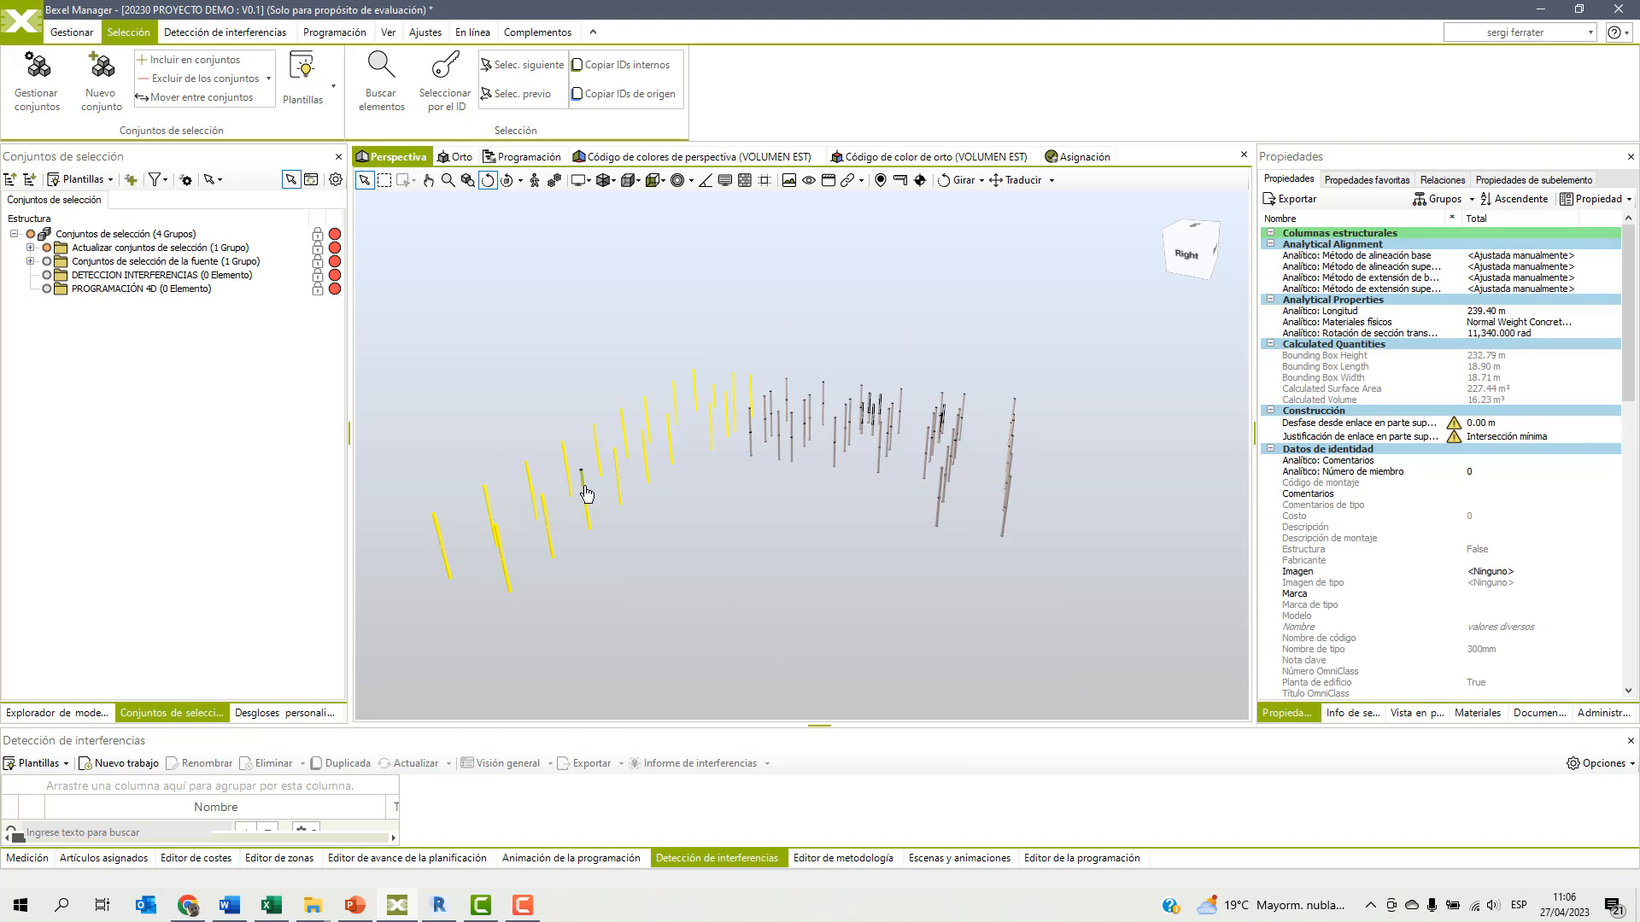
right_click(196, 442)
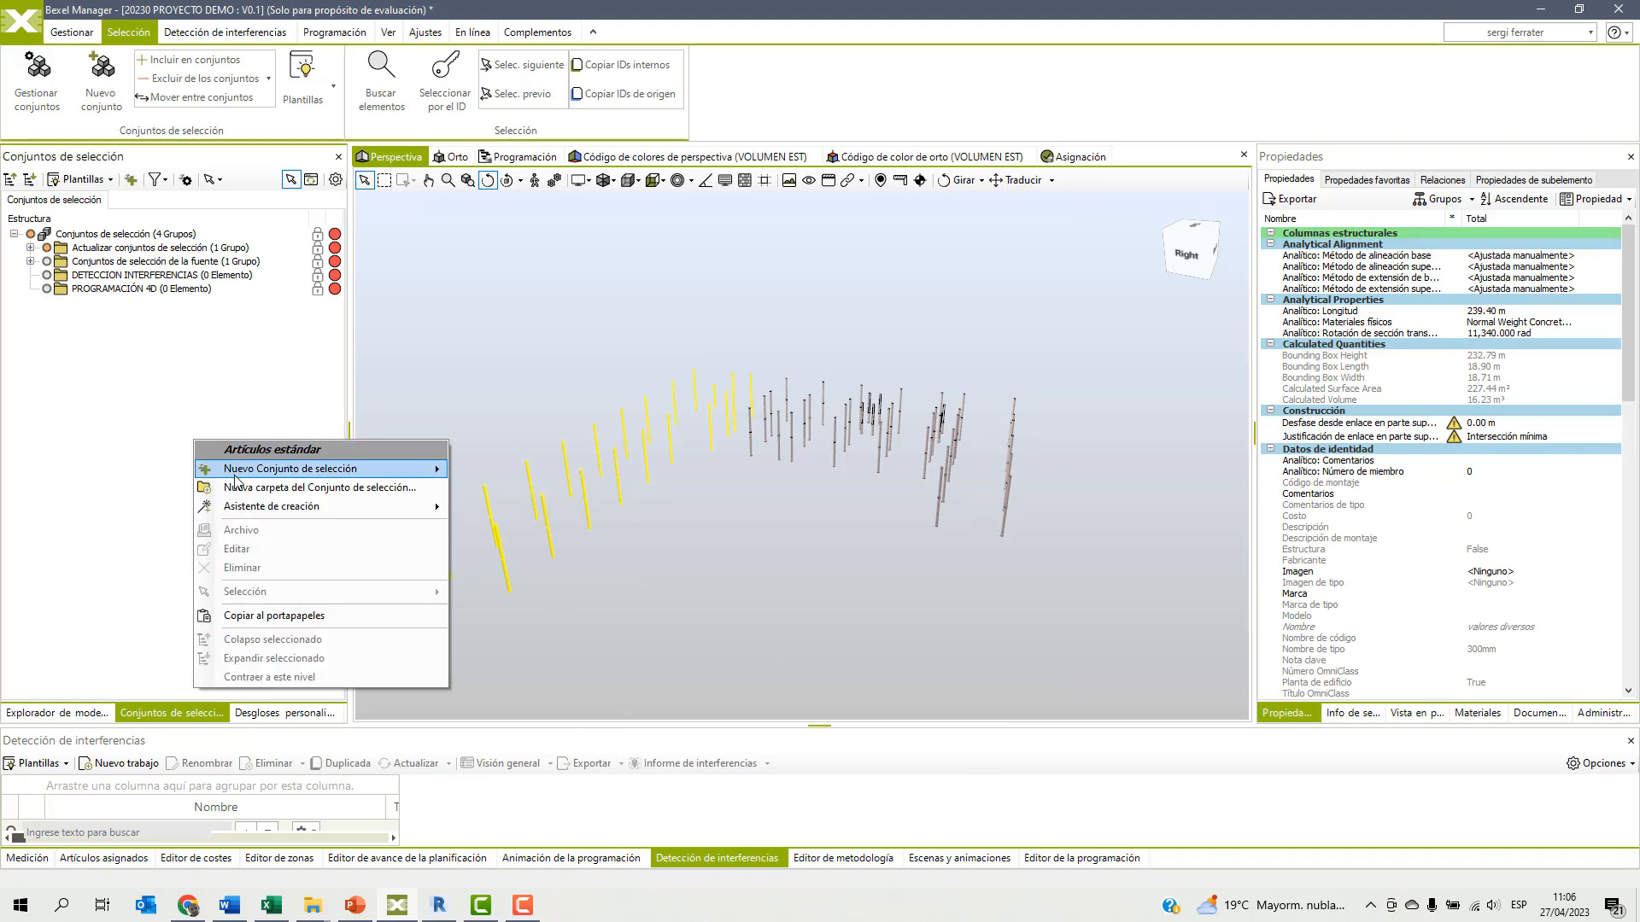
mouse_move(236, 475)
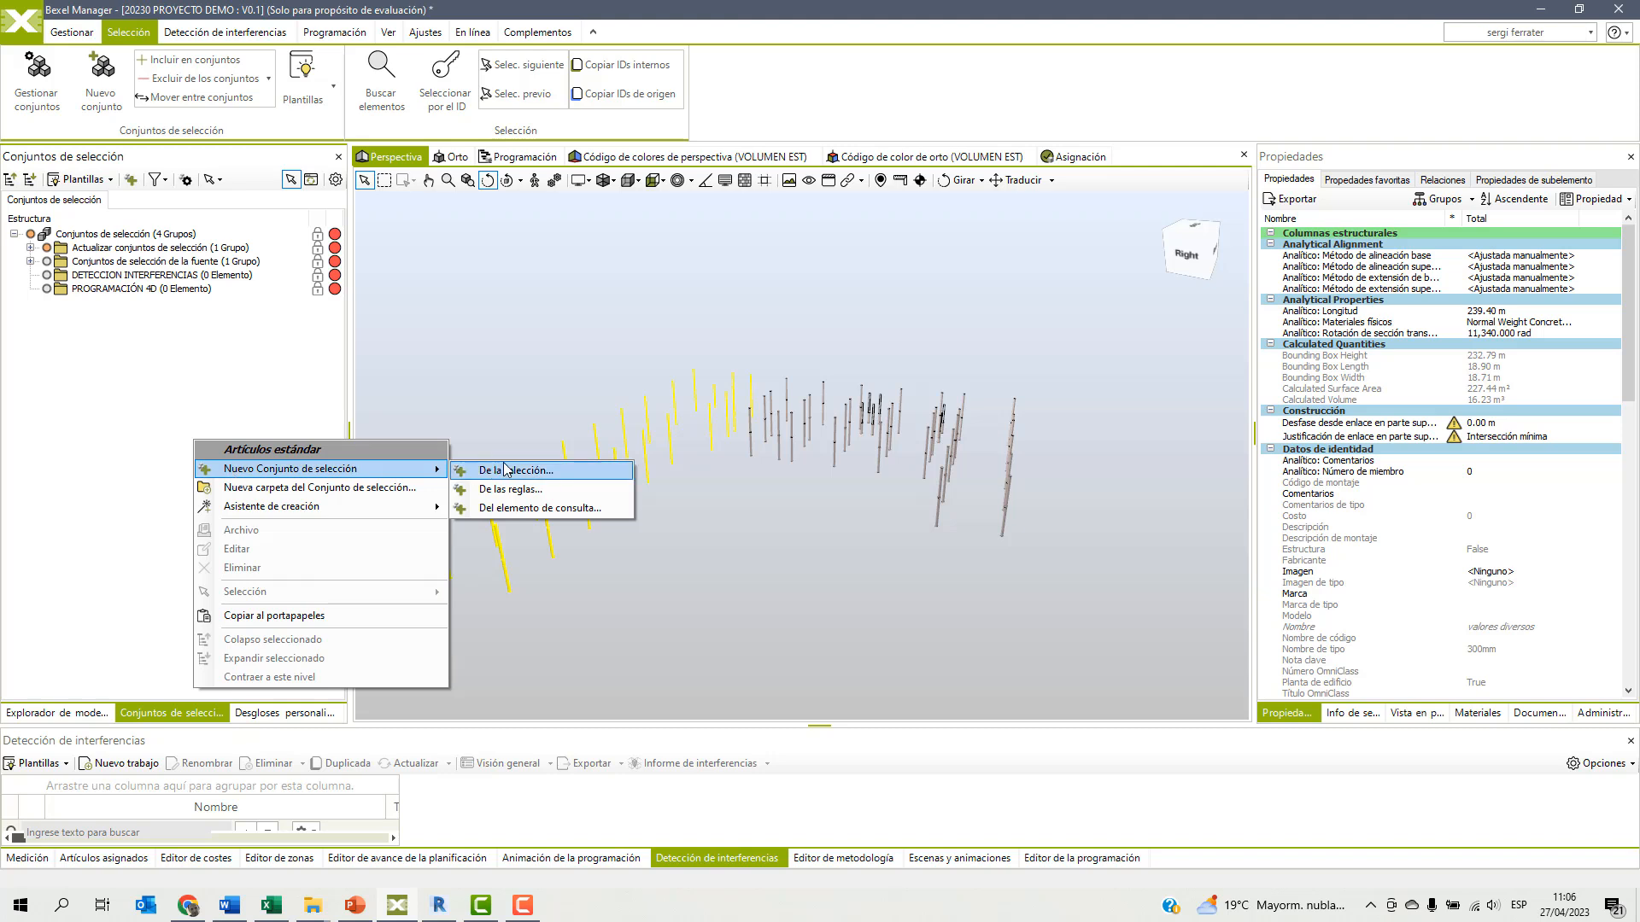
left_click(558, 375)
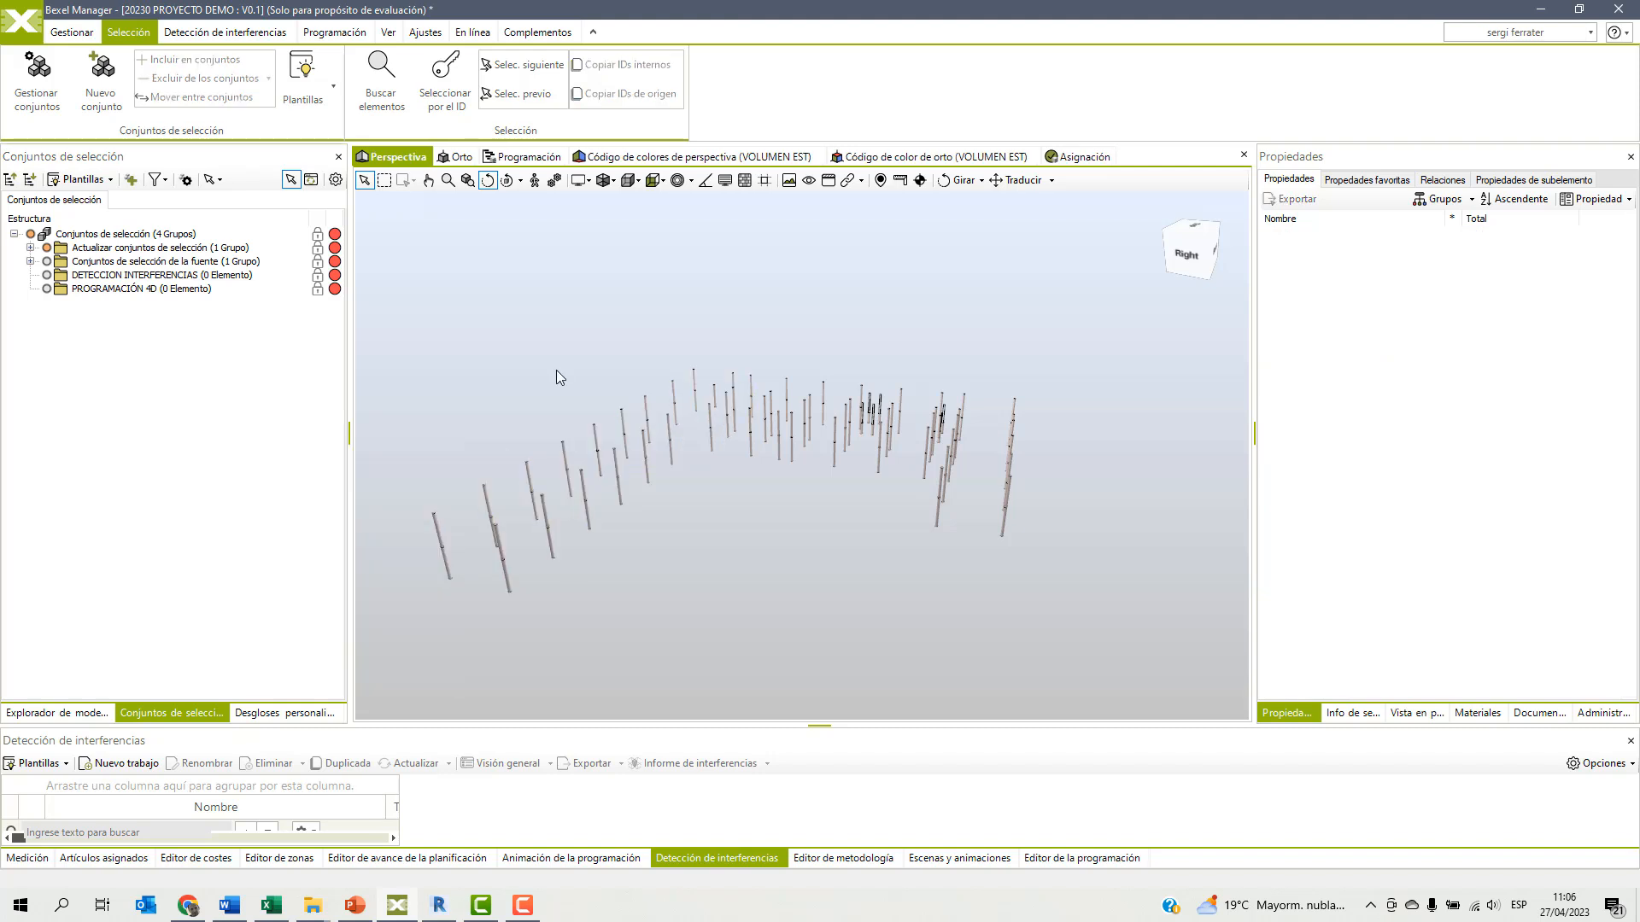
Show all model elements again with the whole building in view.
right_click(612, 310)
left_click(655, 344)
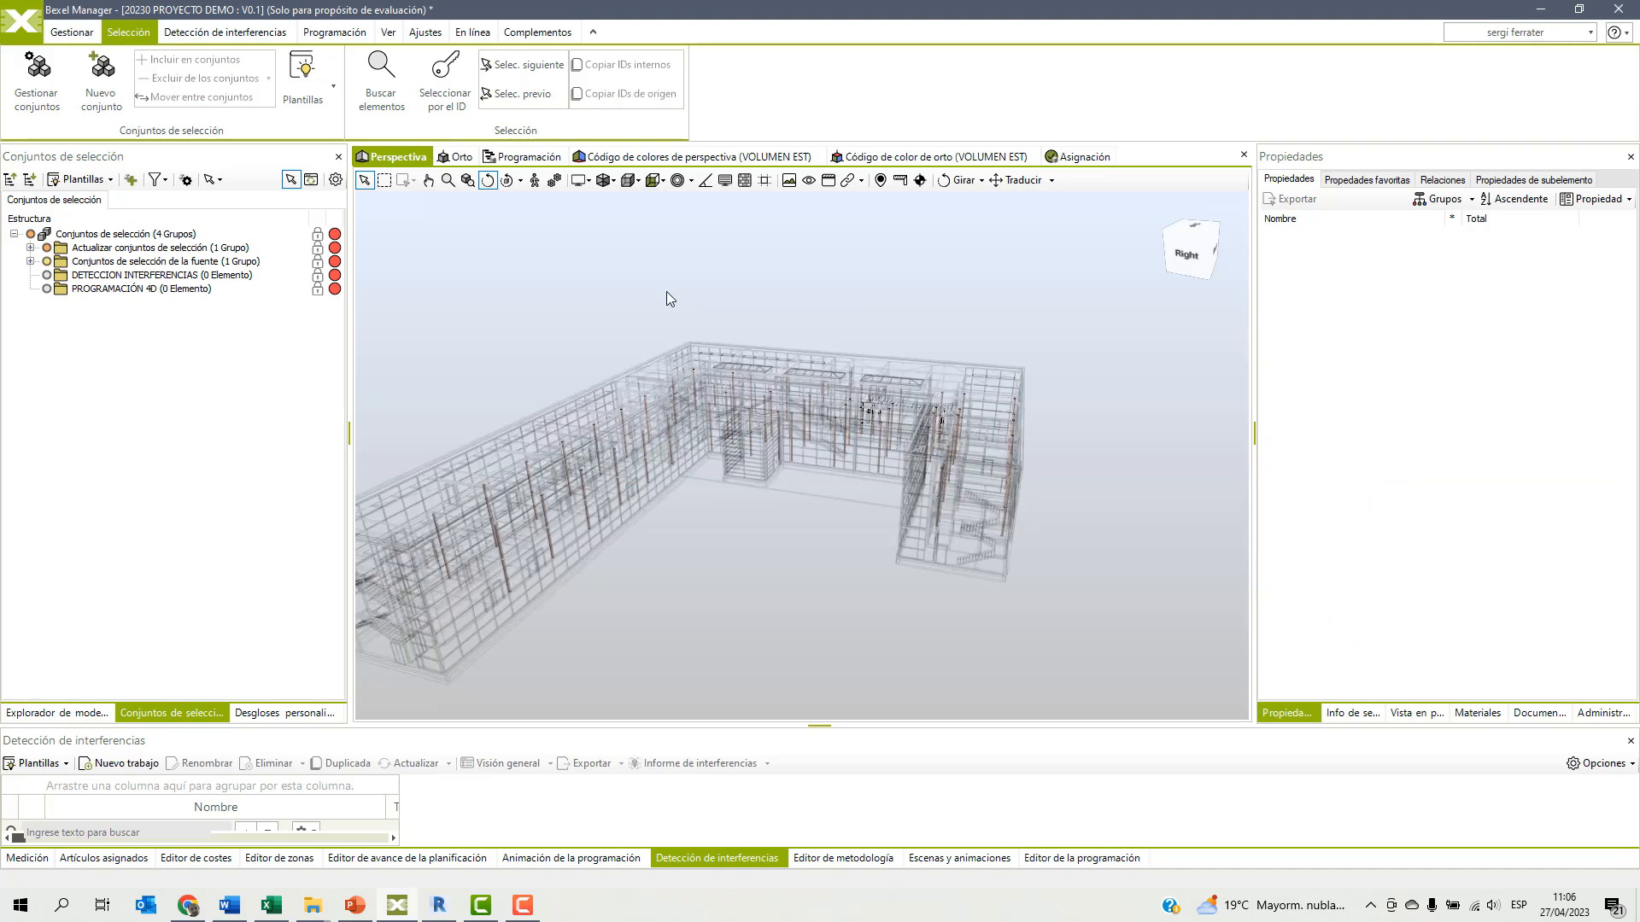
middle_click_drag(807, 475, 877, 453)
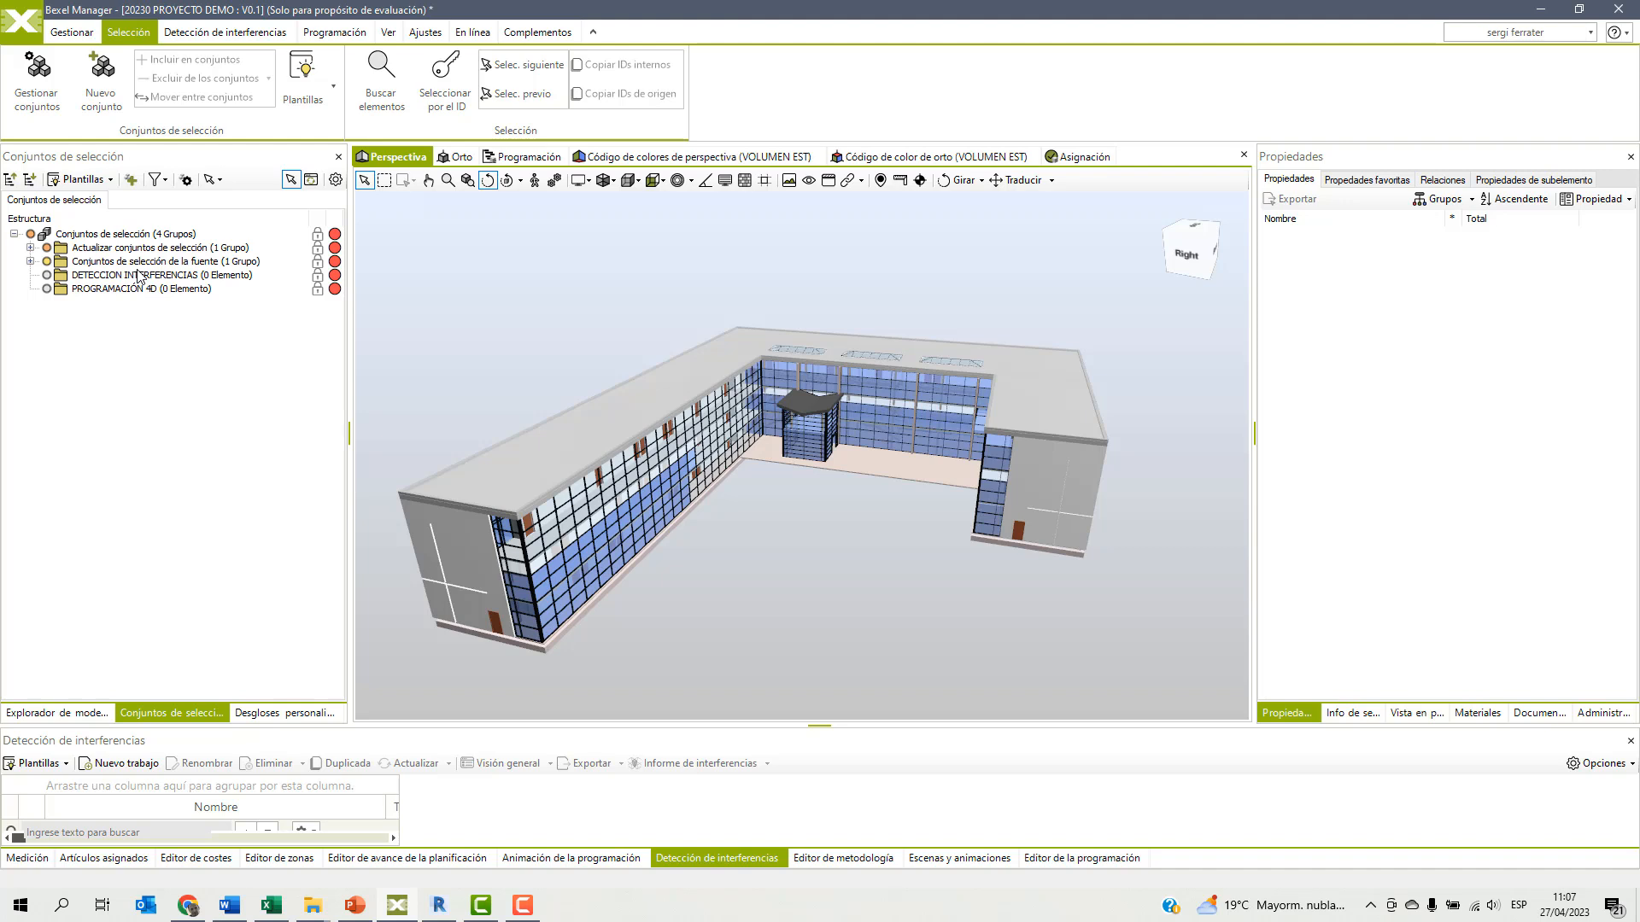
Start a rule-based selection set in the DETECCION INTERFERENCIAS folder that includes the Muros category.
left_click(124, 278)
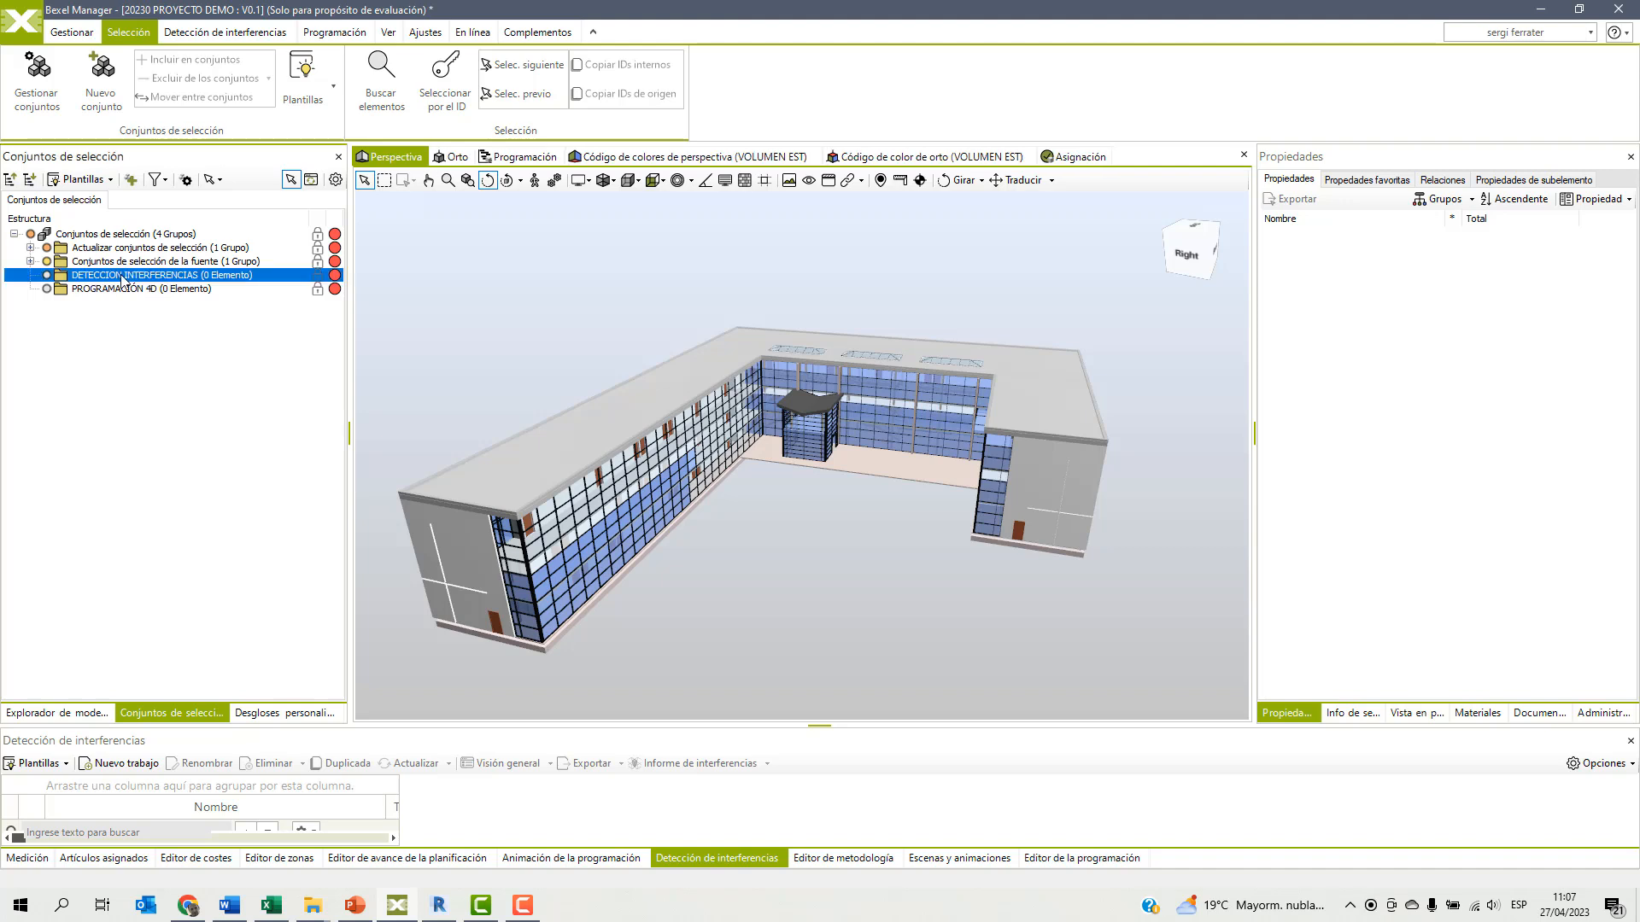
right_click(124, 280)
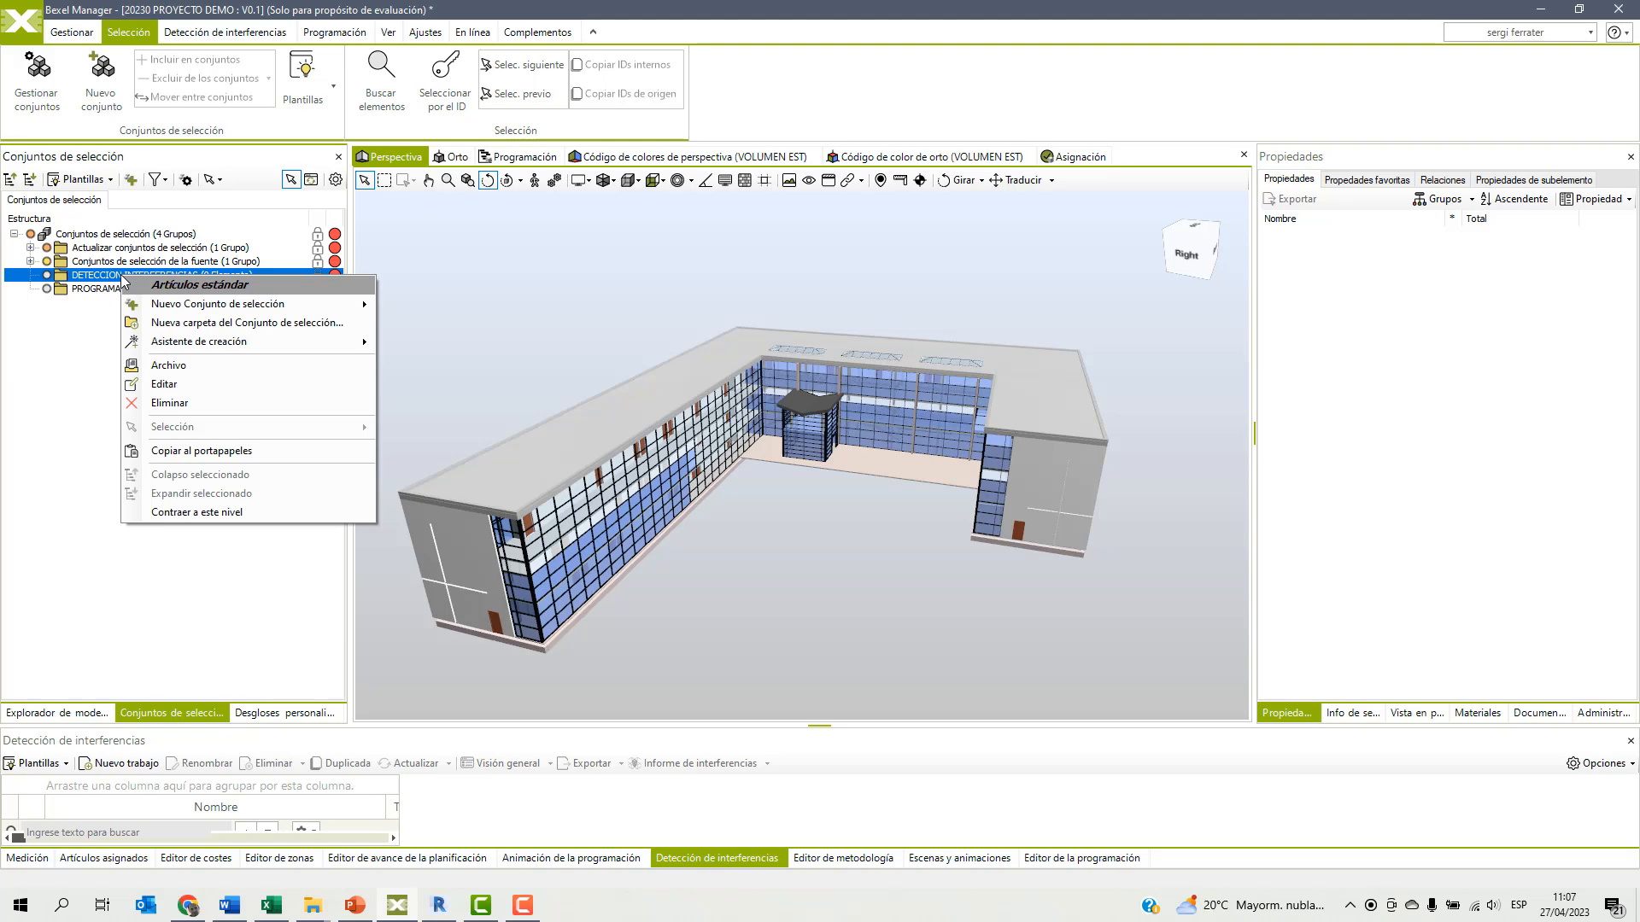
mouse_move(282, 304)
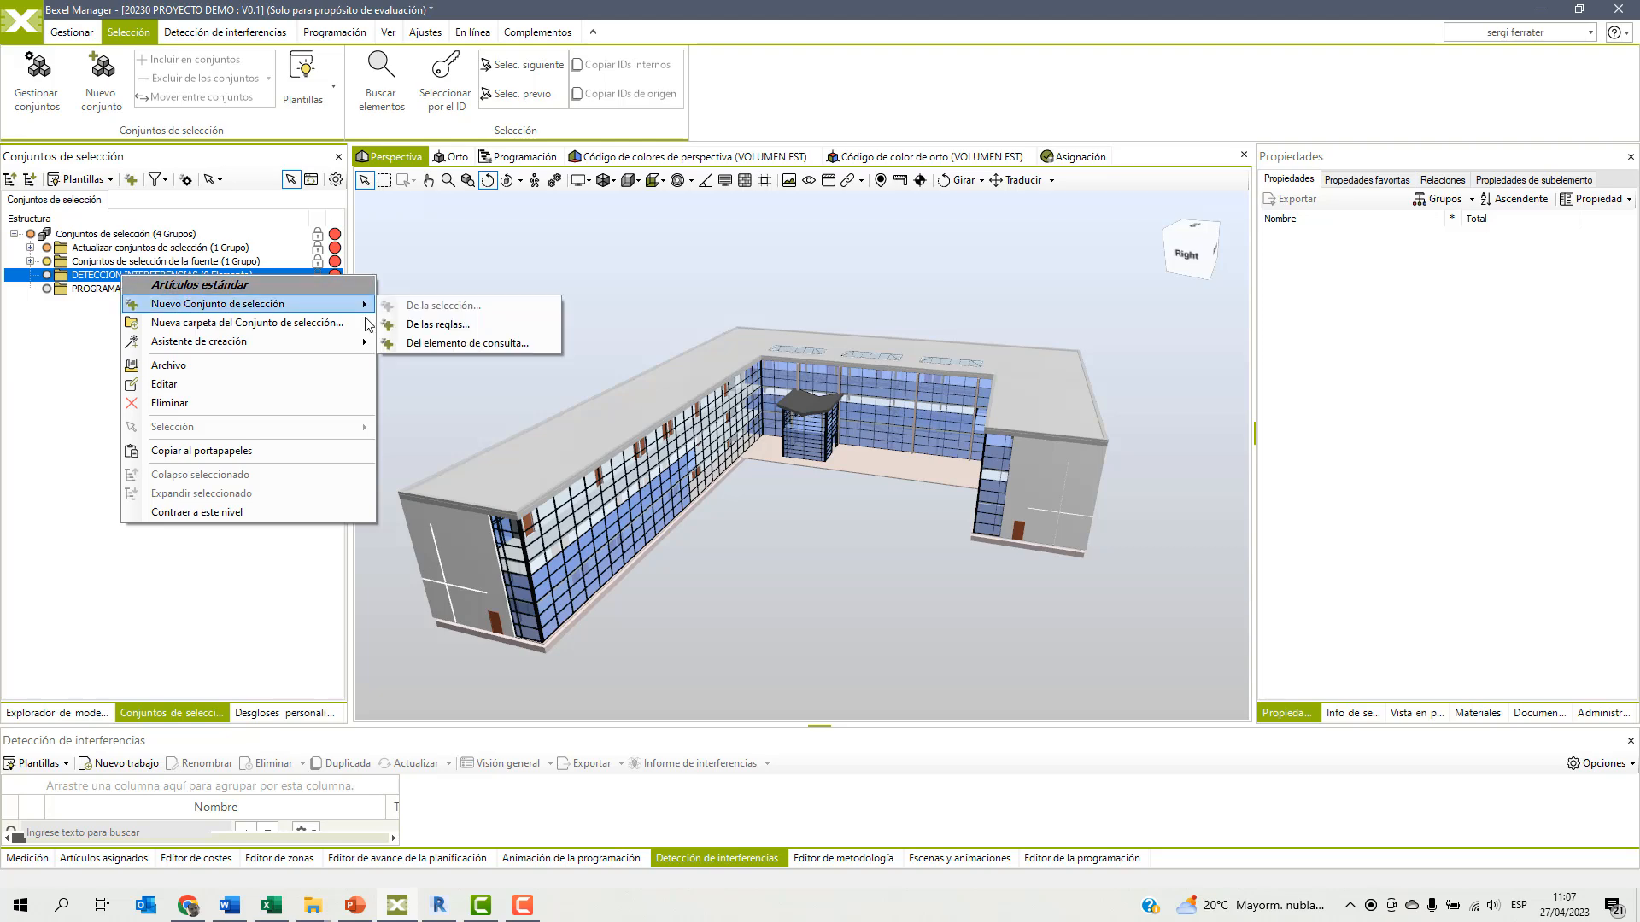
left_click(436, 325)
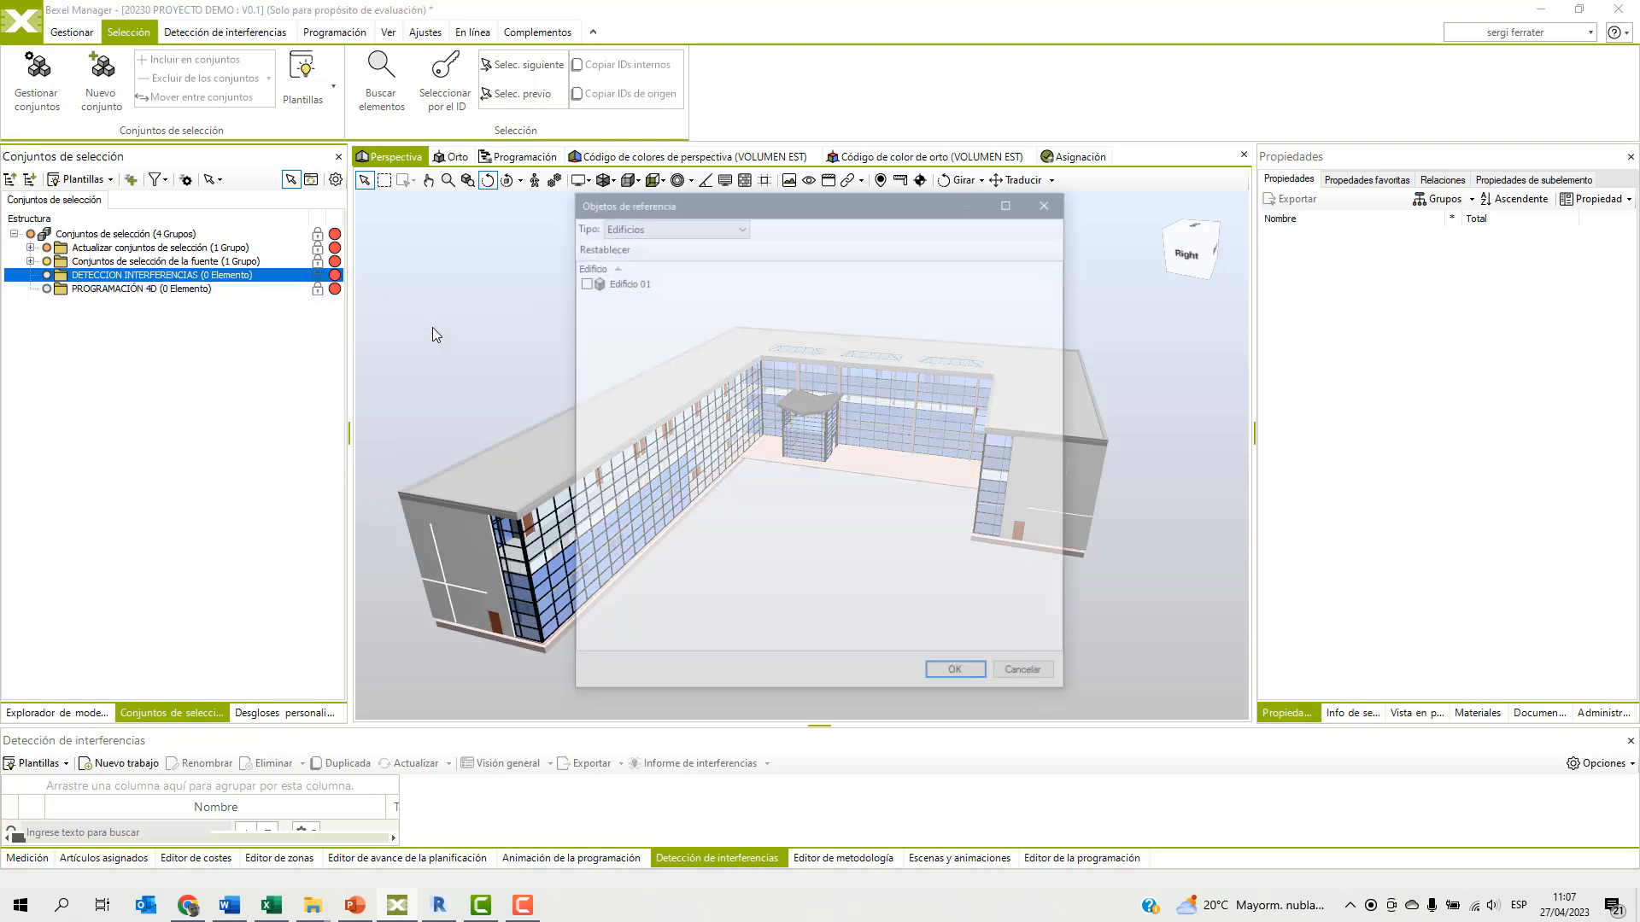
left_click(659, 224)
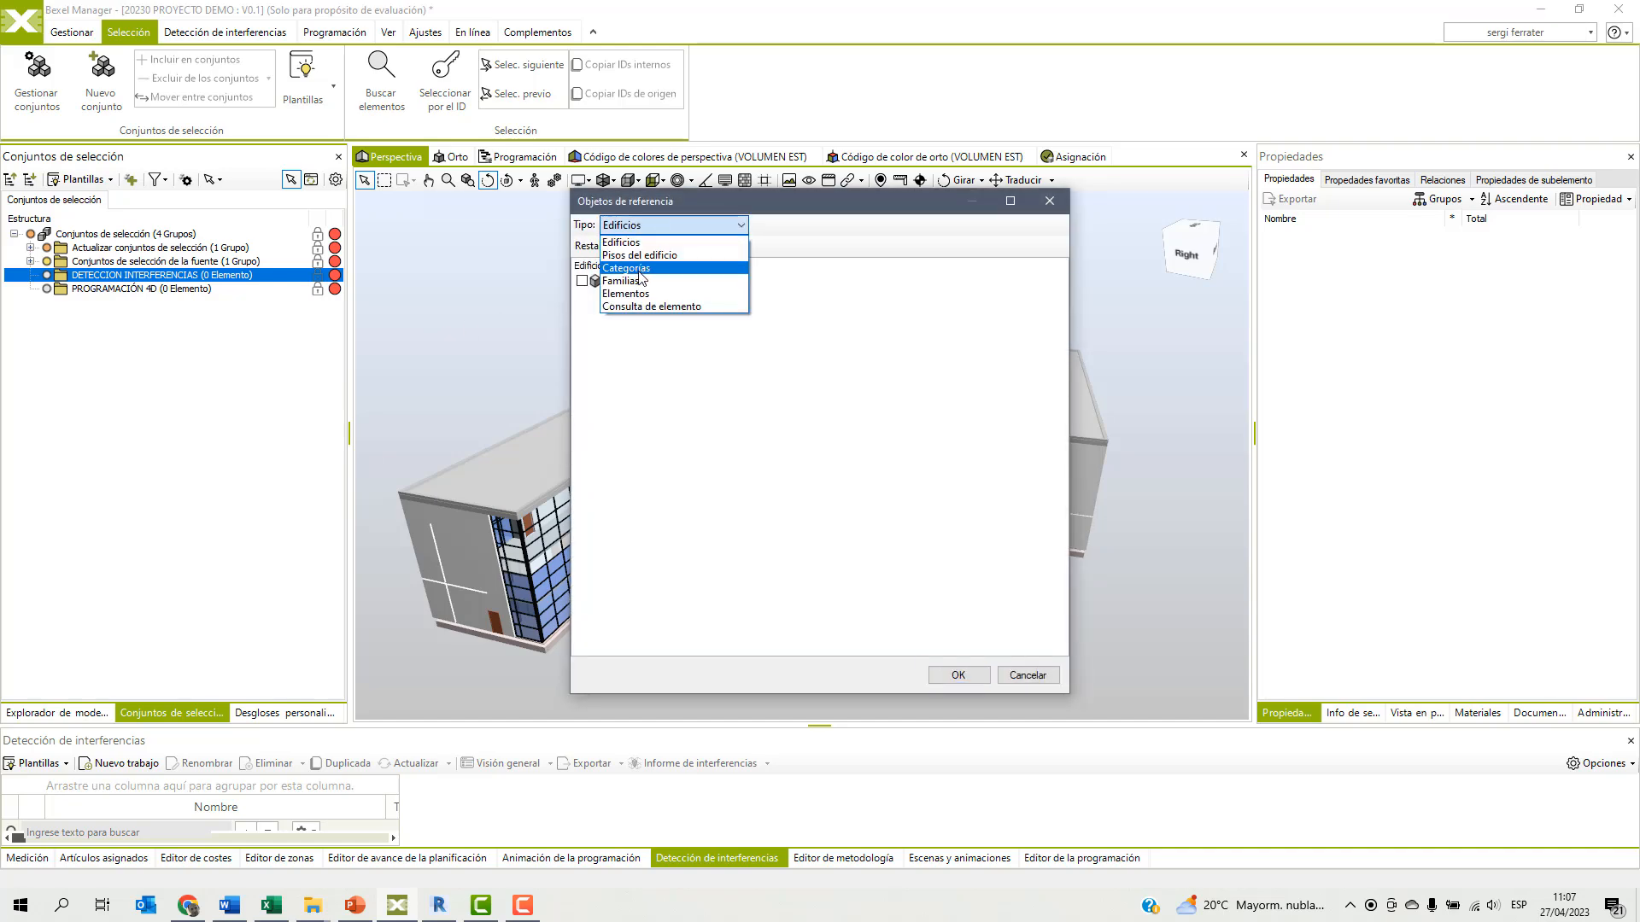
left_click(644, 268)
left_click(582, 390)
left_click(959, 675)
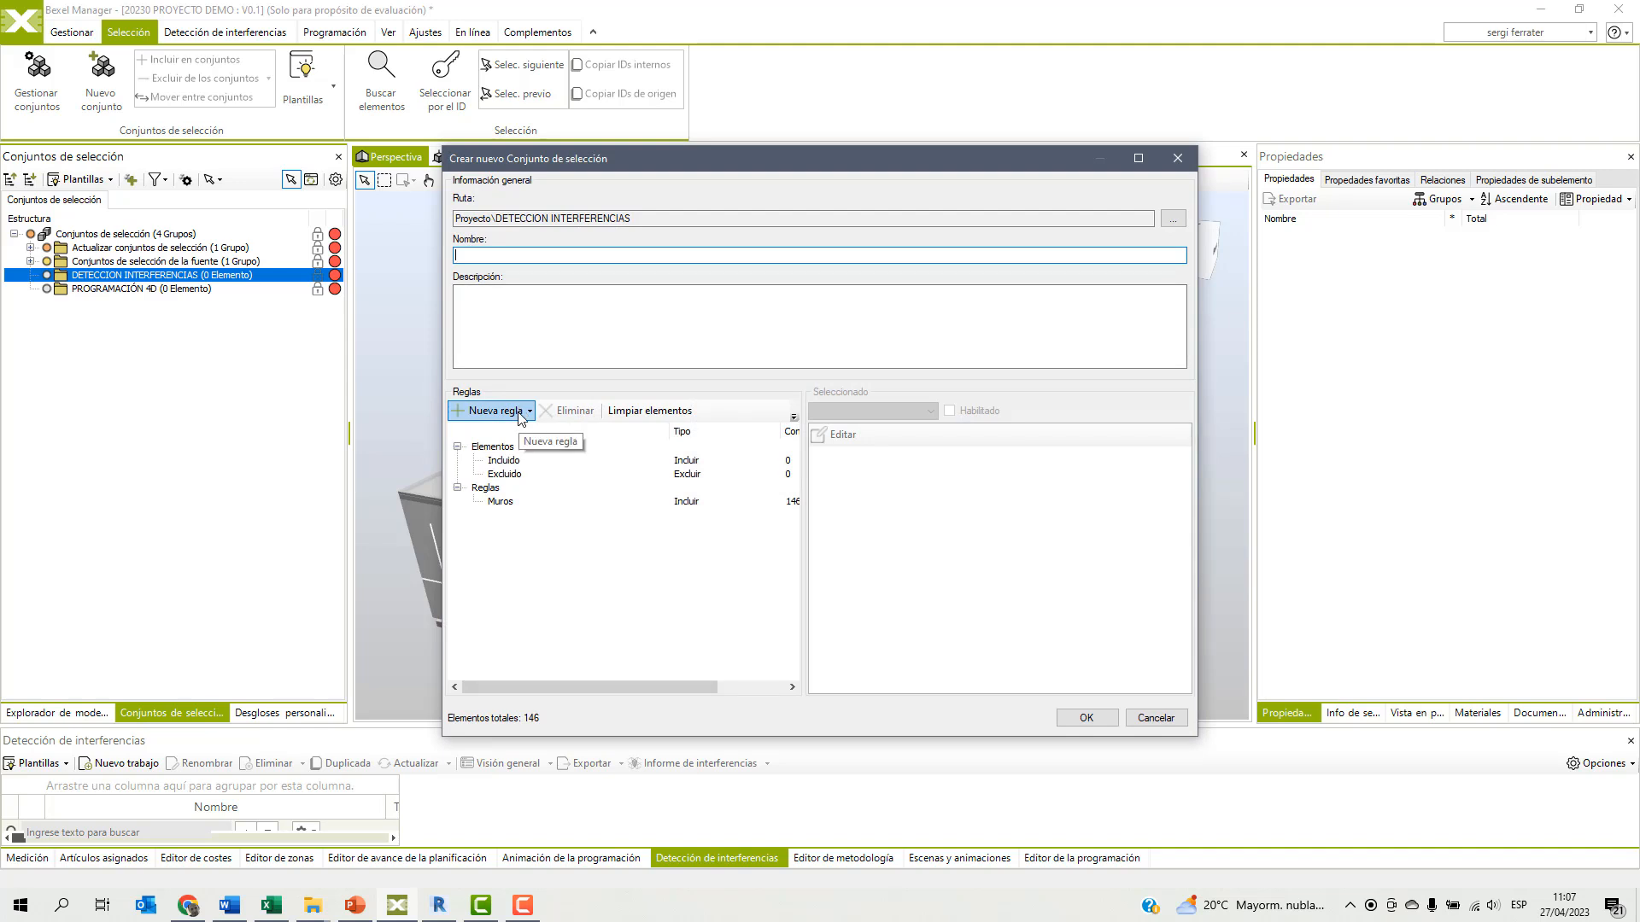
Add an intersected rule limiting the set to the building floor 01 - Entry Level of Edificio 01.
left_click(529, 413)
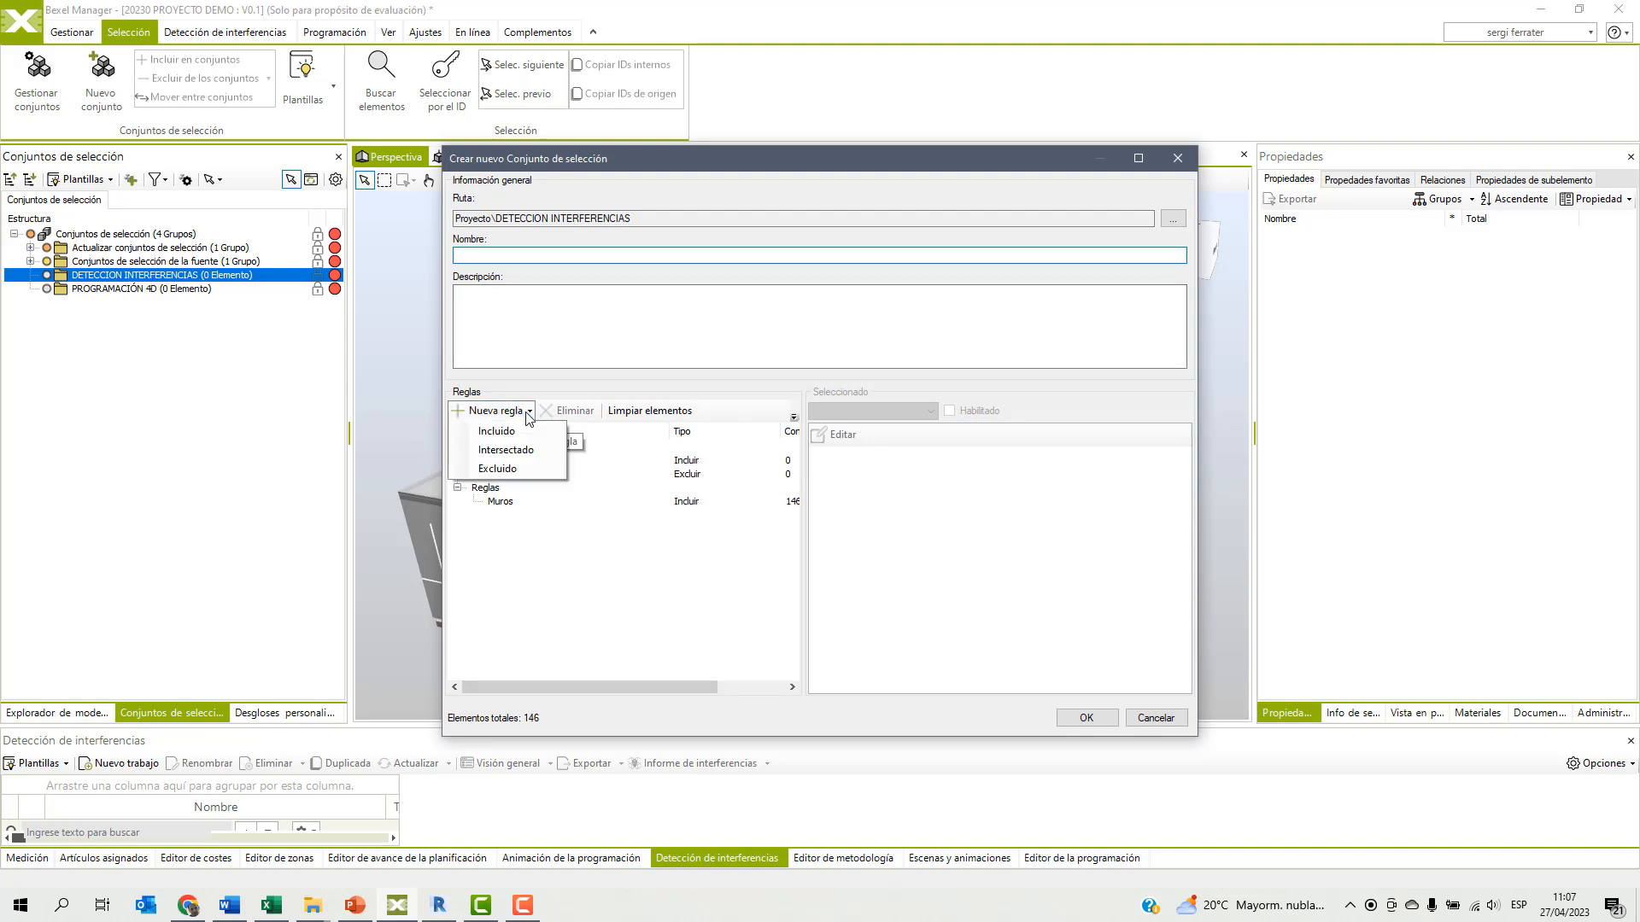
left_click(499, 449)
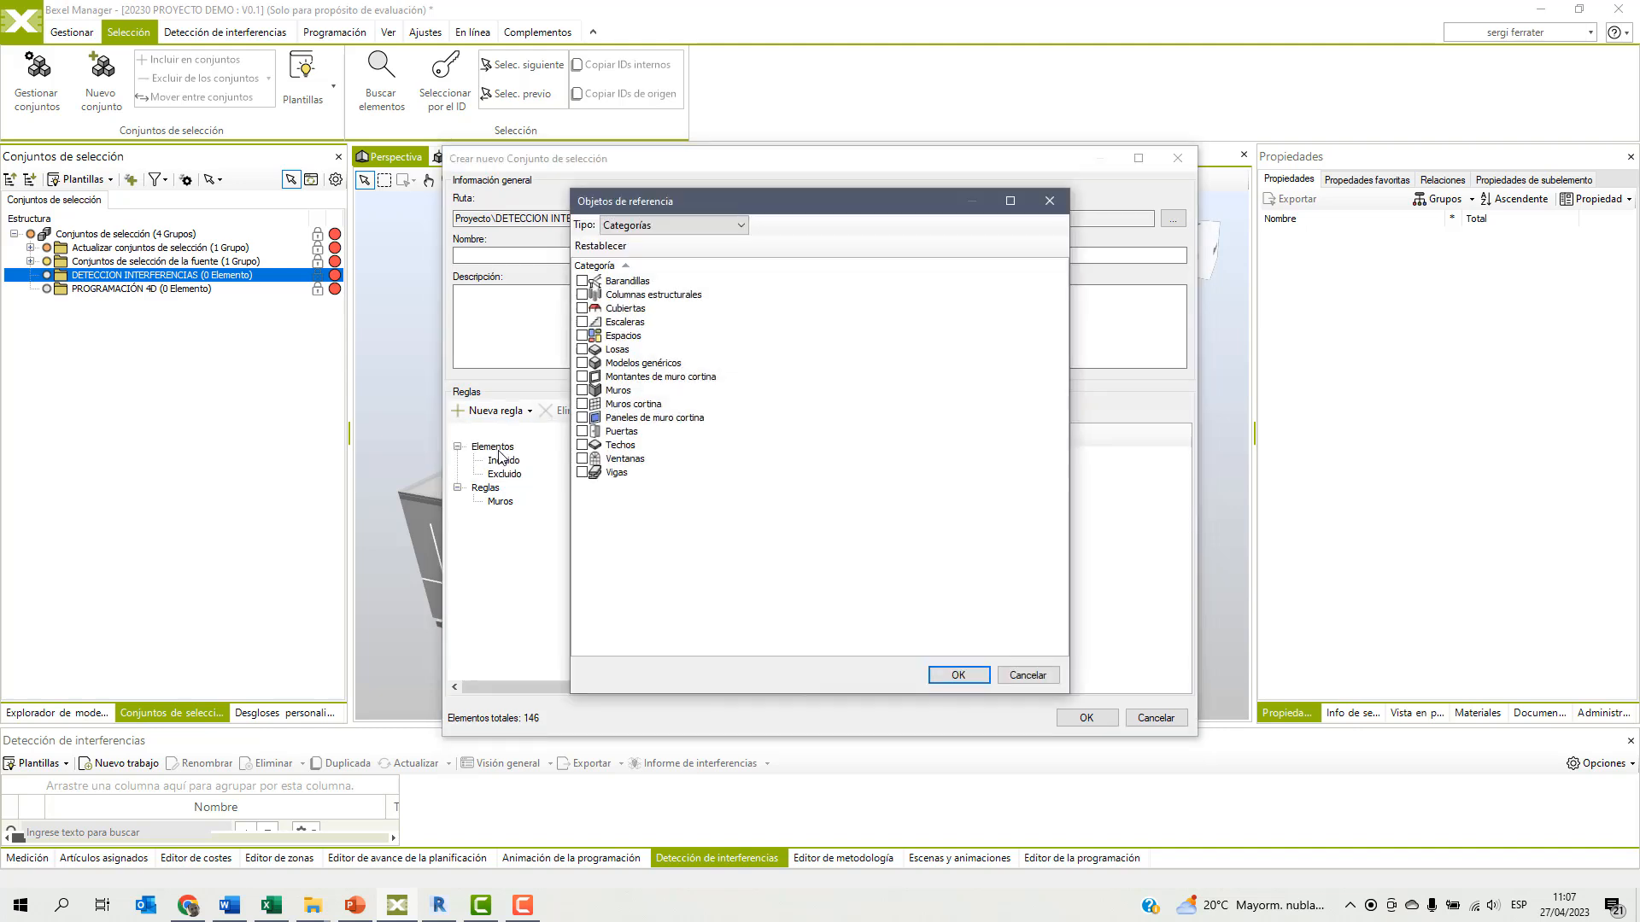
left_click(667, 229)
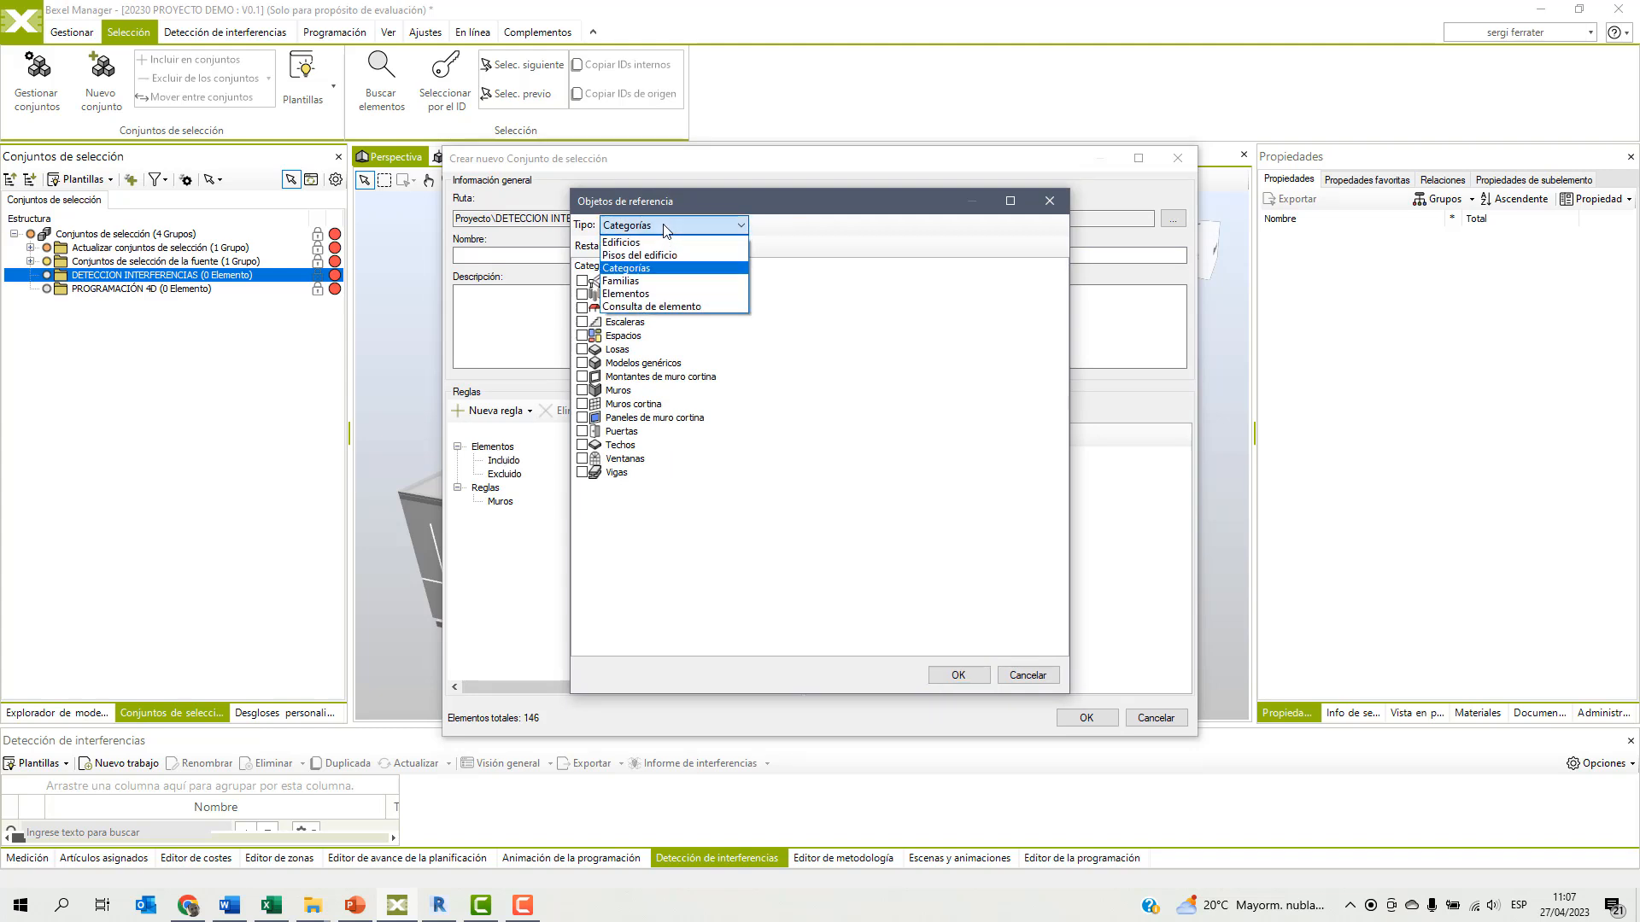
left_click(647, 255)
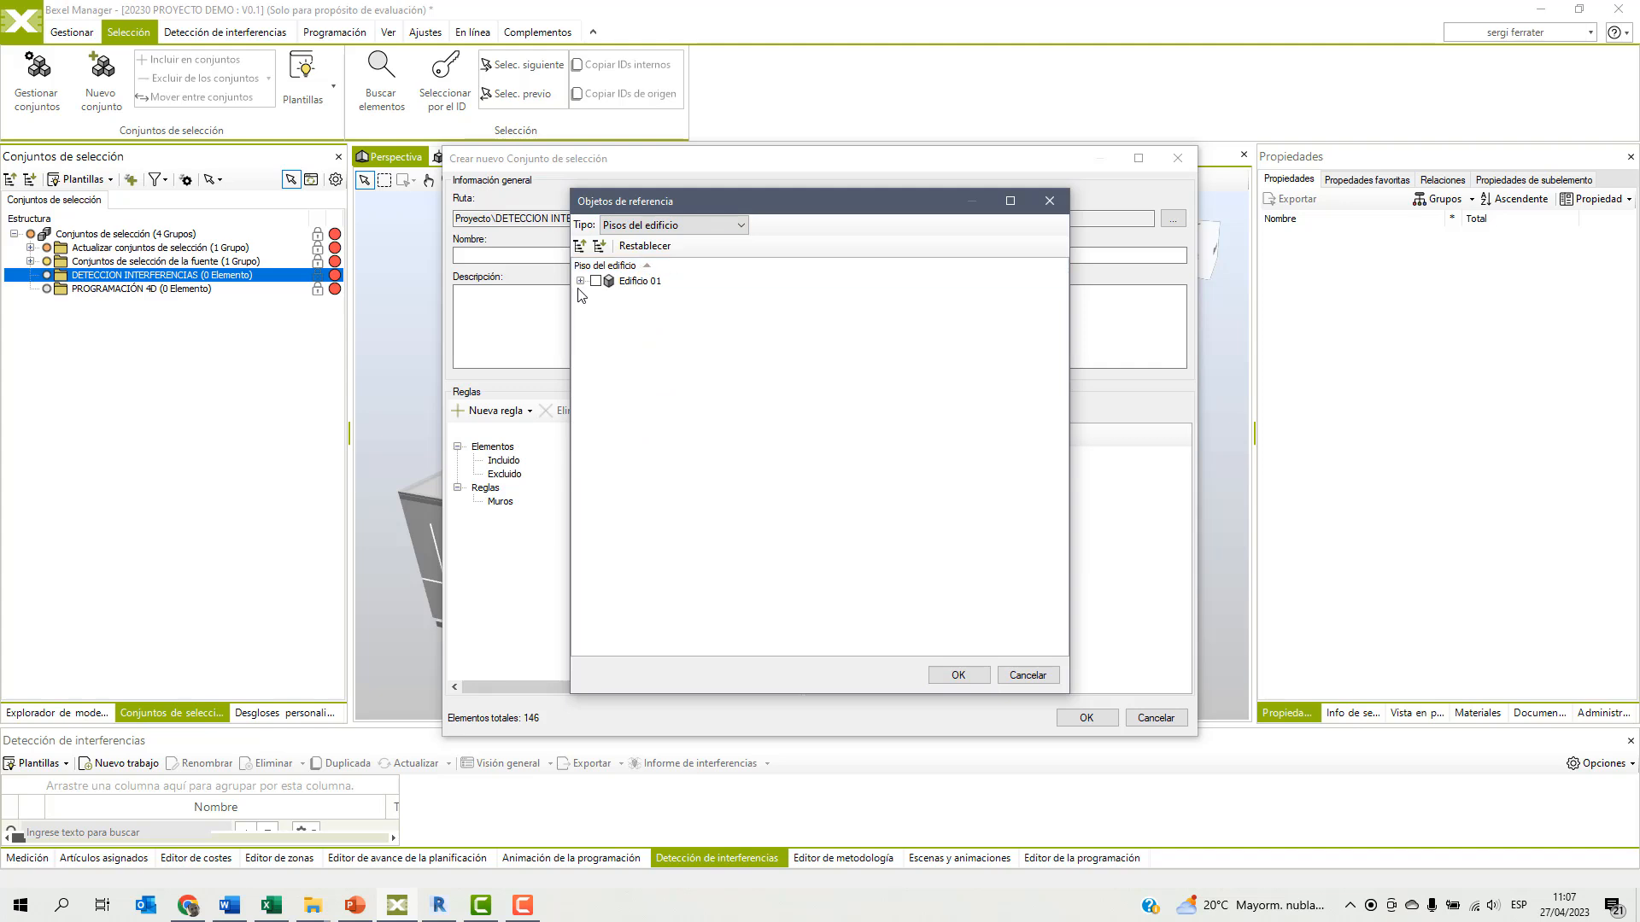
left_click(580, 281)
left_click(611, 309)
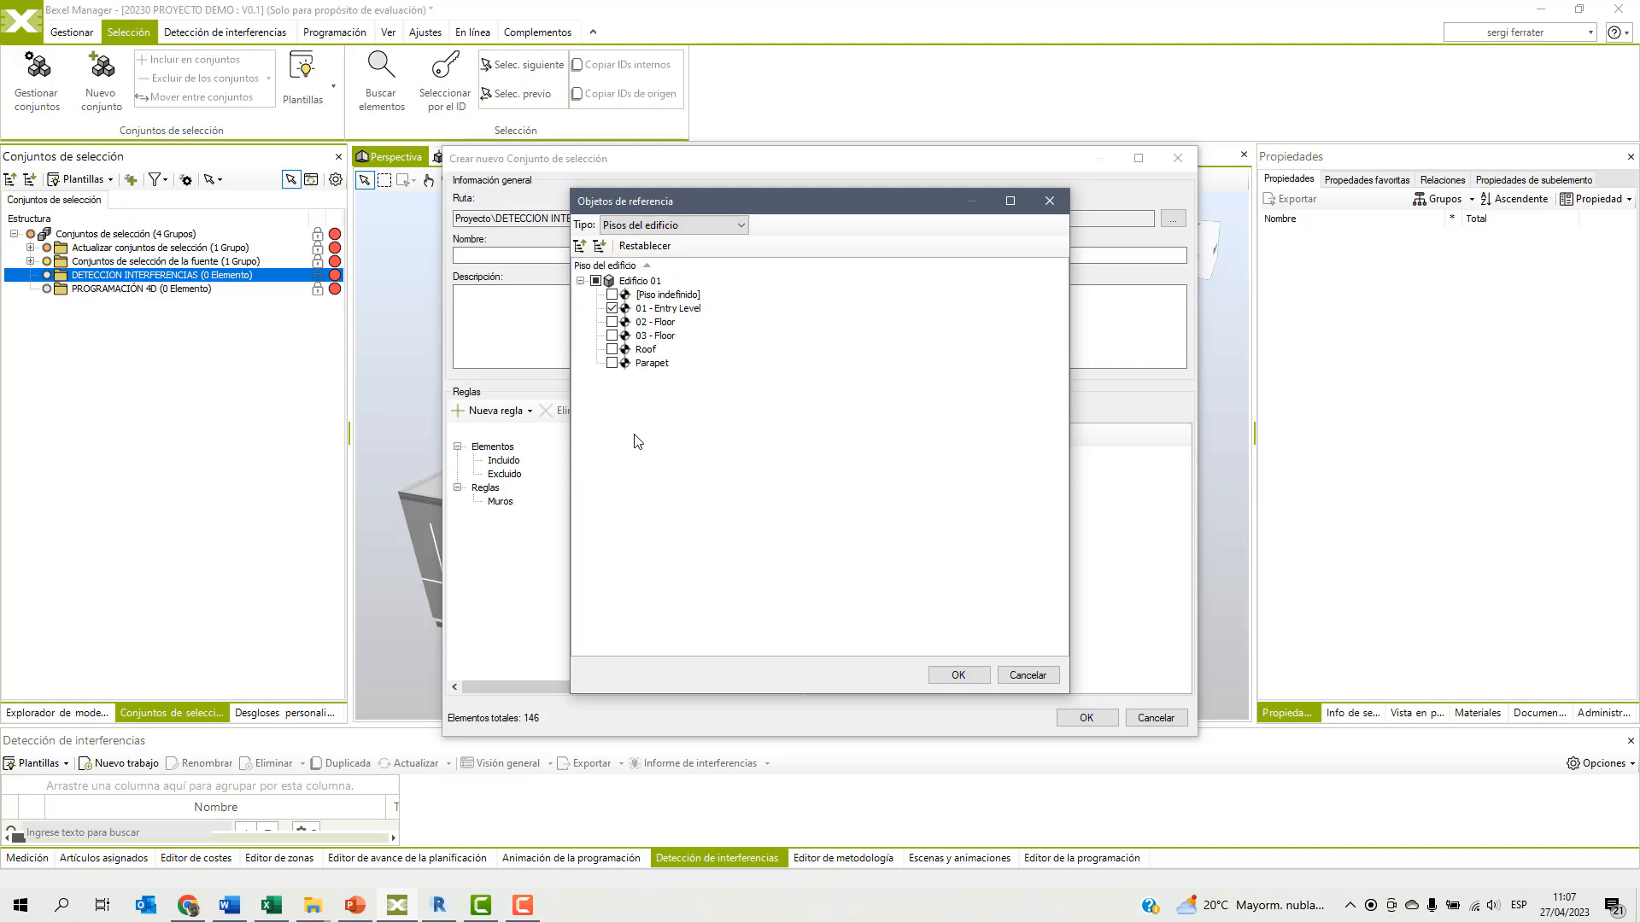
left_click(959, 675)
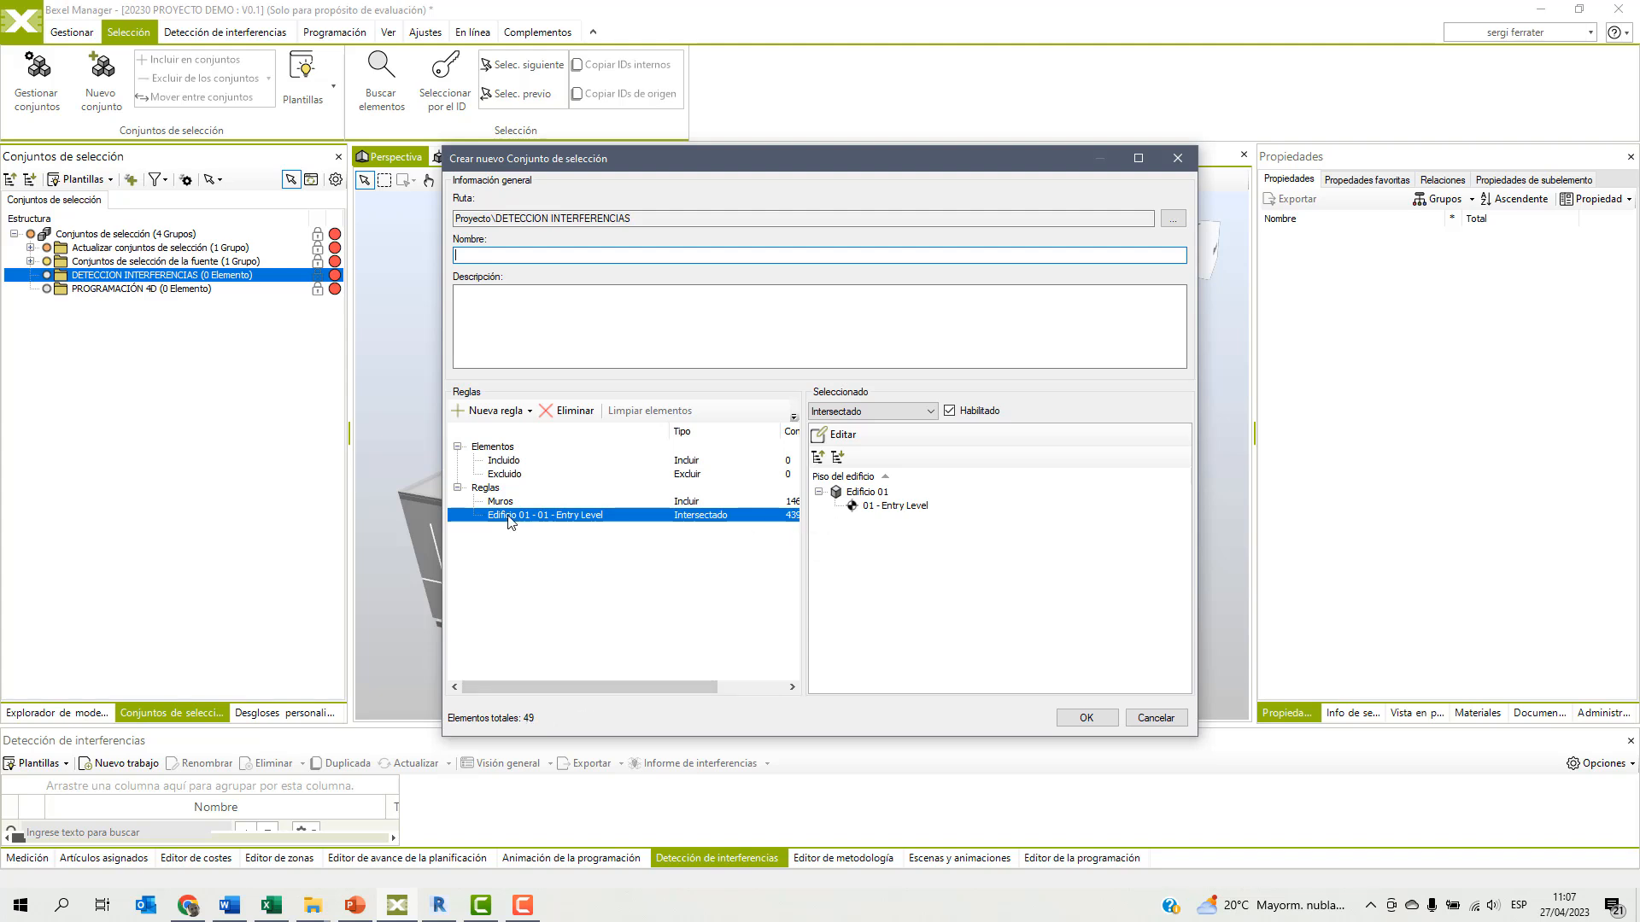
Add an intersected element query rule where the text property ZONA equals ZONA OESTE.
left_click(495, 411)
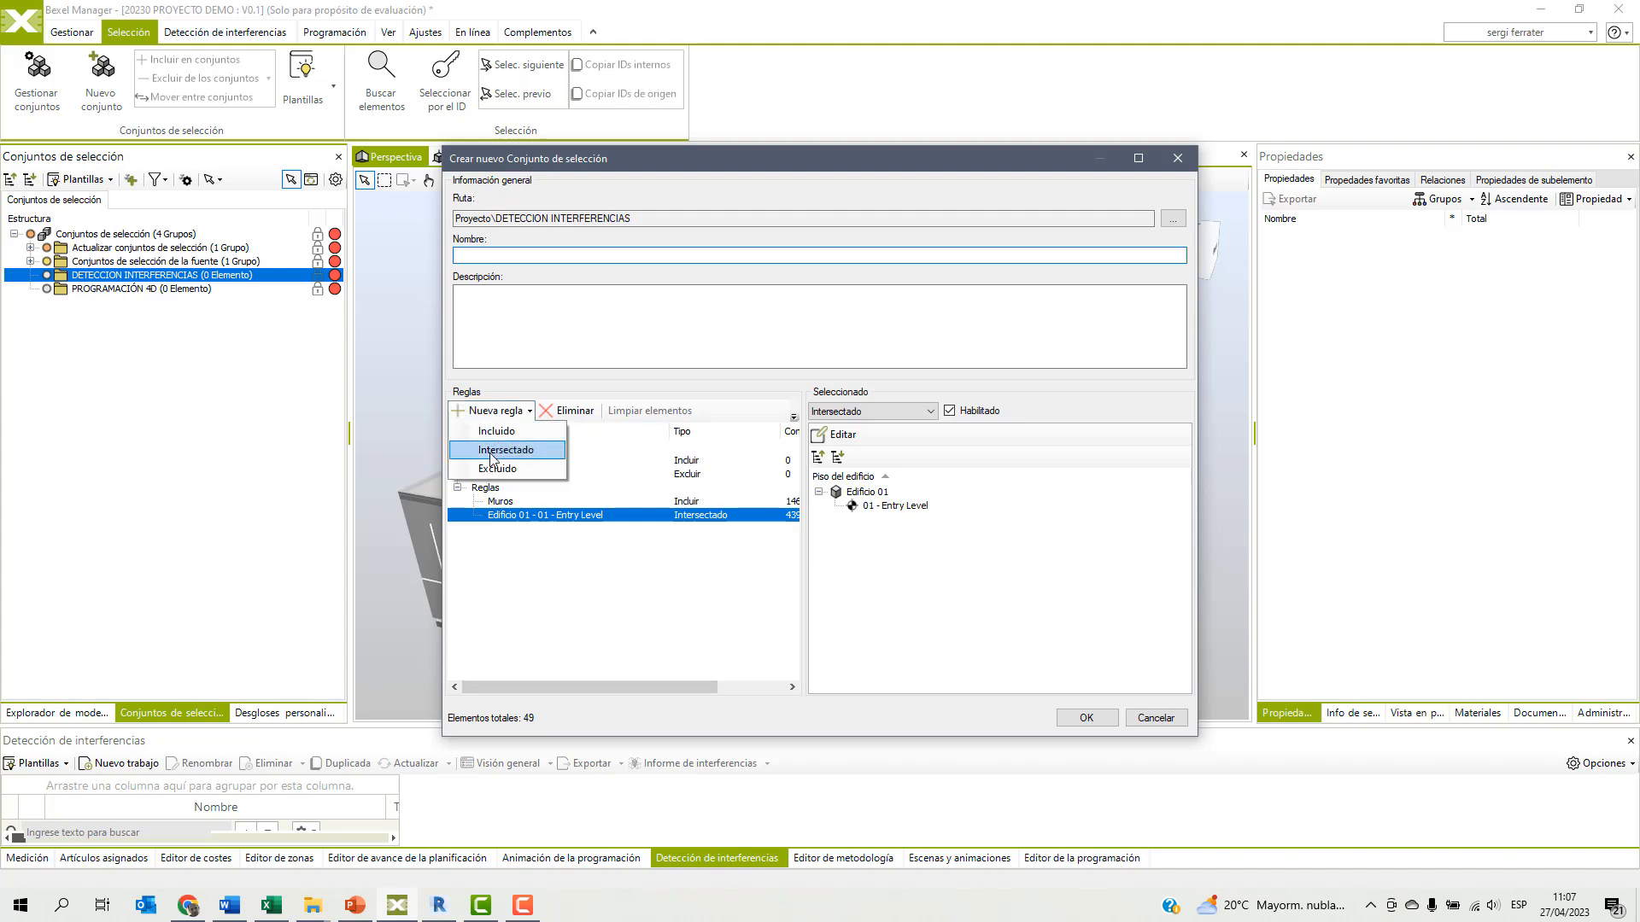
left_click(495, 450)
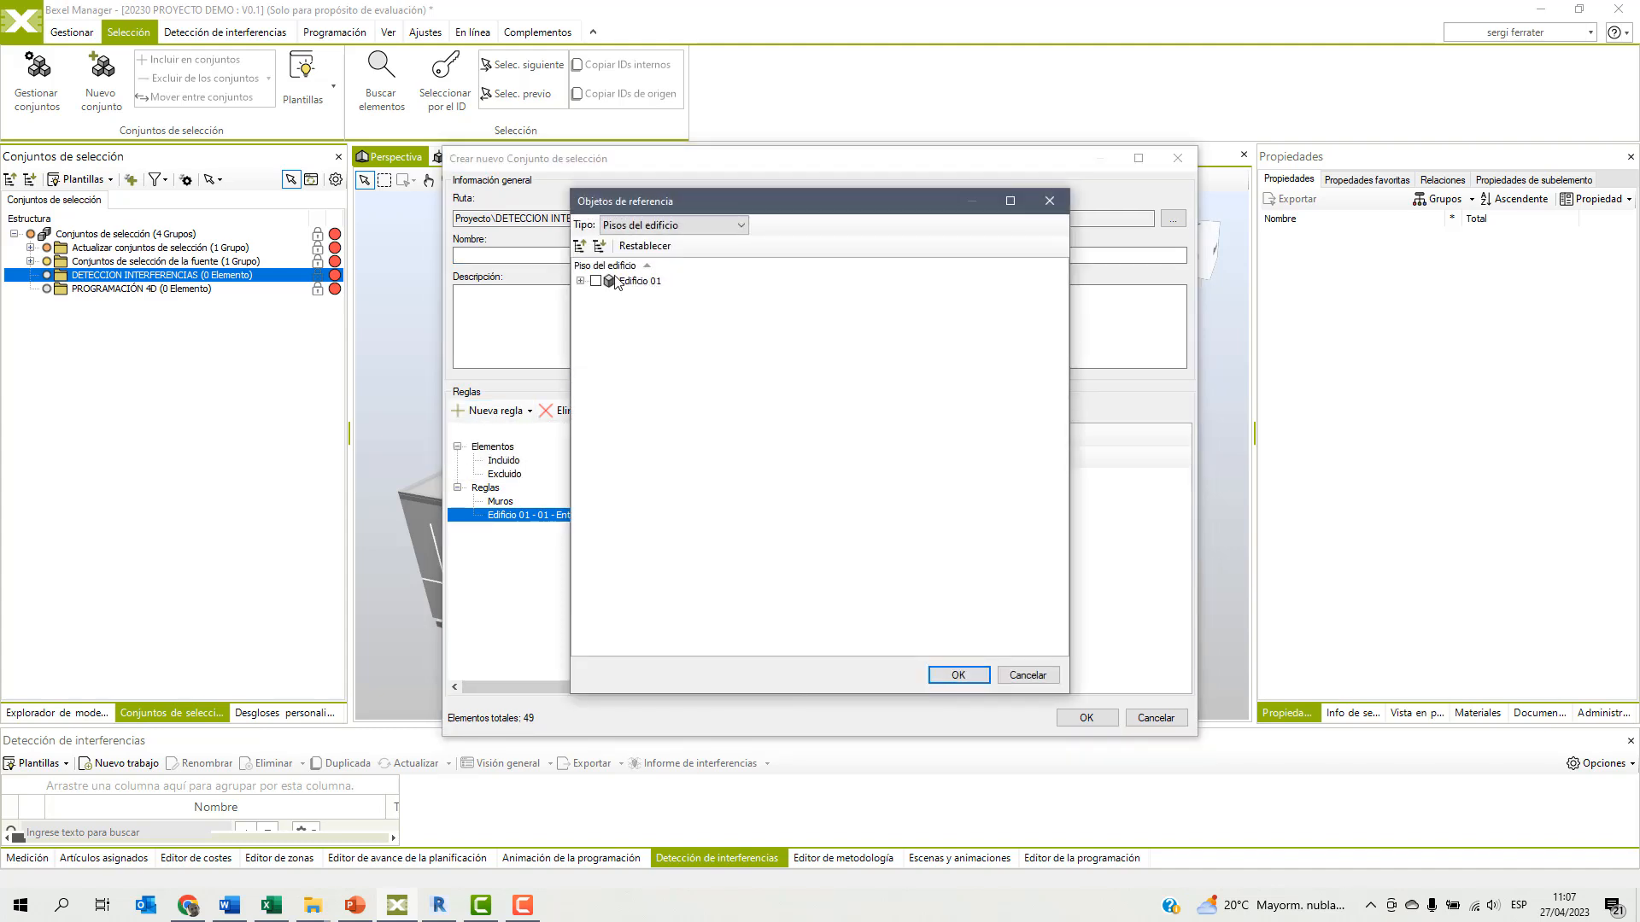
left_click(656, 226)
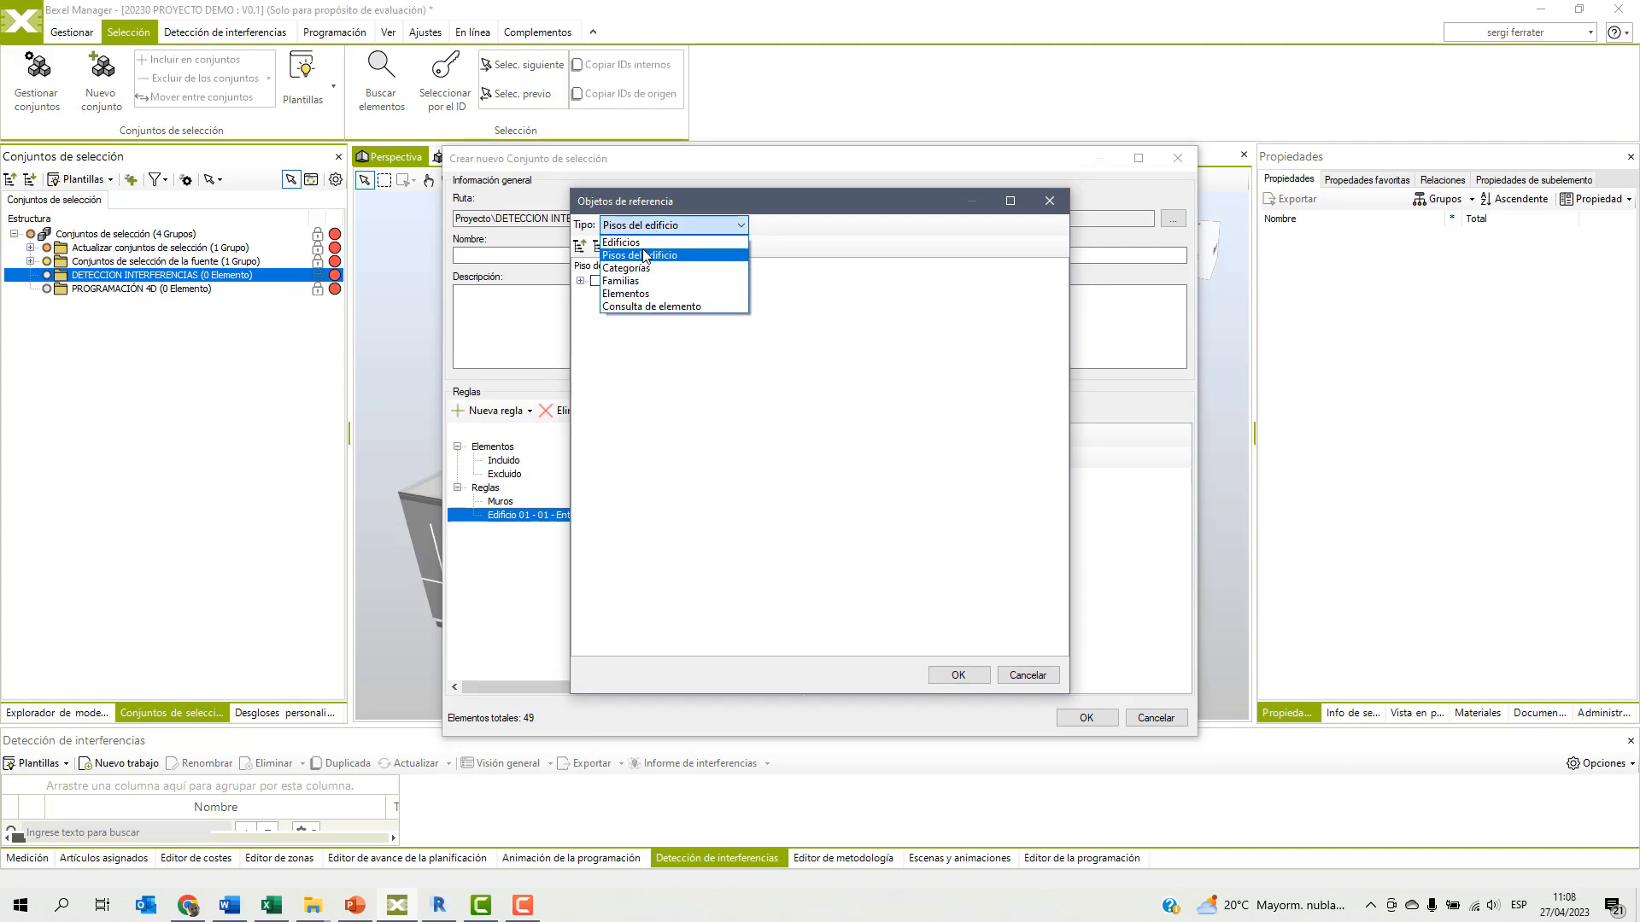
left_click(627, 307)
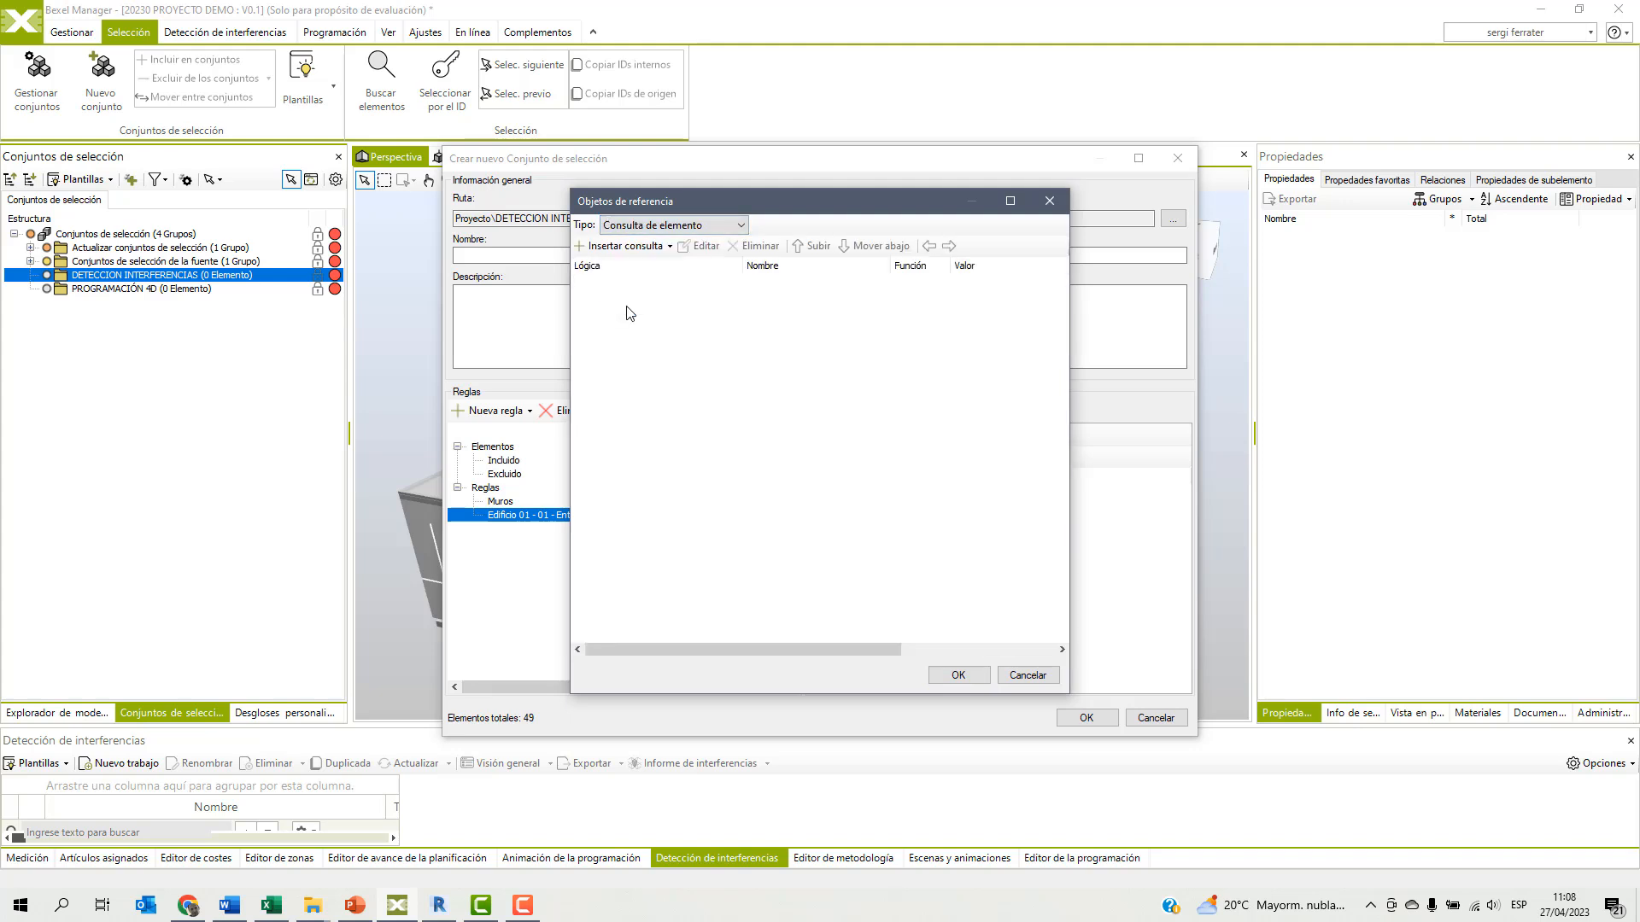
left_click(670, 246)
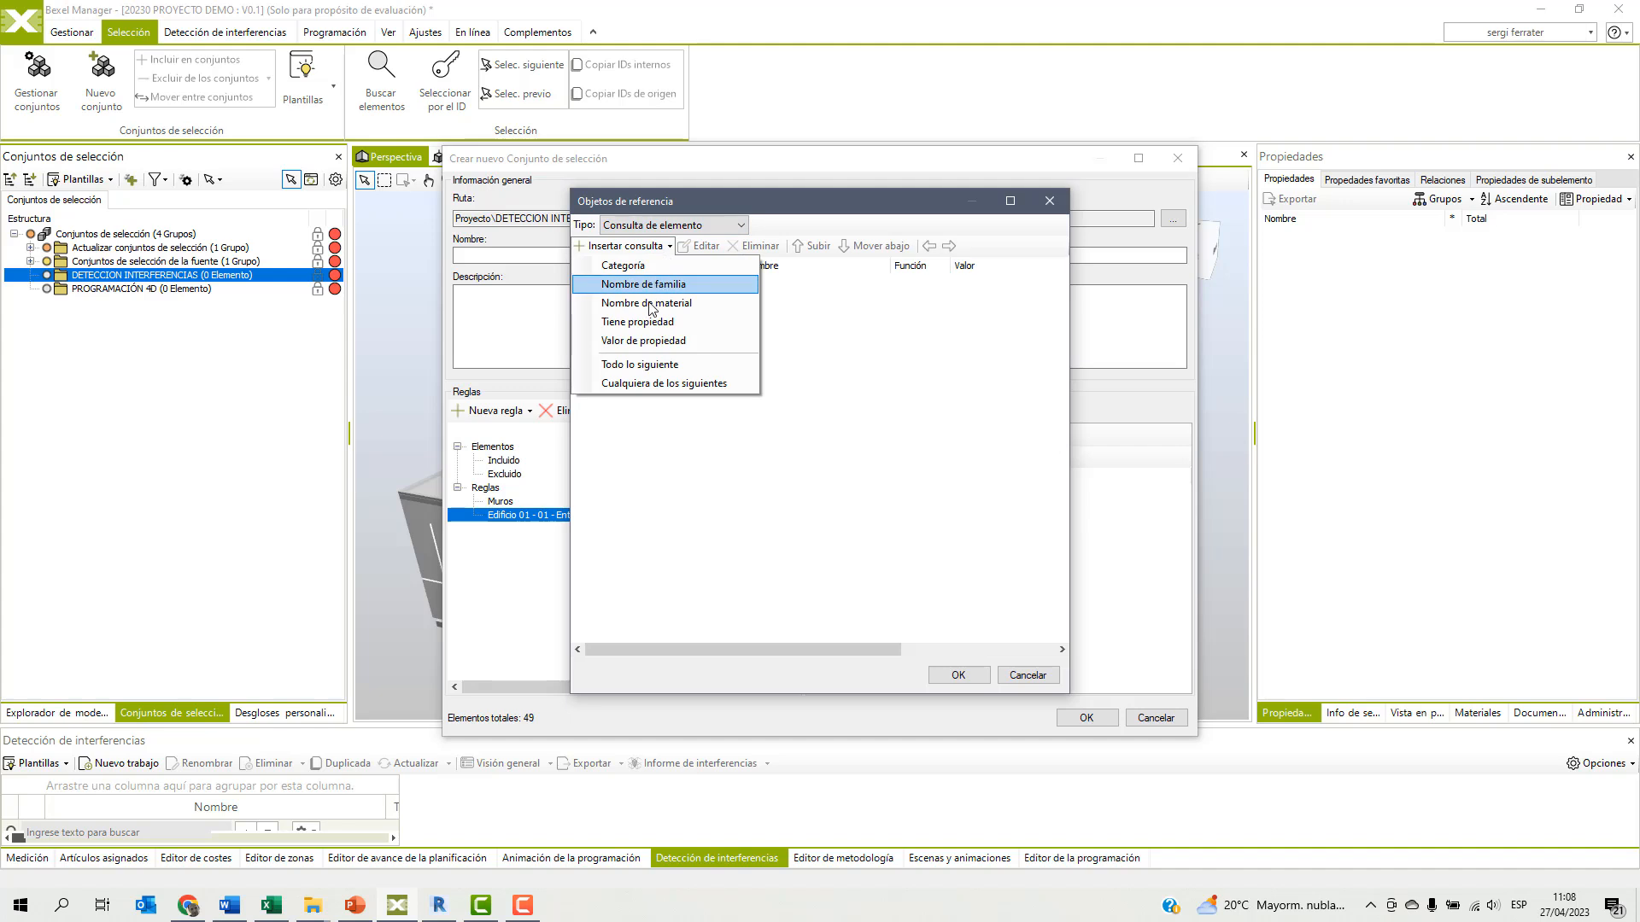
left_click(639, 340)
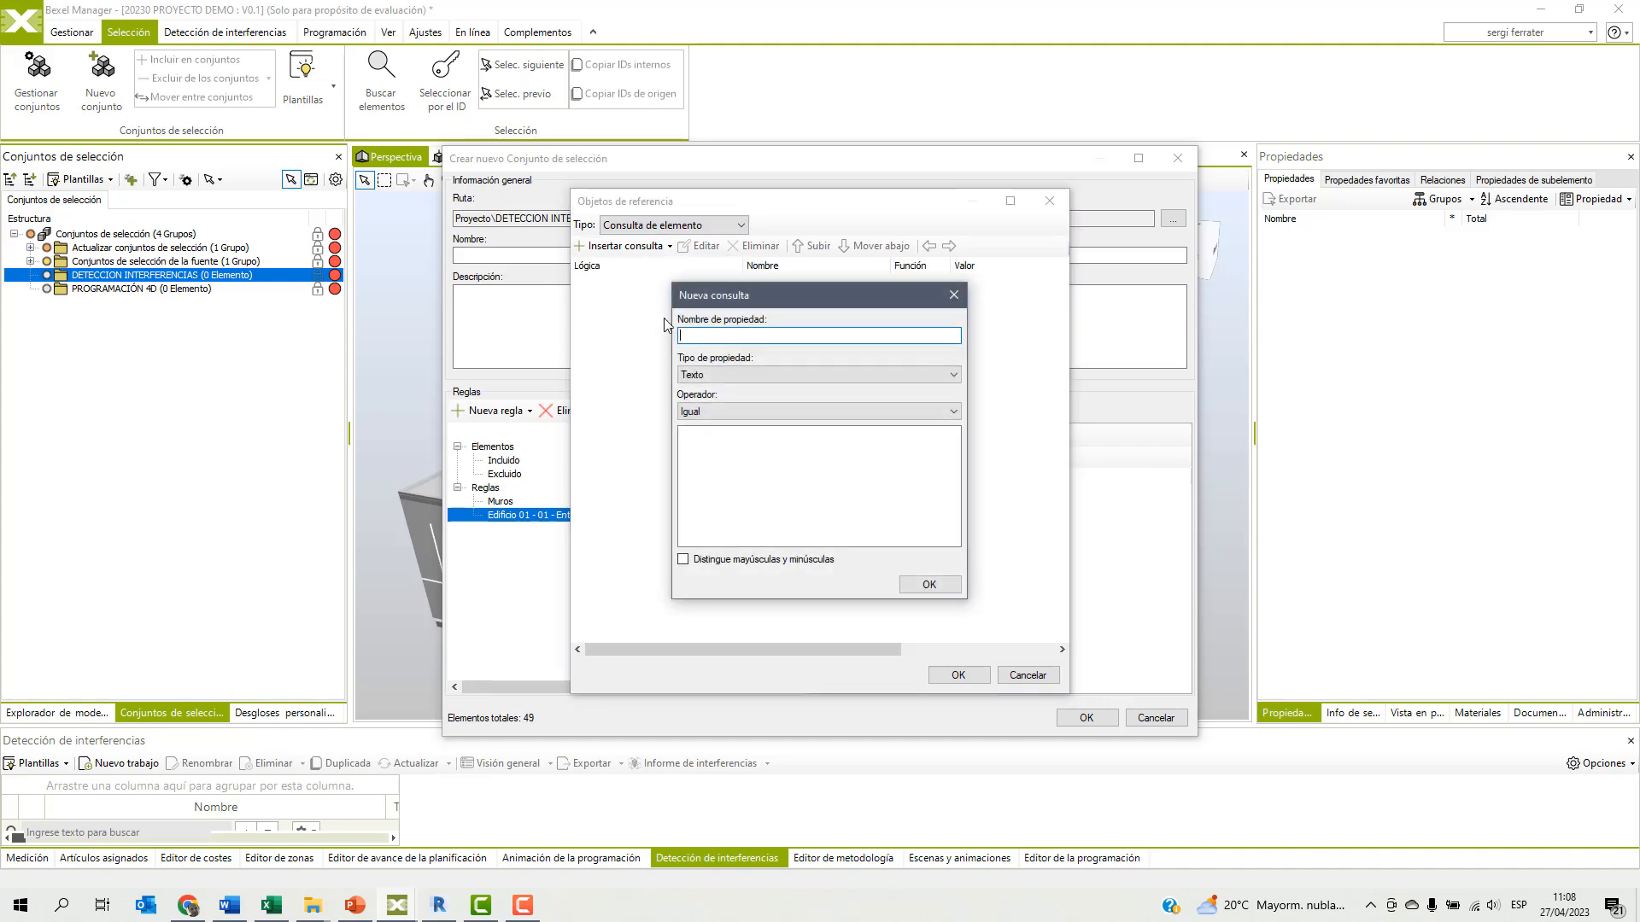
type("ZONA")
left_click(700, 451)
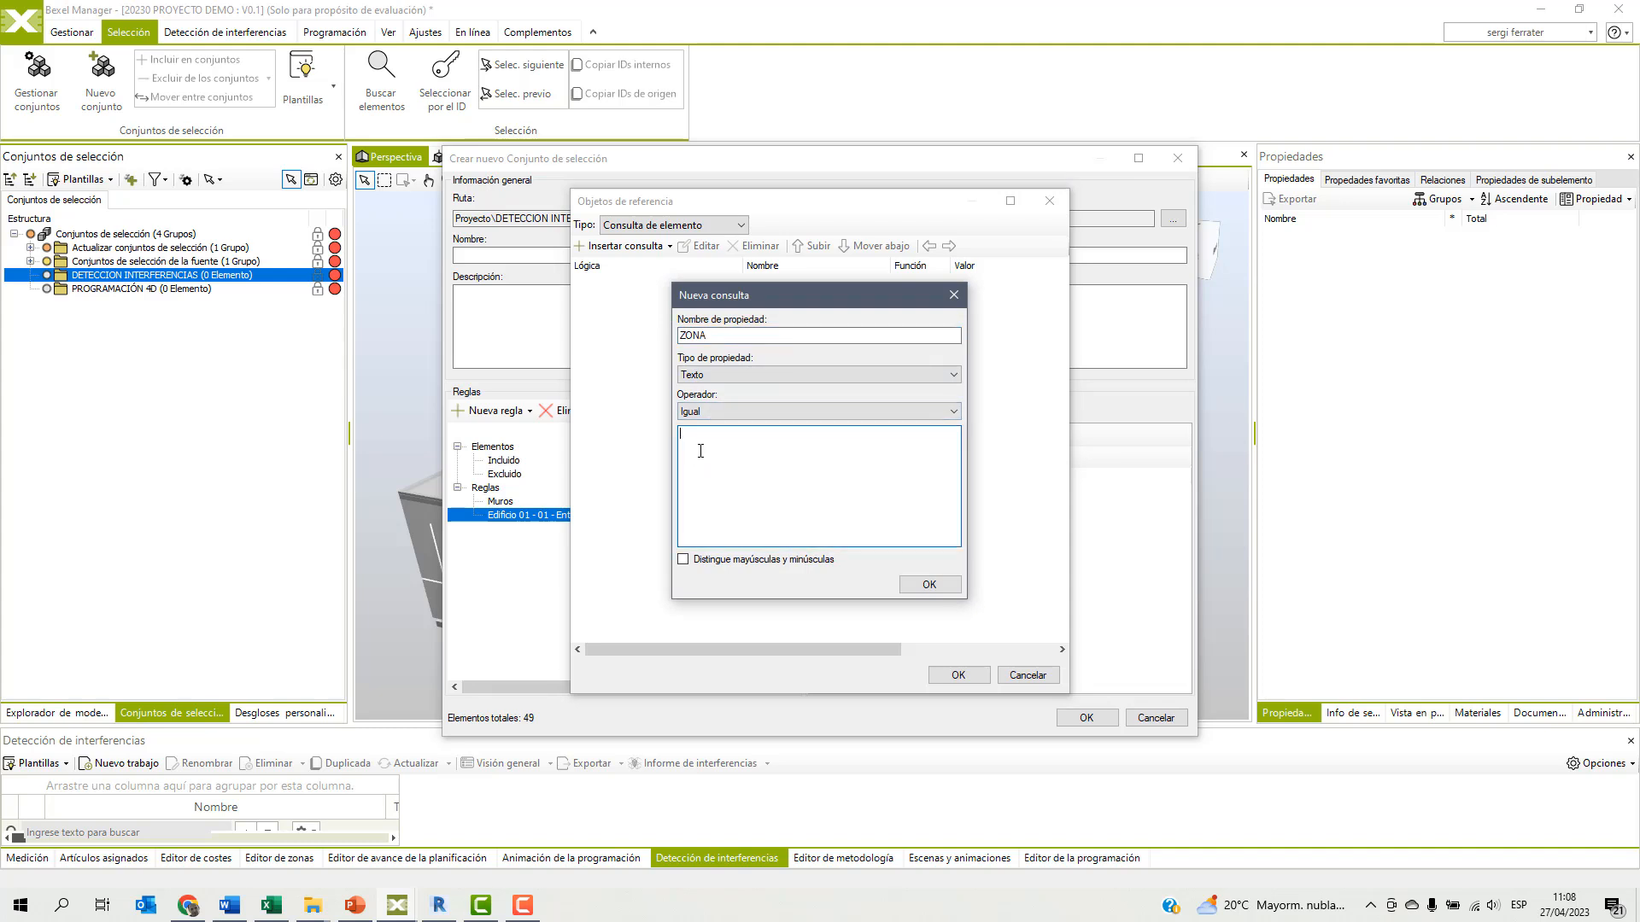
type("ZONA OESTE")
left_click(931, 585)
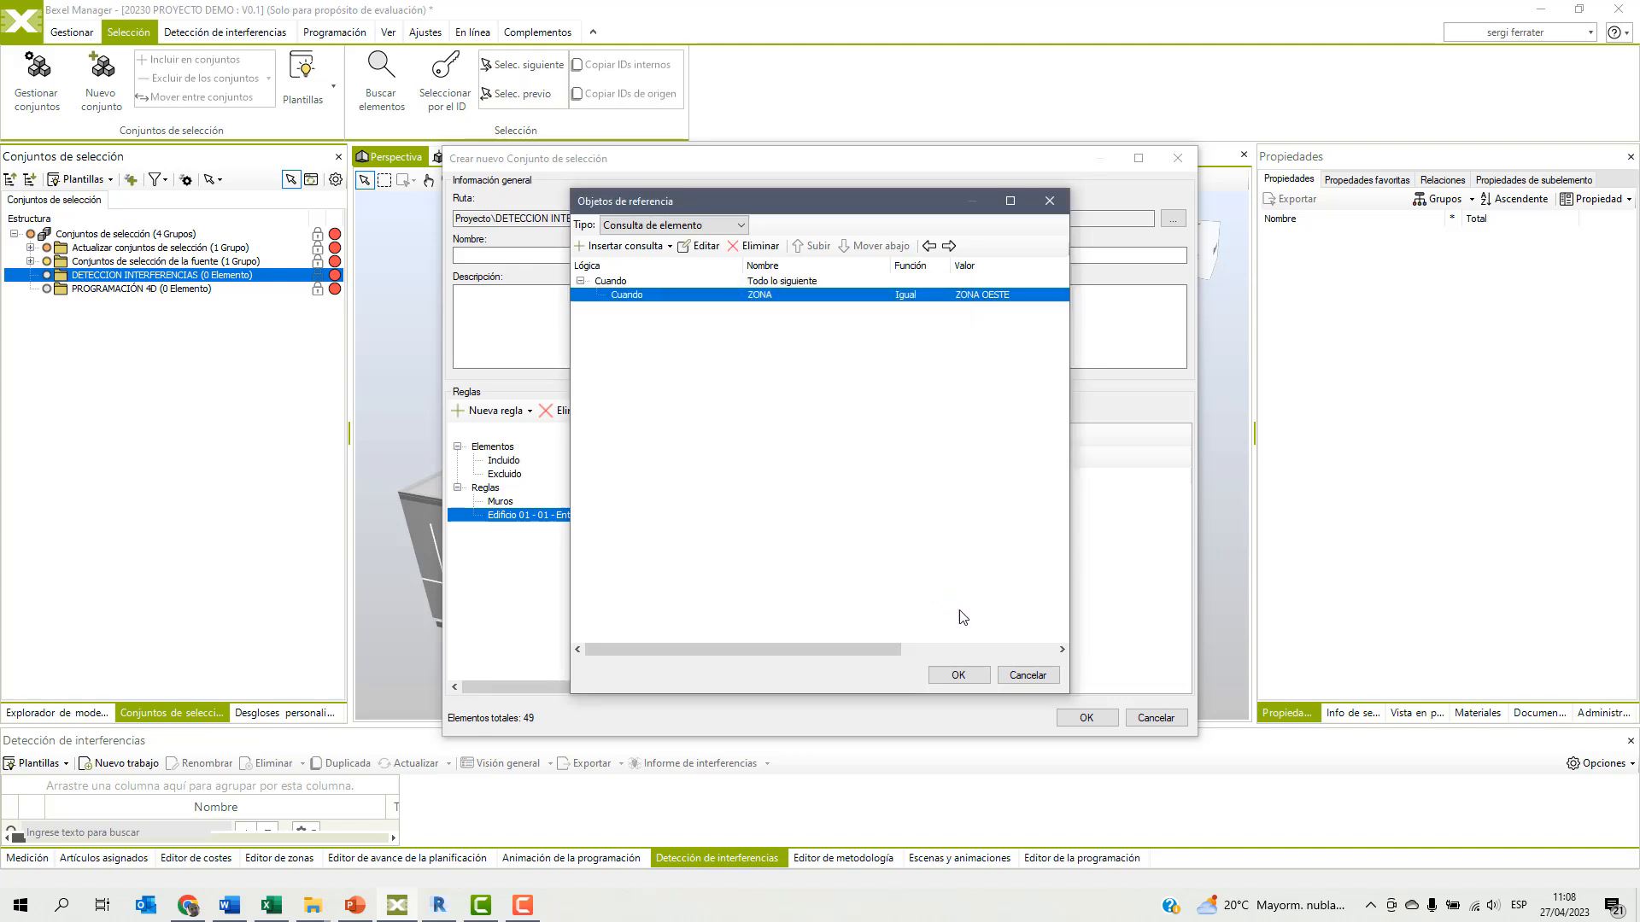
left_click(956, 676)
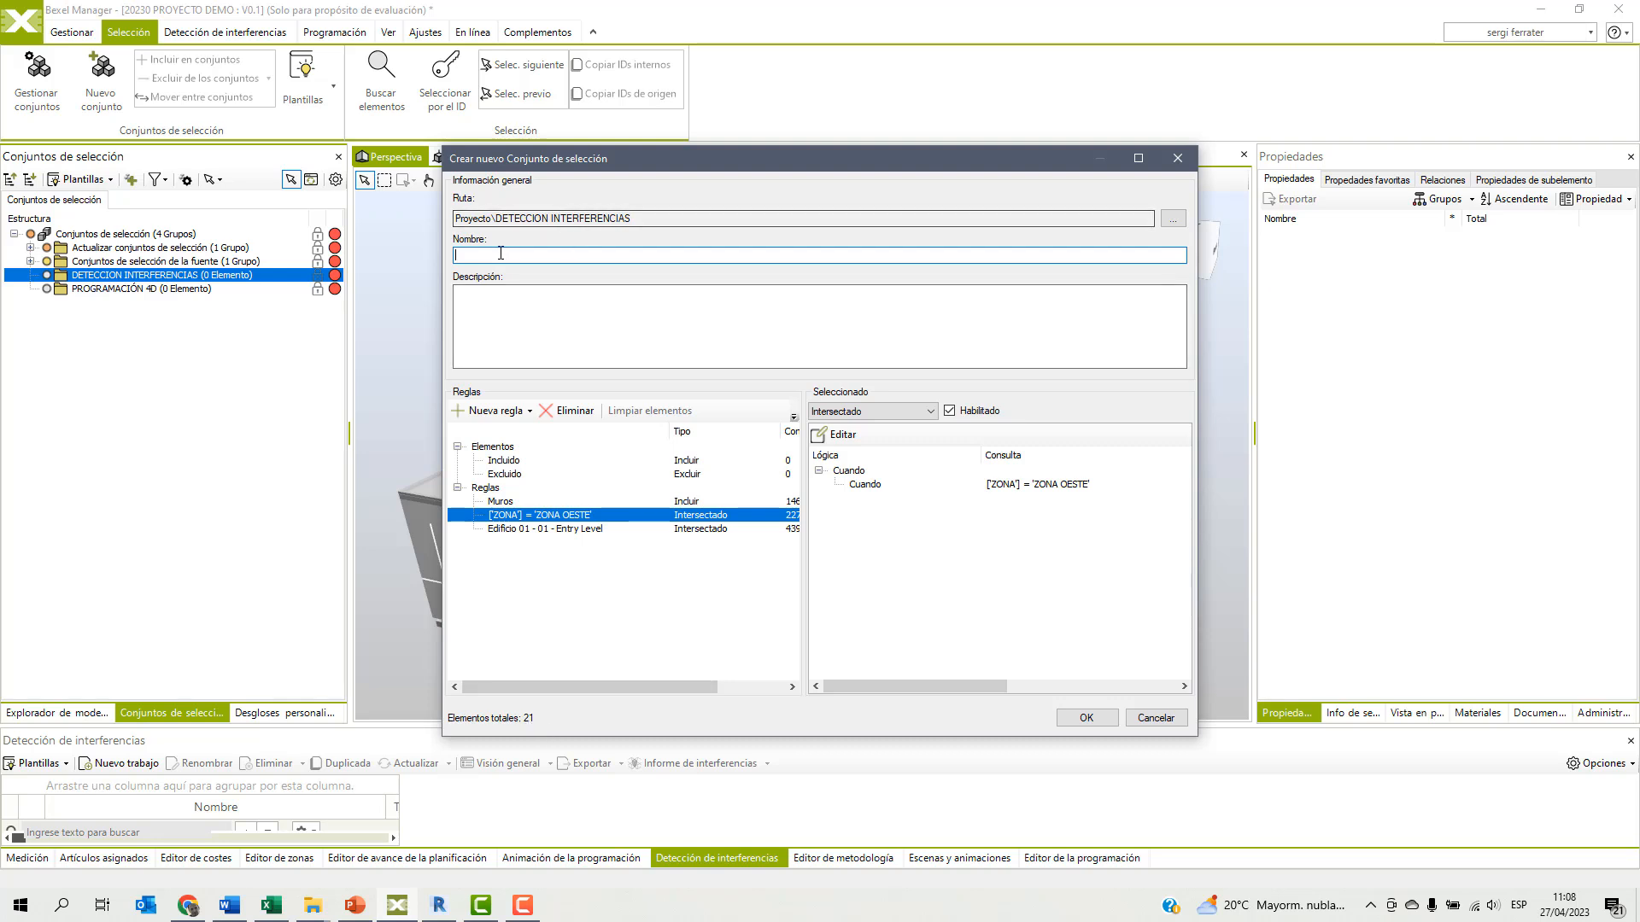
Name the selection set MUROS NIVEL 1 ZONA OESTE and create it.
type("NIVEL 1 ZONA OESTE")
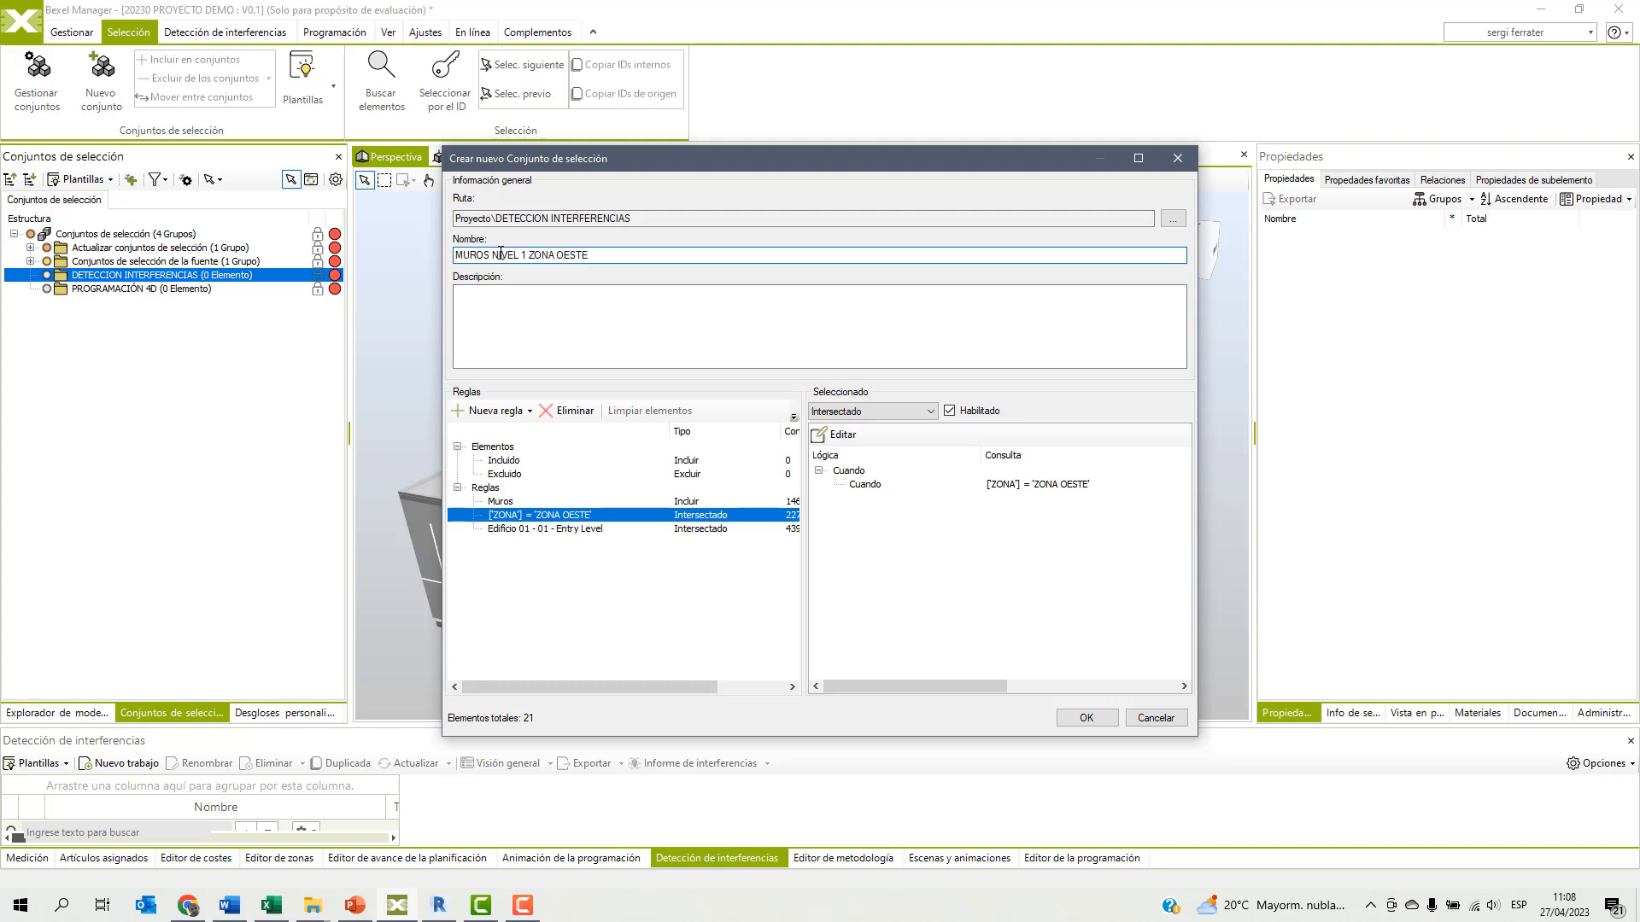
left_click(1086, 719)
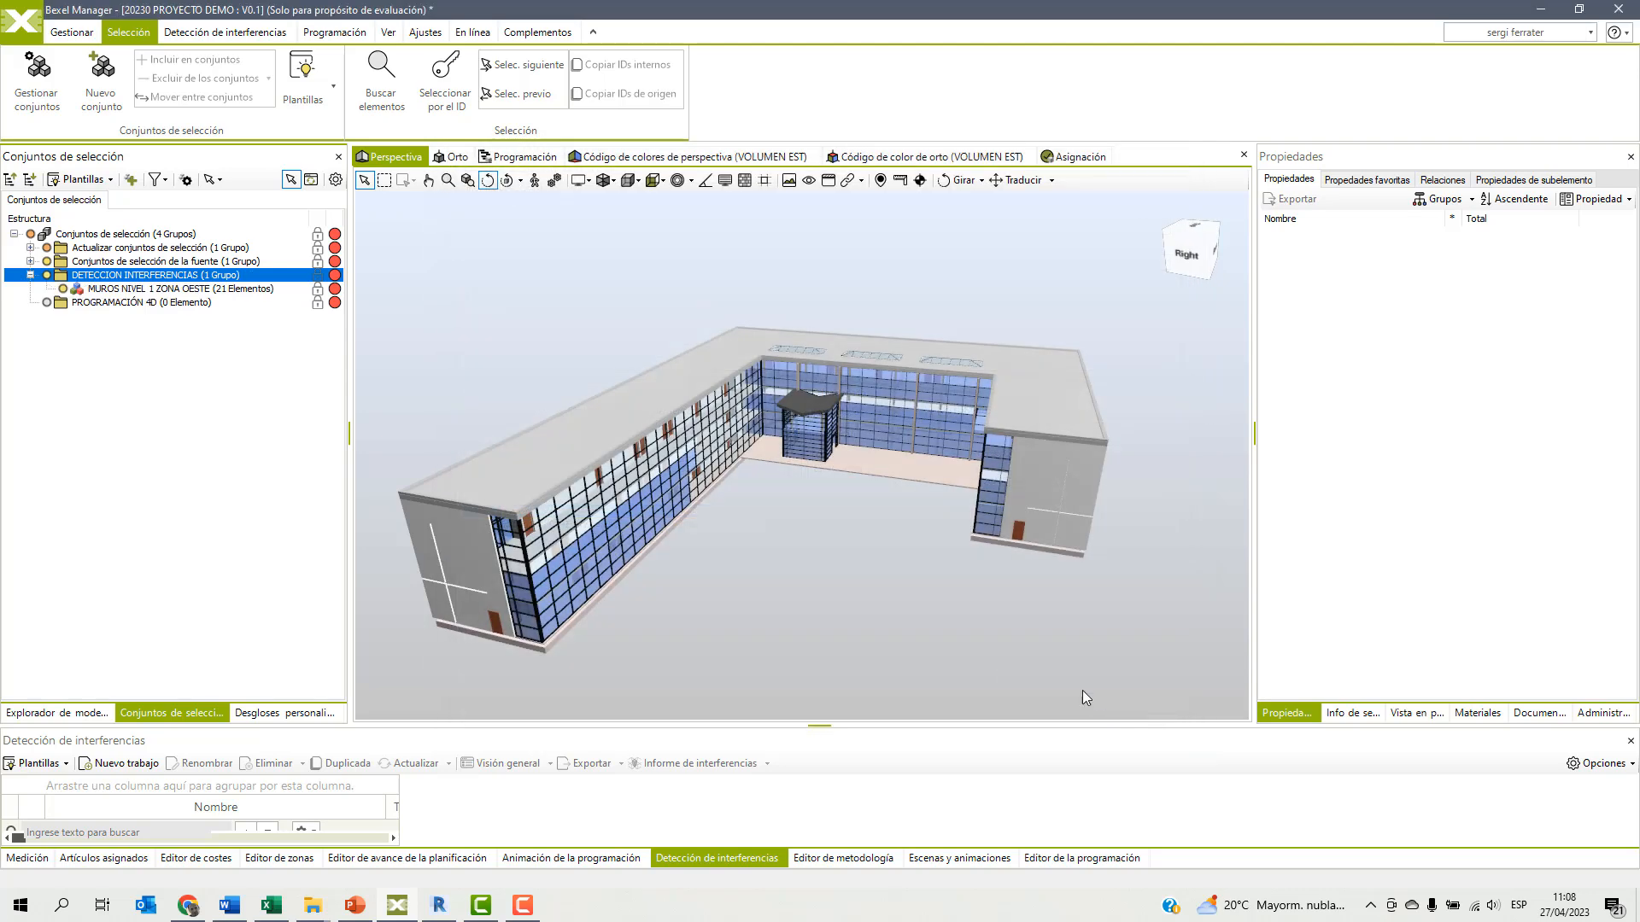
Isolate the walls of the MUROS NIVEL 1 ZONA OESTE set with the rest attenuated as wireframe, inspect them and restore the full model.
left_click(151, 290)
right_click(592, 325)
mouse_move(743, 432)
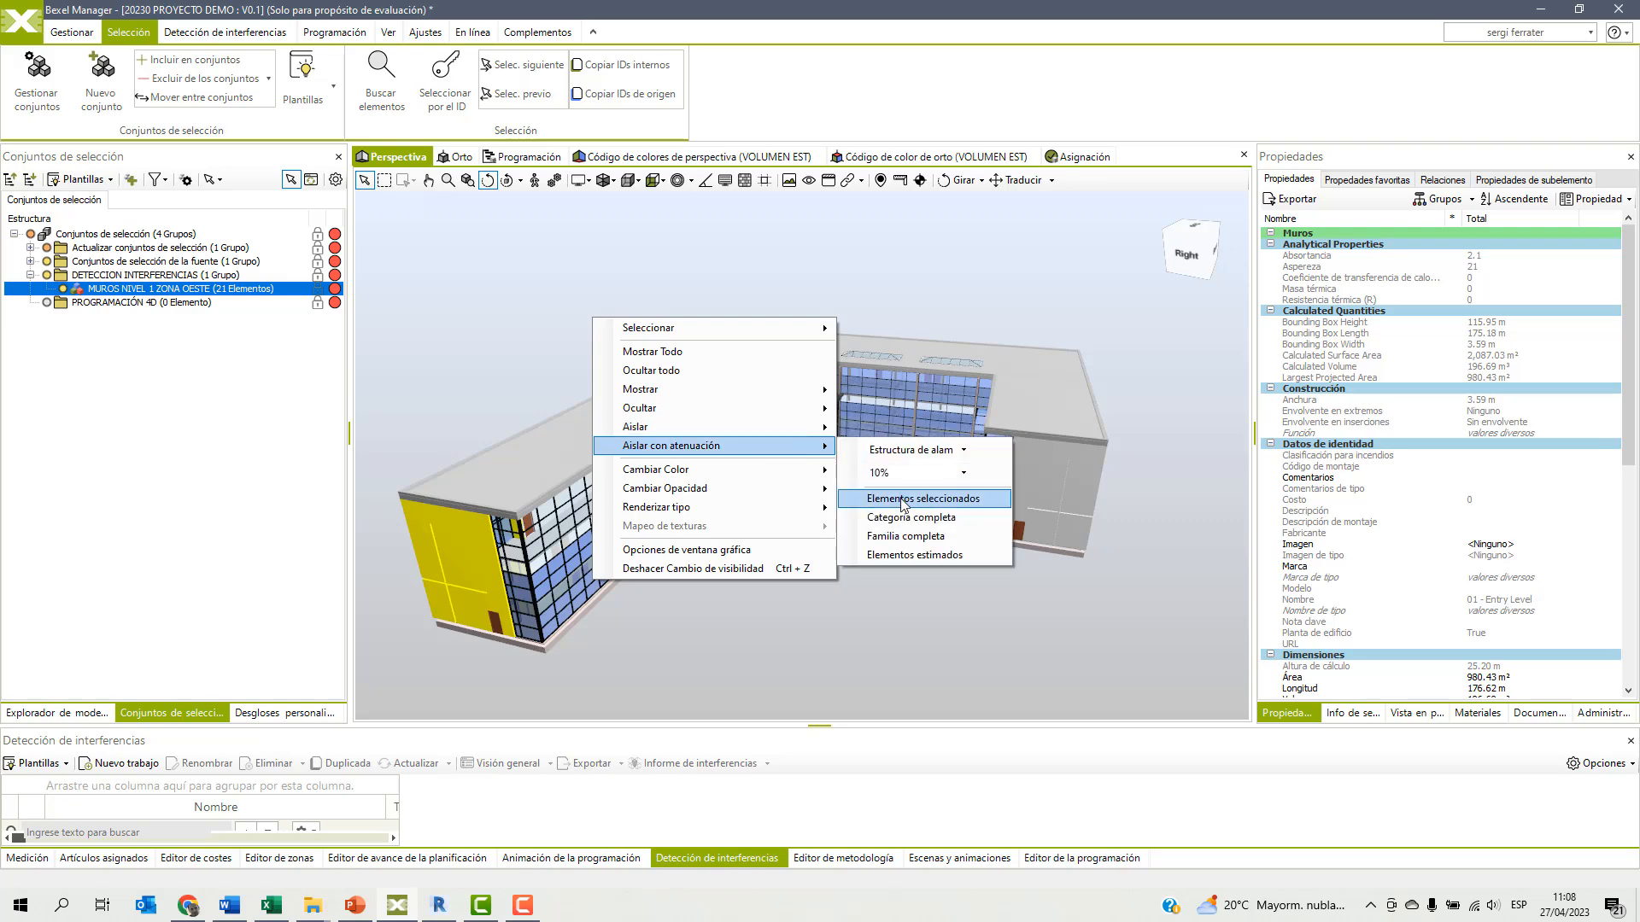
left_click(903, 501)
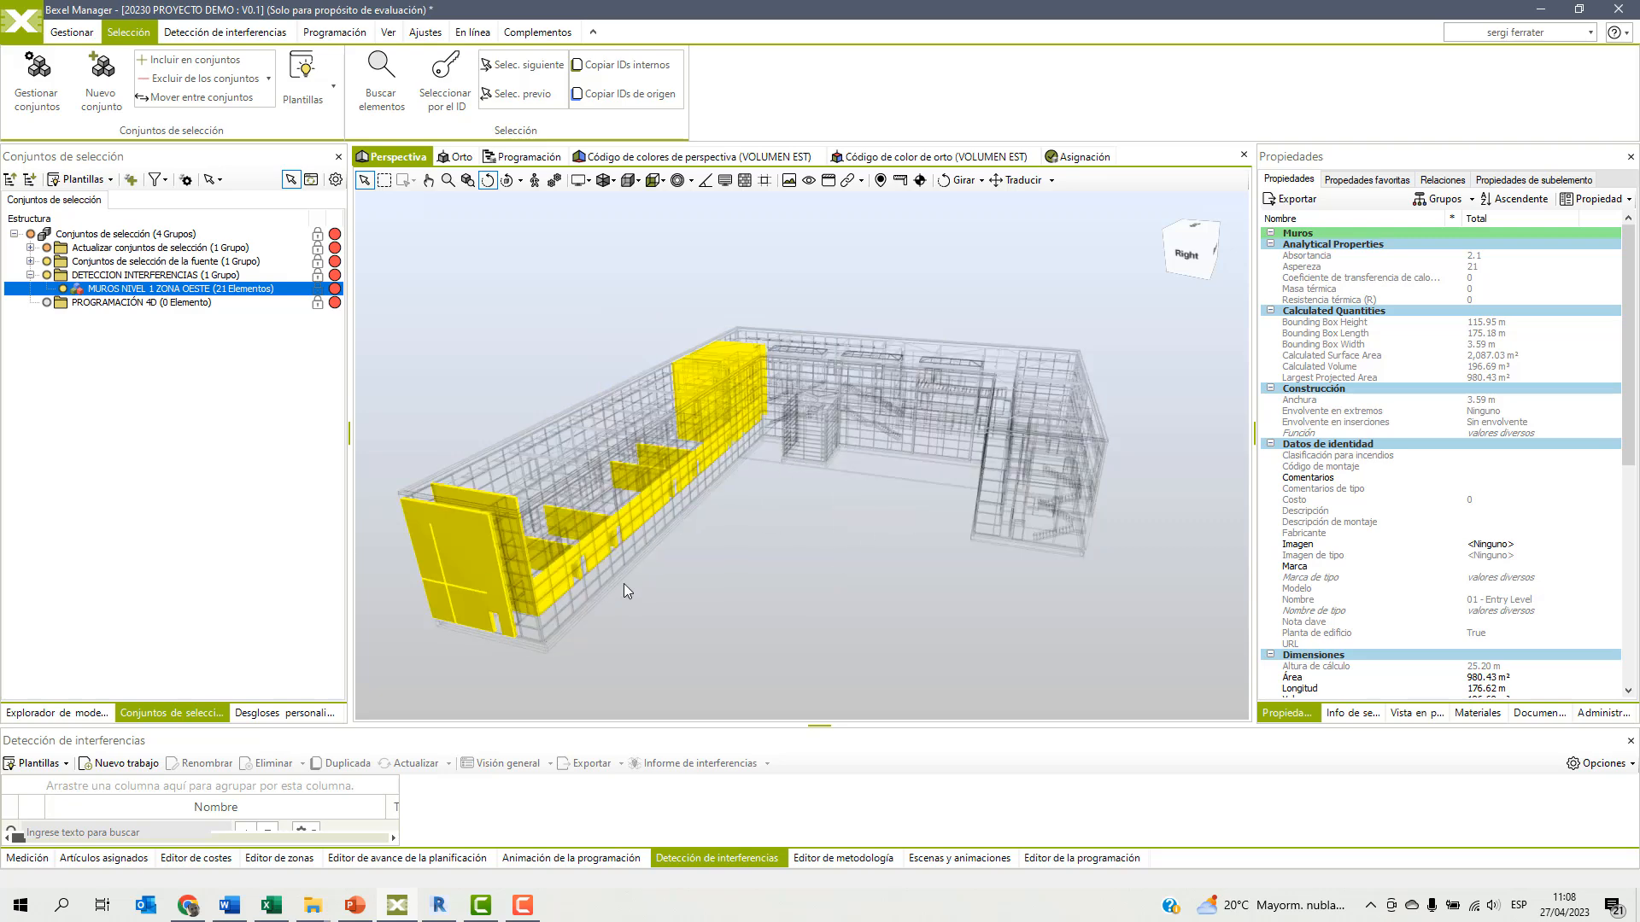
mouse_move(689, 557)
left_mouse_down()
mouse_move(791, 541)
mouse_move(691, 555)
mouse_move(703, 551)
left_mouse_up()
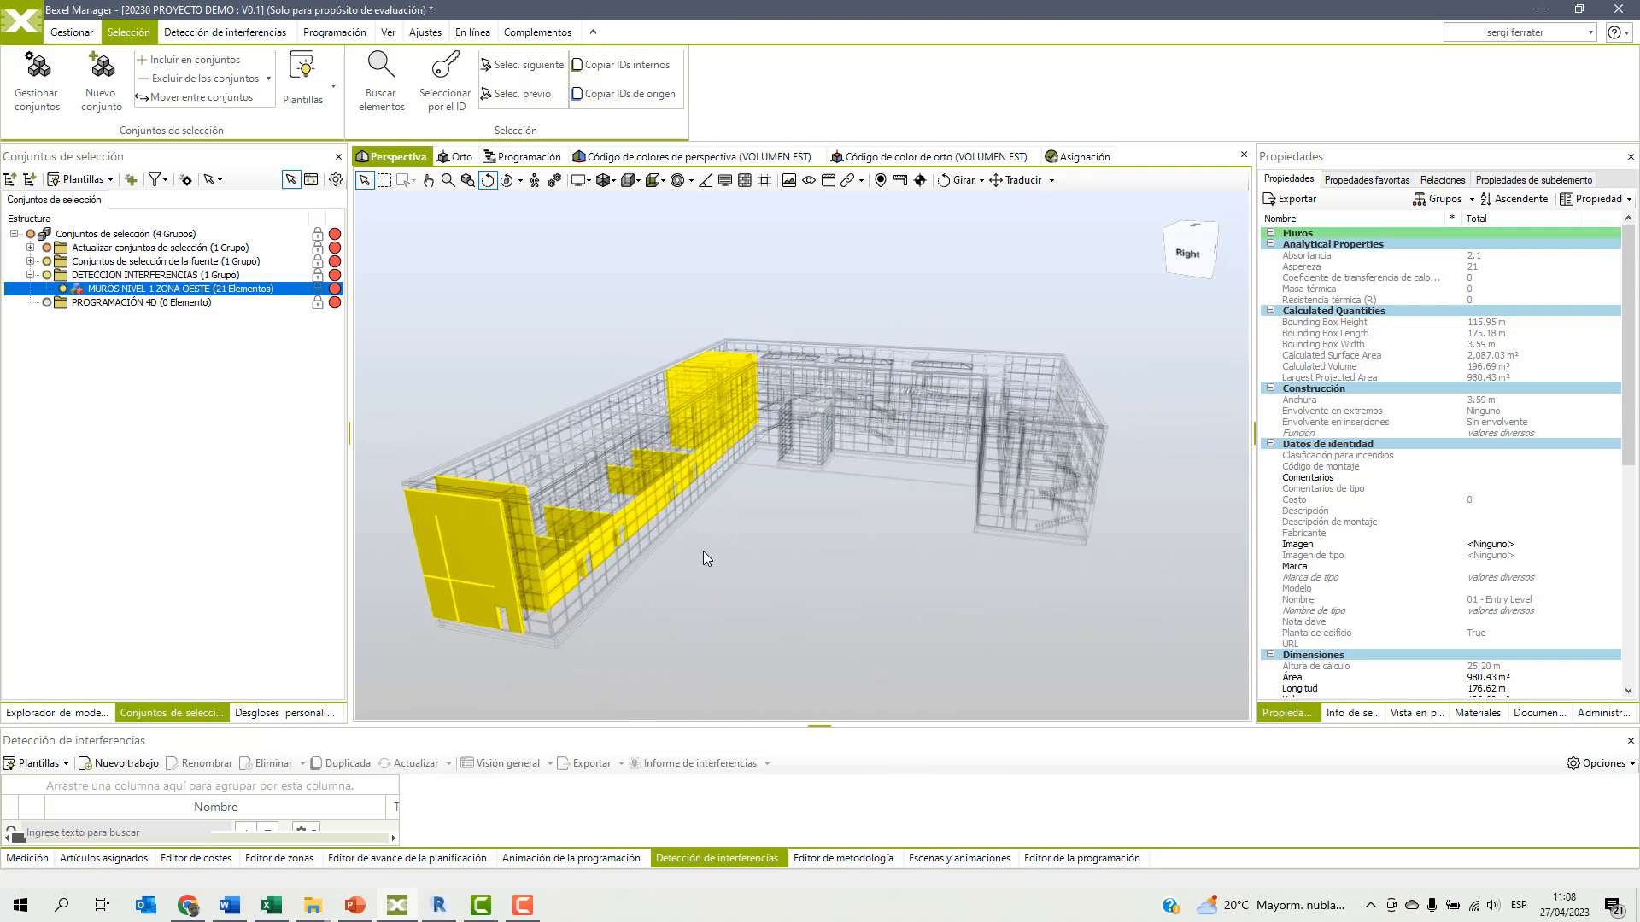
key("Escape")
left_click(198, 423)
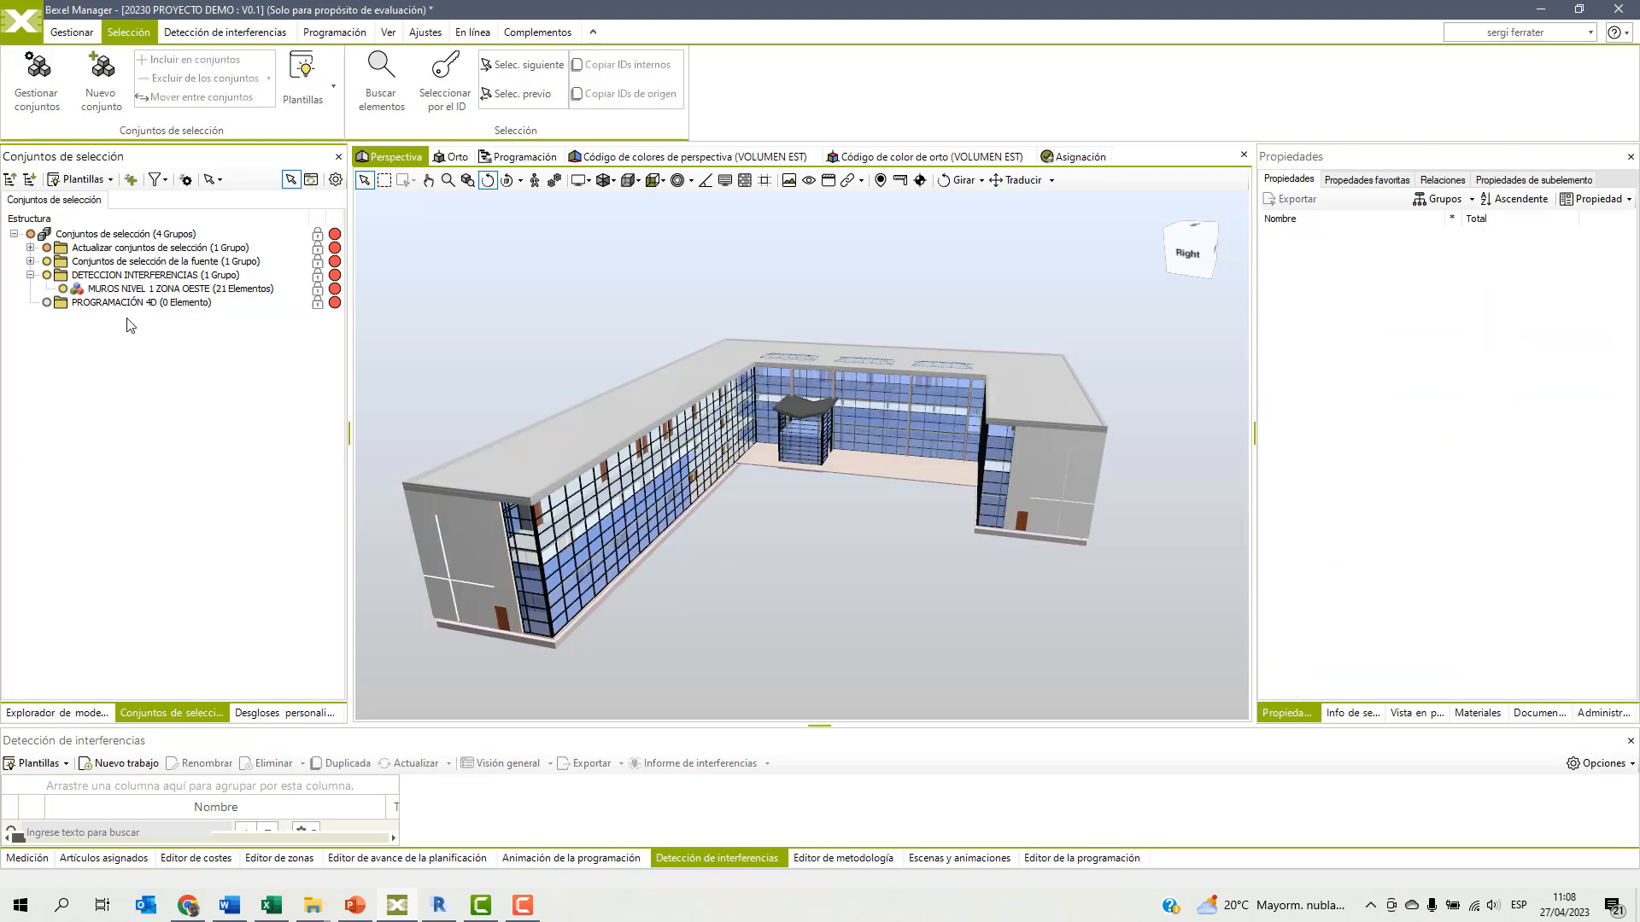
Start another rule-based selection set in the DETECCION INTERFERENCIAS folder including the Losas category, and name it LOSAS N1-N2.
left_click(114, 275)
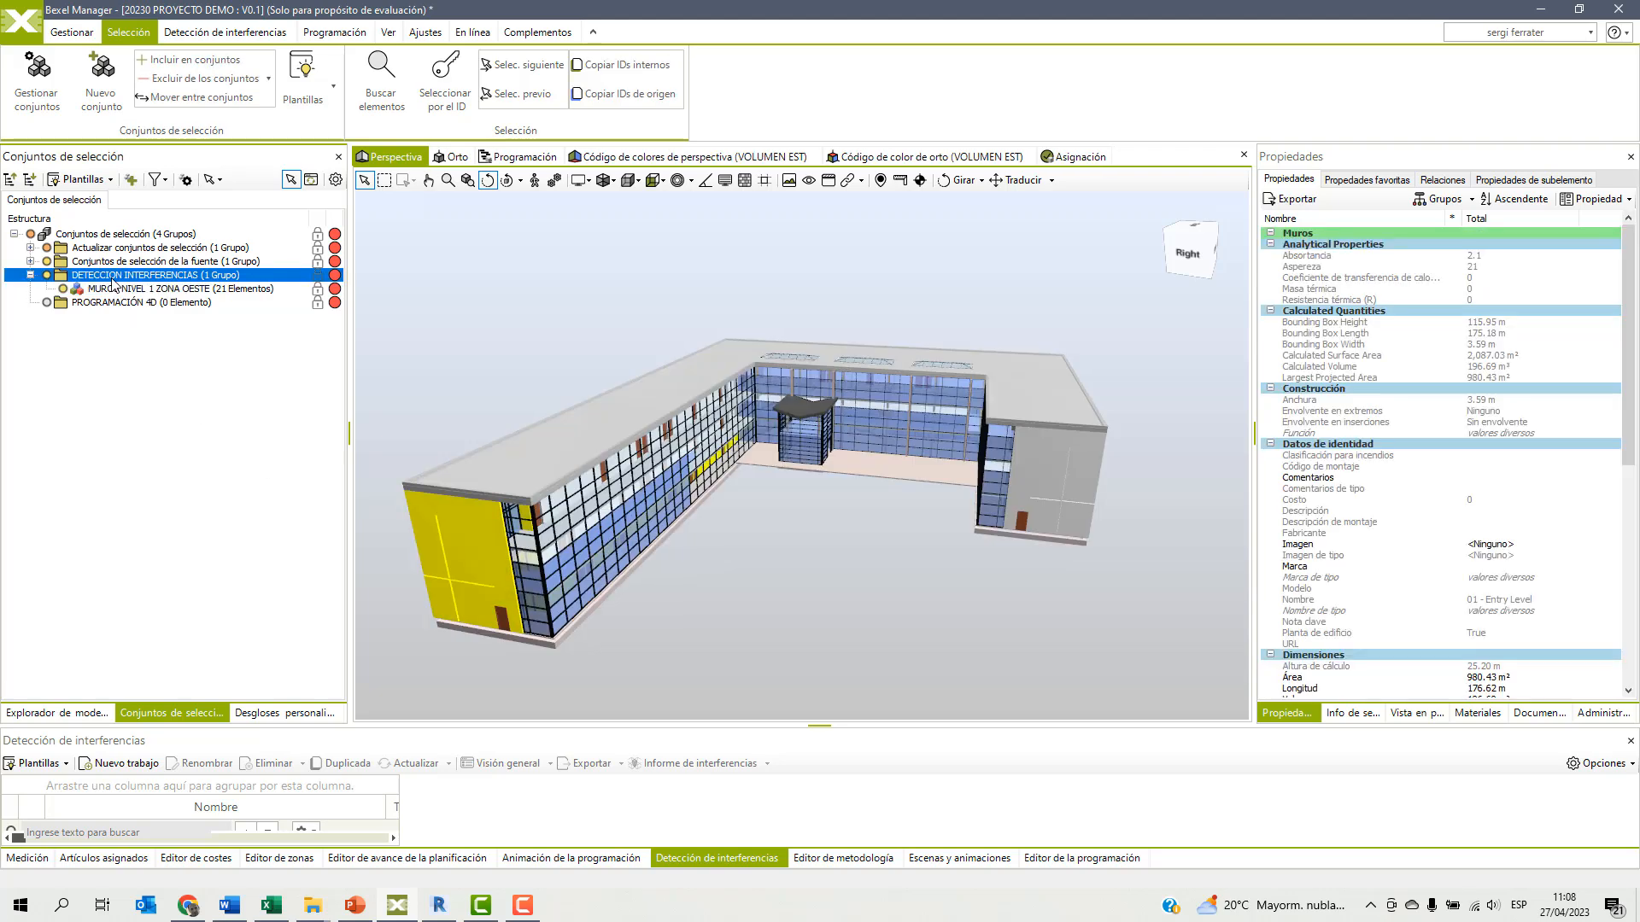
right_click(114, 284)
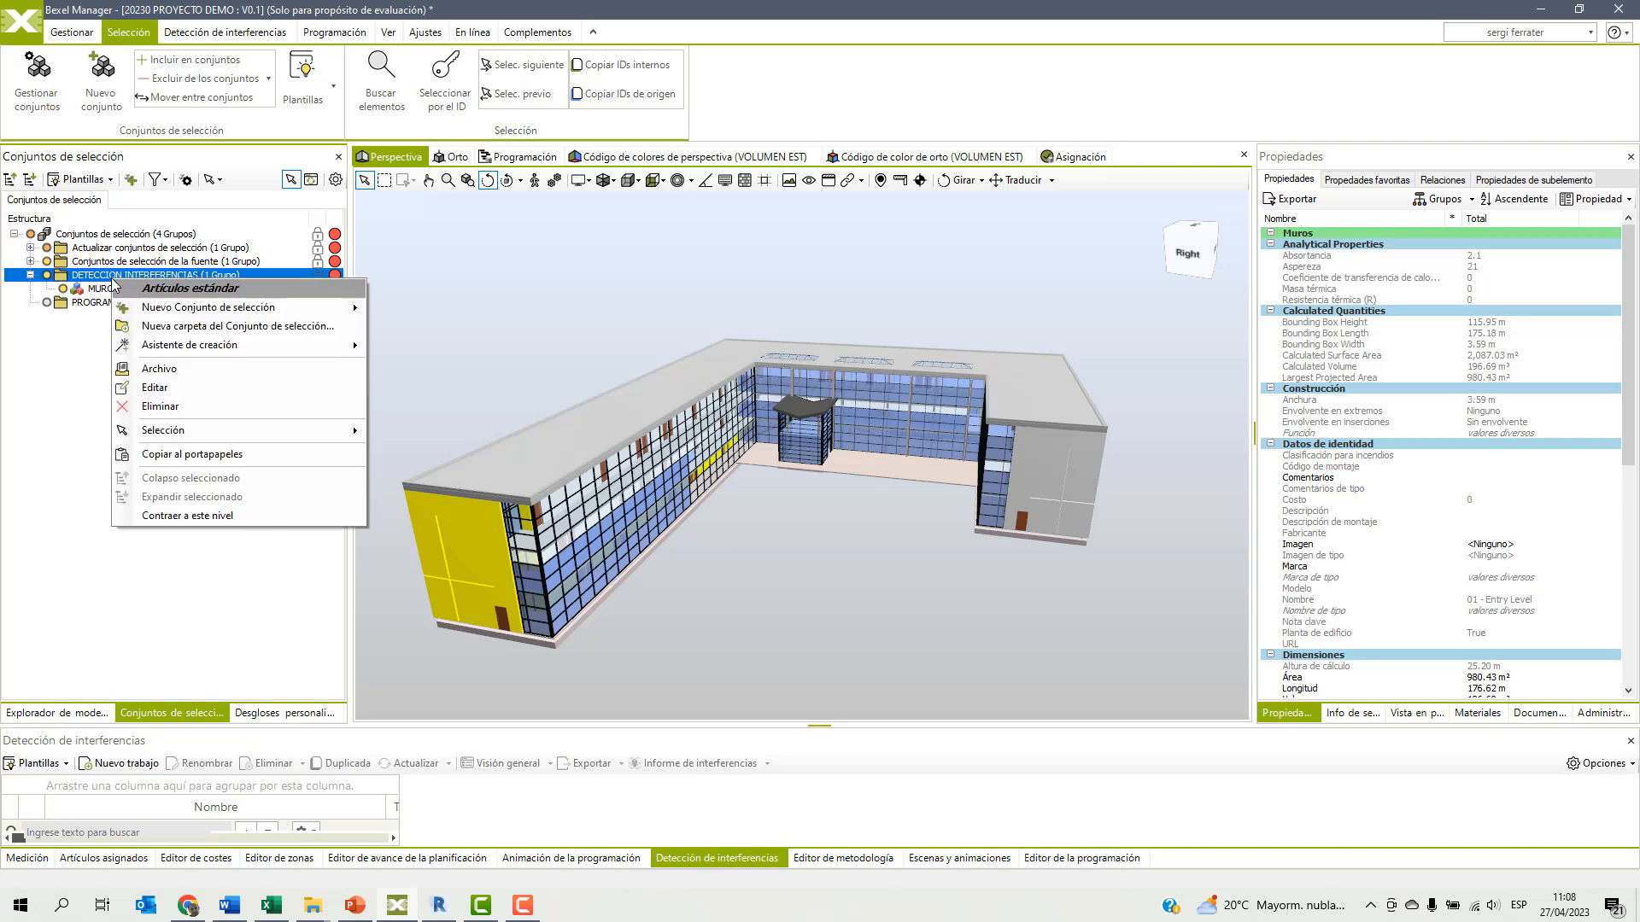
mouse_move(184, 309)
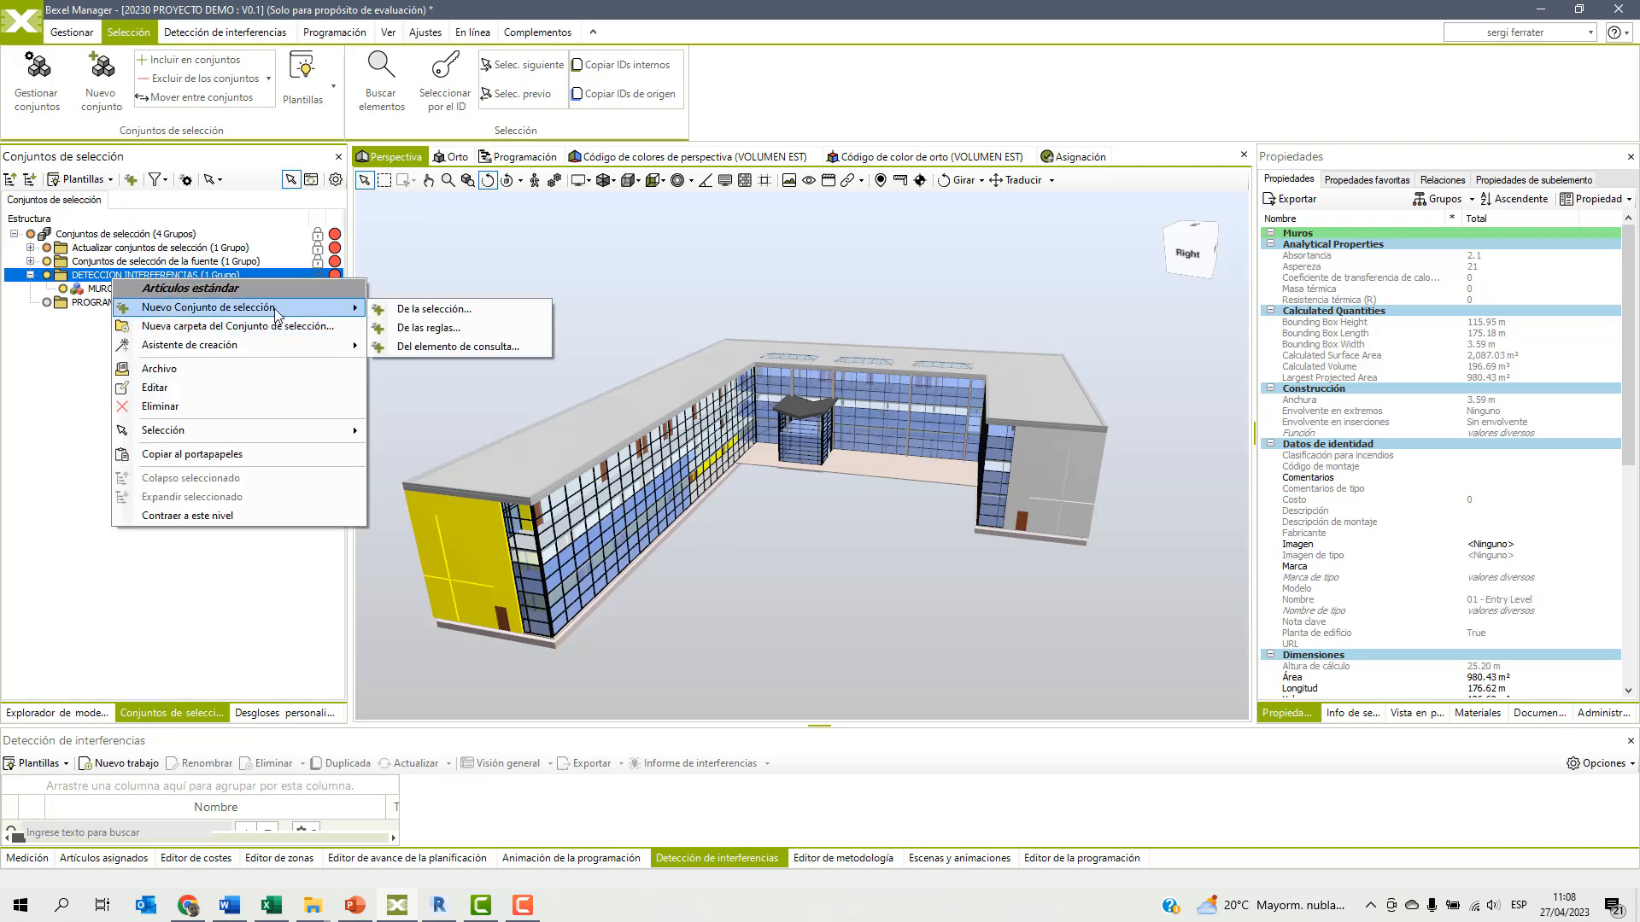
left_click(427, 329)
left_click(693, 226)
left_click(628, 268)
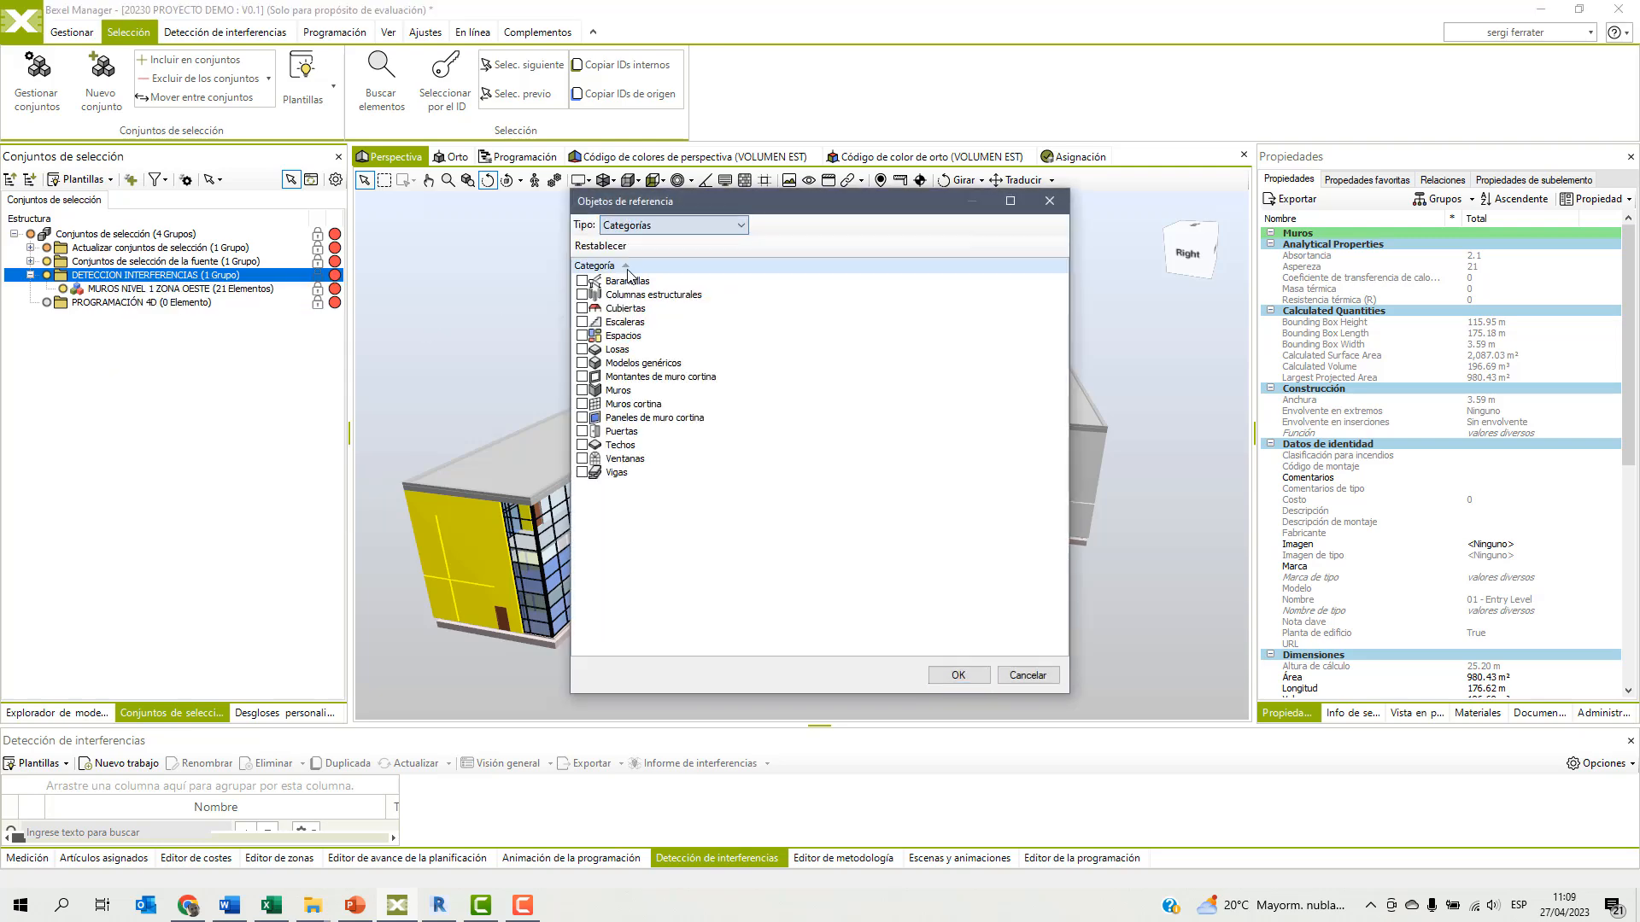
left_click(583, 350)
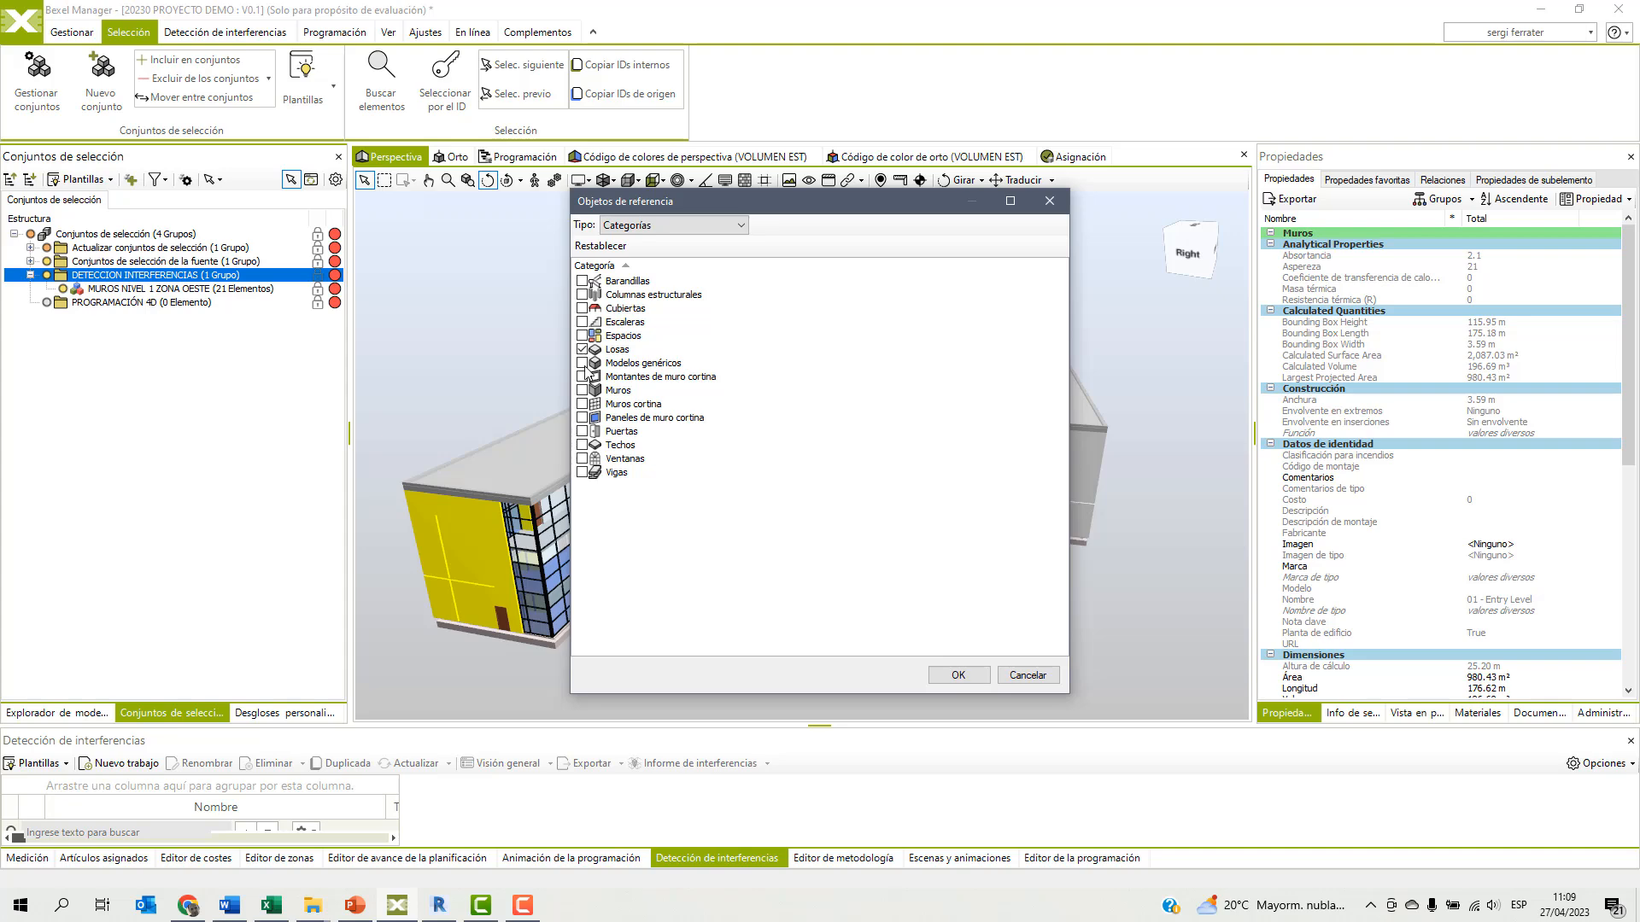
left_click(955, 674)
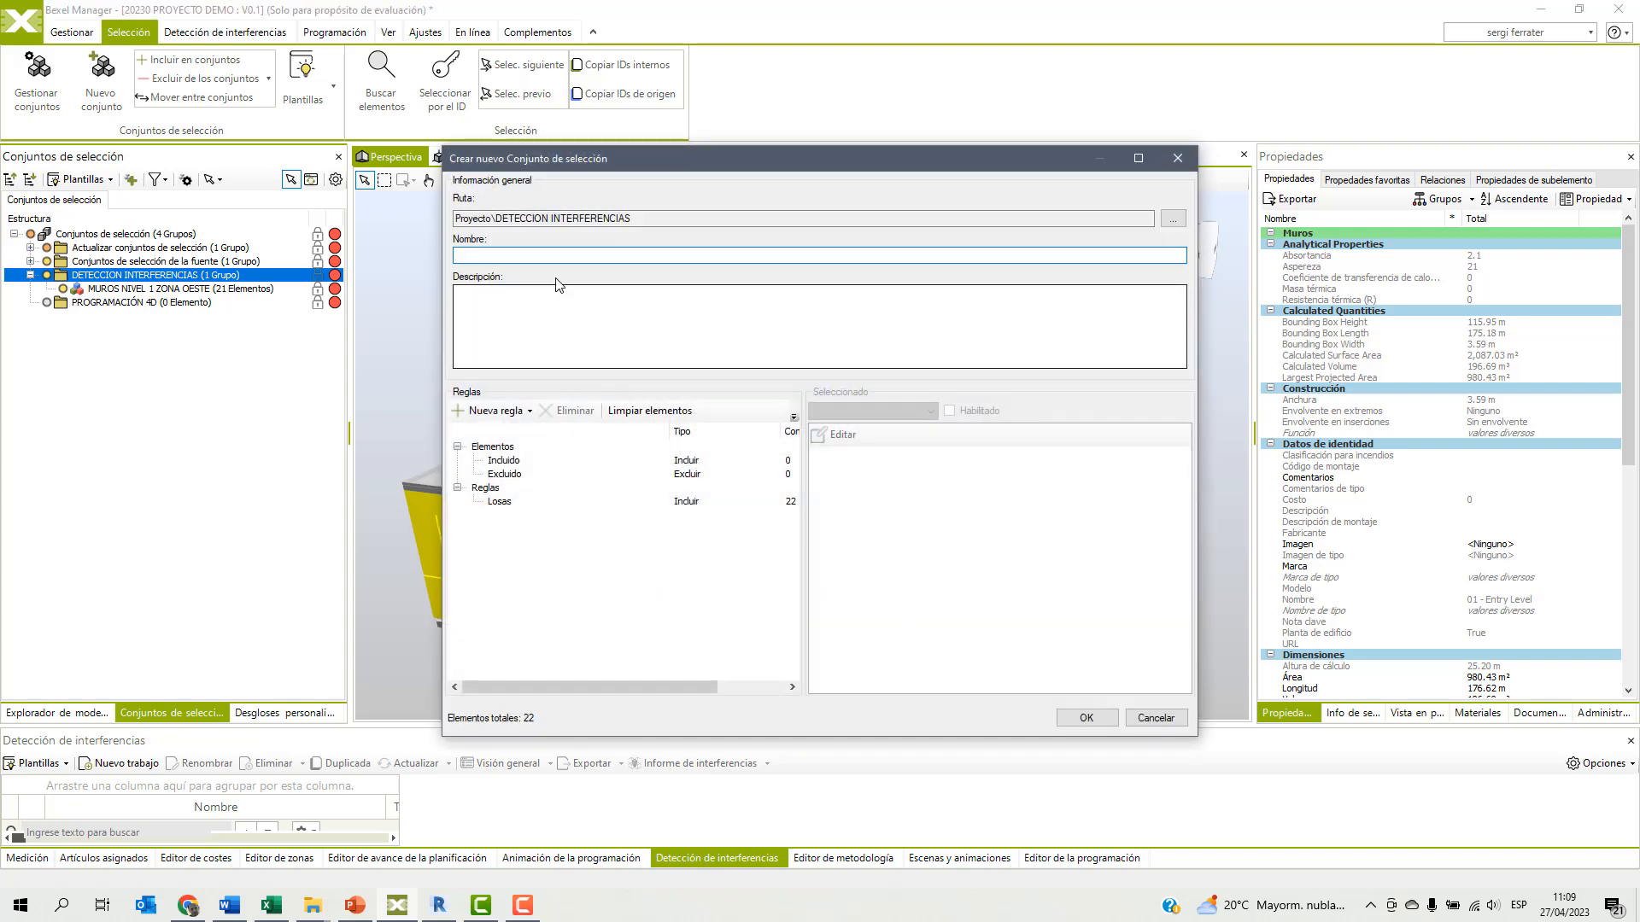
type("LOSA")
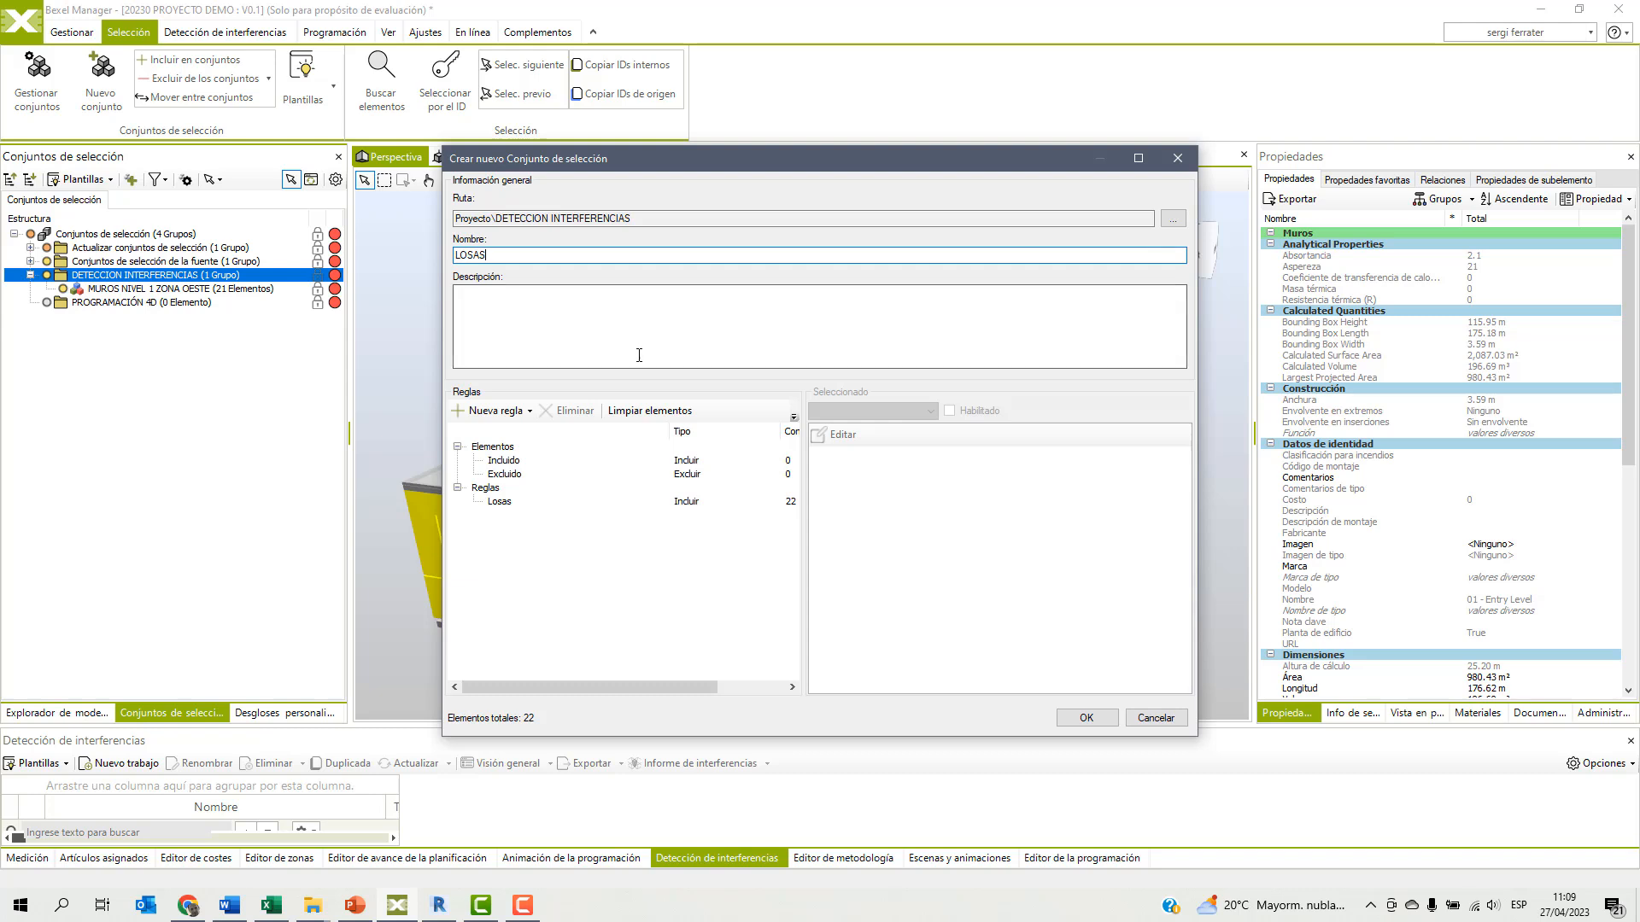
type("S")
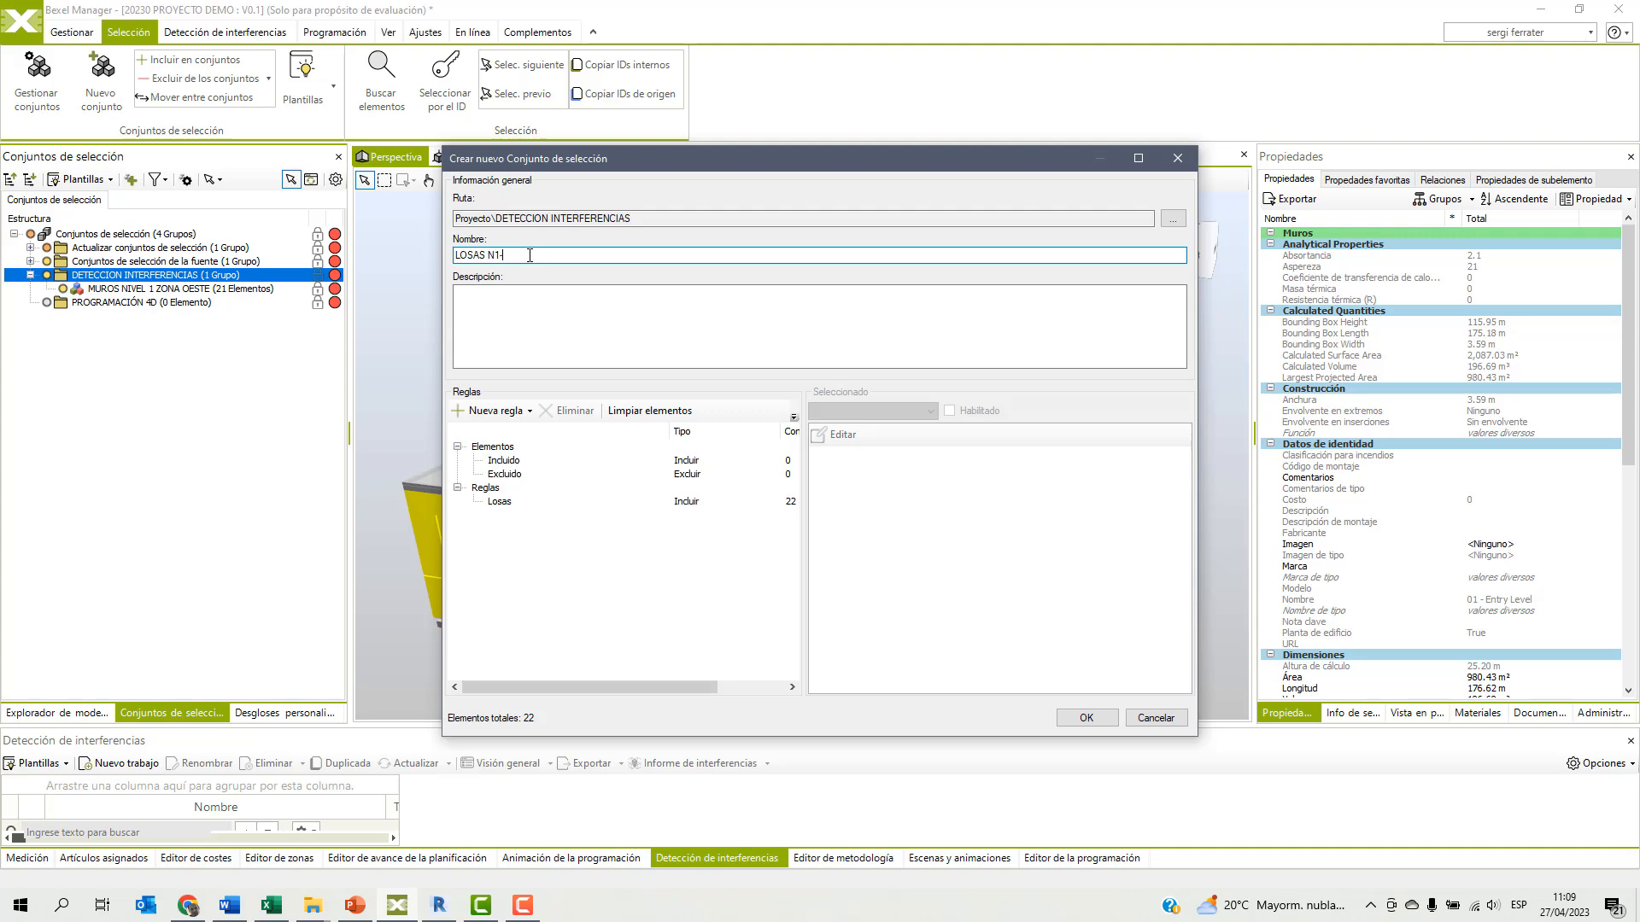
Add an intersected building floor rule for 01 - Entry Level and 02 - Floor, and create the LOSAS N1-N2 selection set.
left_click(500, 411)
left_click(504, 450)
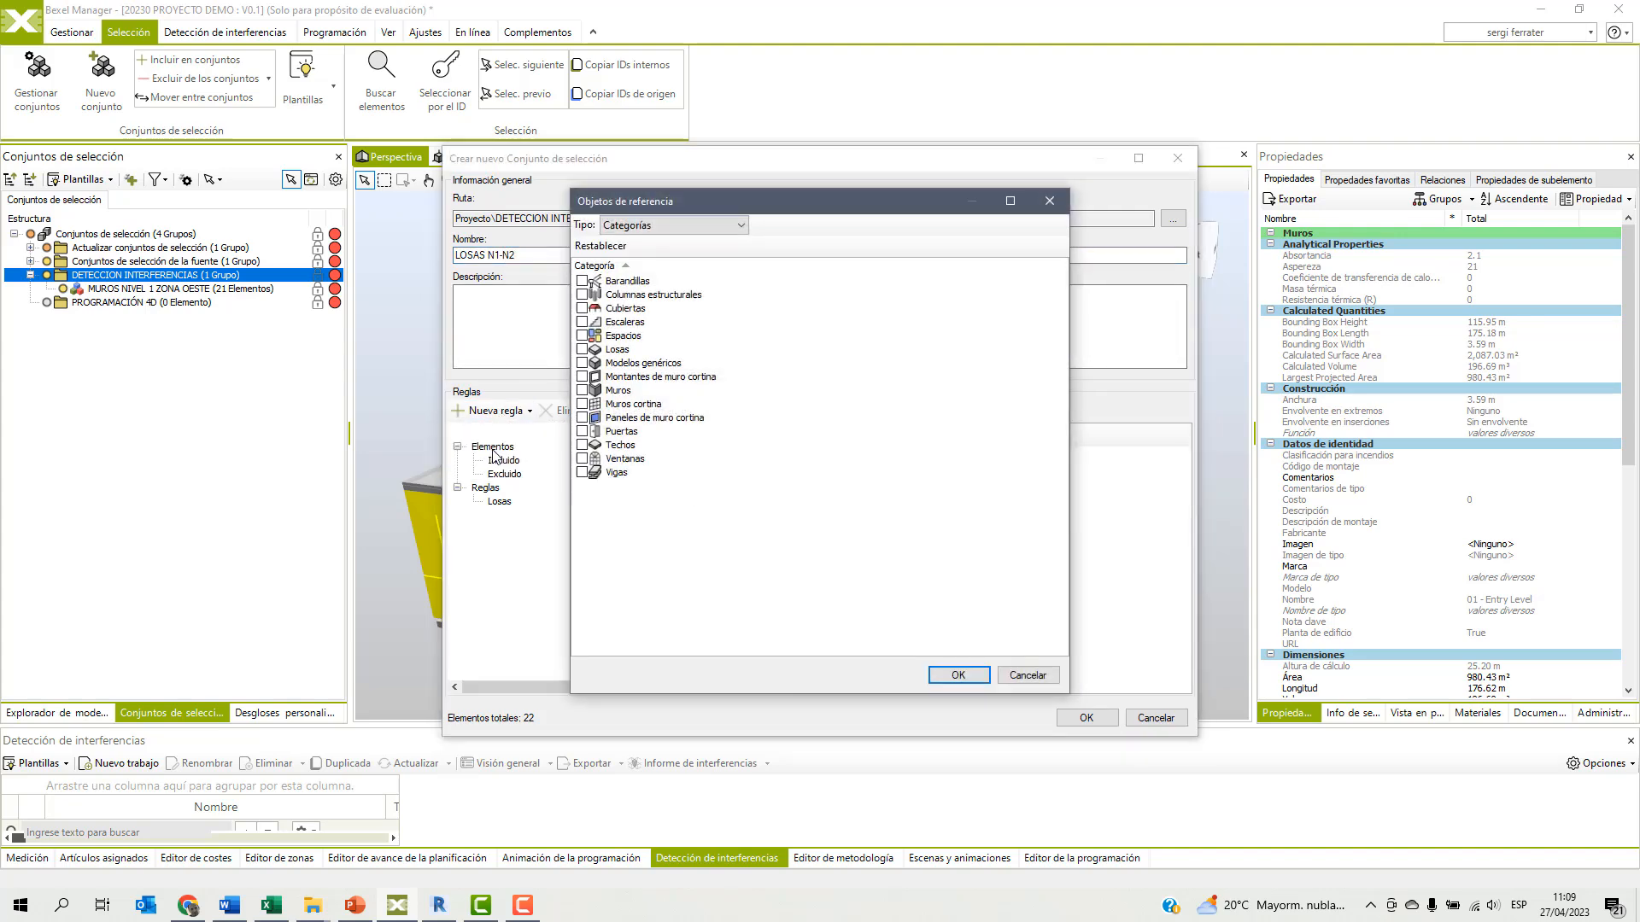
left_click(656, 226)
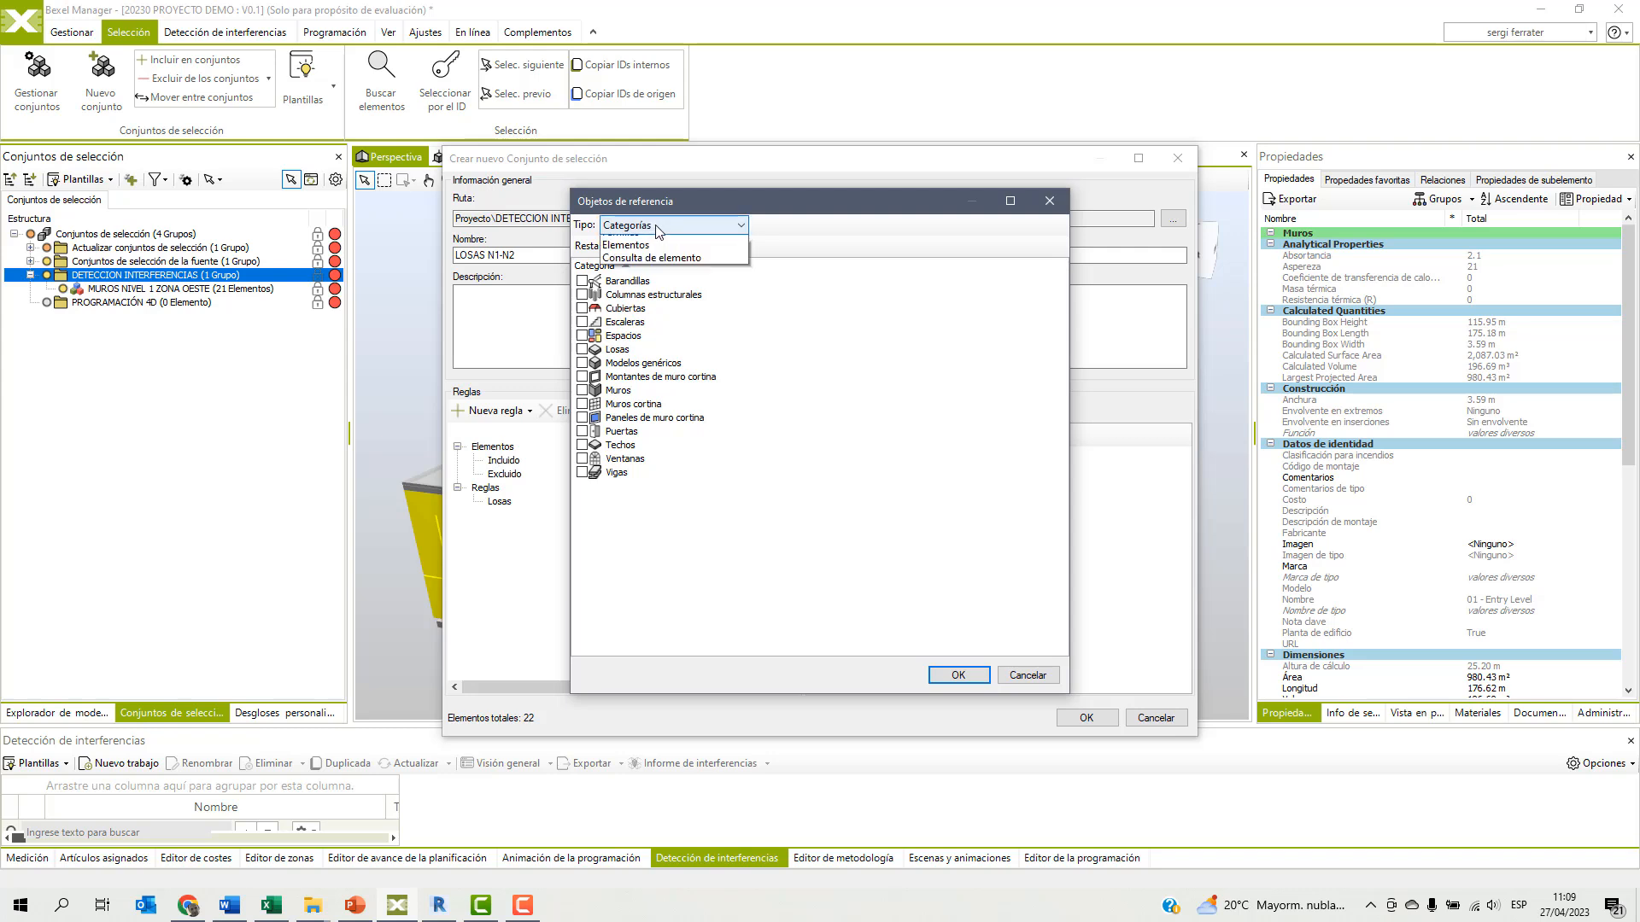
left_click(651, 255)
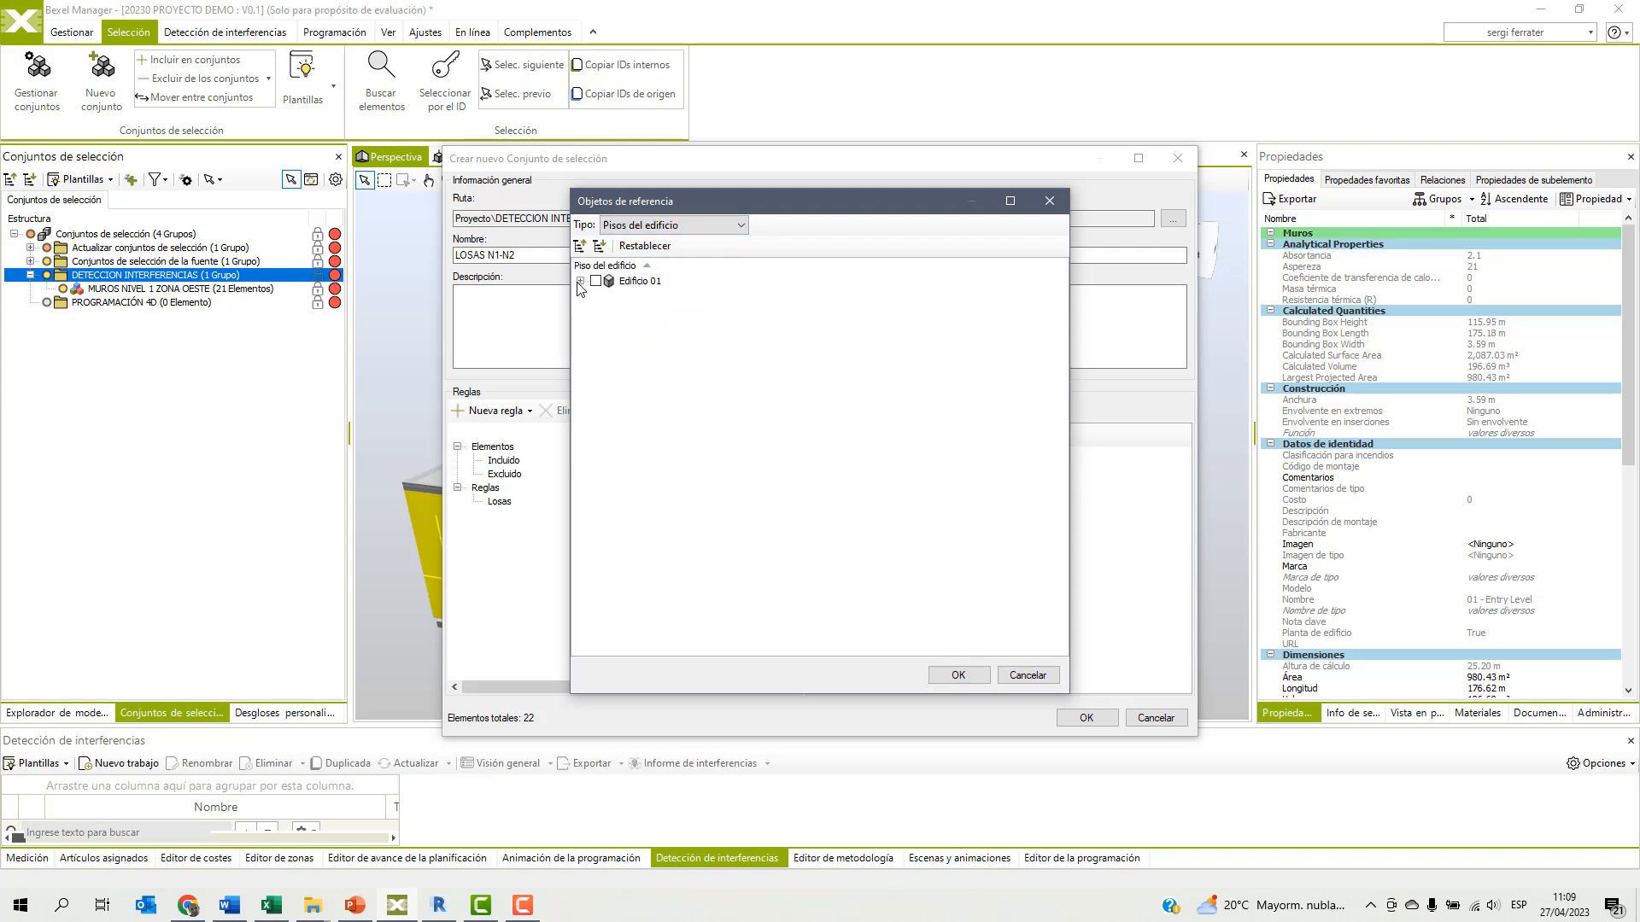
left_click(580, 281)
left_click(612, 309)
left_click(612, 322)
left_click(958, 674)
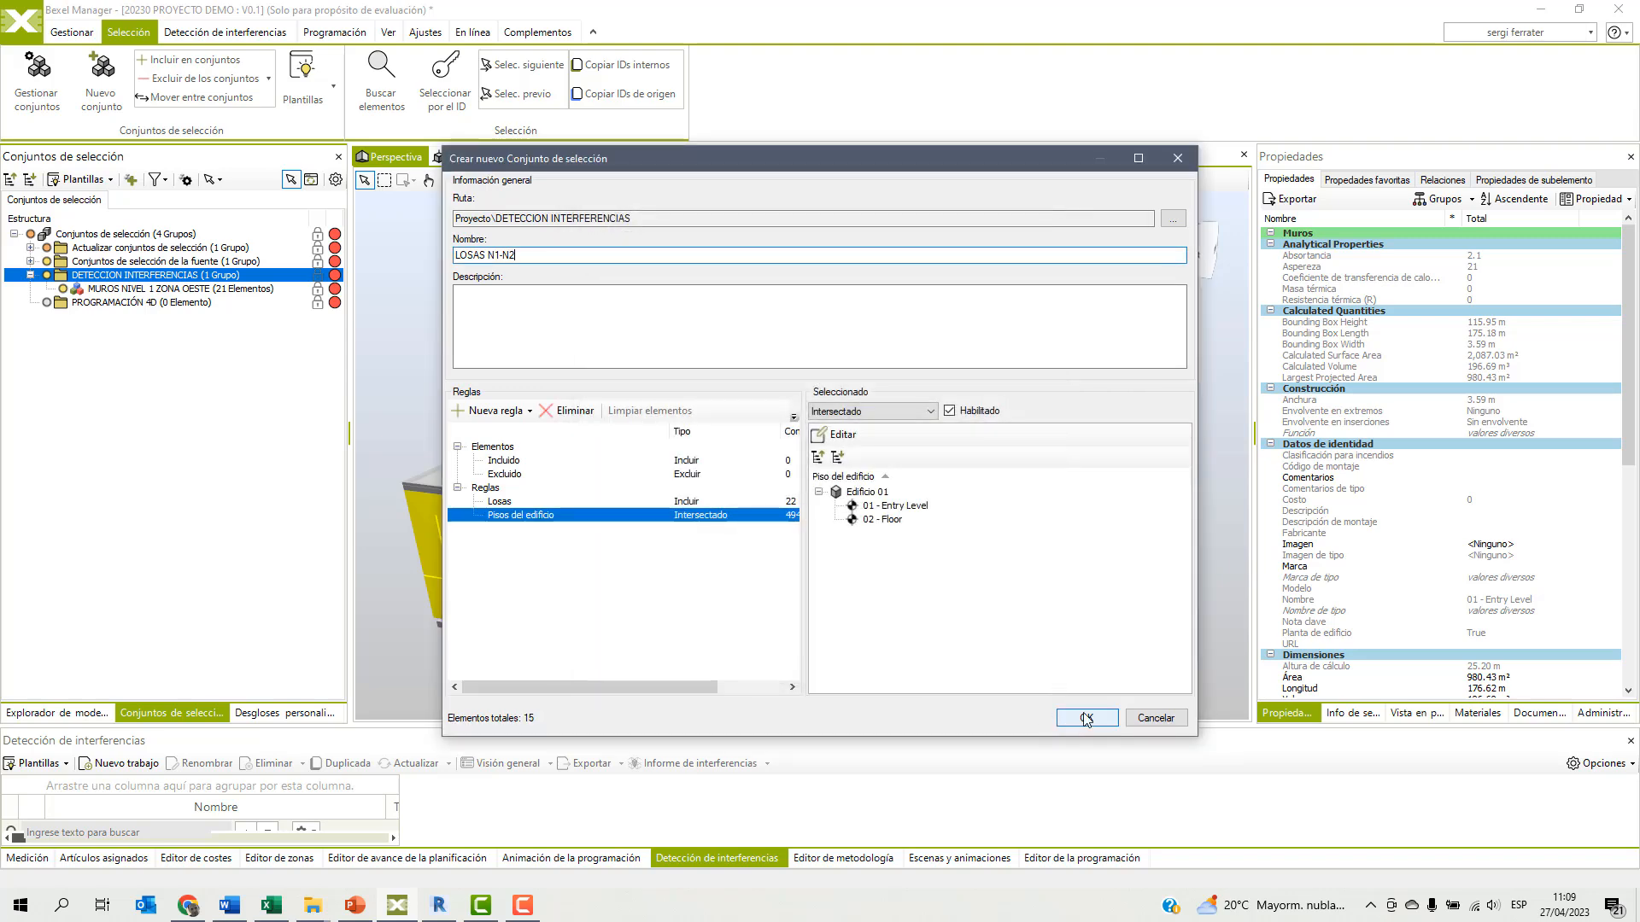
left_click(1086, 717)
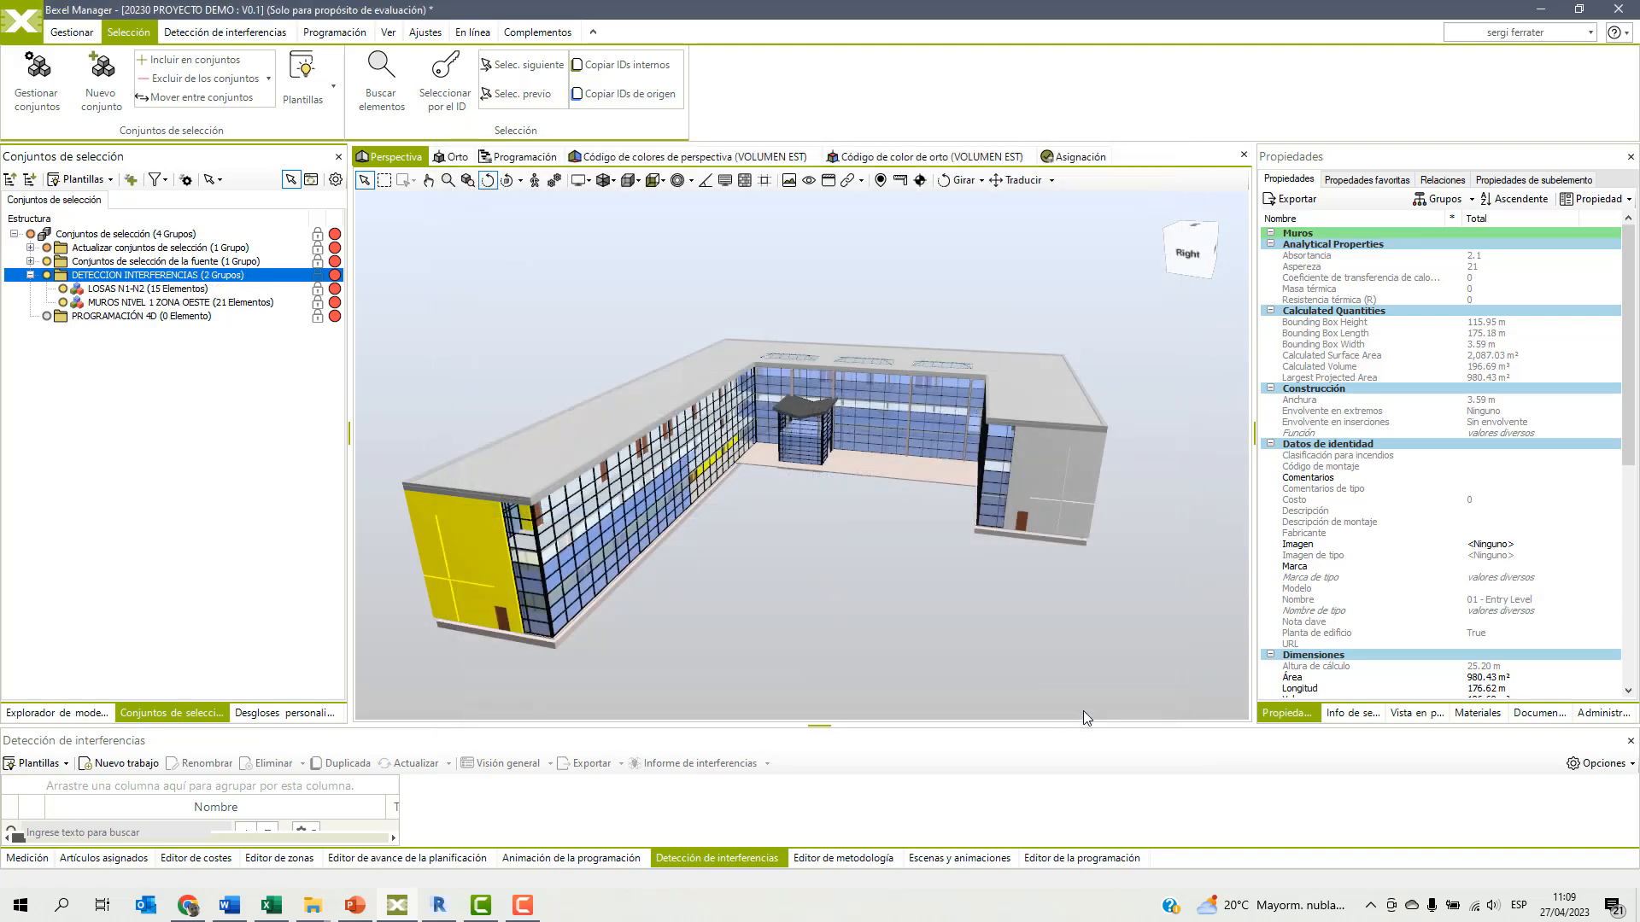
Isolate the slabs of the LOSAS N1-N2 set with the rest attenuated as wireframe, inspect them and restore the full model.
left_click(154, 290)
right_click(542, 285)
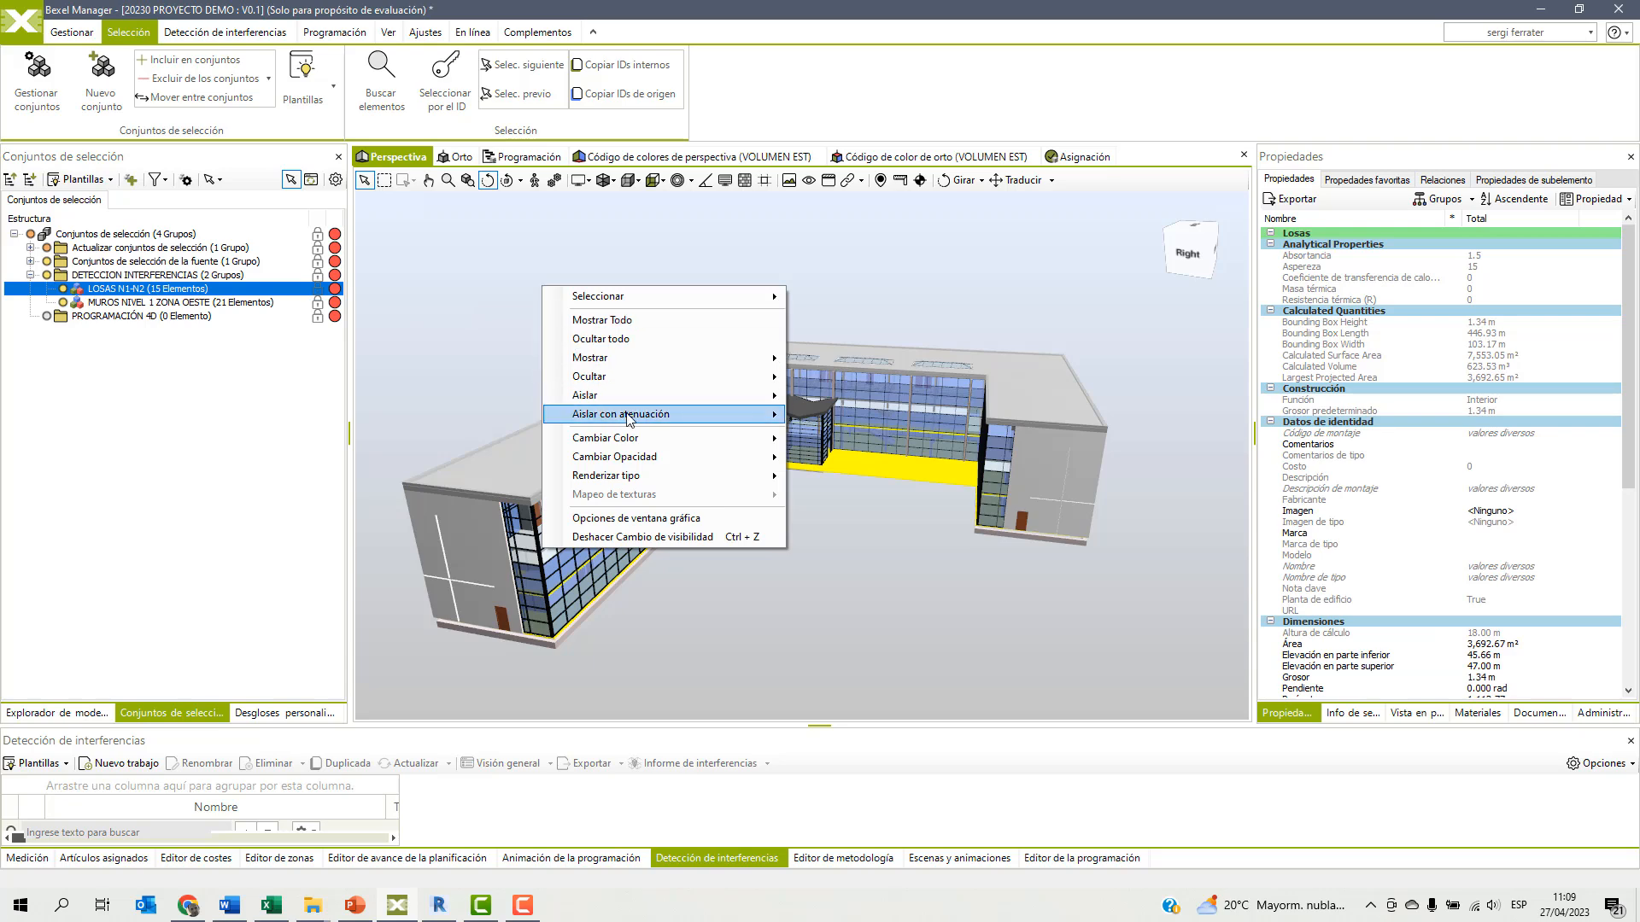
mouse_move(628, 414)
left_click(856, 468)
left_click_drag(791, 550, 677, 552)
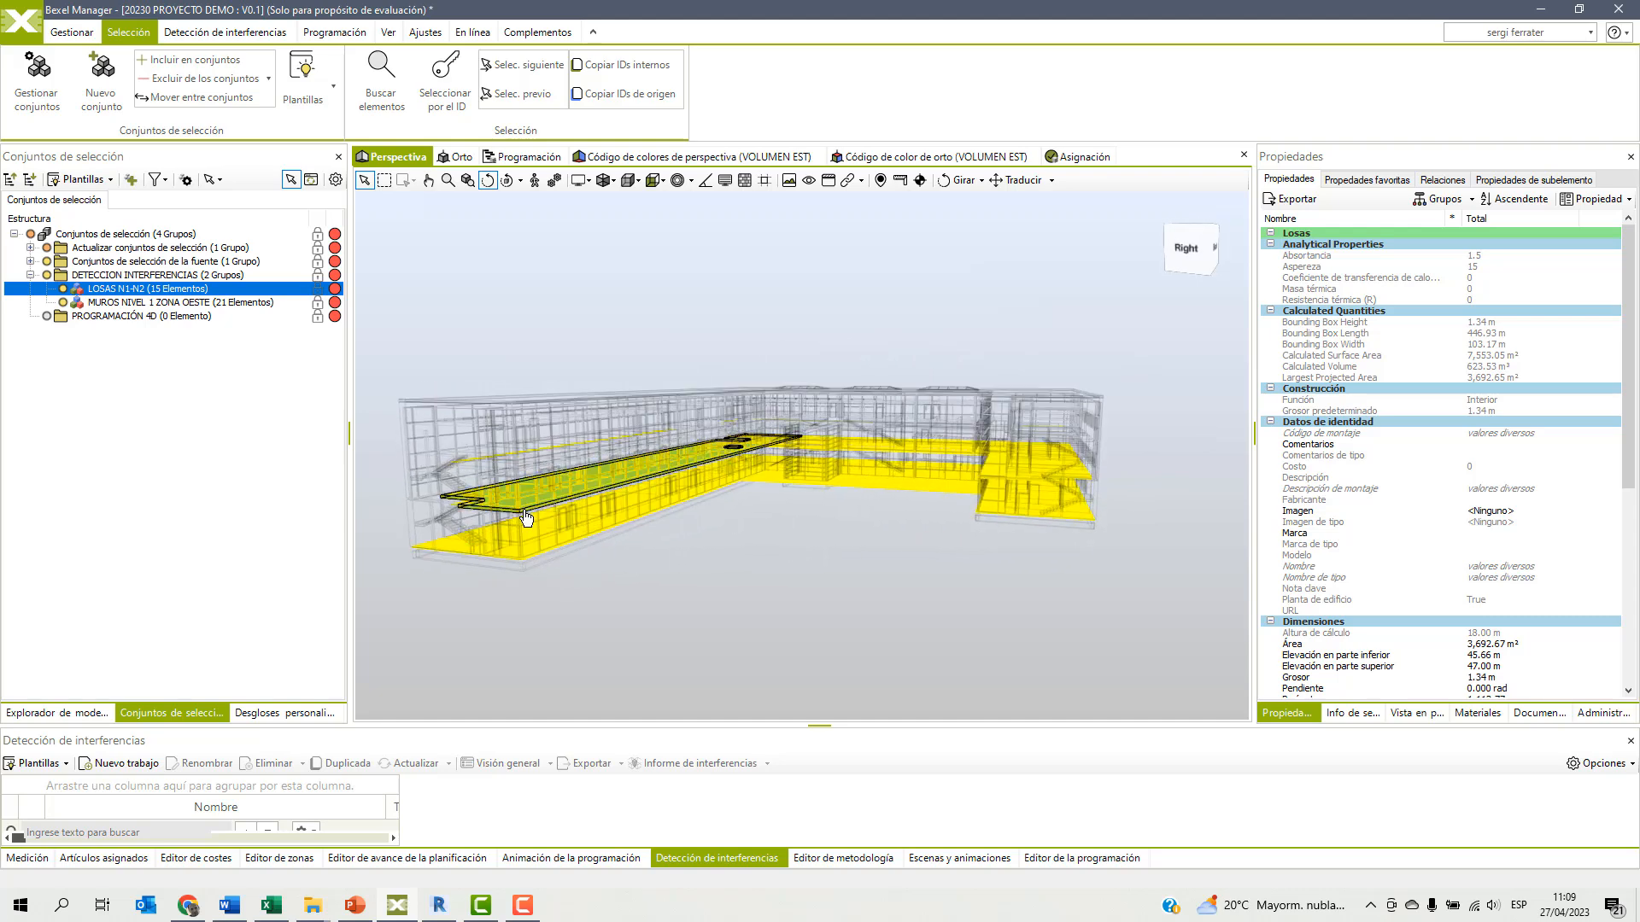
left_click(604, 313)
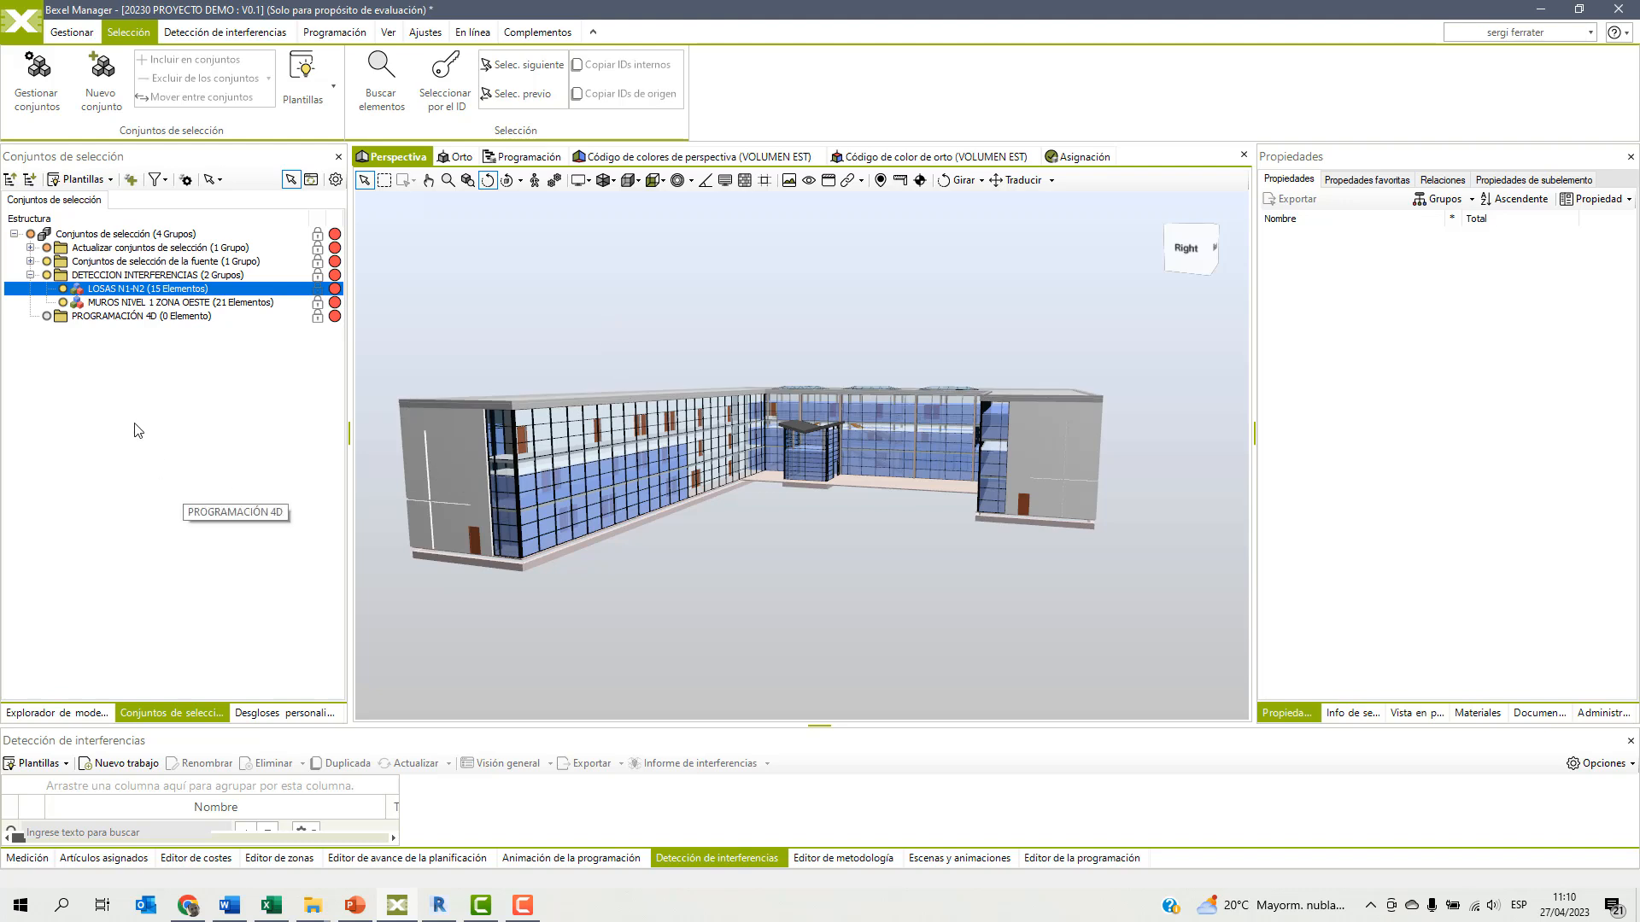
Open the ZONA / CATEGORÍA custom breakdown, collapse its ESTE, OESTE and CENTRO zone groups, and select all ZONA ESTE elements.
left_click(290, 713)
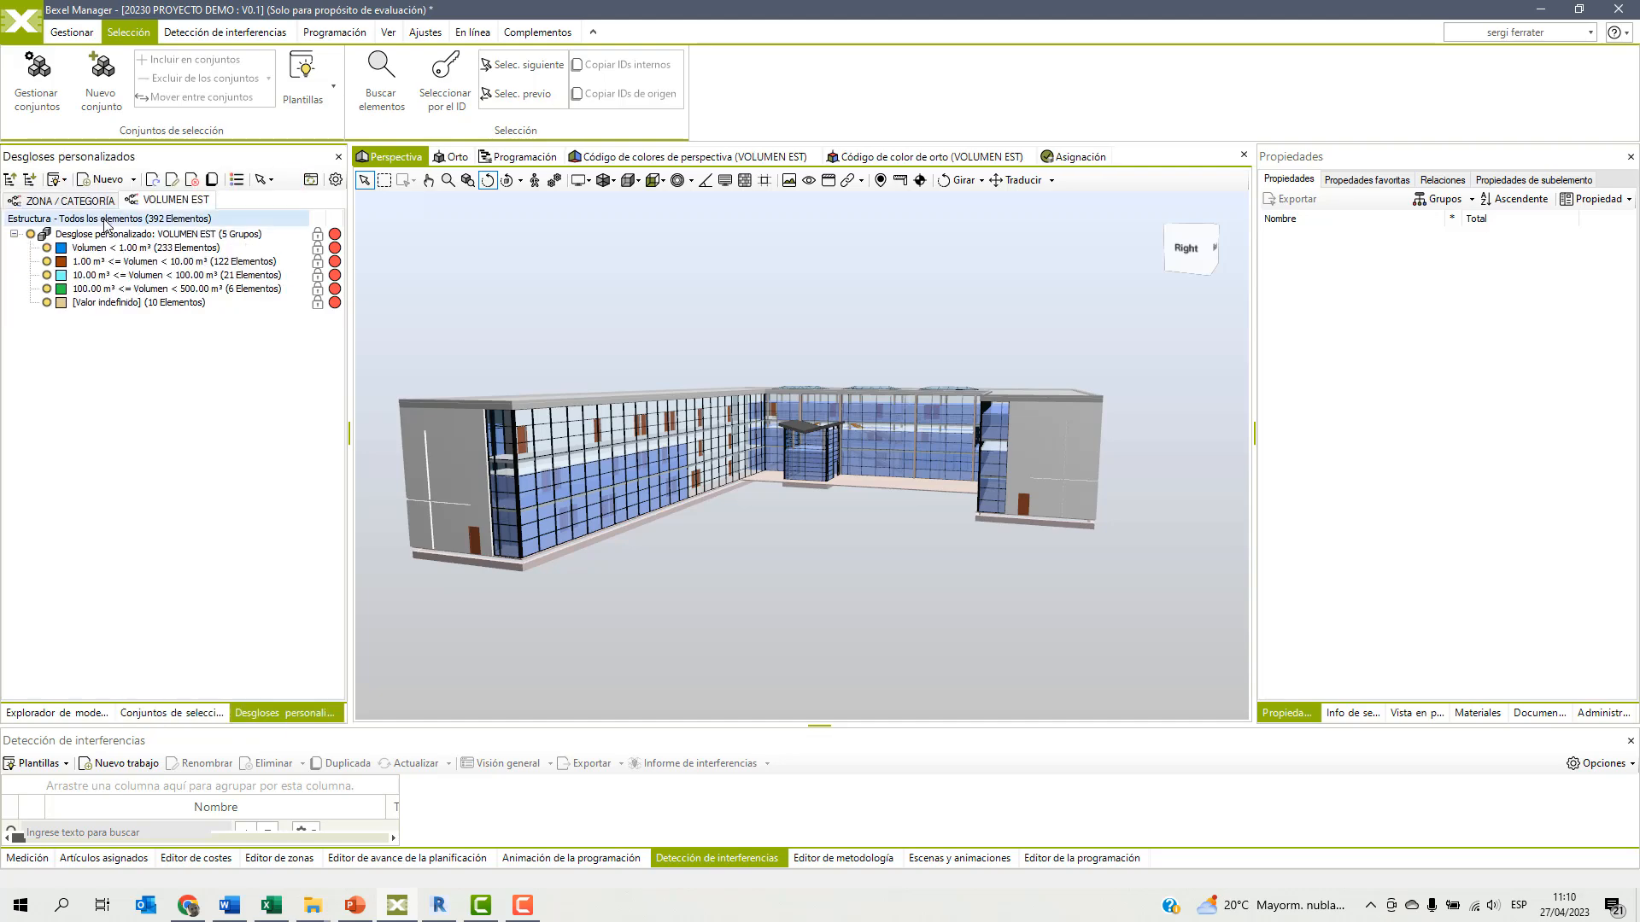
left_click(75, 201)
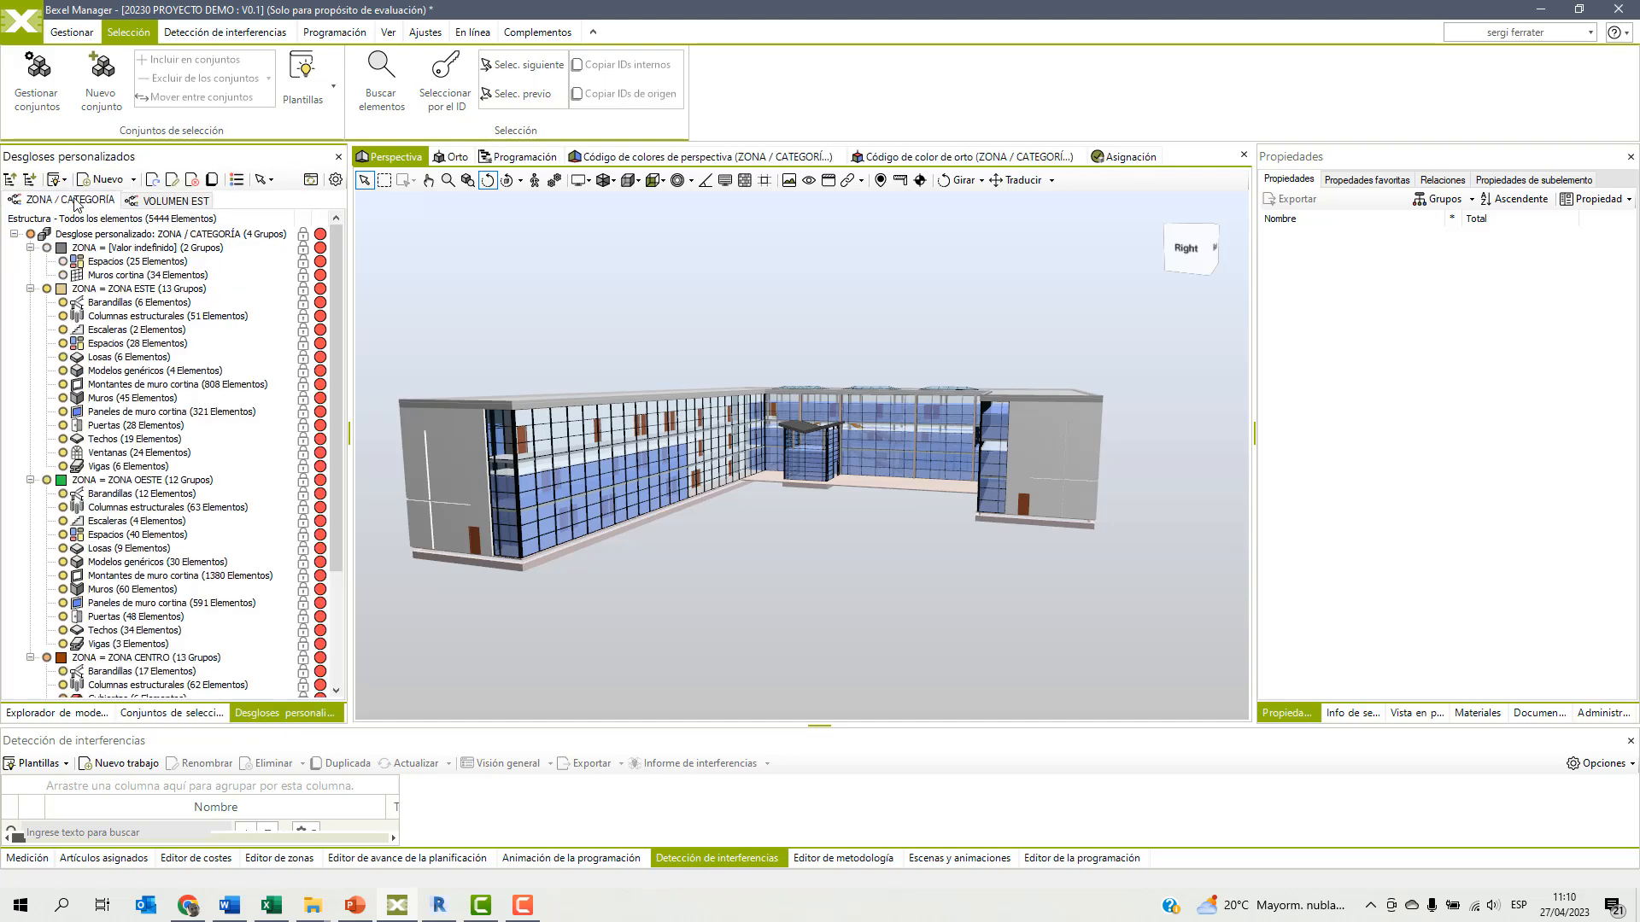
left_click(30, 288)
left_click(30, 302)
left_click(30, 316)
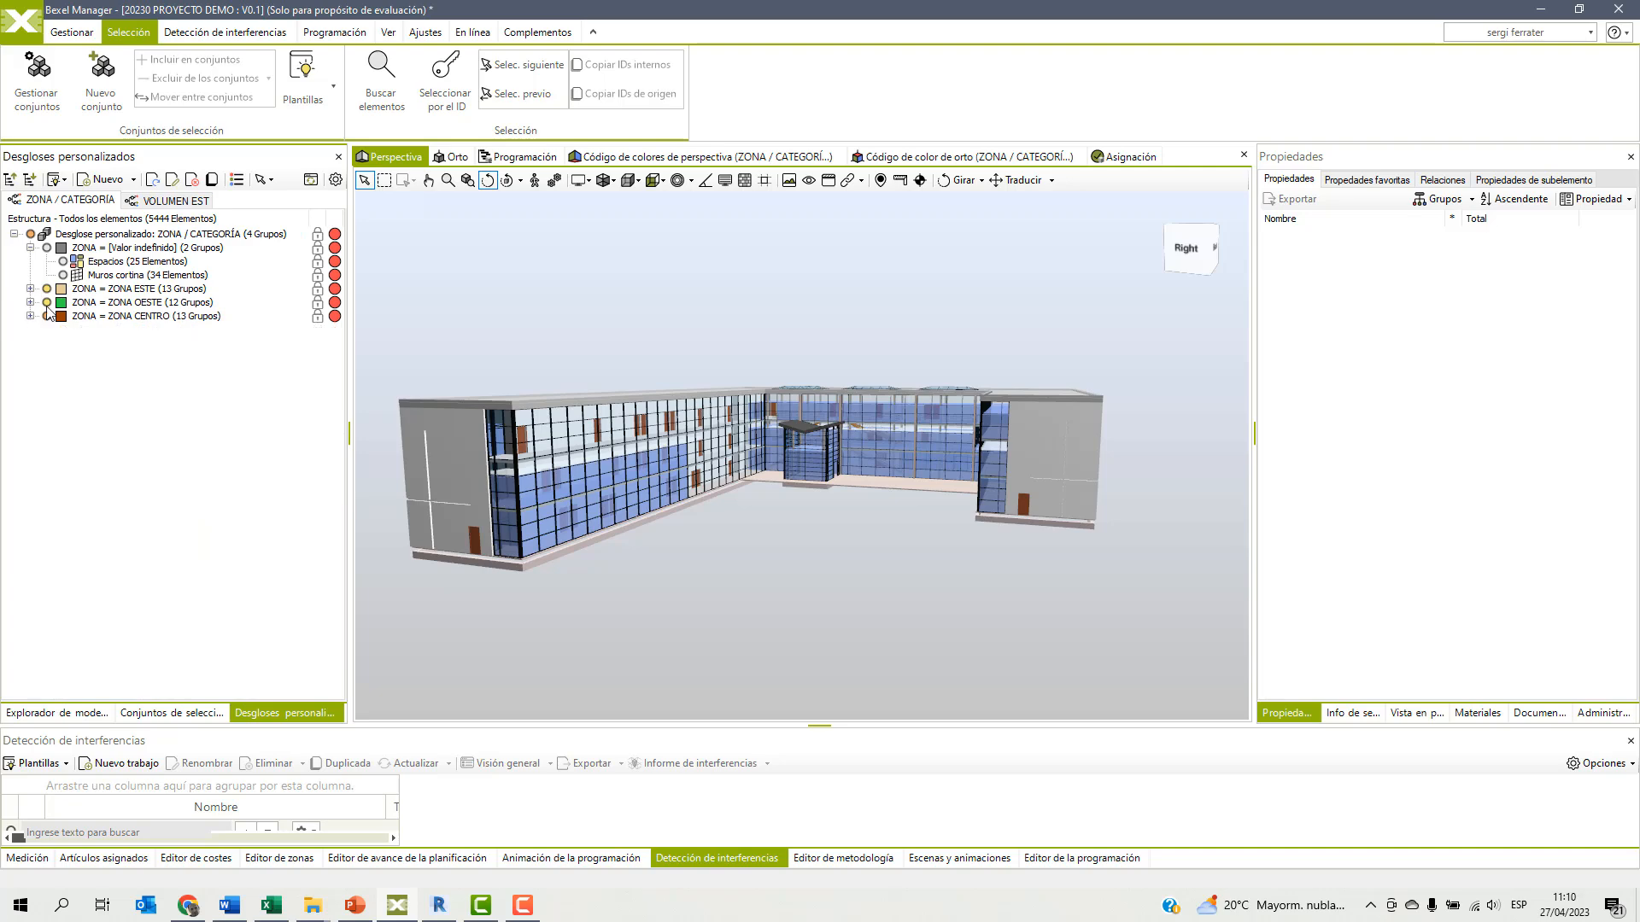
left_click(108, 290)
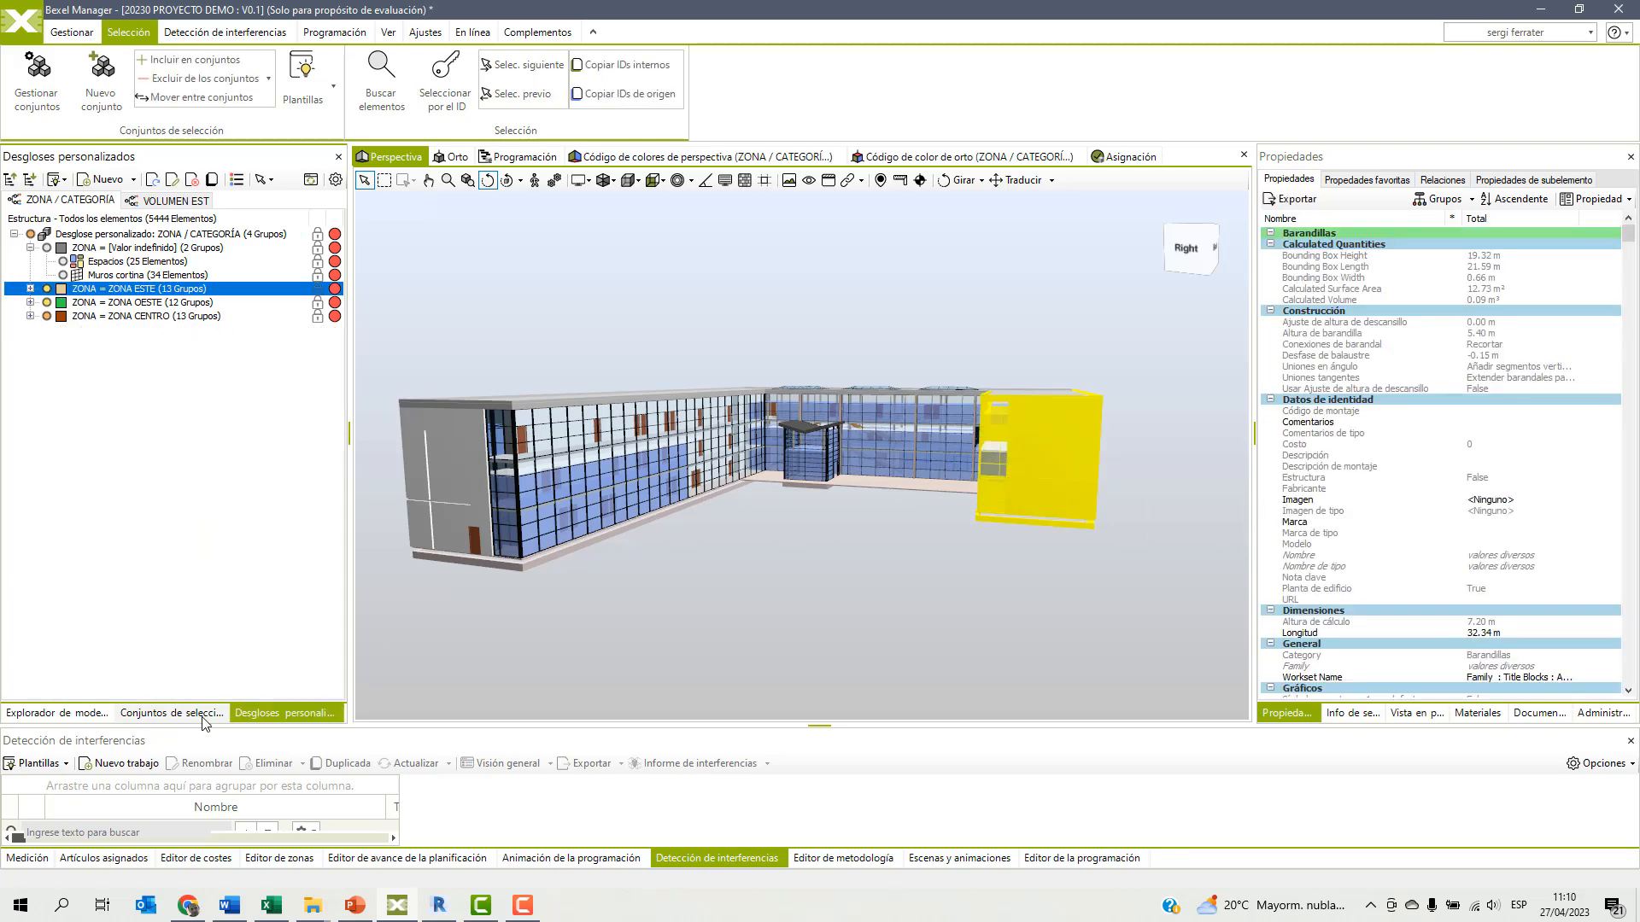
Create a selection set named ZONA ESTE from the selected elements in the PROGRAMACIÓN 4D folder.
left_click(172, 713)
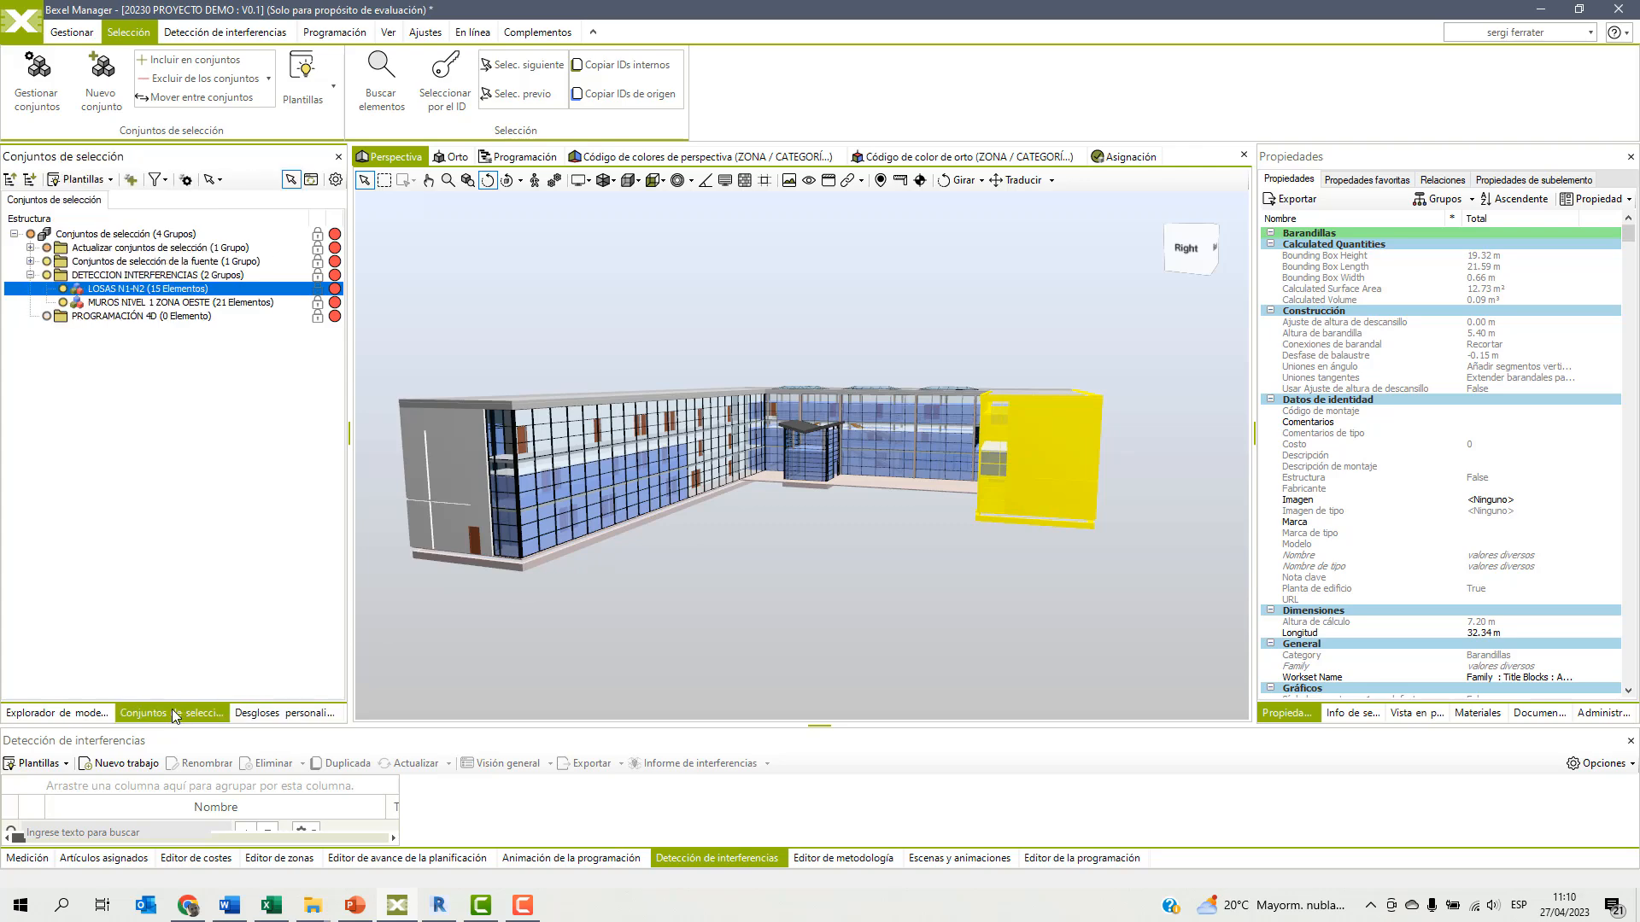
right_click(104, 328)
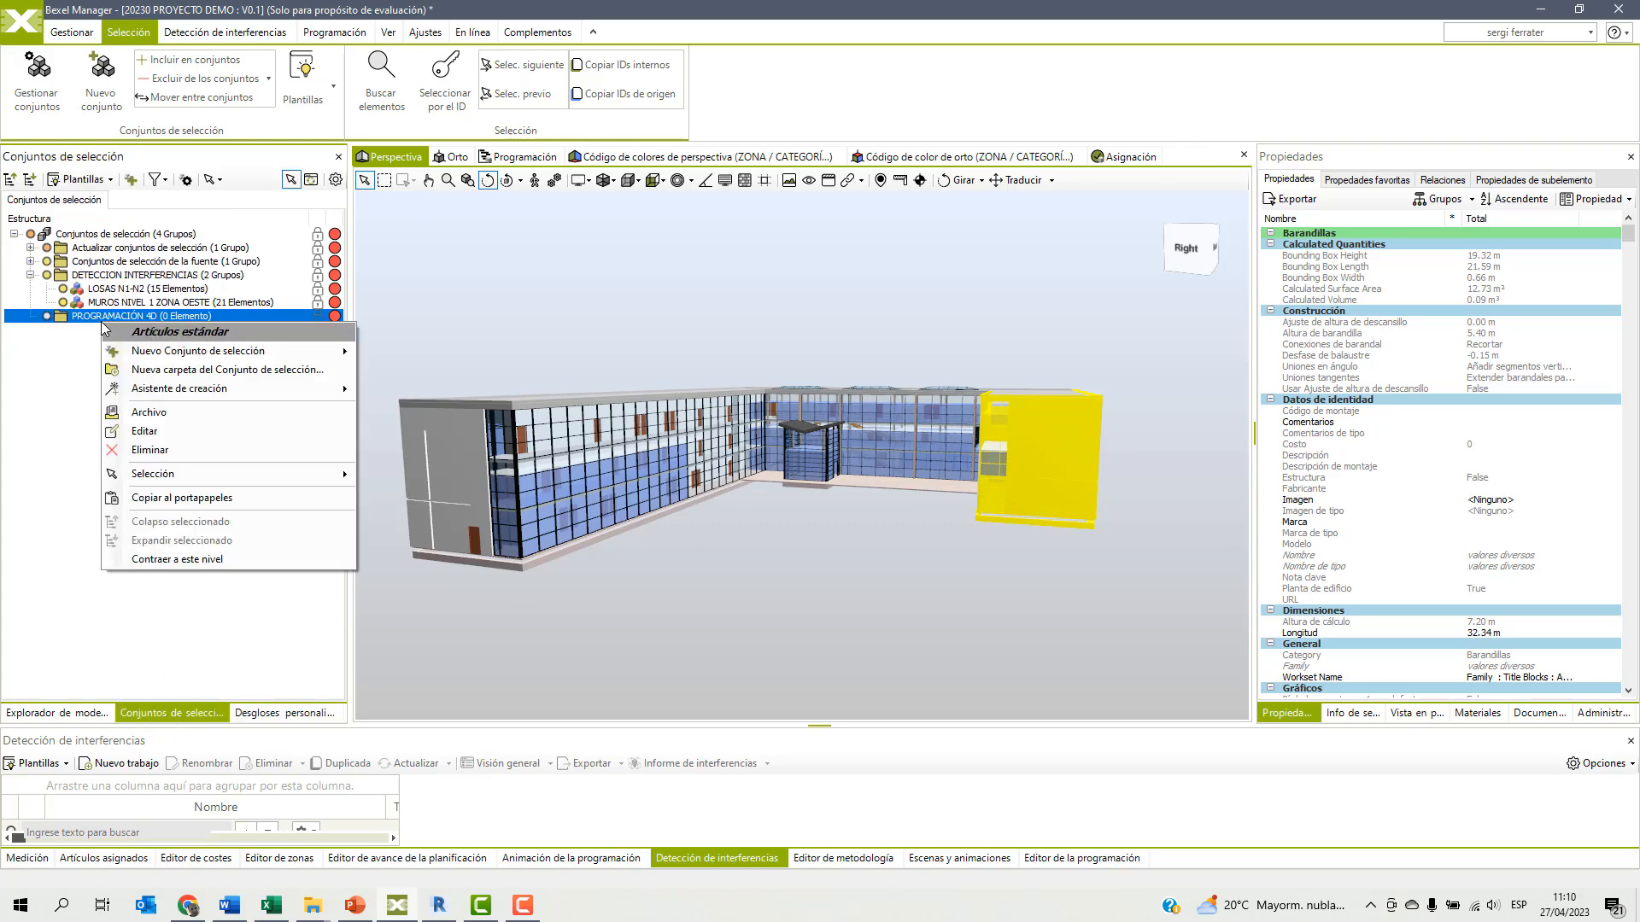
mouse_move(257, 351)
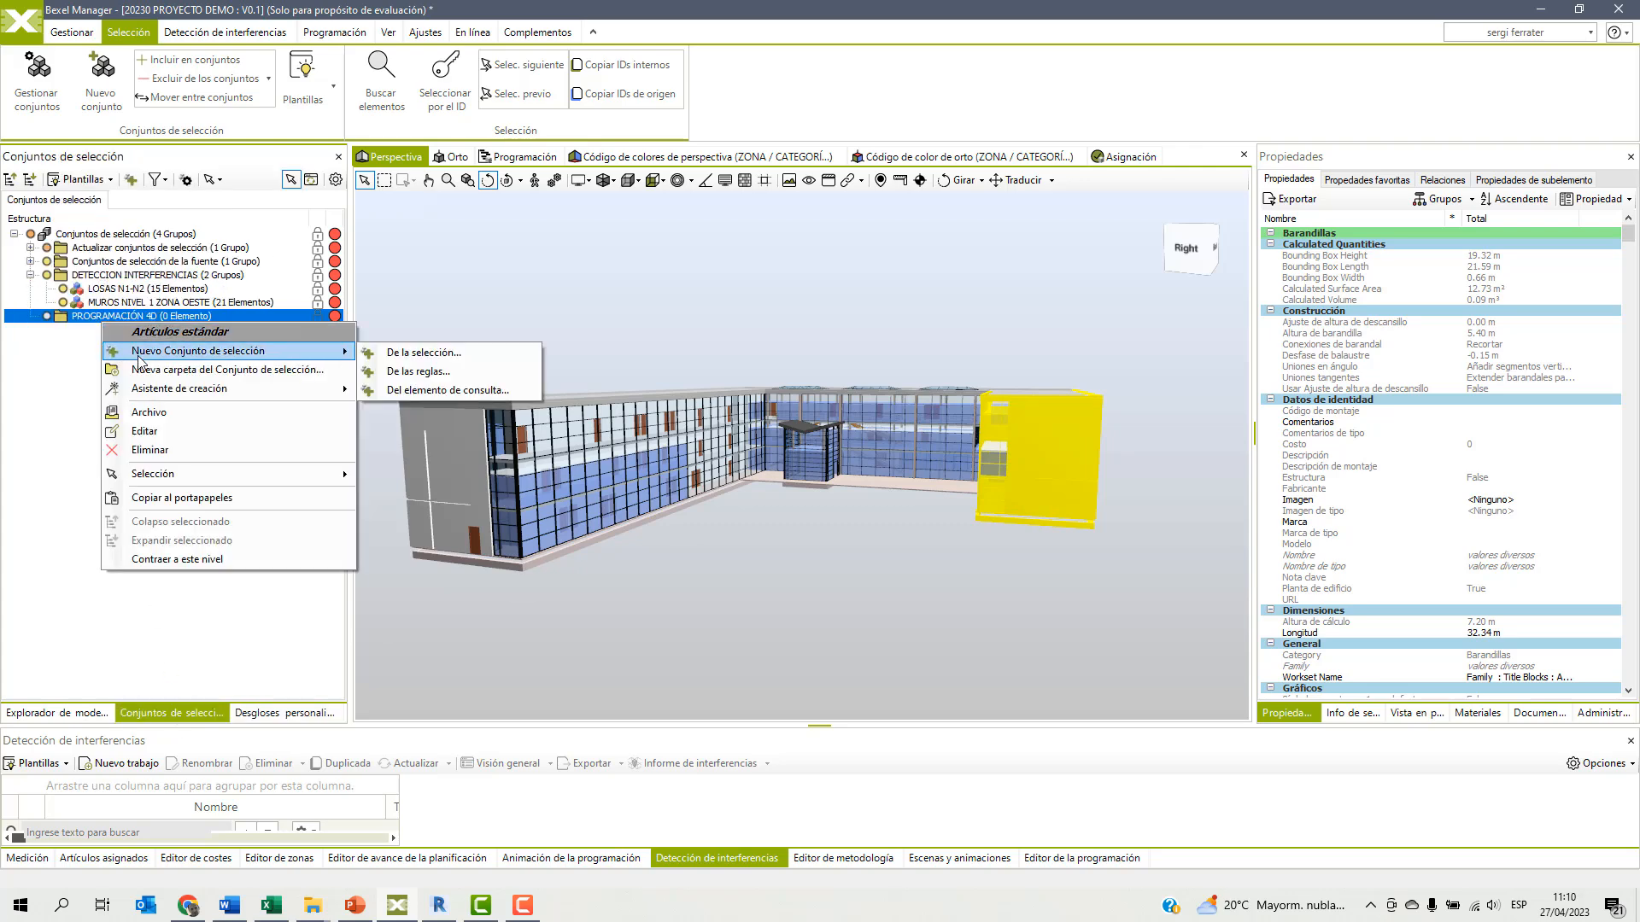
left_click(432, 353)
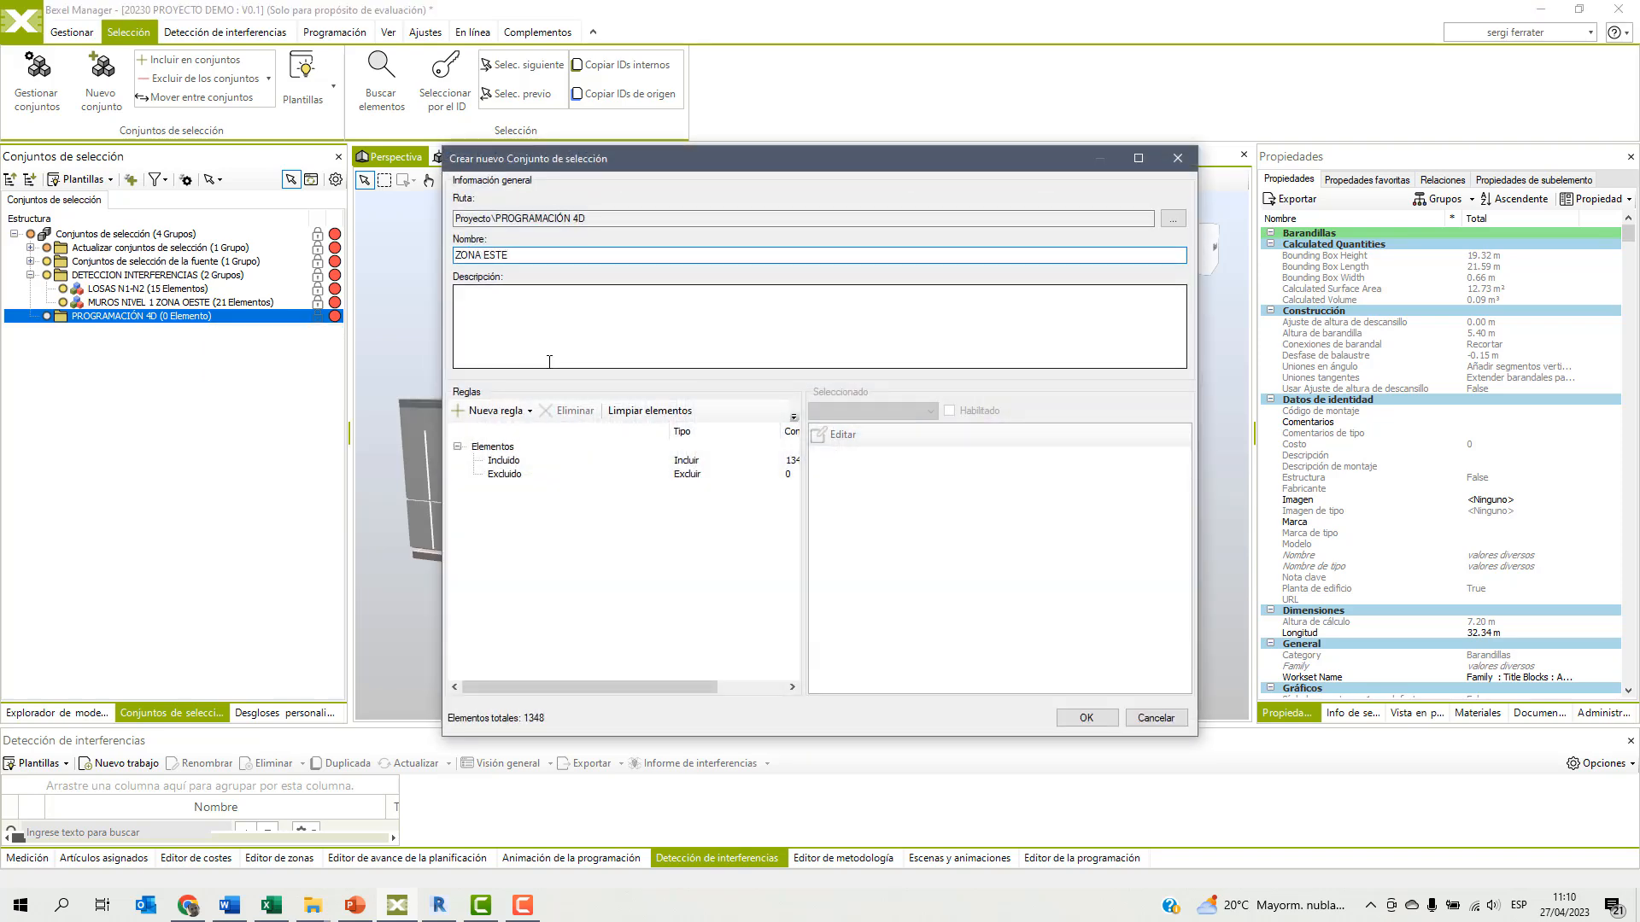
left_click(1086, 718)
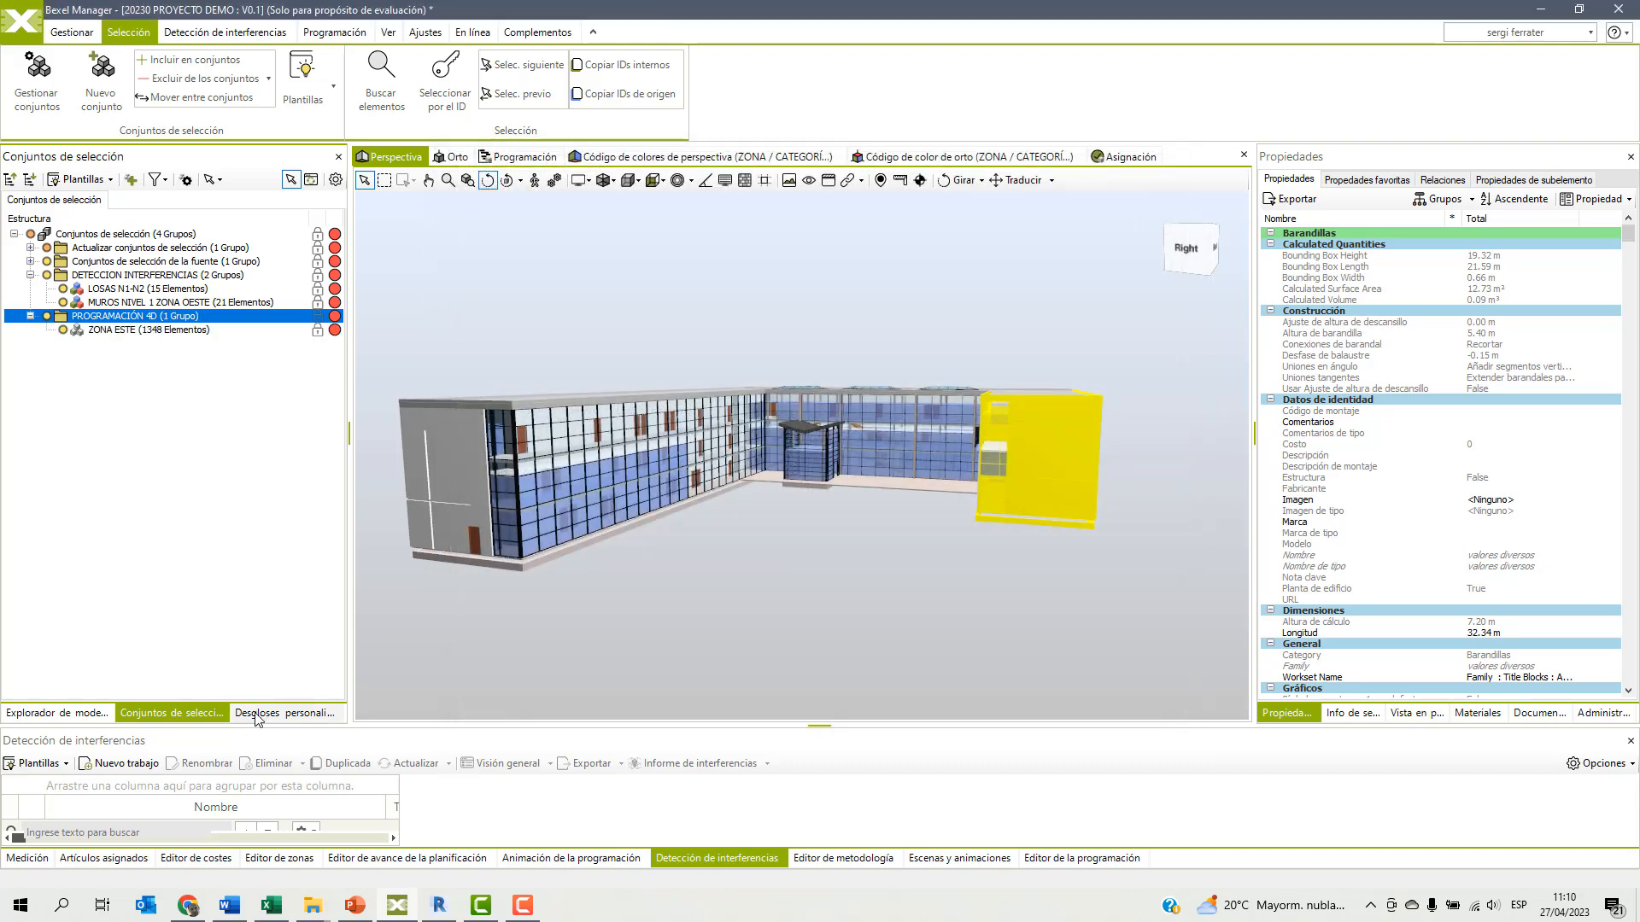
Select the ZONA OESTE group in the custom breakdown and save it as selection set ZONA OESTE in the PROGRAMACIÓN 4D folder.
left_click(256, 714)
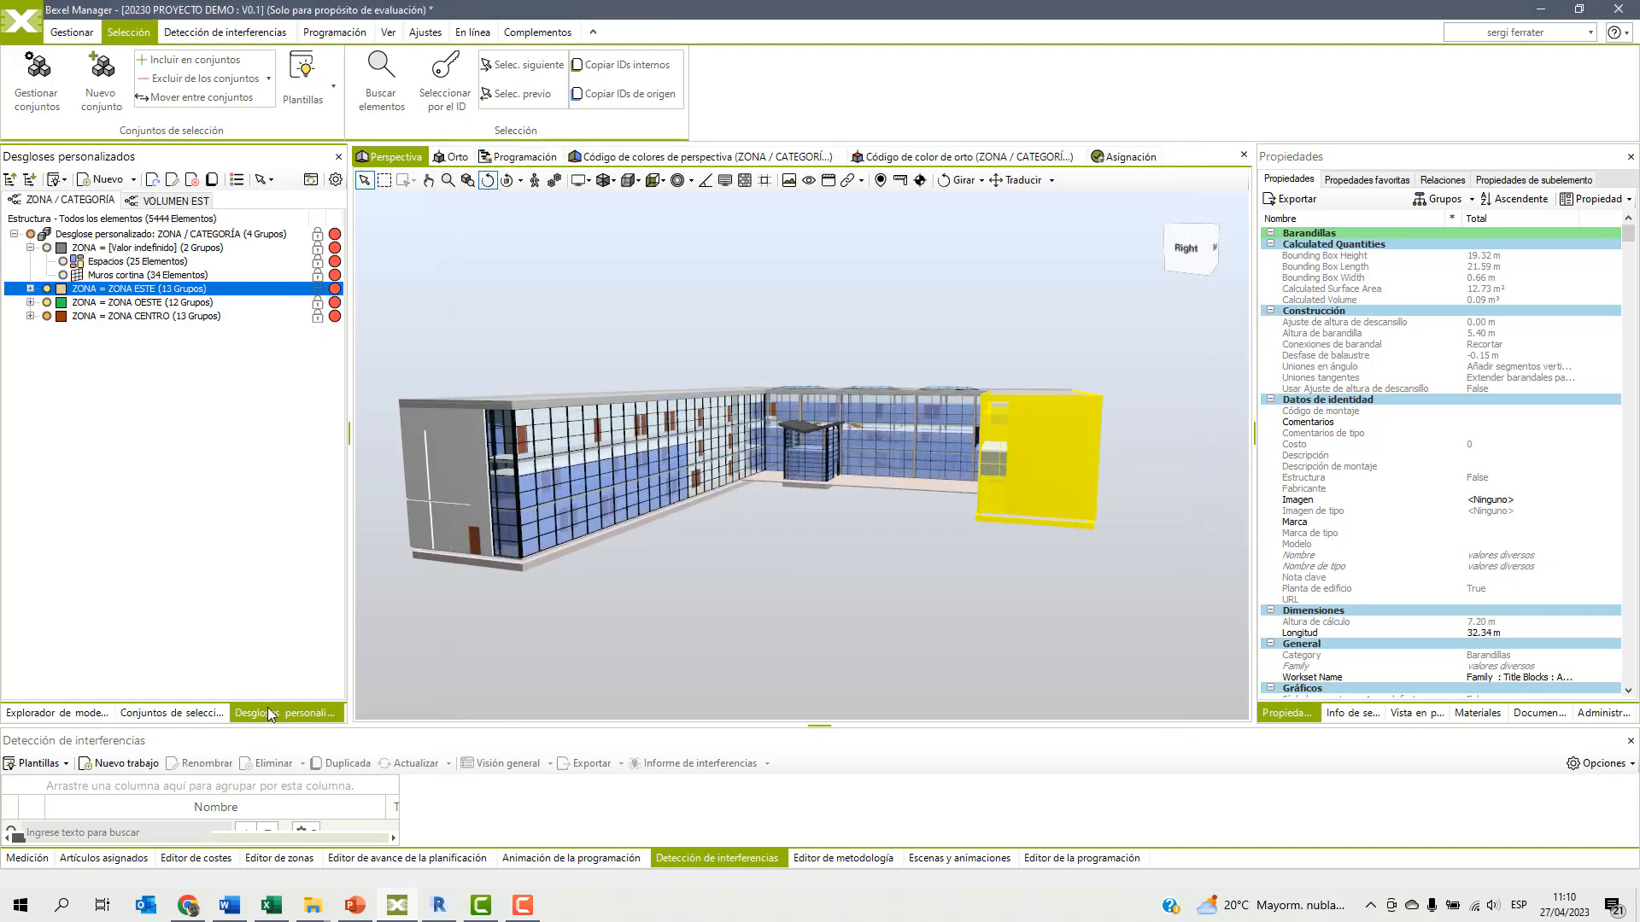
left_click(124, 303)
left_click(173, 714)
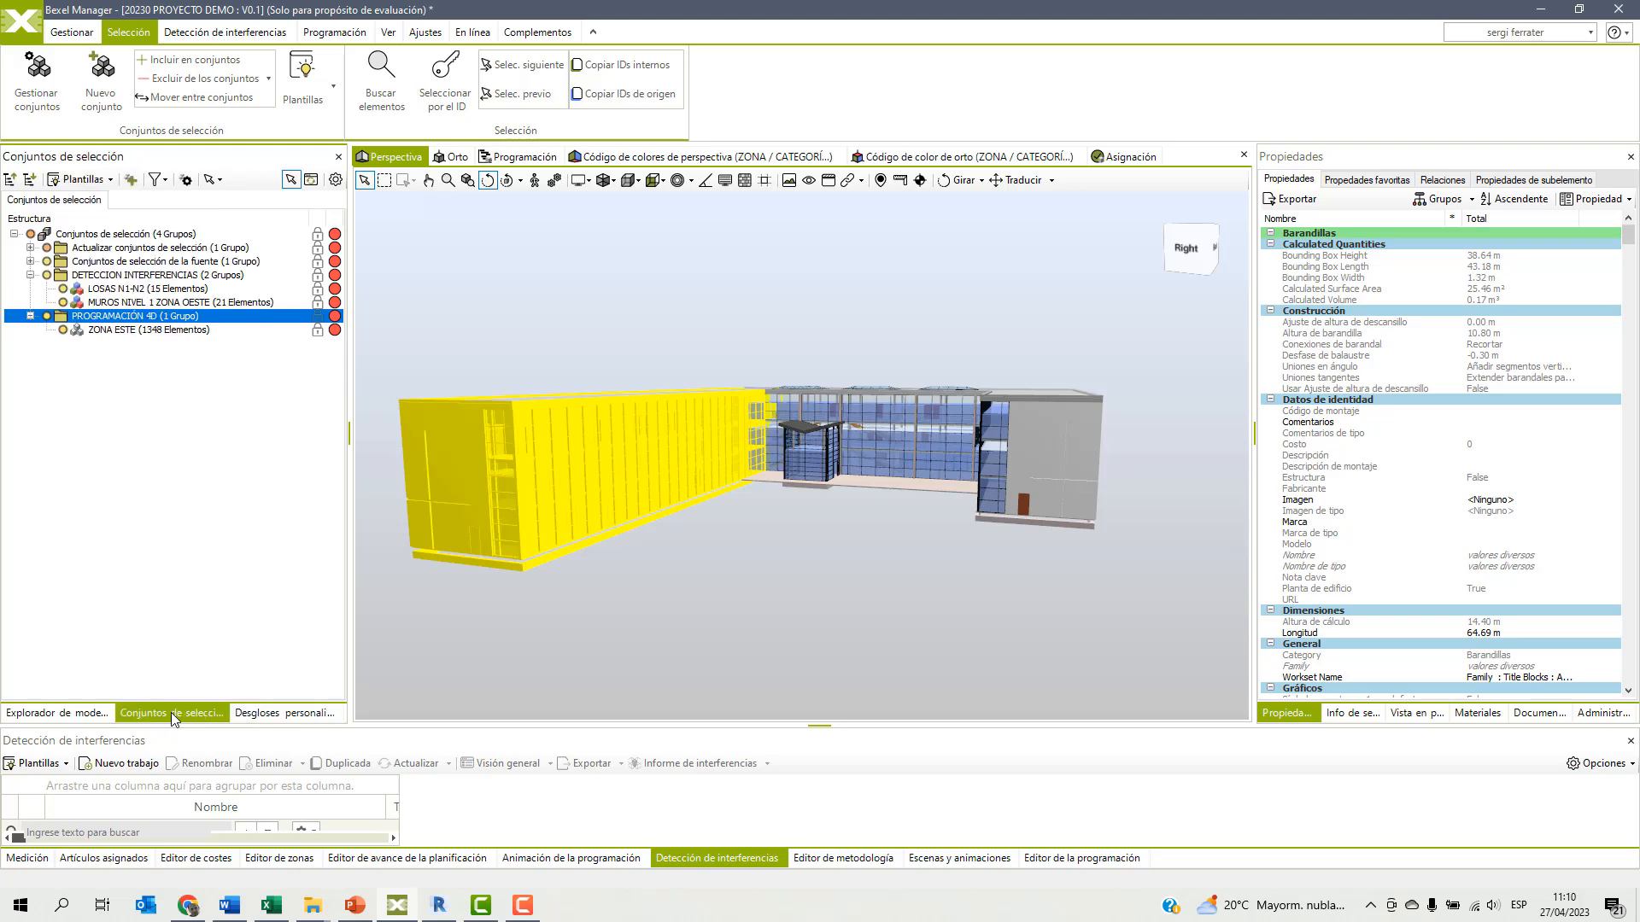
right_click(95, 318)
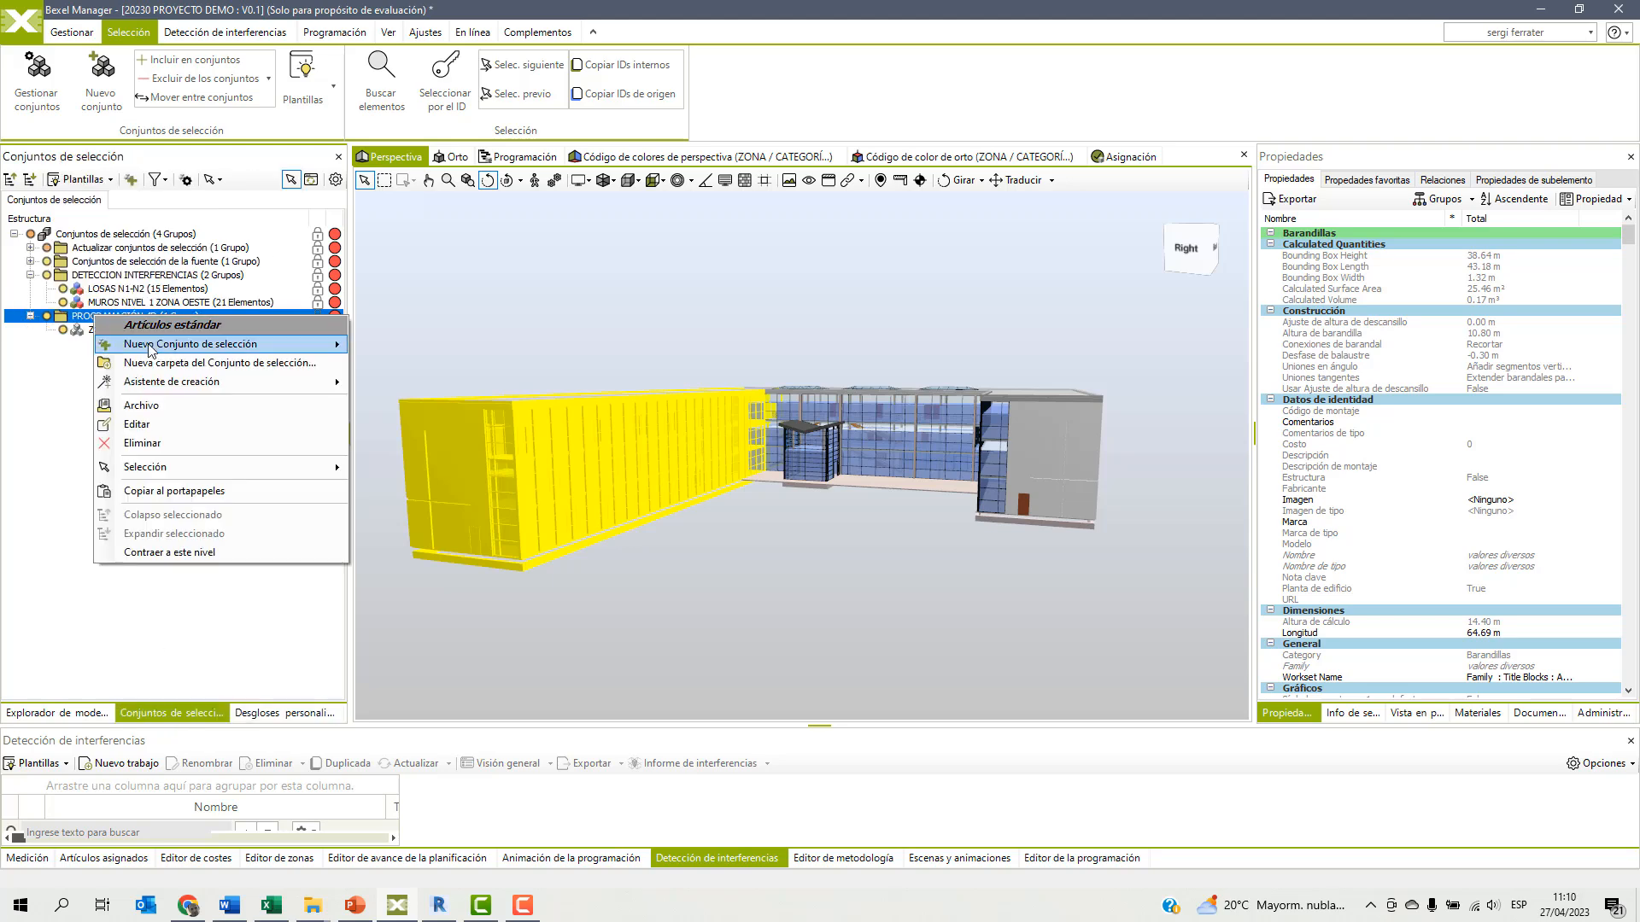
mouse_move(151, 350)
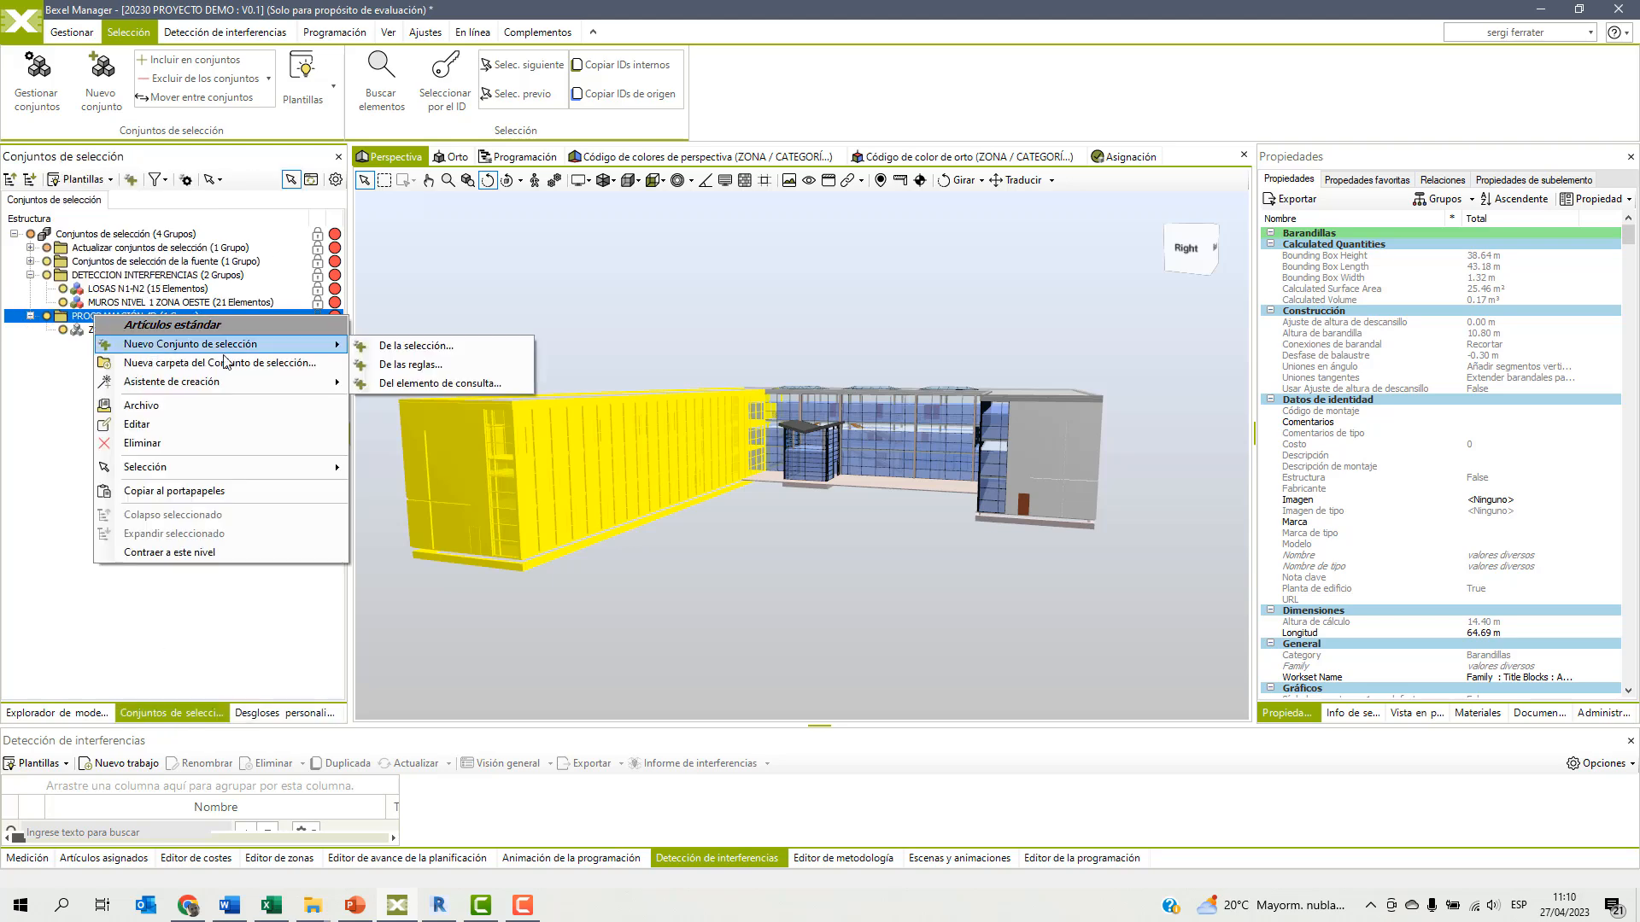
left_click(455, 348)
type("ZONA OESTE")
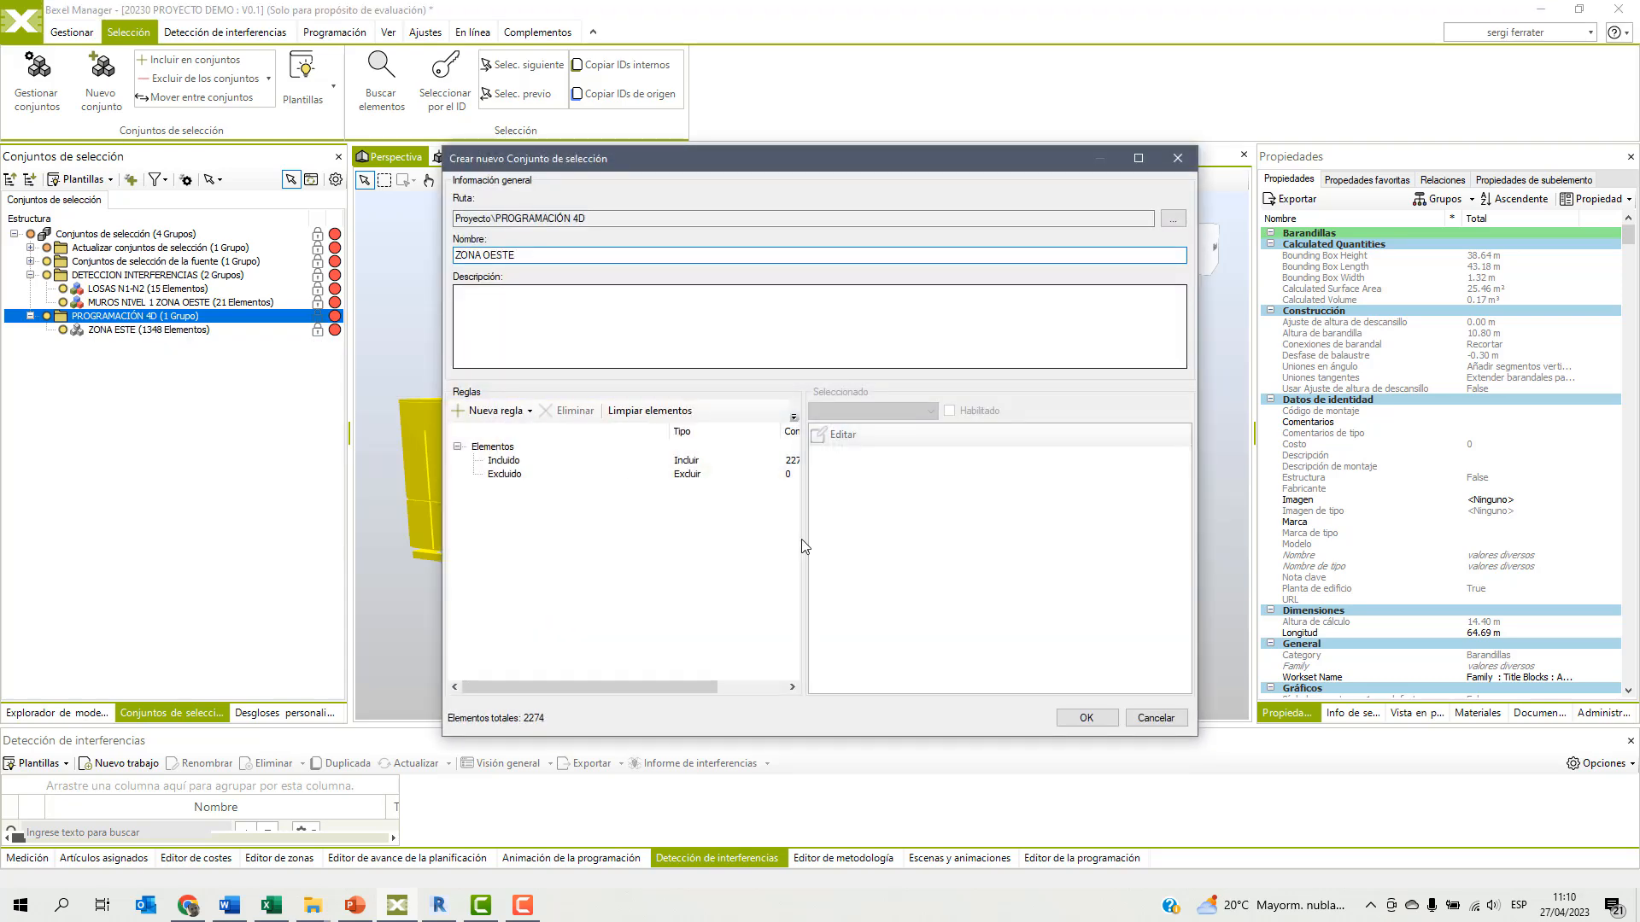
left_click(1085, 717)
Select the ZONA CENTRO group in the custom breakdown and save it as selection set ZONA CENTRO in the PROGRAMACIÓN 4D folder.
left_click(285, 713)
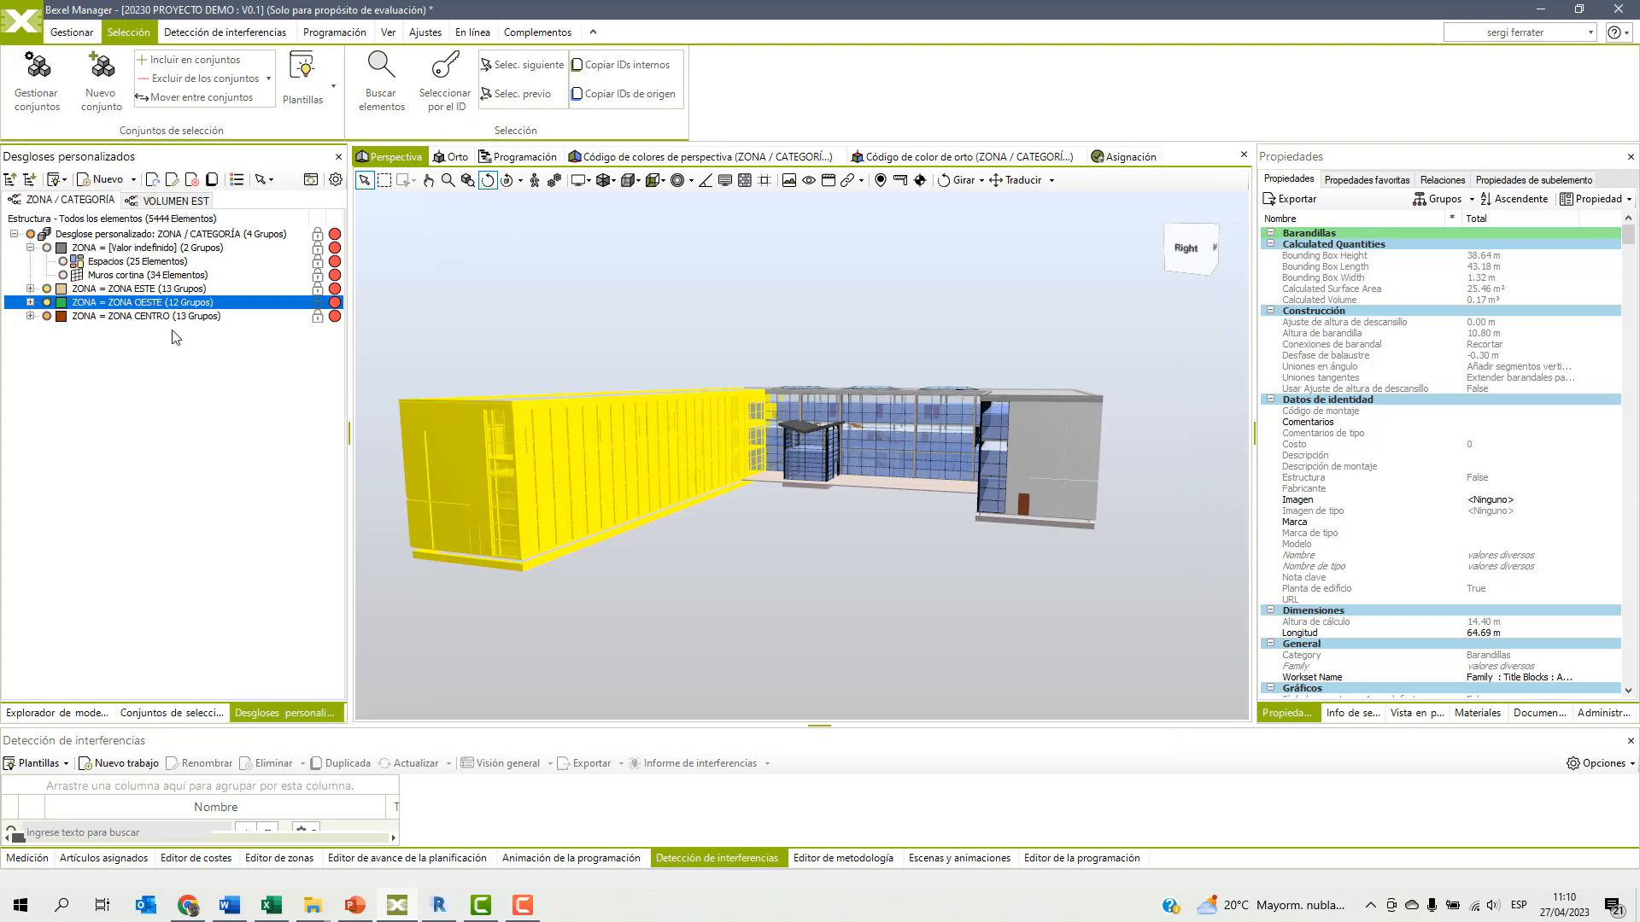
left_click(140, 316)
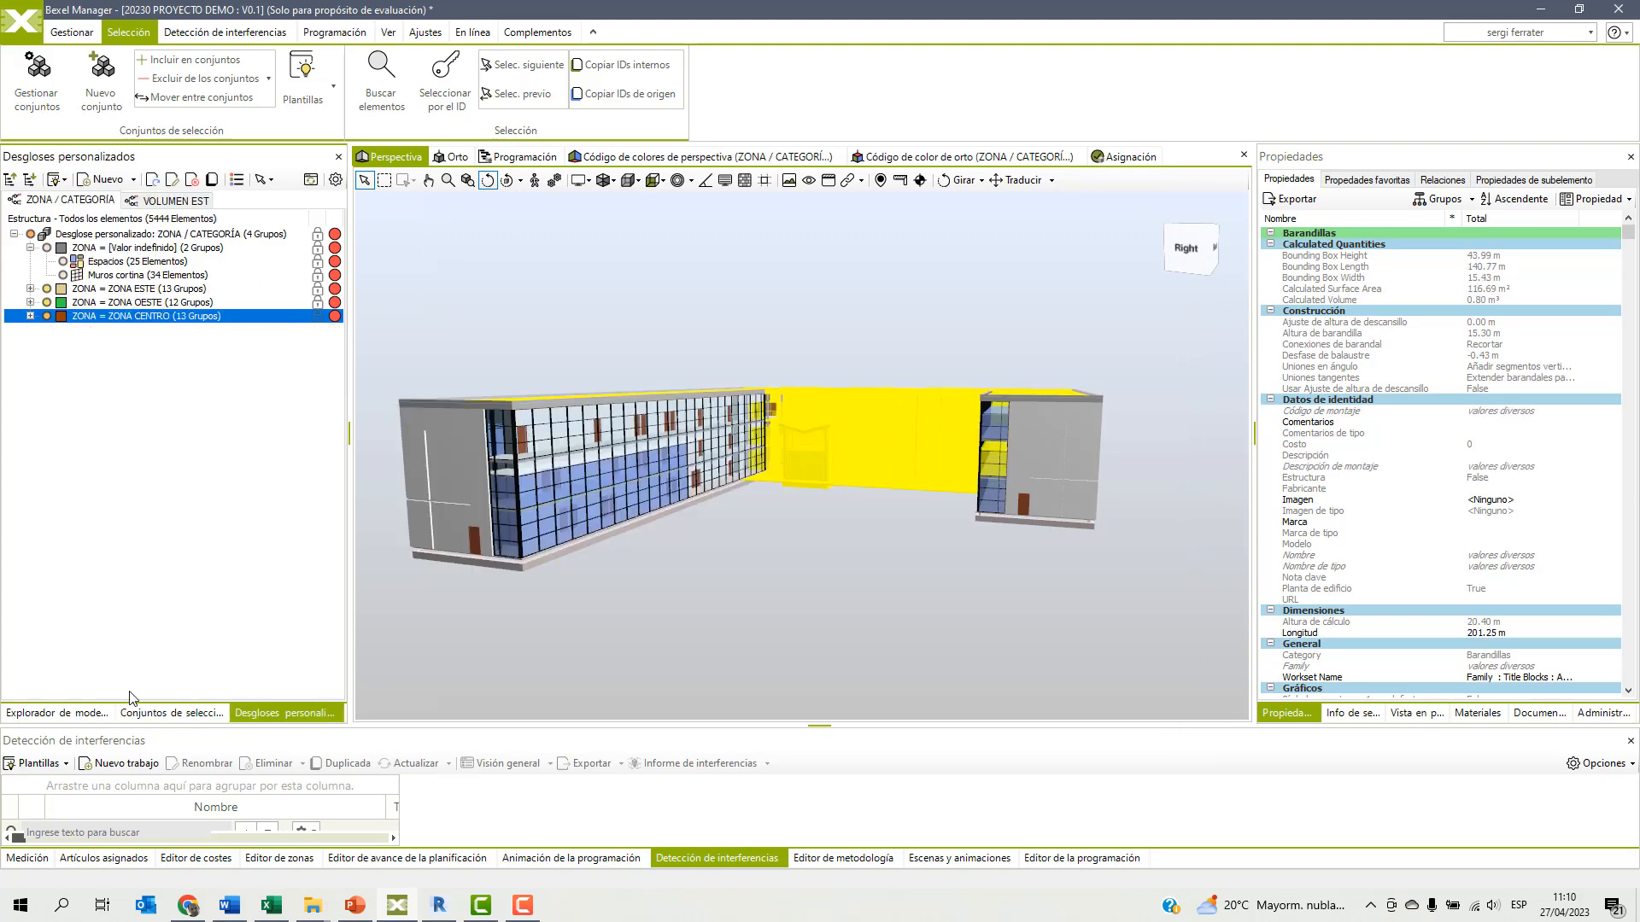
left_click(158, 713)
right_click(106, 315)
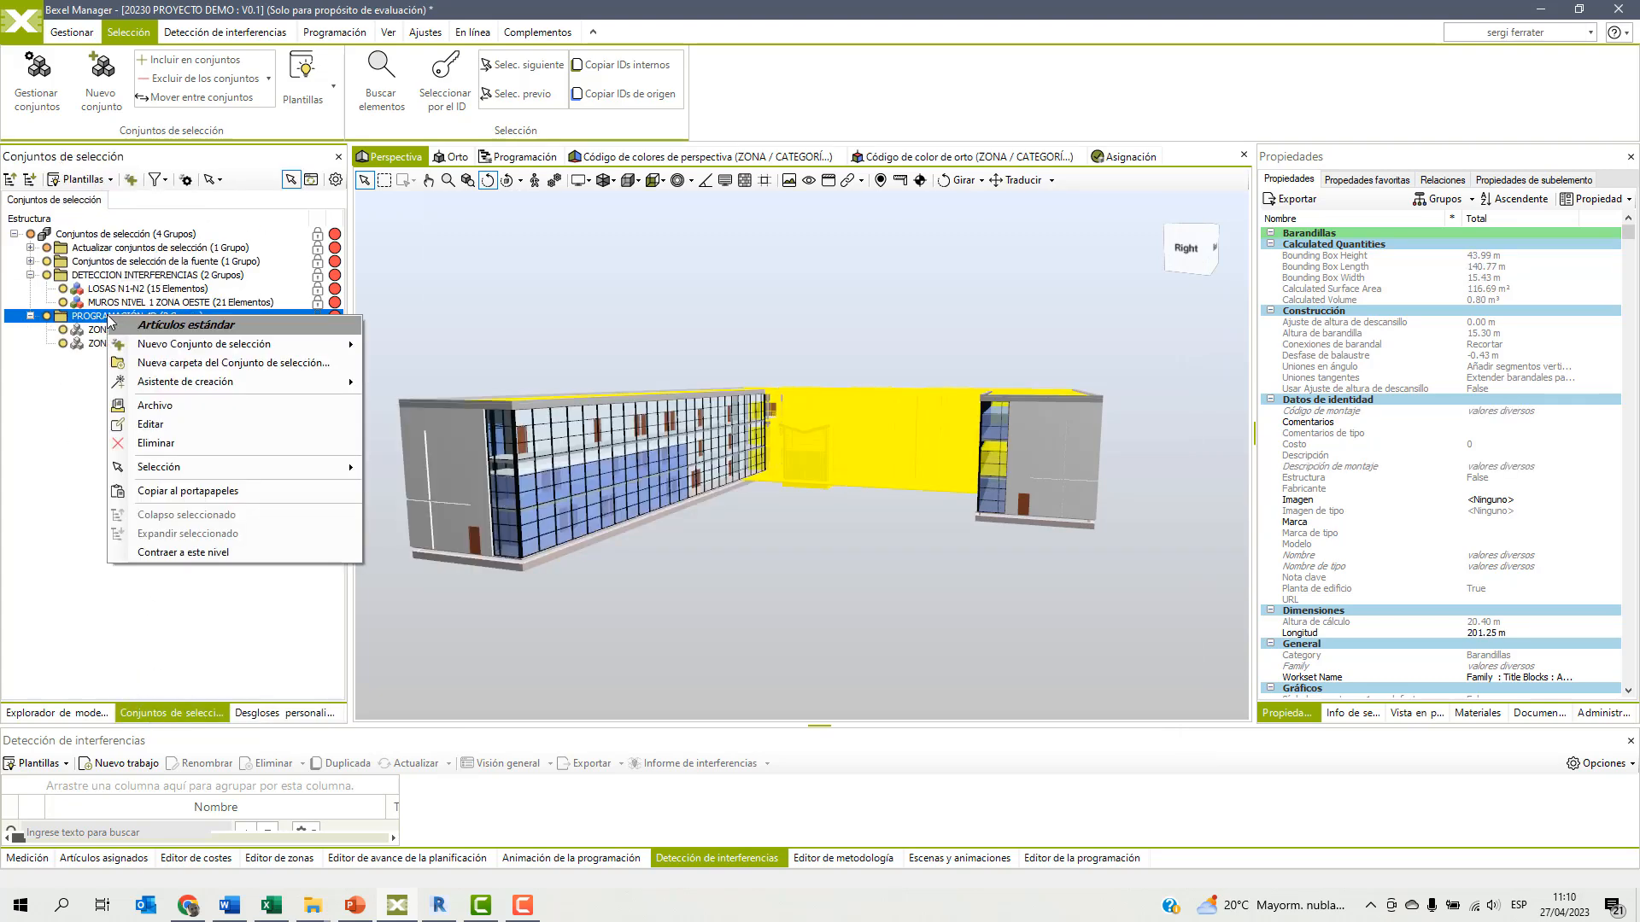
mouse_move(222, 343)
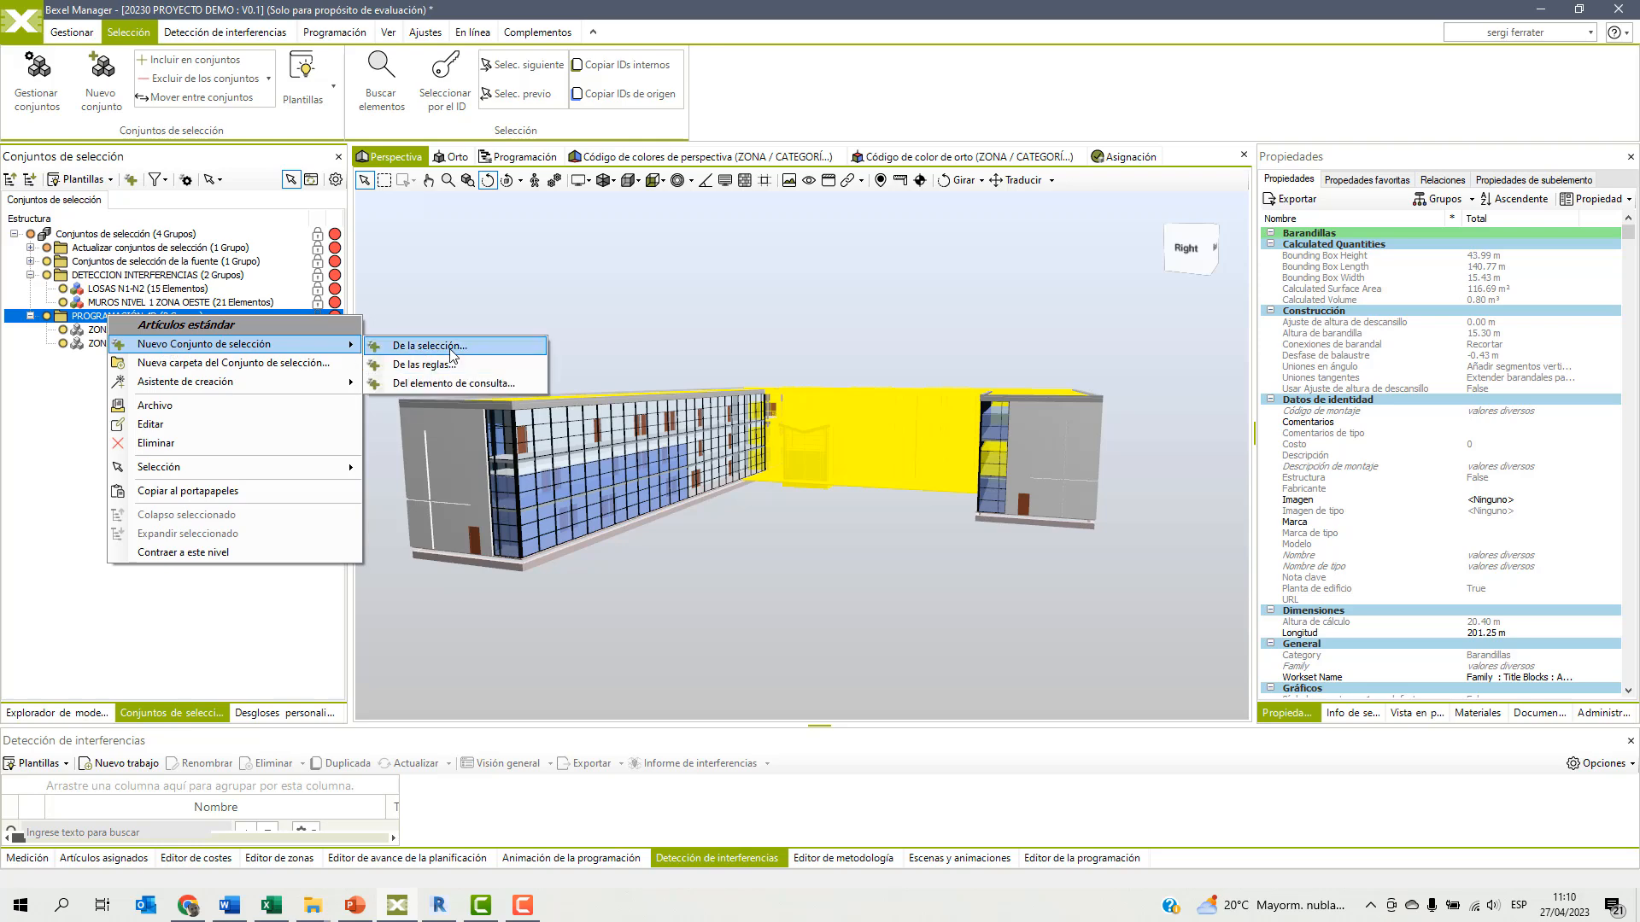
left_click(452, 359)
type("ZONA")
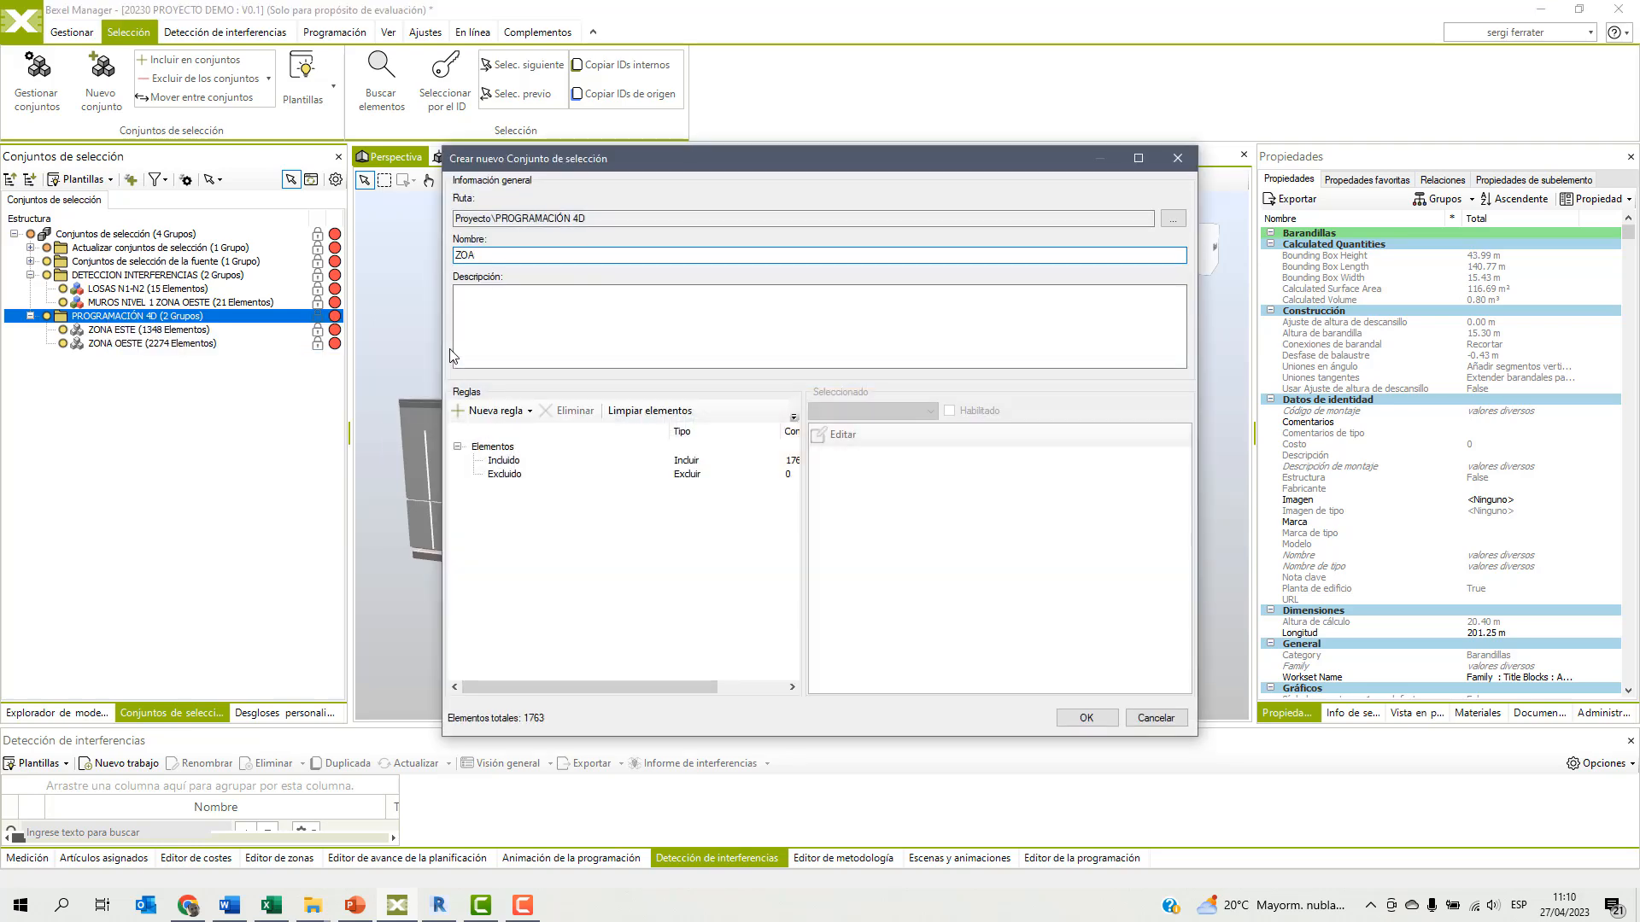
type(" CENTRO")
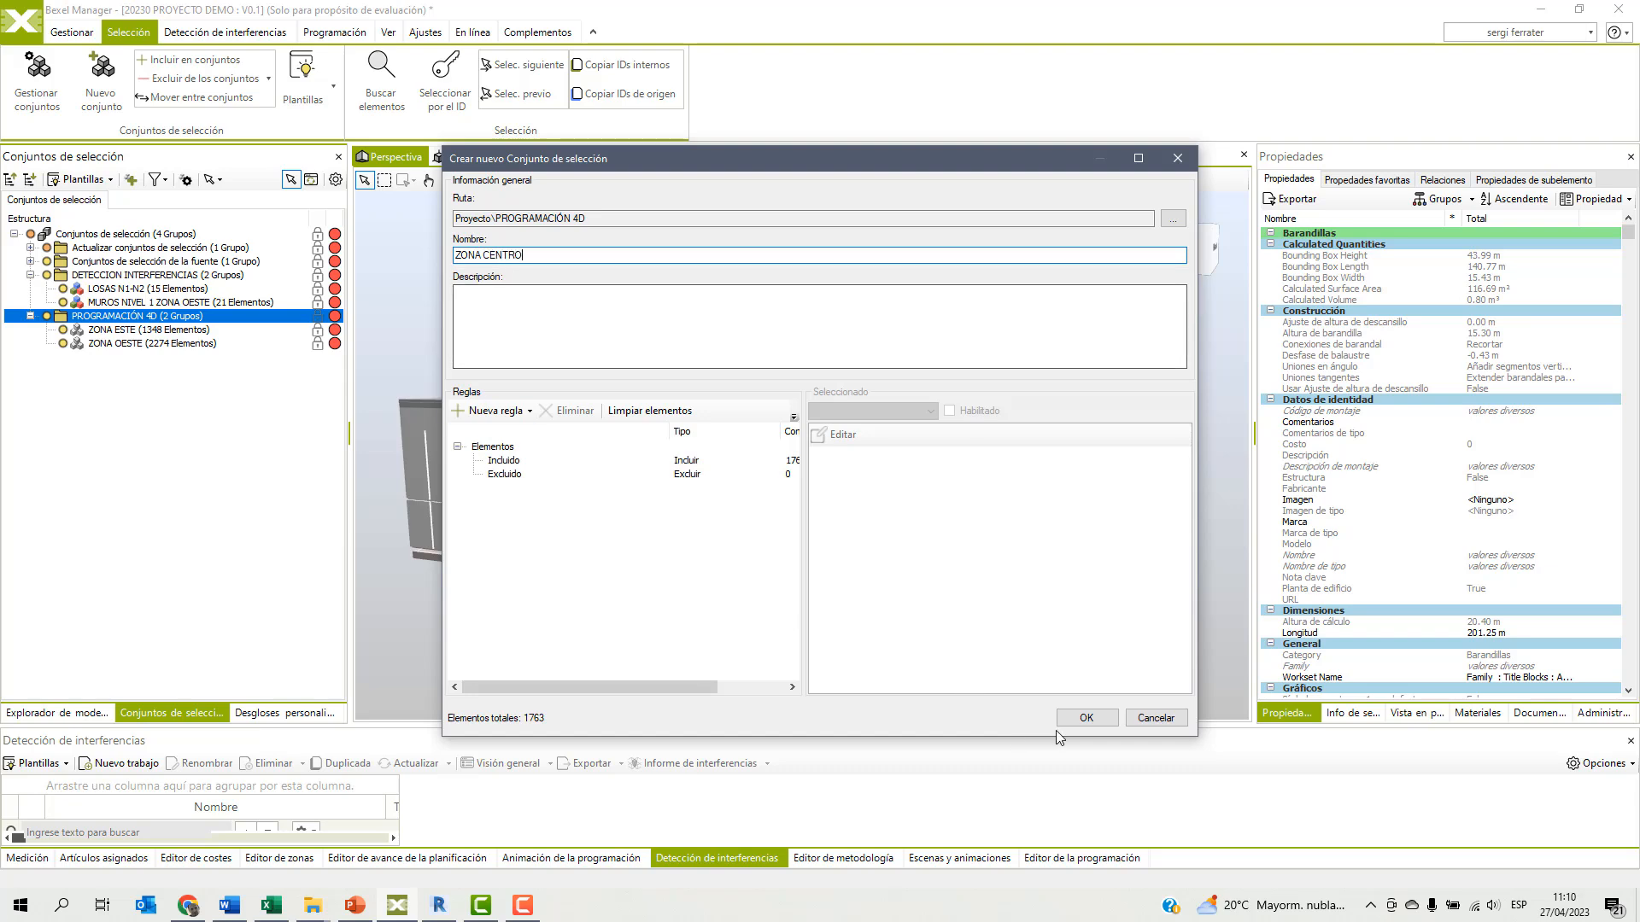
left_click(1086, 717)
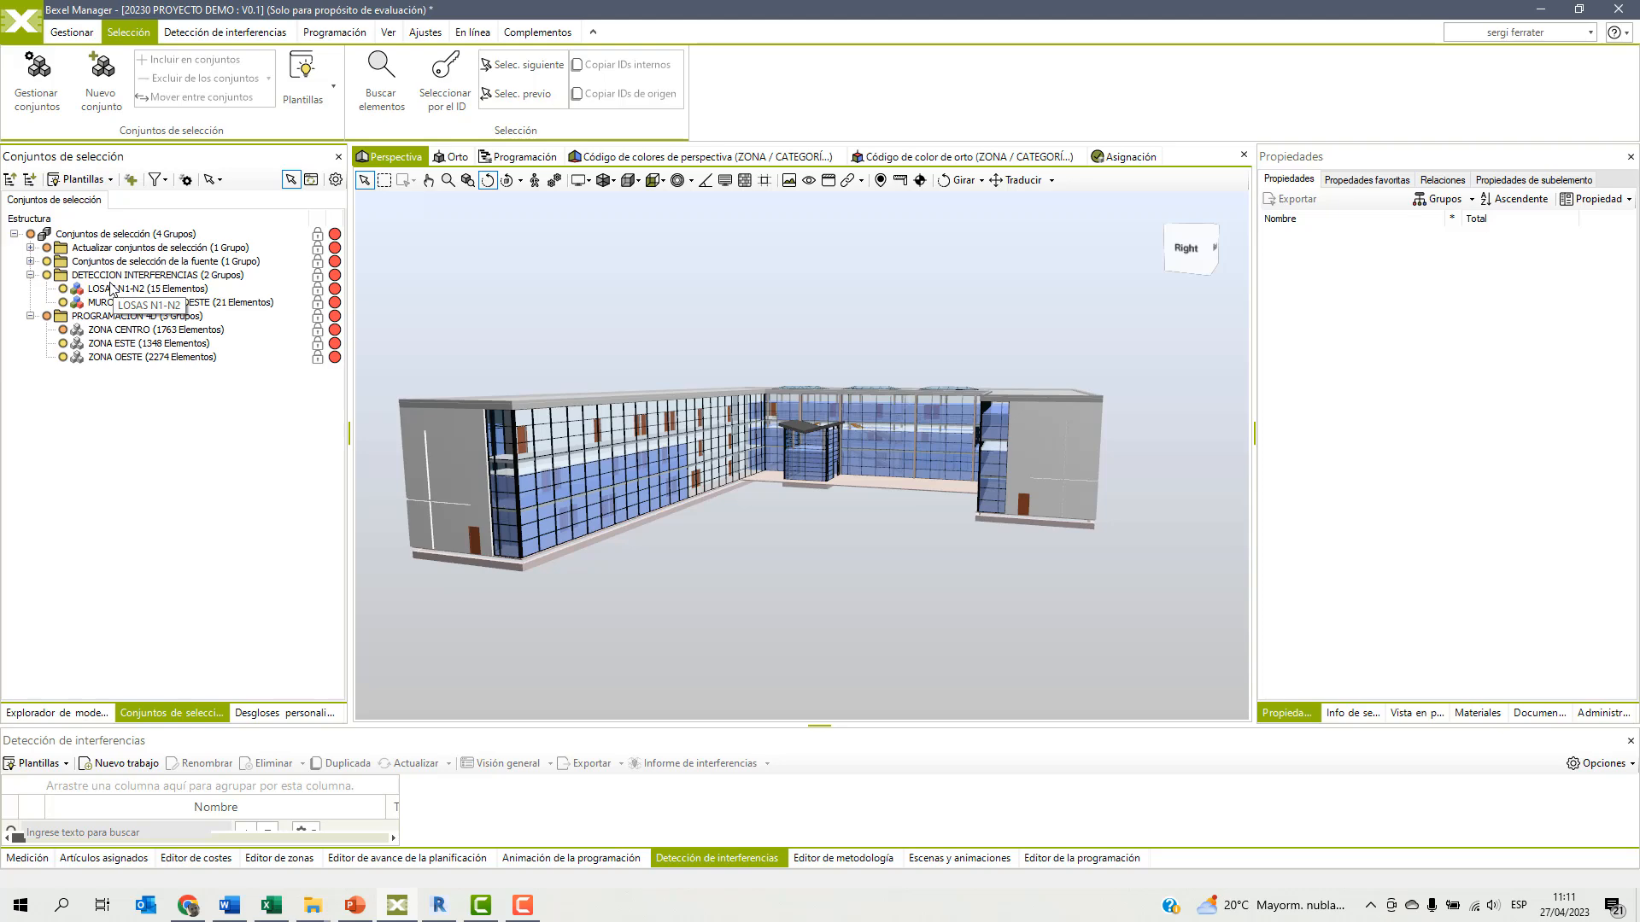
Review the measurement, assigned items and cost editor palettes, and the list of dockable windows that can be shown.
left_click(39, 859)
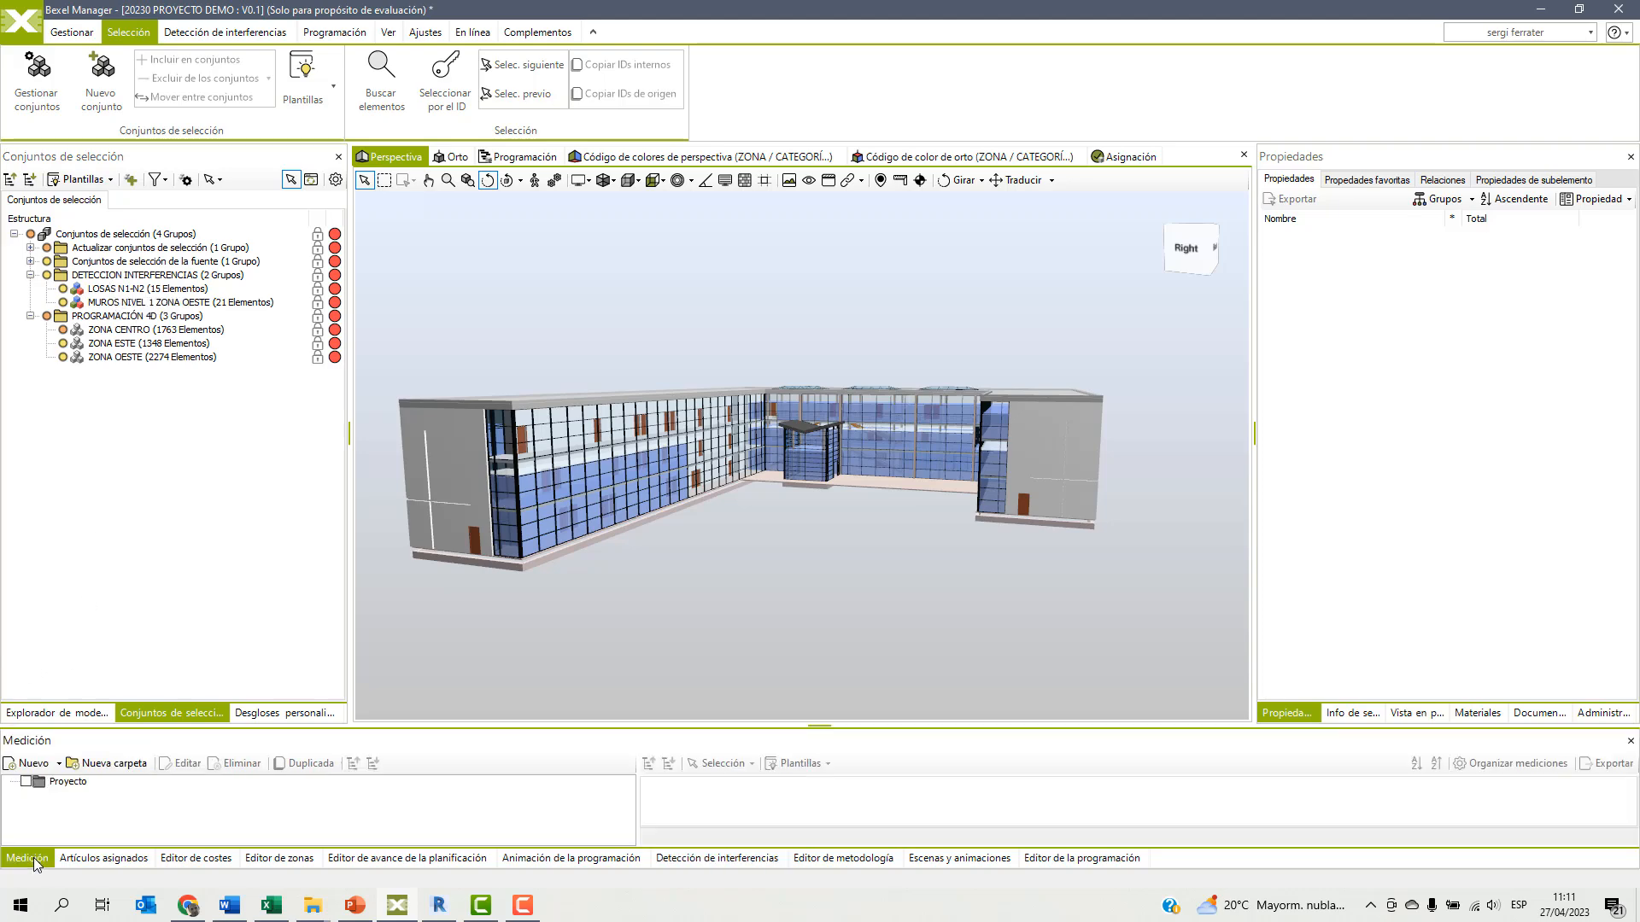
left_click(84, 860)
left_click(188, 859)
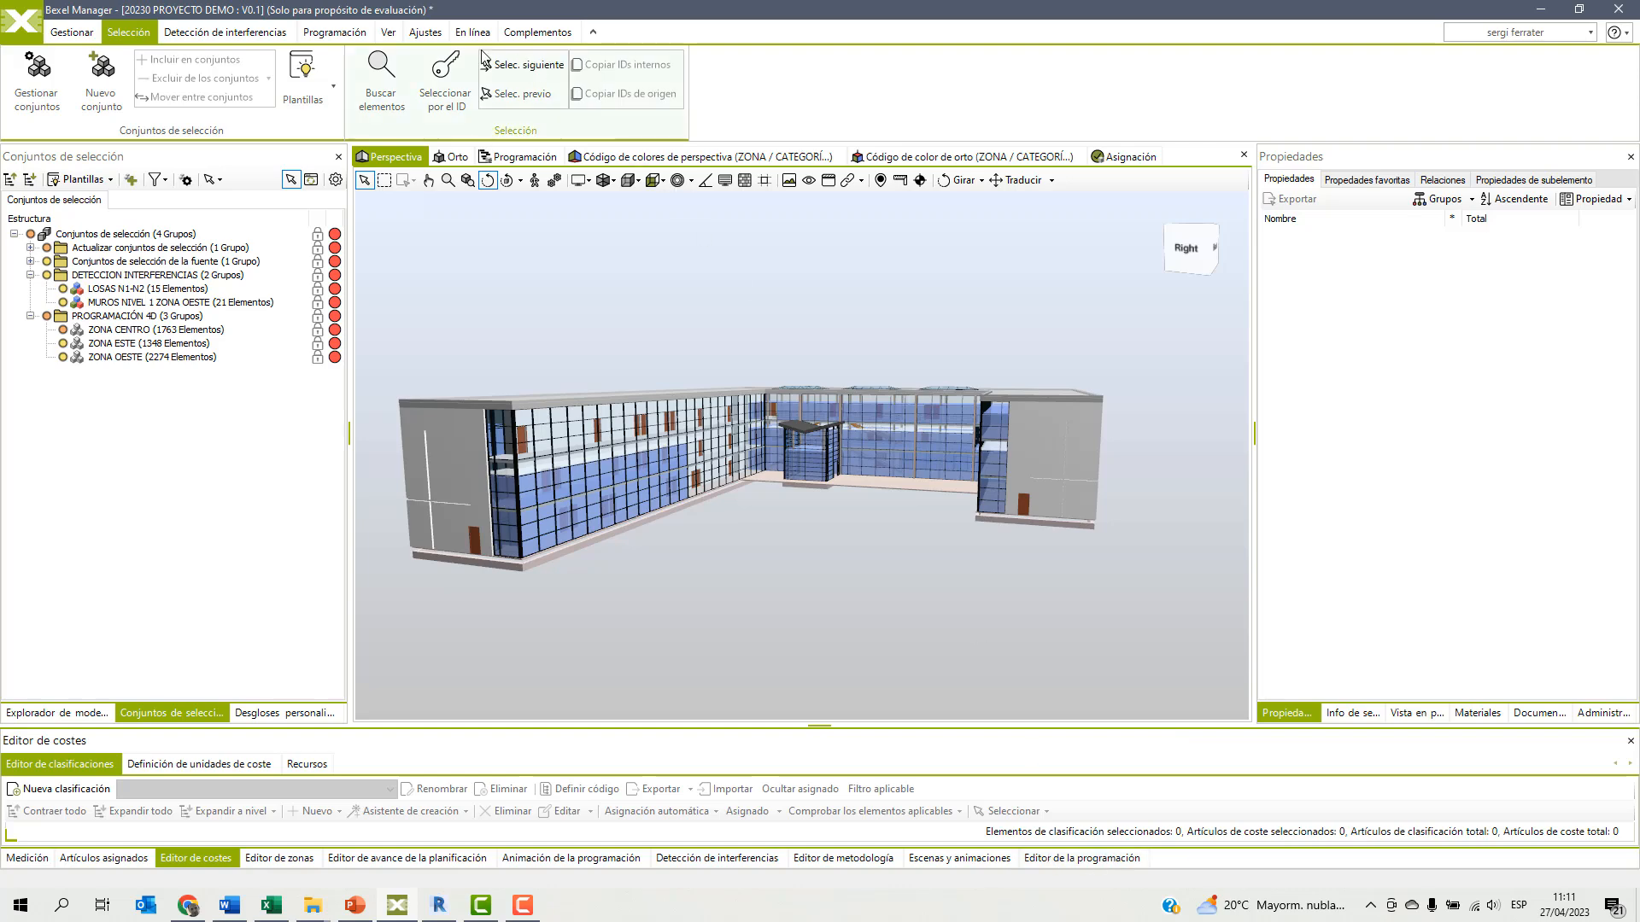
left_click(389, 32)
left_click(571, 82)
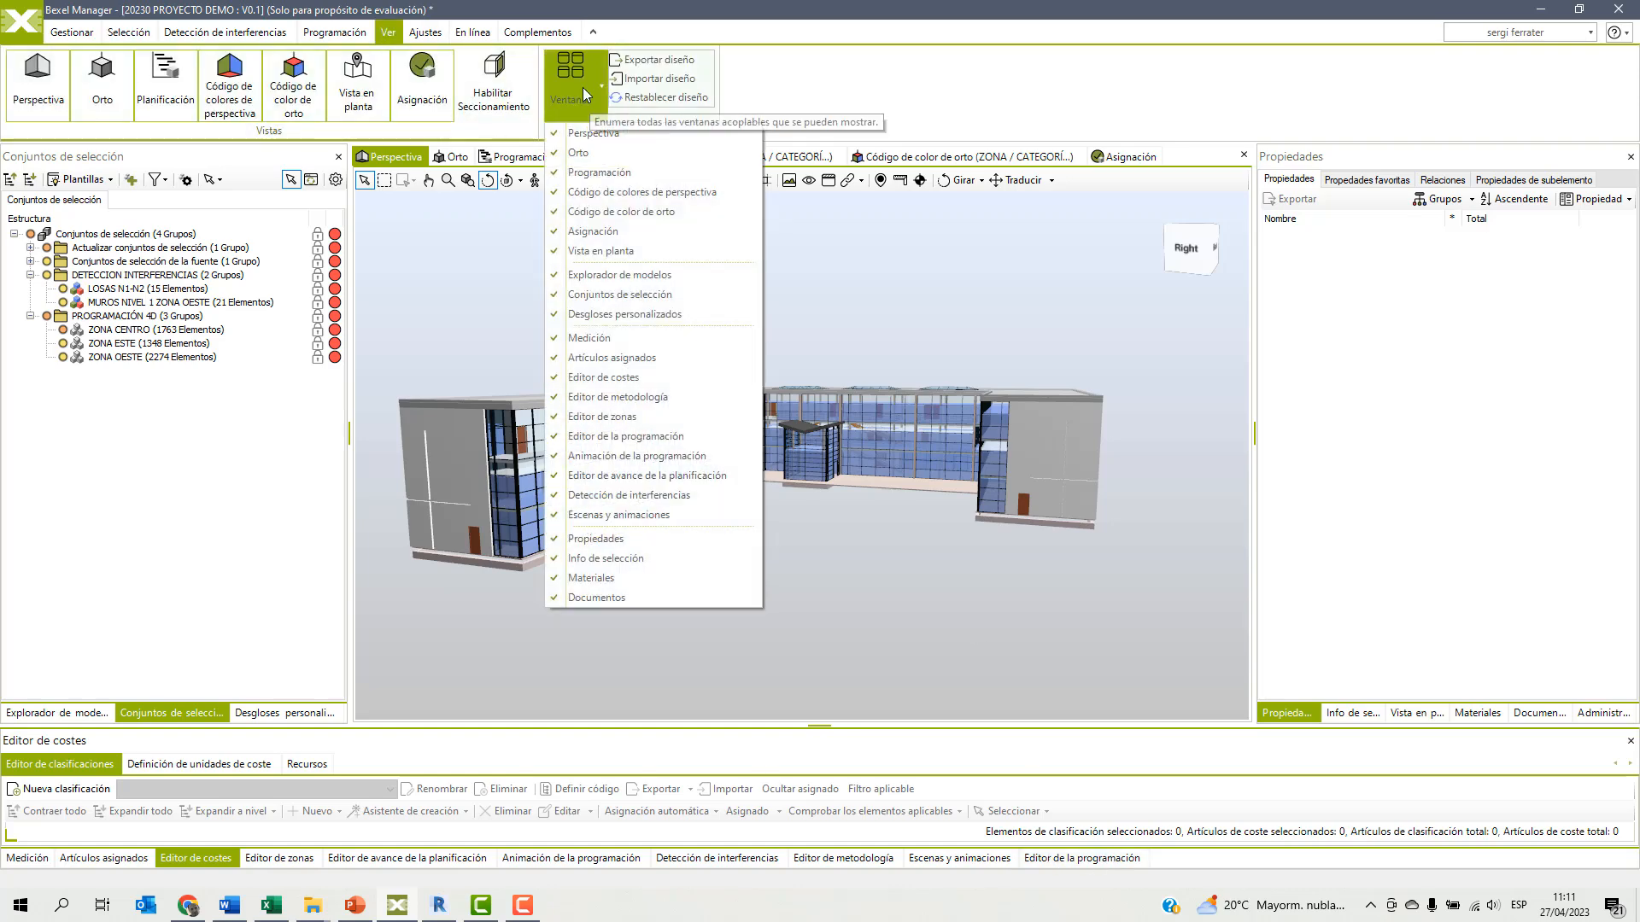
left_click(677, 28)
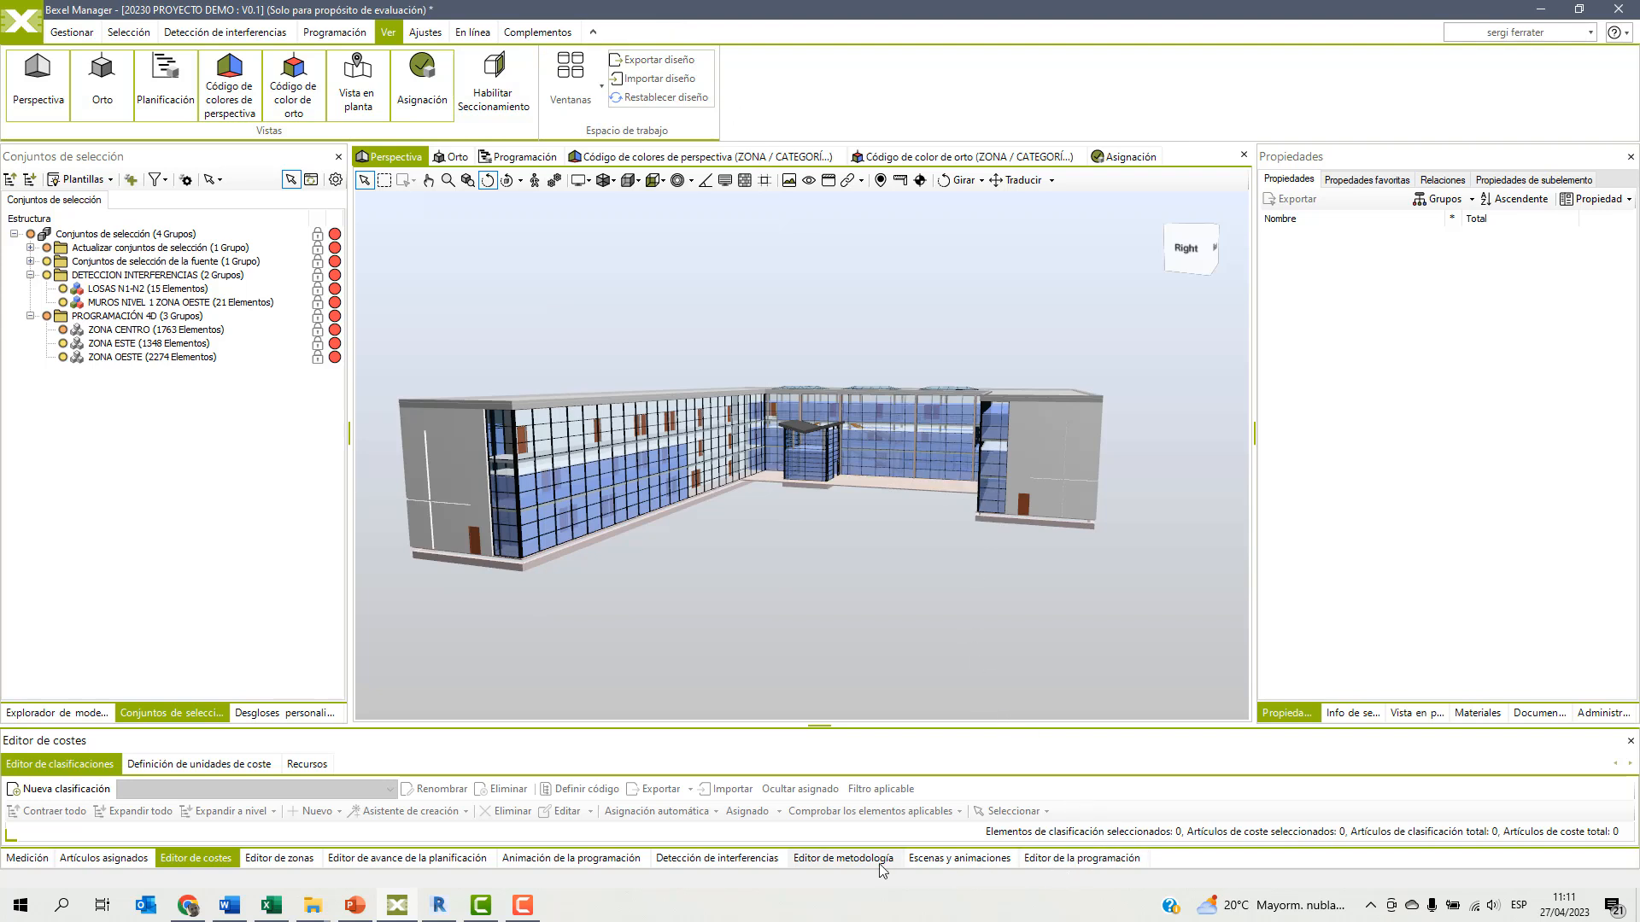
Show the clash detection palette and enlarge it along with its job list.
left_click(699, 861)
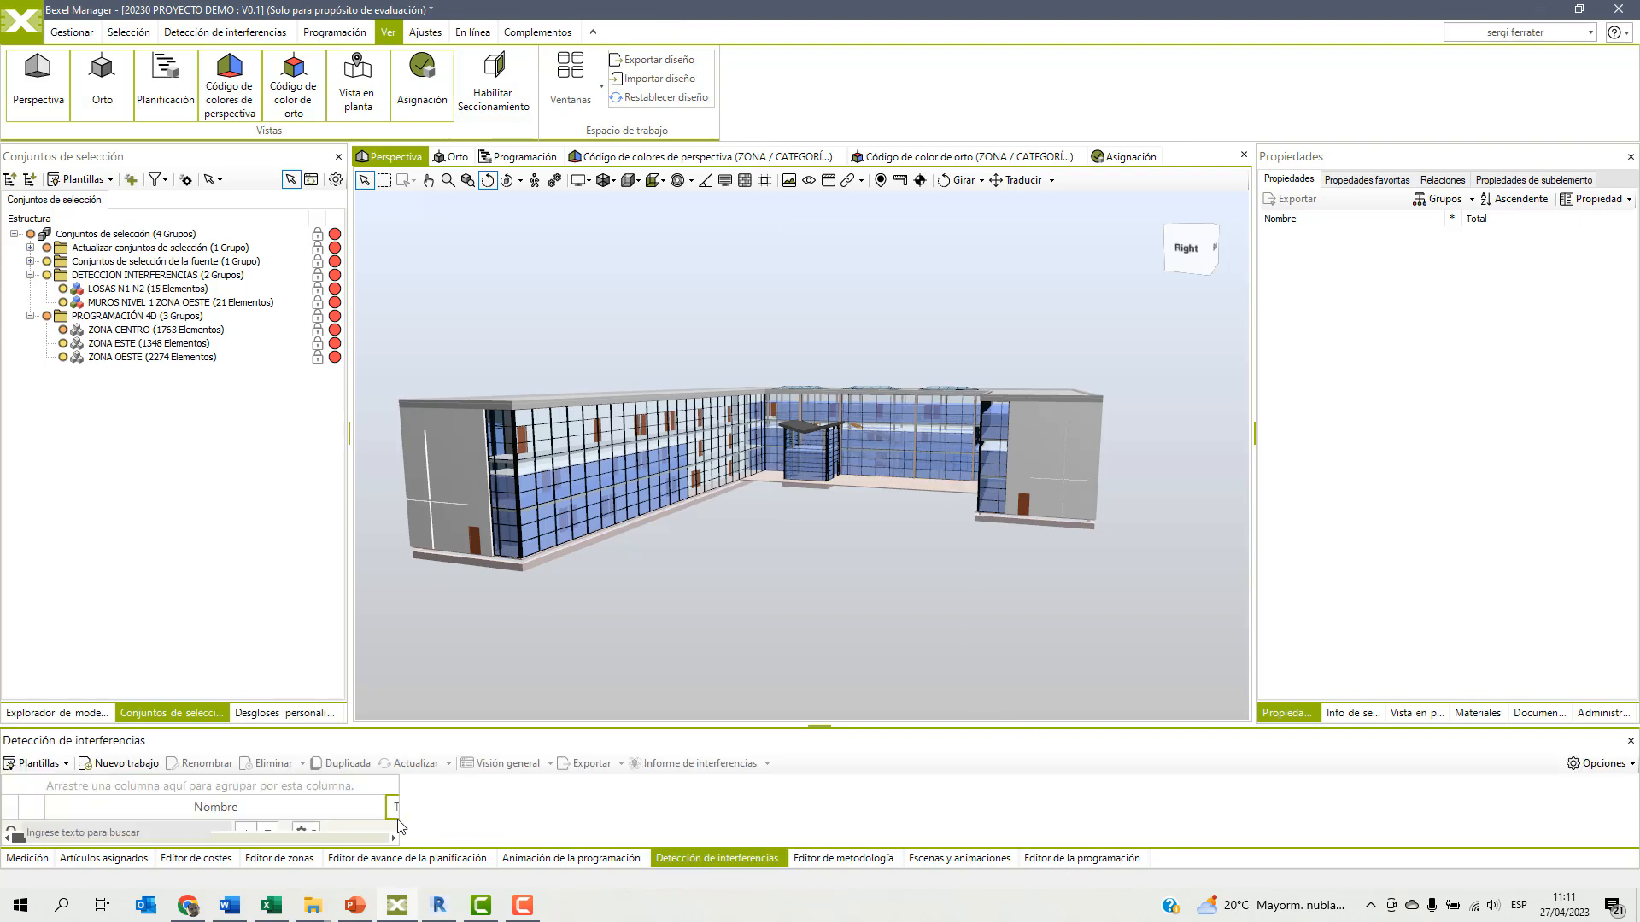
left_click_drag(500, 810, 508, 809)
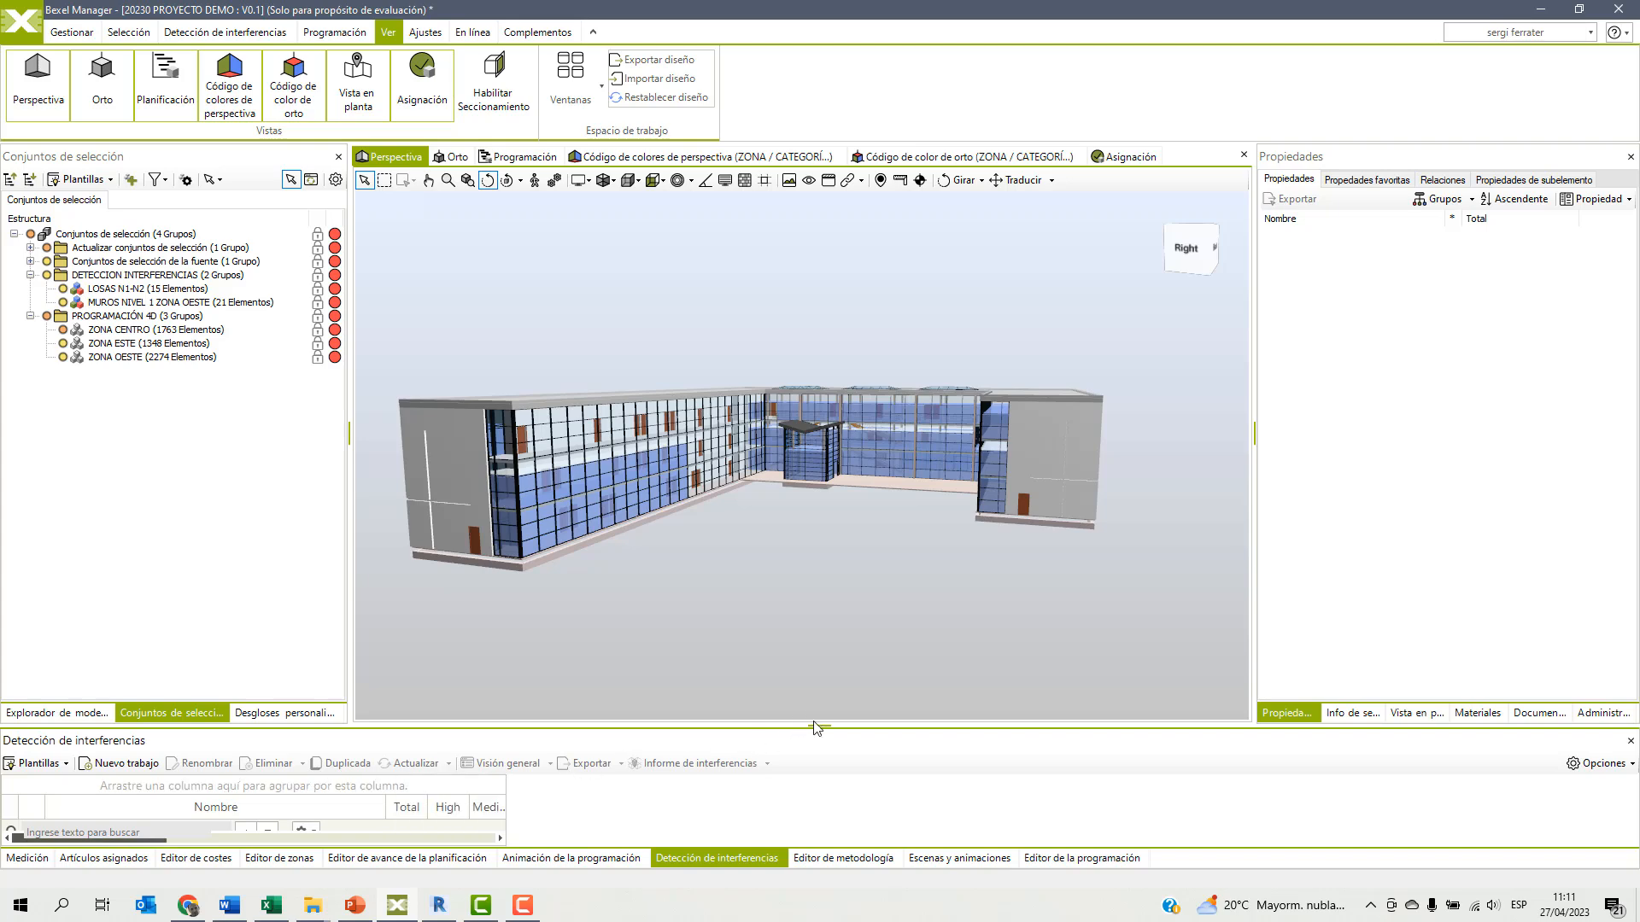
left_click_drag(818, 725, 818, 584)
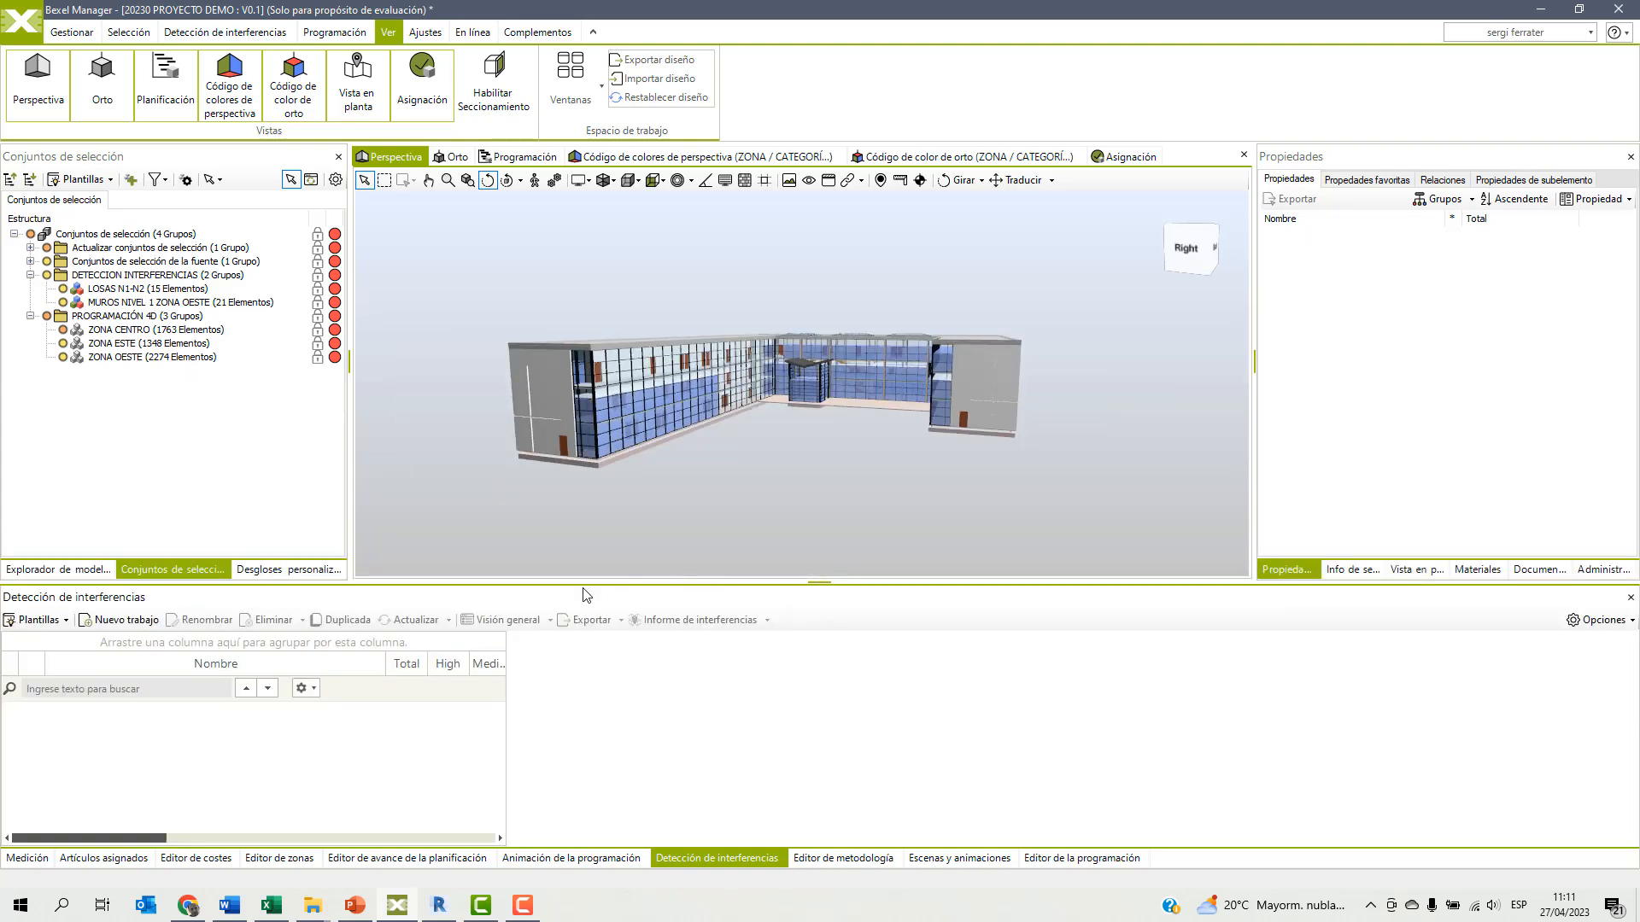
Set up a new clash job named MUROS N1 VS LOSAS checking selection set MUROS NIVEL 1 ZONA OESTE against LOSAS N1-N2.
left_click(121, 621)
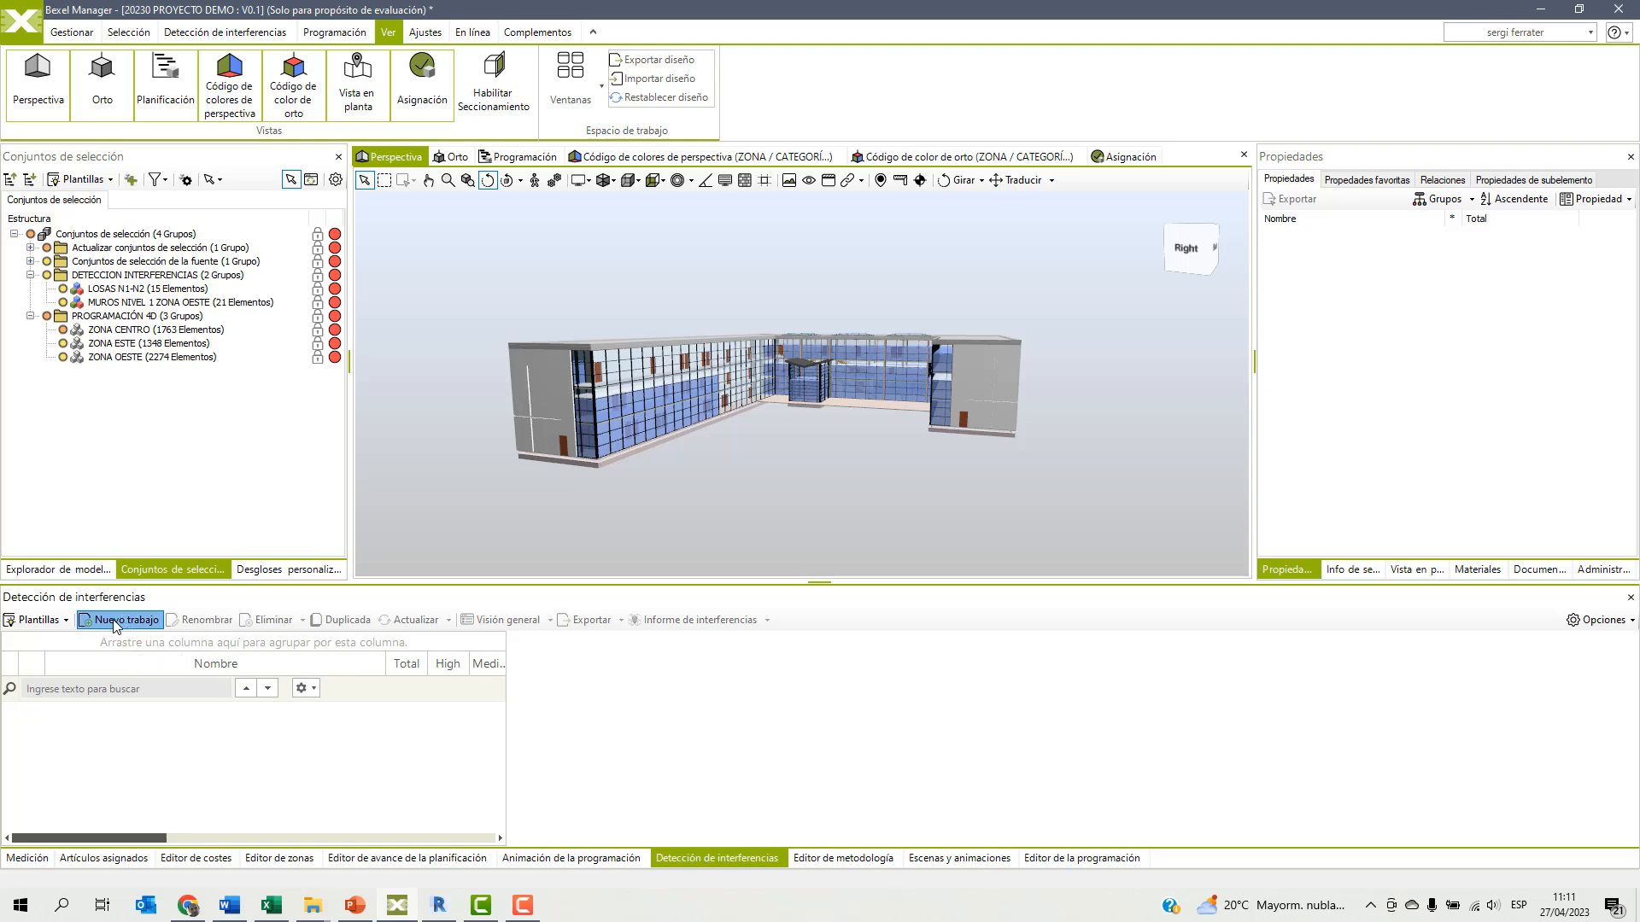
left_click_drag(462, 192, 360, 191)
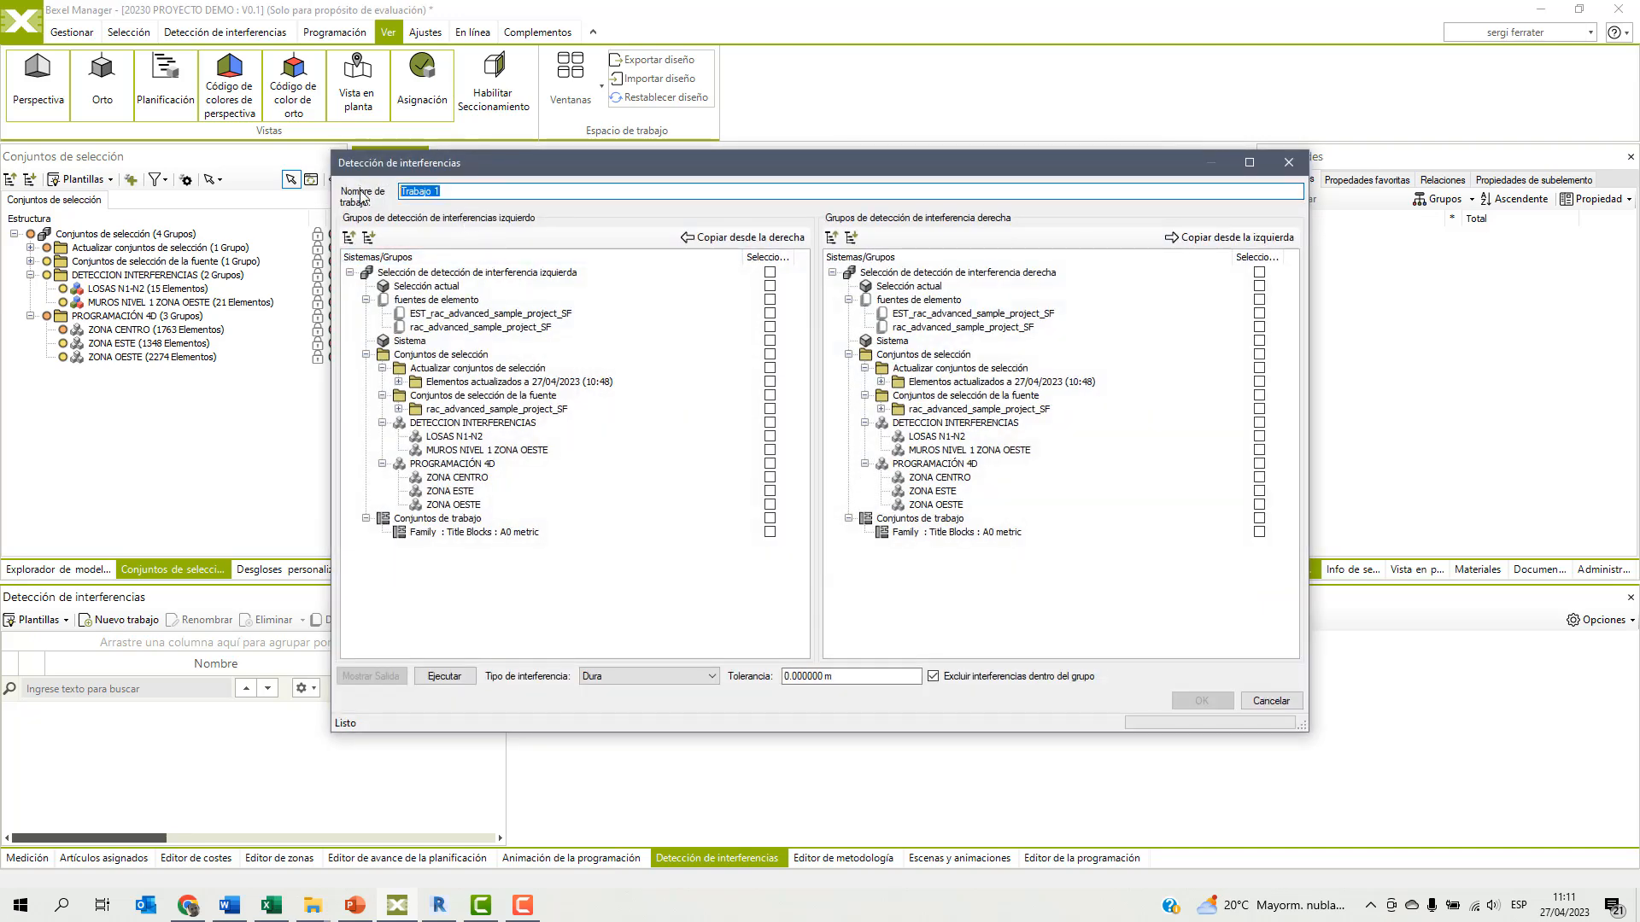
type("MU")
left_click(440, 450)
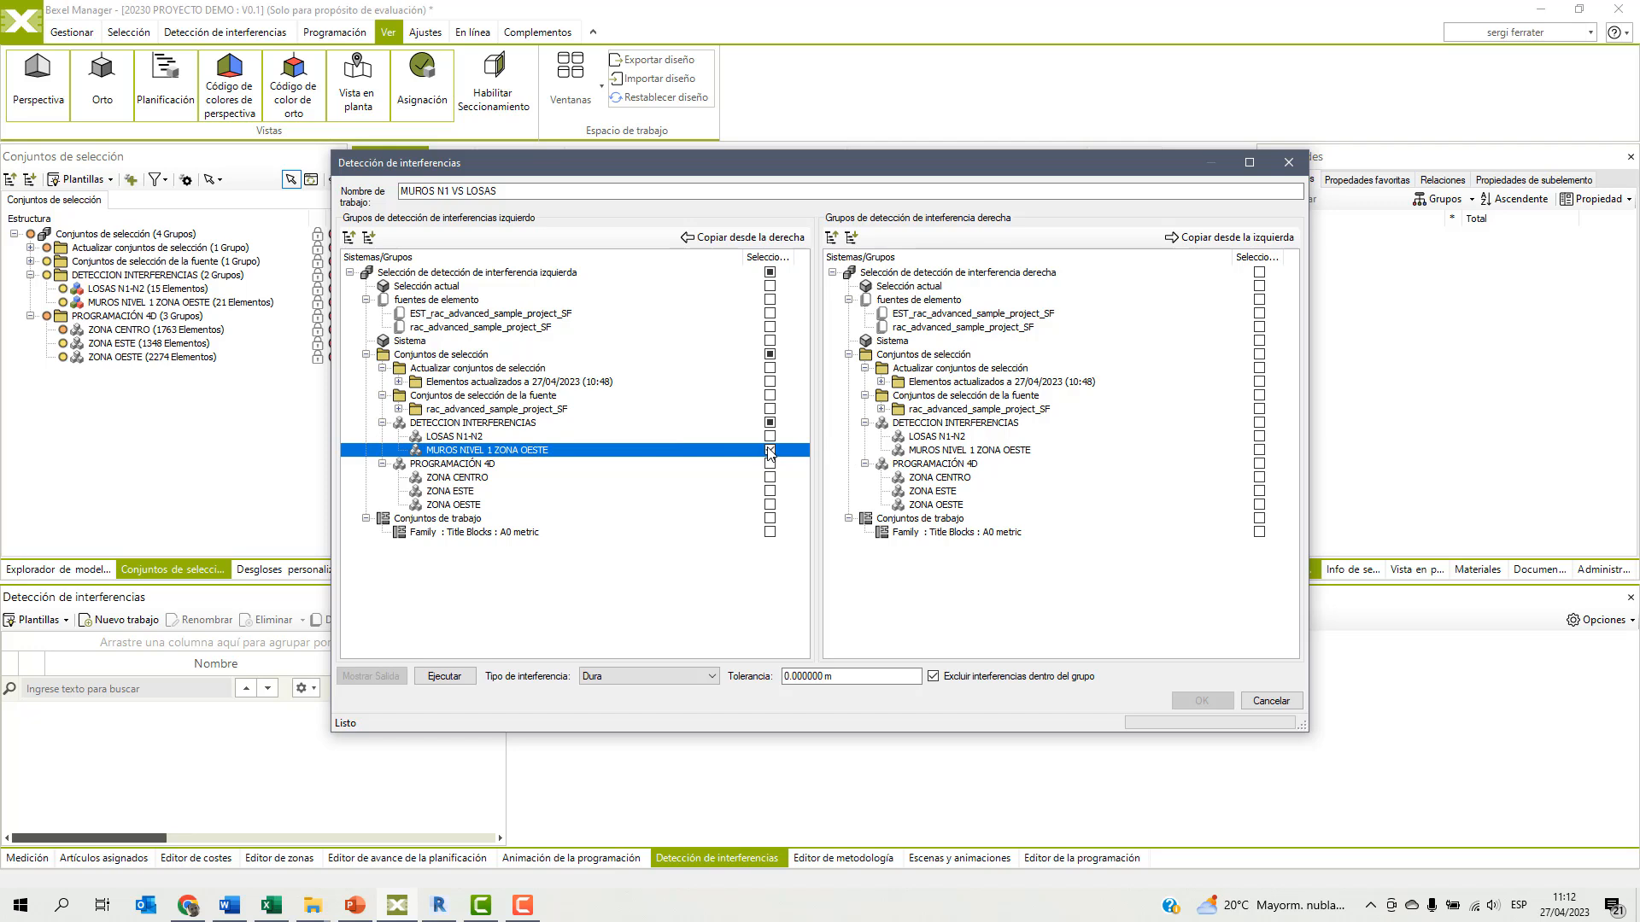
left_click(946, 439)
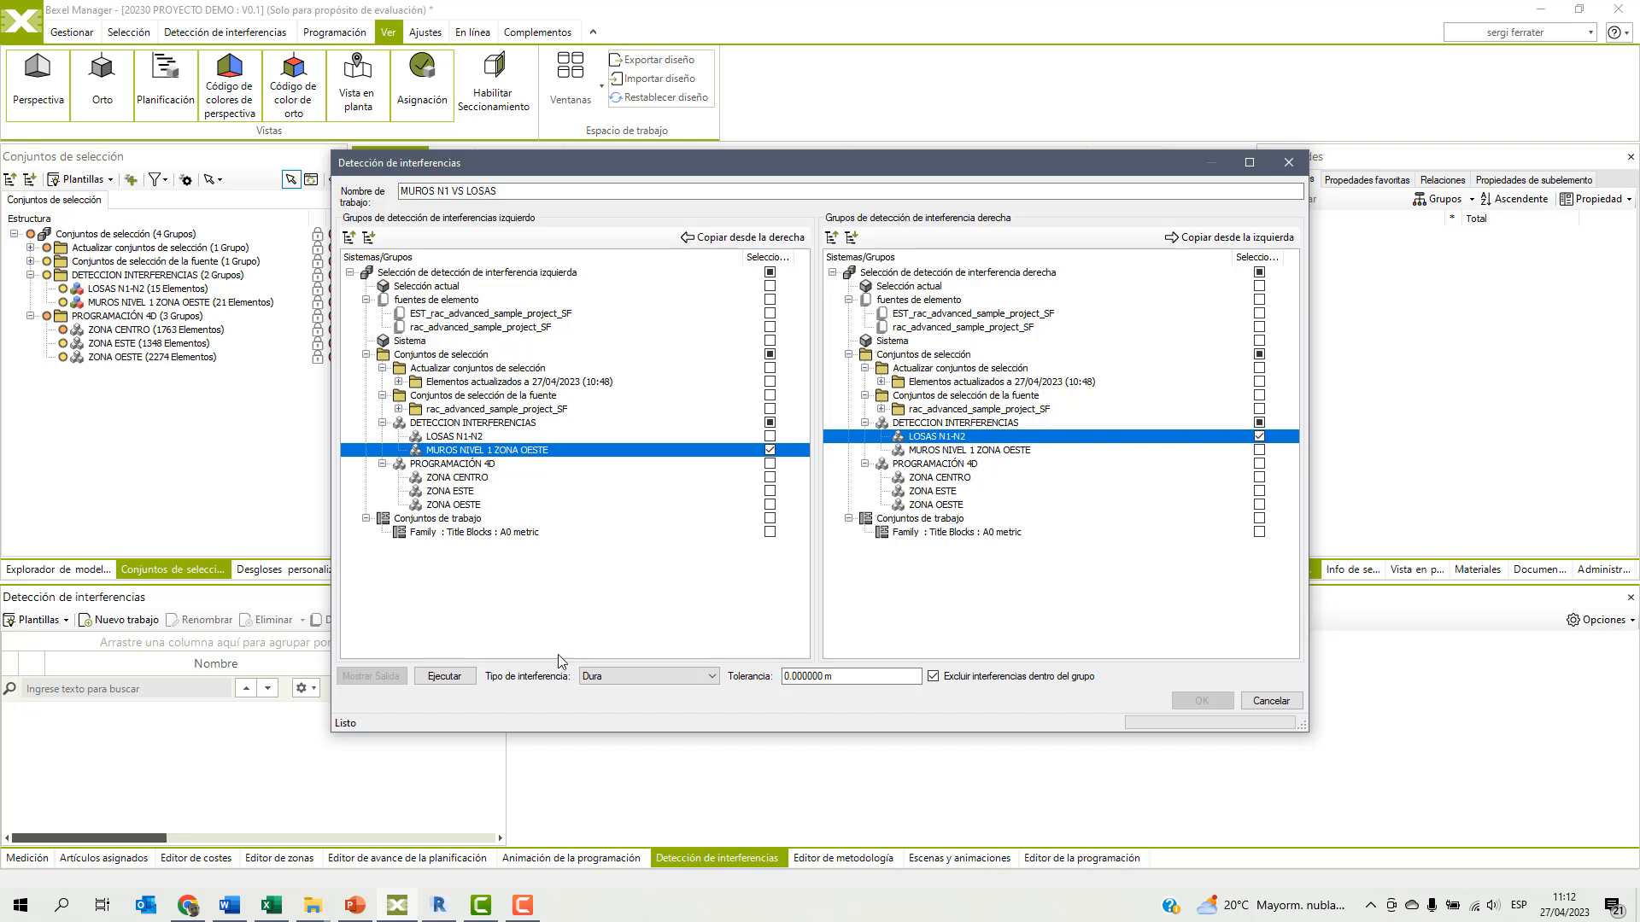
Run the clash analysis for the MUROS N1 VS LOSAS job and save the job with its results.
left_click(444, 675)
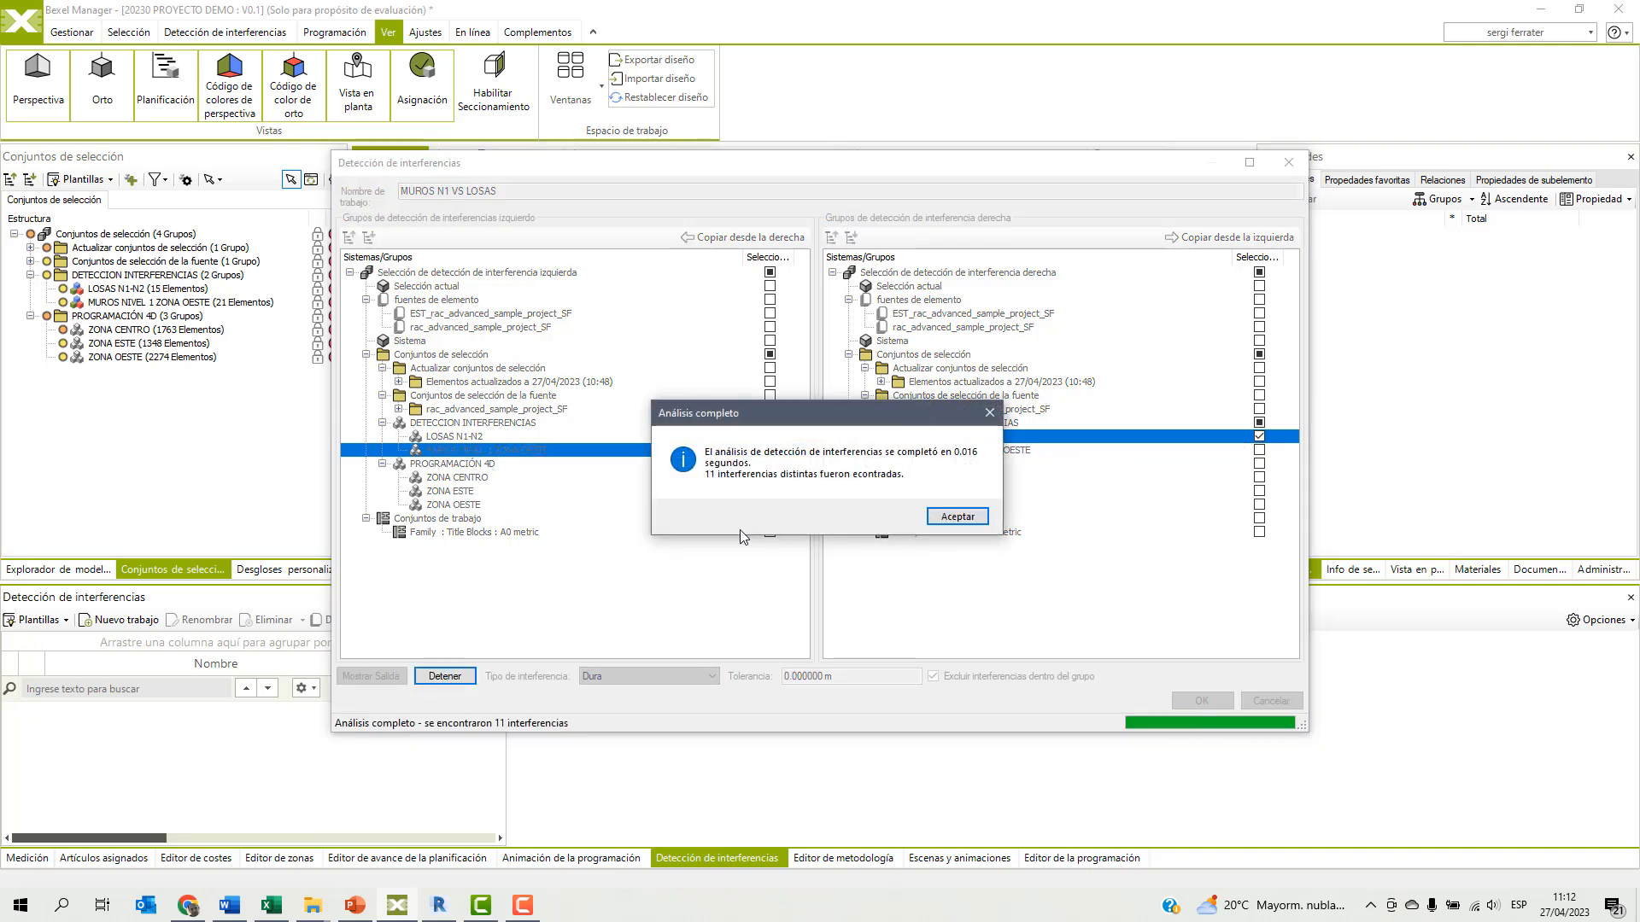
left_click(957, 516)
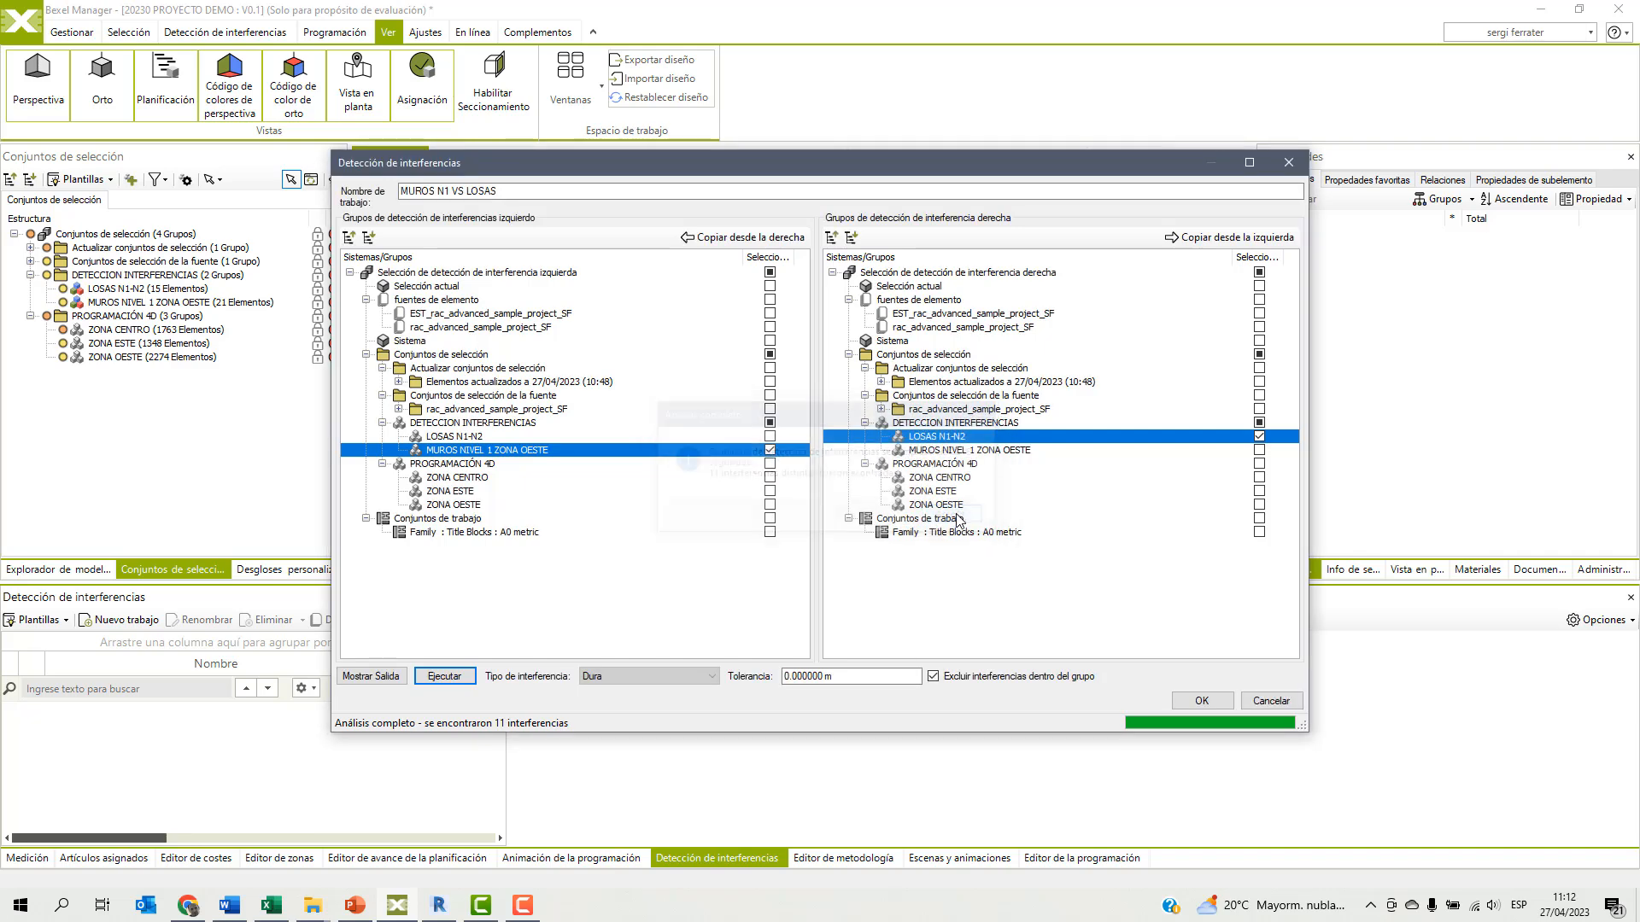
left_click(1201, 700)
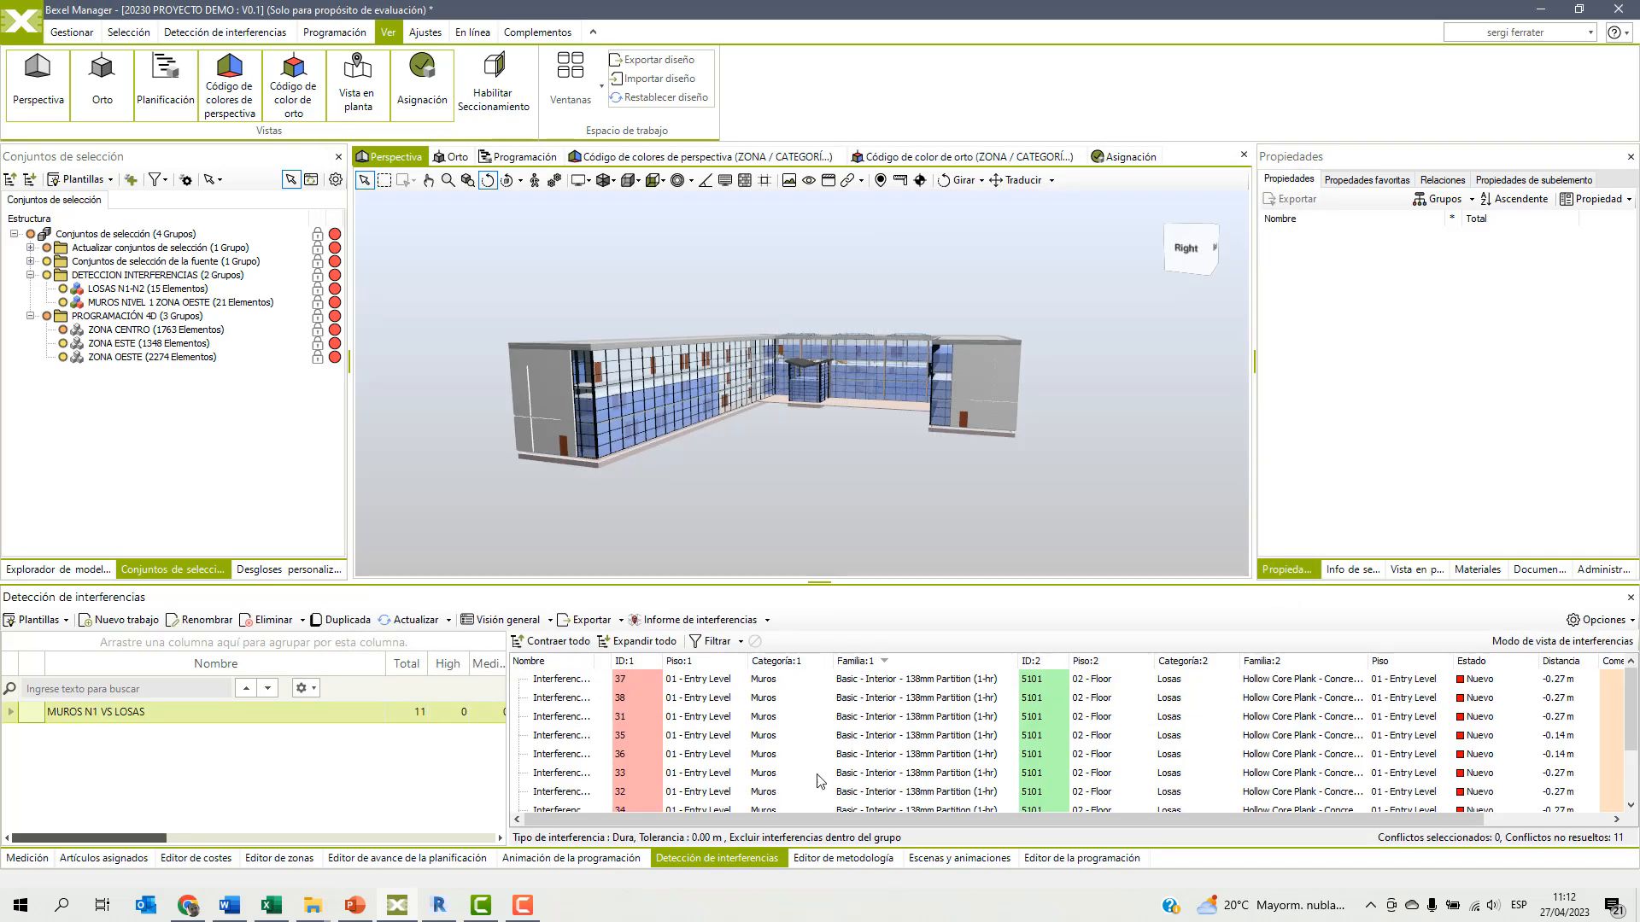
Widen the clash results list and its name column, and review the clashes found by the job.
left_click_drag(508, 712, 412, 712)
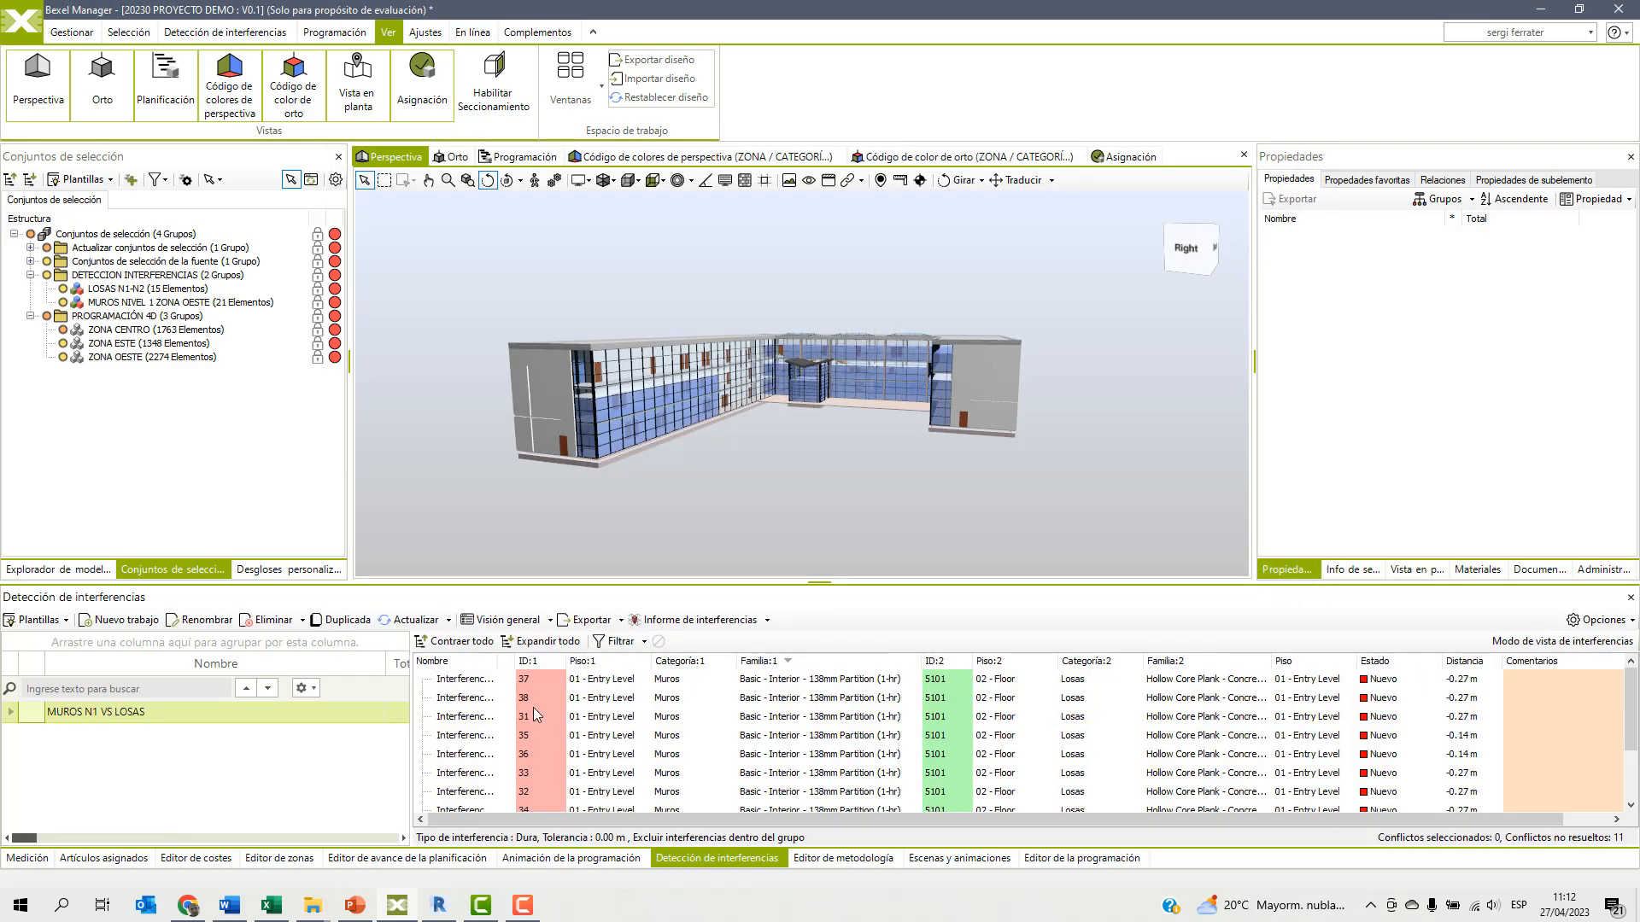
double_click(515, 662)
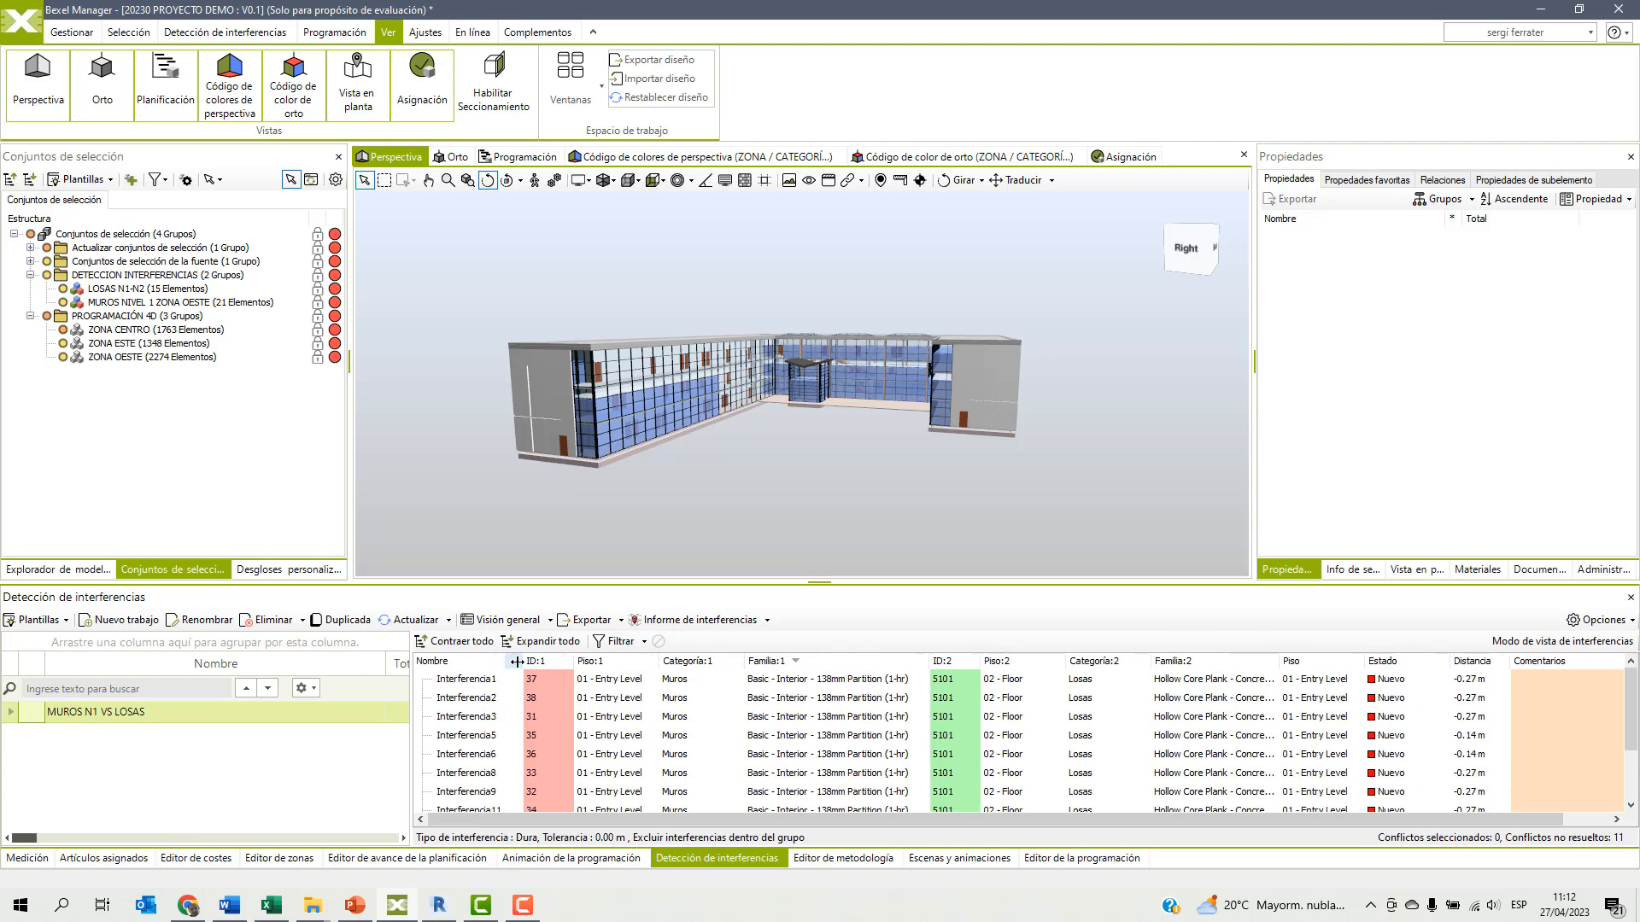
scroll(572, 751, "down", 2)
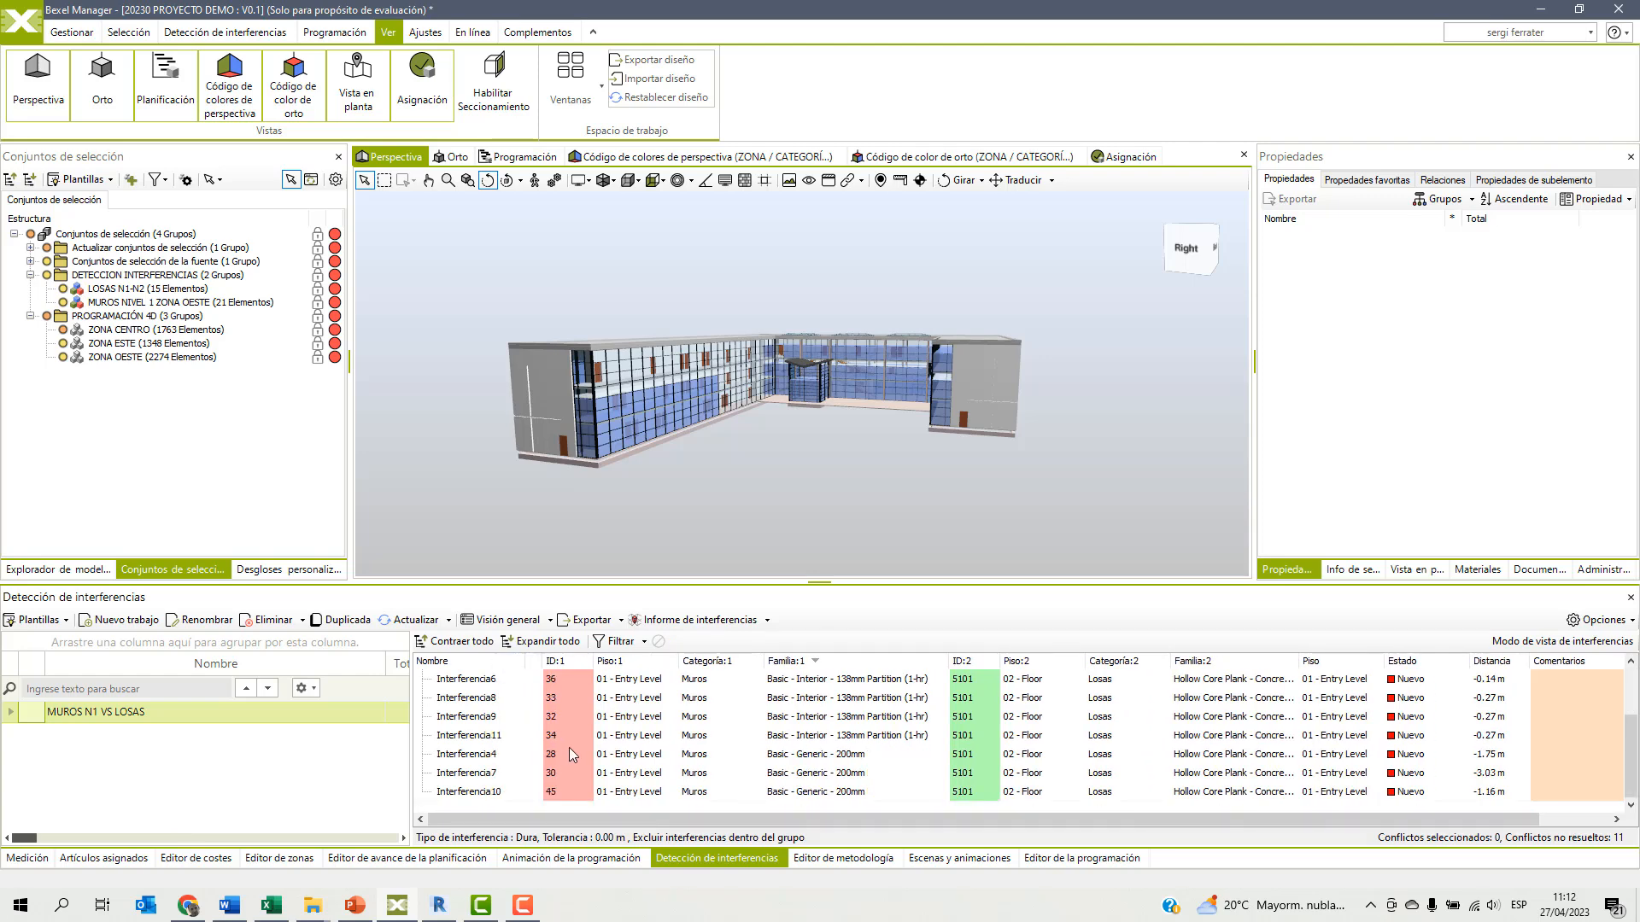
scroll(568, 747, "up", 2)
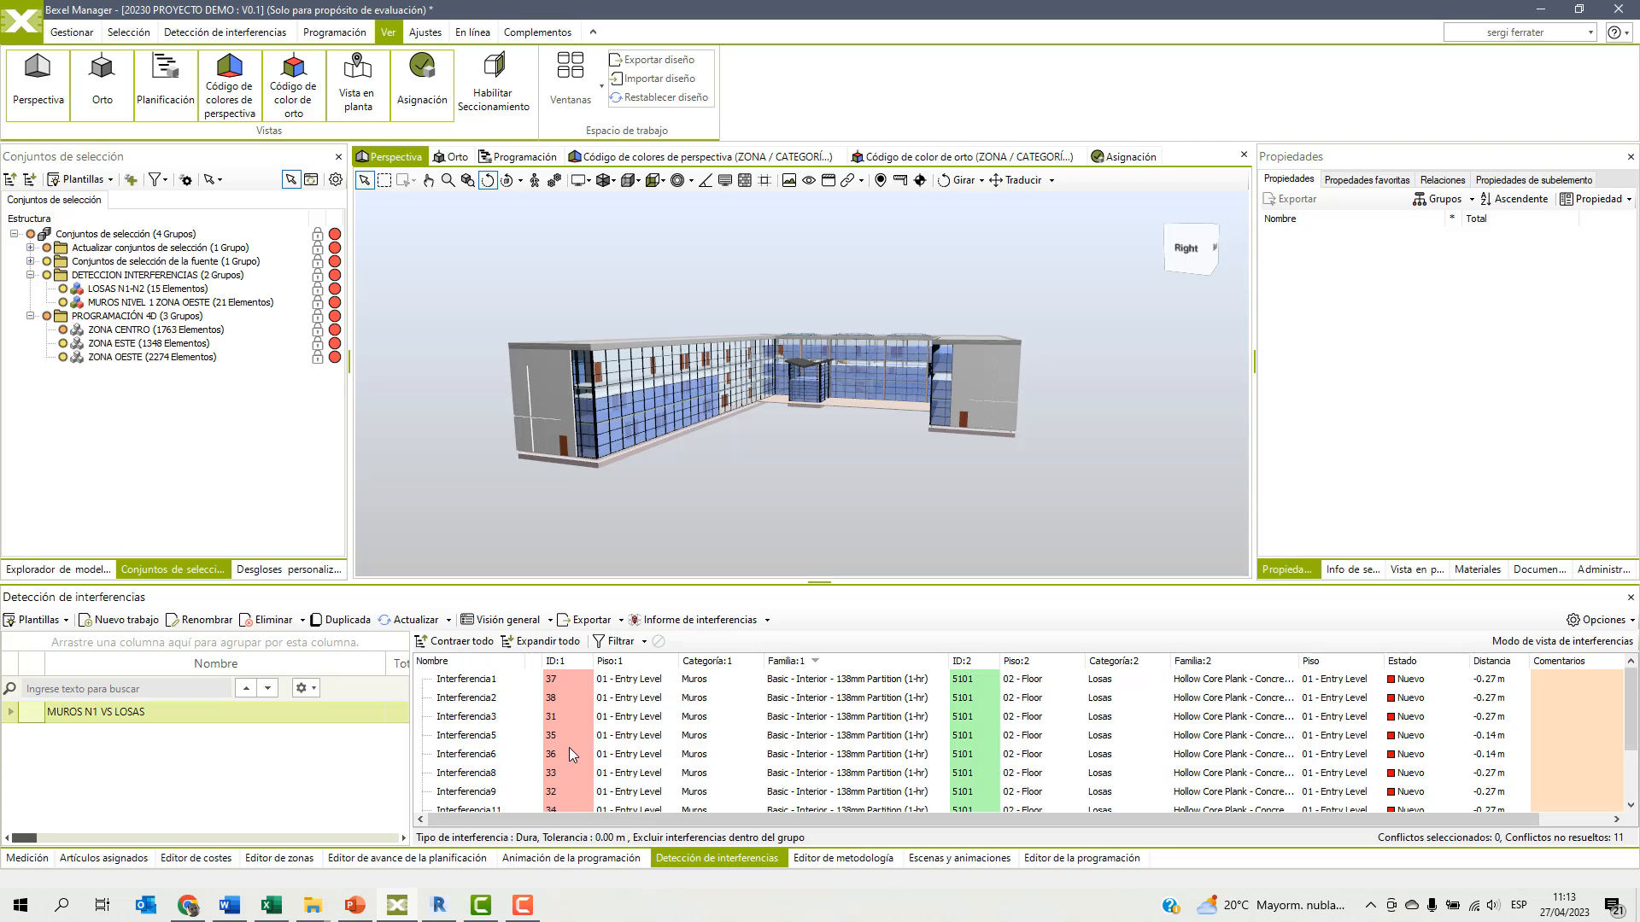
Select Interferencia1 and turn on the clash view mode to isolate its elements in the 3D view.
left_click(475, 682)
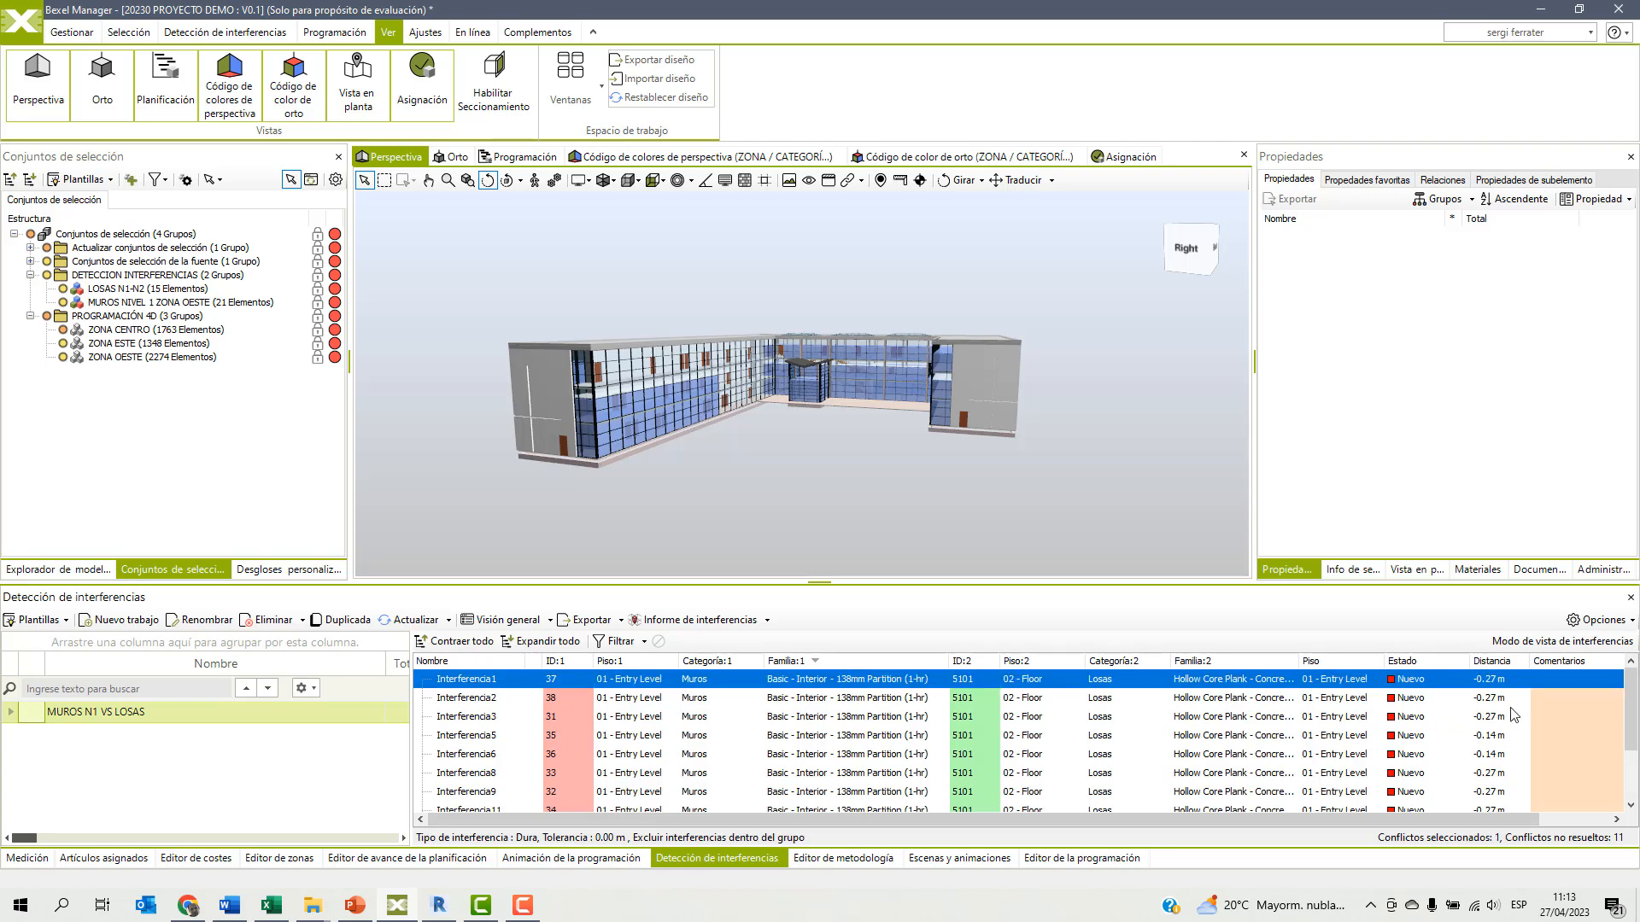
left_click(1529, 643)
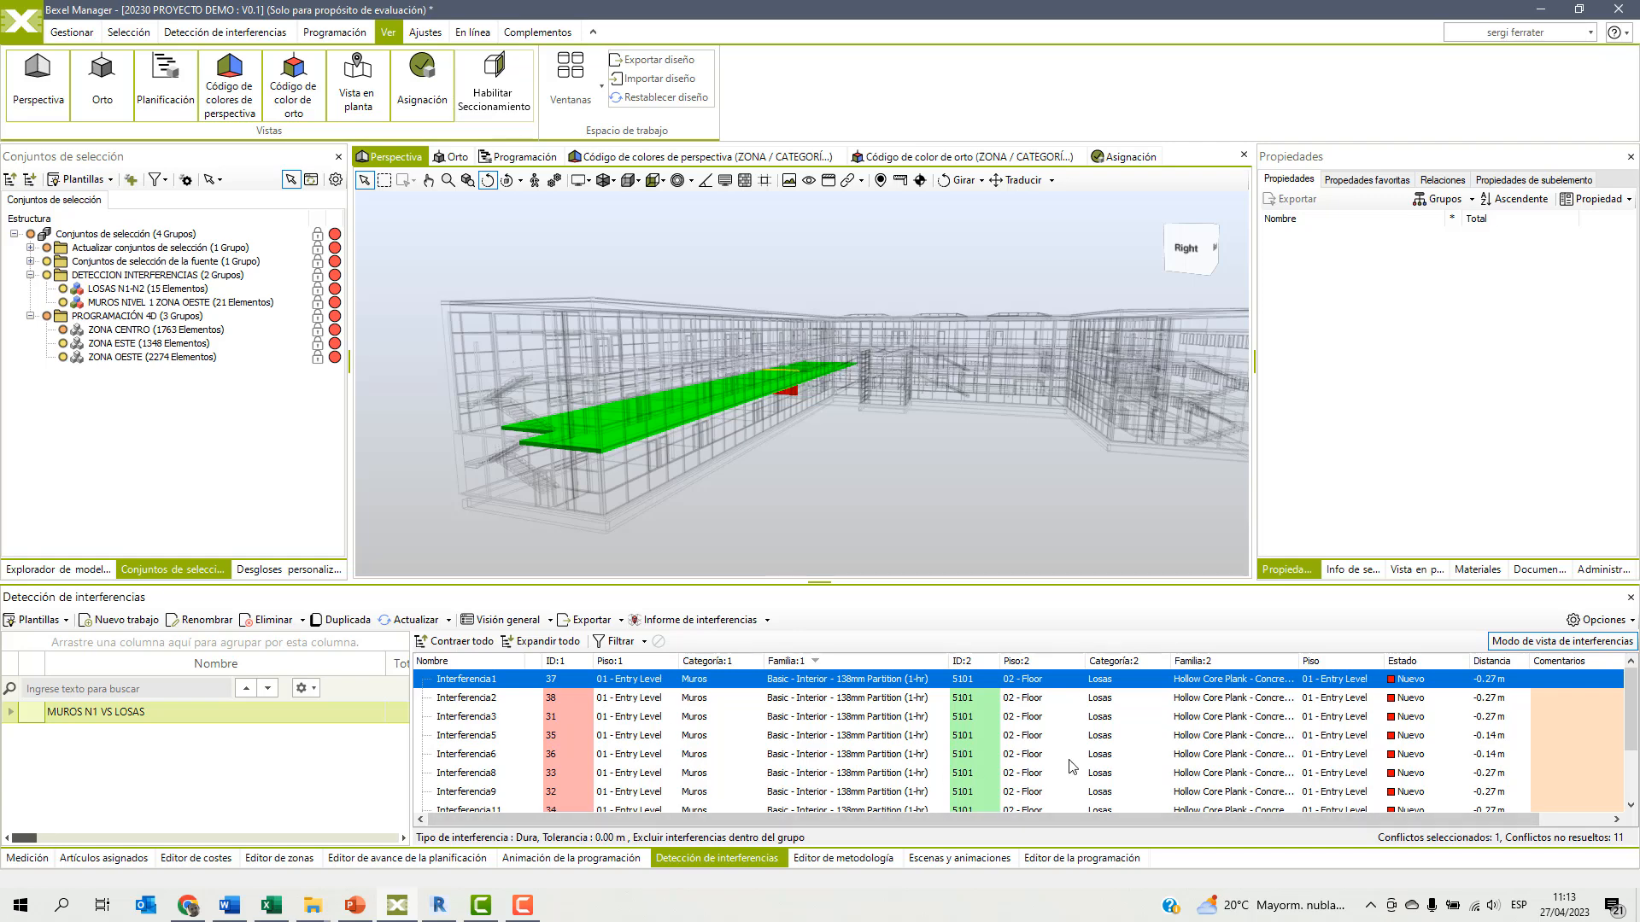
left_click(884, 663)
left_click(884, 665)
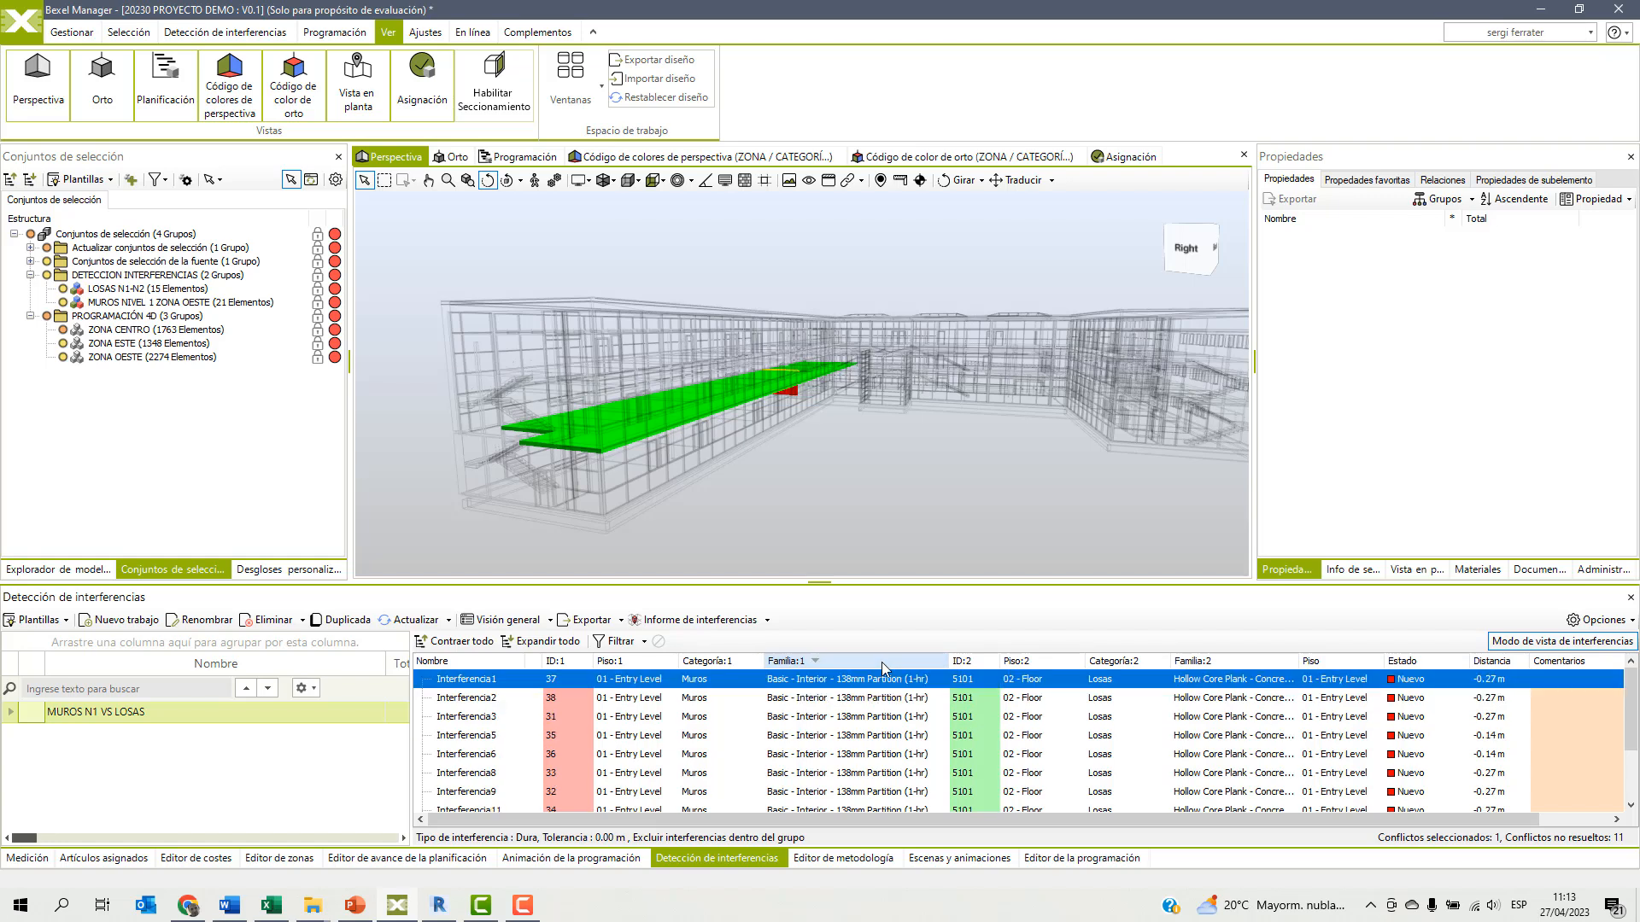
Add the remaining clashes of the 138mm Partition wall family, Interferencia2 through Interferencia11, to the selection and review them in the model.
left_click(476, 699, "ctrl")
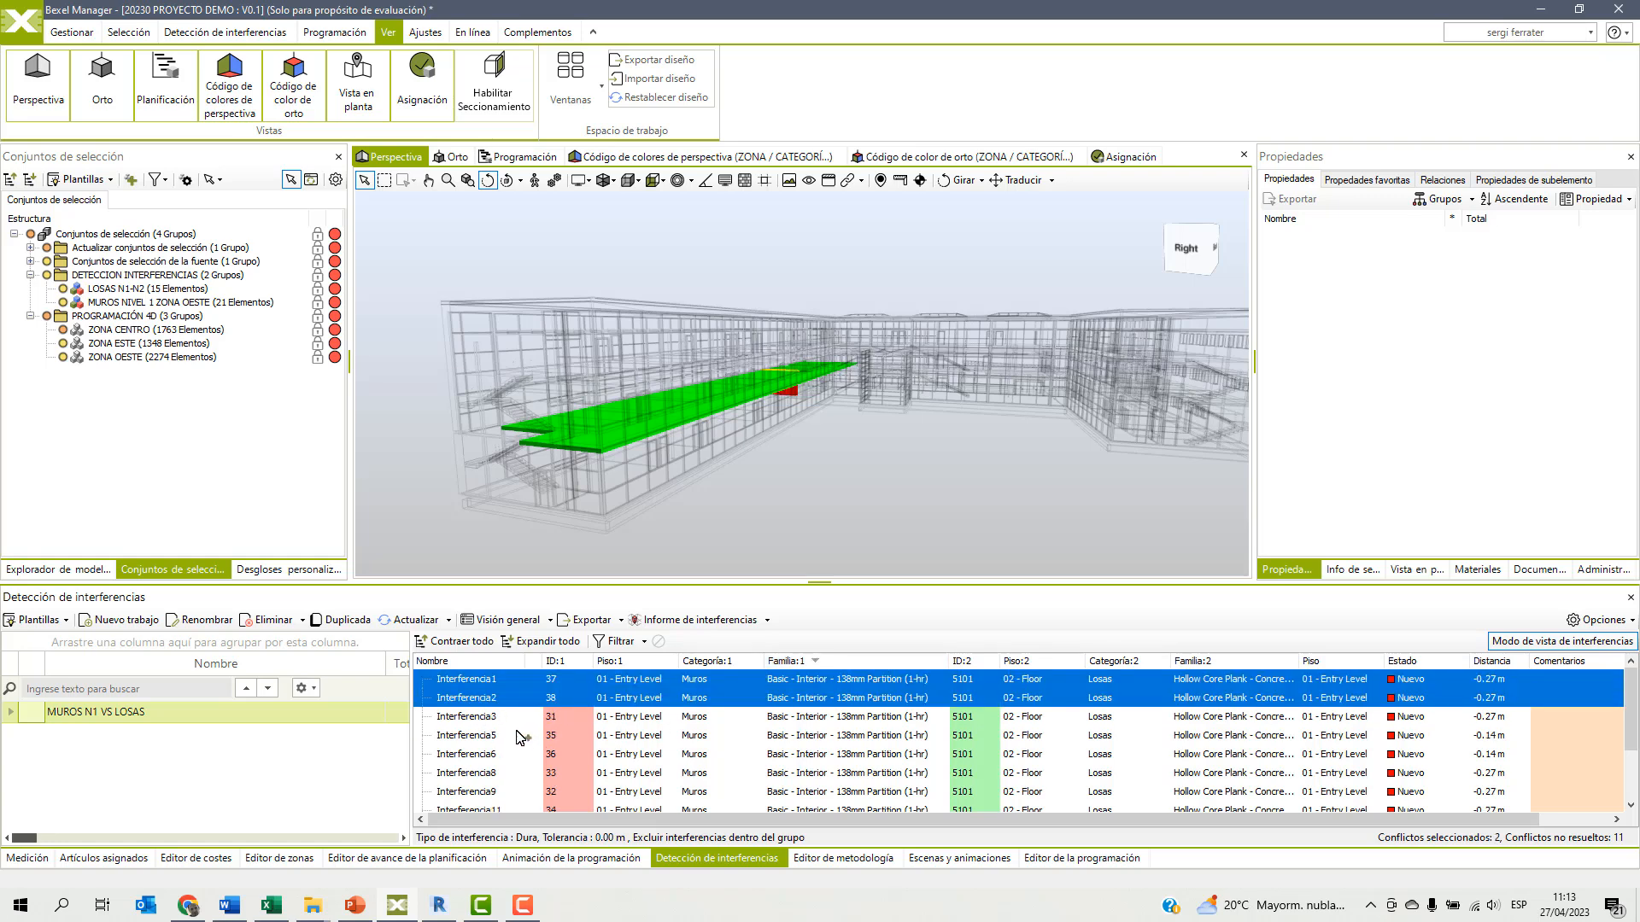
left_click(475, 720, "ctrl")
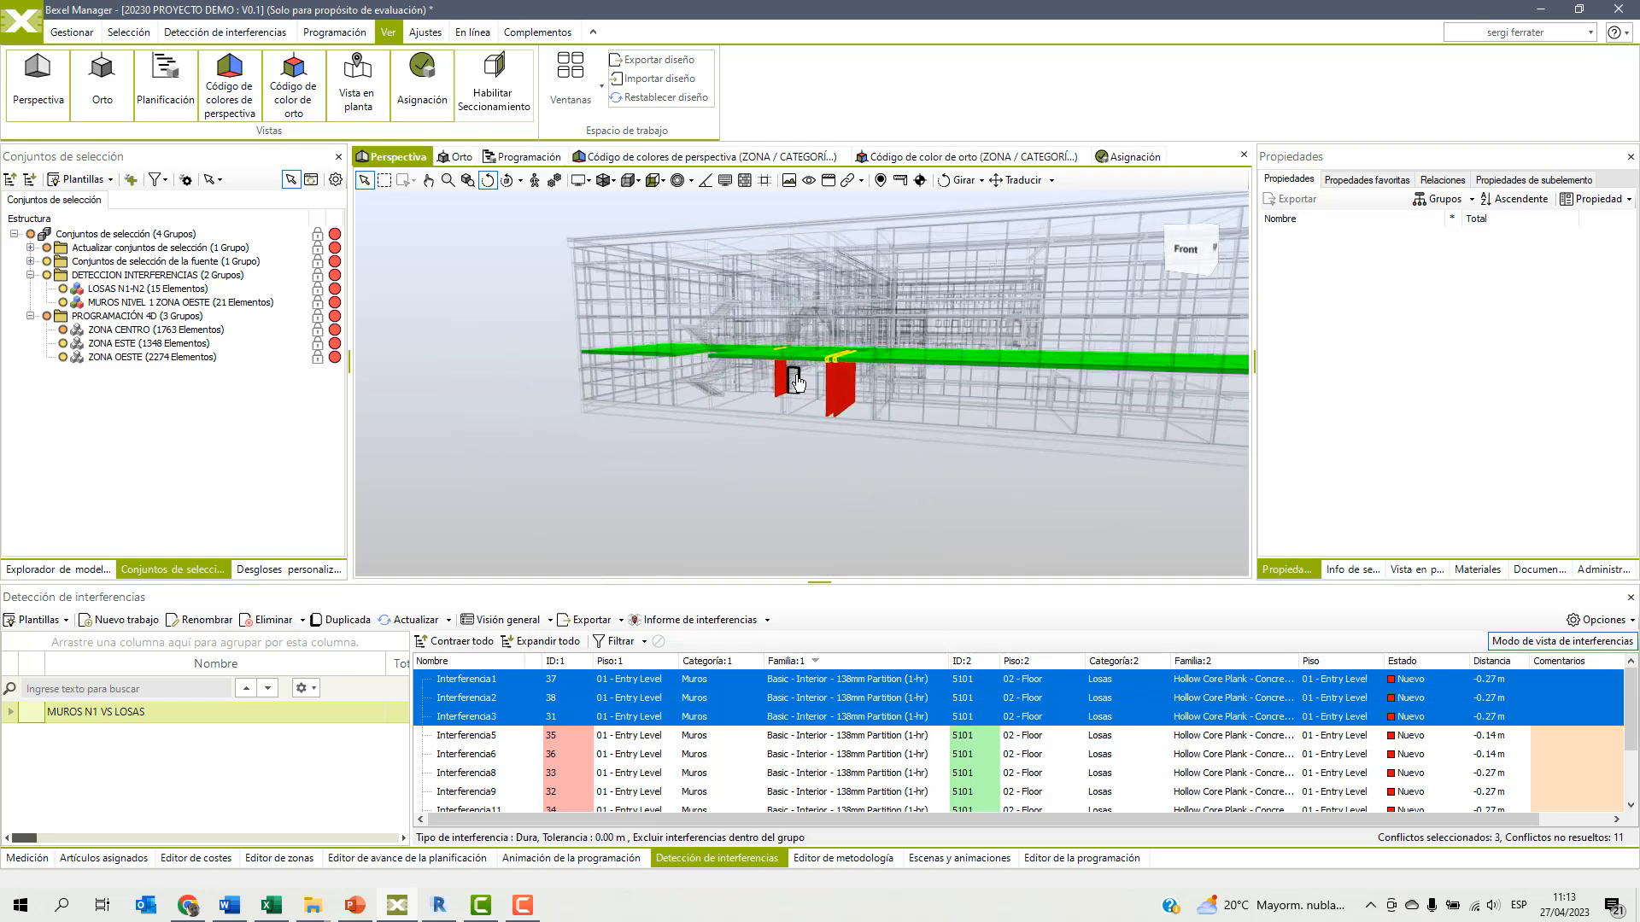
left_click(482, 736, "ctrl")
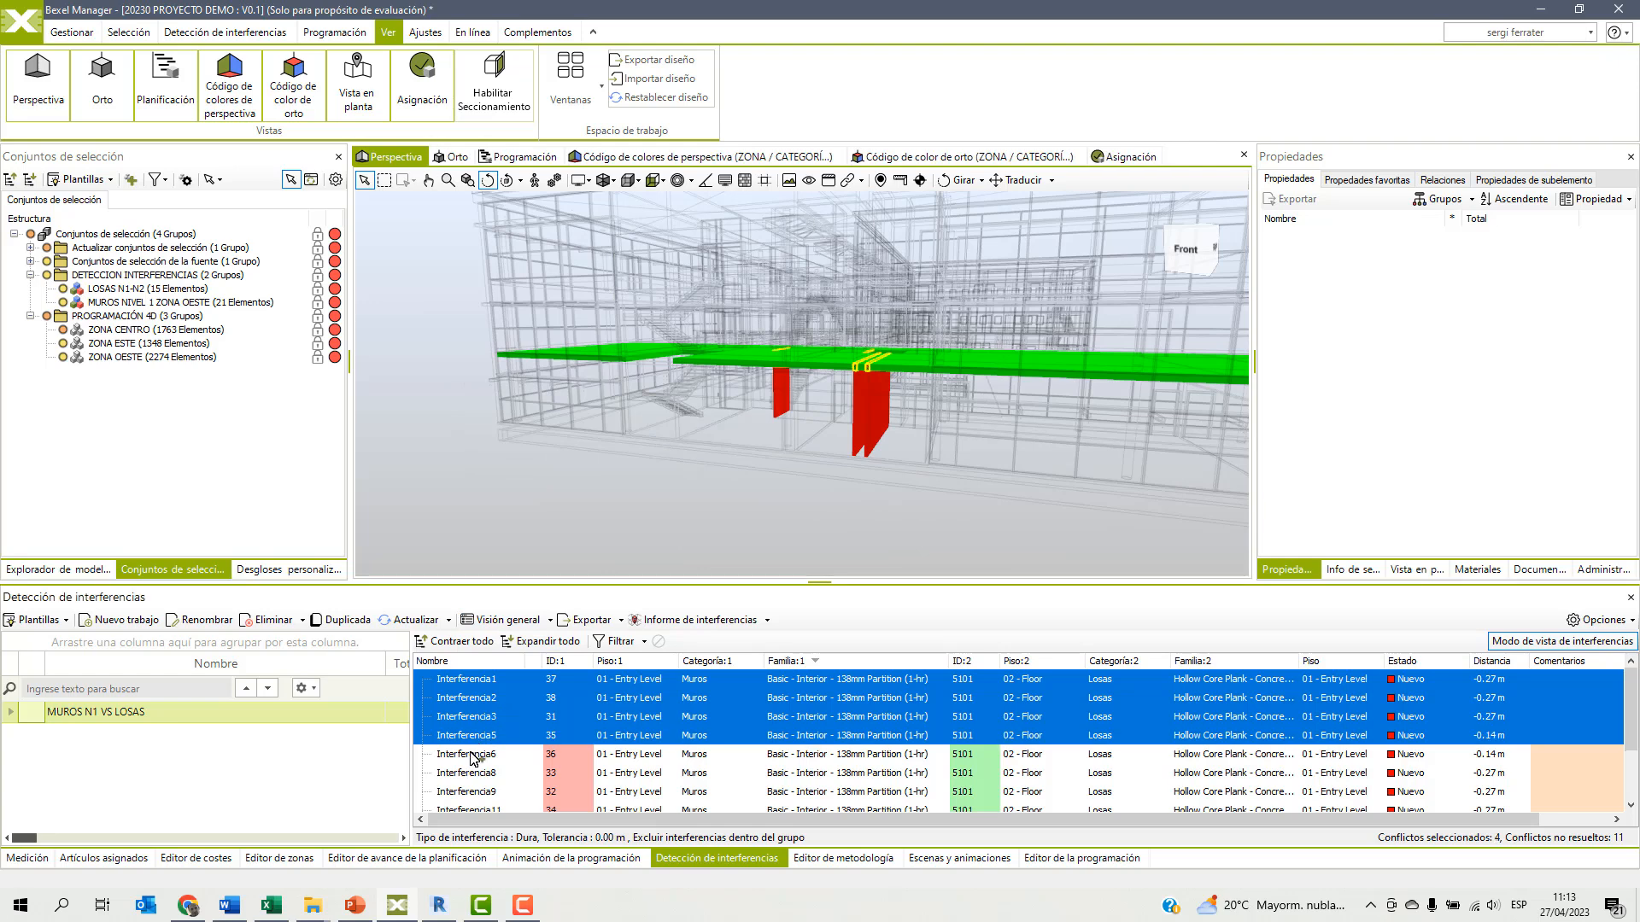
left_click(469, 758, "ctrl")
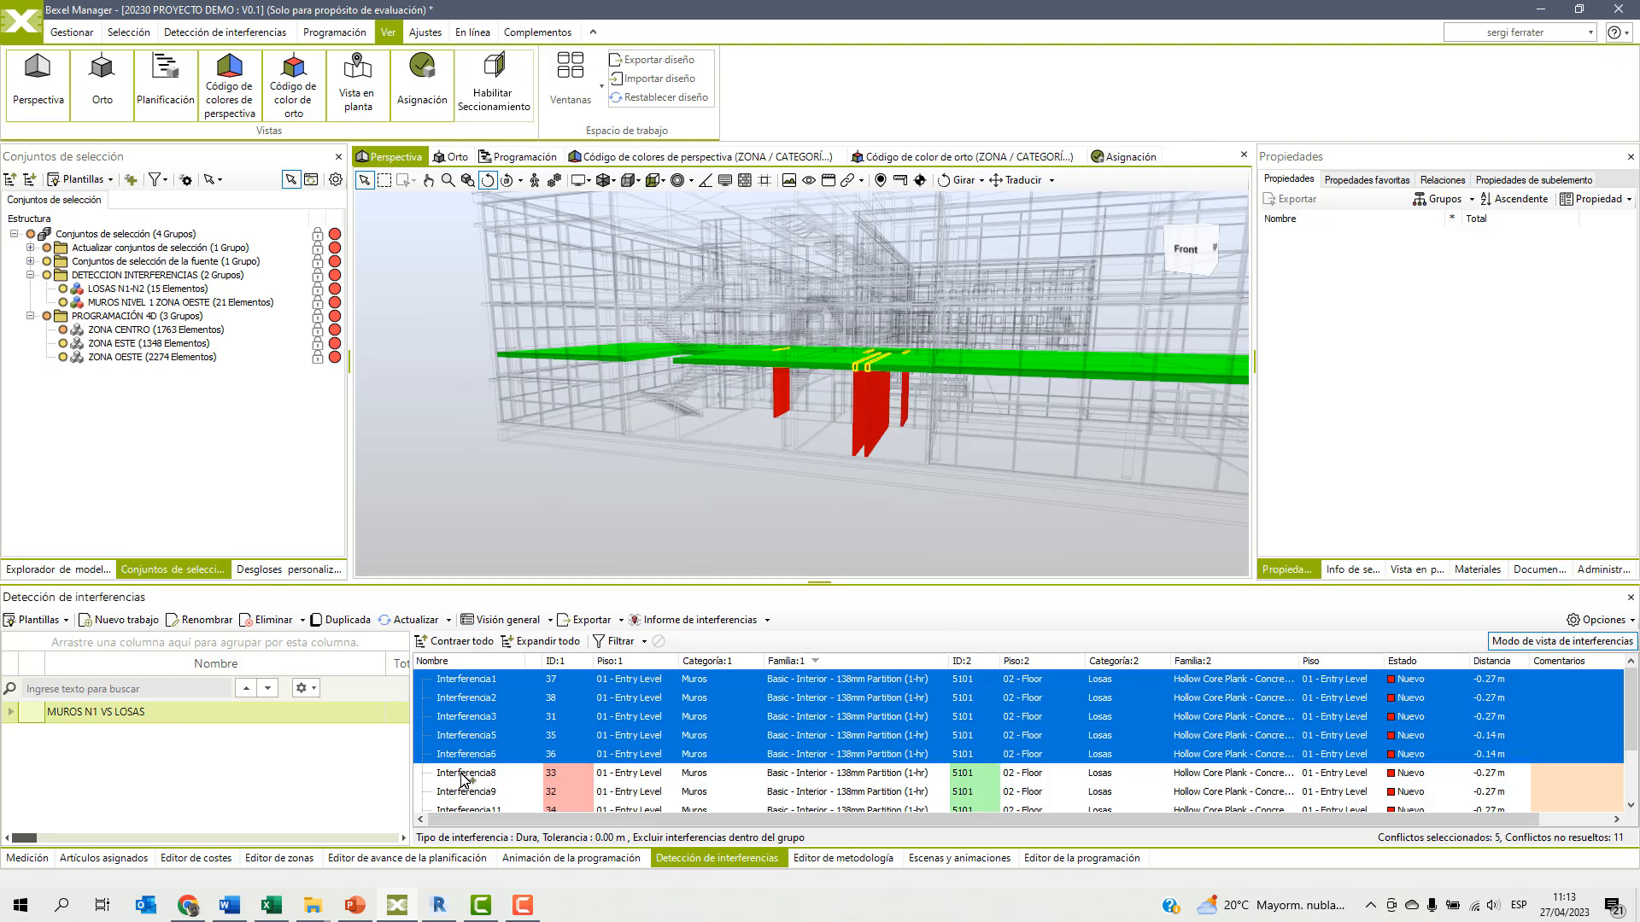
left_click(465, 776, "ctrl")
left_click(466, 793, "ctrl")
scroll(482, 793, "down", 1)
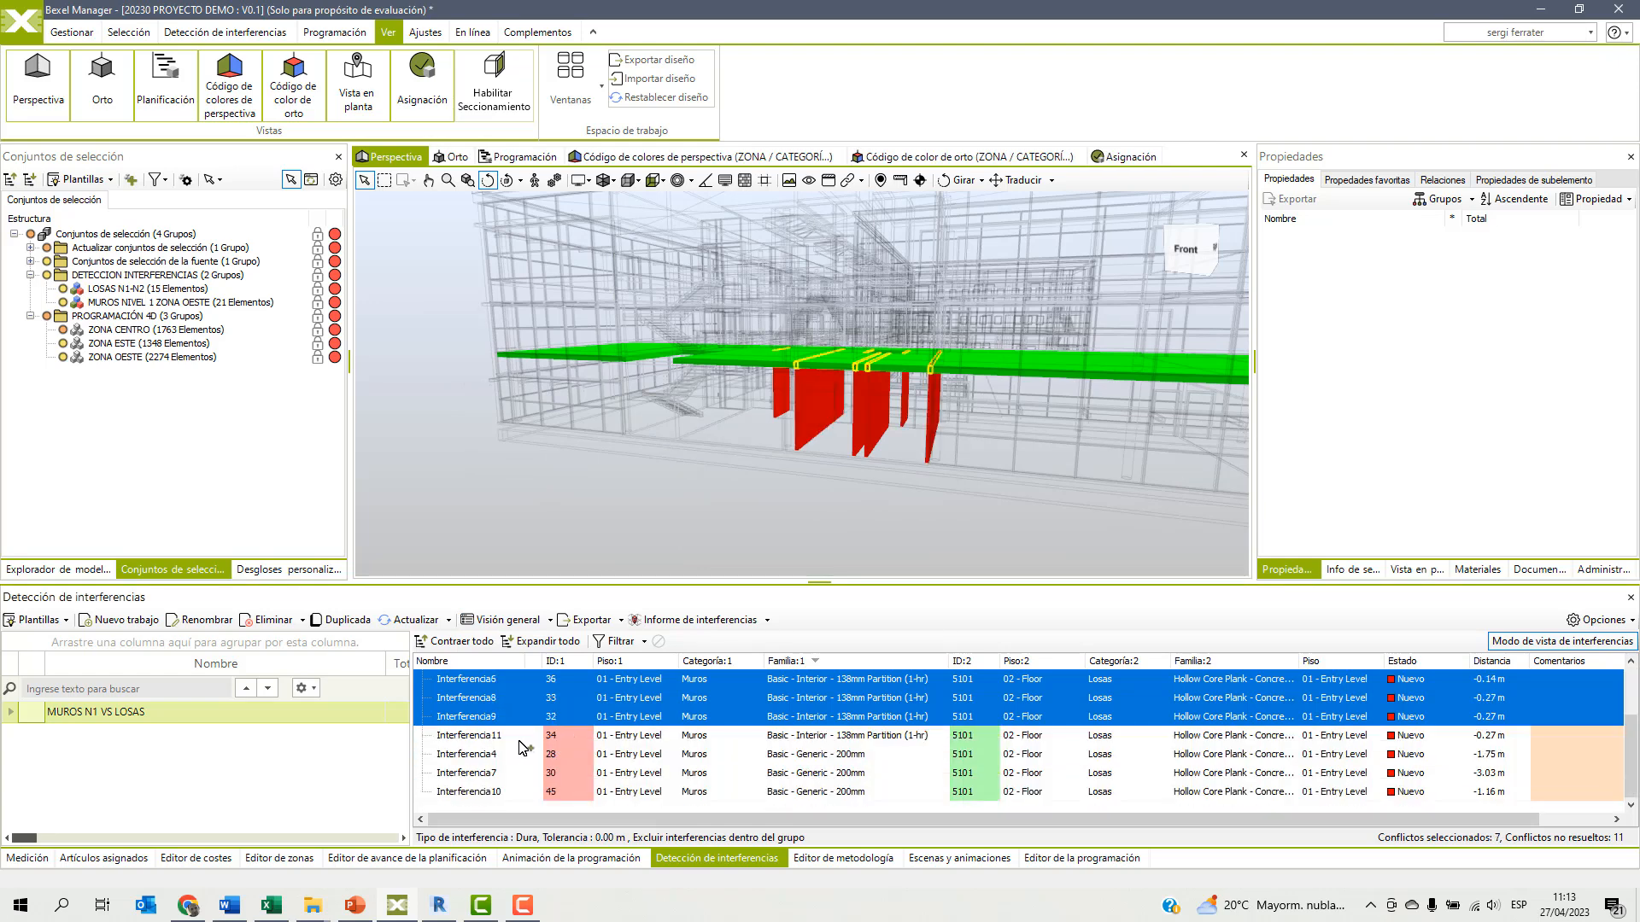
left_click(476, 740, "ctrl")
scroll(884, 747, "up", 2)
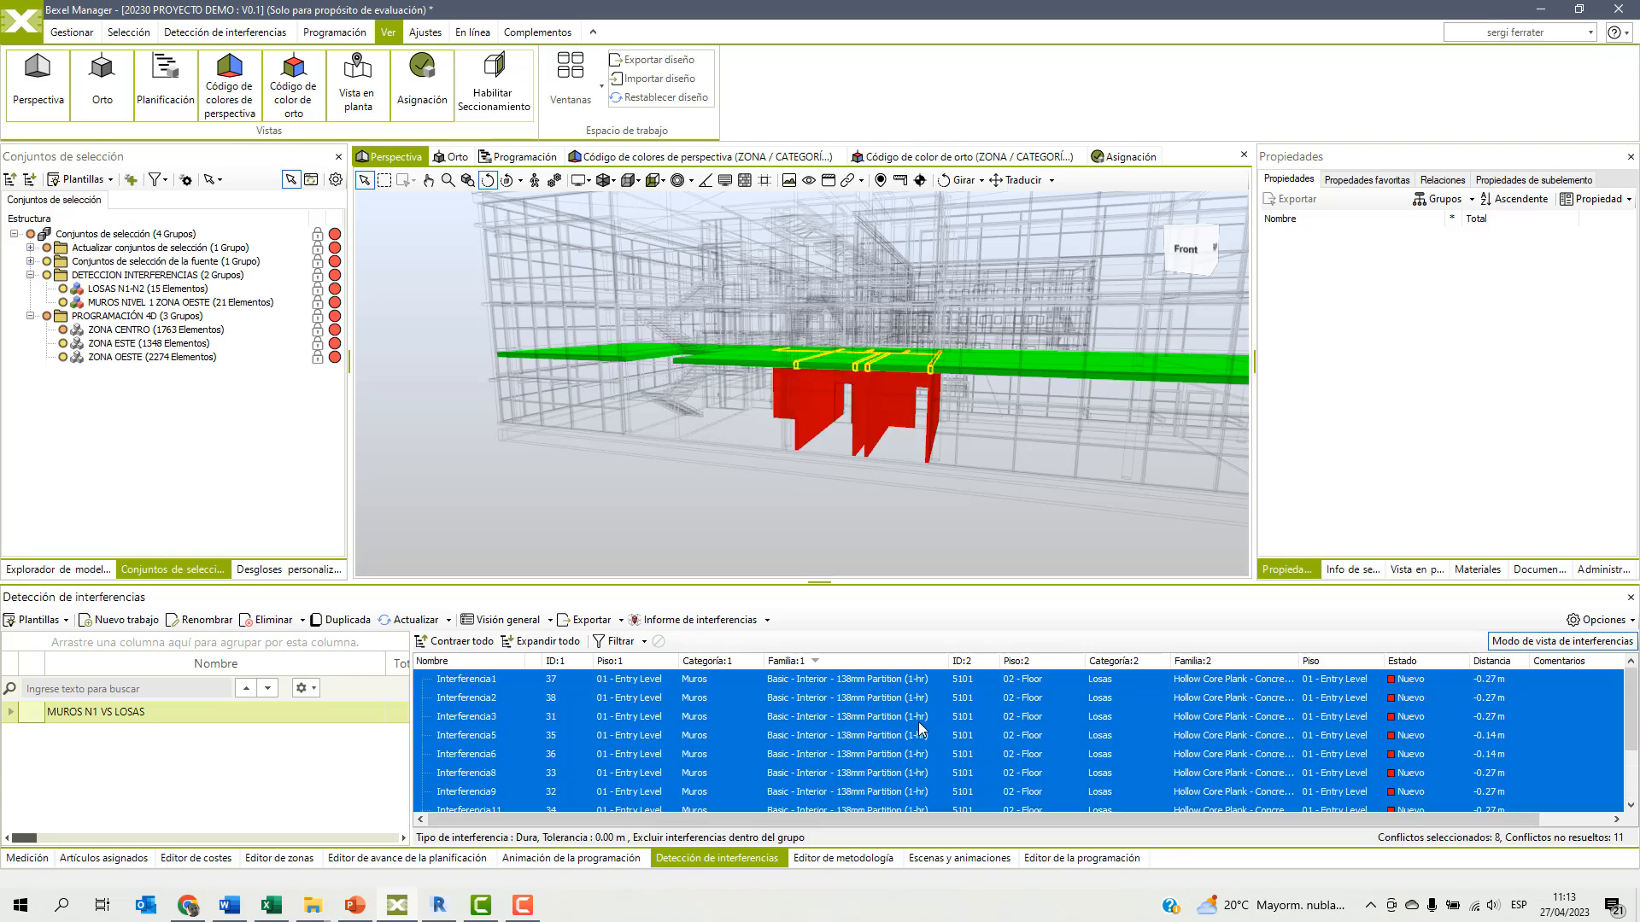
scroll(763, 717, "down", 2)
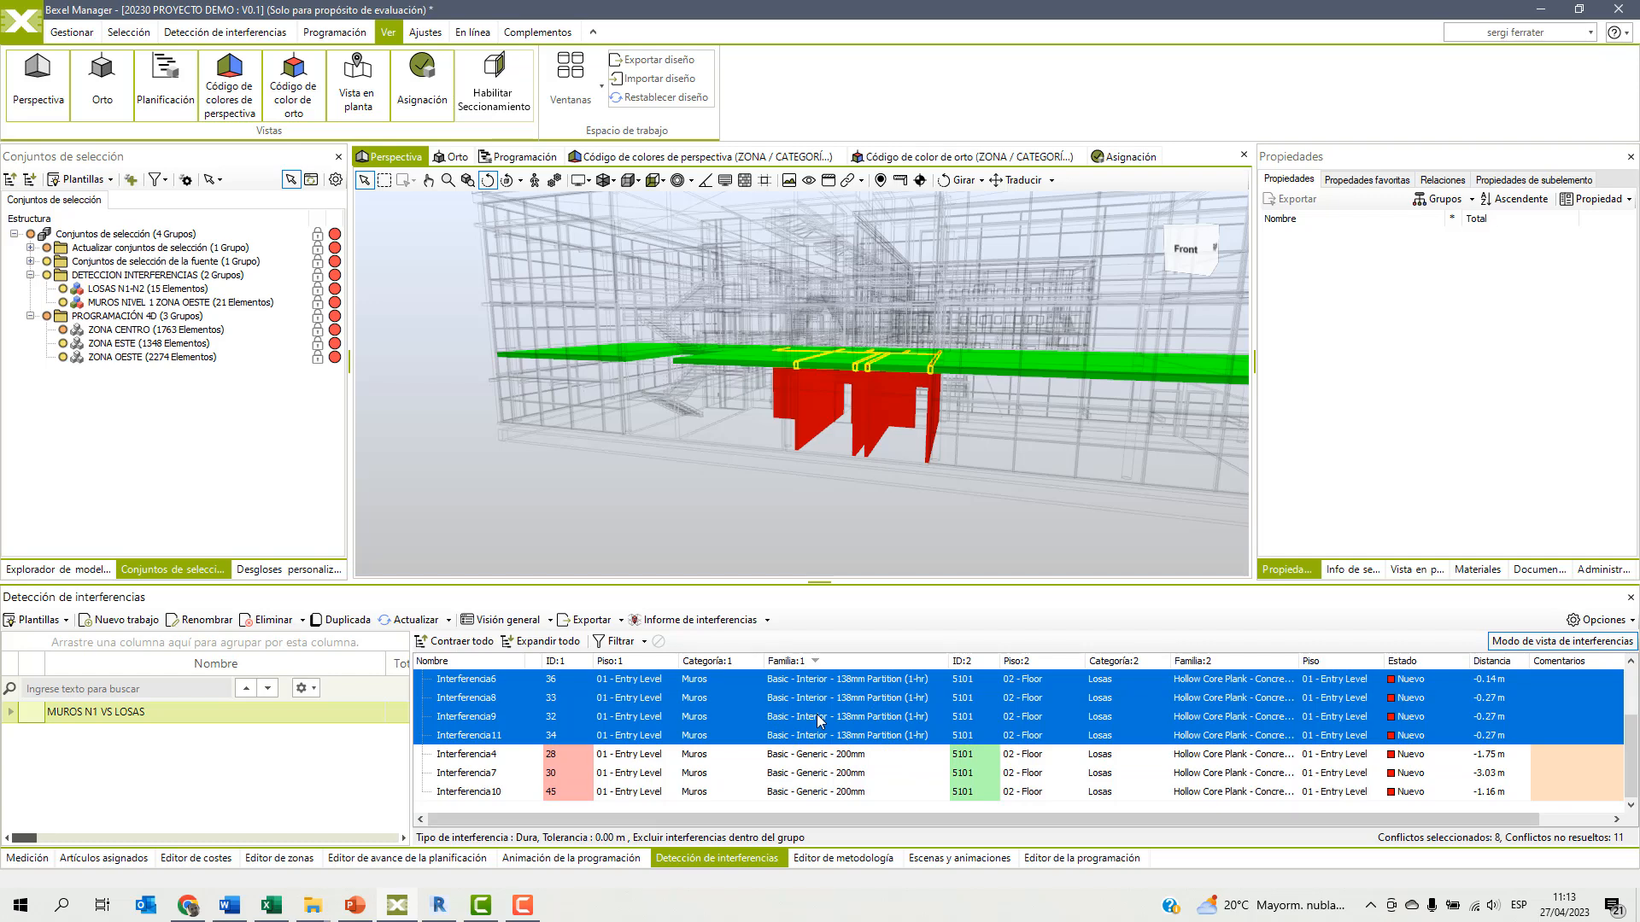
scroll(949, 731, "up", 2)
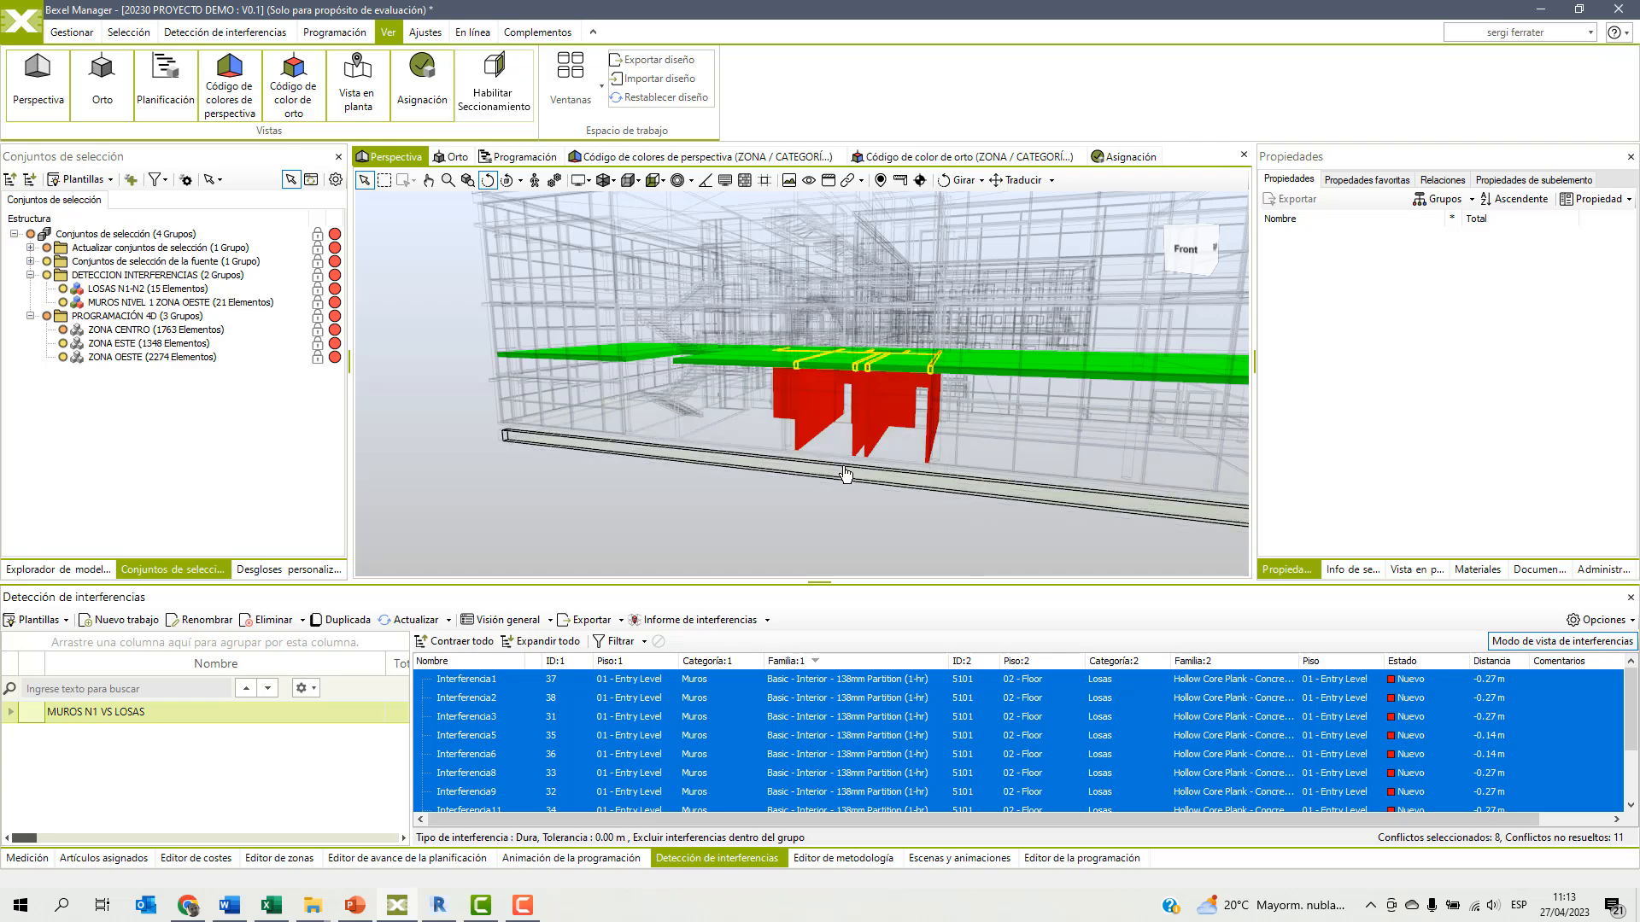
scroll(602, 754, "down", 1)
scroll(602, 751, "up", 1)
Group the selected partition wall clashes under a name beginning with PARTICIONES N1.
right_click(464, 720)
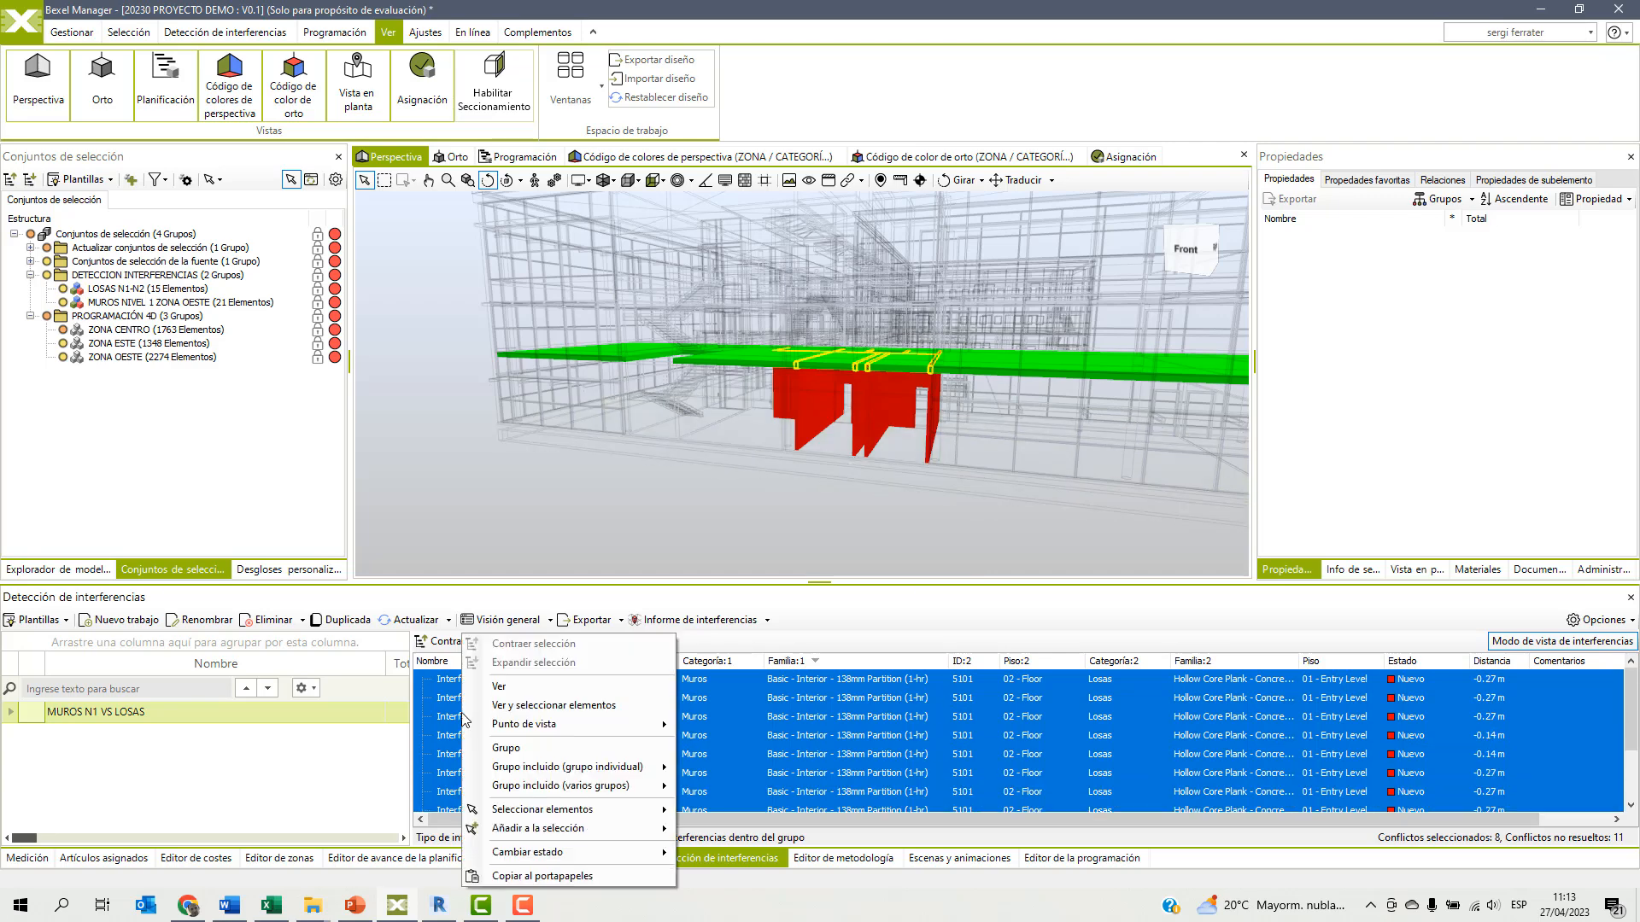
left_click(505, 748)
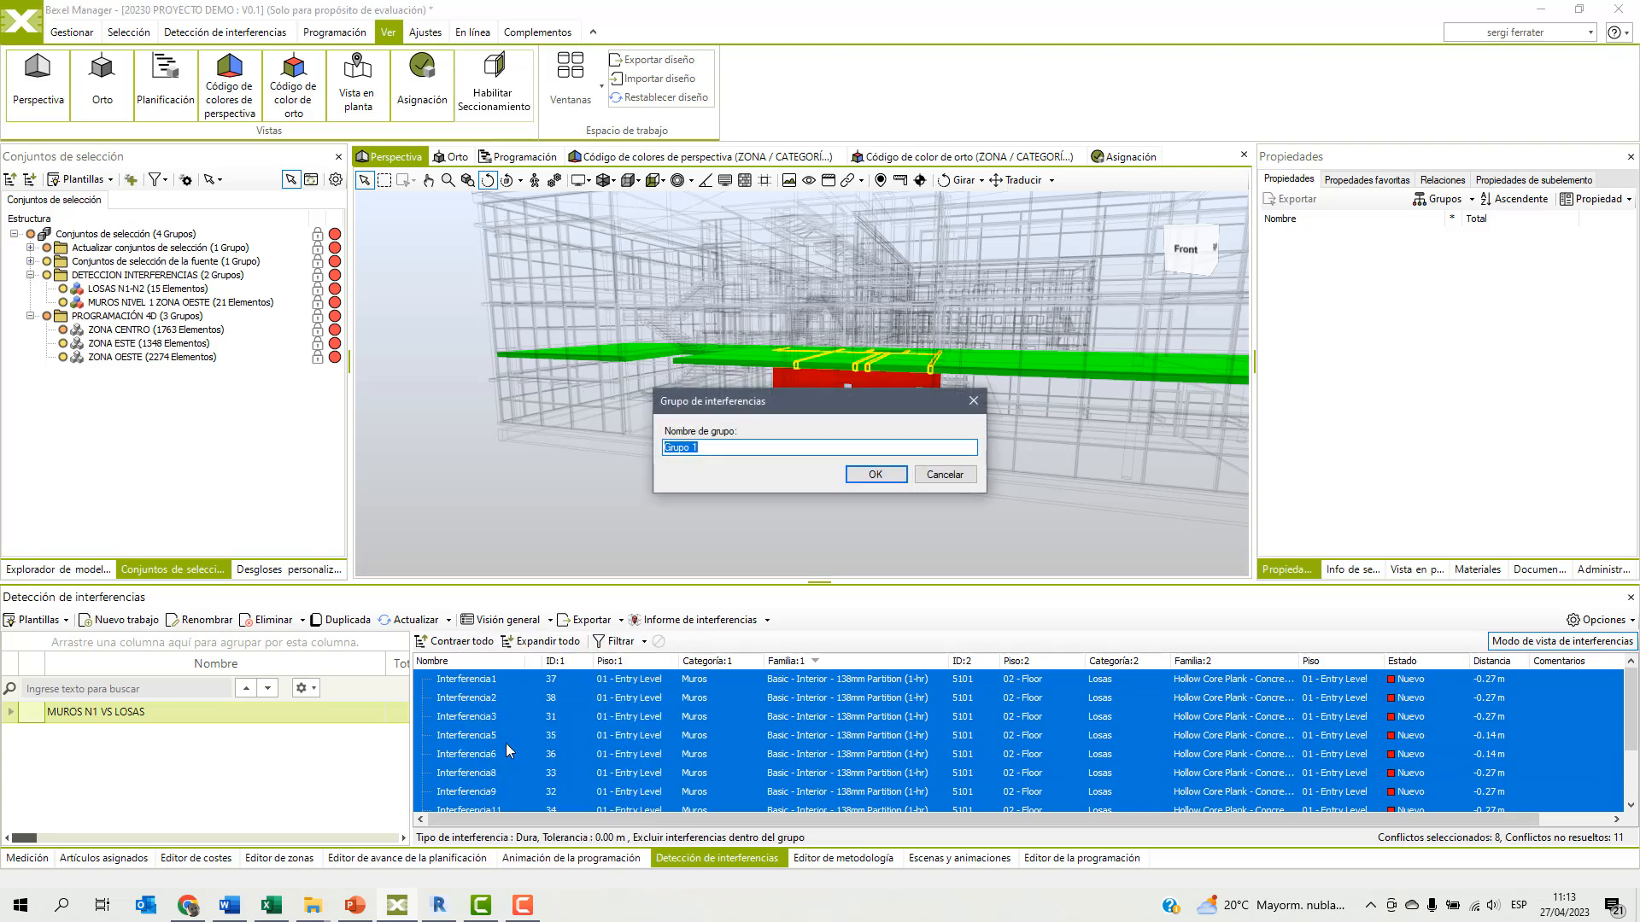
type("PARTICIONES N1")
type("- LOSA")
left_click(878, 476)
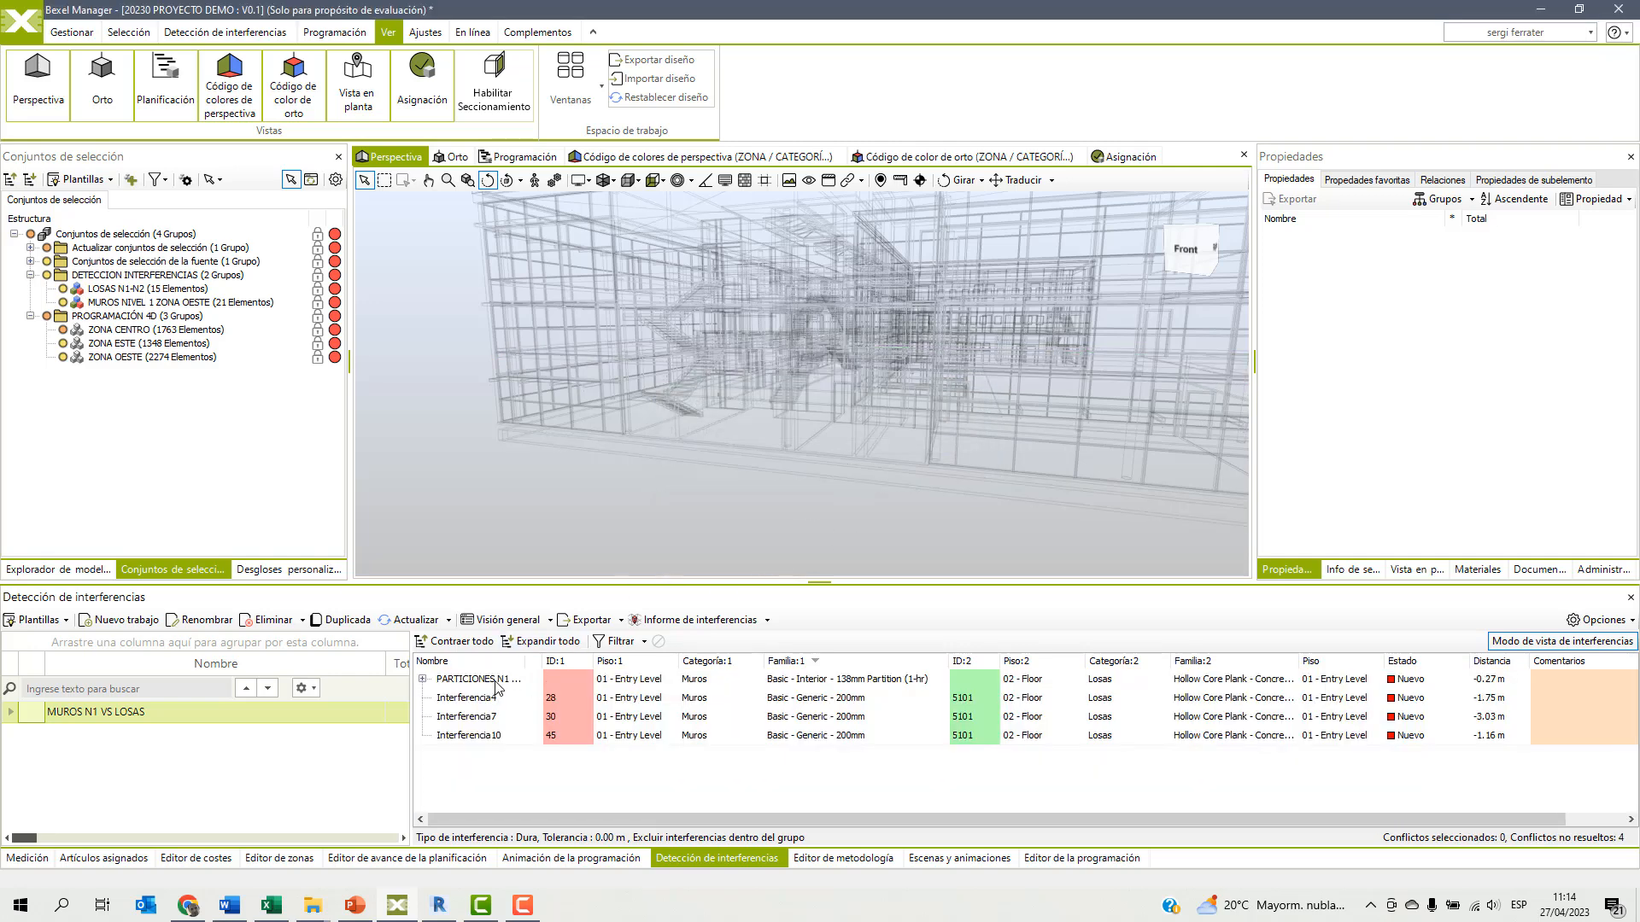
Frame the PARTICIONES N1 group's clashing walls up close in the perspective view and save the current view as the group's viewpoint.
left_click(480, 682)
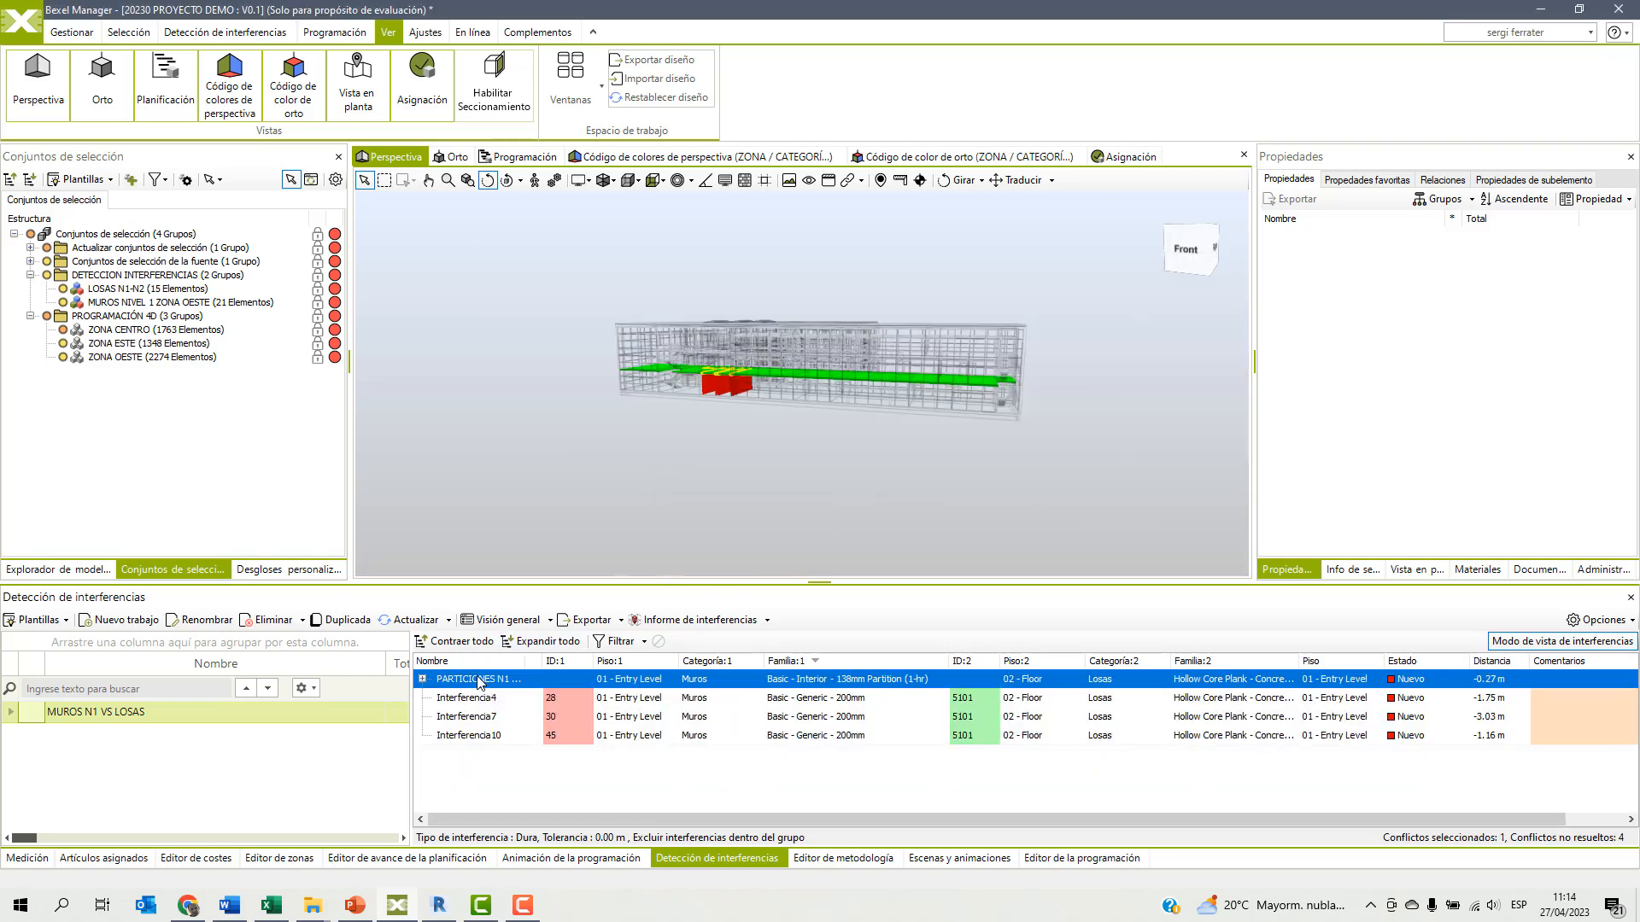
right_click(479, 682)
mouse_move(548, 763)
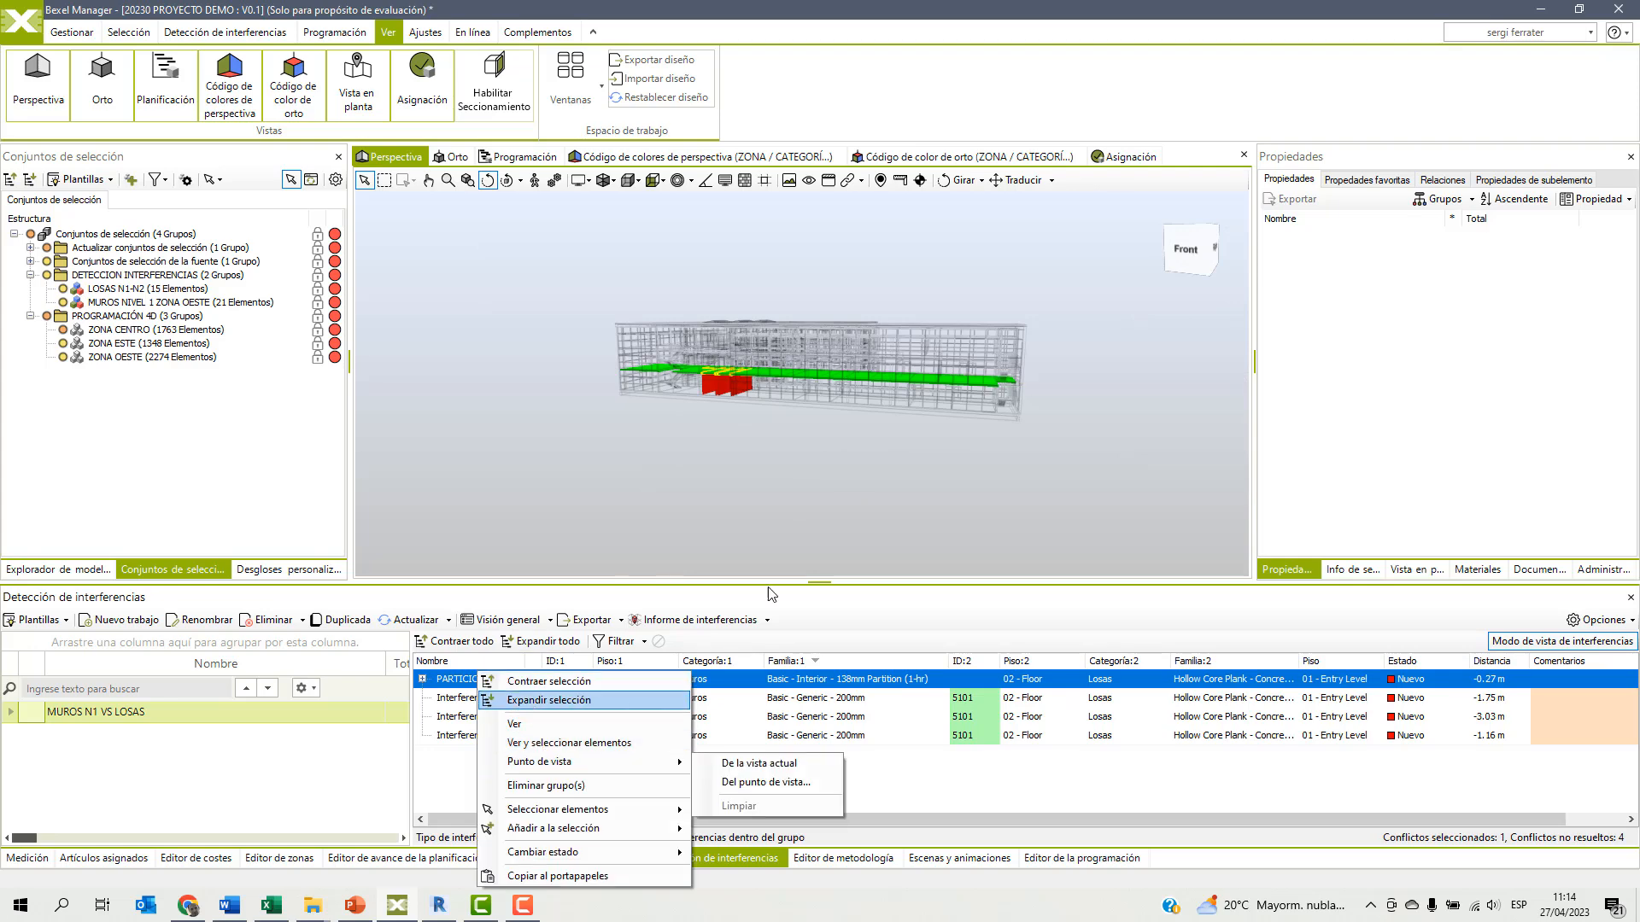
left_click(712, 469)
scroll(775, 395, "up", 6)
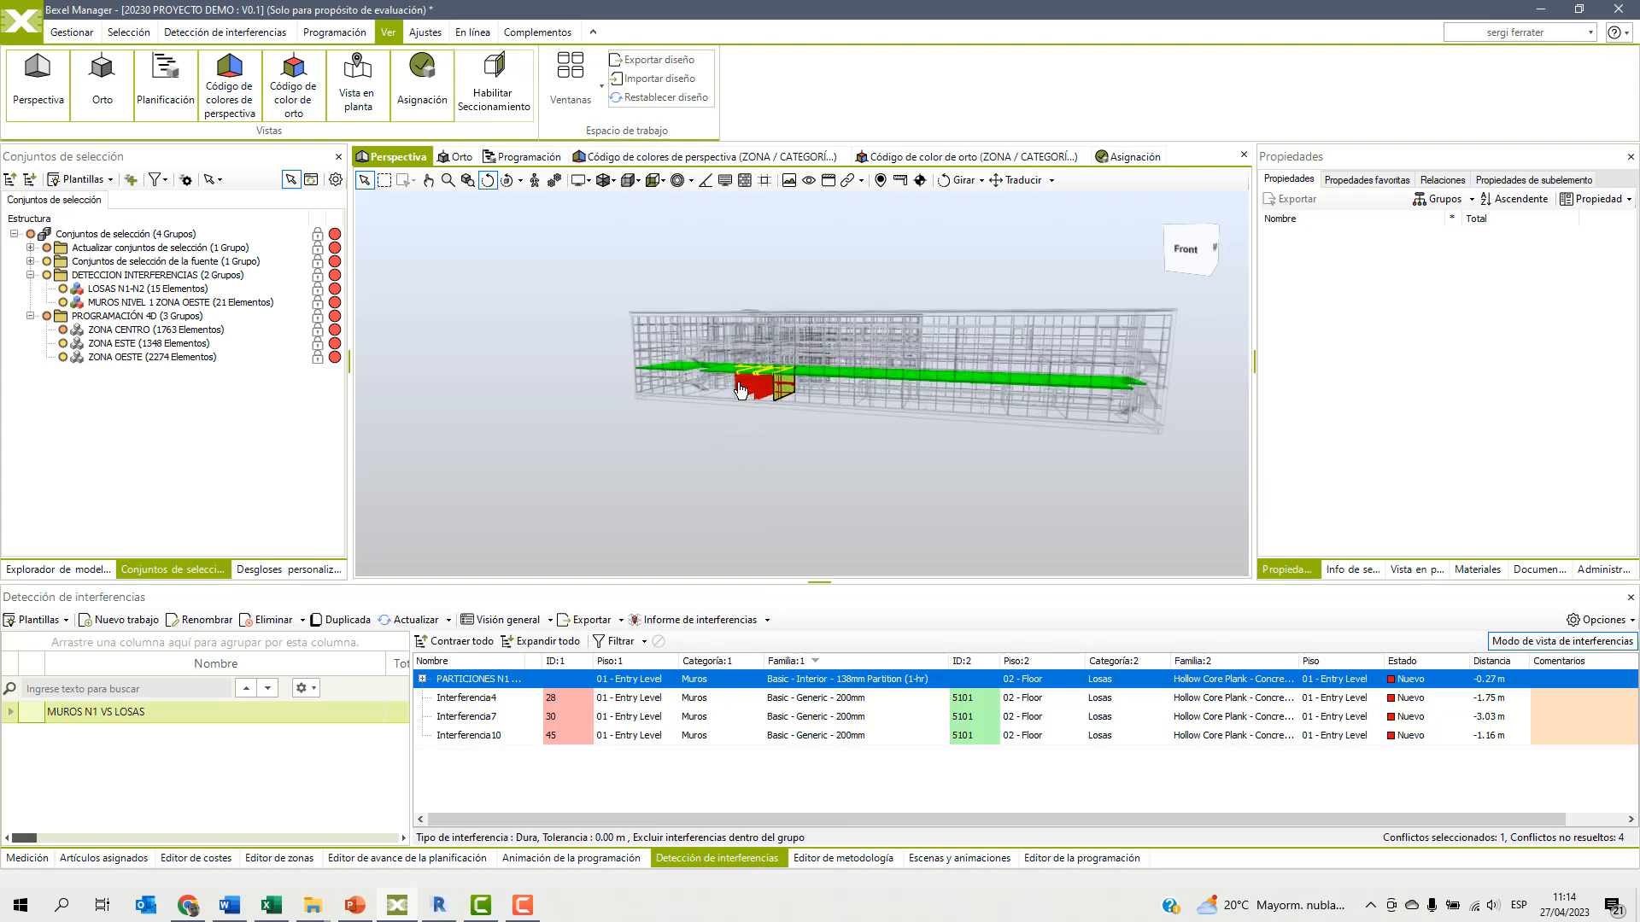
left_click_drag(776, 395, 880, 489)
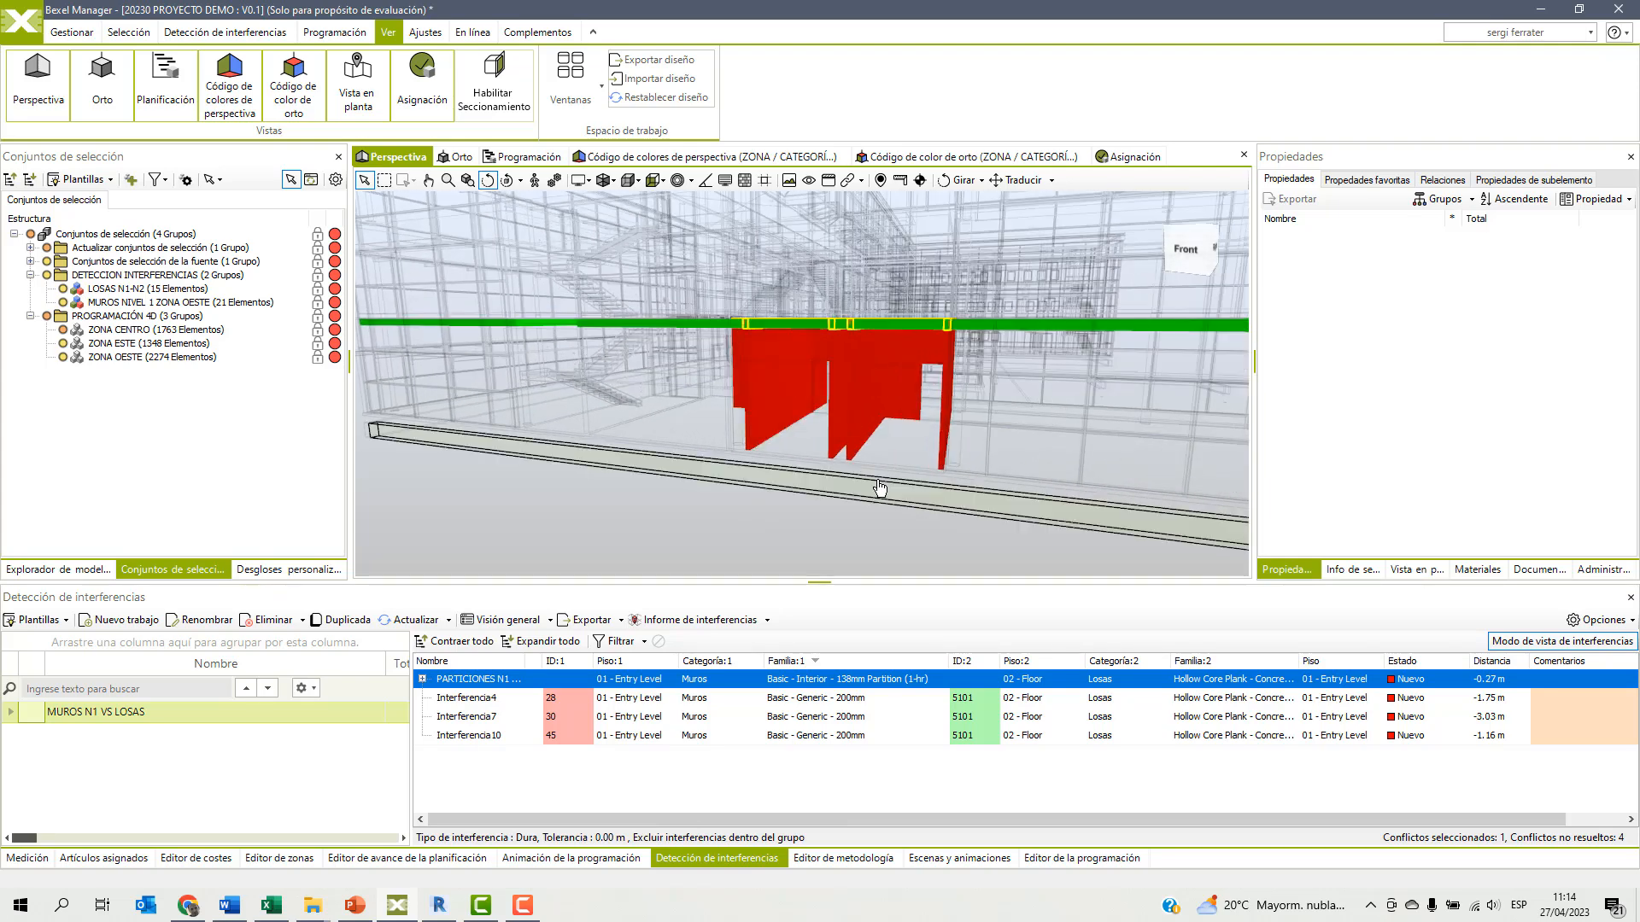
left_click(799, 480)
left_click_drag(817, 501, 889, 479)
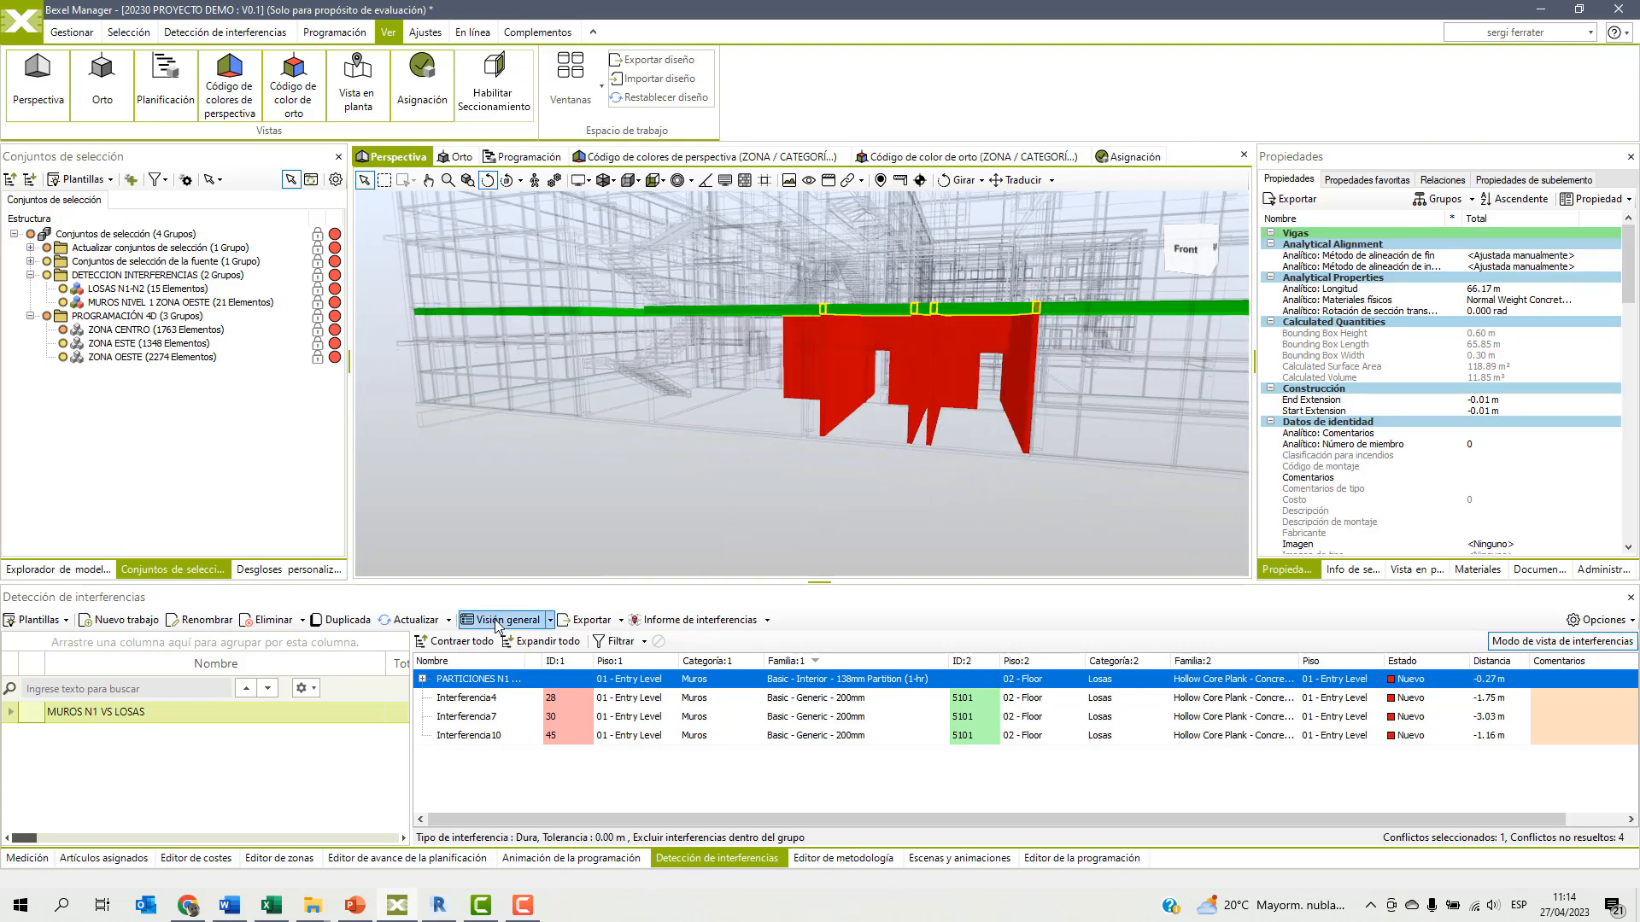
right_click(491, 680)
mouse_move(581, 763)
left_click(755, 766)
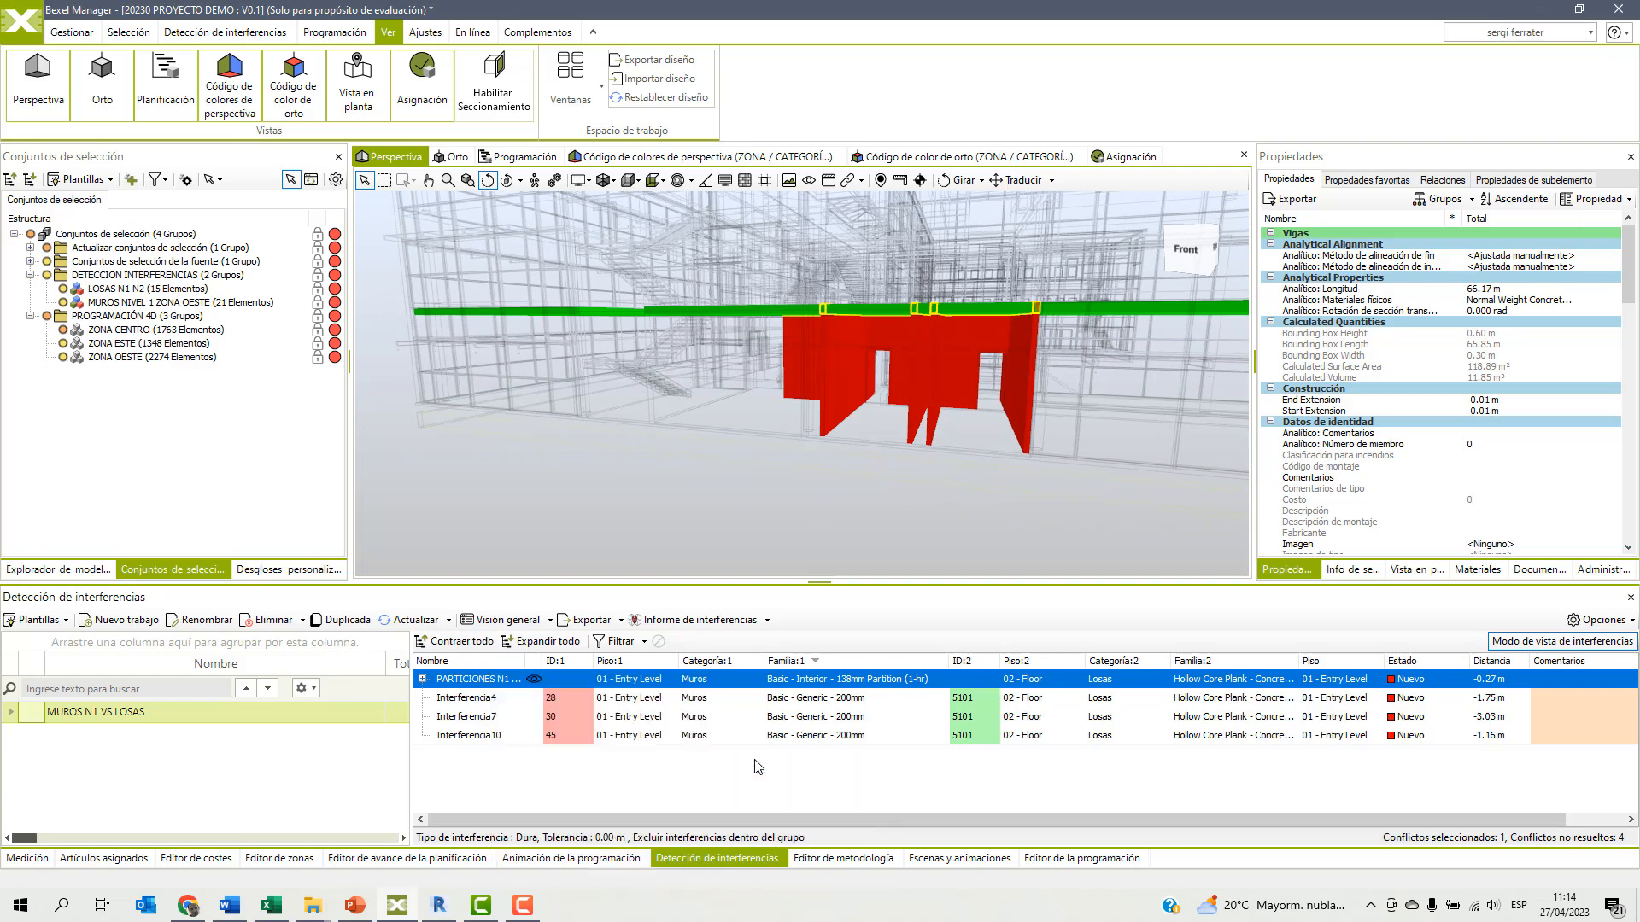
Add the PARTICIONES N1 ZO - LOSA clash group to the BCF manager as an issue, creating new viewpoints for clashes without one.
left_click(73, 34)
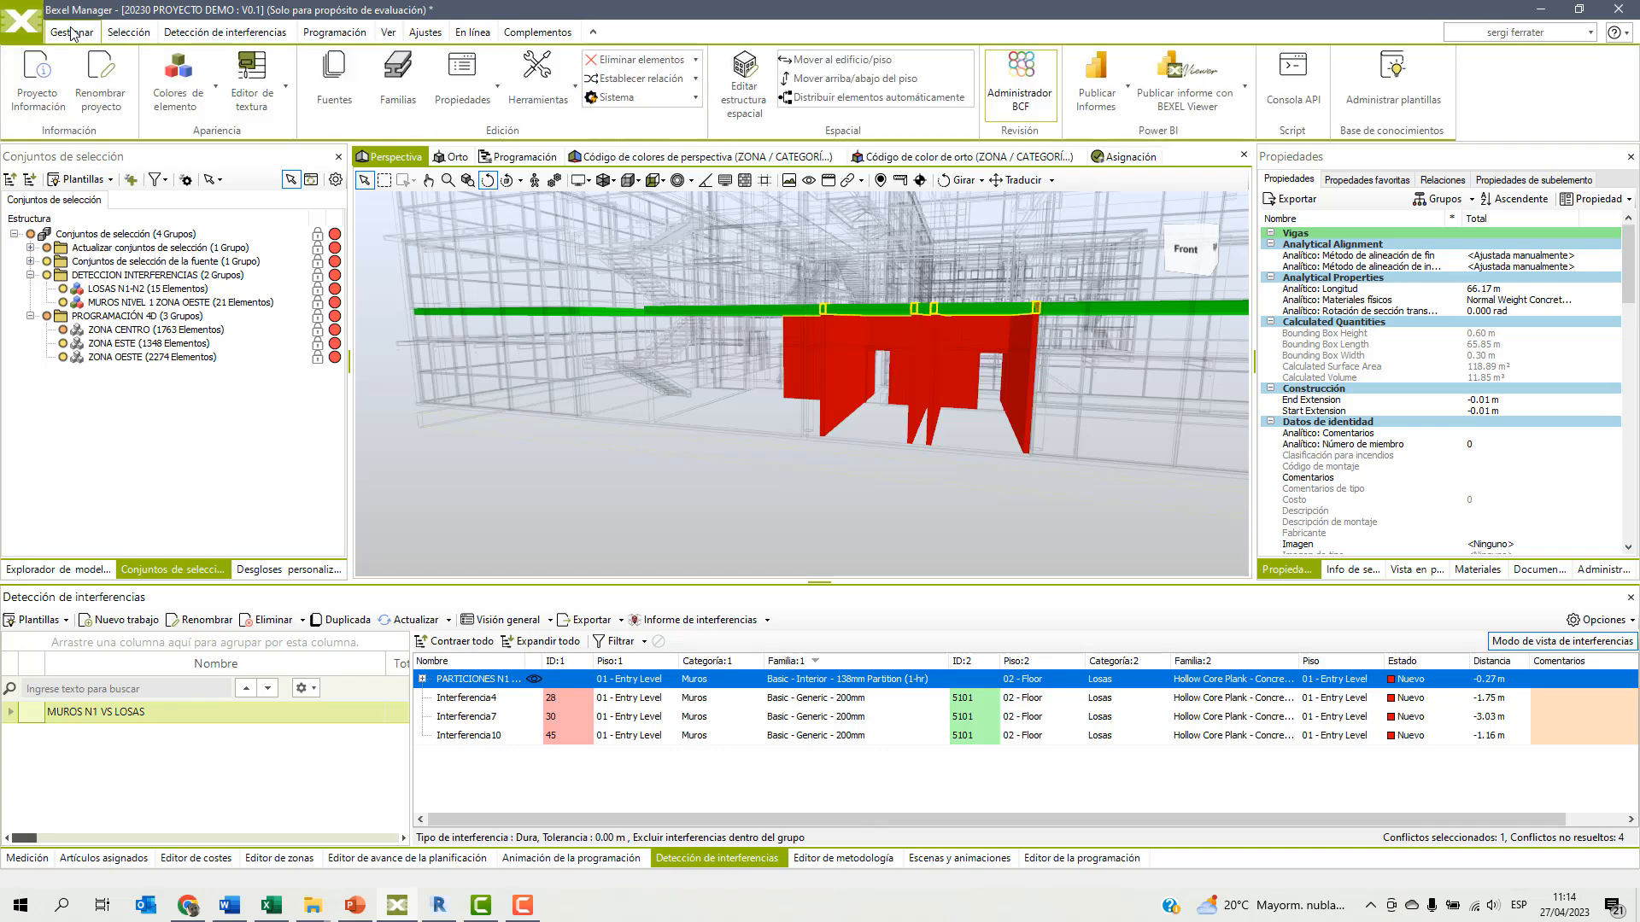
left_click(1026, 83)
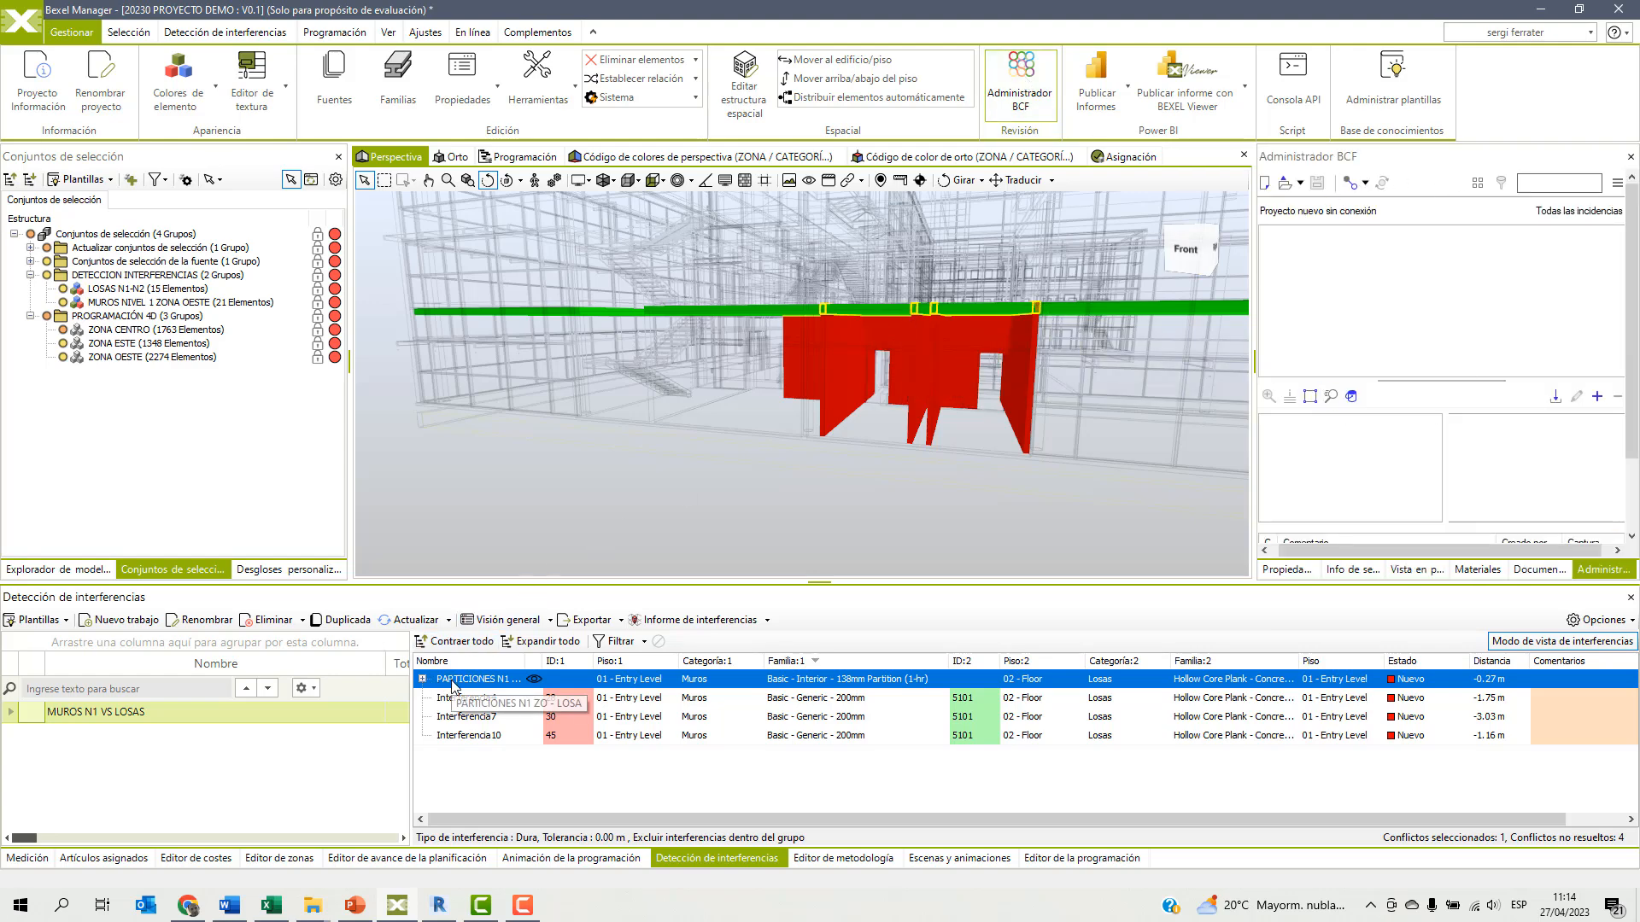
left_click_drag(518, 684, 1395, 317)
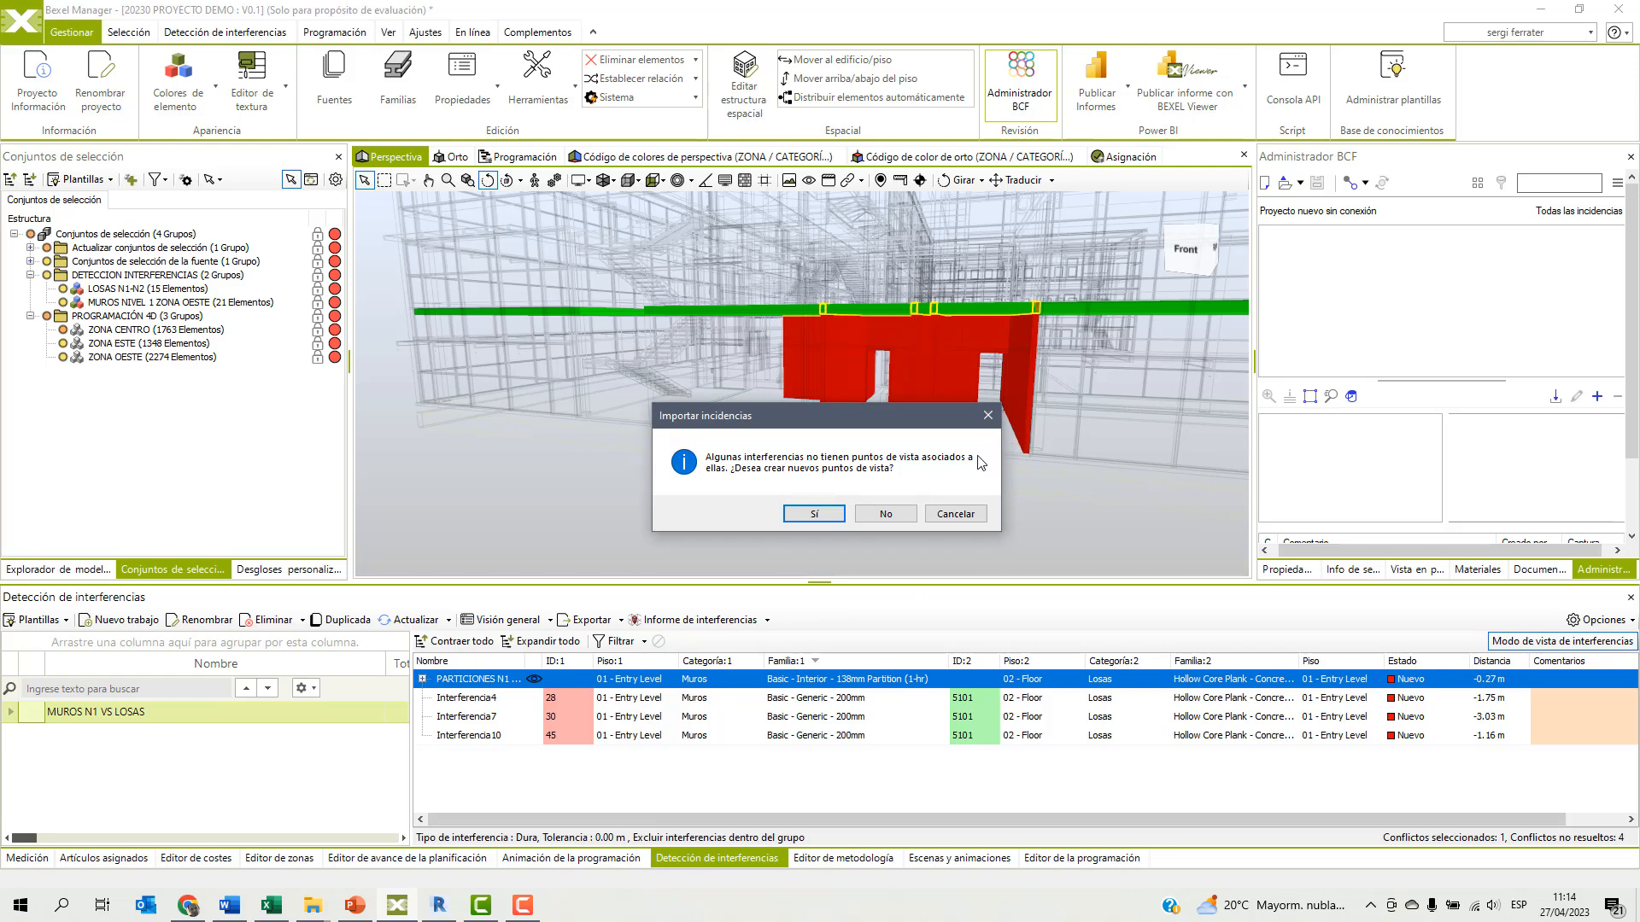
left_click(814, 515)
Check the clashes inside the group and export the issue as a BCF 2.1 file named MUROS N1 - LOSAS in the WEBINAR BEXEL folder.
left_click(423, 681)
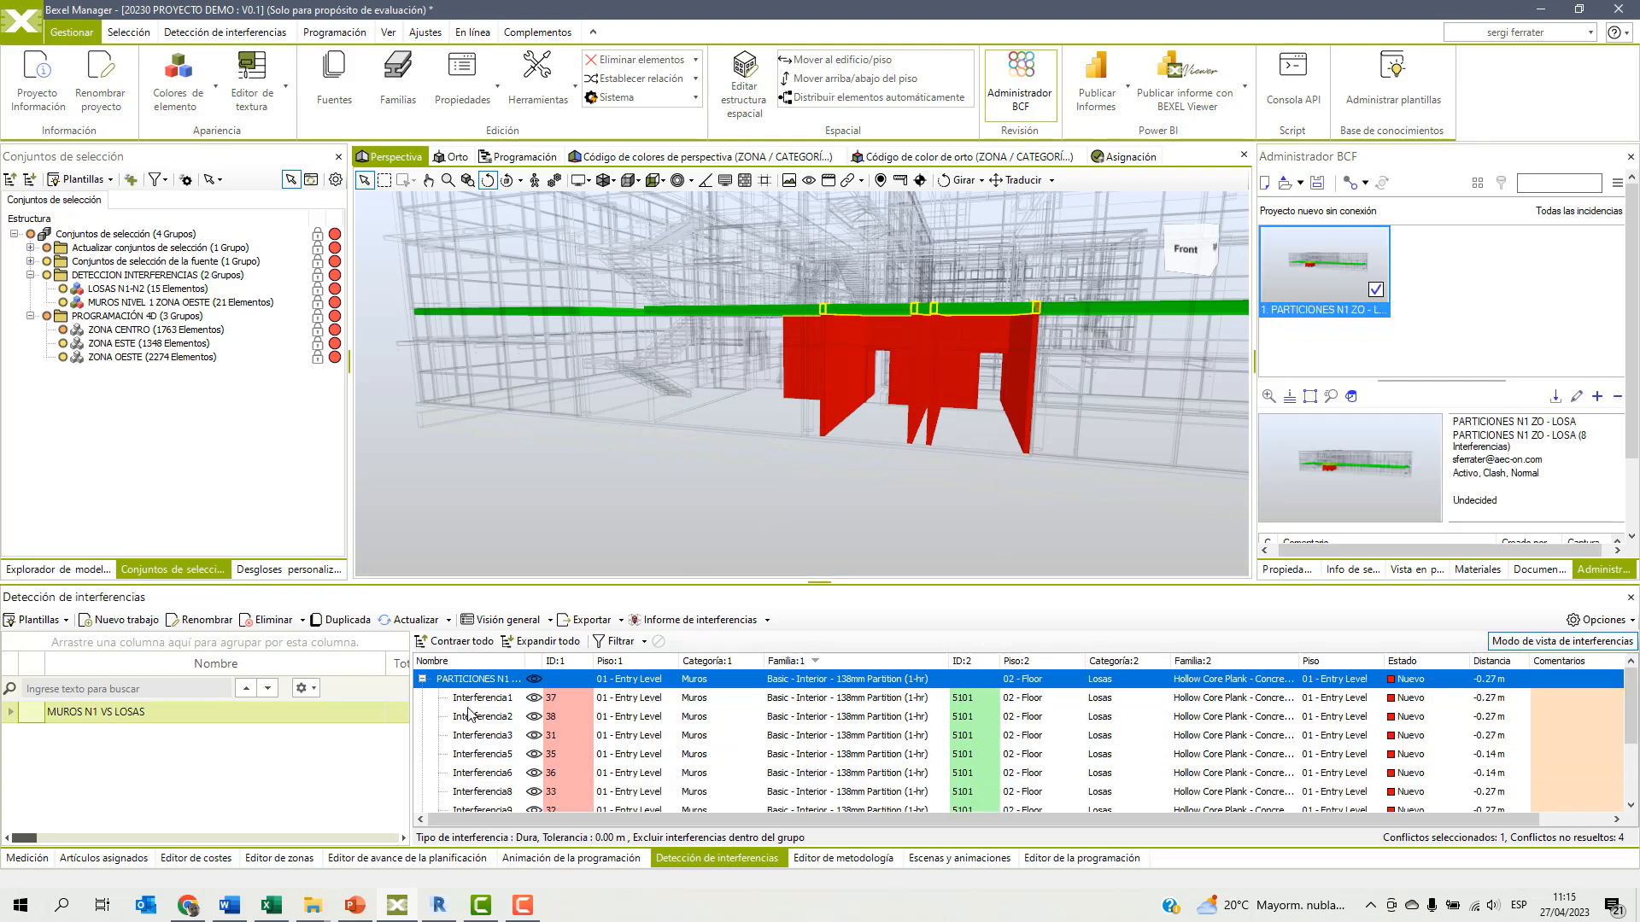
left_click(423, 680)
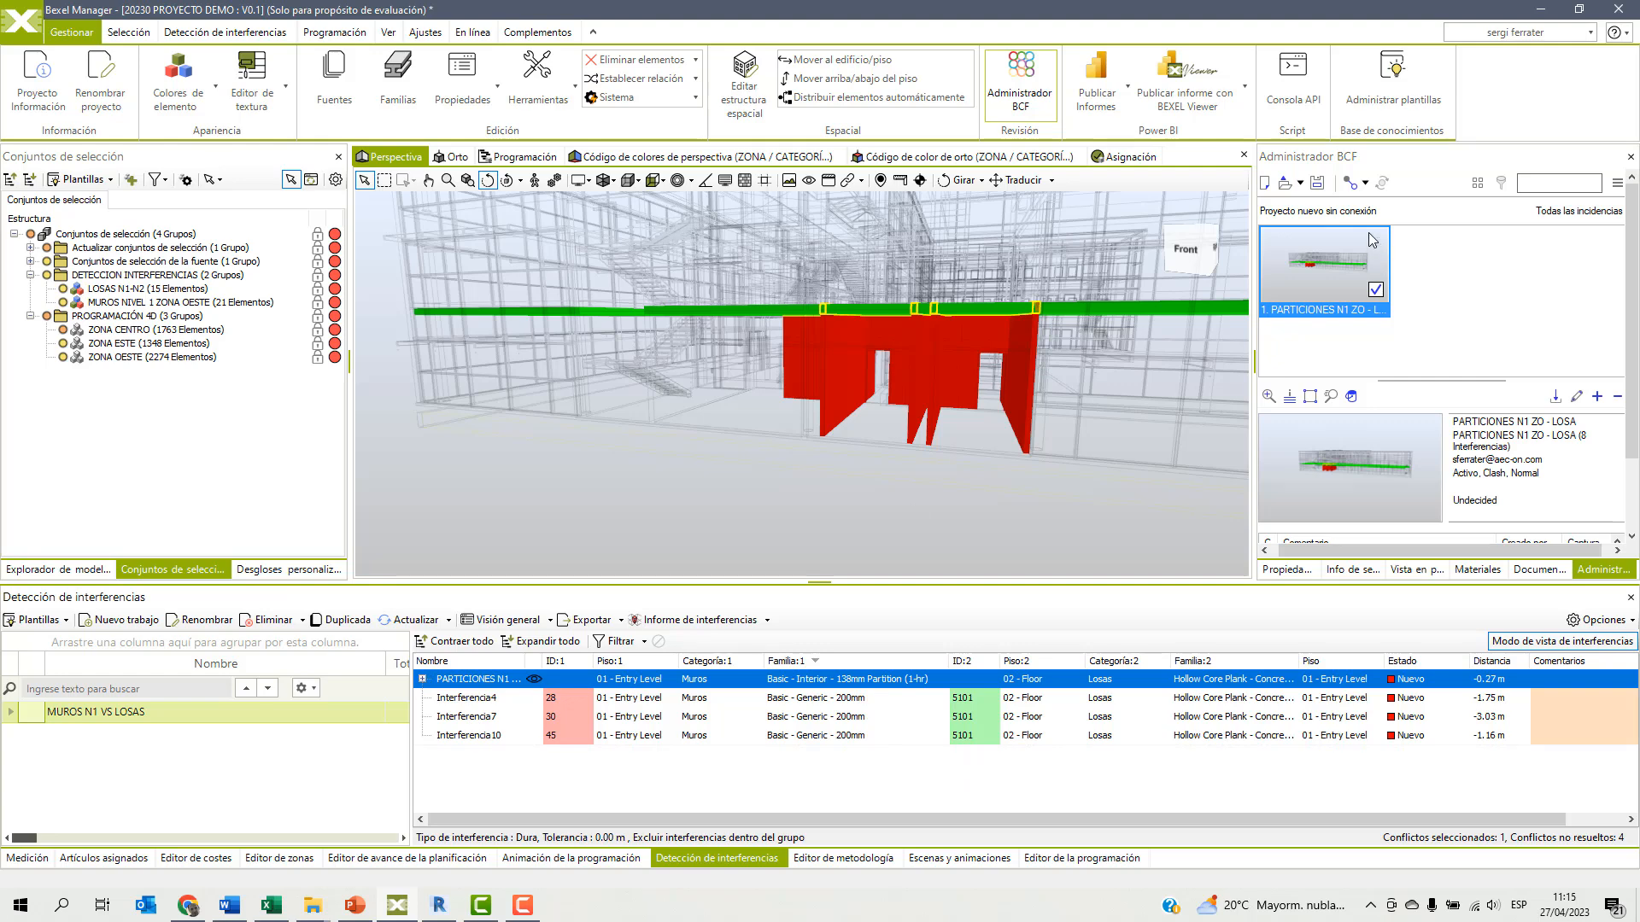
left_click(1319, 184)
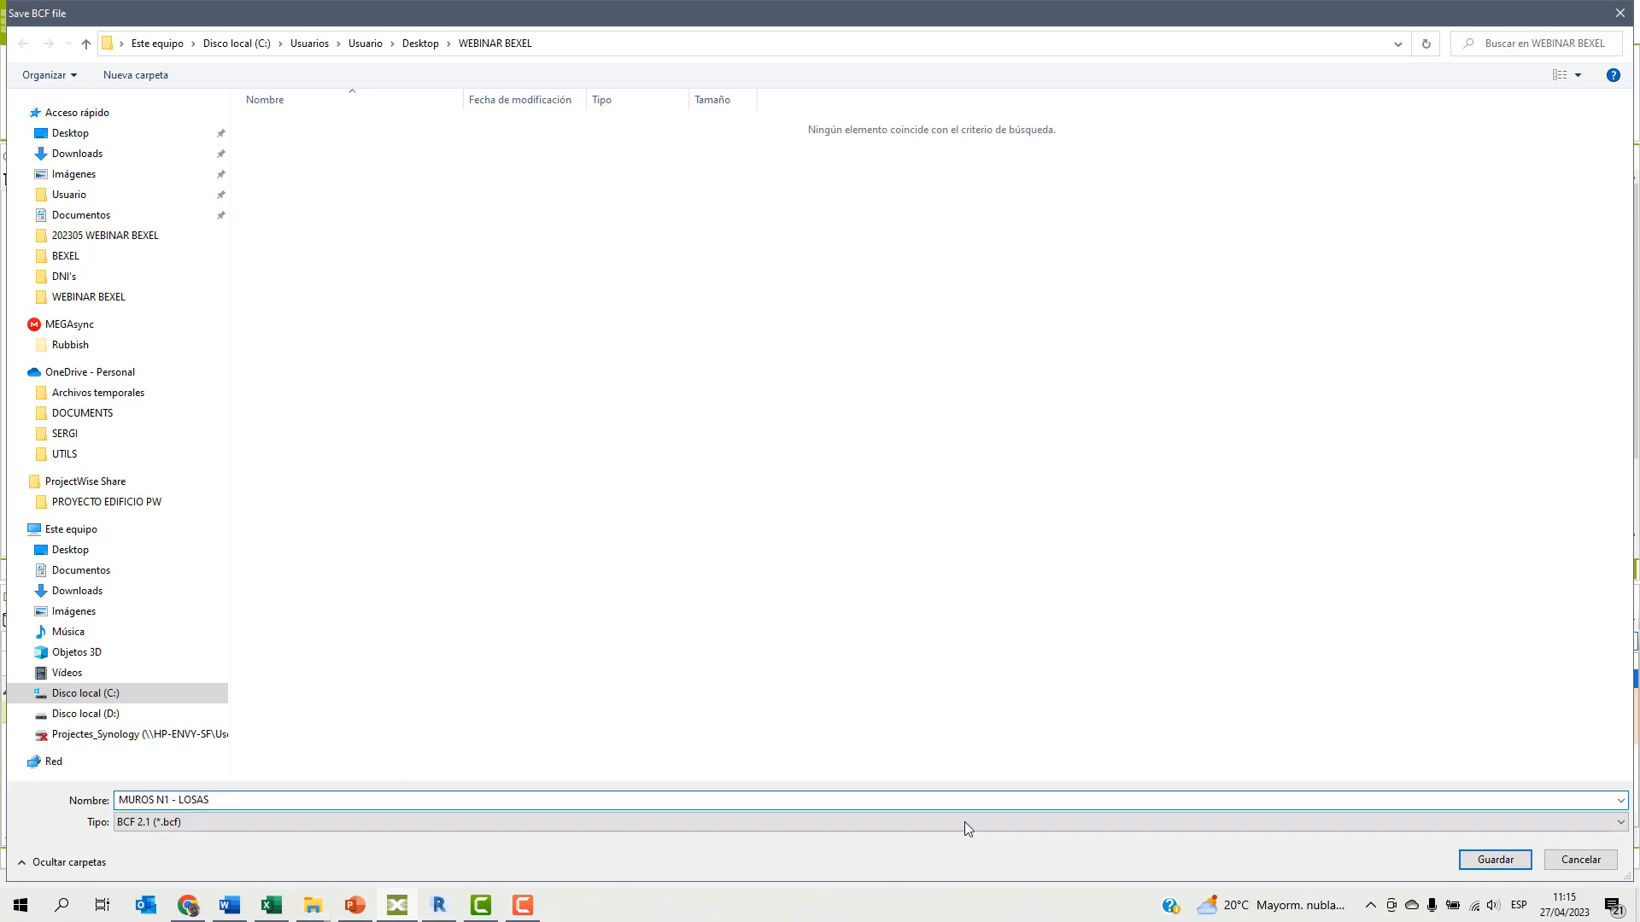
left_click(1493, 860)
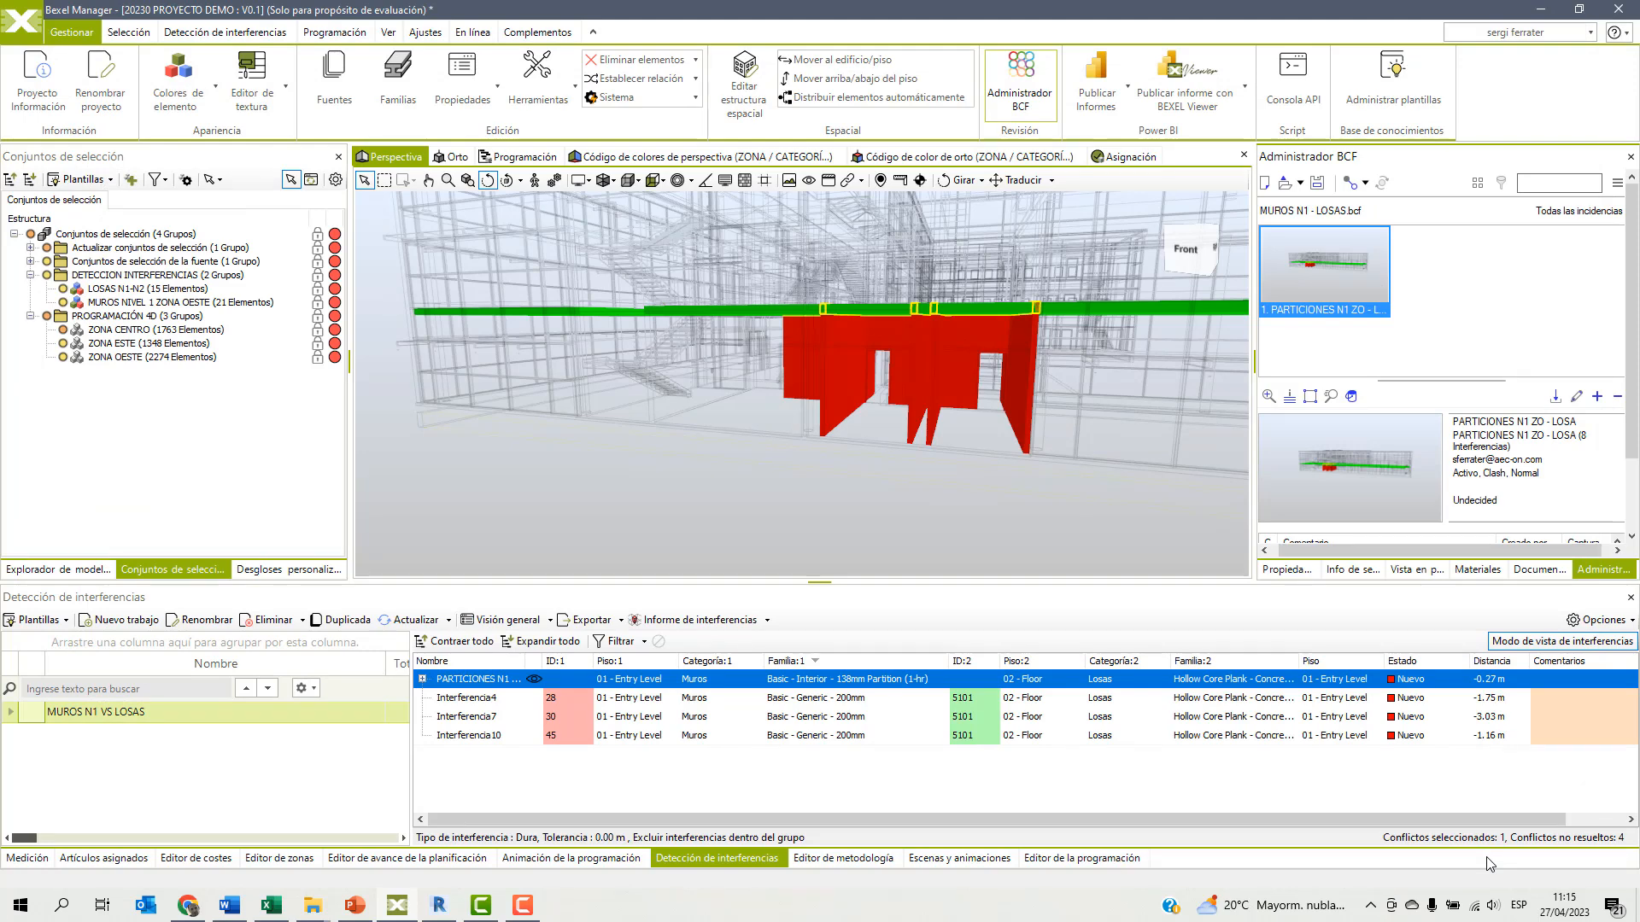
Switch to Revit and import MUROS N1 - LOSAS.bcf into the BIMcollab BCF Manager.
left_click(439, 907)
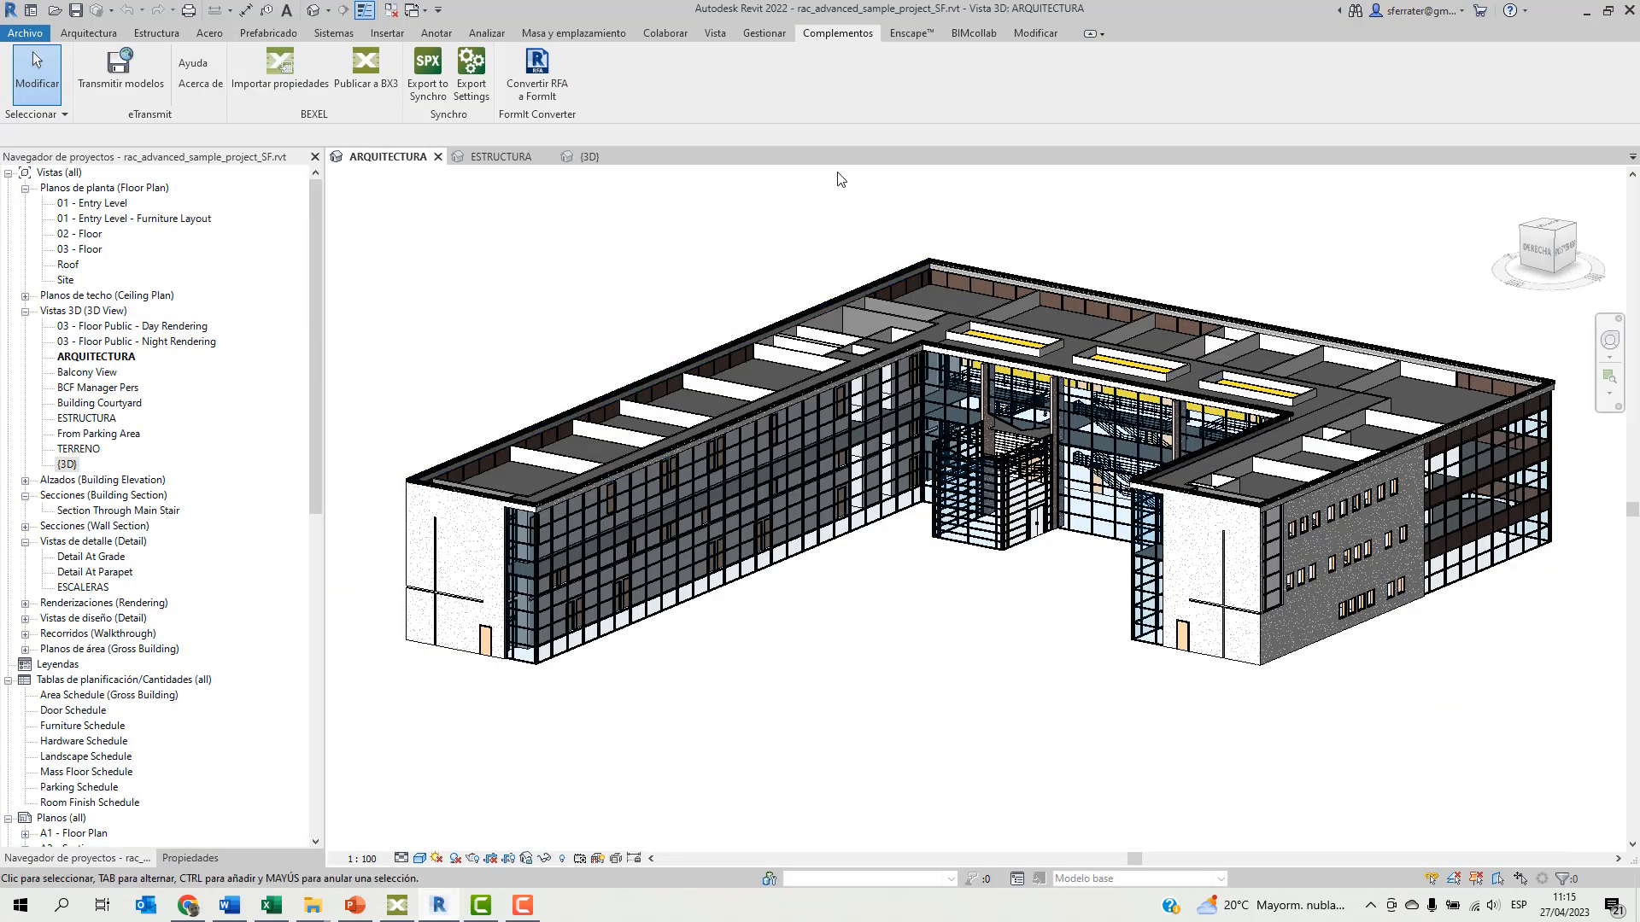
left_click(975, 33)
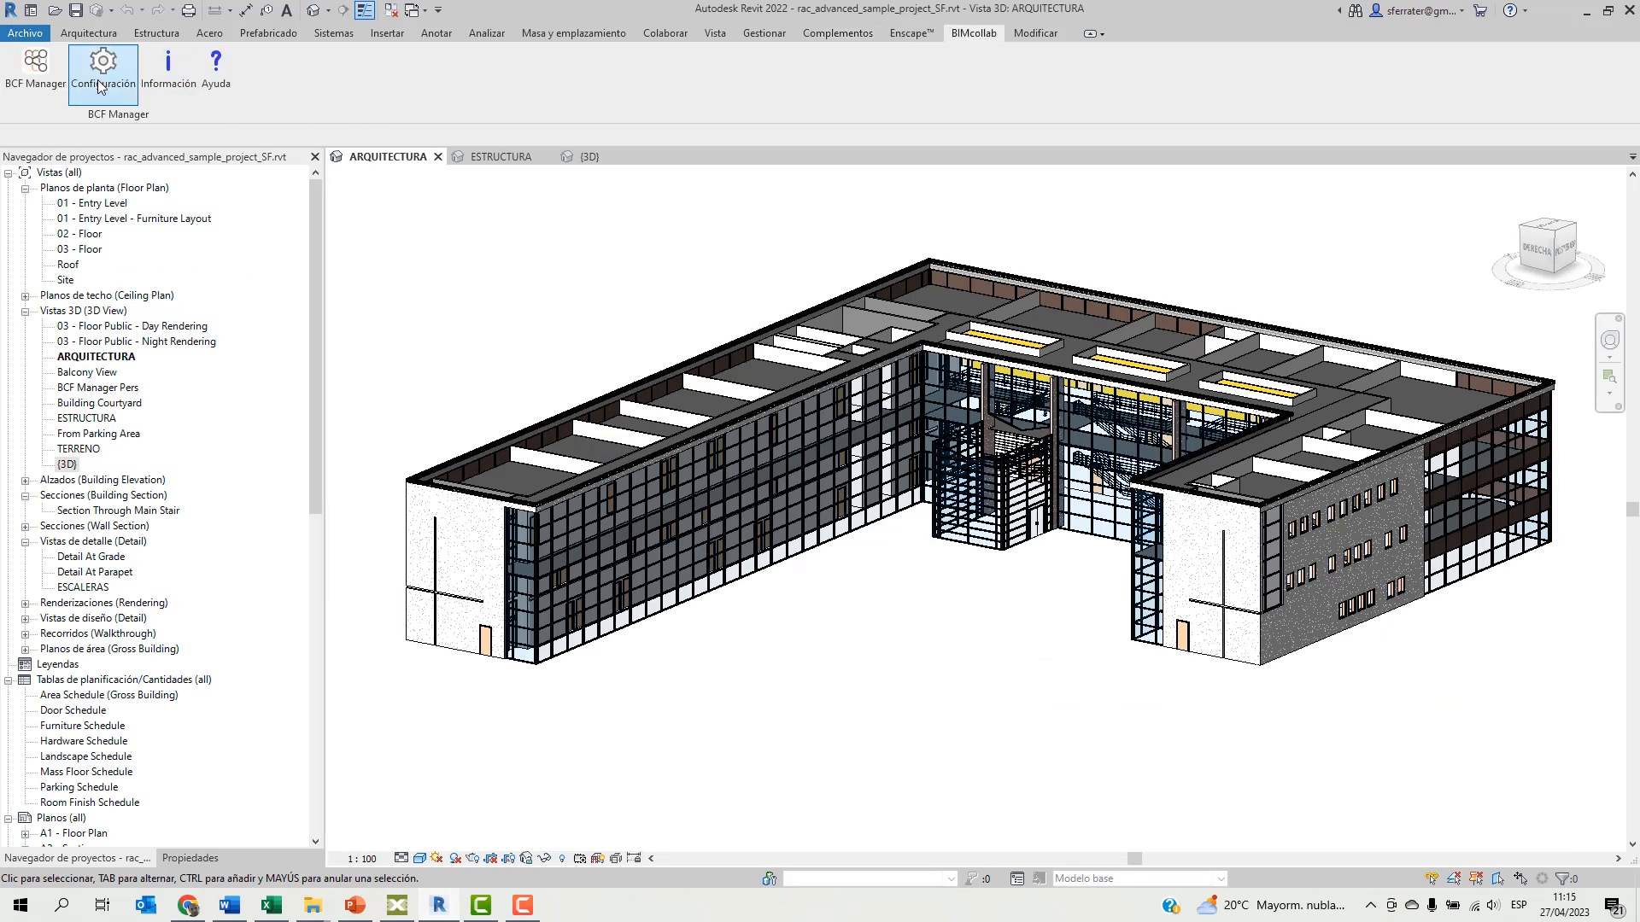
left_click(35, 74)
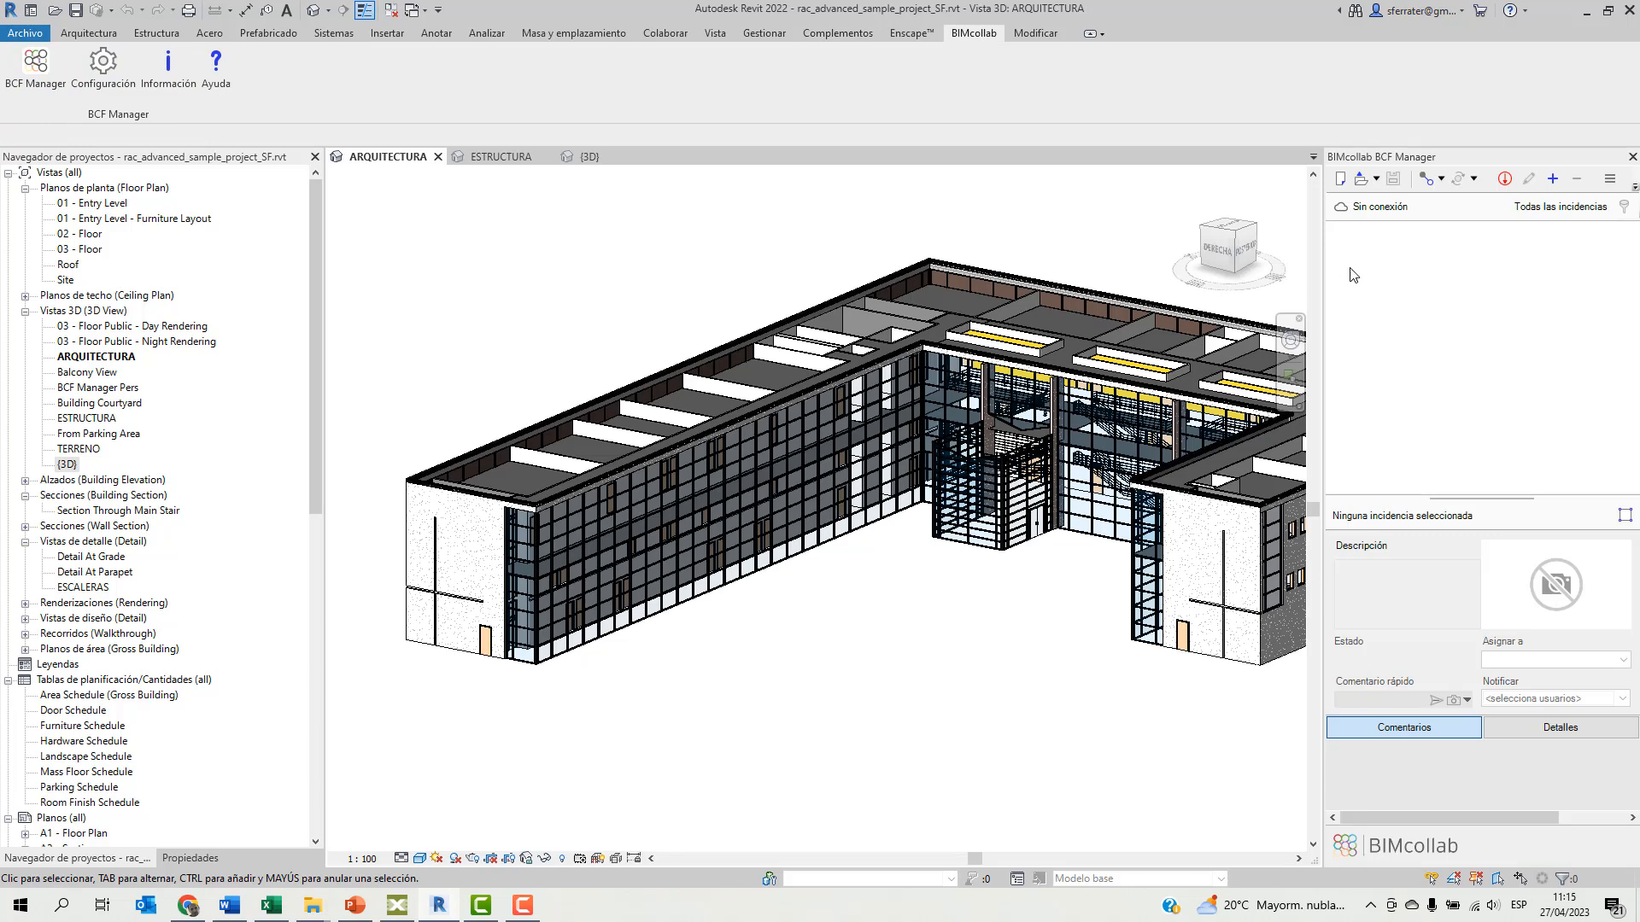
left_click(1360, 181)
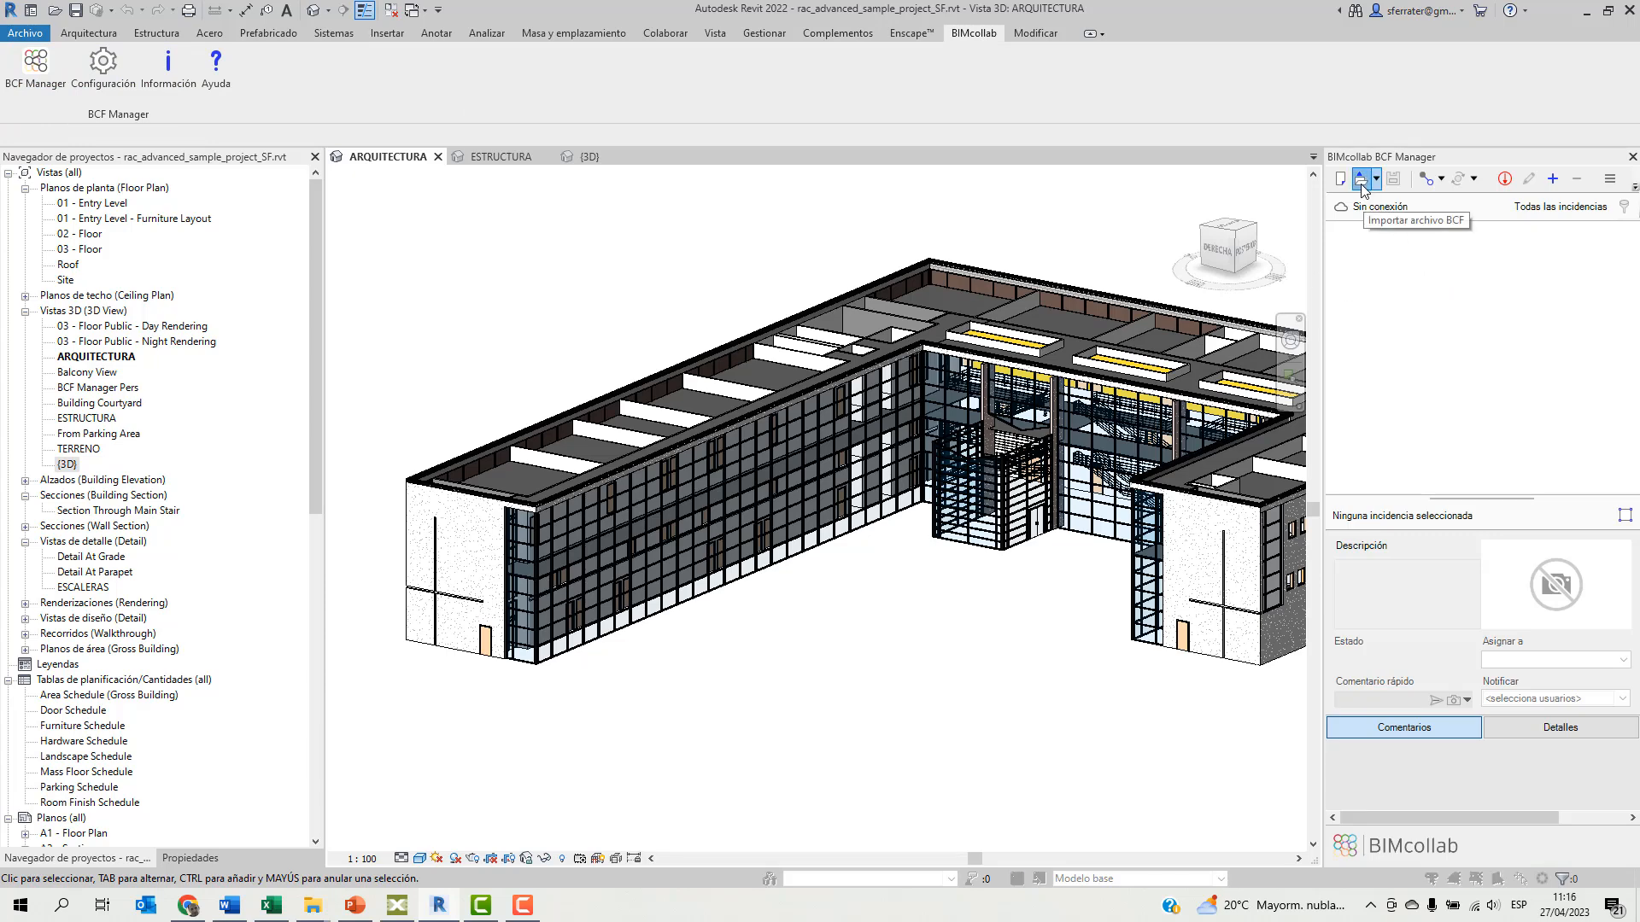
left_click(329, 128)
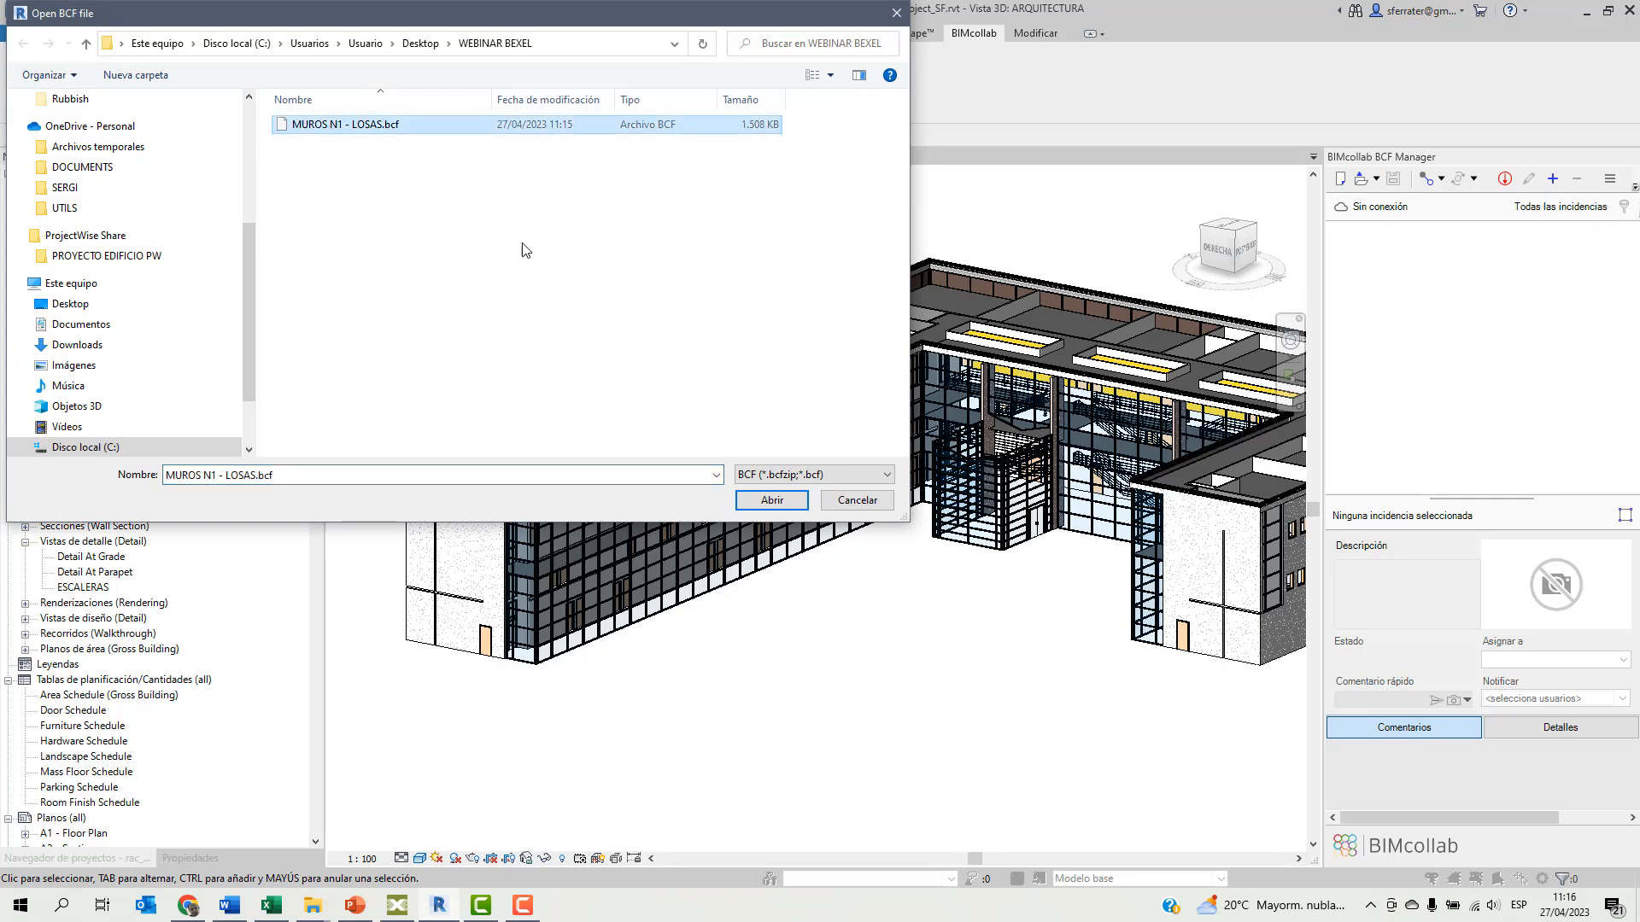
left_click(771, 502)
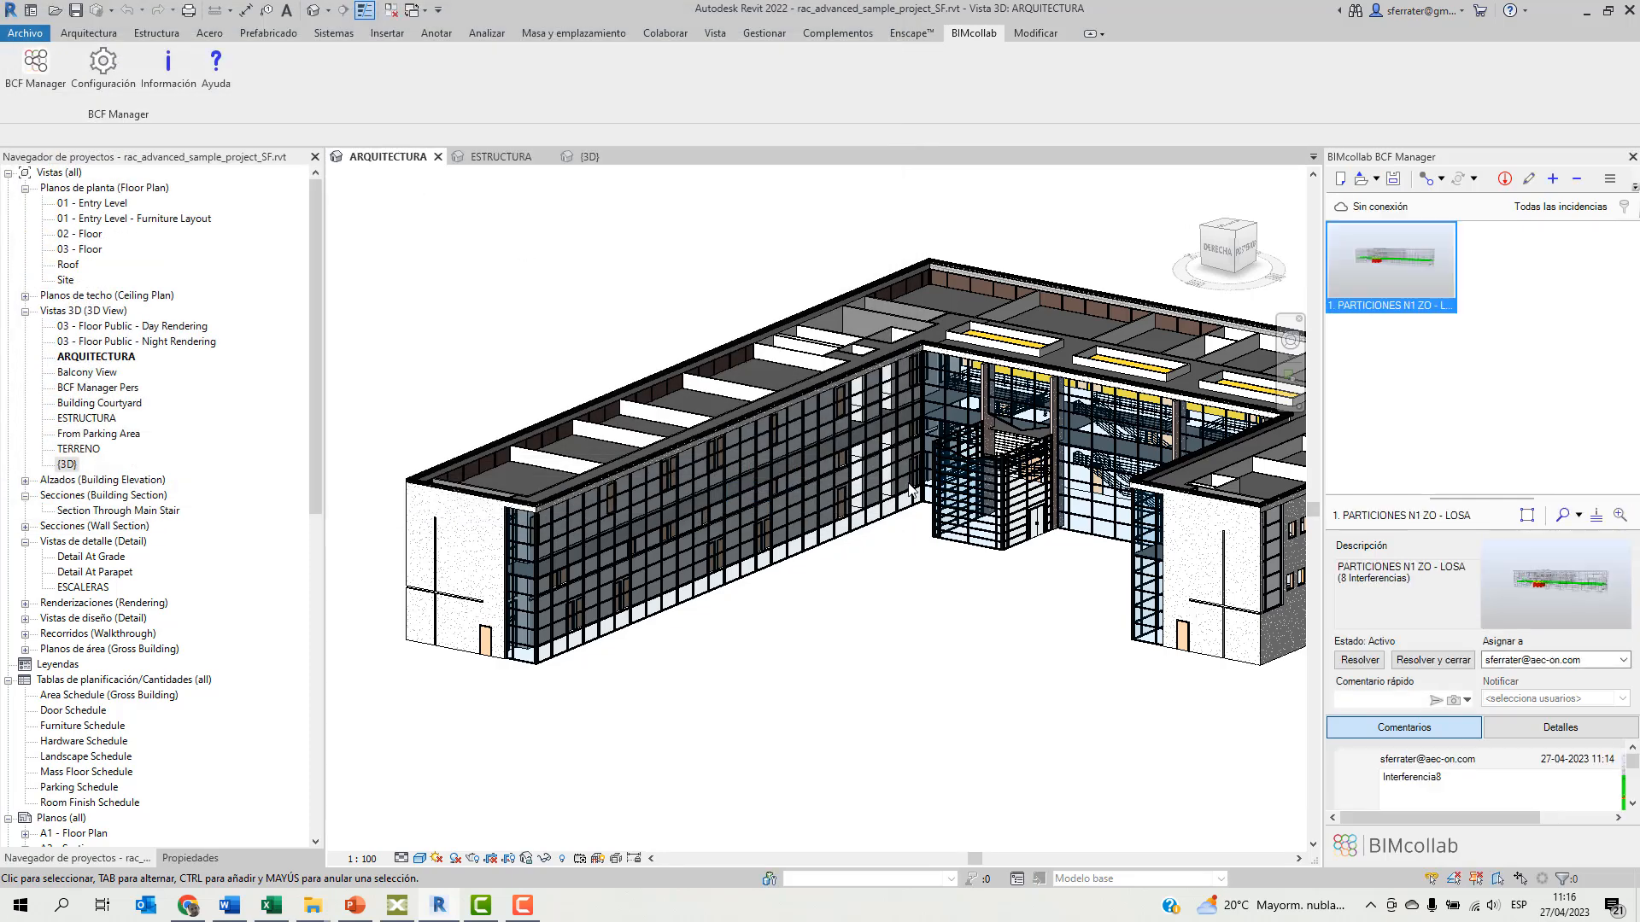
Open the viewpoint of the PARTICIONES N1 ZO - LOSA issue, examine the clashing walls and slab up close, and clear the selection.
left_click(1391, 259)
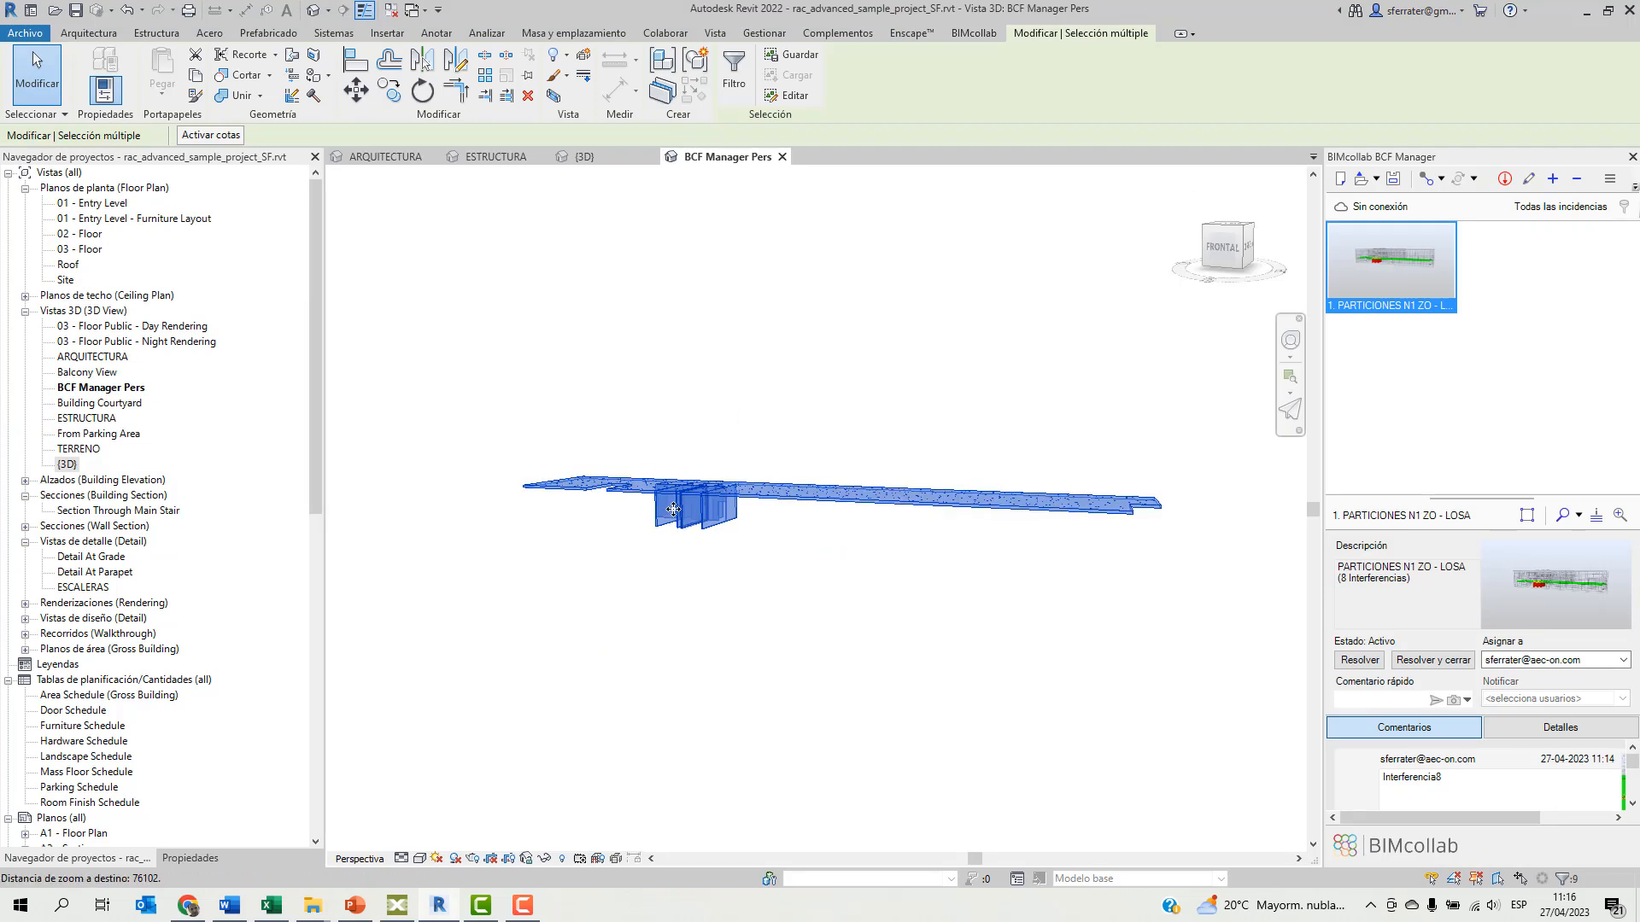
scroll(674, 508, "up", 5)
middle_click_drag(706, 615, 773, 643, "shift")
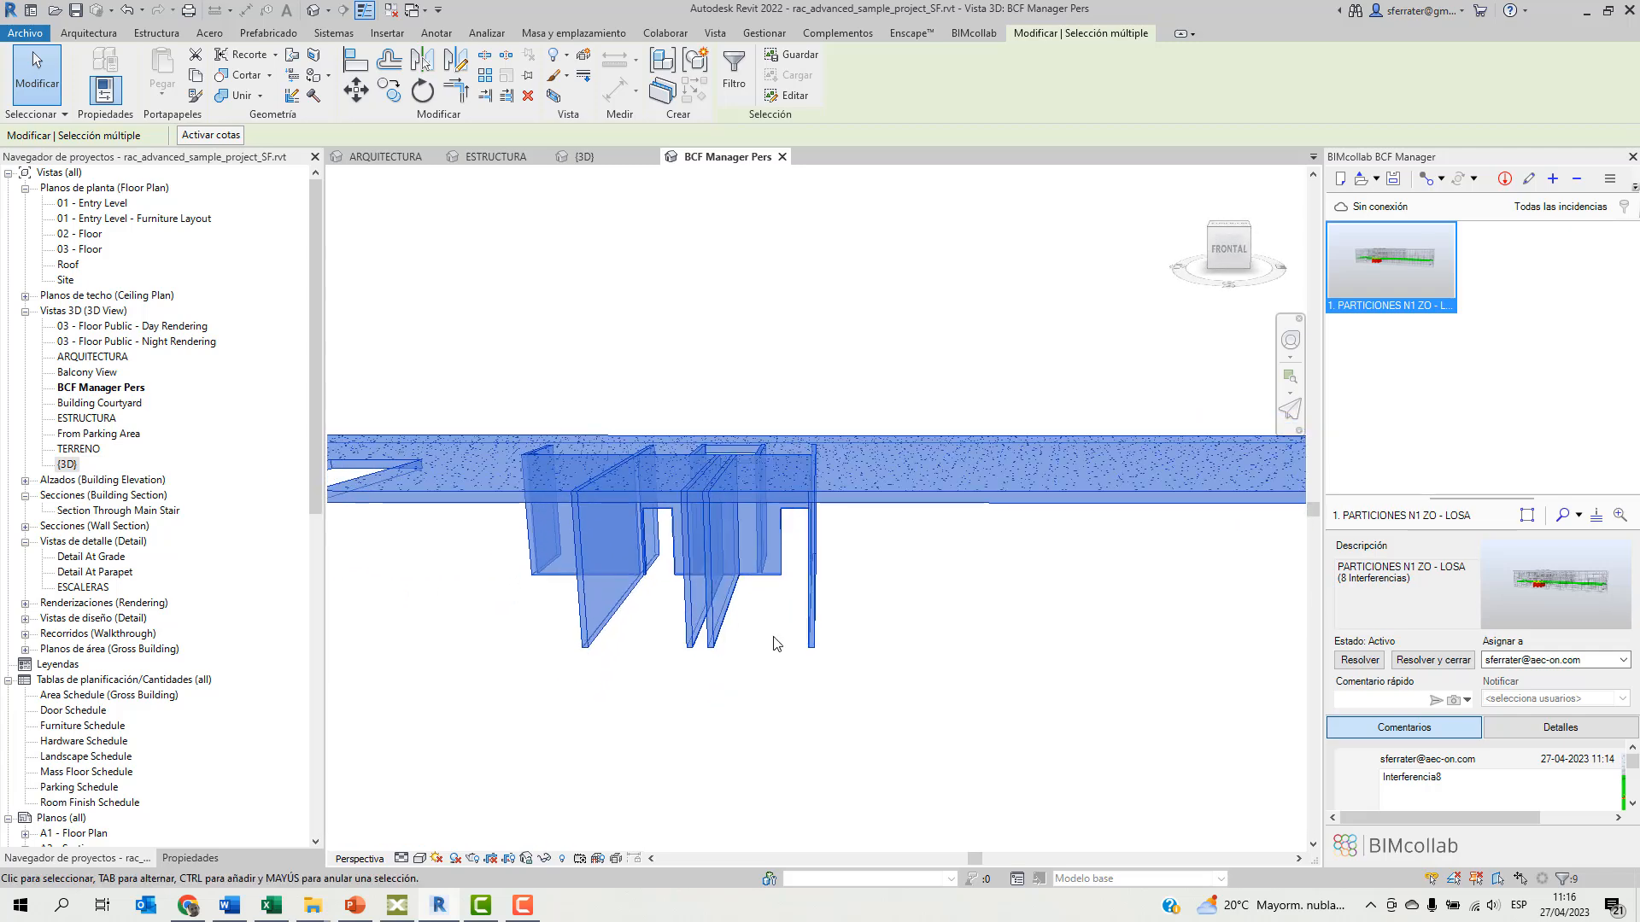
left_click(869, 565)
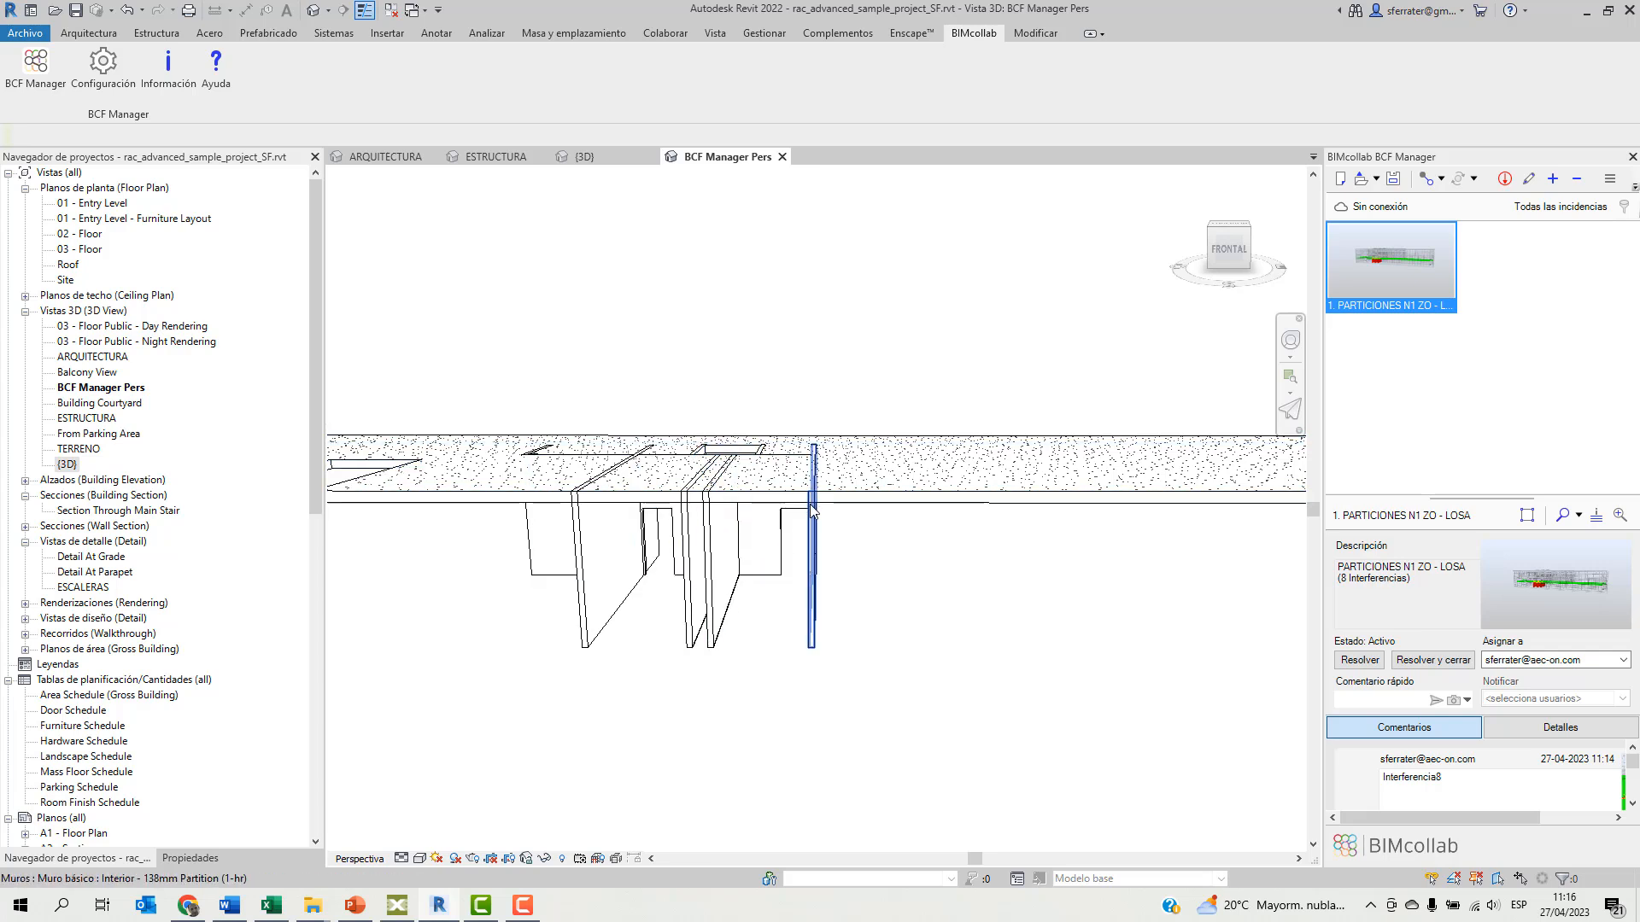
Check the thickness of the Hollow Core Plank slab in its properties.
left_click(890, 503)
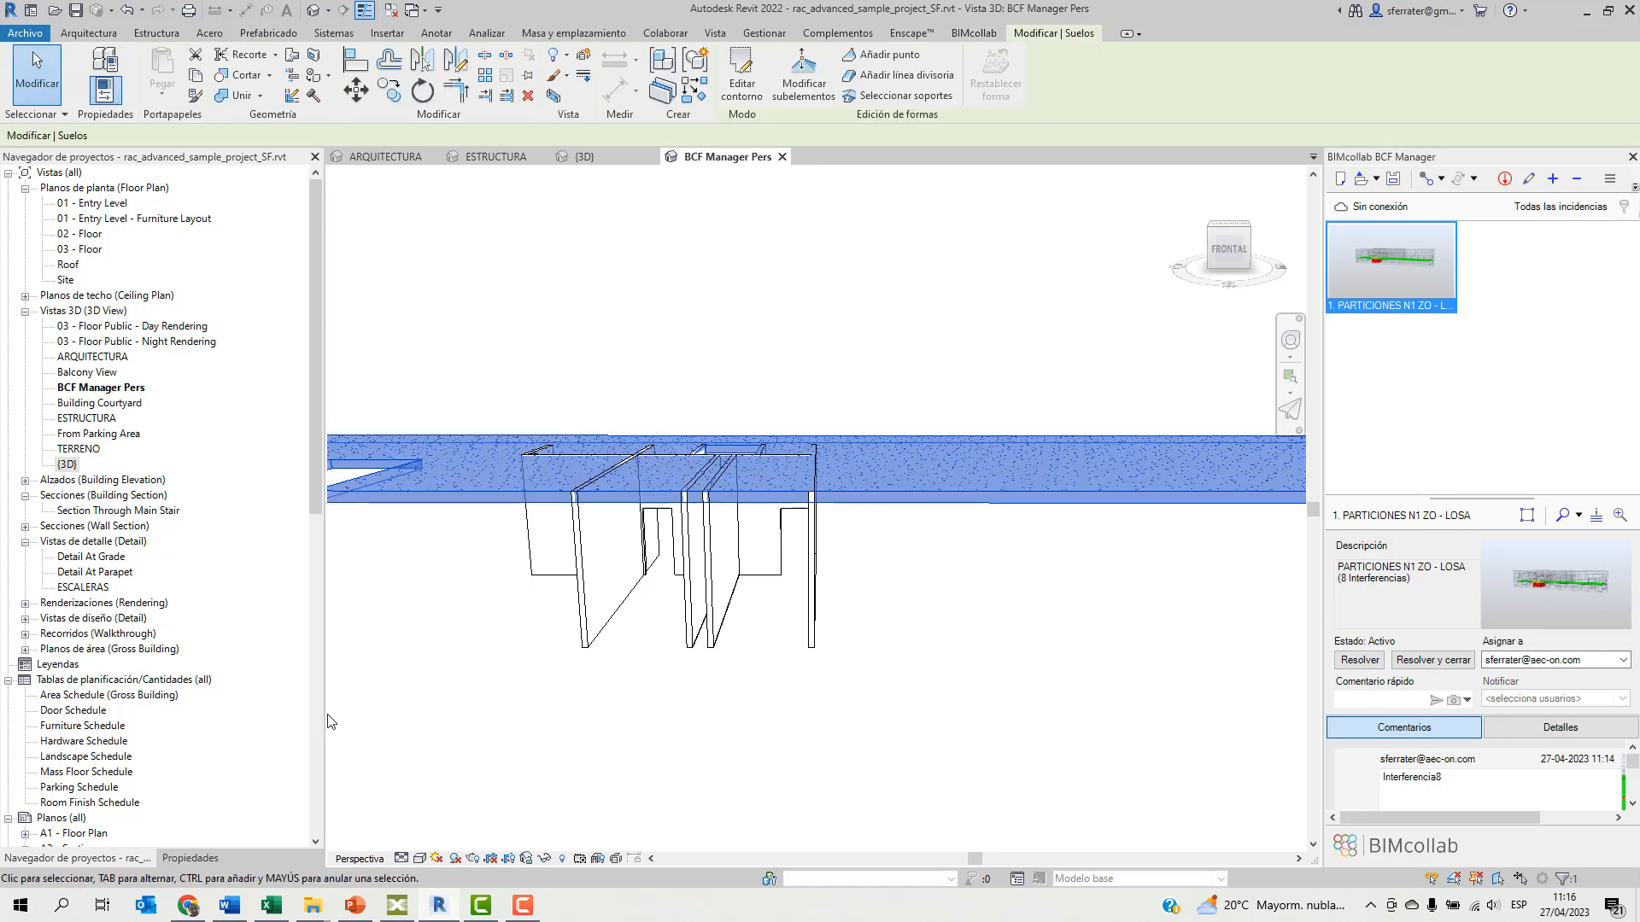
left_click(189, 858)
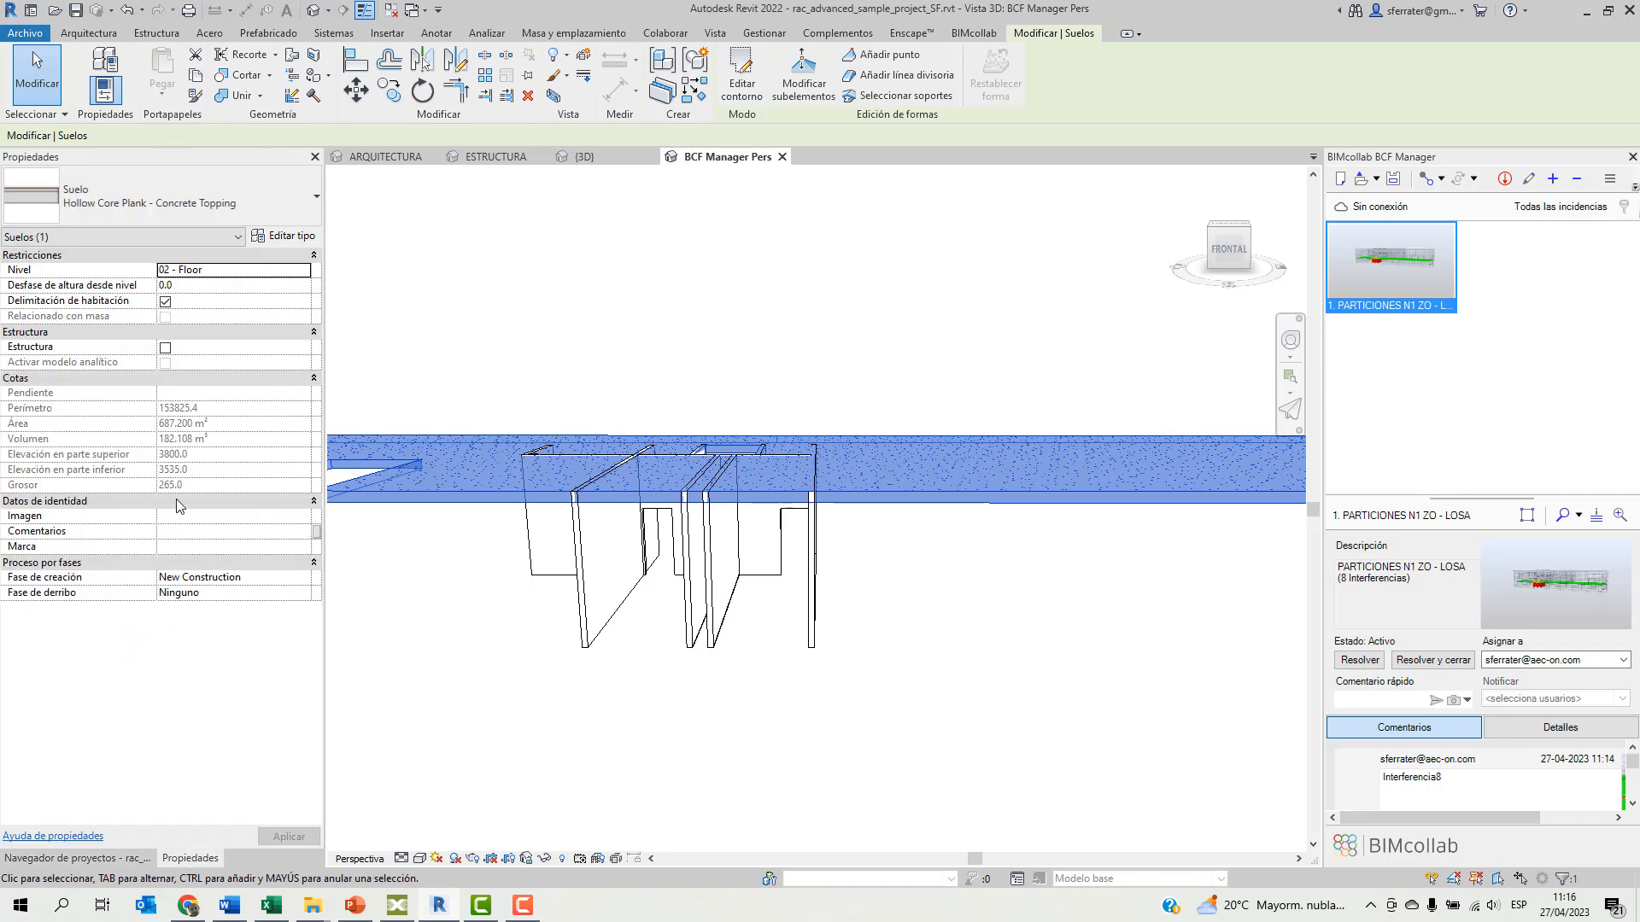
left_click(670, 688)
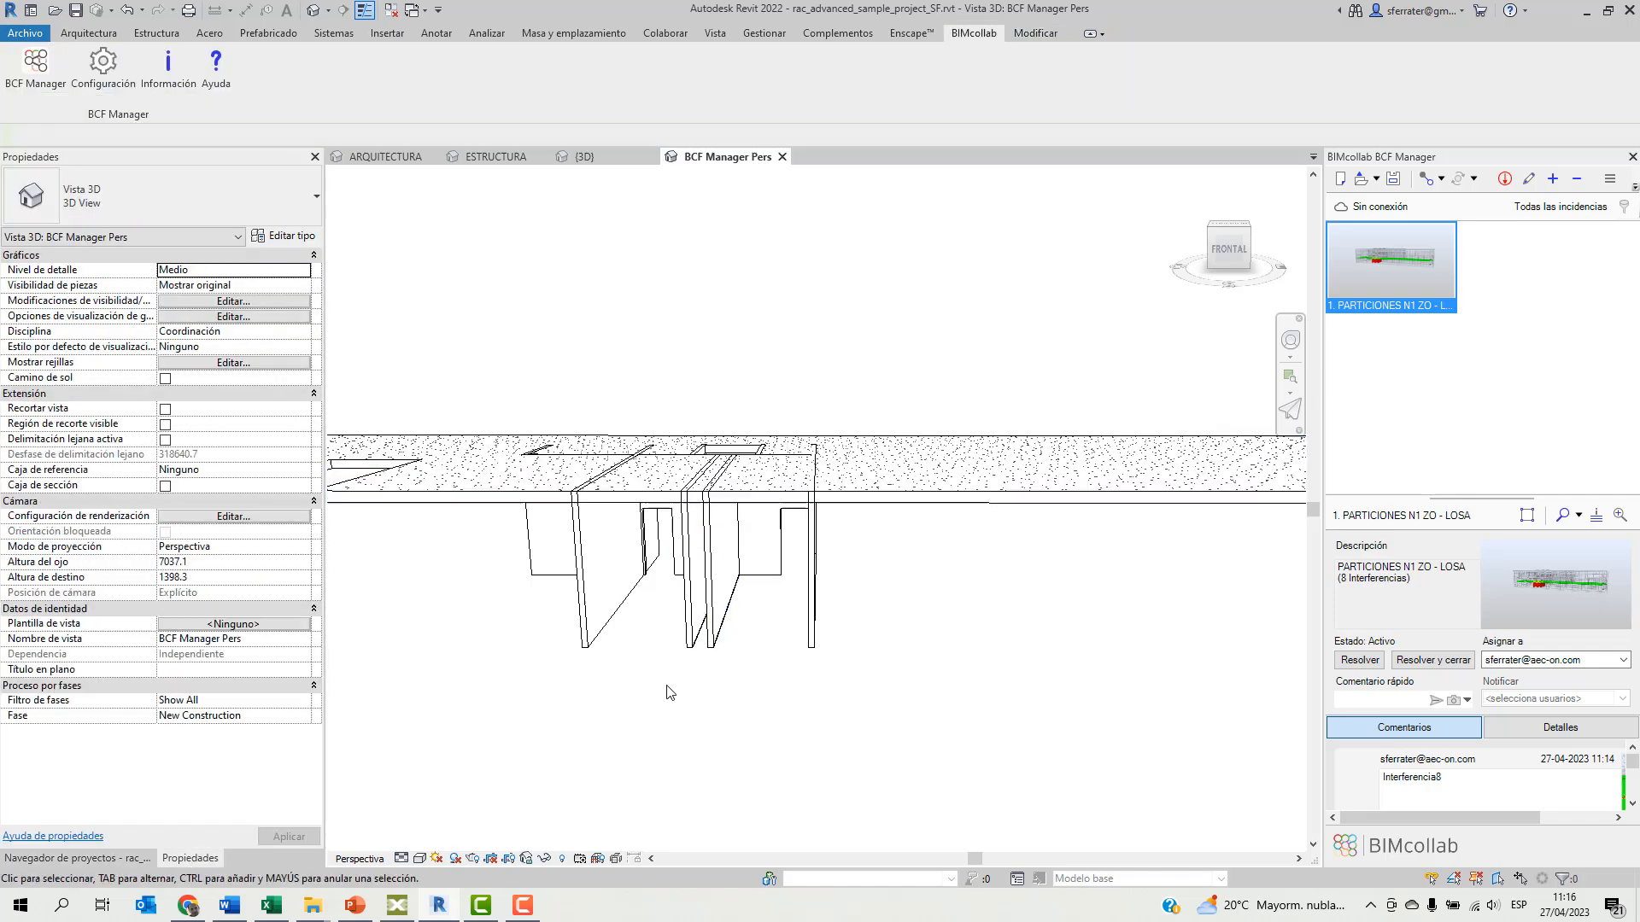
Set the top offset (Desfase superior) of all the clashing 138mm Partition walls to -265.
left_click_drag(877, 541, 484, 676)
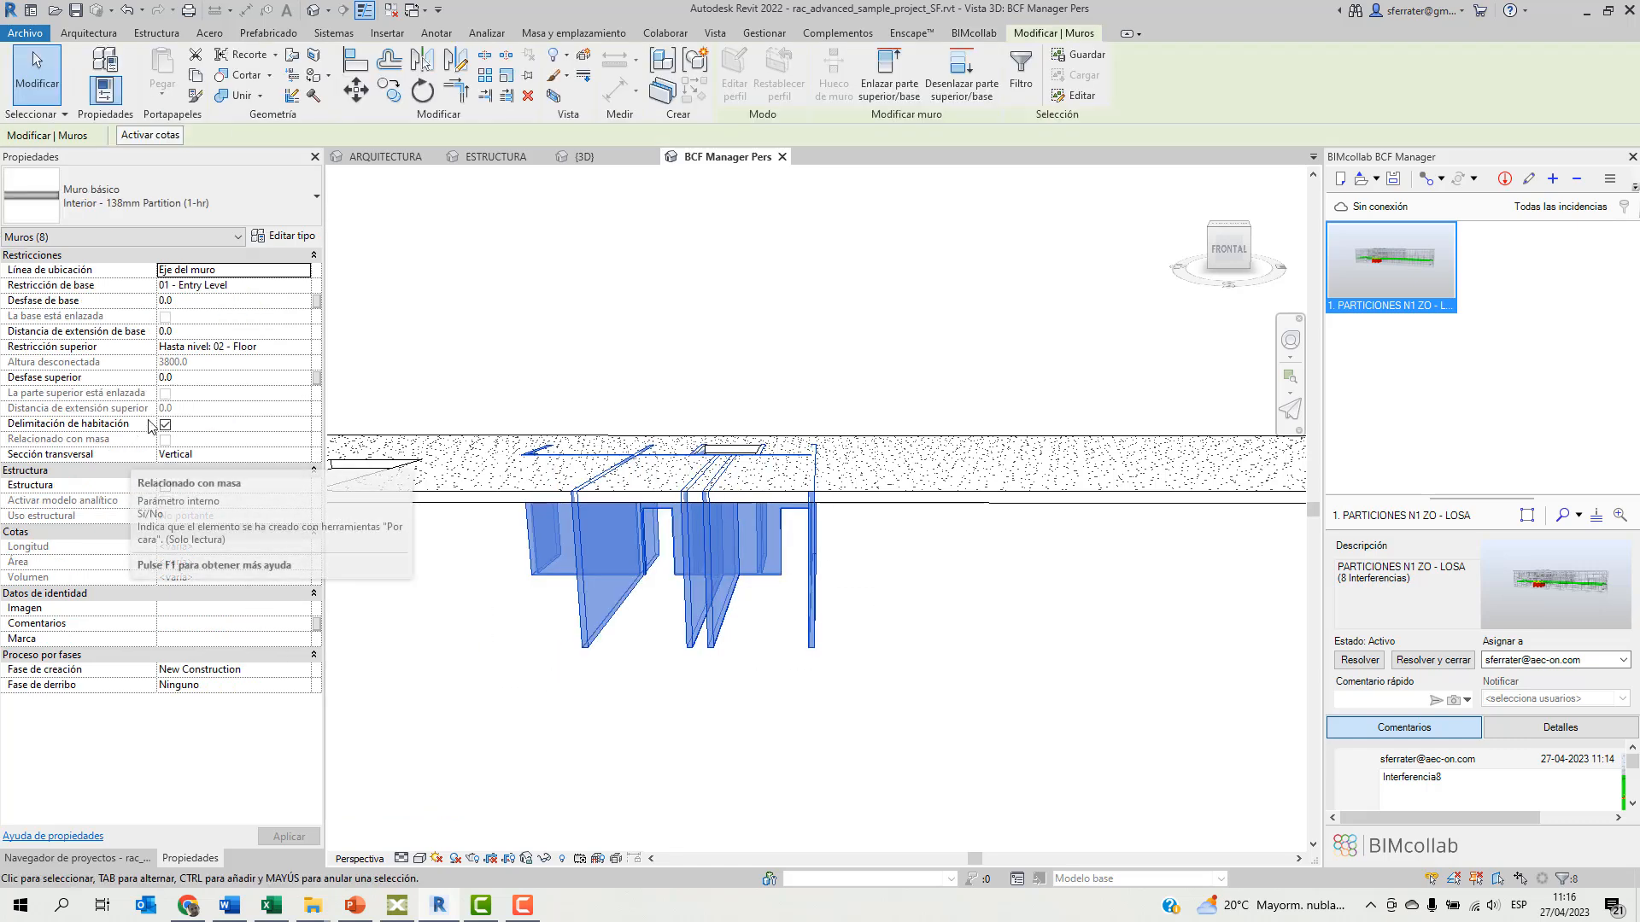
left_click(185, 377)
type("-265")
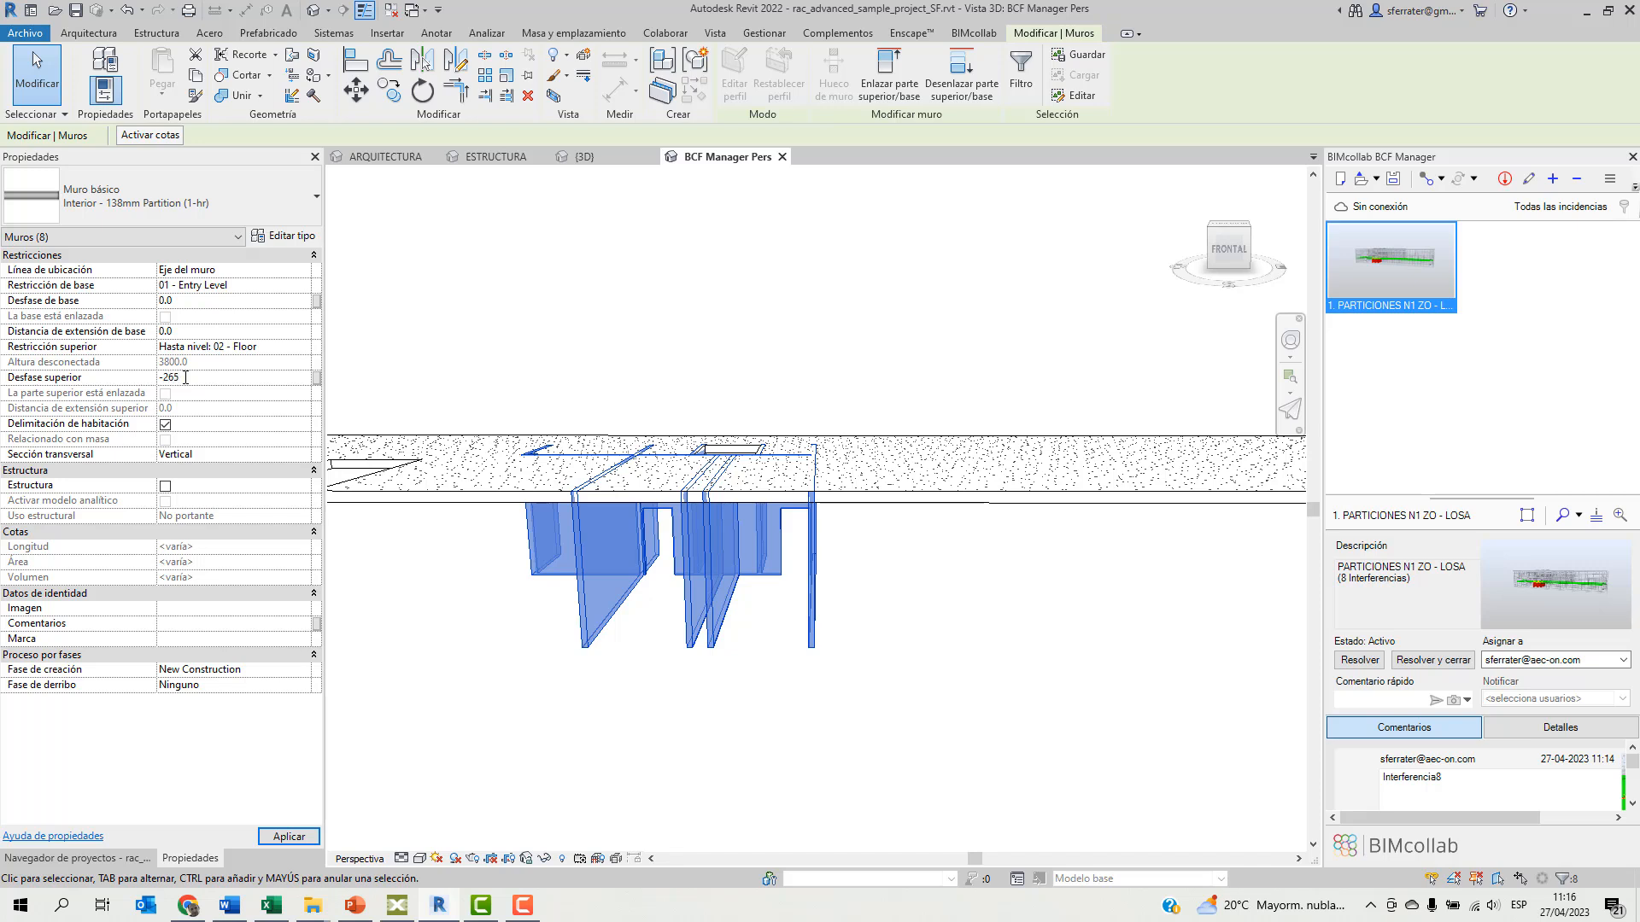
key("Return")
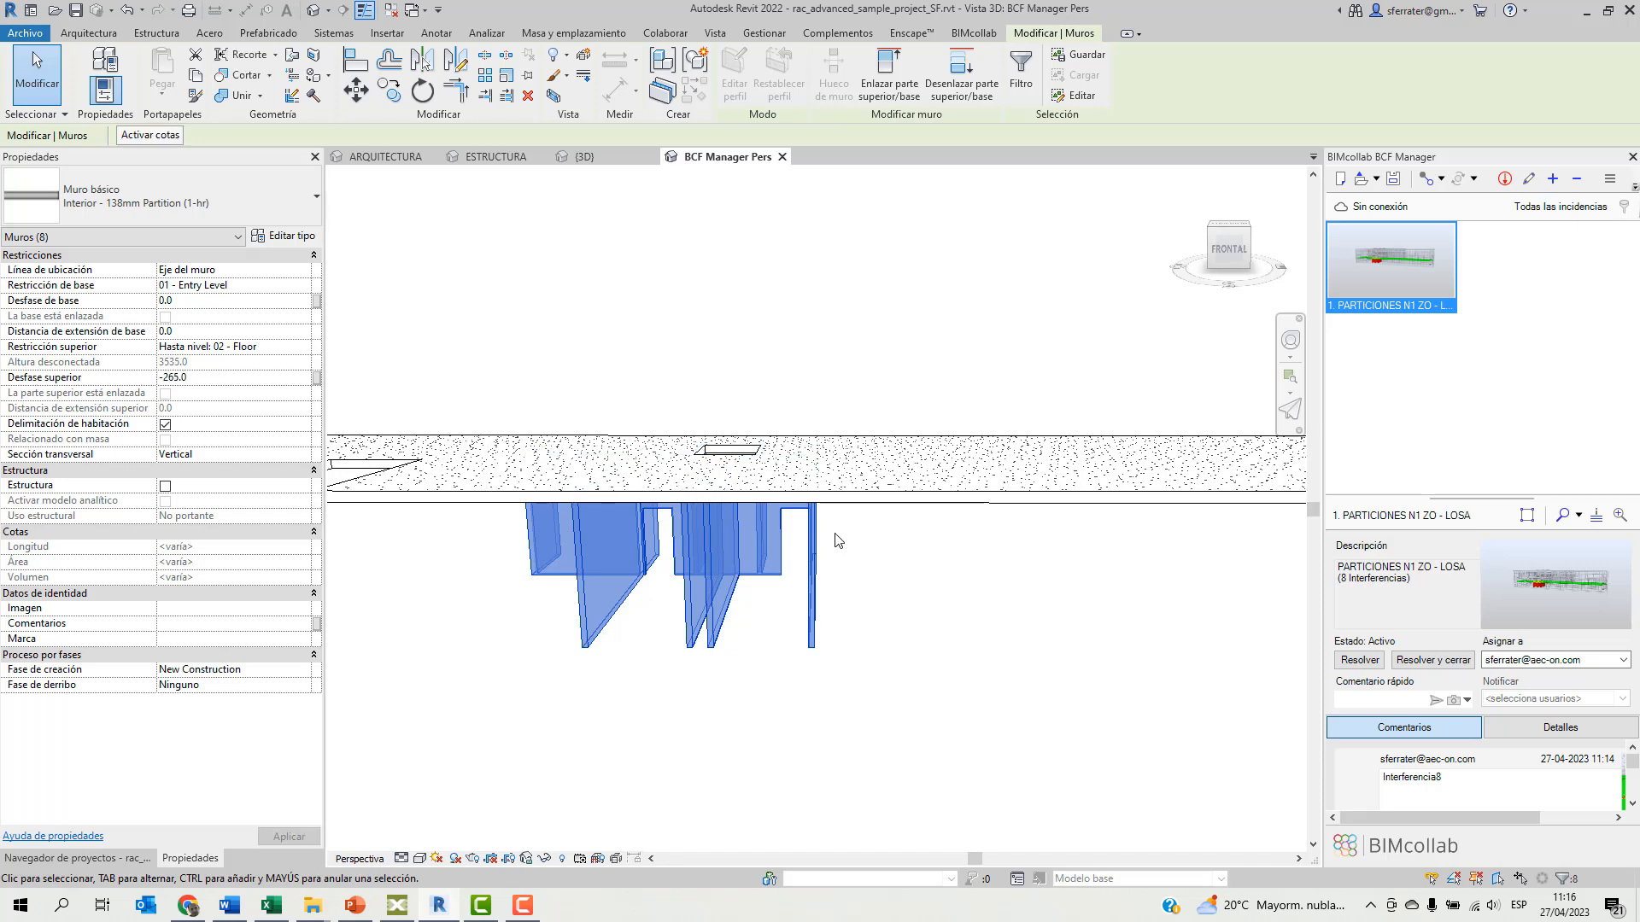
scroll(891, 604, "down", 4)
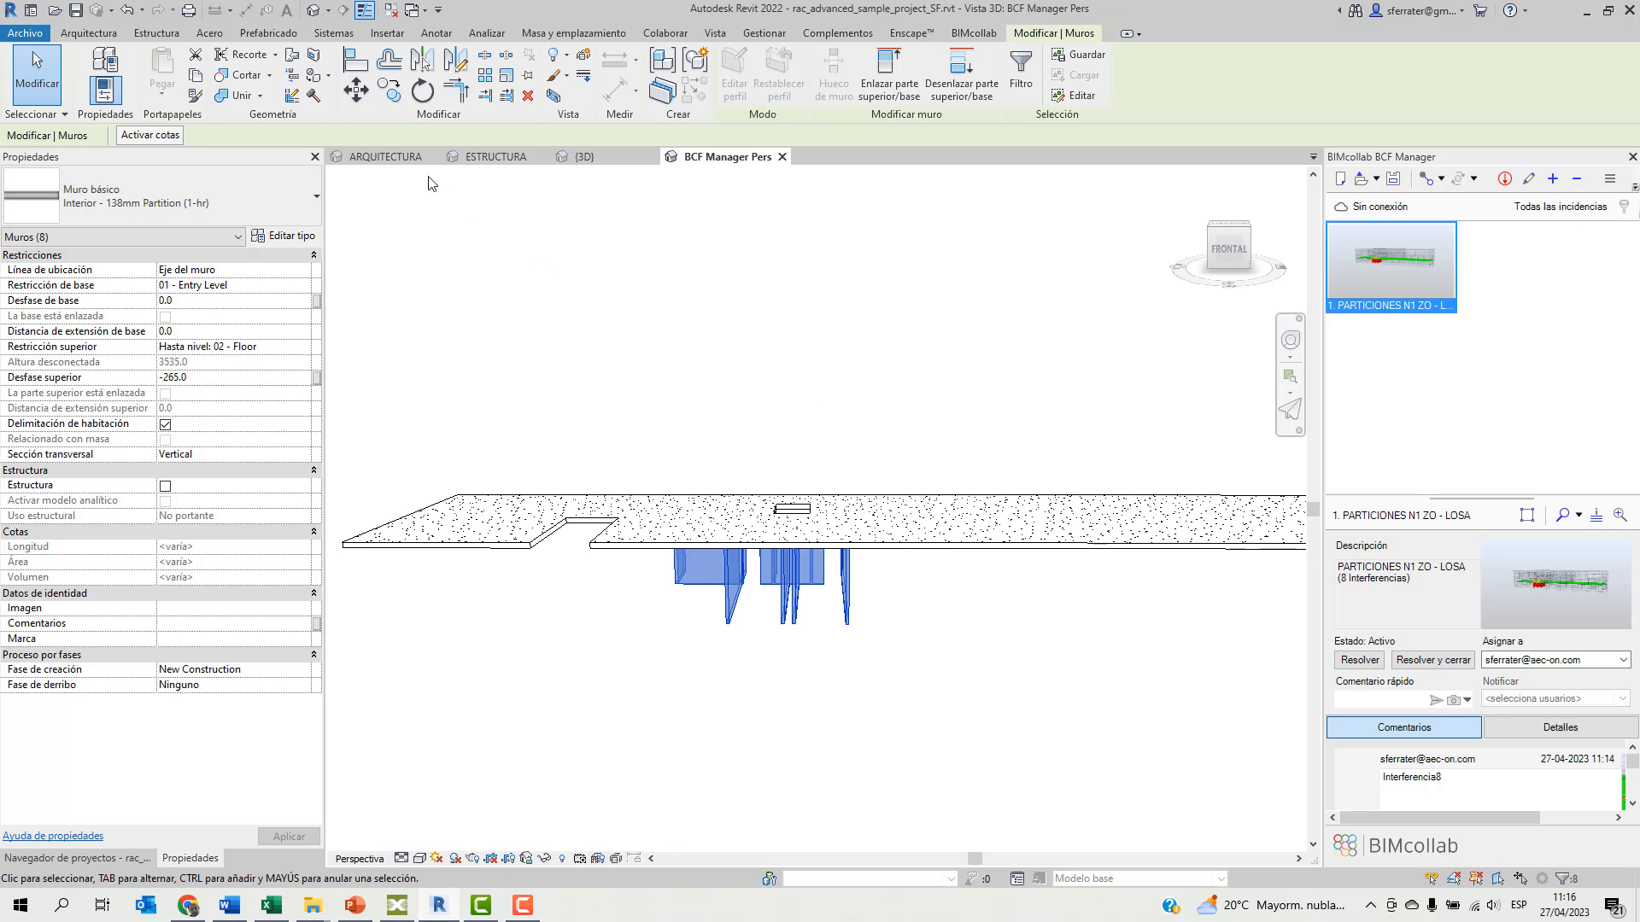
Publish the ARQUITECTURA view to BX3 with all documents, only the elements in the active view, and spaces included.
left_click(388, 160)
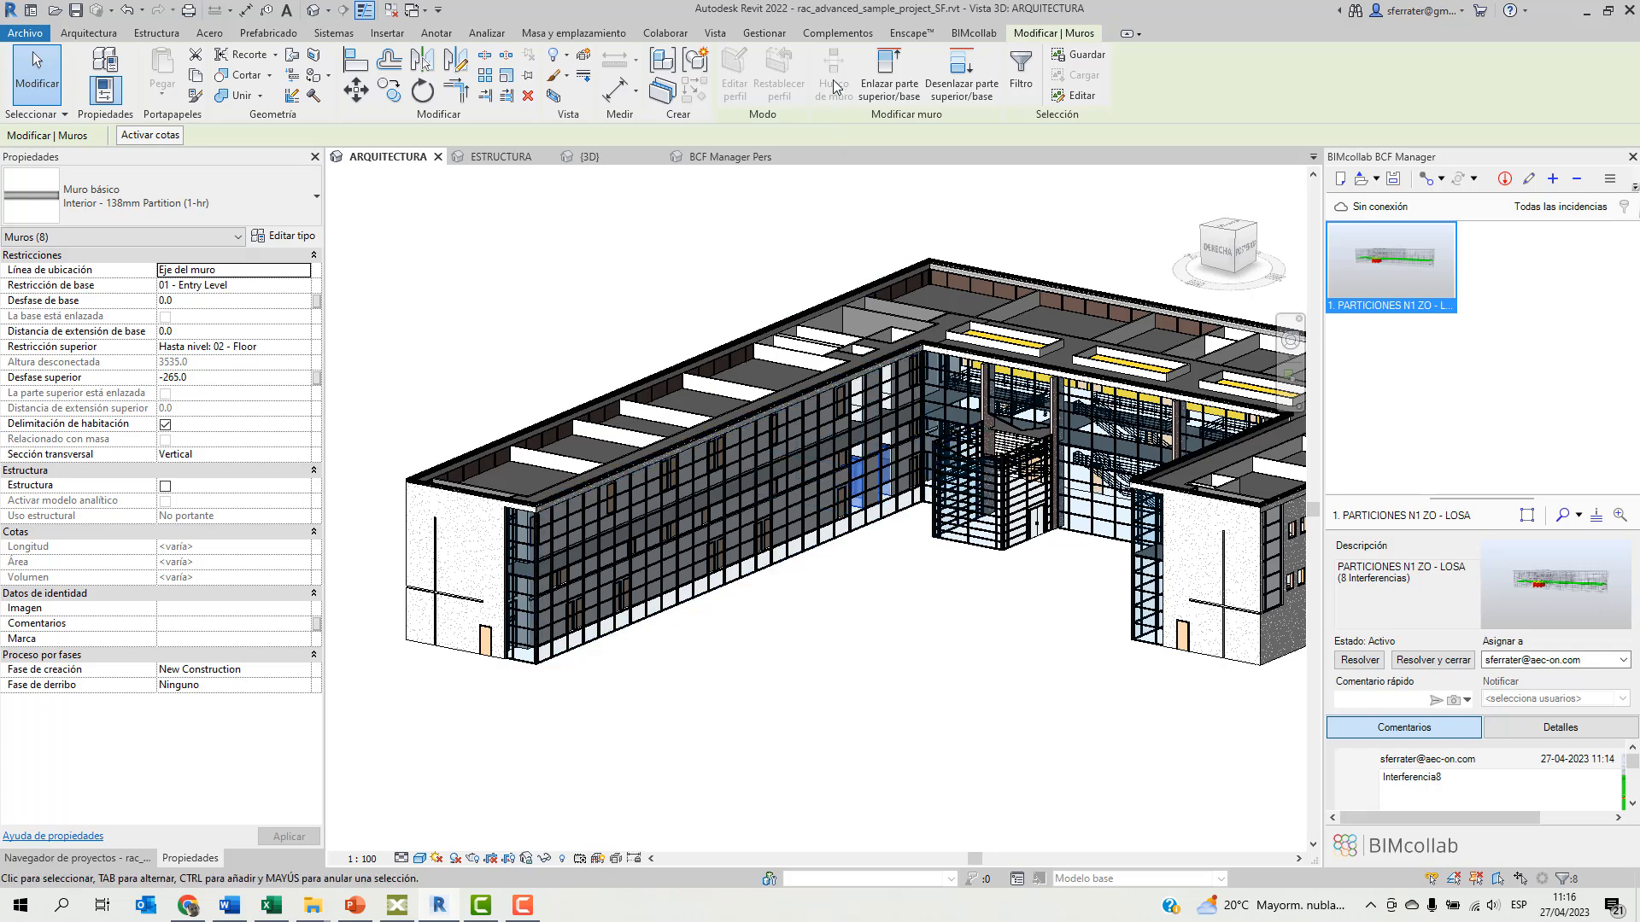
left_click(834, 40)
left_click(365, 72)
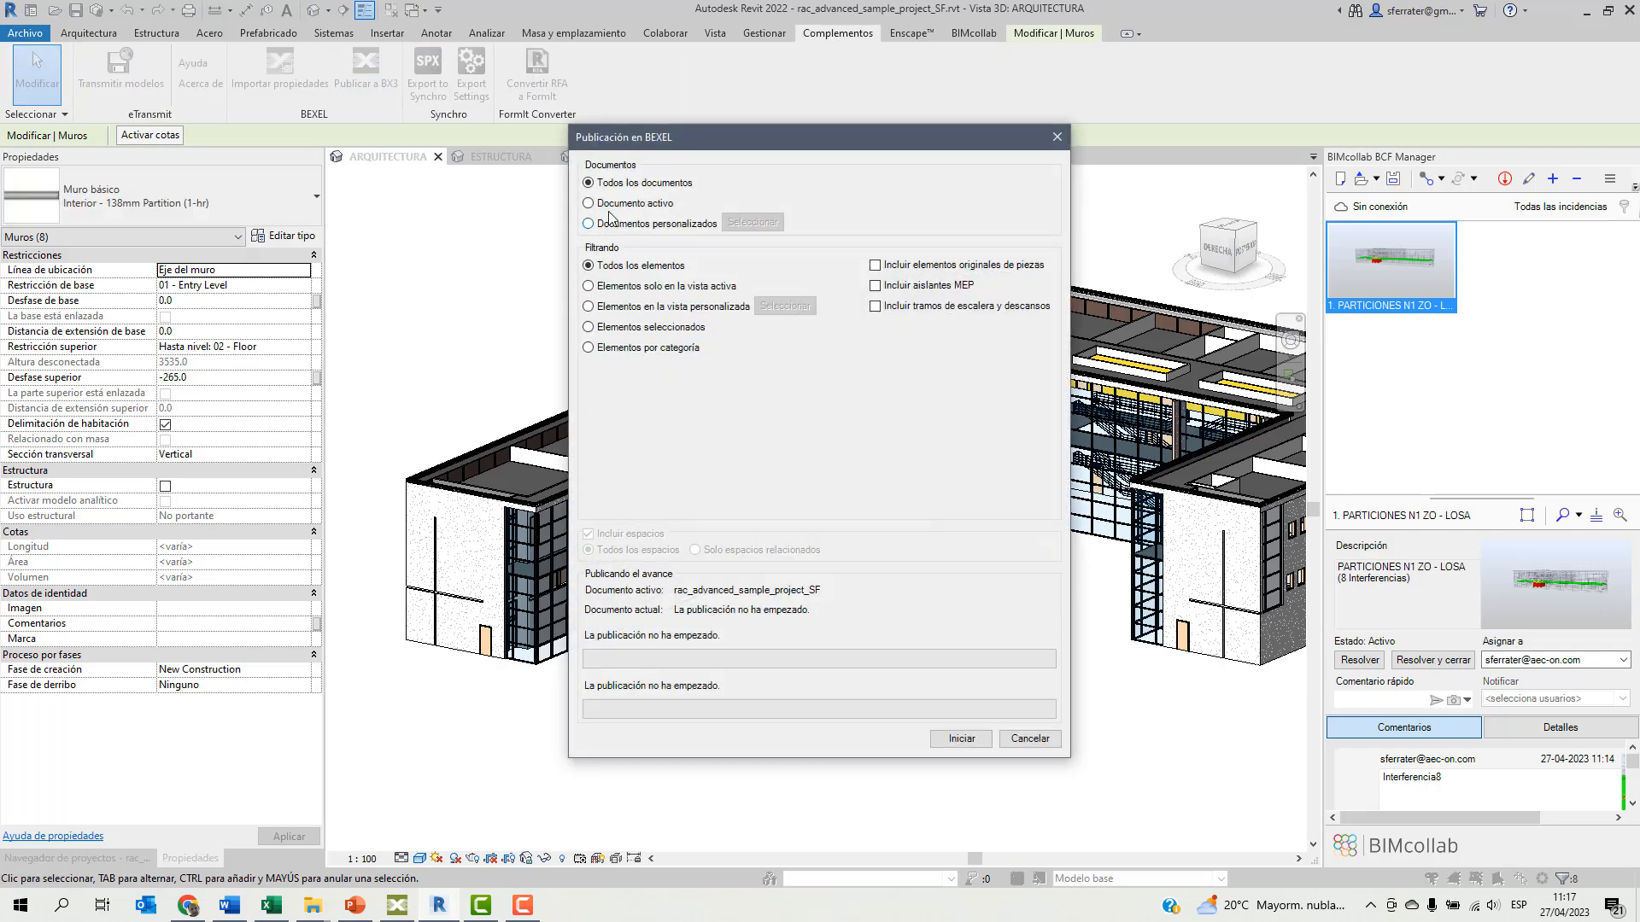
left_click(588, 286)
left_click(589, 535)
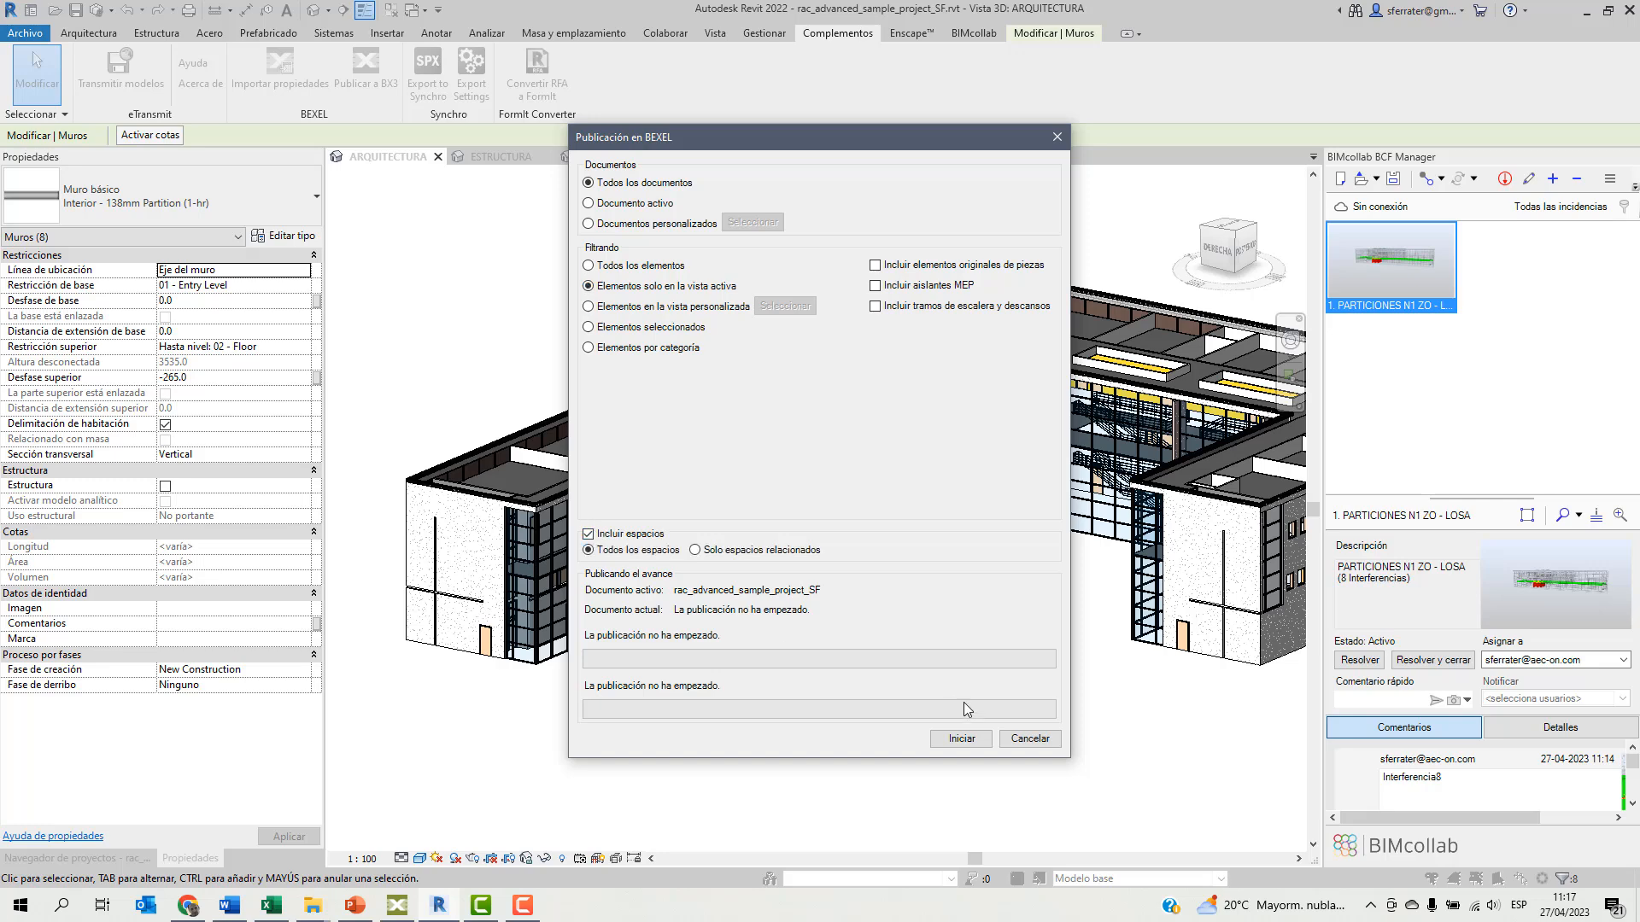
left_click(962, 739)
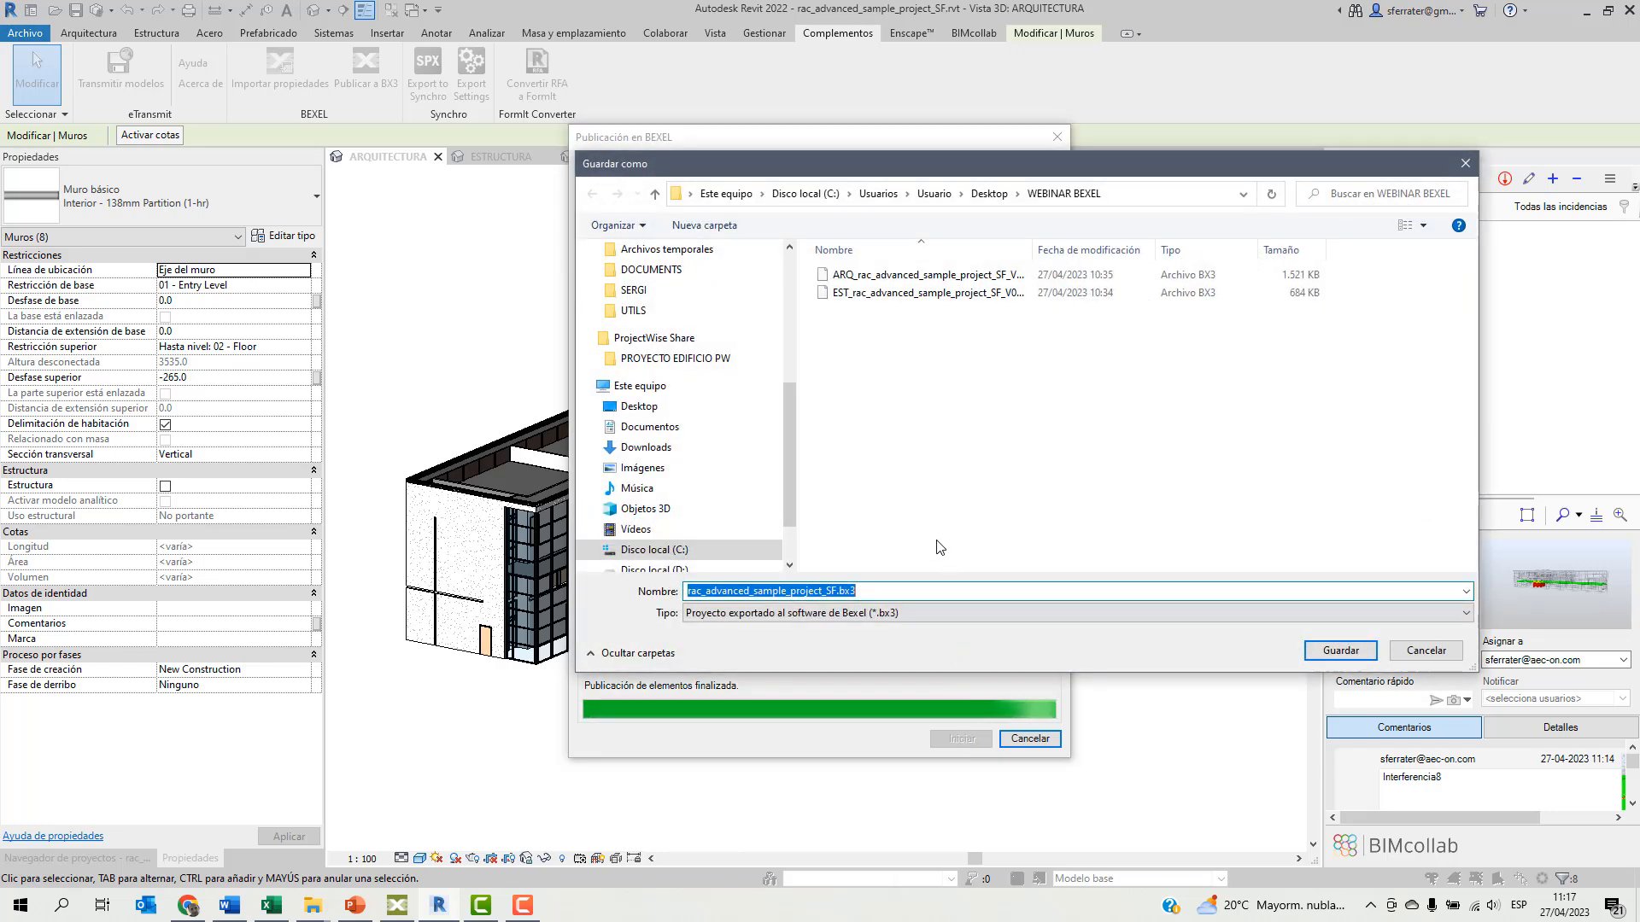
Save the published model as ARQ_rac_advanced_sample_project_SF_V1.bx3 in the WEBINAR BEXEL folder and close the publishing dialog.
left_click(897, 275)
left_click_drag(1035, 246, 1082, 247)
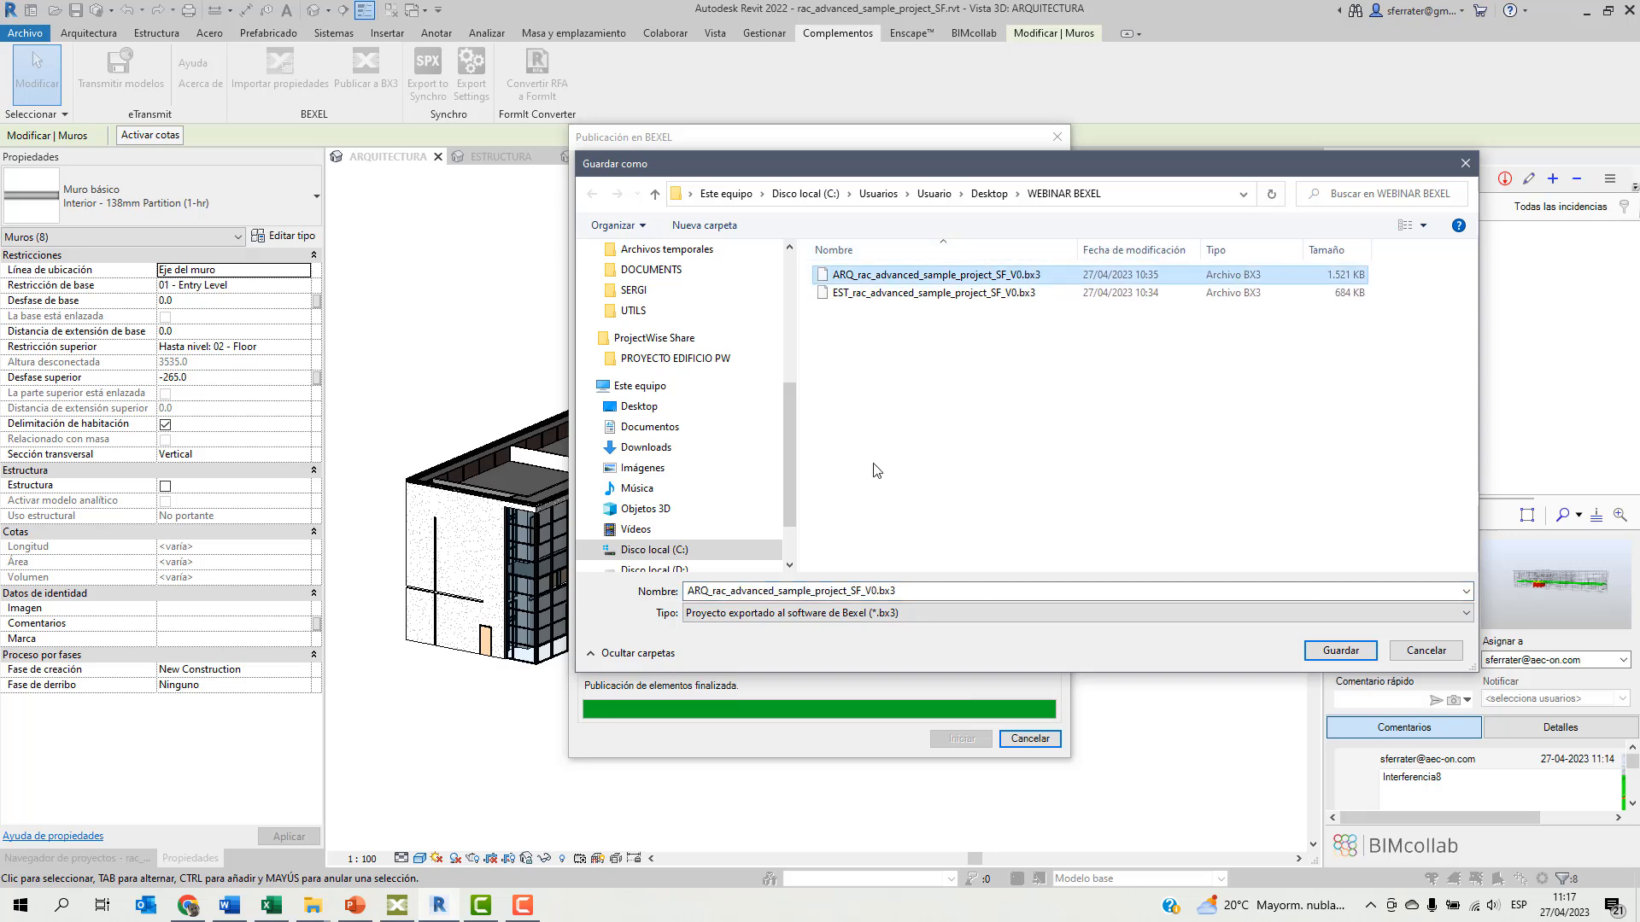
double_click(873, 591)
left_click(873, 591)
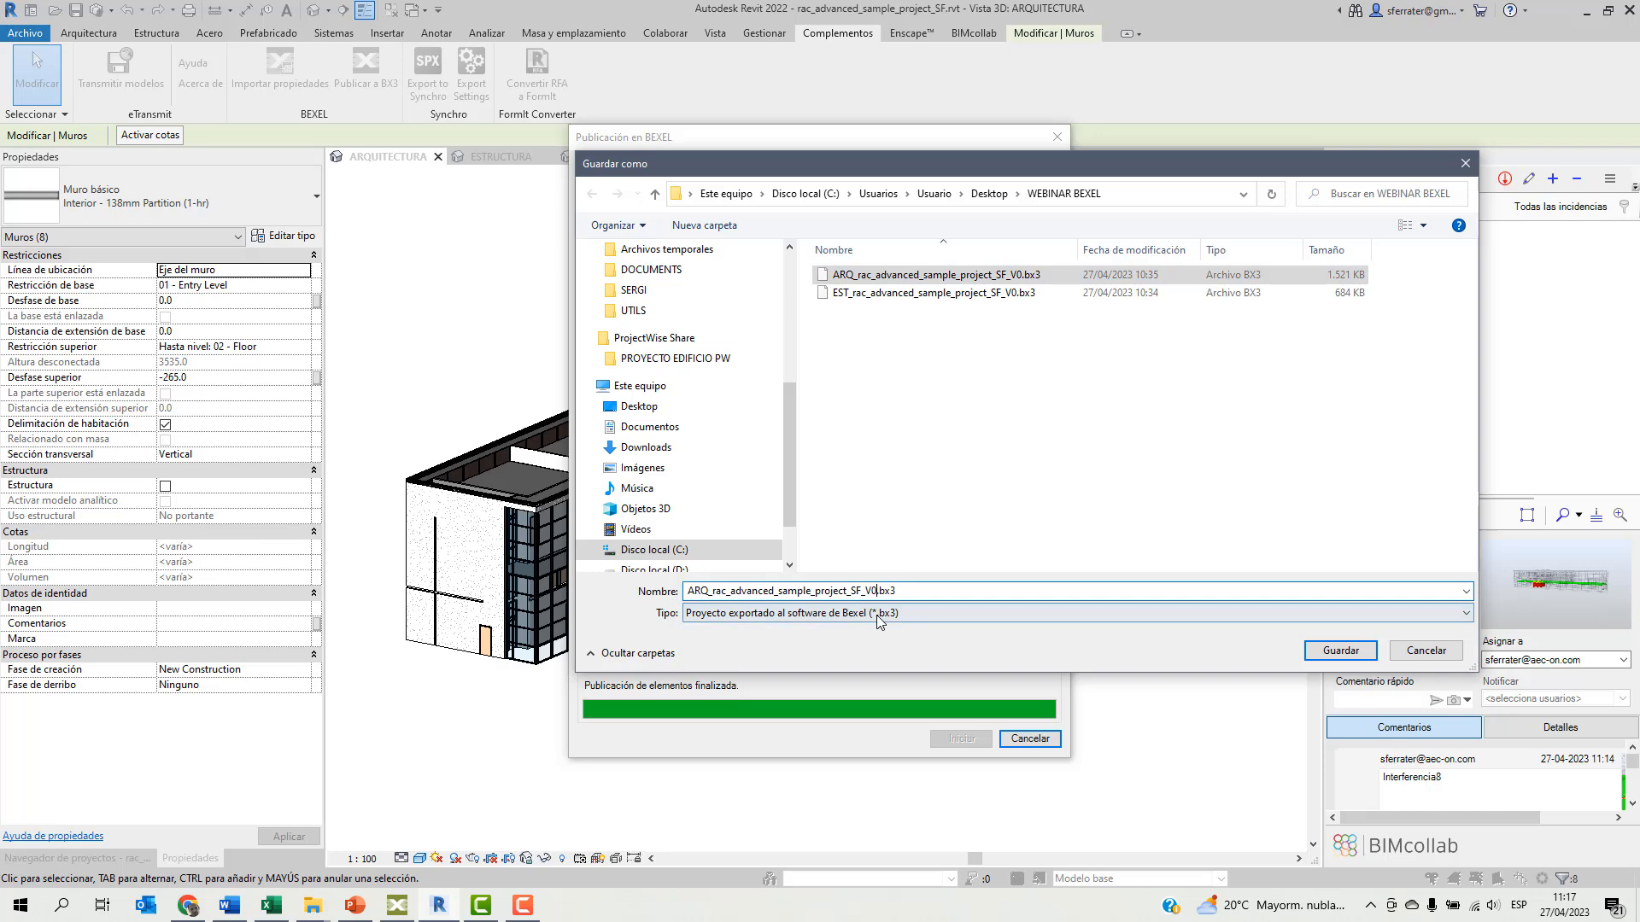
key("BackSpace")
type("1")
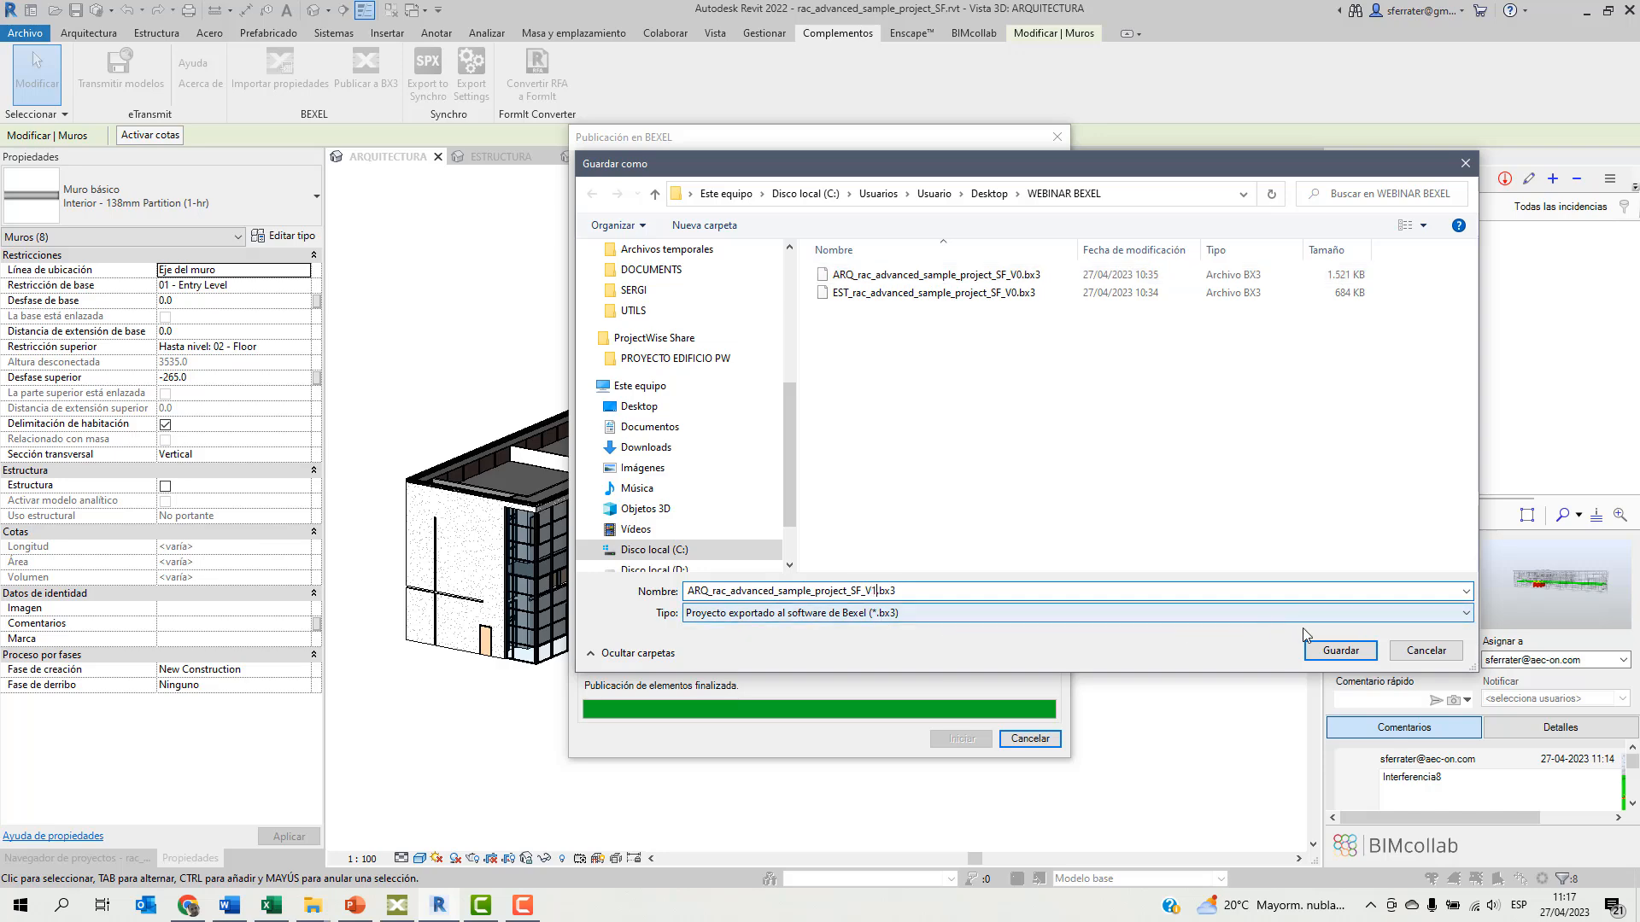
left_click(1336, 654)
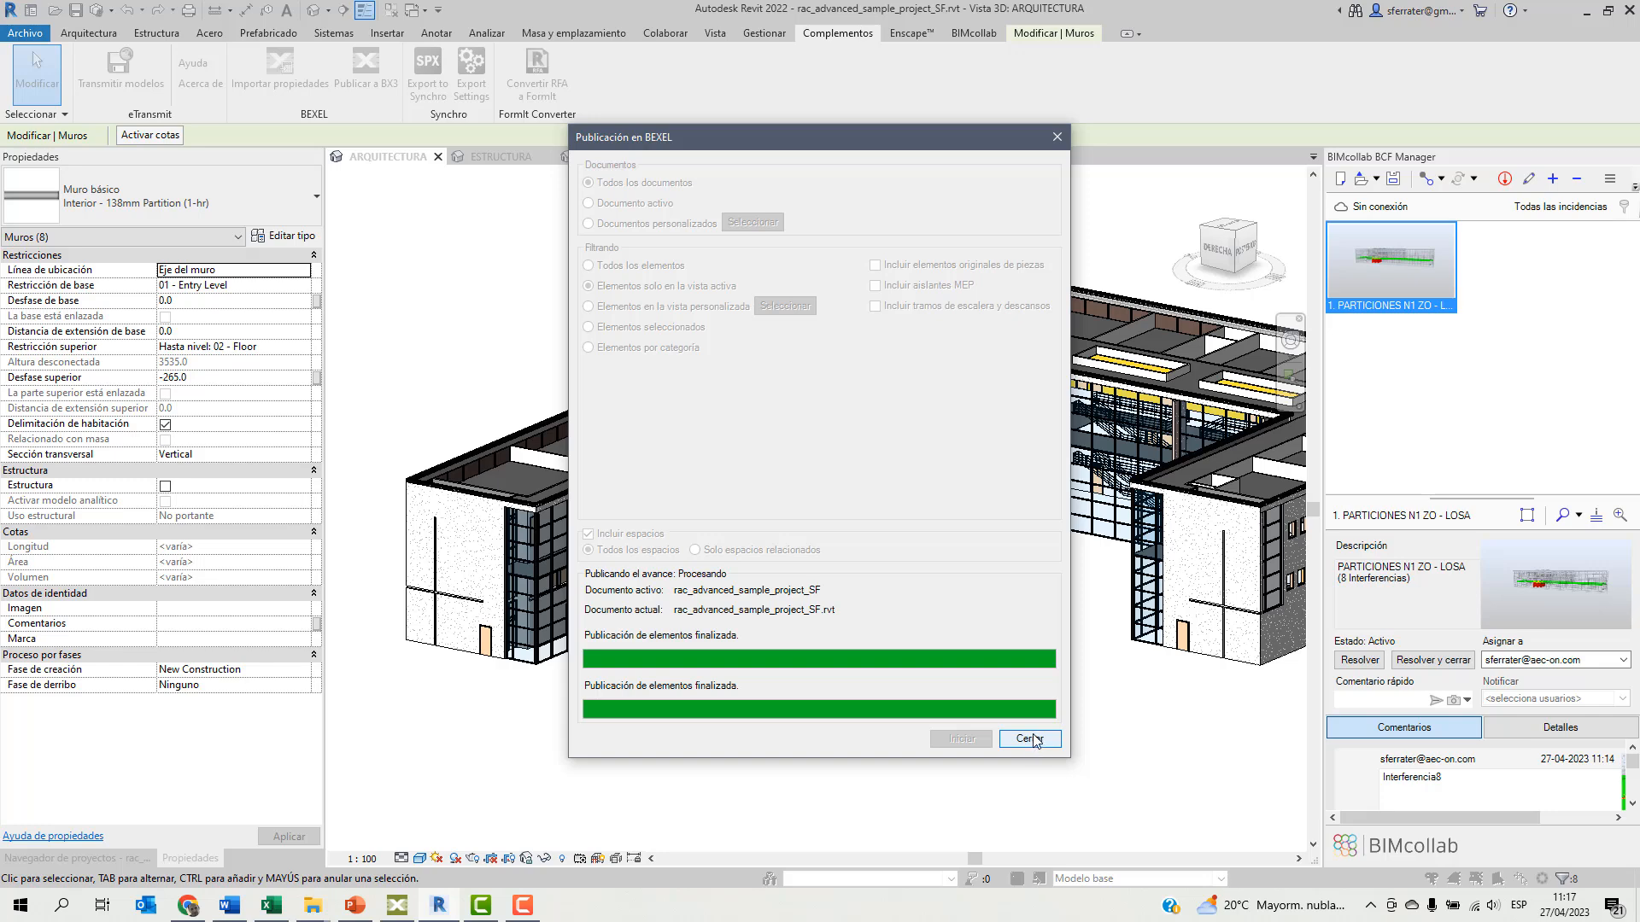
left_click(1031, 739)
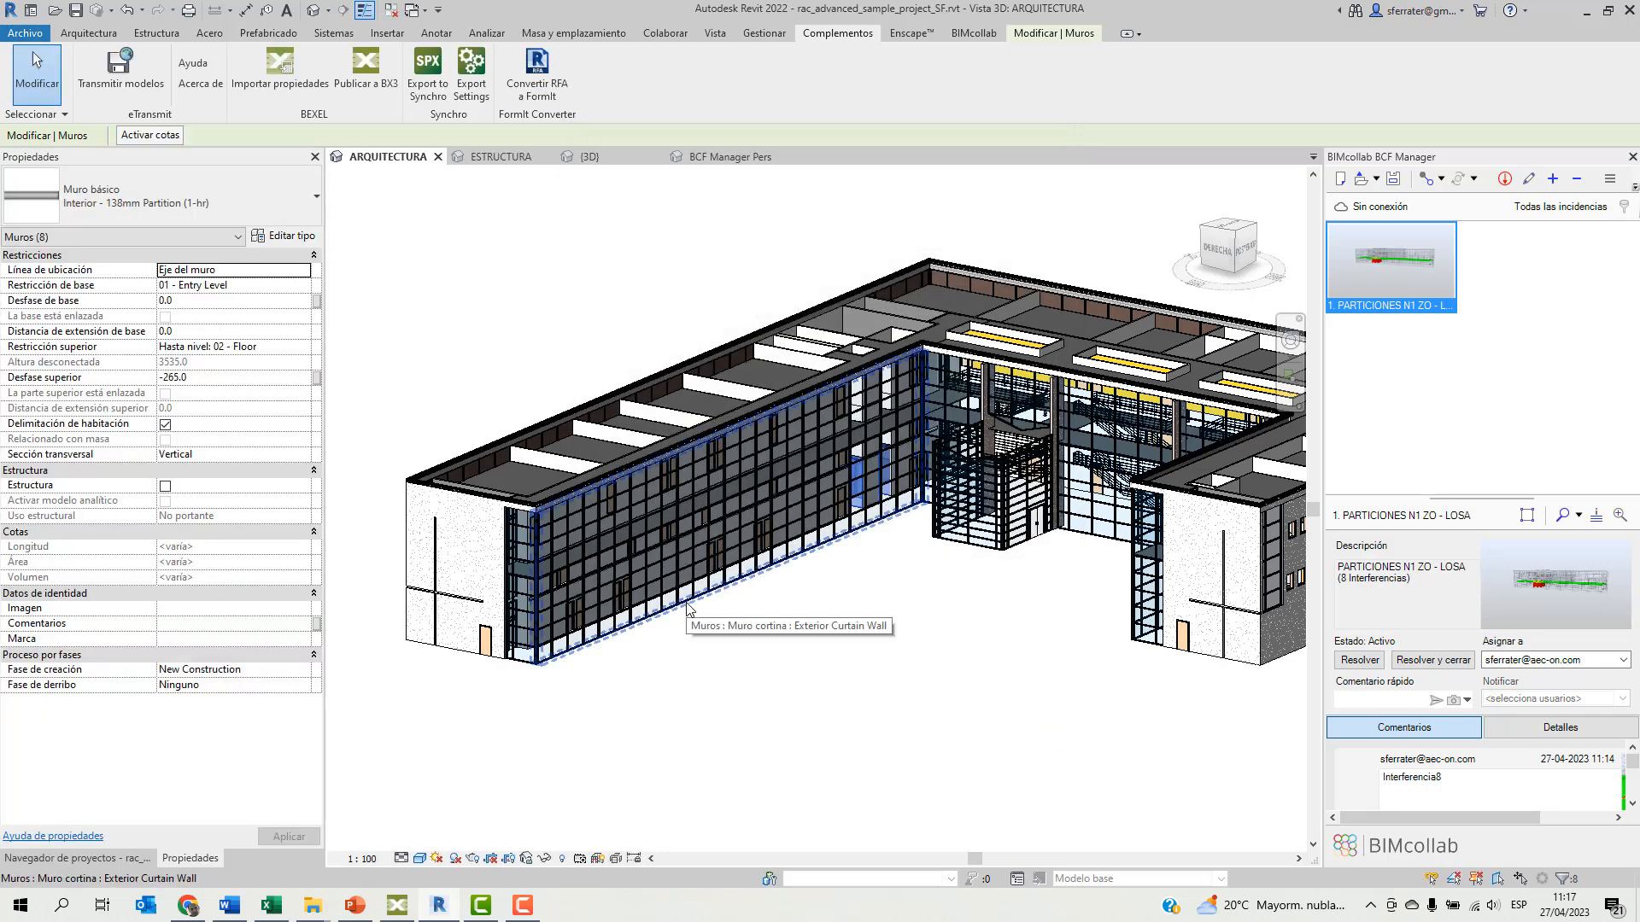
Switch to Bexel Manager and close the 20230 PROYECTO DEMO project.
left_click(397, 905)
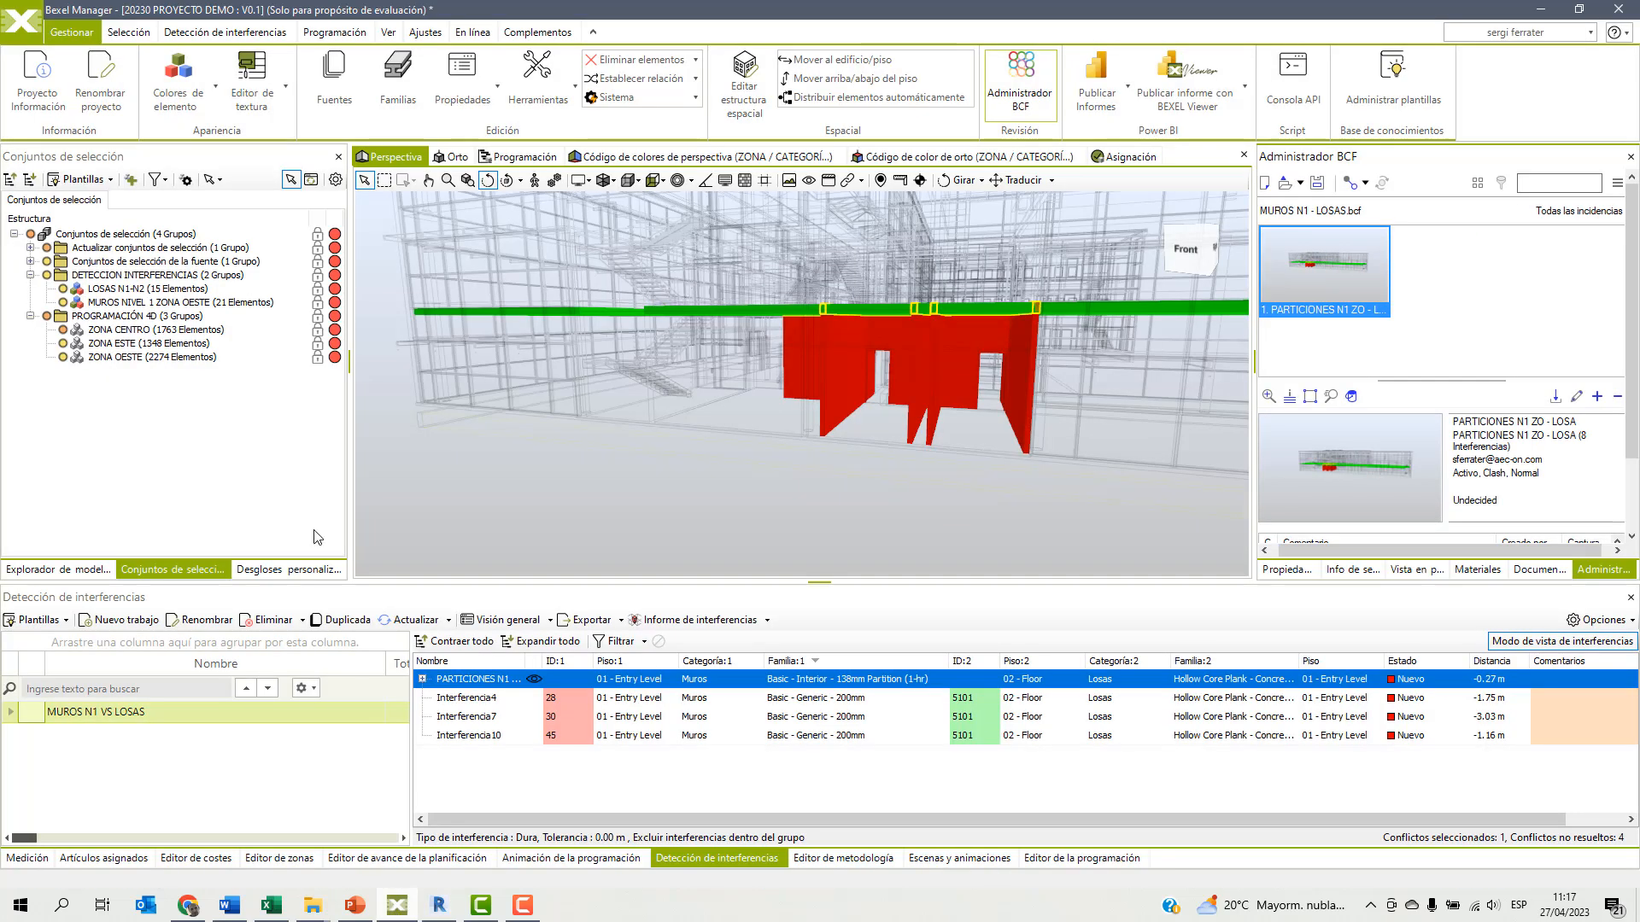
left_click(21, 21)
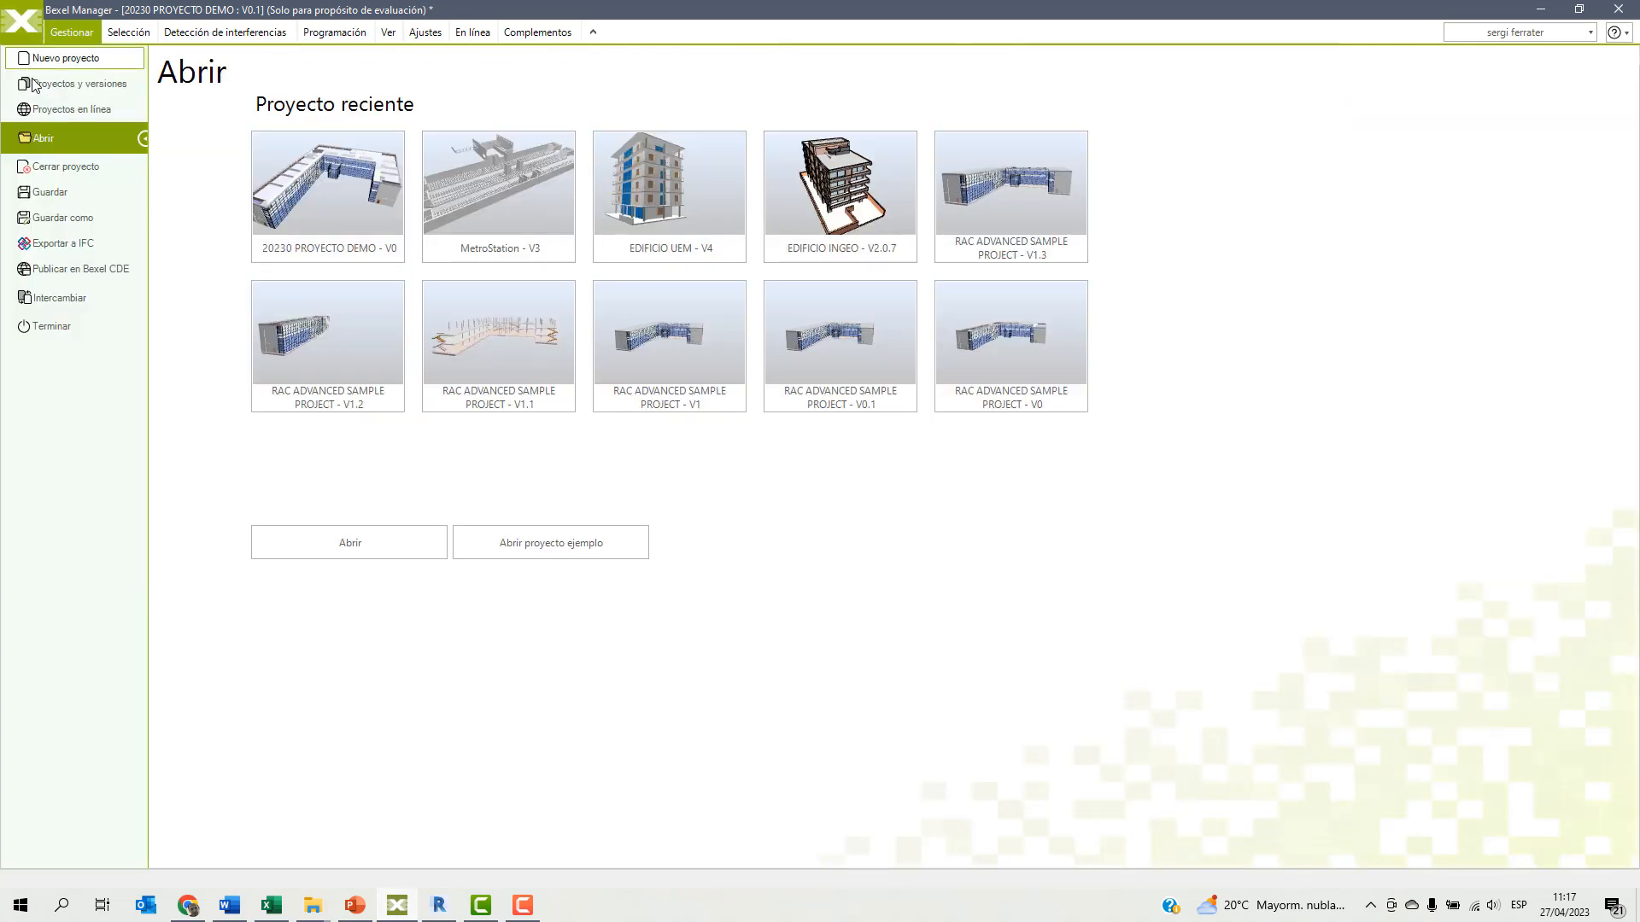
left_click(51, 168)
left_click(801, 517)
Start an update-and-open (Actualizar y abrir) of version V0.1 of the managed project 20230 PROYECTO DEMO.
left_click(15, 22)
left_click(62, 86)
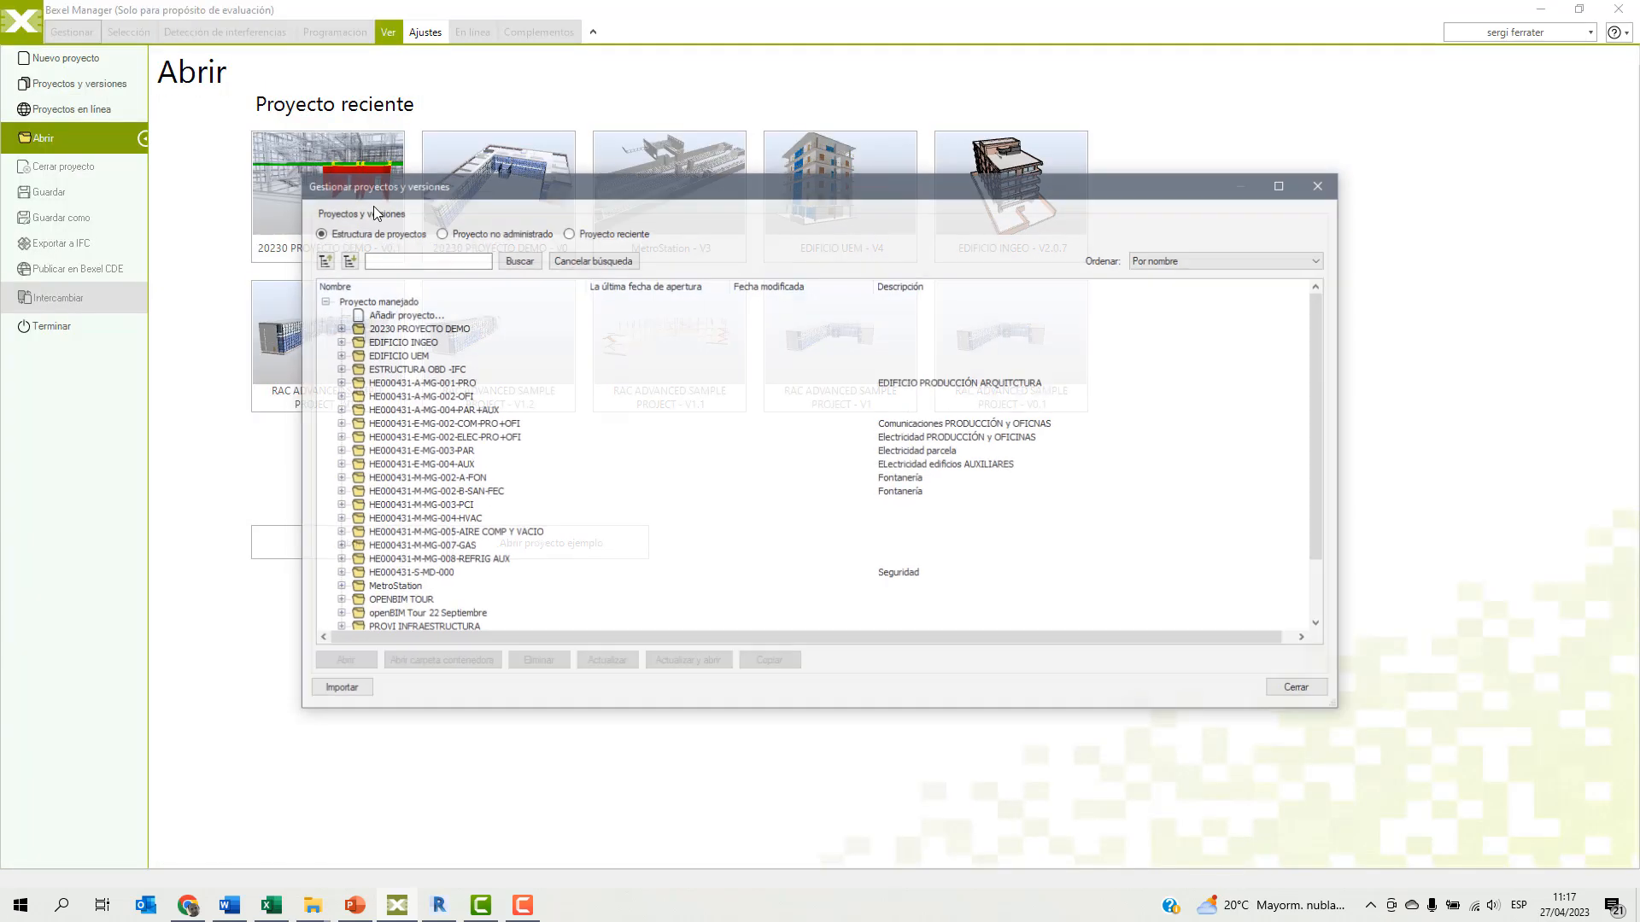
left_click(336, 328)
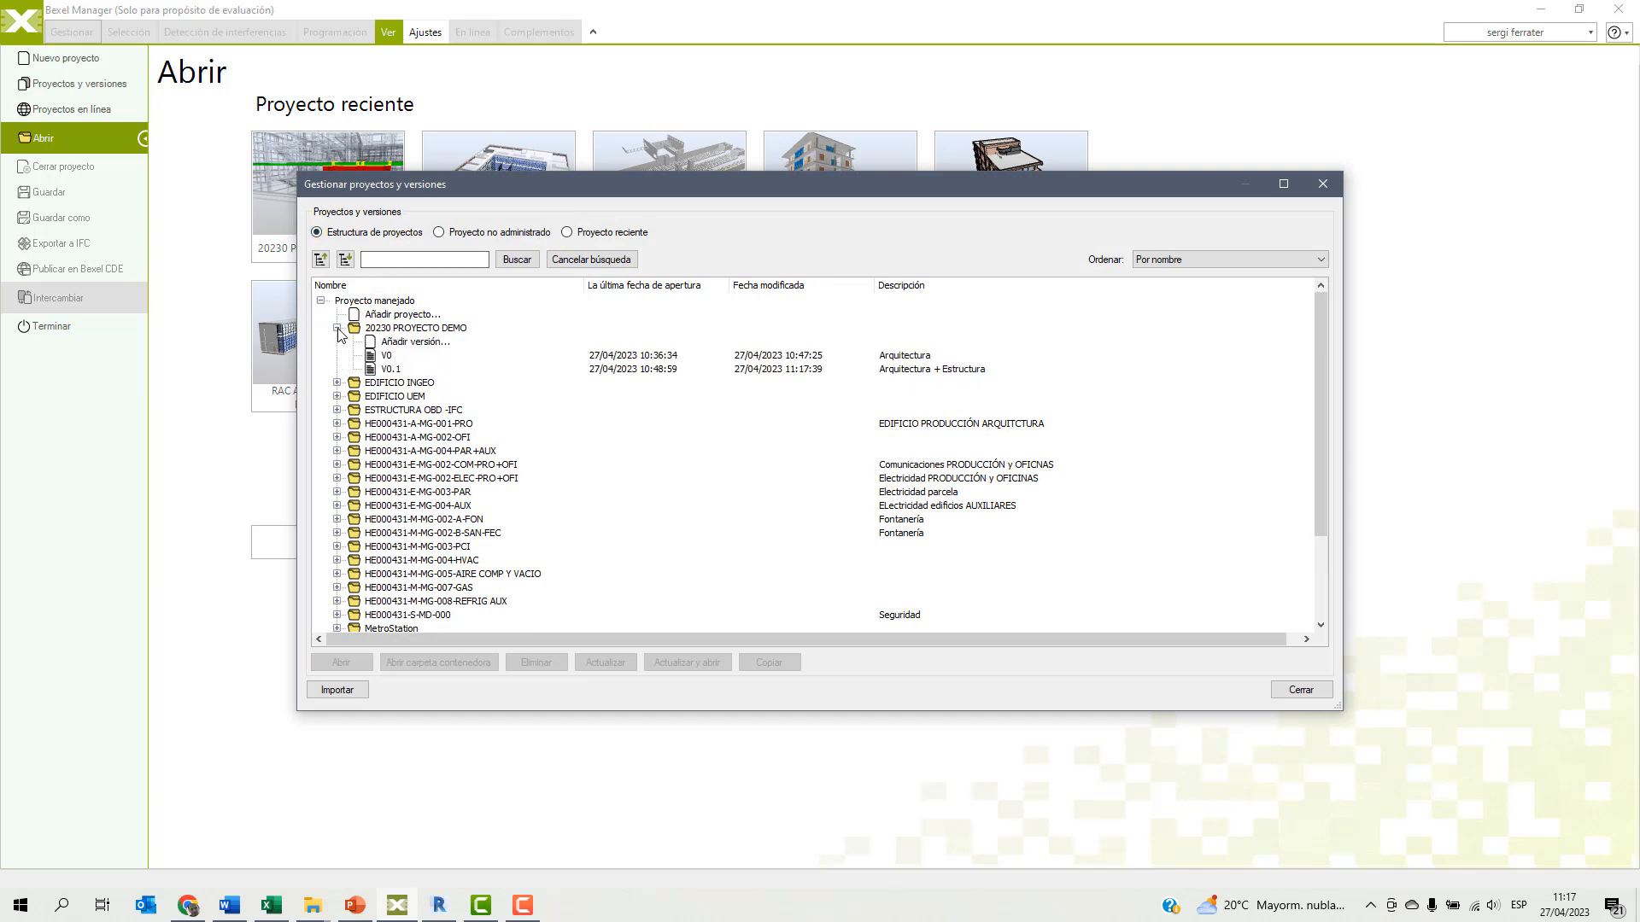
left_click(392, 369)
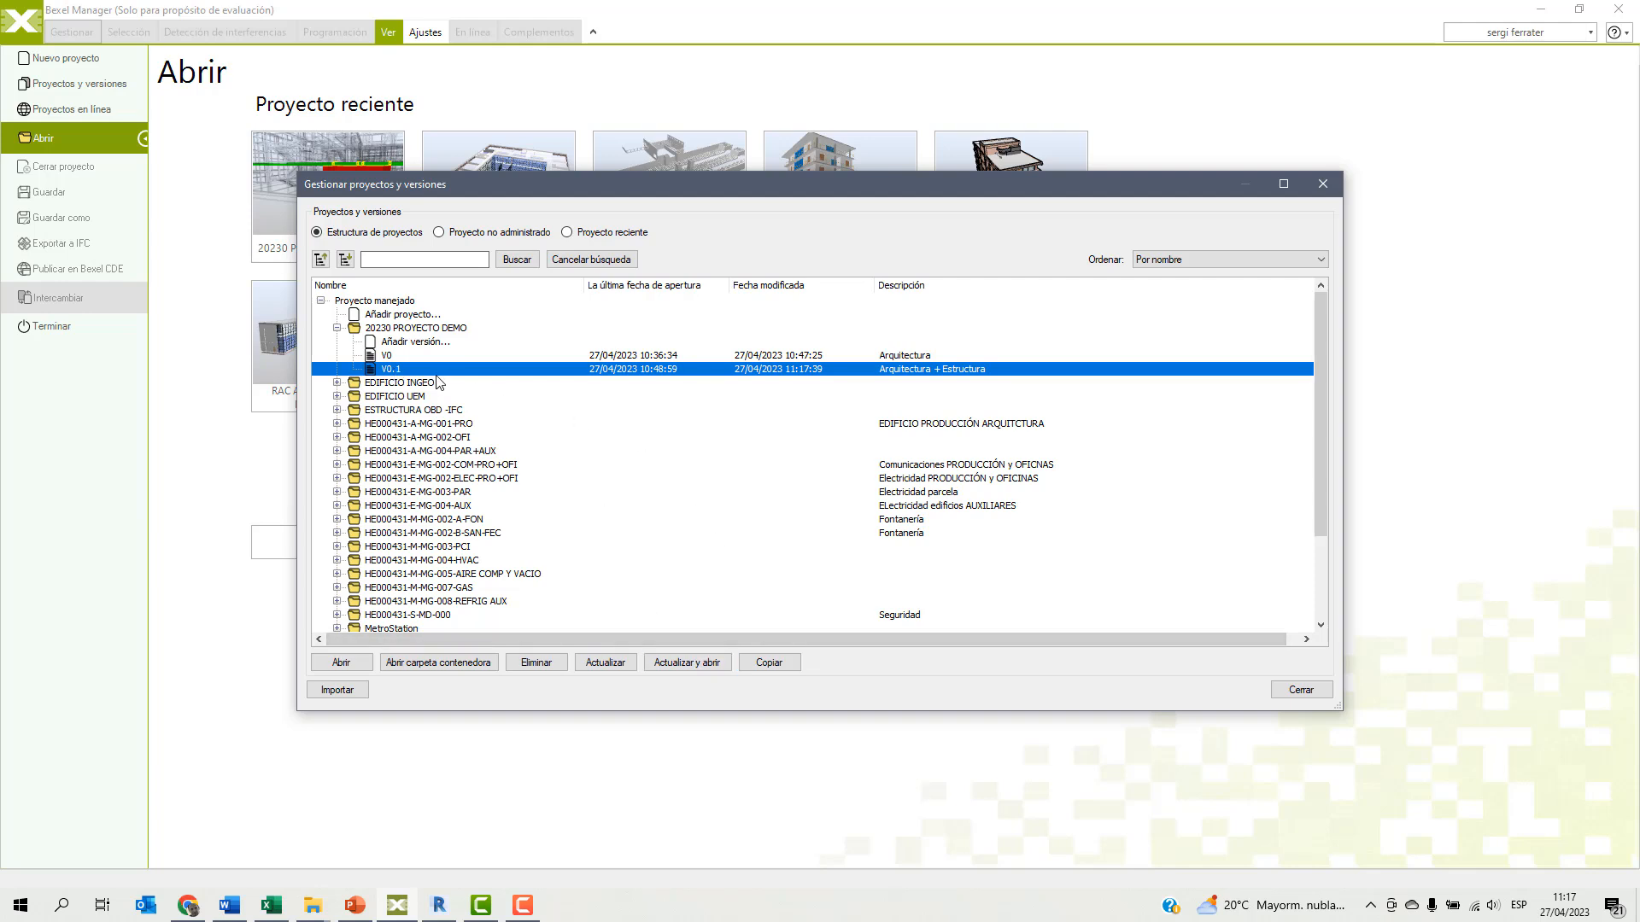
left_click(688, 663)
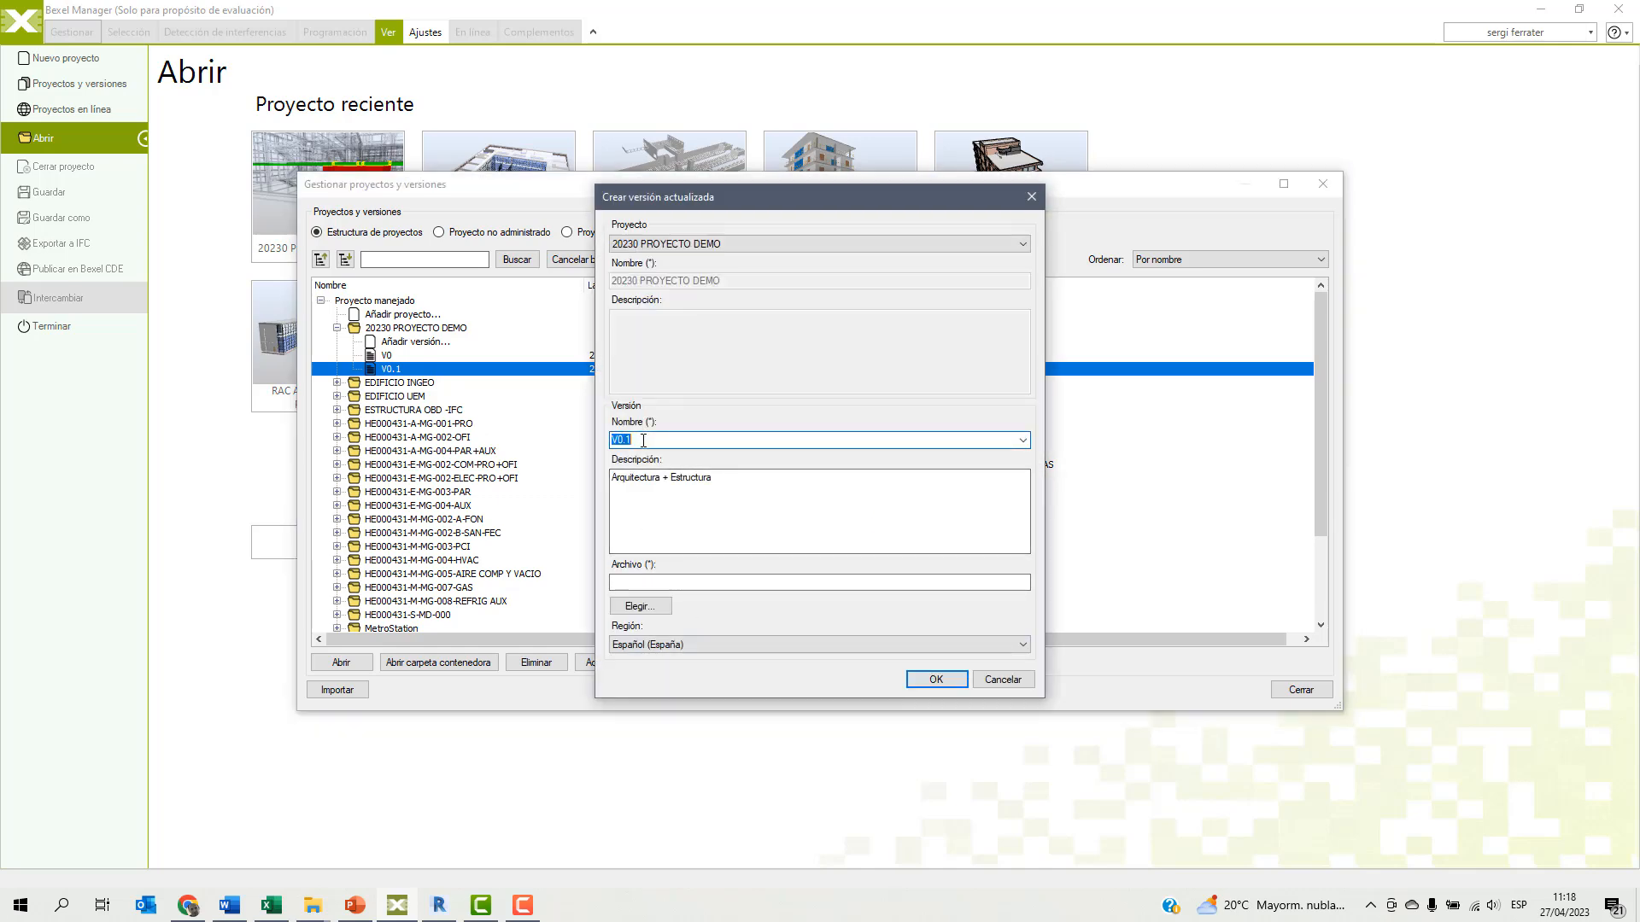
Name the updated version V1 and set its description to "Murso nivel 1 arreglados".
type("V1")
left_click(724, 477)
left_click_drag(724, 477, 554, 488)
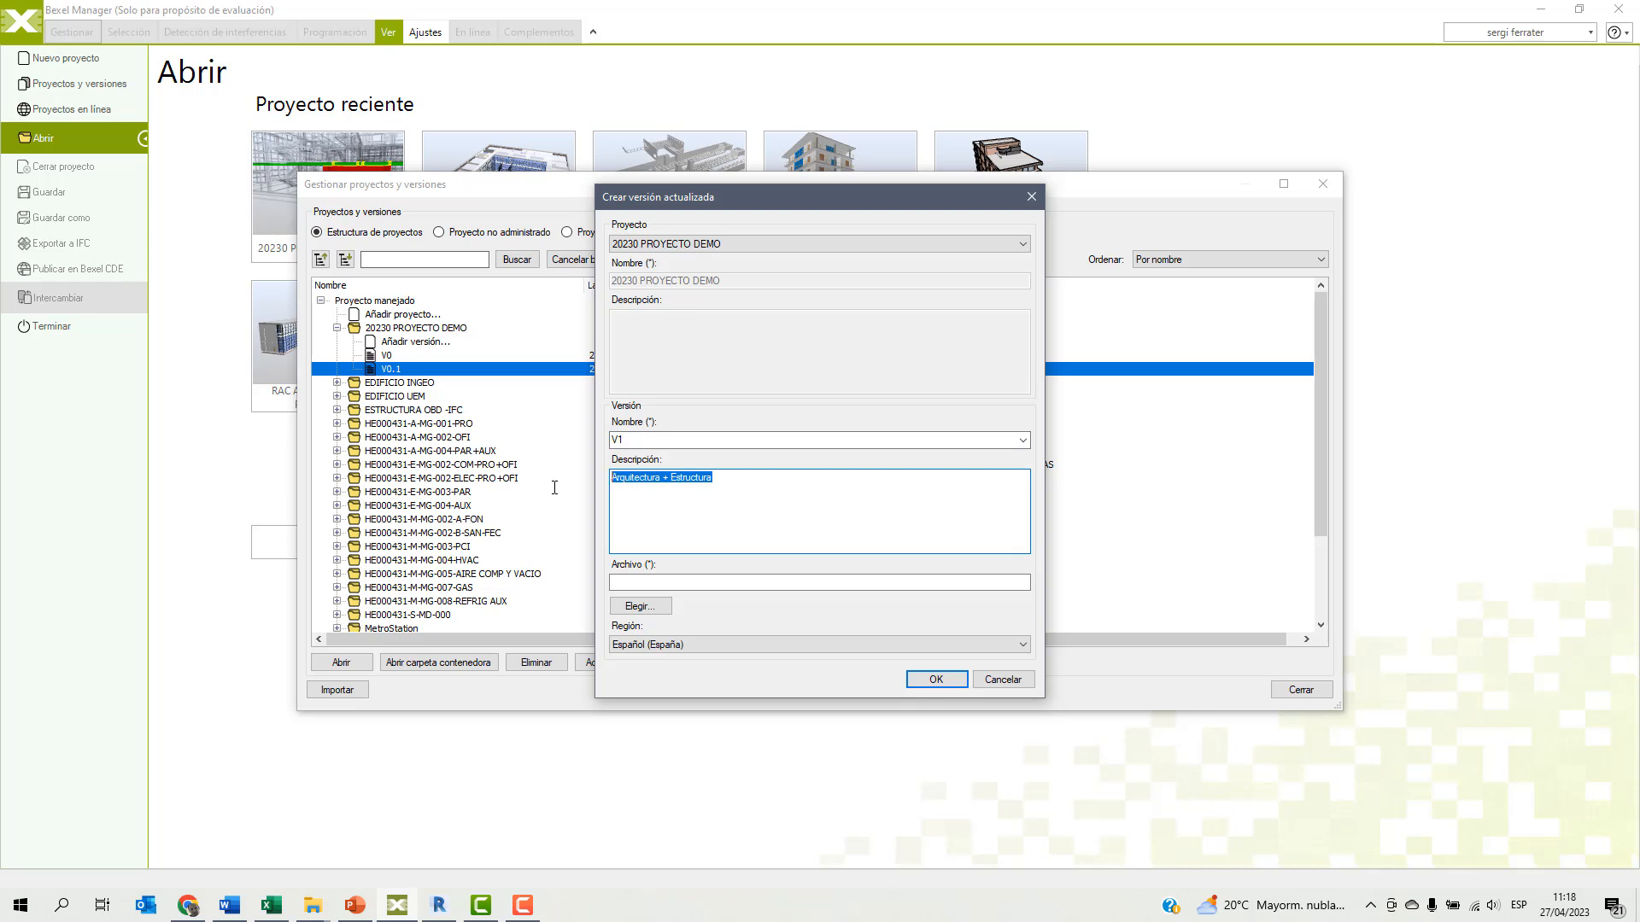
type("Murso nivel 1 arreglados")
Use ARQ_rac_advanced_sample_project_SF_V1.bx3 from the WEBINAR BEXEL folder as the version's source file and confirm the version.
left_click(658, 605)
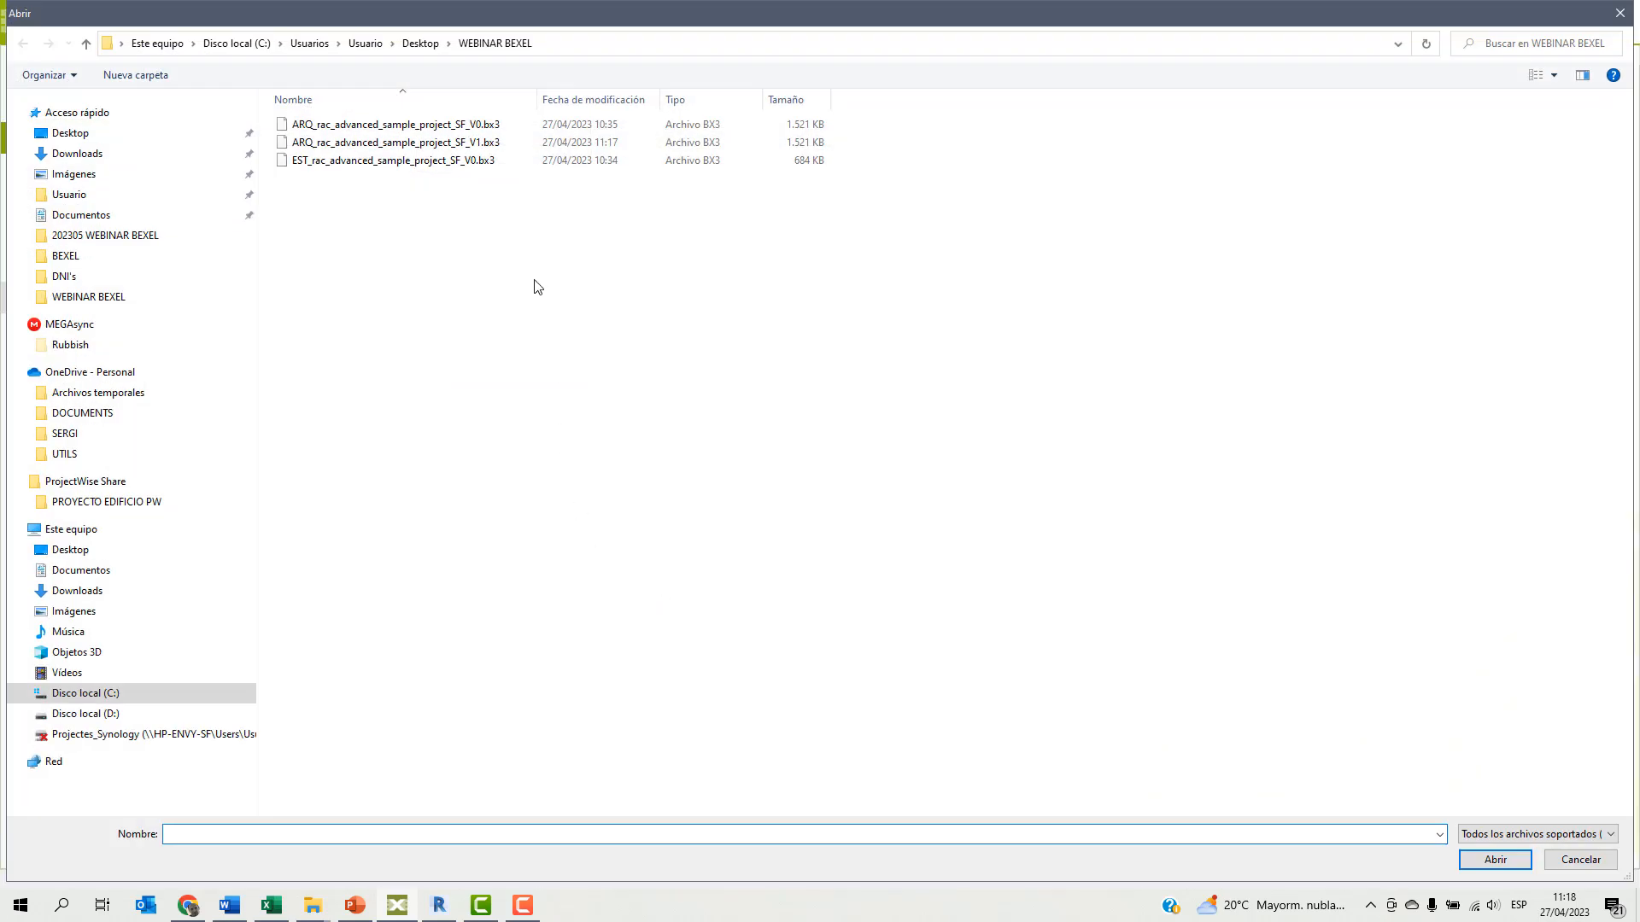
left_click(495, 142)
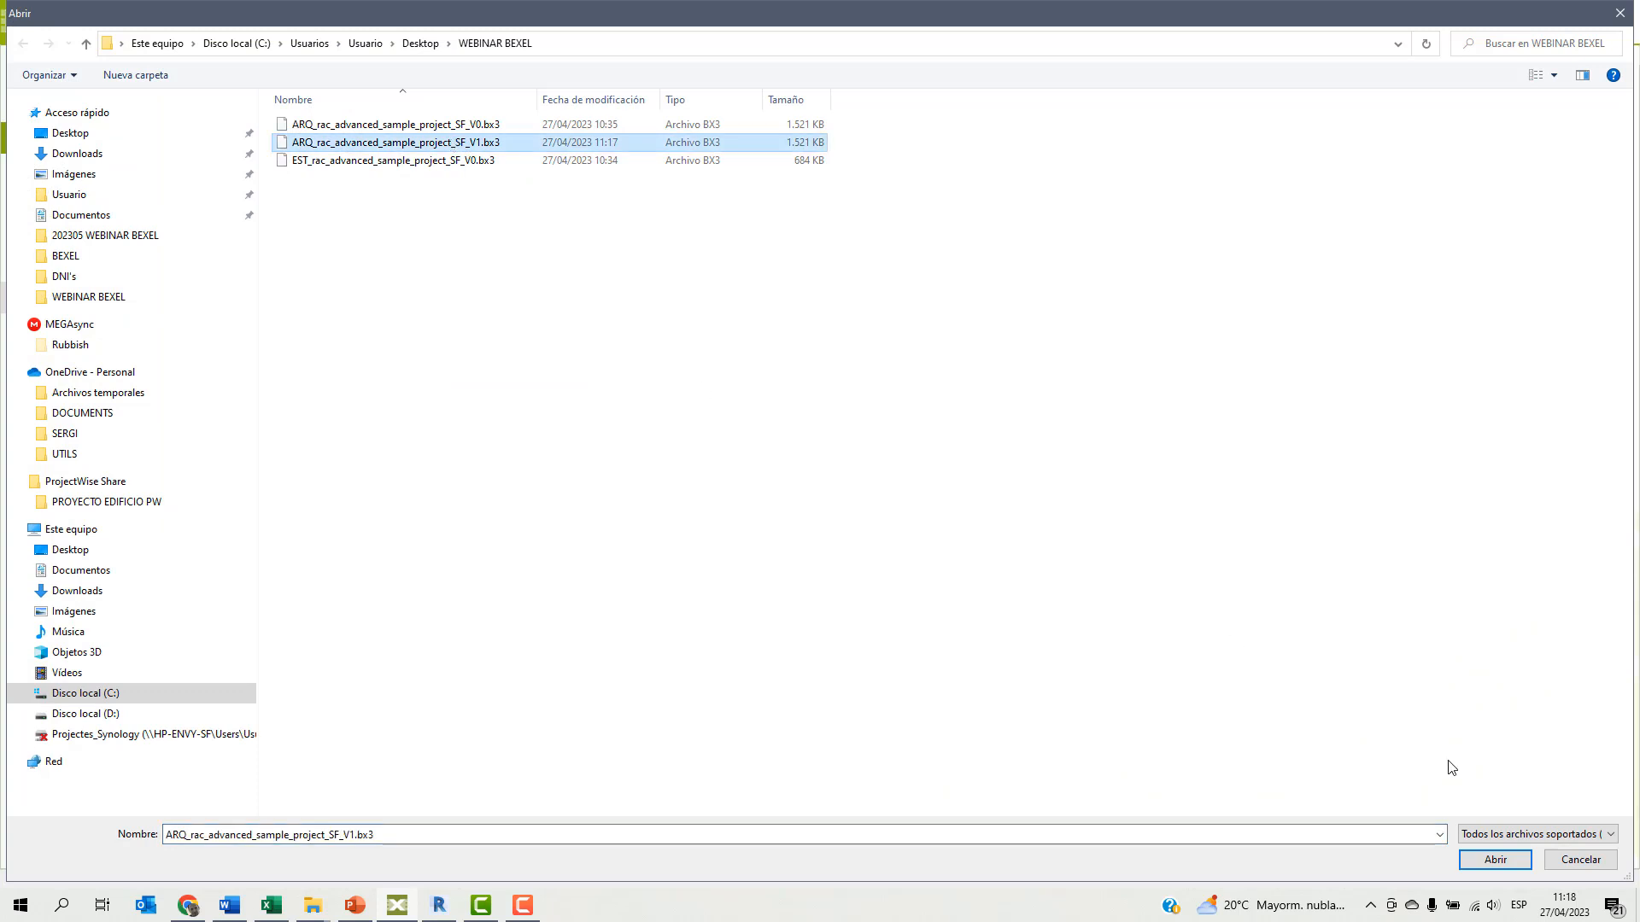
left_click(1494, 860)
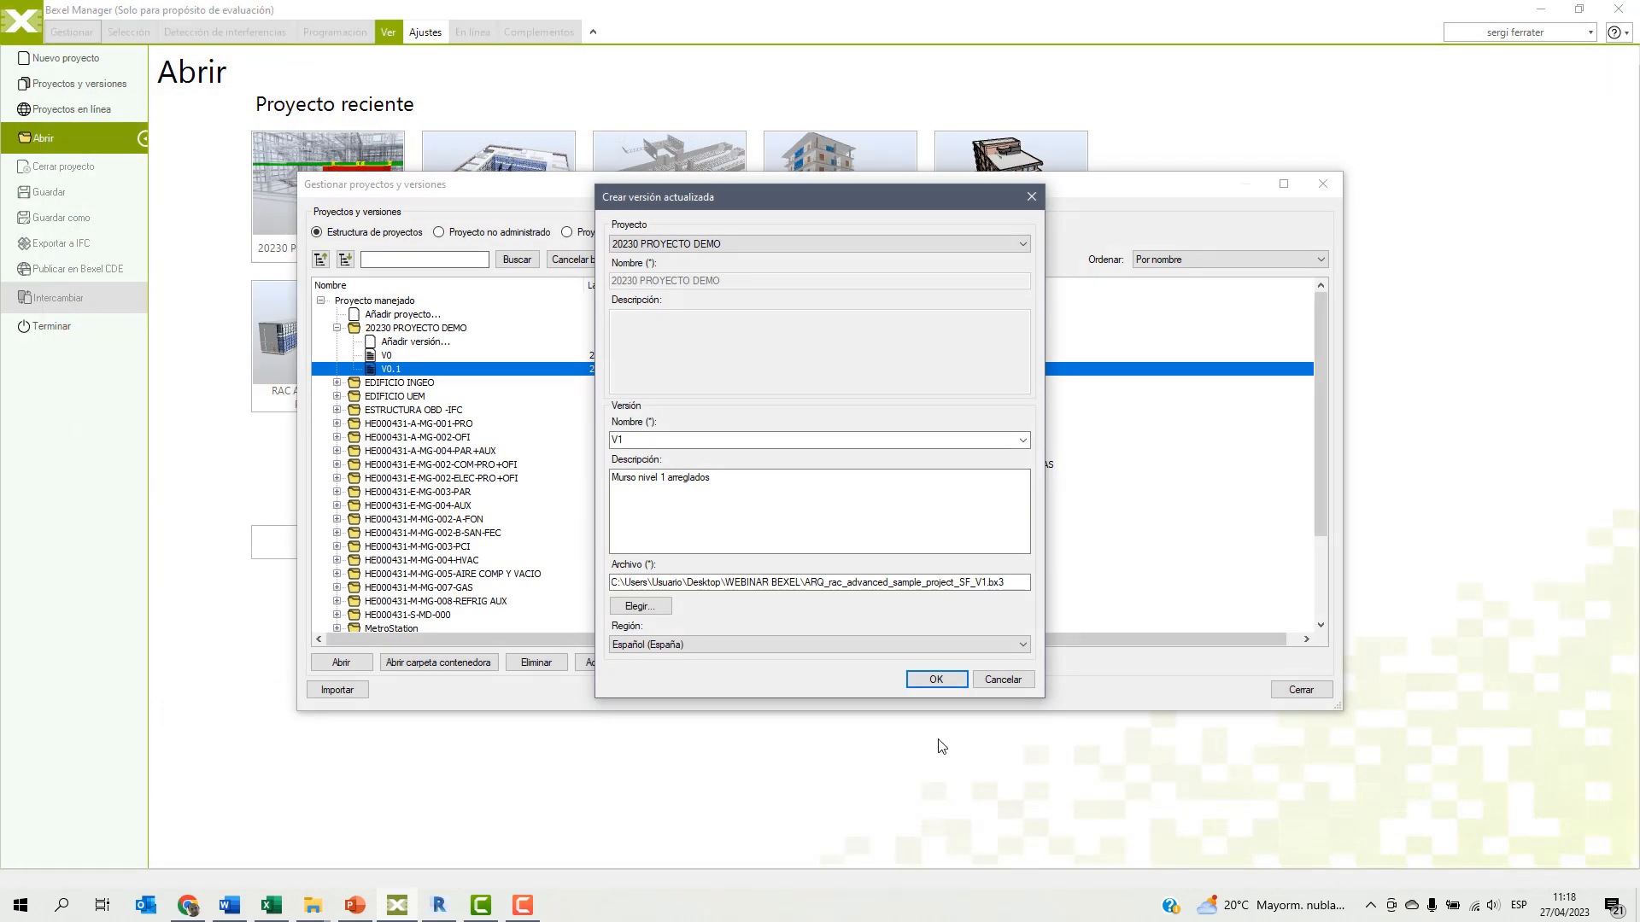
left_click(939, 677)
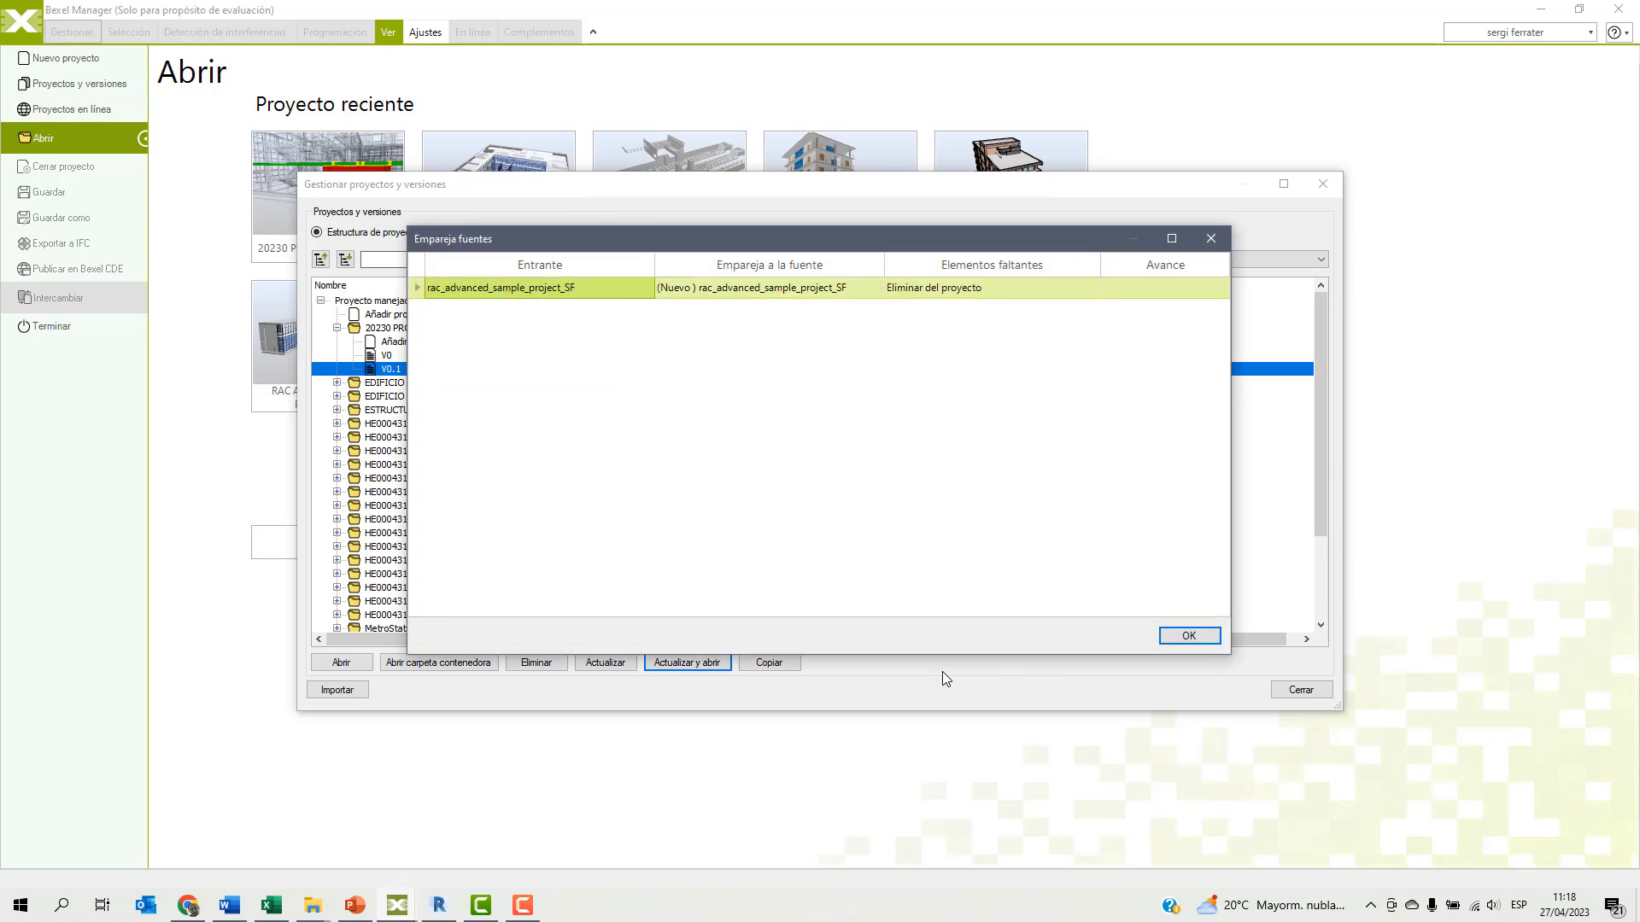
Pair the incoming rac_advanced_sample_project_SF source with ARQ_rac_advanced_sample_project_SF and open the updated version.
left_click(854, 288)
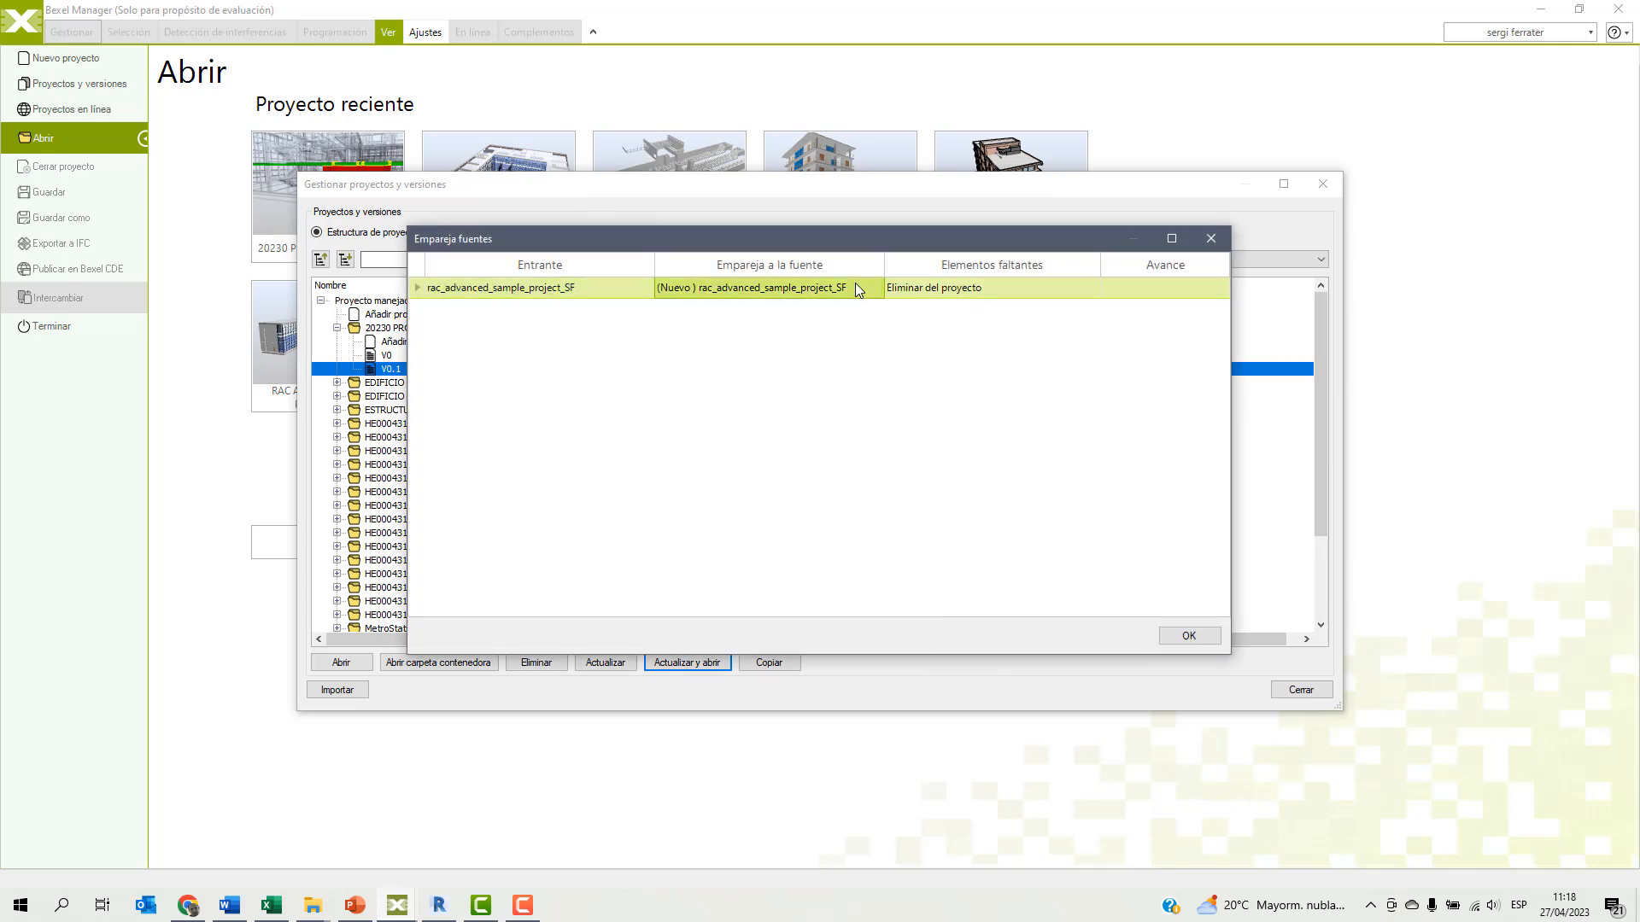
left_click(876, 289)
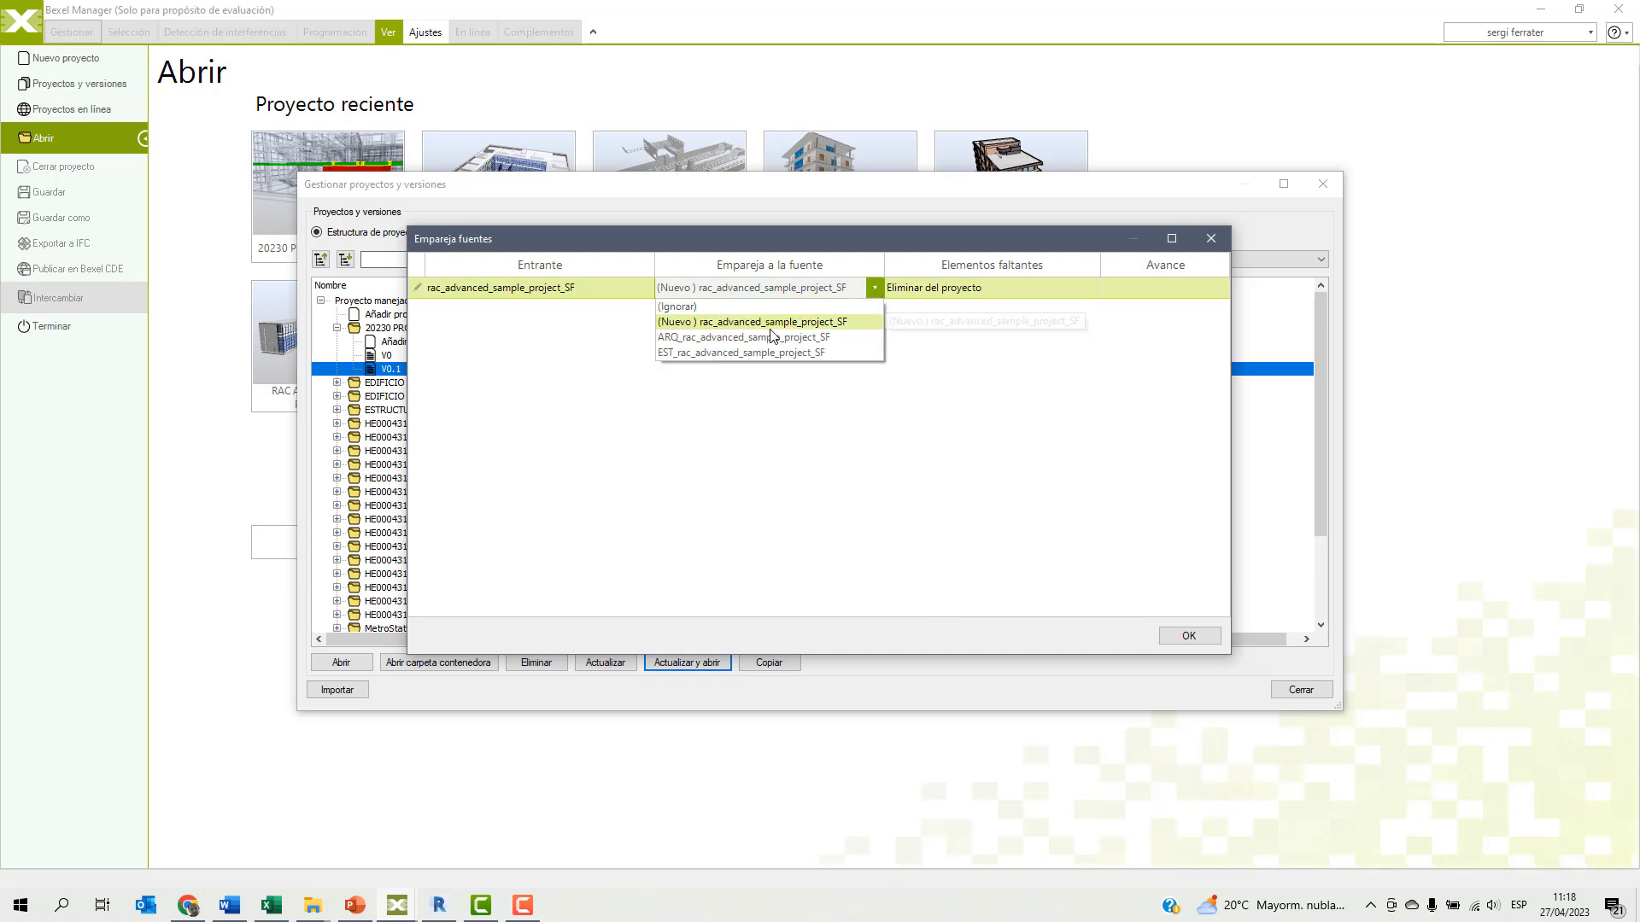
left_click(722, 342)
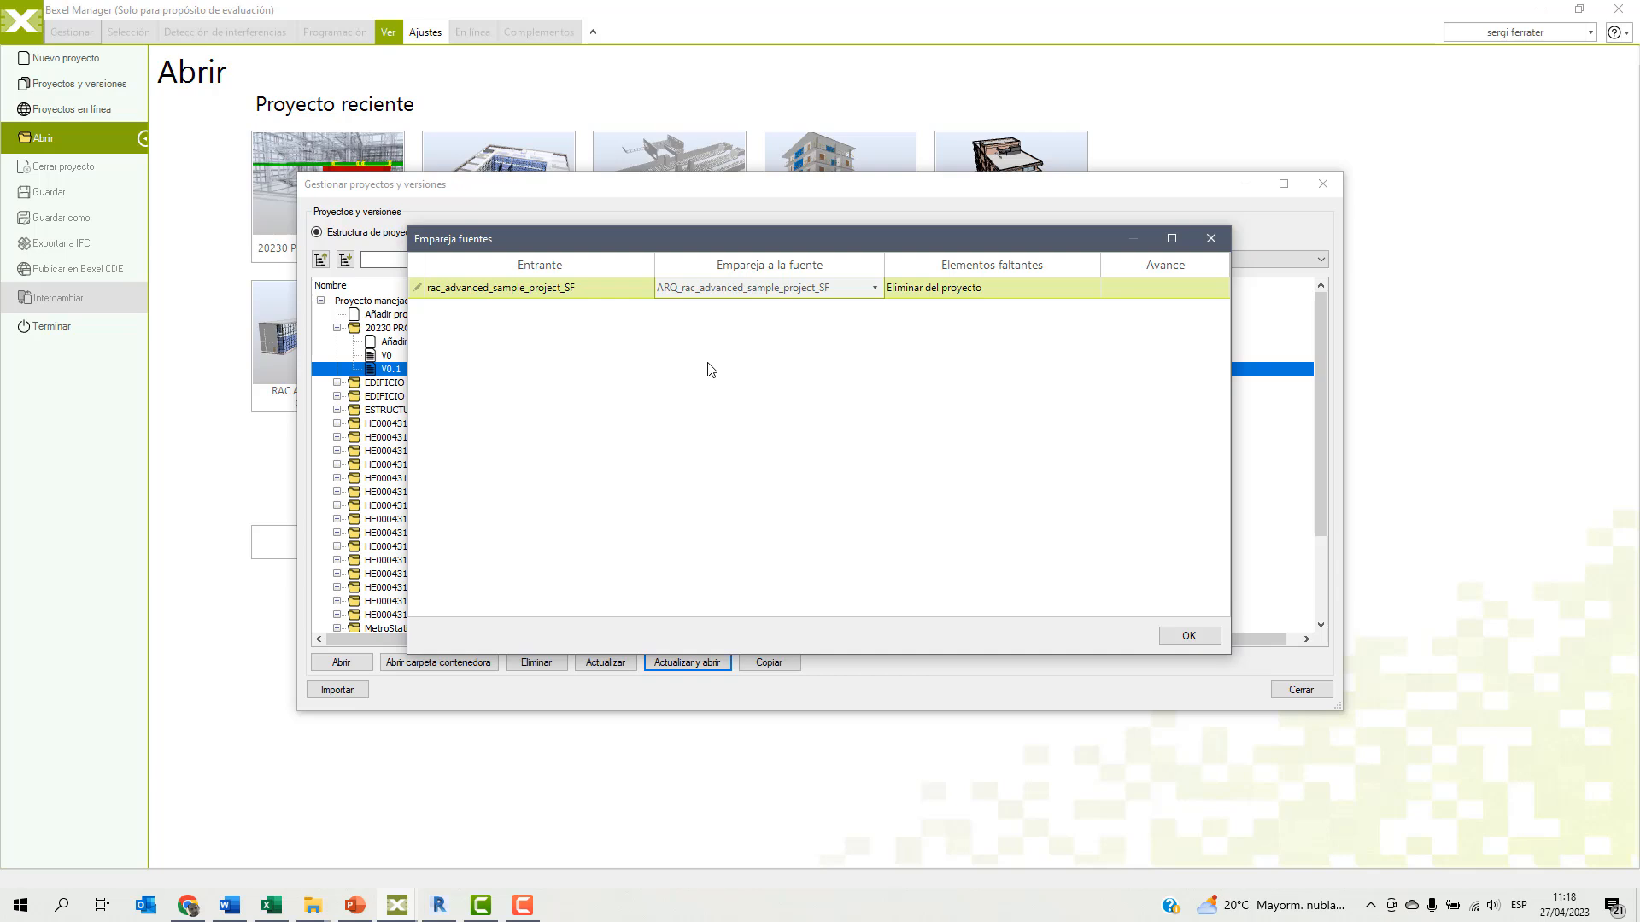
left_click(1189, 637)
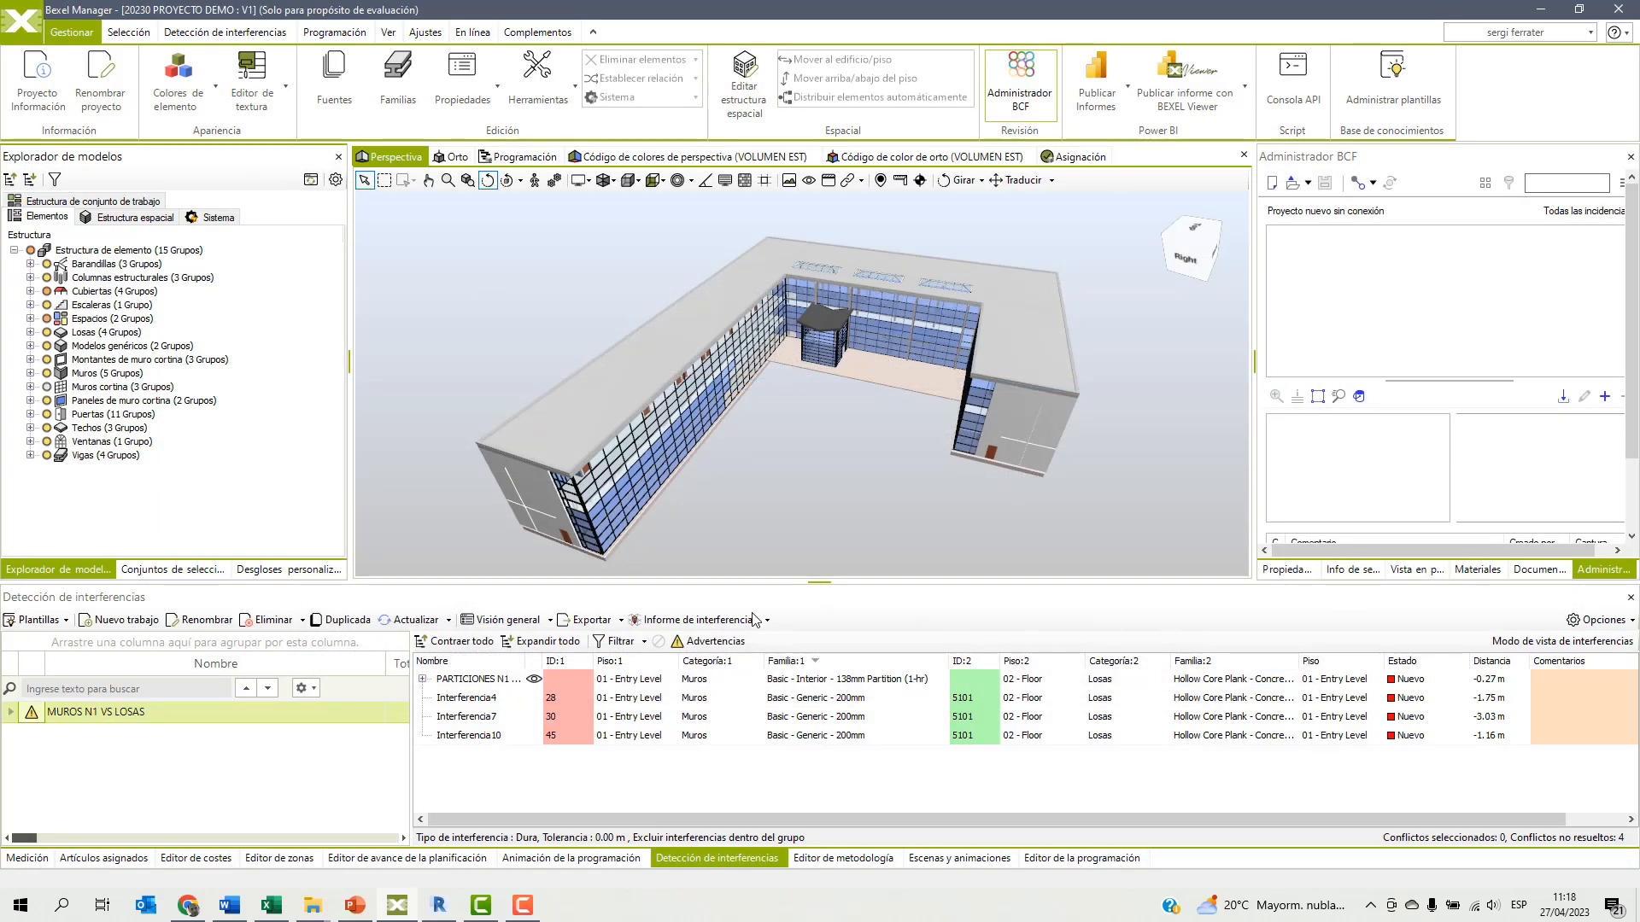
Check the change warnings of the MUROS N1 VS LOSAS clash job and rerun its interference analysis.
left_click(726, 642)
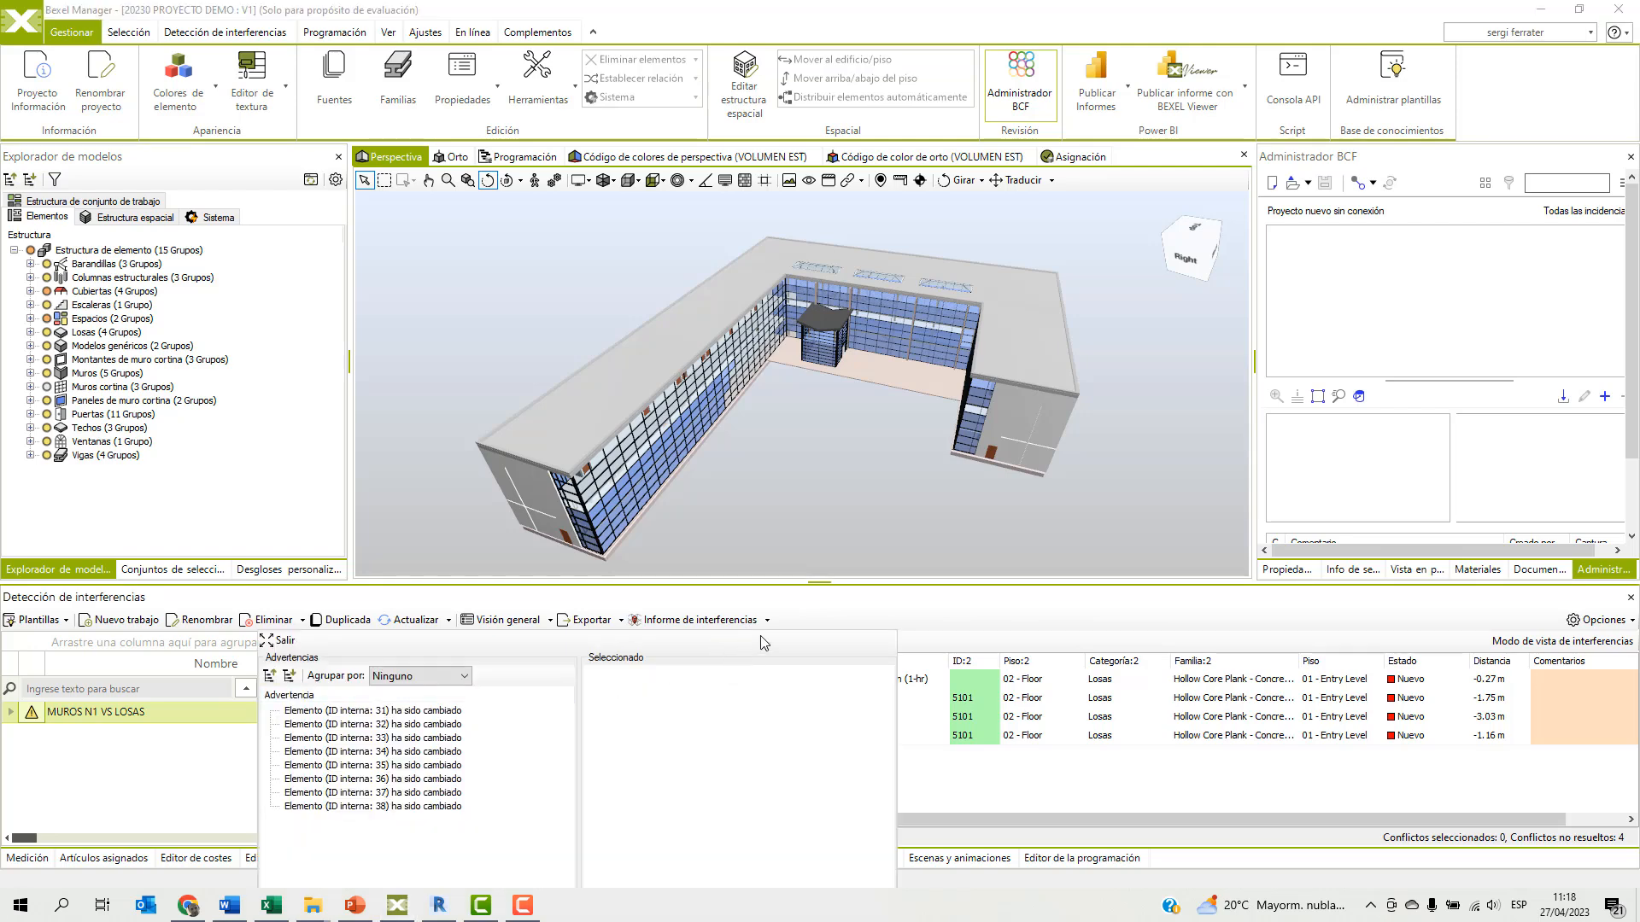
left_click(815, 619)
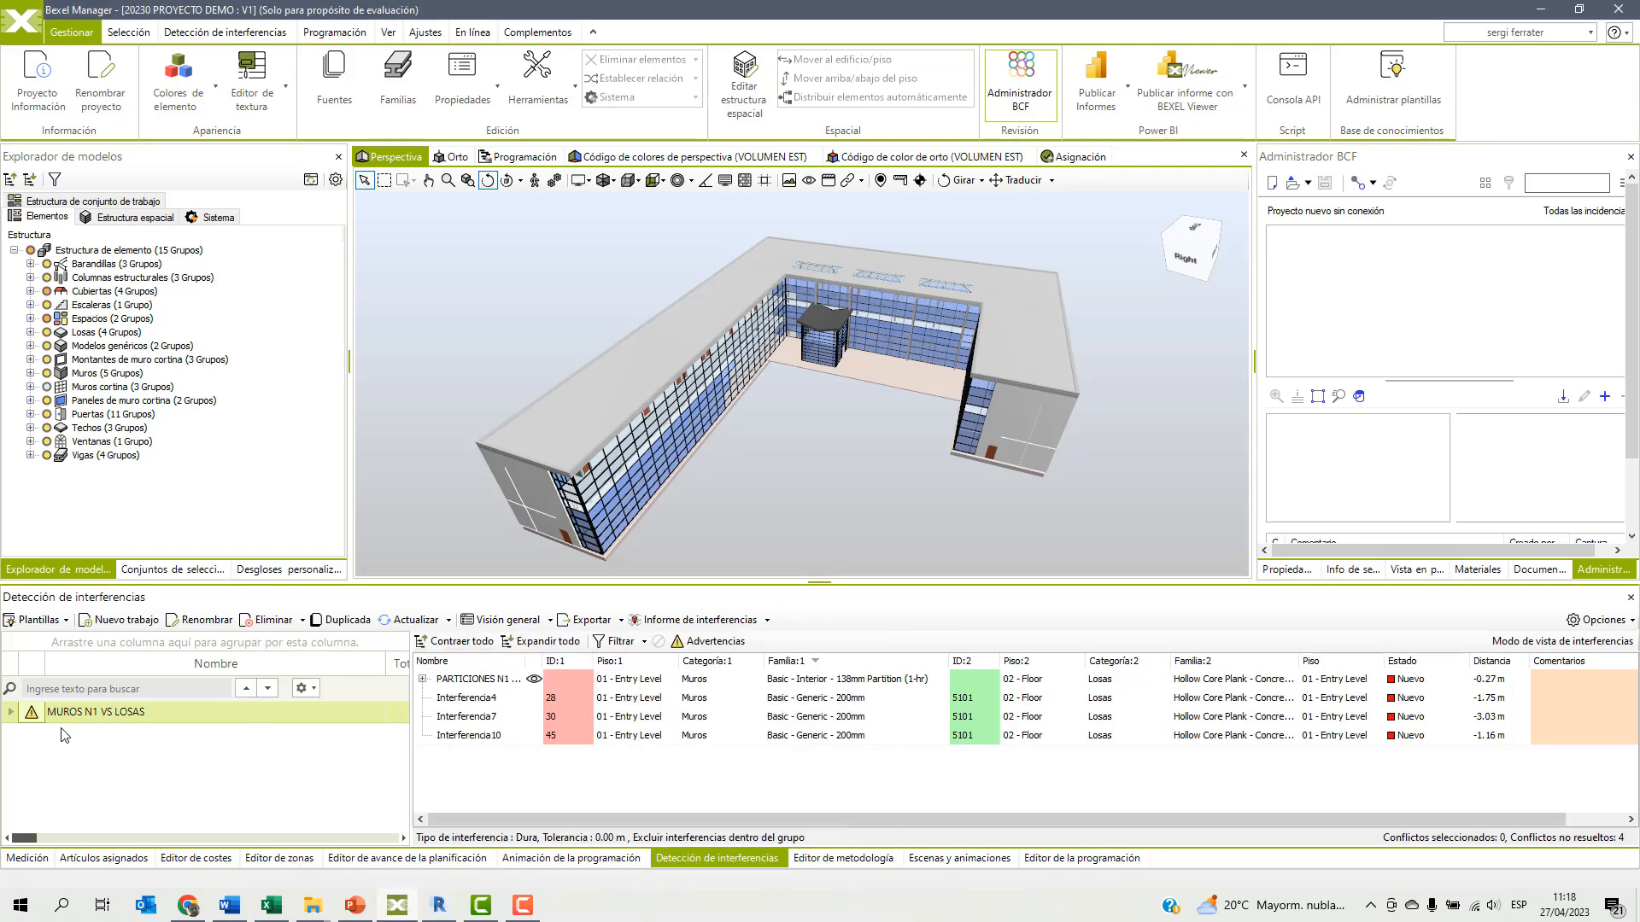
left_click(89, 716)
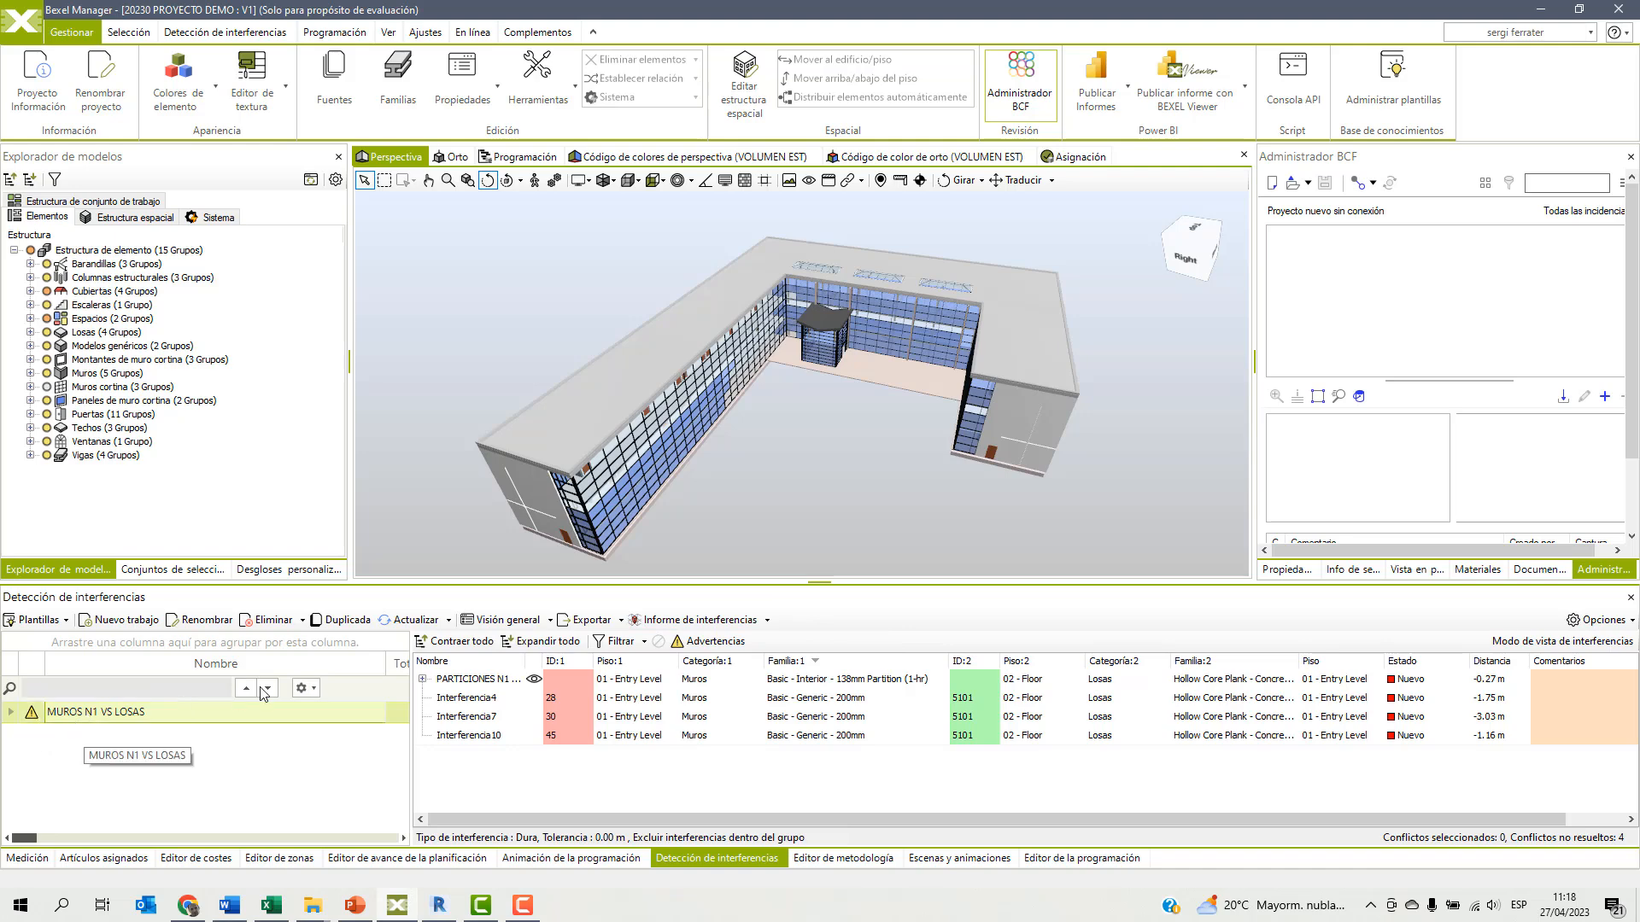
left_click(397, 624)
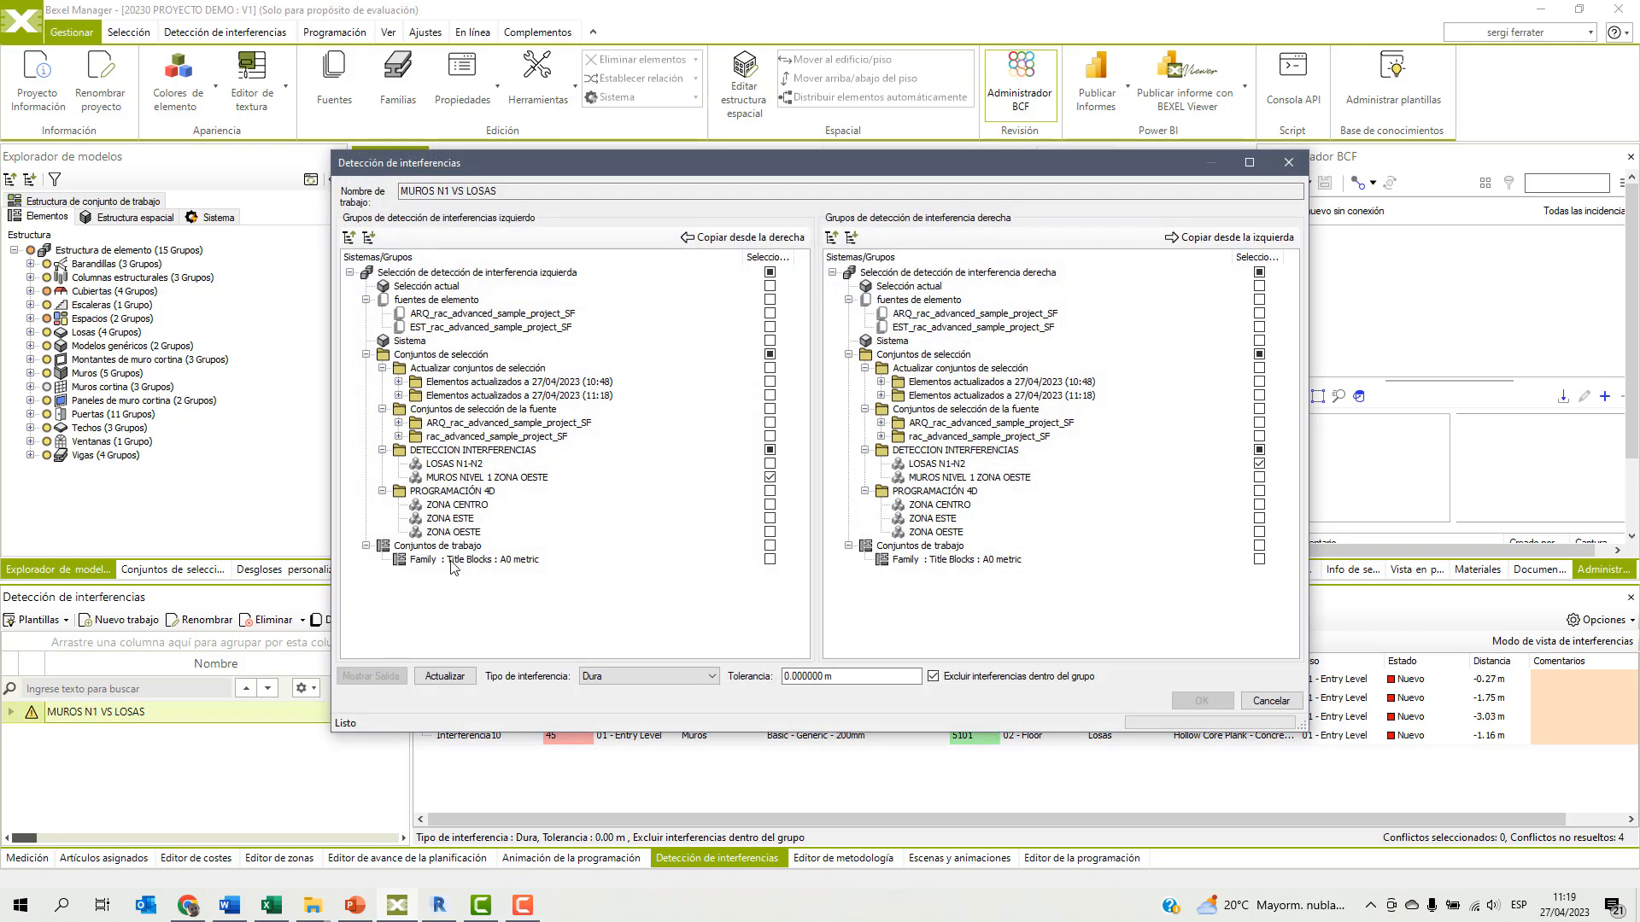
left_click(444, 676)
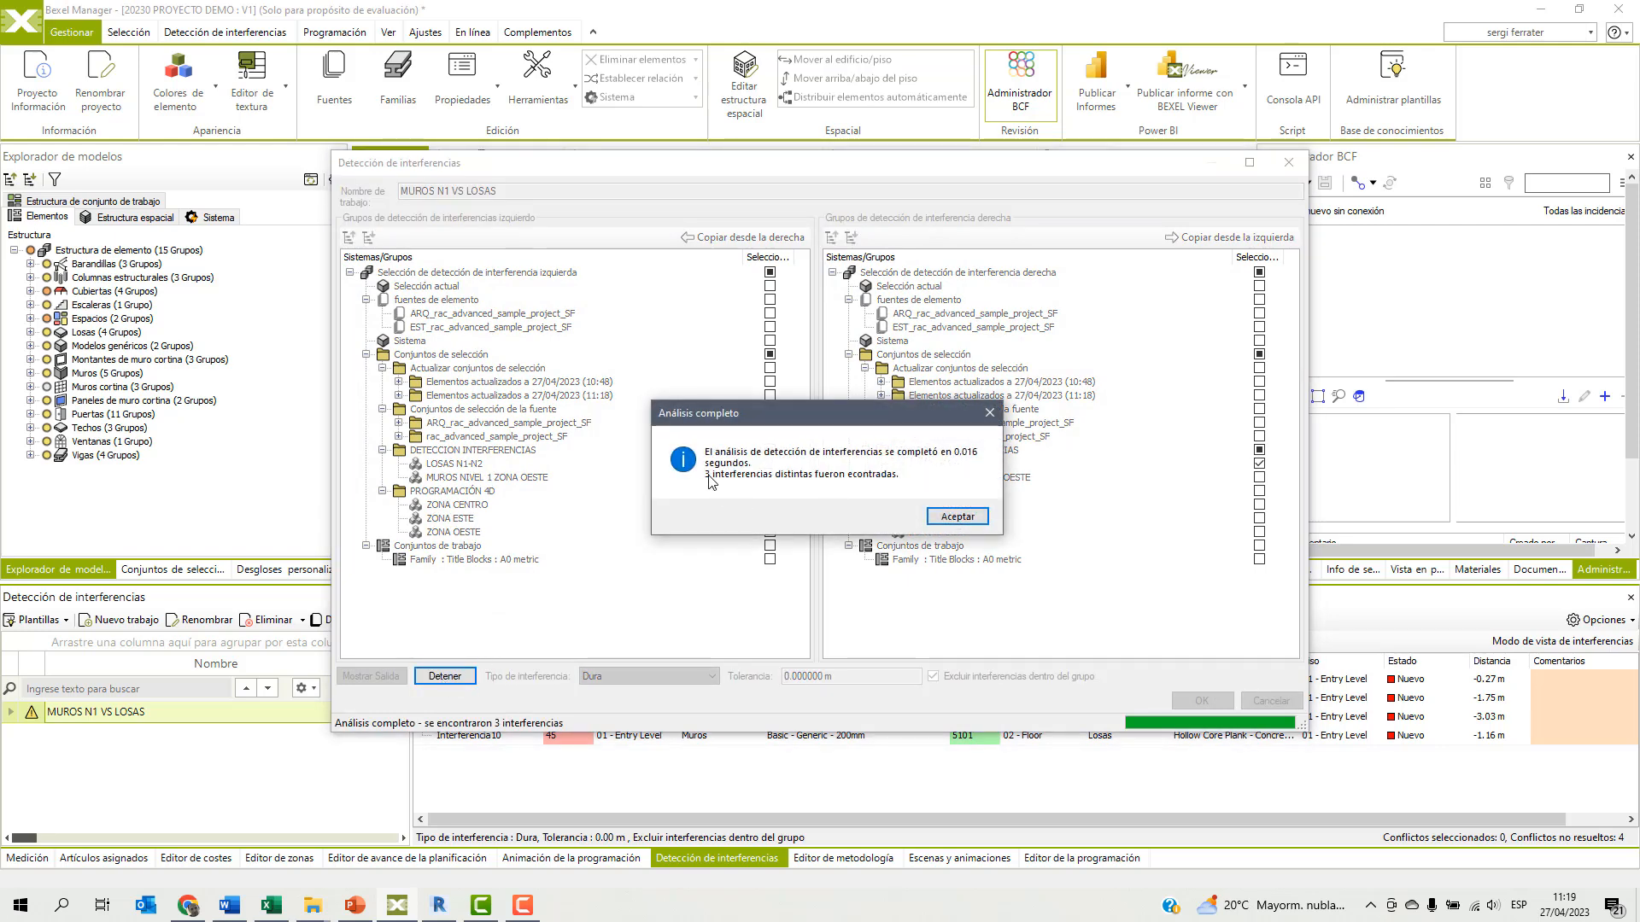
left_click(955, 516)
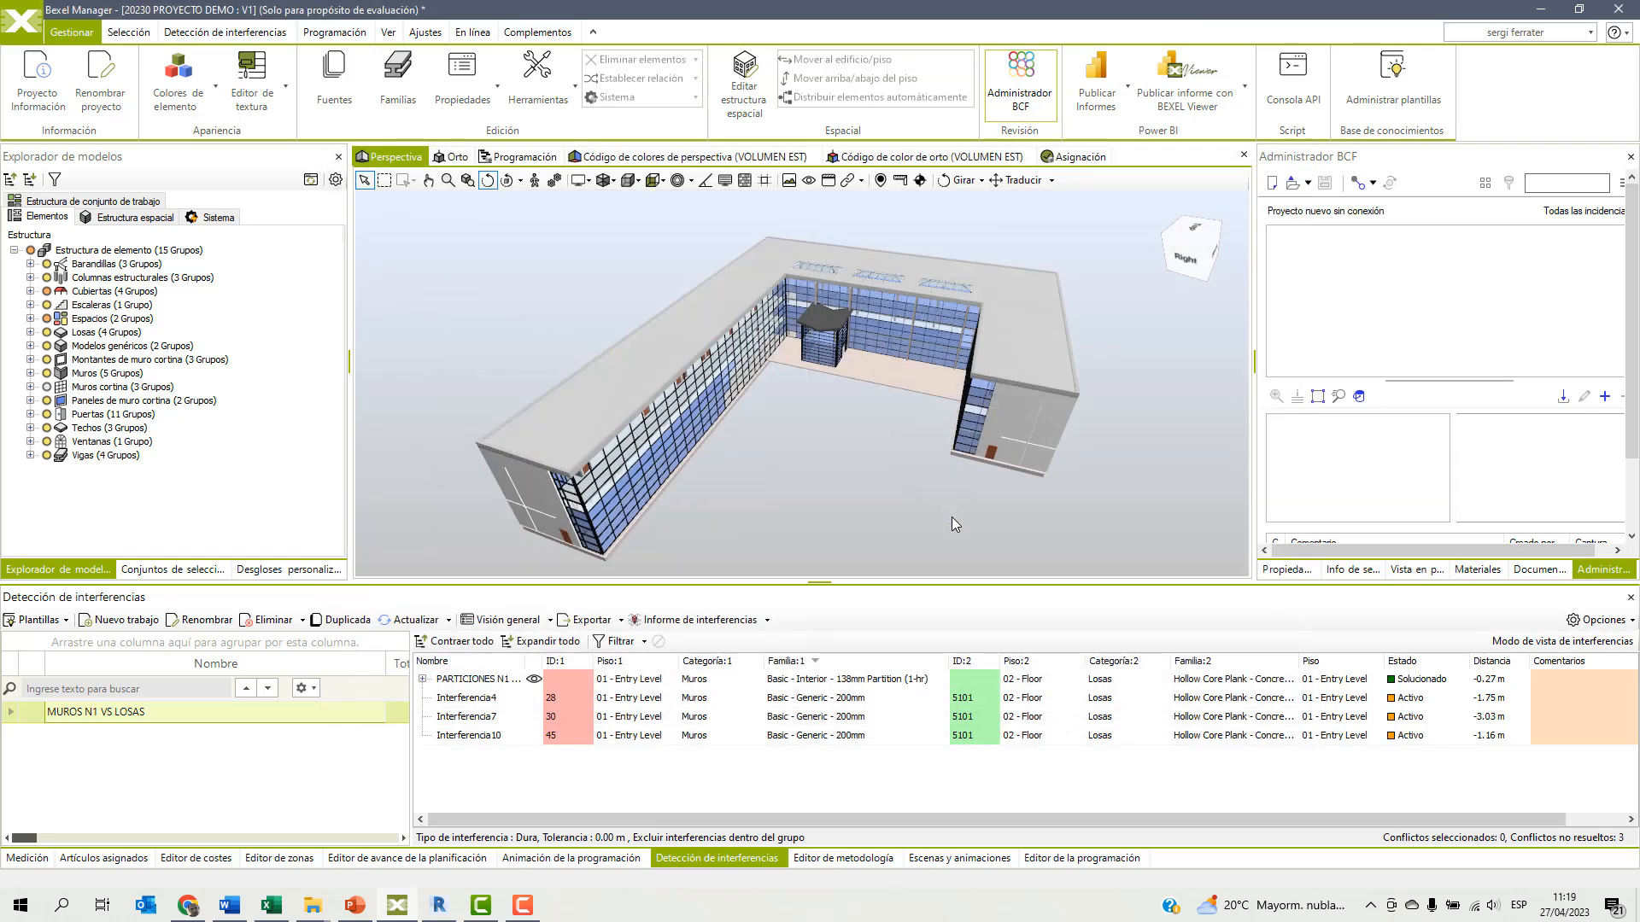
Expand the PARTICIONES N1 clash group and examine the status of its individual clashes.
left_click(467, 681)
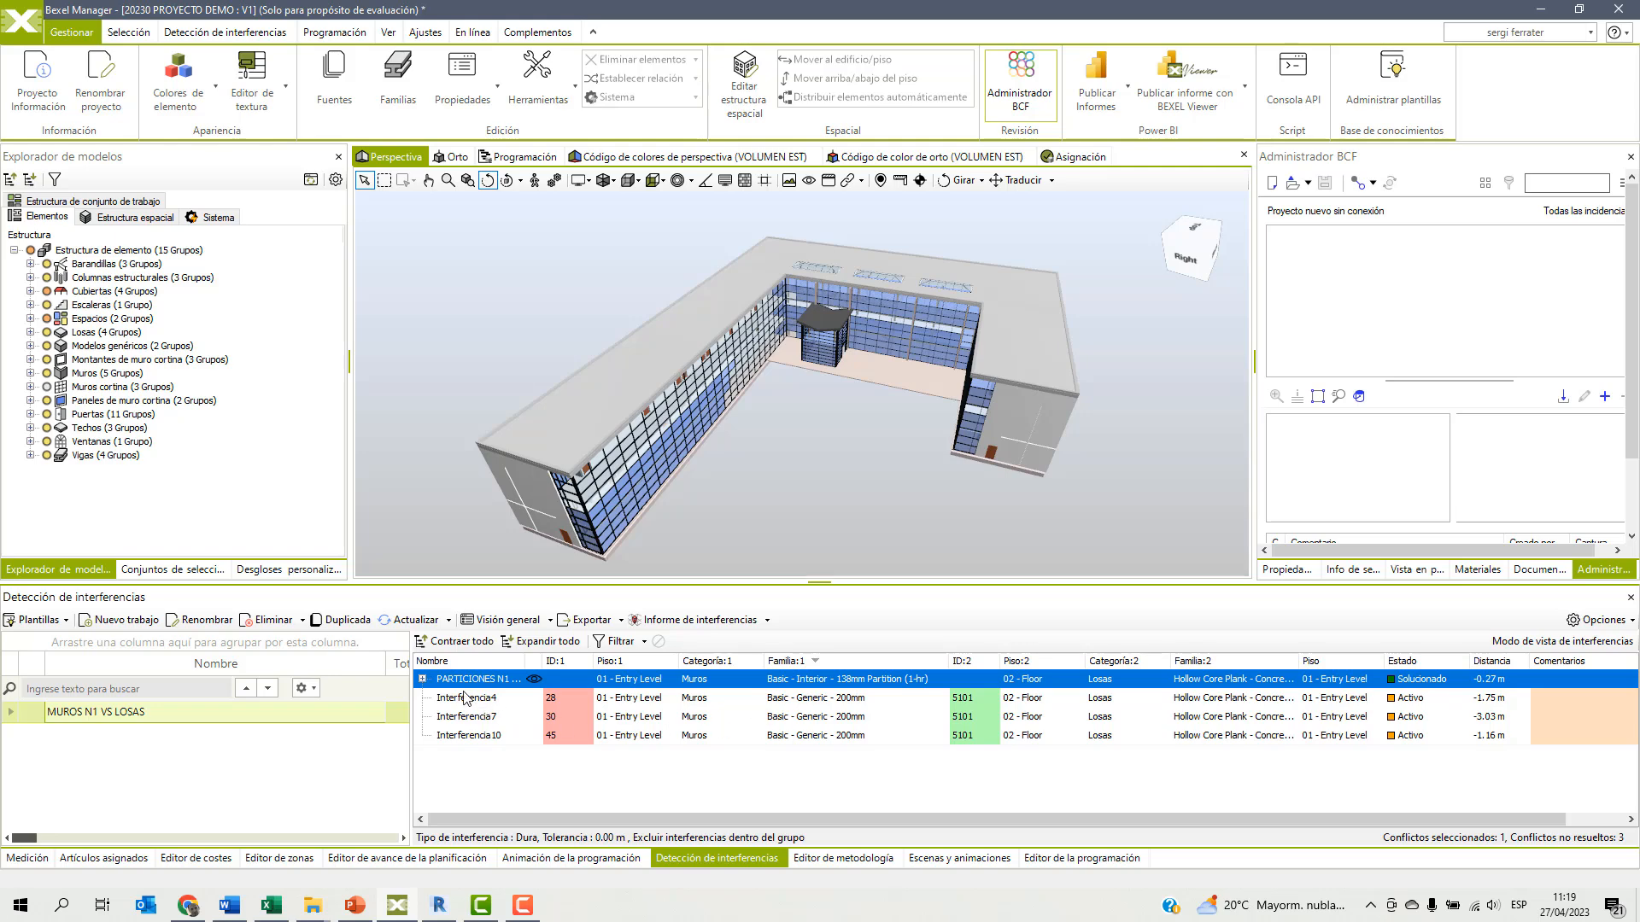
left_click(422, 680)
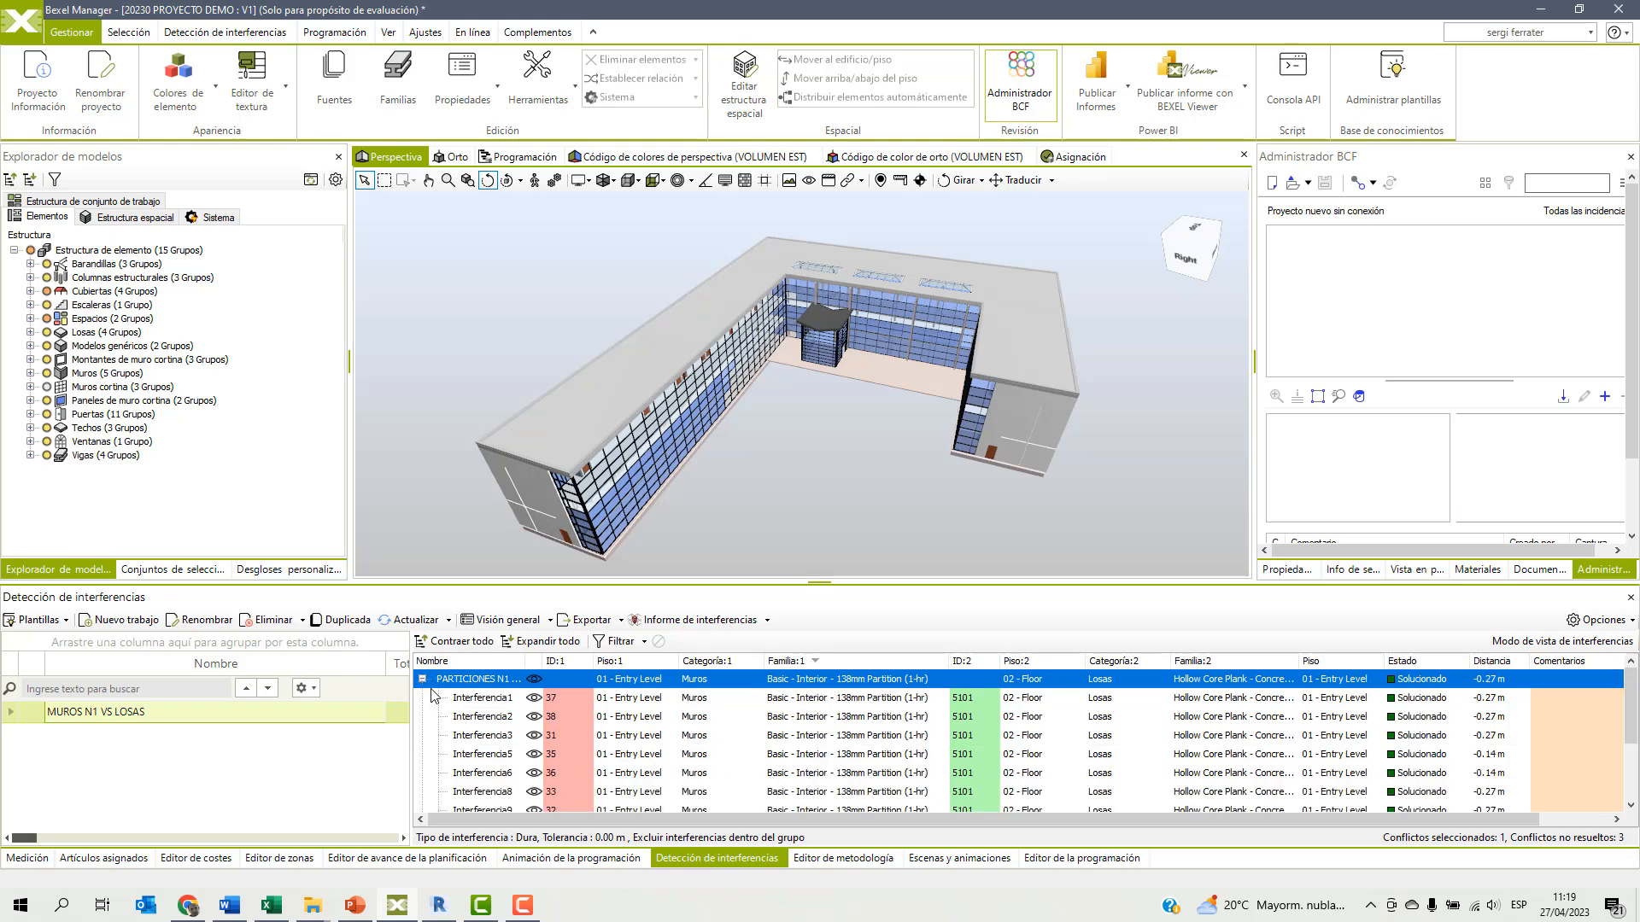
left_click(479, 704)
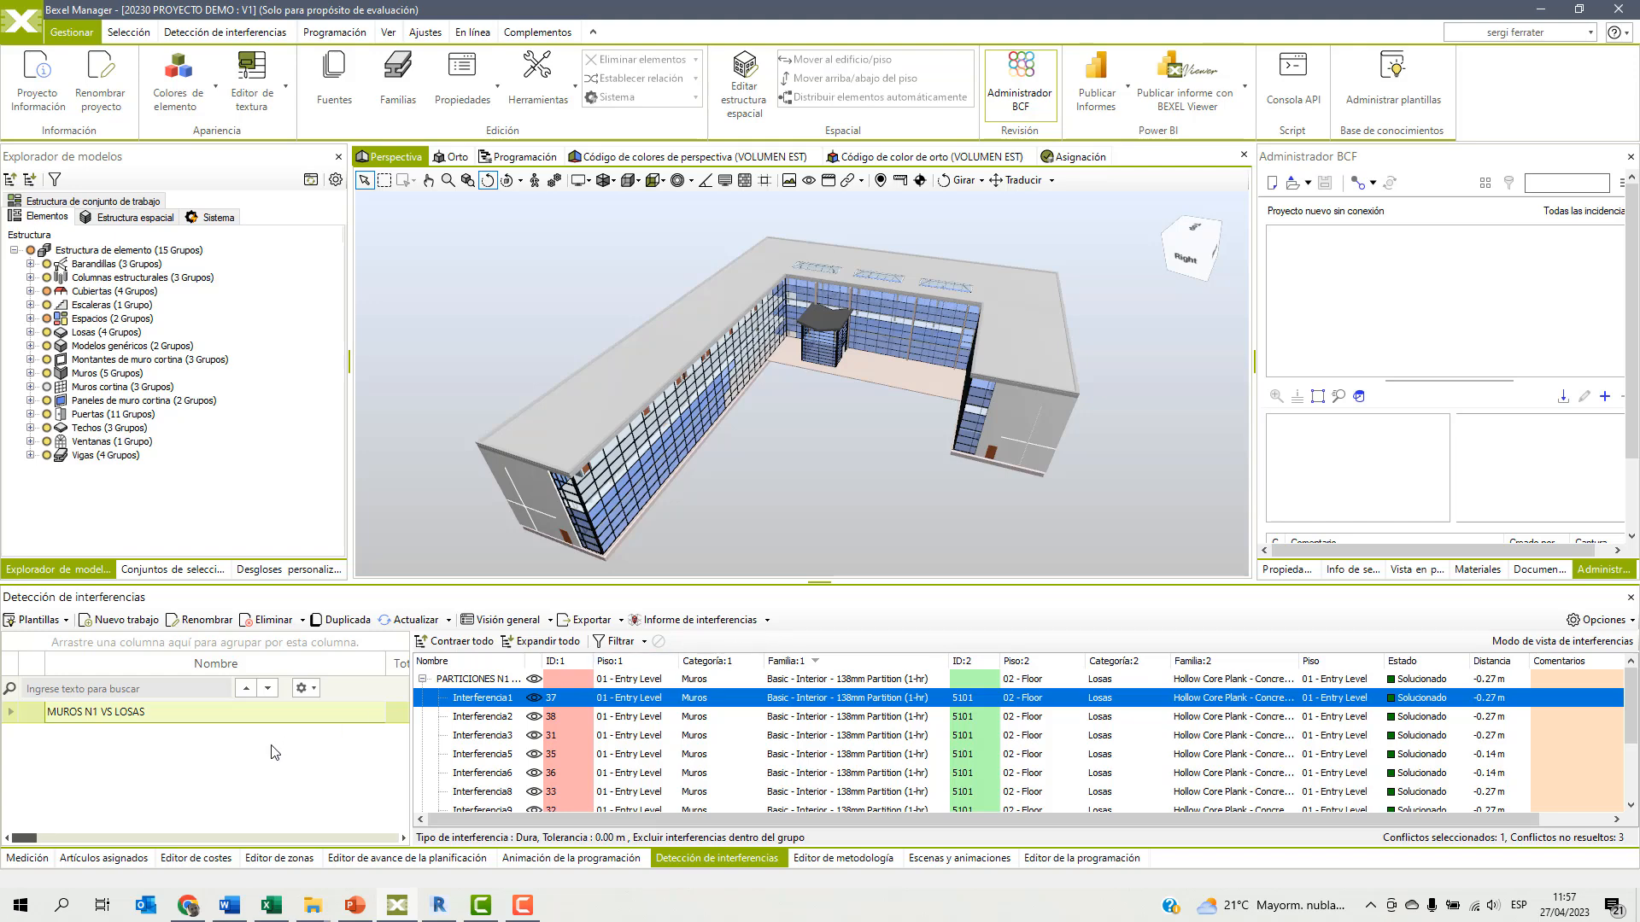
Create a new quantity takeoff (Medición) and name it ESTRUCTURA.
left_click(28, 858)
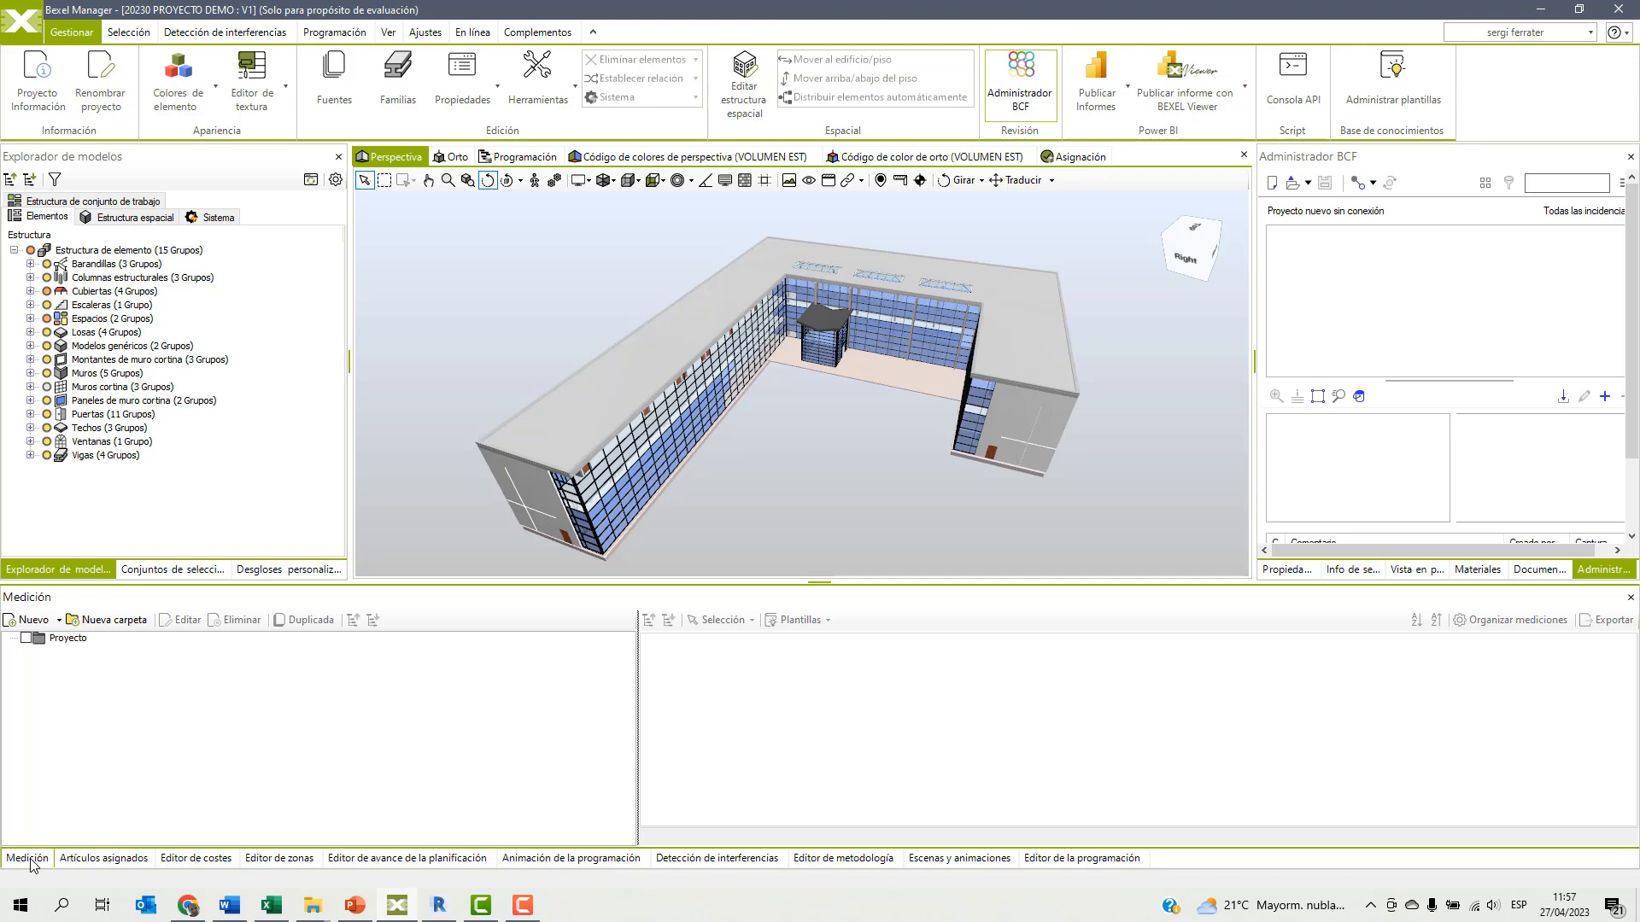
left_click(33, 861)
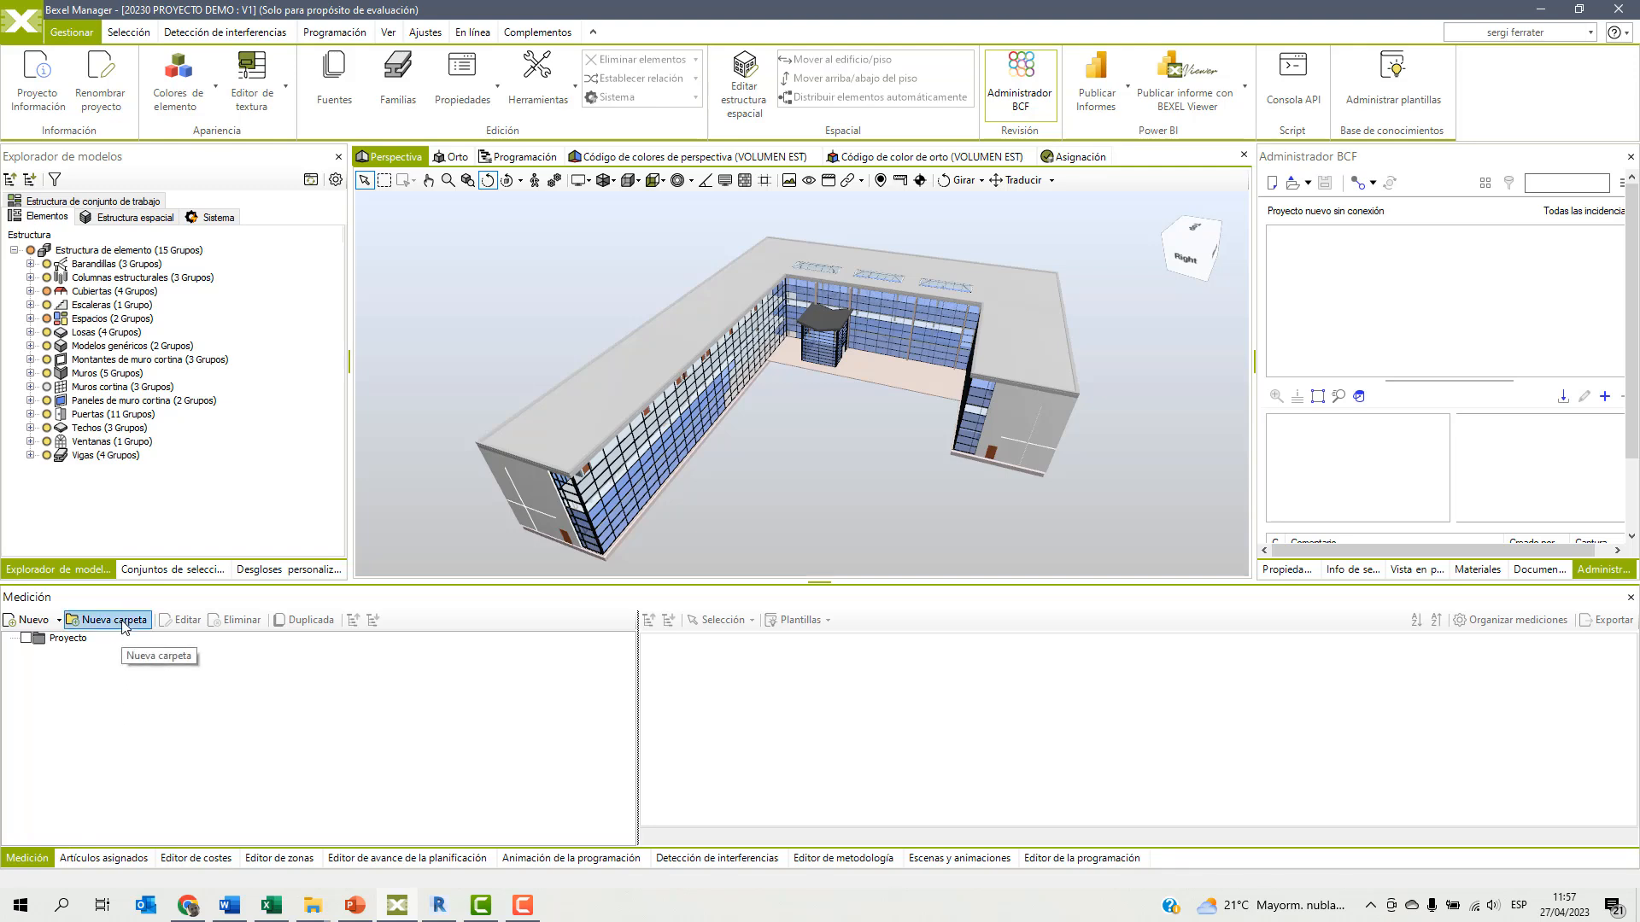
left_click(34, 620)
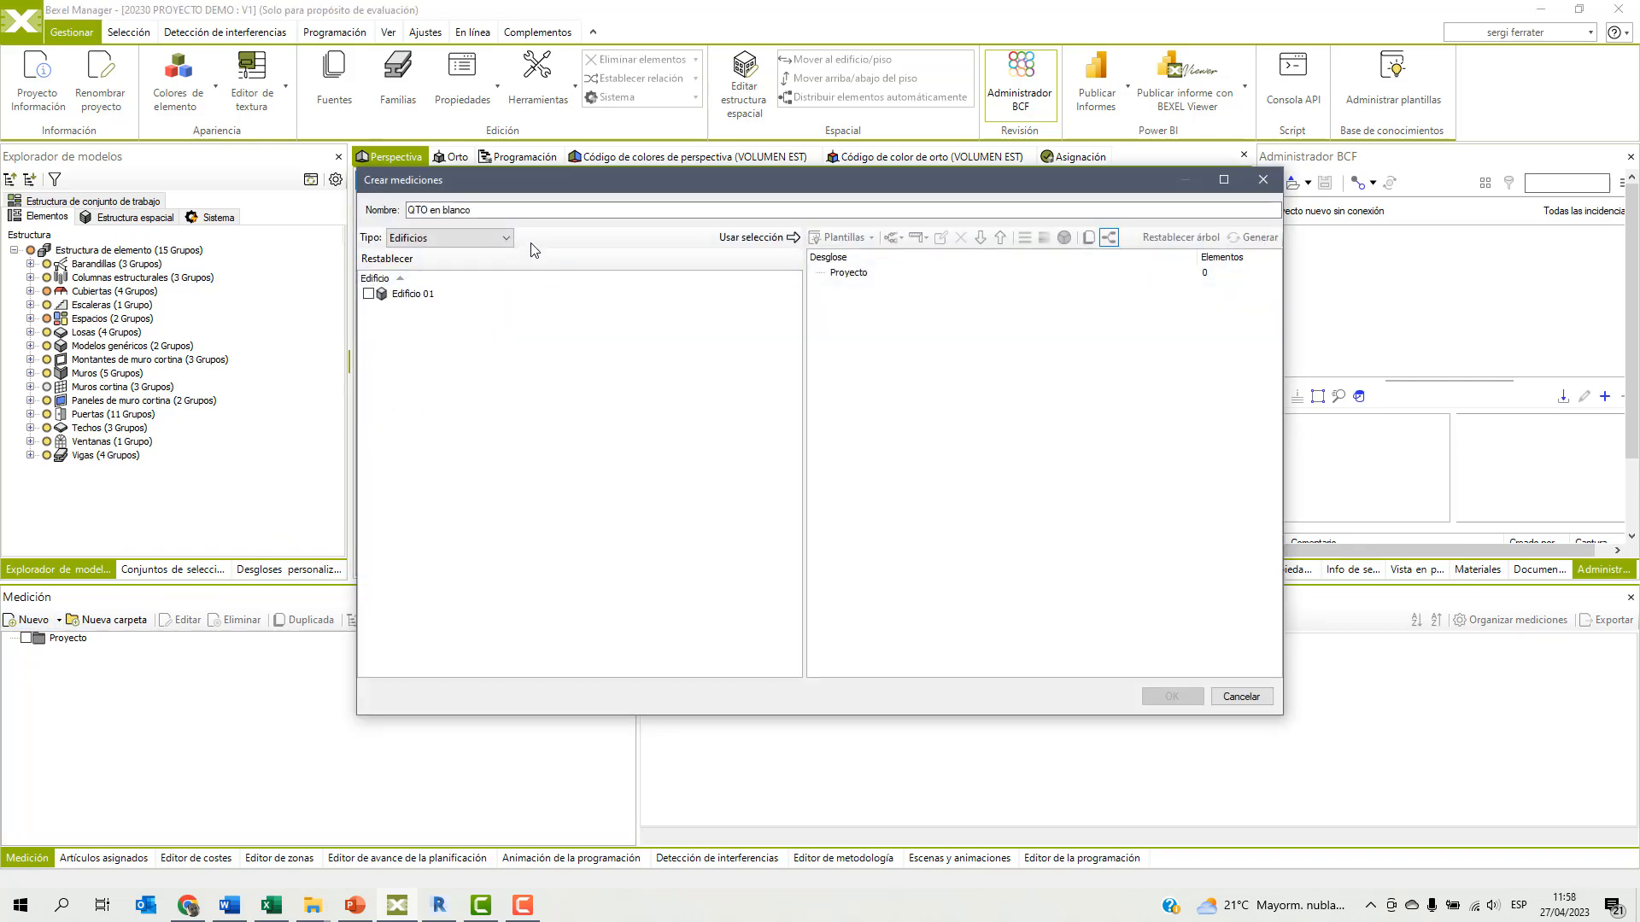
type("ES")
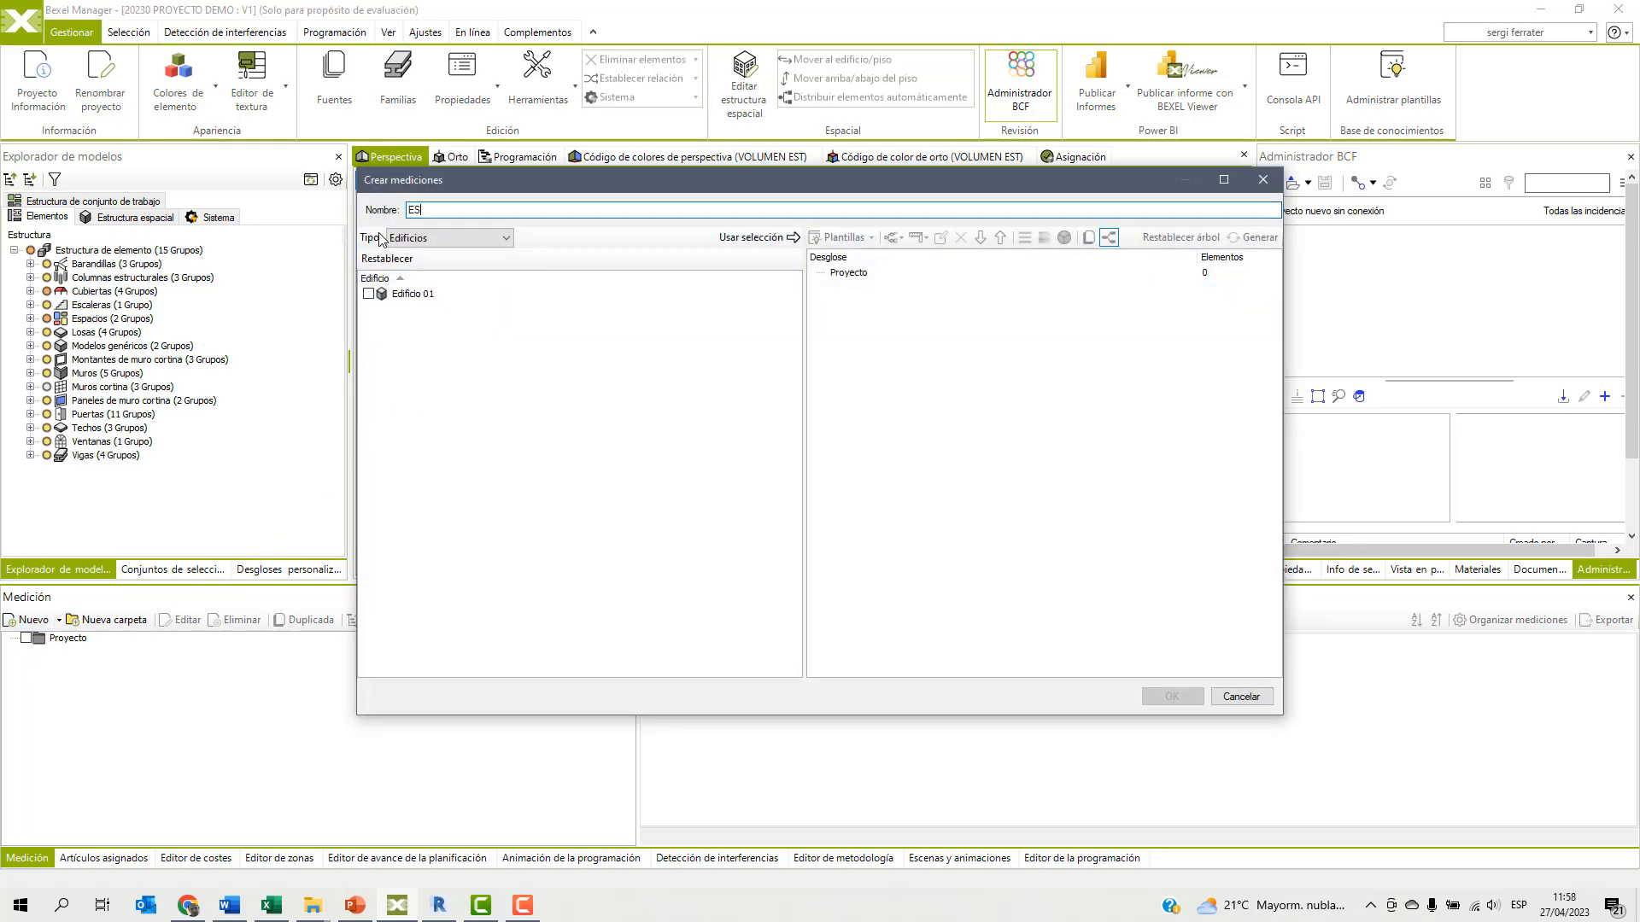
type("TRUCTURA")
Filter the takeoff by Categorías and use Columnas estructurales, Escaleras, Losas and Vigas as its element selection.
left_click(507, 240)
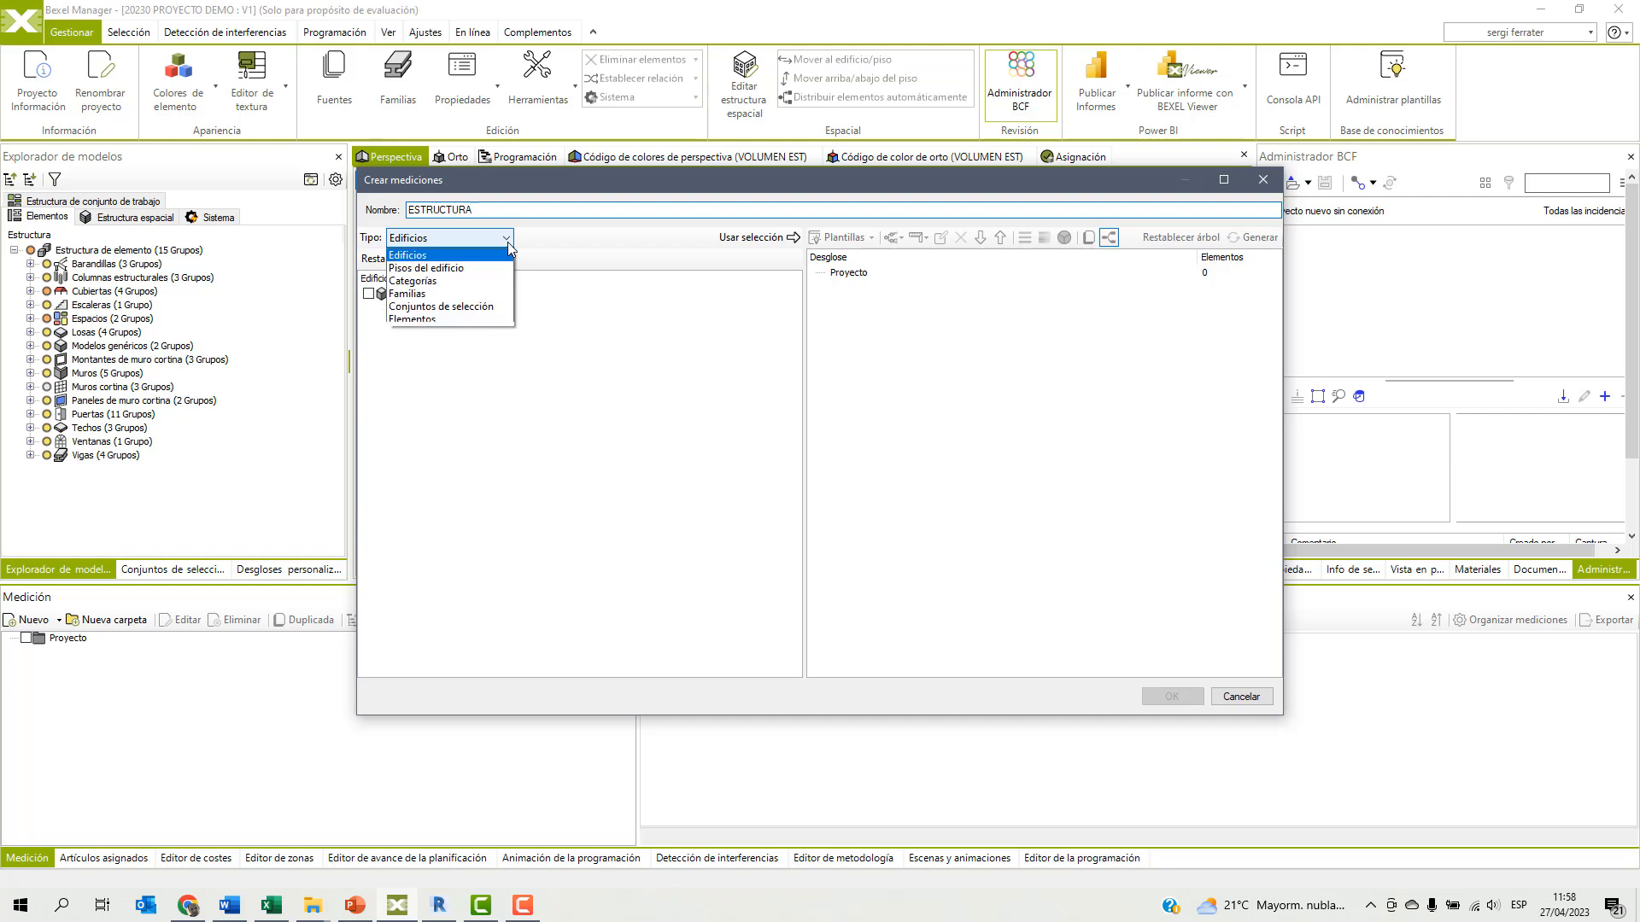
left_click(434, 281)
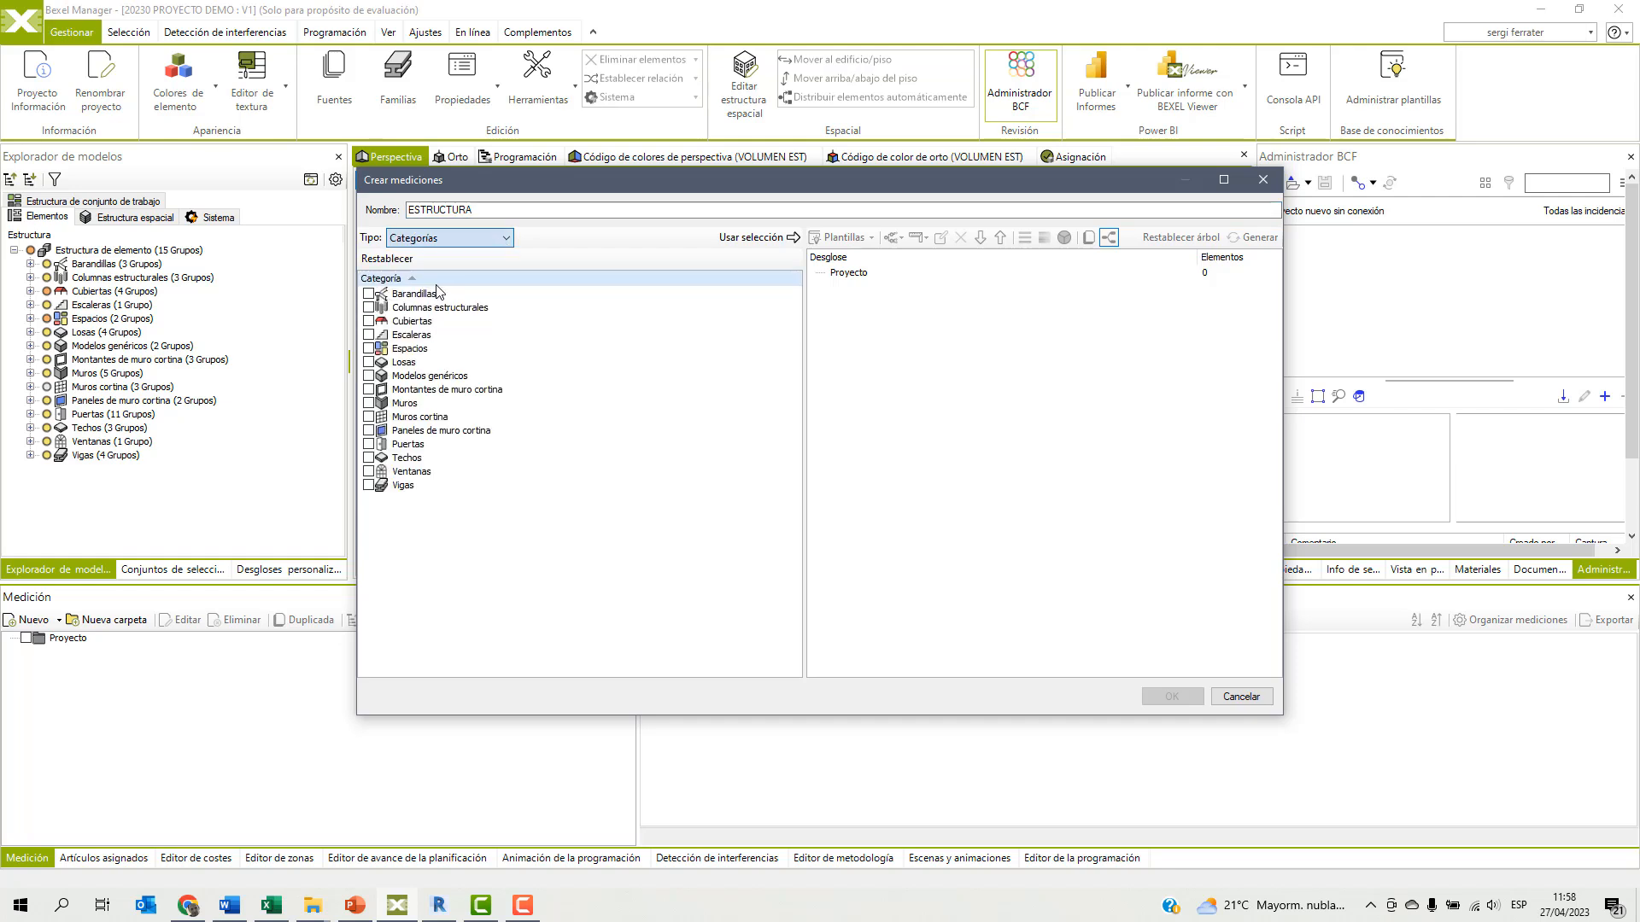
left_click(368, 334)
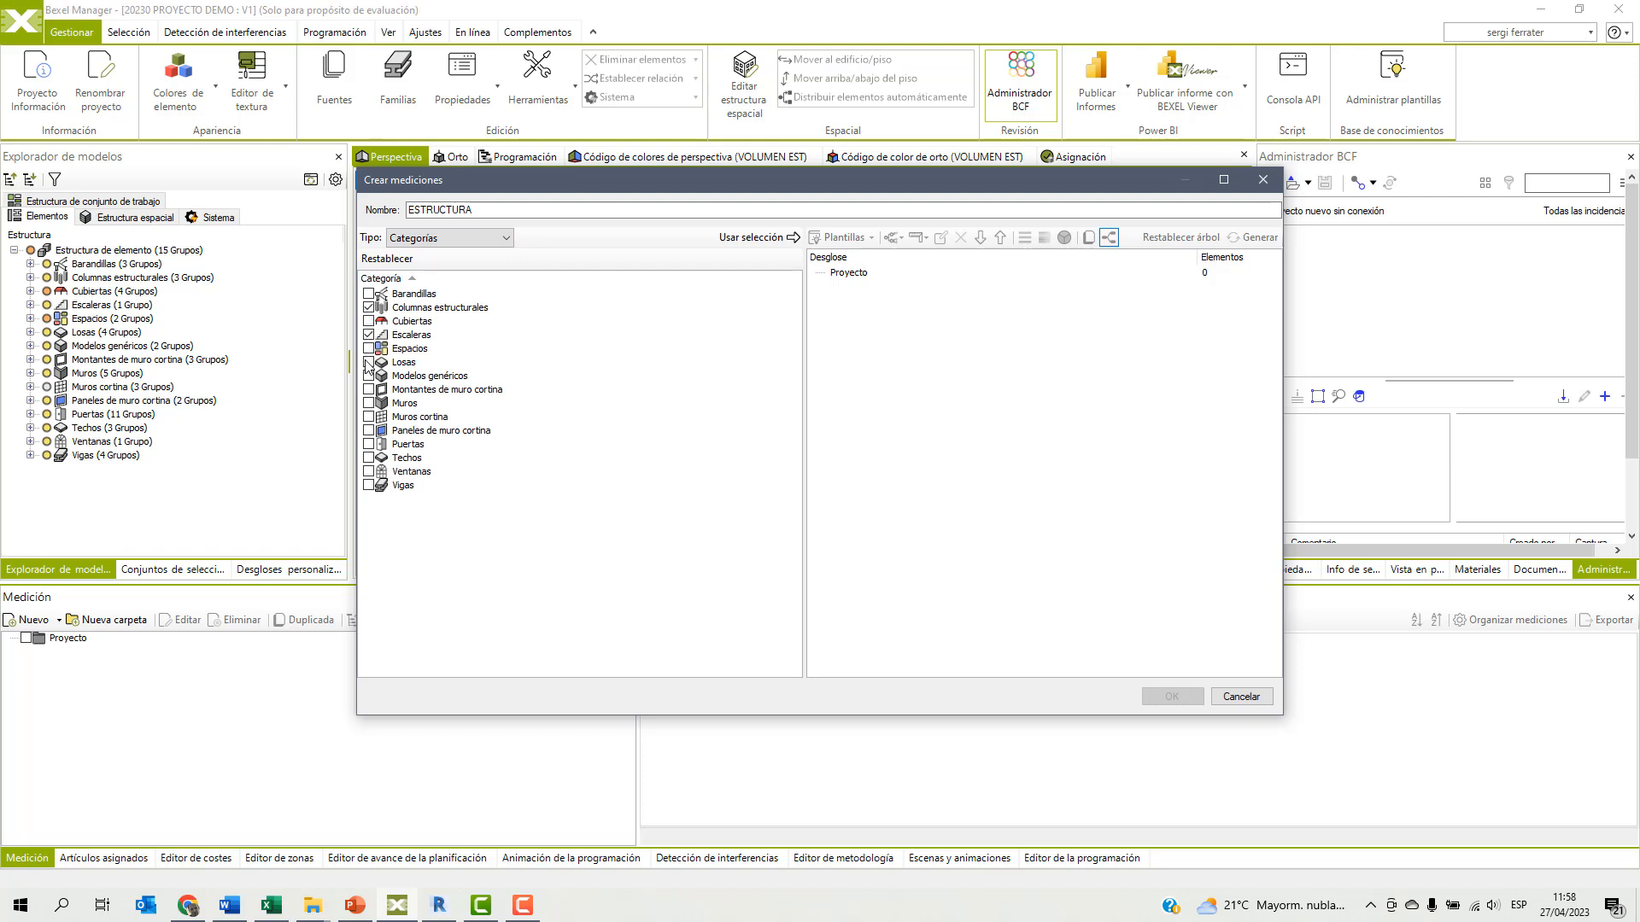
left_click(368, 362)
left_click(755, 246)
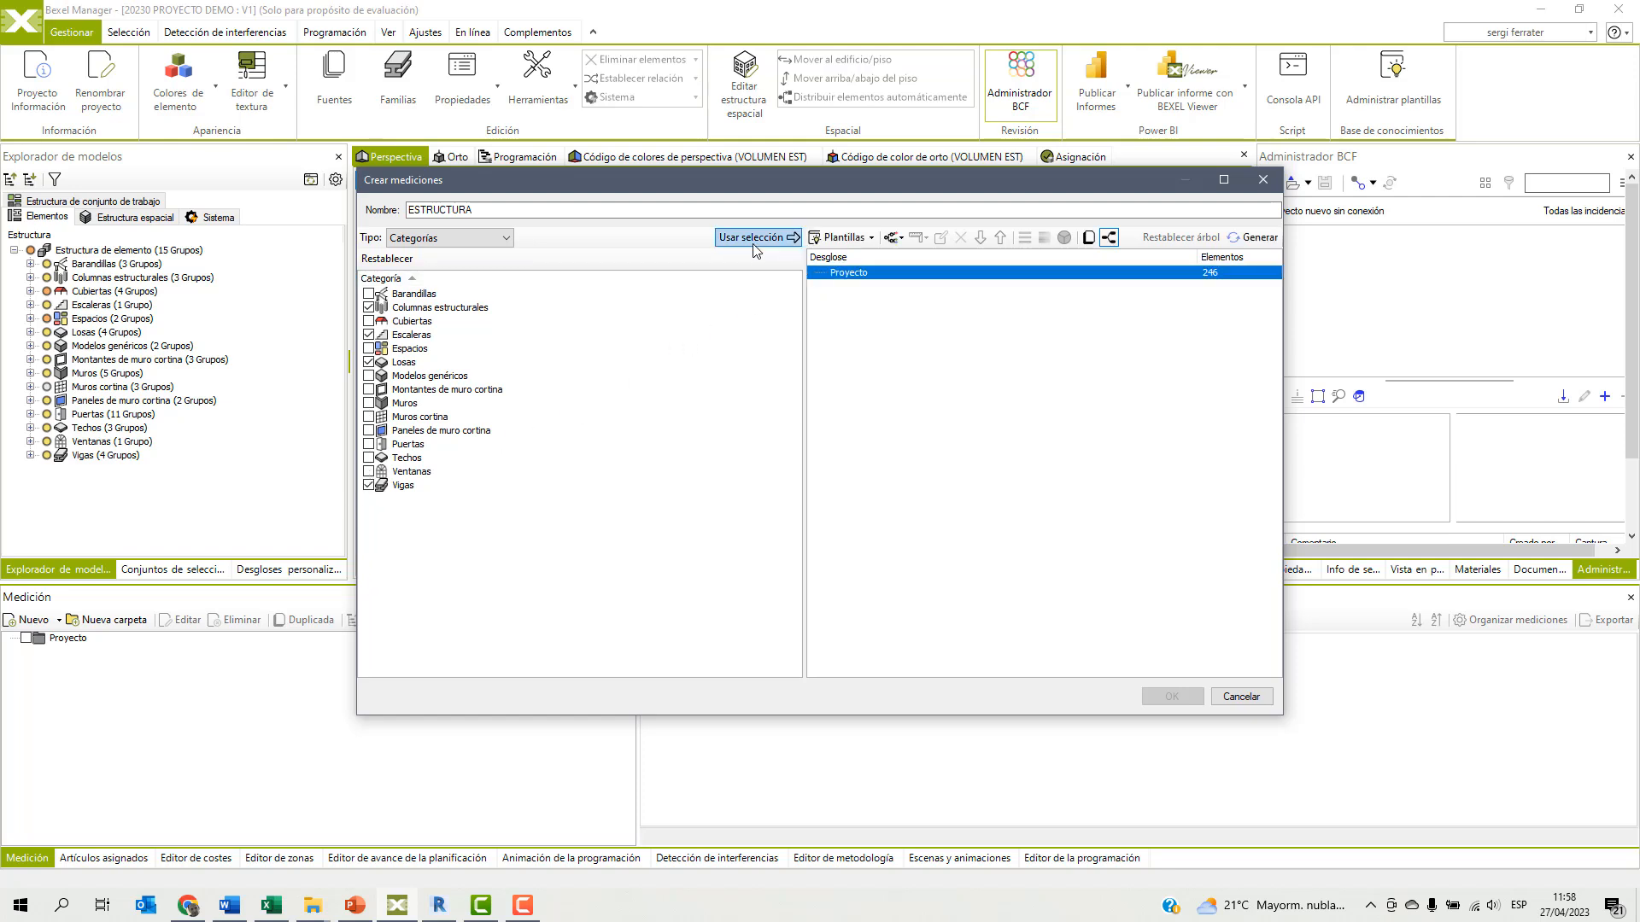
Group the takeoff breakdown by building level (Nivel de edificio), Categoría and Familia as nested levels.
left_click(901, 242)
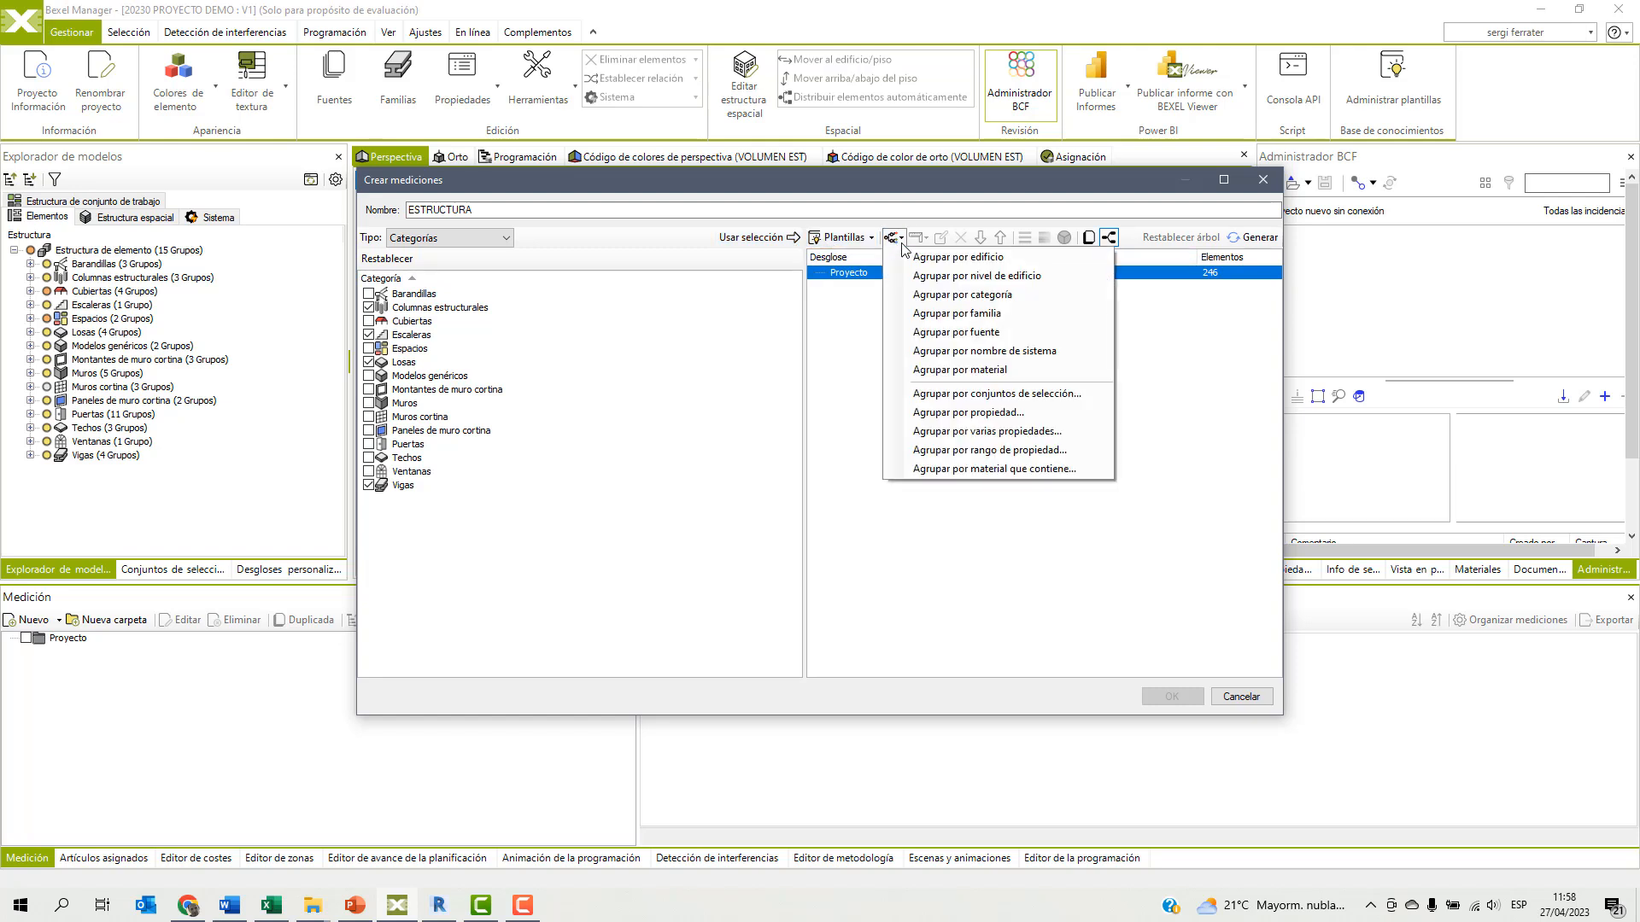
left_click(929, 278)
left_click(915, 287)
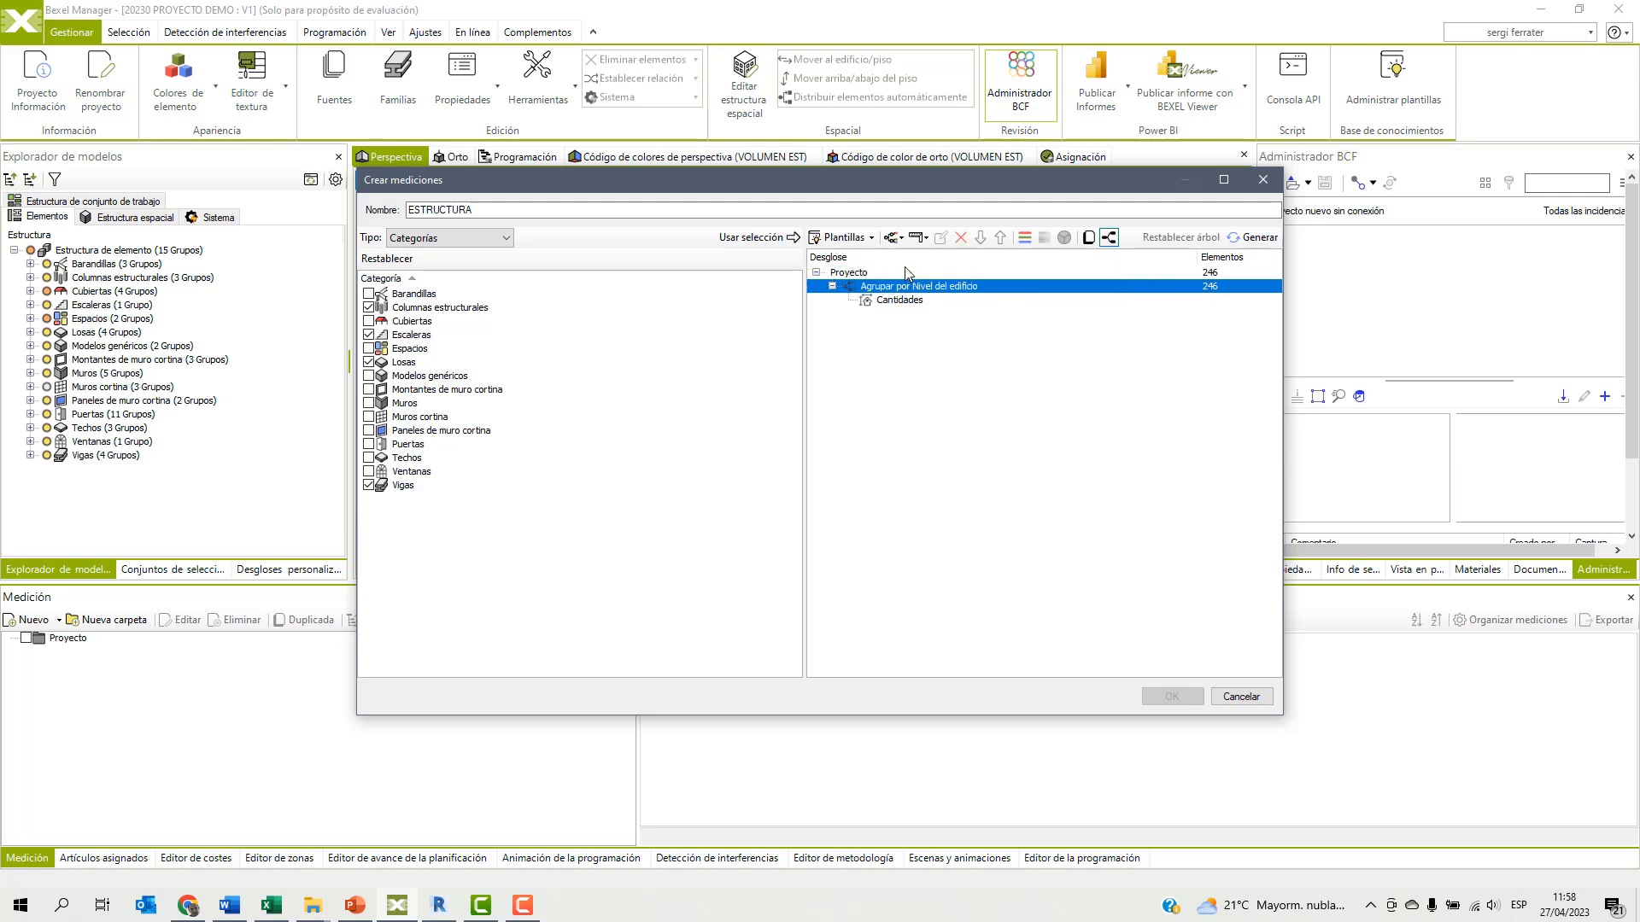
left_click(893, 237)
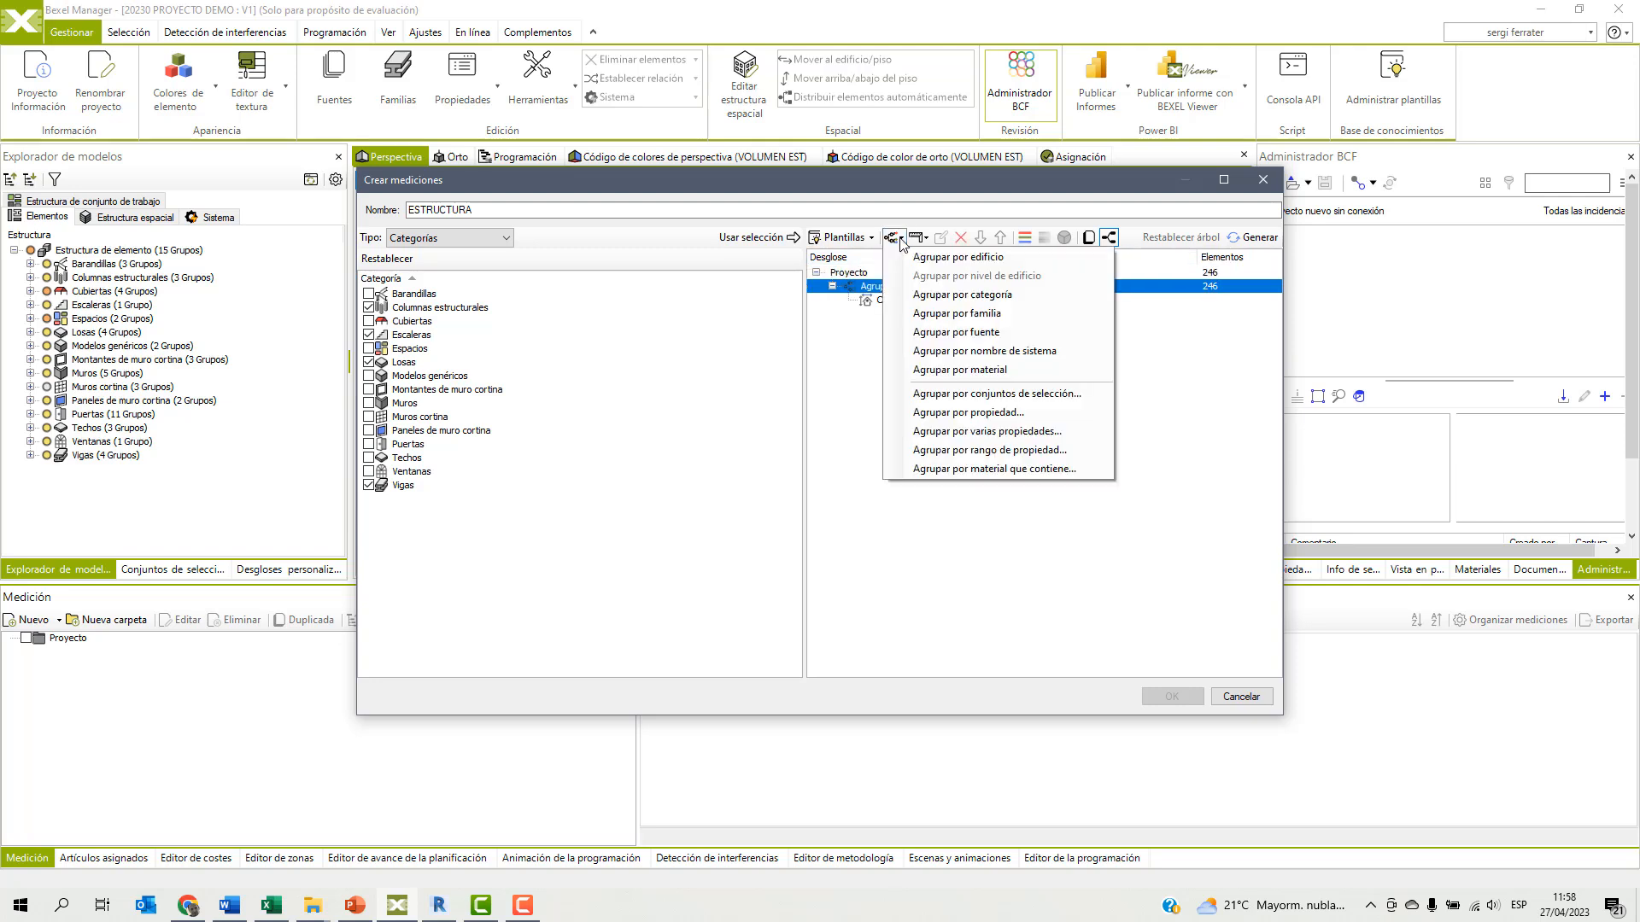
left_click(912, 294)
left_click(914, 299)
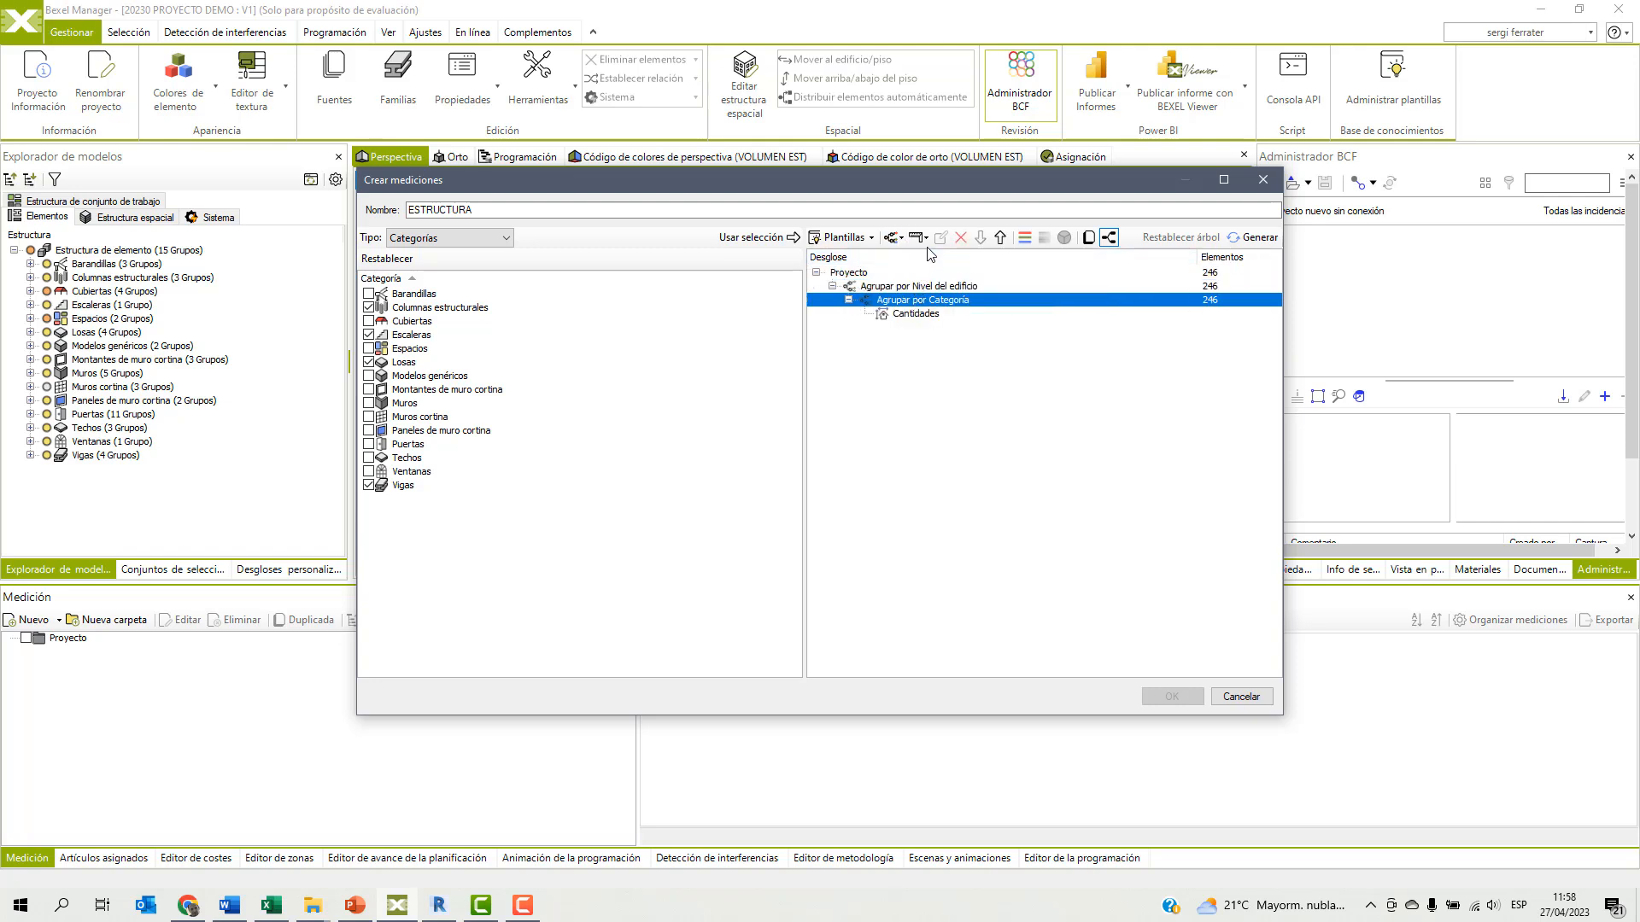
left_click(893, 238)
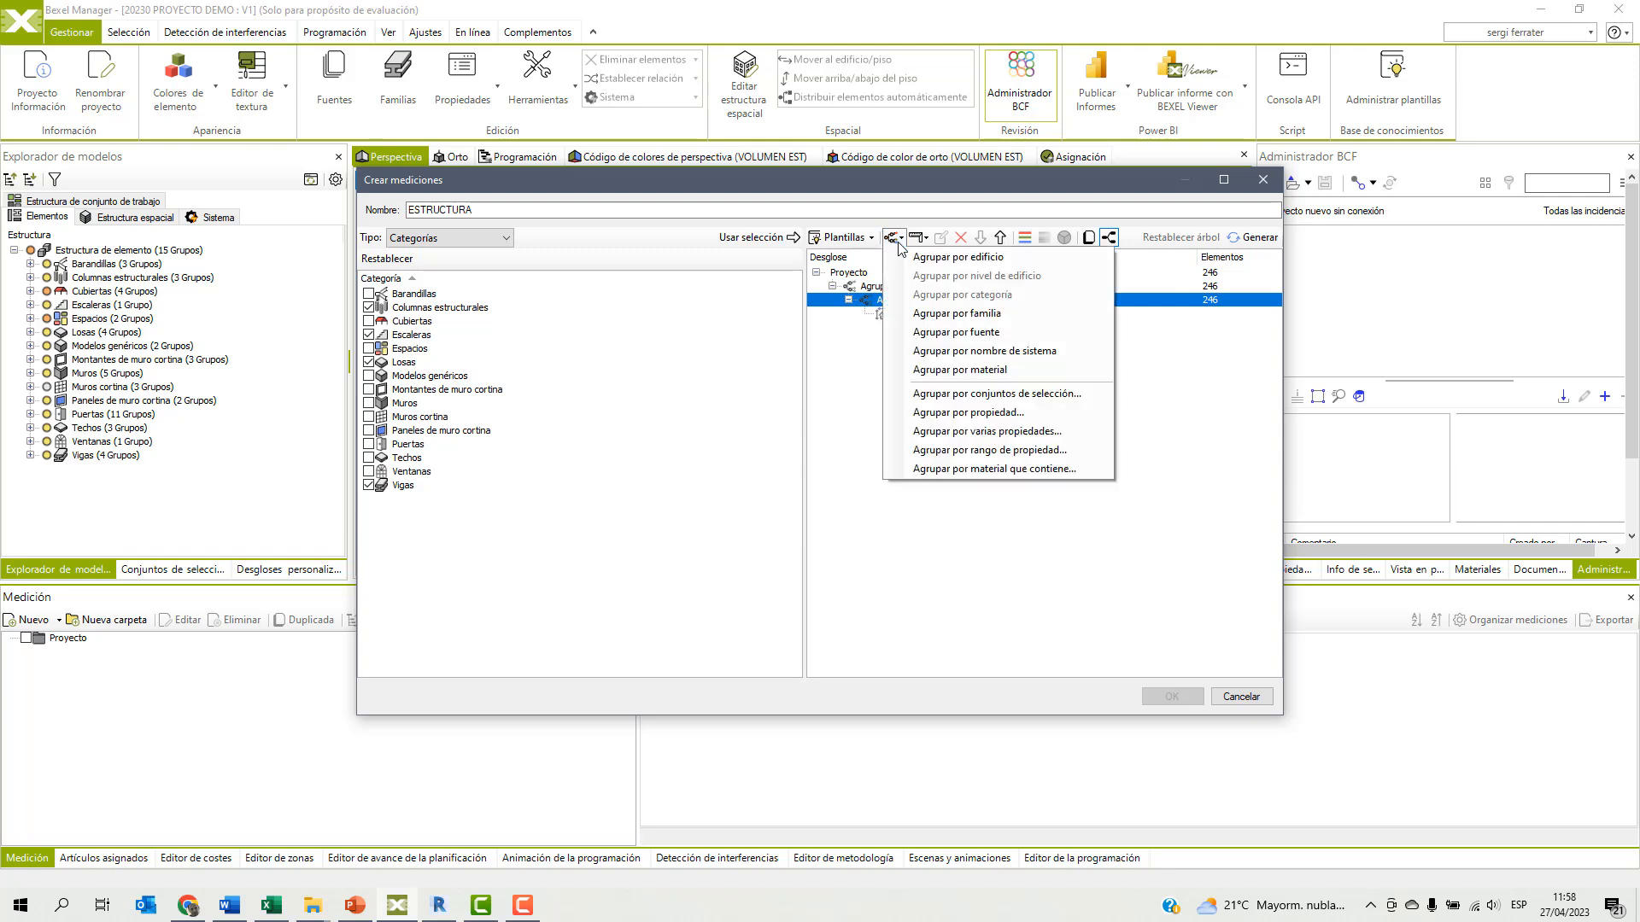
left_click(916, 316)
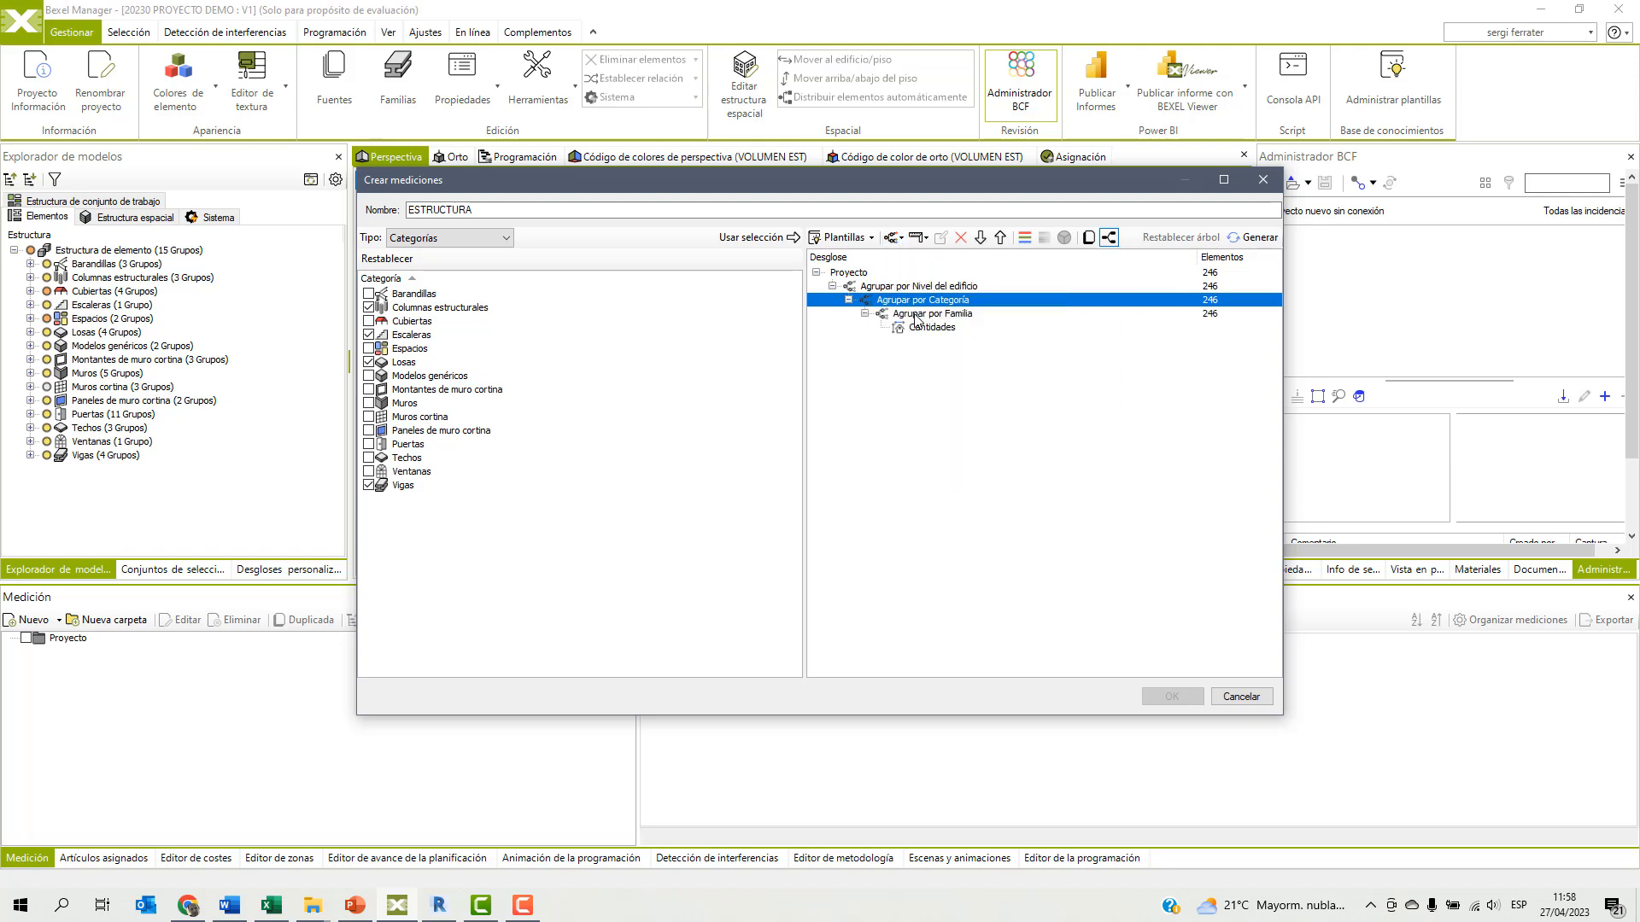
Add the Volumen quantity with the Total function under Cantidades in the takeoff breakdown.
left_click(919, 330)
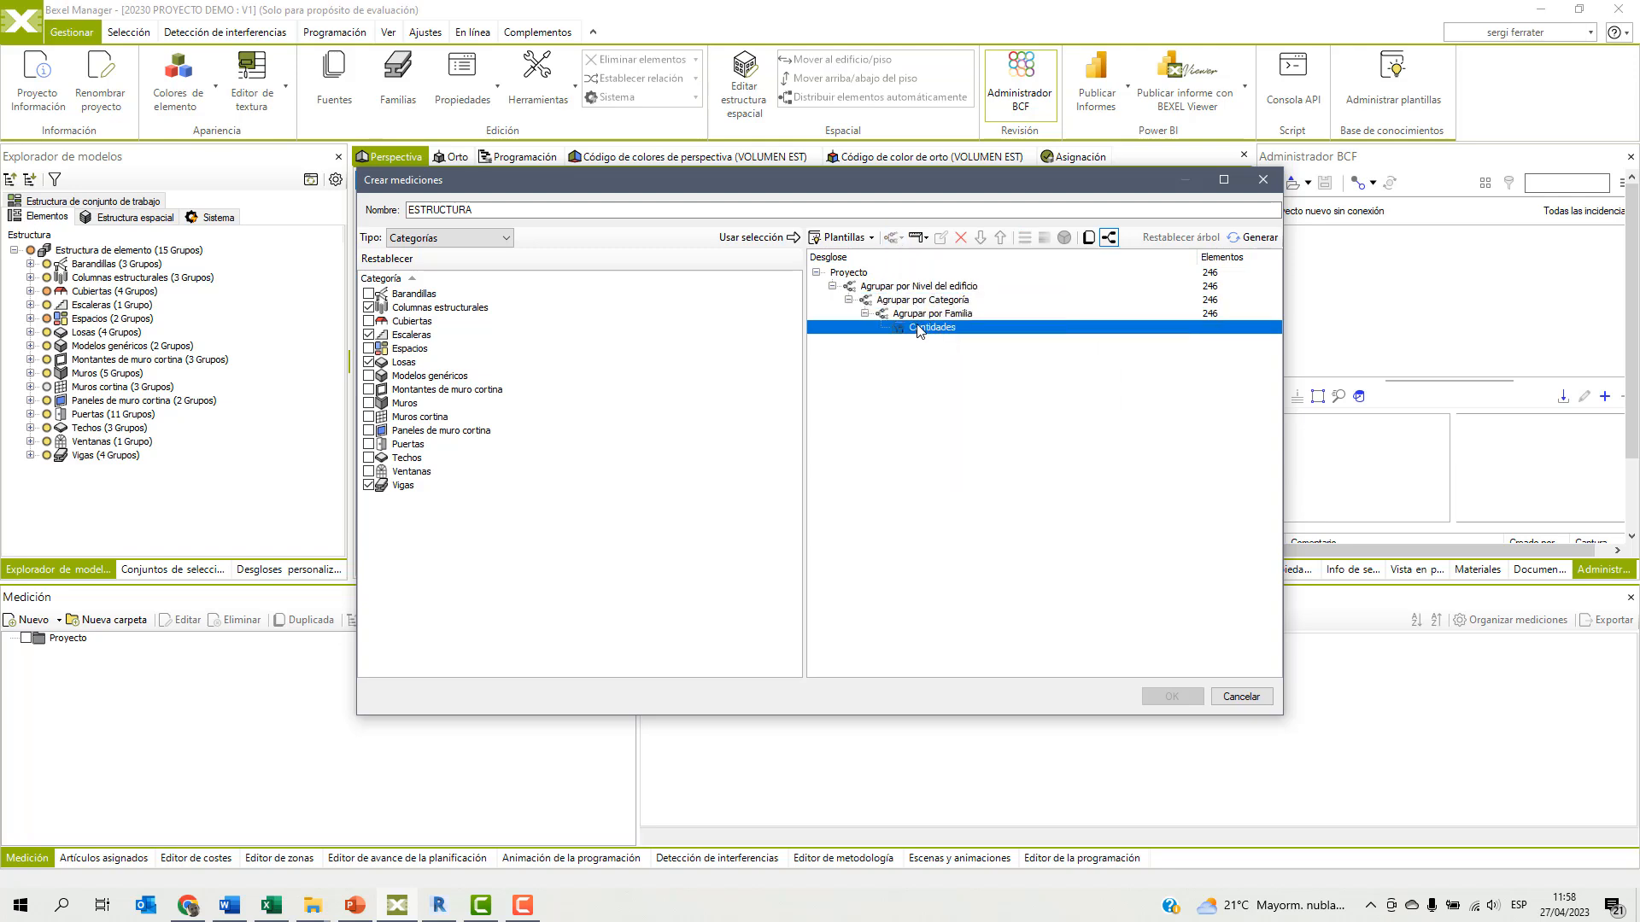
left_click(929, 239)
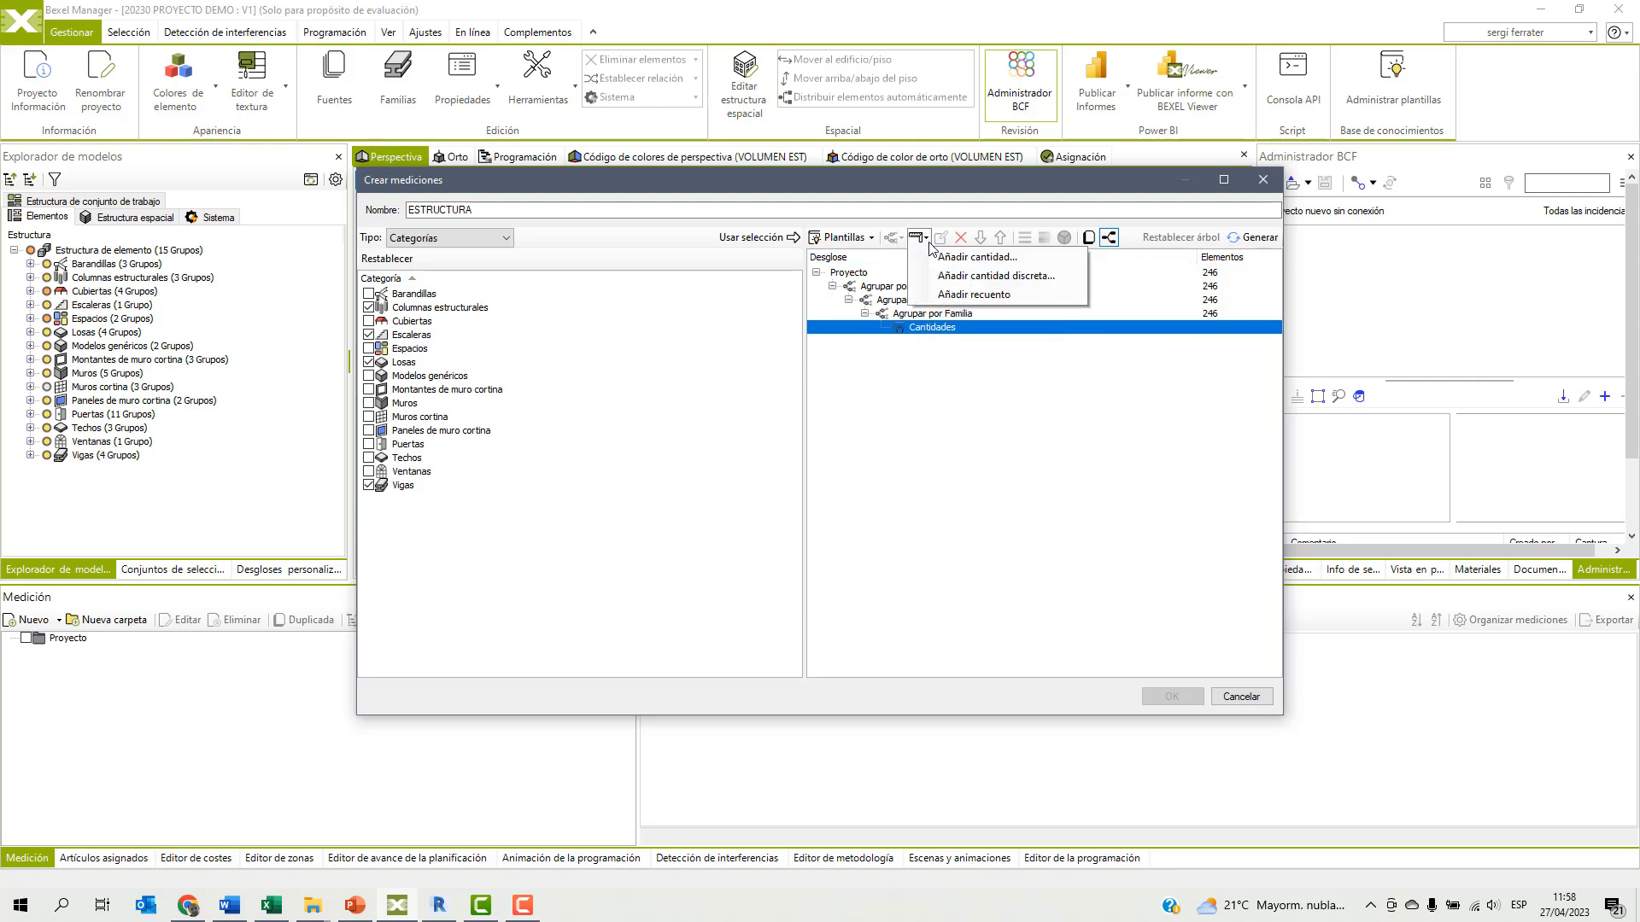
left_click(948, 257)
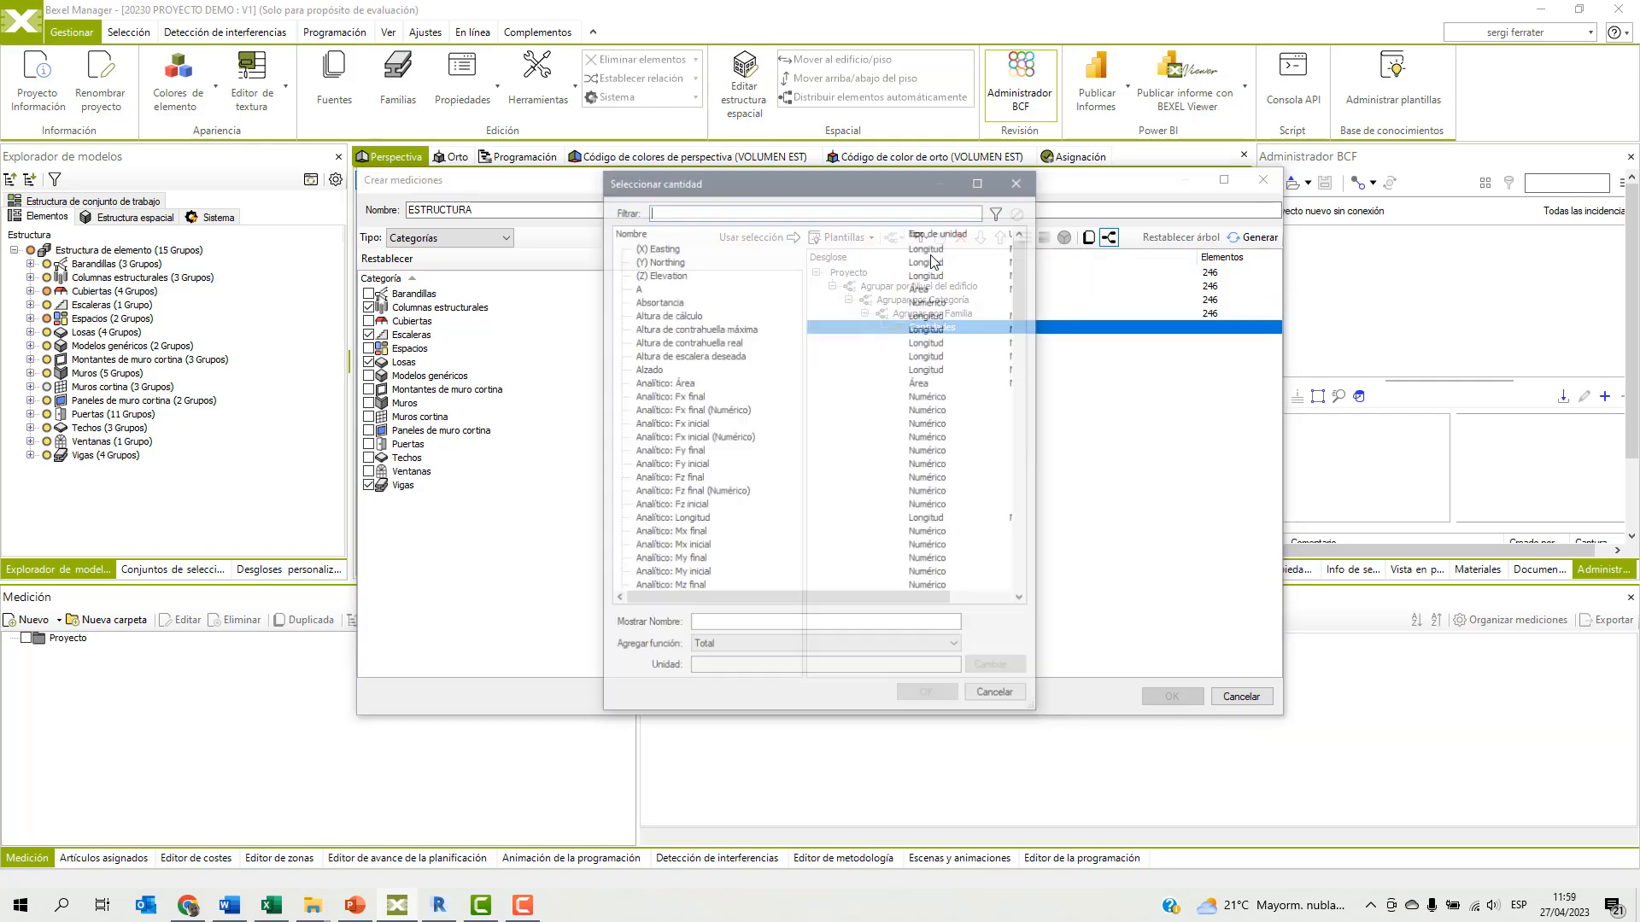
type("VOLUME")
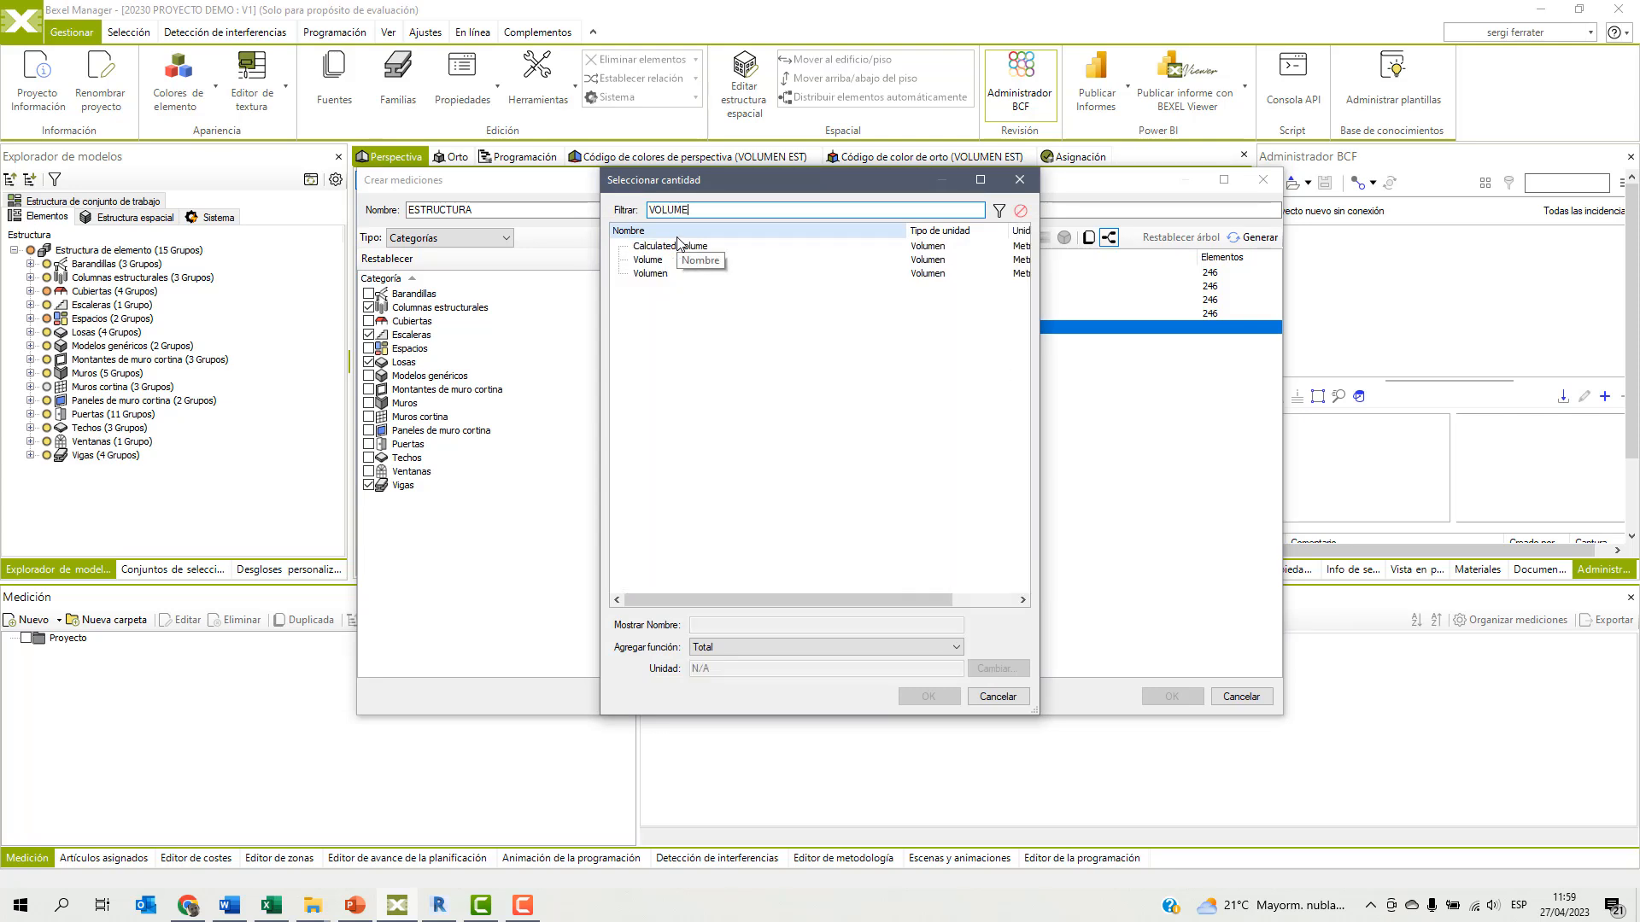
double_click(650, 274)
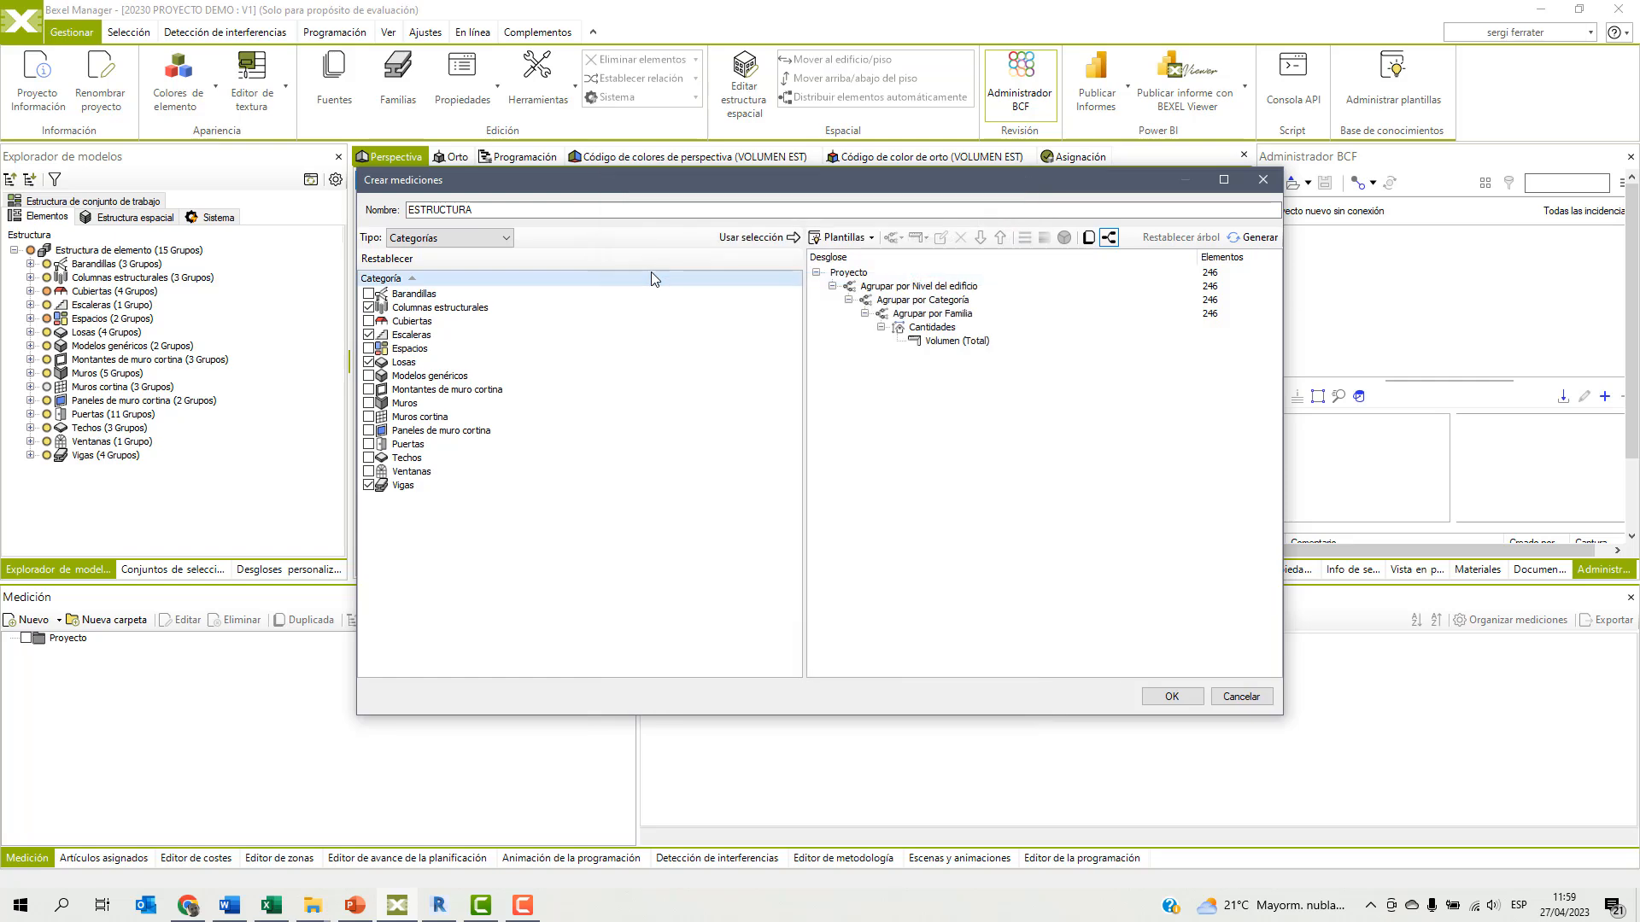
Add the Área quantity with the Total function under Cantidades.
left_click(929, 329)
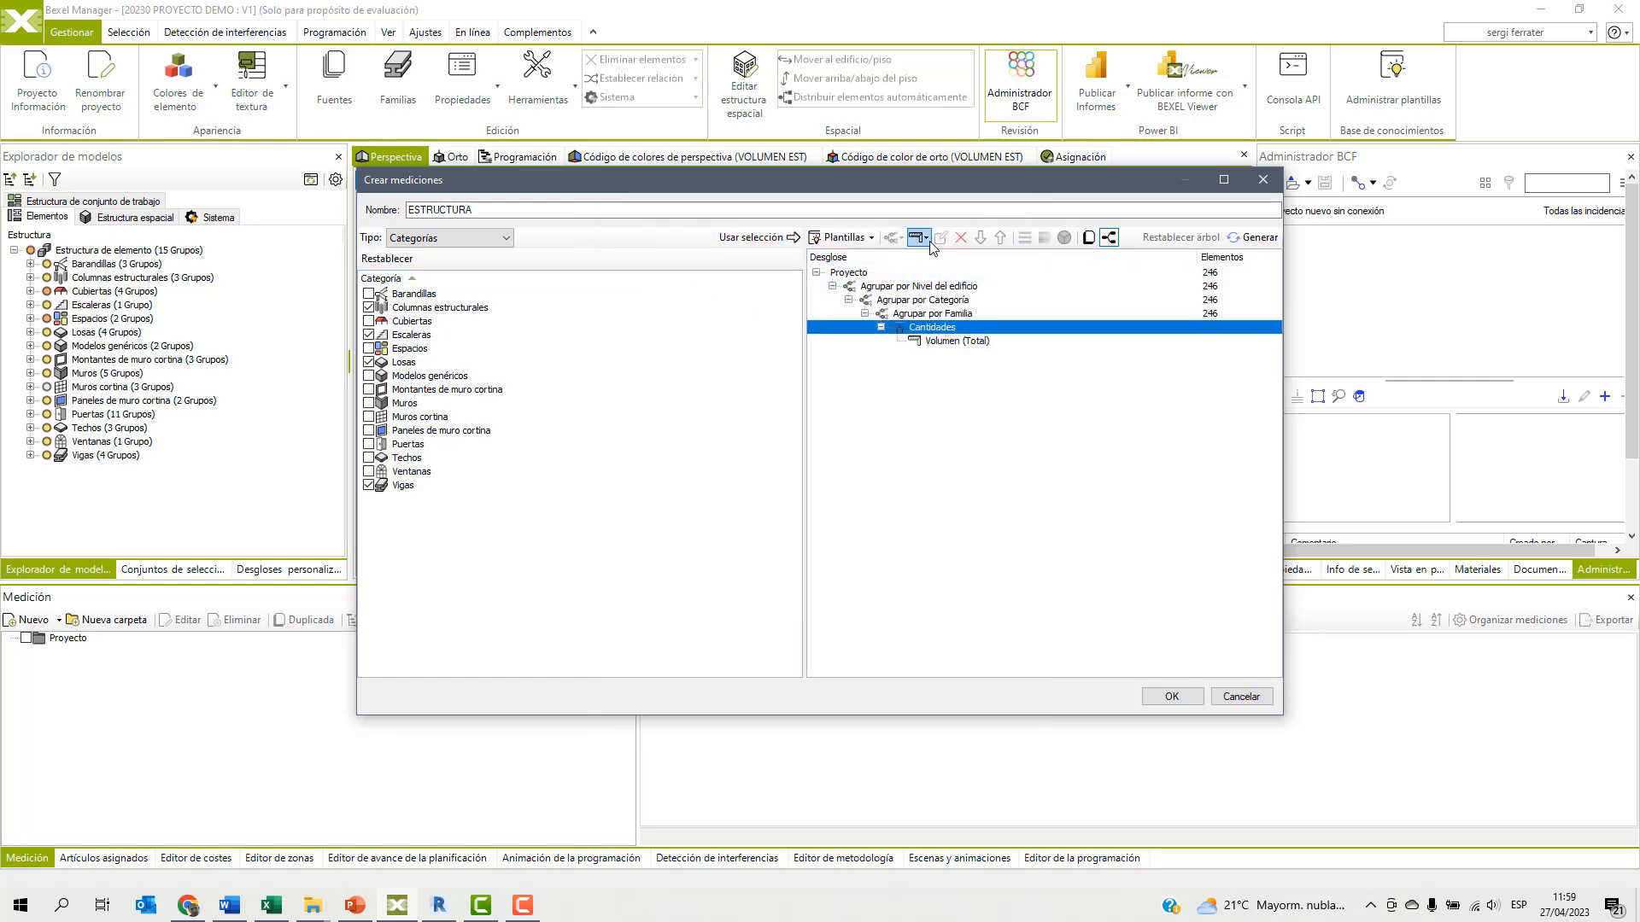
left_click(921, 238)
left_click(974, 257)
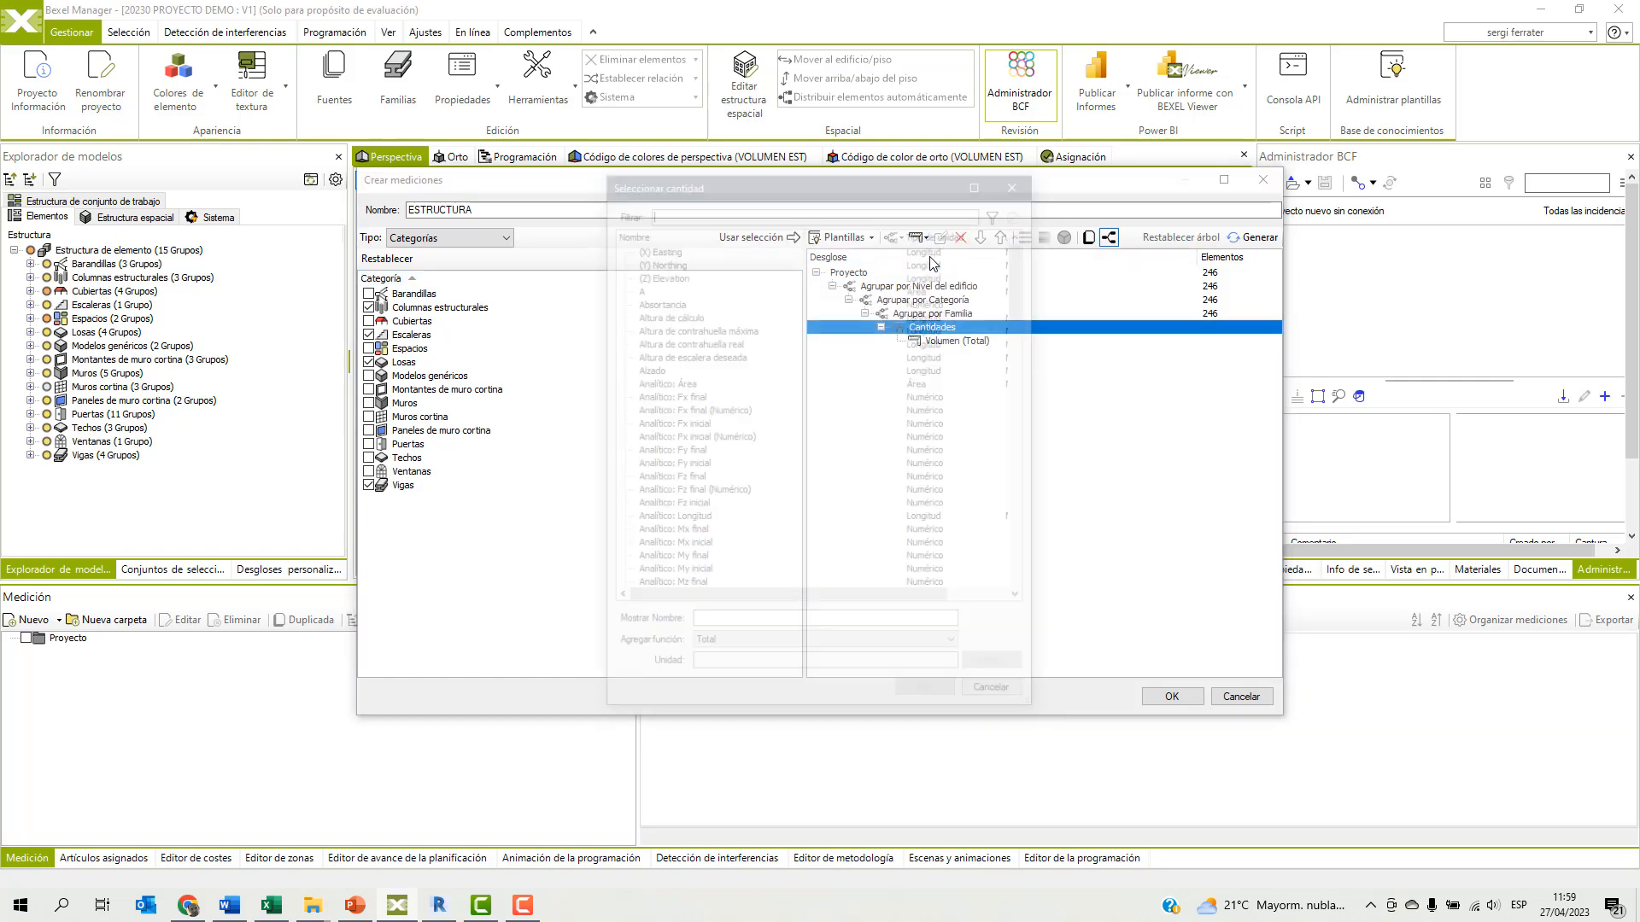
type("ÁRE")
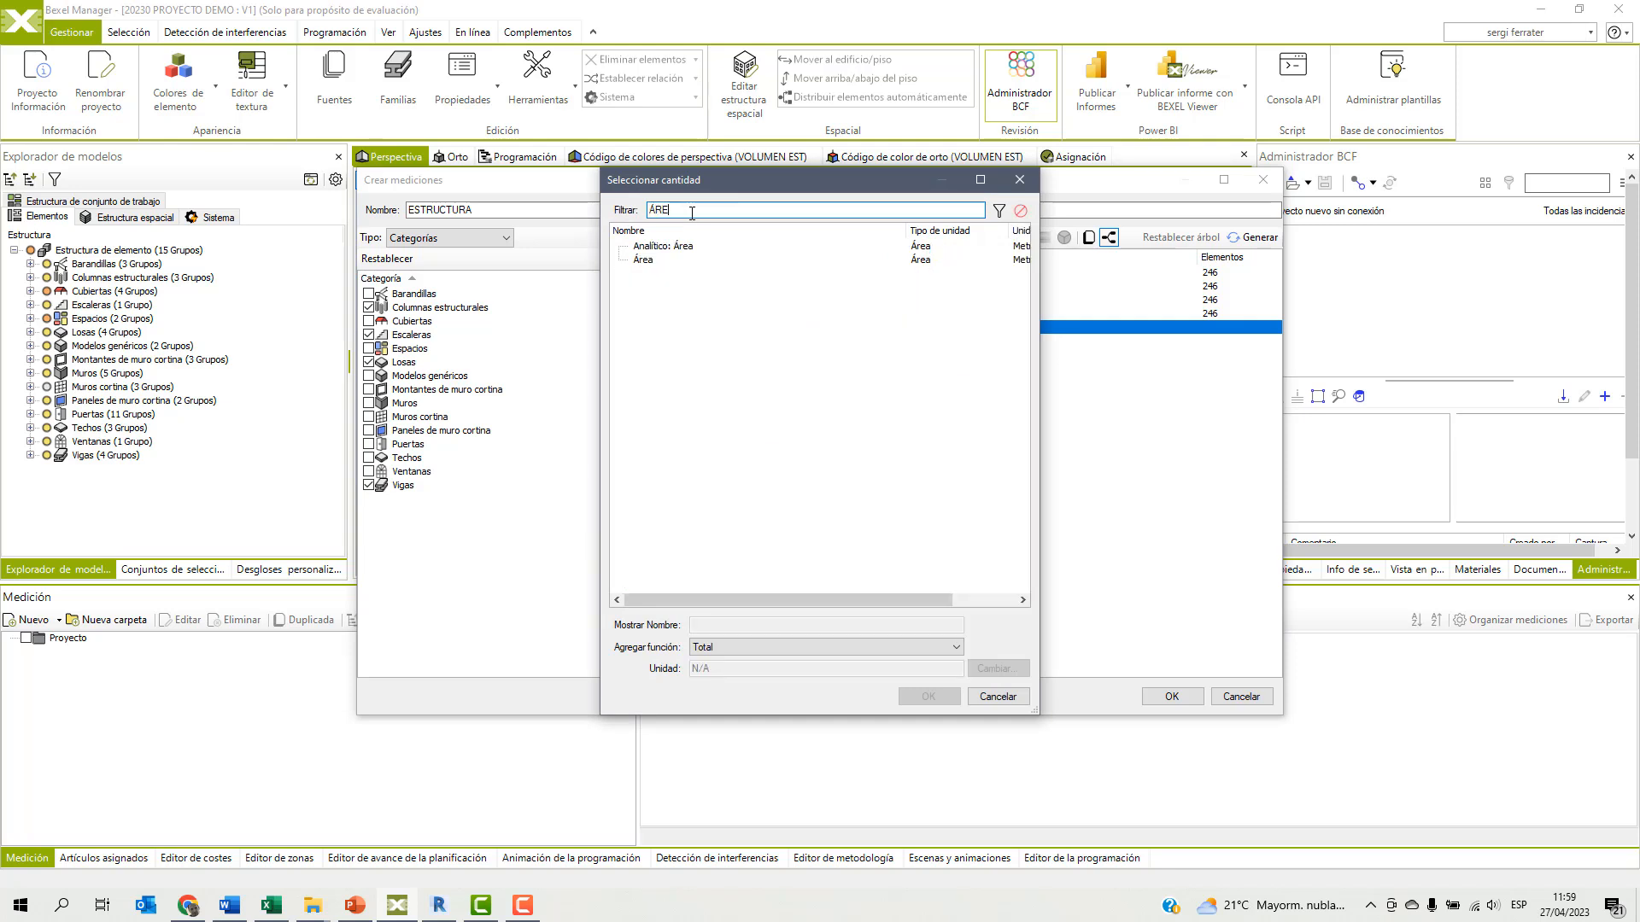
left_click(647, 260)
left_click(927, 697)
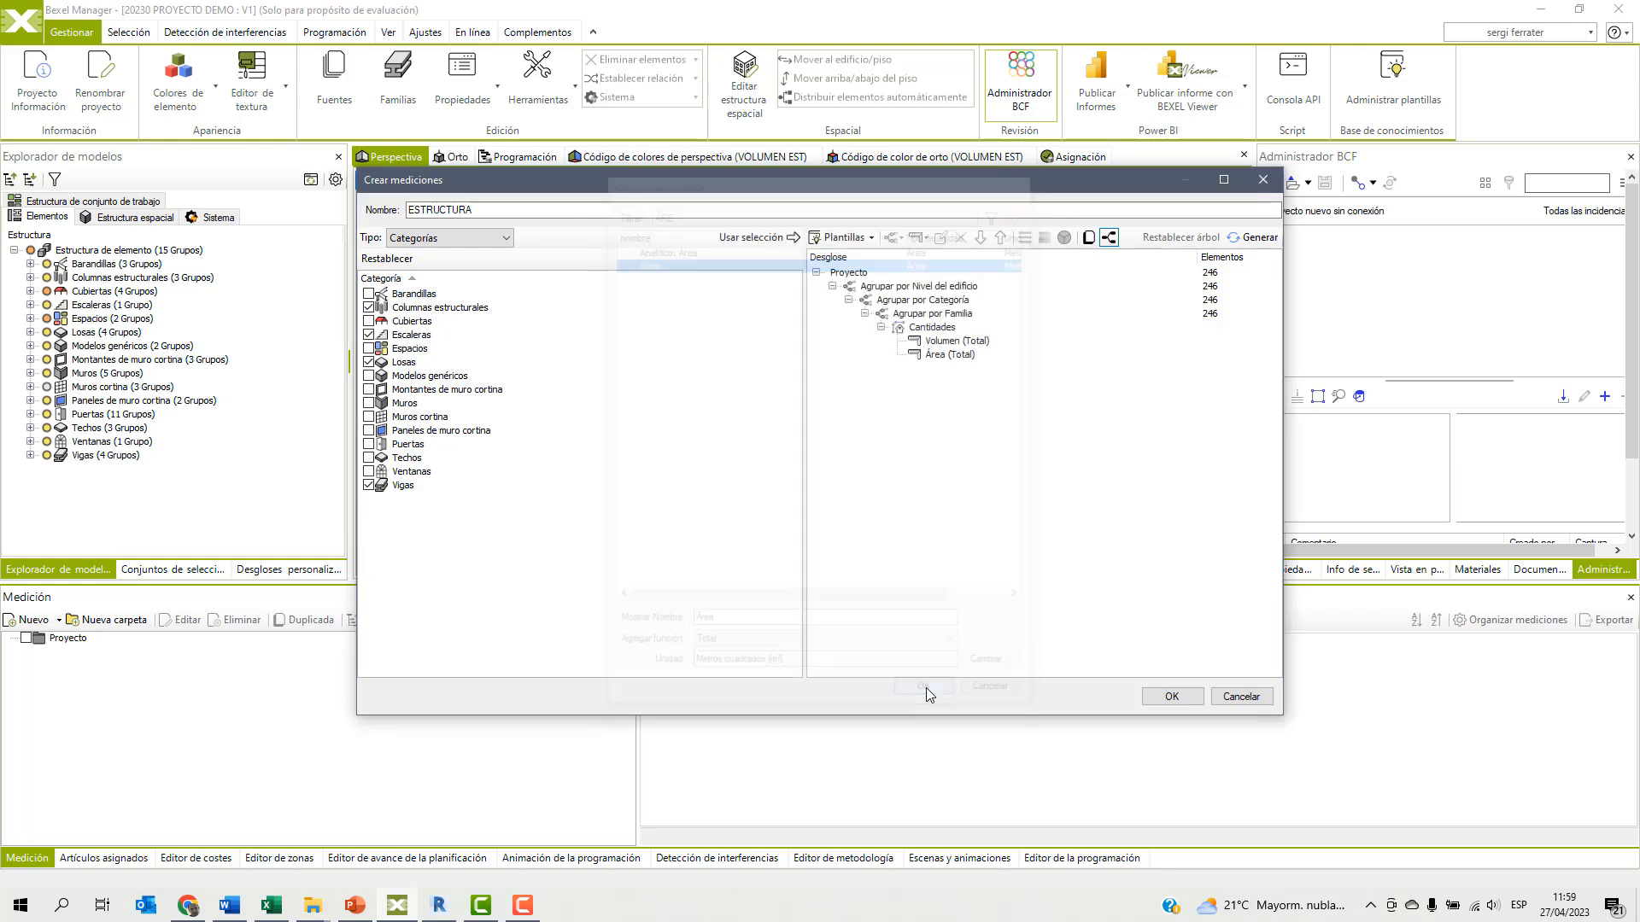
Add an element count (recuento) to Cantidades and create the ESTRUCTURA takeoff.
left_click(911, 329)
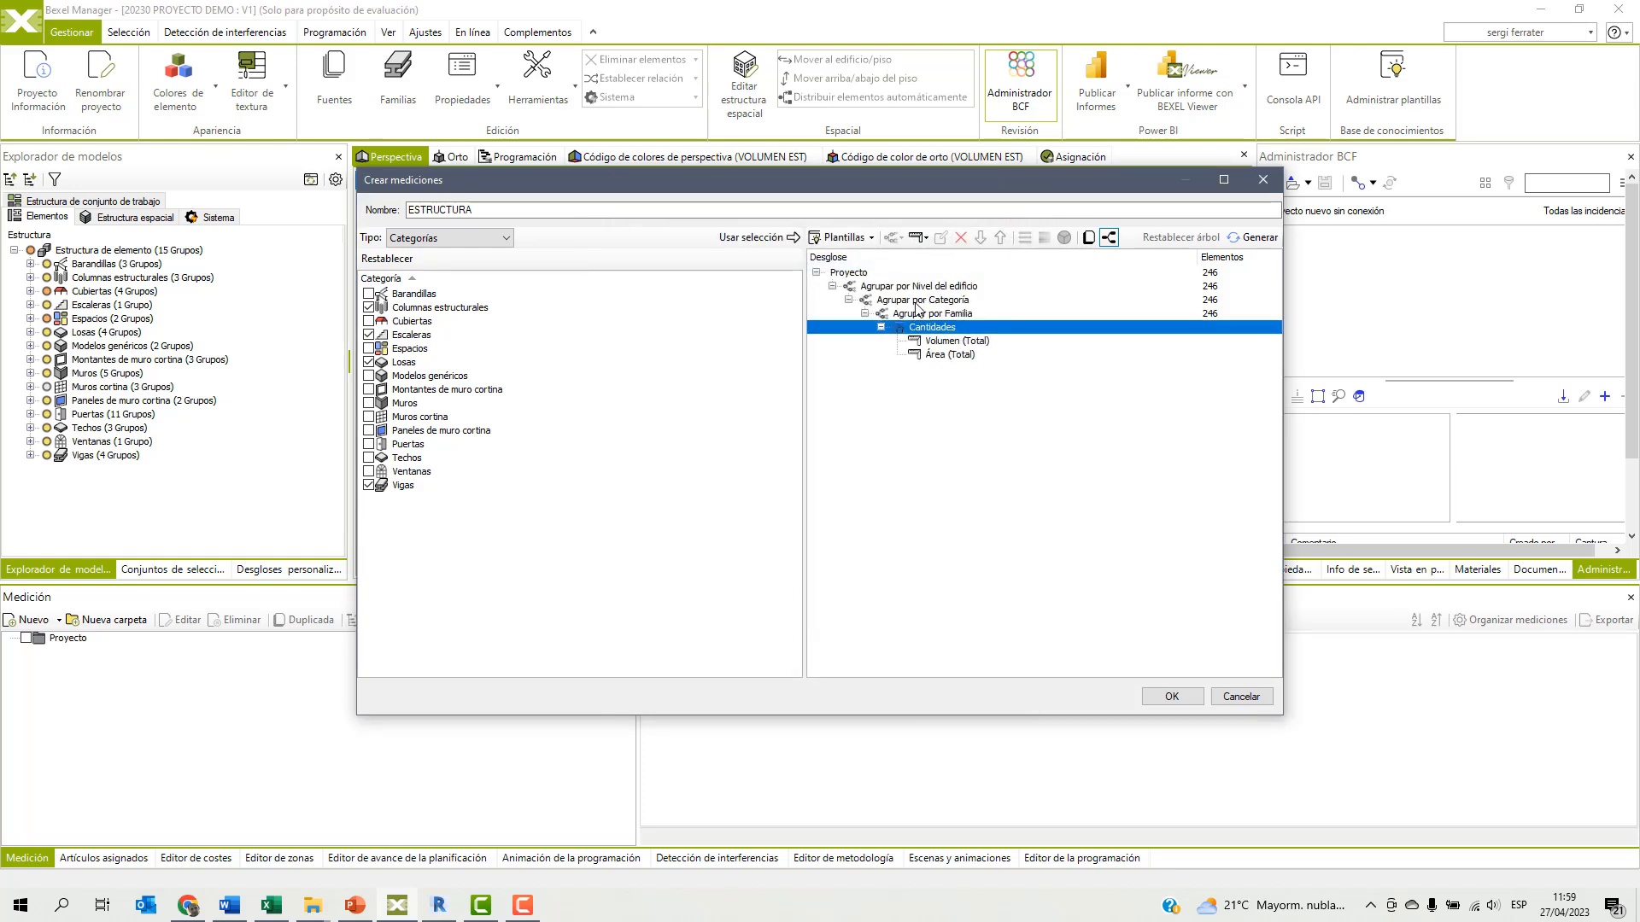
left_click(928, 241)
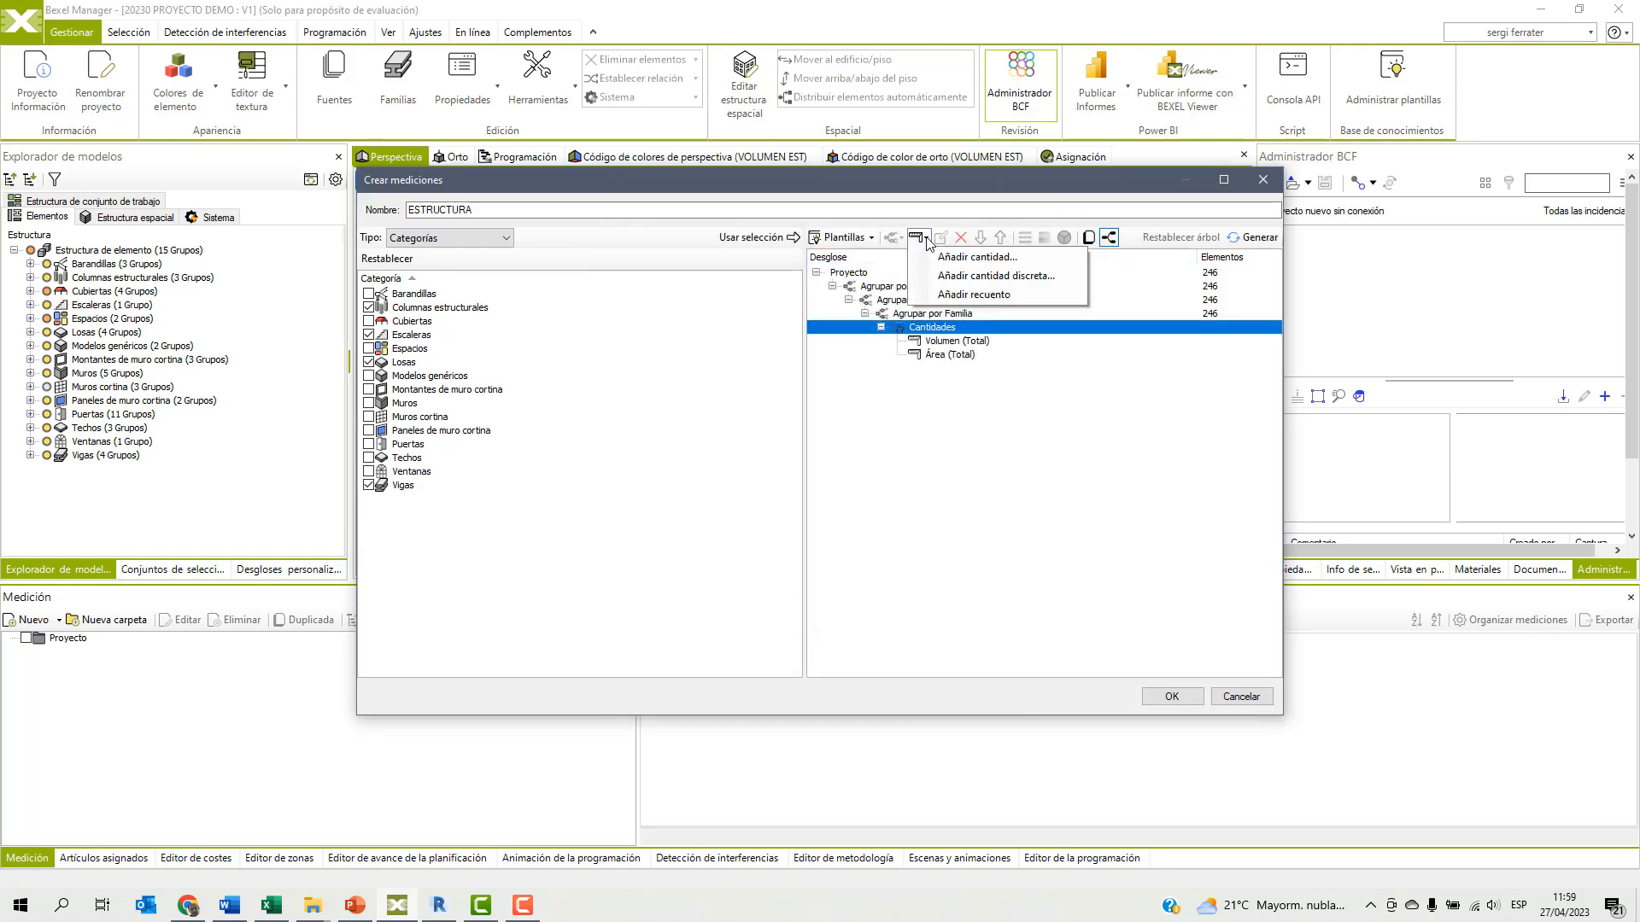
left_click(941, 300)
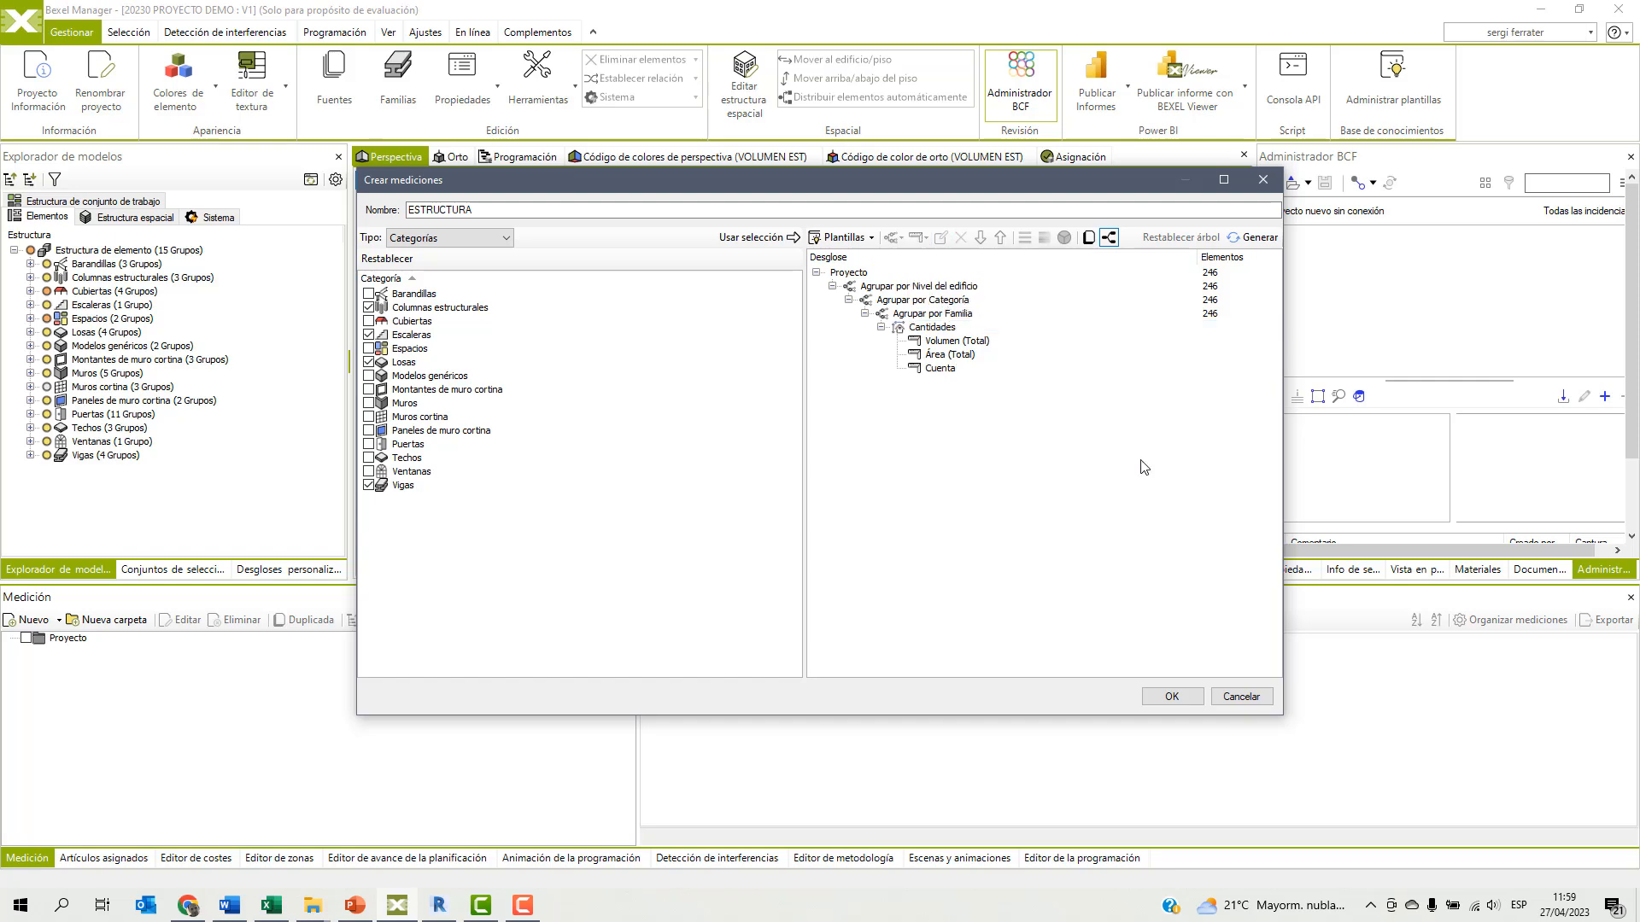
left_click(1173, 696)
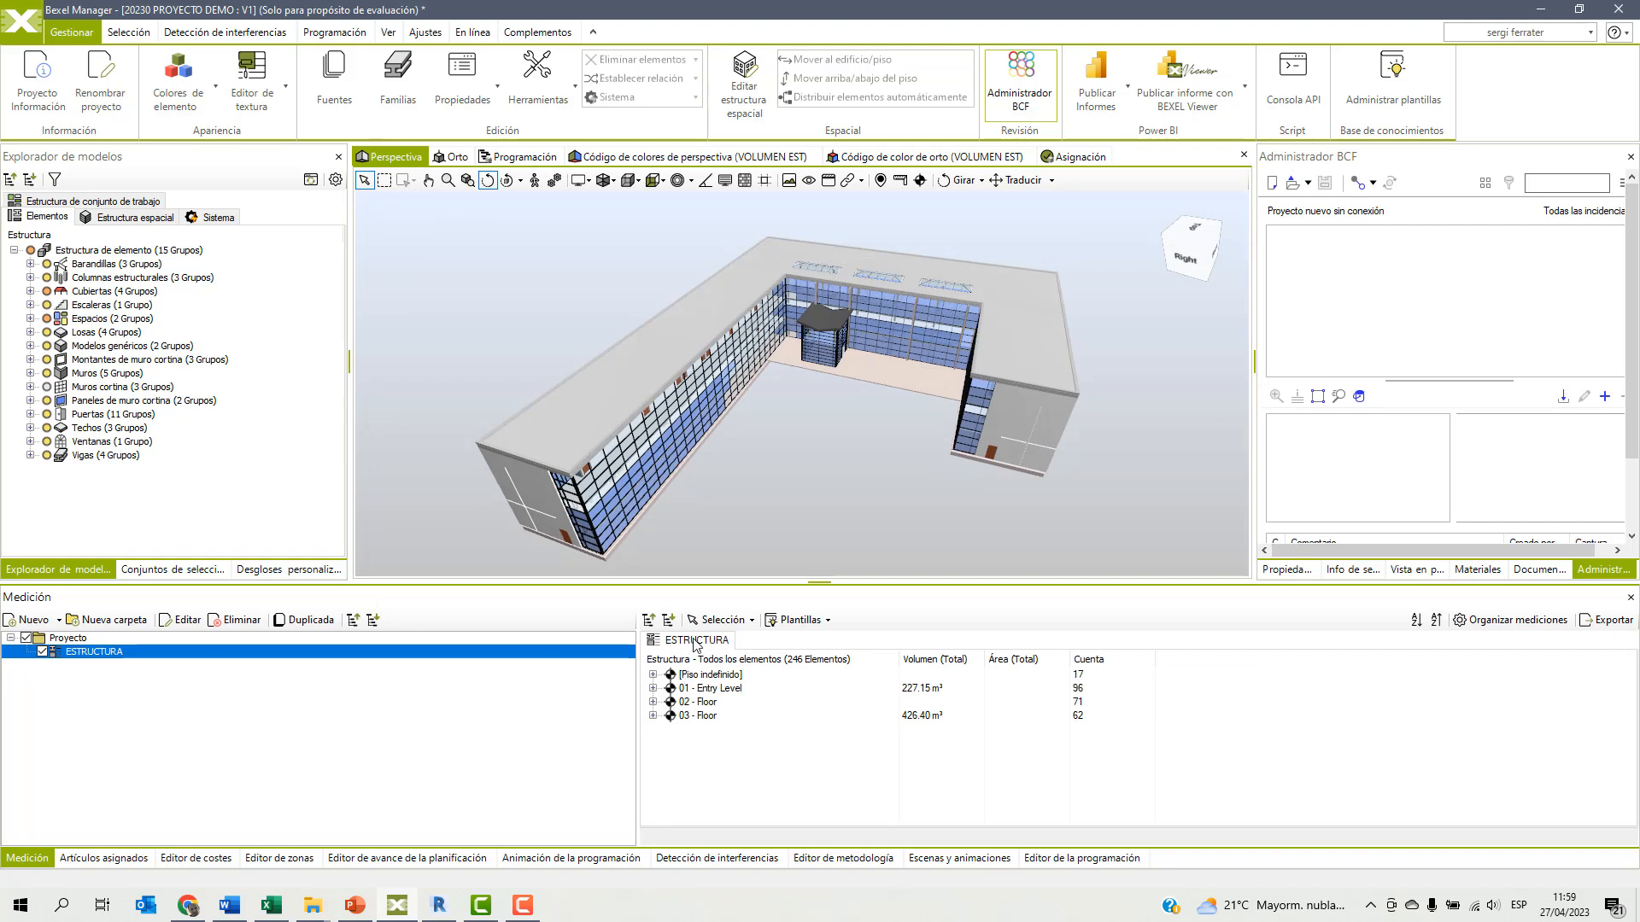
Expand the ESTRUCTURA takeoff down to its families to examine the quantities per floor and category.
left_click(652, 676)
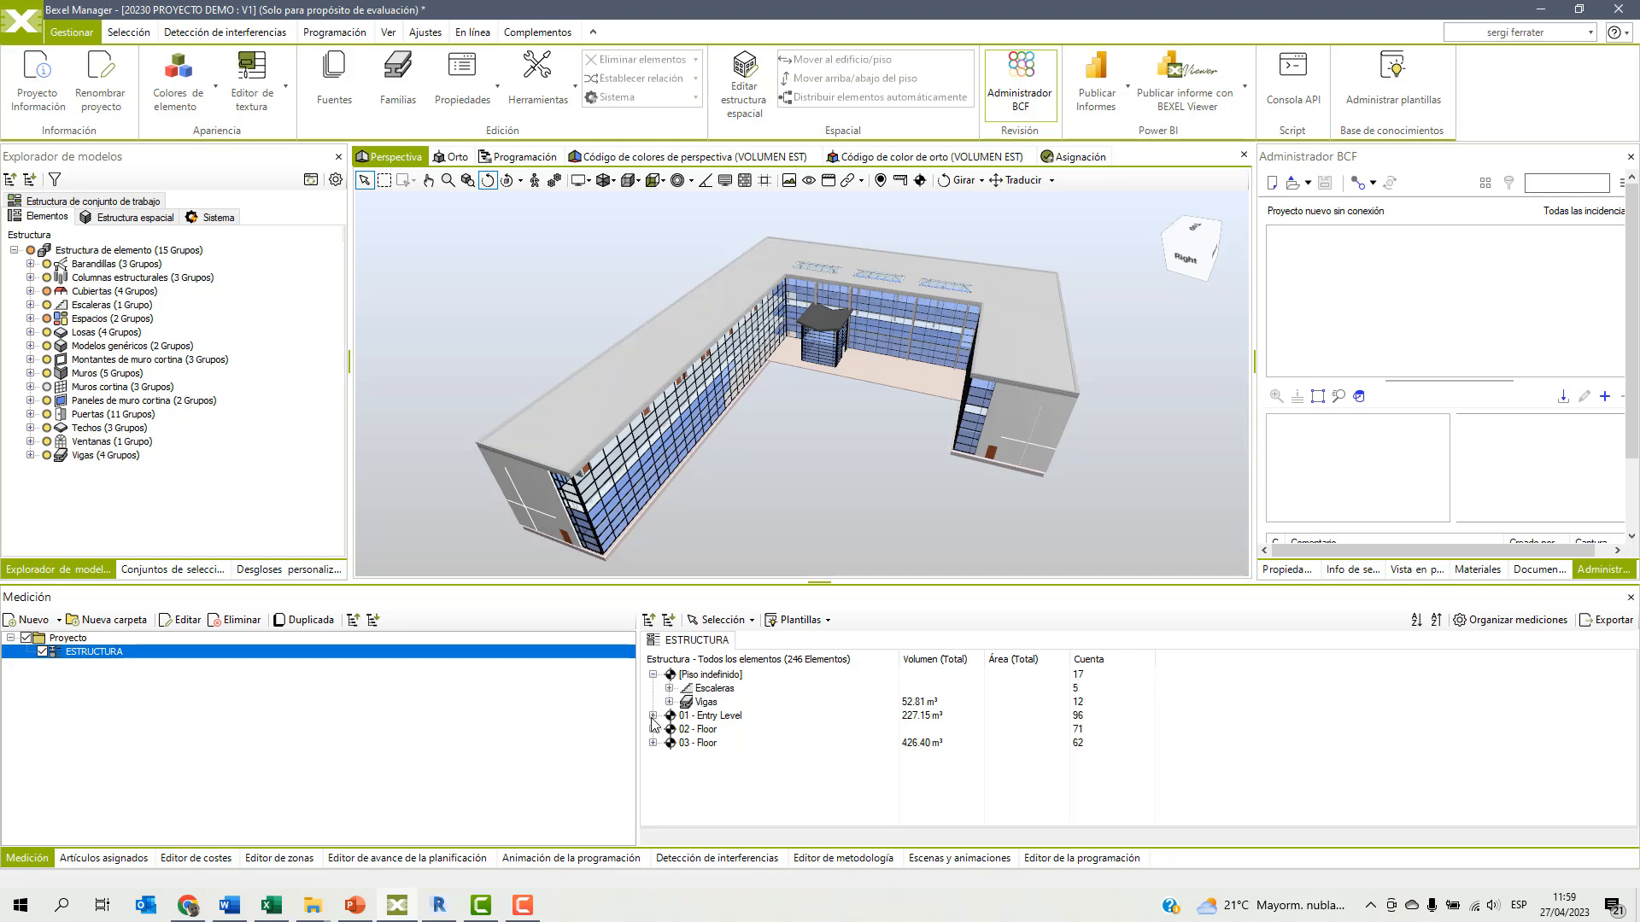
left_click(653, 716)
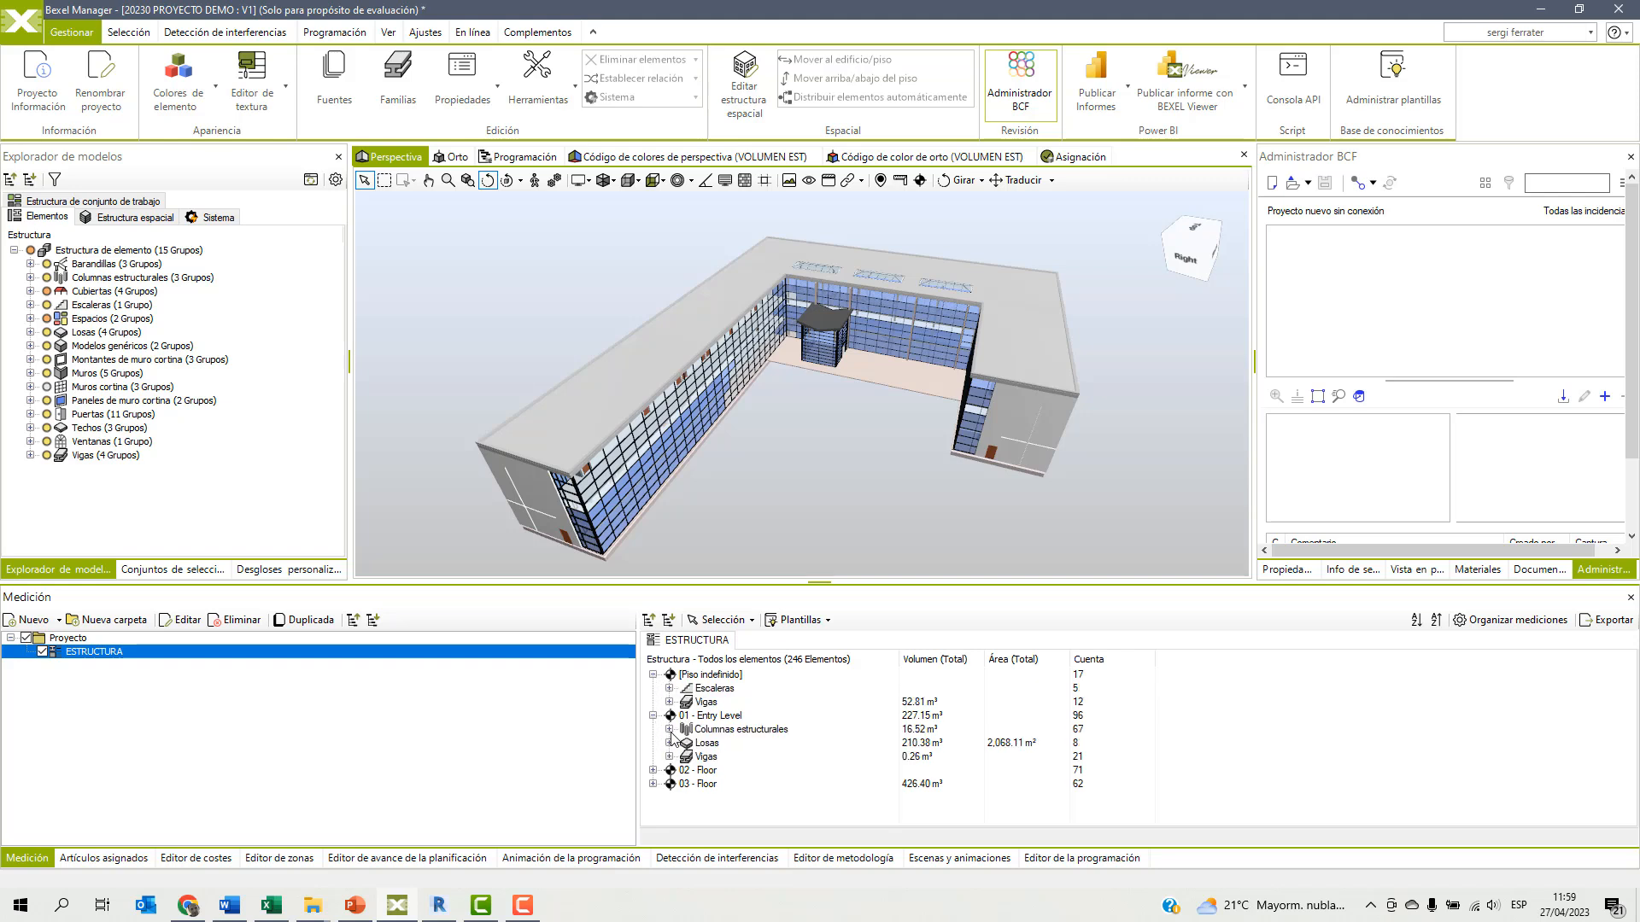
left_click(671, 730)
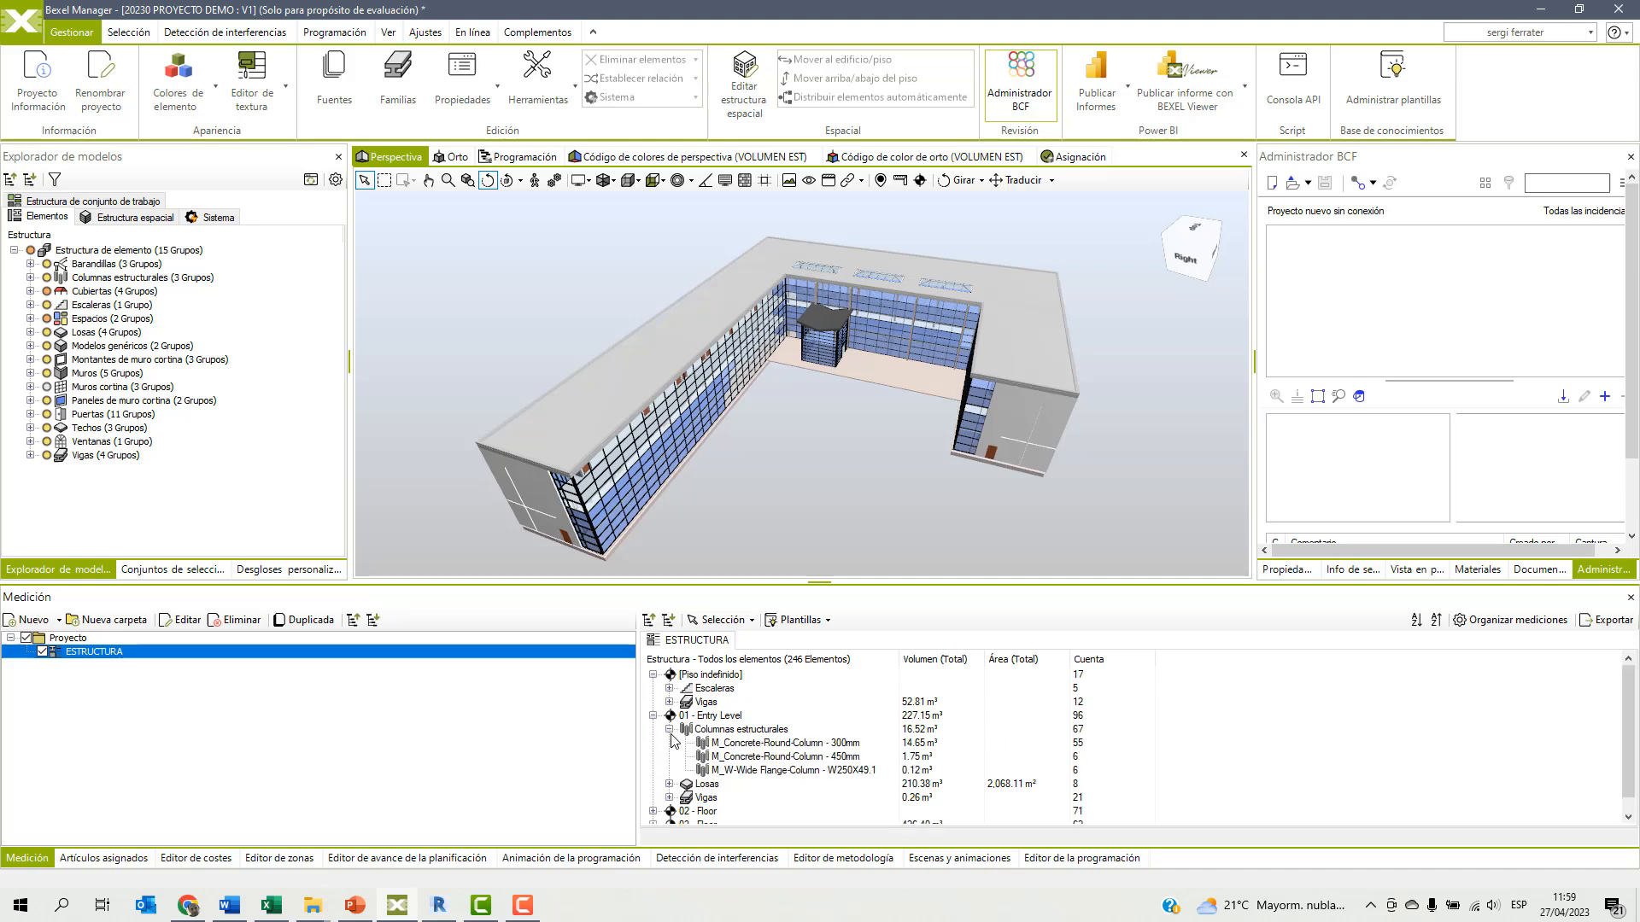
left_click(669, 784)
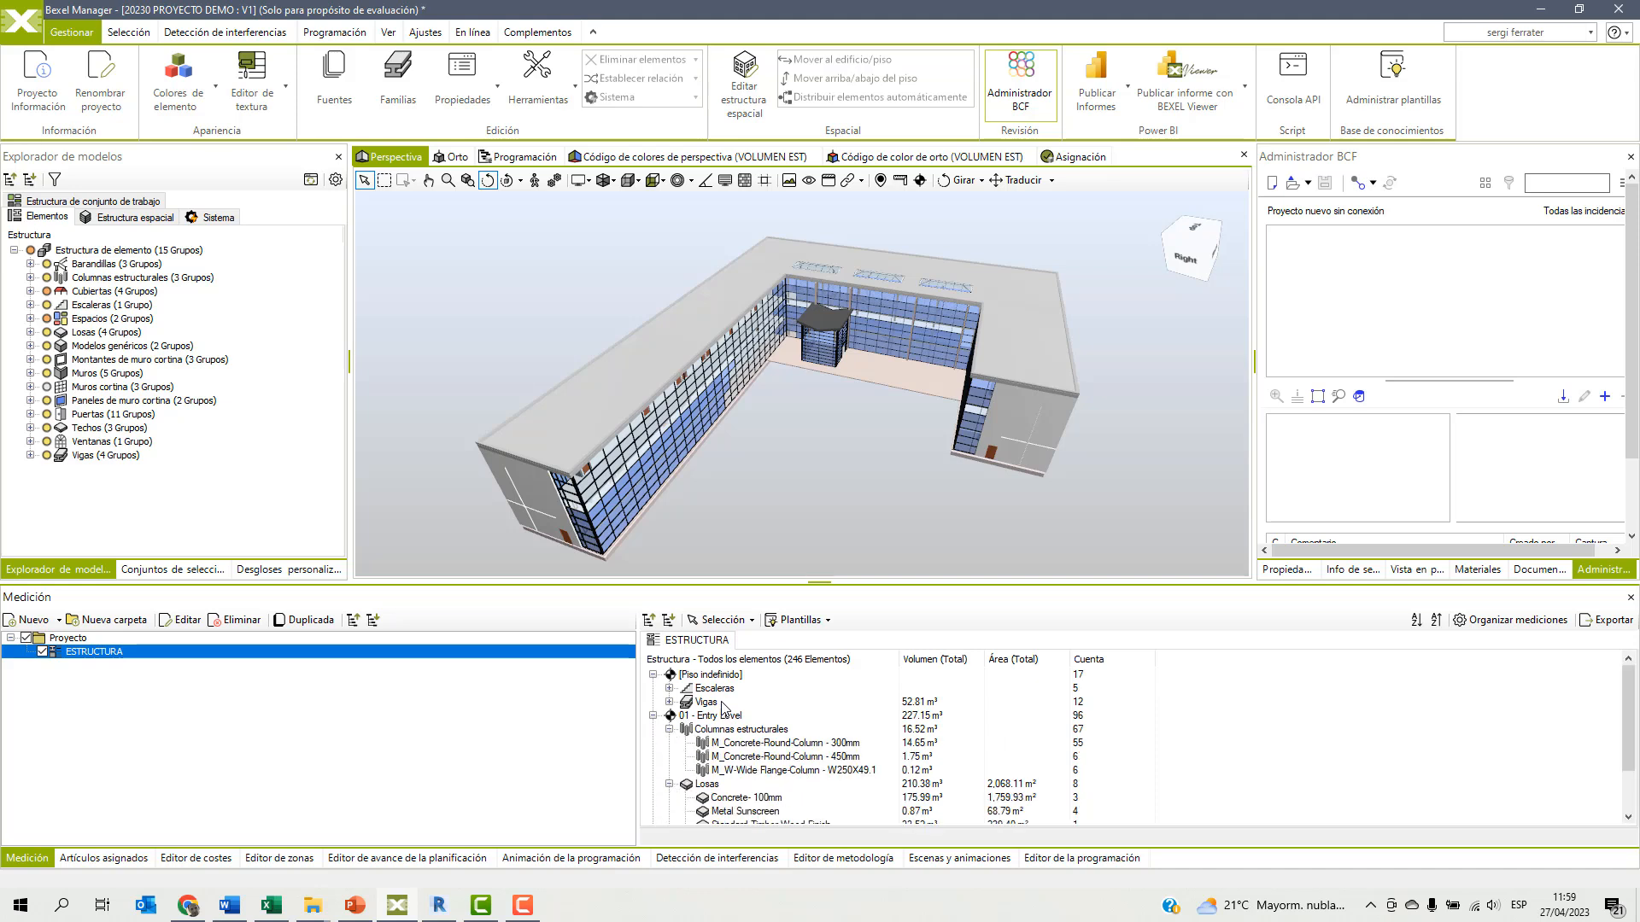
left_click(669, 620)
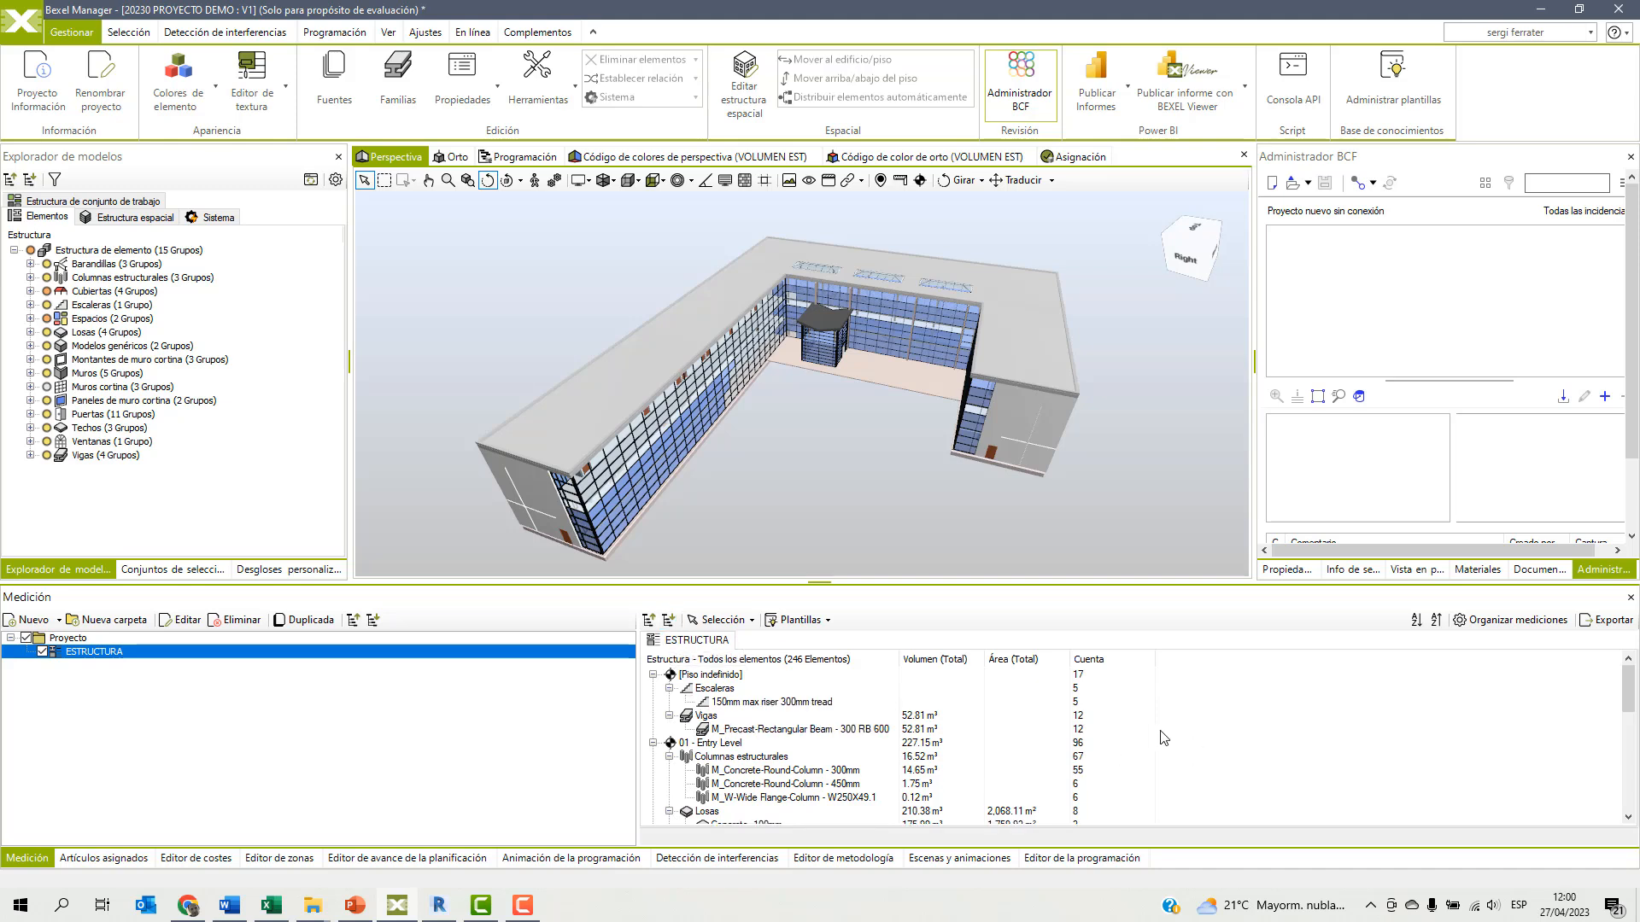
Enable automatic selection from the takeoff and select the Entry Level M_Concrete-Round-Column - 300mm group.
left_click(720, 620)
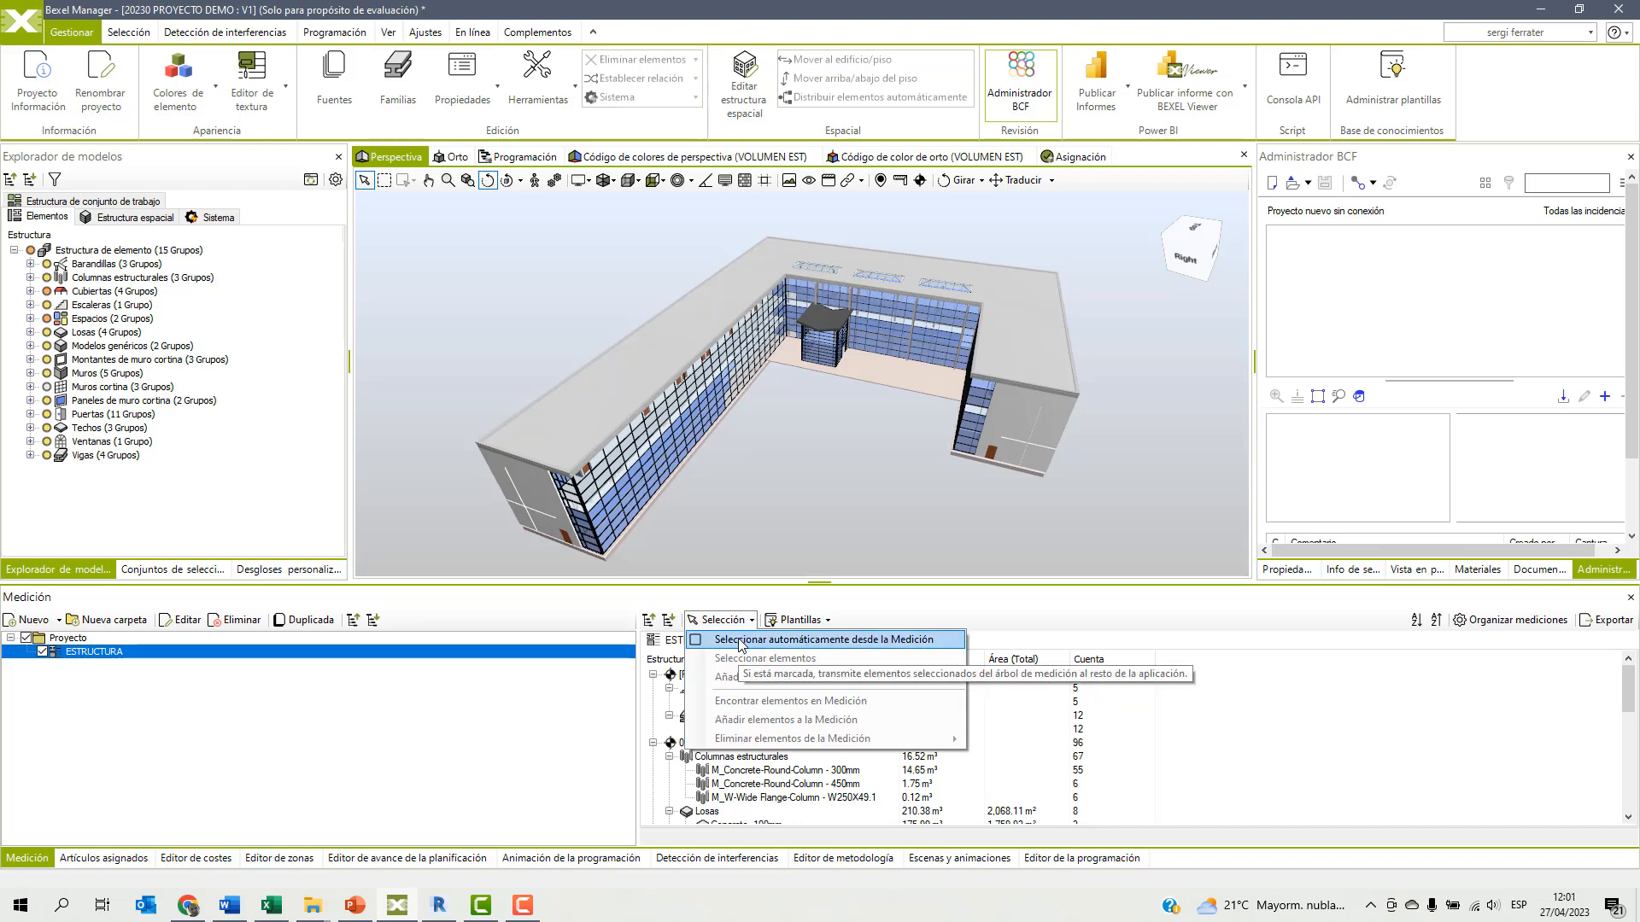
left_click(739, 645)
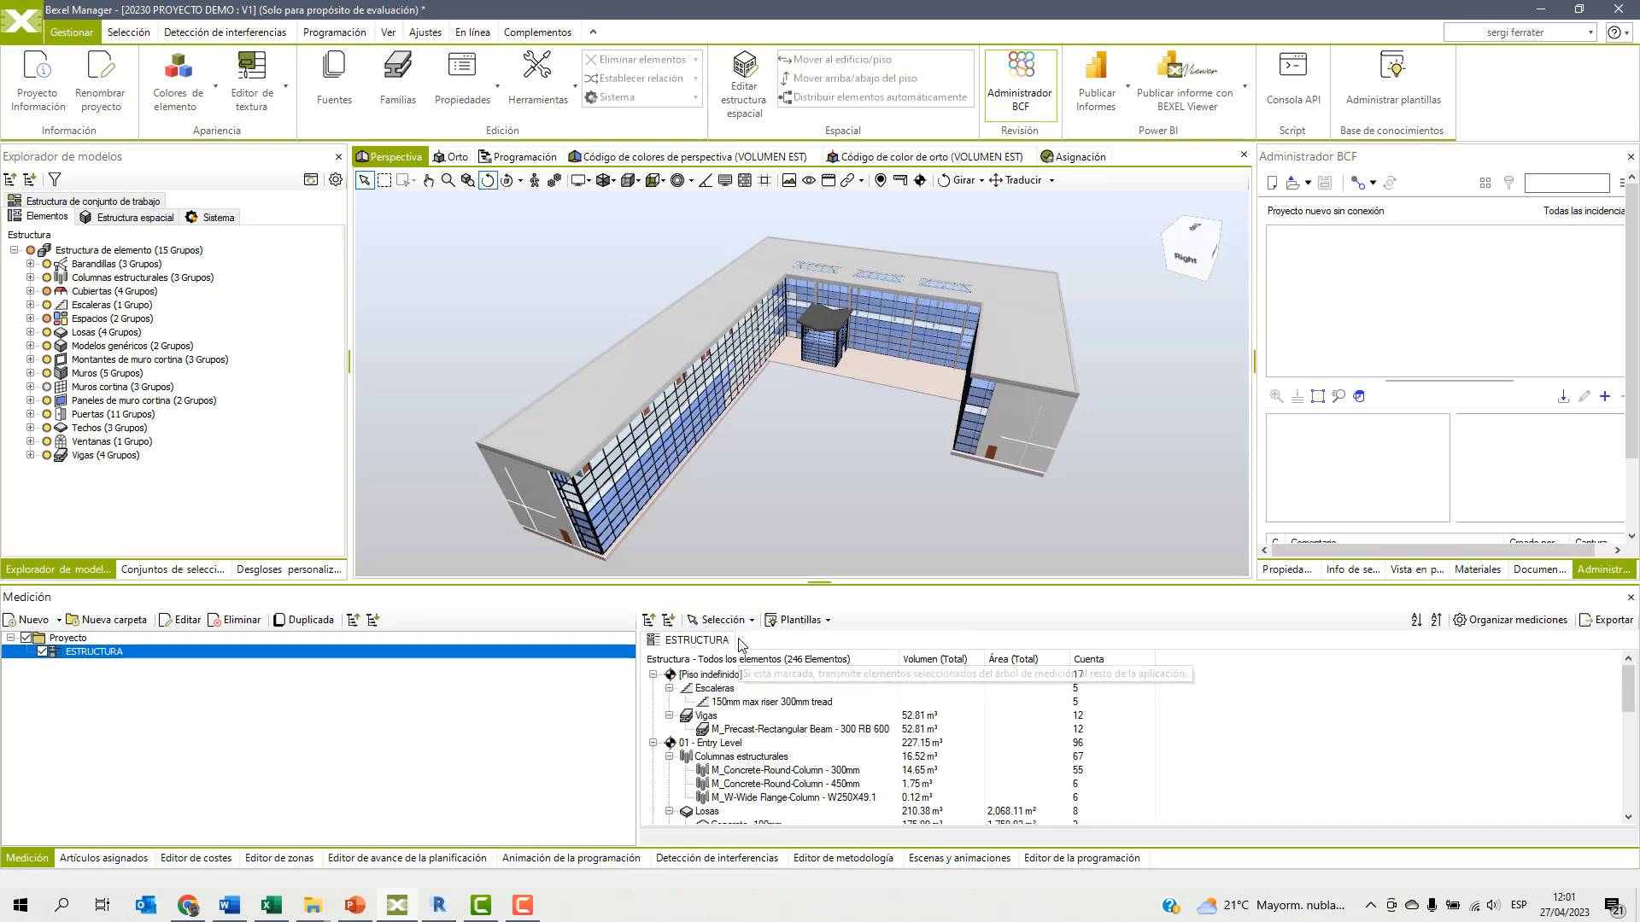
left_click(749, 777)
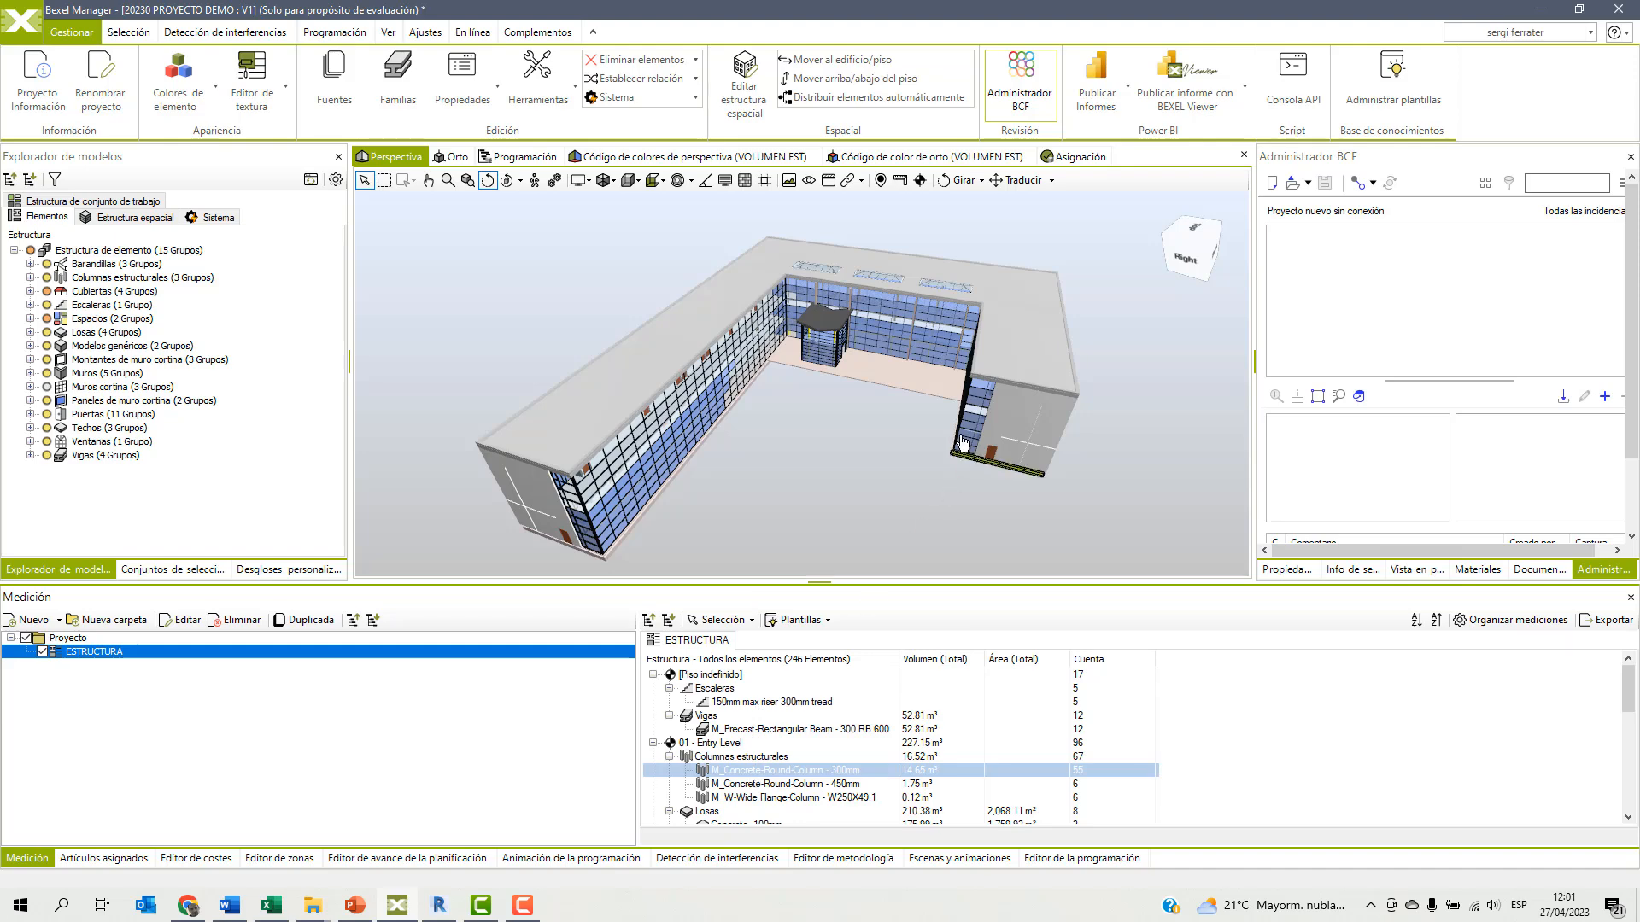
Isolate the selected 300 mm round columns in the perspective view to inspect them, and show the whole model again.
right_click(951, 238)
mouse_move(995, 347)
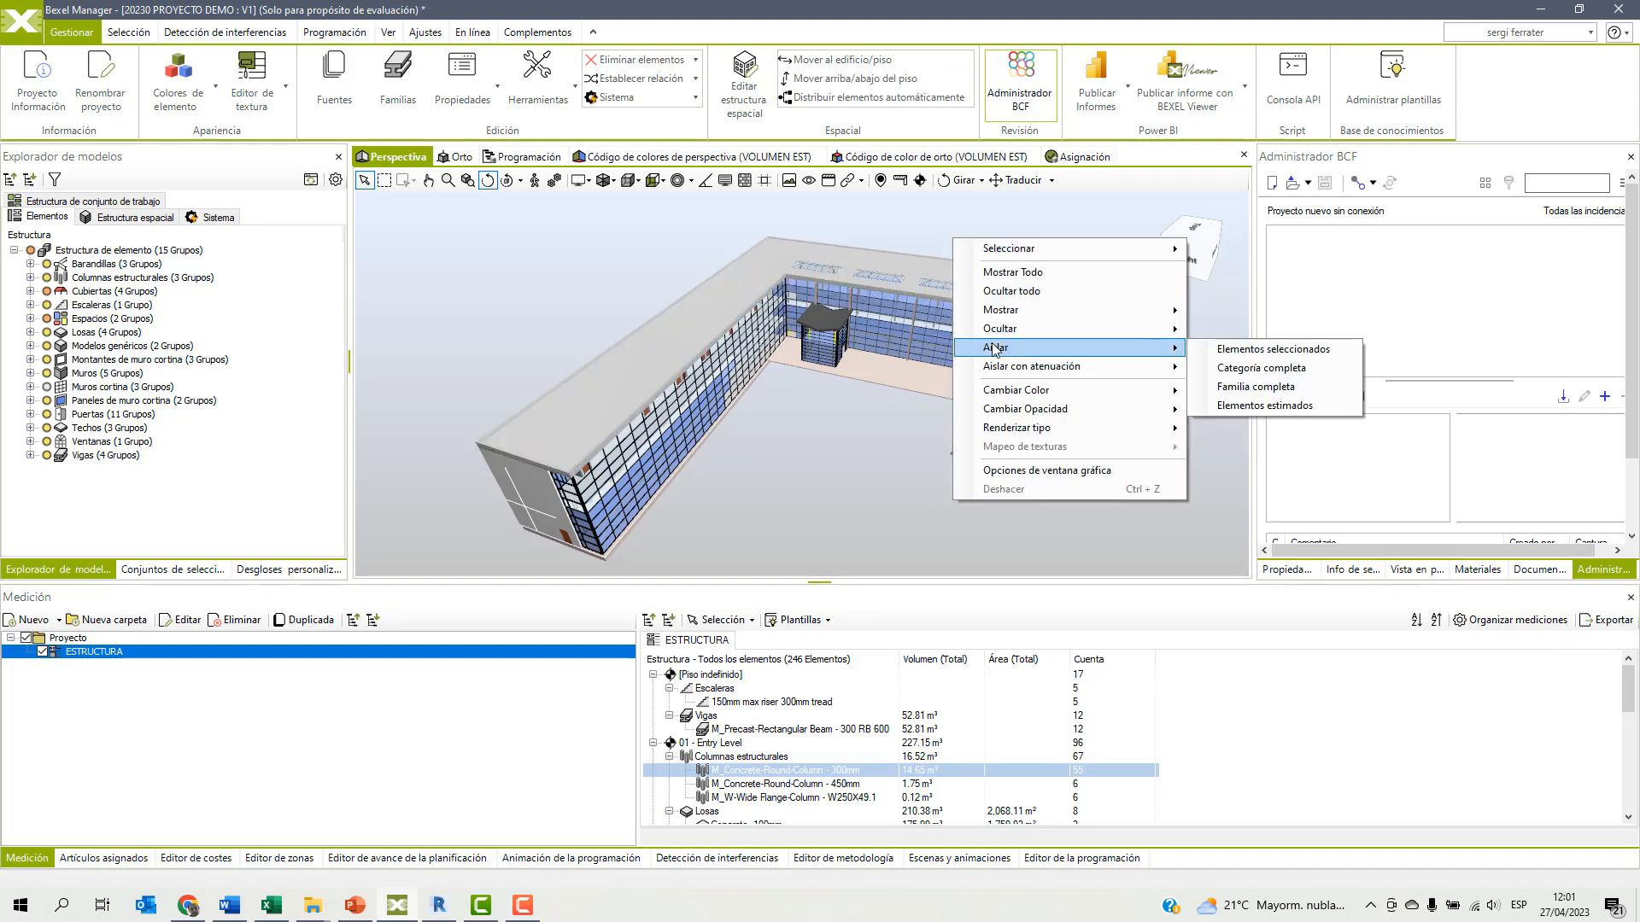
left_click(1217, 348)
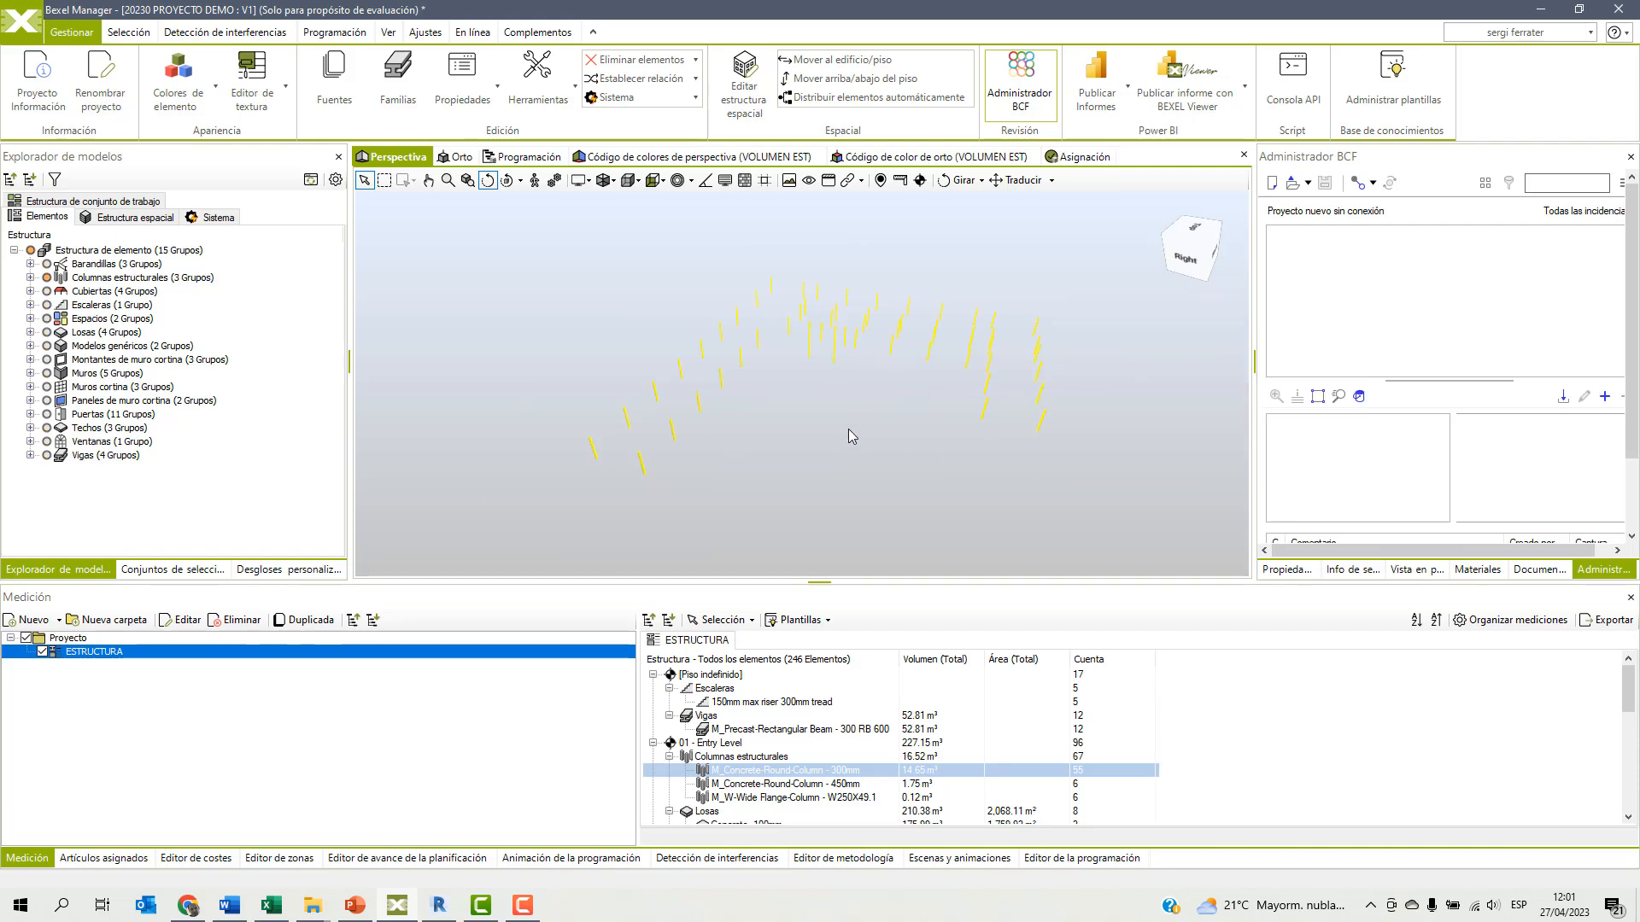
key("a")
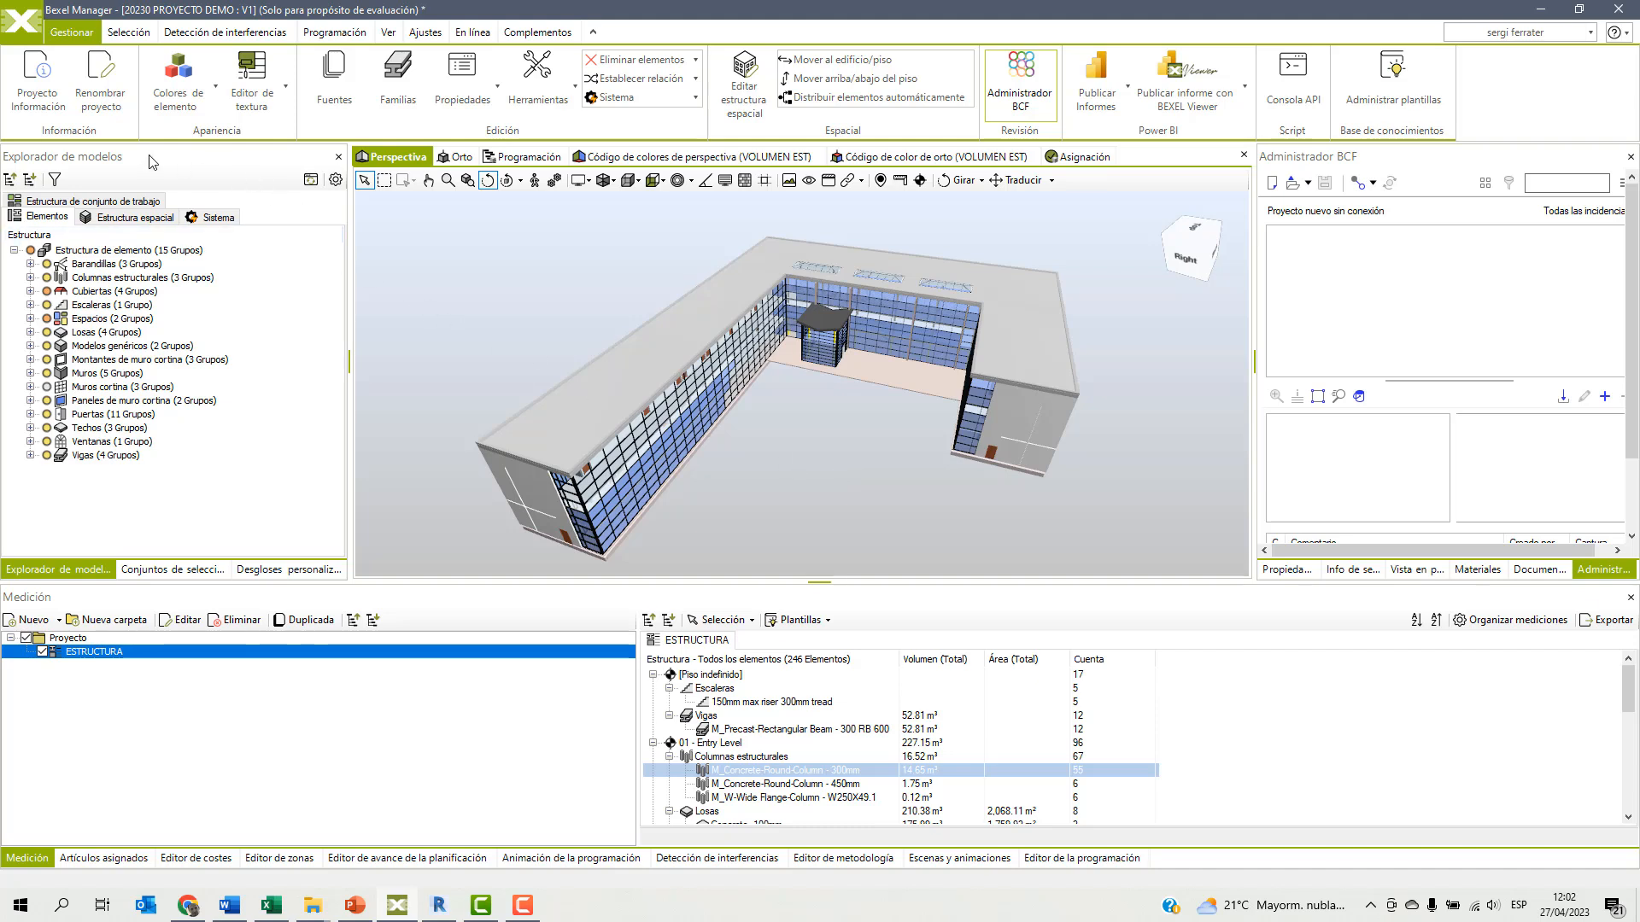
Start a new property for the structural columns named Volumen aumentado, in group Dimensiones, of type Volumen, in m3.
left_click(103, 279)
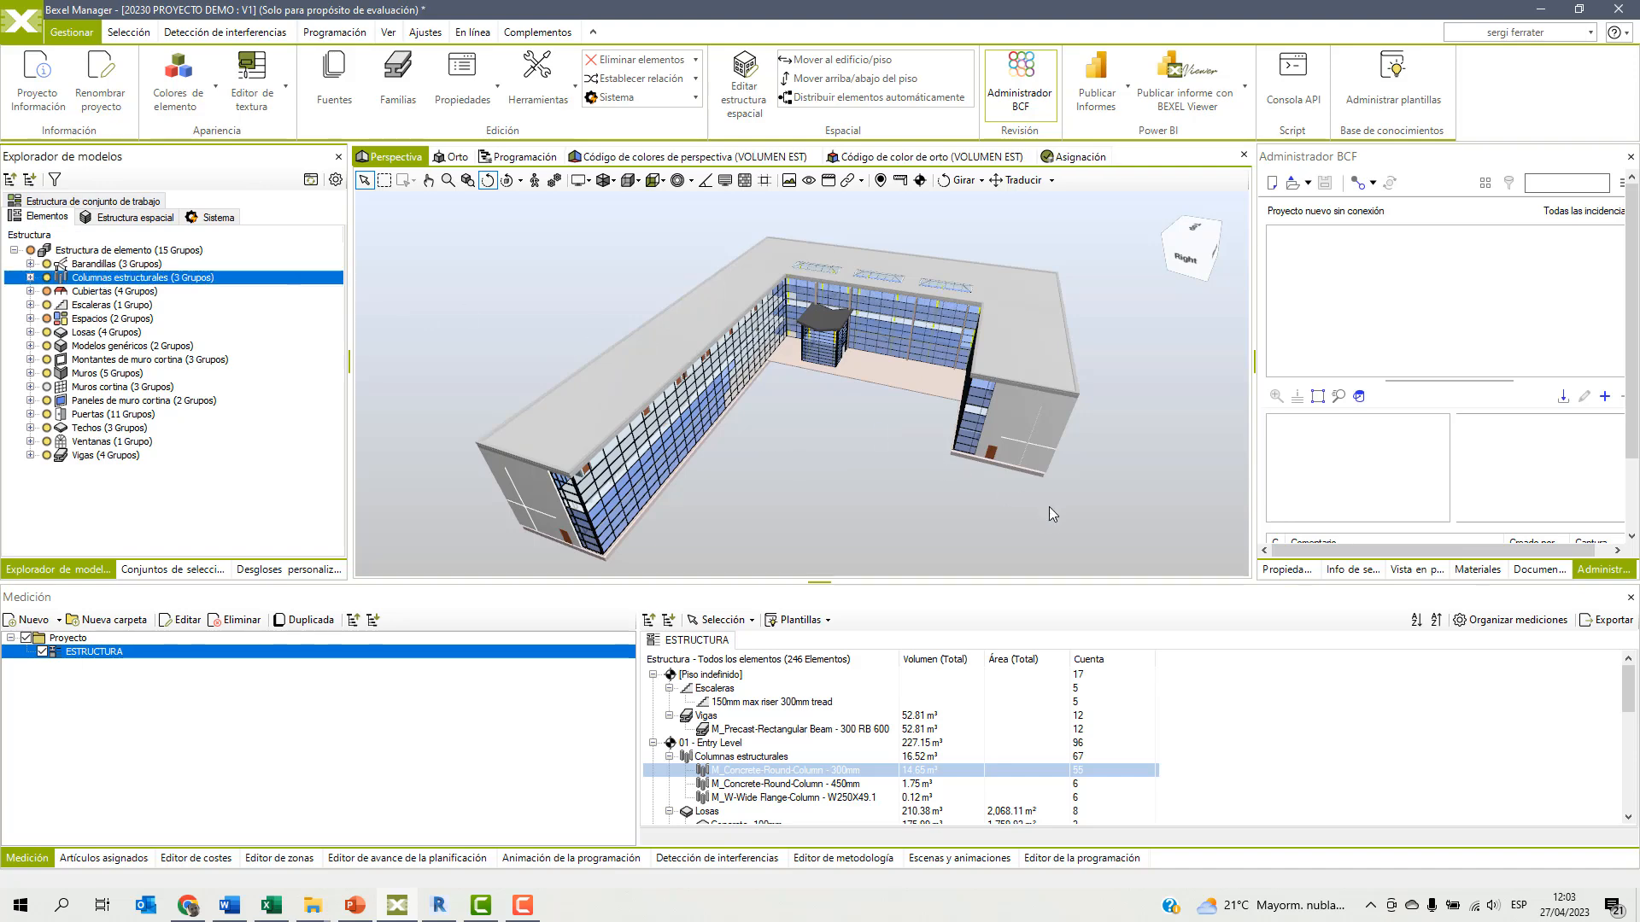
left_click(1290, 569)
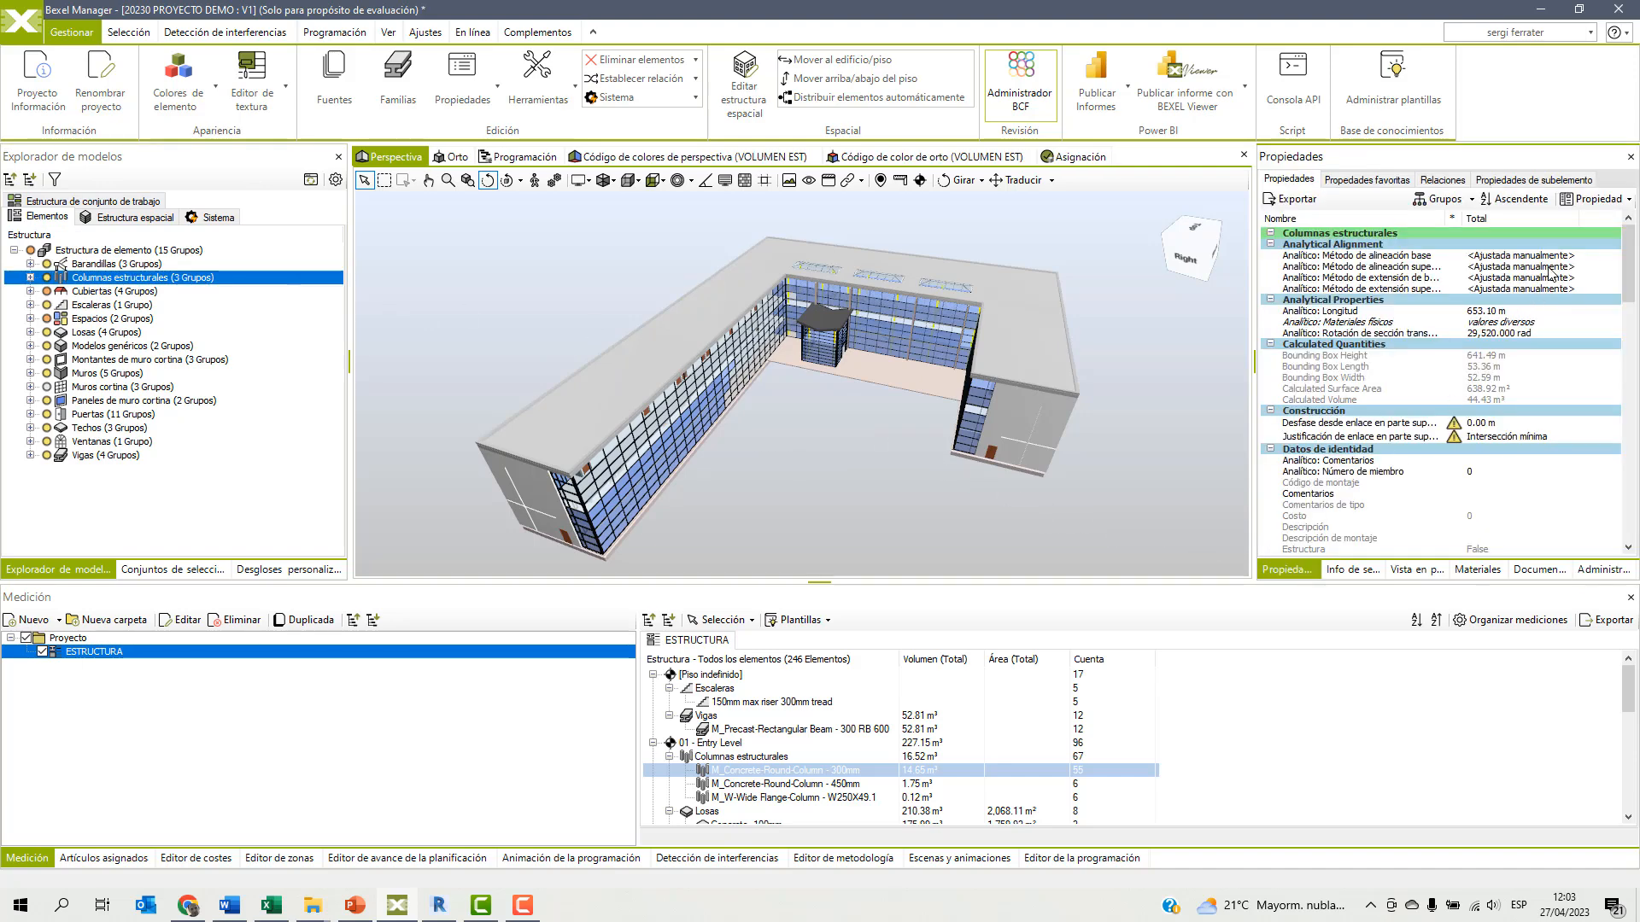
left_click(1592, 205)
type("Volumen aumentado")
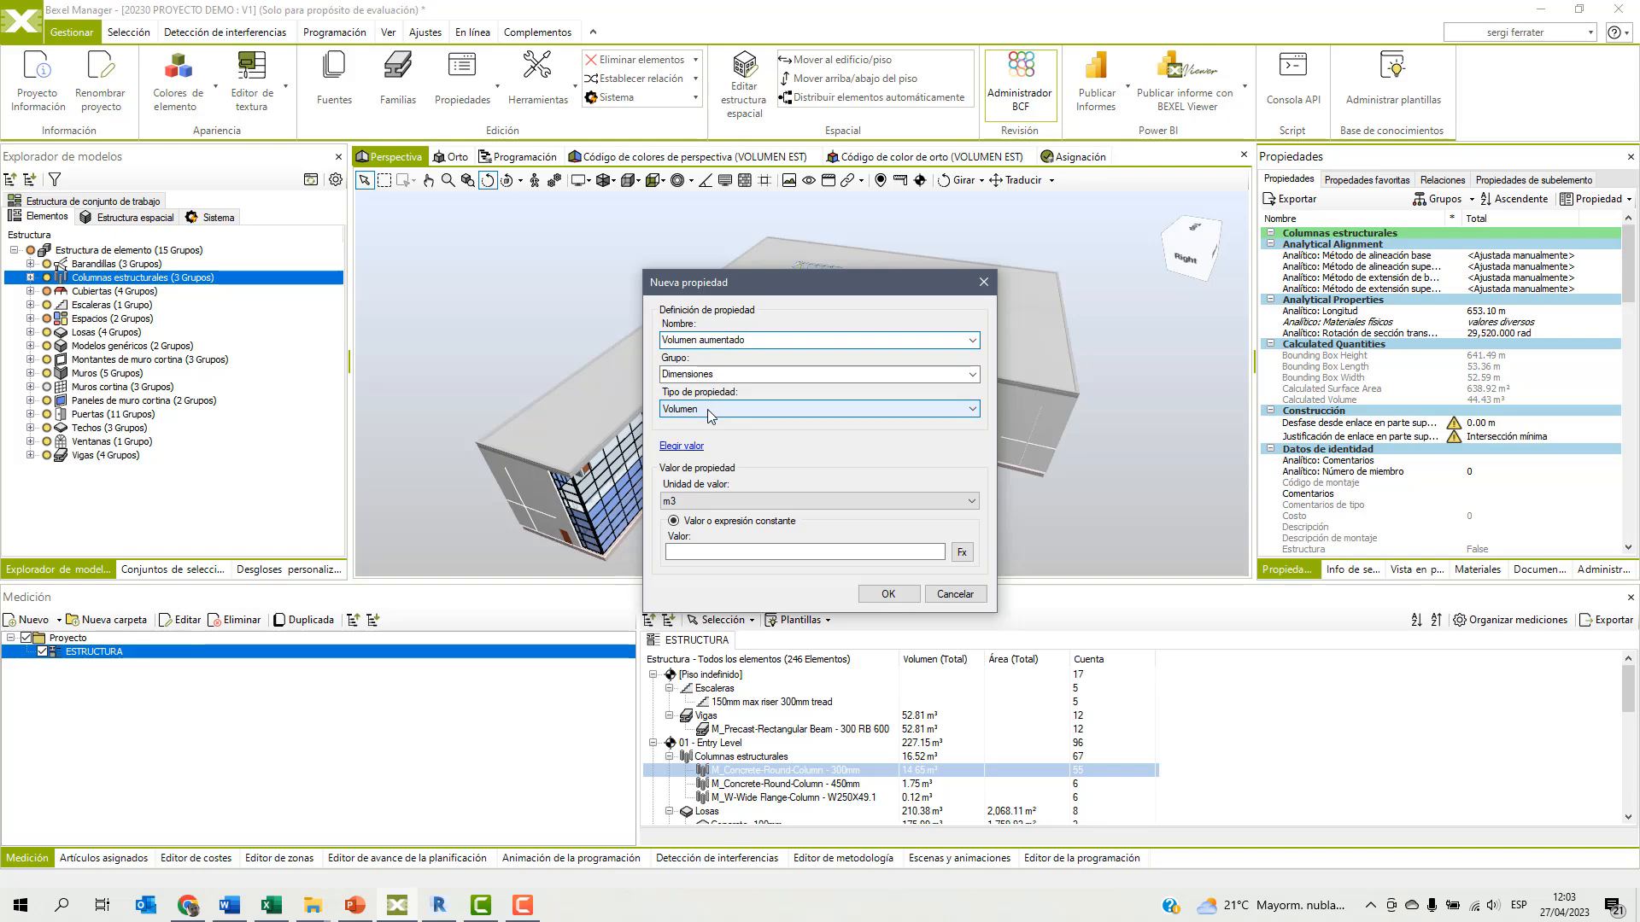
Define the Volumen aumentado value with the expression [Volumen]*1.05 and create the property.
left_click(962, 554)
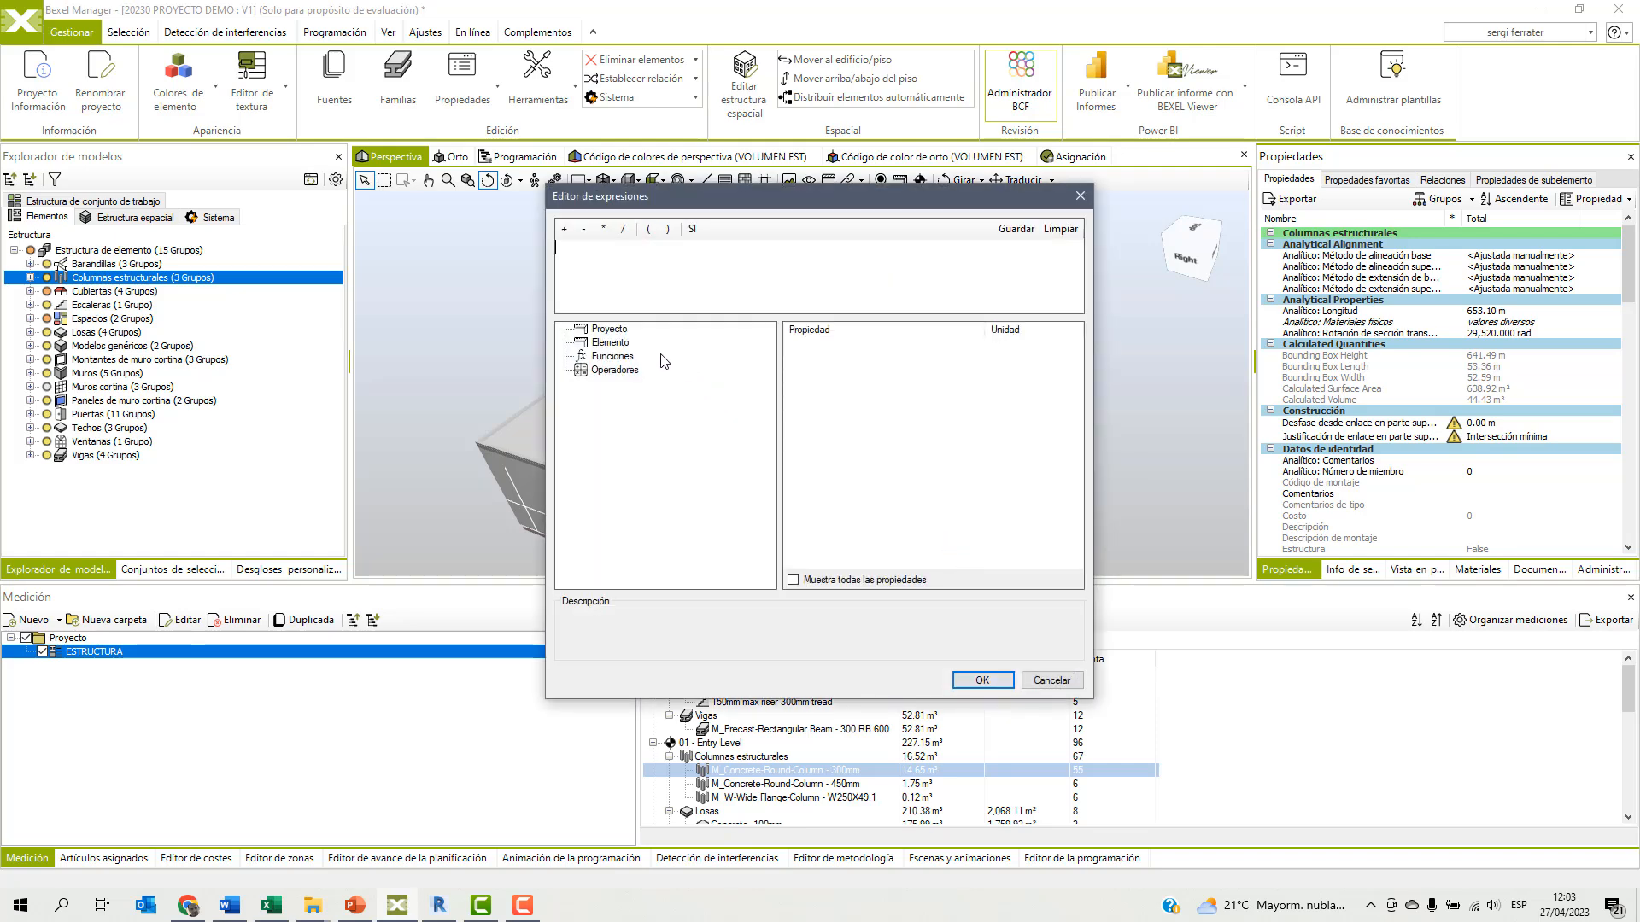
left_click(610, 342)
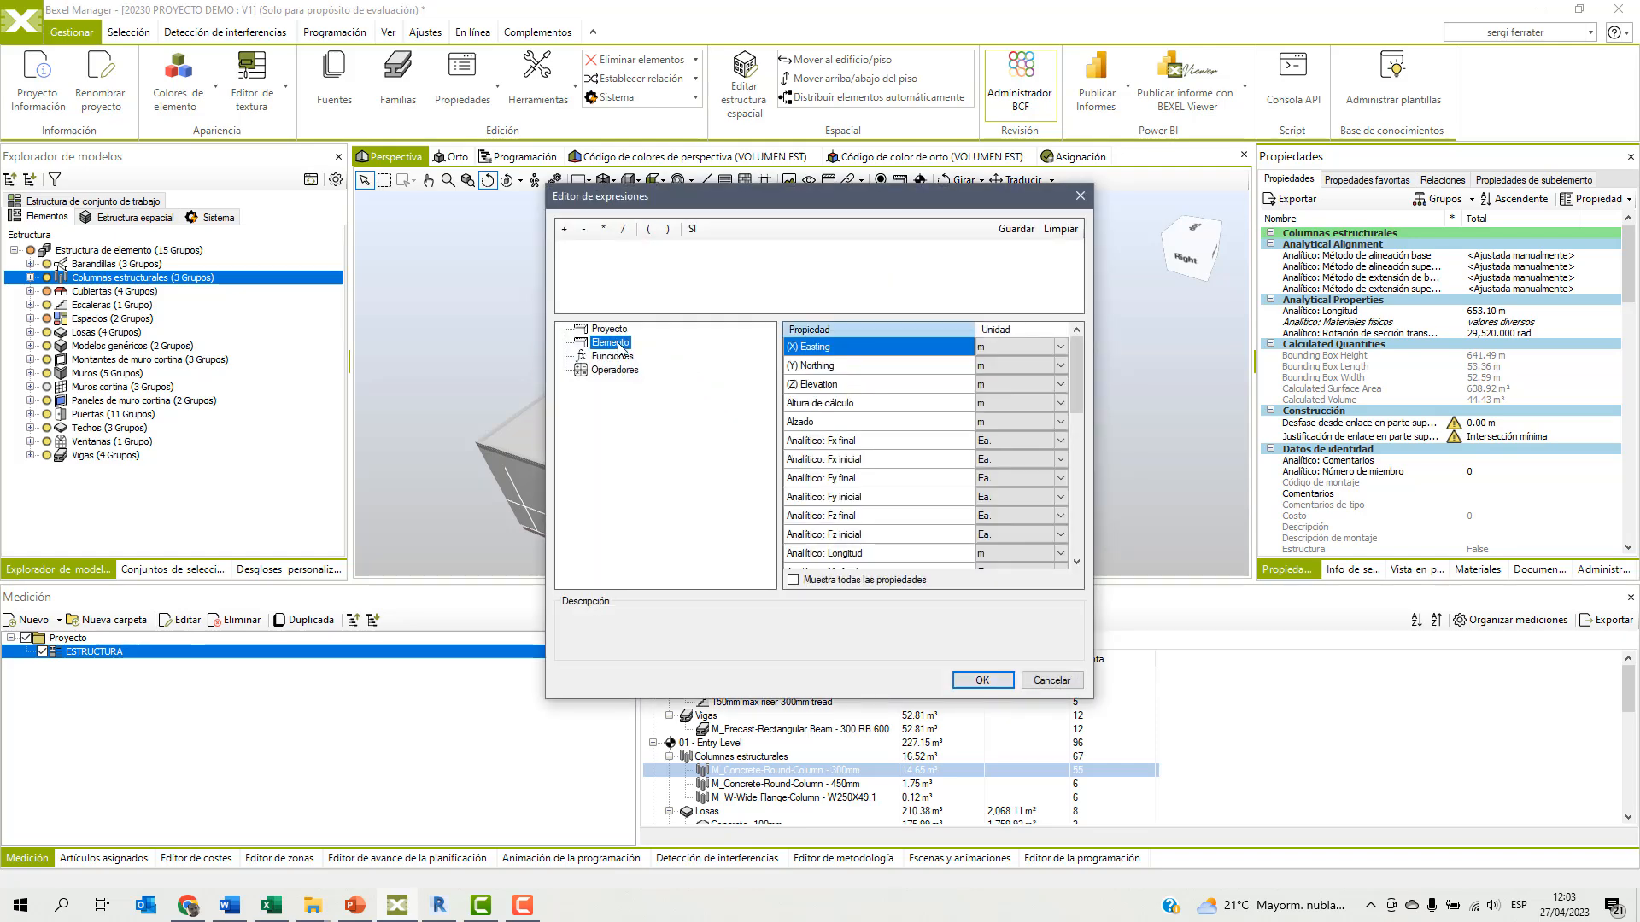
left_click_drag(1078, 382, 1078, 523)
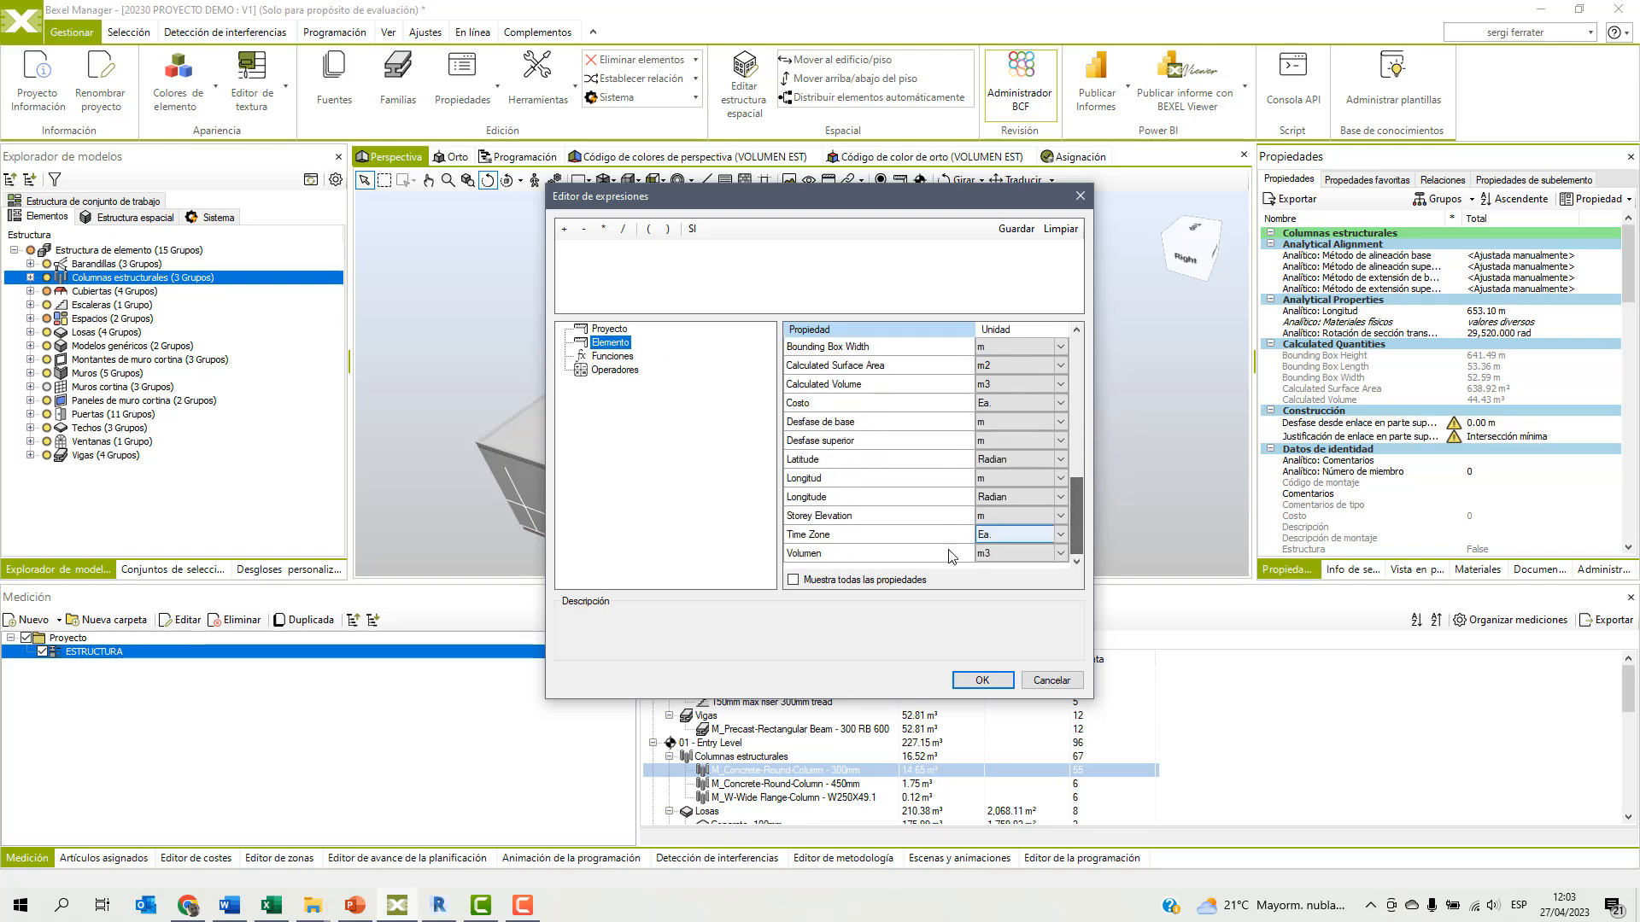
double_click(830, 555)
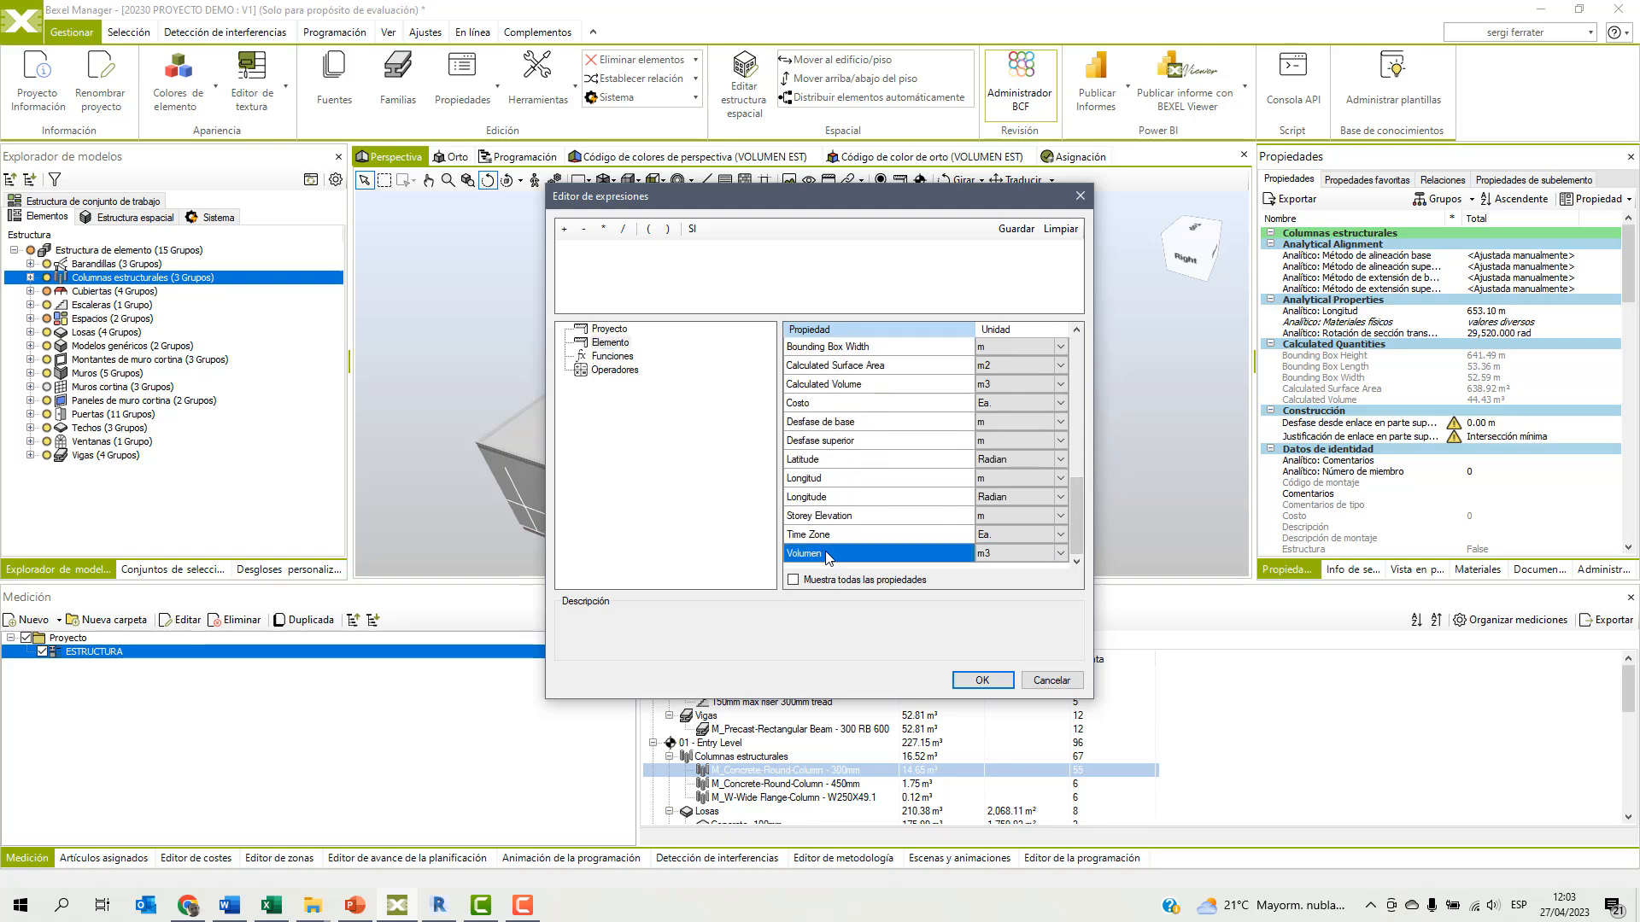
left_click(603, 228)
type("1.05")
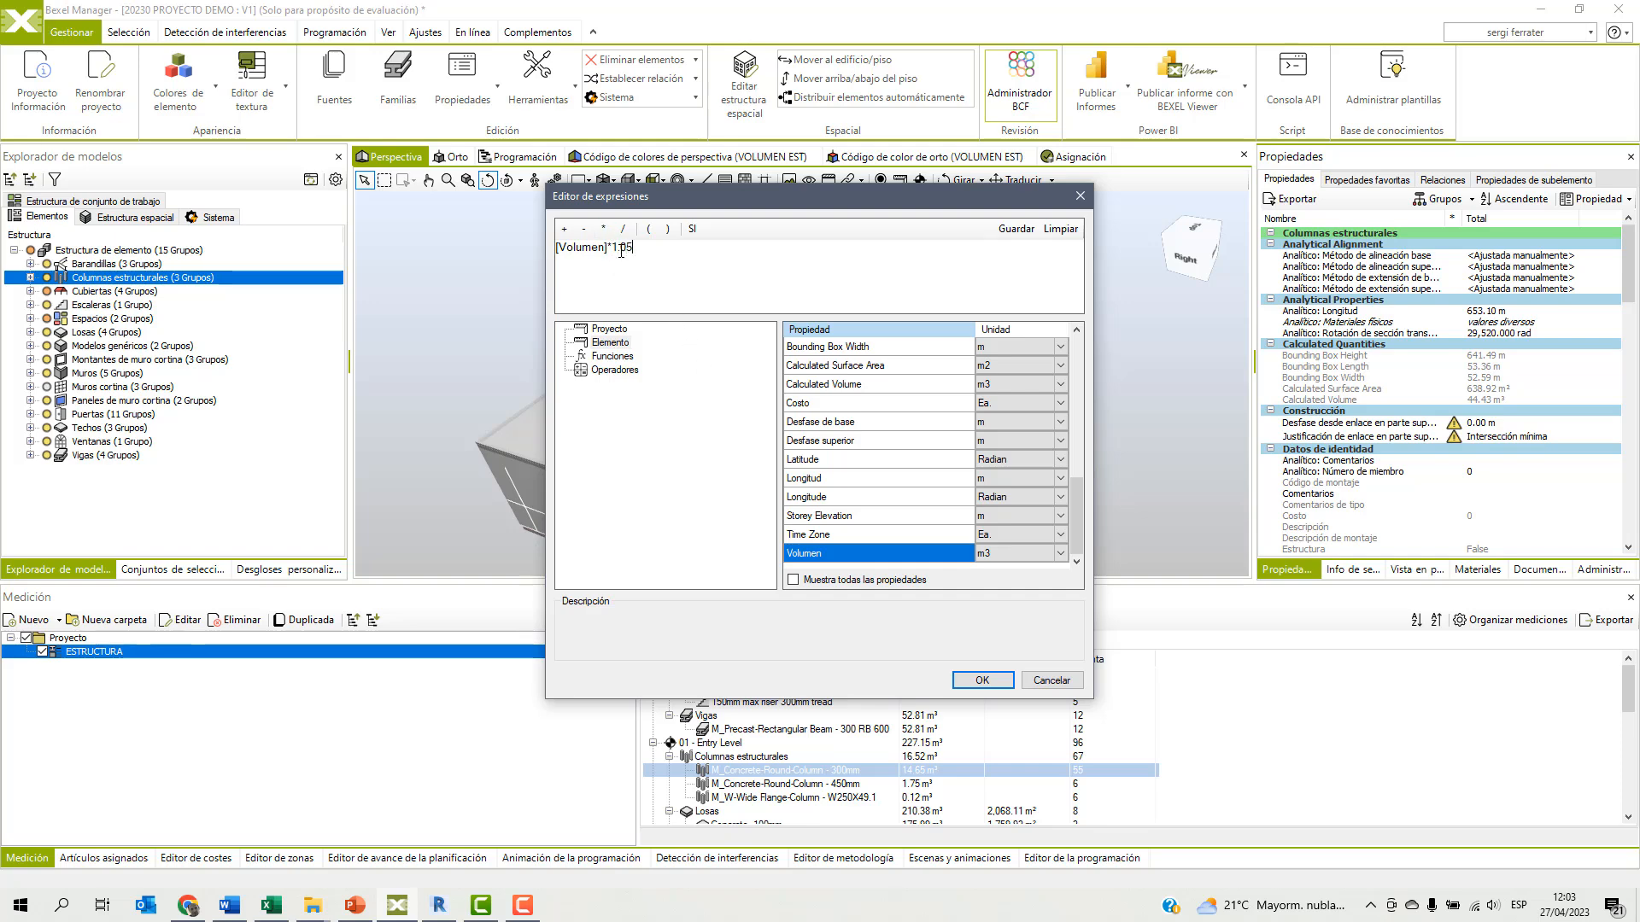
left_click(982, 679)
left_click(891, 596)
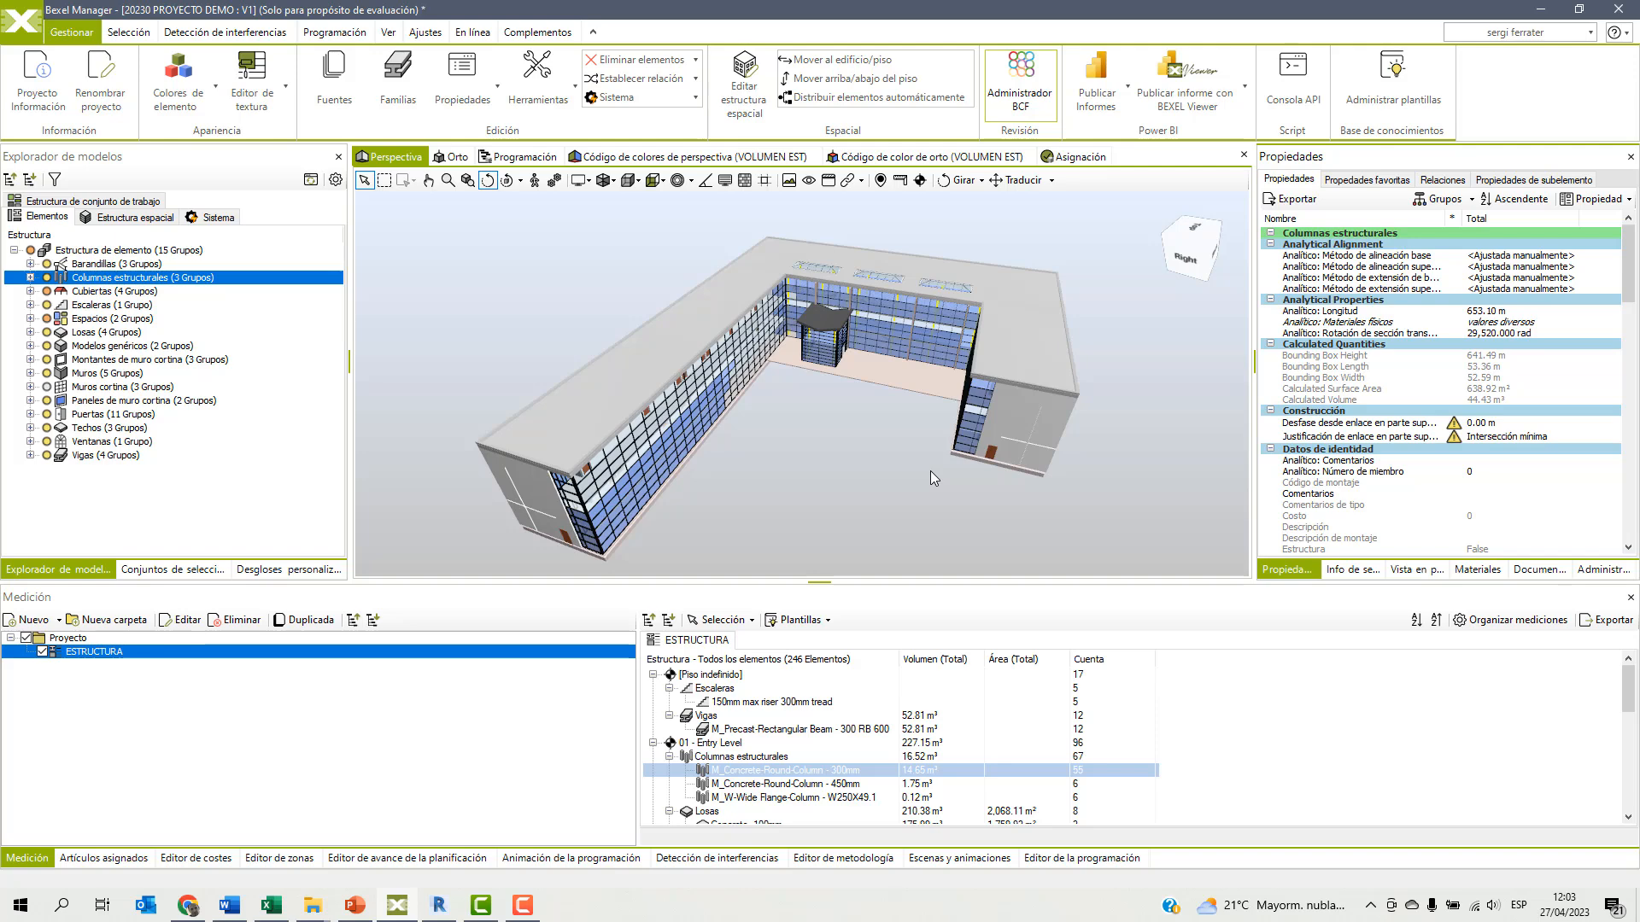
Reset the ESTRUCTURA takeoff's breakdown tree and add the total of Volumen aumentado in cubic metres to its Cantidades.
left_click(863, 477)
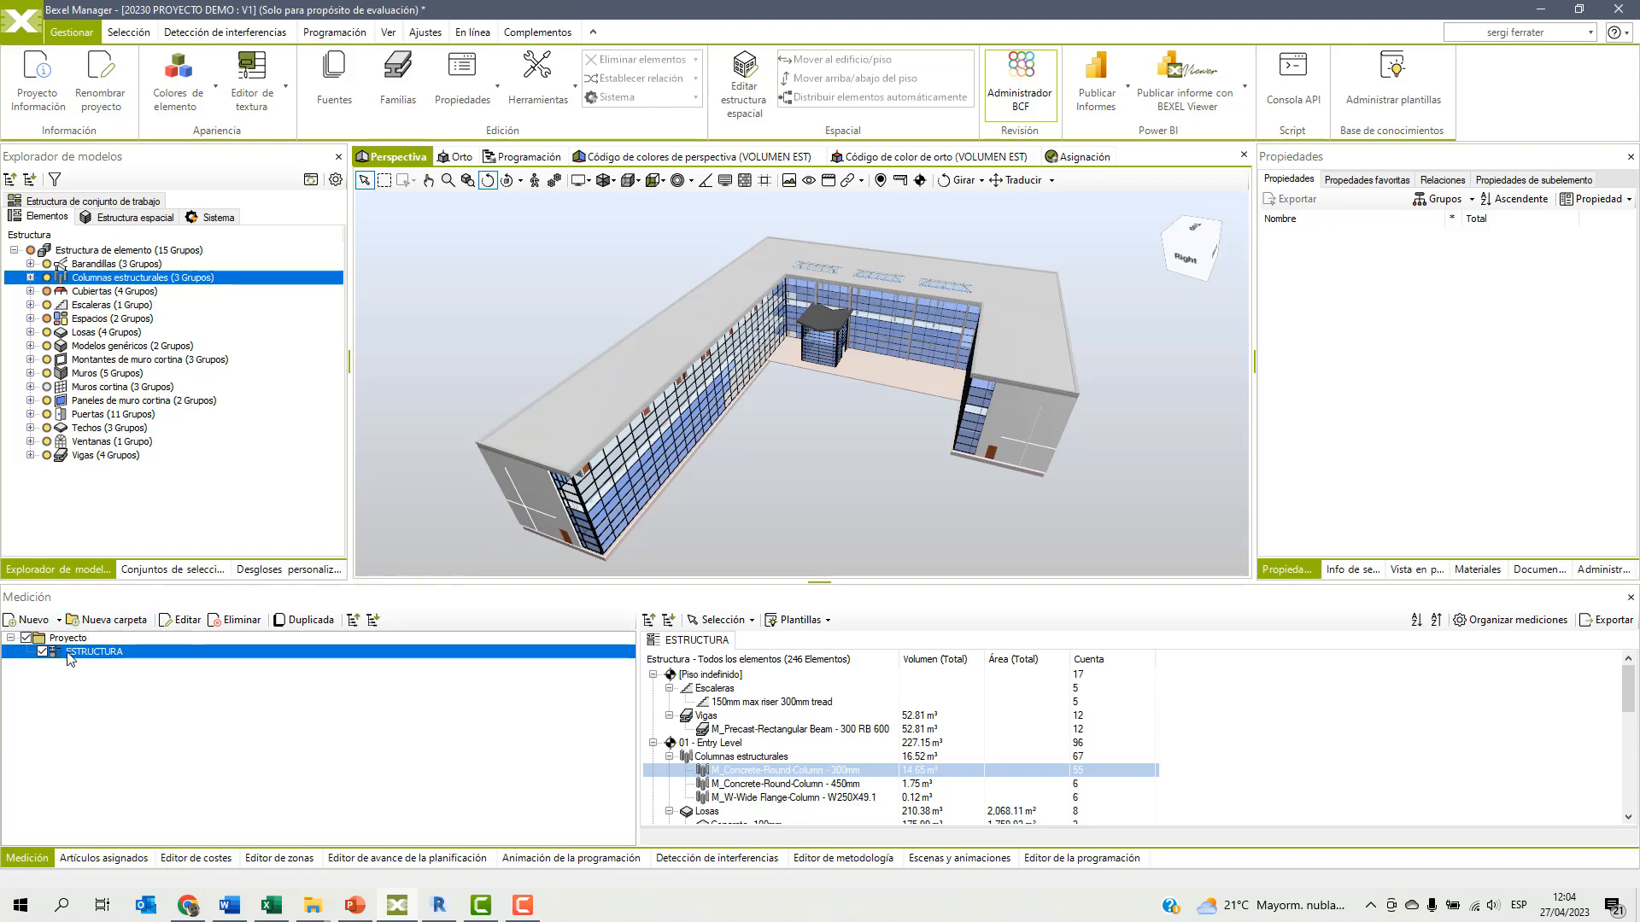
left_click(181, 621)
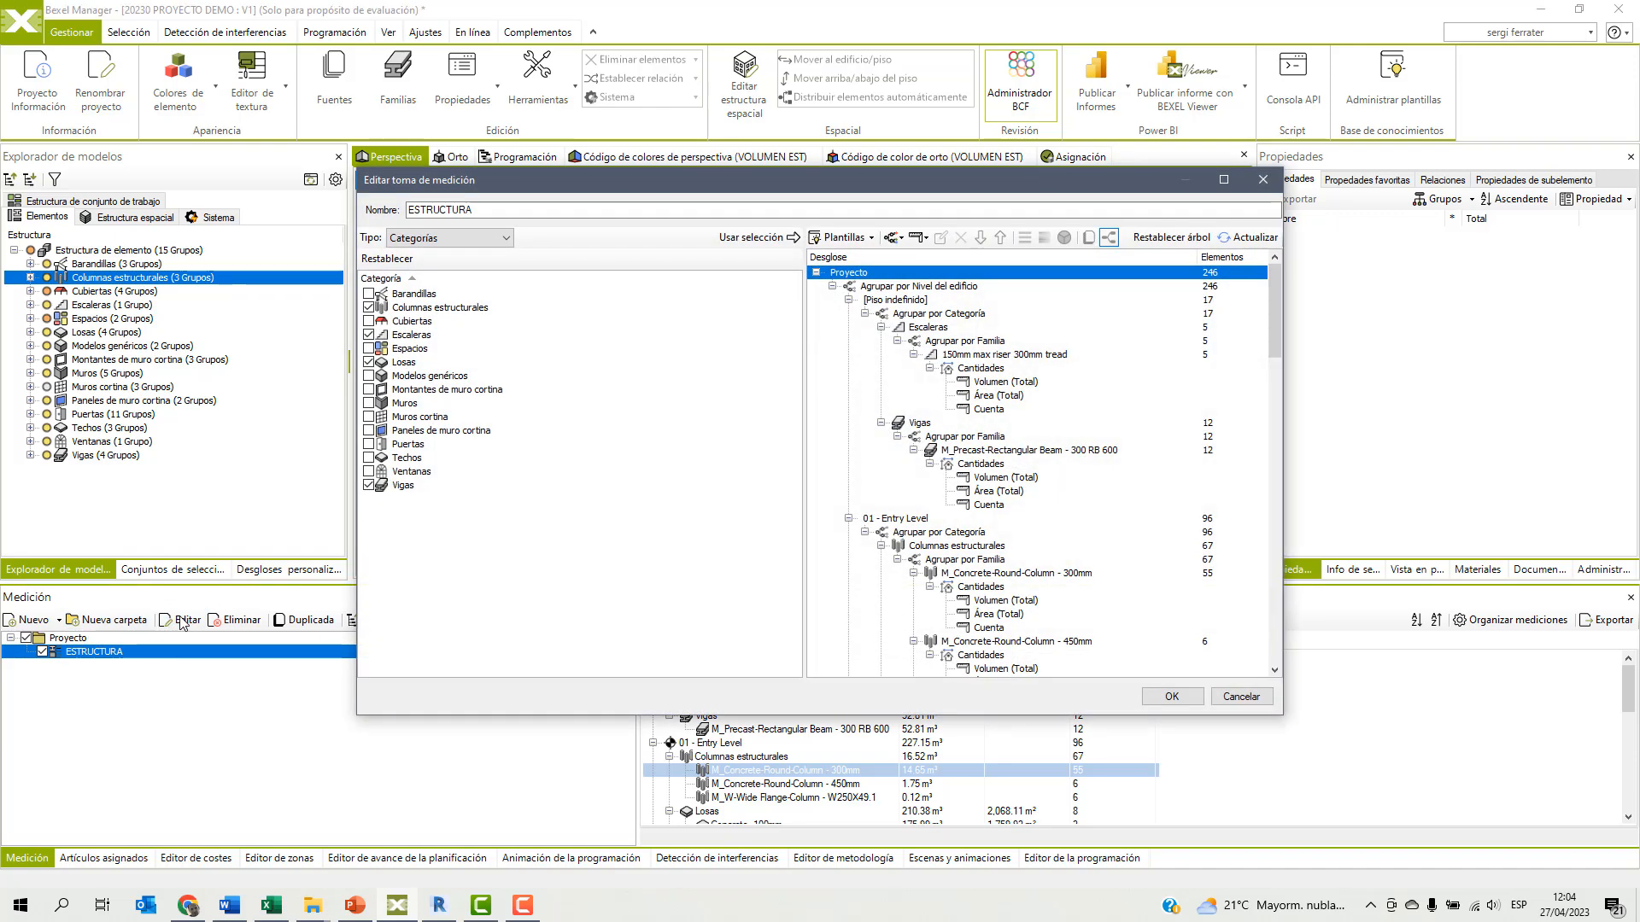
left_click(1167, 239)
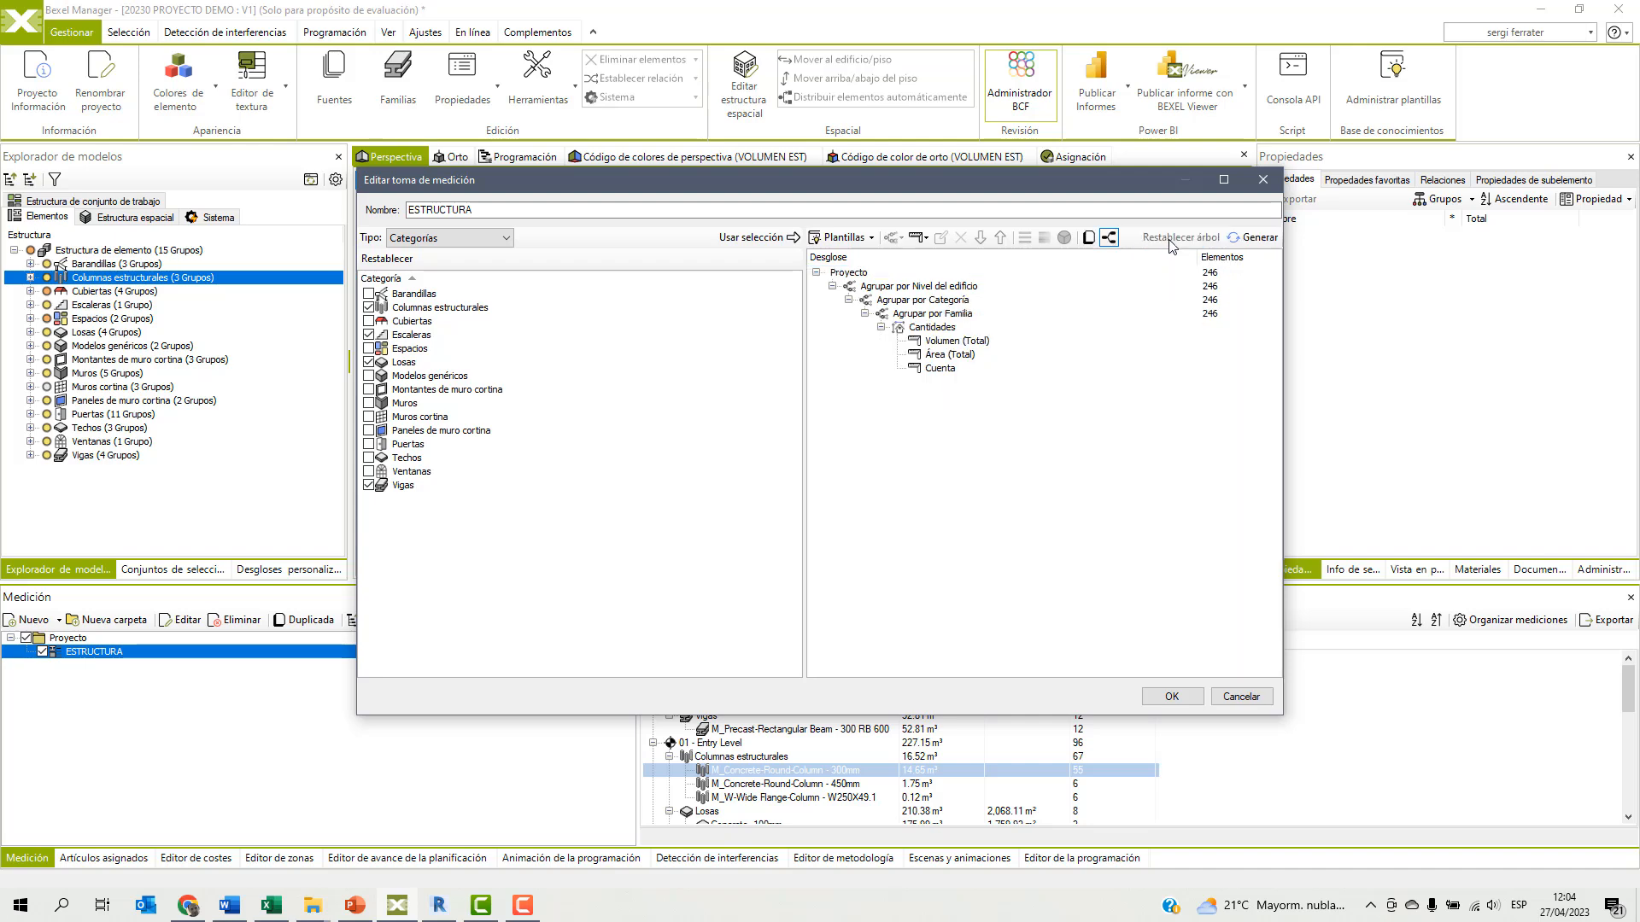
left_click(935, 328)
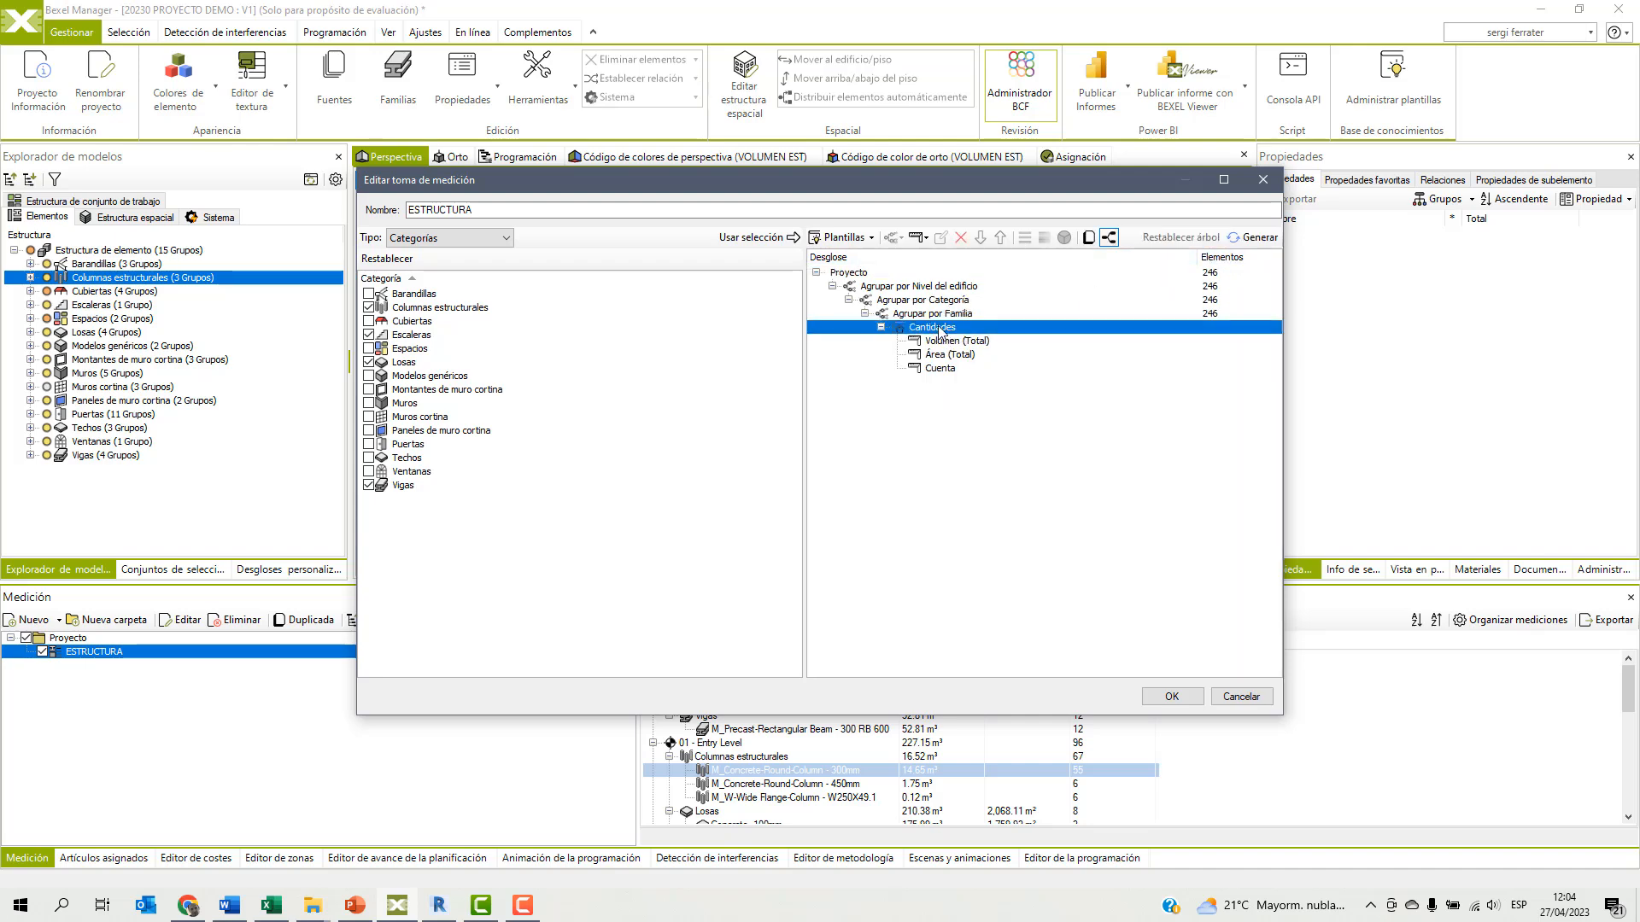
left_click(926, 241)
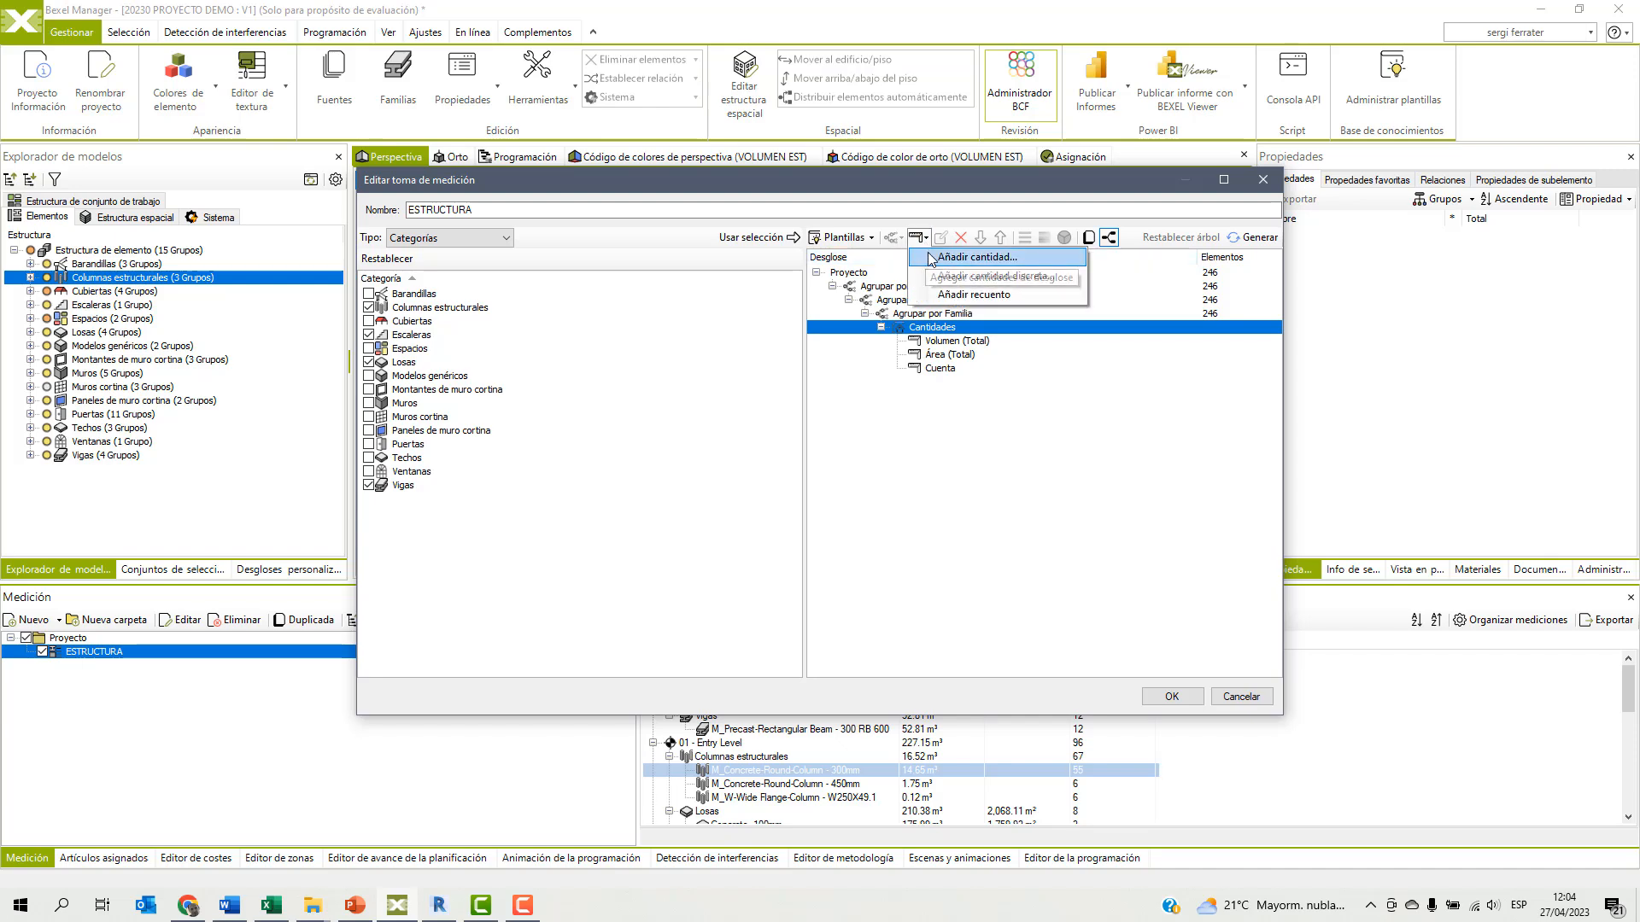
left_click(940, 257)
type("volum")
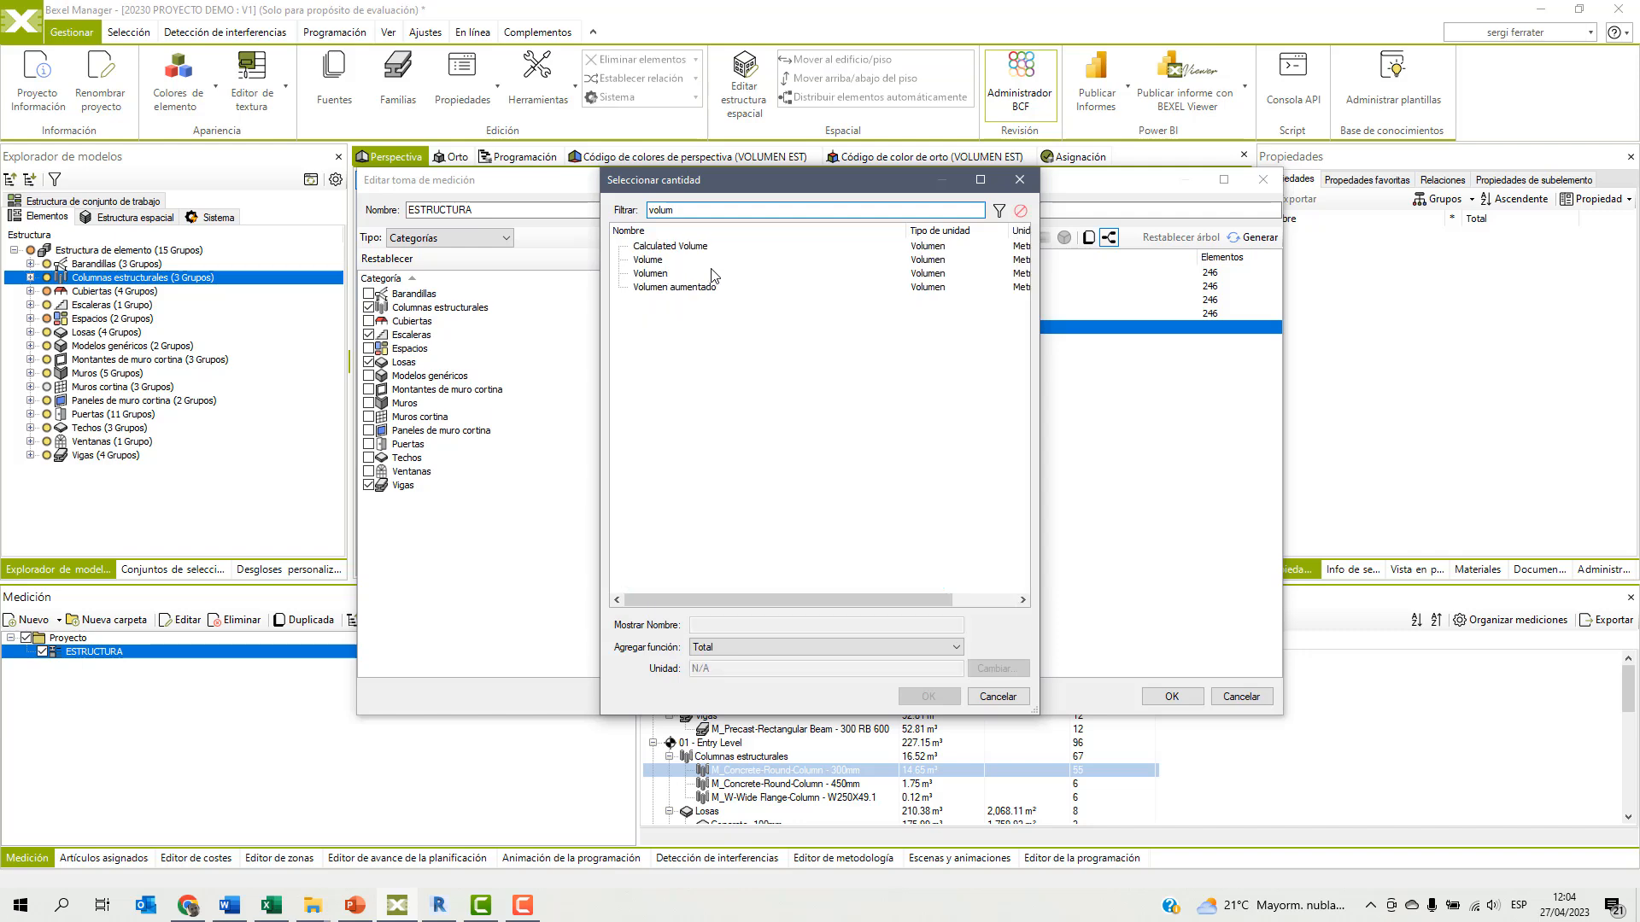
double_click(679, 287)
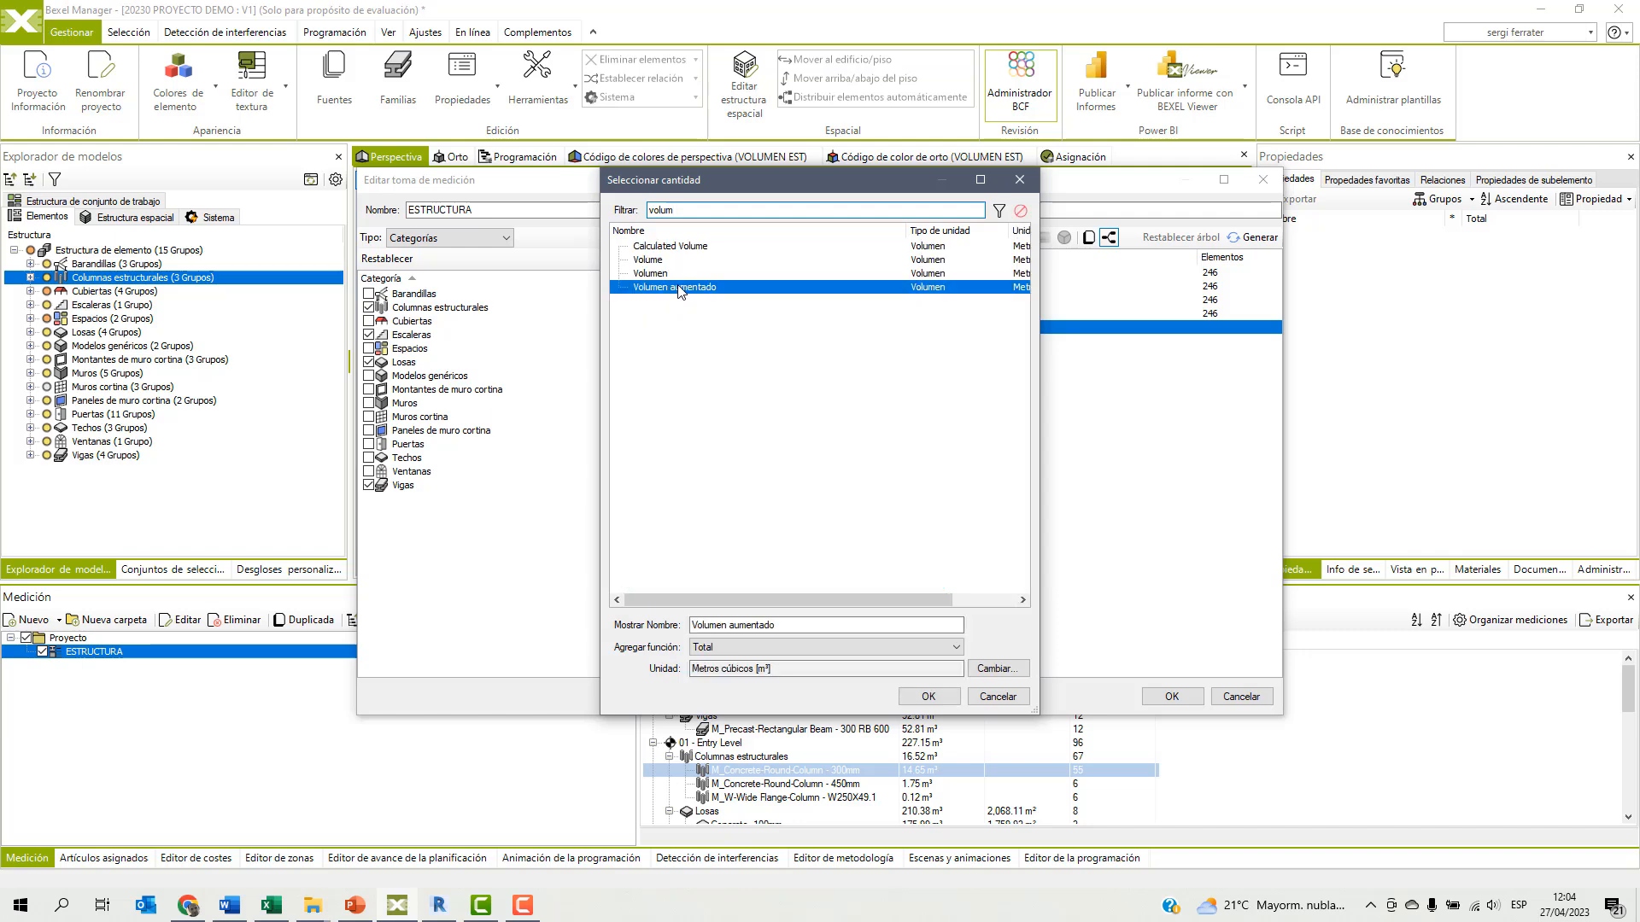
left_click(1170, 696)
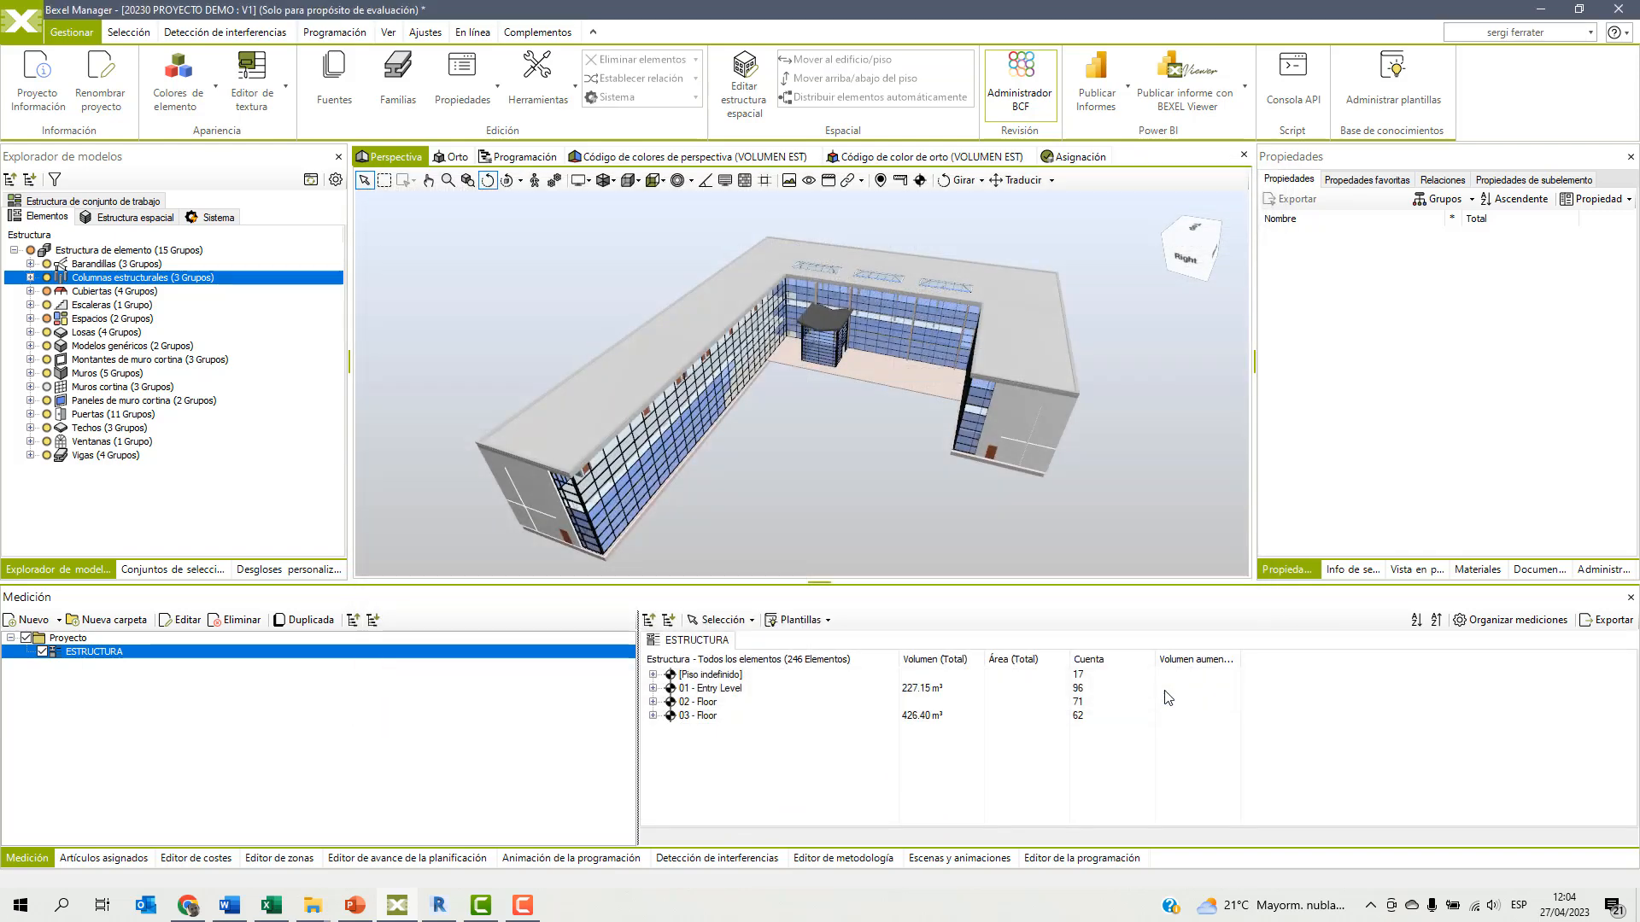
Expand the ESTRUCTURA takeoff from floors down to families to examine the Volumen aumentado column against the volume column.
left_click(1192, 660)
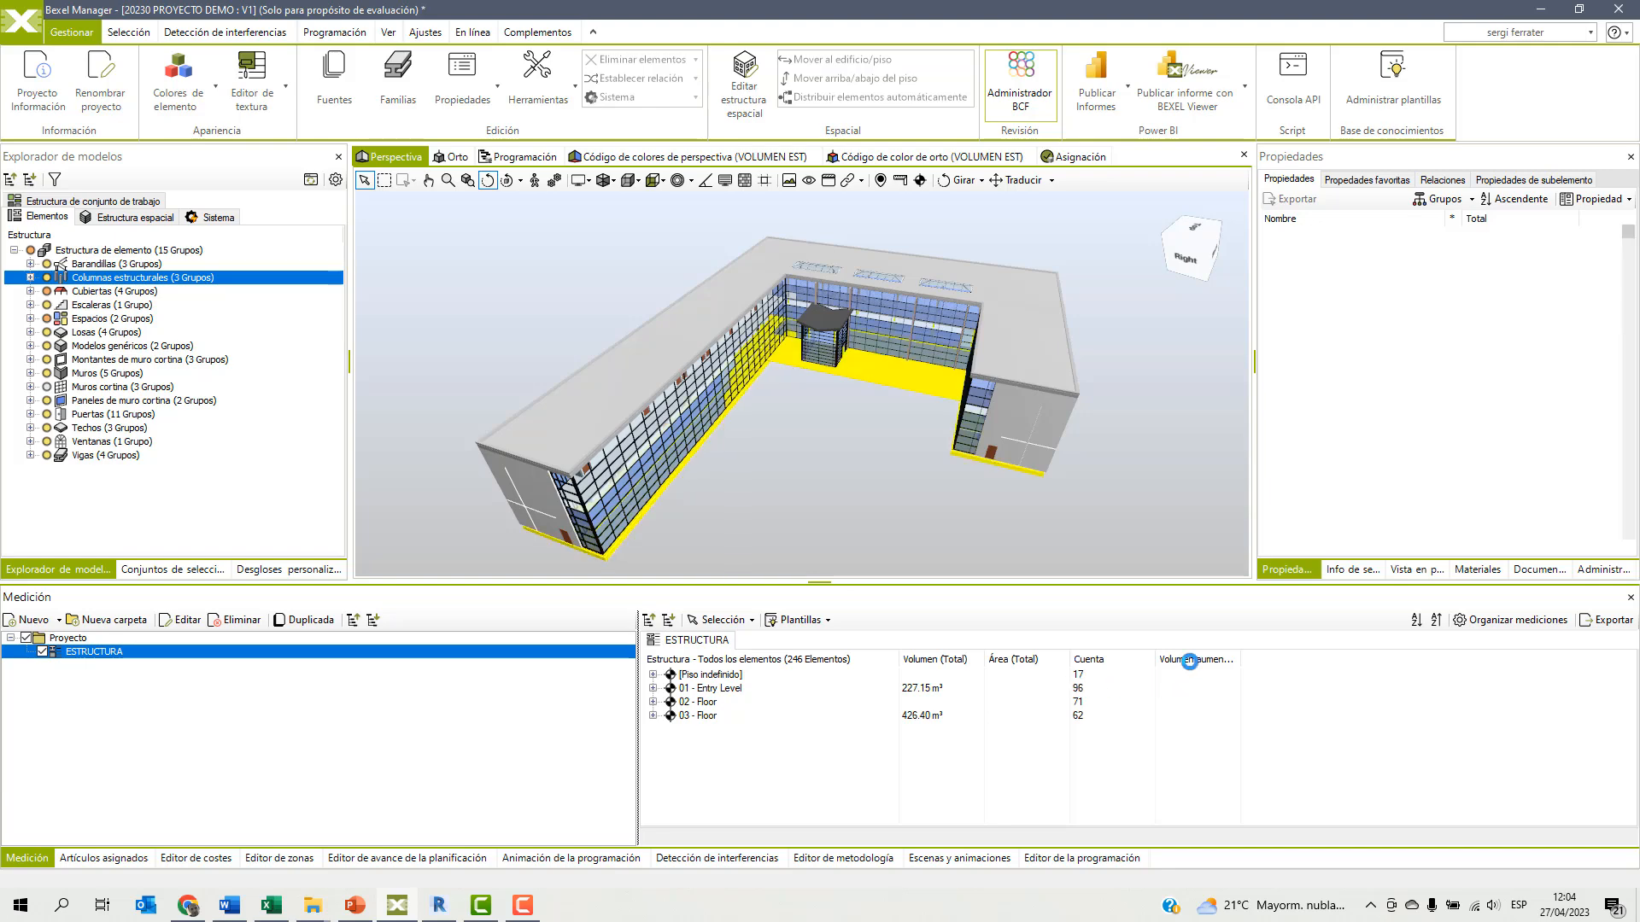
left_click(653, 702)
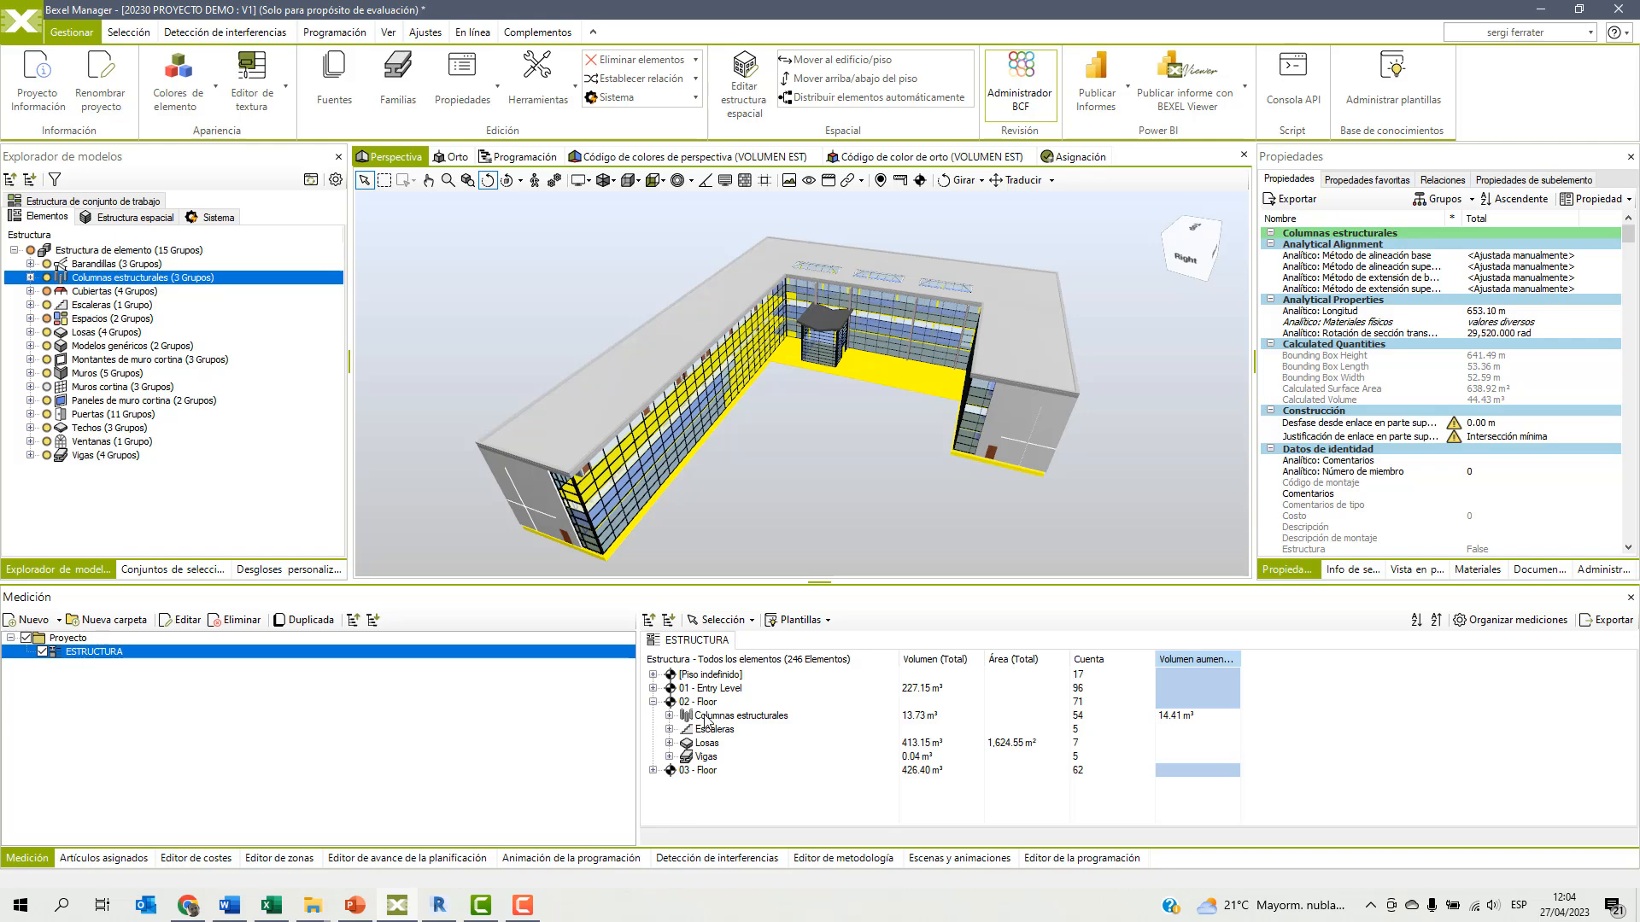
left_click(762, 715)
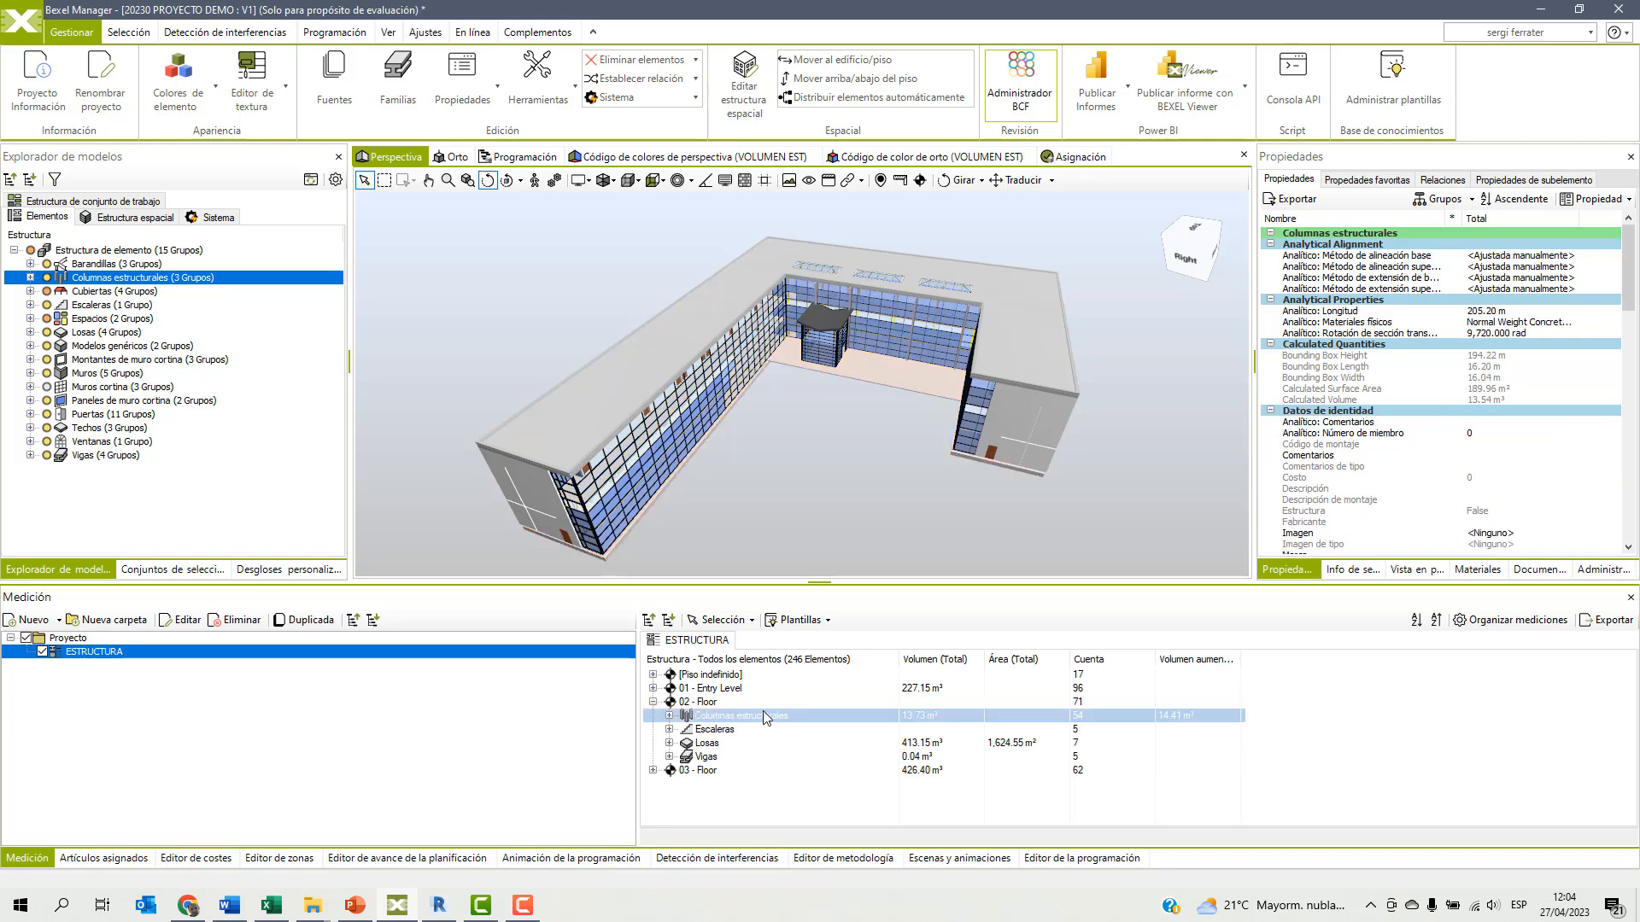
left_click(884, 743)
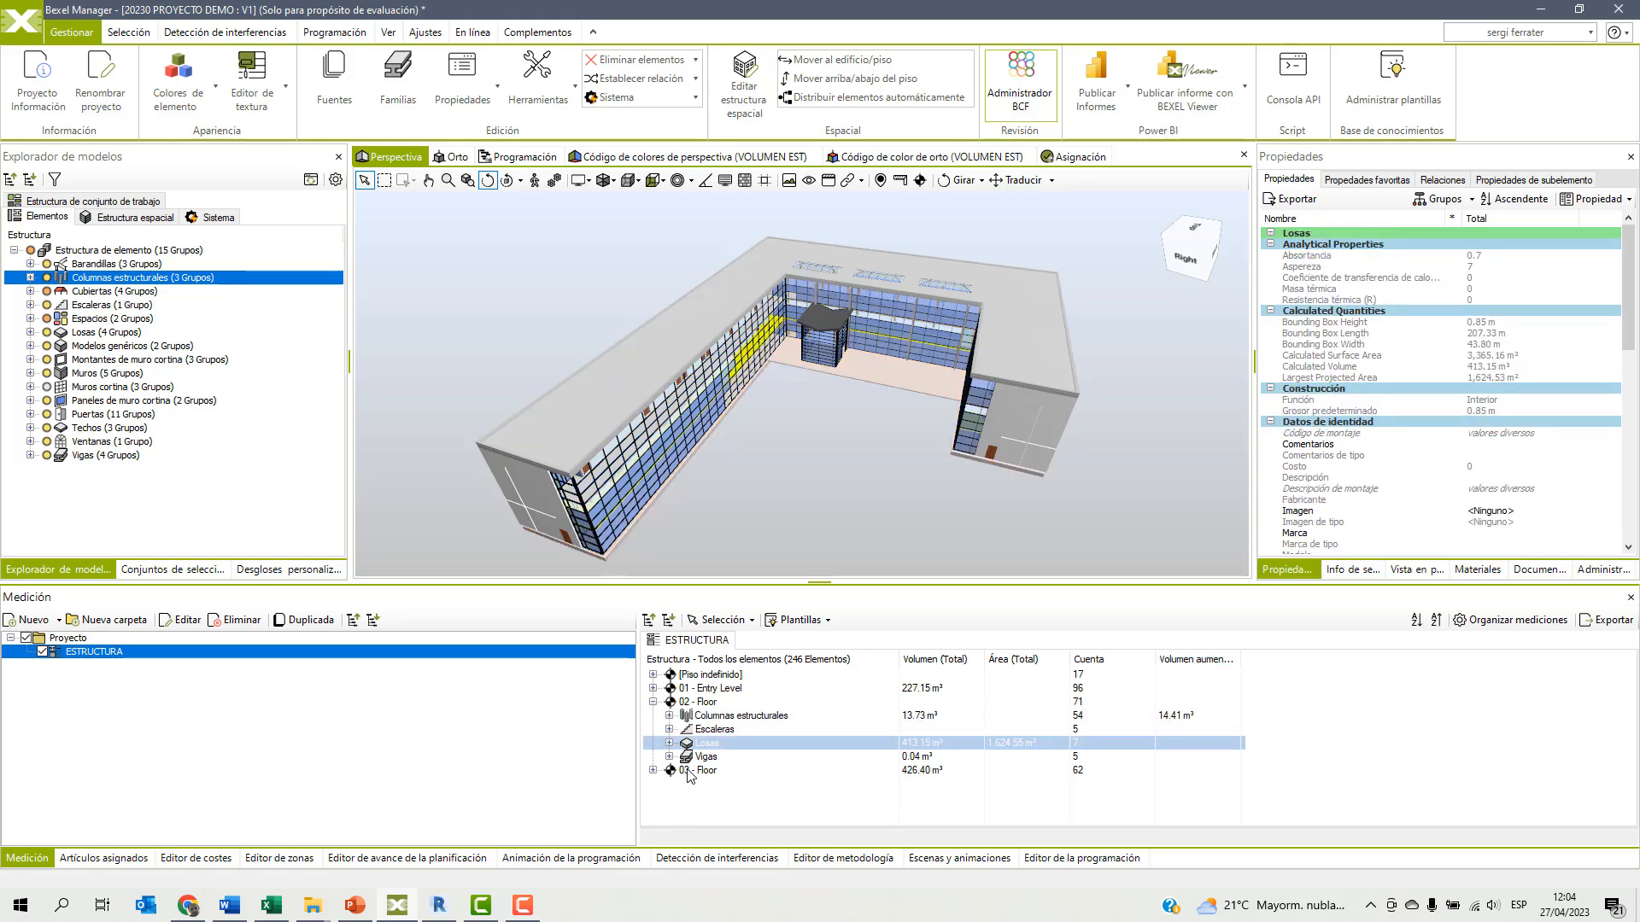
left_click(654, 770)
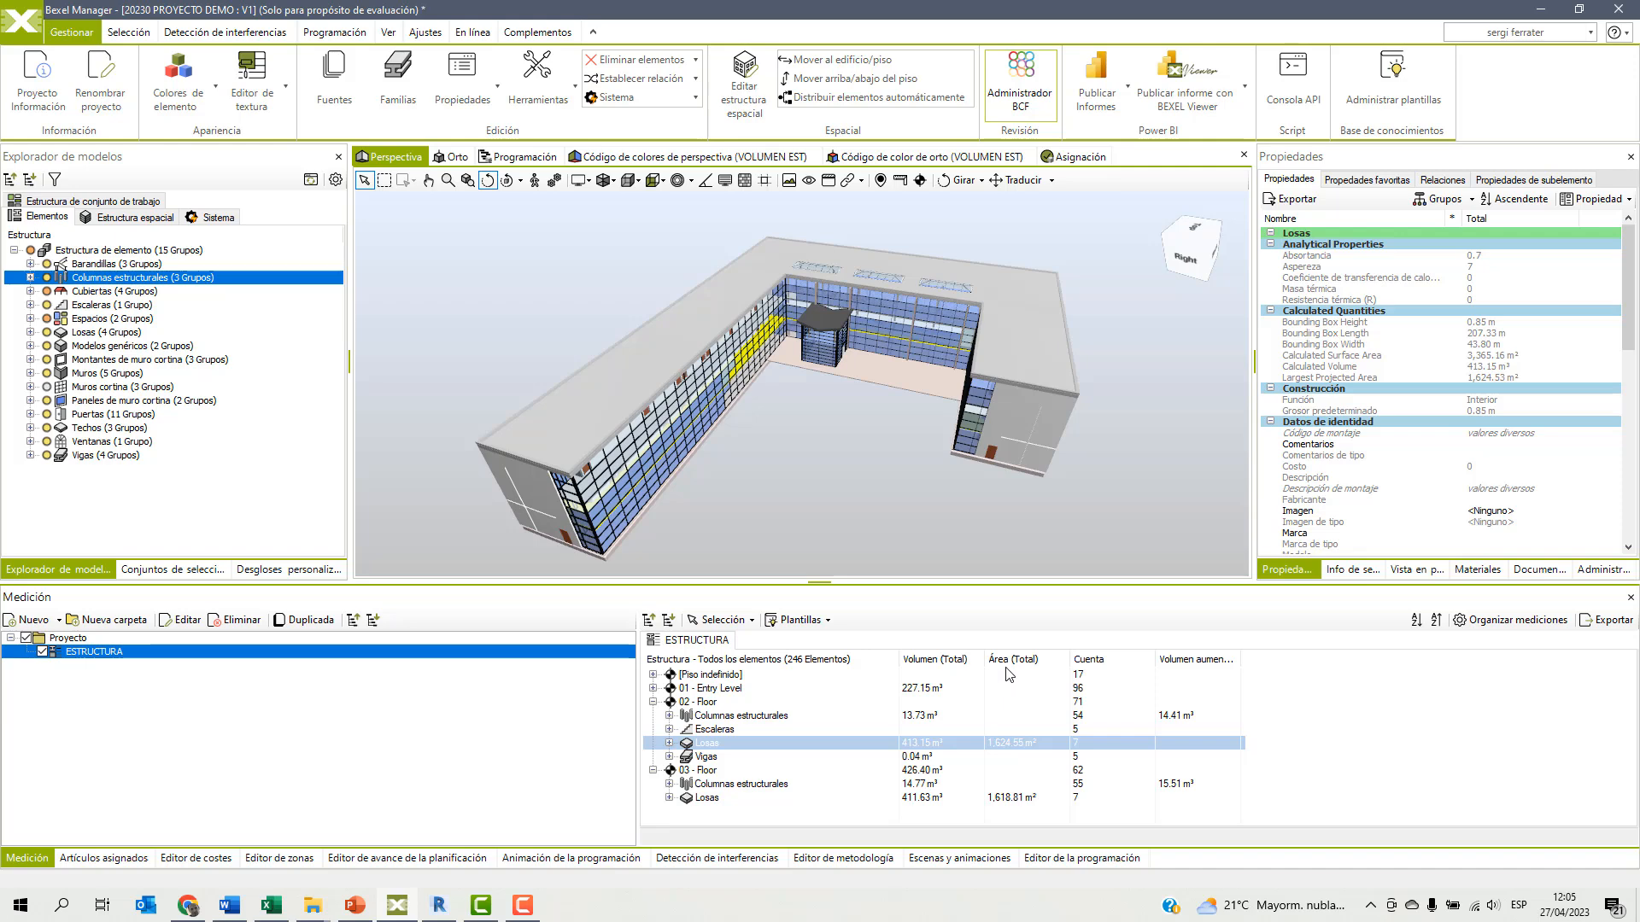
left_click(649, 620)
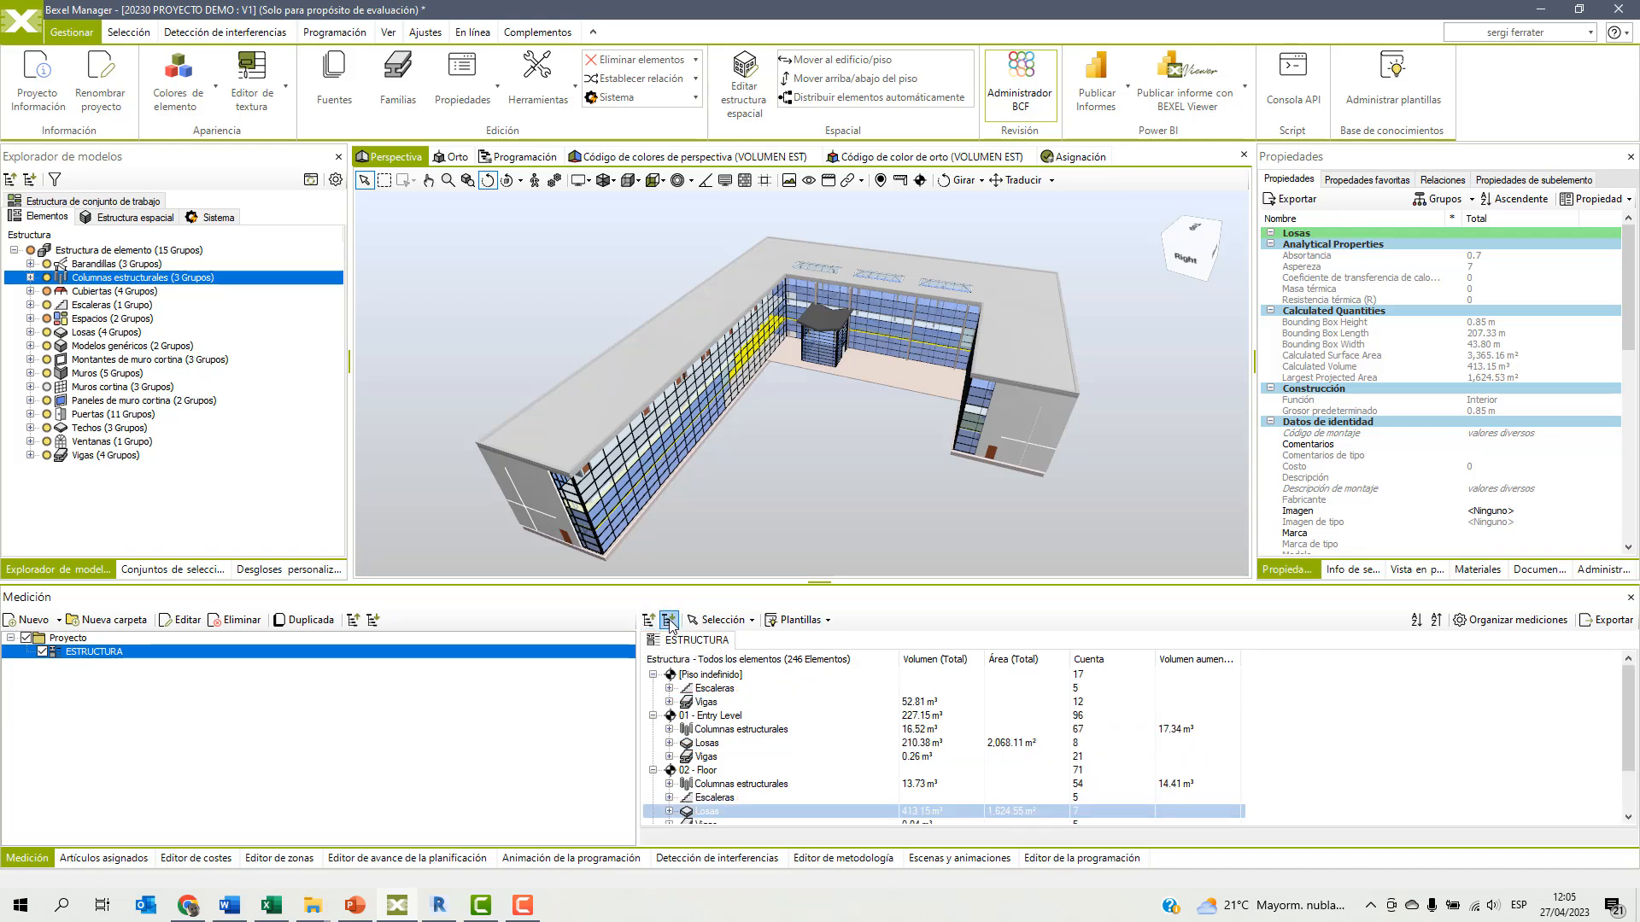
left_click(668, 620)
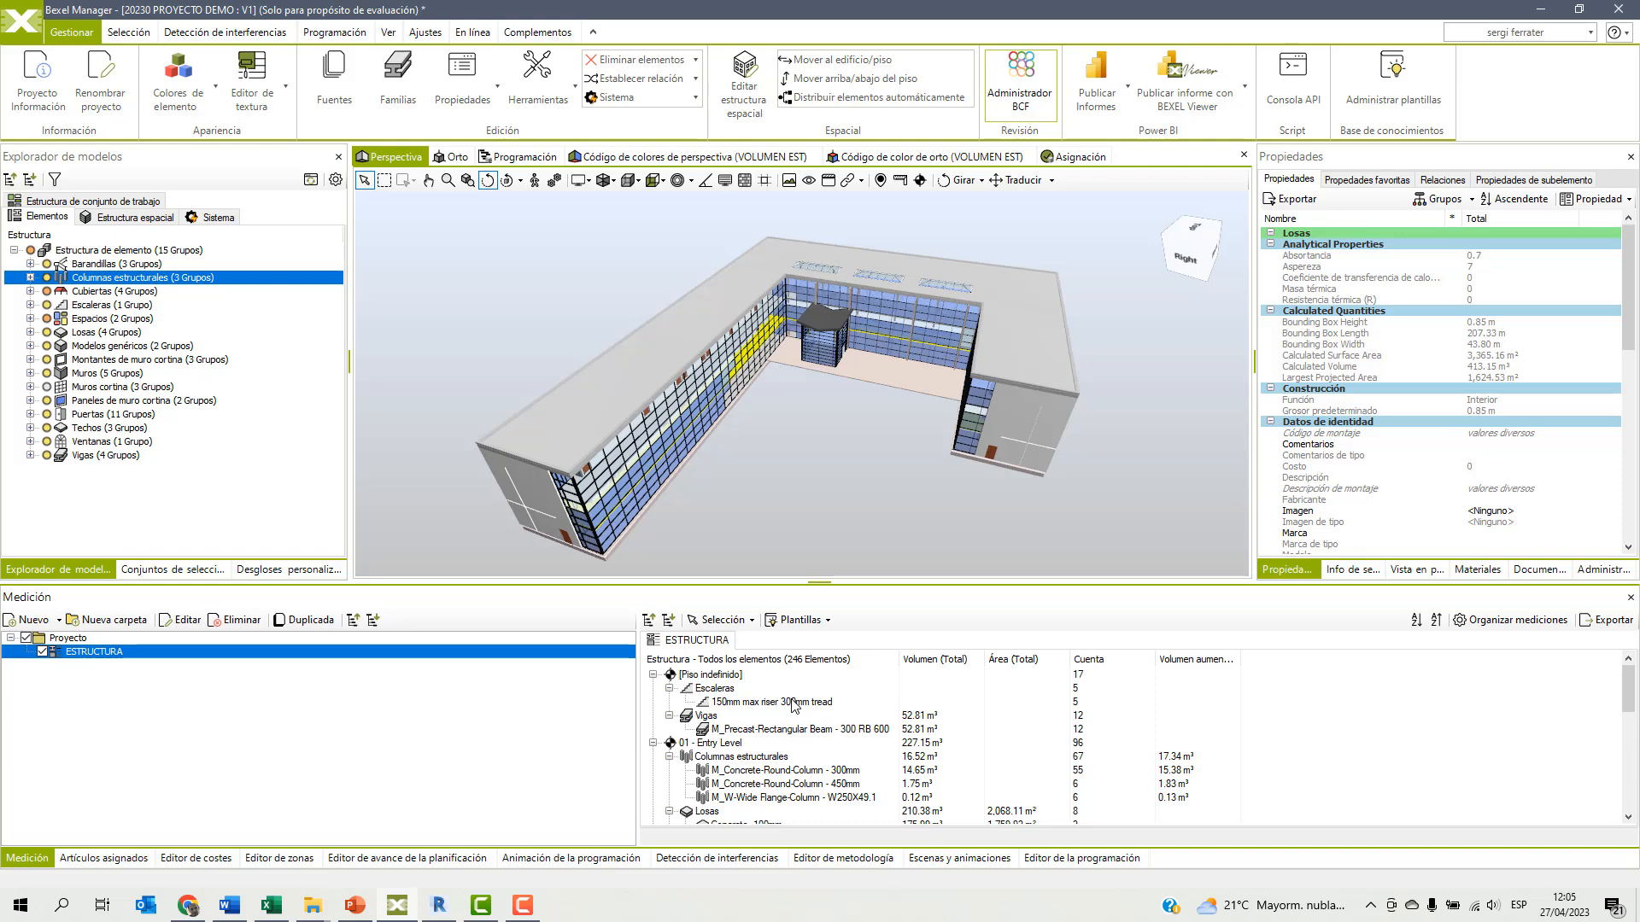
Select the Escaleras category and examine its Volume property and the floors its elements belong to.
left_click(756, 465)
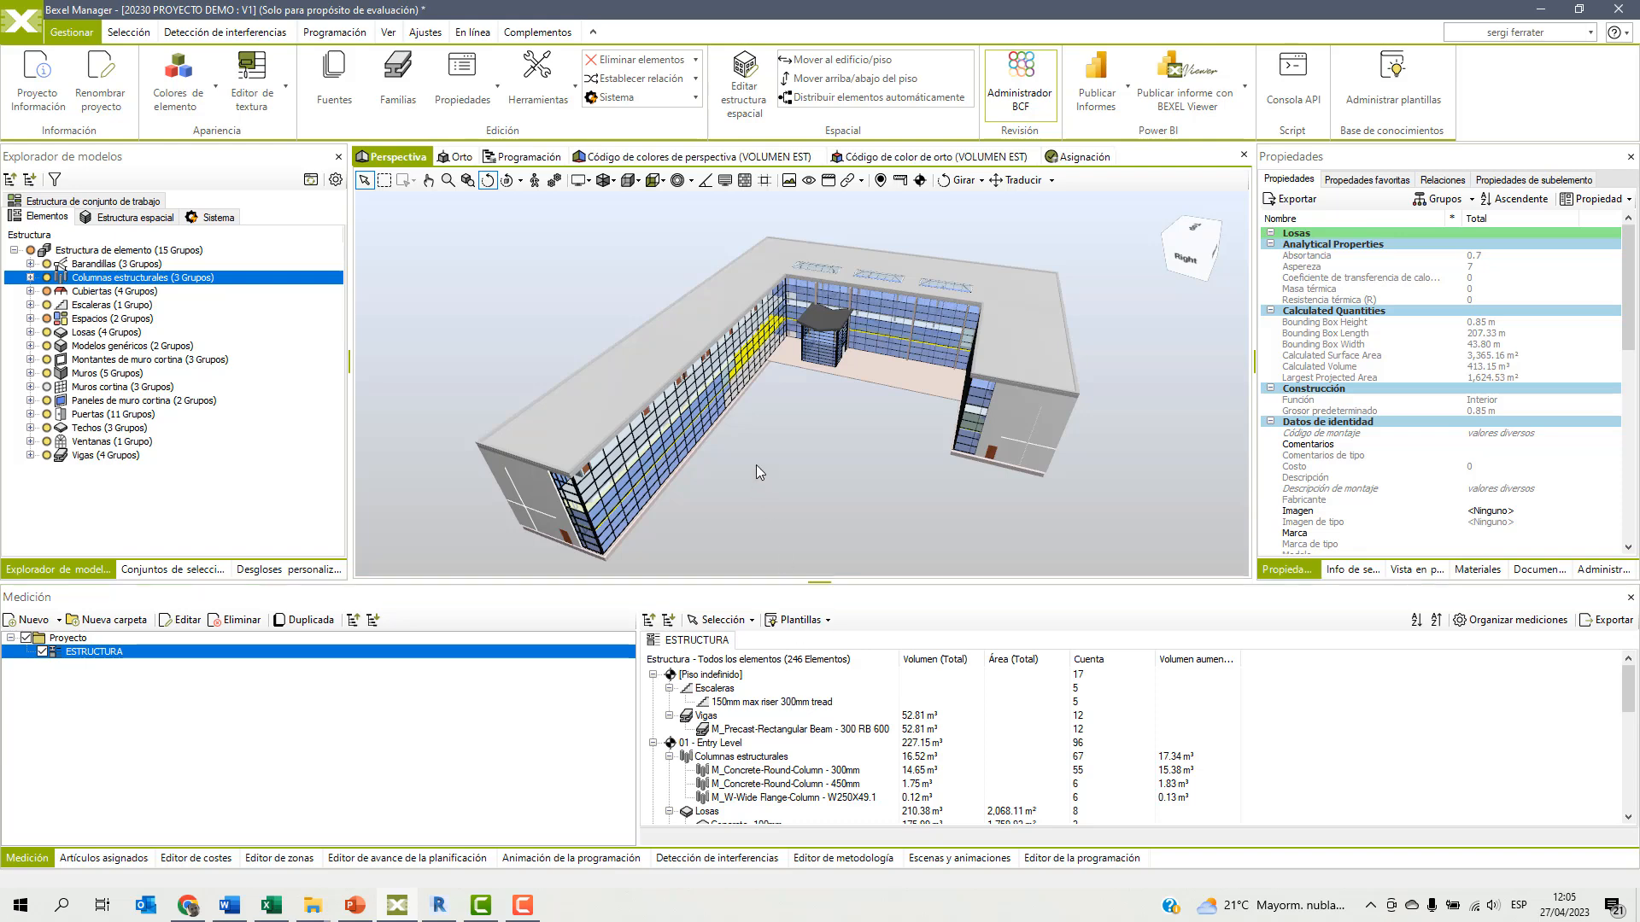
left_click(105, 306)
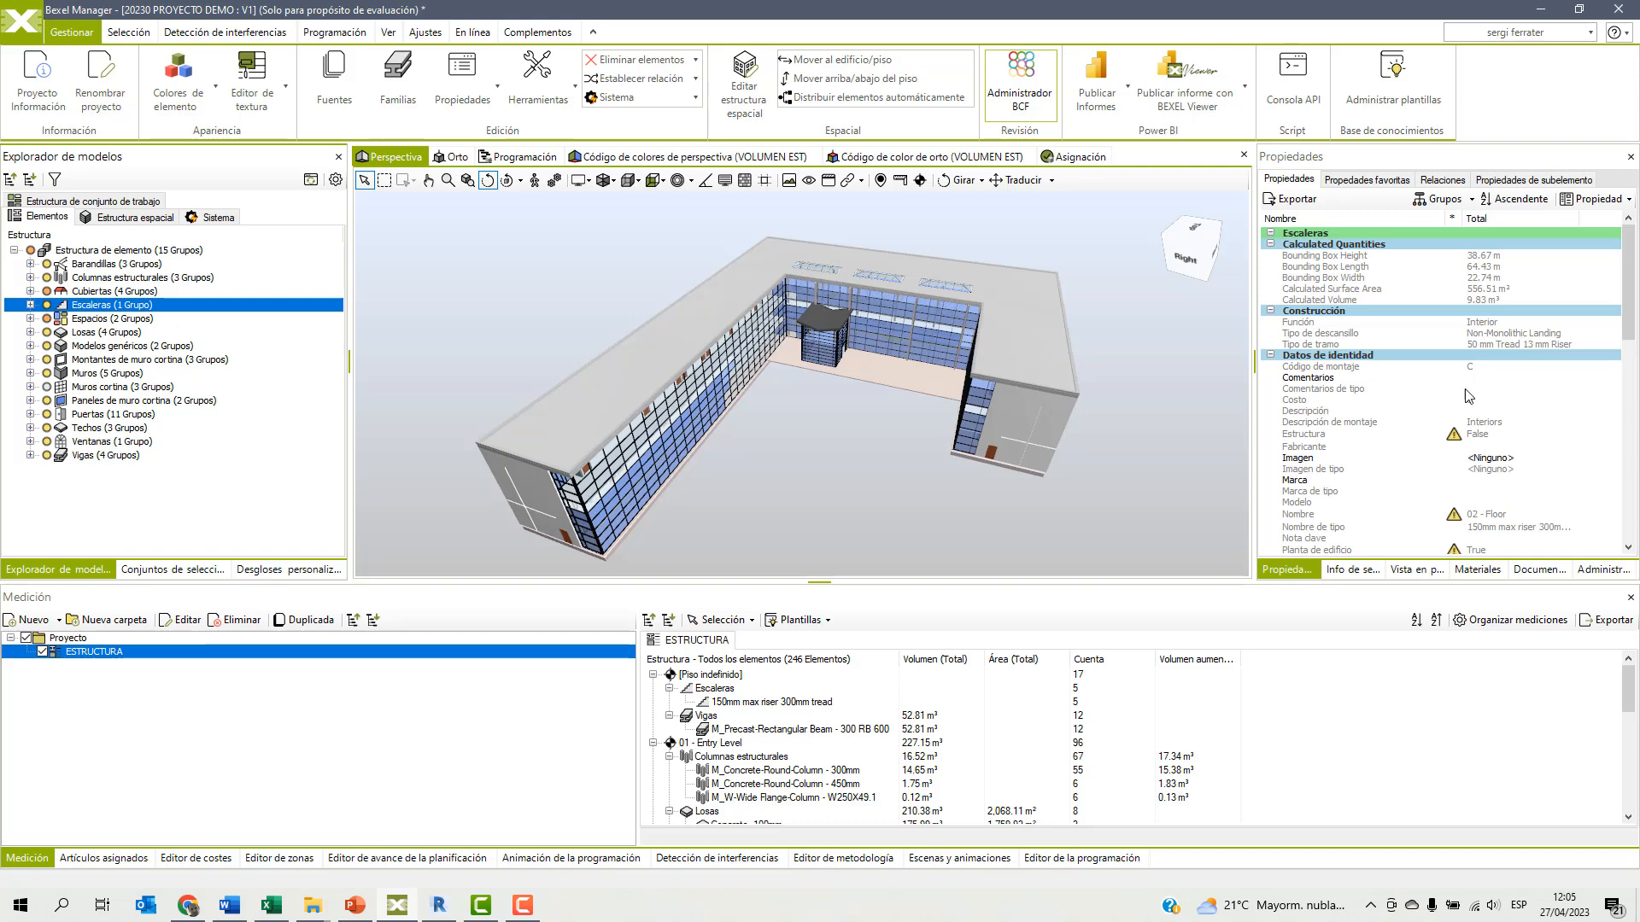
scroll(1401, 409, "down", 3)
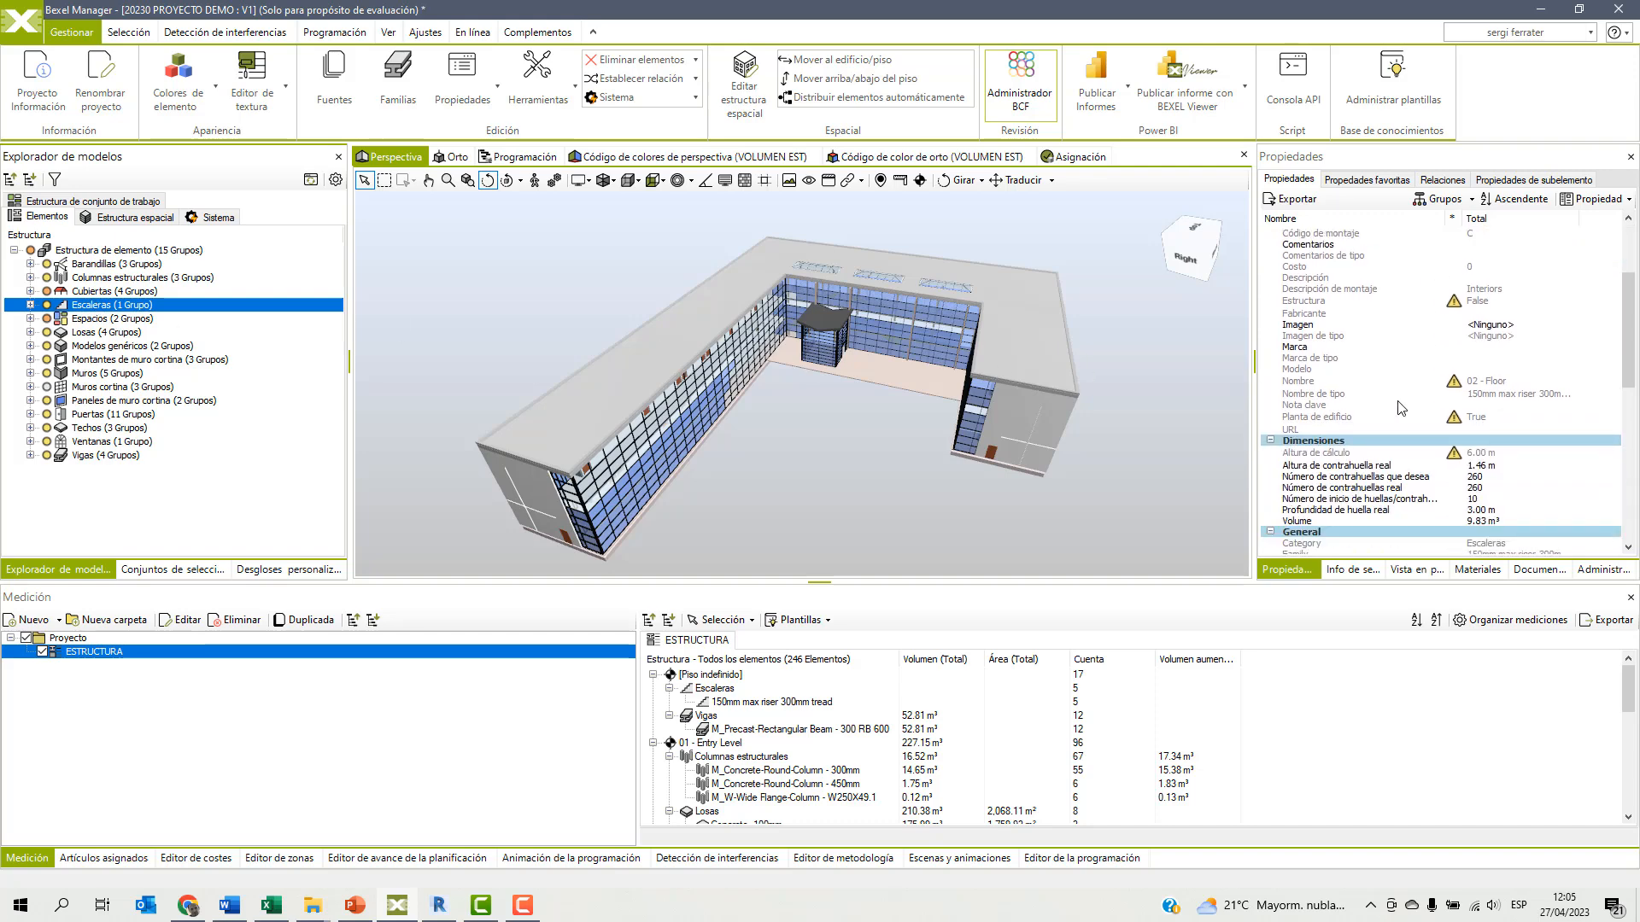
left_click(1295, 523)
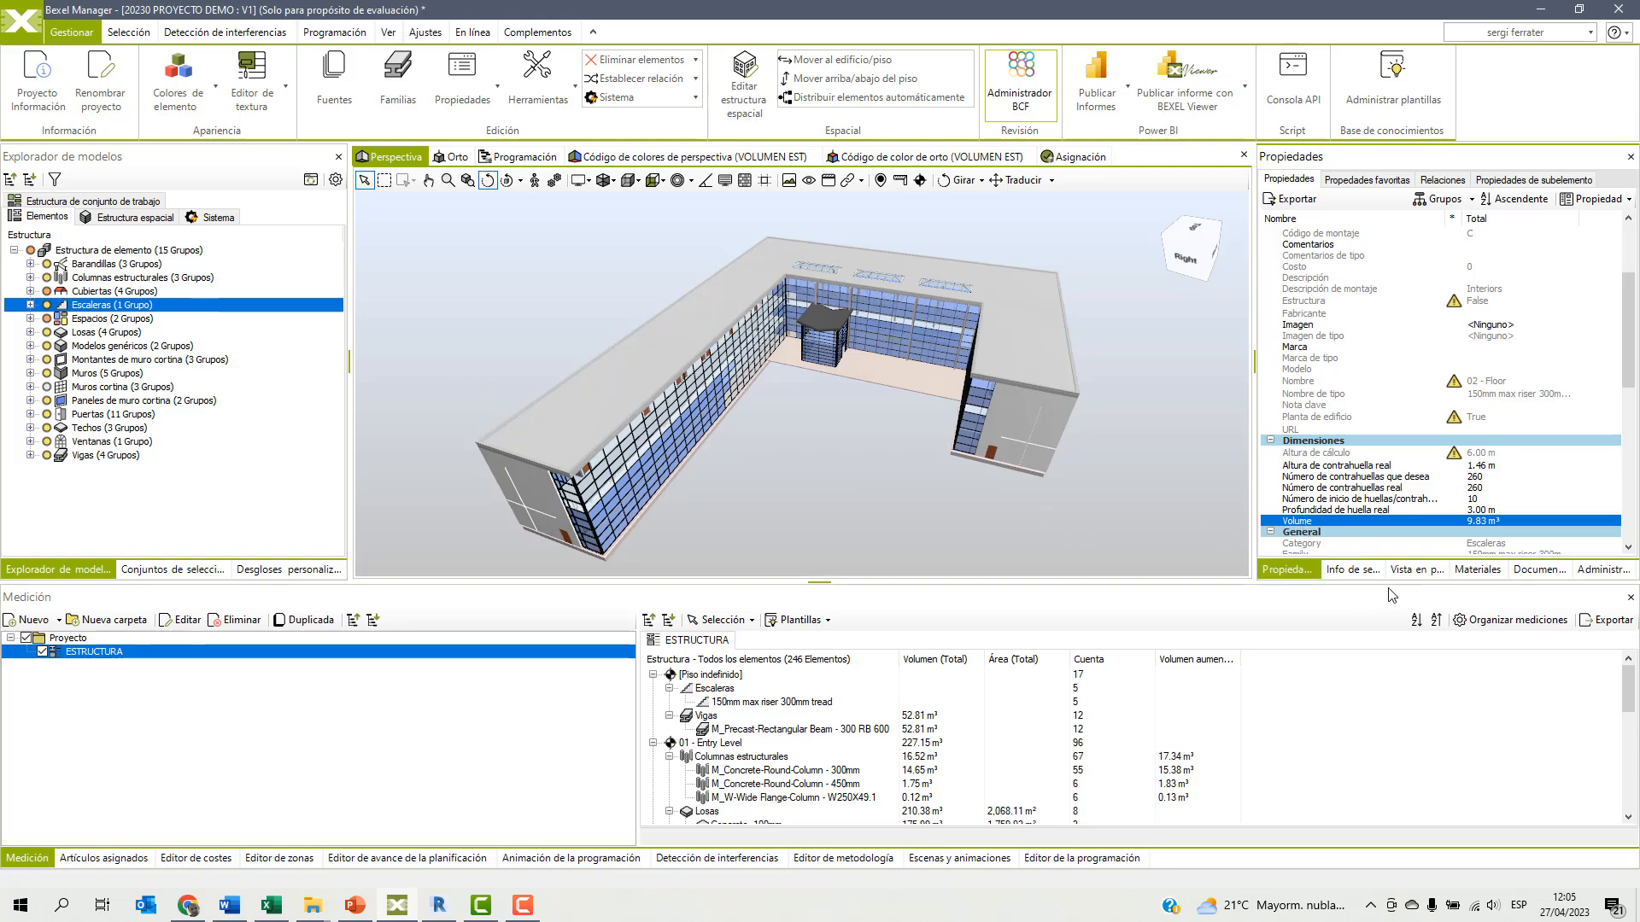
left_click(1358, 570)
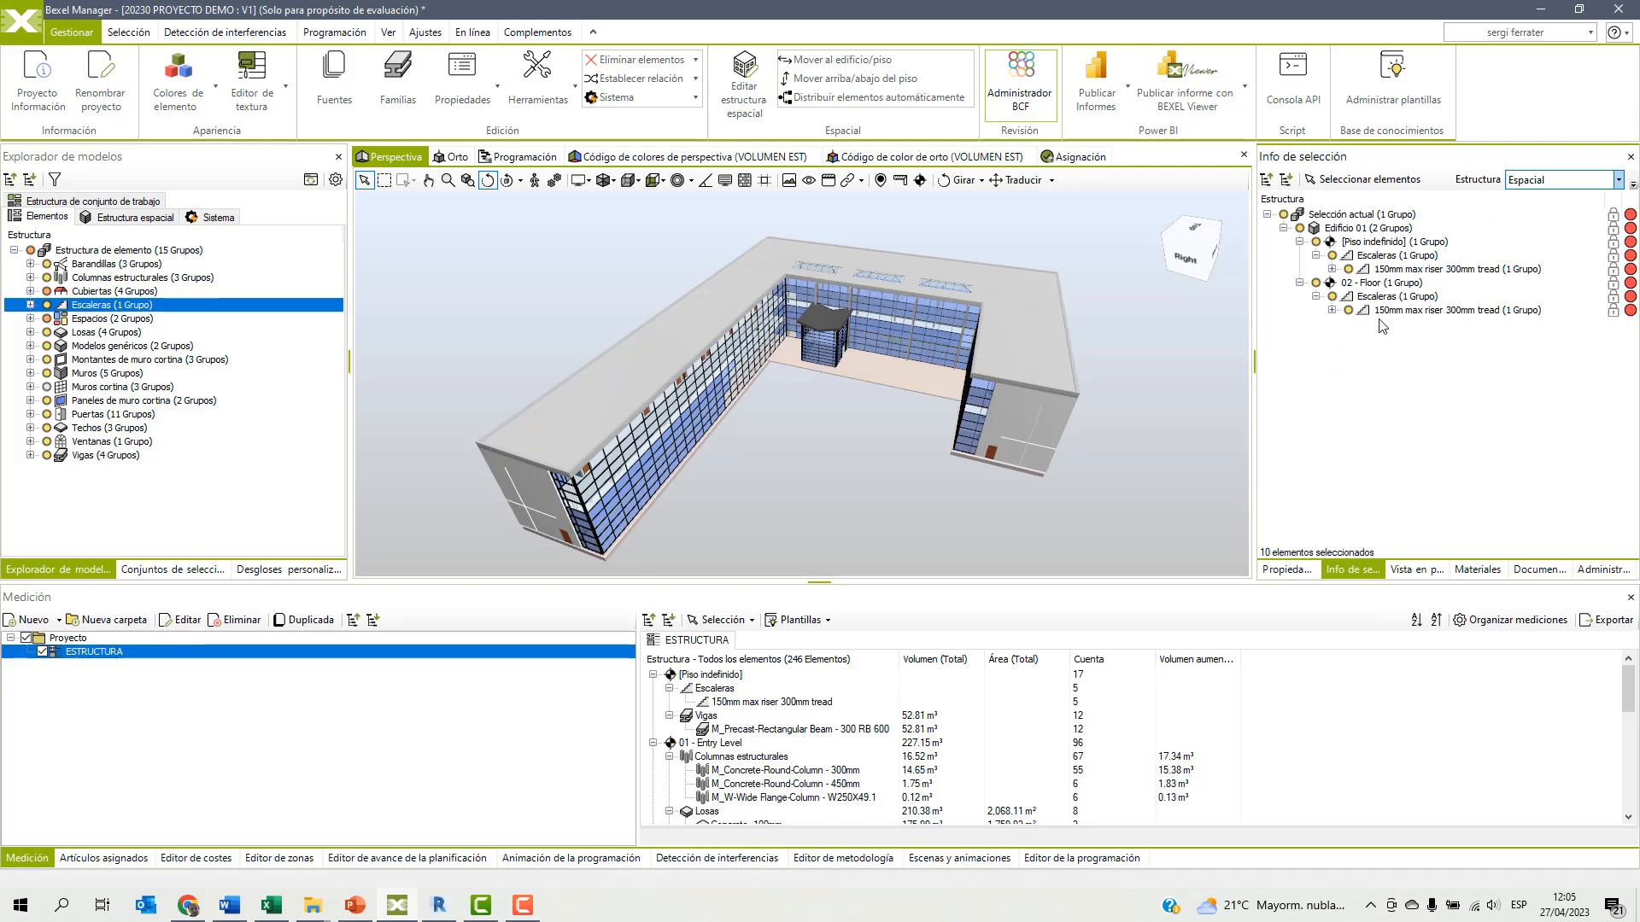
left_click(1285, 570)
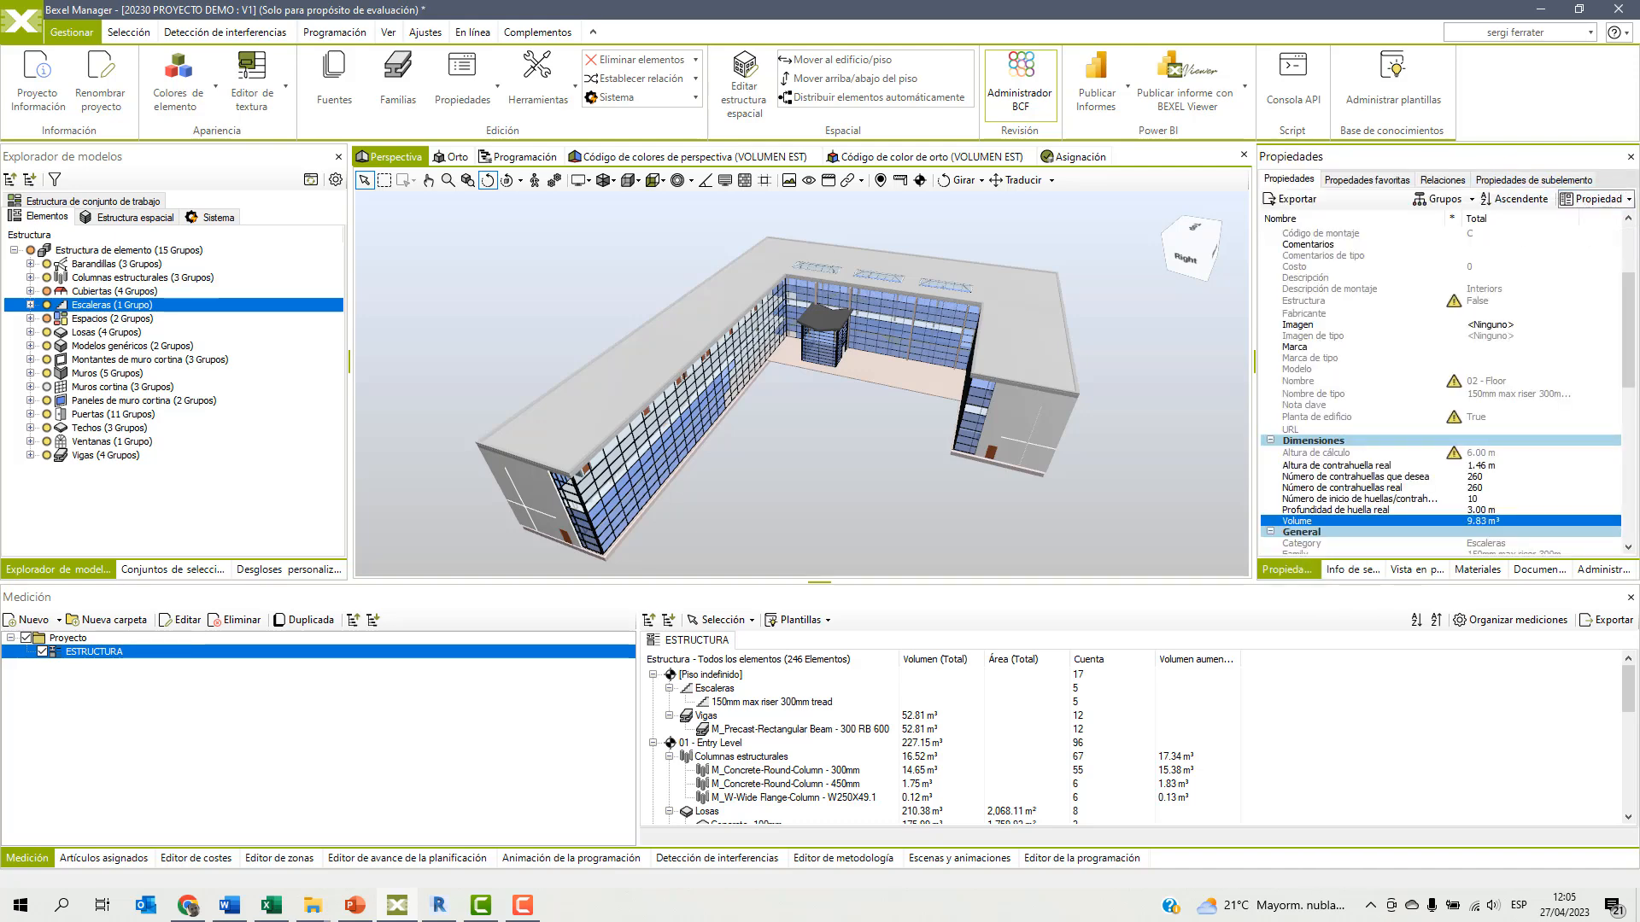
Create a Volumen property for the stairs in group Dimensiones, type Volumen, unit m3, with the expression [Volume], and check it in their properties.
left_click(1595, 199)
type("Volumen")
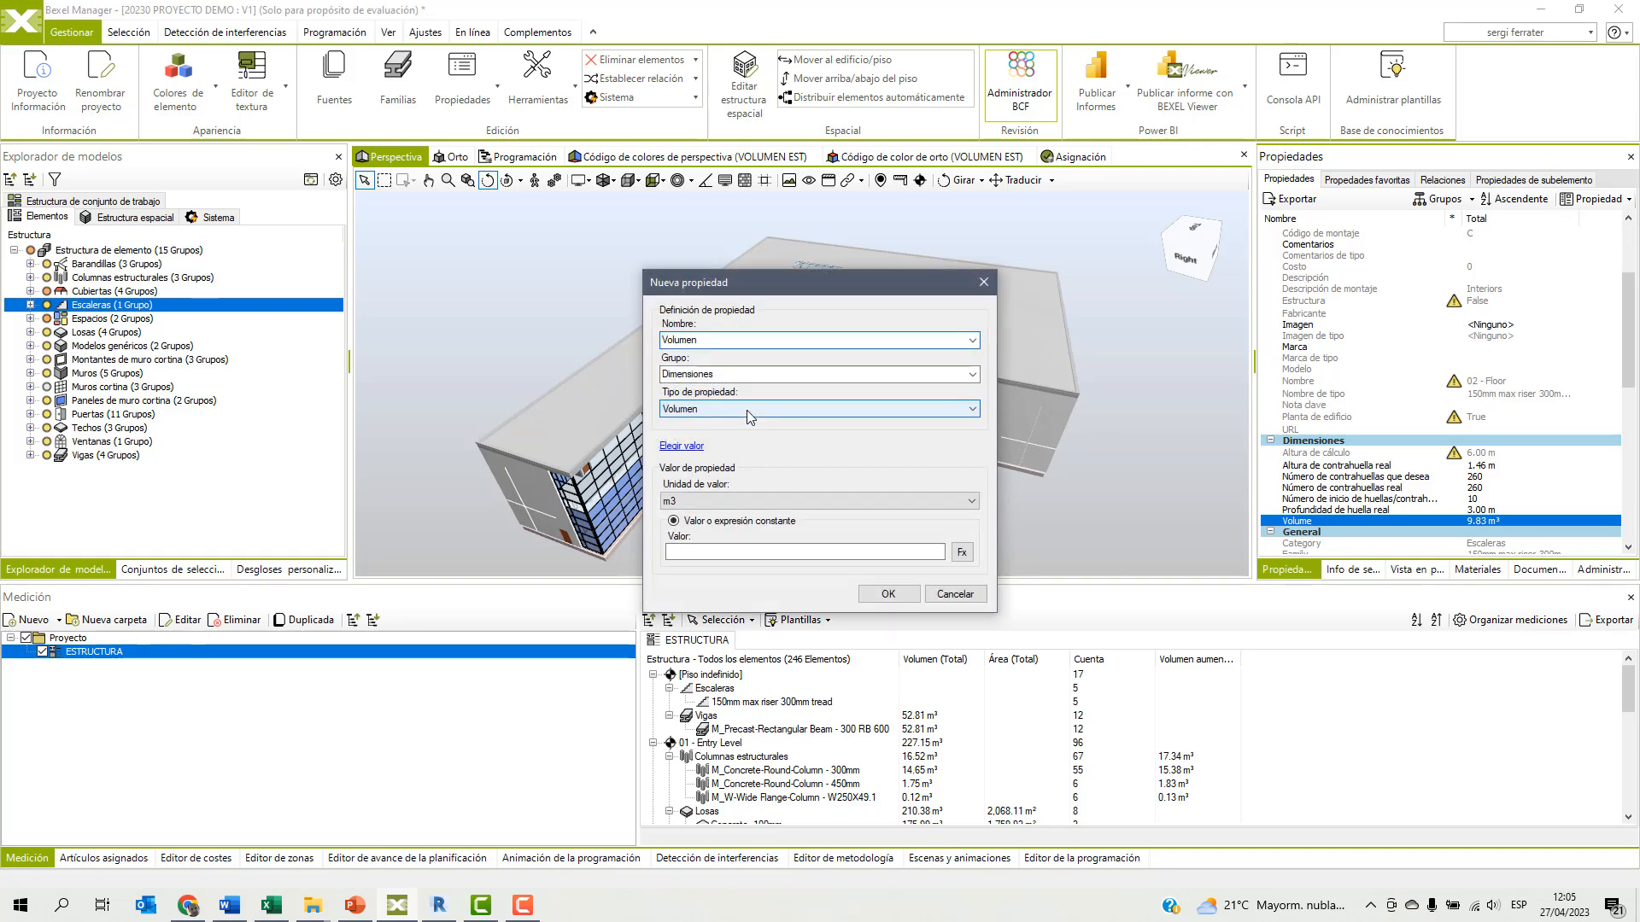
left_click(962, 553)
left_click(611, 343)
left_click_drag(1074, 371, 1062, 518)
double_click(804, 557)
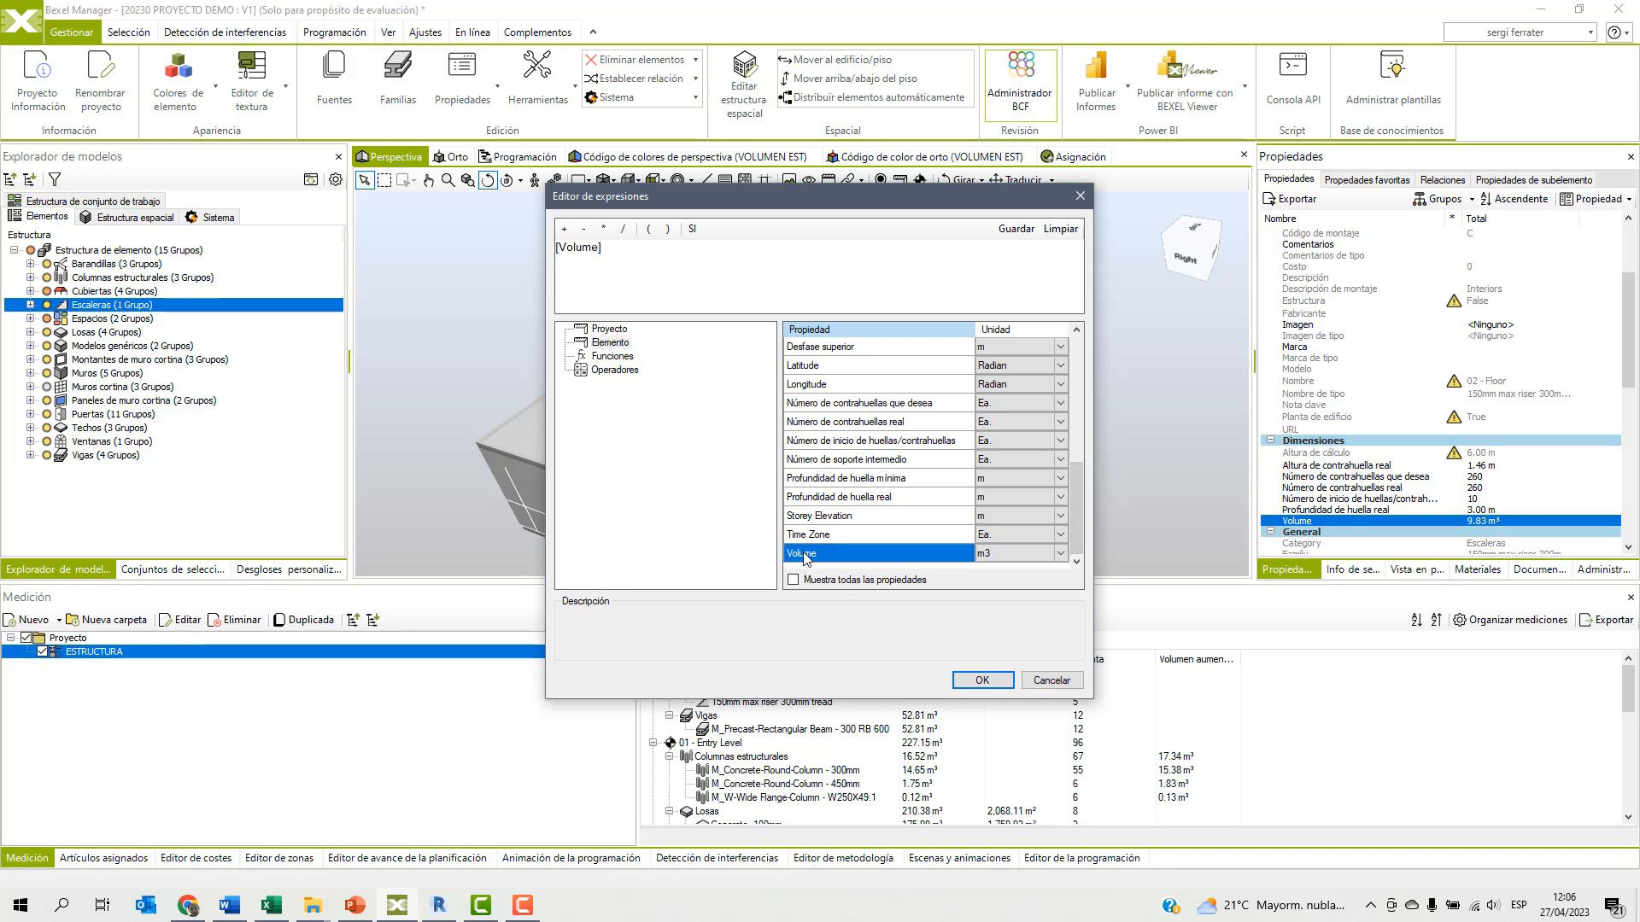
left_click(978, 680)
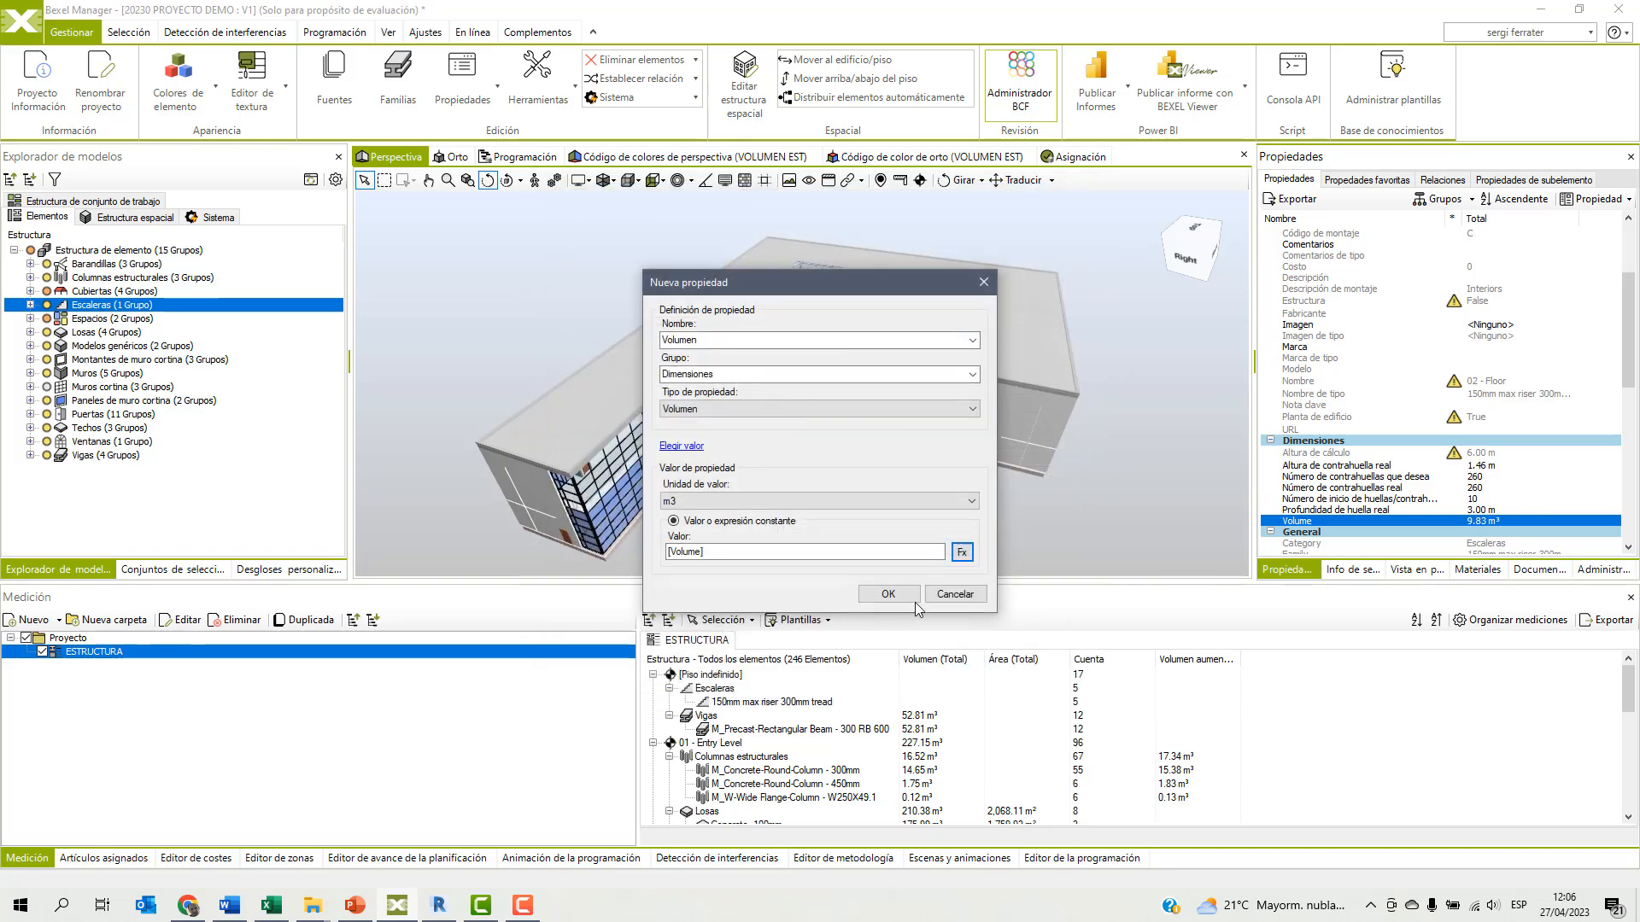
left_click(888, 594)
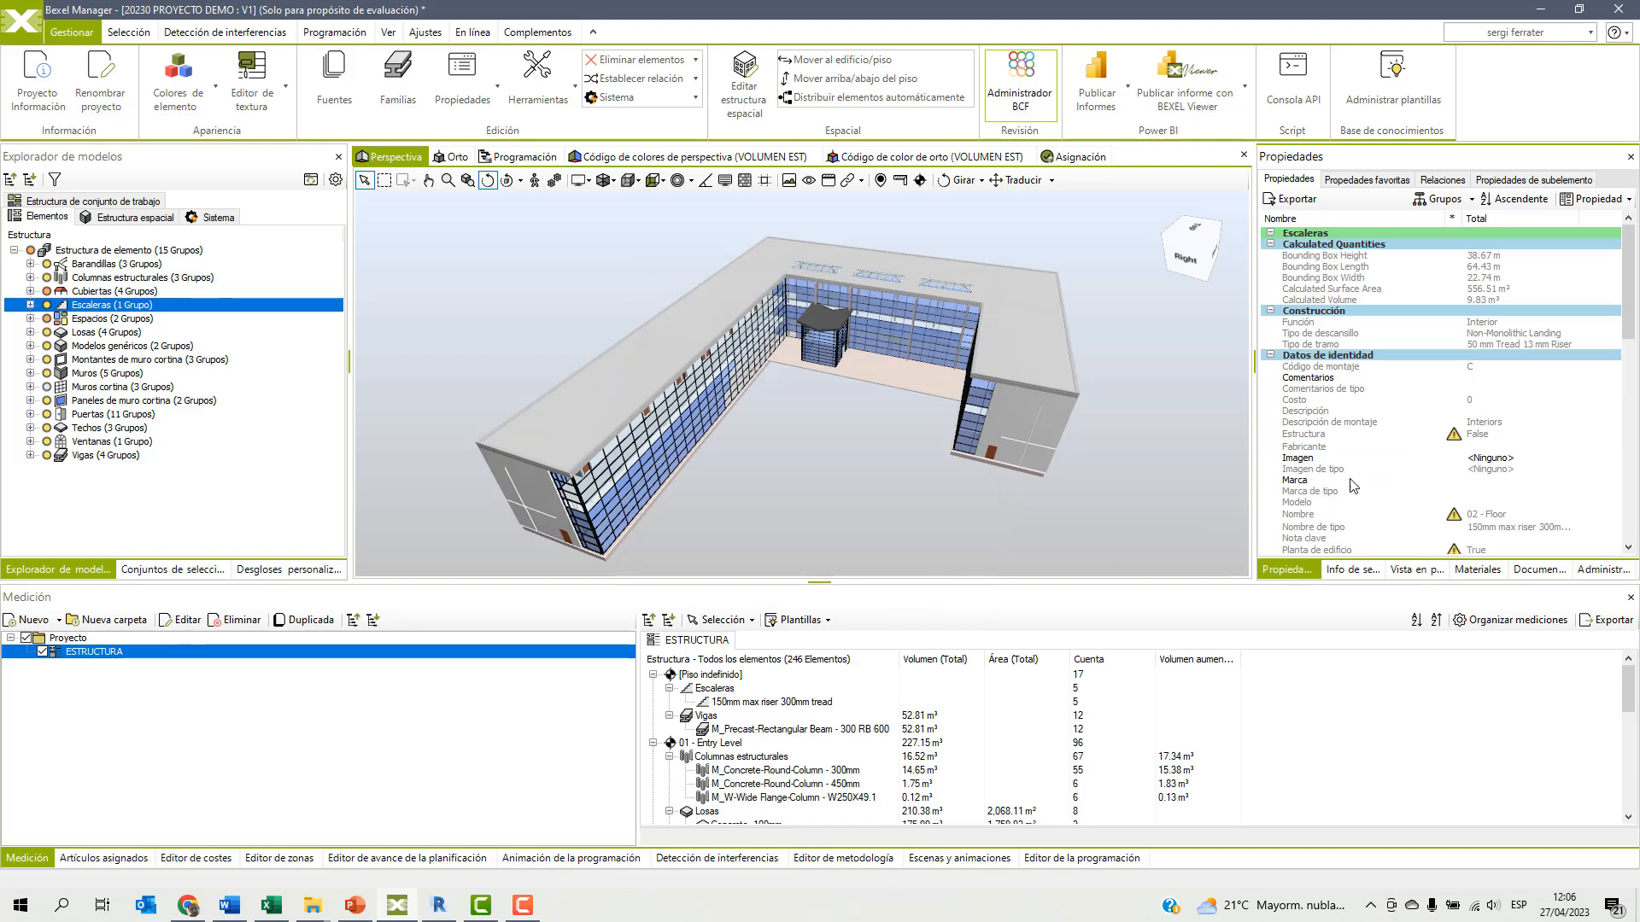
scroll(1335, 385, "down", 6)
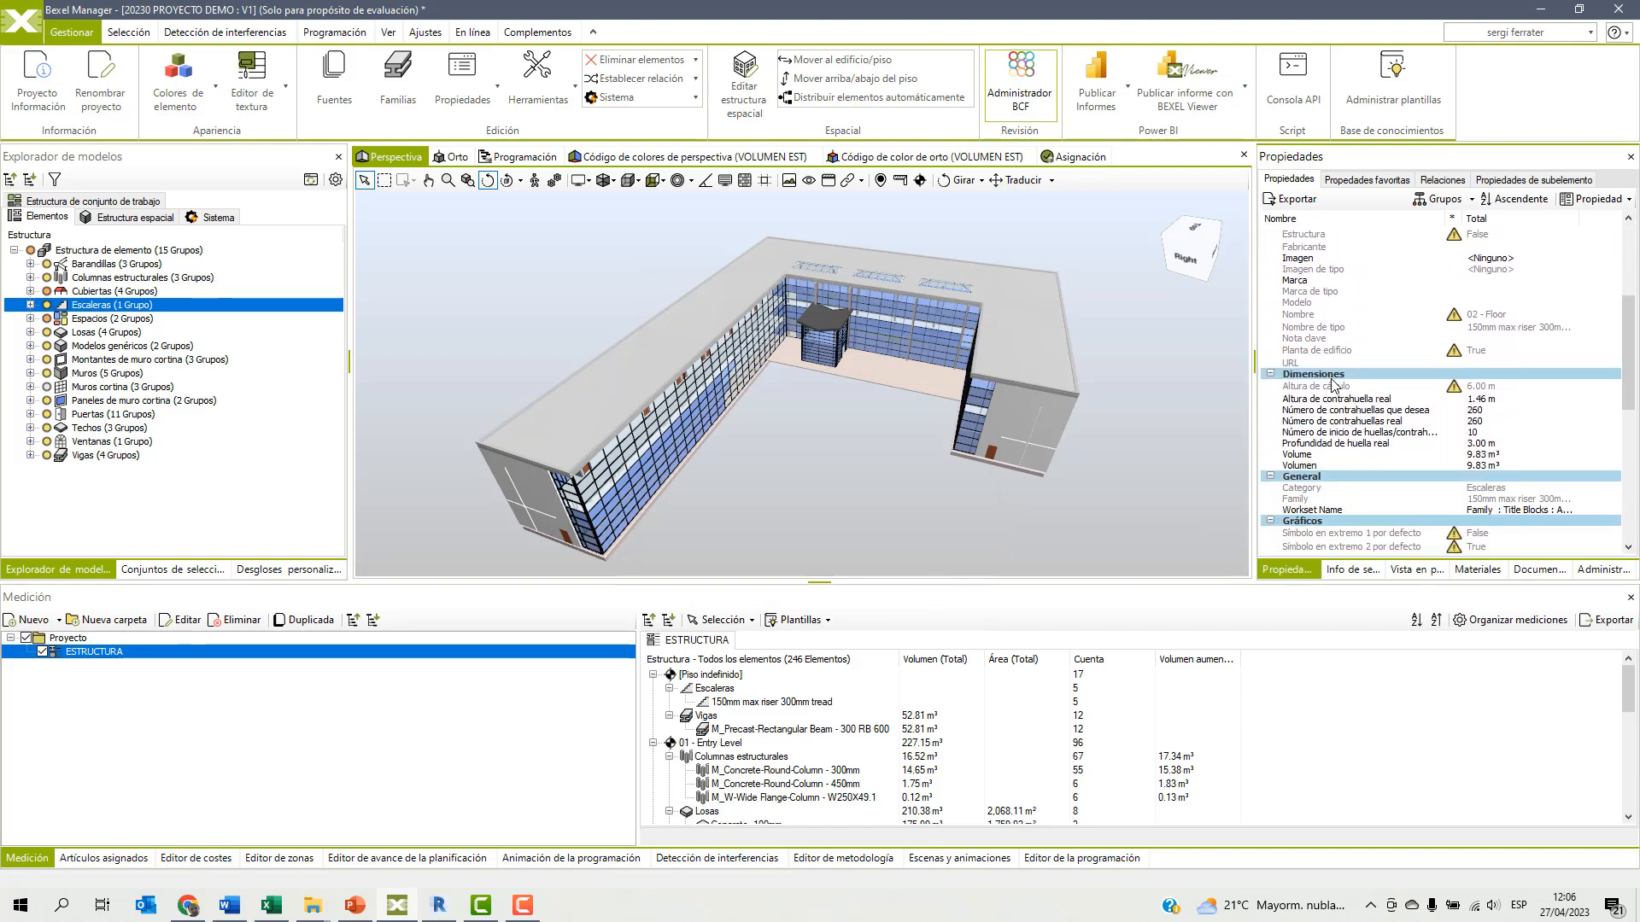
left_click(1337, 465)
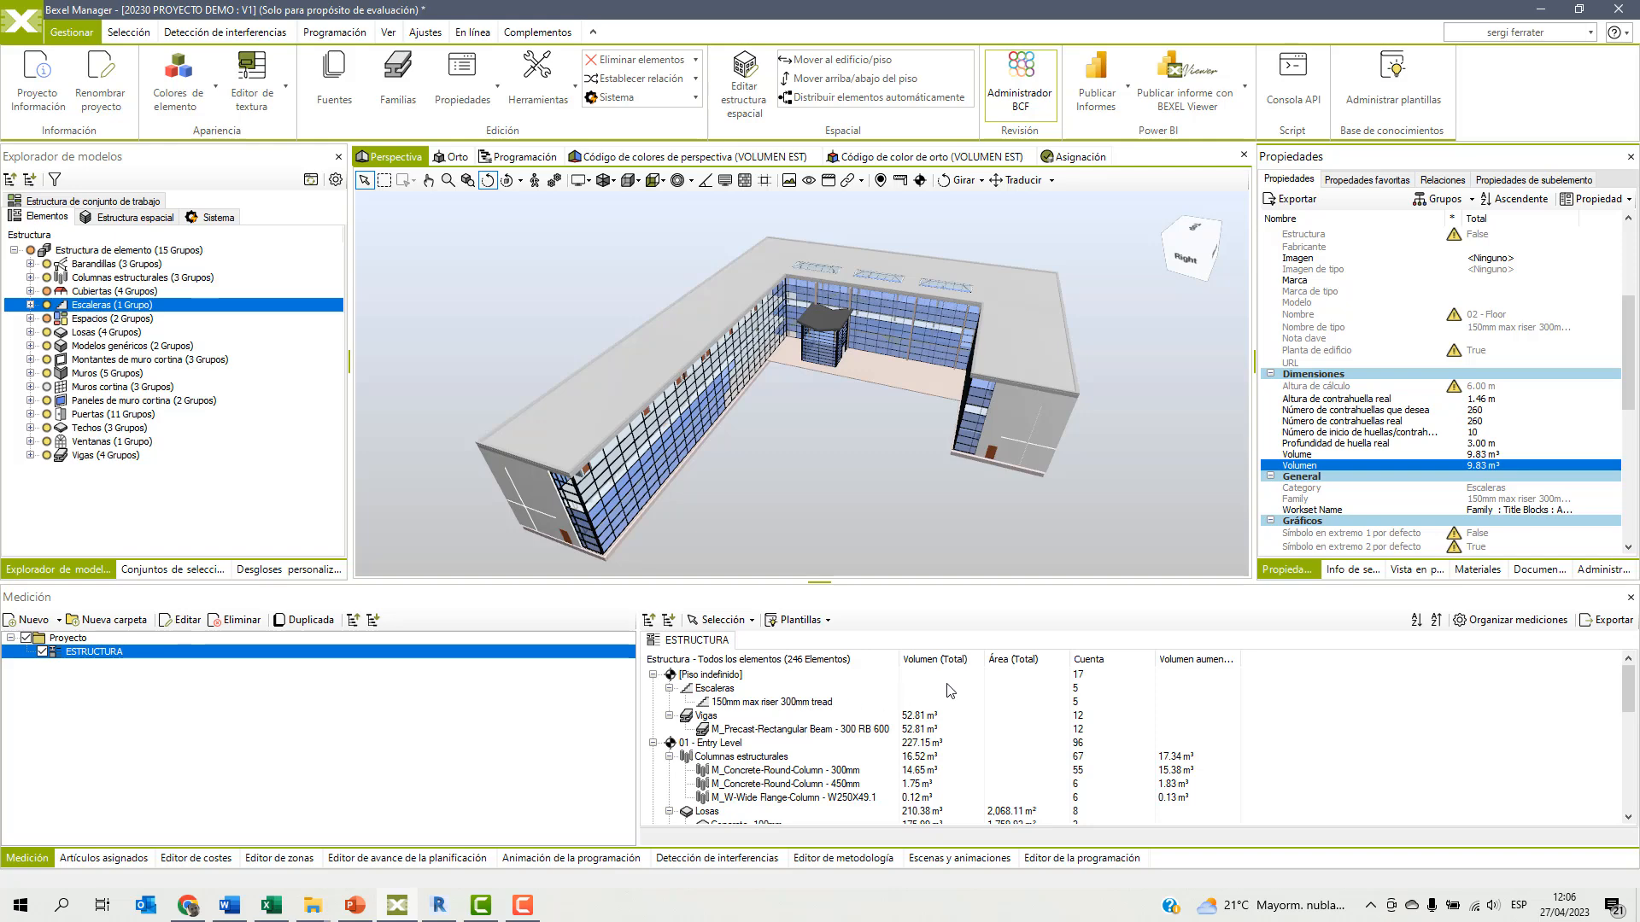
Reset the ESTRUCTURA takeoff's breakdown tree and apply the colour coding rule to its Agrupar por Categoría level.
left_click(183, 620)
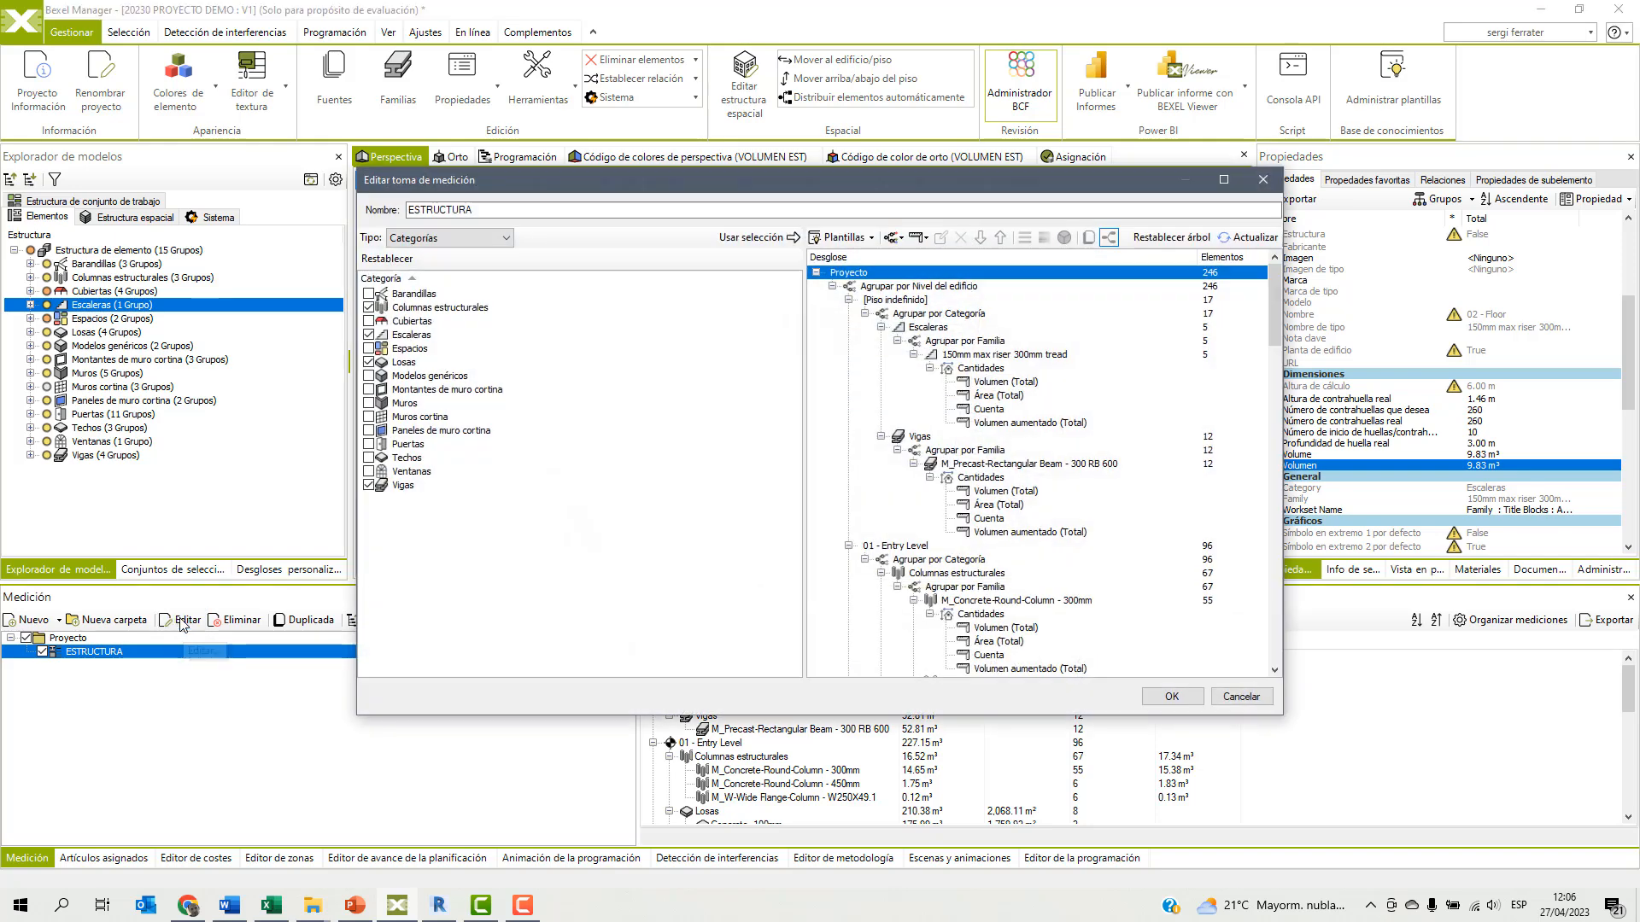
left_click(1180, 238)
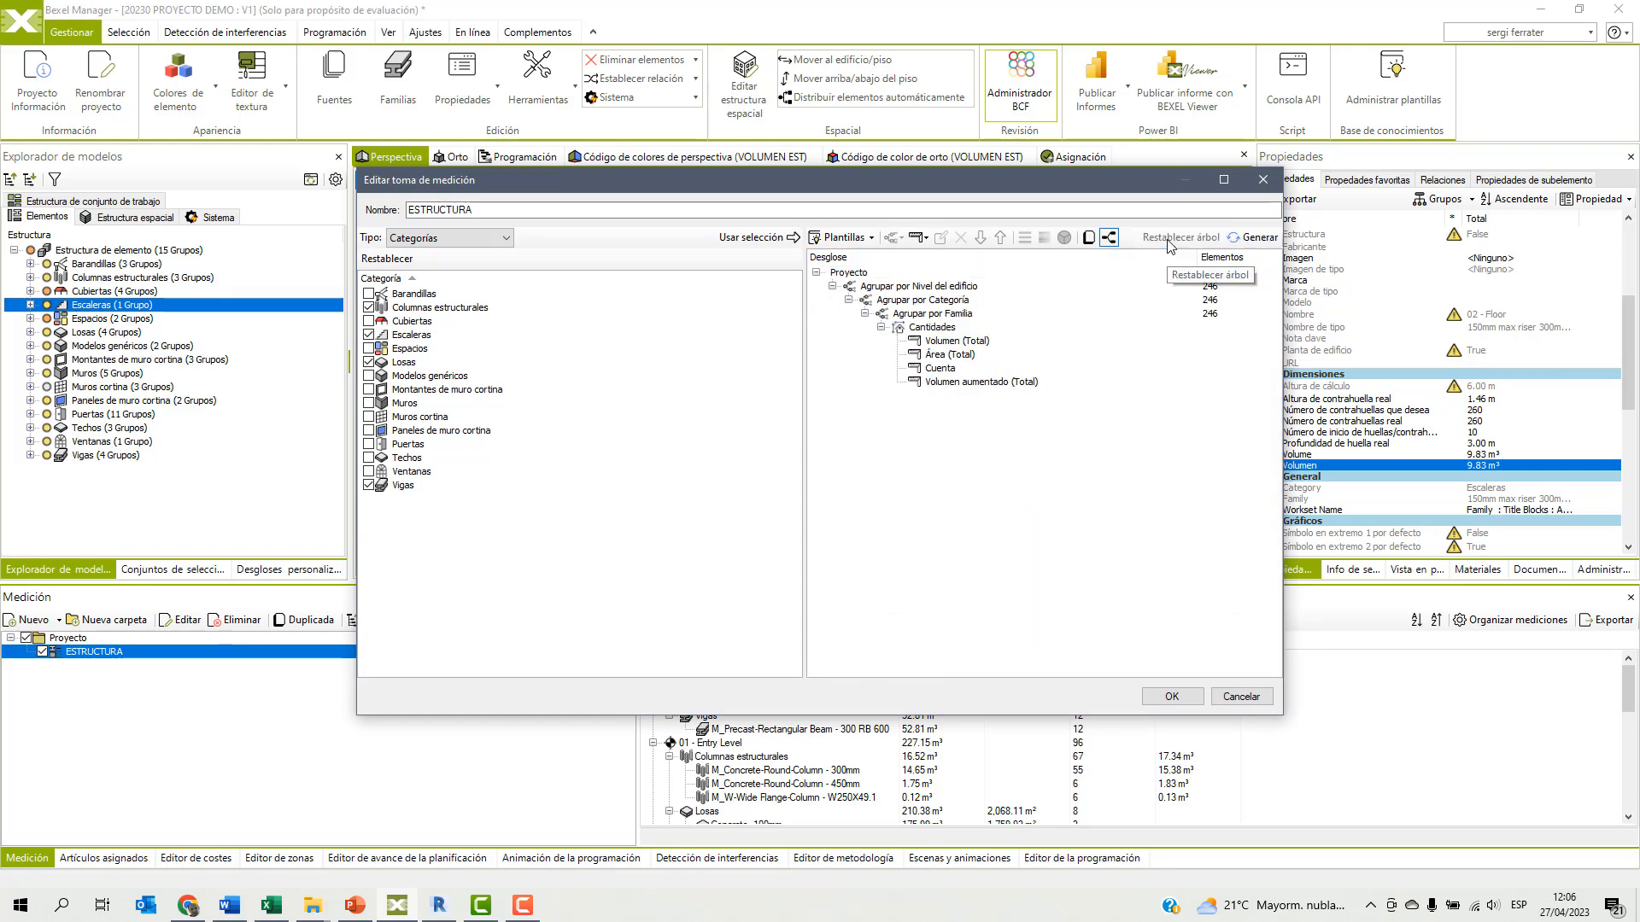
left_click(921, 331)
left_click(917, 302)
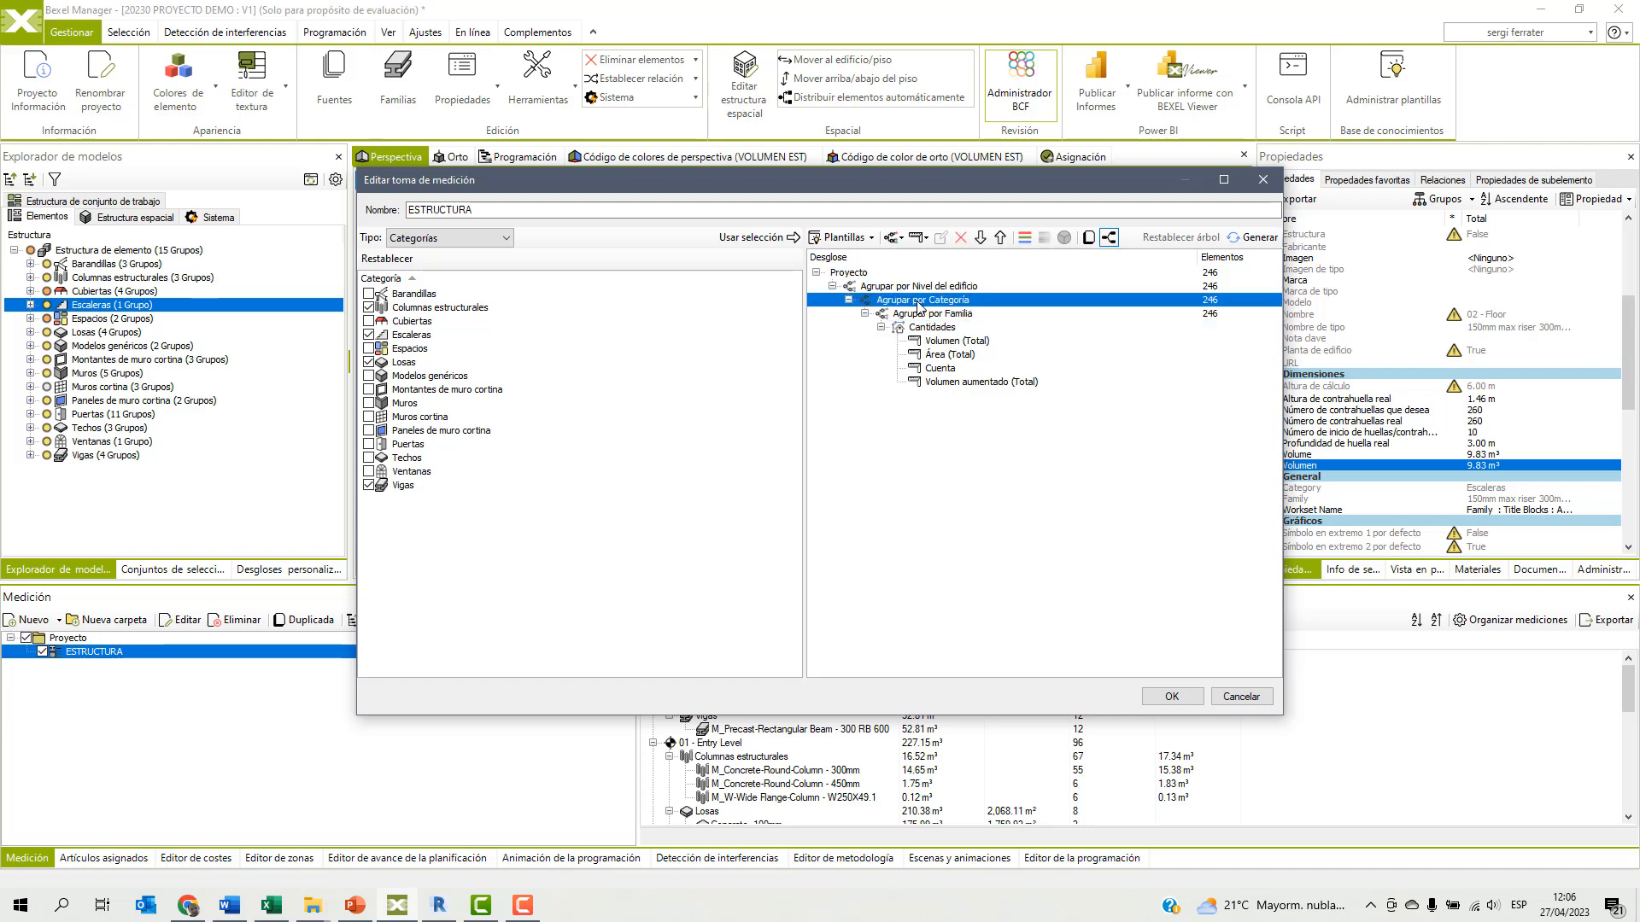
left_click(1025, 238)
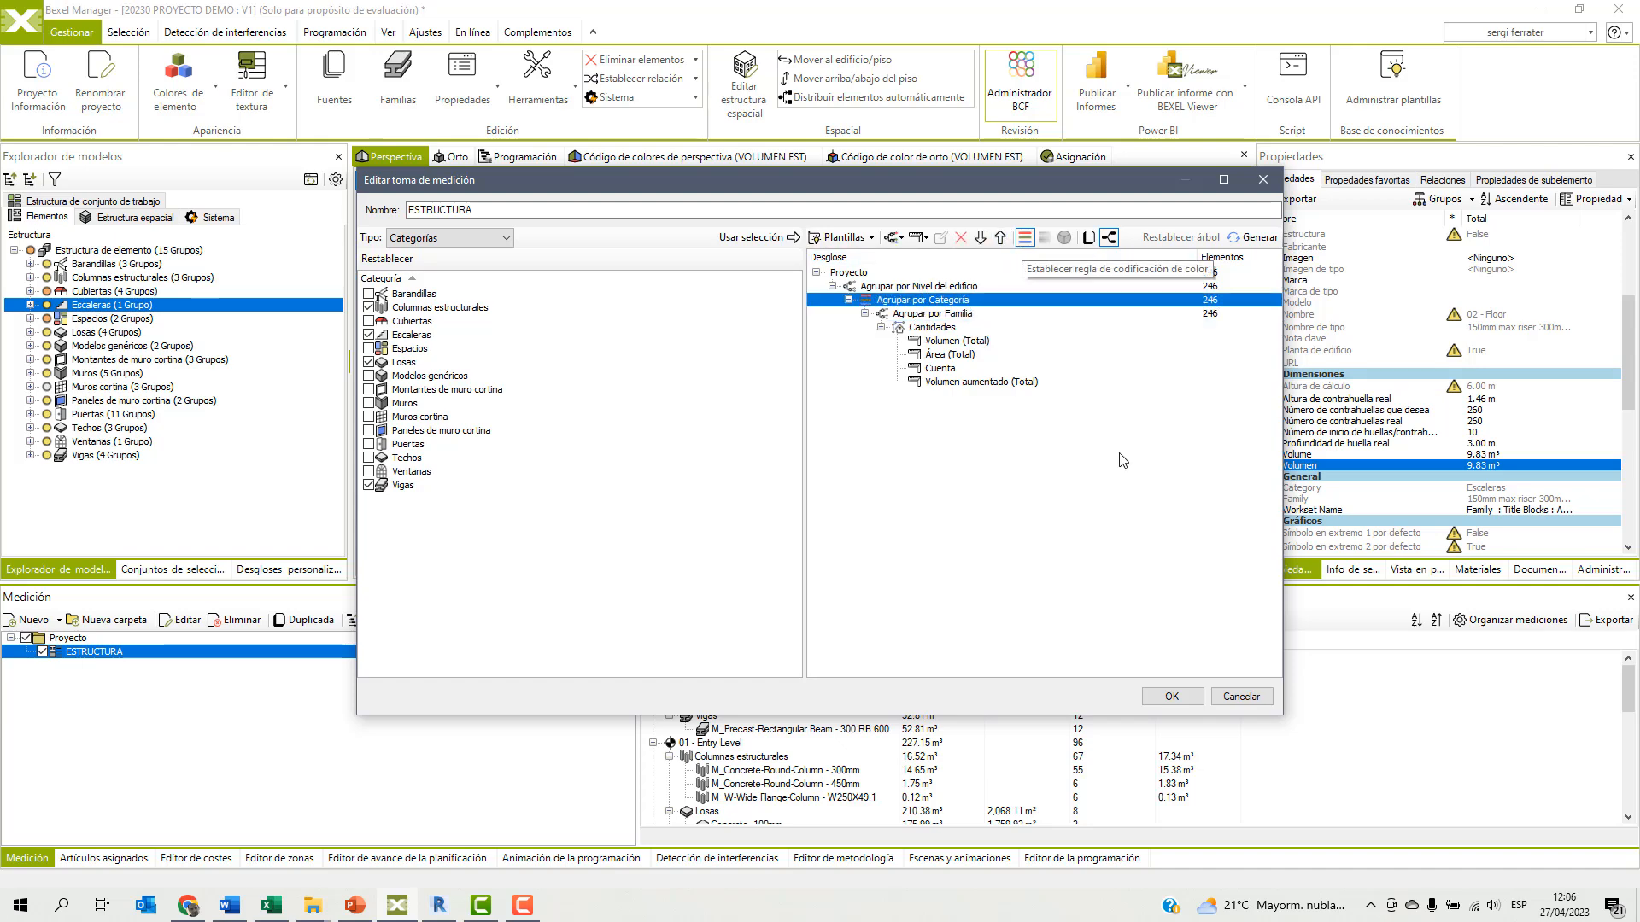
left_click(1171, 697)
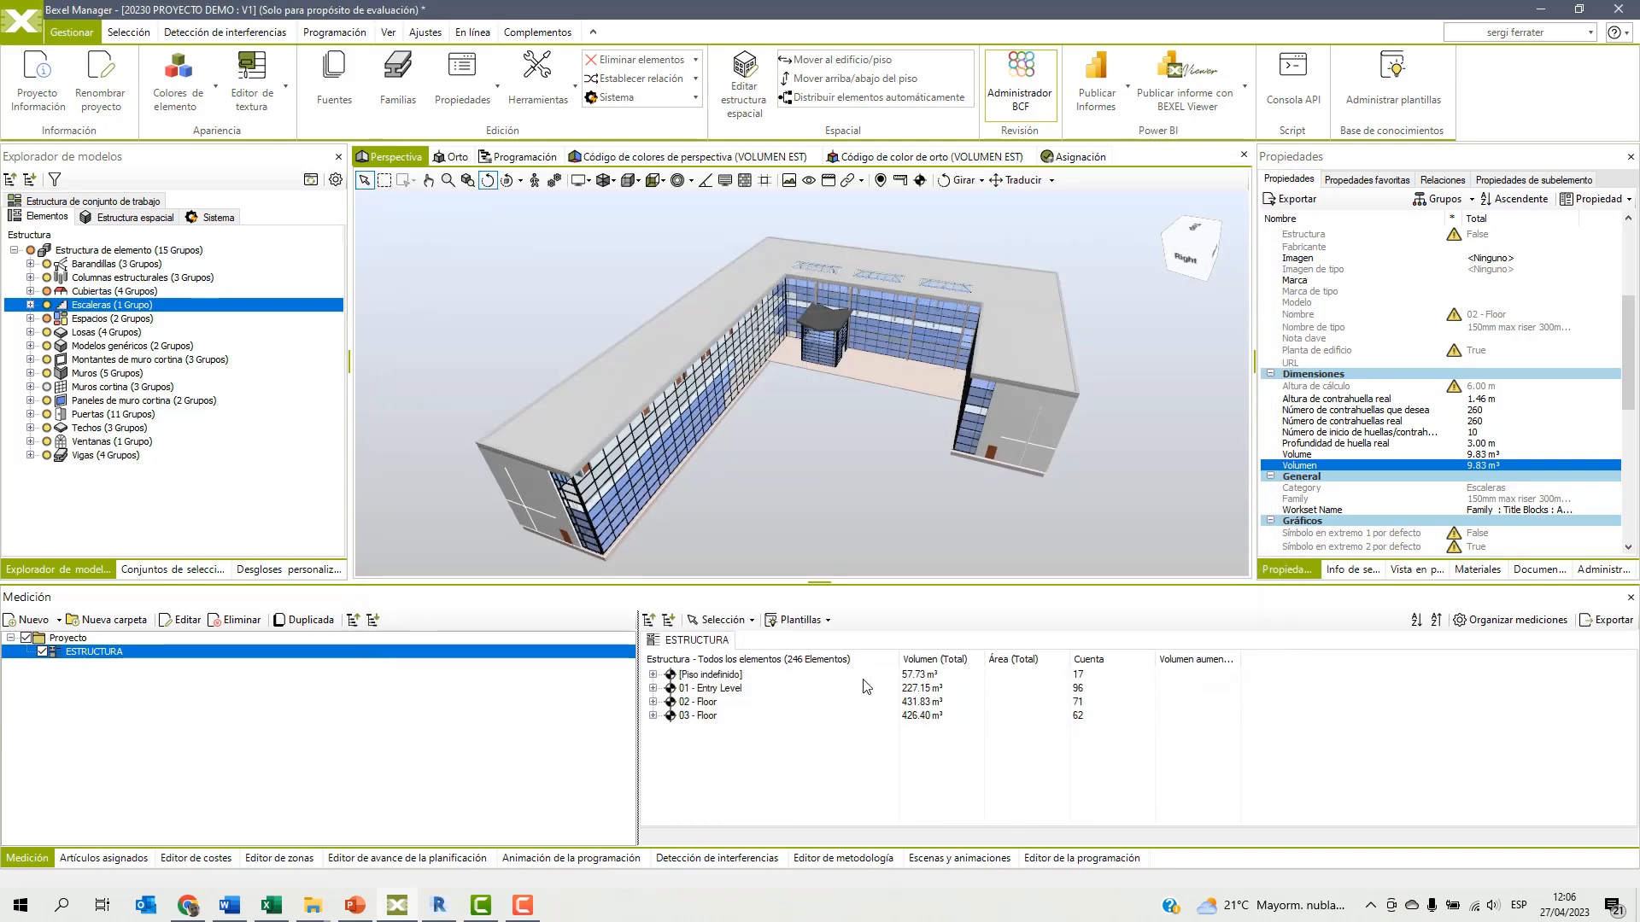
Expand the whole ESTRUCTURA takeoff and examine the 150mm max riser 300mm tread stairs under [Piso indefinido] and 02 - Floor.
left_click(670, 622)
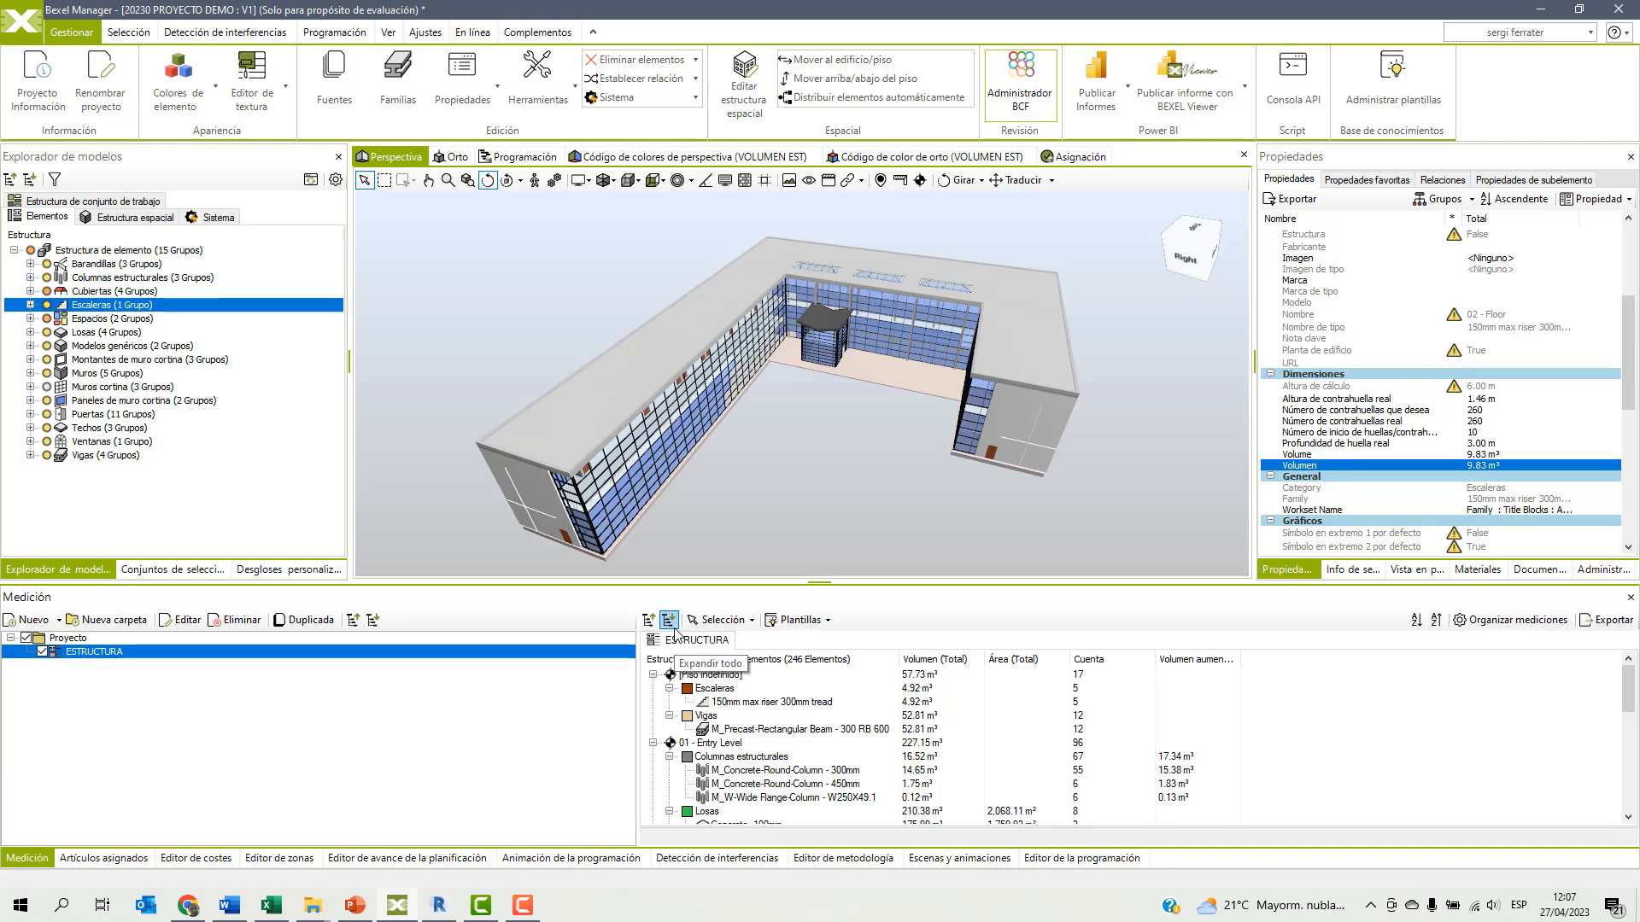
left_click(790, 702)
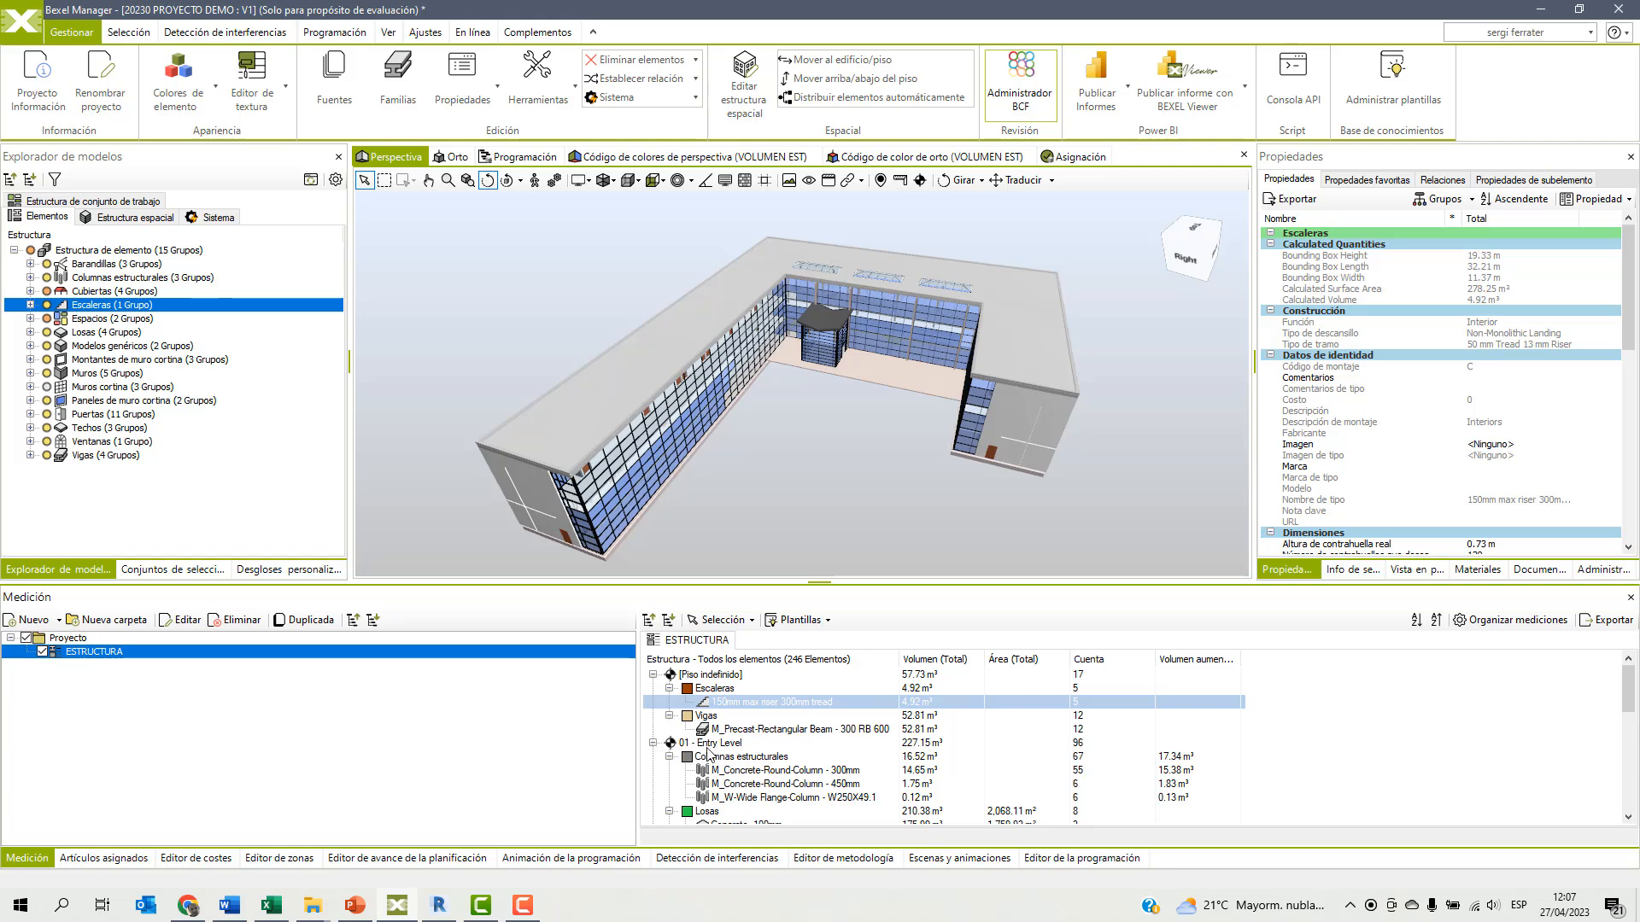
scroll(705, 751, "down", 5)
scroll(774, 736, "down", 2)
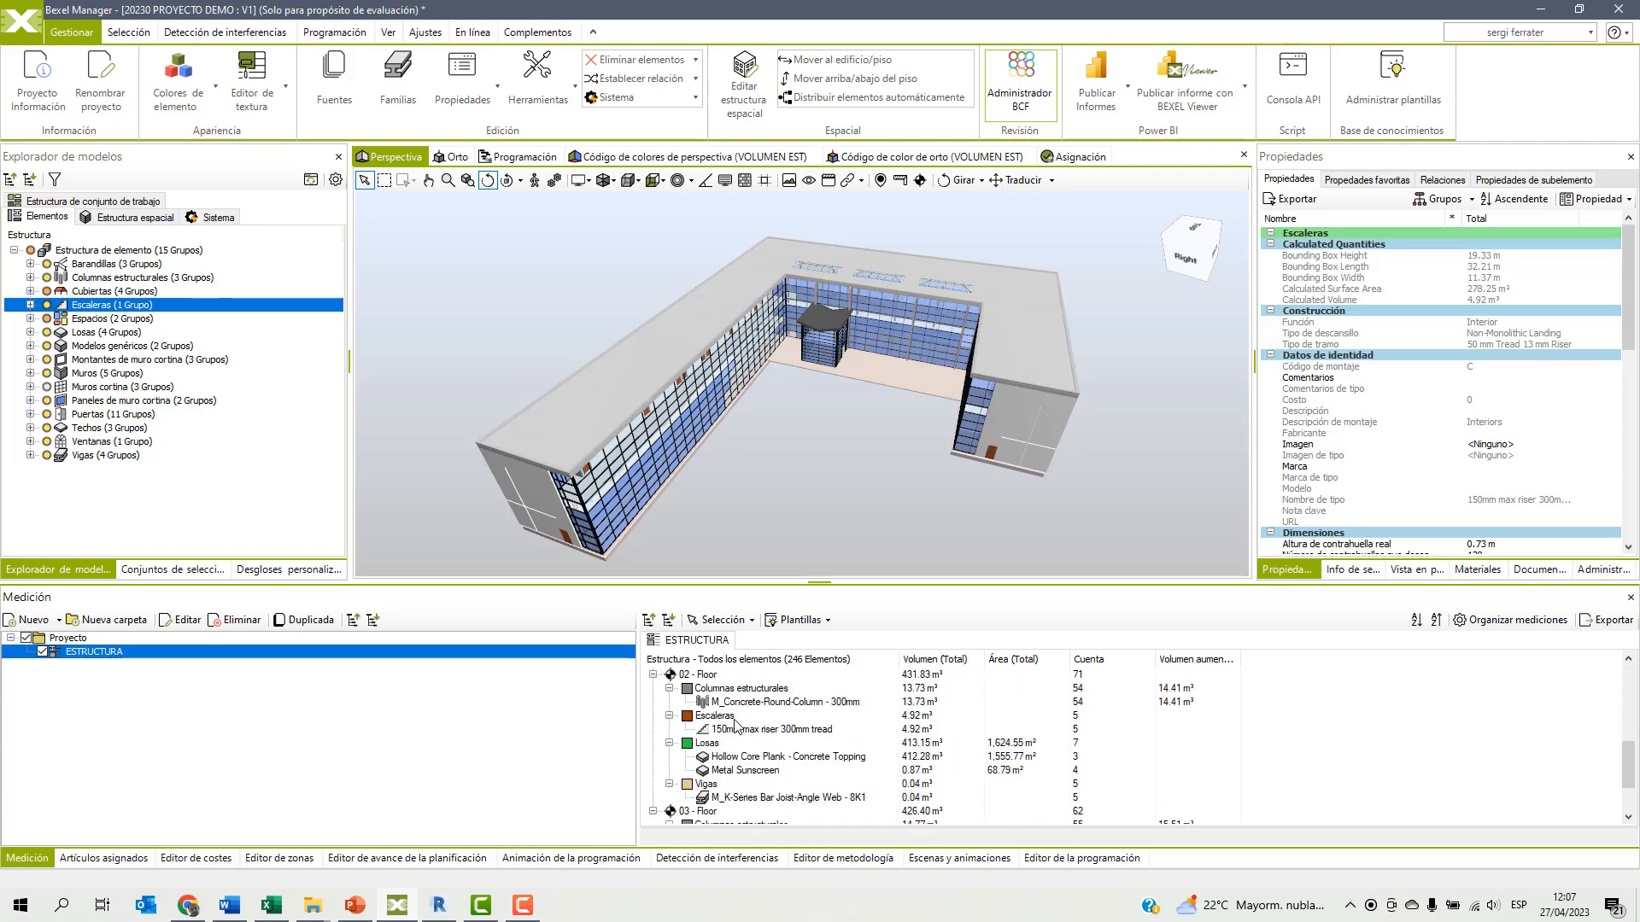
left_click(741, 729)
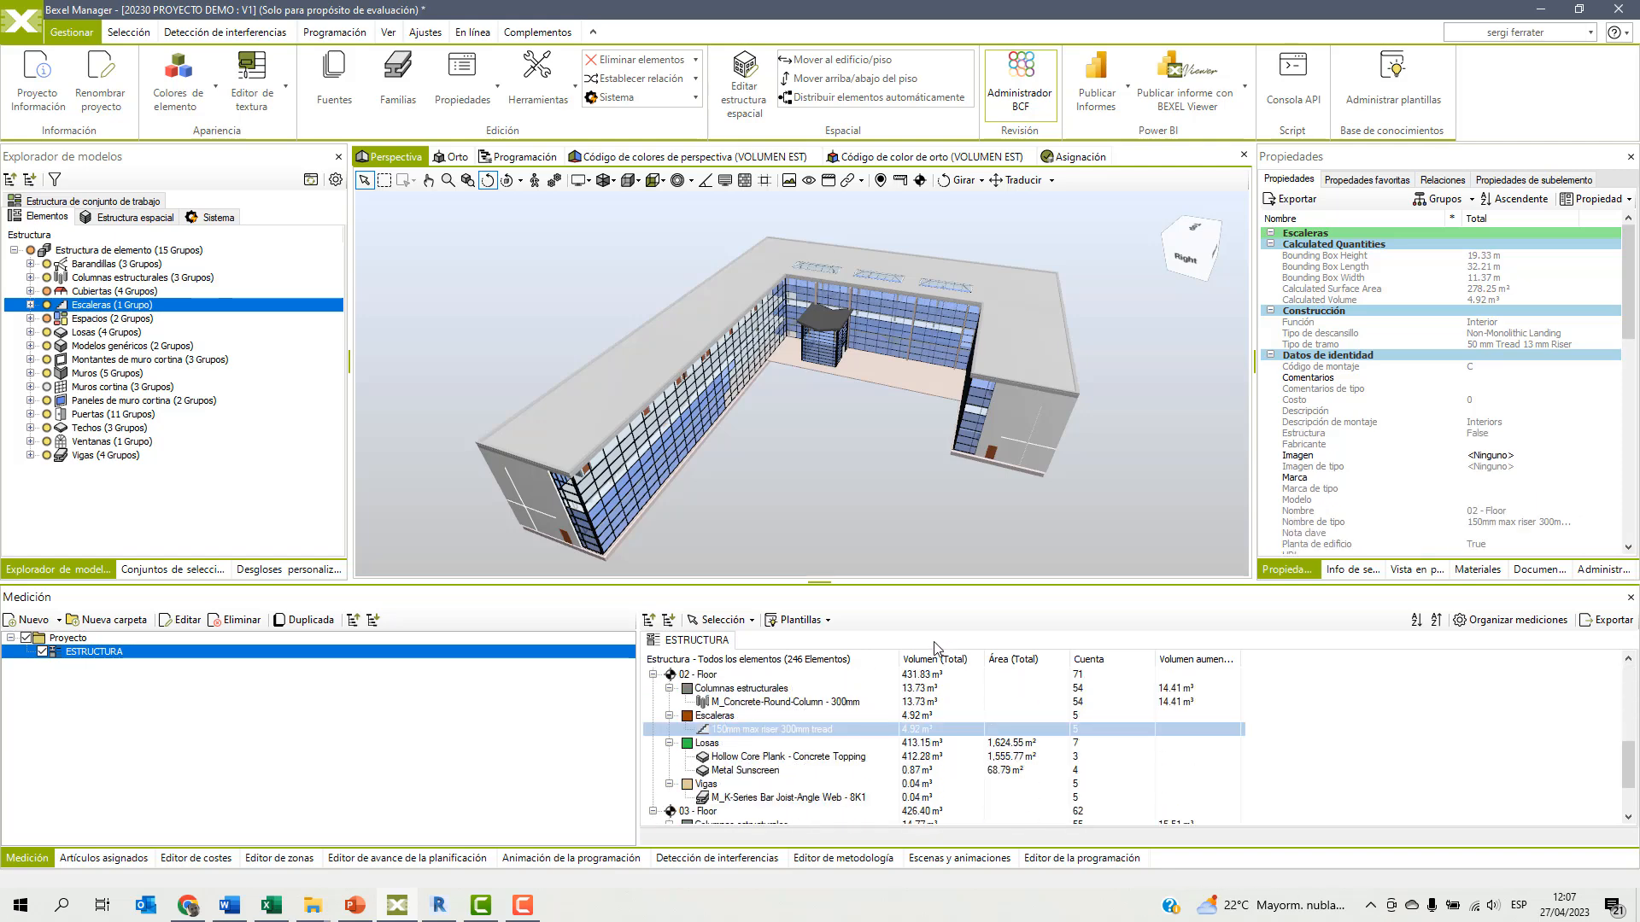
Display the model in the colour-coded perspective view with the viewer mode set to Mediciones.
left_click(660, 158)
left_click(1114, 181)
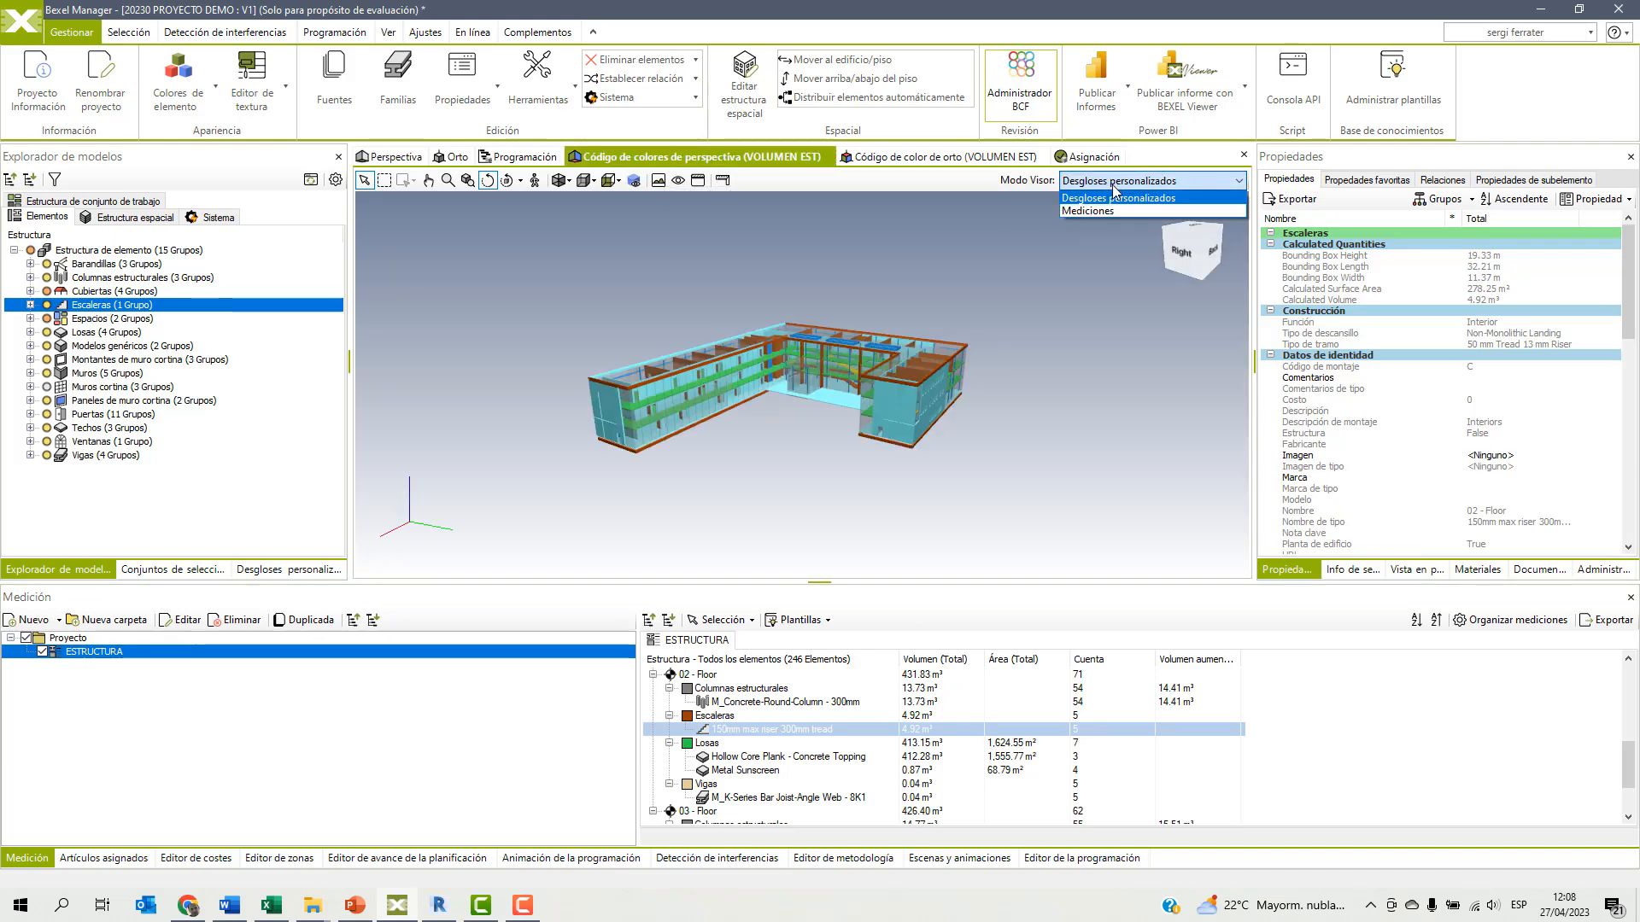
left_click(1095, 211)
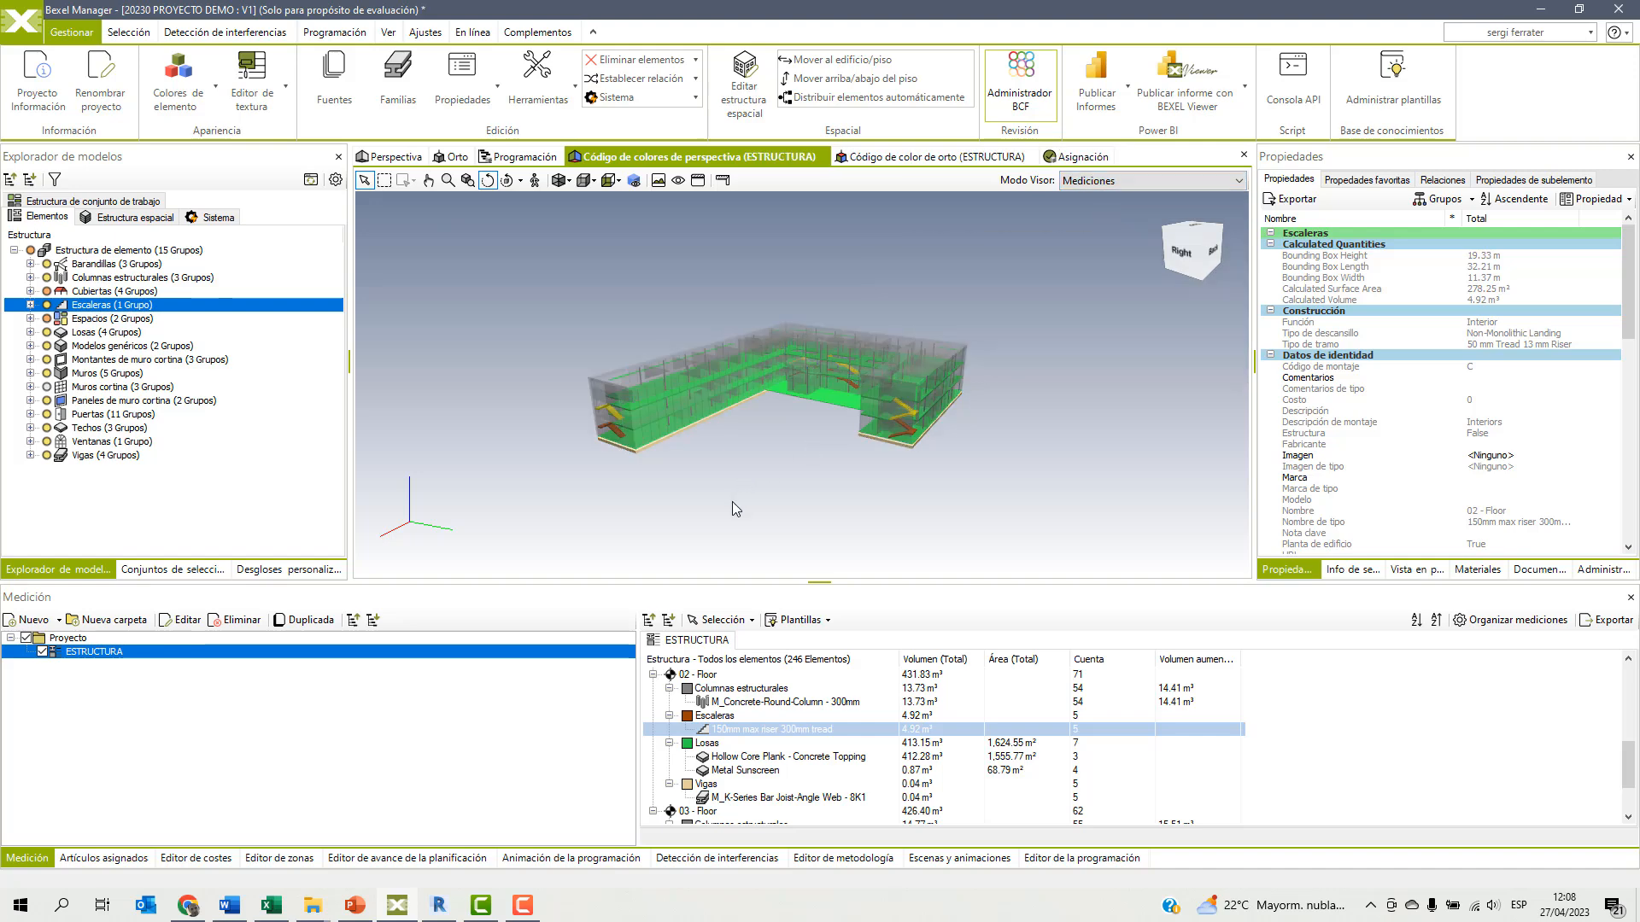
left_click_drag(780, 437, 757, 462)
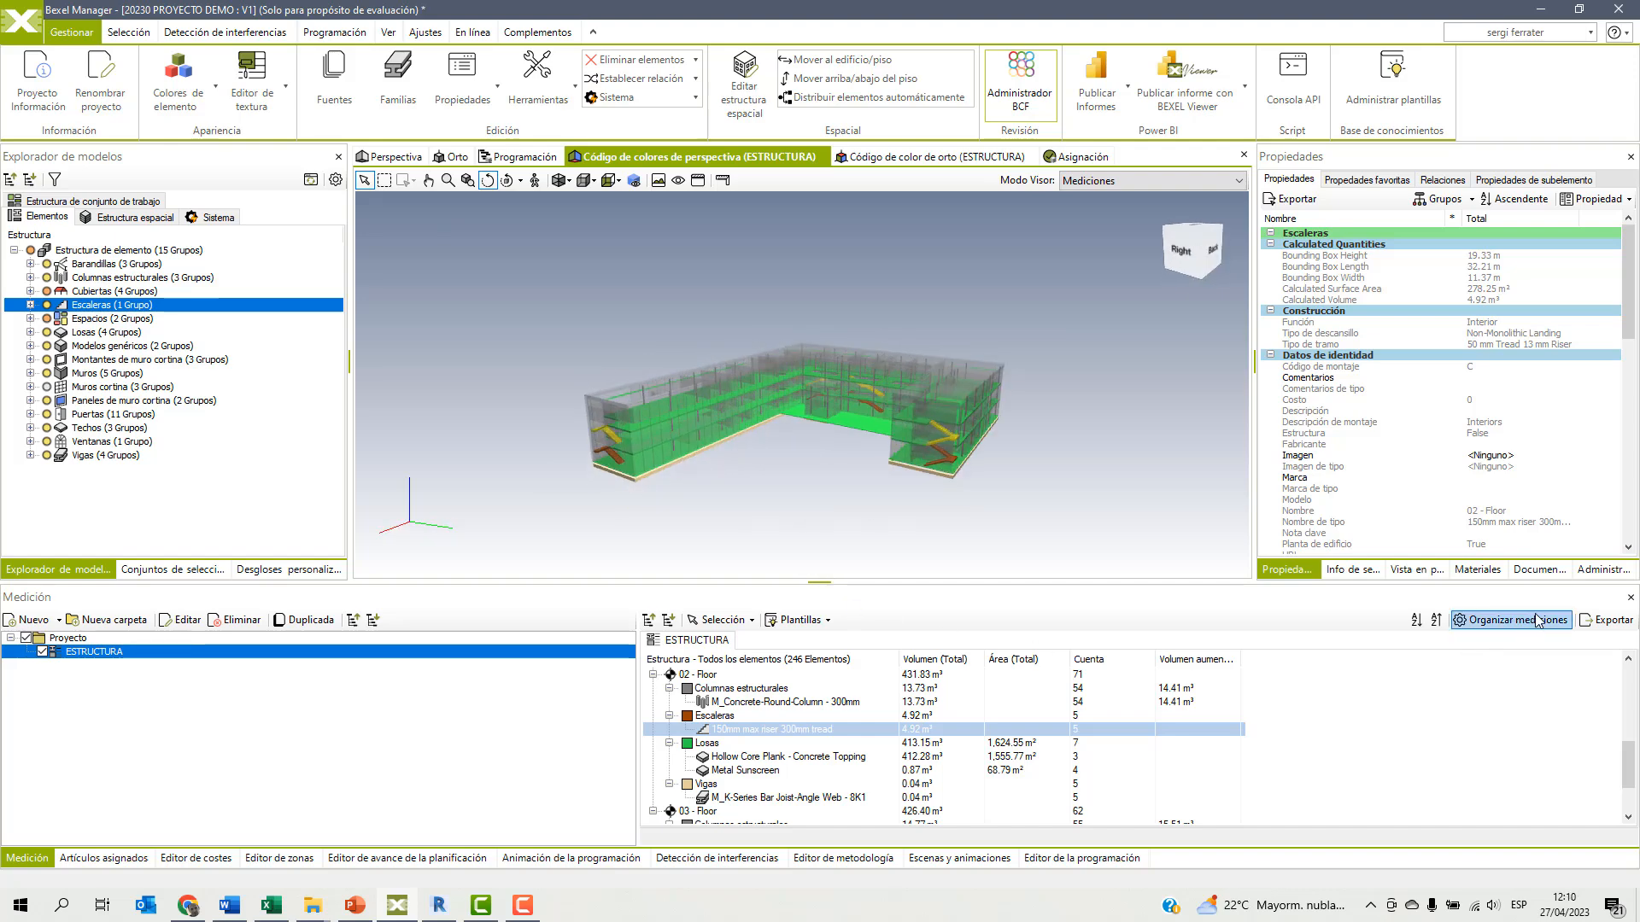
Export the takeoff report with the styled report included, as Informe QTO - ESTRUCTURA.xlsx in the desktop's WEBINAR BEXEL folder.
left_click(1594, 620)
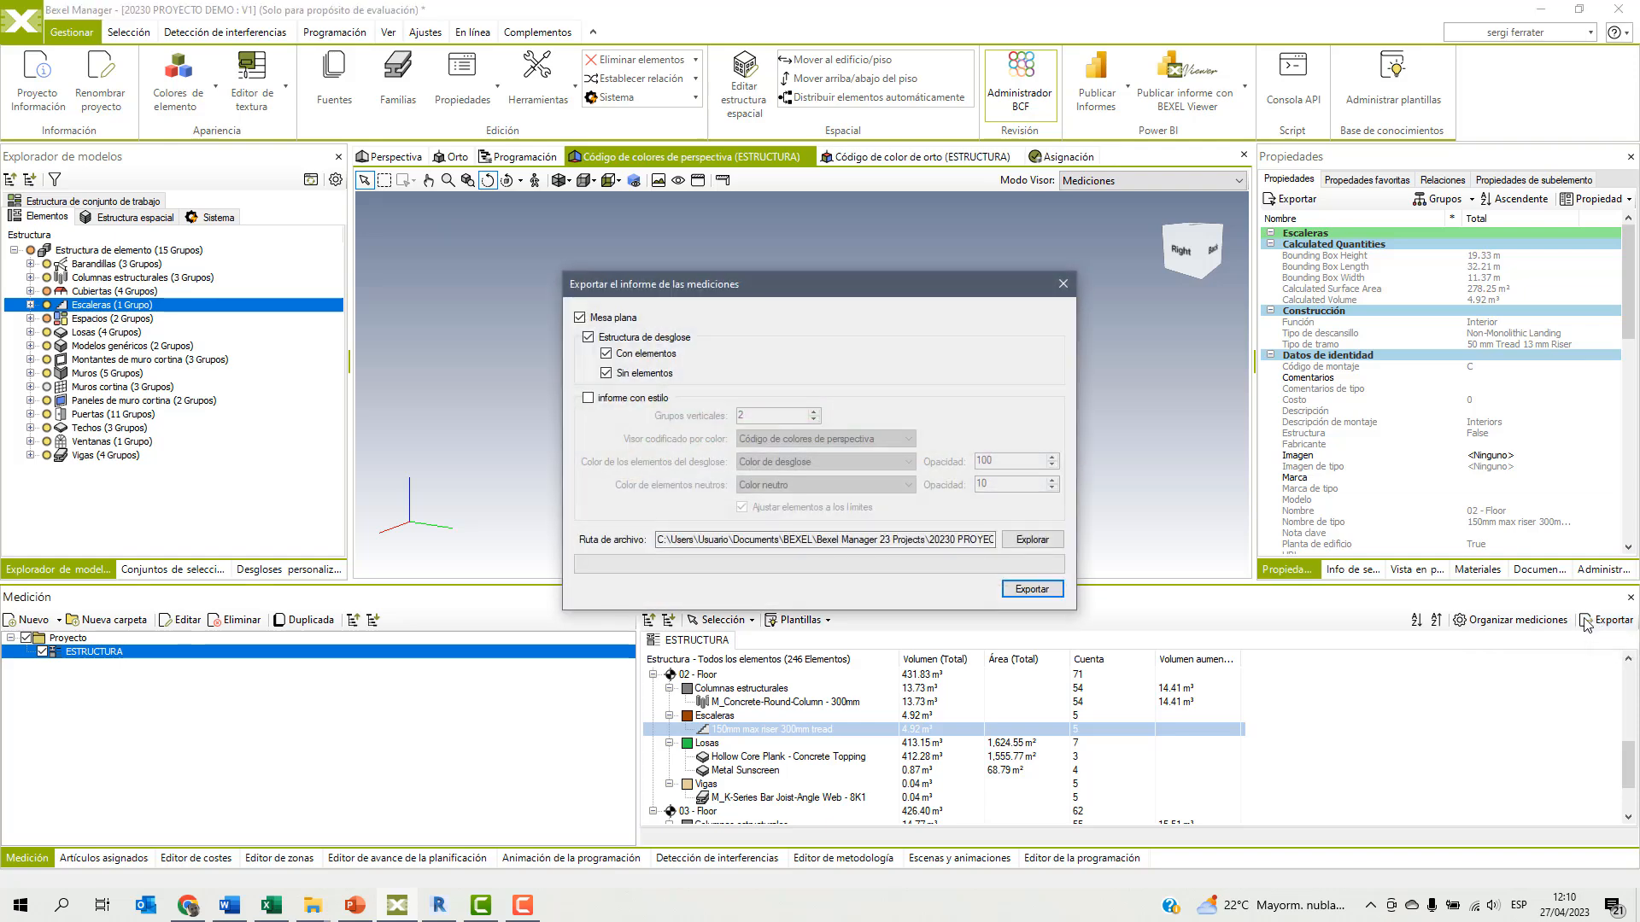
left_click(588, 399)
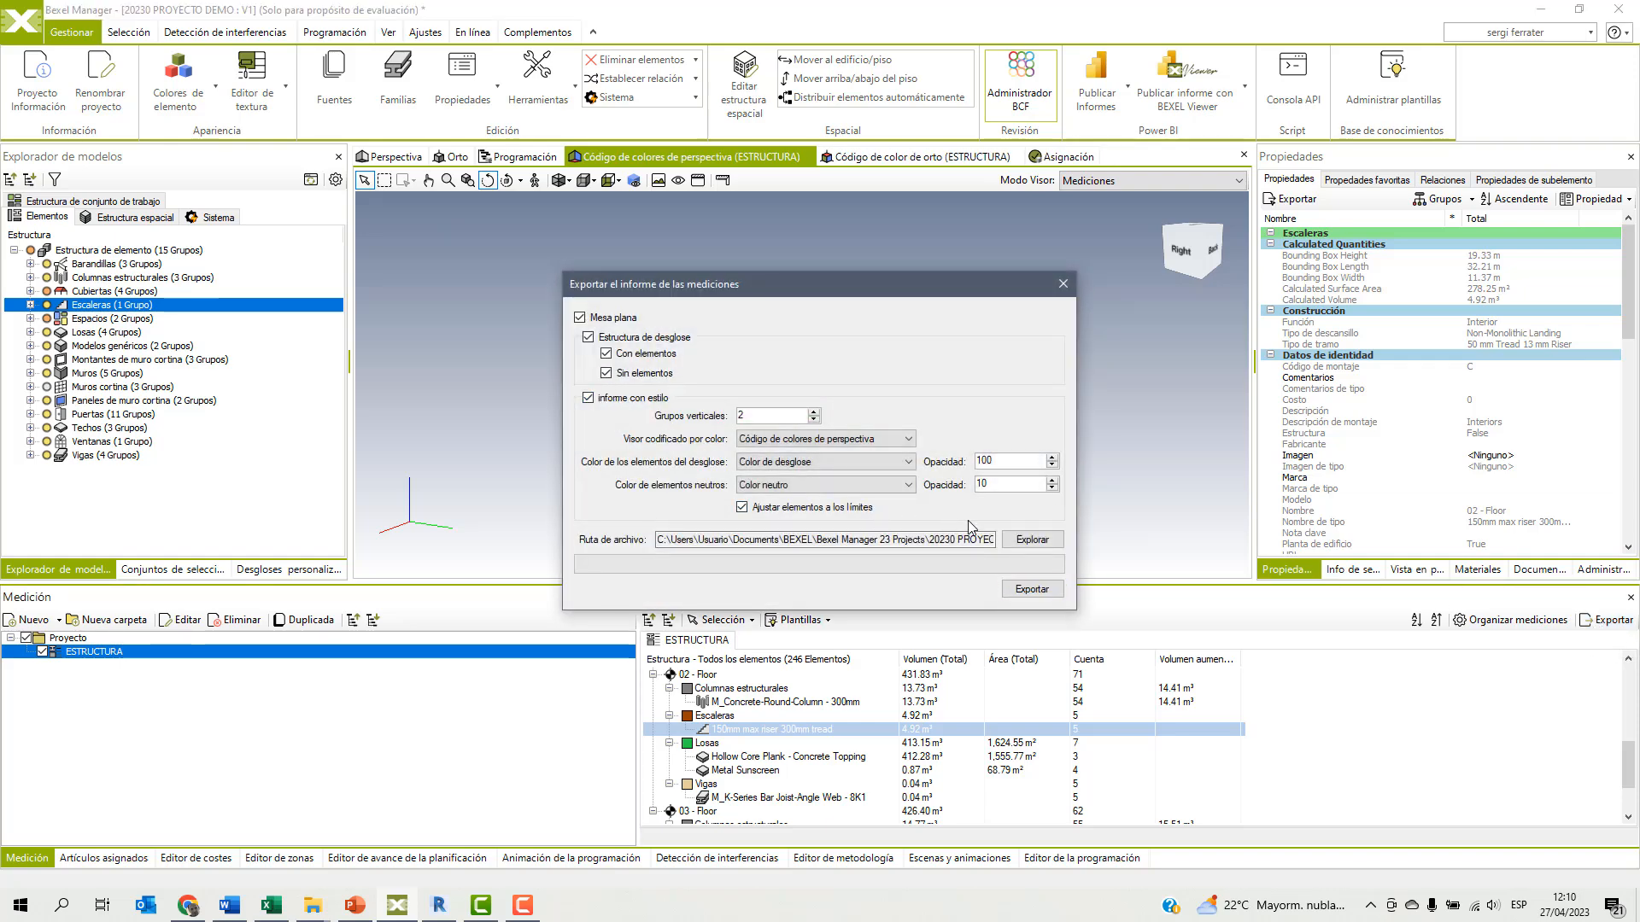
left_click(1030, 539)
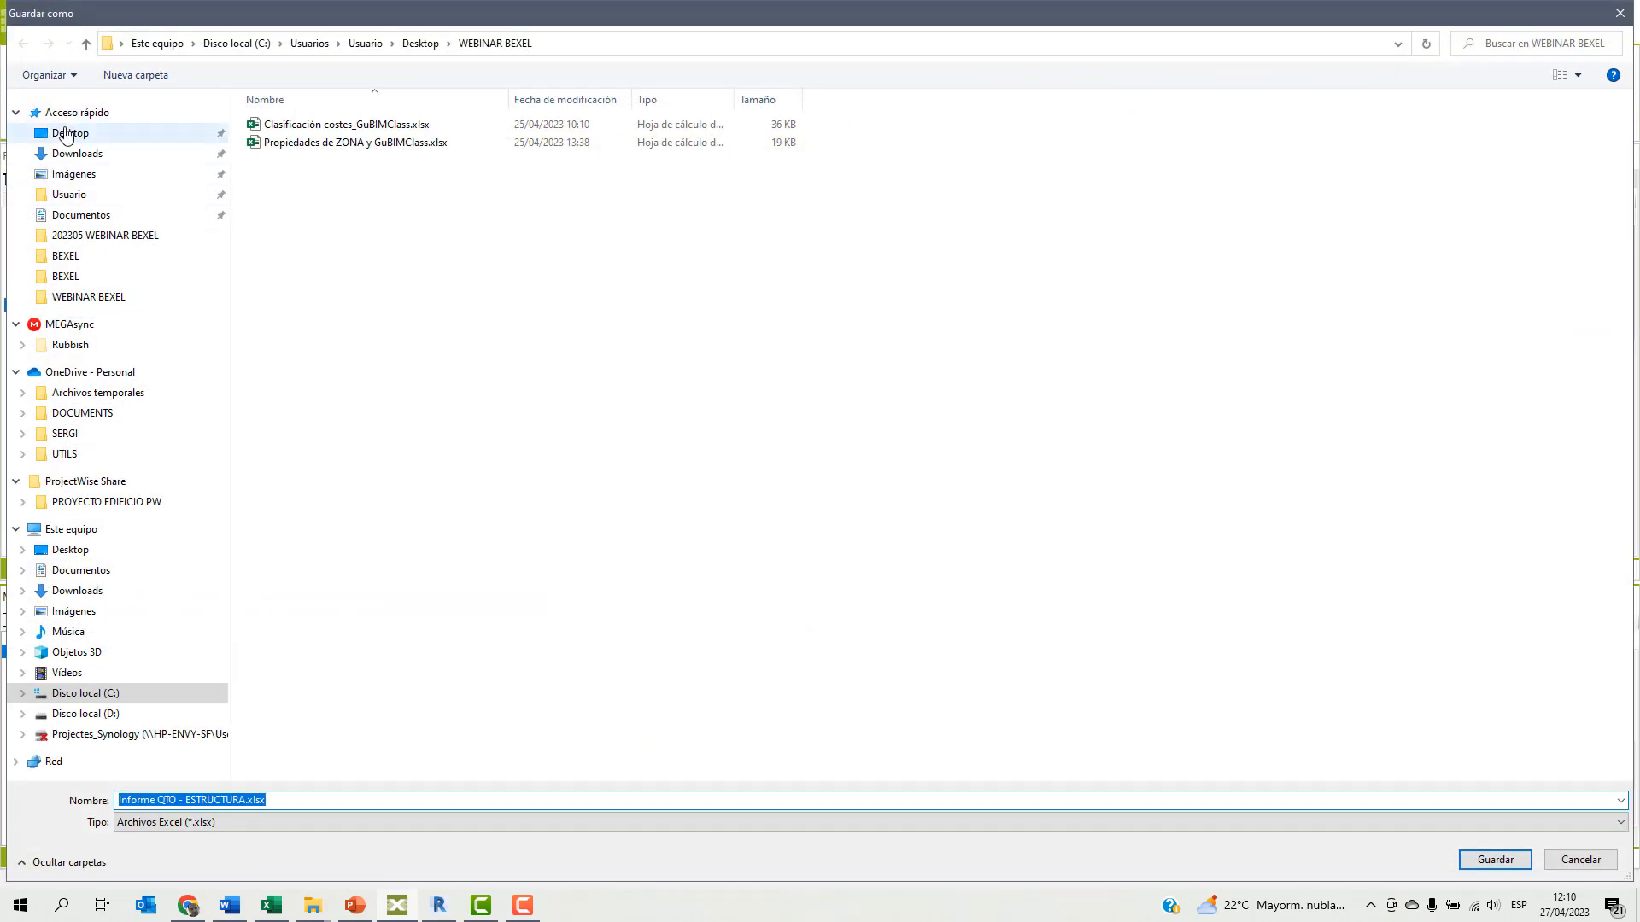
left_click(64, 134)
double_click(298, 101)
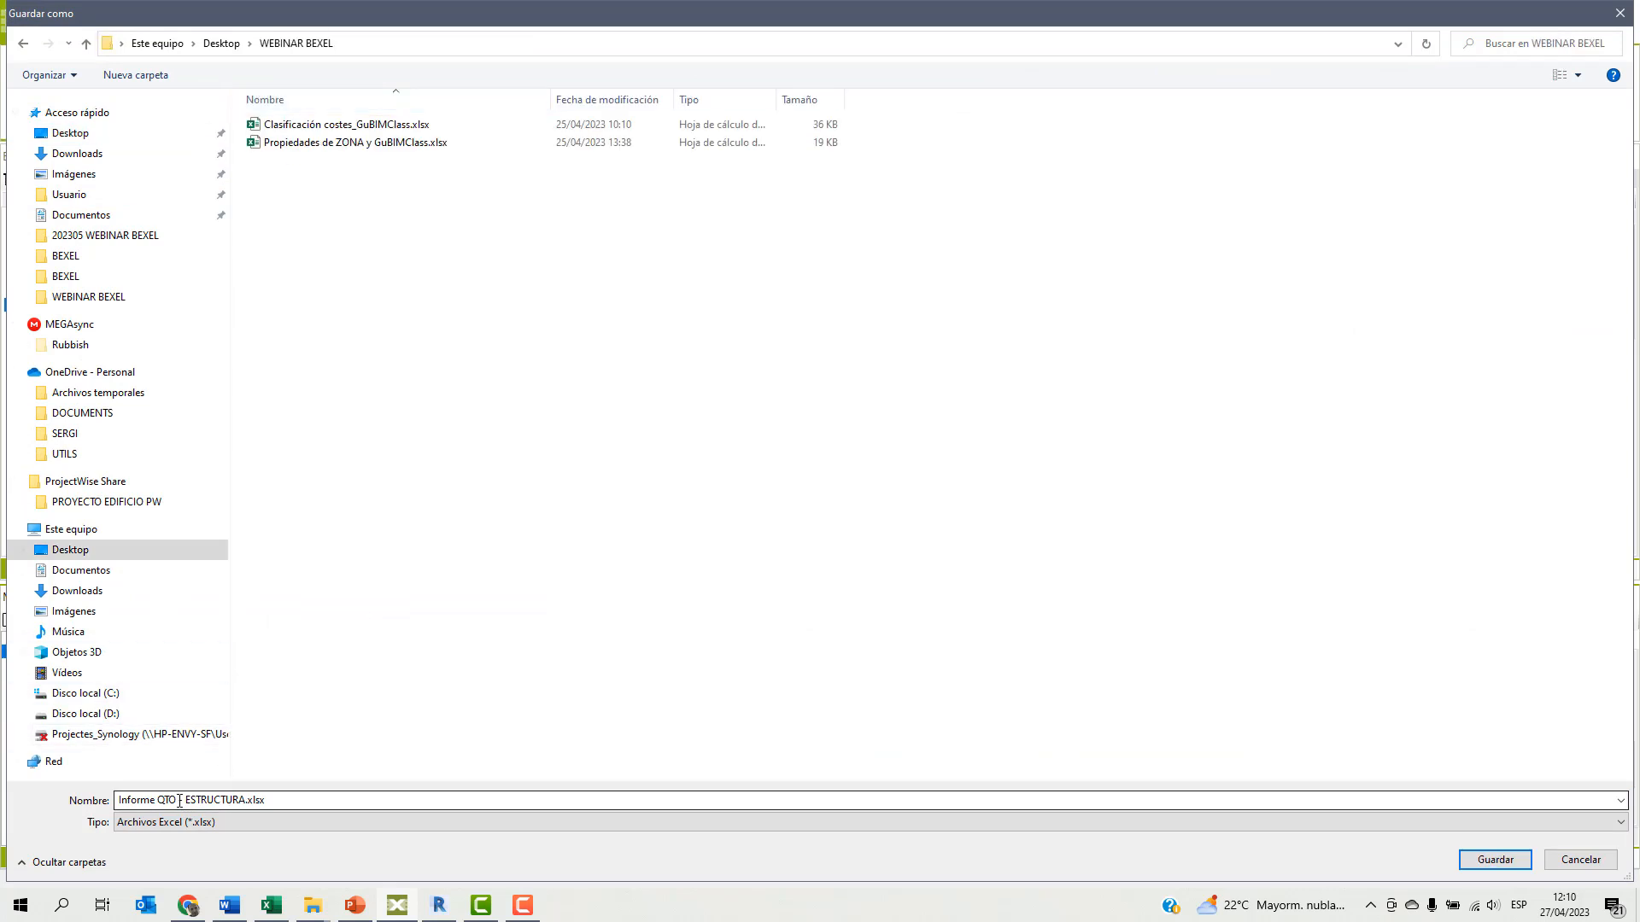
left_click(1486, 860)
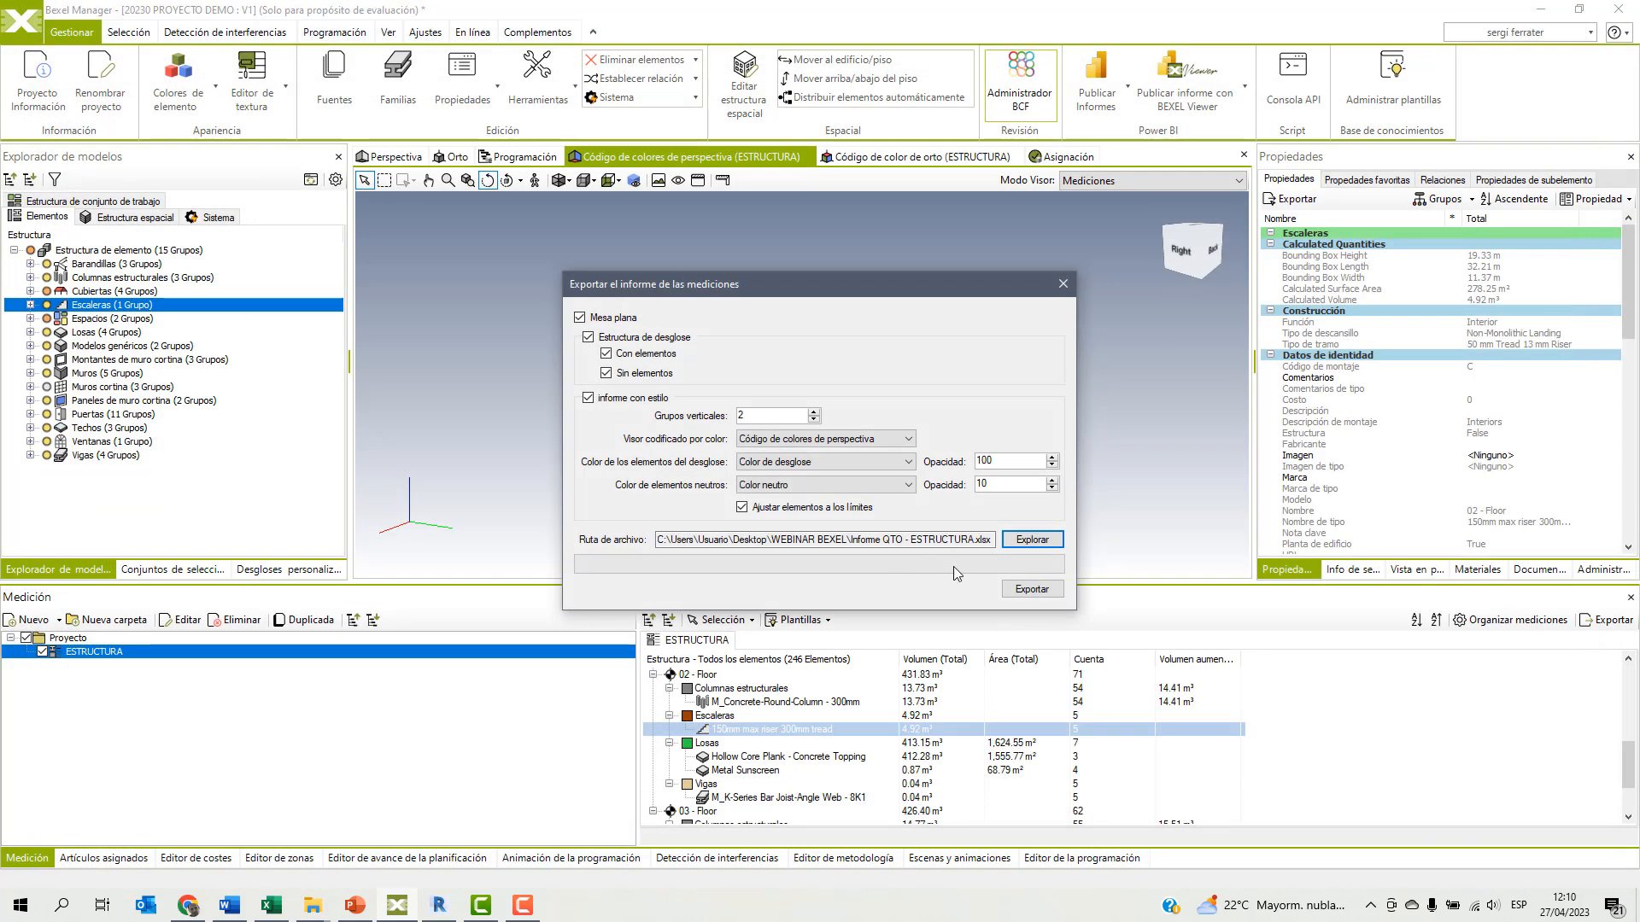
left_click(1031, 589)
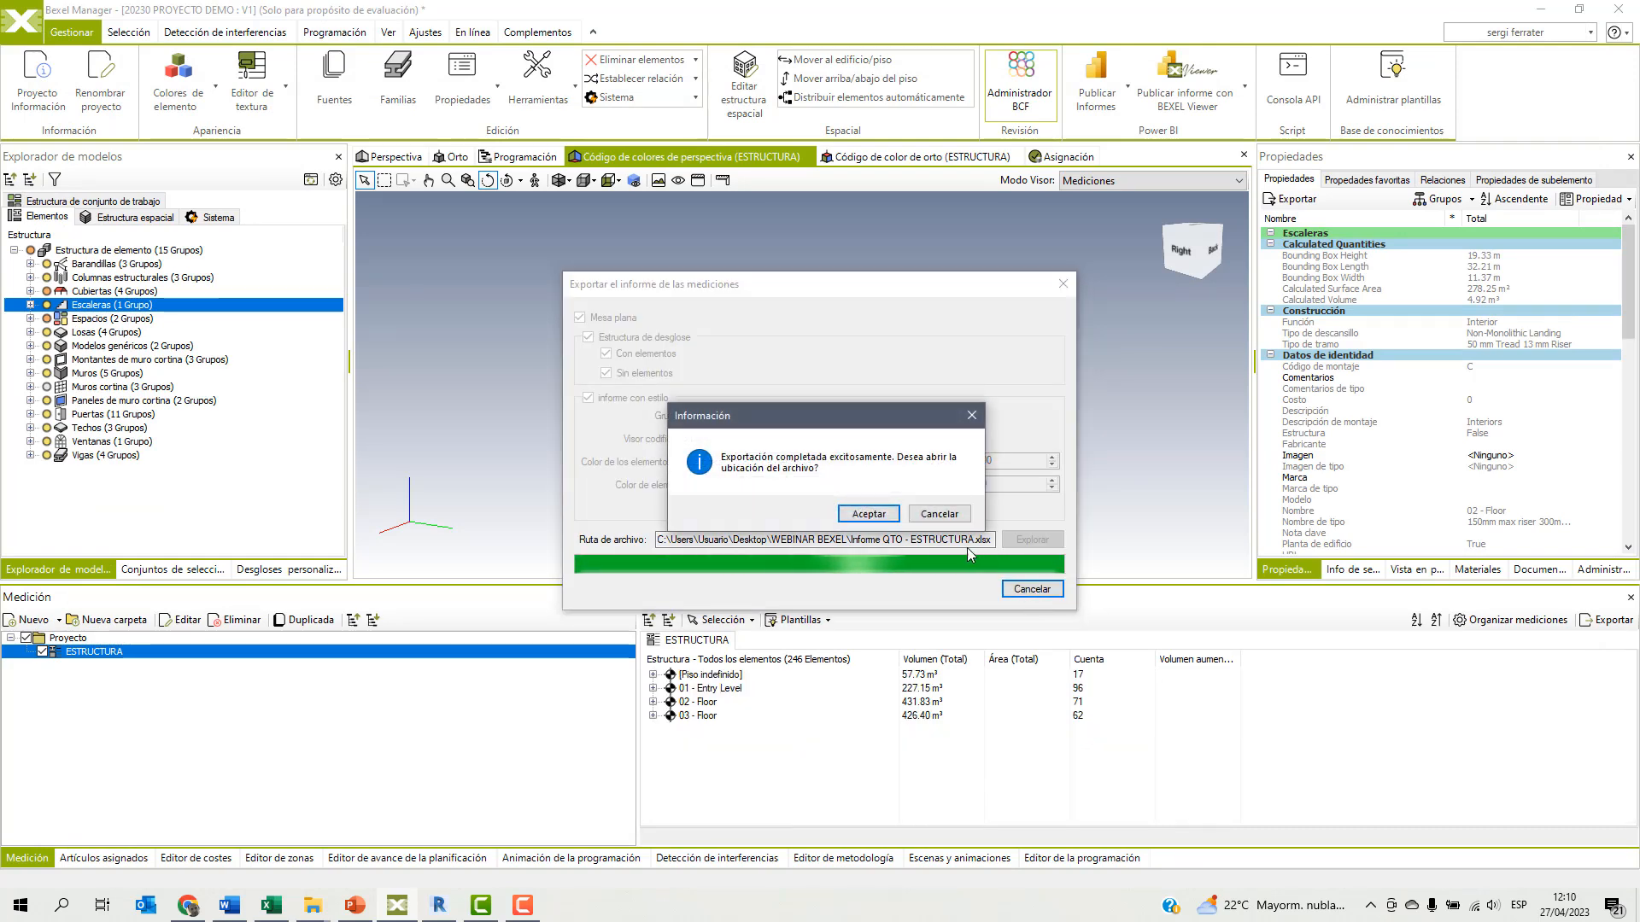
Open the exported Informe QTO - ESTRUCTURA.xlsx from its folder in Excel and examine the images and quantities on Styled_Report.
left_click(869, 513)
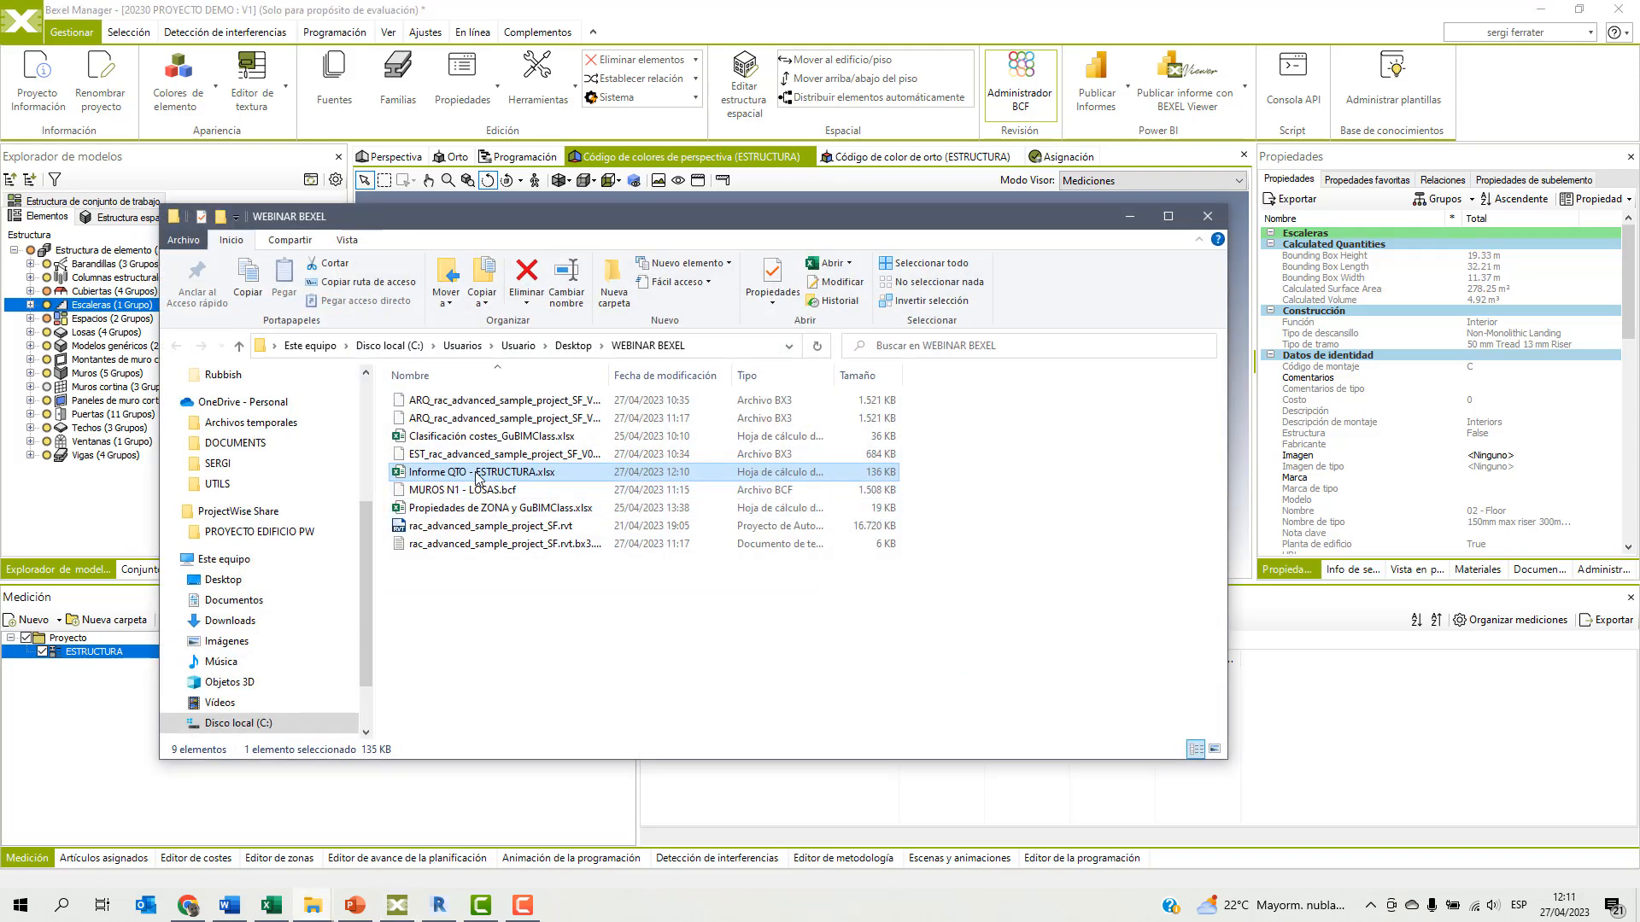
double_click(479, 474)
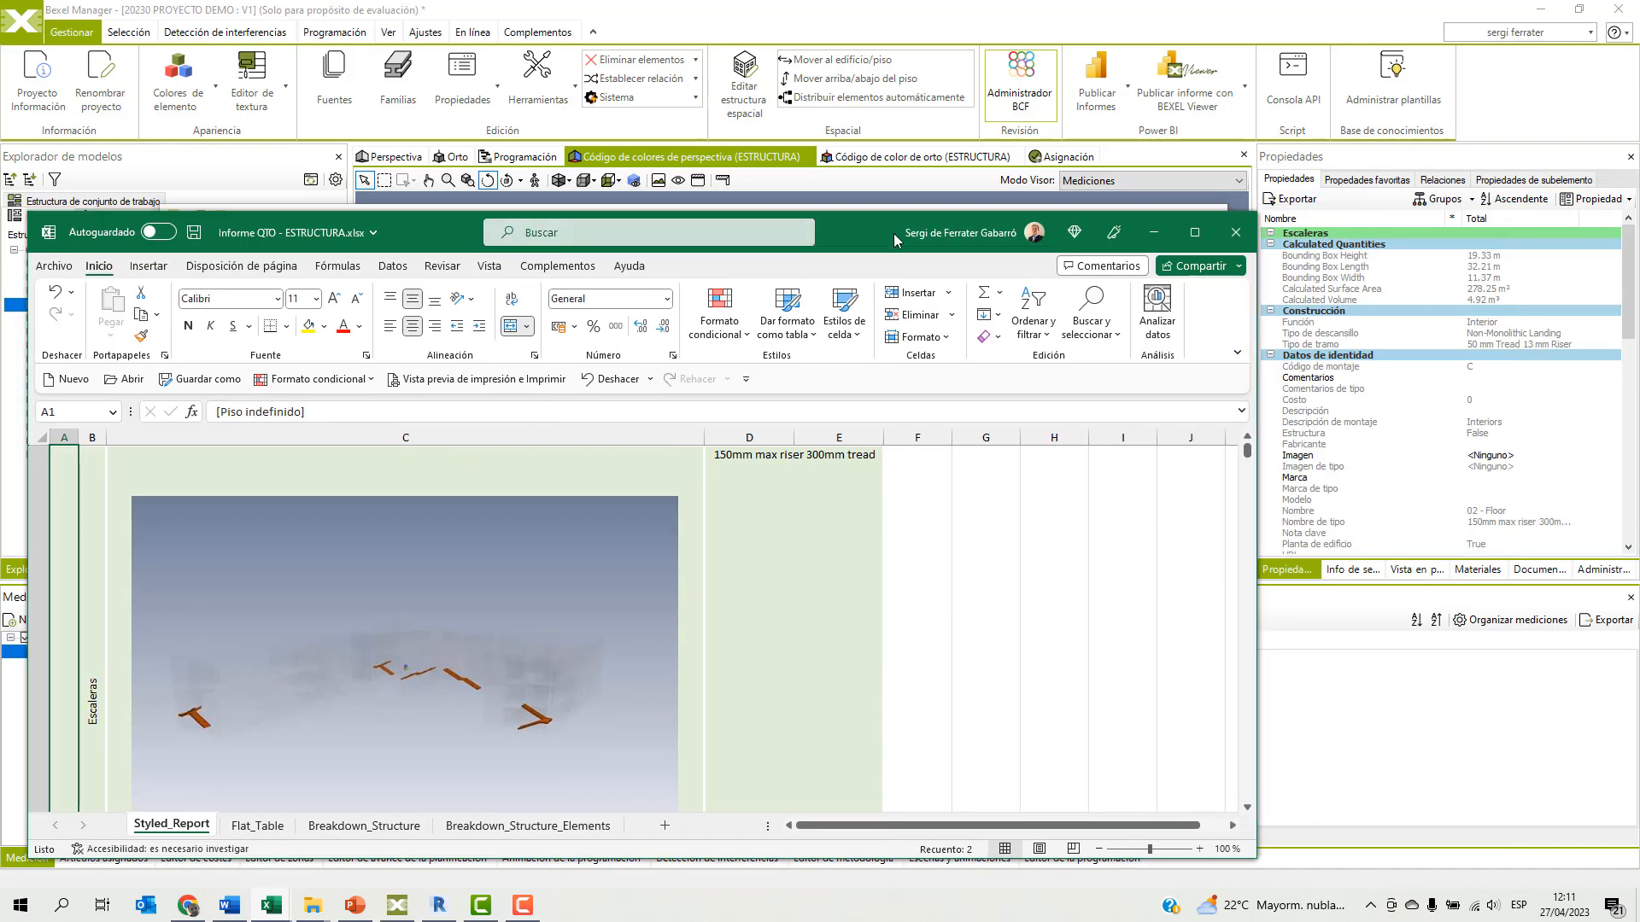
left_click(1195, 232)
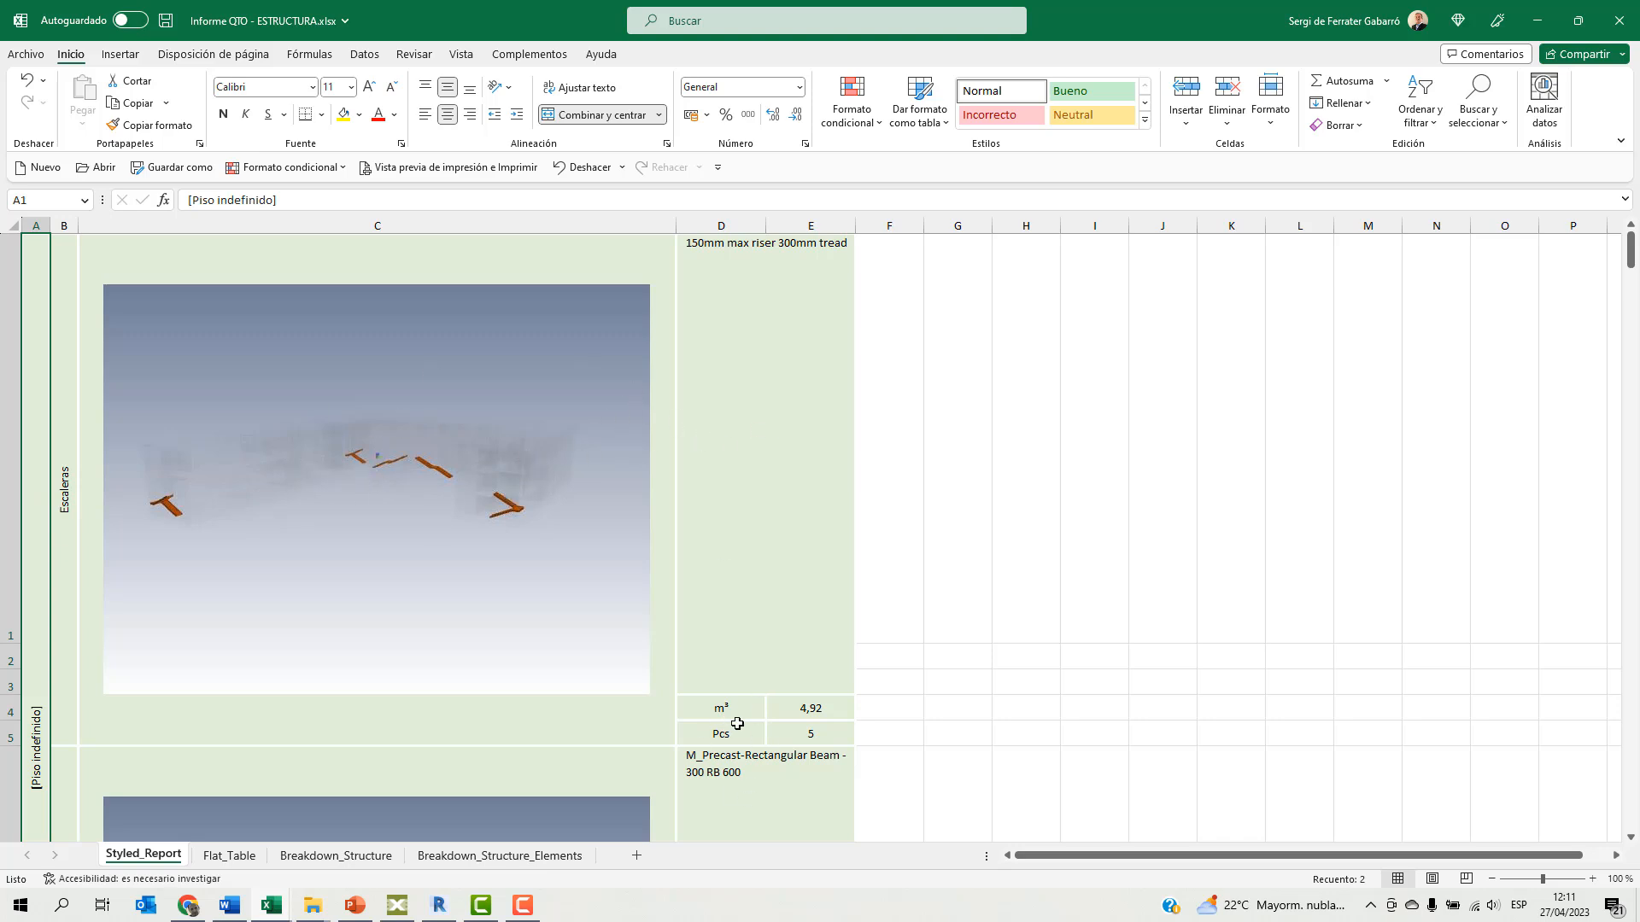
scroll(767, 658, "down", 3)
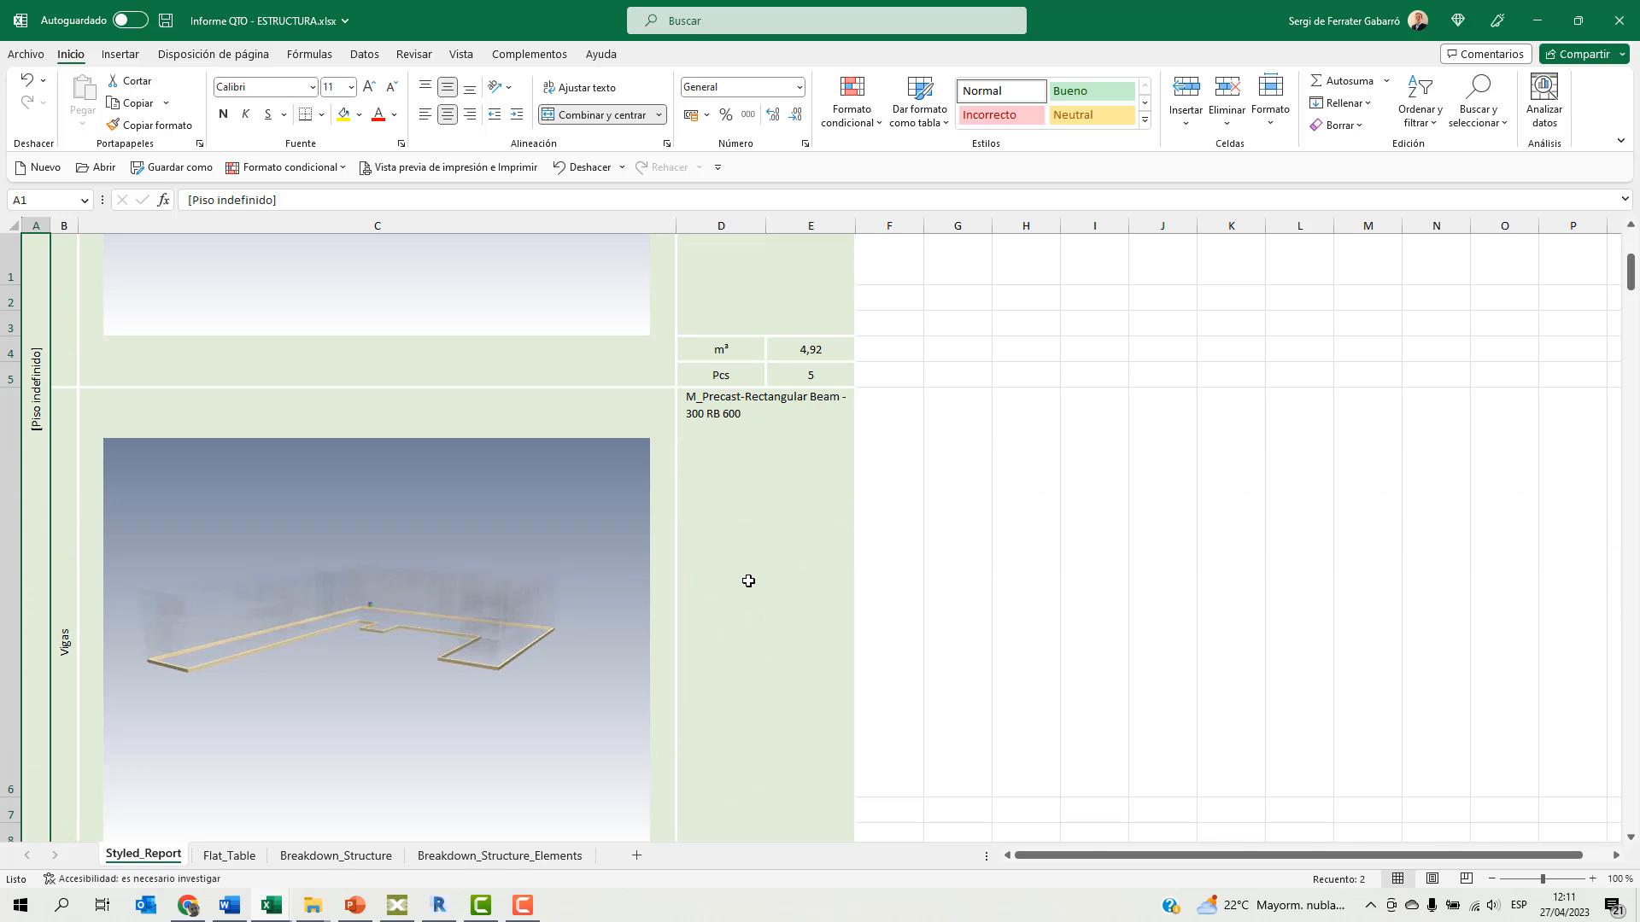
scroll(748, 581, "down", 3)
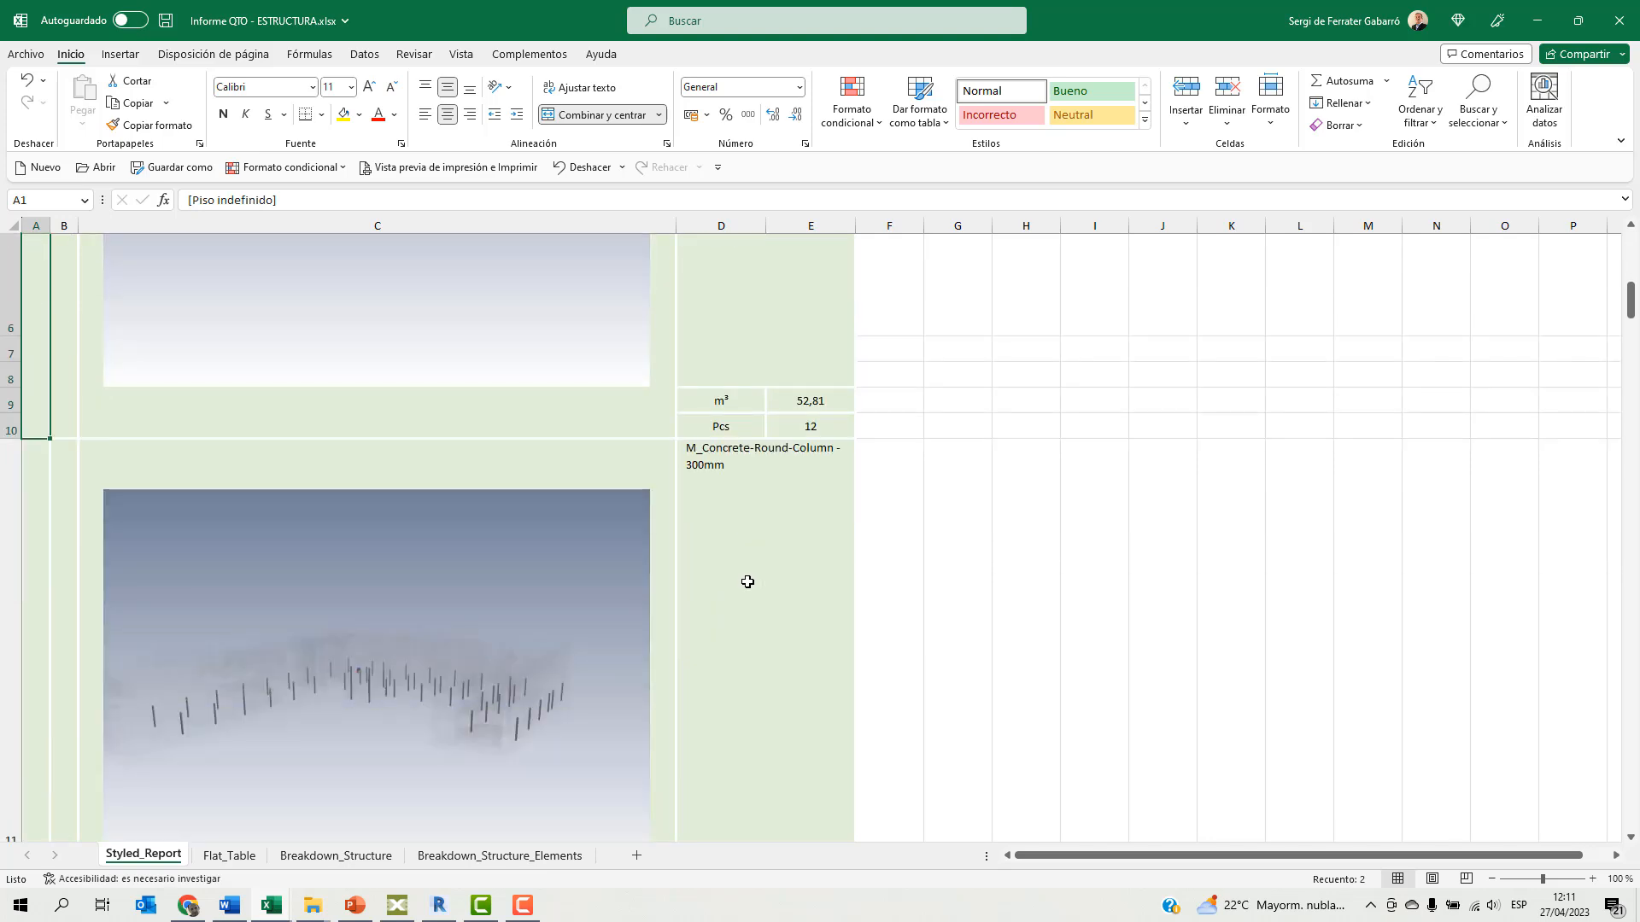
scroll(747, 582, "down", 3)
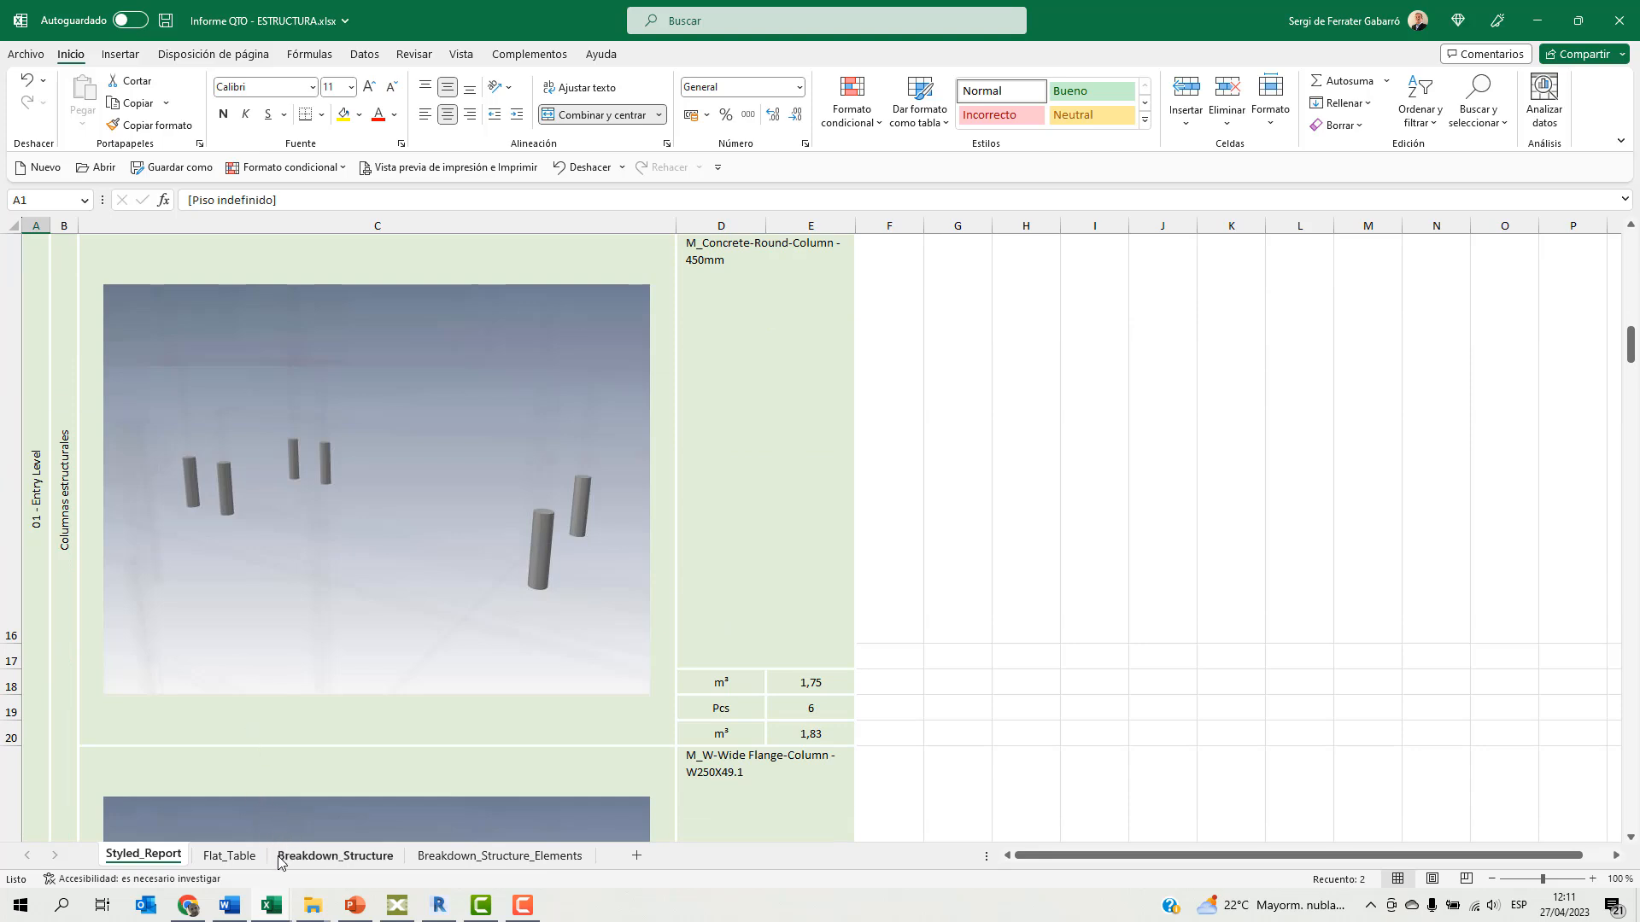
Examine the Breakdown_Structure and Breakdown_Structure_Elements sheets, and close the workbook and its folder window.
left_click(329, 856)
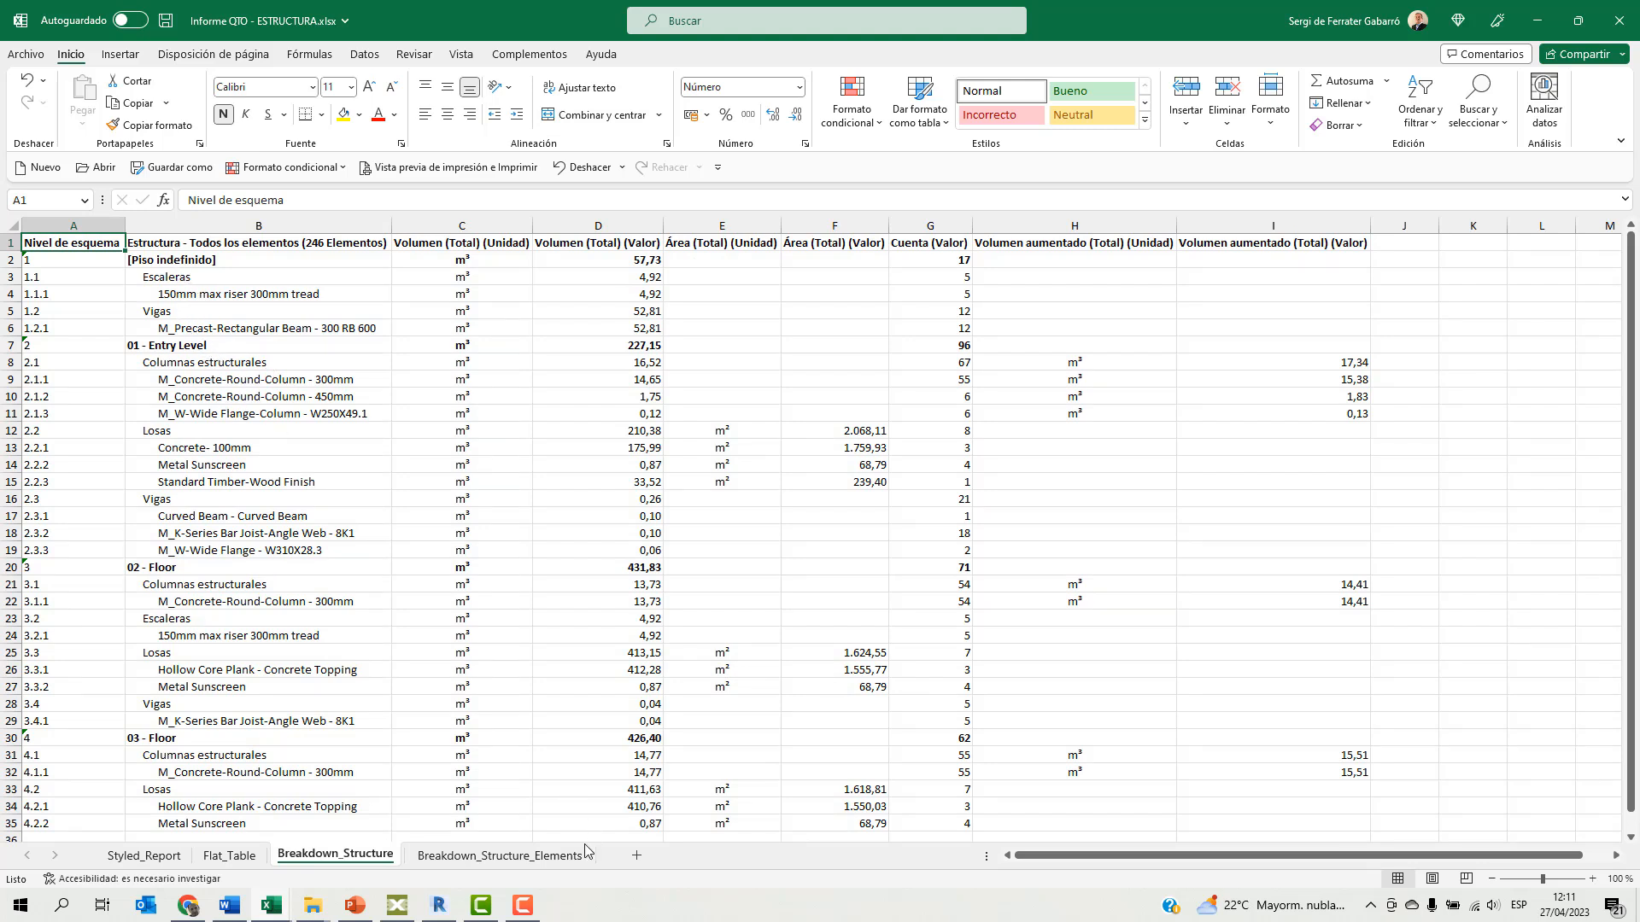
left_click(500, 856)
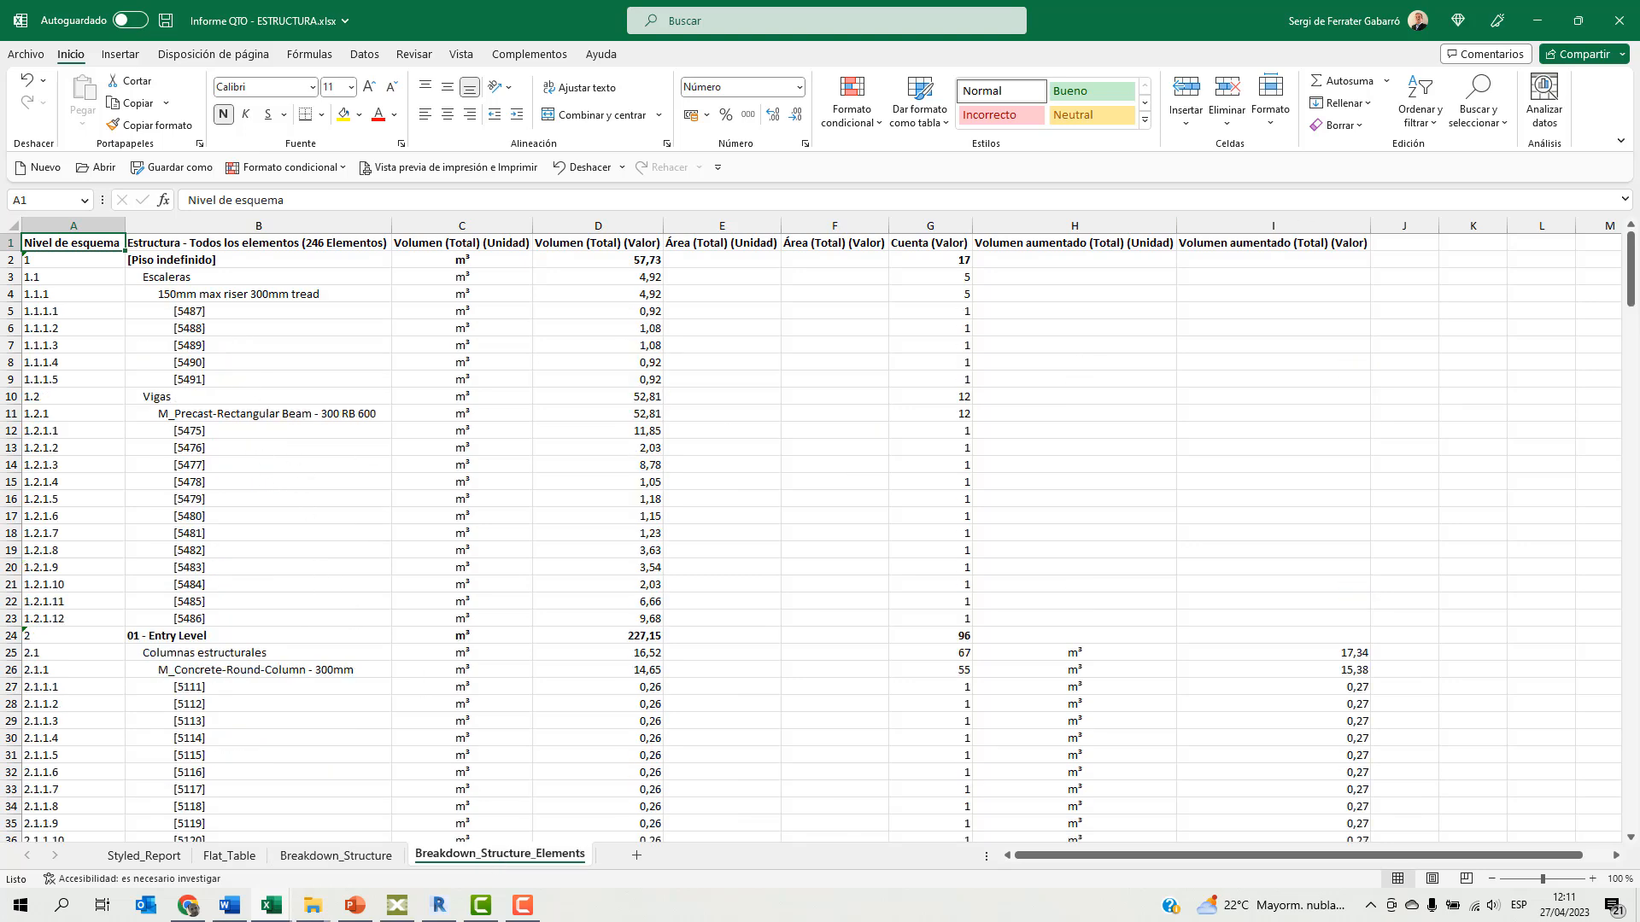
left_click(1617, 32)
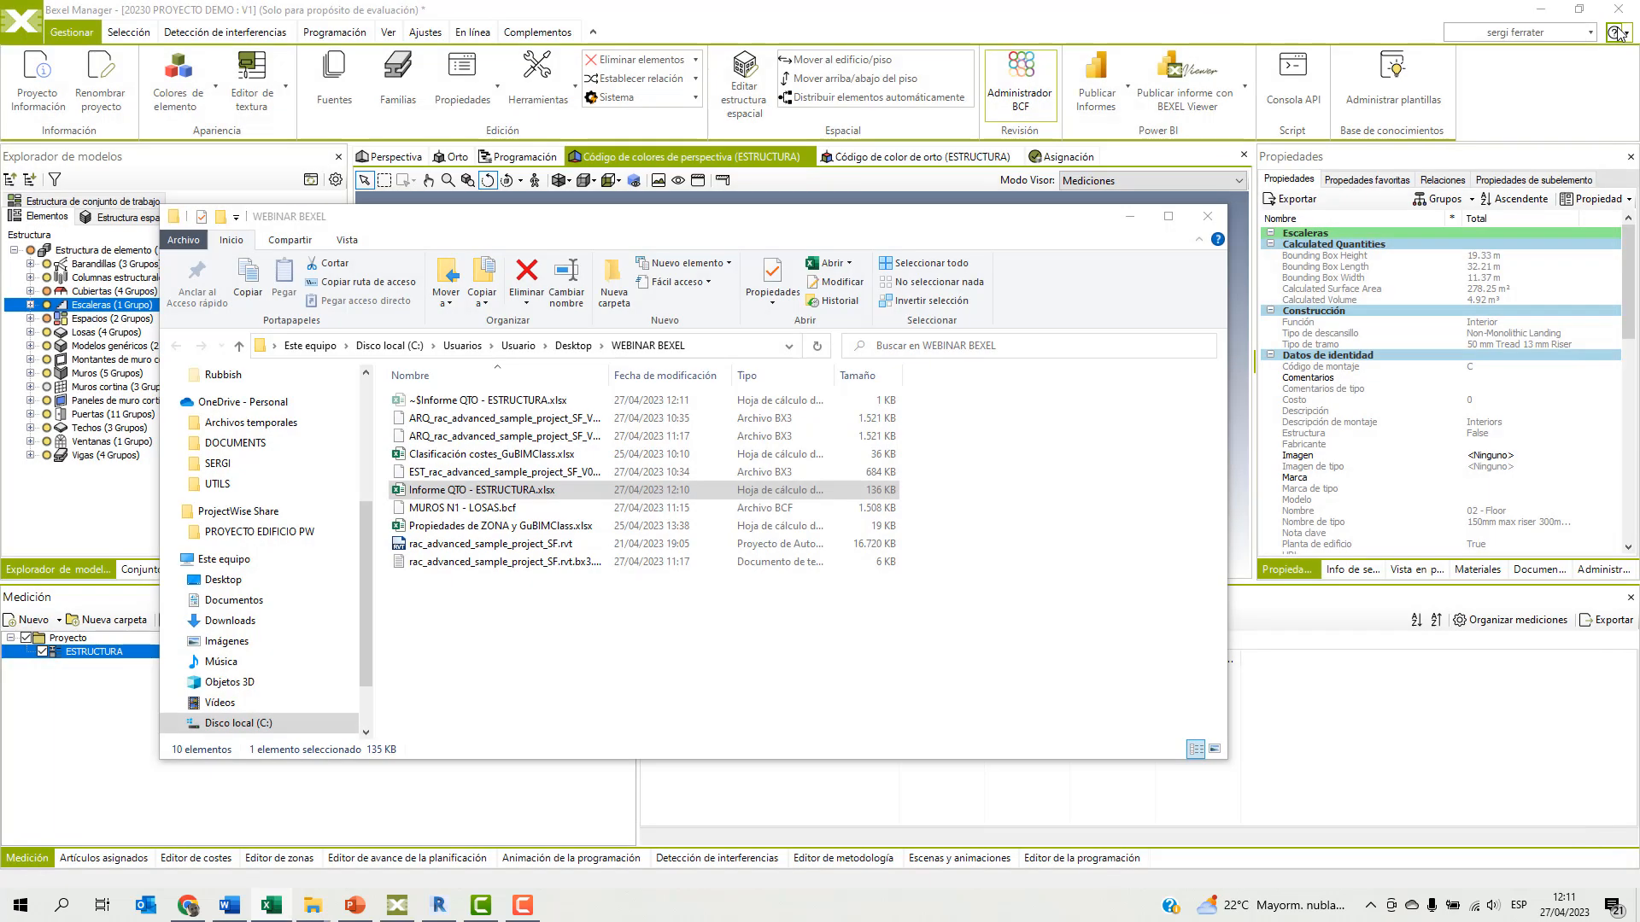
left_click(1207, 218)
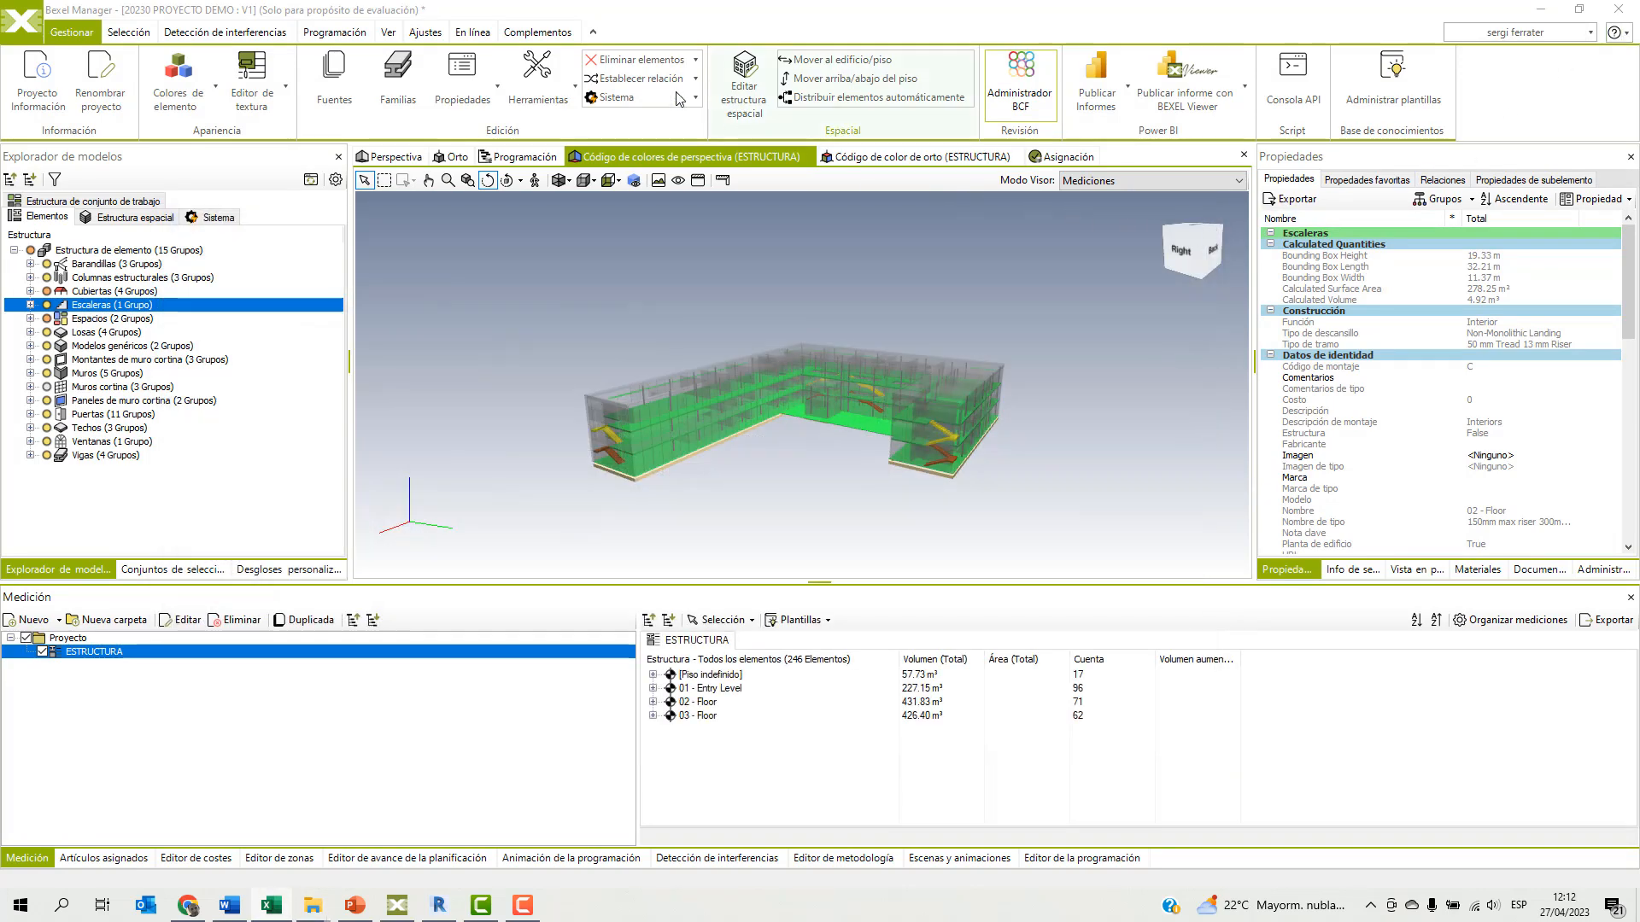
Export all elements to IFC 2x3 in the WEBINAR BEXEL folder, split by Fuente, including takeoffs and 3D scene colours.
left_click(480, 18)
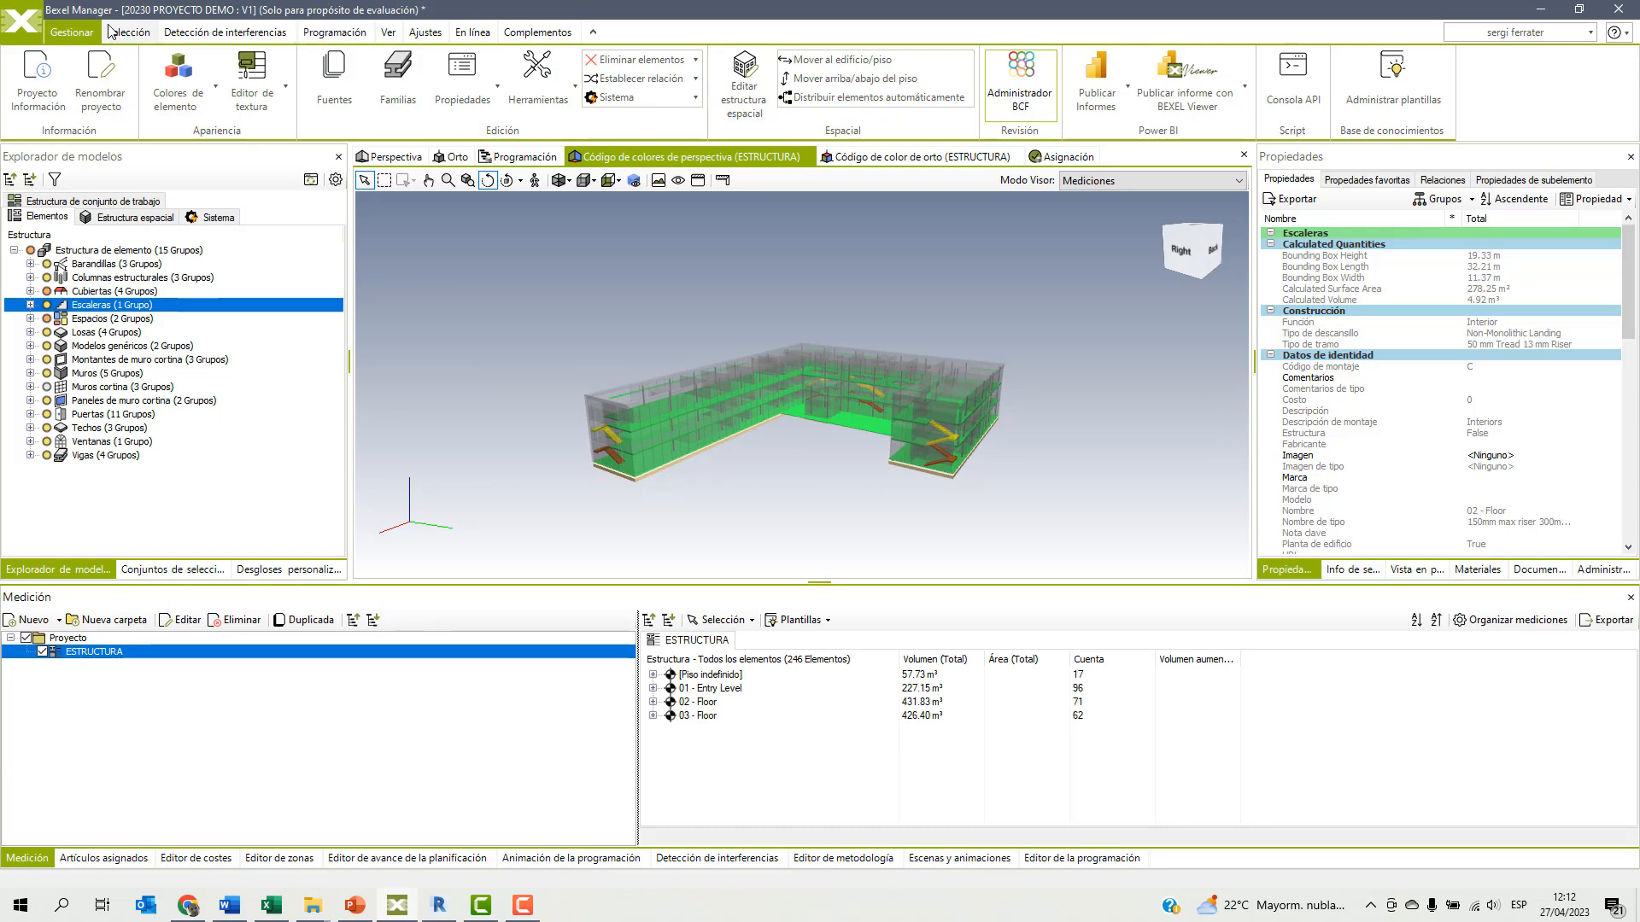
left_click(17, 34)
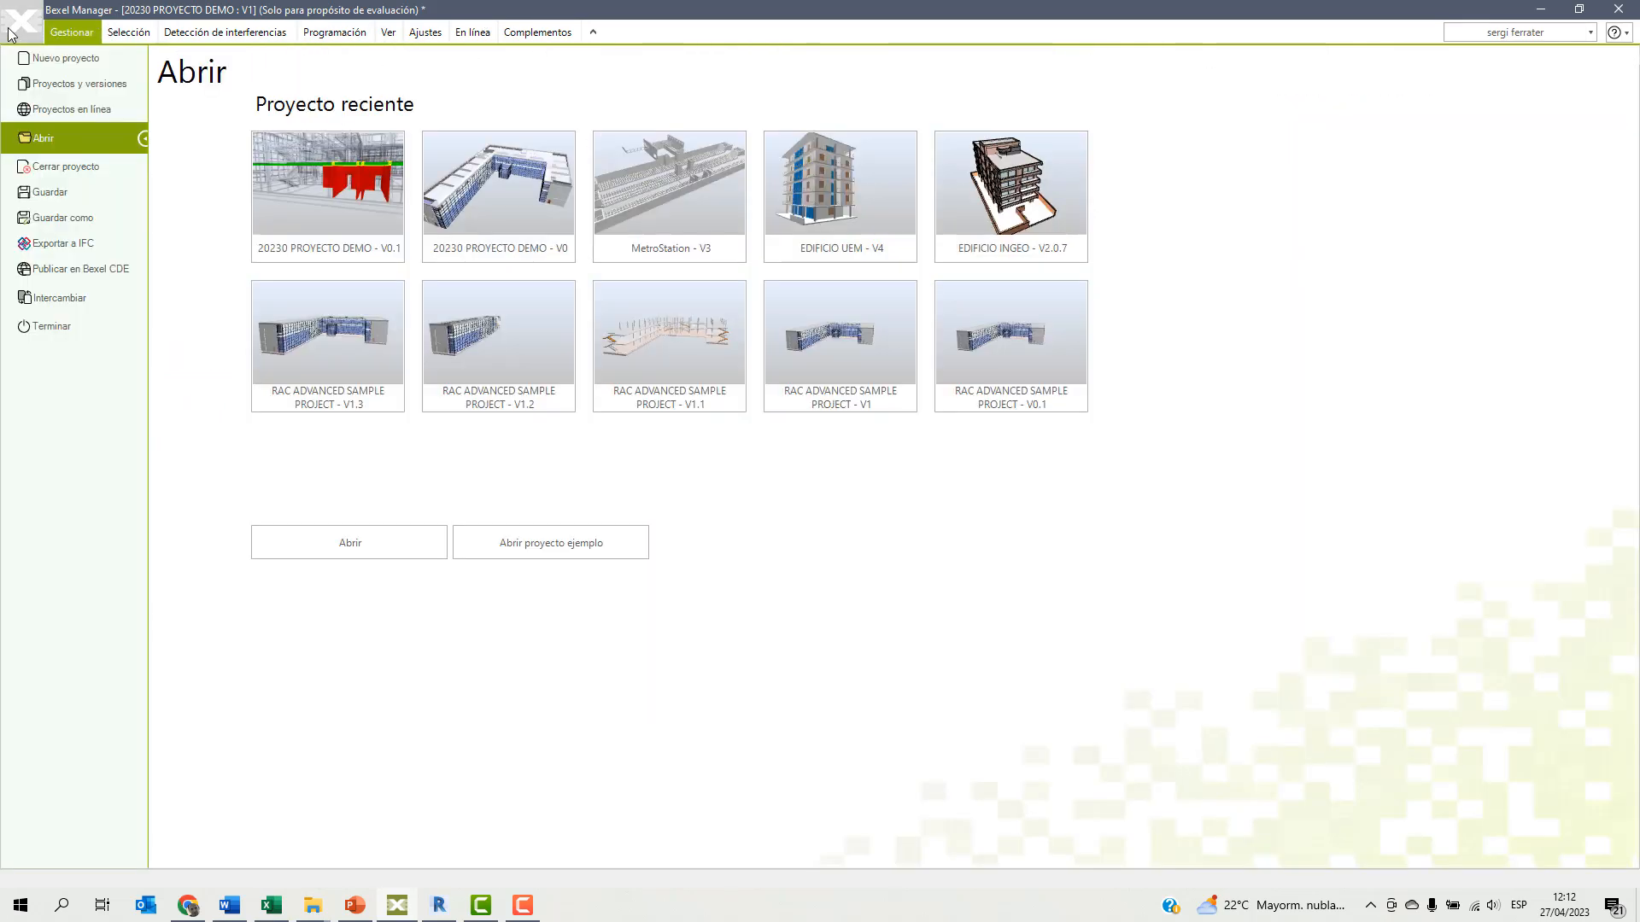
left_click(68, 243)
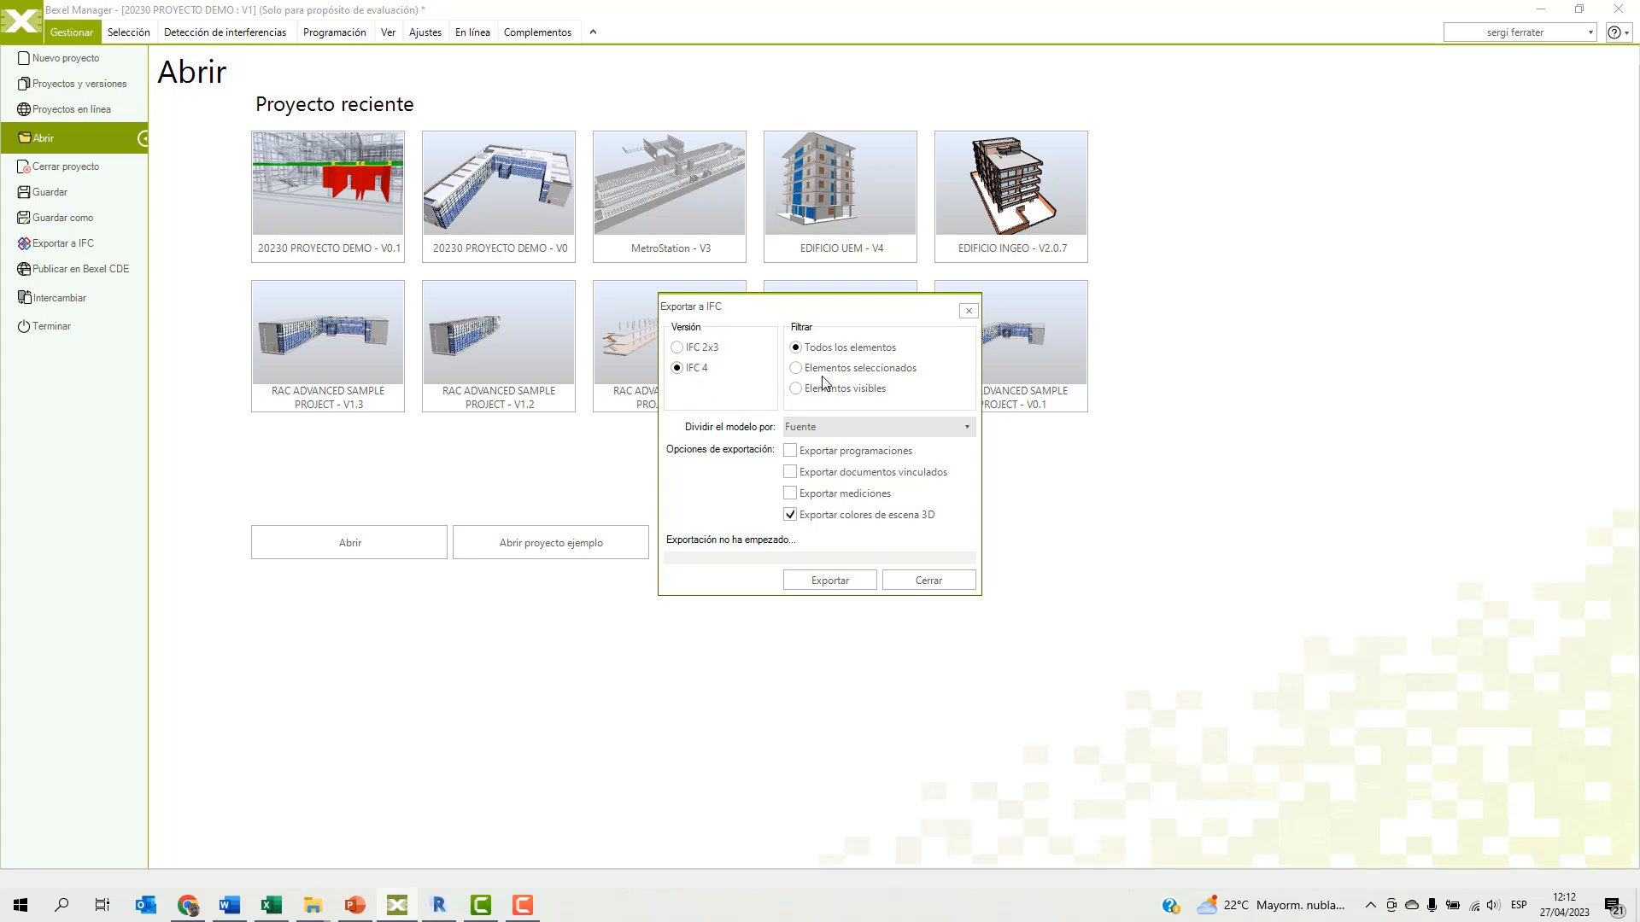
left_click(678, 348)
left_click(850, 432)
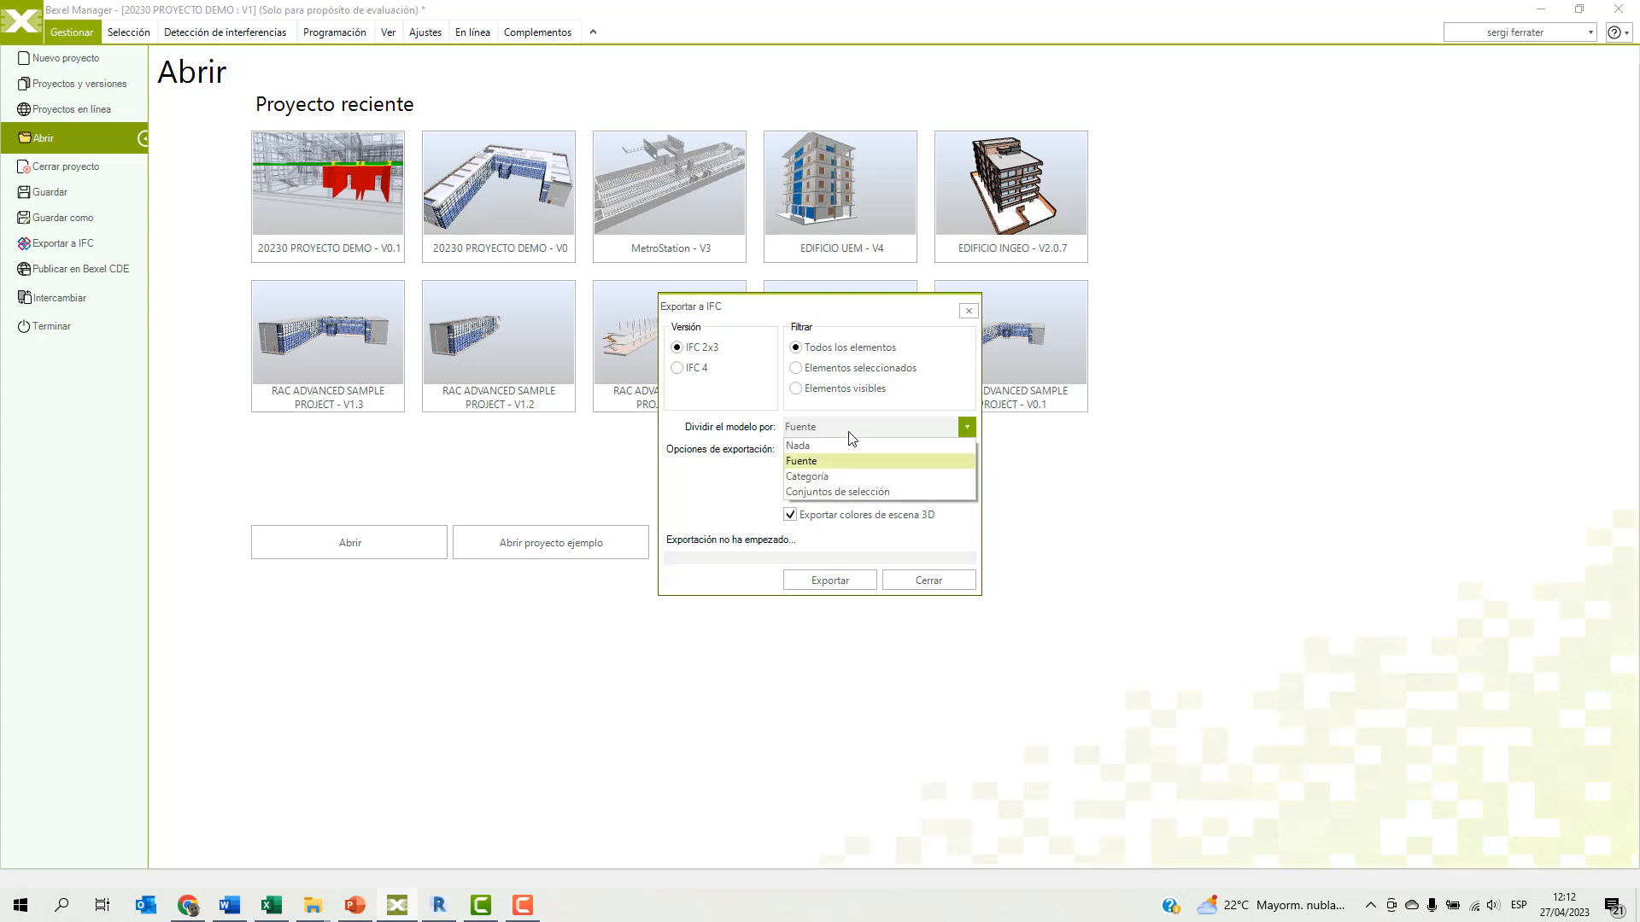
left_click(817, 461)
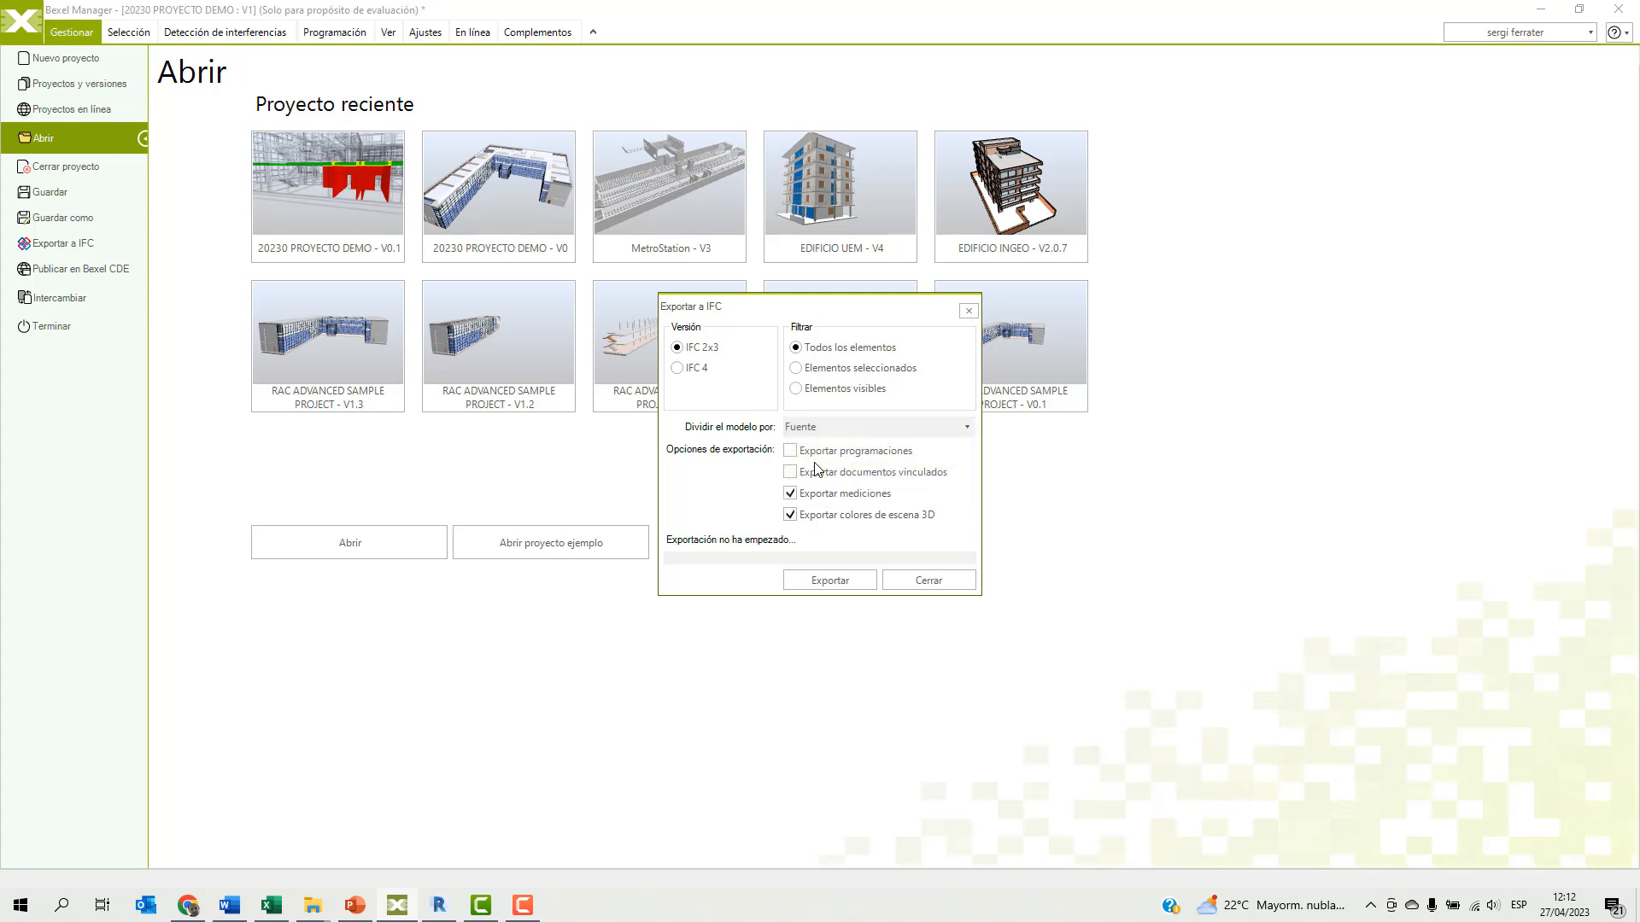
left_click(821, 581)
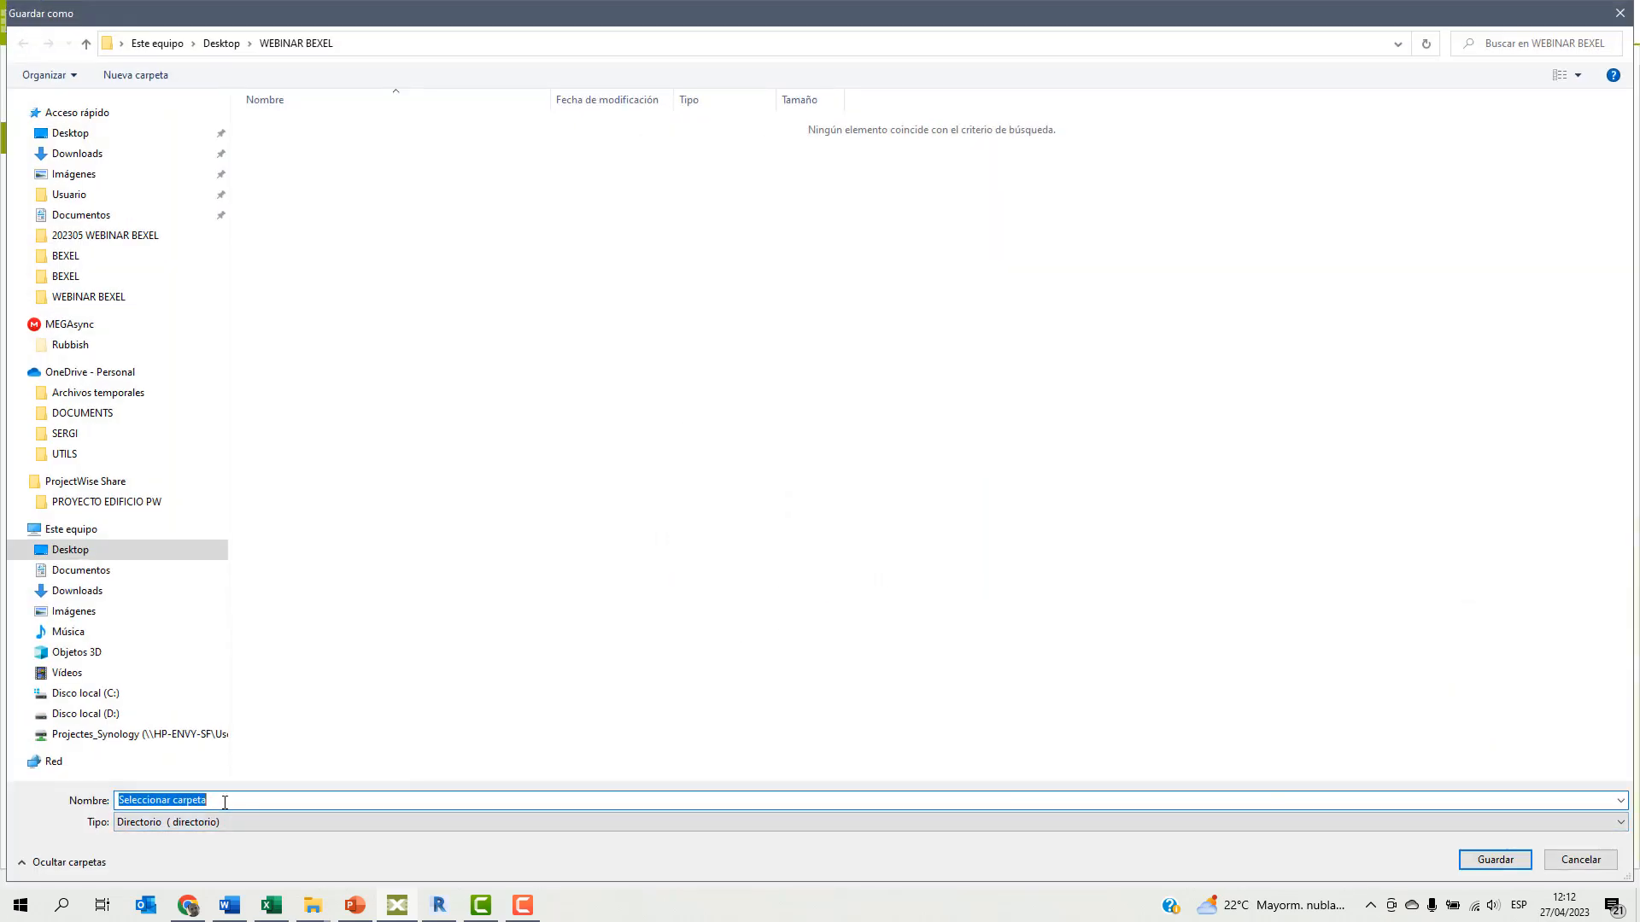
left_click(1493, 865)
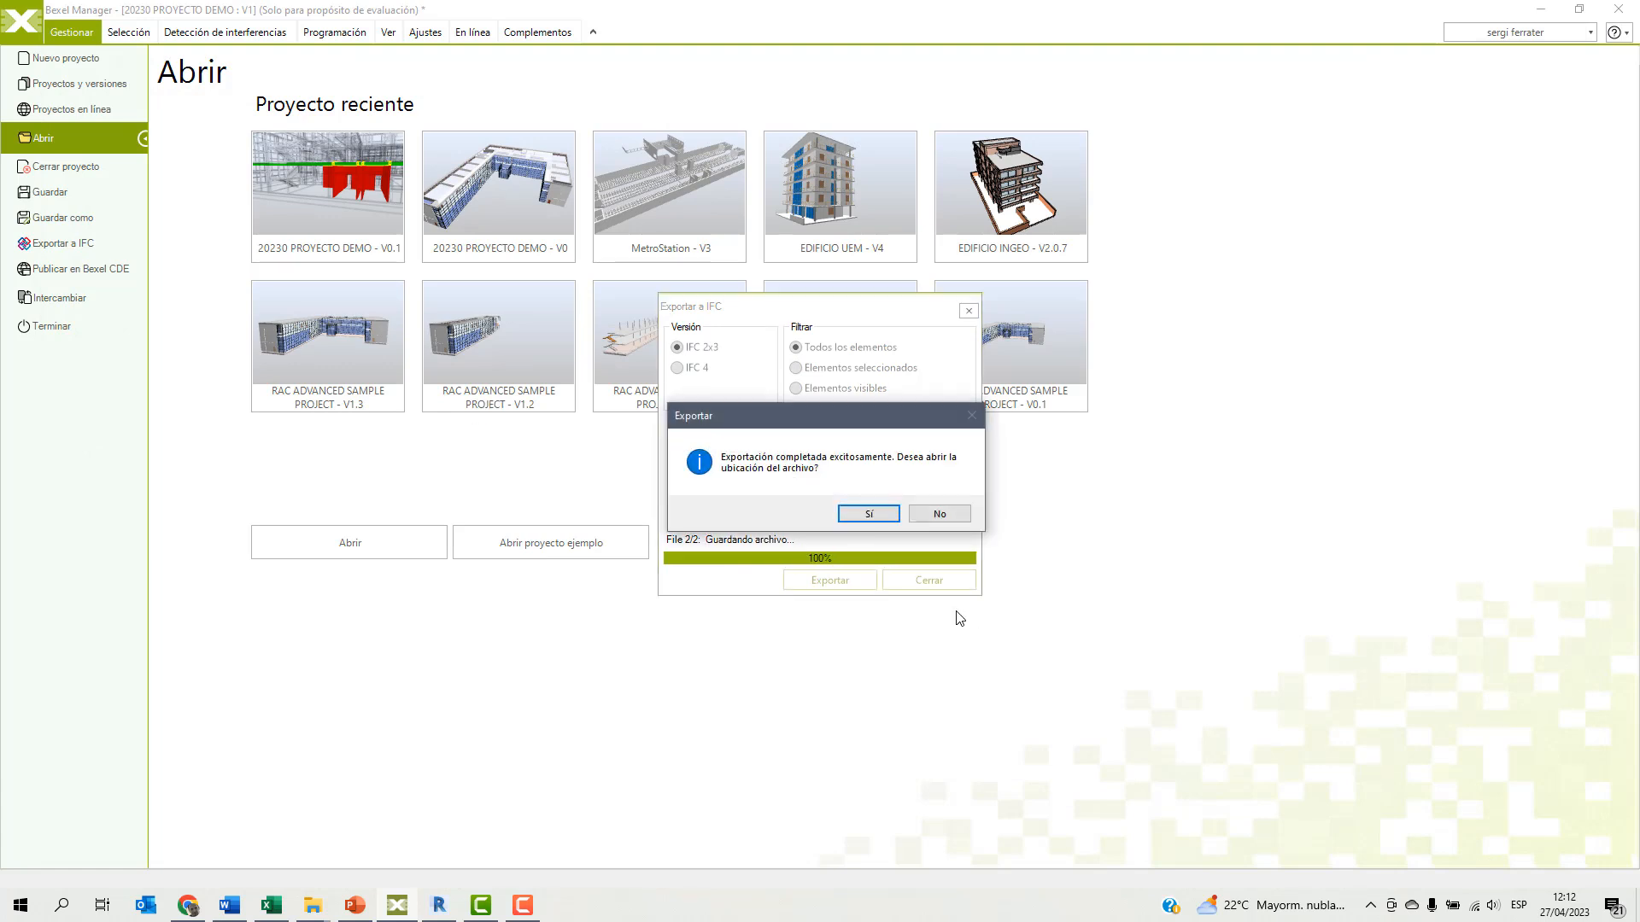
Open the exported EST_rac_advanced_sample_project_SF.ifc from the WEBINAR BEXEL folder in BIMvision, accepting the double-located object warning.
left_click(886, 517)
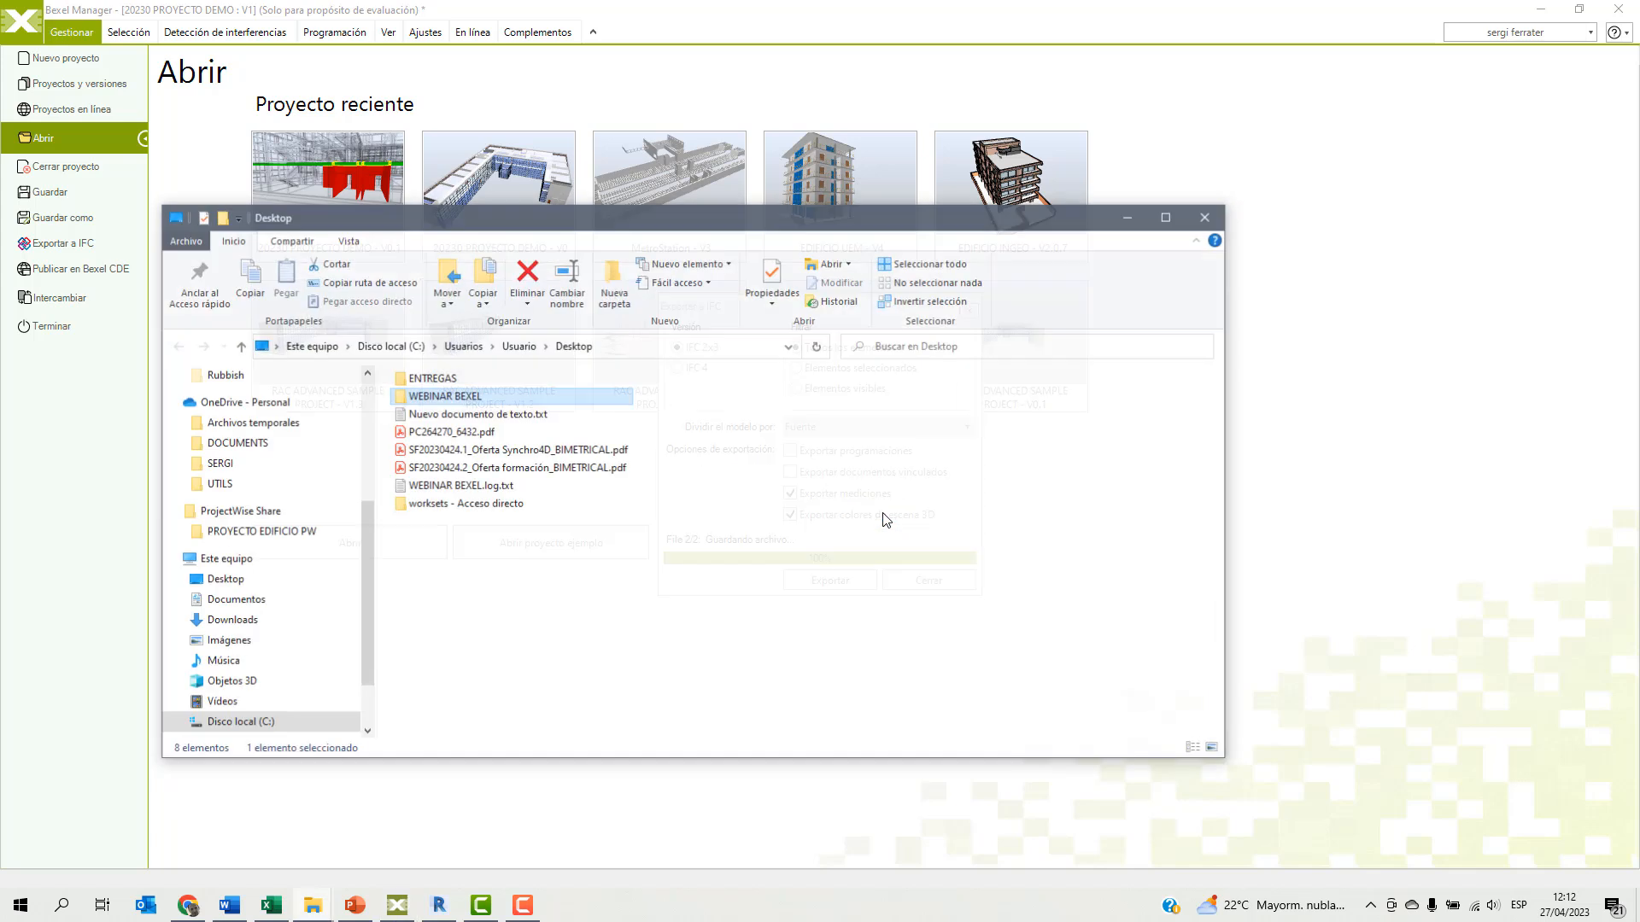
double_click(477, 397)
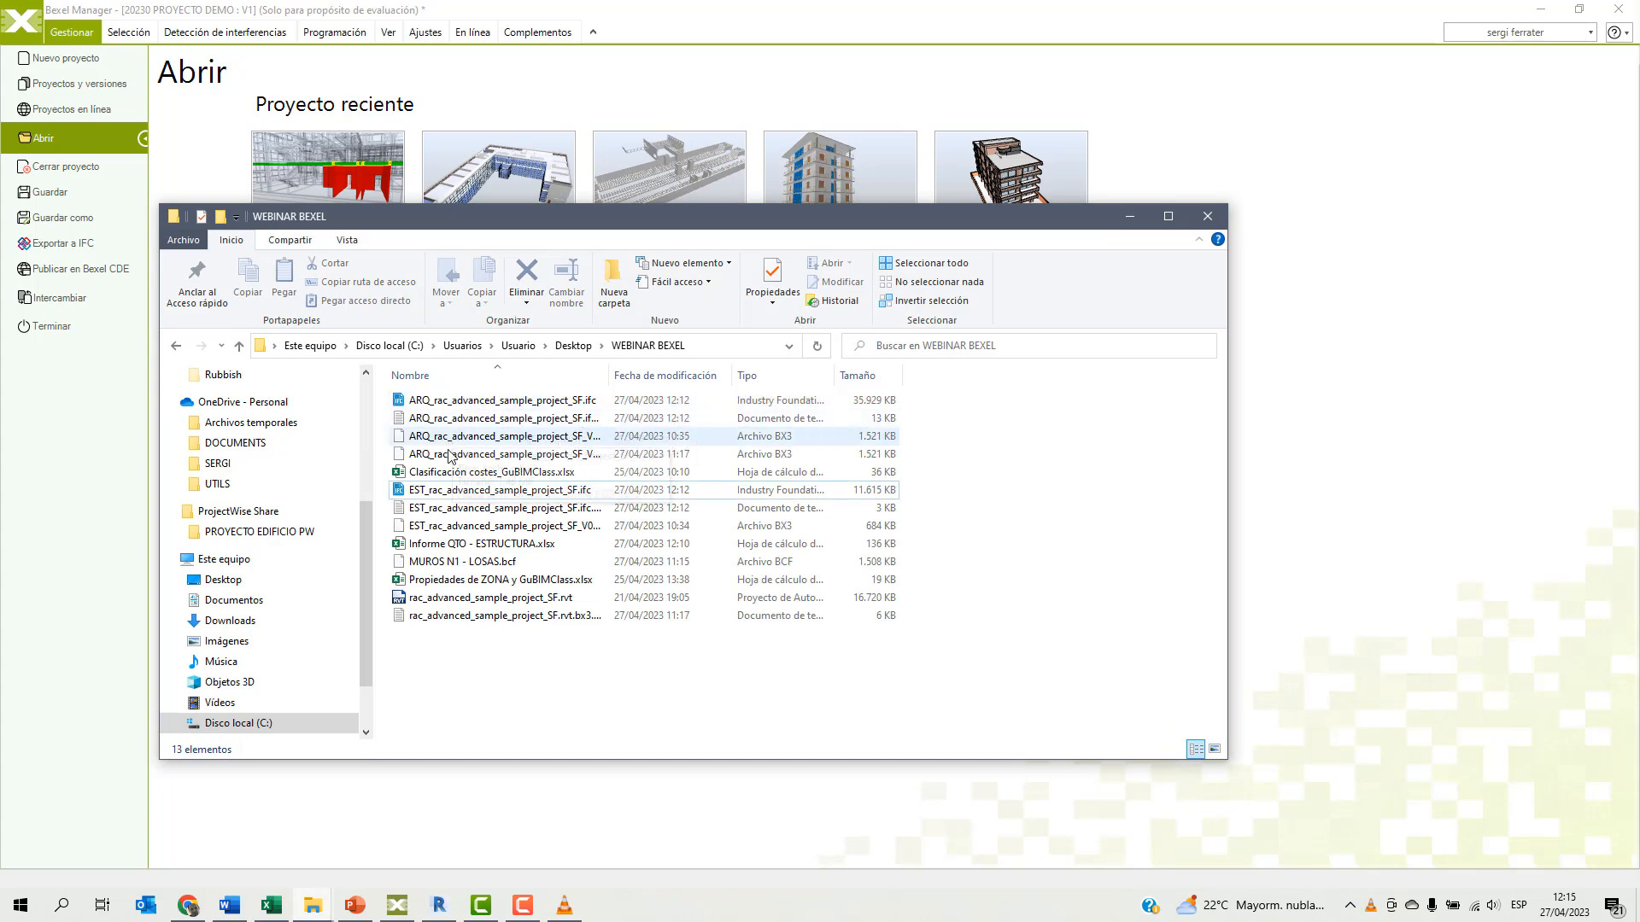
left_click(438, 491)
double_click(437, 493)
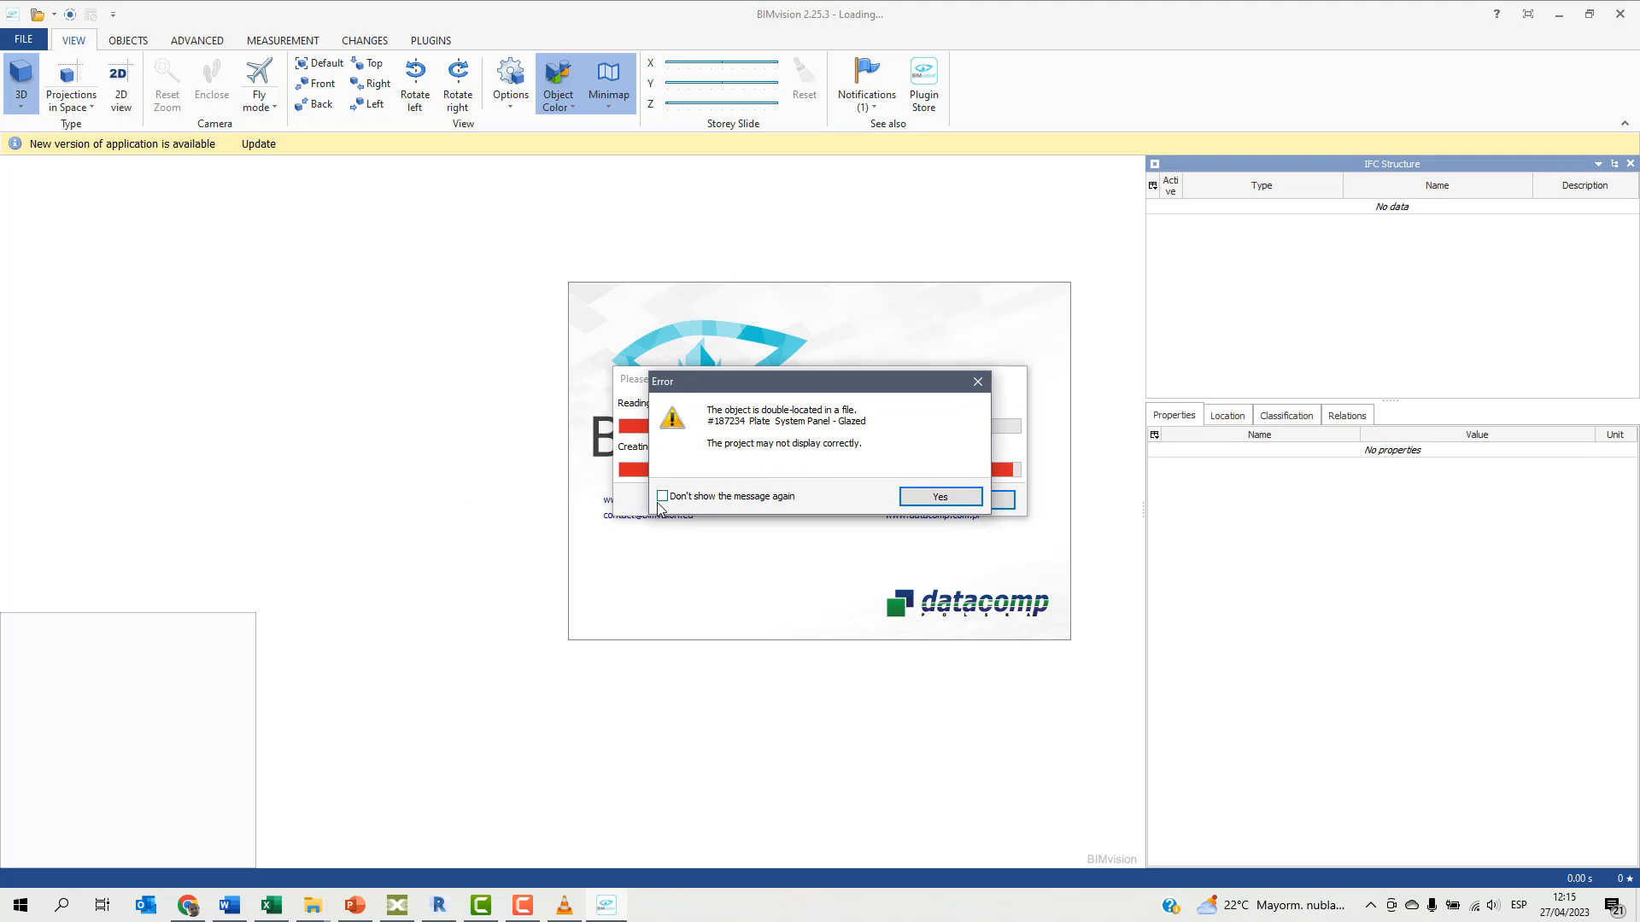
left_click(932, 496)
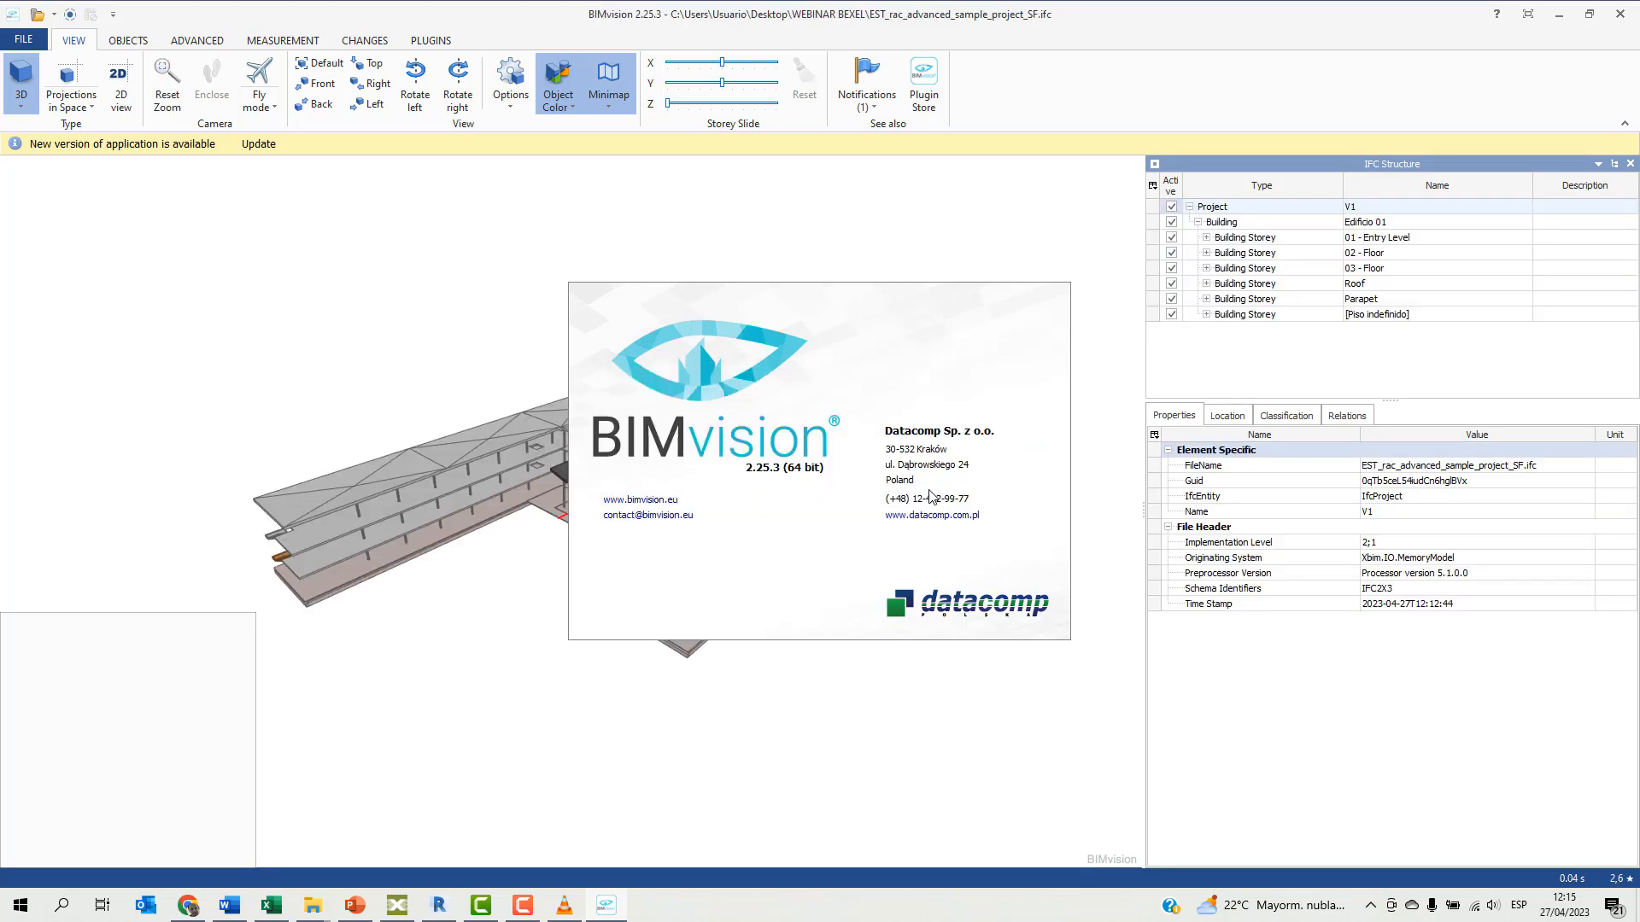
Select the lowest stair at the near corner of the structure and examine its Dimensiones properties, including Volumen.
scroll(668, 632, "up", 3)
scroll(665, 631, "up", 2)
left_click(657, 635)
key("Down")
key("Down")
key("Down")
key("Down")
key("Down")
key("Down")
key("Down")
key("Down")
key("Down")
key("Down")
key("Down")
key("Down")
key("Down")
key("Down")
key("Down")
key("Down")
key("Down")
key("Down")
key("Down")
key("Down")
key("Down")
key("Down")
key("Down")
key("Down")
key("Down")
key("Down")
key("Down")
key("Down")
key("Down")
key("Down")
key("Down")
key("Down")
key("Down")
key("Down")
key("Down")
key("Down")
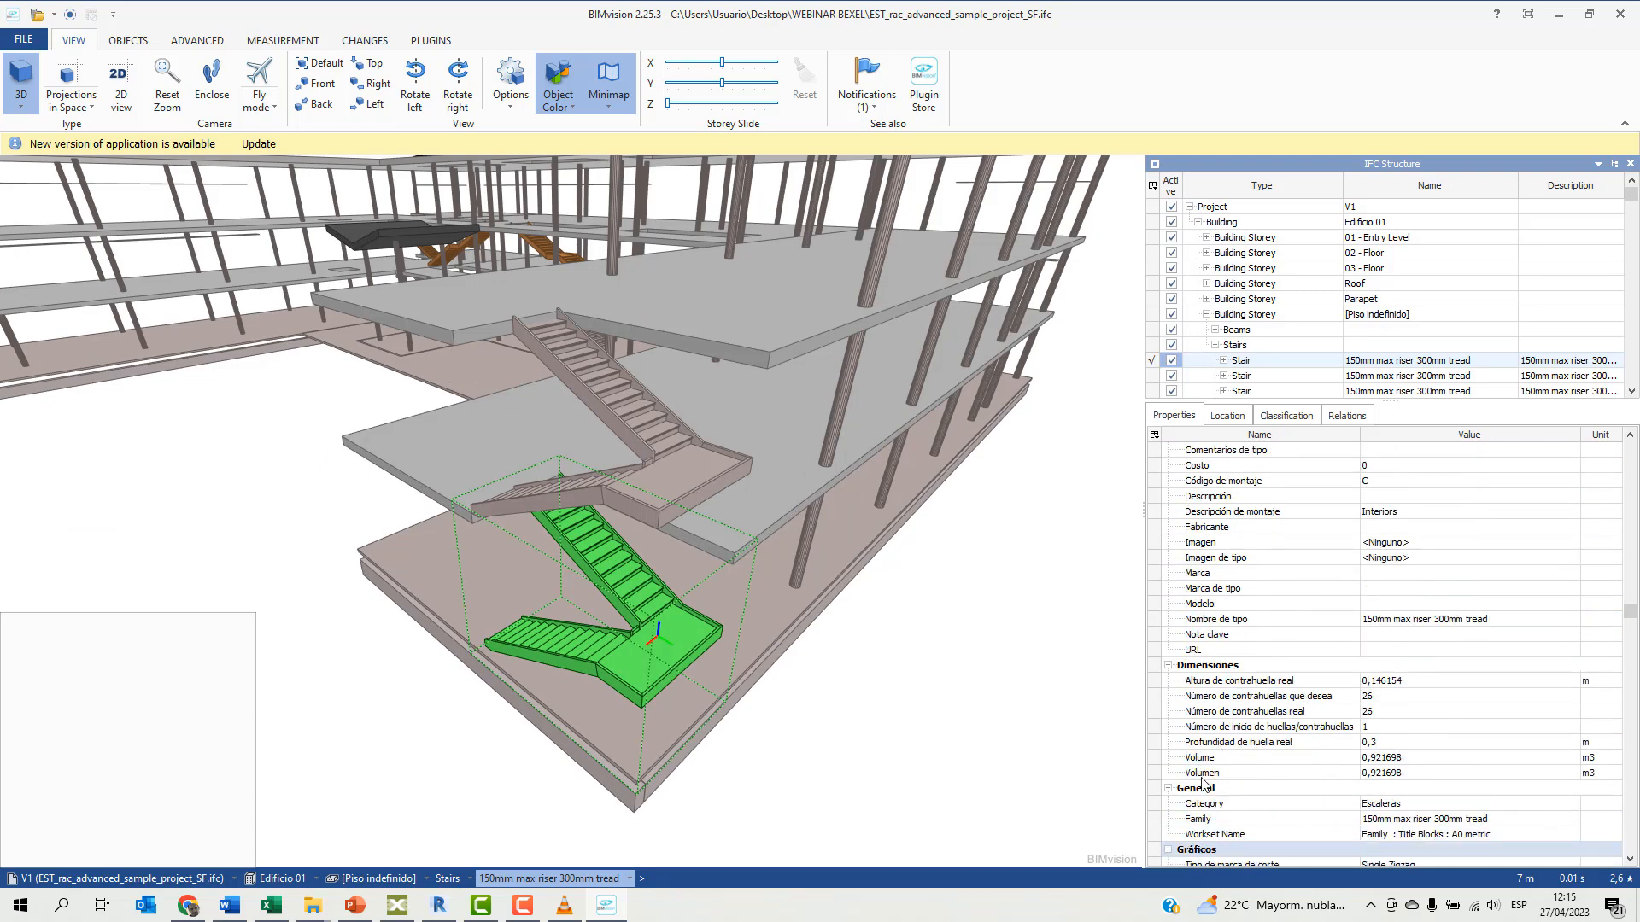
left_click(1202, 777)
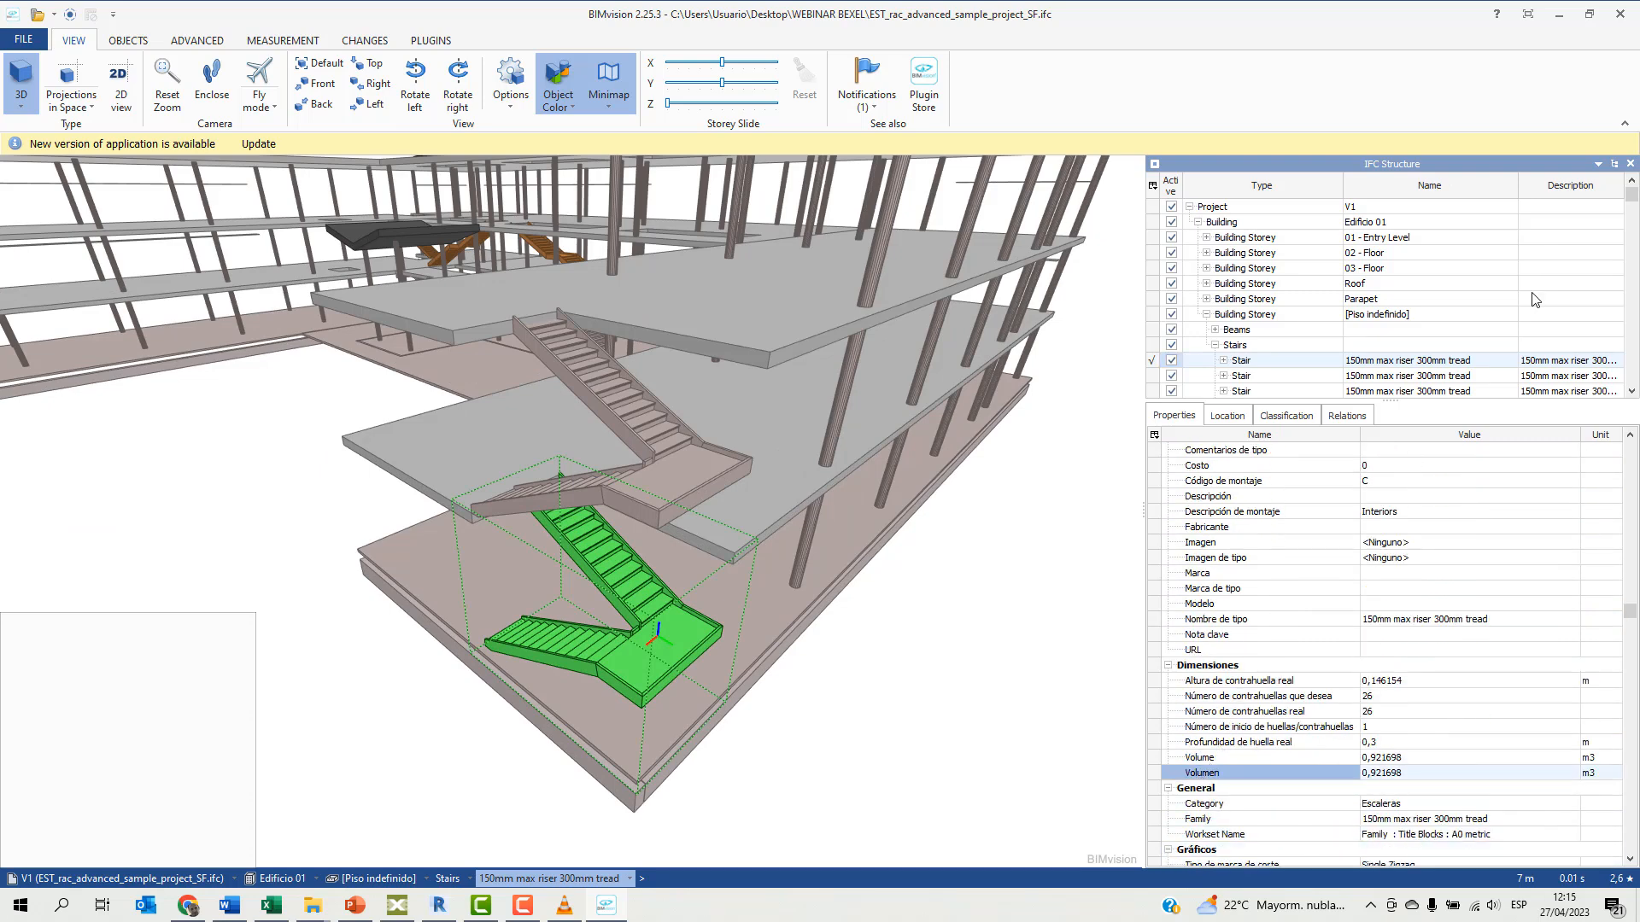
Close BIMvision, minimize the folder window, and in Bexel Manager close the IFC export settings and return to the project model.
left_click(1620, 14)
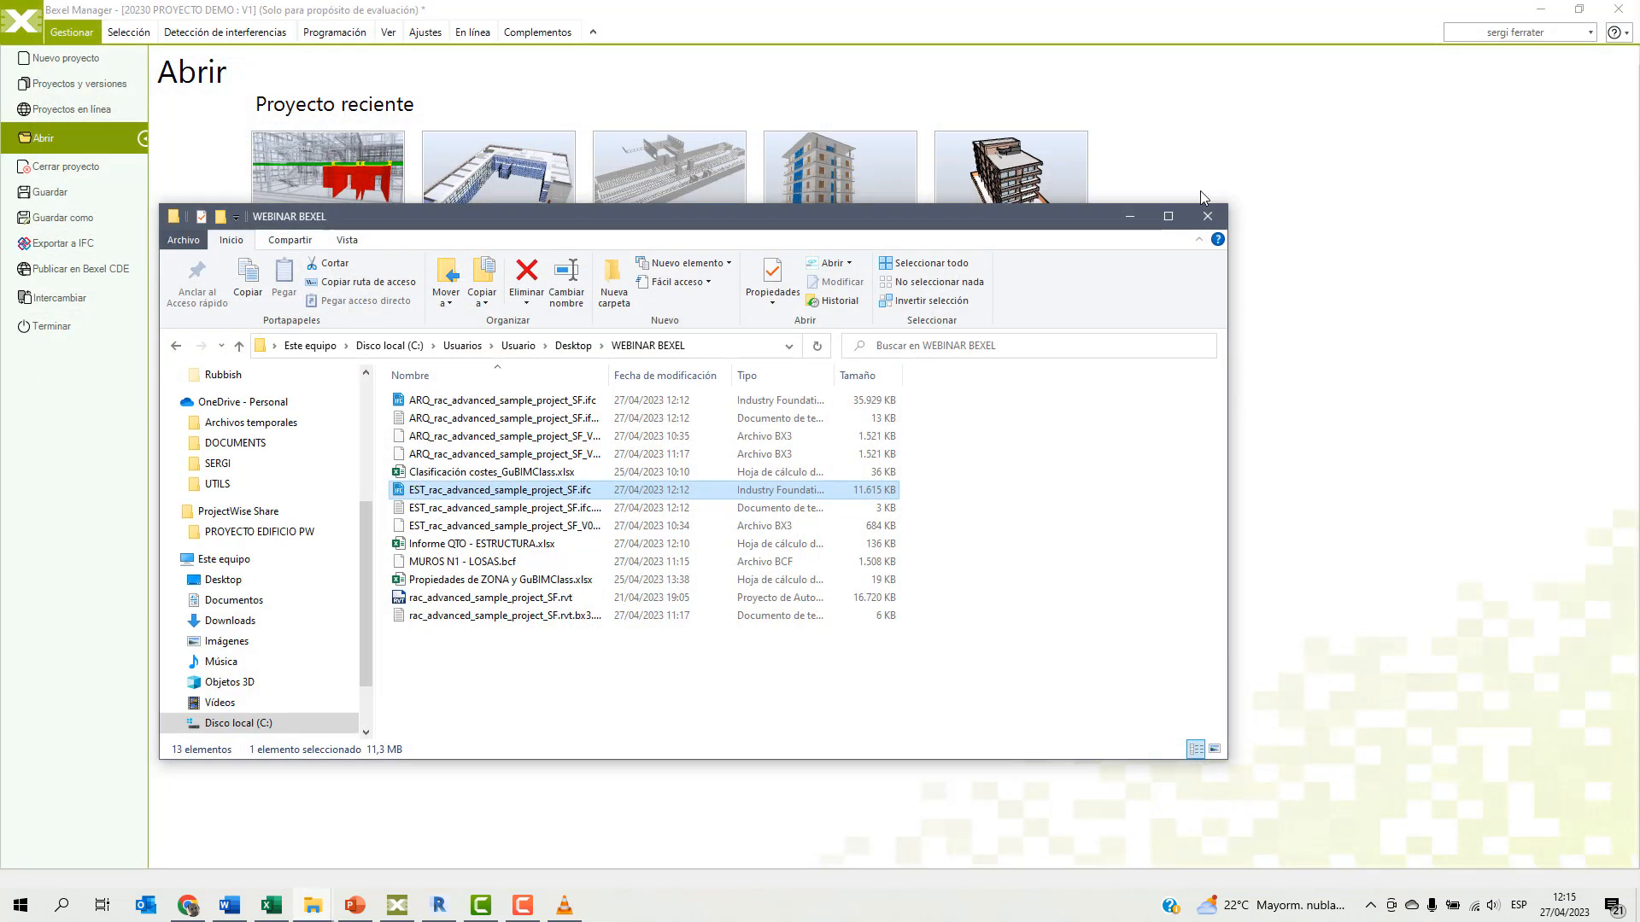
left_click(1131, 220)
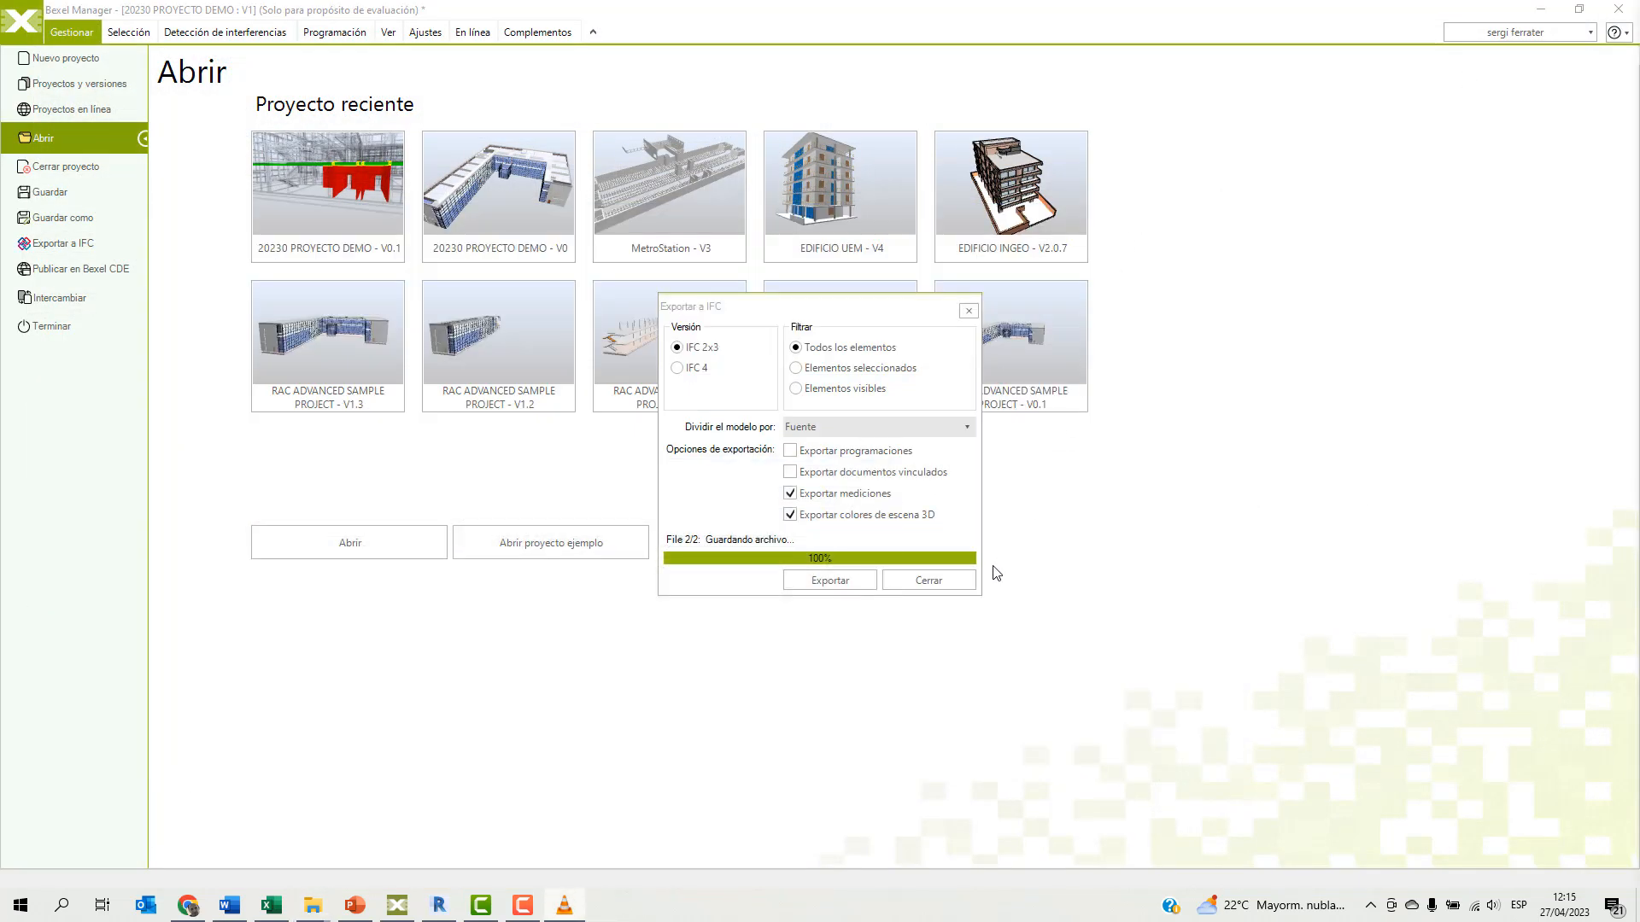
left_click(931, 578)
left_click(24, 36)
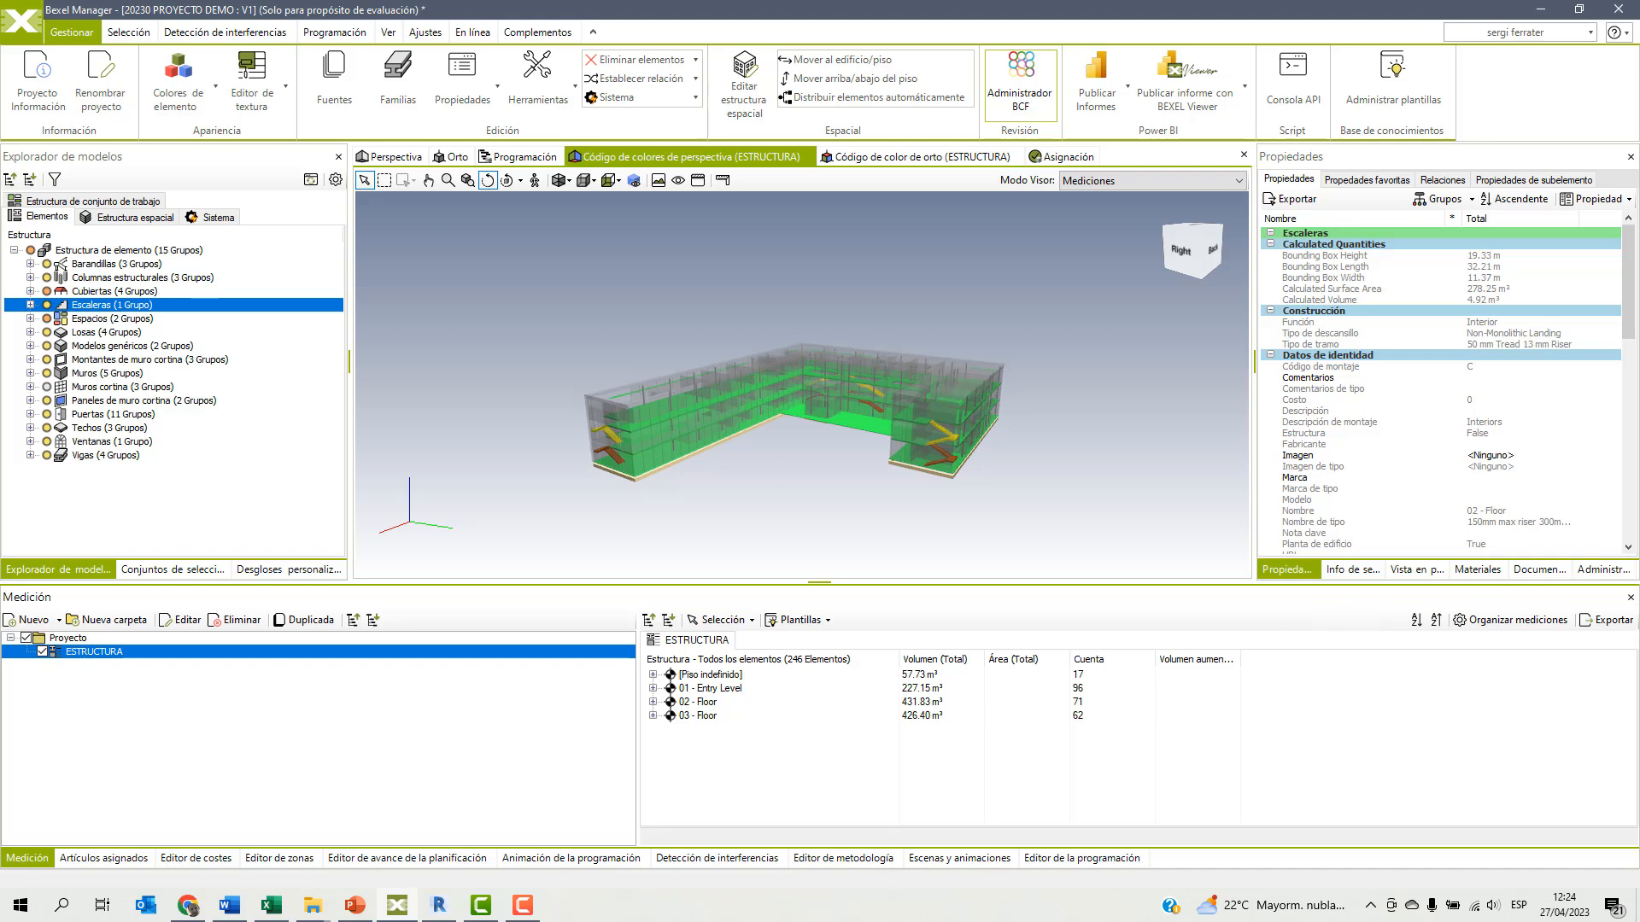
Bring up GuBIMClass v.1.2_ES.pdf, examine the introduction and the element classification codes, and close the document.
left_click(313, 906)
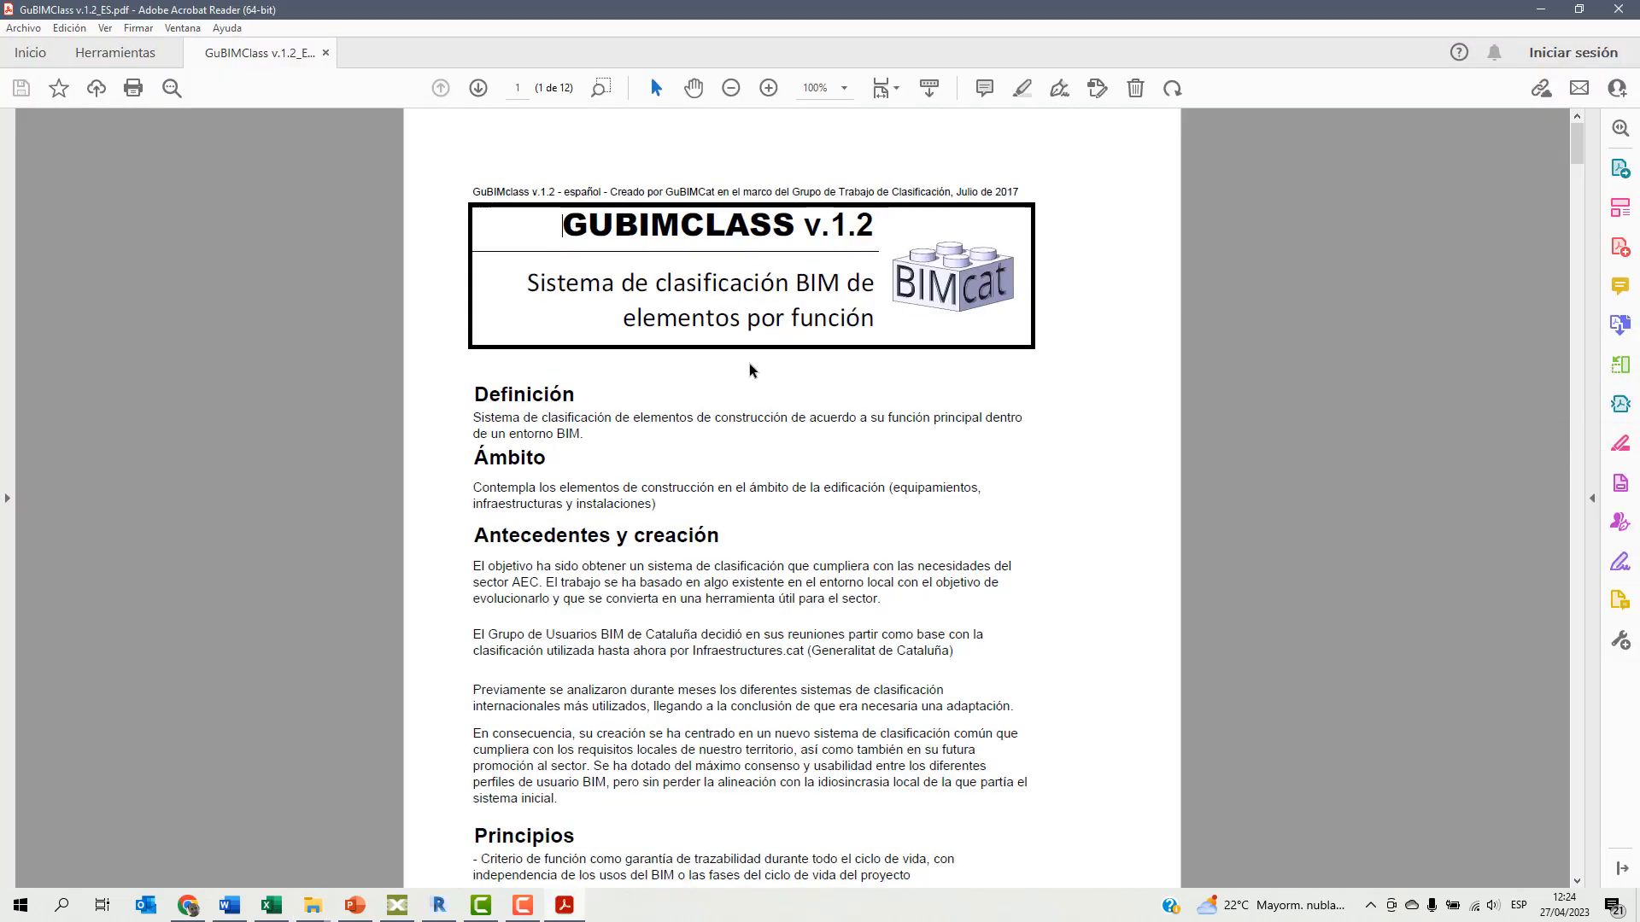
scroll(750, 369, "down", 15)
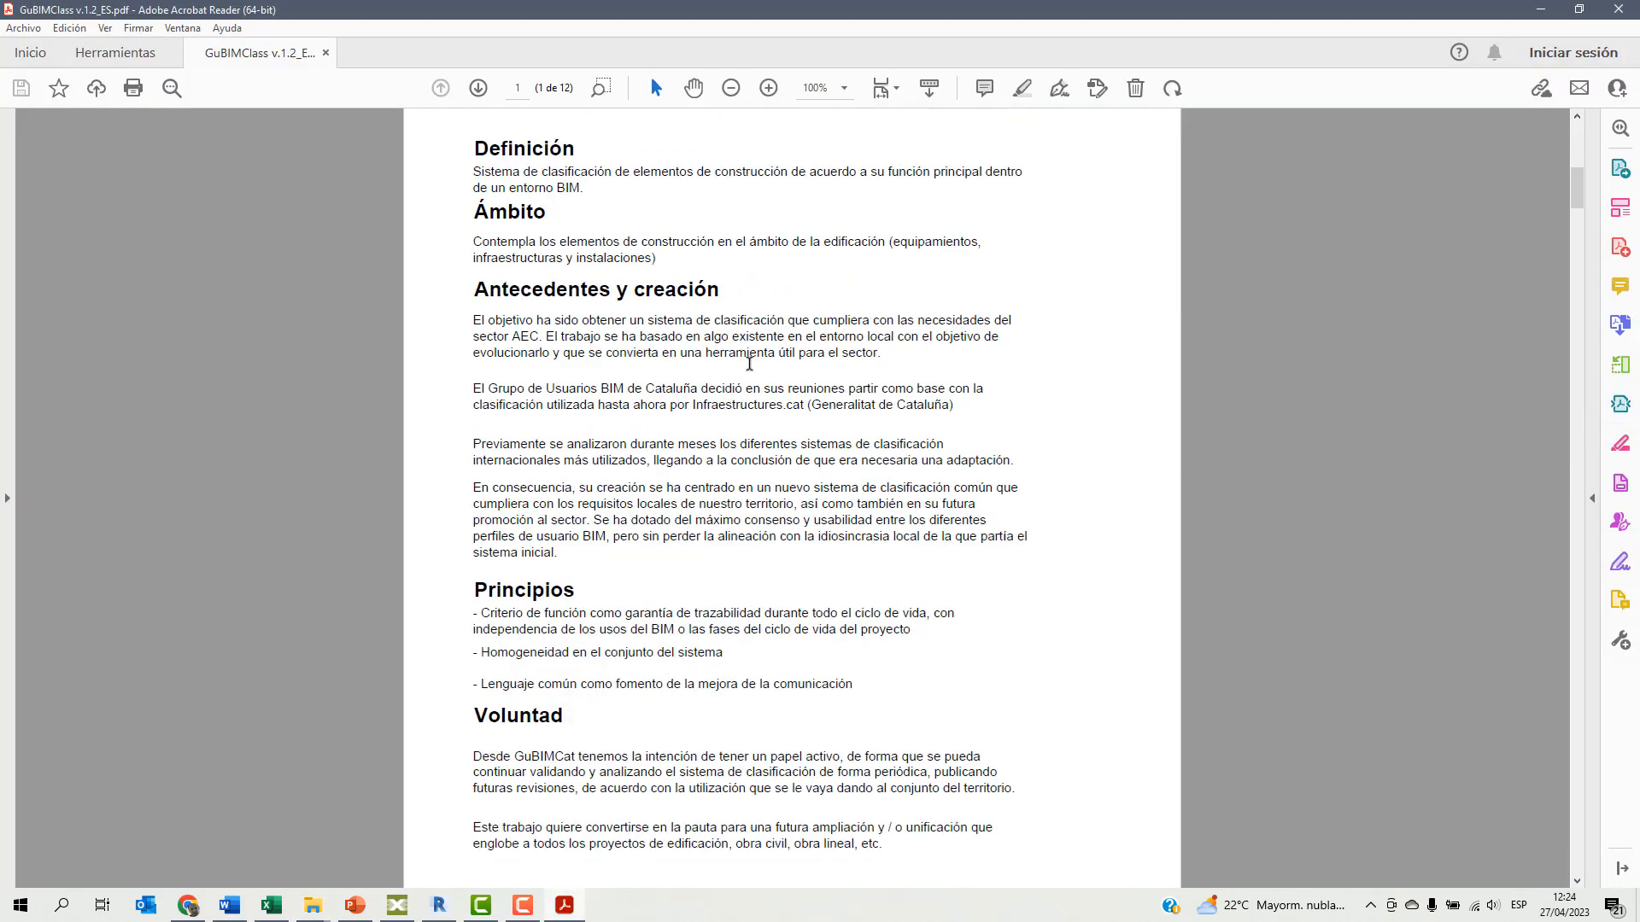
scroll(750, 370, "down", 10)
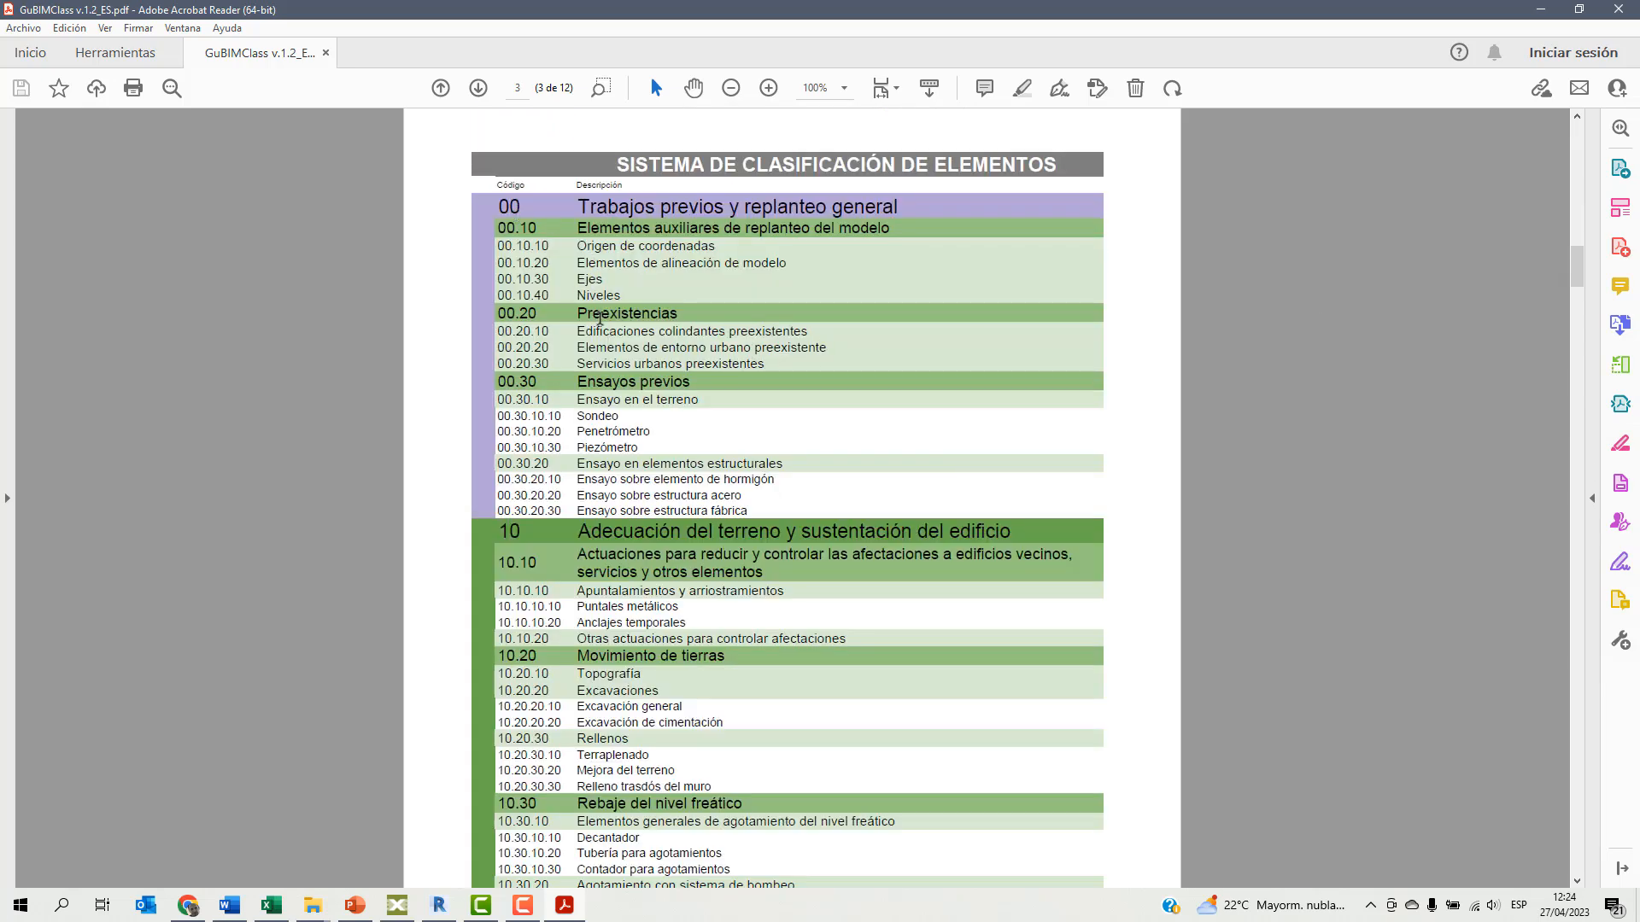
scroll(635, 511, "down", 2)
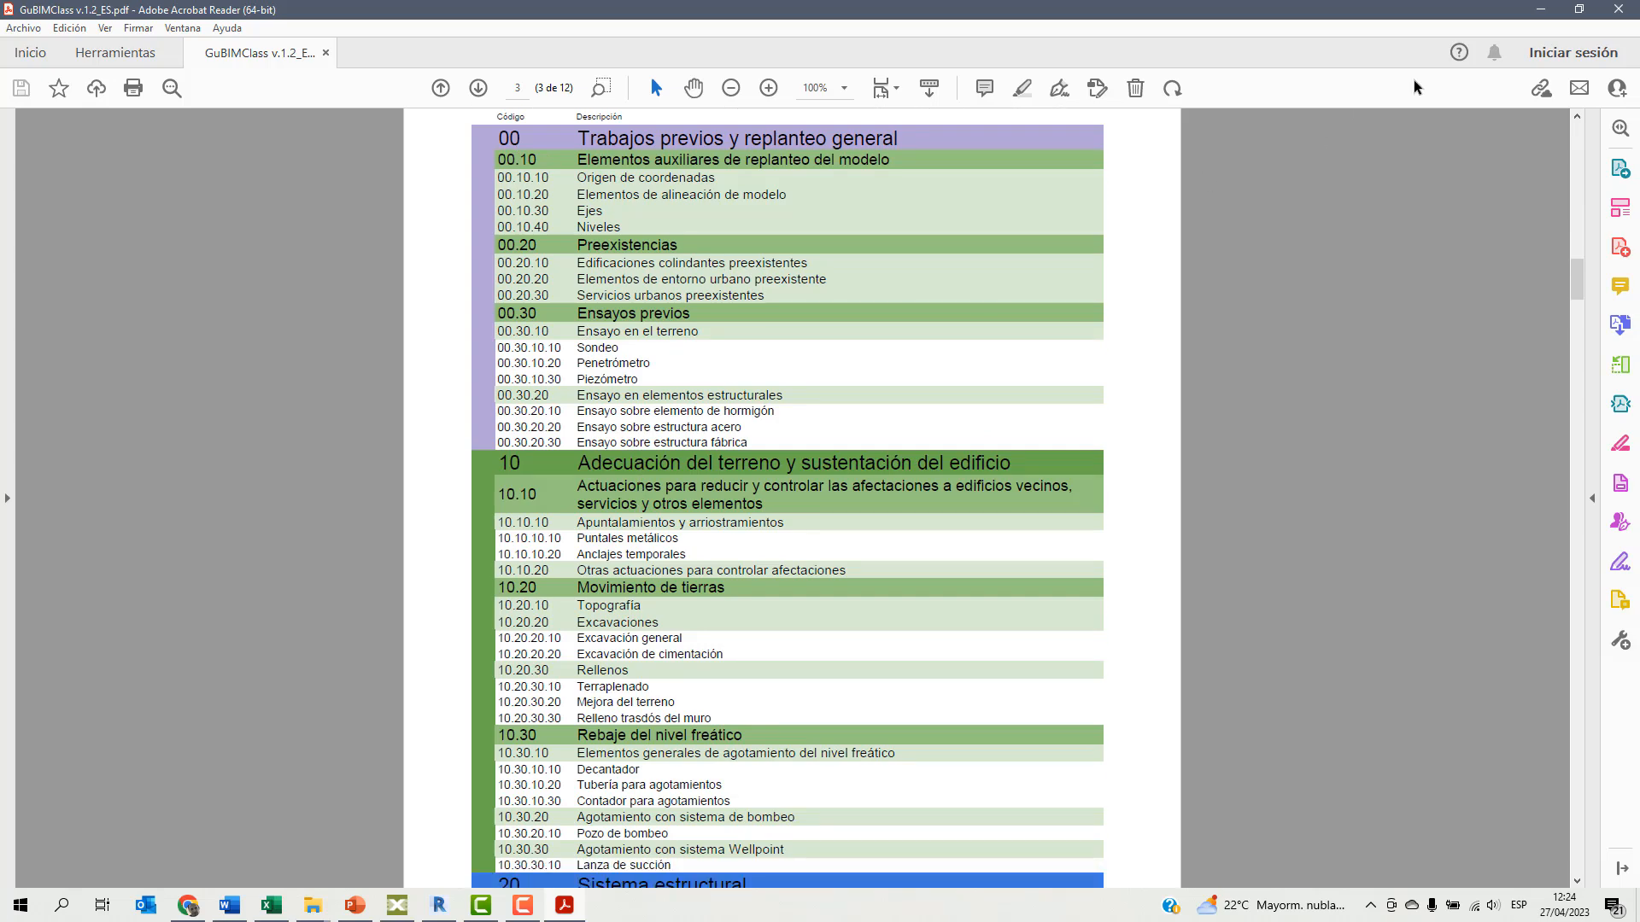
left_click(1618, 9)
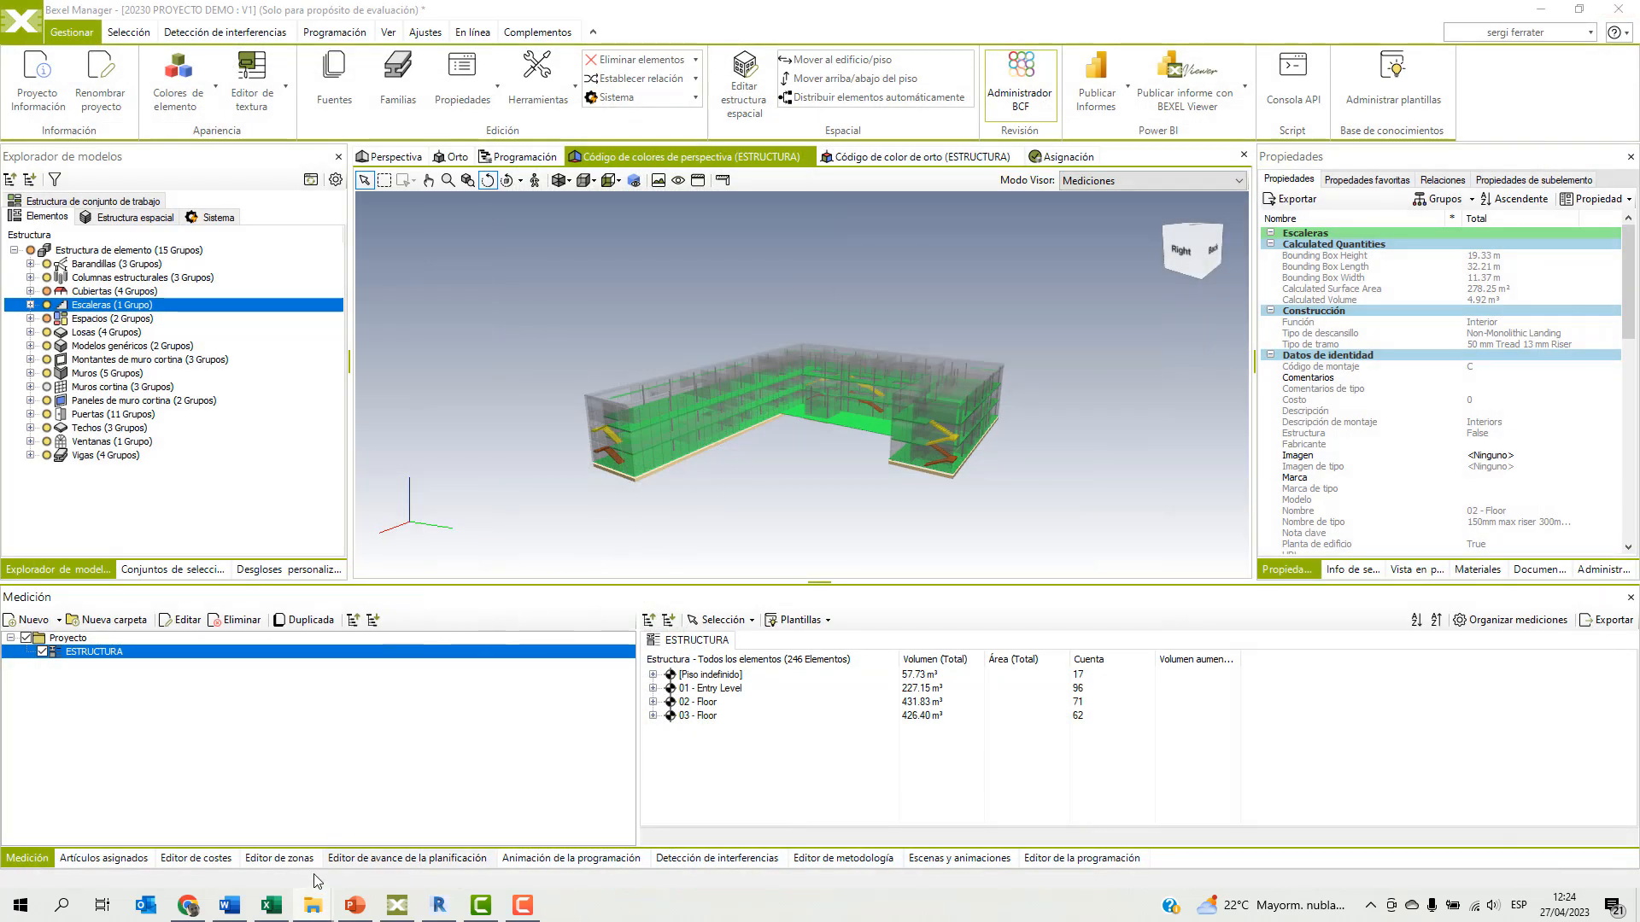
In File Explorer, go to the Data Enrichment folder within Bexel Manager 23's Knowledge Base, by way of the recent Property Checker path.
mouse_move(316, 906)
left_click(272, 845)
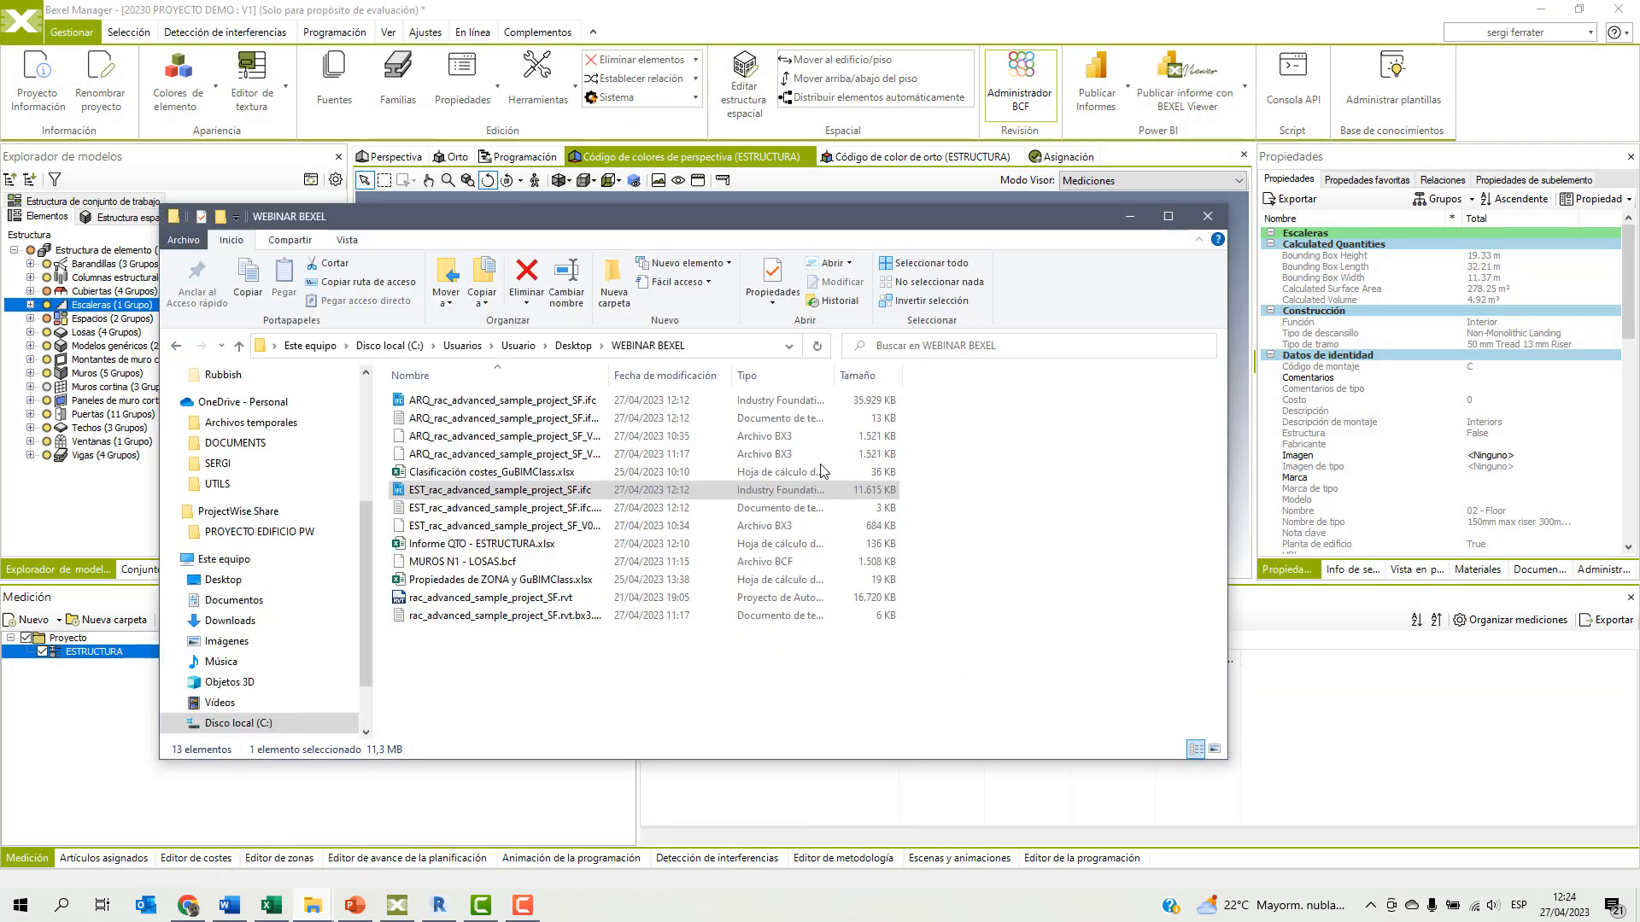
left_click(789, 346)
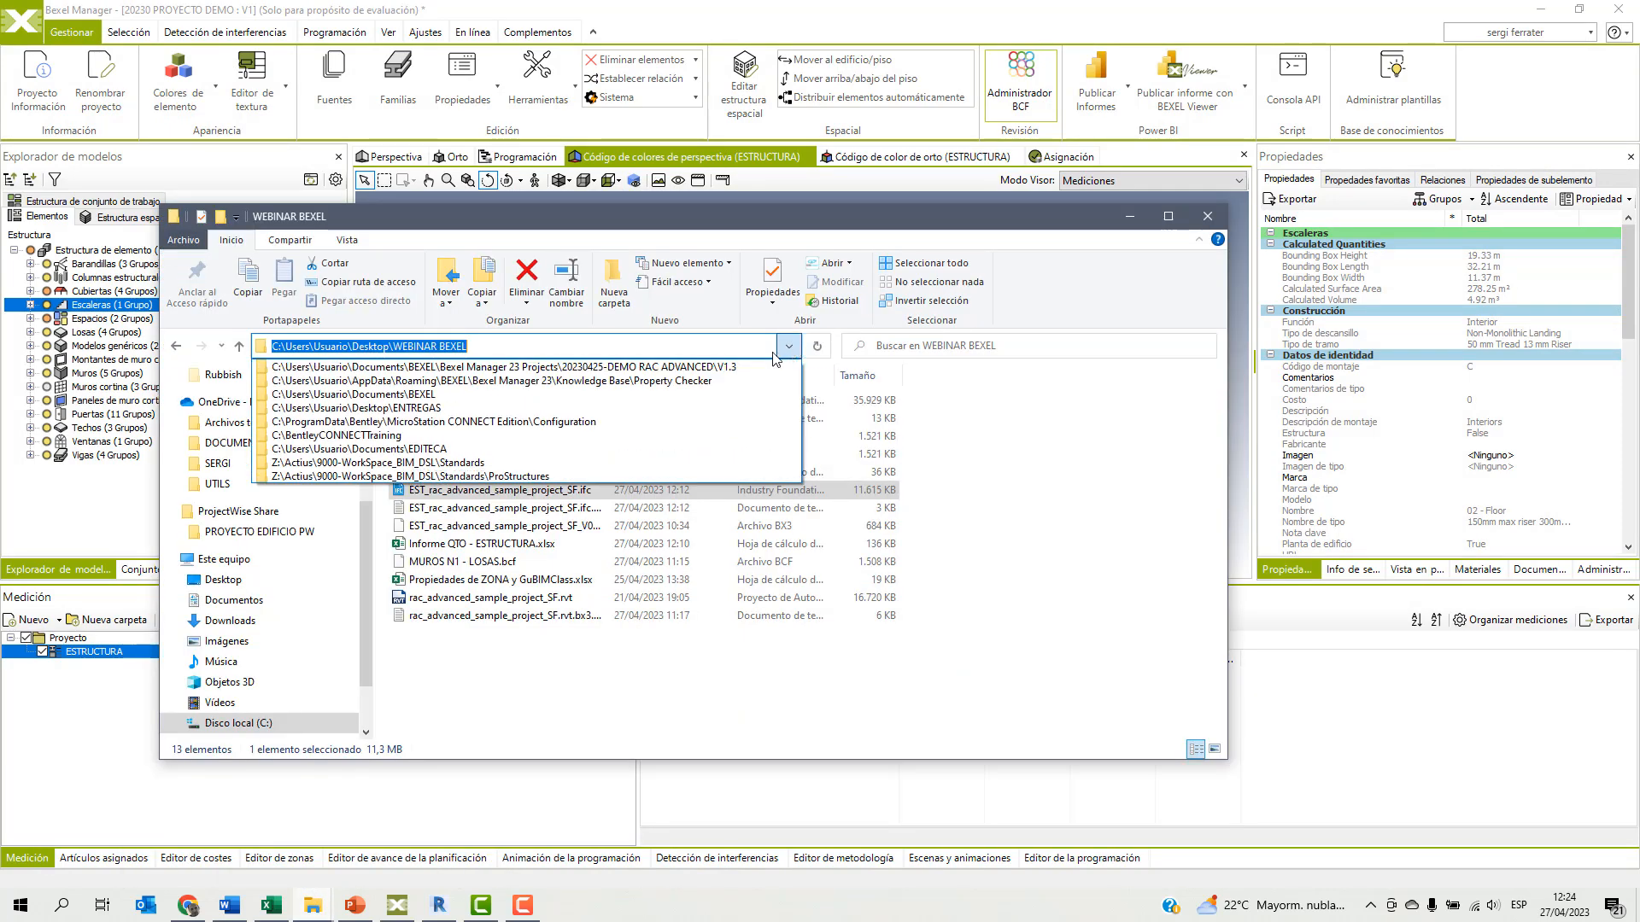
left_click(703, 380)
left_click(1177, 218)
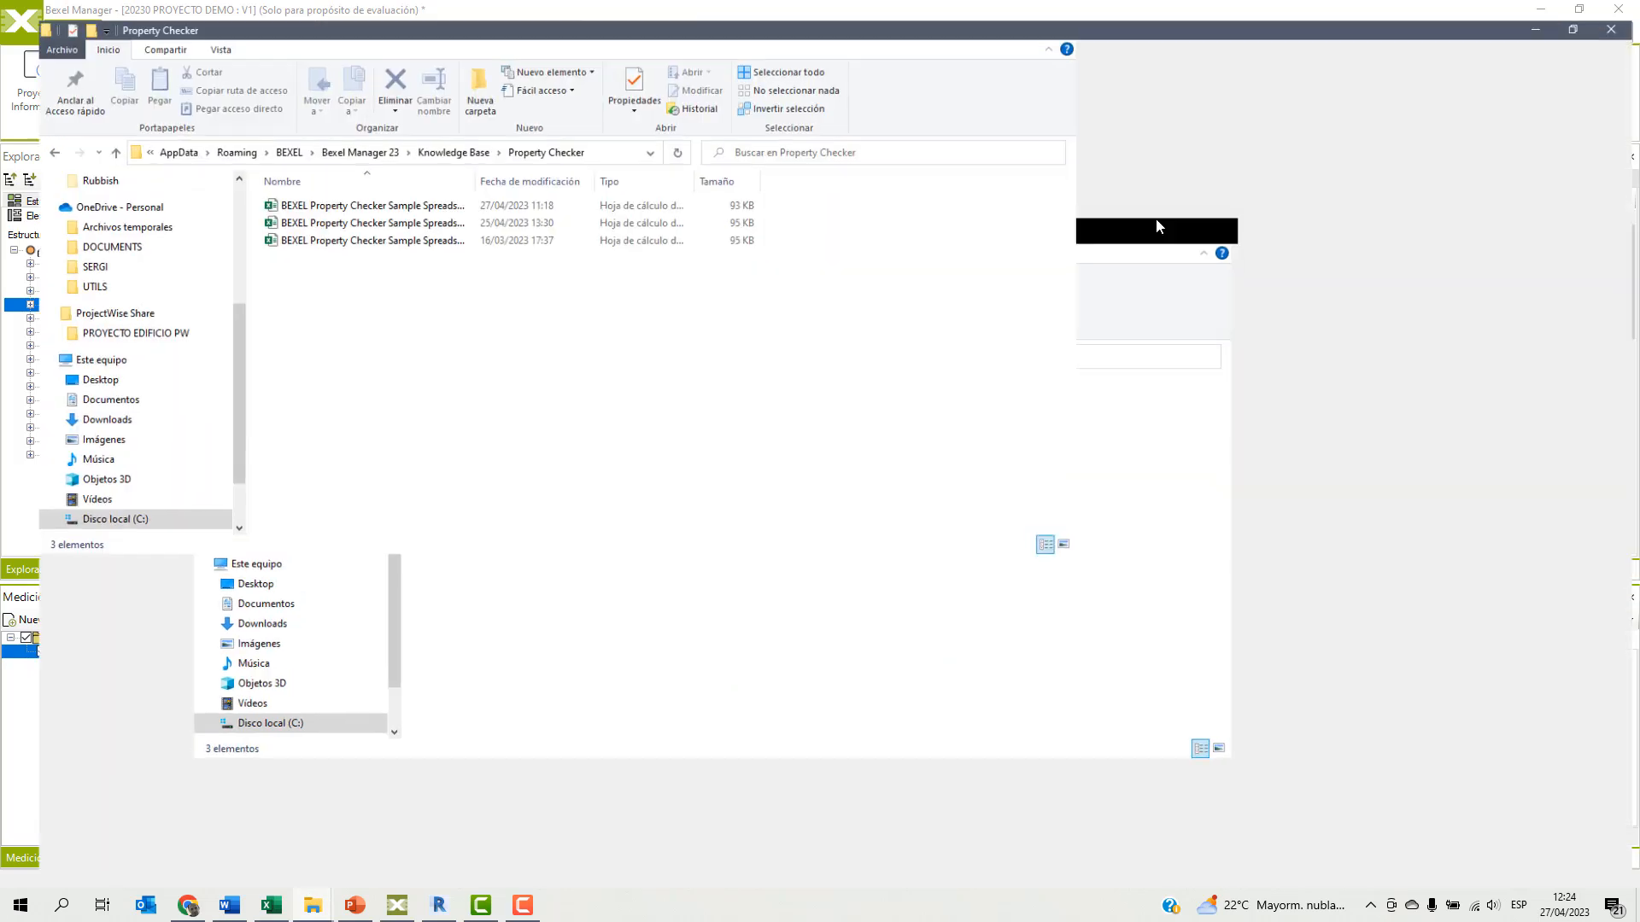
left_click(493, 137)
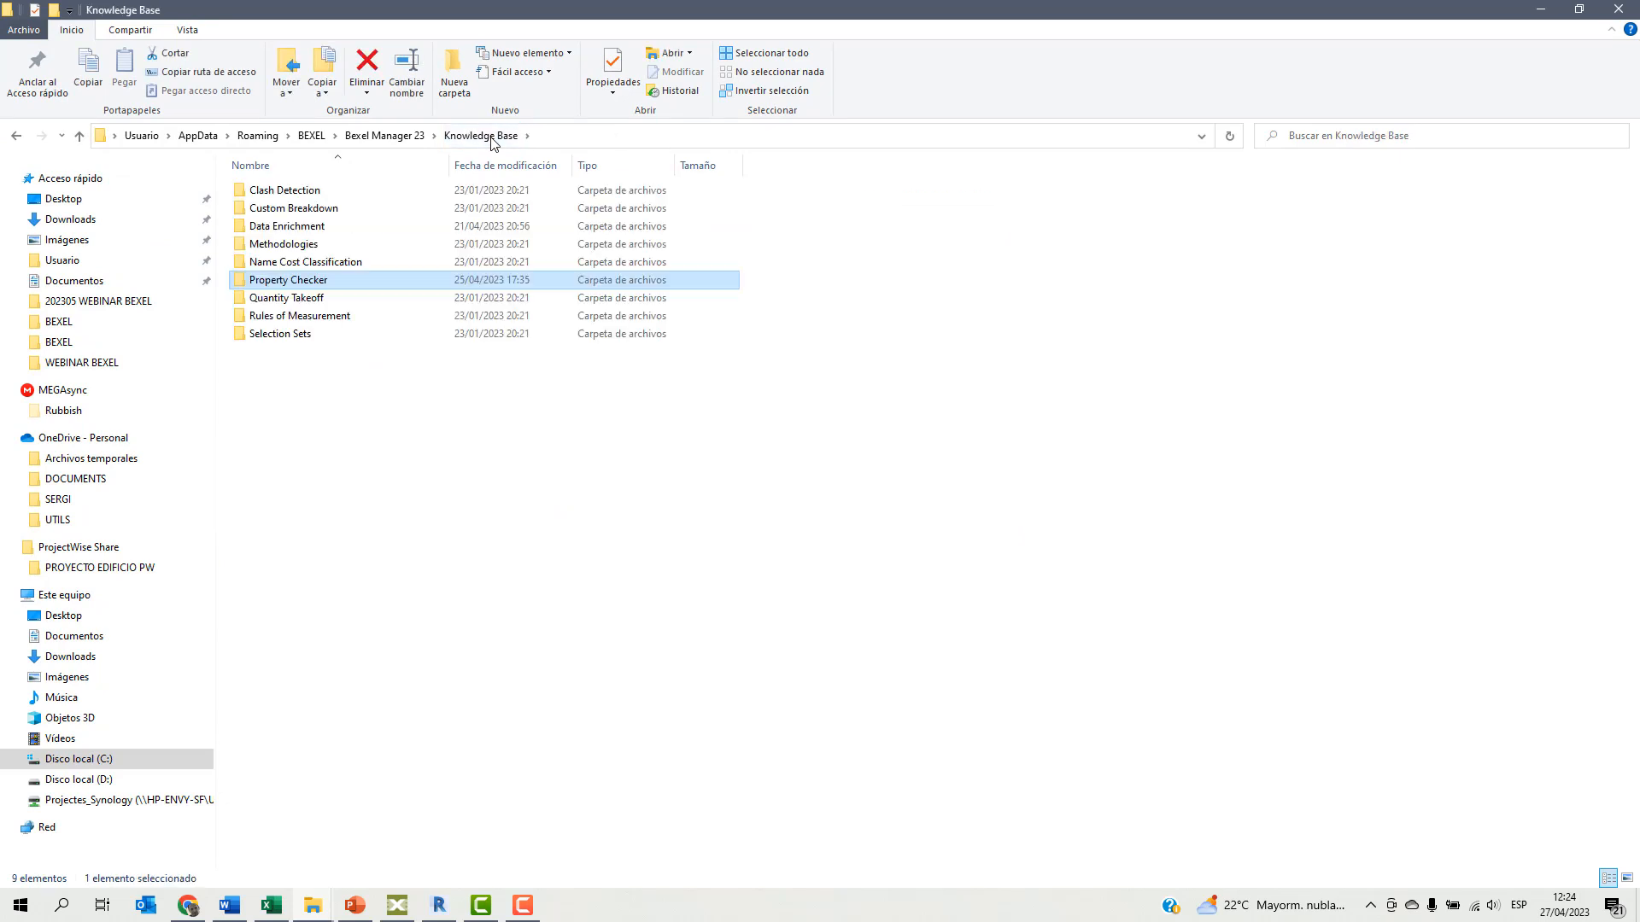
double_click(303, 227)
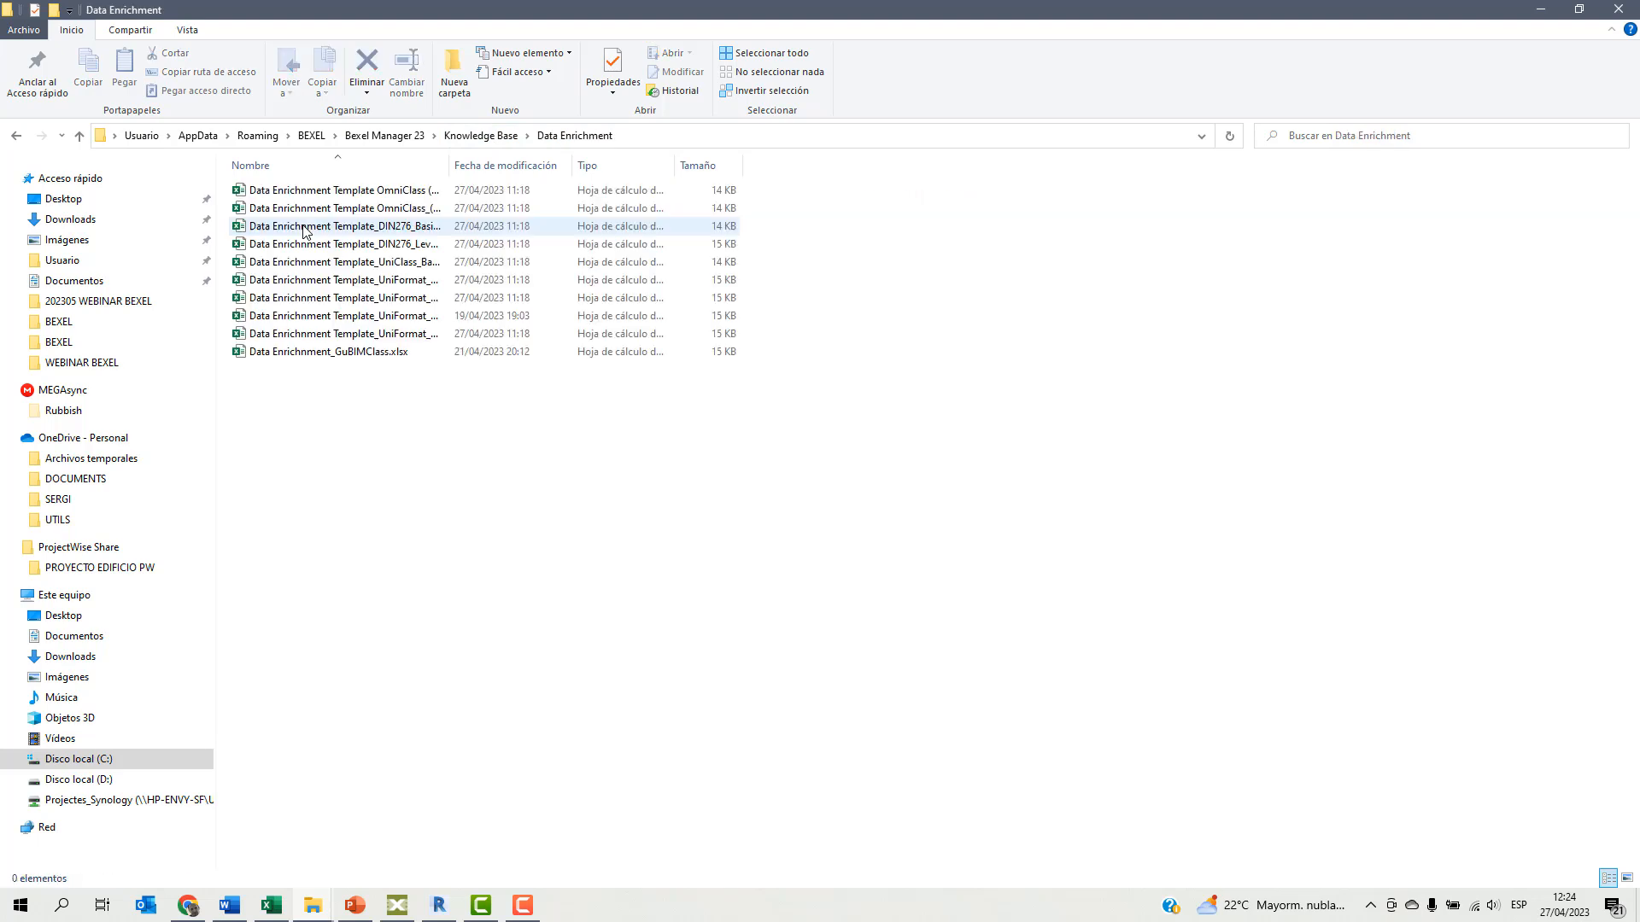
Open Data Enrichnment_GuBIMClass.xlsx in Excel, examine how categories map to GuBIMClass codes and descriptions, and close the workbook.
double_click(350, 353)
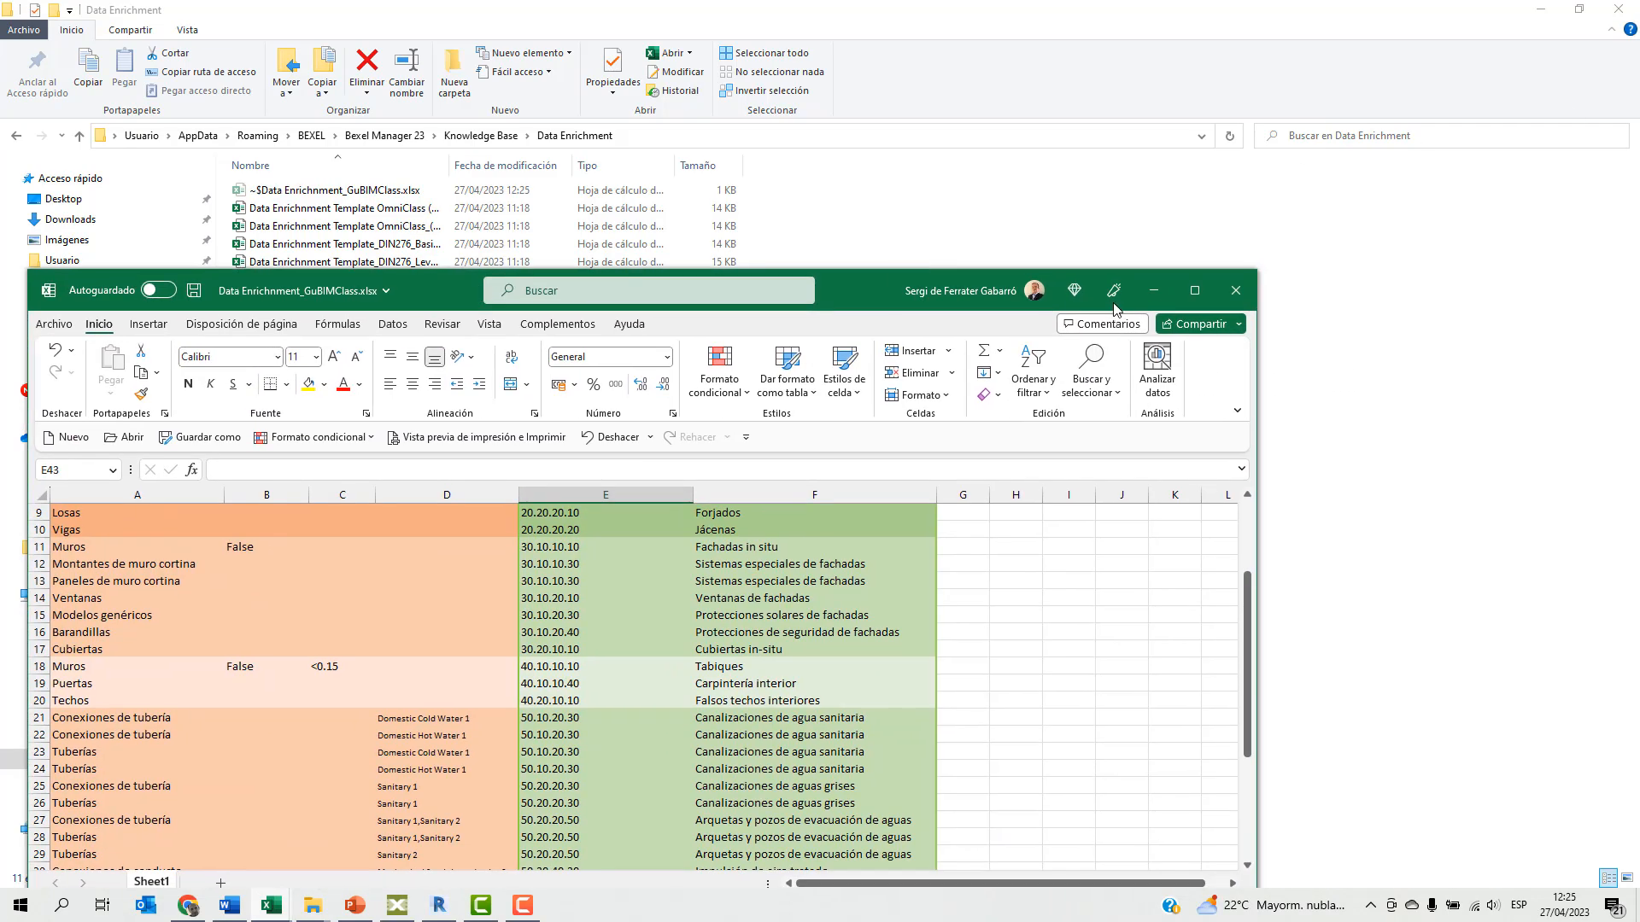
left_click(1193, 289)
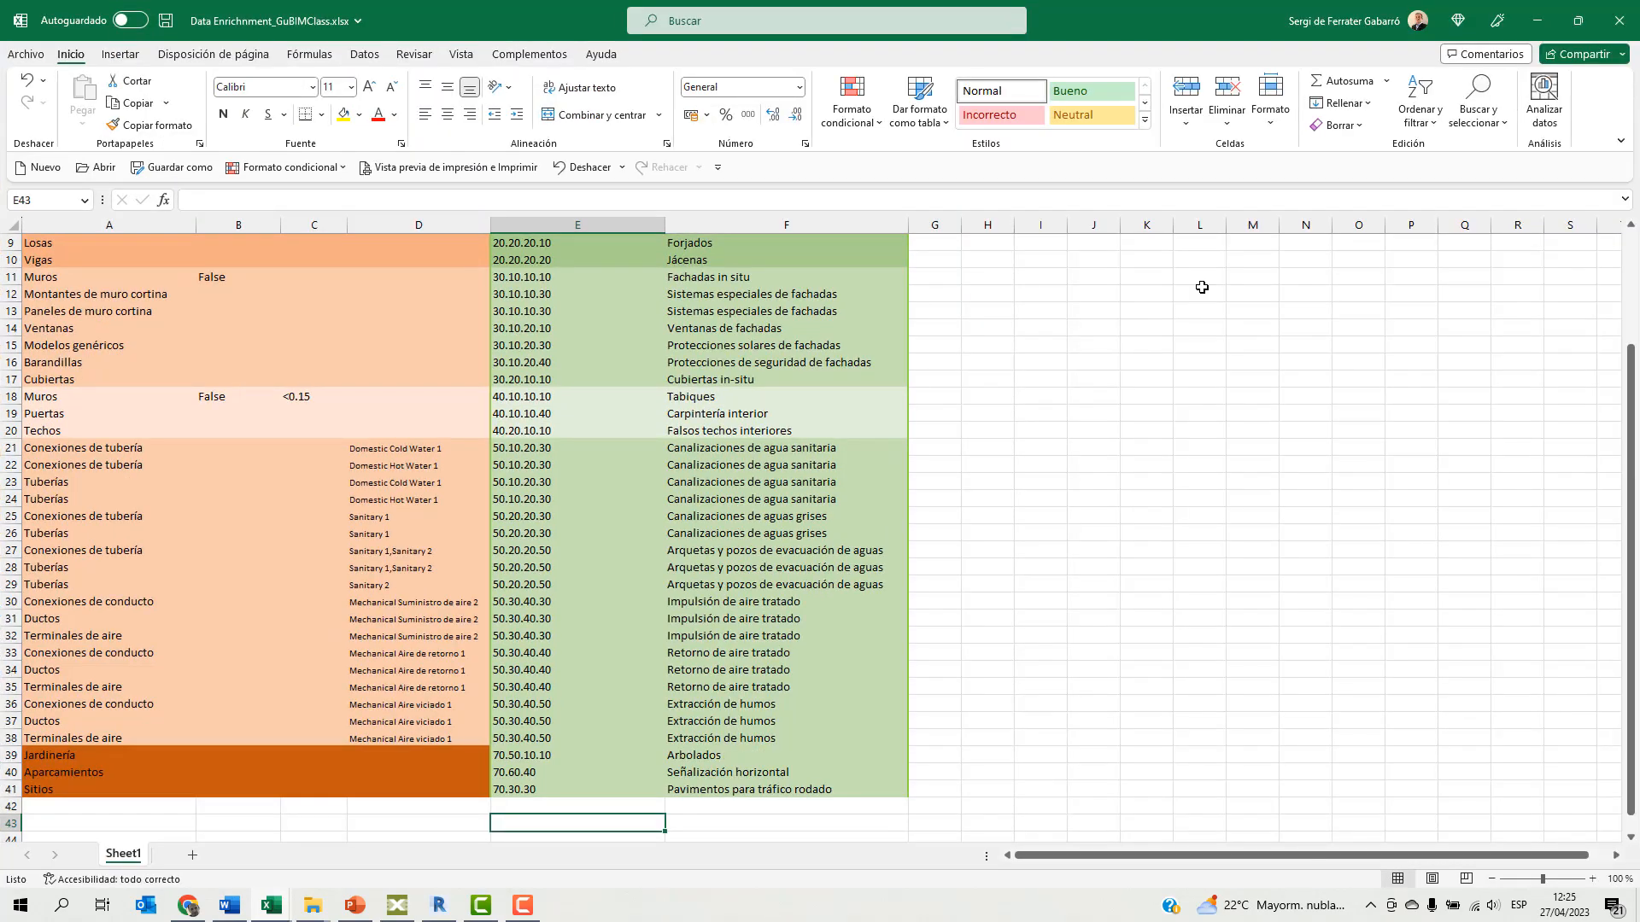
scroll(310, 543, "up", 3)
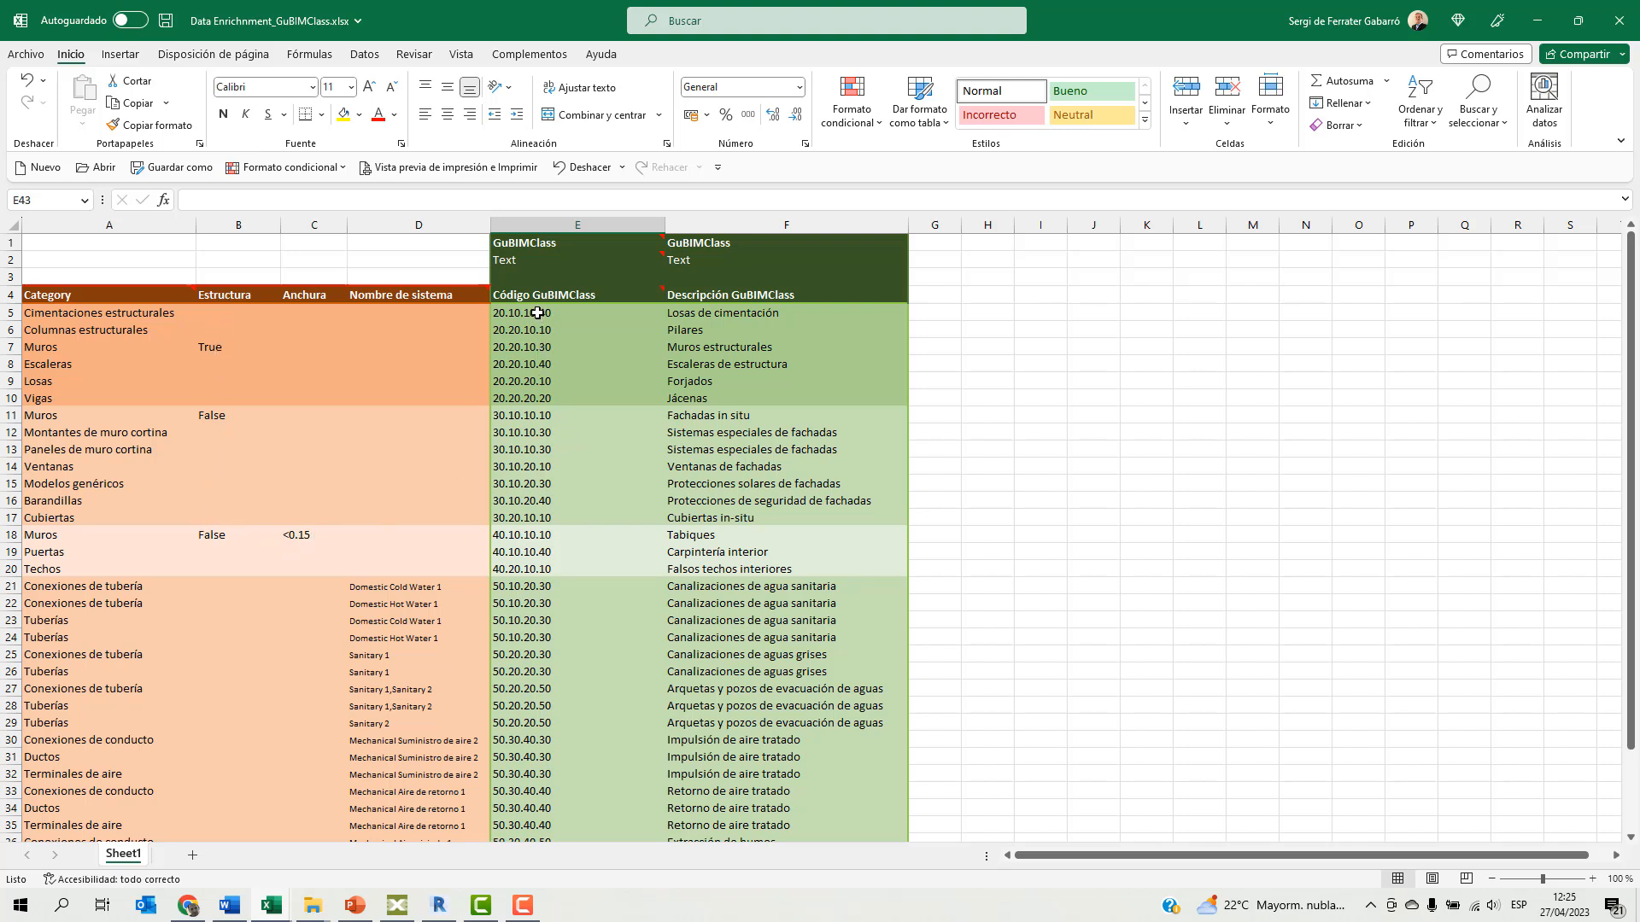
left_click(530, 243)
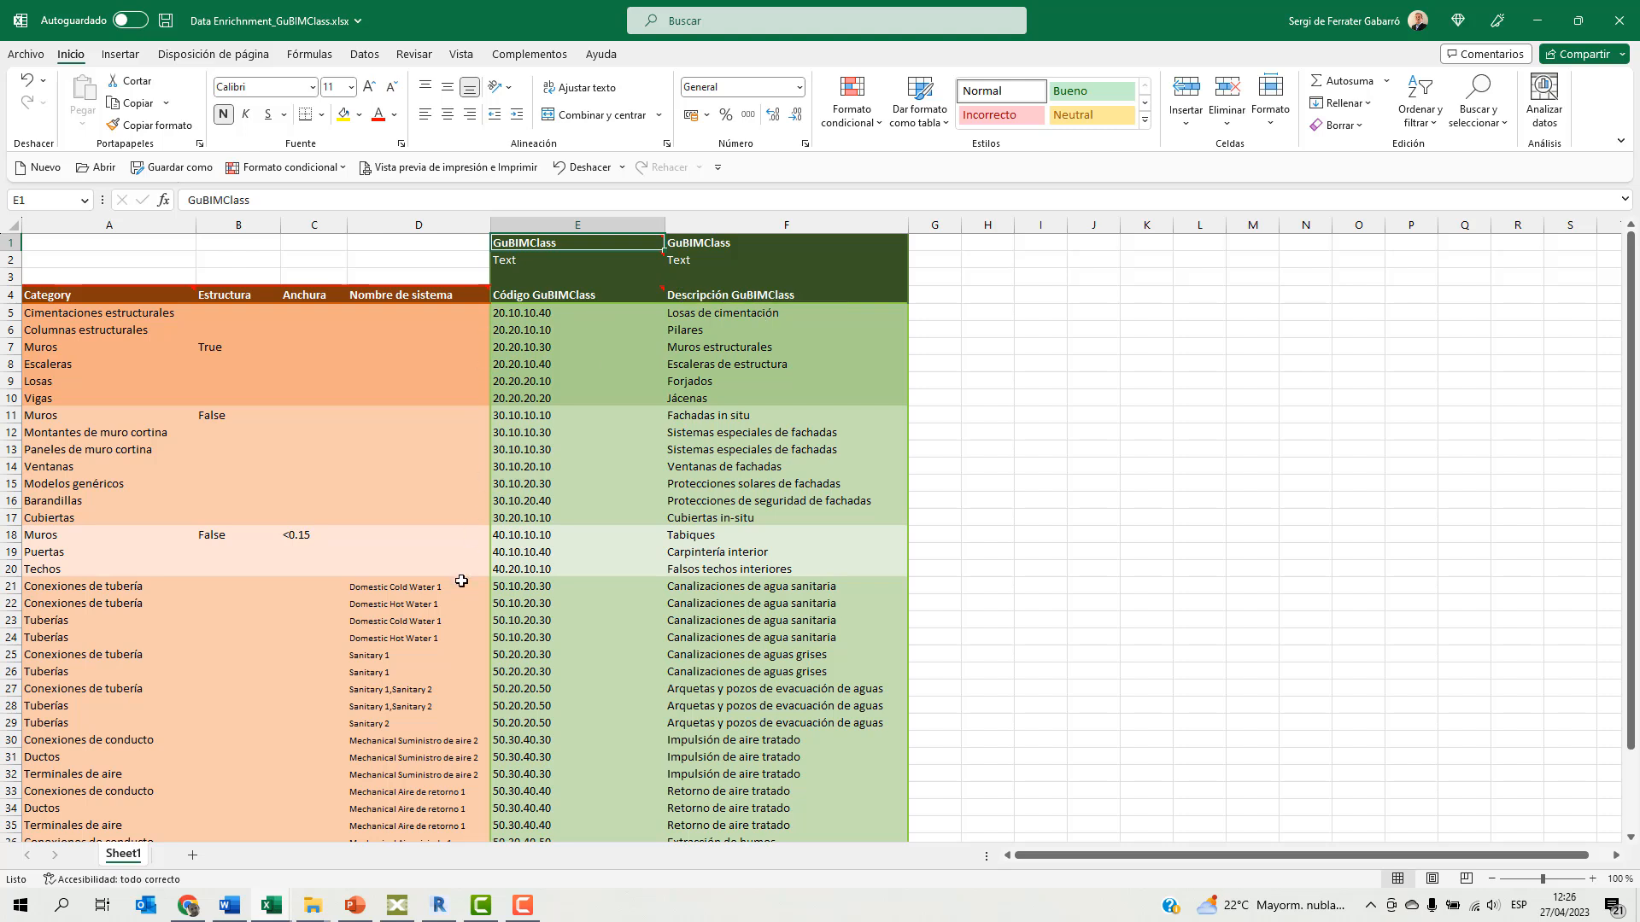
left_click(1625, 34)
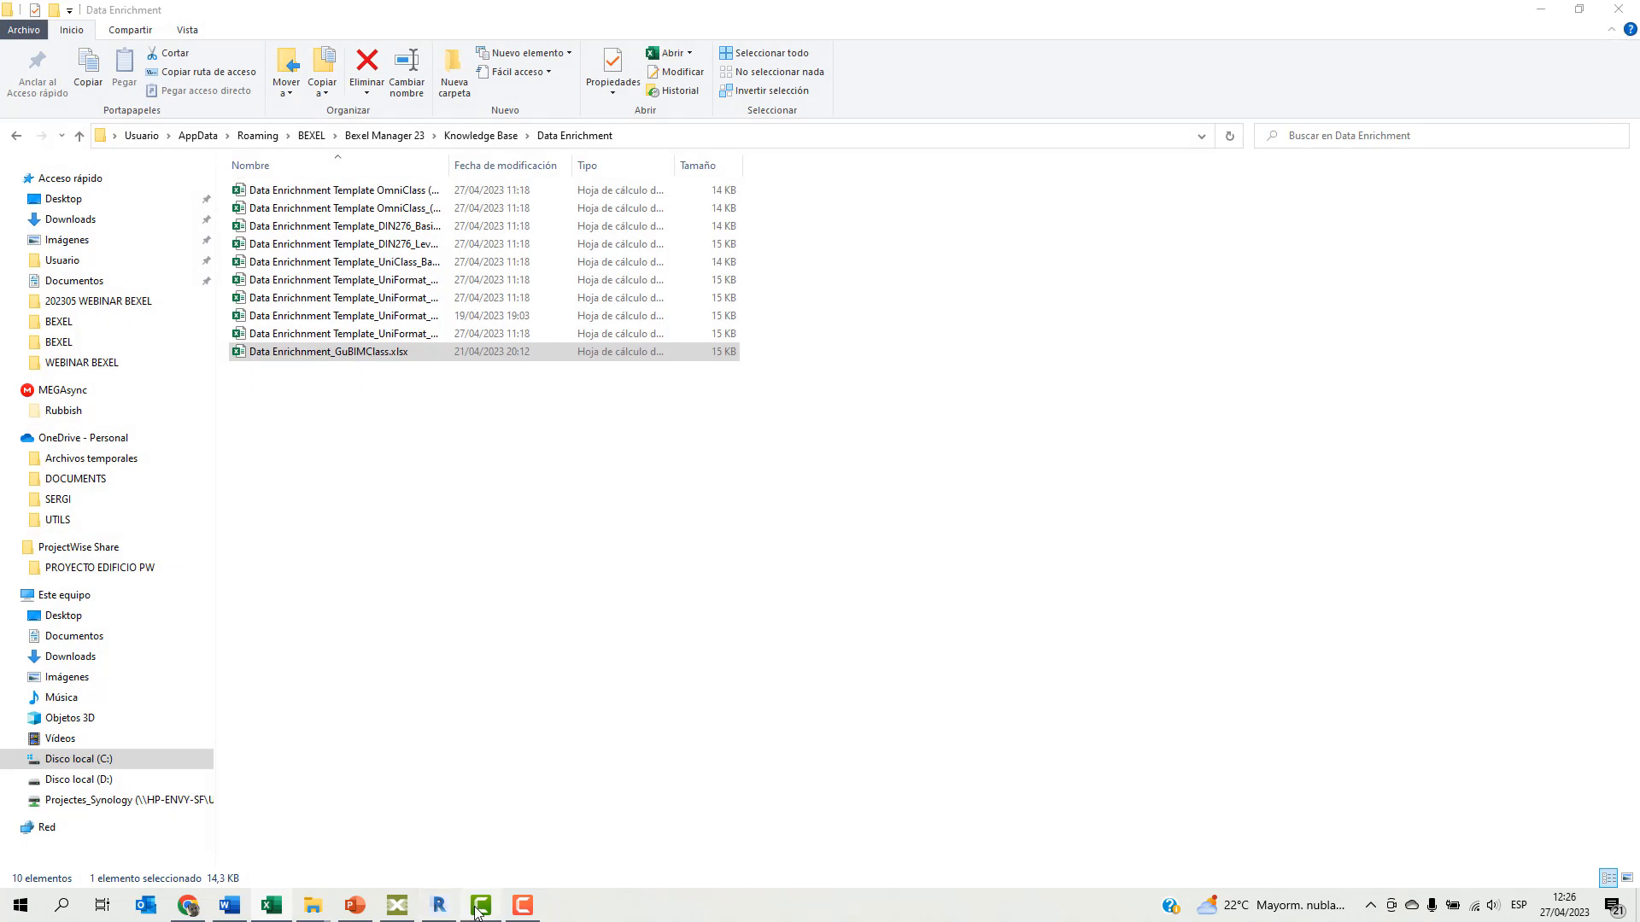
Switch to Bexel Manager and import the element properties from Data Enrichnment_GuBIMClass.xlsx with the Data Enrichment add-in.
left_click(397, 905)
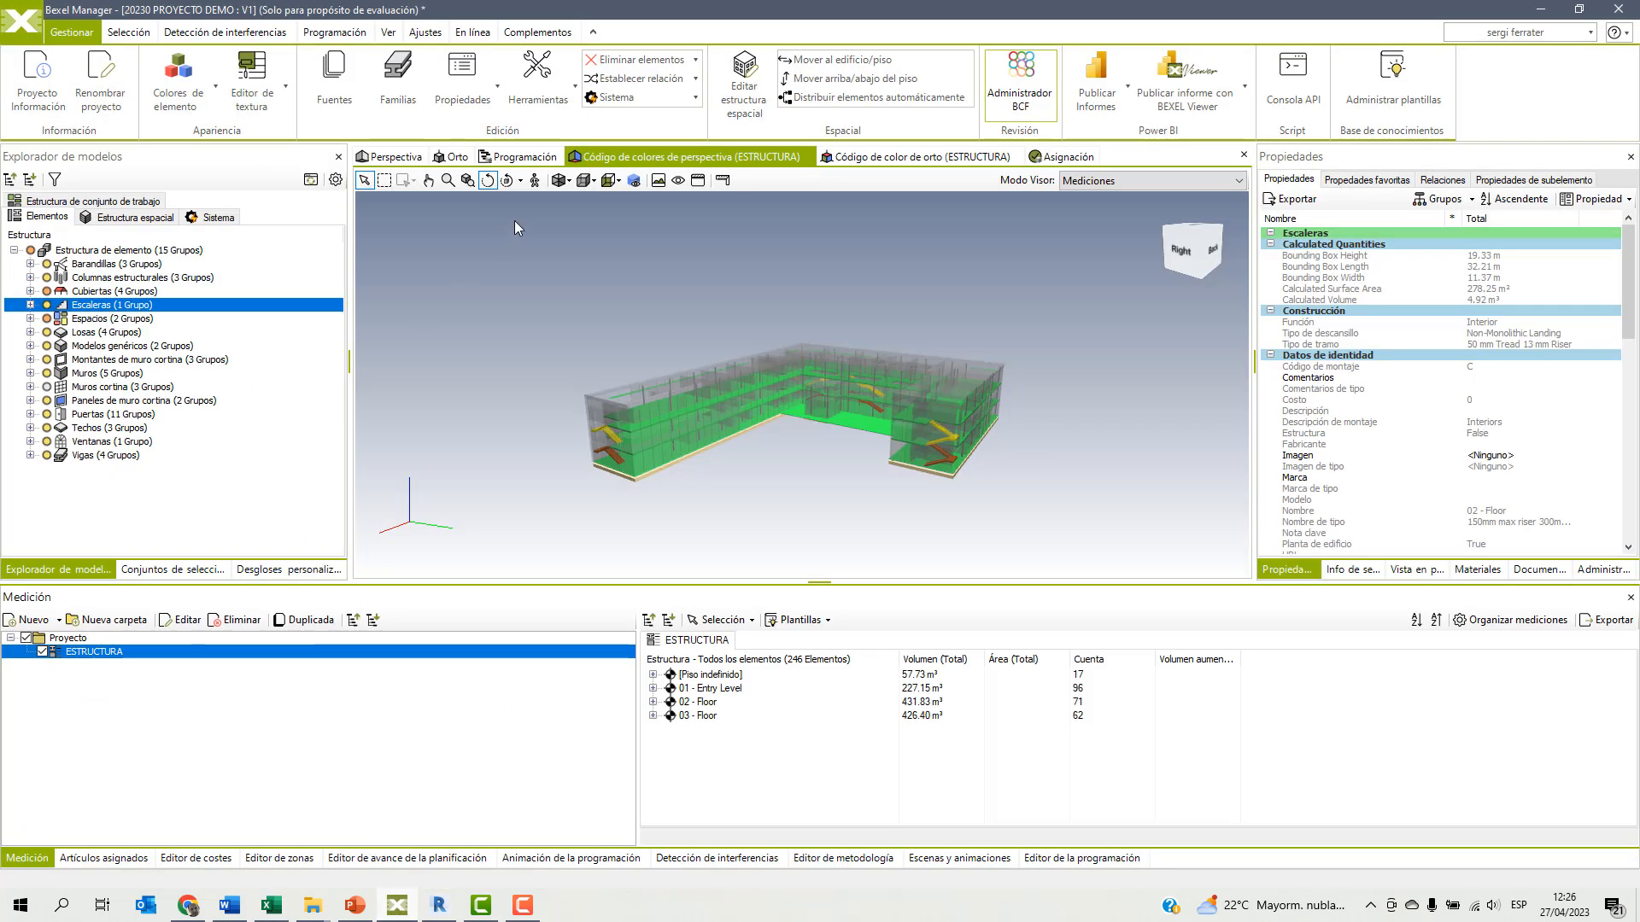
left_click(537, 32)
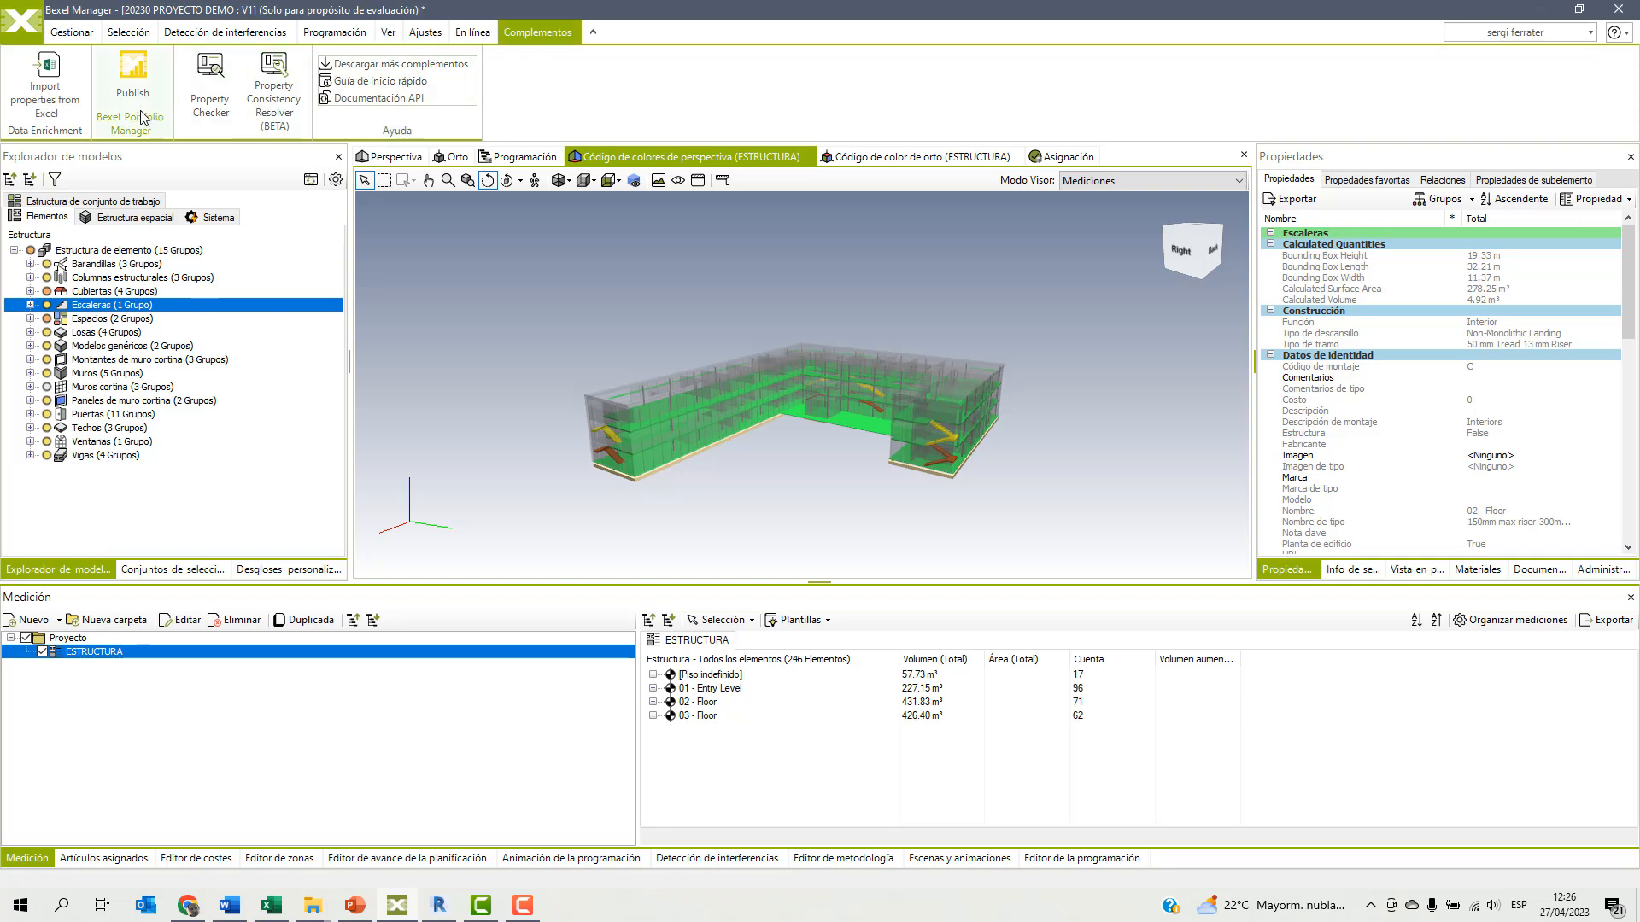
left_click(56, 83)
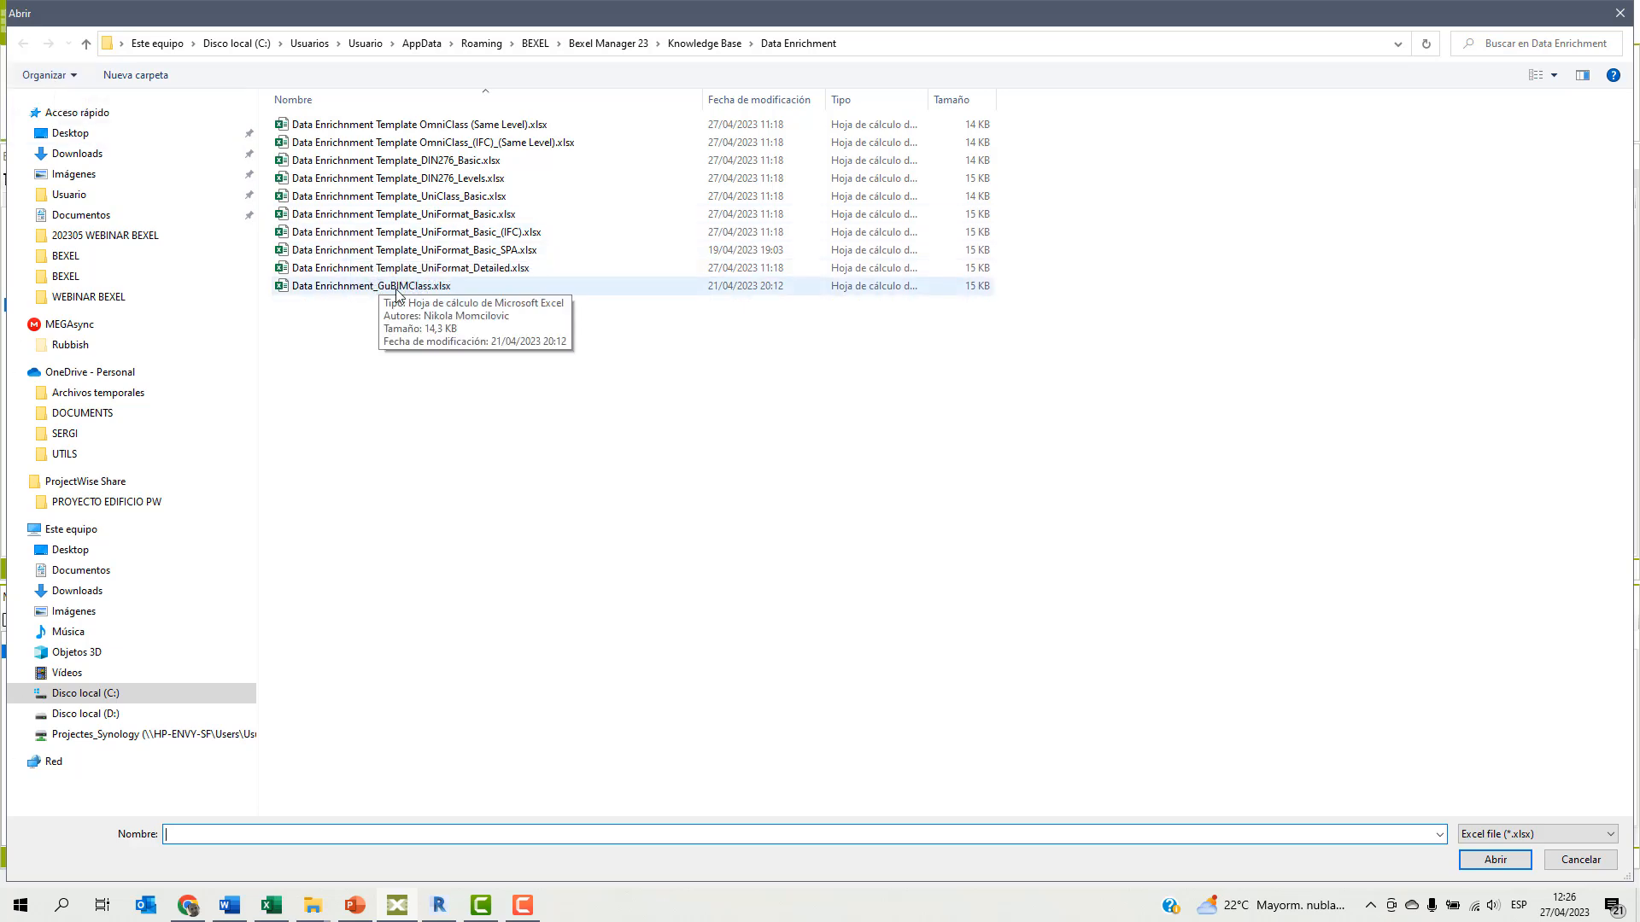
left_click(395, 290)
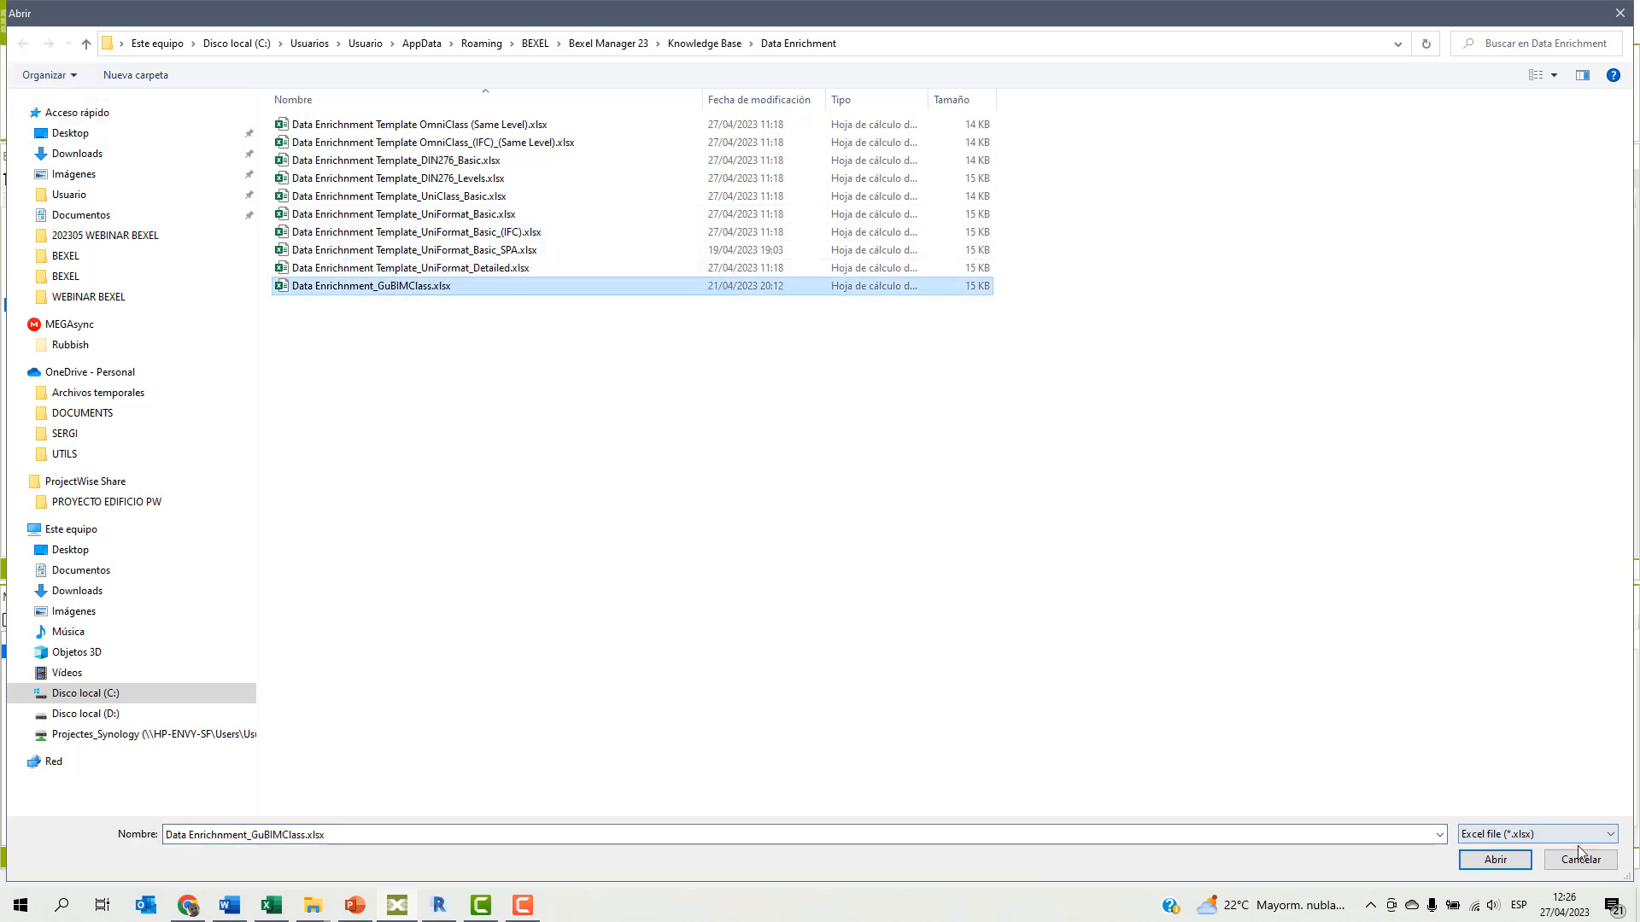
left_click(1492, 861)
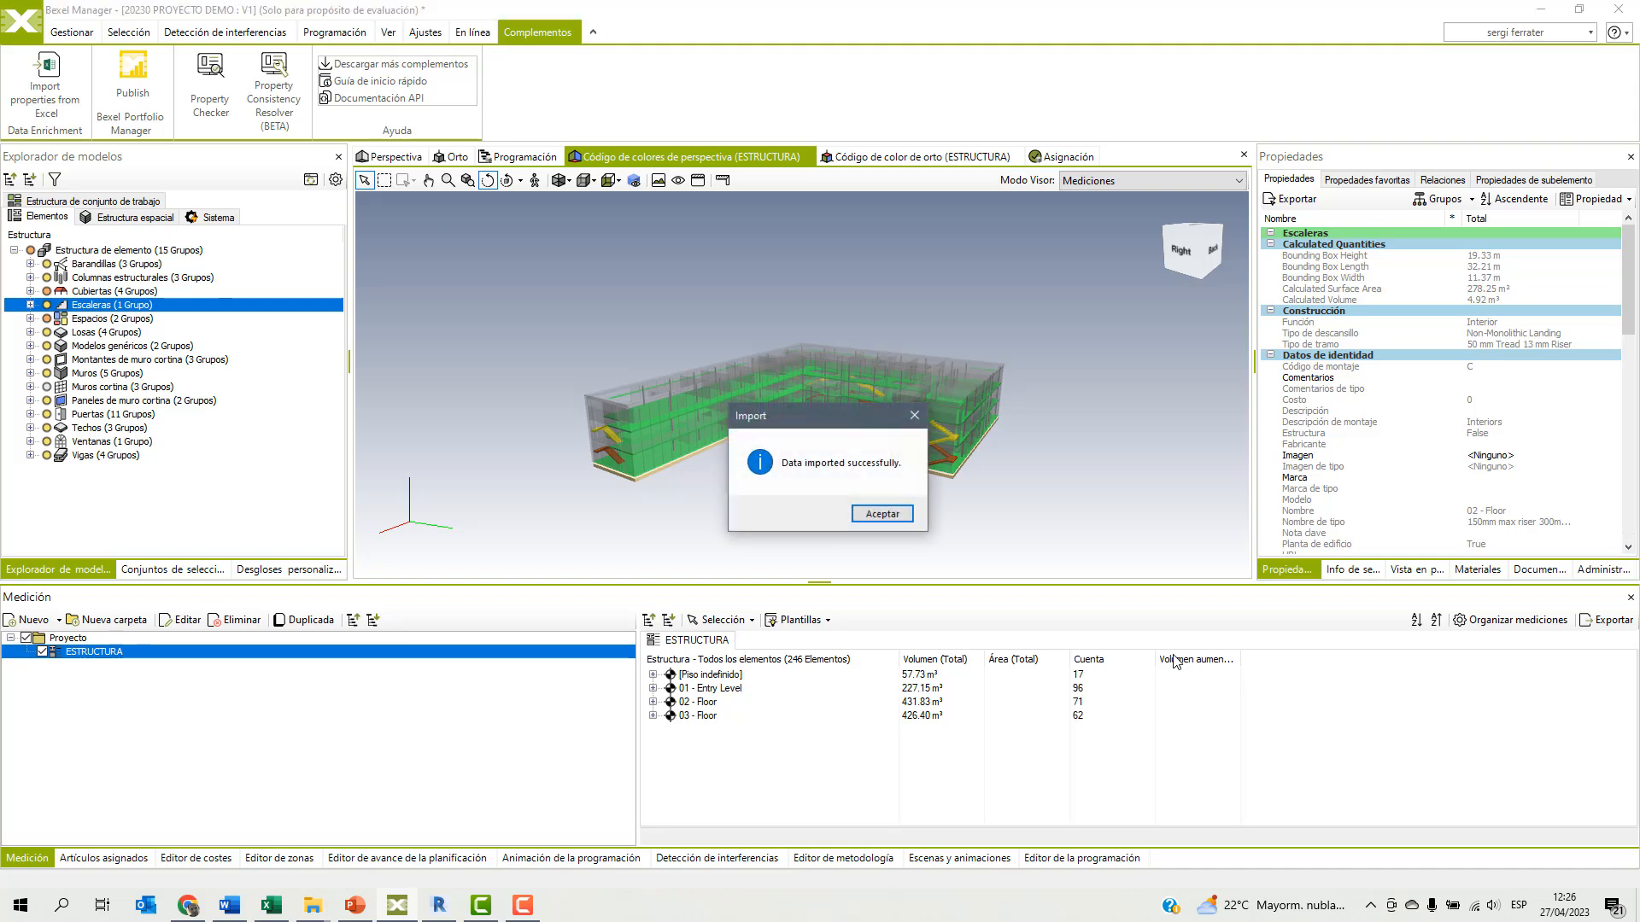
left_click(880, 513)
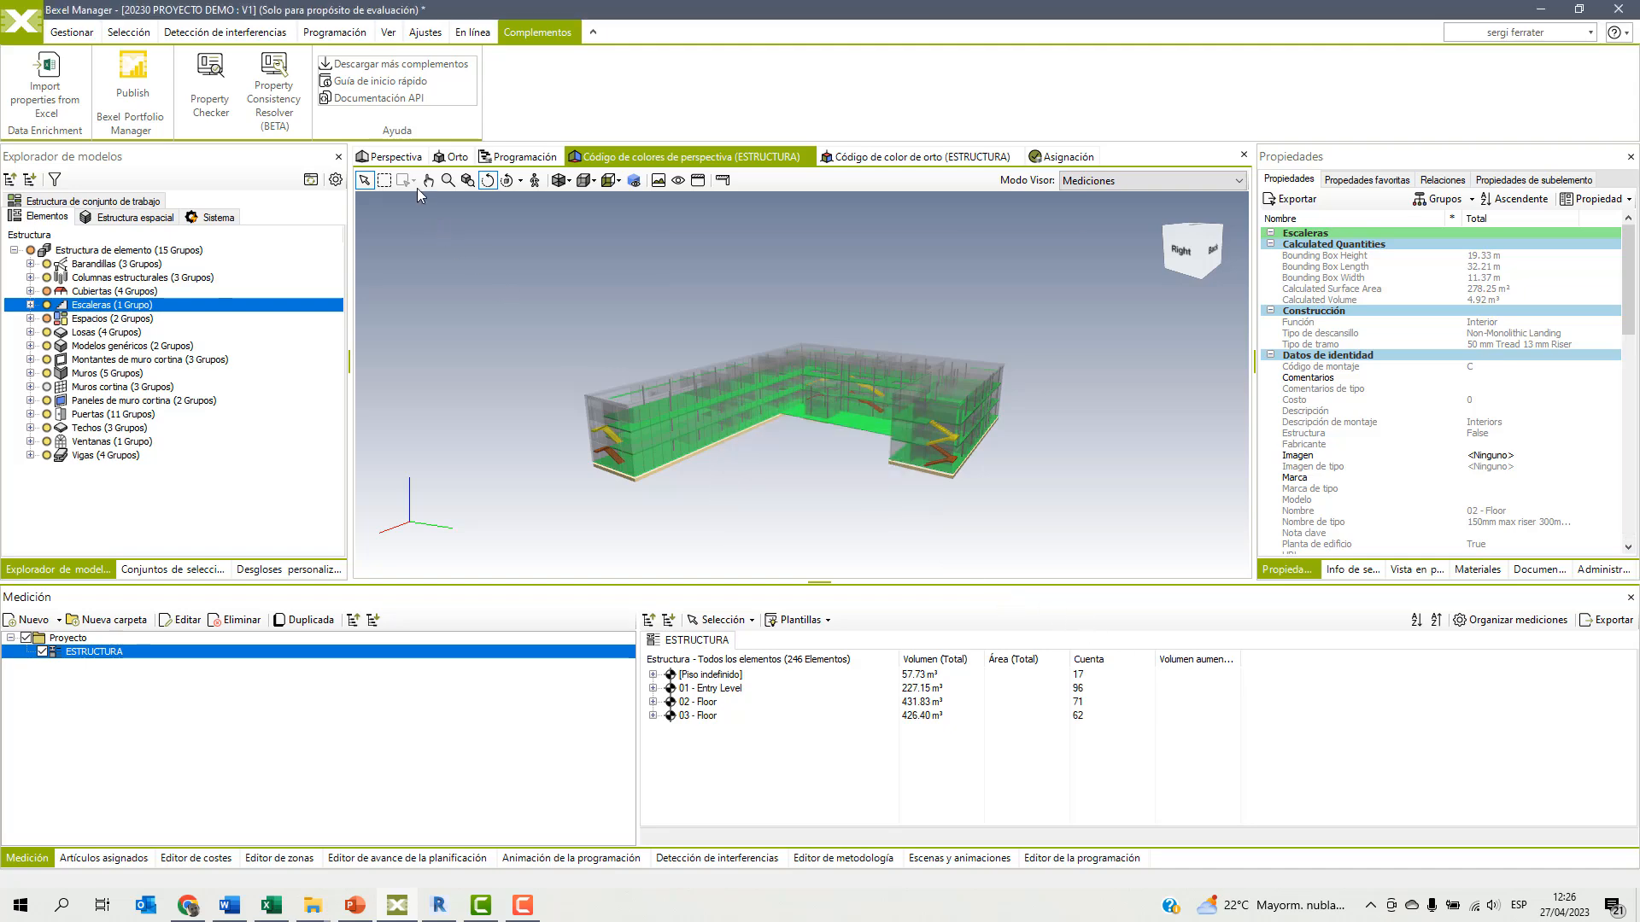
In the Perspectiva view, select the exterior end wall of the short wing and examine its Código GuBIMClass and Descripción GuBIMClass properties.
left_click(410, 158)
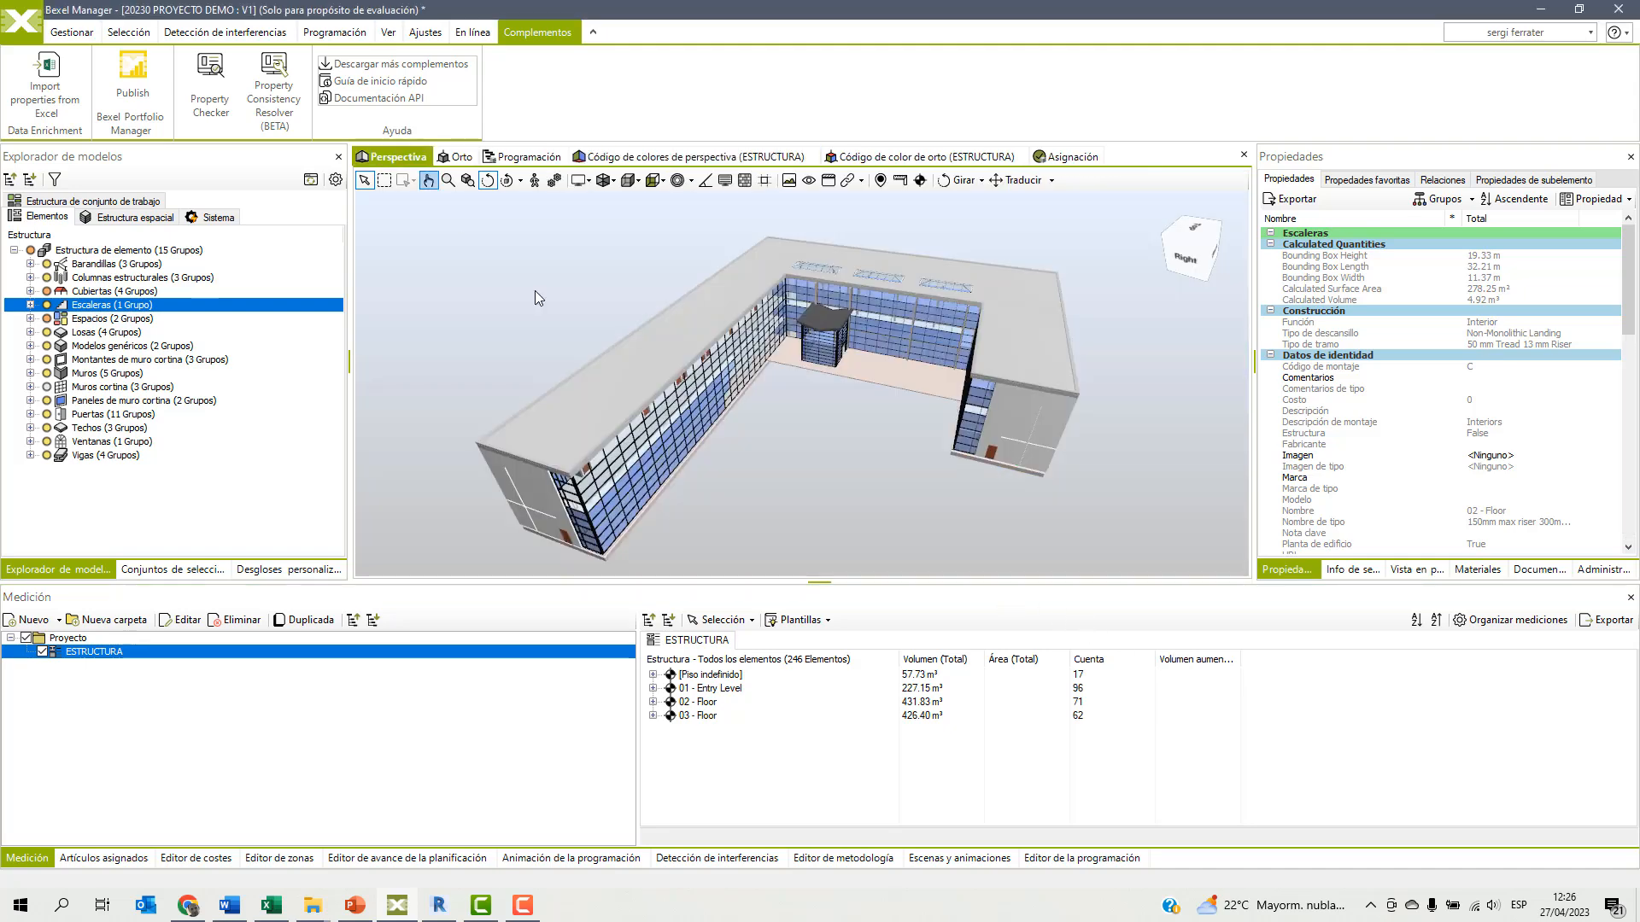
left_click(1018, 443)
scroll(1408, 384, "down", 5)
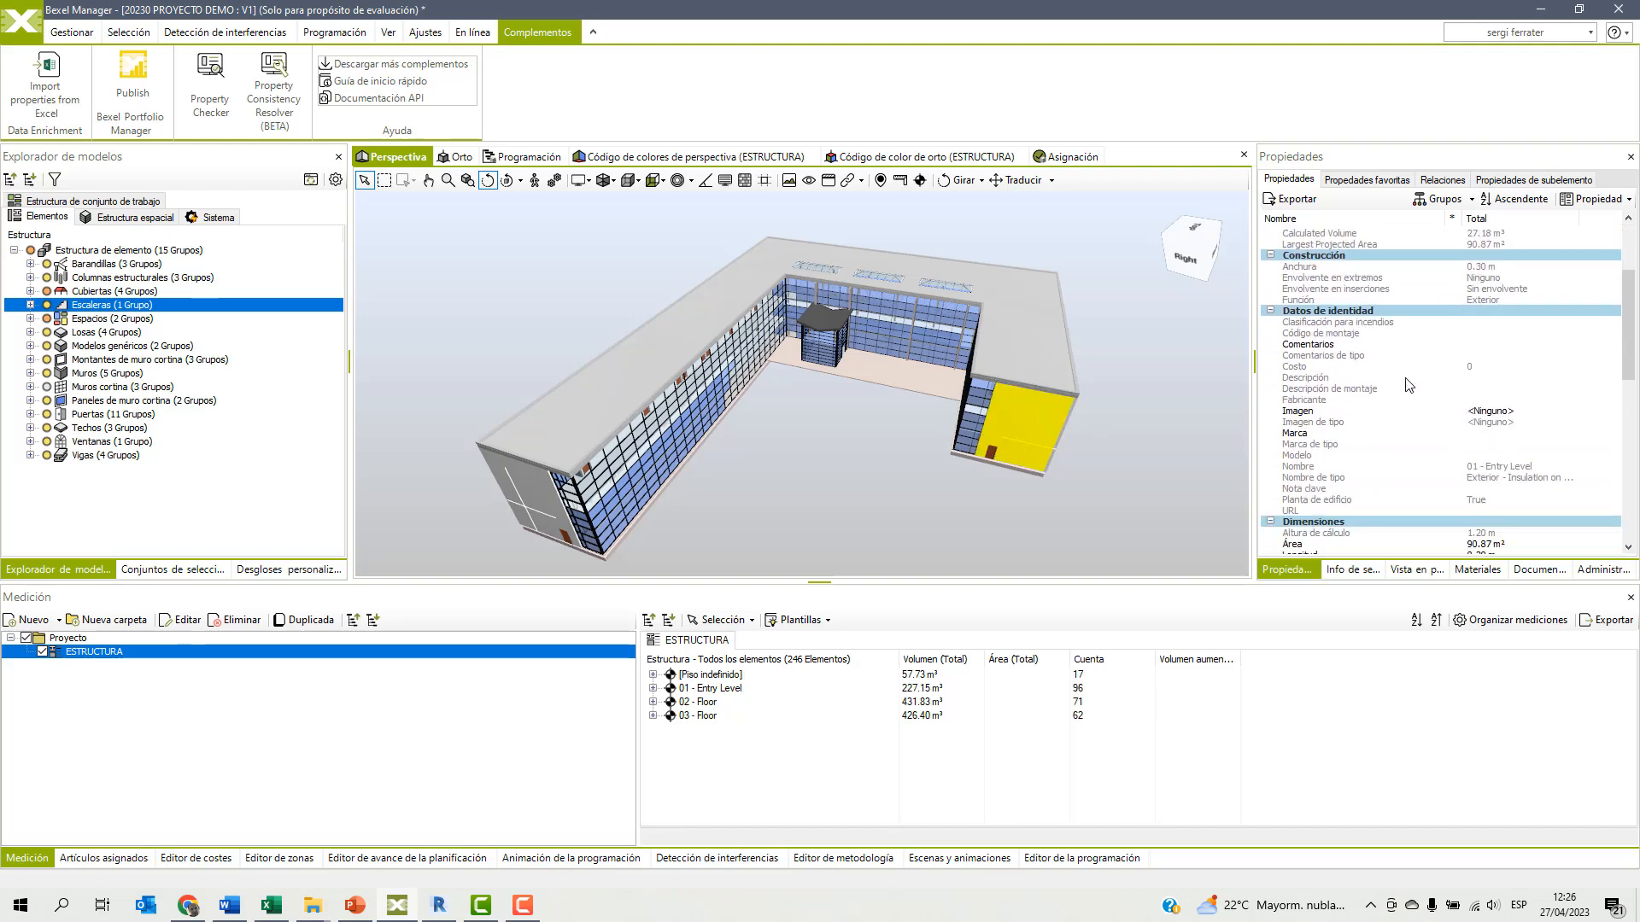
scroll(1408, 384, "down", 4)
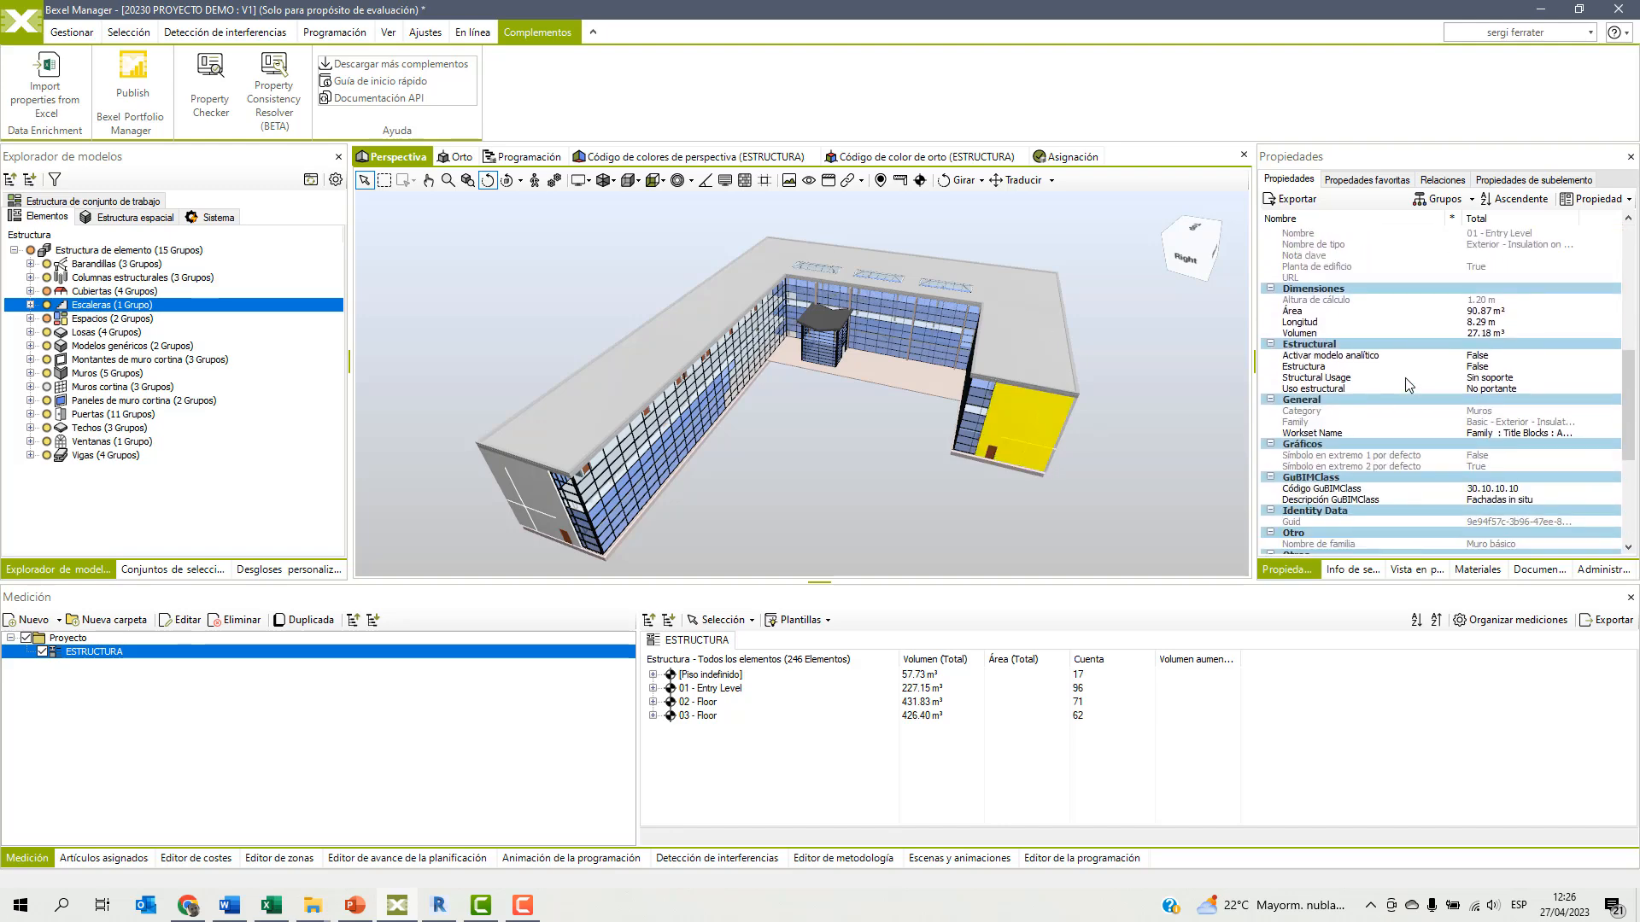
scroll(1409, 384, "down", 1)
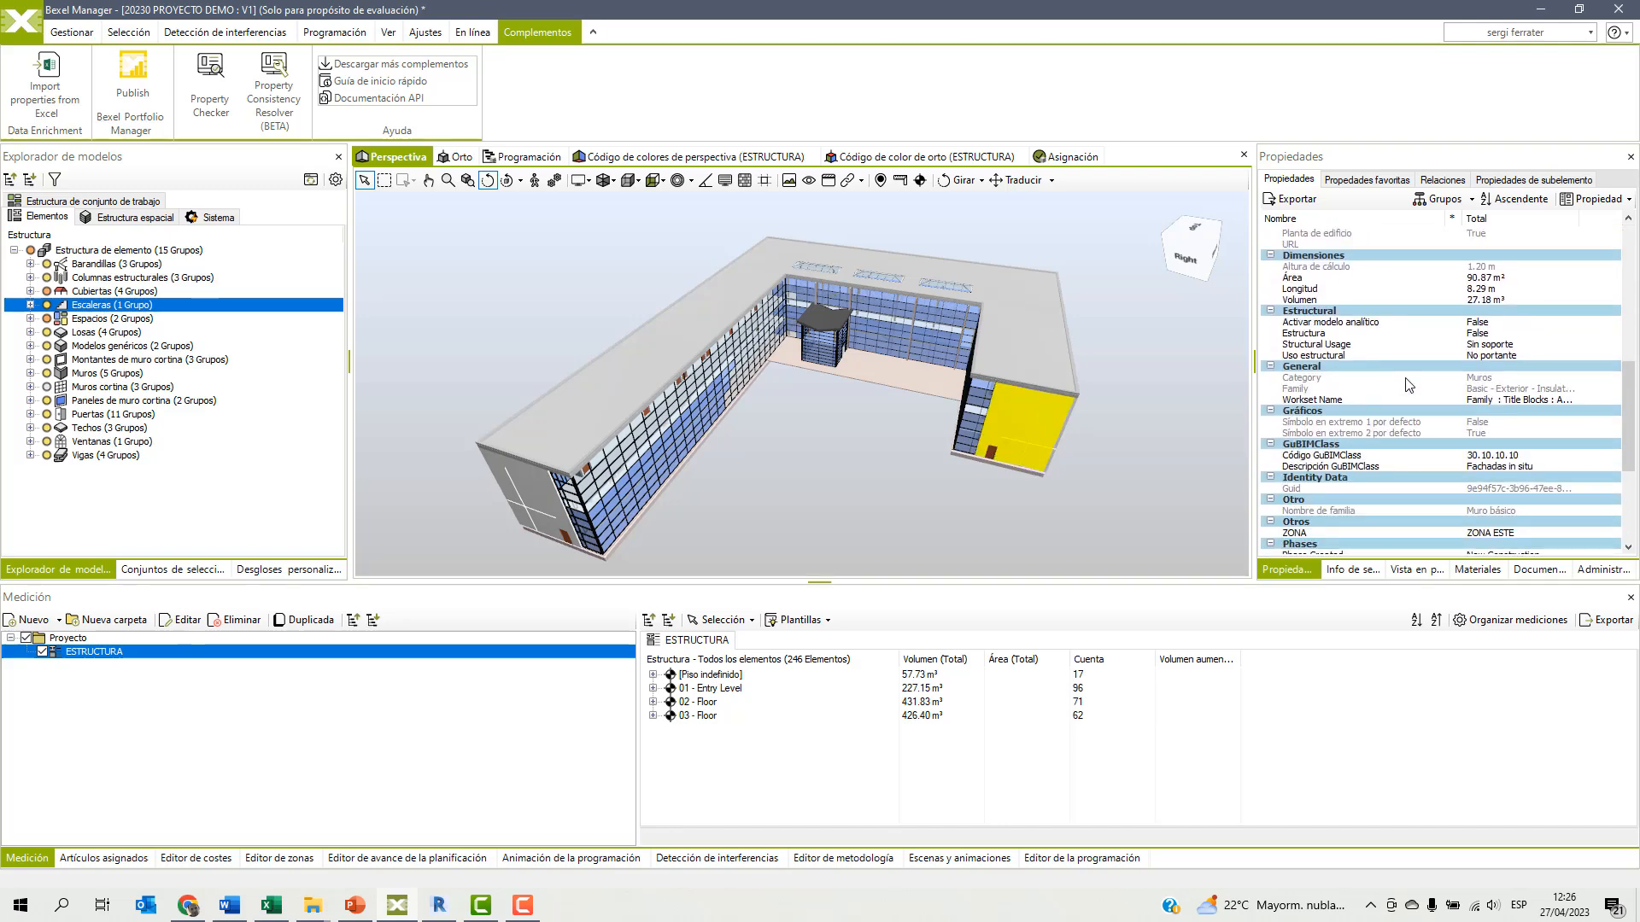
left_click(1306, 459)
left_click(1302, 468)
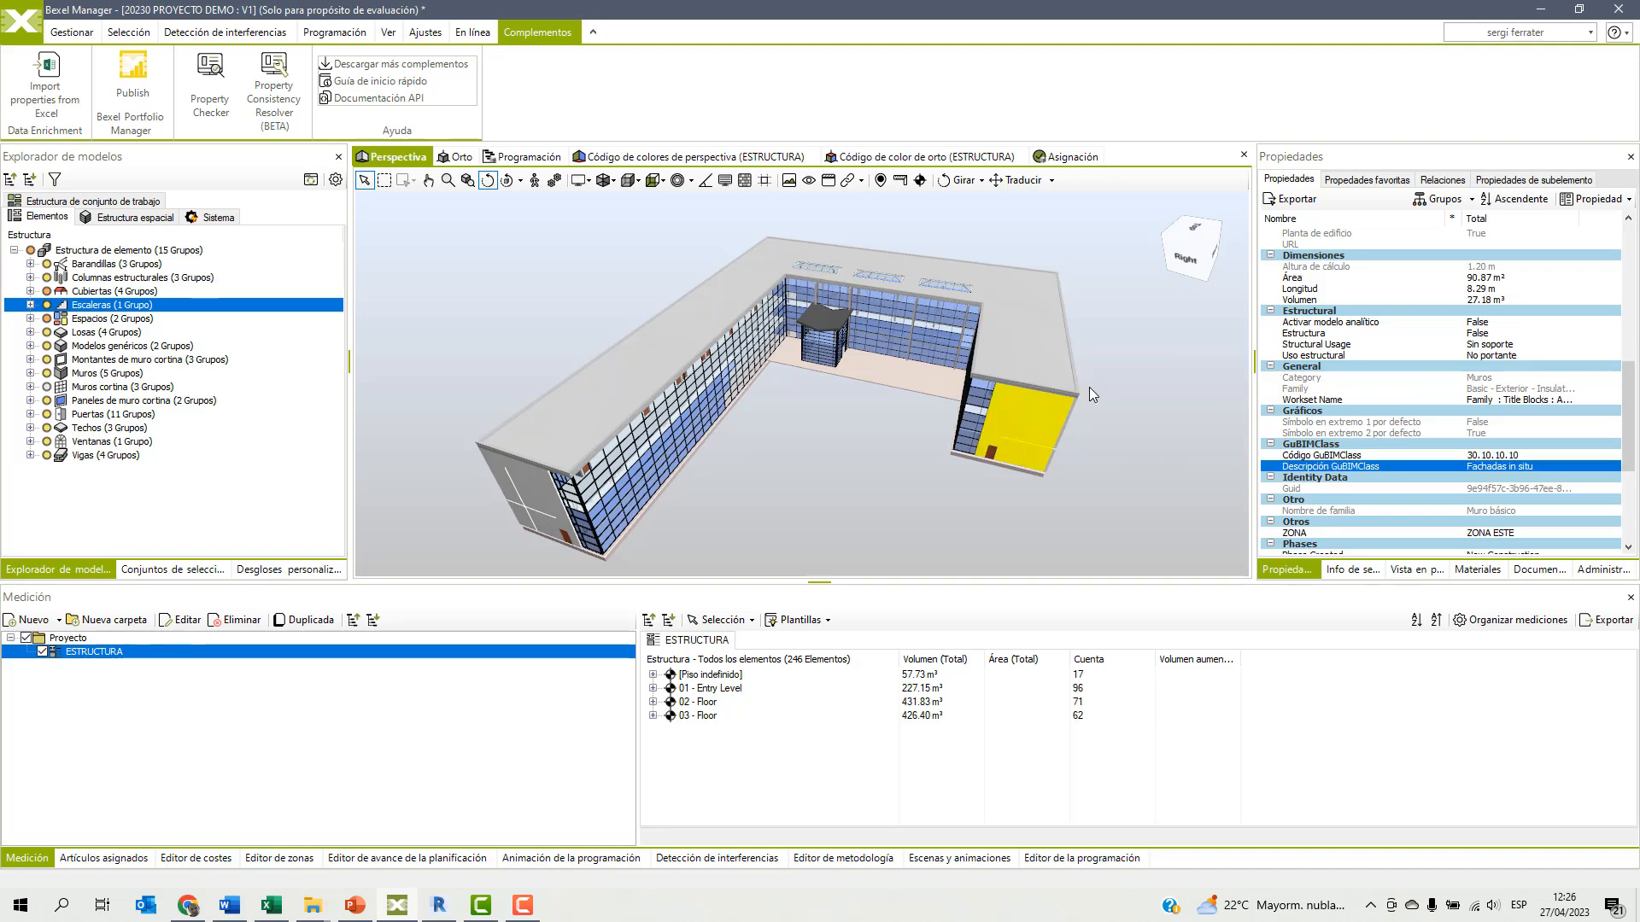
Select the building's flat roof and examine its Código GuBIMClass and Descripción GuBIMClass properties, and clear the selection.
left_click(1051, 373)
left_click(1051, 373)
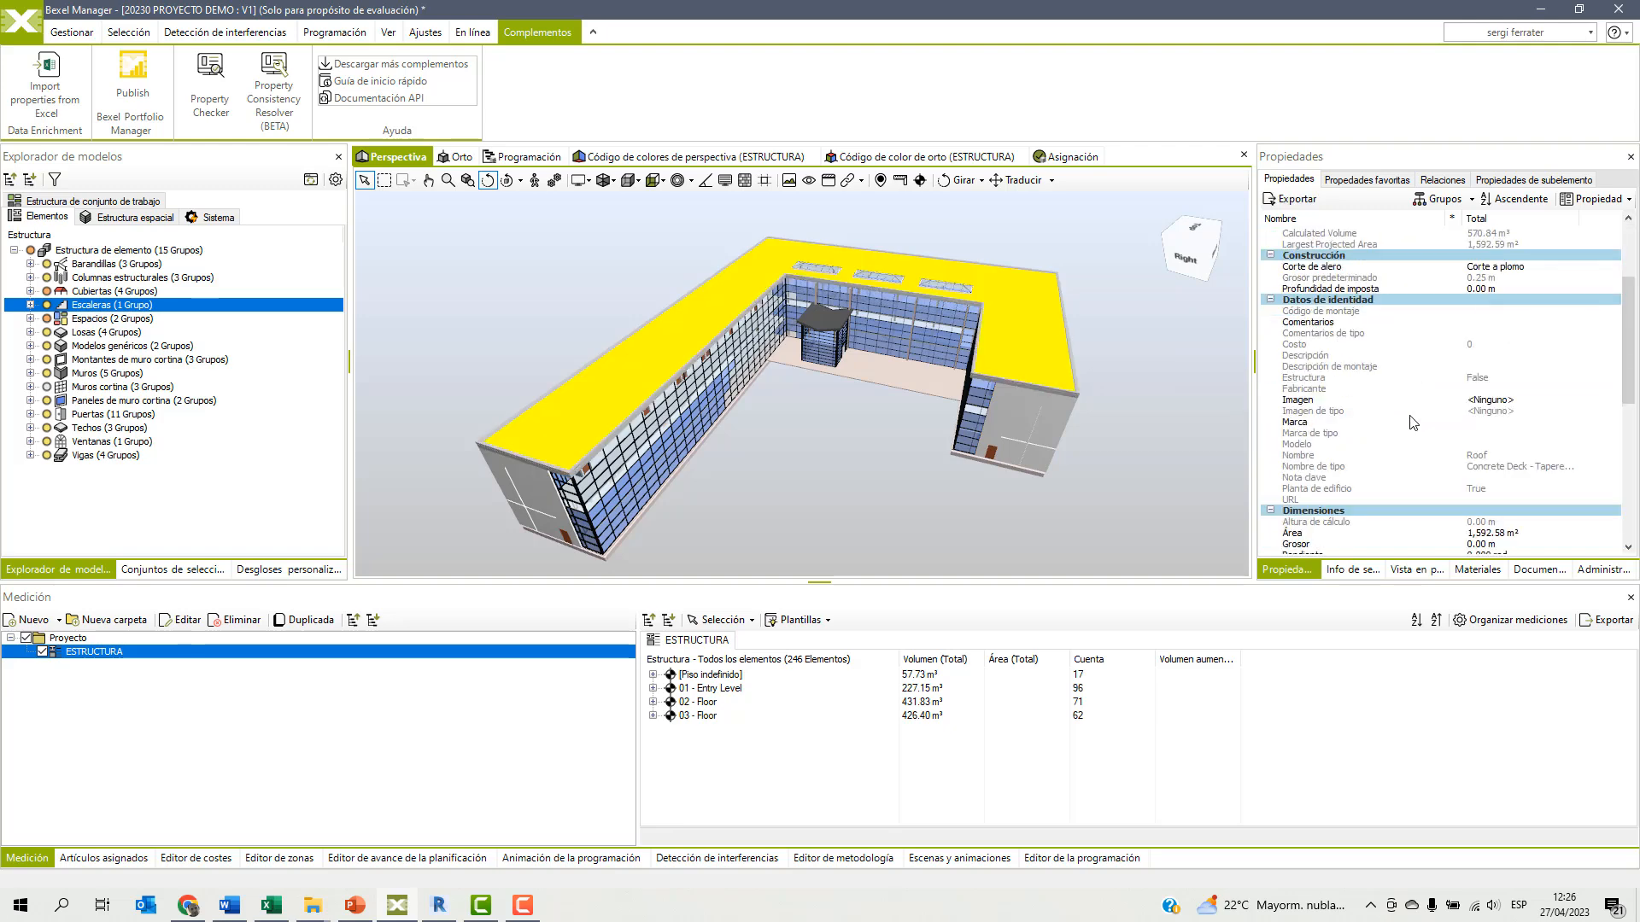
scroll(1392, 359, "down", 8)
left_click(1319, 401)
left_click(1312, 414)
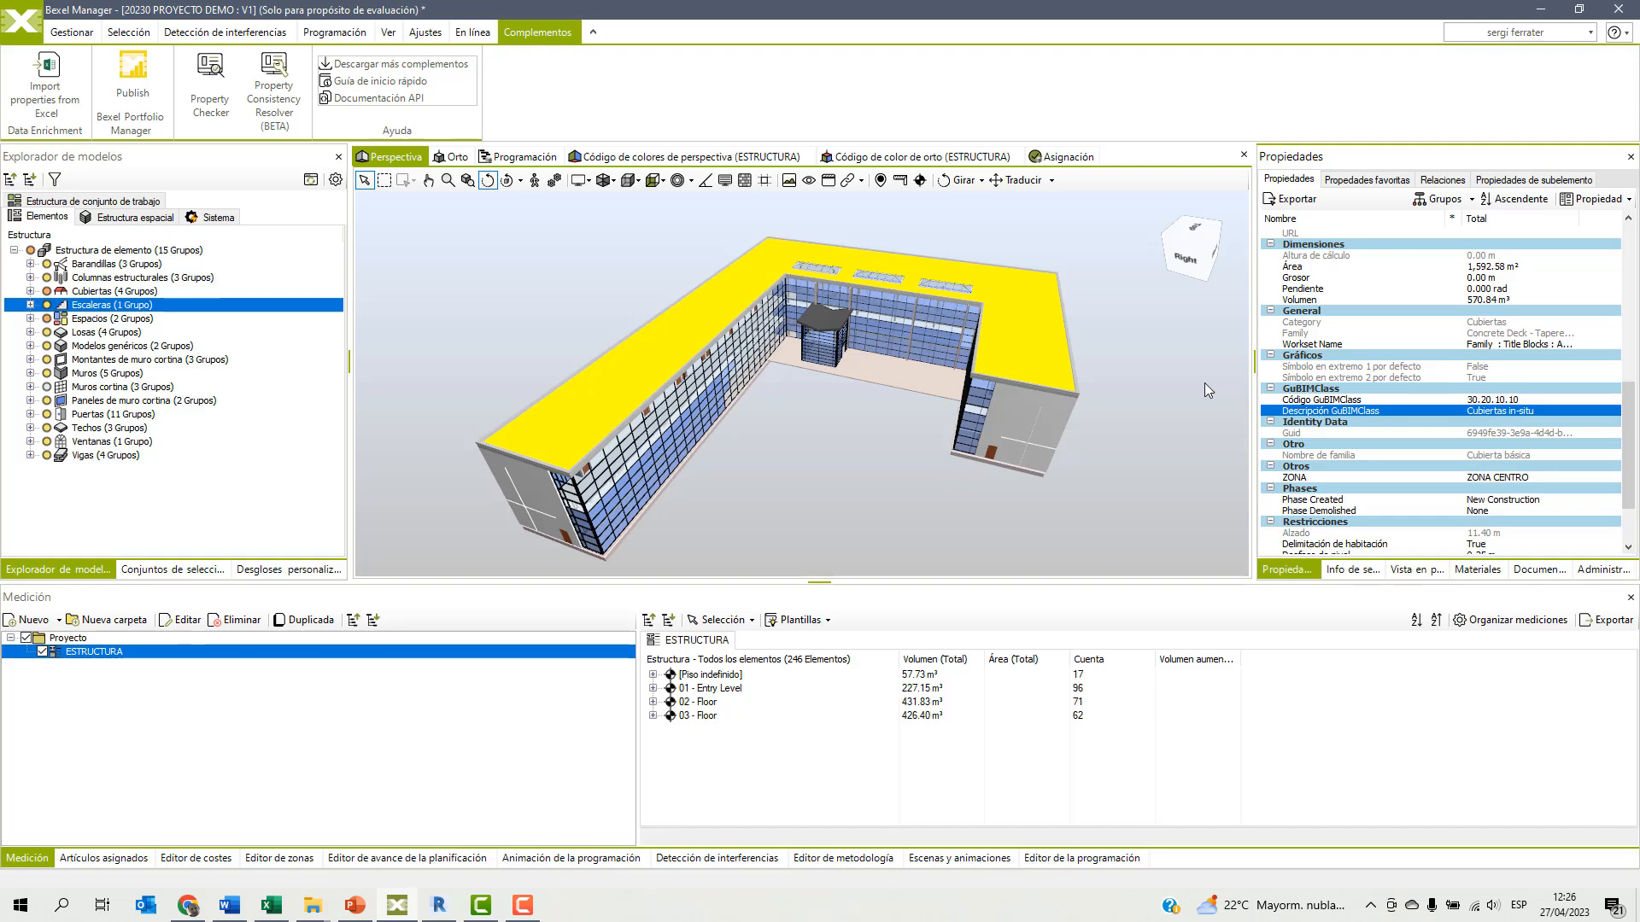
left_click(1119, 360)
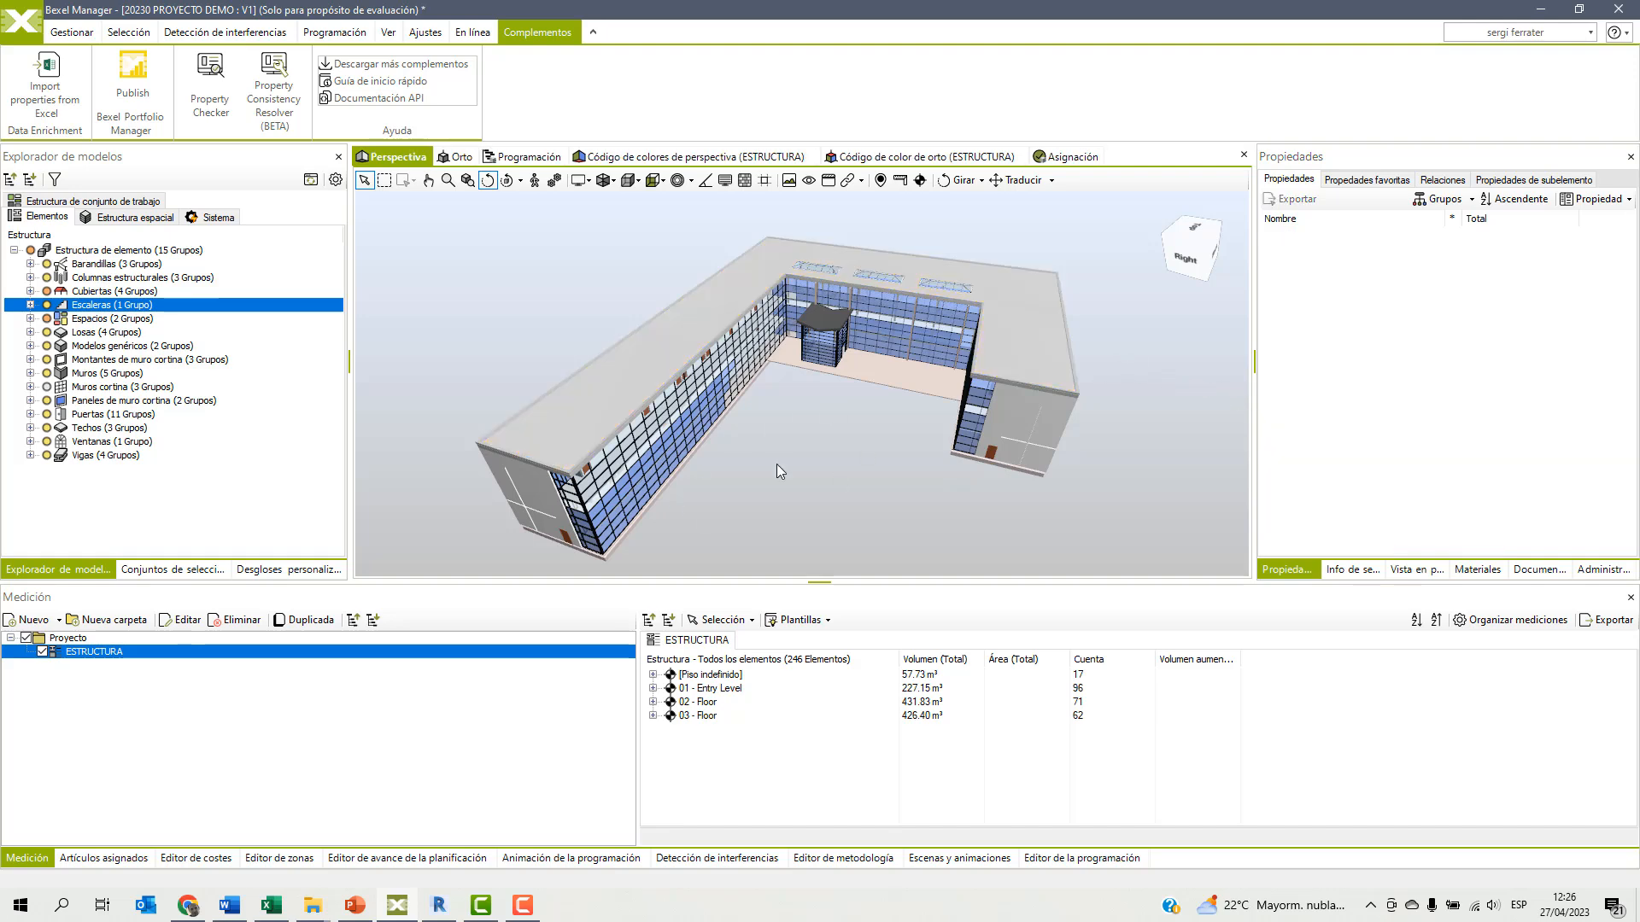
Start a new custom breakdown named GuBIMClass and load all elements of Edificio 01 into its project node.
left_click(254, 572)
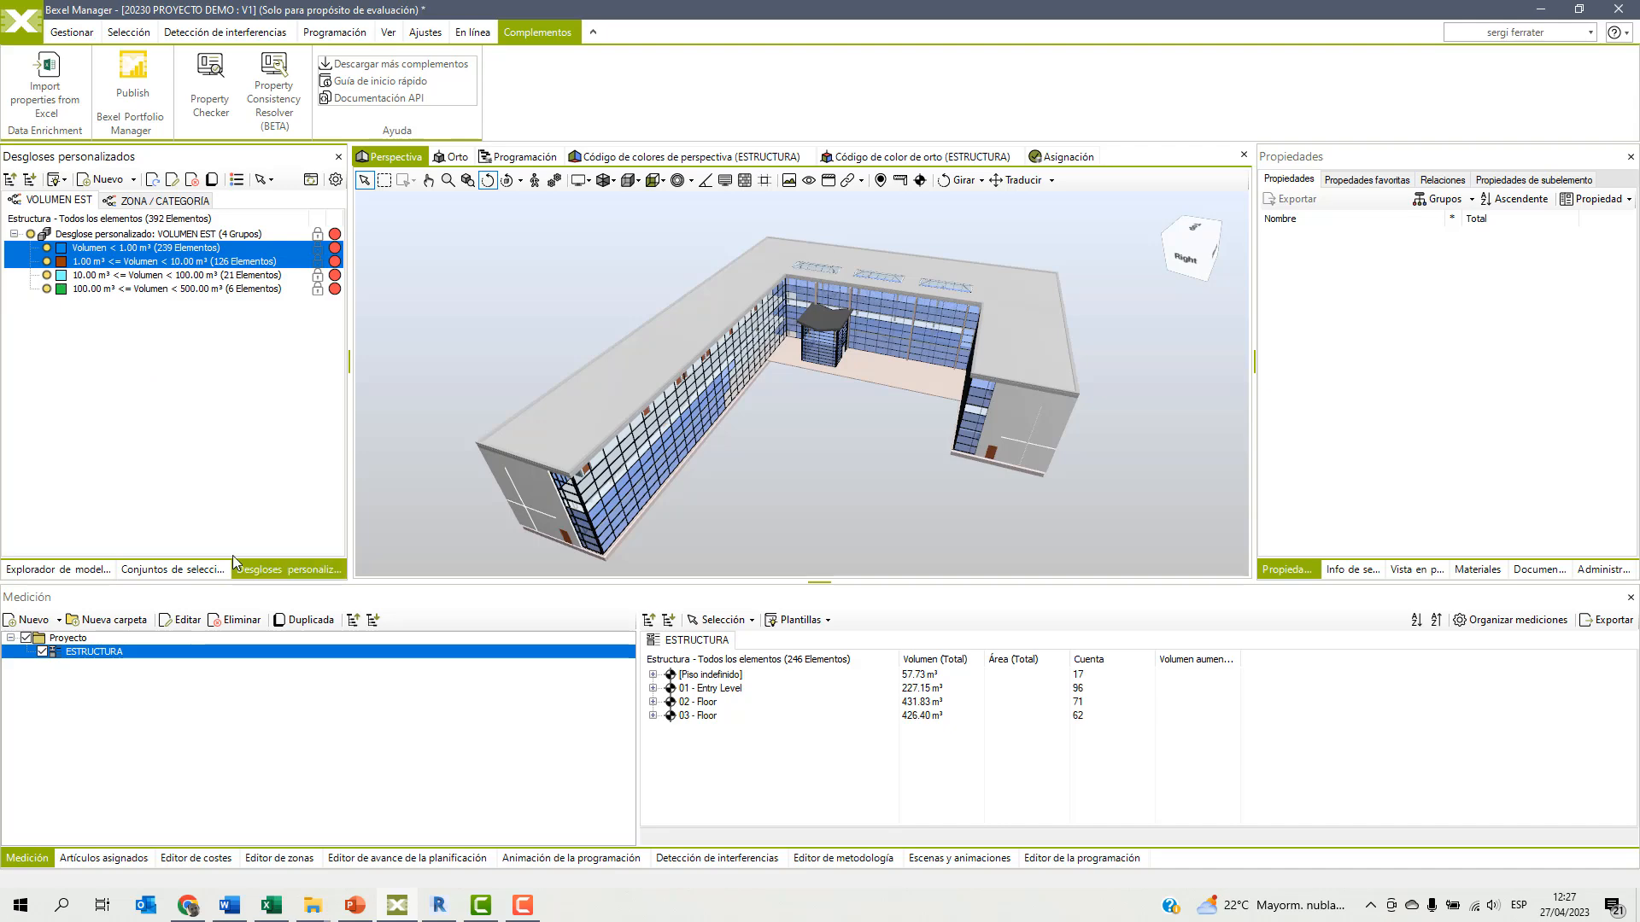
left_click(106, 179)
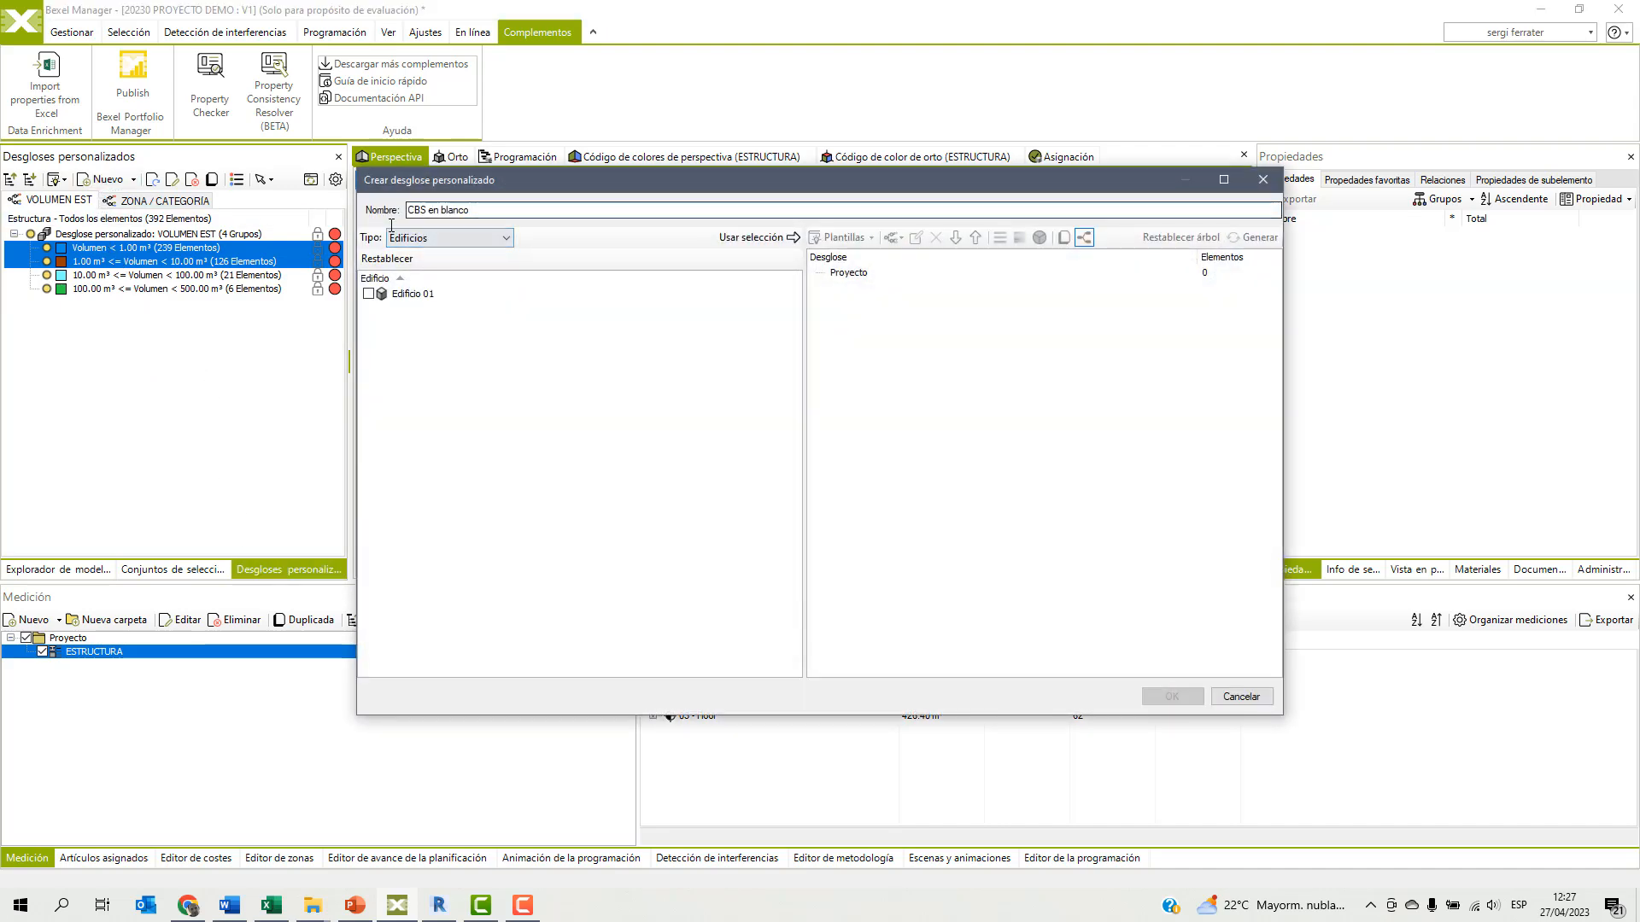
type("GuBIM")
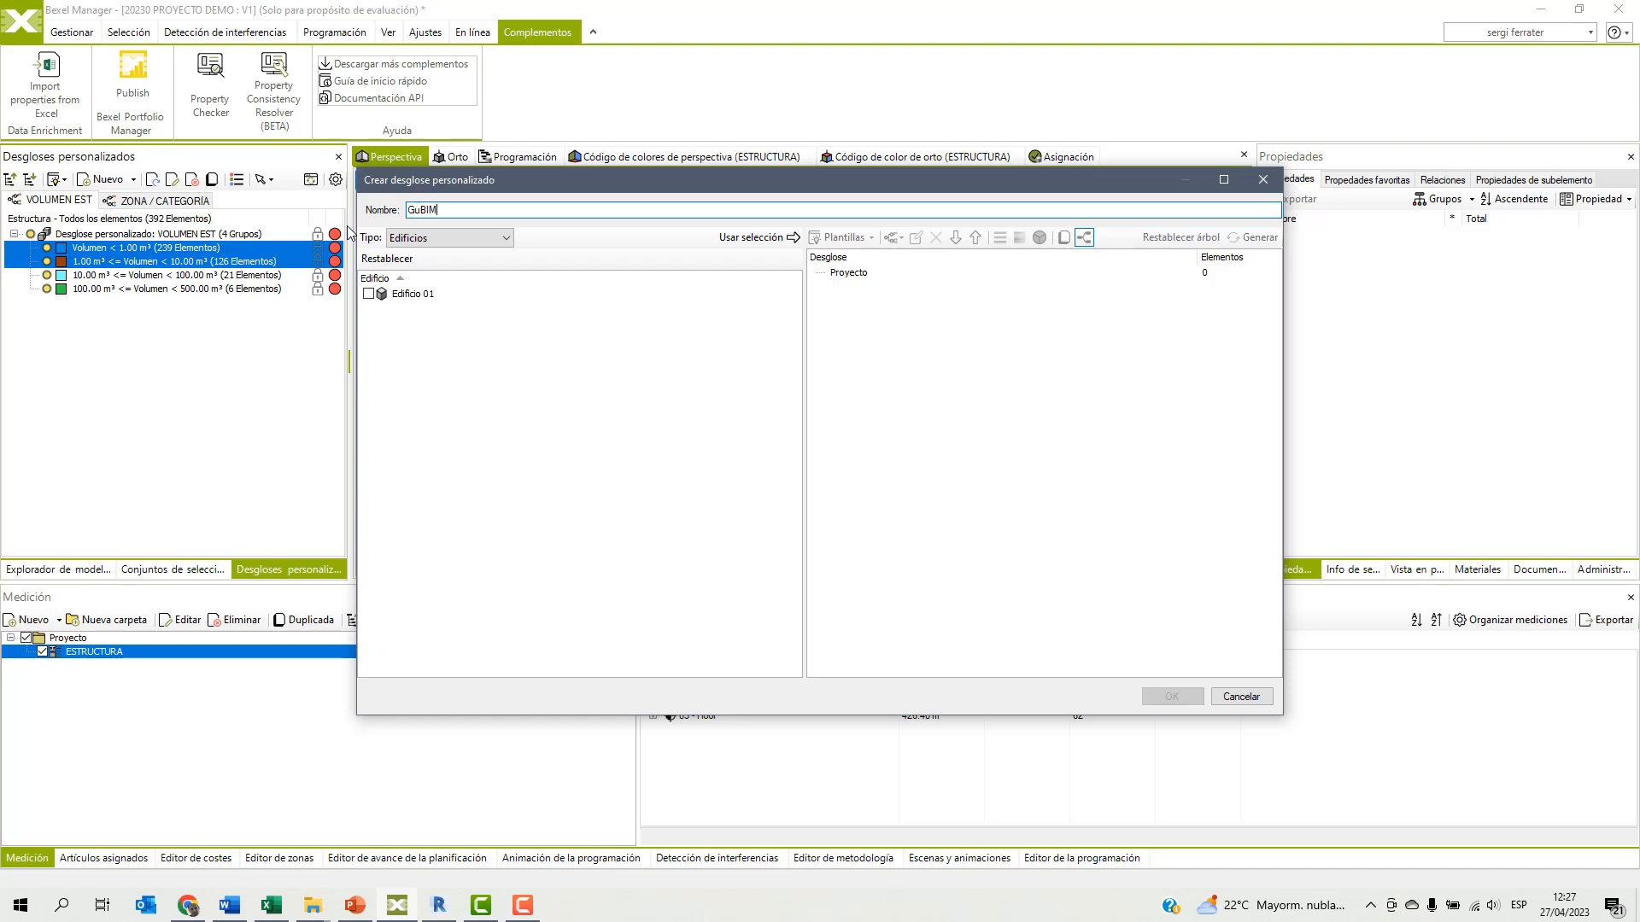
type("Class")
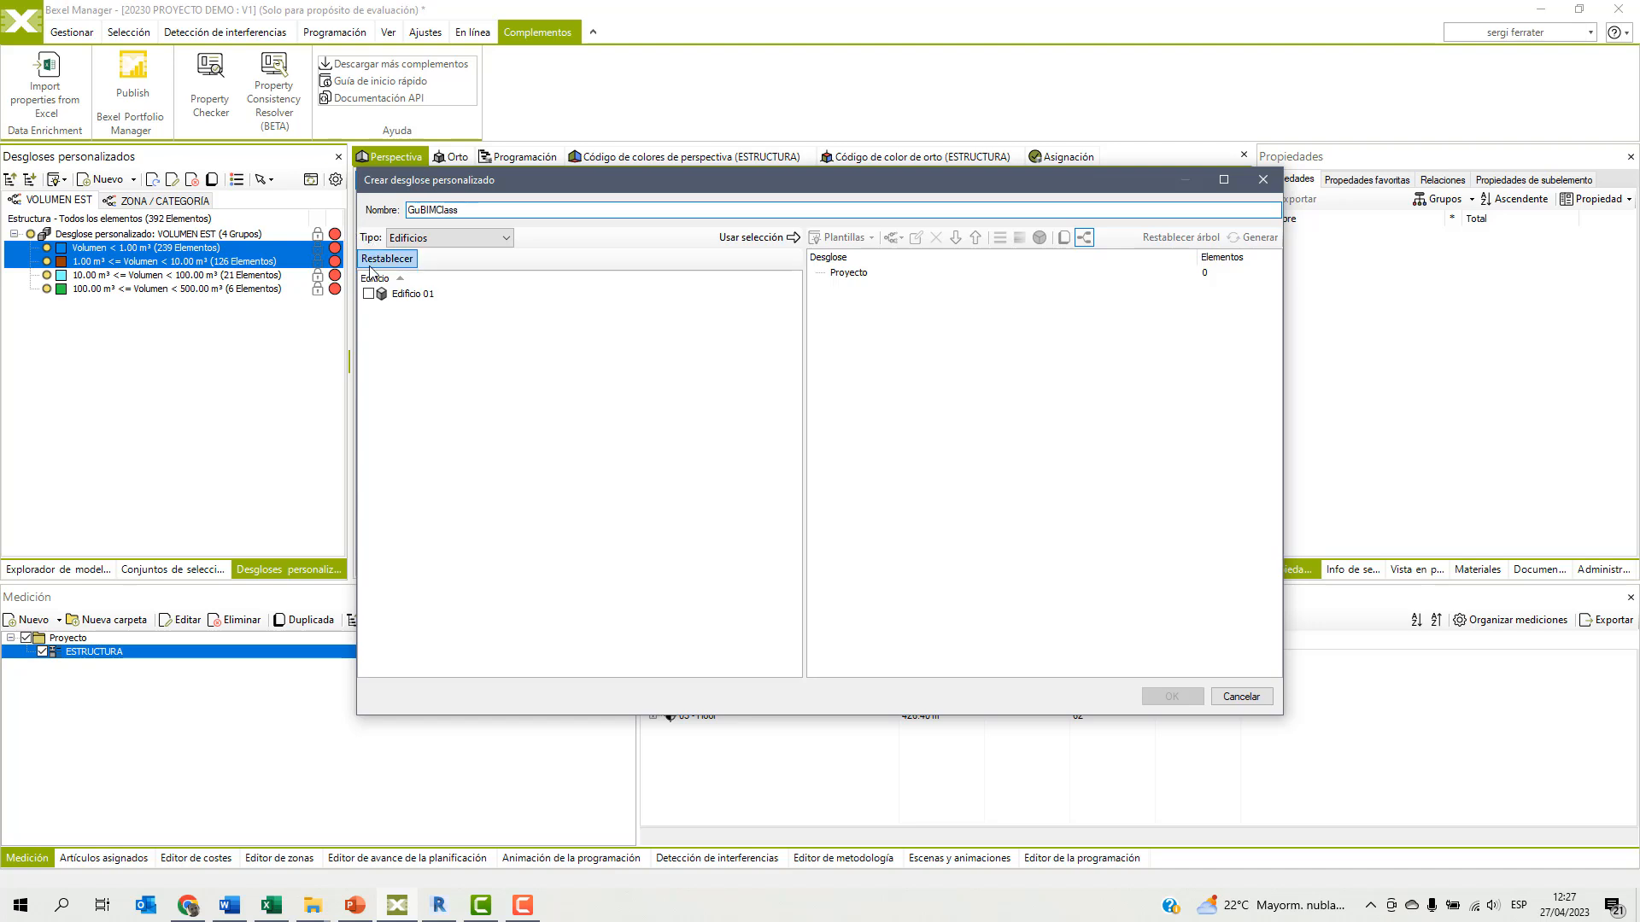
left_click(368, 294)
left_click(751, 238)
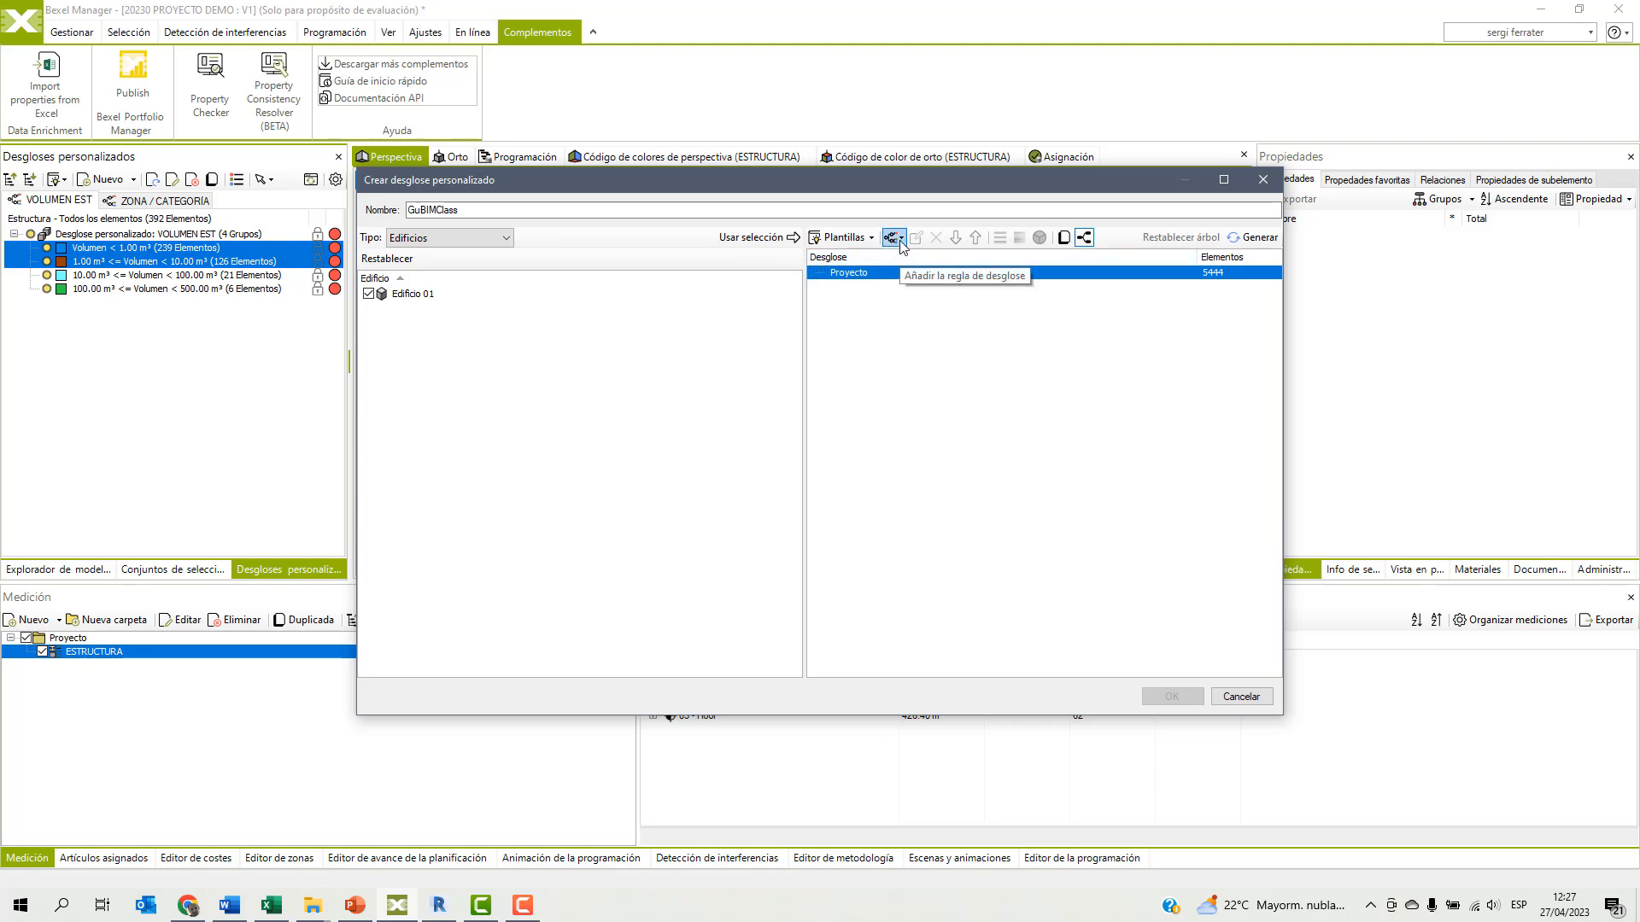
Add a breakdown rule to the project node that groups elements by the Código GuBIMClass property.
left_click(900, 239)
left_click(939, 413)
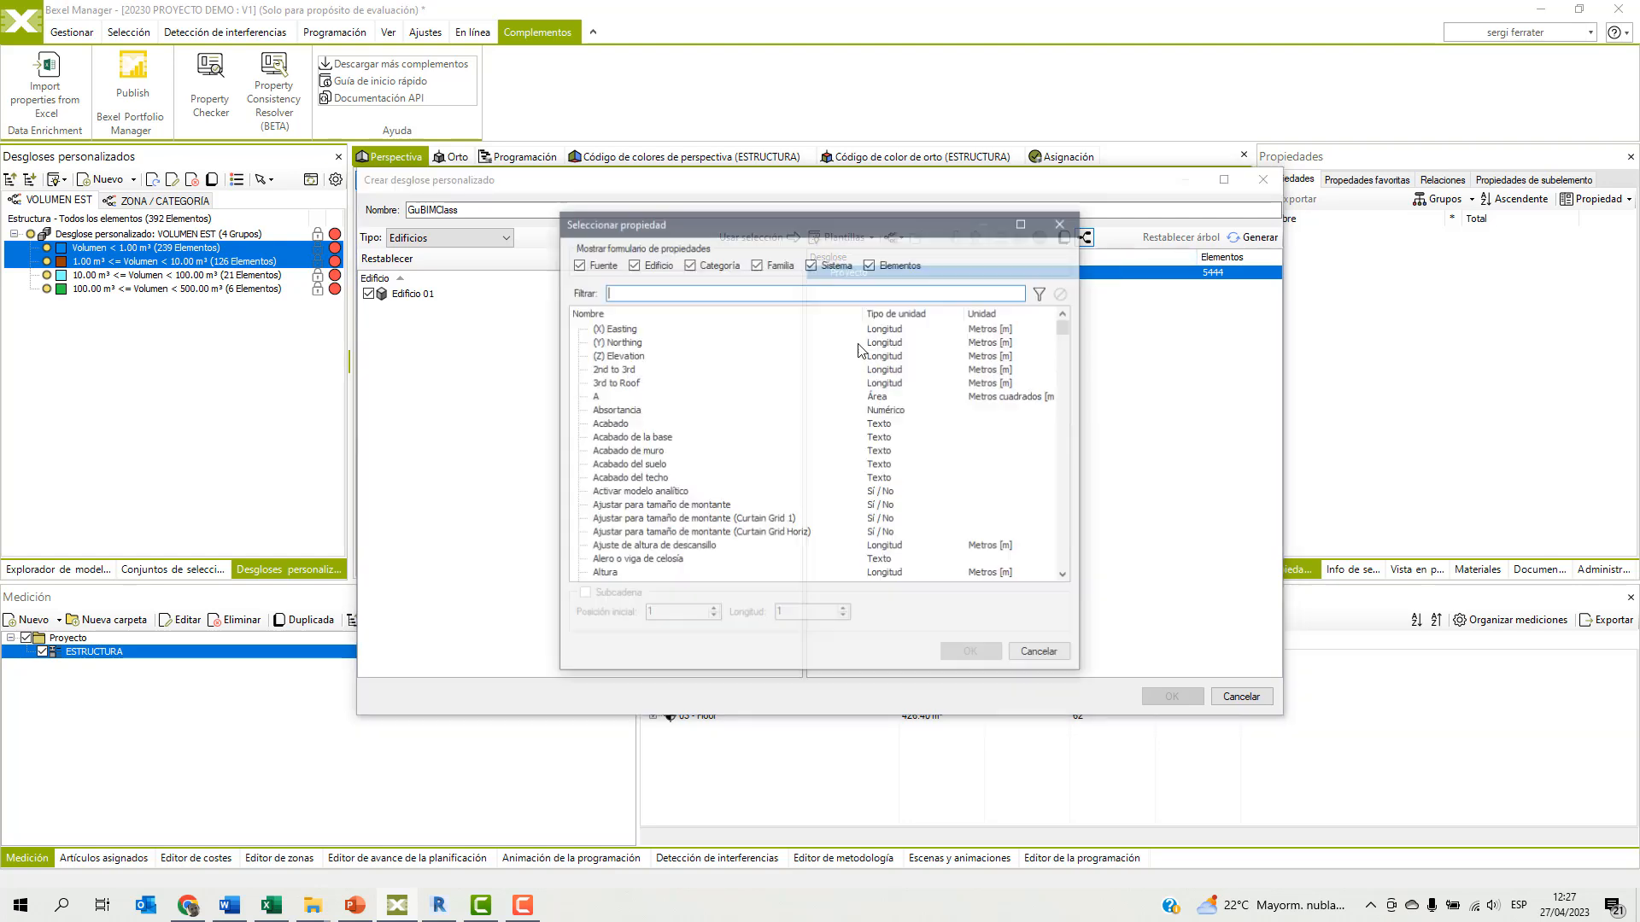
type("gubim")
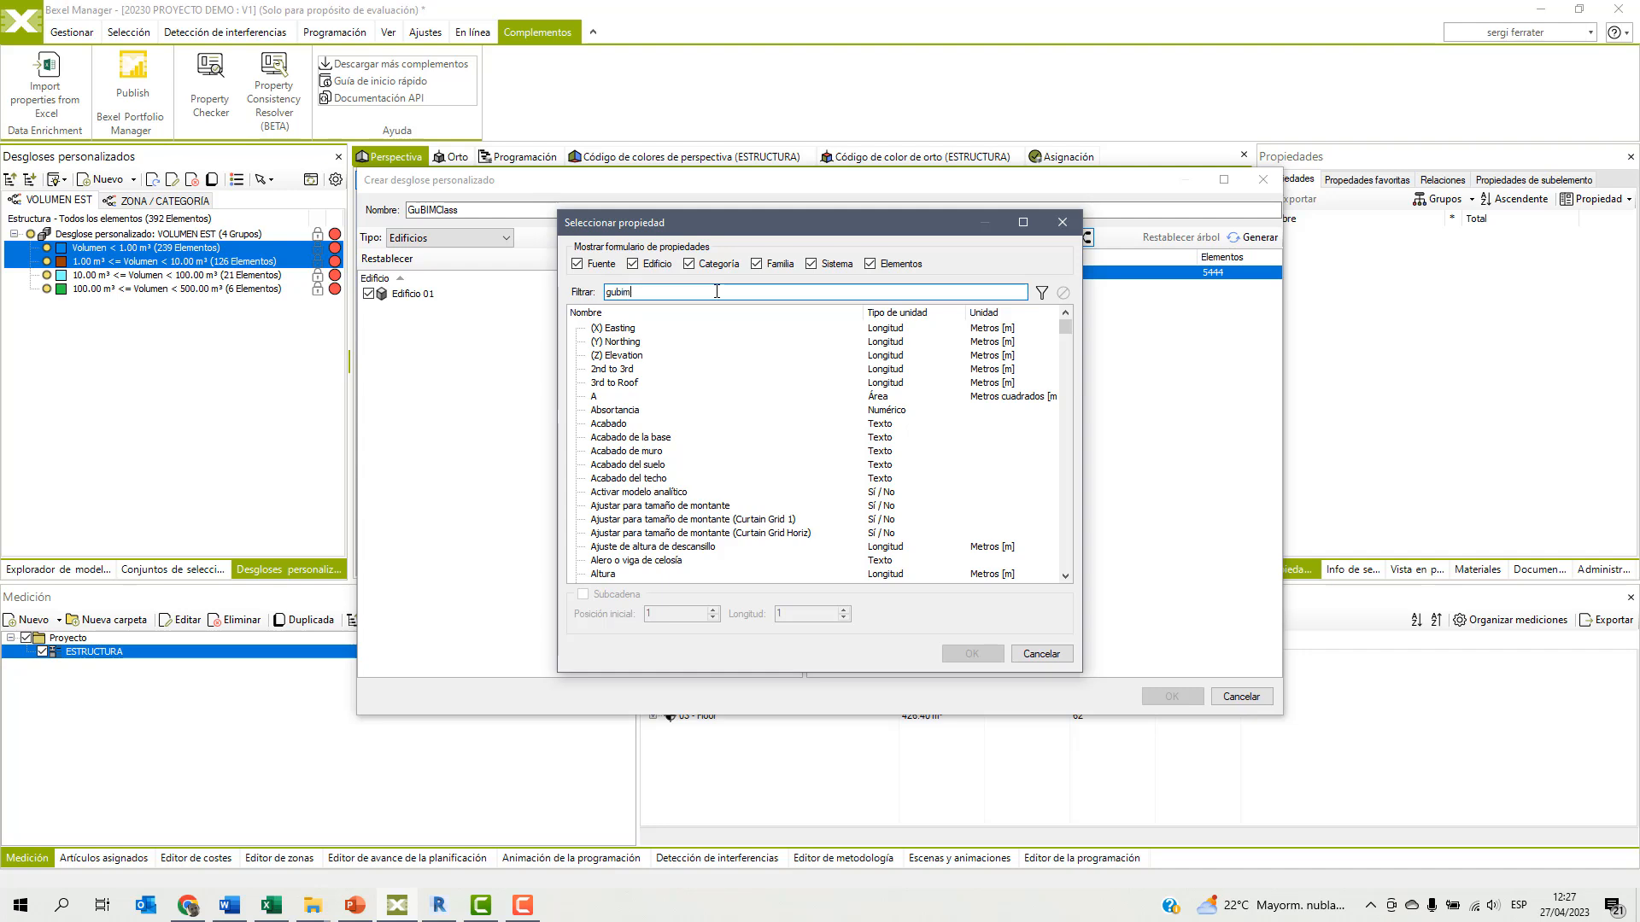
key("BackSpace")
key("BackSpace")
key("BackSpace")
key("BackSpace")
key("BackSpace")
type("c")
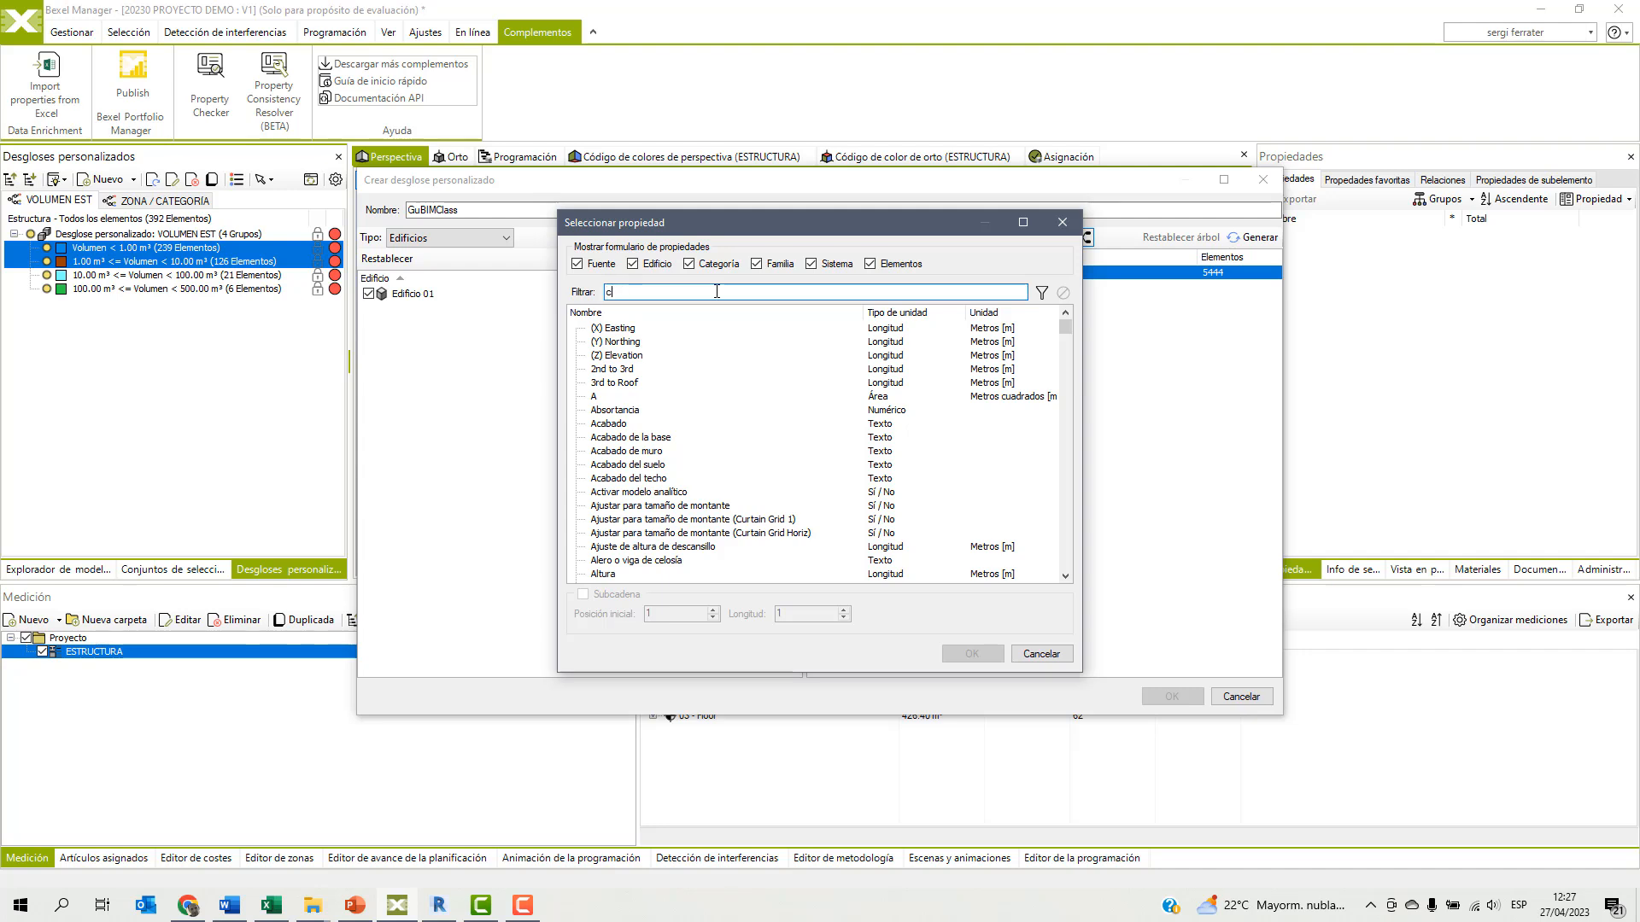
type("ód")
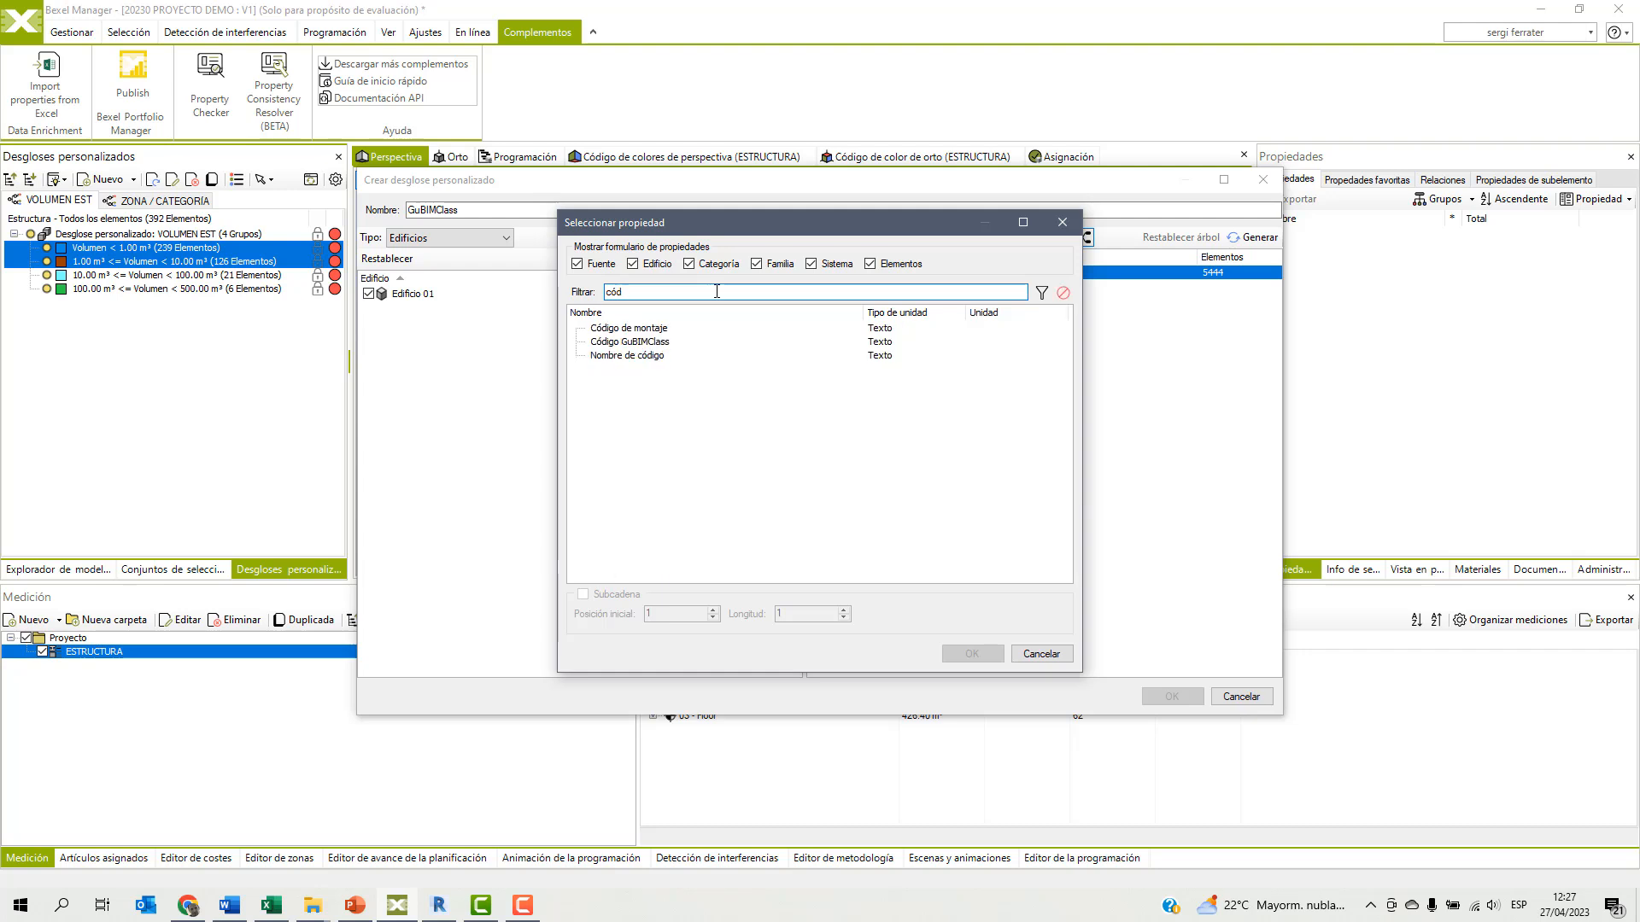
left_click(625, 342)
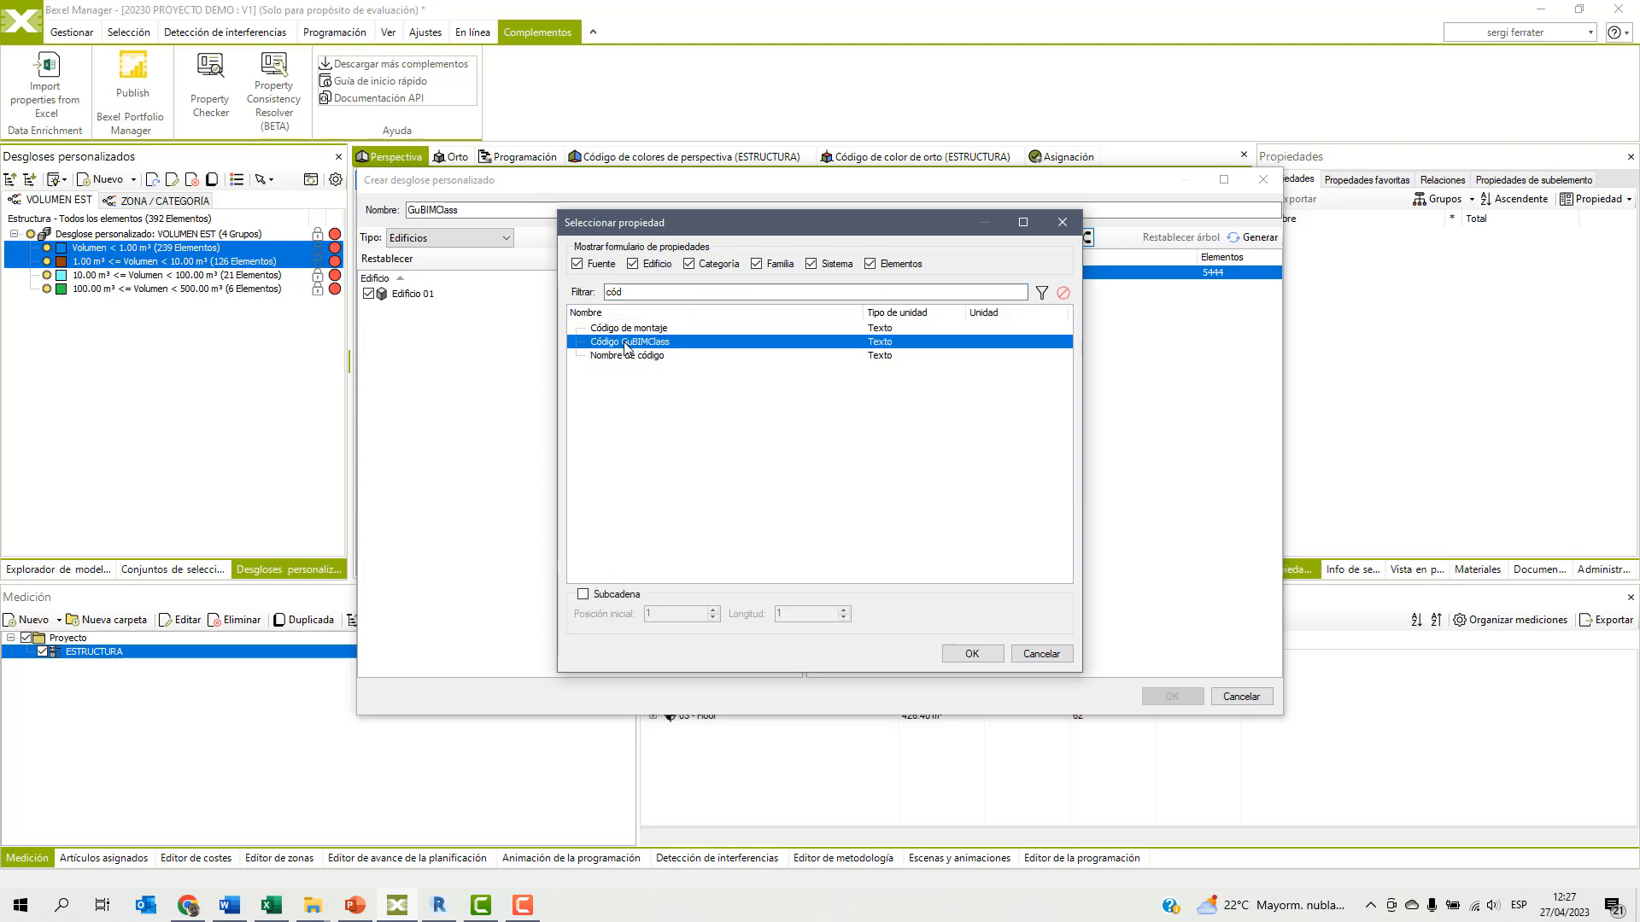
left_click(971, 655)
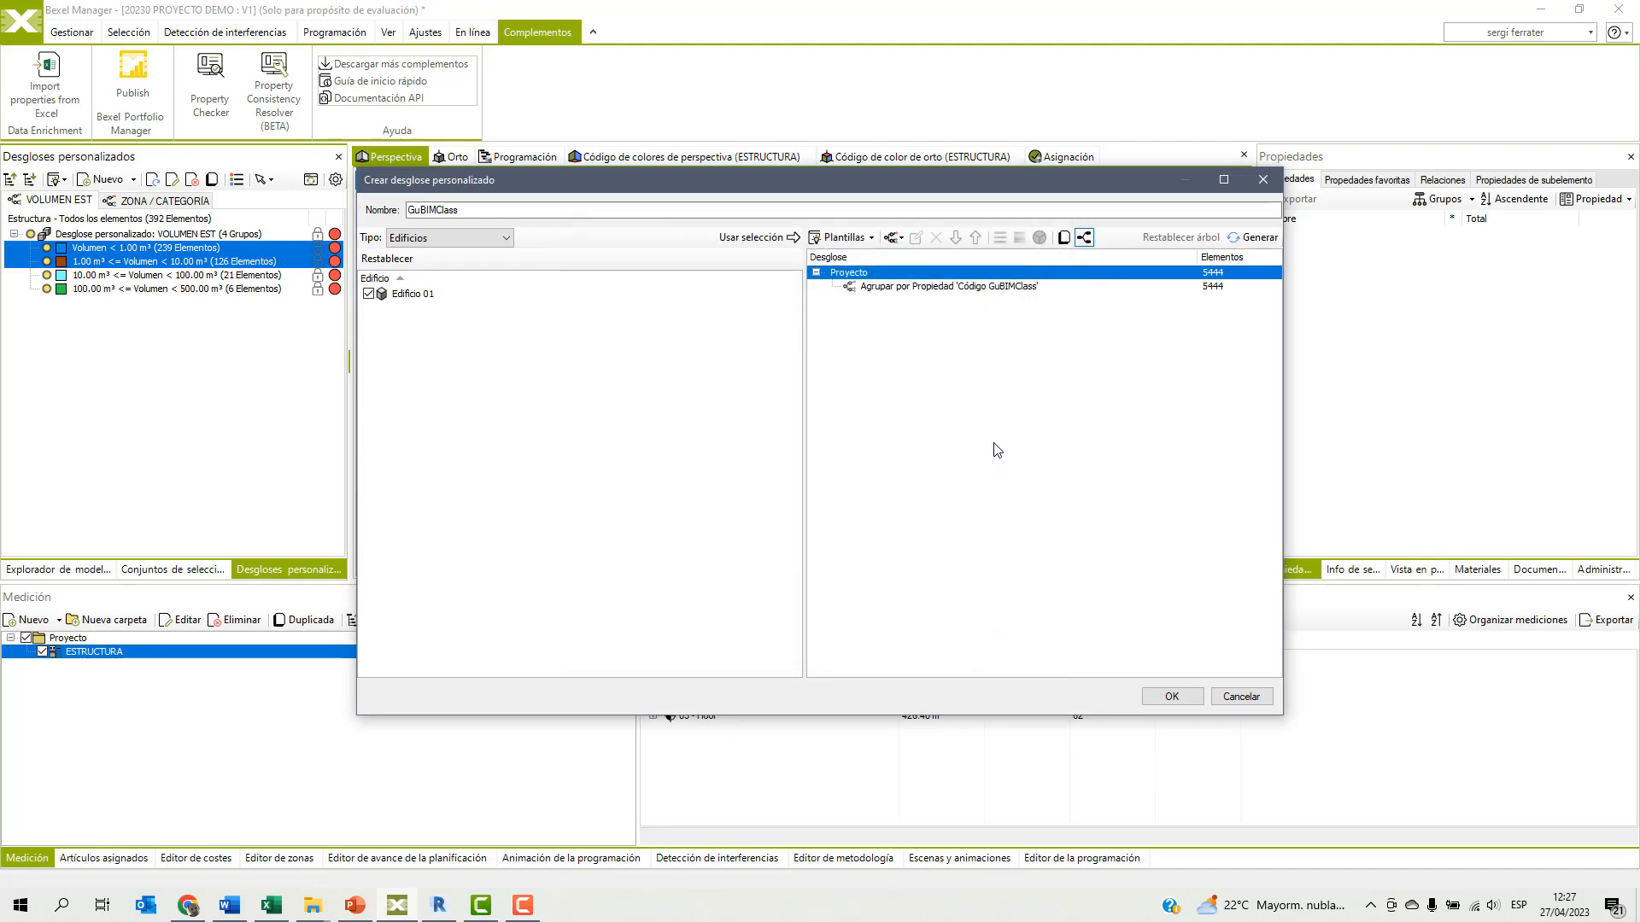
Nest a group-by-category rule under the Código GuBIMClass rule, make the code level the colour-coded one, and create the breakdown.
left_click(959, 287)
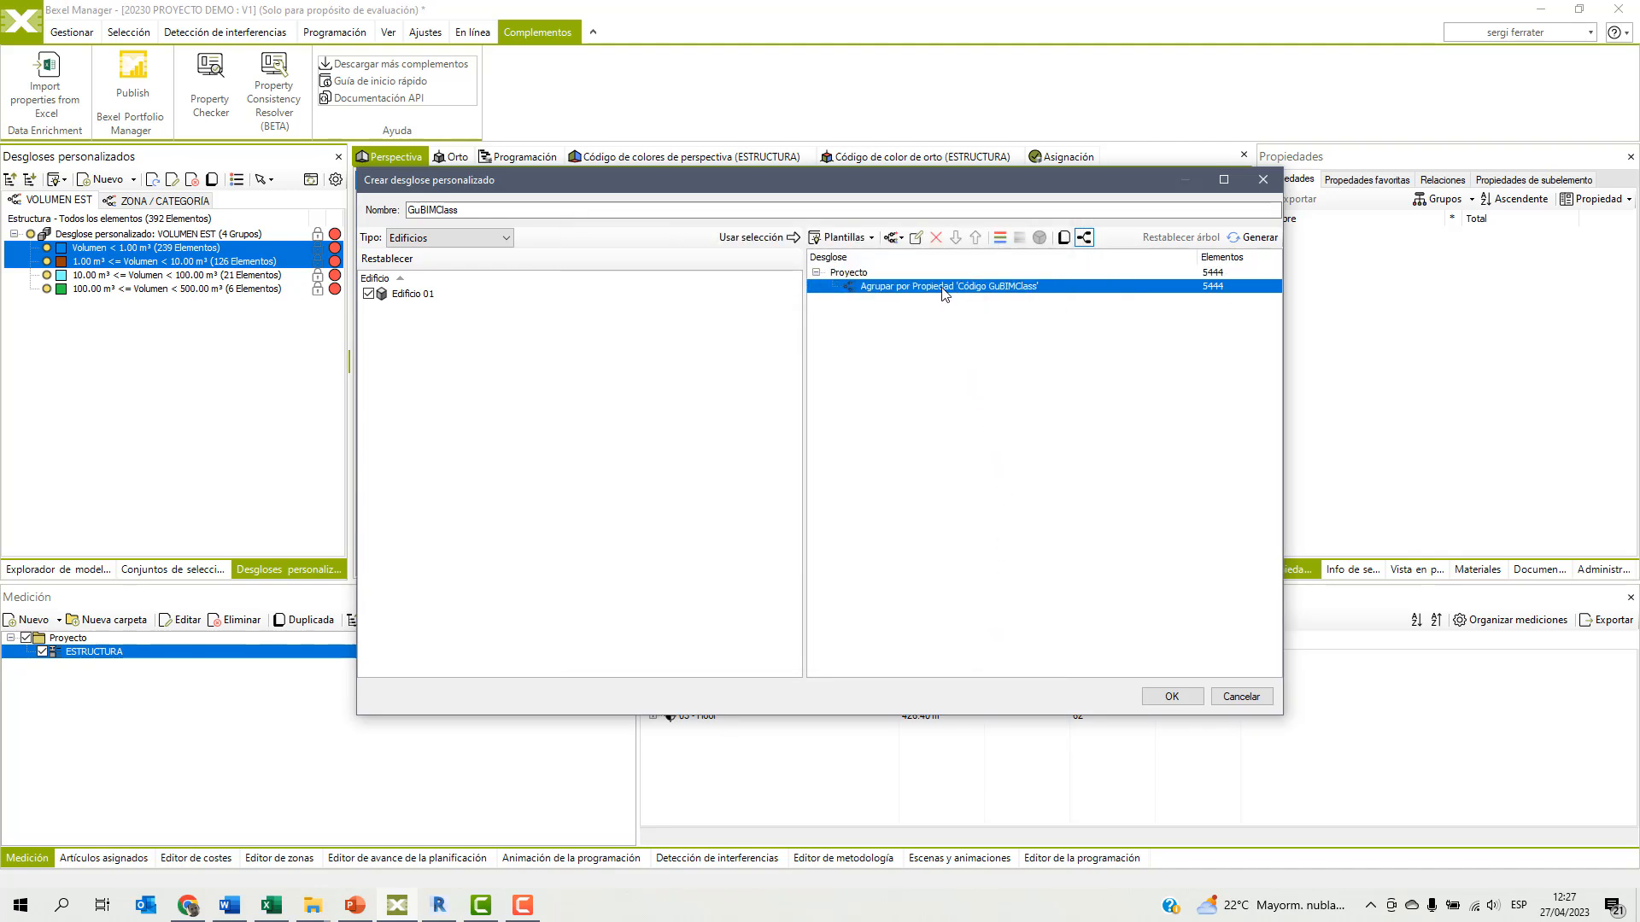
left_click(895, 239)
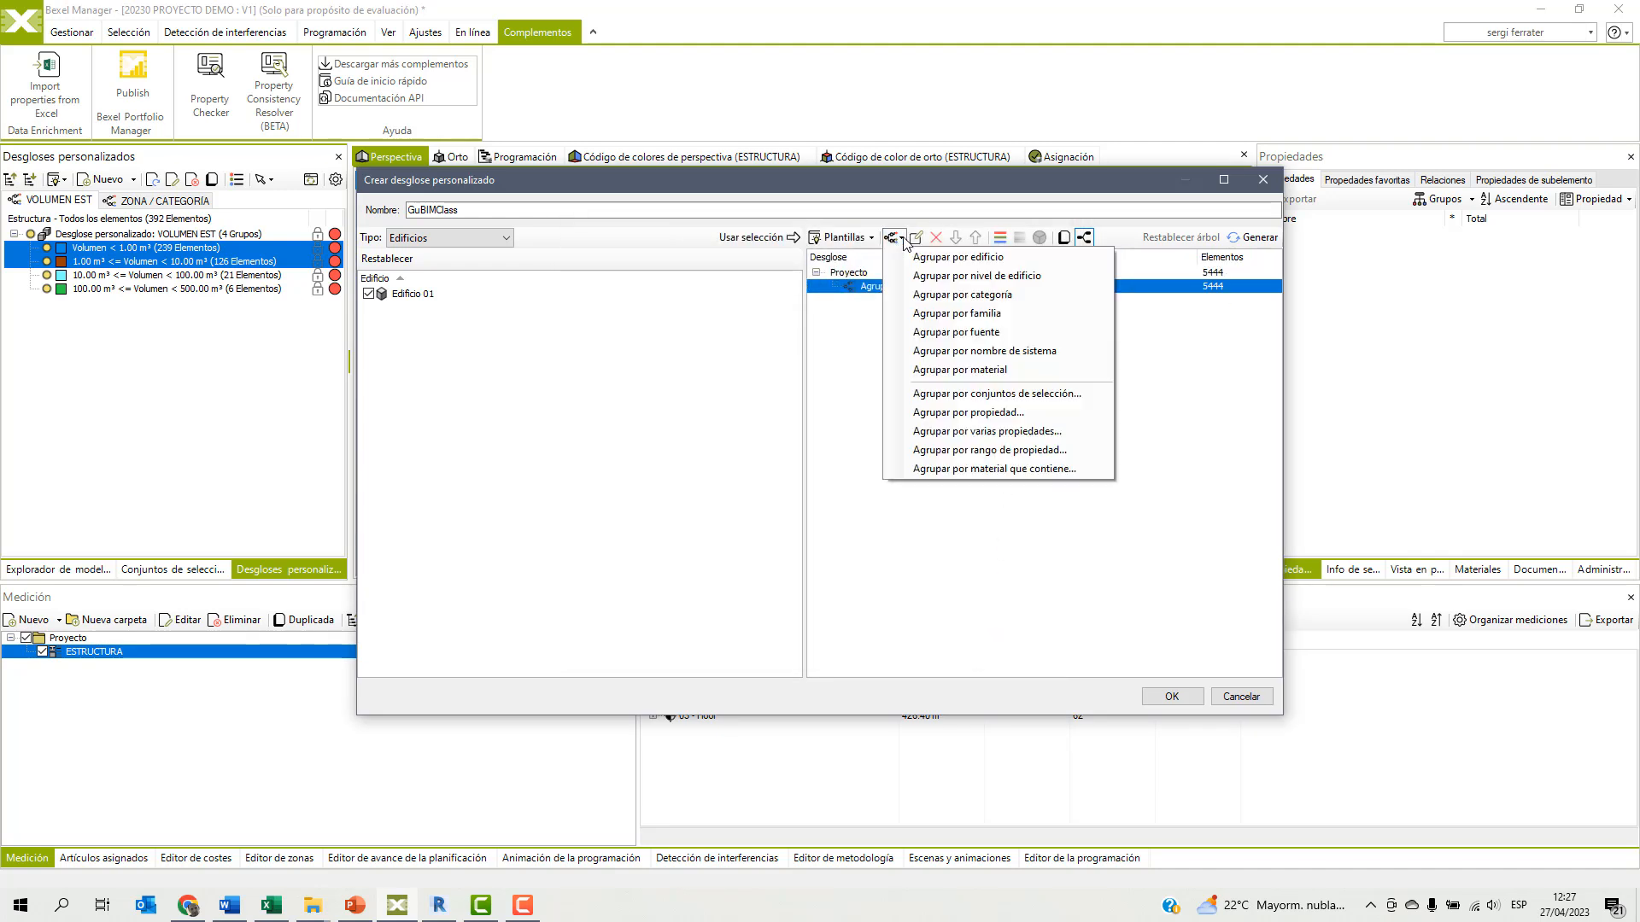
left_click(911, 295)
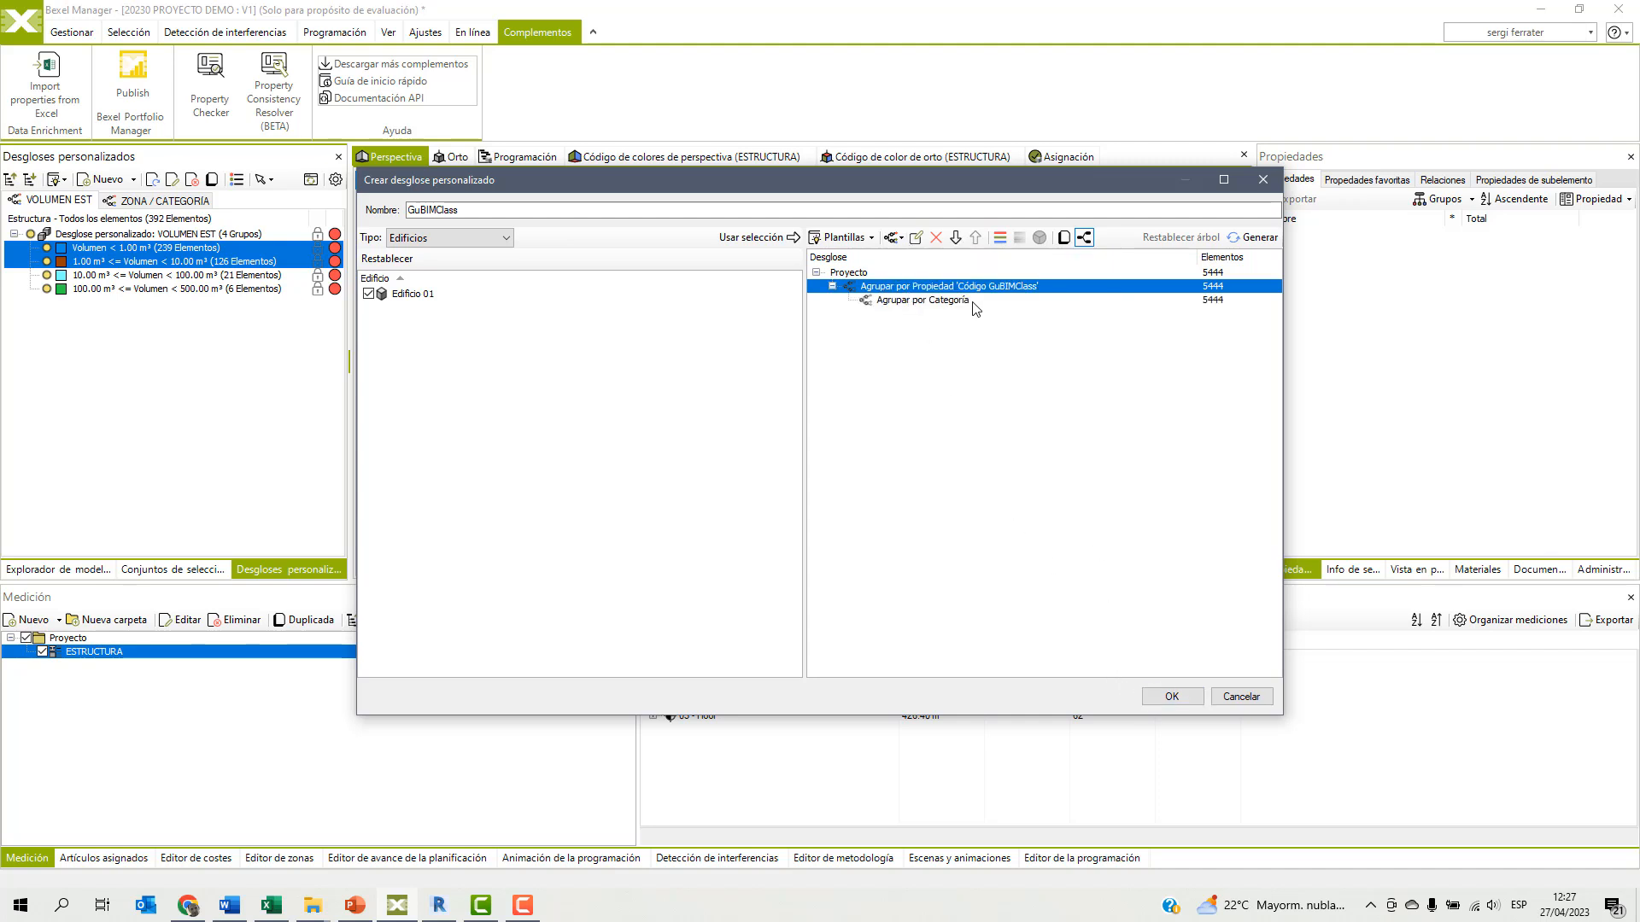
left_click(999, 238)
left_click(1171, 695)
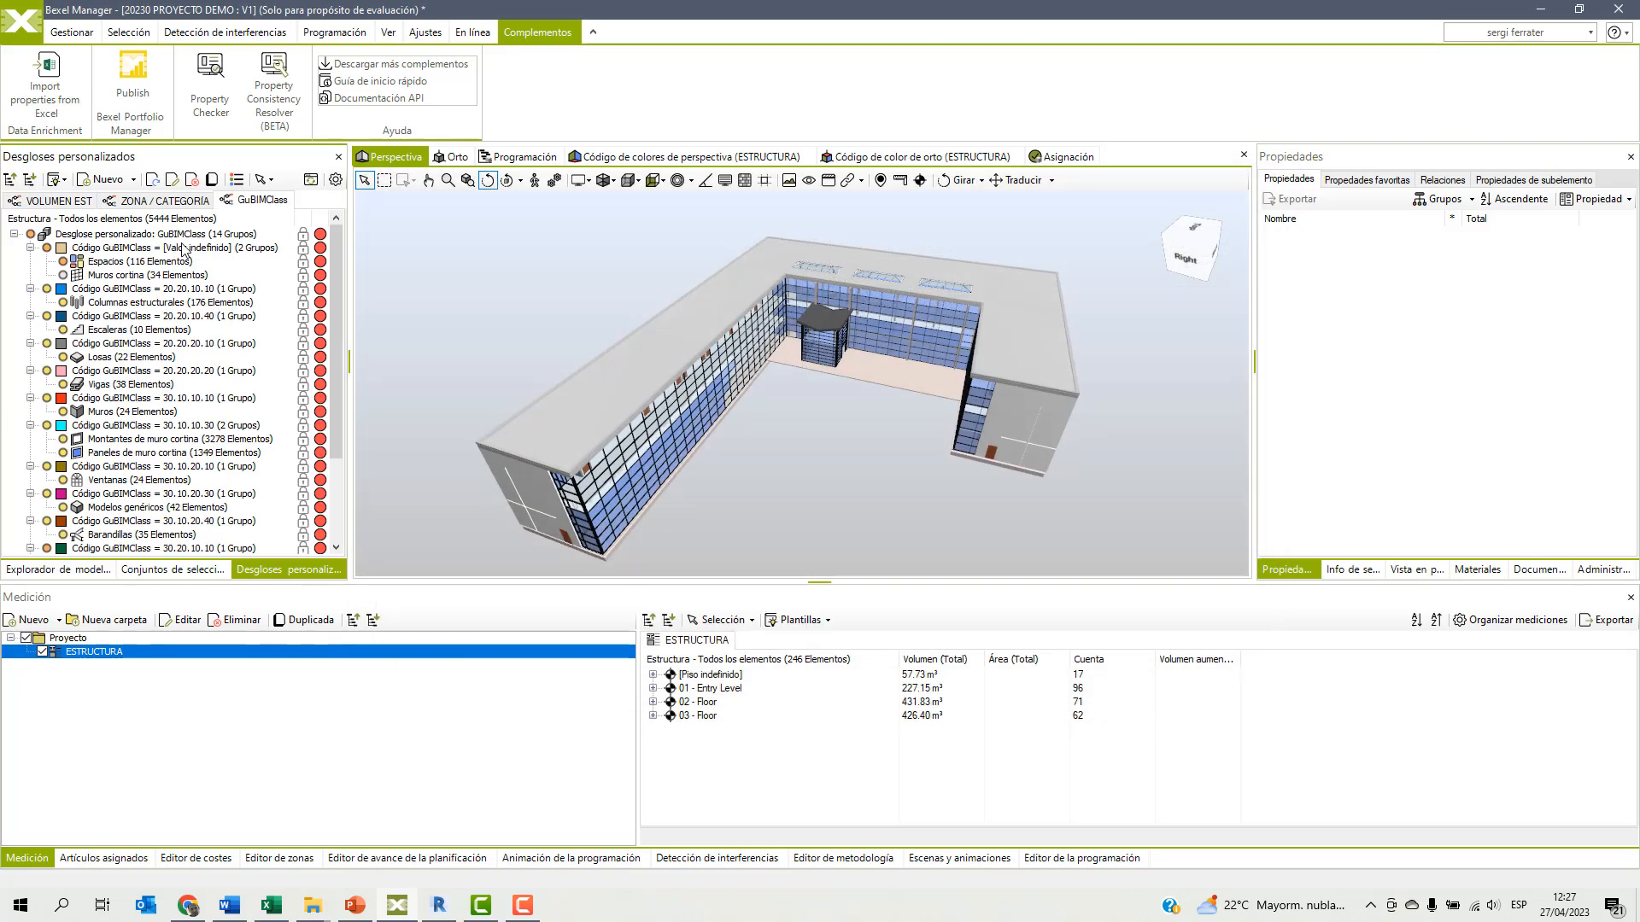
Collapse the GuBIMClass breakdown to its code groups and show the Código de colores de perspectiva (ESTRUCTURA) view.
right_click(177, 237)
left_click(213, 355)
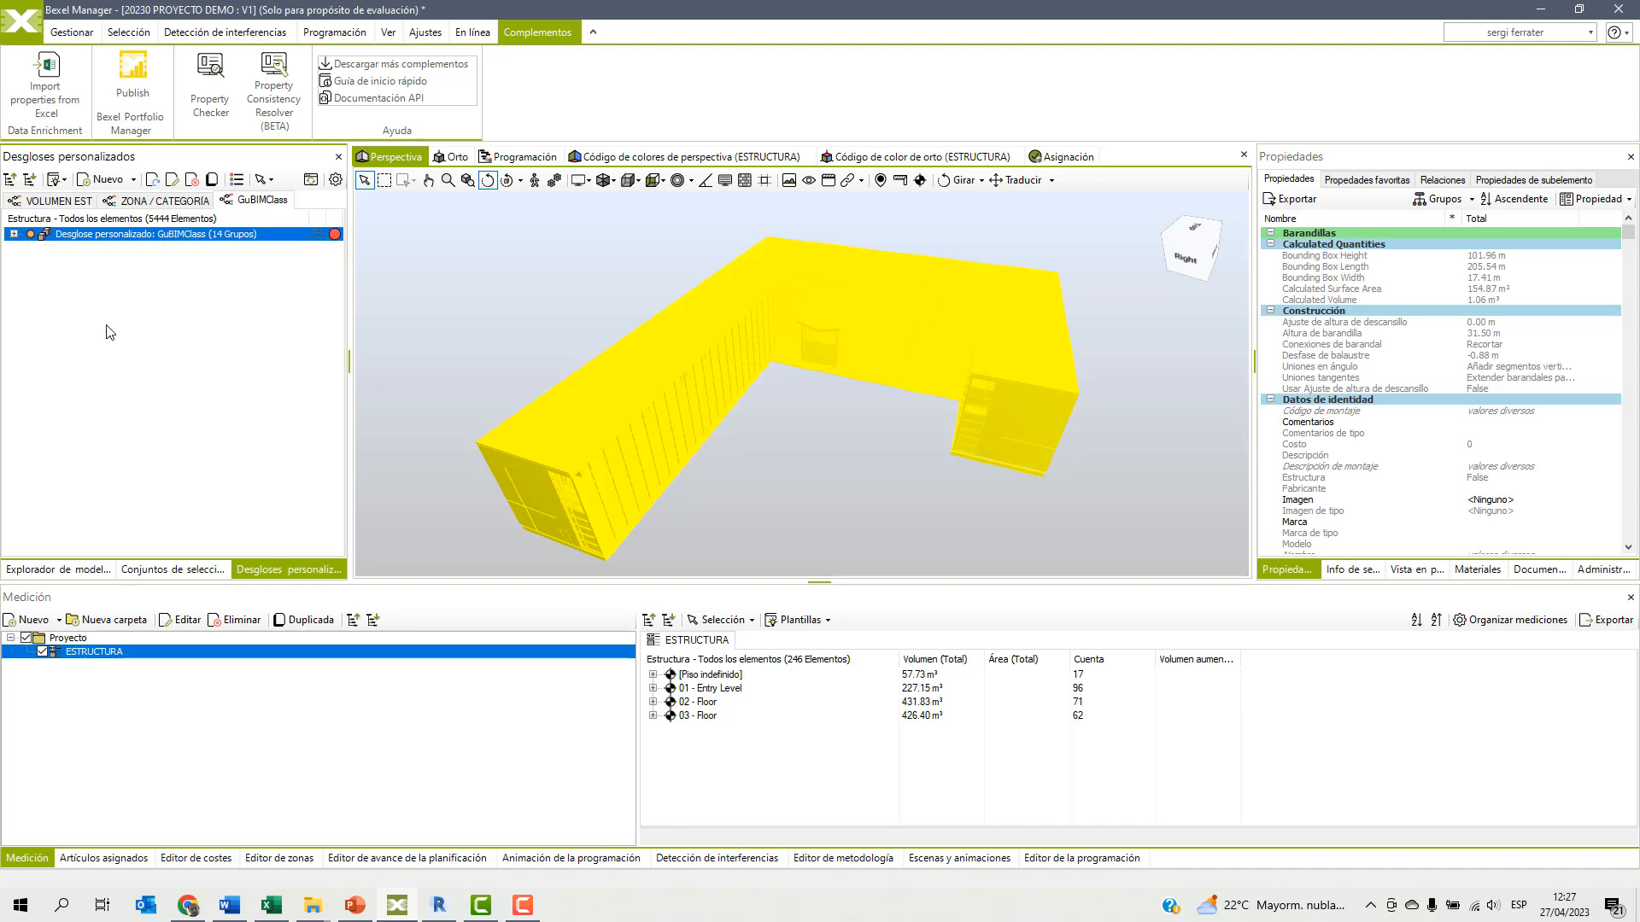
left_click(13, 234)
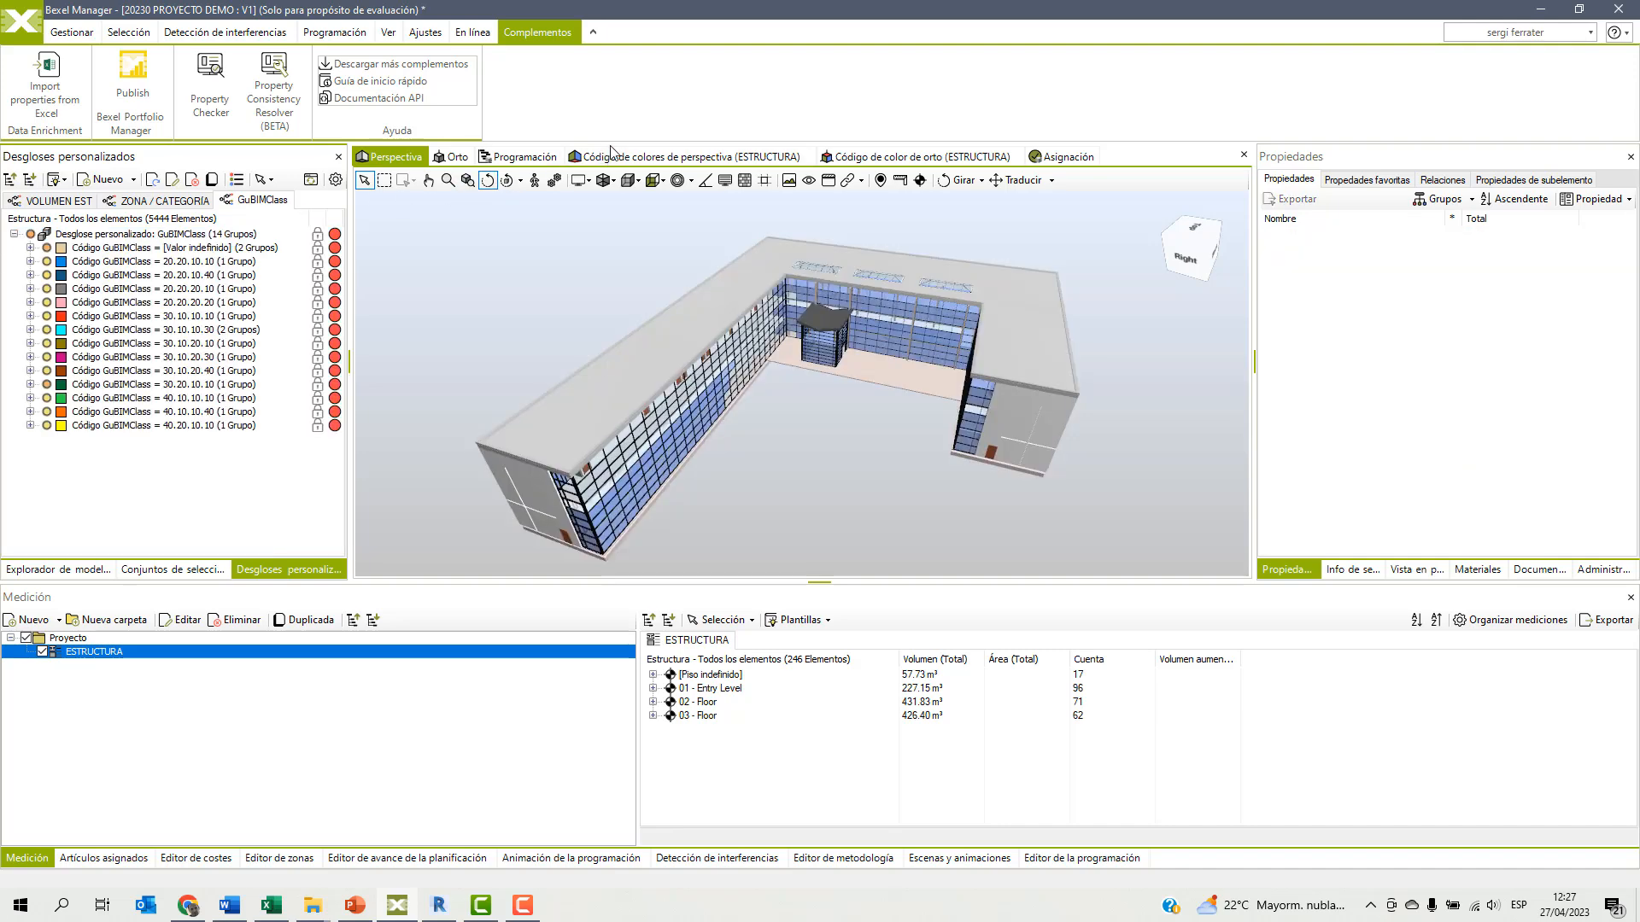
left_click(683, 156)
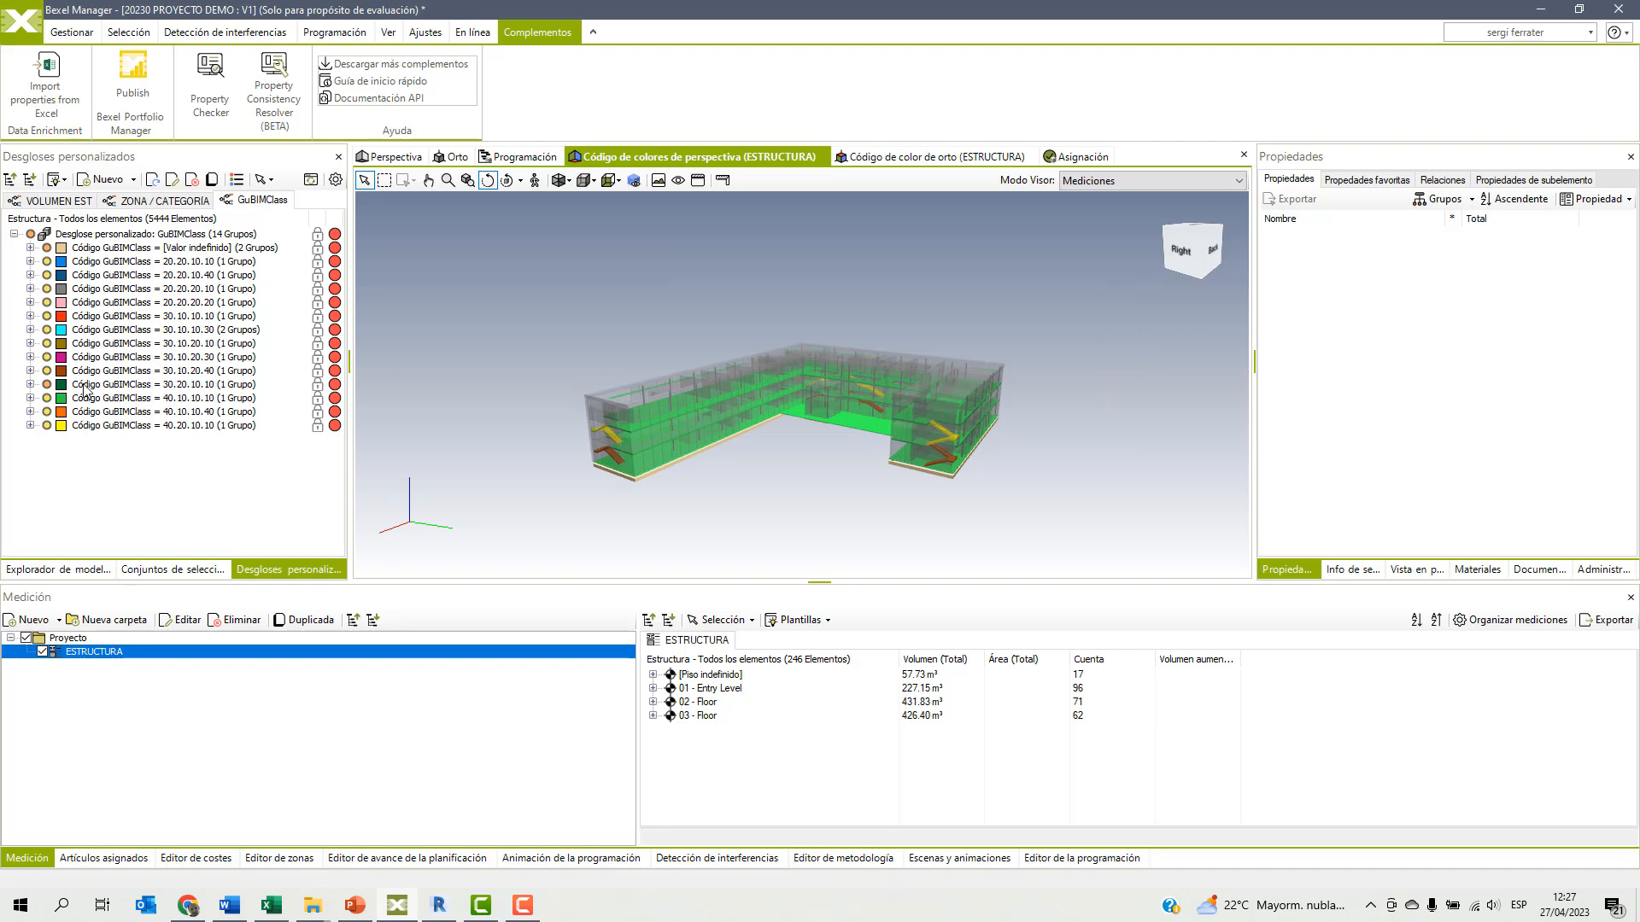
Examine the Espacios and Muros cortina categories inside the undefined-value group of the GuBIMClass breakdown.
left_click(30, 261)
left_click(30, 261)
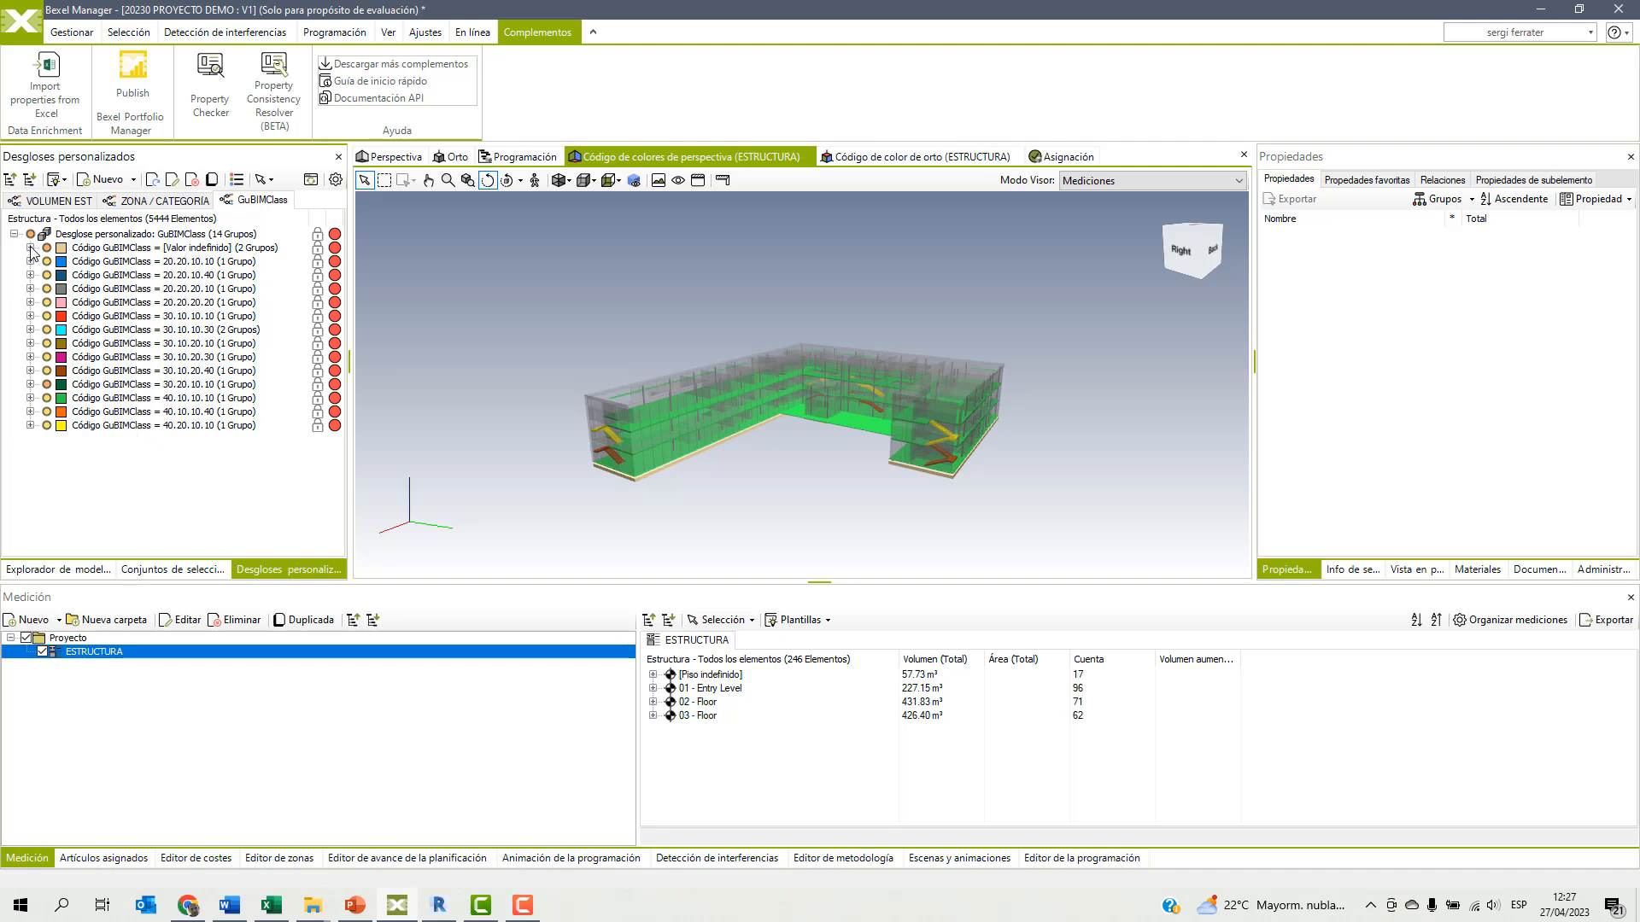
left_click(29, 248)
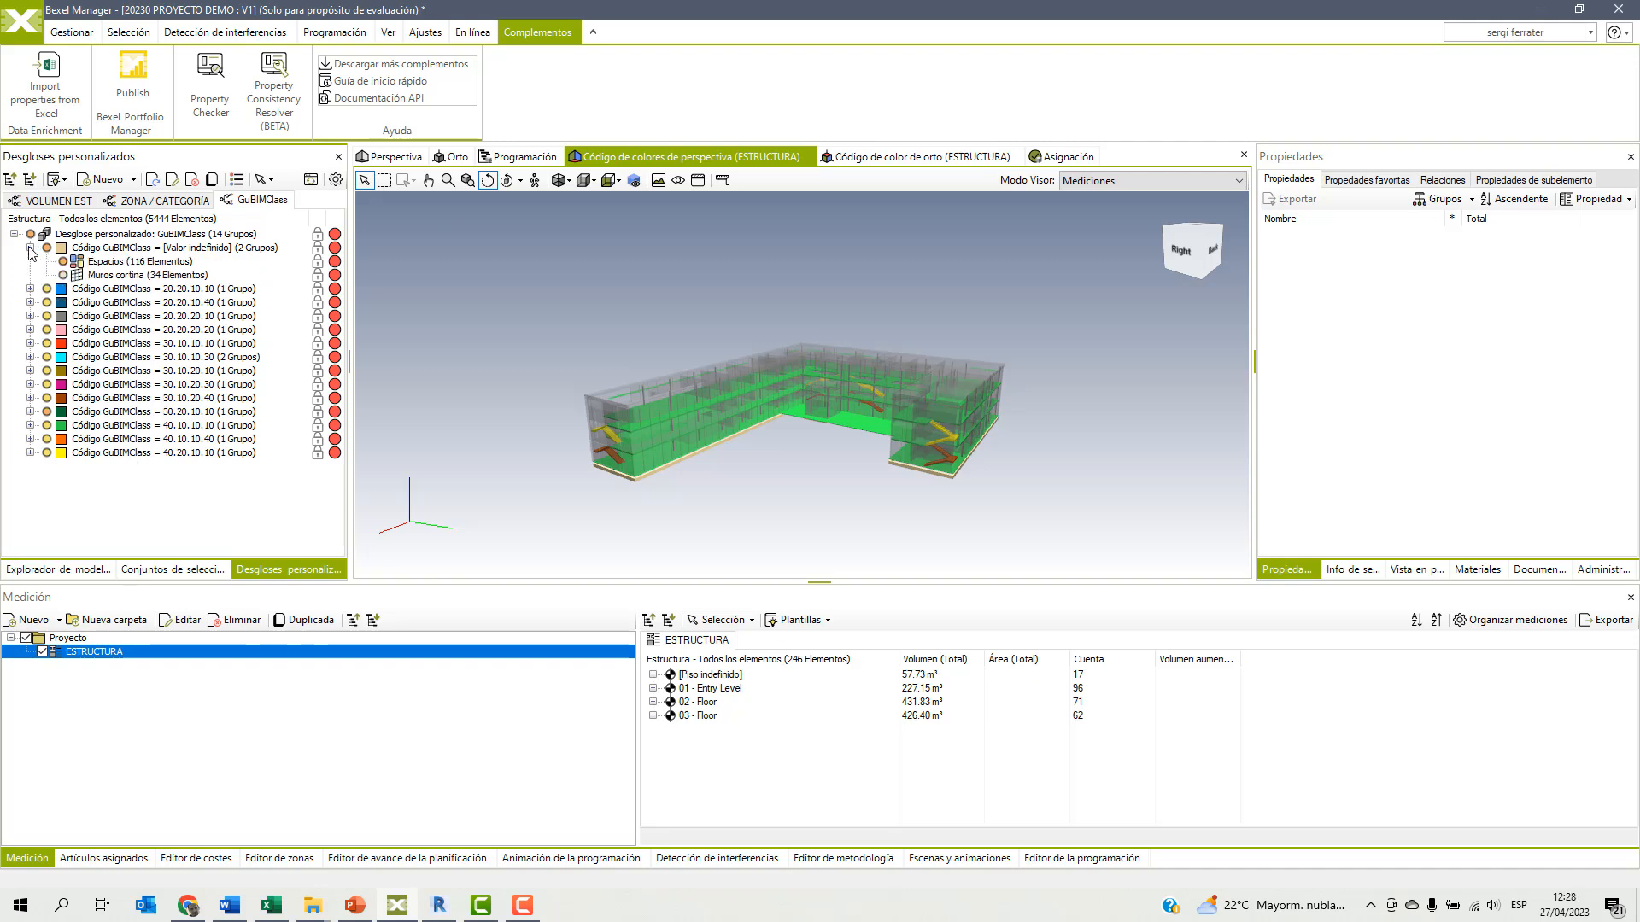
left_click(110, 264)
left_click(111, 275)
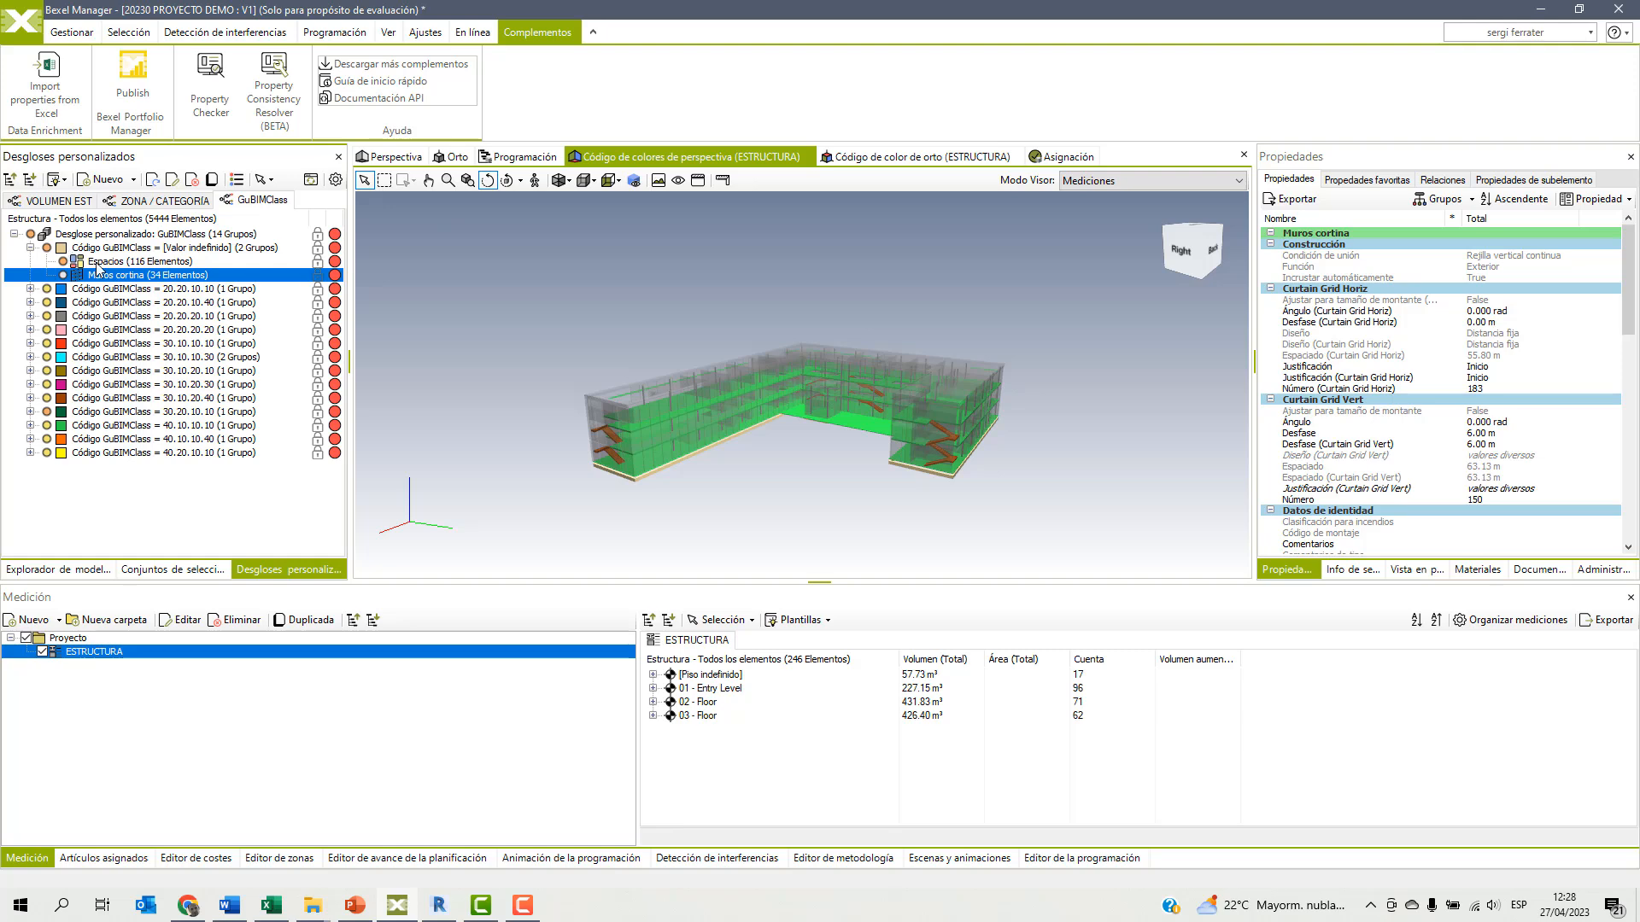
left_click(31, 248)
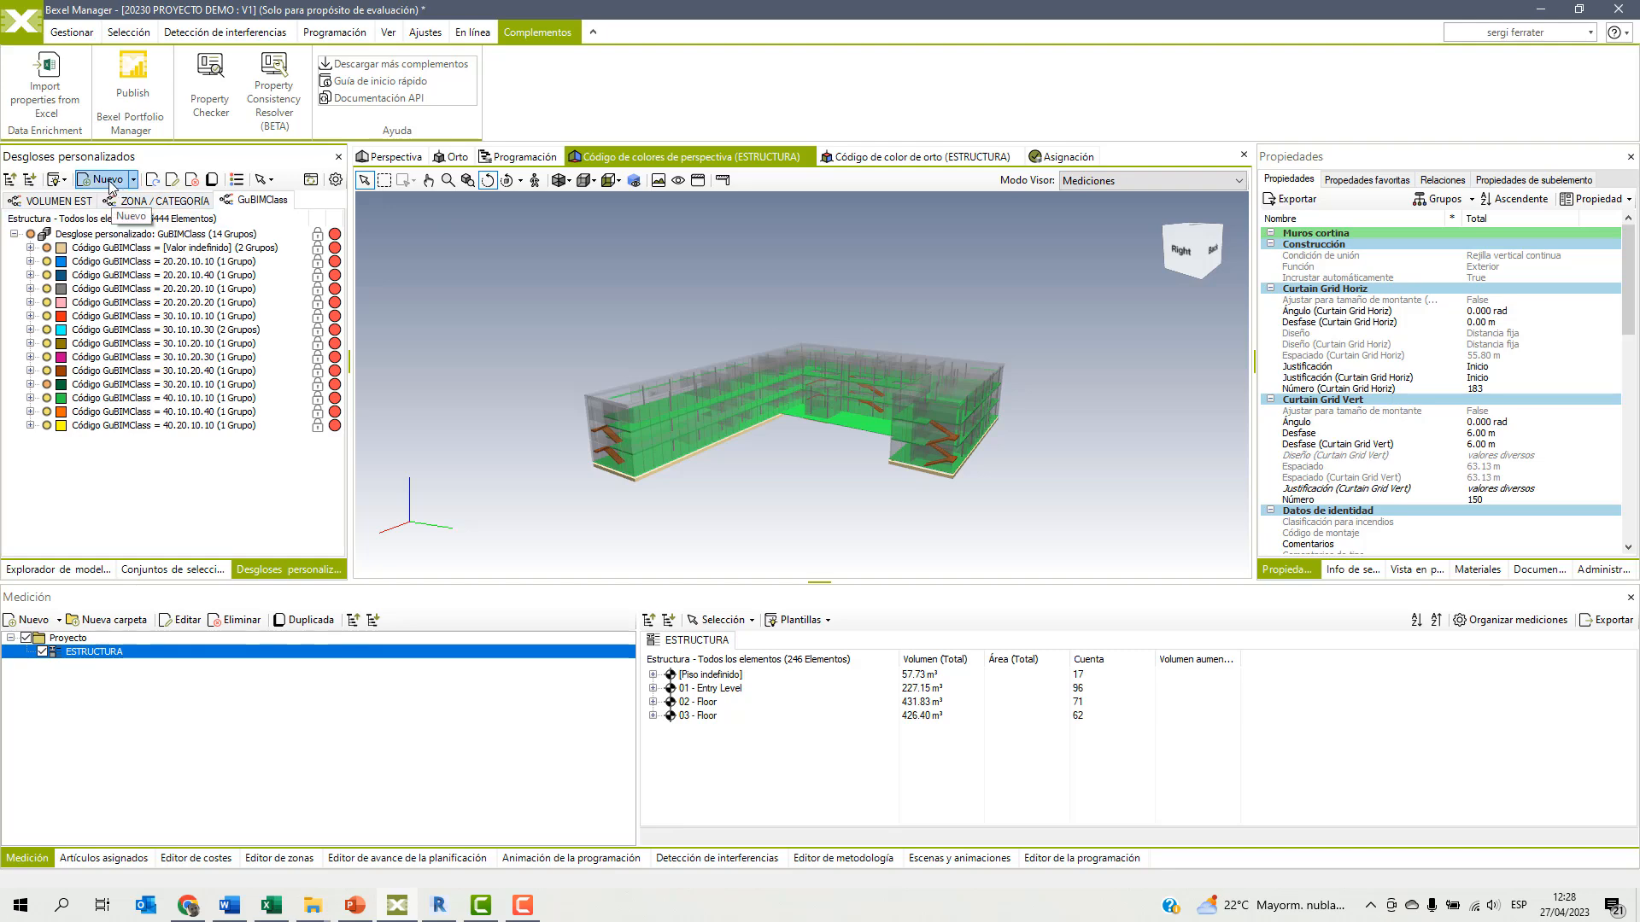
Regenerate the GuBIMClass breakdown and open it for editing with its tree reset to the grouping rules.
left_click(152, 180)
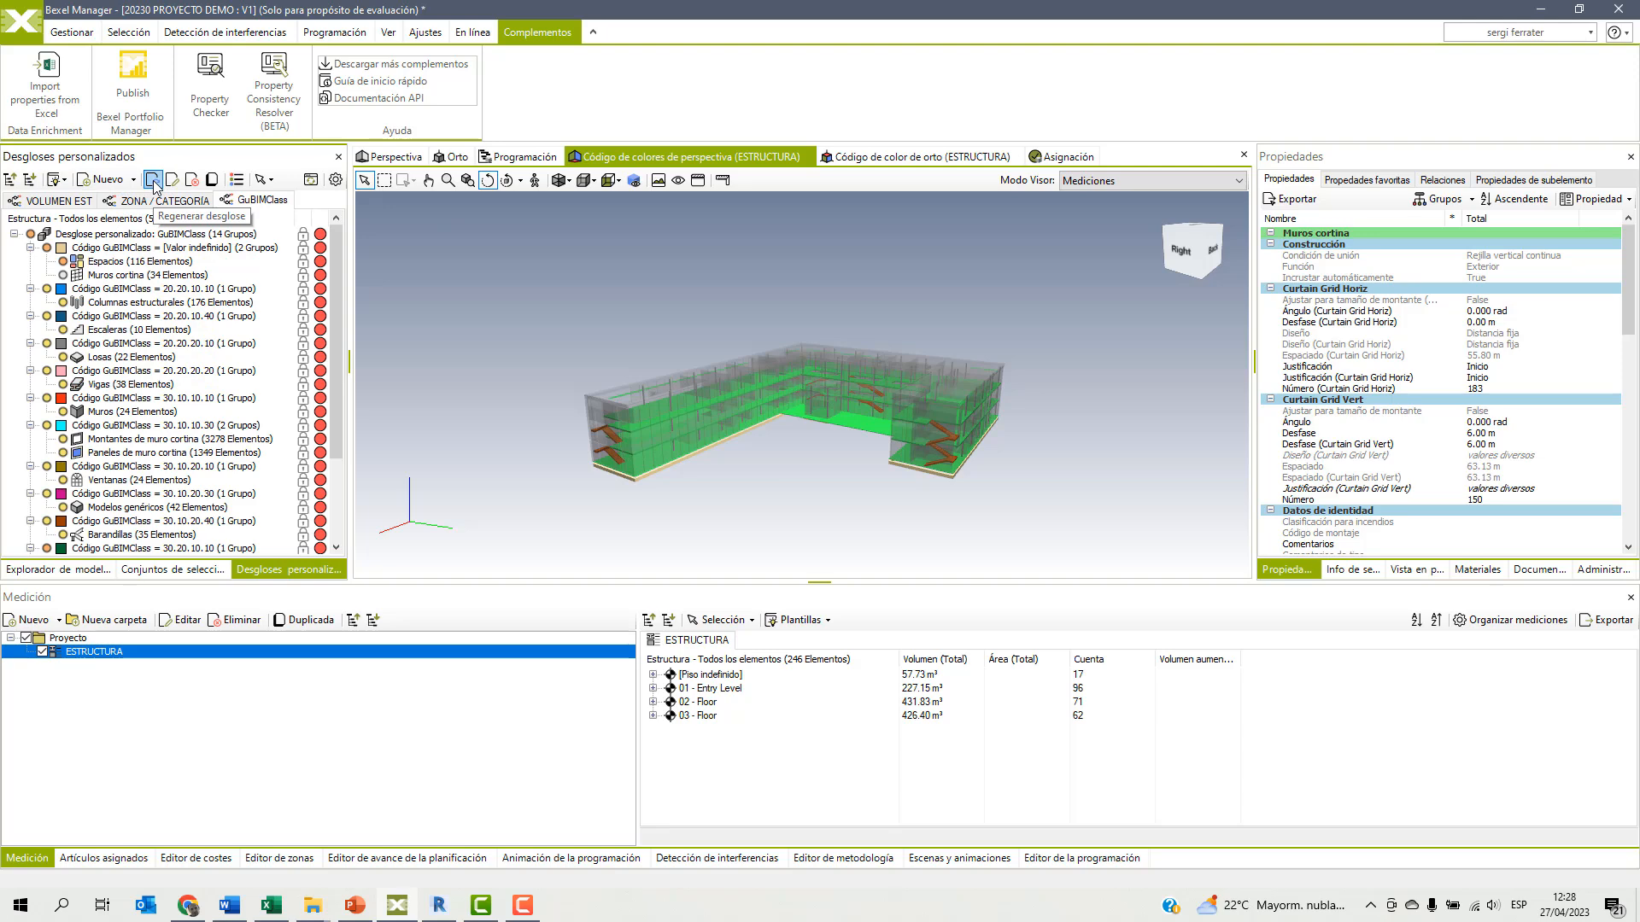
left_click(171, 179)
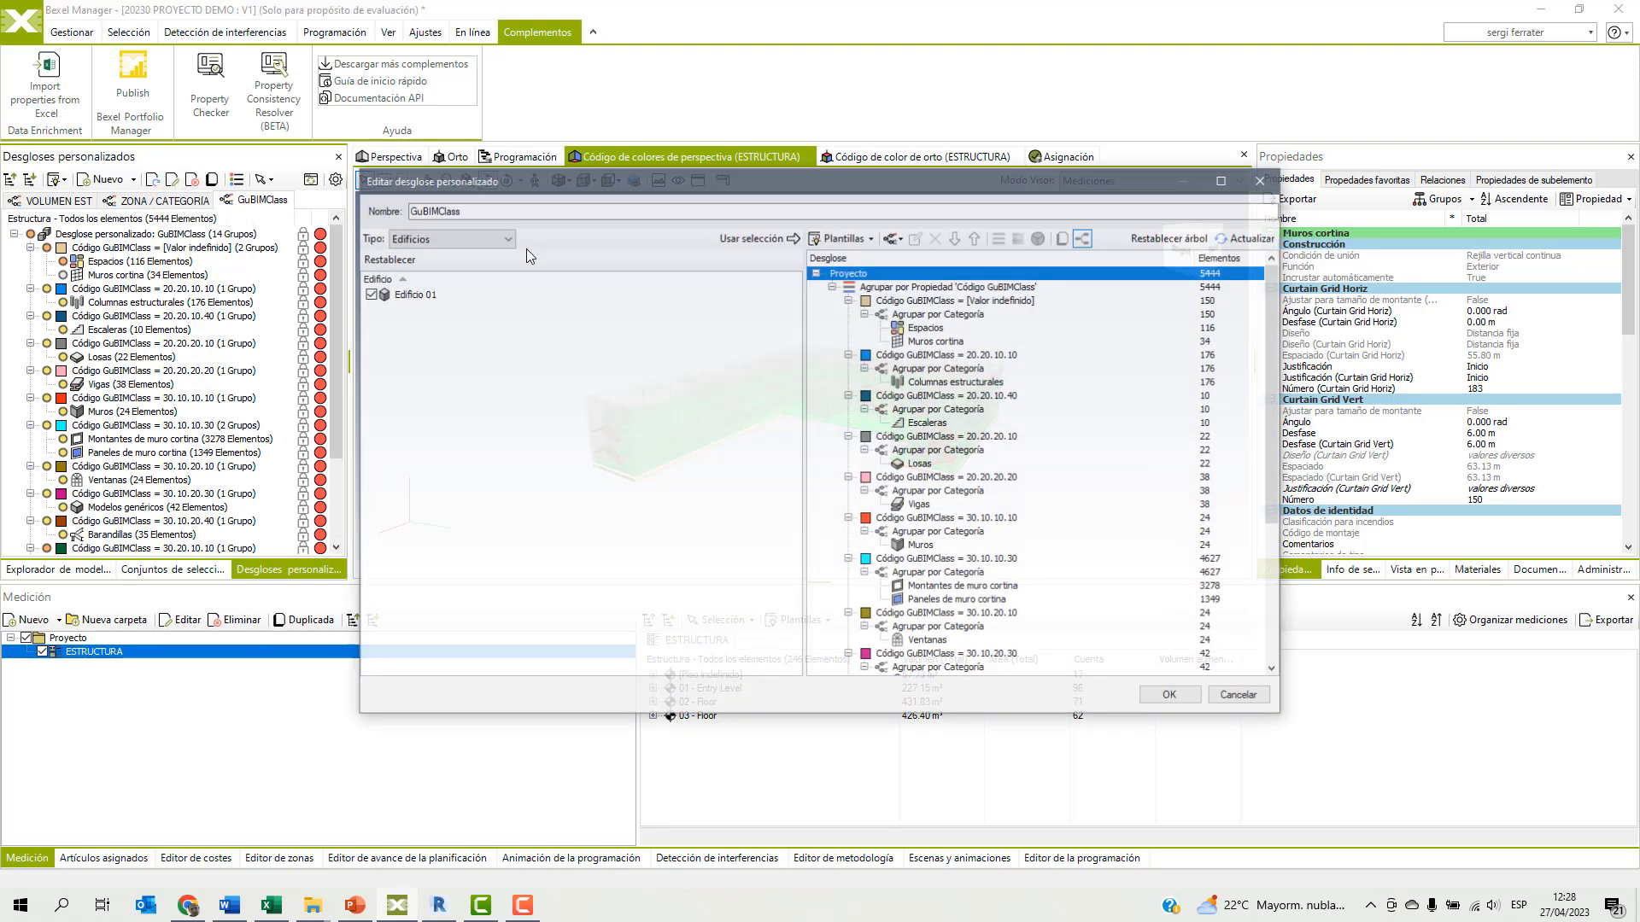
left_click(1174, 239)
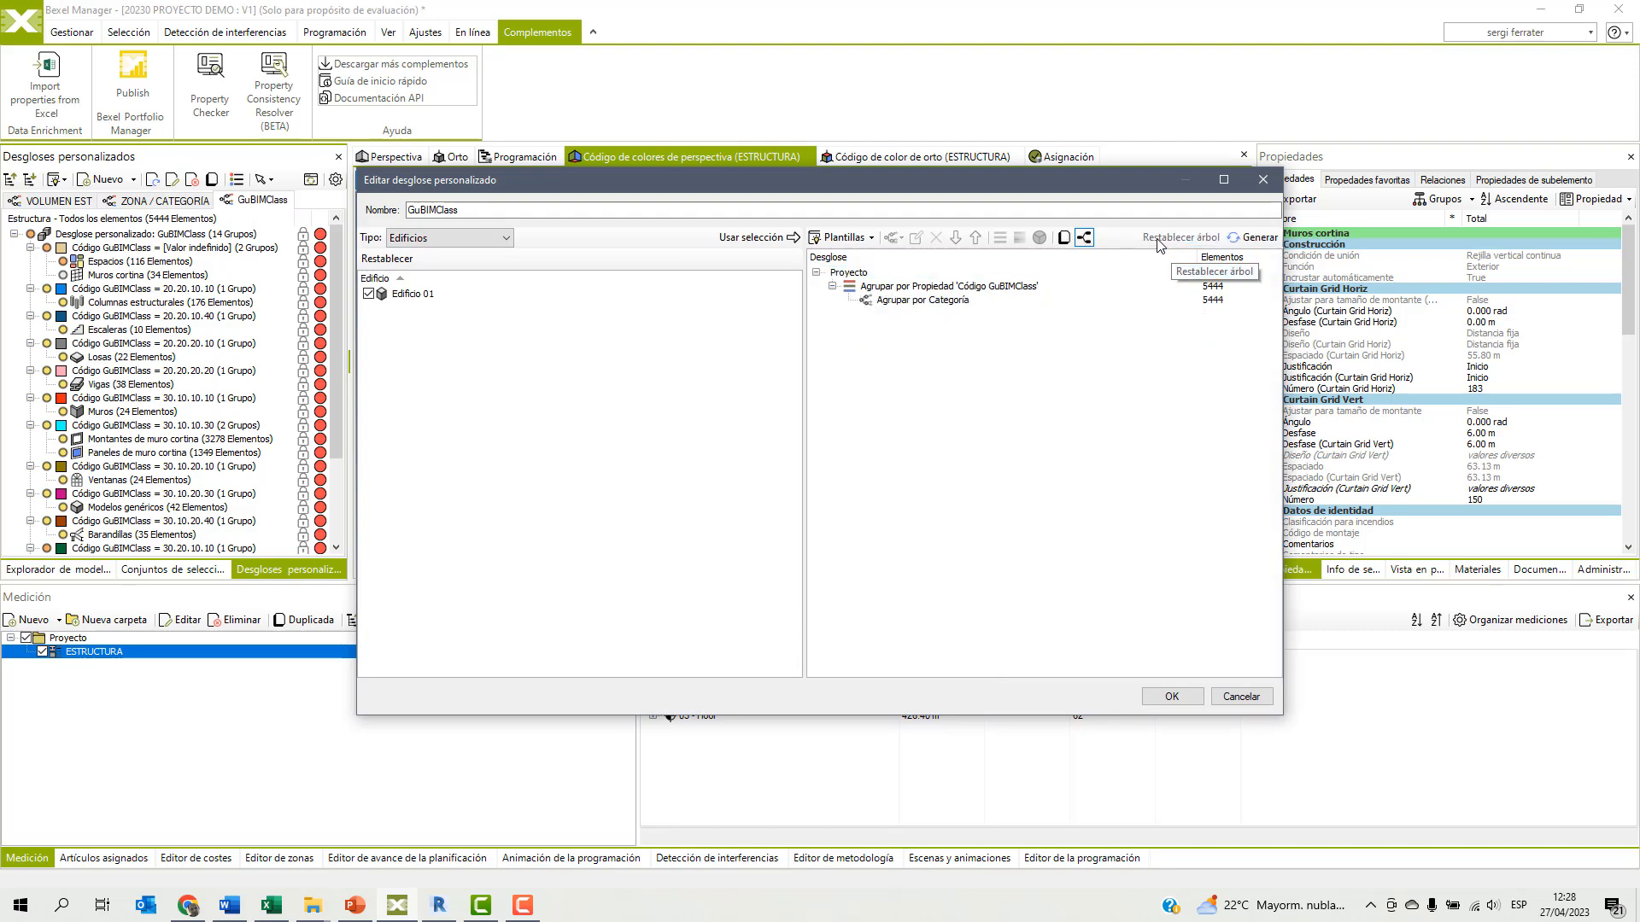
Add a rule grouping by a substring of the Código GuBIMClass property, with initial position 1 and length 2.
left_click(919, 289)
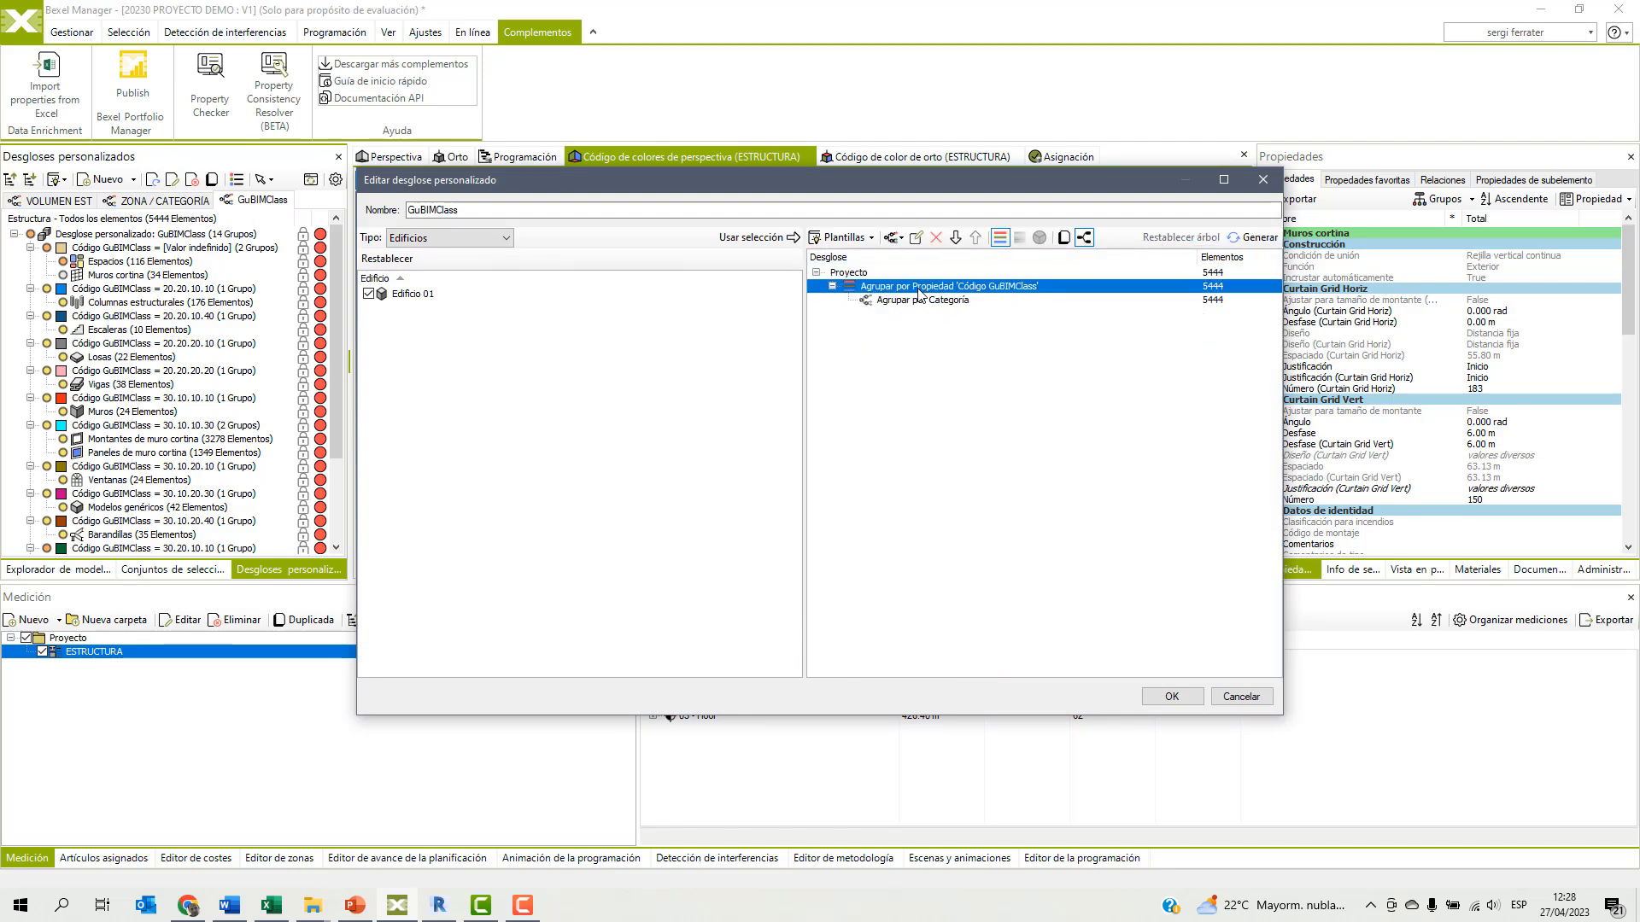
left_click(894, 237)
left_click(940, 415)
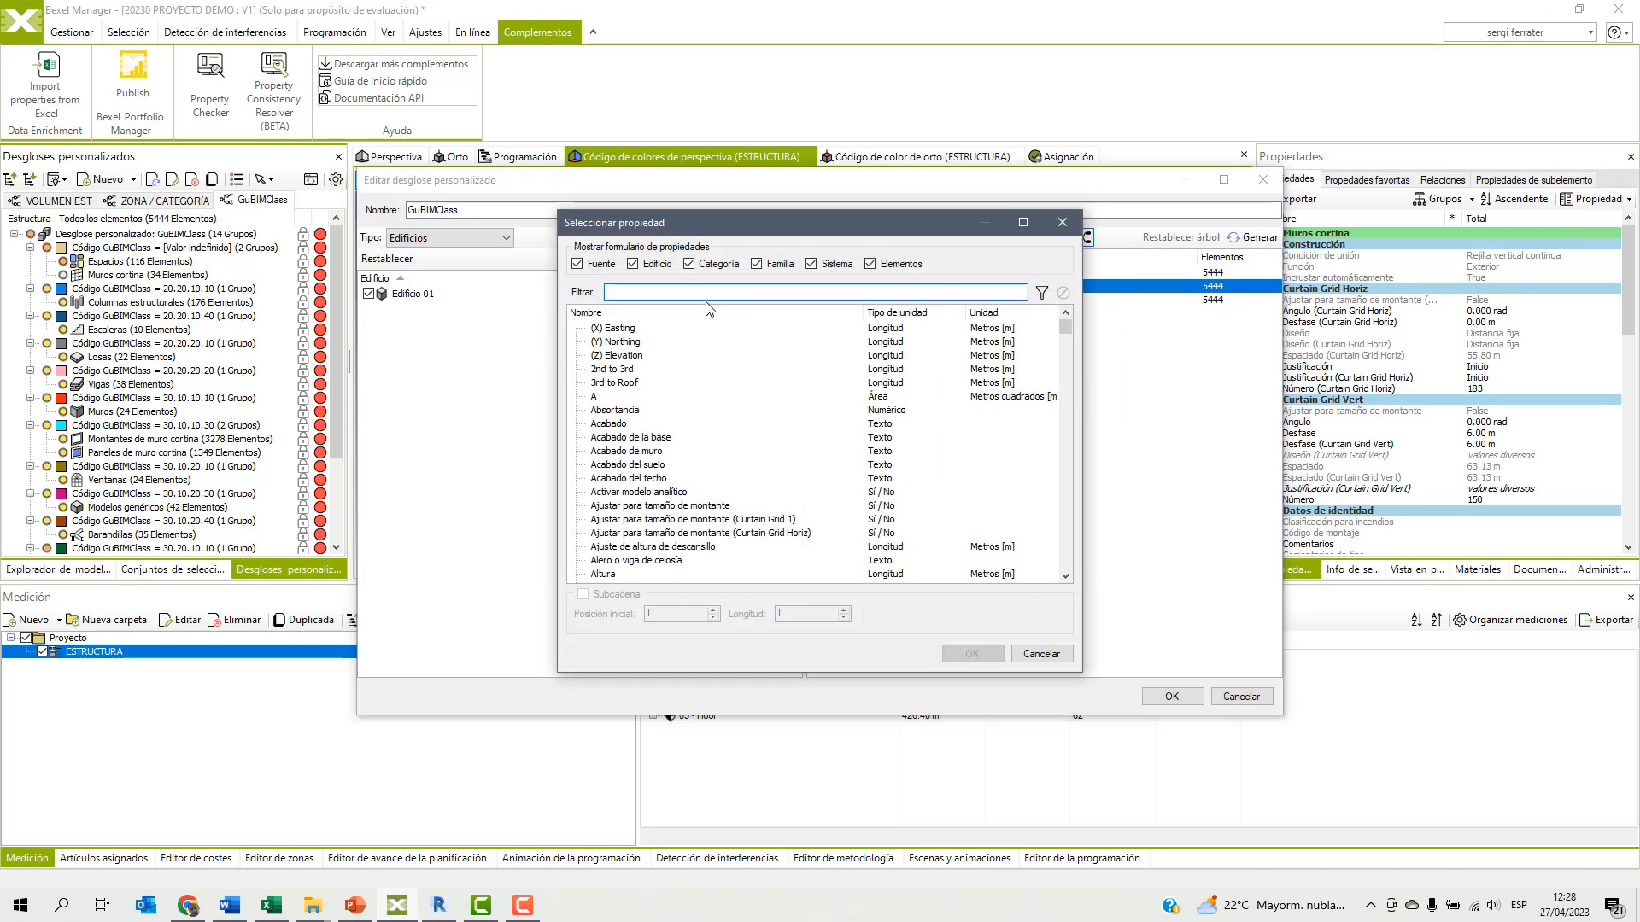
type("cód")
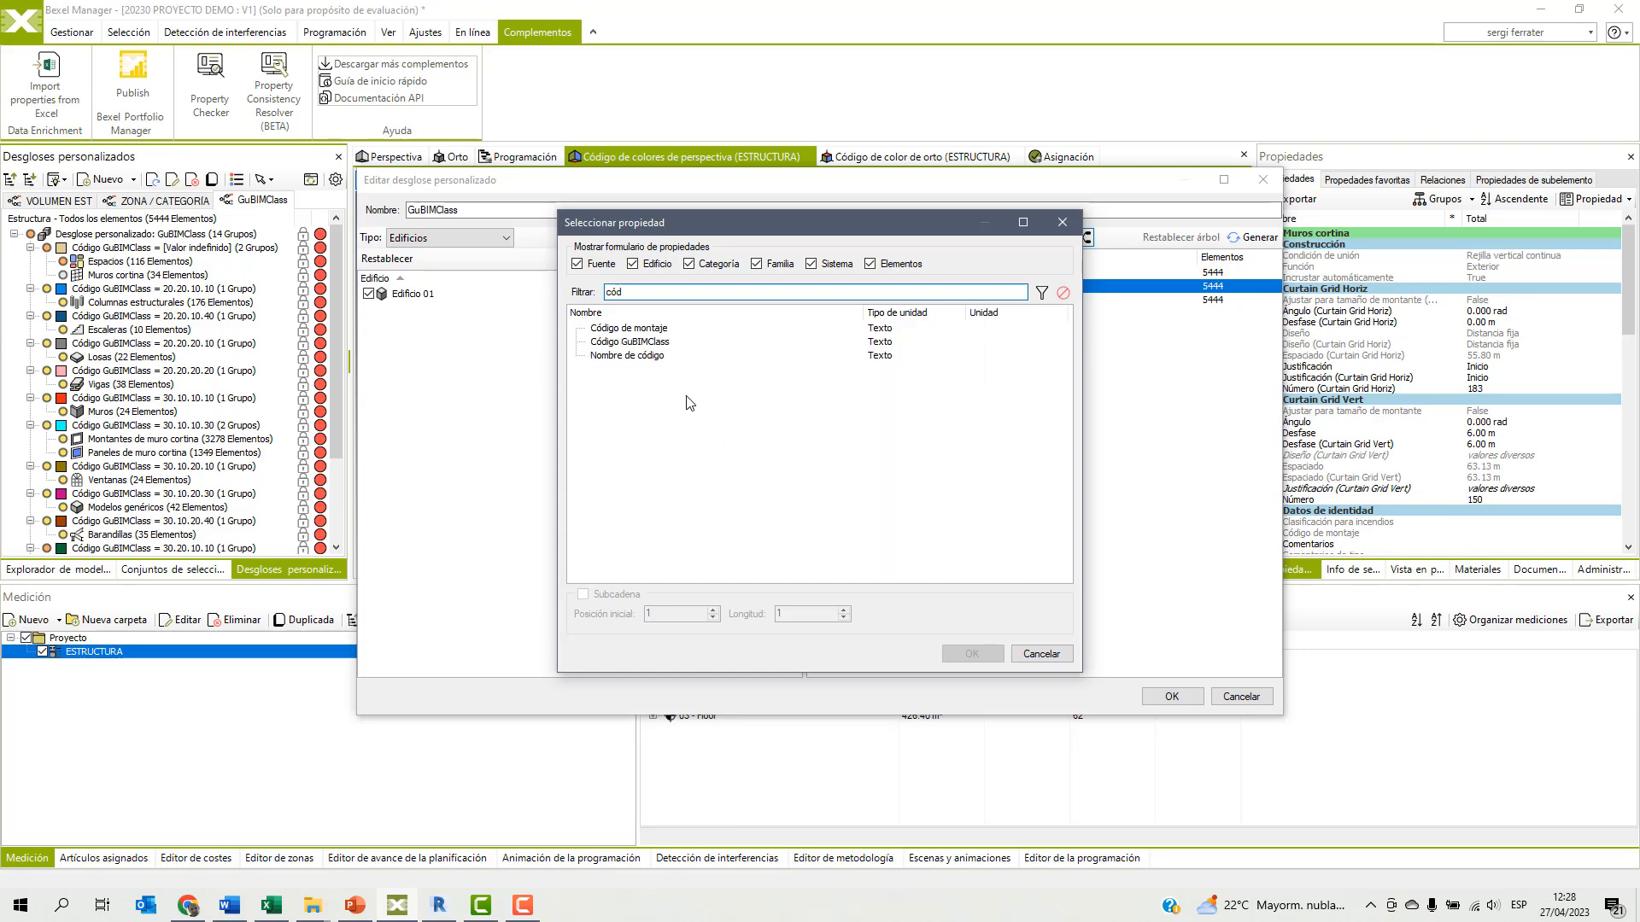
left_click(628, 341)
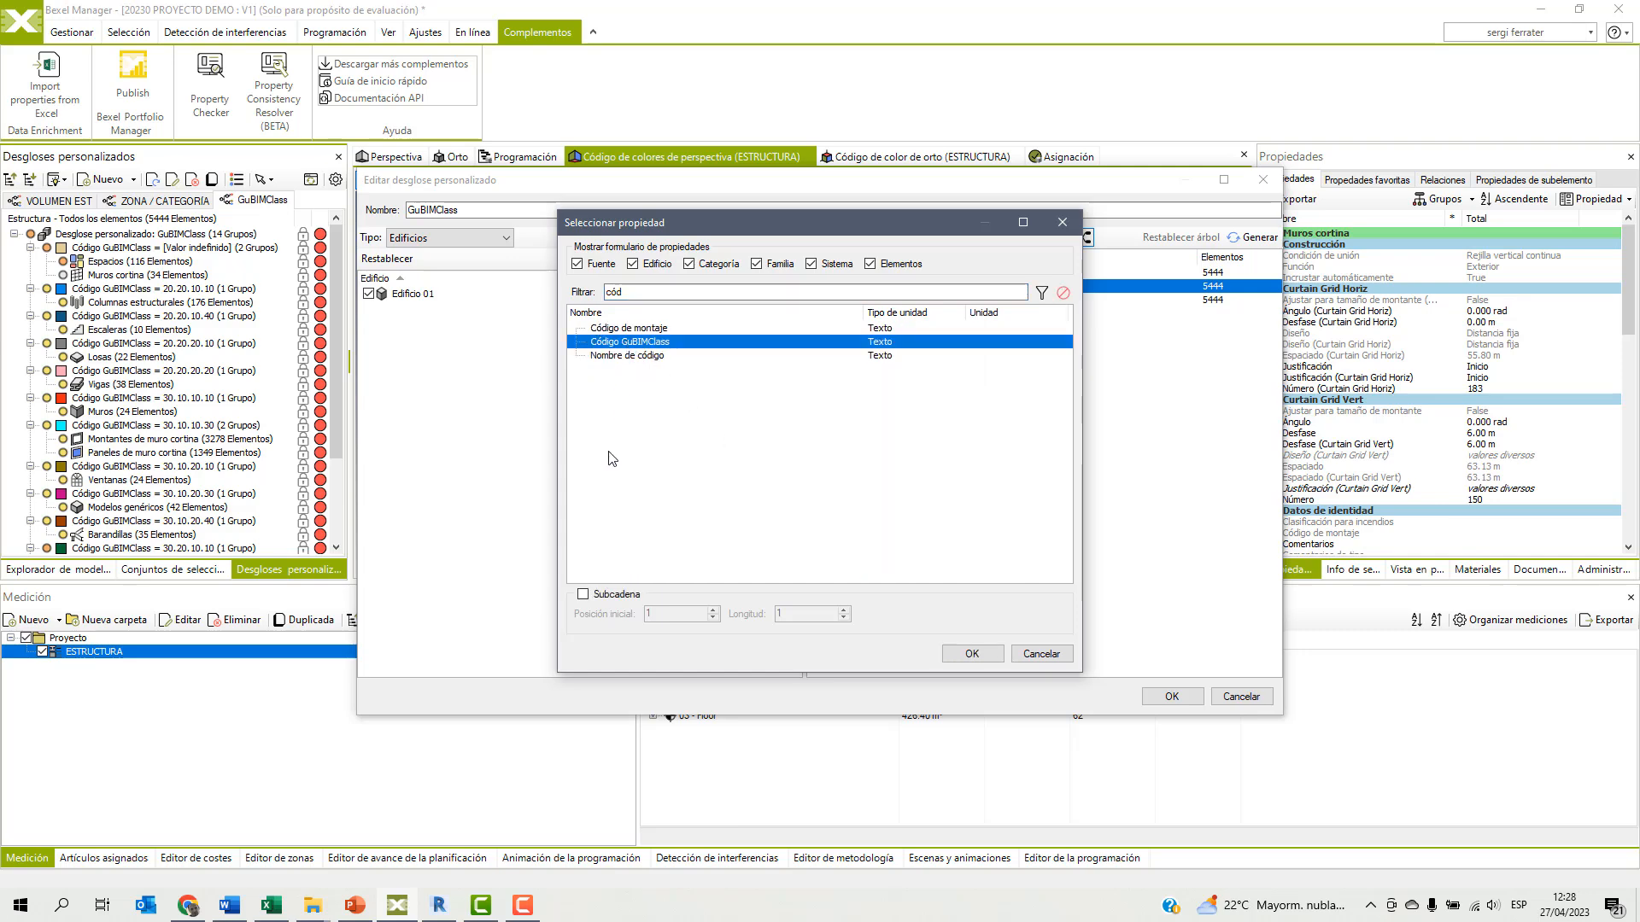
left_click(583, 595)
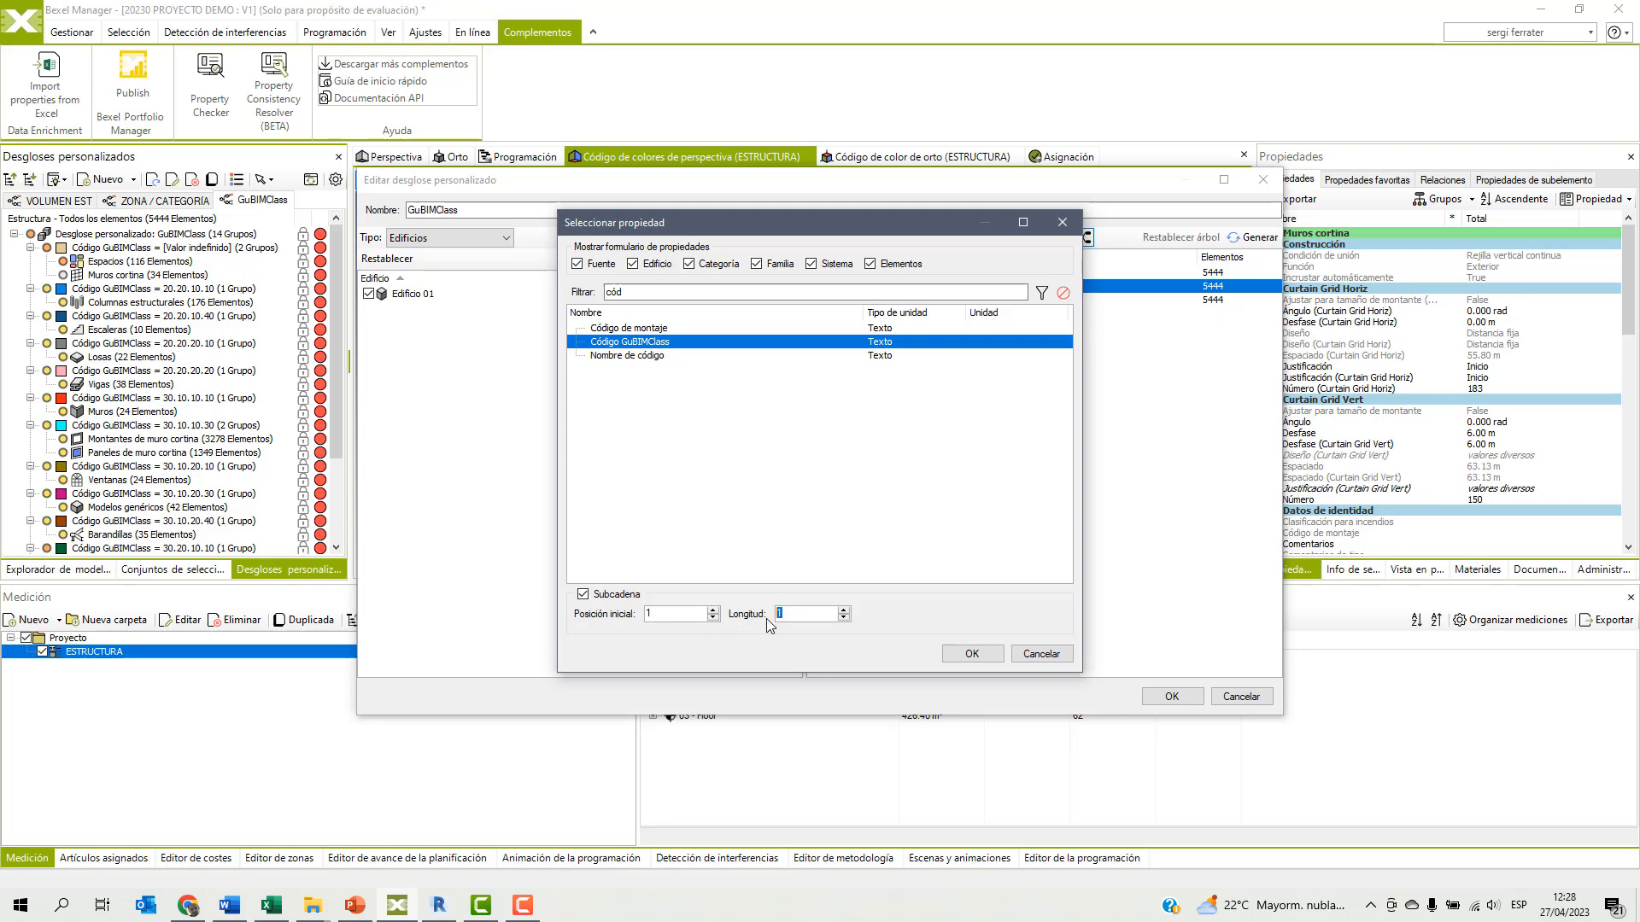
left_click(972, 655)
Move the two-character Código GuBIMClass substring rule up to the first grouping level, above the full-code and category rules.
left_click(1001, 313)
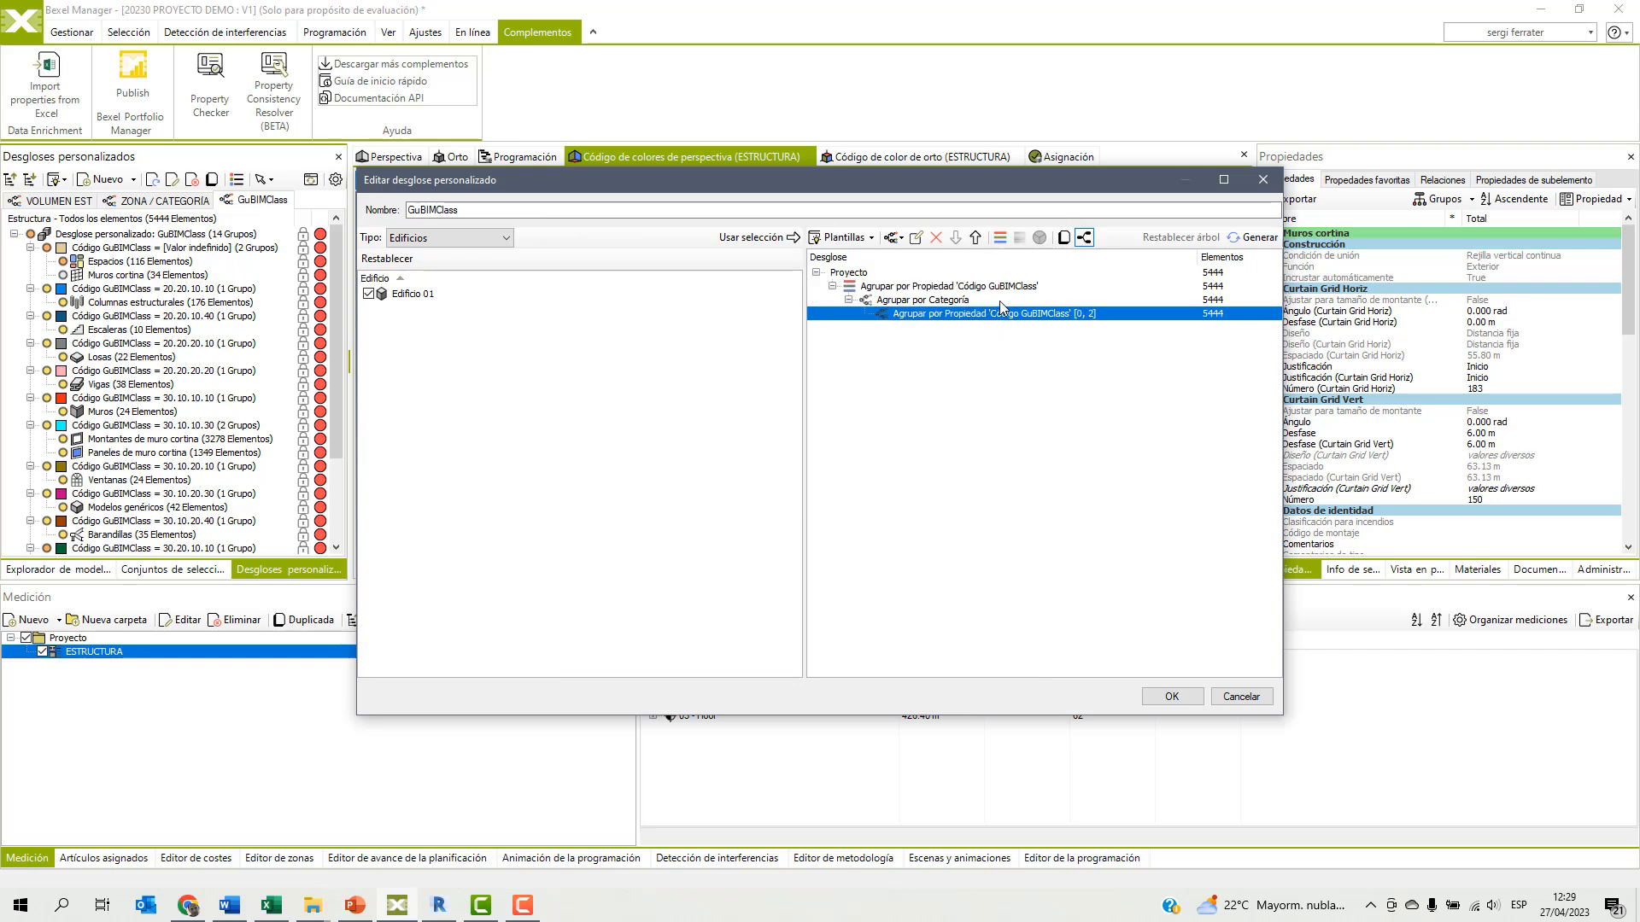
left_click(978, 239)
left_click(979, 239)
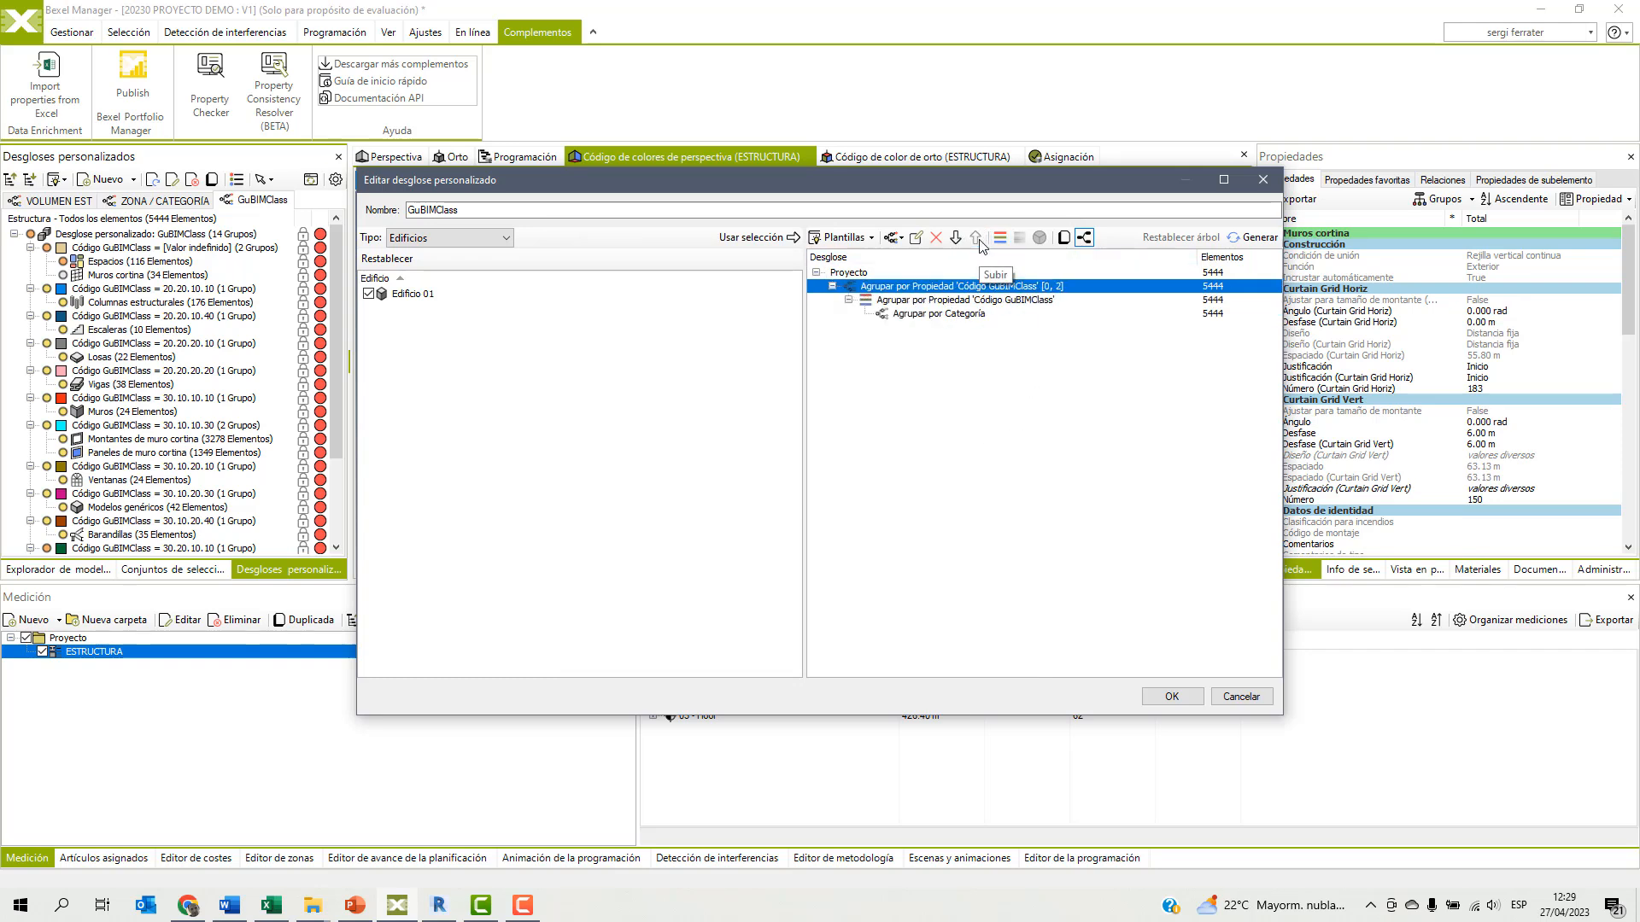
Move the colour-group marking from the full Código GuBIMClass rule to its two-character substring rule and save the breakdown.
left_click(934, 301)
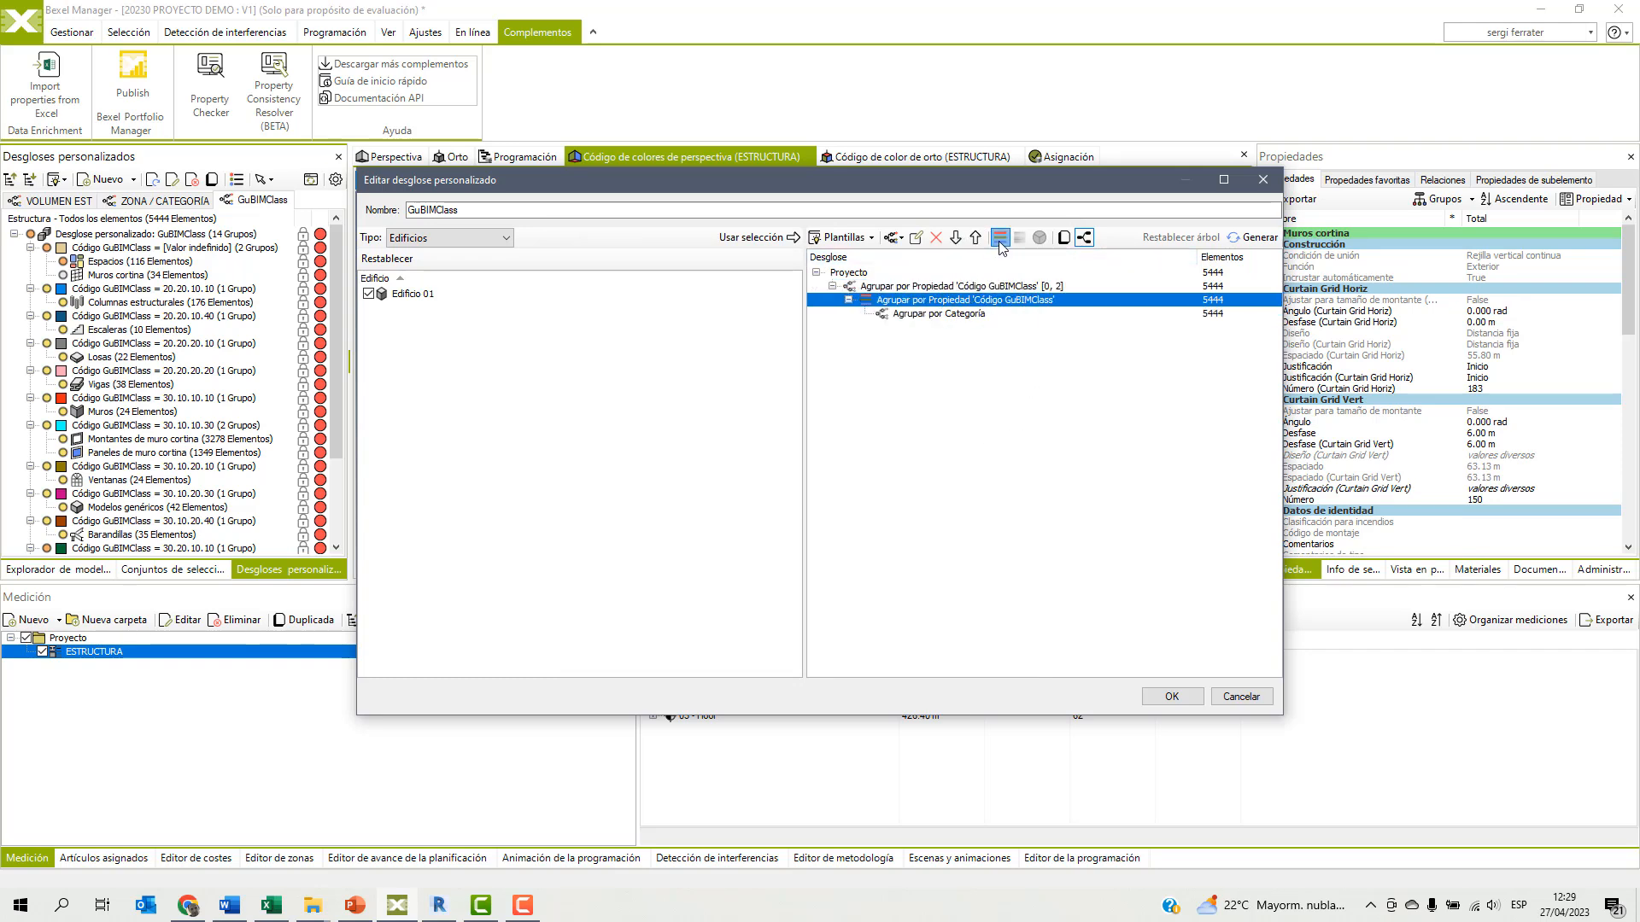
left_click(923, 290)
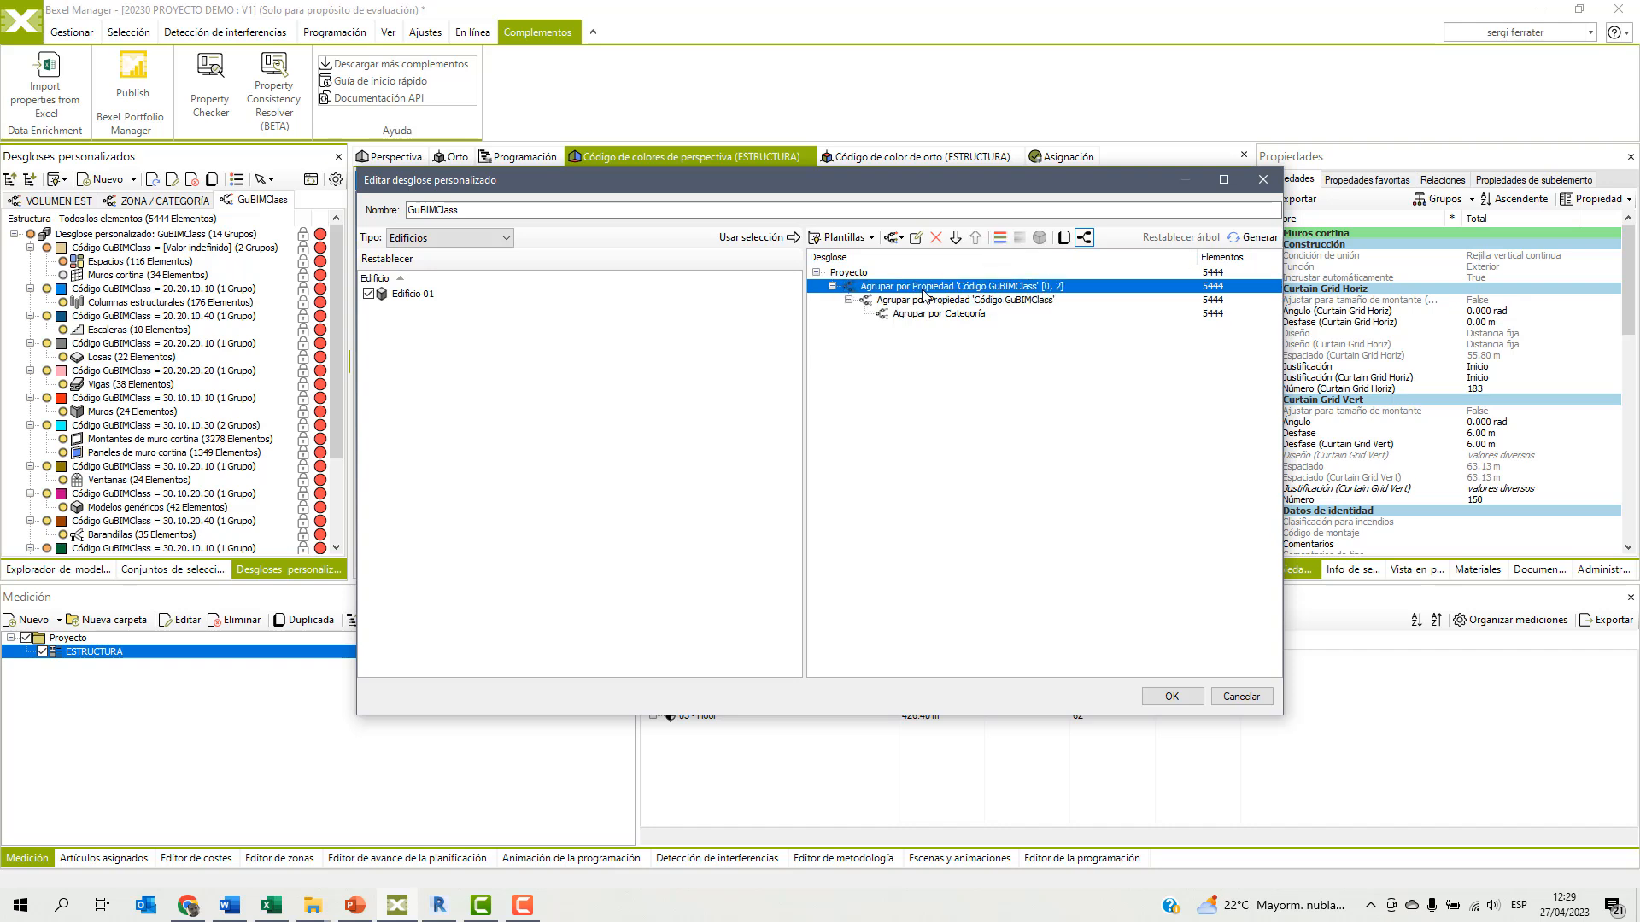
left_click(999, 238)
left_click(1170, 697)
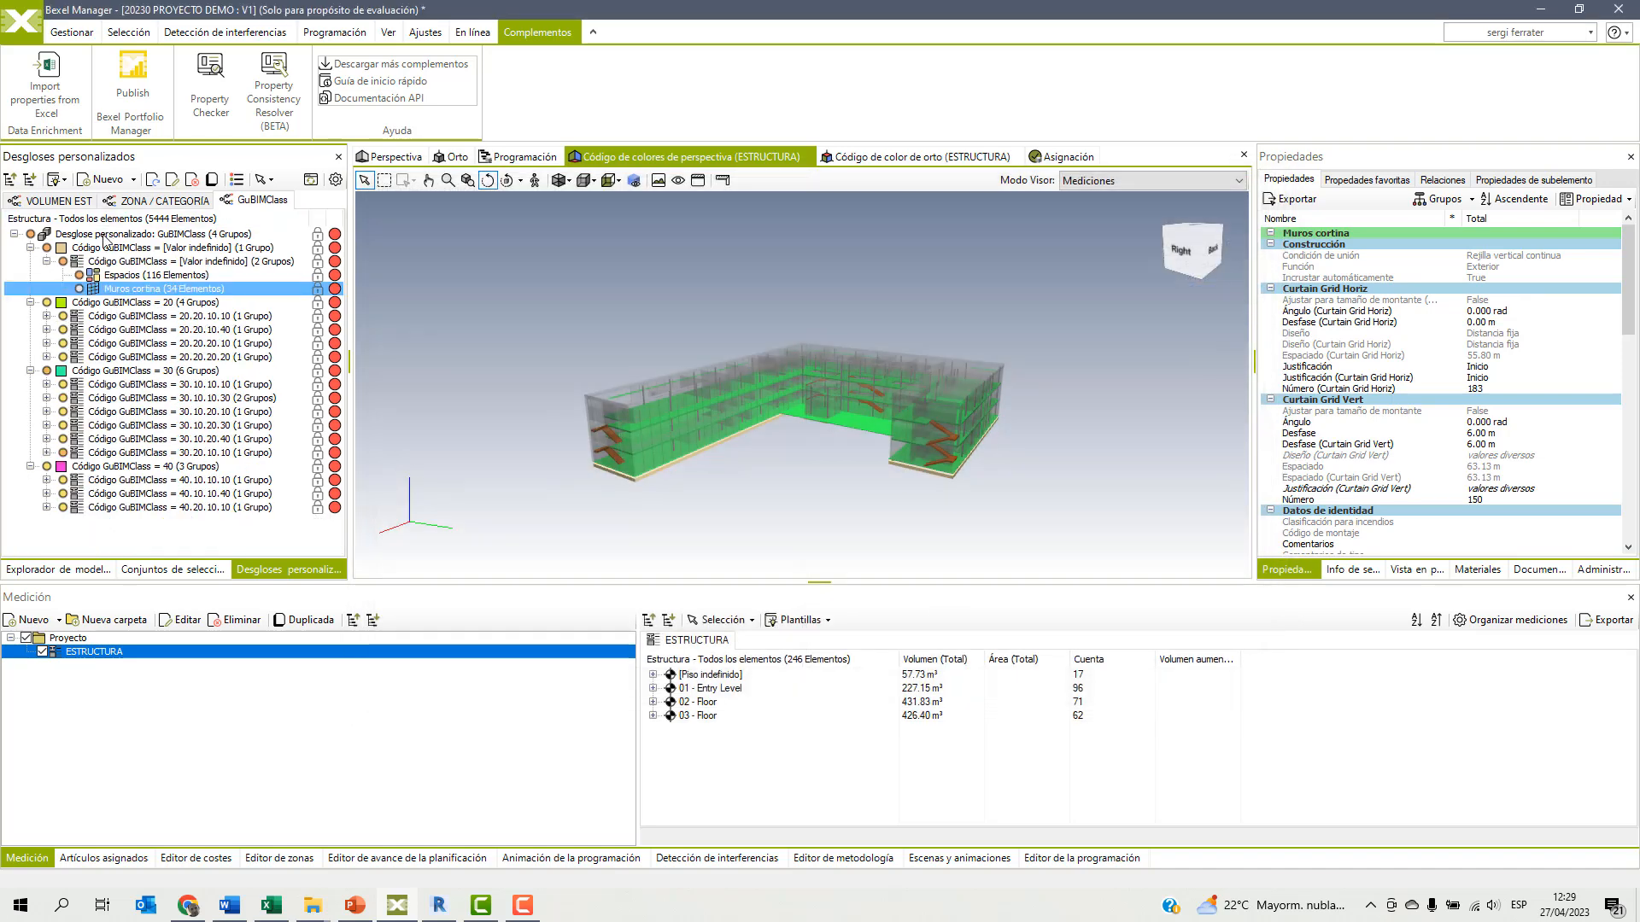
Collapse the GuBIMClass breakdown to its two-character groups and highlight groups 20, 30 and 40 in the model.
right_click(101, 234)
left_click(152, 376)
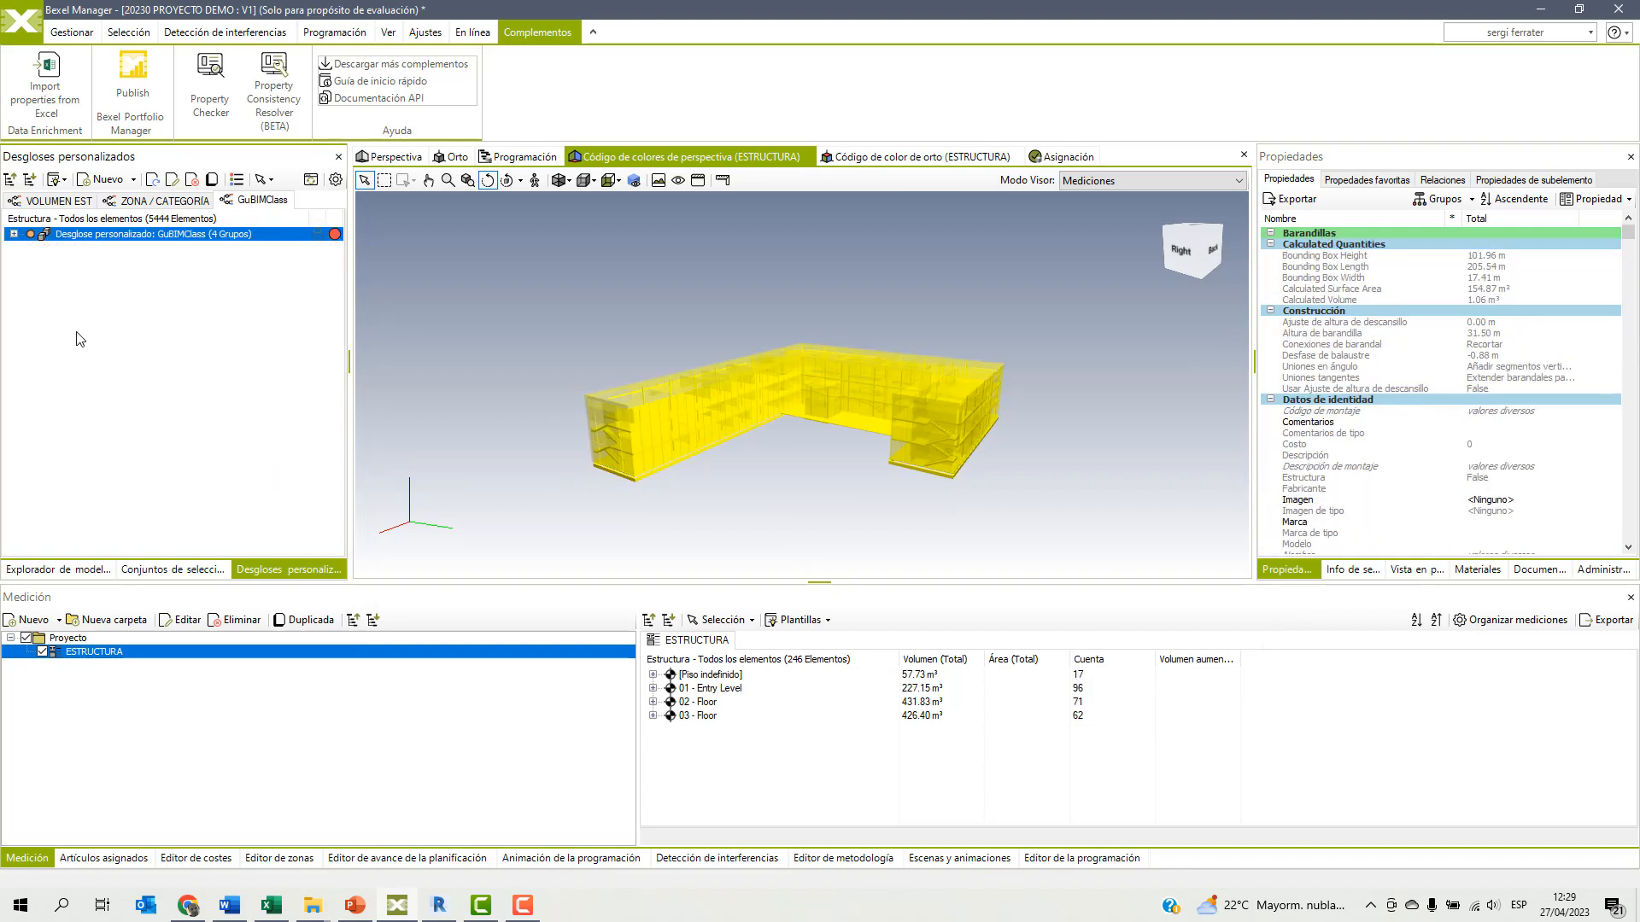
left_click(14, 234)
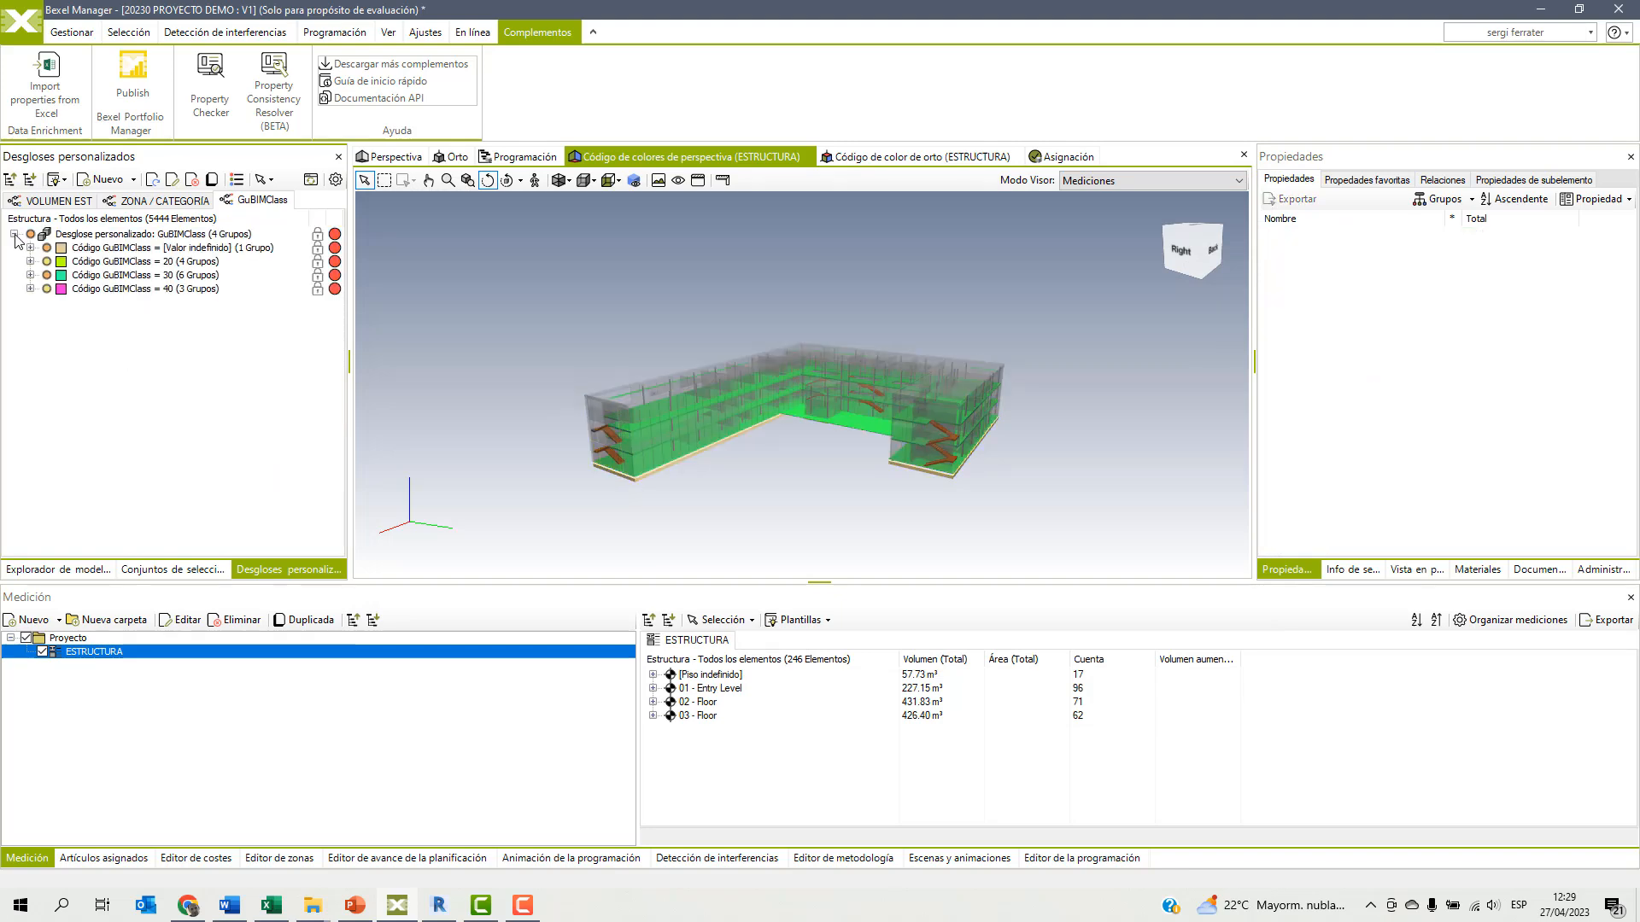
left_click(120, 261)
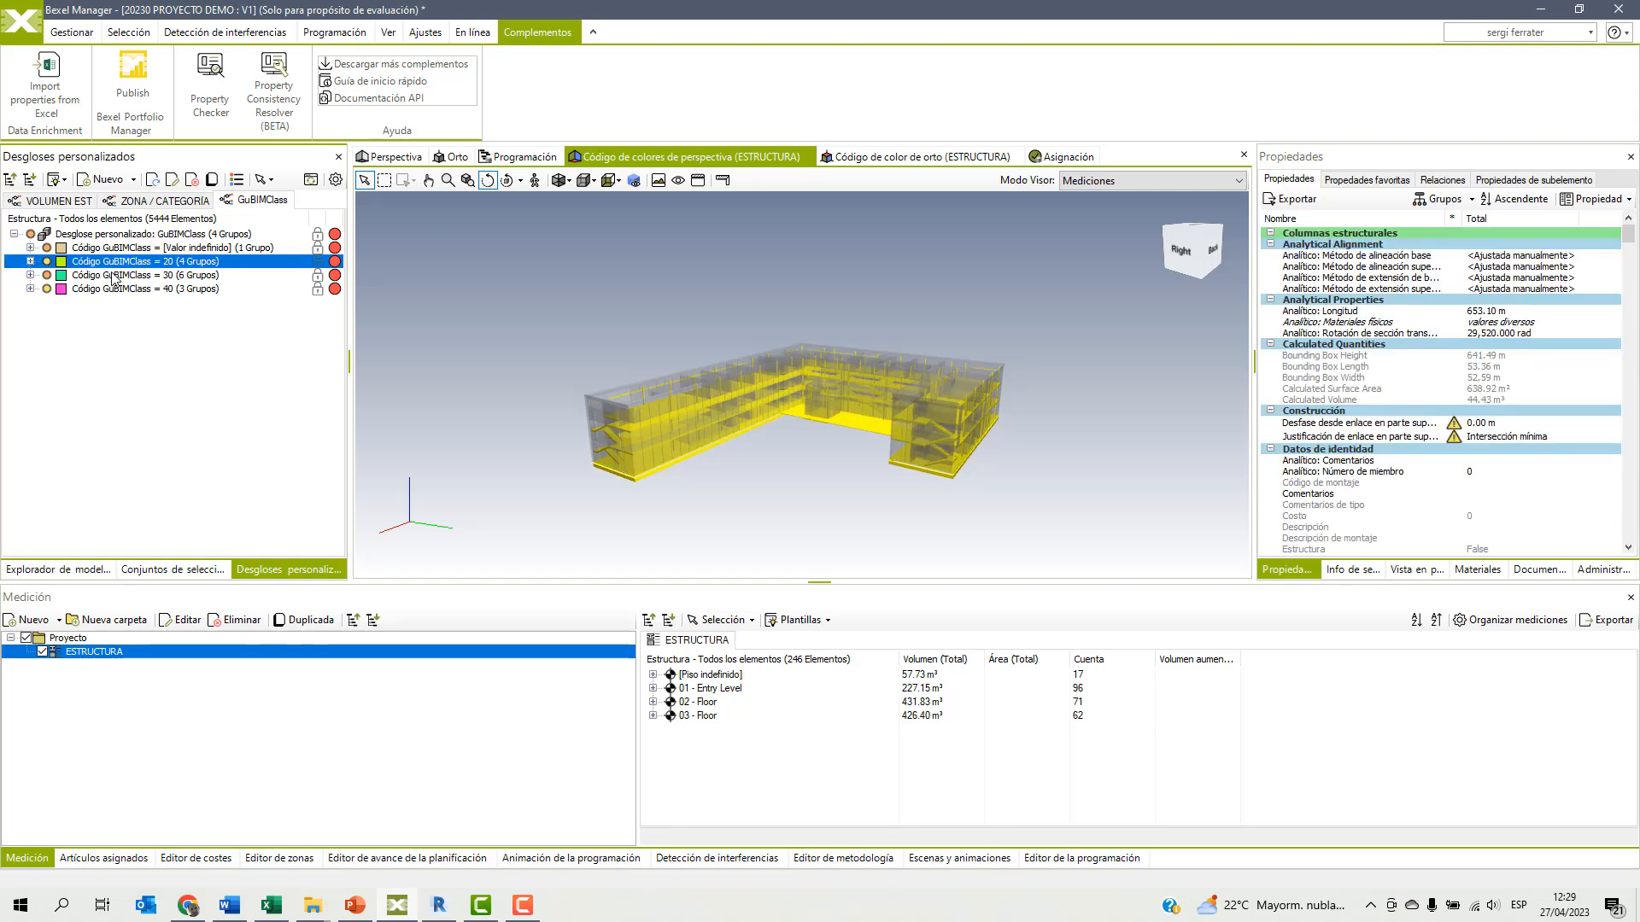
left_click(111, 274)
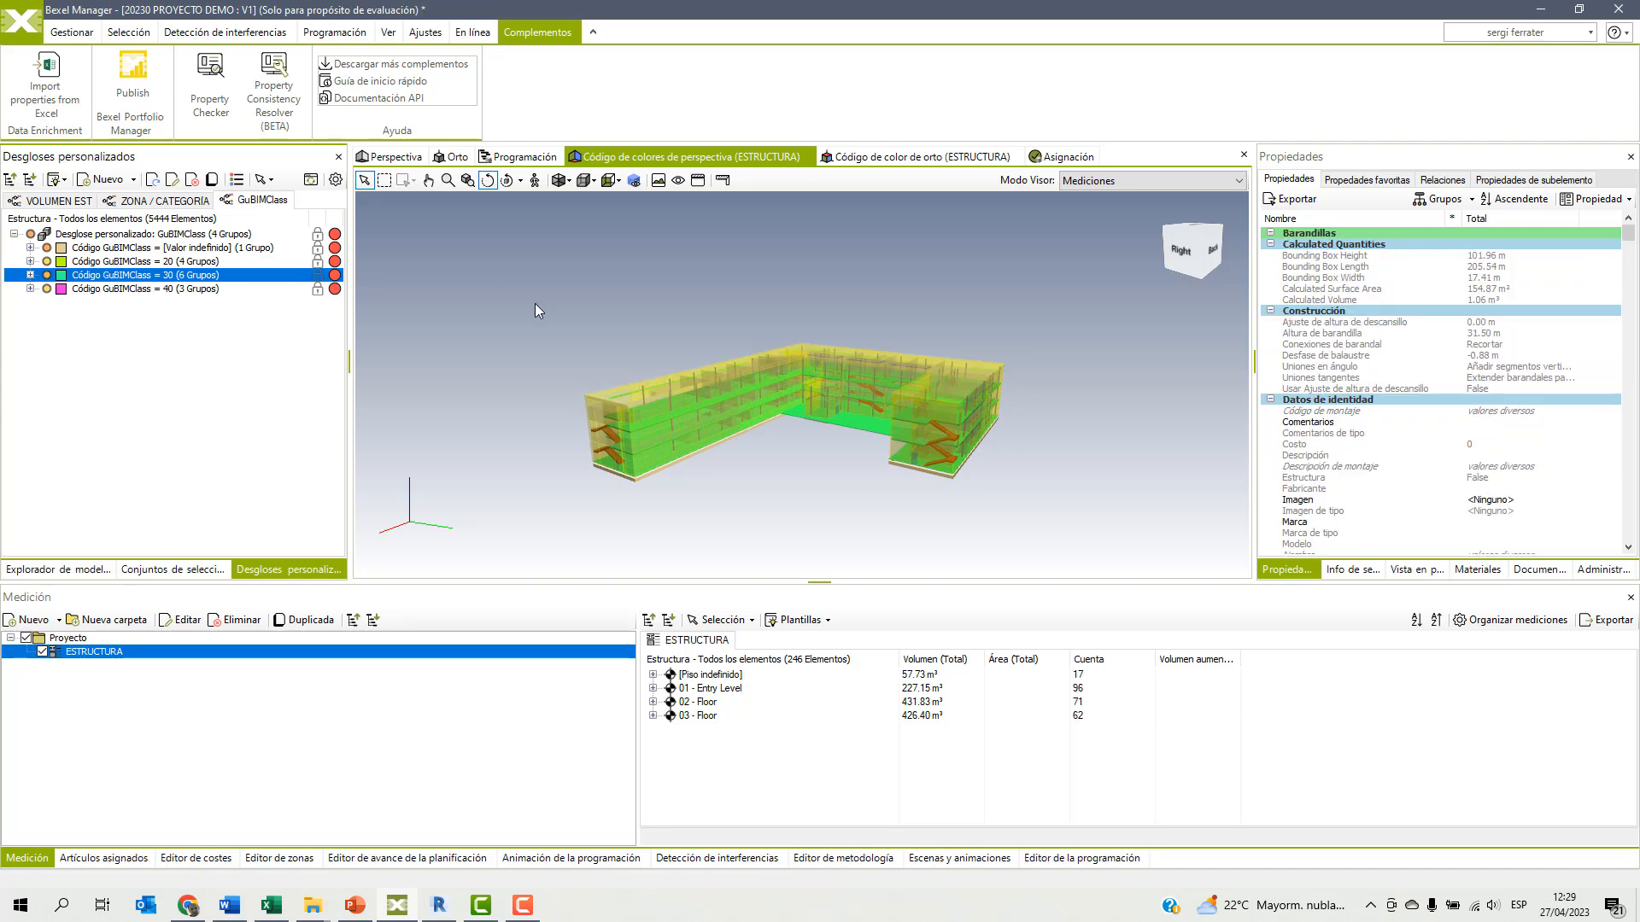
left_click(132, 289)
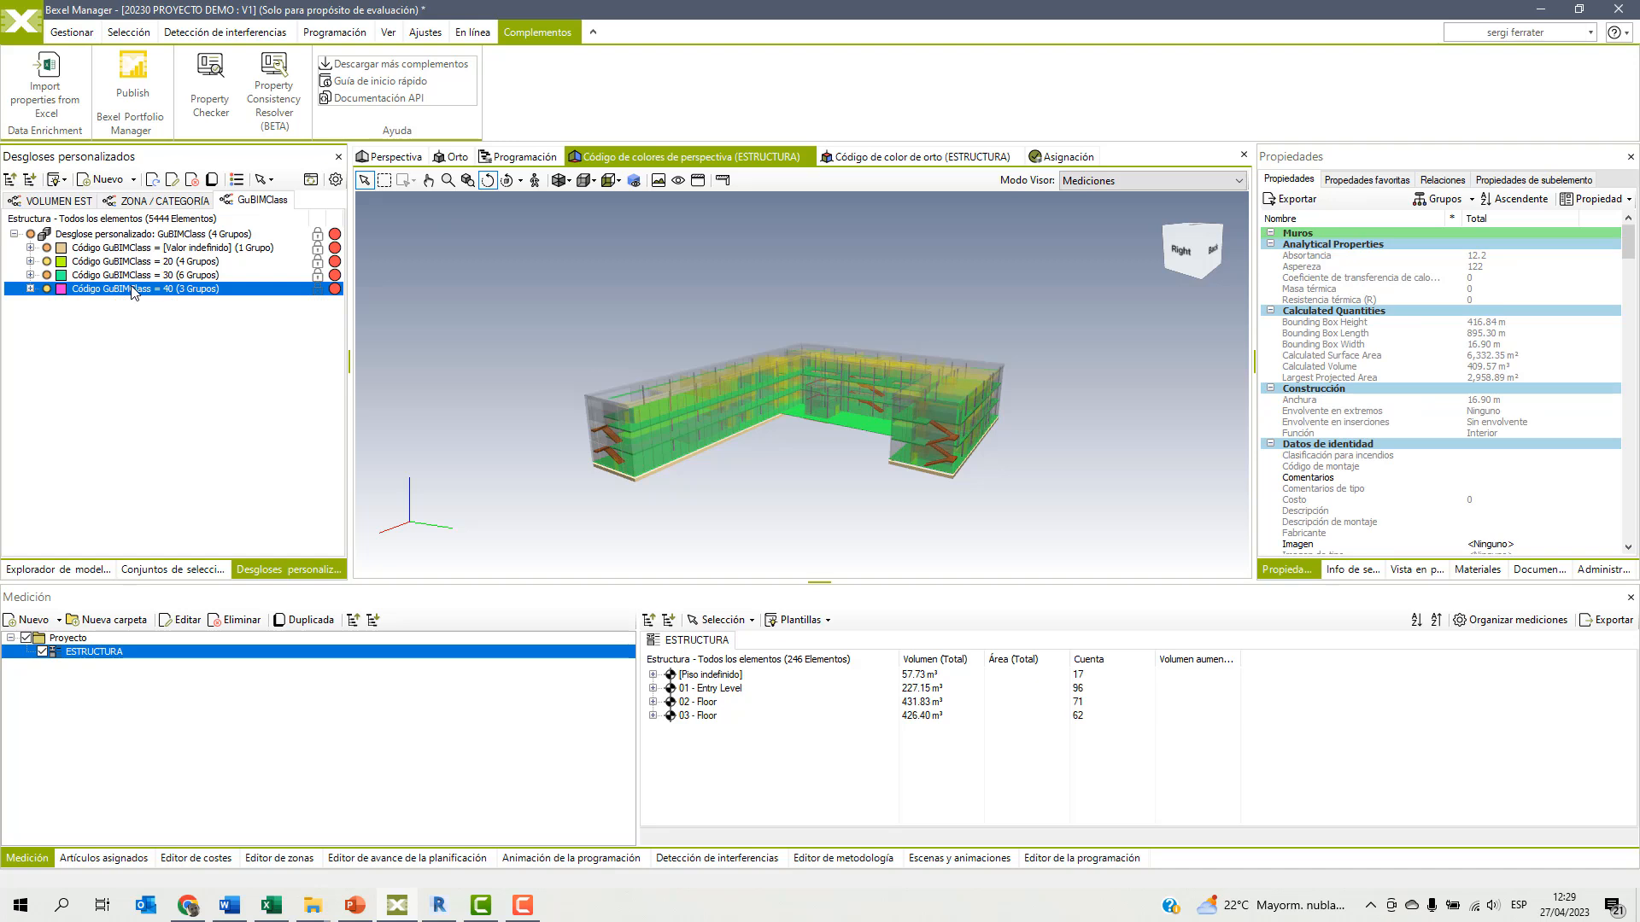
Expand group 40 and highlight its 40.10.10.40 and 40.20.10.10 subgroups in the model.
left_click(31, 290)
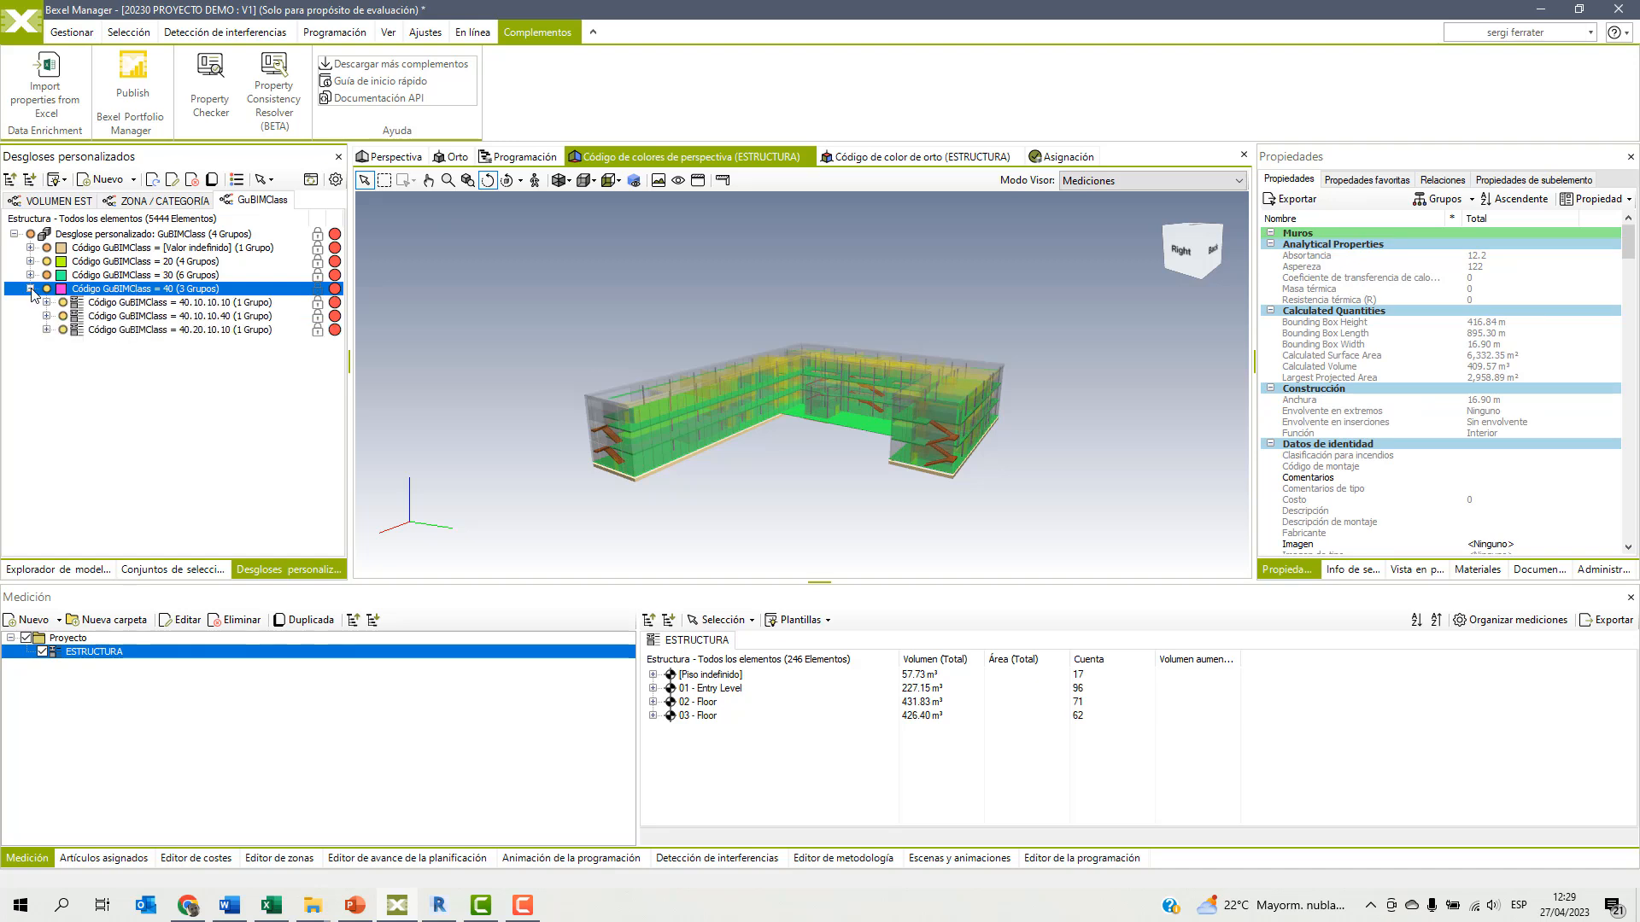
left_click(199, 317)
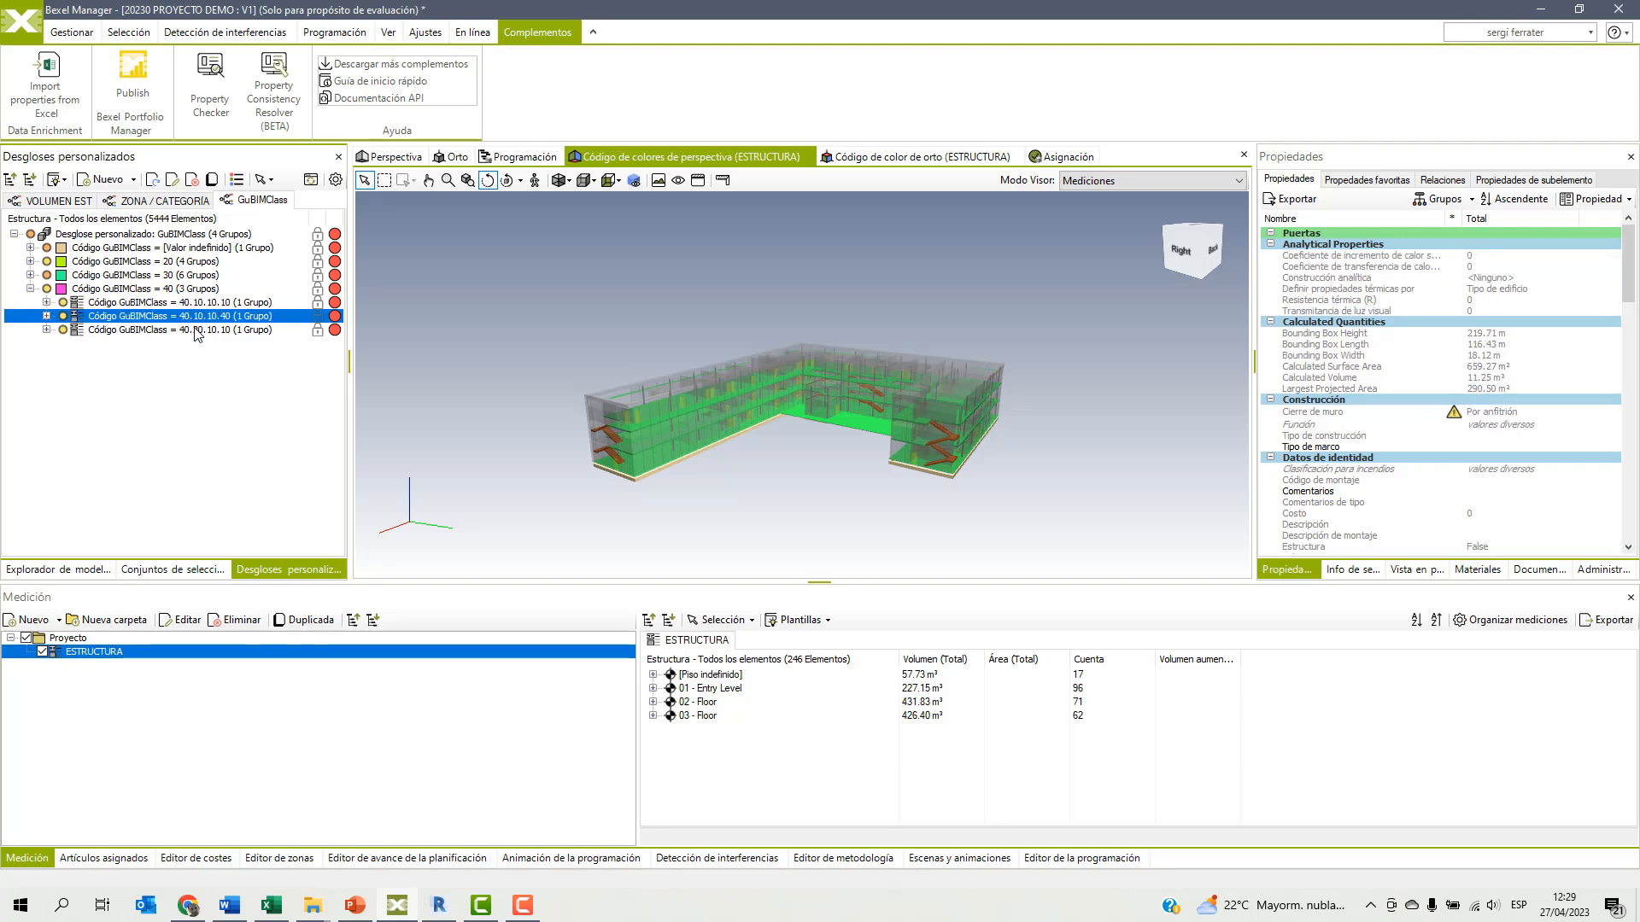
left_click(196, 332)
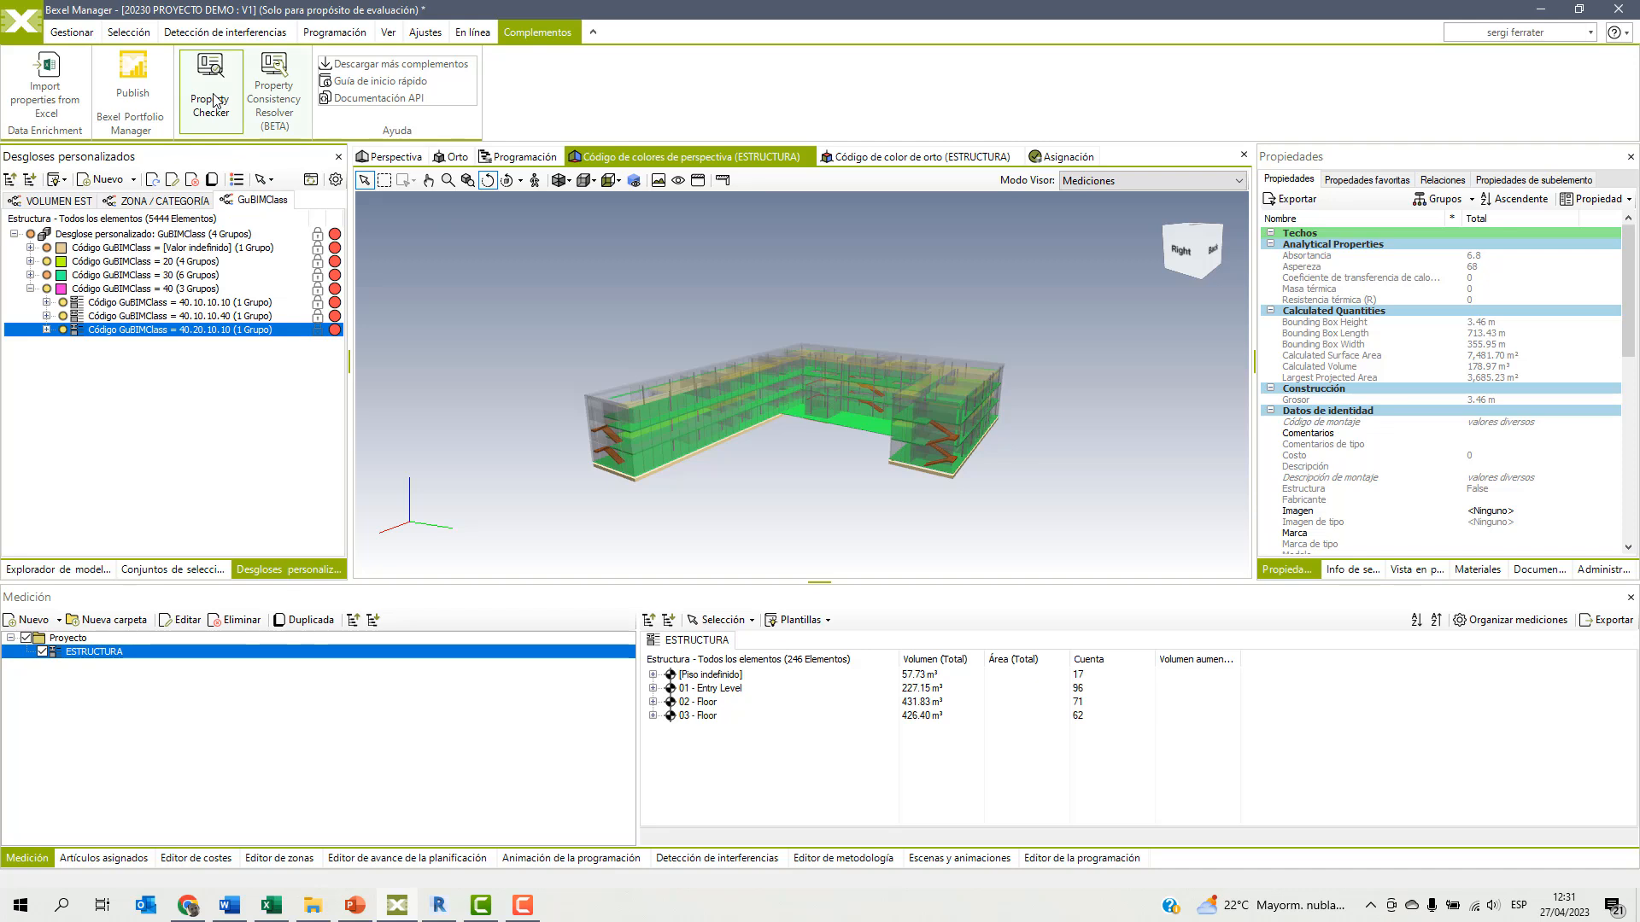
Switch to File Explorer and open BEXEL Property Checker Sample Spreadsheet BASIC_SPA.xlsx from the Knowledge Base's Property Checker folder in a maximized Excel window.
left_click(312, 905)
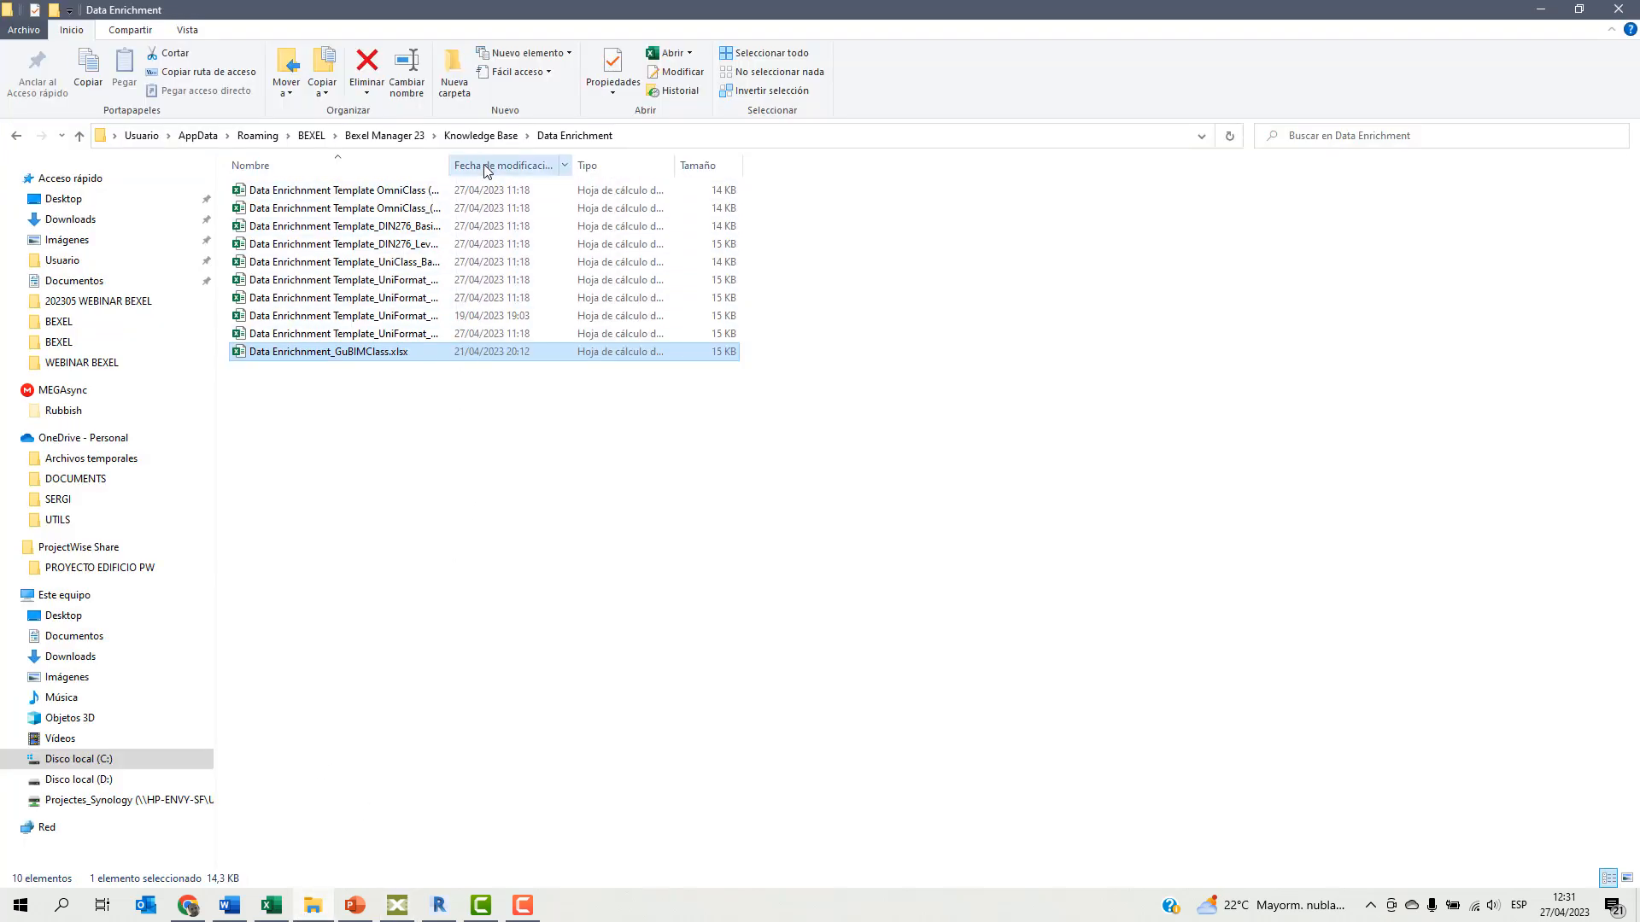
left_click(489, 137)
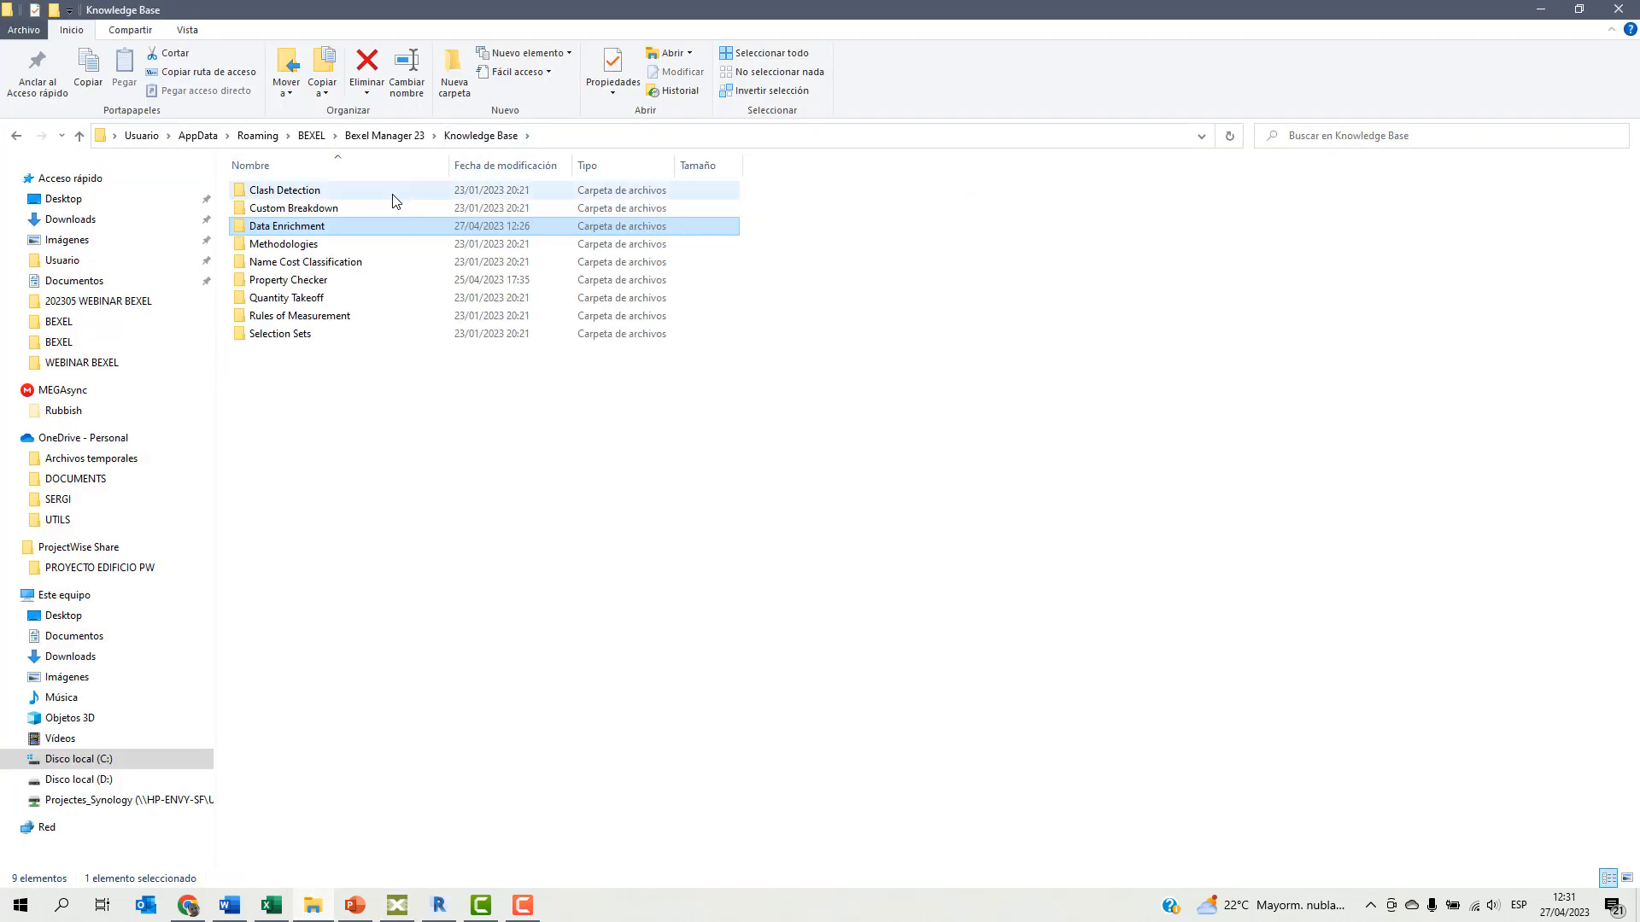
double_click(275, 281)
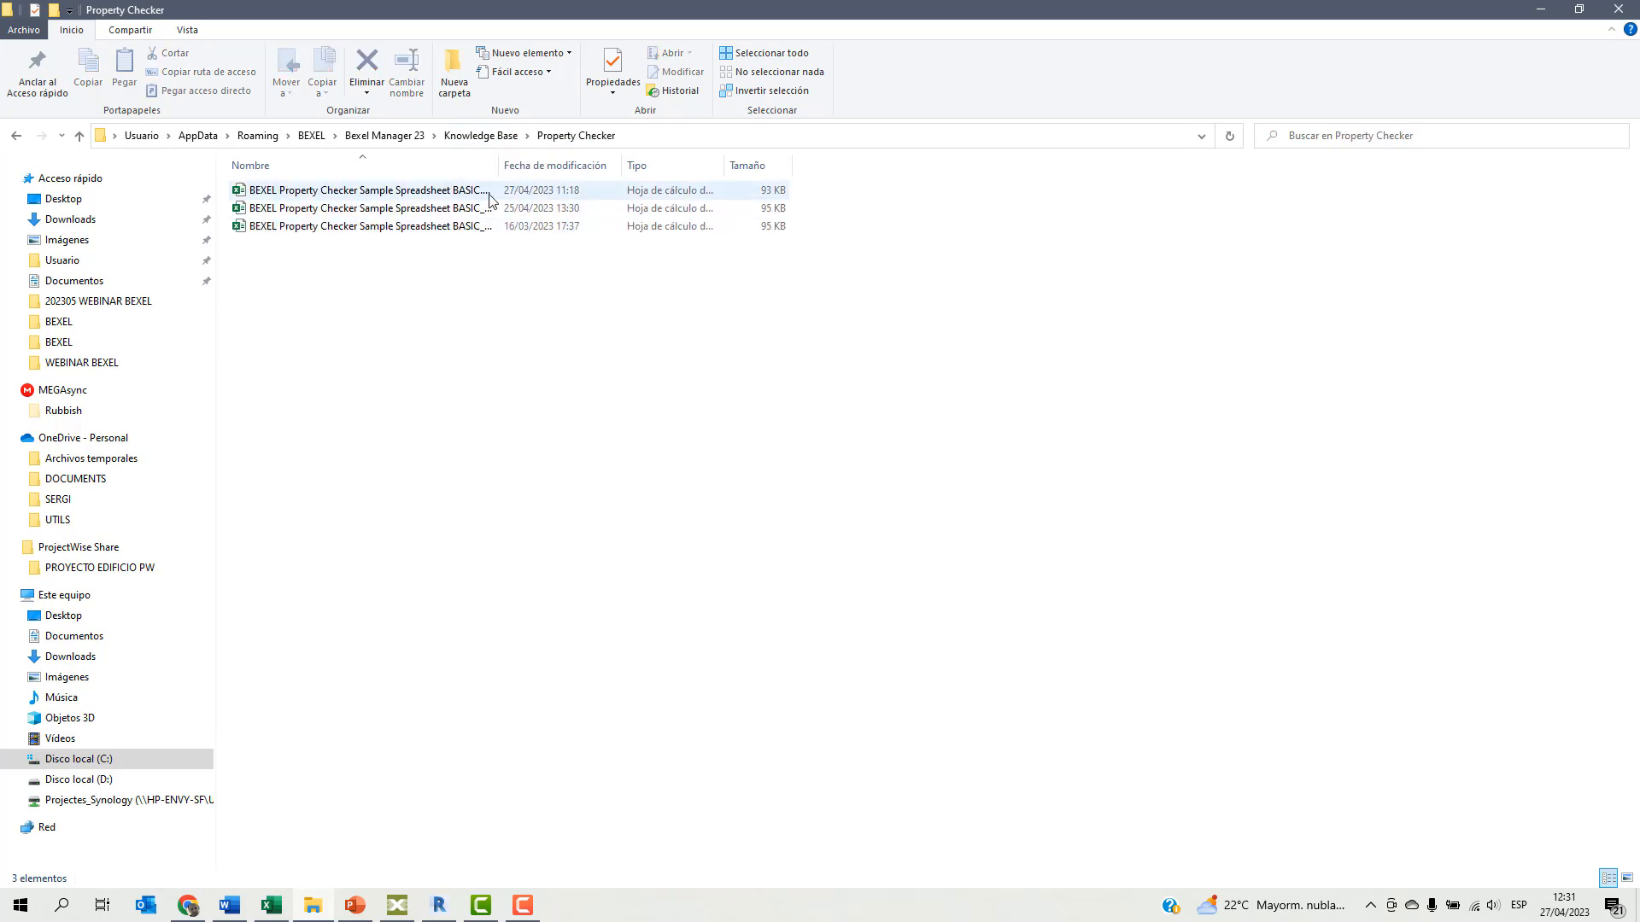
left_click_drag(498, 165, 692, 154)
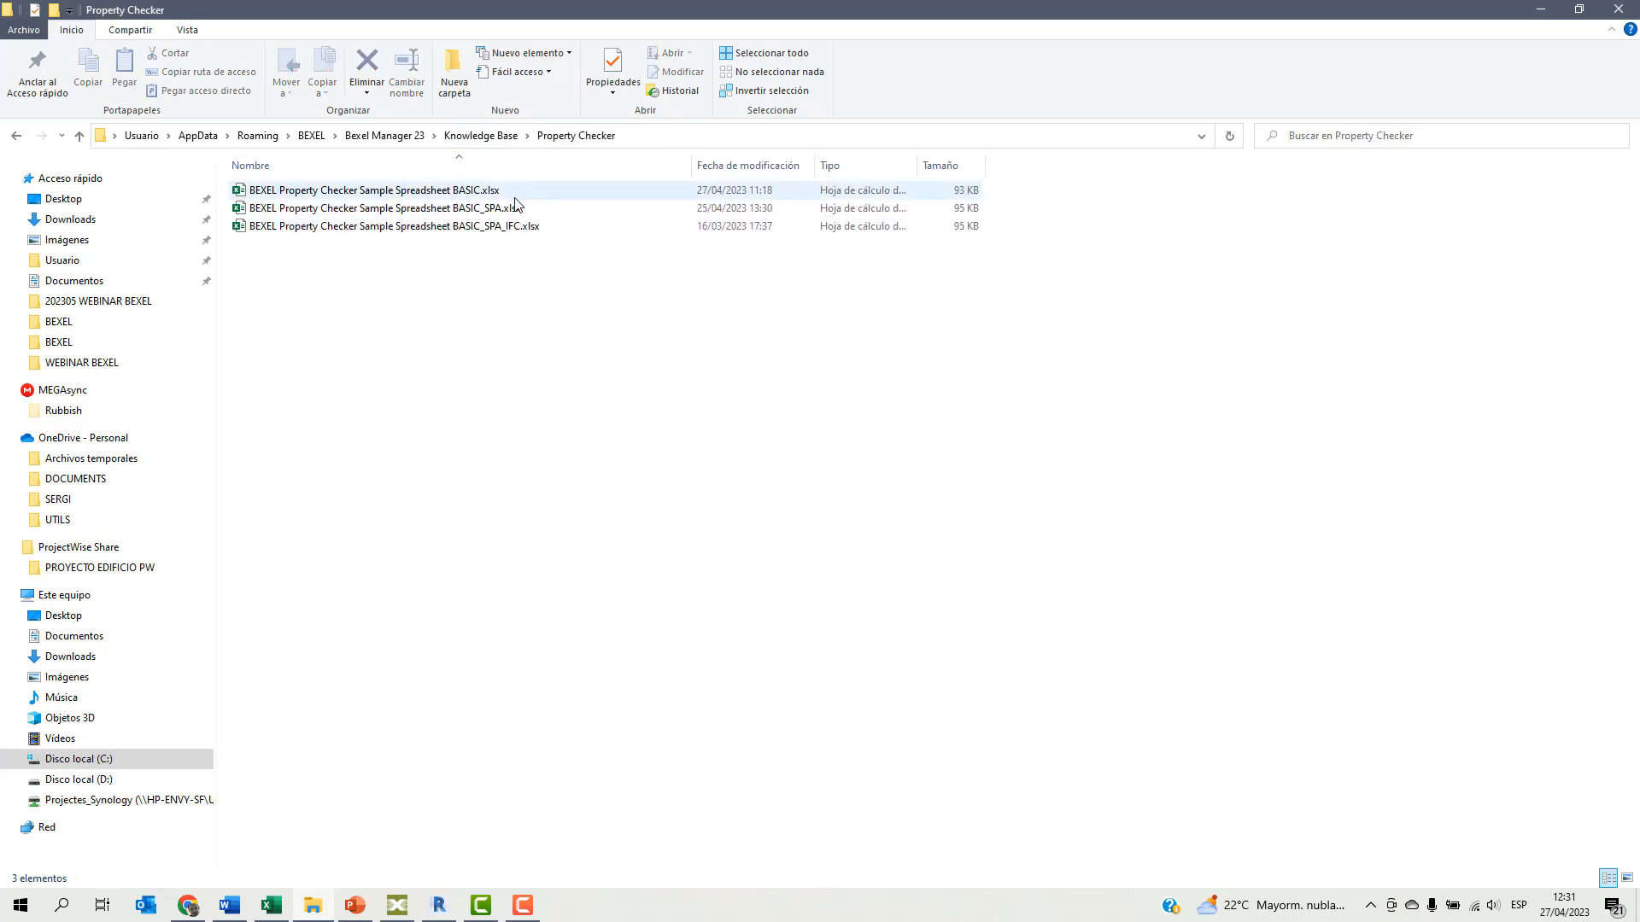
double_click(462, 211)
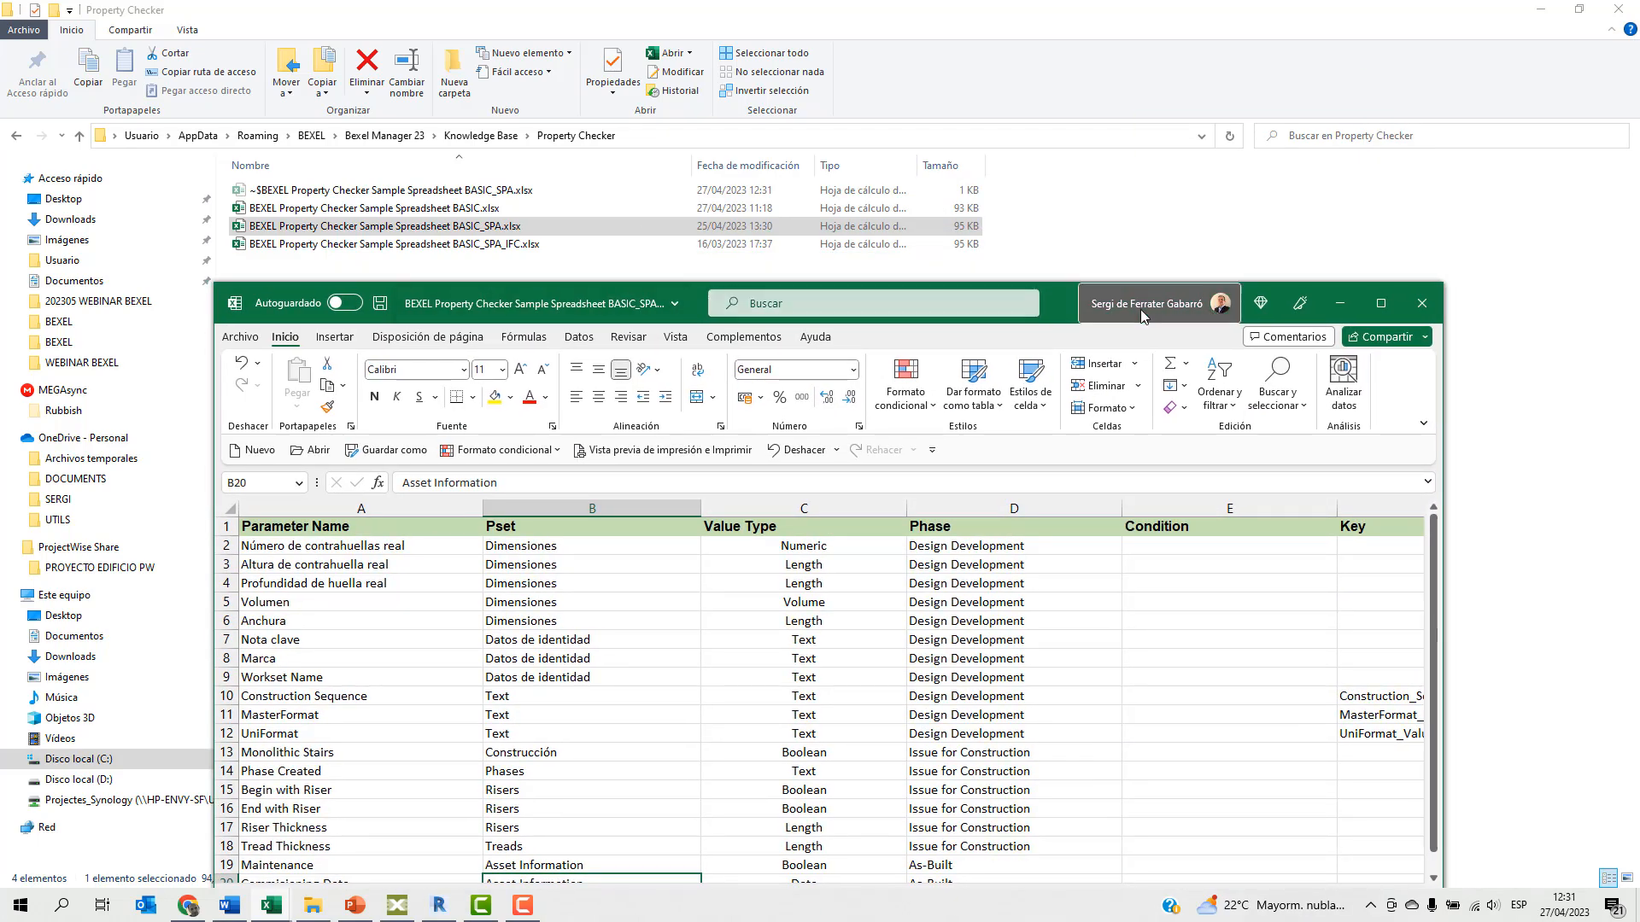
double_click(1141, 314)
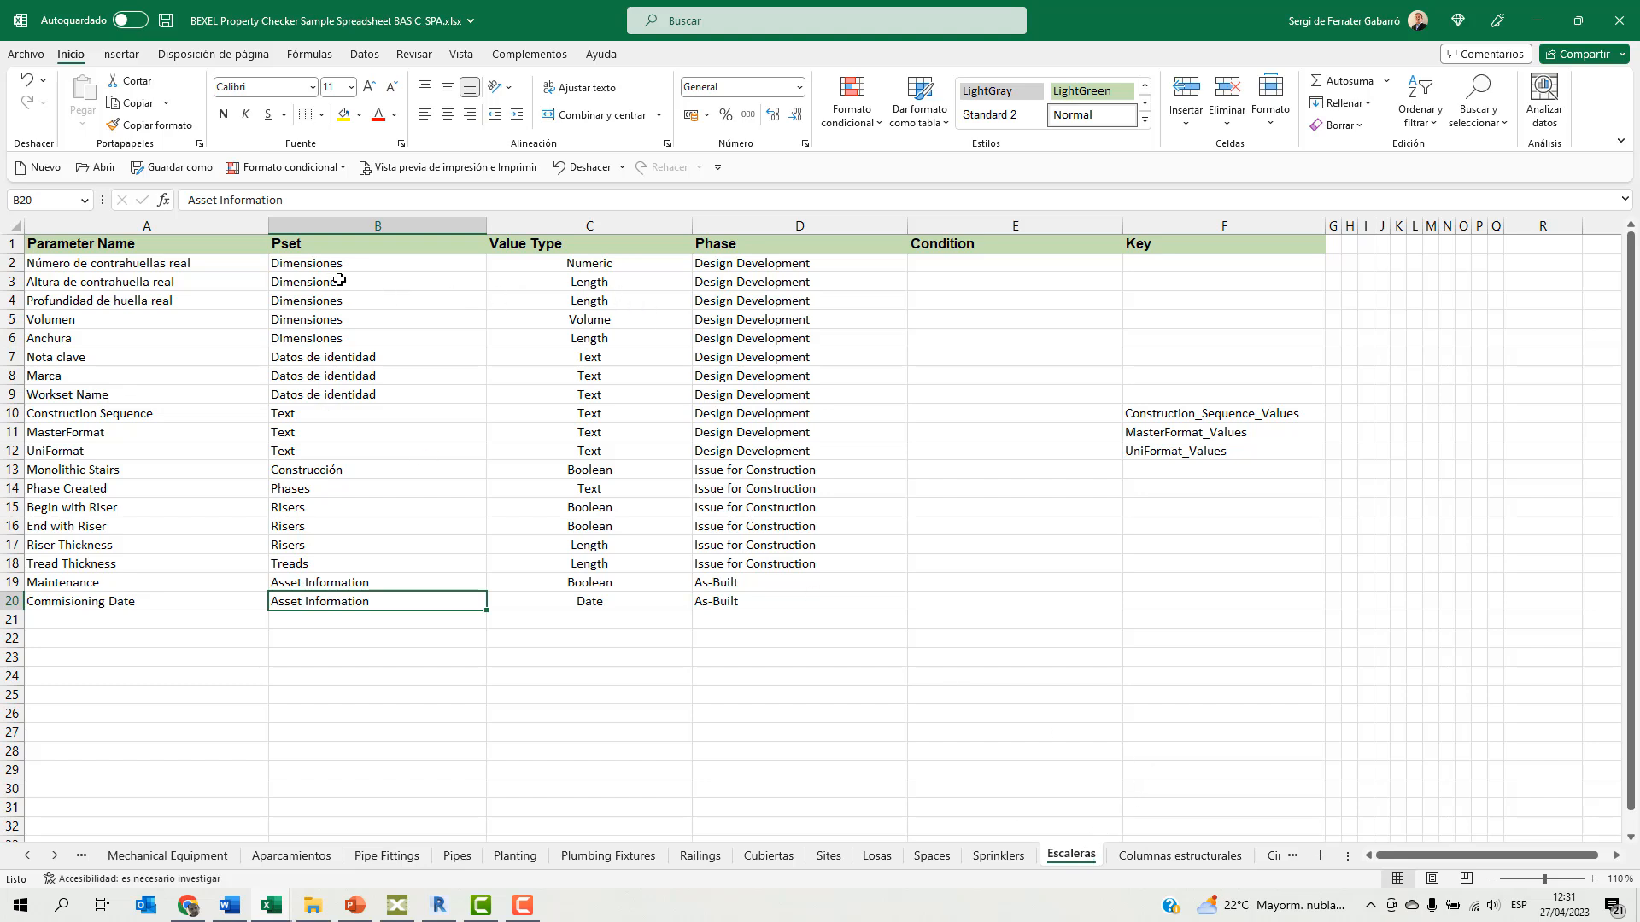
Review the riser count, riser height and tread depth parameters on the Escaleras sheet.
left_click(171, 266)
left_click(158, 284)
left_click(138, 300)
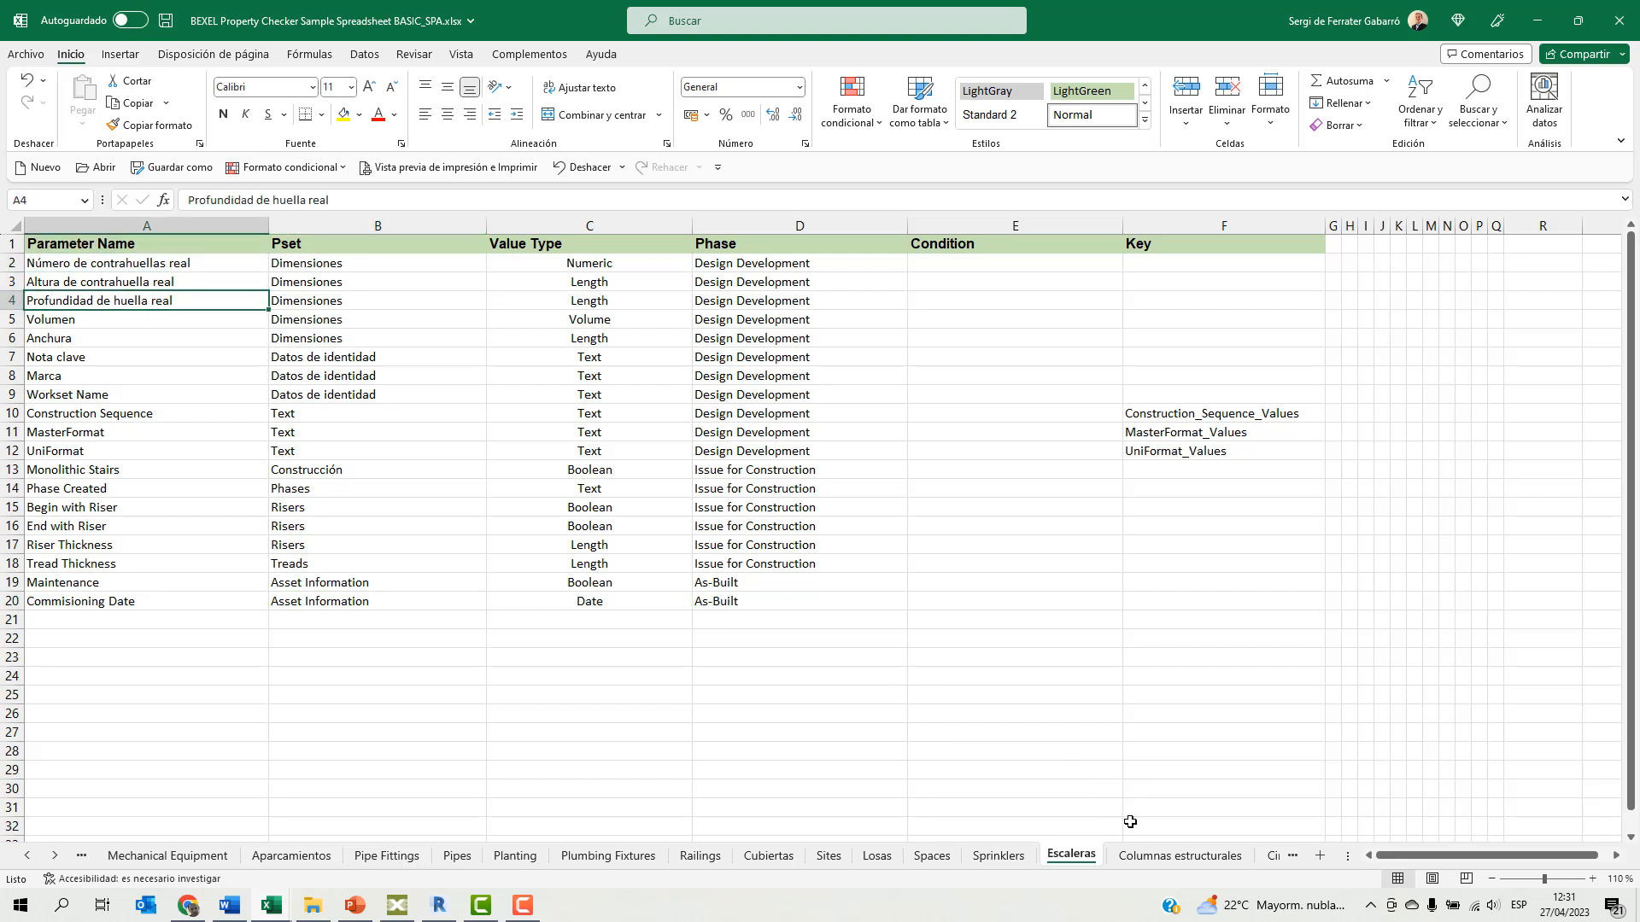
Examine the Pset entries and the Design Development phase rows on the Columnas estructurales sheet, and close the workbook.
left_click(1155, 856)
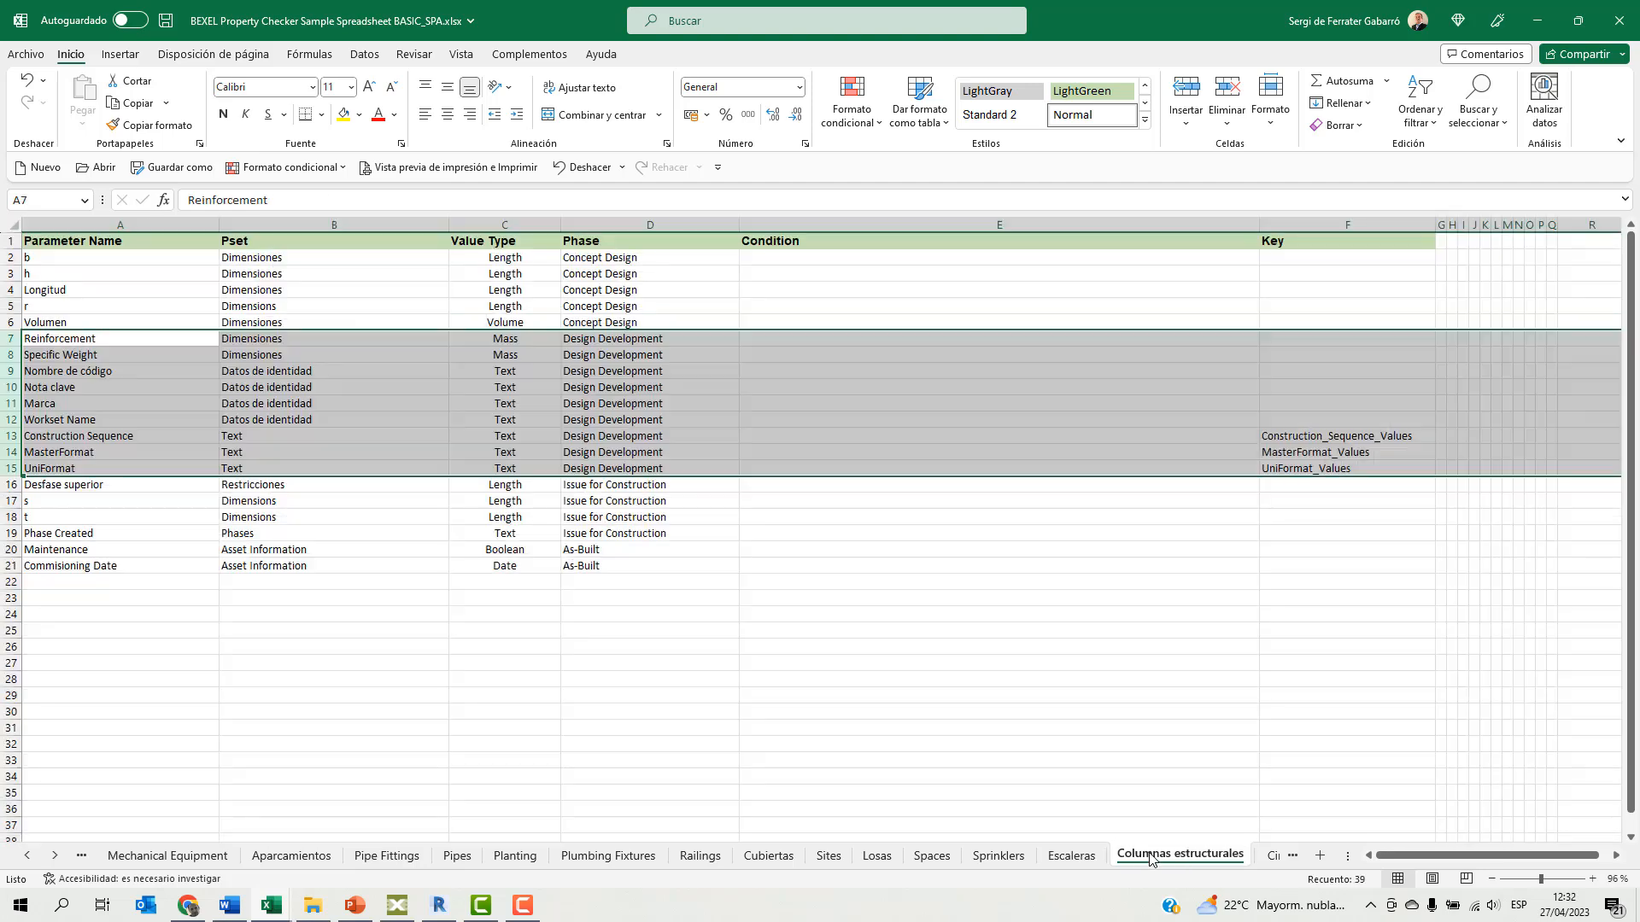
left_click(274, 258)
left_click_drag(271, 267, 254, 409)
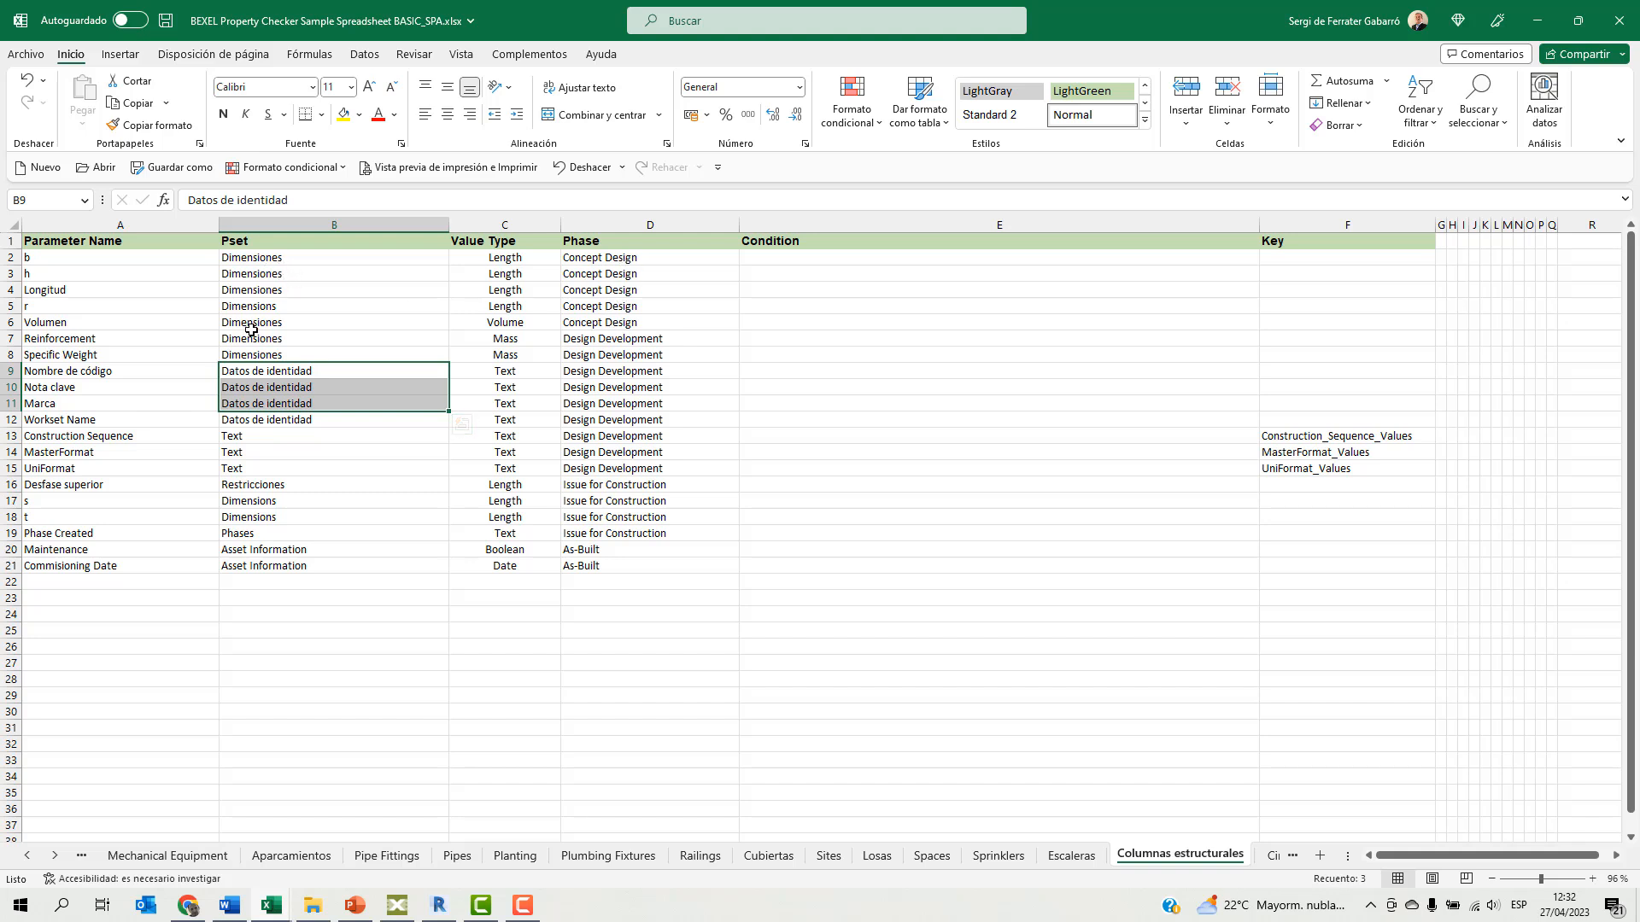
left_click_drag(633, 342, 637, 468)
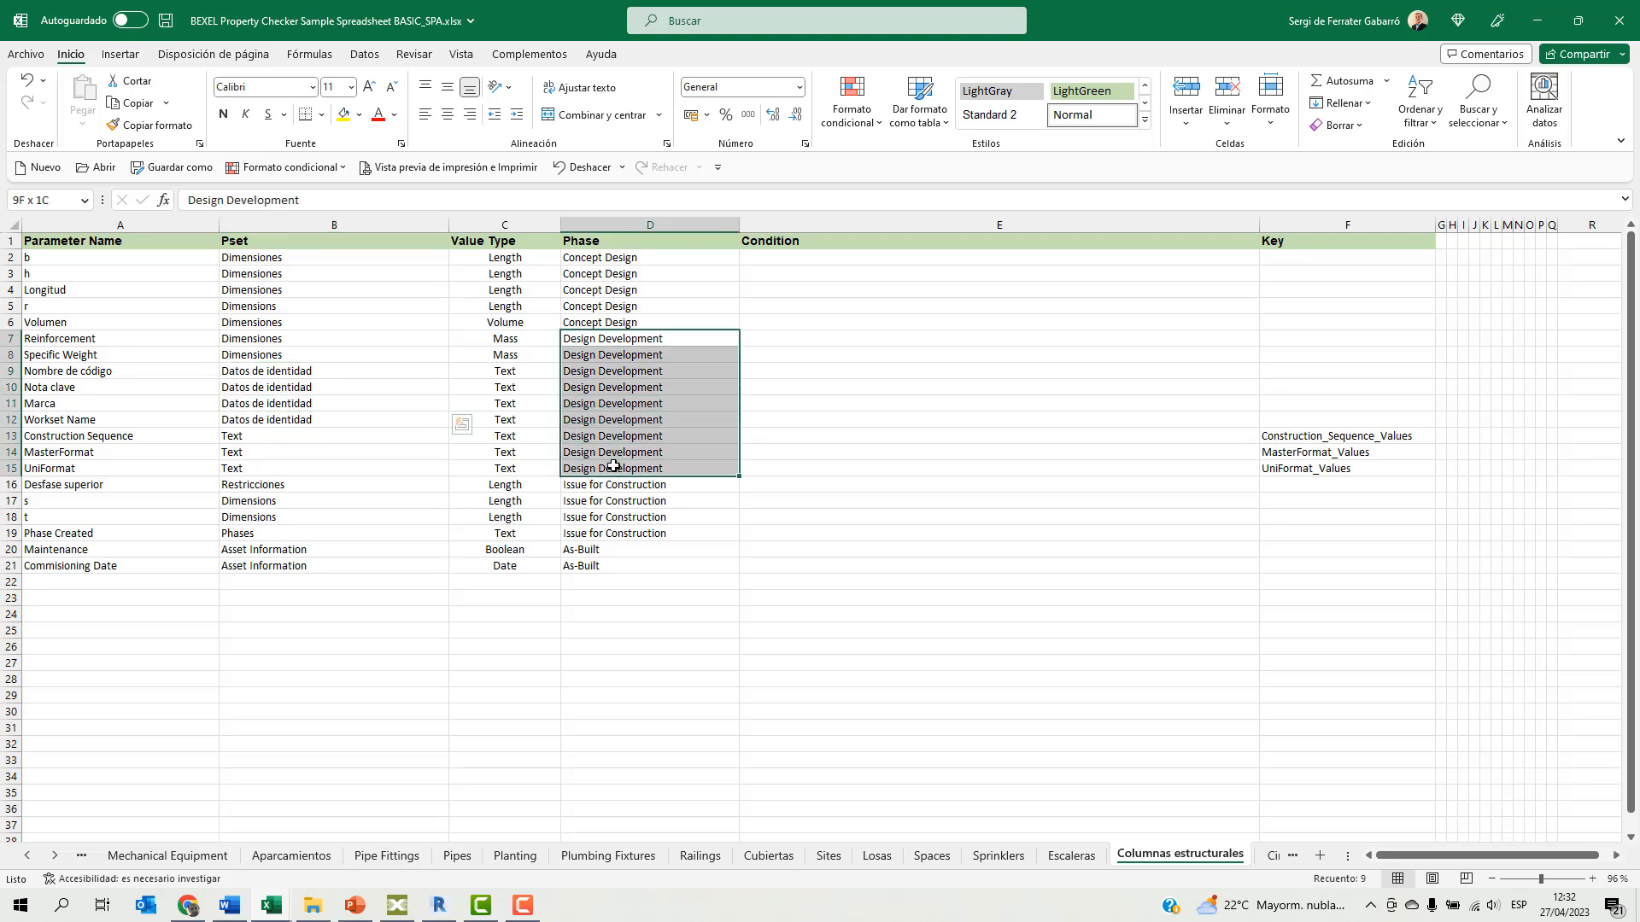
left_click(1618, 20)
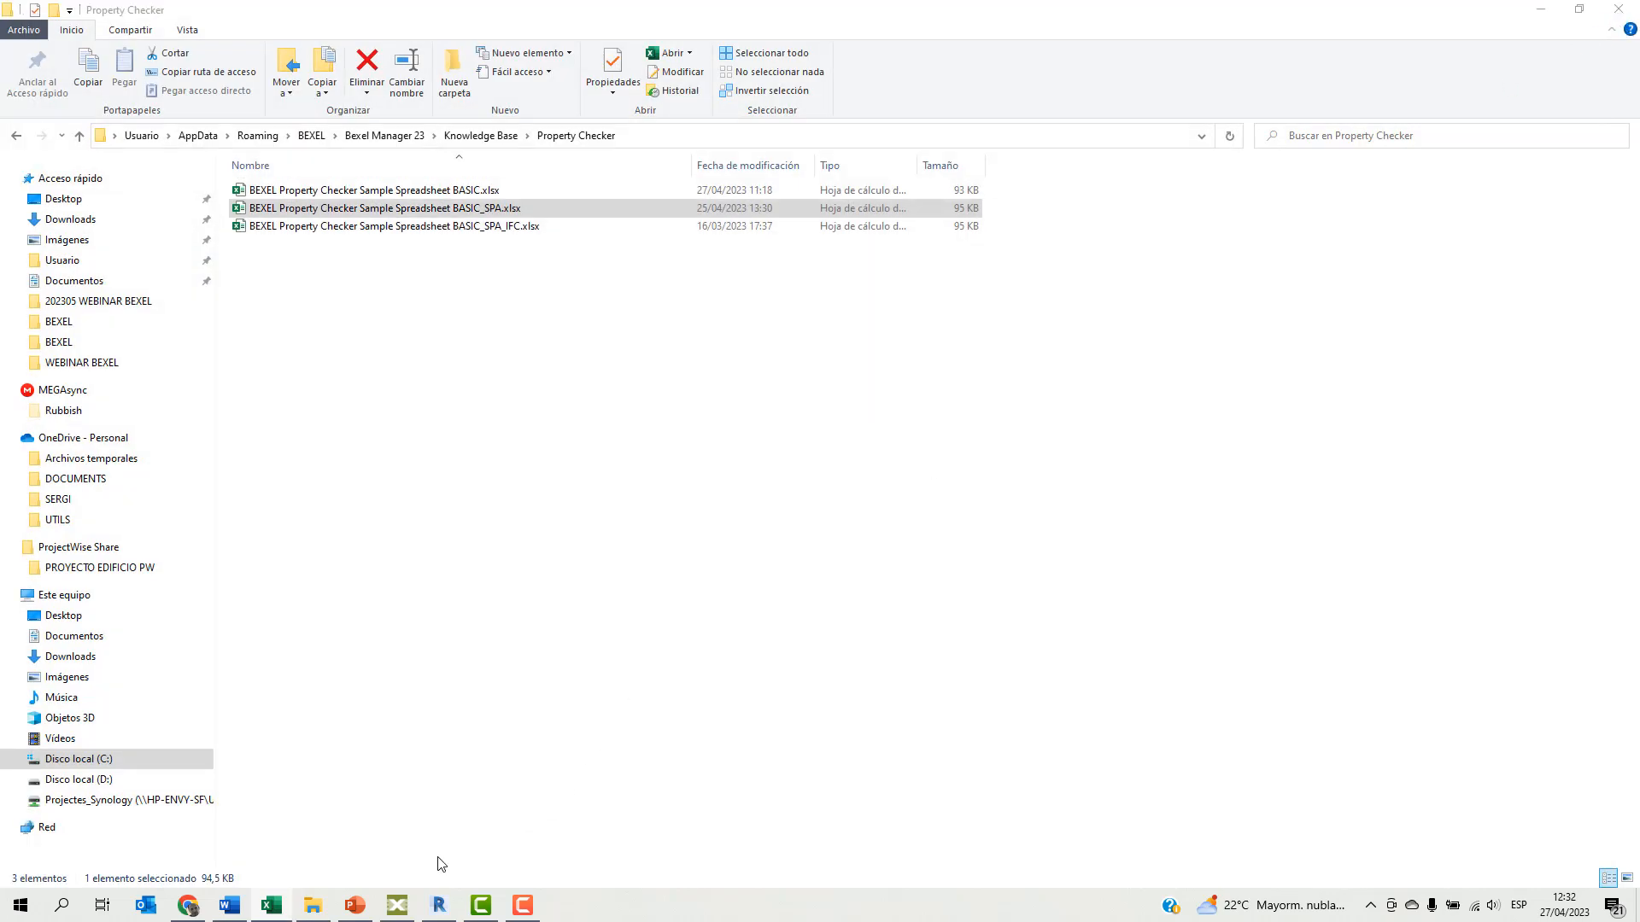
Switch back to Bexel Manager, open the Property Checker and import the Spanish property rules spreadsheet.
left_click(398, 905)
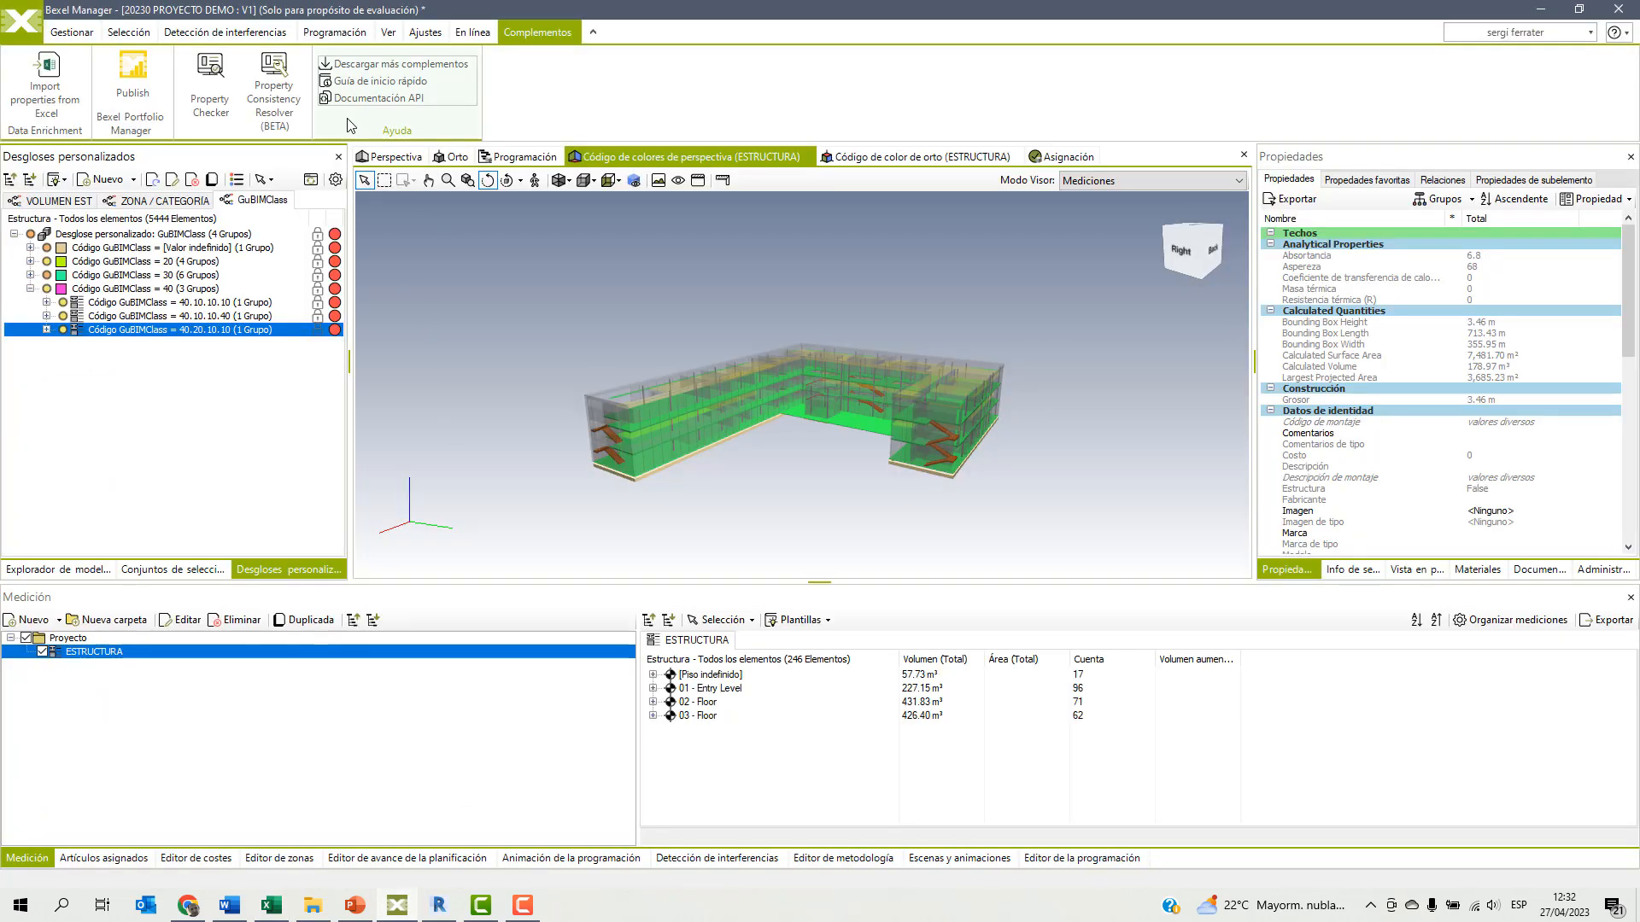
left_click(211, 89)
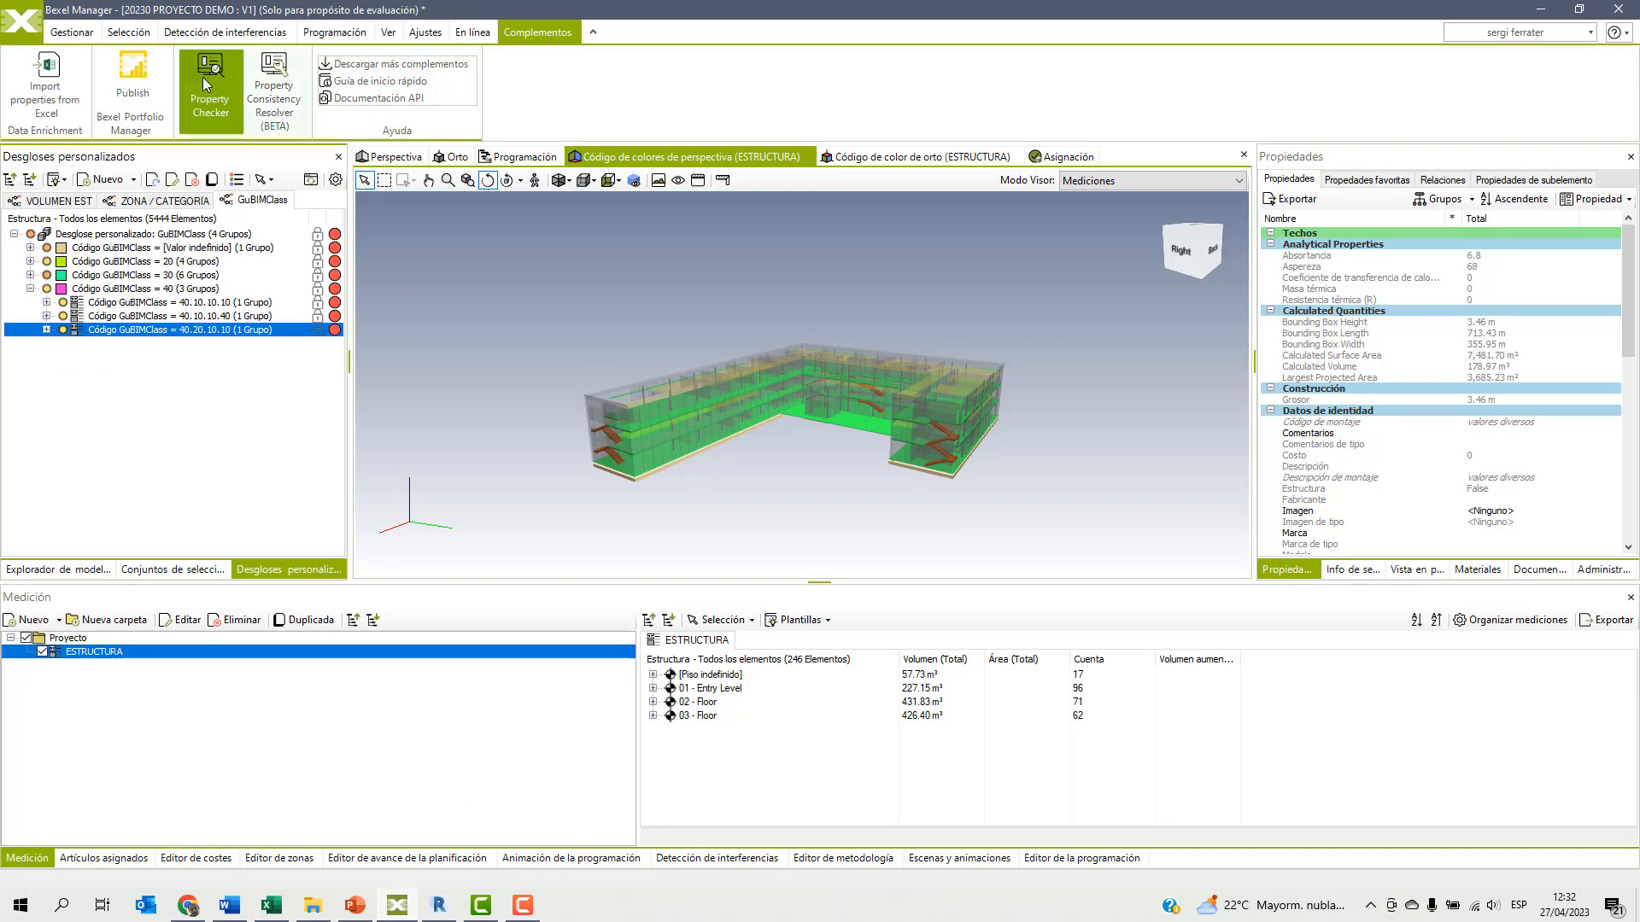
left_click(39, 626)
left_click(516, 144)
left_click(1480, 860)
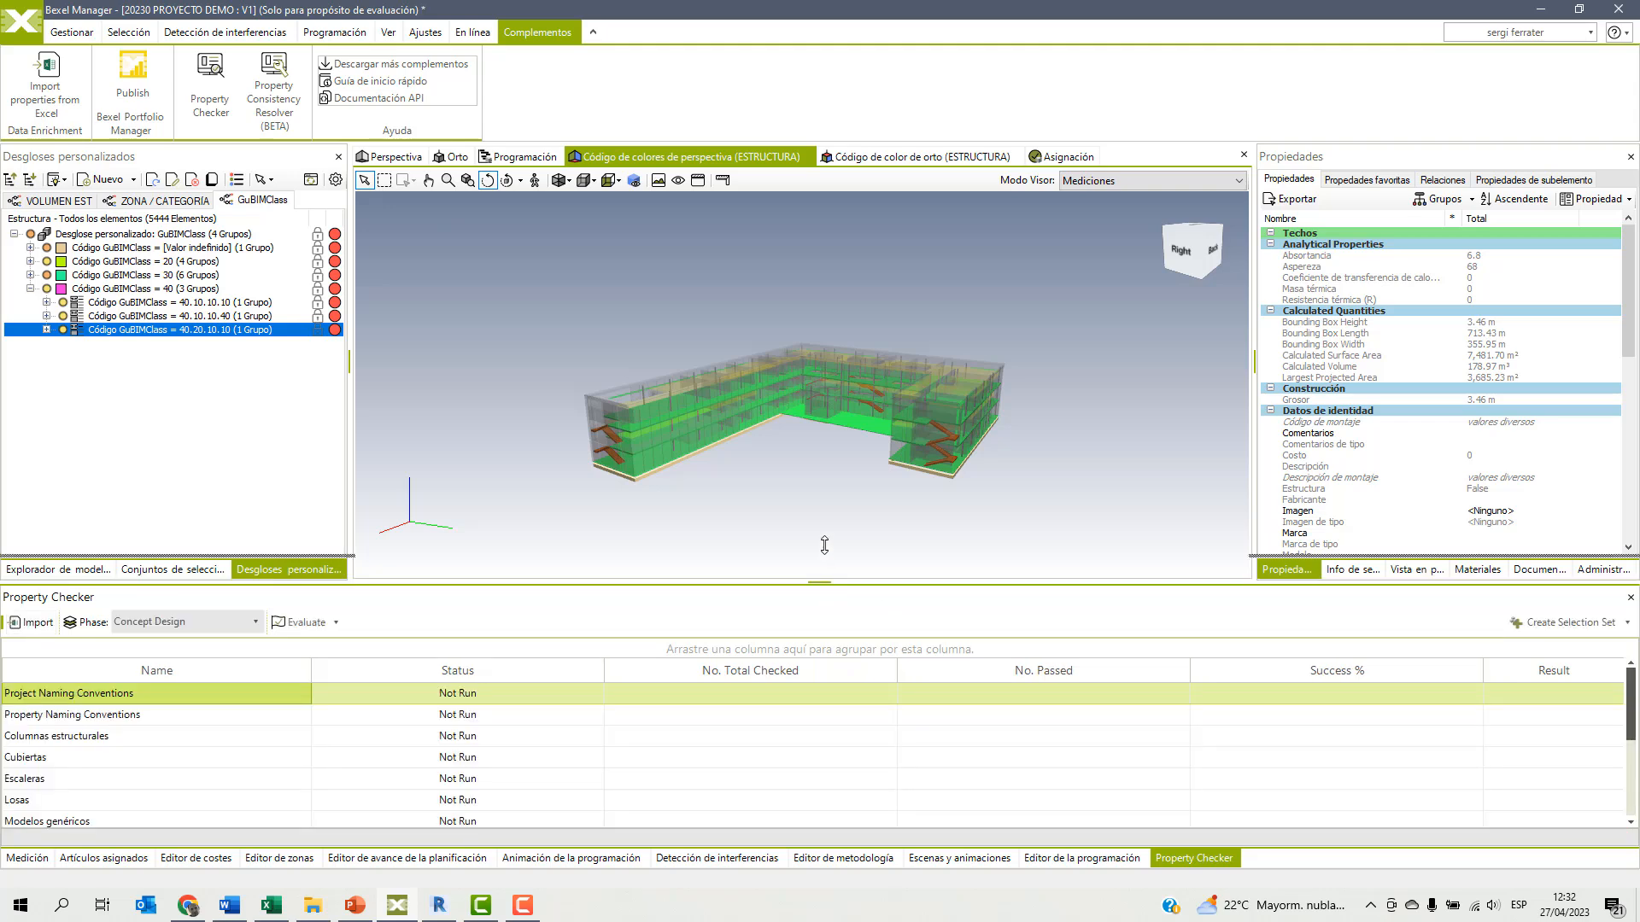
Enlarge the Property Checker area and evaluate the imported rules for the Concept Design phase.
left_click_drag(819, 581, 772, 547)
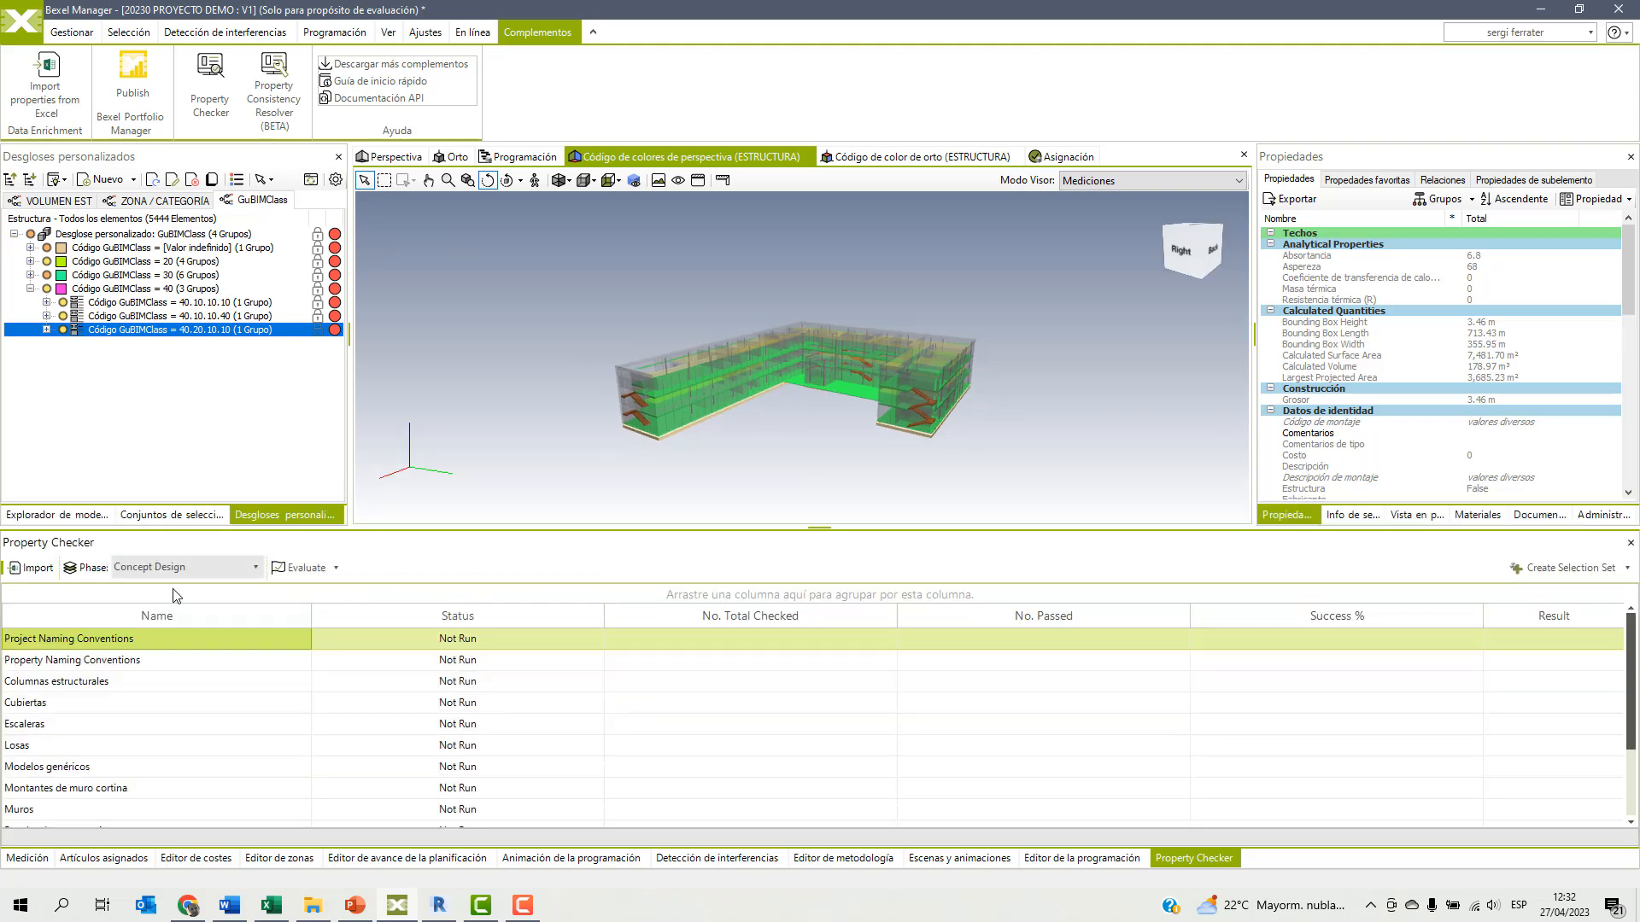
left_click(197, 568)
left_click(197, 567)
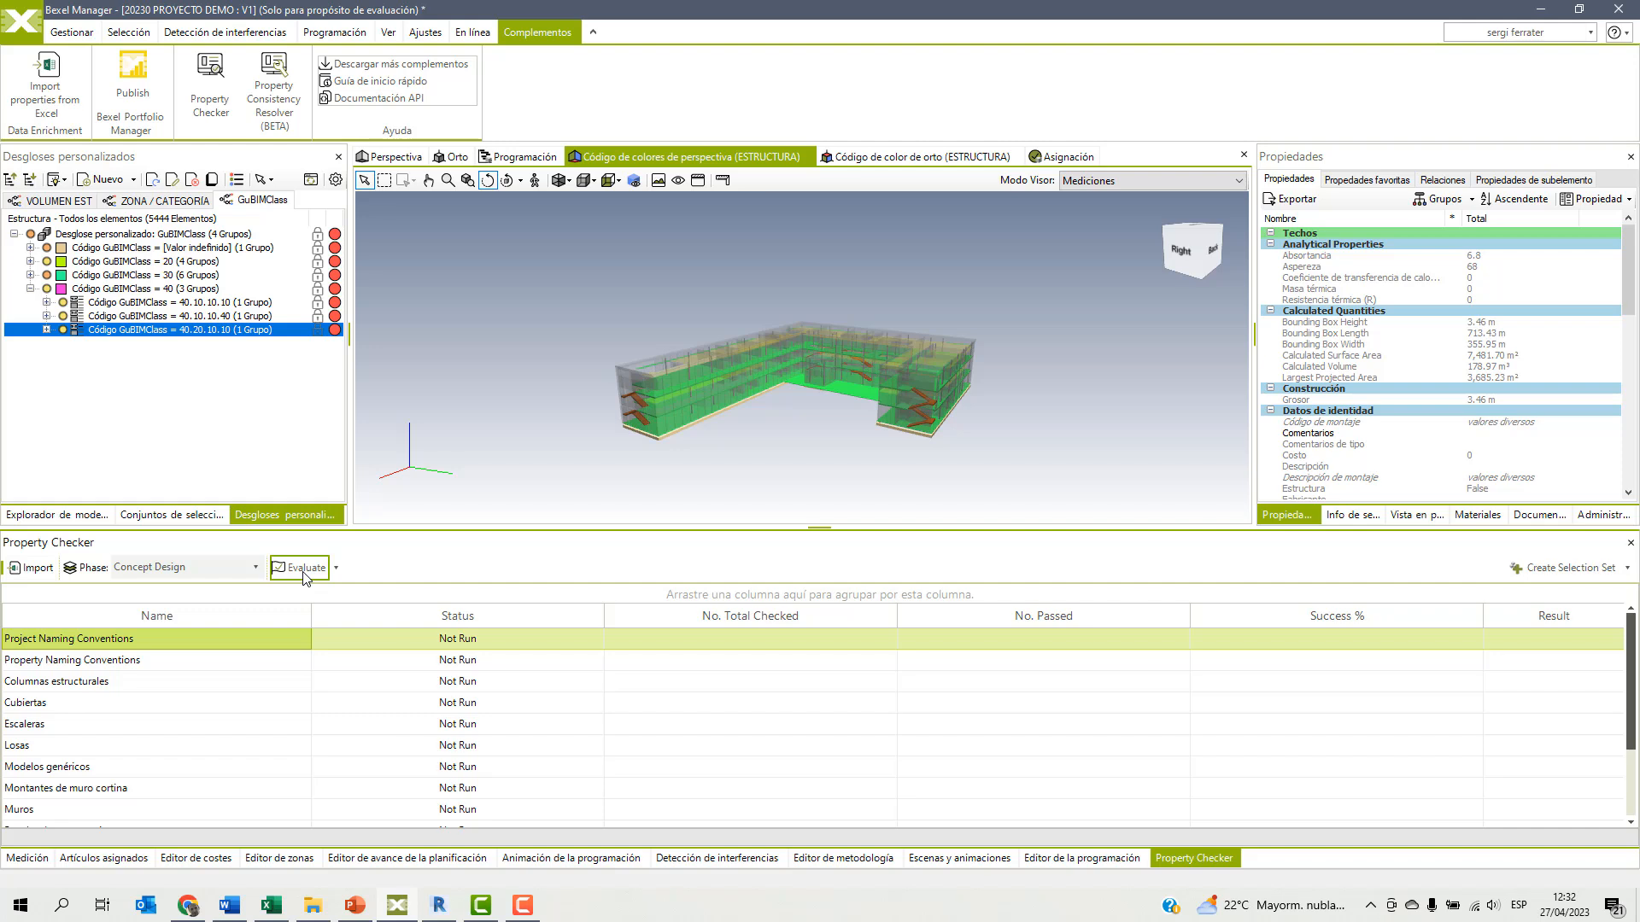
left_click(300, 568)
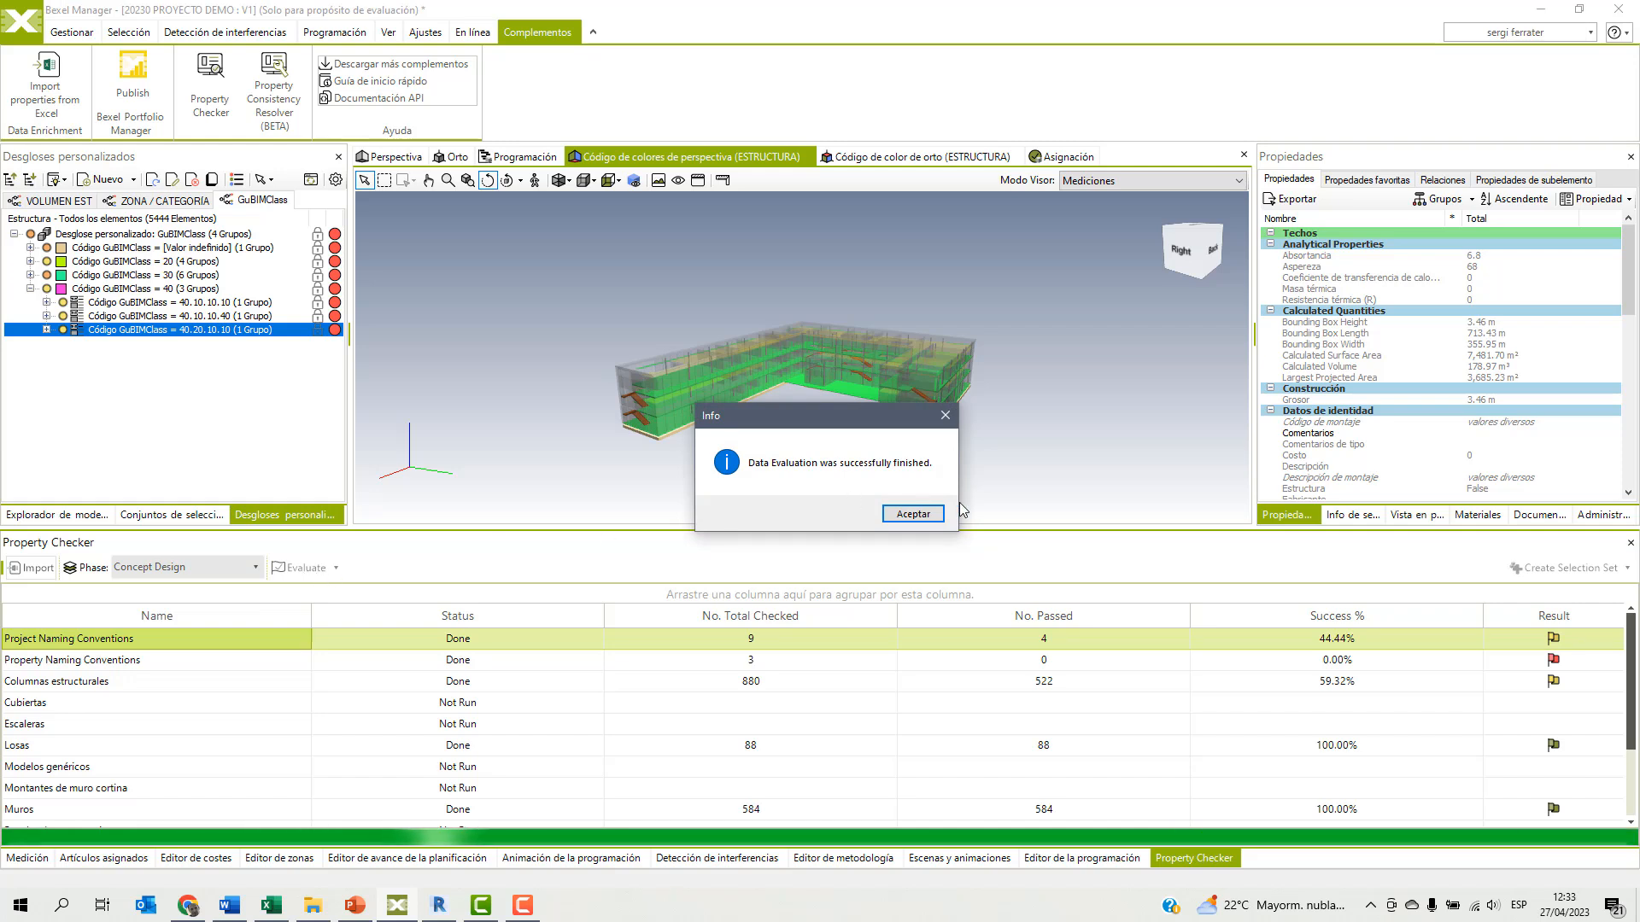
left_click(927, 514)
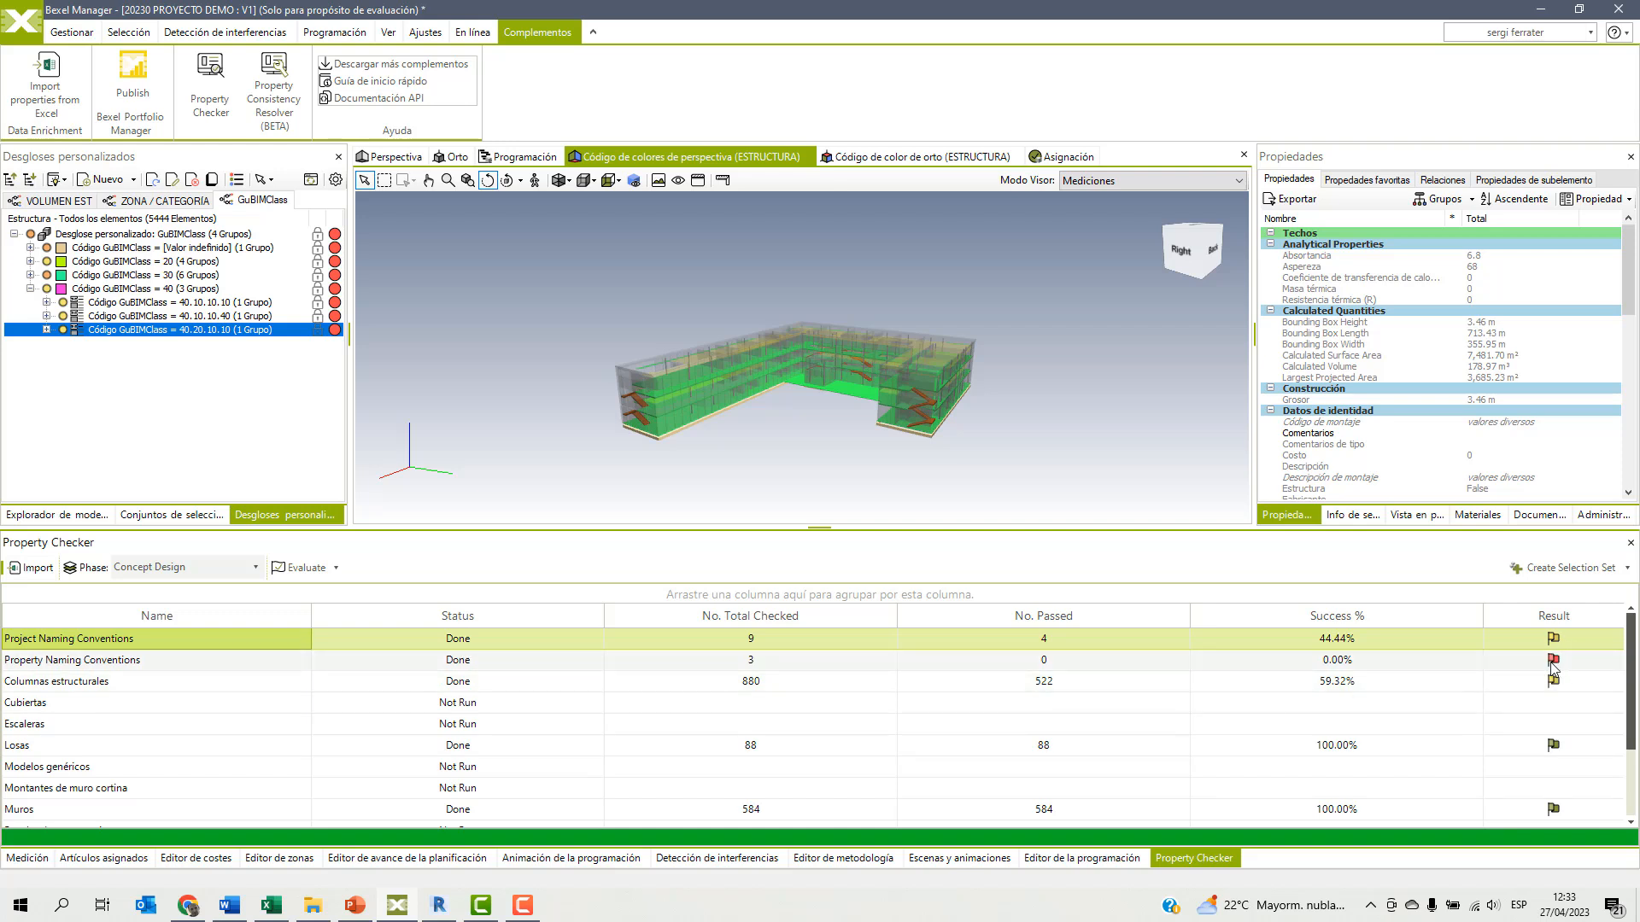
Create a selection set from the evaluation results of the Vigas rule only.
scroll(1554, 670, "down", 3)
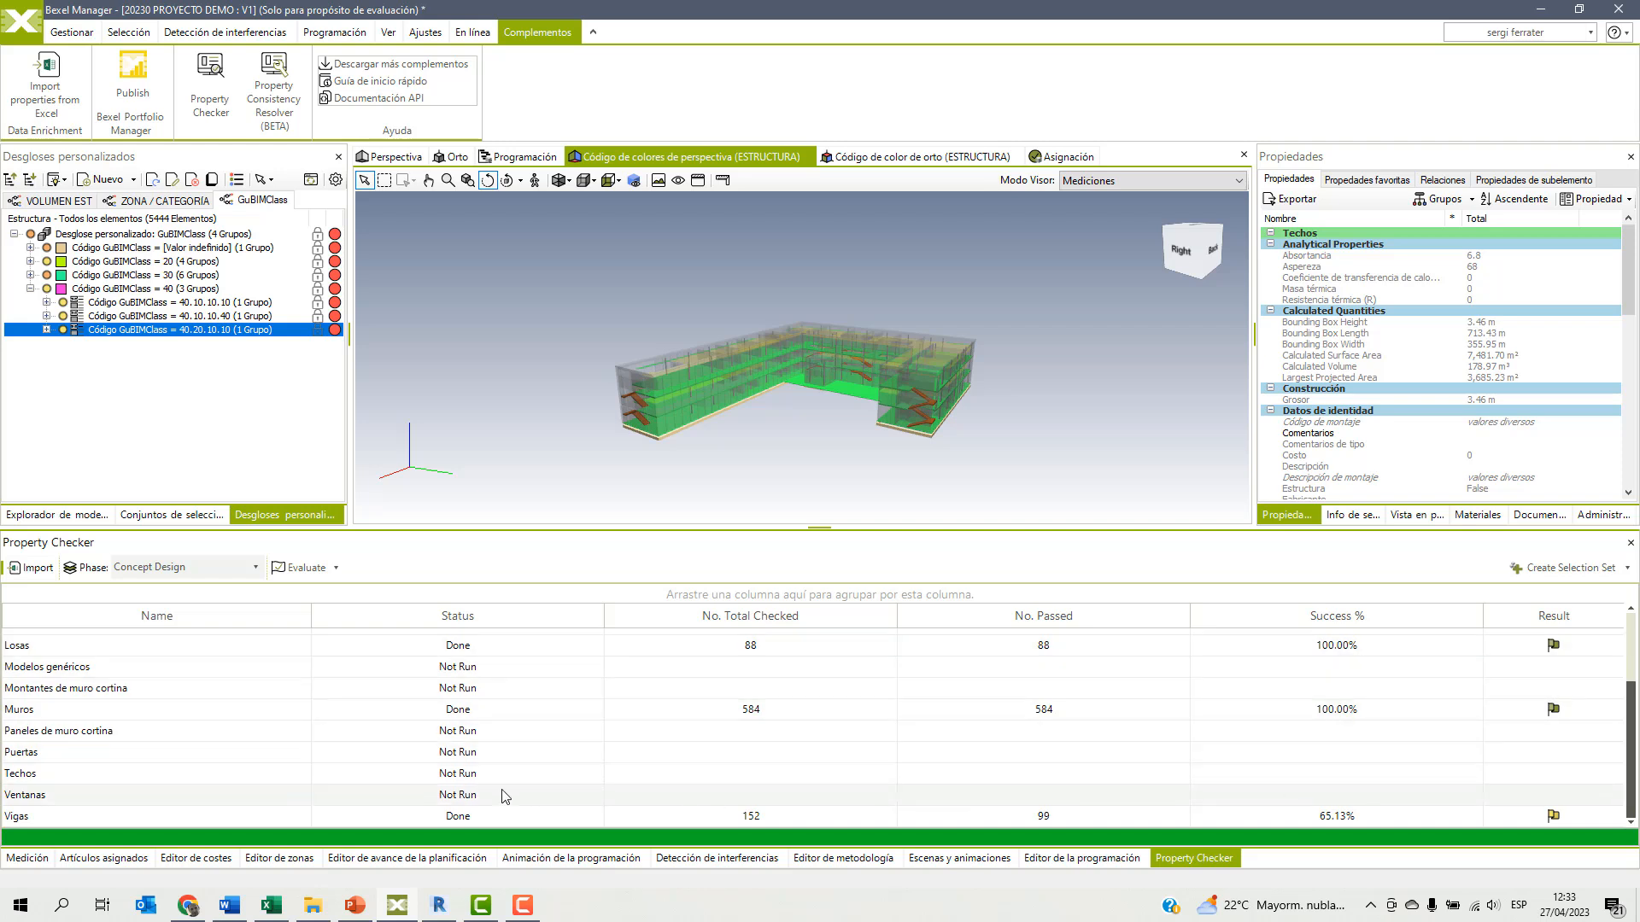
left_click(461, 817)
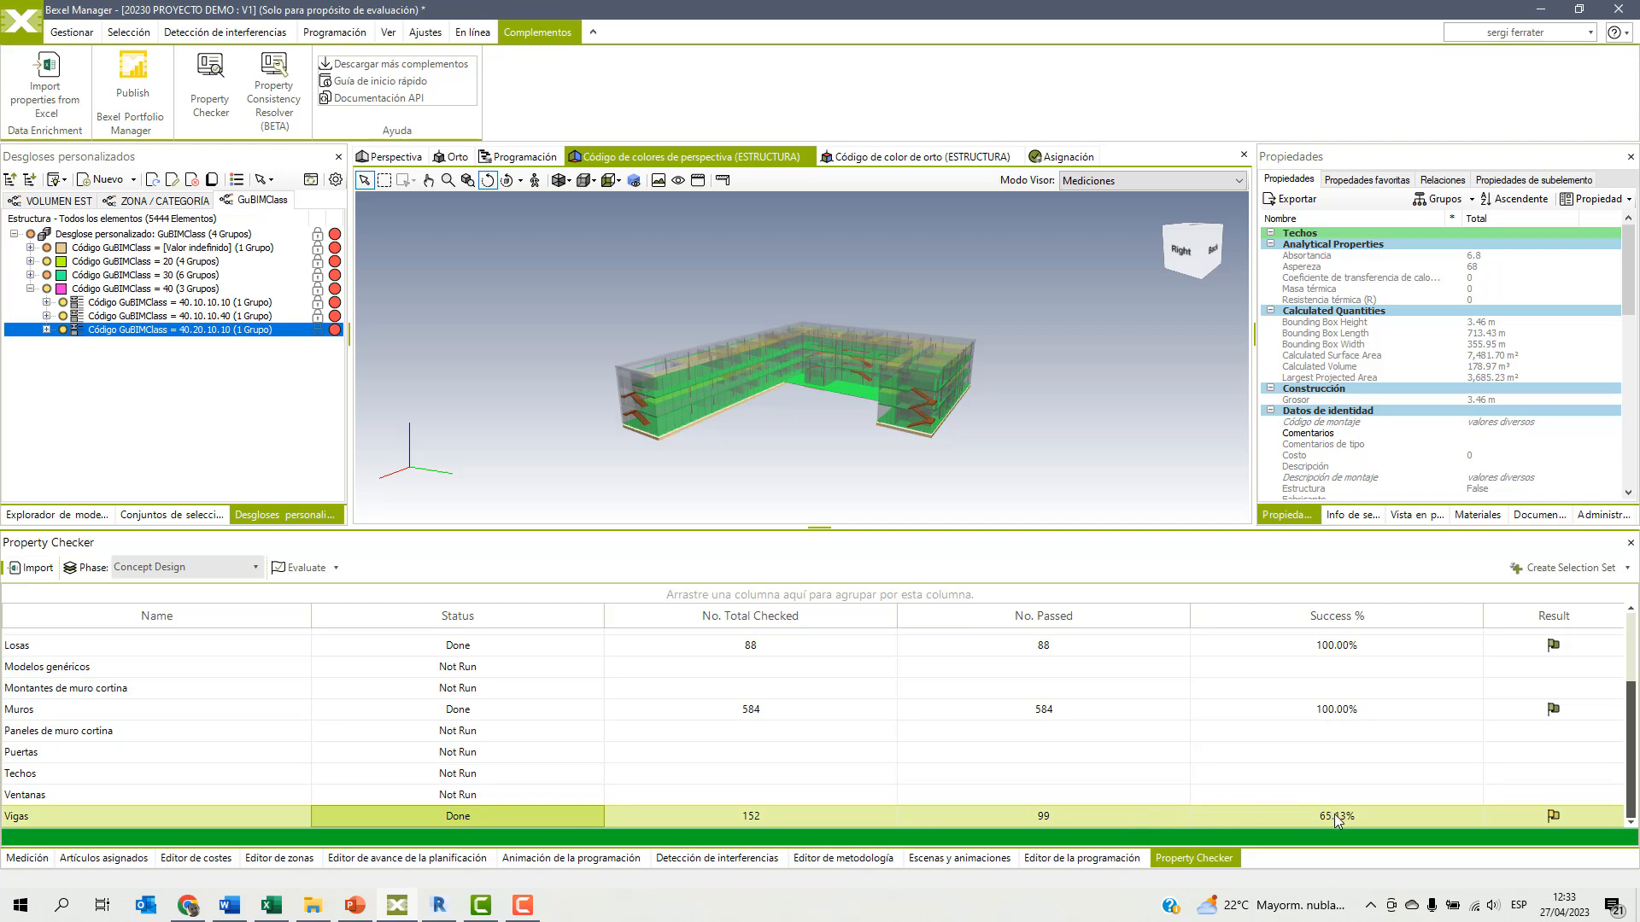
left_click(1628, 570)
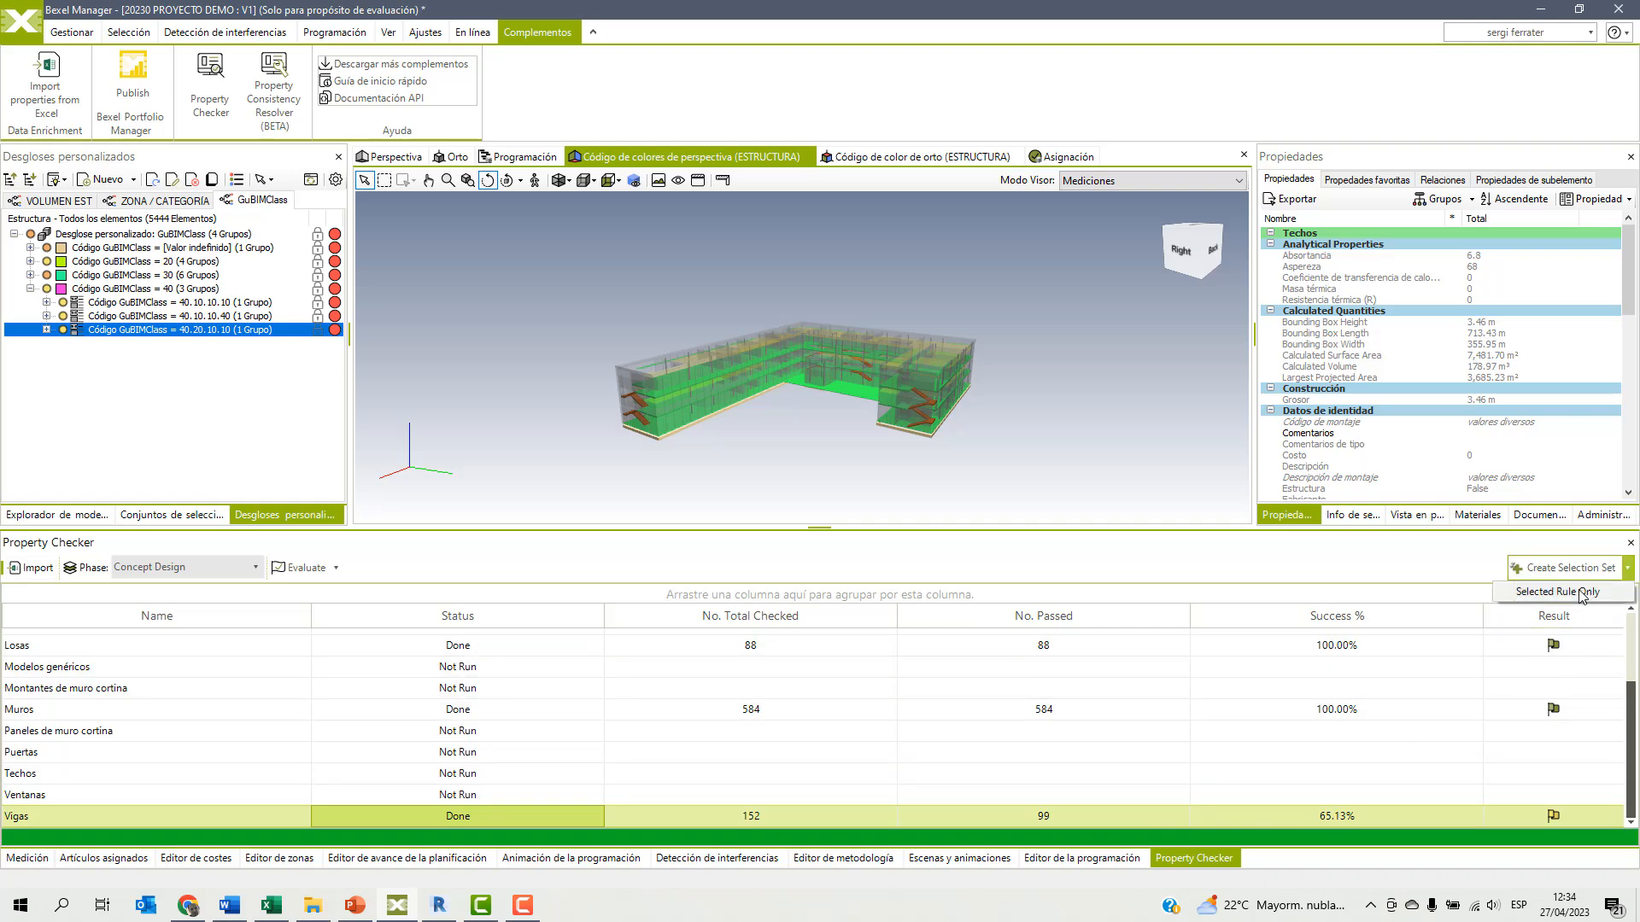
left_click(1581, 592)
left_click(904, 515)
Open the selection sets, expand the property check results down to Vigas, and select the set failing for the undefined Longitud property.
left_click(173, 516)
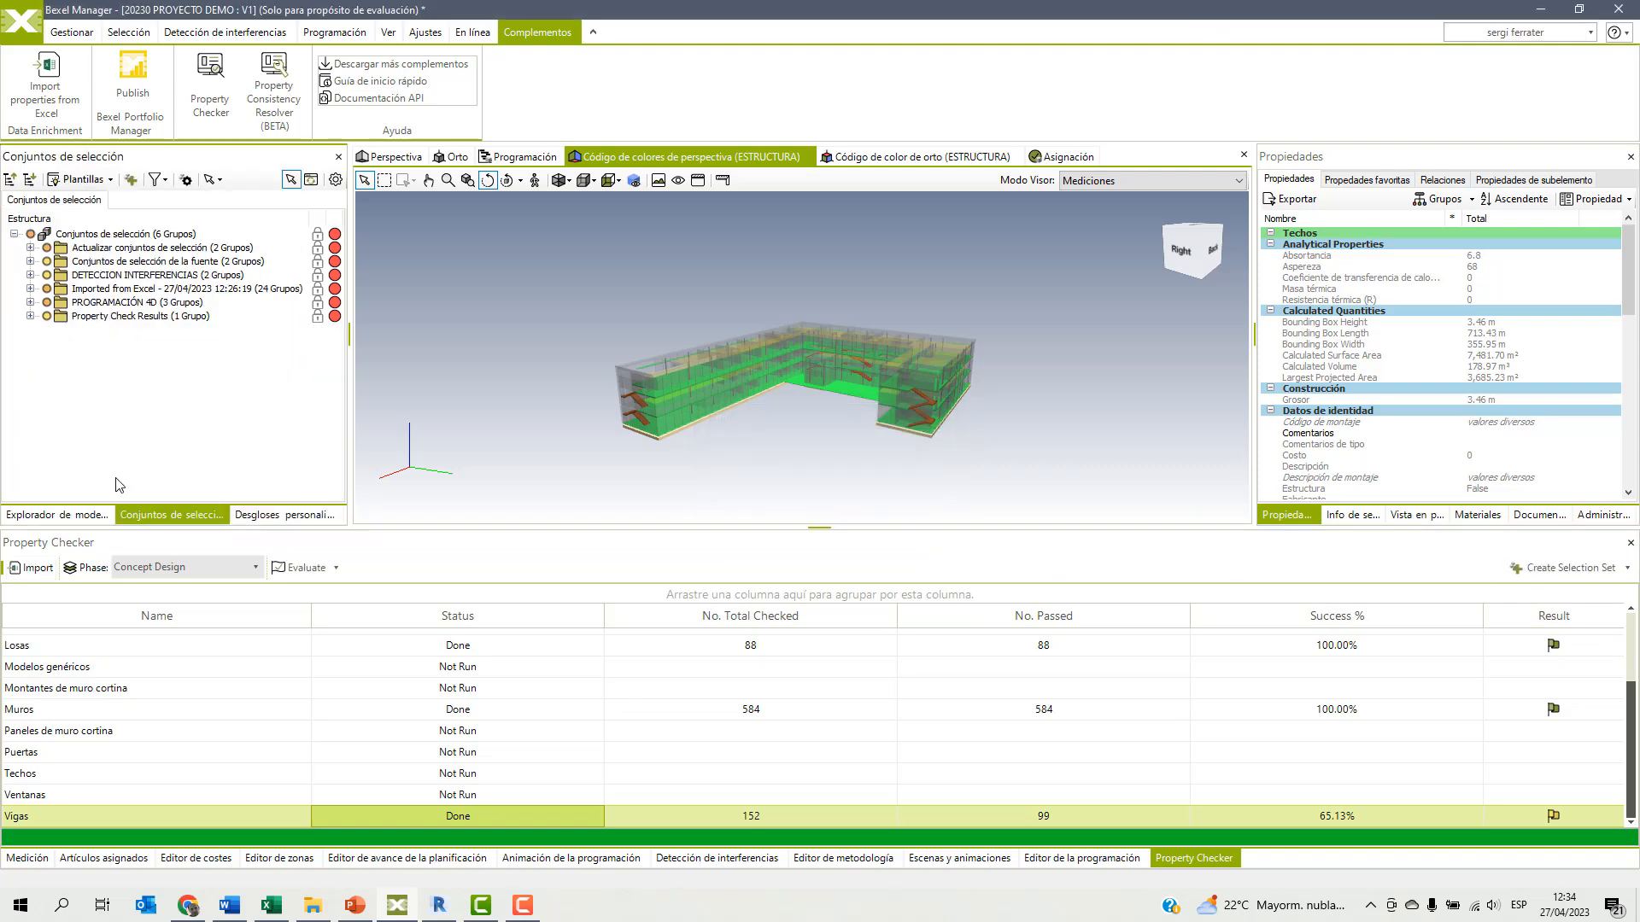
left_click(31, 317)
left_click(47, 330)
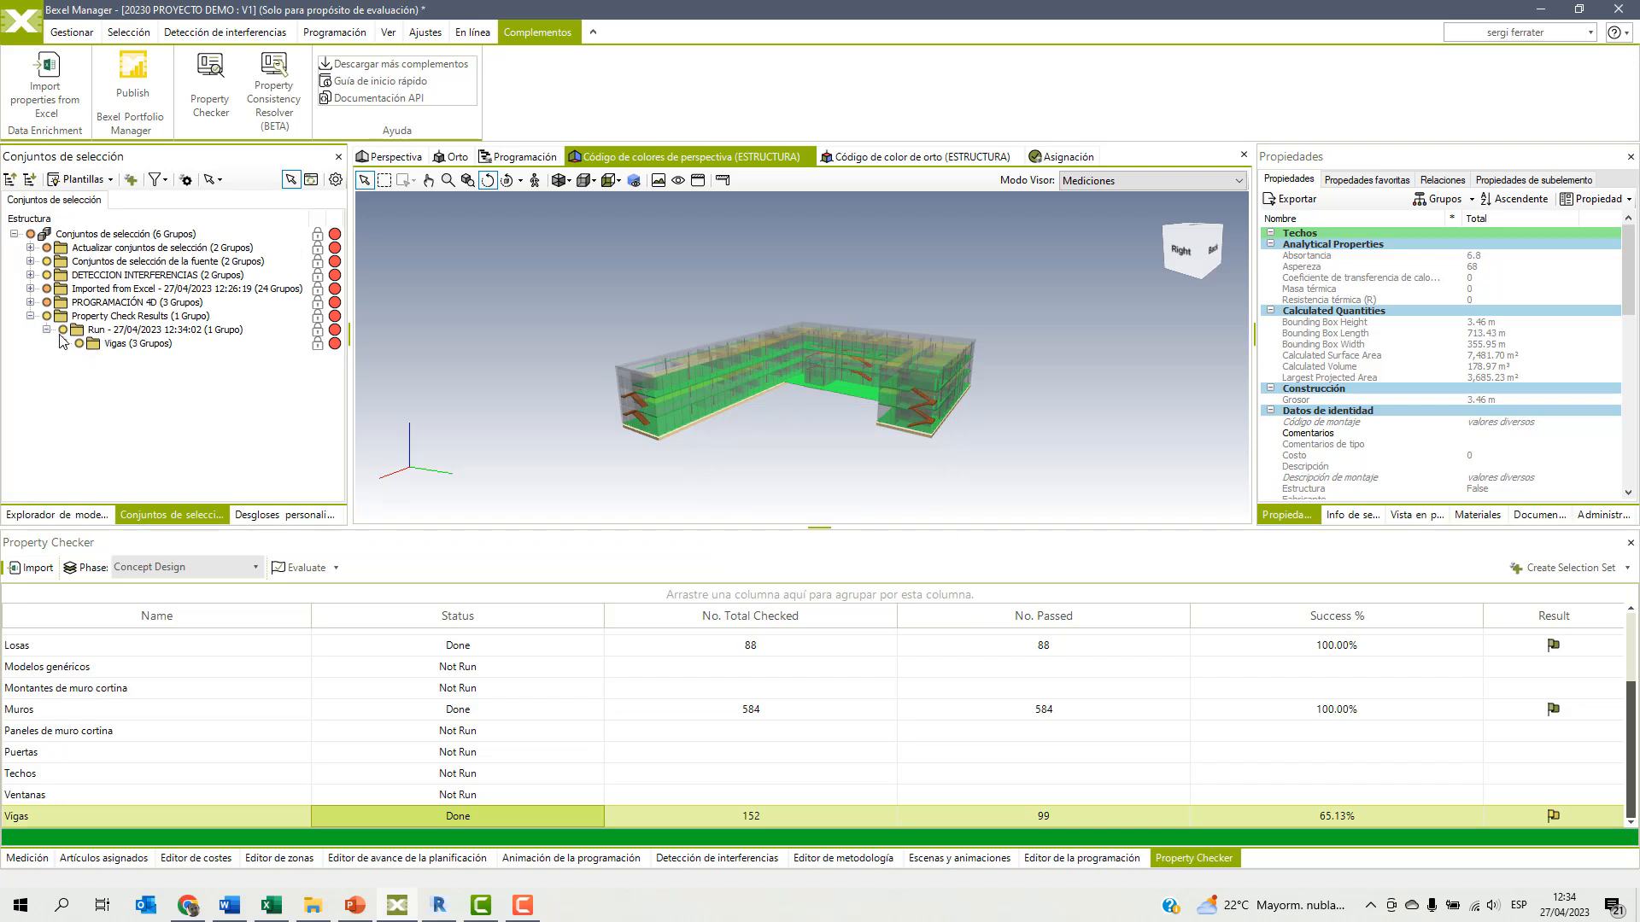
left_click(64, 344)
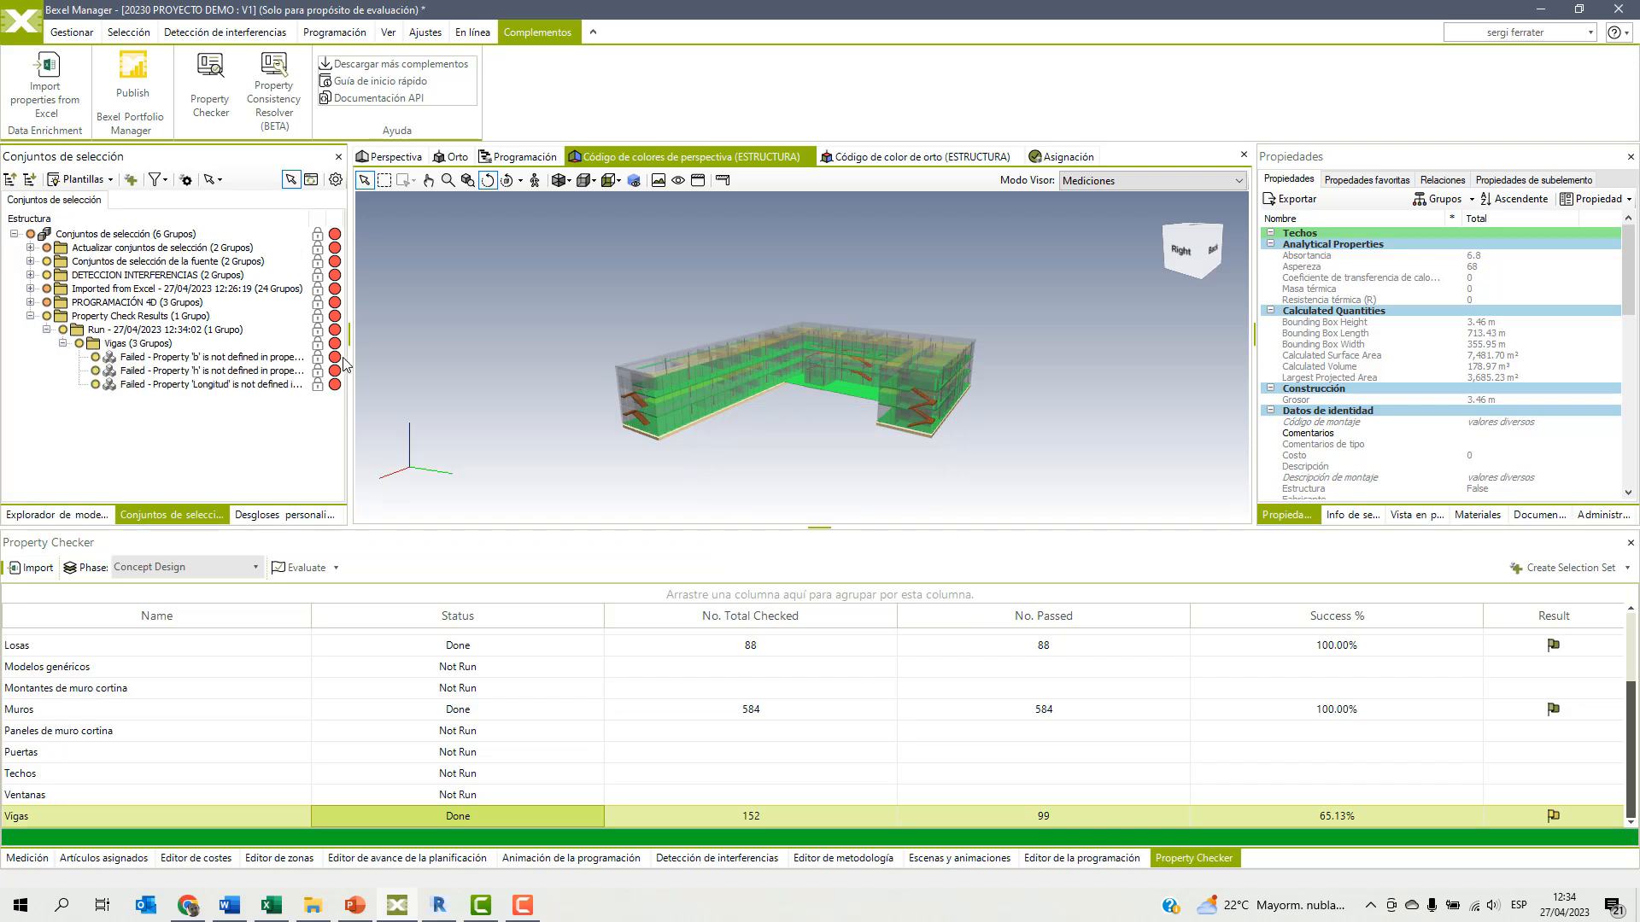
left_click(216, 385)
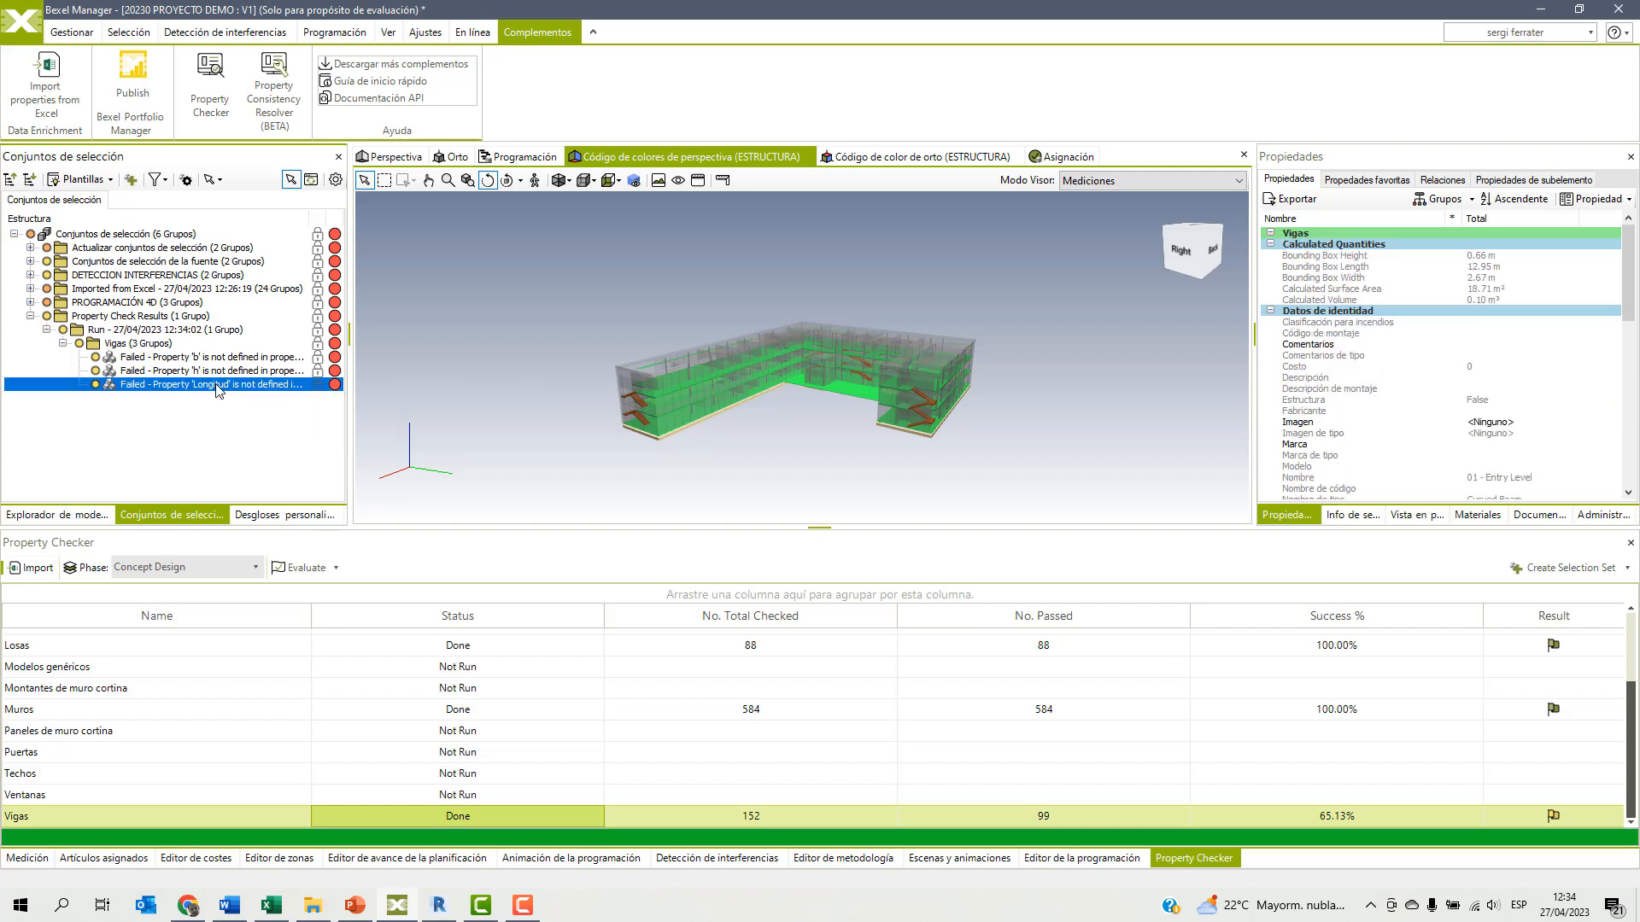
Isolate the selected beam with attenuation in the perspective view and inspect it up close.
left_click(394, 157)
right_click(609, 265)
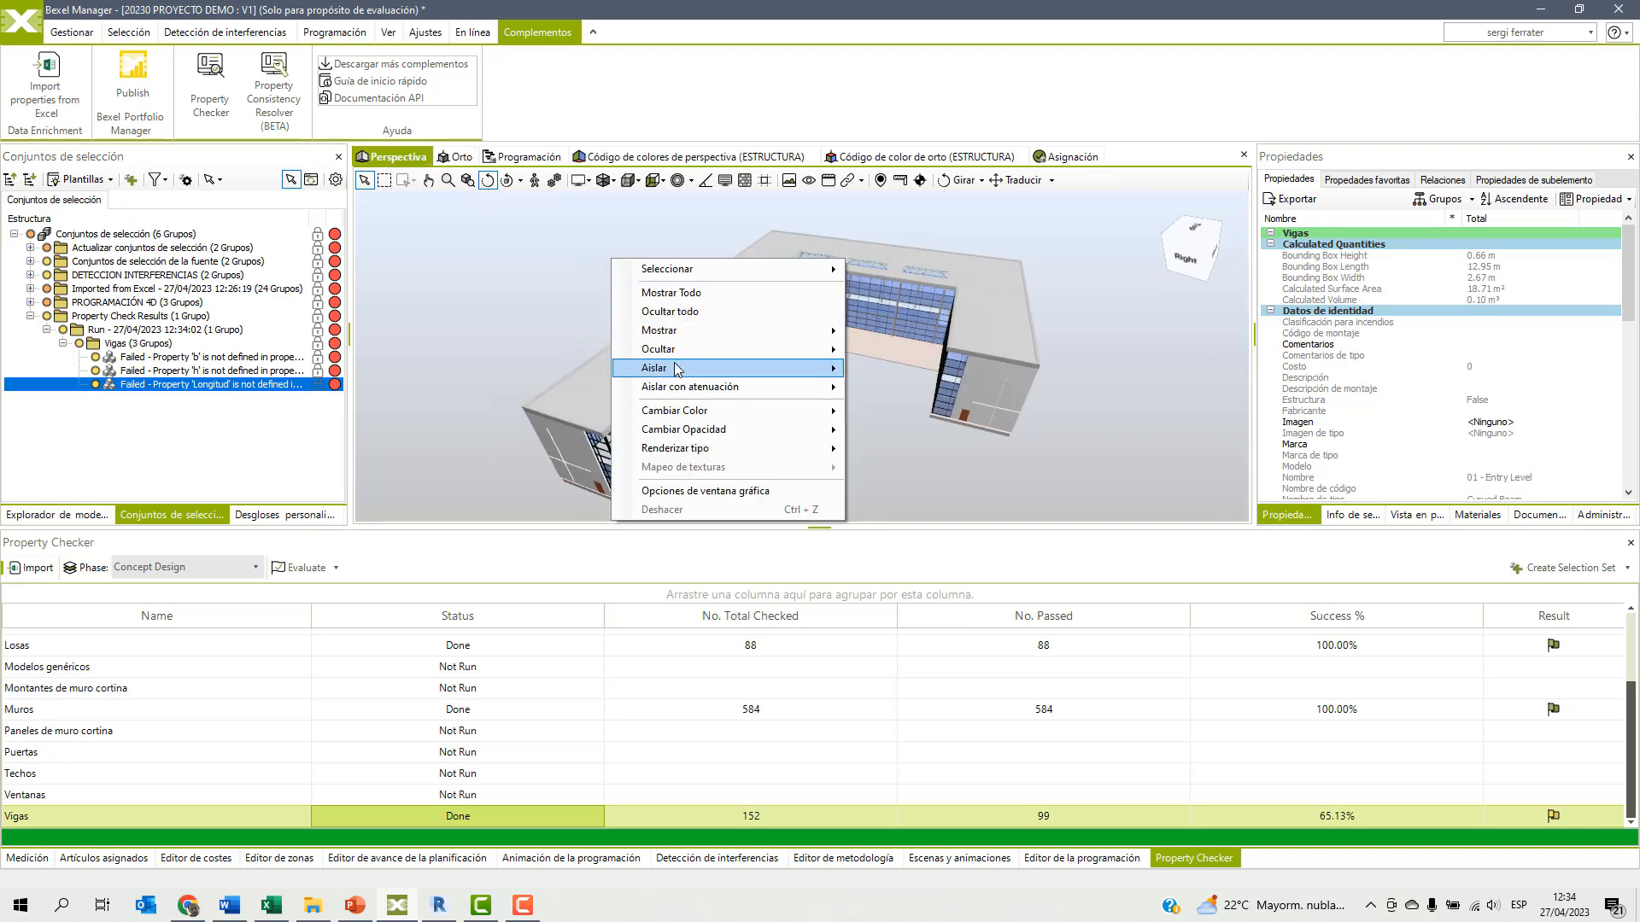
mouse_move(717, 369)
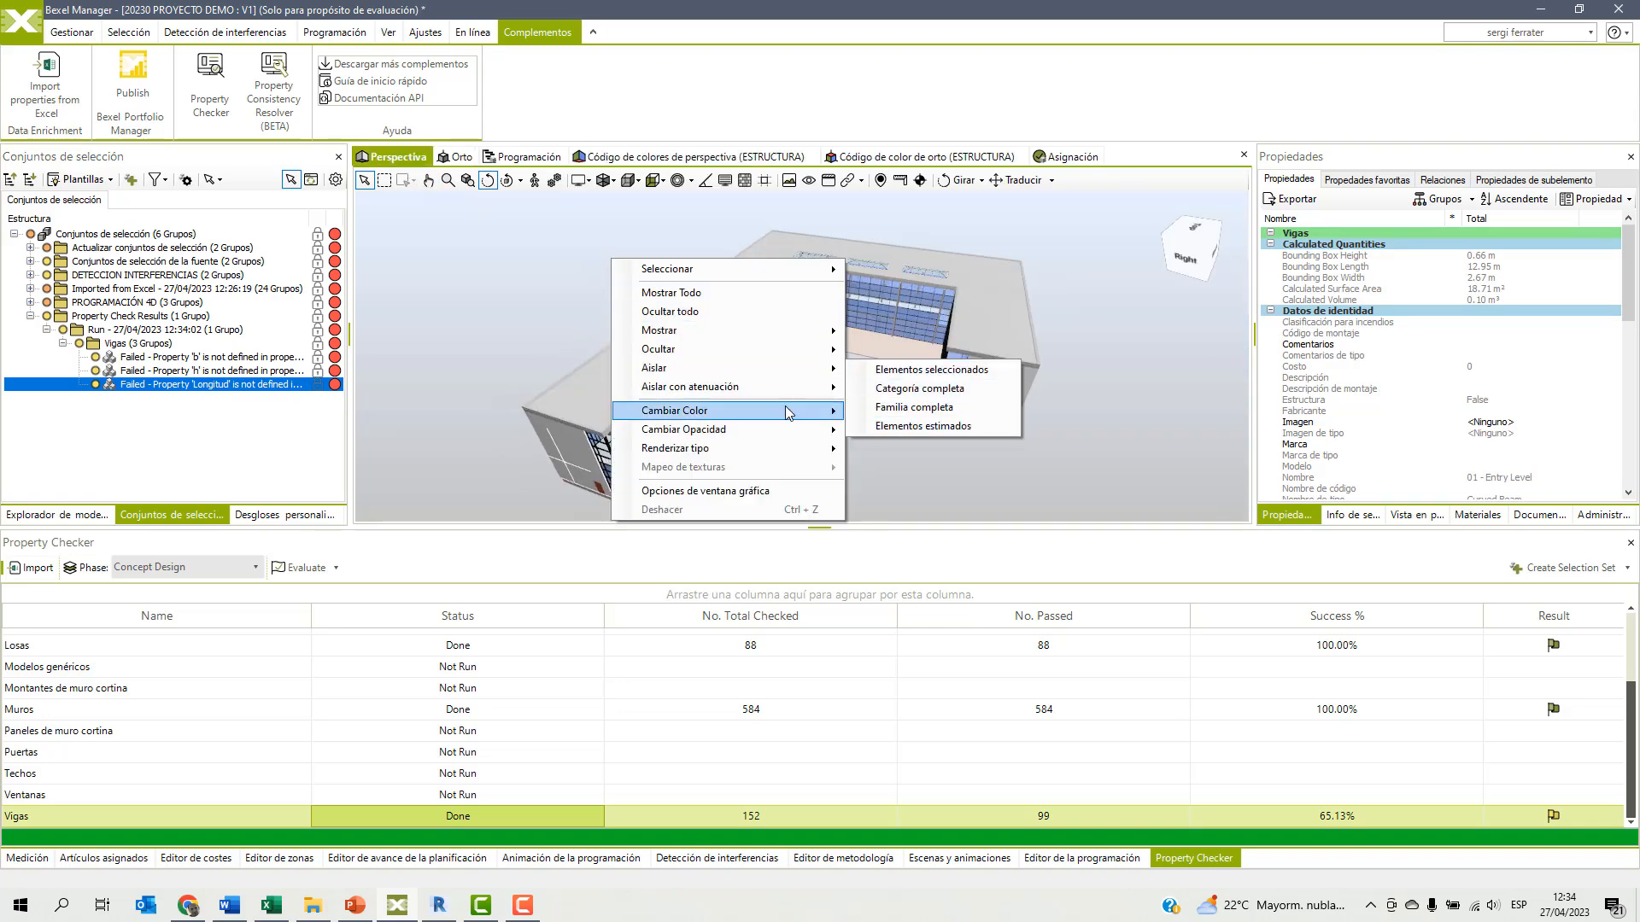
mouse_move(786, 389)
left_click(901, 439)
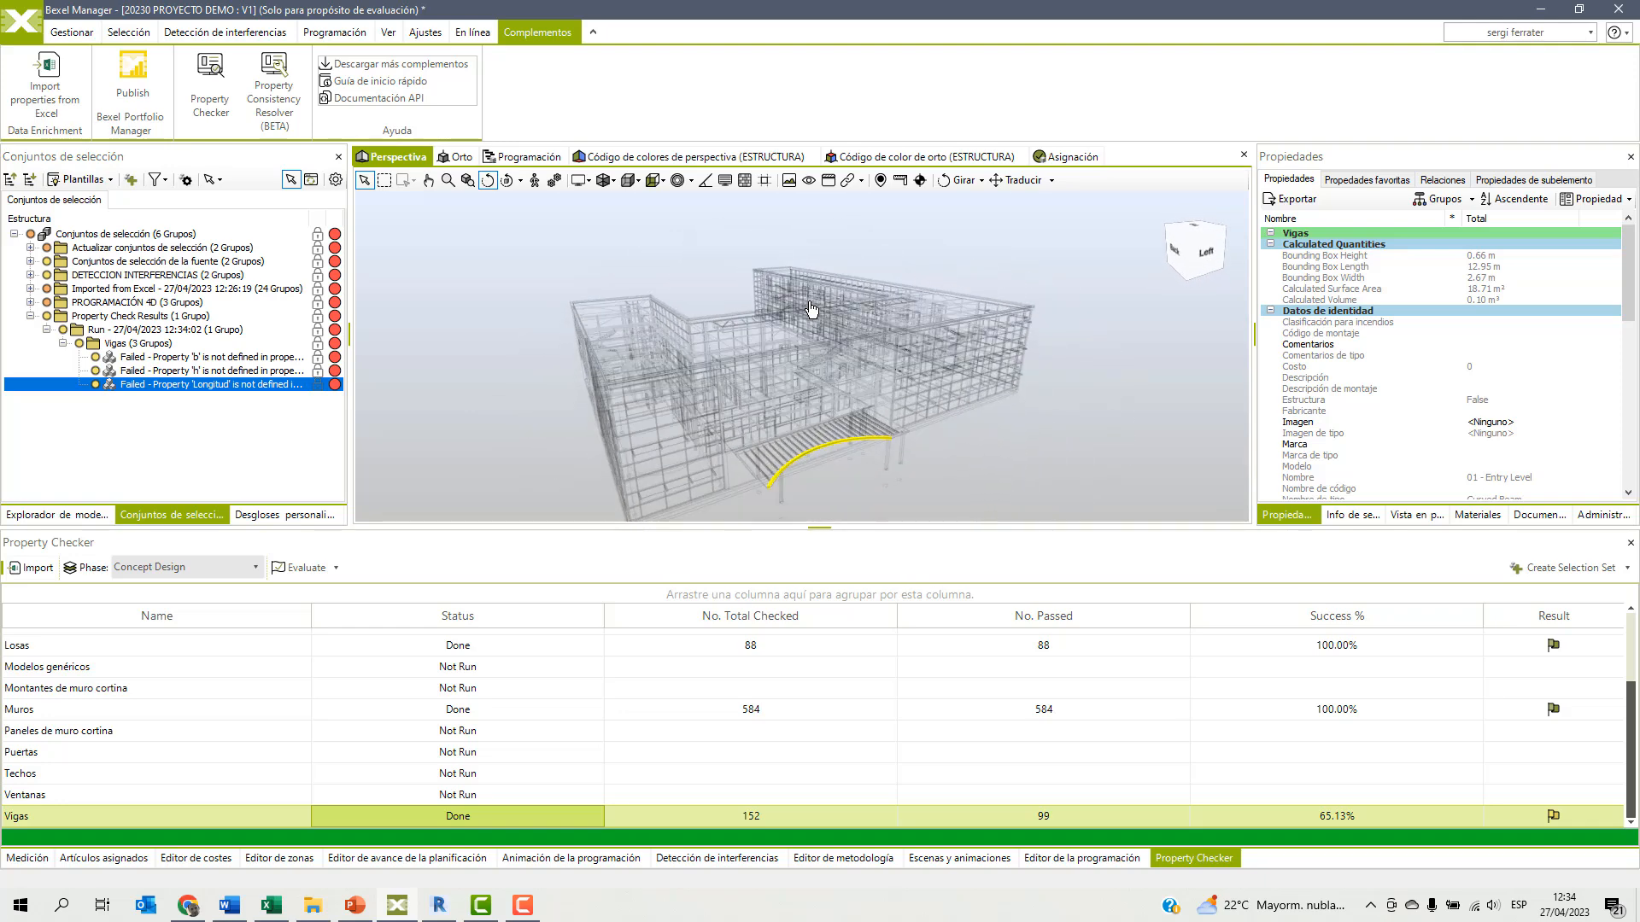
middle_click_drag(829, 454, 870, 428)
scroll(869, 427, "up", 3)
left_click_drag(709, 372, 715, 381)
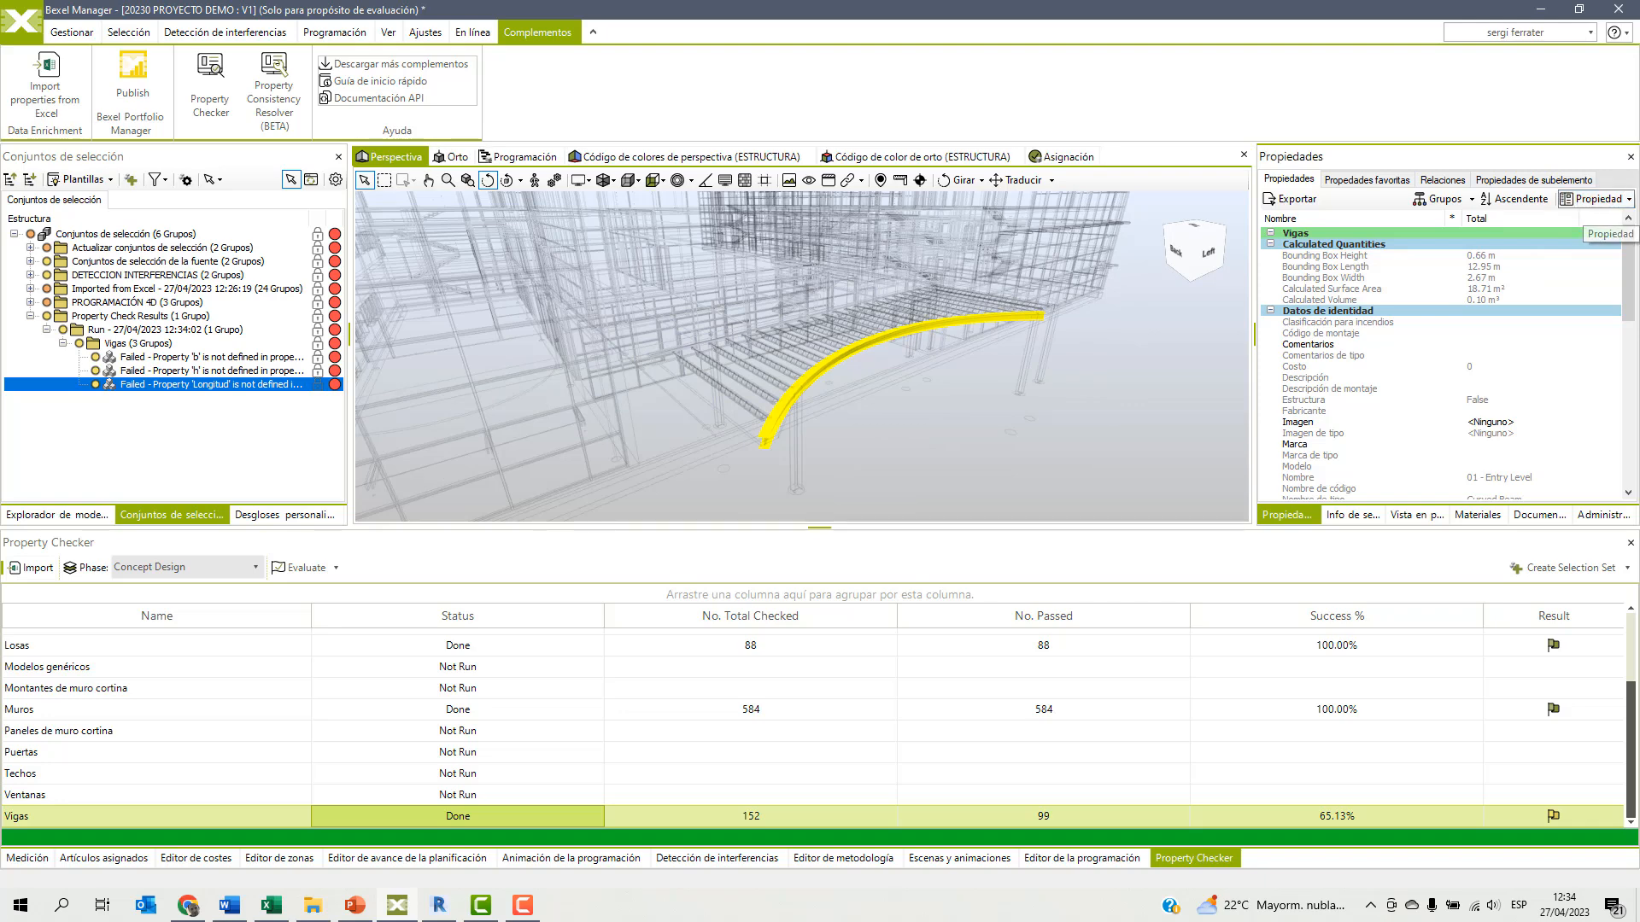
Add a Longitud property to the selected beam, using the expression [Bounding Box Length] as its value, and check it among the beam's dimensions.
left_click(1595, 198)
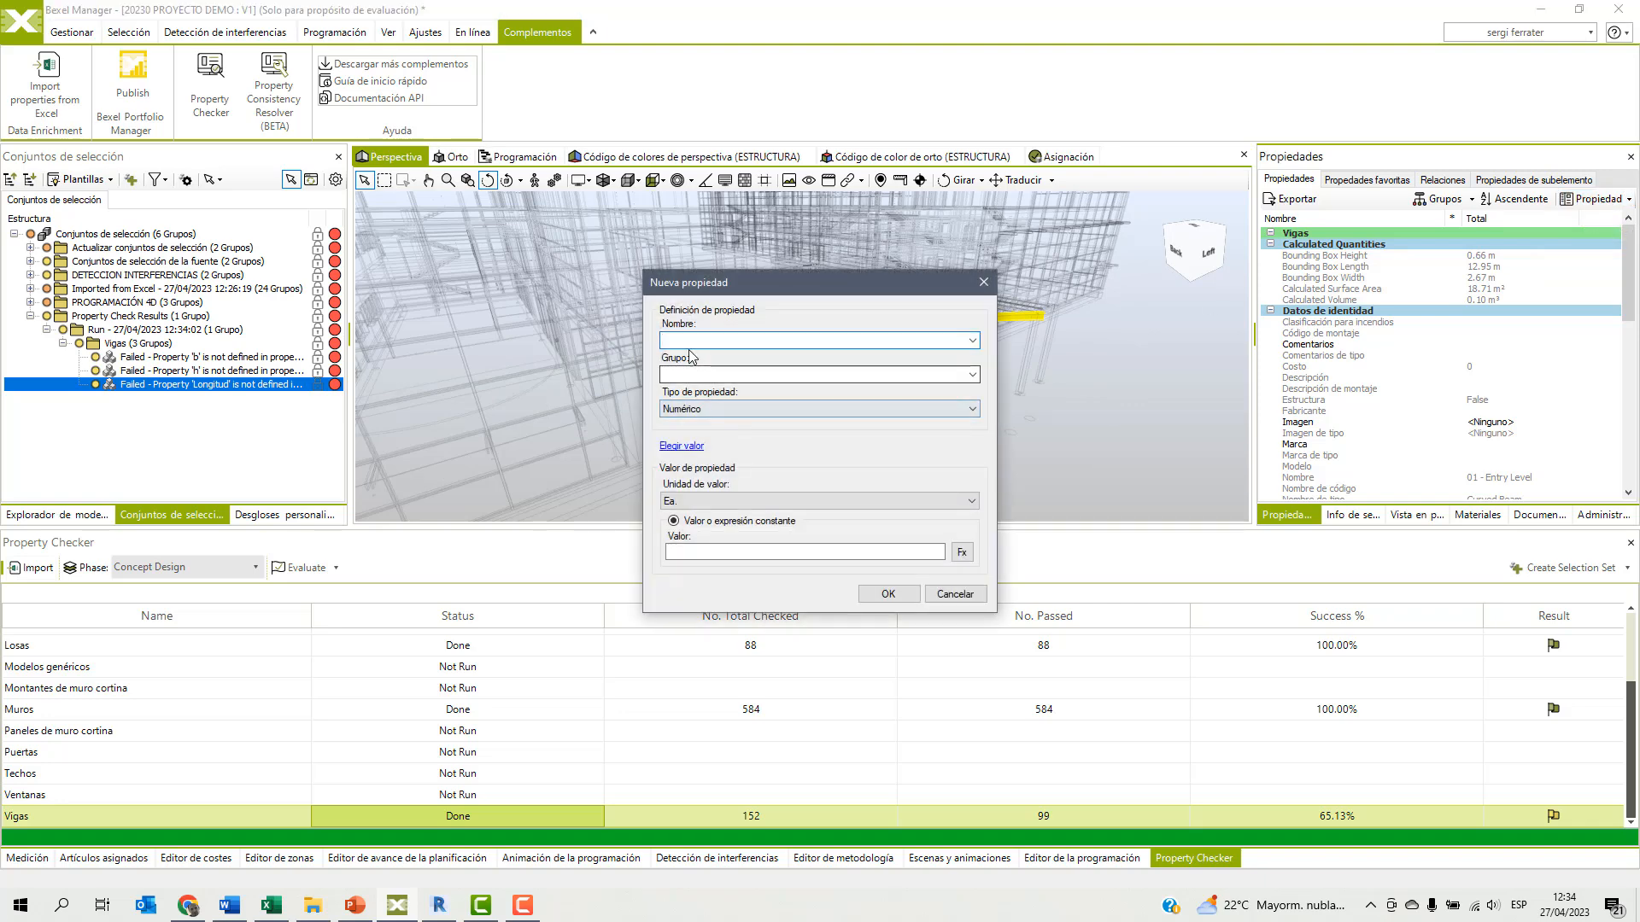
type("Longitu")
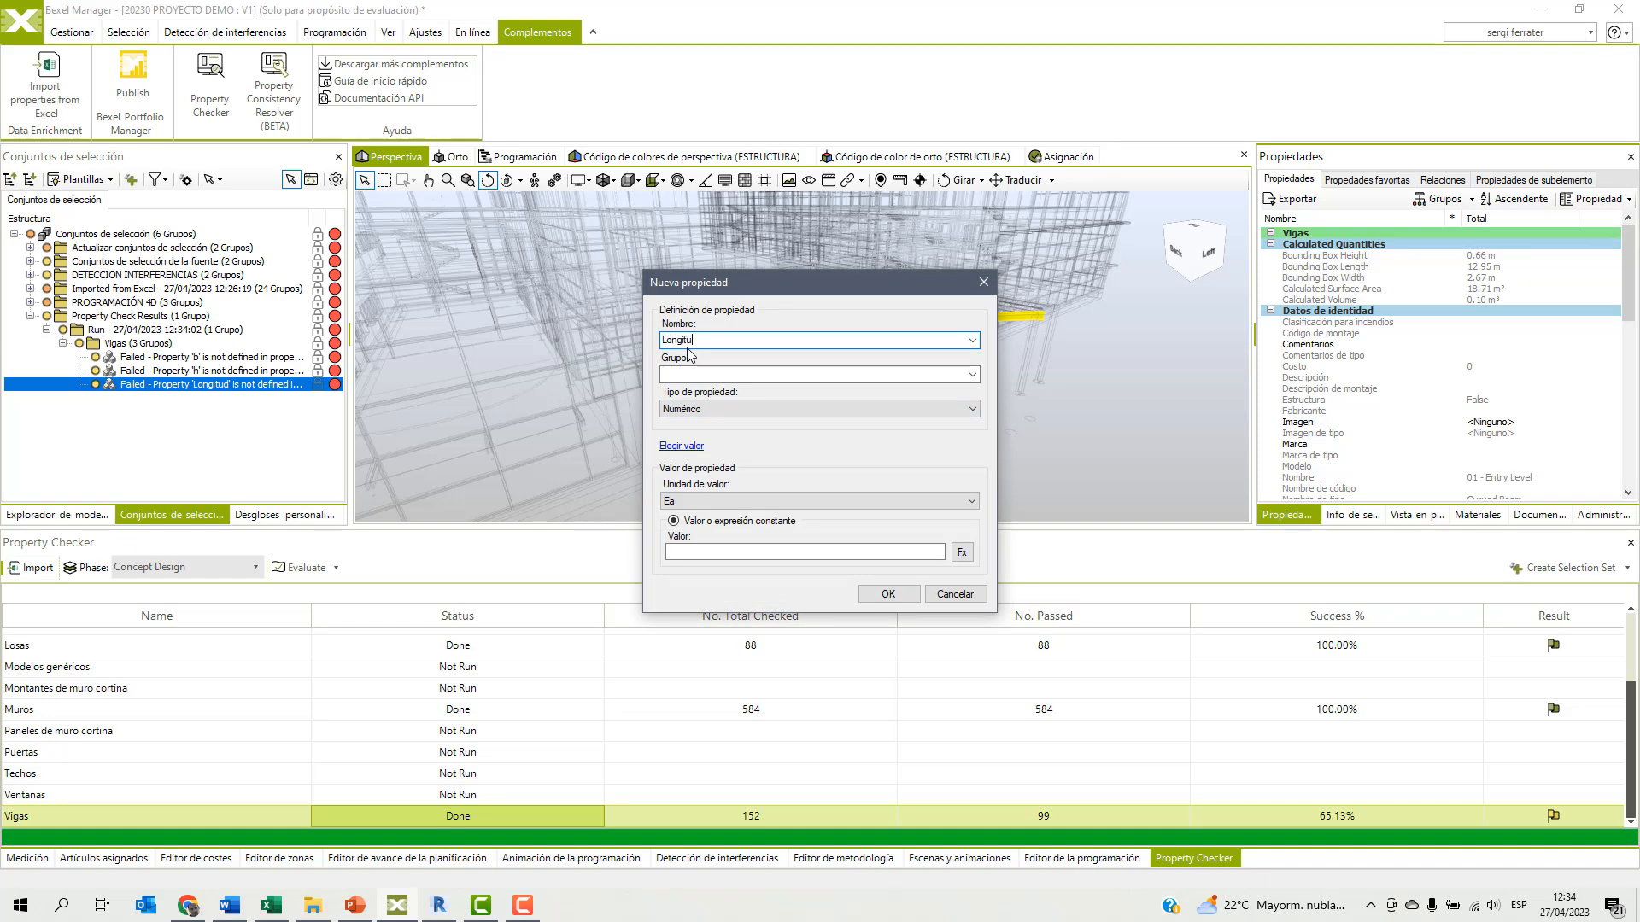
type("d")
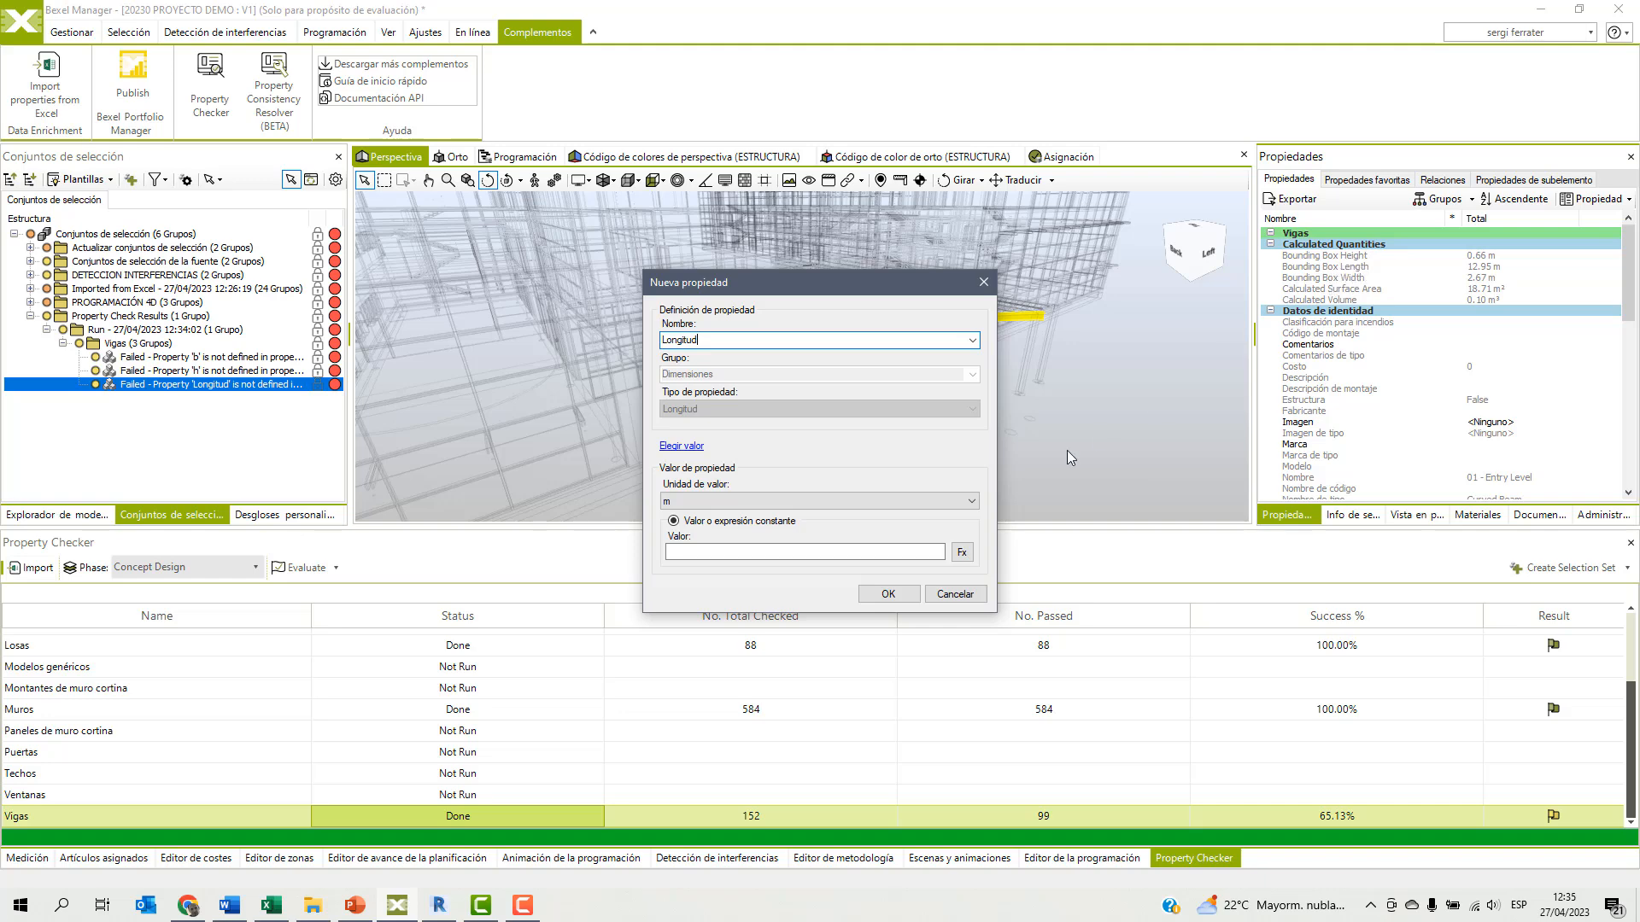
left_click(965, 555)
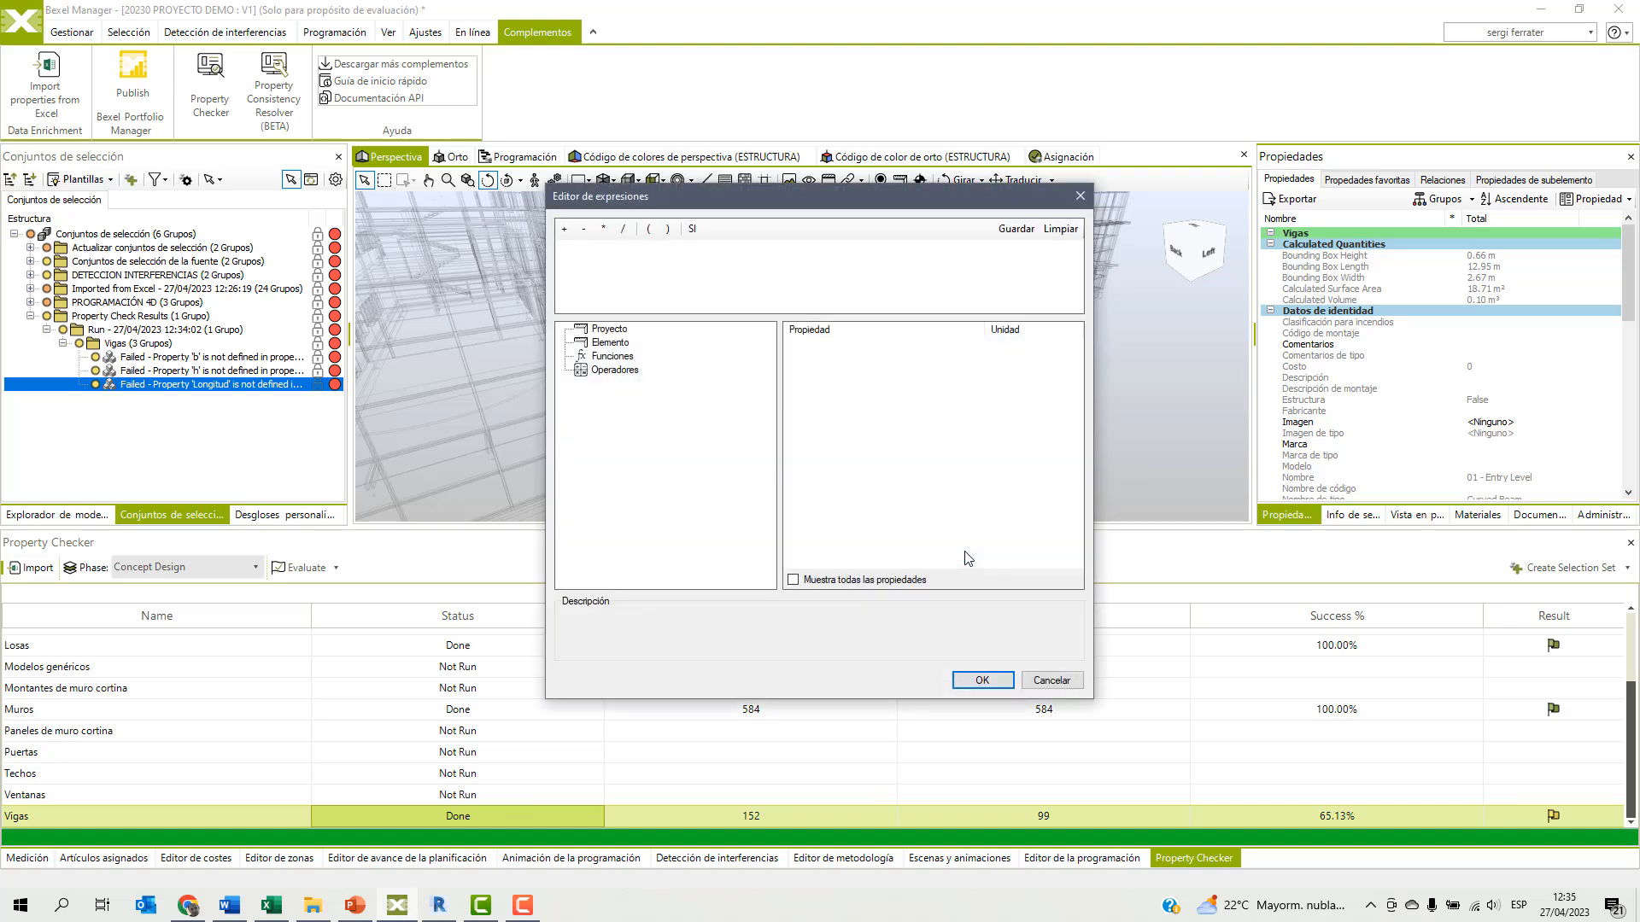
left_click(613, 344)
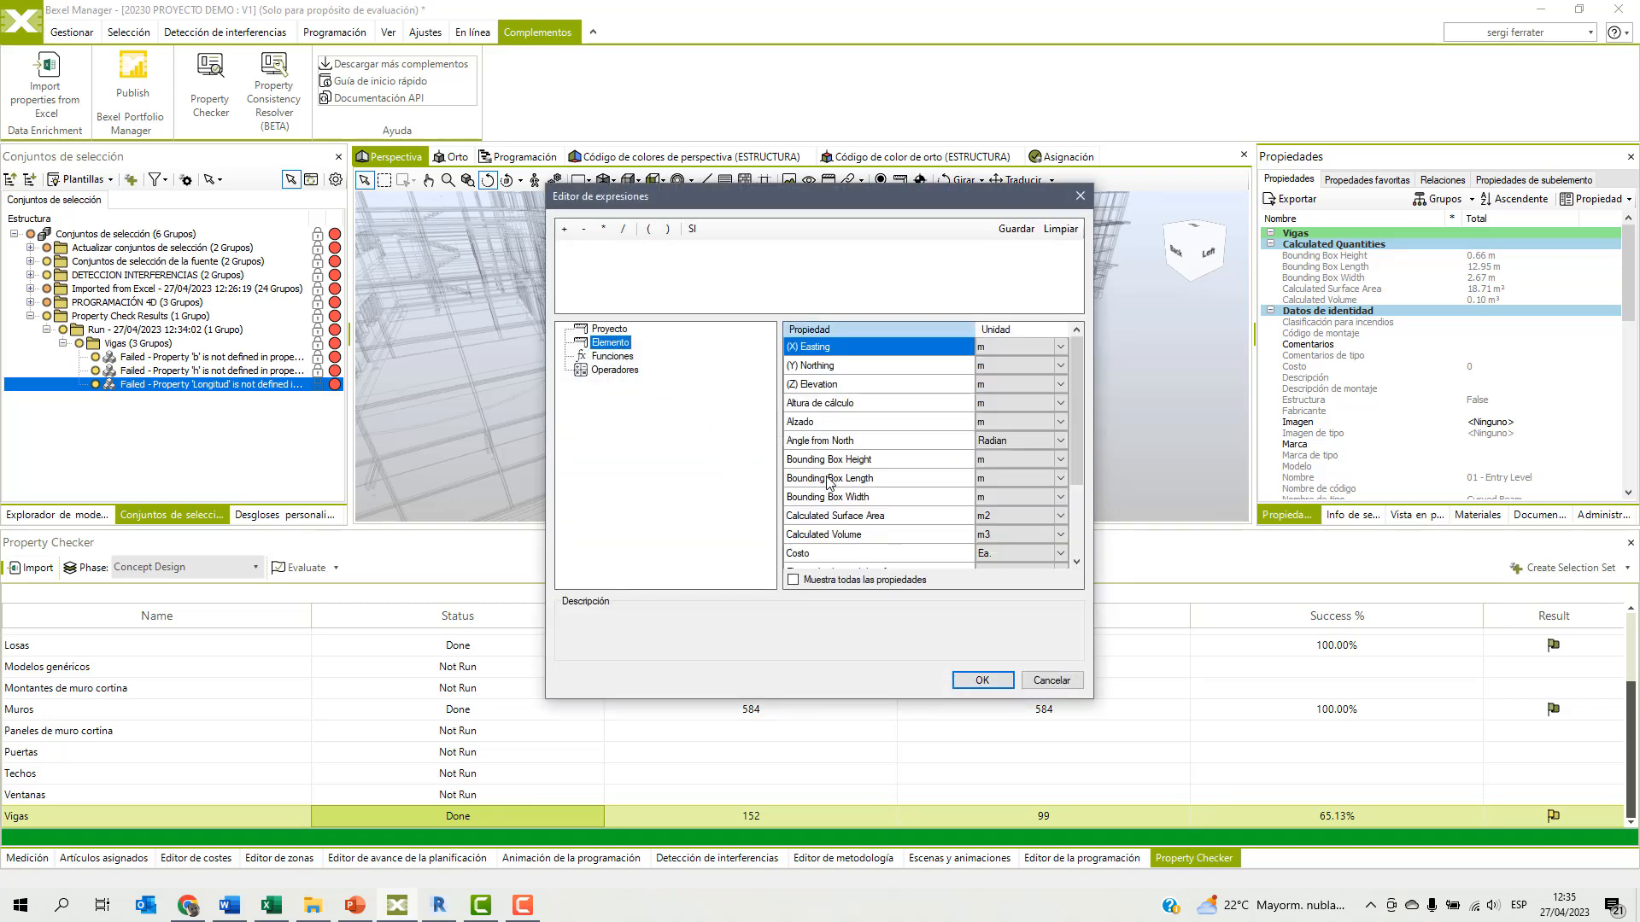
left_click(831, 479)
double_click(831, 481)
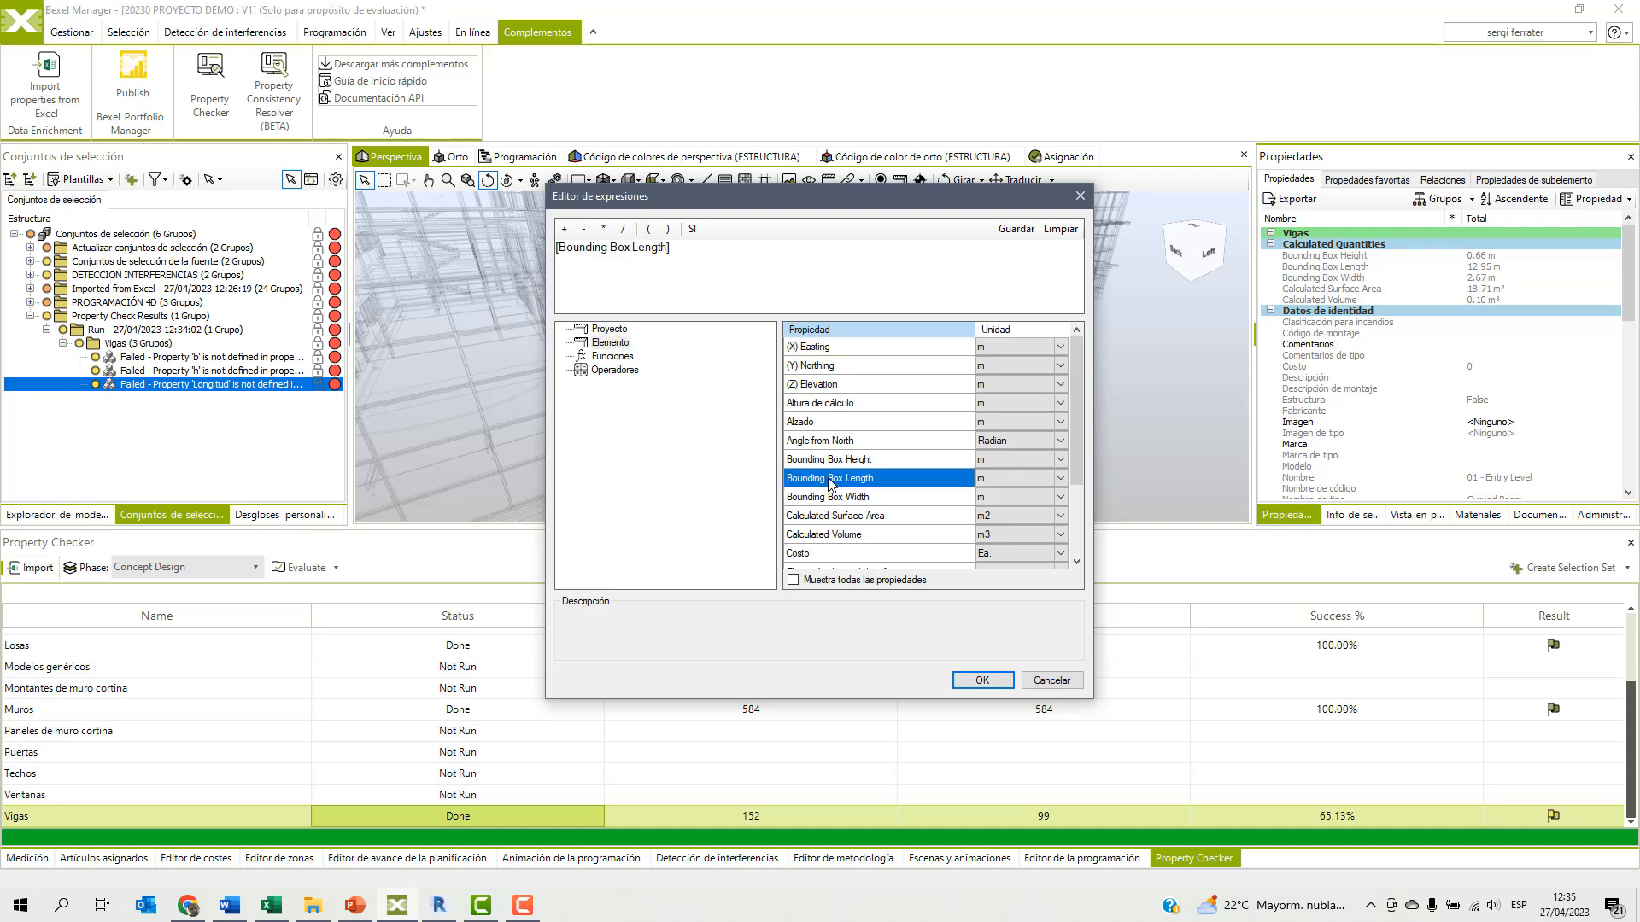
left_click(982, 680)
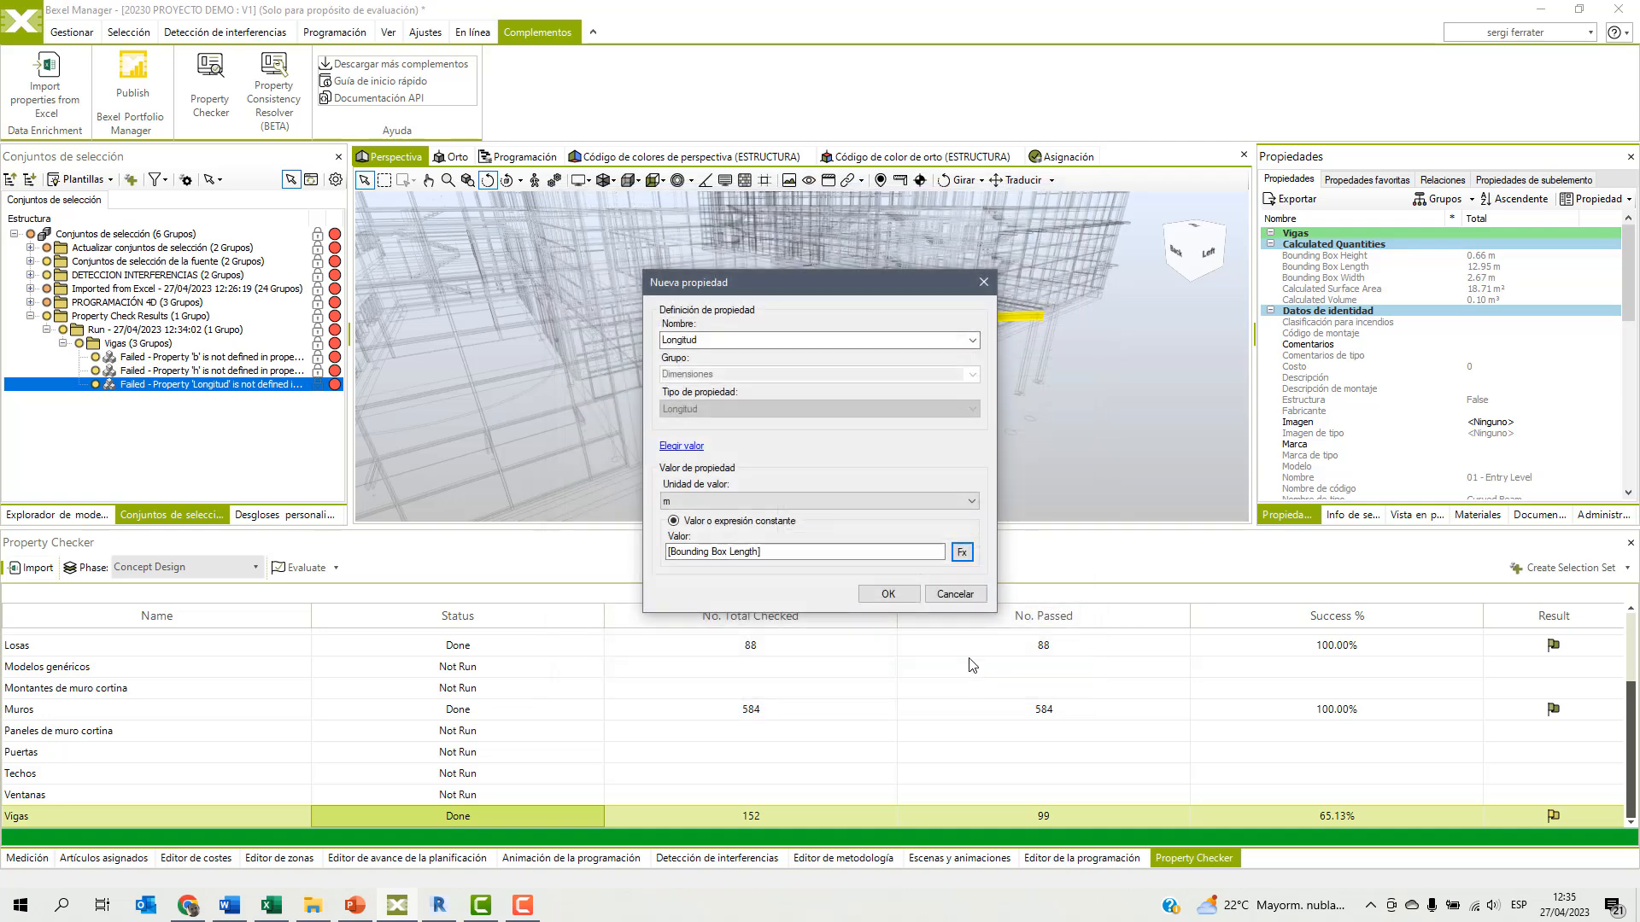
left_click(888, 595)
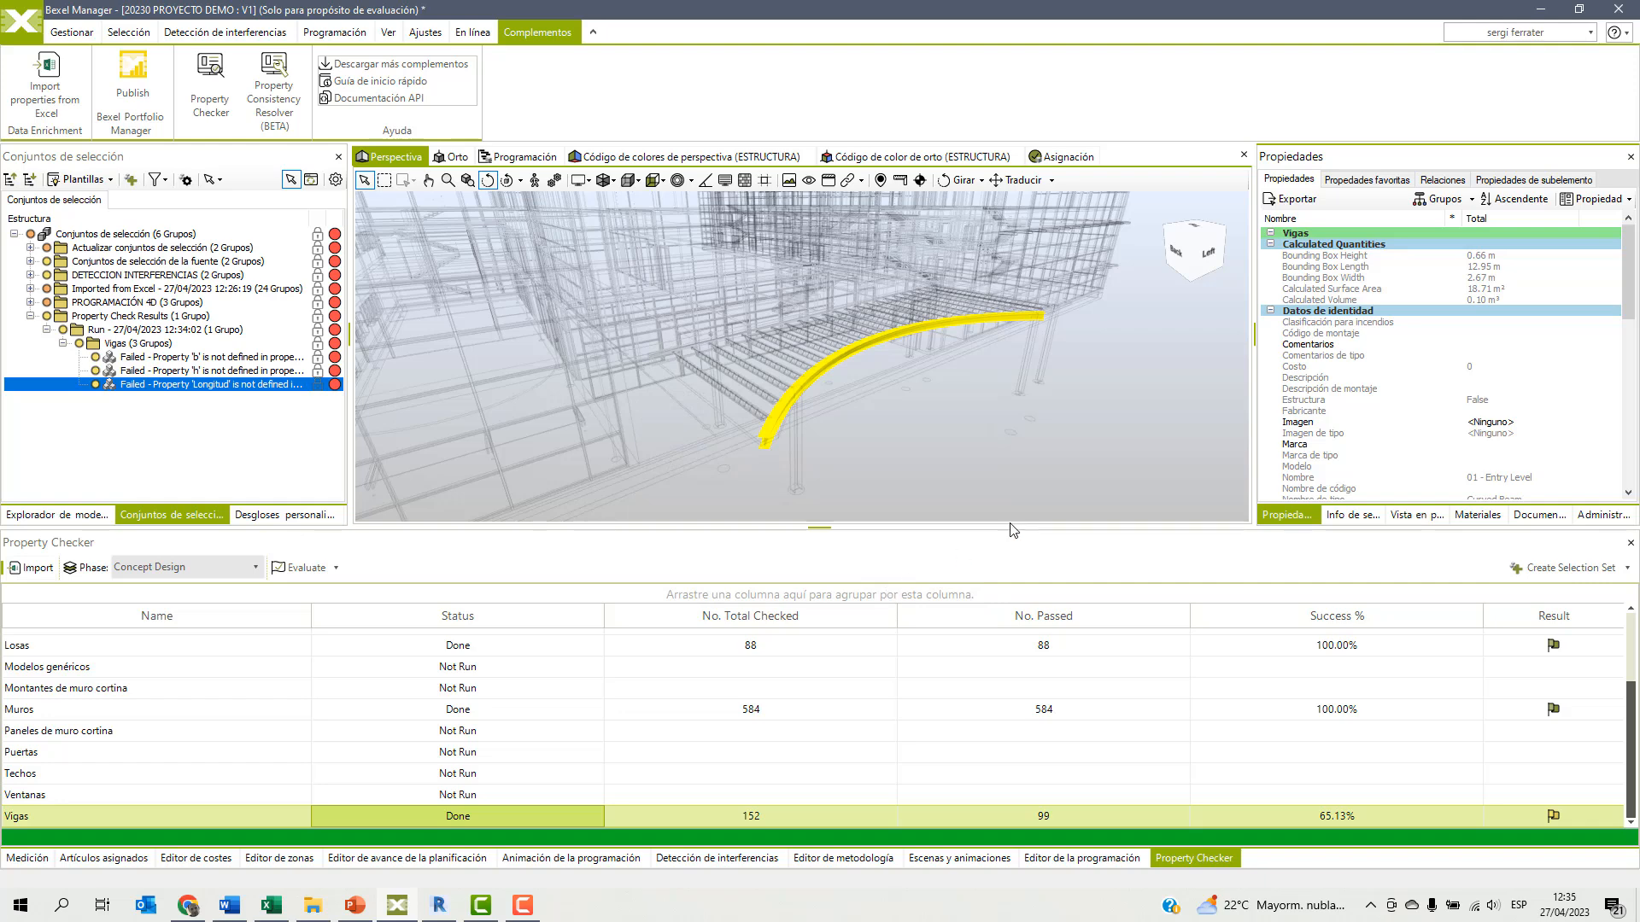
scroll(1379, 380, "down", 6)
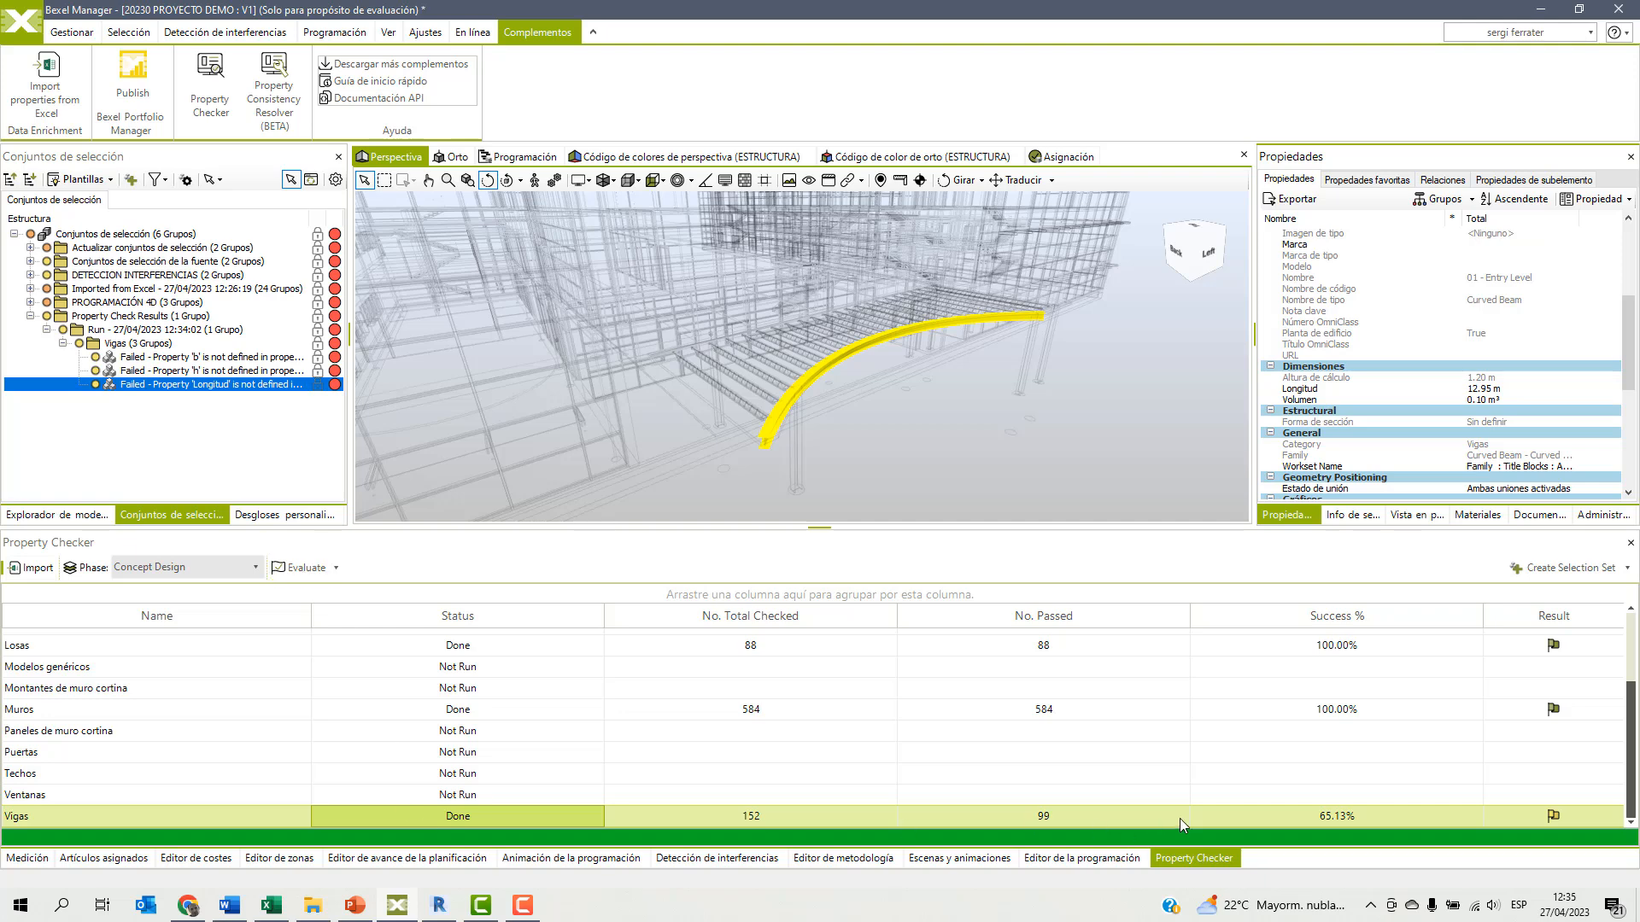
Re-evaluate the Concept Design property rules and create a new selection set from the Vigas rule only.
left_click(303, 570)
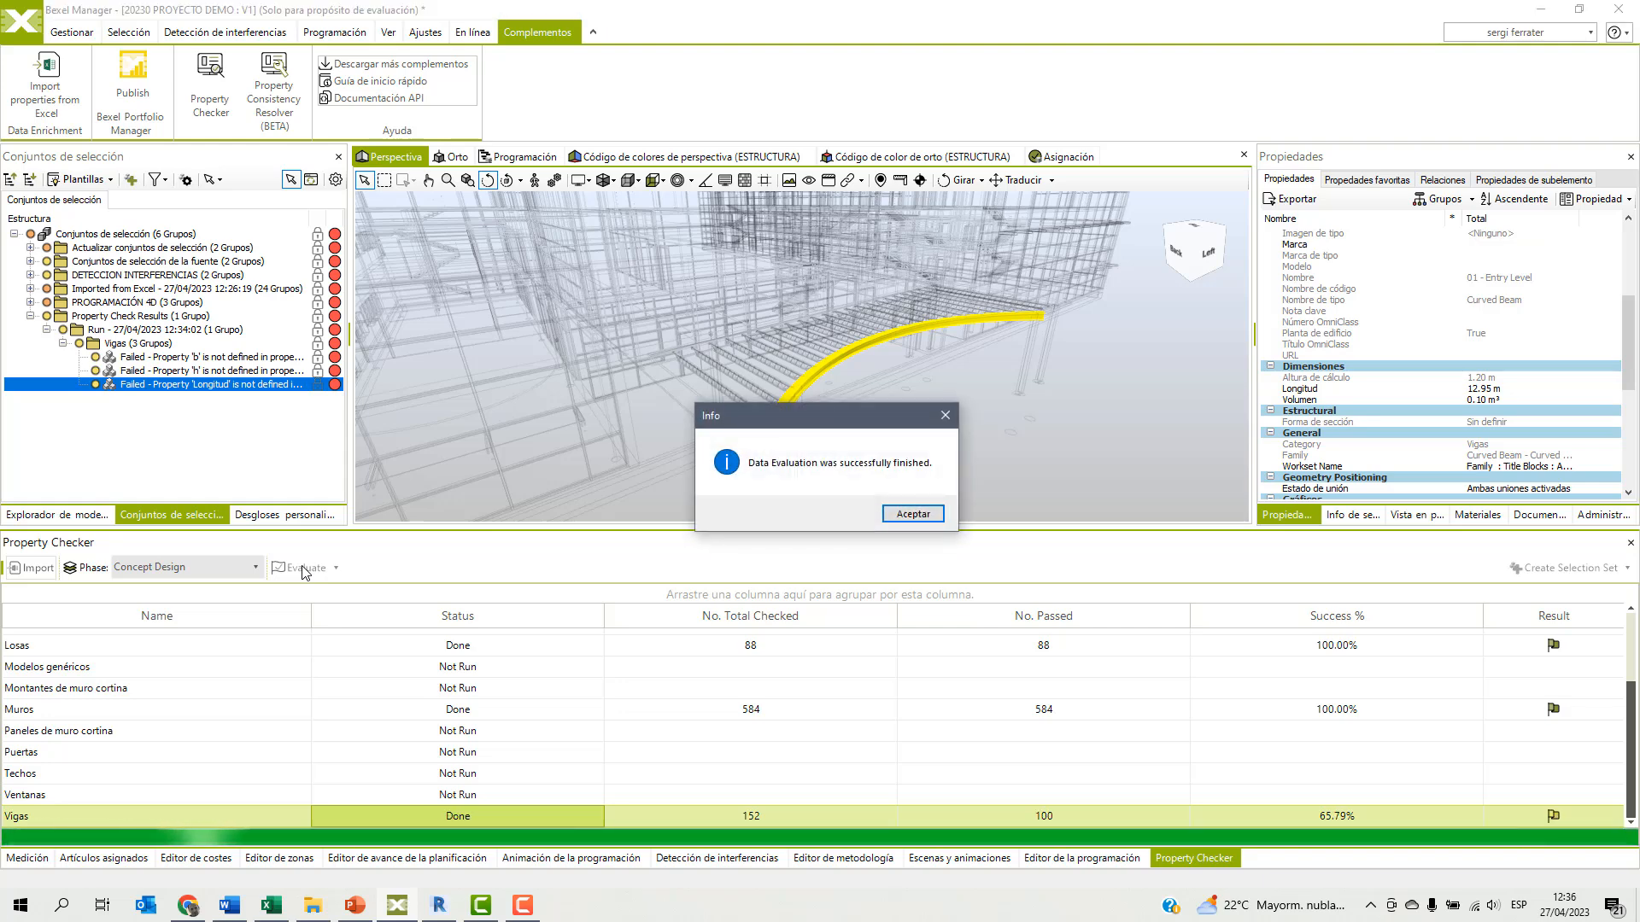
left_click(910, 513)
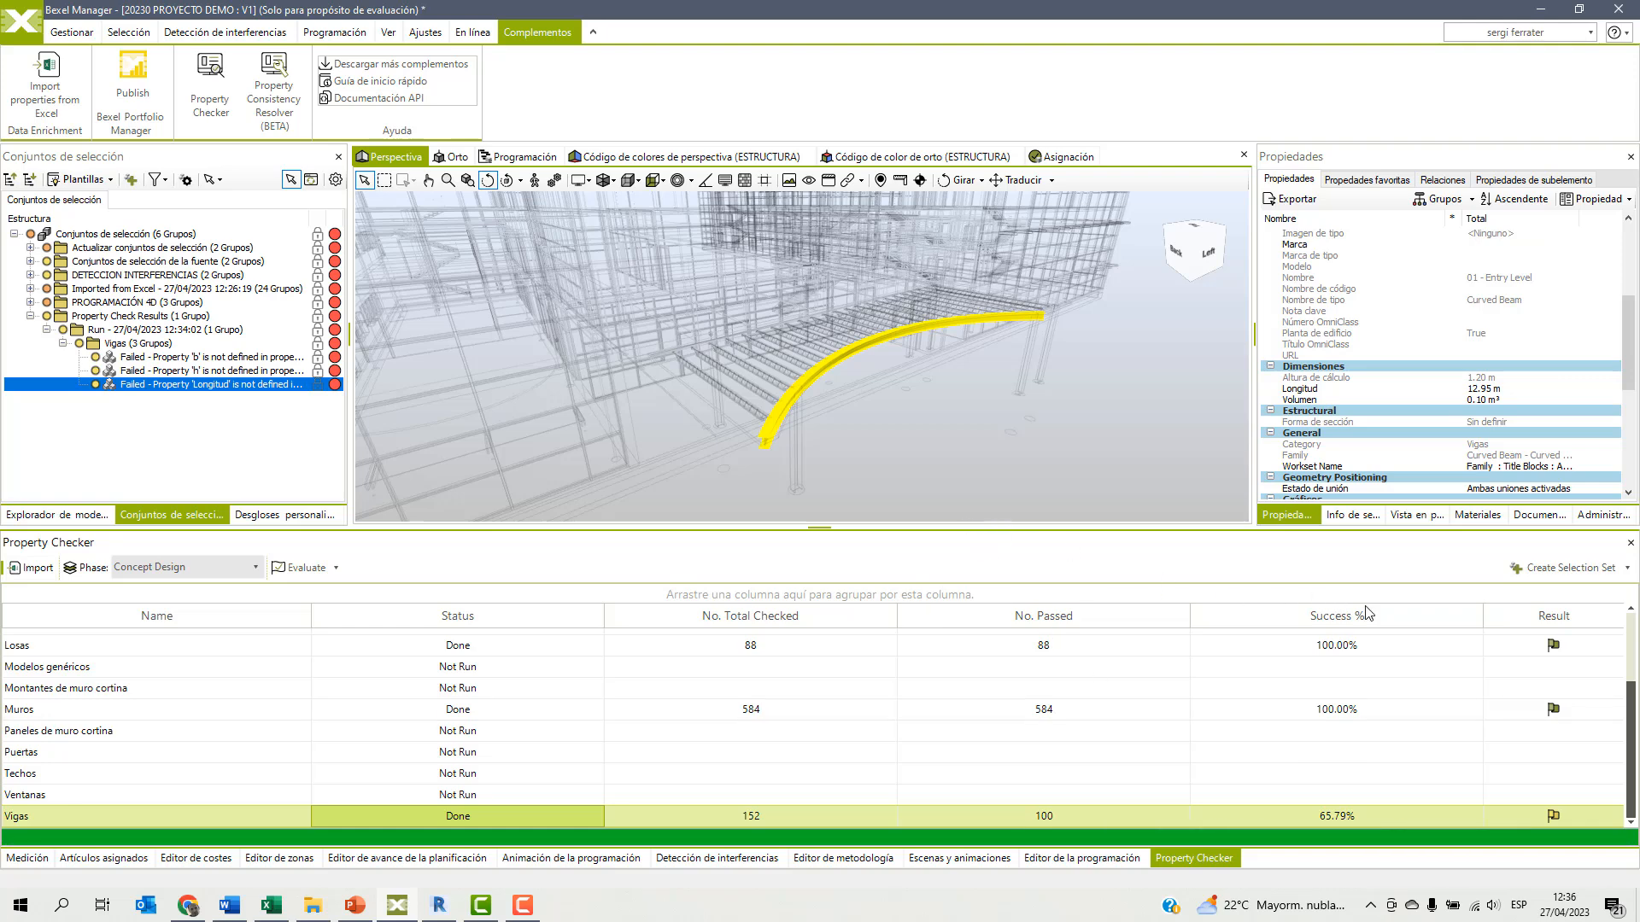
left_click(1629, 568)
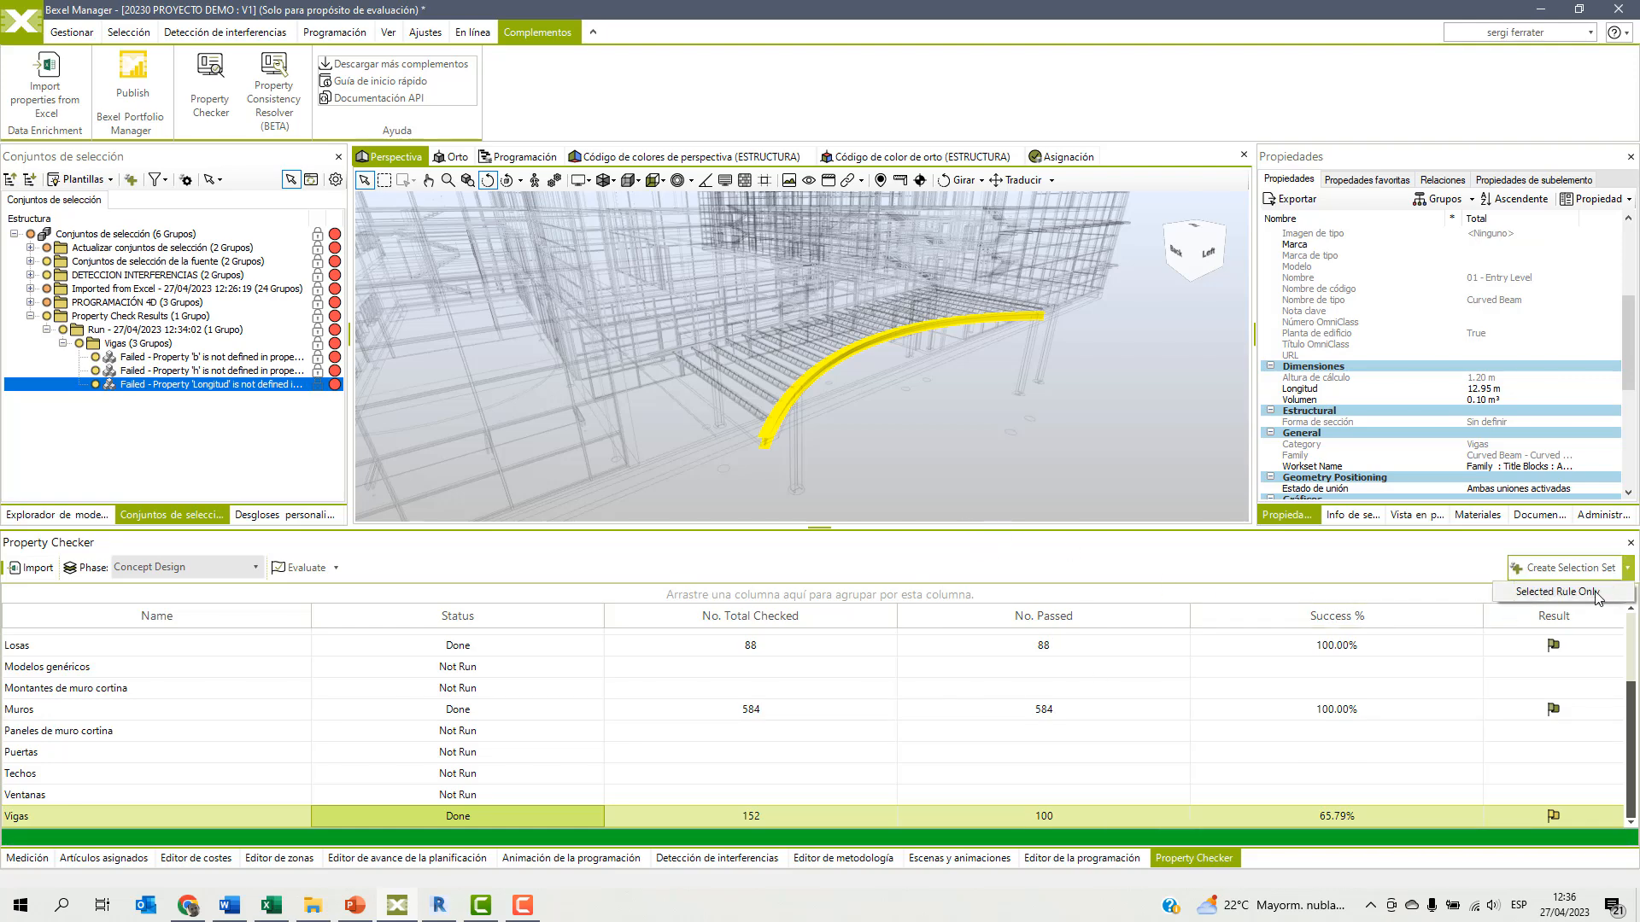
left_click(1594, 596)
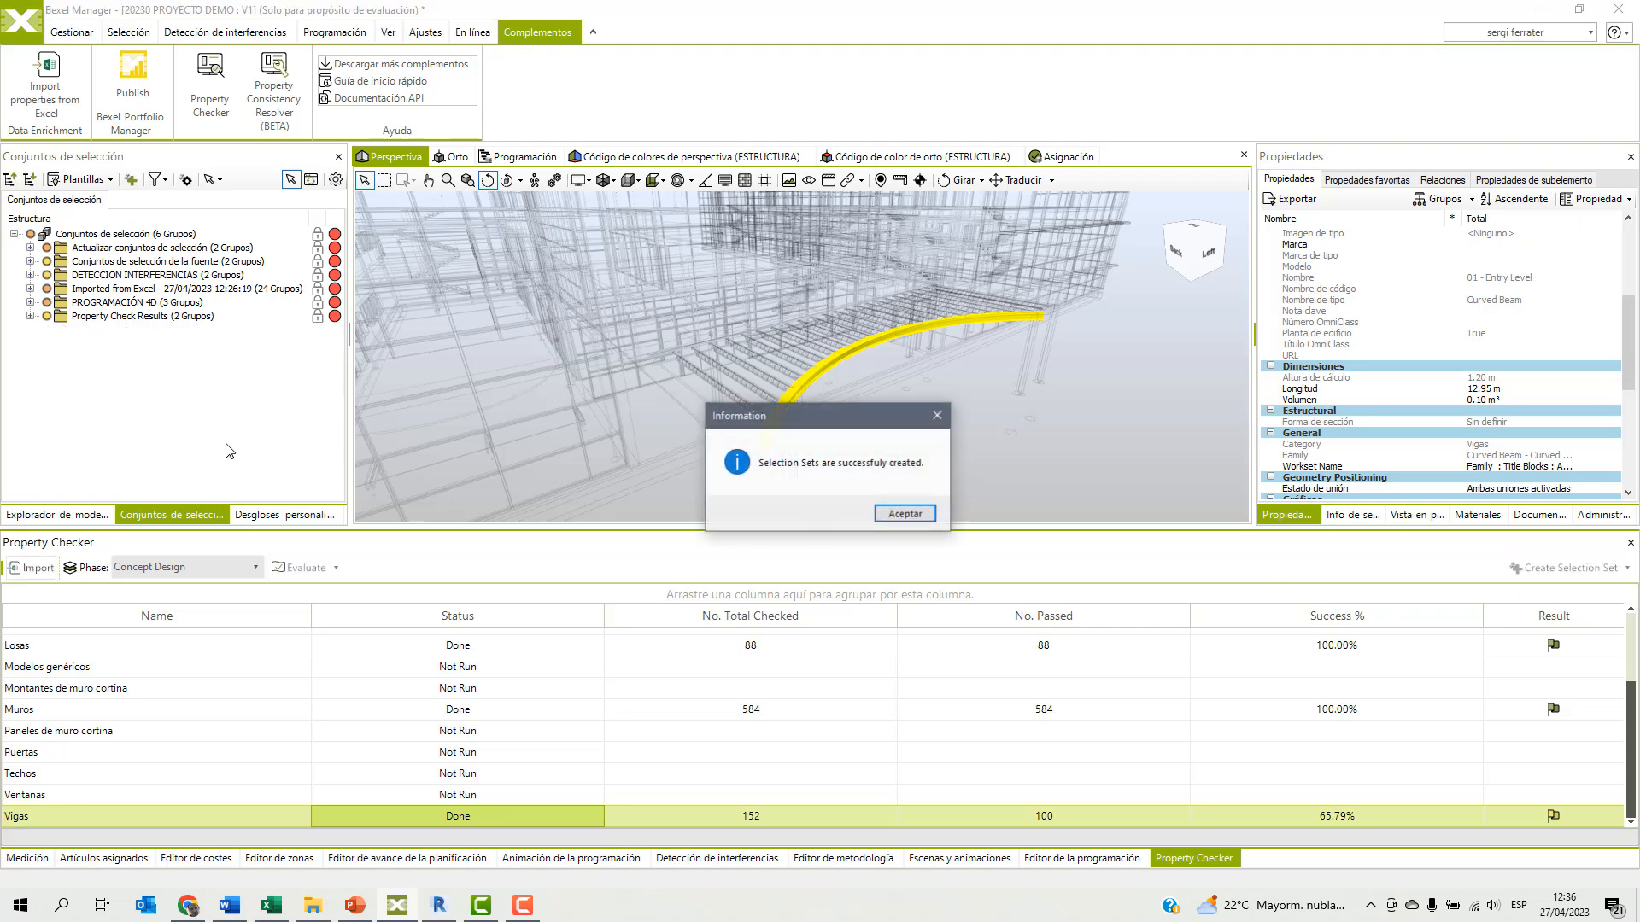
left_click(894, 516)
Expand the newest property check run down to its Vigas group to review the remaining failed sets.
left_click(30, 316)
left_click(46, 343)
left_click(63, 357)
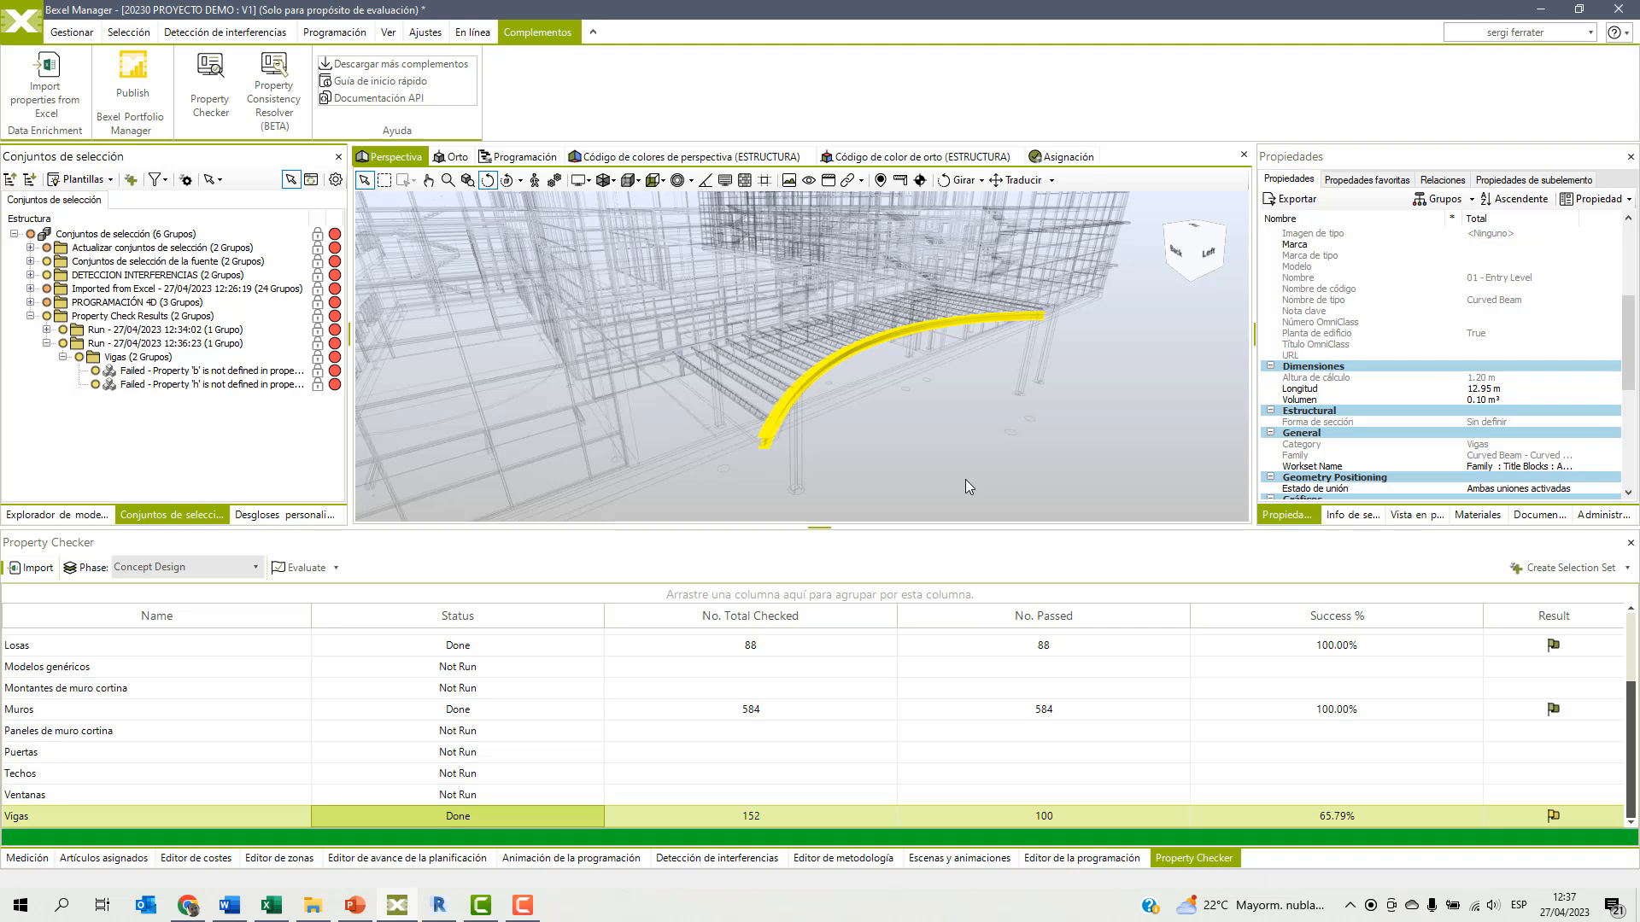
Clear the beam selection and shrink the Property Checker area to give the building's perspective view more room.
left_click(958, 456)
scroll(958, 437, "down", 5)
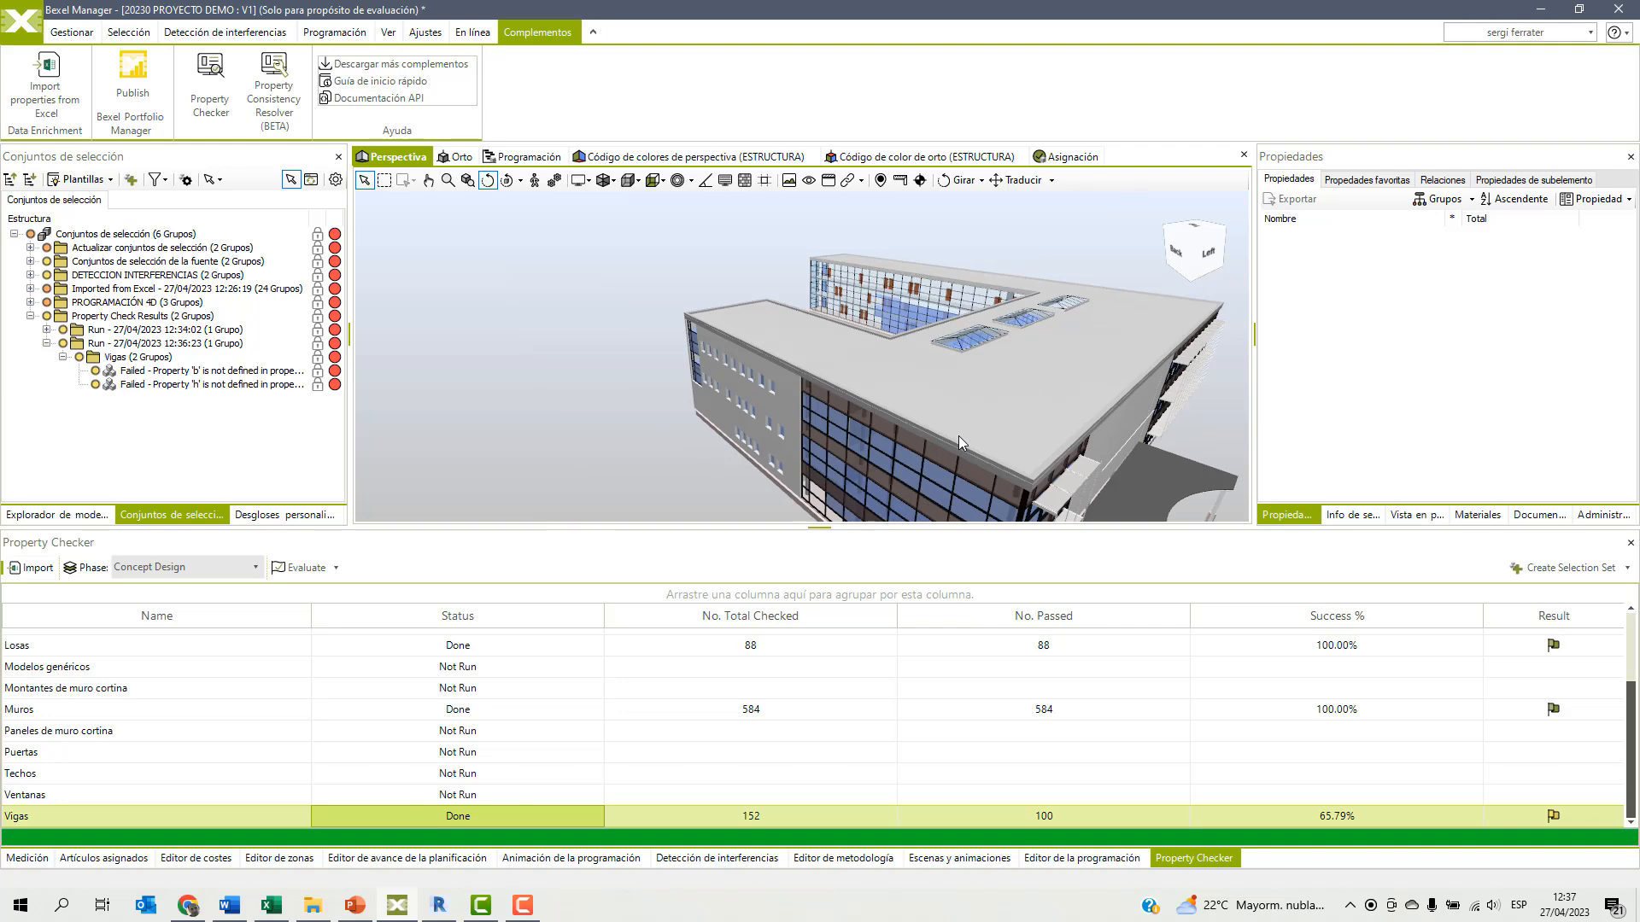
left_click_drag(817, 526, 808, 690)
middle_click_drag(825, 532, 692, 415)
left_click_drag(692, 414, 835, 430)
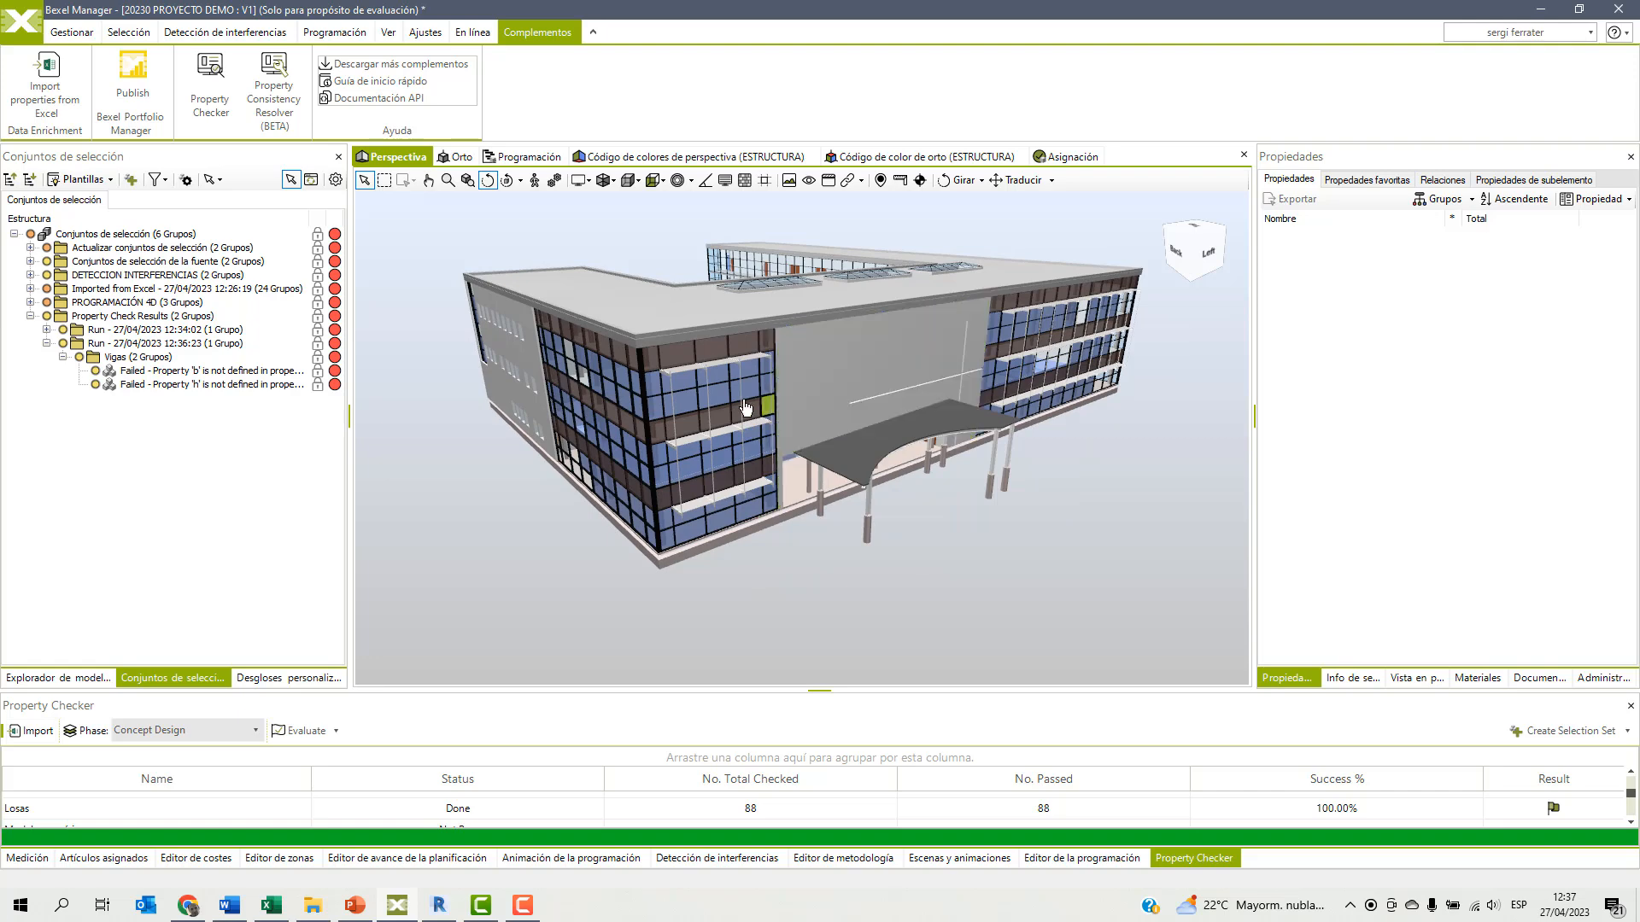
Start a properties export limited to the Columnas estructurales, Escaleras, Losas and Muros categories.
left_click(72, 32)
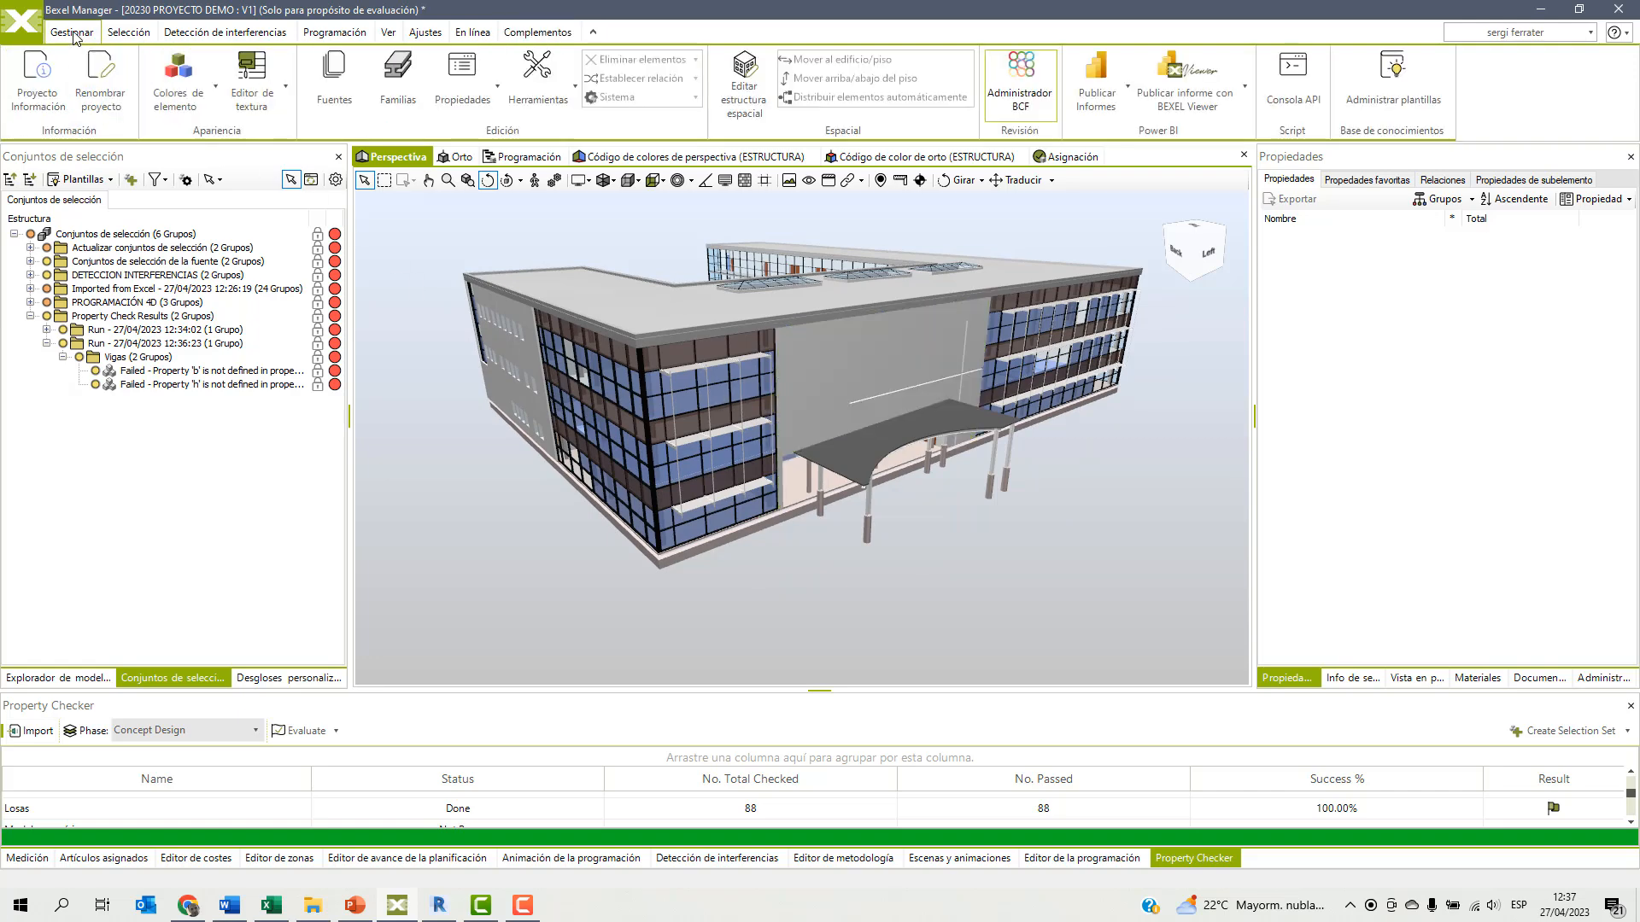
left_click(493, 91)
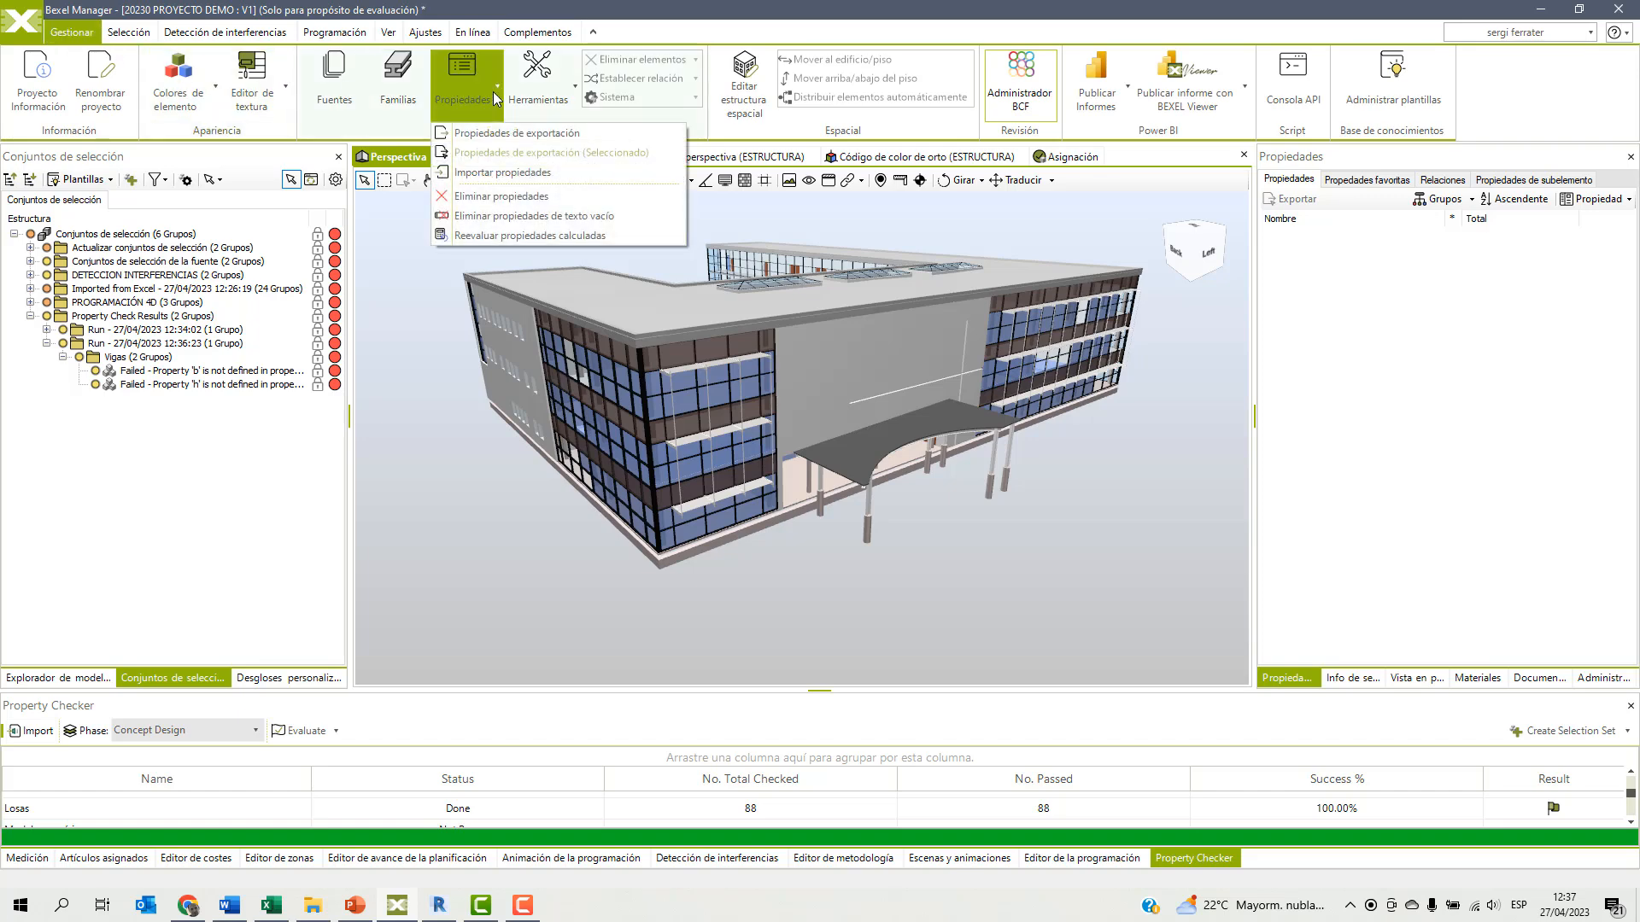
left_click(500, 133)
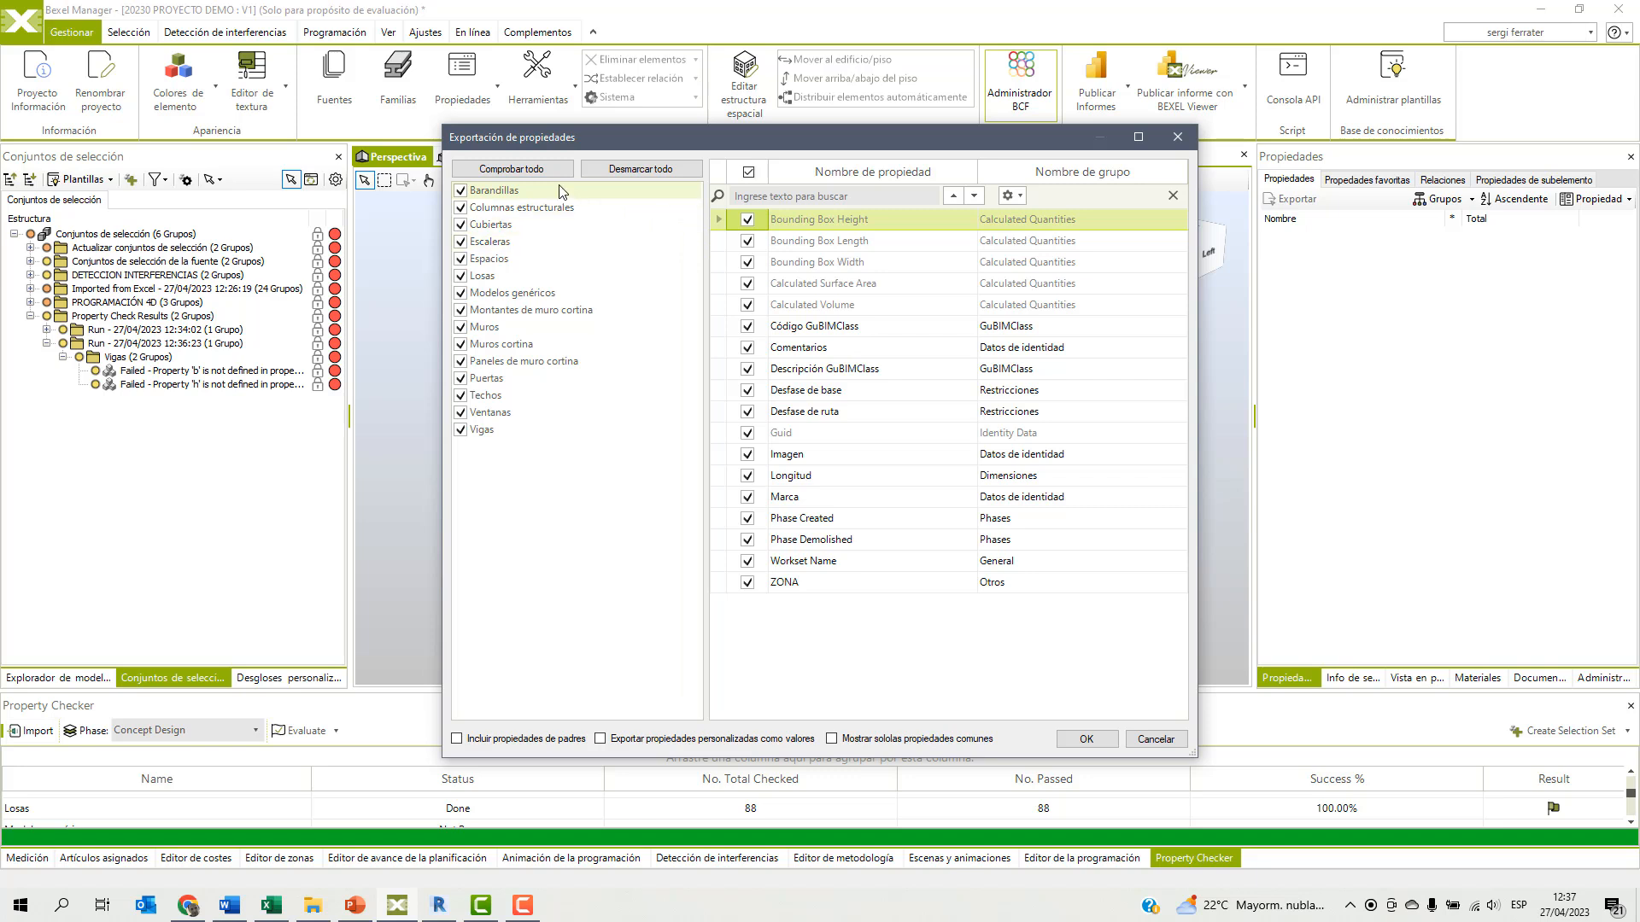
left_click(614, 170)
left_click(460, 207)
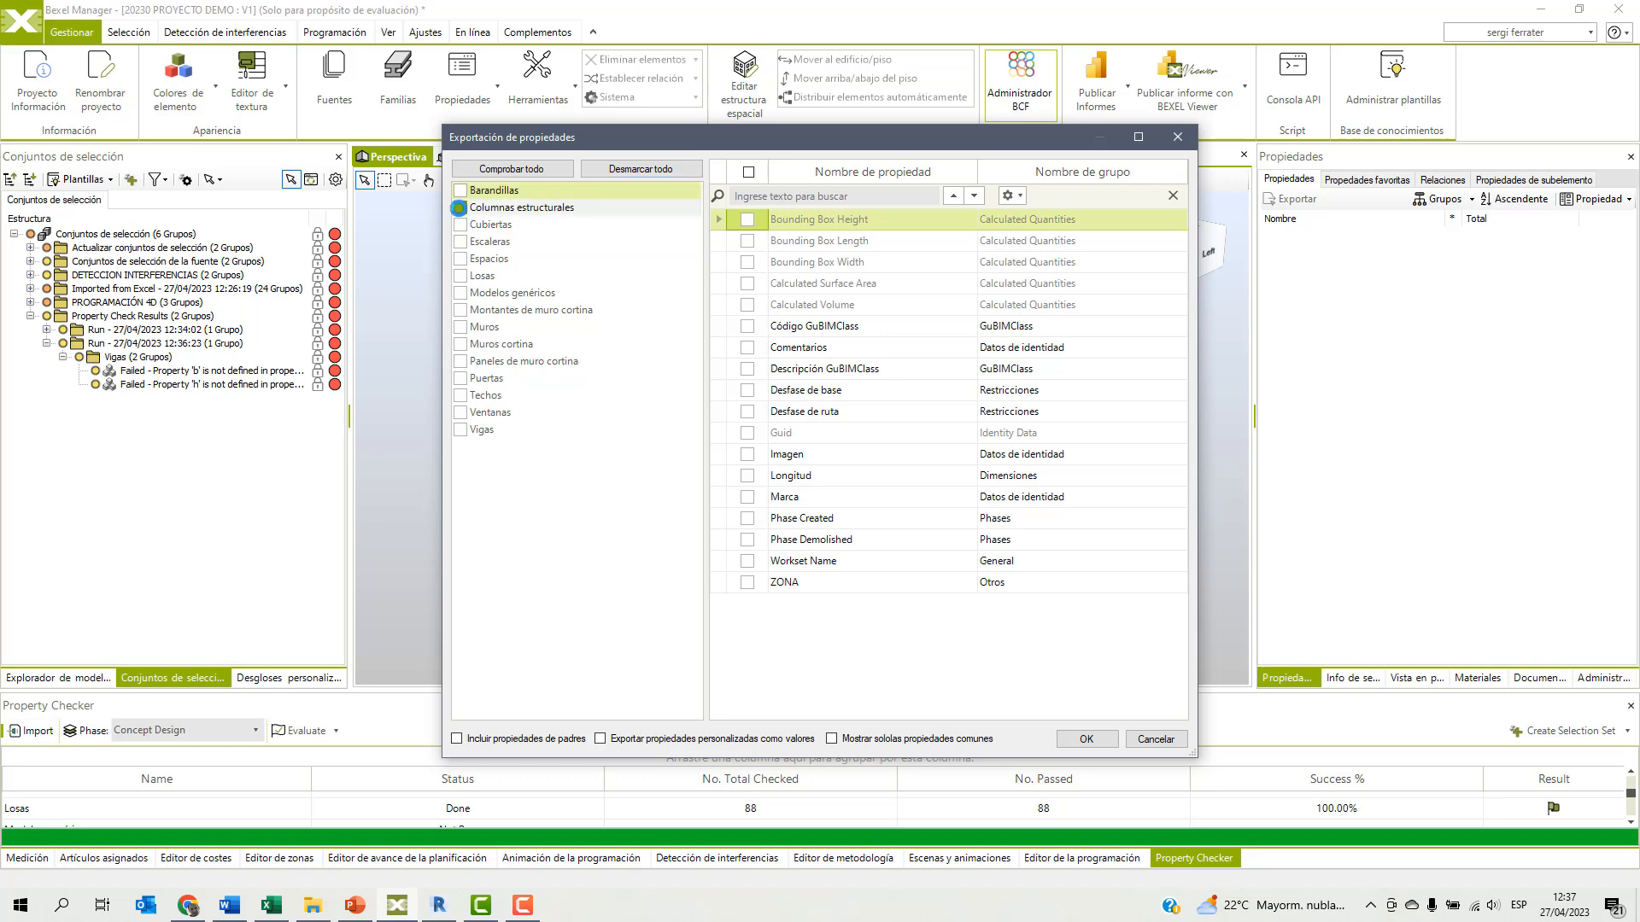
left_click(460, 275)
left_click(460, 242)
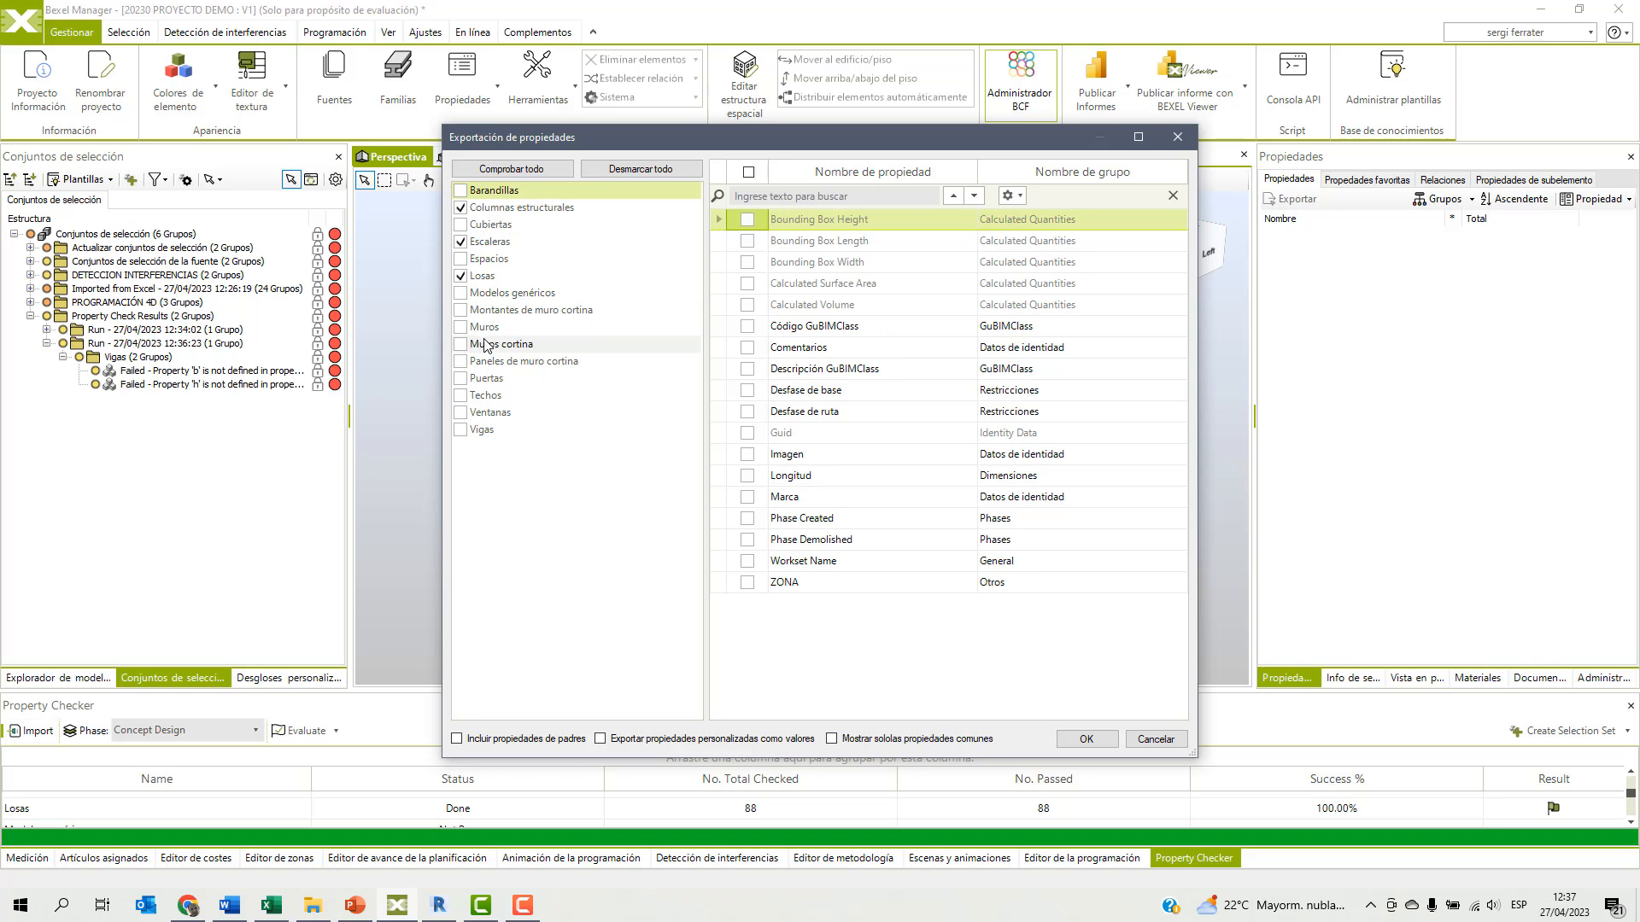
left_click(461, 327)
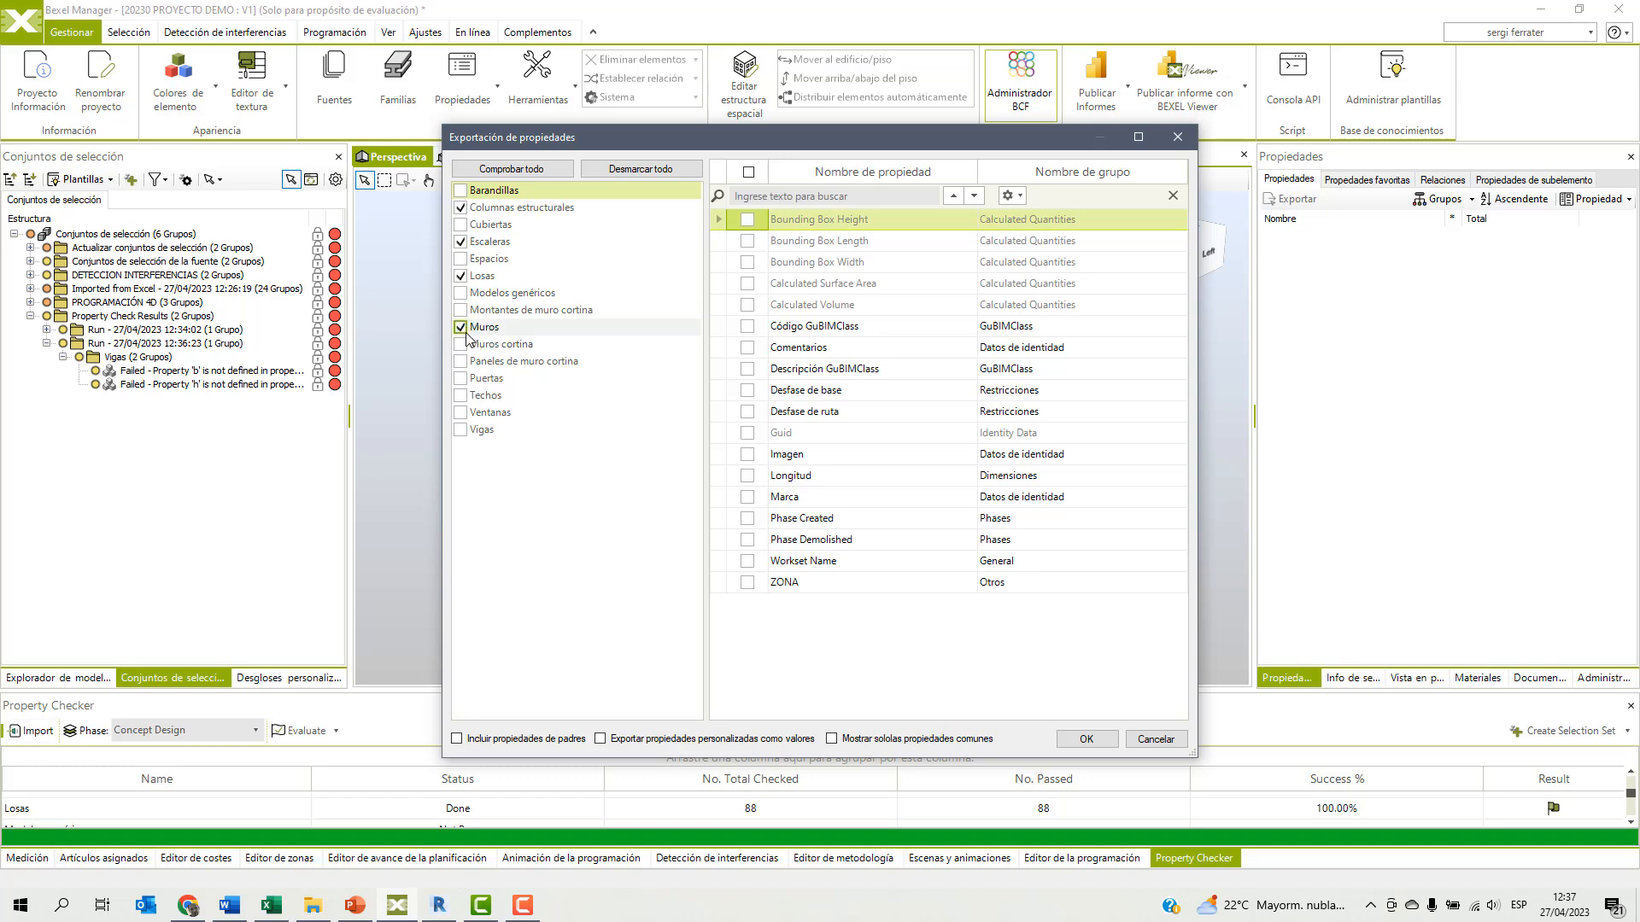
Include only Código GuBIMClass, Descripción GuBIMClass and ZONA, export custom properties as values, and accept the export settings.
left_click(747, 326)
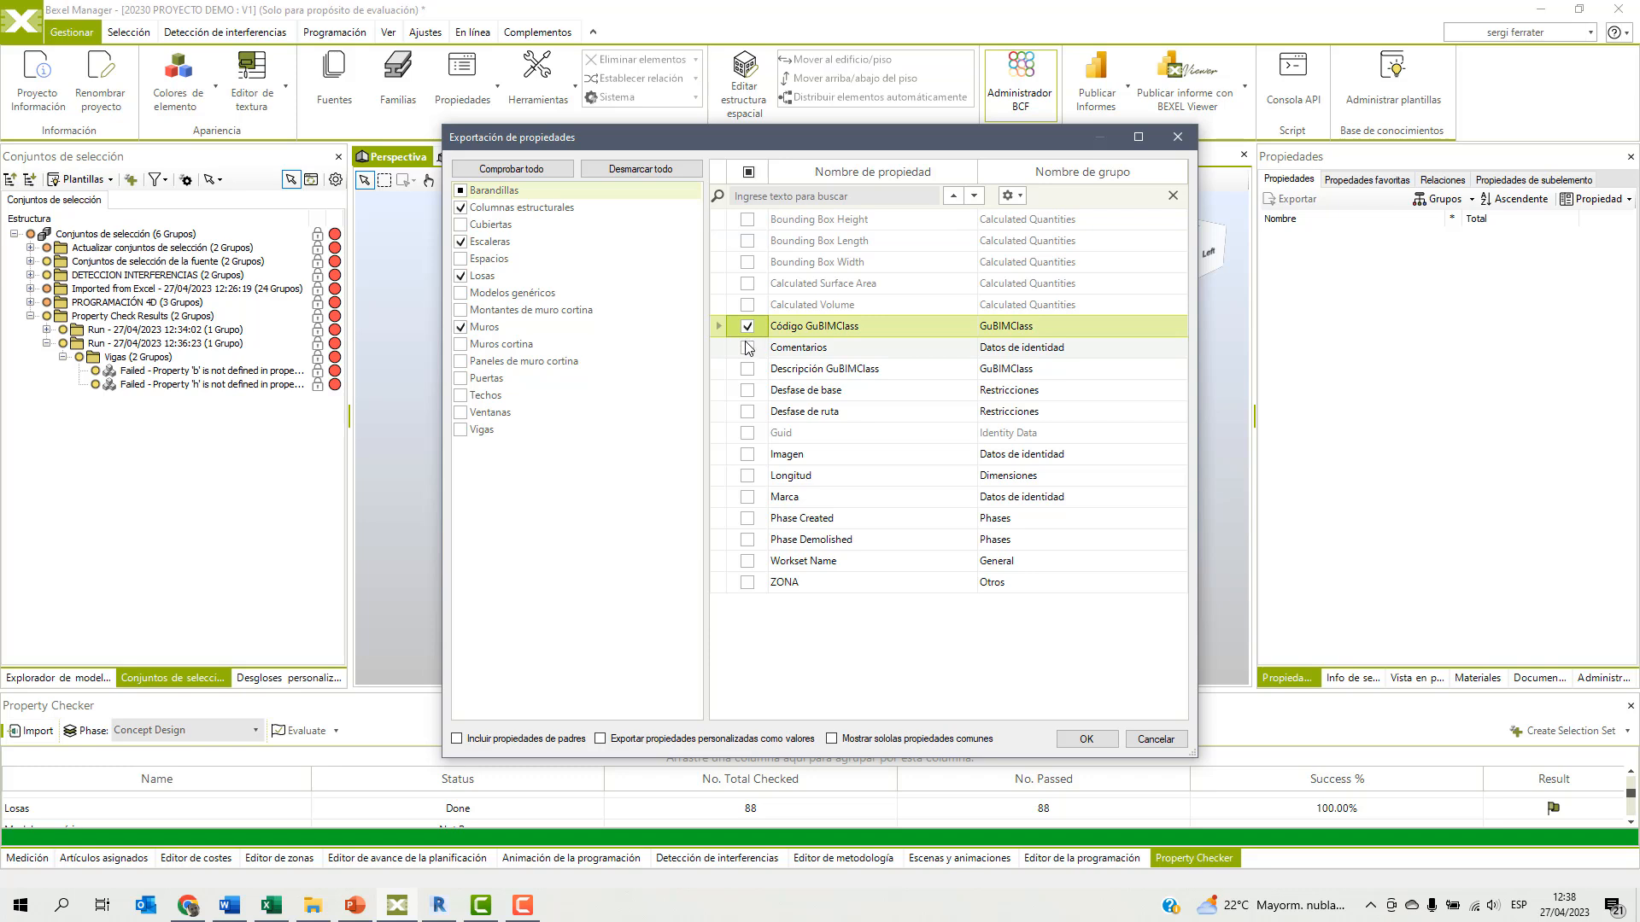
left_click(747, 369)
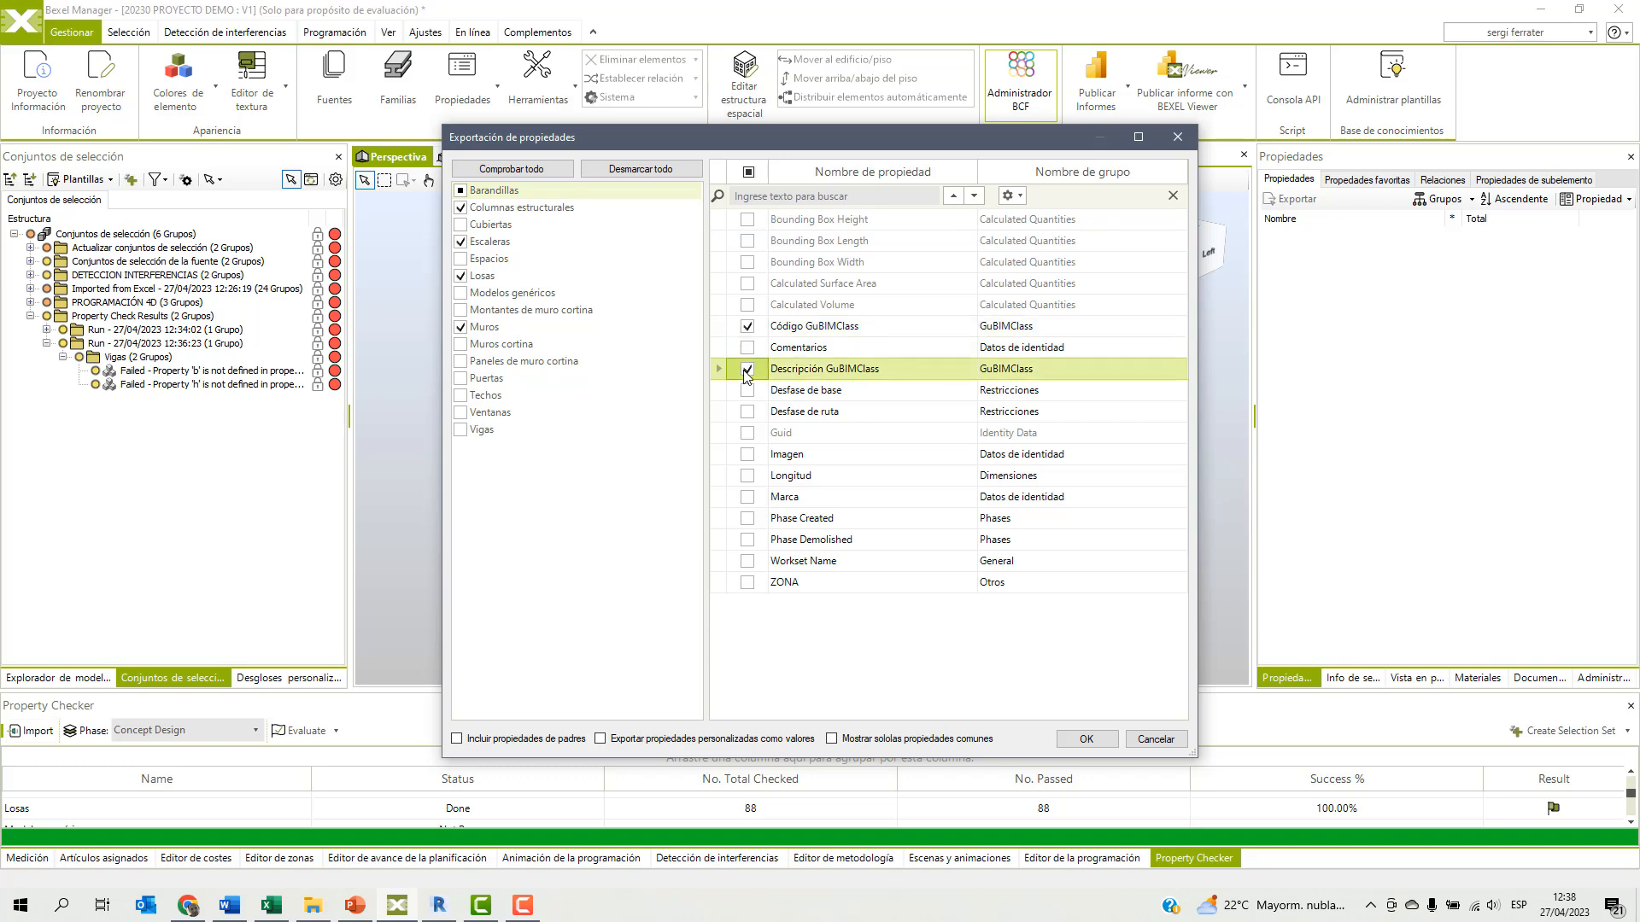
left_click(748, 583)
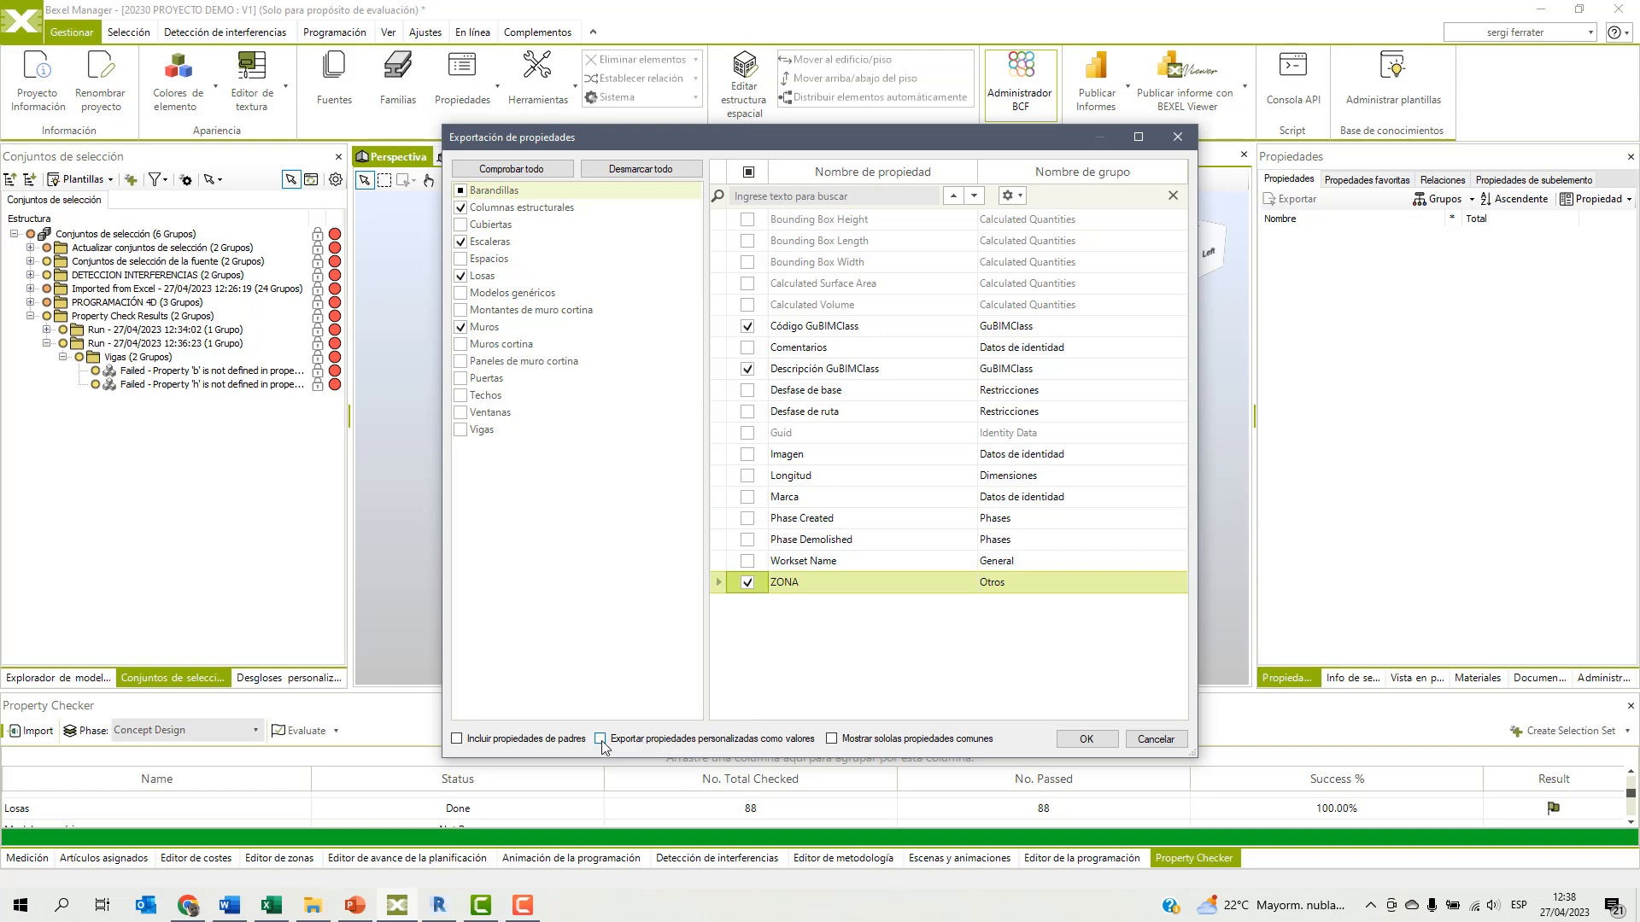
left_click(1088, 739)
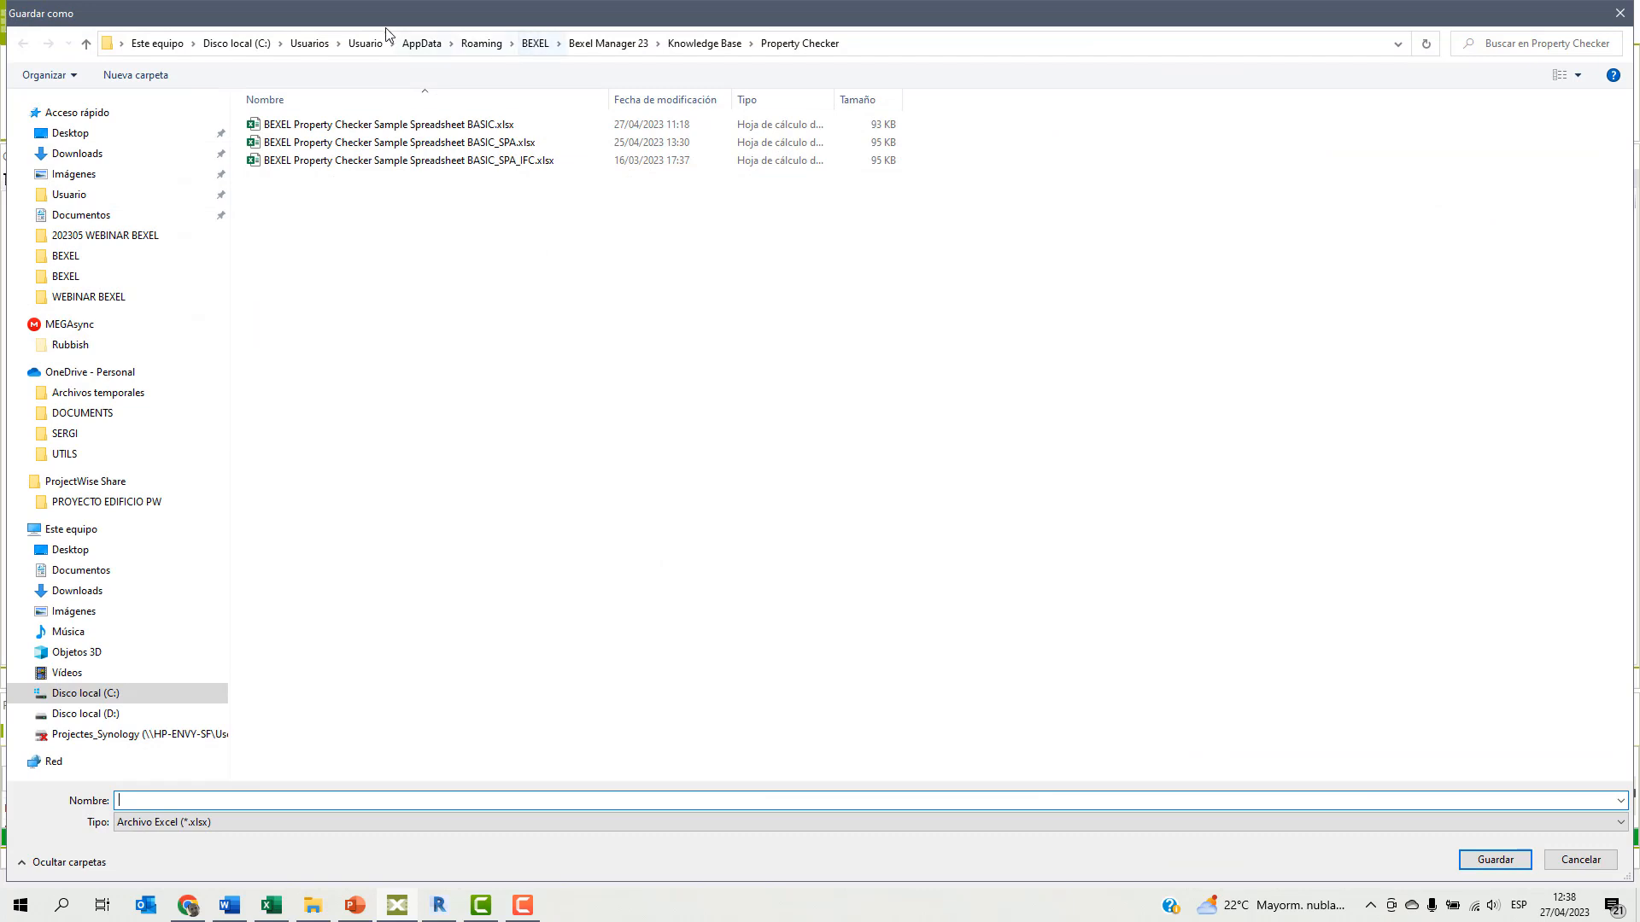
Save the export as Propiedades GuBIMClass in the desktop's WEBINAR BEXEL folder and open the file's location.
left_click(77, 133)
left_click(296, 104)
double_click(297, 104)
left_click(202, 798)
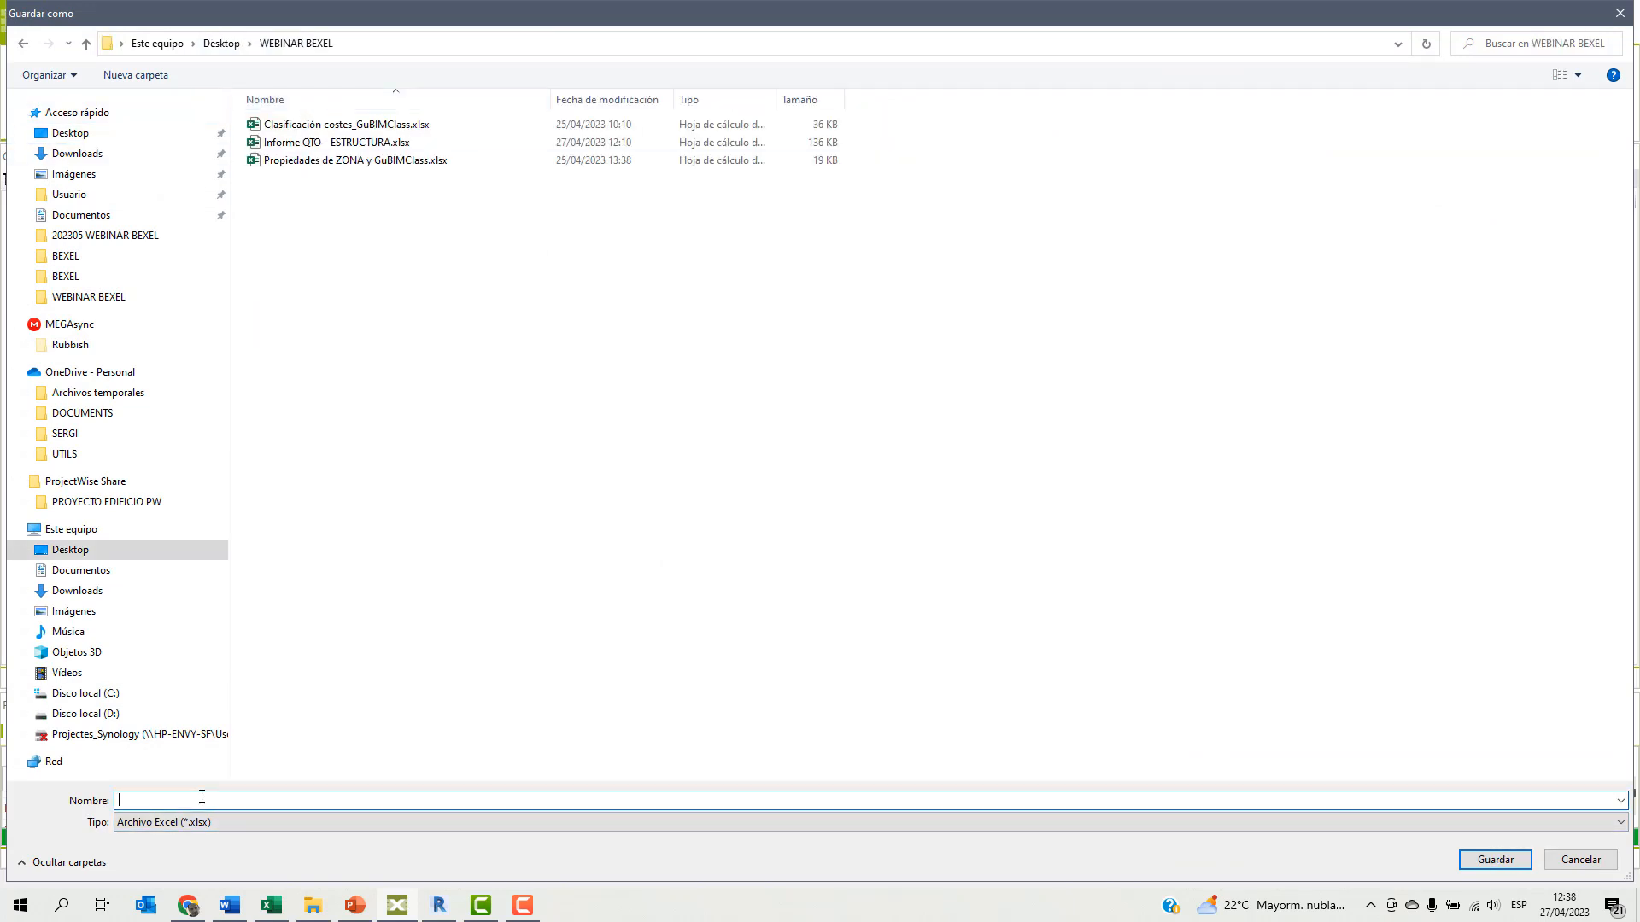
type("Propiedades GuBIMClass")
left_click(1495, 859)
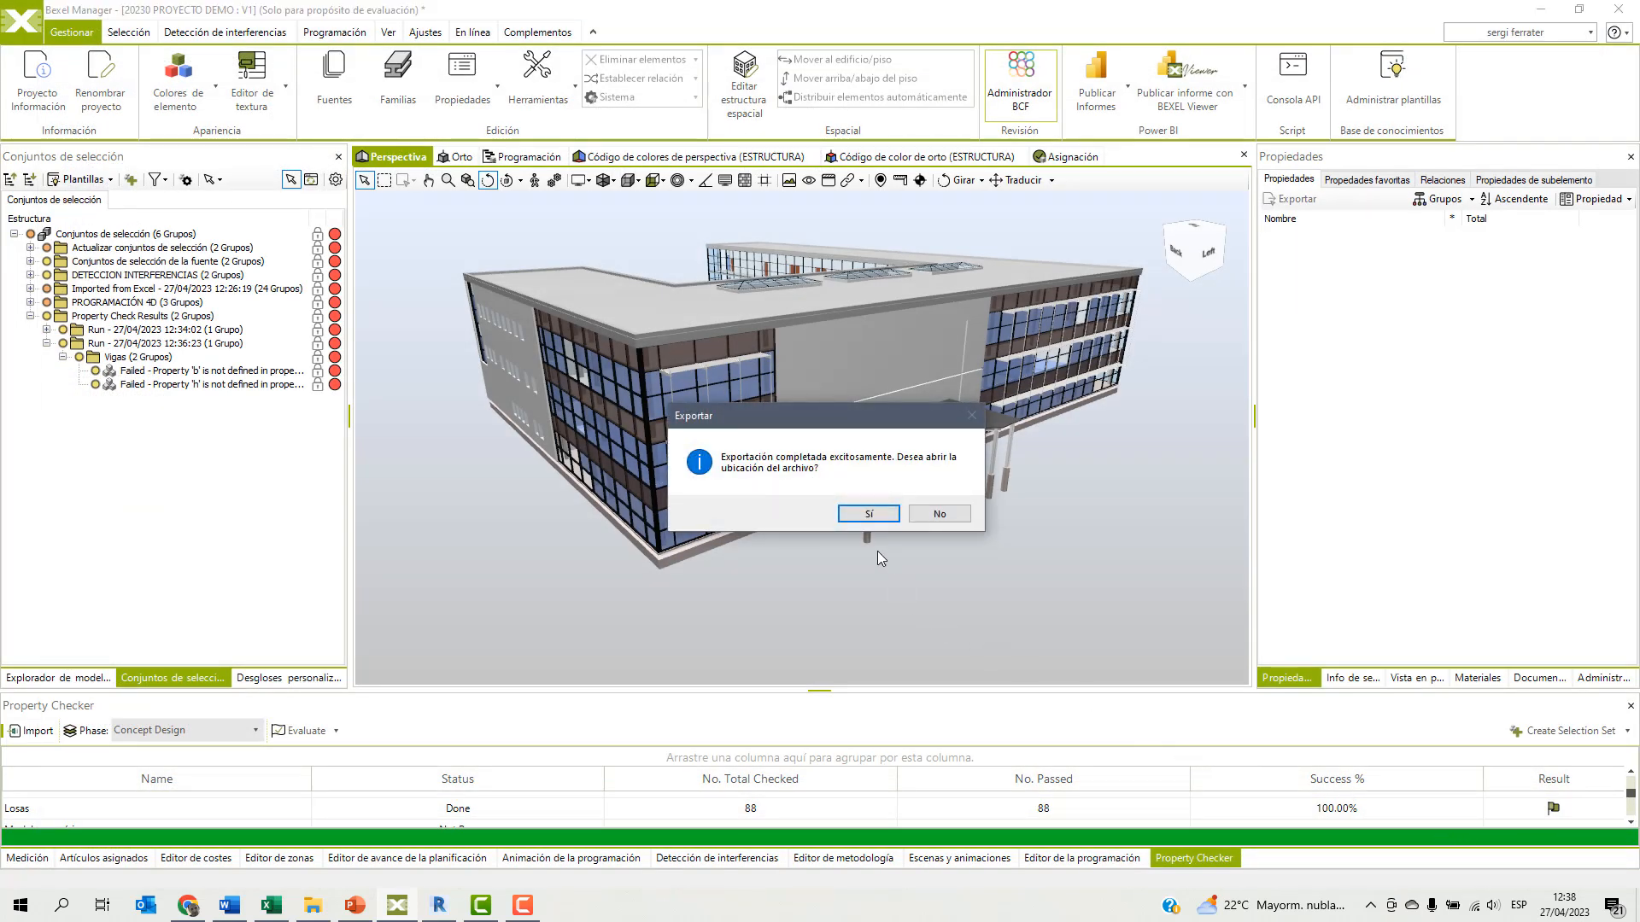
left_click(852, 514)
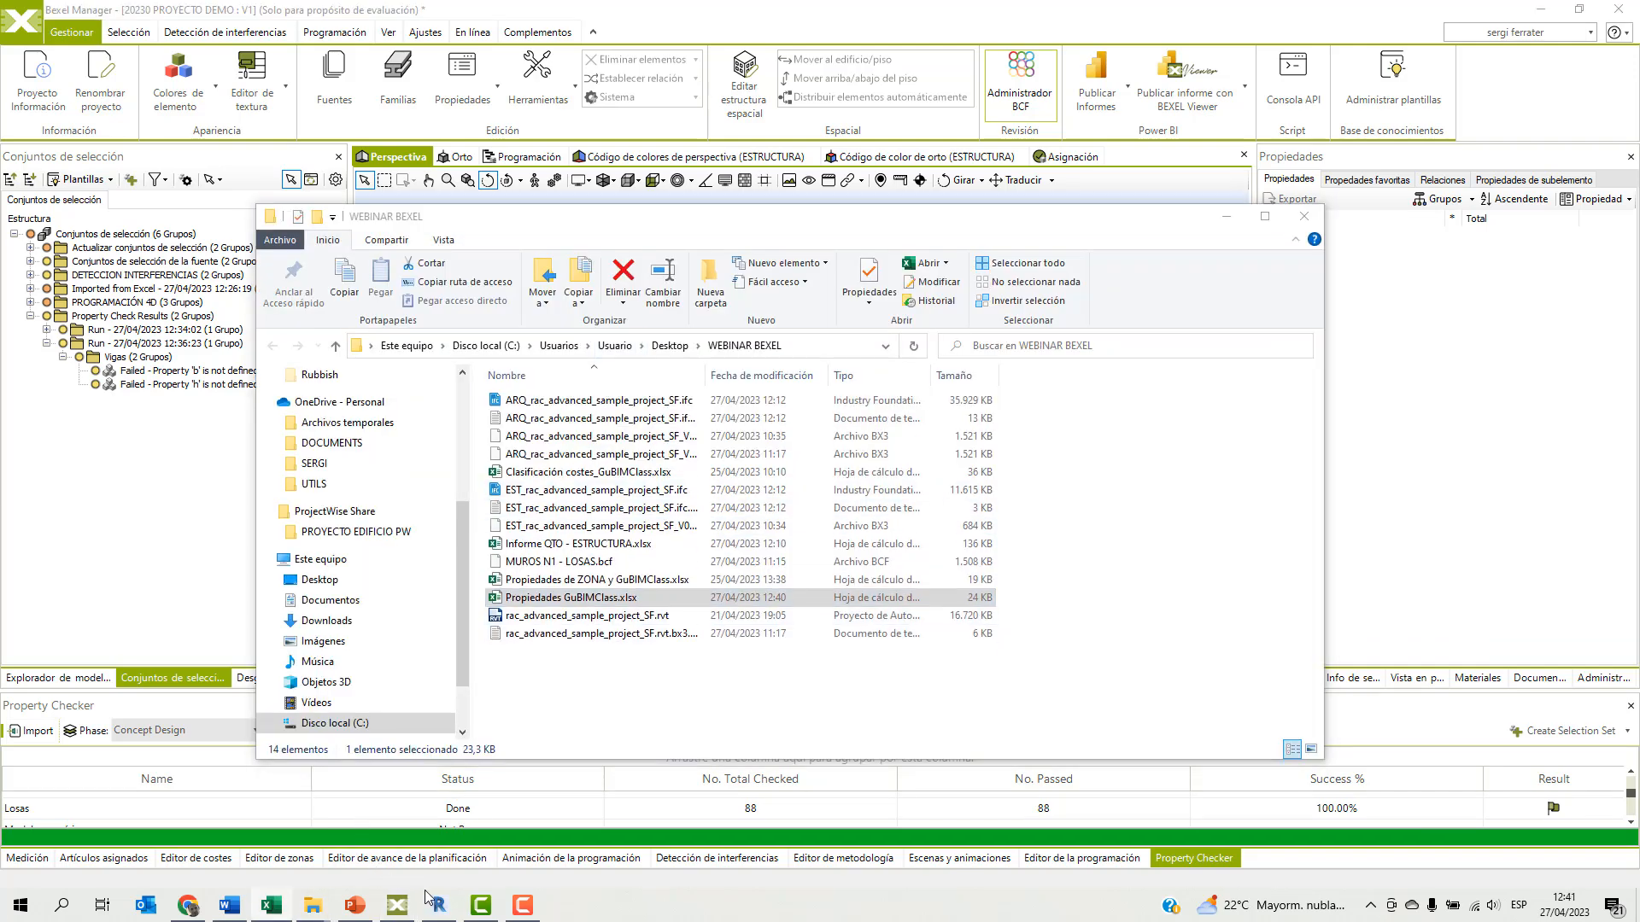
Switch to Revit and import the properties from Propiedades GuBIMClass.xlsx into the model with the BEXEL add-in.
left_click(439, 905)
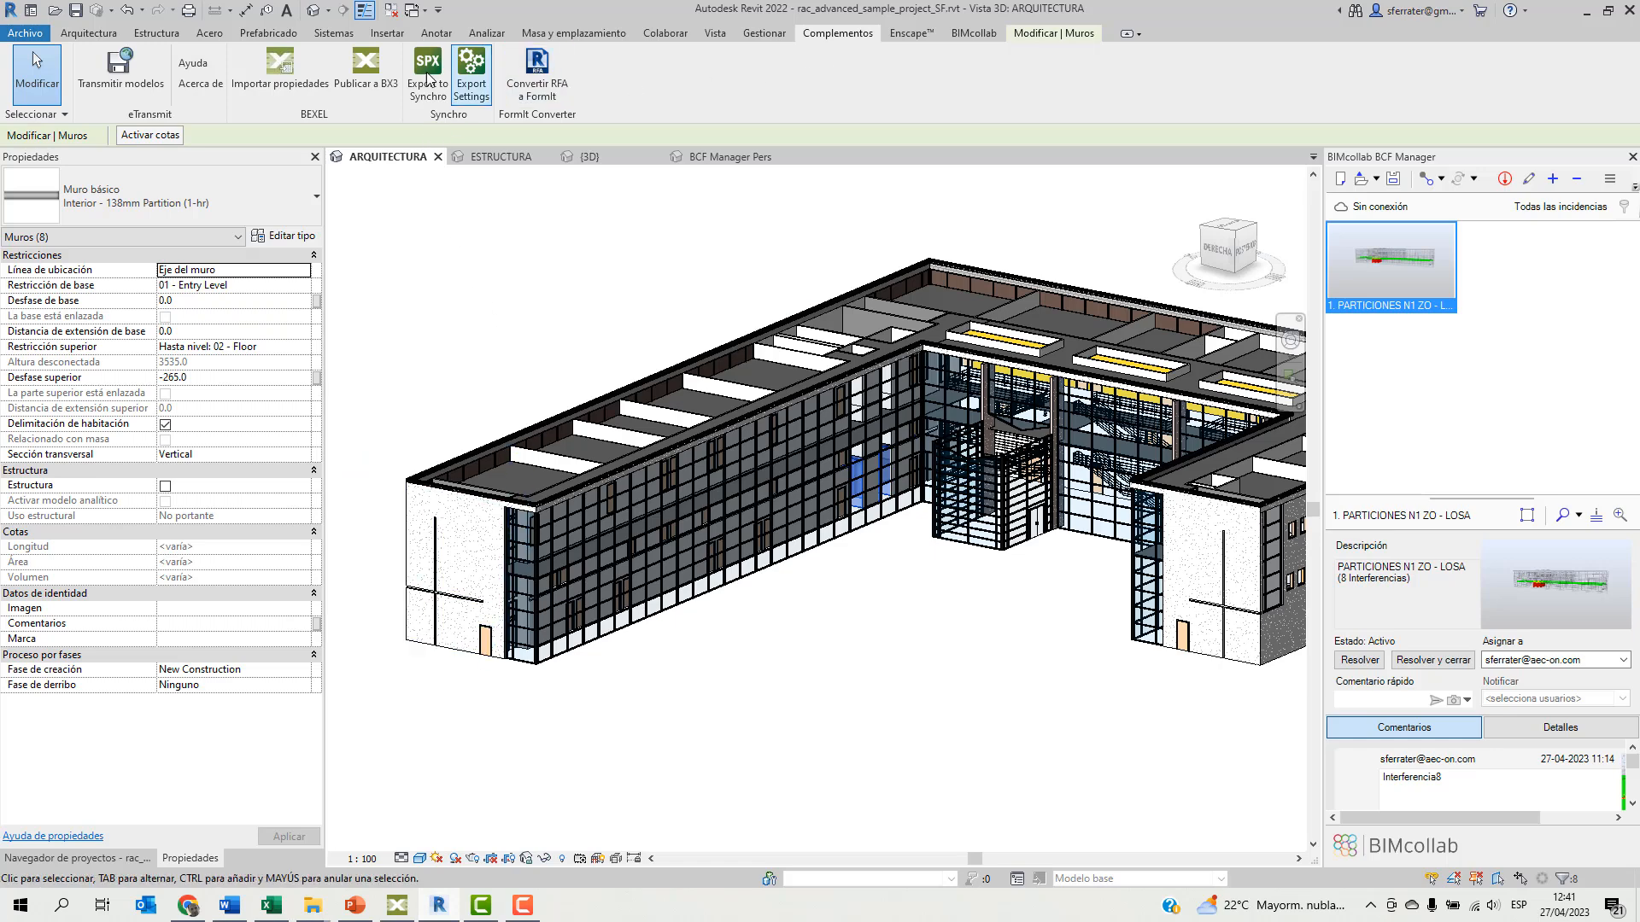
left_click(277, 79)
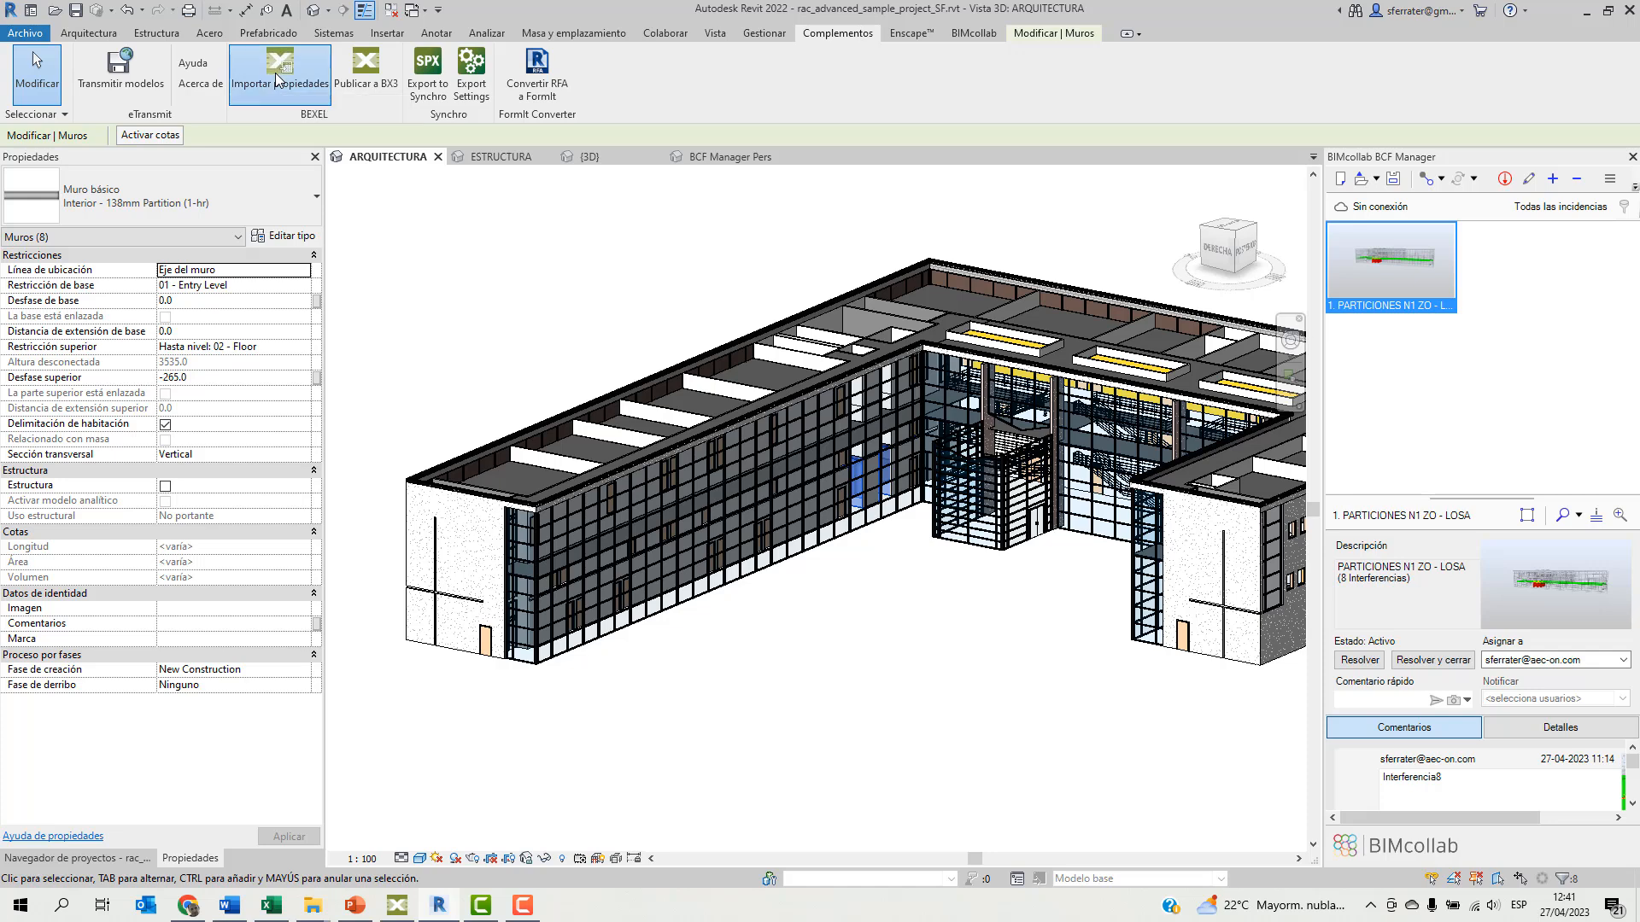
left_click(996, 419)
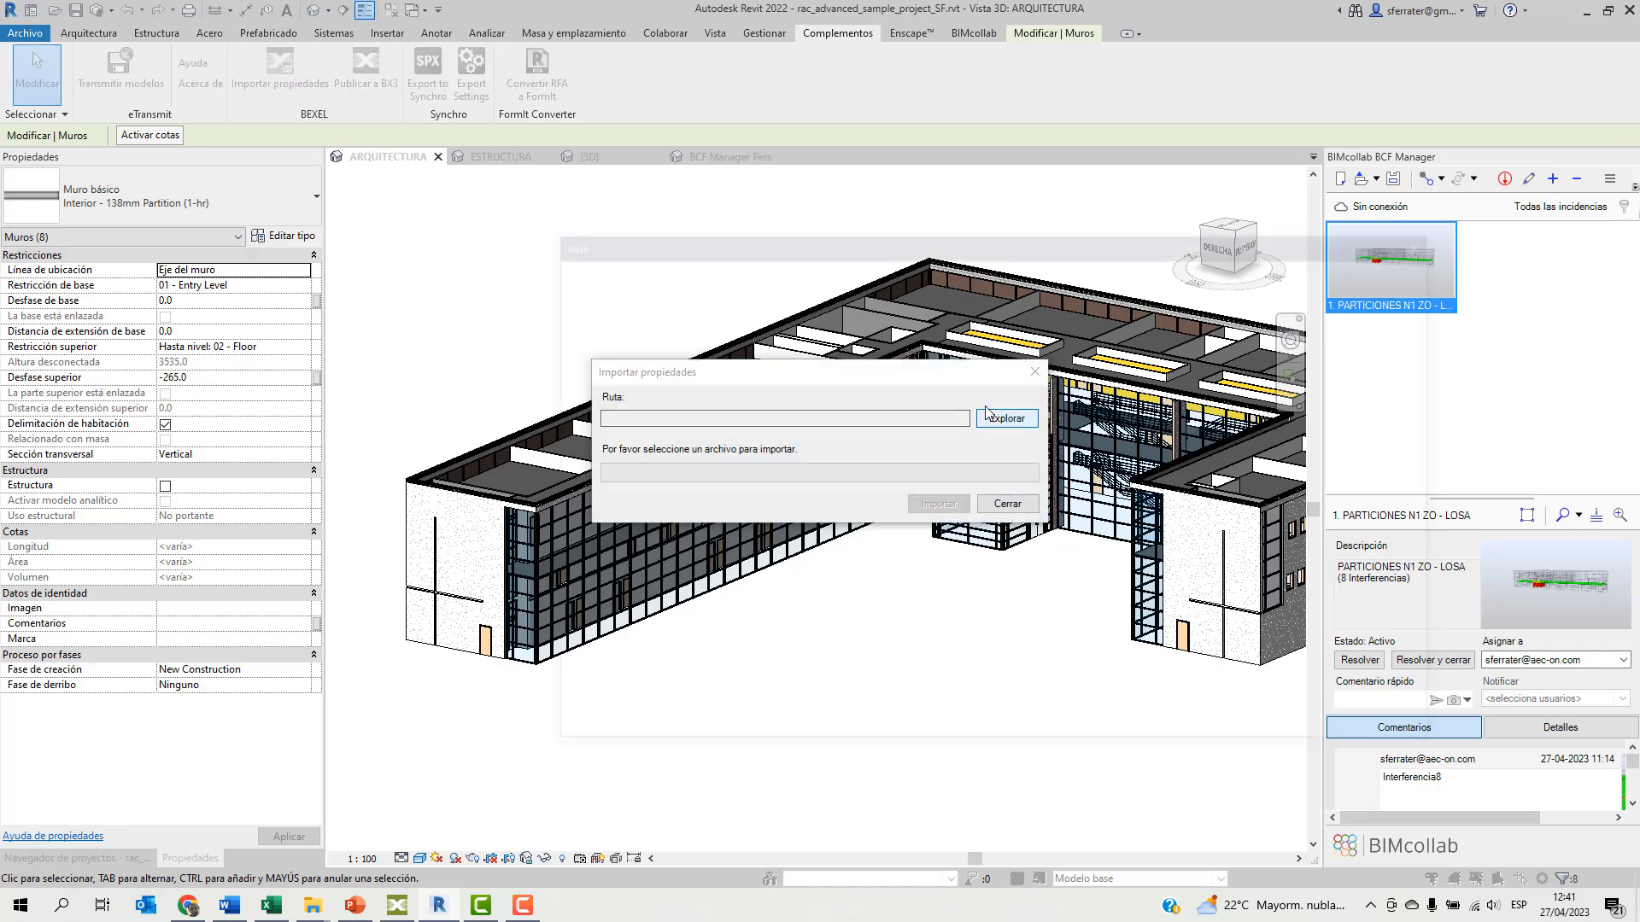
left_click(871, 407)
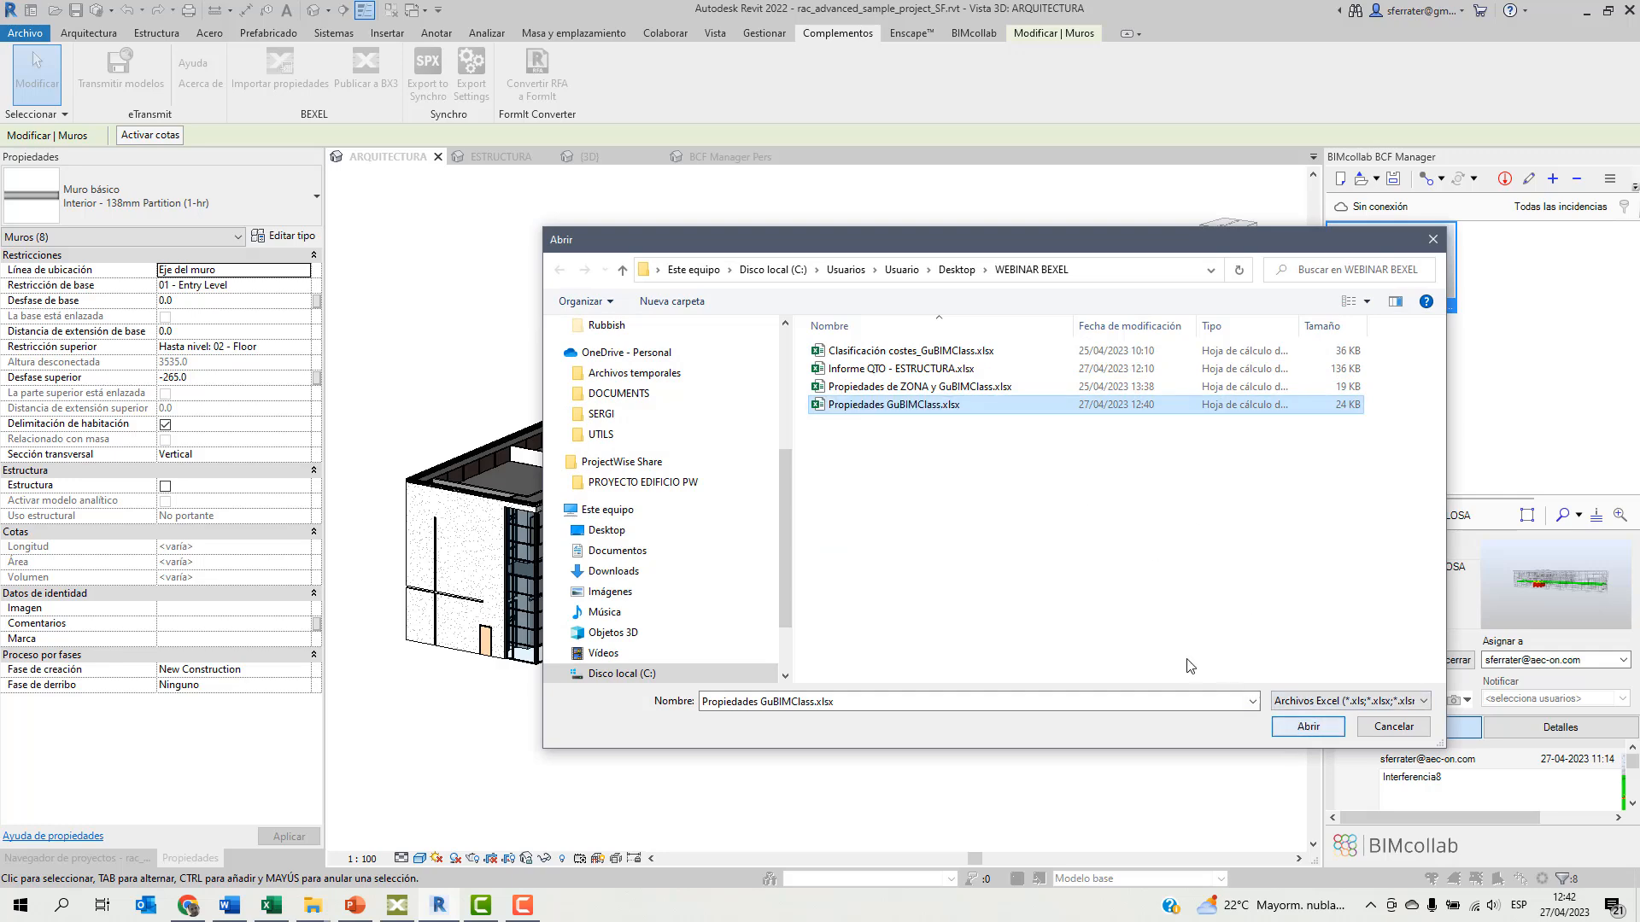
left_click(1280, 724)
left_click(941, 502)
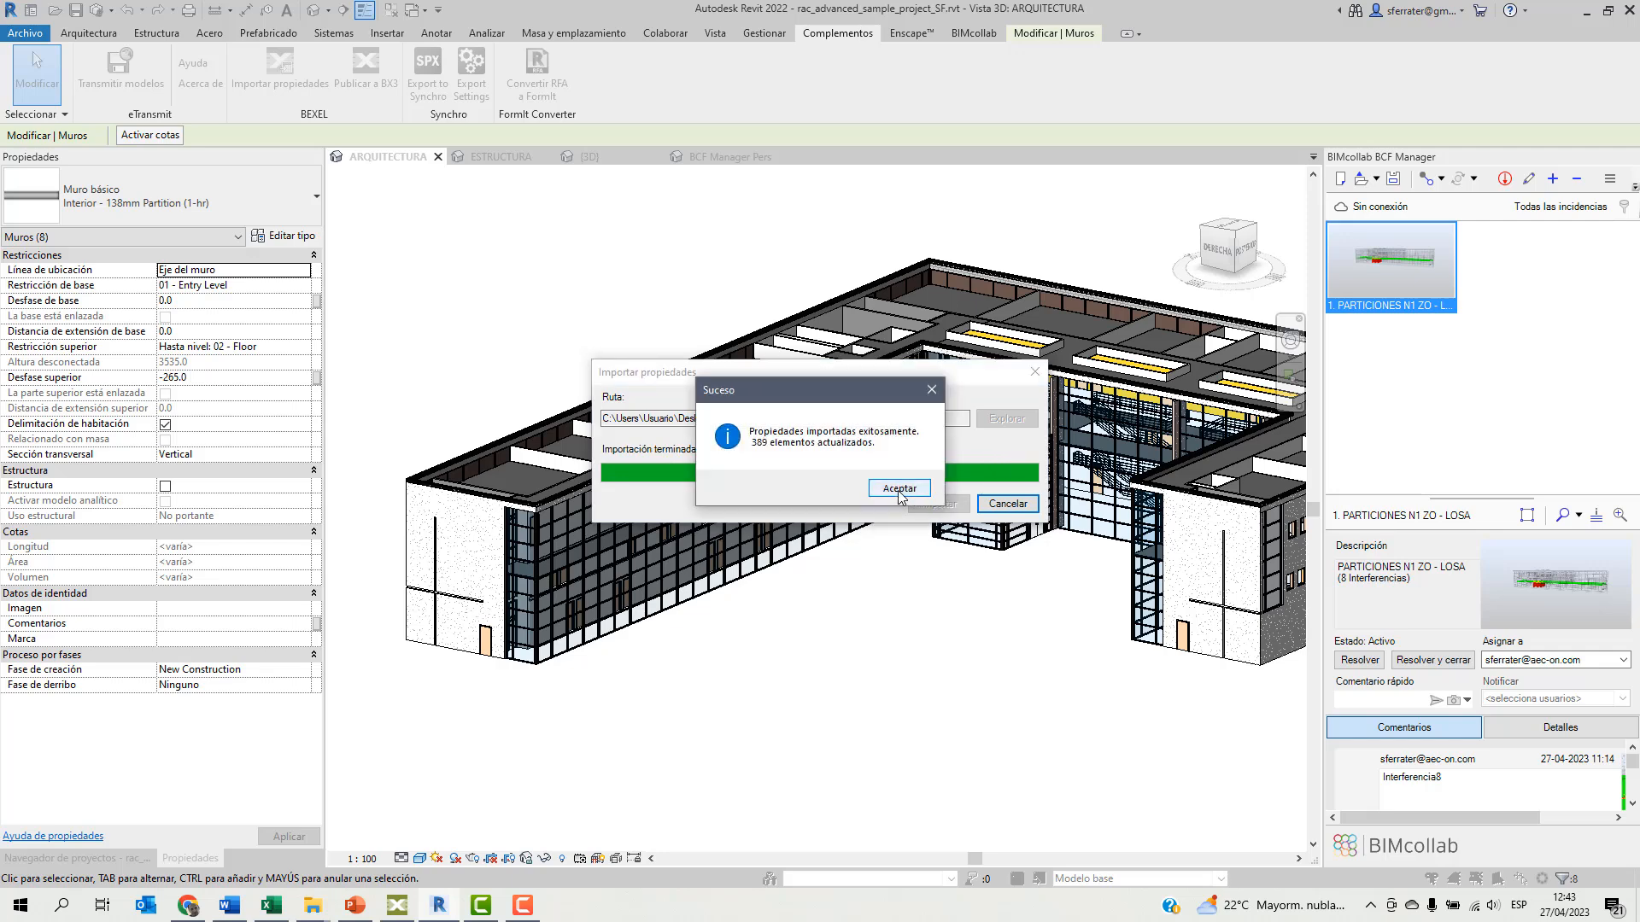
left_click(900, 488)
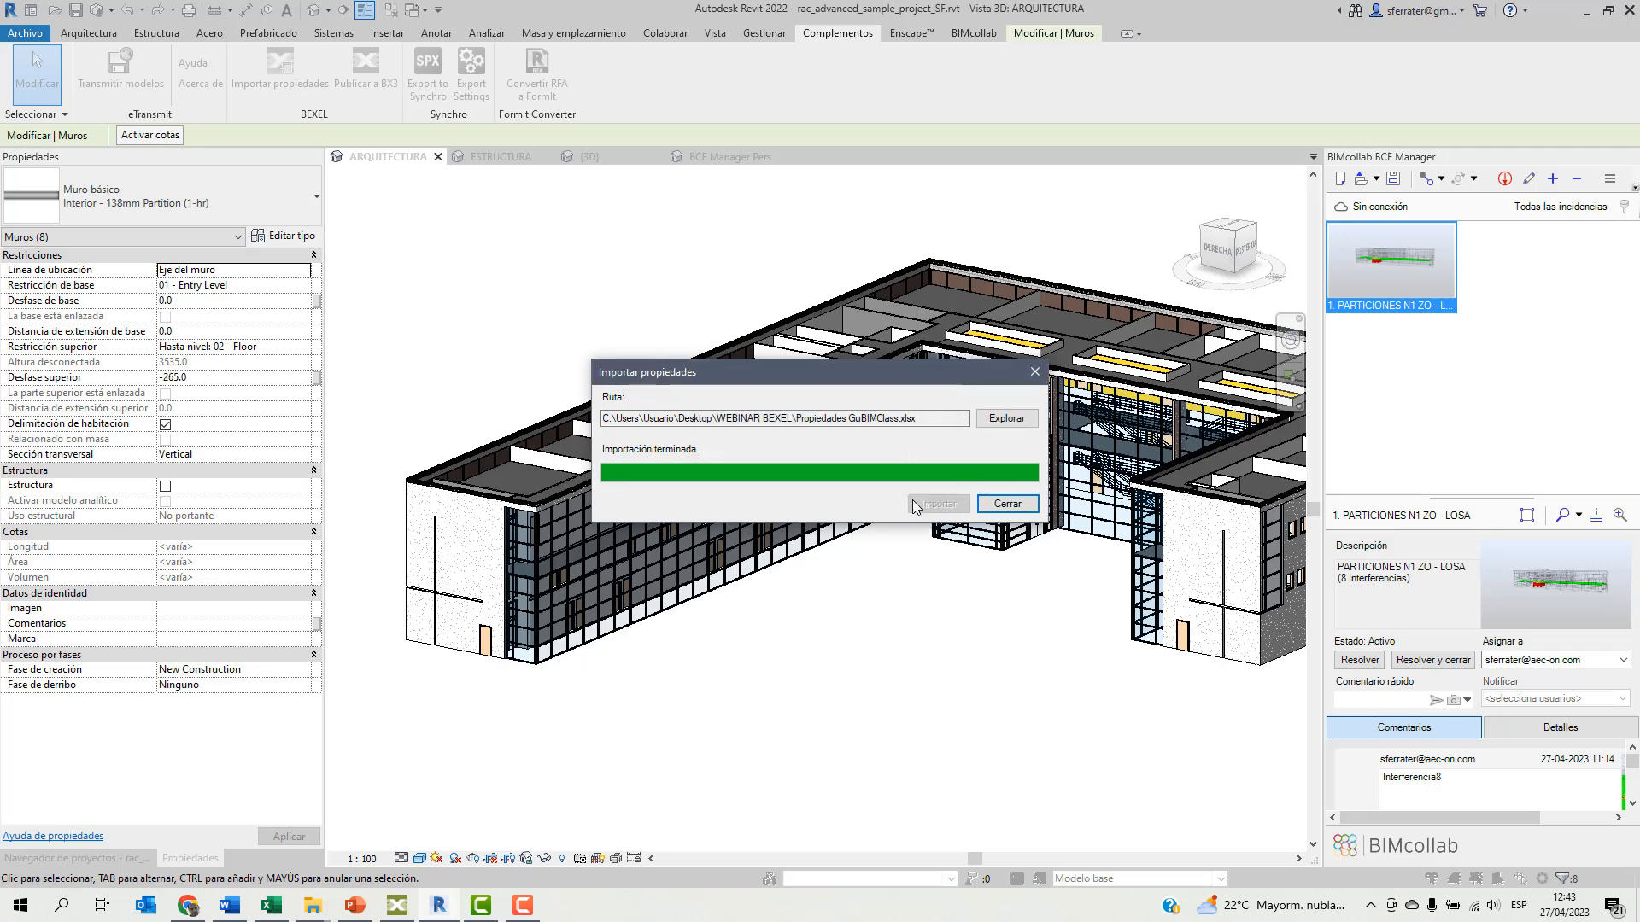
left_click(1008, 504)
Select the exterior end wall of the building's east wing to check its imported GuBIMClass and ZONA properties.
middle_click_drag(813, 629, 683, 555)
left_click(1063, 632)
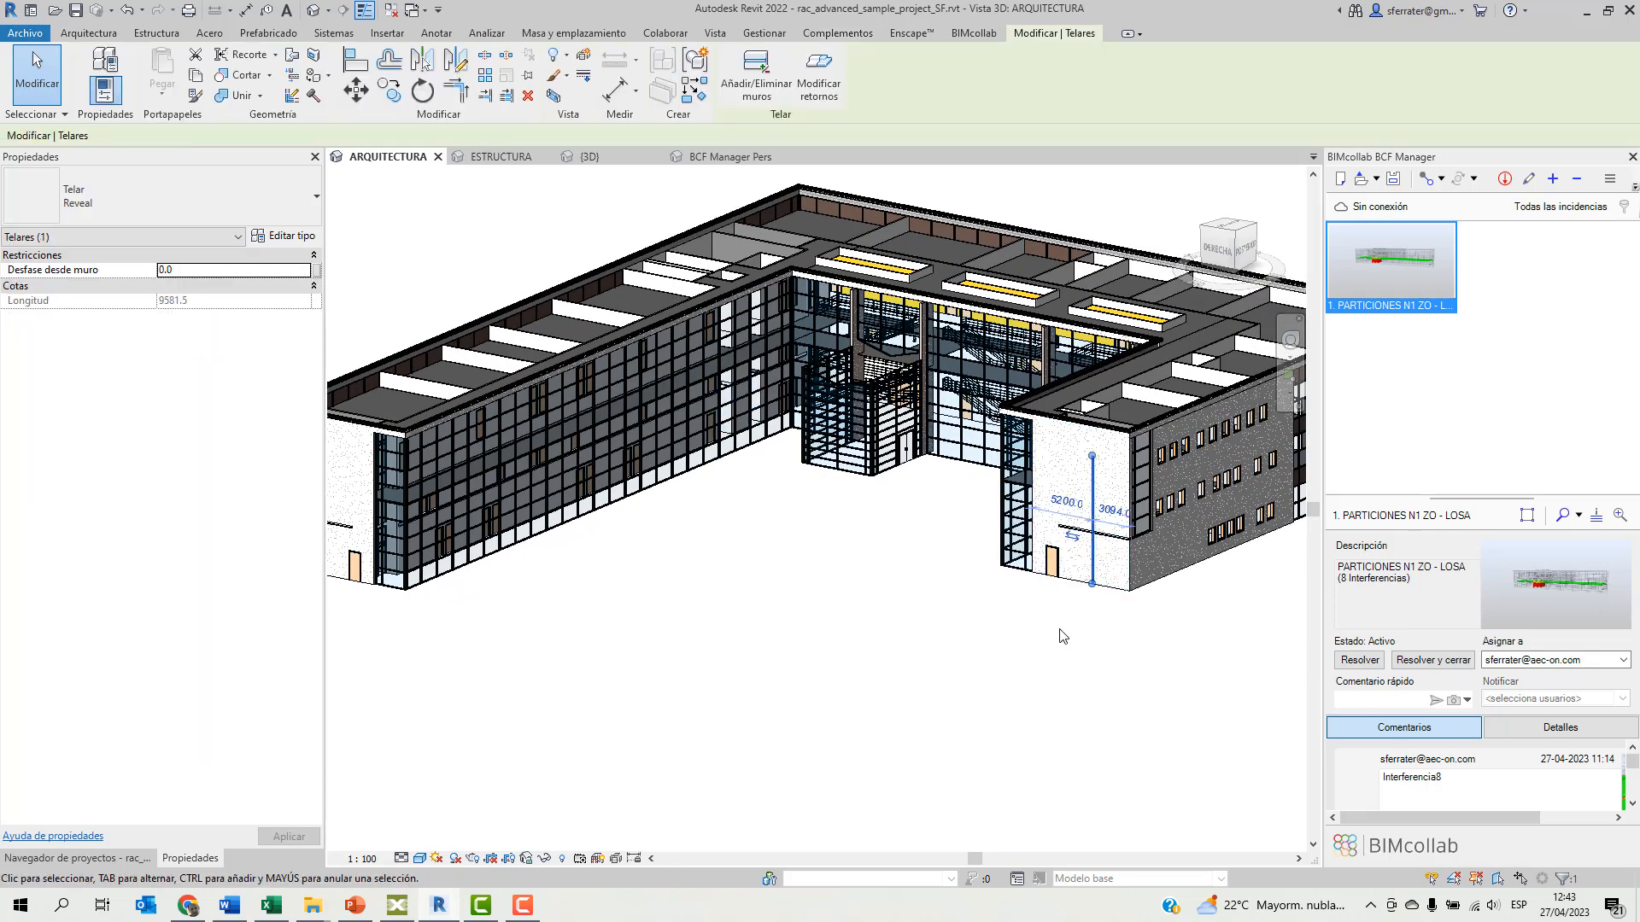
left_click(1107, 592)
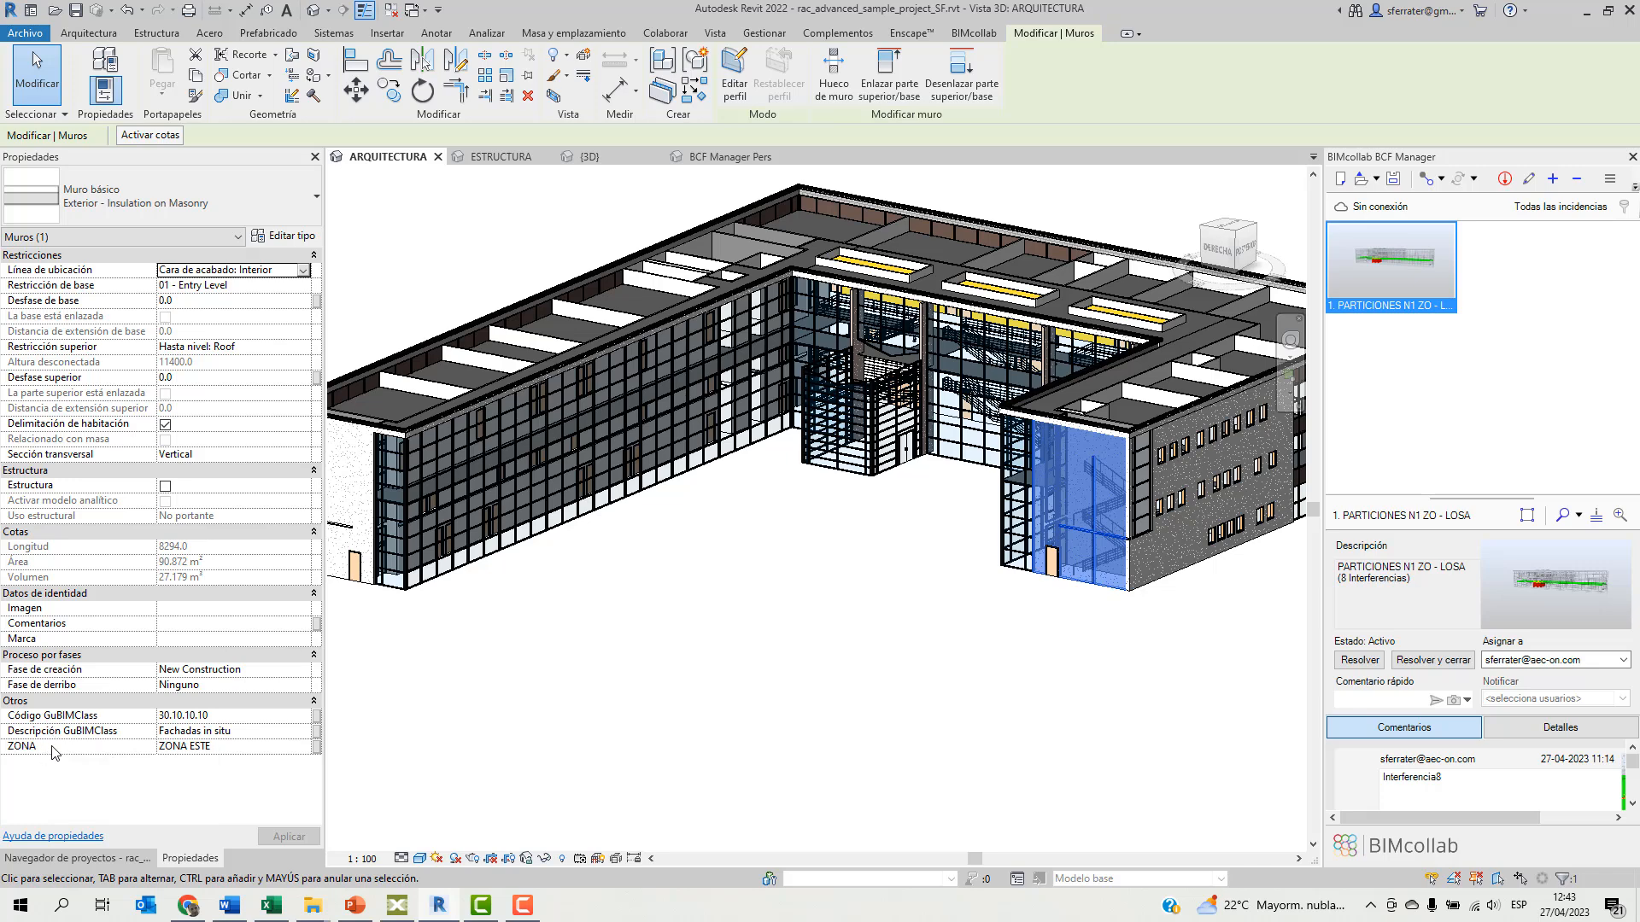
Inspect the GuBIMClass and ZONA properties of the west wing's exterior end wall, and clear the selection.
middle_click_drag(545, 632, 671, 637)
left_click(670, 637)
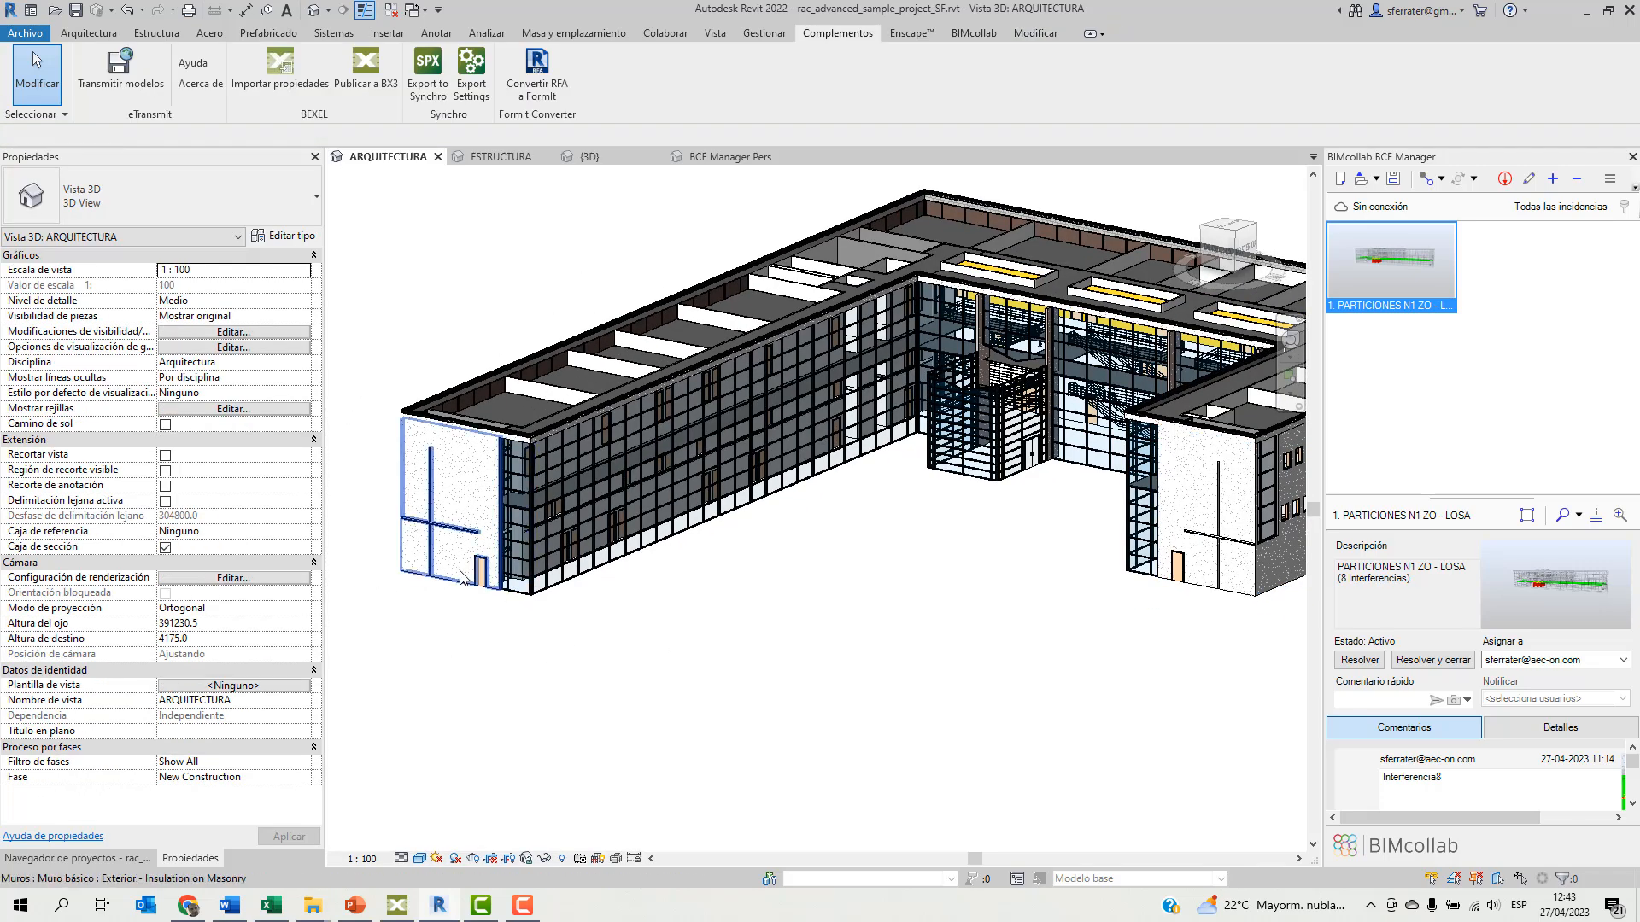
scroll(481, 584, "up", 5)
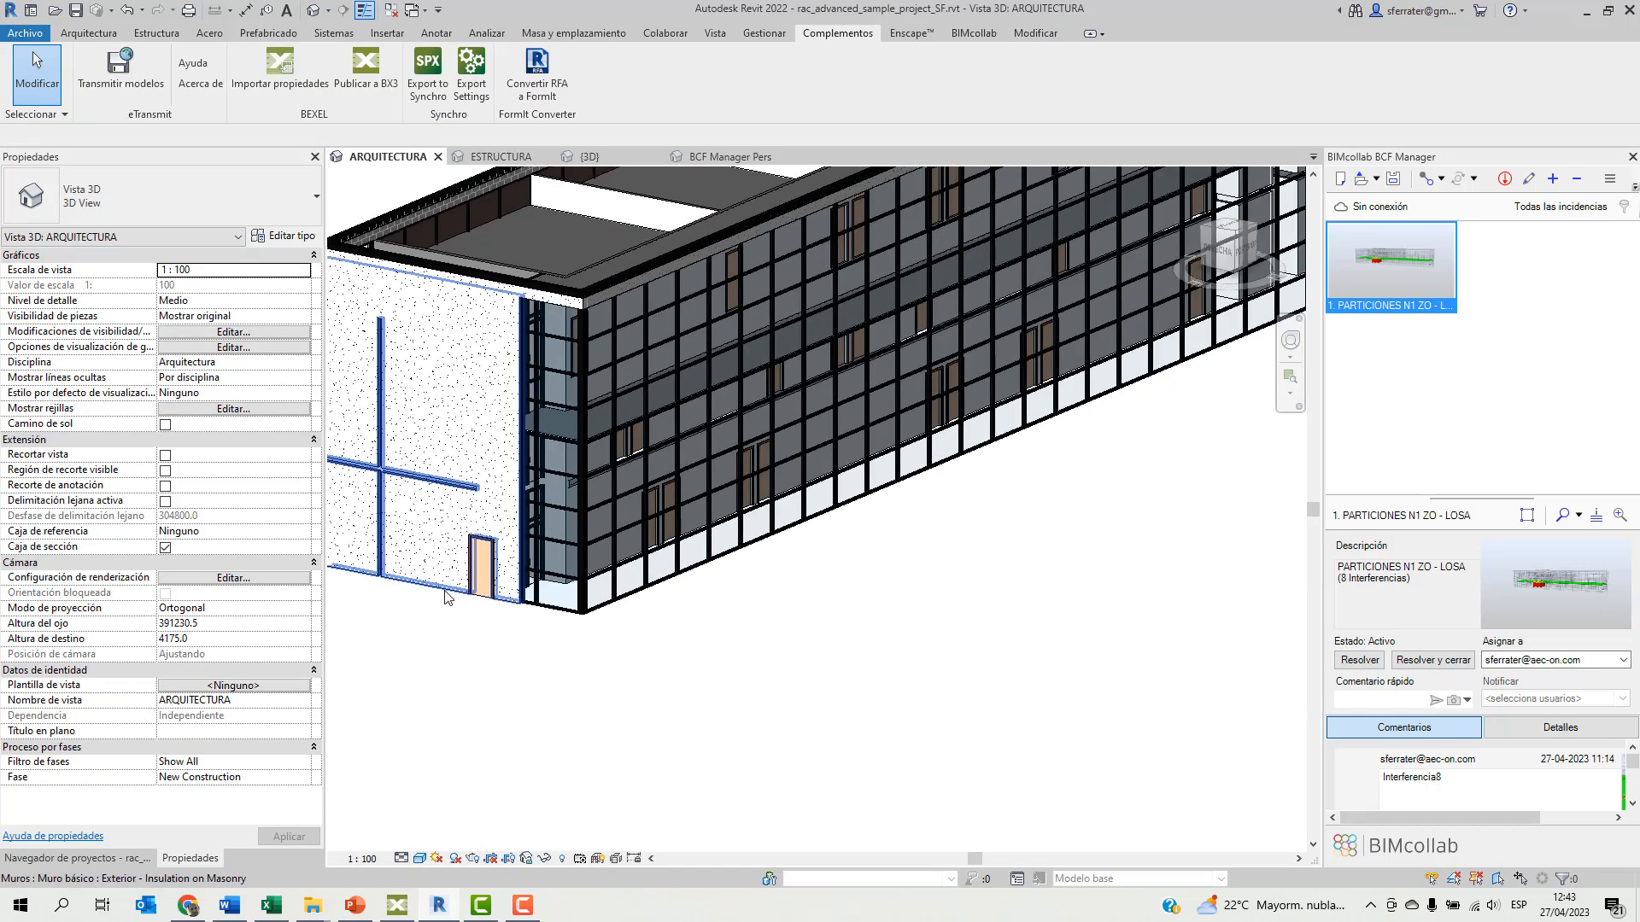
left_click(446, 595)
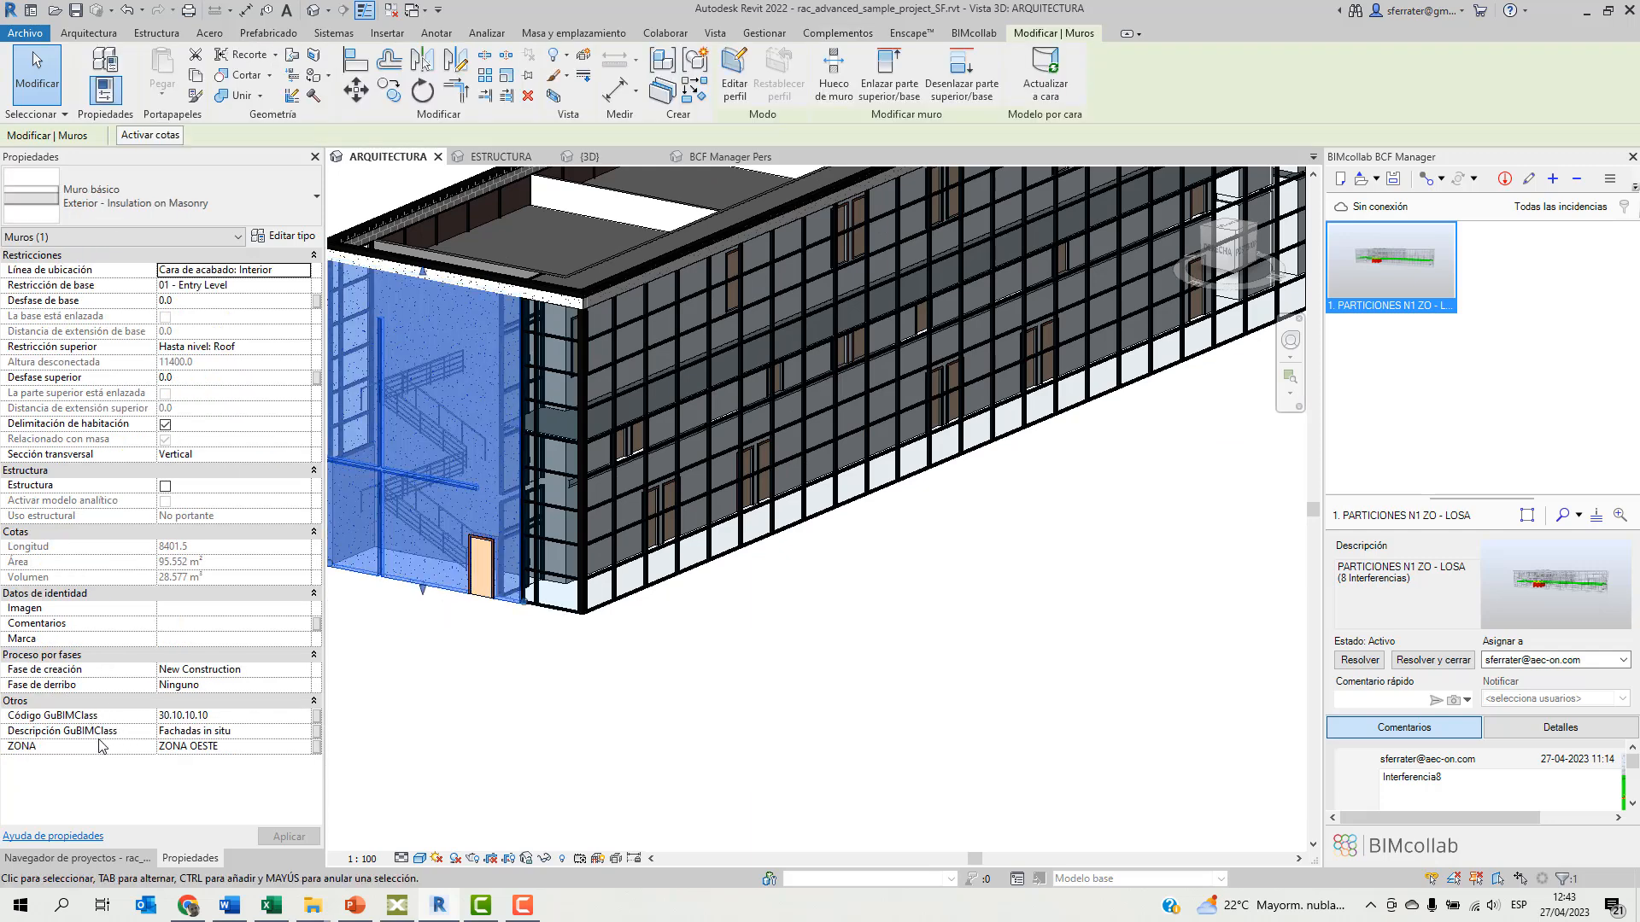
left_click(792, 729)
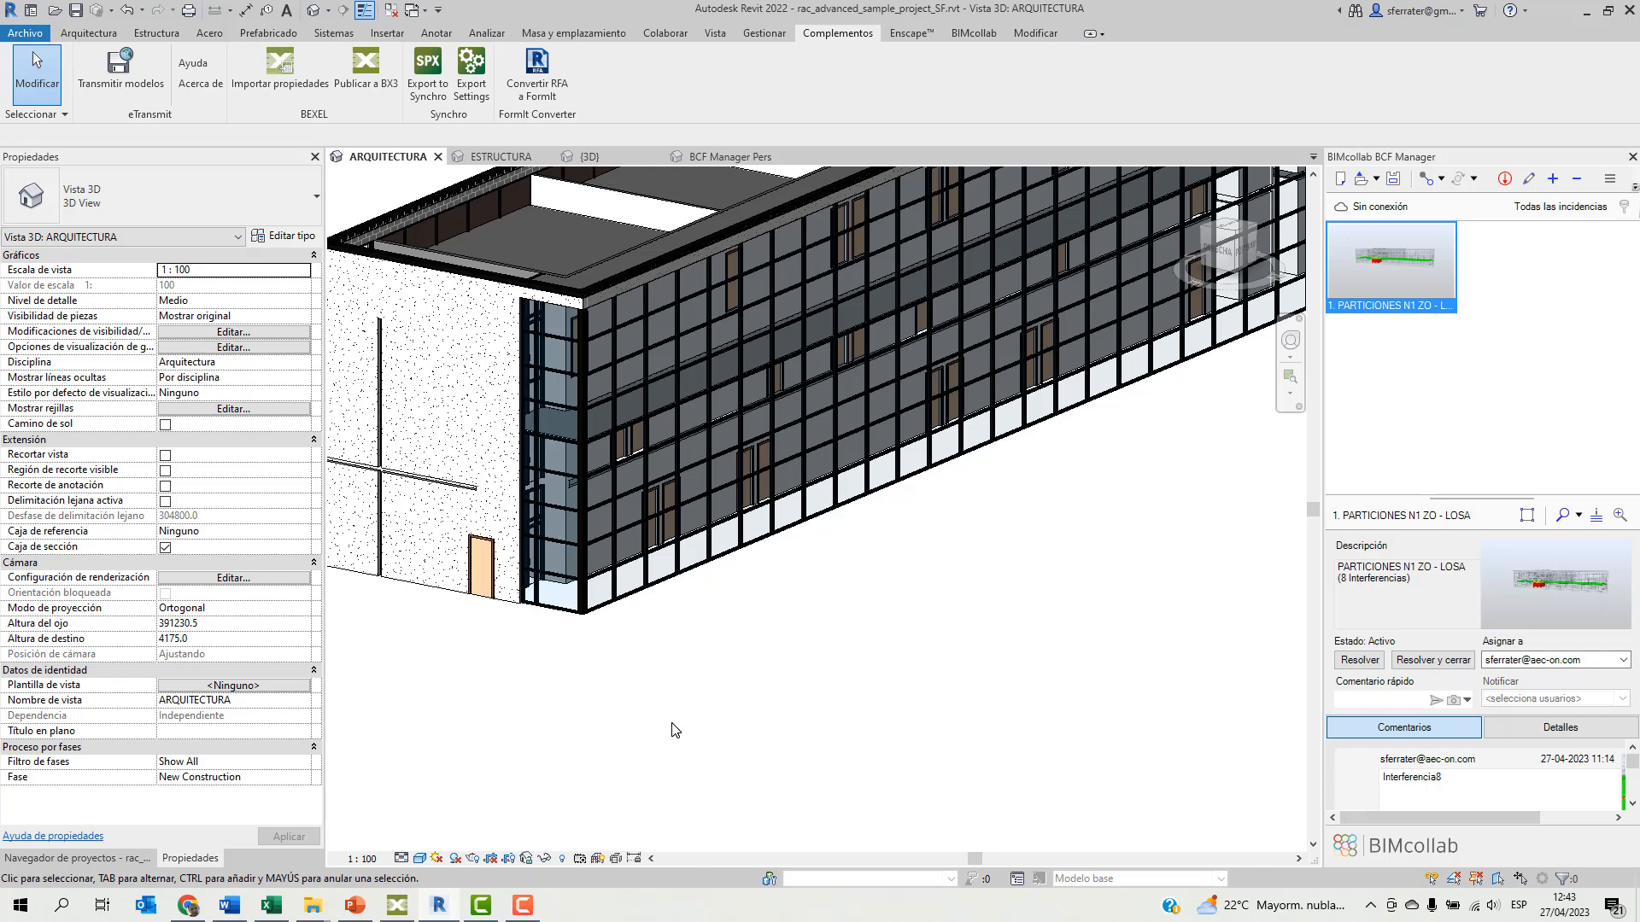
Switch to Bexel Manager, show the GuBIMClass custom breakdown, and open the cost editor with an enlarged working area.
left_click(410, 910)
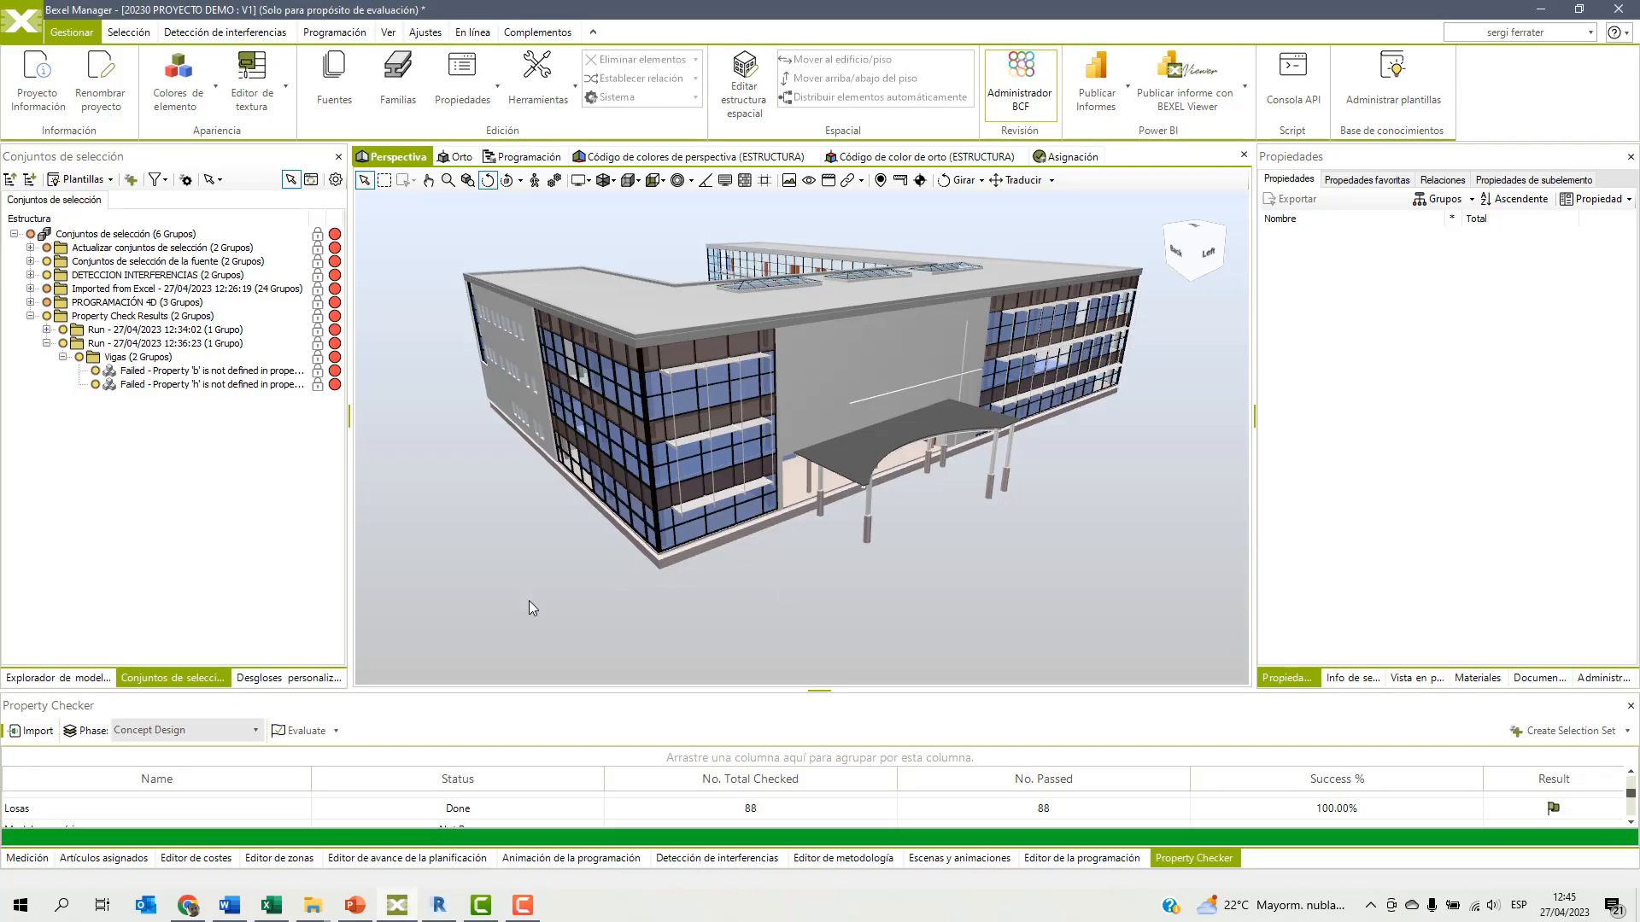
left_click(284, 677)
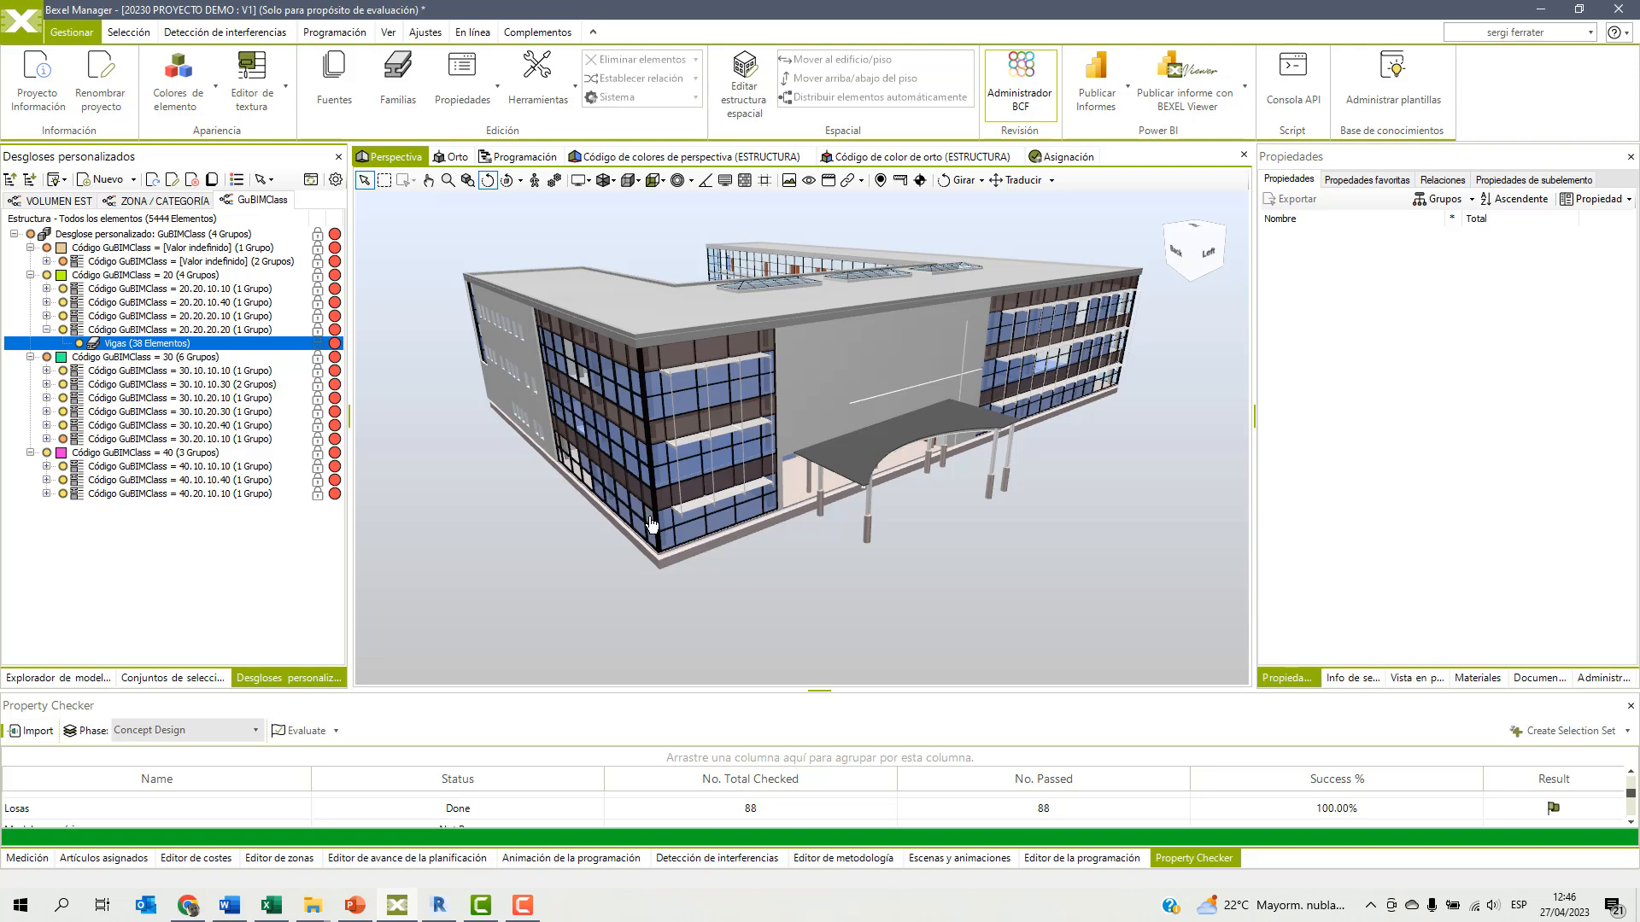
left_click(190, 858)
left_click_drag(819, 692, 837, 593)
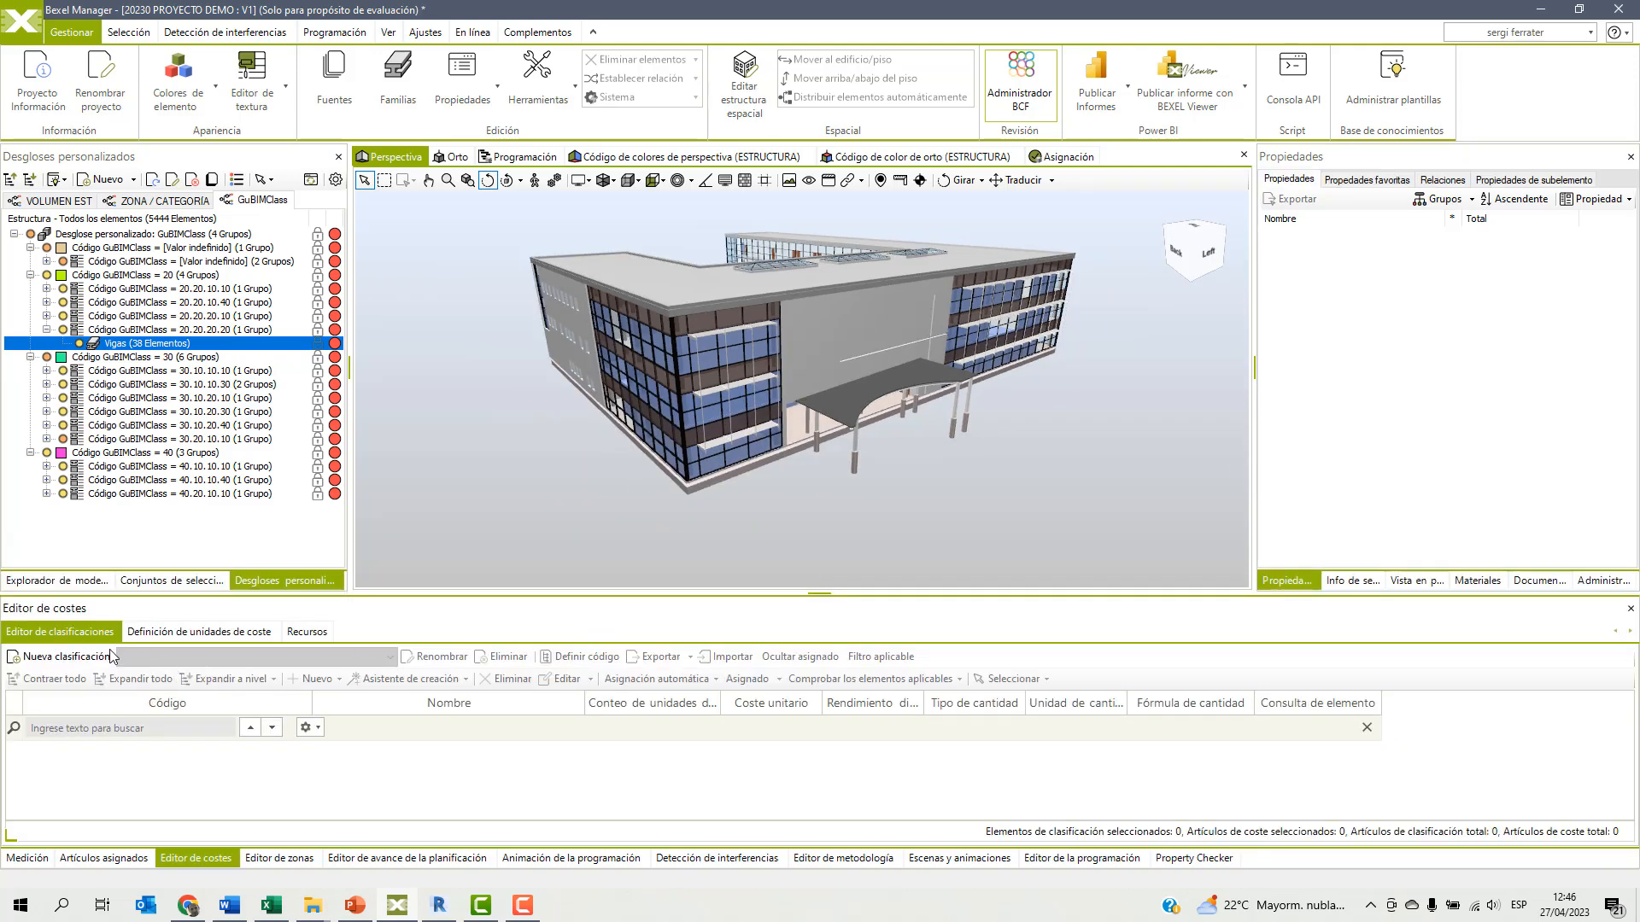
Create a new cost classification named GuBIMClass and enlarge the cost editor area.
left_click(54, 658)
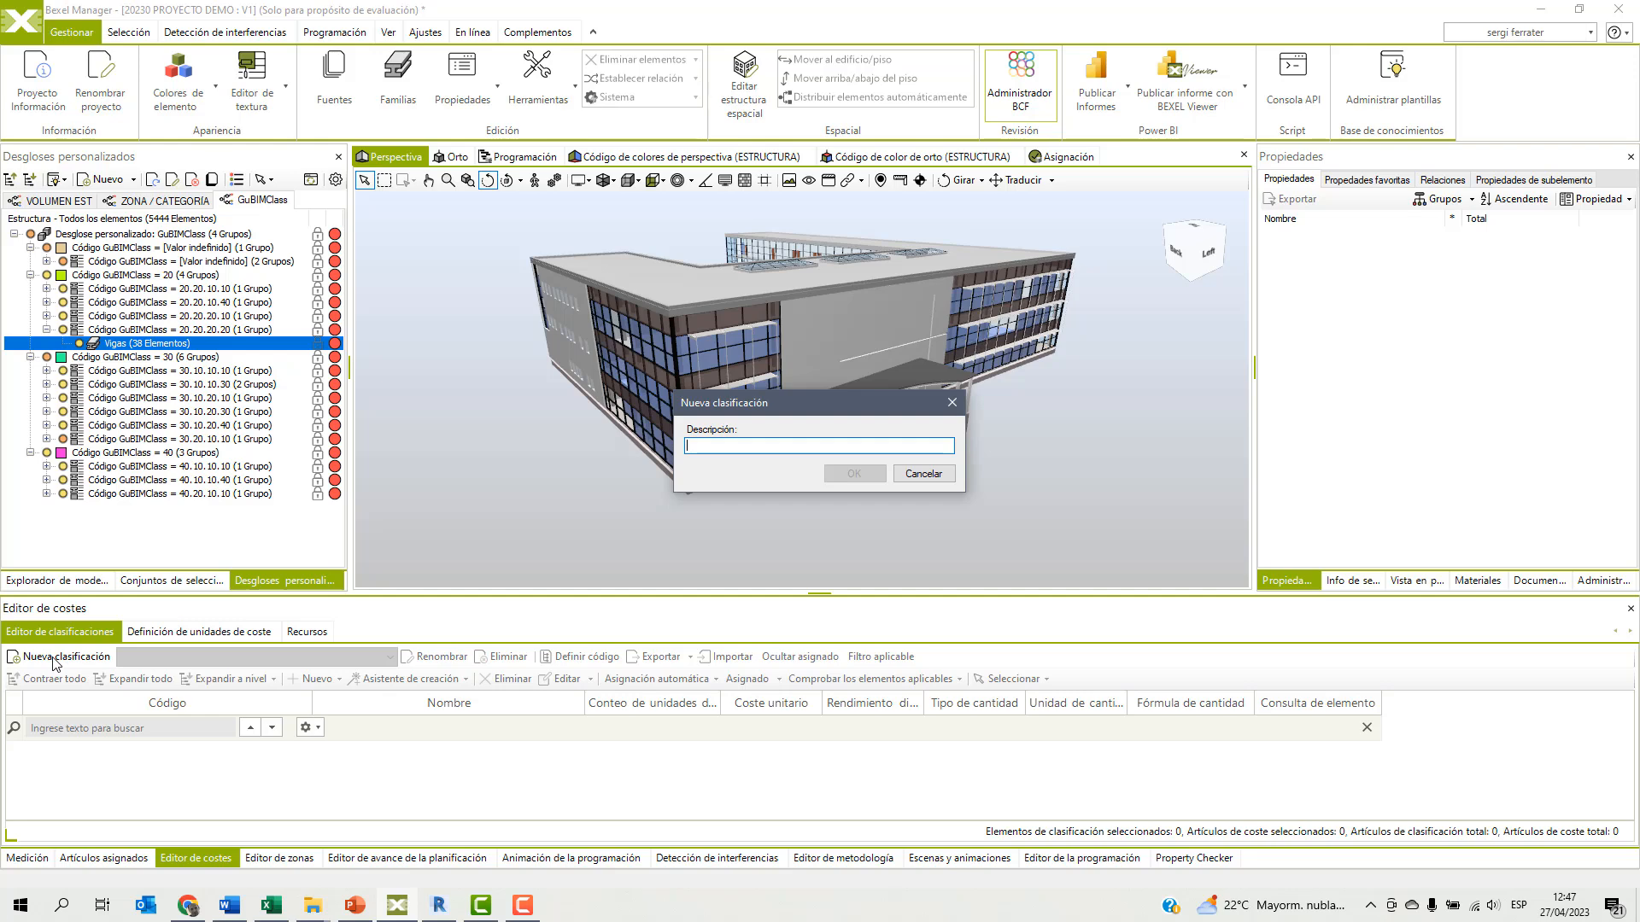
type("guBIMClass")
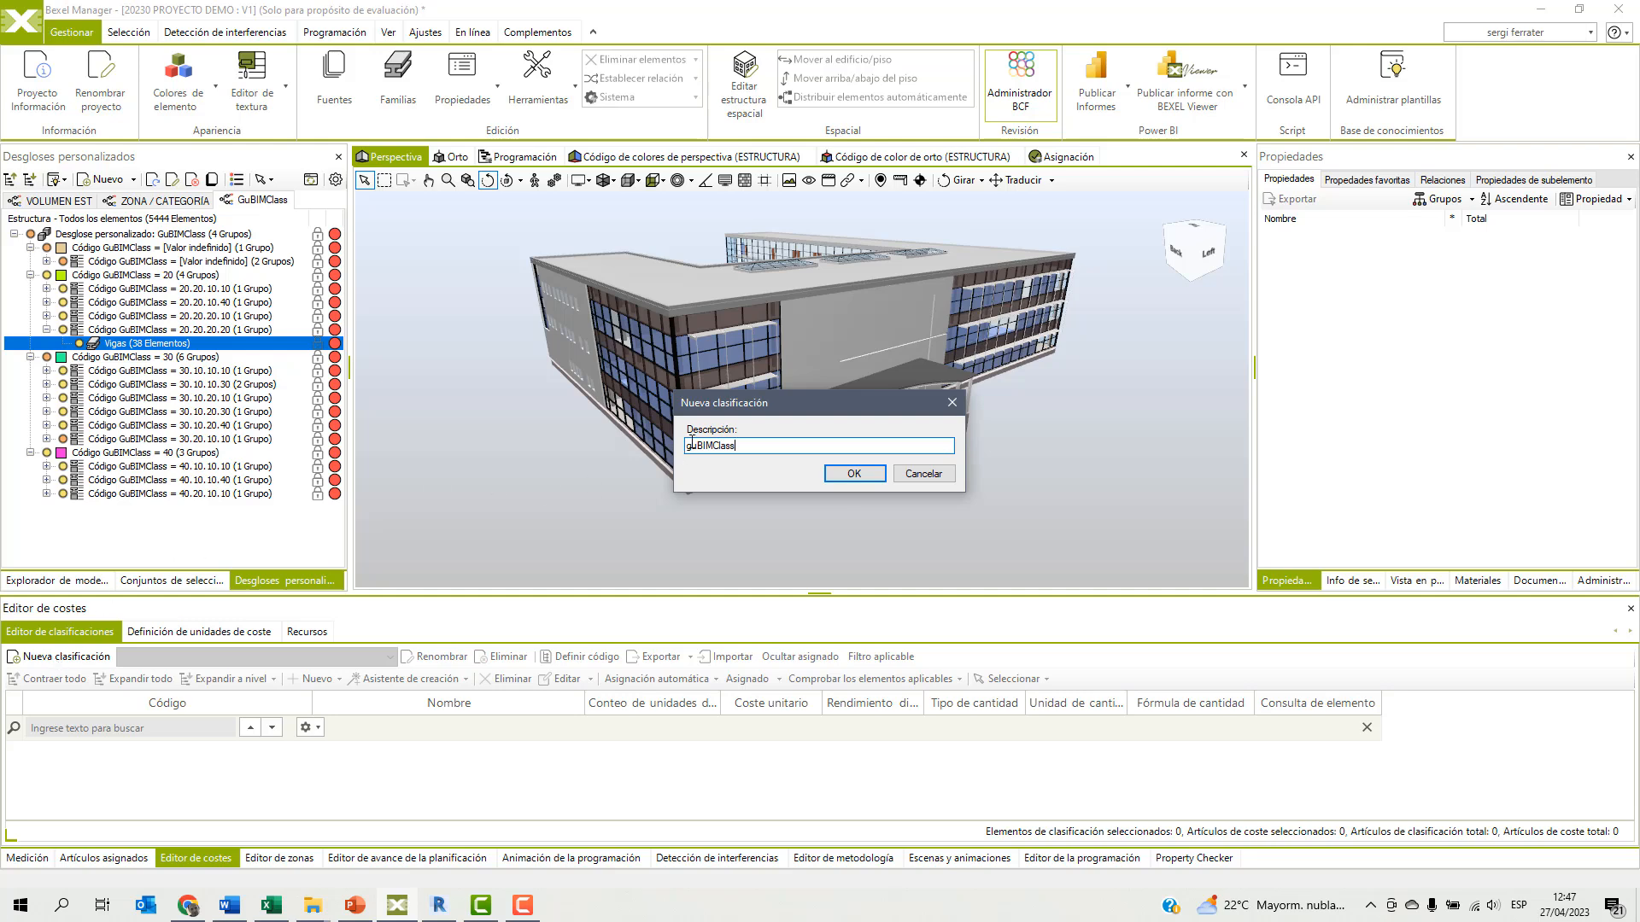
key("BackSpace")
type("G")
left_click(854, 473)
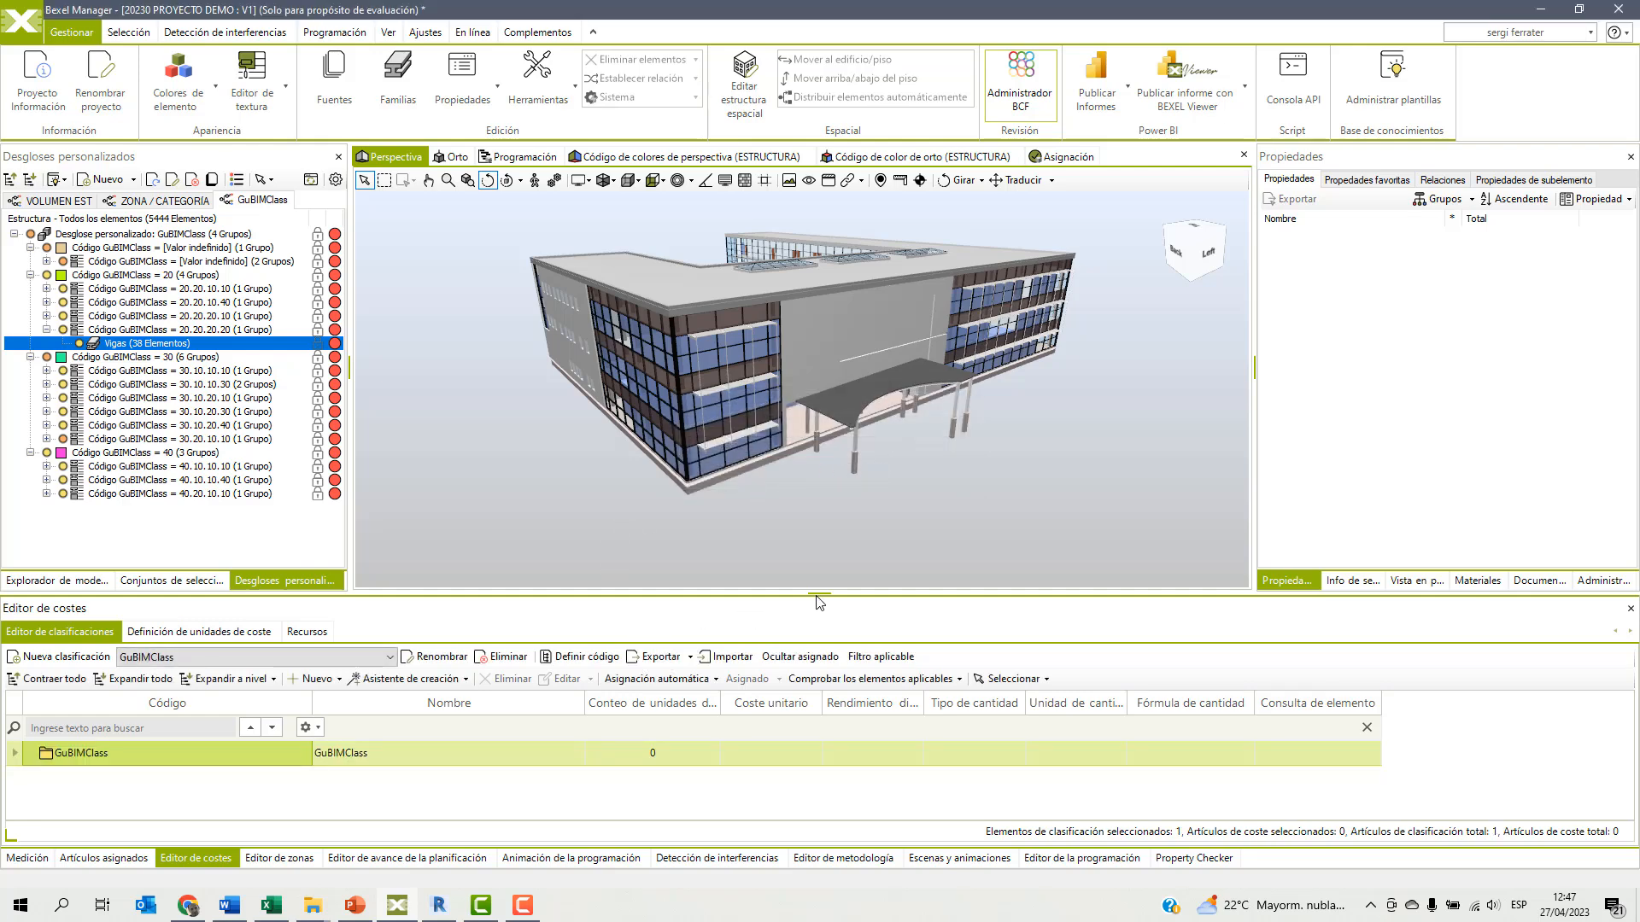
left_click_drag(819, 594, 821, 543)
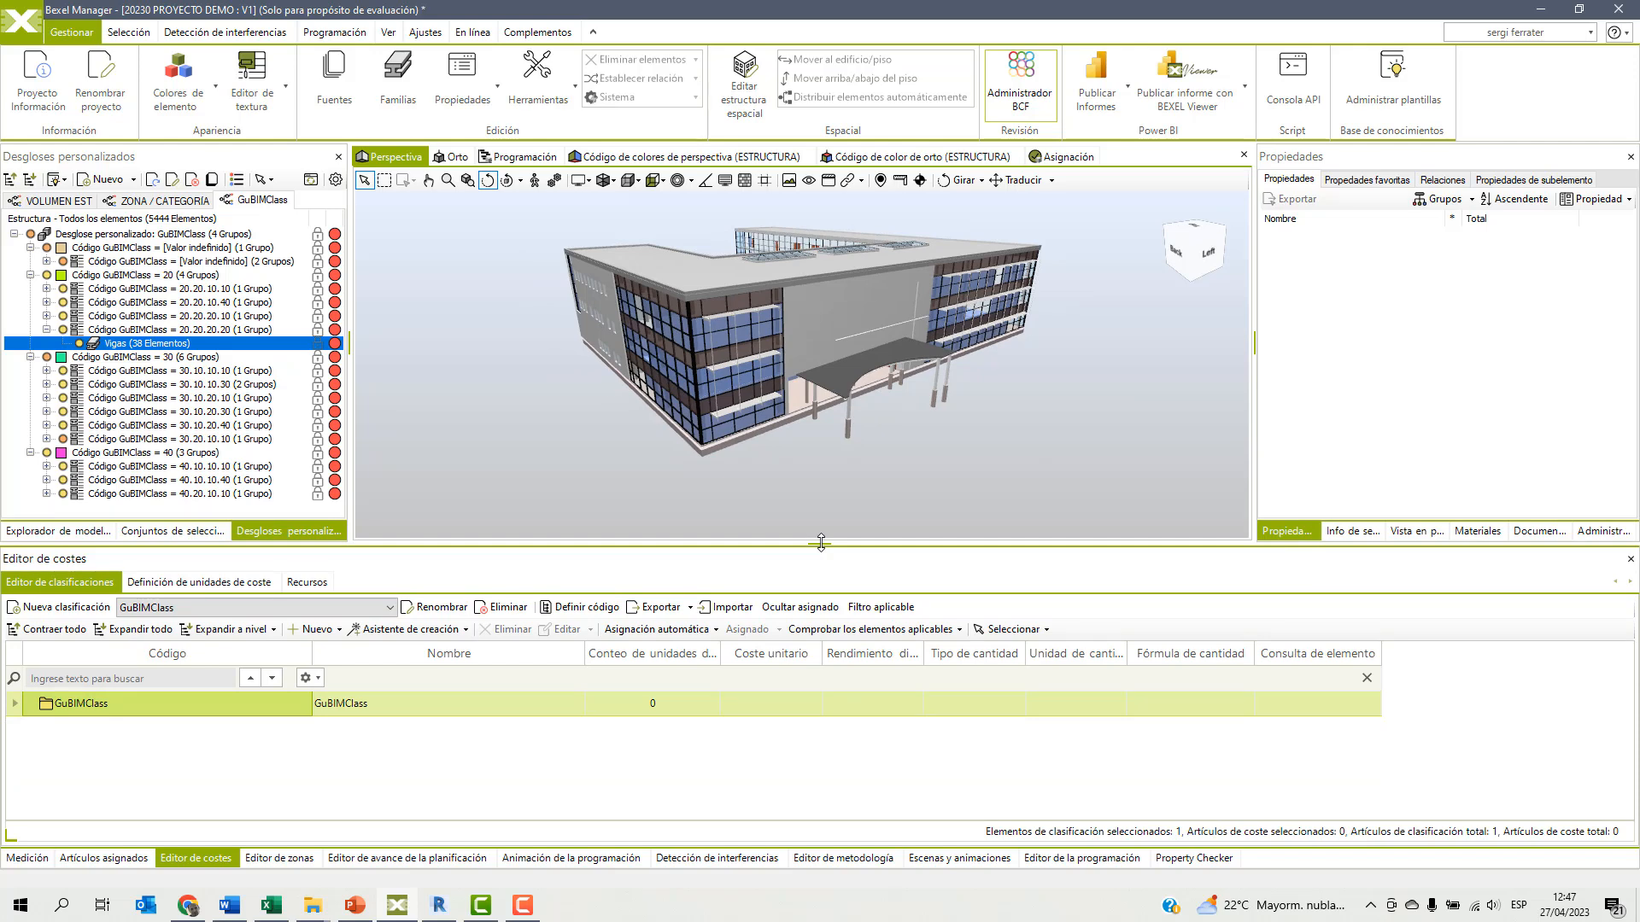
Add a classification unit under GuBIMClass with code 20 and name ESTRUCTURA.
right_click(145, 710)
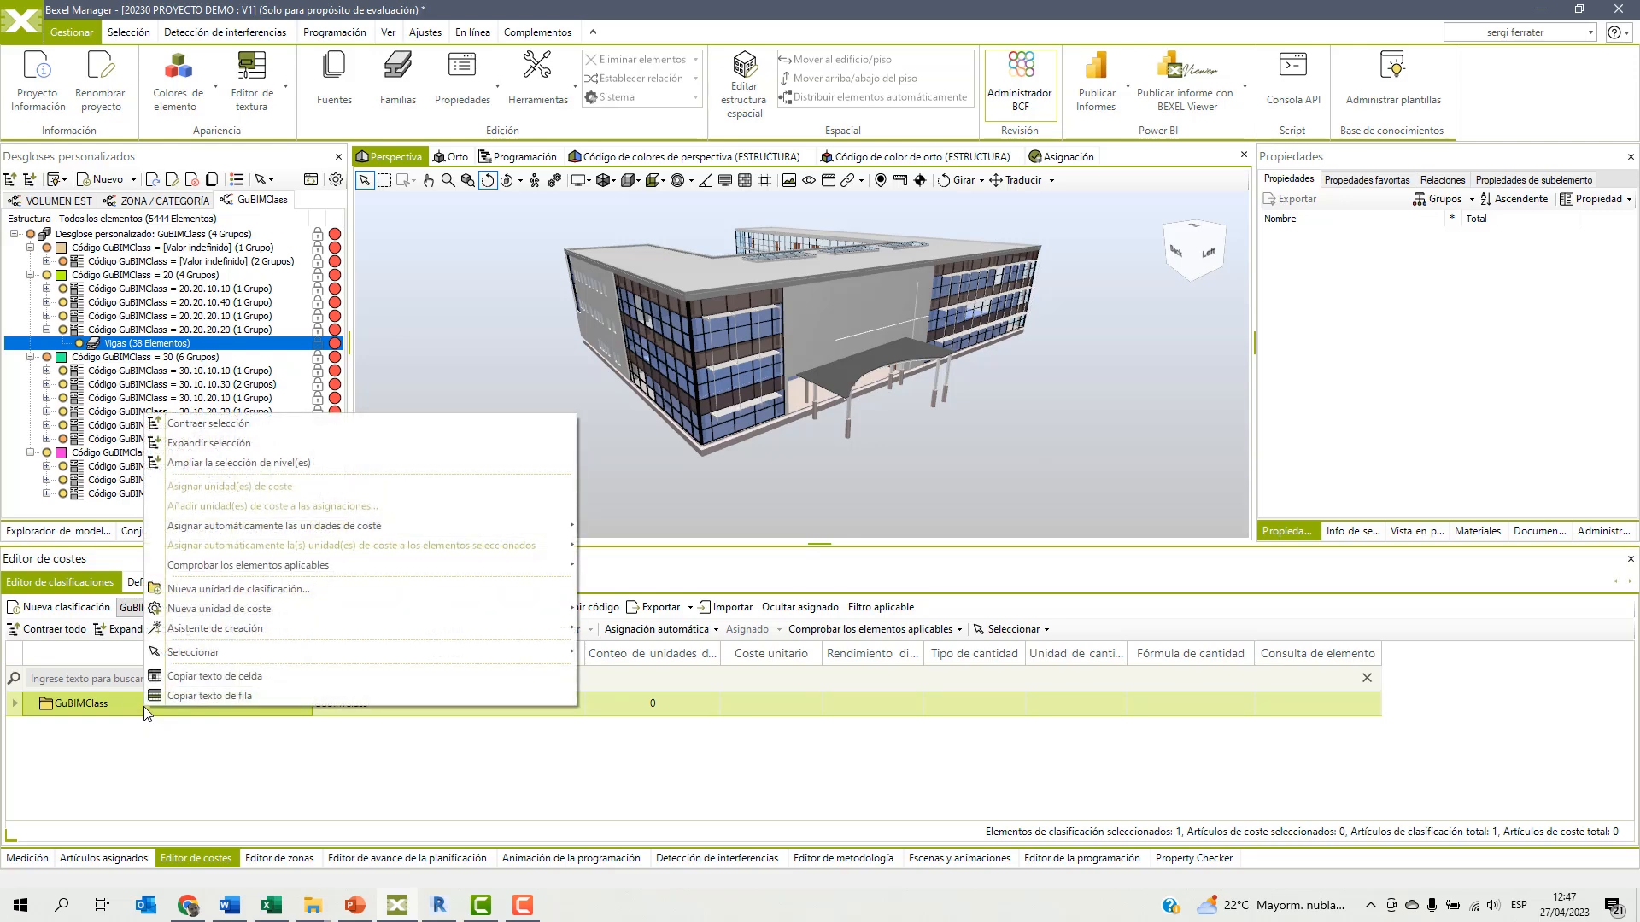
left_click(231, 589)
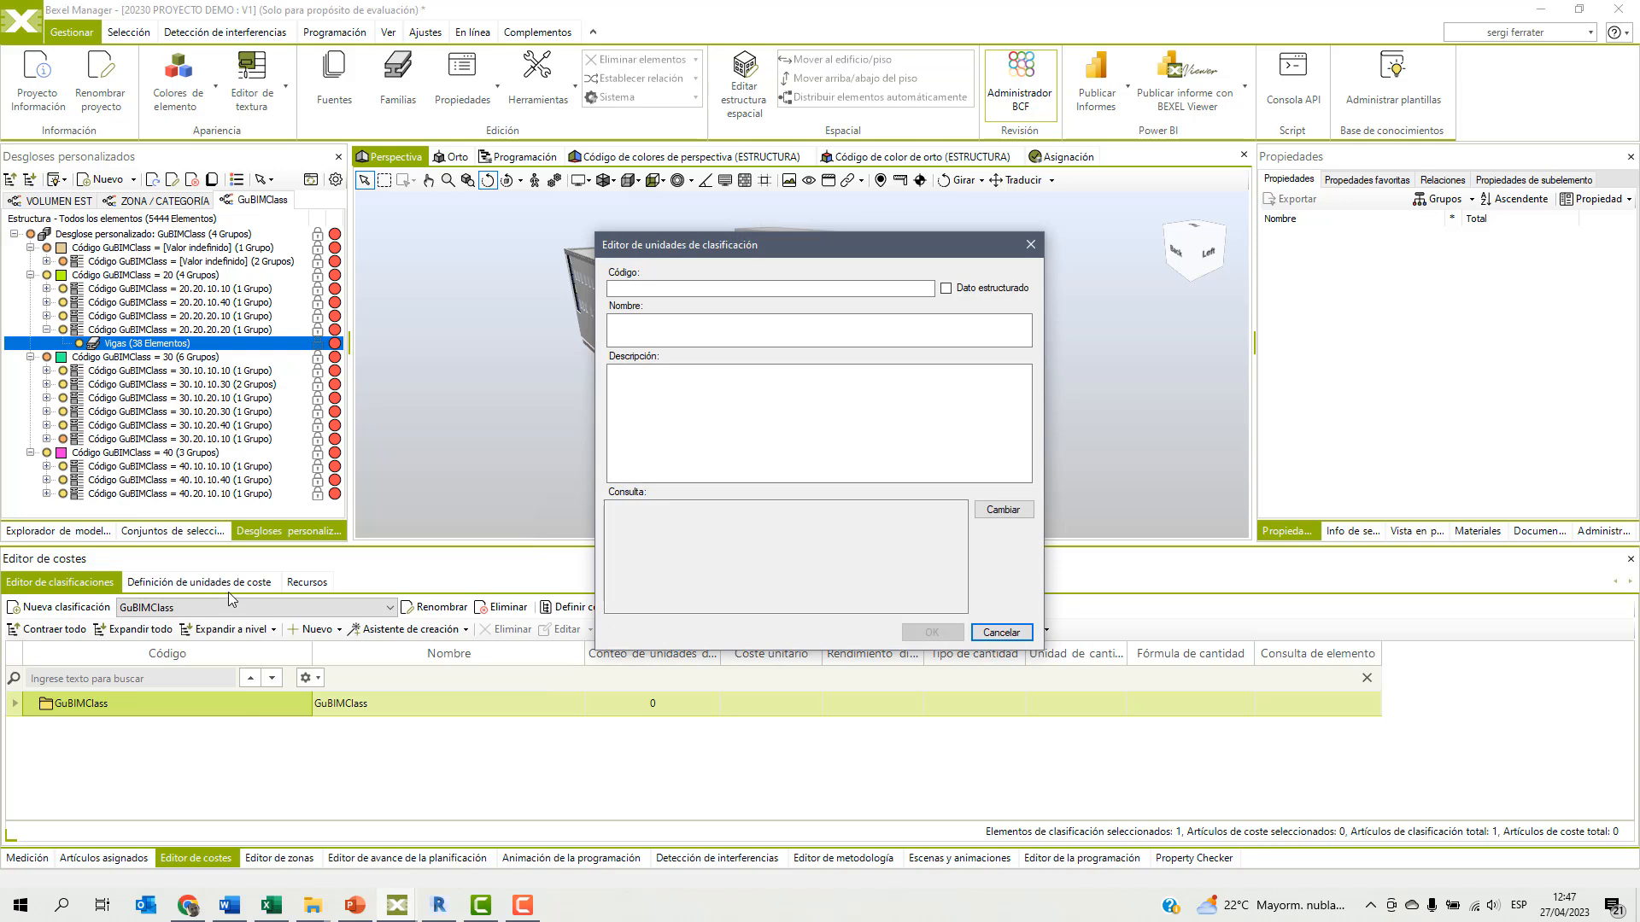
left_click(645, 290)
type("20")
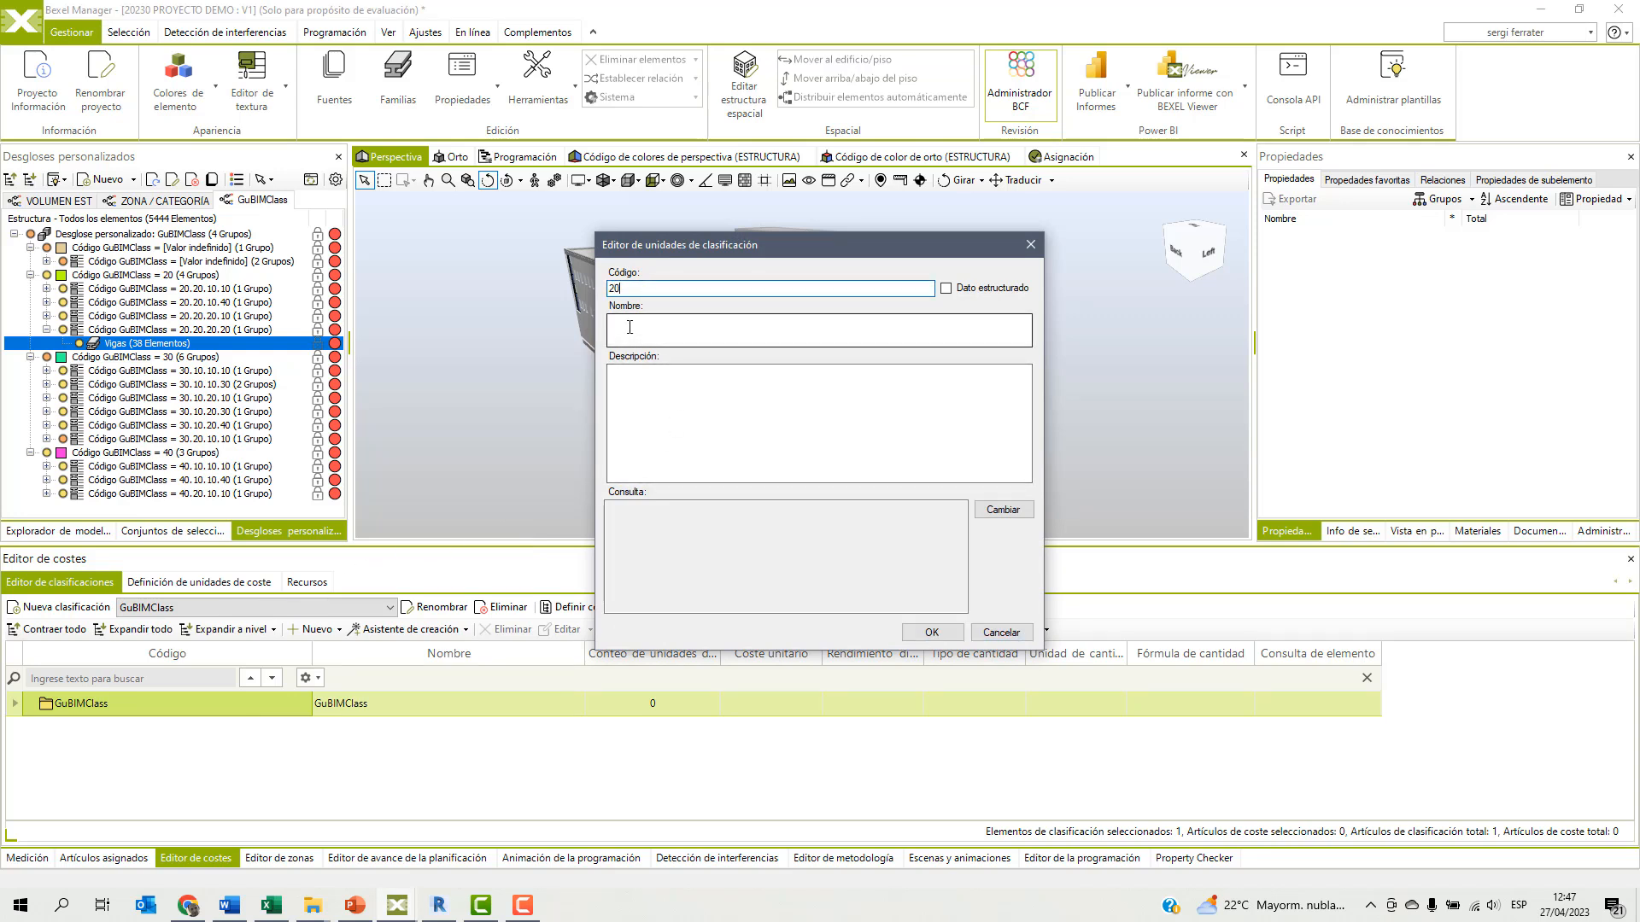
left_click(634, 321)
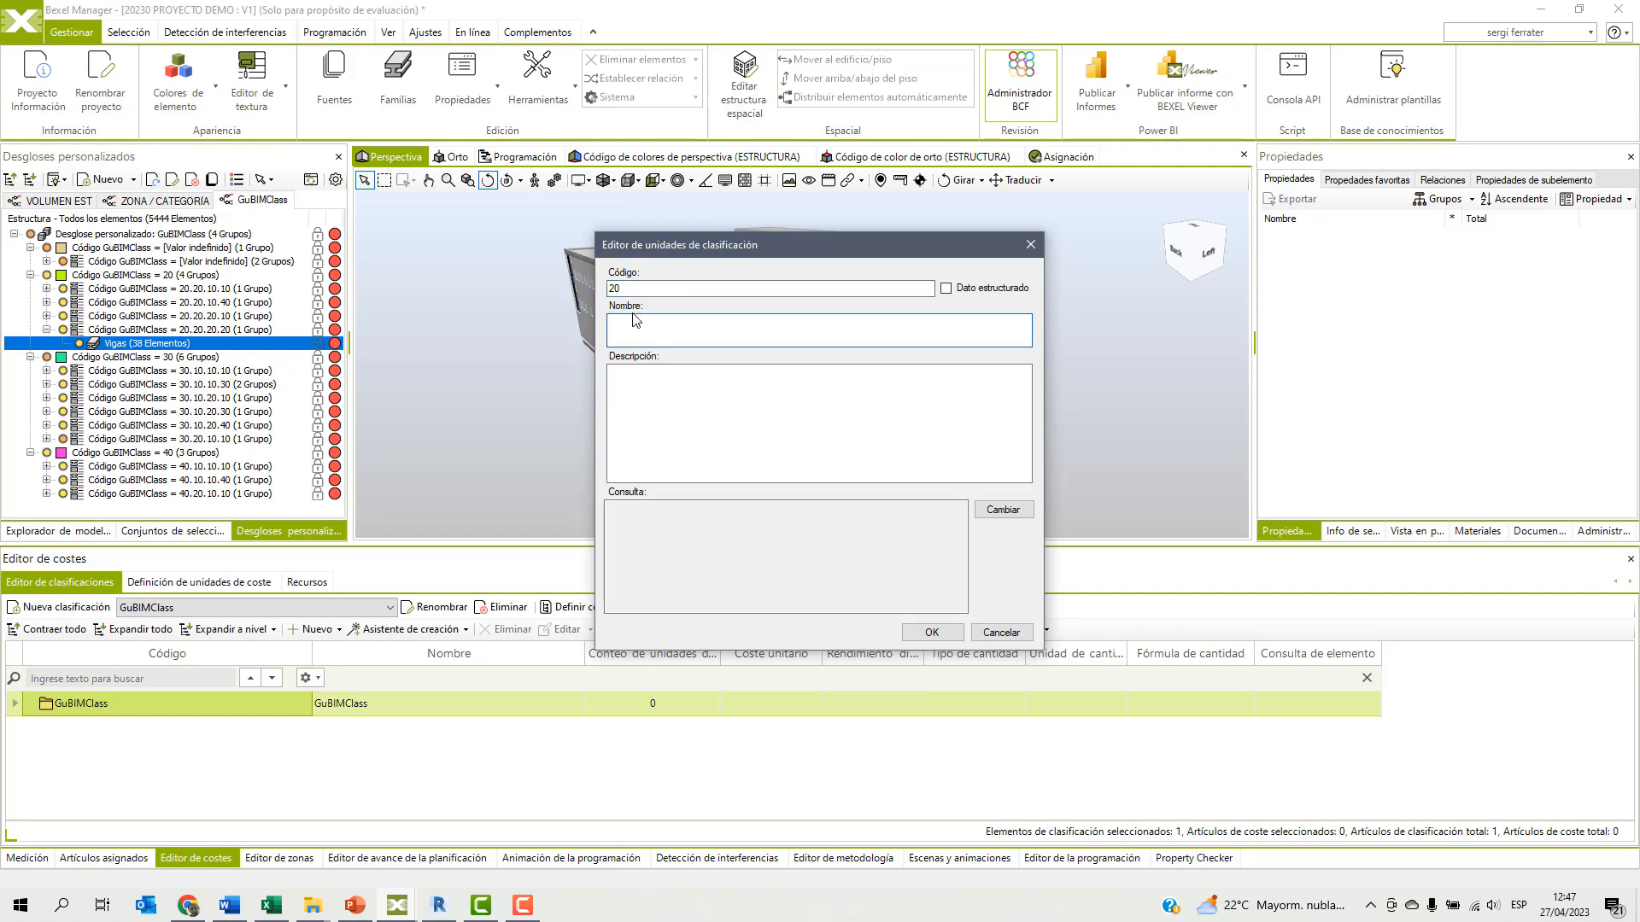
type("ESTRUCTURA")
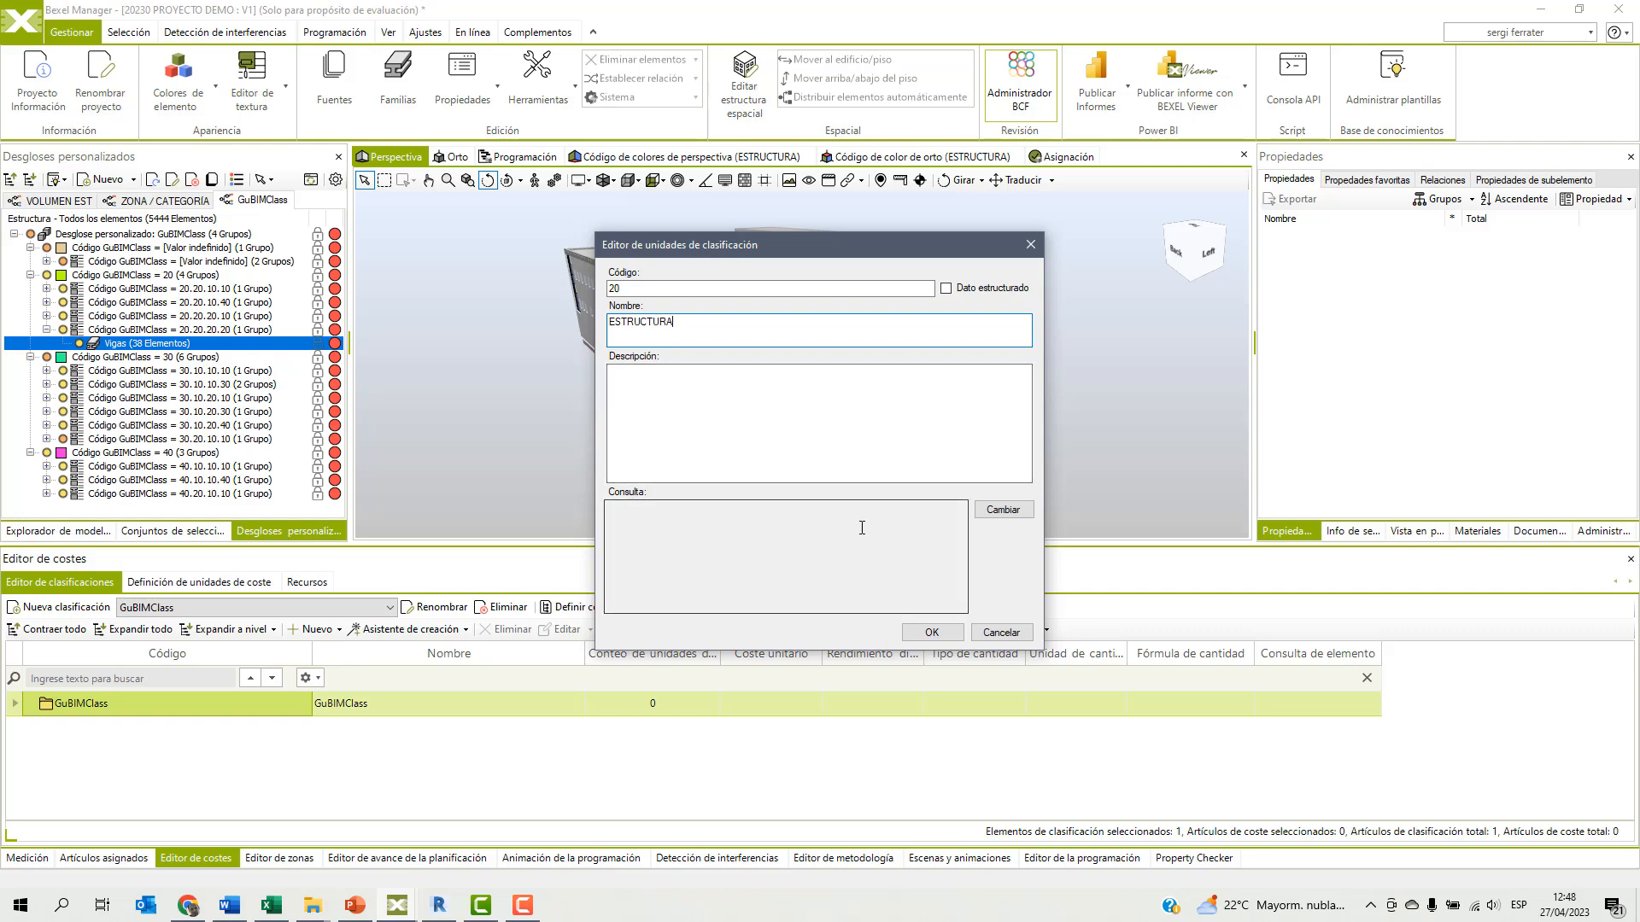
Give the ESTRUCTURA unit a property-value query where Código GuBIMClass starts with (Empieza con) 20, and save the unit.
left_click(1007, 513)
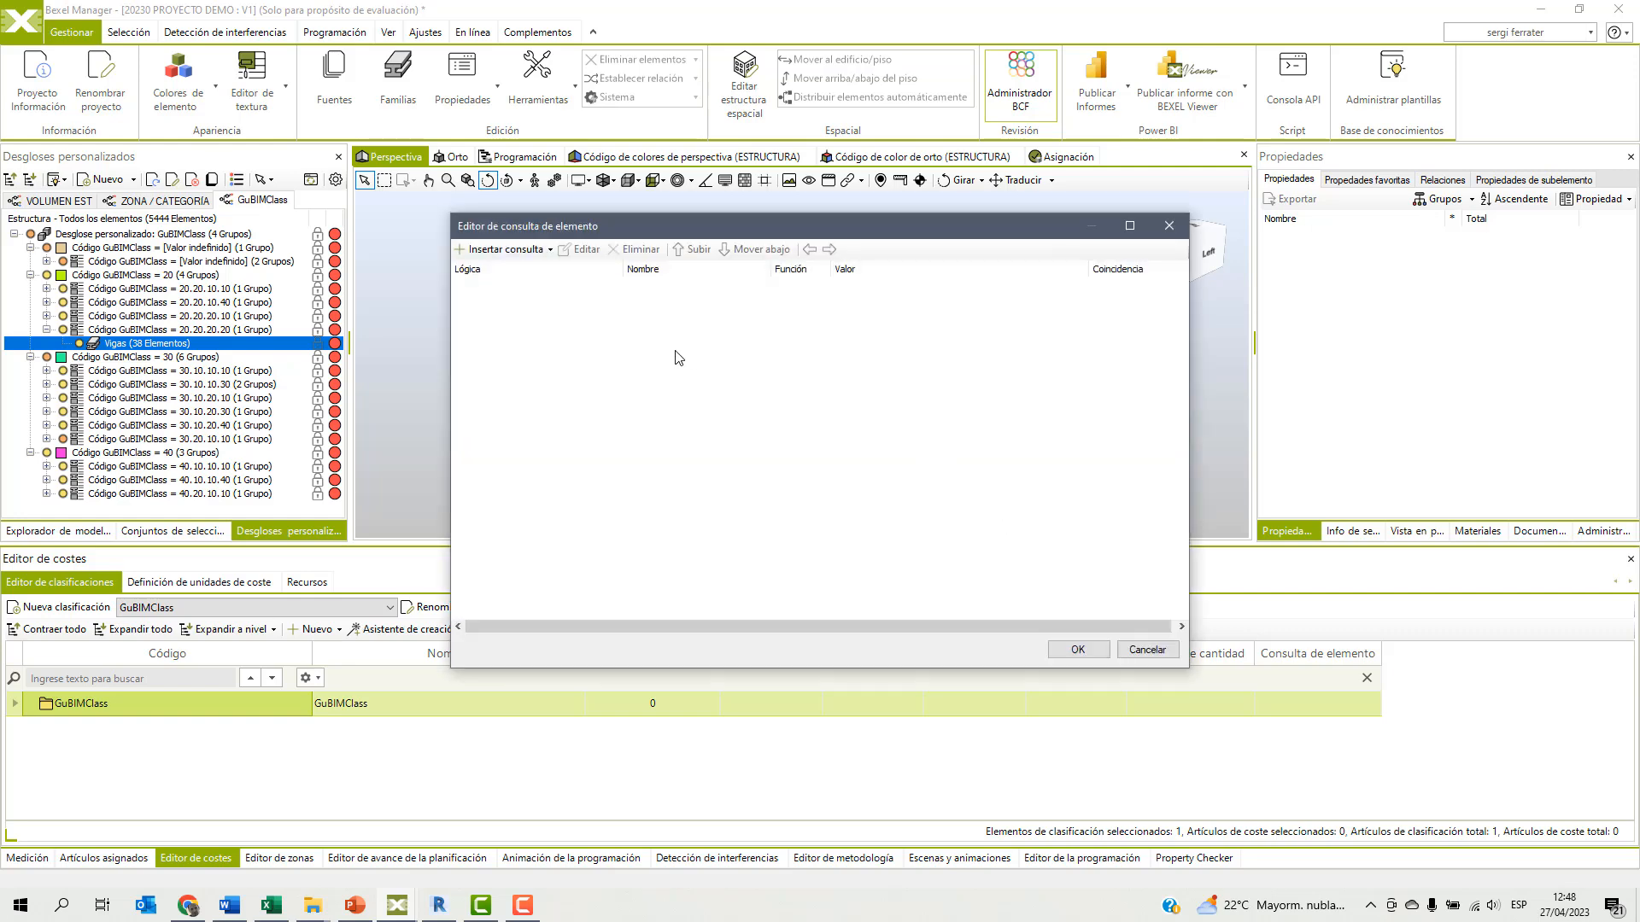
left_click(550, 249)
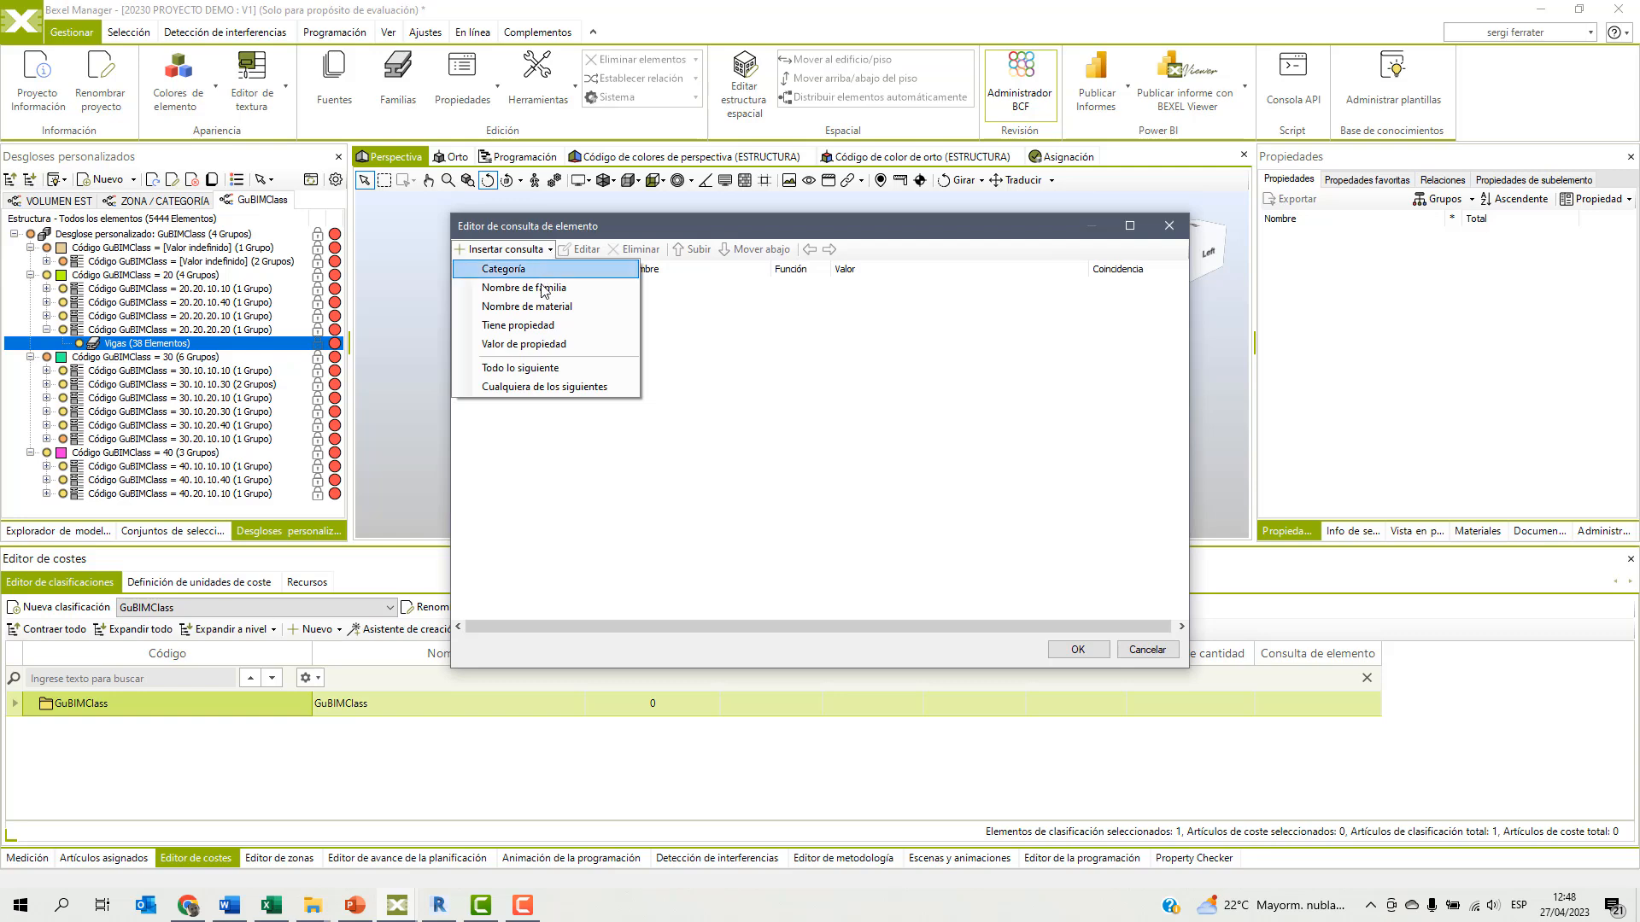
left_click(530, 346)
type("CÓdigo de montaje")
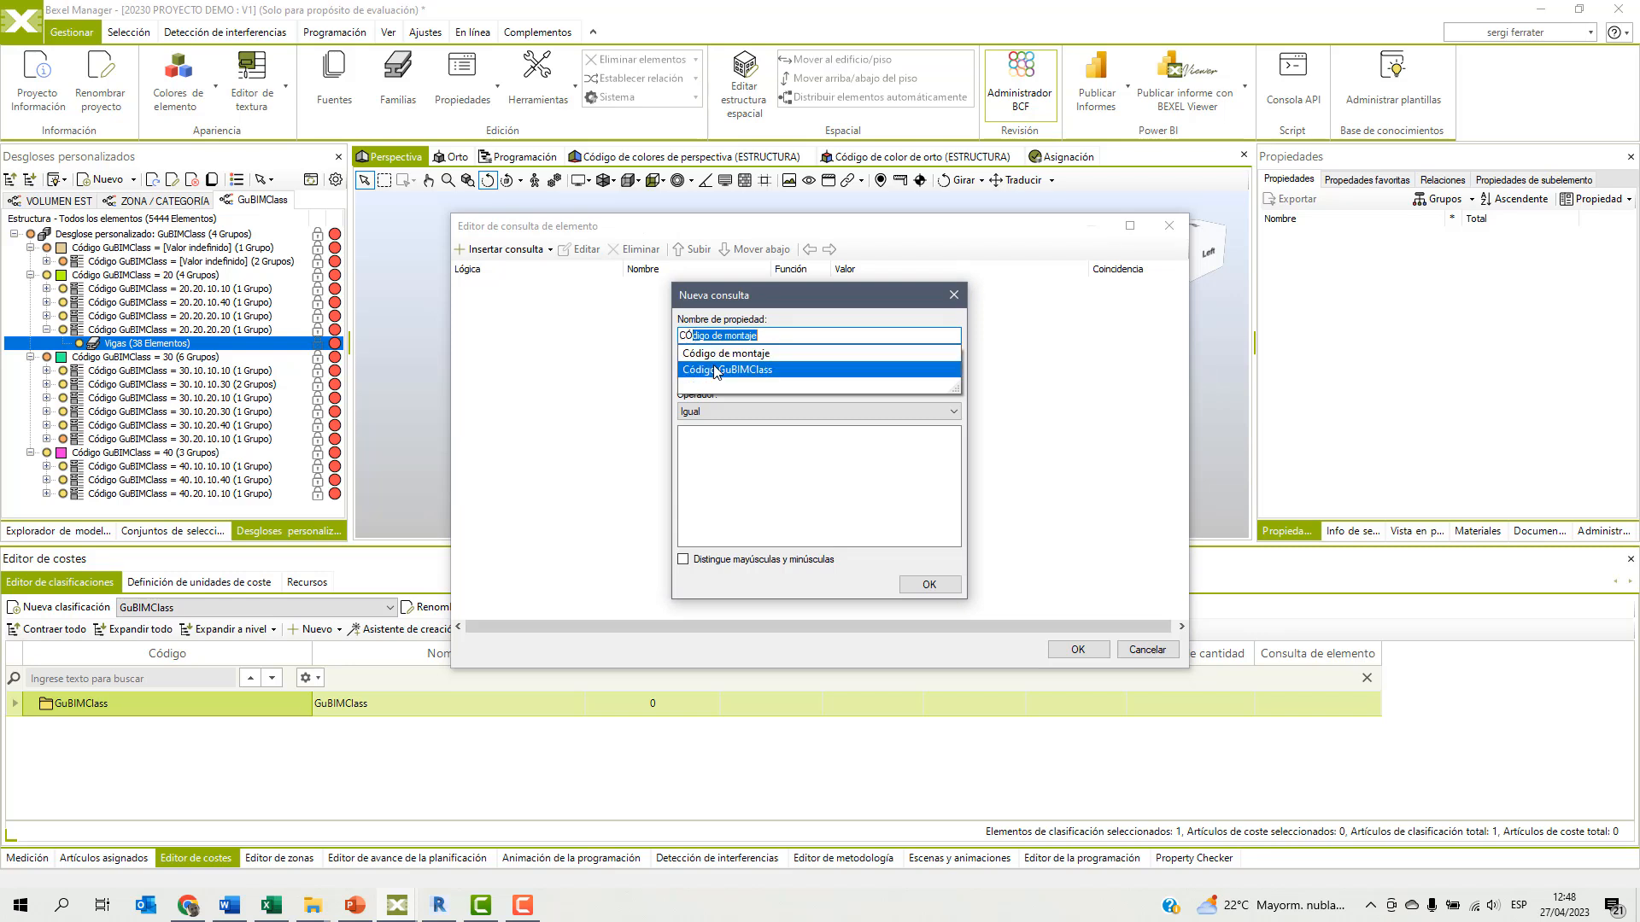
left_click(714, 370)
left_click(706, 412)
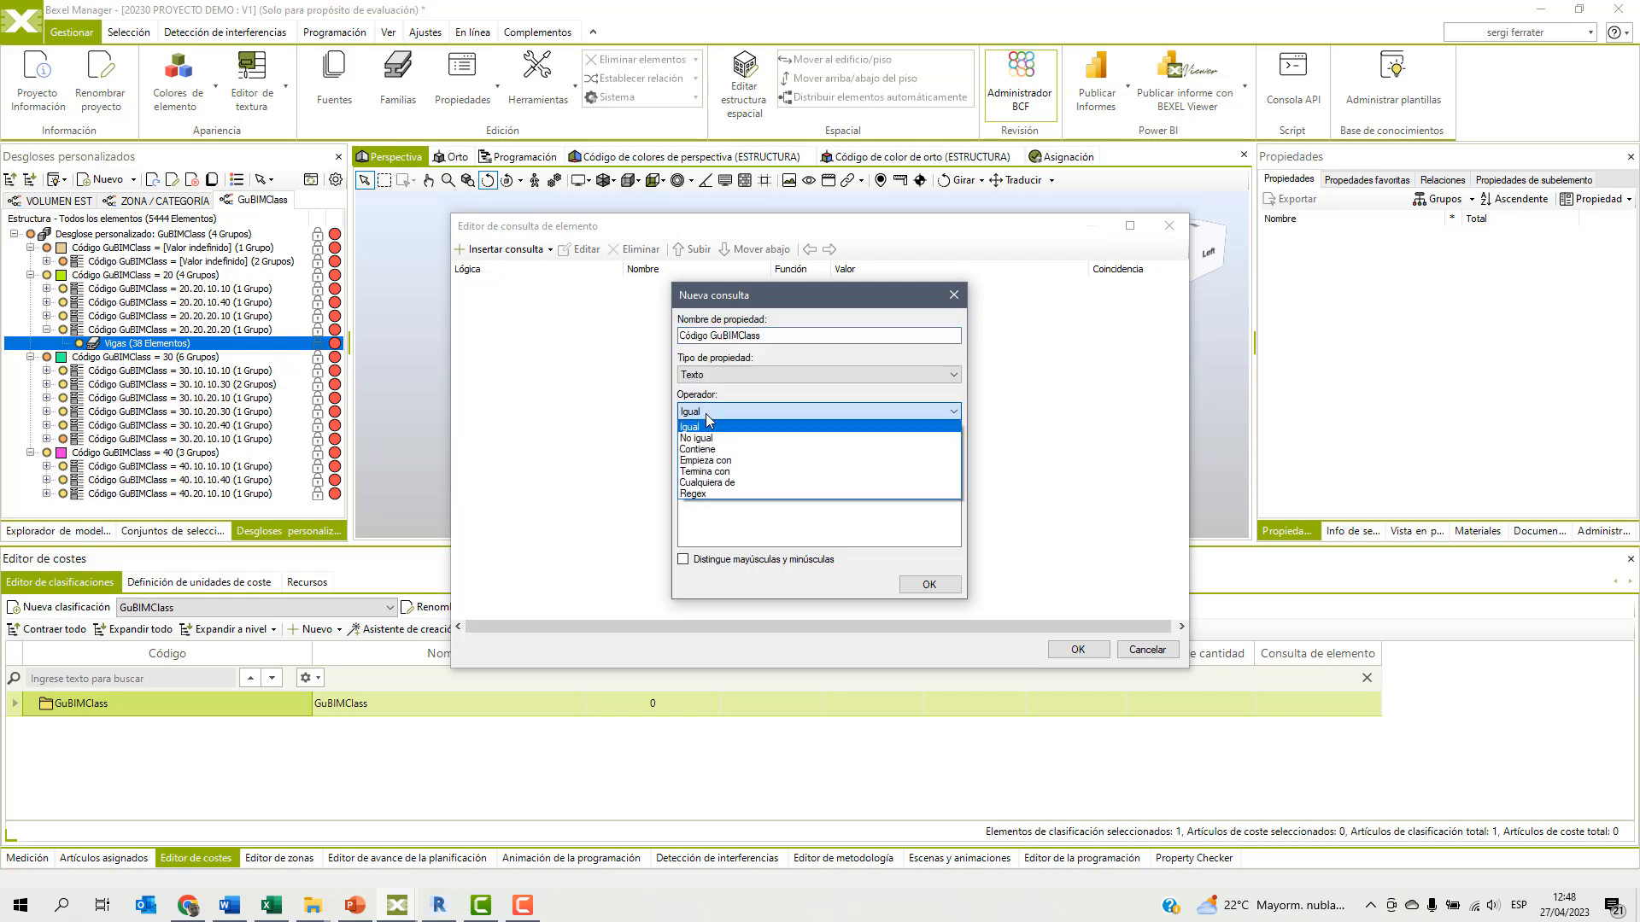
left_click(699, 460)
left_click(717, 455)
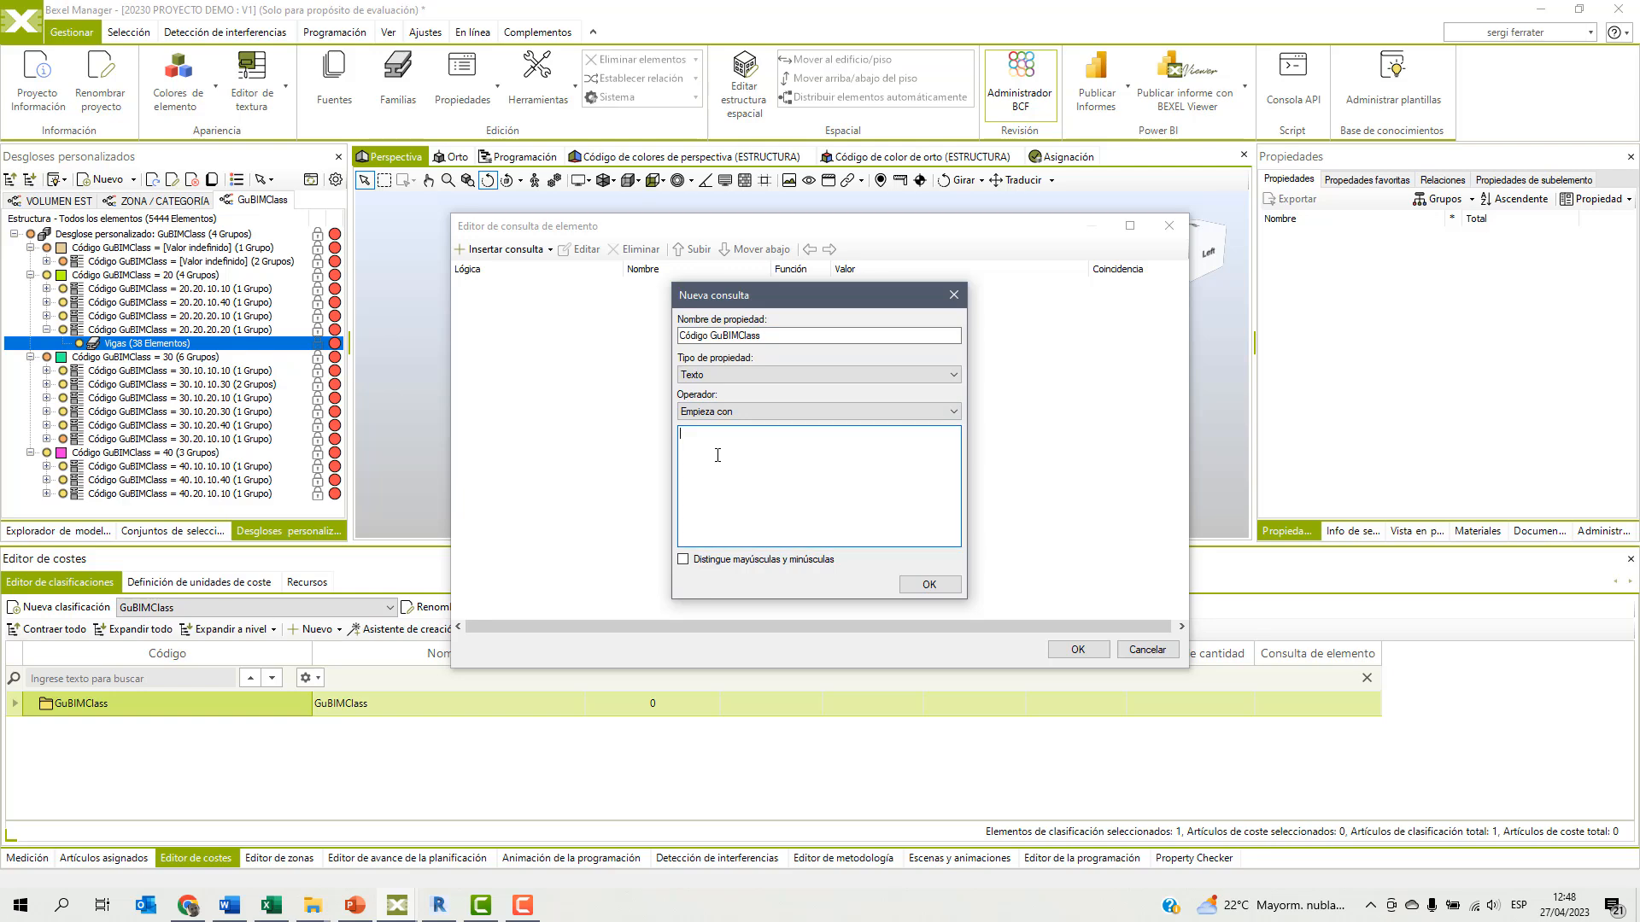
left_click(929, 584)
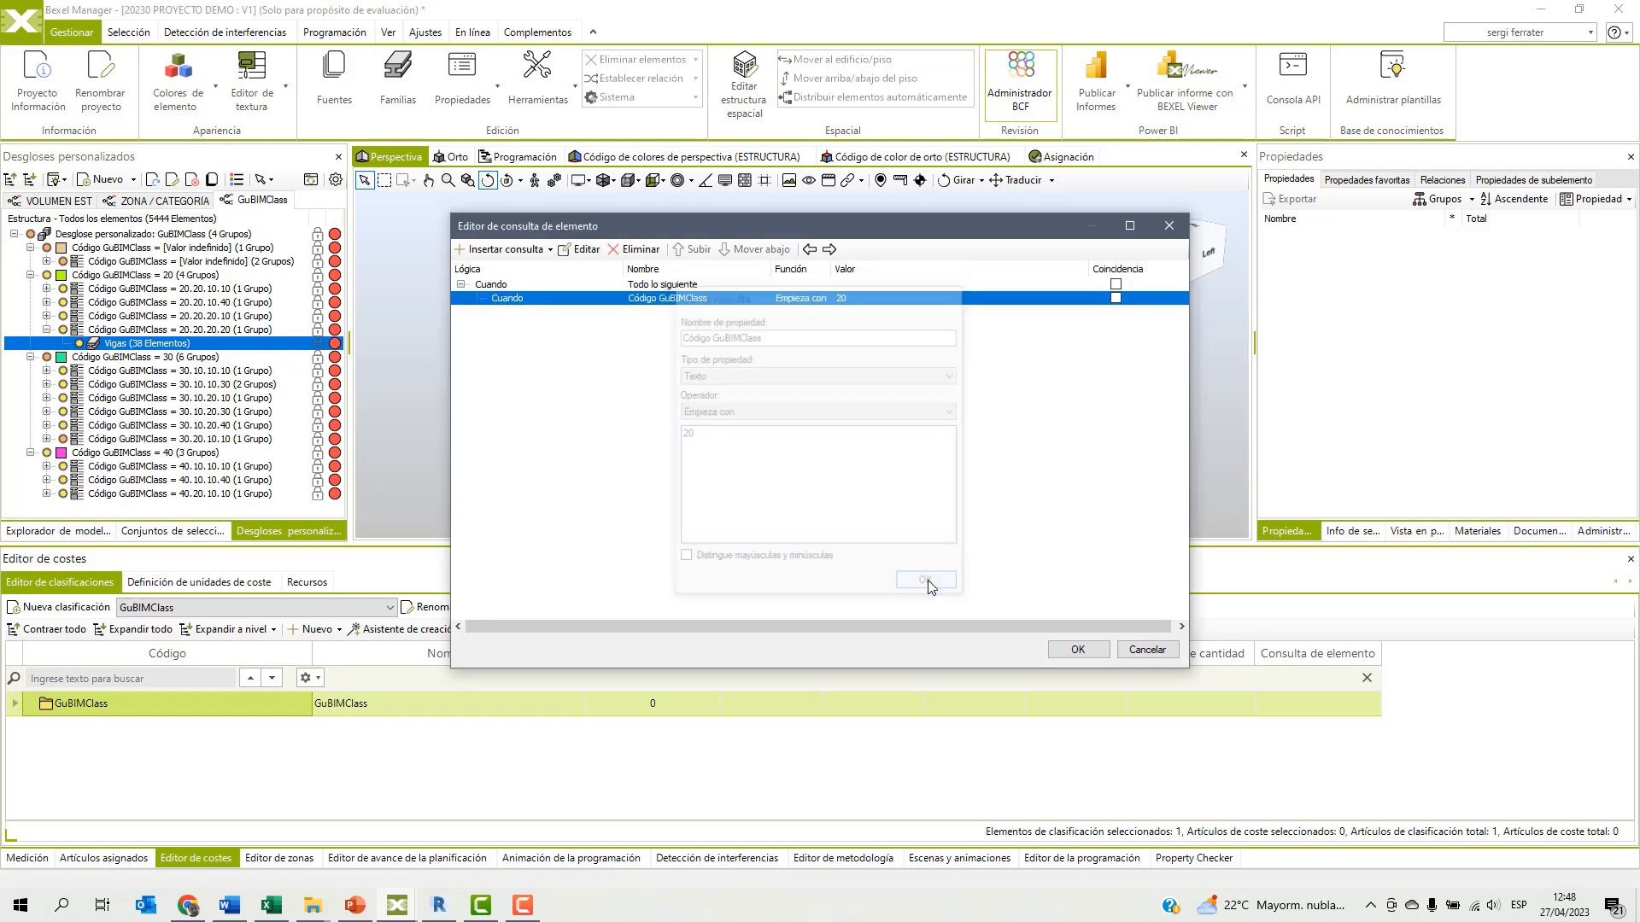
left_click(1077, 649)
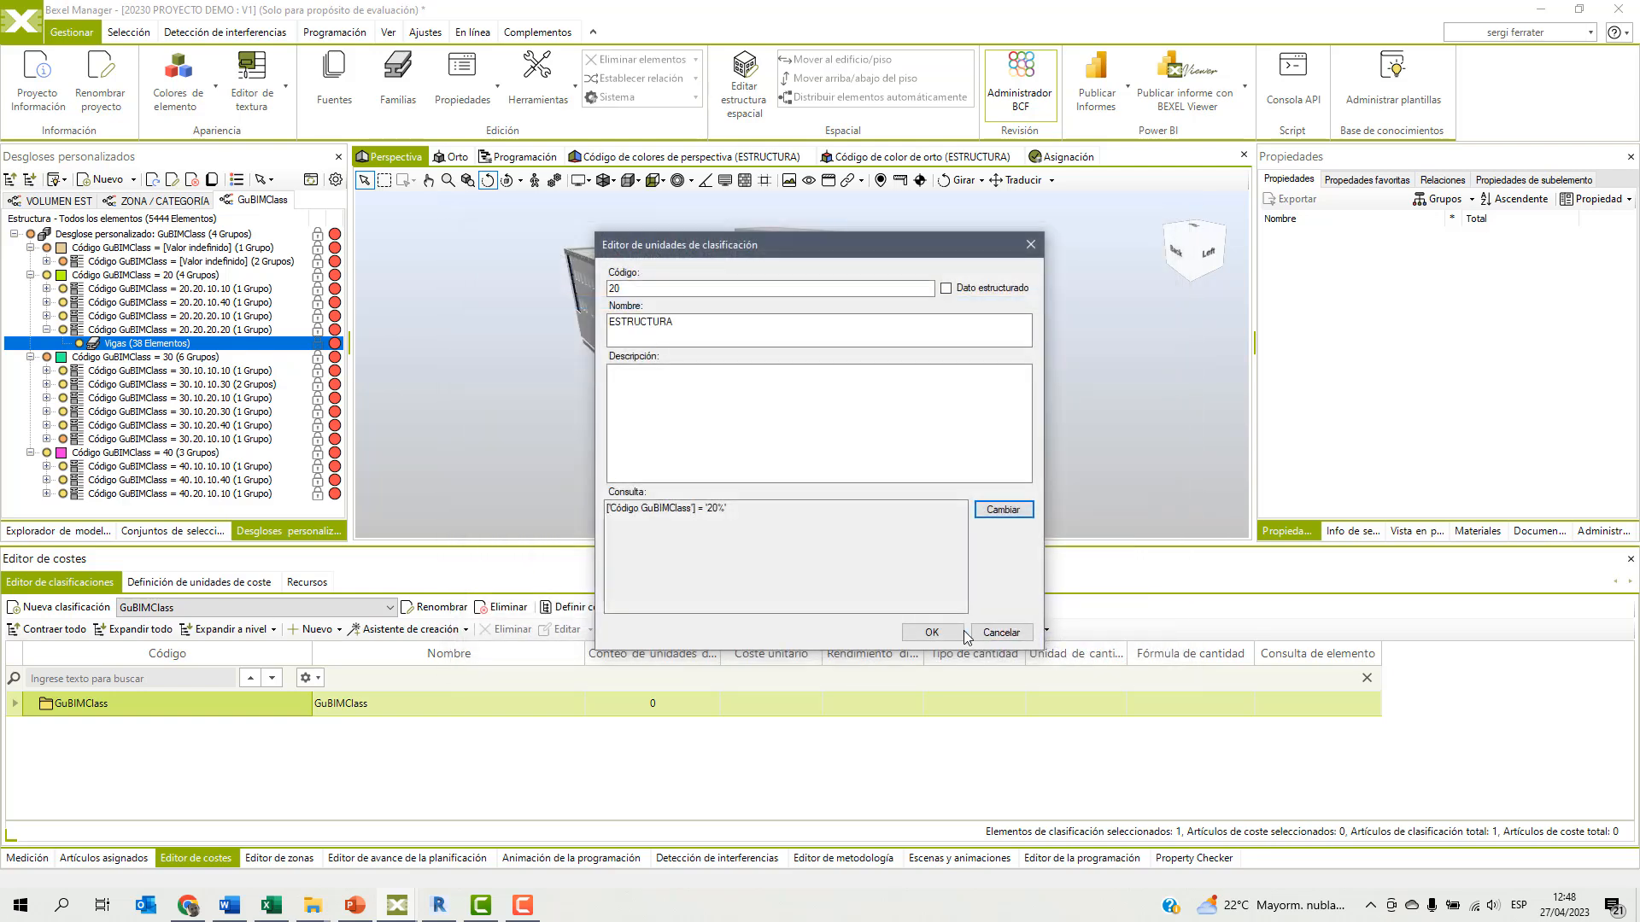
left_click(931, 632)
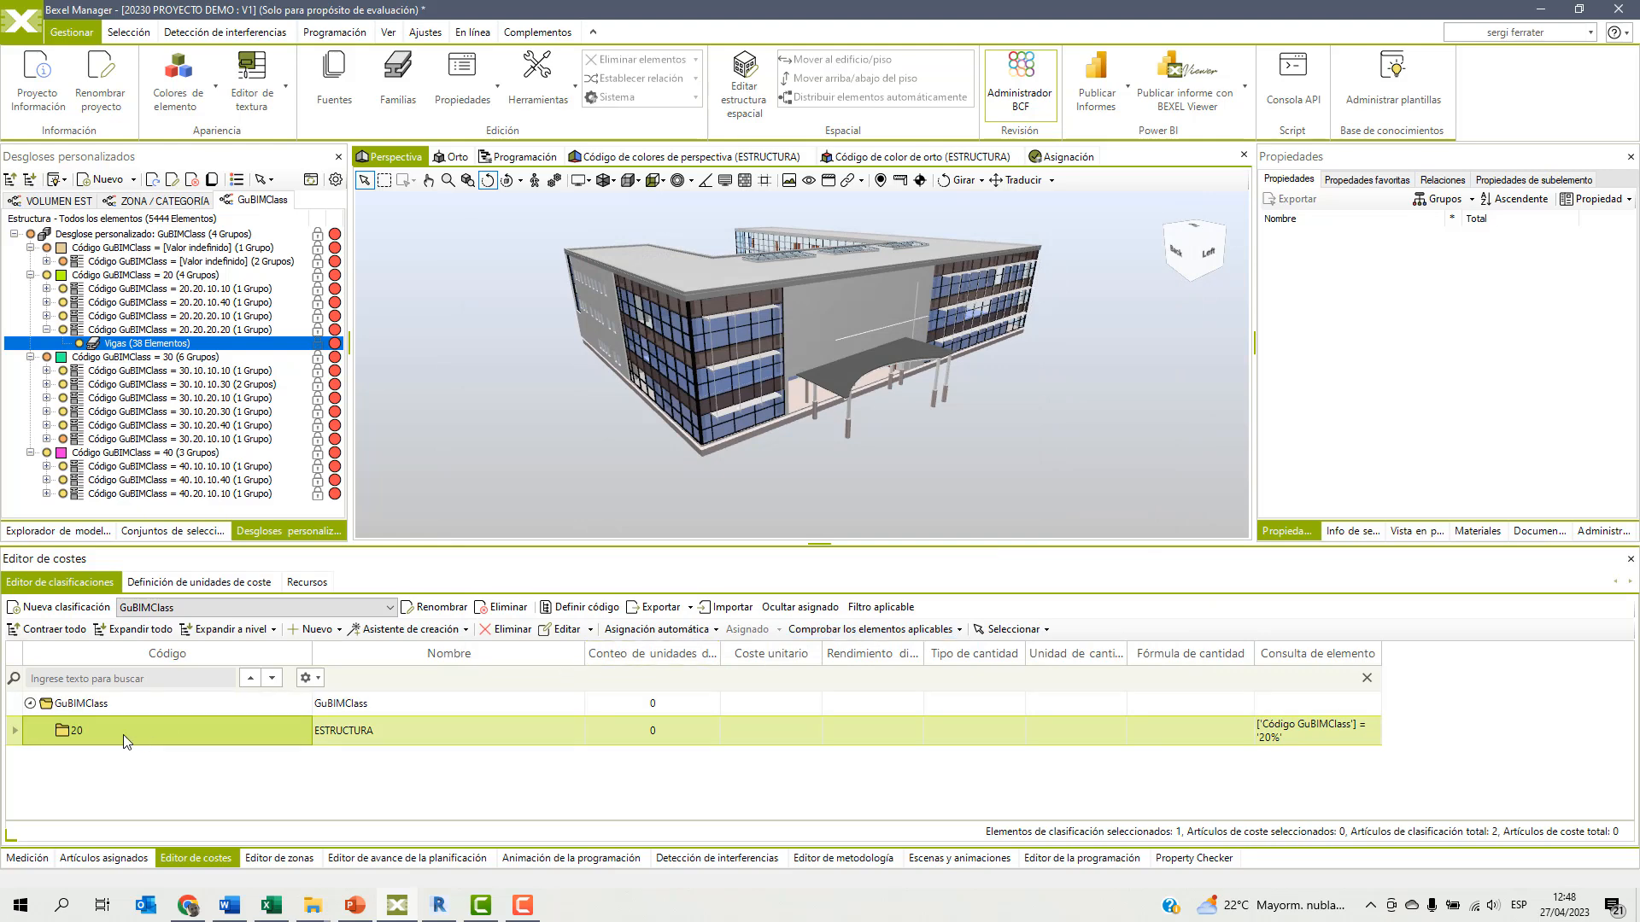
Select the elements applicable to unit 20 ESTRUCTURA, isolate them in the 3D view, and inspect the isolated structure.
right_click(123, 741)
mouse_move(404, 597)
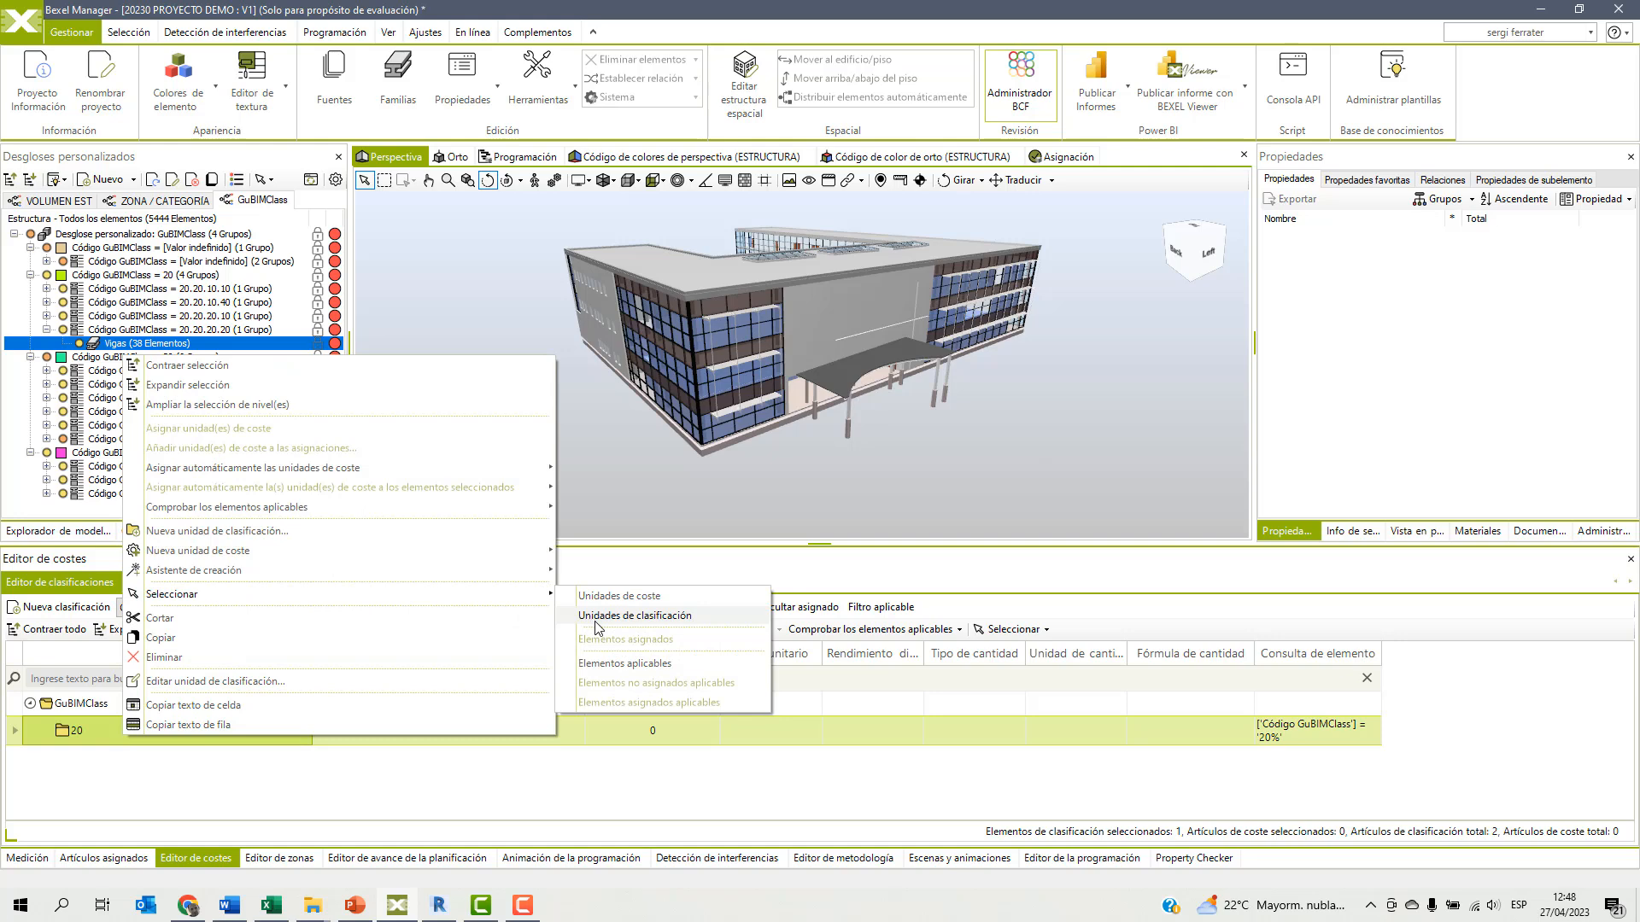
left_click(618, 665)
right_click(565, 468)
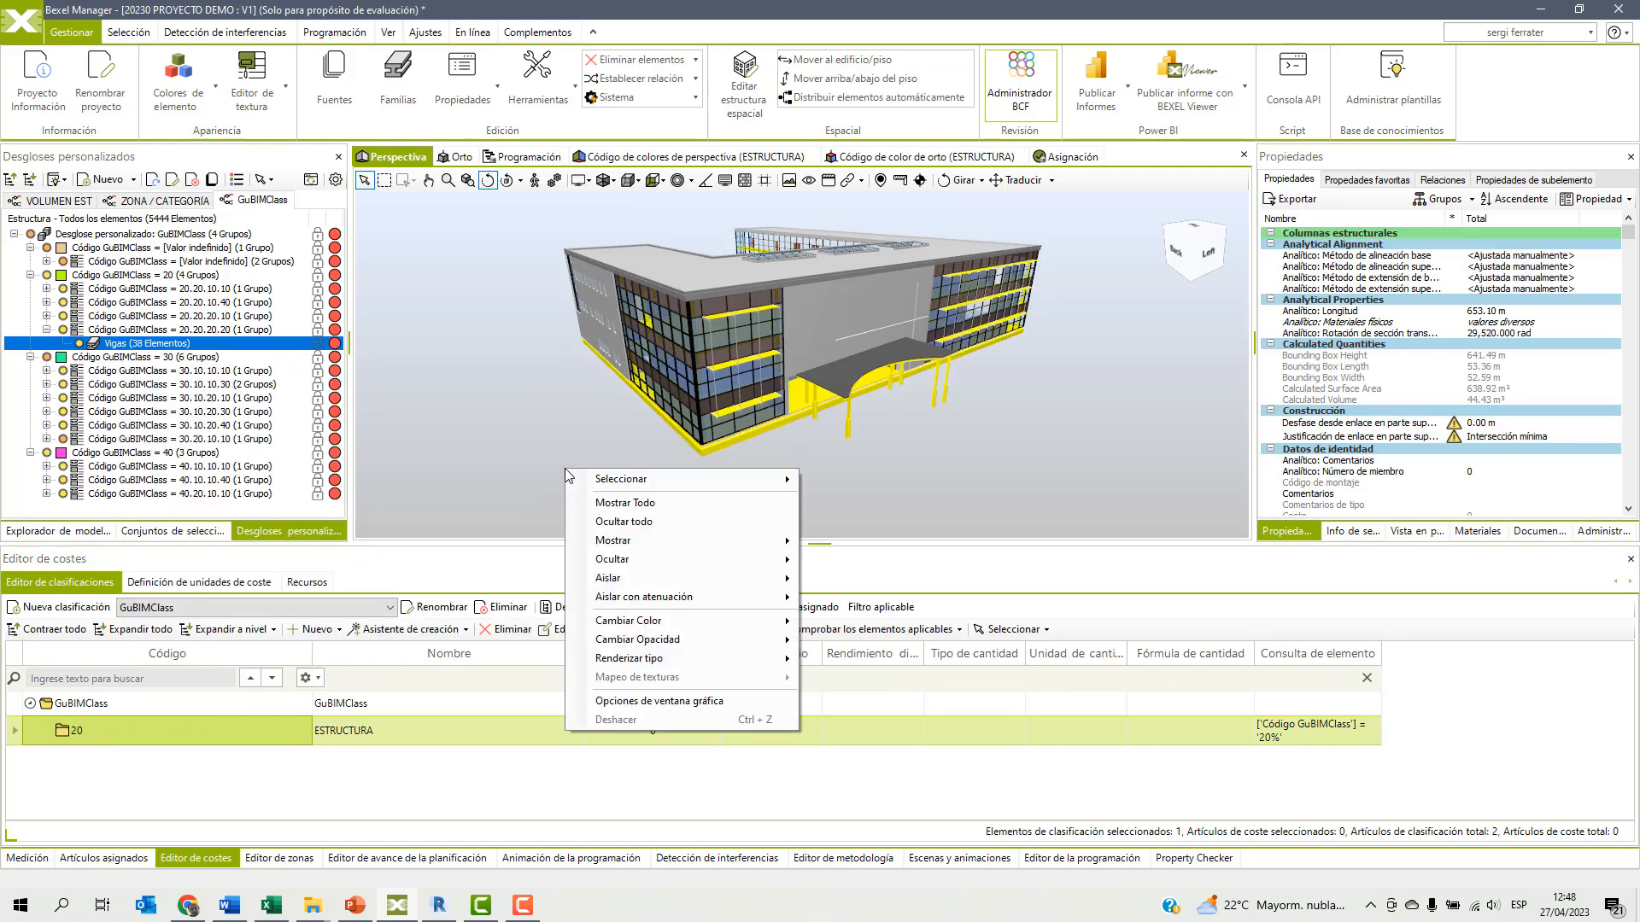
mouse_move(647, 579)
left_click(847, 585)
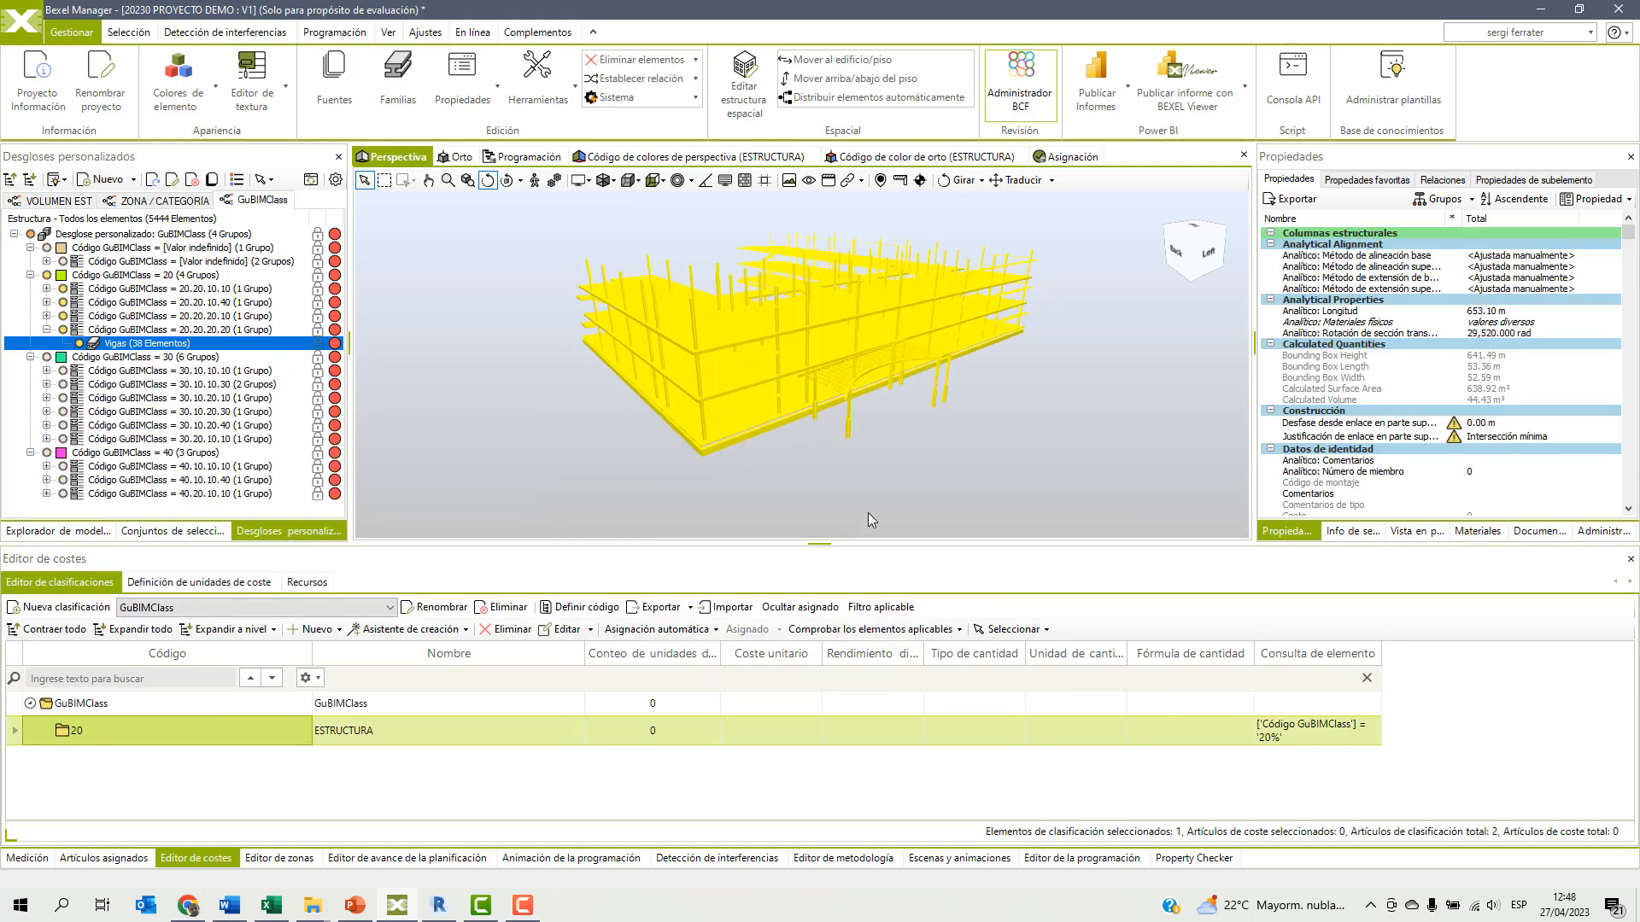
left_click(853, 459)
left_click_drag(889, 445, 843, 445)
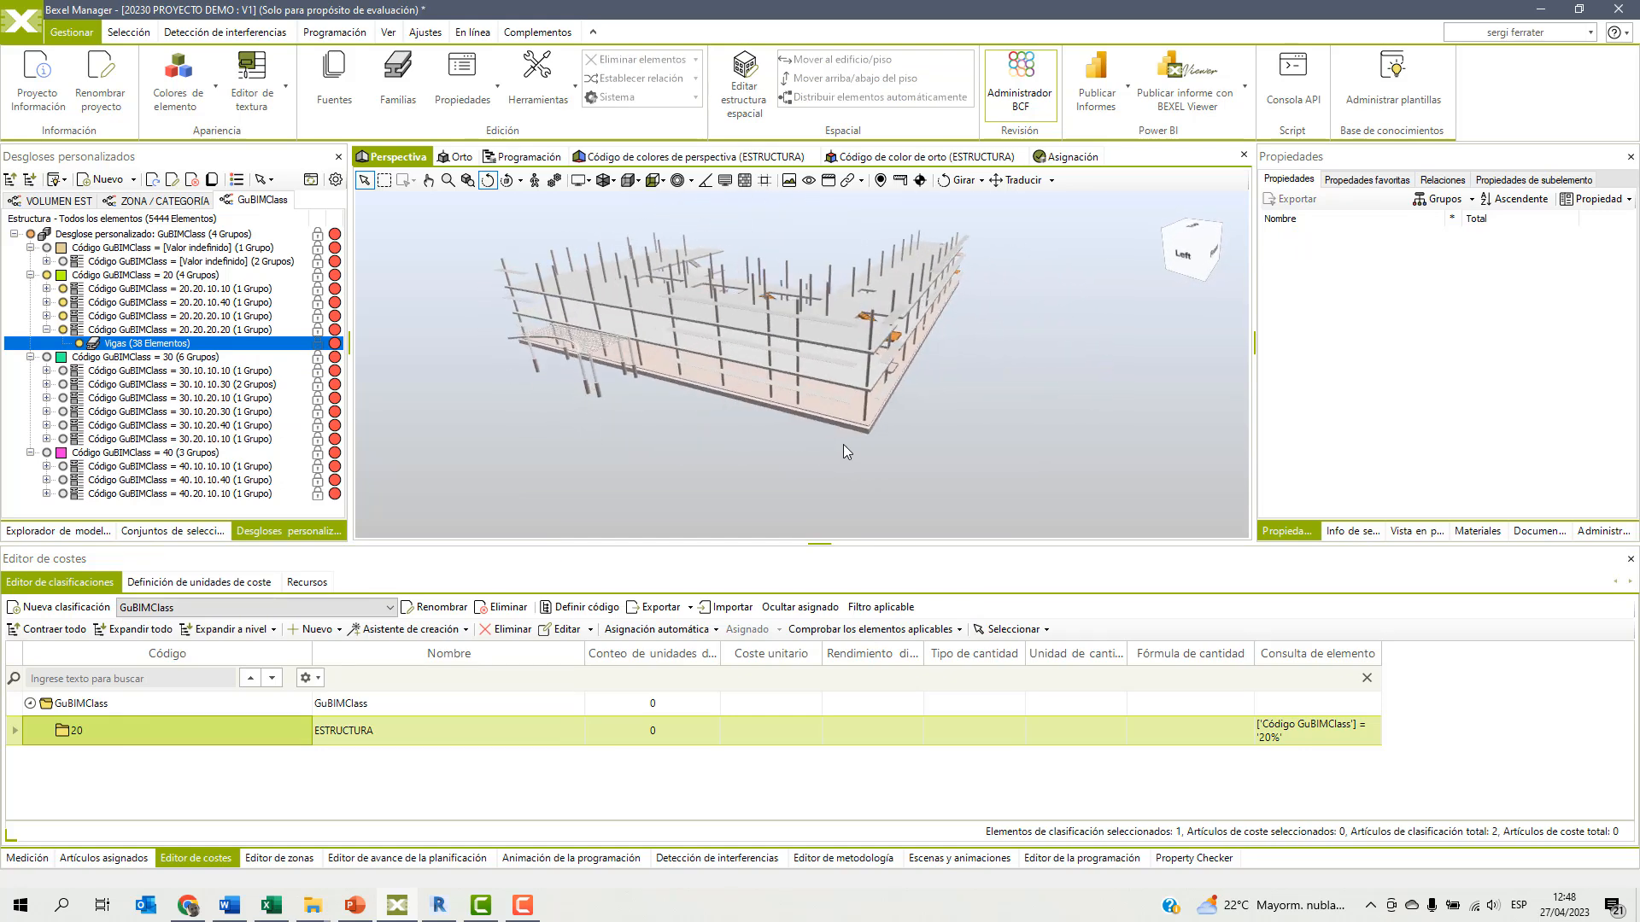
right_click(122, 739)
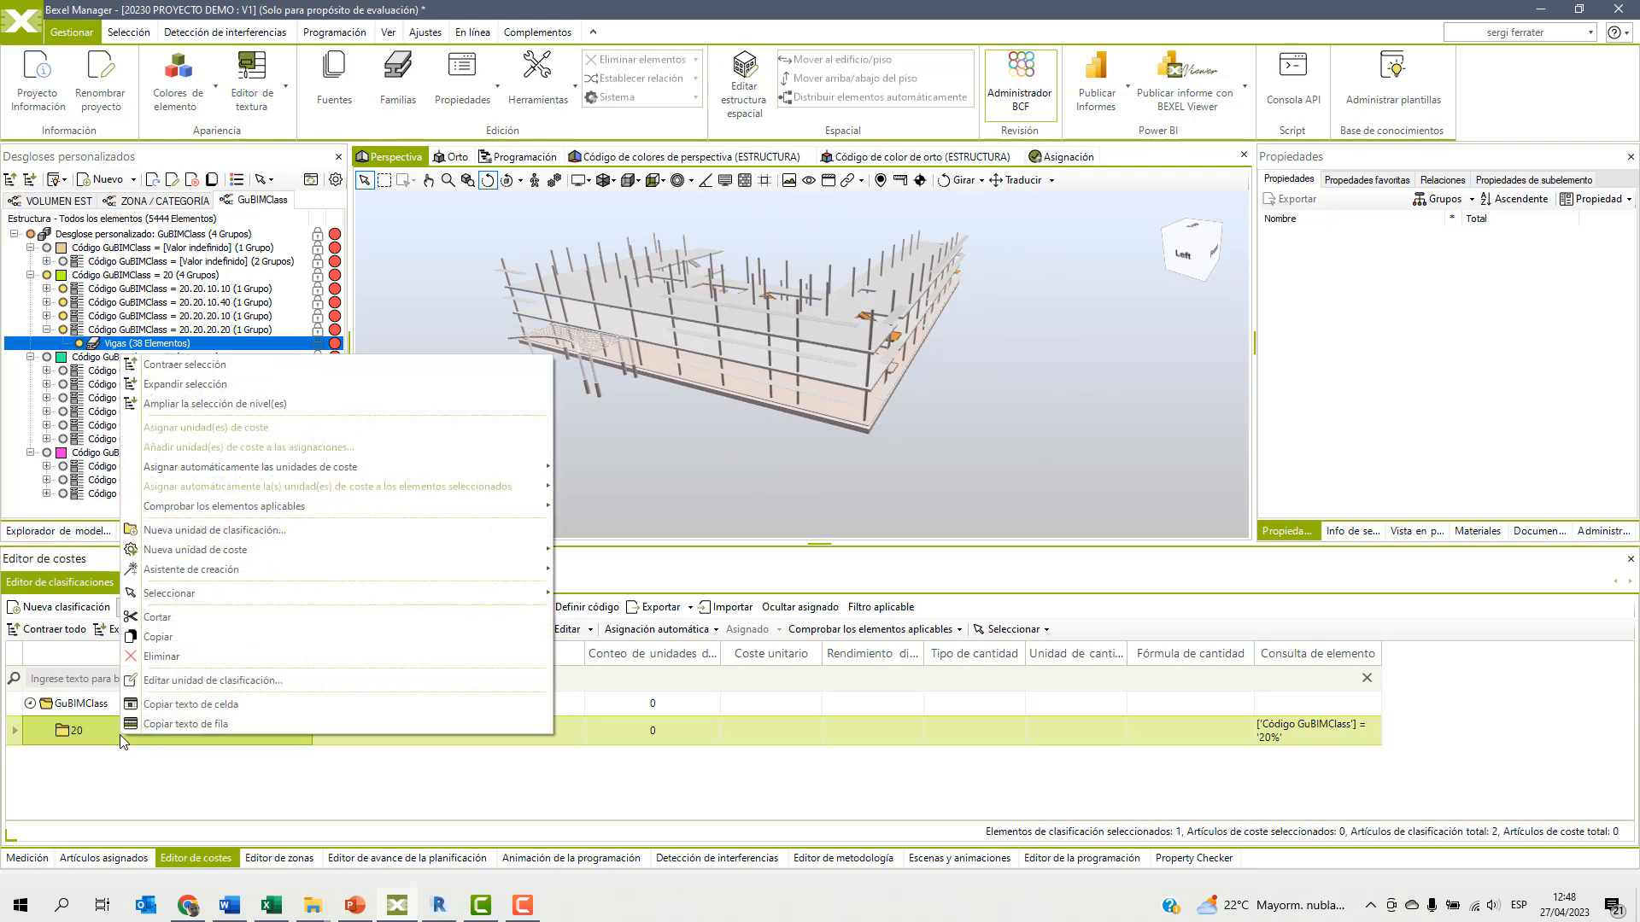
left_click(201, 558)
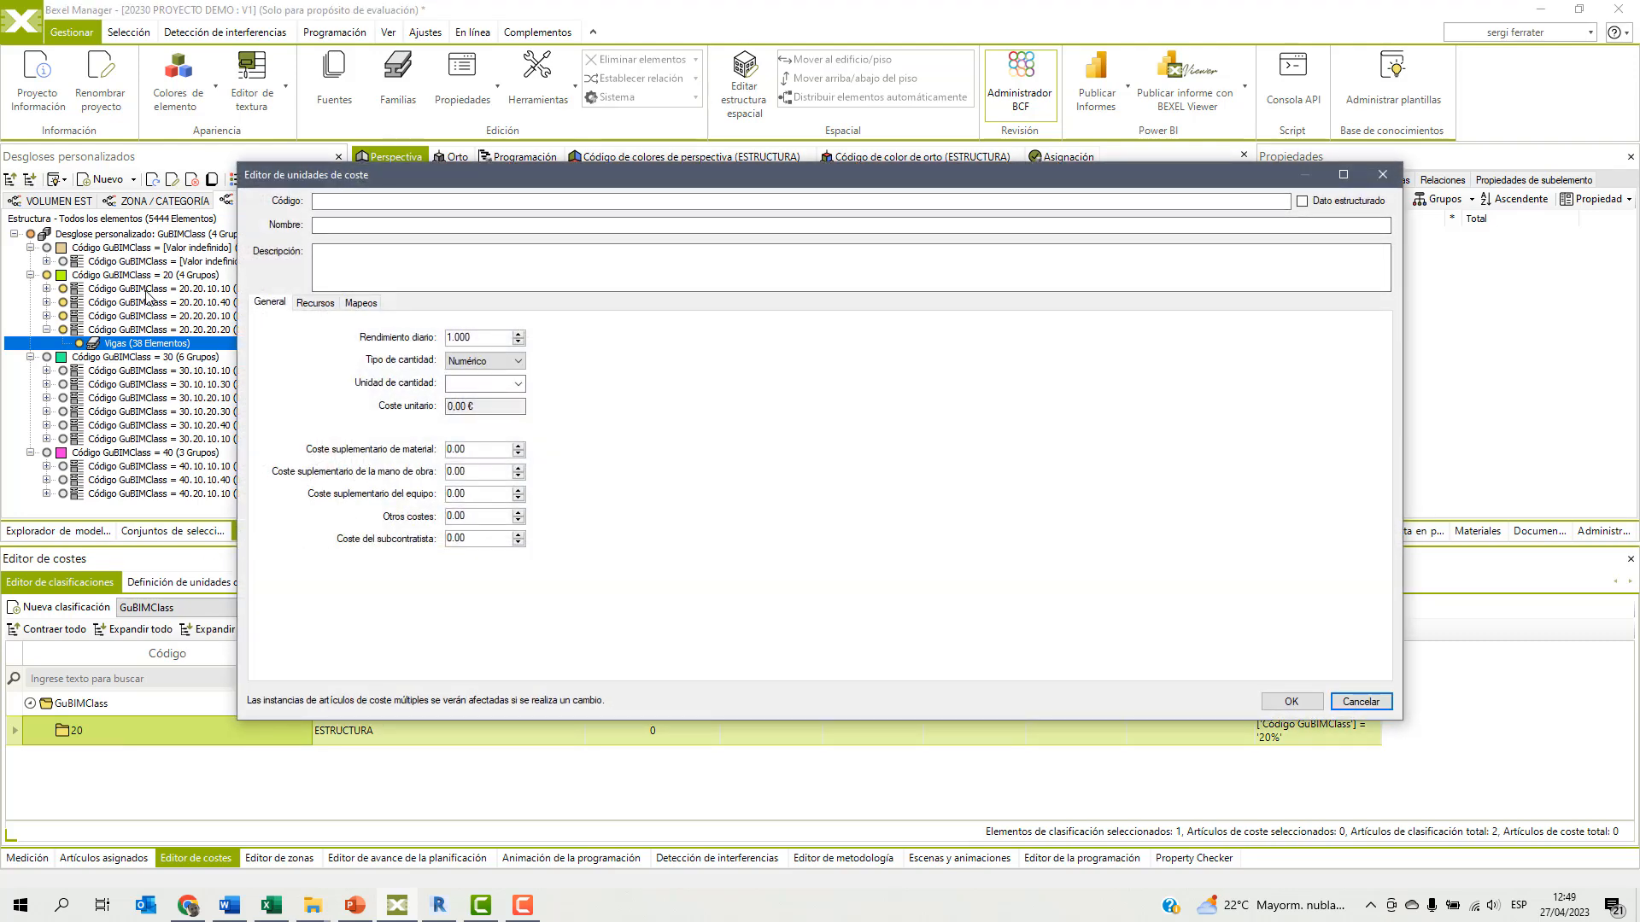
left_click(1355, 705)
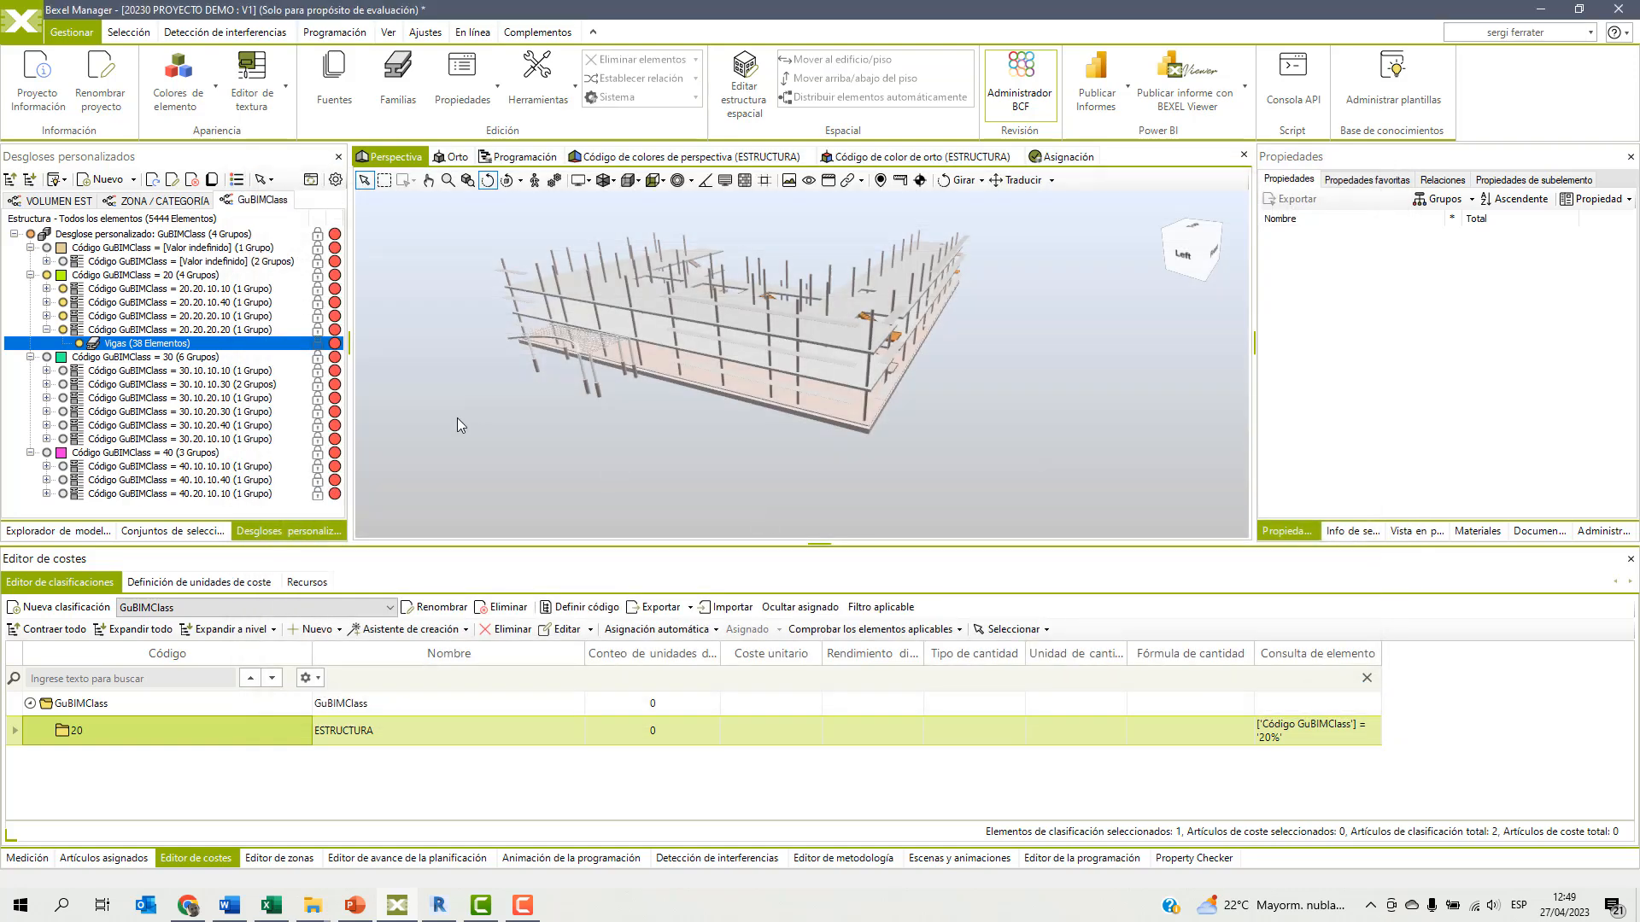
Select the 20.20.10.10 breakdown group and start a newly defined cost unit under ESTRUCTURA with code 20.20.10.10 and name pilares de hormigón.
left_click(174, 291)
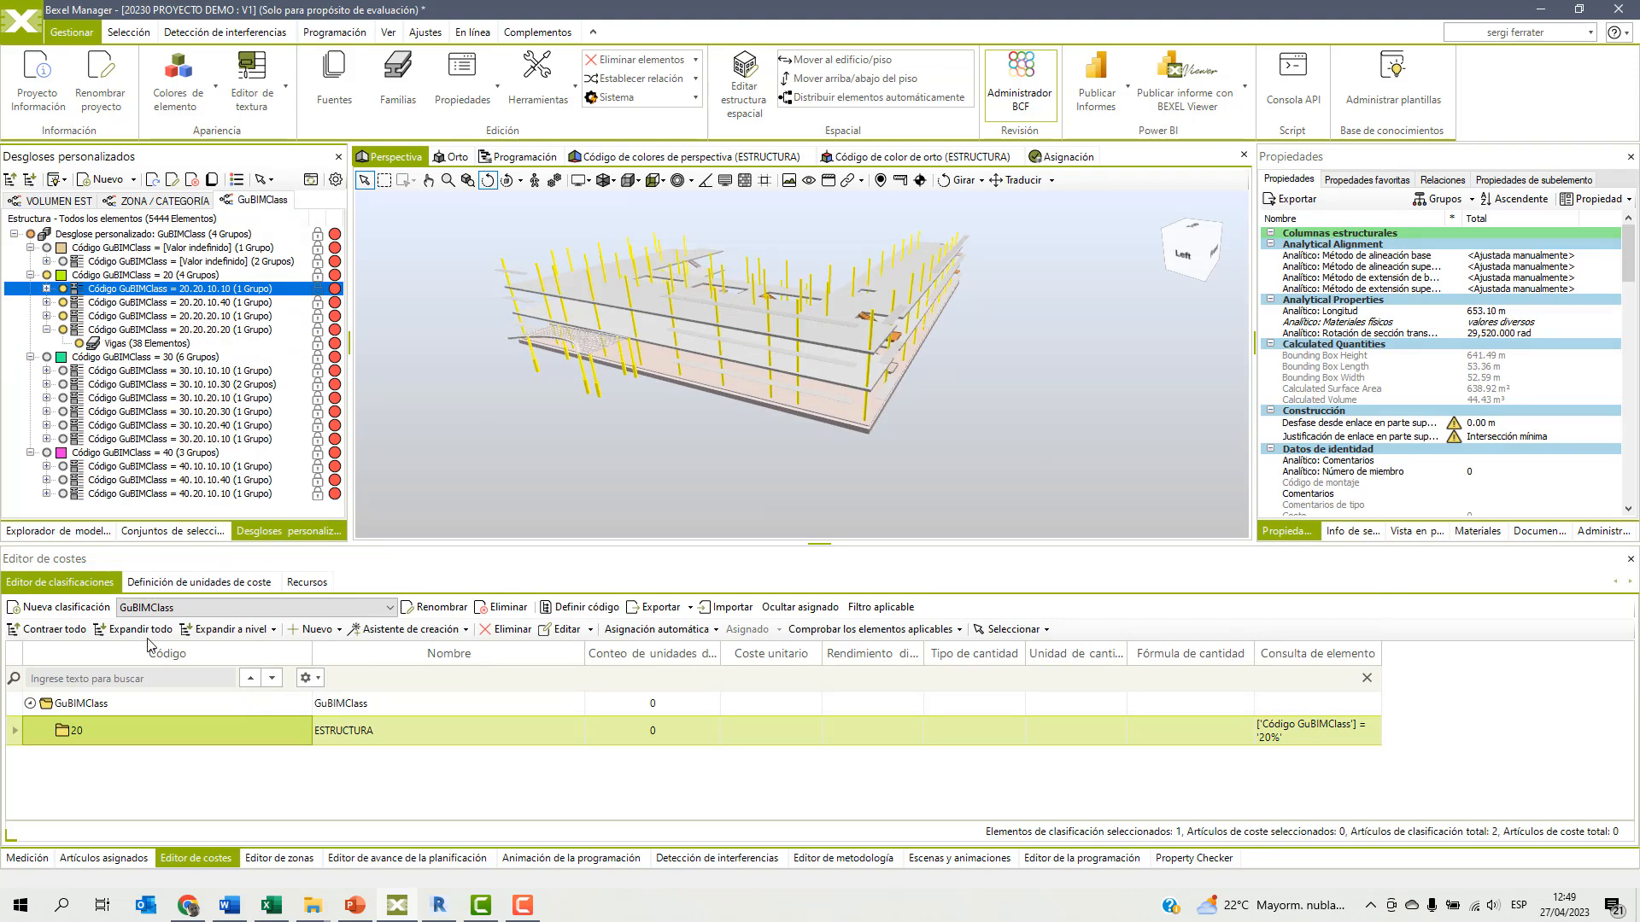
right_click(115, 732)
mouse_move(188, 547)
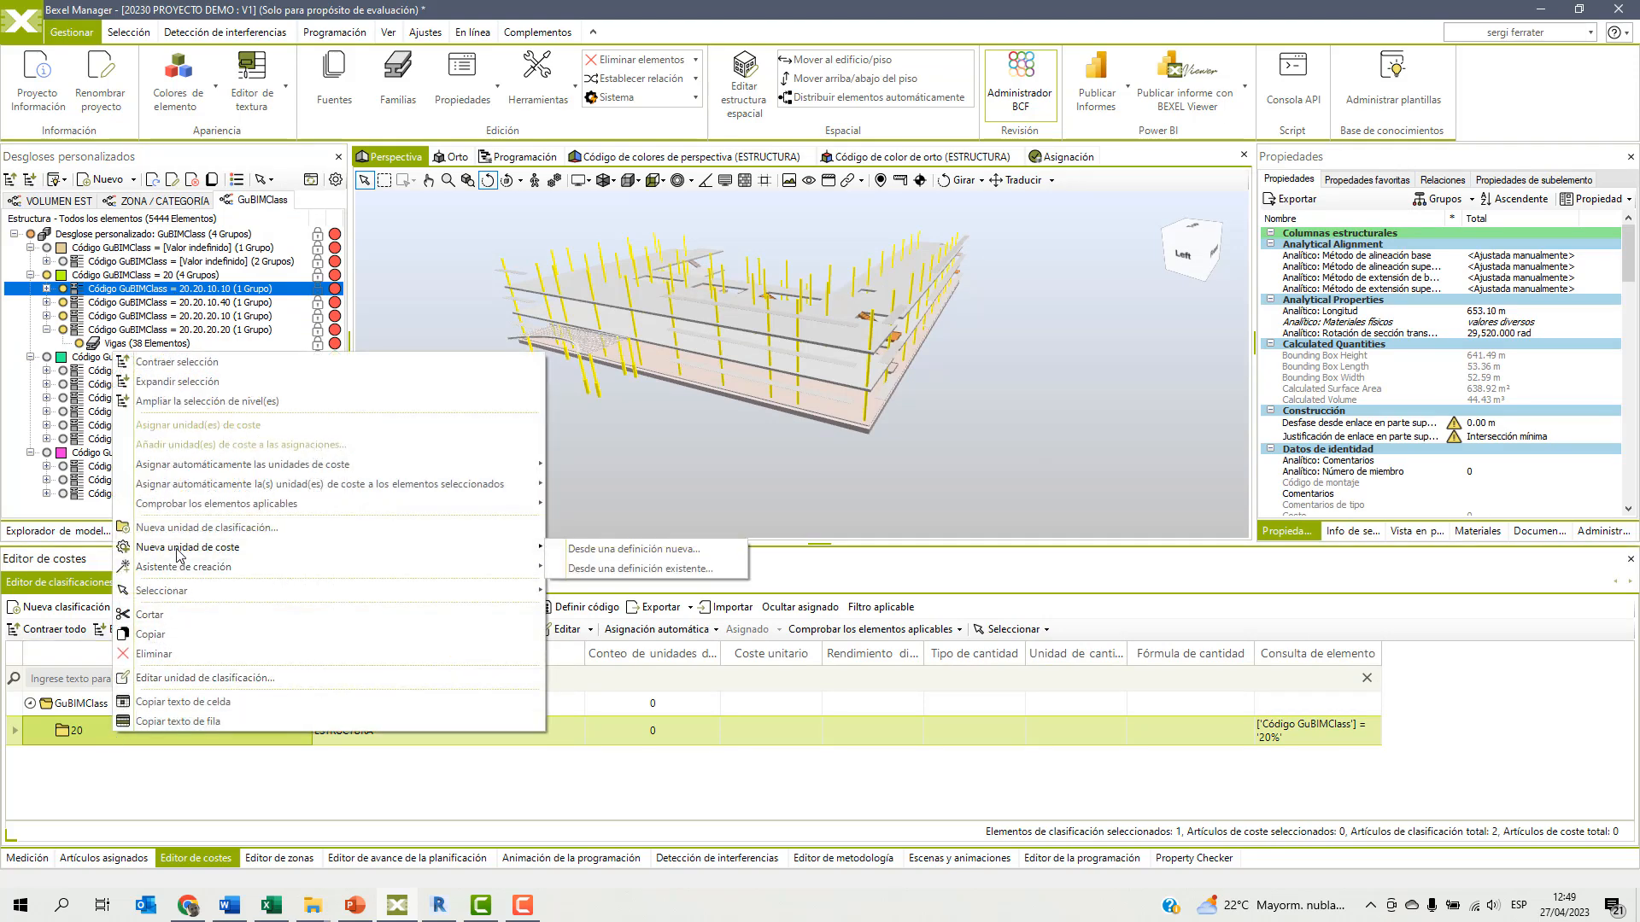
left_click(598, 547)
left_click(351, 202)
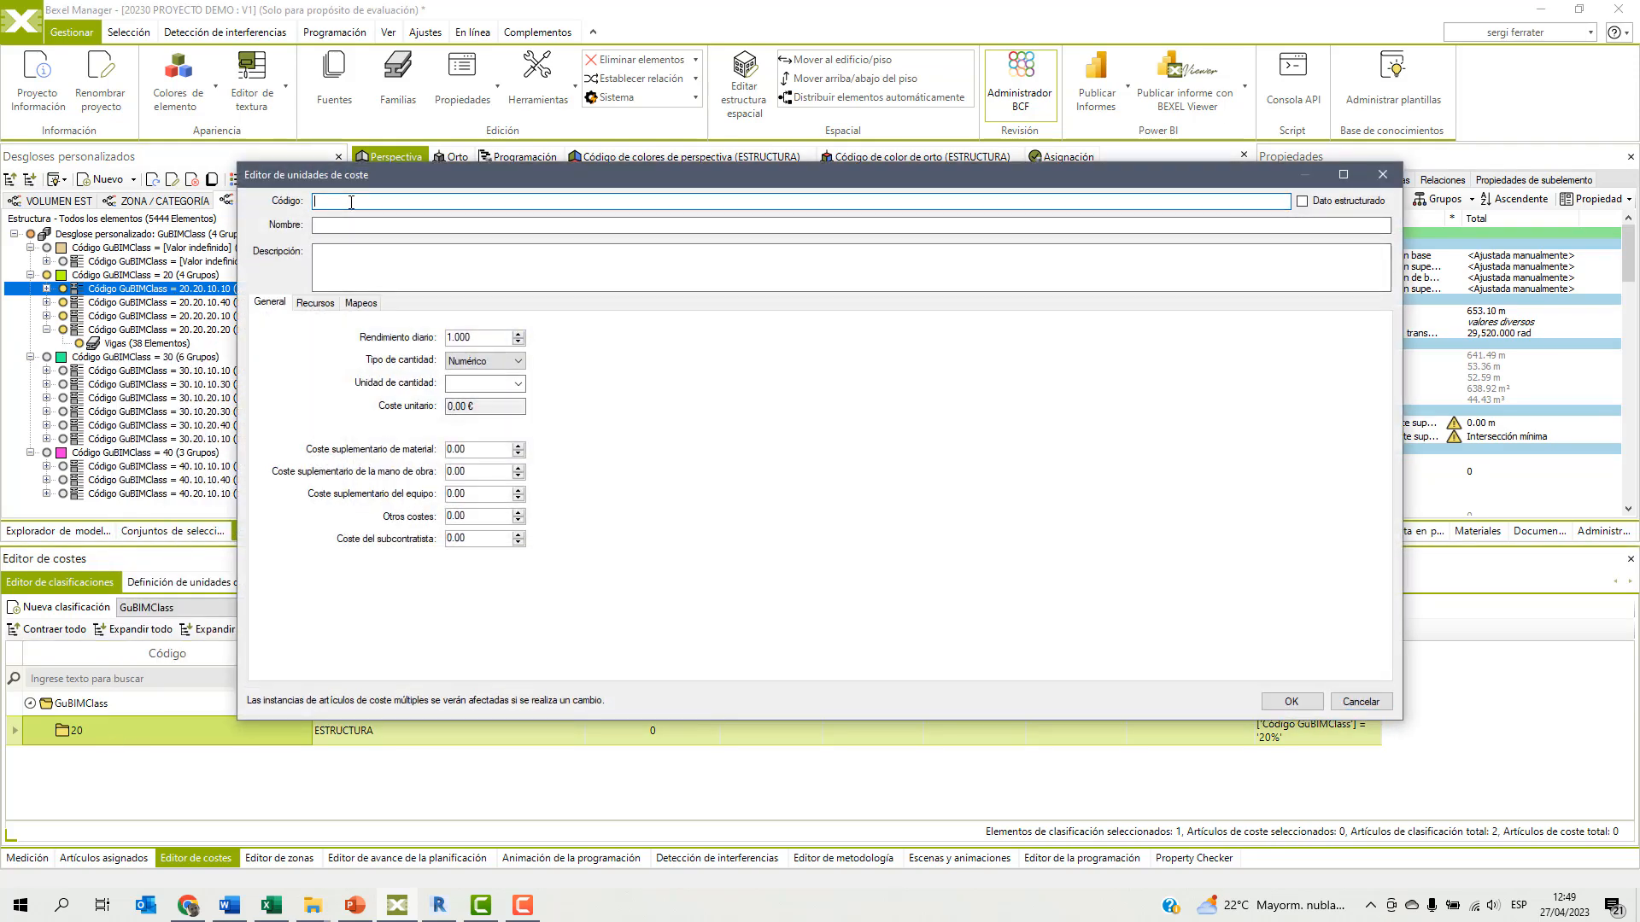
type("Código GuBIMClass = 20.20.10.10")
key("BackSpace")
key("BackSpace")
key("BackSpace")
key("BackSpace")
key("BackSpace")
key("BackSpace")
key("BackSpace")
key("BackSpace")
key("BackSpace")
key("BackSpace")
key("BackSpace")
key("BackSpace")
key("BackSpace")
key("BackSpace")
key("BackSpace")
key("BackSpace")
key("BackSpace")
key("BackSpace")
key("BackSpace")
key("BackSpace")
left_click_drag(402, 175, 562, 297)
left_click(491, 339)
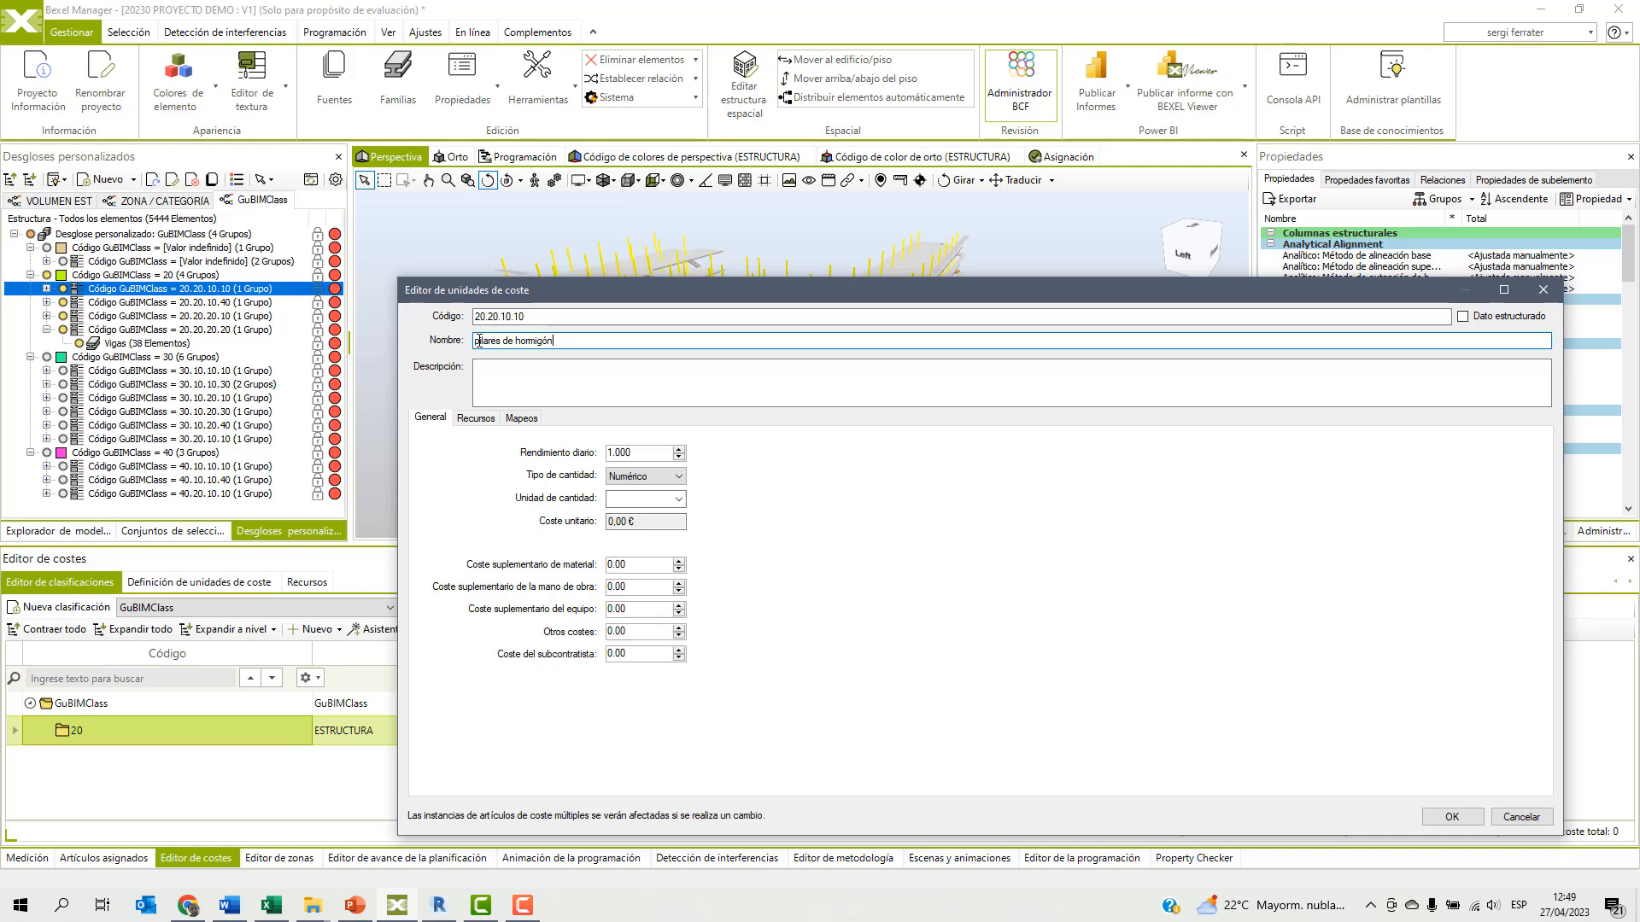
left_click_drag(537, 287, 480, 242)
Give the pilares de hormigón cost unit a property-value query where Código GuBIMClass equals (Igual) 20.20.10.10.
left_click(466, 374)
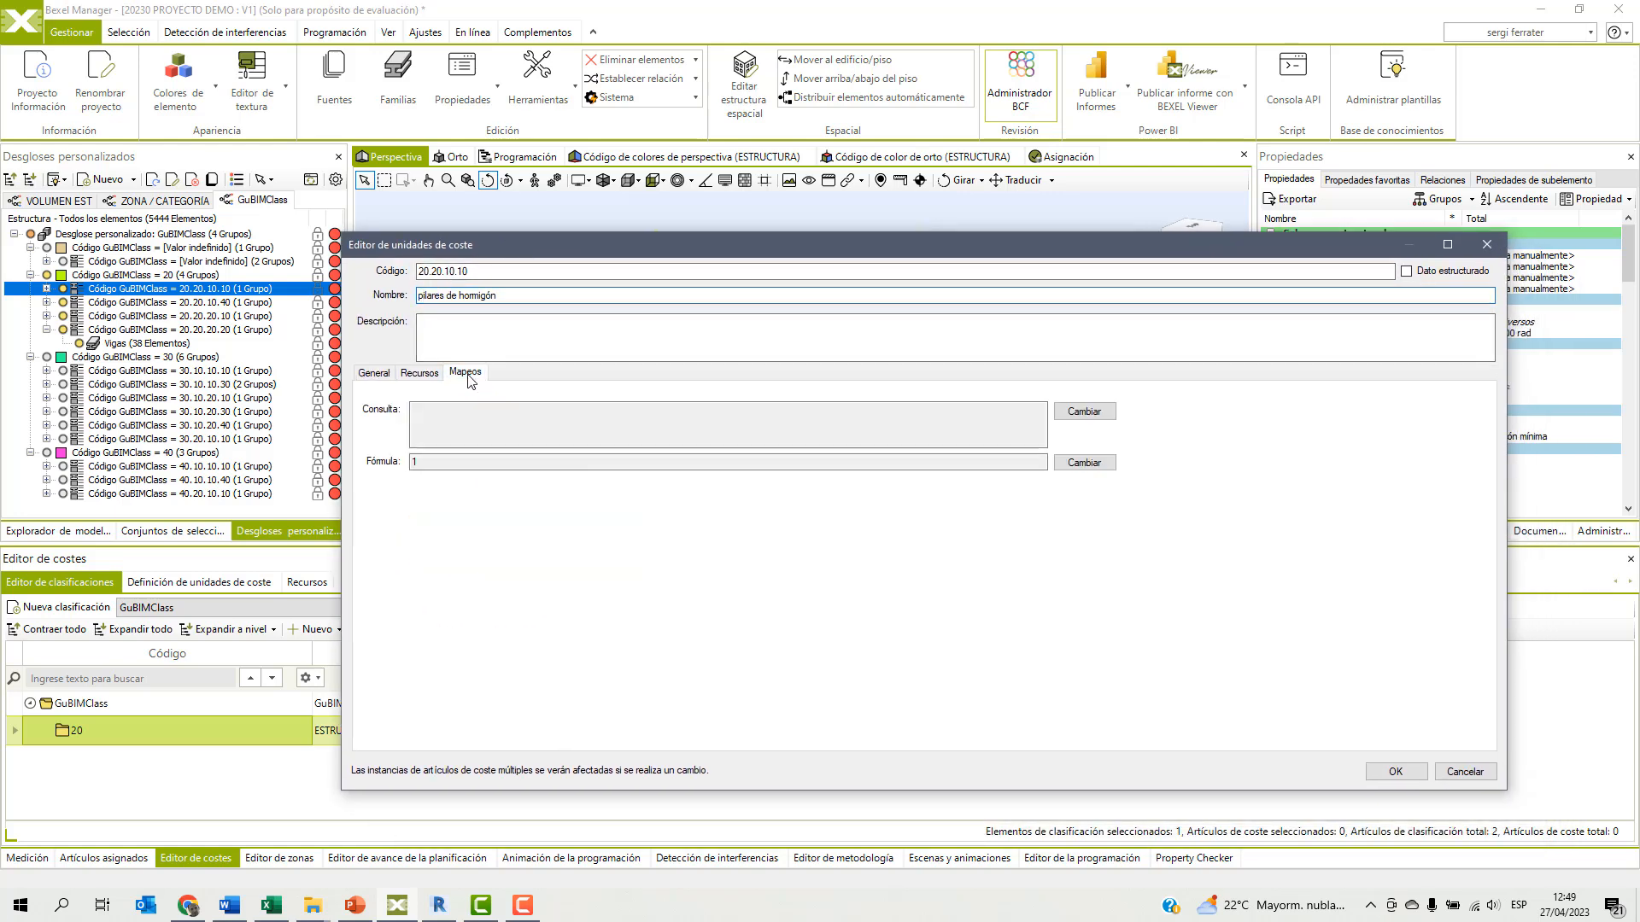
left_click(1084, 413)
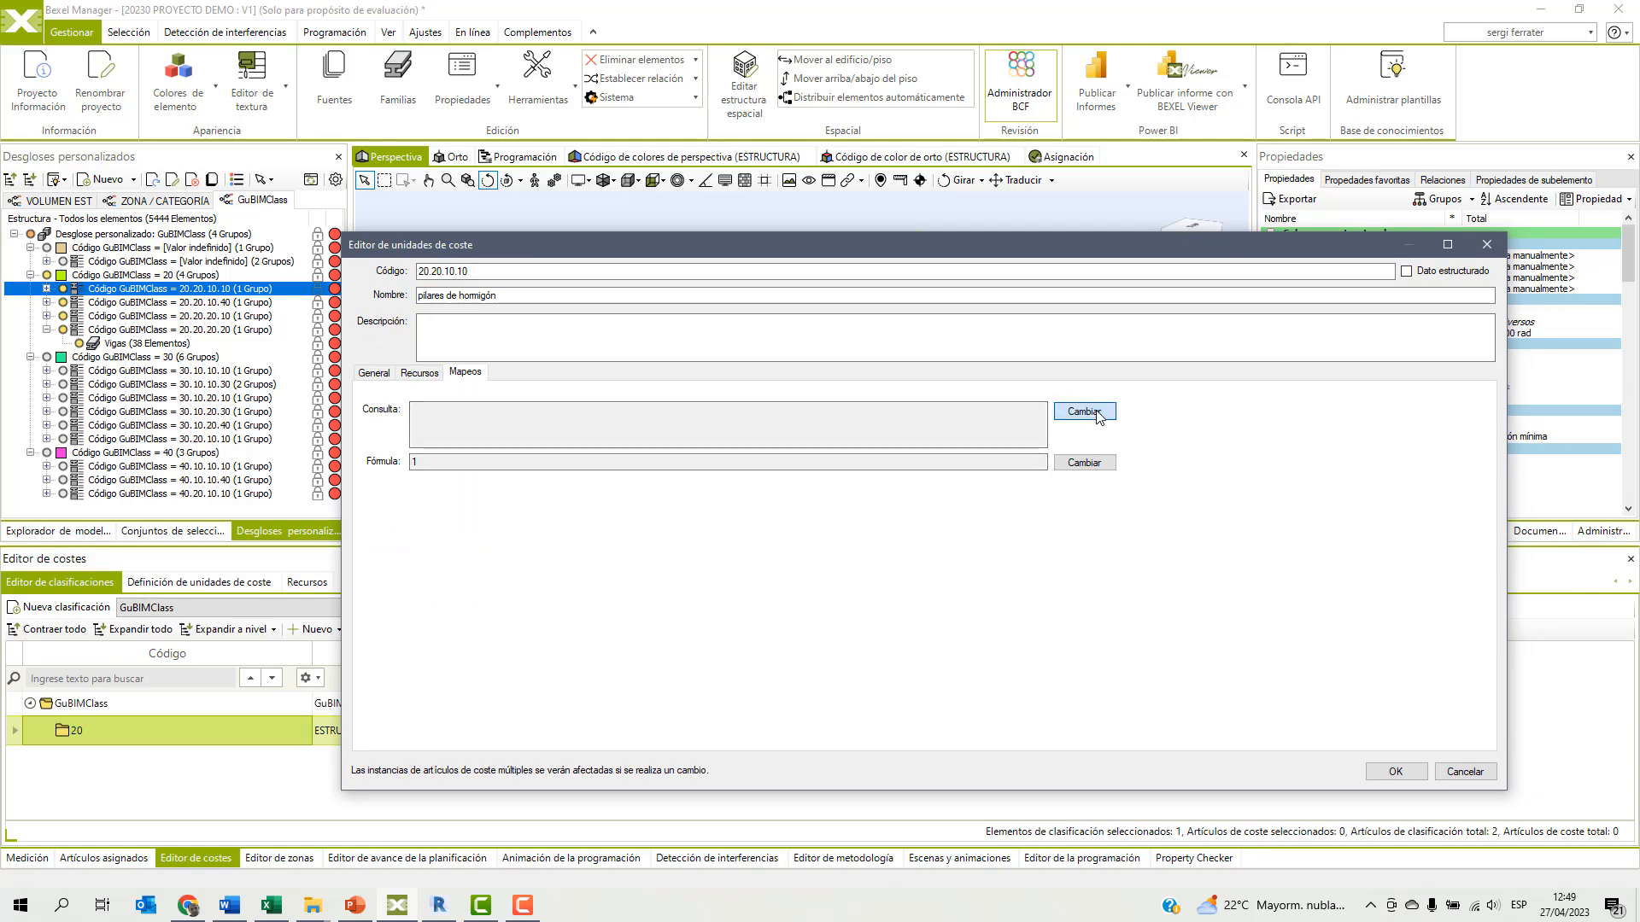
left_click(542, 253)
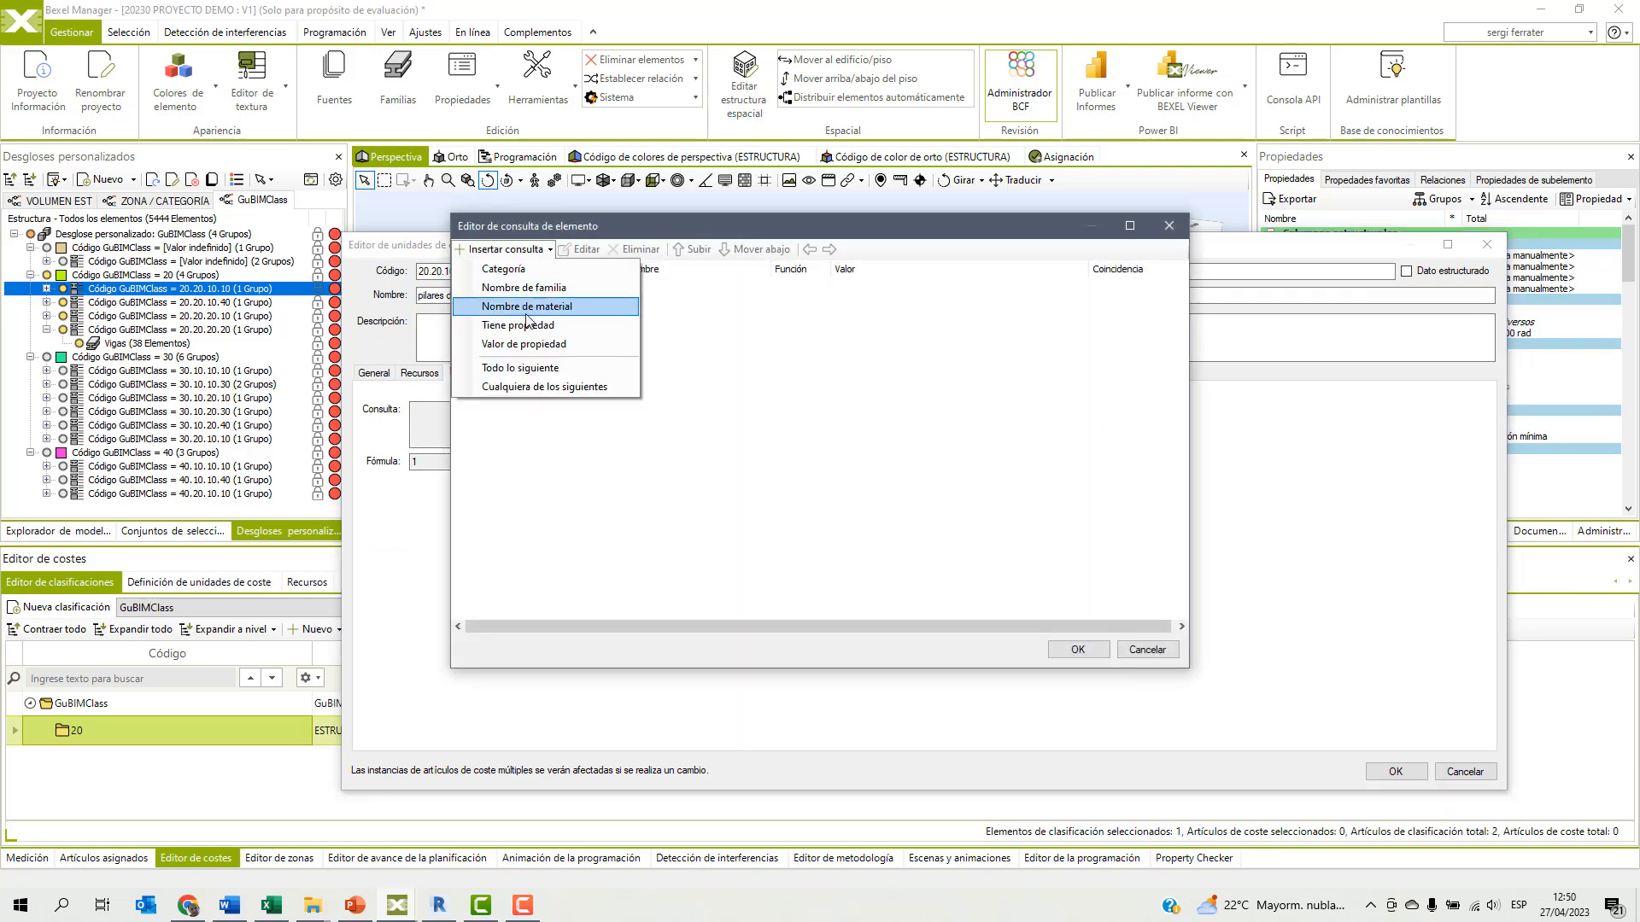
left_click(525, 346)
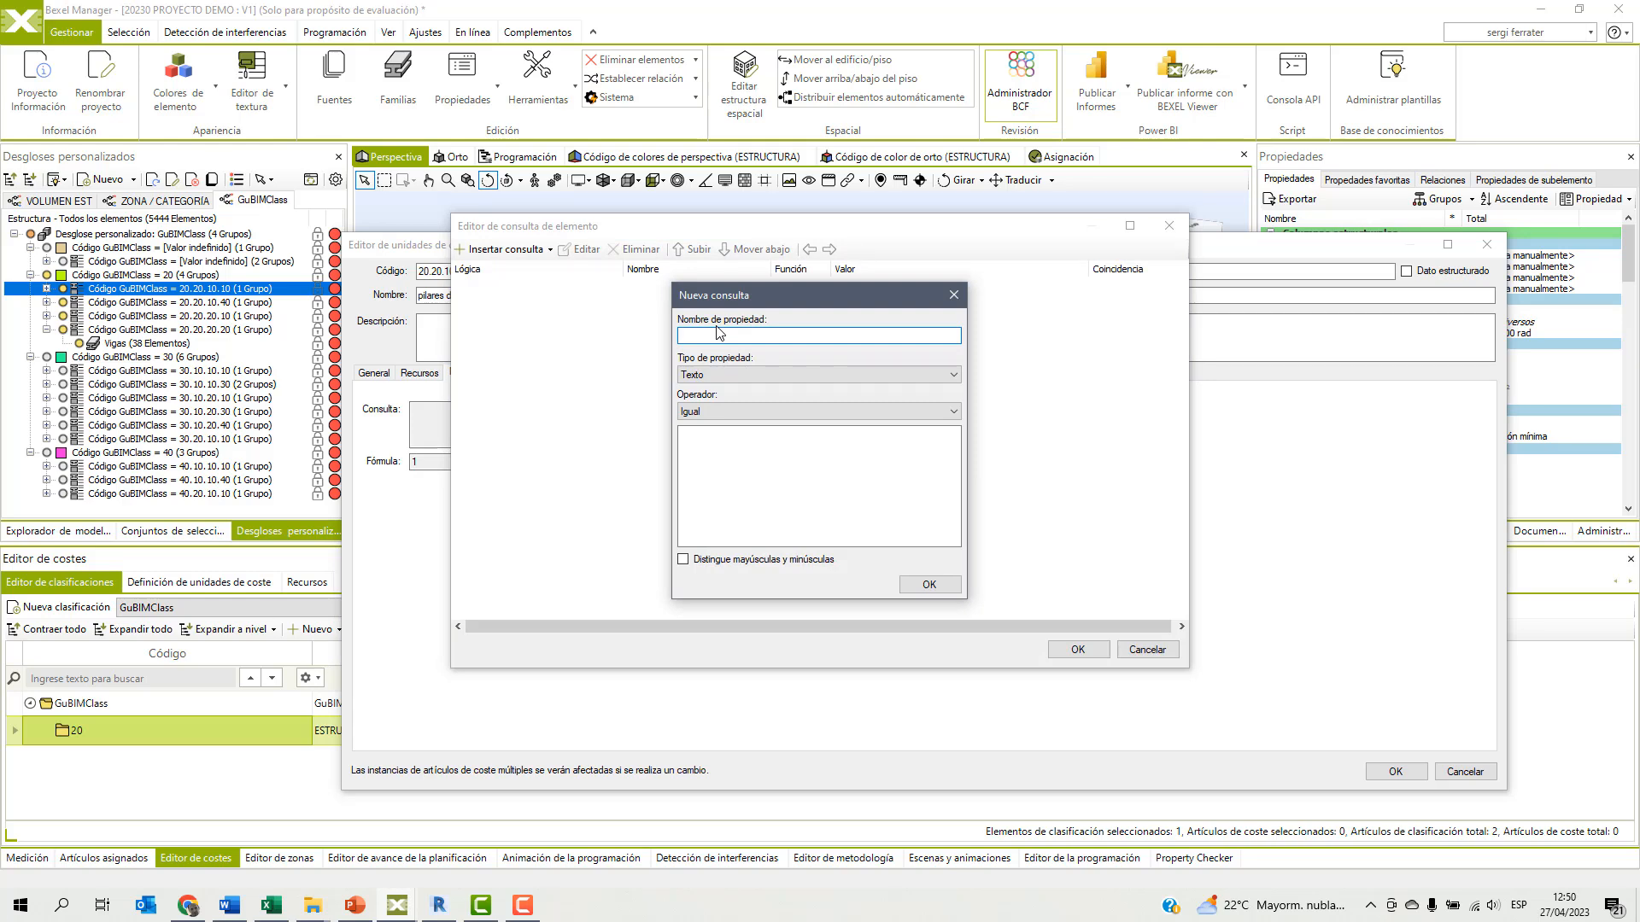
type("código de montaje")
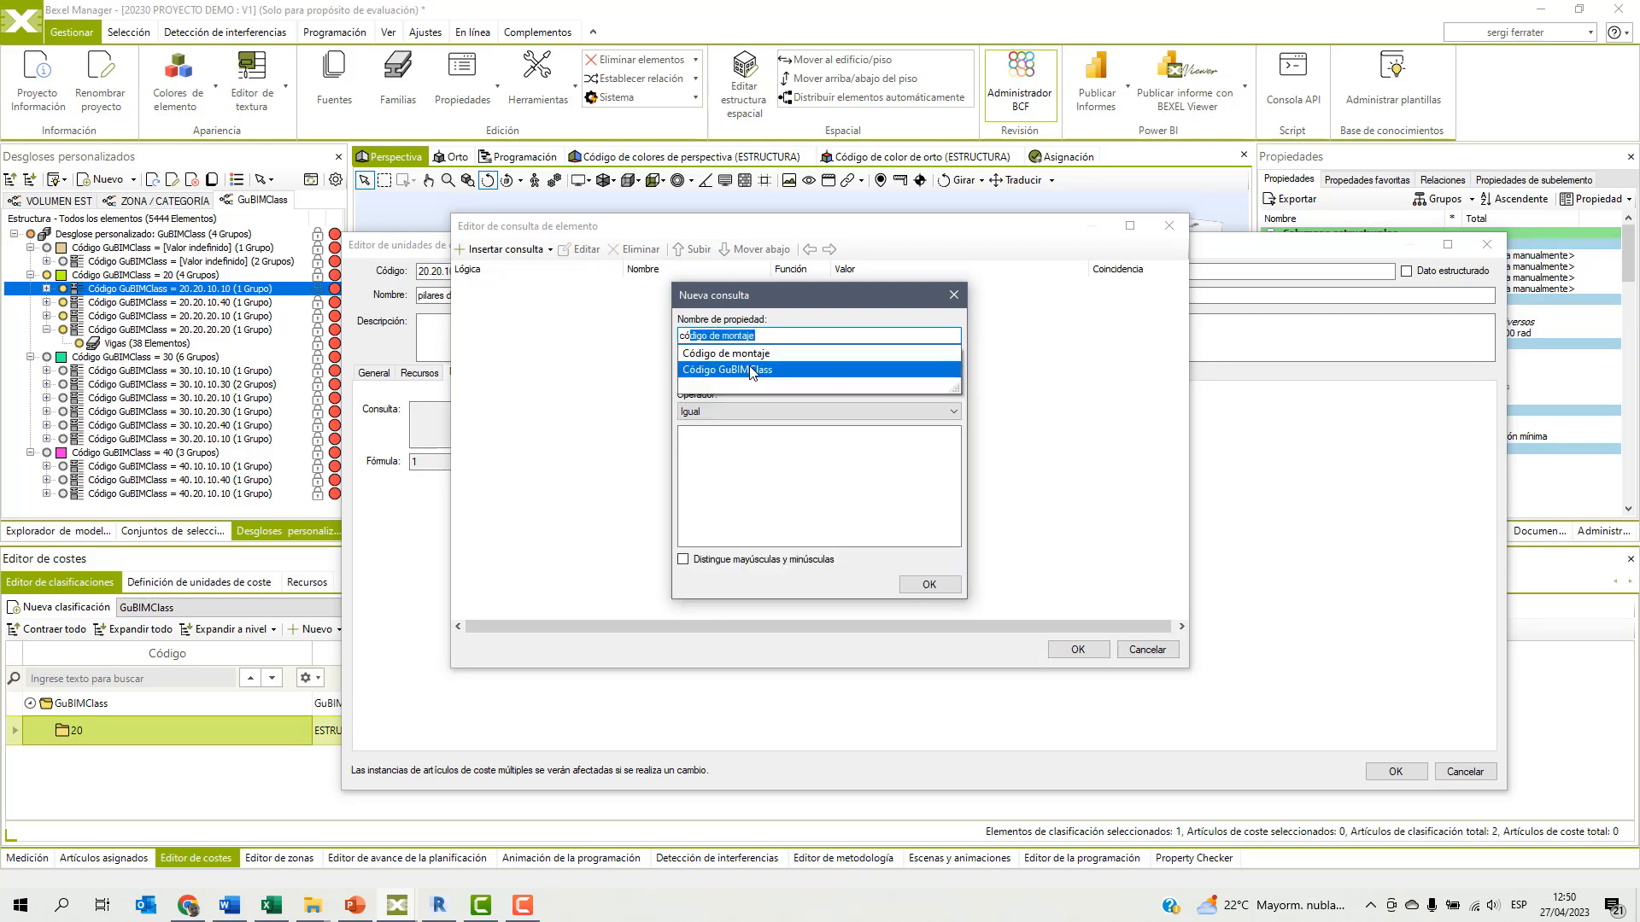
left_click(750, 370)
left_click(698, 453)
type("Código GuBIMClass = 20.20.10.10")
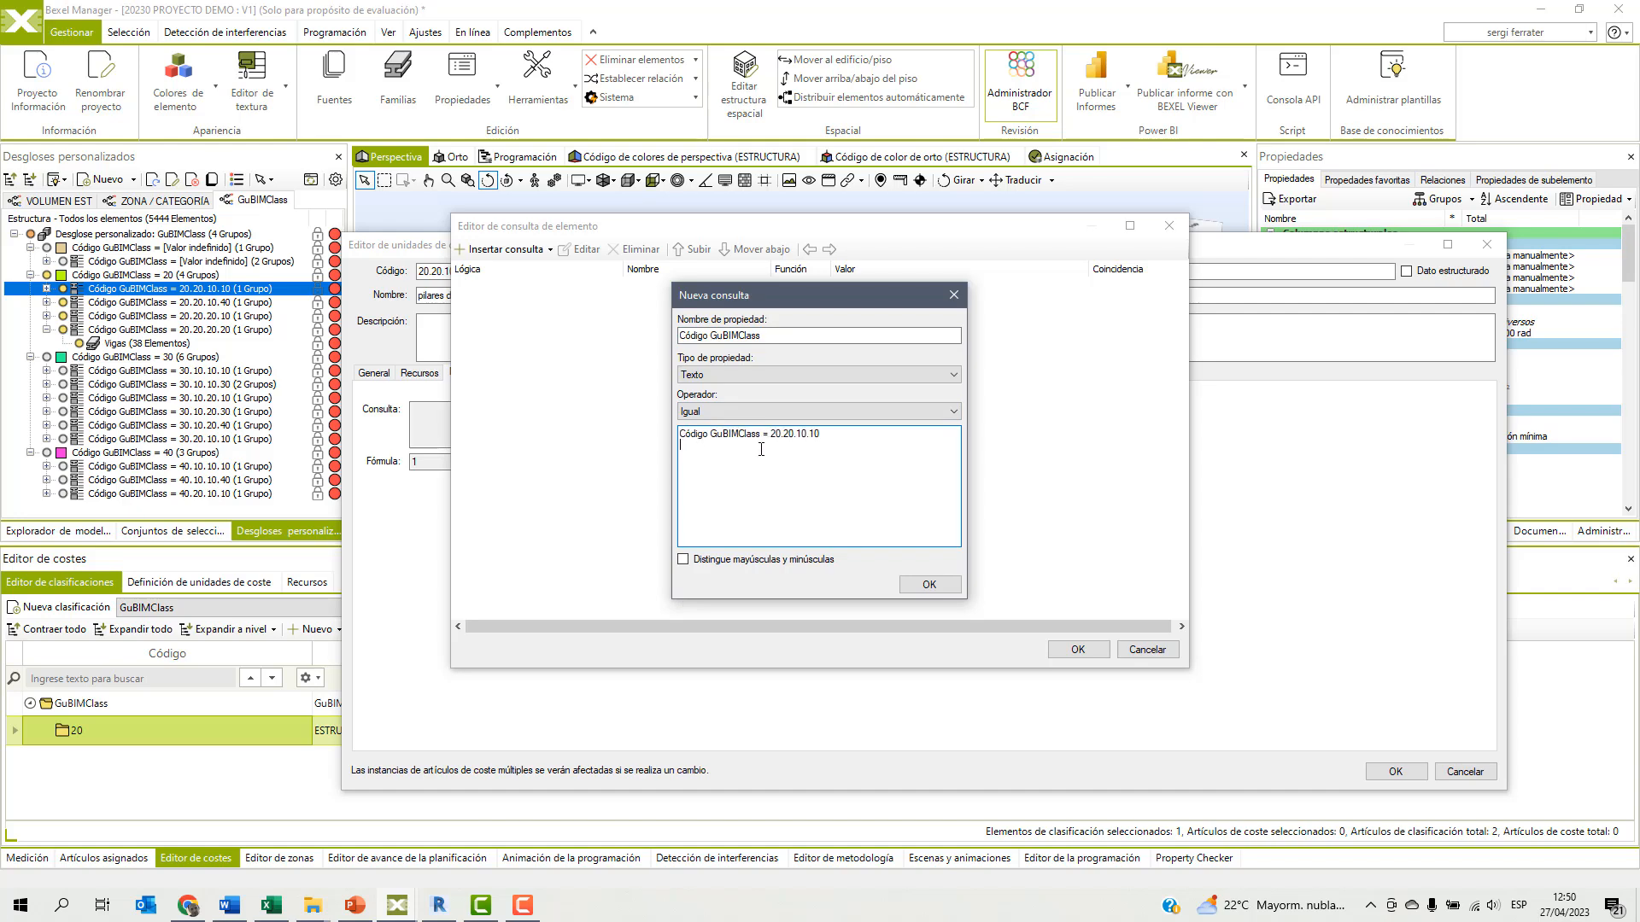
key("BackSpace")
key("BackSpace")
key("BackSpace")
key("BackSpace")
key("BackSpace")
key("BackSpace")
key("BackSpace")
key("BackSpace")
key("BackSpace")
key("BackSpace")
key("BackSpace")
key("BackSpace")
key("BackSpace")
key("BackSpace")
key("BackSpace")
key("BackSpace")
key("BackSpace")
key("BackSpace")
key("BackSpace")
key("BackSpace")
left_click(927, 584)
left_click(1077, 649)
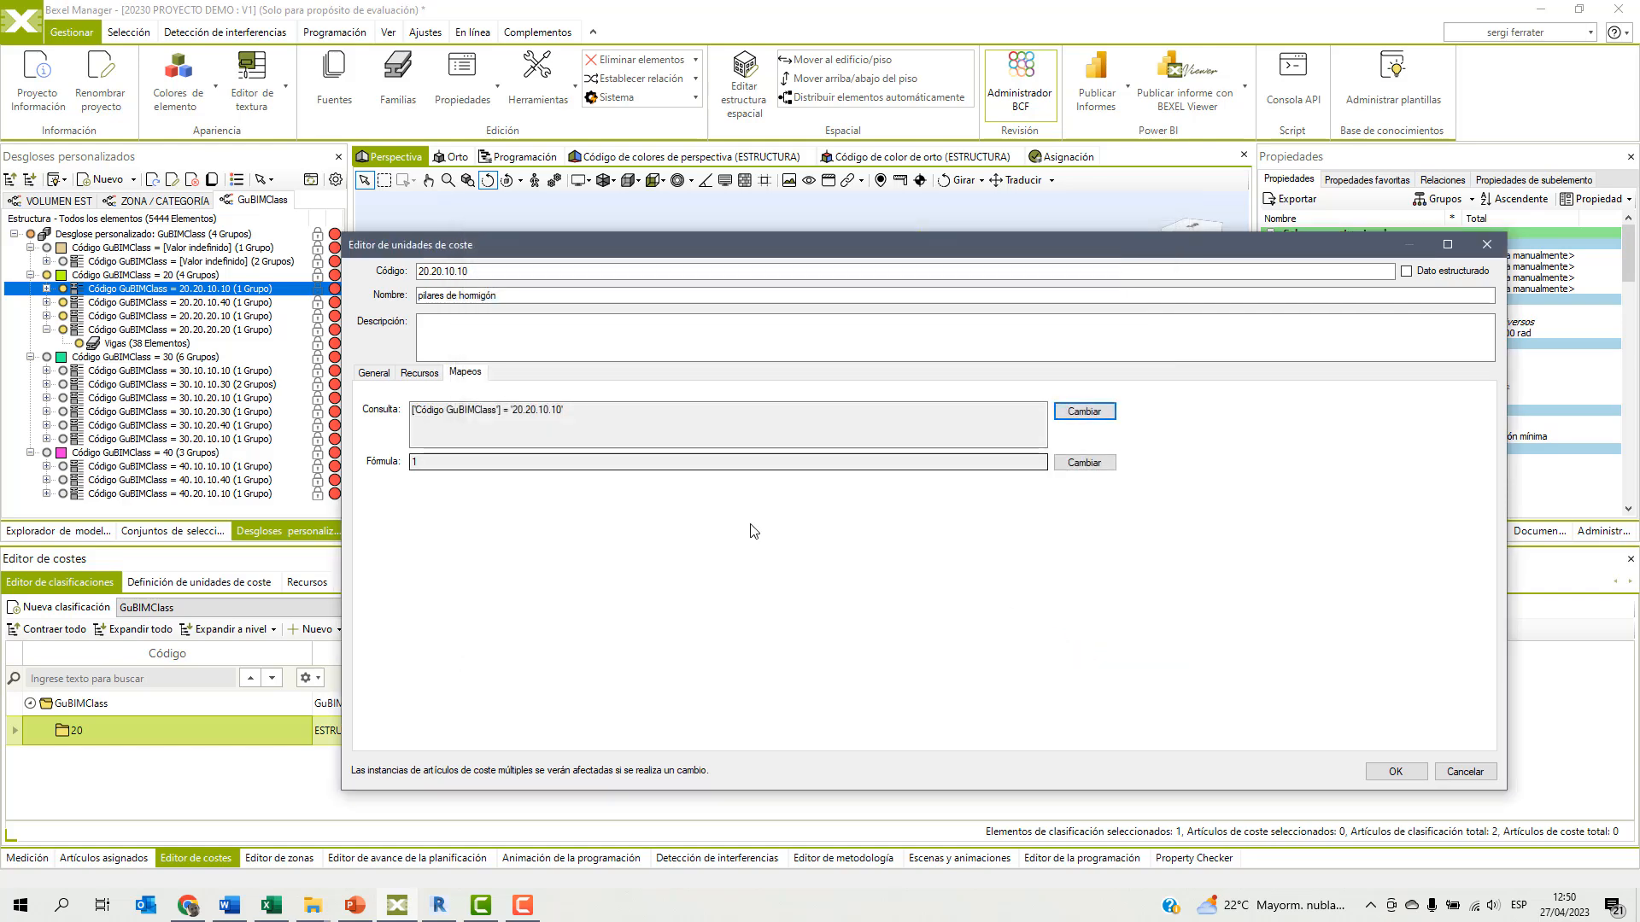
Replace the cost unit's quantity formula with the Volumen field.
left_click(1090, 463)
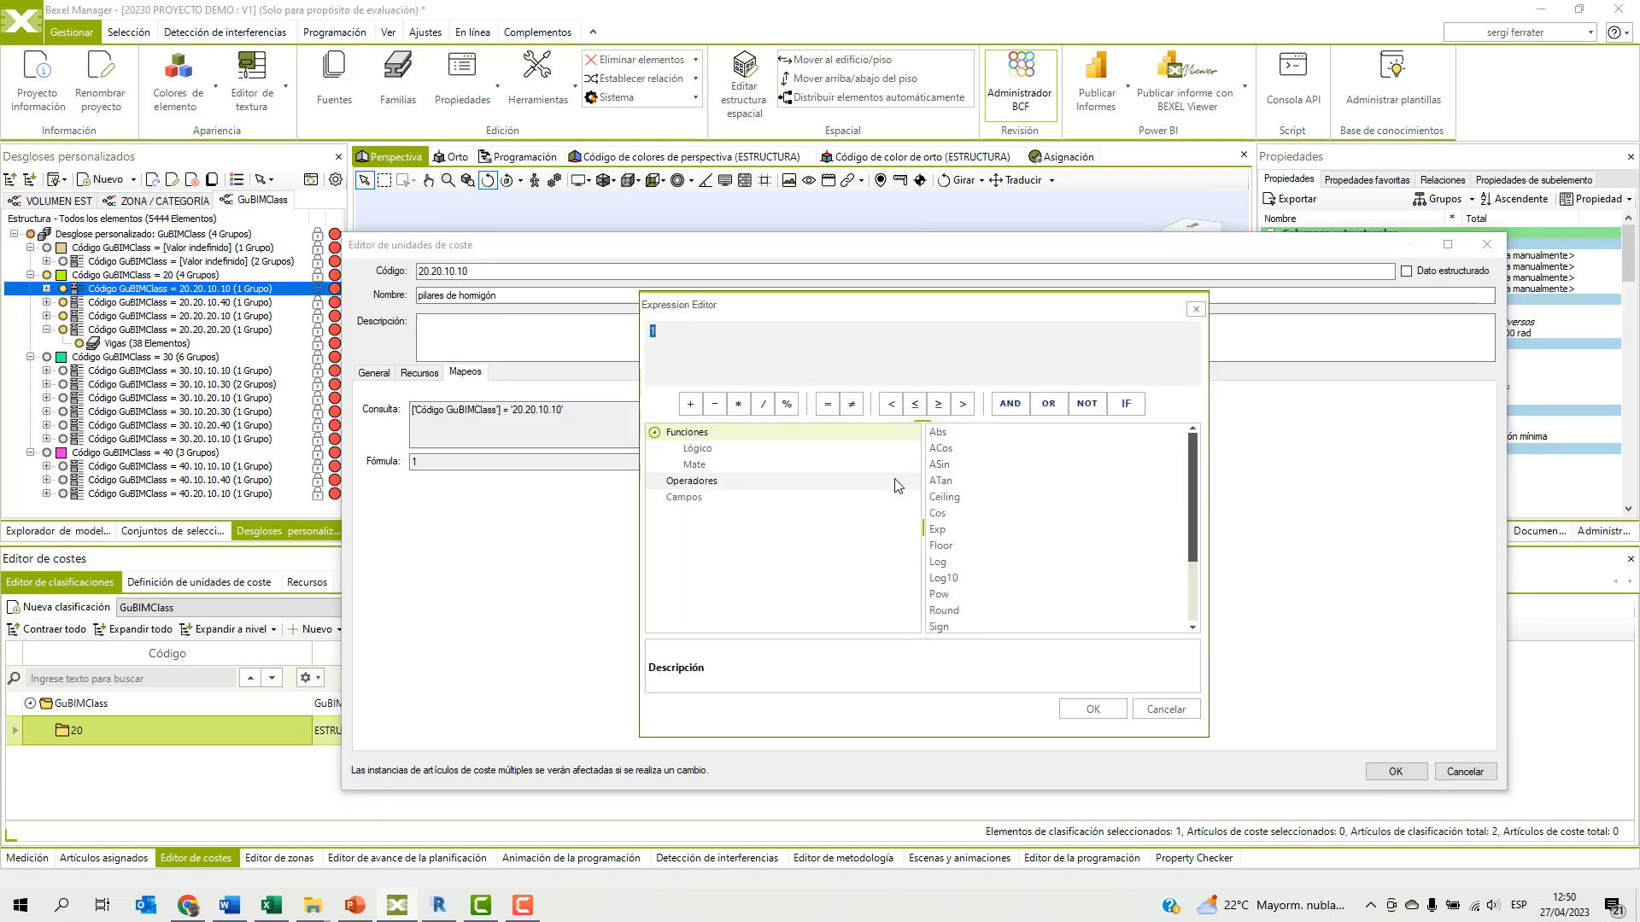
left_click(859, 498)
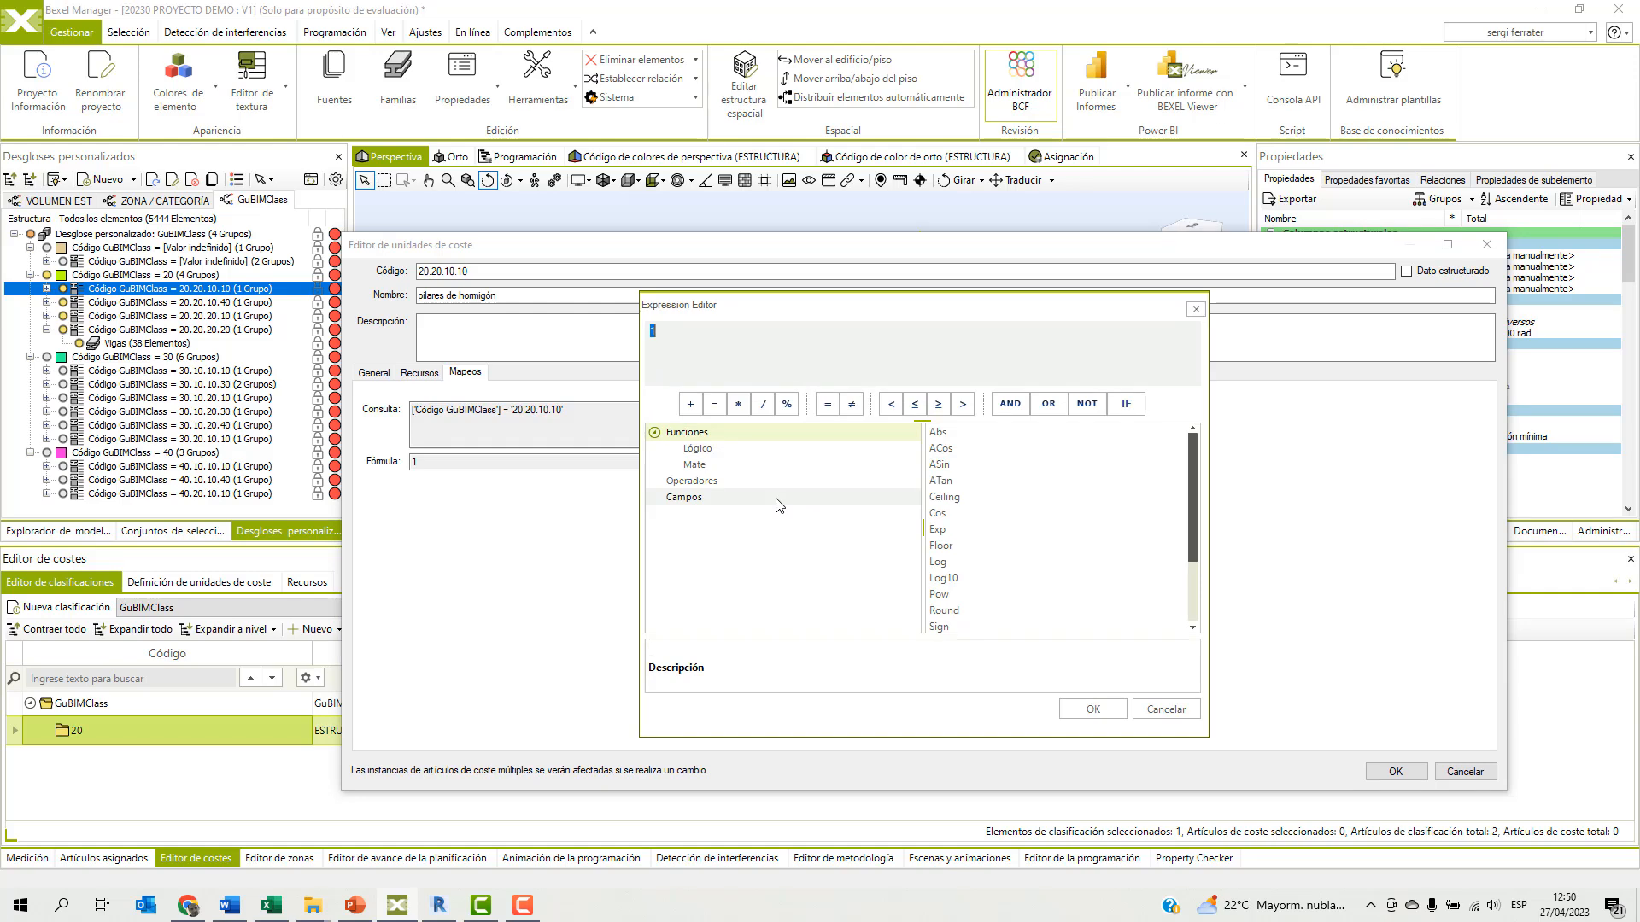
left_click(946, 431)
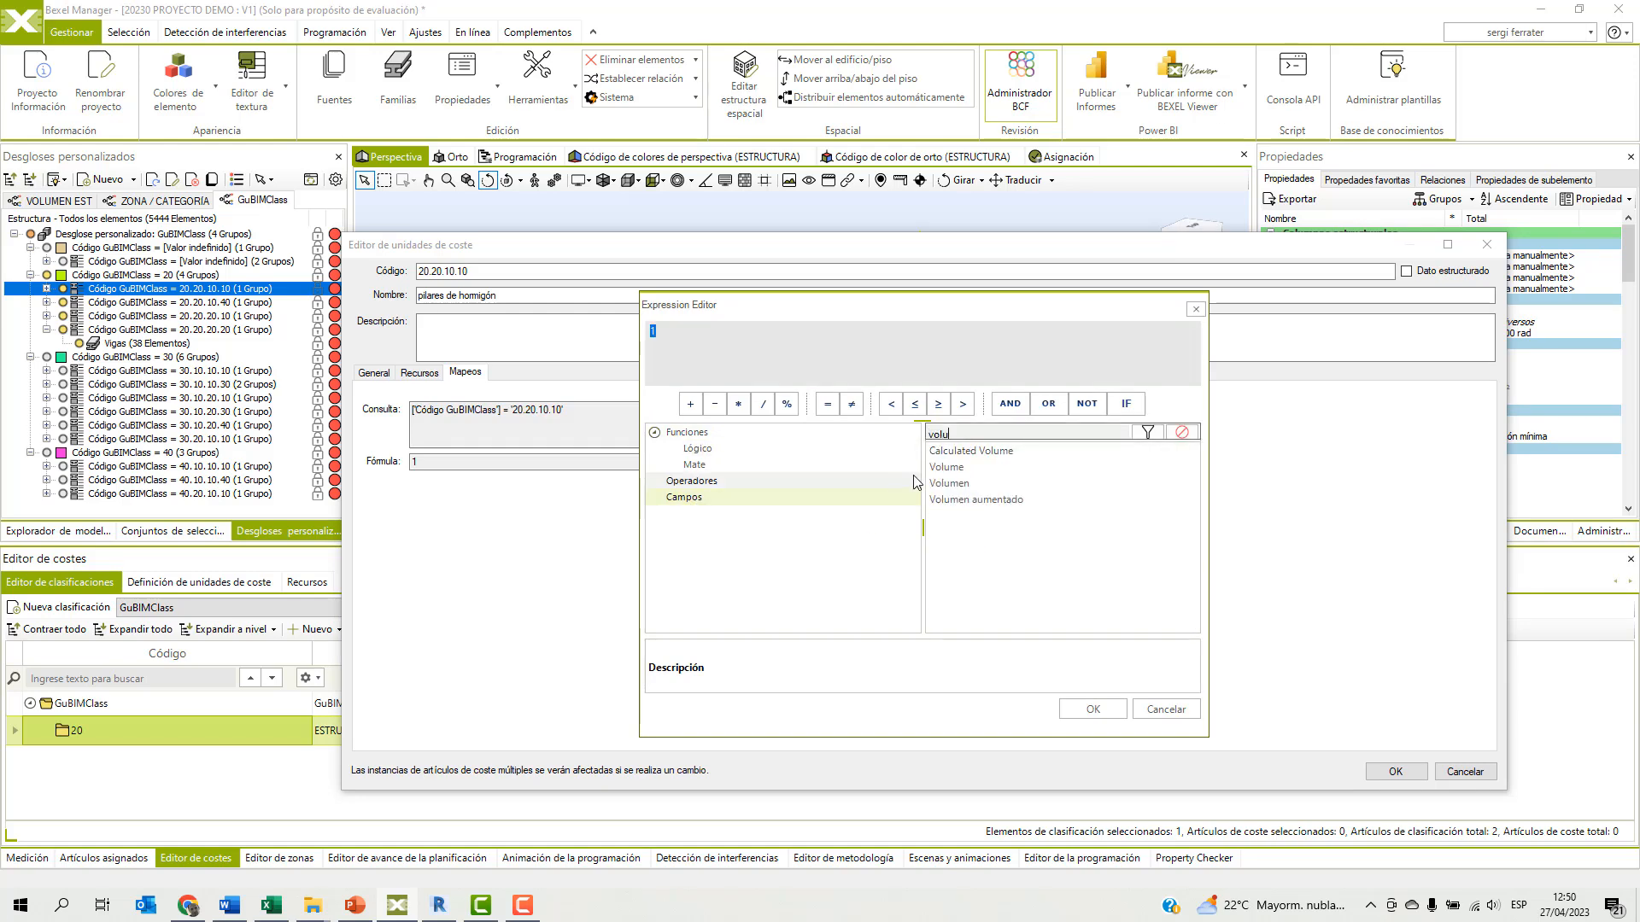
double_click(948, 484)
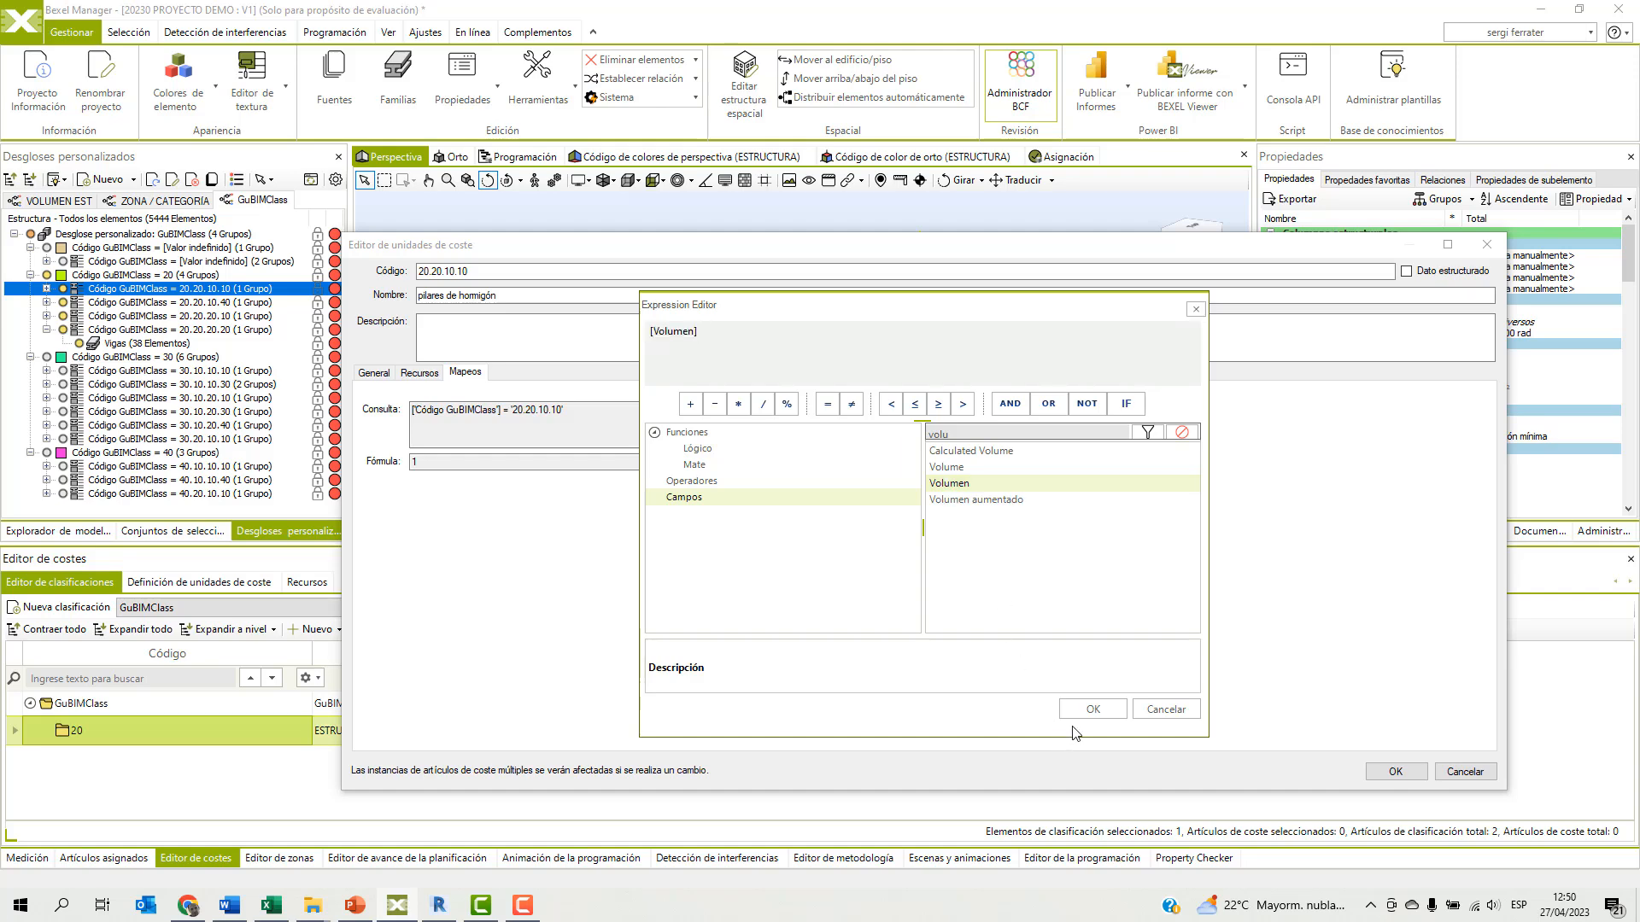
left_click(1102, 708)
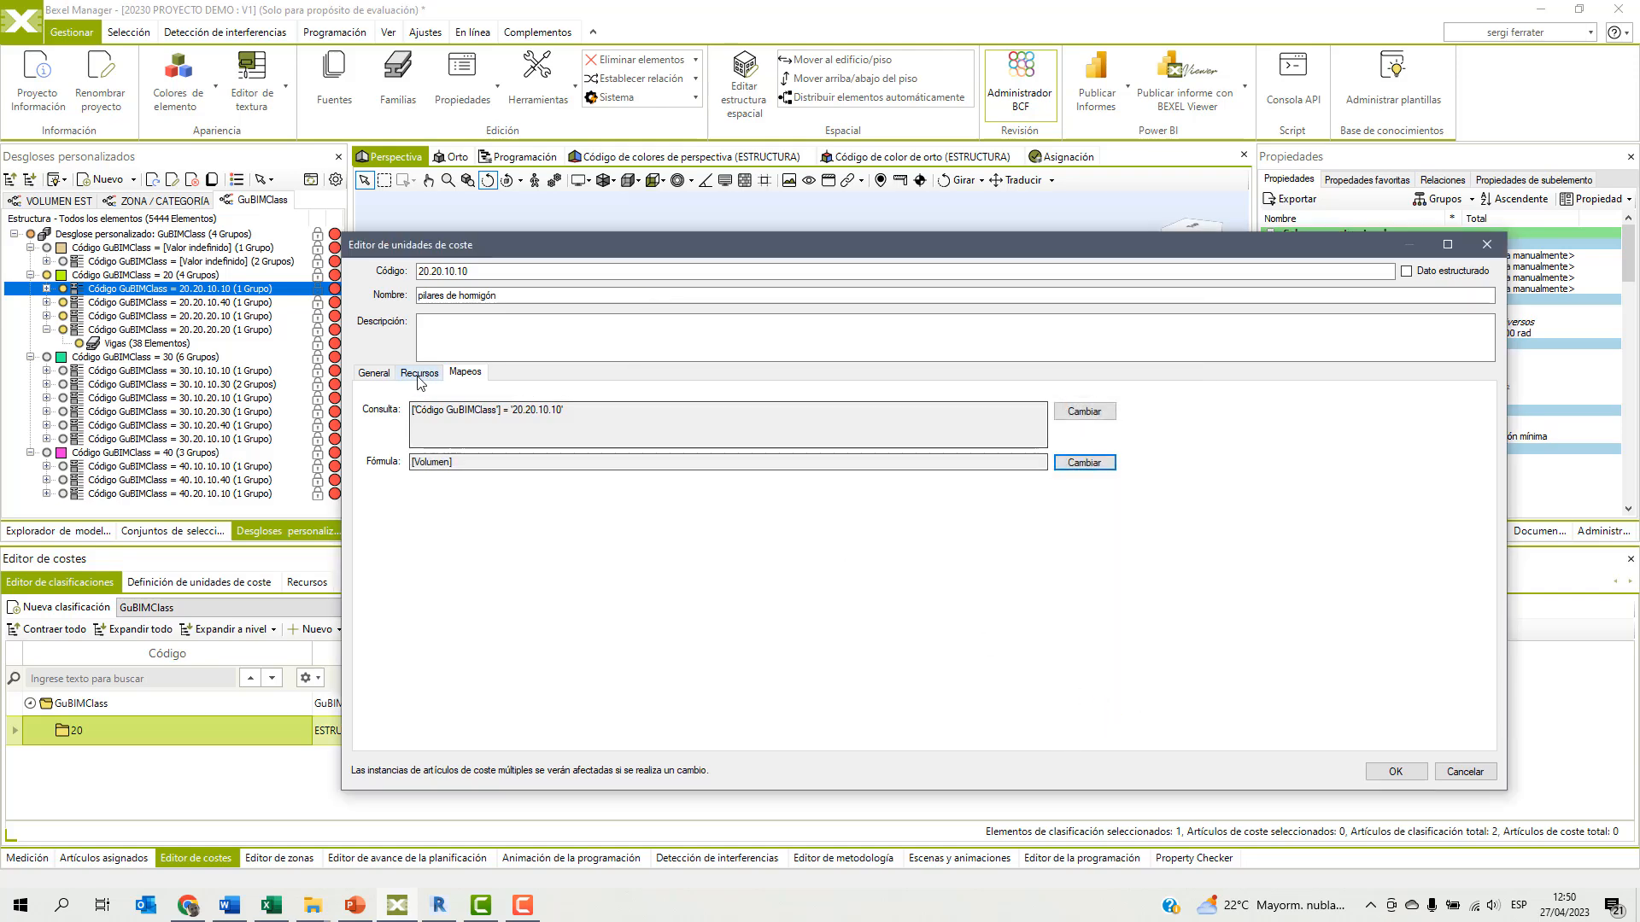
Set the cost unit's quantity type to Volumen in m³ with other costs (Otros costes) of 200, and save it.
left_click(380, 377)
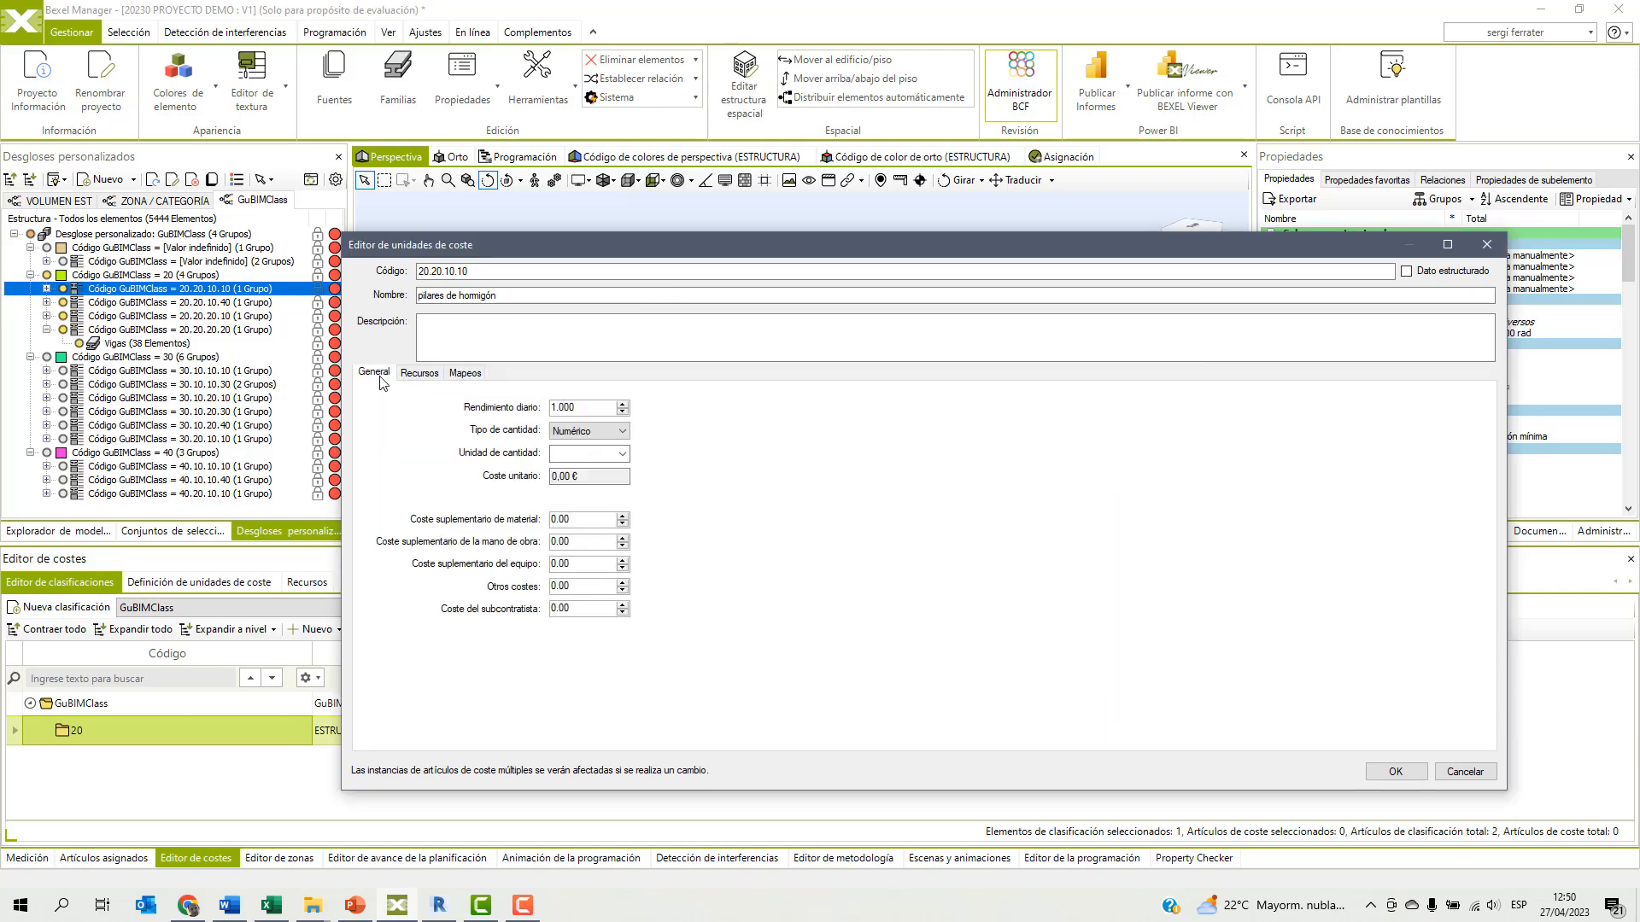
left_click(602, 431)
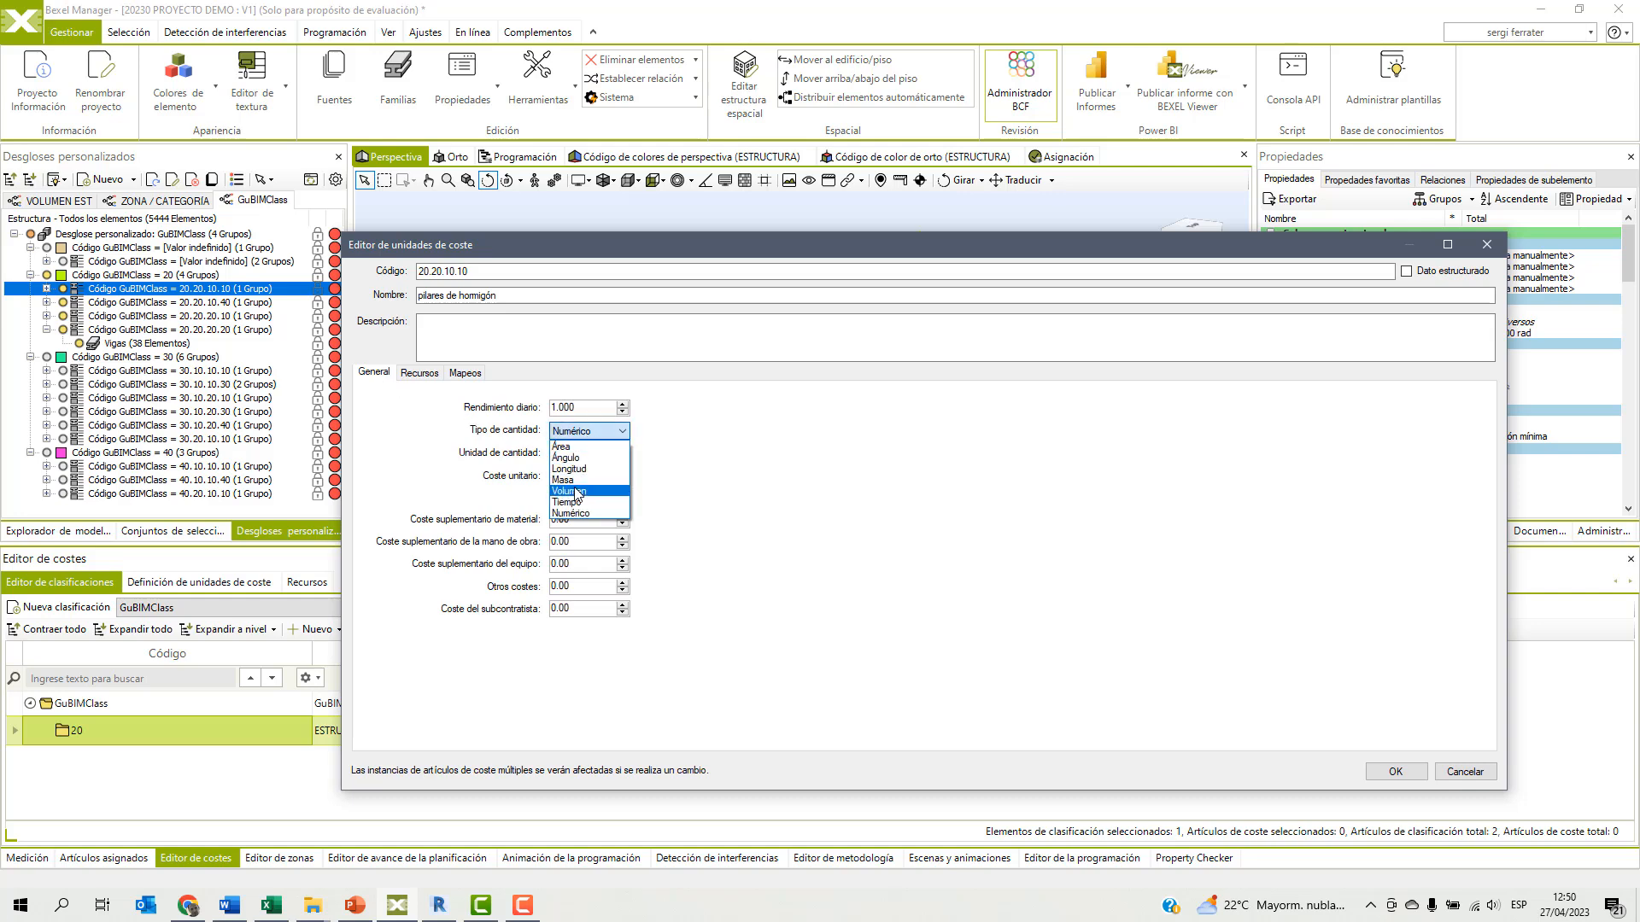
left_click(571, 491)
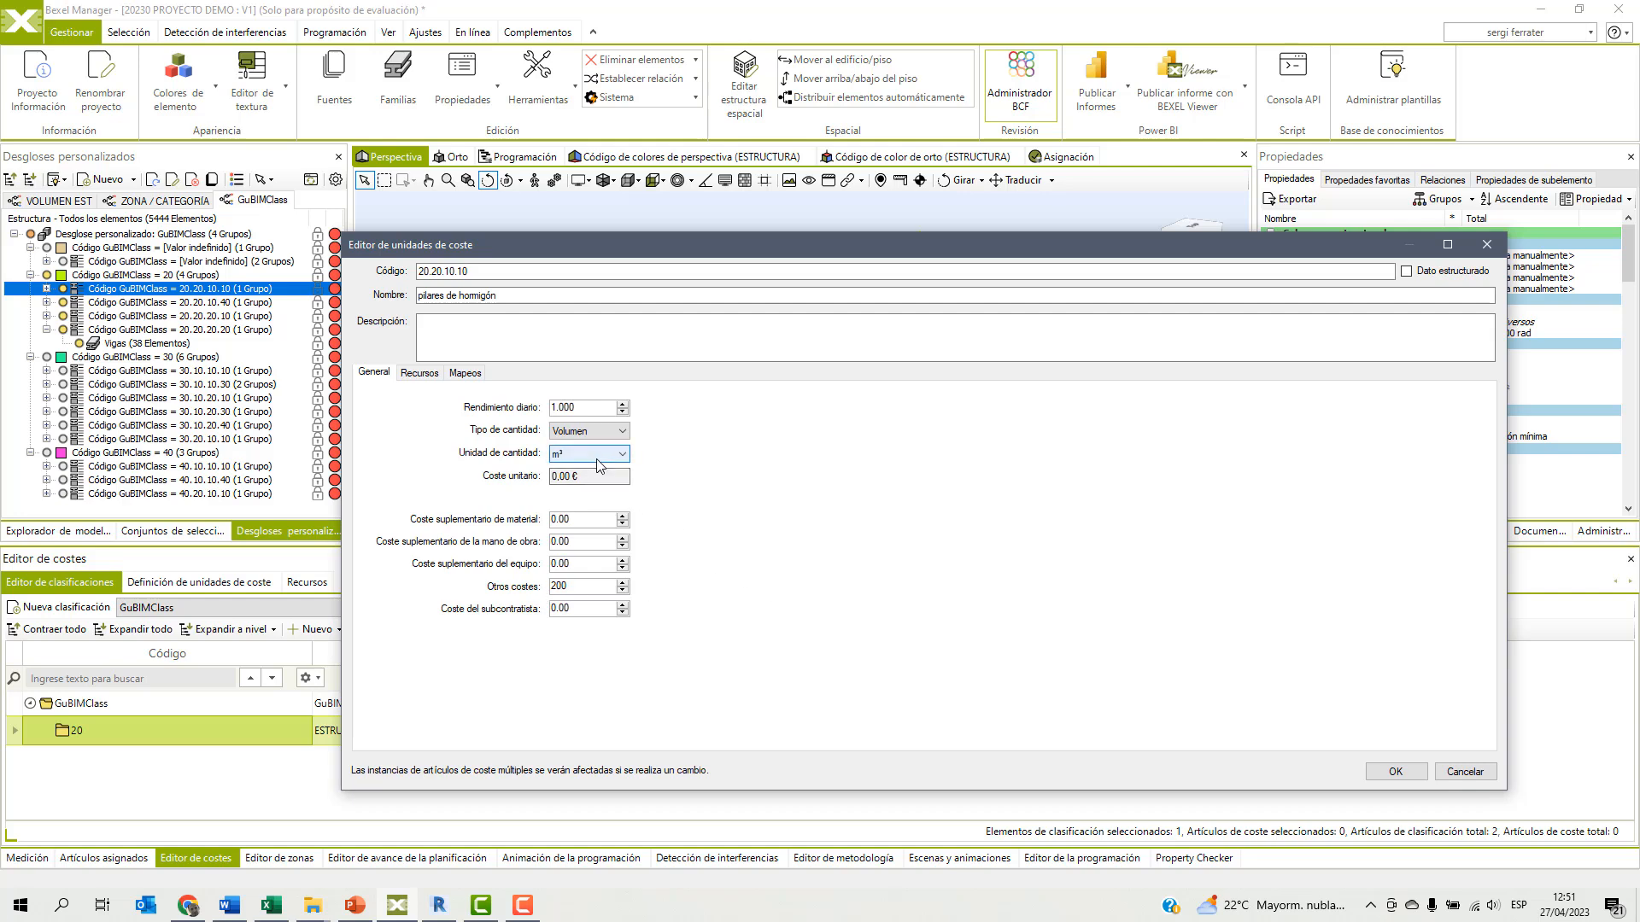
left_click(1395, 771)
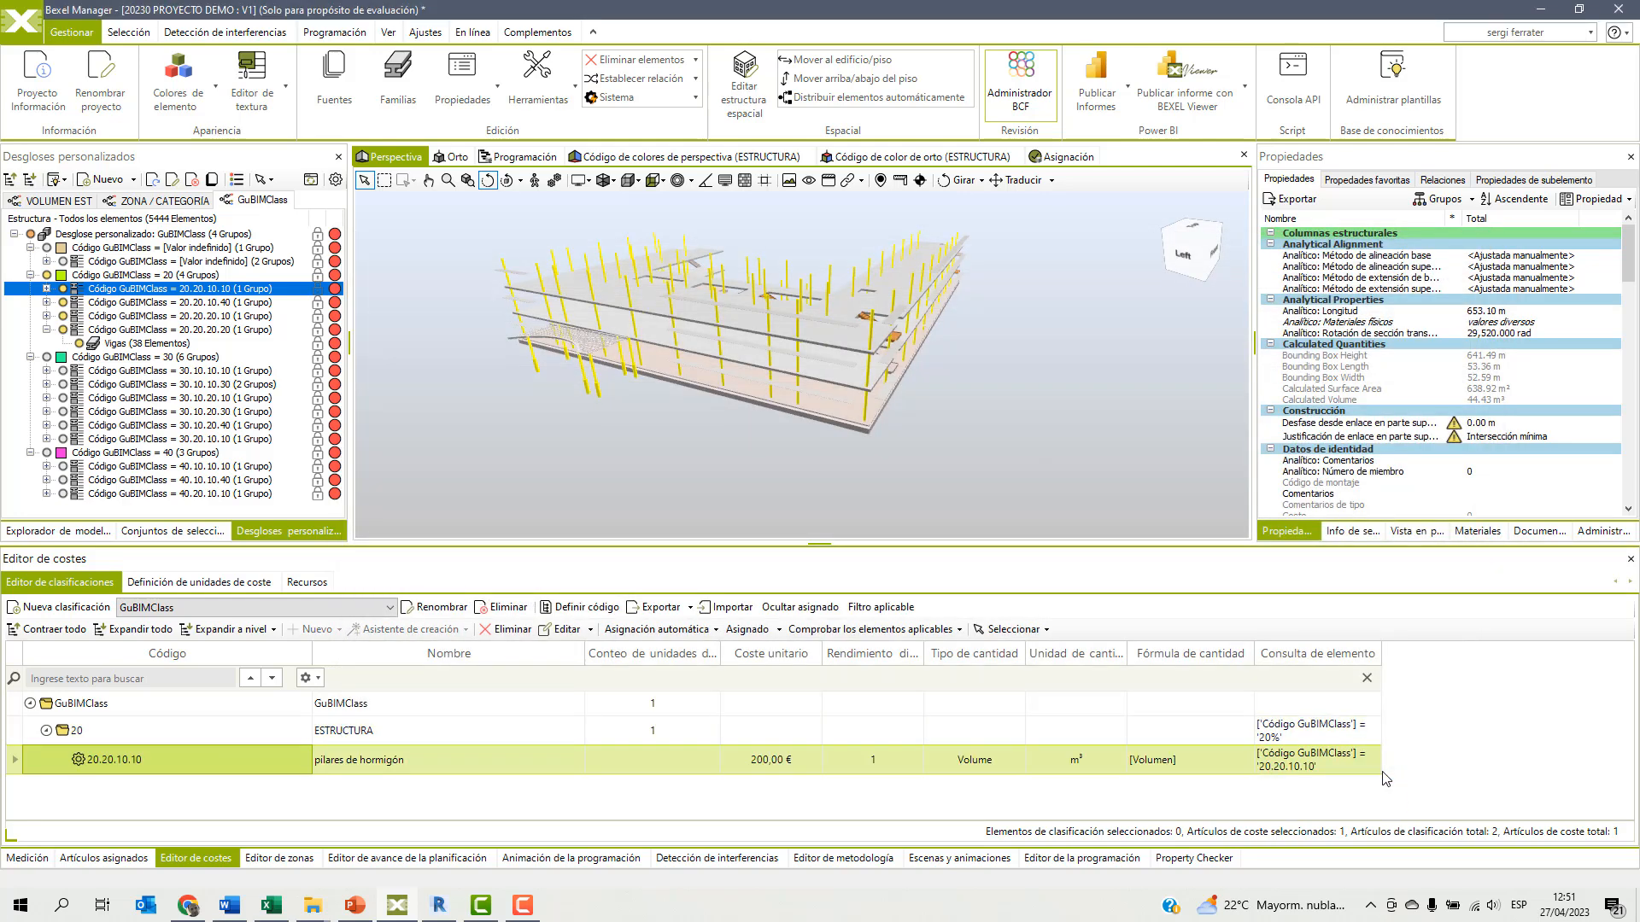
Clear the selection, select the elements applicable to cost unit 20.20.10.10 pilares de hormigón, and inspect them in the 3D view.
left_click(726, 480)
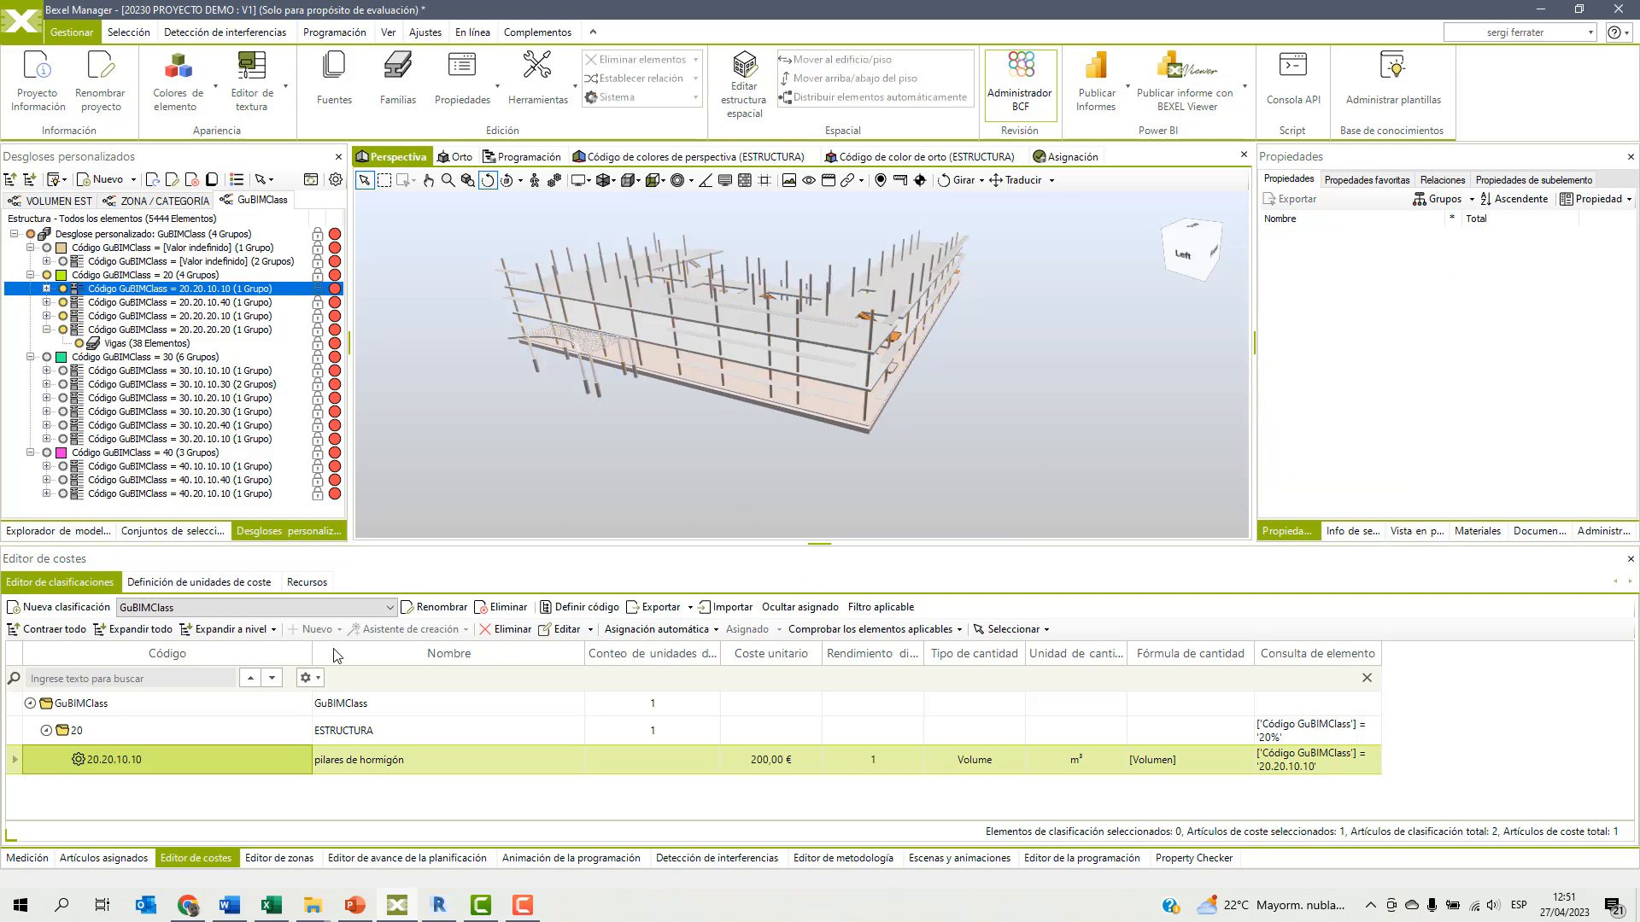
right_click(172, 751)
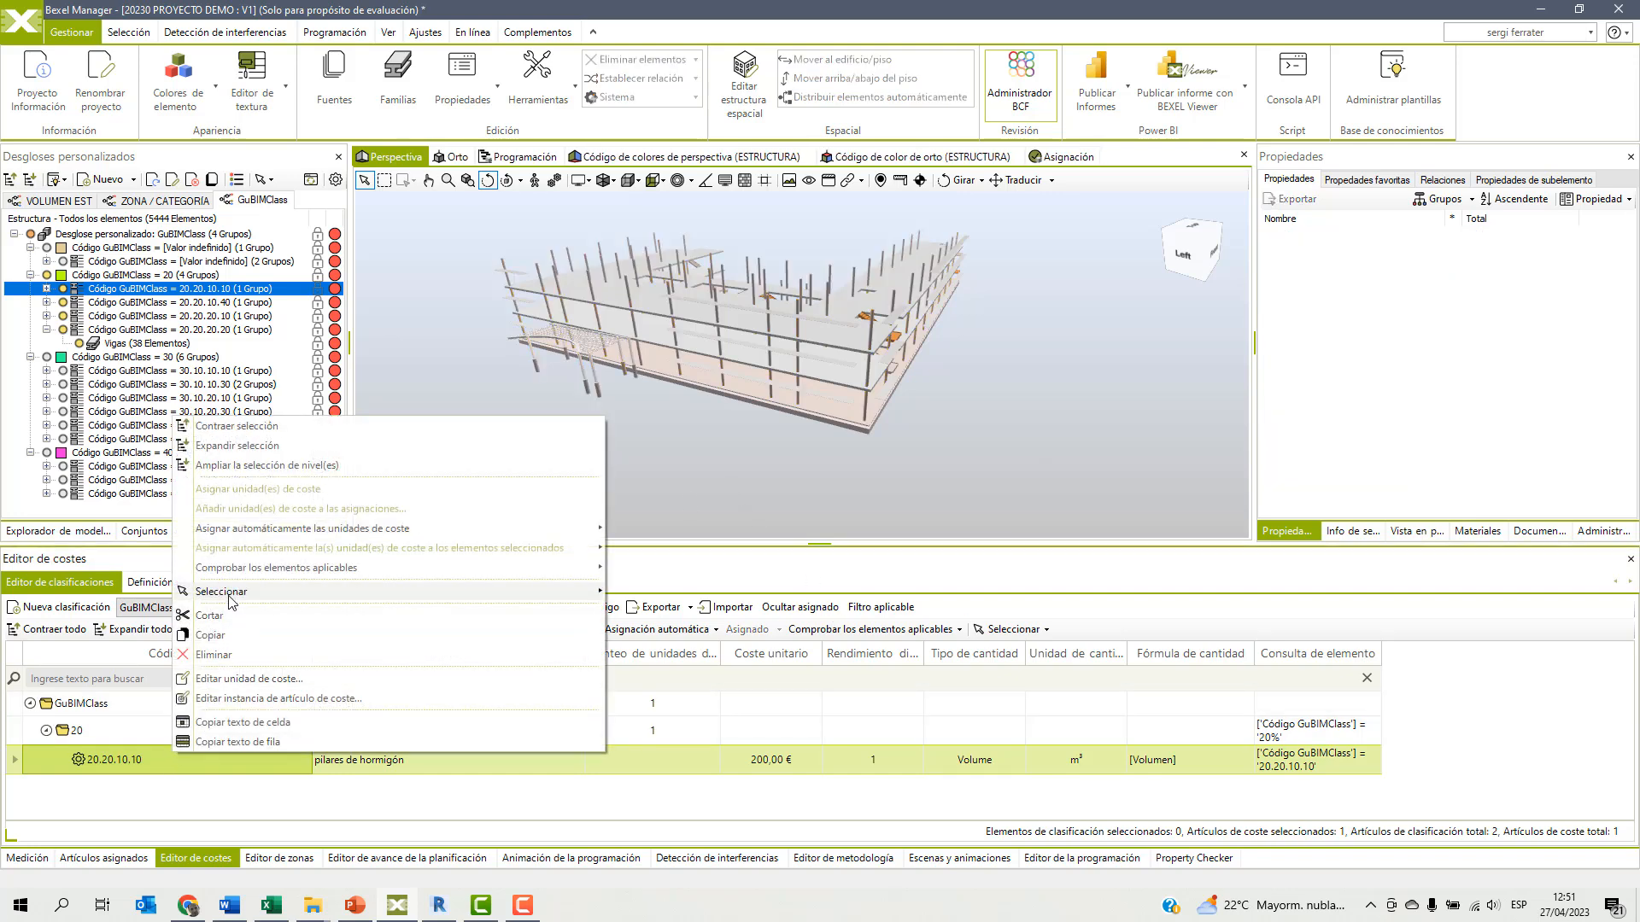
mouse_move(213, 592)
left_click(670, 660)
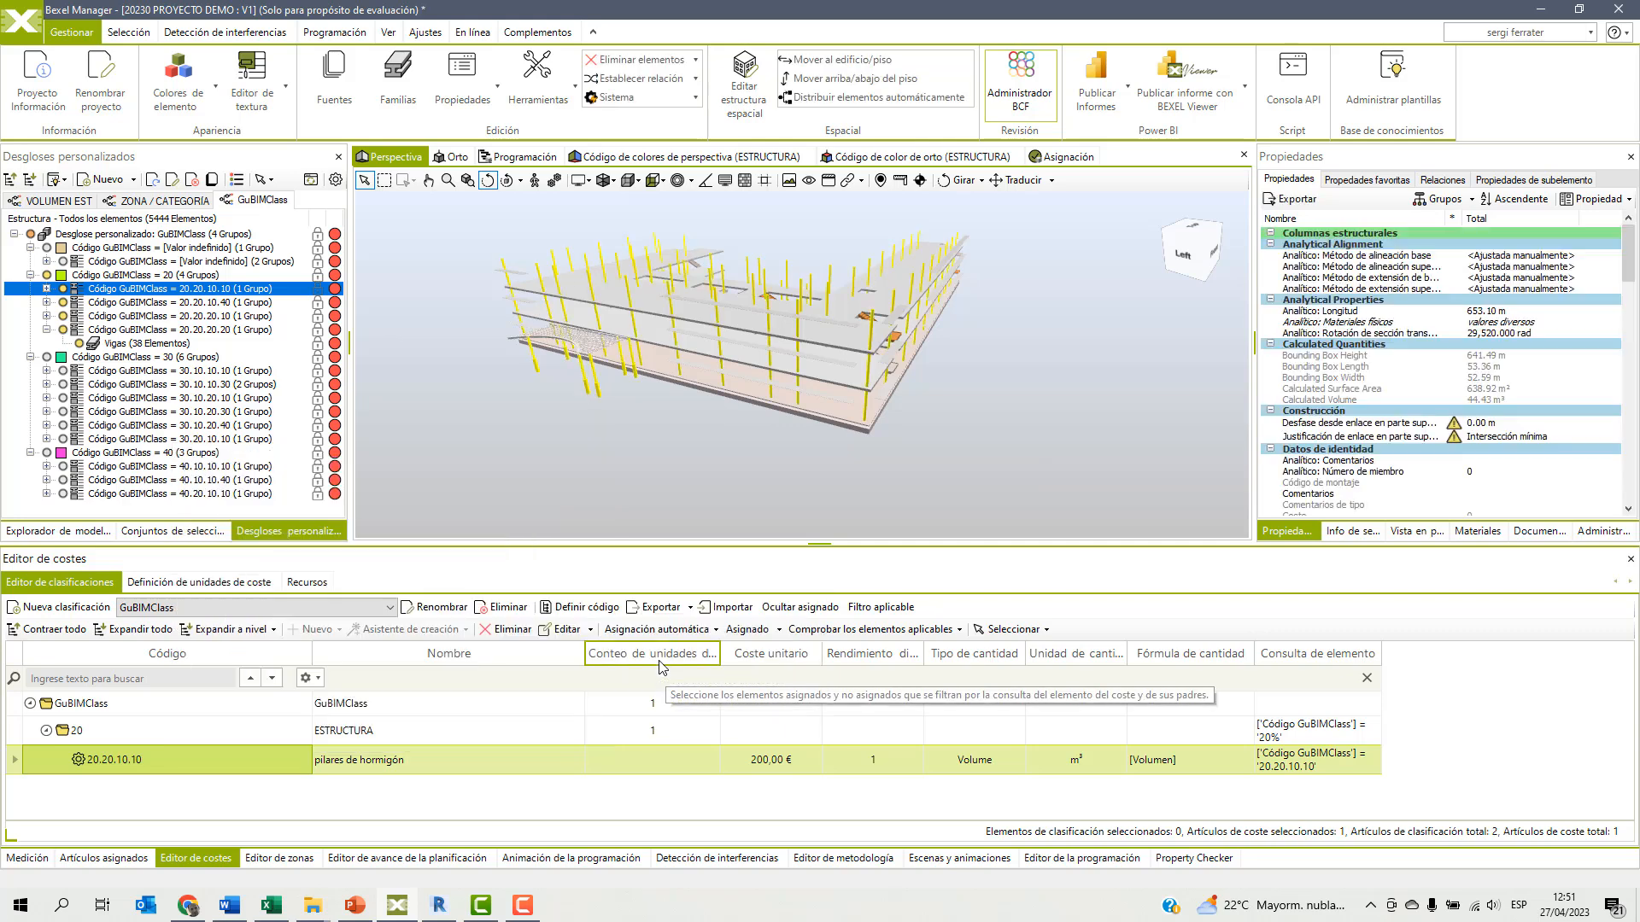
scroll(783, 358, "up", 2)
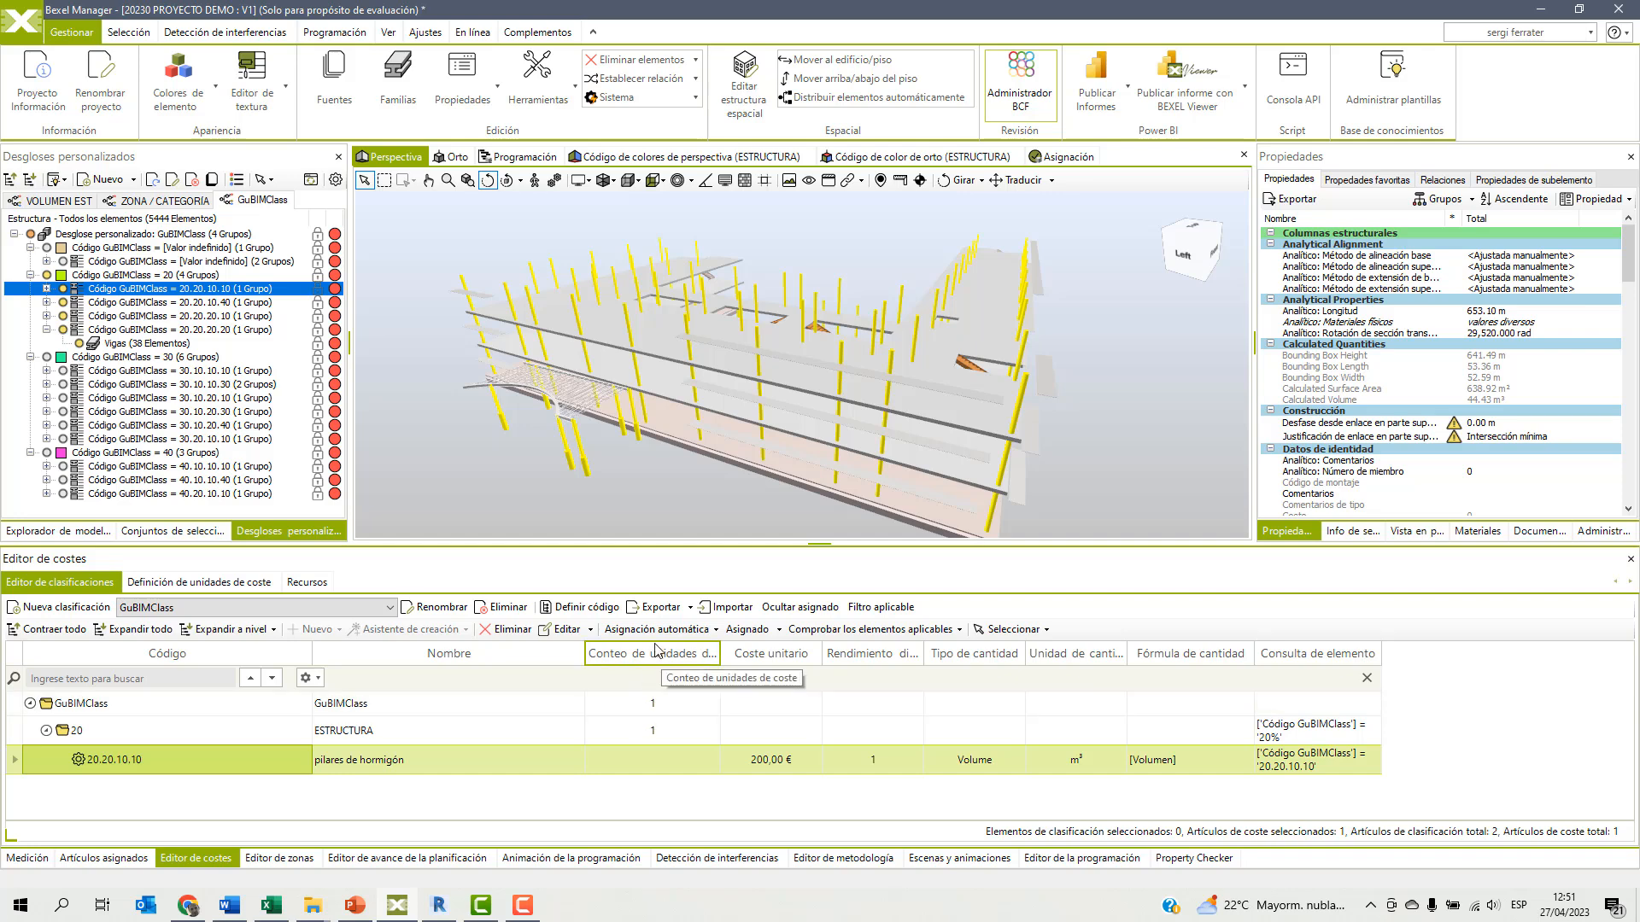
Import the cost classification from the Excel file in the WEBINAR BEXEL desktop folder into GuBIMClass.
left_click(724, 608)
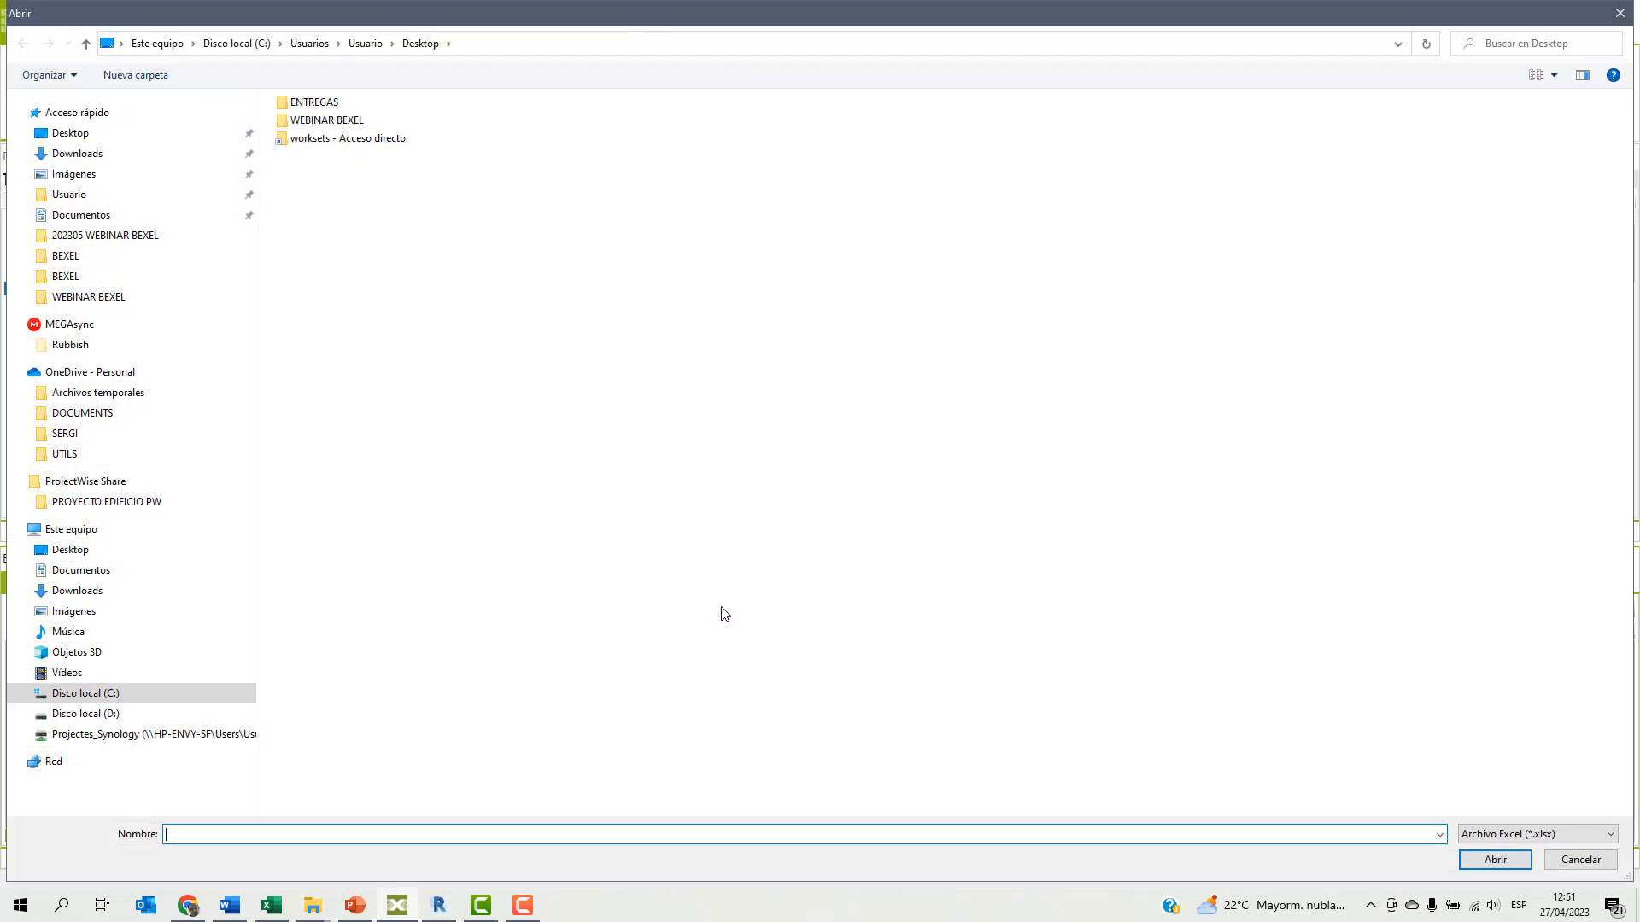
double_click(313, 121)
left_click(376, 126)
left_click(1495, 859)
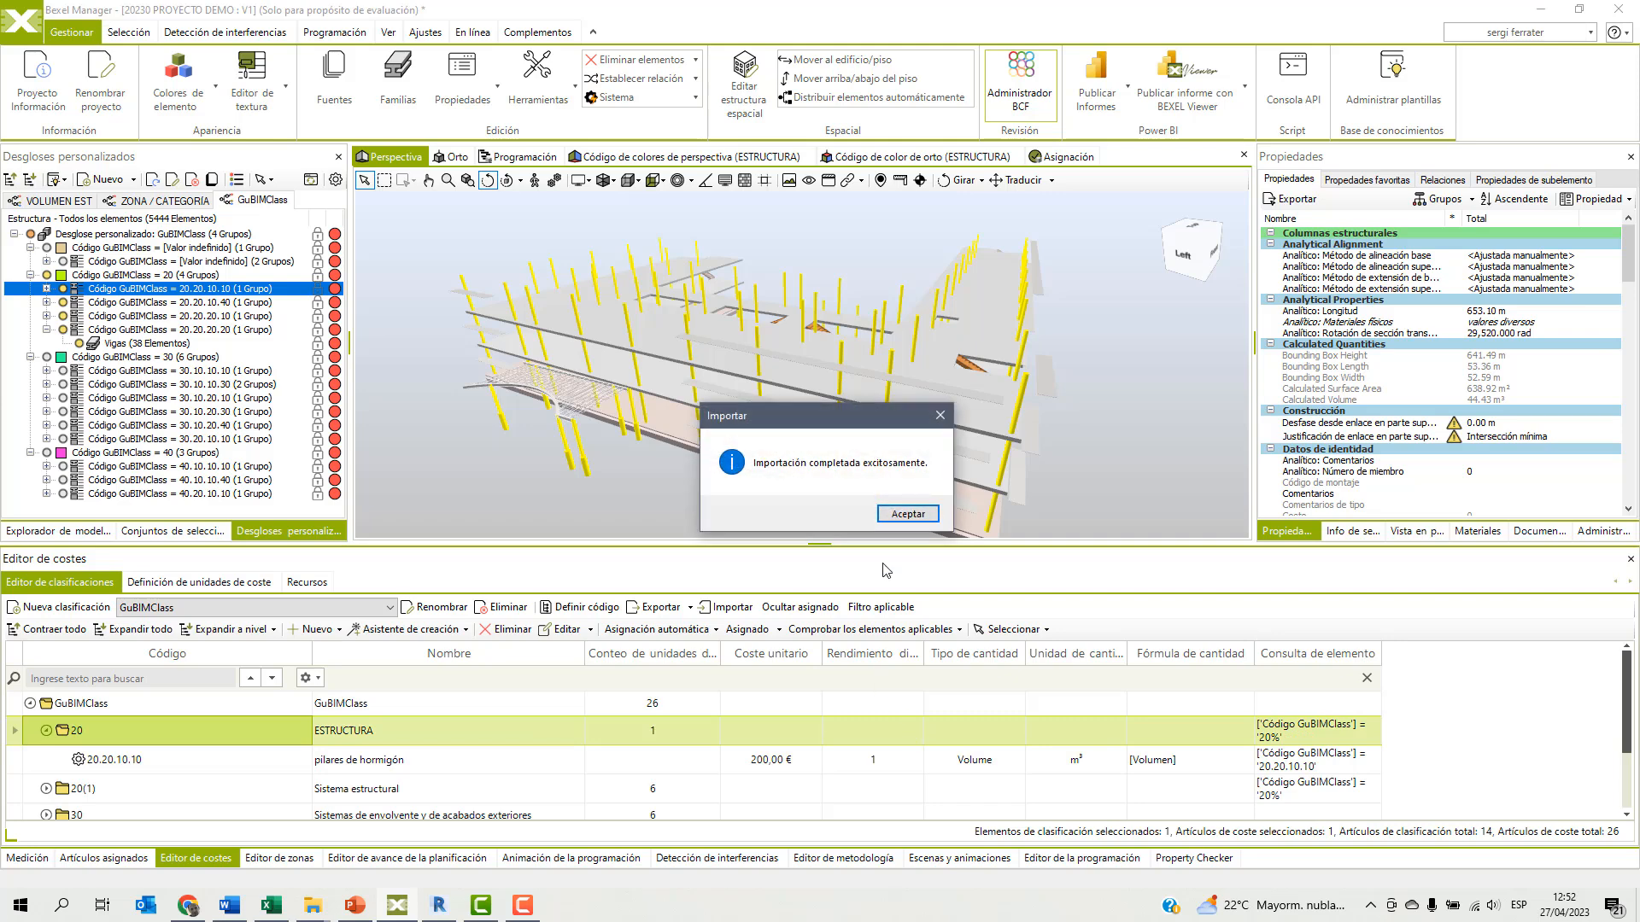
left_click(908, 514)
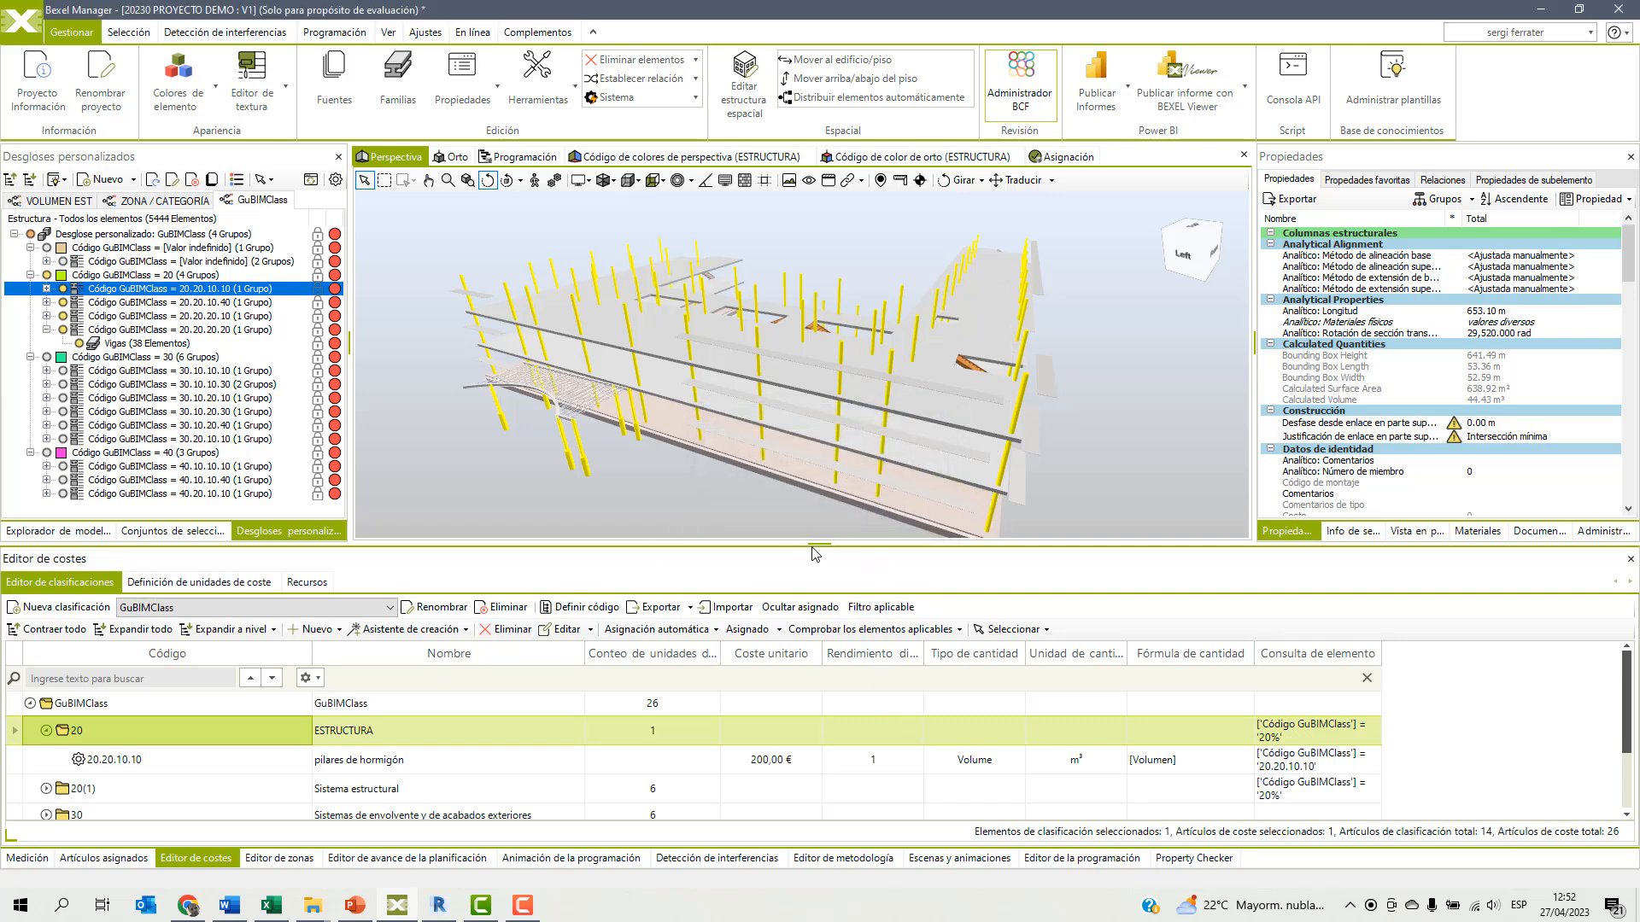
Enlarge the cost editor and expand the imported 20(1) Sistema estructural group with its 20.10 and 20.20 subgroups.
left_click_drag(816, 543, 817, 445)
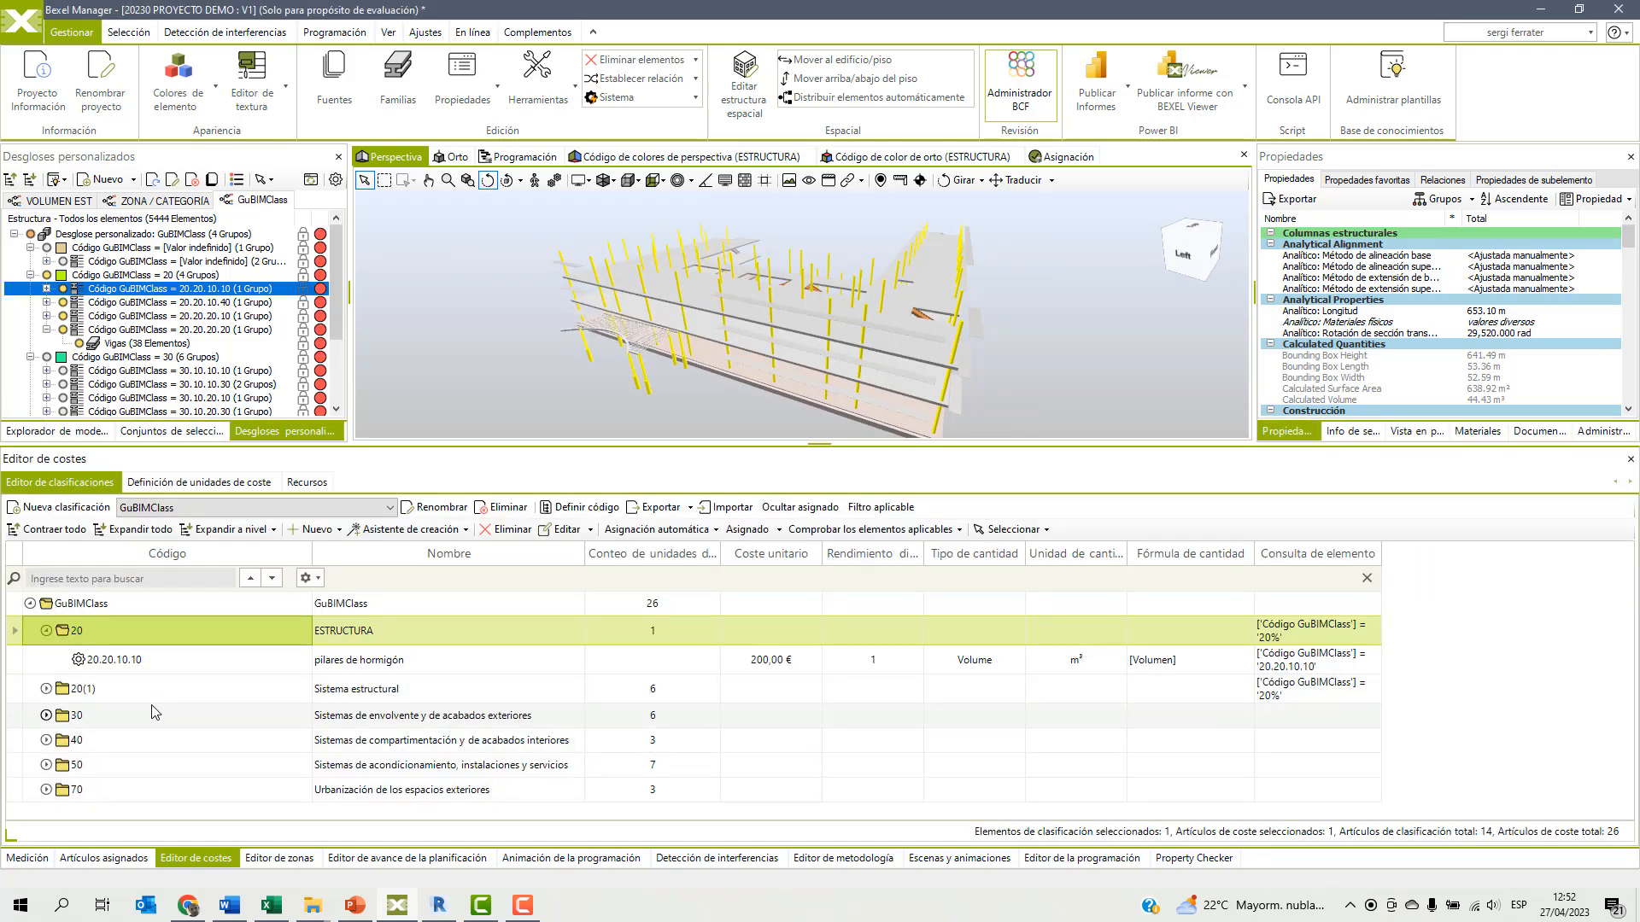
left_click(46, 688)
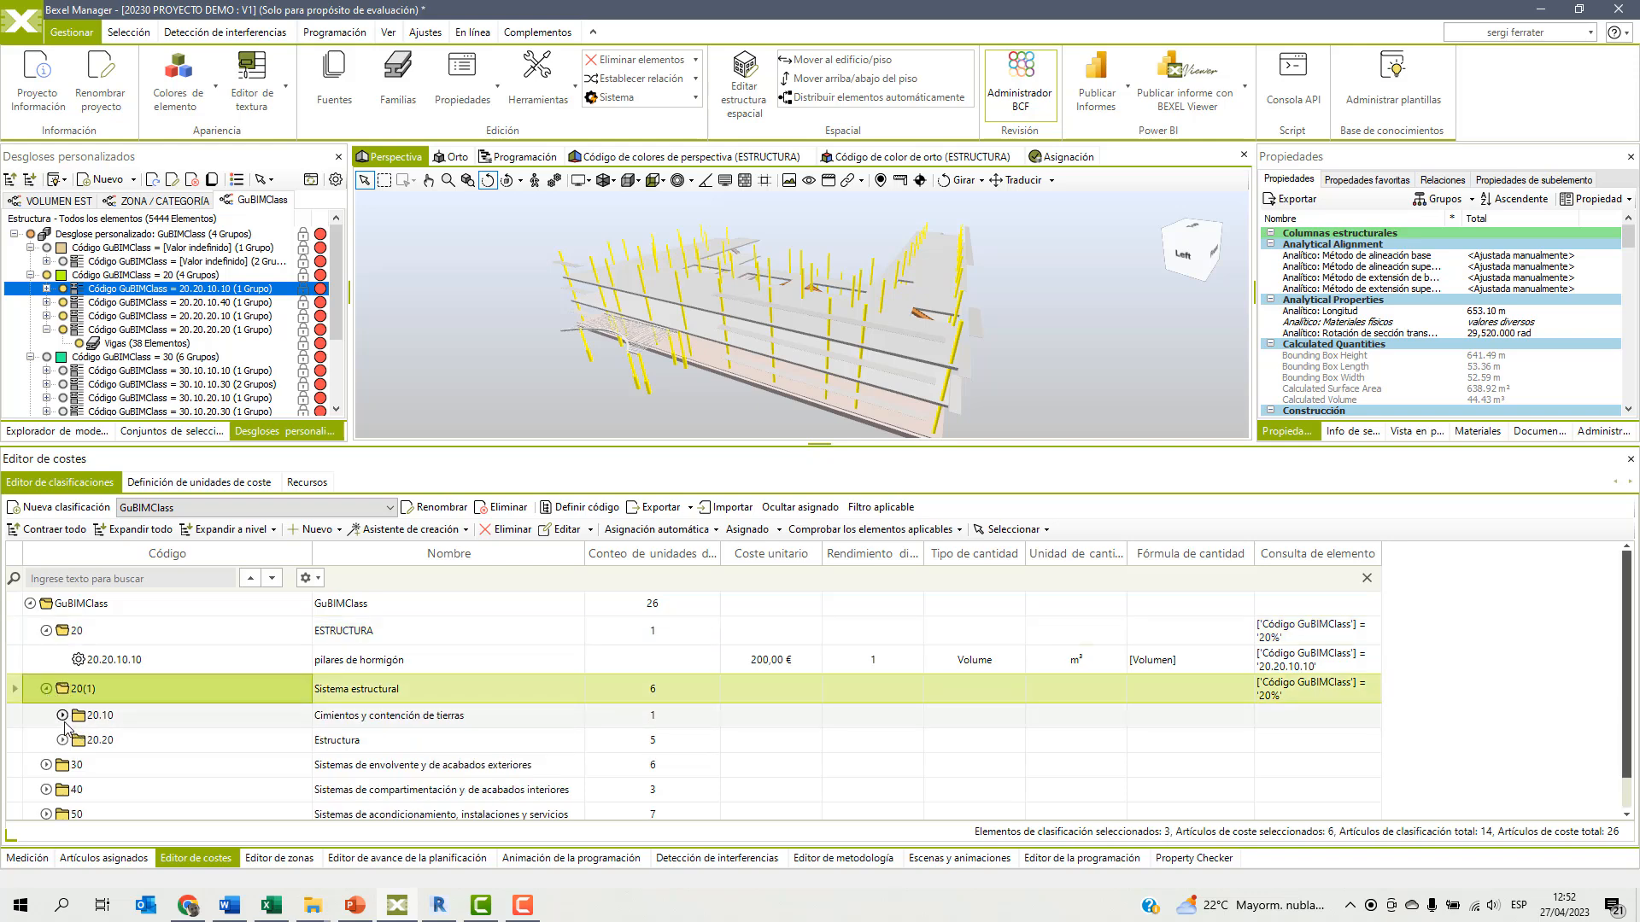
left_click(62, 715)
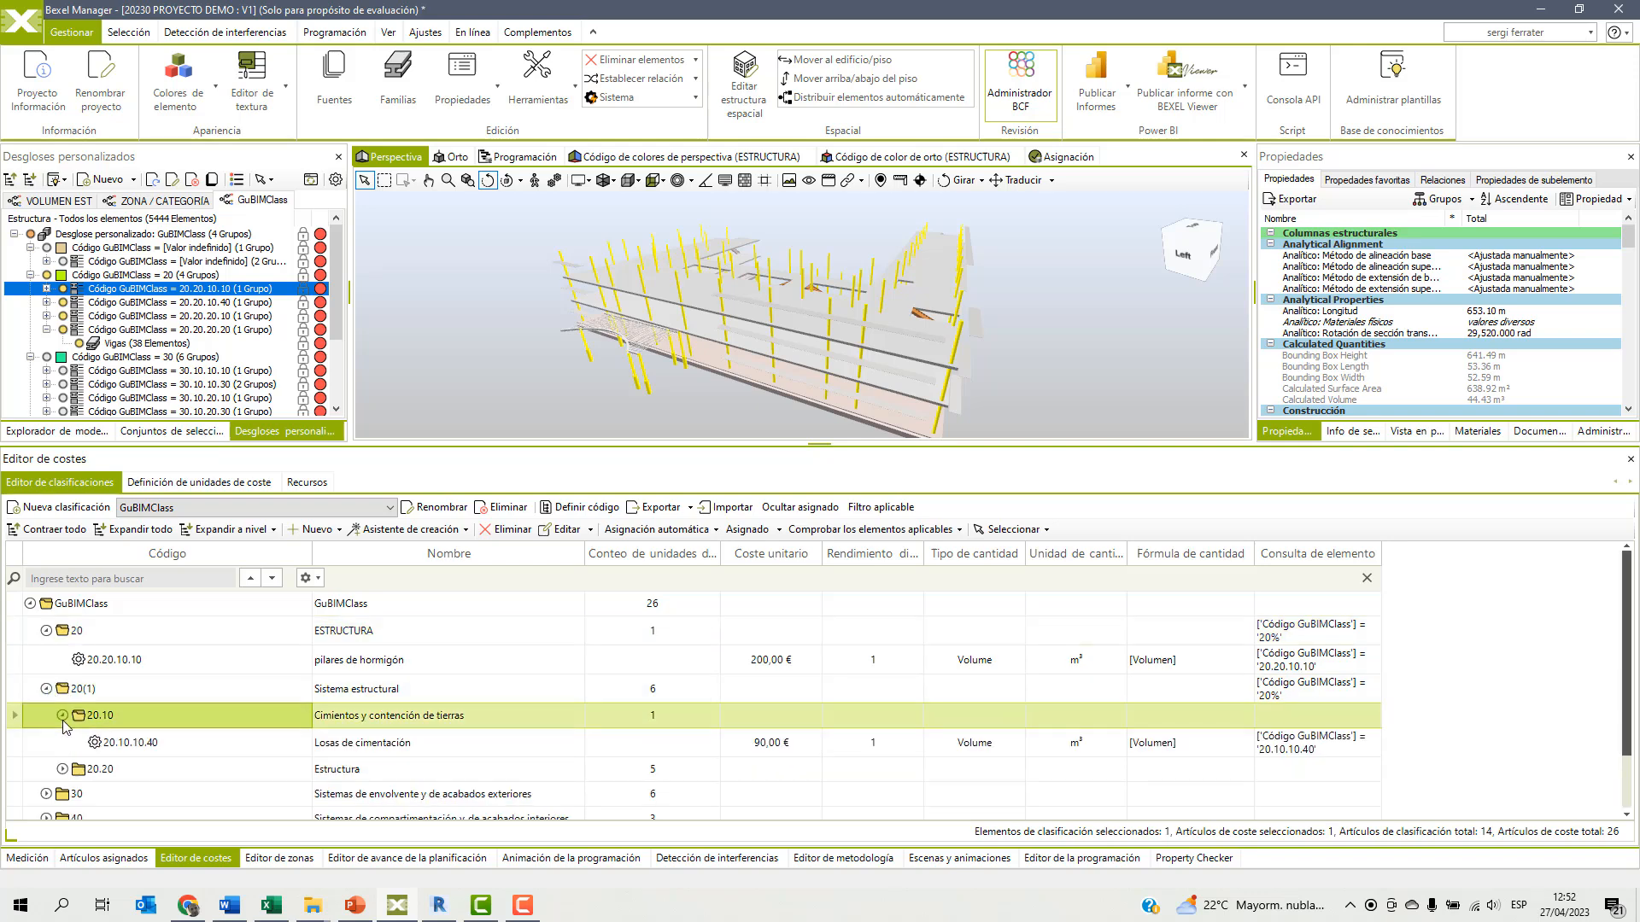
left_click(63, 768)
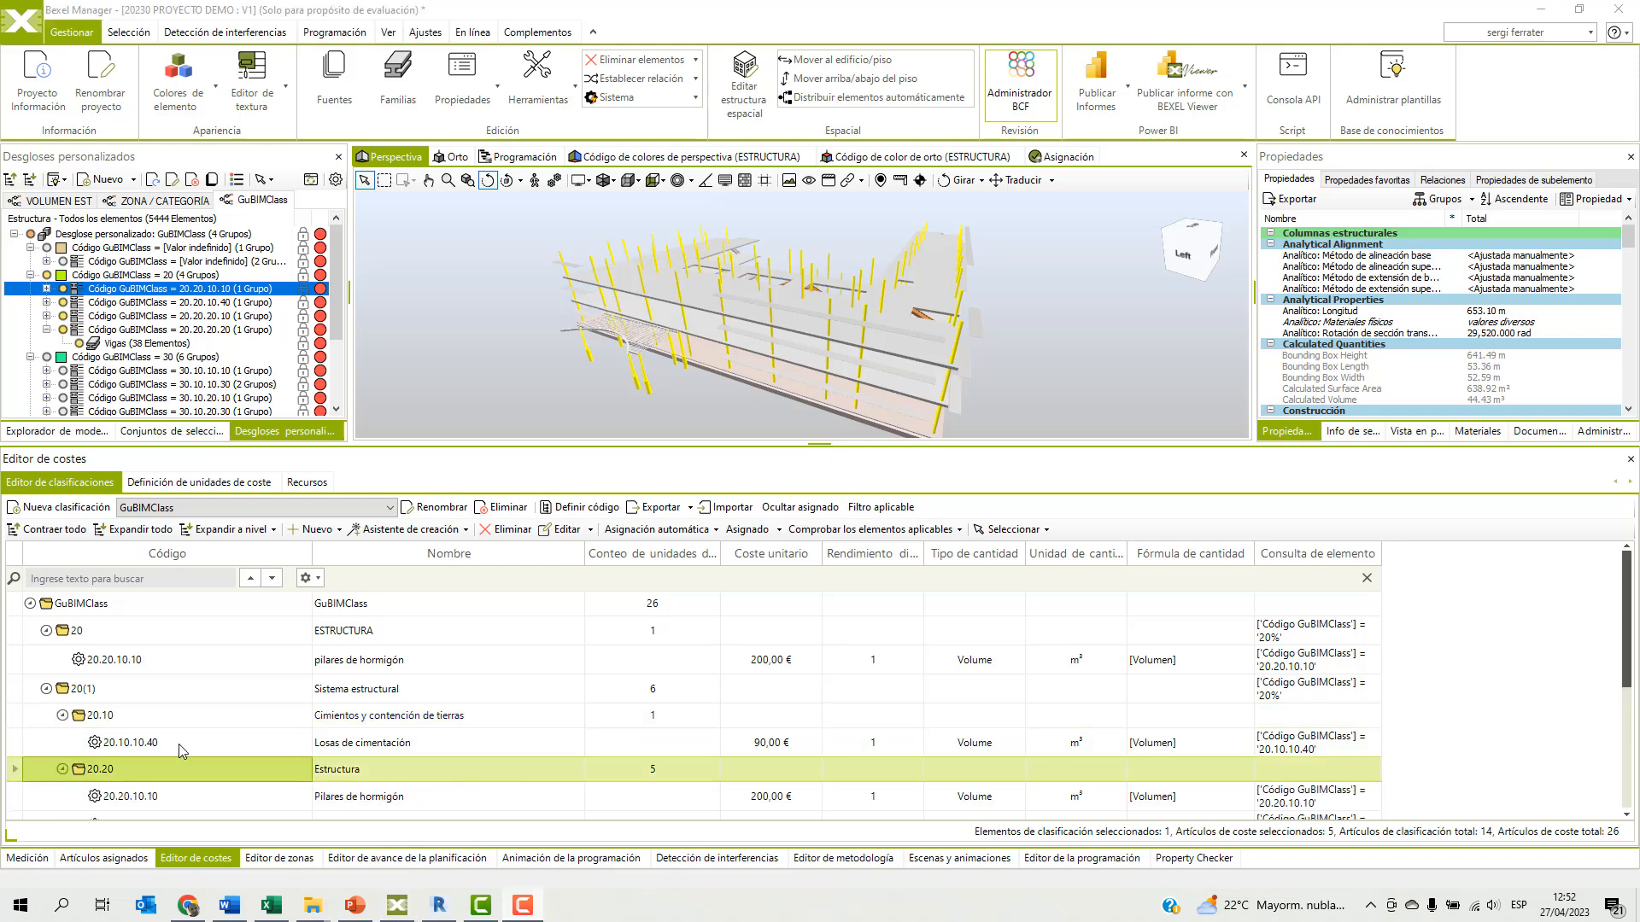
Delete the manually created classification unit 20 ESTRUCTURA together with its cost unit.
left_click(77, 631)
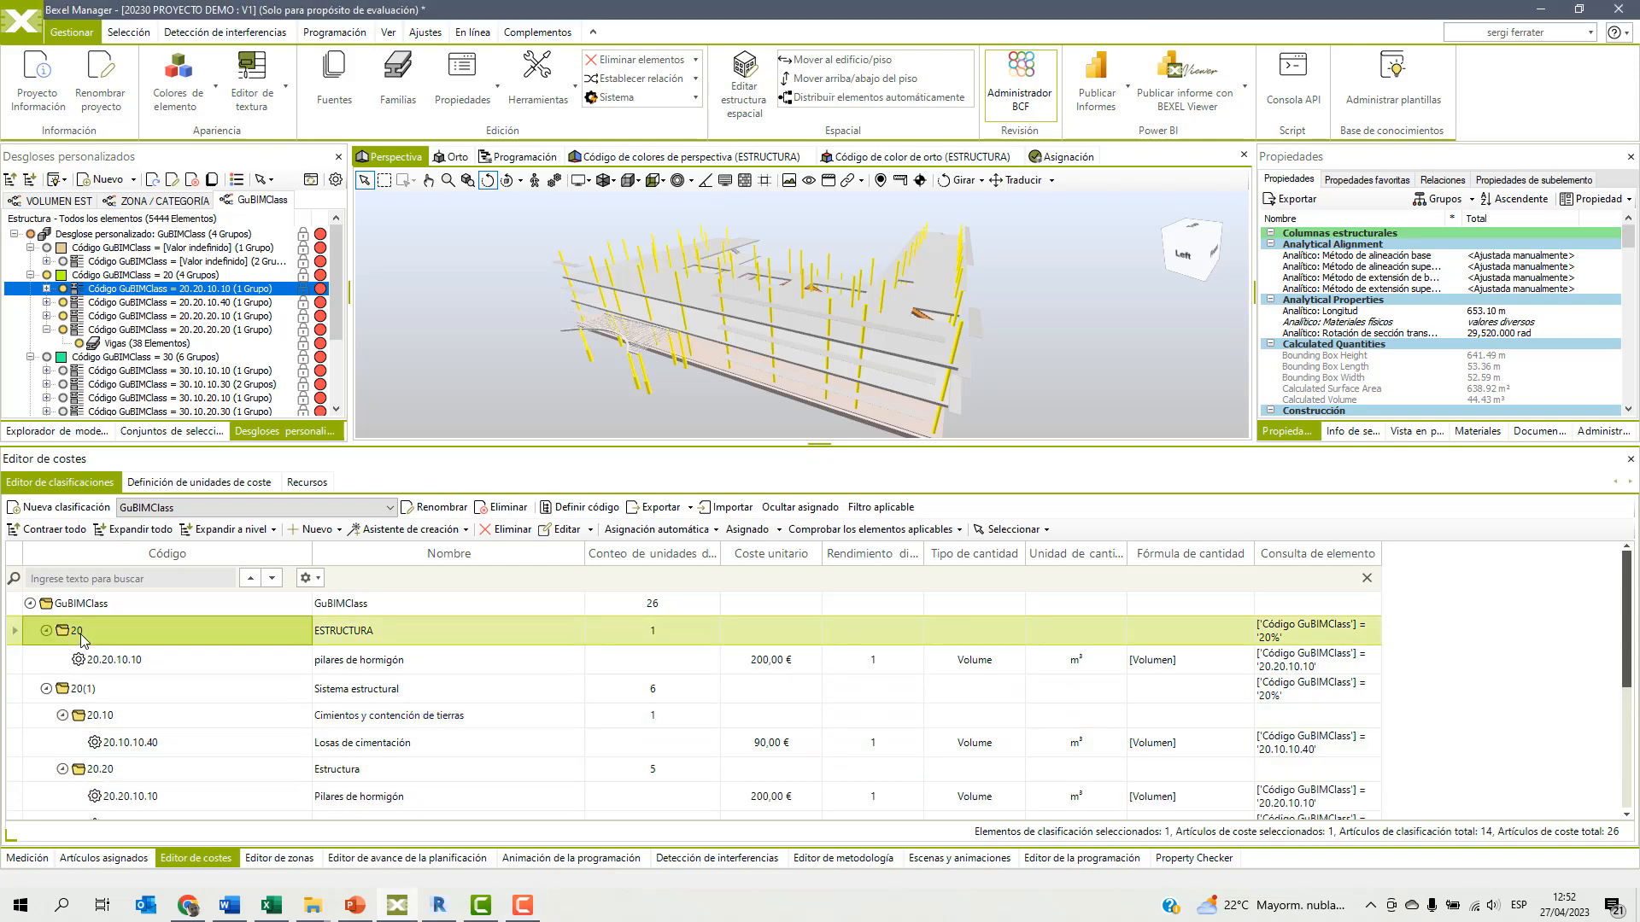
right_click(81, 636)
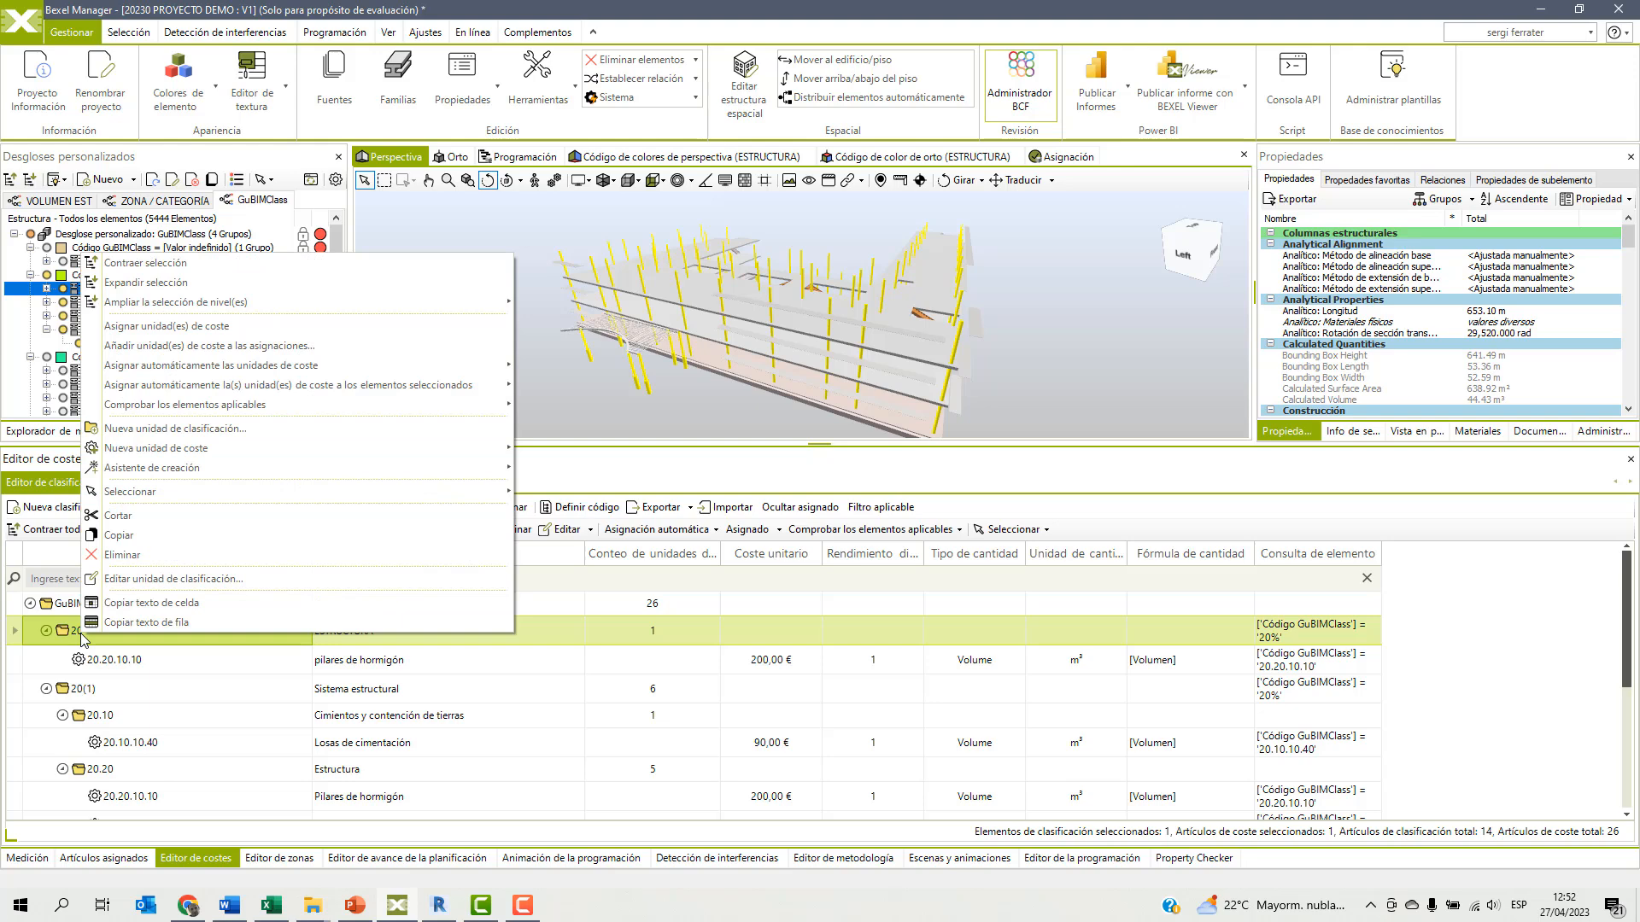
left_click(111, 559)
left_click(852, 515)
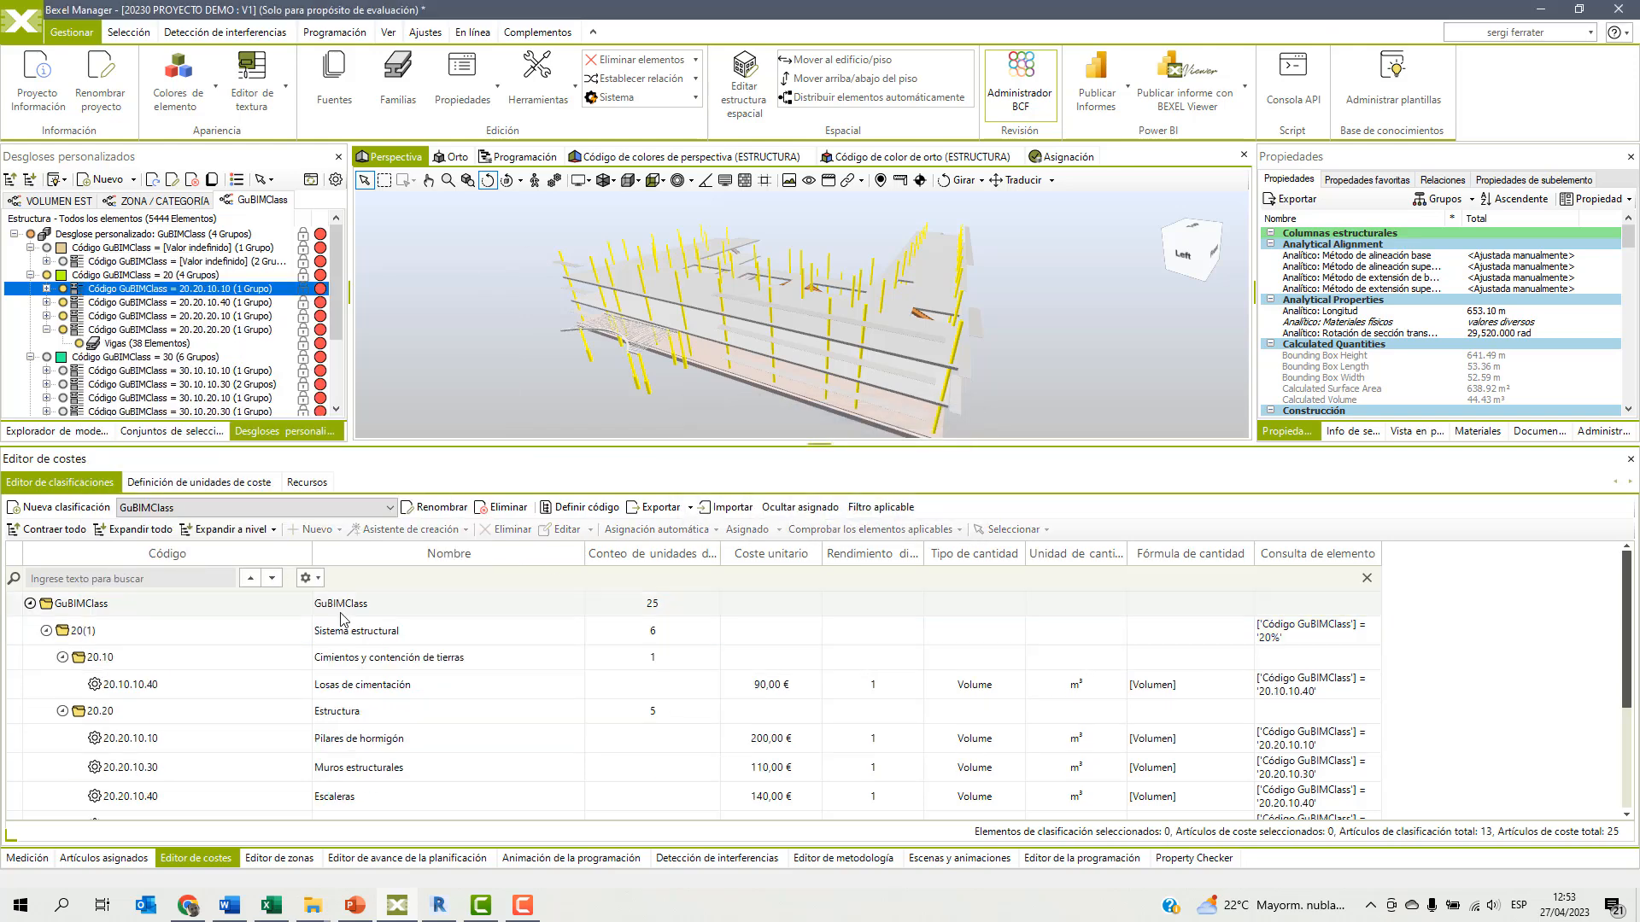
Change the code of the Sistema estructural classification unit from 20(1) to 20 and save it.
left_click(86, 632)
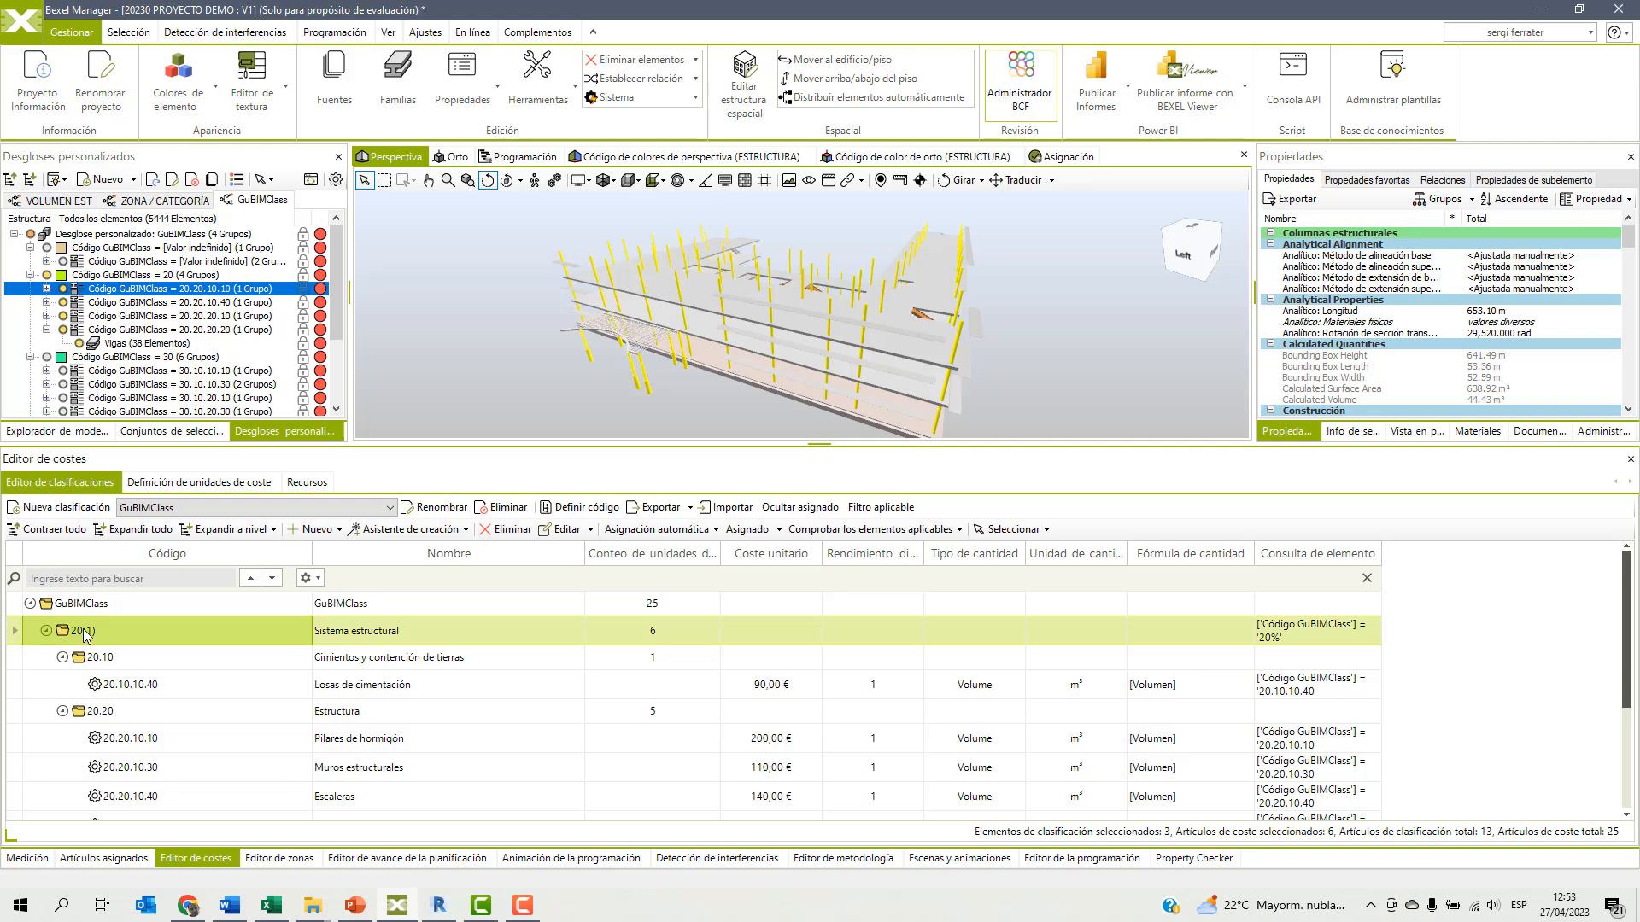
right_click(86, 633)
left_click(107, 630)
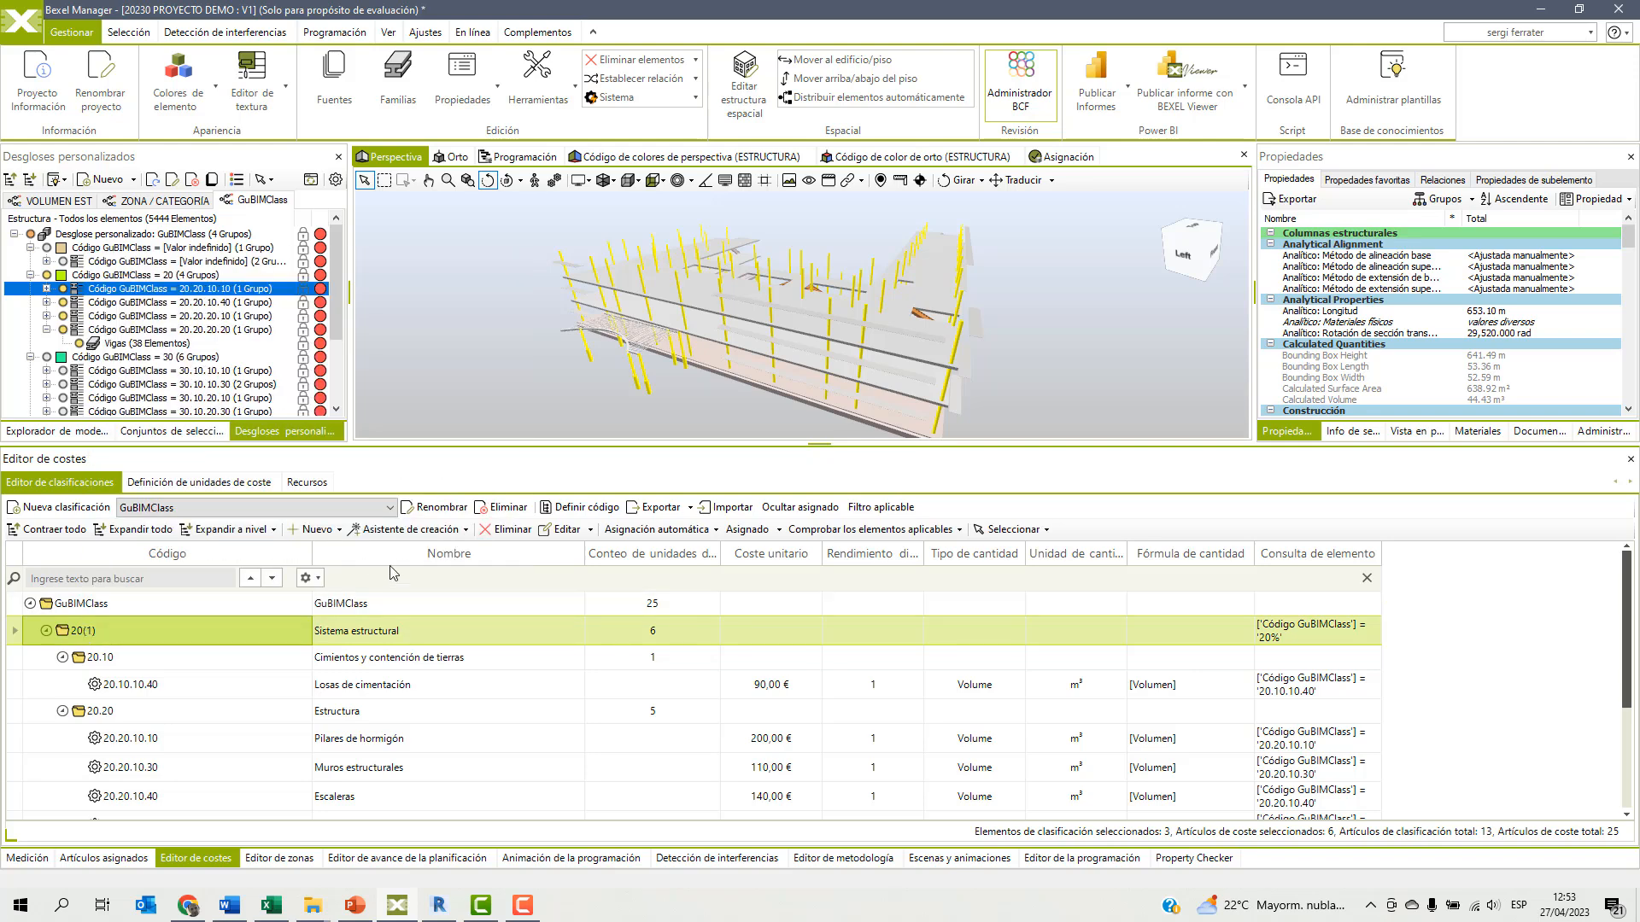
left_click(549, 529)
left_click(646, 288)
key("BackSpace")
key("BackSpace")
key("BackSpace")
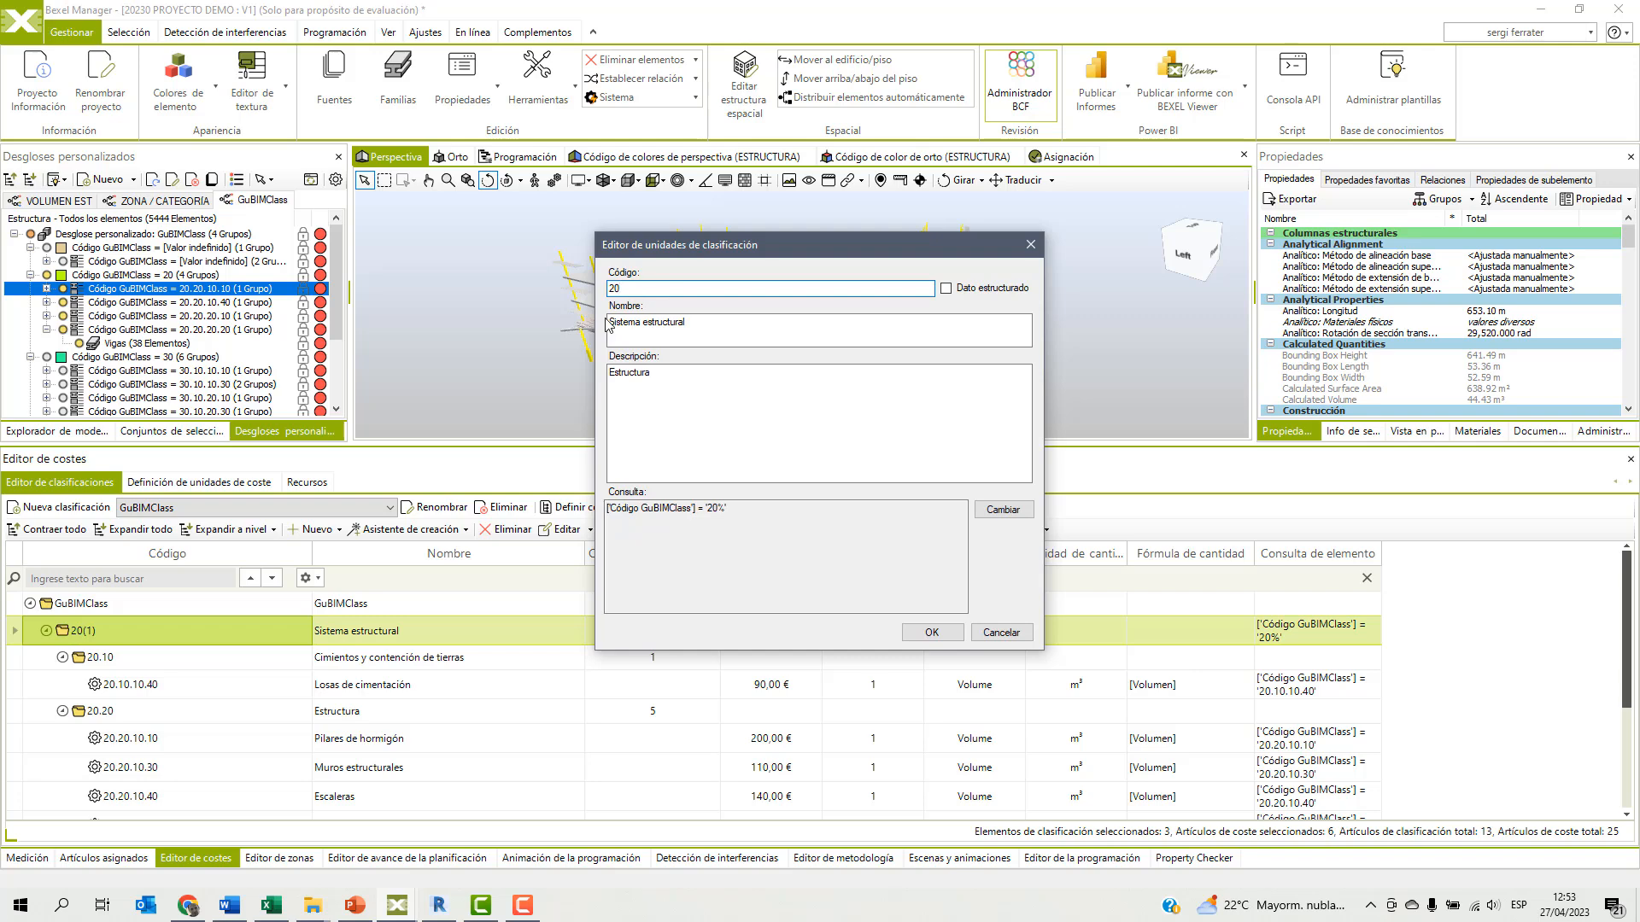
left_click(933, 633)
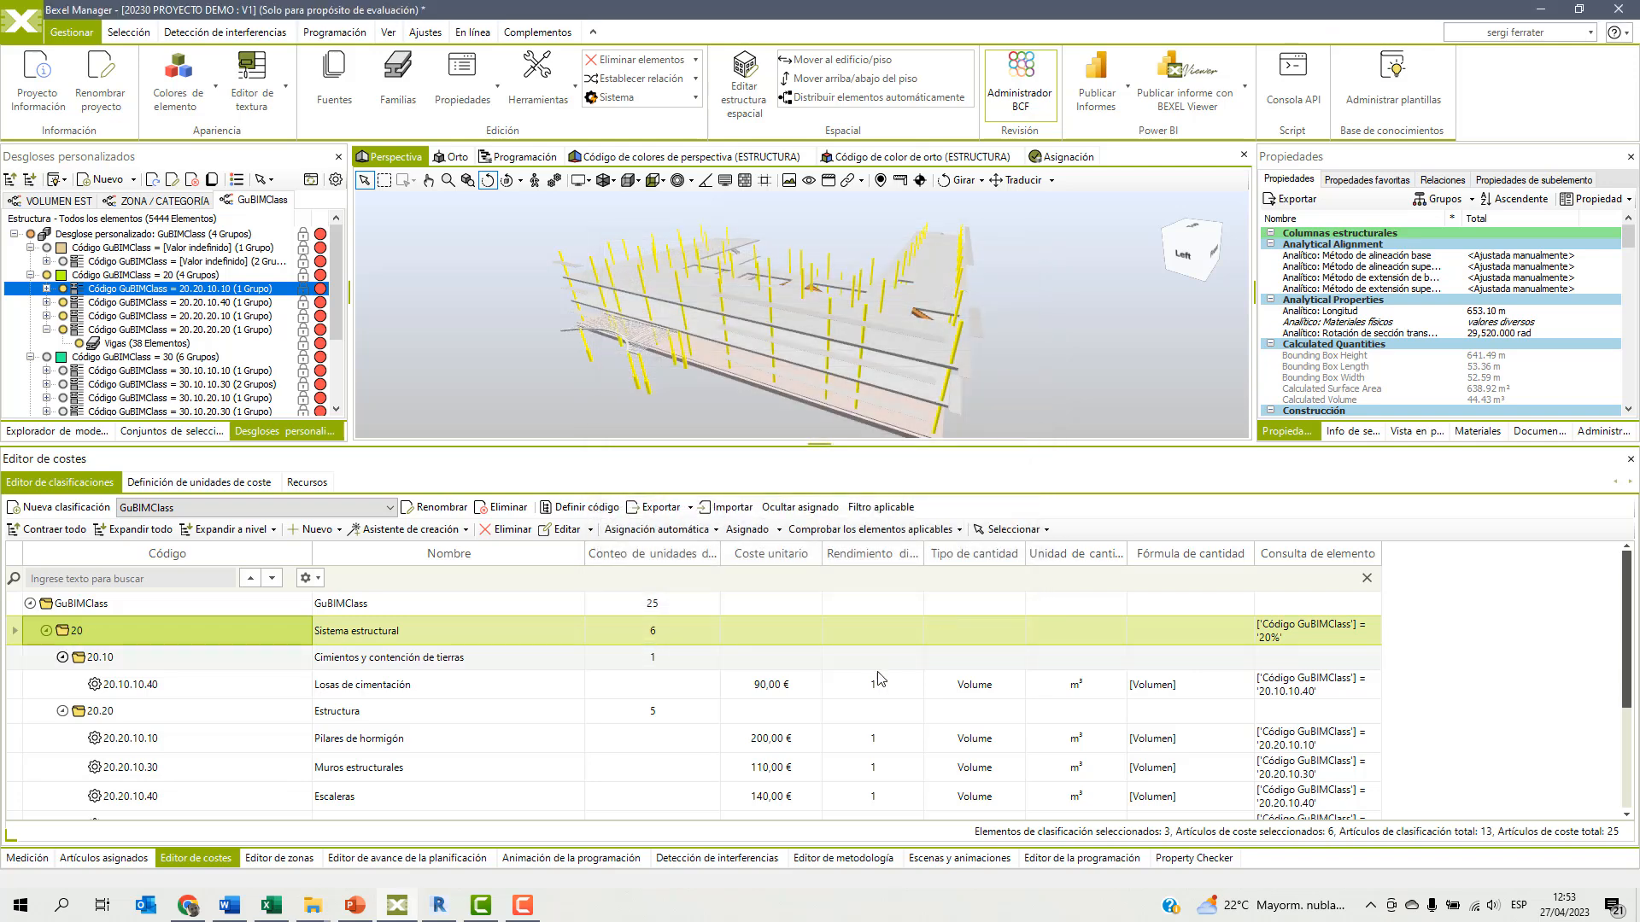
Expand the 30 group down to 30.10 Envolvente vertical and review the Ventanas de fachadas and Barandillas exteriores cost units.
scroll(669, 740, "down", 3)
scroll(671, 743, "down", 1)
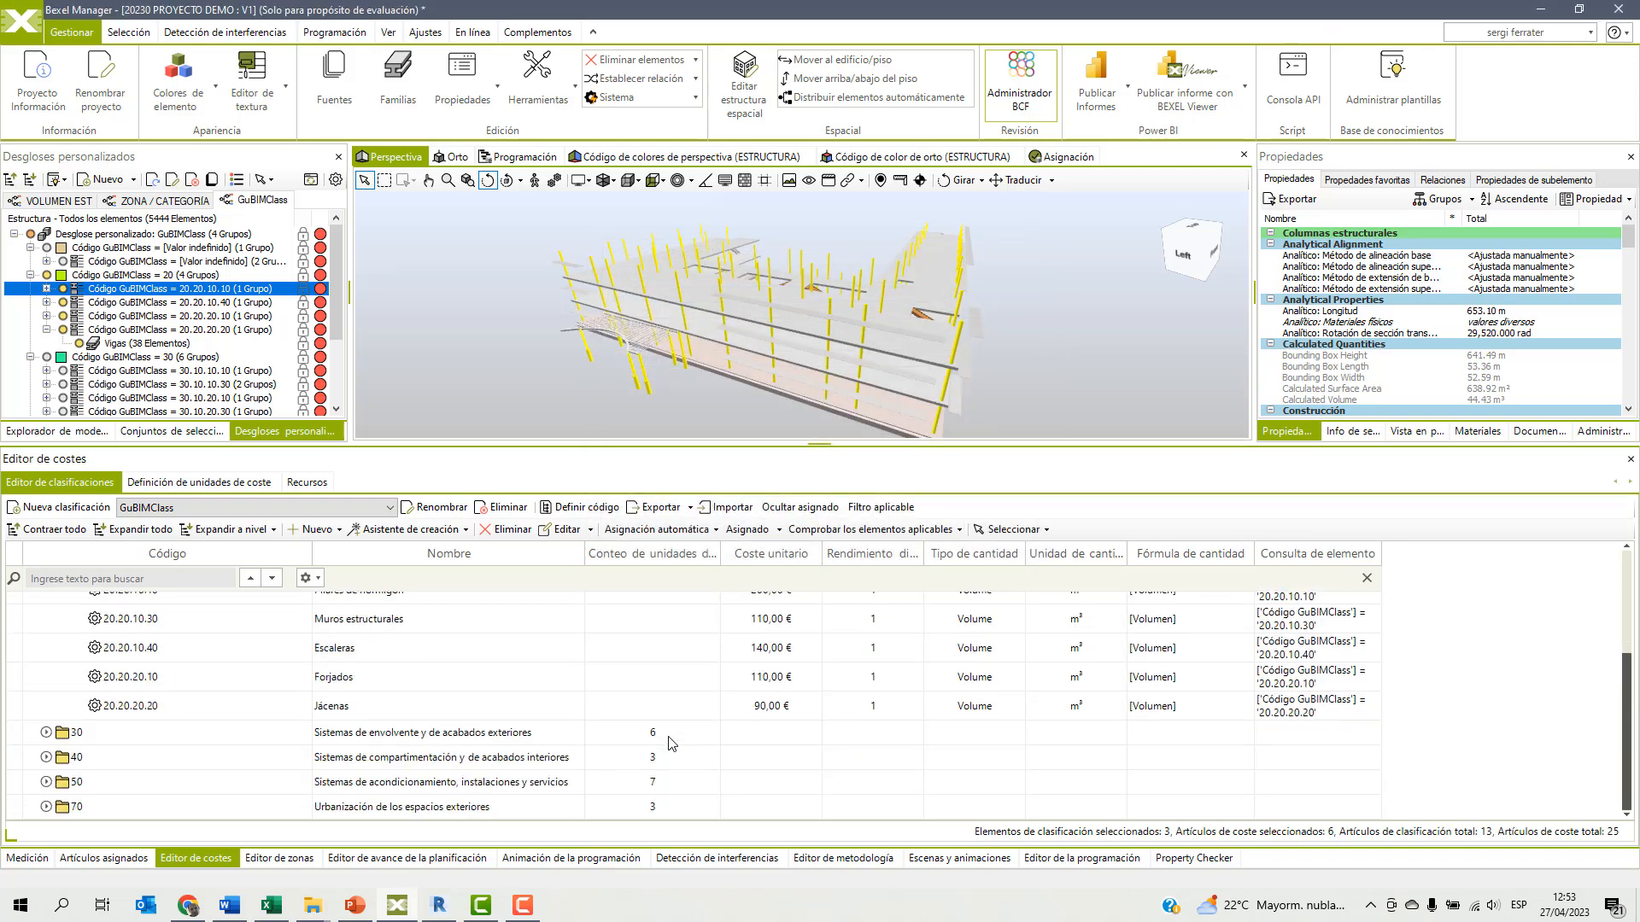
left_click(45, 738)
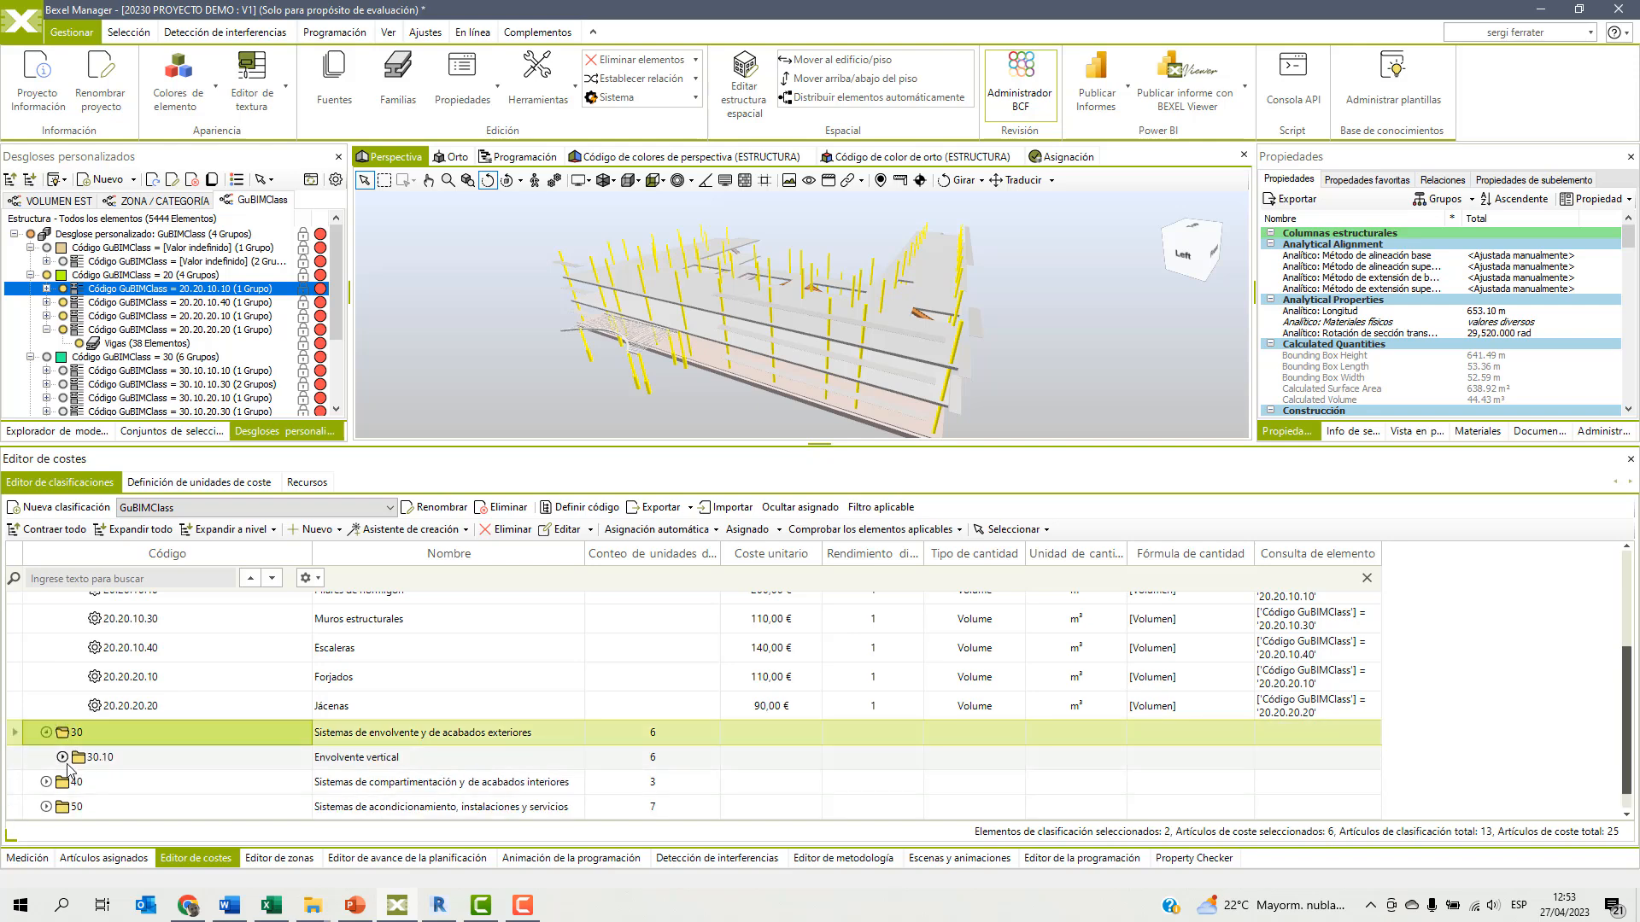
left_click(62, 756)
scroll(128, 717, "down", 4)
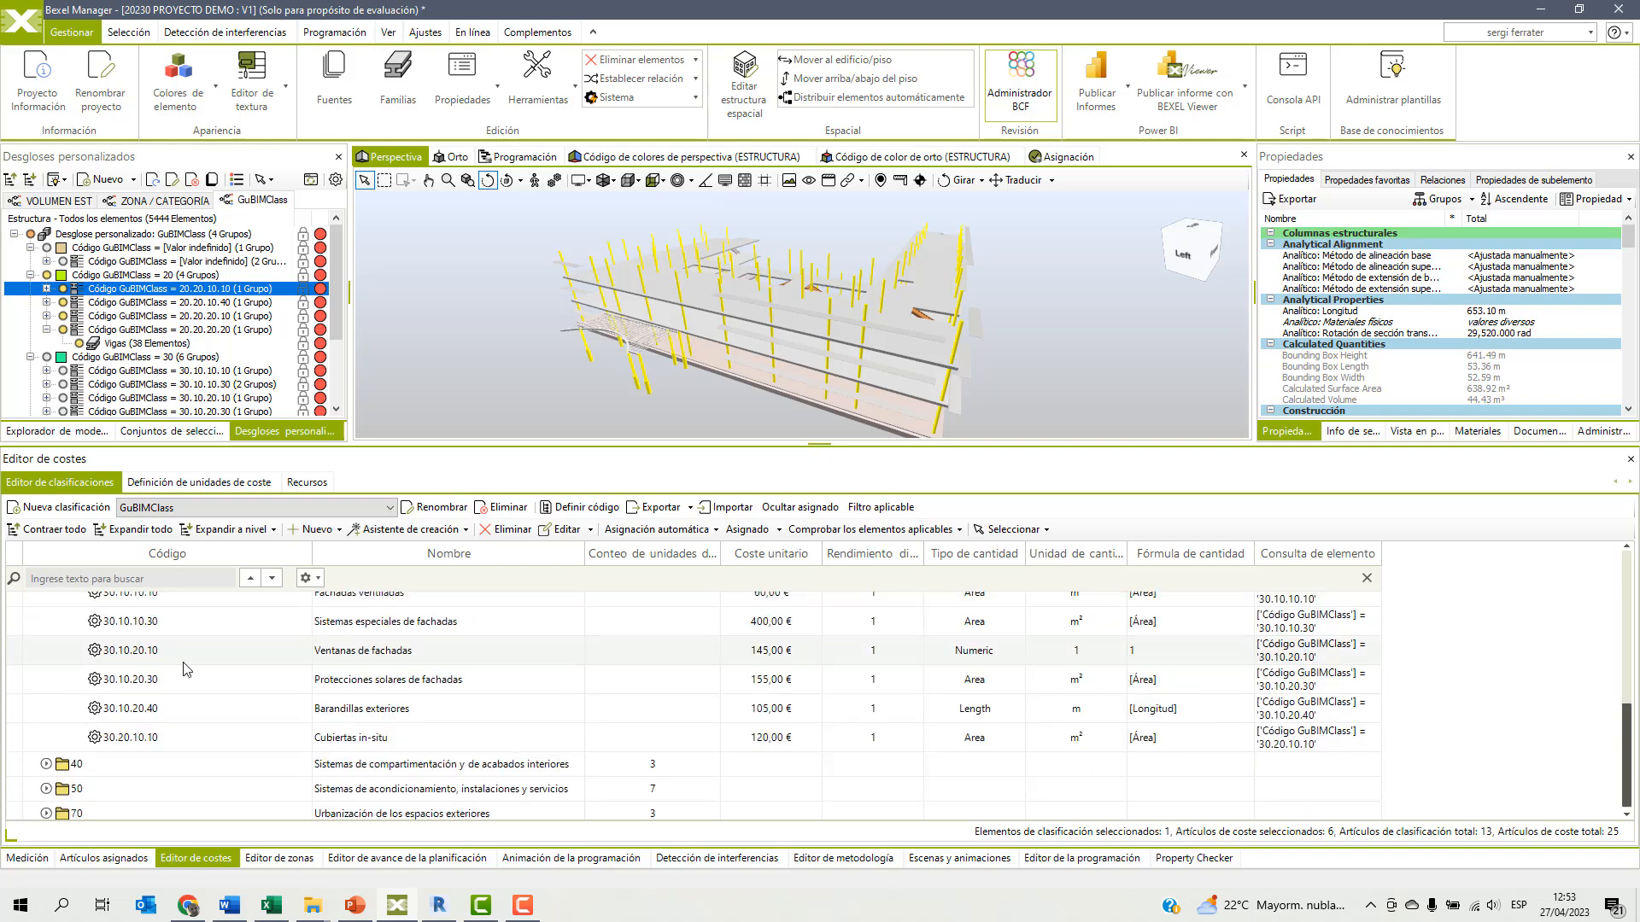
left_click(369, 654)
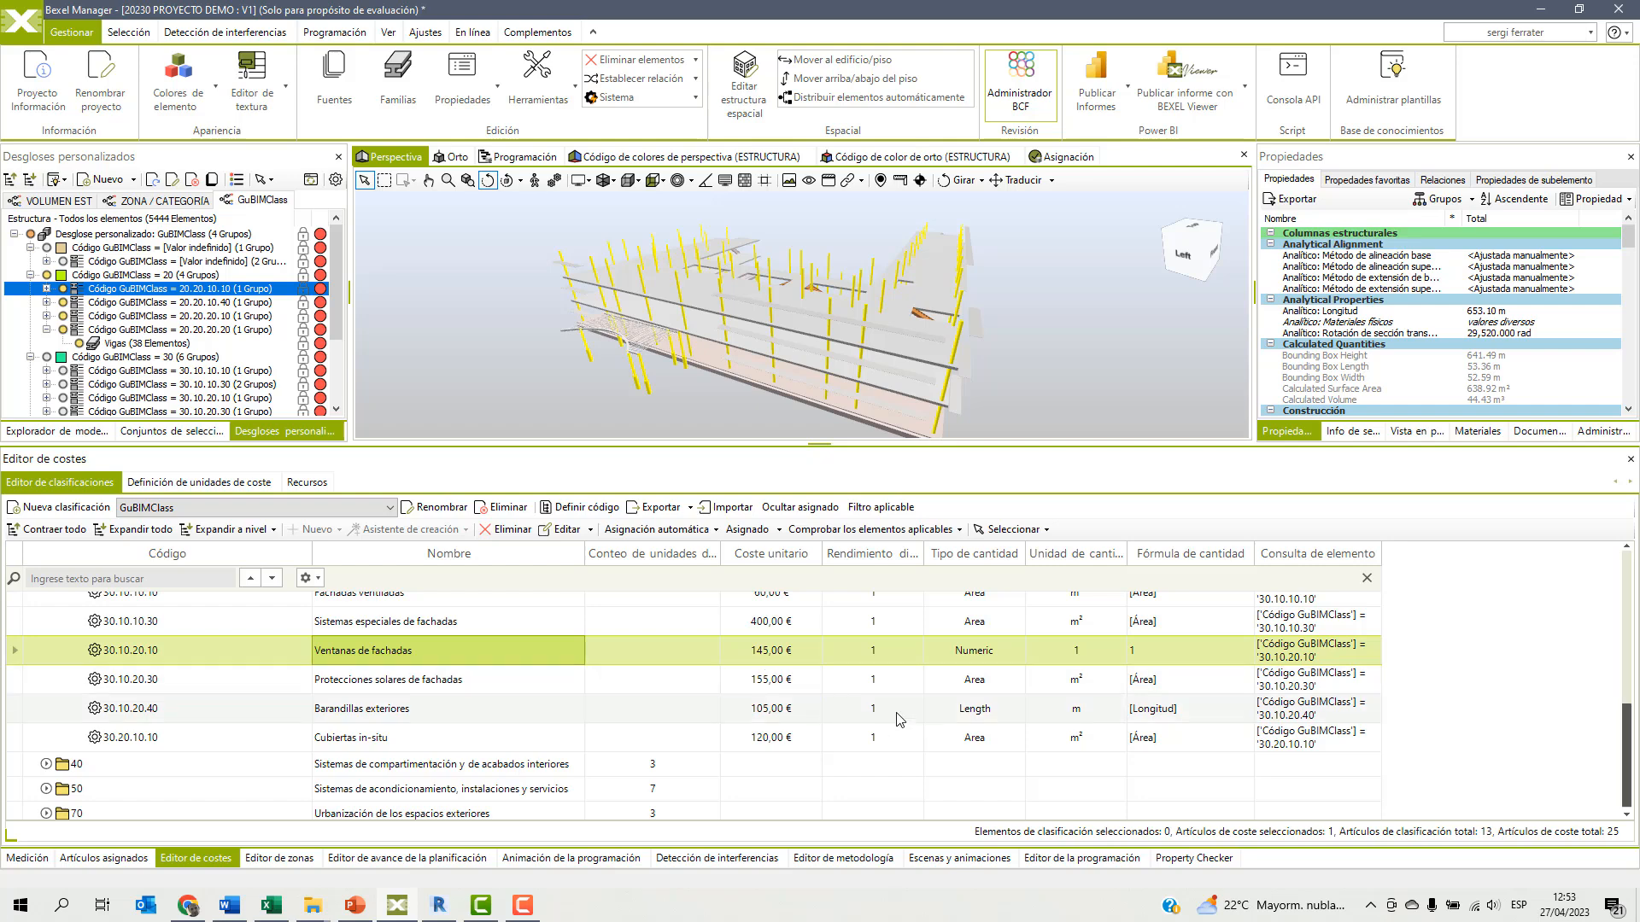
left_click(345, 712)
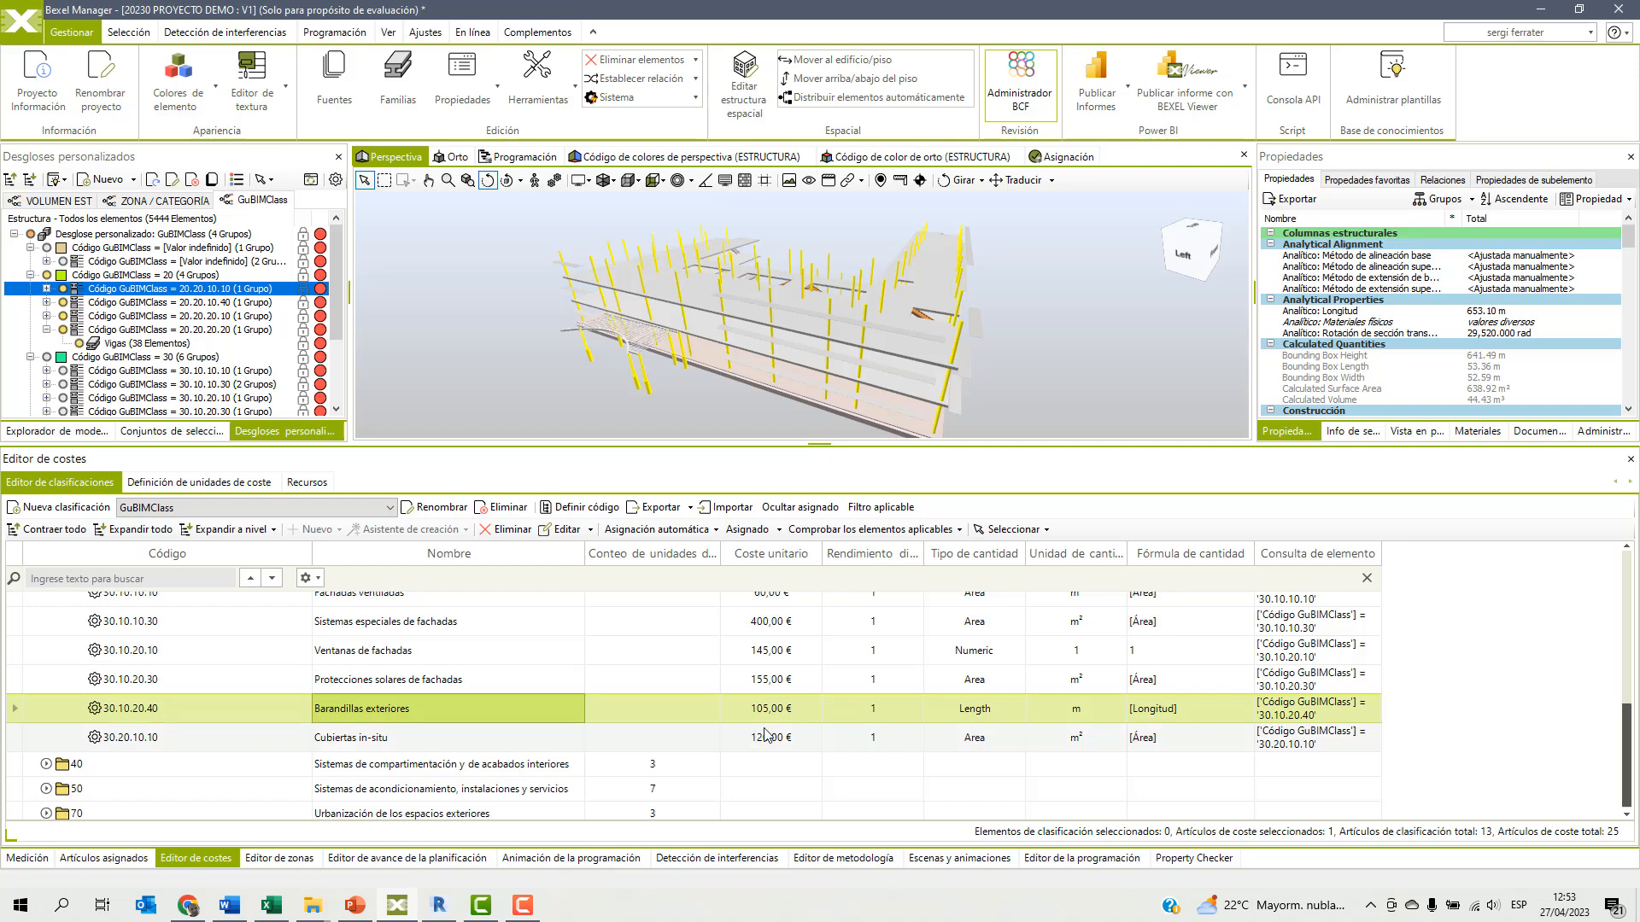
Automatically assign all GuBIMClass cost units to a new cost version and copy the information on unassigned units to the clipboard.
scroll(773, 726, "up", 2)
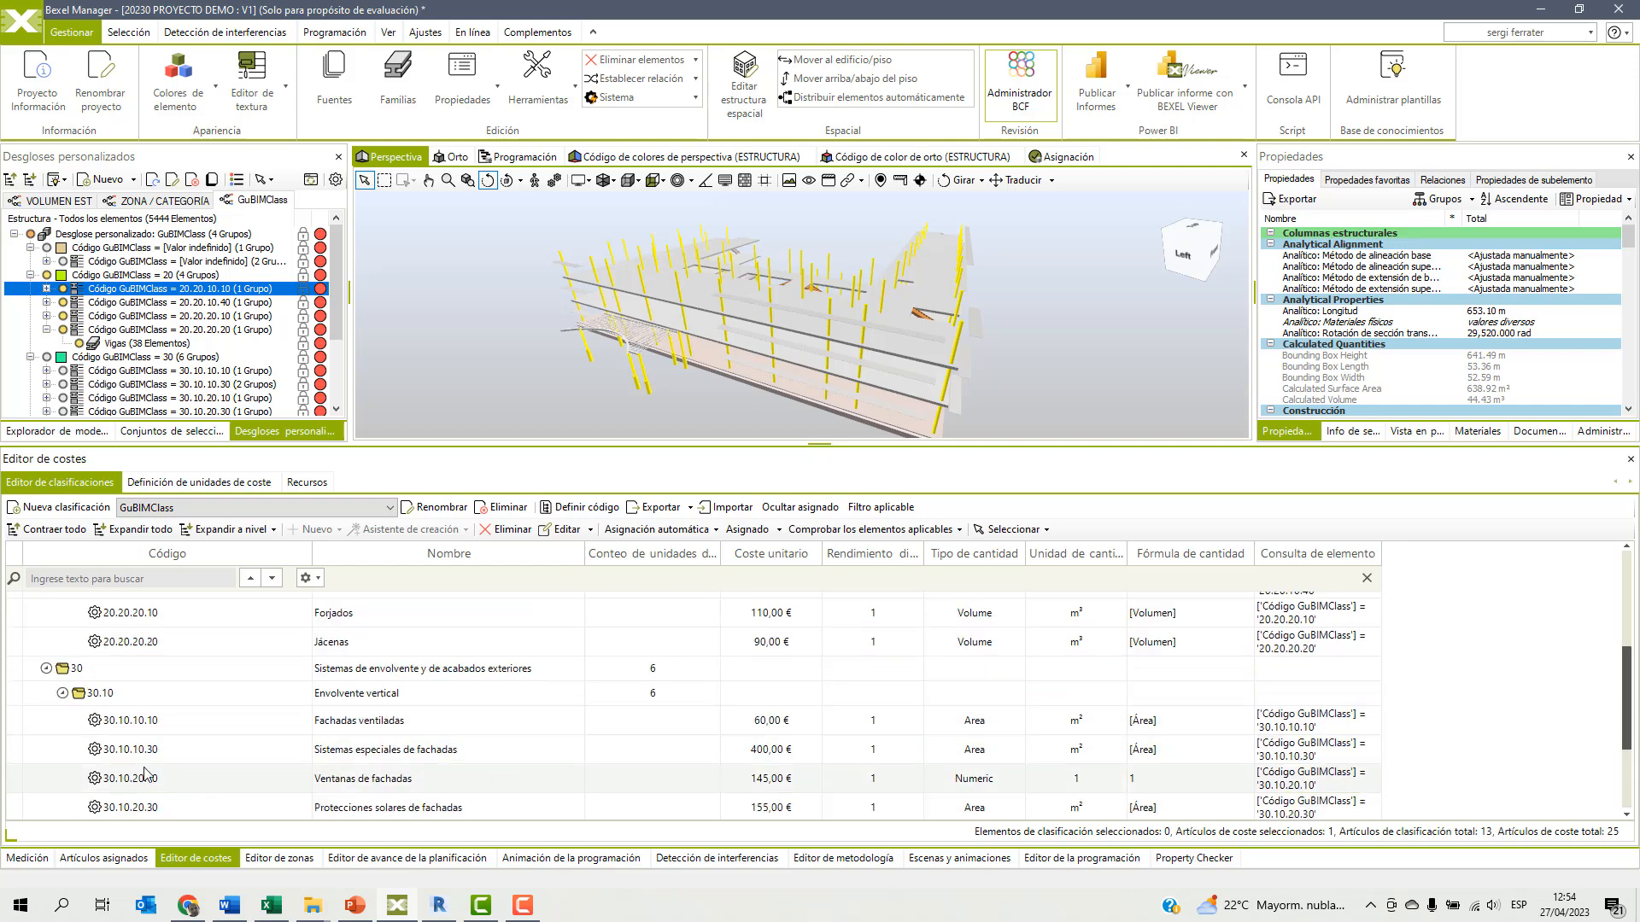
scroll(684, 702, "up", 4)
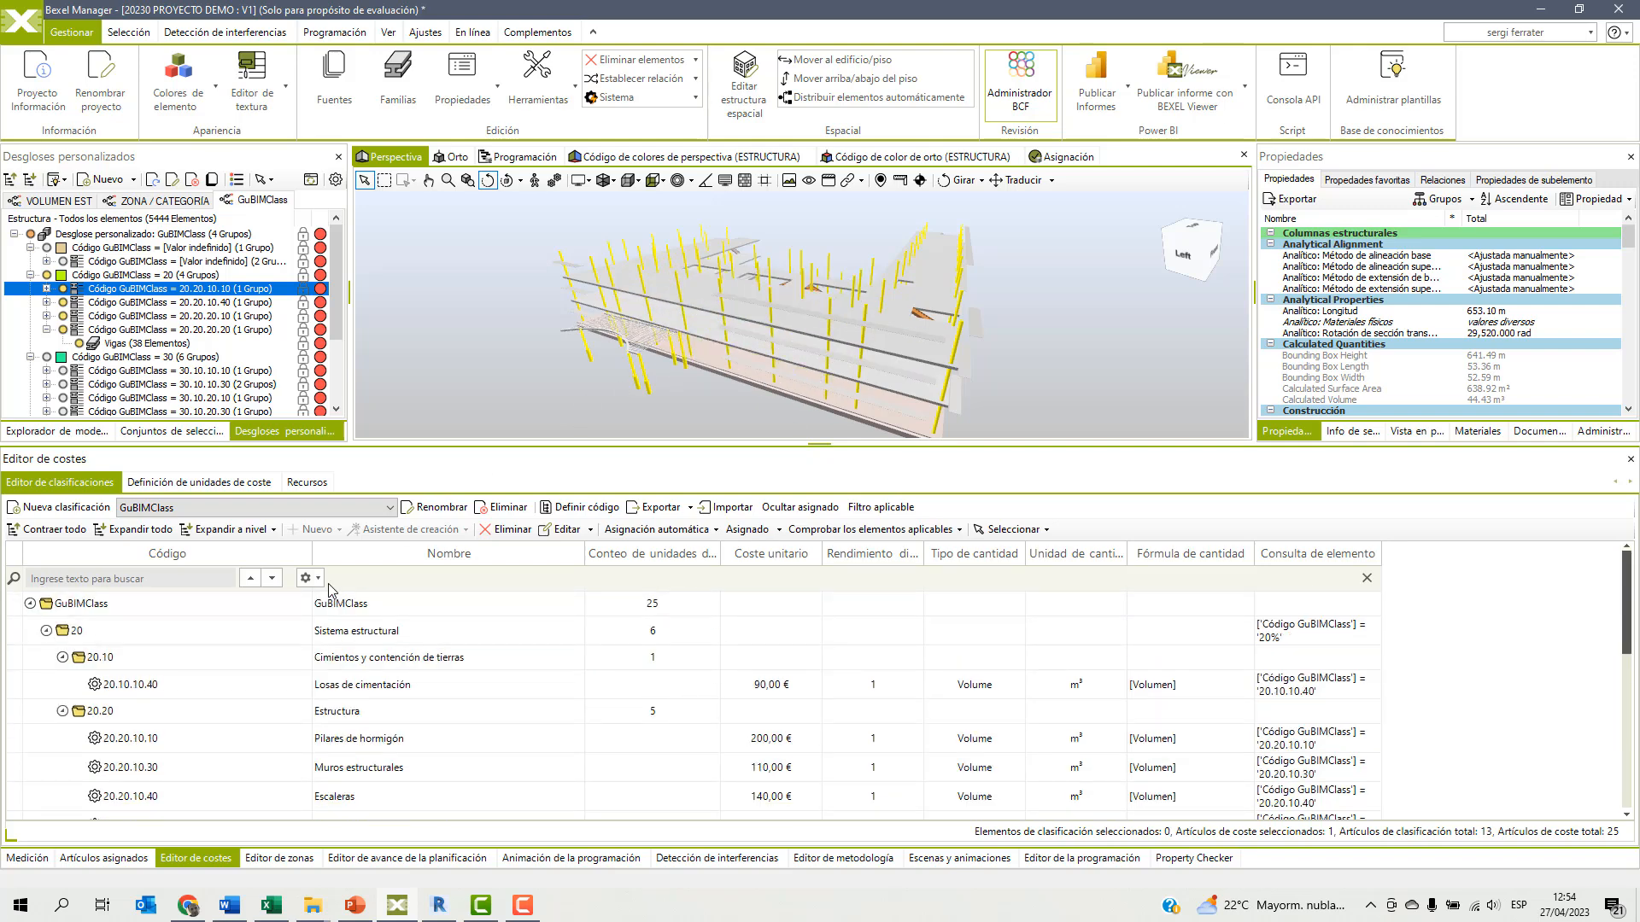
left_click(100, 606)
right_click(98, 609)
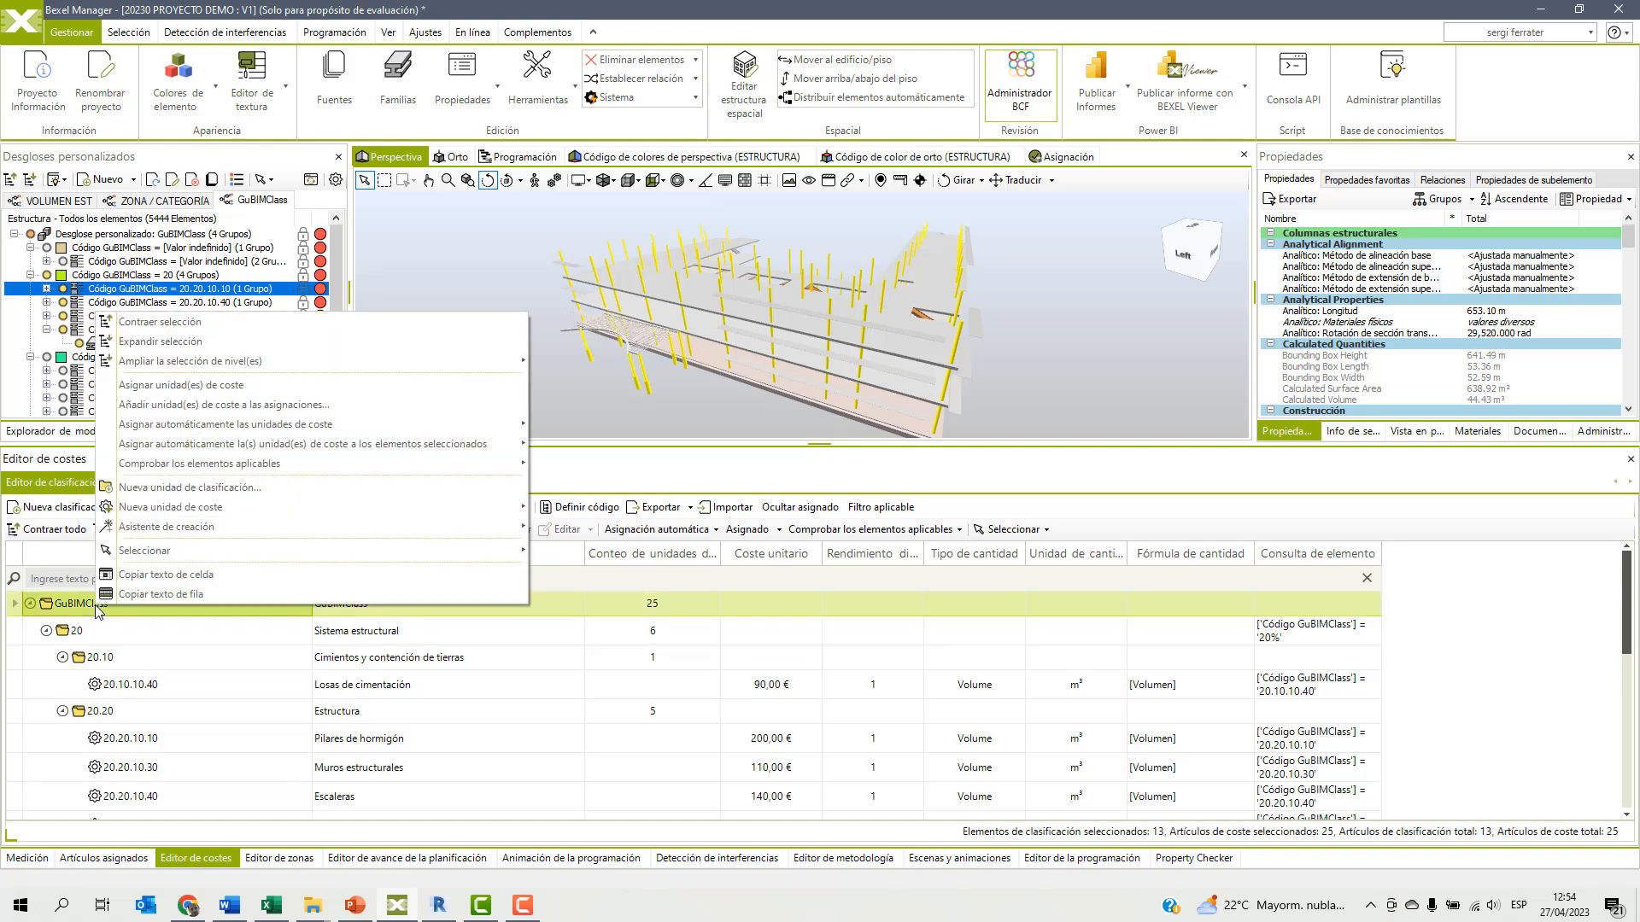
mouse_move(184, 427)
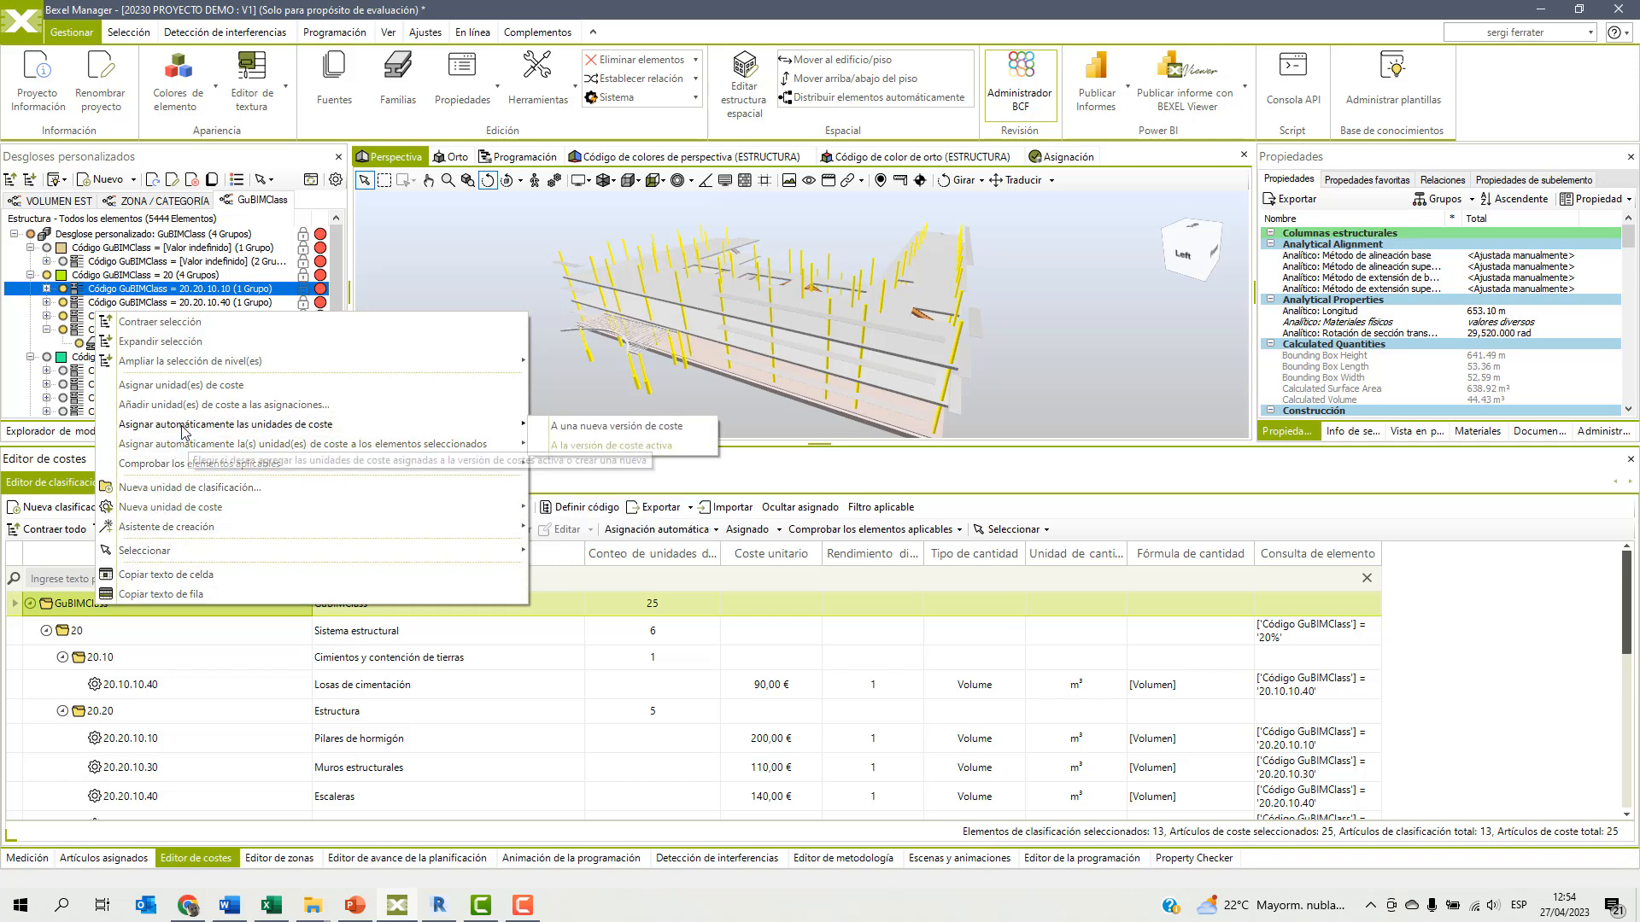
left_click(604, 426)
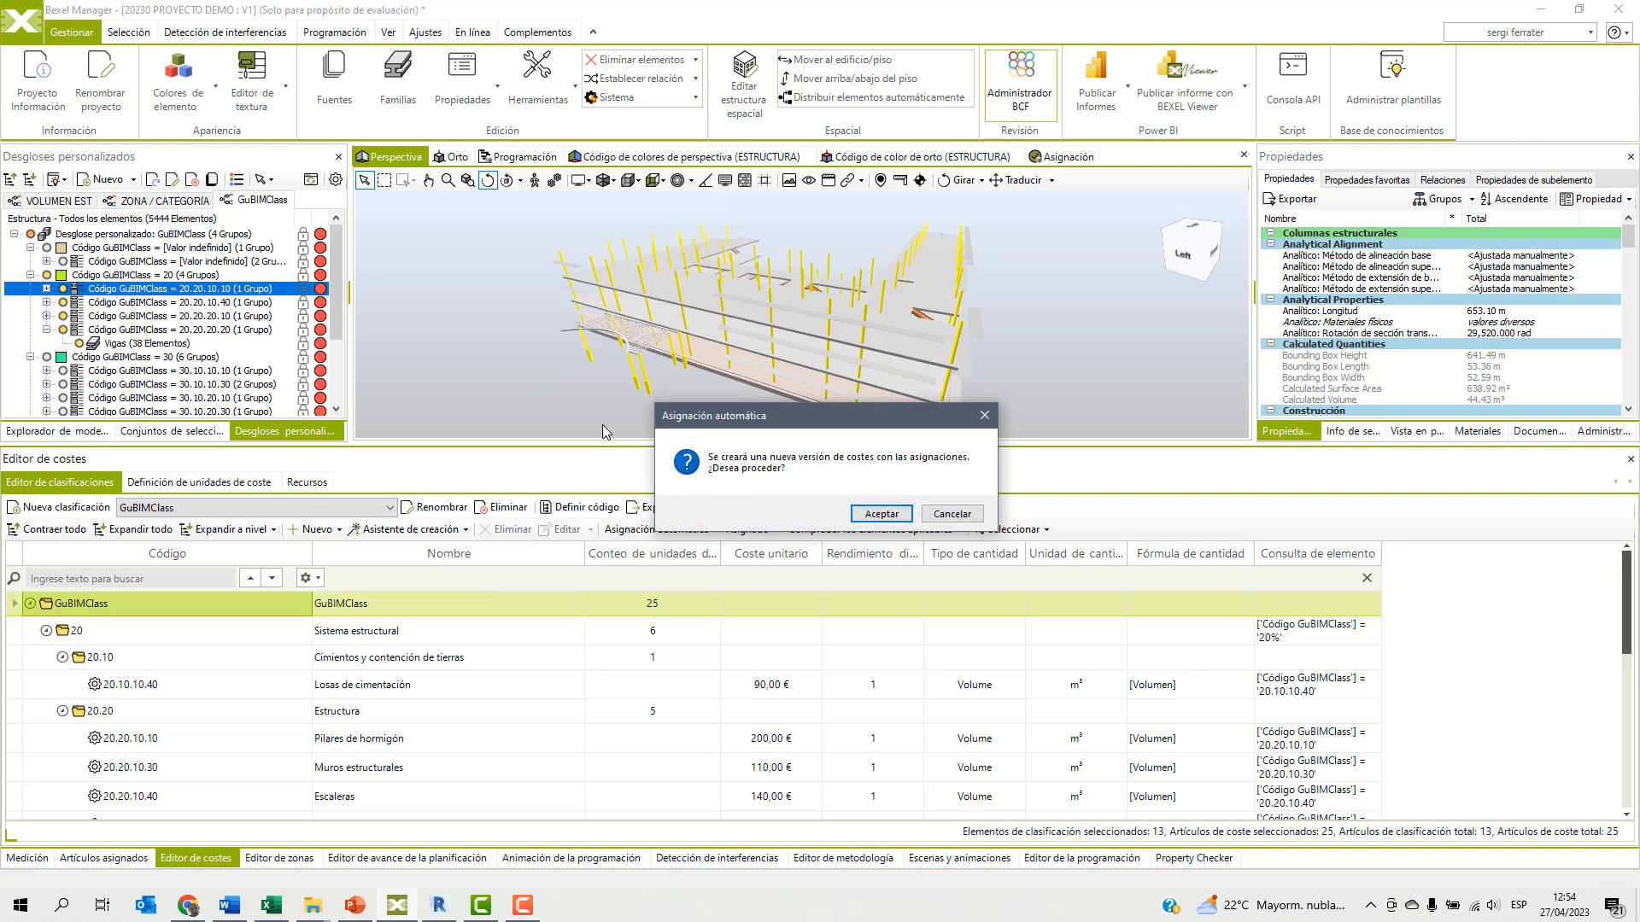
left_click(860, 513)
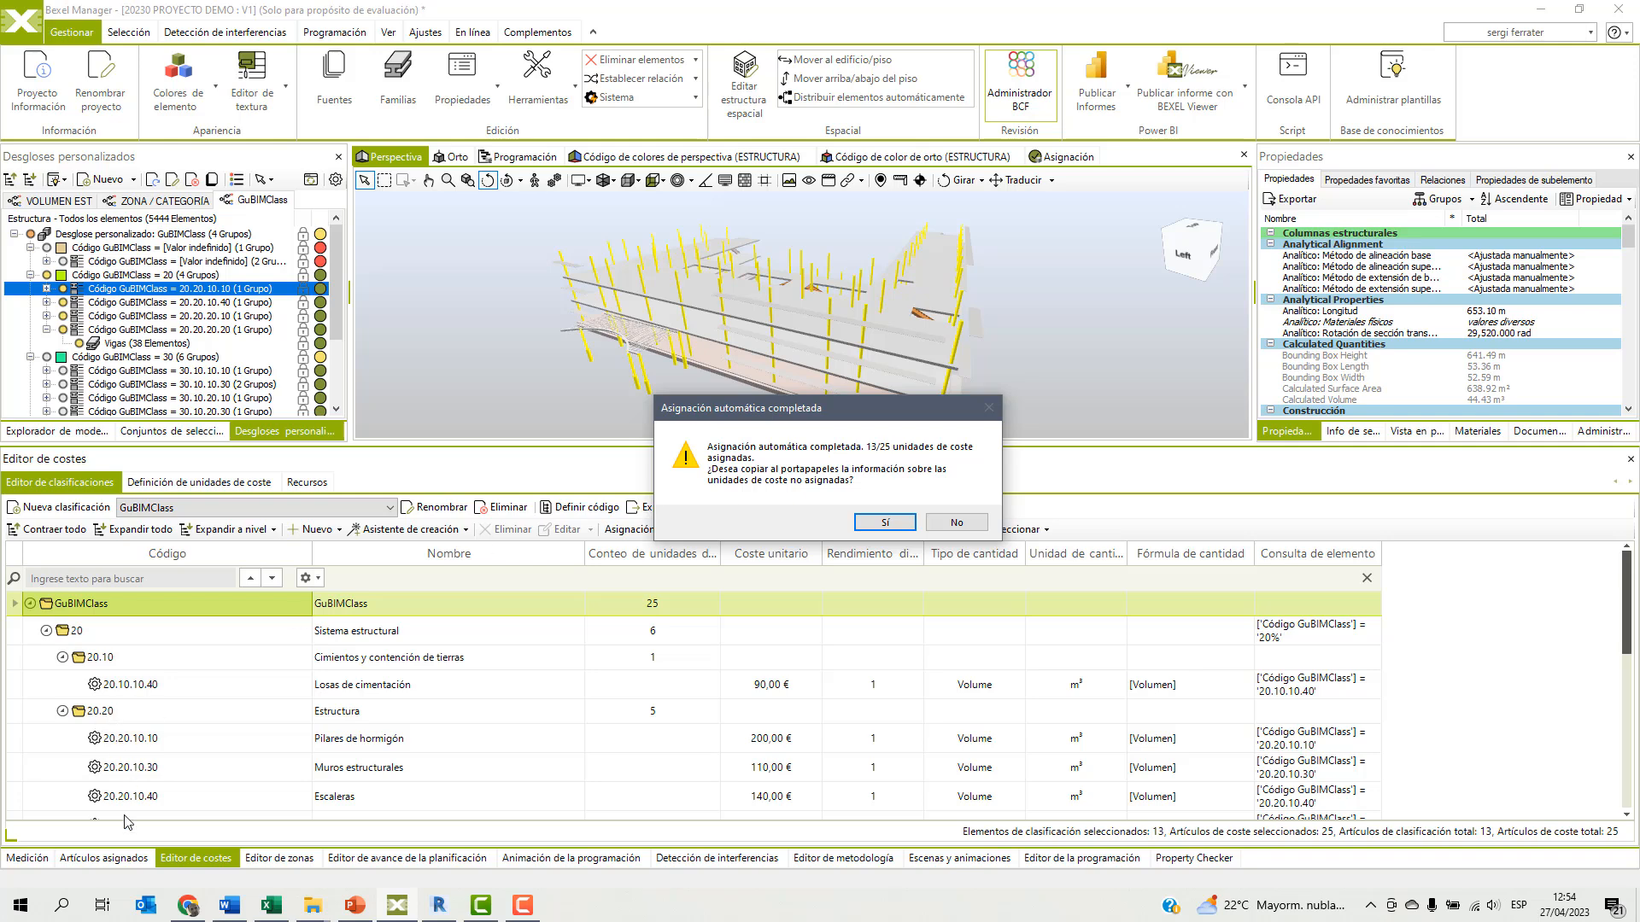
left_click(885, 524)
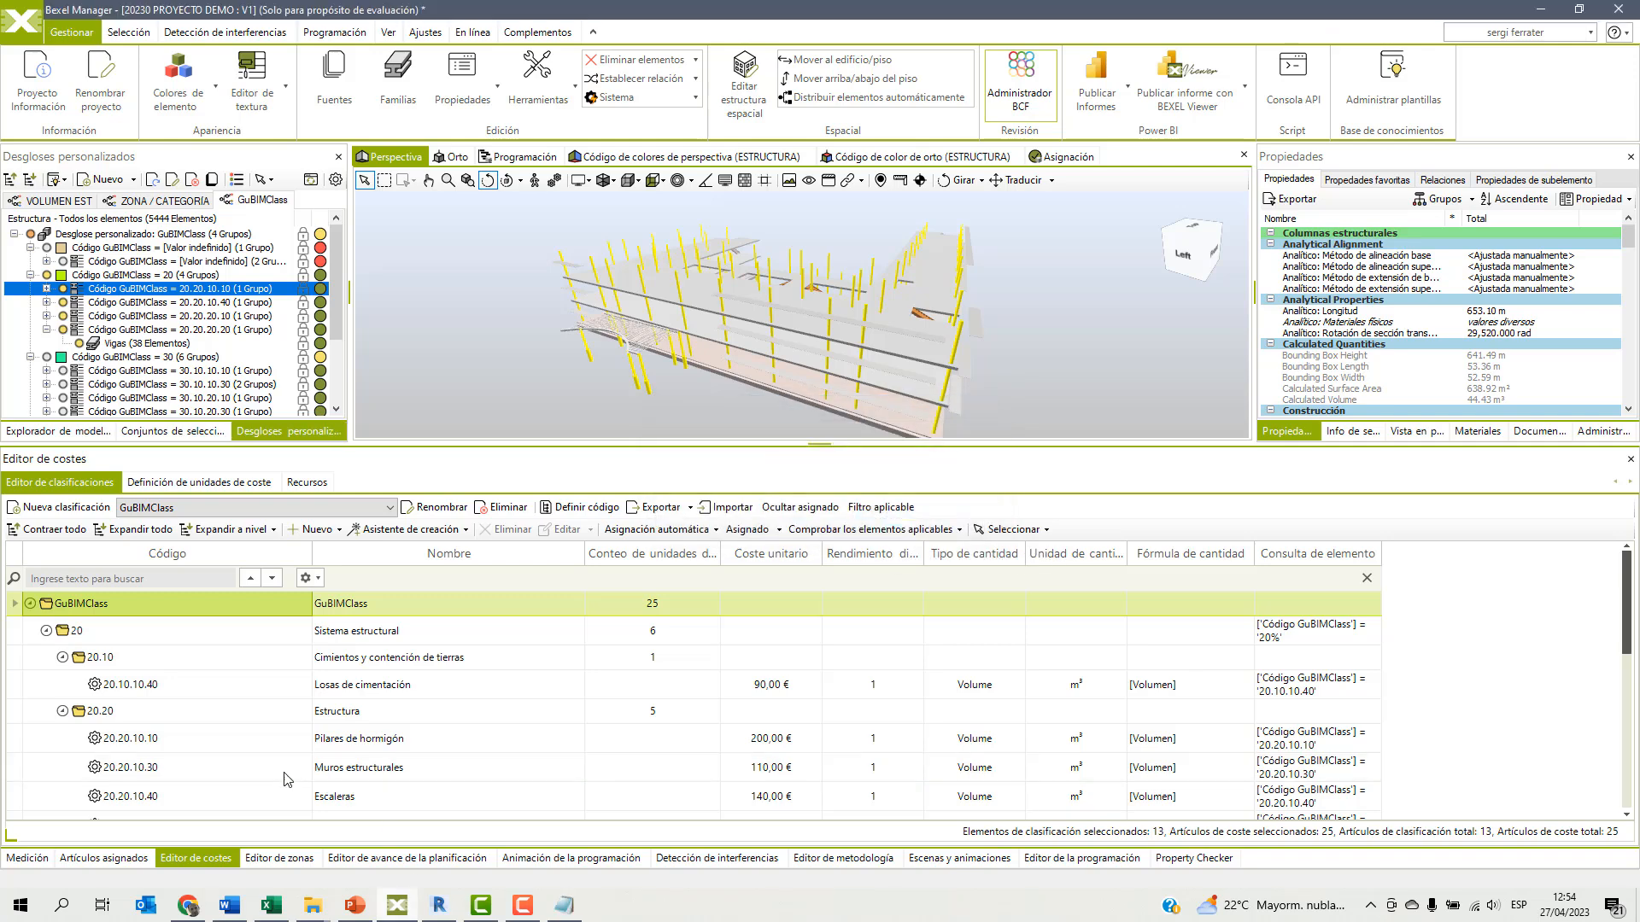
Show the assigned cost items and expand the GuBIMClass classification and its 20 - Sistema estructural group.
left_click(106, 858)
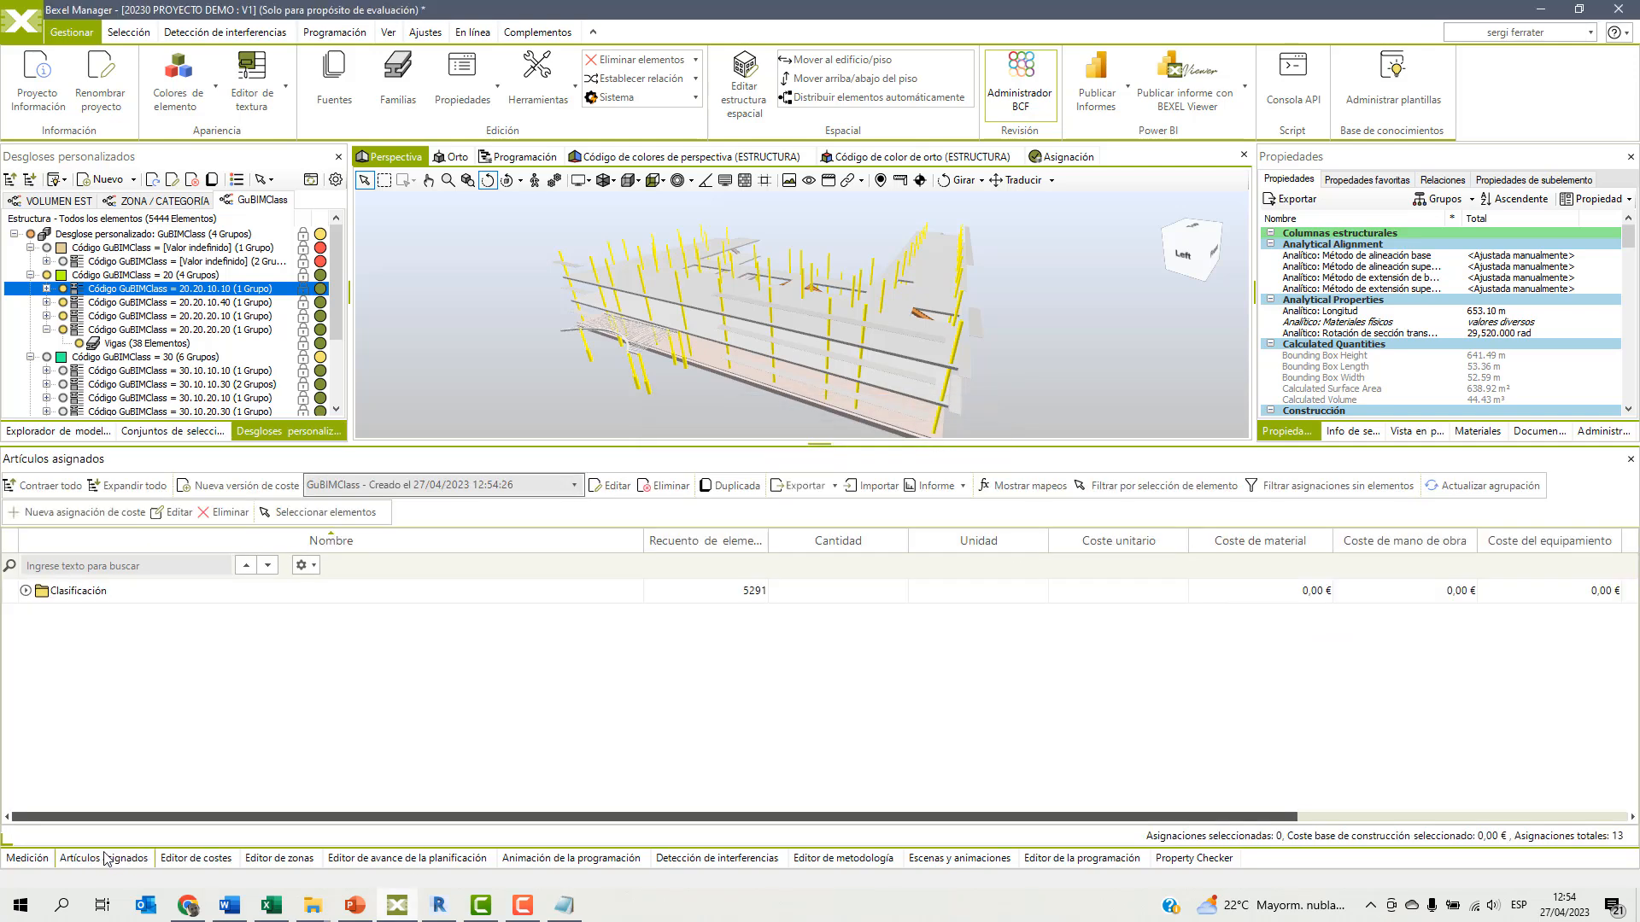
left_click(41, 616)
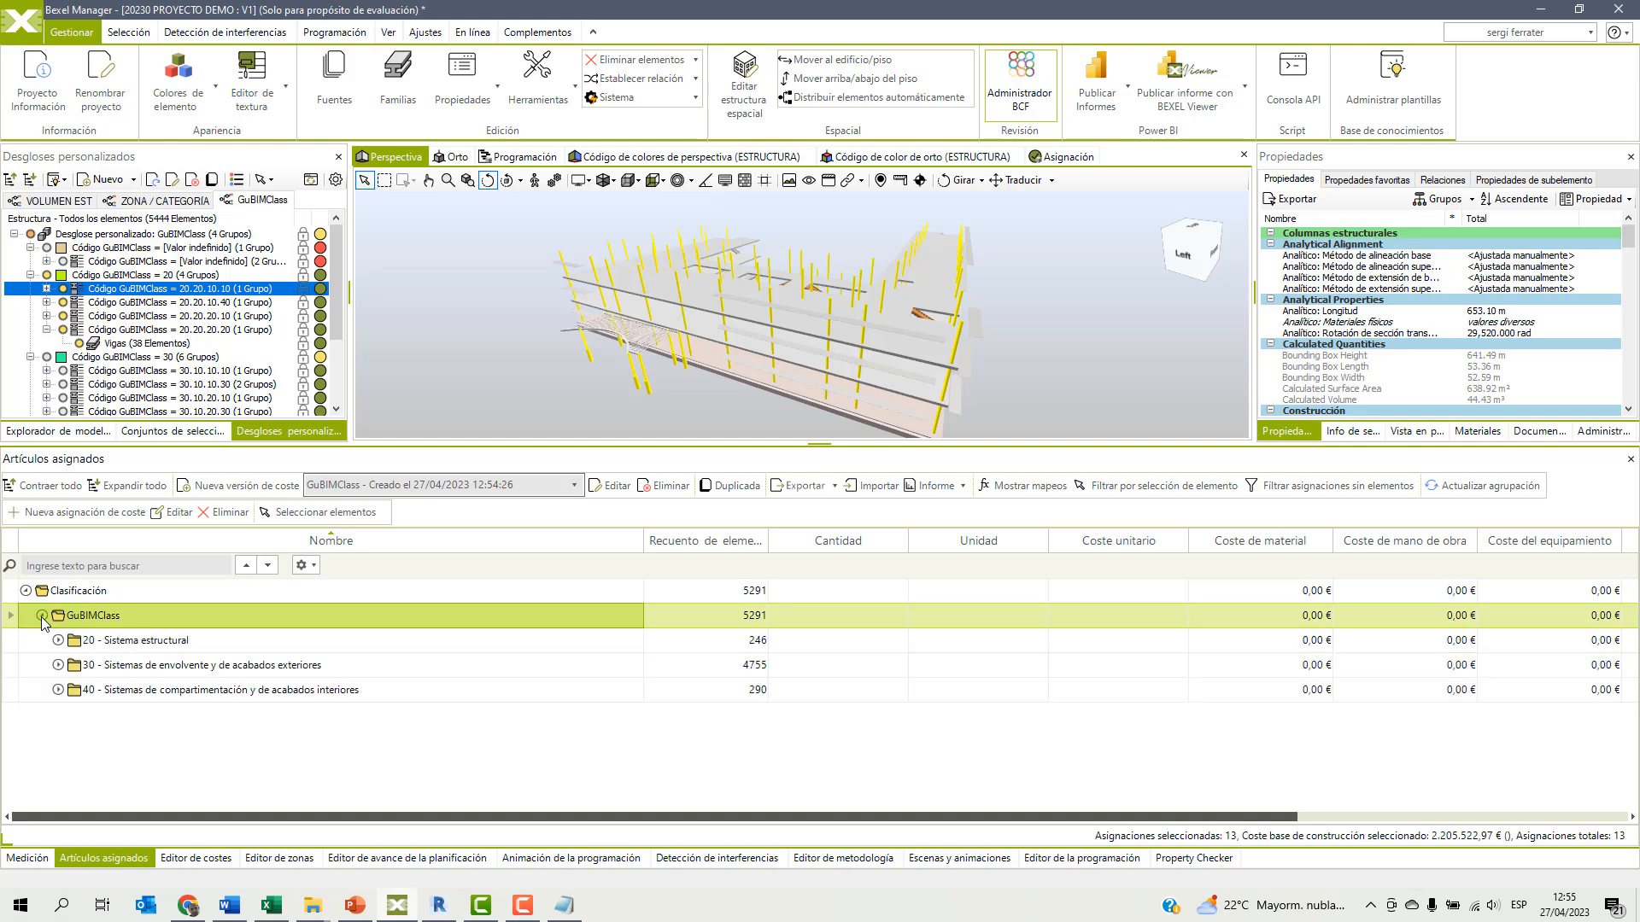
left_click(59, 641)
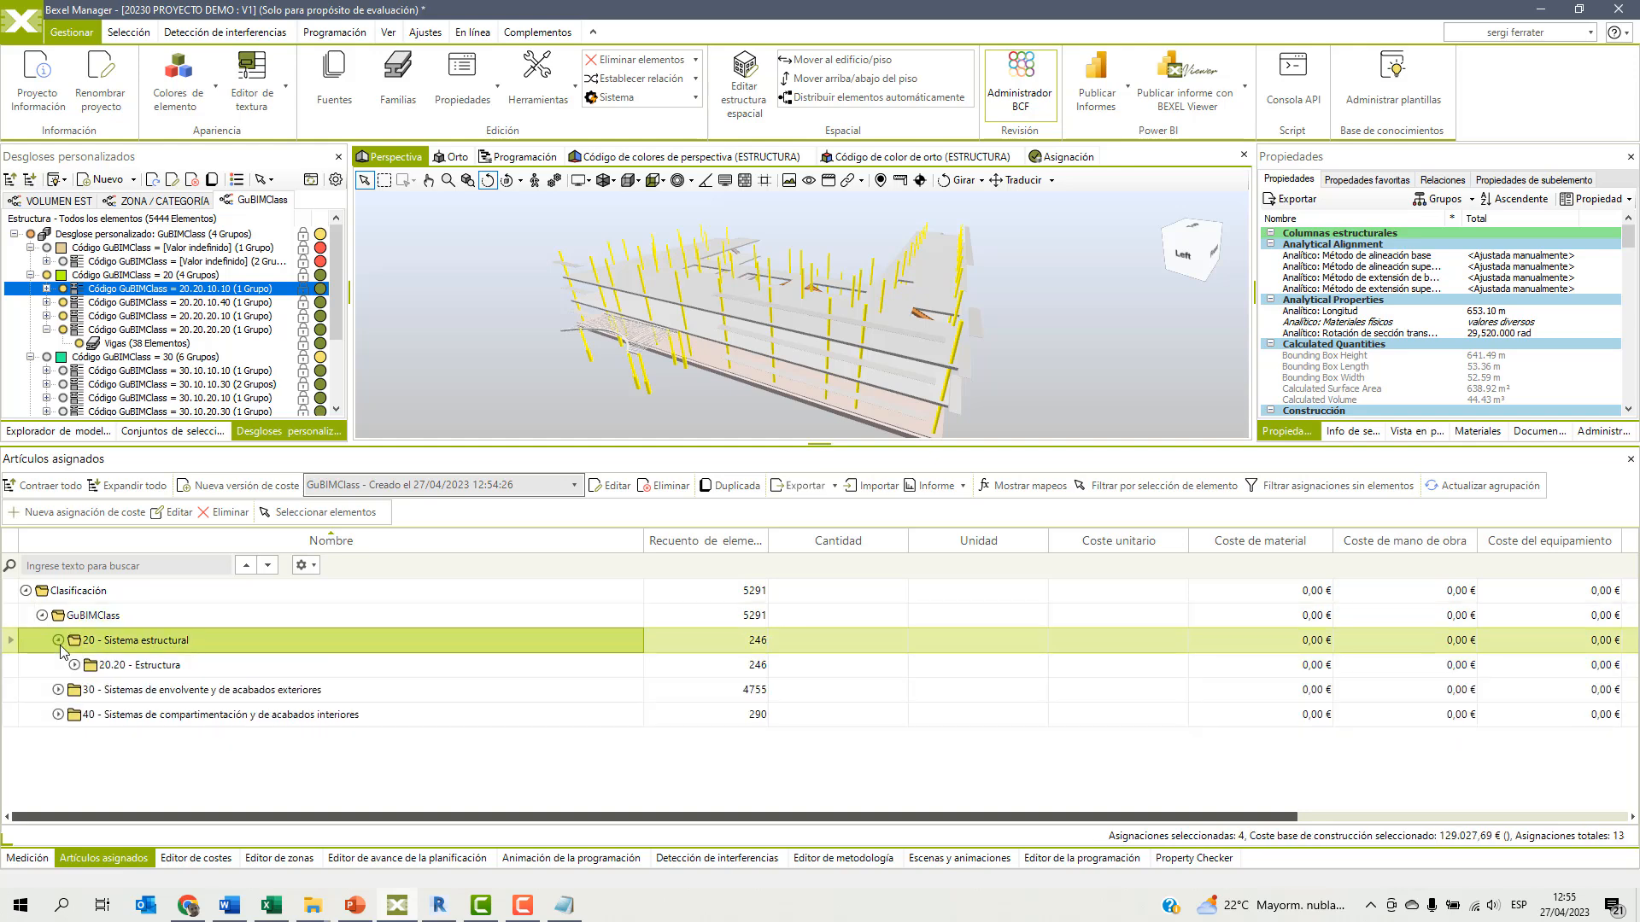
Narrow the Nombre, Cantidad, Unidad, Coste unitario and Coste de material columns and expand the 20.20 - Estructura group.
left_click_drag(643, 541, 423, 544)
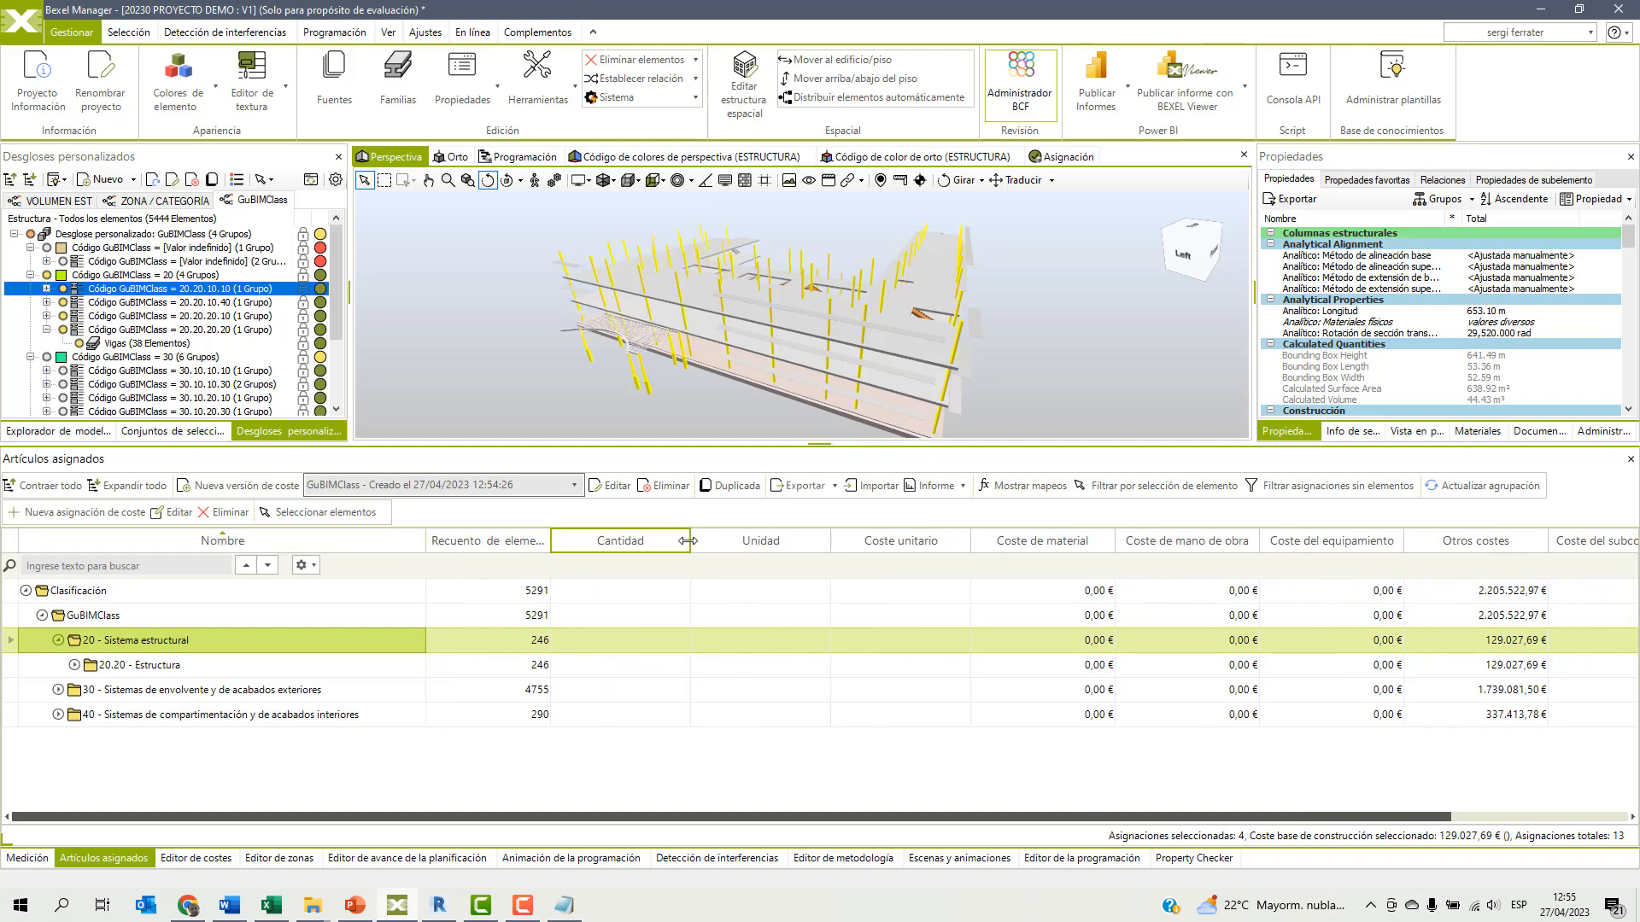
left_click_drag(690, 543, 579, 544)
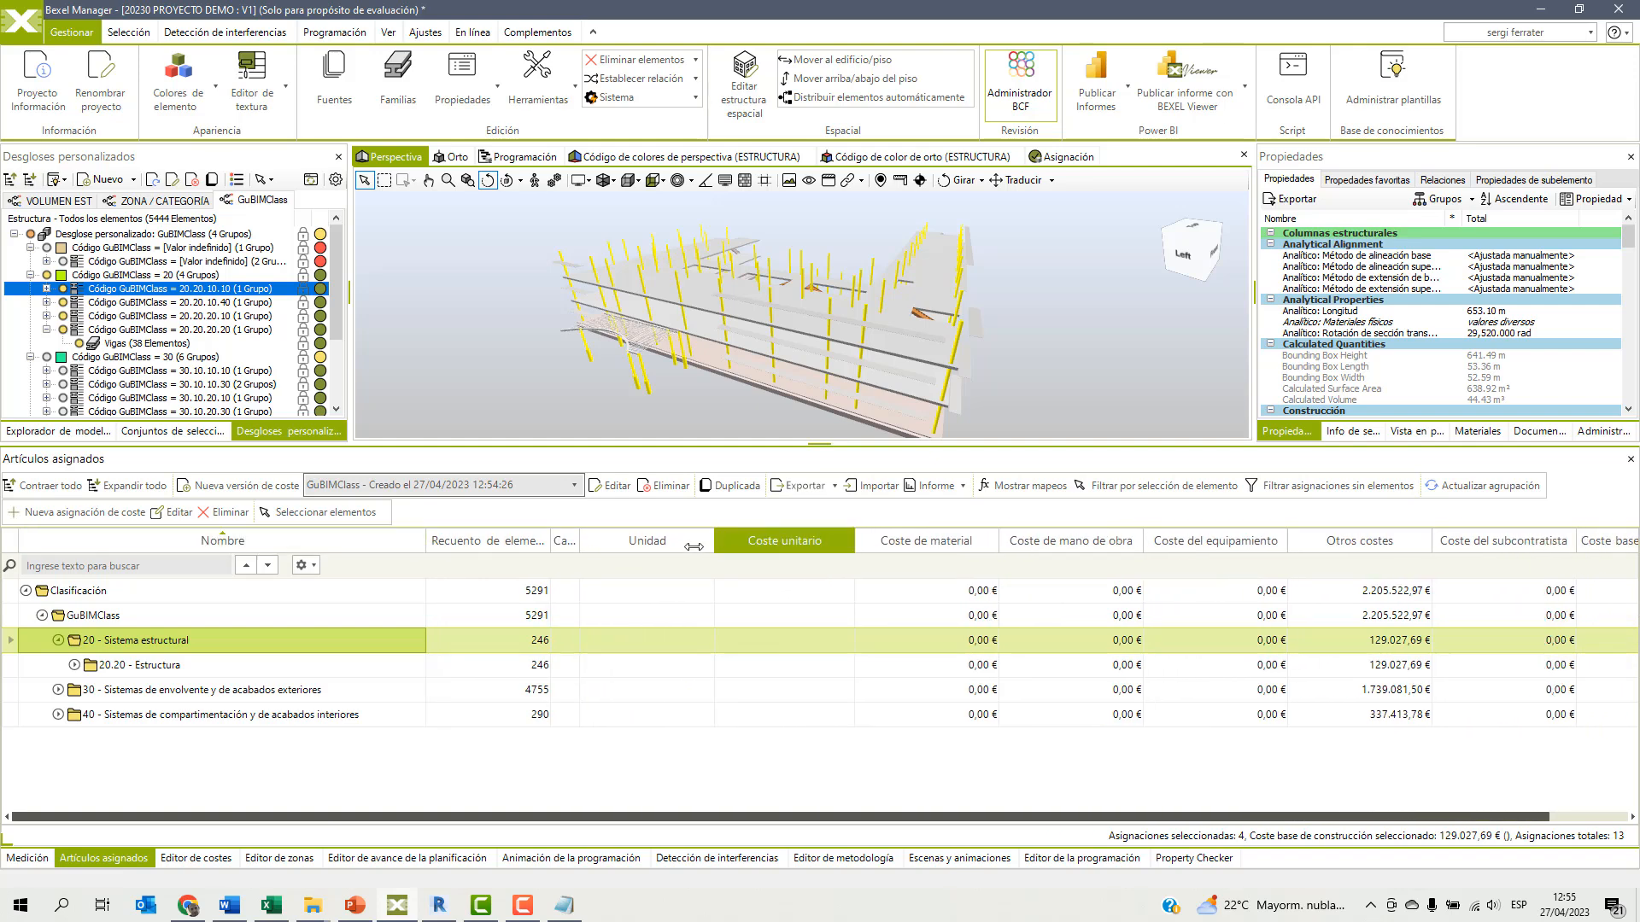
left_click_drag(719, 544, 640, 543)
left_click_drag(779, 535, 727, 540)
left_click_drag(868, 537, 806, 538)
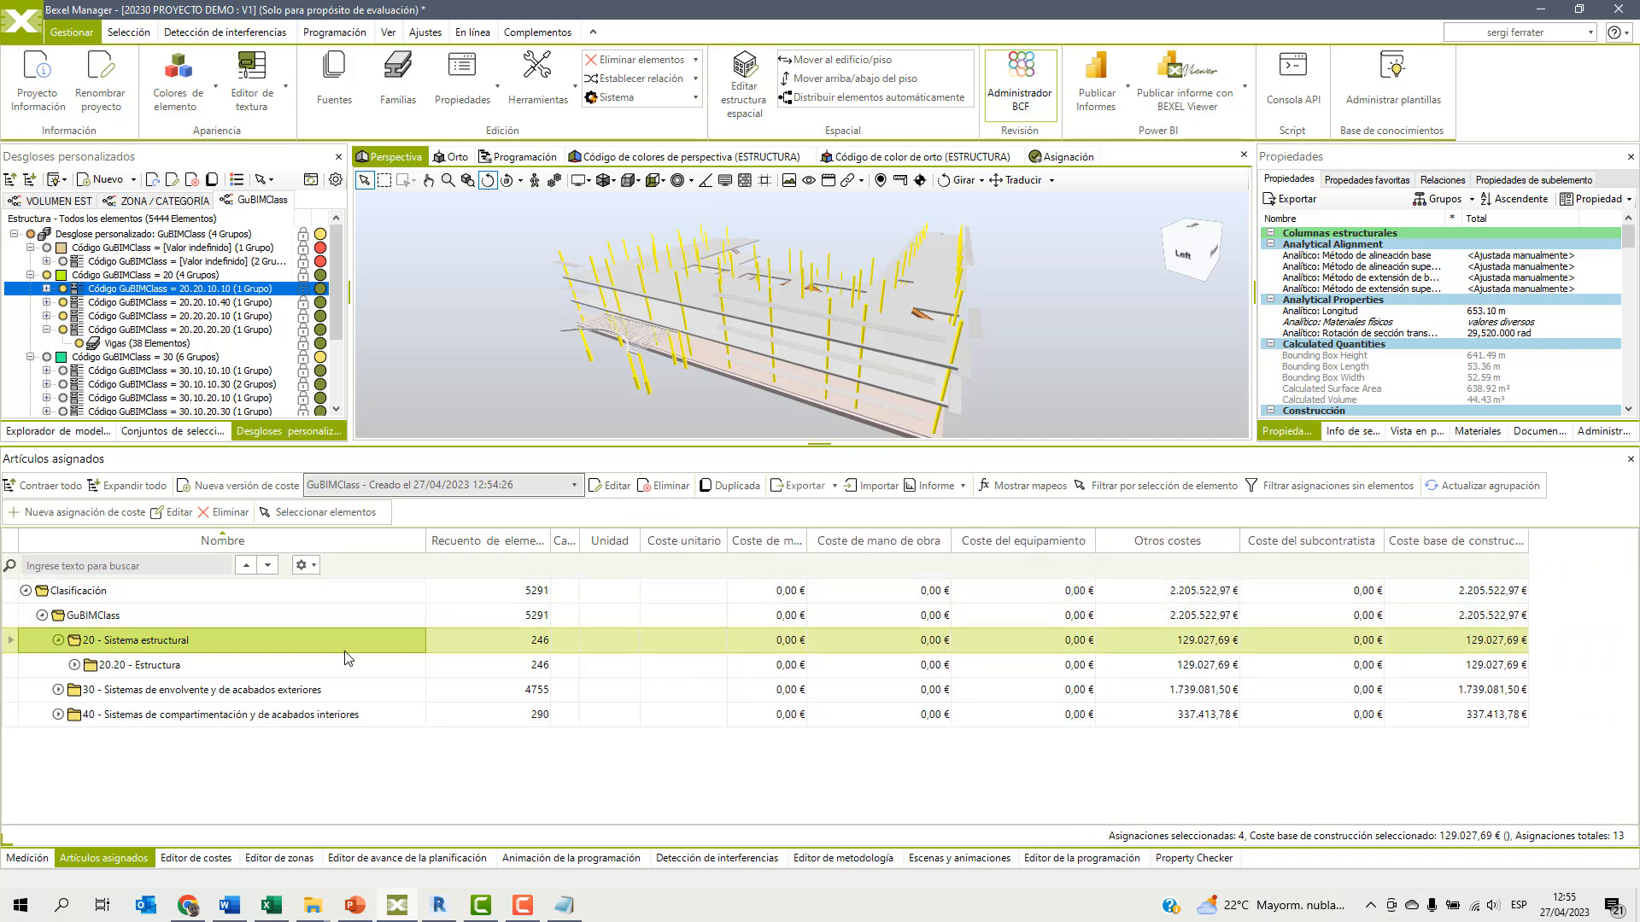
left_click(75, 666)
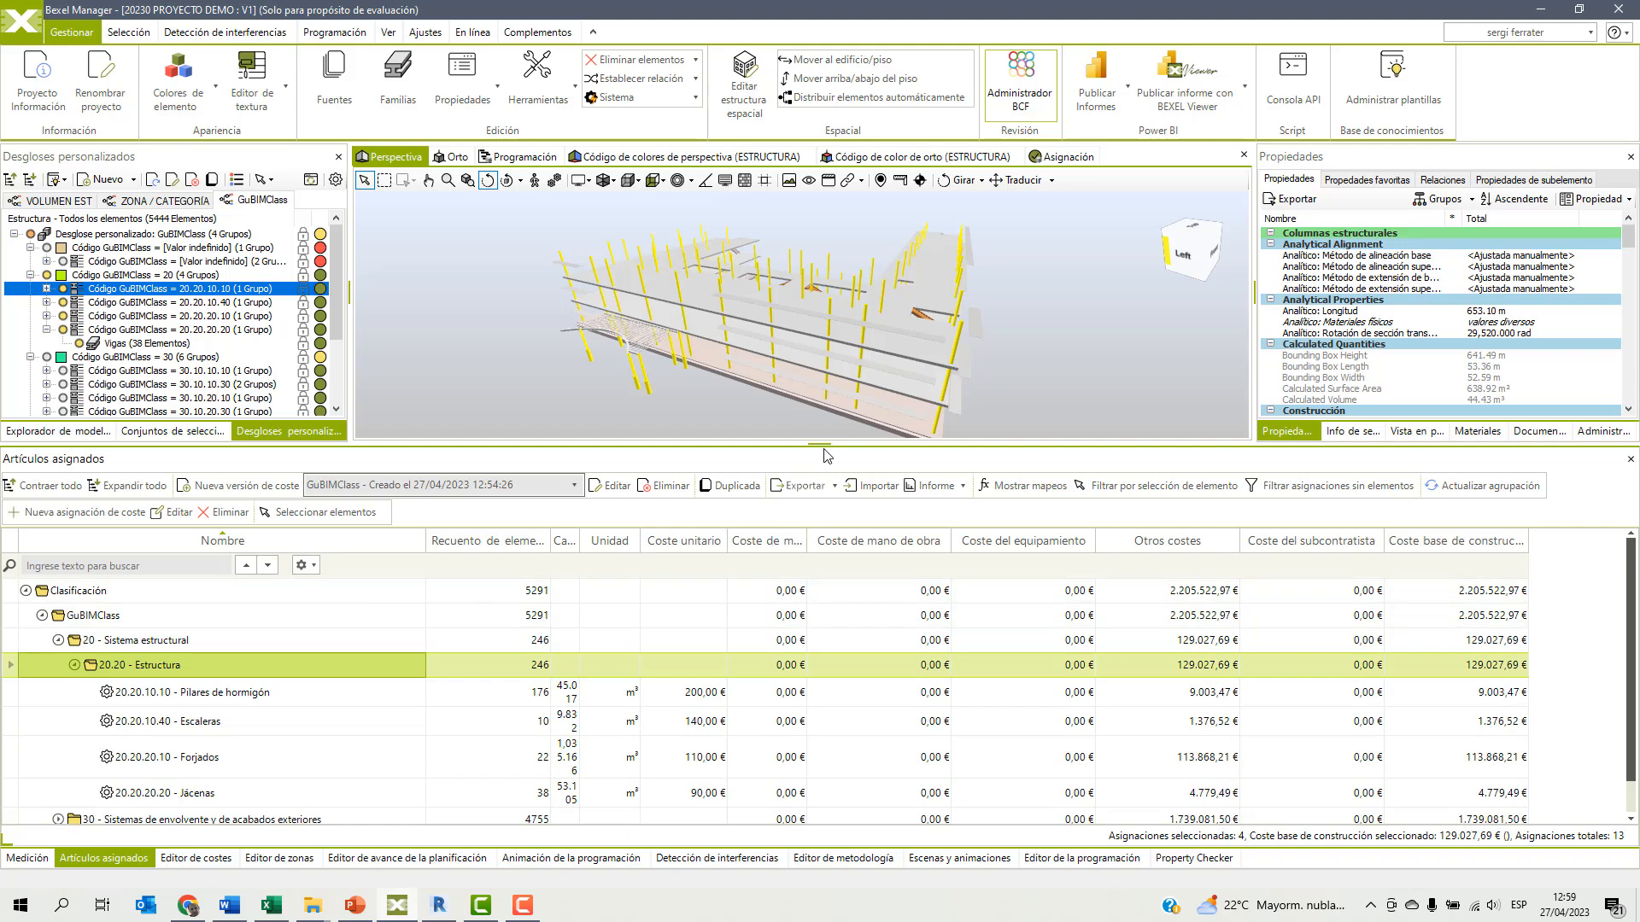
Enlarge the 3D view and hide the Medición, Artículos asignados, Editor de costes, Editor de avance de la planificación, Detección de interferencias and Escenas y animaciones windows.
left_click_drag(820, 443, 805, 566)
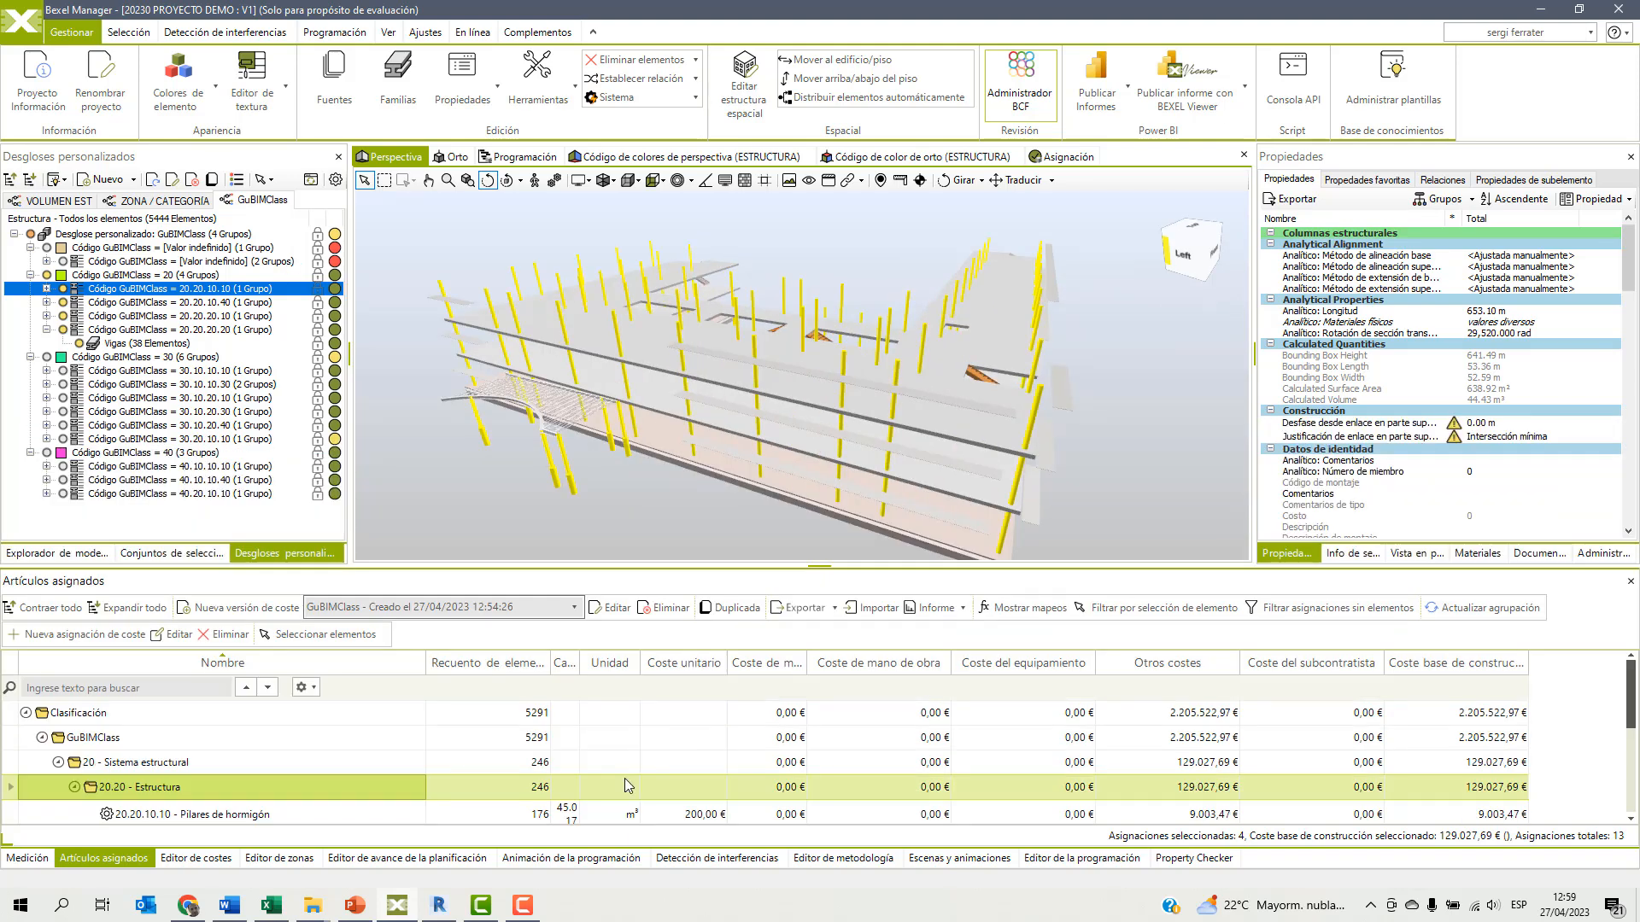
left_click(386, 34)
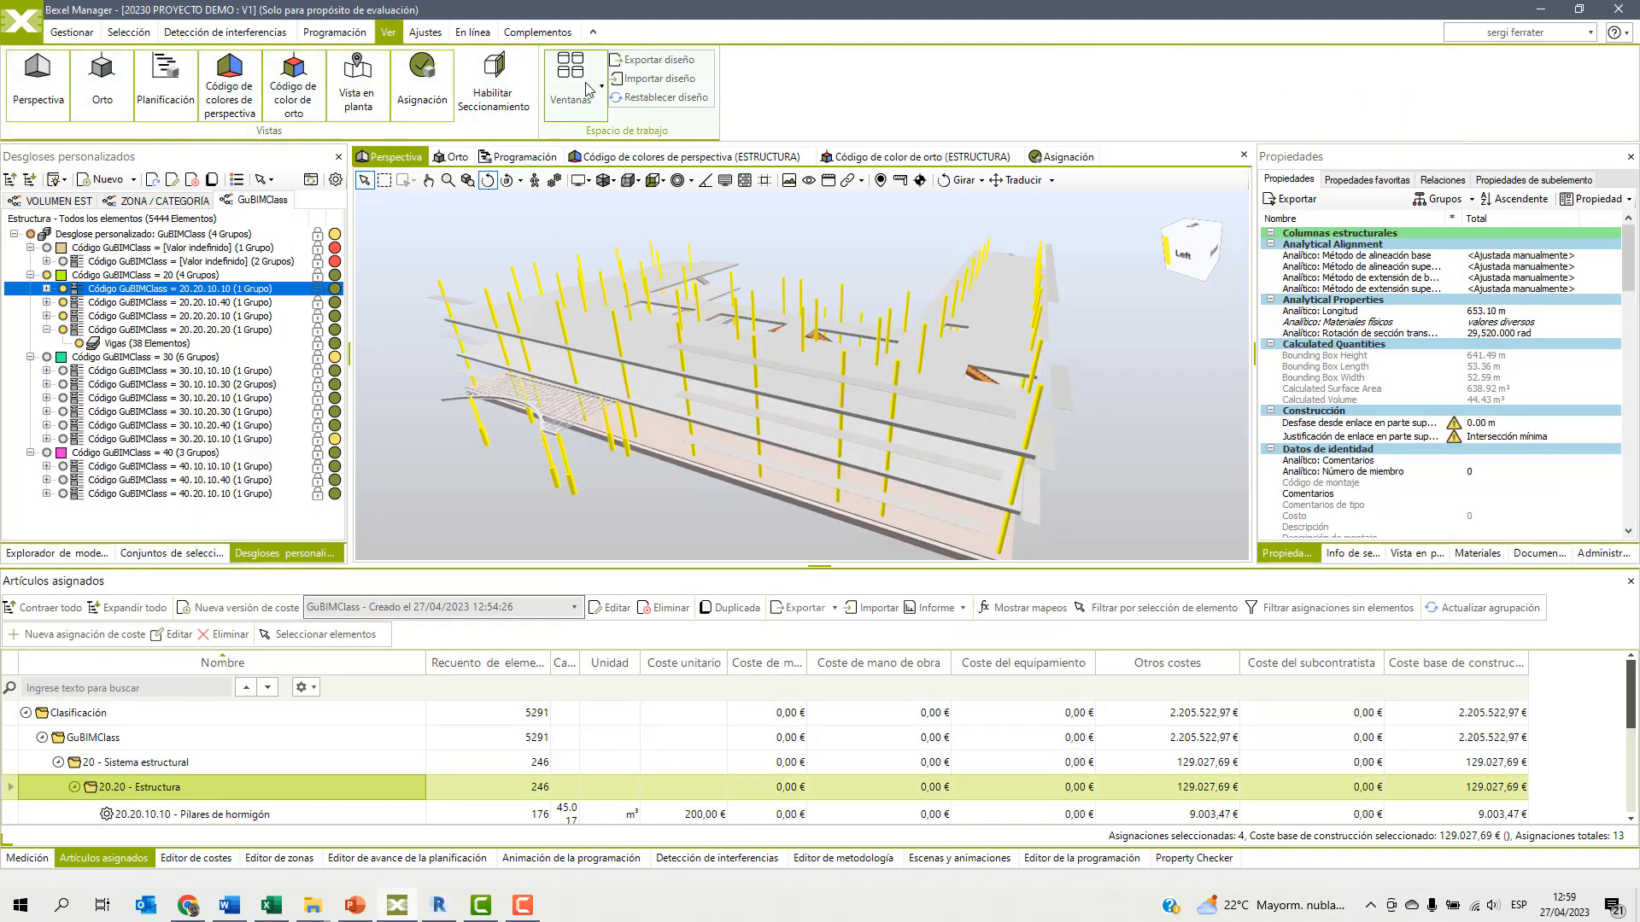
left_click(571, 81)
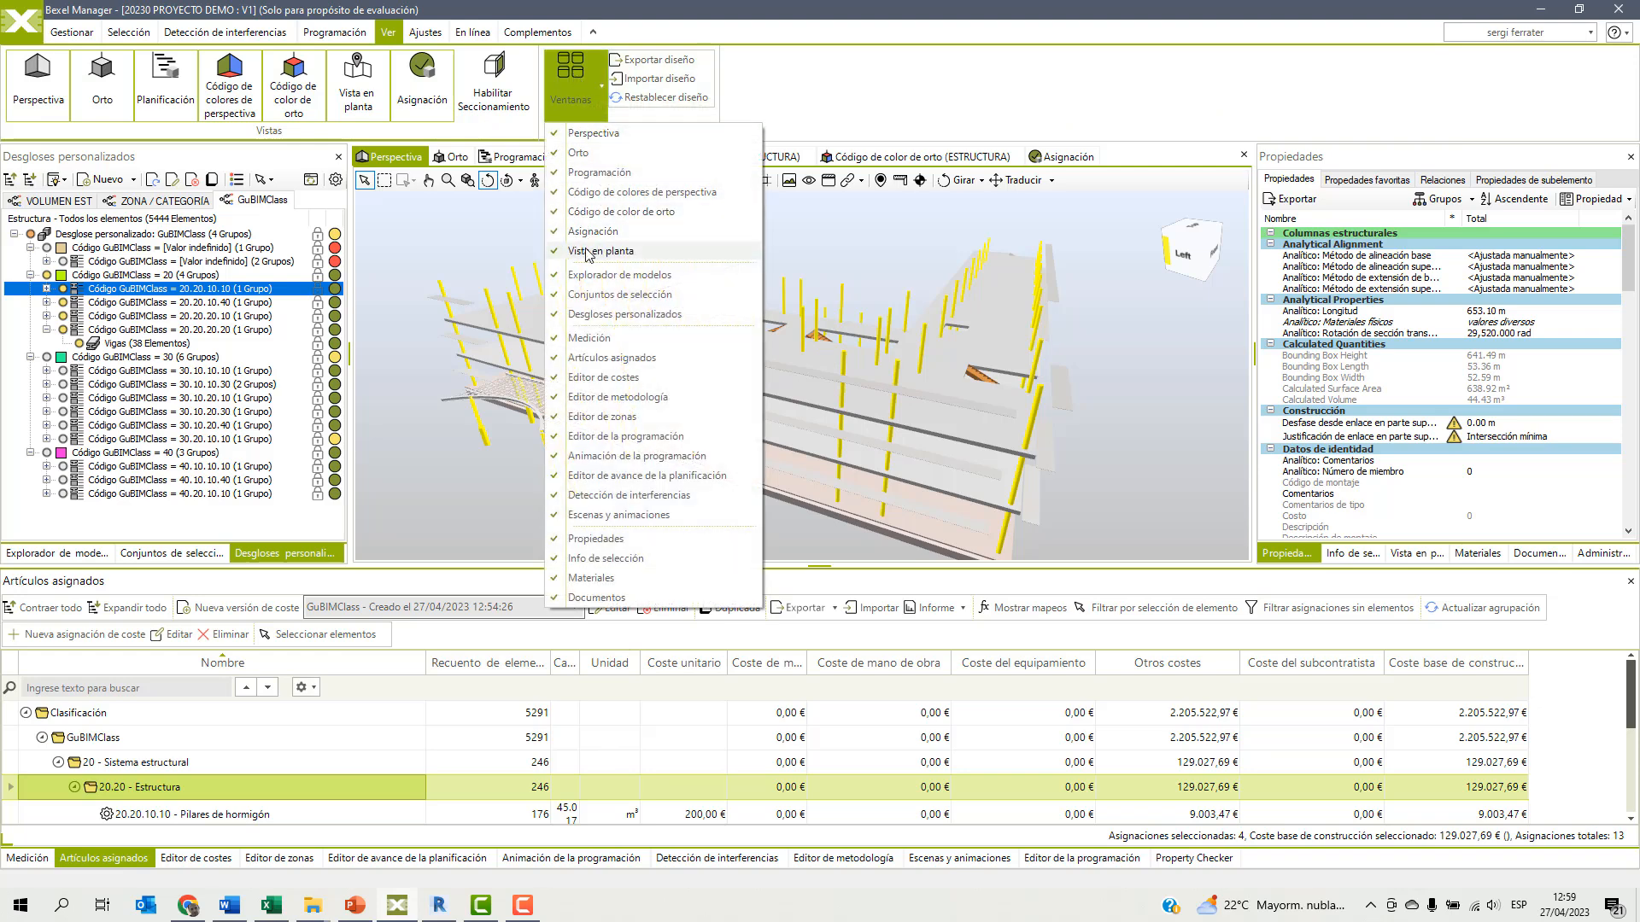
left_click(589, 338)
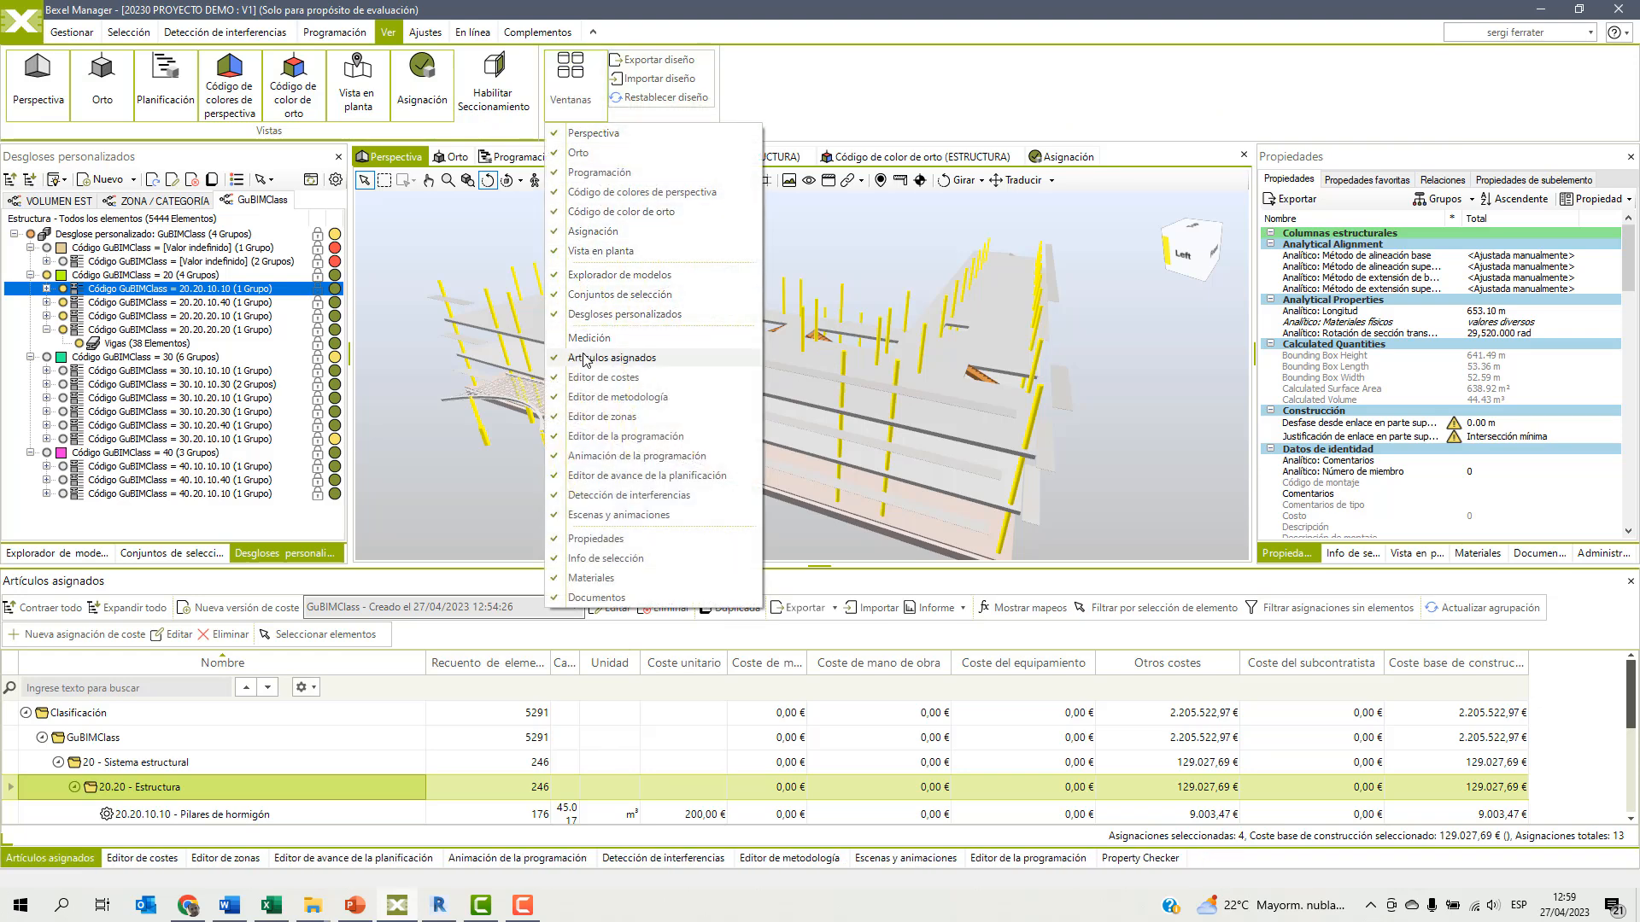
left_click(589, 358)
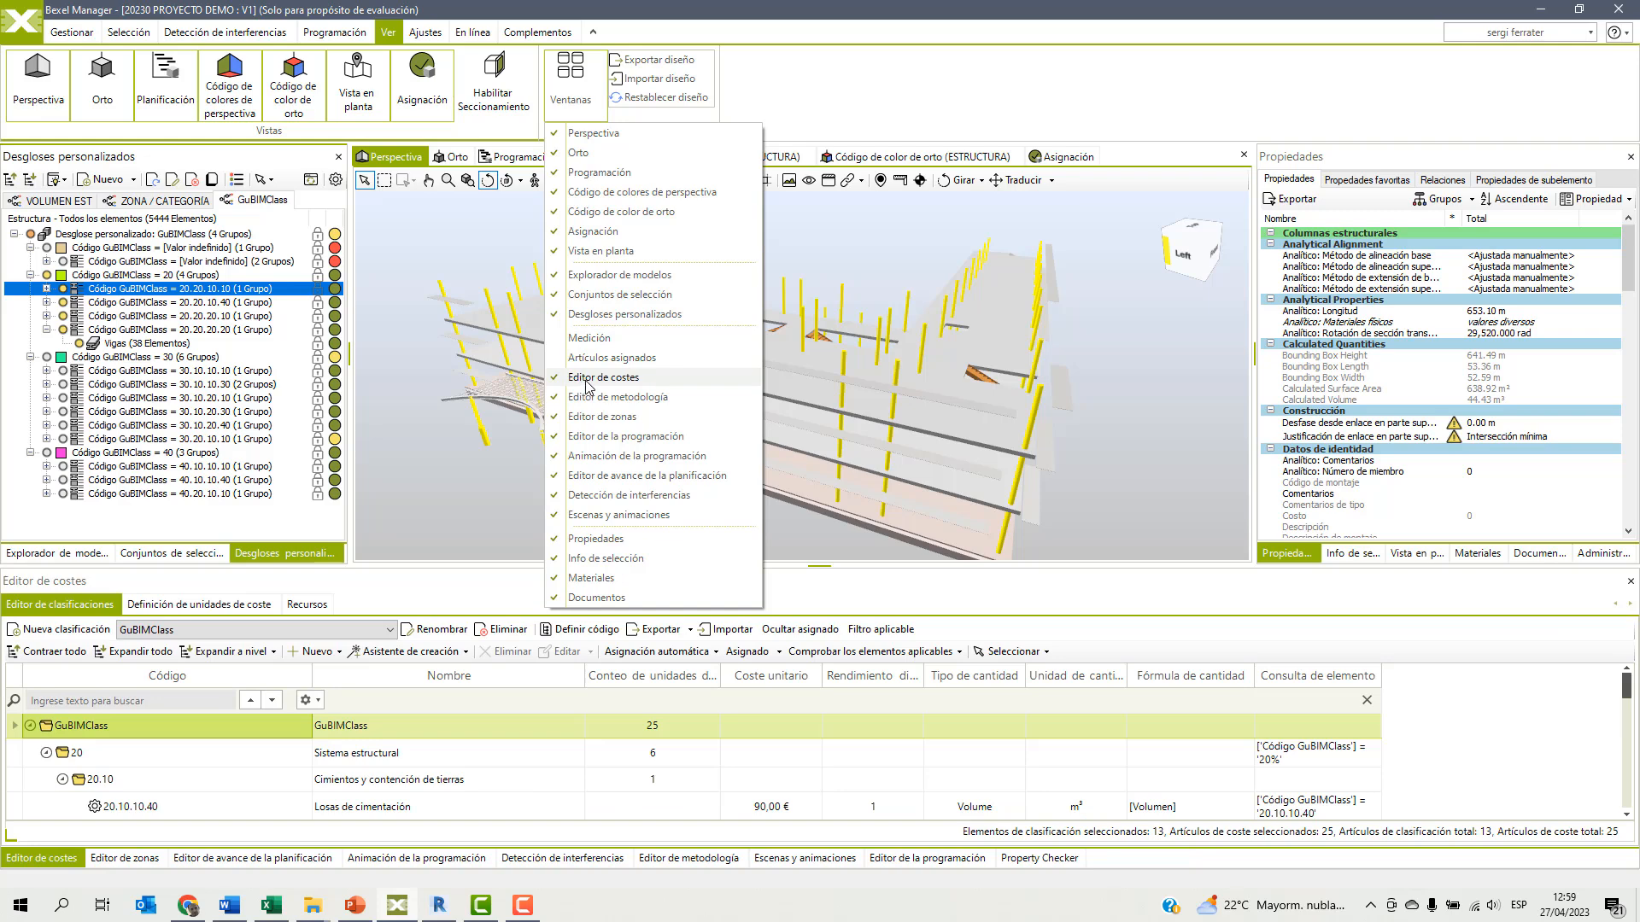
left_click(583, 379)
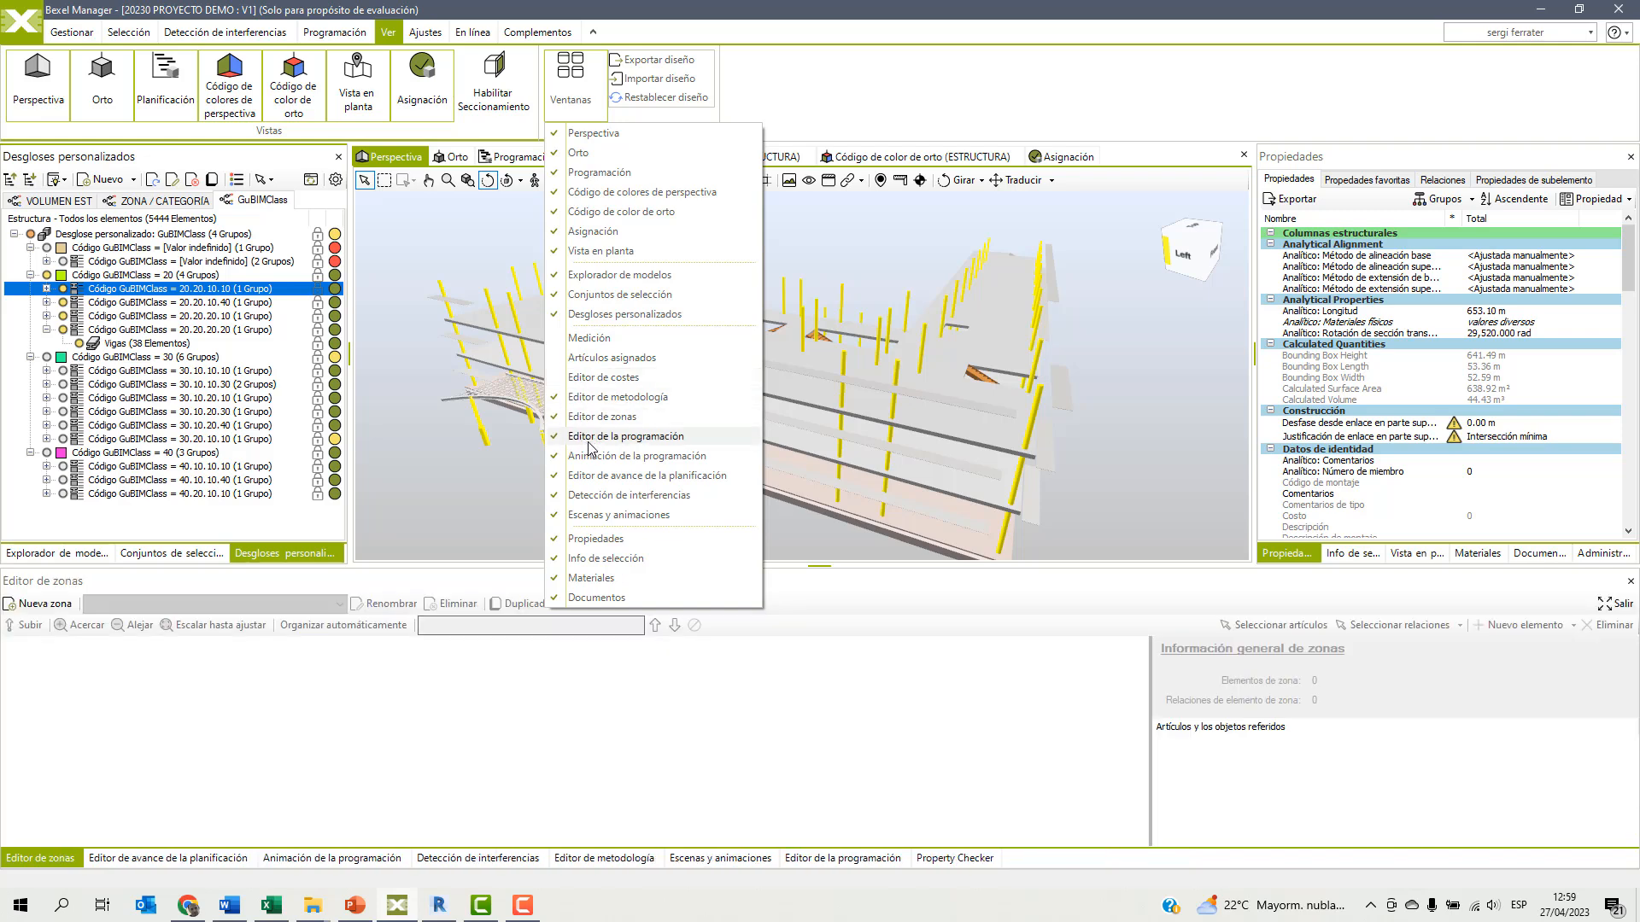
left_click(588, 476)
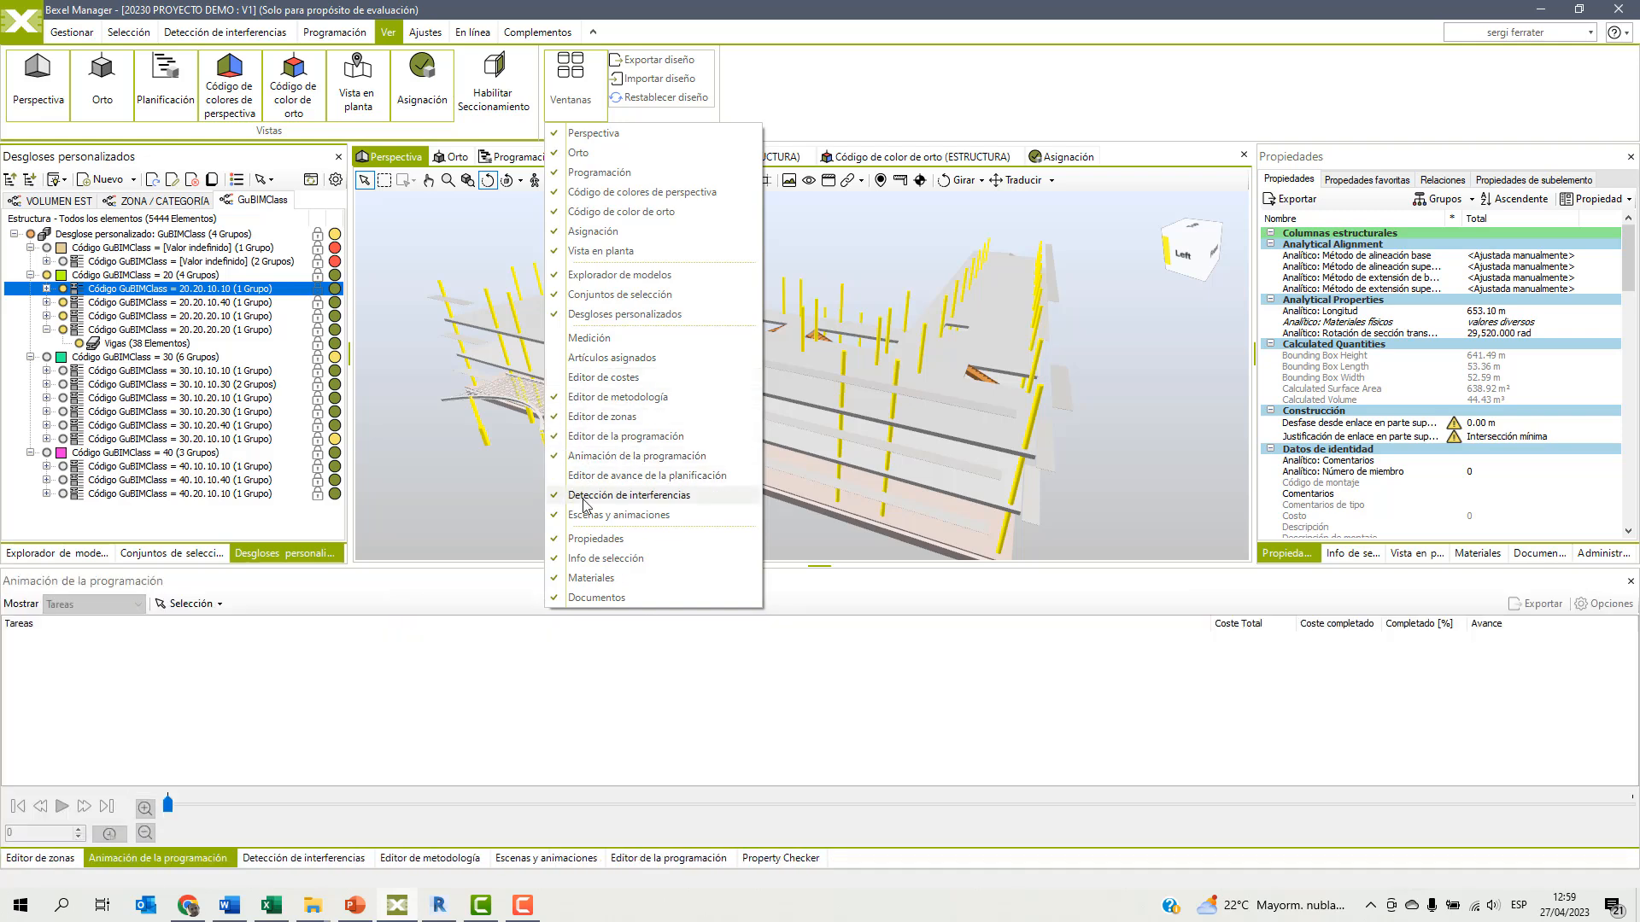
left_click(585, 497)
left_click(588, 517)
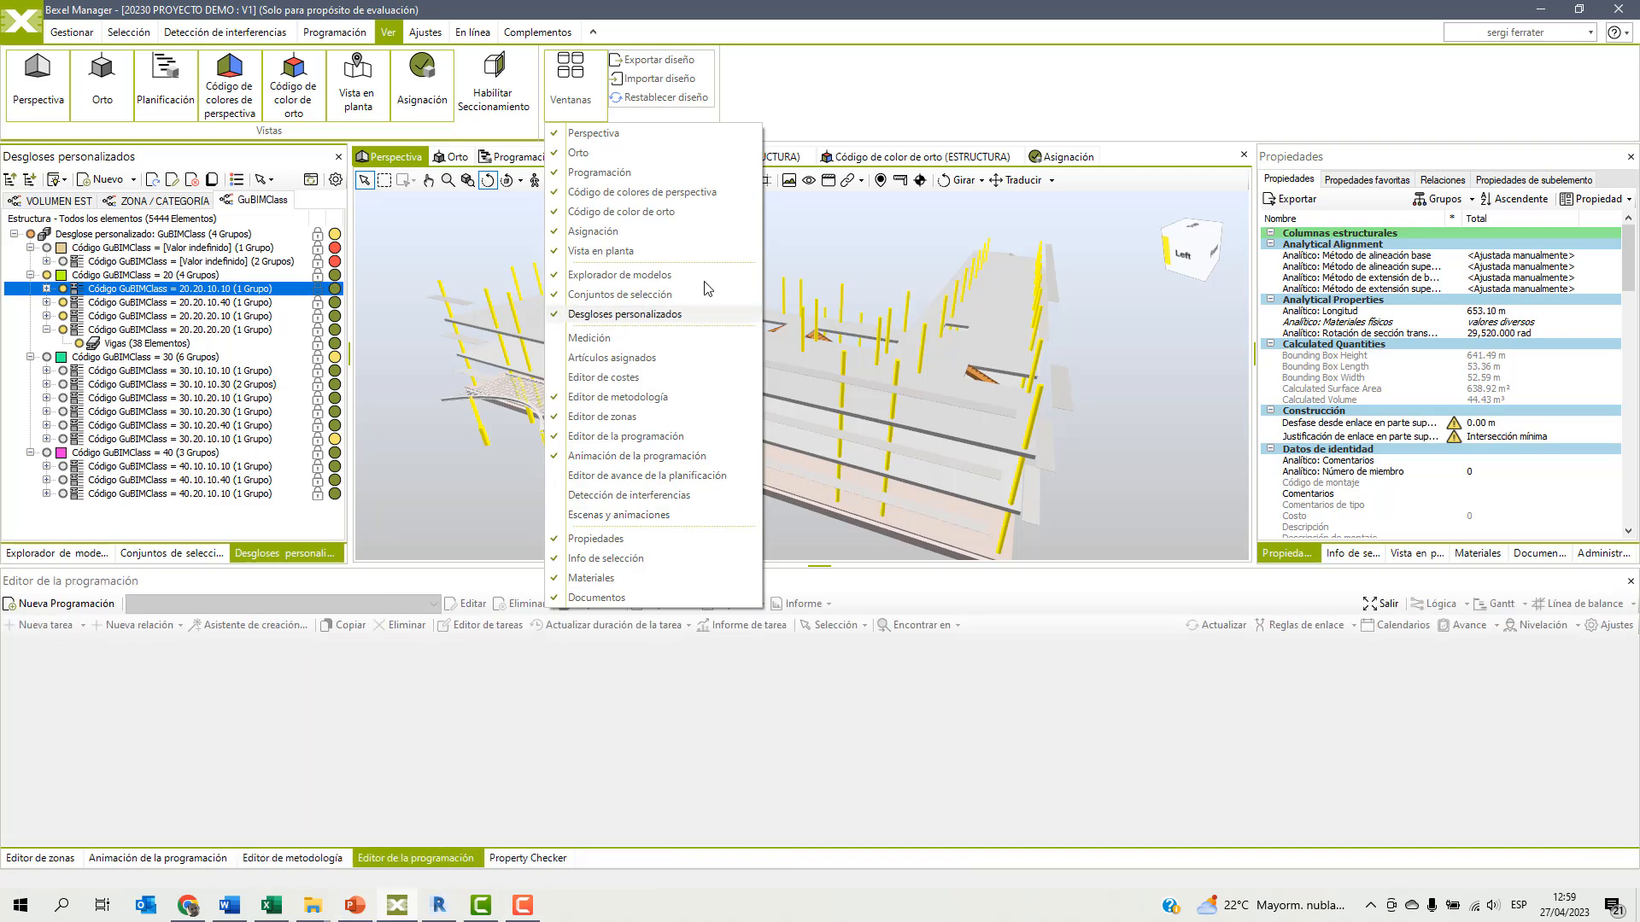
left_click(851, 24)
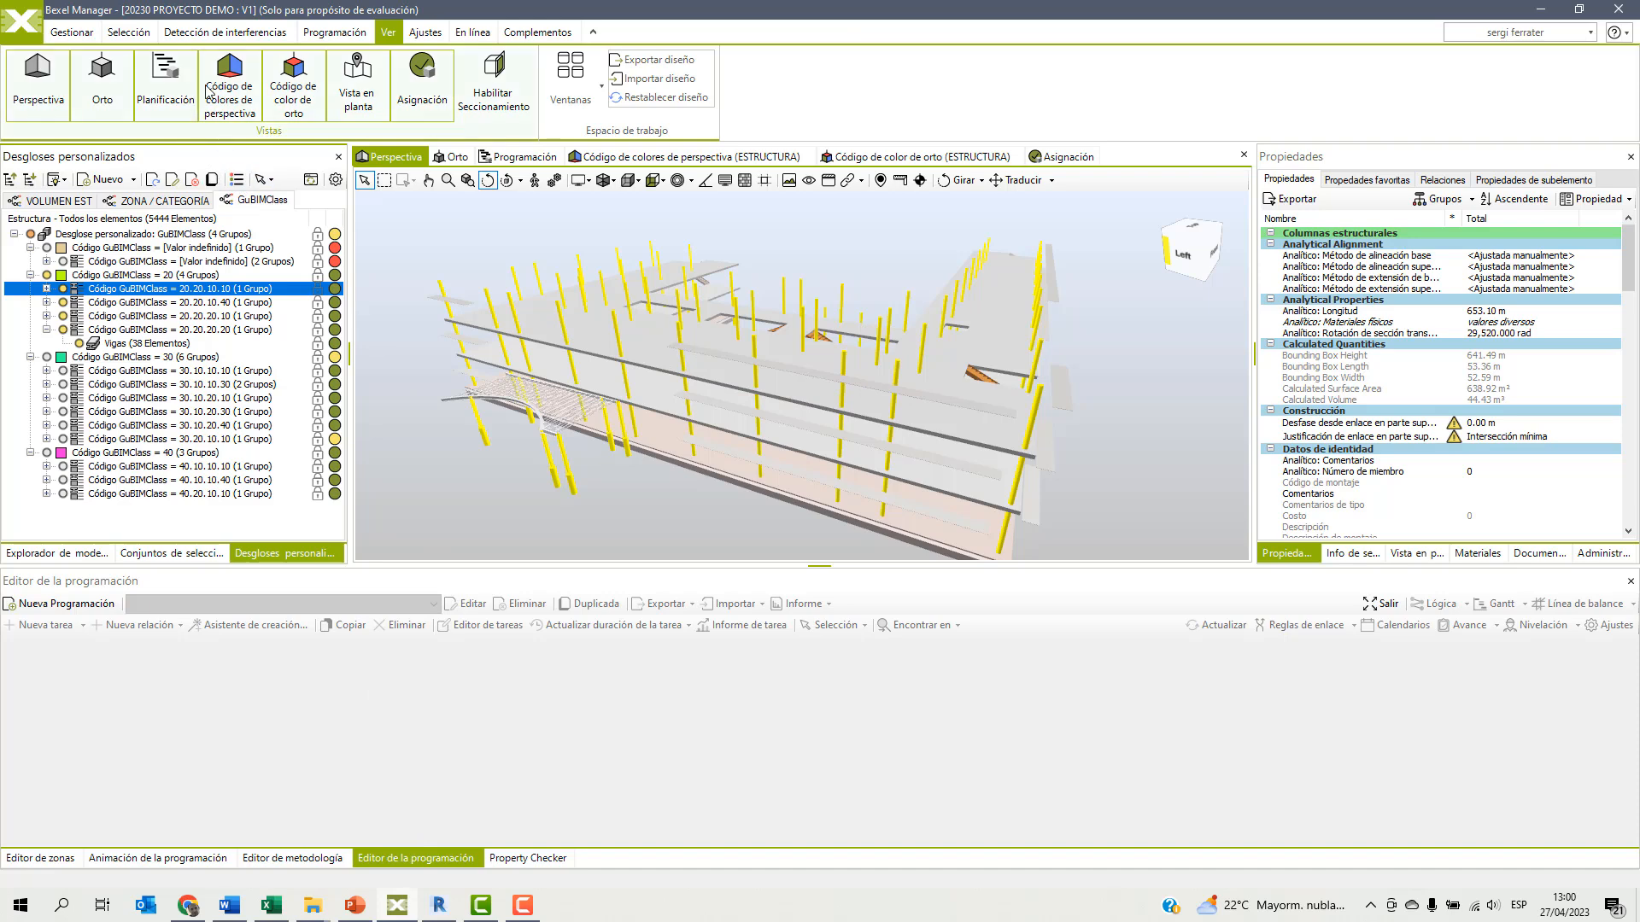
Bring up the scheduling commands and show all model elements in the perspective view.
left_click(344, 34)
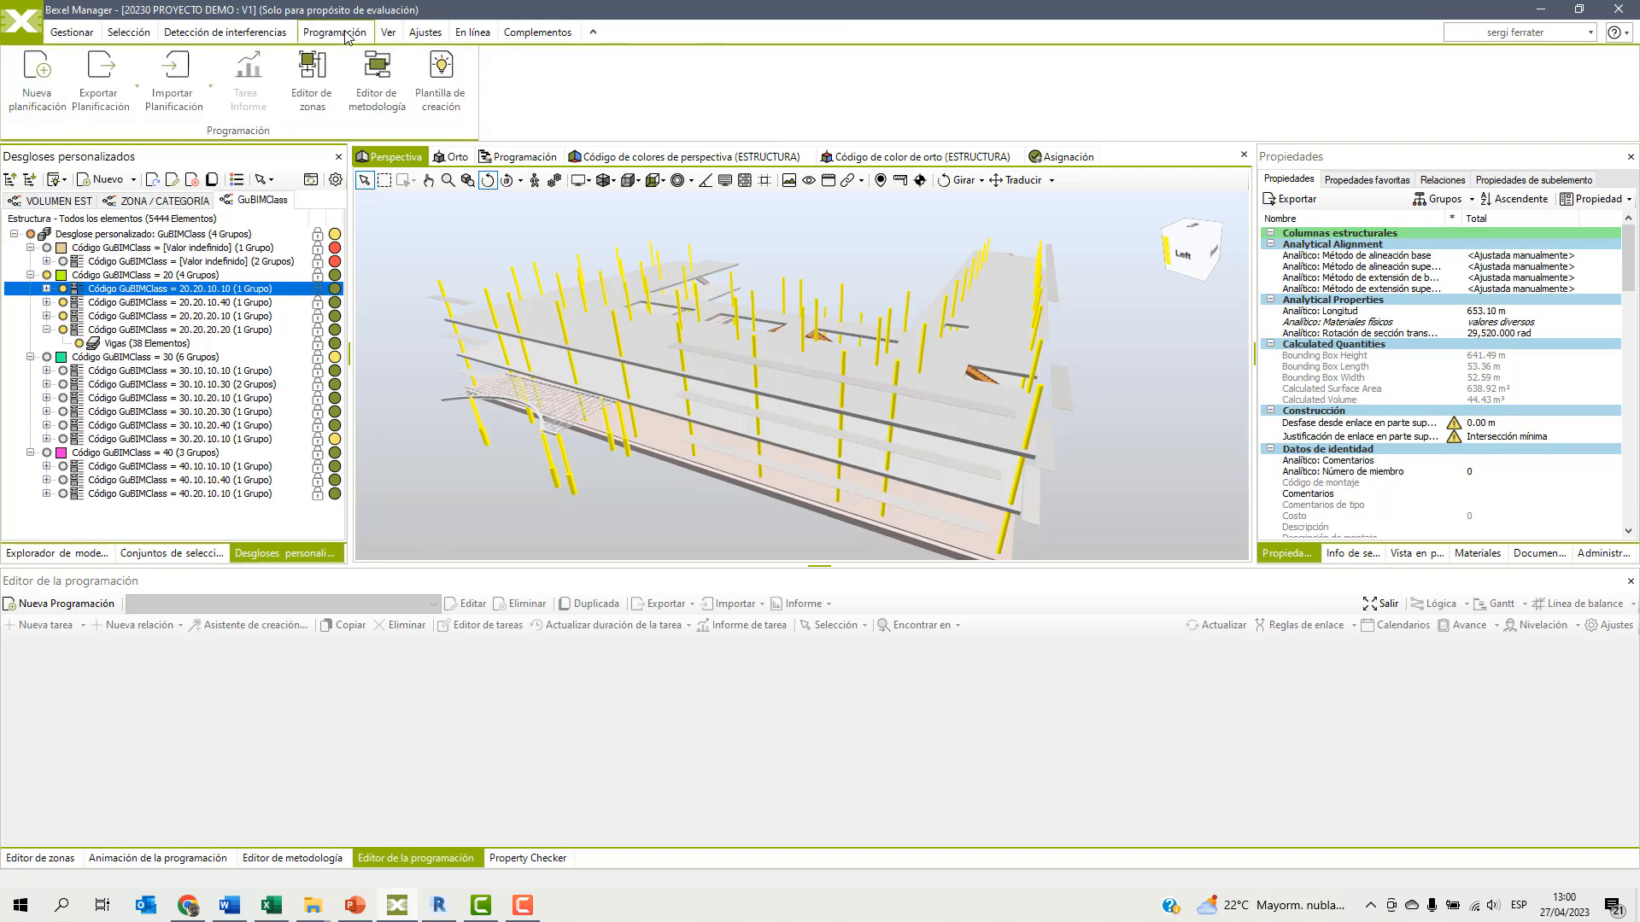
right_click(498, 247)
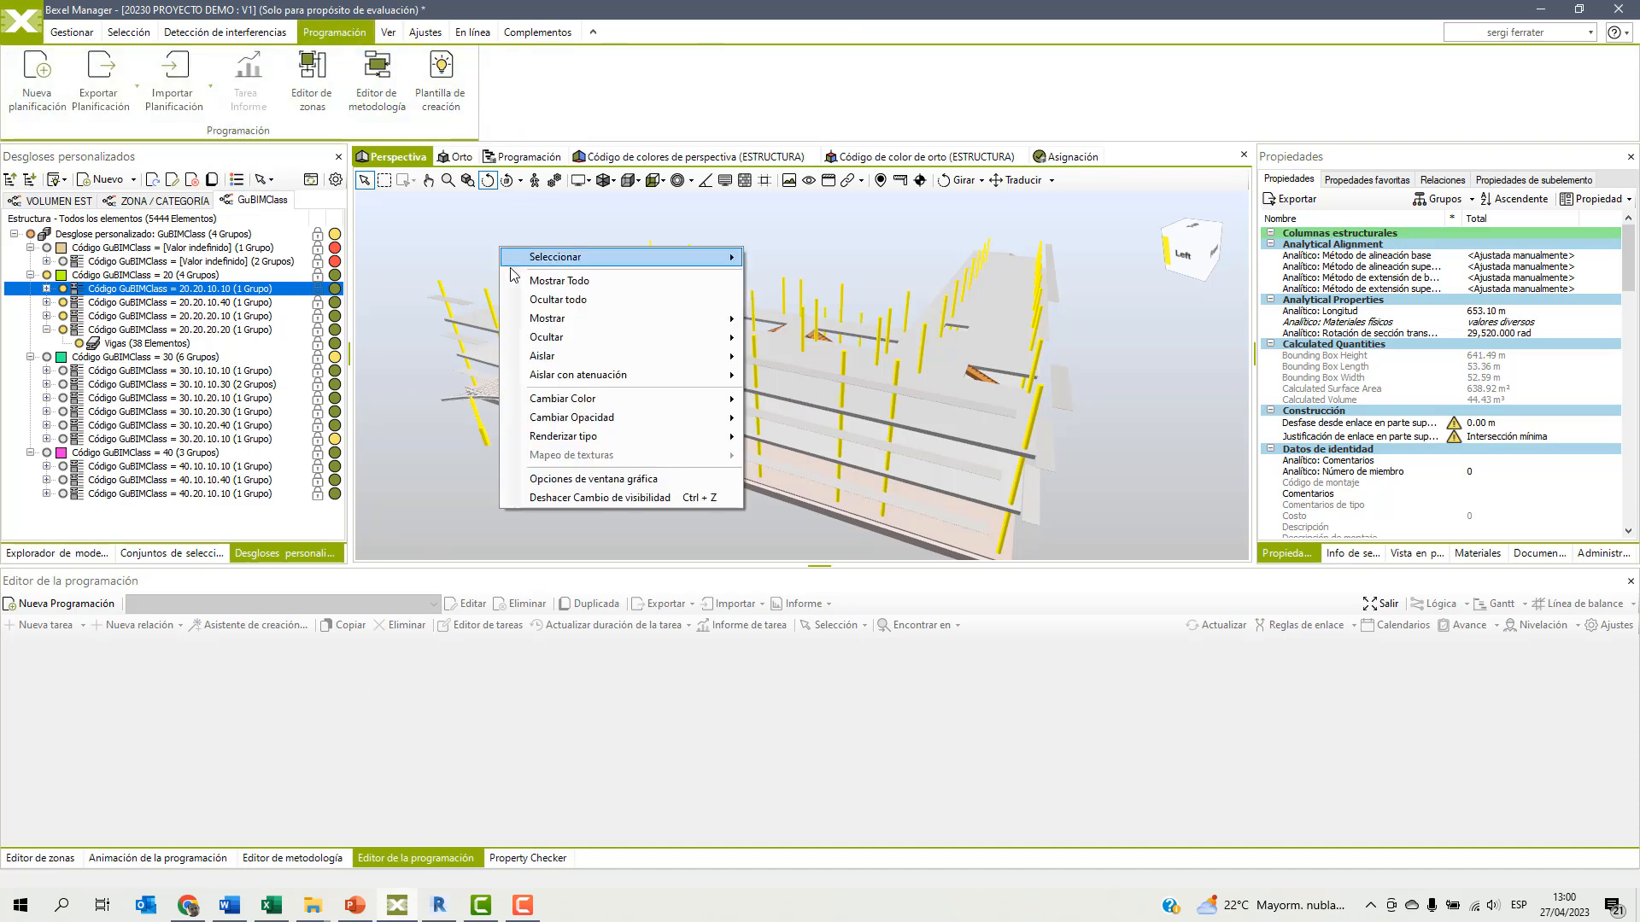
left_click(536, 281)
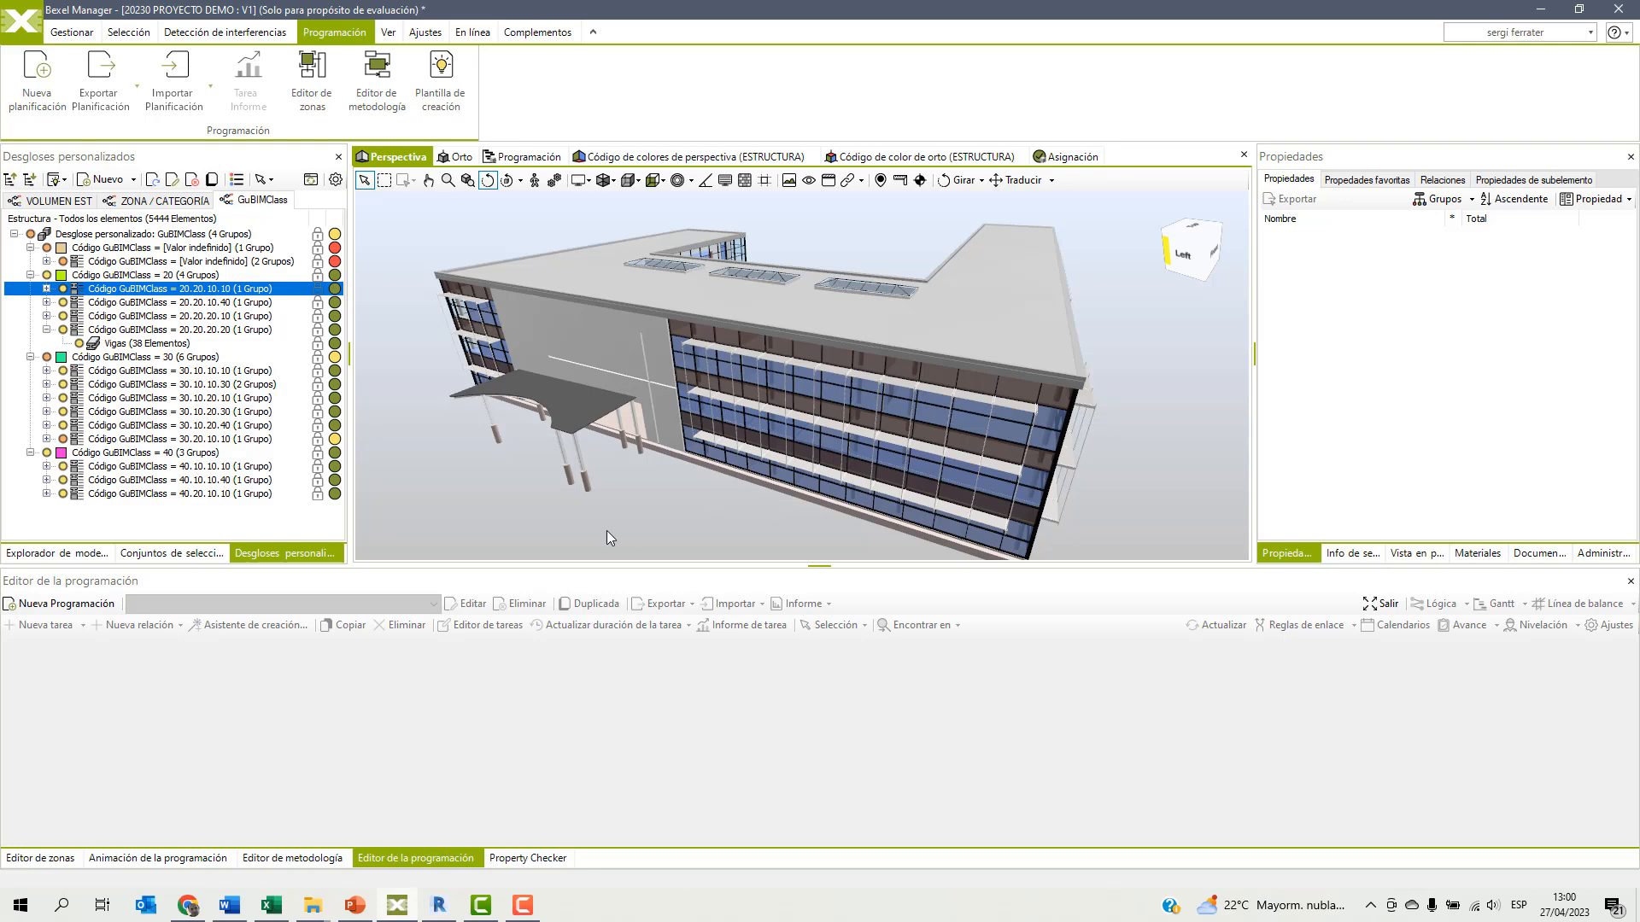
Create a new zone set named EDIFICIOS in the zone editor.
left_click(54, 859)
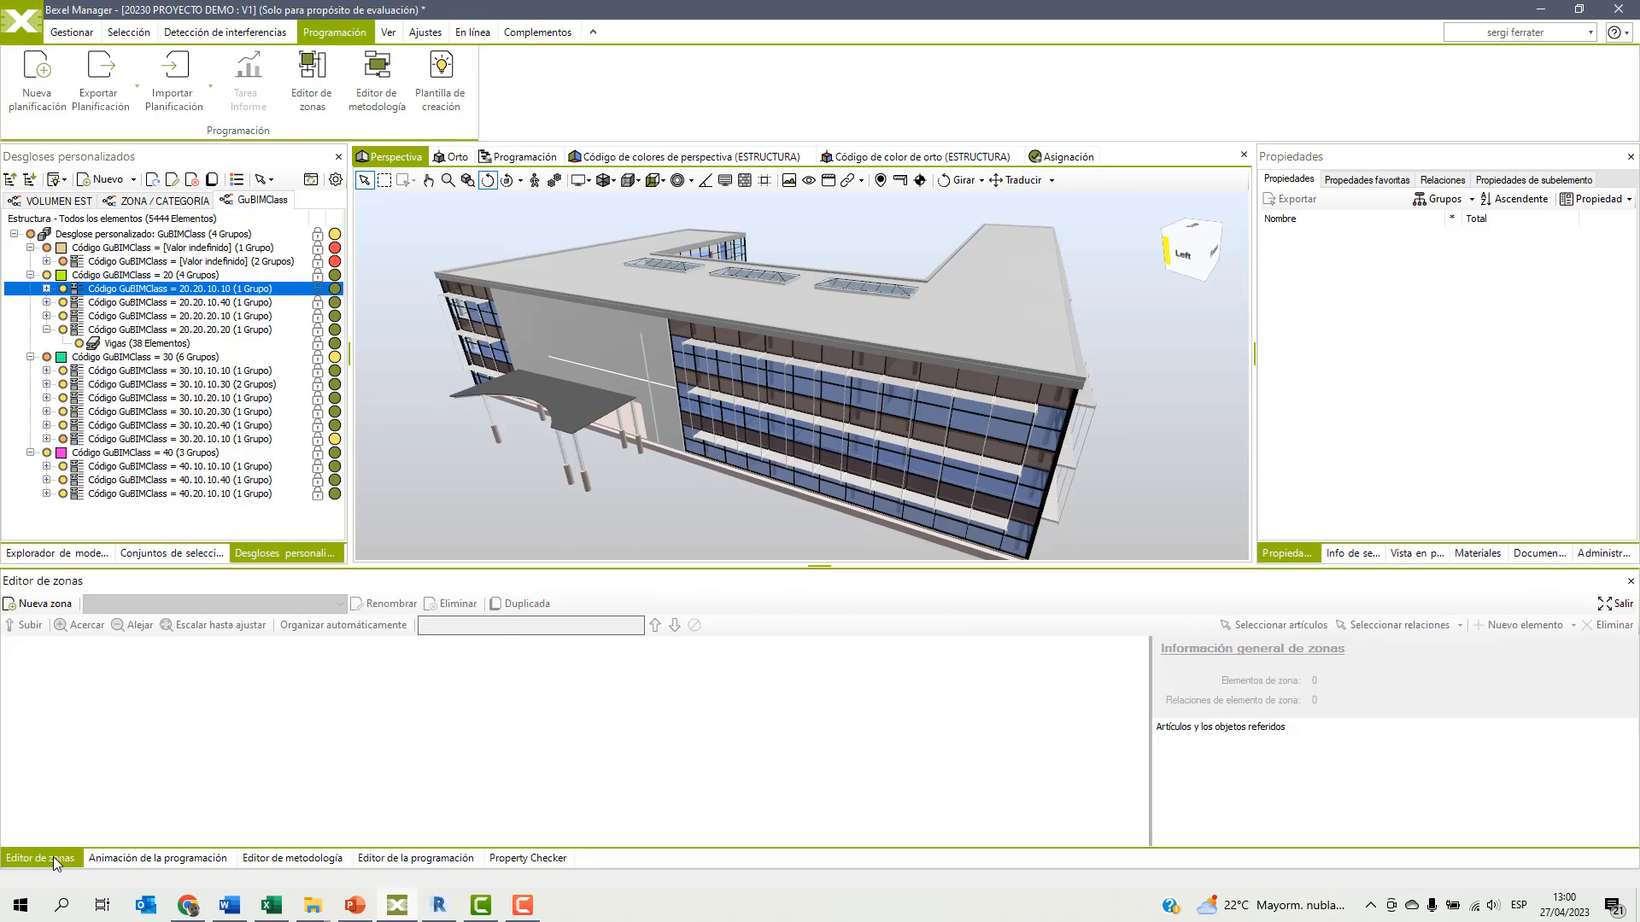
left_click(45, 604)
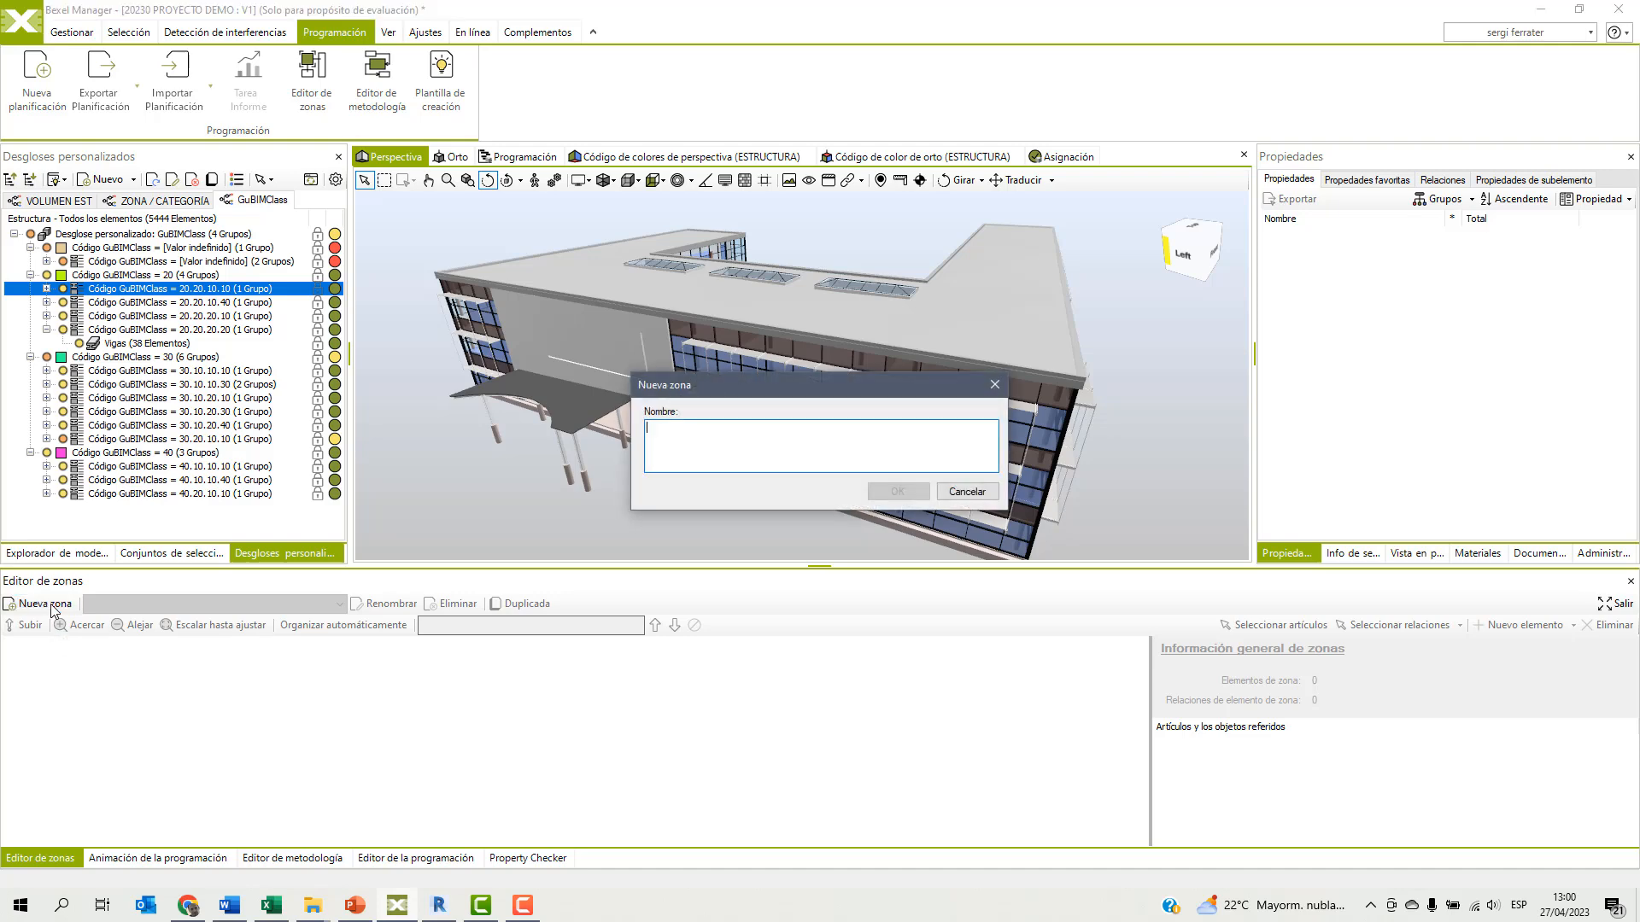
type("EDIFICIOS")
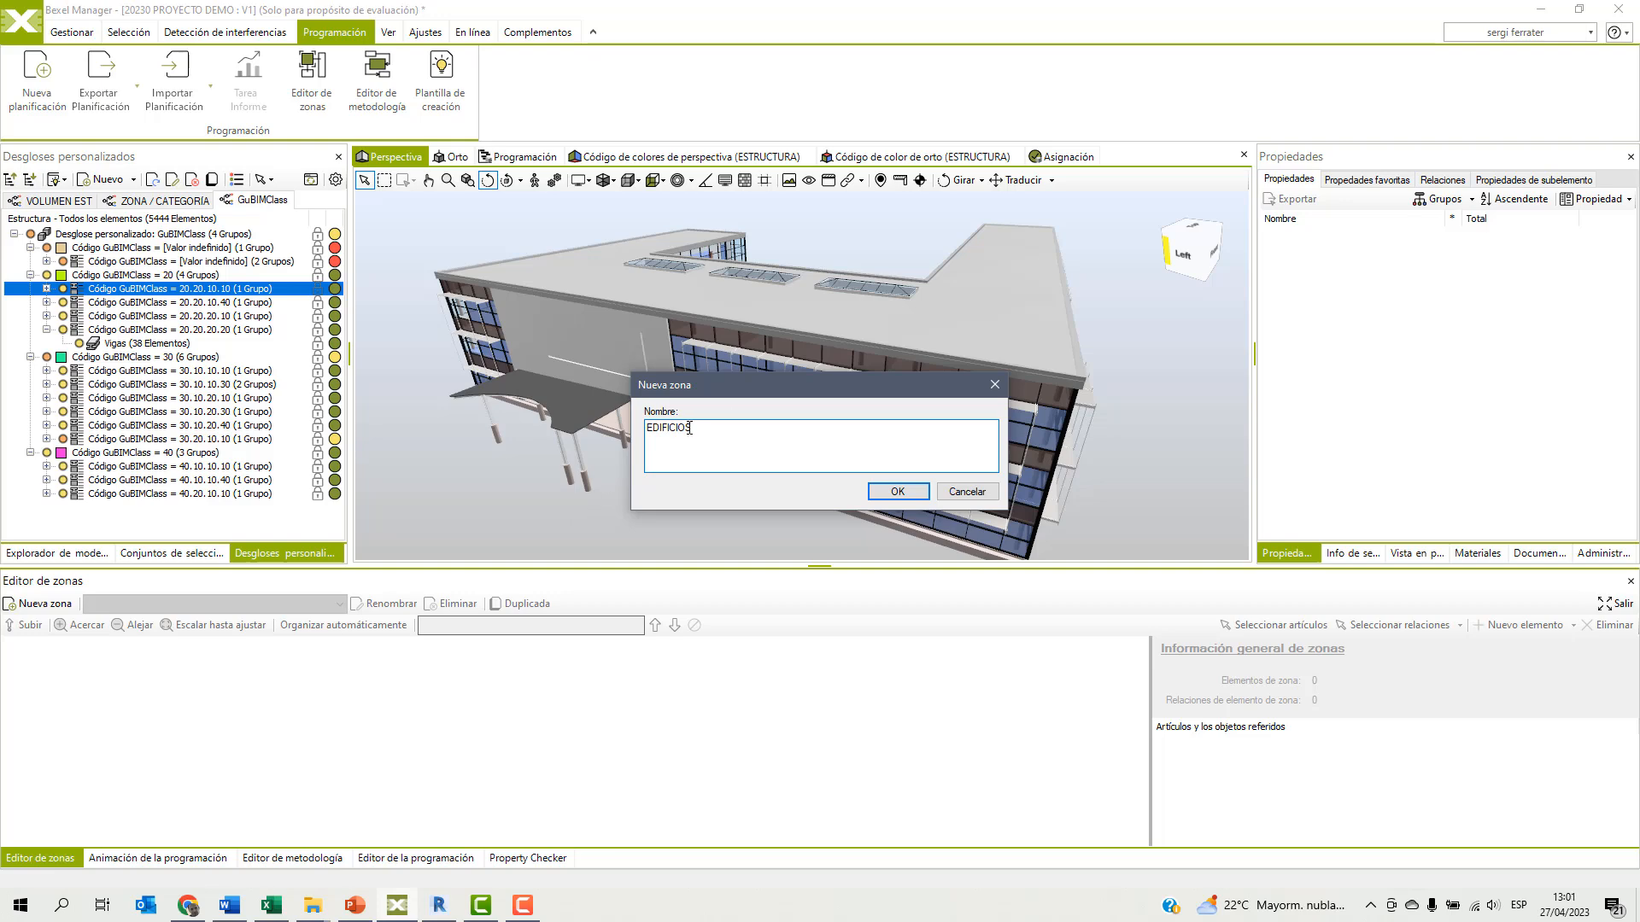
left_click(897, 491)
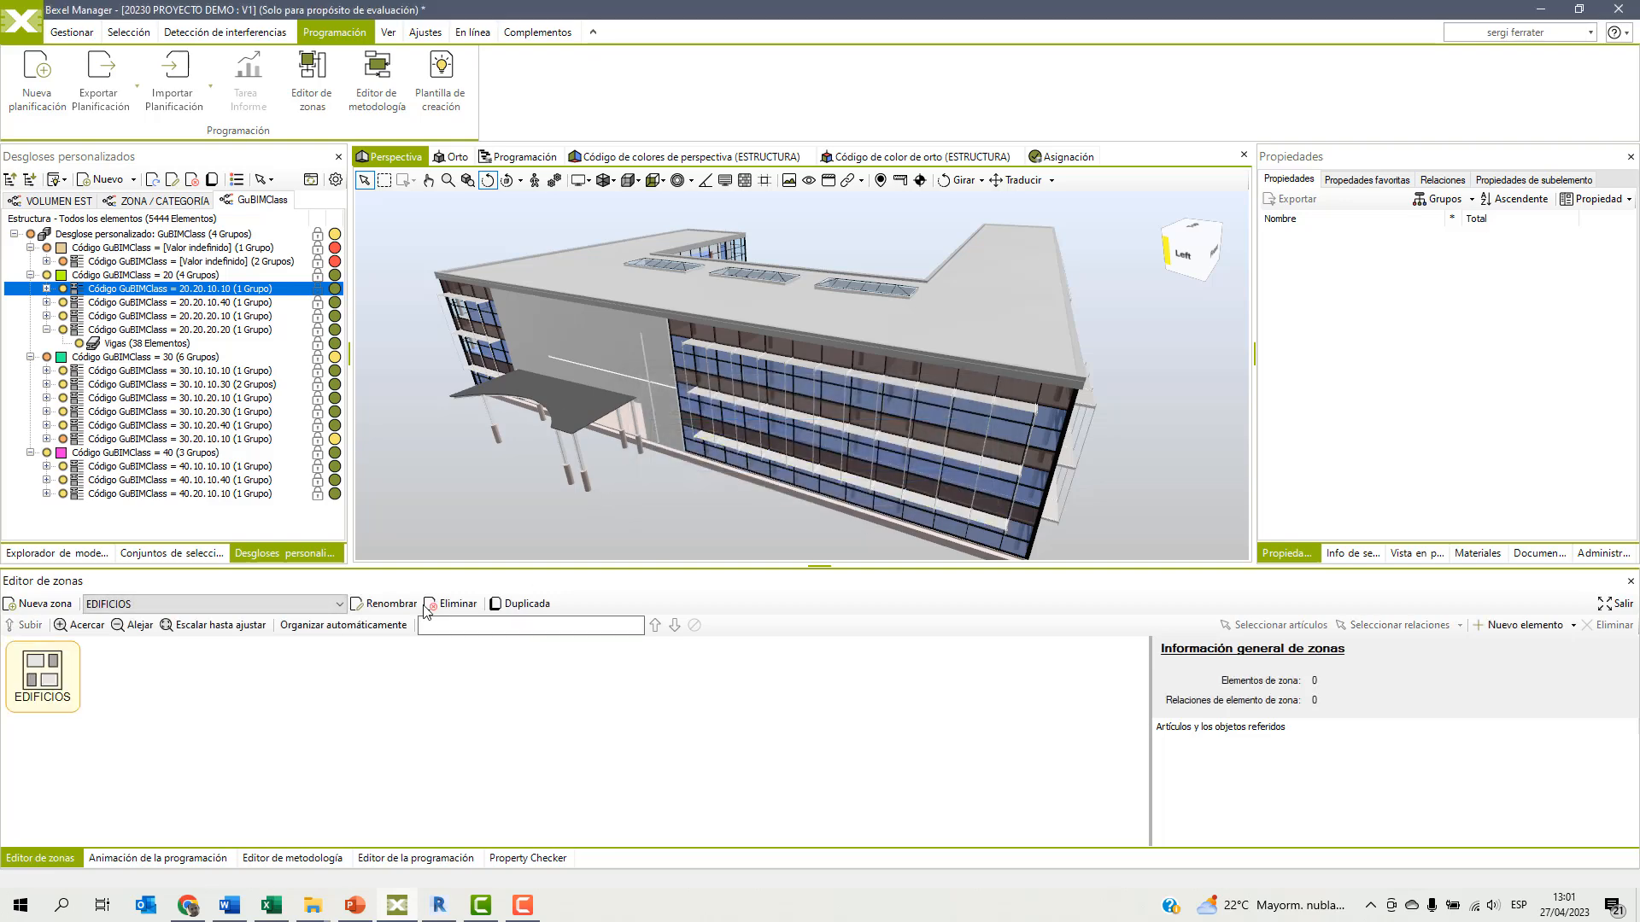
Add a linked element to the EDIFICIOS zone set that references the building Edificio 01.
right_click(118, 680)
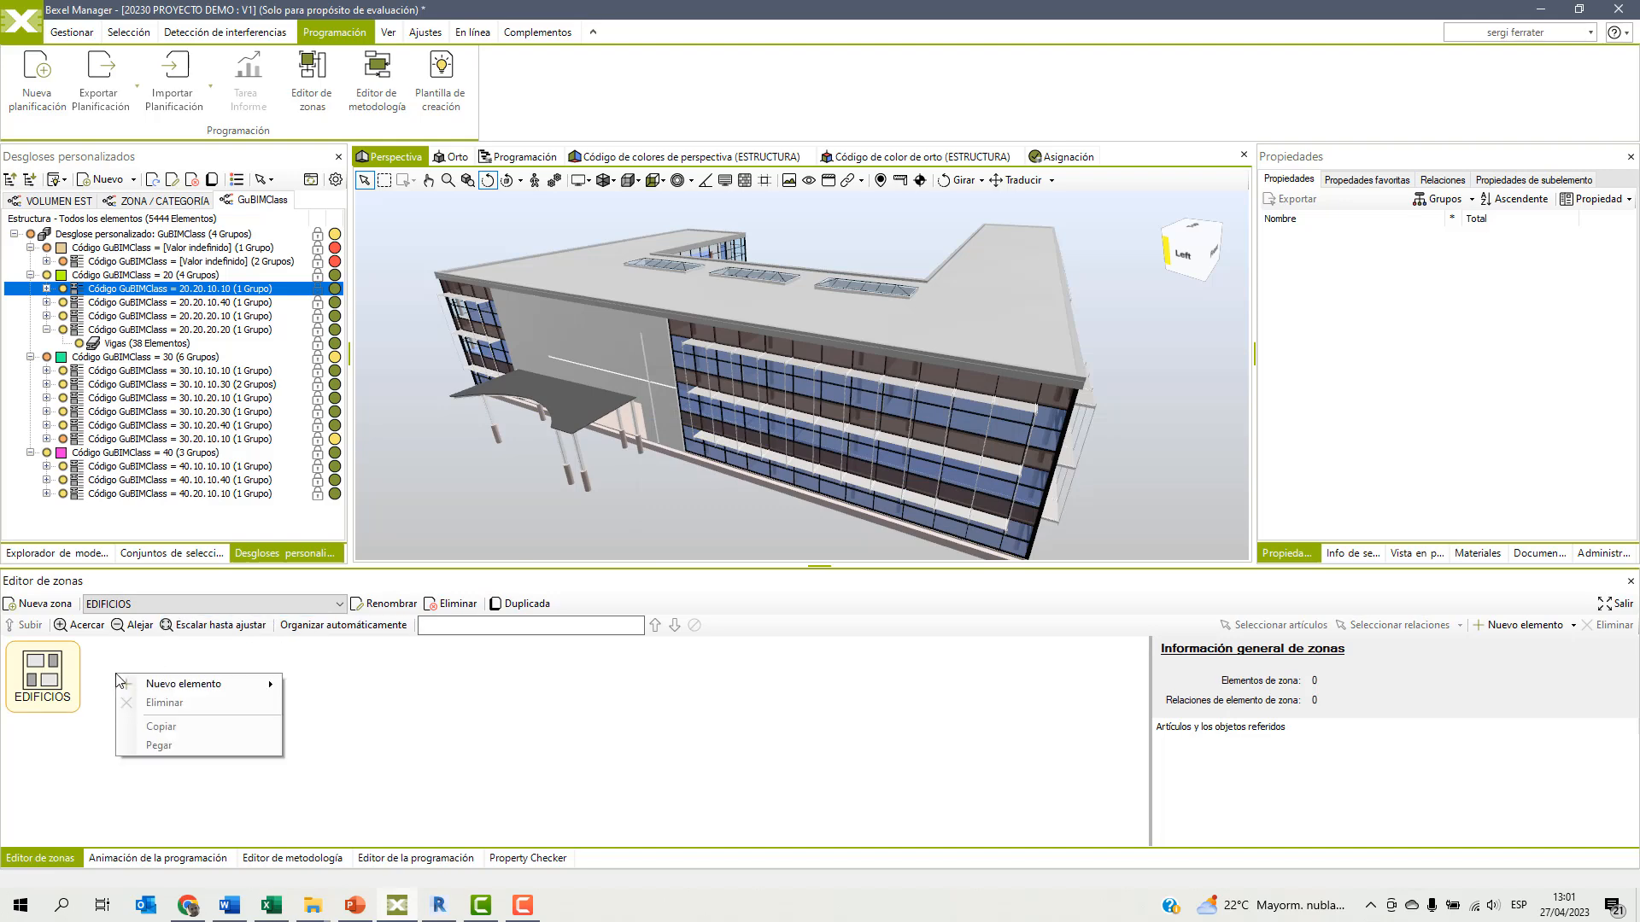
mouse_move(256, 685)
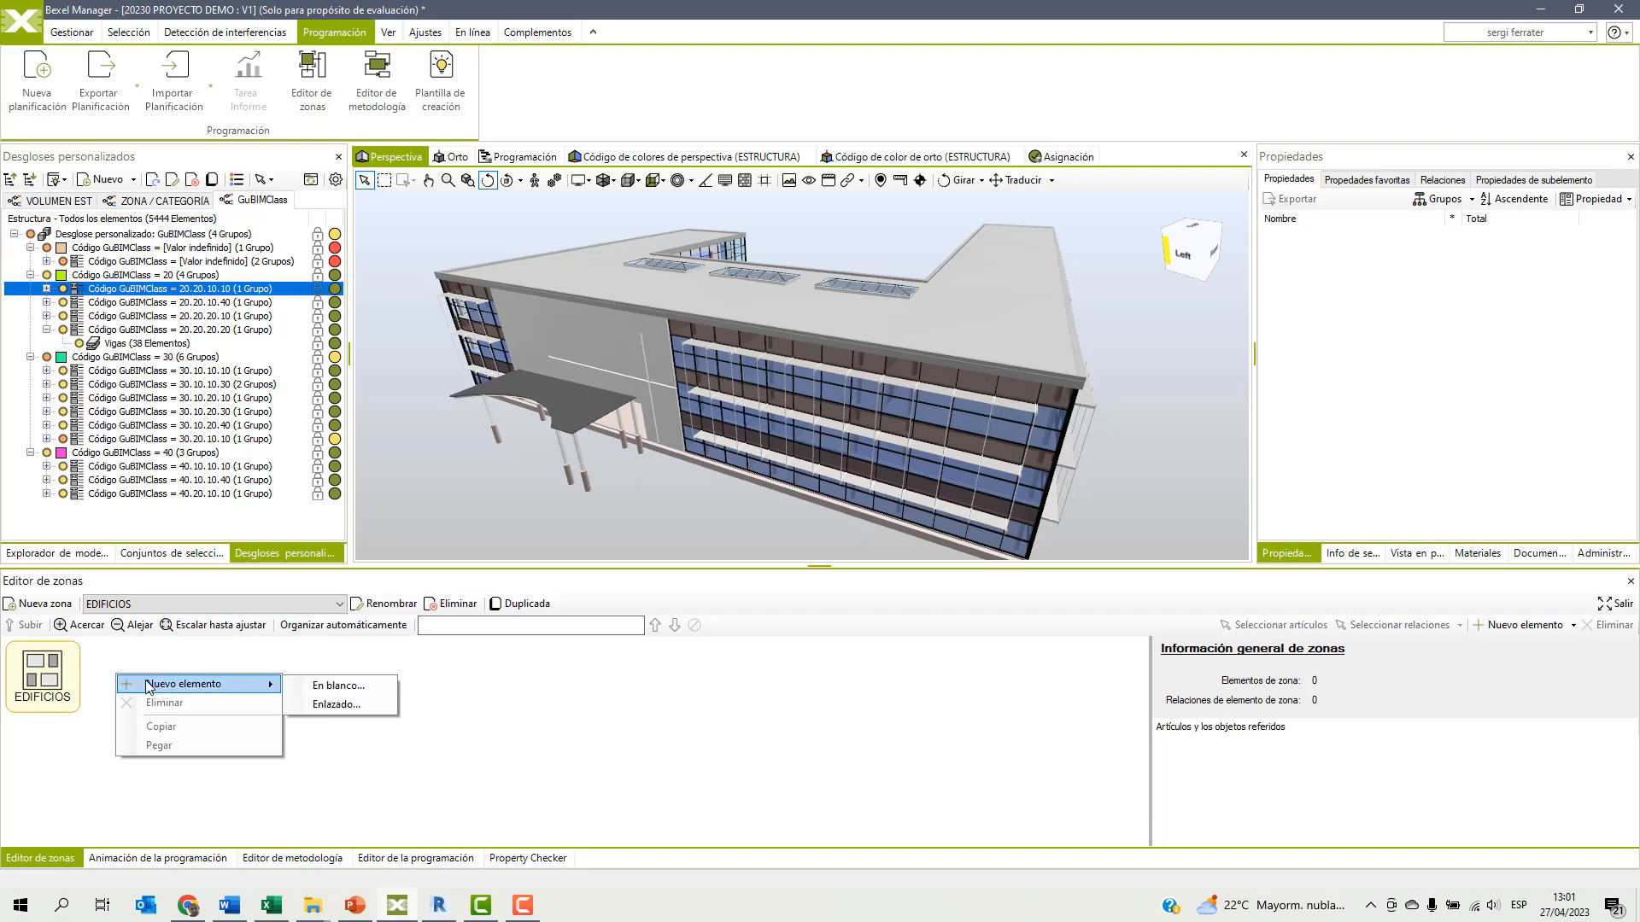
left_click(338, 705)
left_click(663, 226)
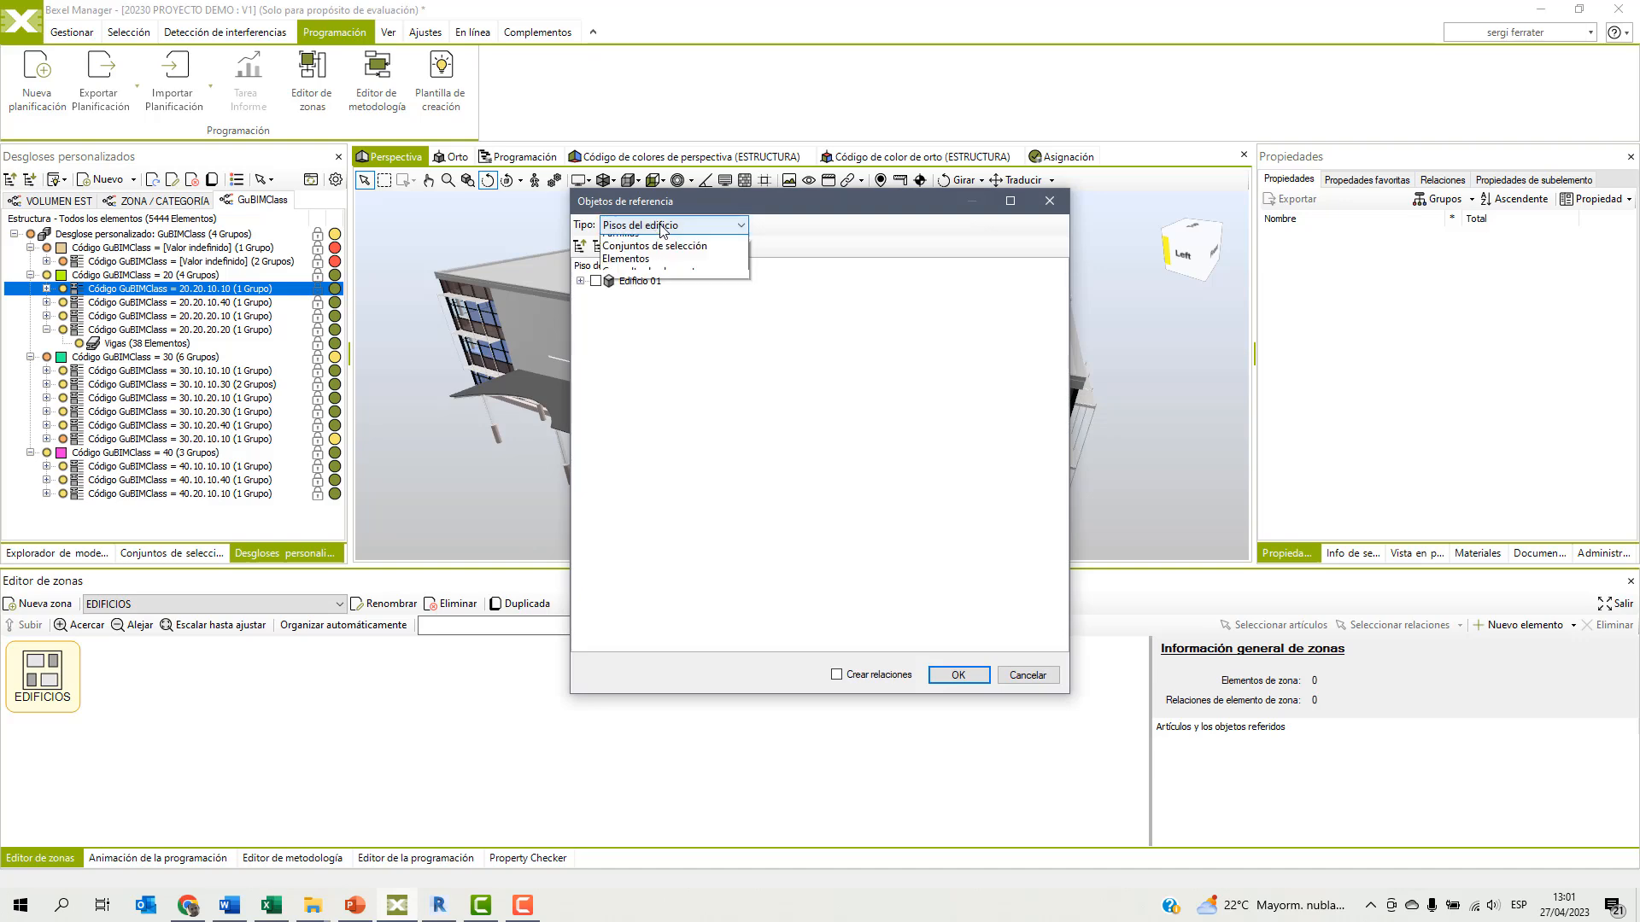
left_click(651, 250)
left_click(582, 281)
left_click(959, 675)
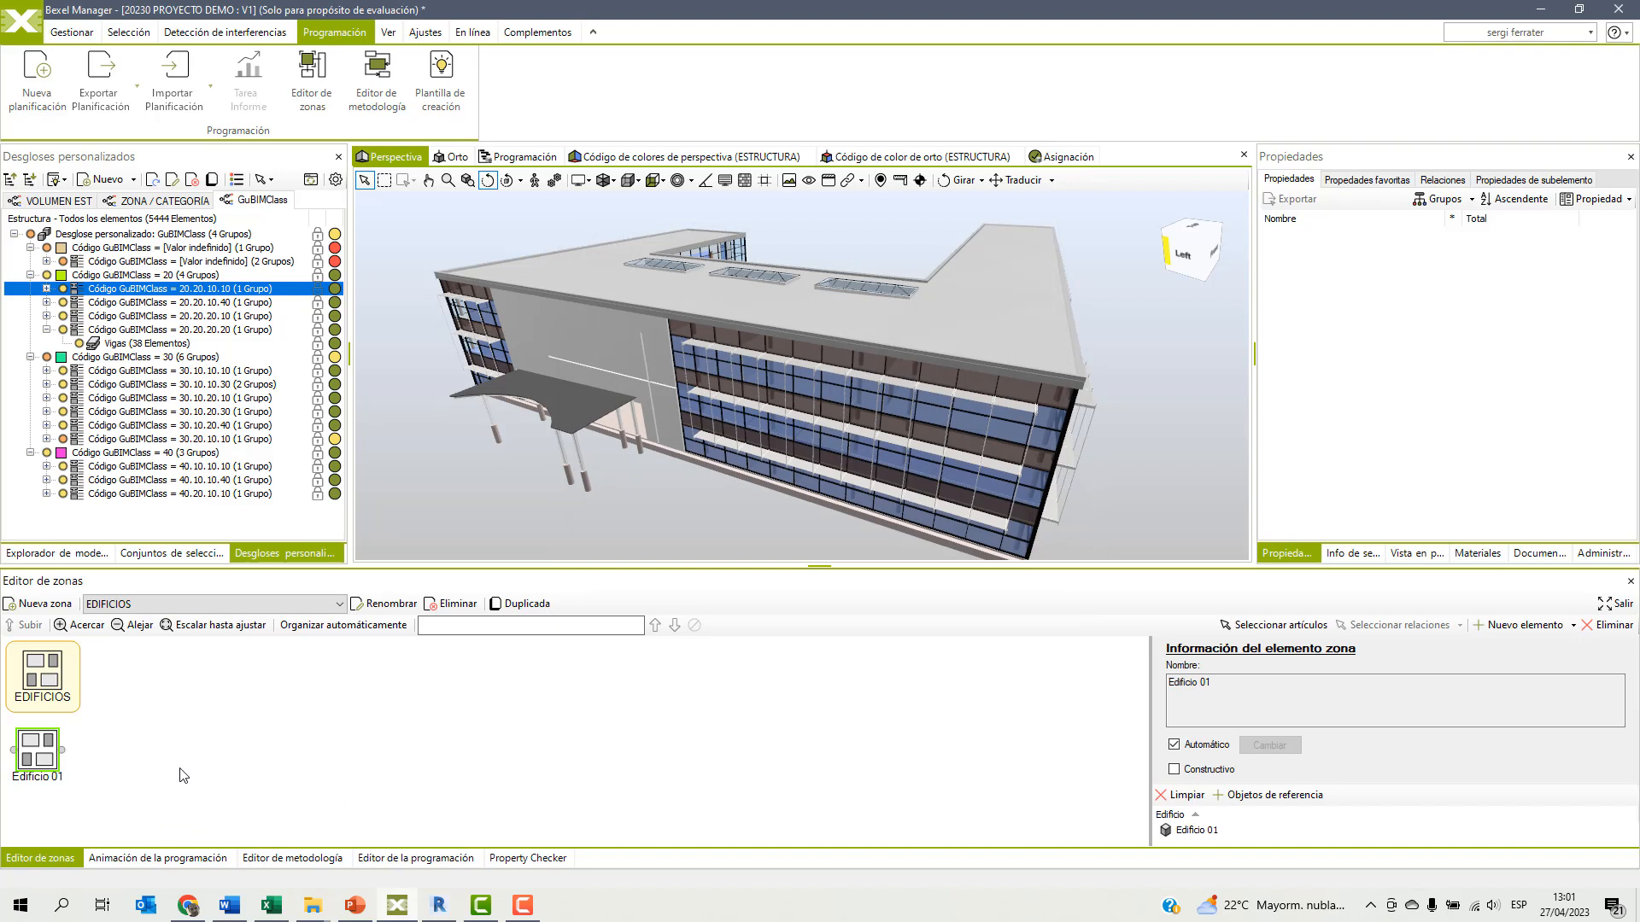
Create a new zone set named NIVELES.
left_click(41, 606)
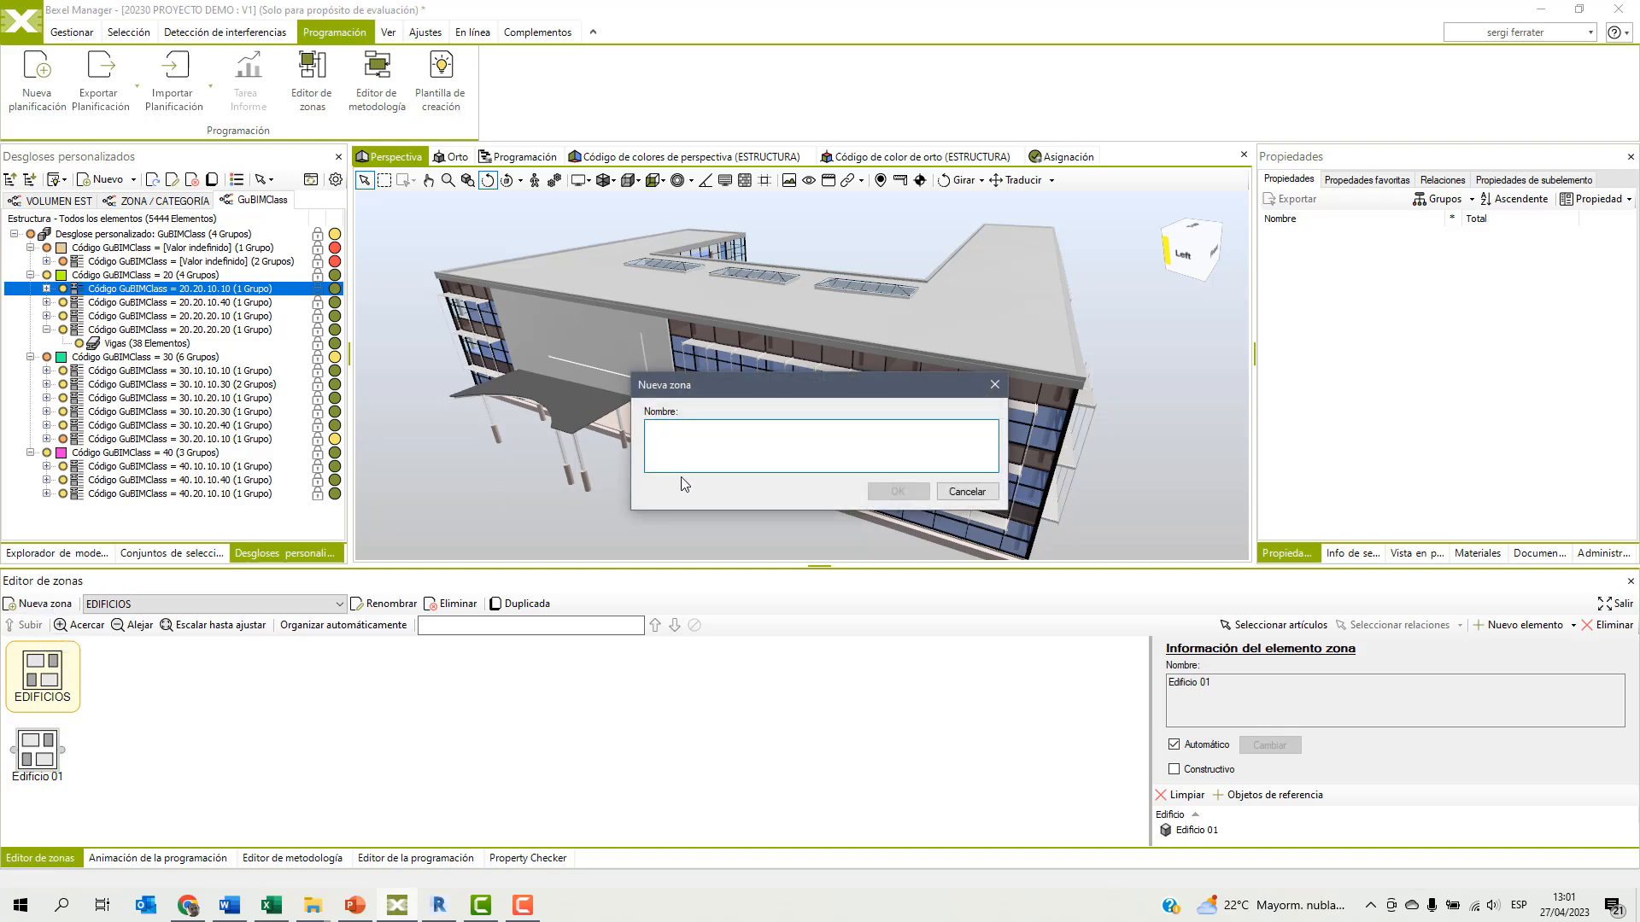
type("NIVELES")
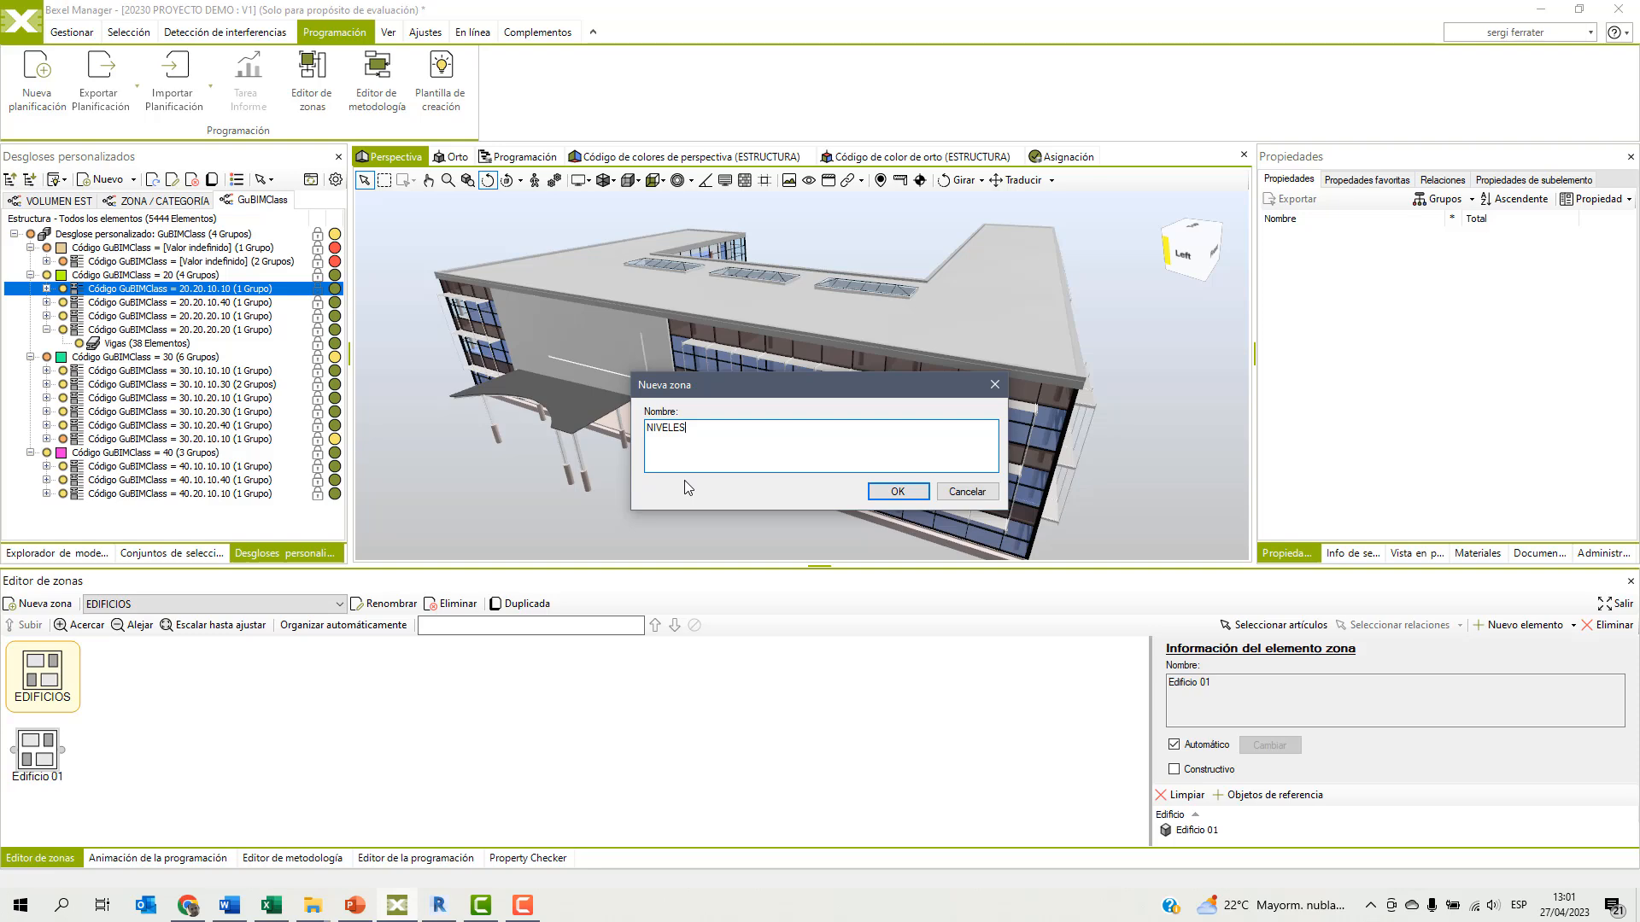
left_click(898, 492)
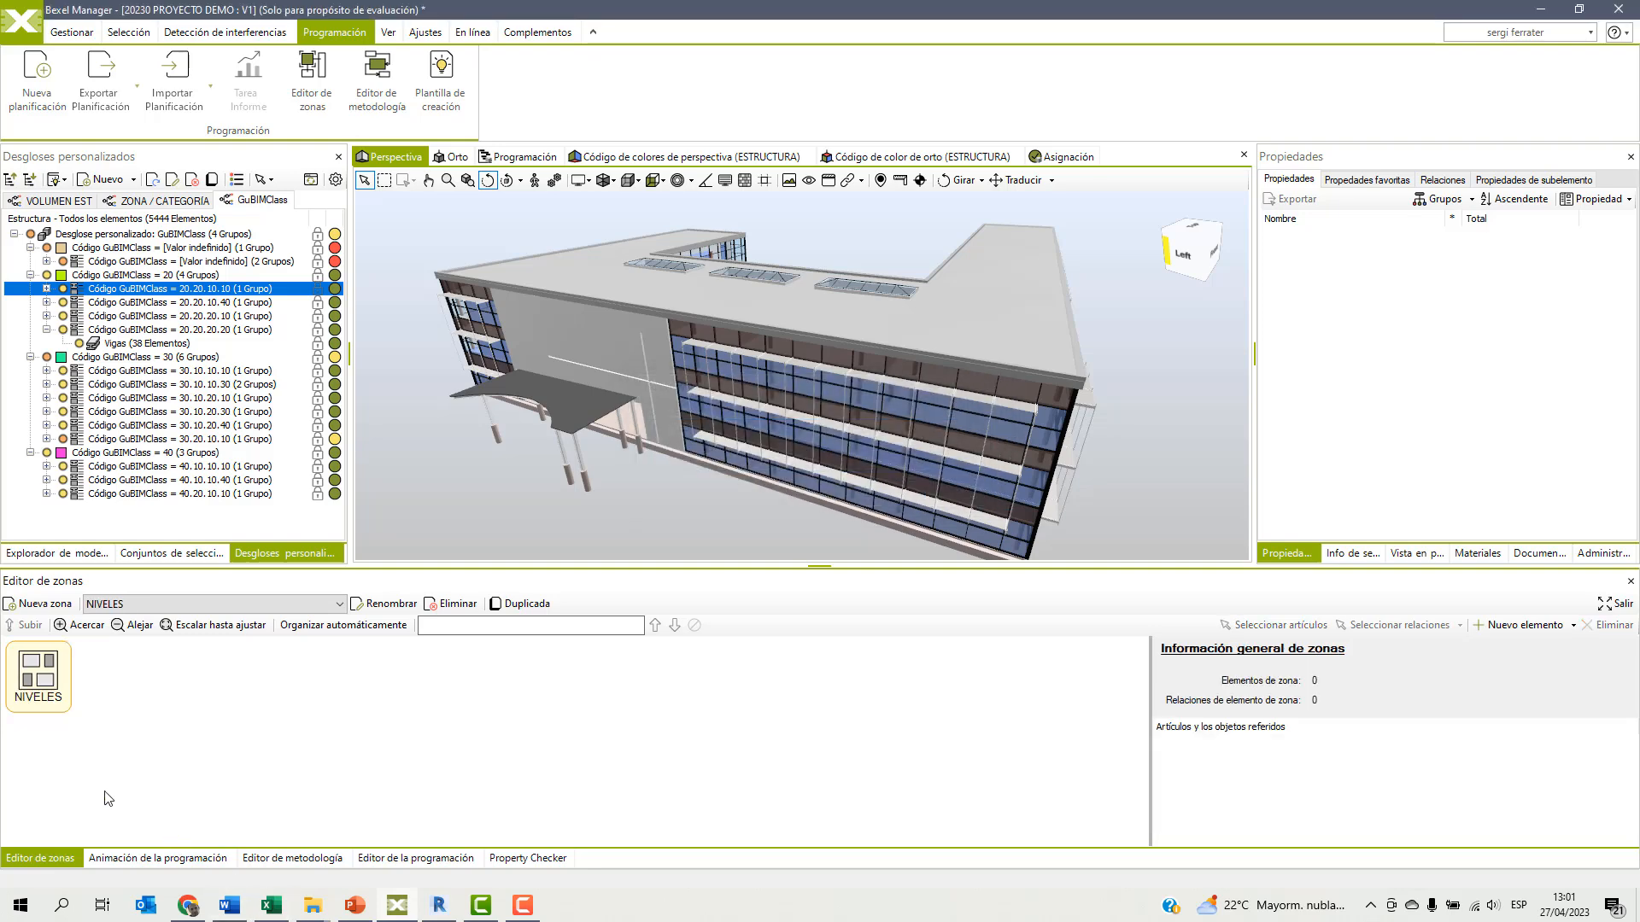
Add linked elements to NIVELES for all building floors of Edificio 01, with relations created between them.
right_click(108, 676)
mouse_move(222, 686)
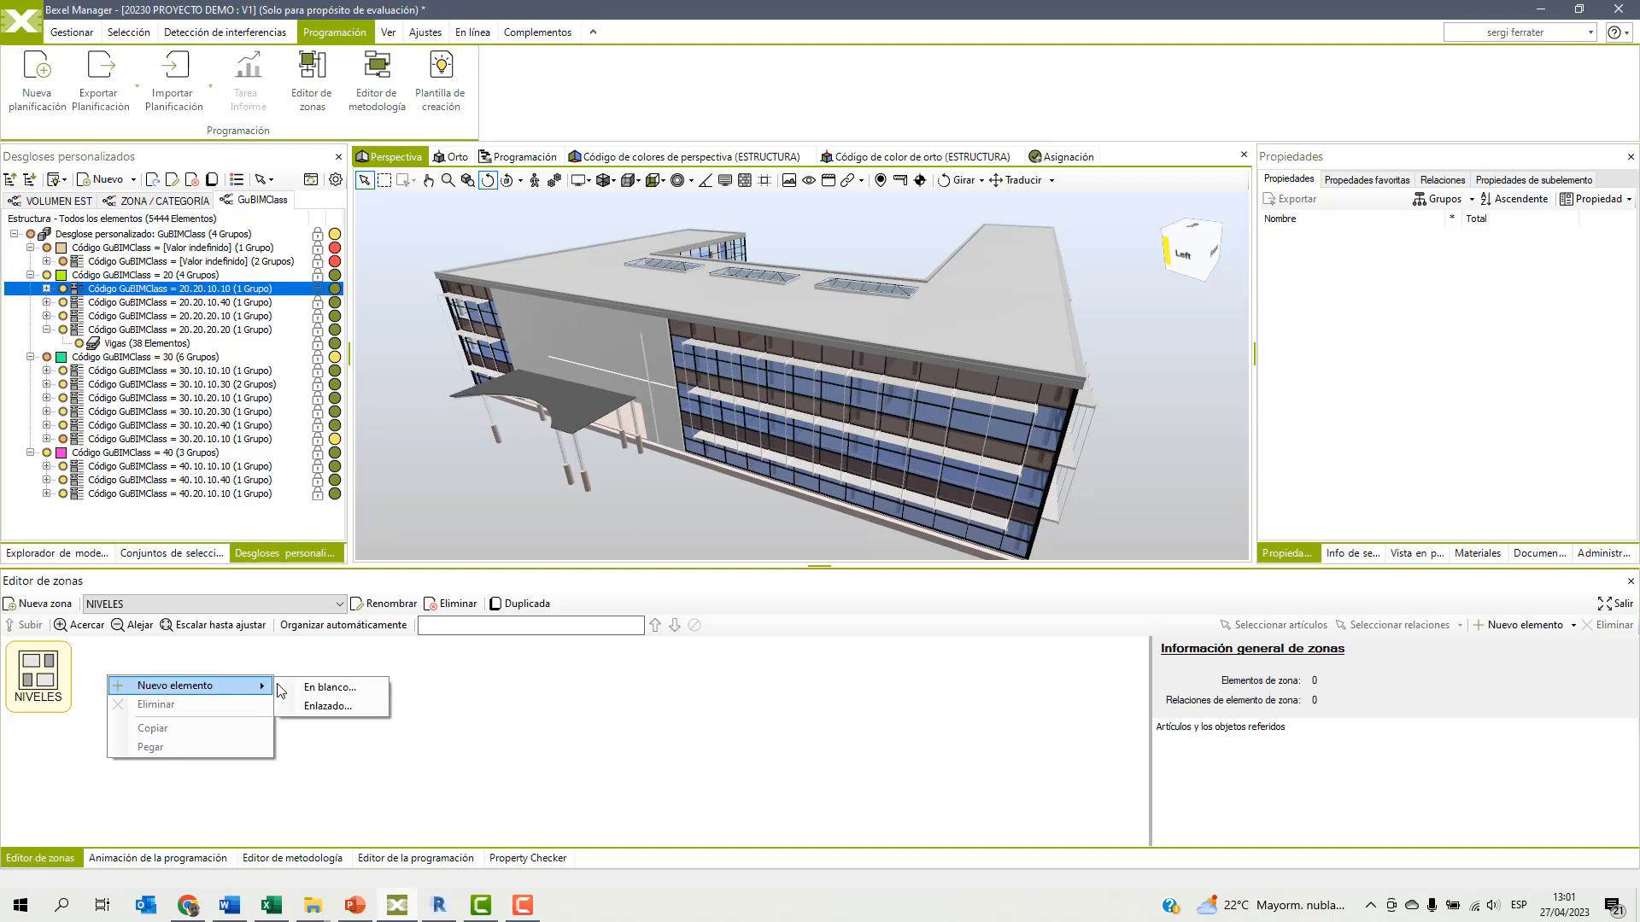
left_click(320, 706)
left_click(649, 225)
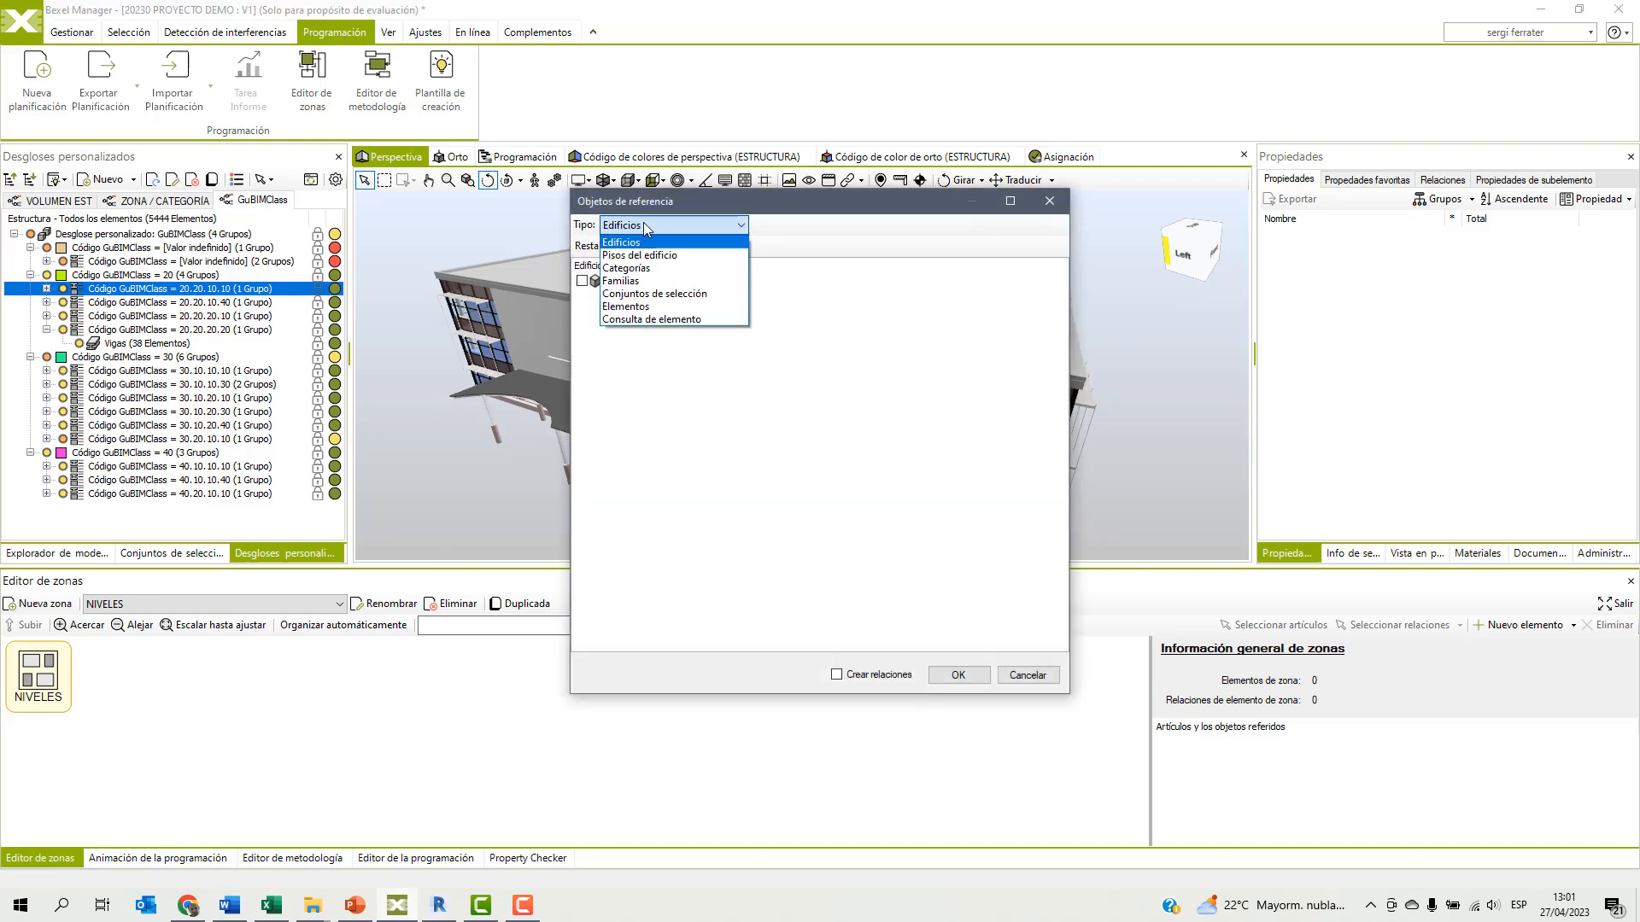
left_click(628, 246)
left_click(596, 281)
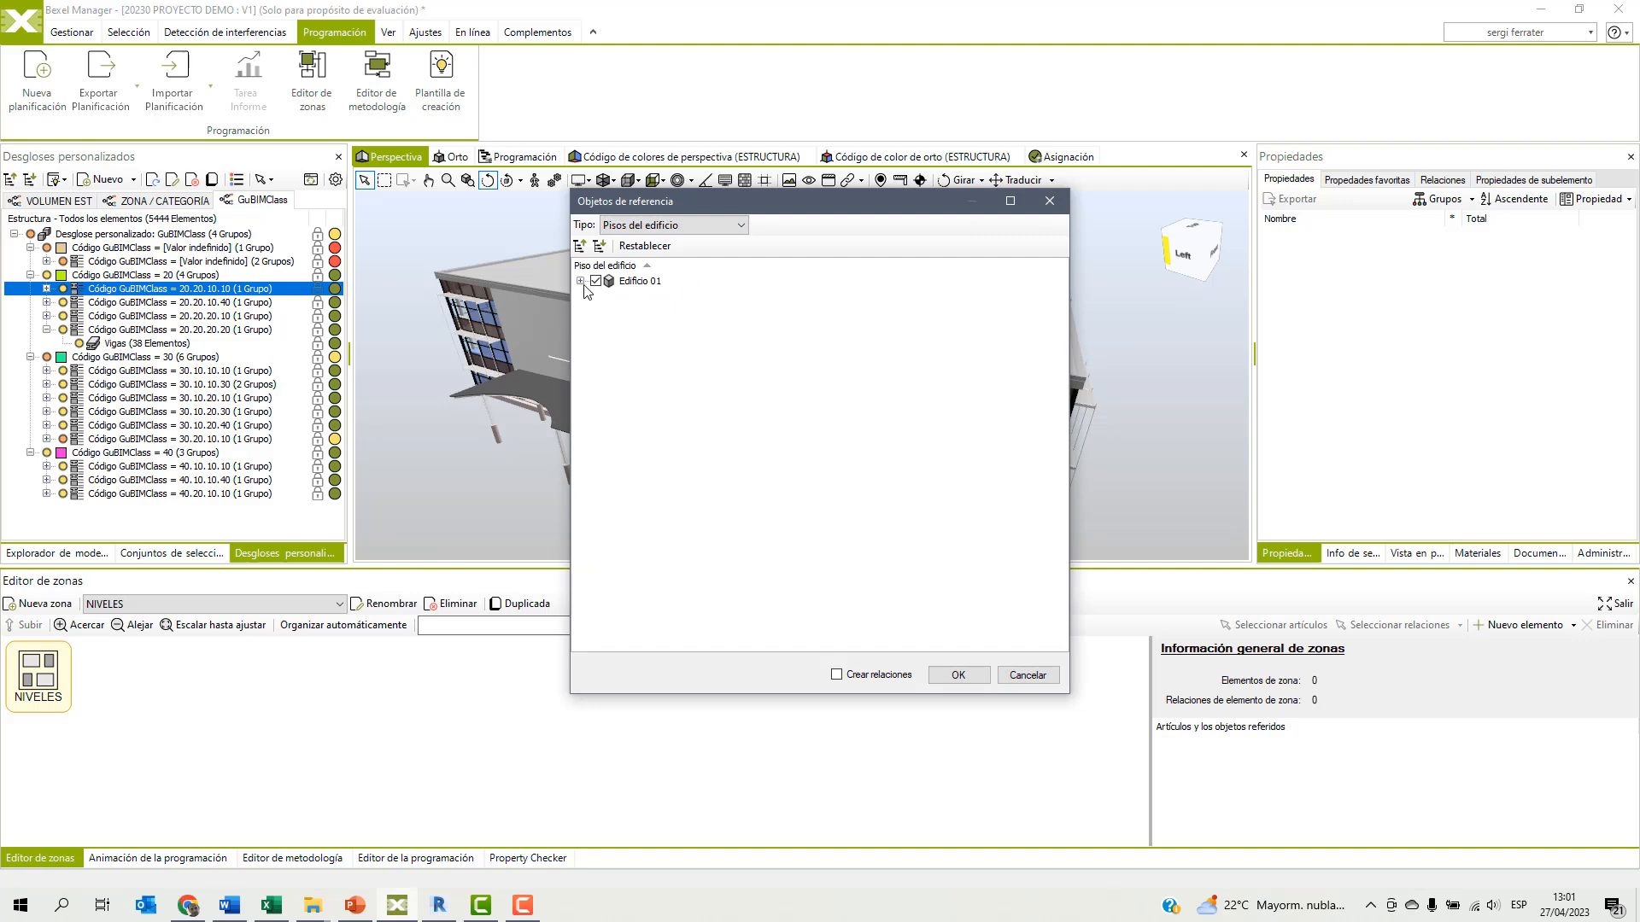
left_click(581, 281)
left_click(837, 675)
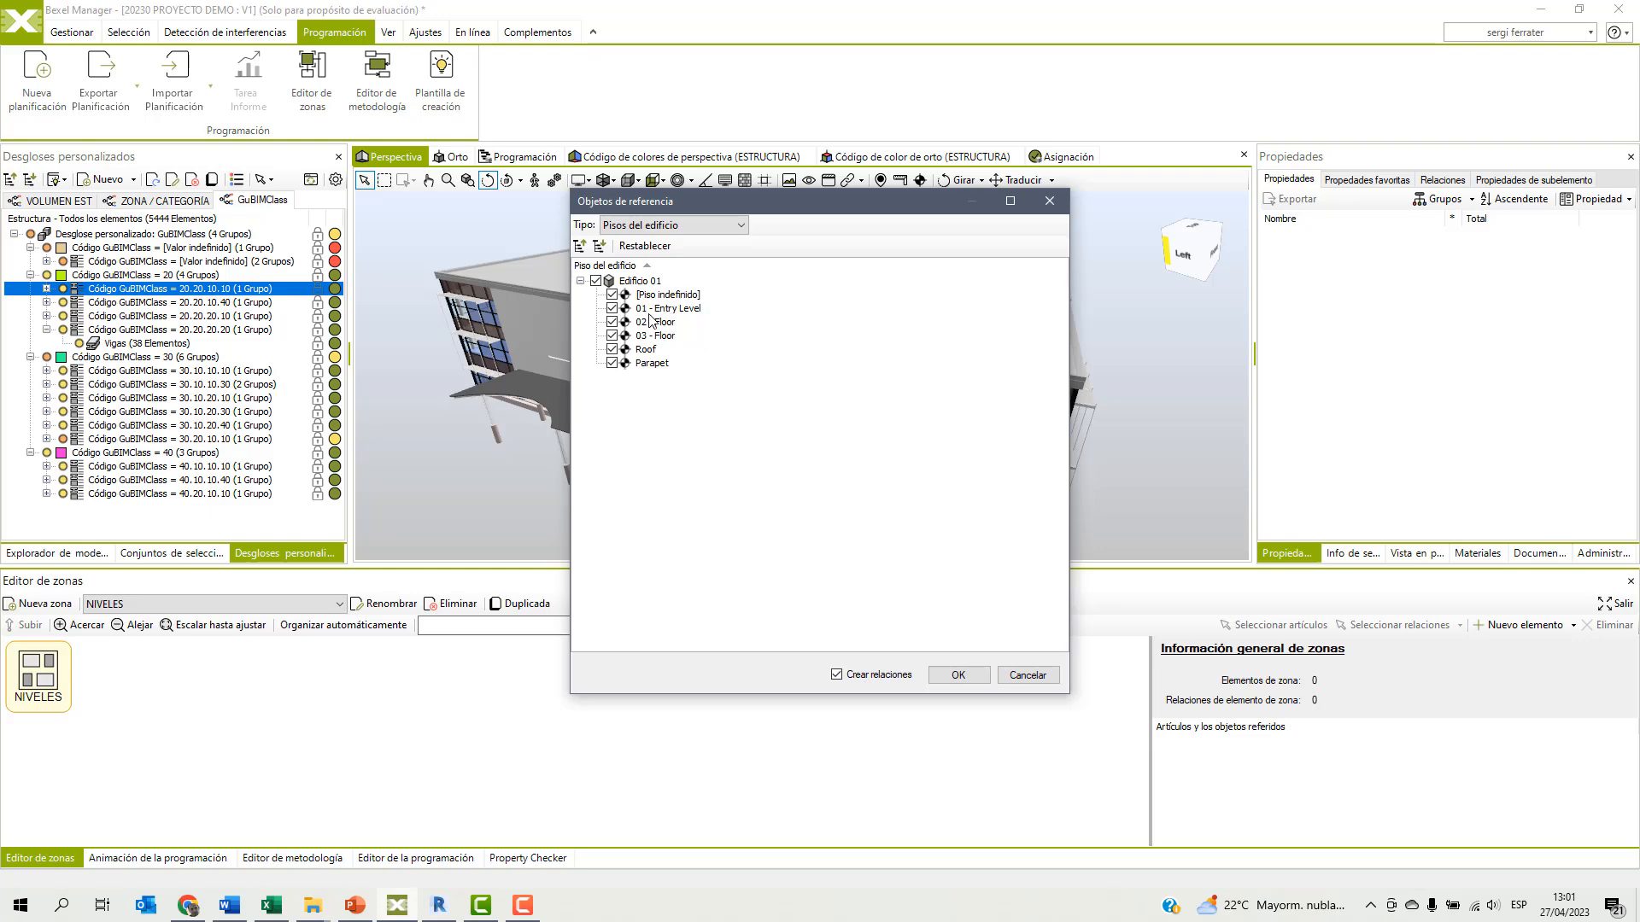
left_click(958, 675)
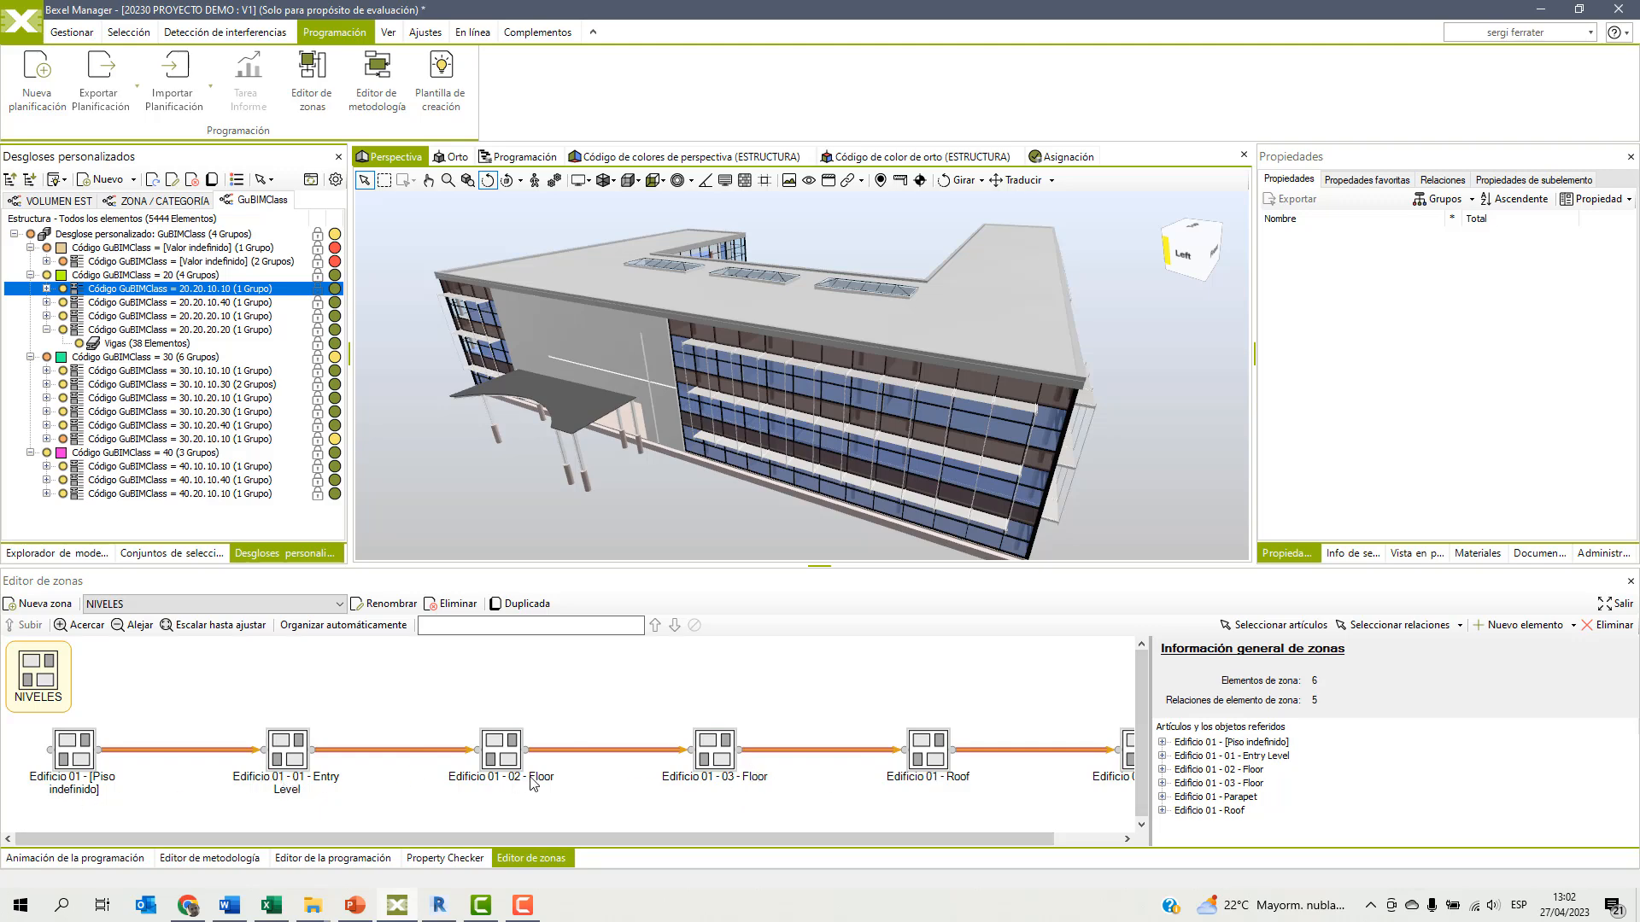
left_click(818, 694)
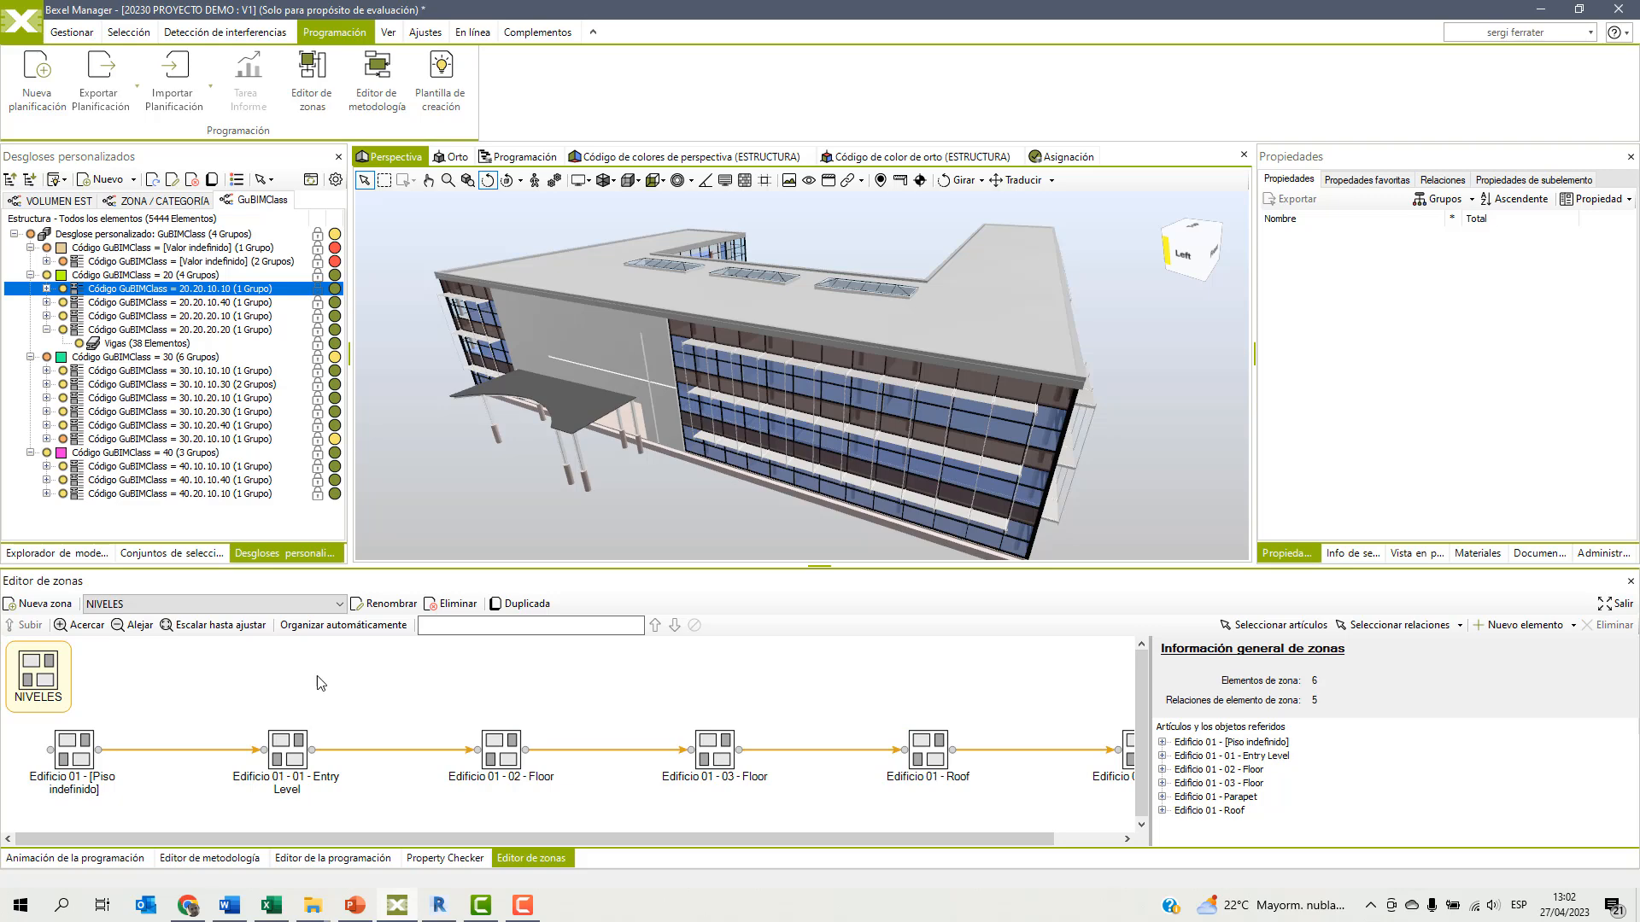
Create a new zone set named ZONAS EDIFICIO.
left_click(39, 610)
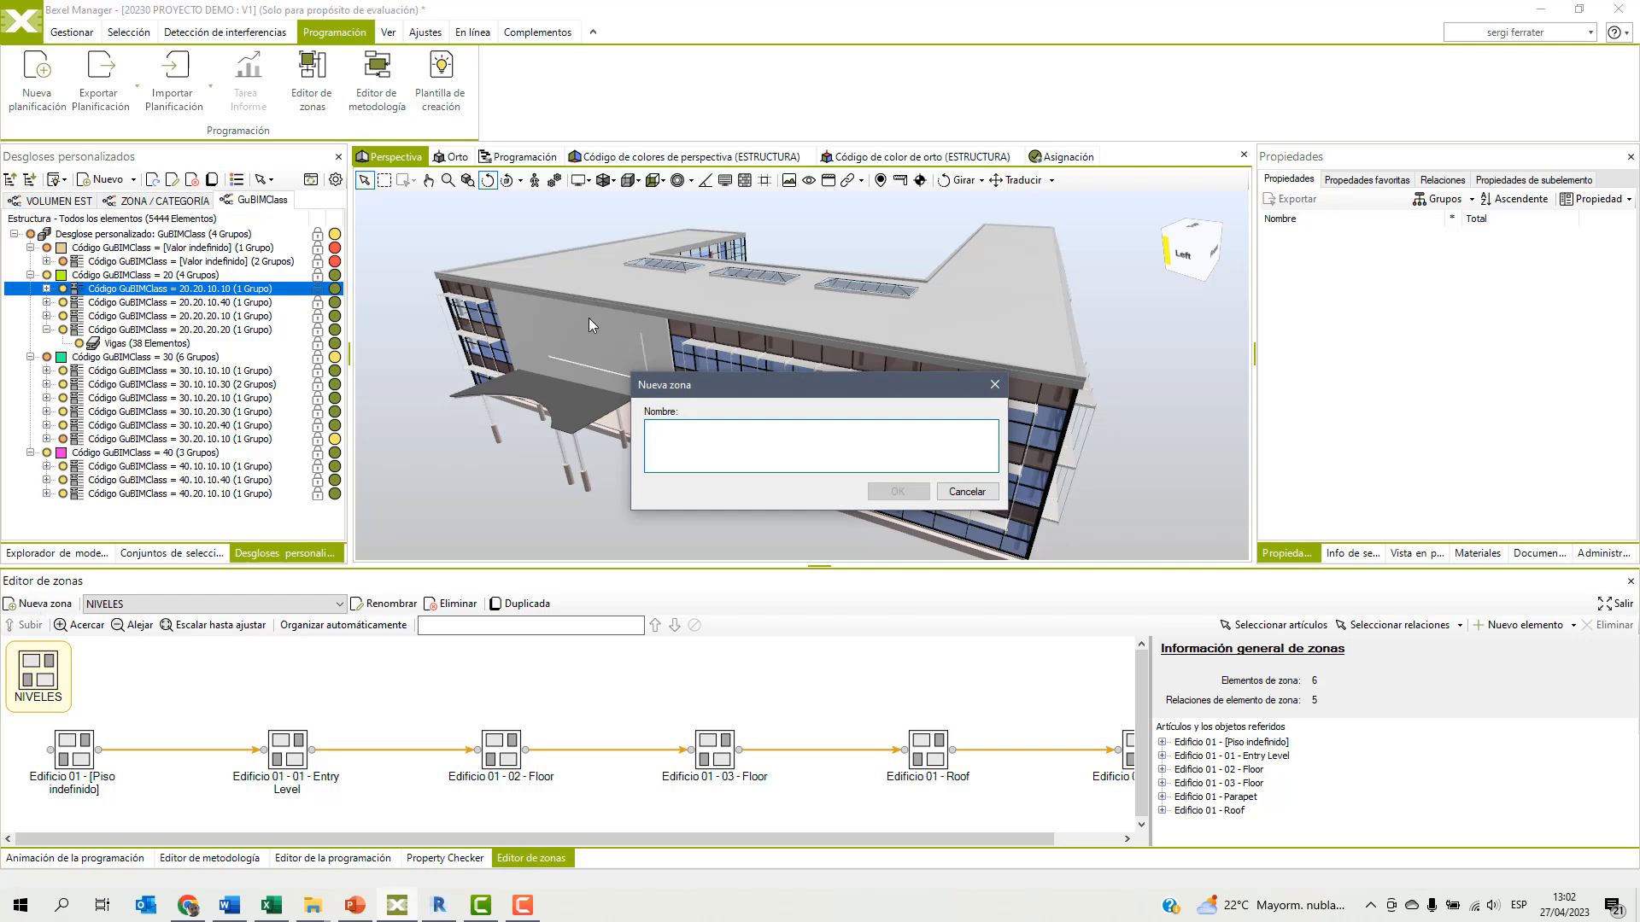
type("ZONAS EDIFICIO")
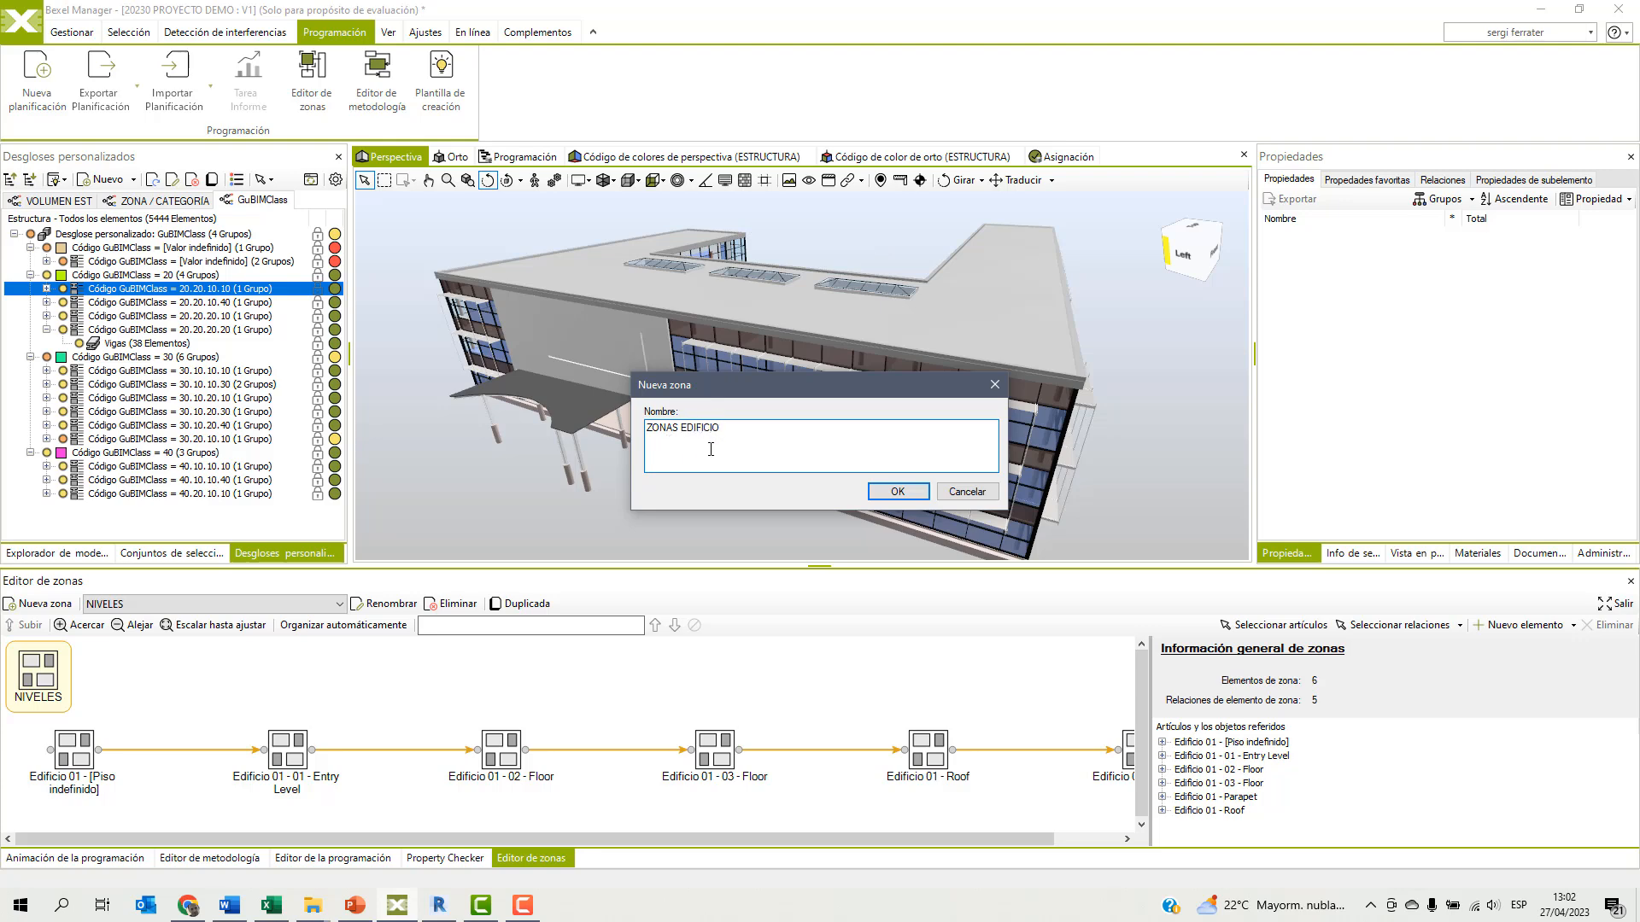
left_click(898, 492)
Add linked elements to ZONAS EDIFICIO from the PROGRAMACIÓN 4D selection sets ZONA CENTRO, ZONA ESTE and ZONA OESTE.
right_click(165, 670)
mouse_move(290, 673)
left_click(388, 693)
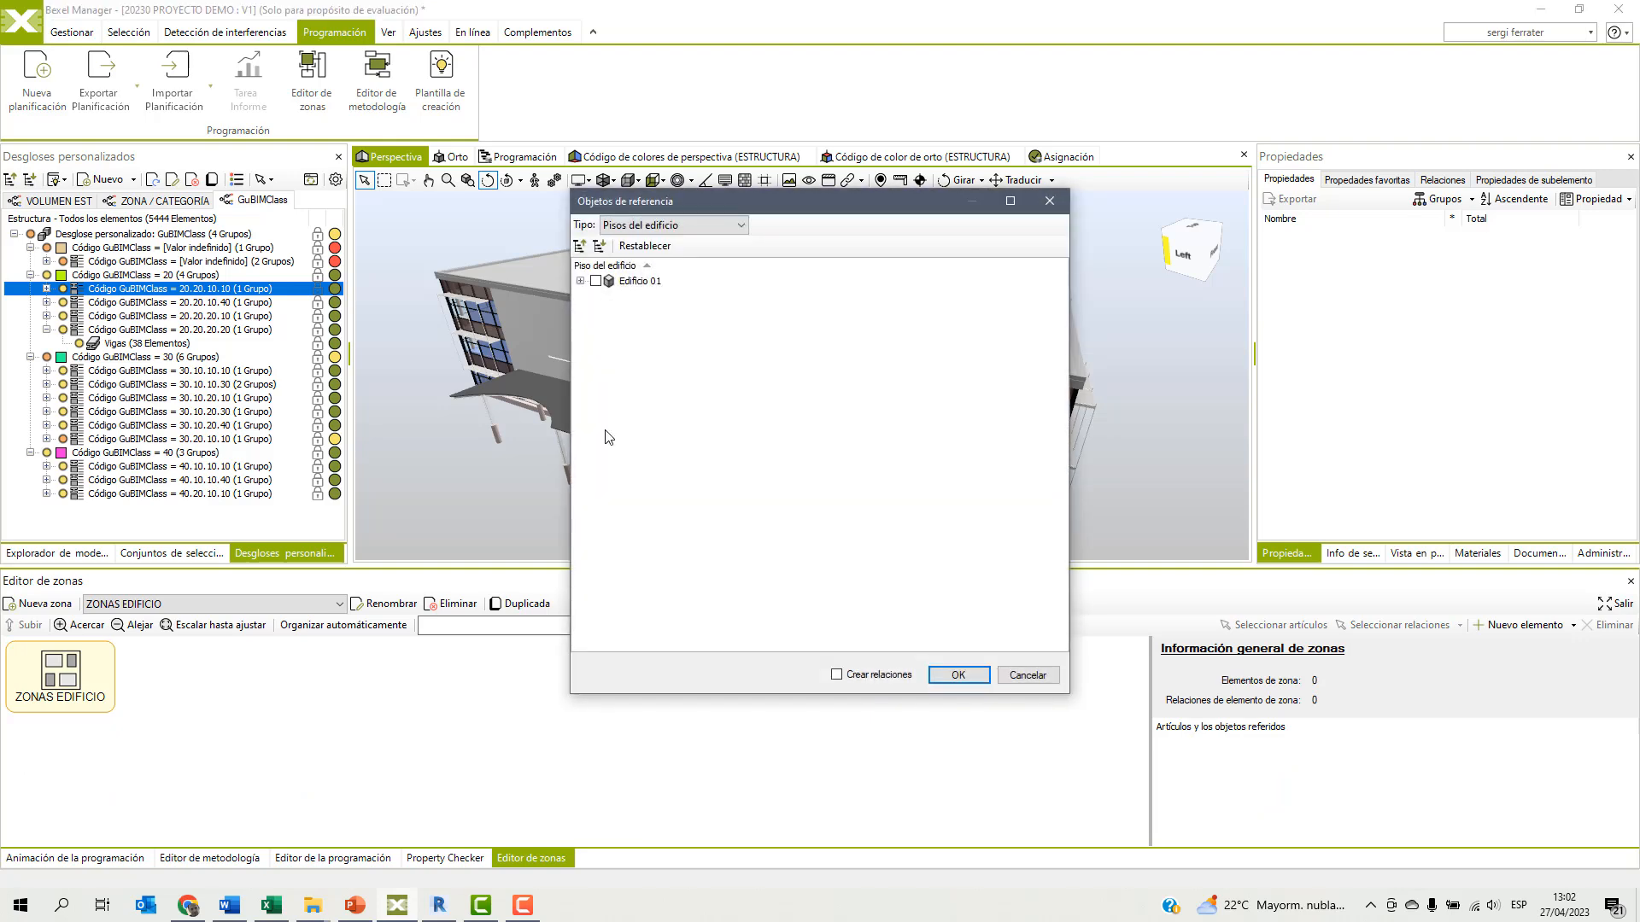
left_click(692, 225)
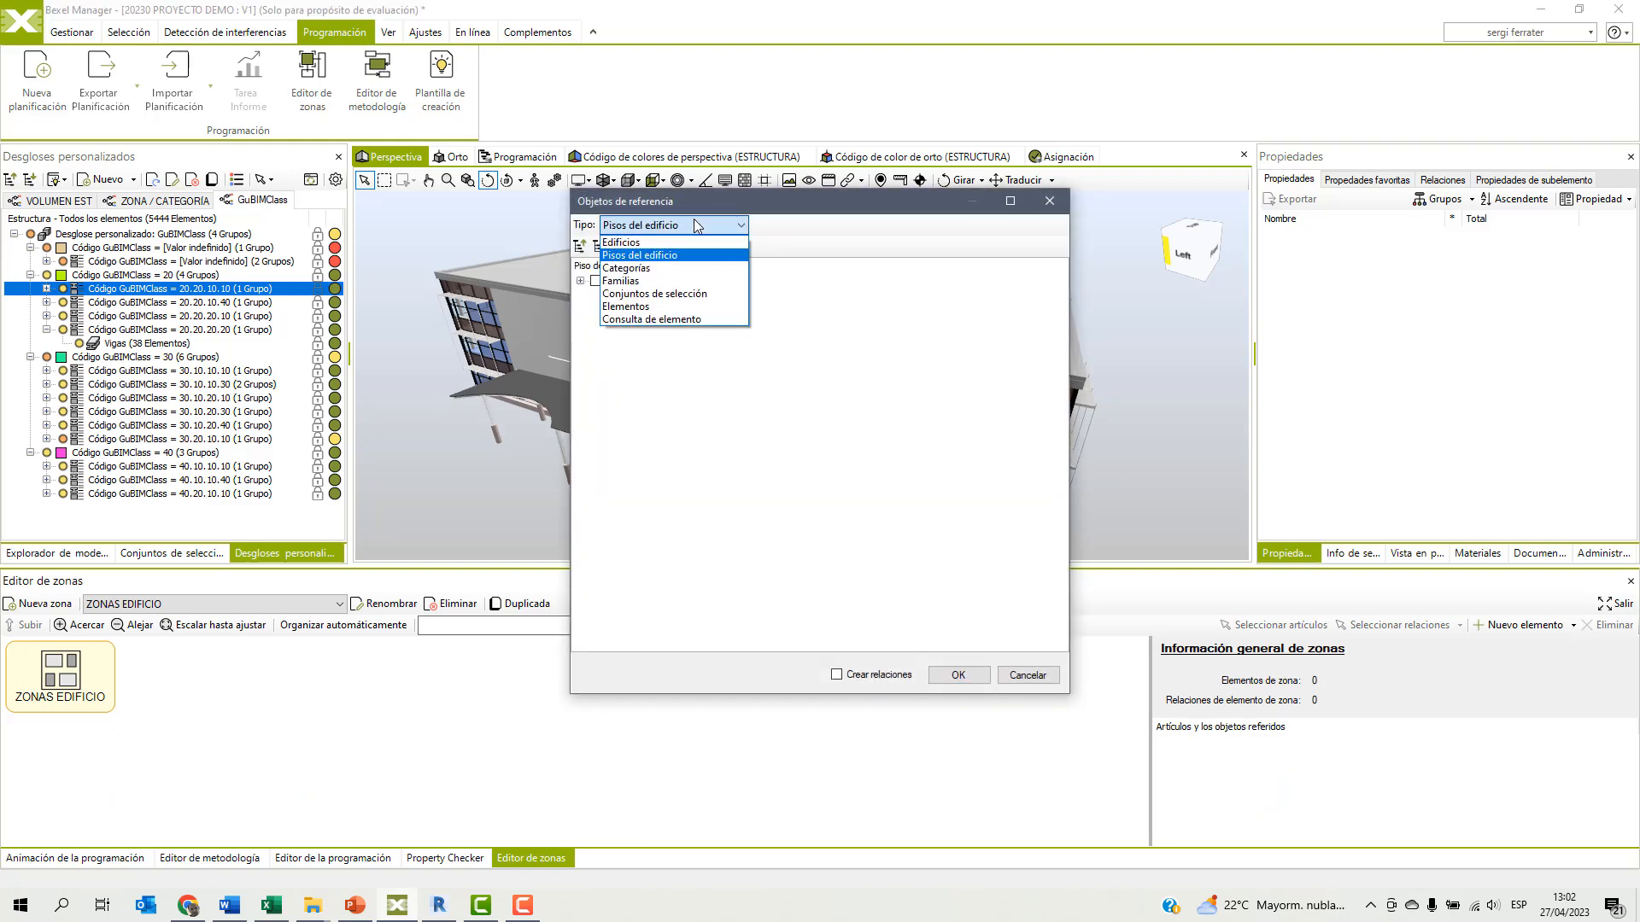
left_click(659, 294)
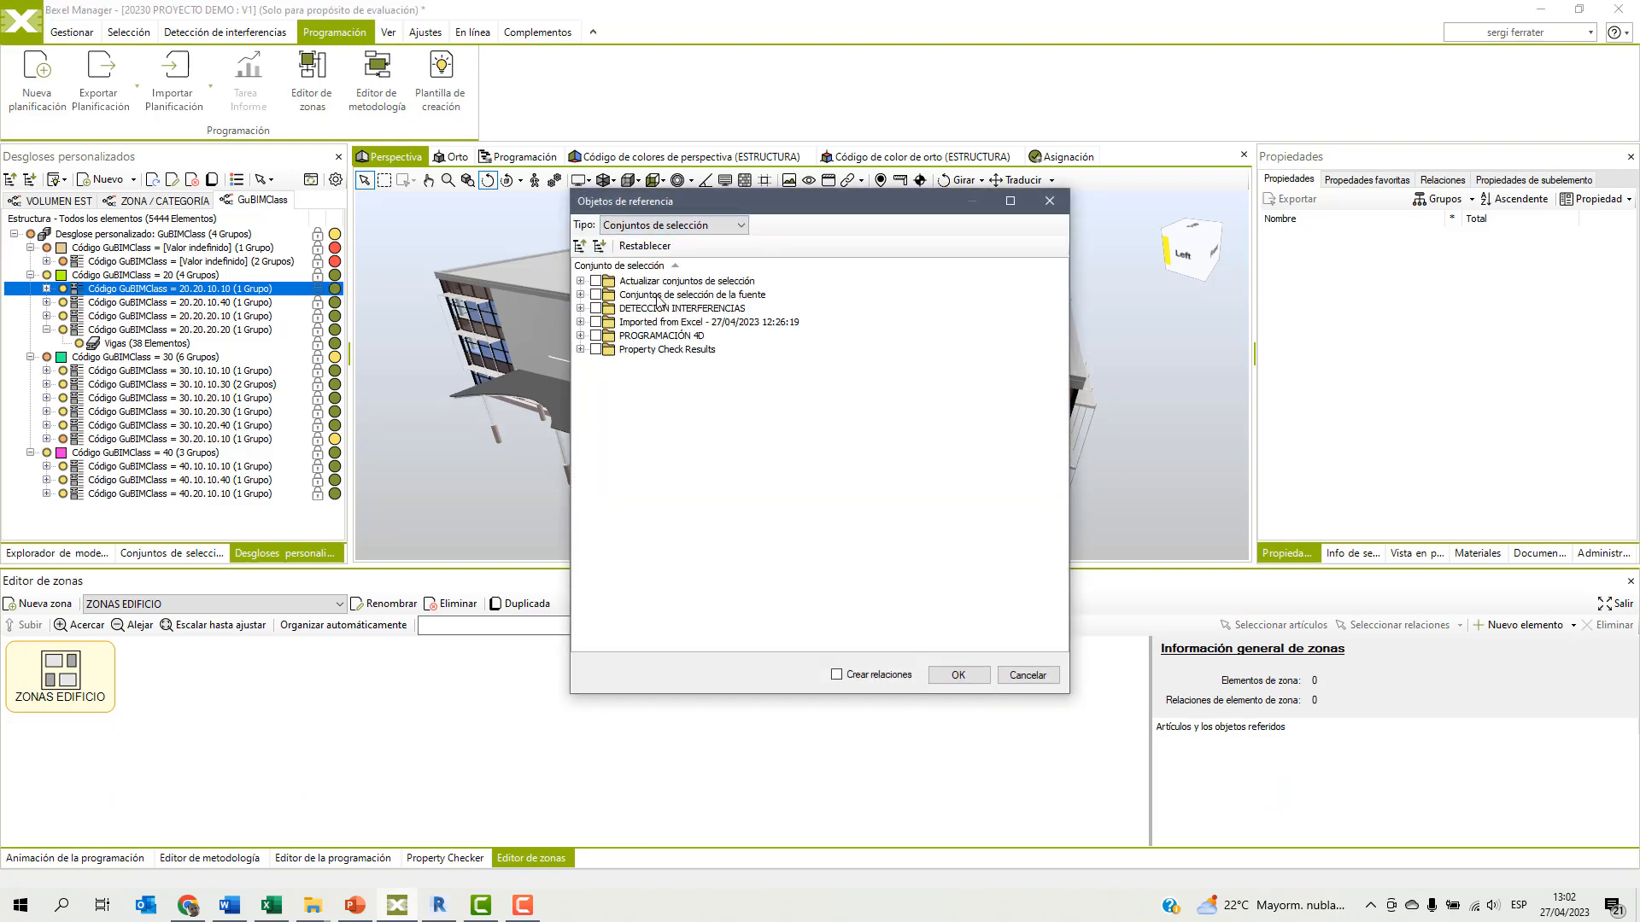
left_click(580, 336)
left_click(611, 349)
left_click(612, 363)
left_click(611, 376)
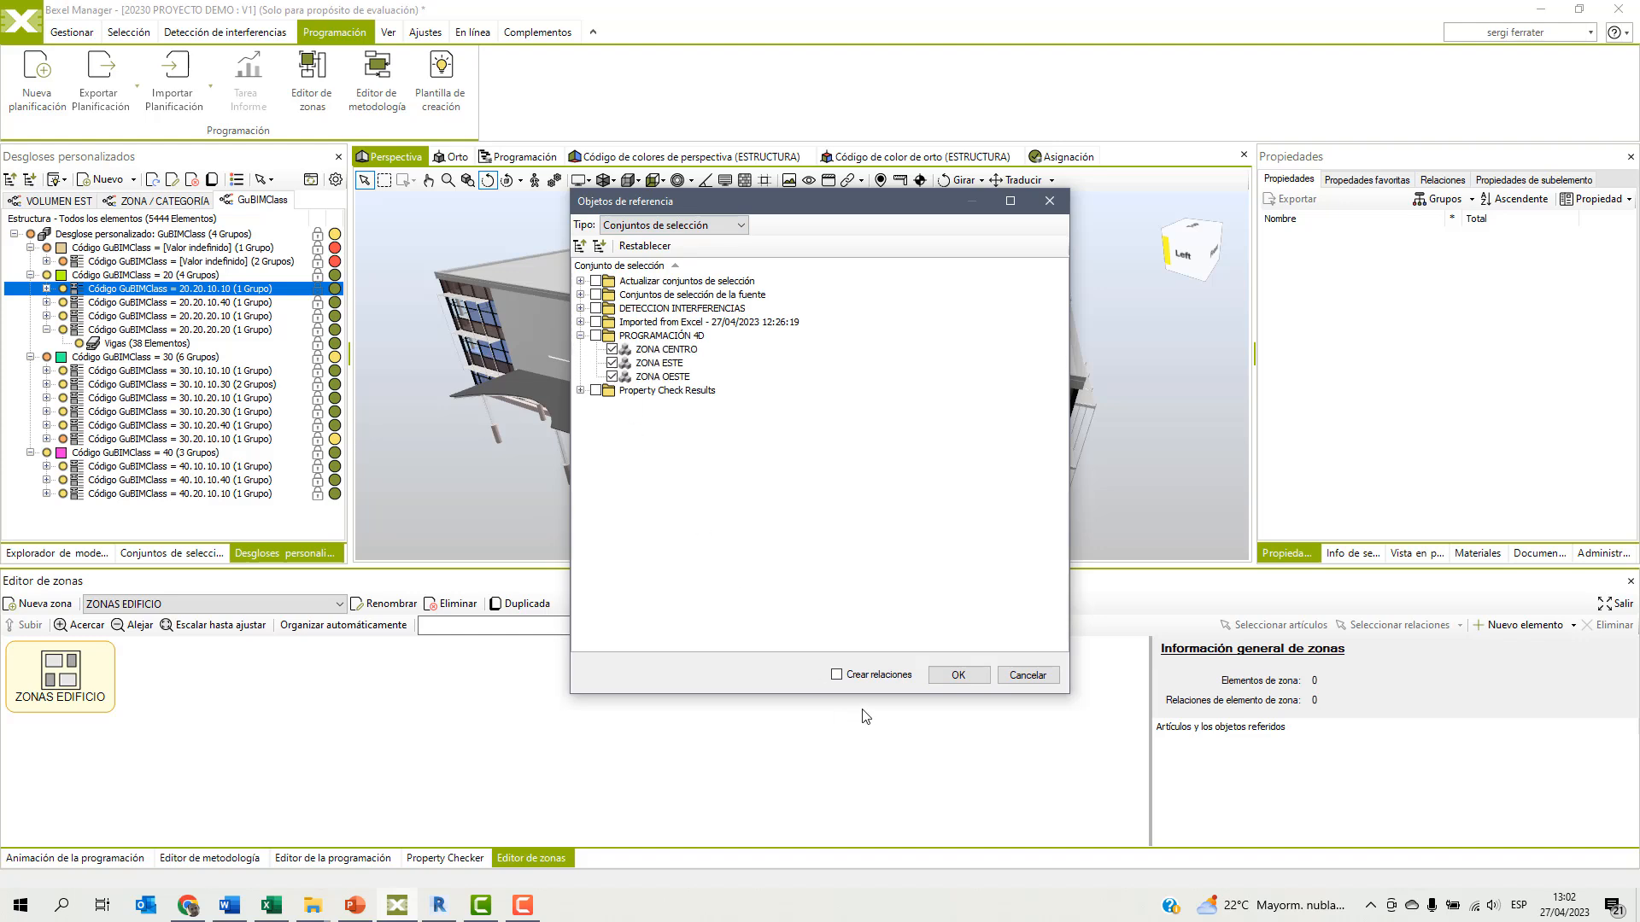
left_click(958, 674)
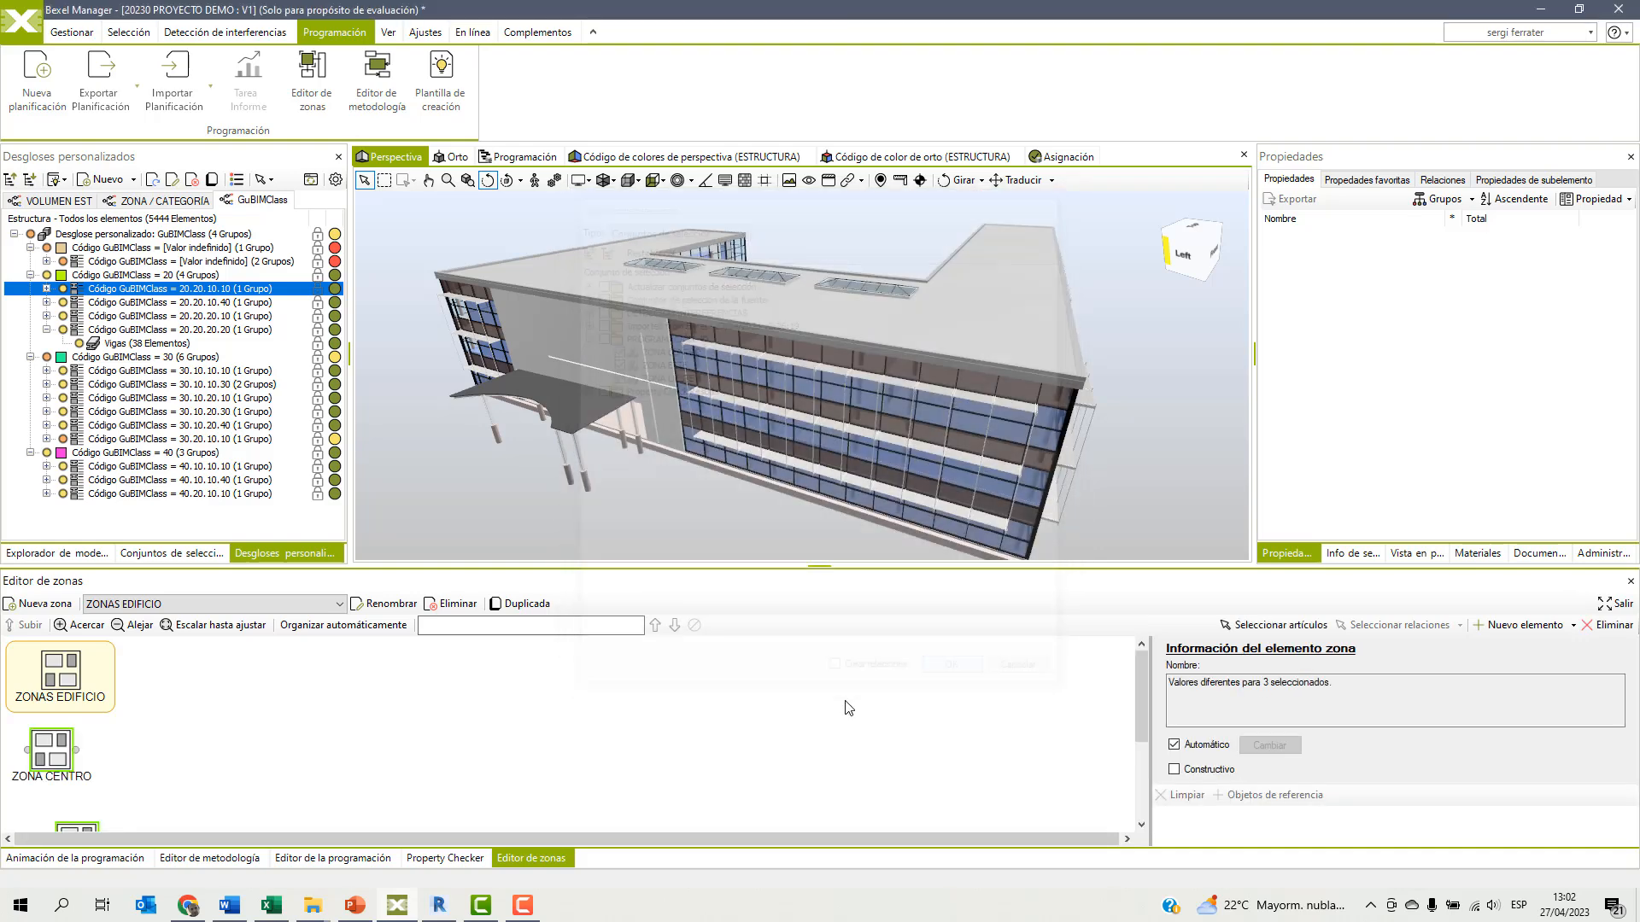
Arrange the three building zones and relate them in the order ZONA OESTE, ZONA CENTRO, ZONA ESTE.
scroll(483, 748, "down", 1)
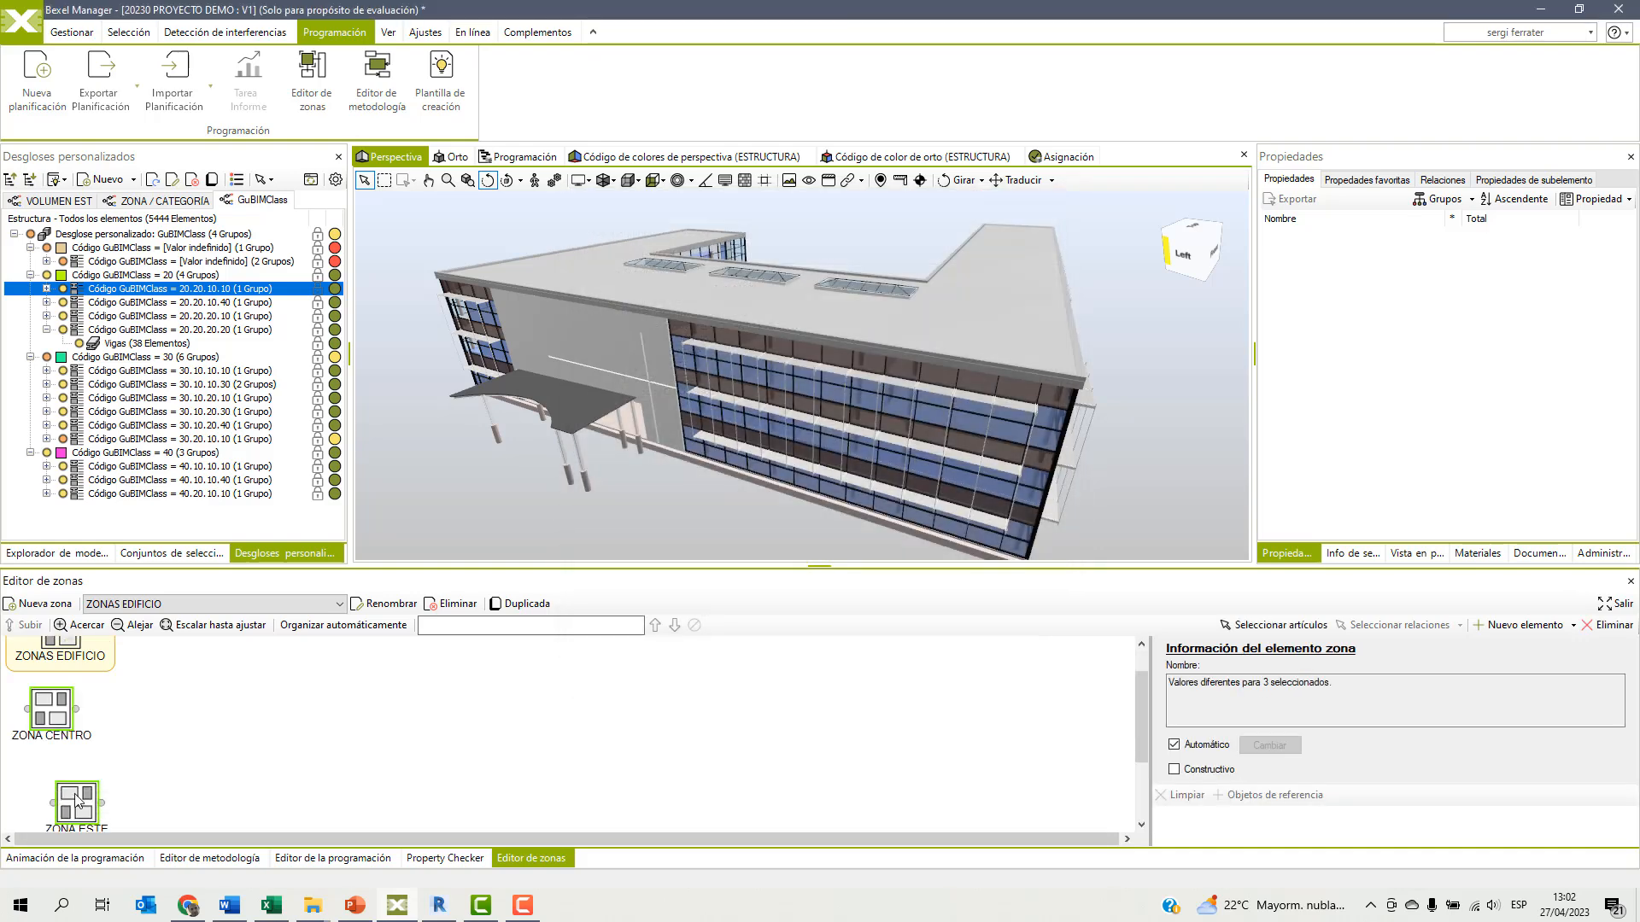
left_click_drag(72, 812, 346, 743)
left_click_drag(171, 725, 249, 720)
left_click_drag(344, 737, 385, 712)
scroll(252, 725, "down", 2)
scroll(253, 723, "up", 2)
scroll(253, 723, "up", 1)
scroll(253, 725, "down", 3)
left_click_drag(211, 799, 376, 750)
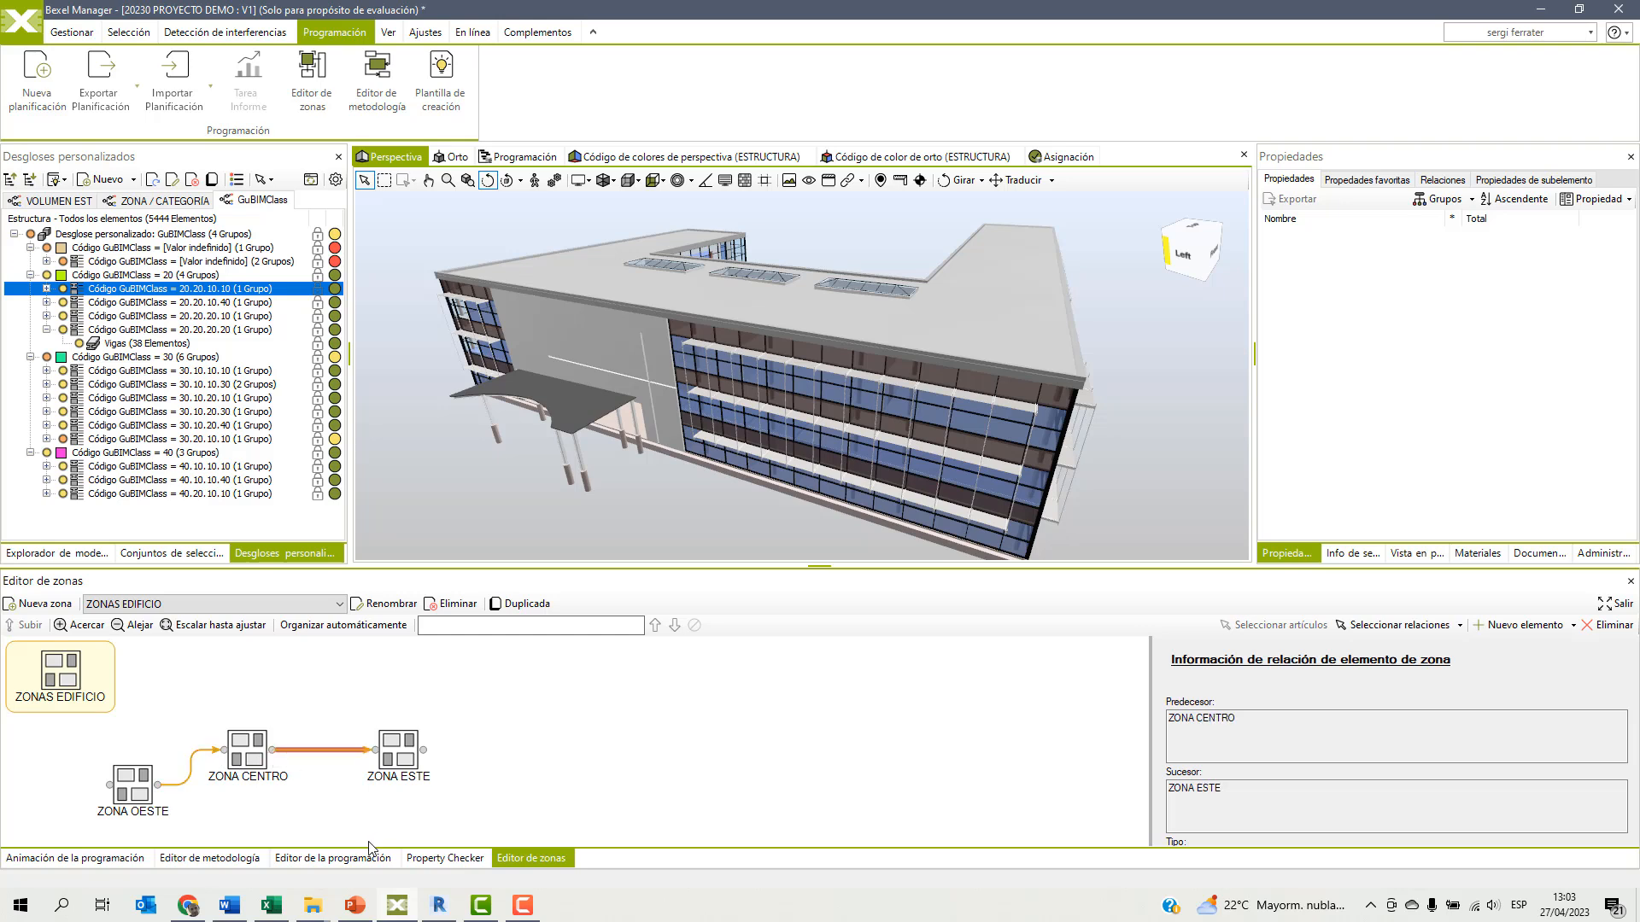
left_click(300, 606)
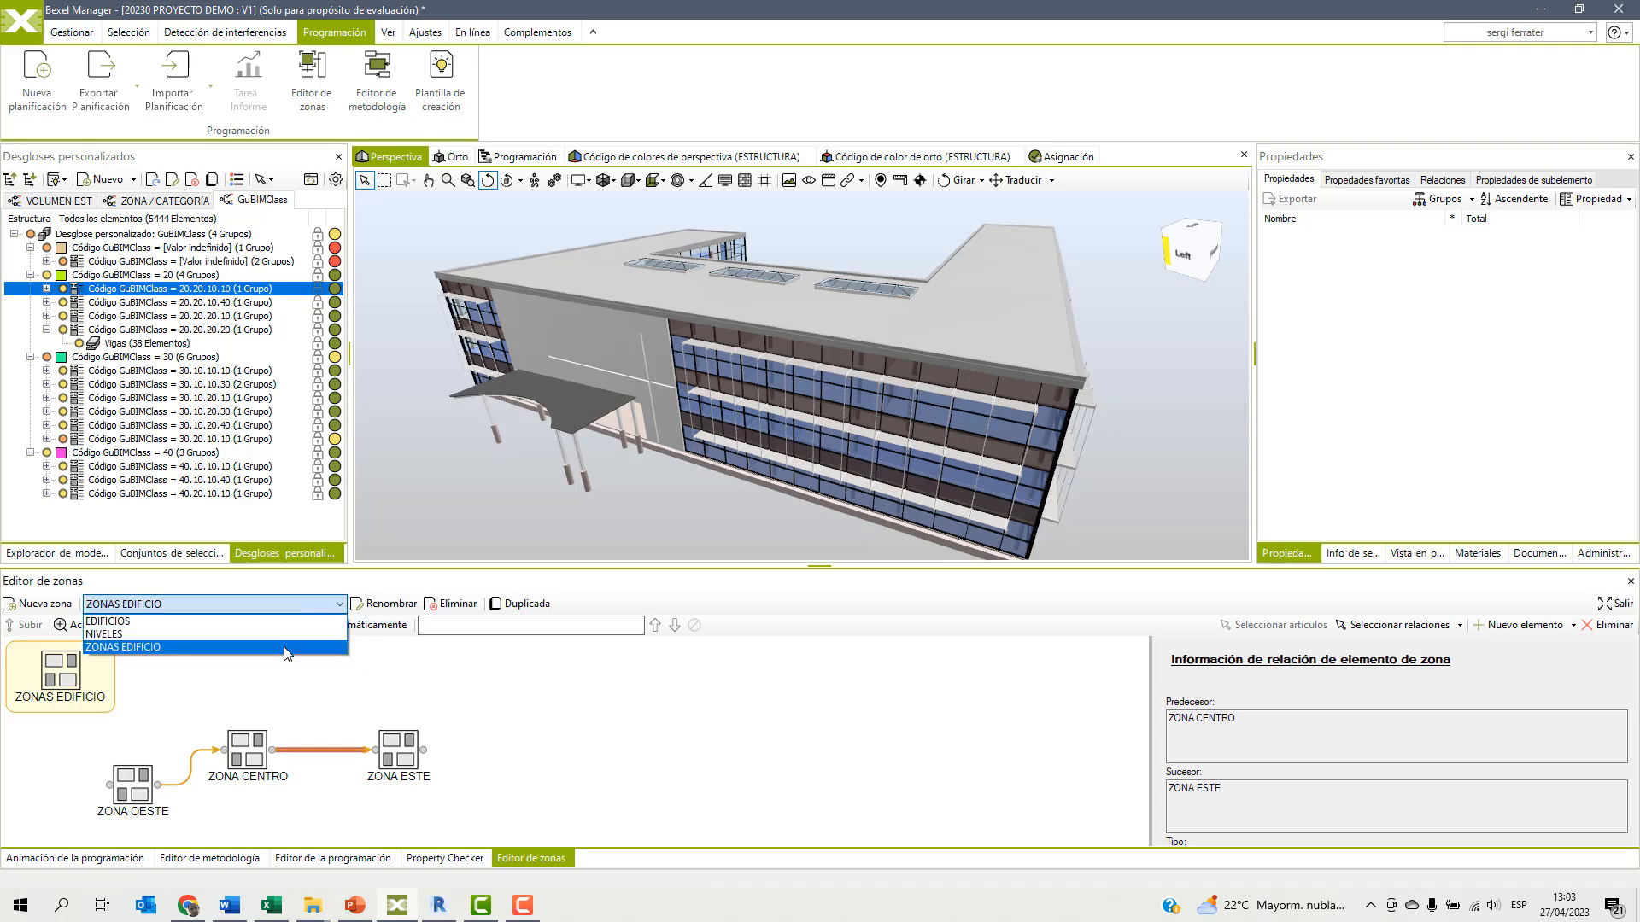
left_click(564, 724)
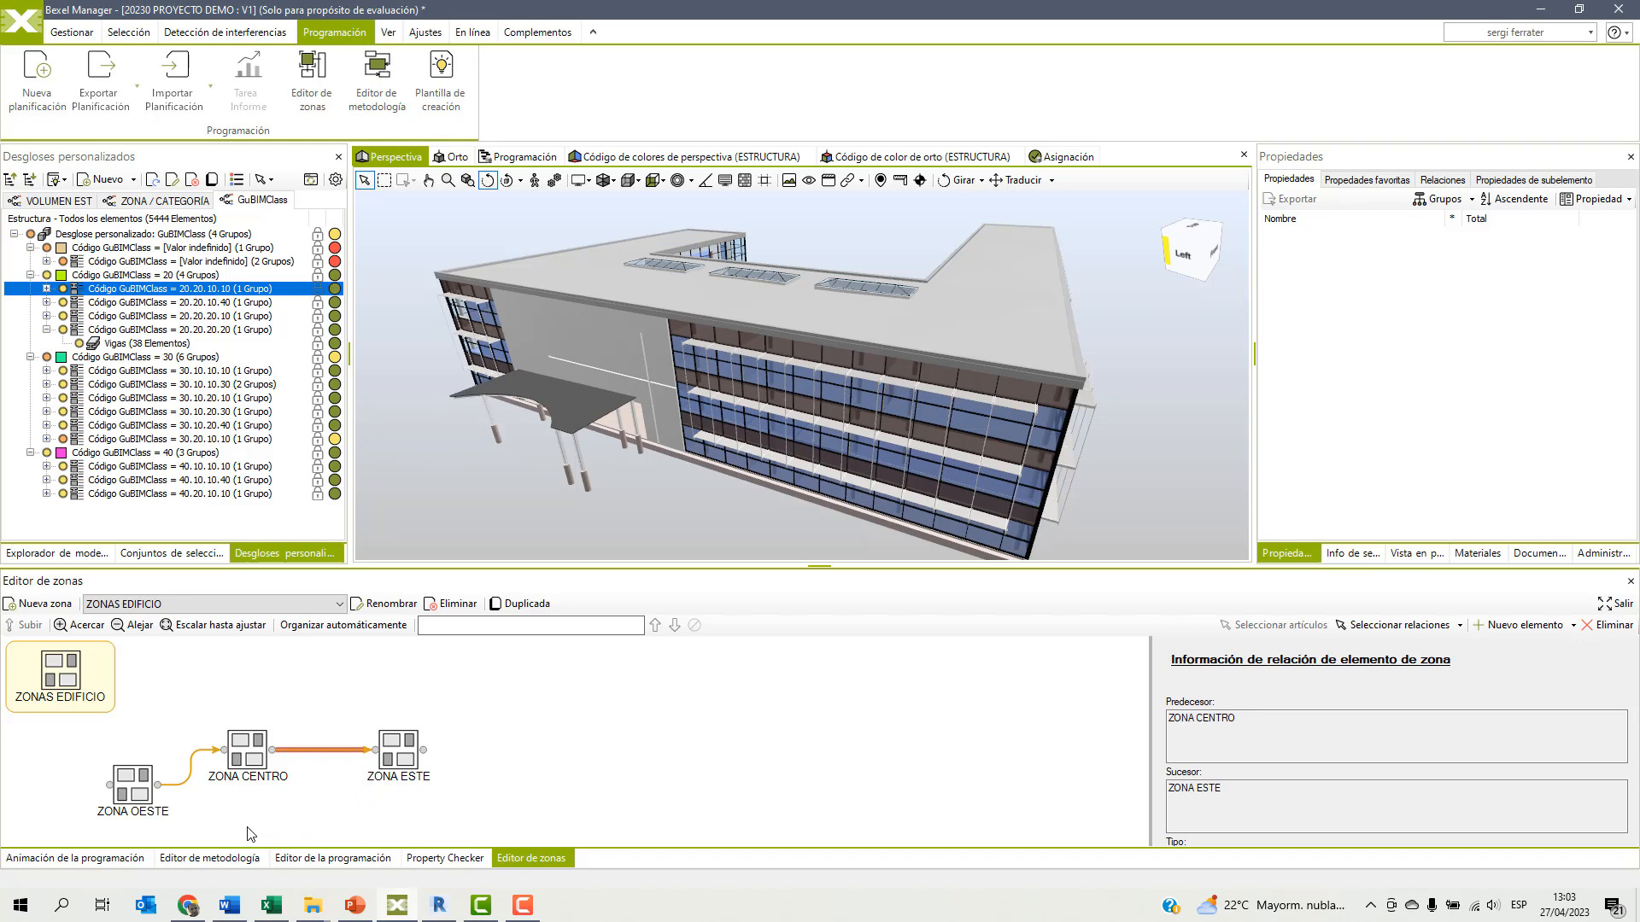
Create a new methodology named ESTR+ARQ in the methodology editor.
left_click(222, 858)
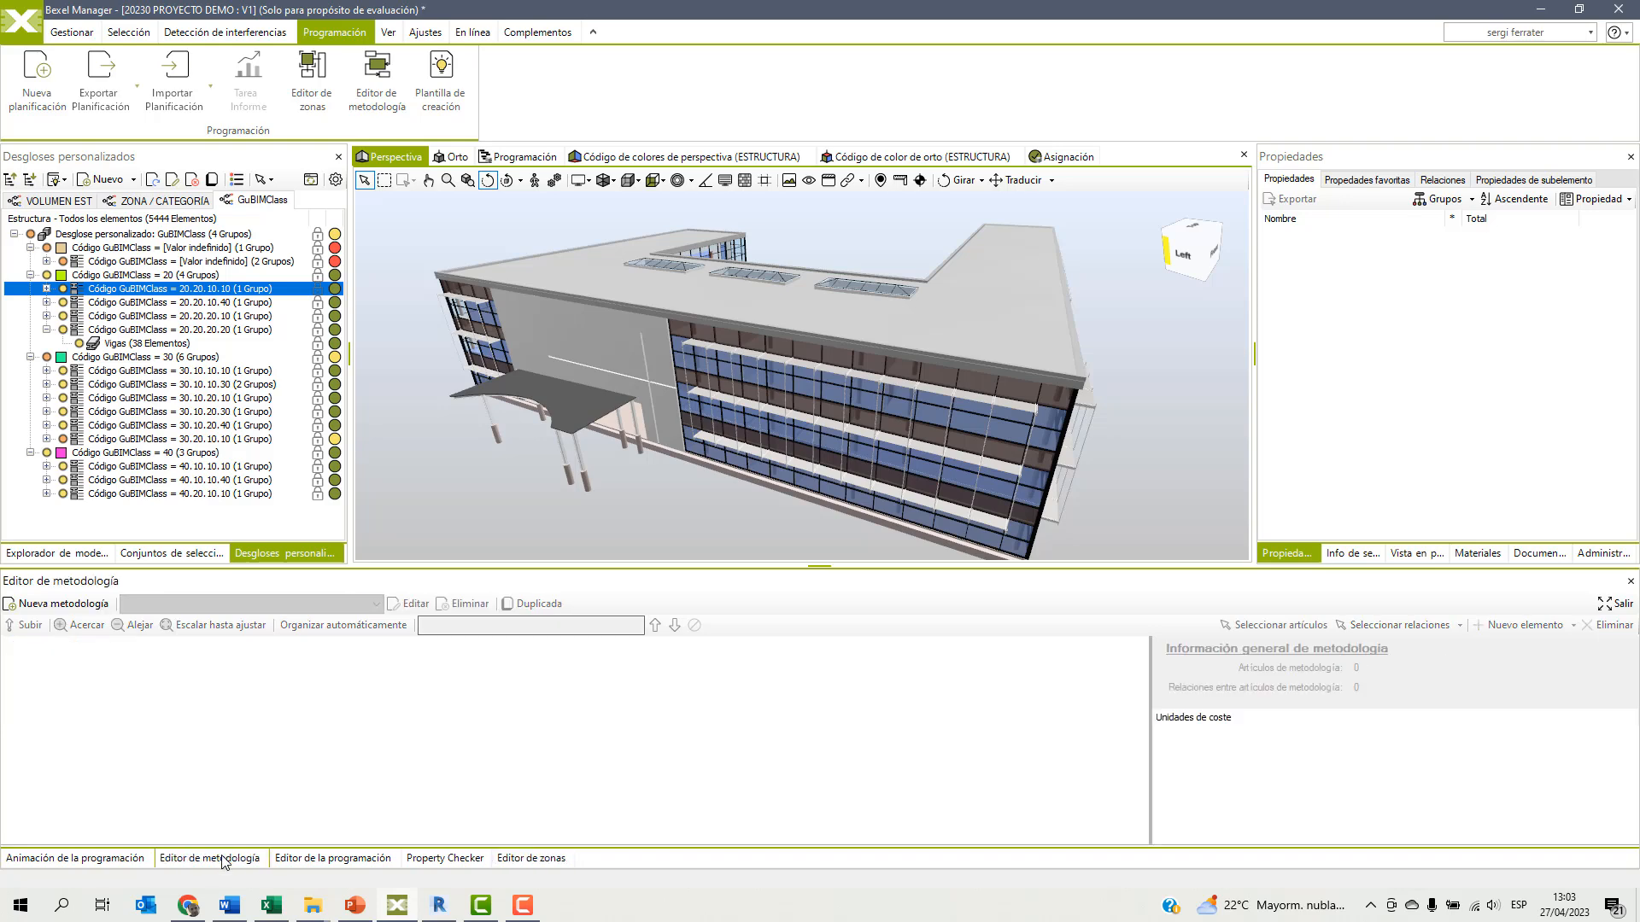
left_click(78, 605)
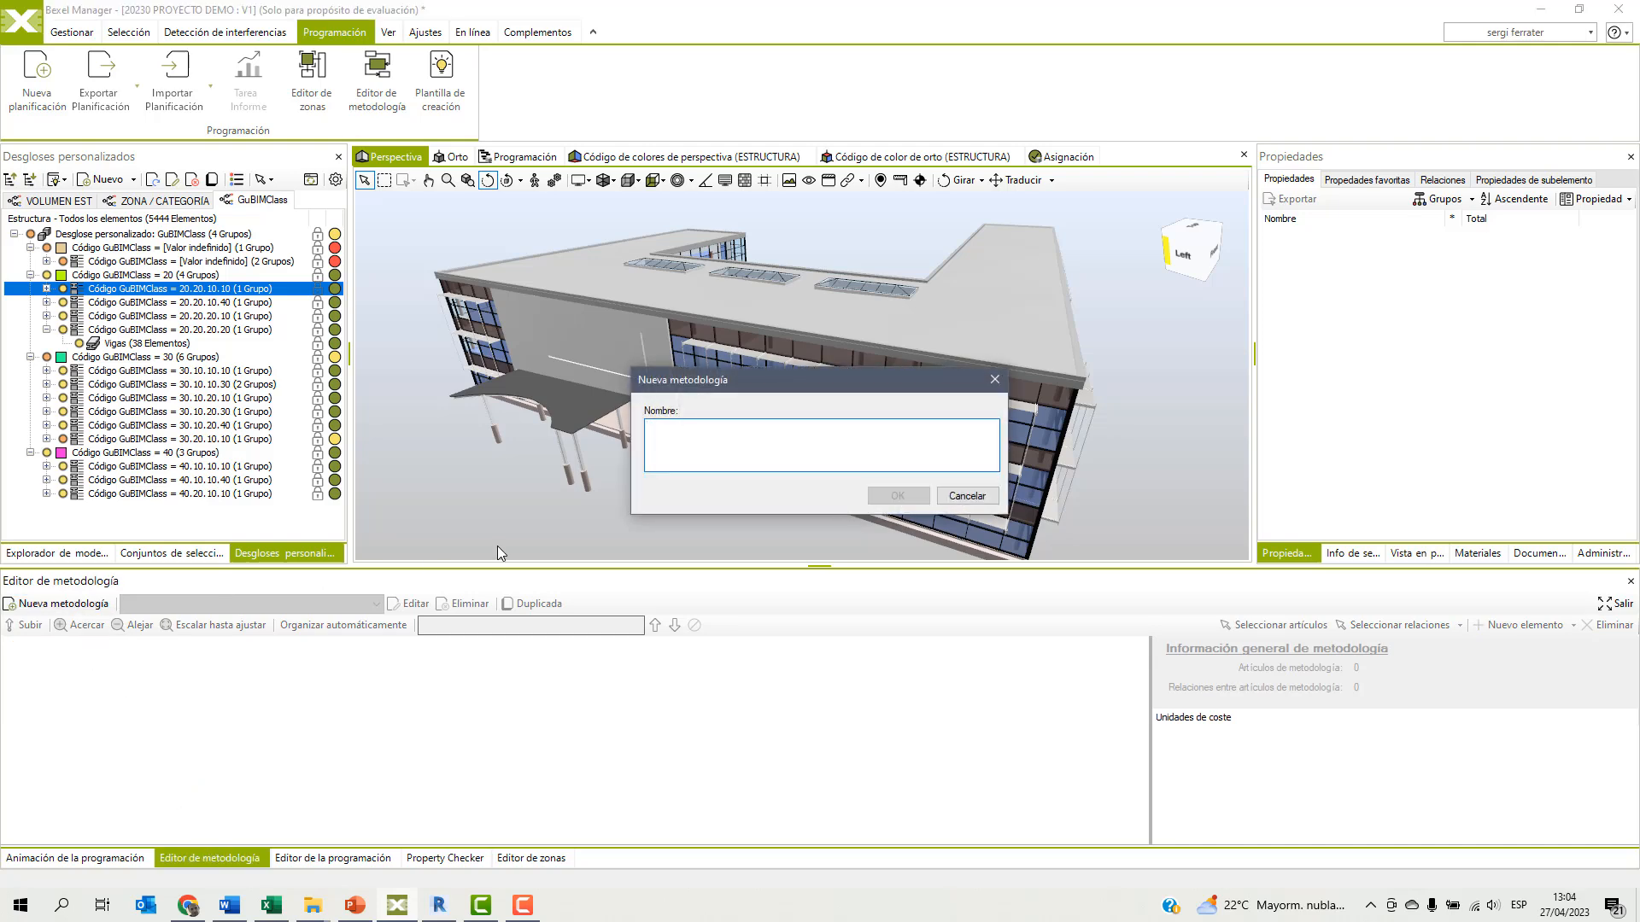
type("ESTR+ARQ")
left_click(893, 497)
Start a linked element in ESTR+ARQ and check all cost items under 20.20 Estructura, from Escaleras to Pilares de hormigón.
right_click(118, 669)
mouse_move(214, 679)
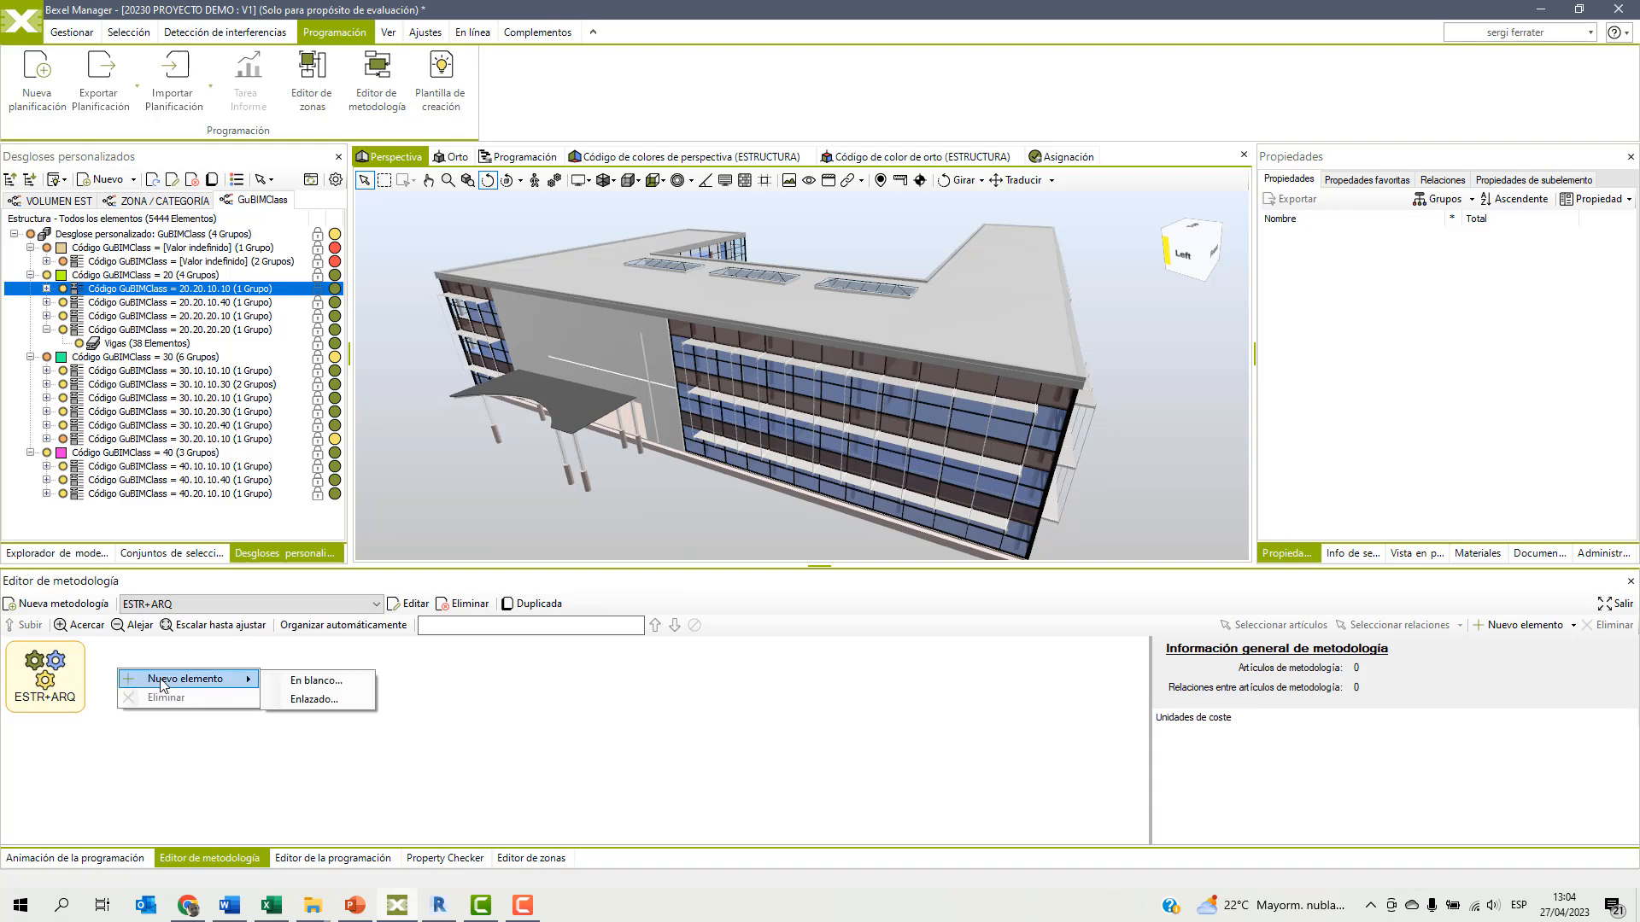
left_click(332, 700)
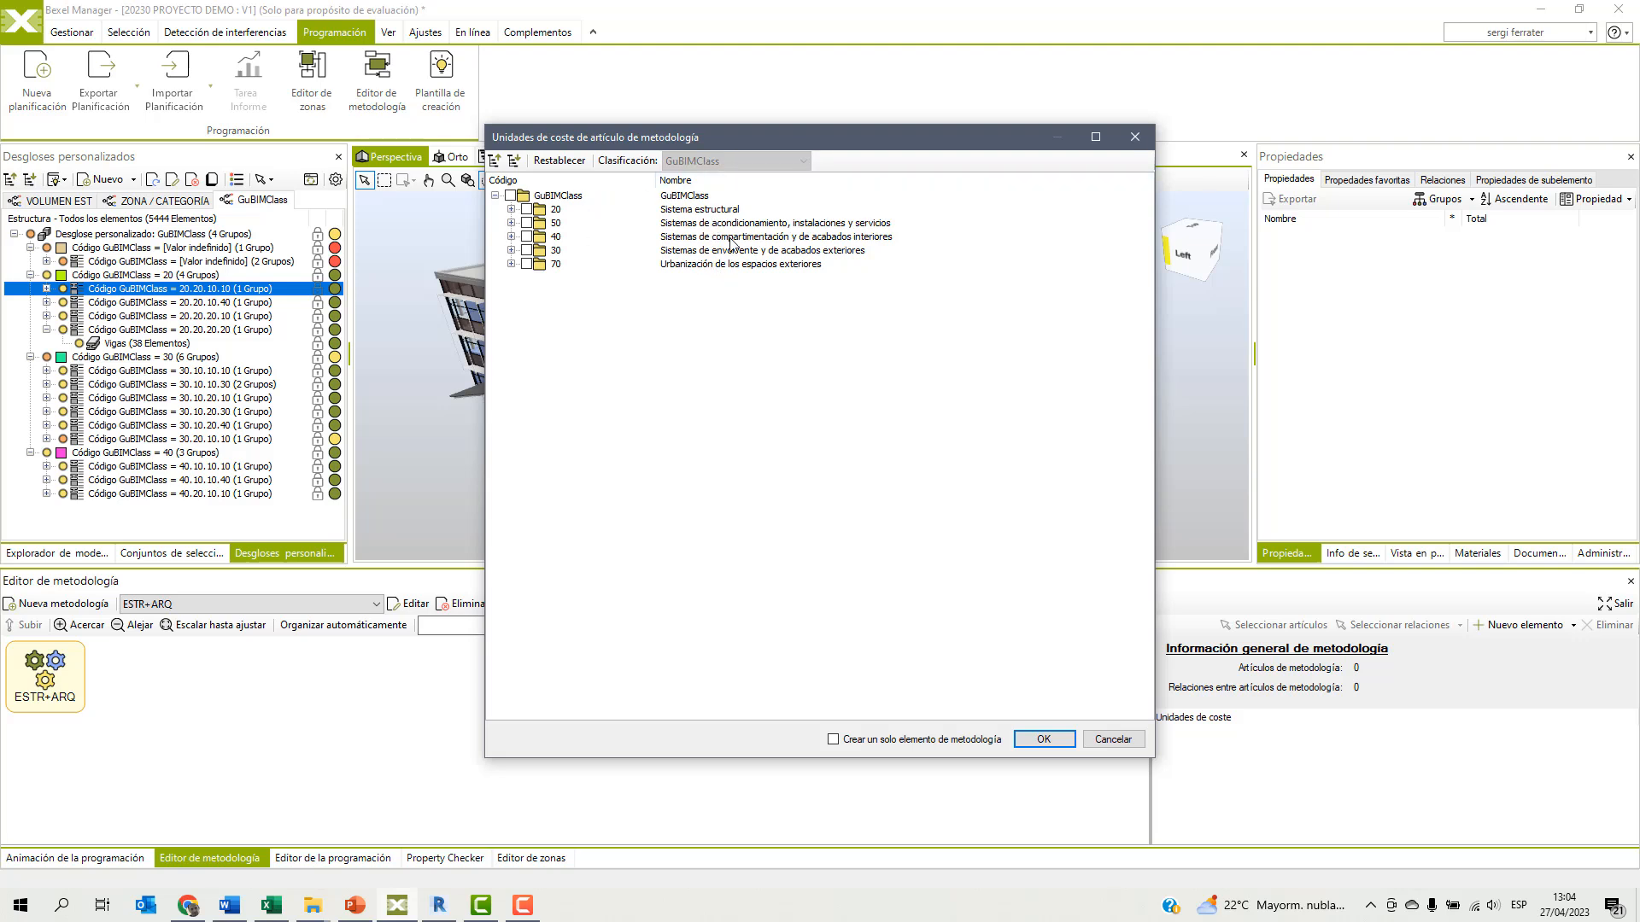
left_click(511, 224)
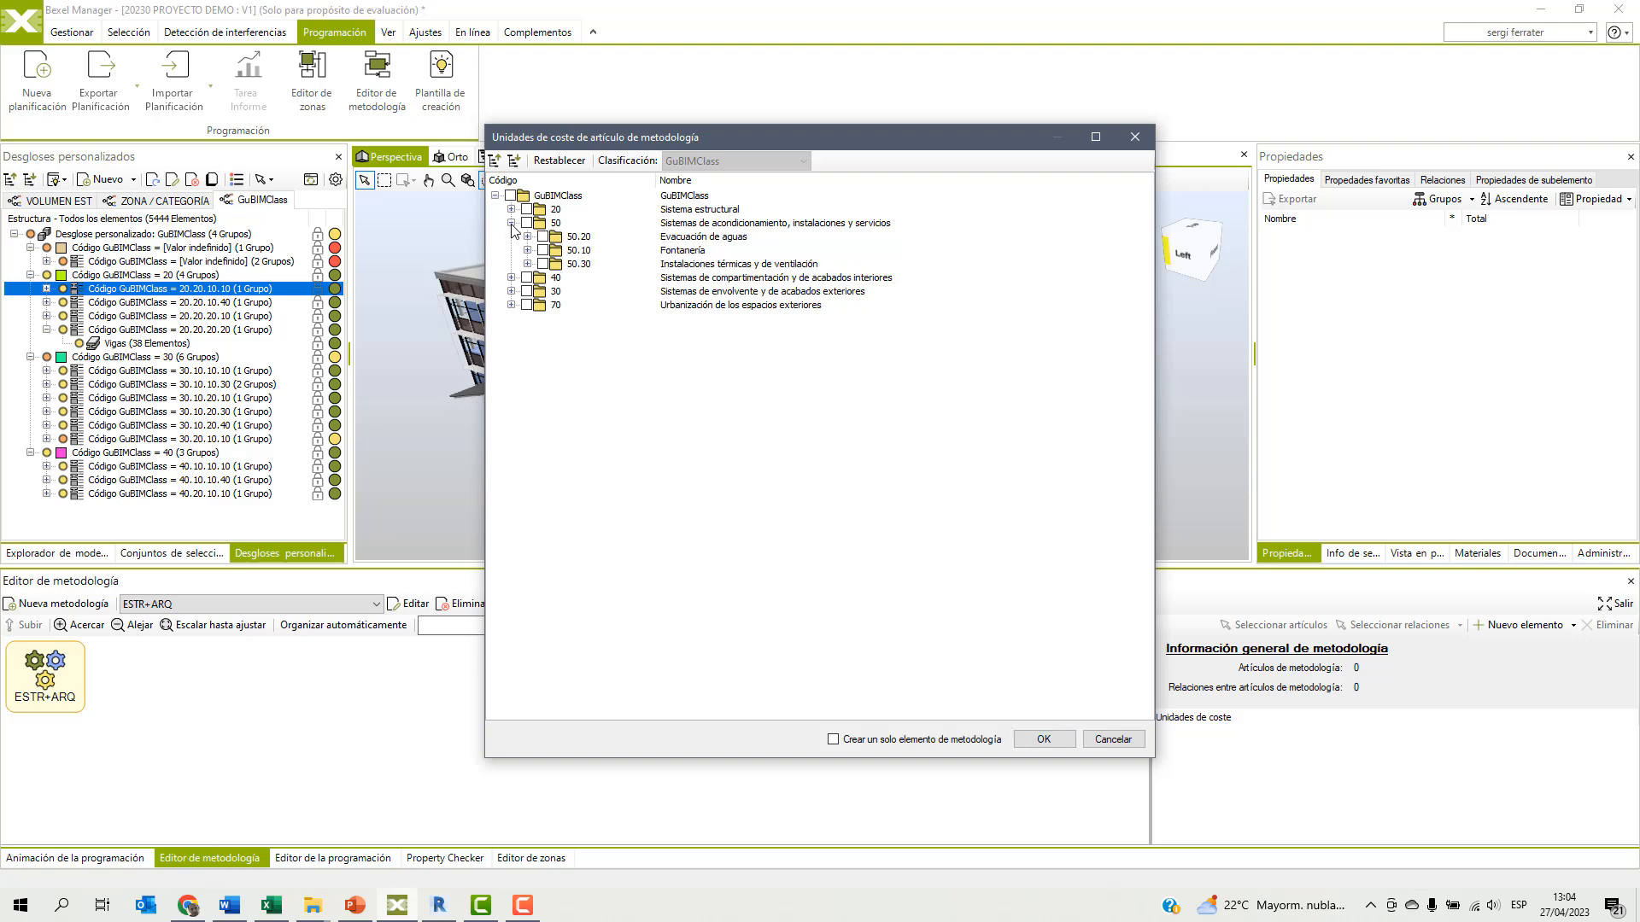
left_click(511, 223)
left_click(511, 209)
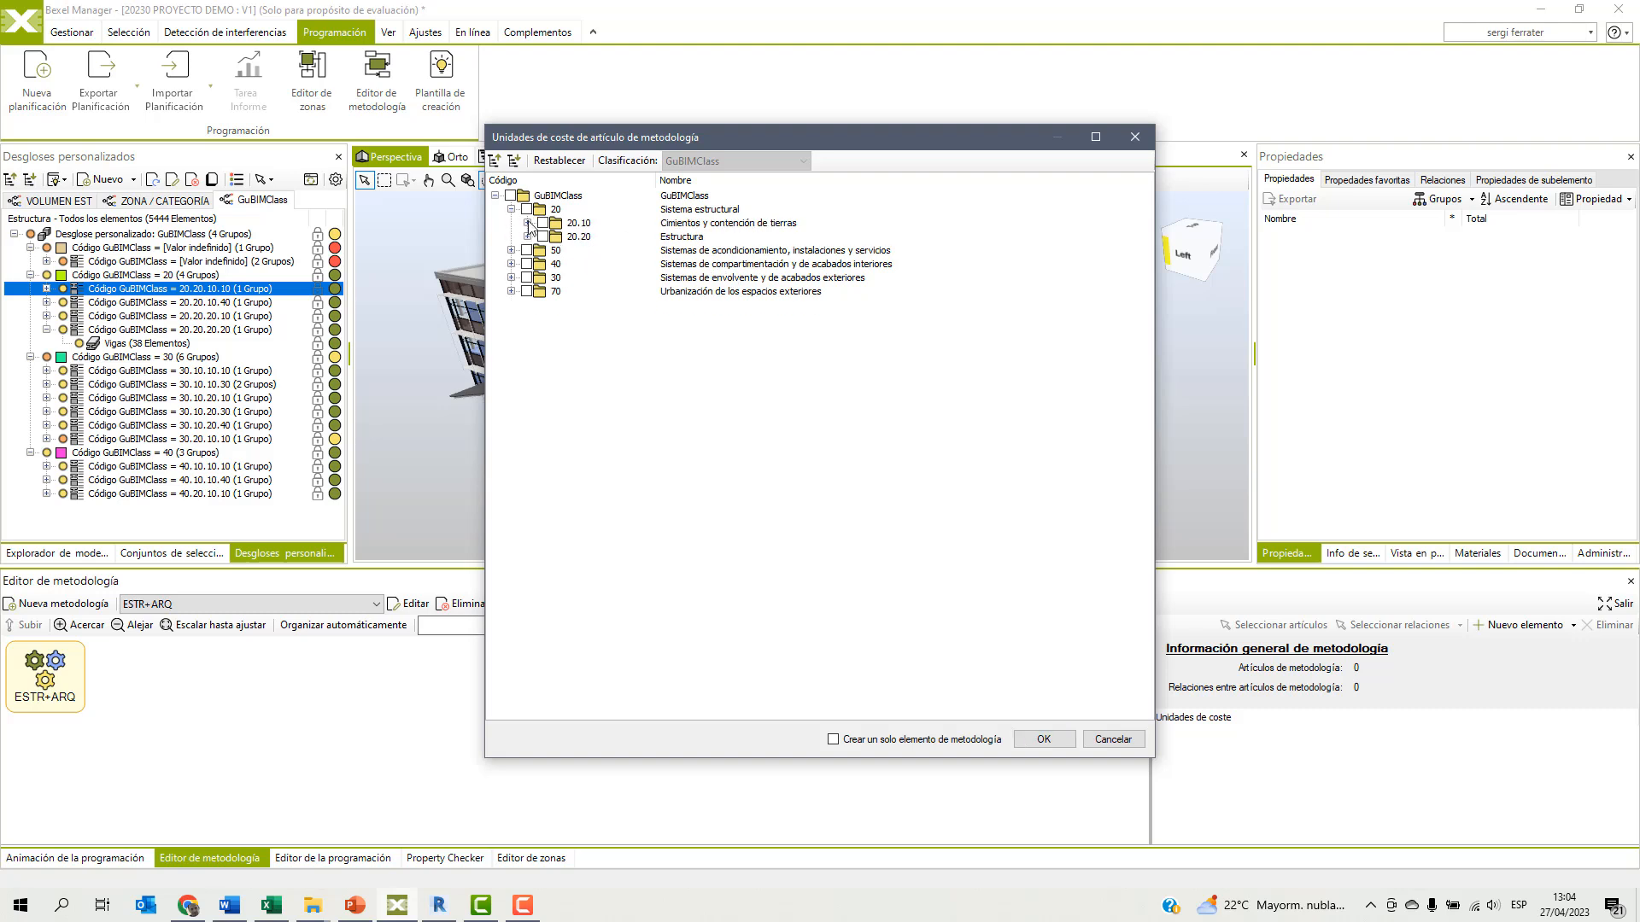
left_click(528, 236)
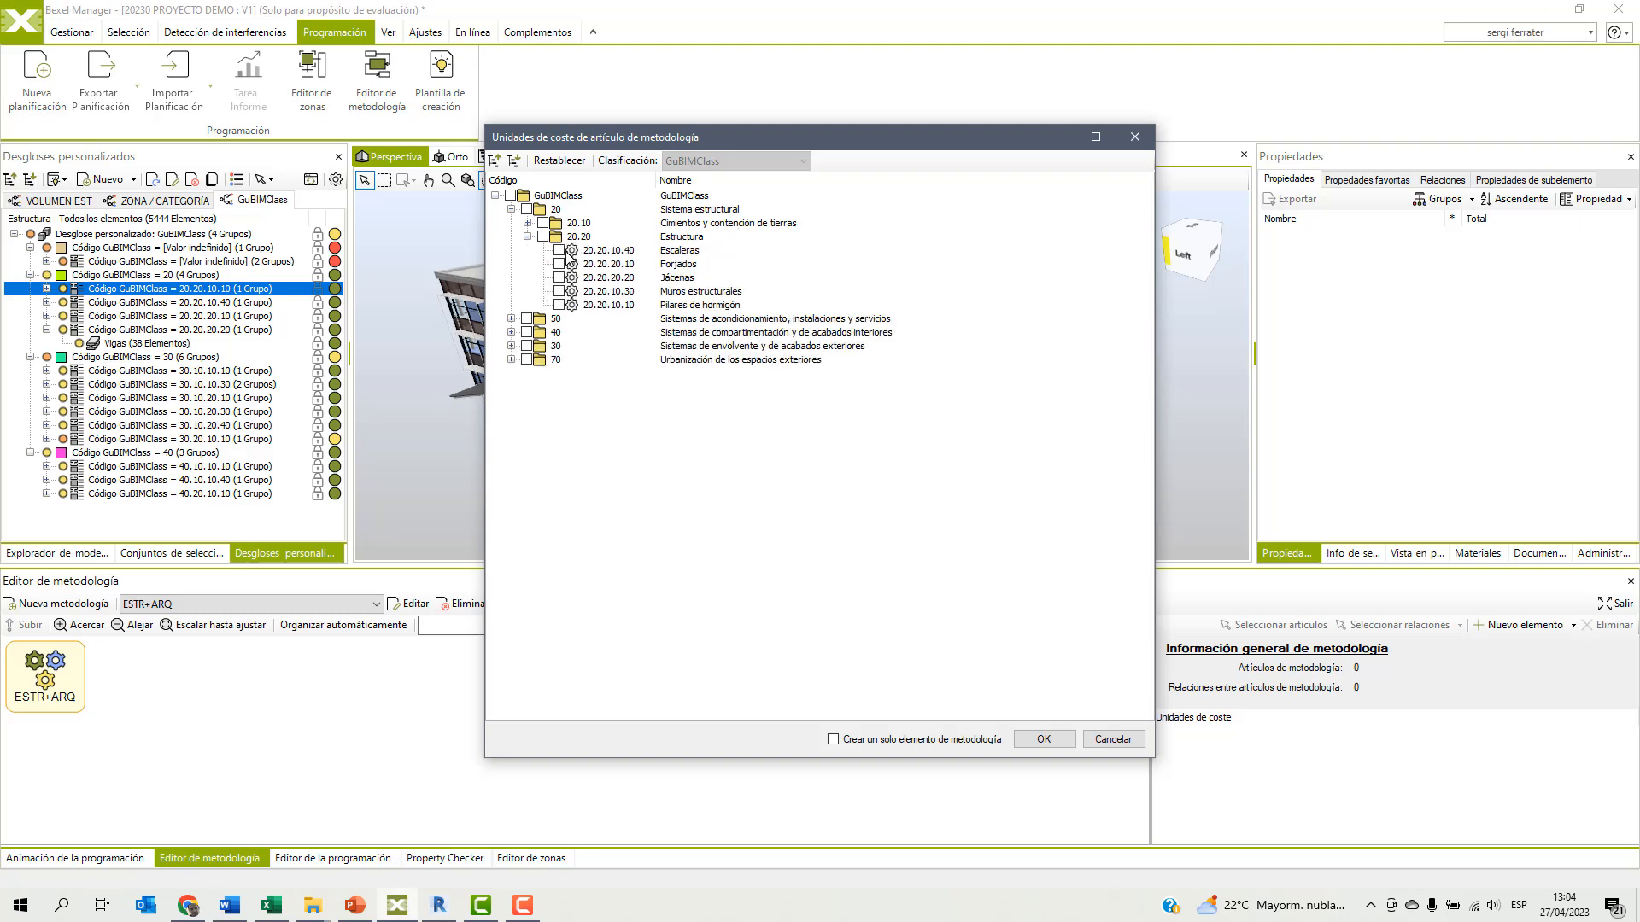
left_click(619, 255)
left_click(605, 304, "shift")
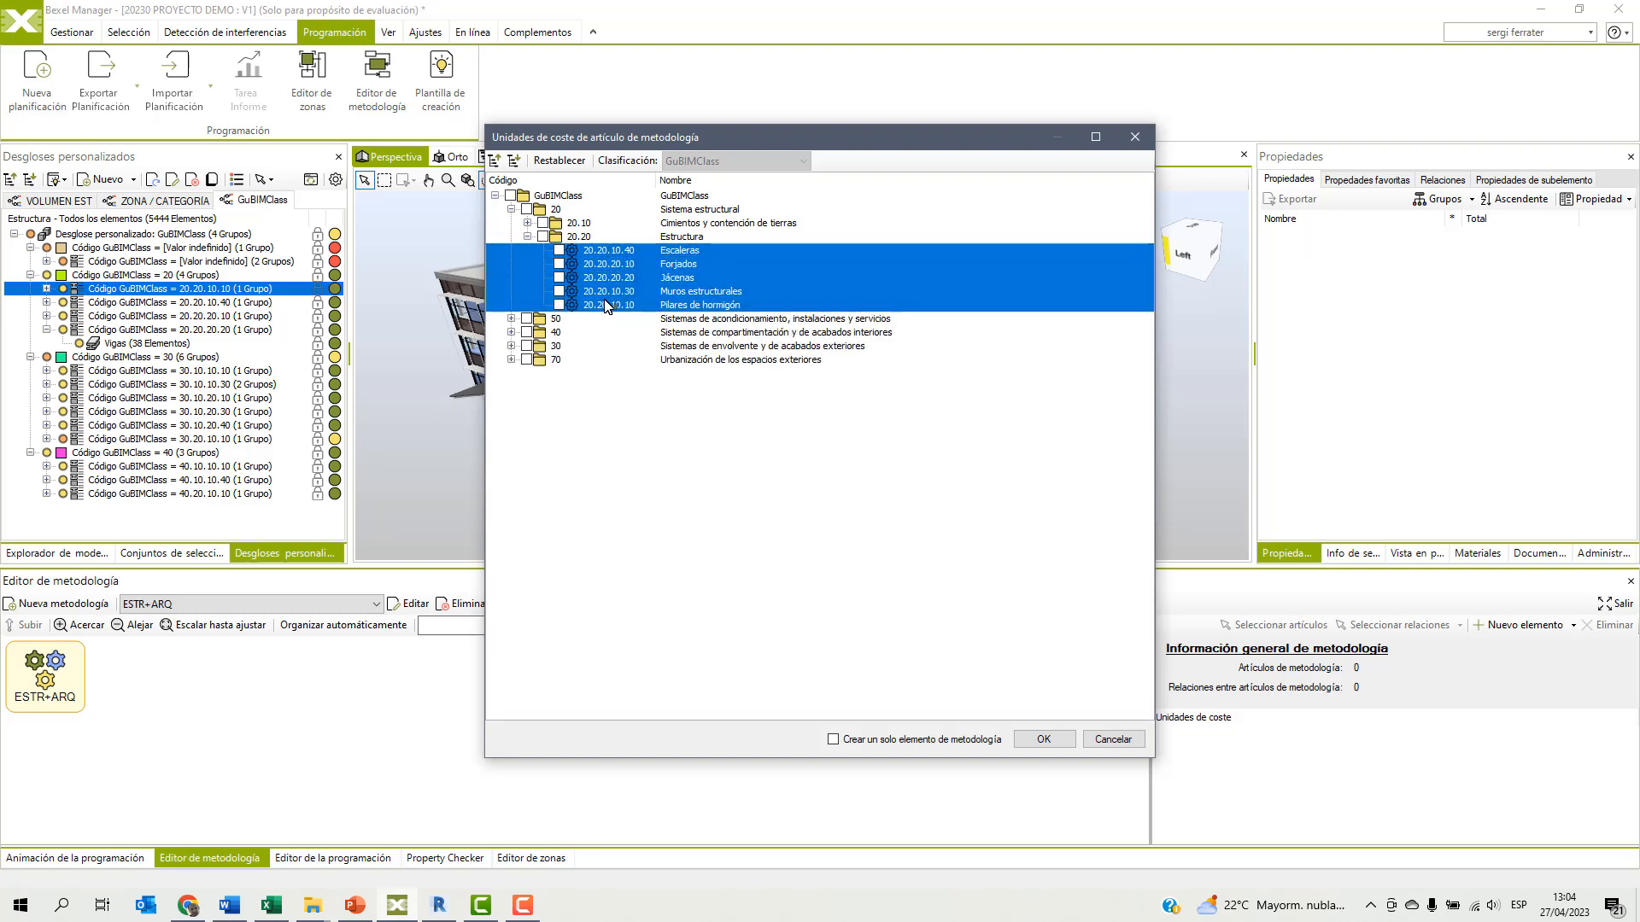
Check all cost items under 30.10 Envolvente vertical, from Barandillas exteriores to Ventanas de fachadas.
left_click(512, 346)
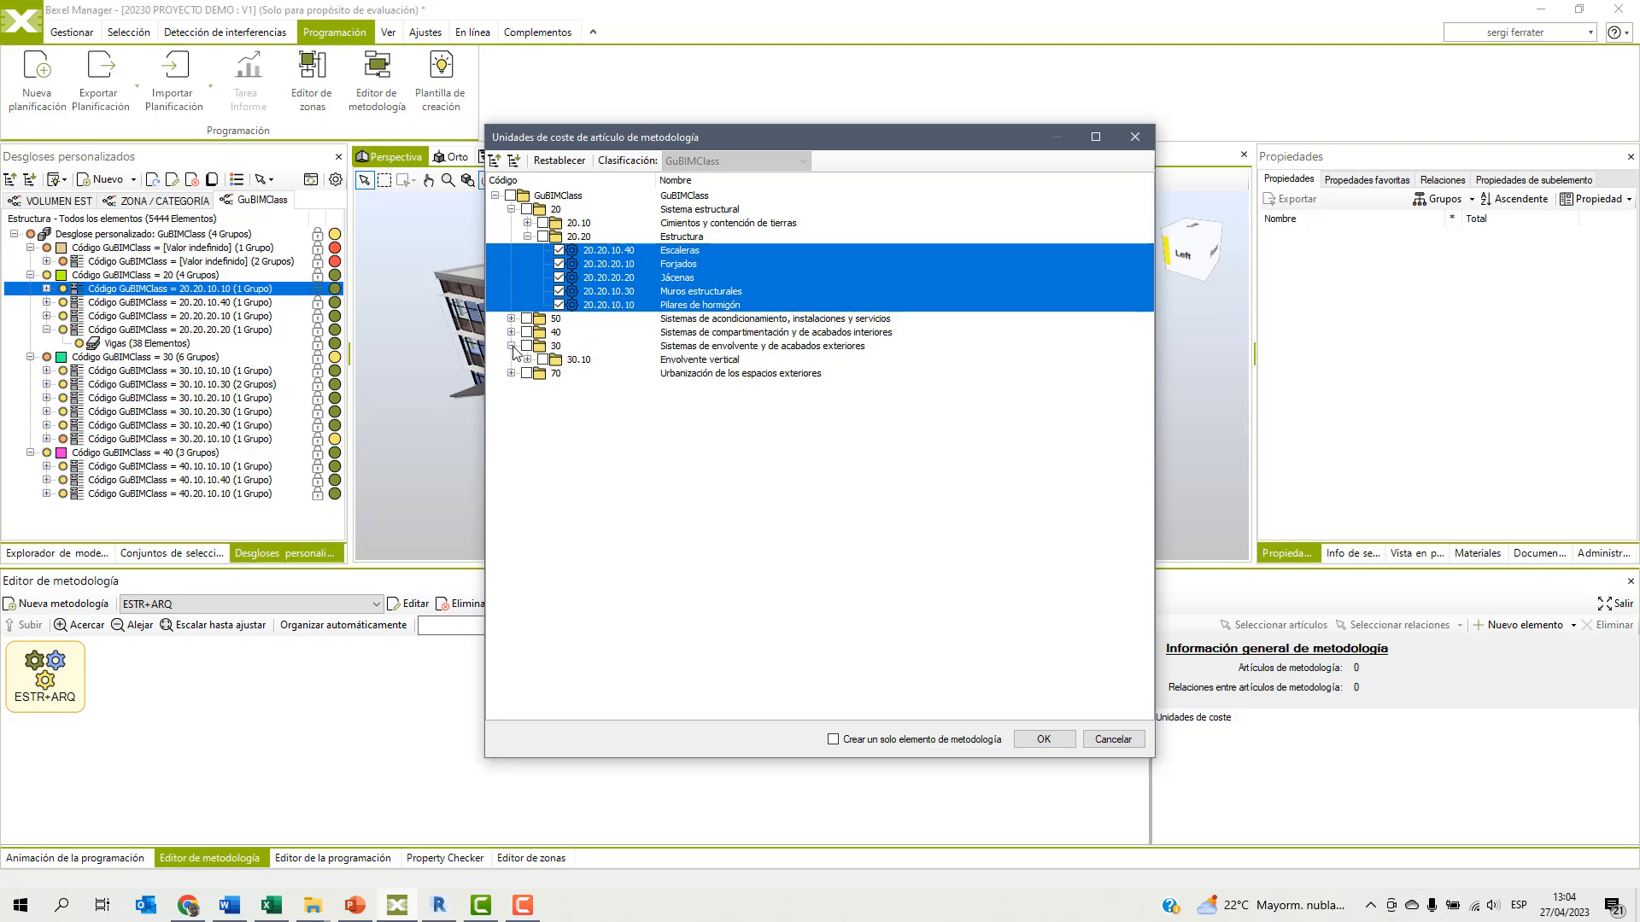
left_click(528, 359)
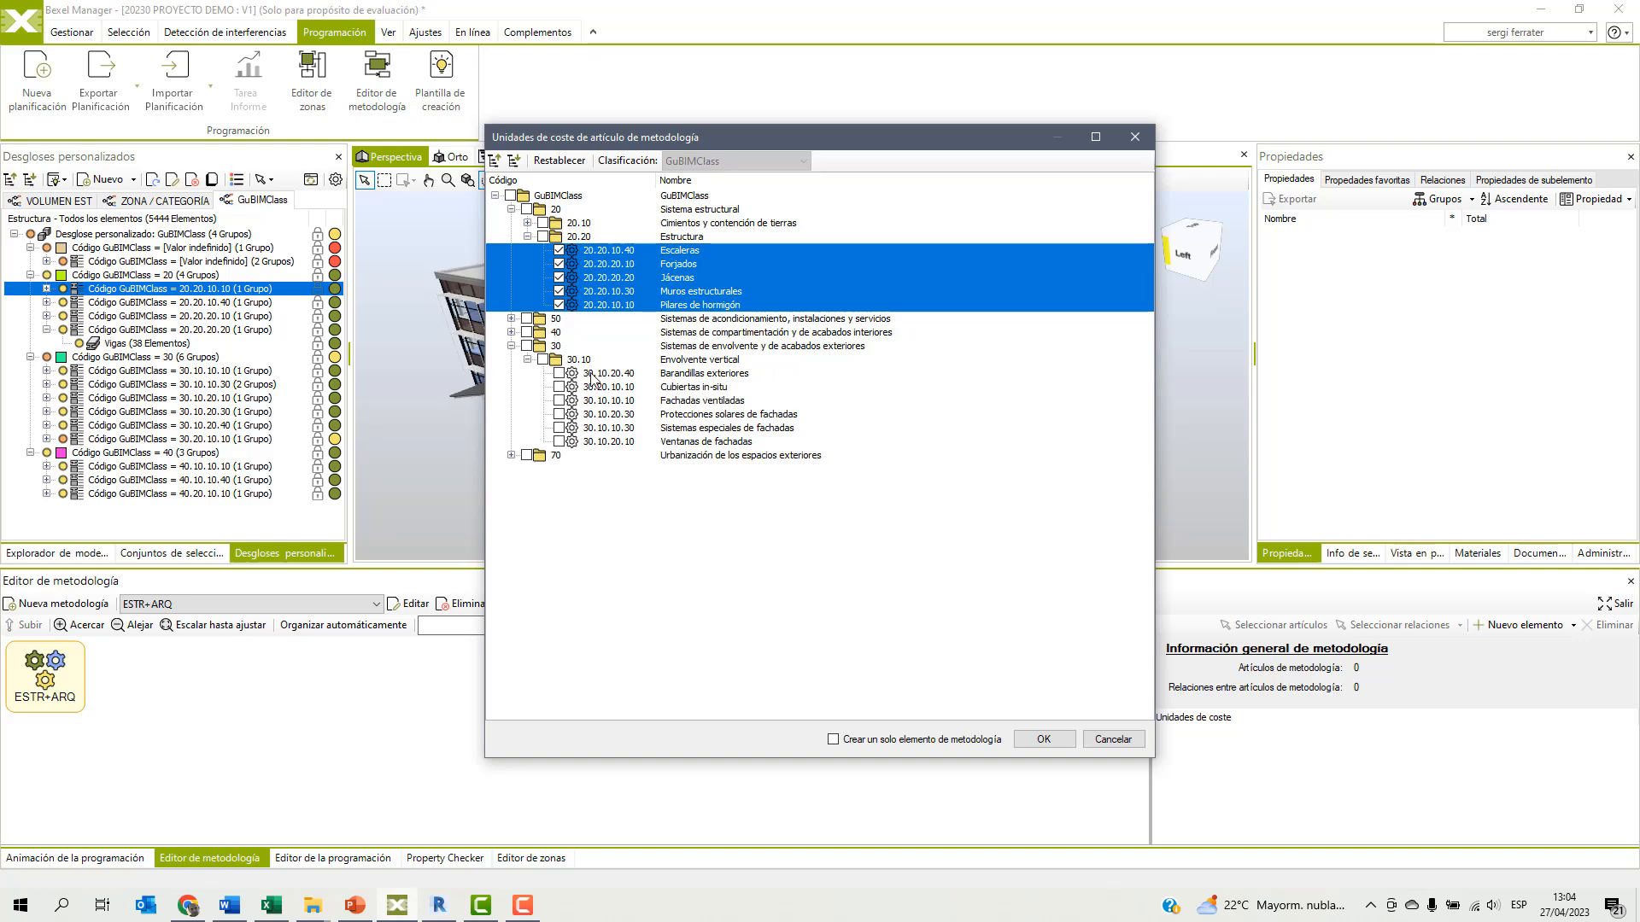
left_click(603, 373)
left_click(598, 442, "shift")
key("space")
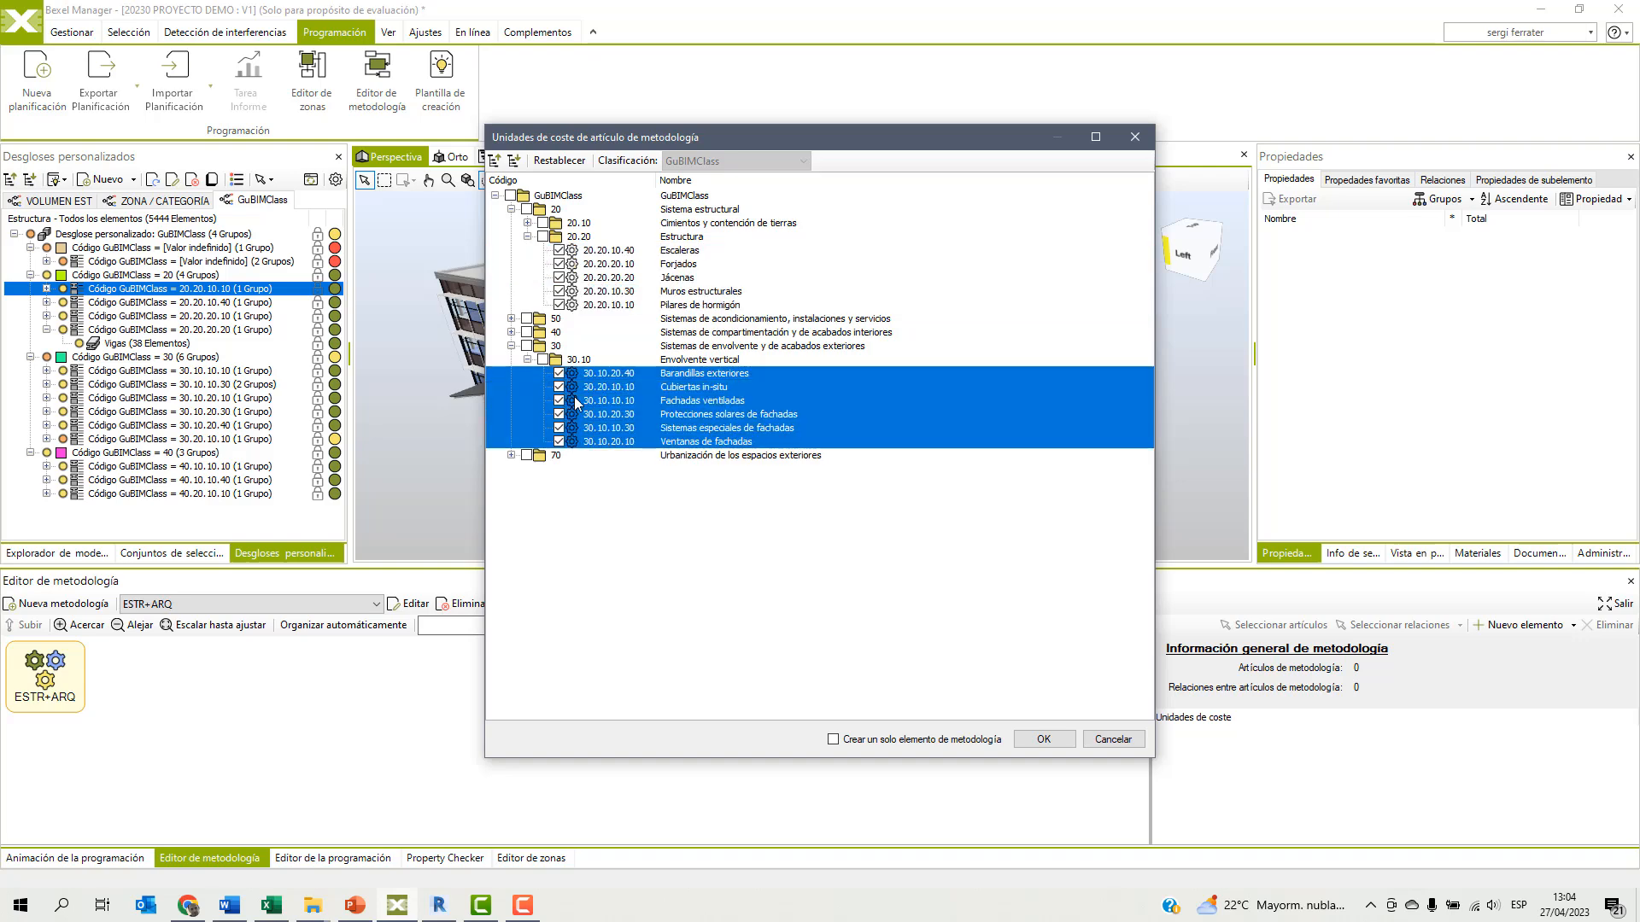
Check all cost items under 40.10, Carpintería interior, Falsos techos interiores and Tabiques, and create the methodology items from the checked cost items.
left_click(511, 332)
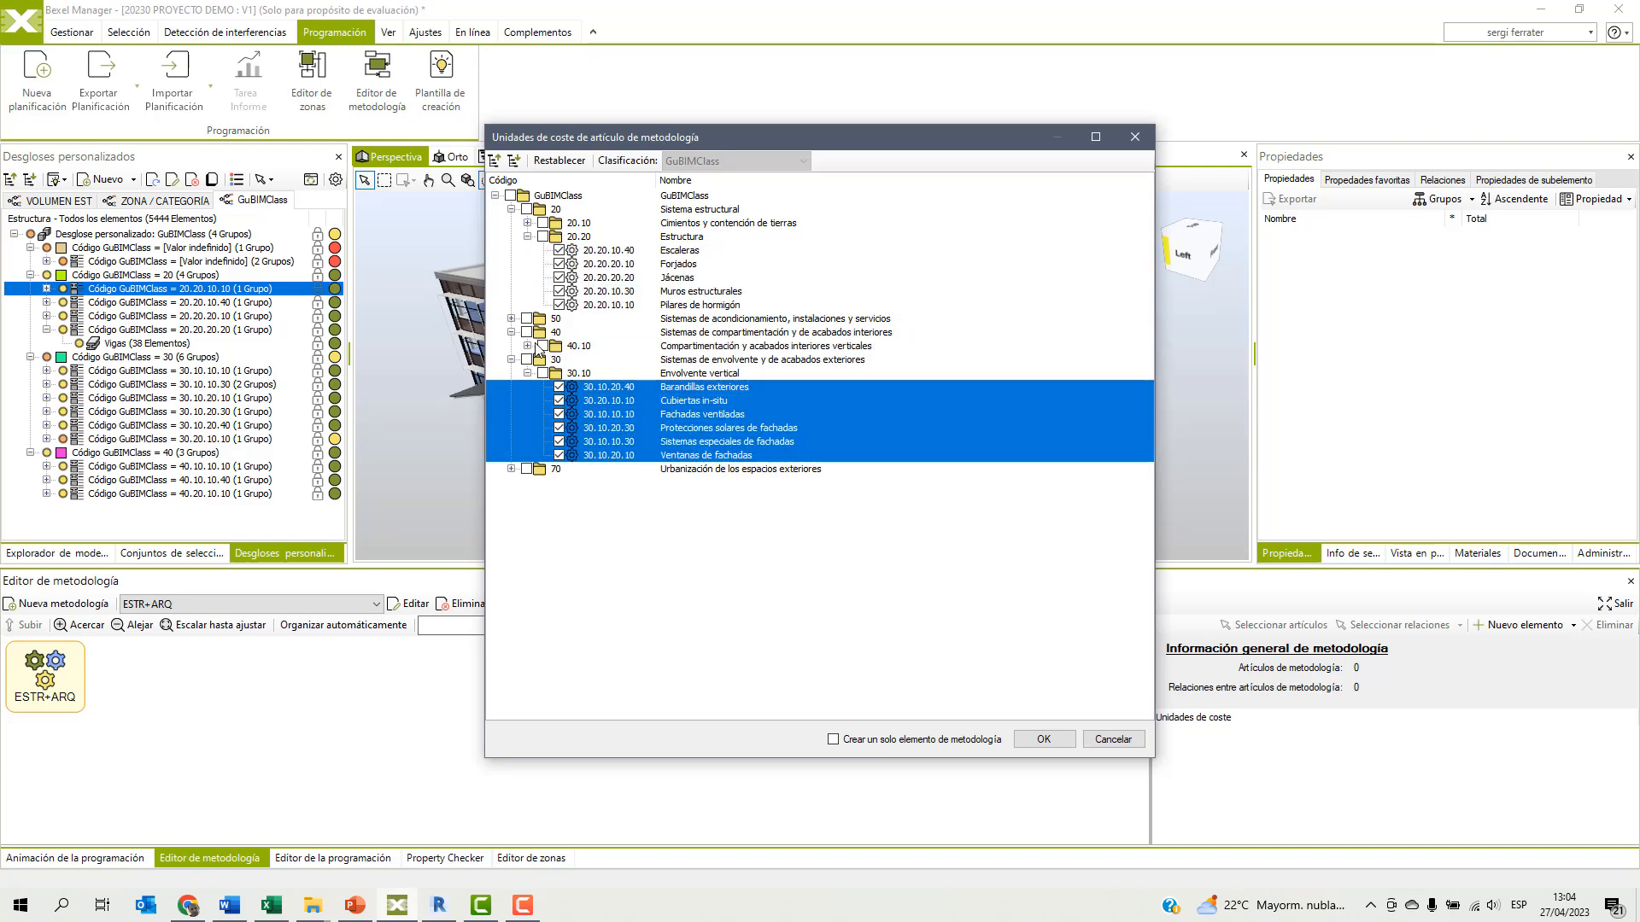
left_click(528, 346)
left_click_drag(603, 360, 605, 394)
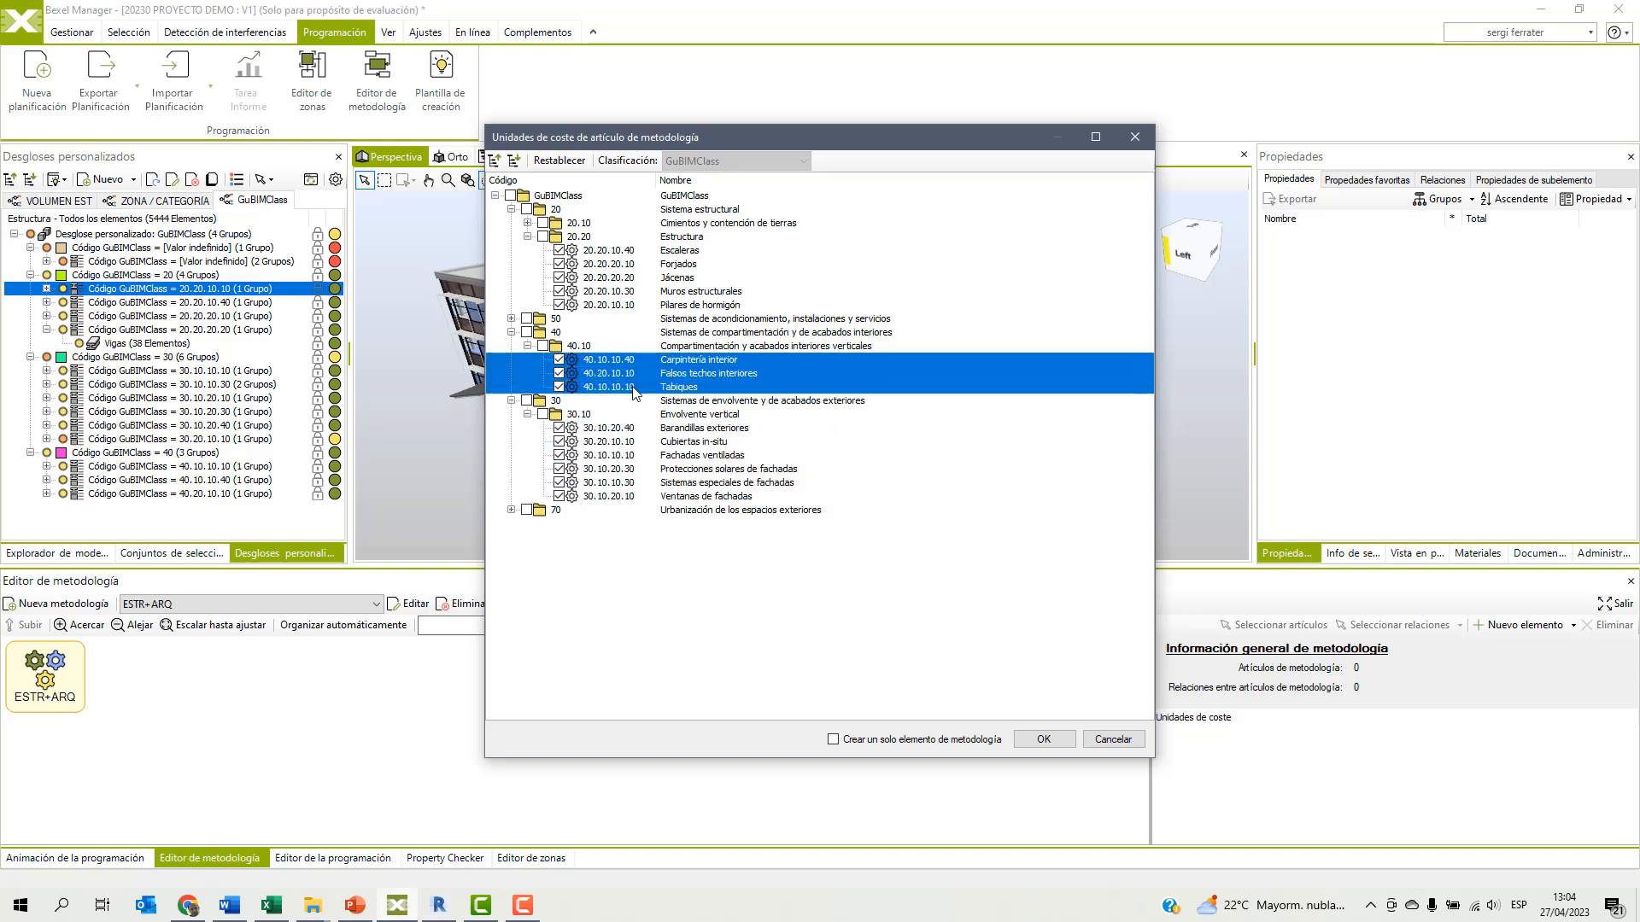
left_click(1038, 739)
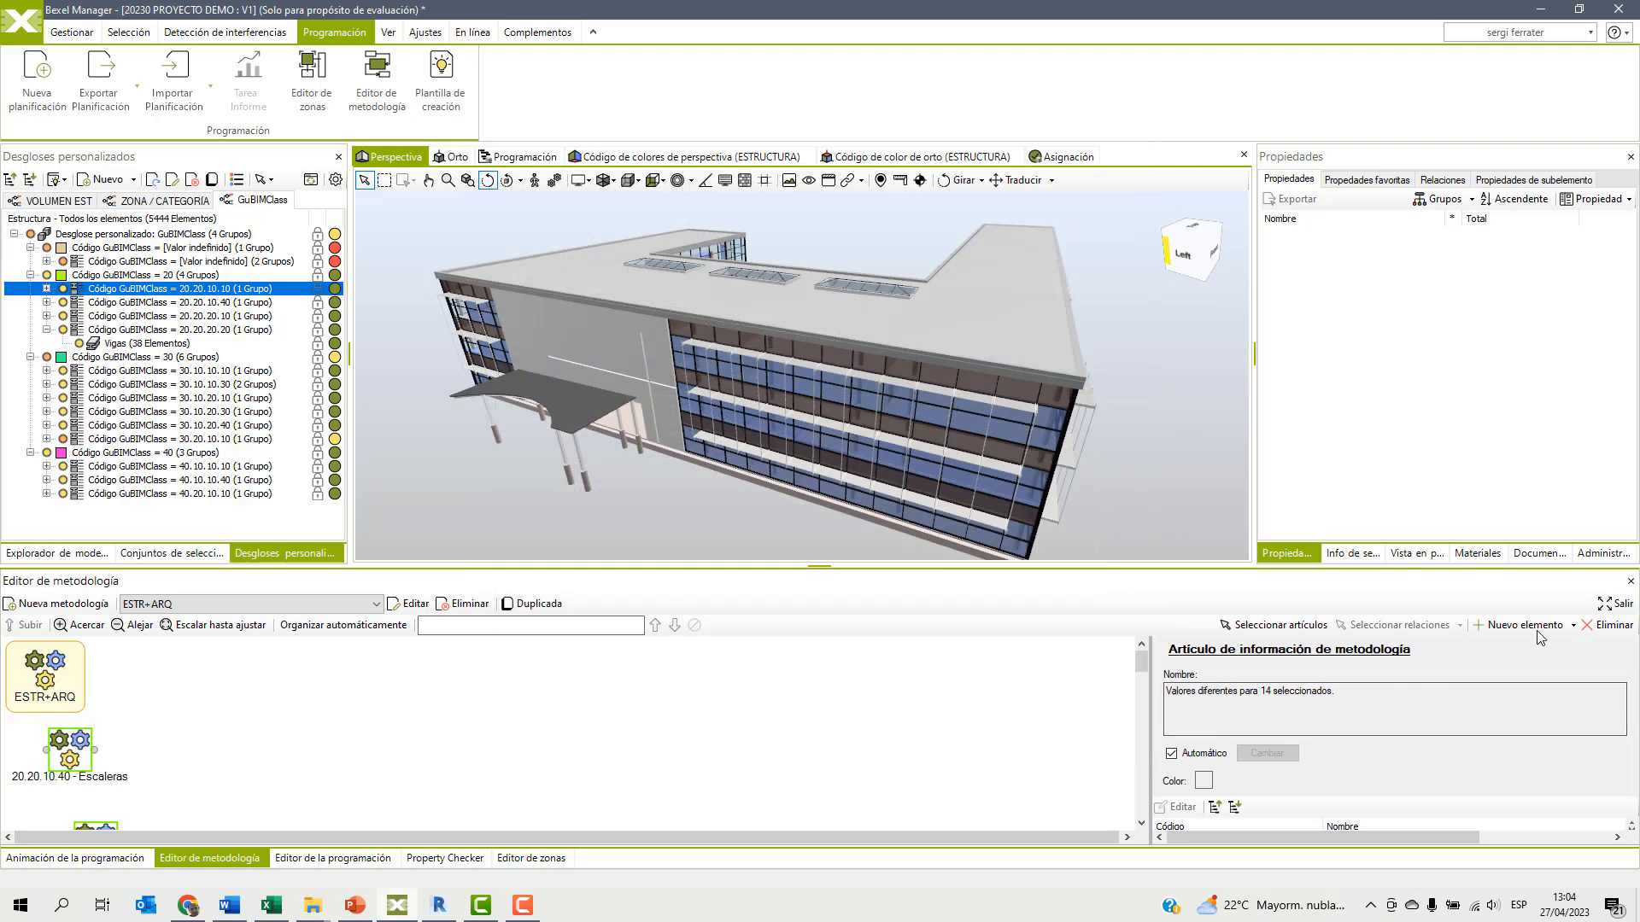
Detach the methodology editor and move the eight items from Falsos techos interiores to Ventanas de fachadas into a second column.
left_click(1605, 604)
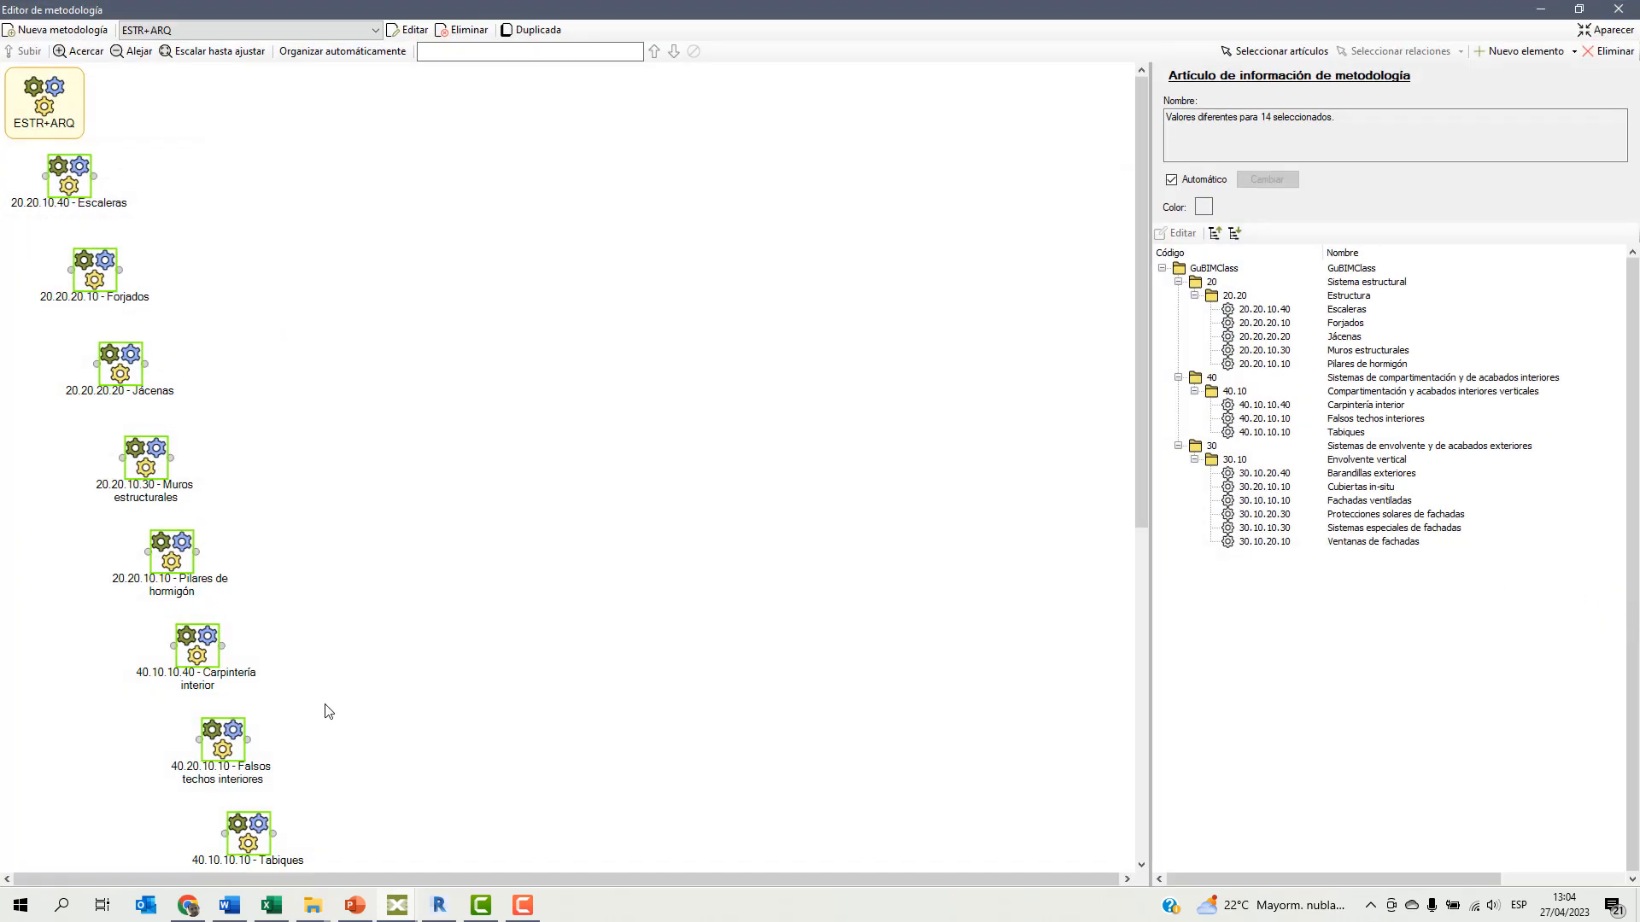
left_click(350, 696)
scroll(401, 645, "down", 1)
scroll(432, 454, "down", 1)
scroll(395, 389, "up", 3)
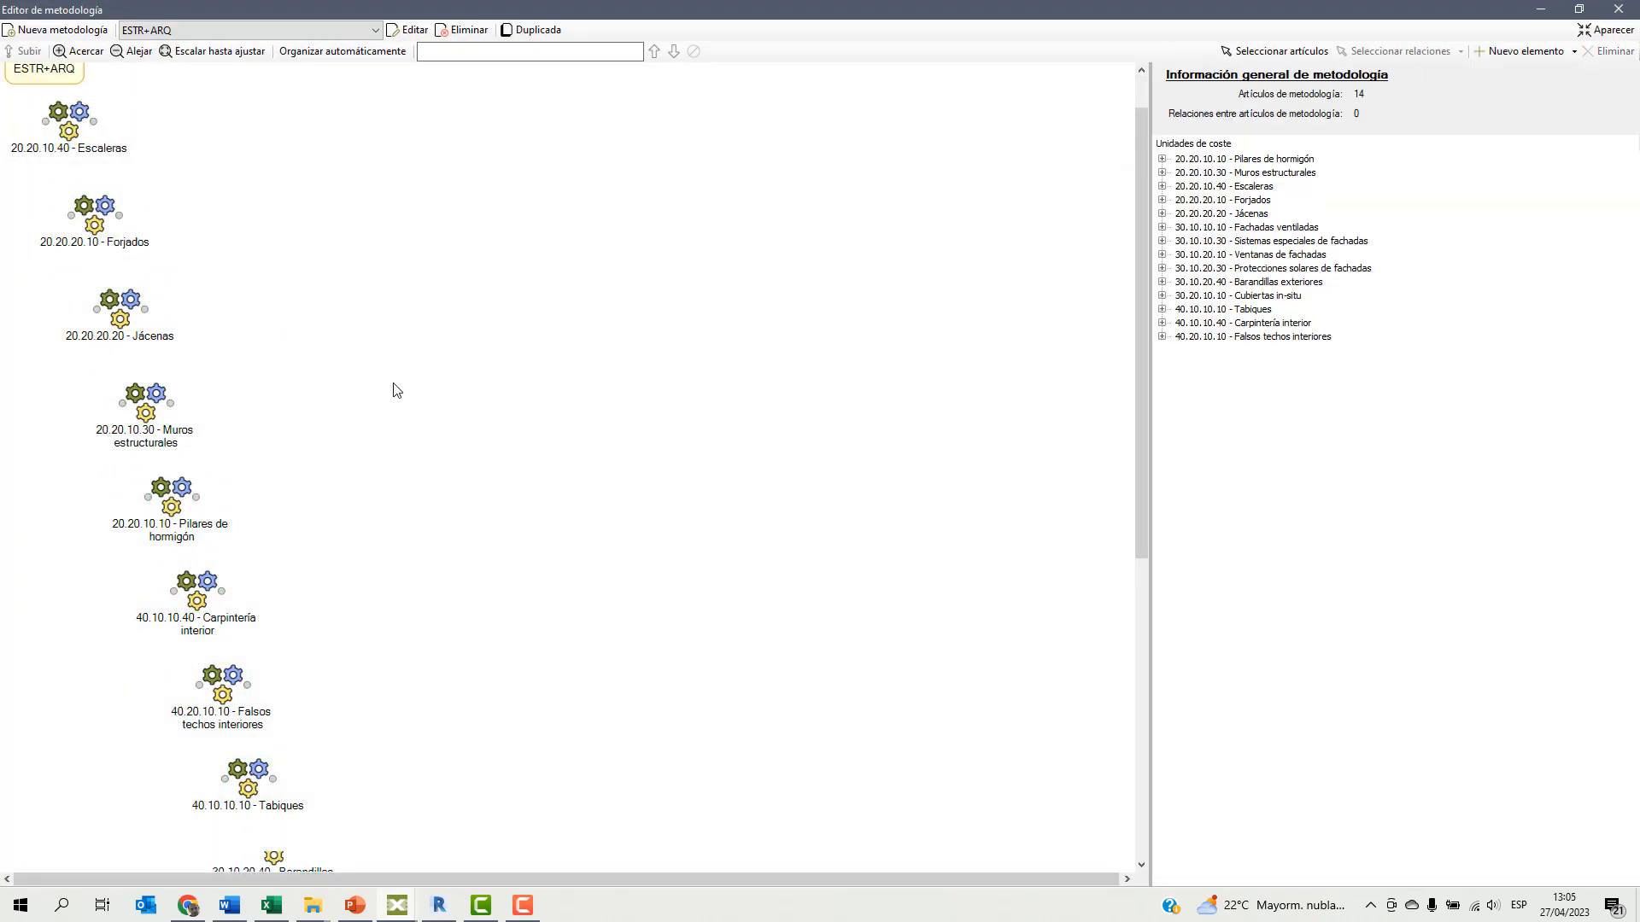
left_click(239, 52)
left_click_drag(284, 433, 43, 880)
left_click_drag(144, 478, 376, 150)
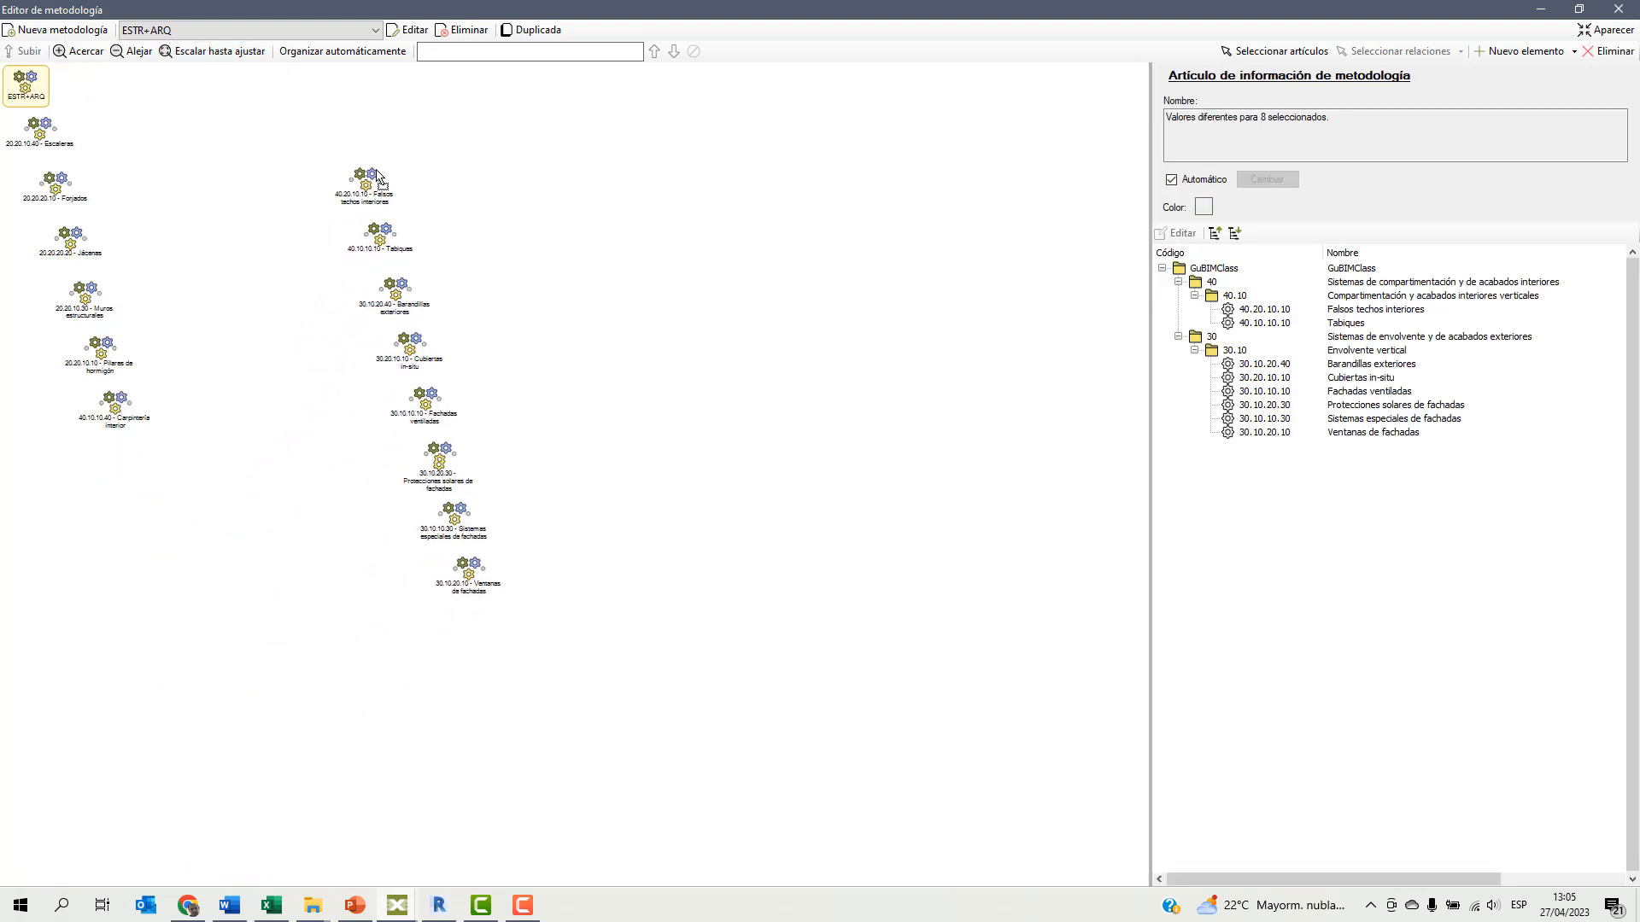
left_click(239, 52)
left_click(267, 305)
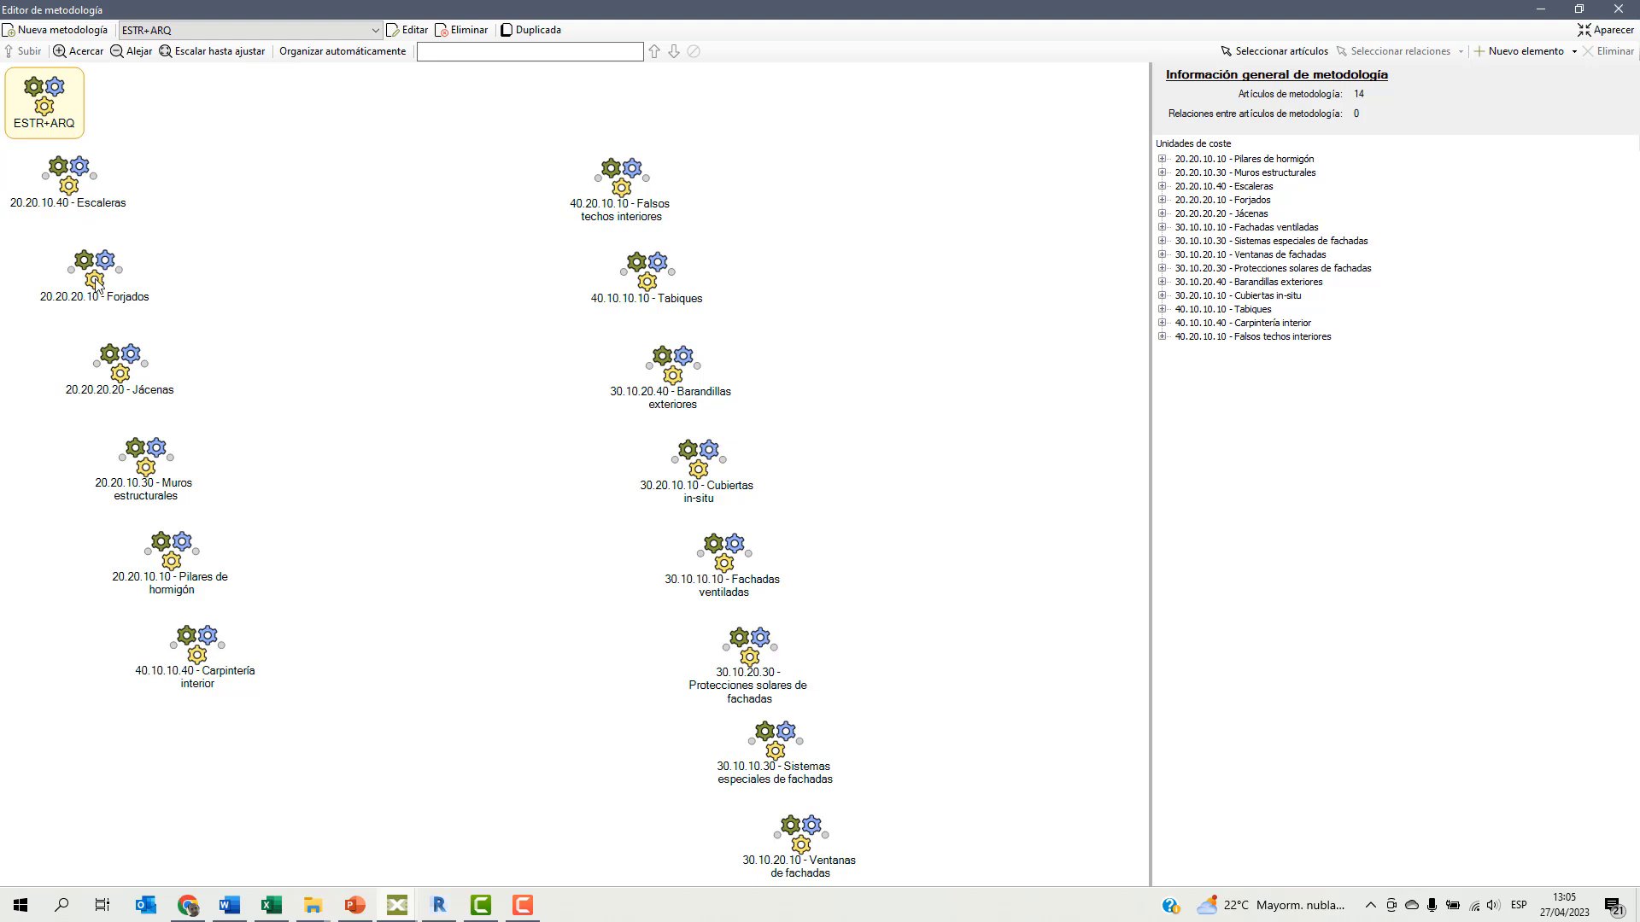
Line up Forjados, Jácenas, Muros estructurales and Pilares de hormigón in a row beside Escaleras, moving Falsos techos interiores and Tabiques out of the way.
left_click_drag(96, 286, 216, 194)
left_click_drag(126, 376, 372, 190)
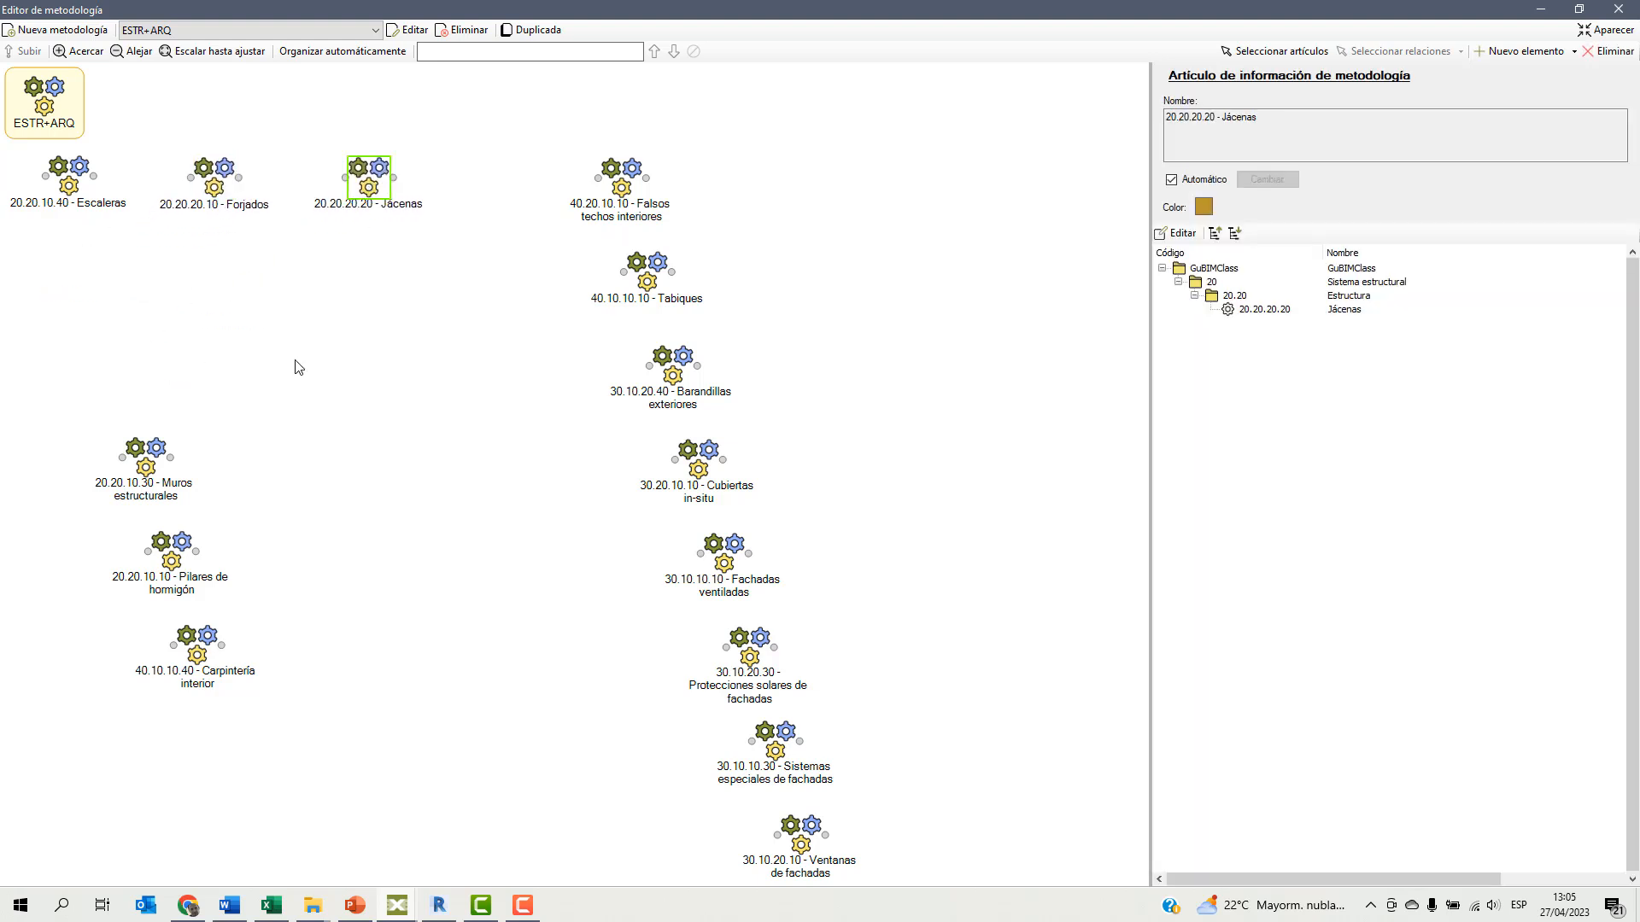
left_click_drag(154, 462, 488, 193)
left_click_drag(617, 189, 478, 371)
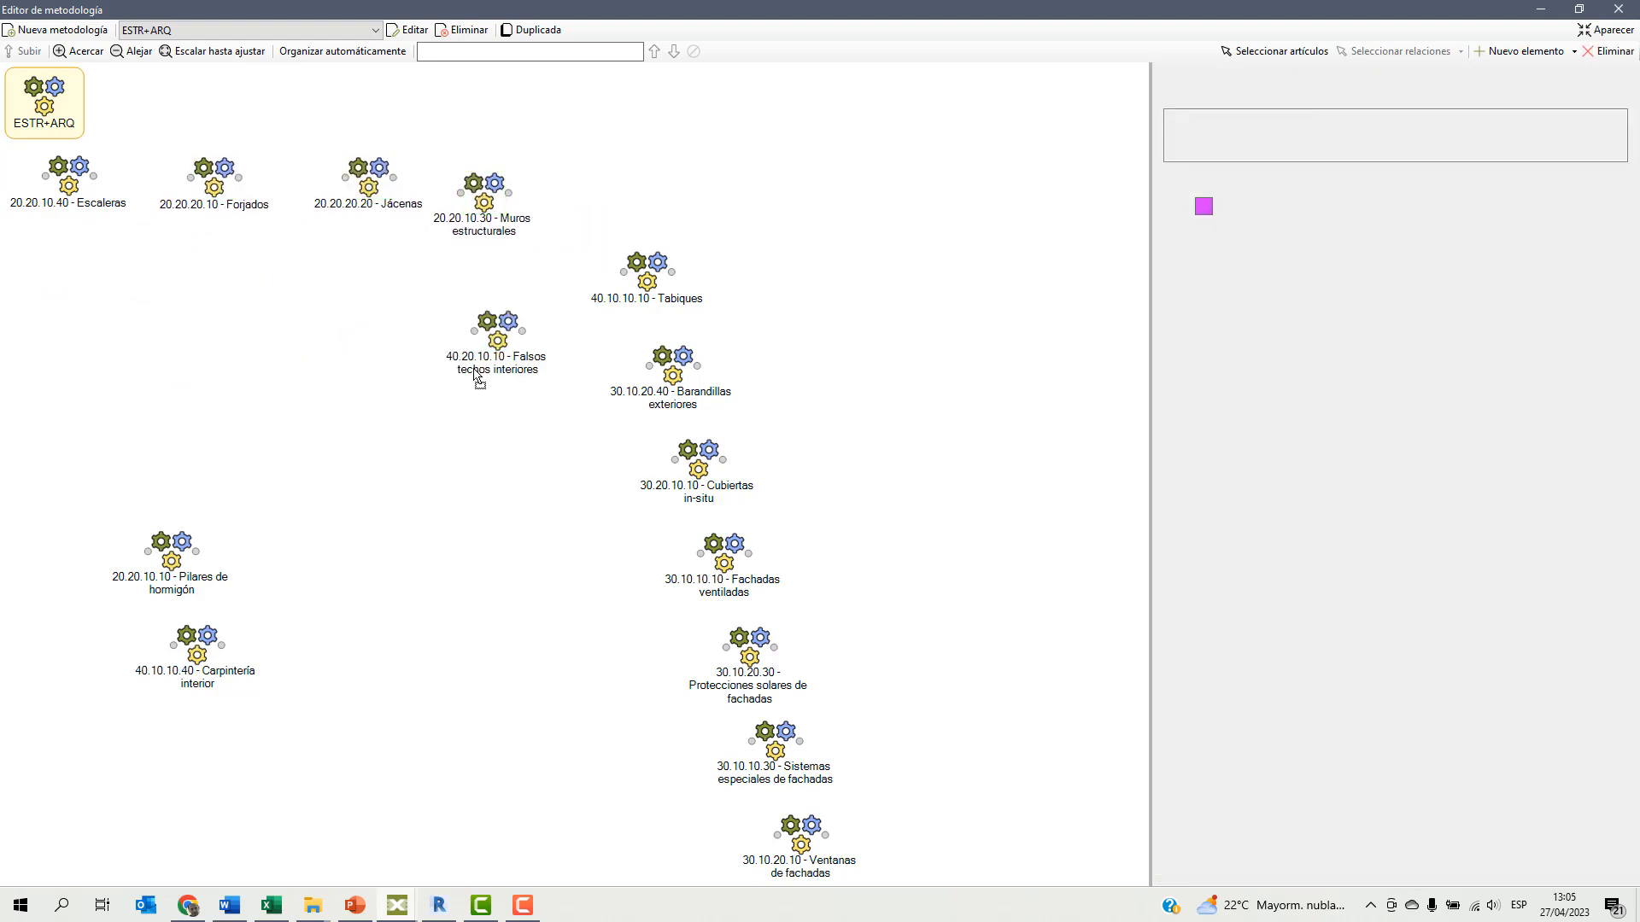
left_click_drag(647, 271, 445, 466)
left_click_drag(177, 548, 680, 185)
Group the facade and roof items below the structural row, and place Carpintería interior, Falsos techos interiores and Tabiques in a row beneath them.
left_click_drag(221, 637, 239, 604)
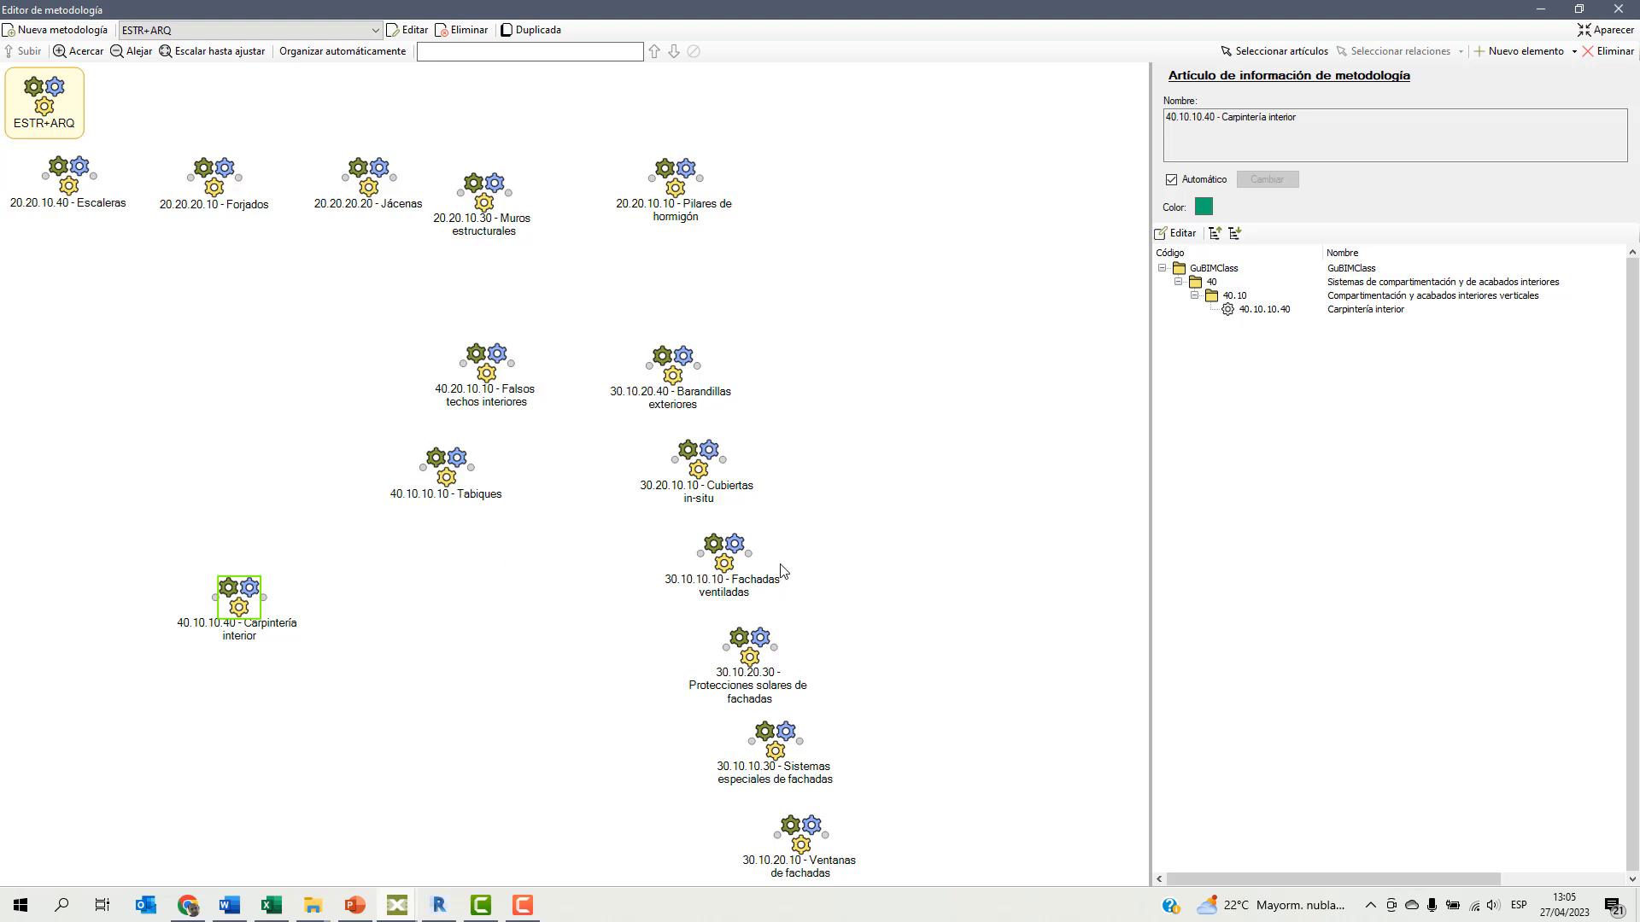
left_click_drag(675, 376, 281, 347)
left_click_drag(500, 387, 388, 623)
left_click_drag(712, 458, 743, 311)
left_click_drag(644, 430, 589, 349)
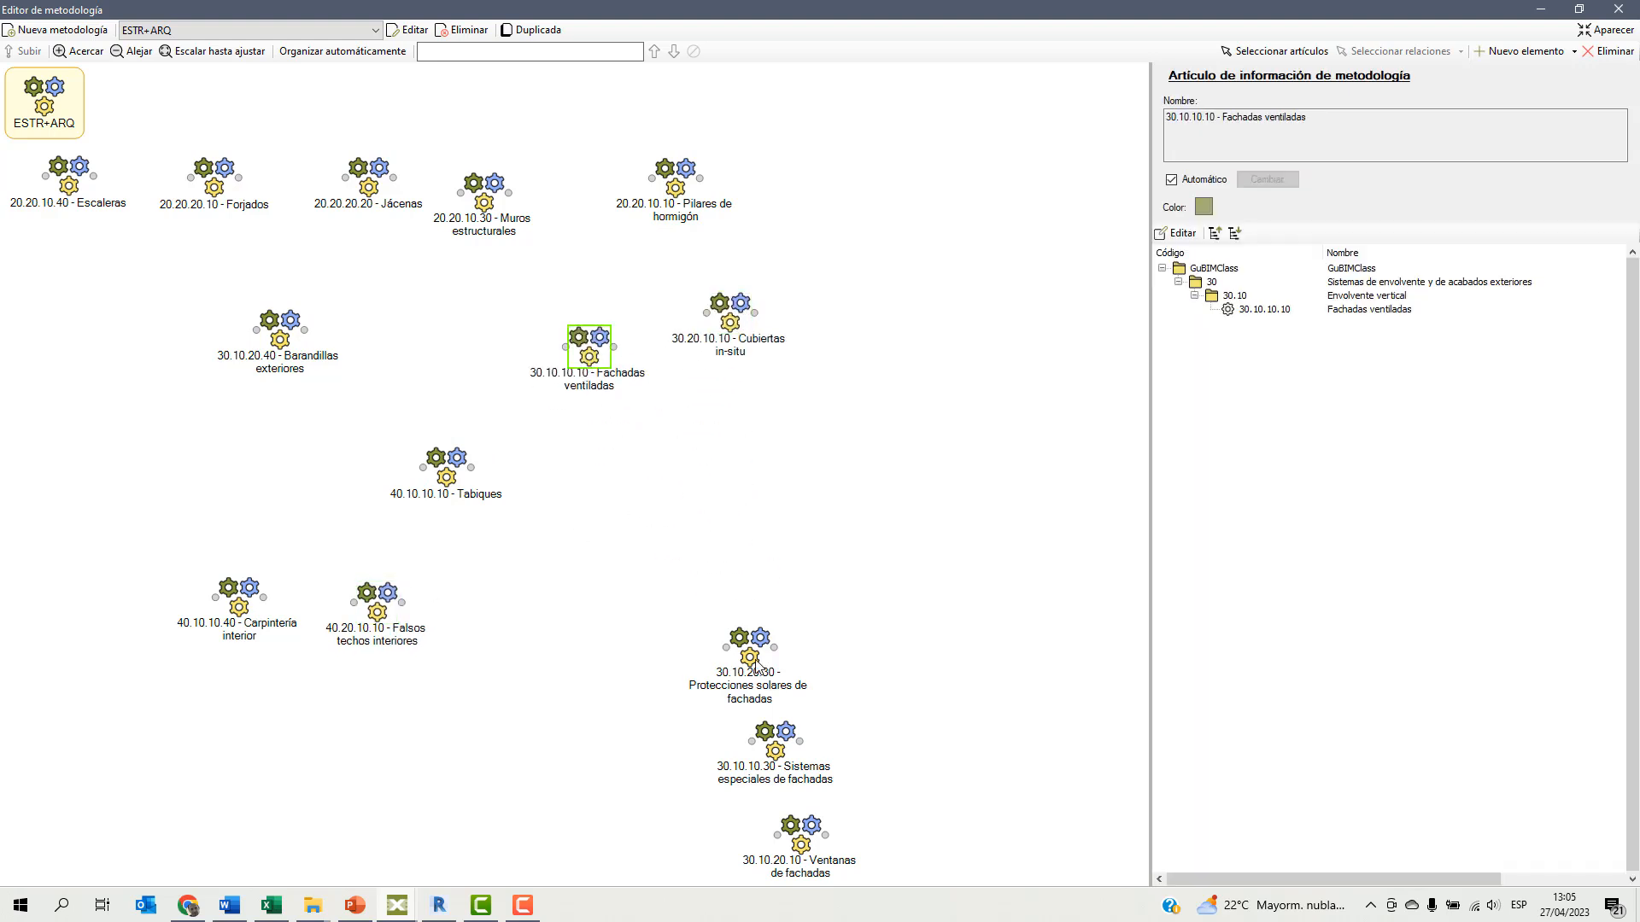
left_click_drag(755, 668, 916, 333)
left_click_drag(772, 756, 486, 357)
left_click_drag(793, 845, 152, 404)
left_click_drag(461, 487, 562, 638)
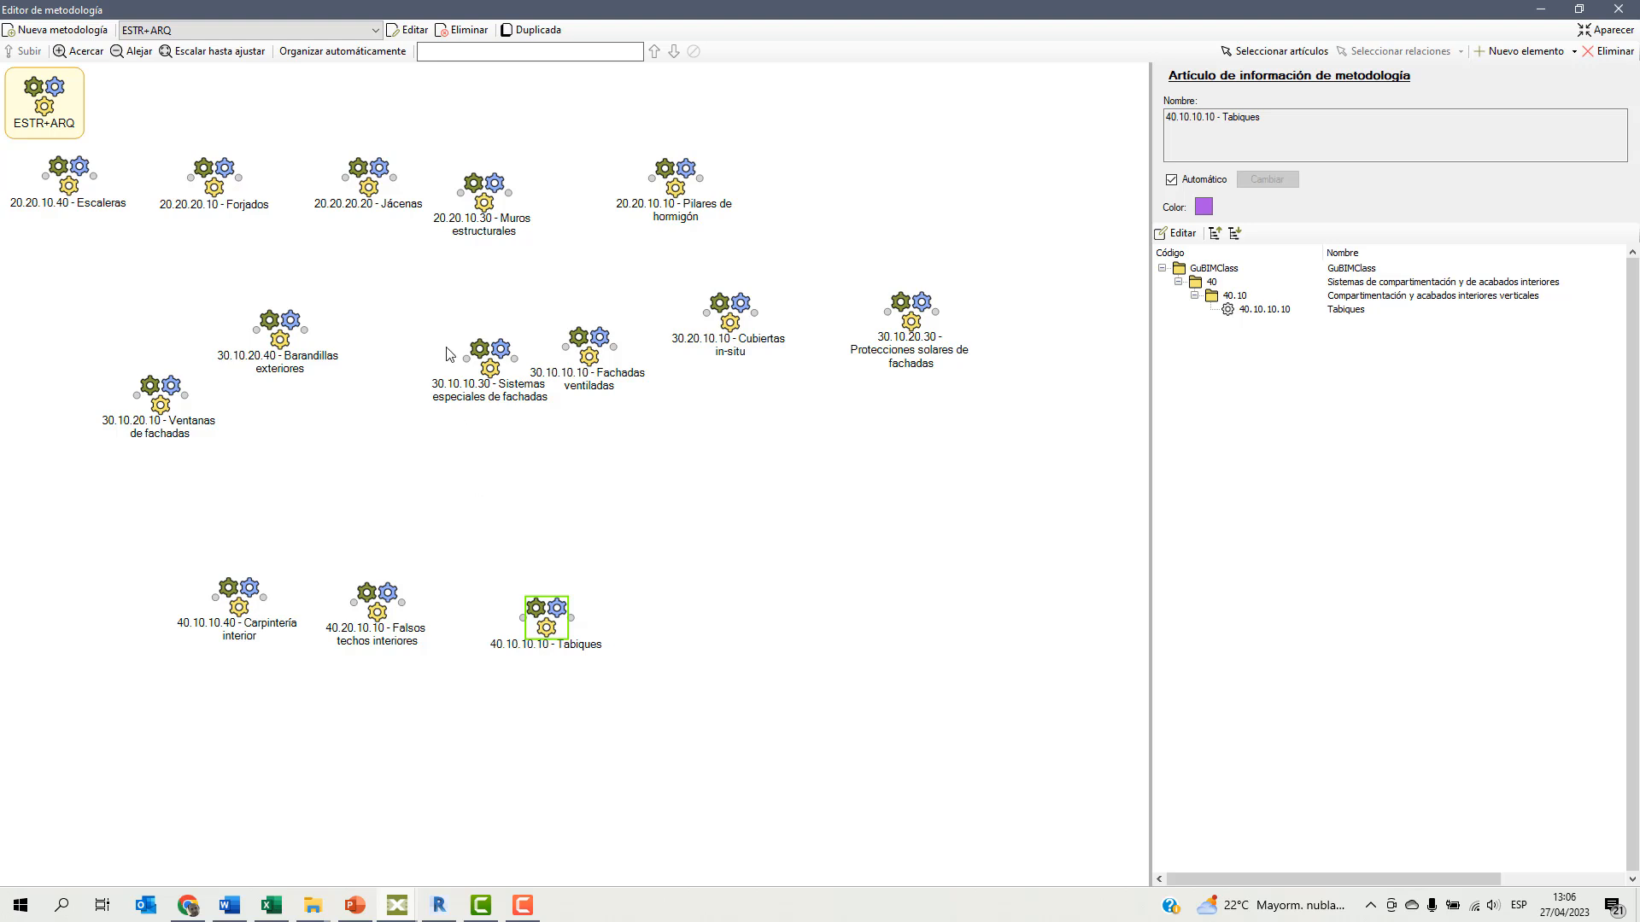
Relate the items in the order Jácenas, Forjados, Muros estructurales, Pilares de hormigón, Escaleras, Ventanas de fachadas.
left_click_drag(393, 186, 157, 205)
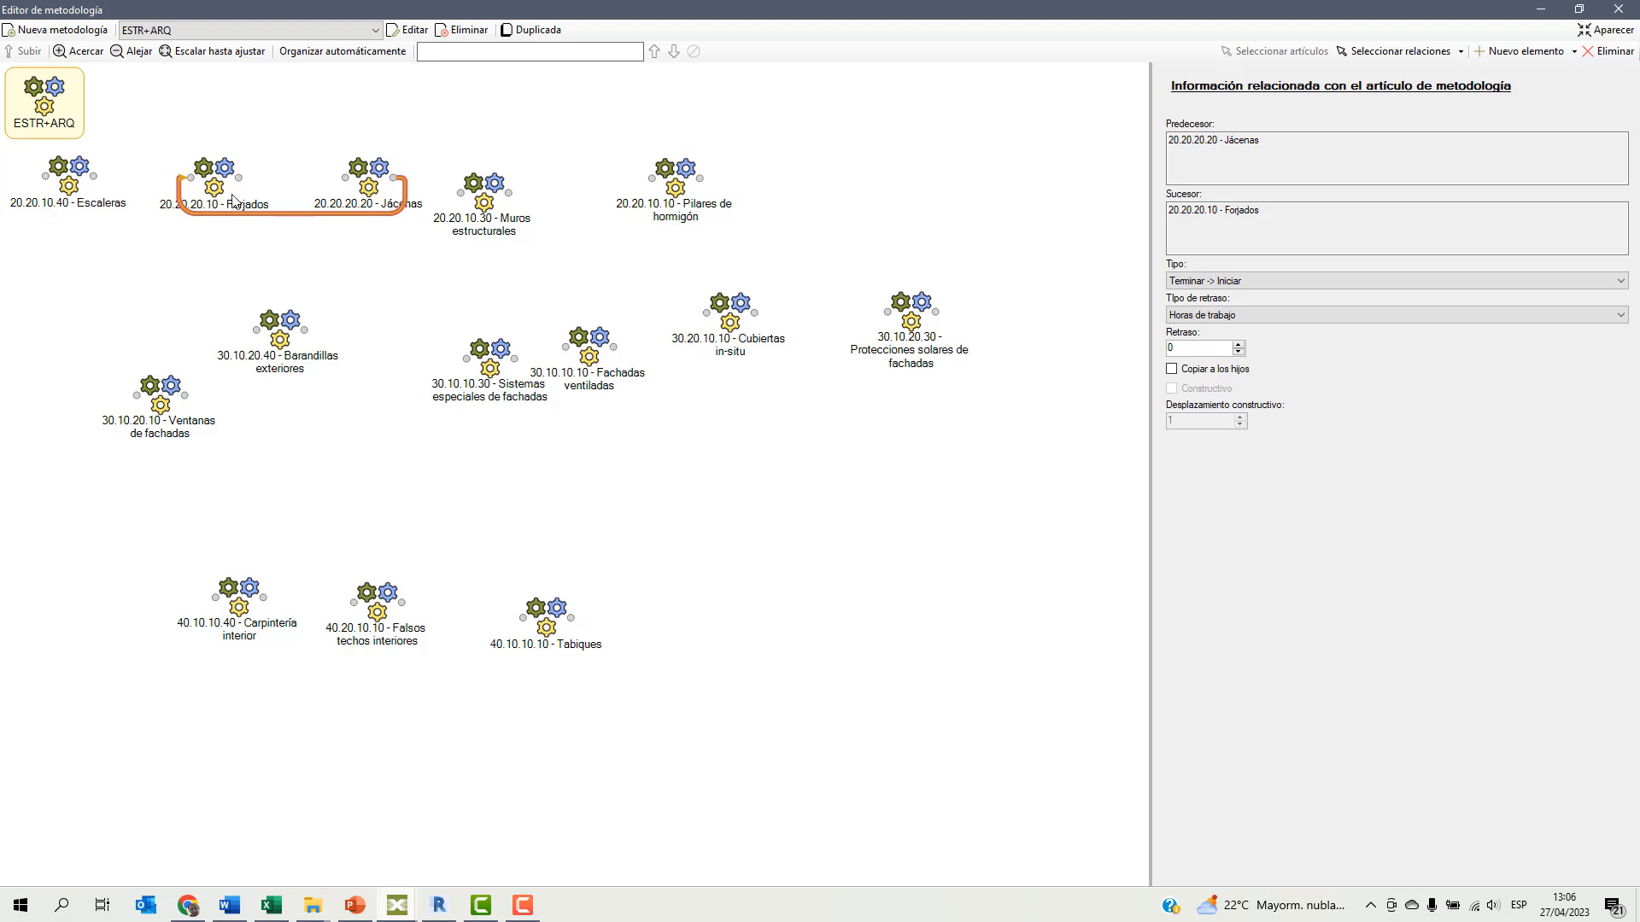
left_click_drag(240, 182, 72, 206)
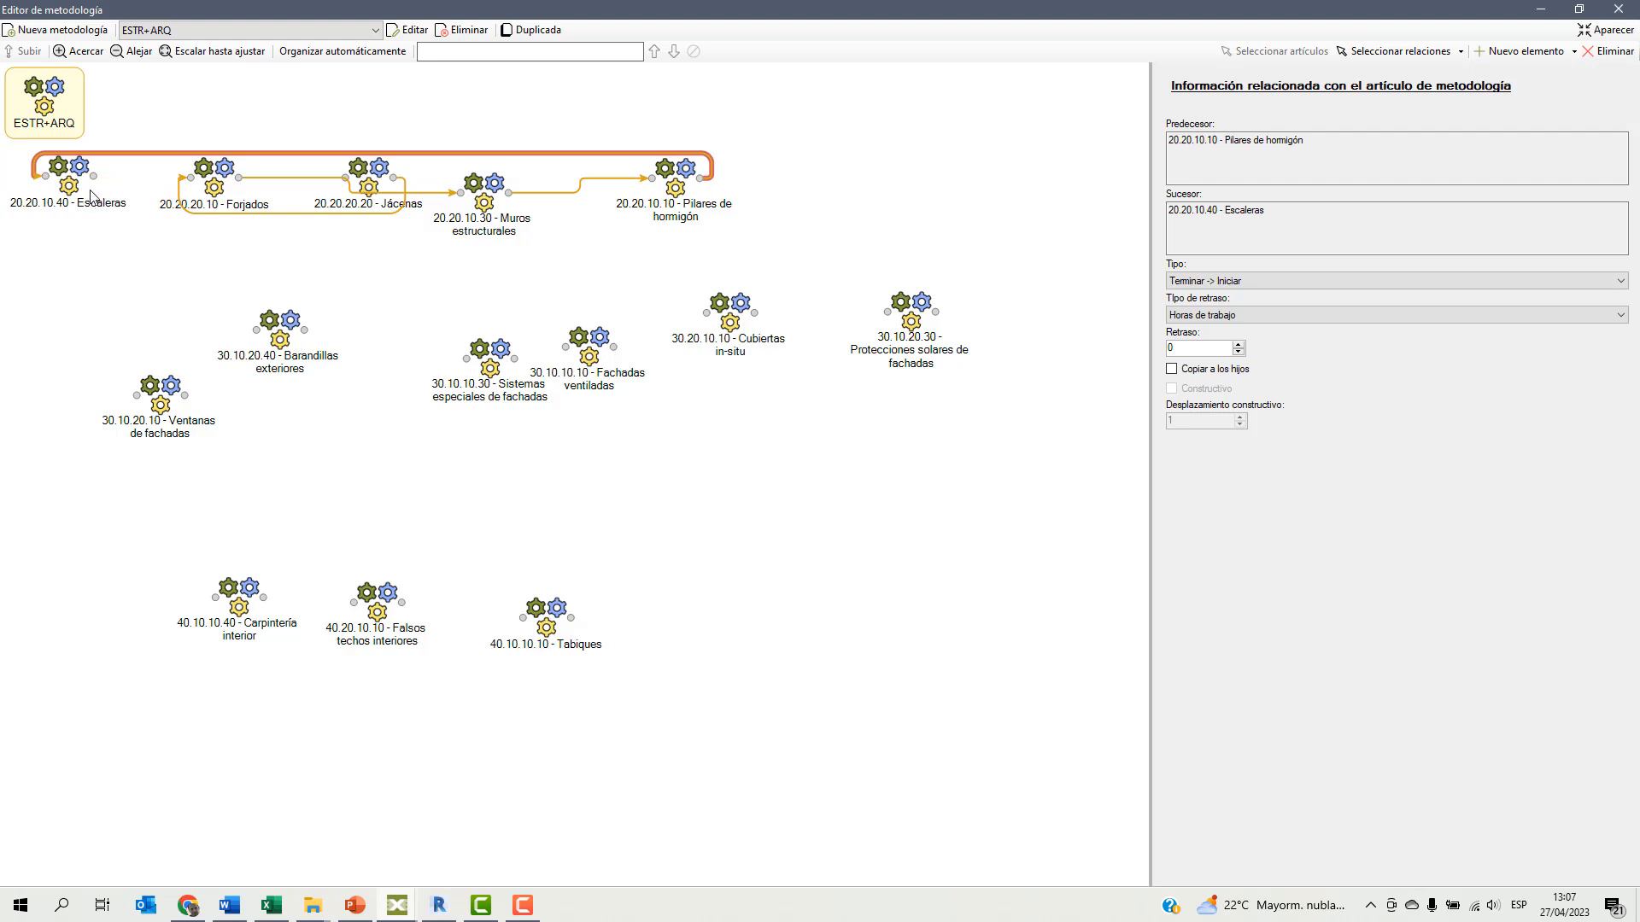
left_click_drag(95, 183, 115, 343)
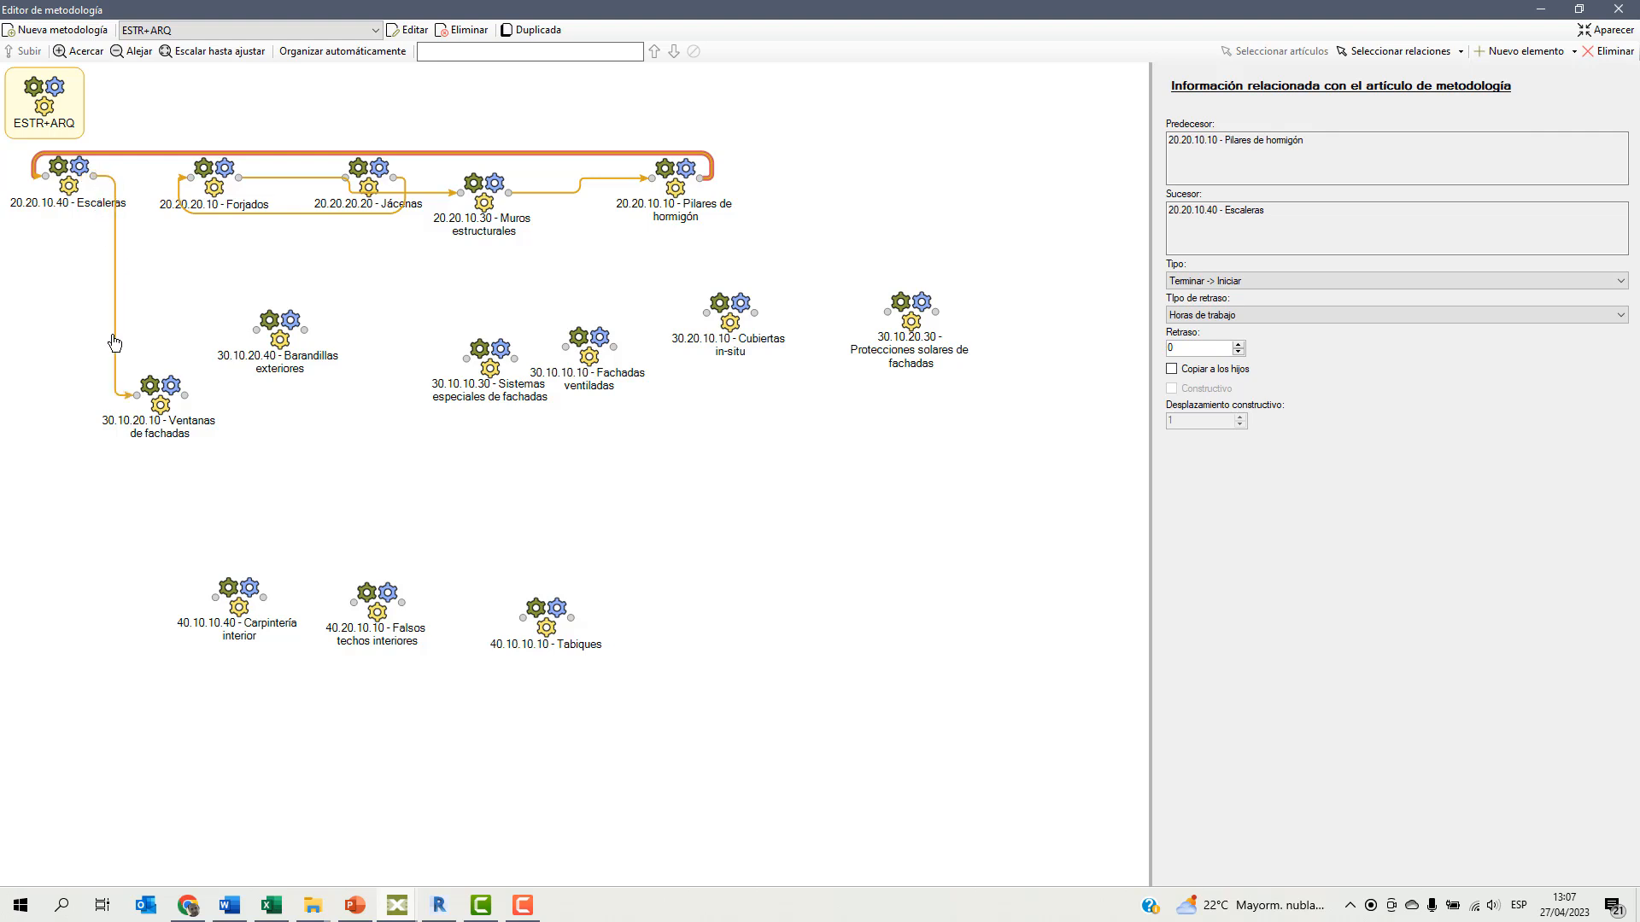
left_click(114, 341)
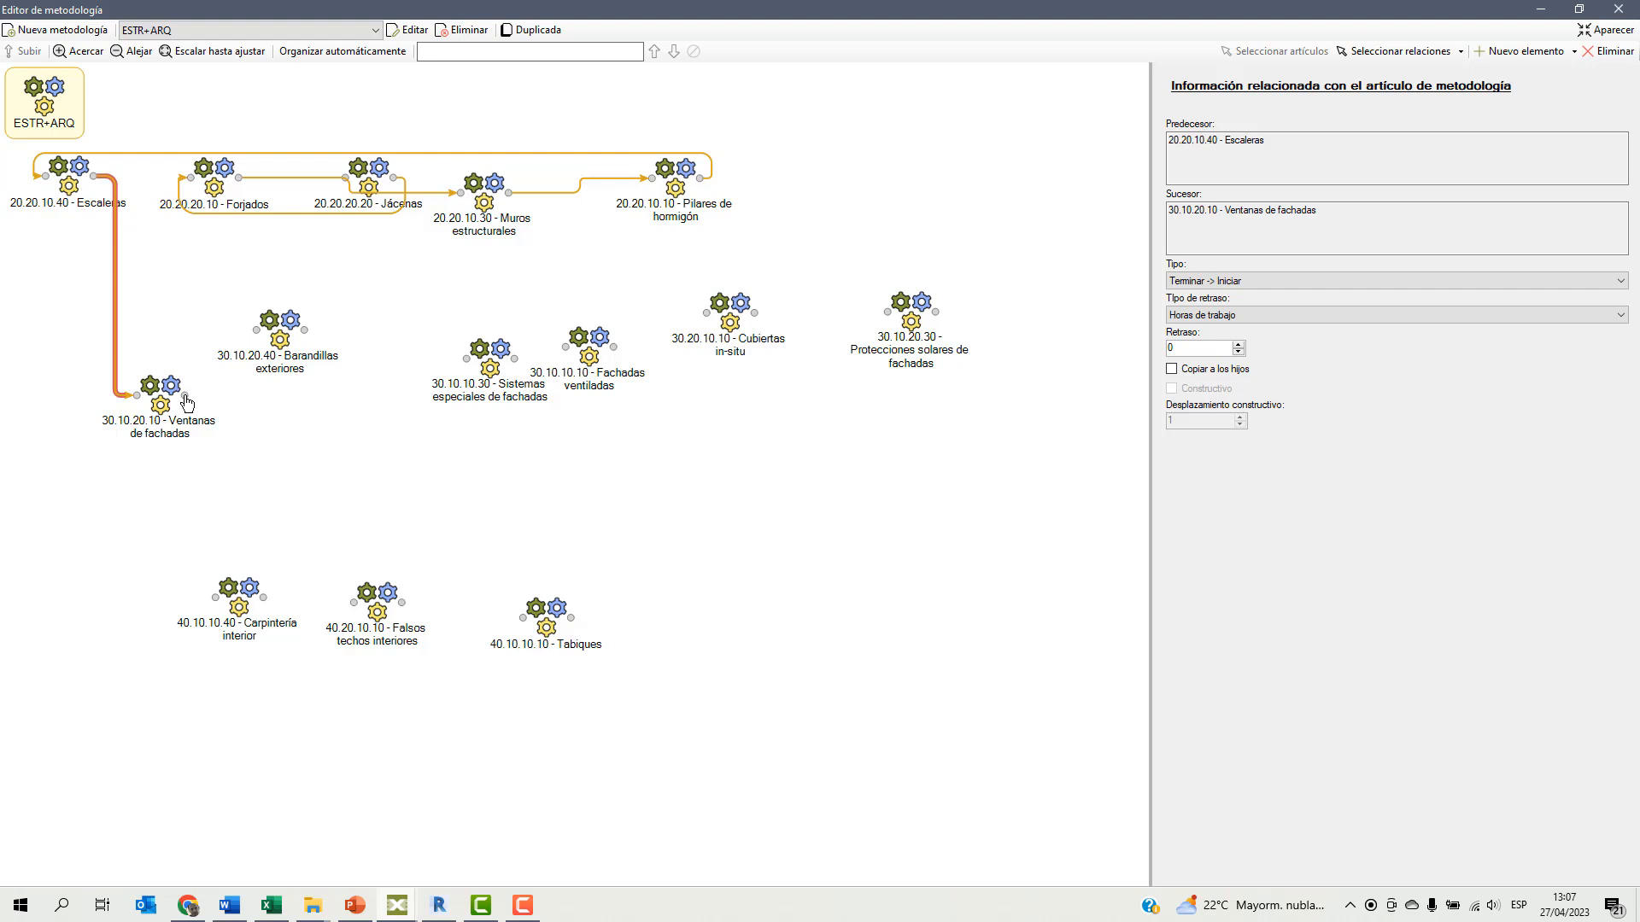
Continue the chain from Ventanas de fachadas through Sistemas especiales, Protecciones solares, Barandillas, Tabiques, Carpintería, Falsos techos and Cubiertas in-situ, and redock the methodology editor.
mouse_move(187, 401)
left_mouse_down()
mouse_move(441, 399)
mouse_move(435, 379)
mouse_move(496, 366)
mouse_move(735, 446)
mouse_move(893, 346)
left_mouse_up()
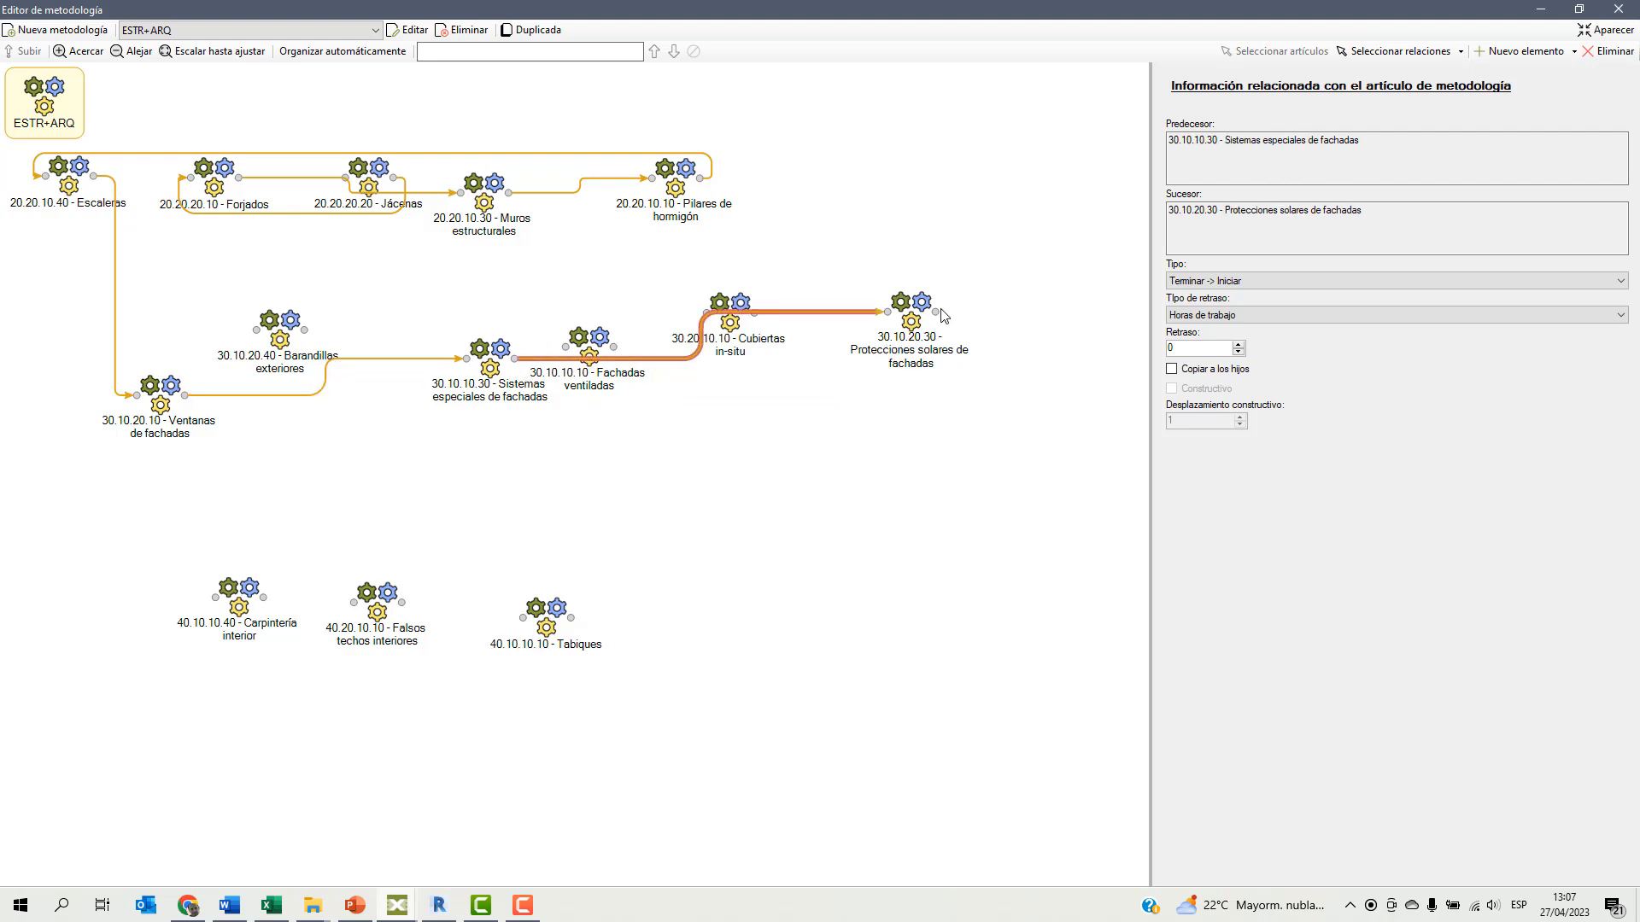
left_click_drag(937, 317, 353, 604)
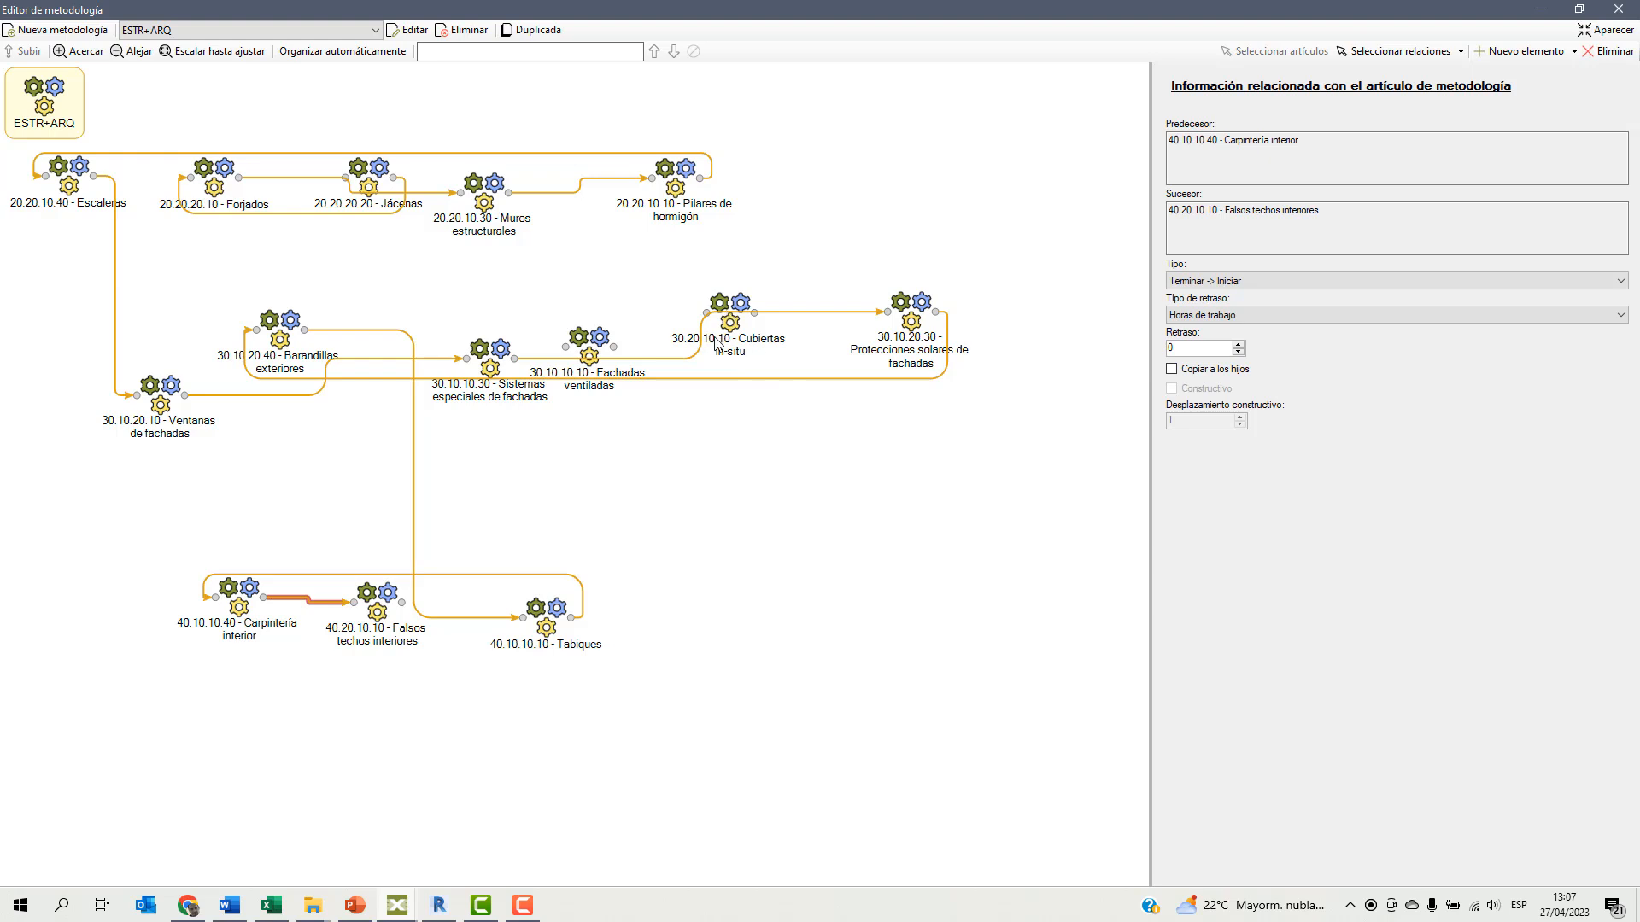
left_click_drag(726, 309, 781, 491)
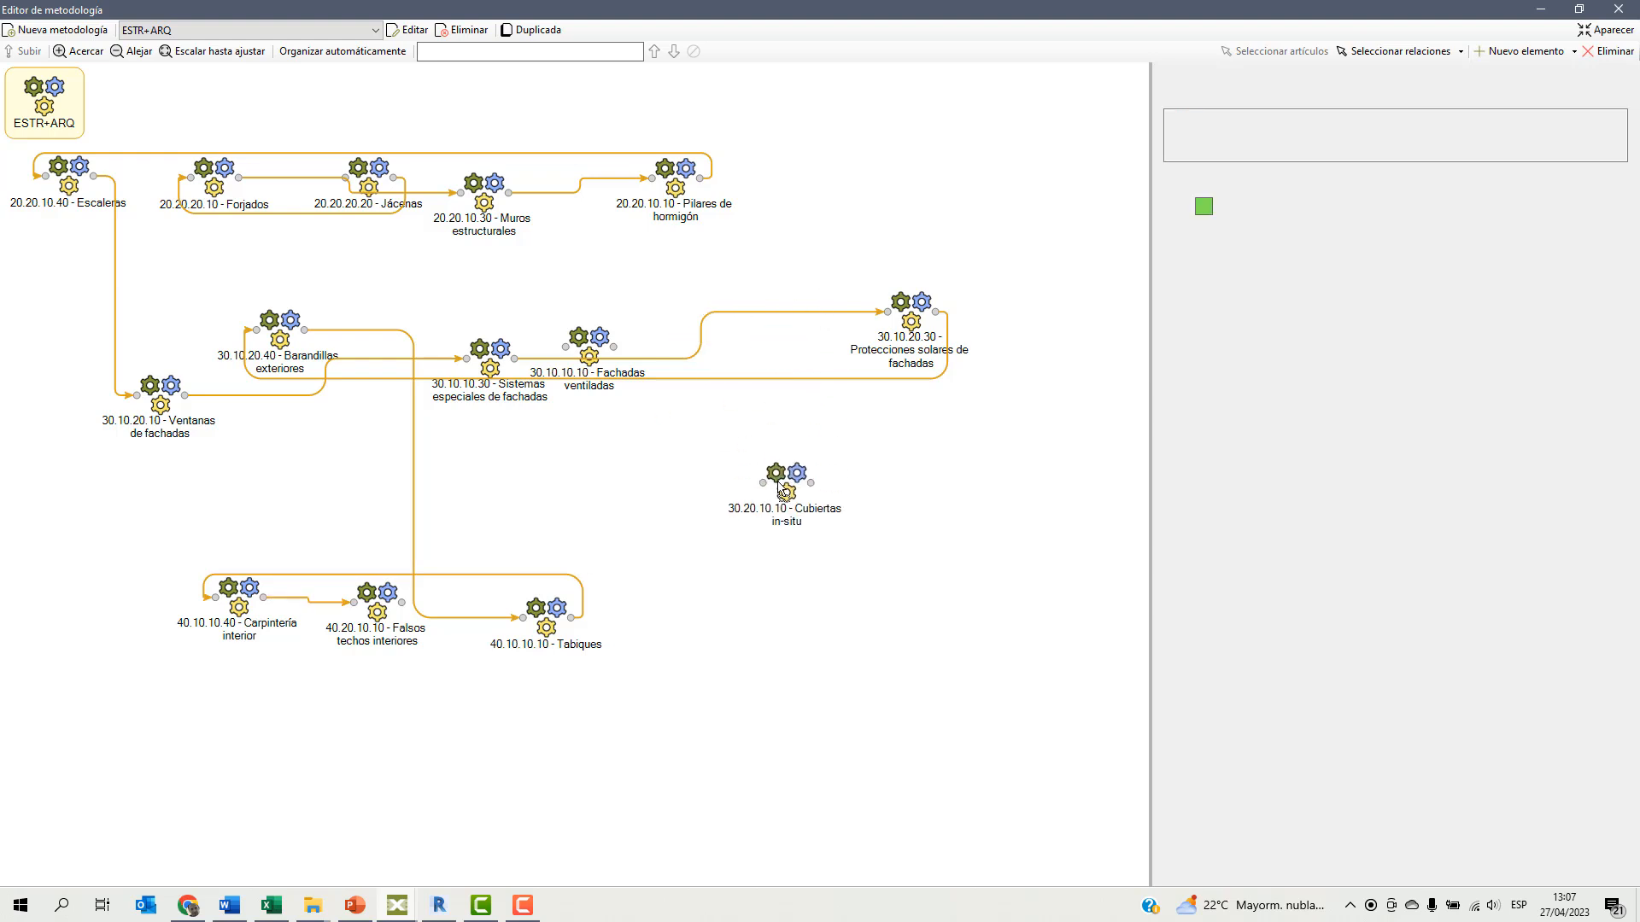
left_click_drag(578, 566, 760, 495)
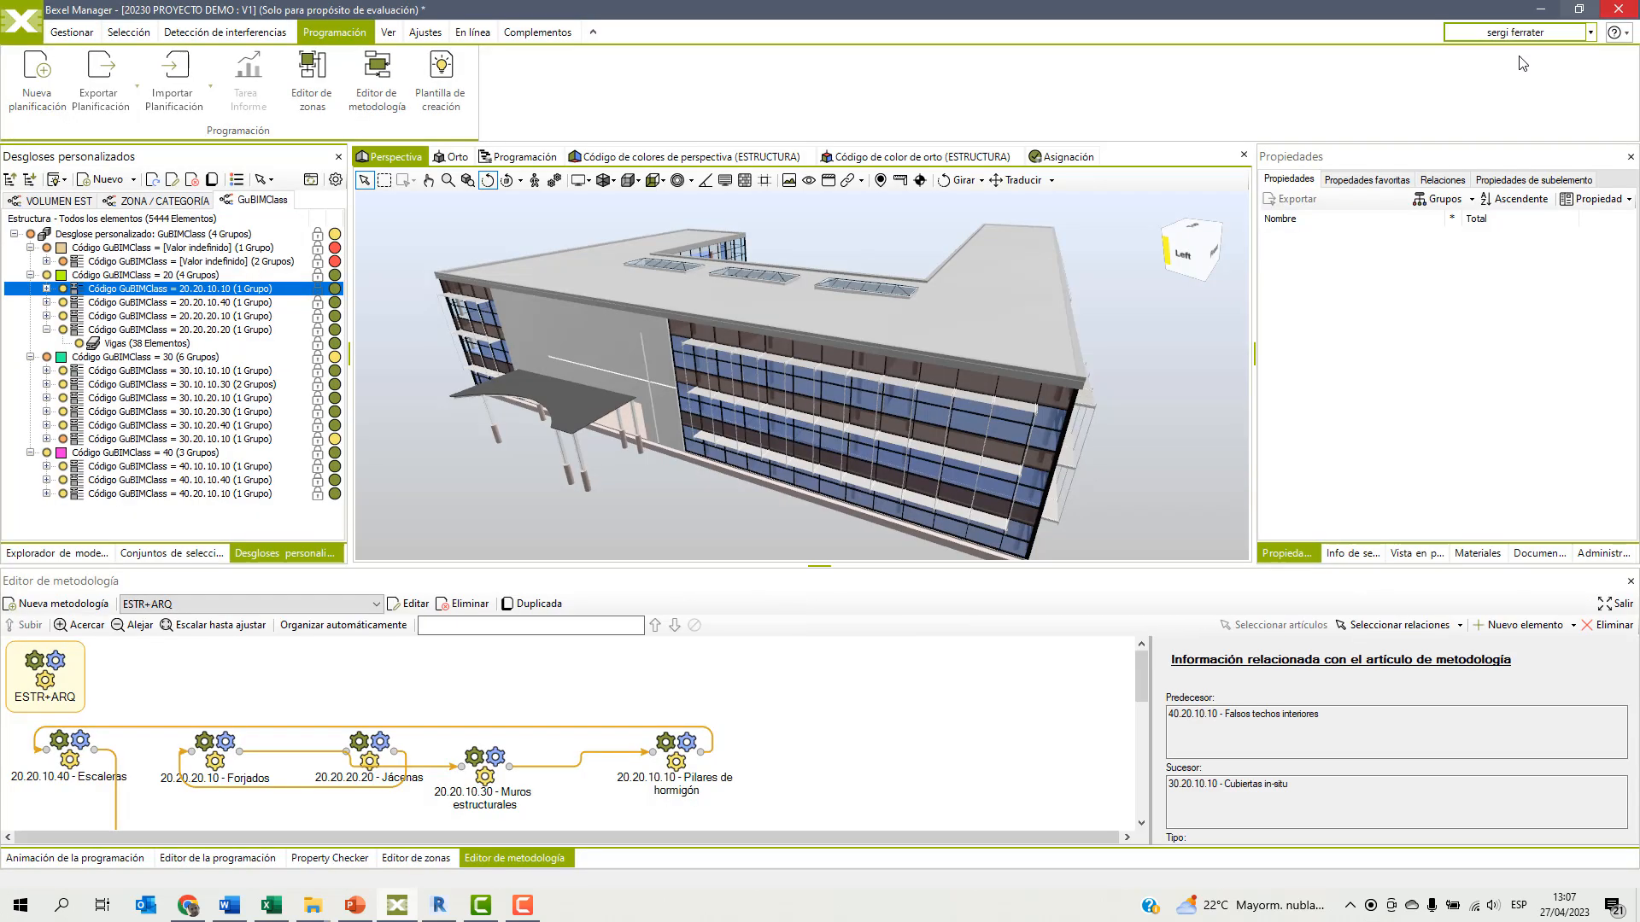
left_click(1618, 8)
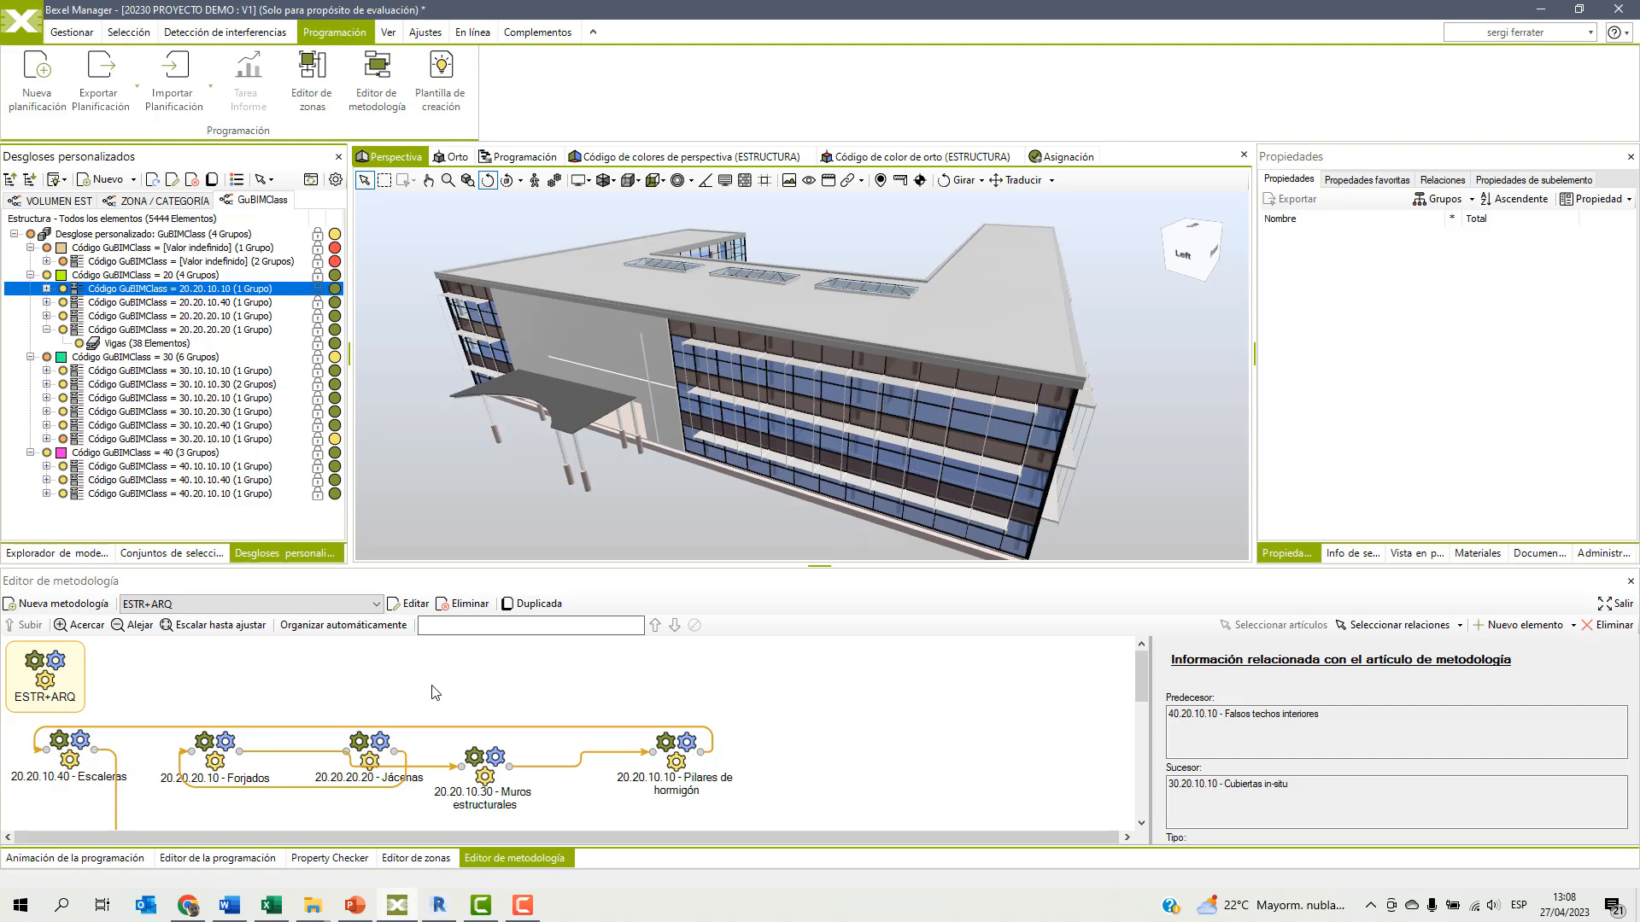
Create a new schedule named "01 ESTR+ ARQ por Zonas" in the schedule editor.
left_click(240, 858)
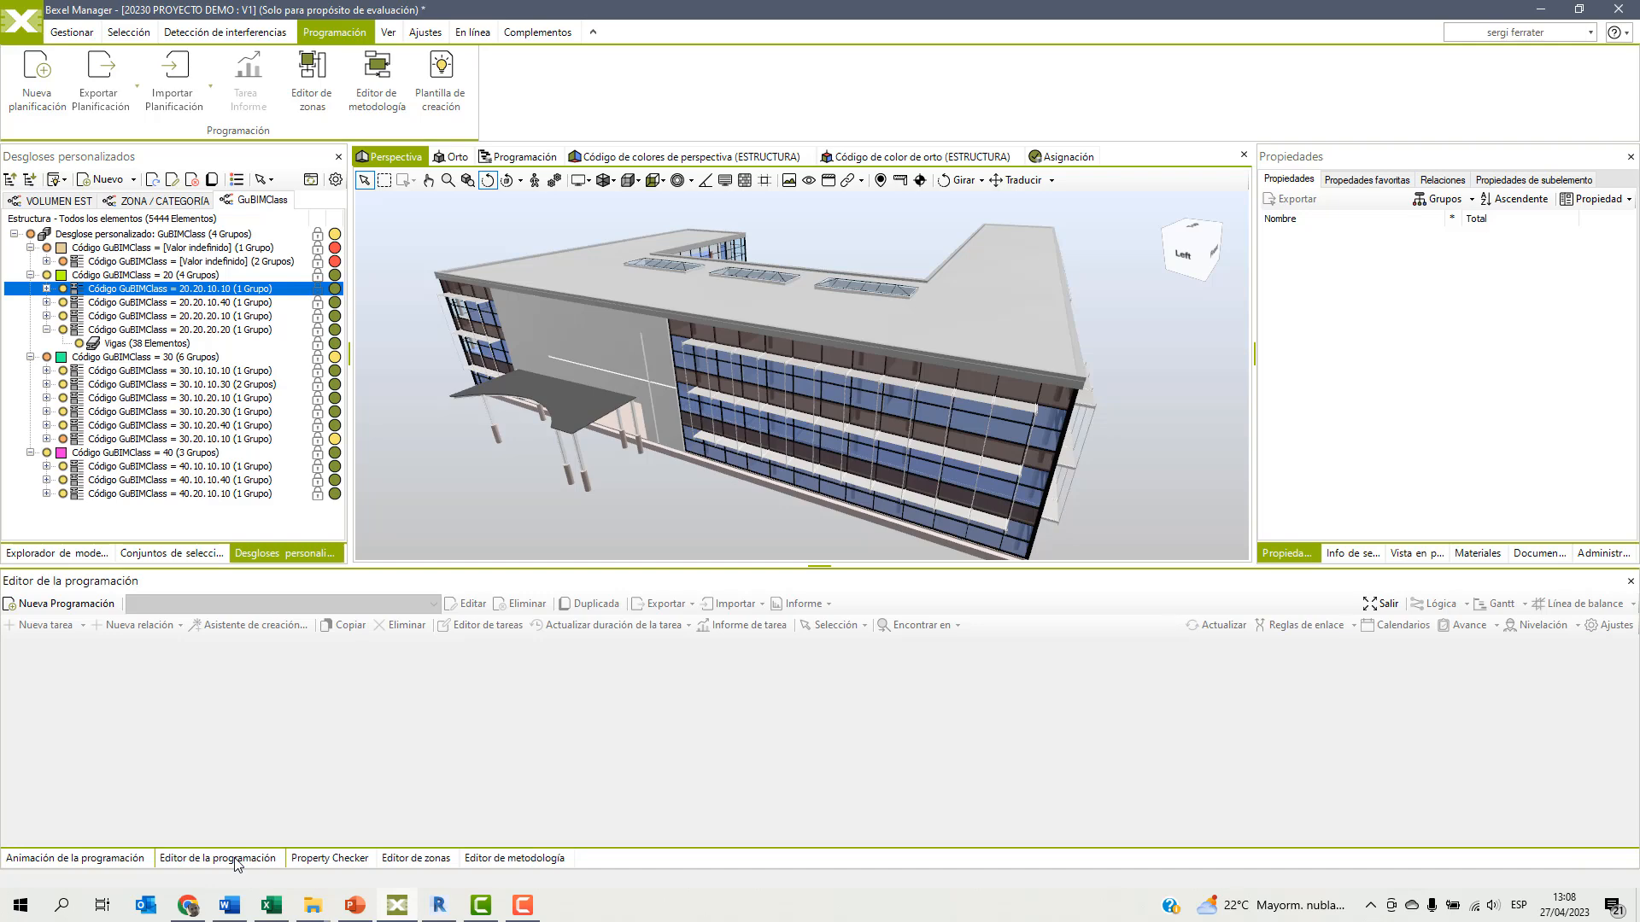
left_click(60, 603)
type("01 ESTR+ ARQ por Zonas")
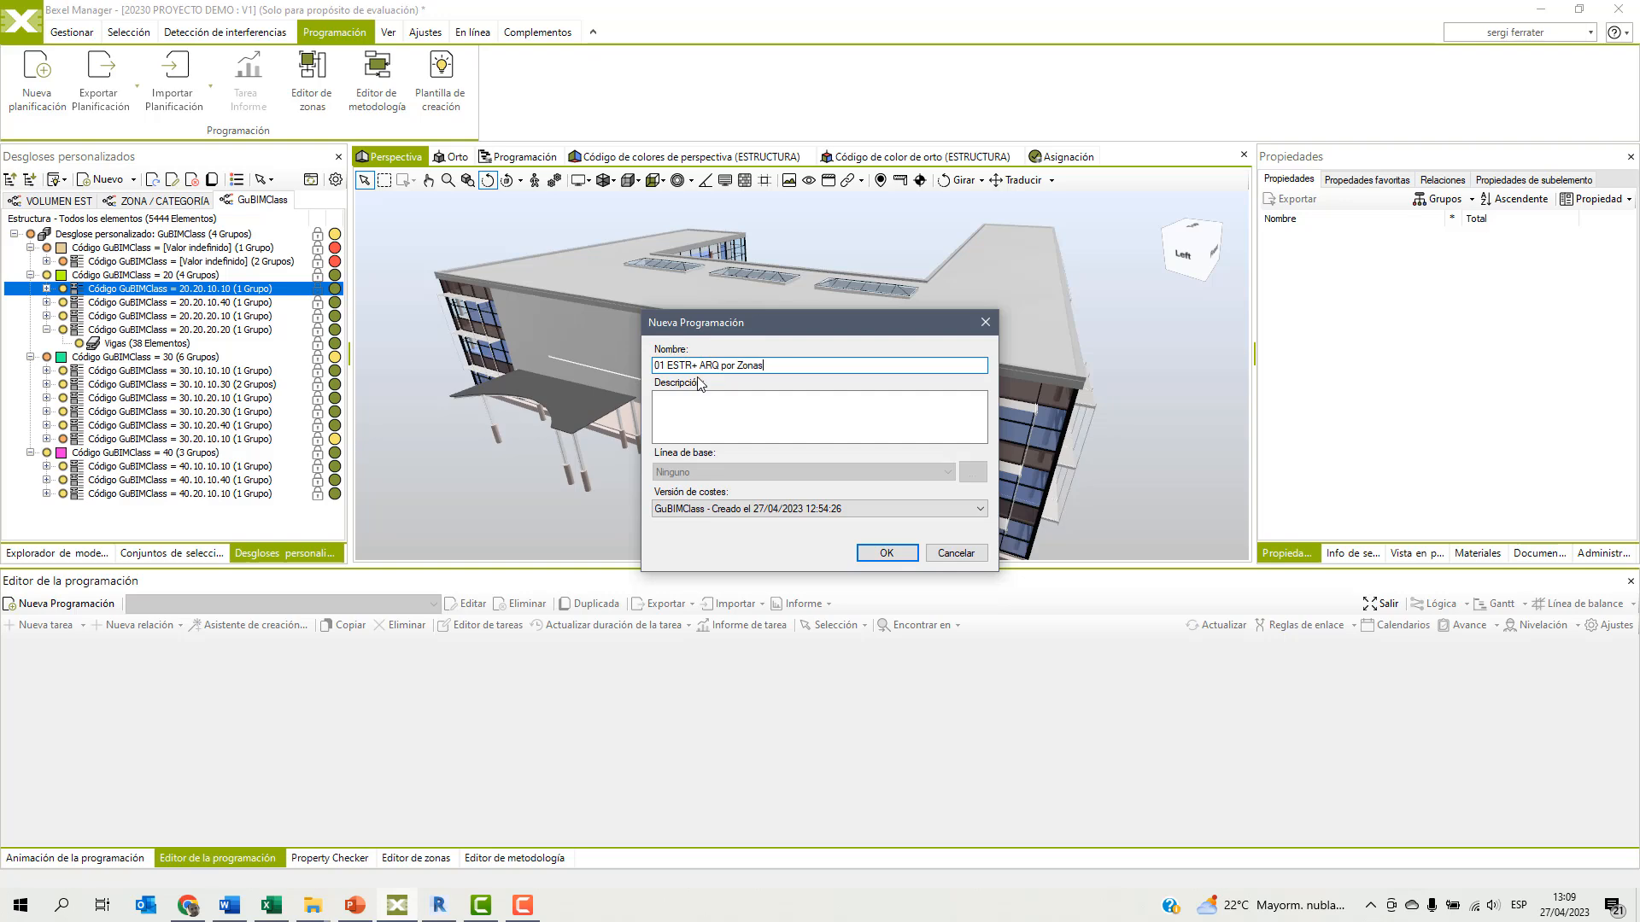
left_click(887, 553)
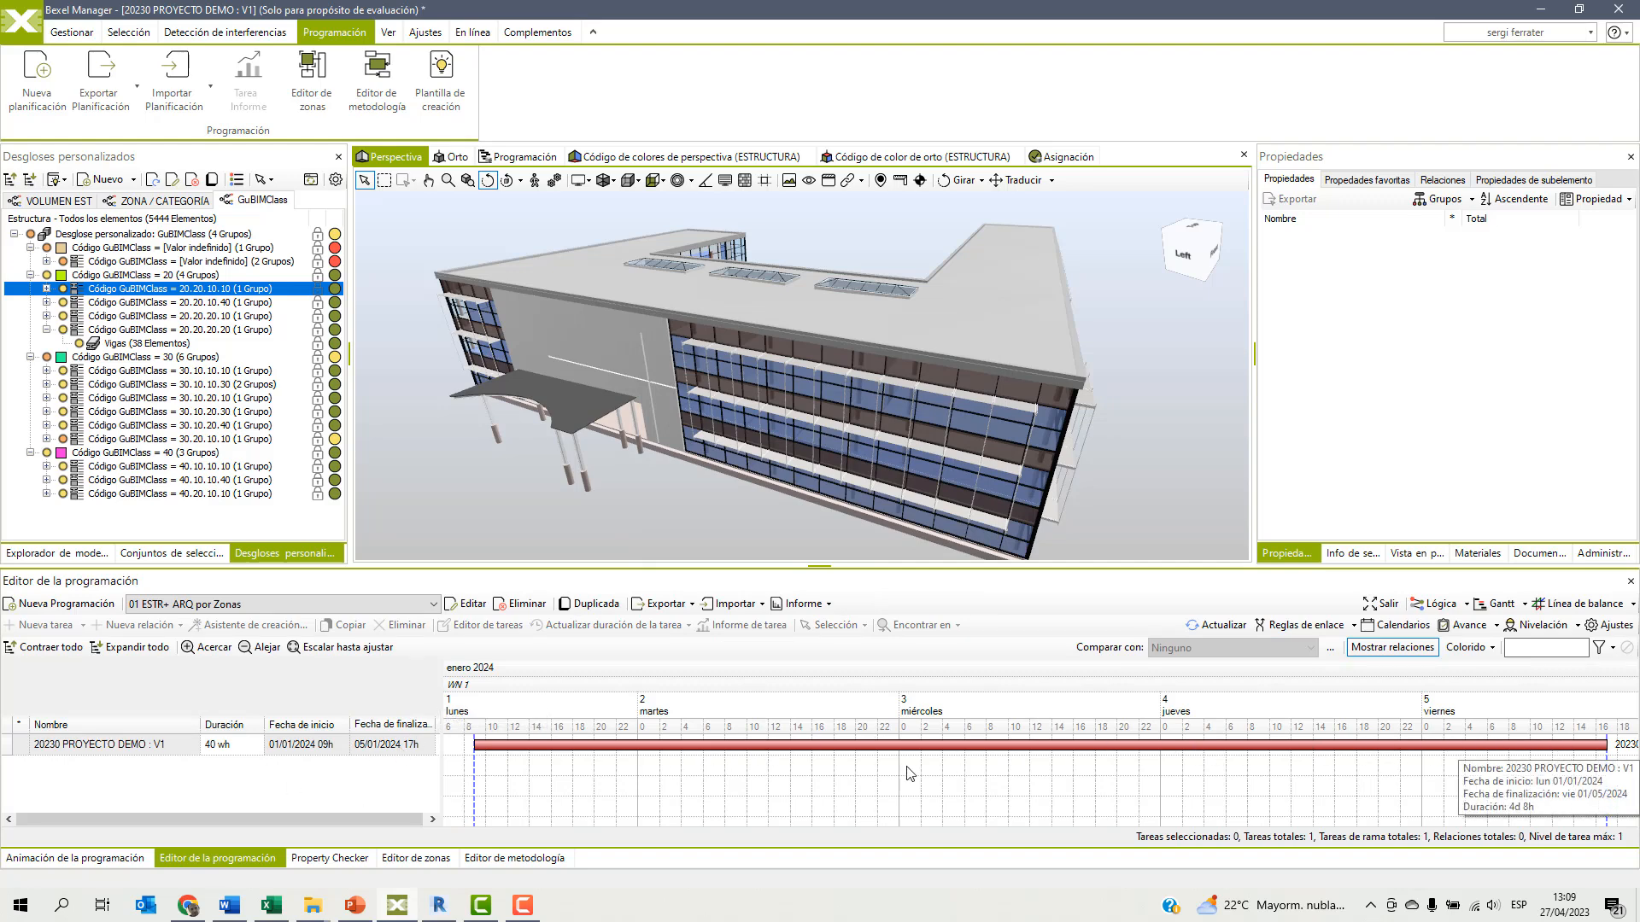
Start the creation assistant on the project's root task and add a dynamic creation rule for the zone element EDIFICIOS.
left_click(147, 746)
right_click(147, 747)
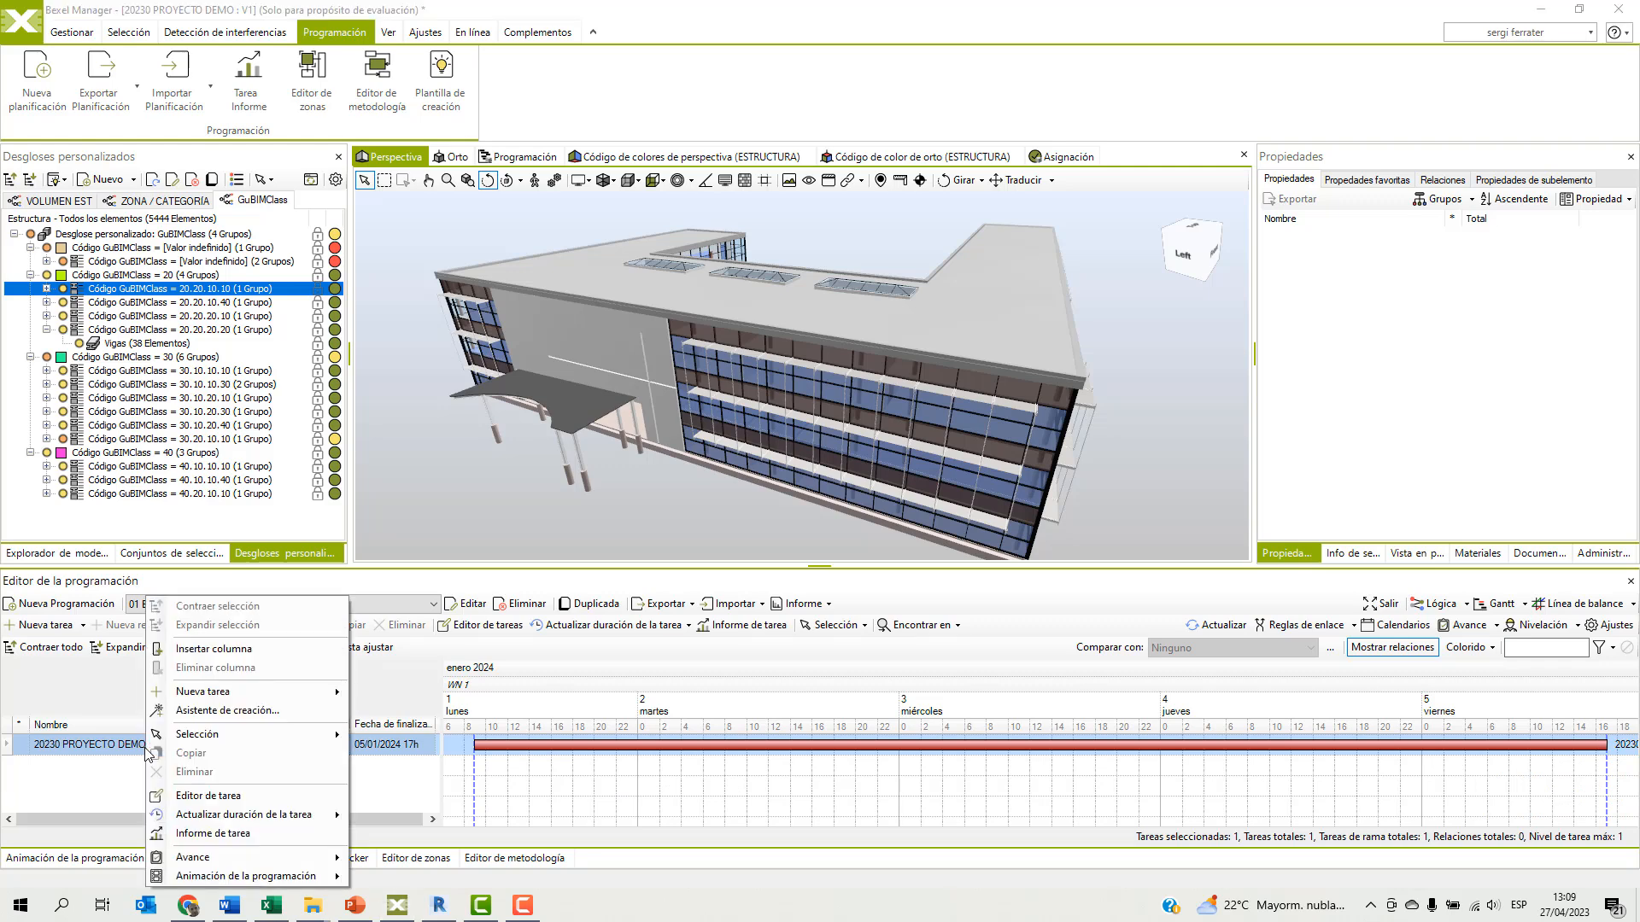
left_click(214, 711)
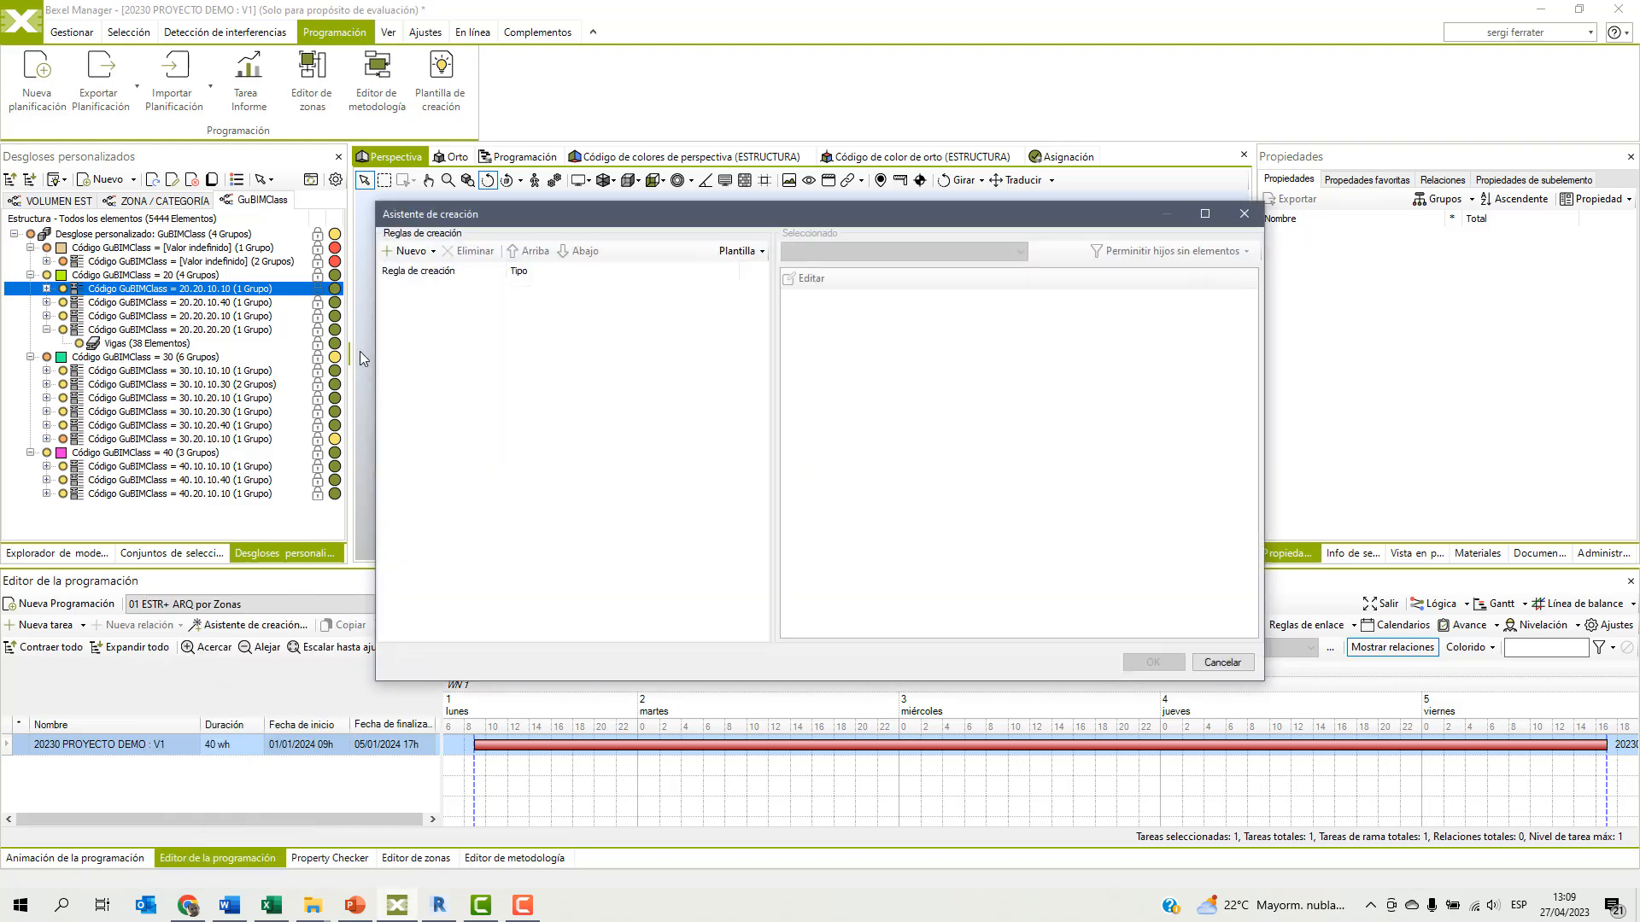
left_click(416, 253)
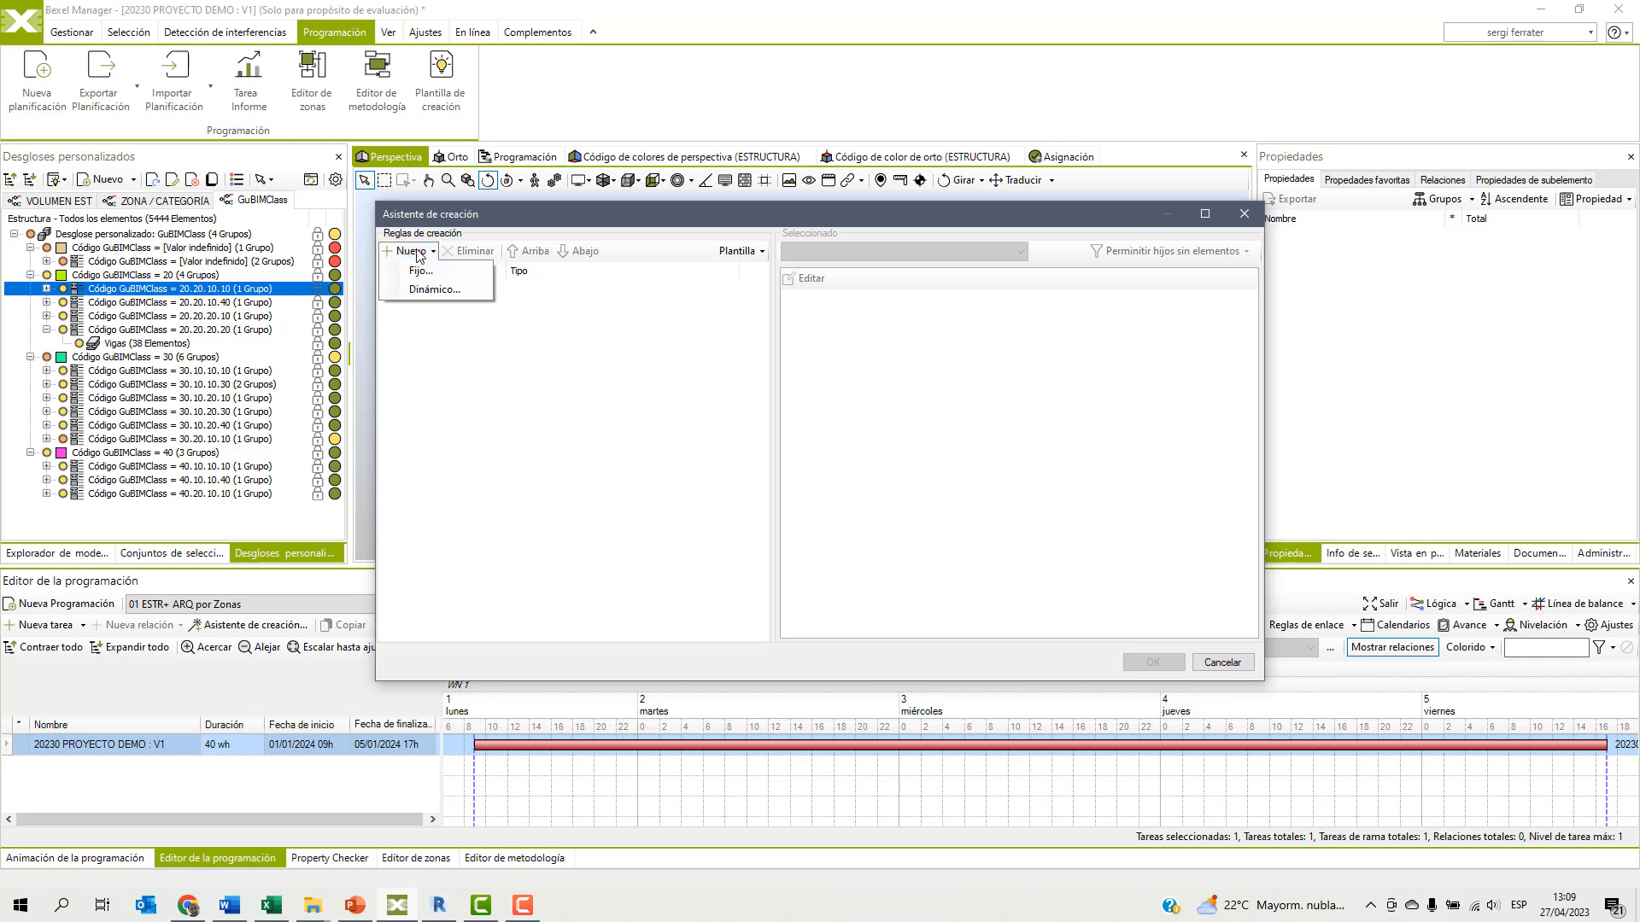
left_click(428, 298)
left_click(670, 225)
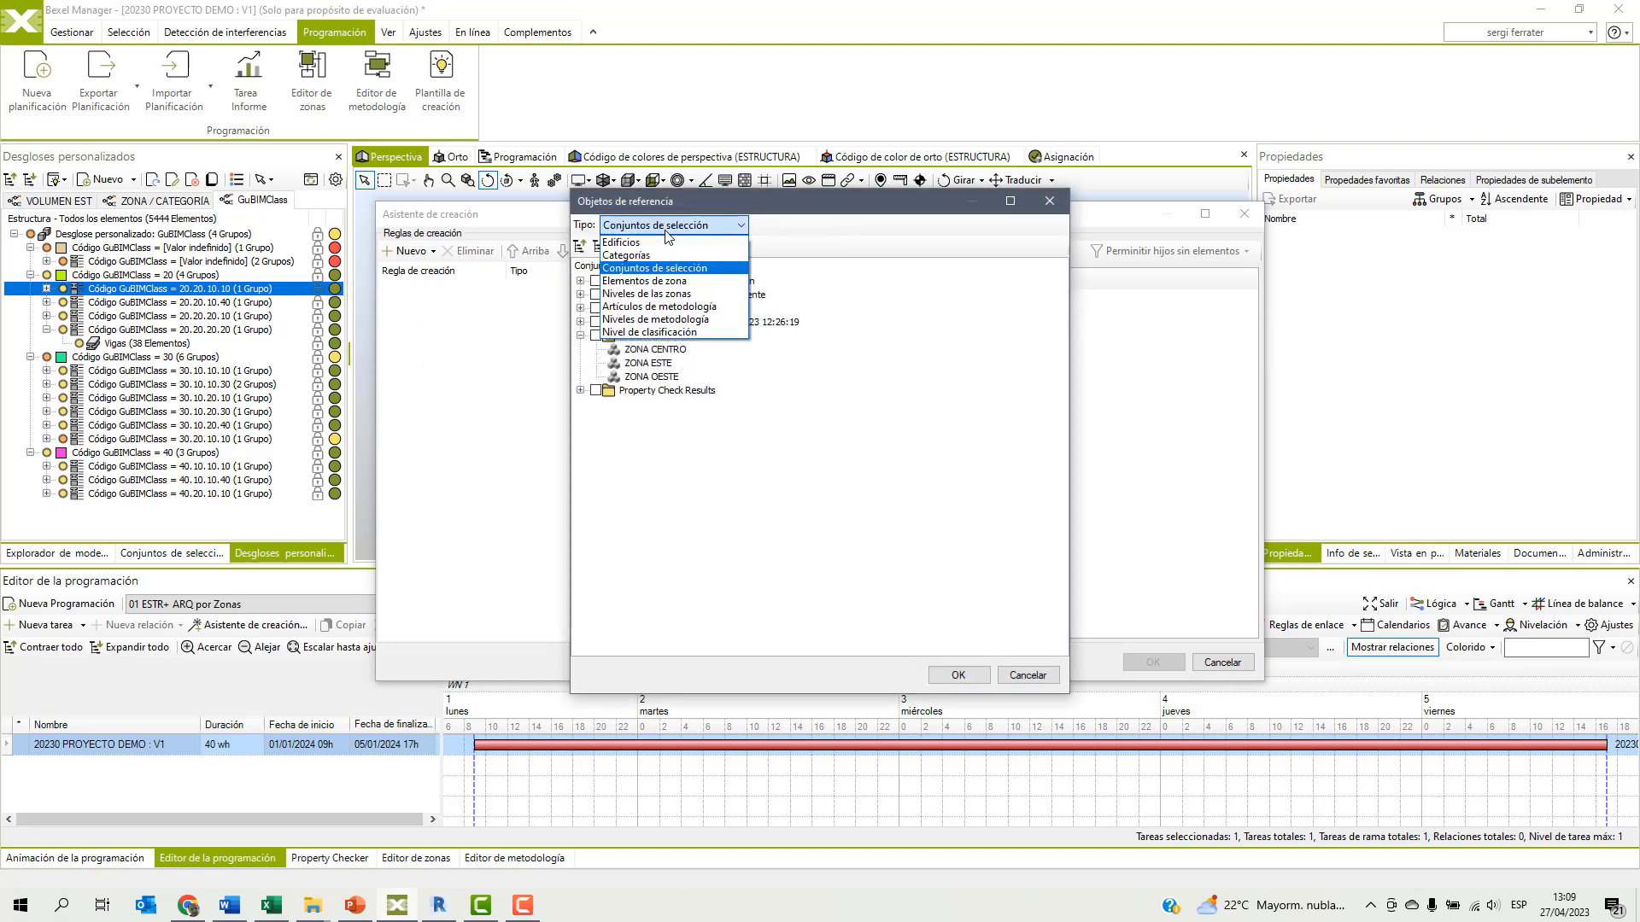
left_click(662, 281)
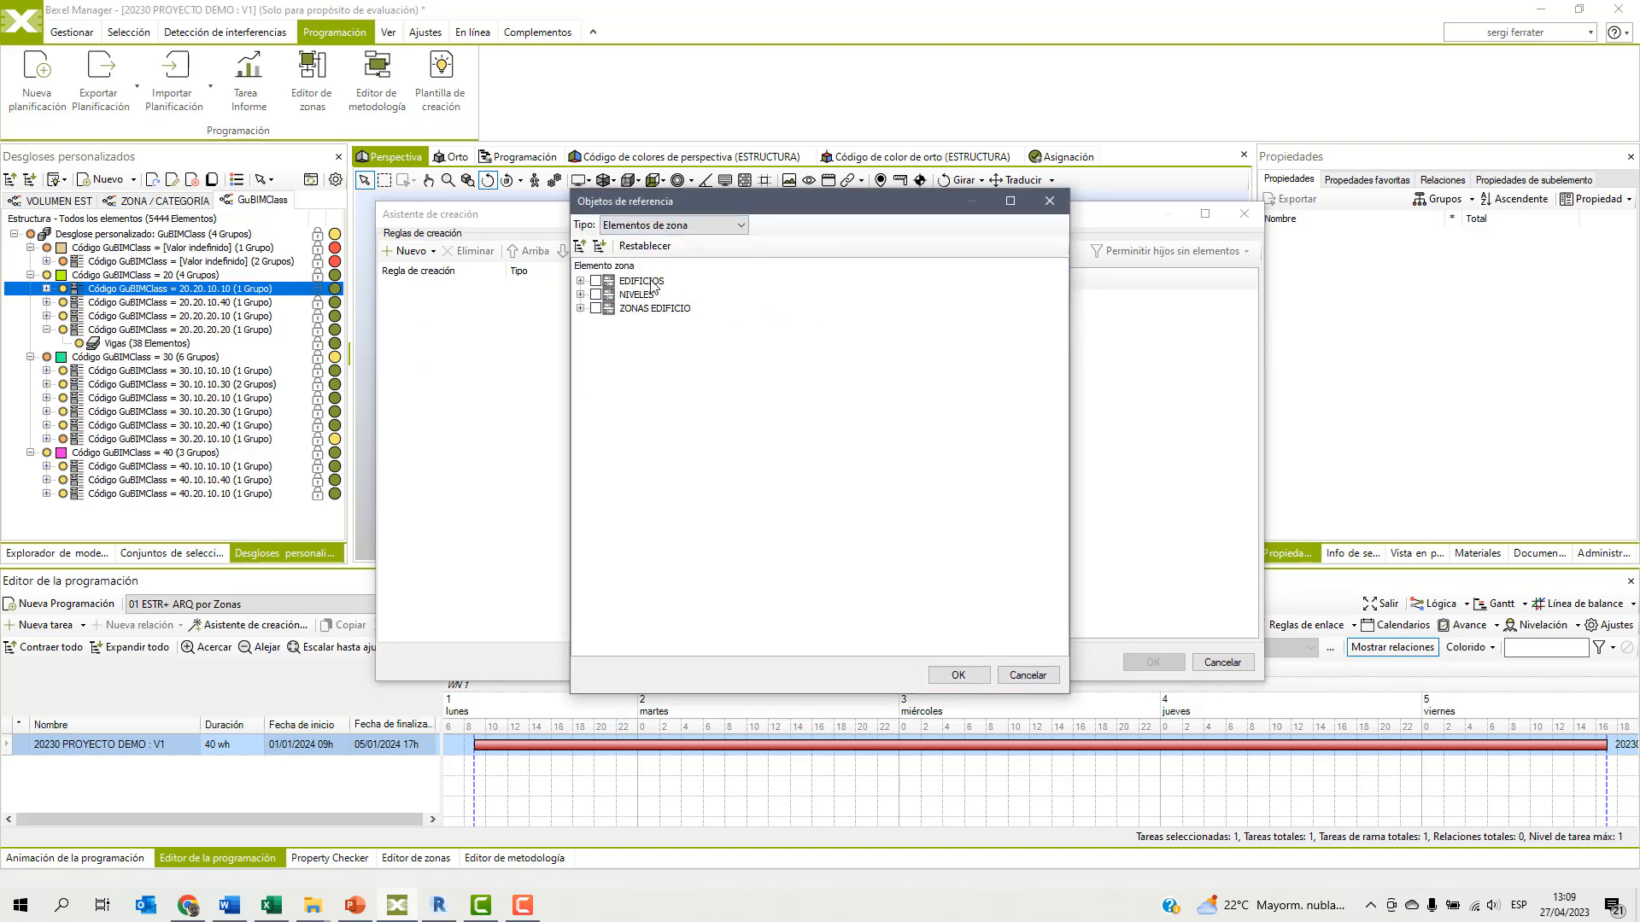
left_click(596, 282)
left_click(579, 282)
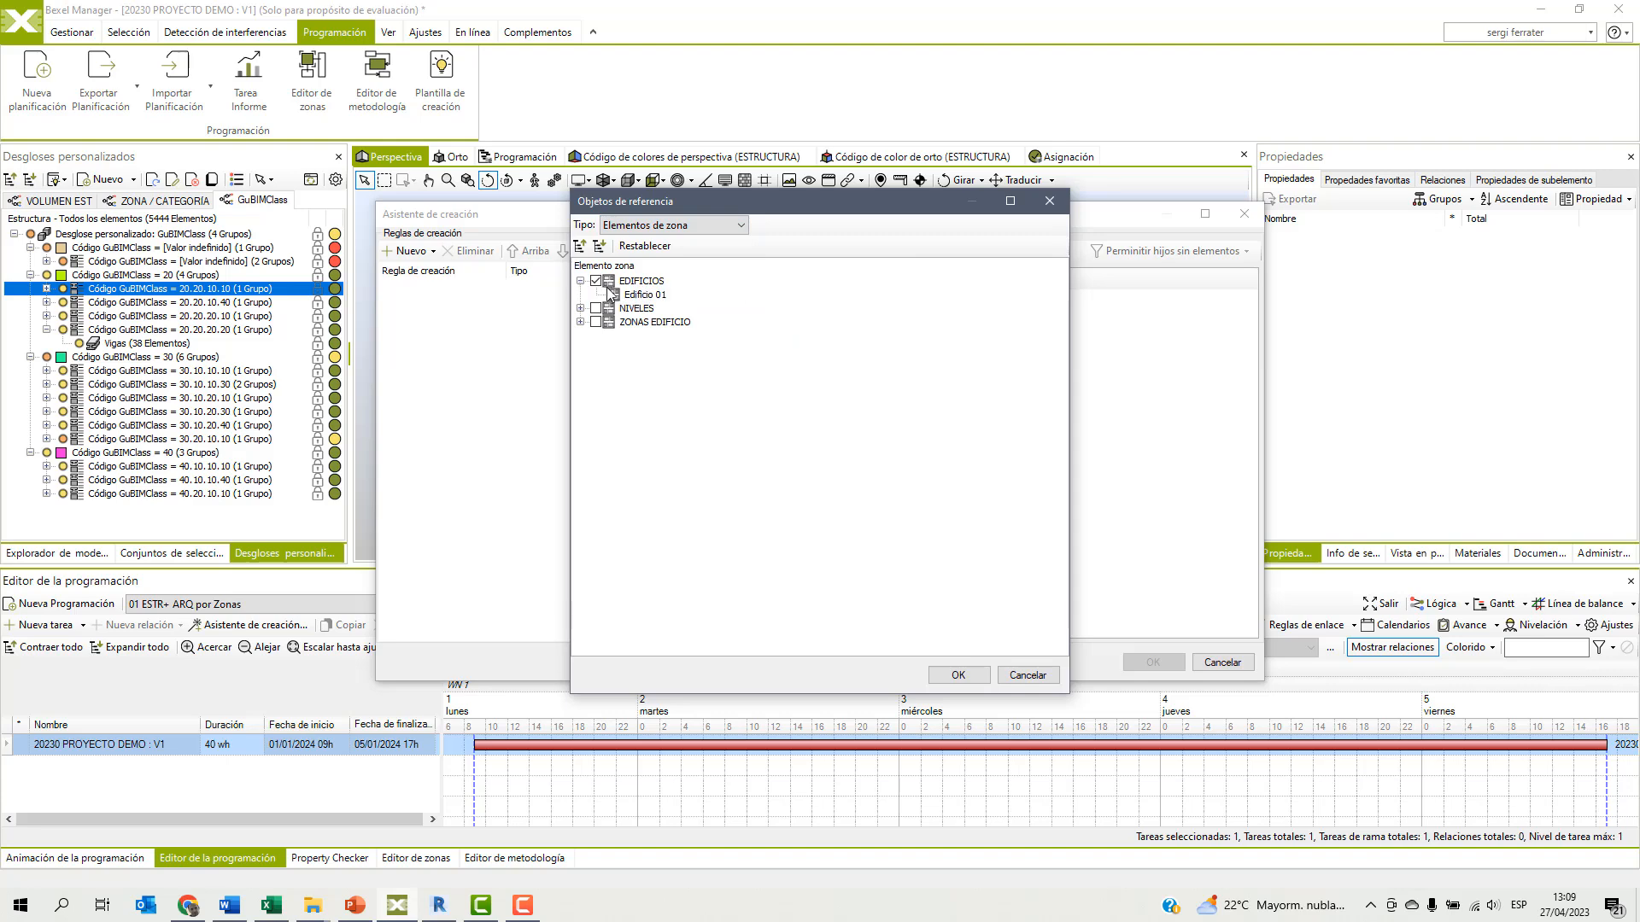
left_click(959, 675)
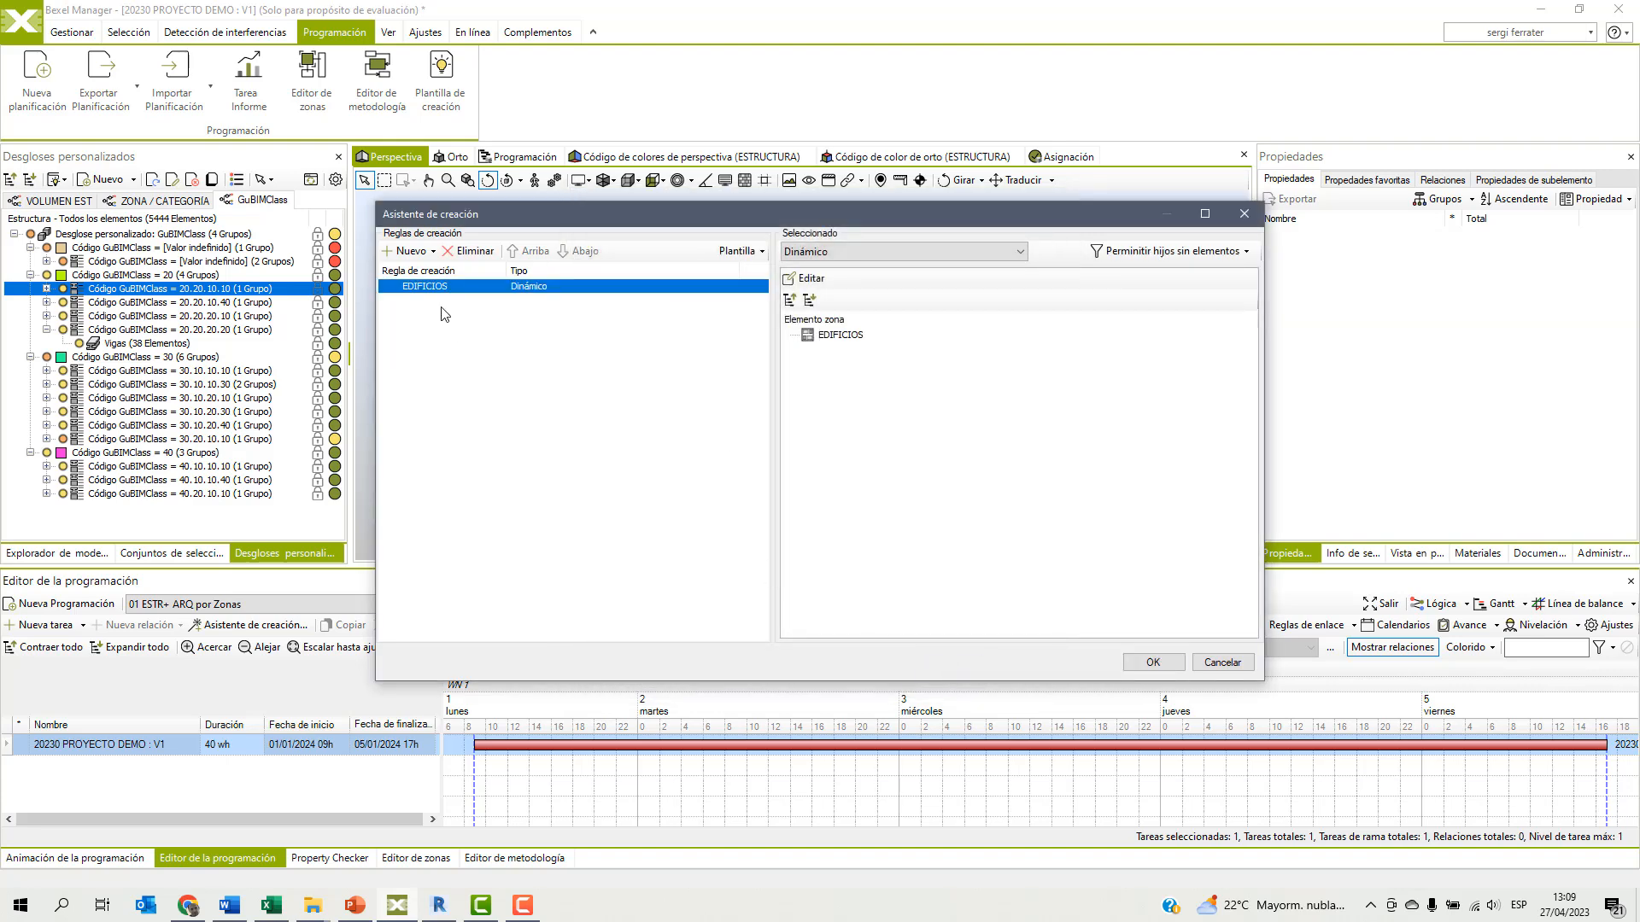
Add a second dynamic creation rule based on the zone element NIVELES.
left_click(431, 251)
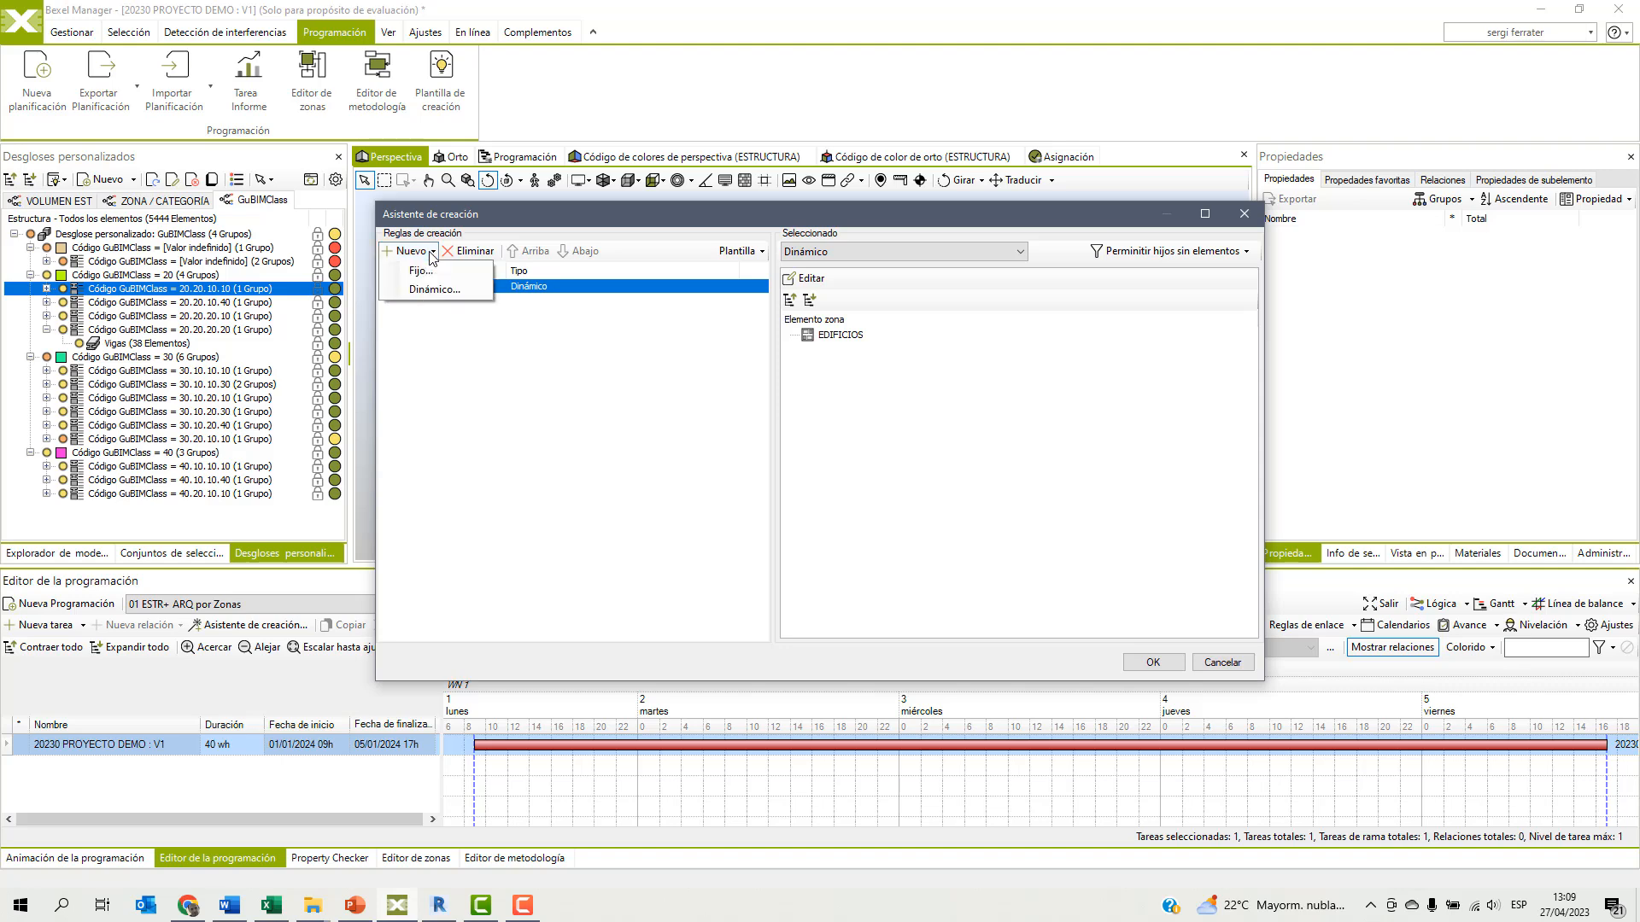
left_click(421, 295)
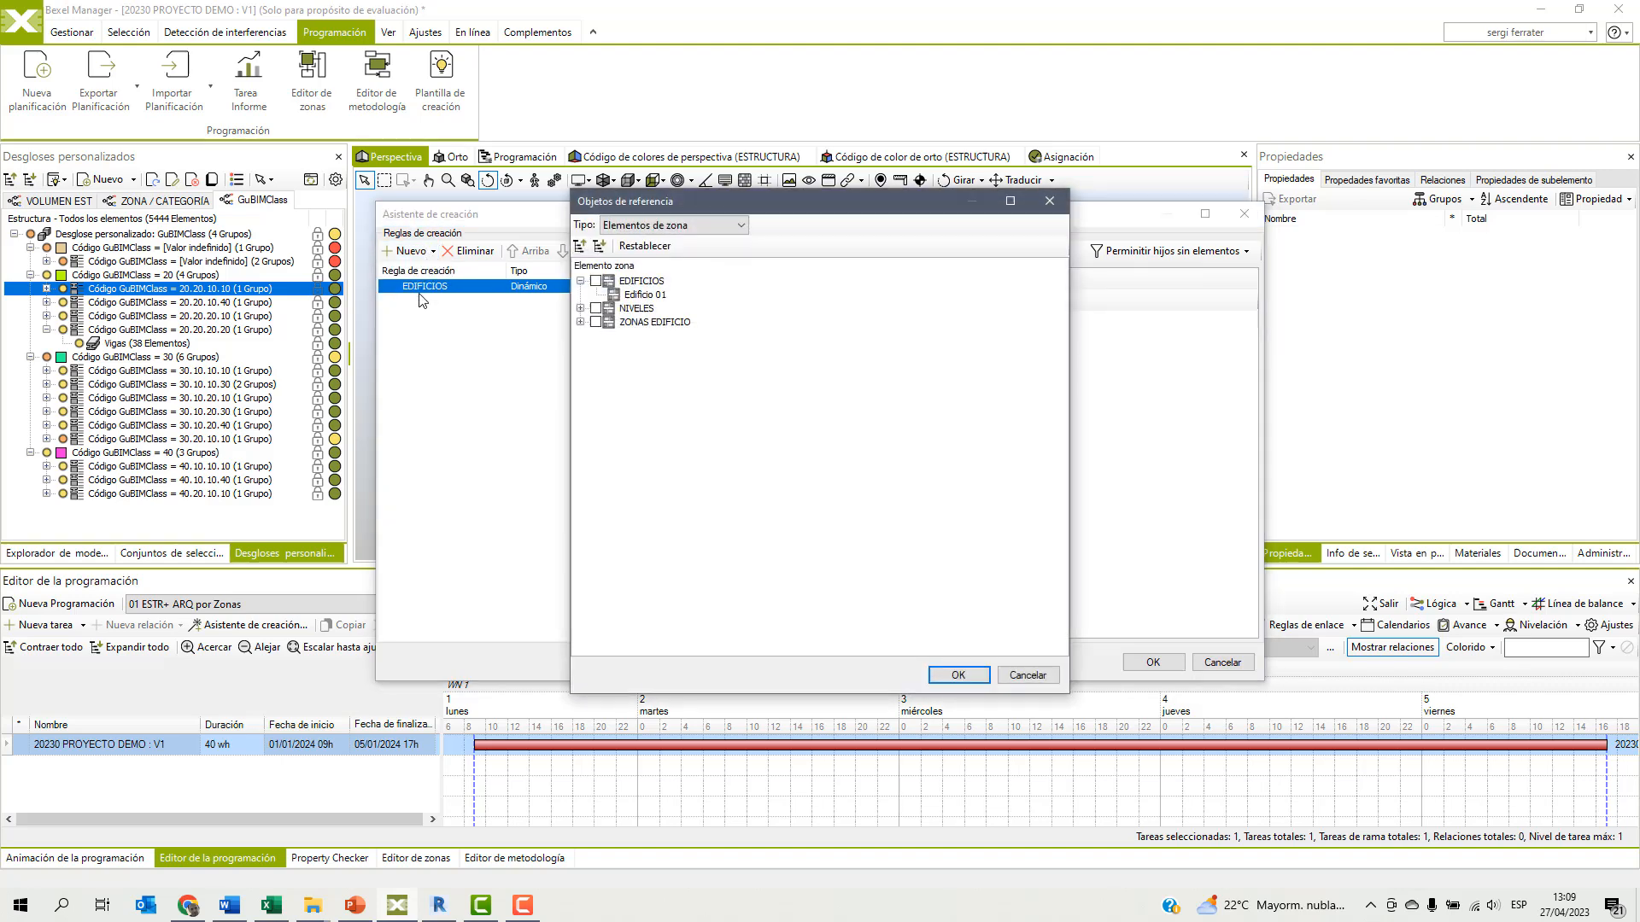
left_click(596, 308)
left_click(581, 308)
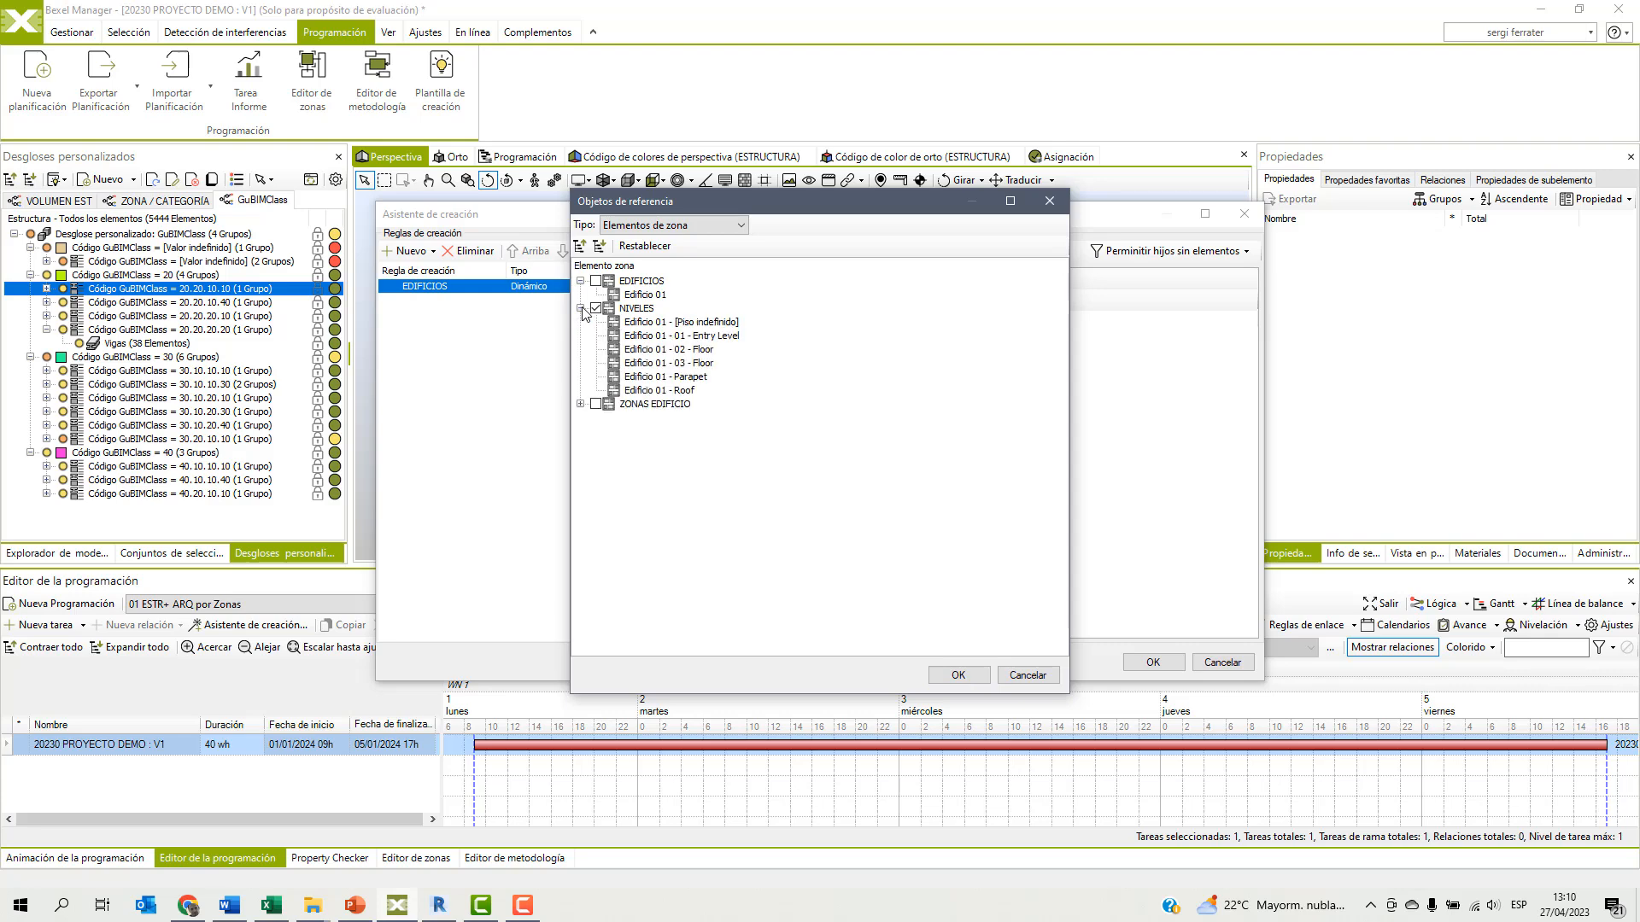
left_click(957, 674)
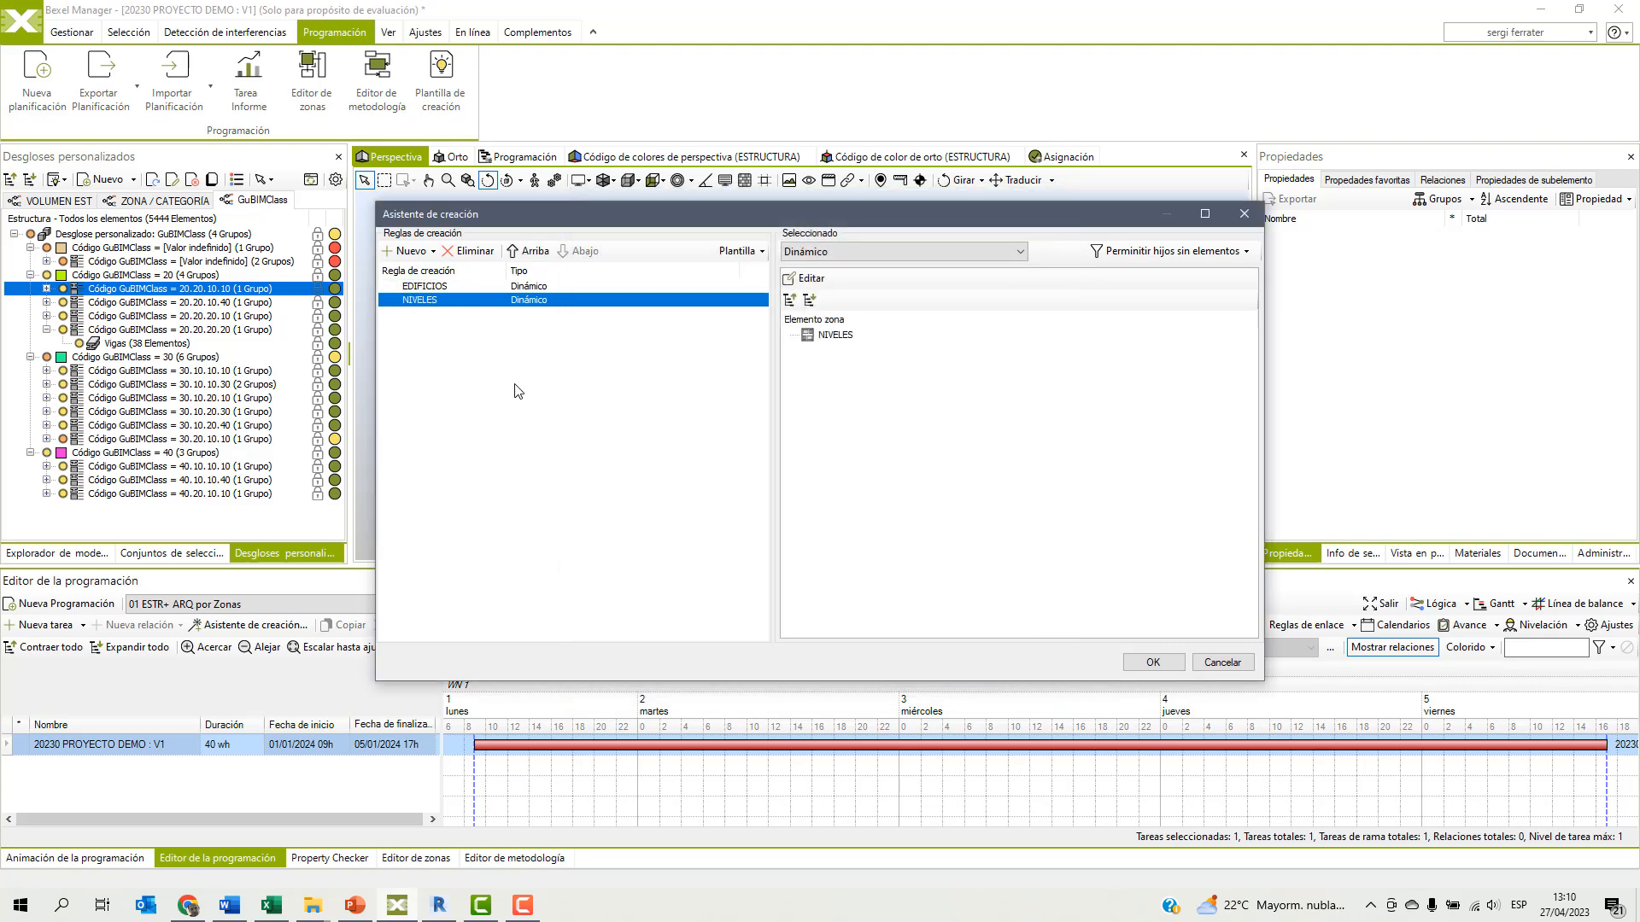
Add a third dynamic creation rule based on the zone element ZONAS EDIFICIO.
left_click(431, 252)
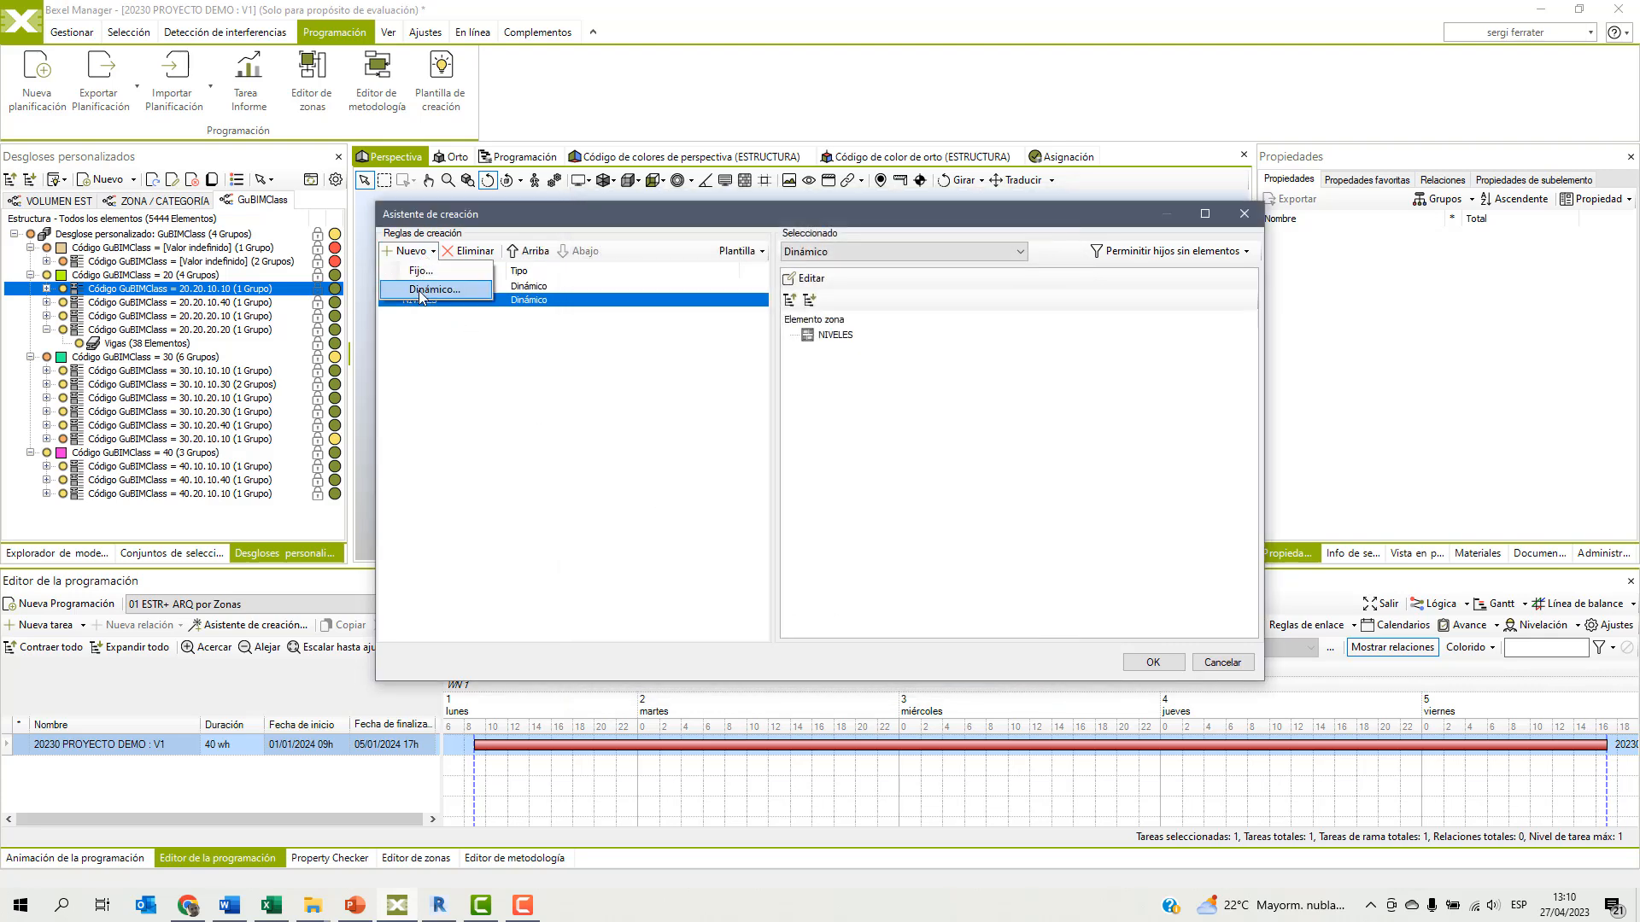
left_click(419, 290)
left_click(597, 389)
left_click(581, 390)
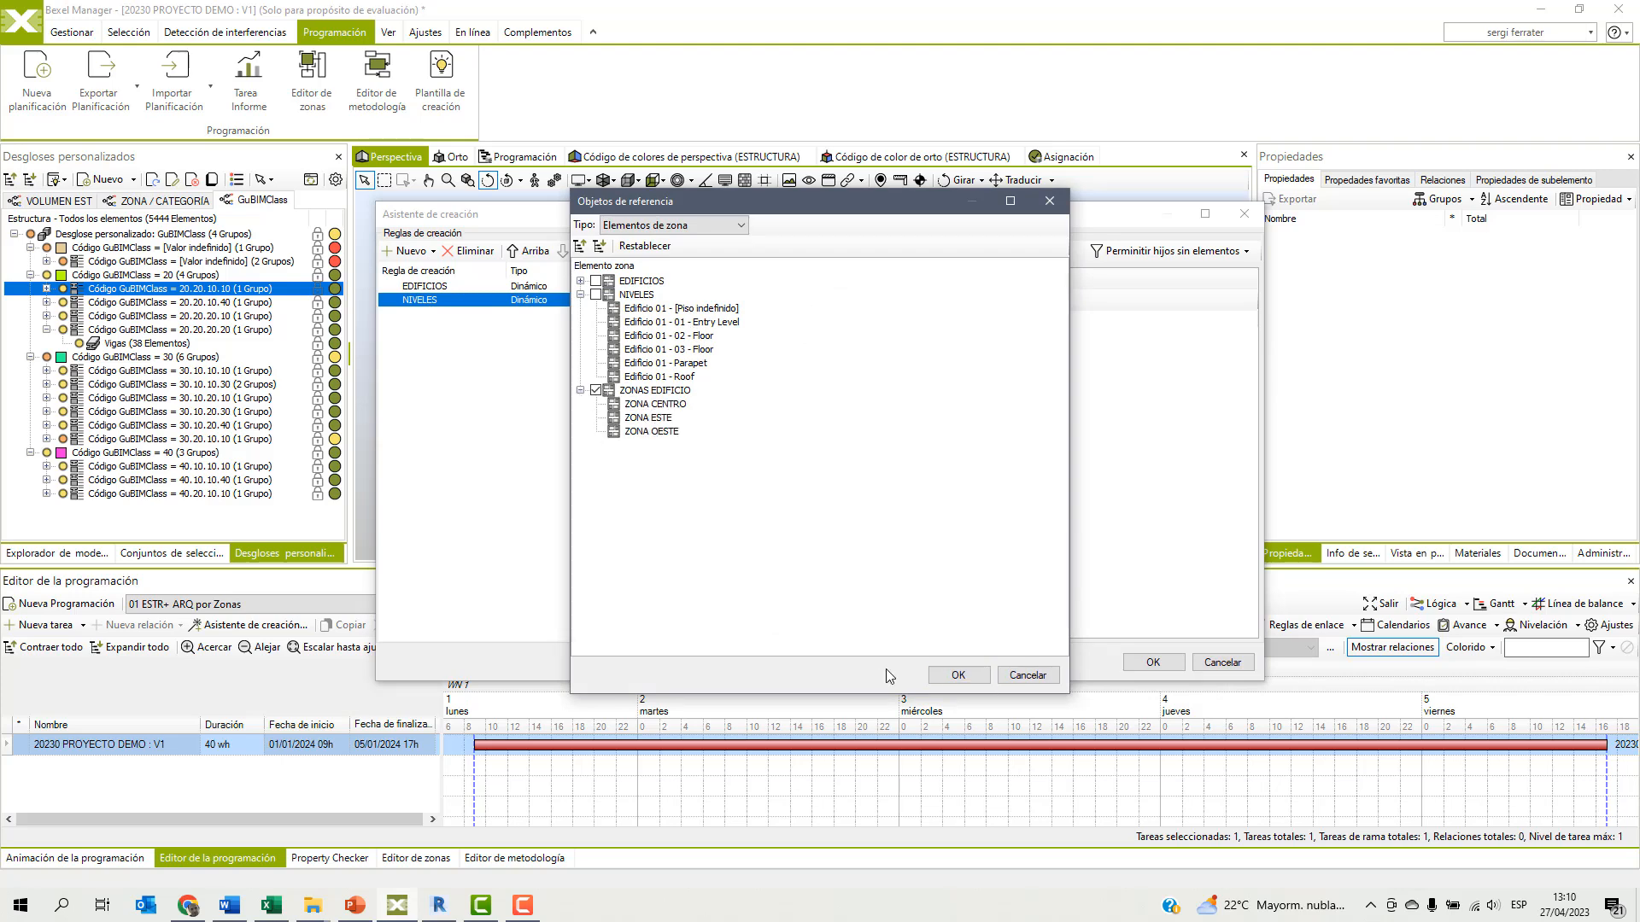
left_click(957, 675)
Add a fourth dynamic creation rule using the methodology item ESTR+ARQ, and generate the schedule tasks from the rules.
left_click(412, 251)
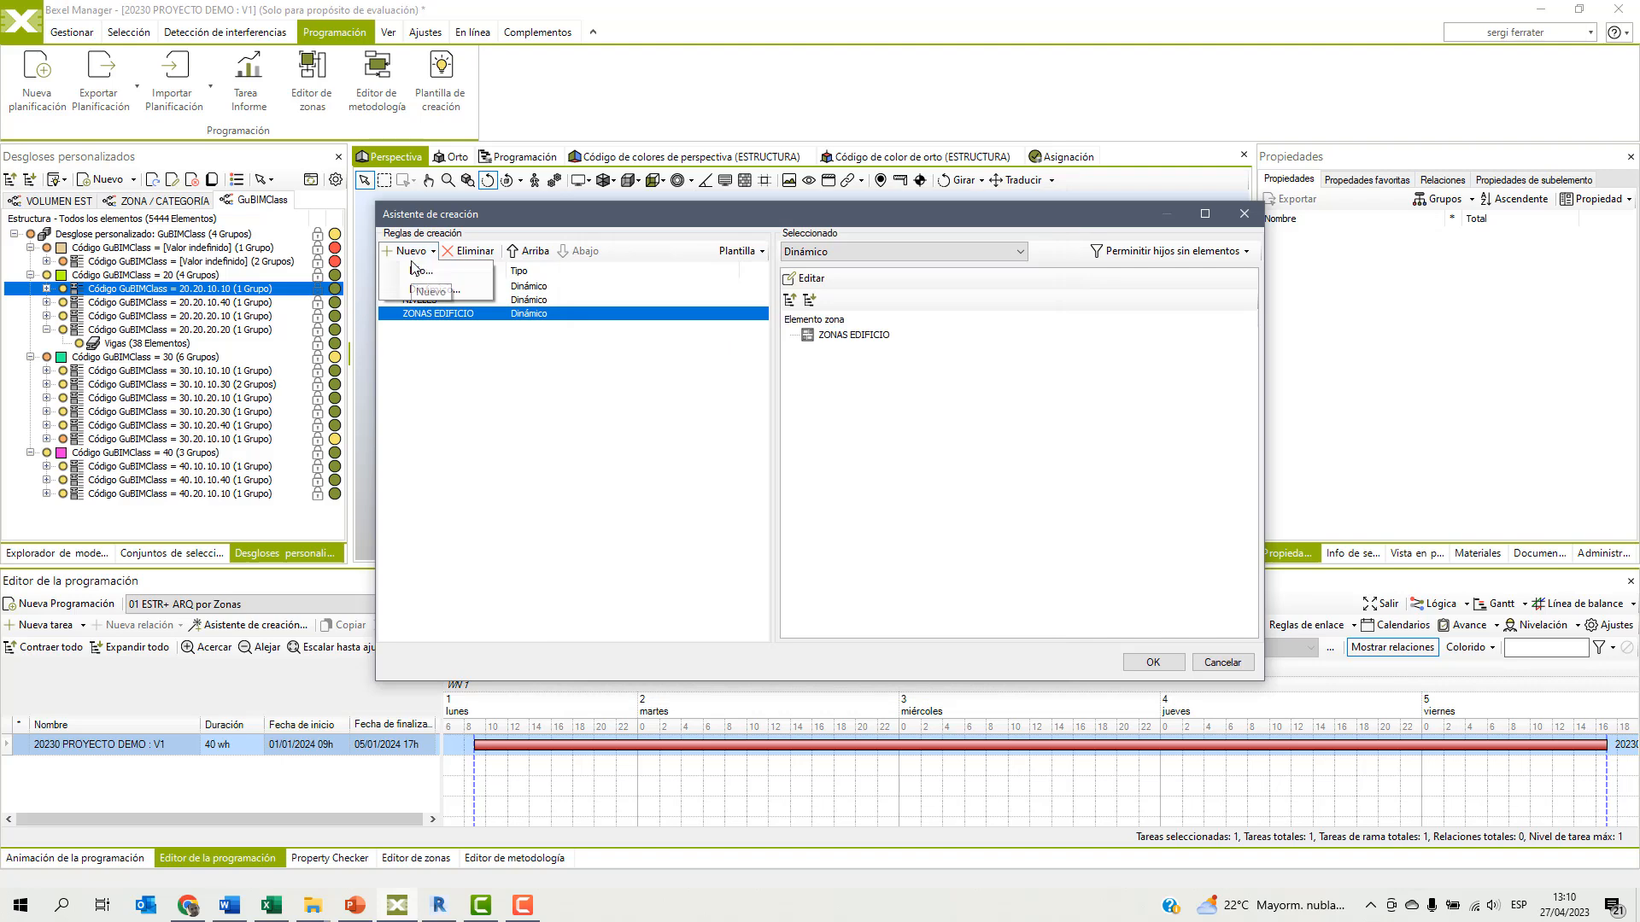
left_click(434, 290)
left_click(691, 226)
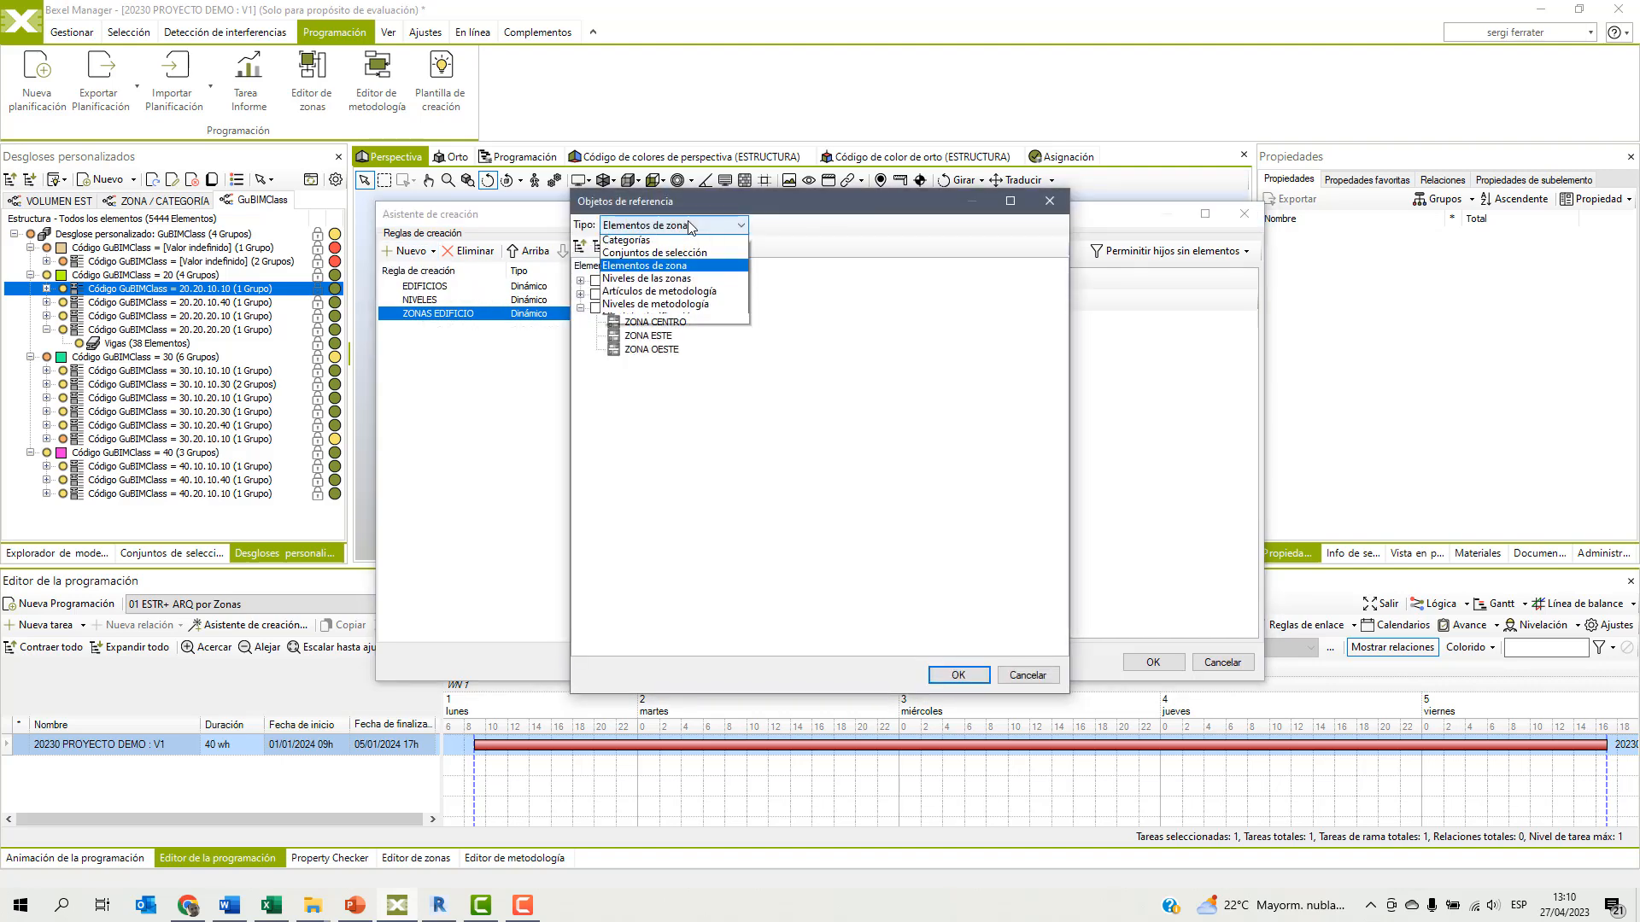
left_click(636, 311)
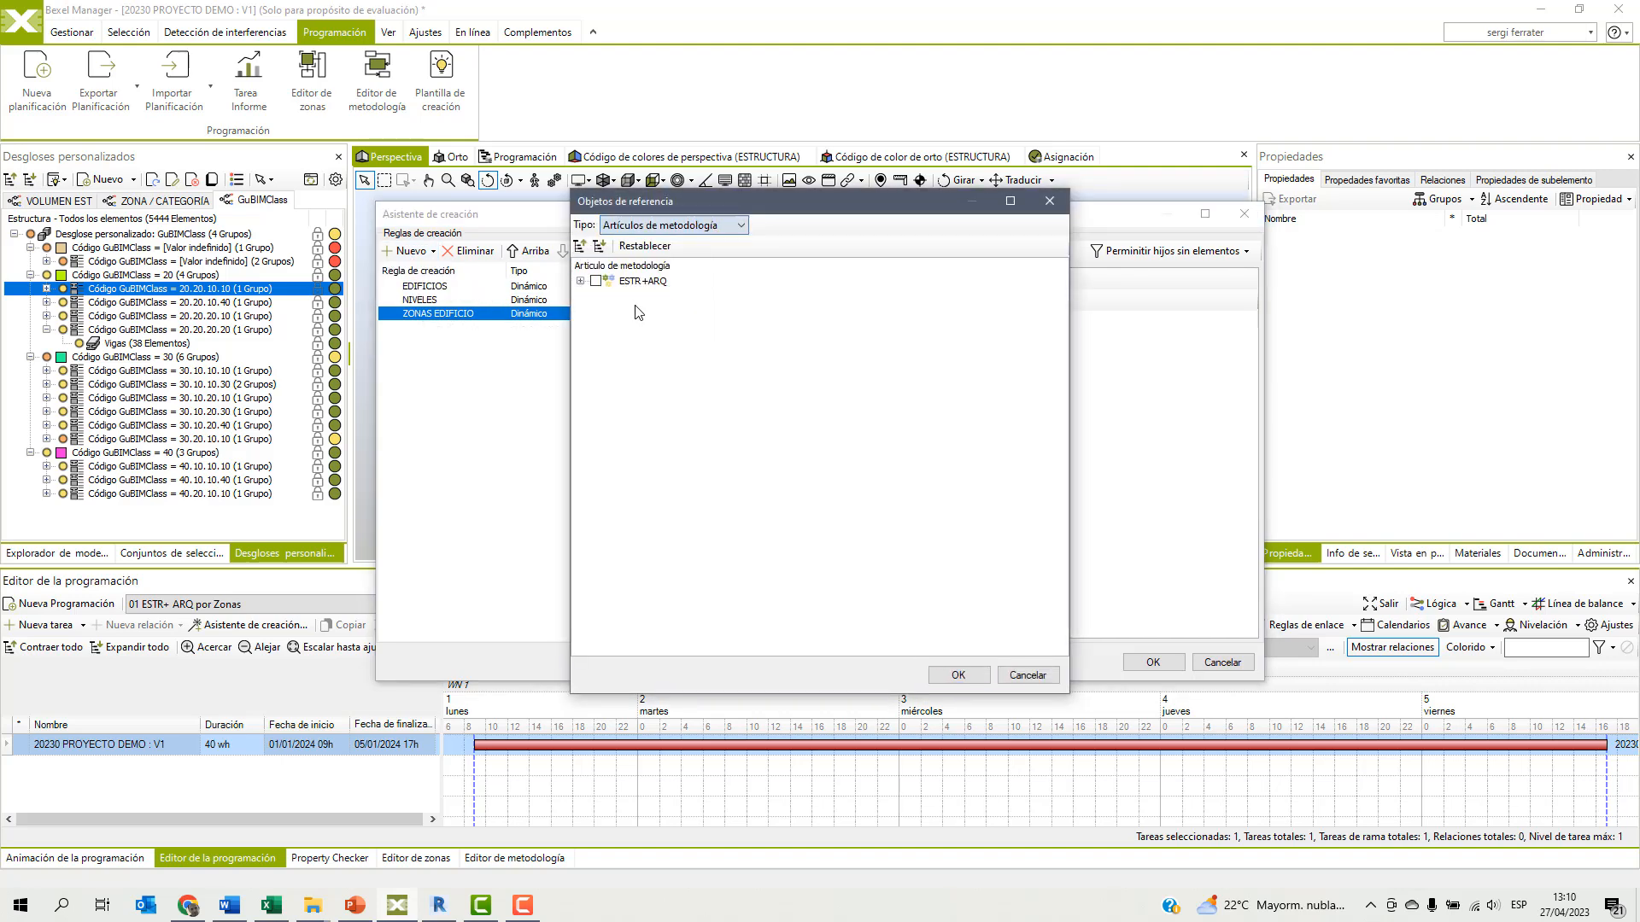
left_click(583, 282)
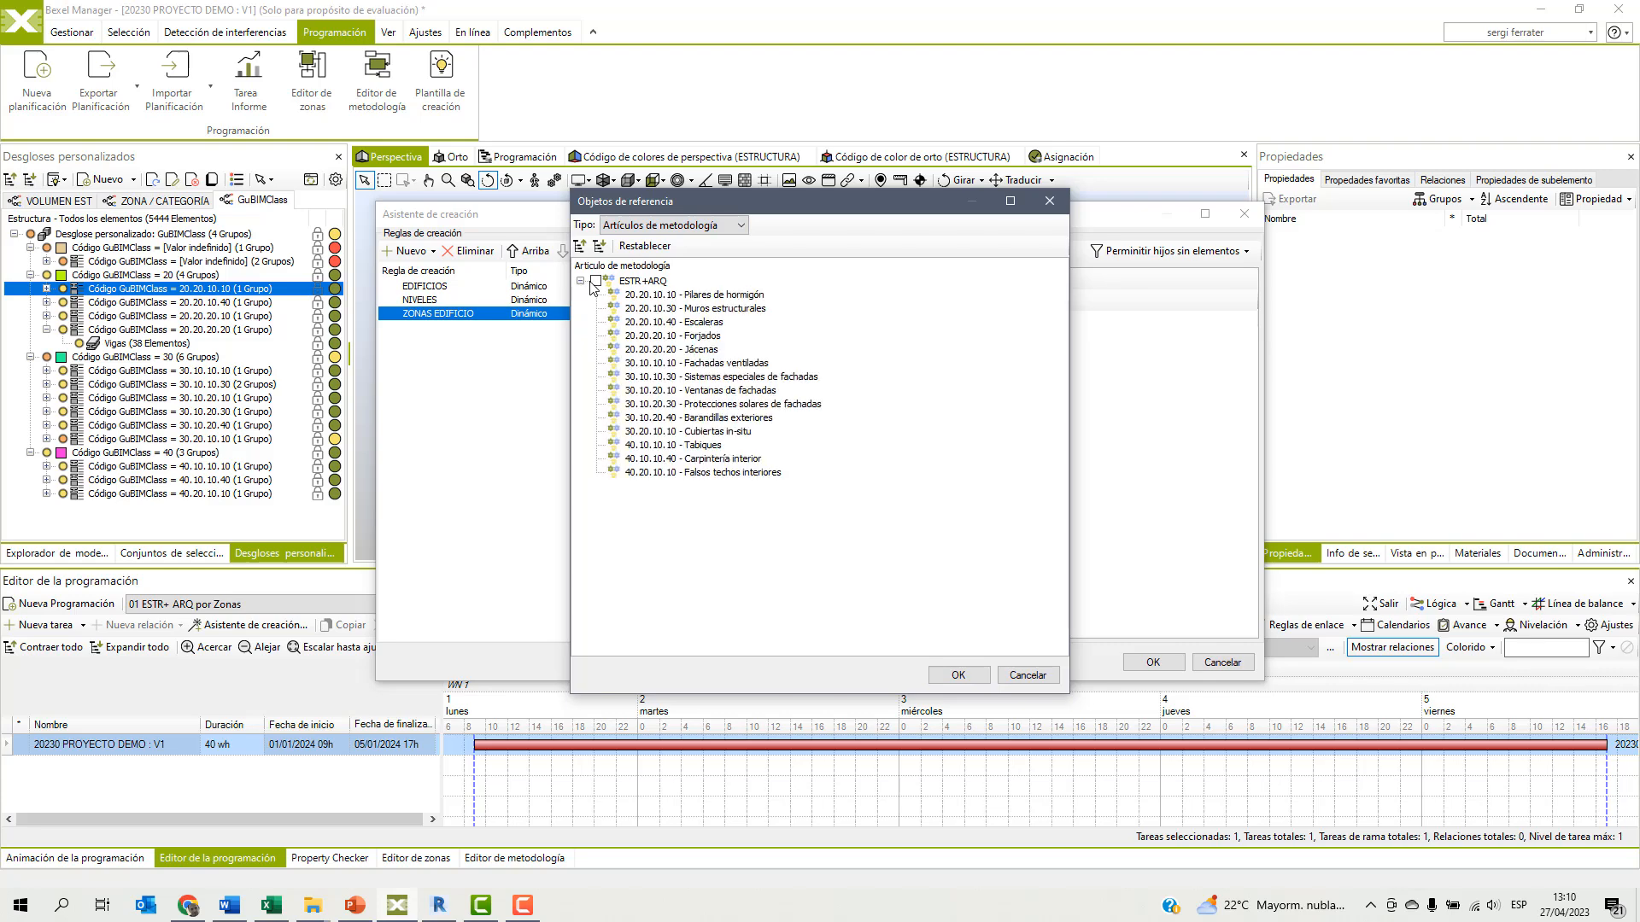
left_click(595, 282)
left_click(941, 673)
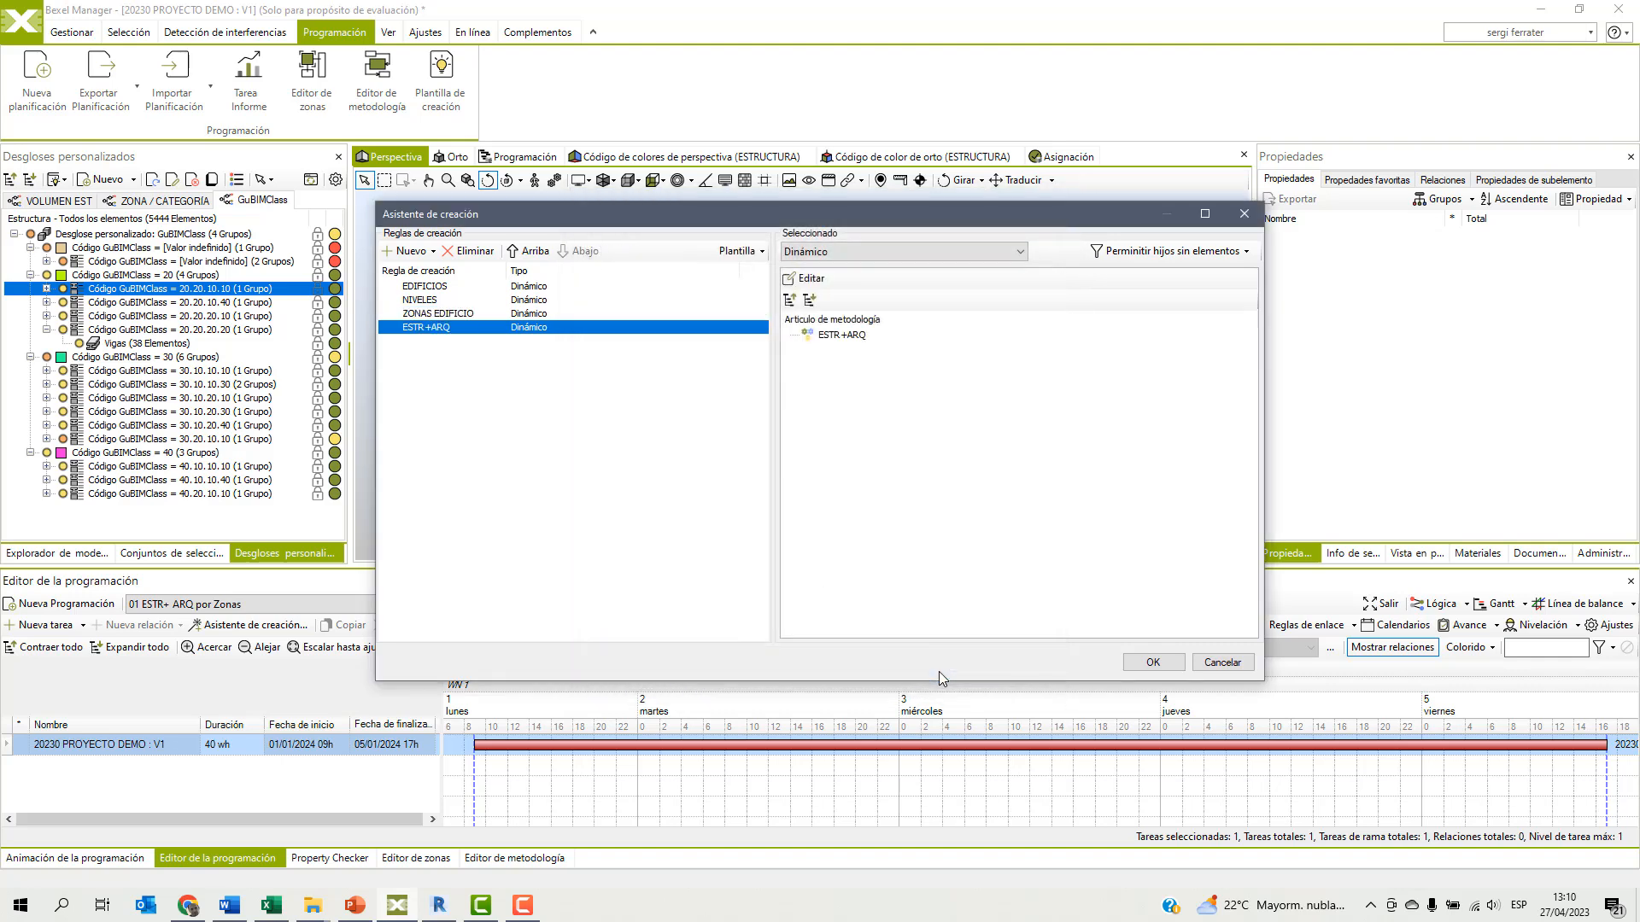
left_click(1144, 664)
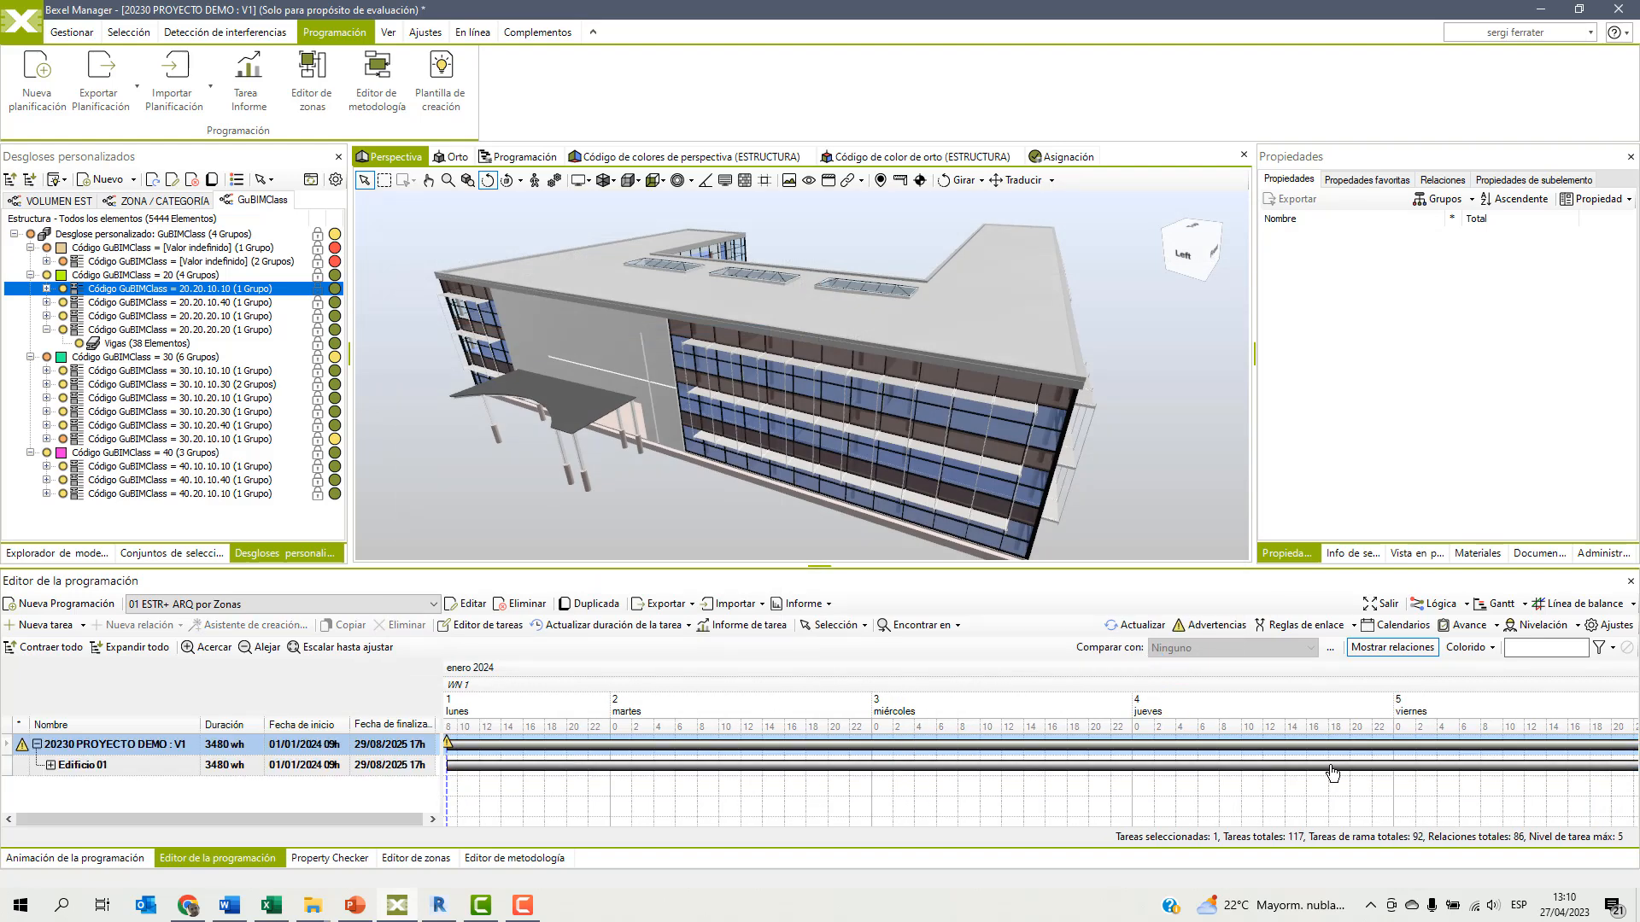
Undock the schedule editor, widen the name column and examine the generated task breakdown of Edificio 01 by level, zone and methodology item.
left_click(1368, 606)
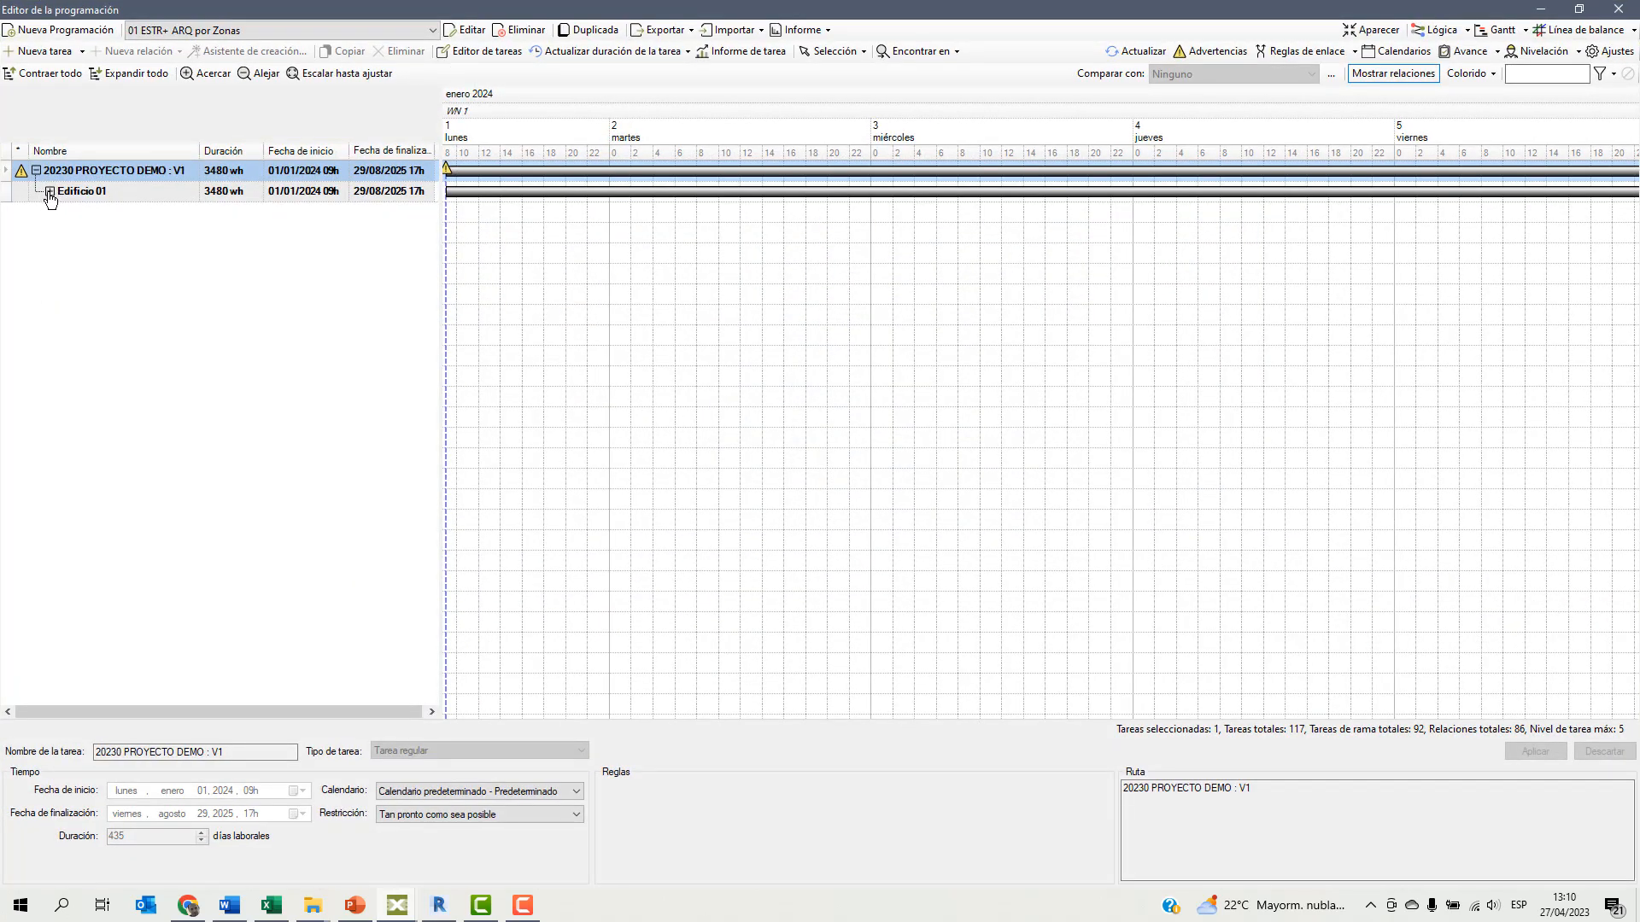
left_click(49, 192)
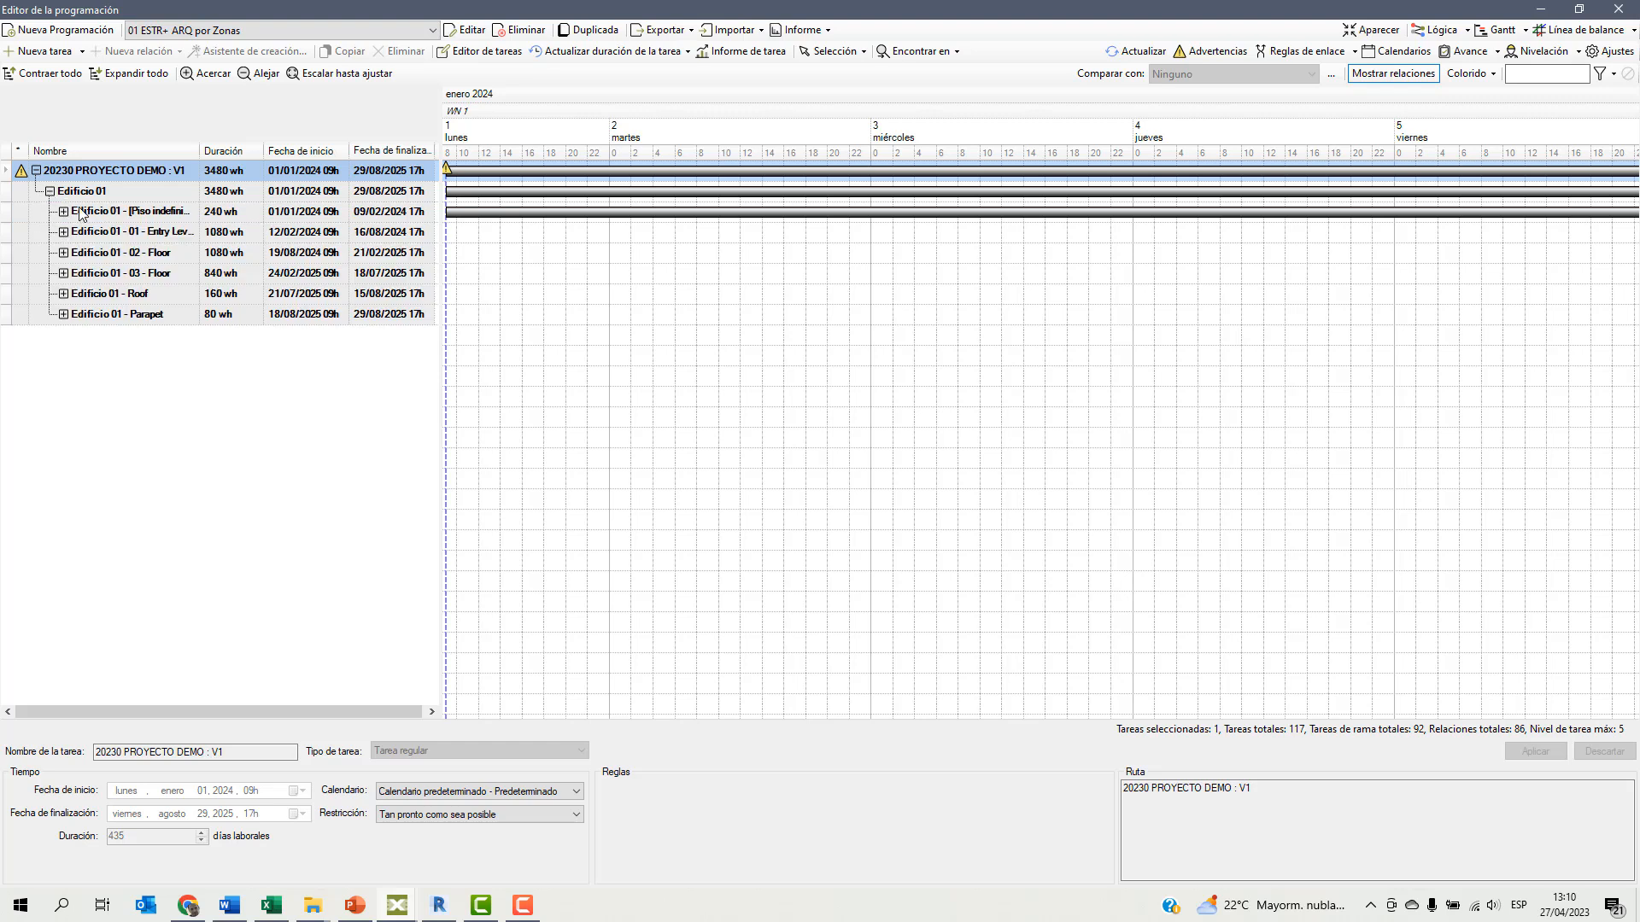
left_click_drag(199, 153, 240, 154)
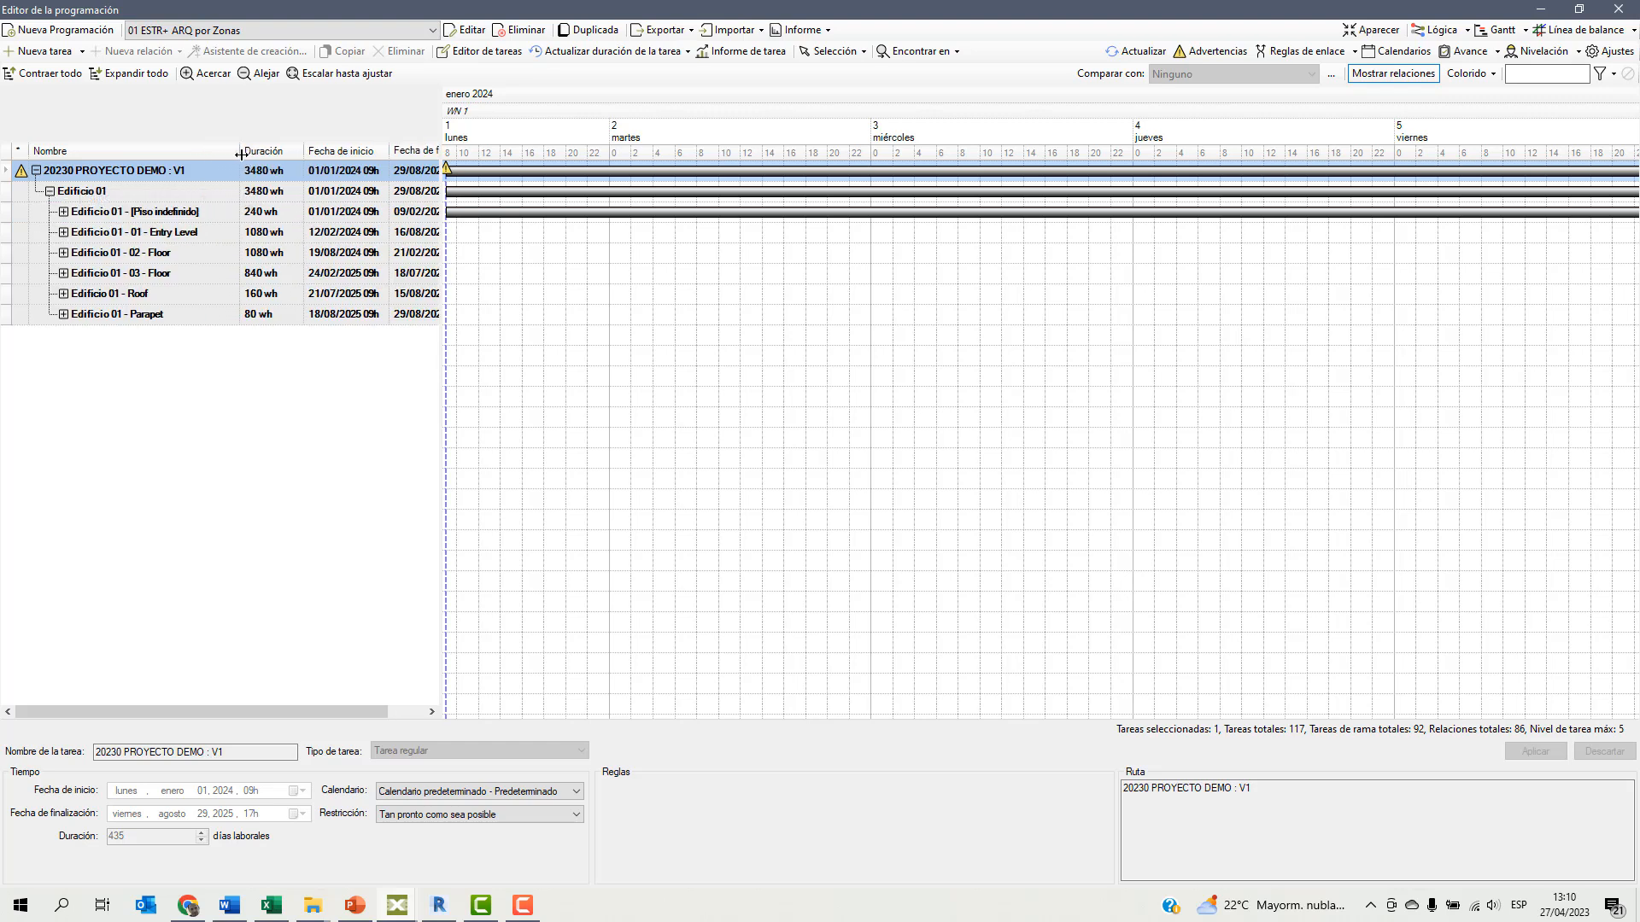
left_click(63, 212)
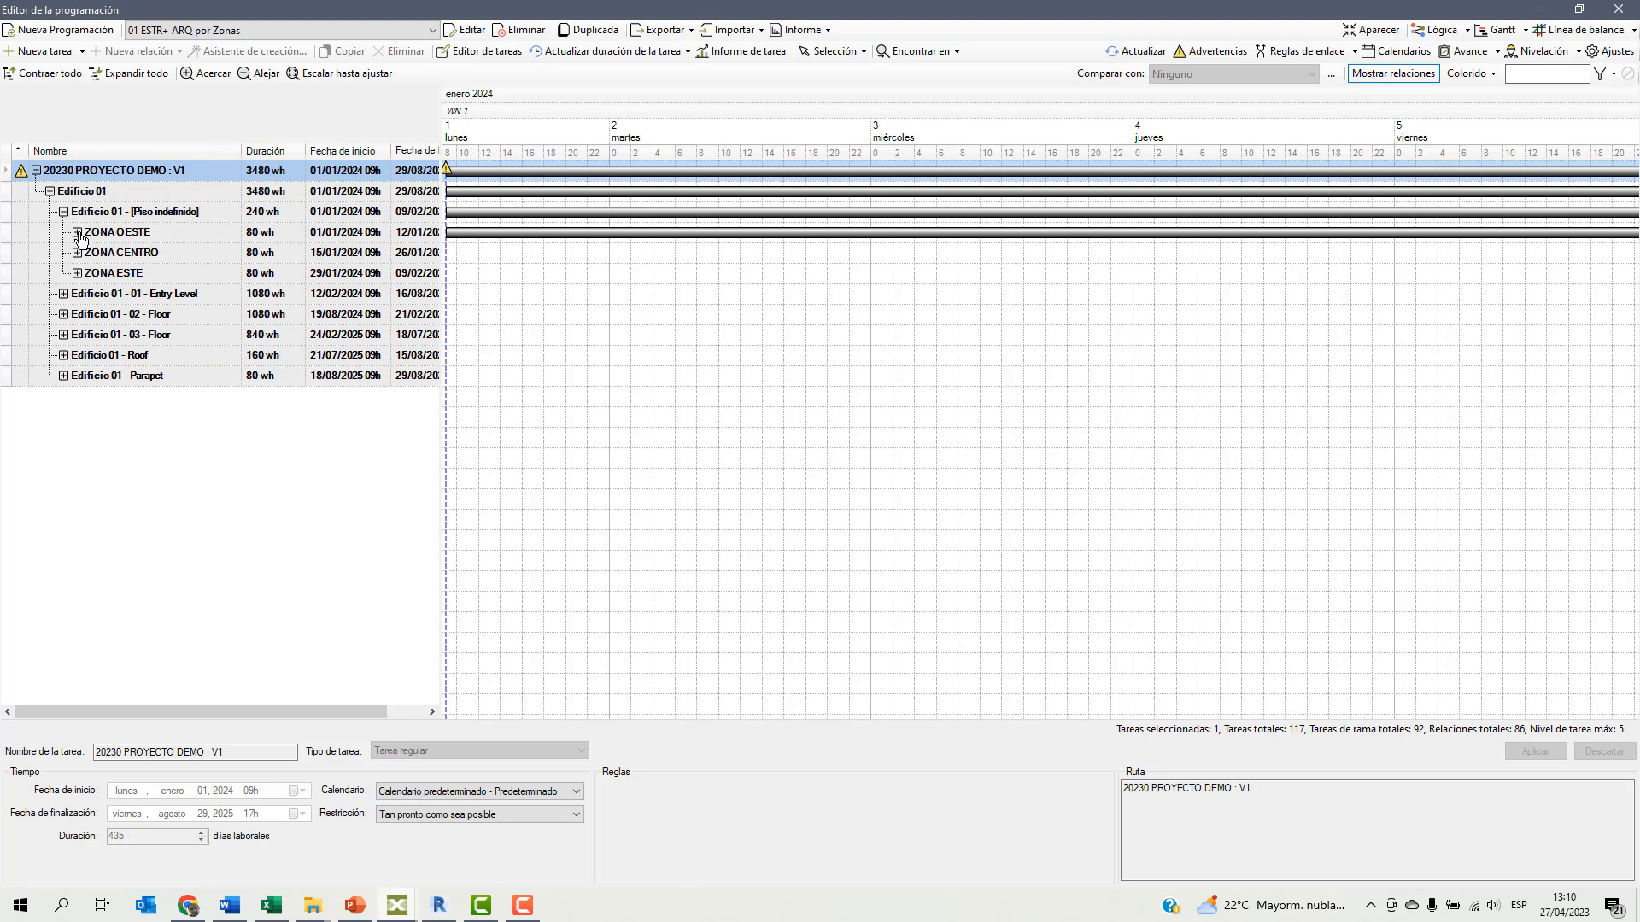
left_click(76, 233)
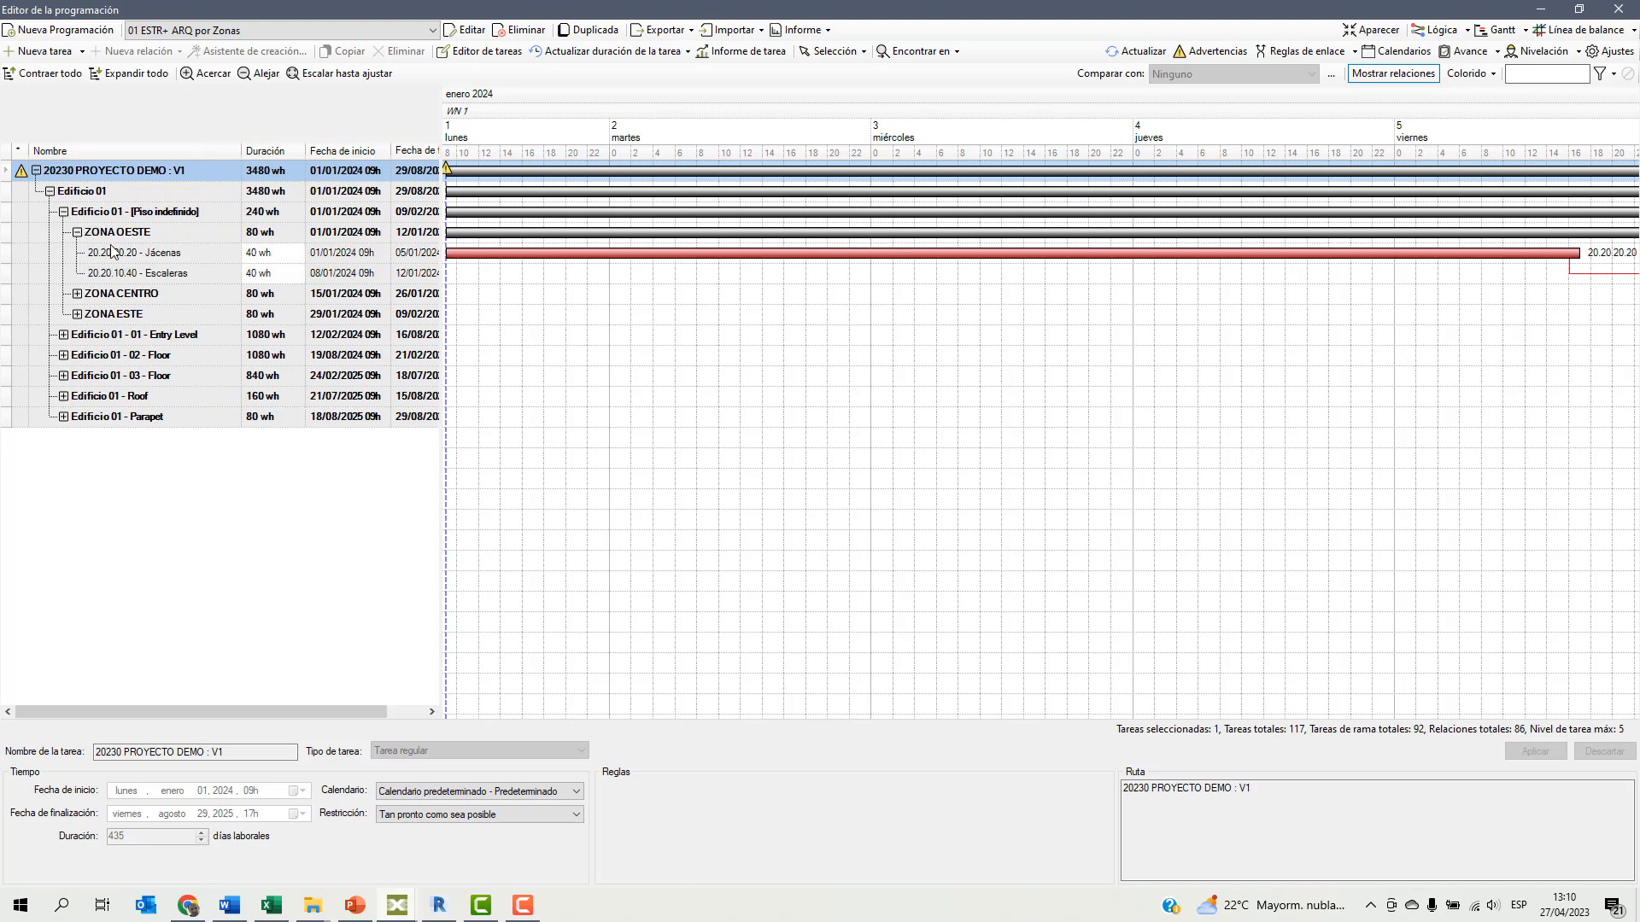
left_click(77, 293)
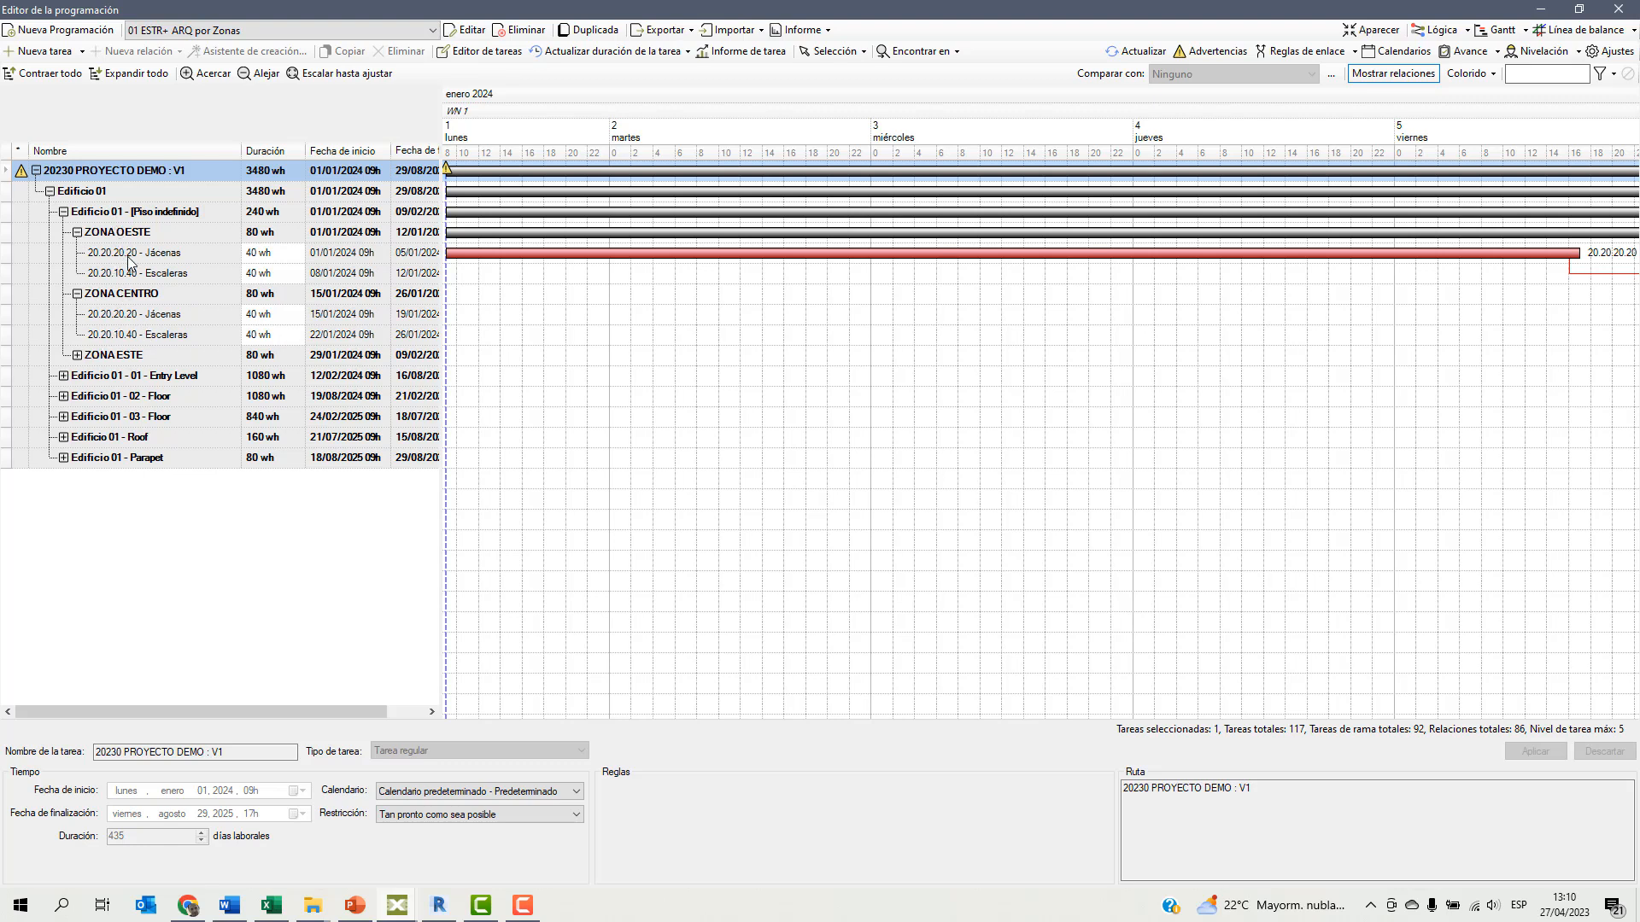
left_click(63, 376)
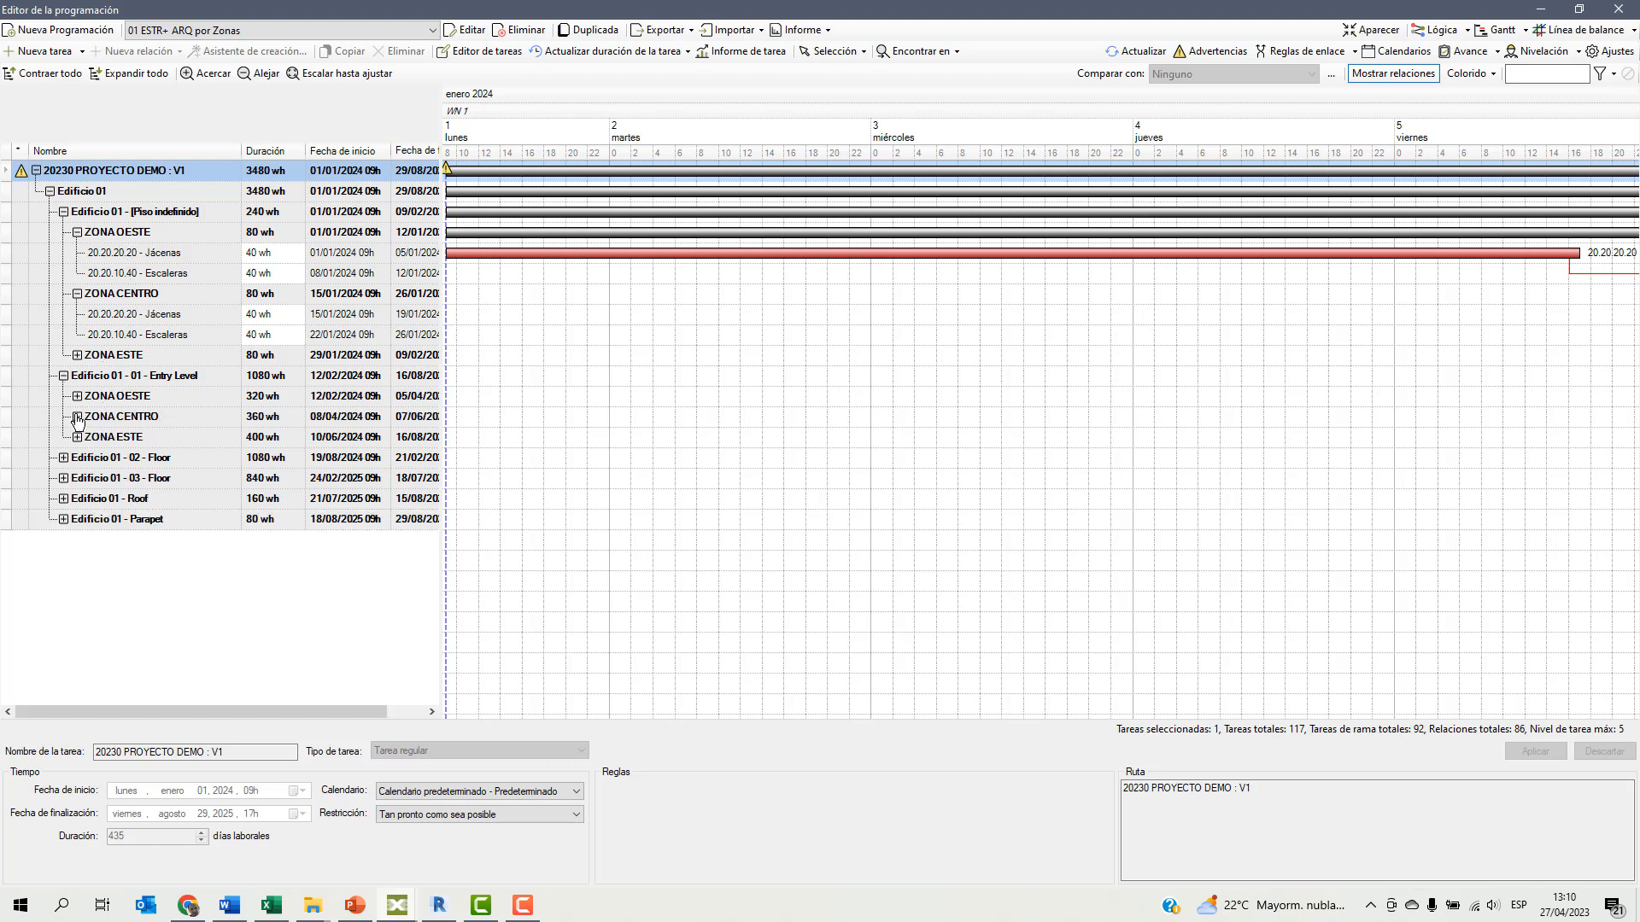
left_click(77, 417)
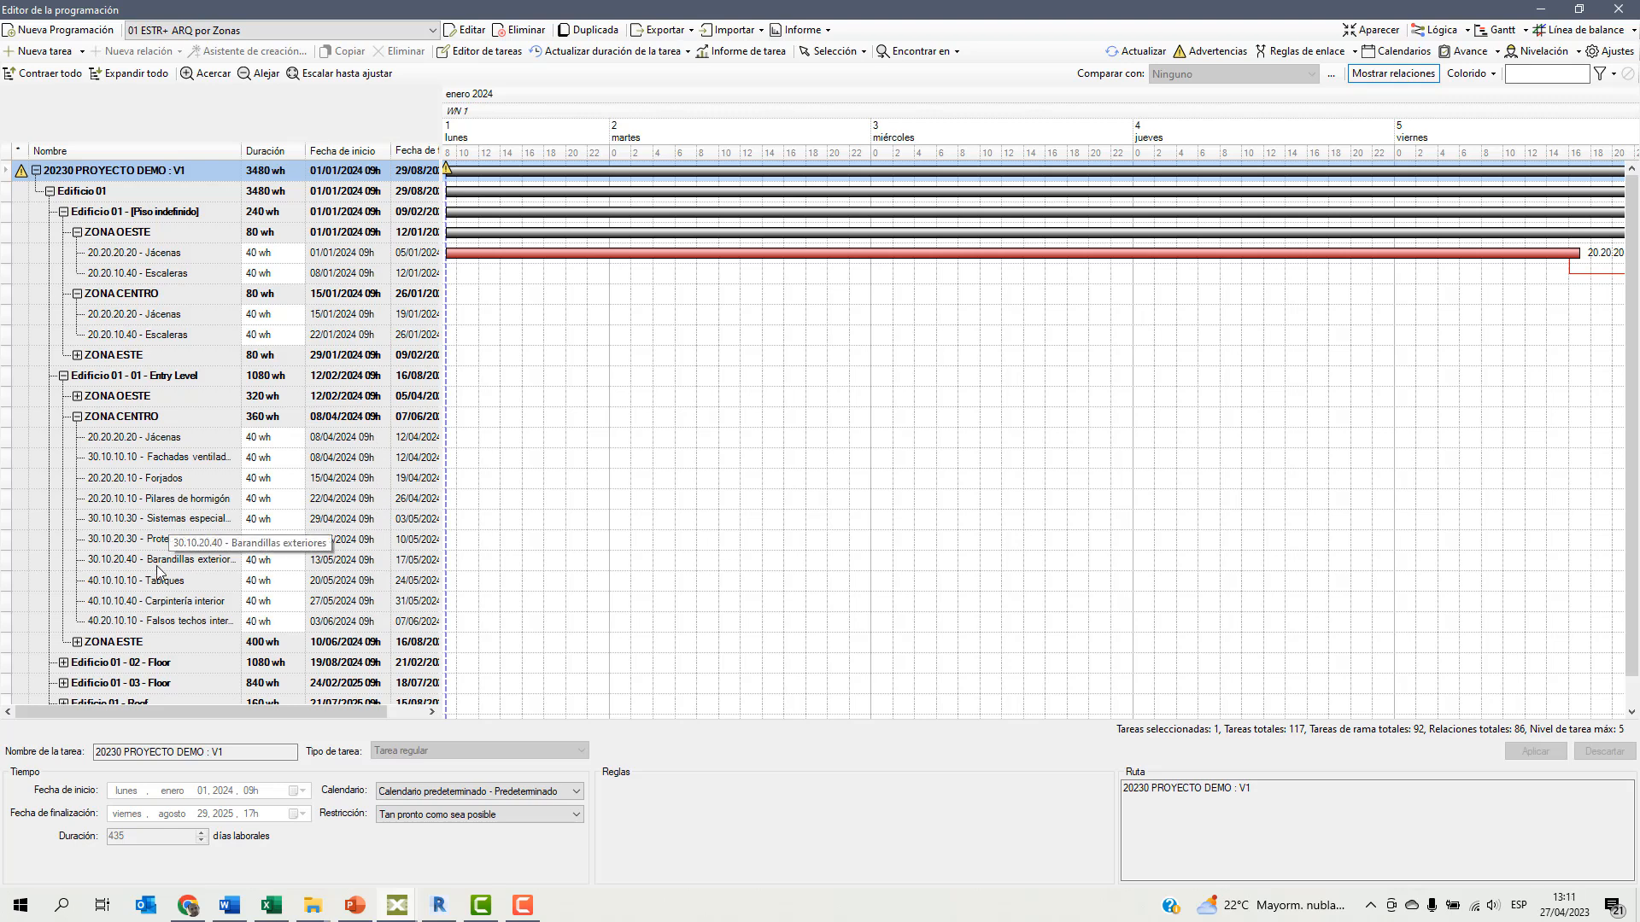
Review the whole schedule as a fitted Gantt, a line of balance and a logic diagram of Edificio 01, and redock the editor in Gantt view.
left_click(329, 74)
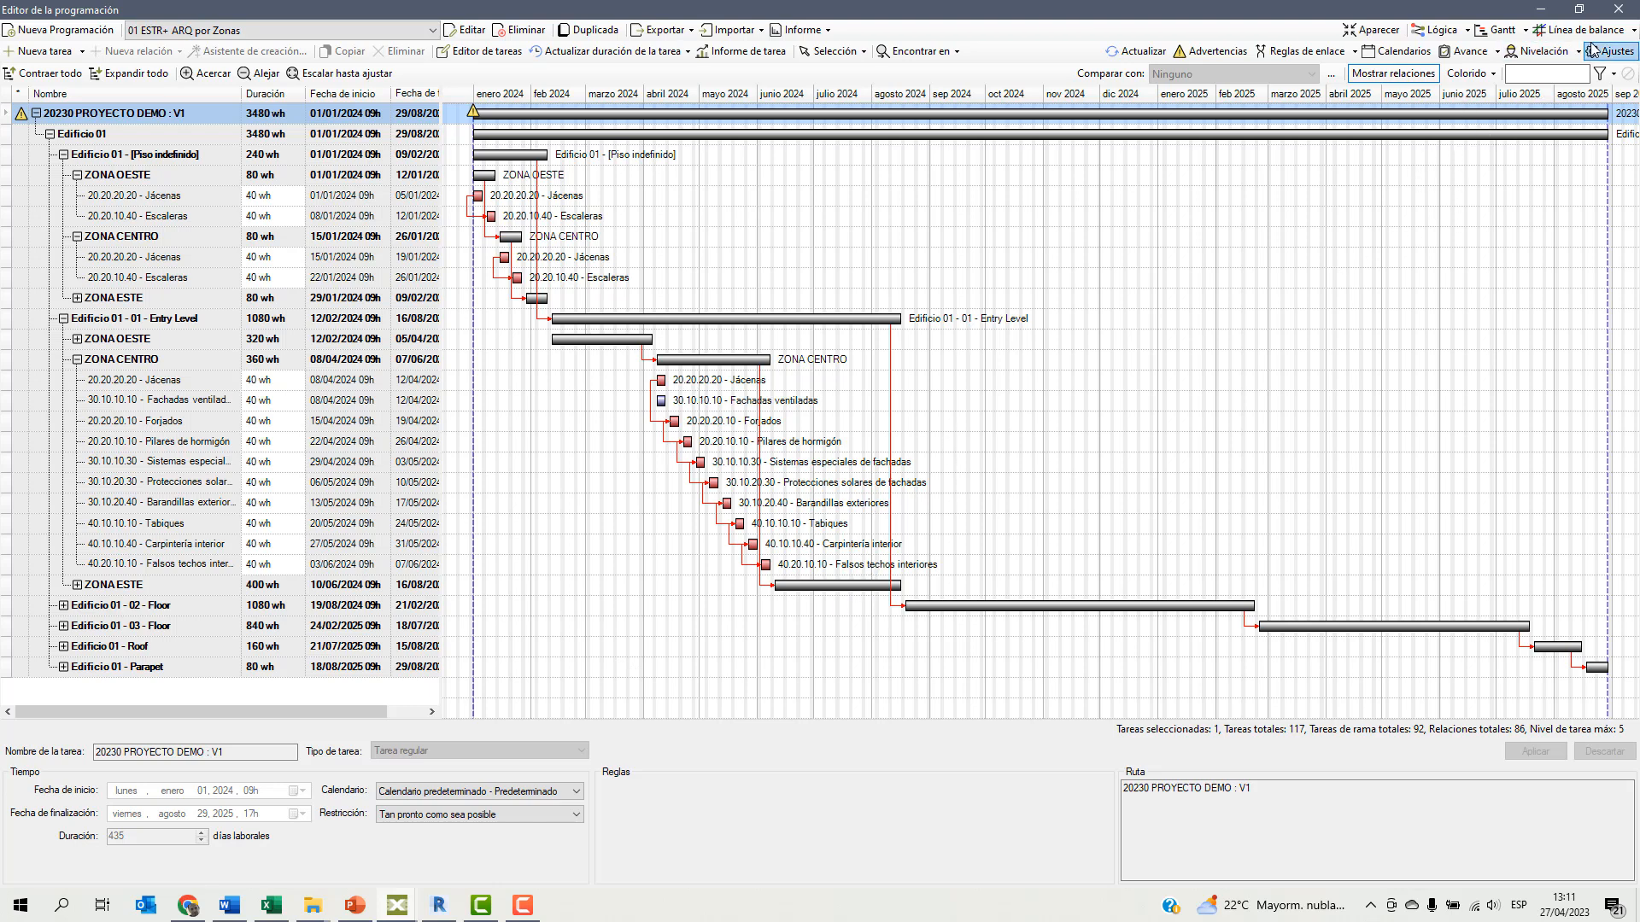
left_click(1542, 34)
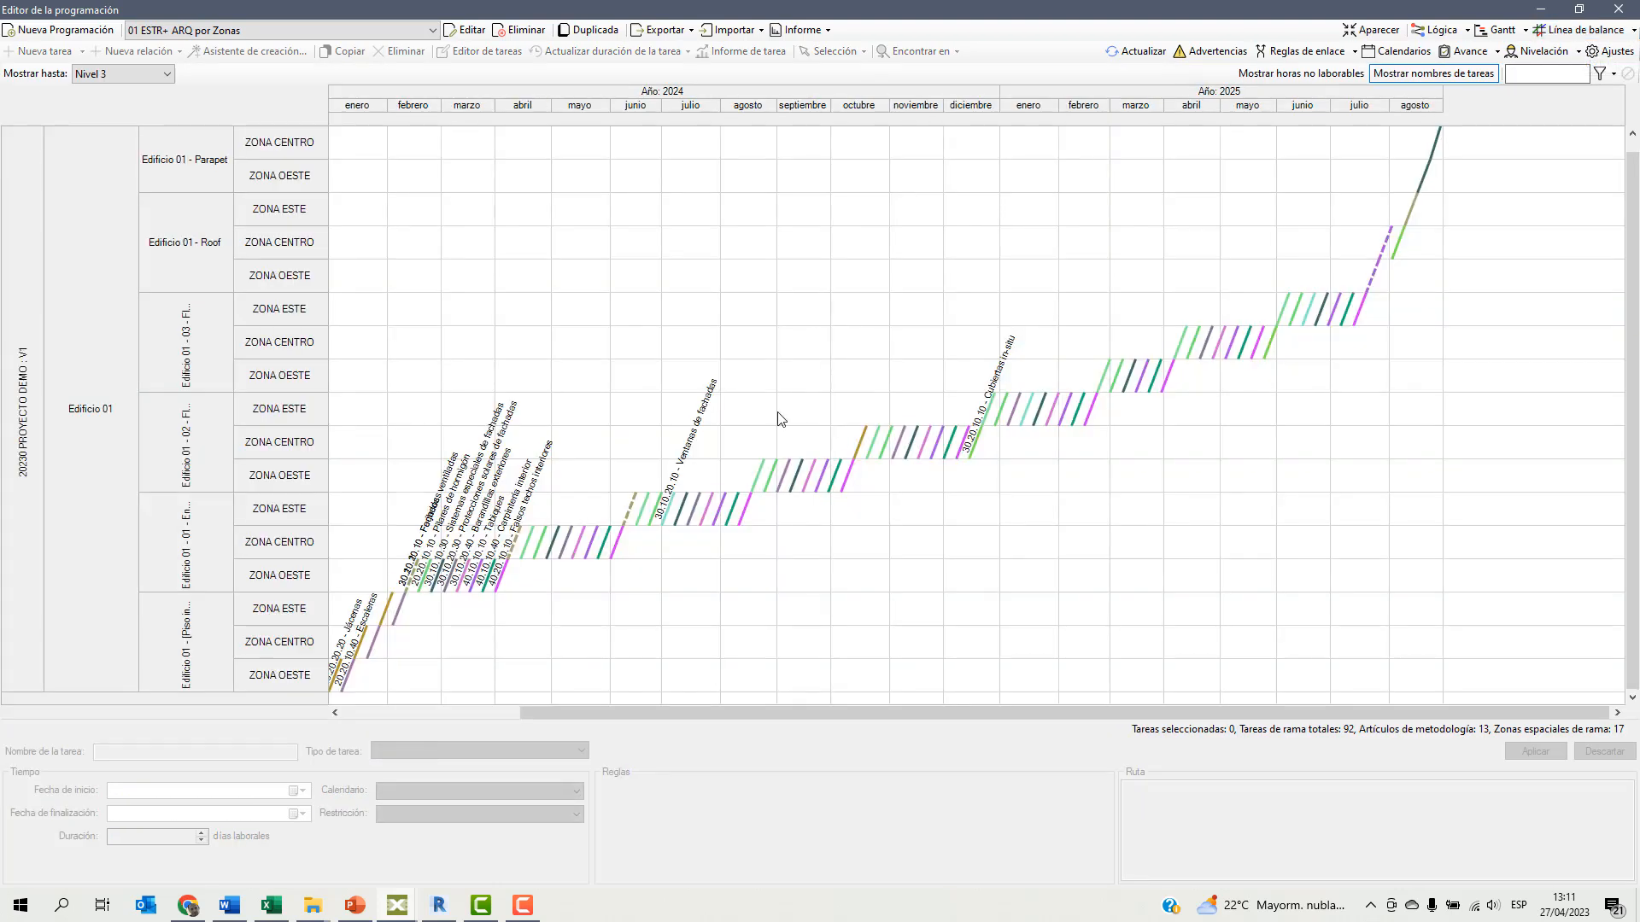
left_click(1440, 32)
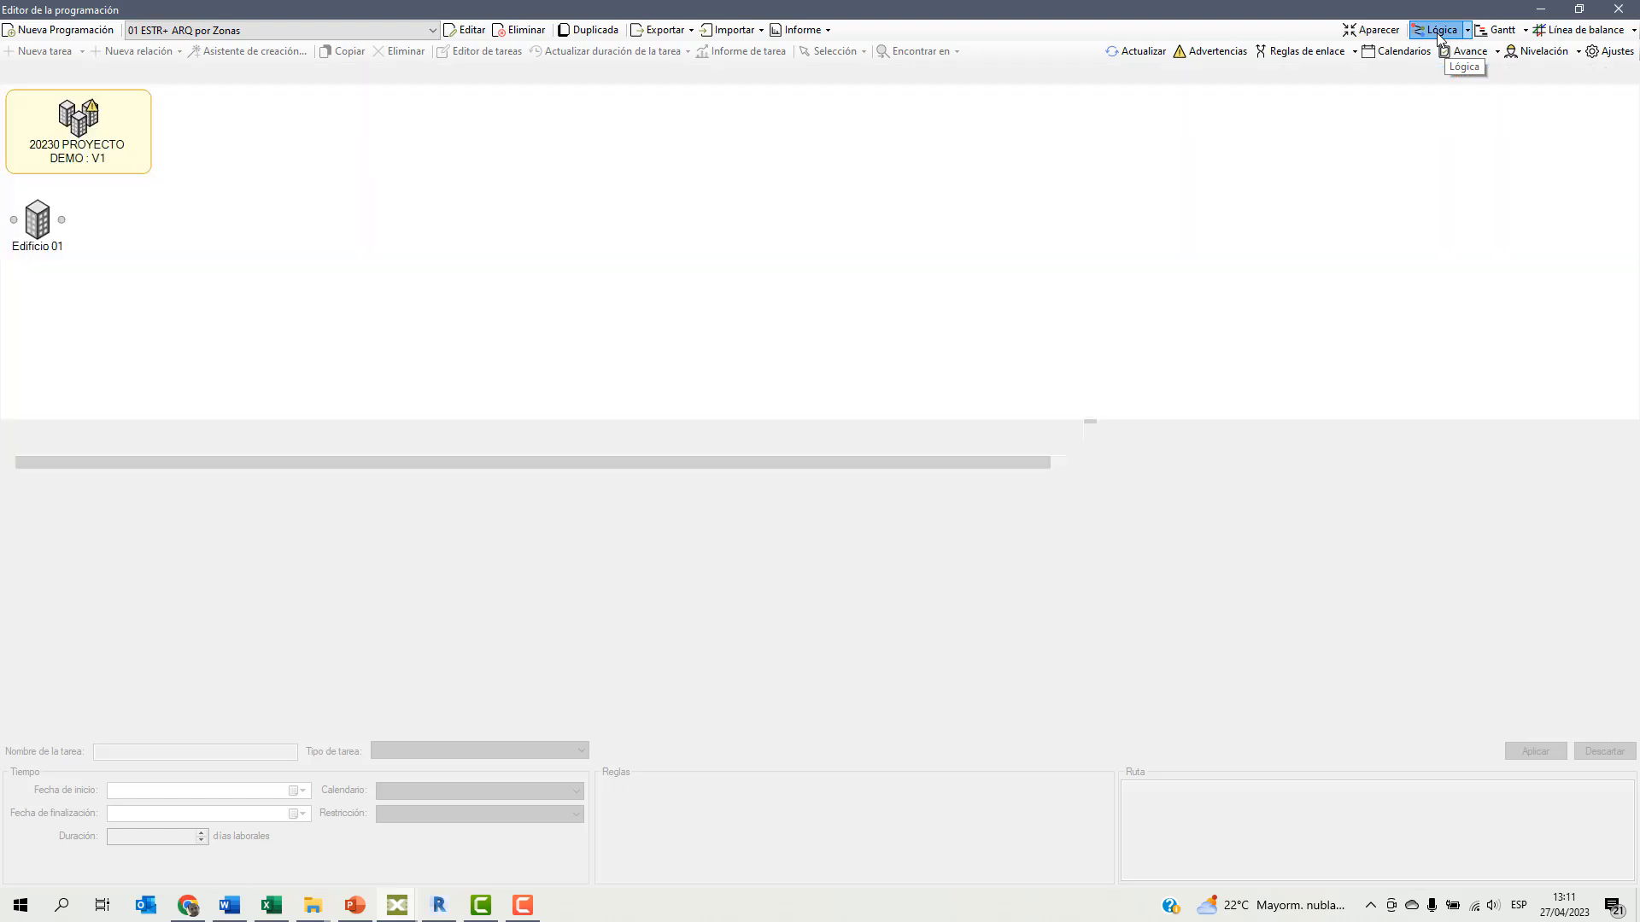
double_click(53, 232)
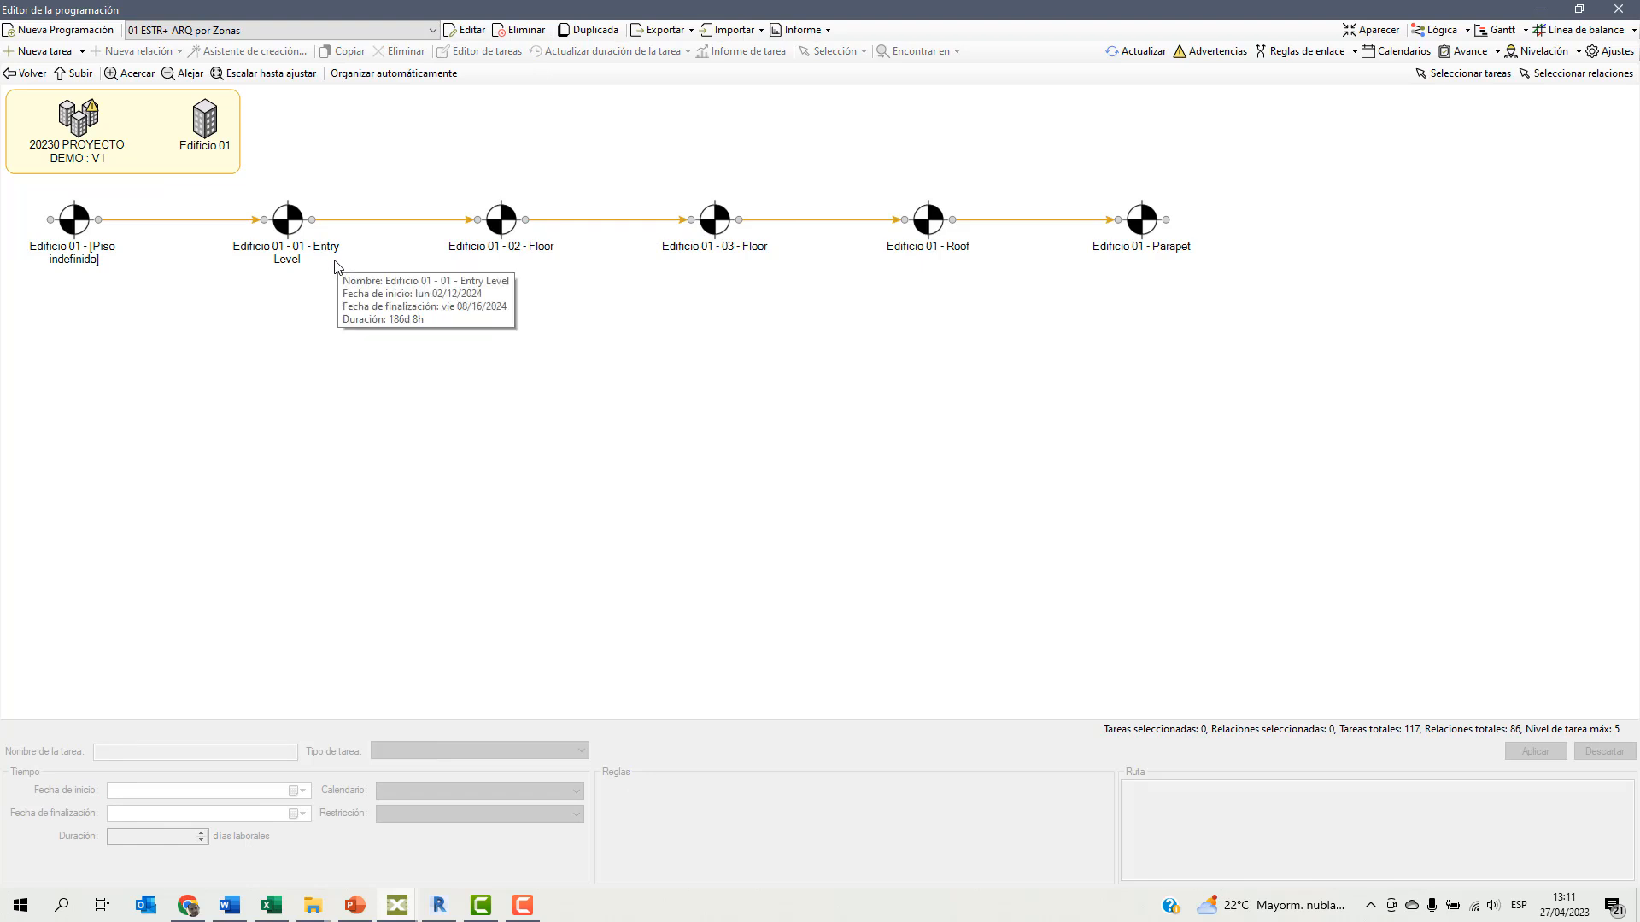
left_click(1498, 30)
left_click(1620, 10)
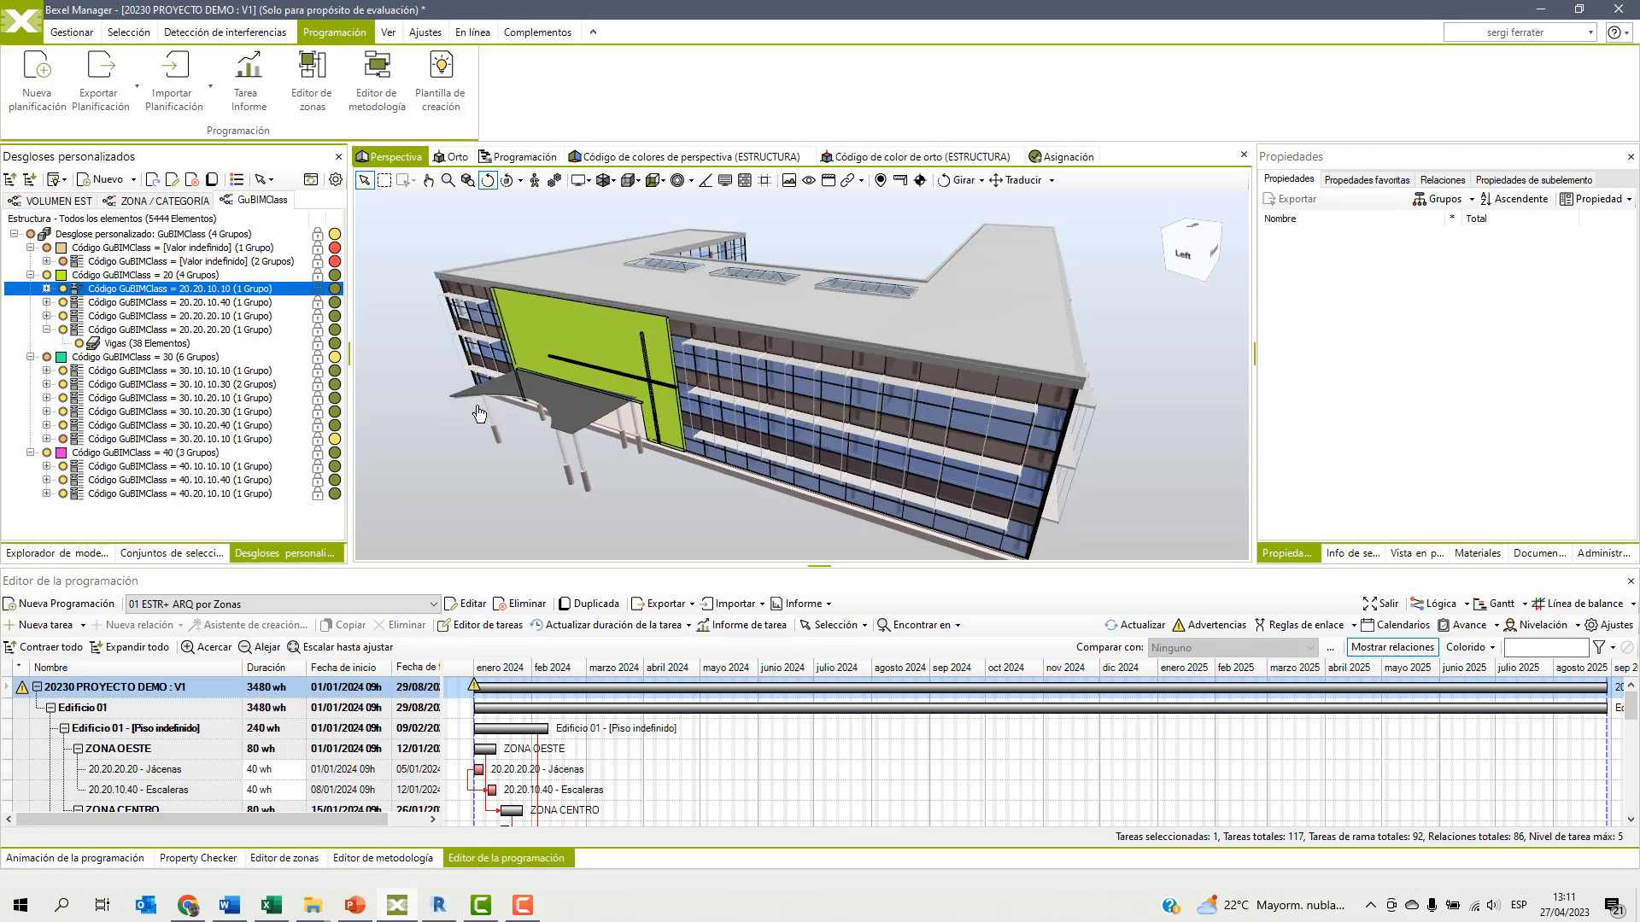
Update the schedule animation and show it in the Programación 3D view, enlarging the viewport above the animation panel.
left_click(65, 858)
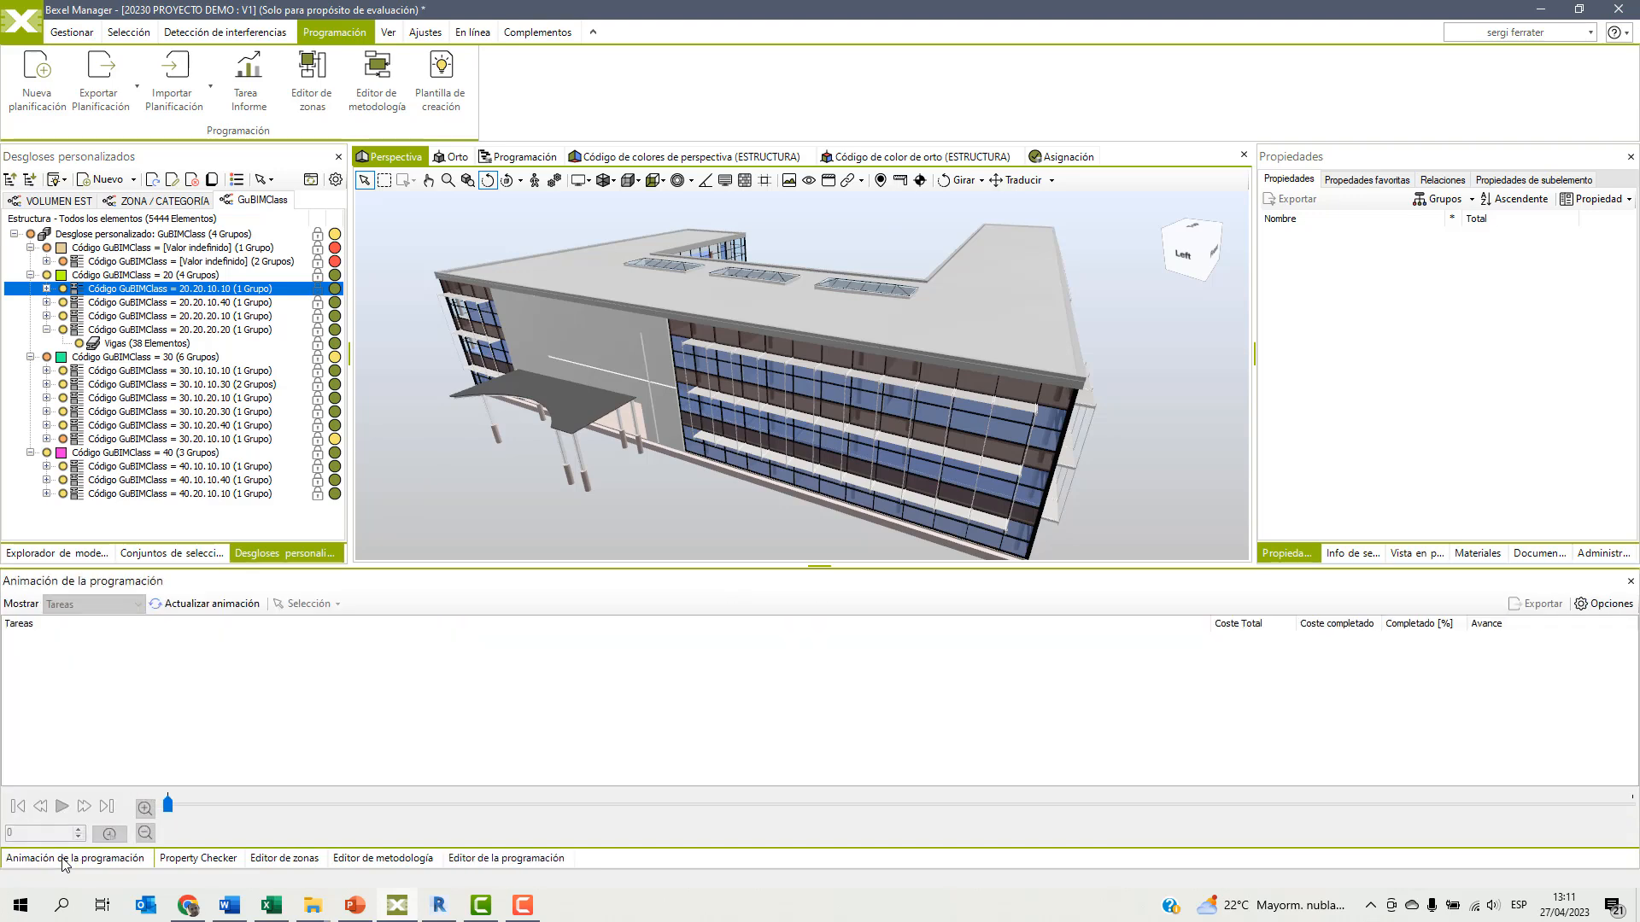
left_click(213, 604)
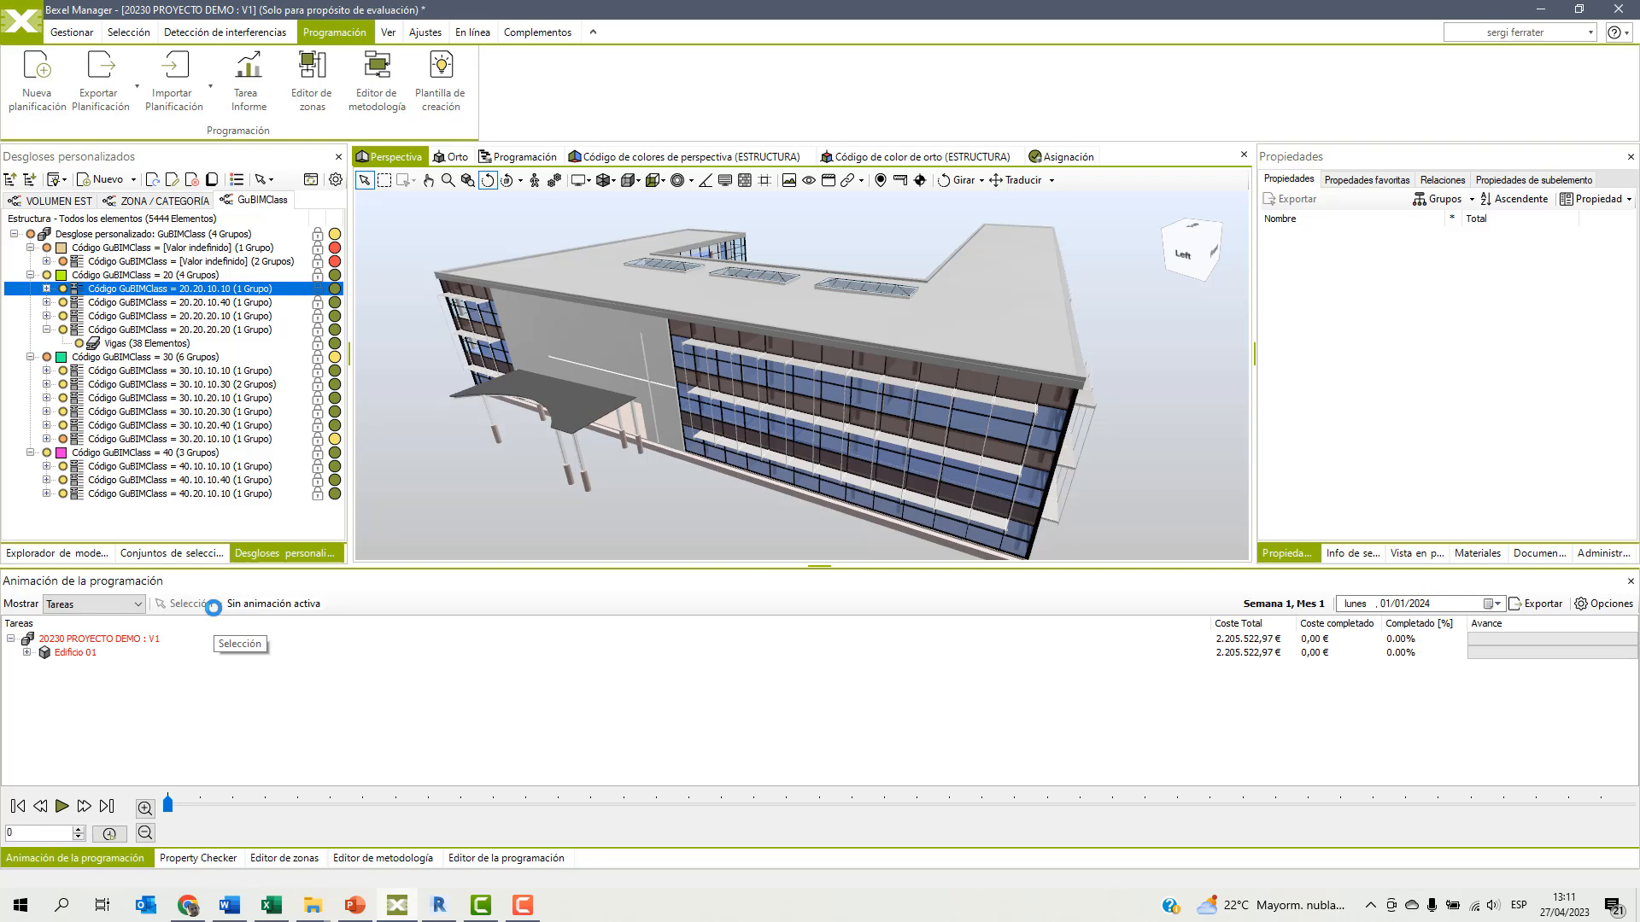
left_click(523, 158)
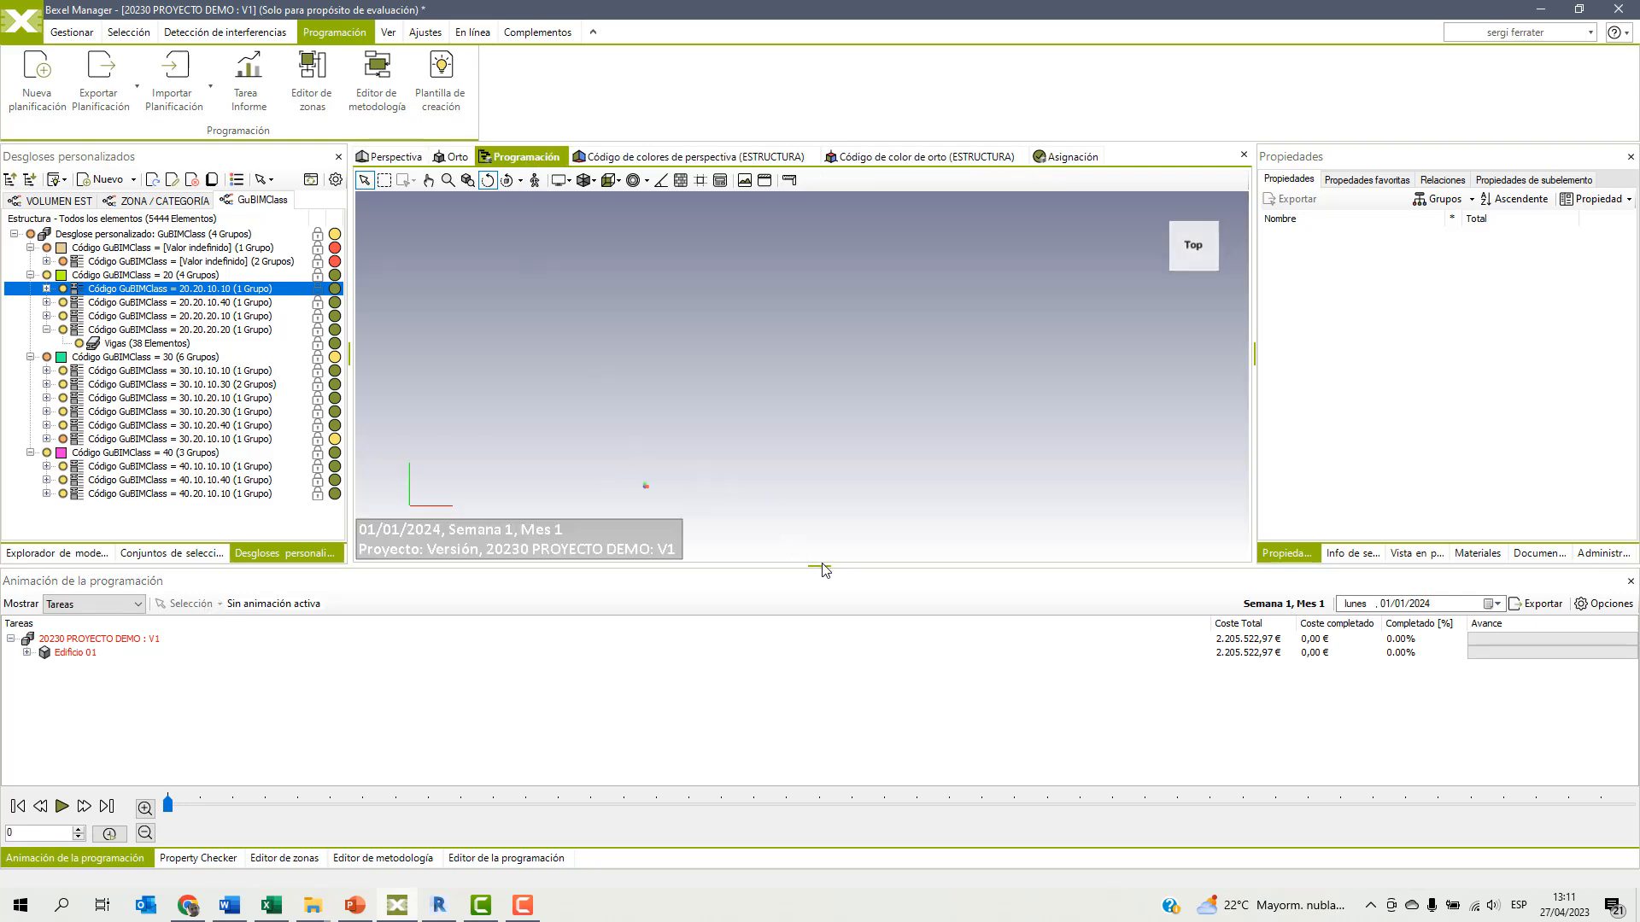
left_click_drag(821, 566, 821, 666)
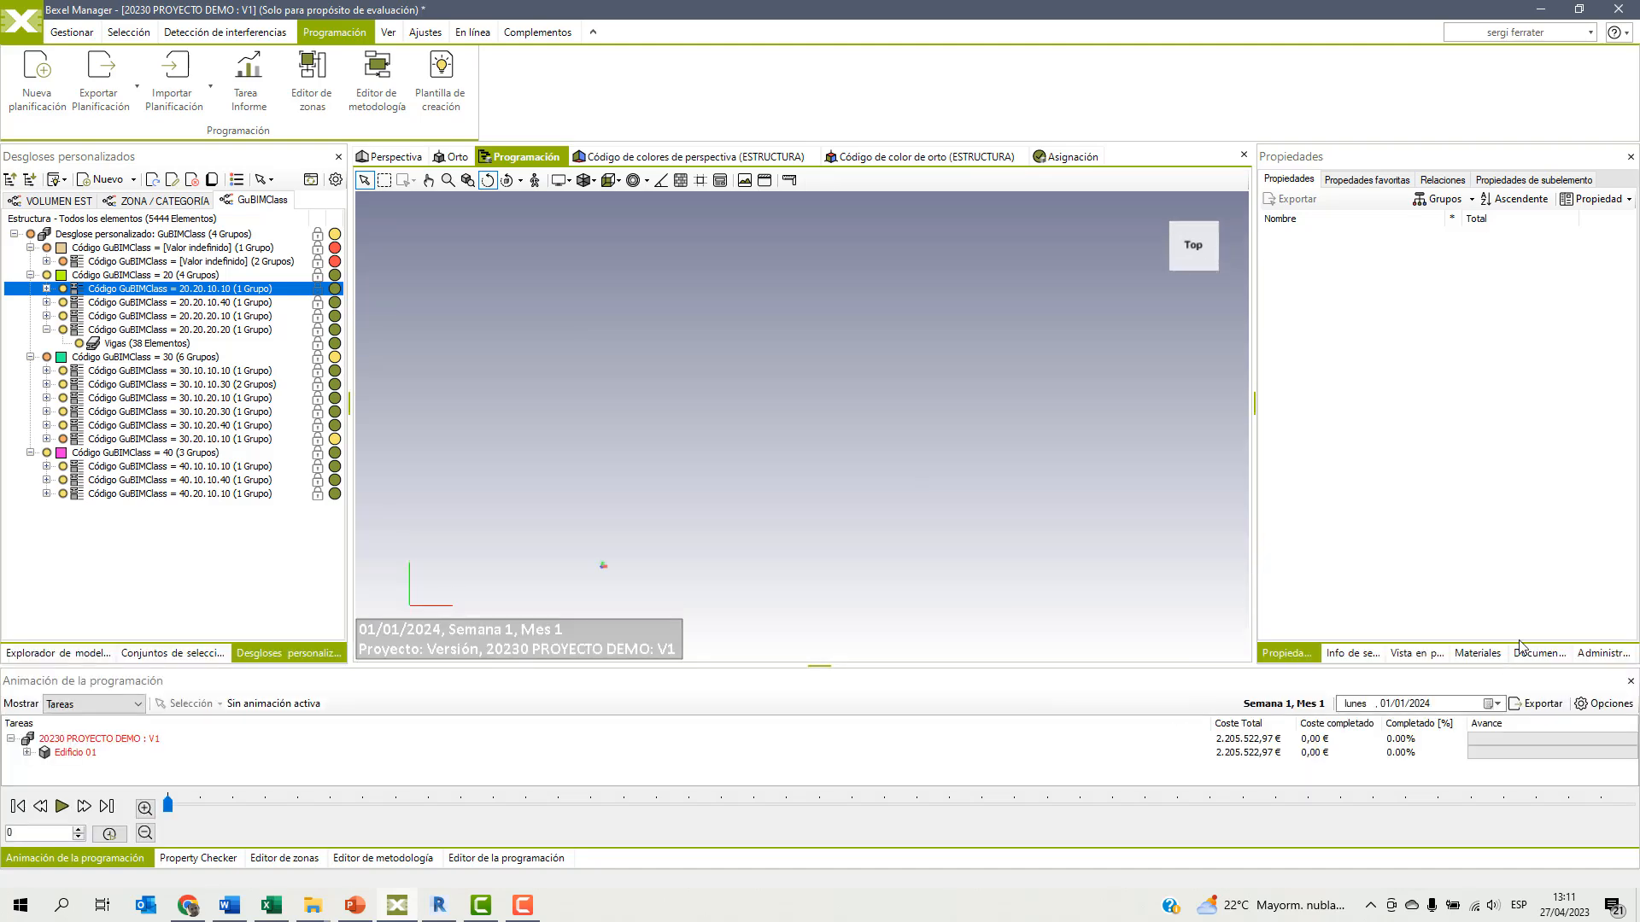
Set the animation to 60 seconds, constant opaque colour for active elements, normal colours with fixed opacity for completed ones, and outline level 4.
left_click(1604, 703)
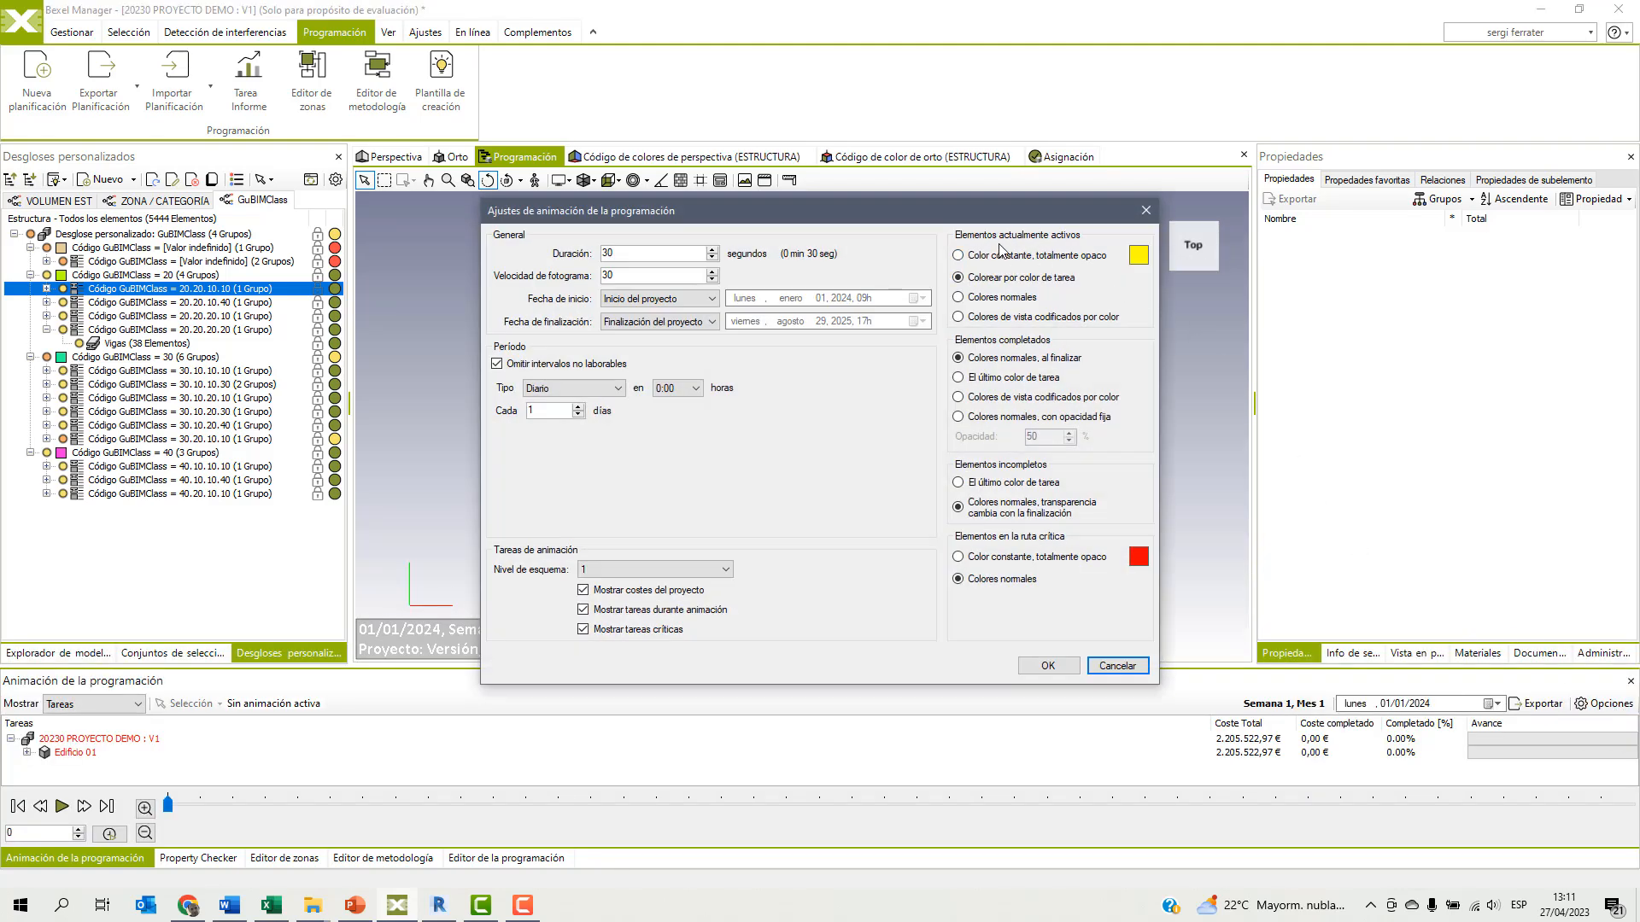
left_click(958, 256)
type("6")
left_click(964, 416)
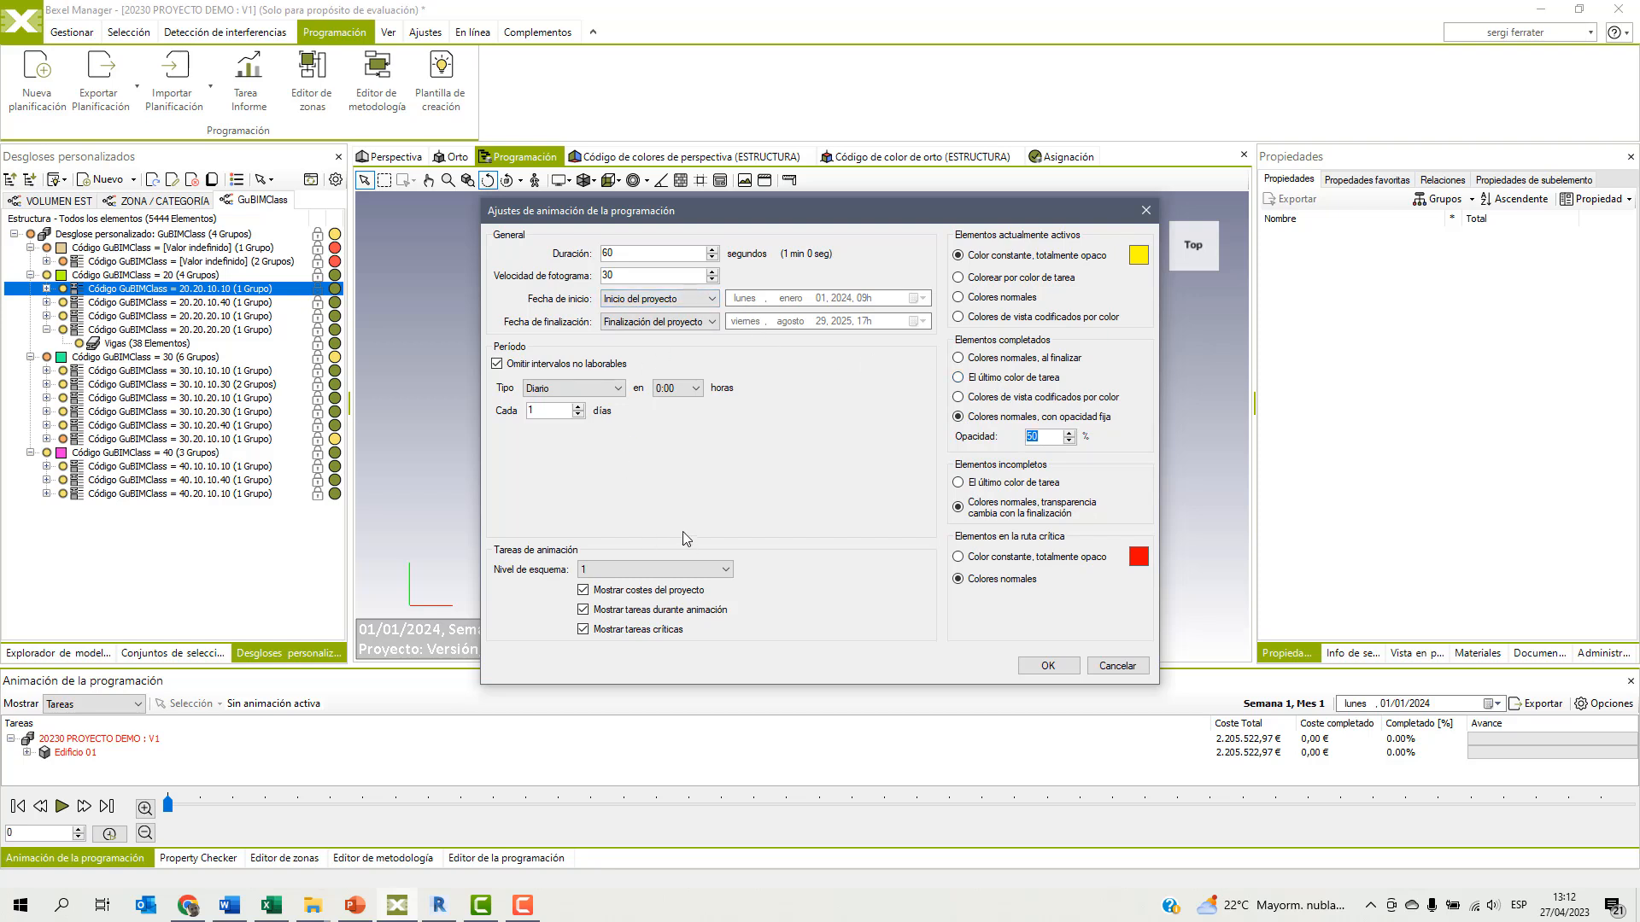
left_click(639, 570)
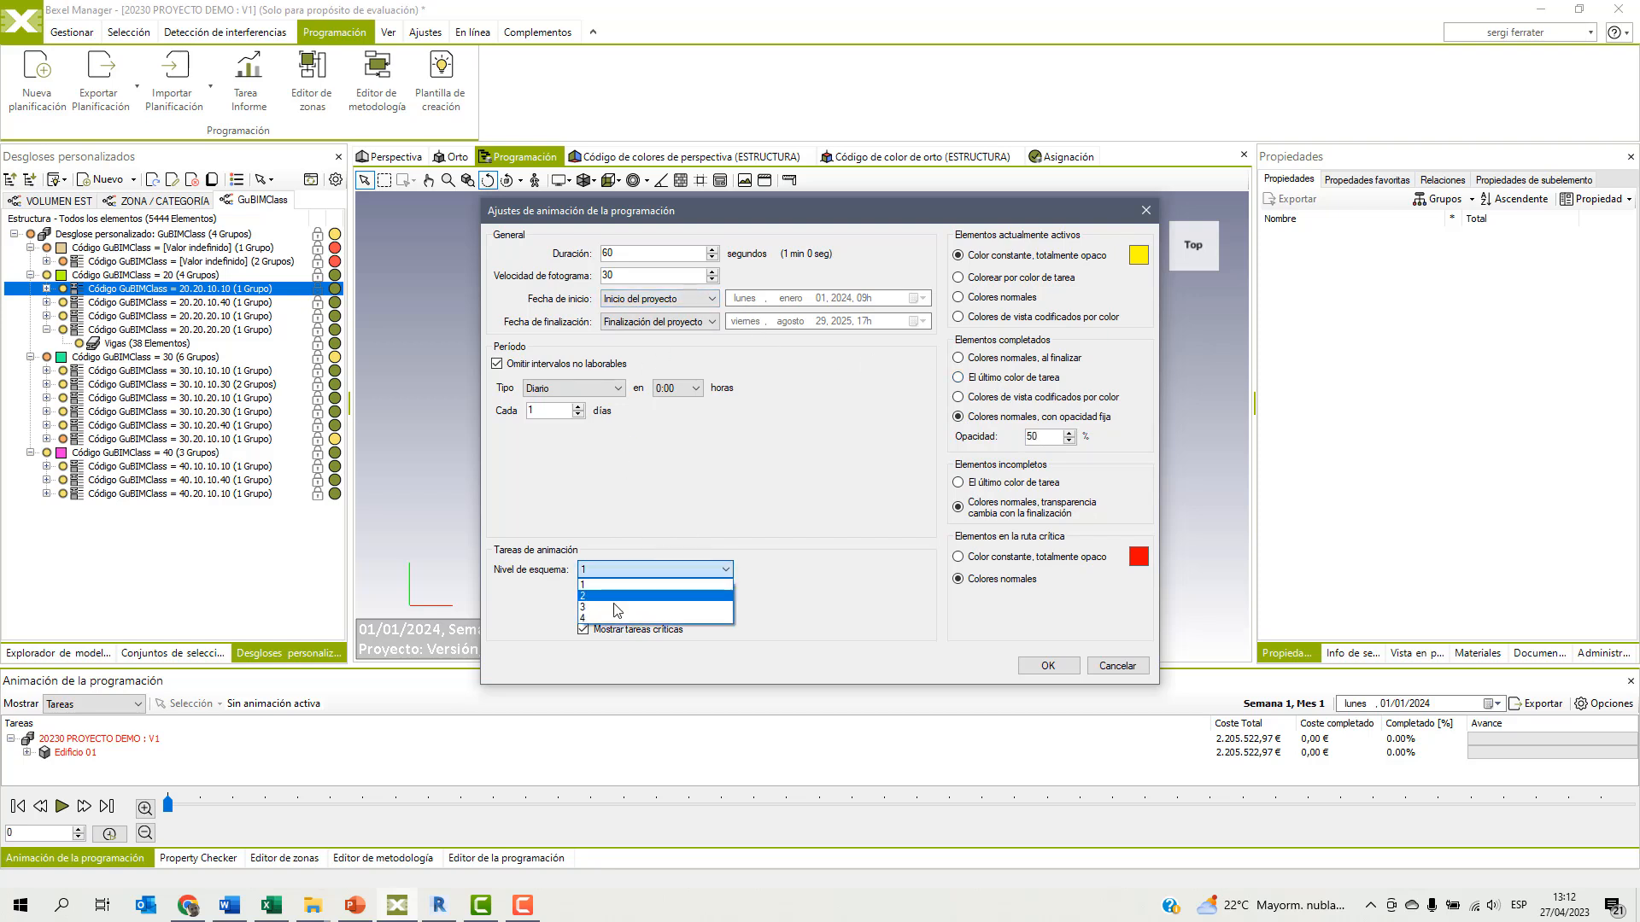
left_click(621, 617)
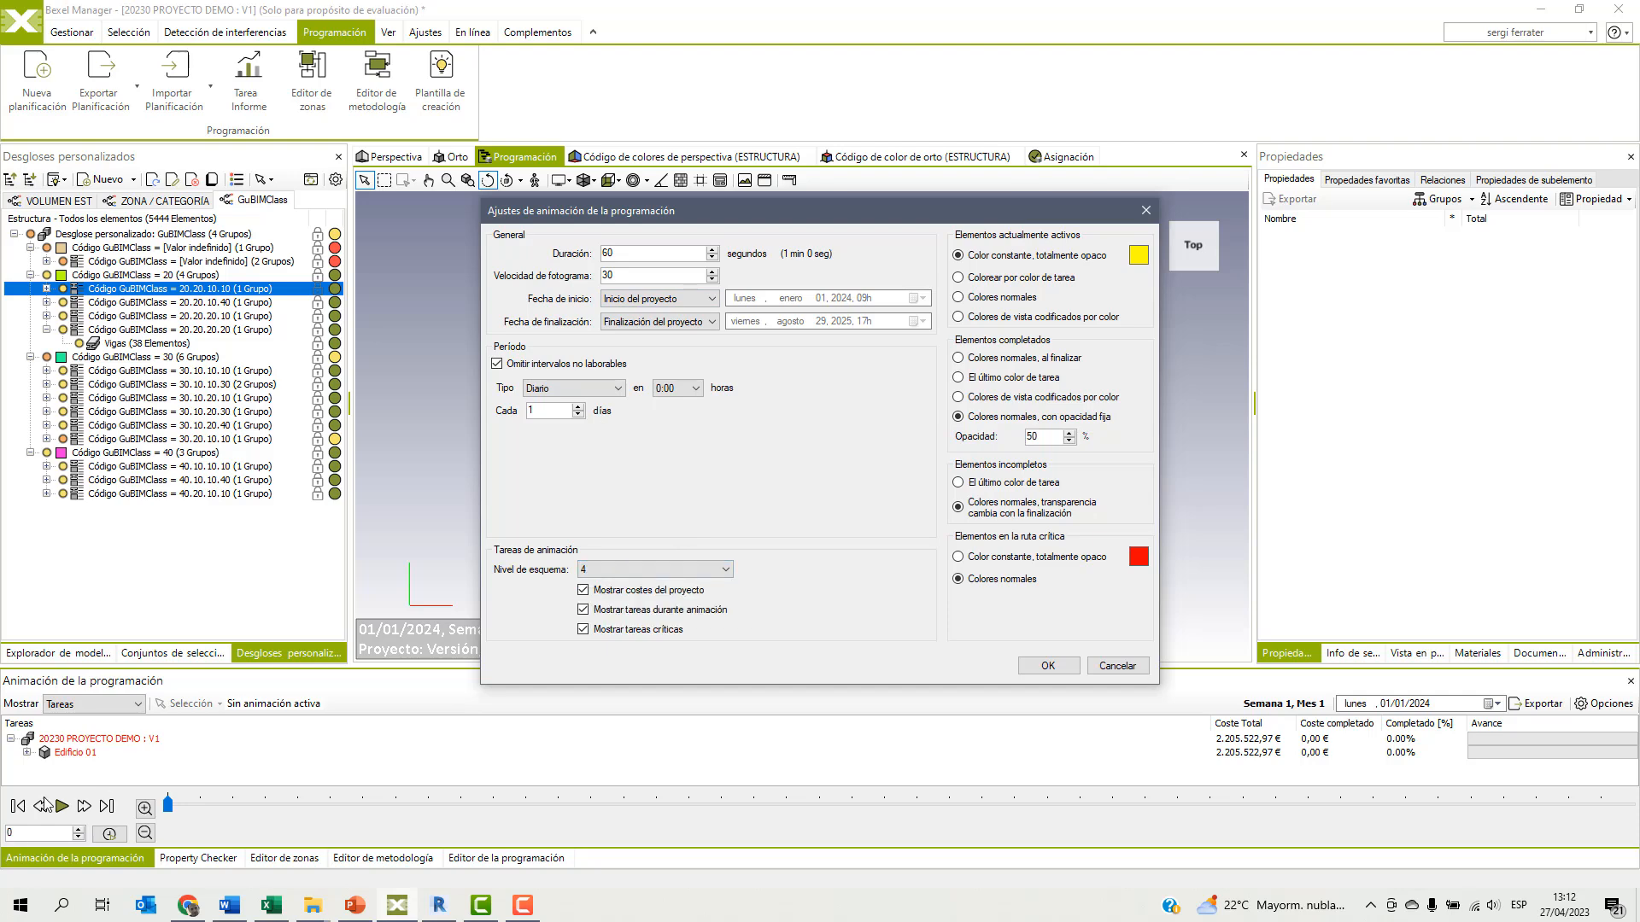
left_click(1047, 665)
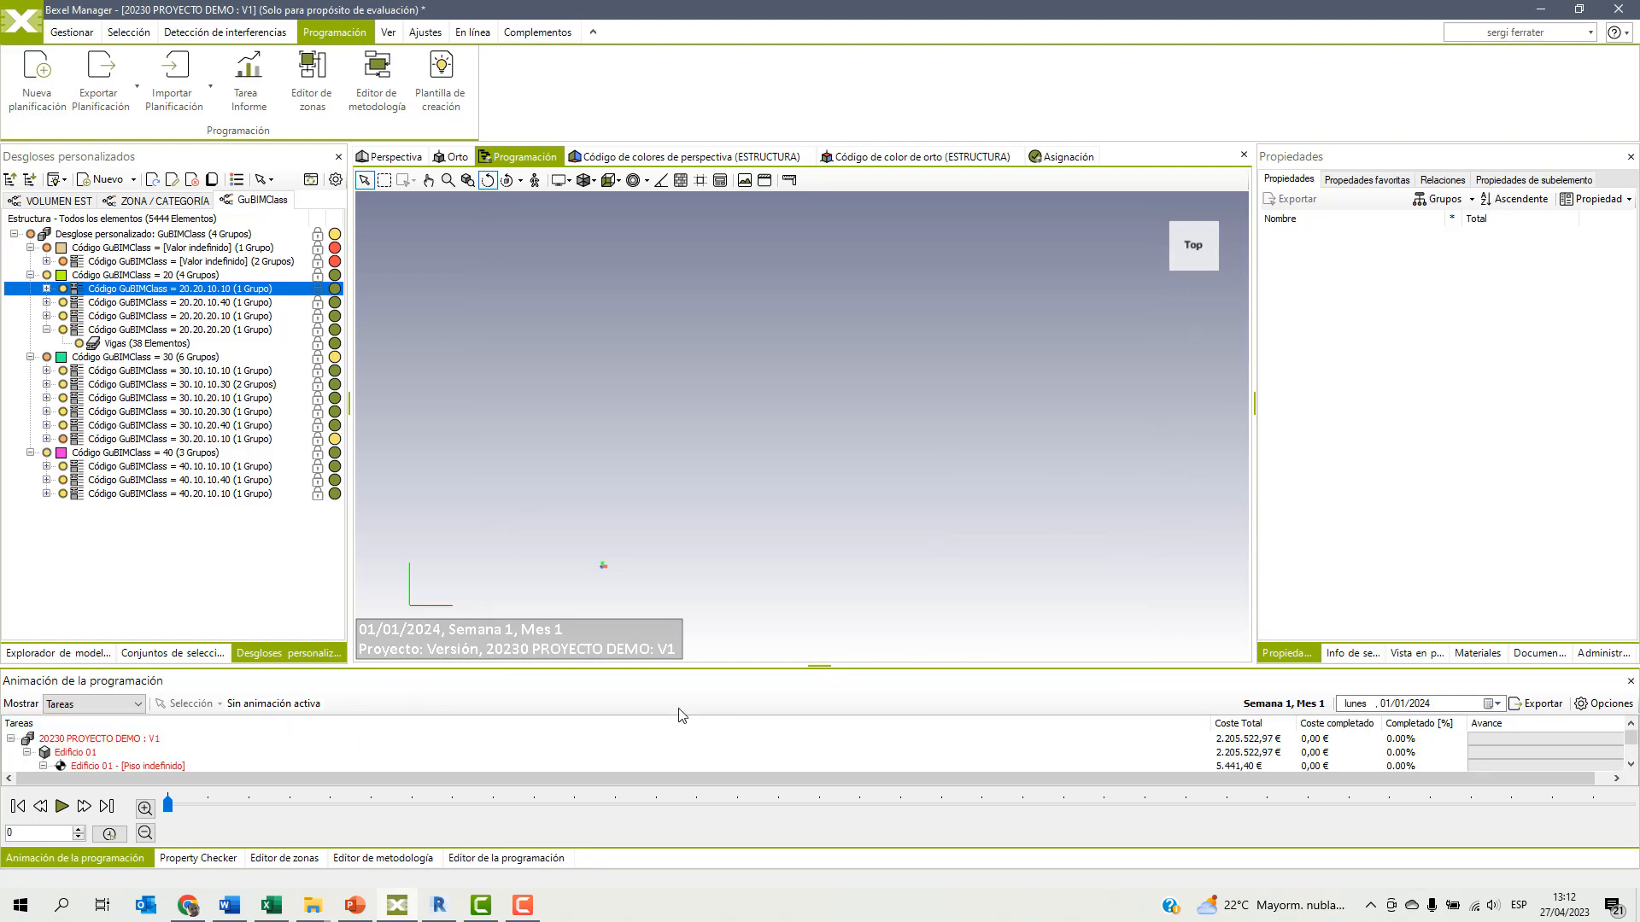
Play the construction animation and examine the building sequence from an elevated 3D angle, pausing to adjust the viewpoint.
left_click(63, 807)
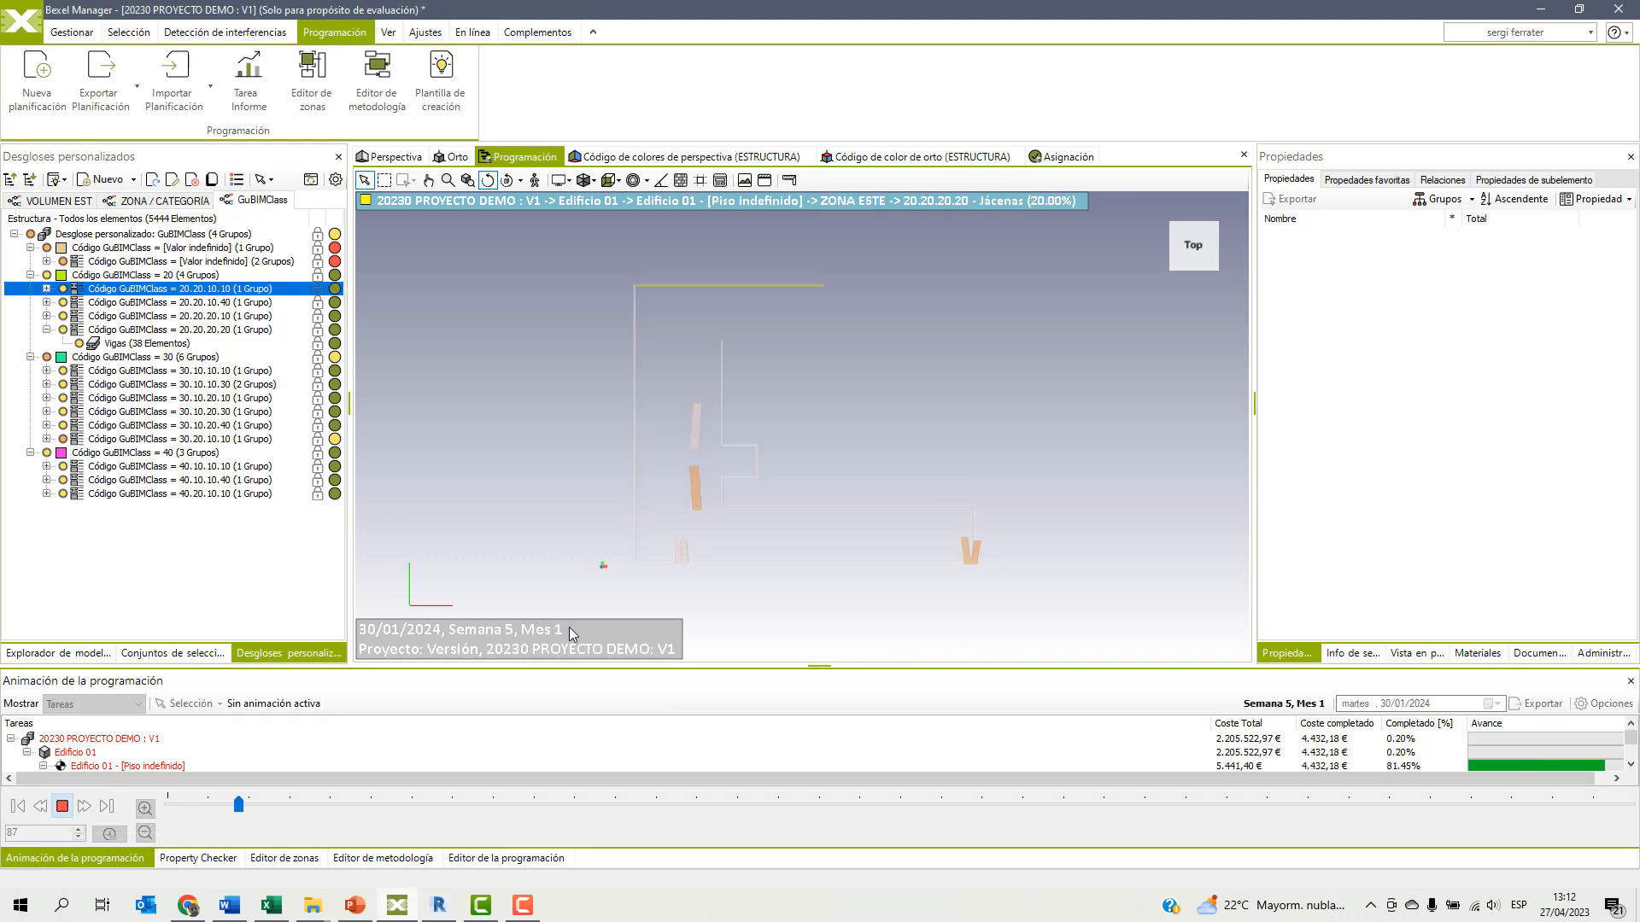
left_click_drag(975, 458, 792, 387)
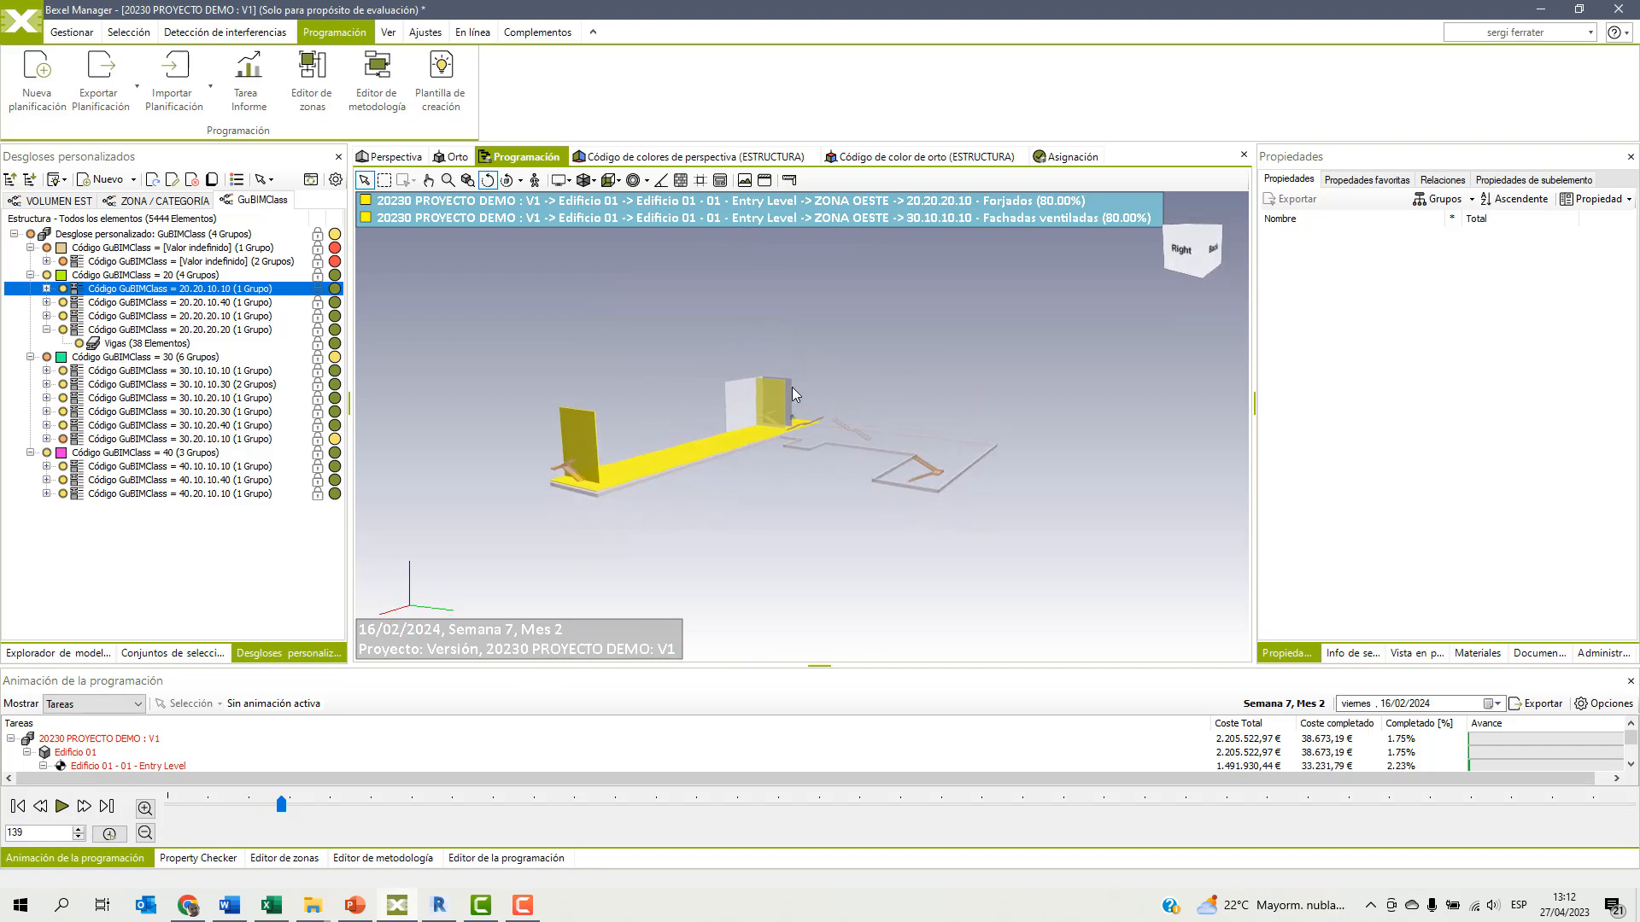
left_click(62, 807)
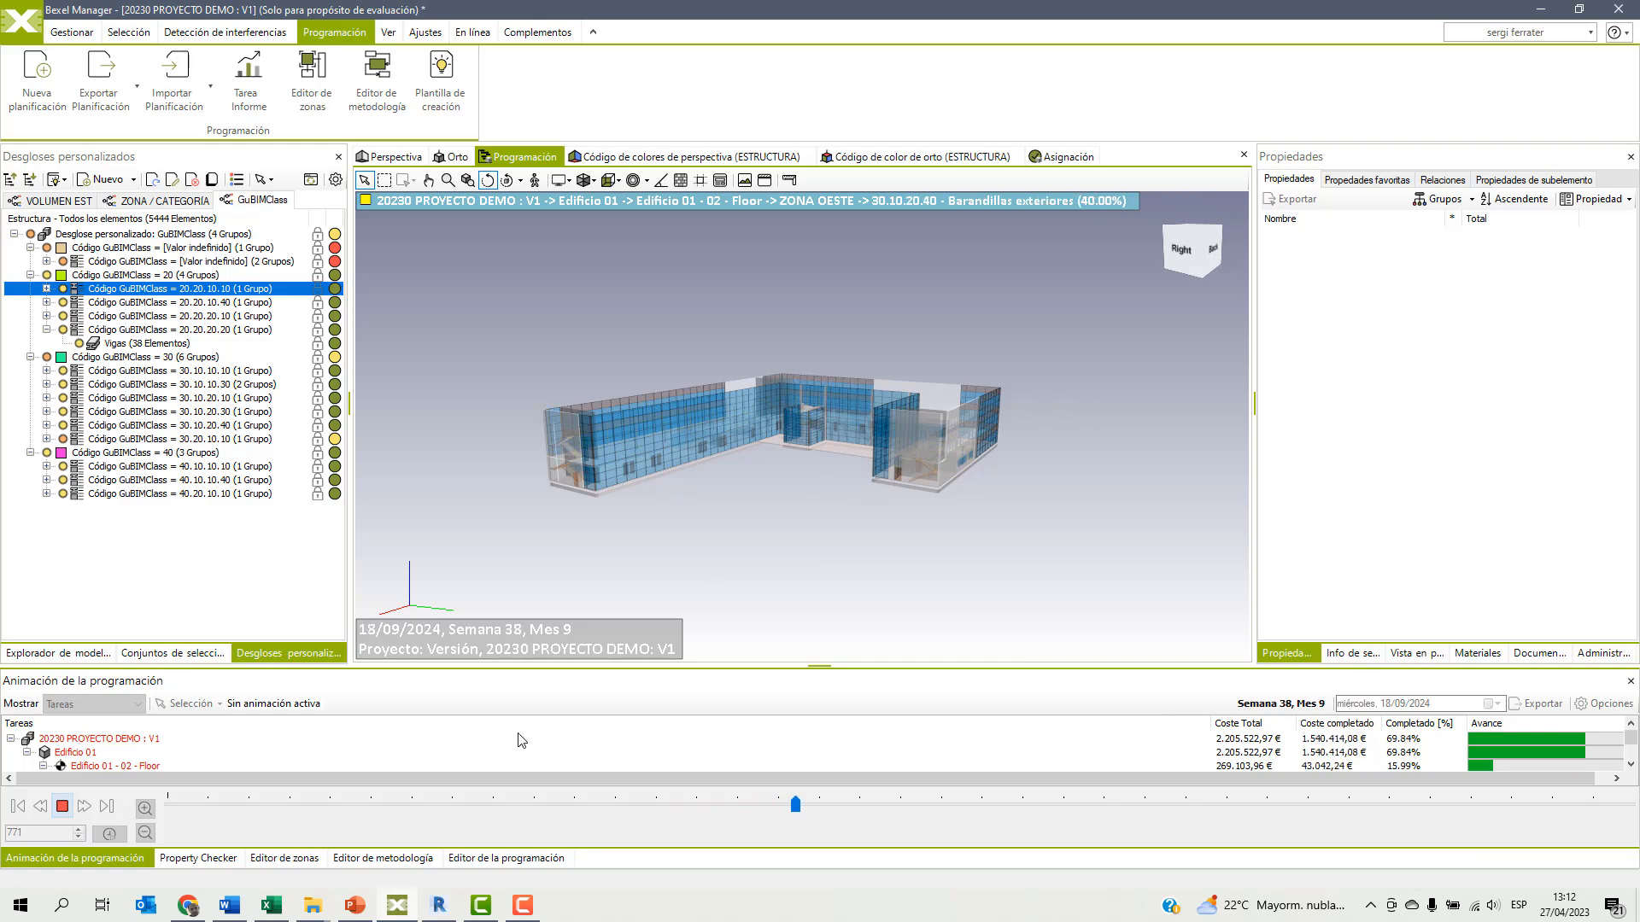
left_click(63, 807)
mouse_move(813, 552)
left_mouse_down()
mouse_move(813, 524)
mouse_move(811, 545)
left_mouse_up()
left_click(60, 807)
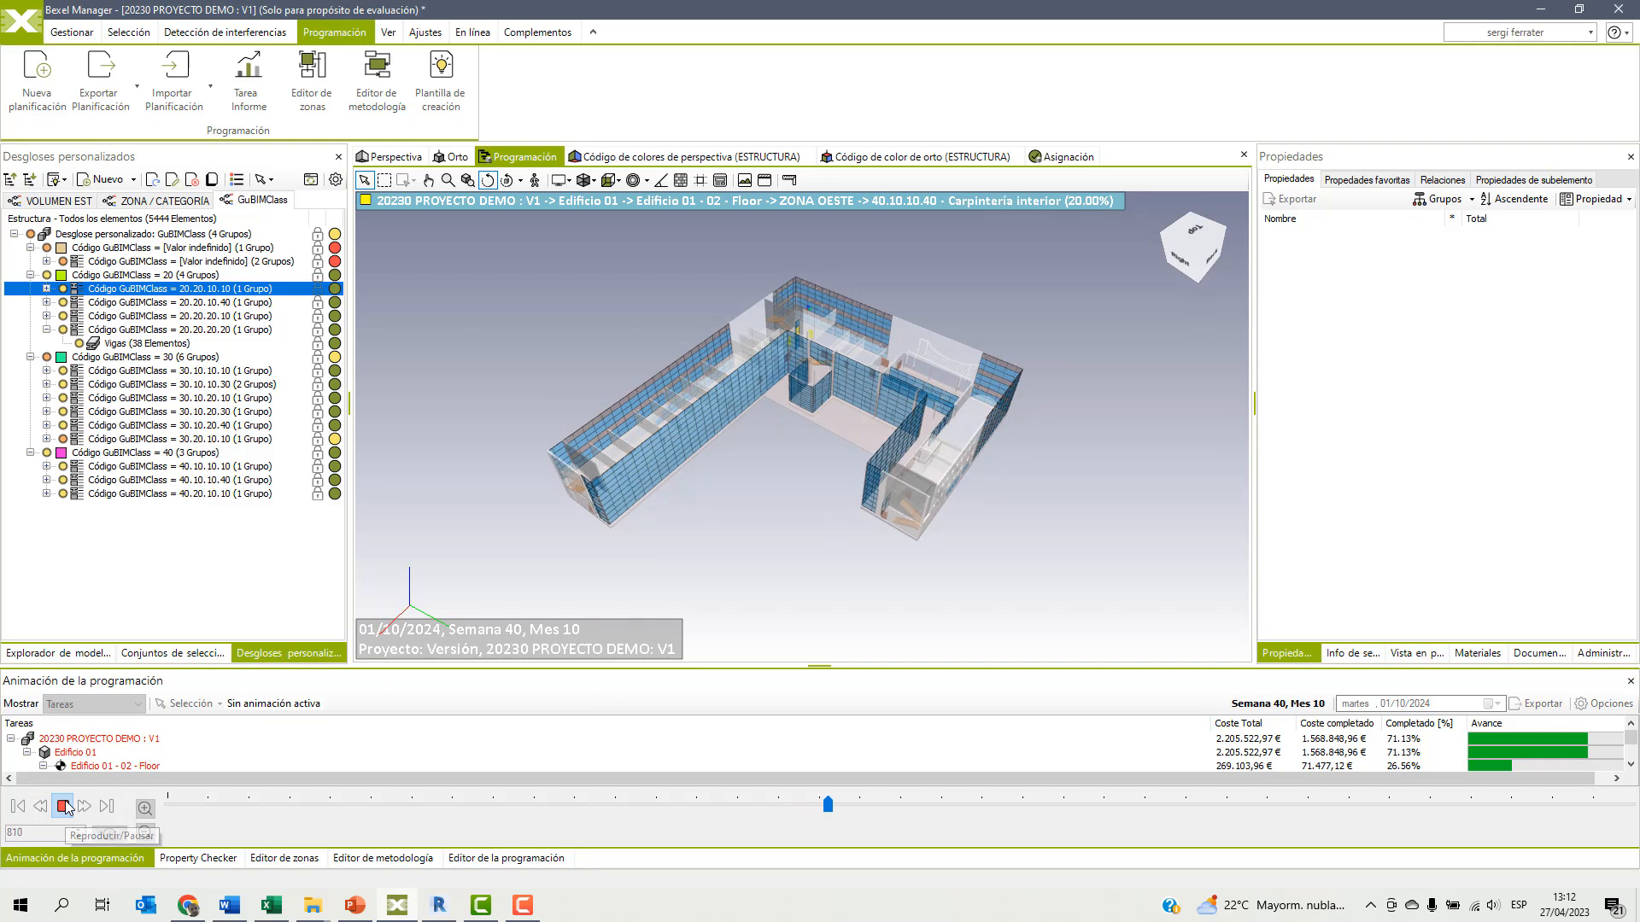
left_click(62, 806)
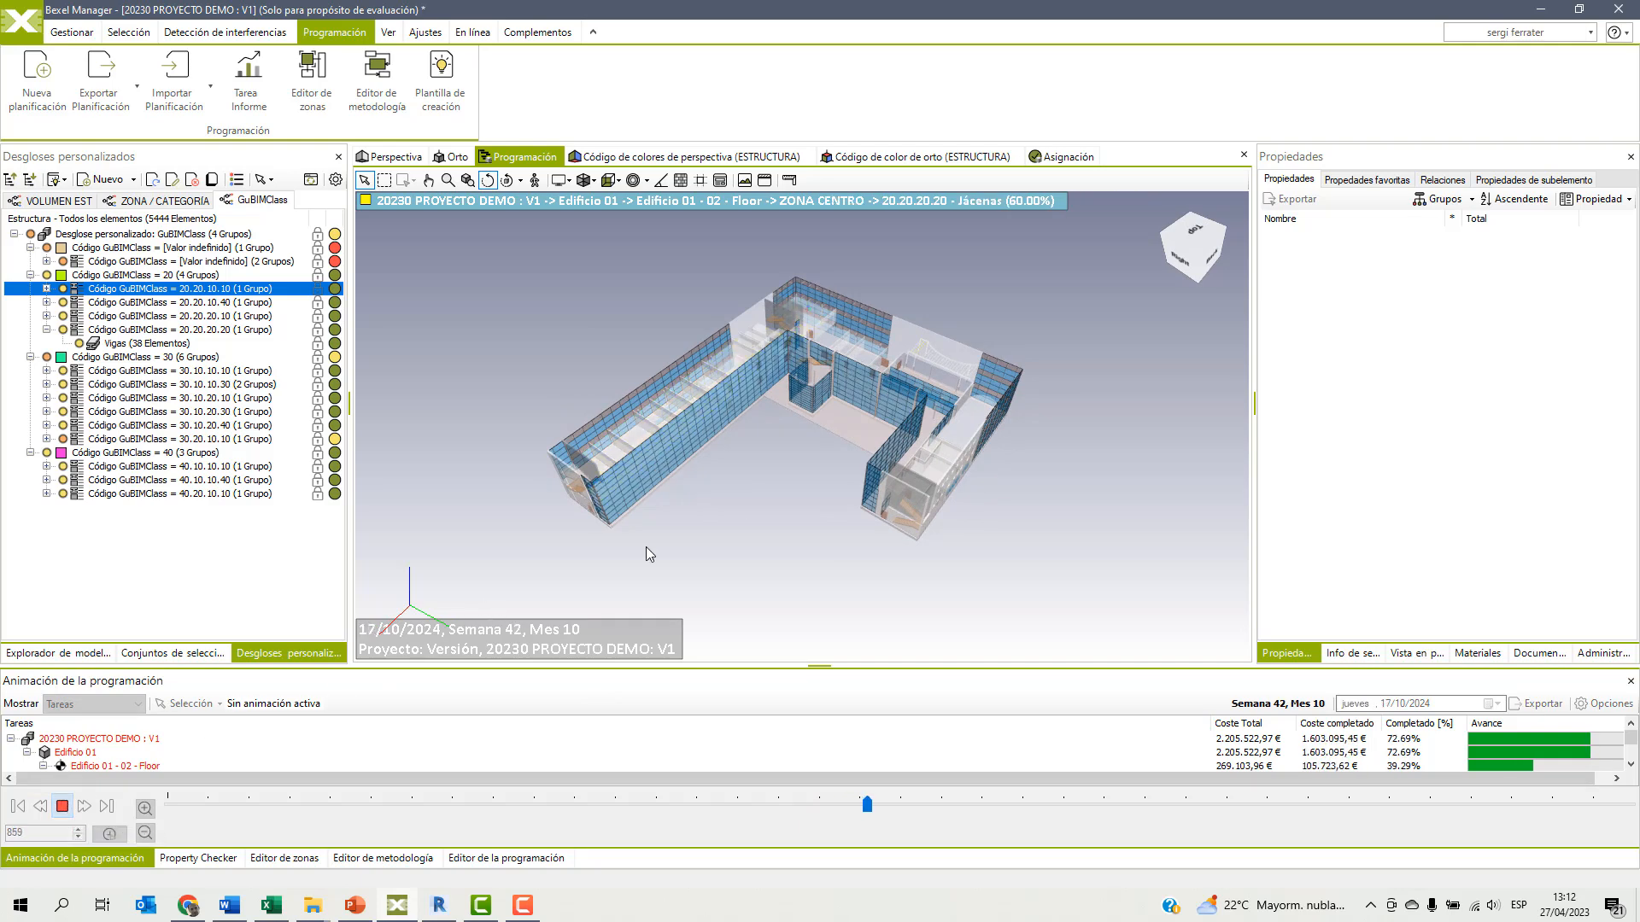
Continue playing the construction animation from a closer view up to February 2025, and enlarge the animation panel to show its task hierarchy.
scroll(786, 488, "up", 2)
scroll(788, 487, "up", 3)
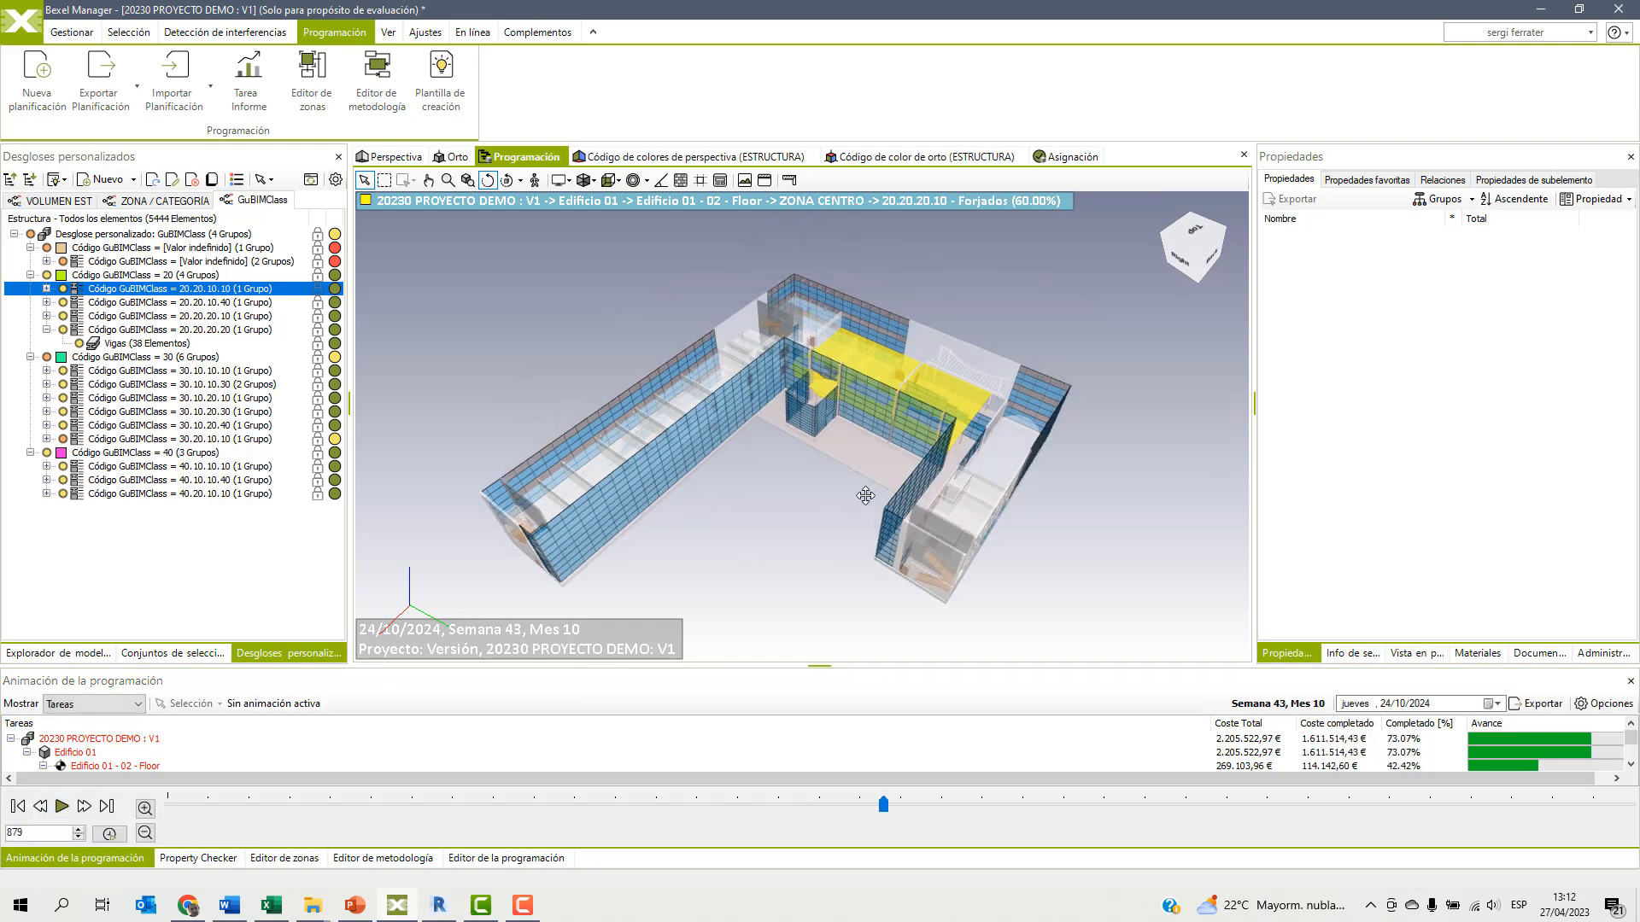
left_click(68, 807)
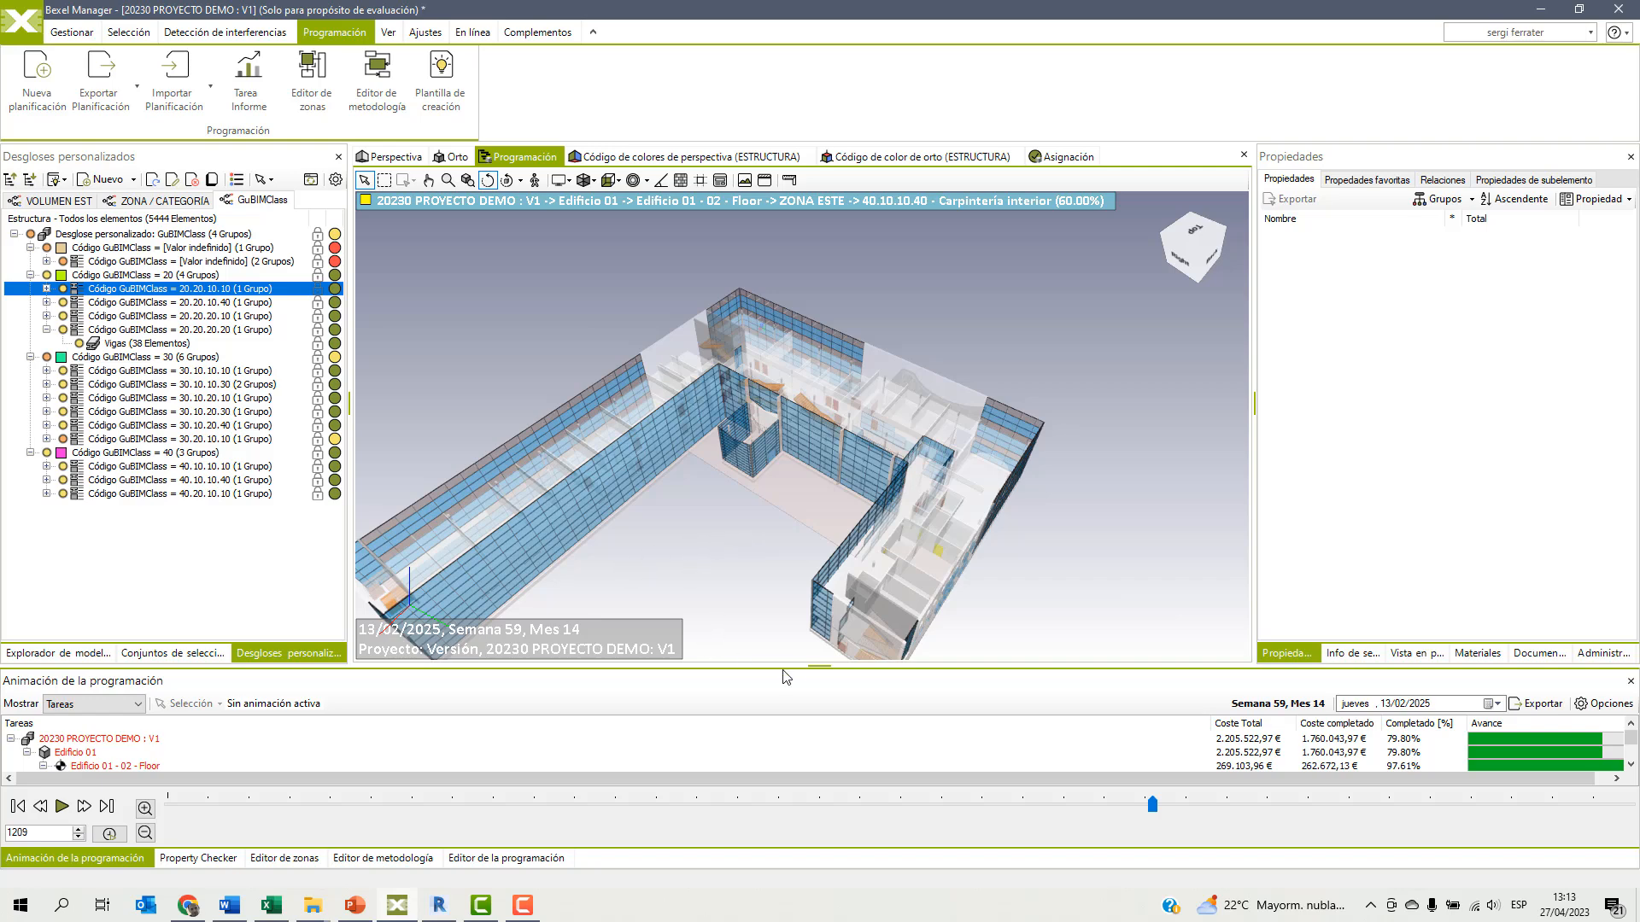
left_click_drag(808, 668, 816, 632)
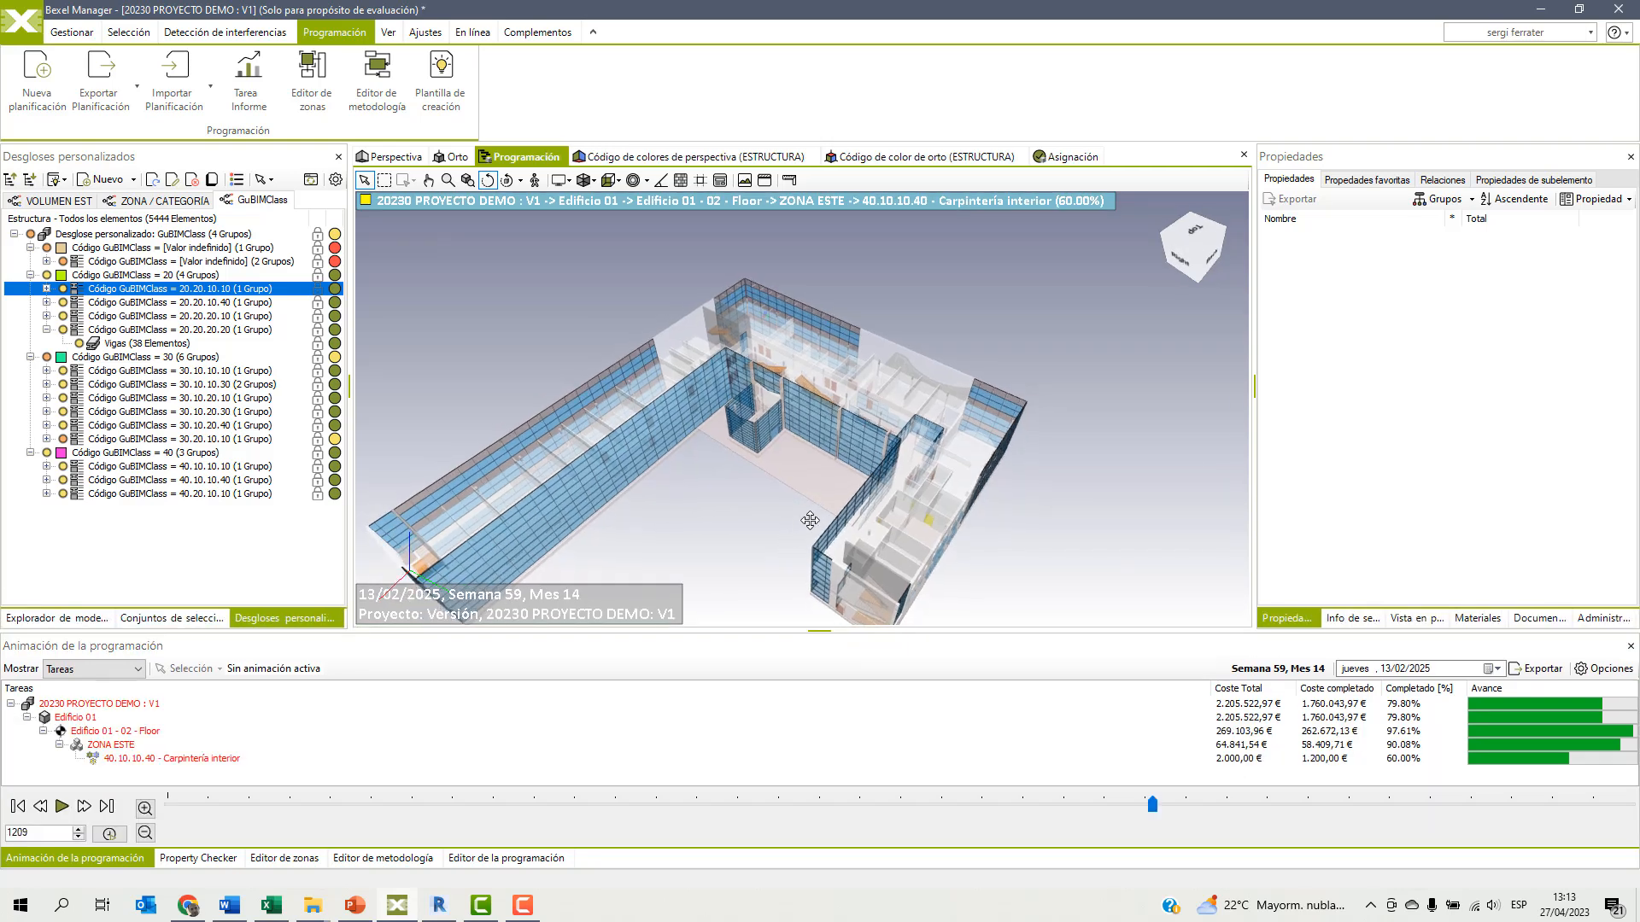
Switch the animation panel to Animación mode, create a new animation named "Animacion 01", and set it as active.
left_click(92, 669)
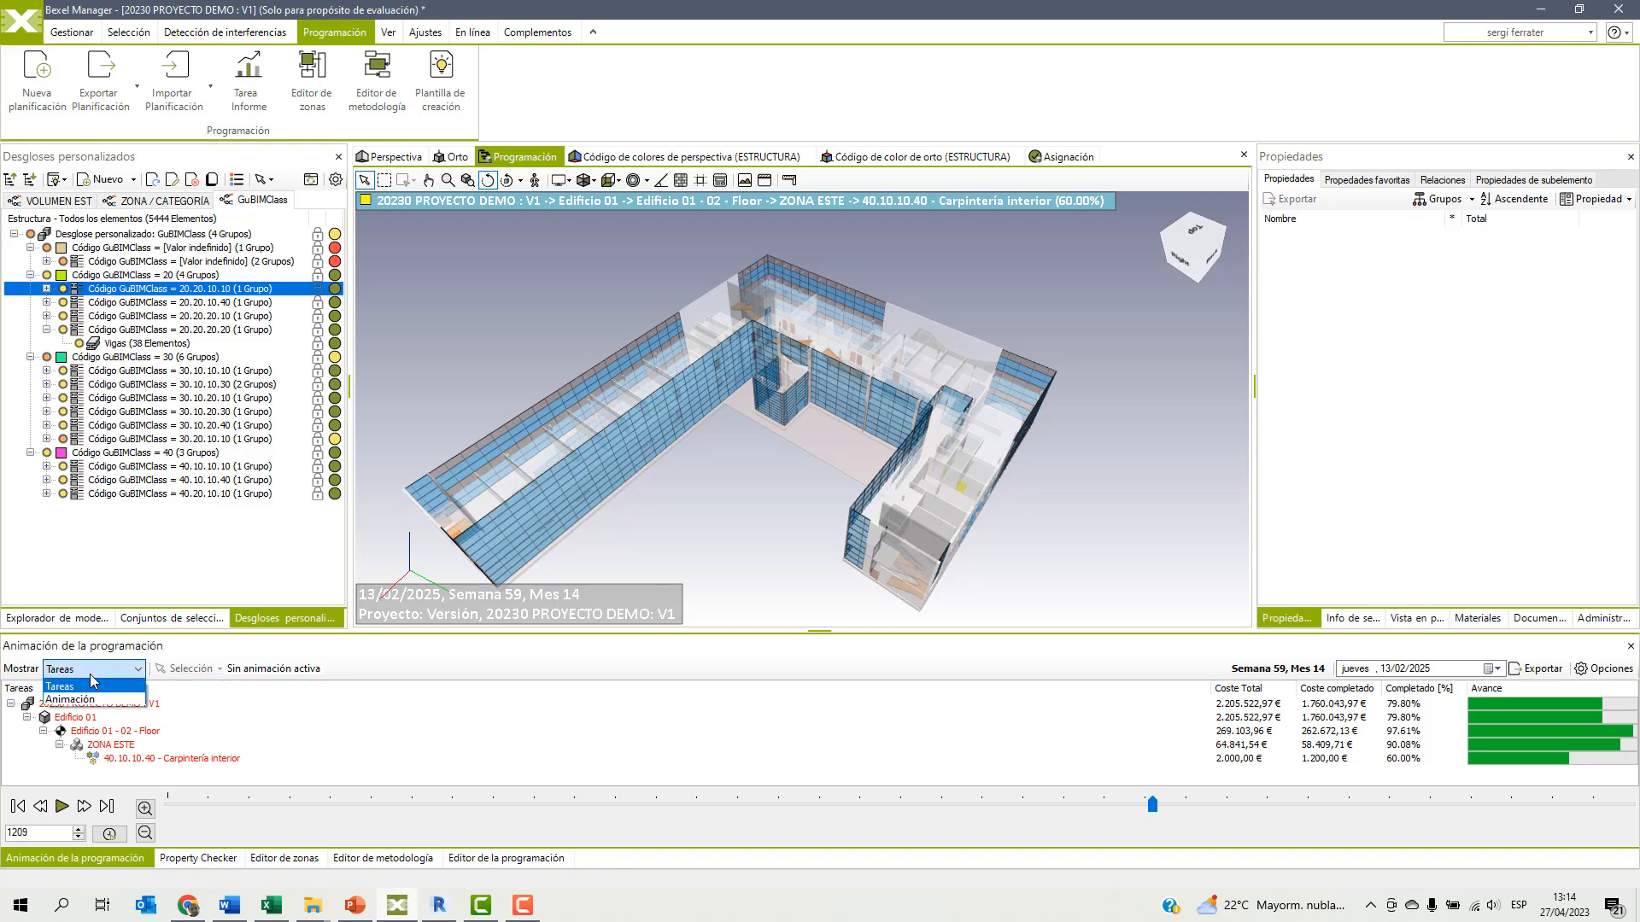
left_click(83, 705)
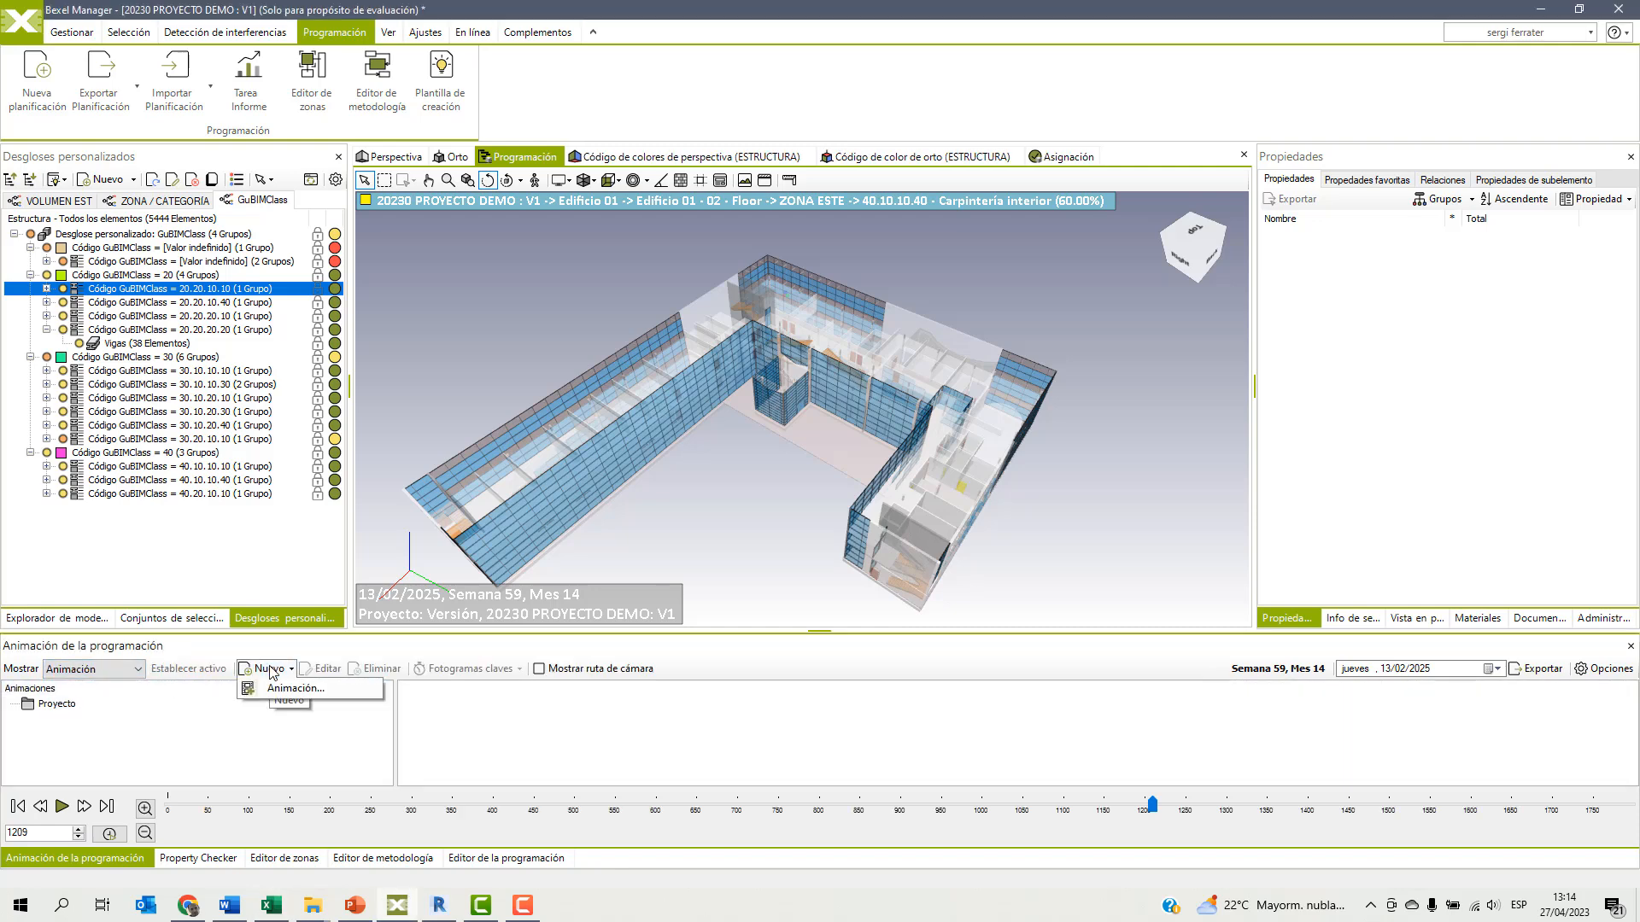
left_click(275, 690)
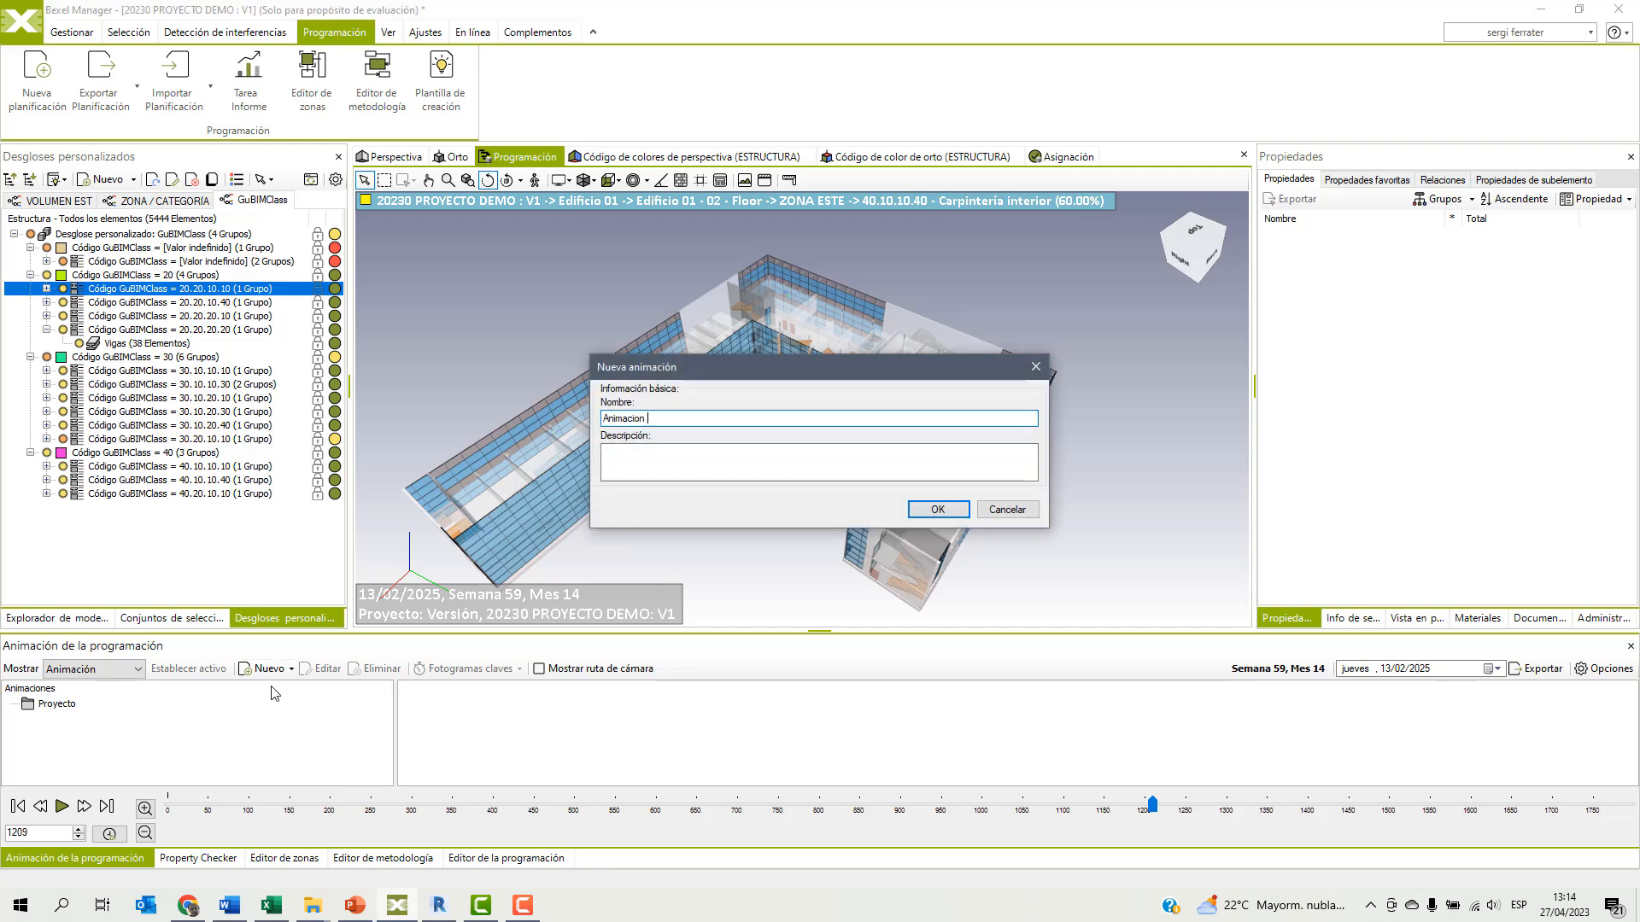
left_click(913, 516)
left_click(82, 716)
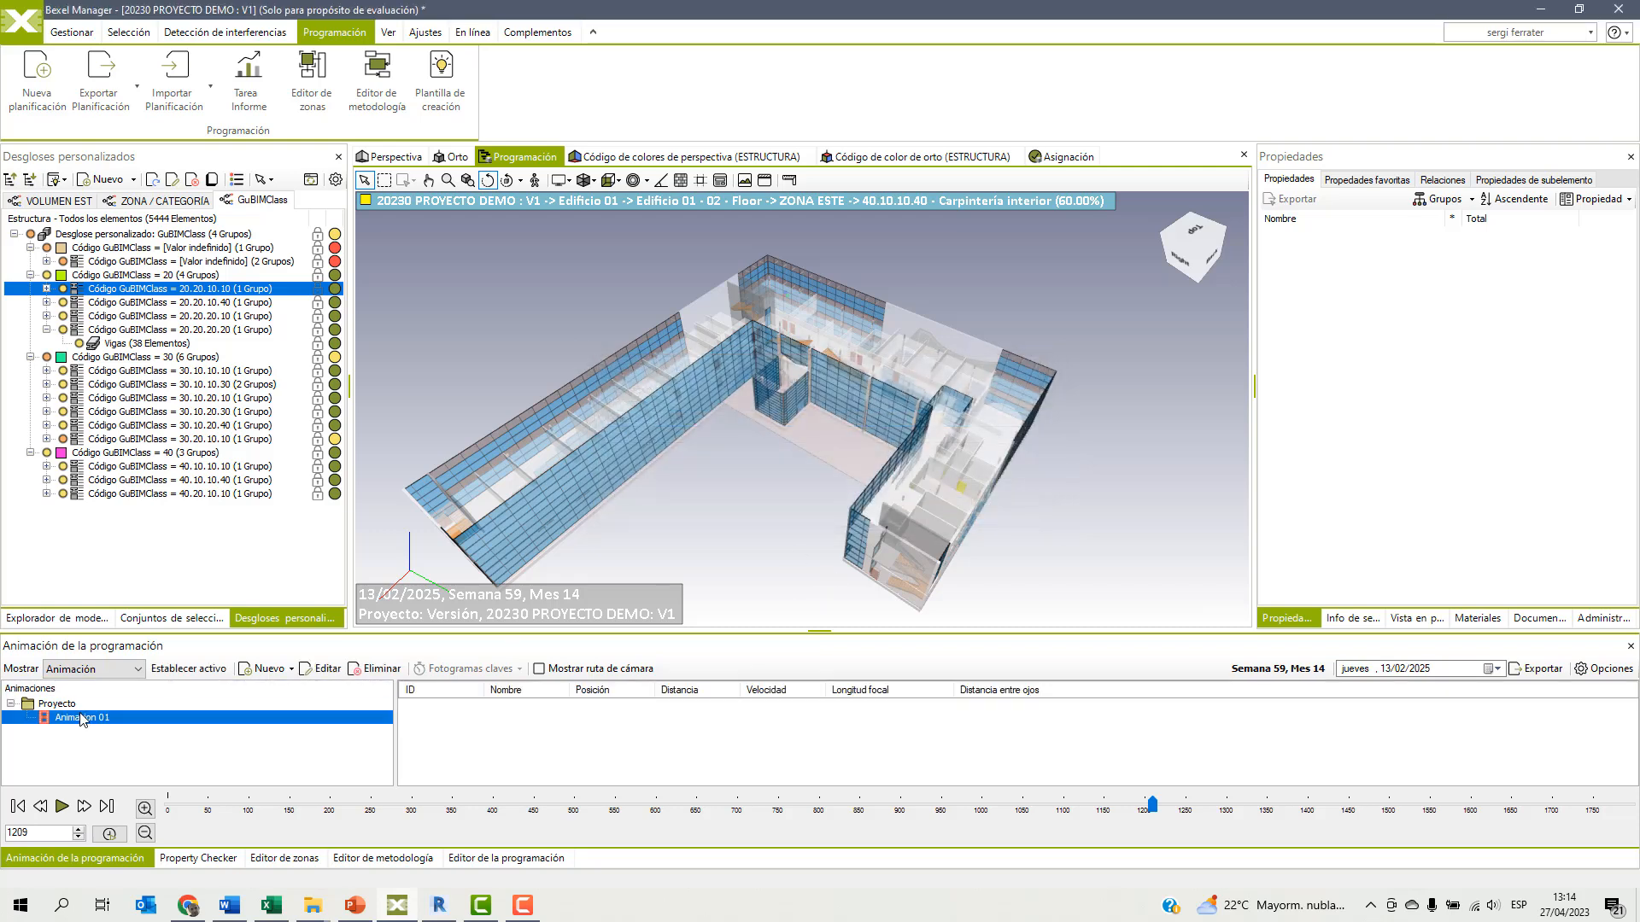
left_click(213, 672)
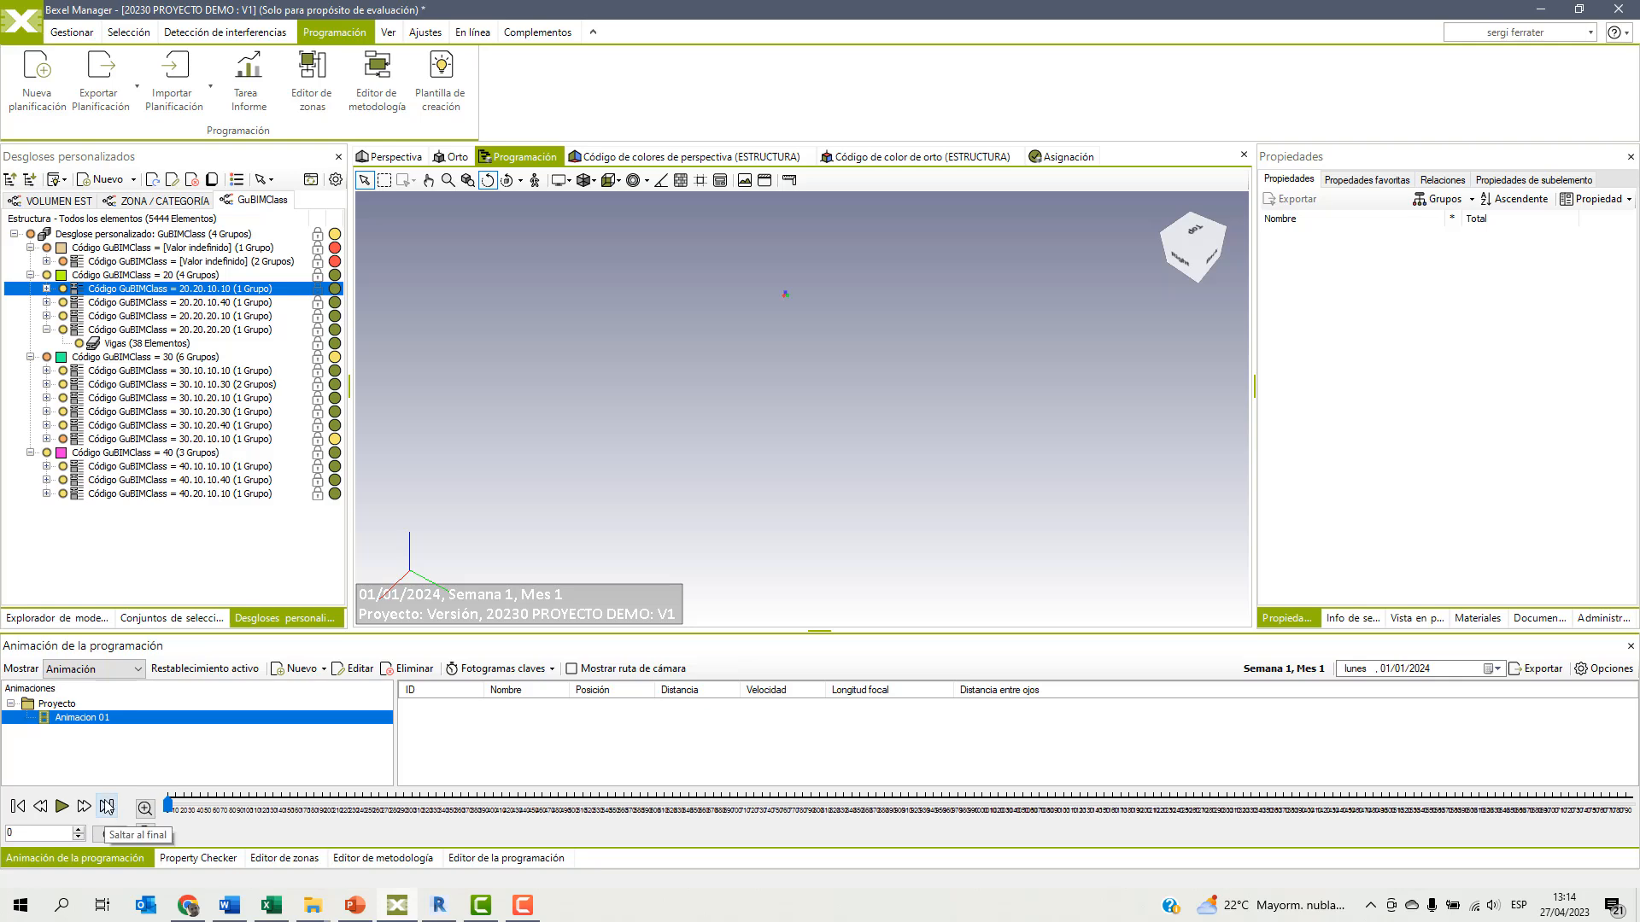
Frame the building from its front-right corner using a late schedule date, and add keyframe 1 to Animacion 01 at frame 0.
left_click(107, 806)
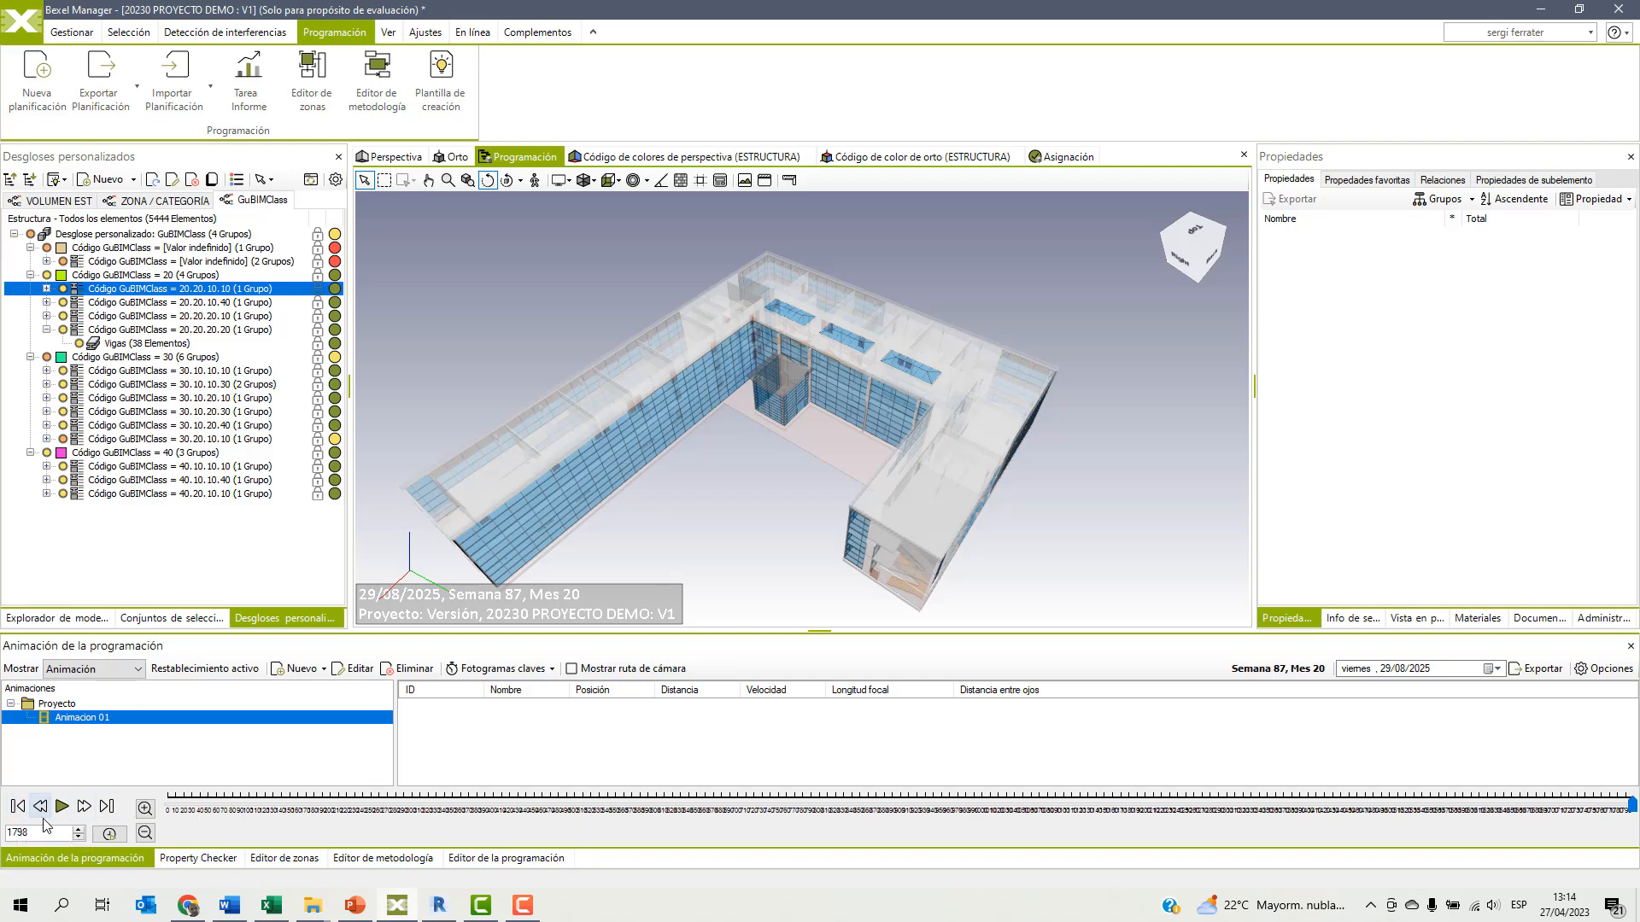
left_click(17, 806)
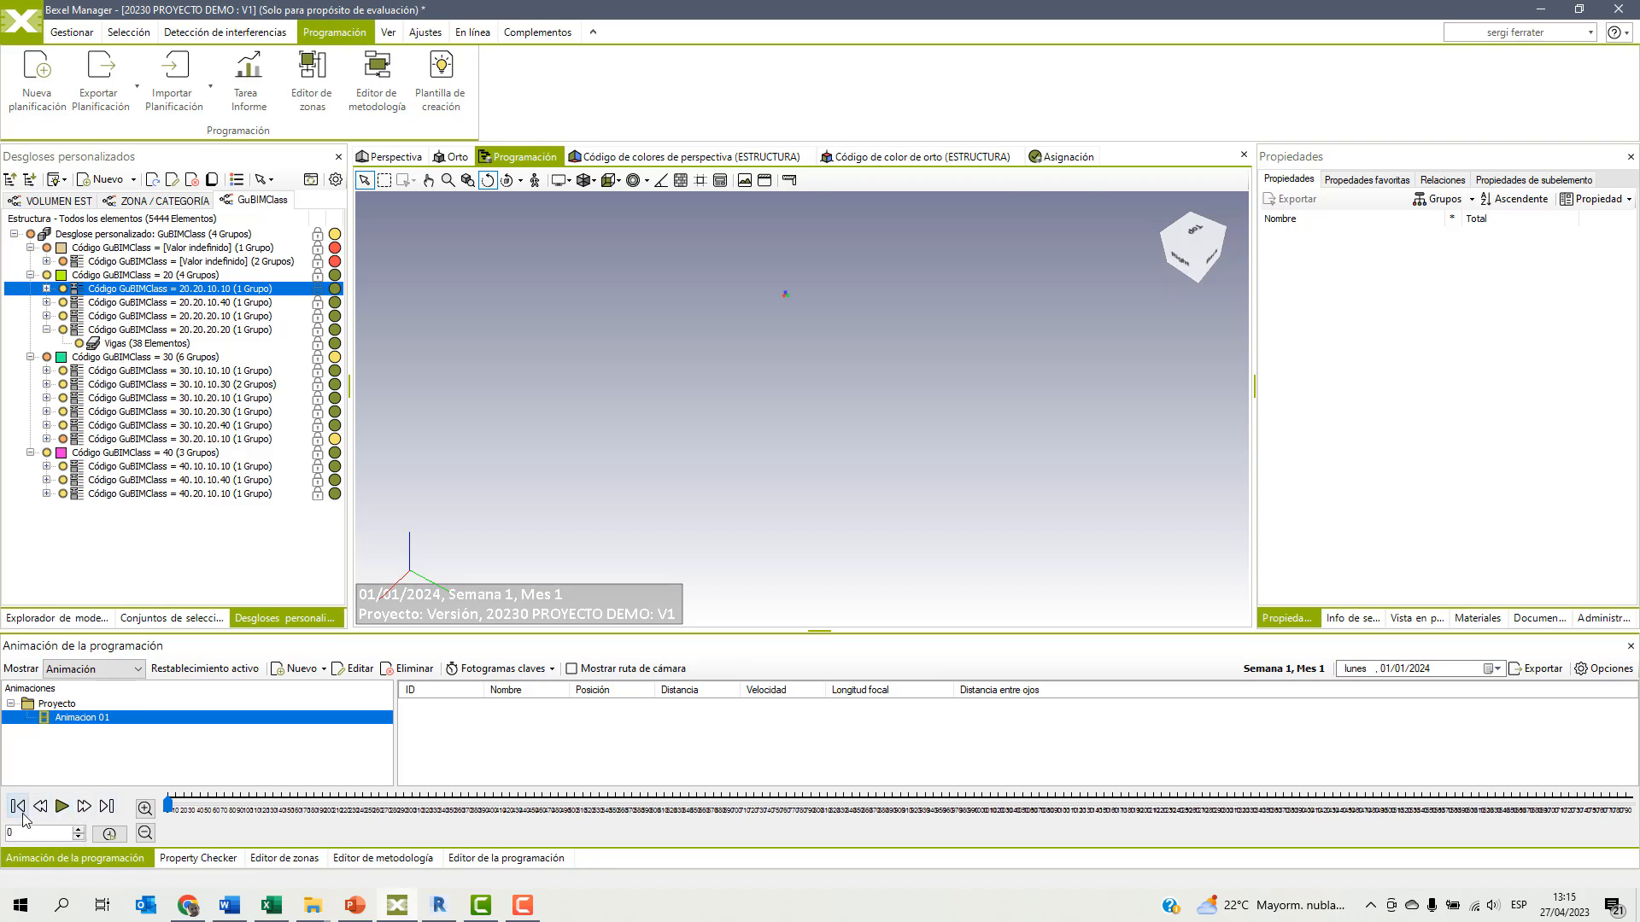
left_click(1343, 803)
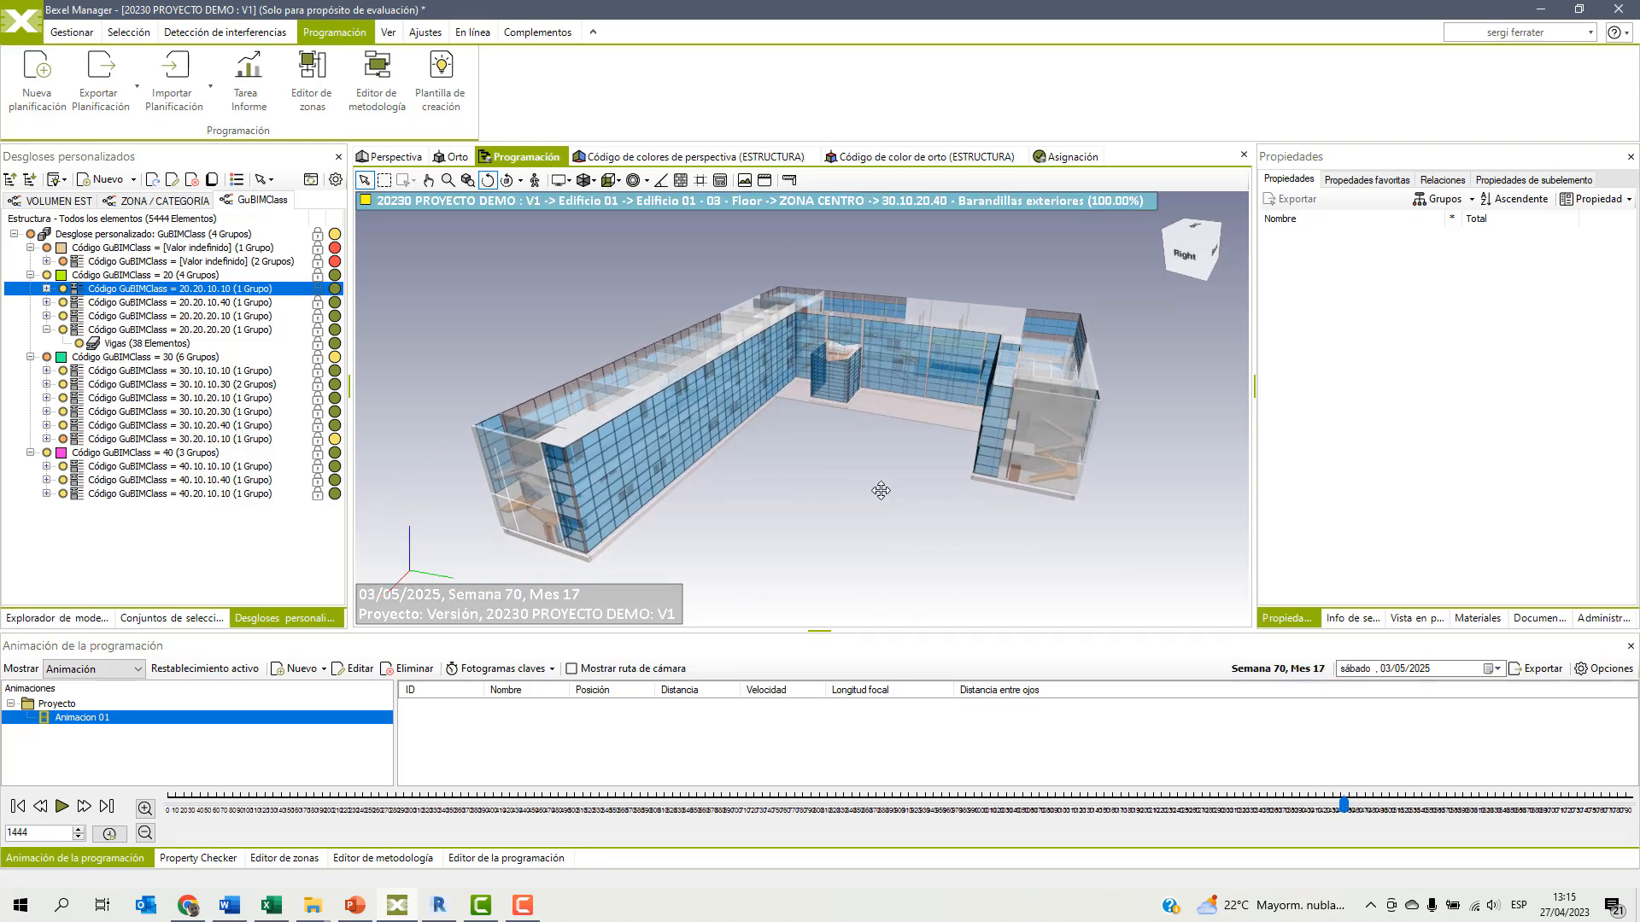
left_click_drag(844, 488, 884, 499)
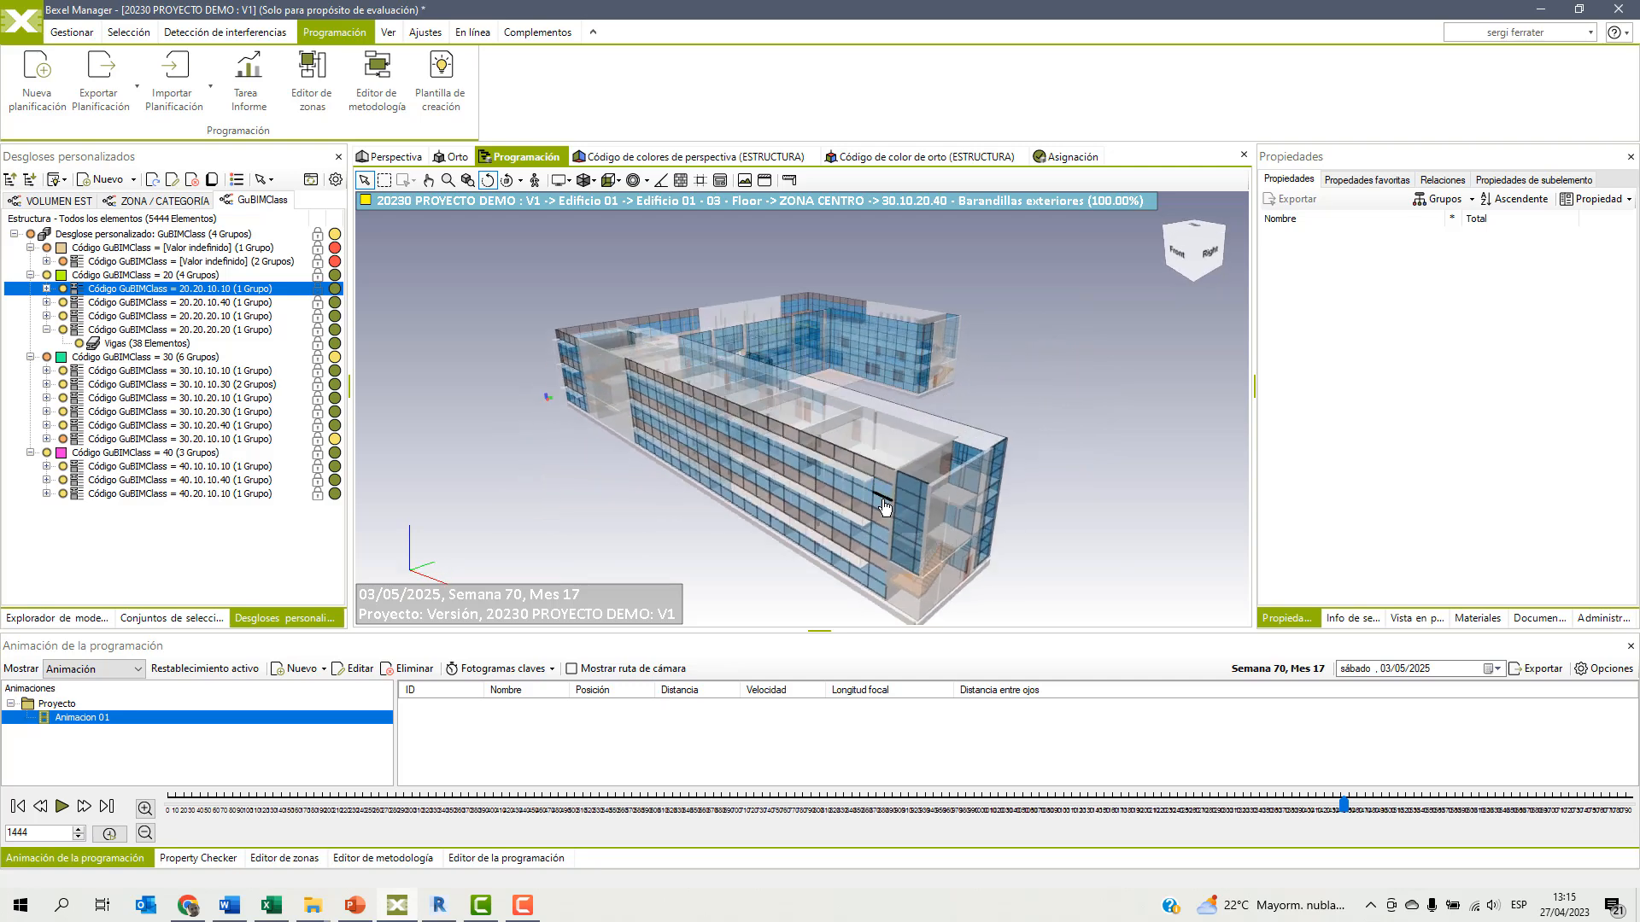
left_click(17, 806)
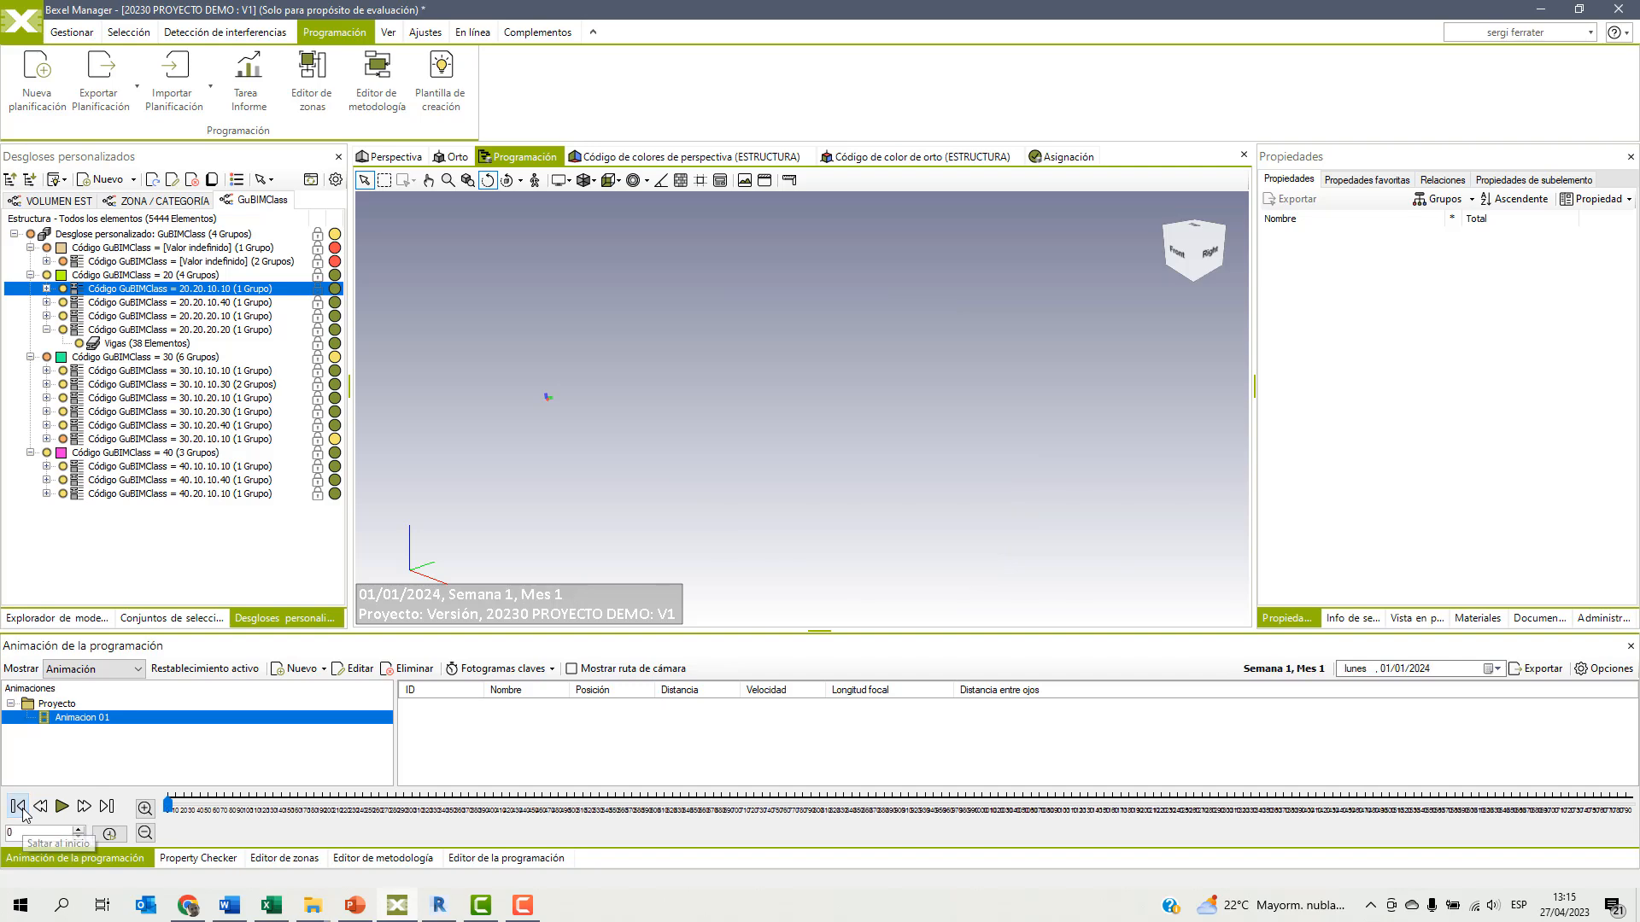
right_click(484, 742)
left_click(525, 744)
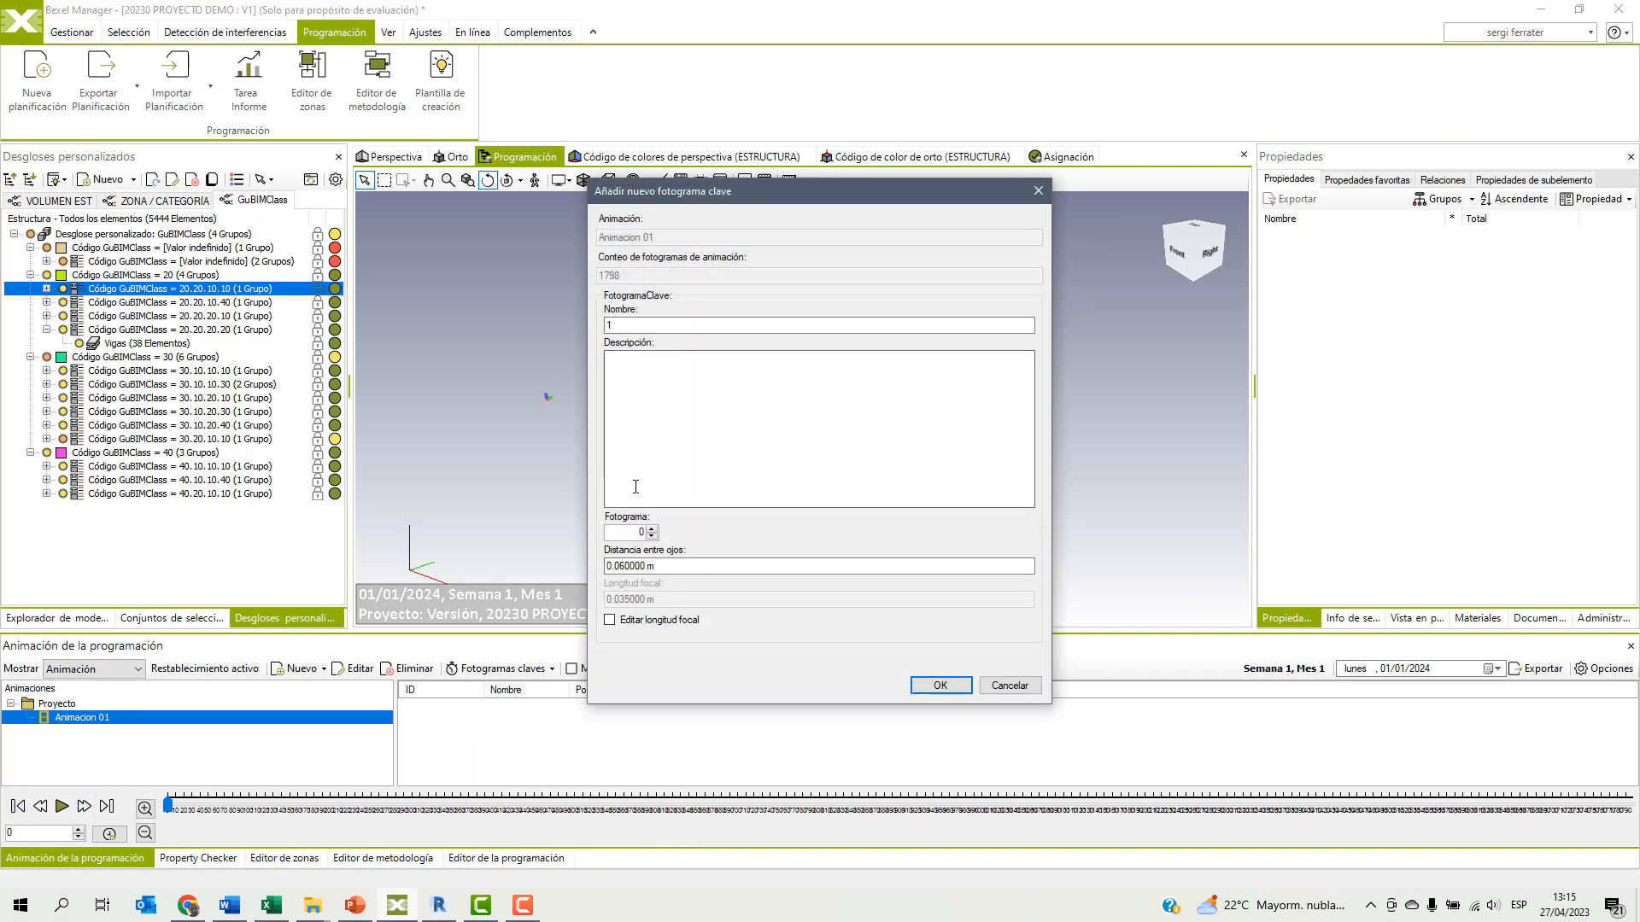
left_click(639, 534)
left_click(939, 684)
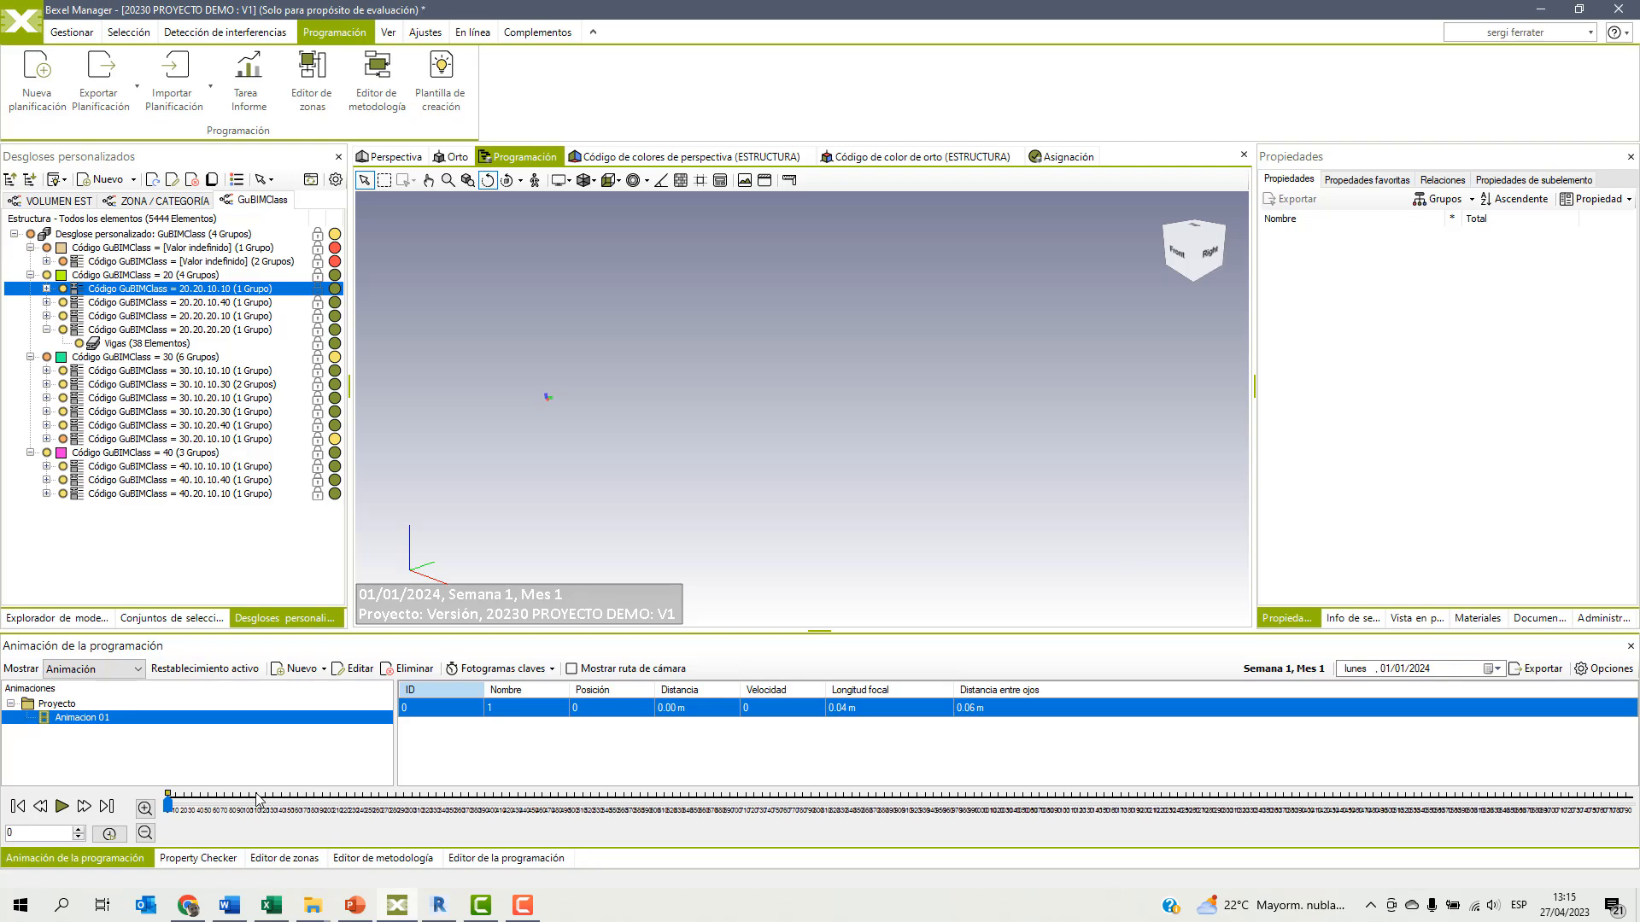
Expand the timeline scale and add keyframe 2 at frame 500, with the building orbited to face its right side.
left_click(145, 808)
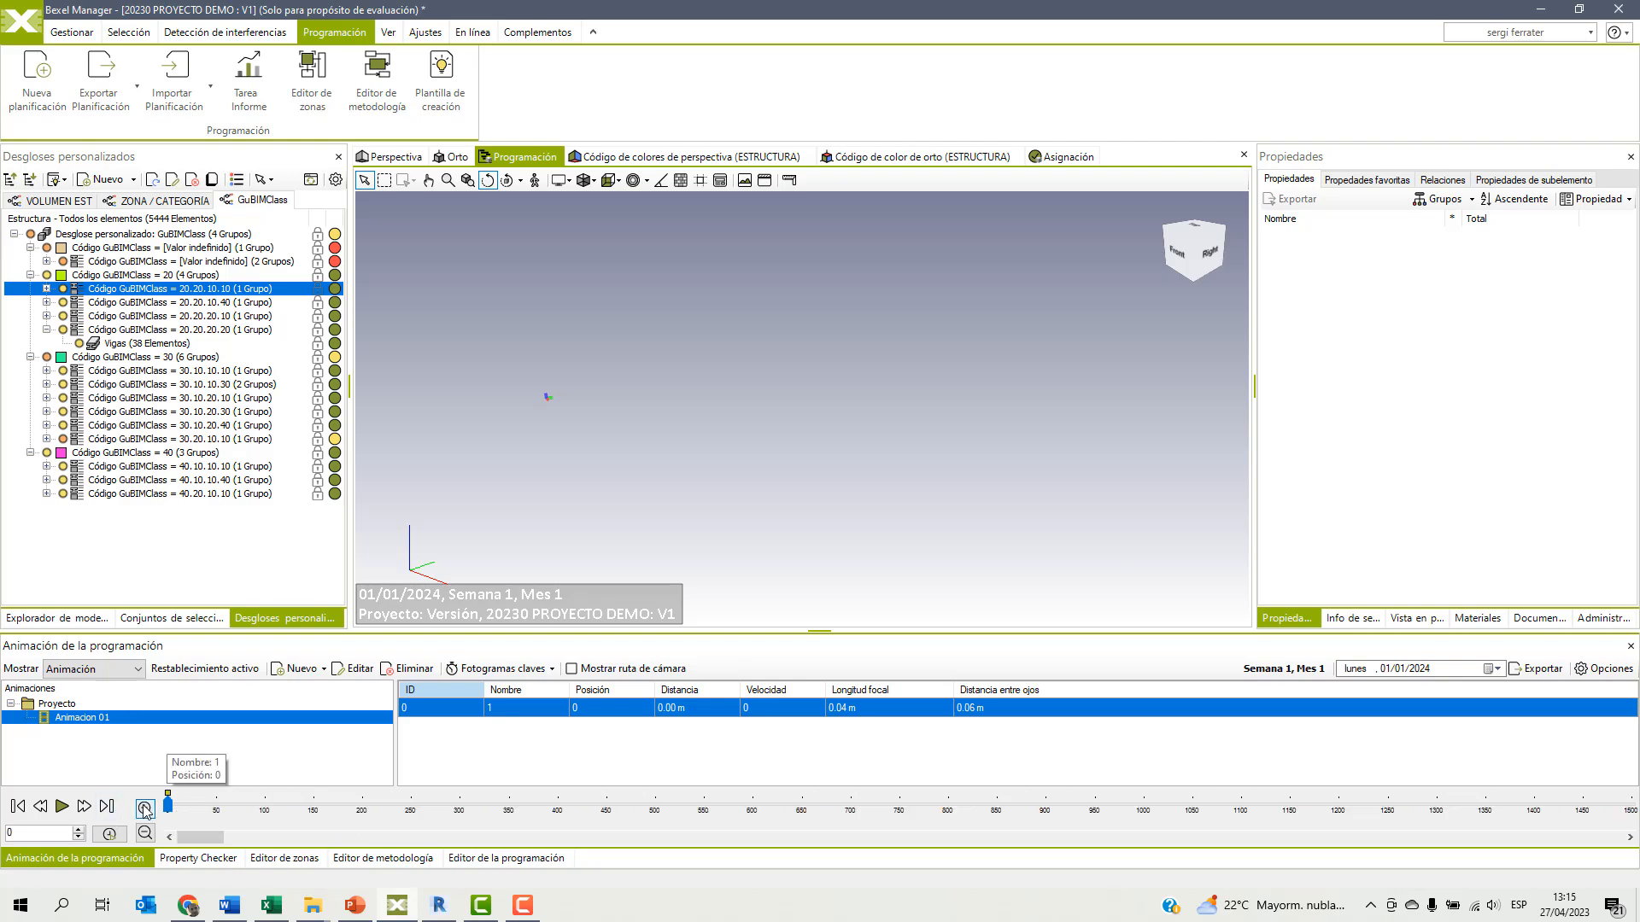
left_click(658, 811)
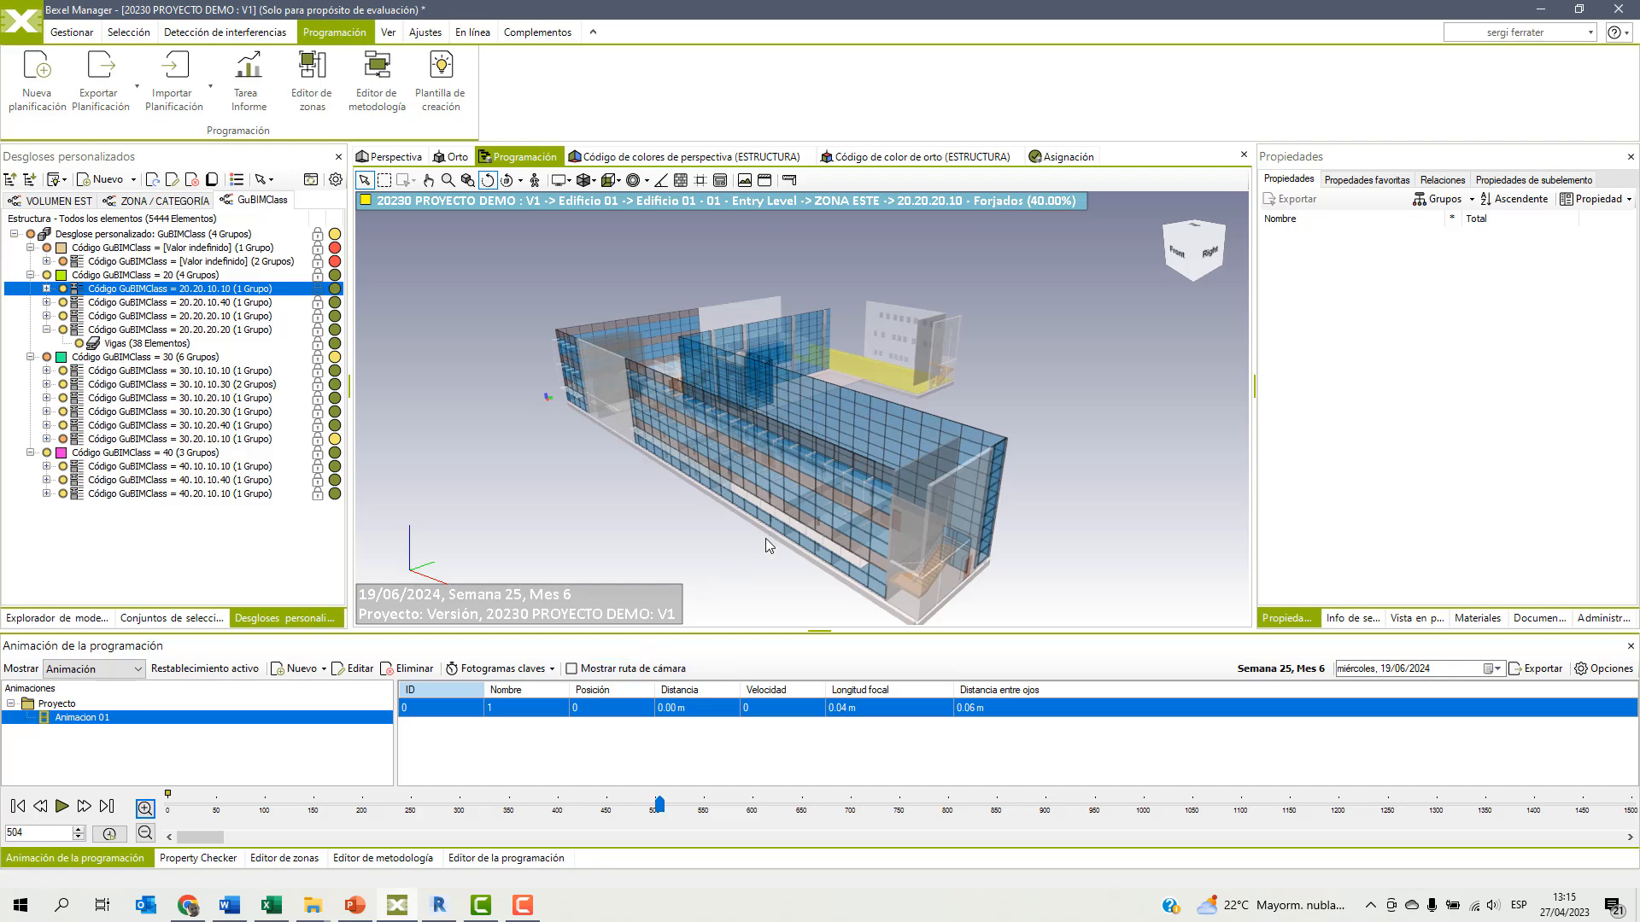
left_click_drag(837, 465, 814, 469)
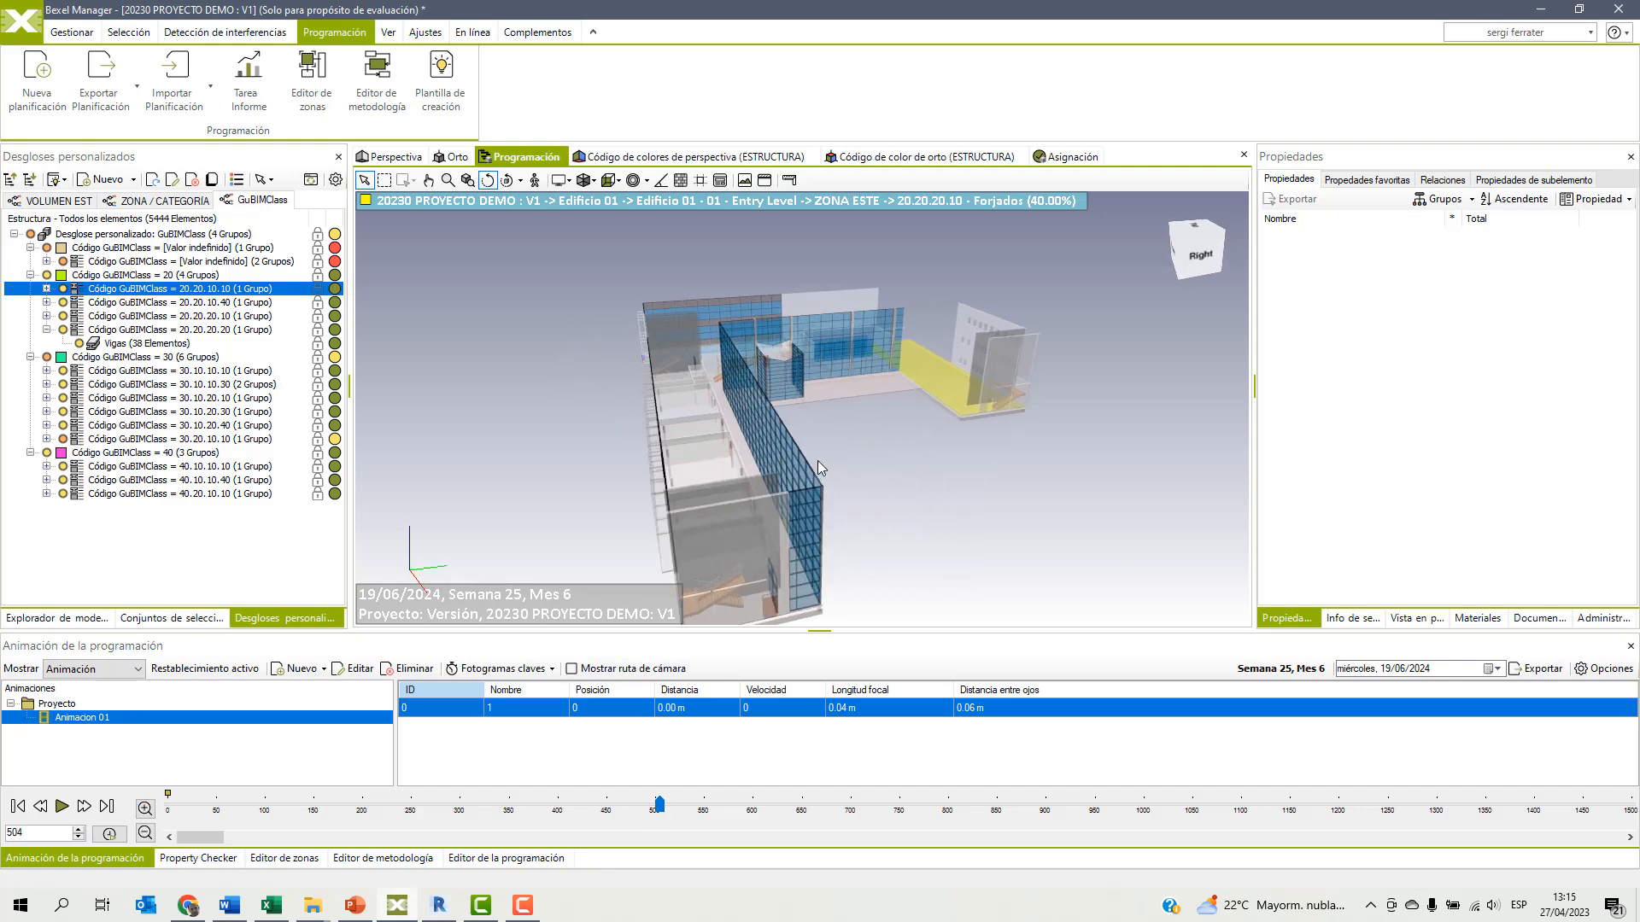
right_click(615, 737)
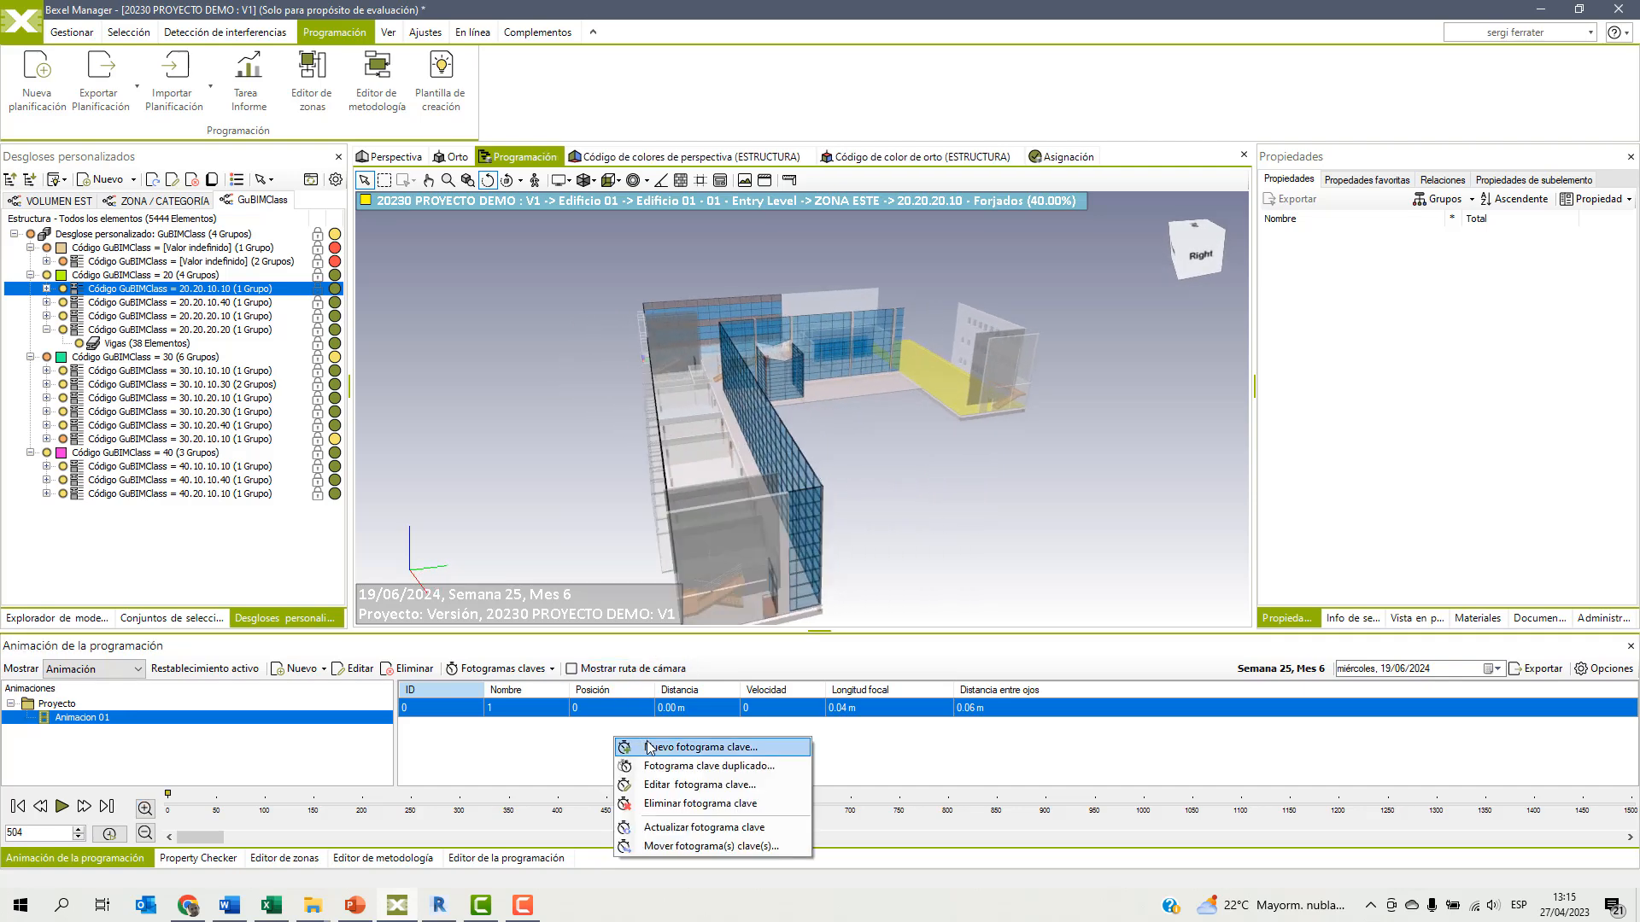
left_click(659, 748)
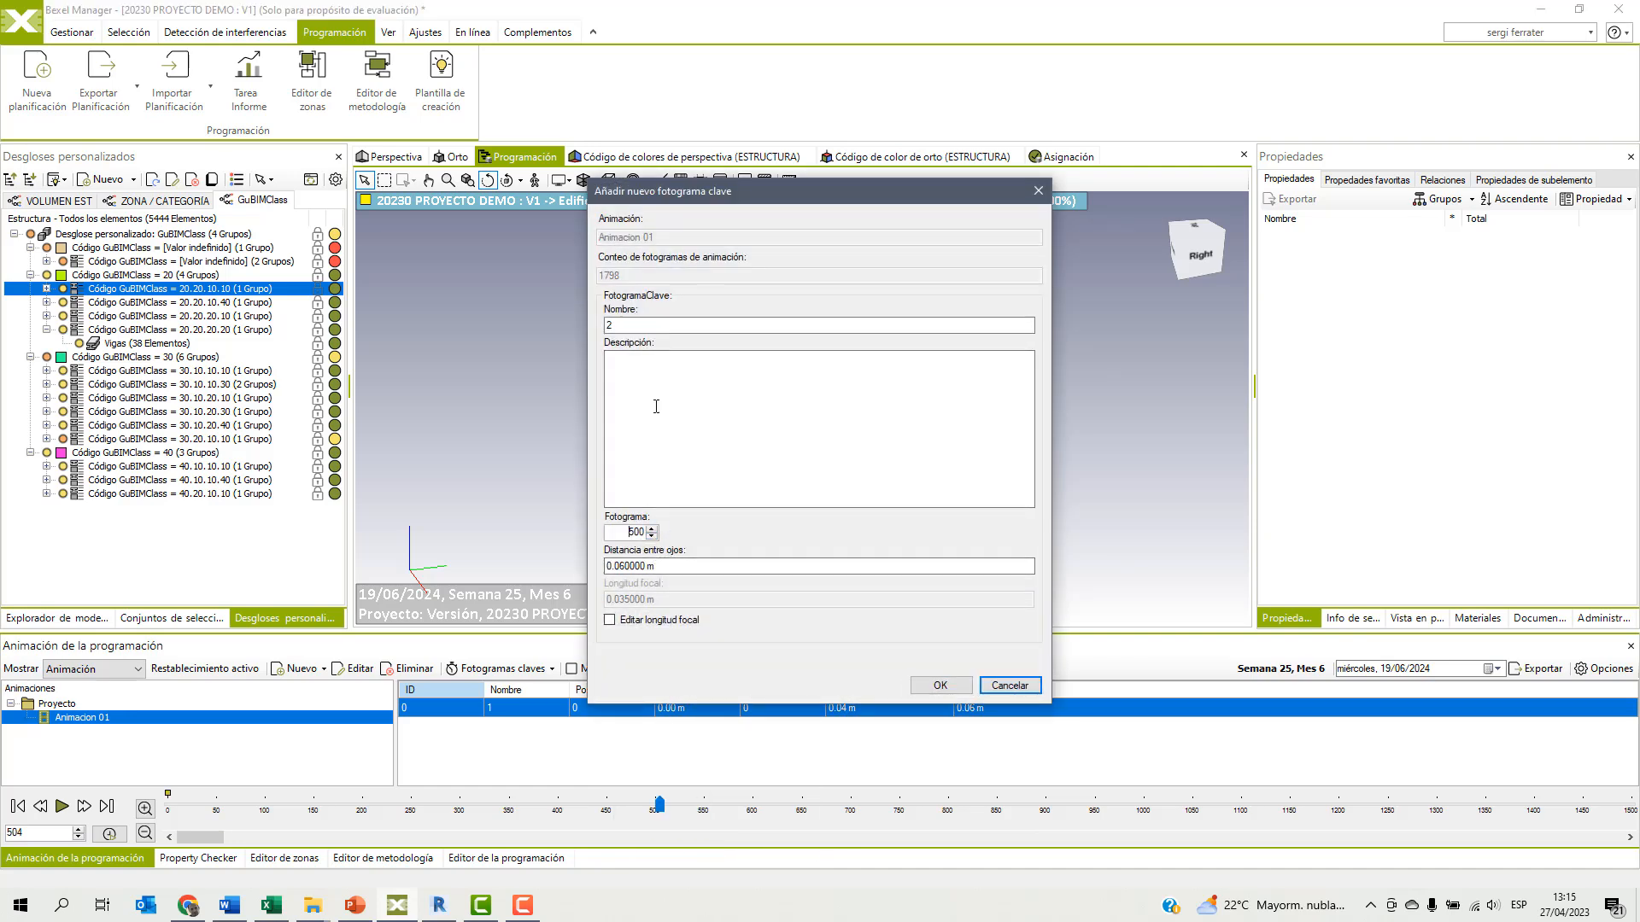
left_click(940, 685)
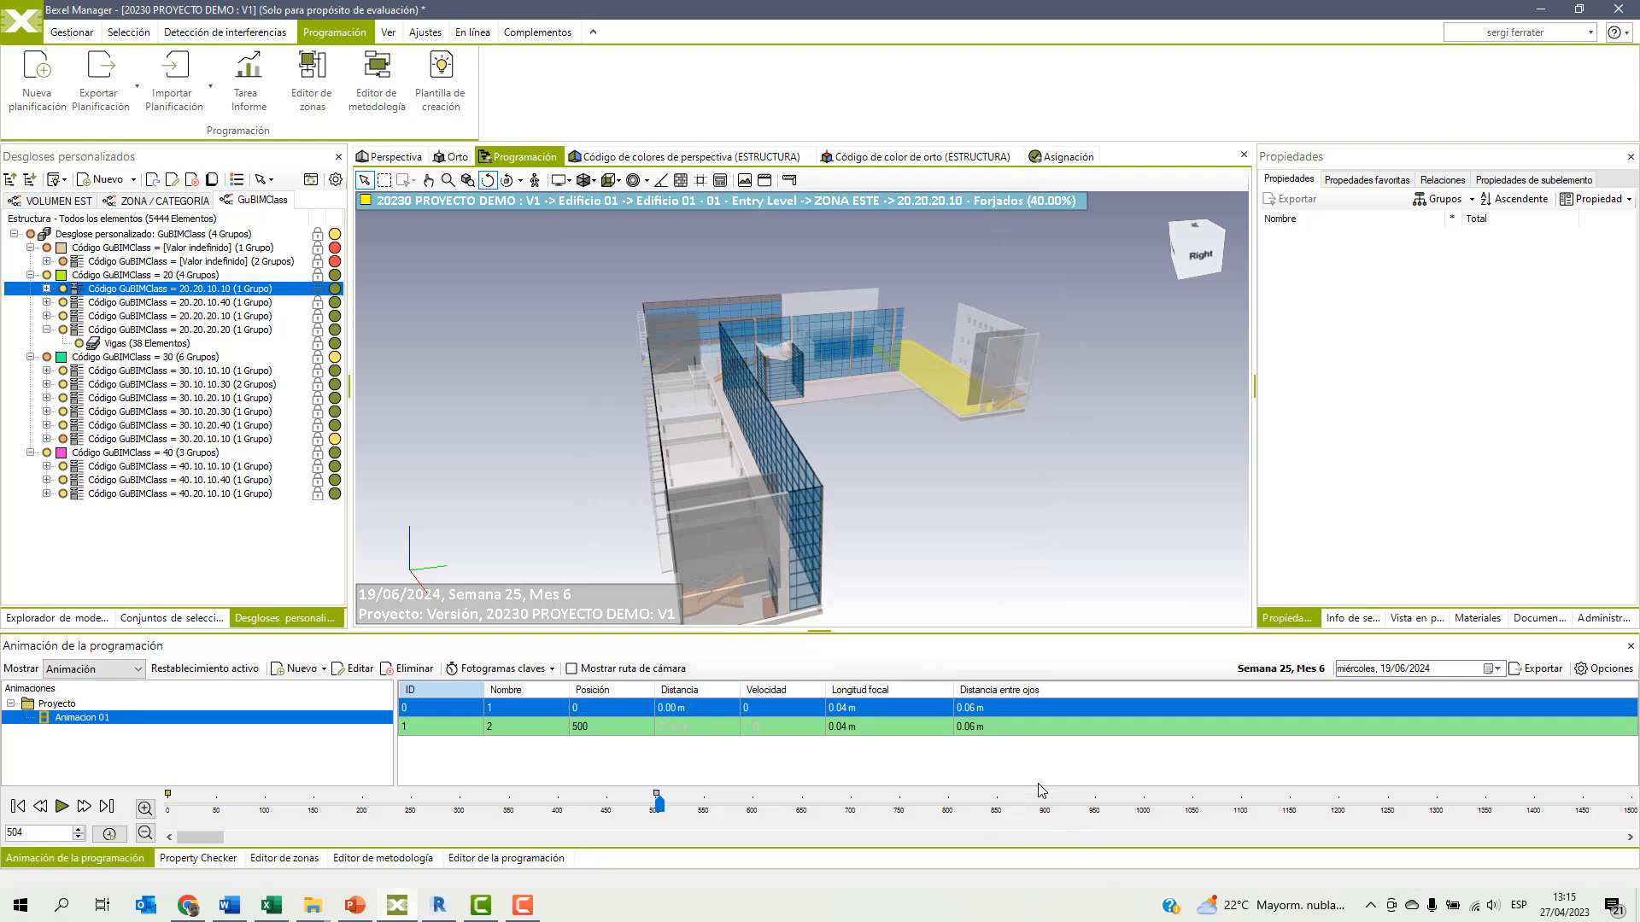
Add keyframe 3 at frame 1001 with a more elevated view into the U-shaped building's courtyard.
left_click(1144, 807)
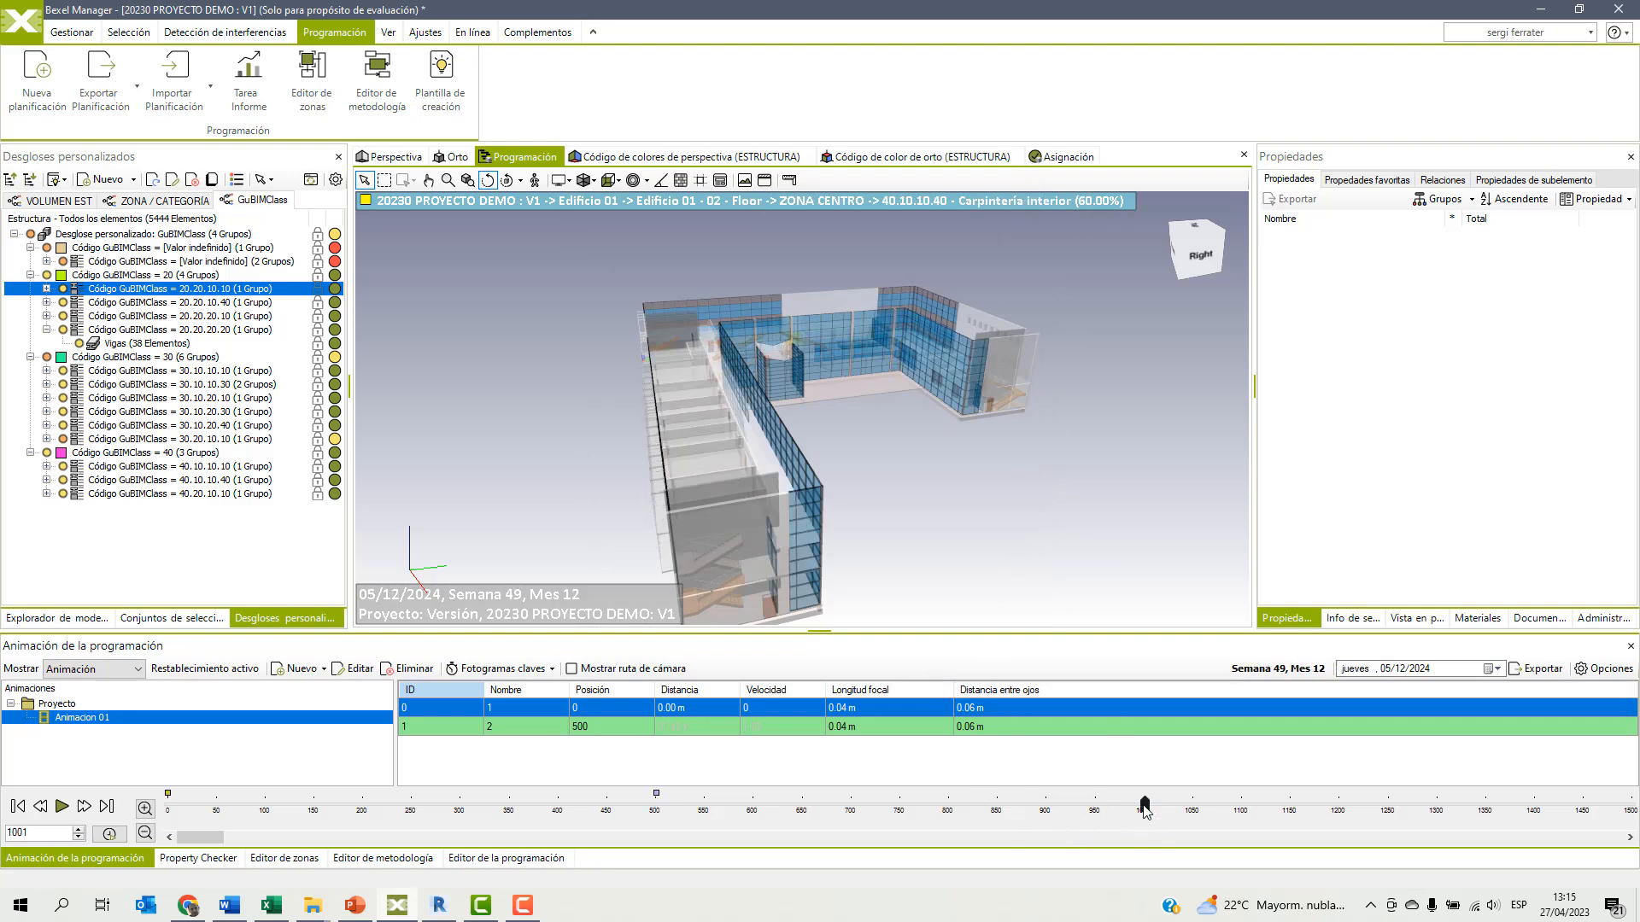
left_click_drag(976, 513, 938, 521)
right_click(933, 748)
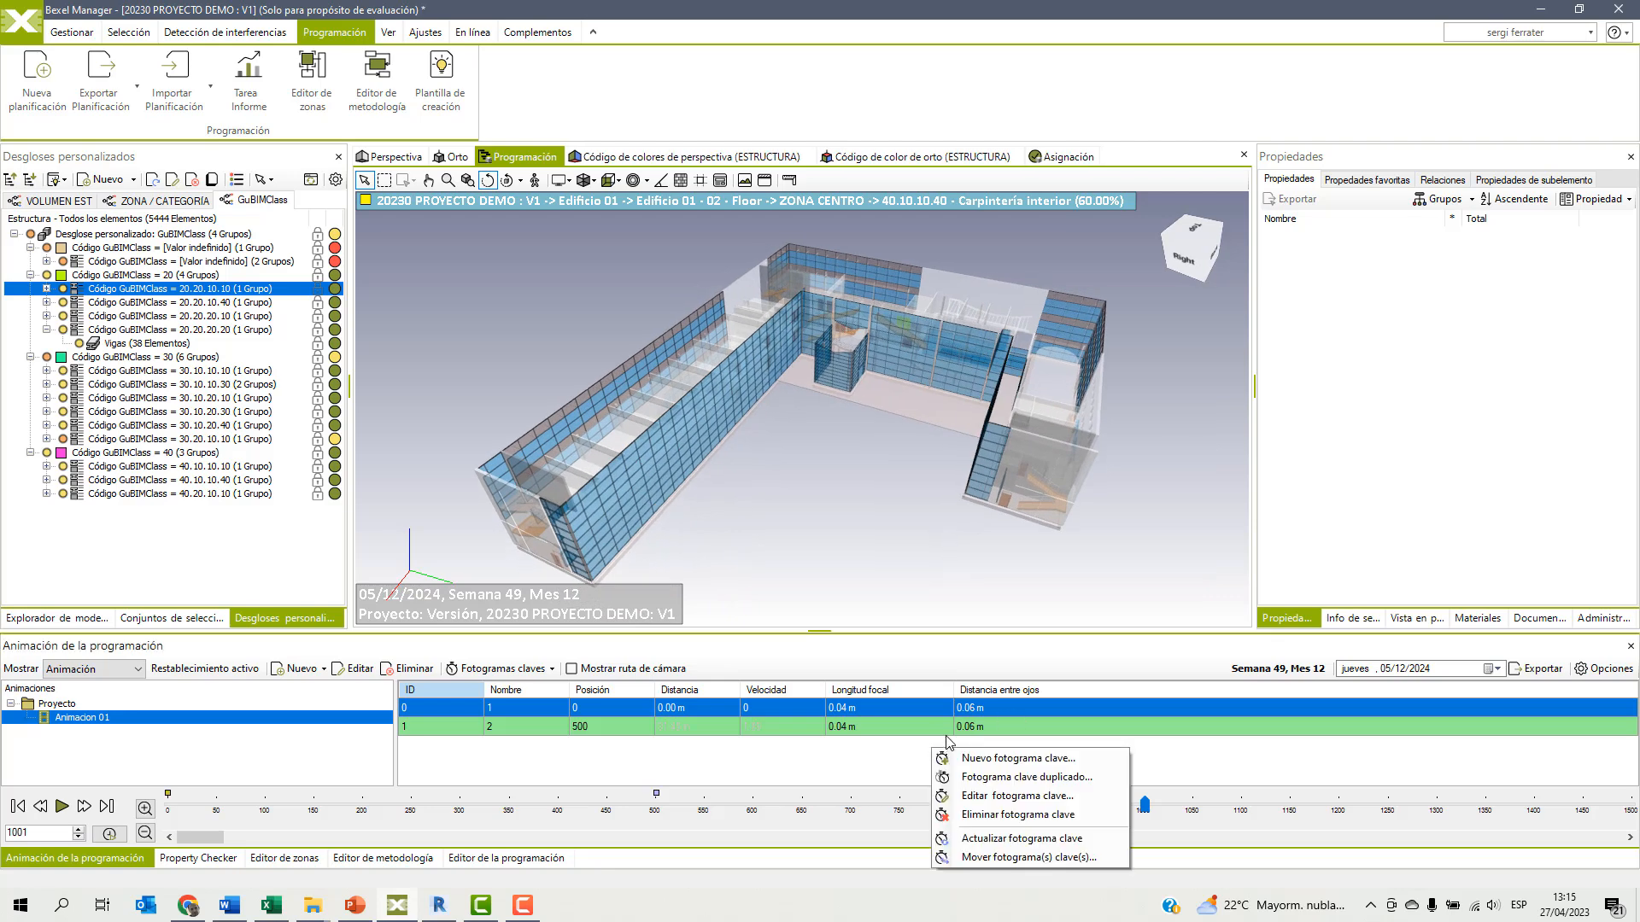
left_click(983, 758)
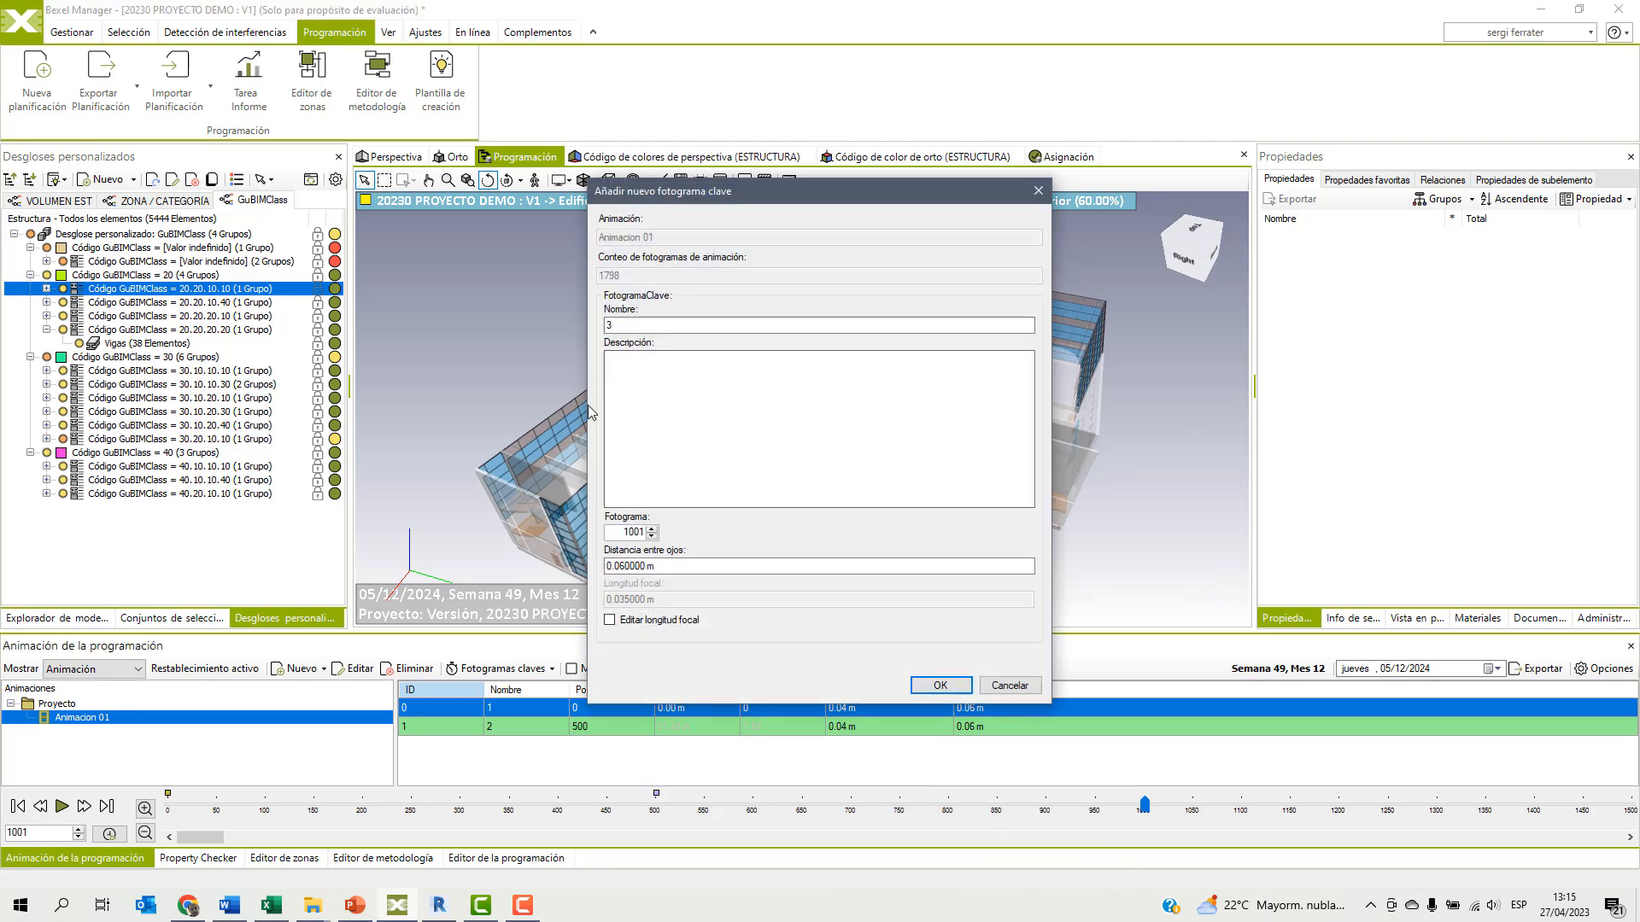
left_click(940, 685)
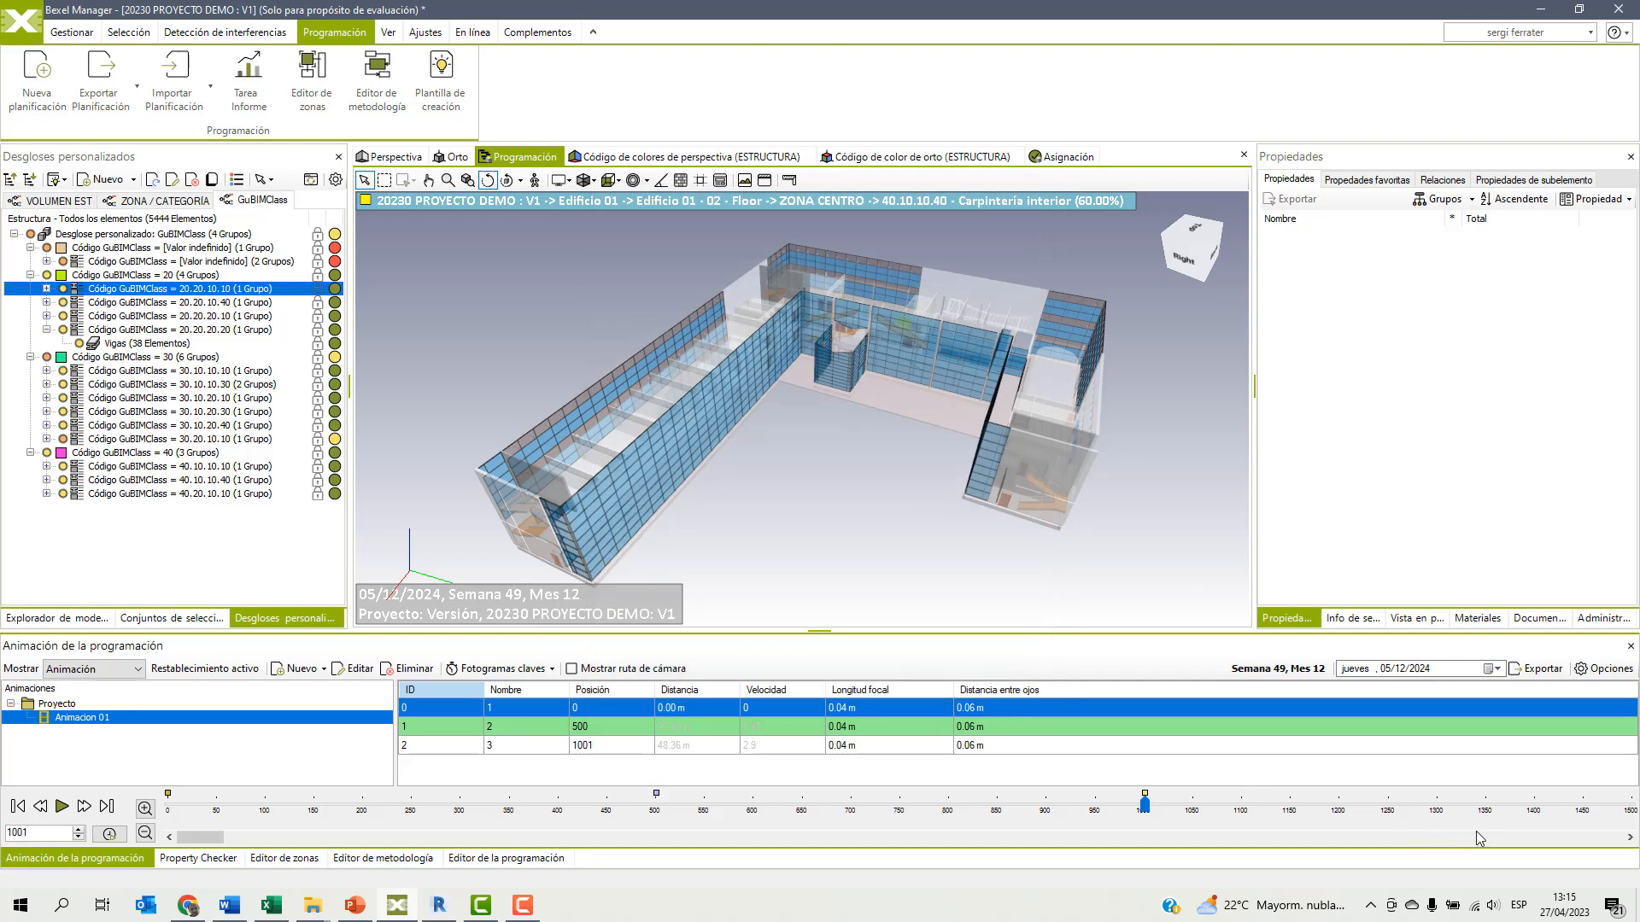
Add keyframe 4 at frame 1497 with the building orbited further, to an elevated view between its right and back sides.
left_click(1630, 809)
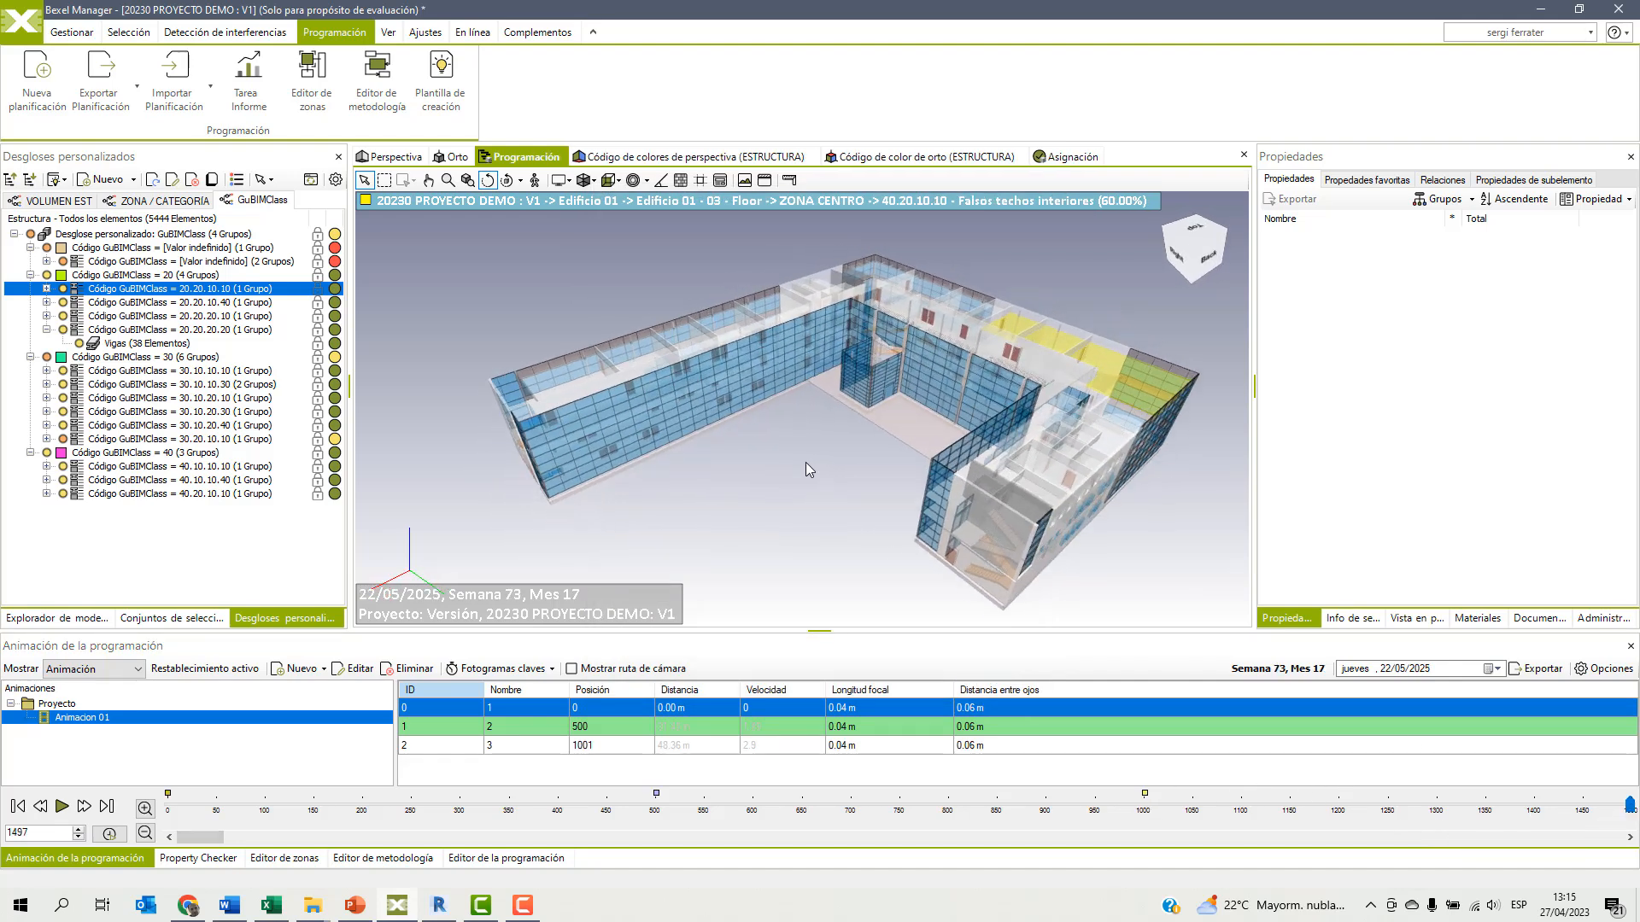
right_click(751, 774)
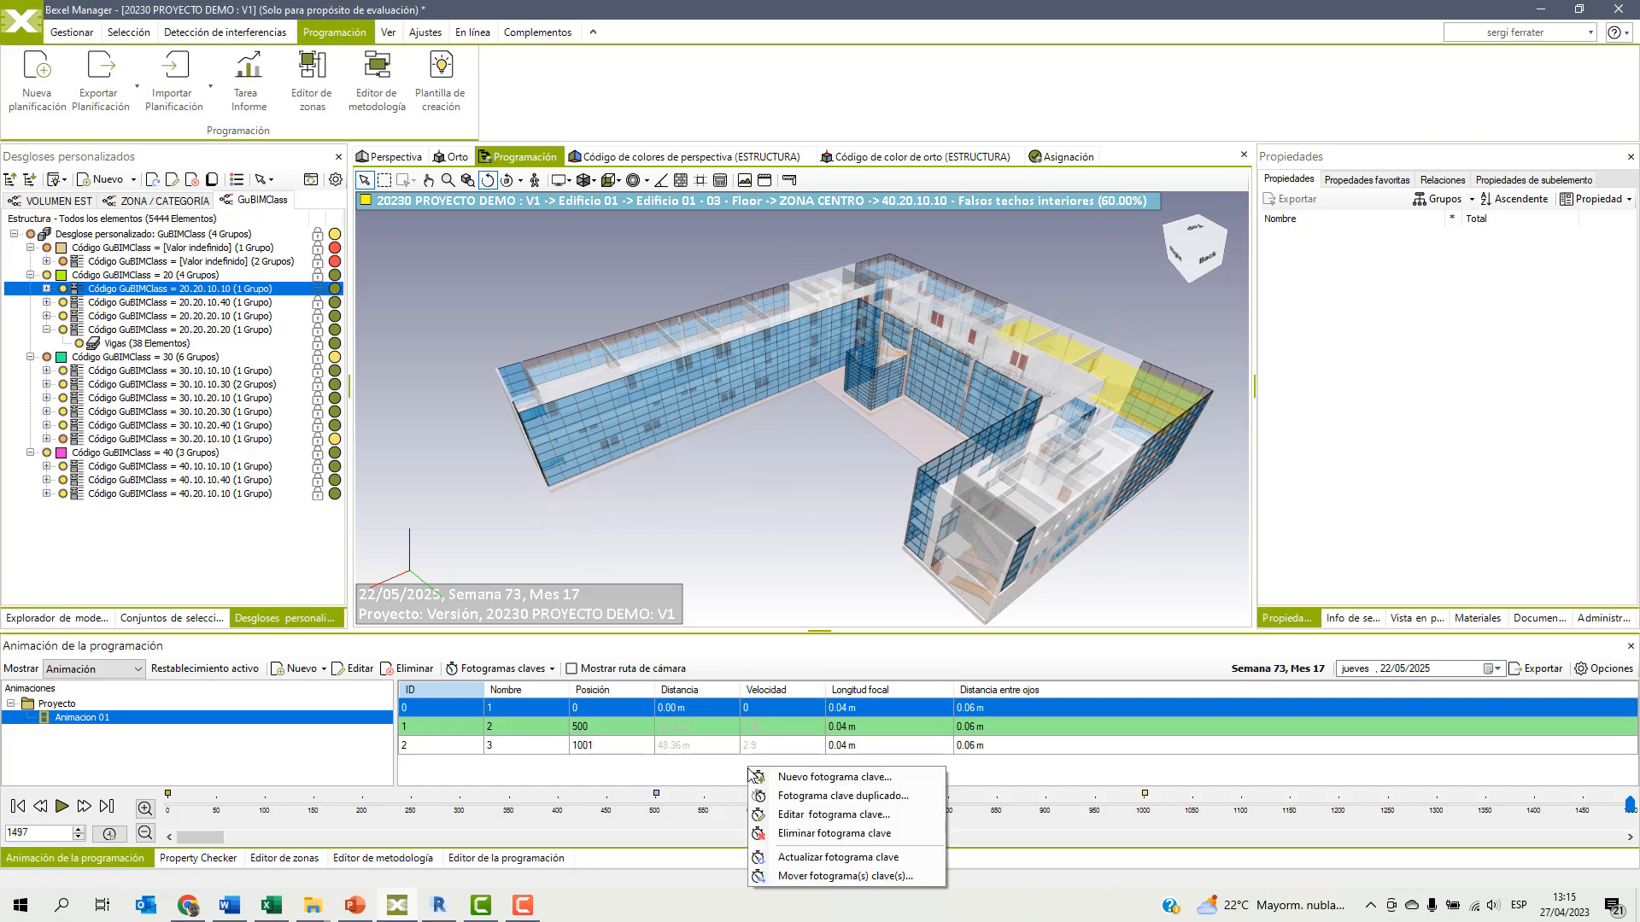
left_click(785, 783)
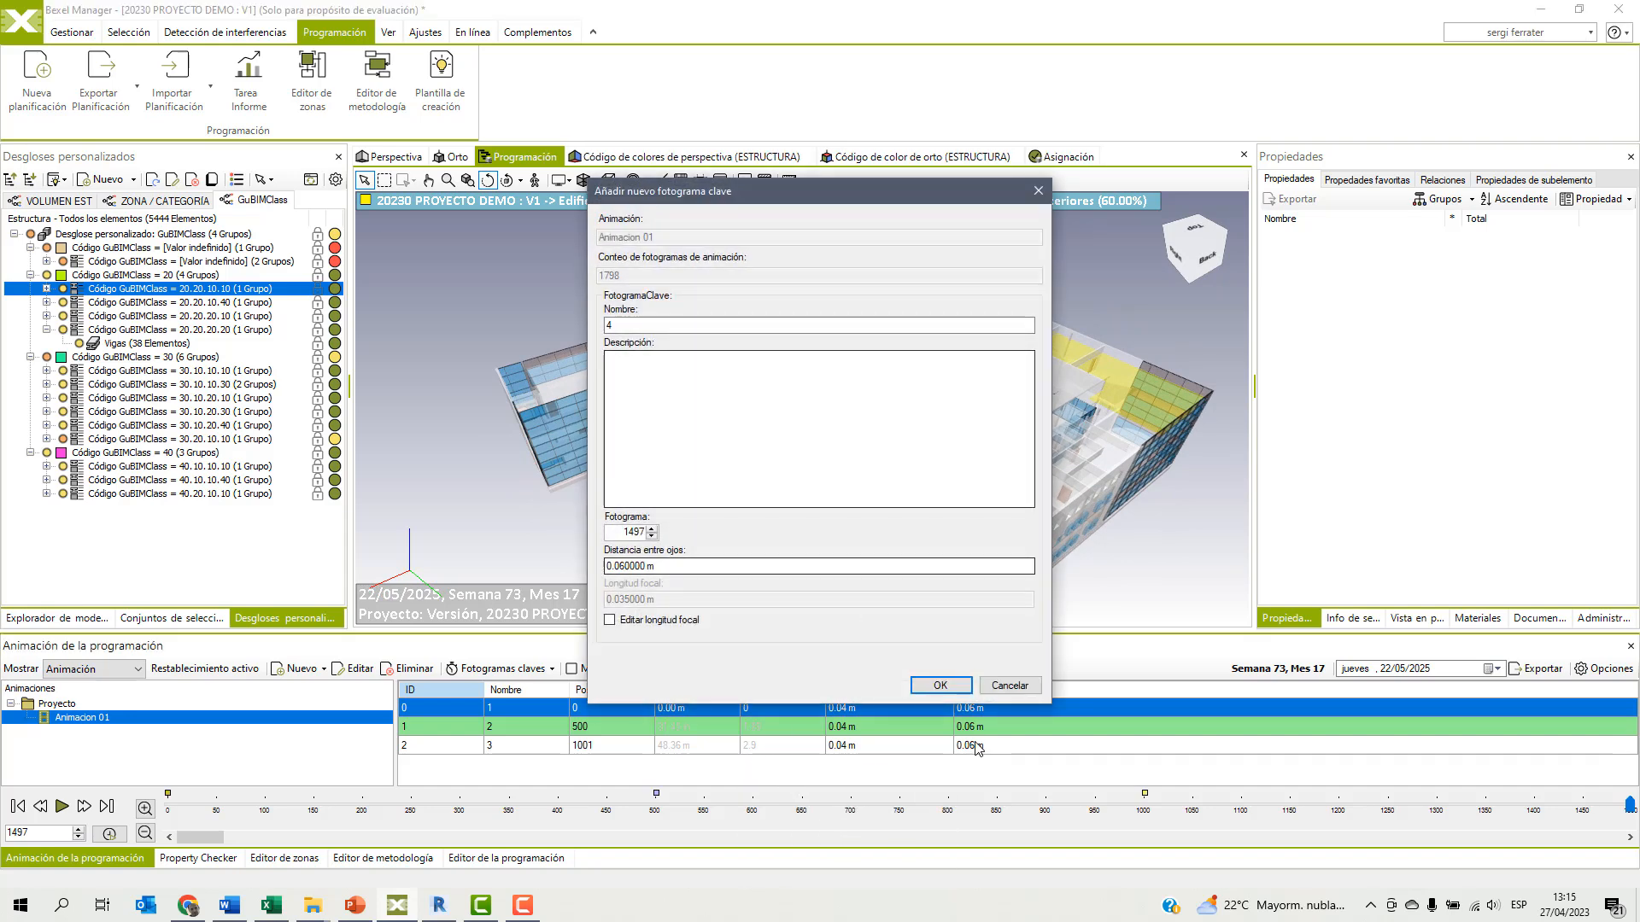
left_click(939, 685)
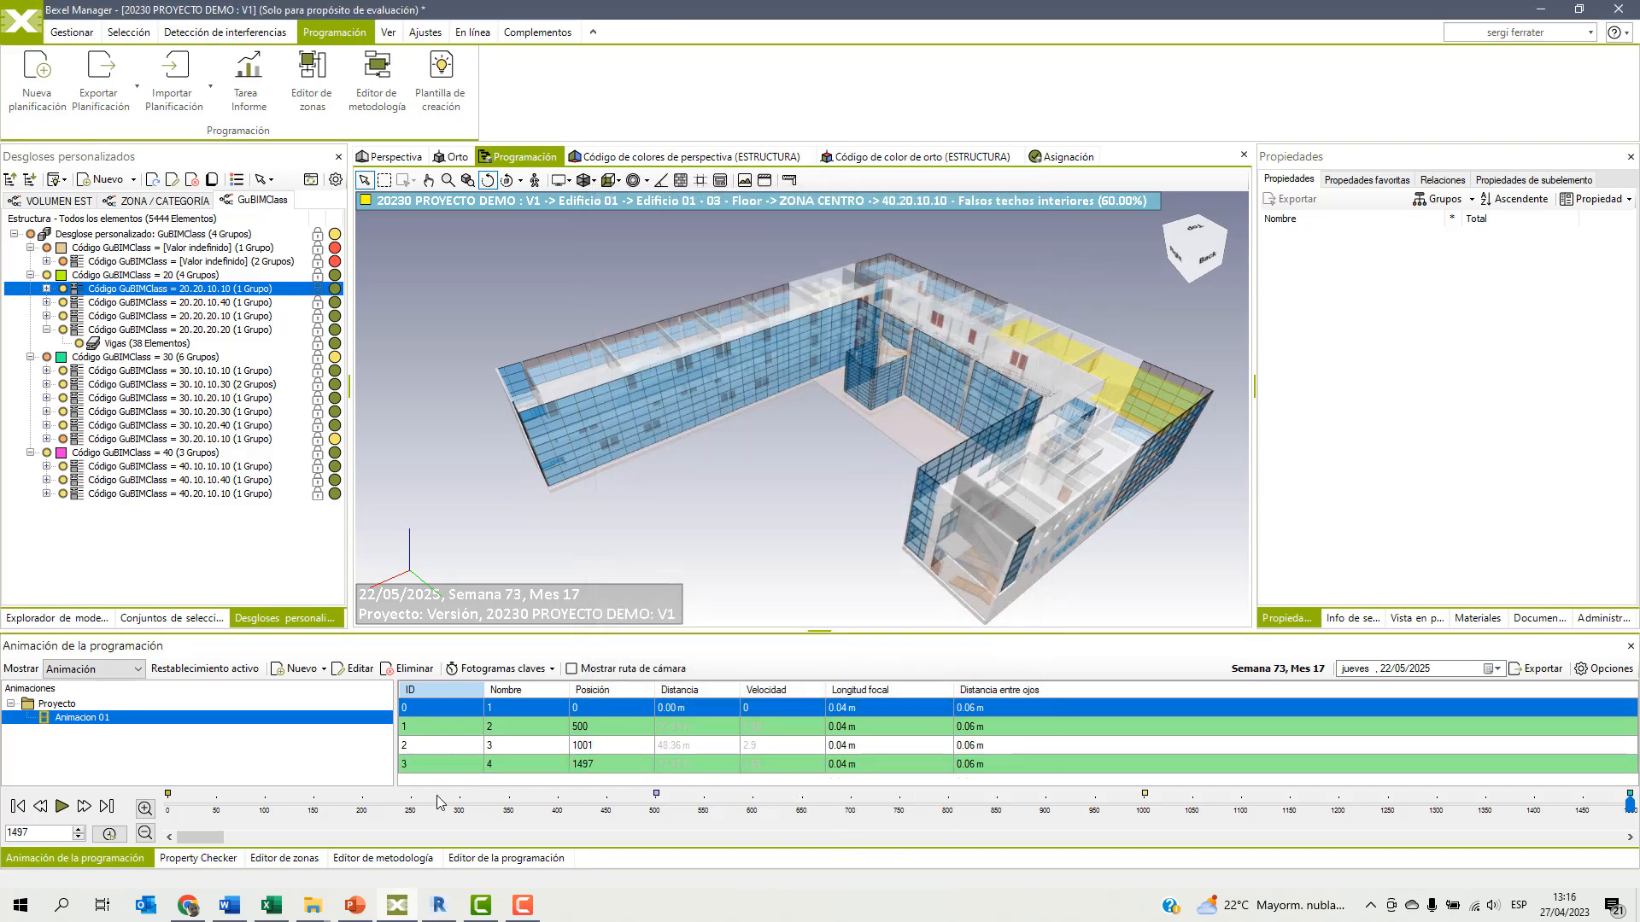
Add keyframe 5 at frame 1796, at the end of the schedule, with an elevated view of the completed building's back side.
left_click(106, 806)
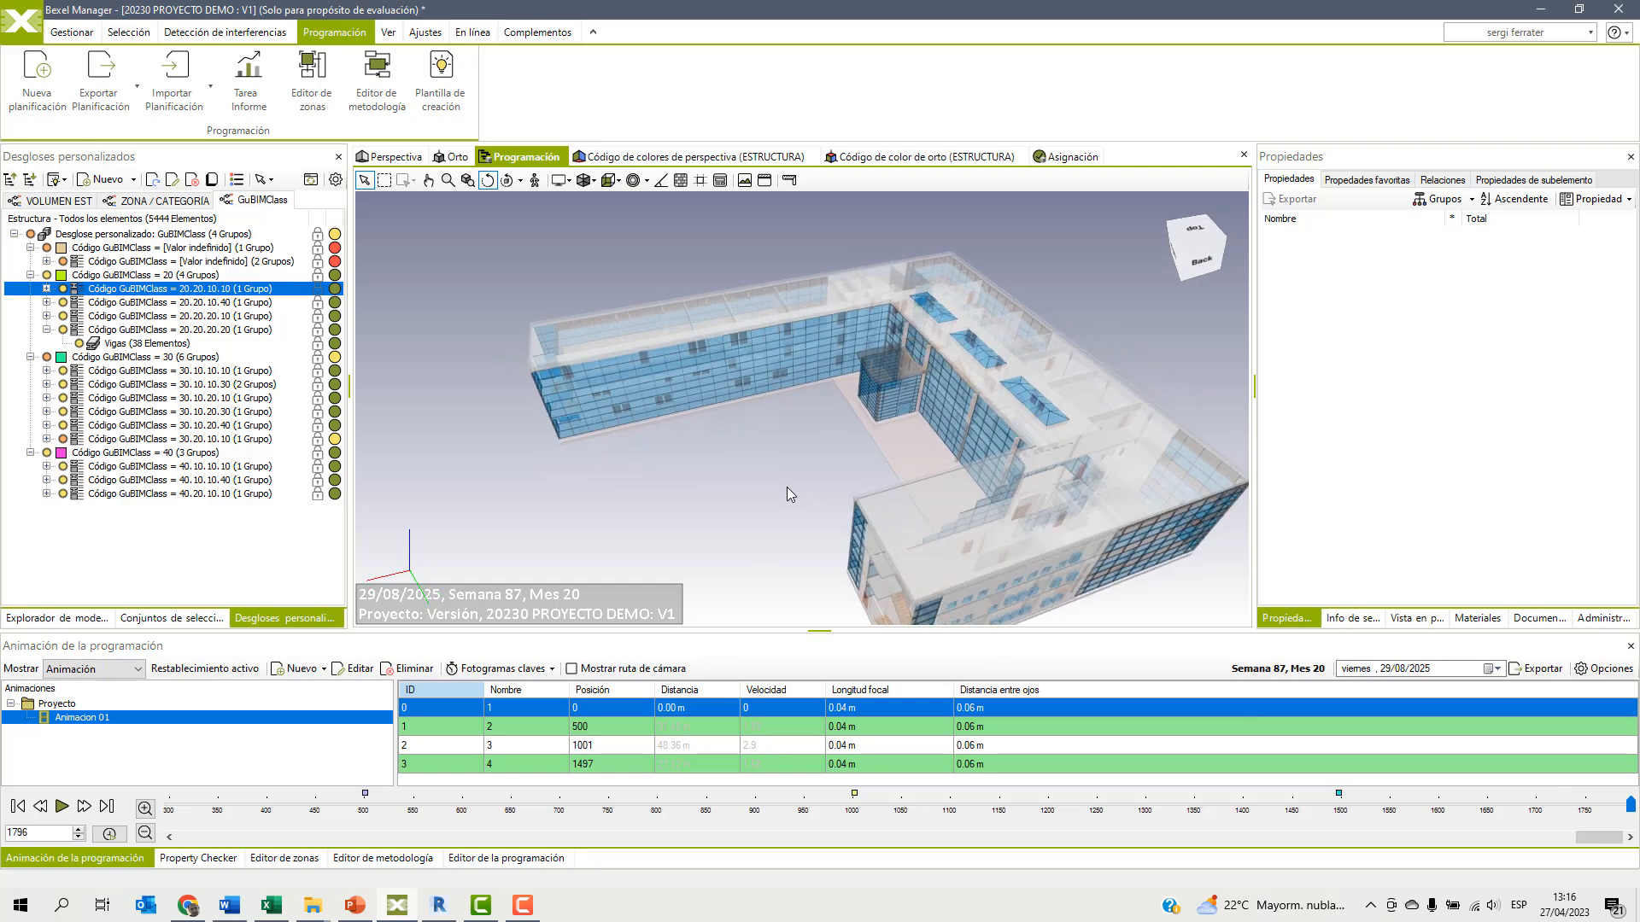
right_click(733, 436)
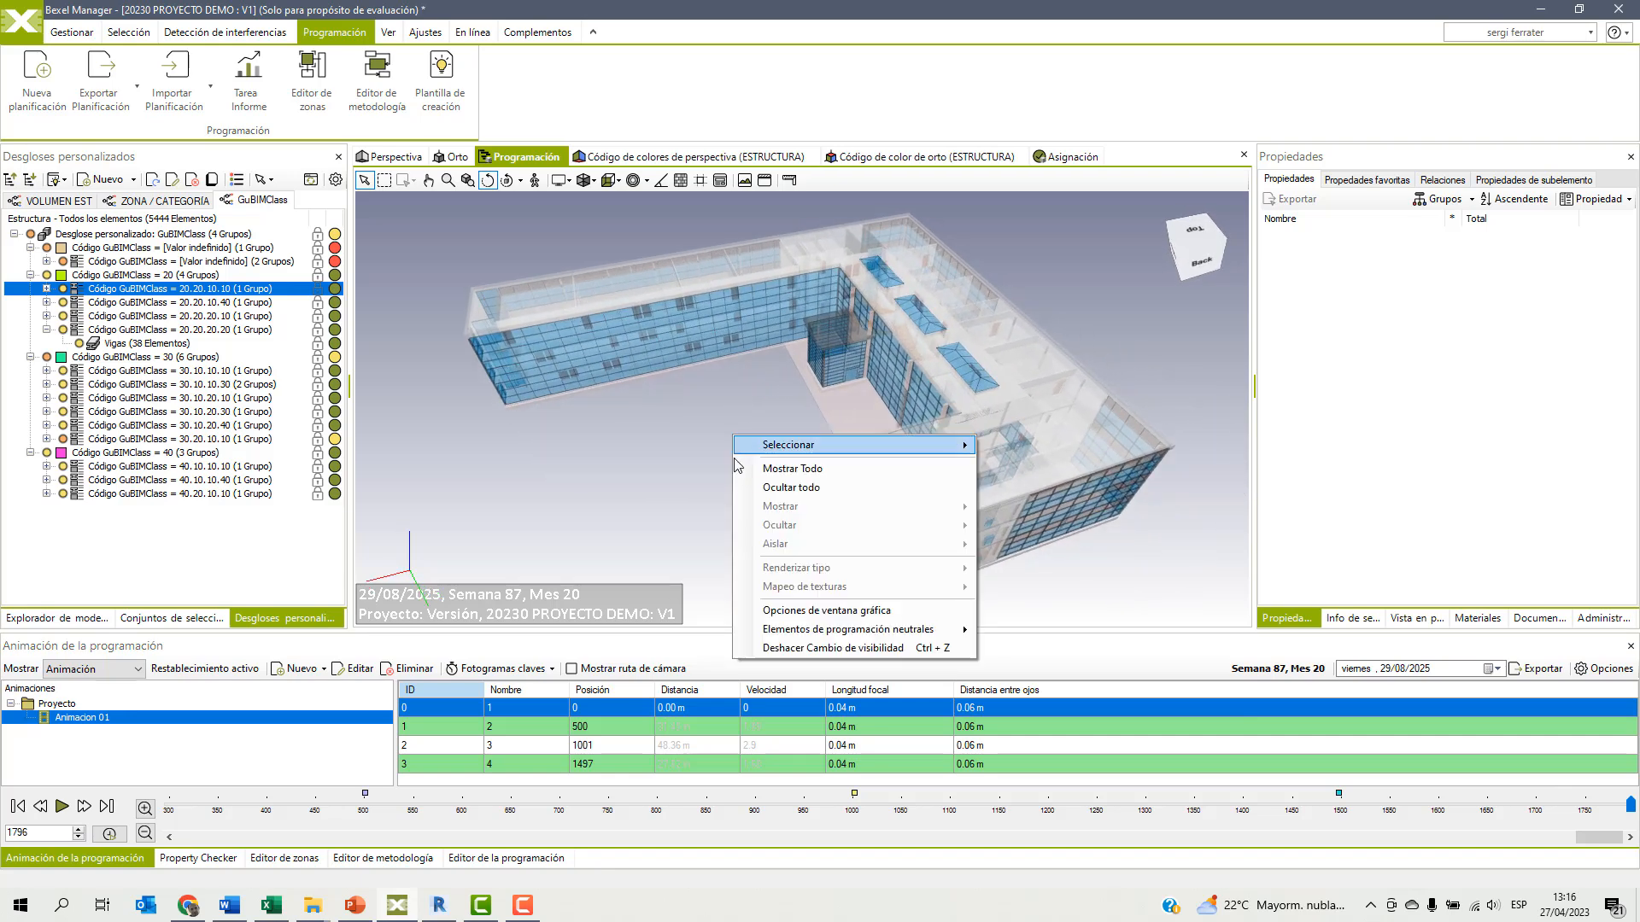
right_click(1073, 779)
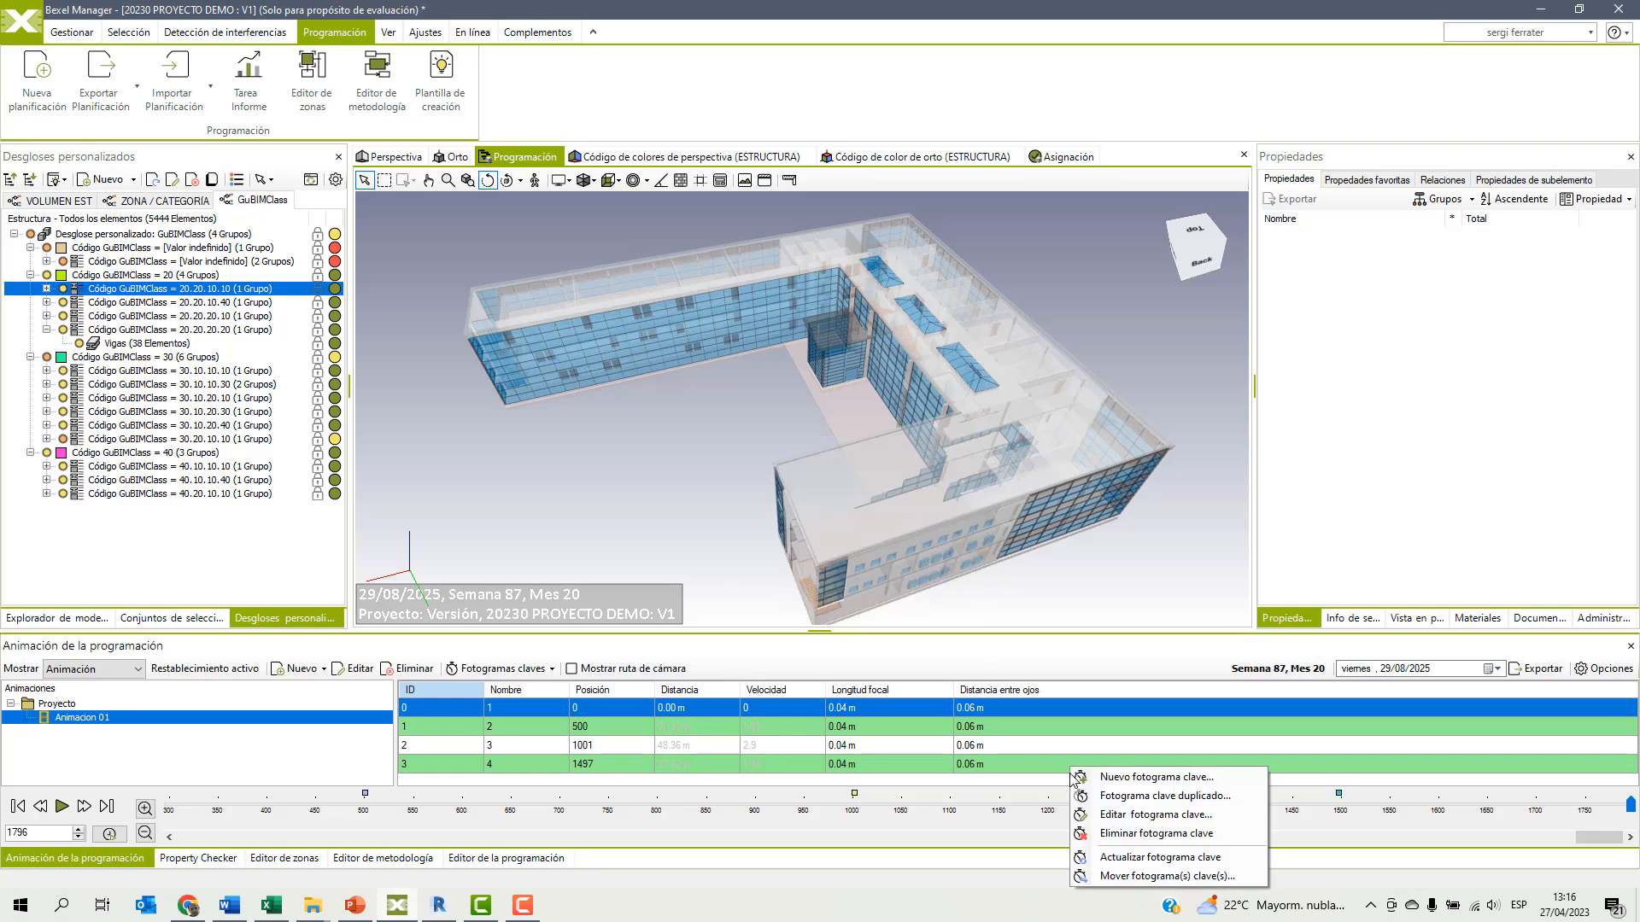
left_click(1099, 779)
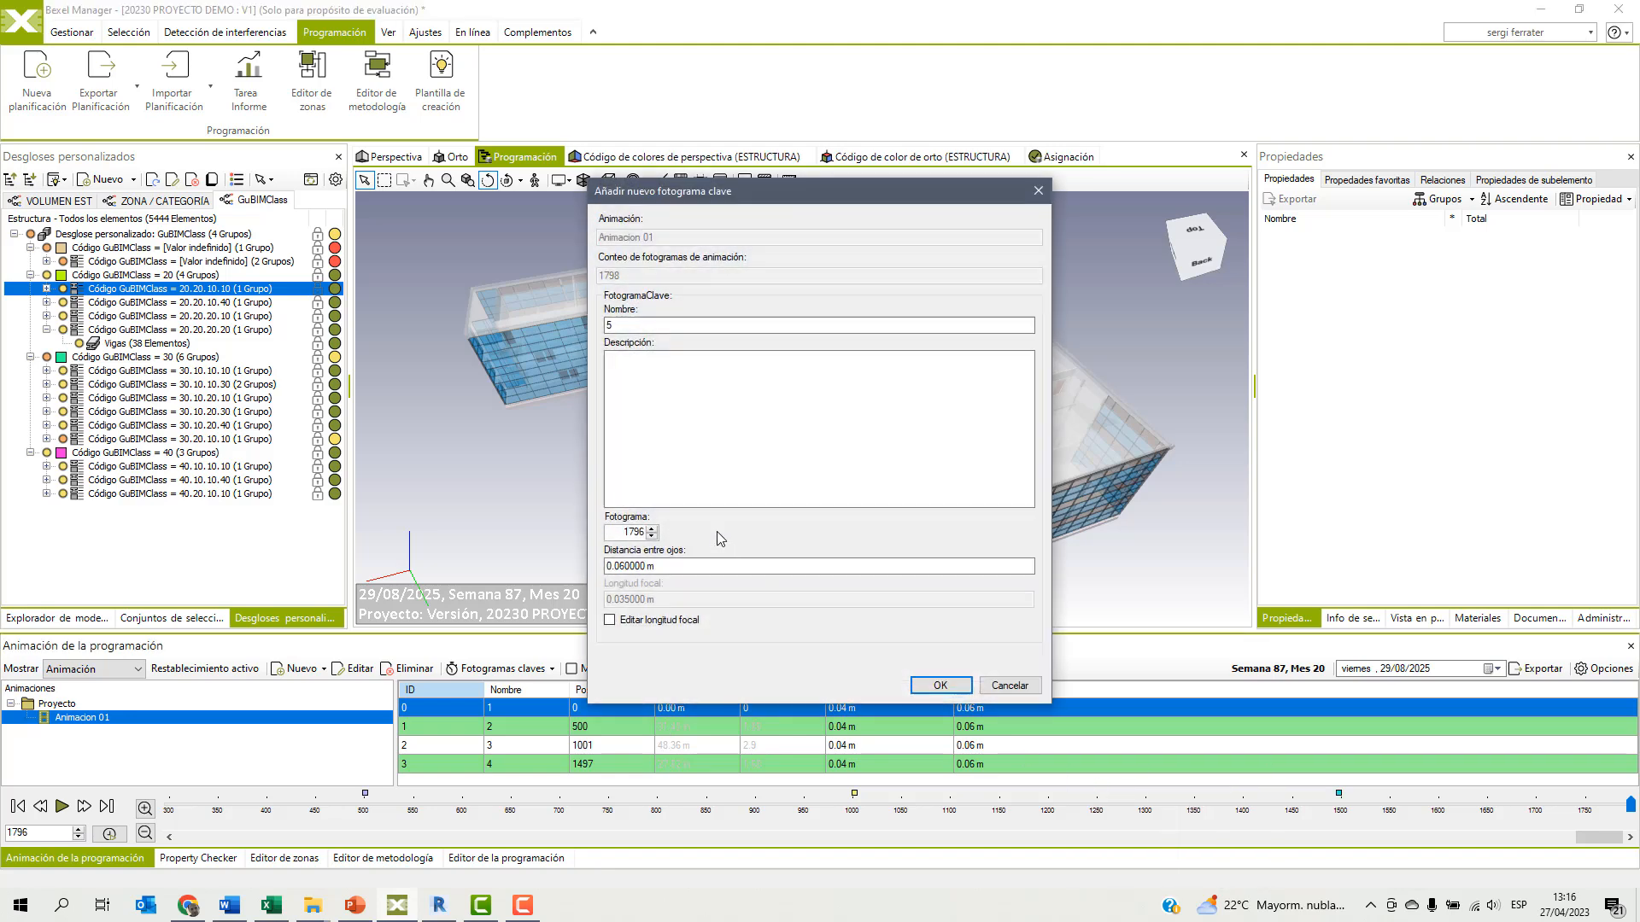
left_click(953, 684)
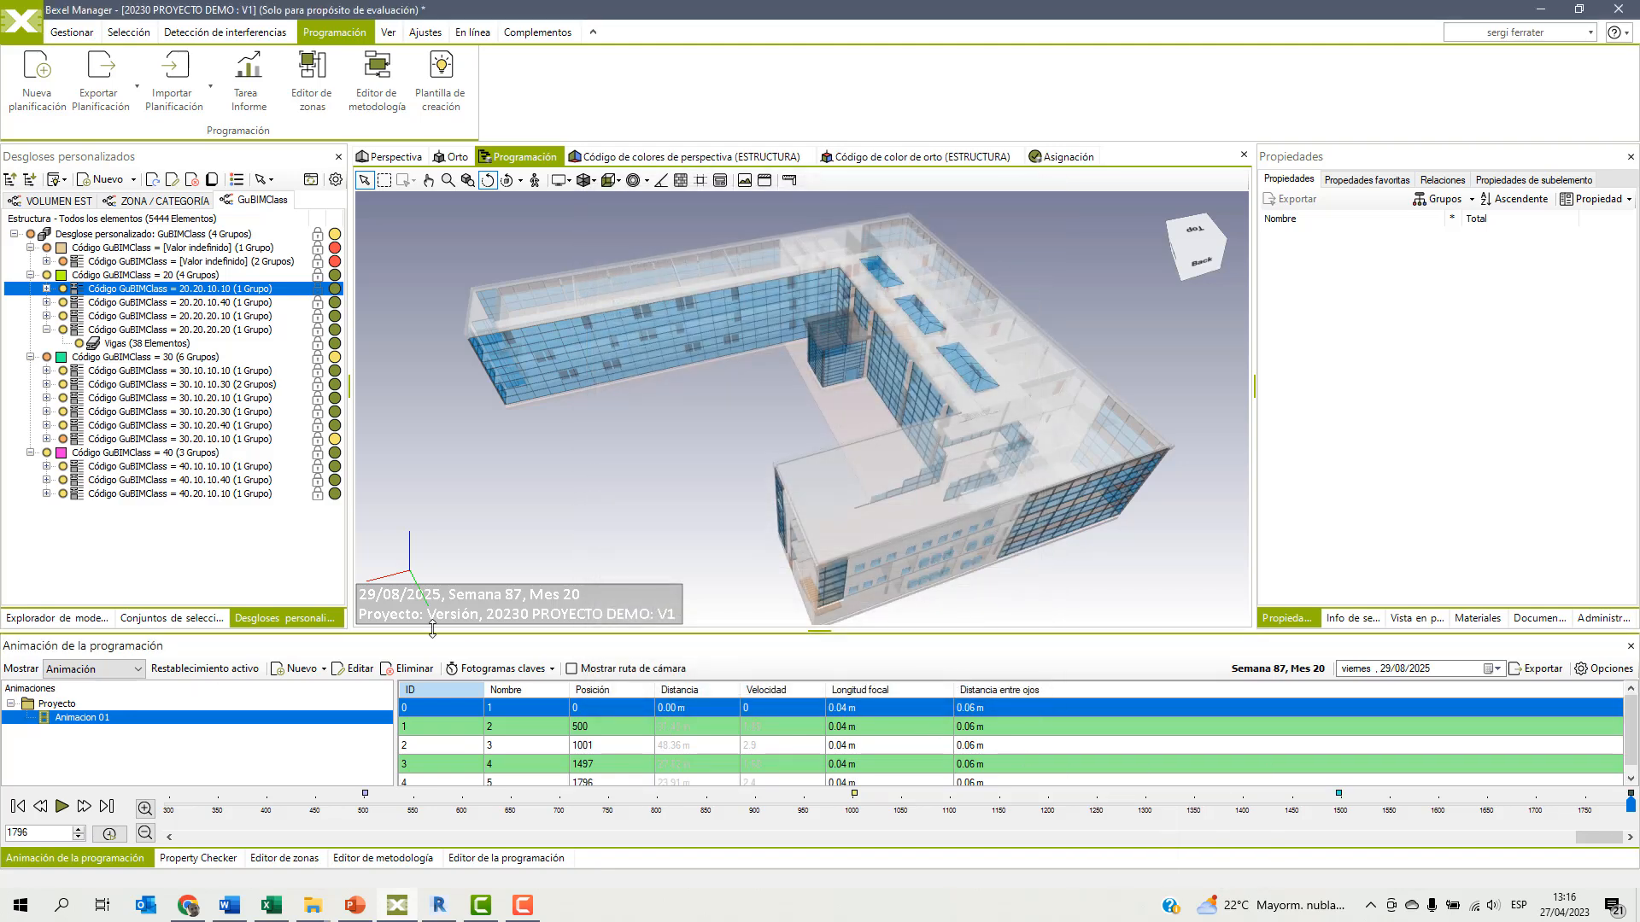
Play Animacion 01 from frame 0 to examine the camera movement between its keyframes.
left_click(19, 806)
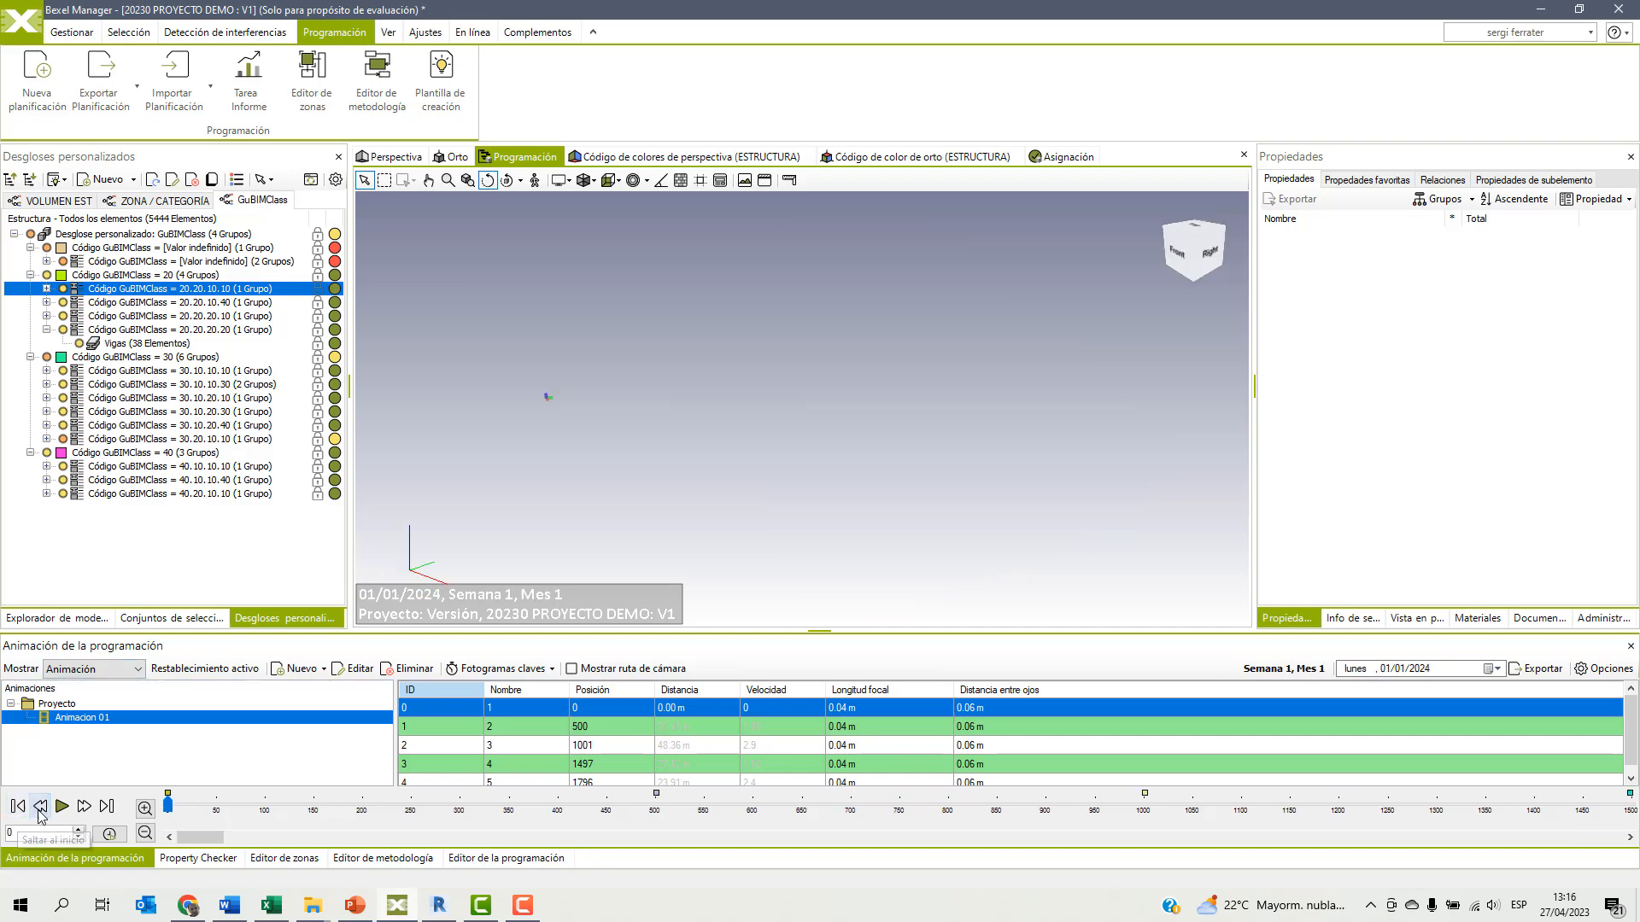
left_click(62, 806)
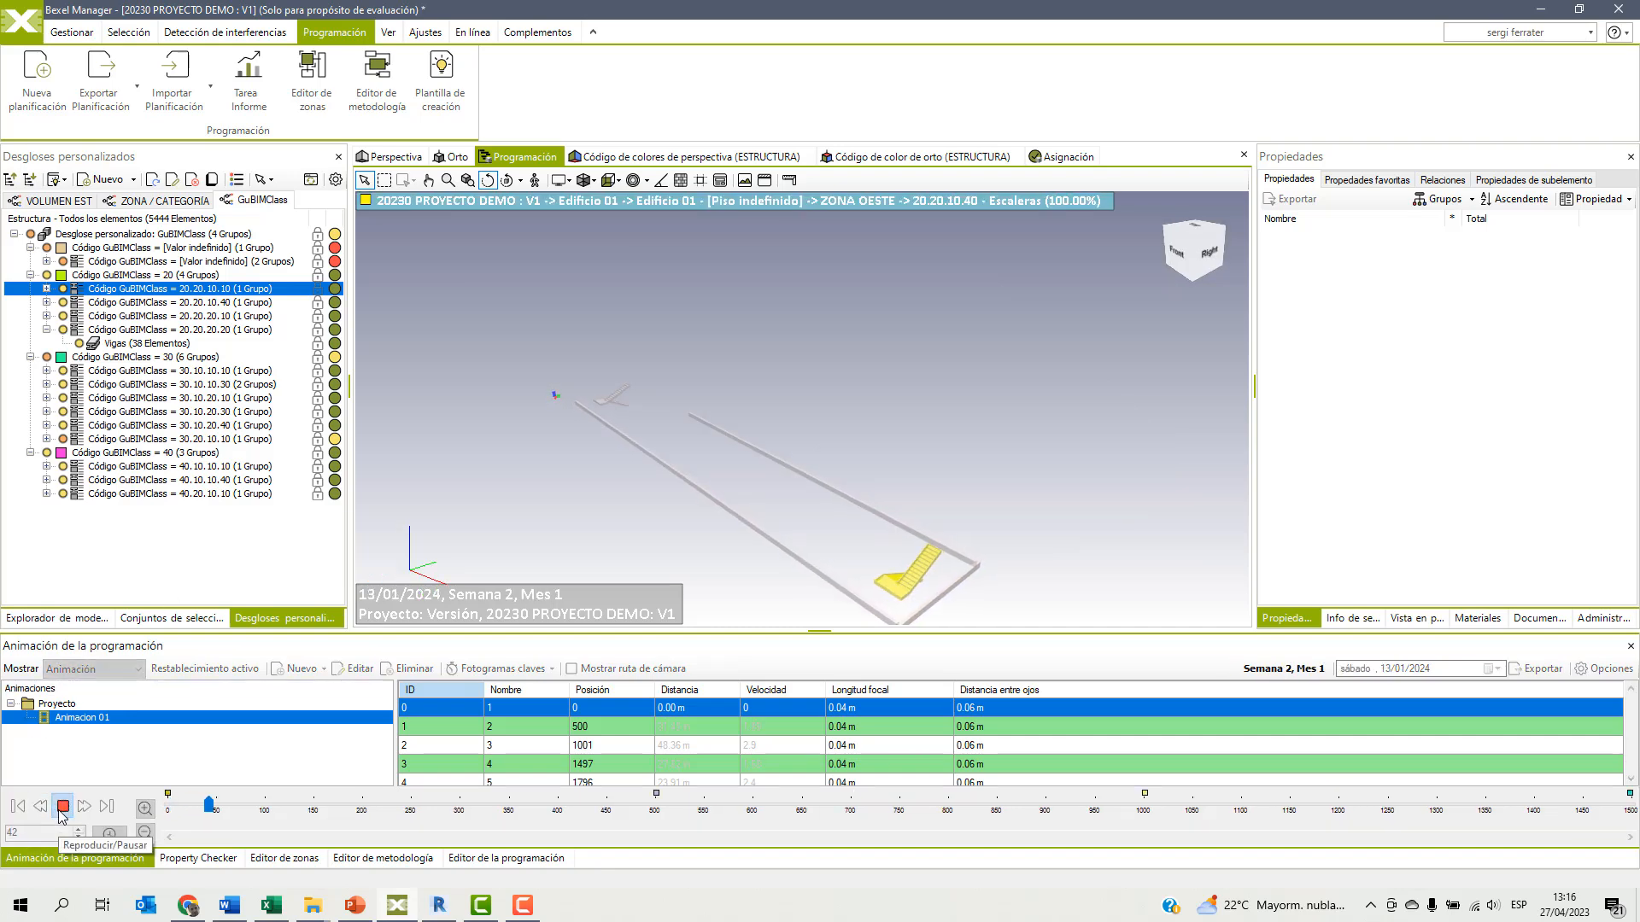
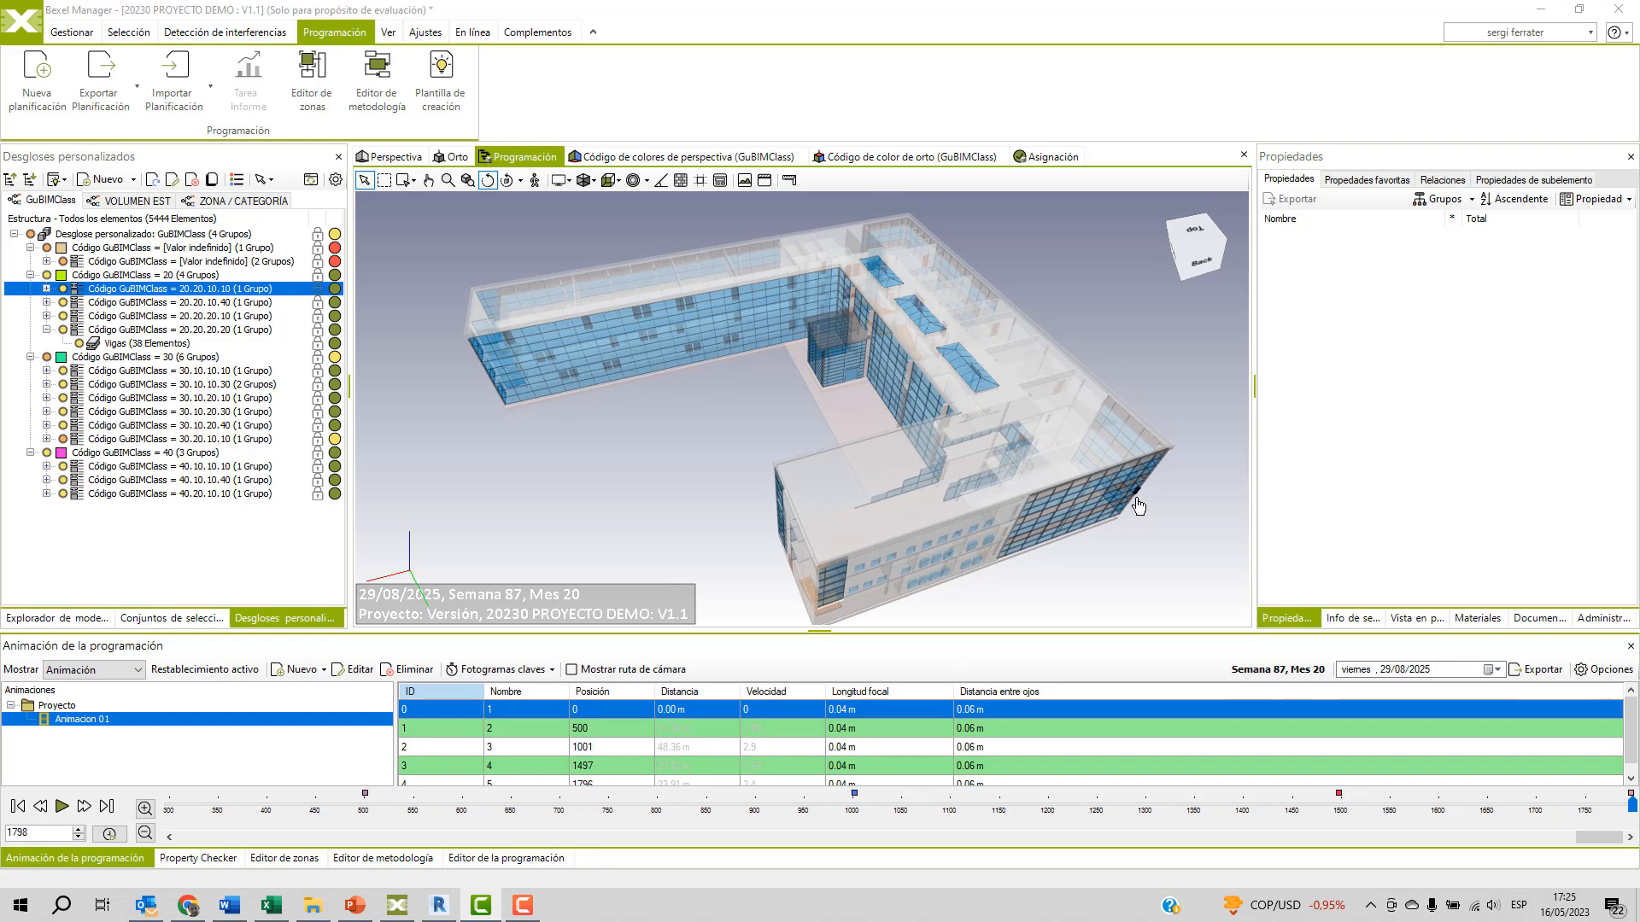
Check the available Power BI report publishing options in the project management tools.
left_click(68, 32)
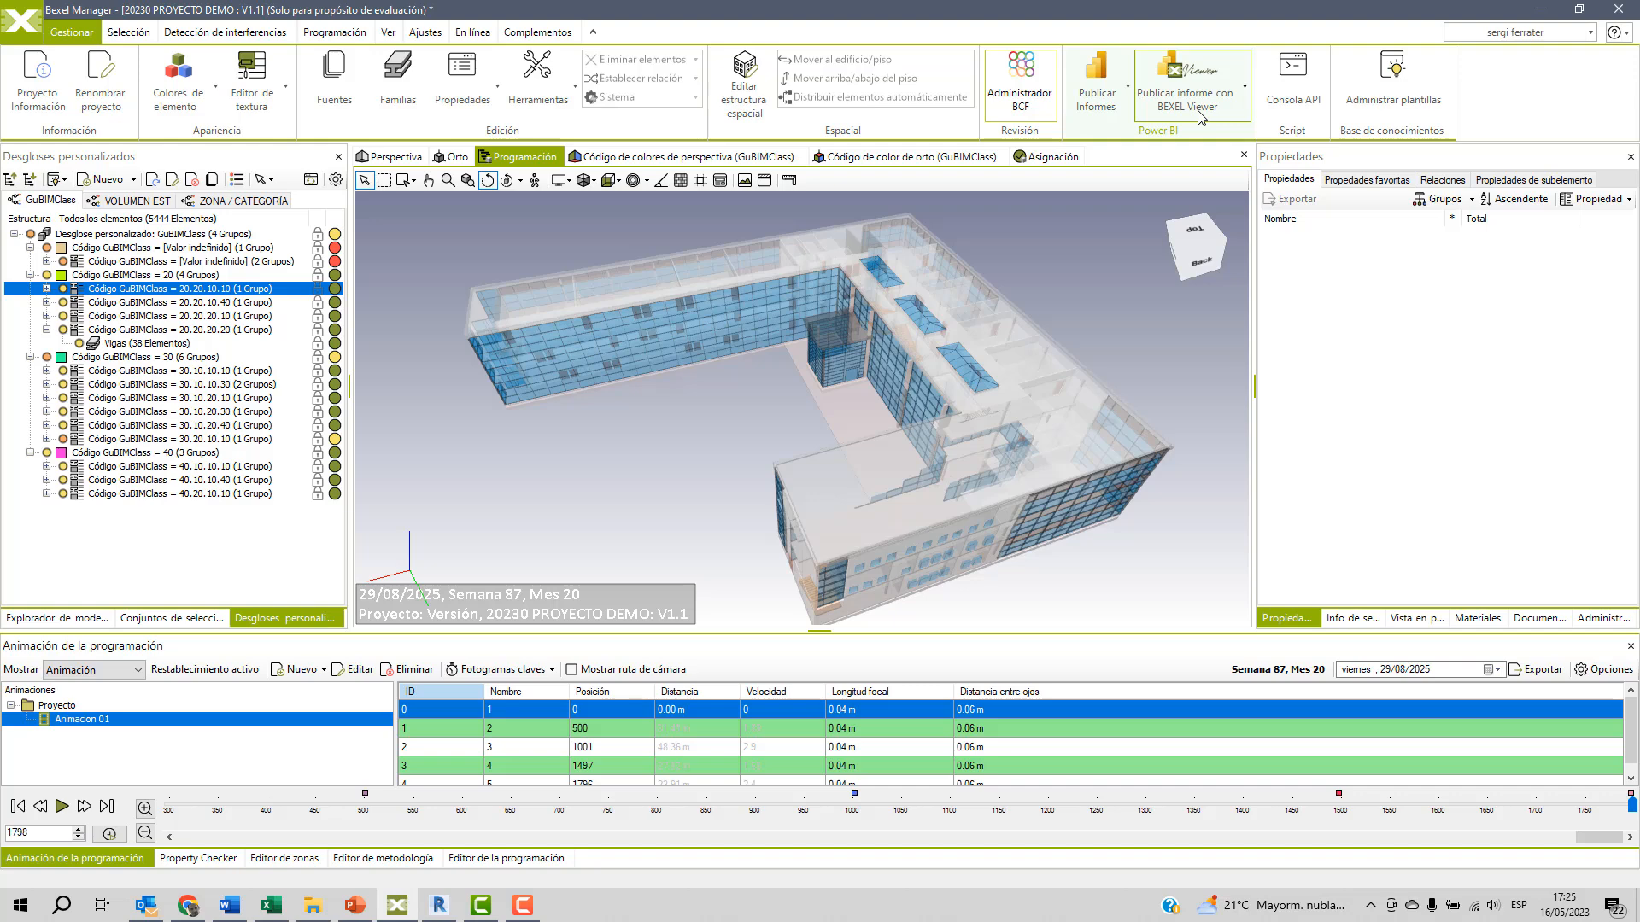
left_click(1114, 99)
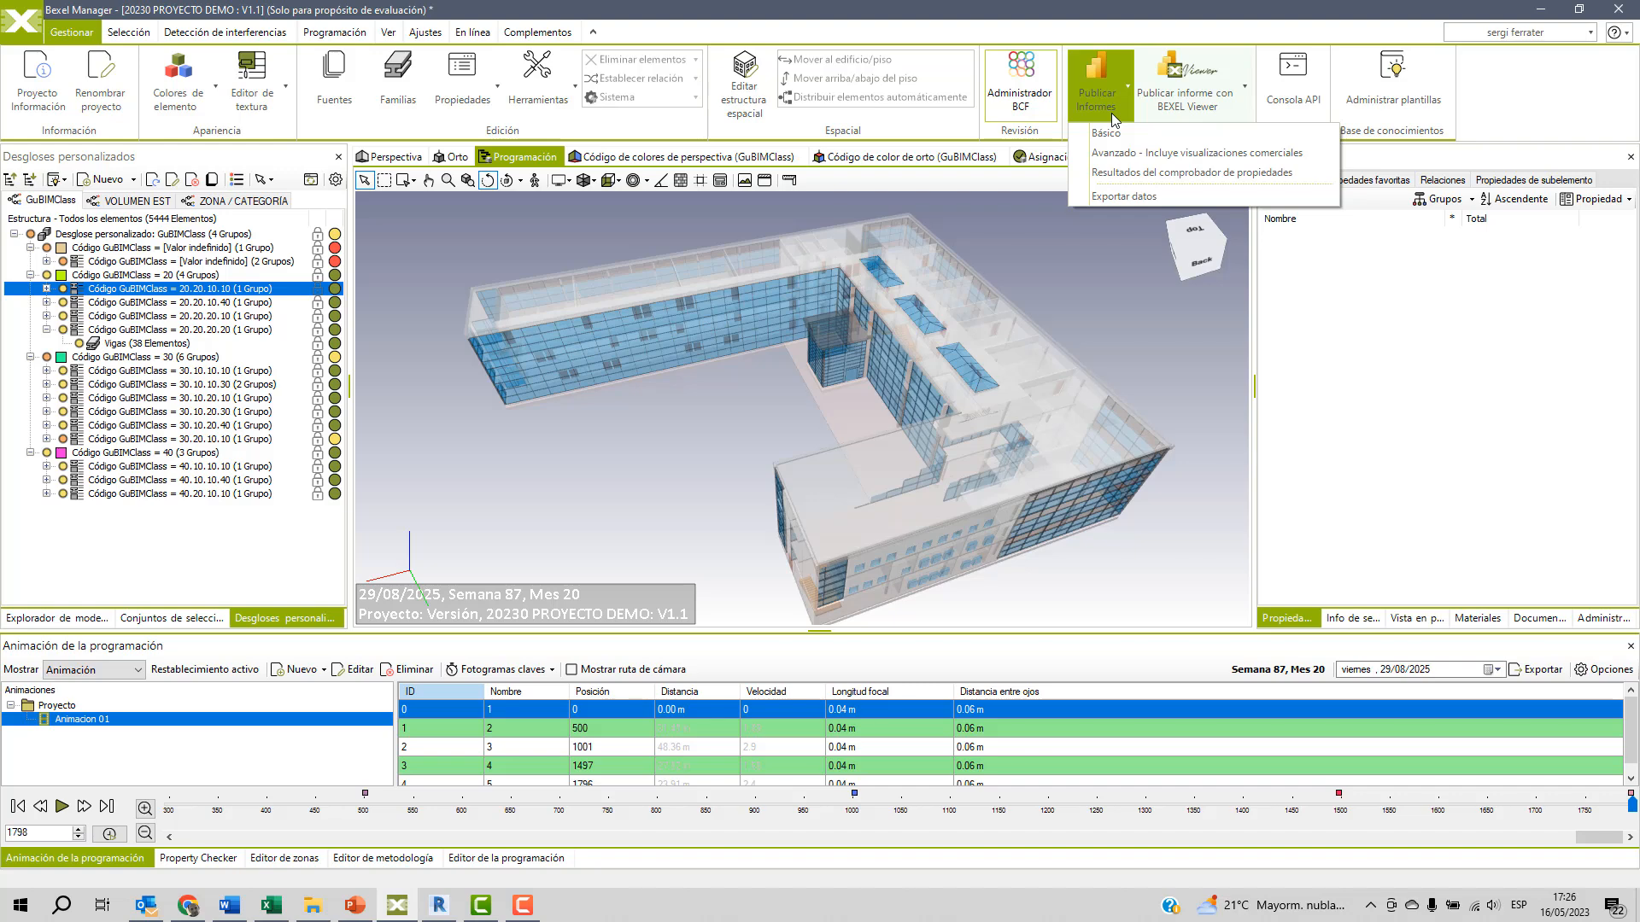
left_click(960, 182)
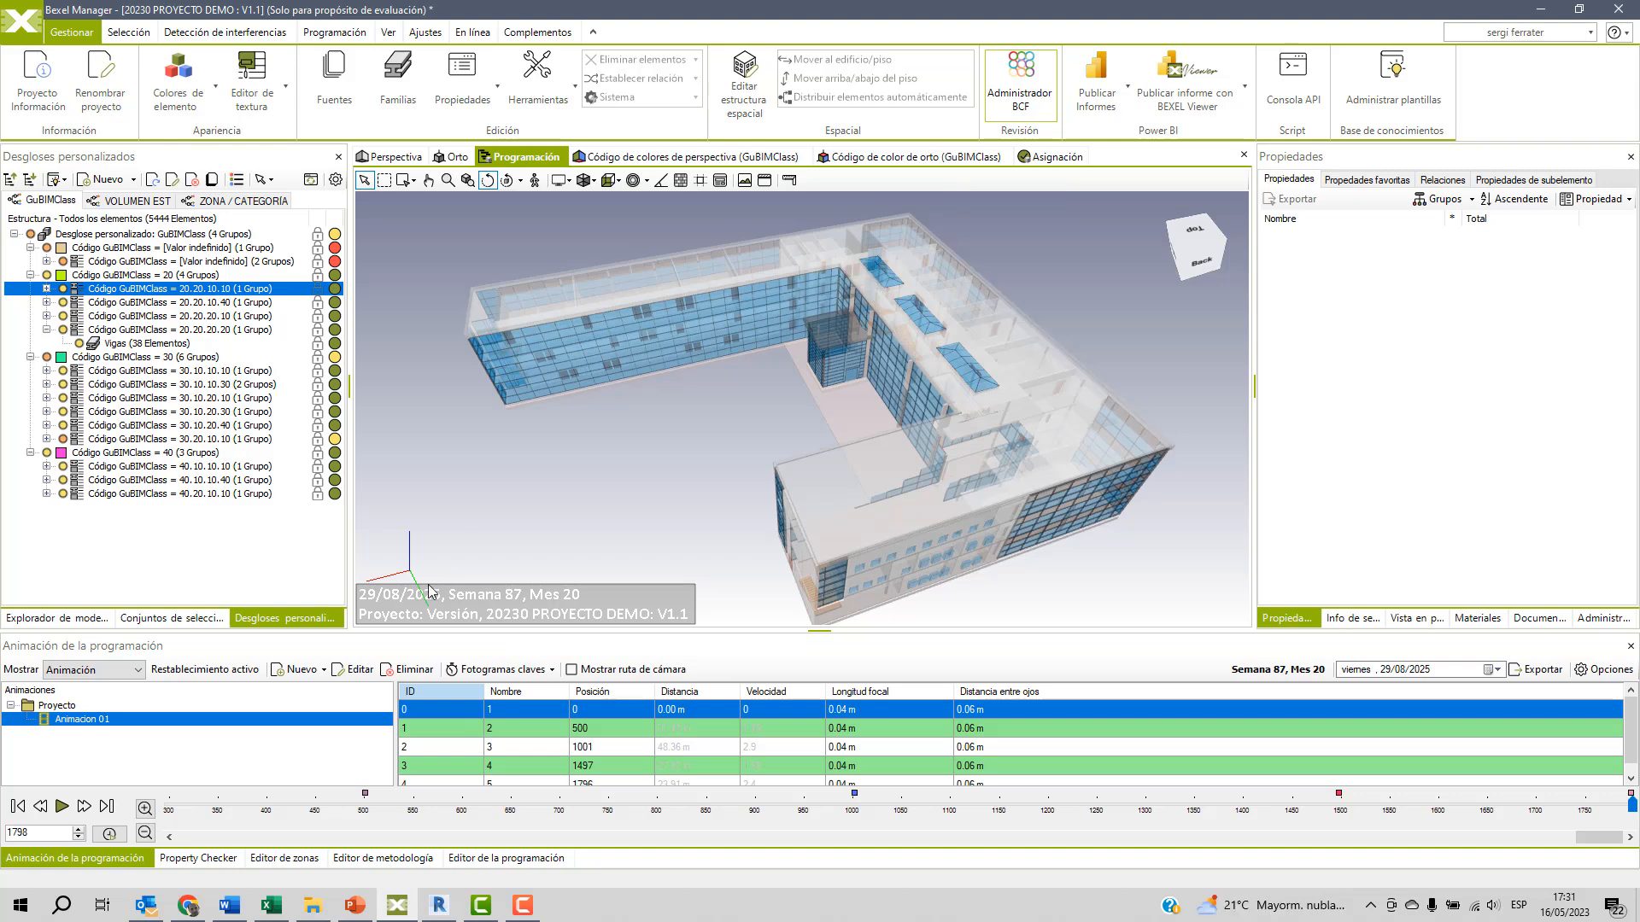
Switch to Chrome and open the 5D Estimation Power BI report with the 3D building in closer view.
left_click(188, 908)
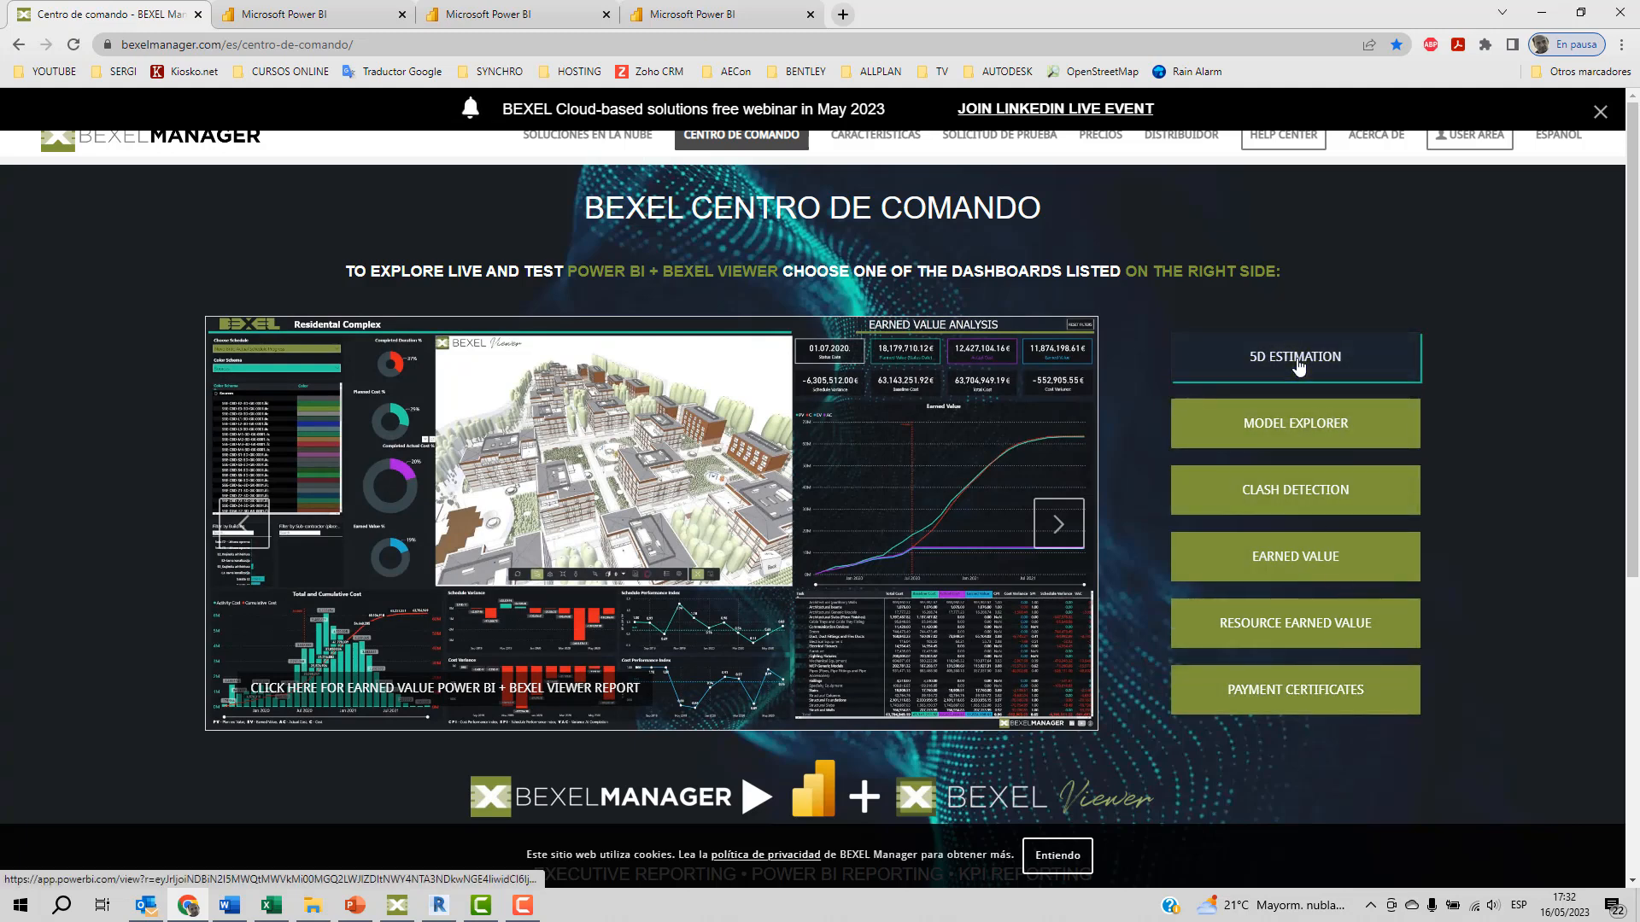
left_click(316, 17)
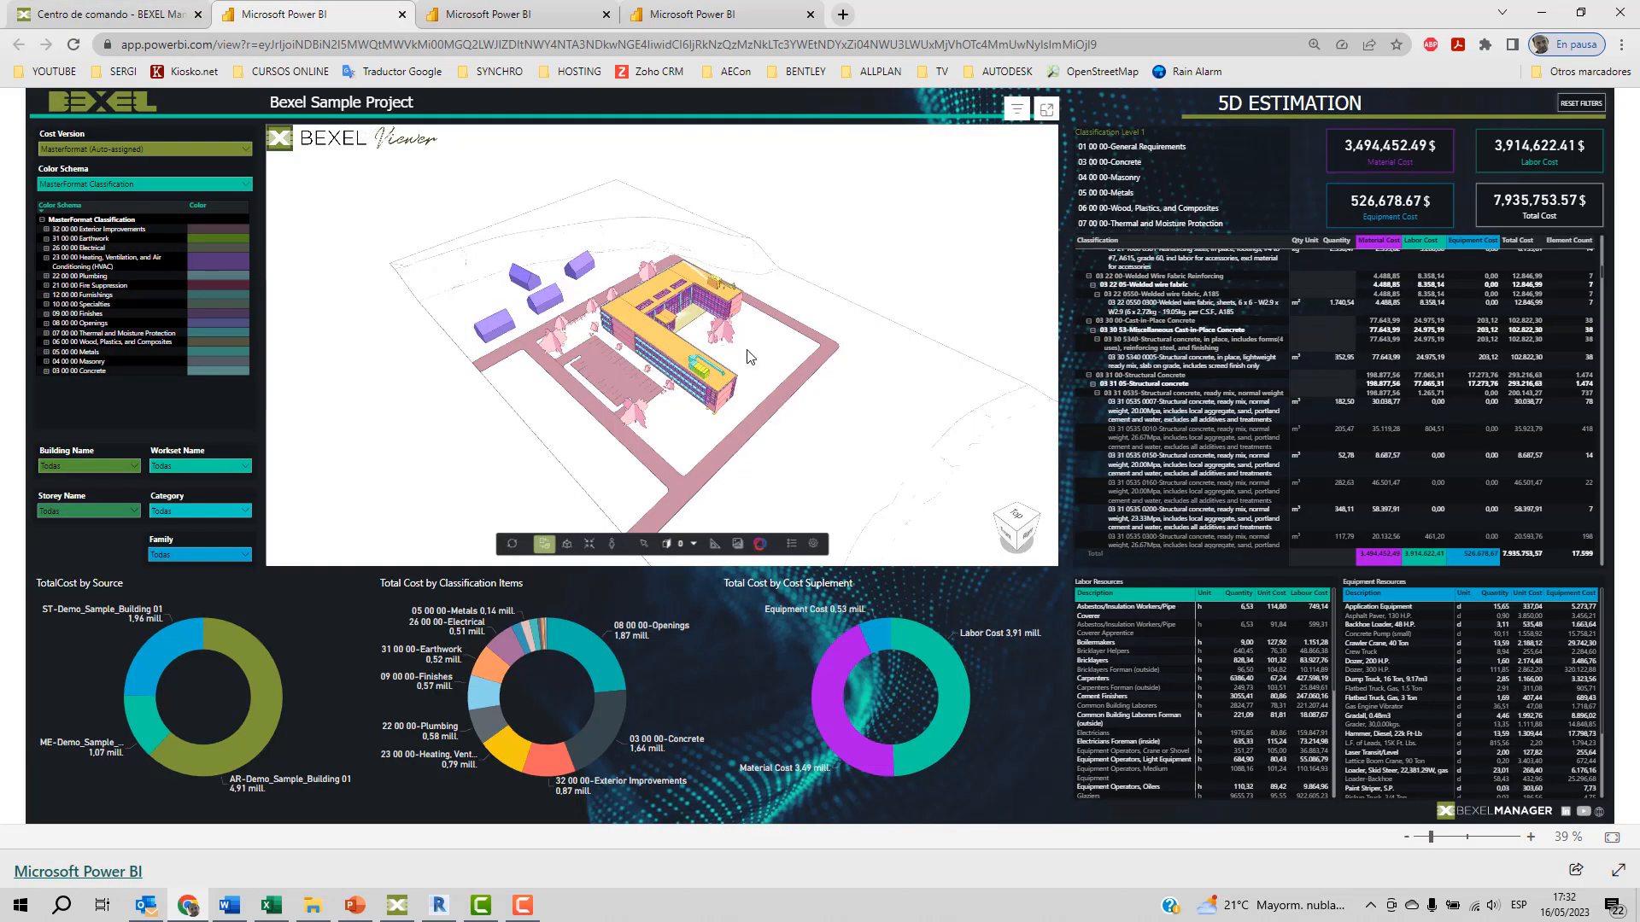
scroll(748, 357, "up", 1)
left_click_drag(748, 357, 707, 358)
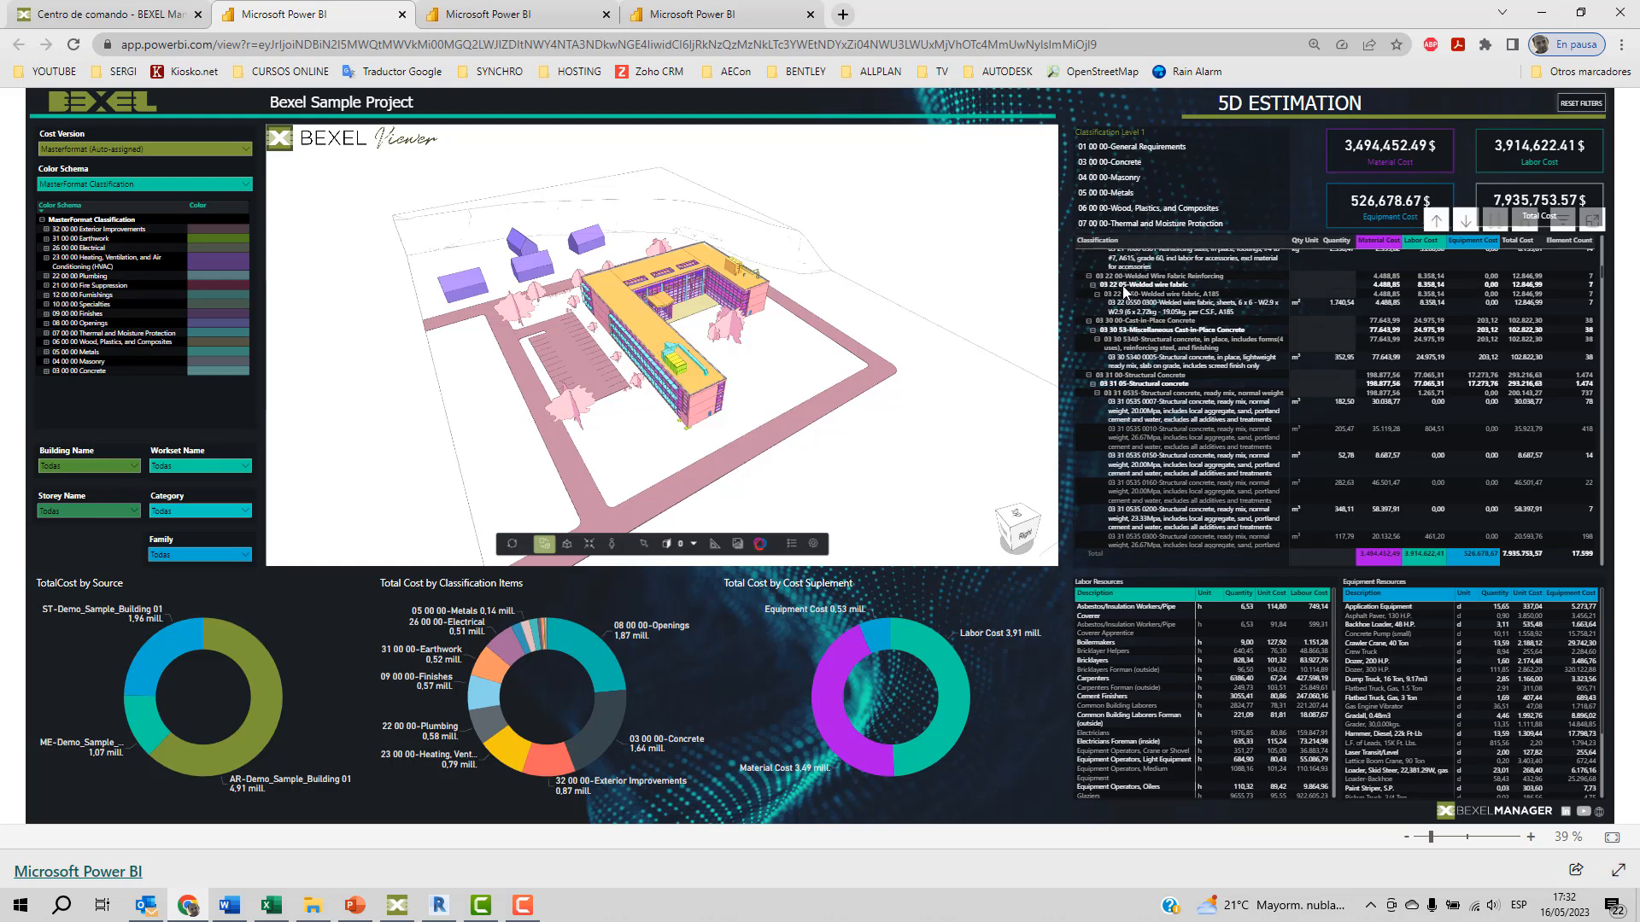
Filter the 5D Estimation report by 03 31 0570 Structural concrete, placing, inspect the building model, and clear that filter.
scroll(1183, 290, "down", 3)
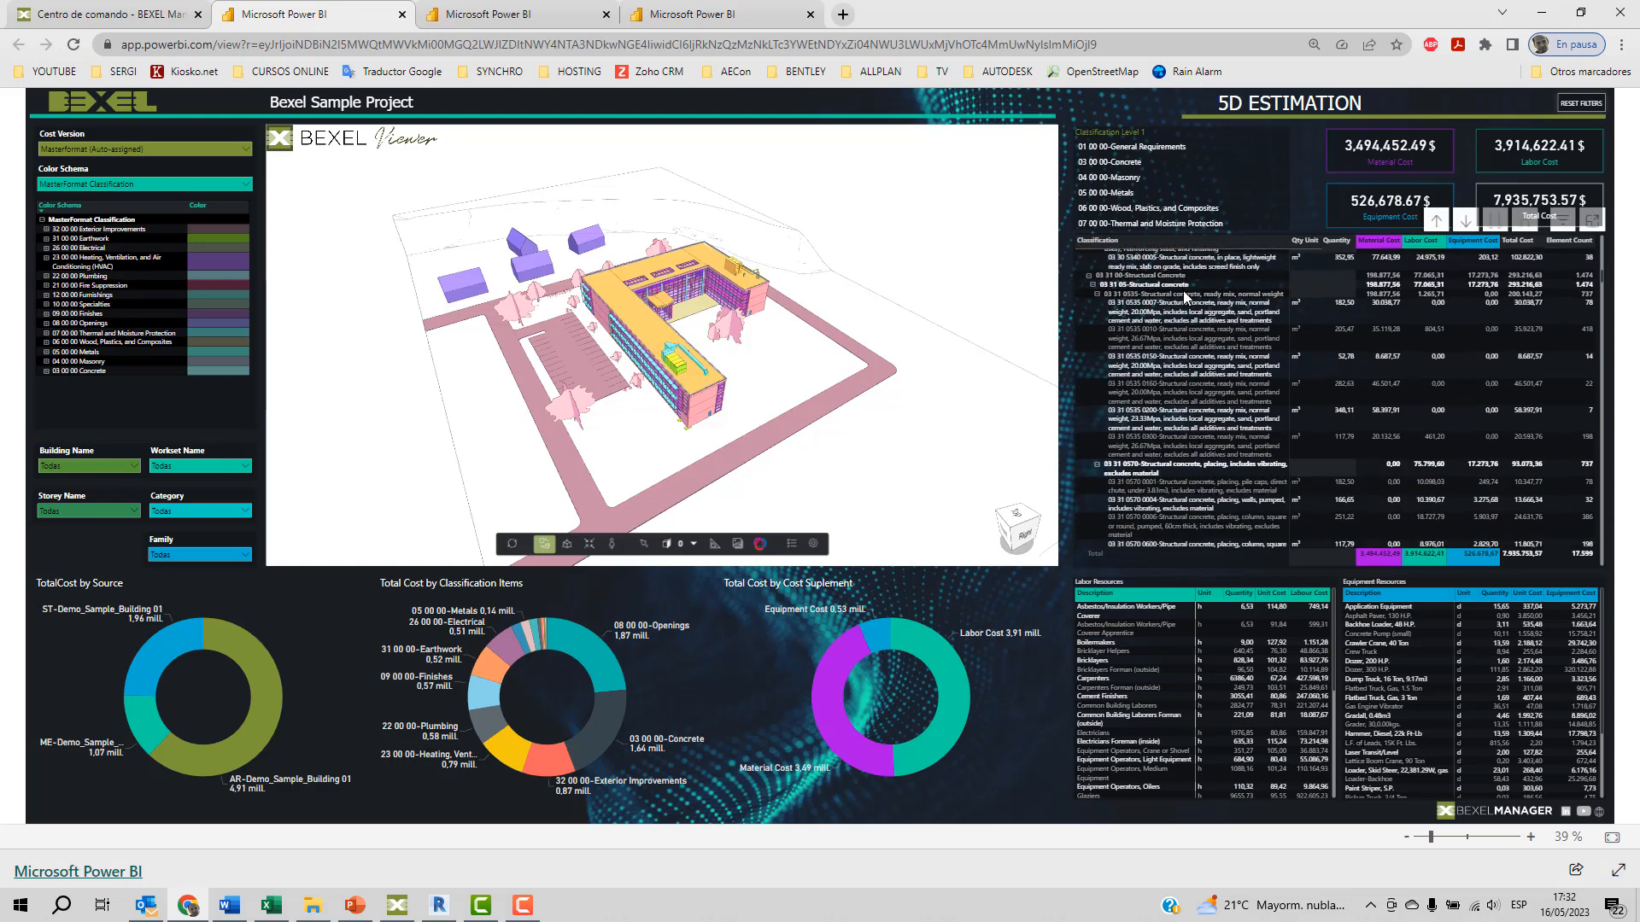
scroll(1185, 297, "down", 2)
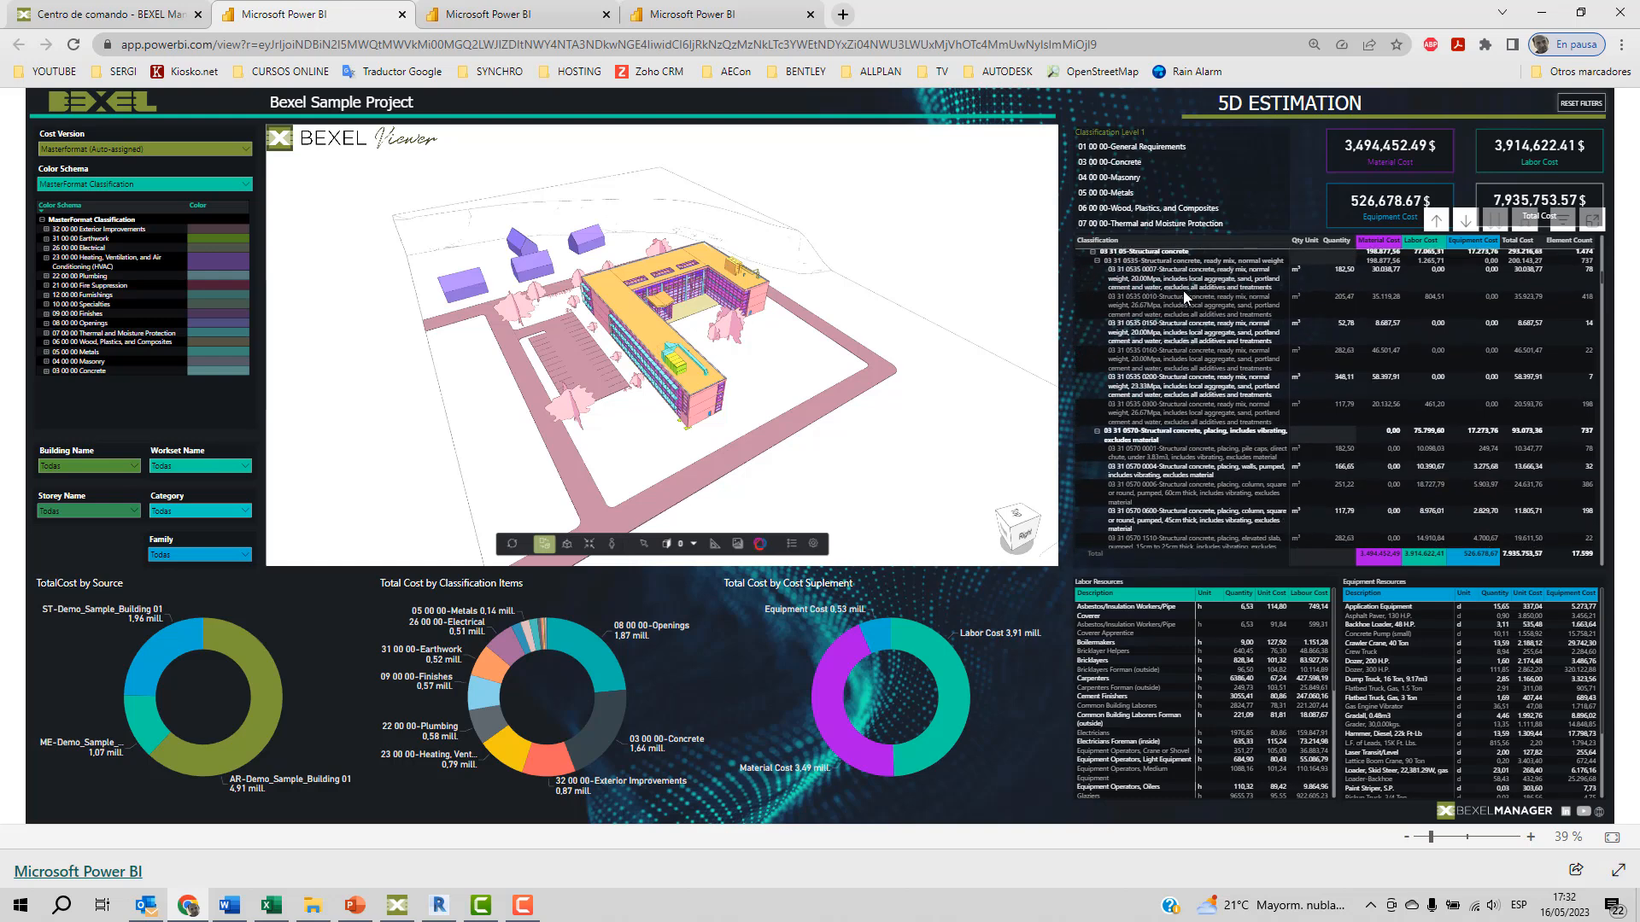
scroll(1182, 290, "down", 2)
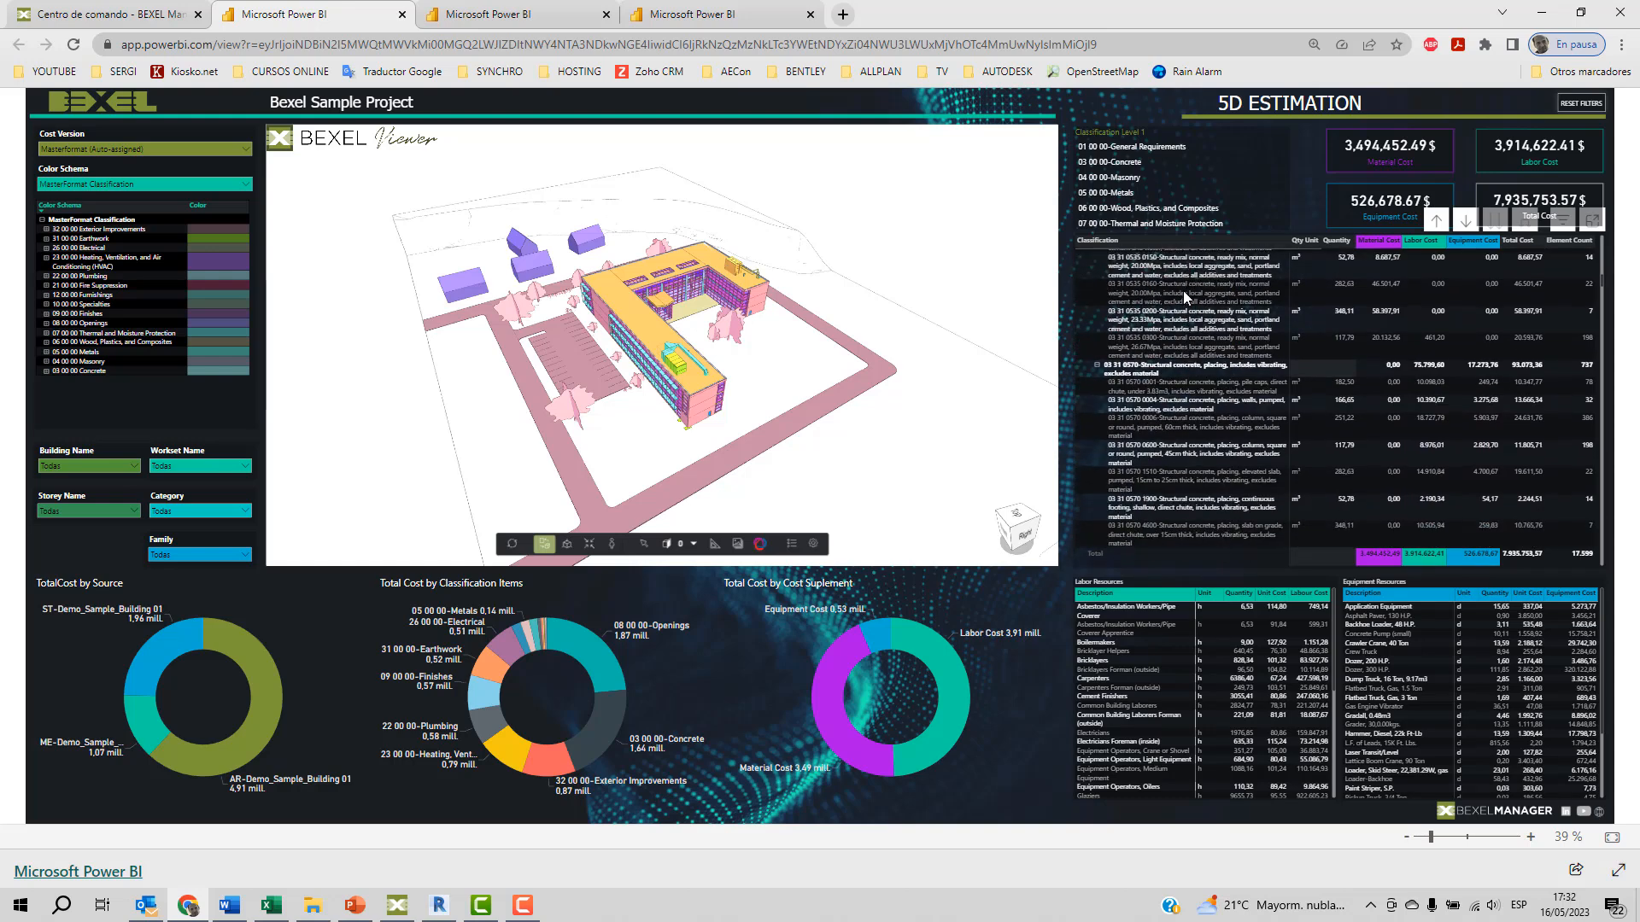
scroll(1182, 291, "up", 4)
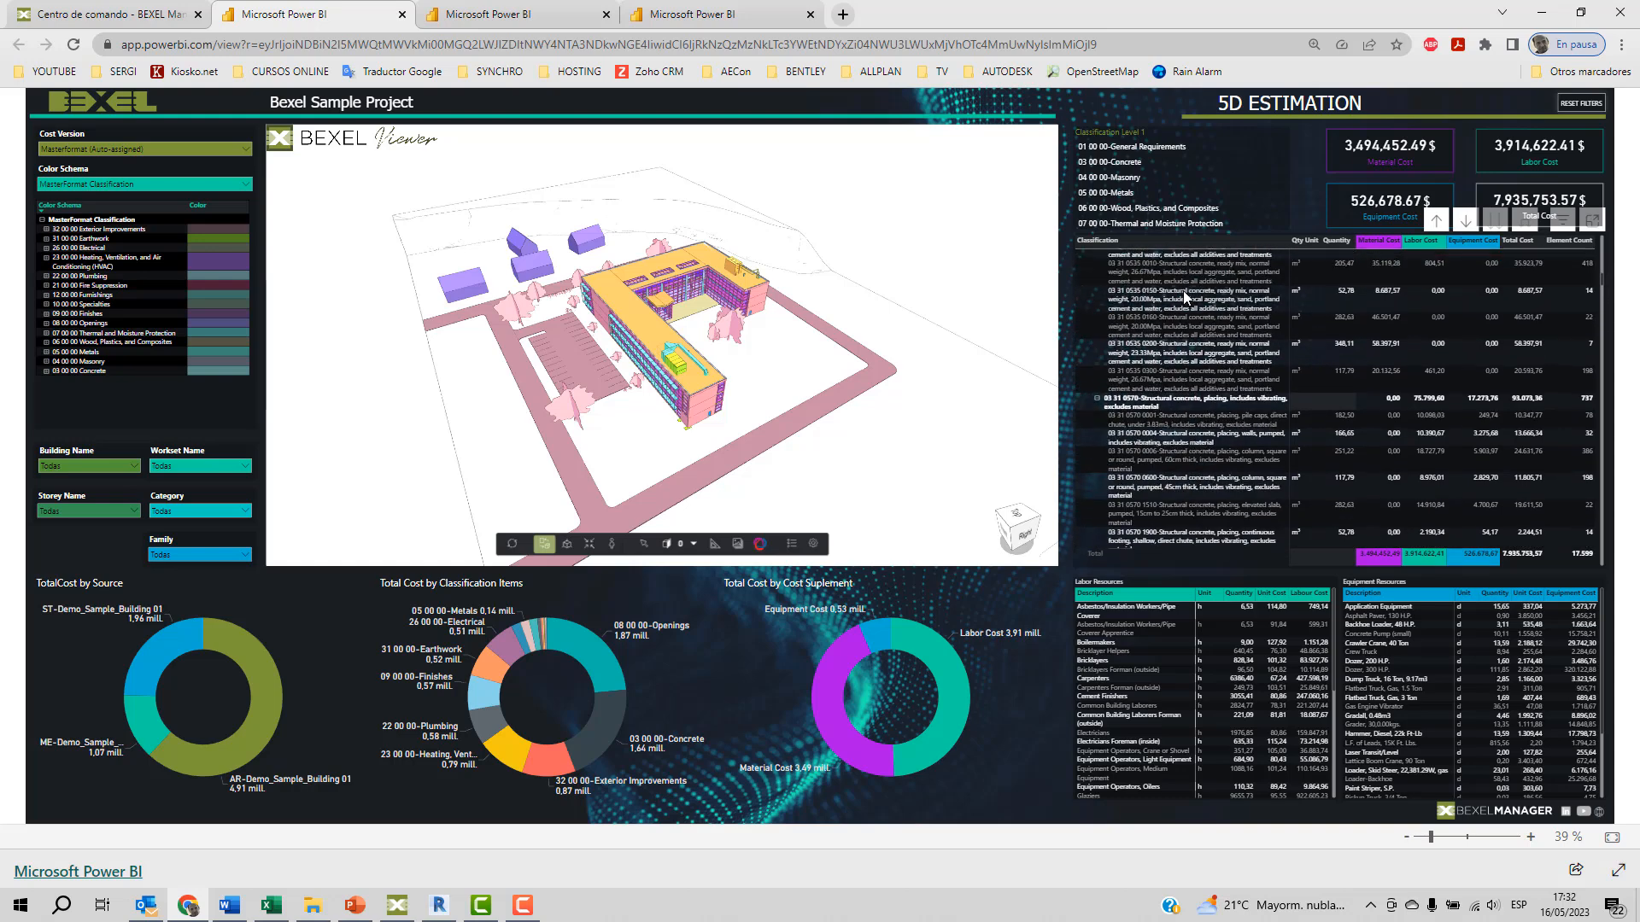
scroll(1182, 291, "down", 1)
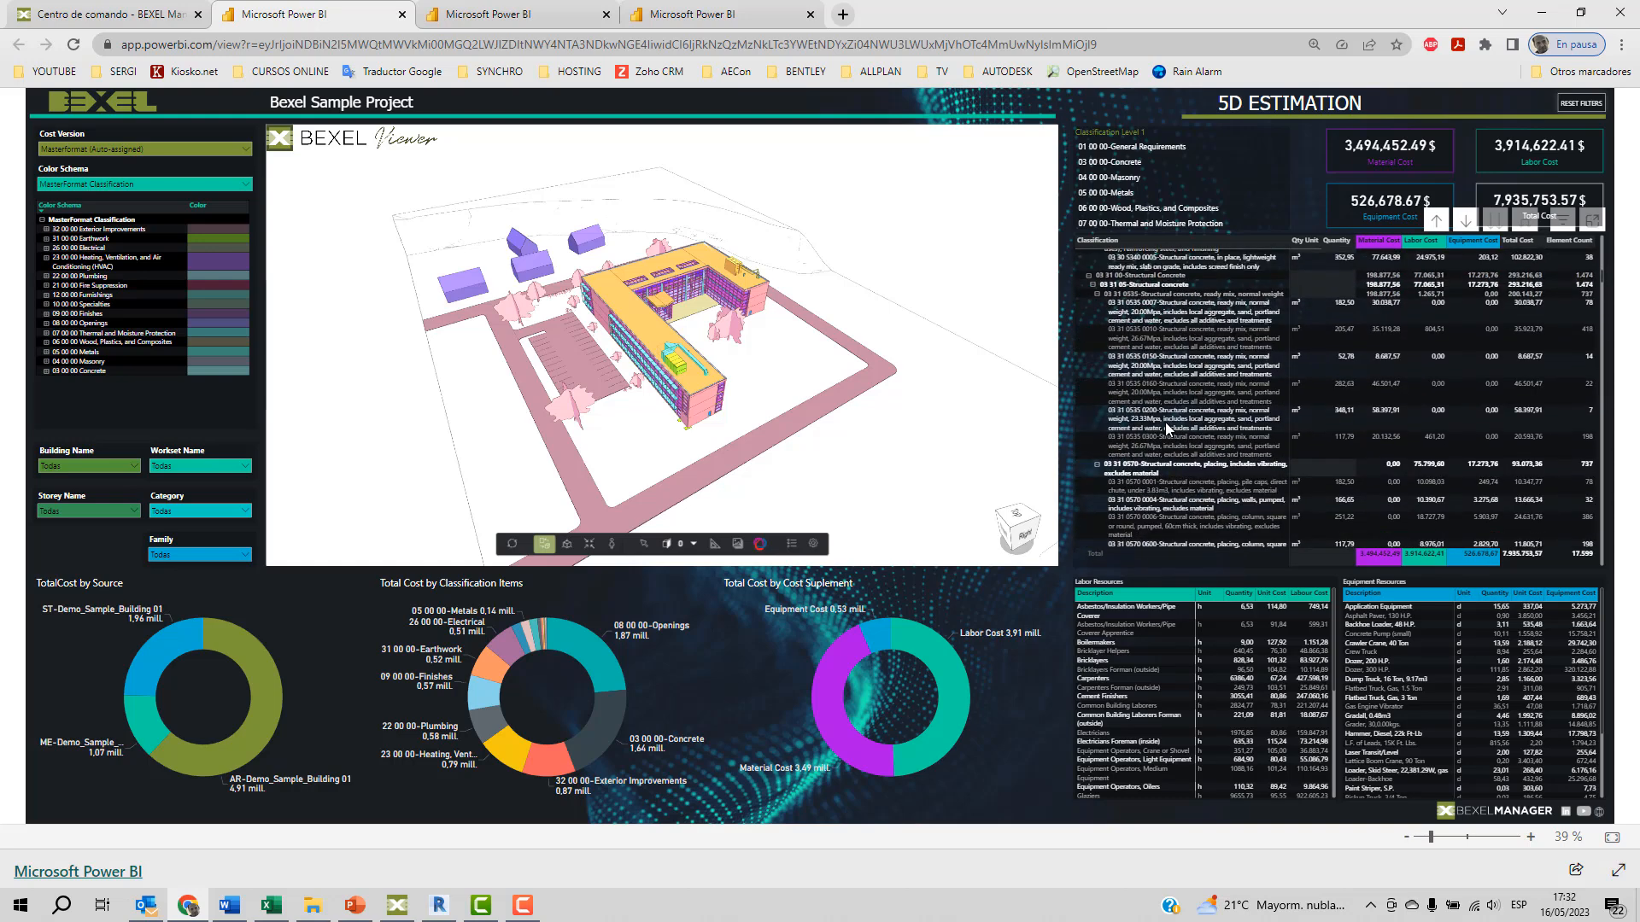
left_click(1140, 469)
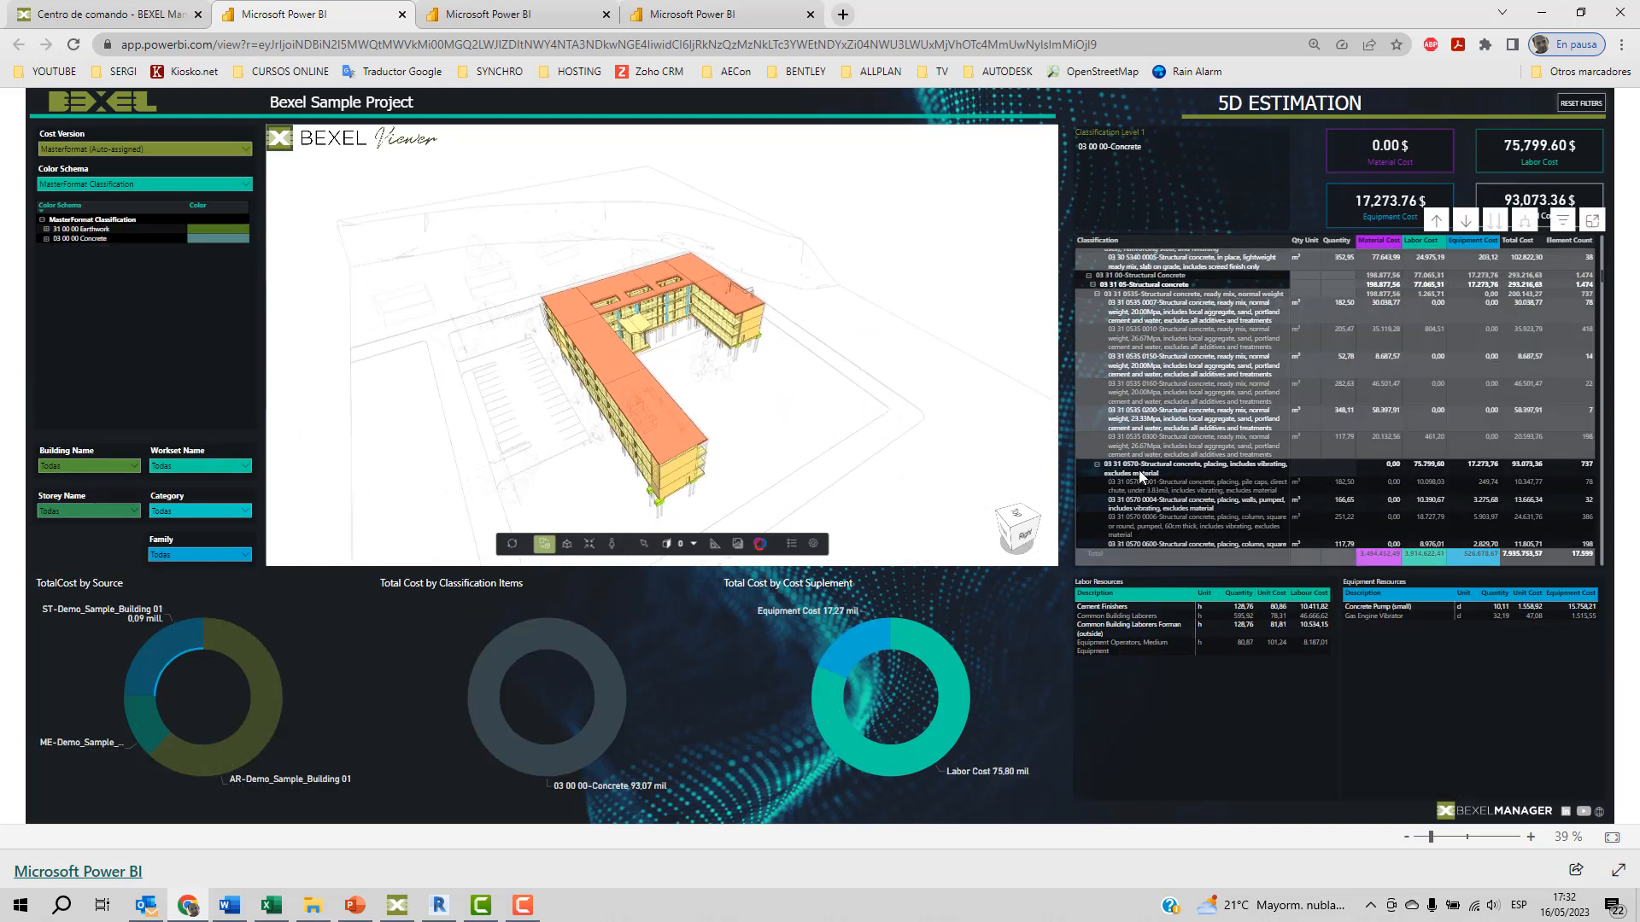
left_click_drag(754, 408, 794, 385)
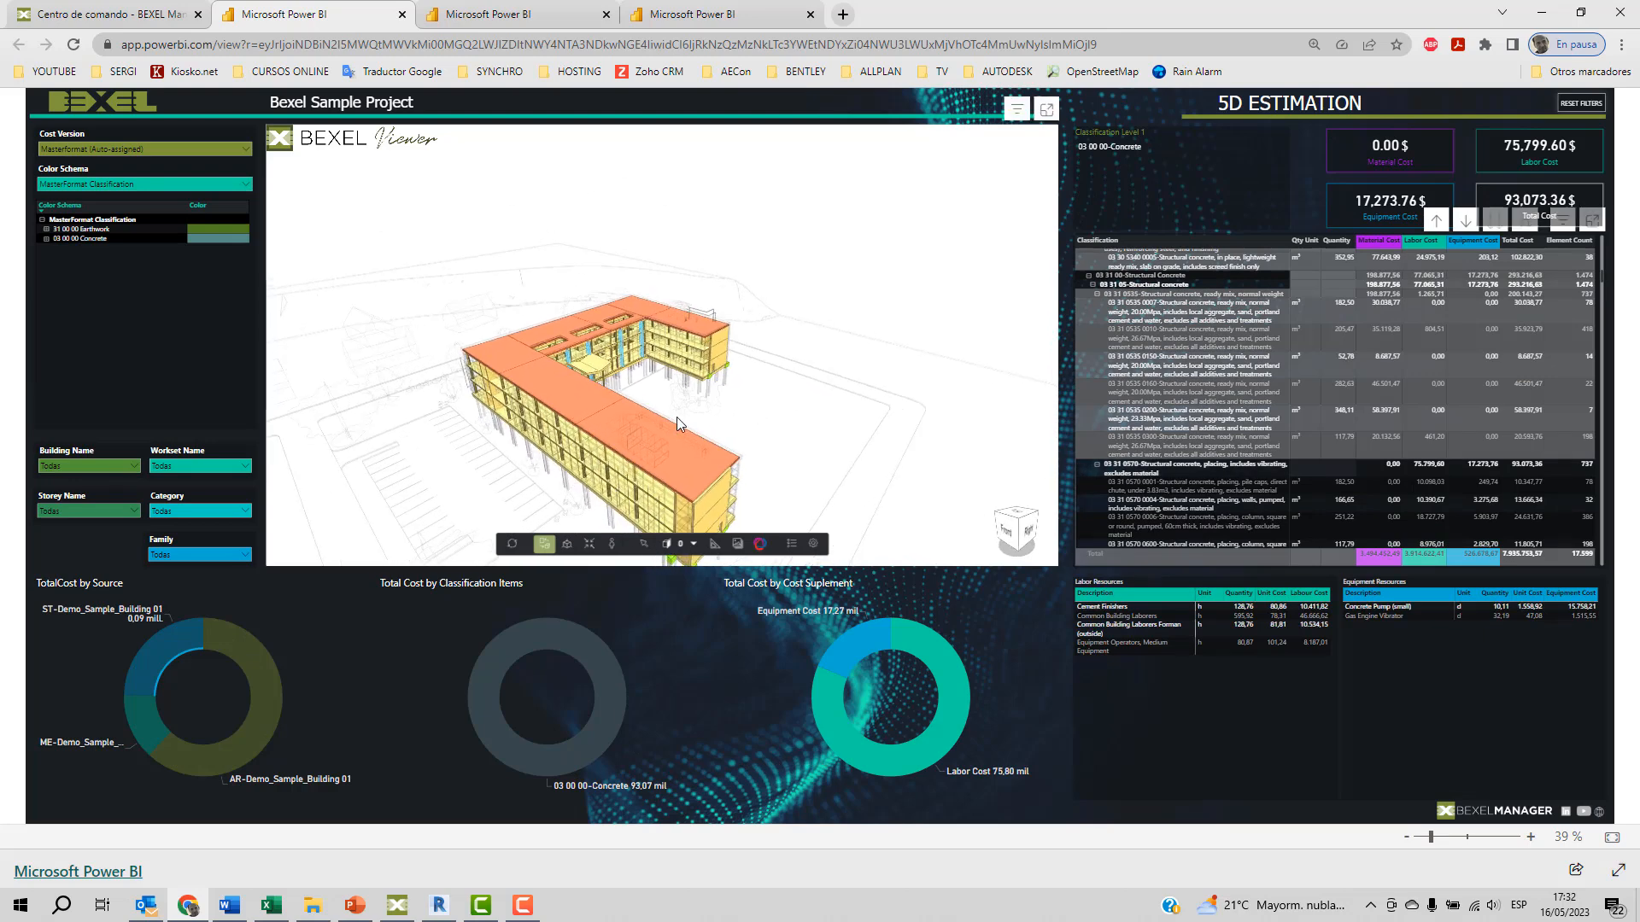
scroll(676, 417, "up", 3)
left_click(1140, 468)
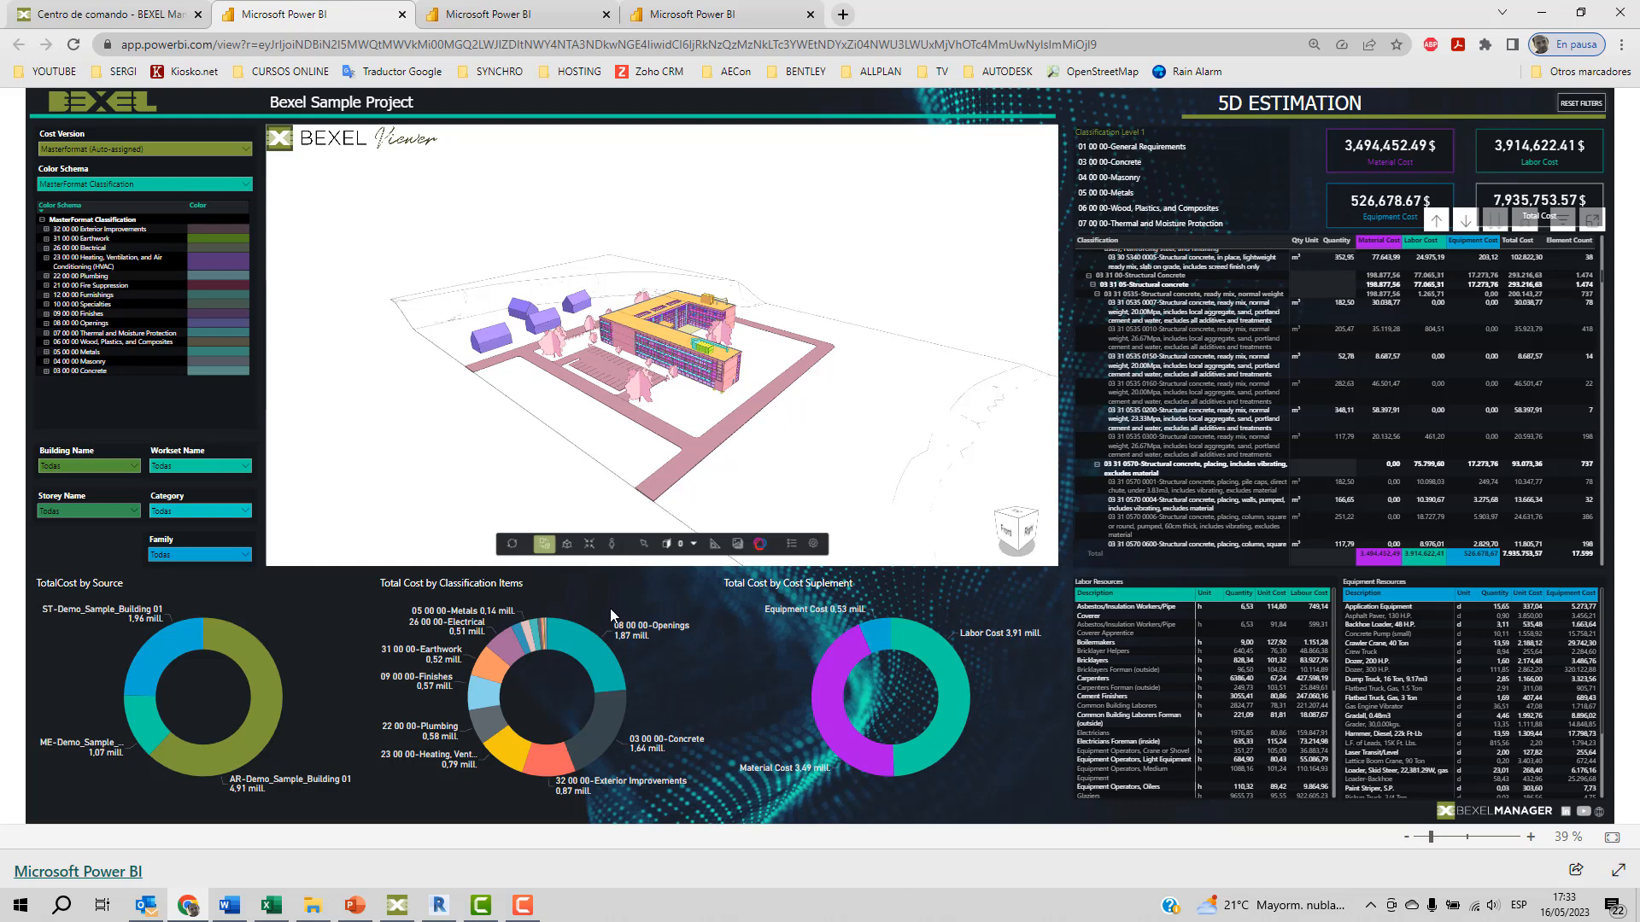
Filter the total cost by classification items to 03 00 00-Concrete, and then to 23 00 00-Heating, Ventilating, and Air-Conditioning.
left_click(612, 709)
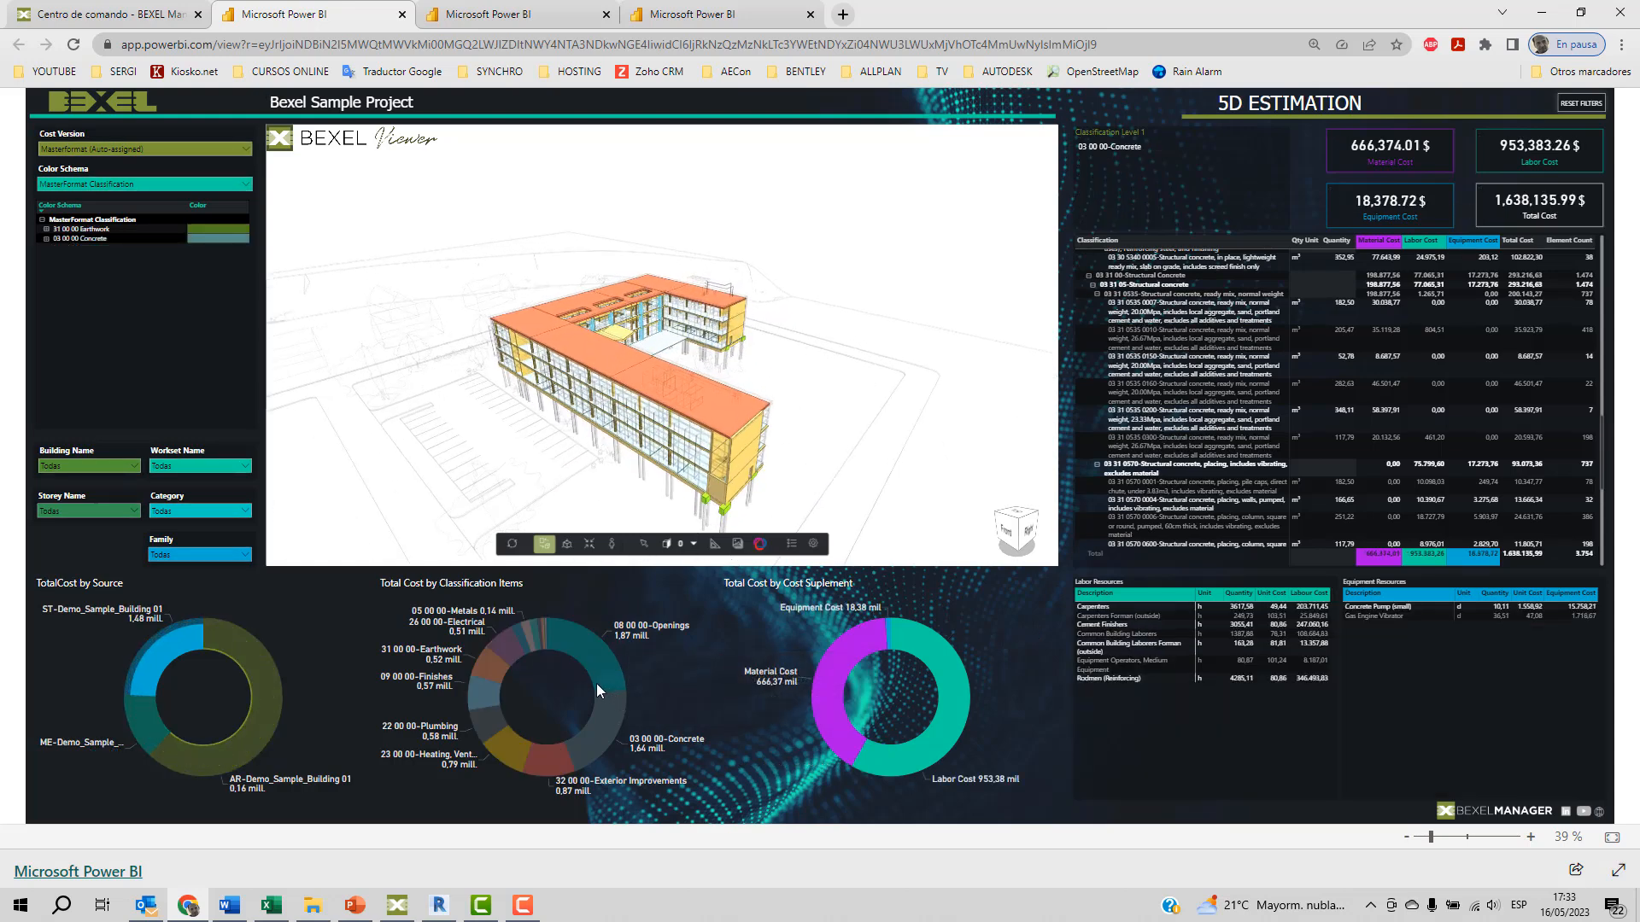
left_click(514, 748)
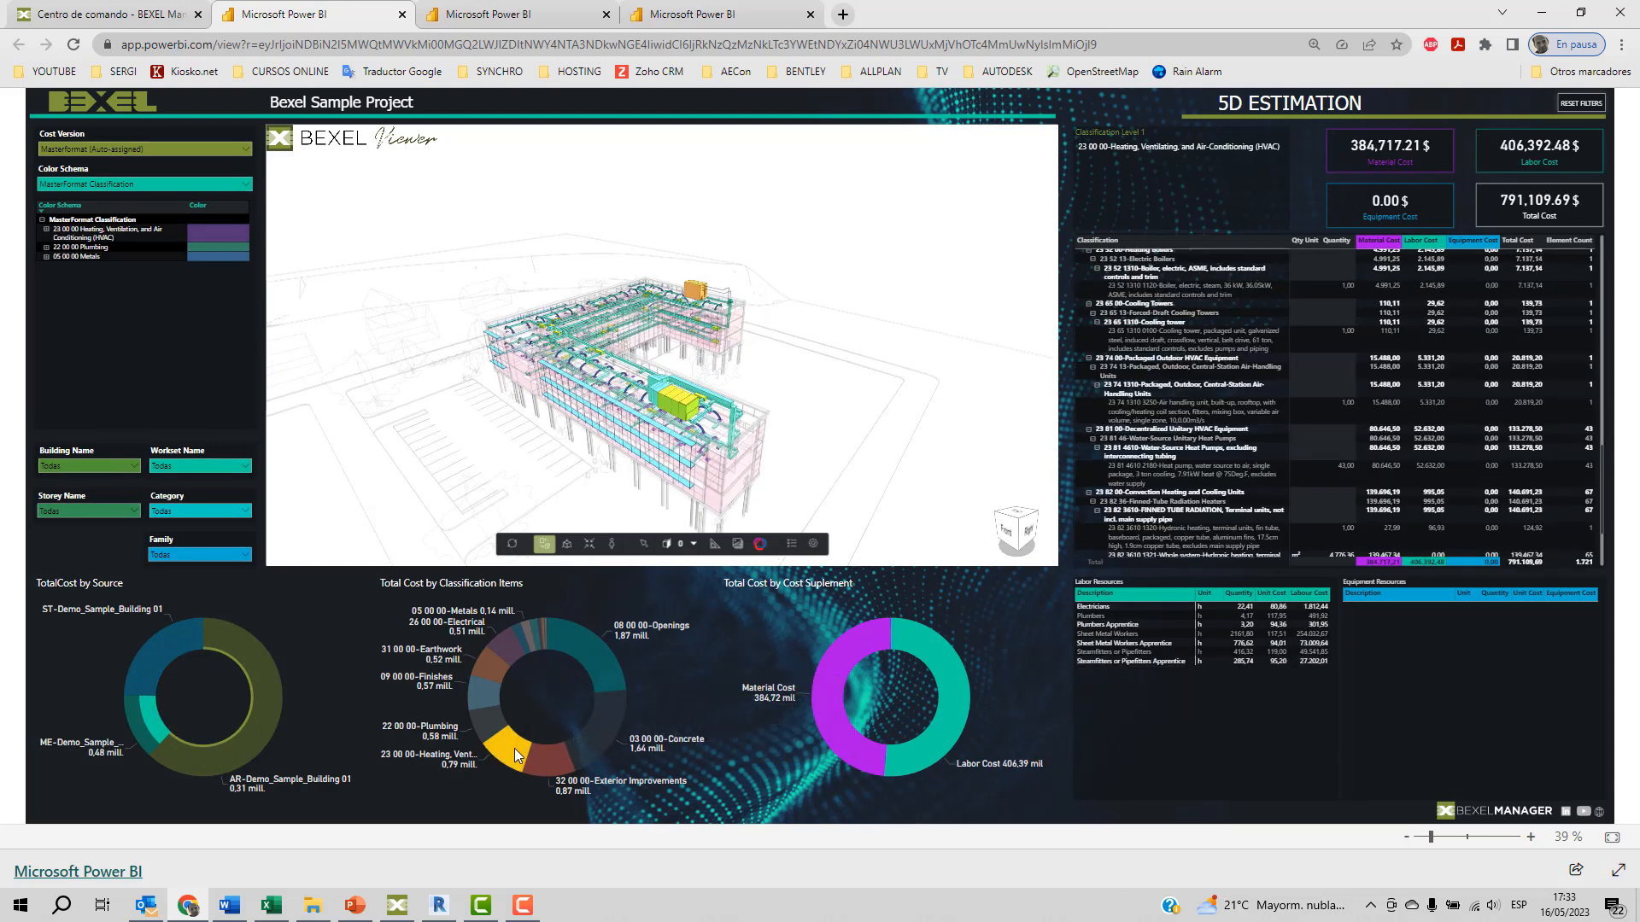
scroll(660, 437, "up", 5)
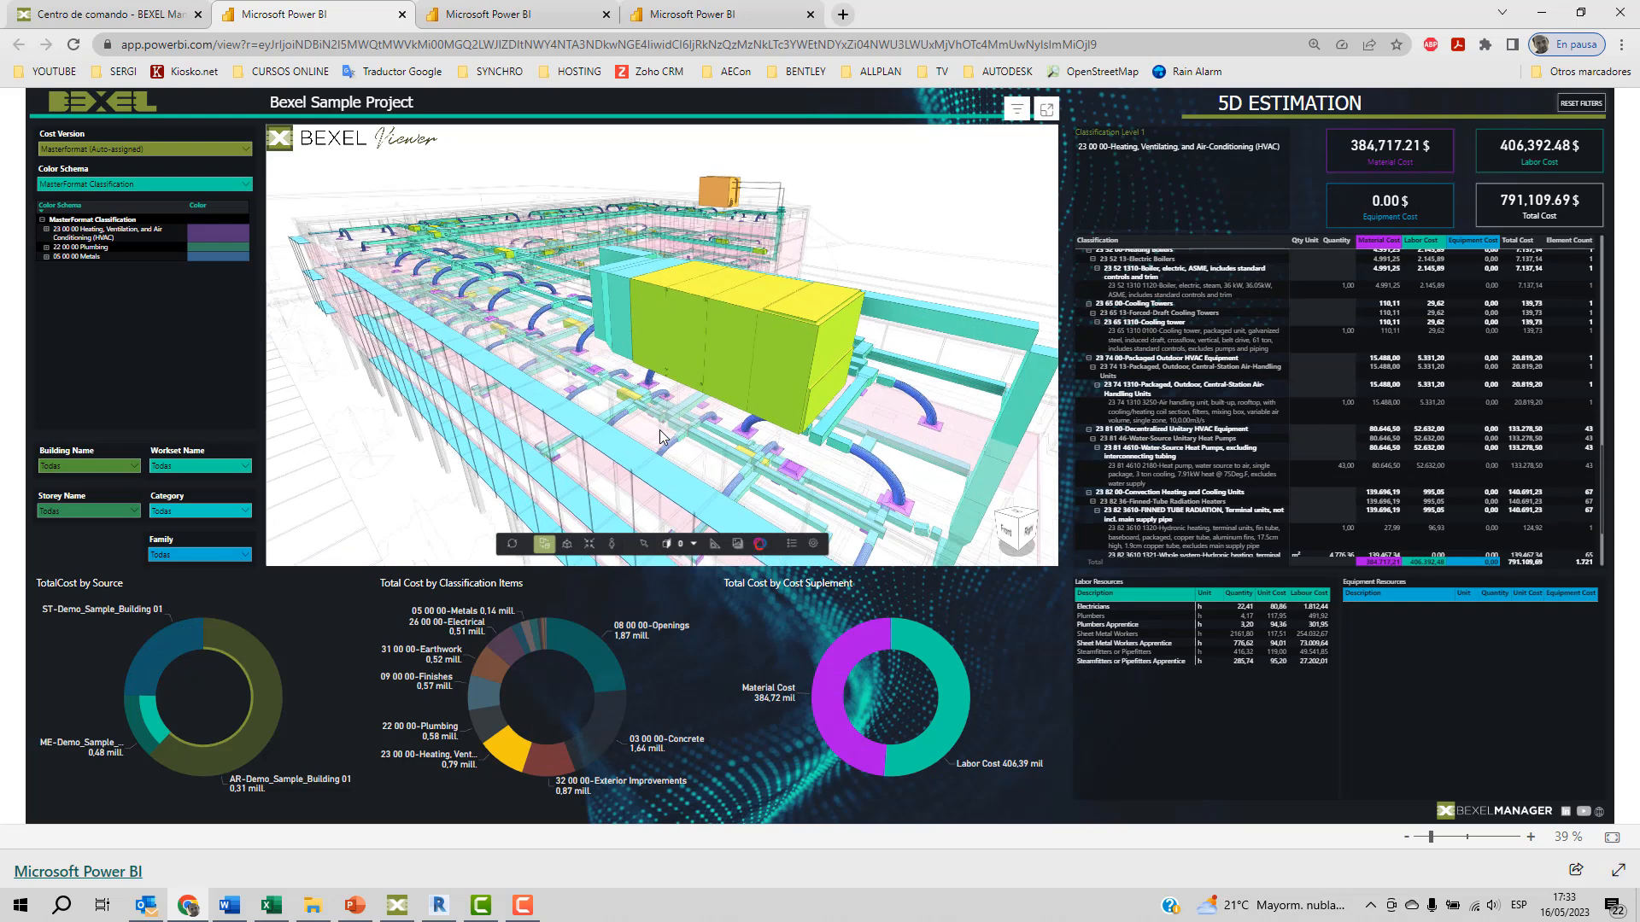
Inspect the cost of a single curved flexible duct near the rooftop unit in the 3D model, and reset the report filters.
left_click(643, 543)
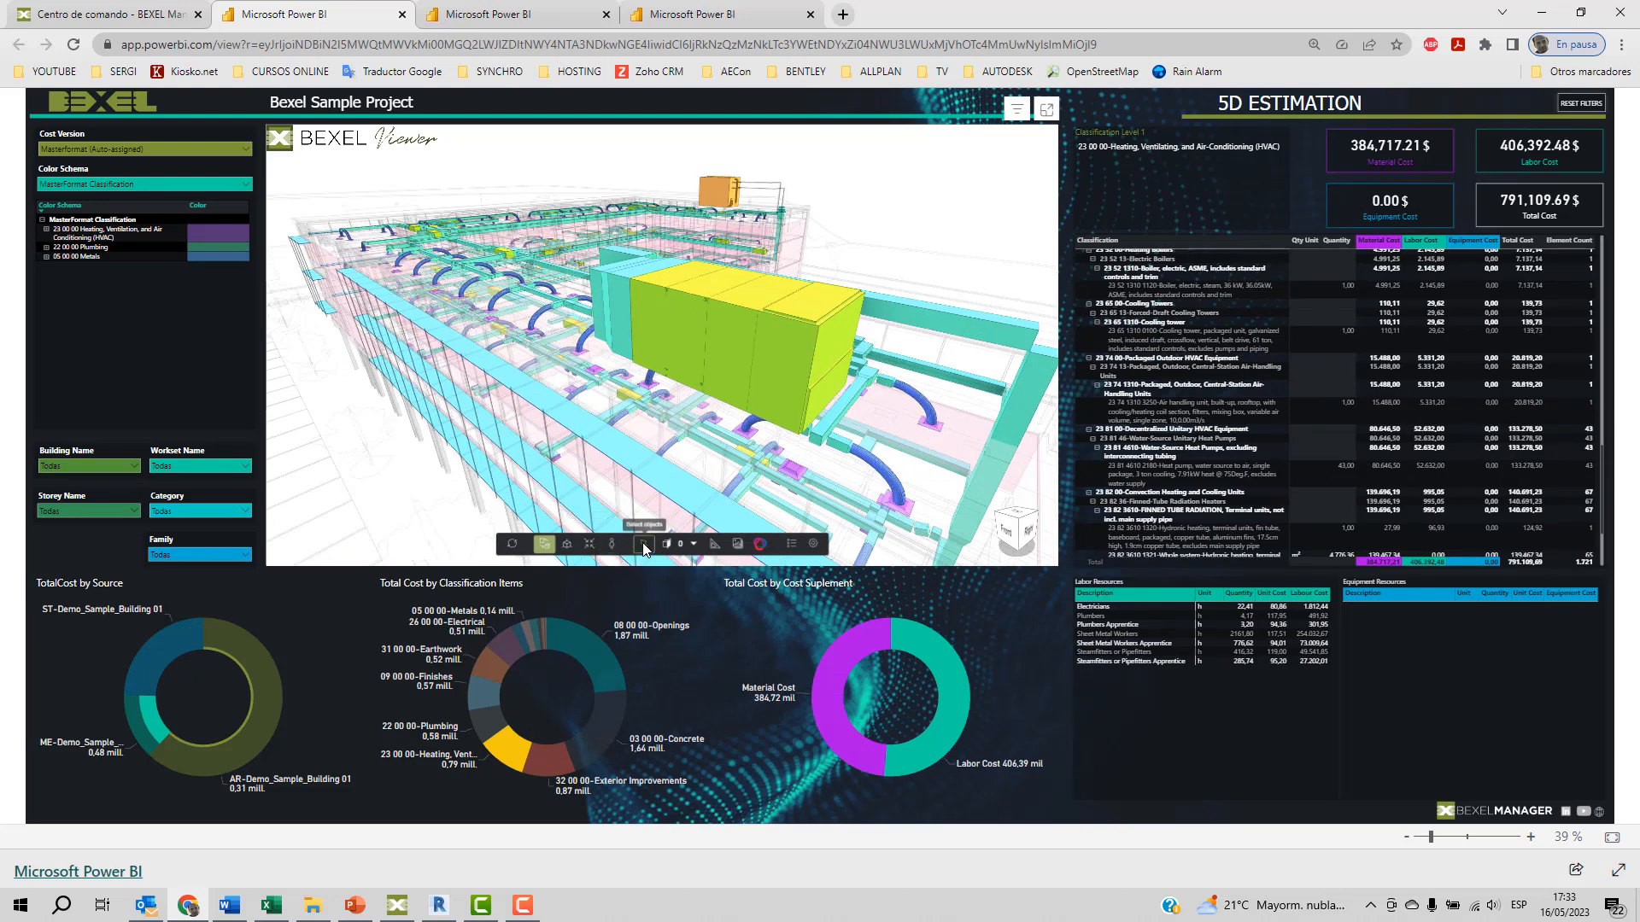
left_click(873, 472)
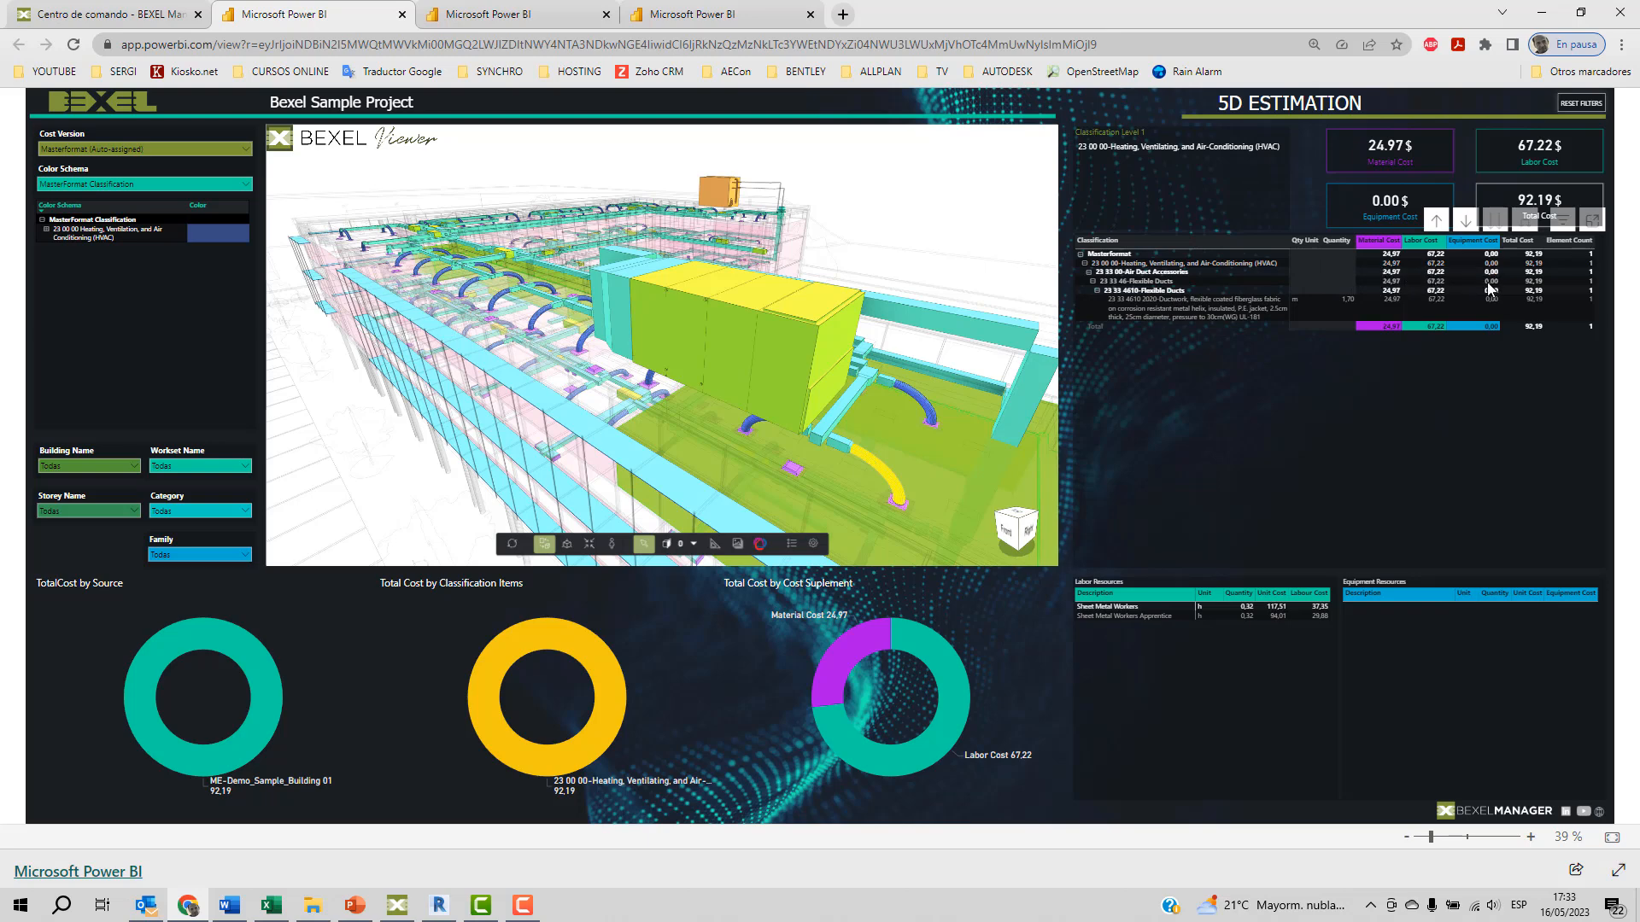
left_click(964, 254)
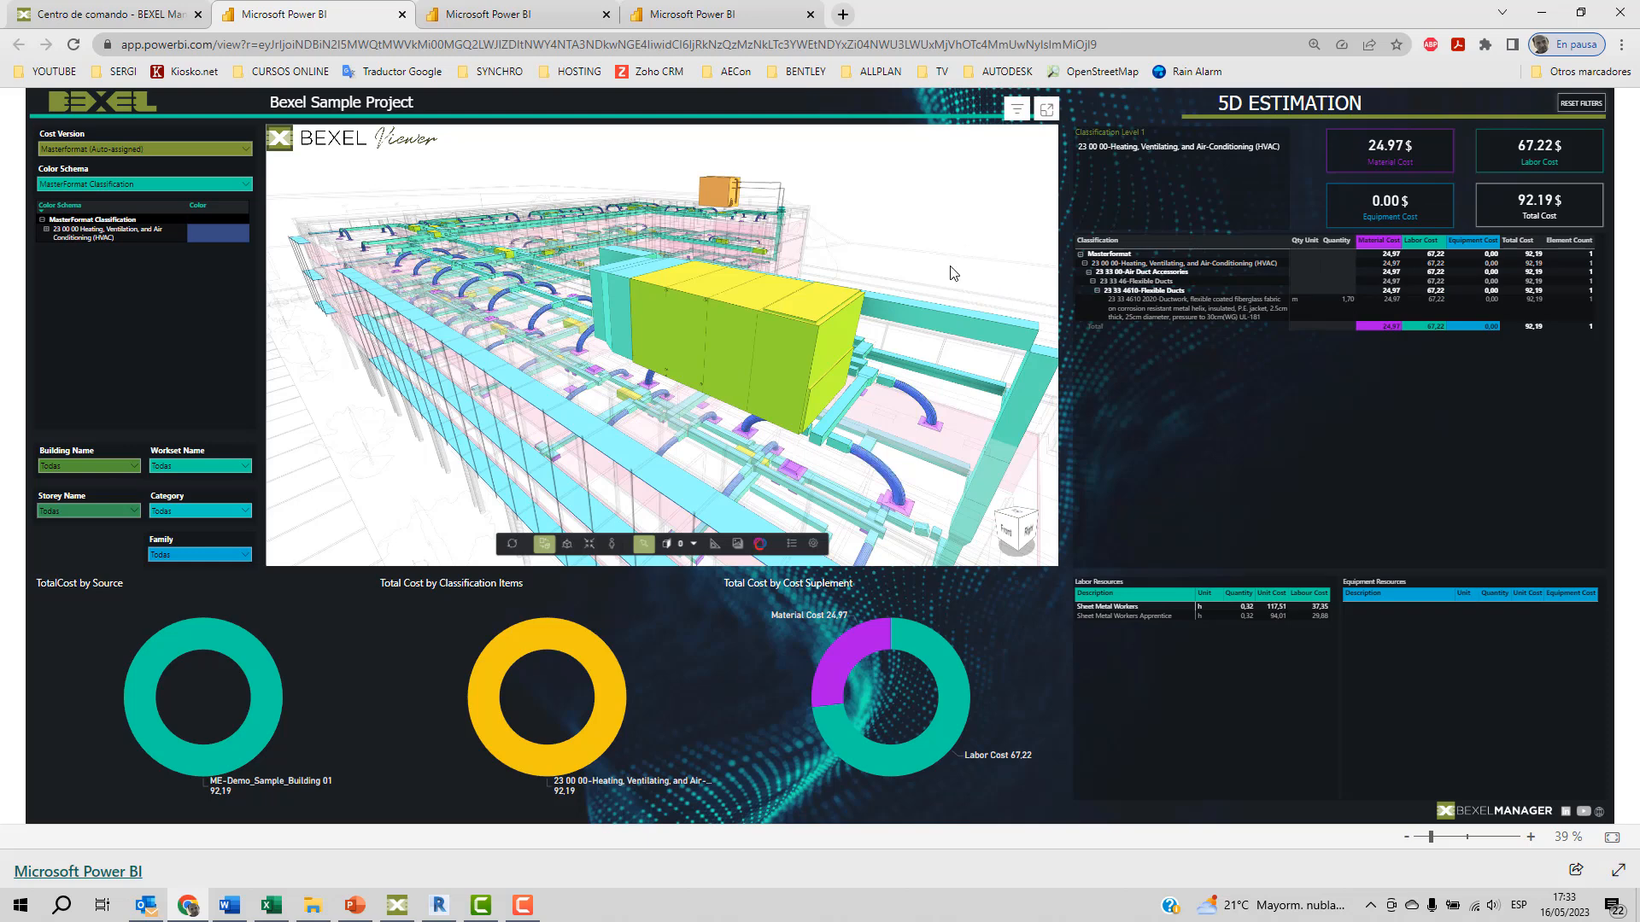
left_click(715, 415)
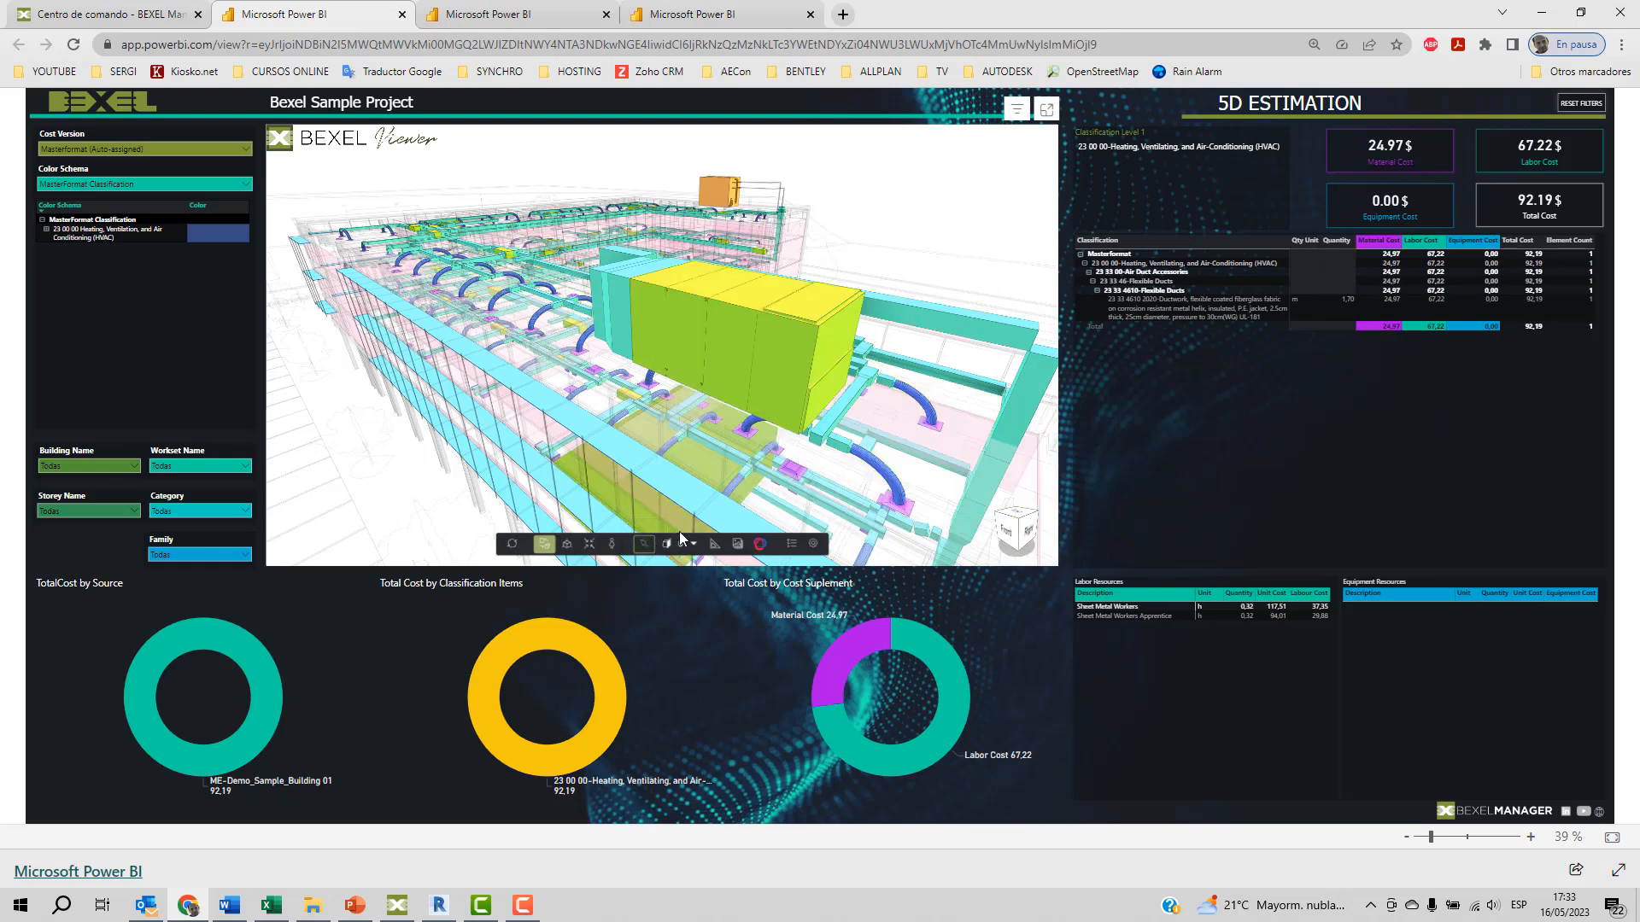
left_click(1576, 110)
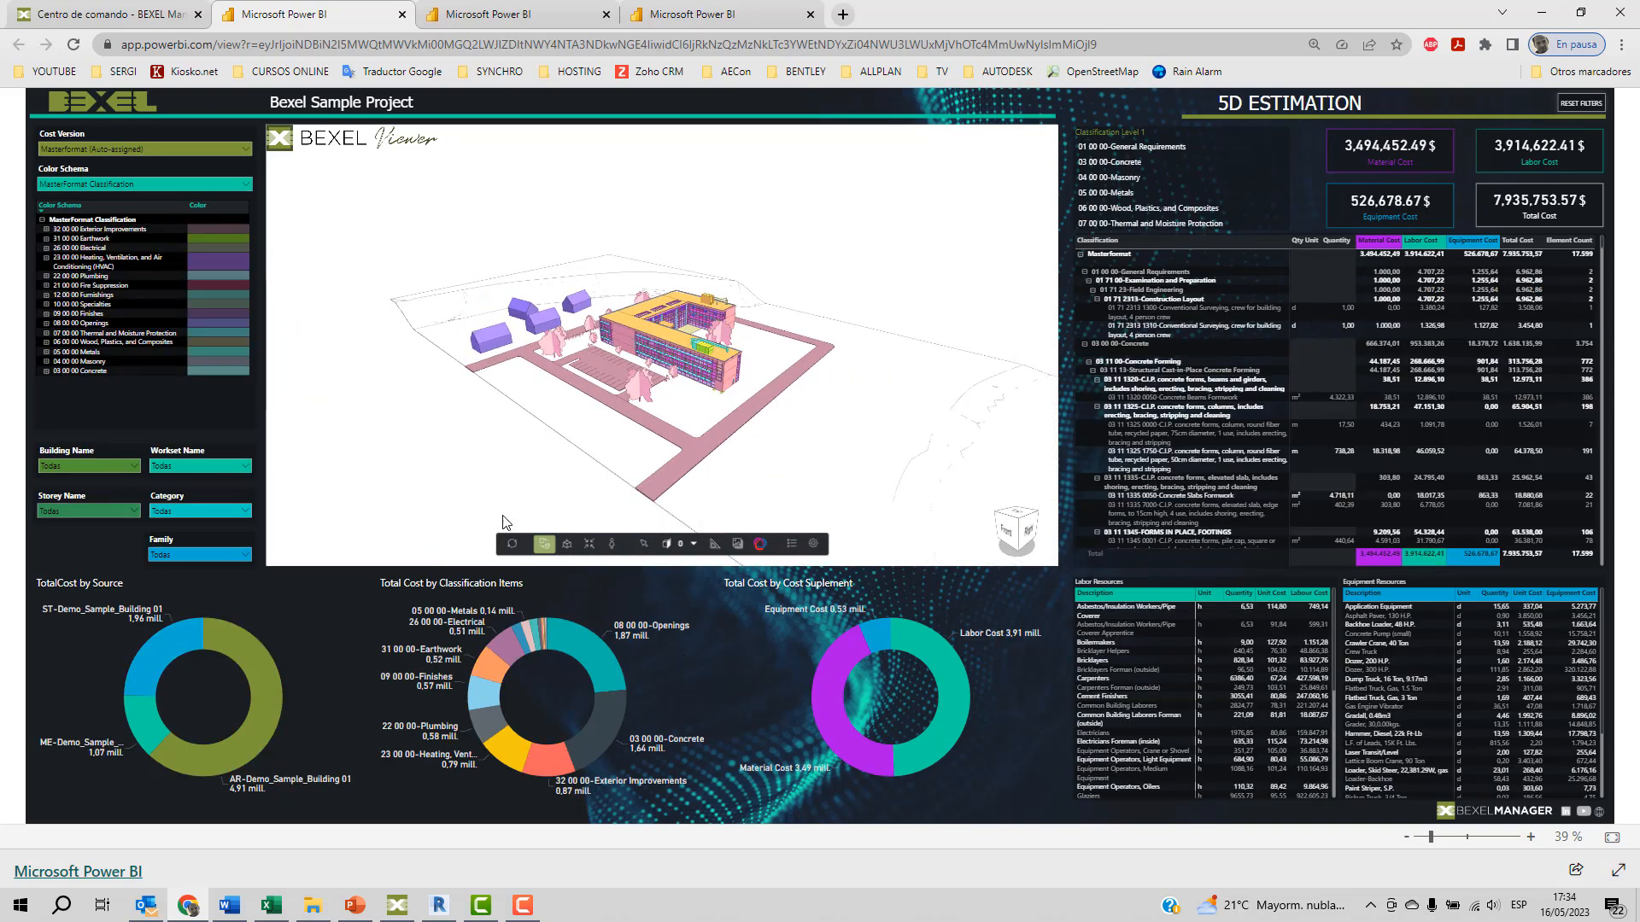
Filter the 5D Estimation report by the 22 00 00 Plumbing colour schema item and inspect the plumbing fixtures and pipes.
left_click(86, 278)
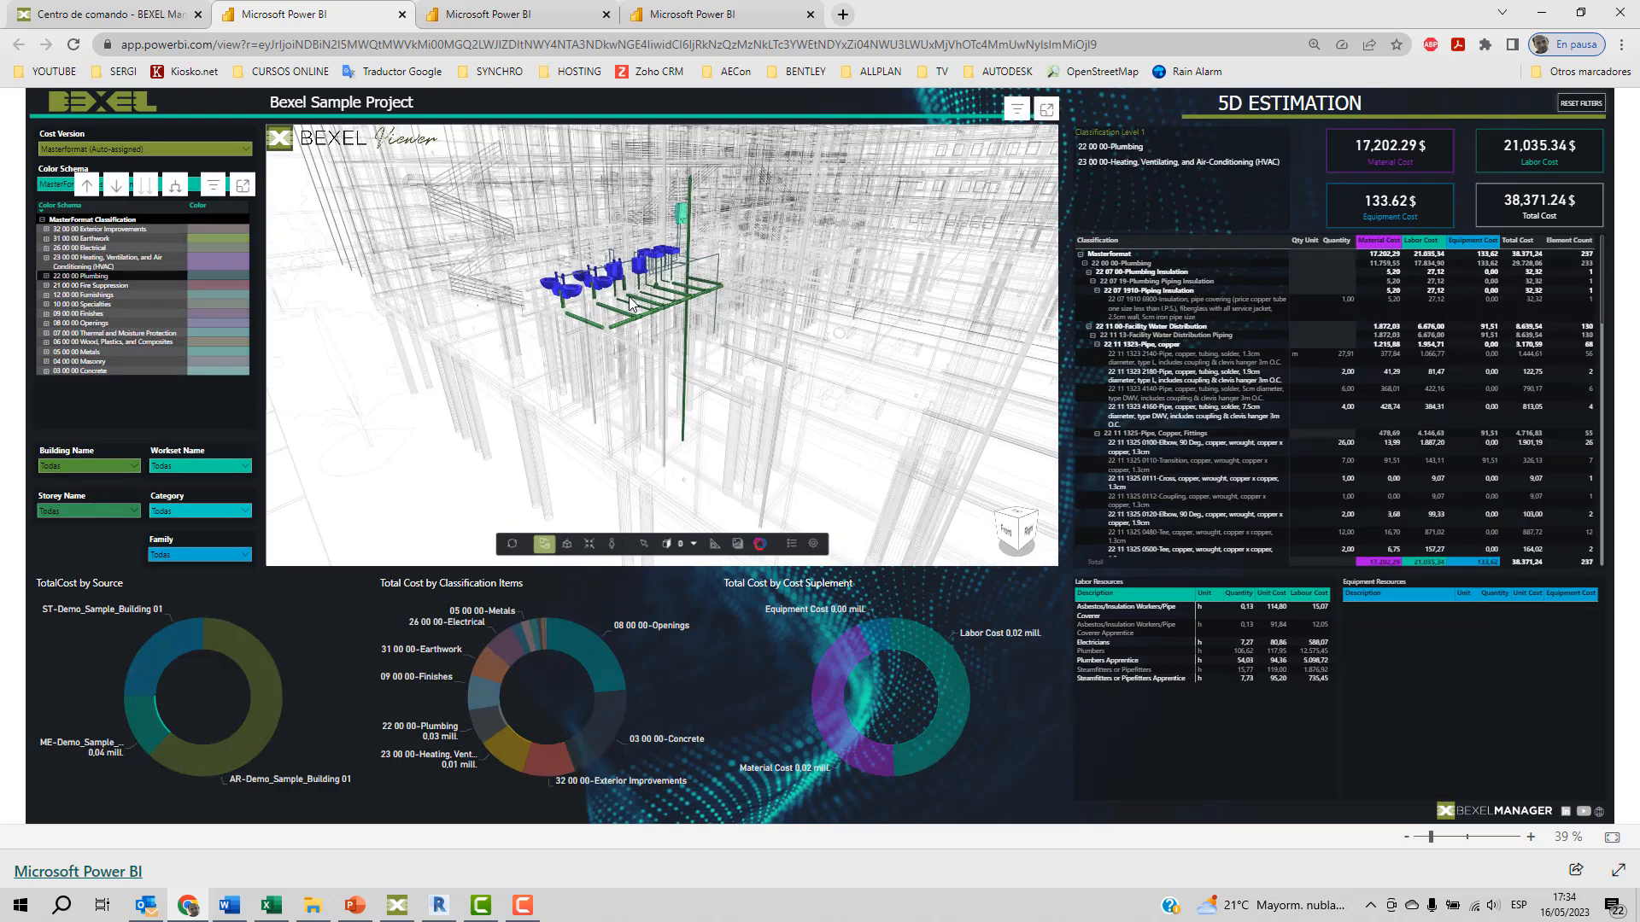
scroll(633, 282, "up", 5)
scroll(634, 282, "down", 4)
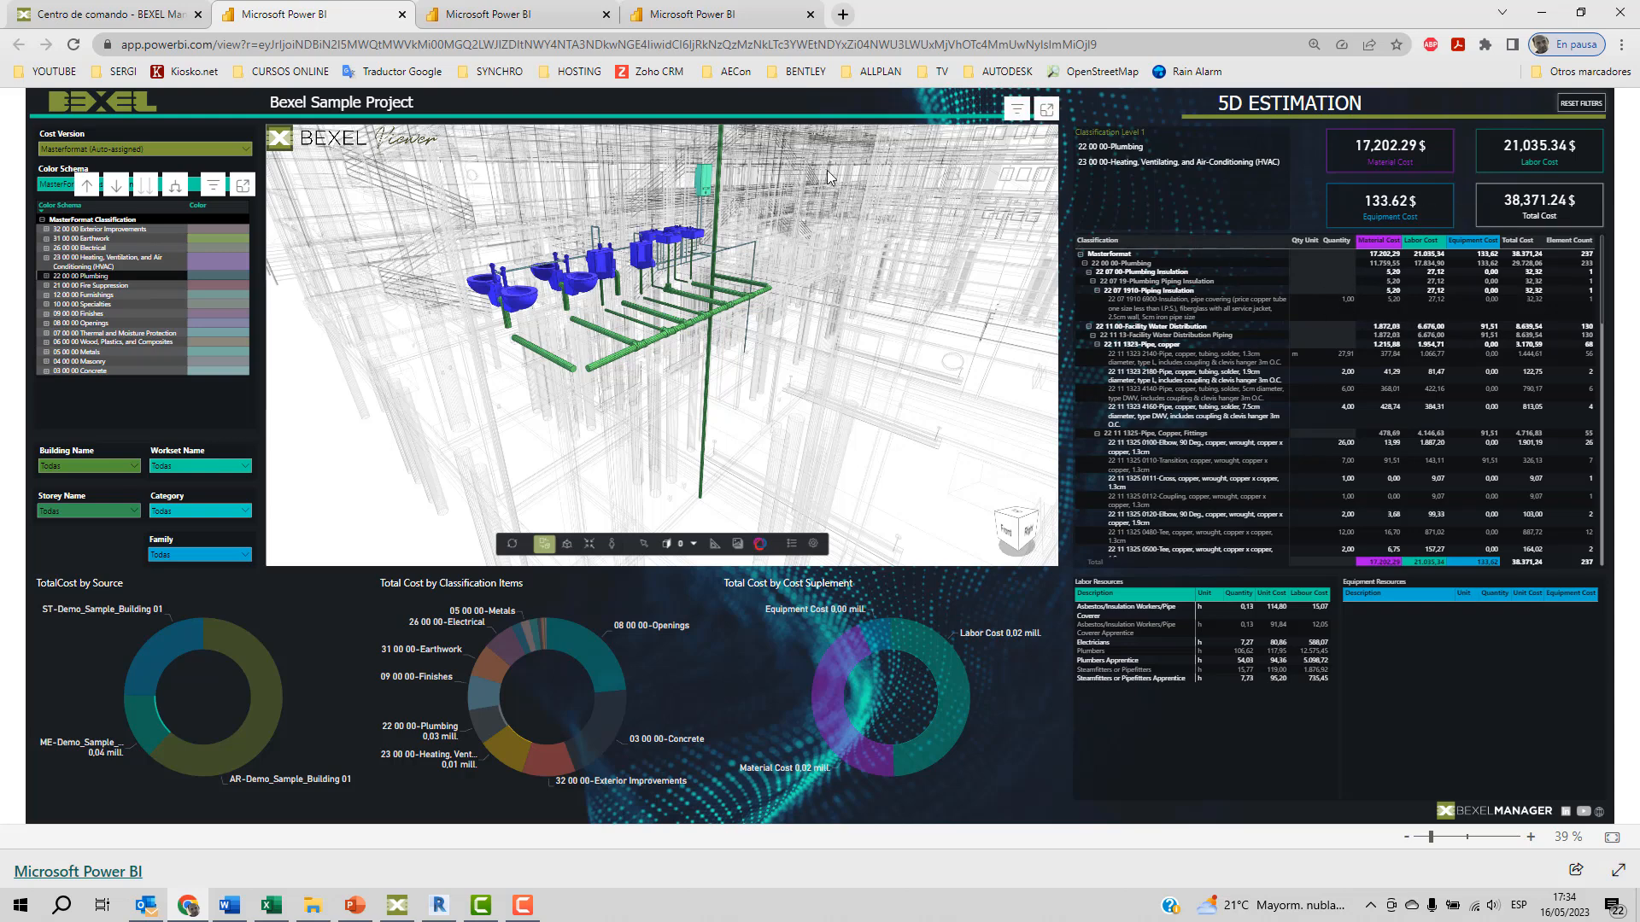
Open the Model Explorer report and filter it by the Entry Level's Curtain Wall Mullions in the element properties table.
left_click(531, 18)
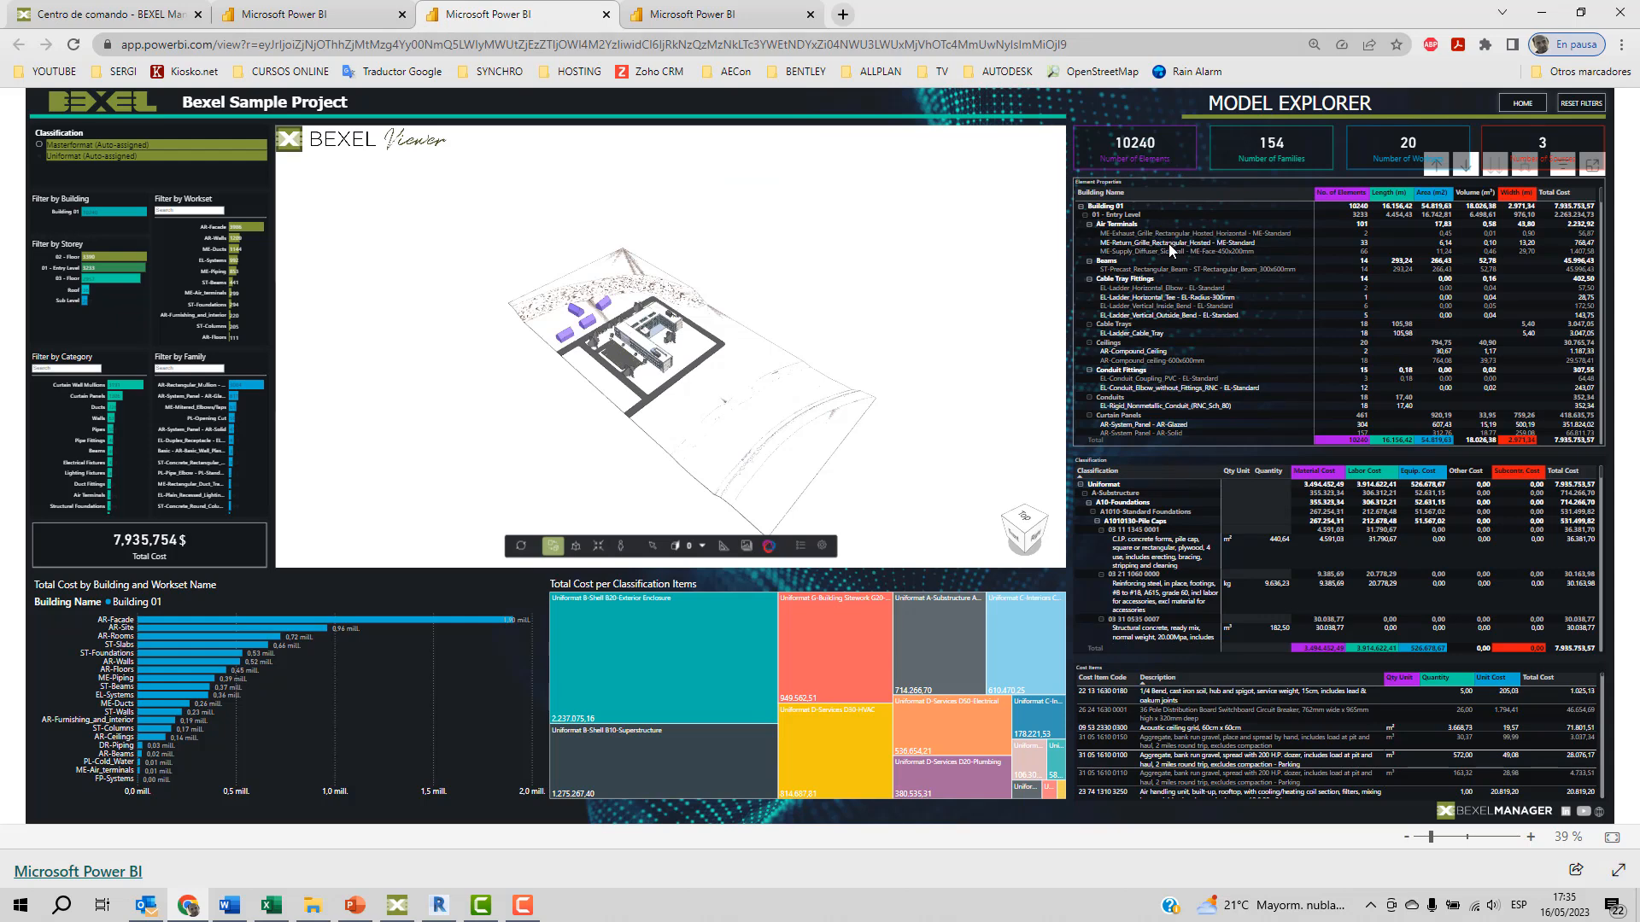
scroll(1156, 270, "down", 3)
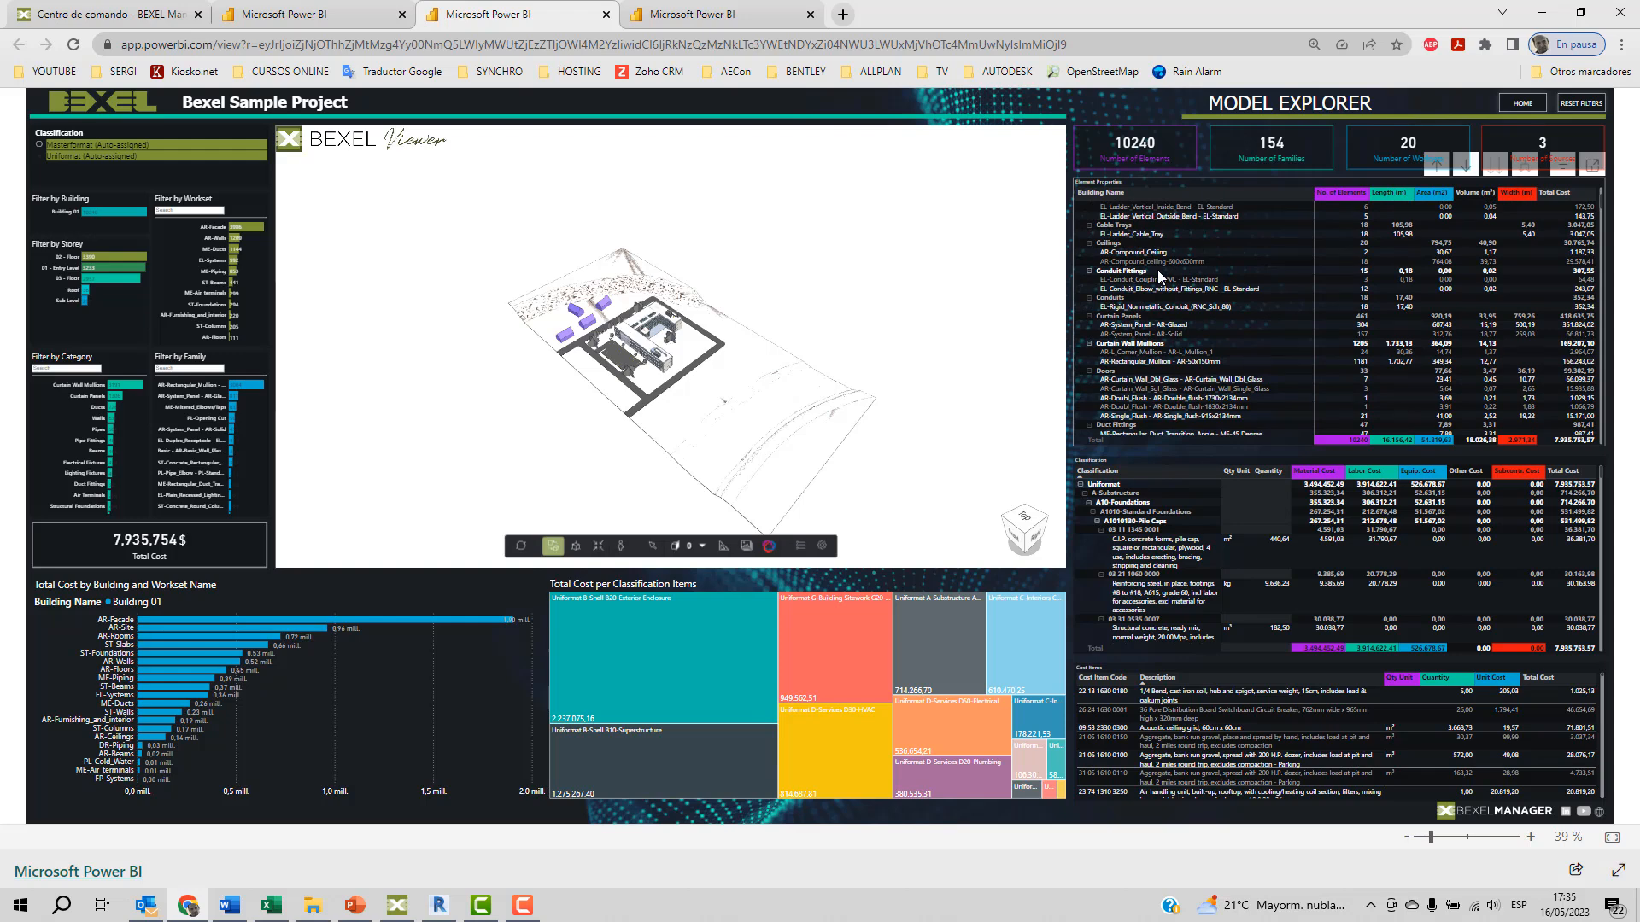
scroll(1137, 346, "down", 3)
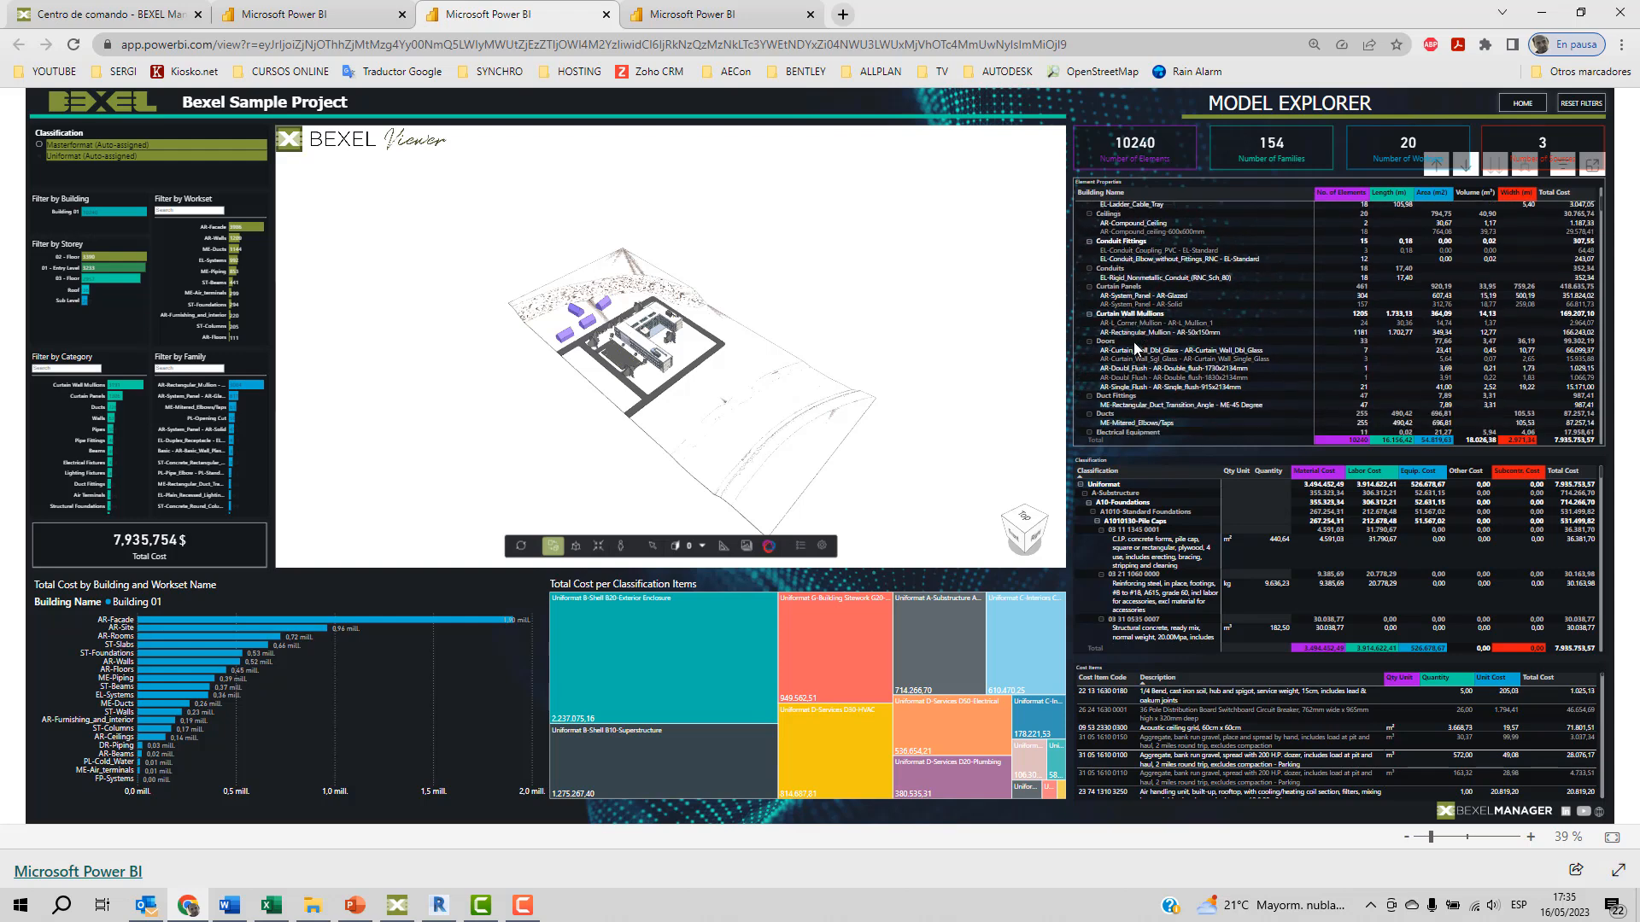
scroll(1137, 345, "down", 3)
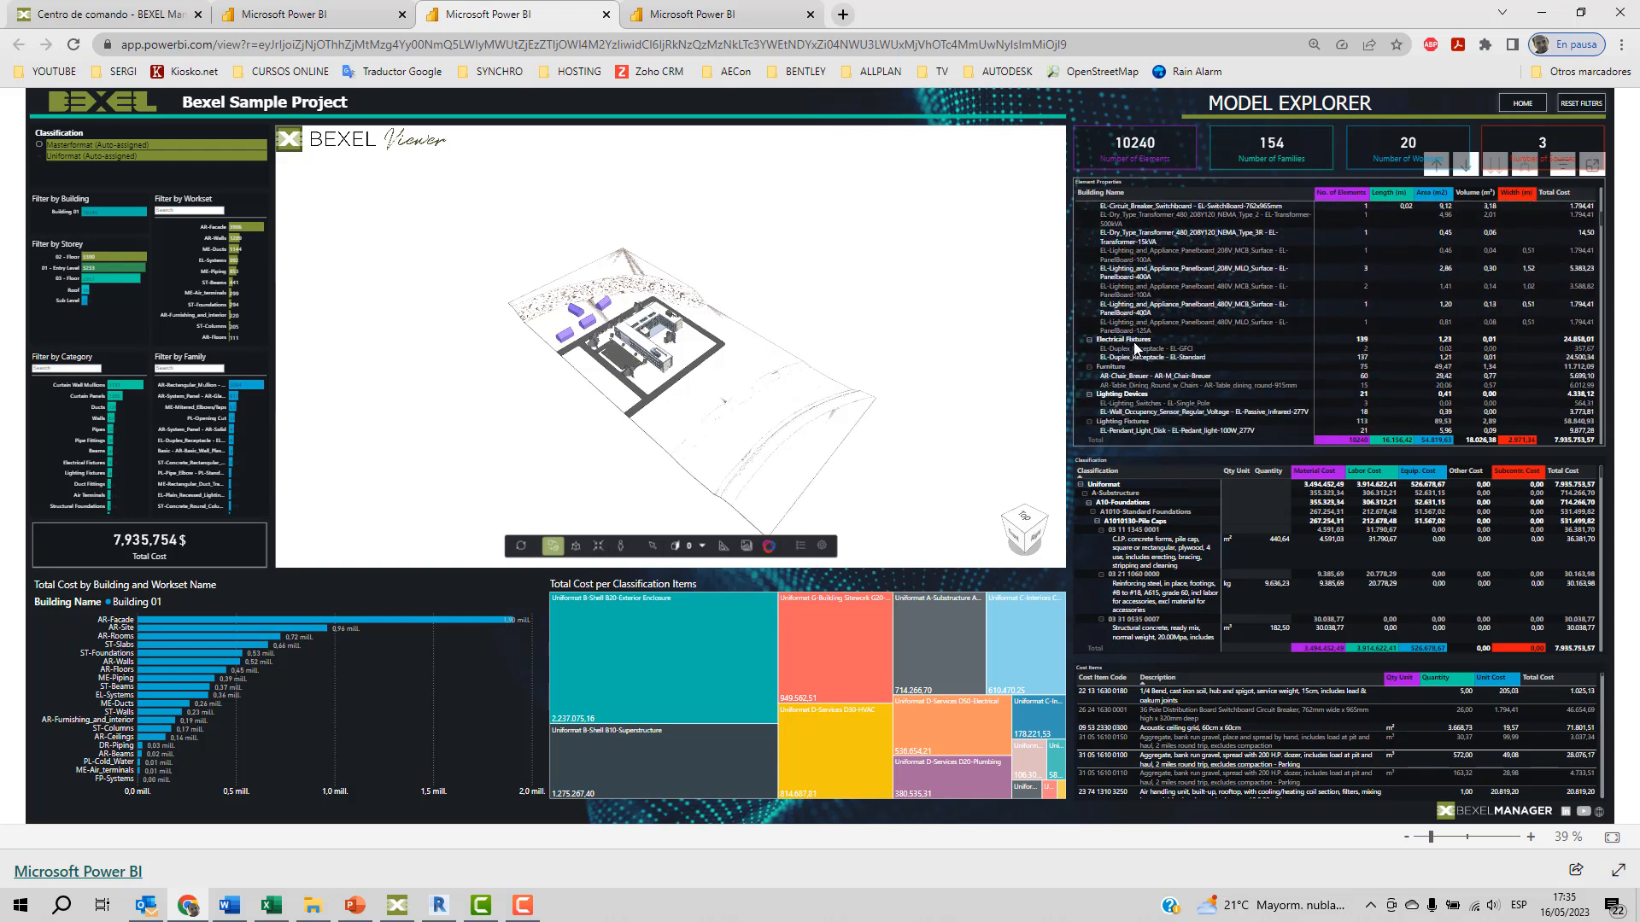
scroll(1150, 346, "up", 6)
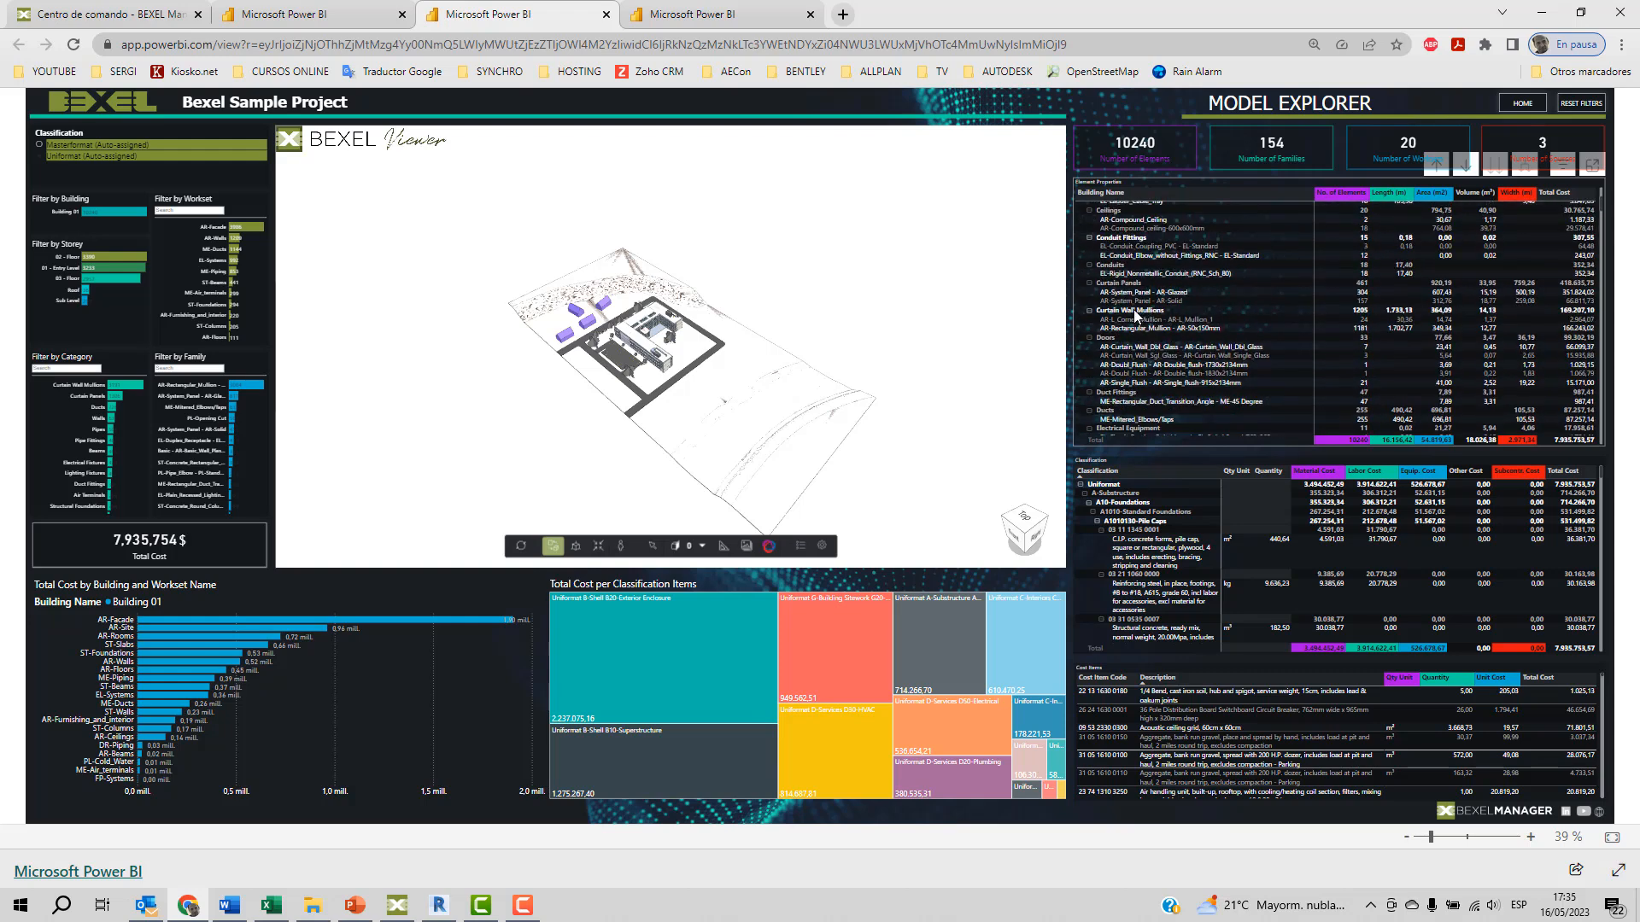
left_click(1134, 309)
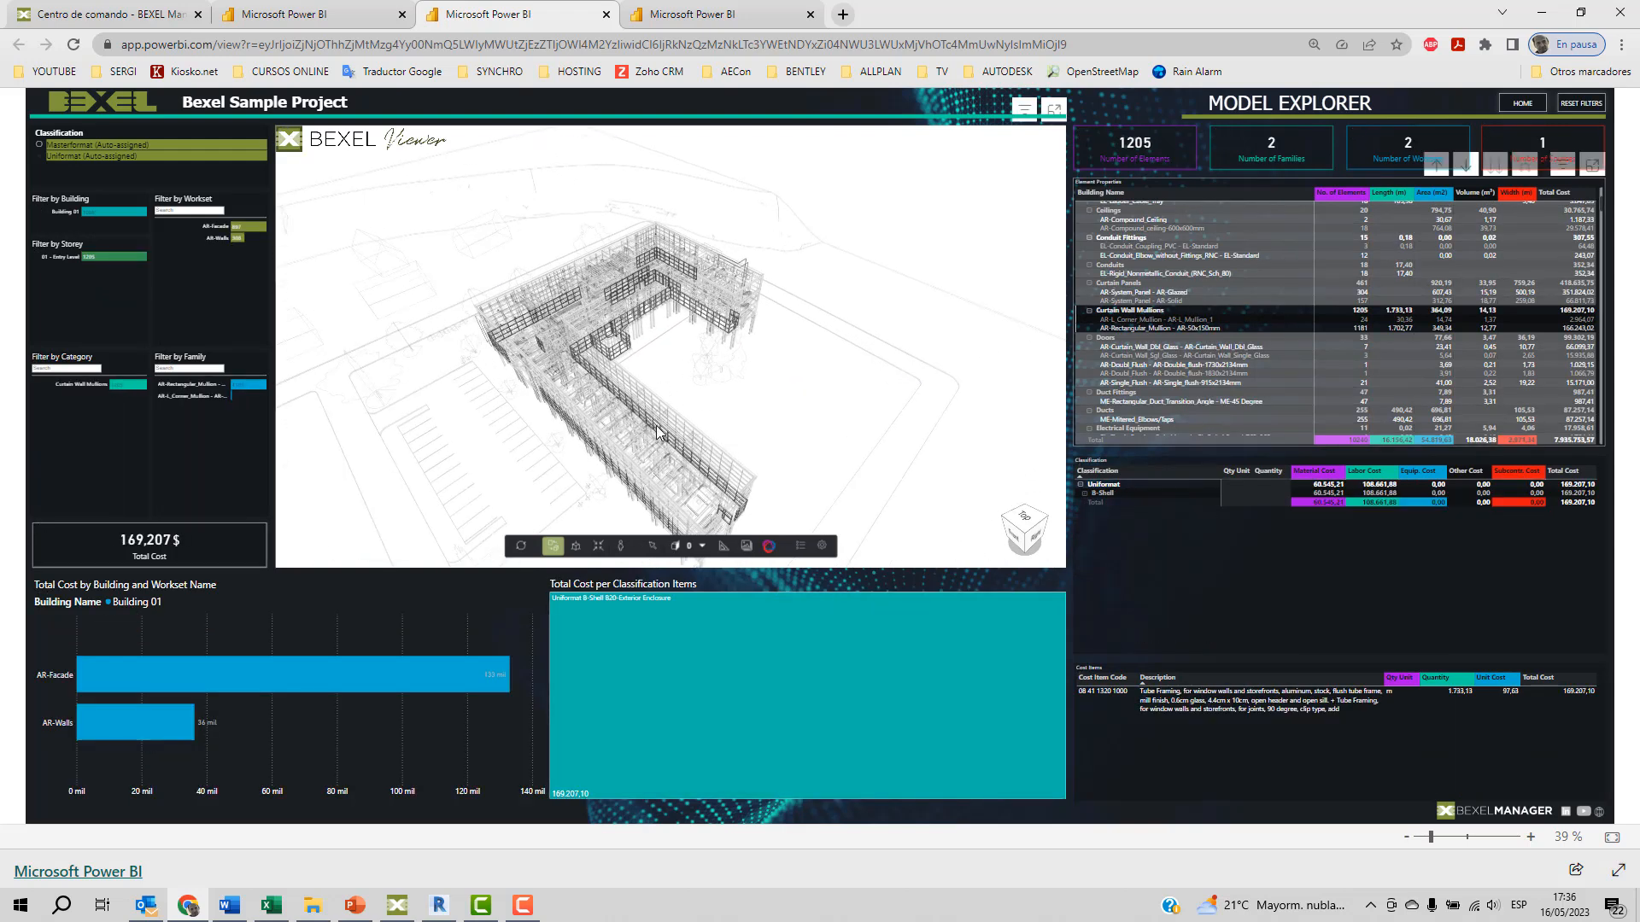
scroll(658, 431, "up", 3)
scroll(658, 432, "down", 2)
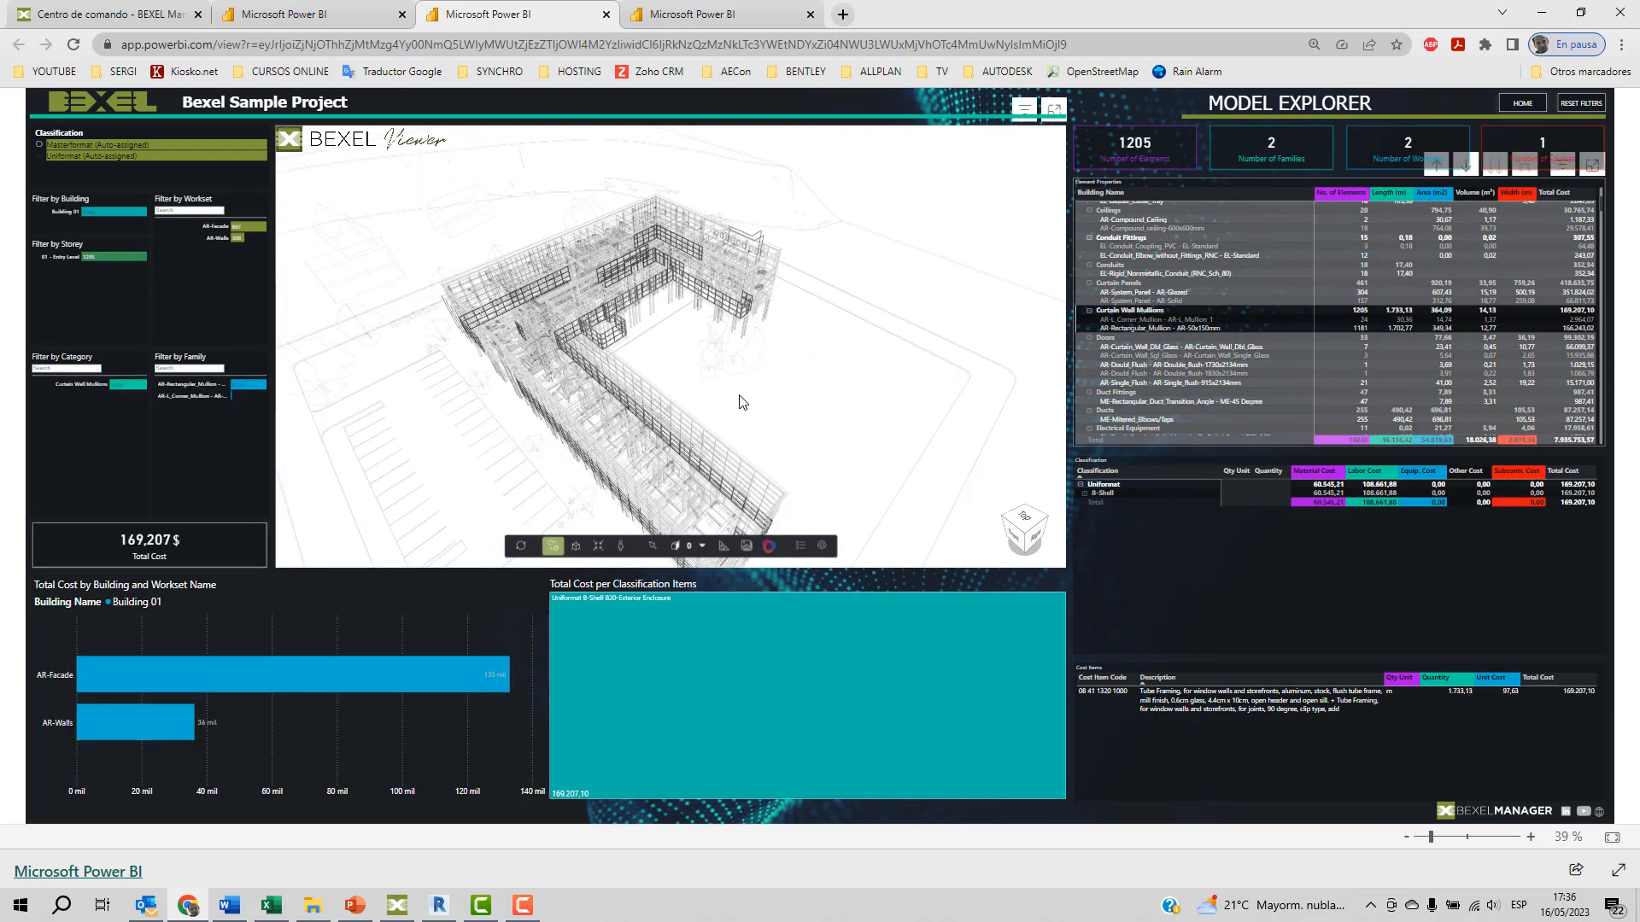
Reset the Model Explorer filters and filter by Uniformat B-Shell B20-Exterior Enclosure to inspect the building's facade.
left_click(1582, 103)
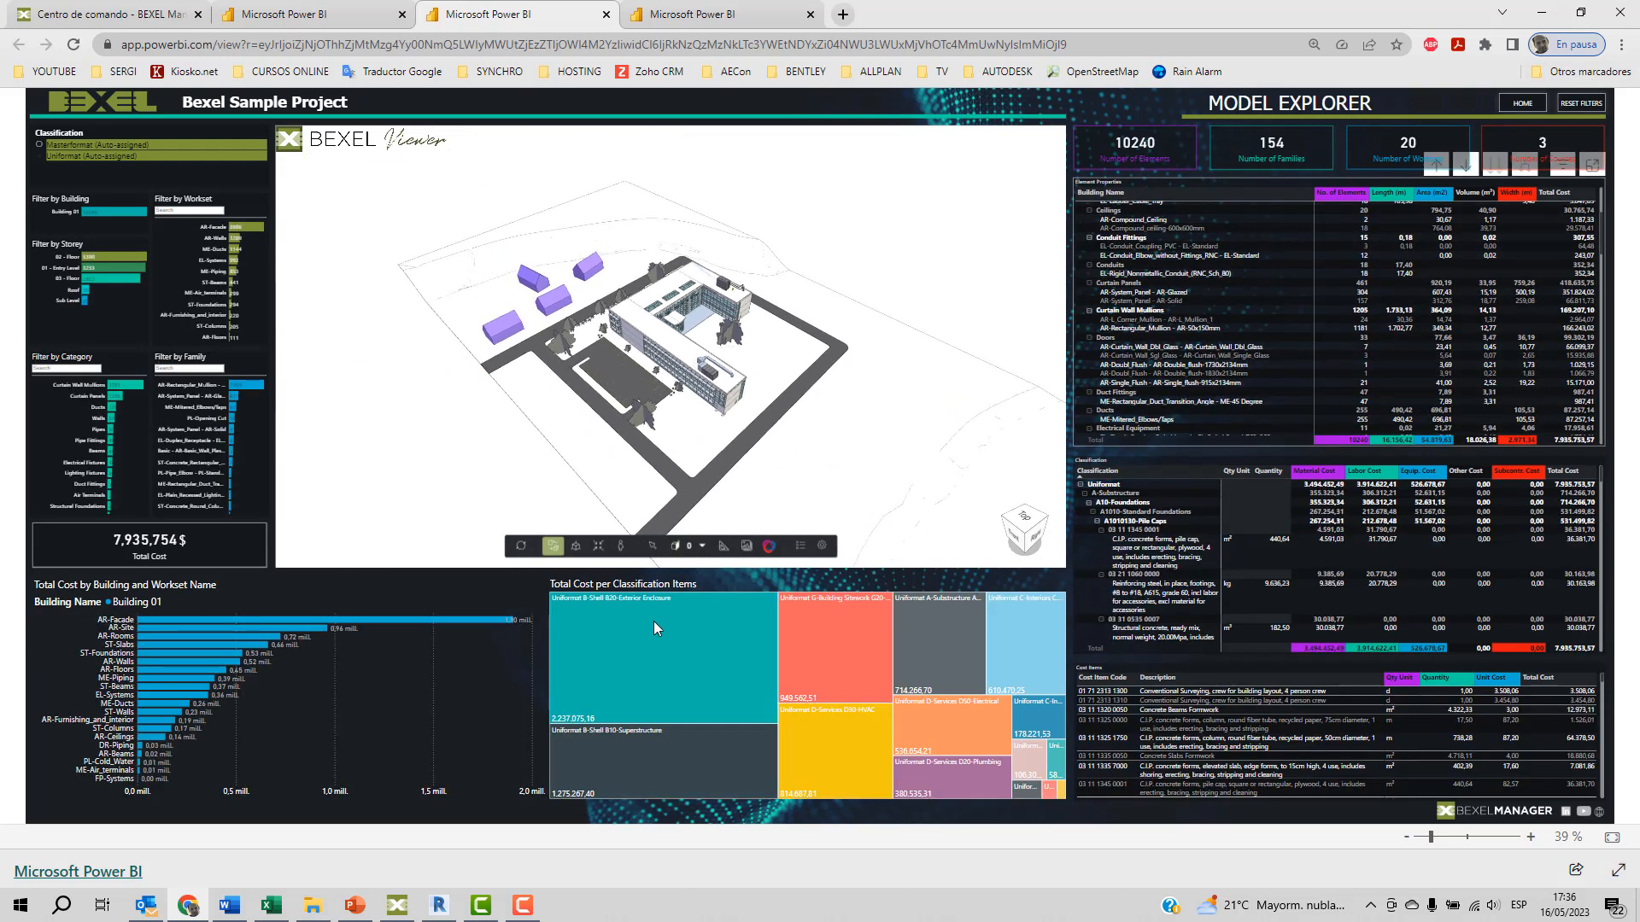
mouse_move(673, 658)
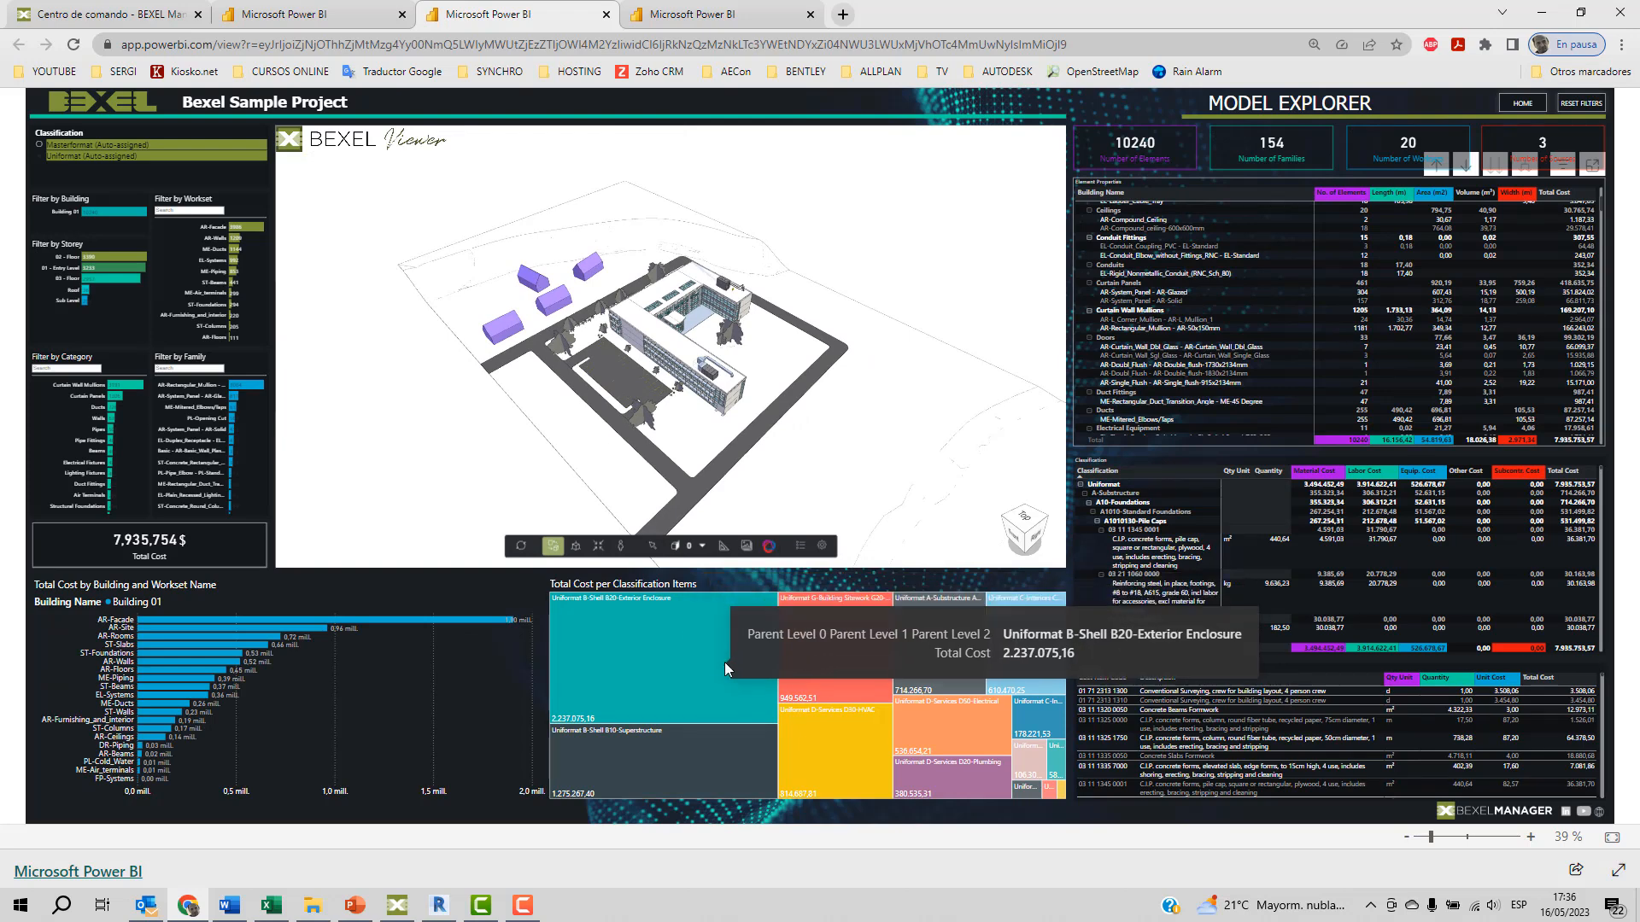
left_click(666, 653)
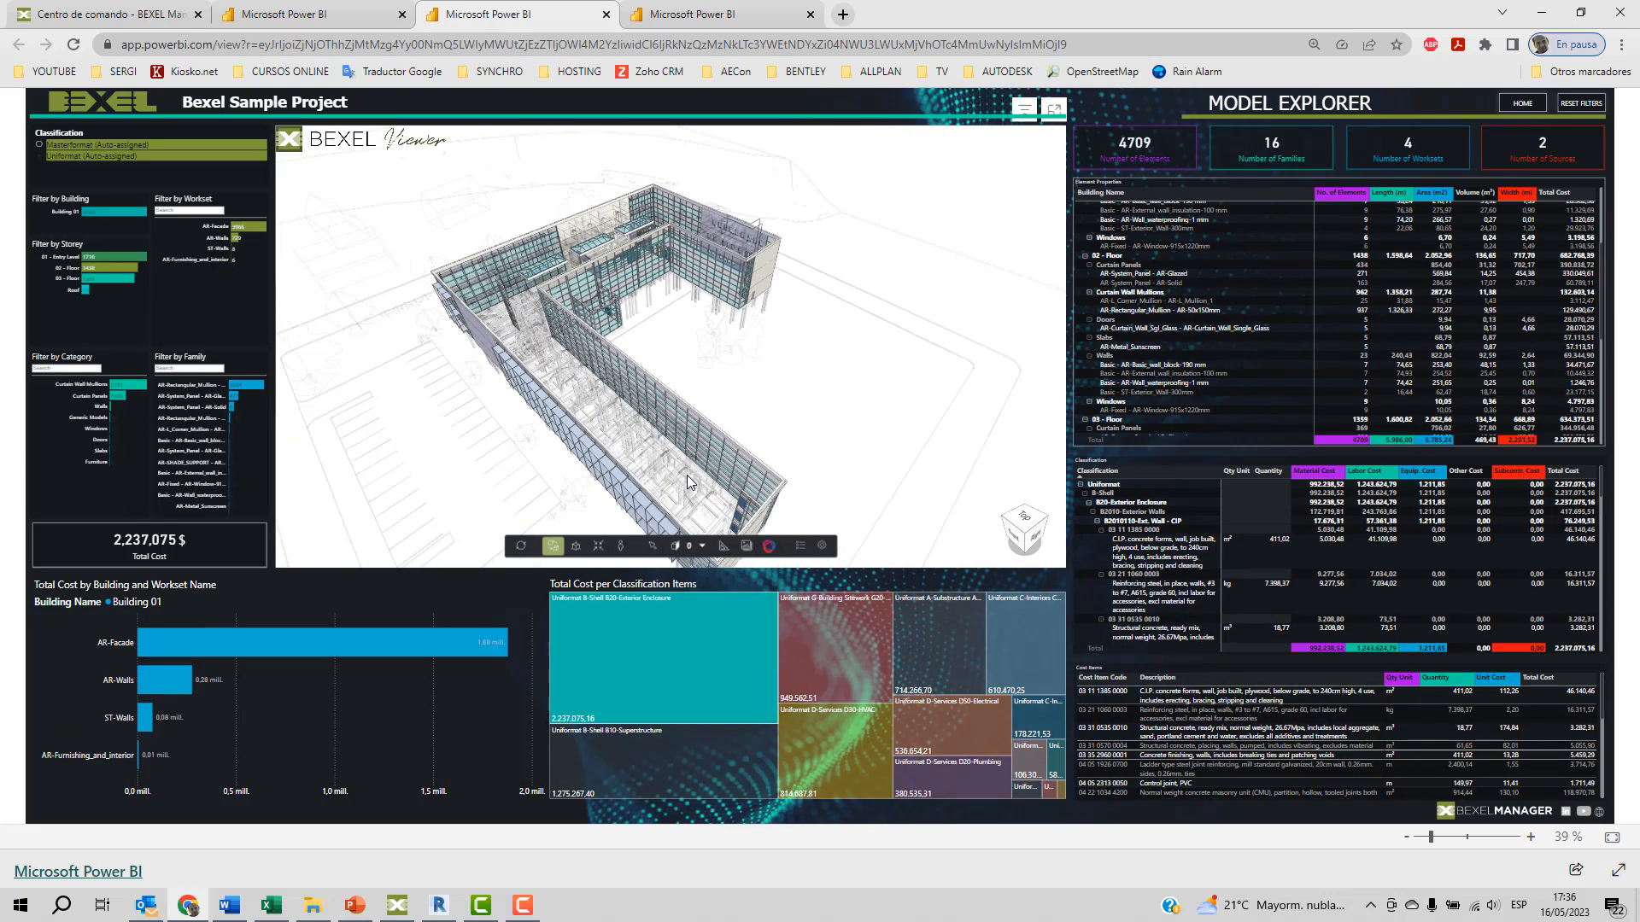
left_click_drag(666, 442, 691, 414)
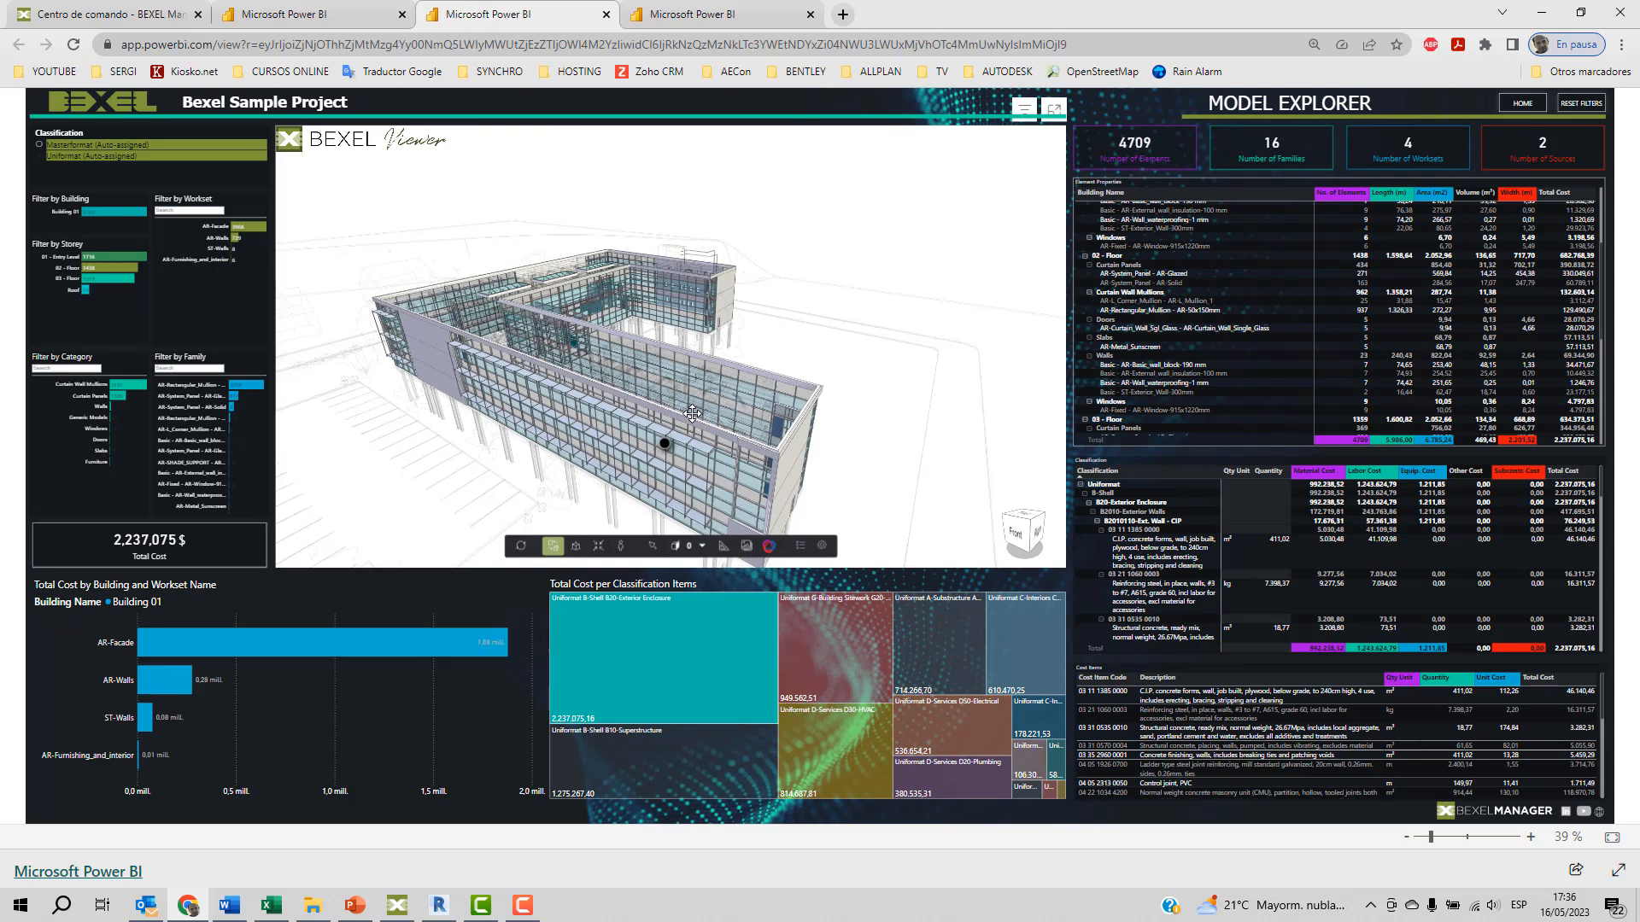
Check the cost of the B20-Exterior Enclosure item and filter the report by the AR-Facade workset in the cost chart.
mouse_move(641, 626)
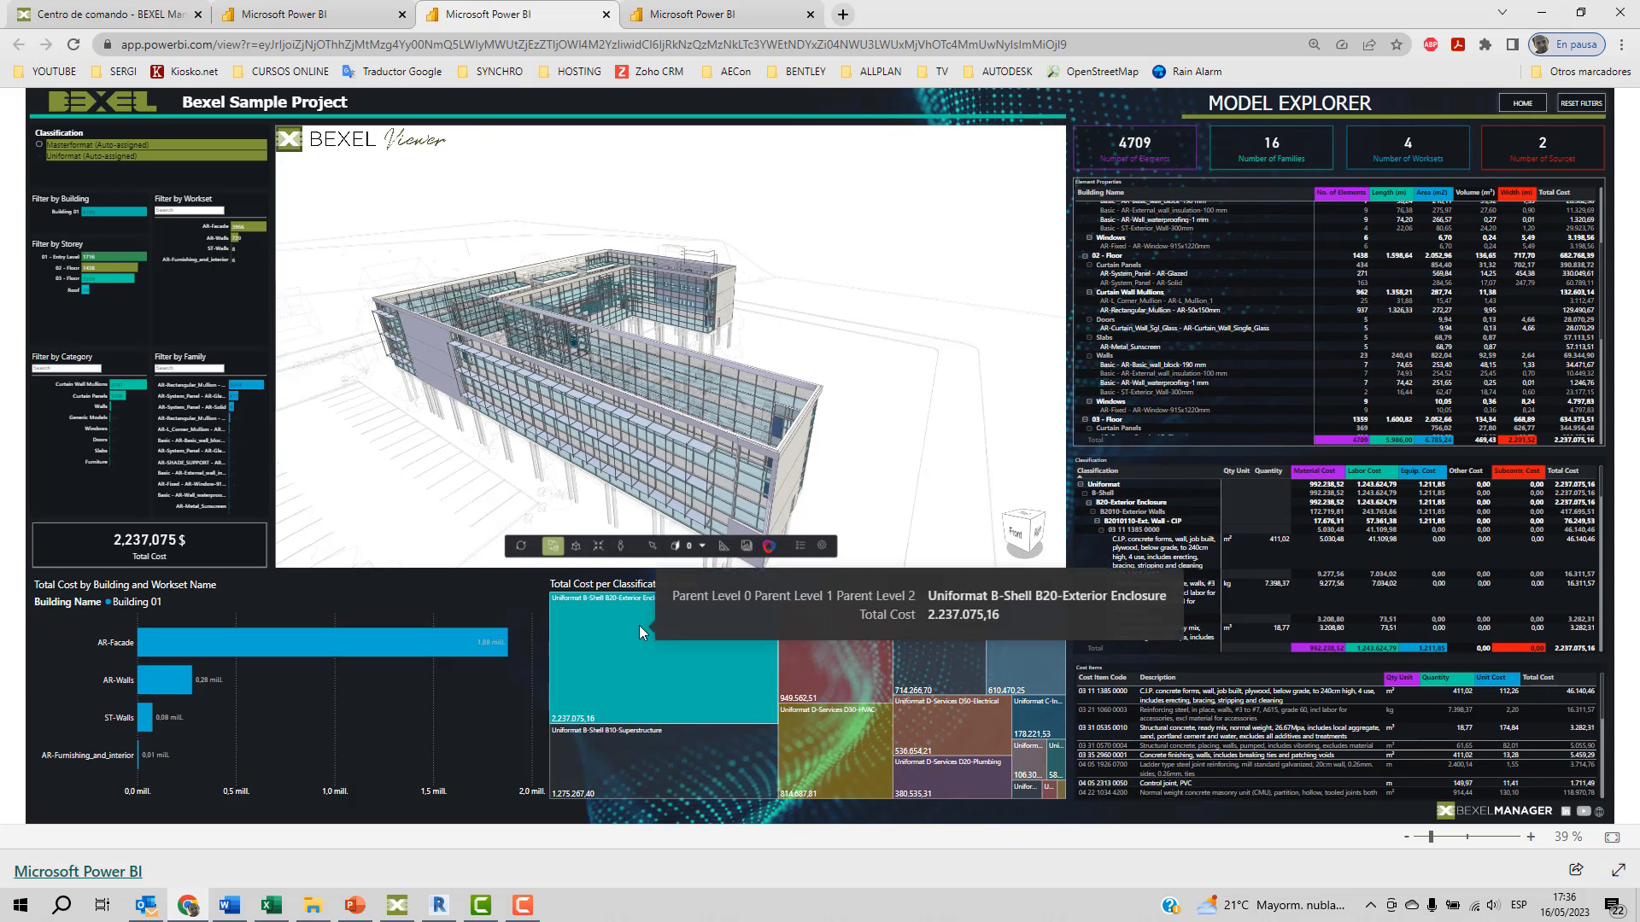
mouse_move(236, 635)
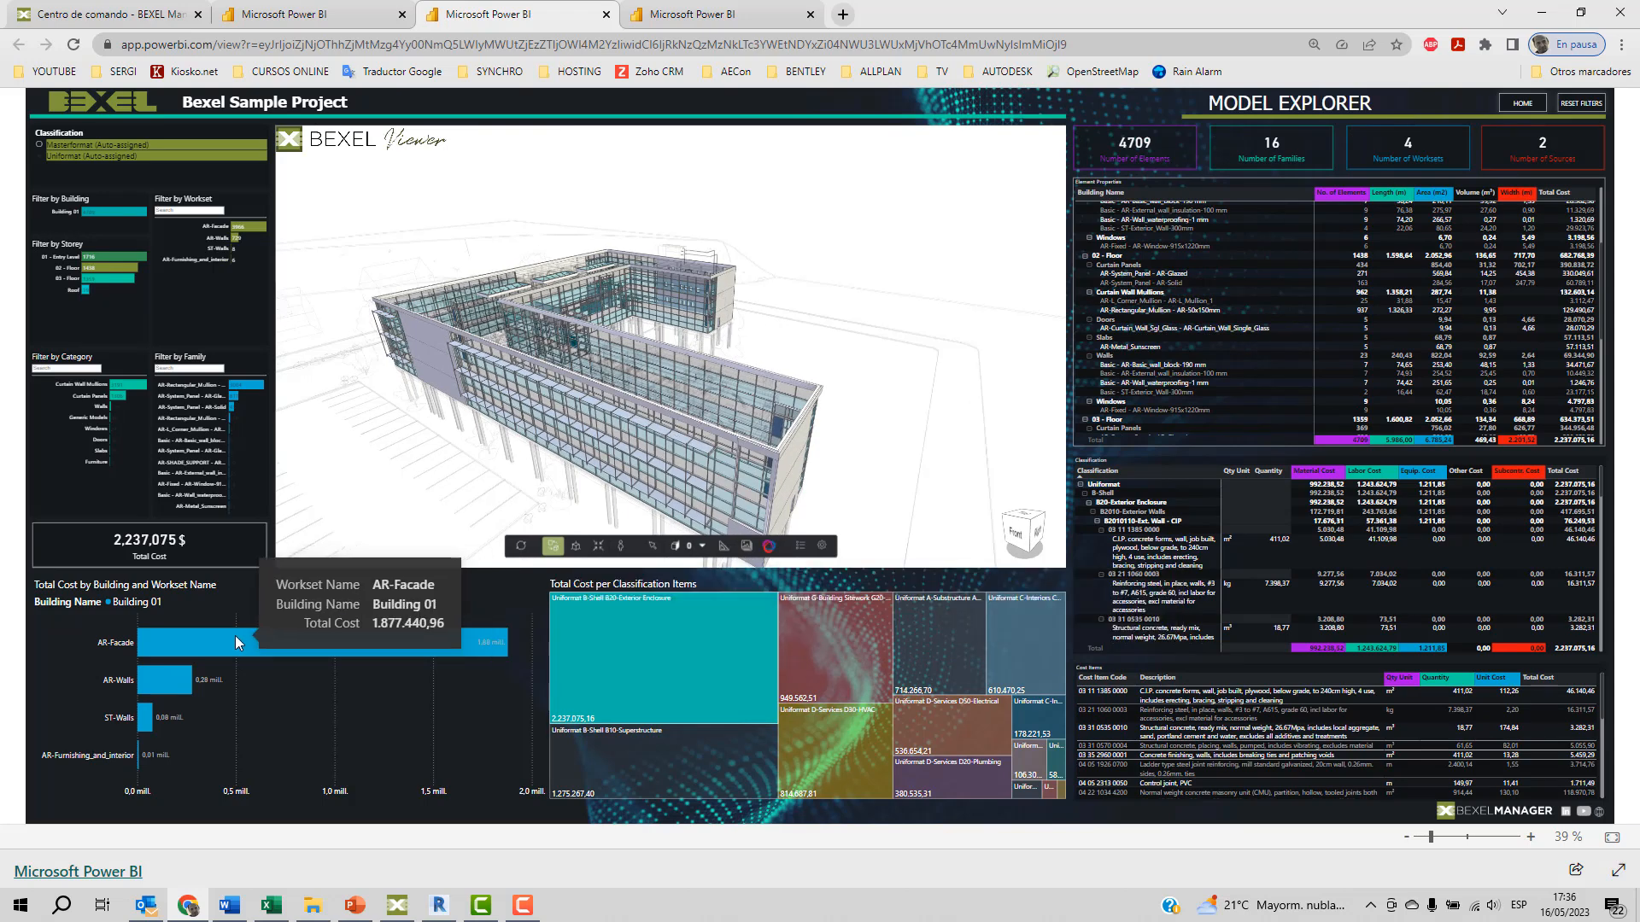
left_click(206, 638)
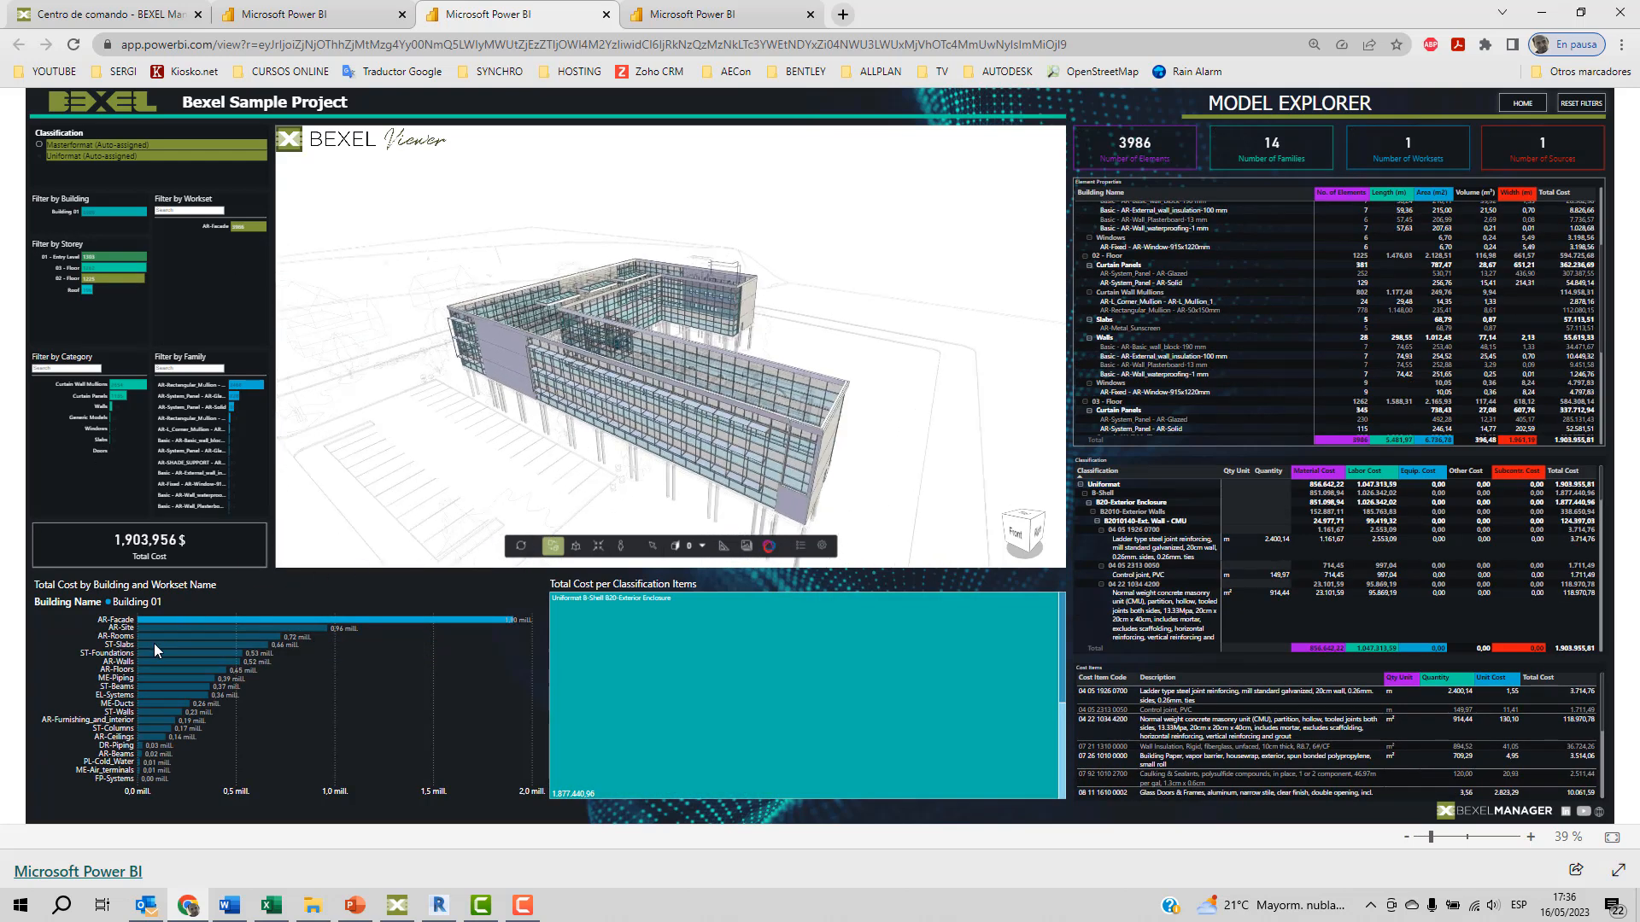
Filter the Model Explorer report by the ST-Slabs workset in the cost chart and inspect the building's slabs in the 3D model.
mouse_move(152, 645)
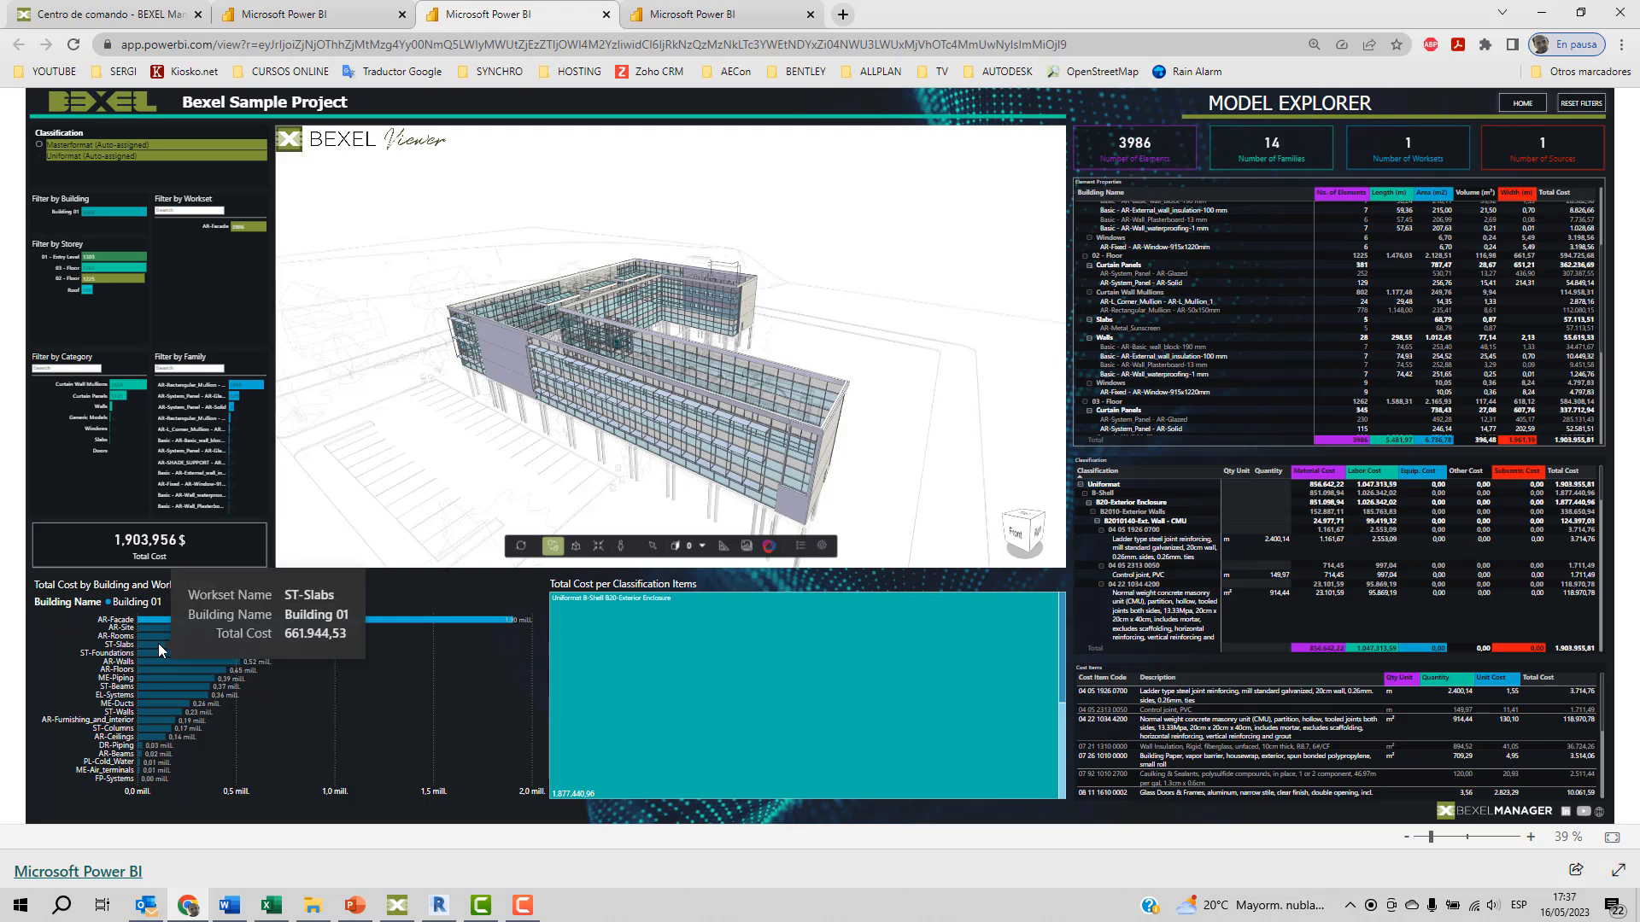
left_click(157, 644)
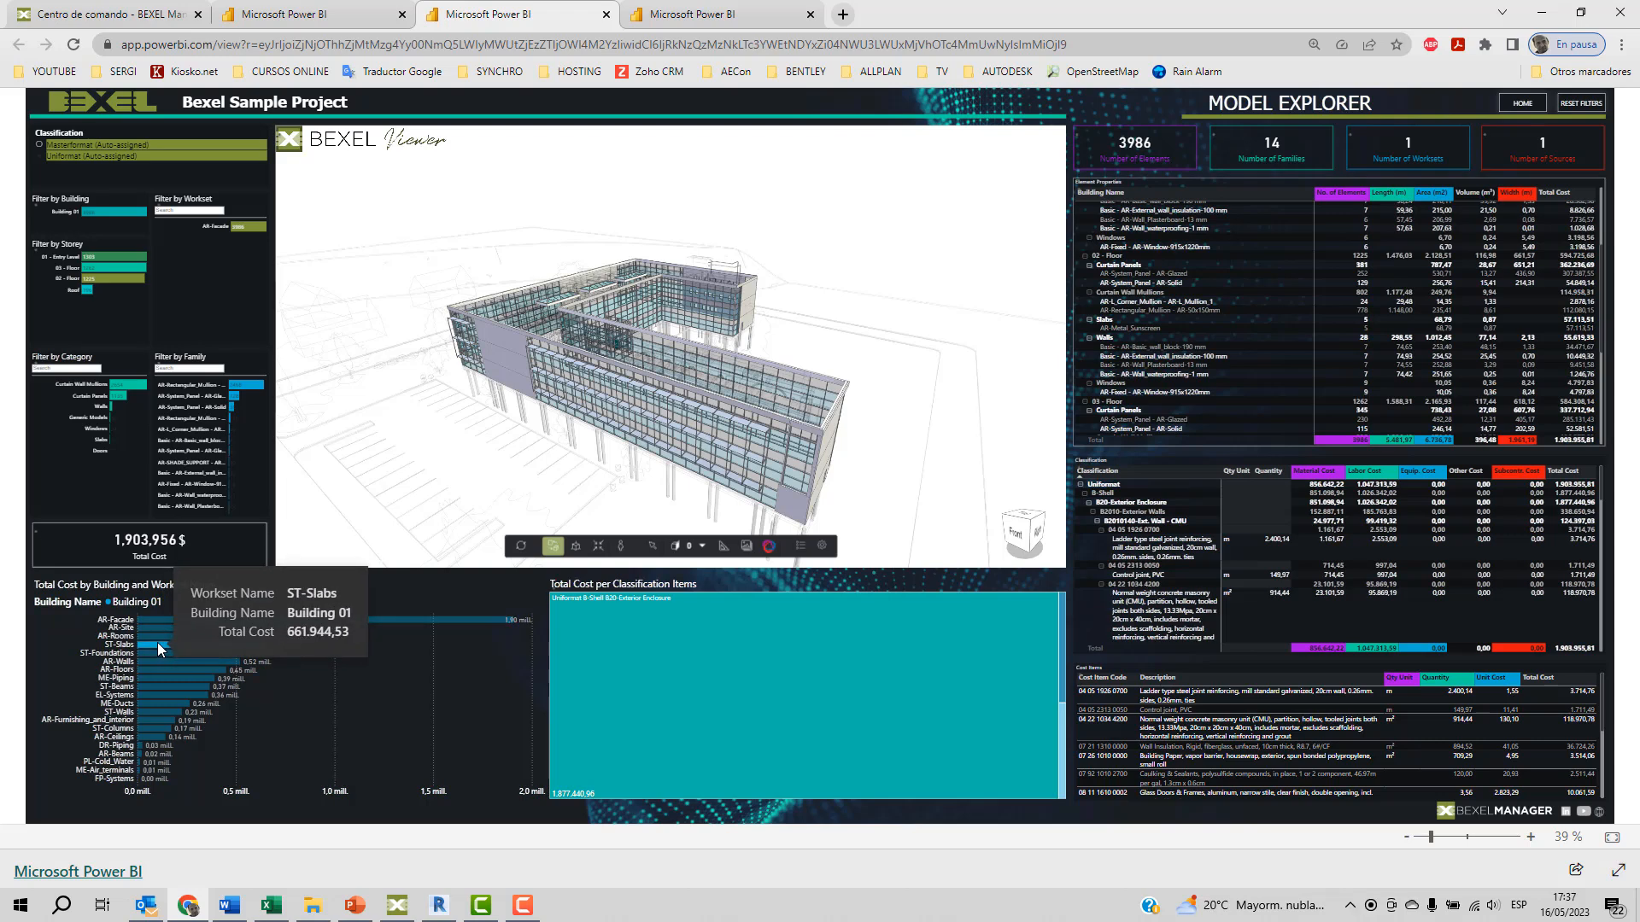
scroll(684, 463, "up", 5)
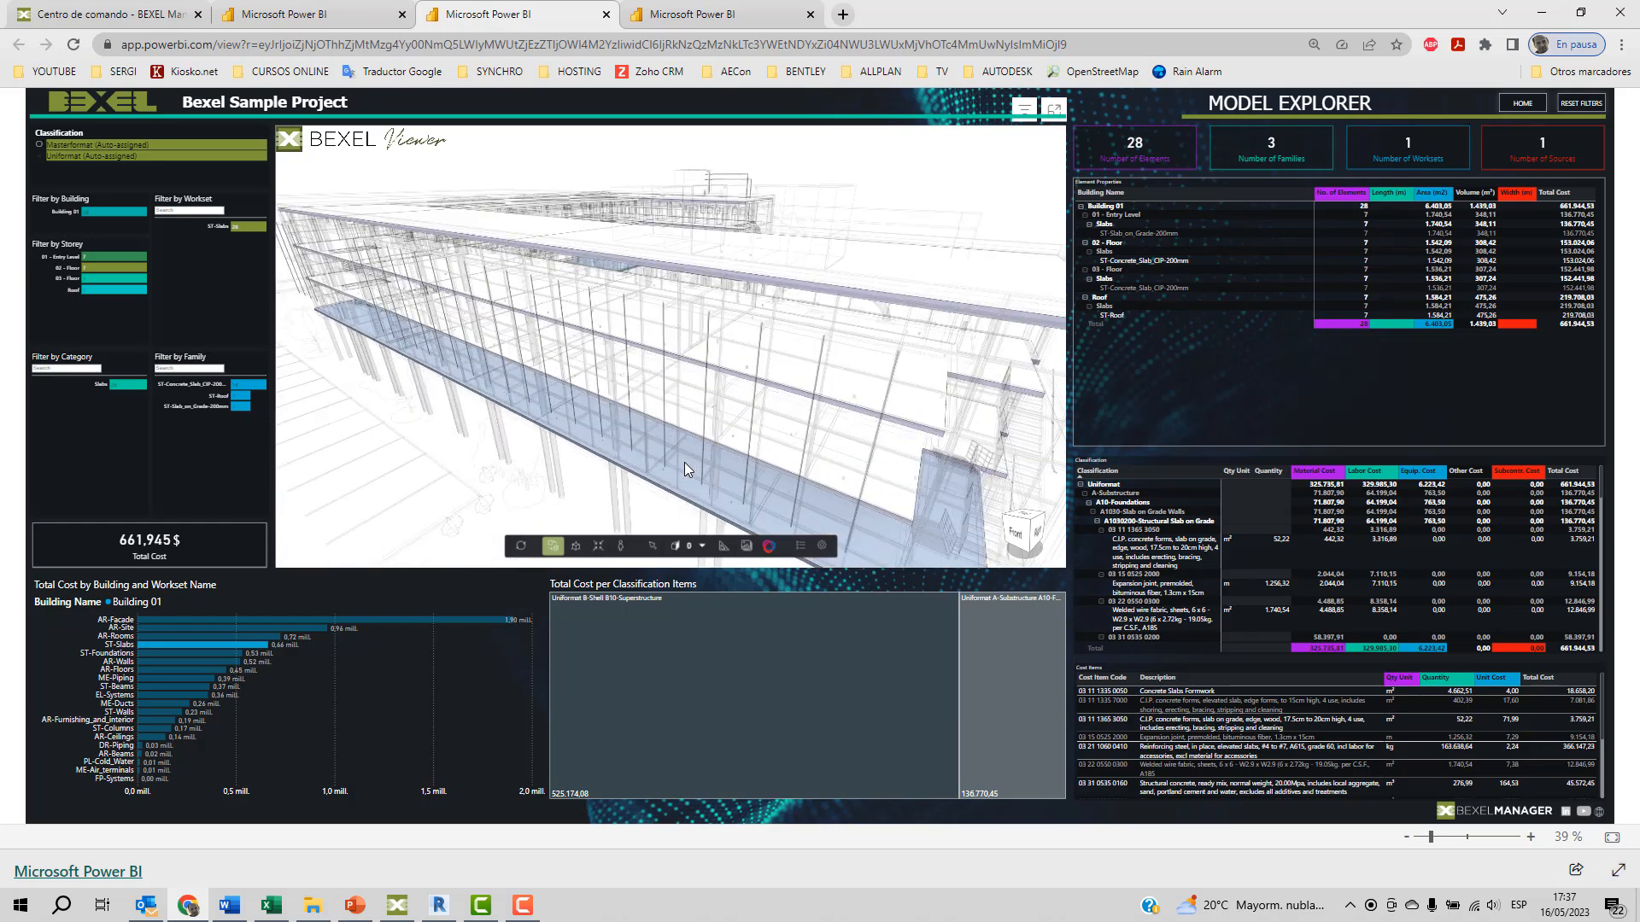
scroll(684, 466, "down", 5)
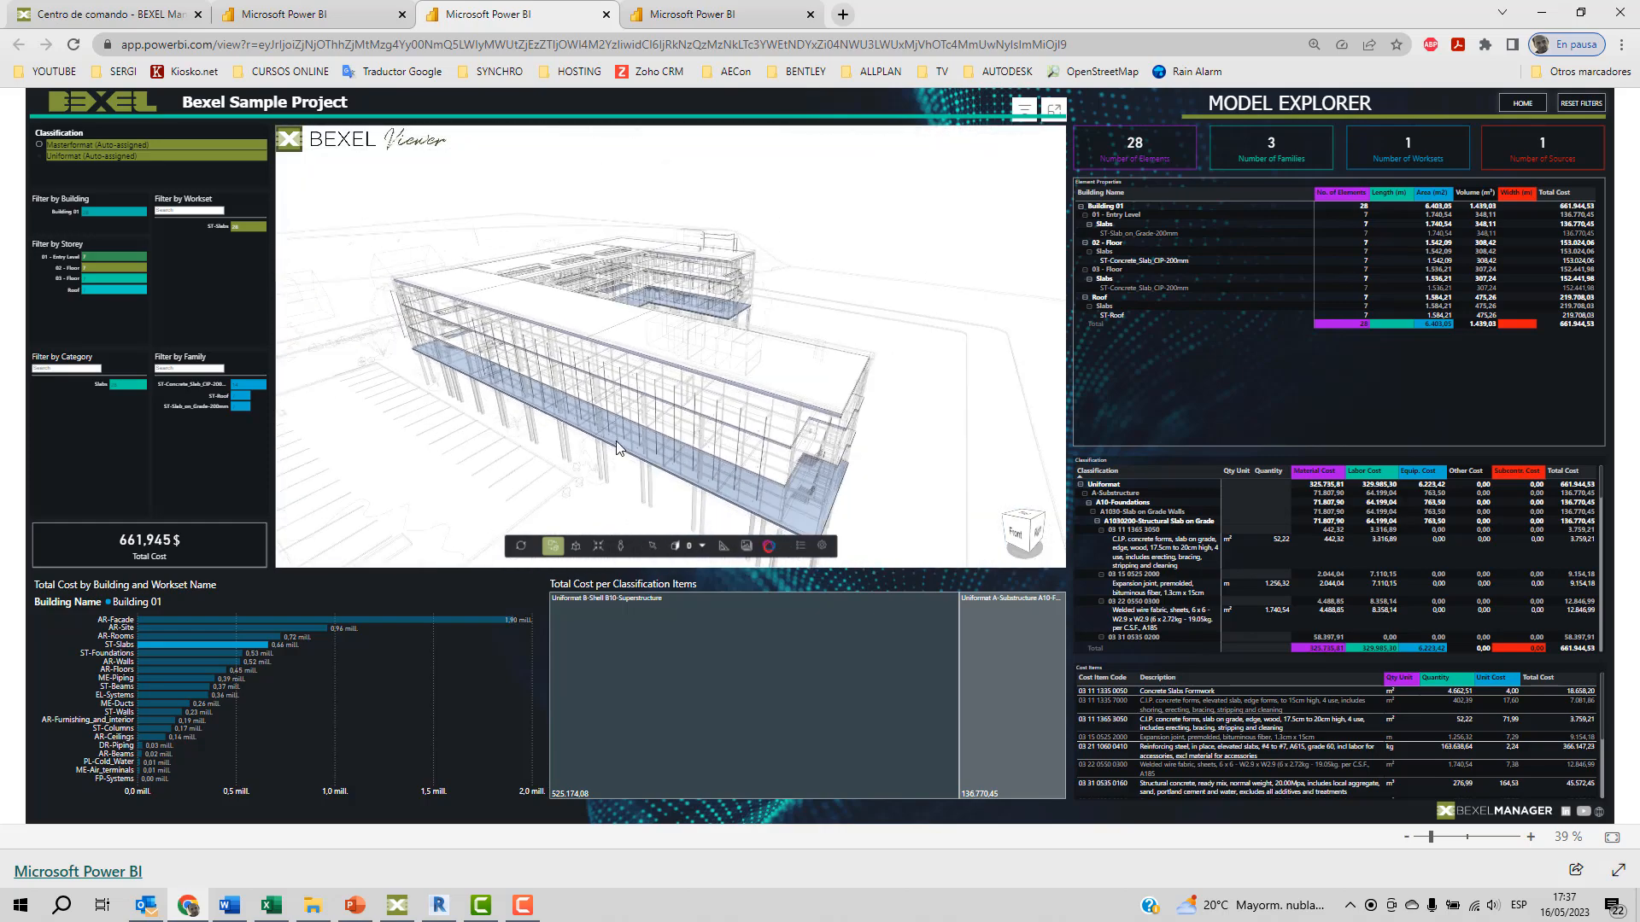
scroll(702, 405, "up", 5)
mouse_move(703, 402)
middle_mouse_down()
mouse_move(528, 398)
mouse_move(703, 392)
middle_mouse_up()
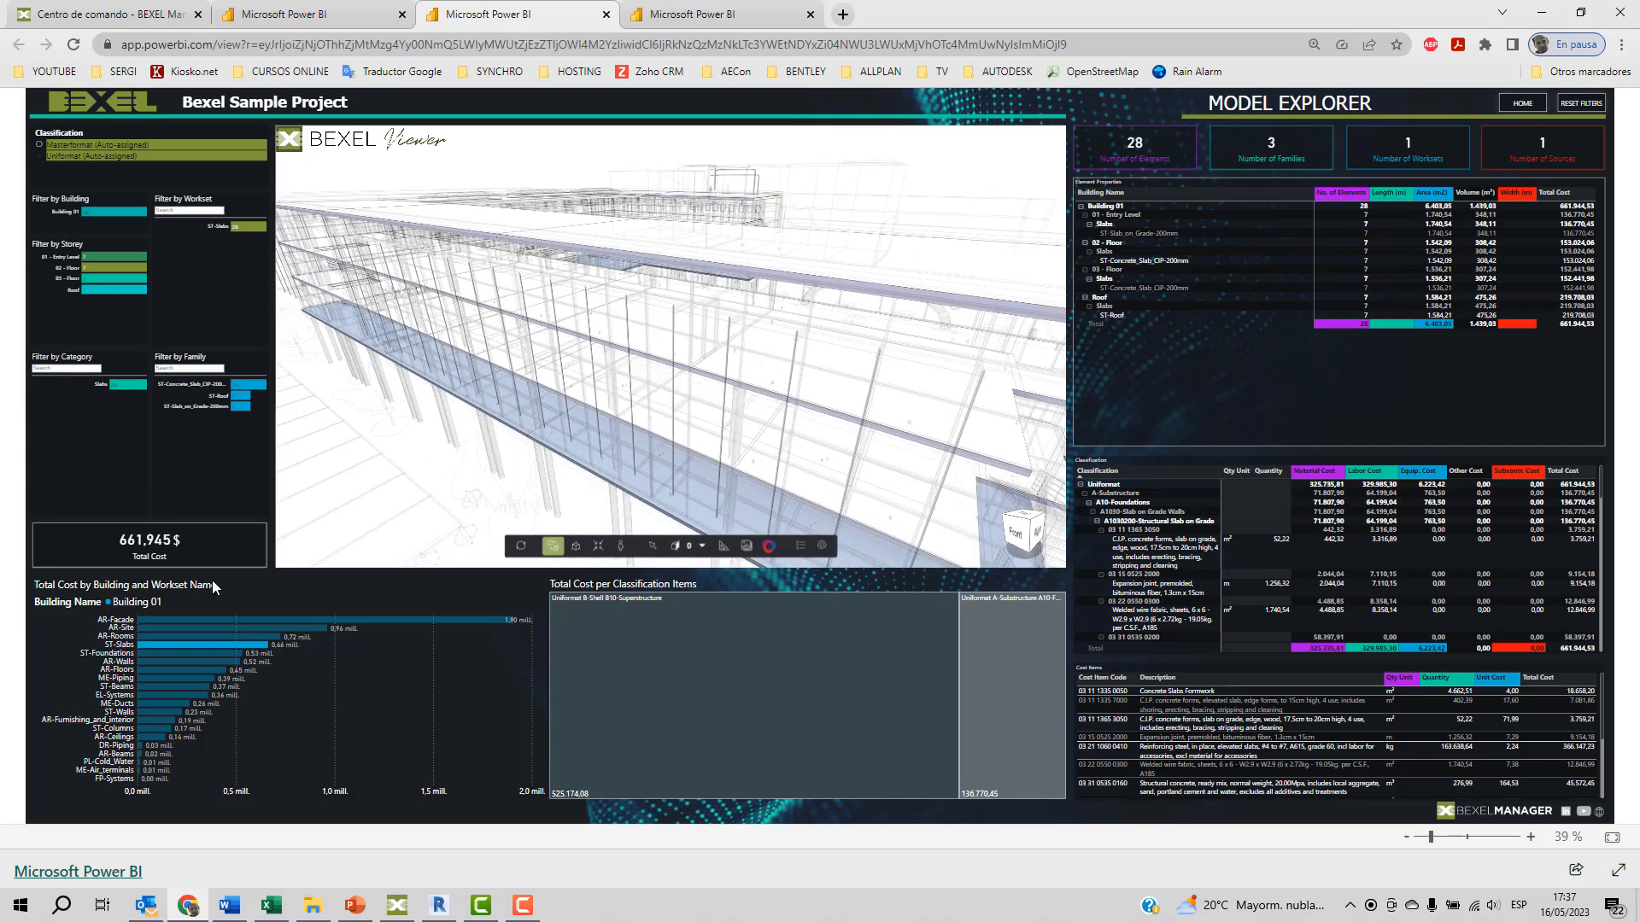
Filter the report by the EL-Systems workset in the cost chart and inspect the cable trays and electrical equipment in the 3D model.
left_click(140, 695)
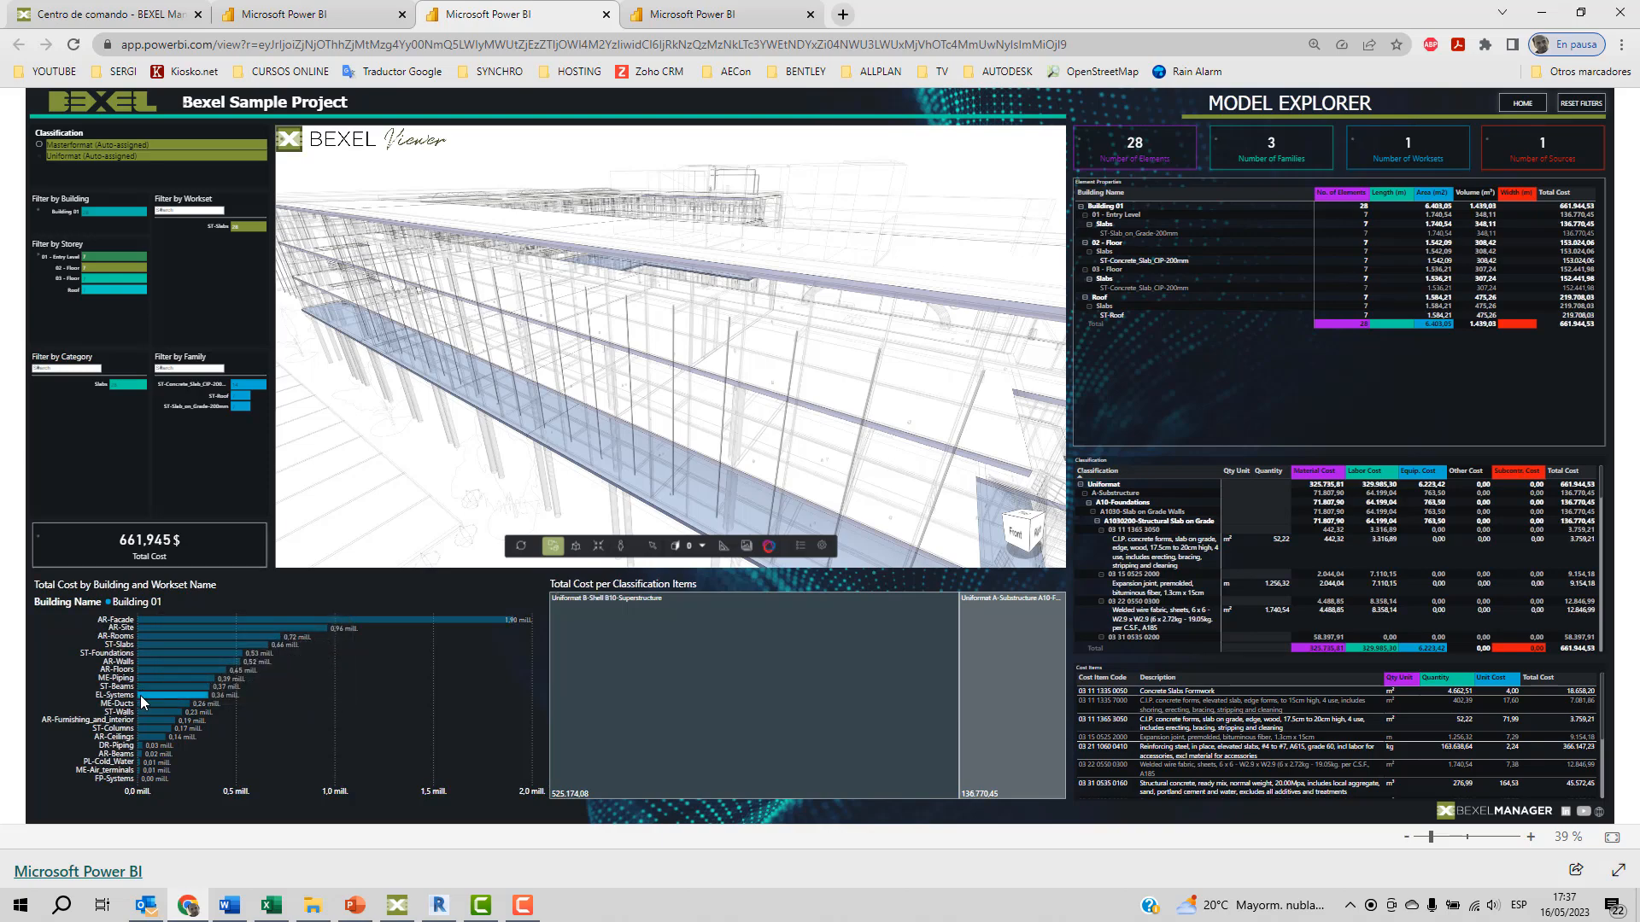
scroll(688, 396, "up", 8)
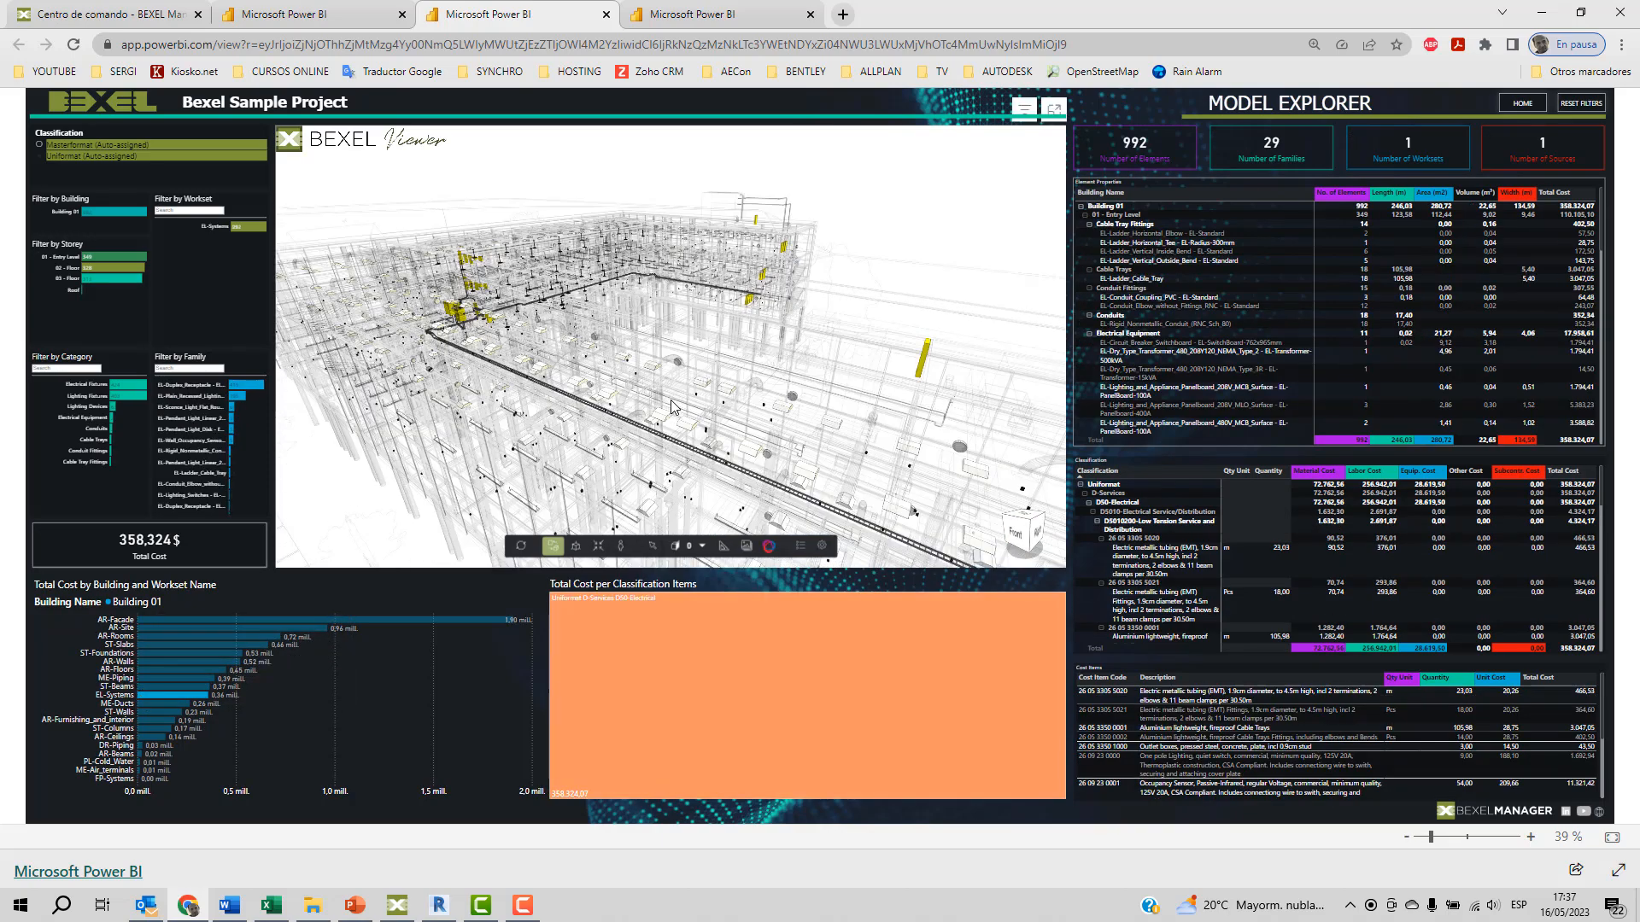
scroll(649, 397, "up", 8)
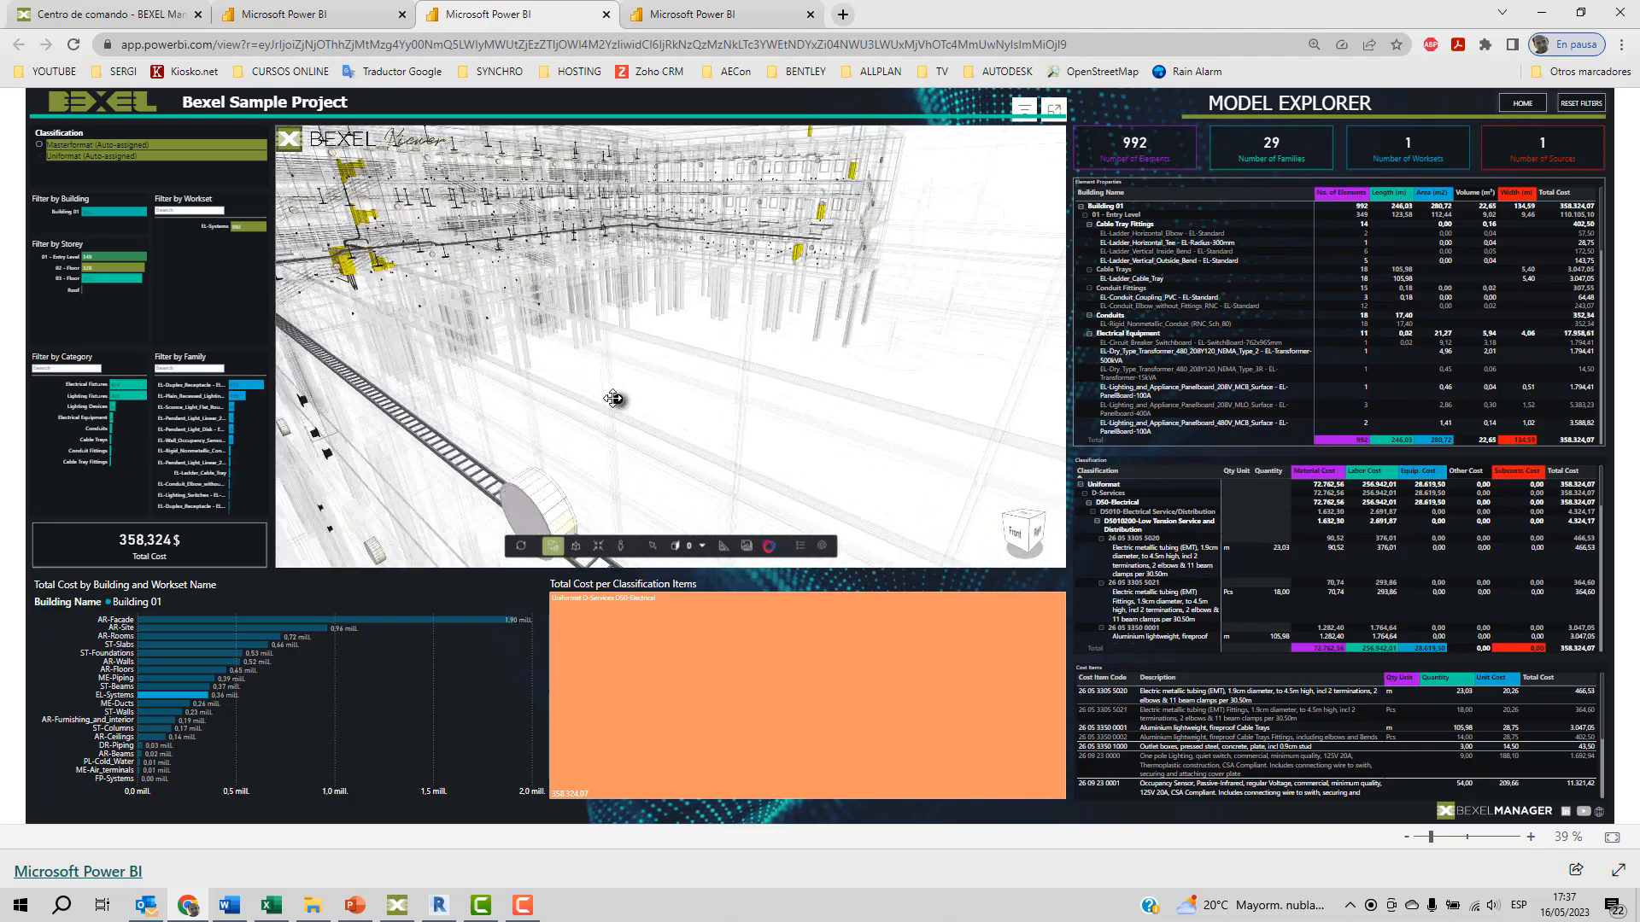
left_click_drag(629, 401, 684, 396)
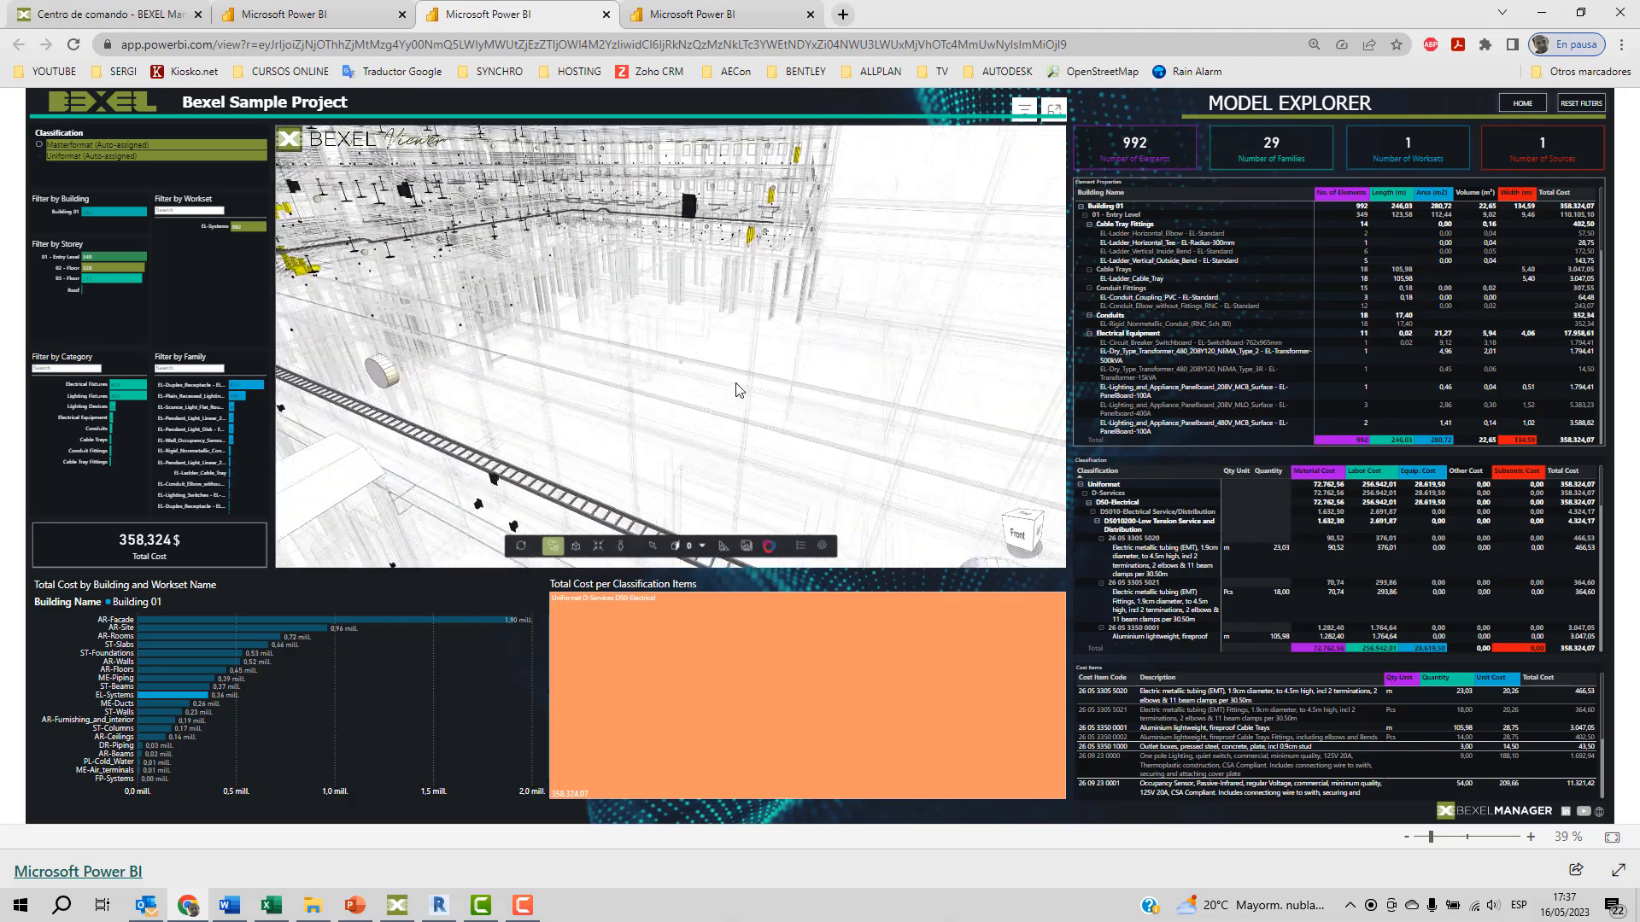
Reset the report filters, then filter by the Uniformat C30-Interior Finishes item and inspect the interior walls, floors and ceilings in 3D.
left_click(1565, 102)
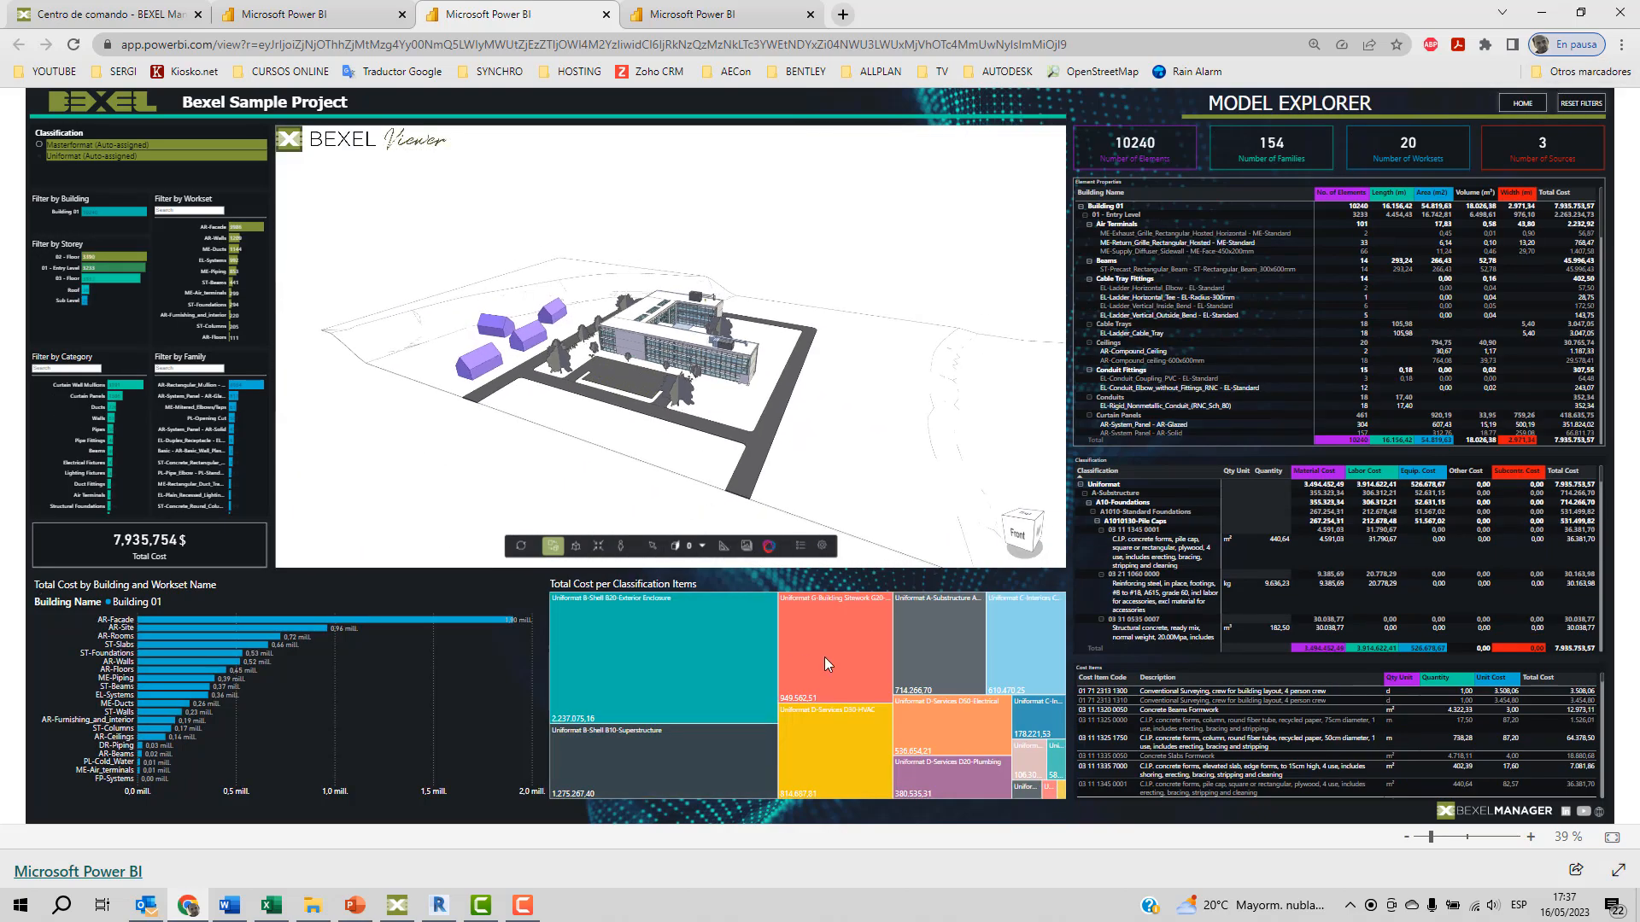
left_click(1022, 630)
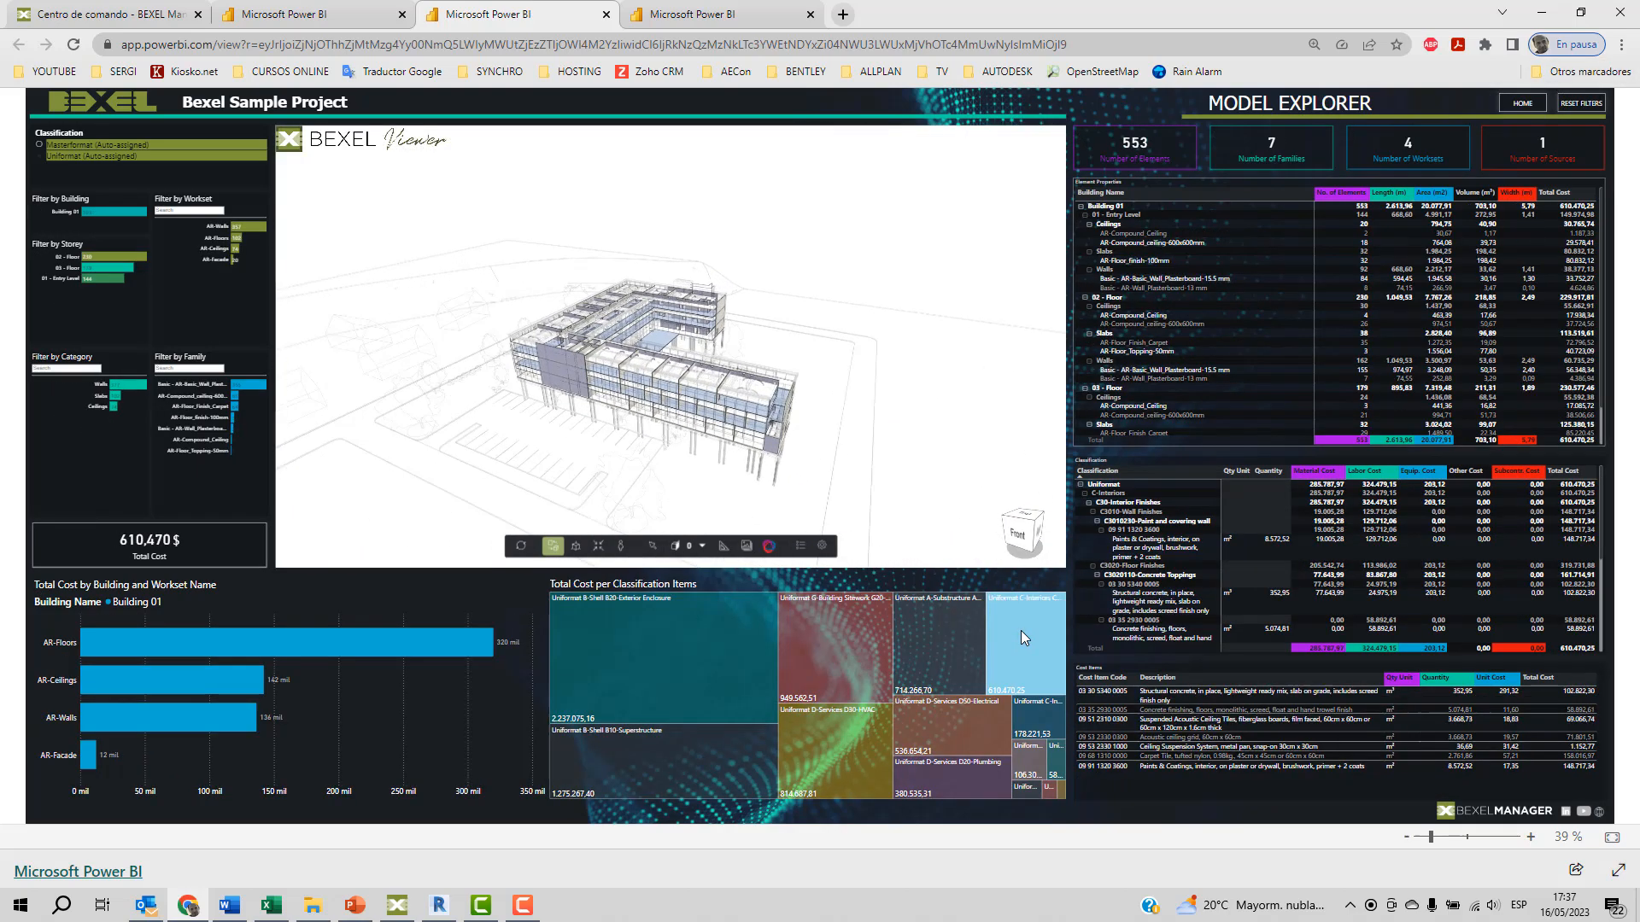
scroll(726, 449, "up", 5)
left_click_drag(699, 429, 656, 412)
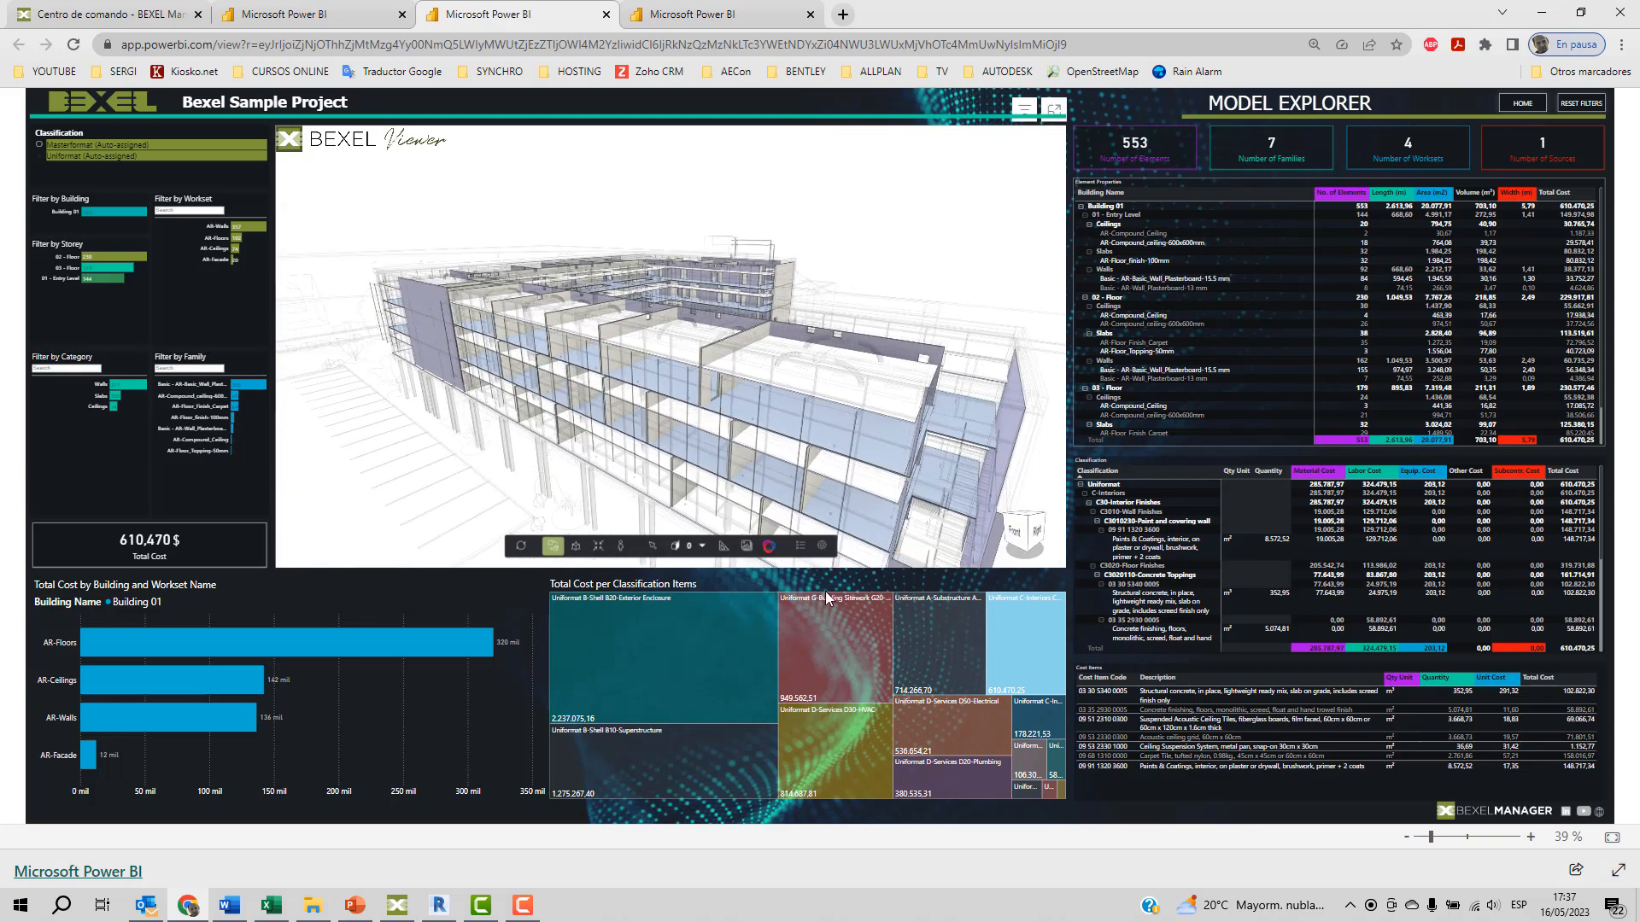
Filter the report by the Uniformat A-Substructure A10-Foundations item and inspect the piles and ground slab in the 3D model.
left_click(932, 648)
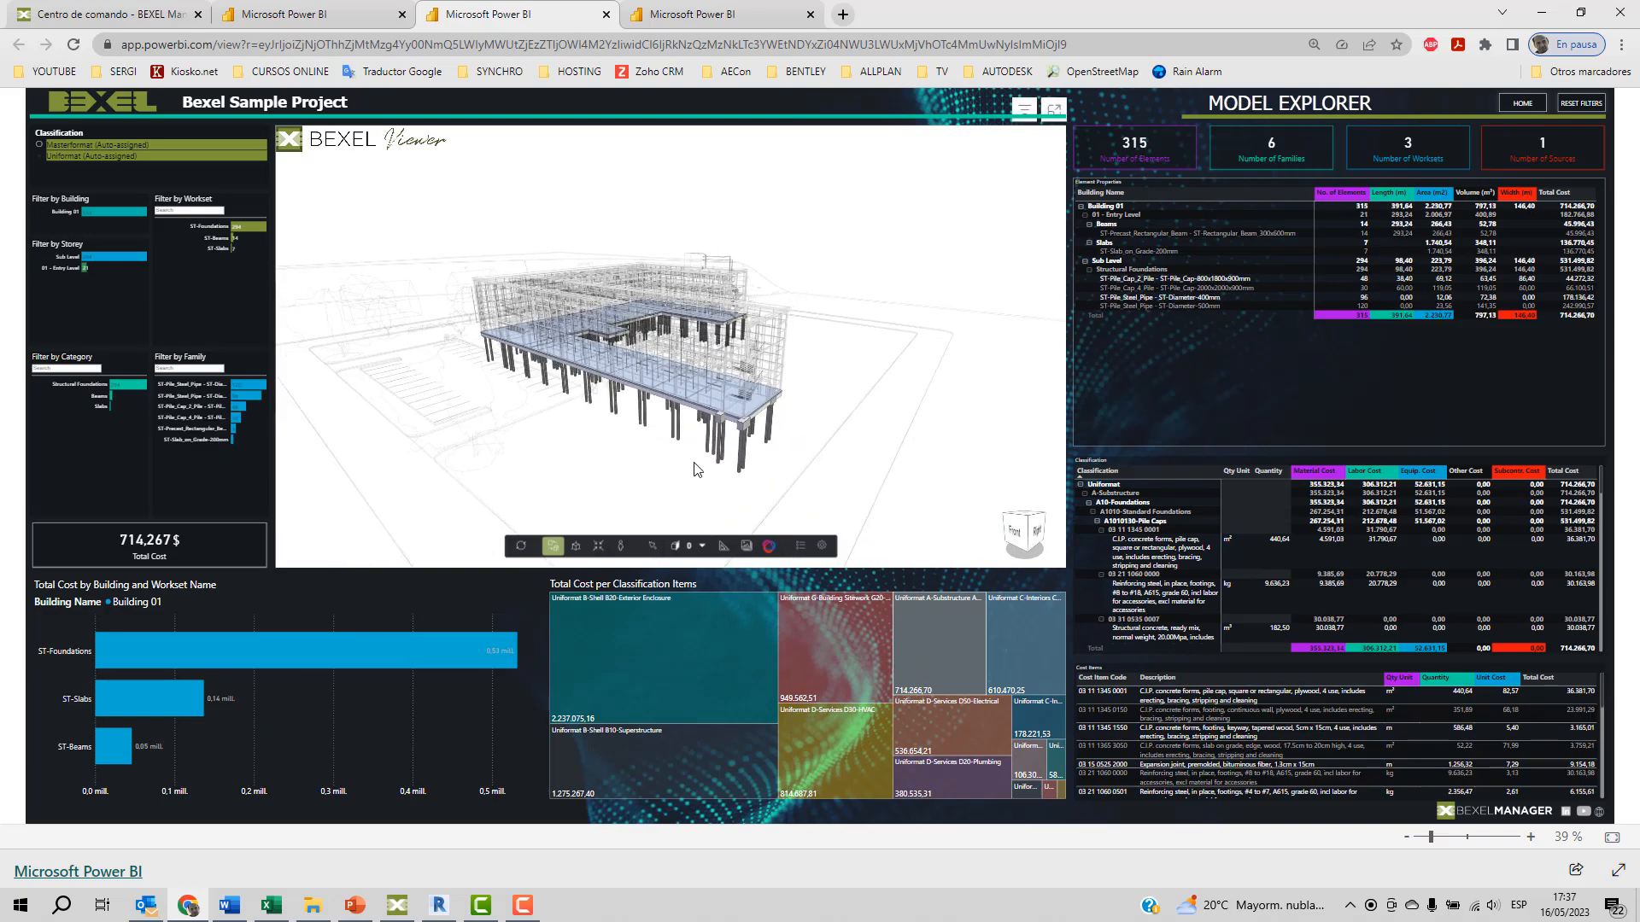
scroll(654, 386, "up", 5)
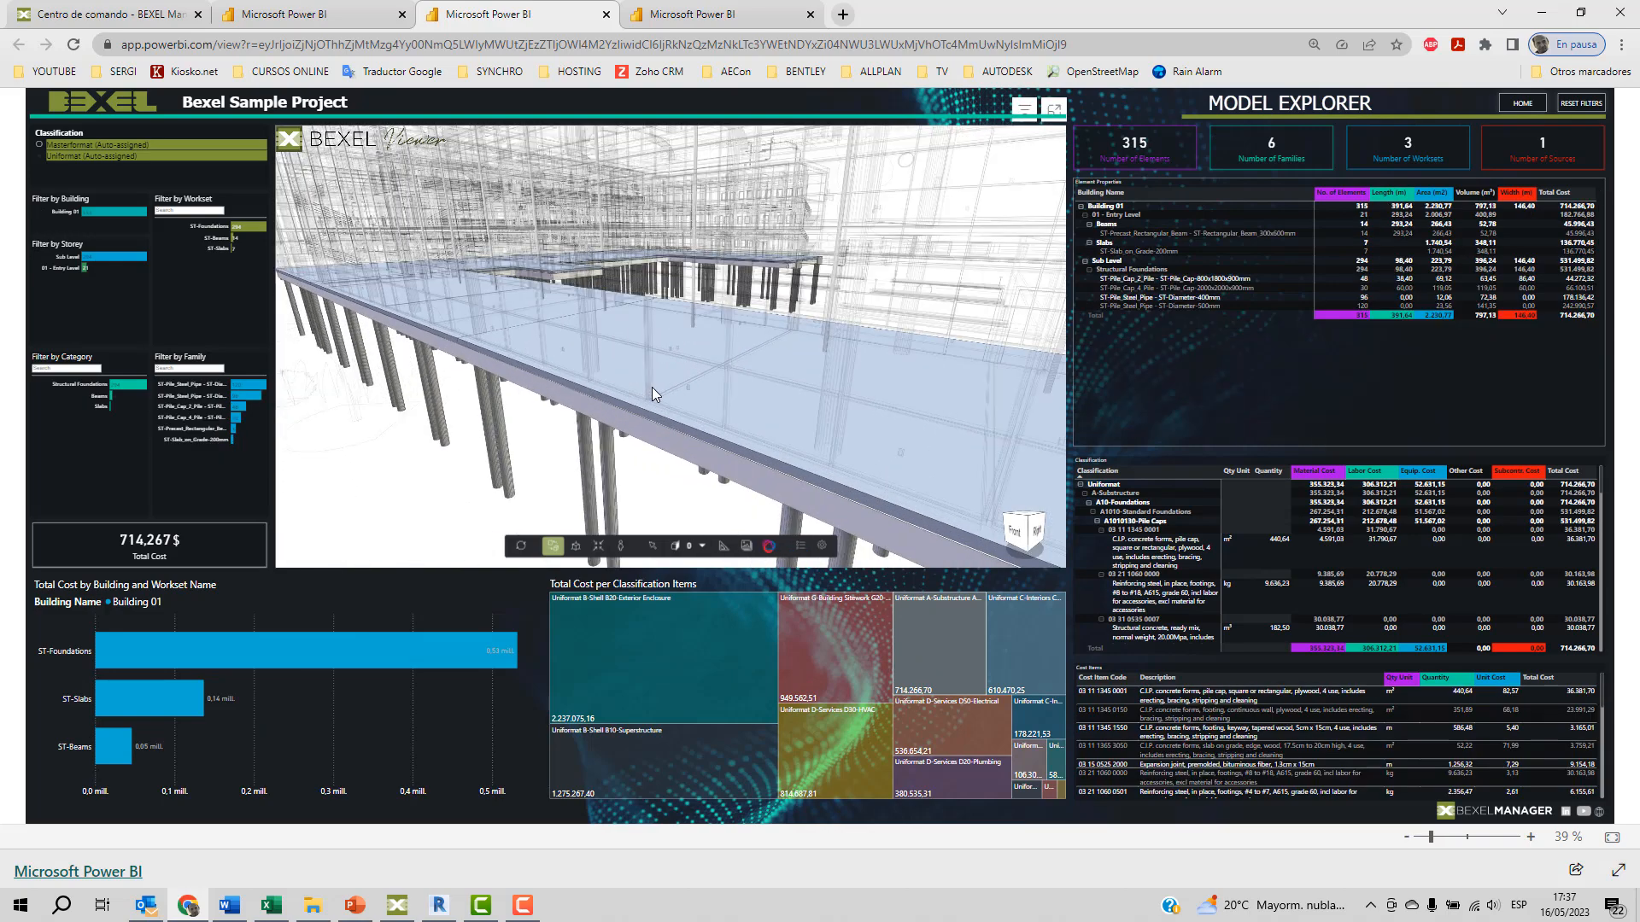
scroll(652, 387, "down", 5)
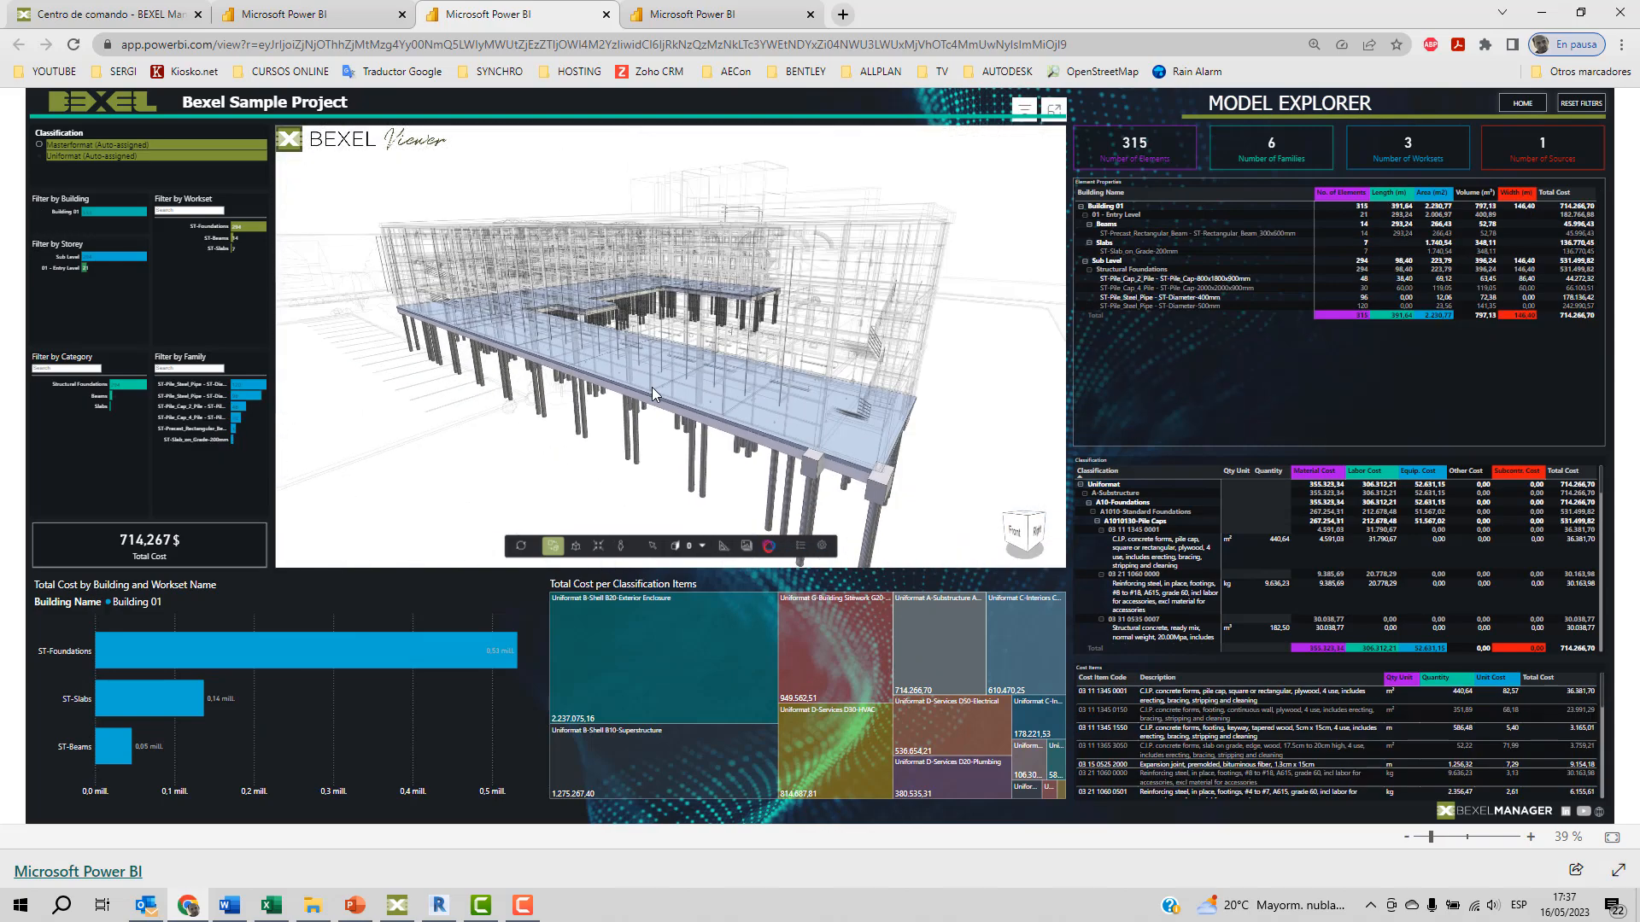
Filter the report by the Uniformat G-Building Sitework G20-Site Improvement item in the classification cost chart.
left_click(832, 632)
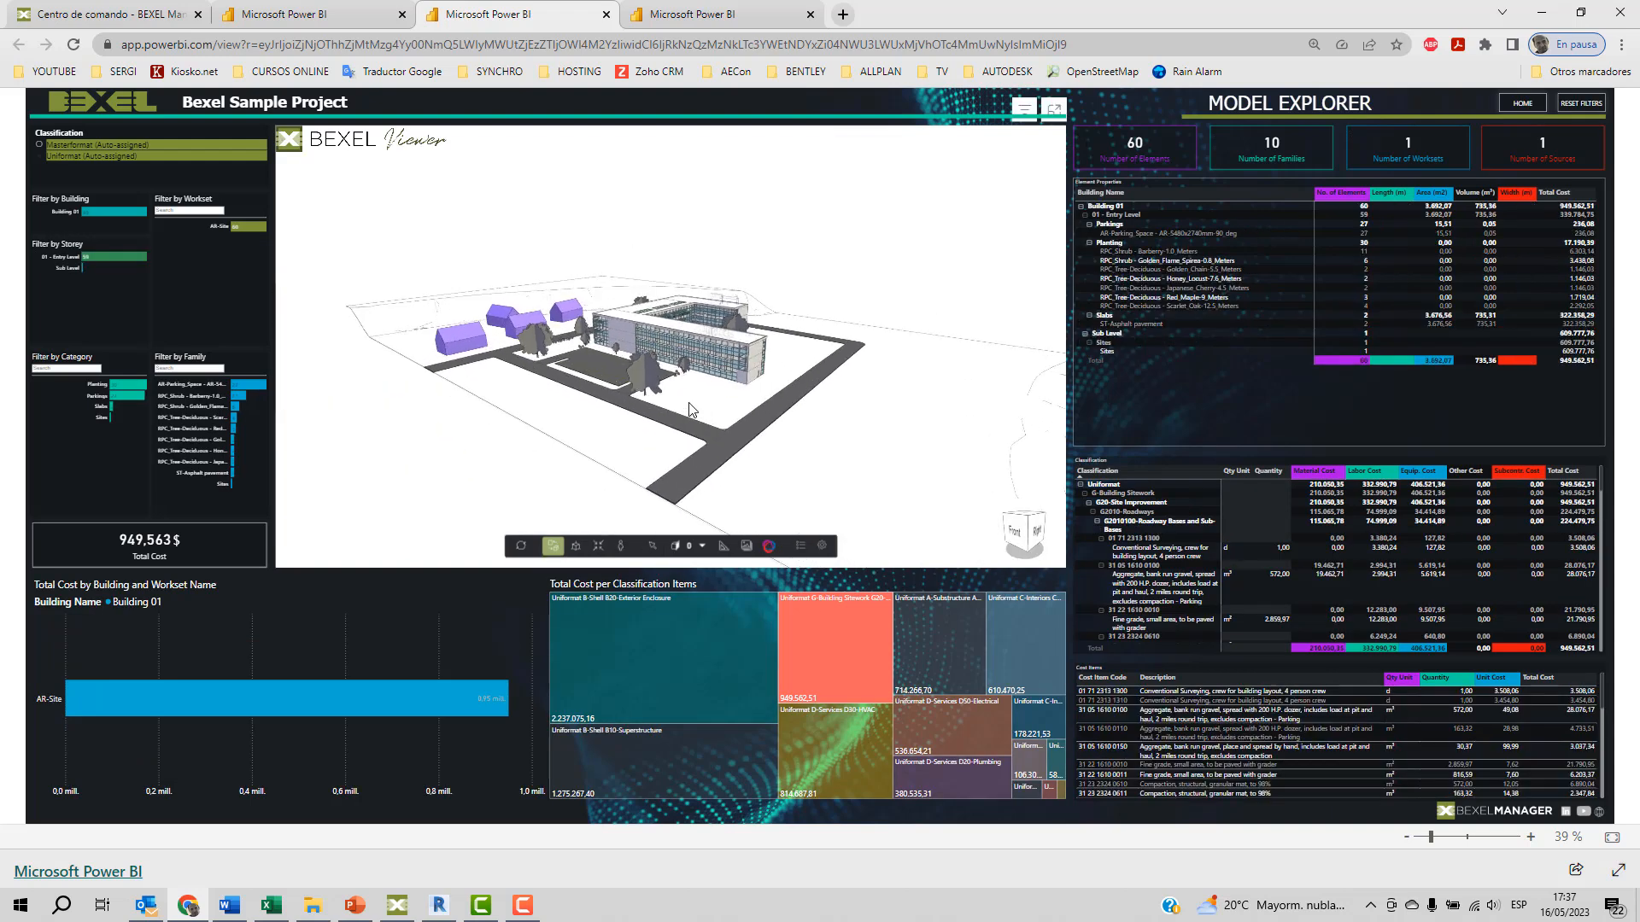